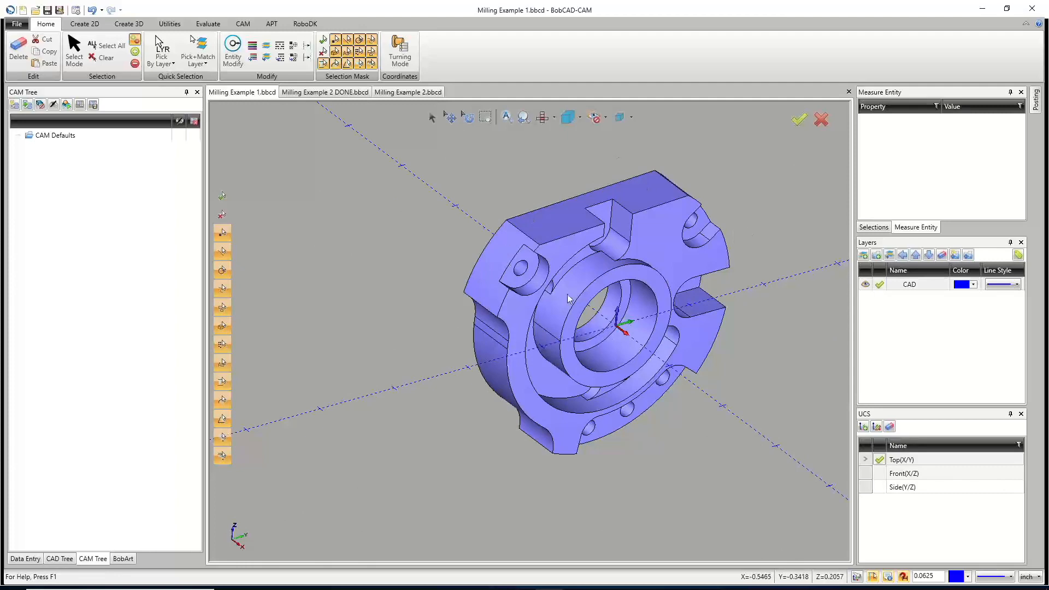
Orbit the Milling Example 1 part and examine the Milling Example 2 DONE part's holes, grooves and hex front from several angles.
mouse_move(611, 317)
middle_down()
mouse_move(677, 319)
mouse_move(594, 309)
middle_up()
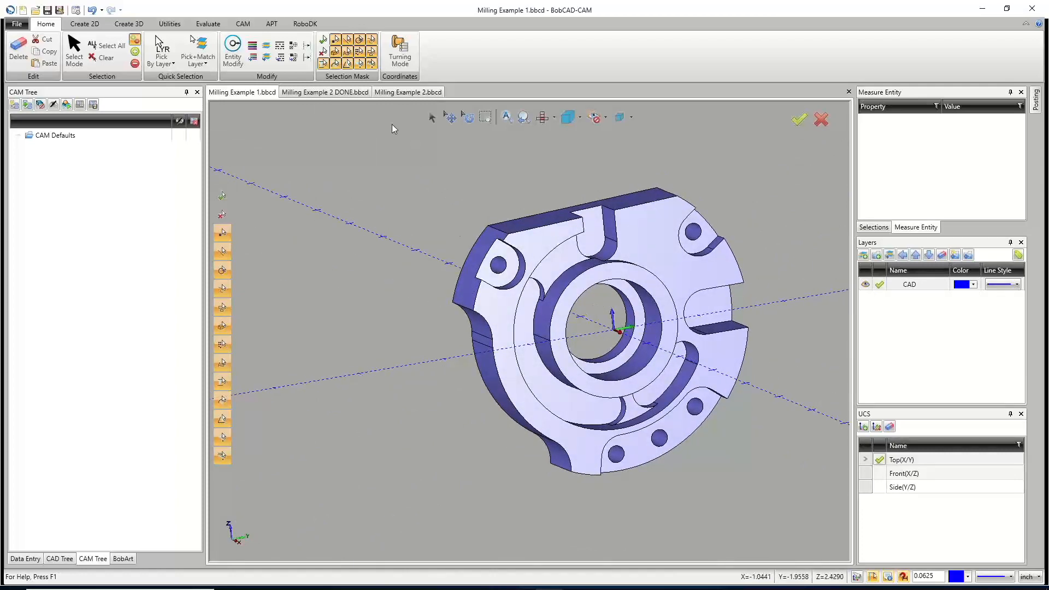
click(350, 94)
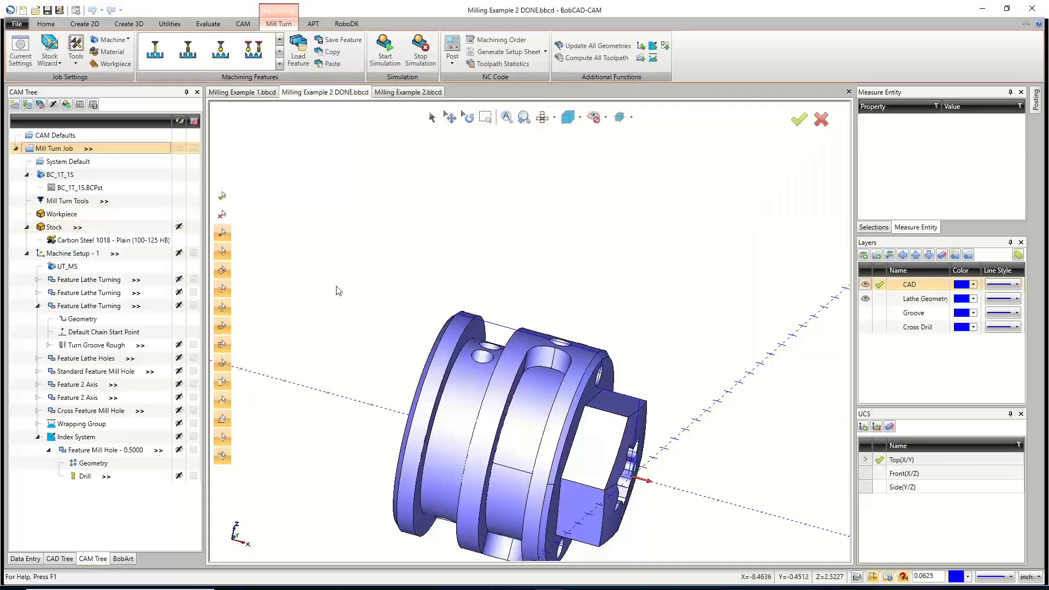
scroll(398, 290, down, 3)
middle_drag(399, 290, 425, 354)
scroll(424, 354, up, 4)
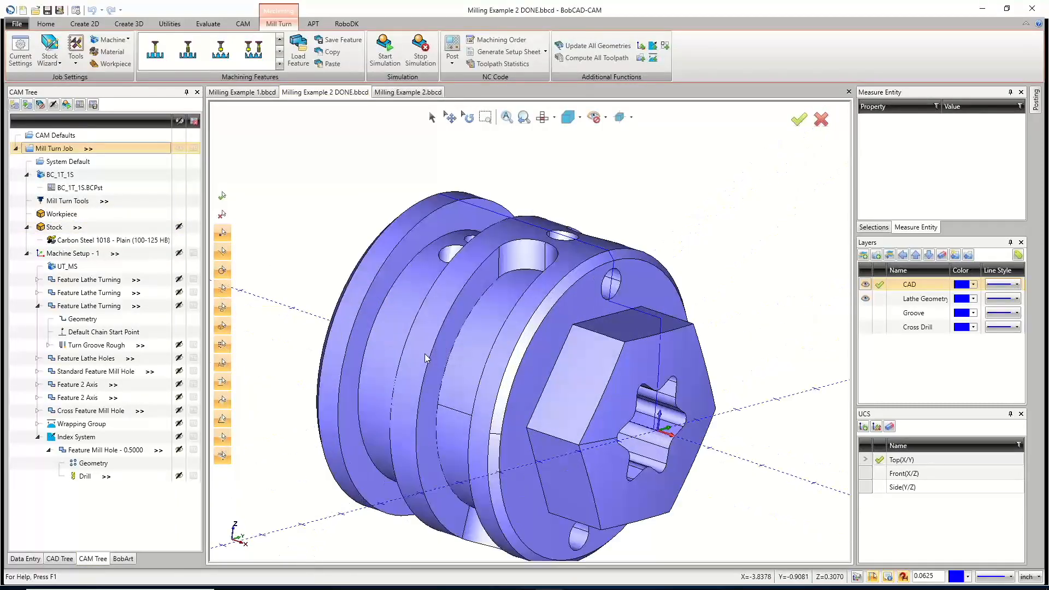
middle_drag(505, 326, 494, 332)
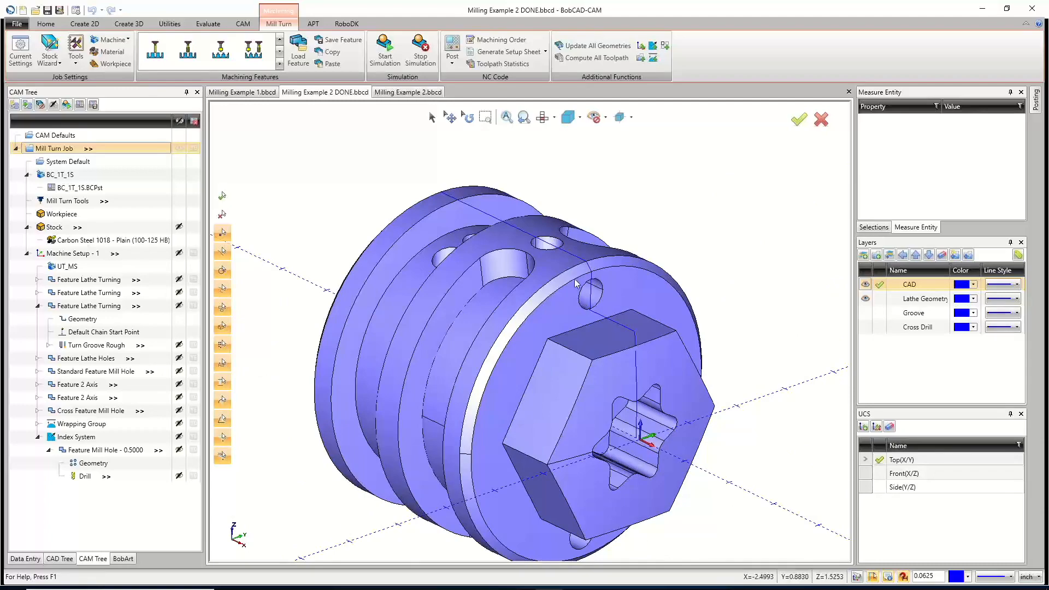
middle_drag(504, 272, 518, 276)
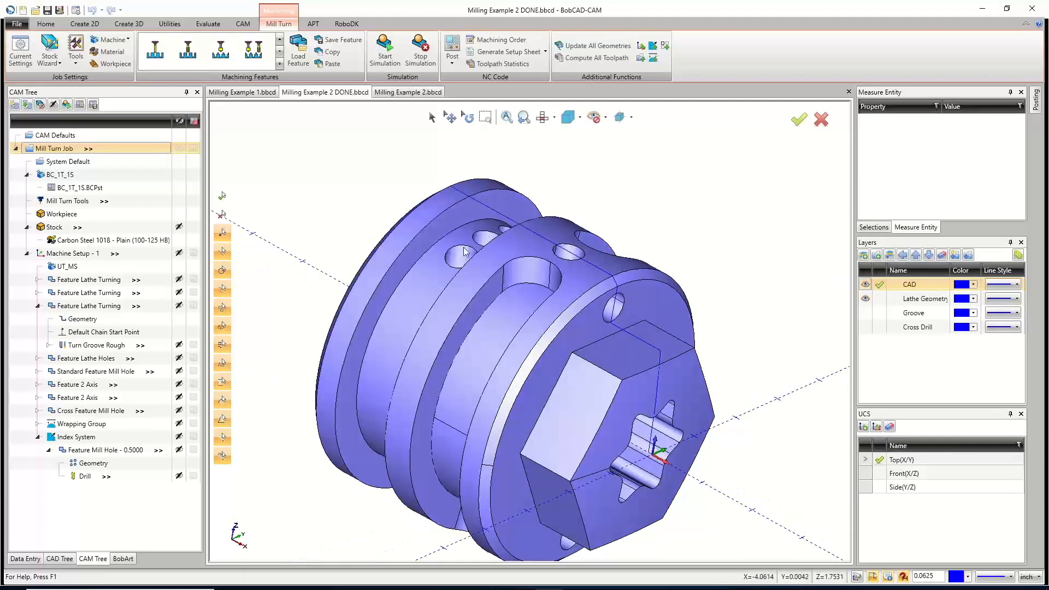
middle_drag(456, 334, 535, 332)
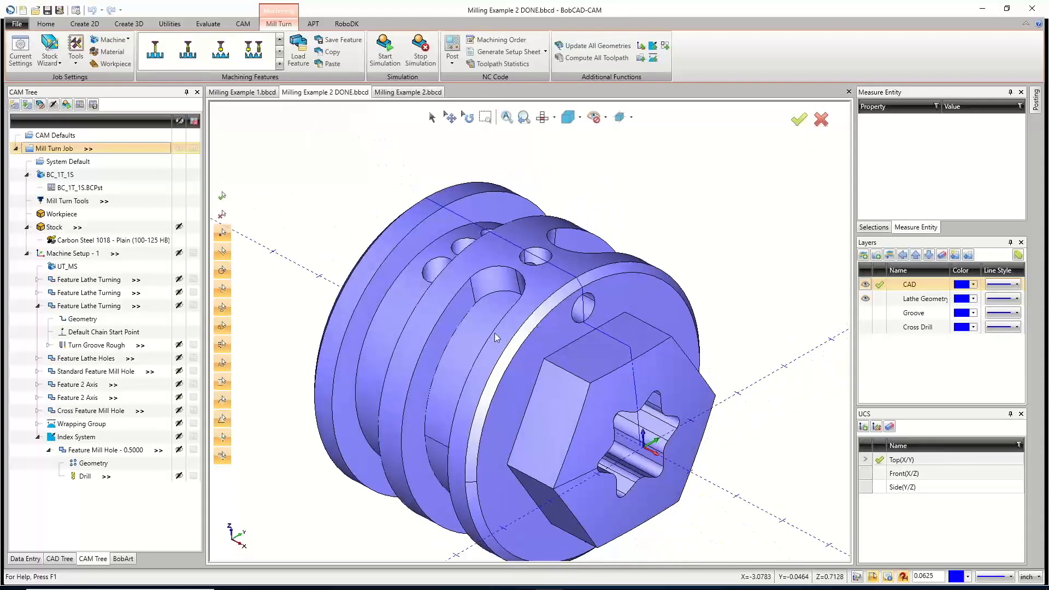
scroll(495, 336, down, 4)
scroll(491, 379, up, 3)
middle_drag(494, 381, 459, 352)
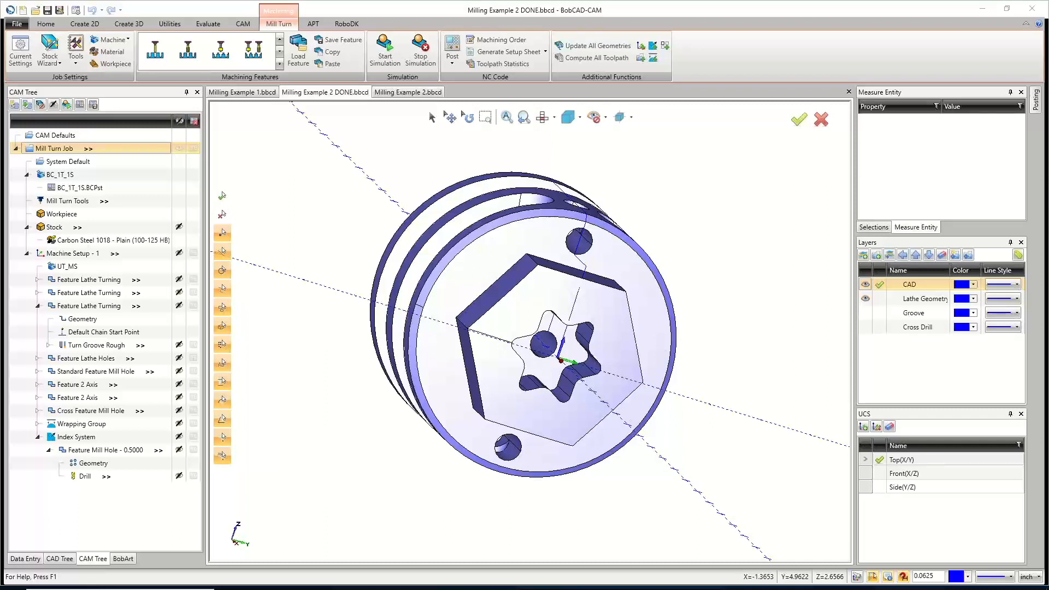
Return to the Milling Example 1 document and save it.
click(241, 97)
scroll(580, 344, down, 3)
scroll(652, 358, up, 2)
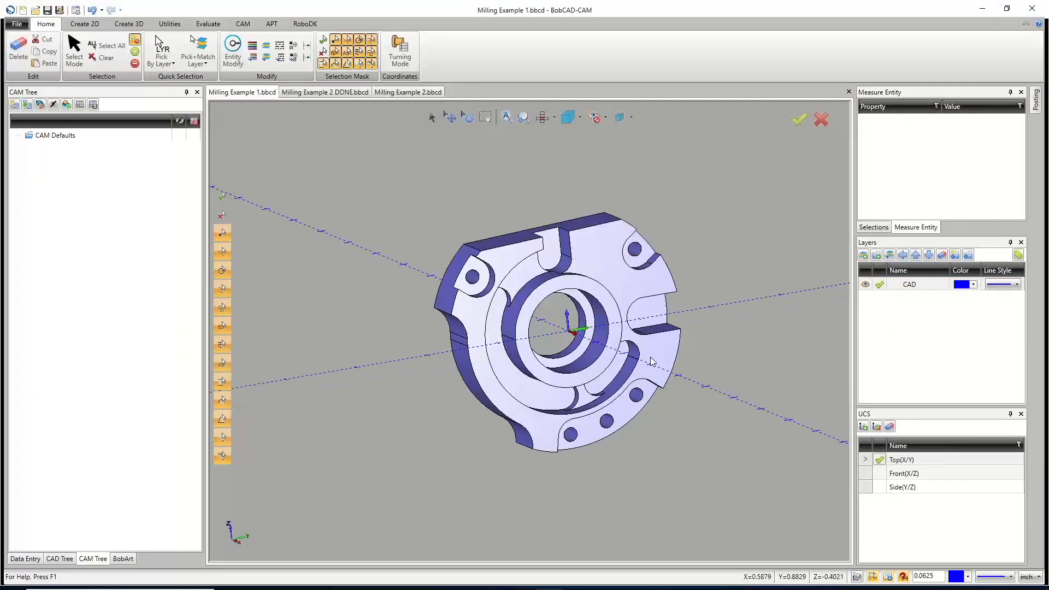
scroll(651, 362, up, 1)
scroll(651, 361, down, 1)
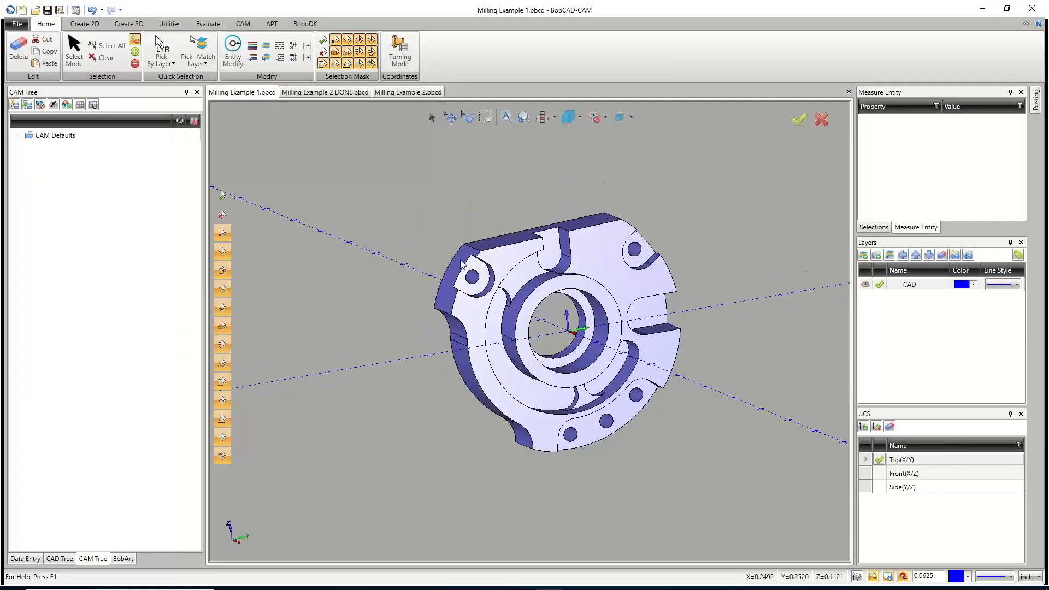
click(47, 11)
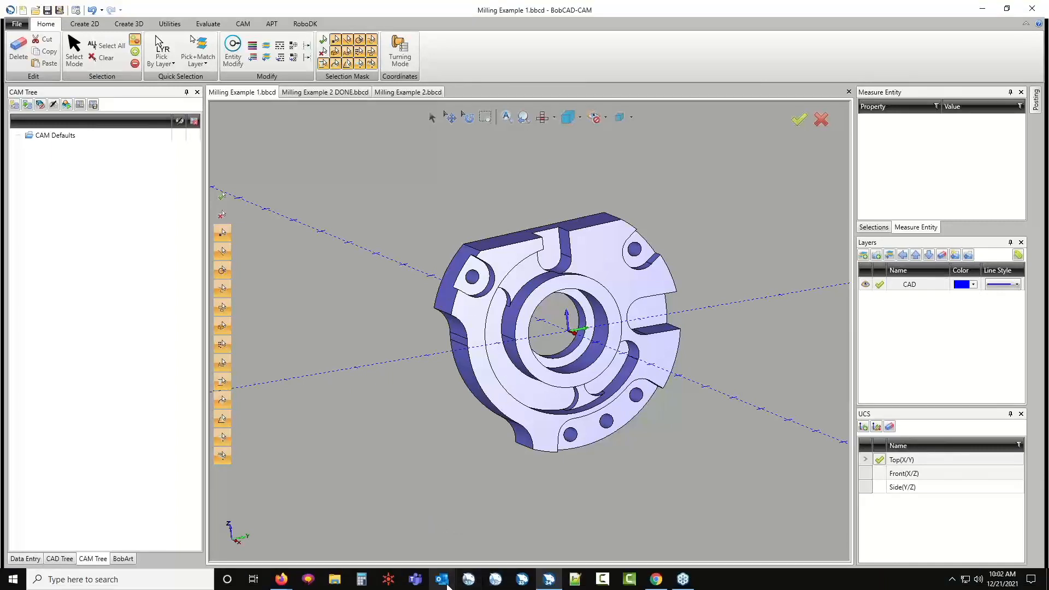
Switch to File Explorer, compress the Millturn Part Files folder into a zip file and place the text cursor after its base name.
click(442, 580)
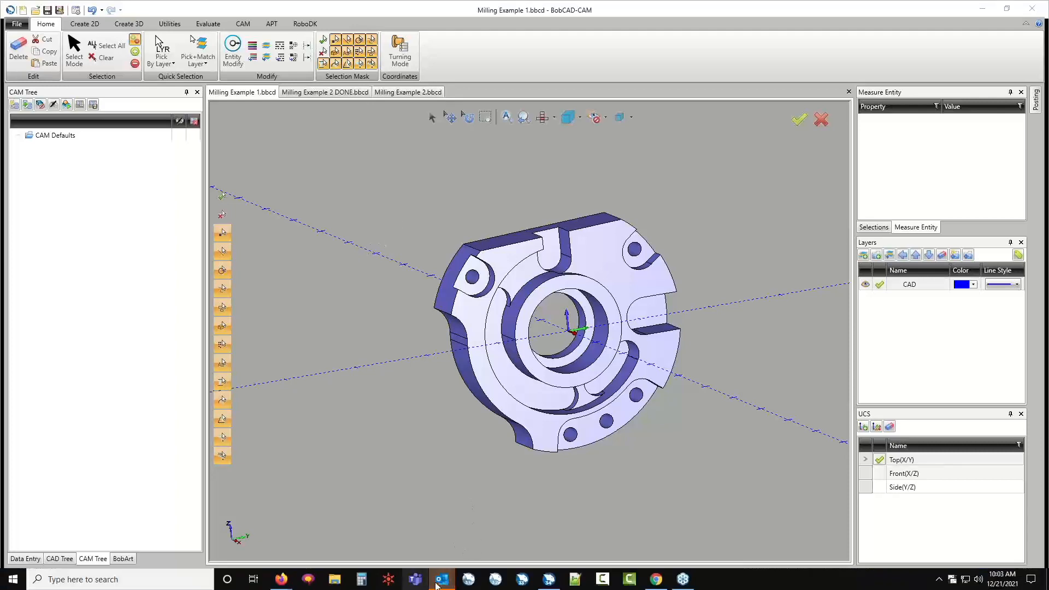
mouse_move(442, 579)
mouse_move(488, 537)
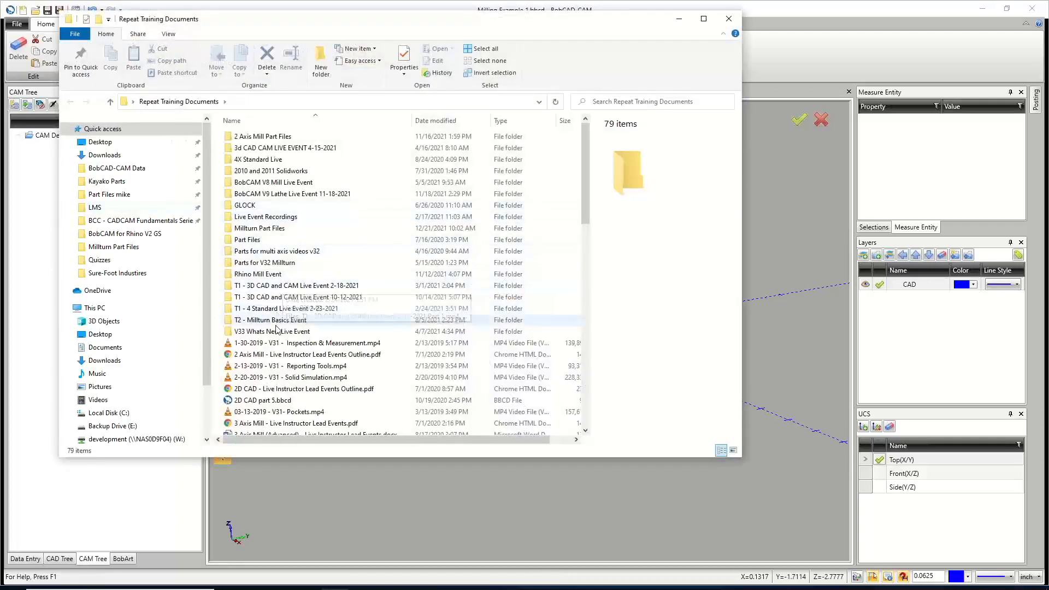
click(260, 229)
double_click(260, 230)
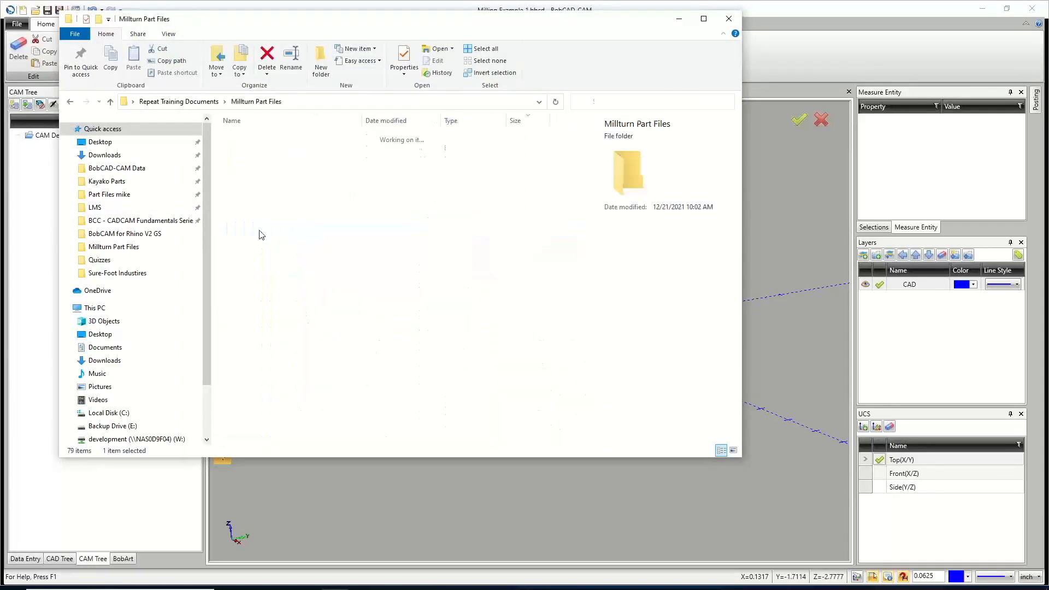
key(alt+Left)
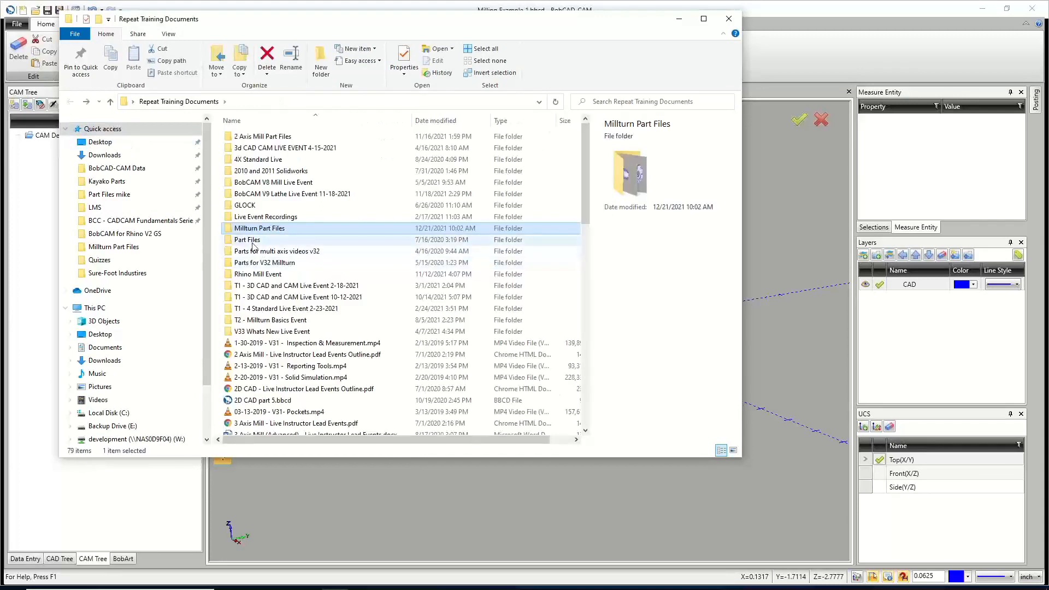
right_click(261, 228)
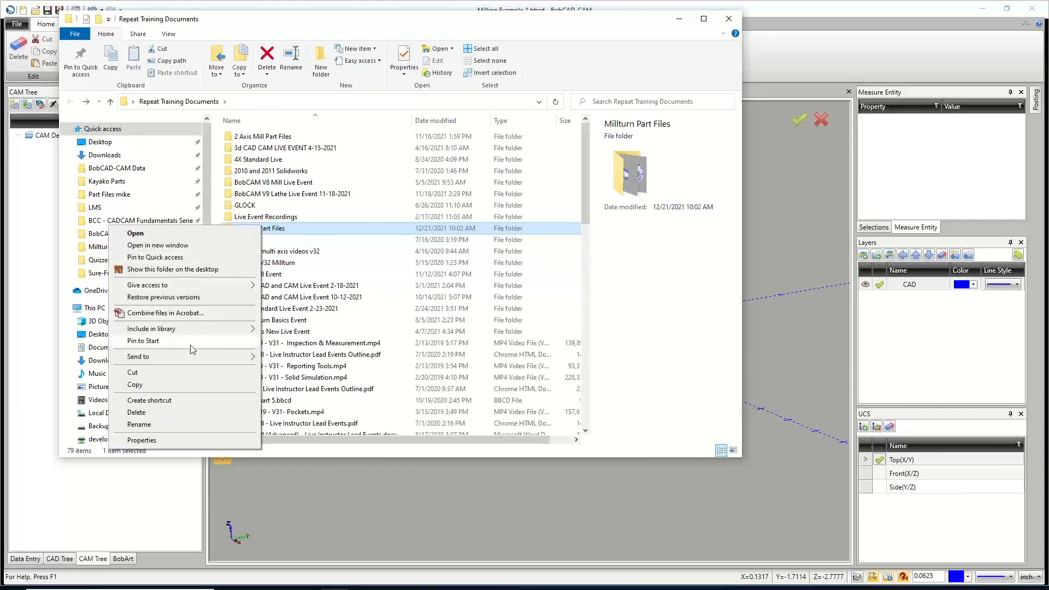
mouse_move(188, 358)
click(290, 370)
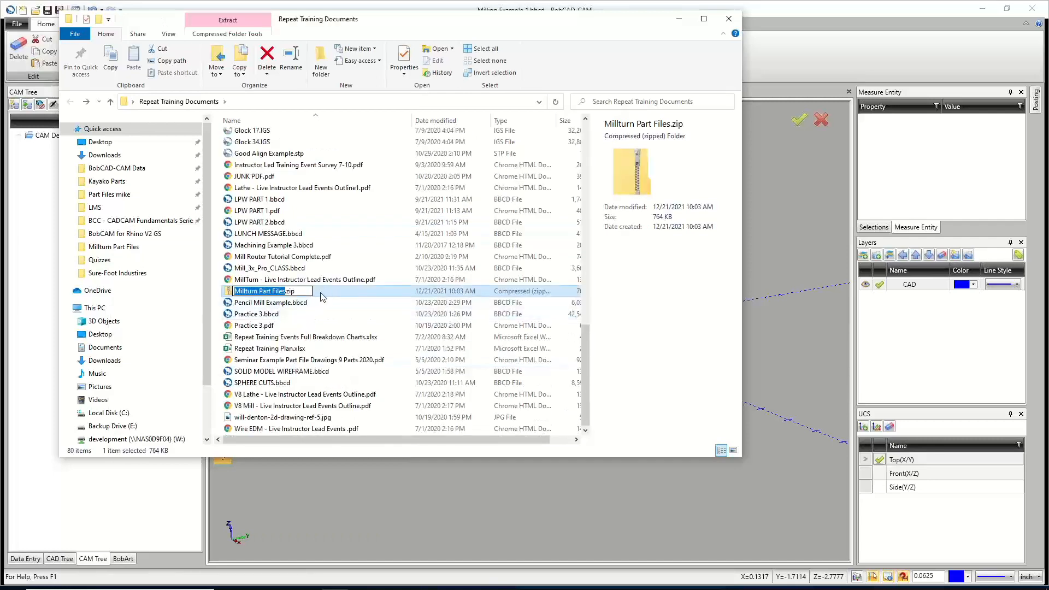
click(286, 292)
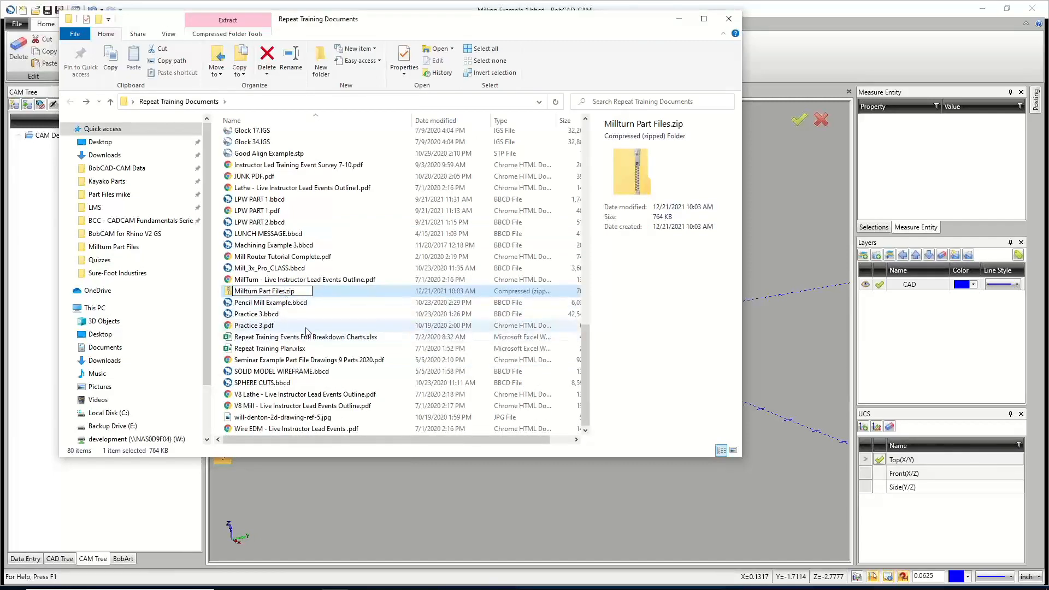
text(FOR wEBINAR)
key(BackSpace)
key(BackSpace)
key(BackSpace)
key(BackSpace)
key(BackSpace)
key(BackSpace)
key(BackSpace)
key(BackSpace)
key(BackSpace)
key(BackSpace)
key(BackSpace)
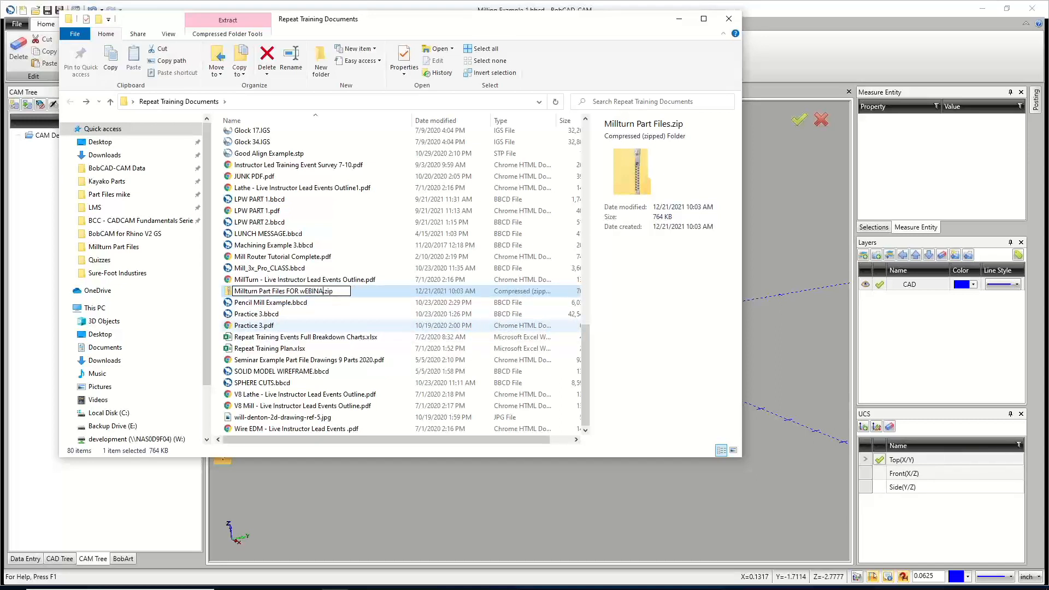
Append "for Webinar 12-21-2021" to the zip file's name.
text(for Webinar 12-21-2021)
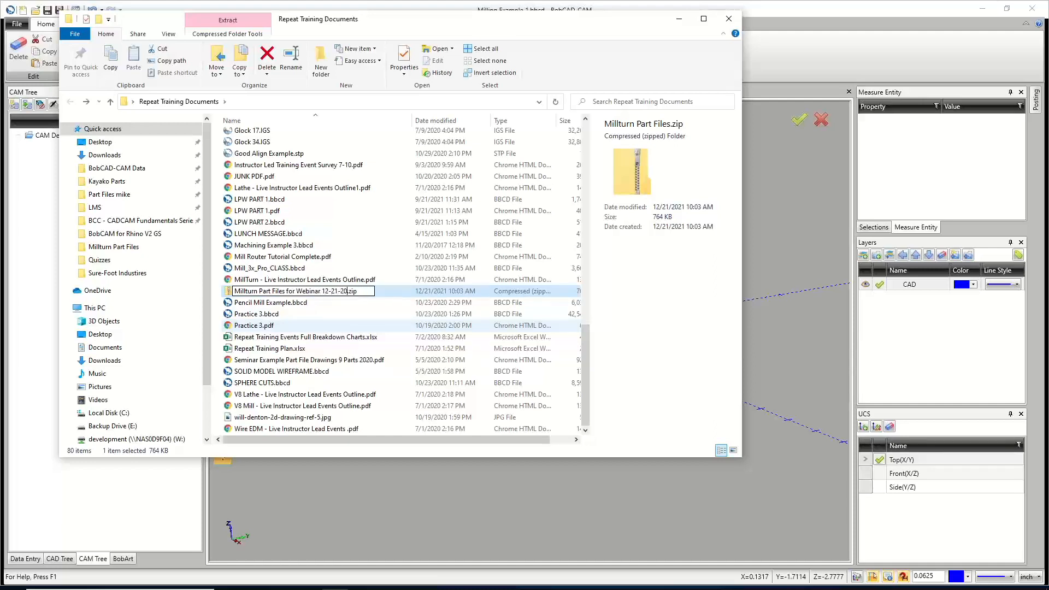
click(298, 303)
click(349, 291)
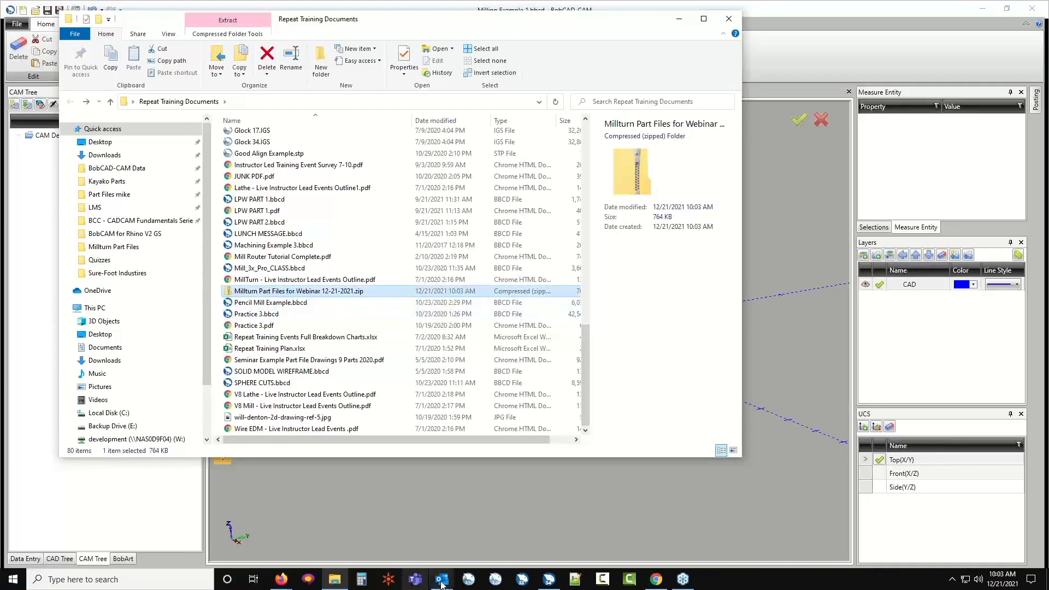
Move the File Explorer window out of the way and return to the Milling Example 1 part in BobCAD-CAM.
click(442, 579)
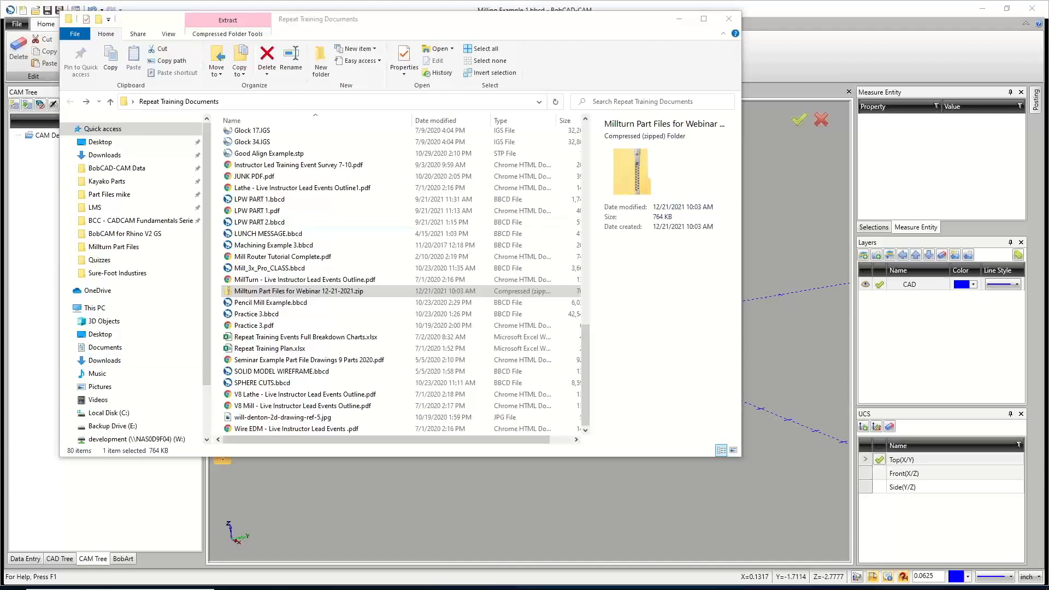
drag(522, 22, 0, 297)
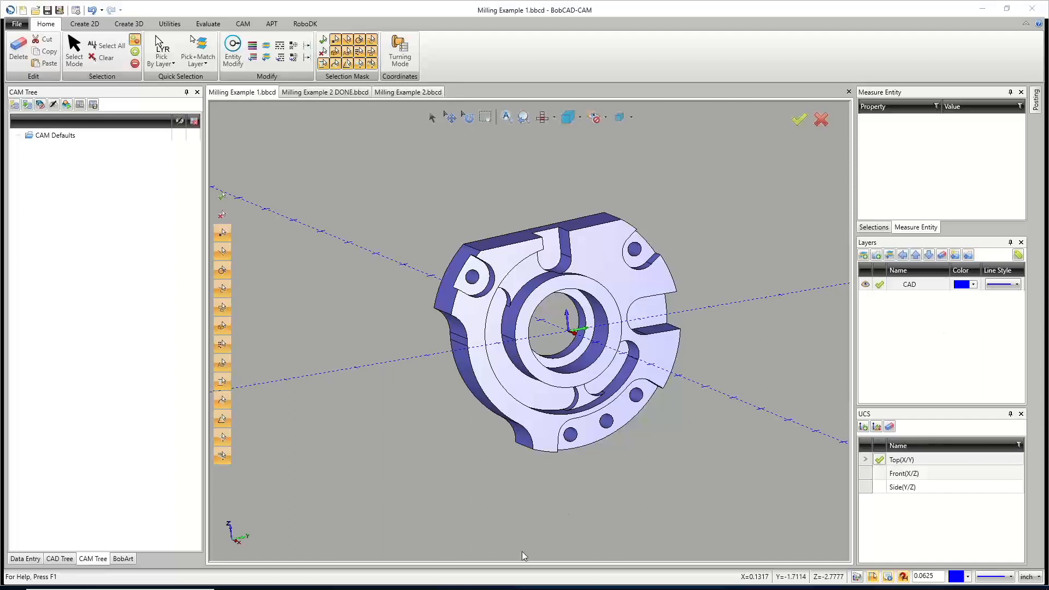
mouse_move(468, 587)
Open the online BobCAD-CAM Help from the application's support options.
click(25, 26)
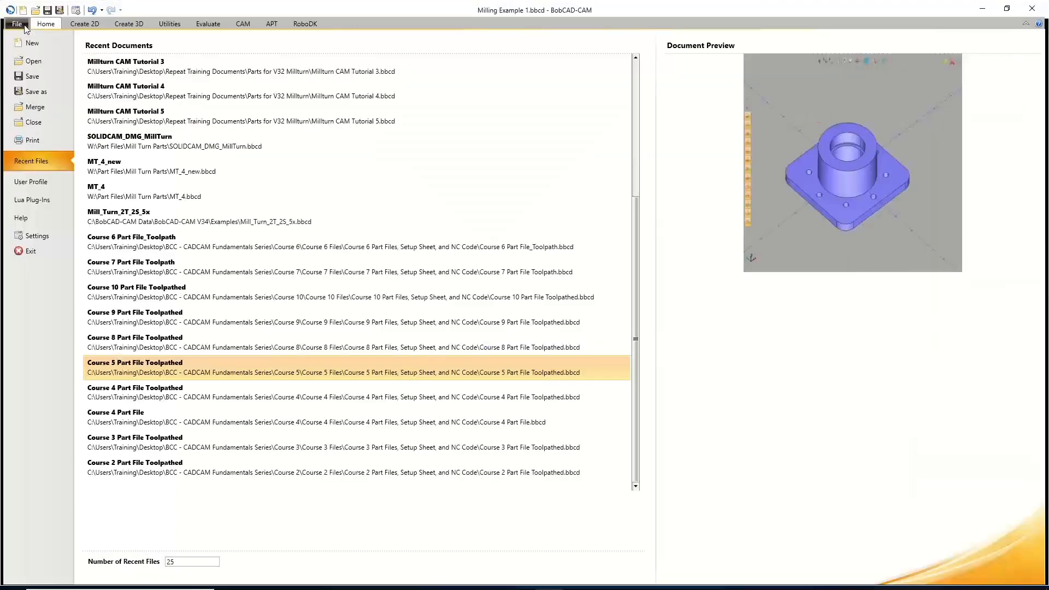
click(32, 219)
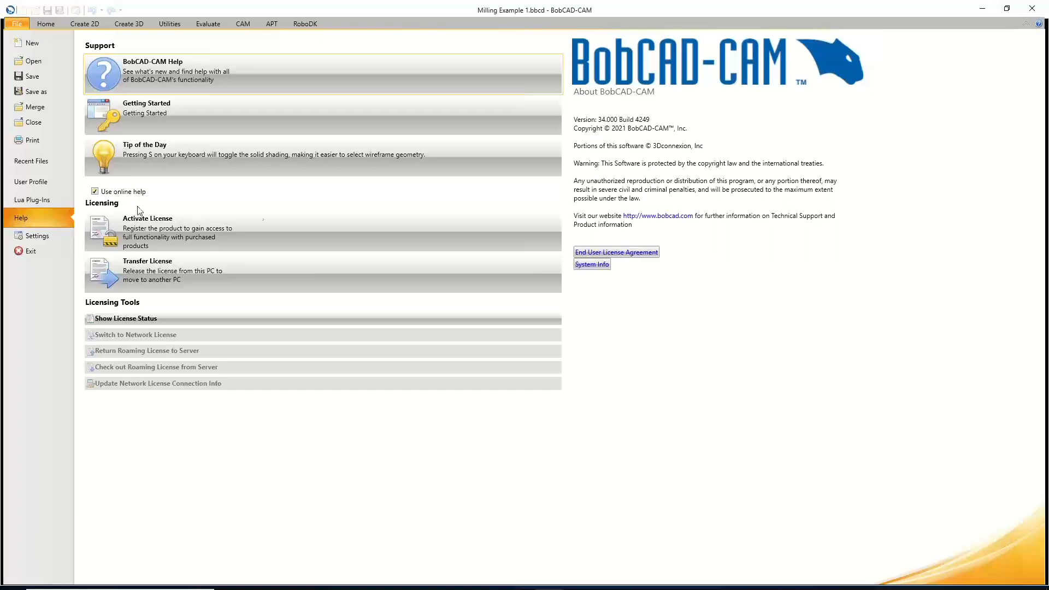
click(550, 589)
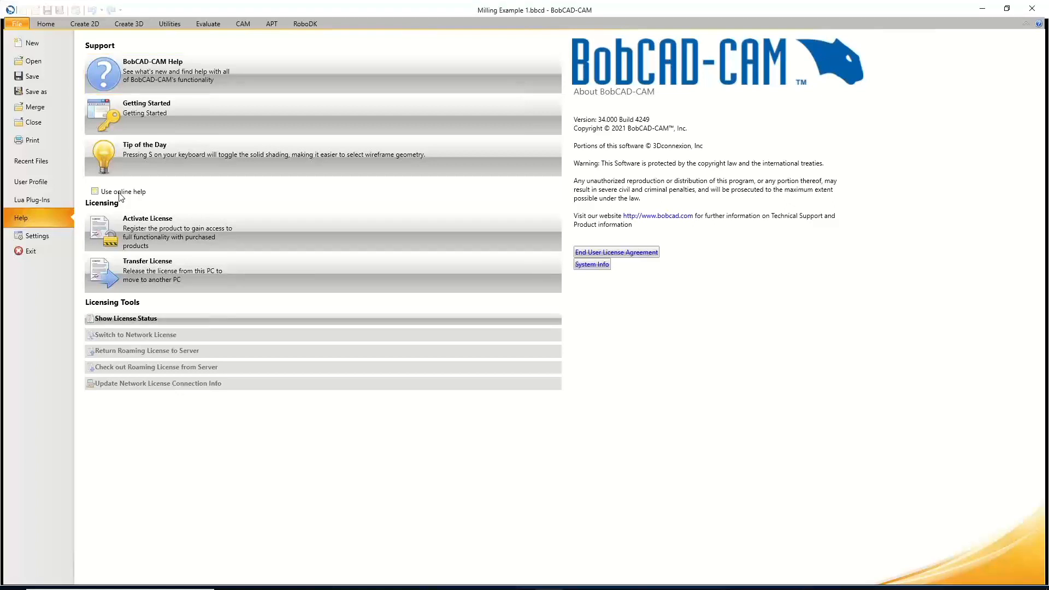
click(159, 79)
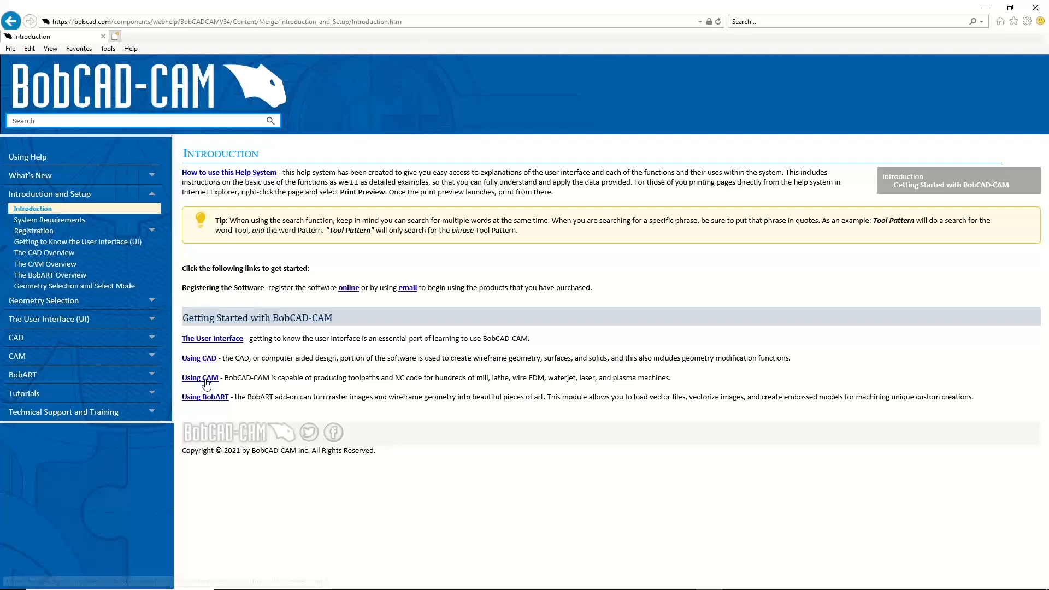
Open the CAM Quick Guide from the Using CAM overview and review its General Process steps.
click(206, 381)
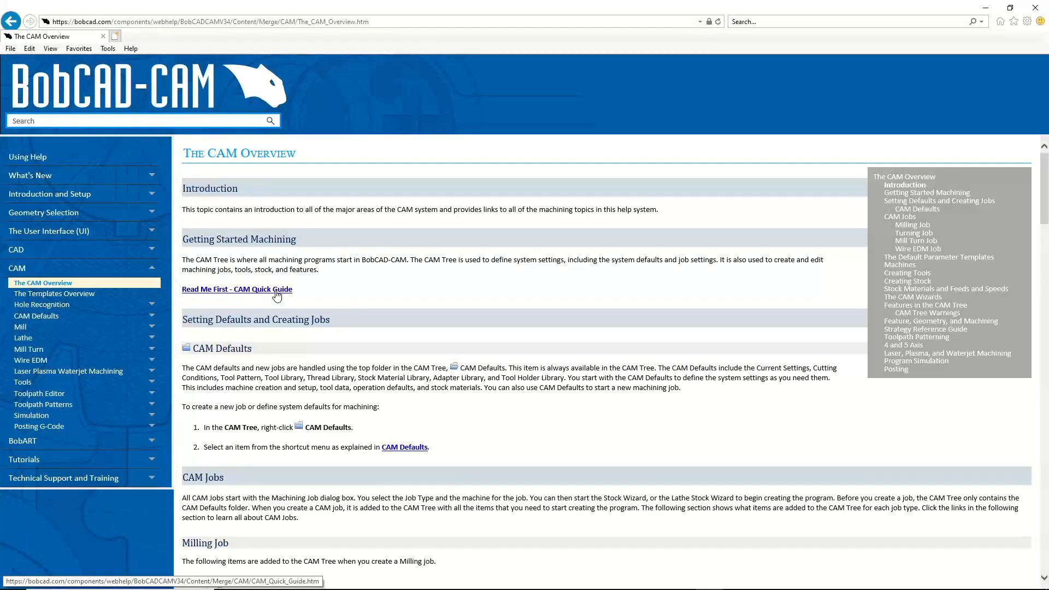
click(277, 290)
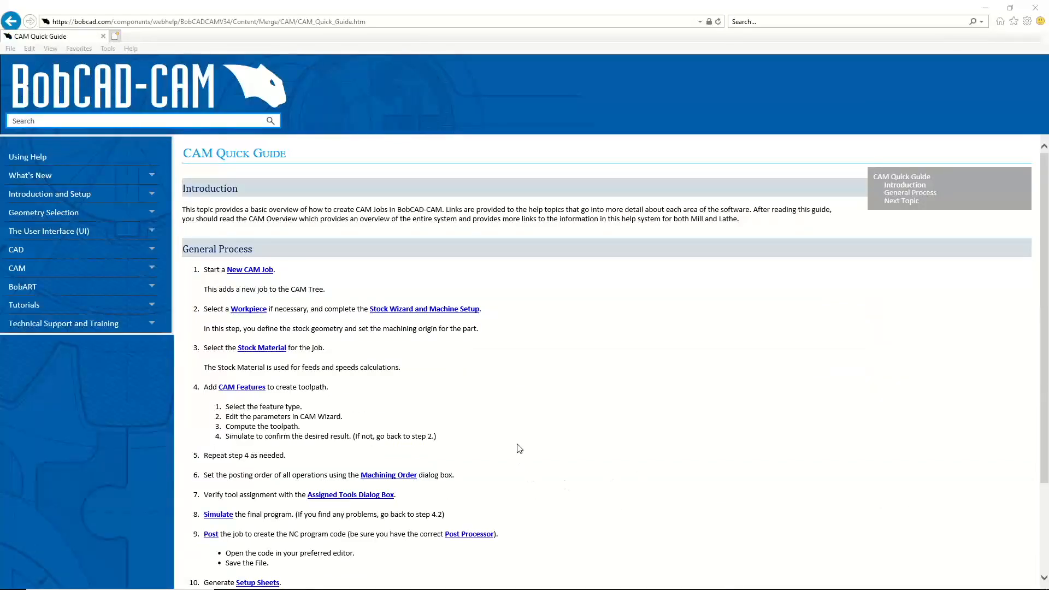
scroll(518, 445, down, 1)
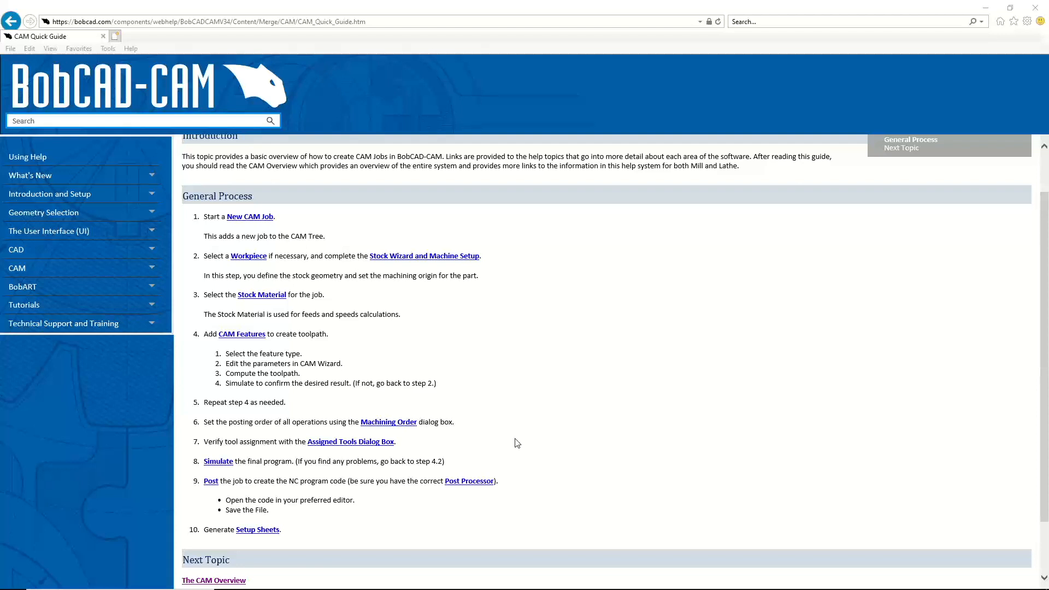
Open the New CAM Job topic and highlight the instructions for opening the Machining Job dialog.
click(258, 218)
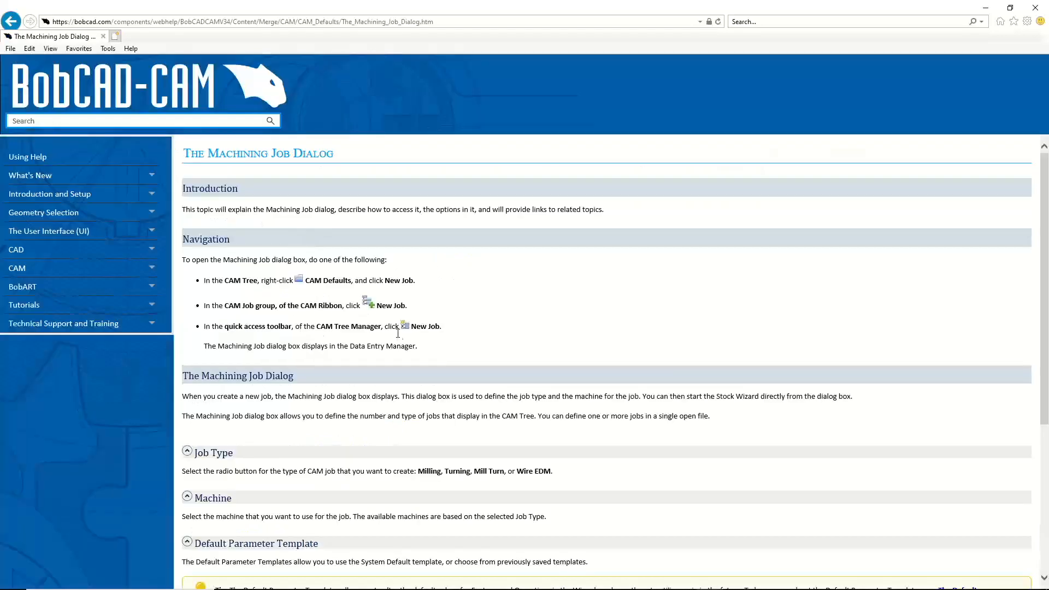
drag(421, 347, 206, 277)
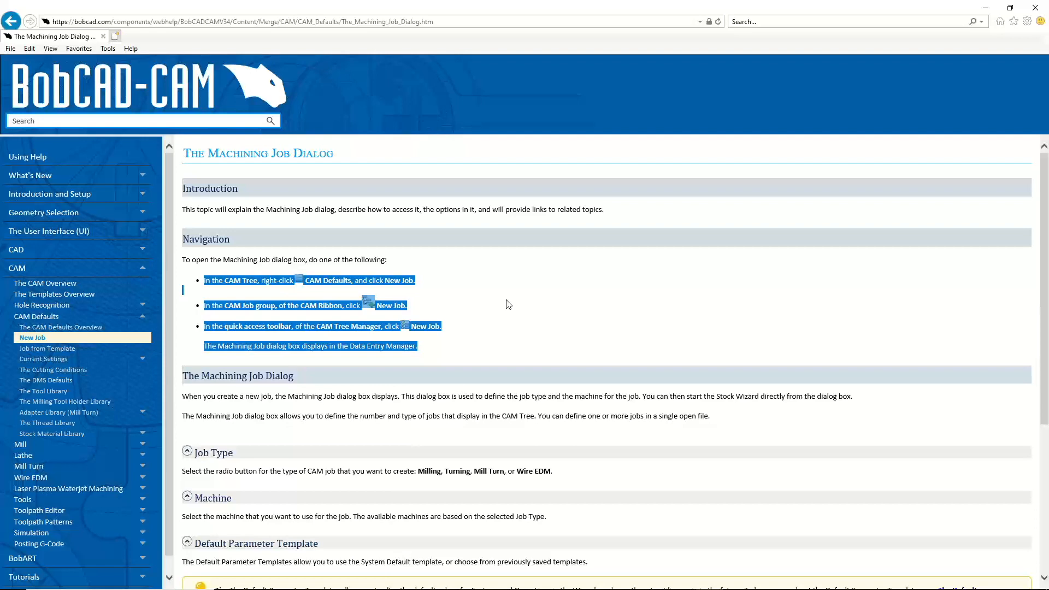
click(434, 300)
click(11, 23)
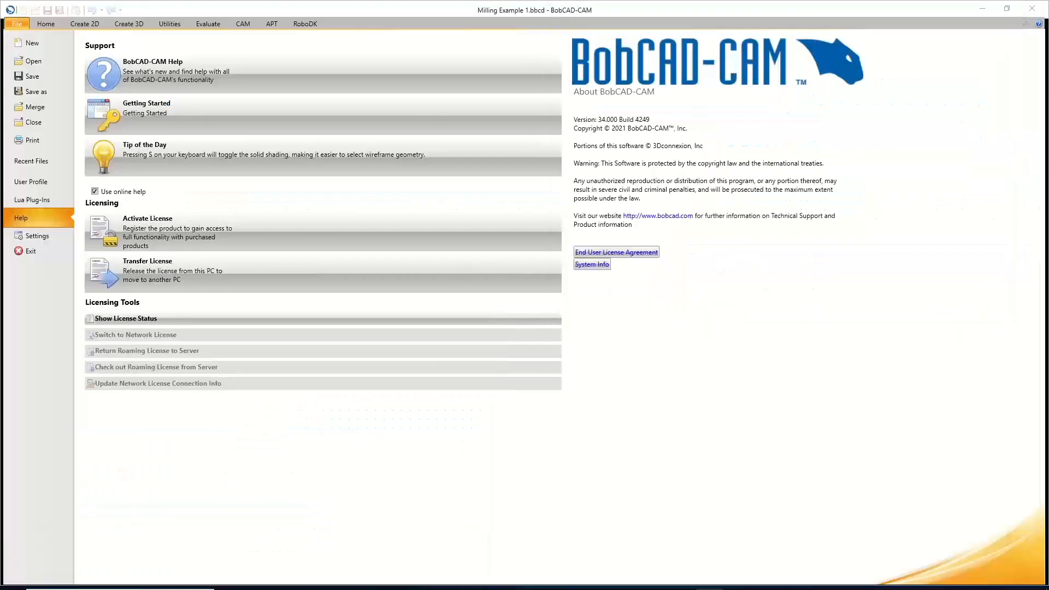
Create a new machining job for the Milling Example 1 part with job type Mill Turn and machine BC_1T_2S_Y.
click(46, 24)
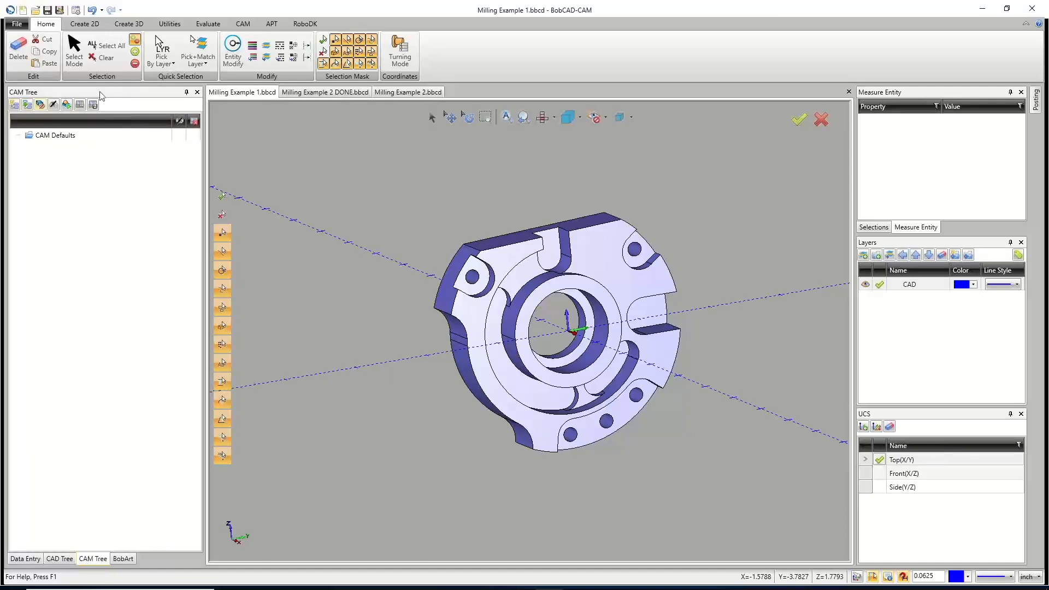
click(241, 25)
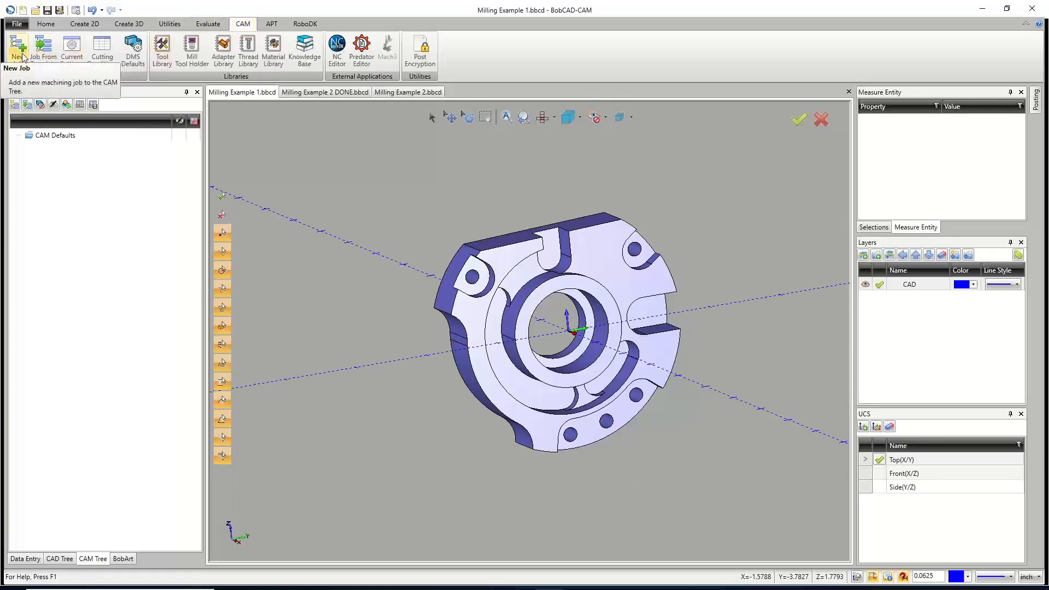
right_click(52, 135)
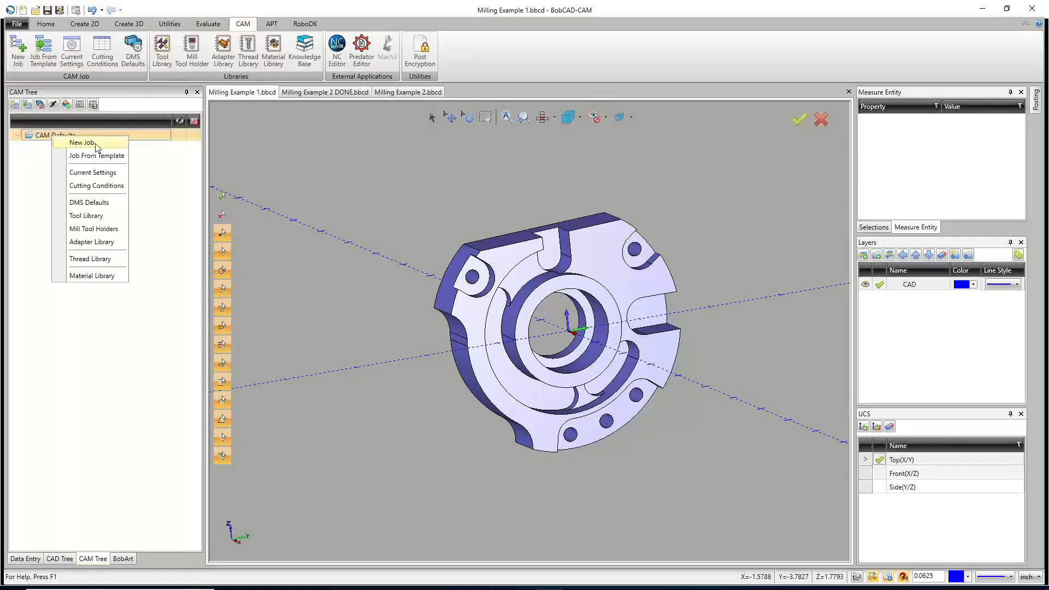
click(82, 142)
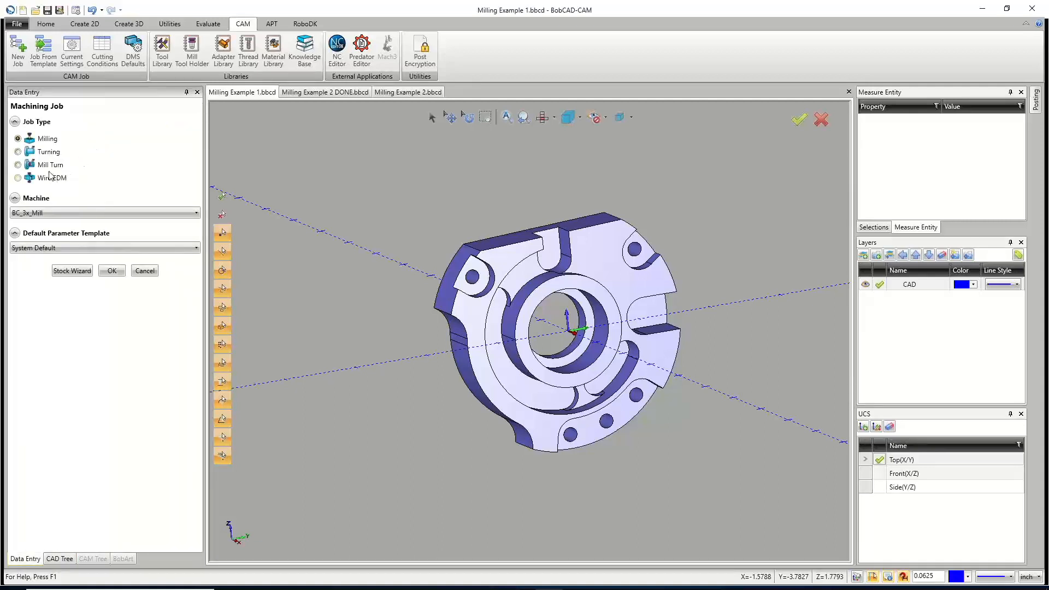
click(48, 166)
click(66, 213)
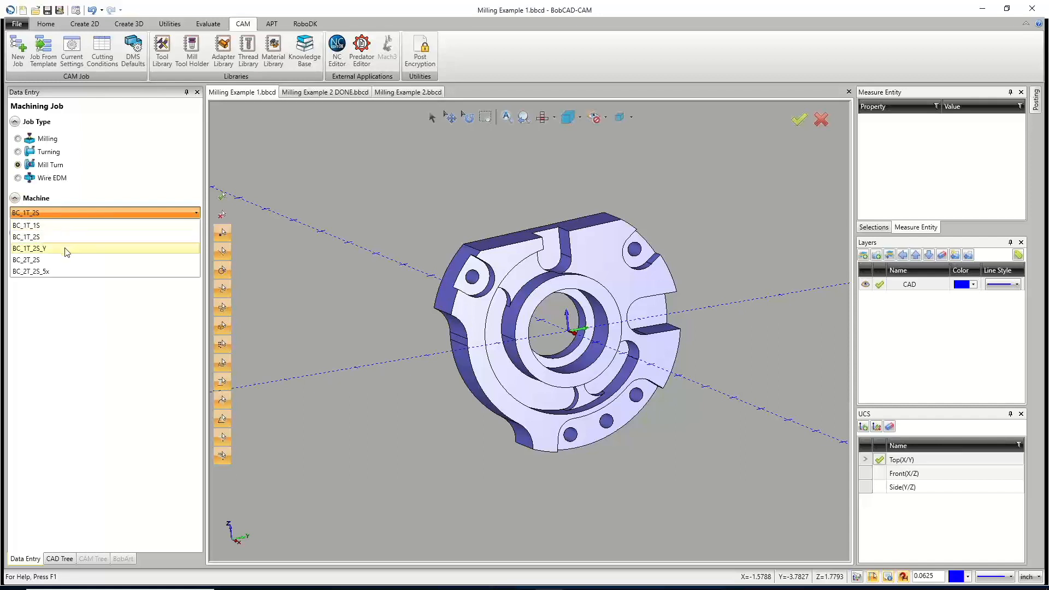
click(32, 249)
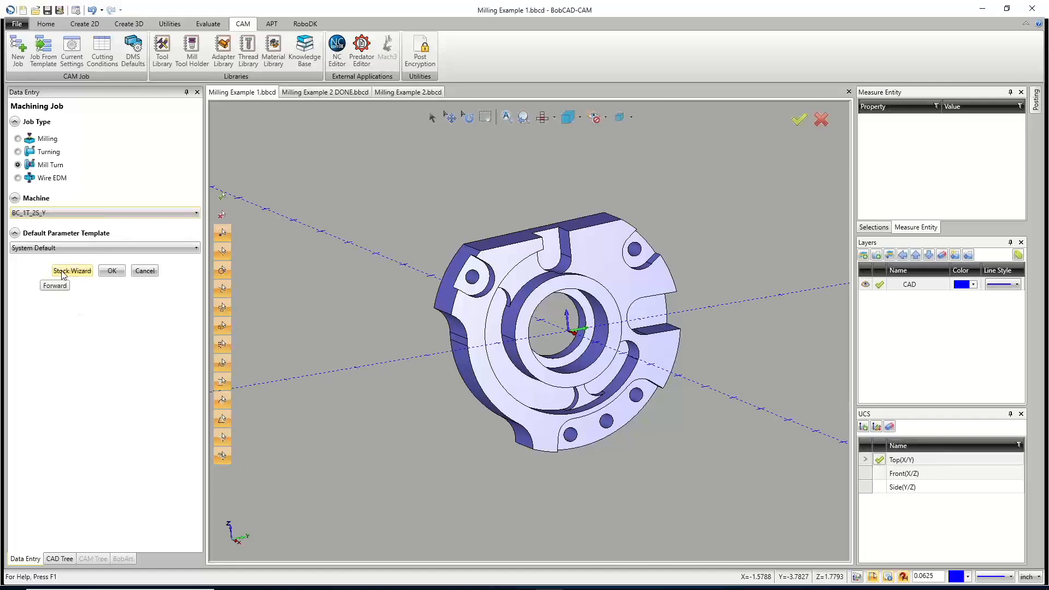
Examine how the part sits on its coordinate axes by rotating it and viewing it from the top.
middle_drag(590, 377, 568, 352)
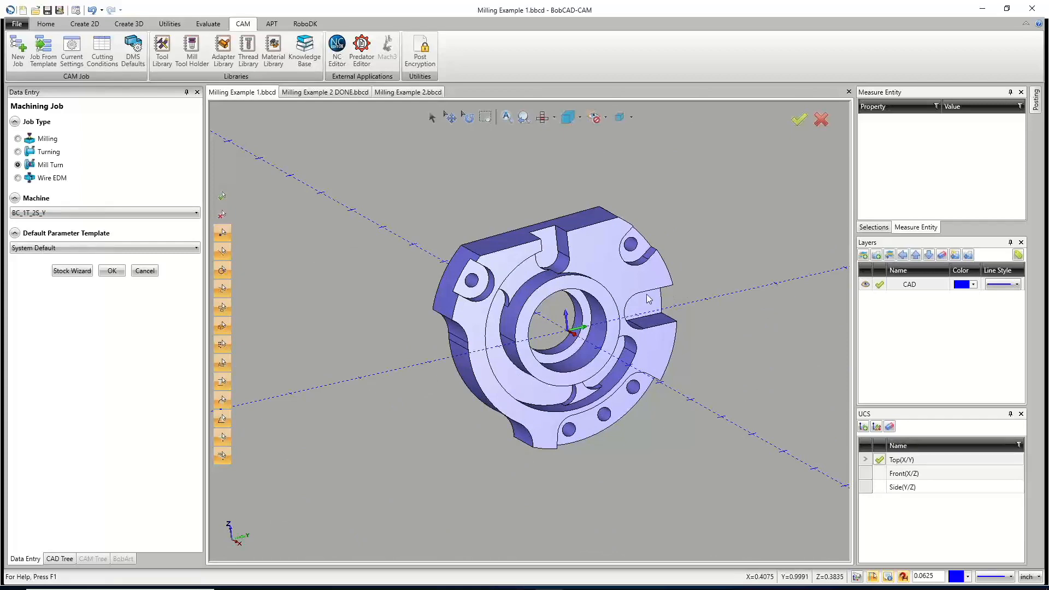
middle_drag(634, 303, 635, 330)
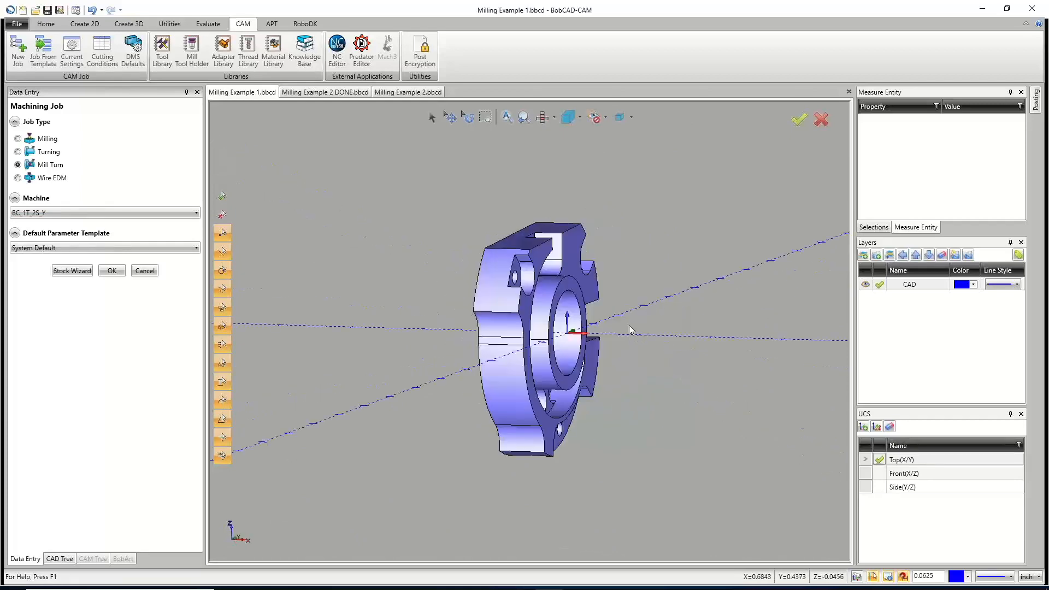
click(543, 118)
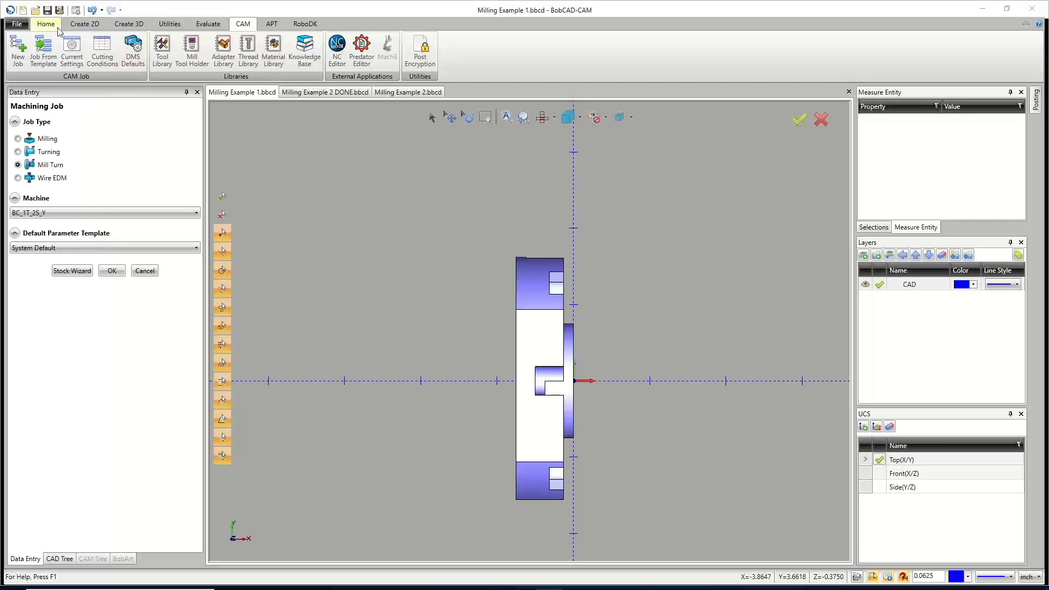
Open the example file Mill_Turn_1T_1S.bbcd from the Examples folder of BobCAD-CAM V34 in BobCAD-CAM Data on the C: drive.
click(36, 11)
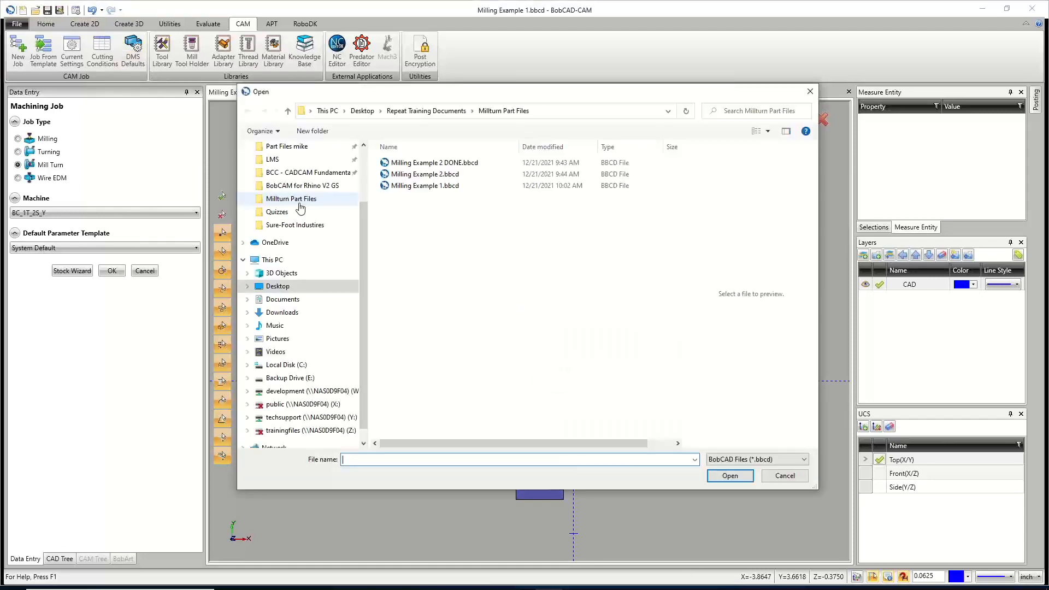
click(286, 367)
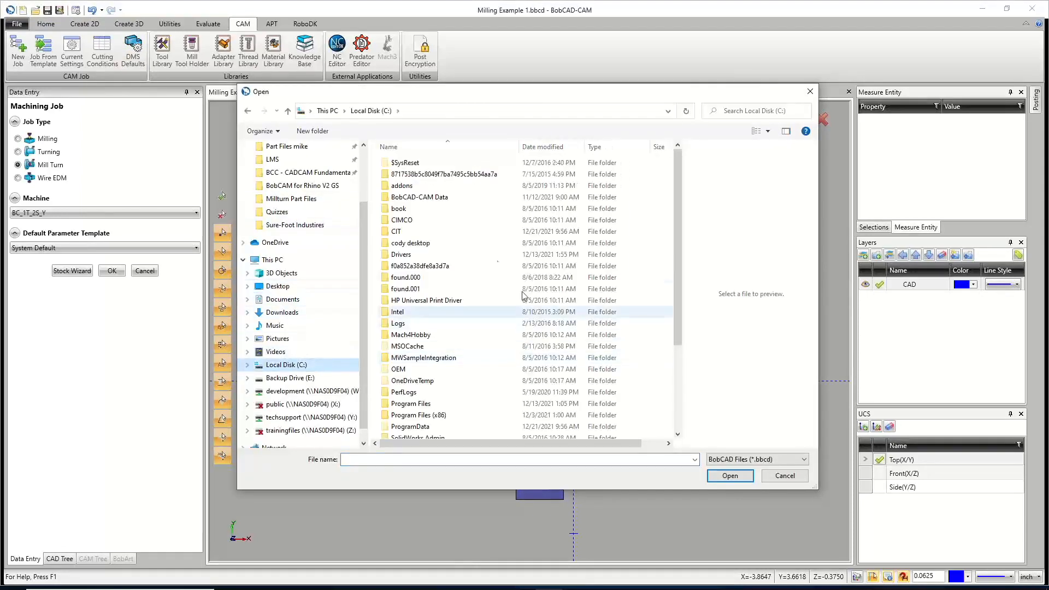
click(442, 199)
double_click(442, 199)
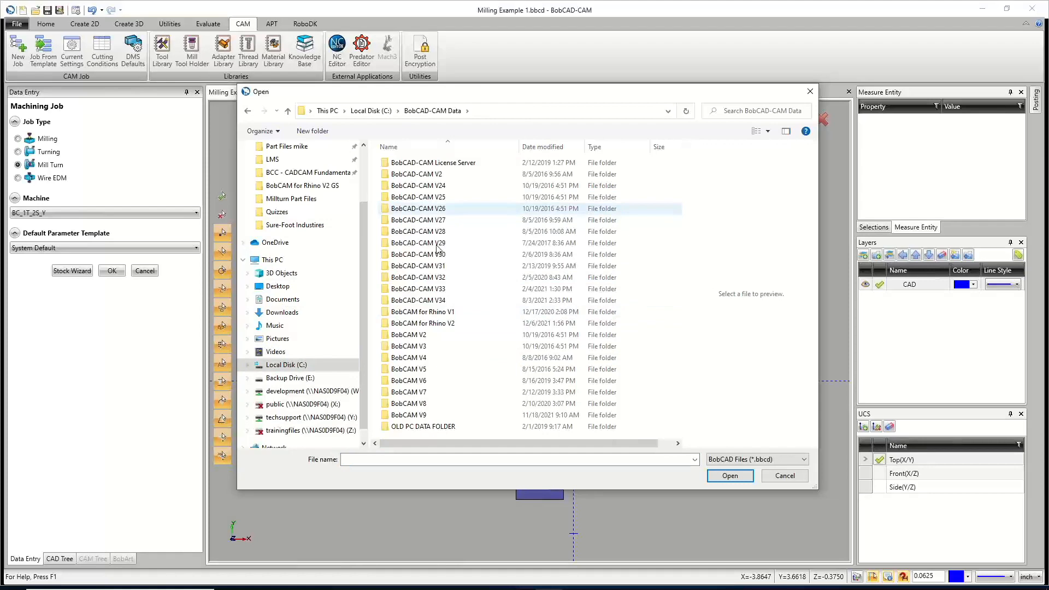
double_click(431, 300)
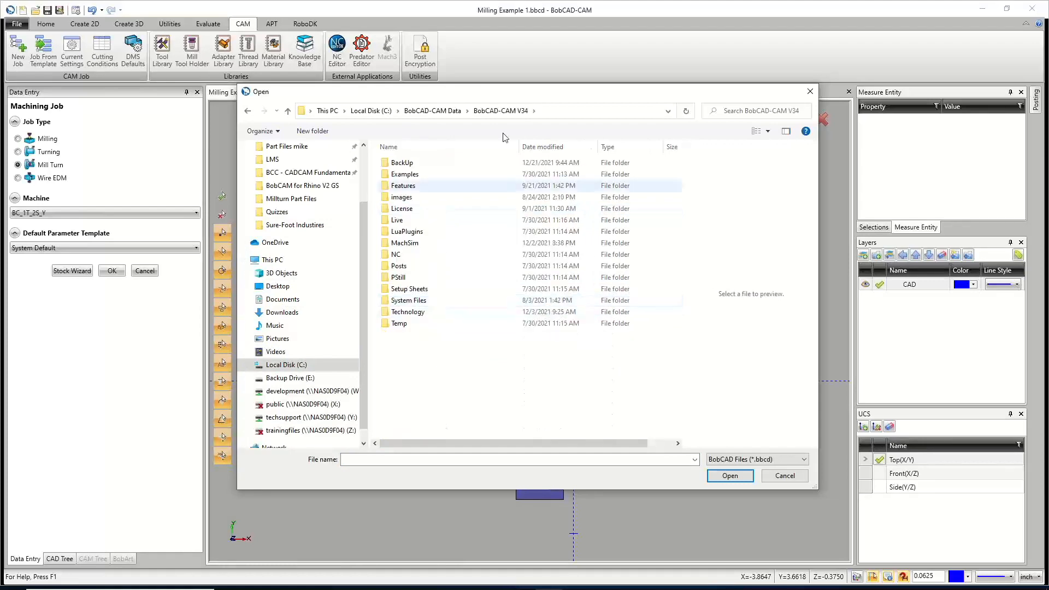
double_click(415, 175)
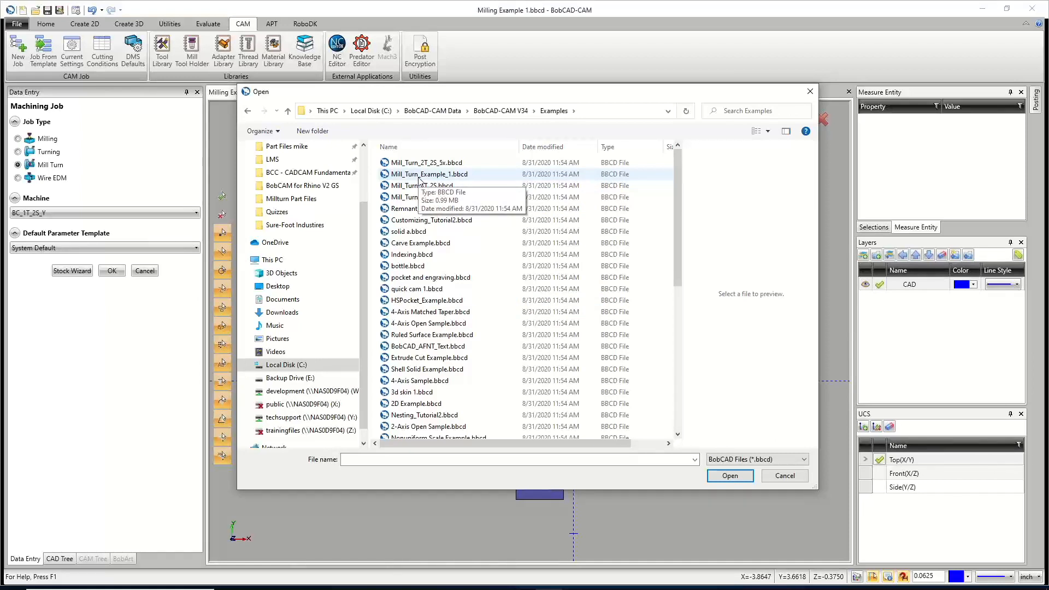
click(424, 143)
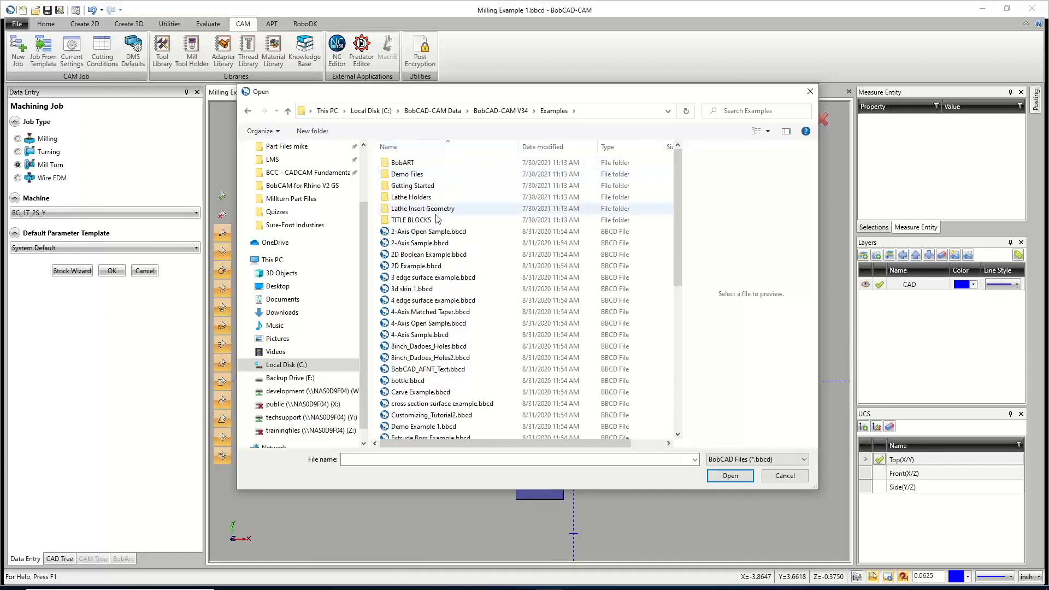
scroll(435, 219, down, 7)
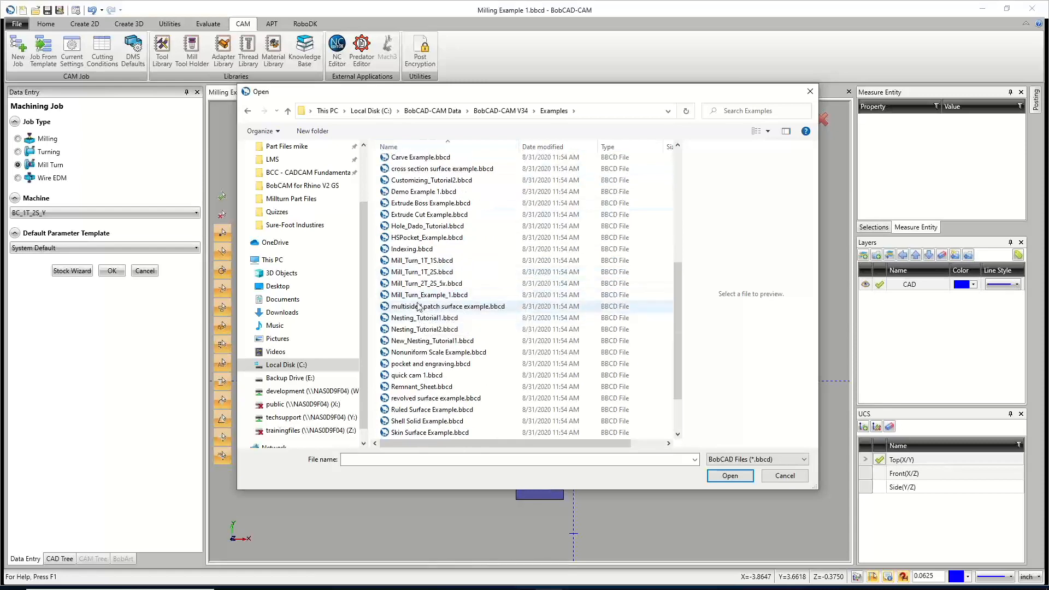
click(419, 261)
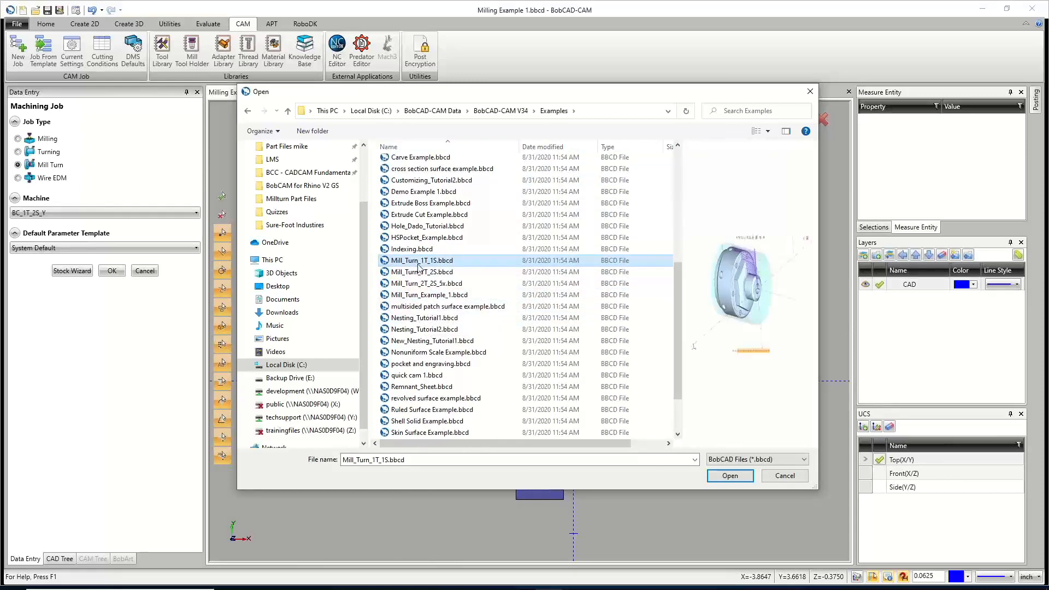
double_click(445, 260)
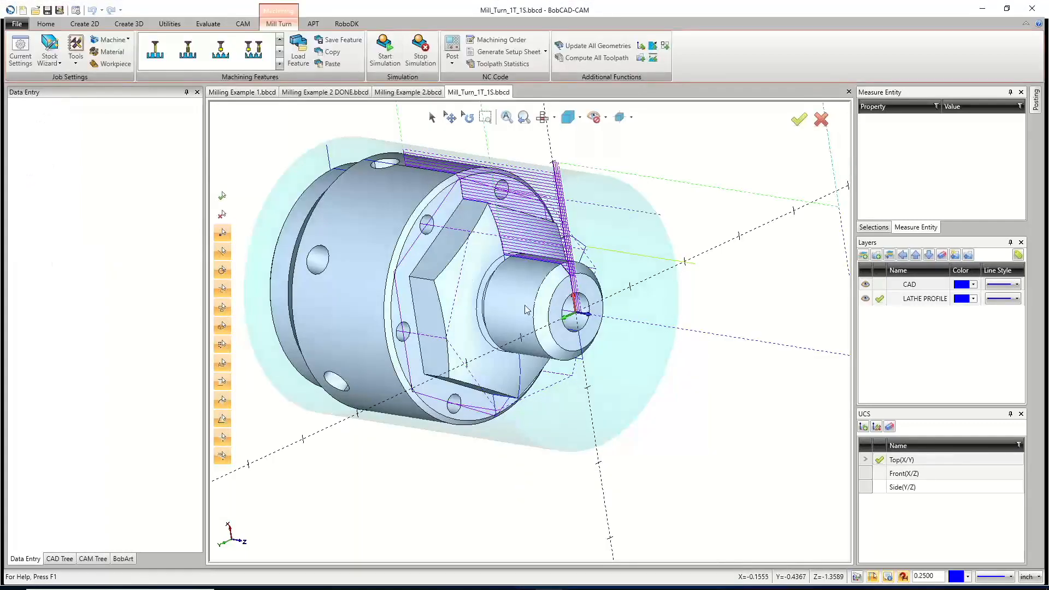
Examine the orientation of the Mill_Turn_1T_1S part from the top and in a rotated 3D view.
click(542, 117)
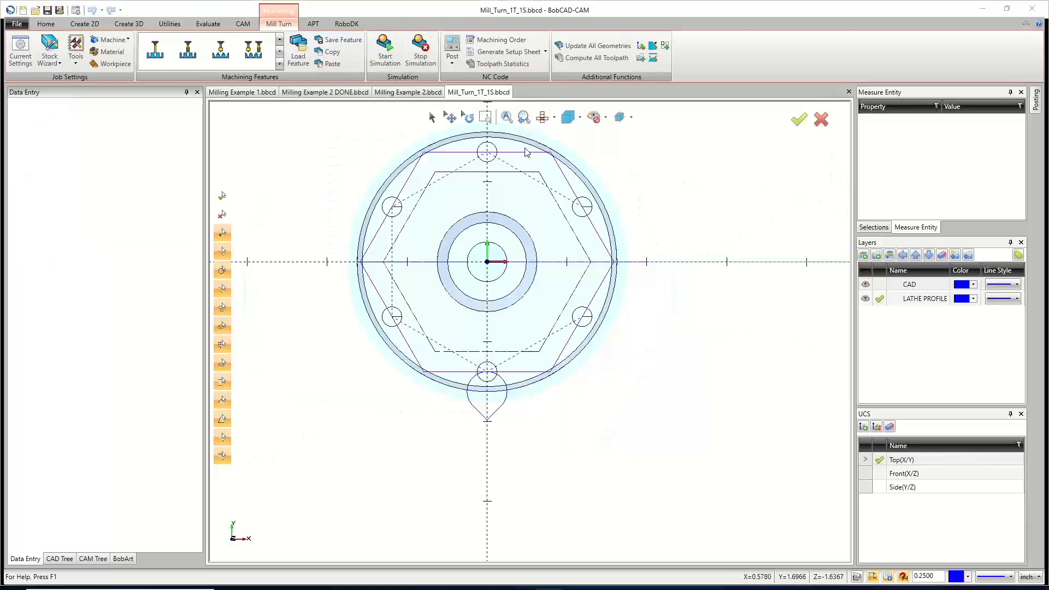
scroll(470, 247, up, 3)
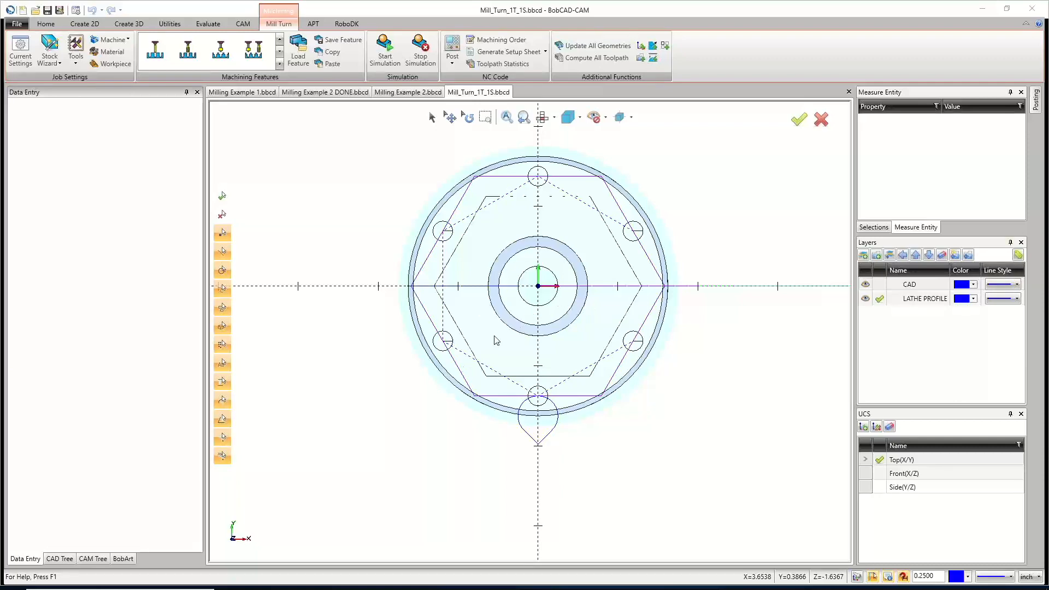
middle_drag(496, 341, 671, 326)
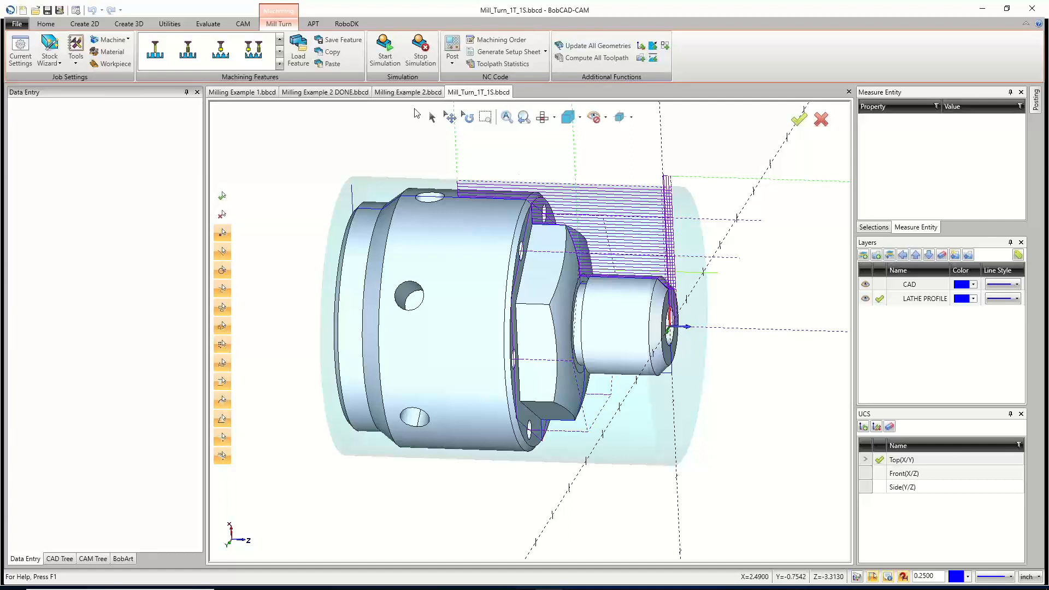
Return to the Milling Example 1 file and compare its part orientation by rotating the model.
click(268, 94)
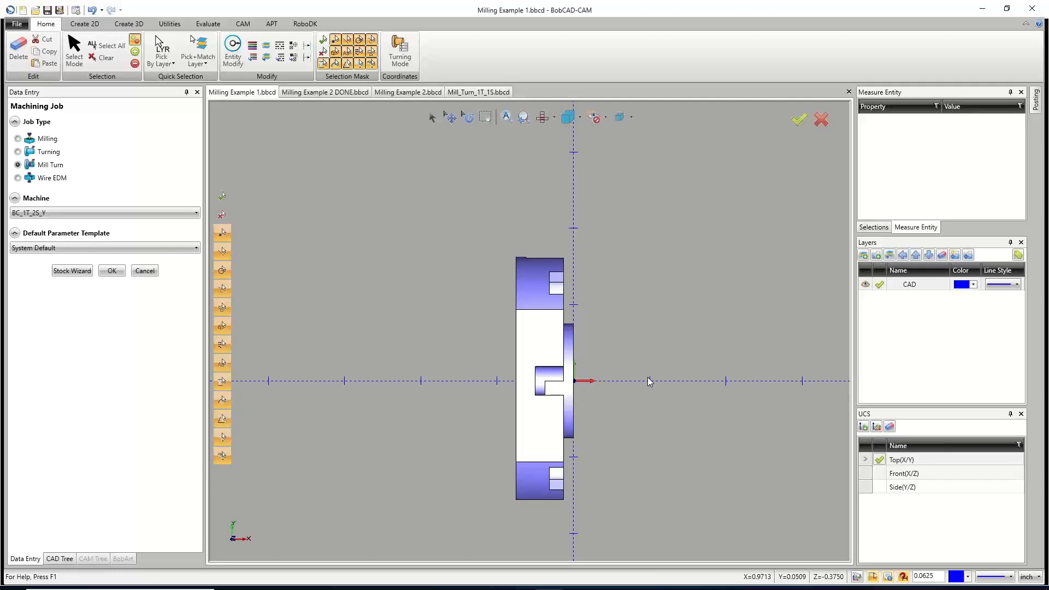
mouse_move(659, 410)
mouse_down()
mouse_move(633, 415)
mouse_move(661, 410)
mouse_up()
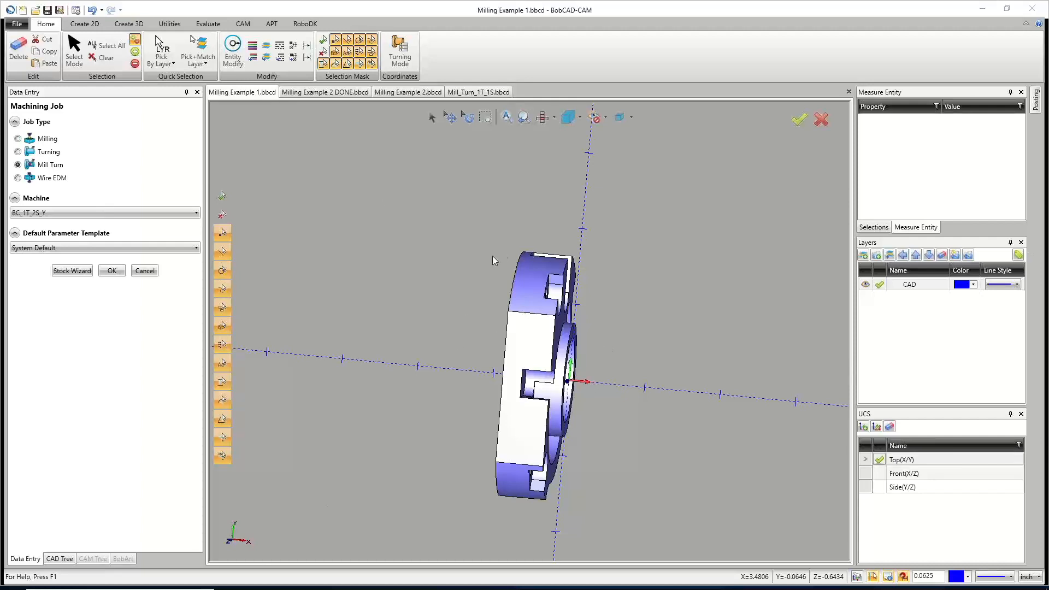
middle_drag(547, 423, 437, 284)
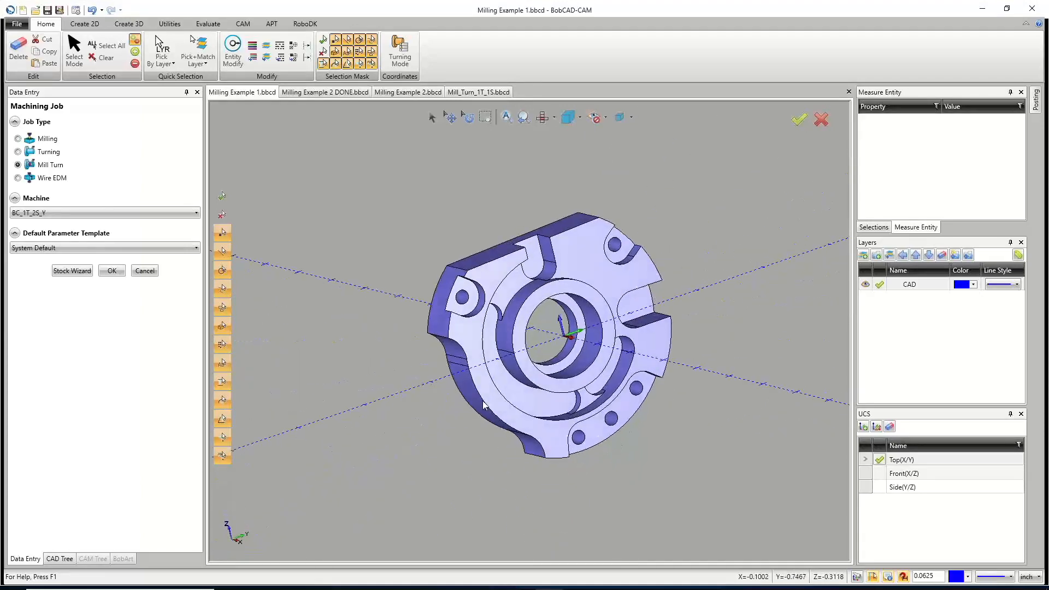
Start the Stock Wizard, assign the part's solid as the workpiece and proceed to the stock definition.
click(72, 270)
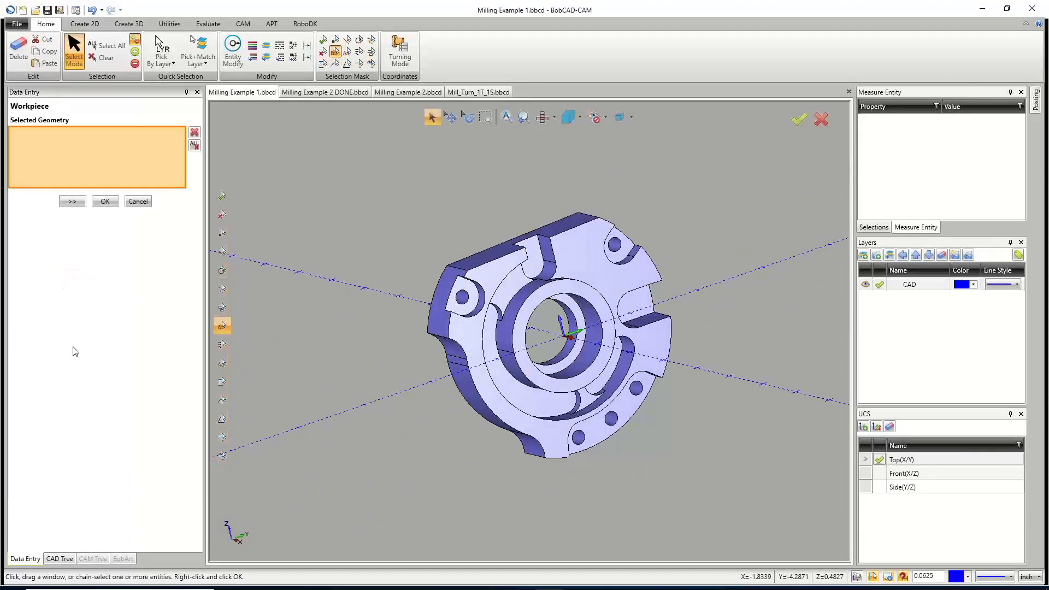
click(533, 306)
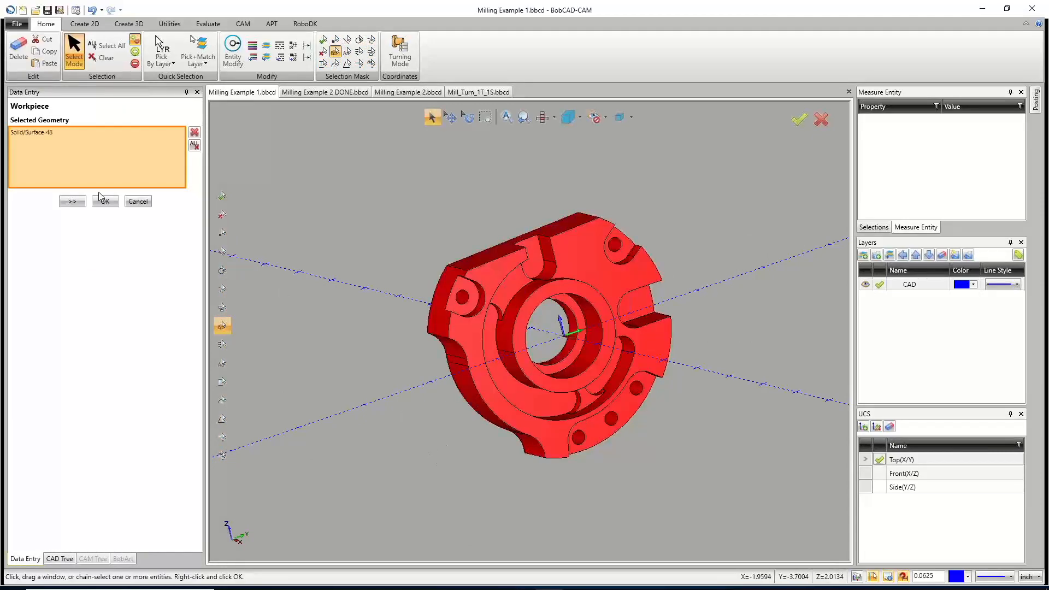
click(73, 203)
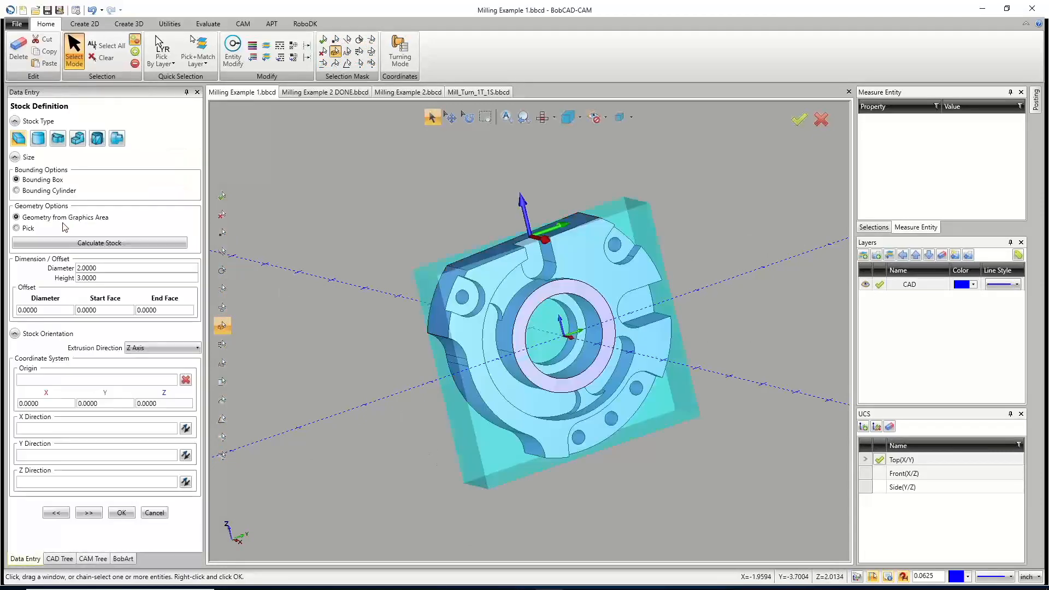
Define the stock as a cylinder with the X Axis extrusion direction, checking the stock of the Mill_Turn_1T_1S example for comparison.
middle_drag(592, 359, 638, 378)
middle_drag(592, 335, 529, 355)
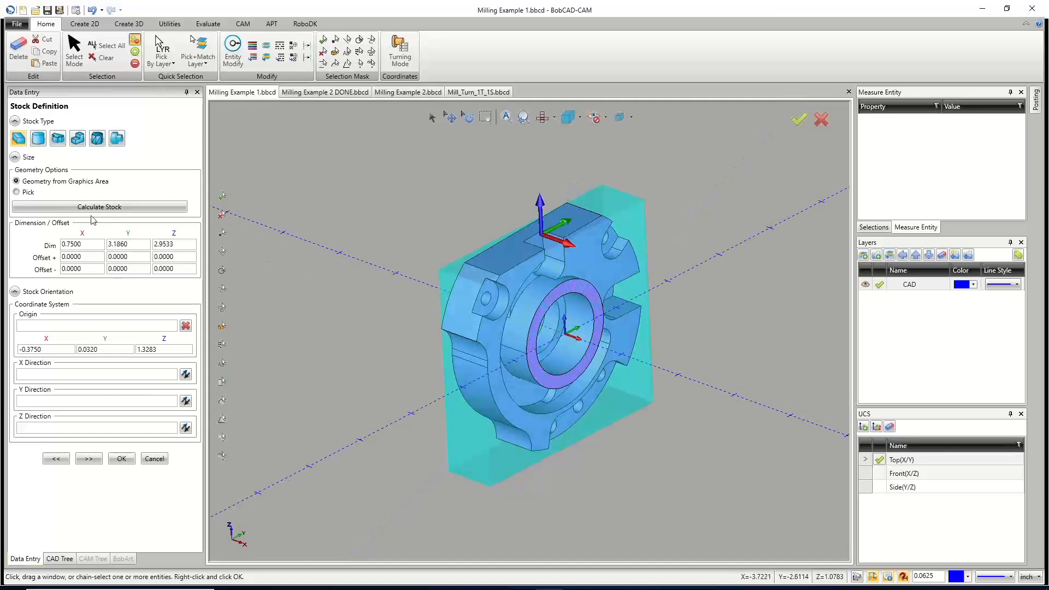
click(39, 141)
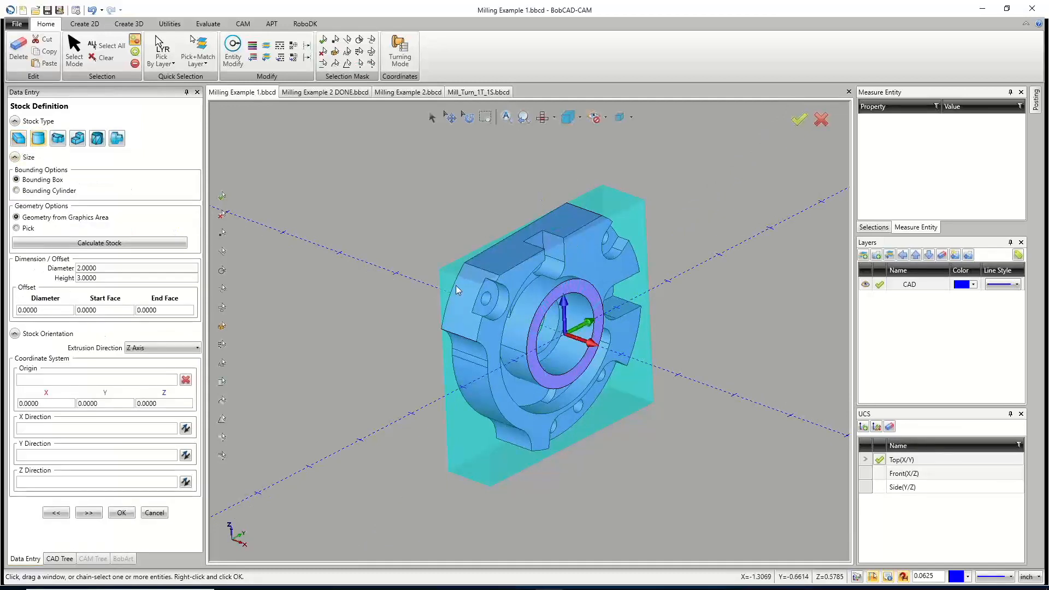
click(468, 92)
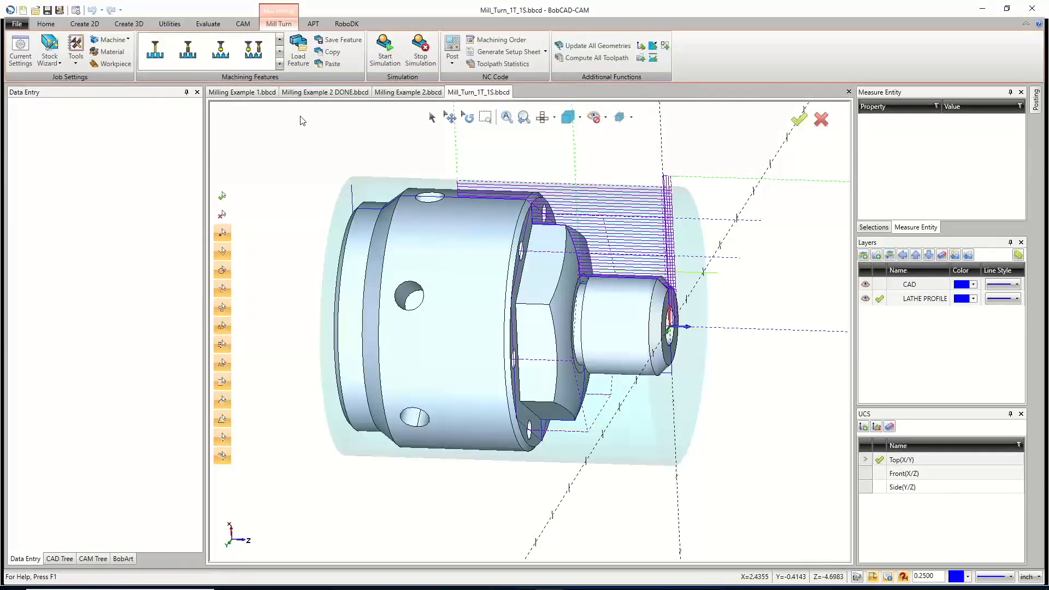
click(242, 92)
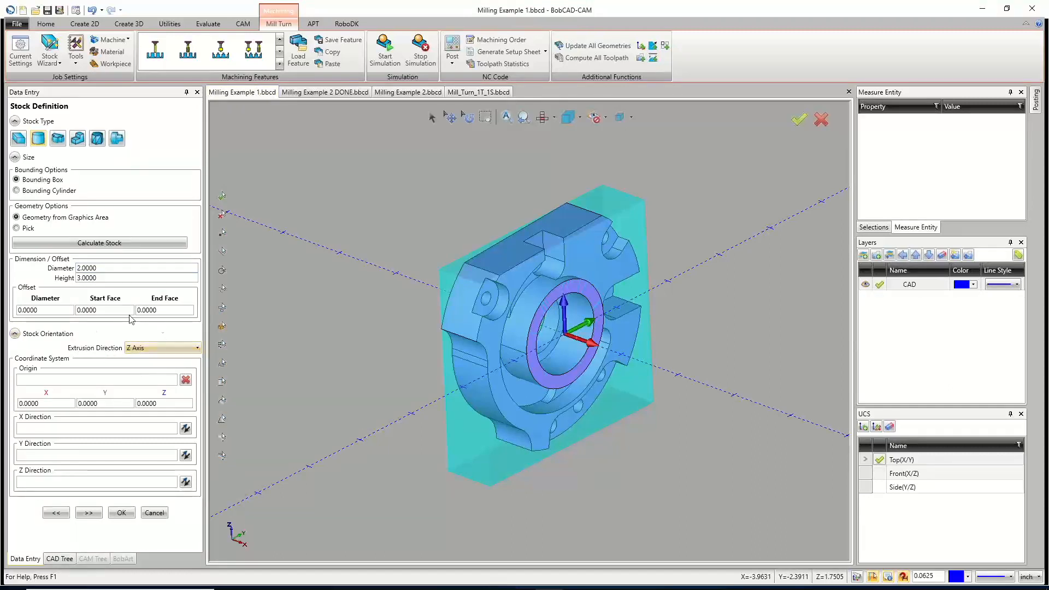
click(153, 348)
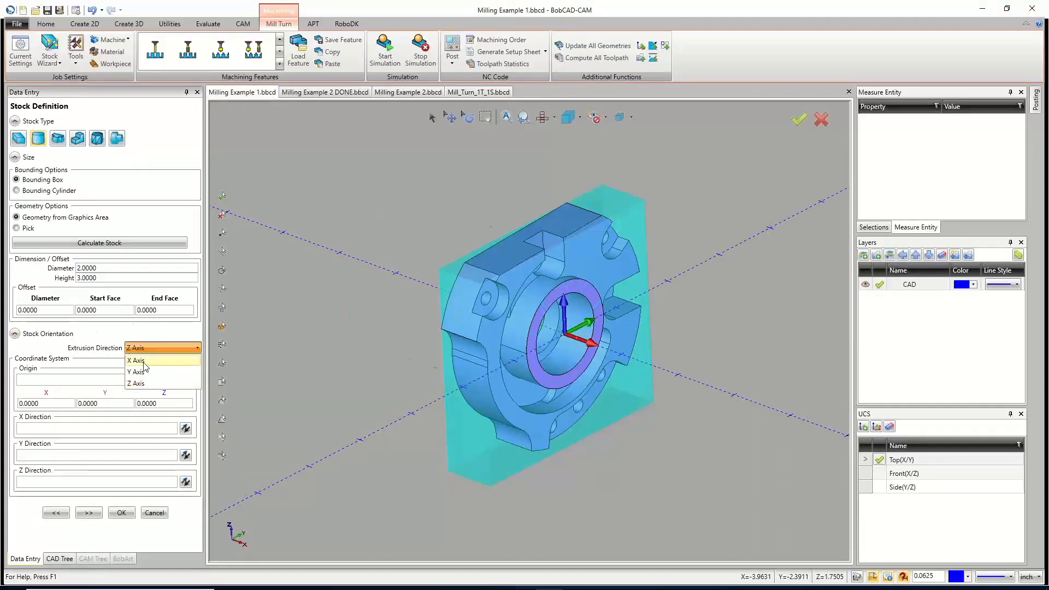
click(143, 361)
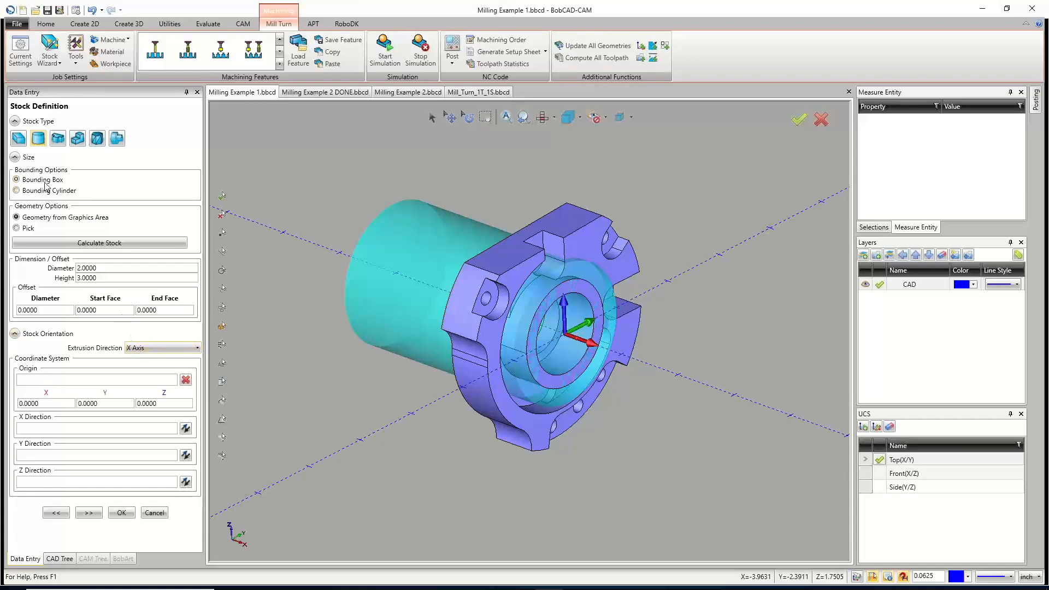
Calculate the cylindrical stock from the graphics-area geometry, trying Bounding Box first and switching to Bounding Cylinder.
click(102, 244)
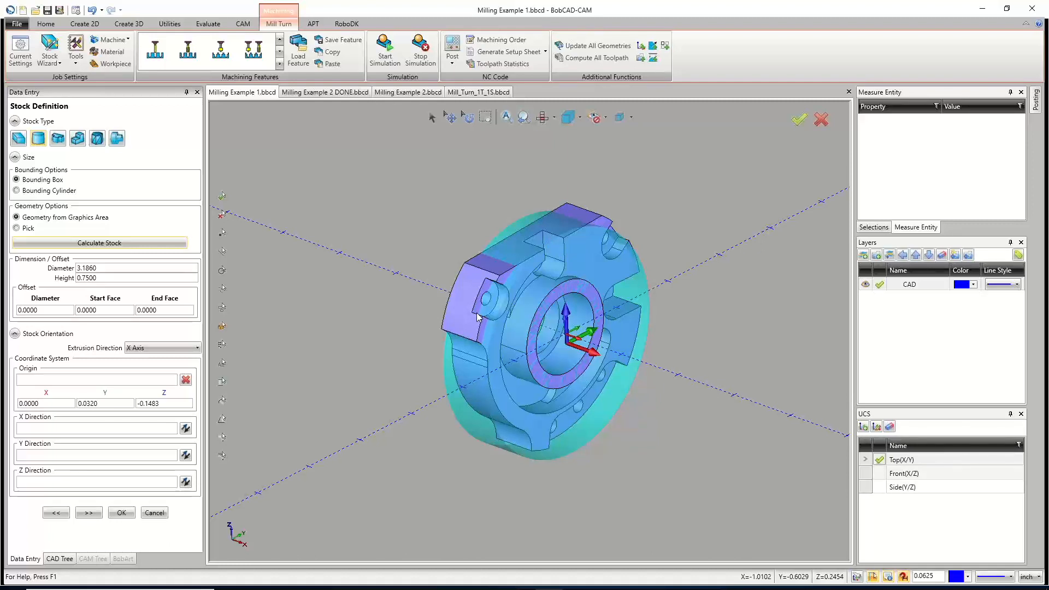
click(65, 191)
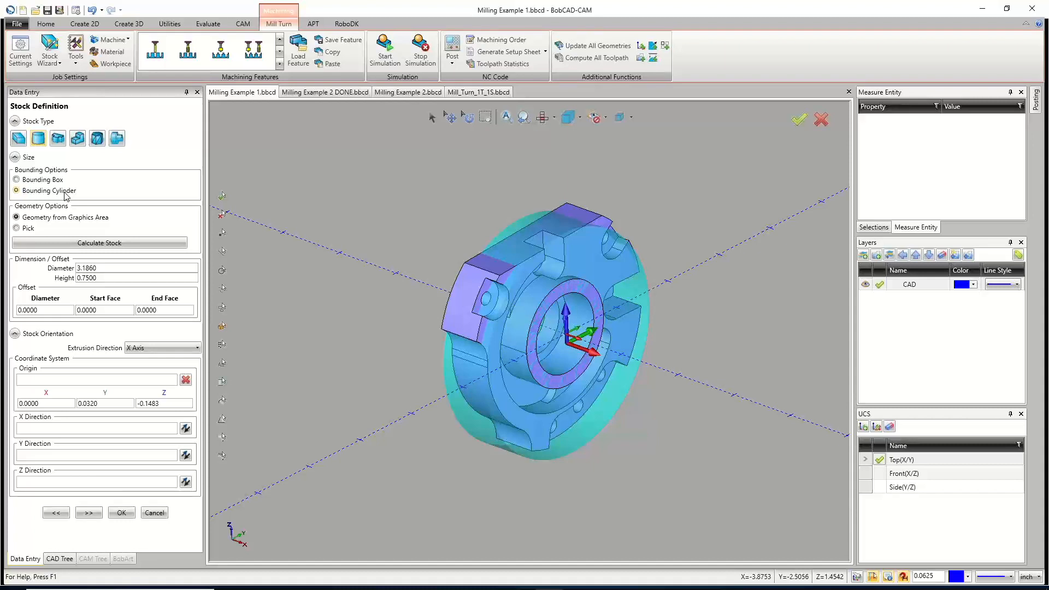
click(129, 243)
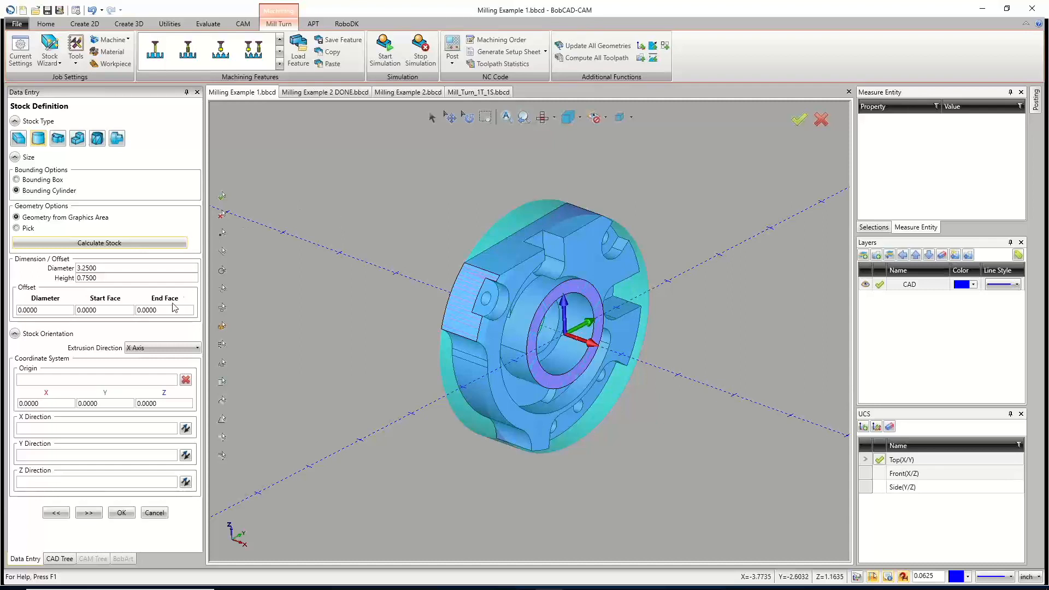
Set the stock's End Face offset to 3.0000 and proceed to the machine setup.
drag(171, 309, 119, 303)
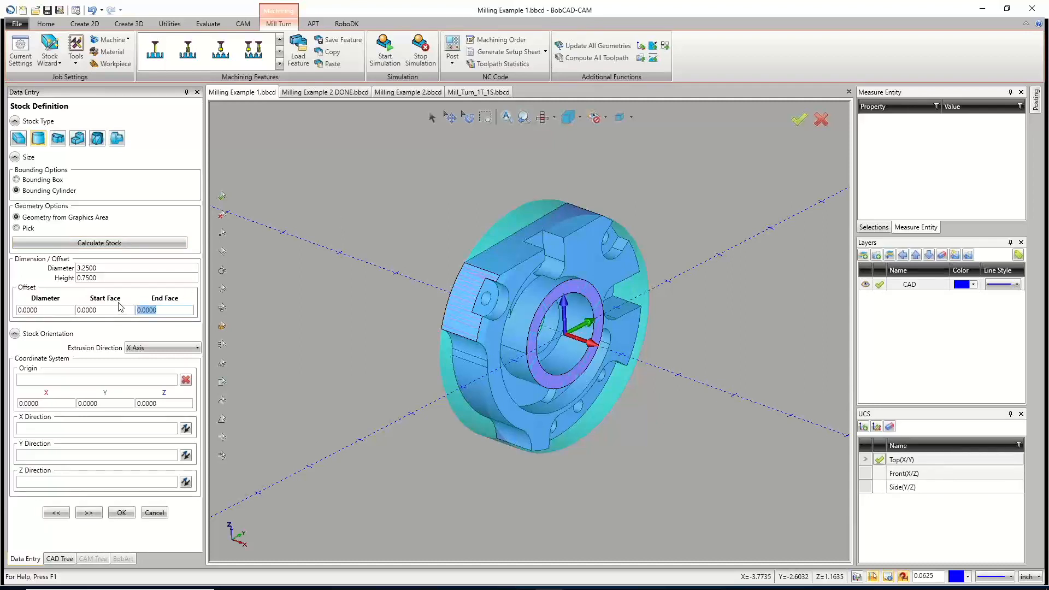
text(3)
click(110, 310)
middle_drag(507, 315, 424, 234)
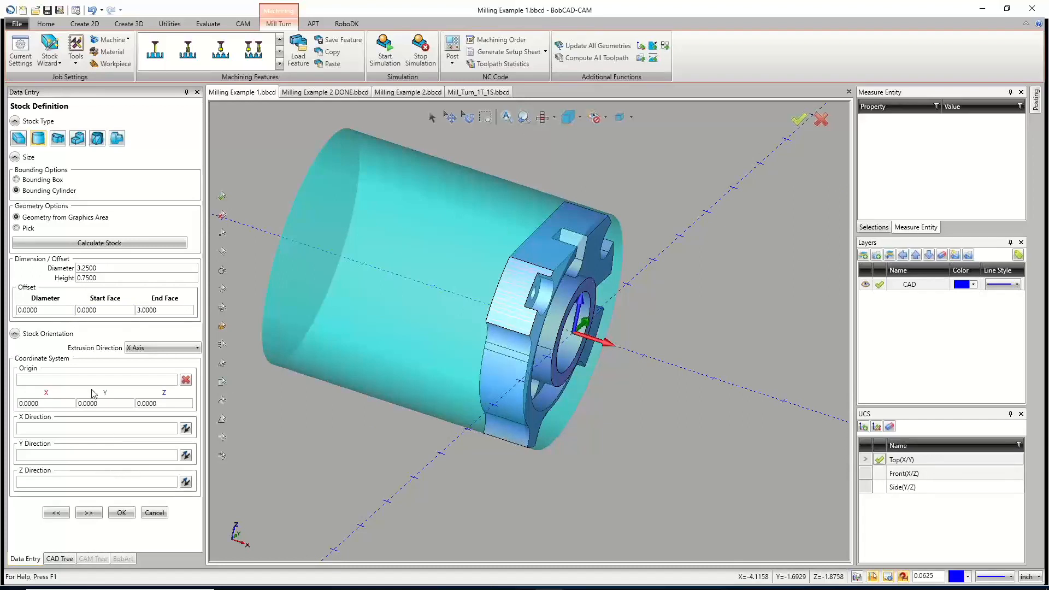
click(88, 513)
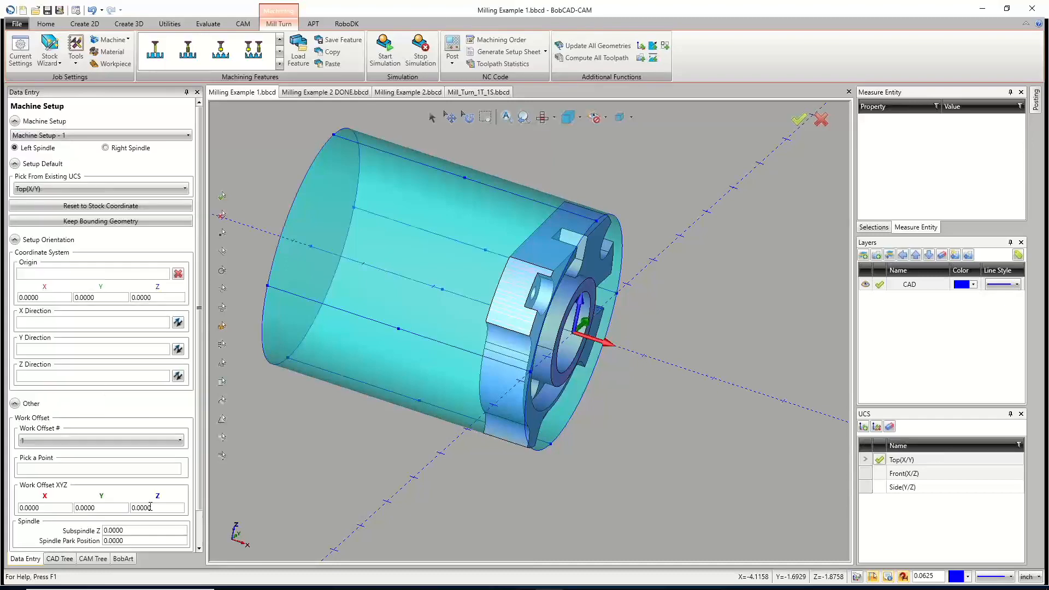
Examine the machine setup origin on the stock's front face from the top and in rotated 3D, briefly revisiting the stock definition.
middle_drag(527, 371, 472, 381)
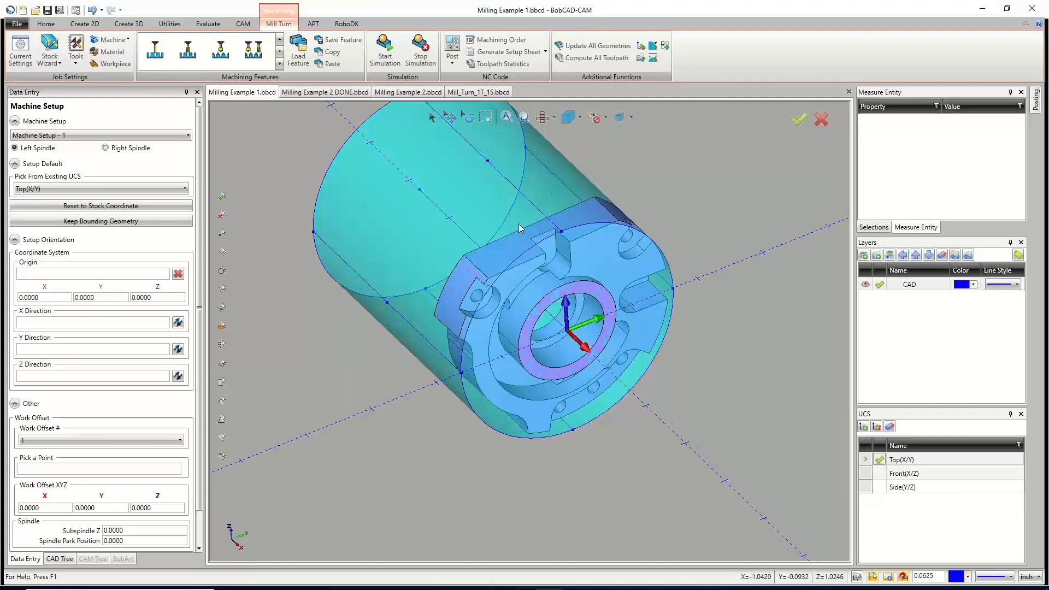
click(554, 119)
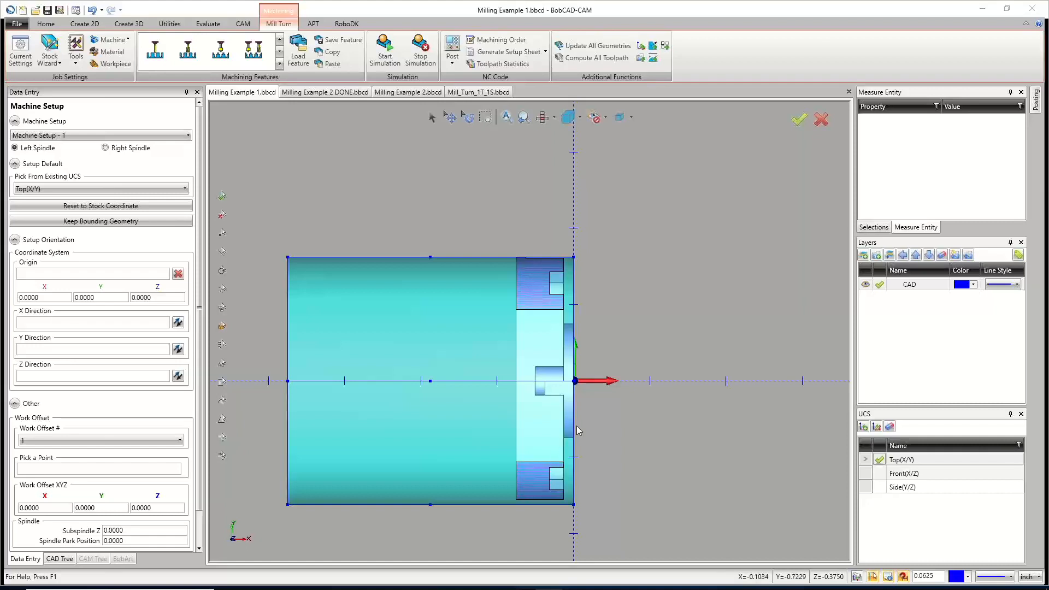
scroll(585, 352, up, 2)
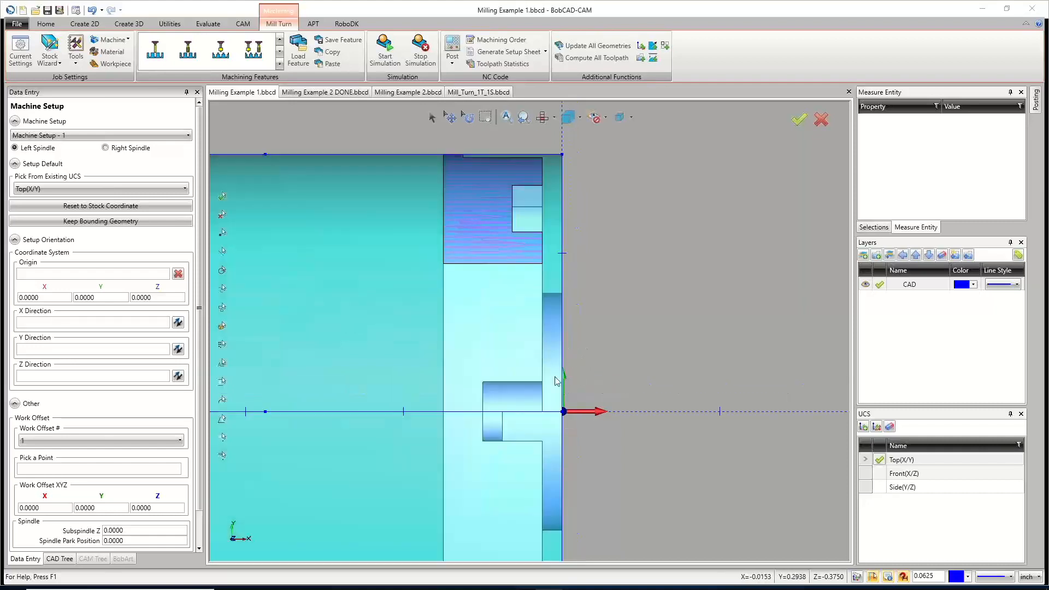
scroll(575, 419, down, 2)
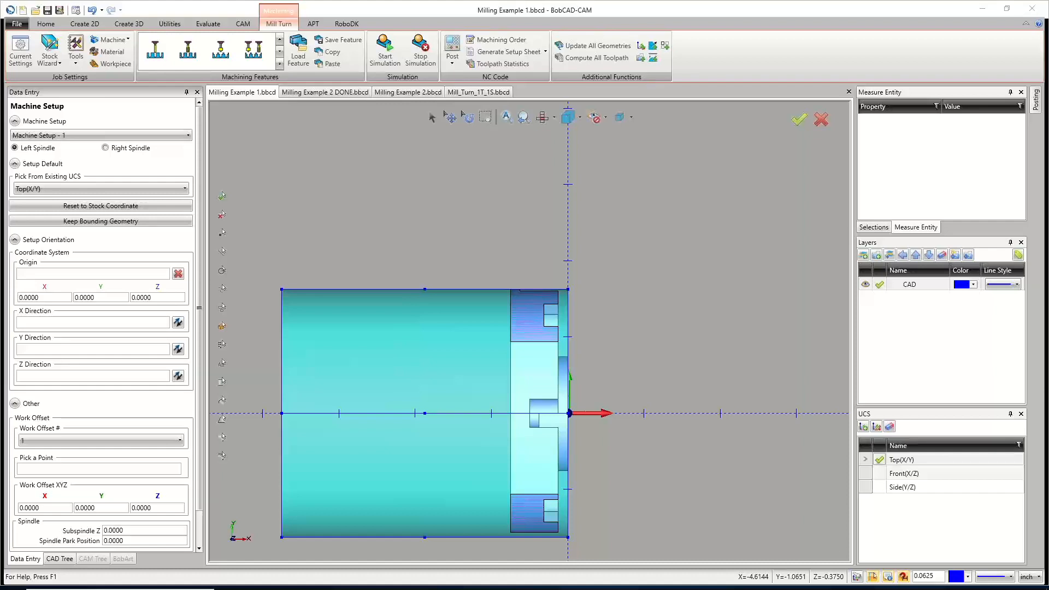
scroll(548, 232, down, 3)
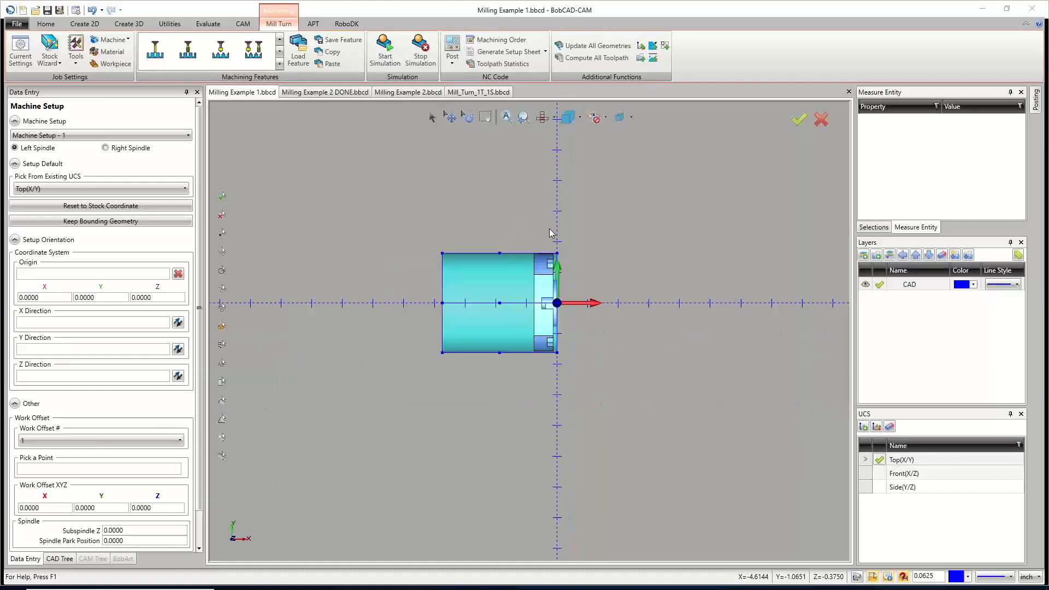
scroll(536, 293, up, 3)
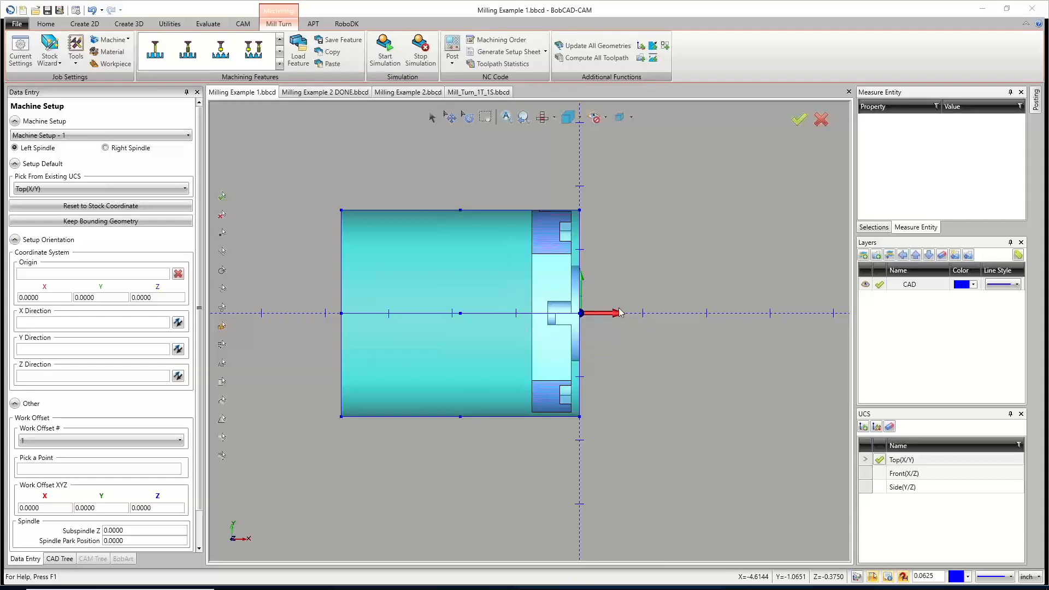
middle_drag(386, 398, 377, 281)
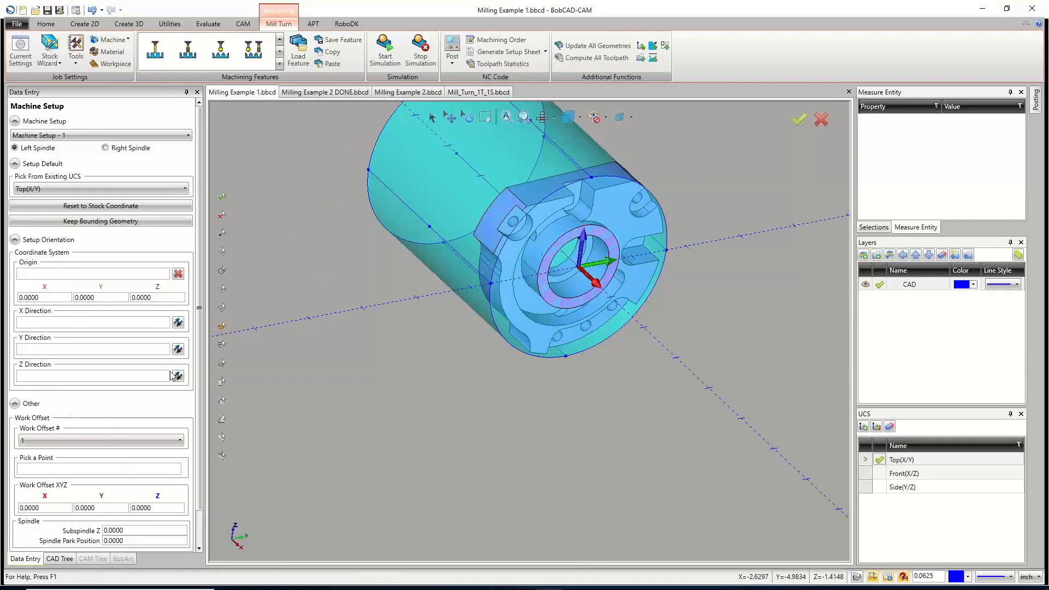
scroll(580, 276, up, 5)
scroll(581, 276, up, 3)
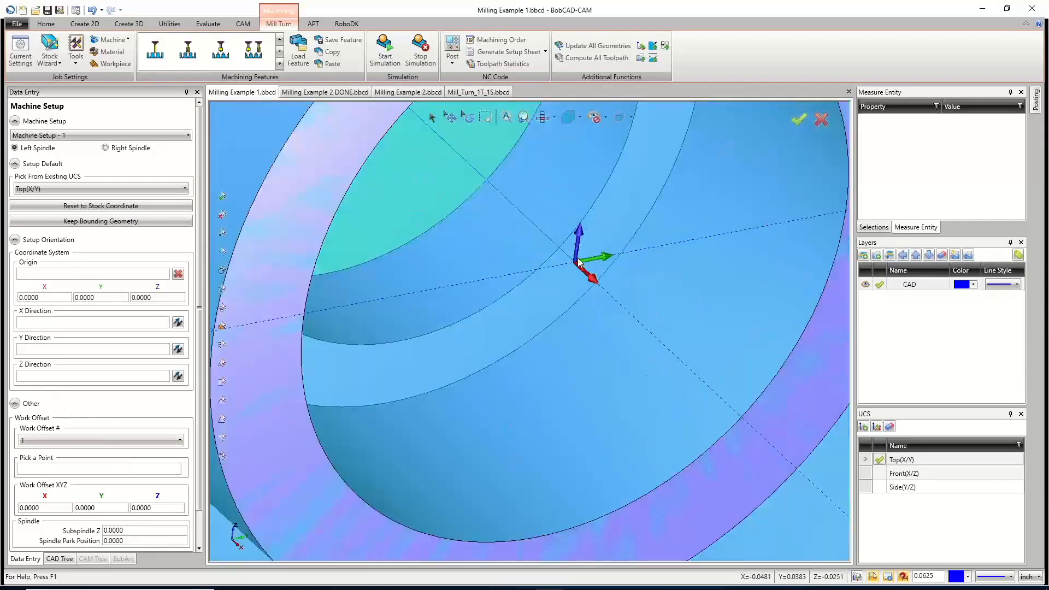
scroll(501, 287, down, 4)
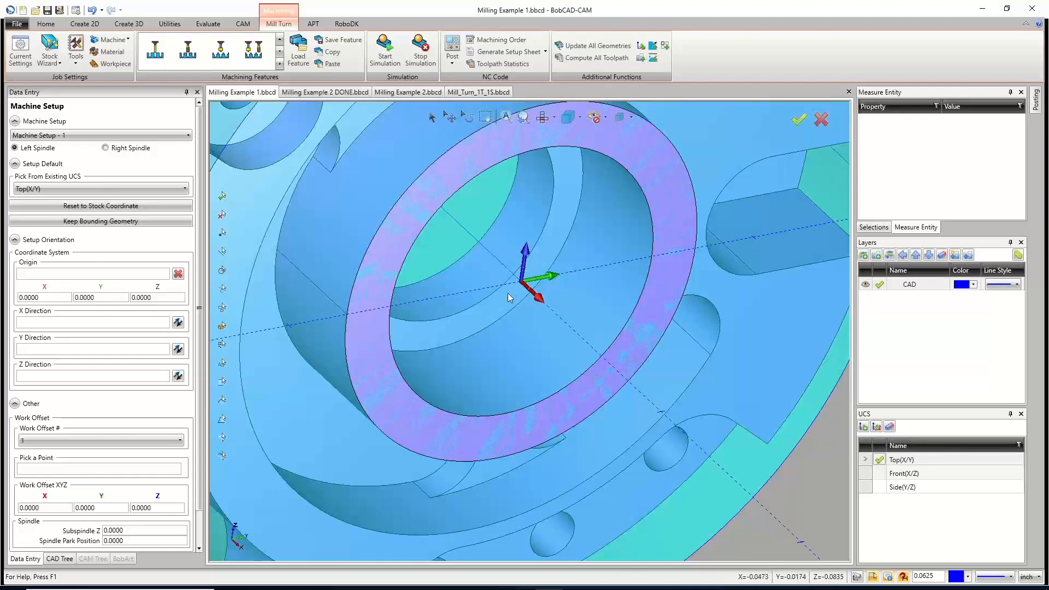
scroll(509, 289, down, 5)
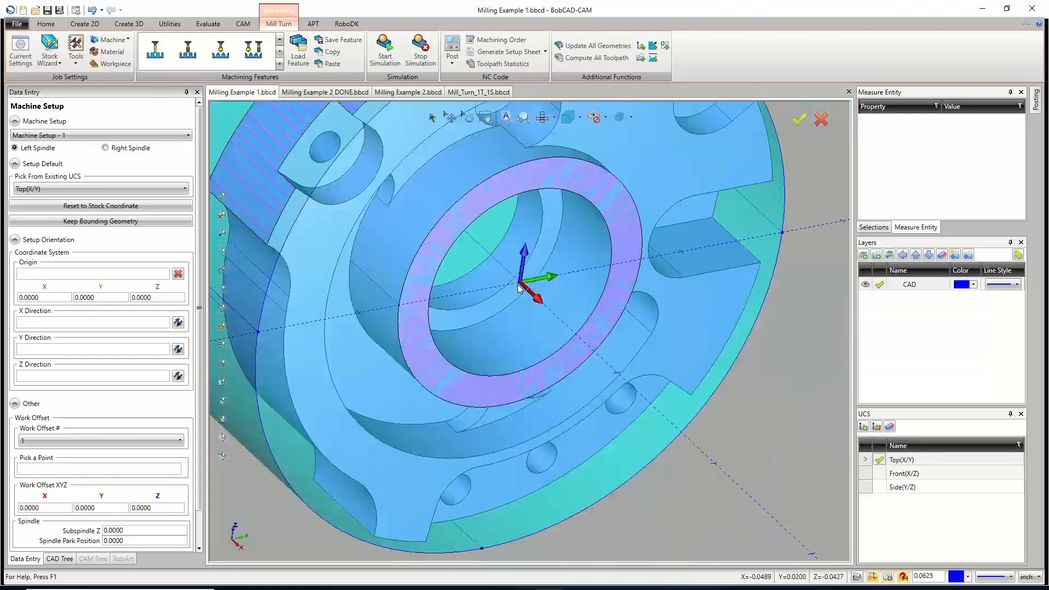
scroll(87, 507, down, 1)
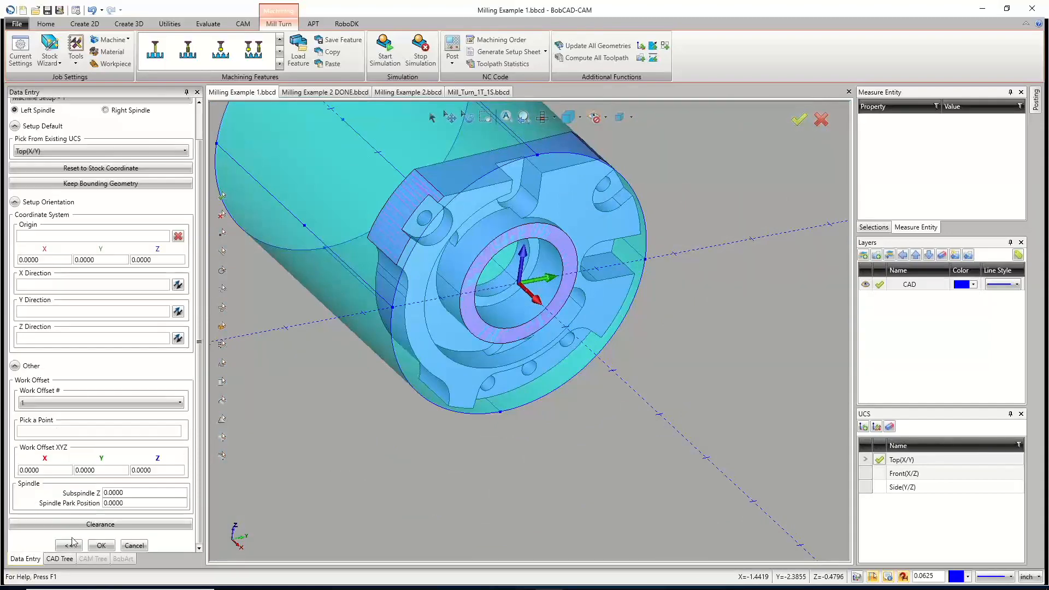
click(69, 545)
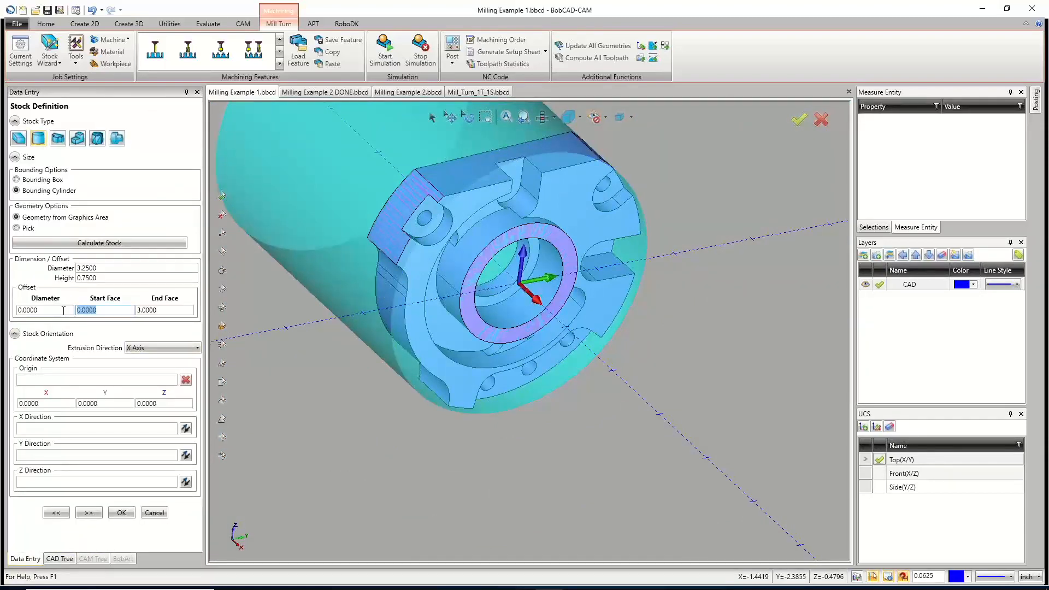
click(89, 512)
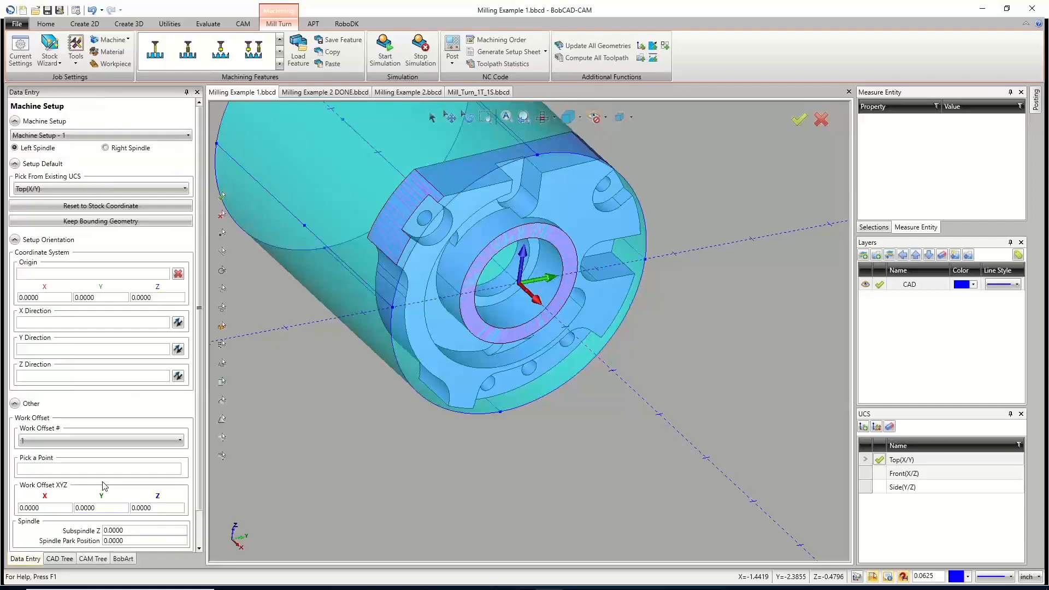
Orient the machine setup by assigning the stock front edge's Y-side point as X Direction and its uppermost point as Y Direction.
middle_drag(621, 422, 486, 317)
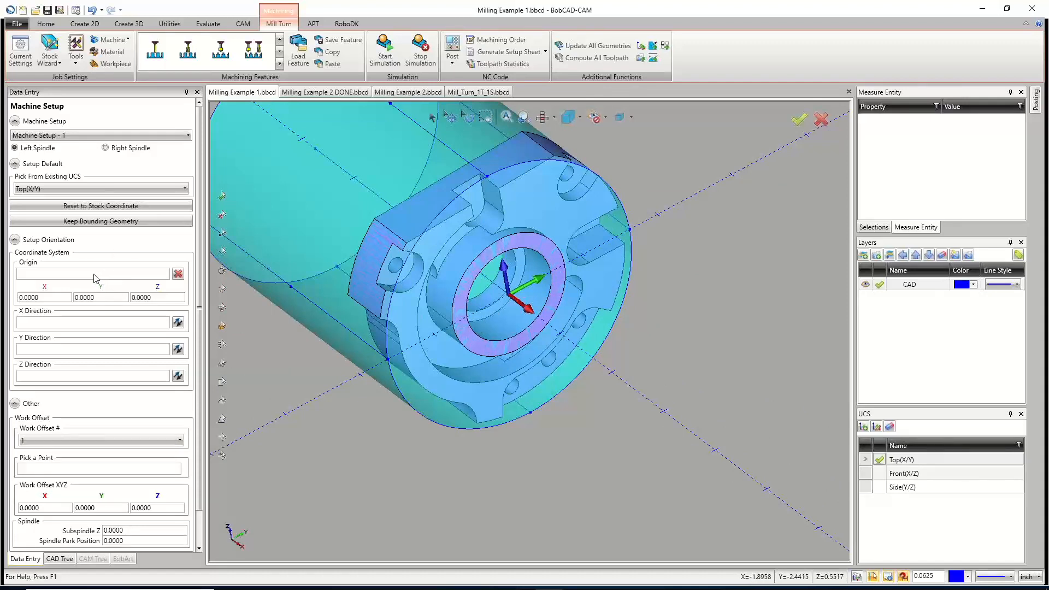
click(61, 323)
click(64, 351)
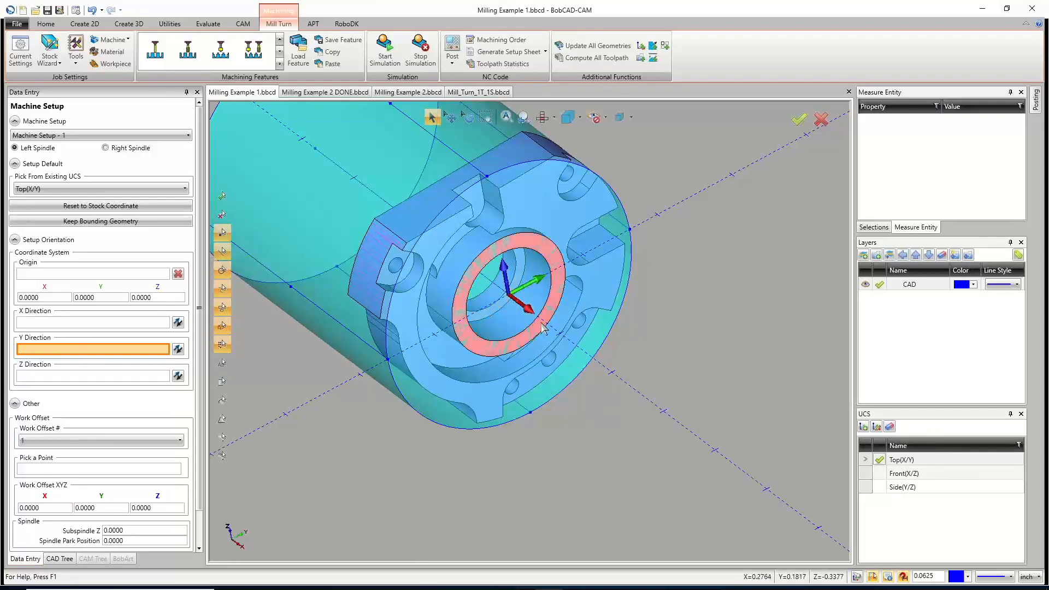
click(102, 324)
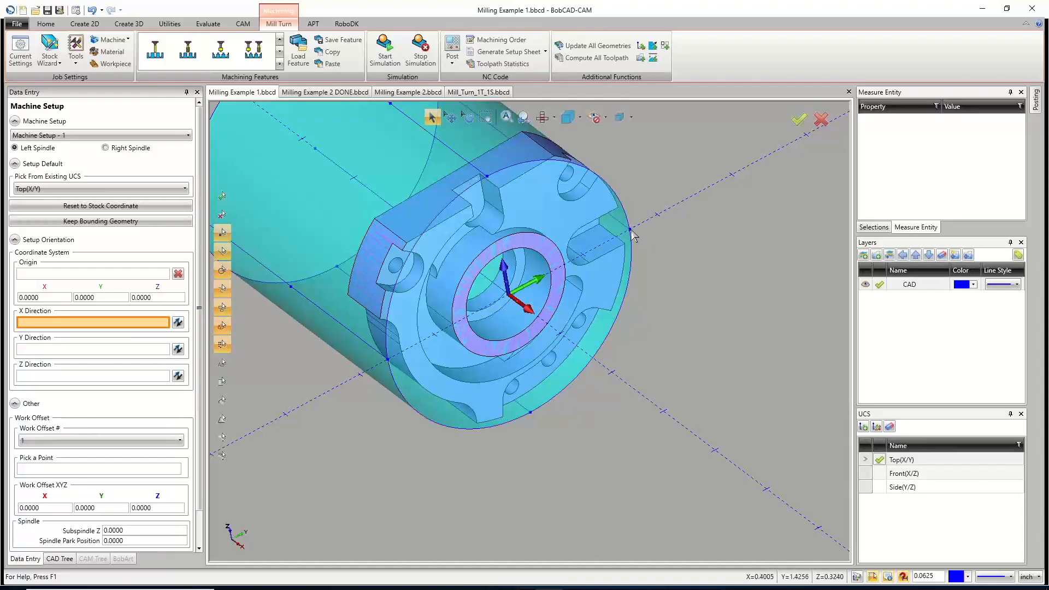
scroll(631, 234, up, 5)
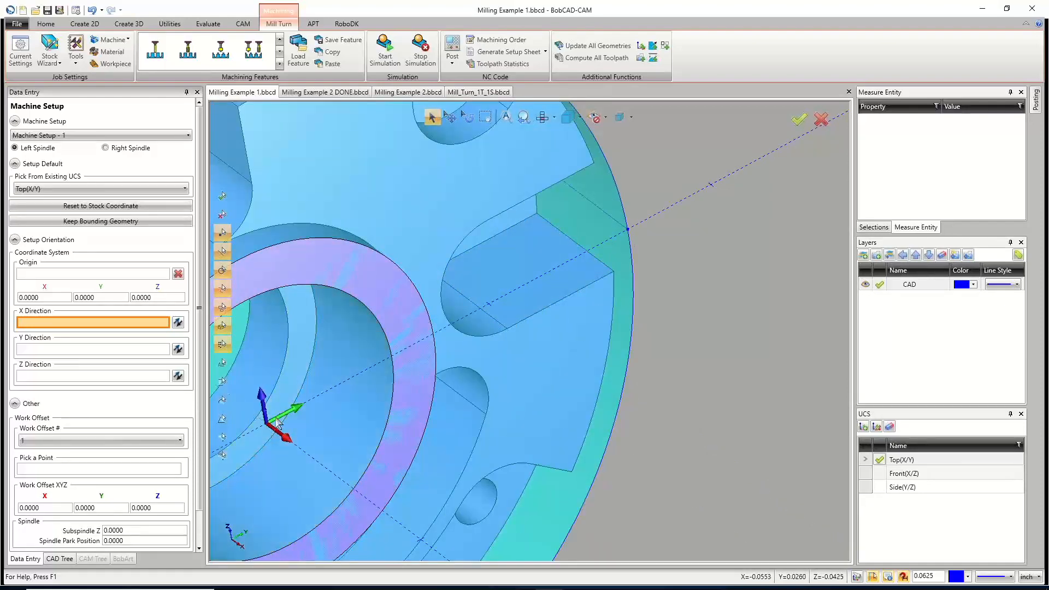
click(628, 230)
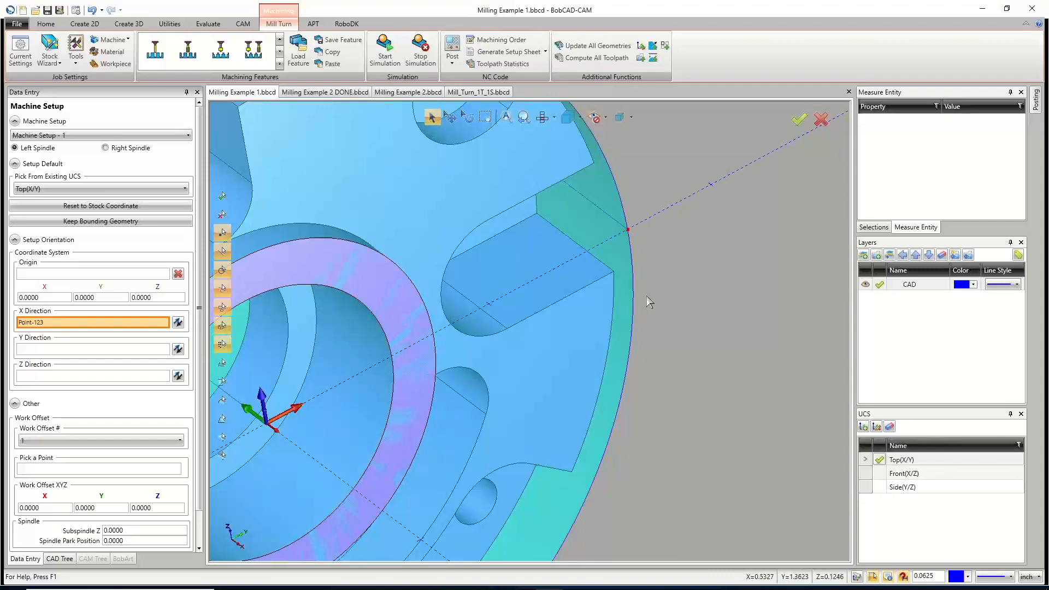
click(91, 350)
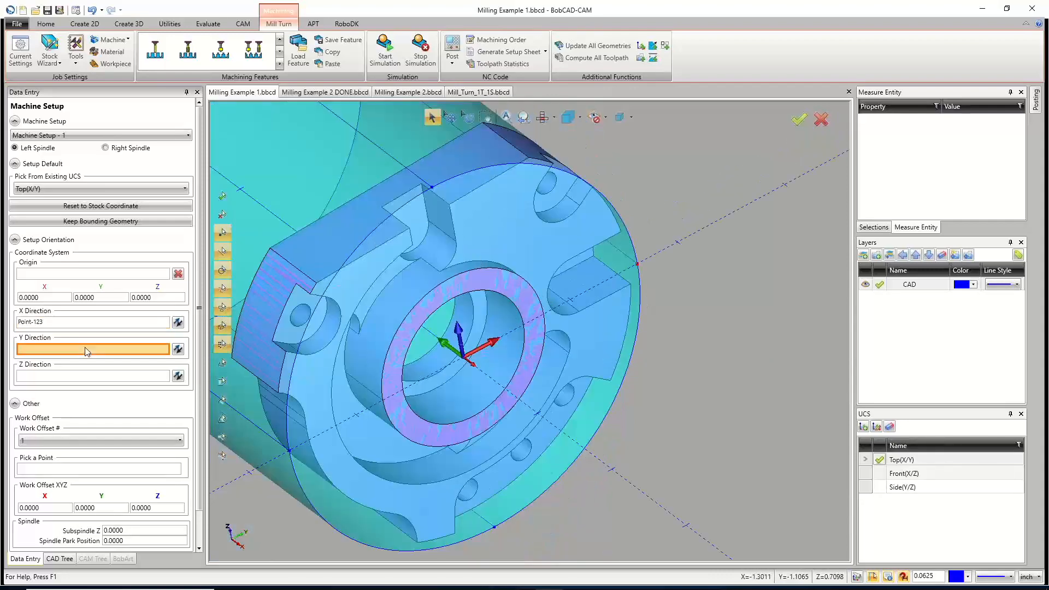
click(432, 187)
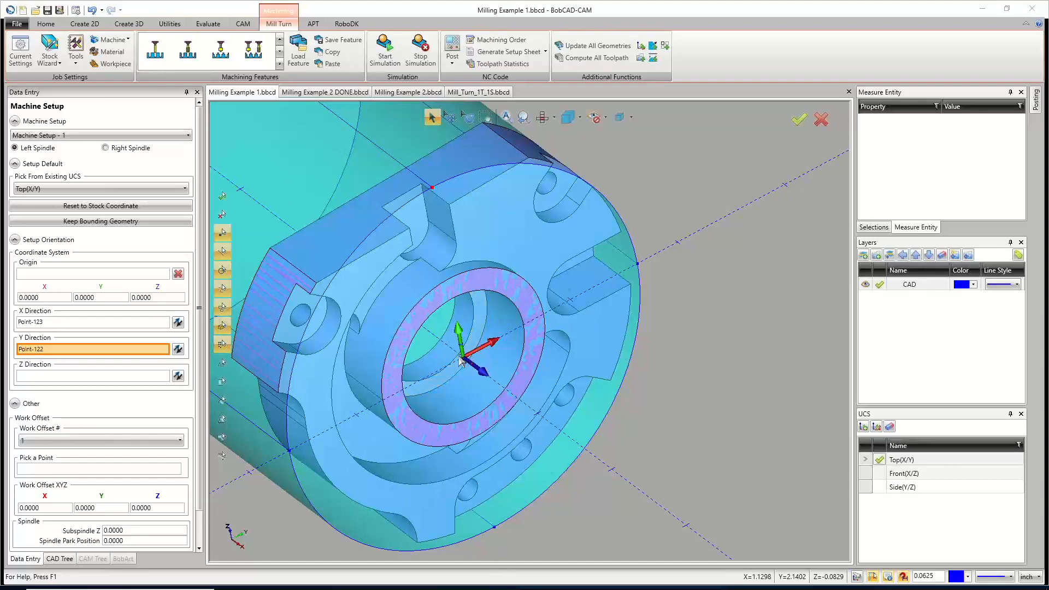
Set the work offset's Z value to 3.0000 and finish the Stock Wizard.
scroll(382, 333, down, 5)
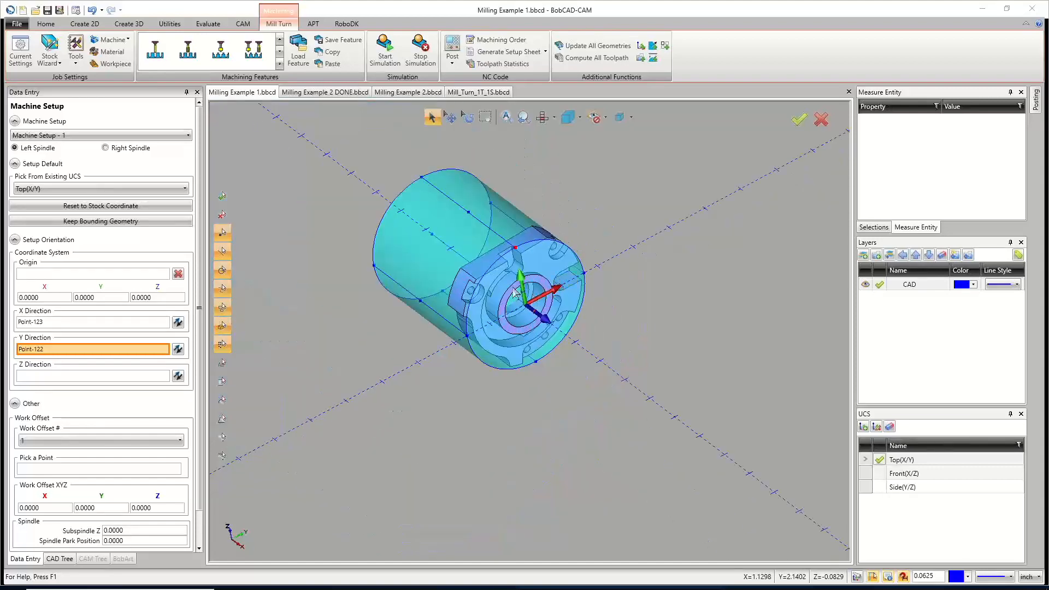
click(154, 507)
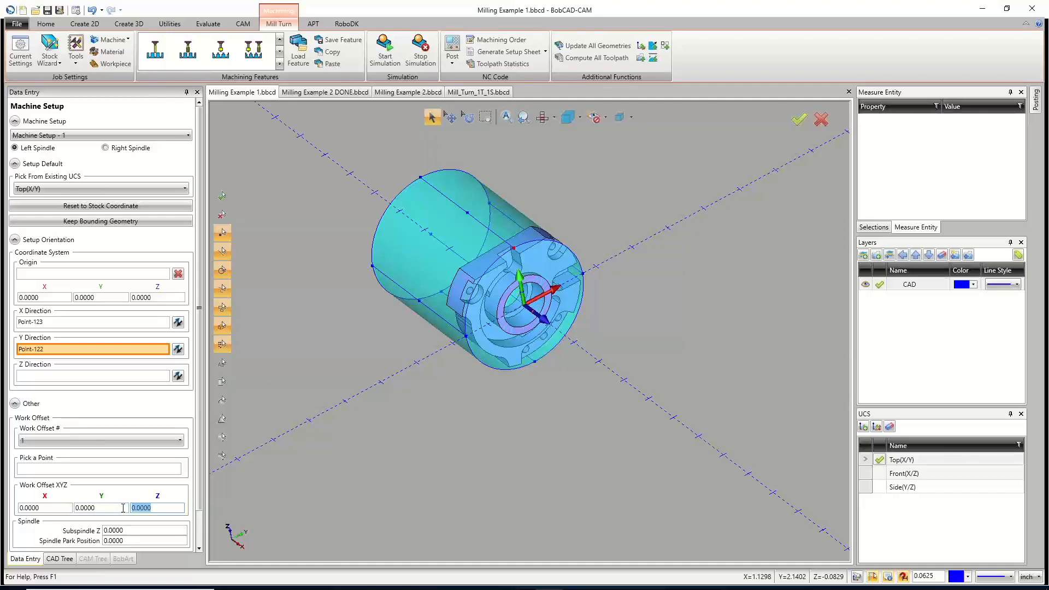
text(3)
click(117, 505)
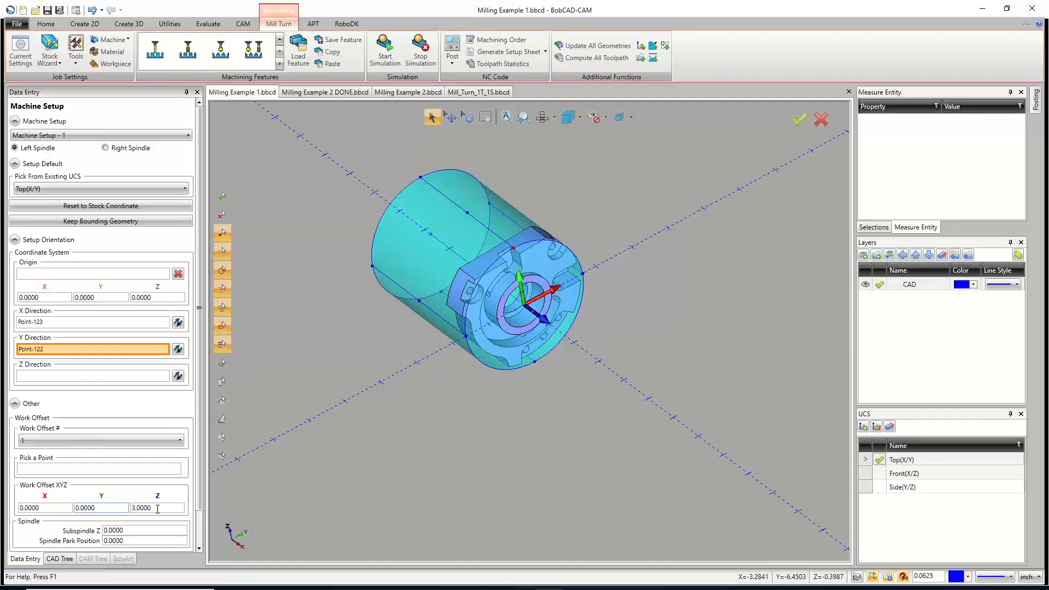
drag(161, 511, 126, 514)
scroll(141, 411, down, 3)
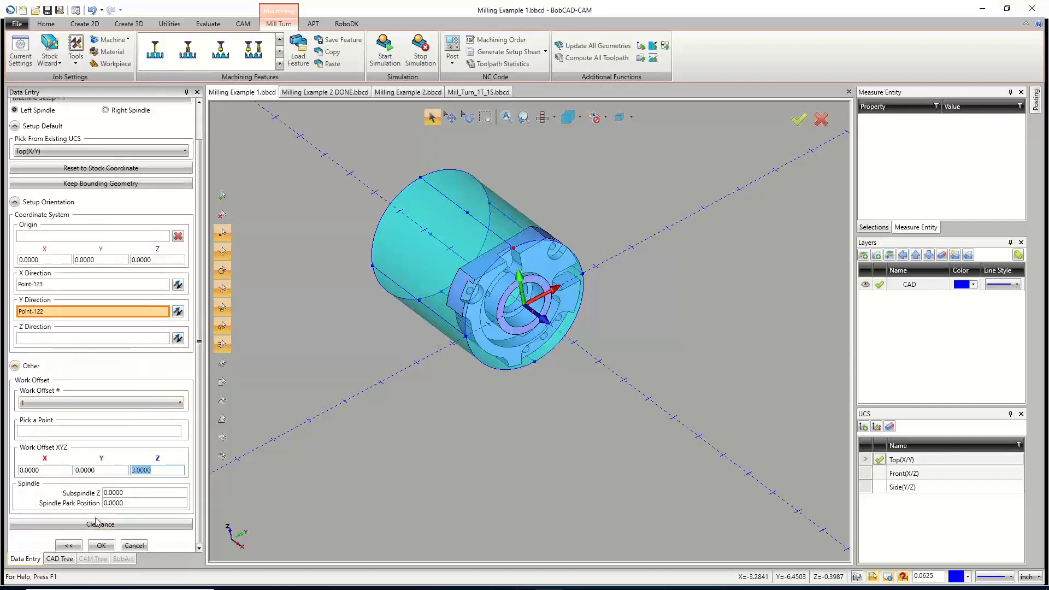
click(101, 546)
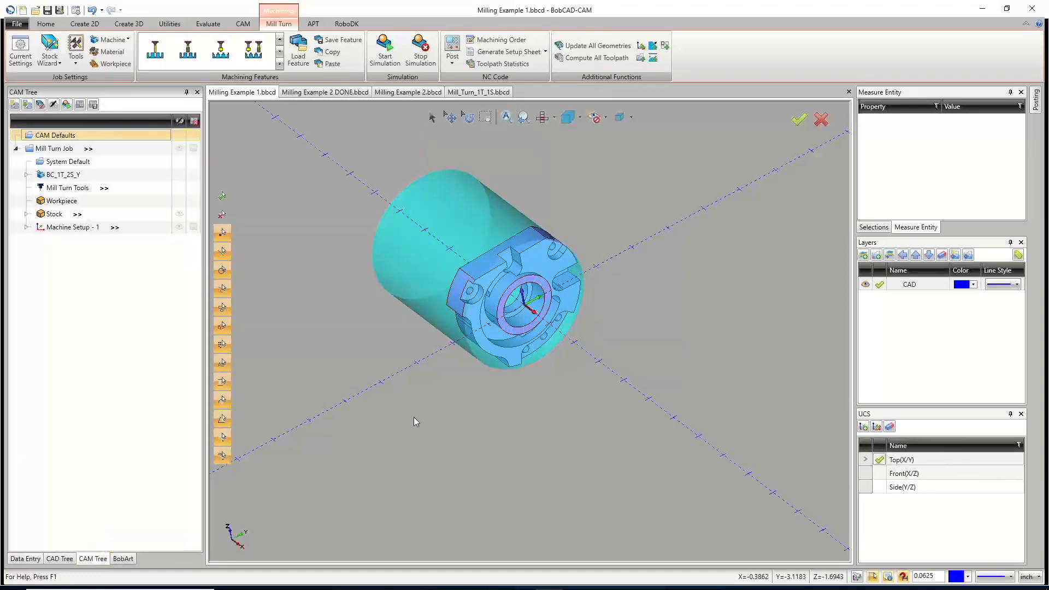
Switch to the browser to check the General Process list in the CAM Quick Guide, returning to BobCAD-CAM.
mouse_move(467, 385)
middle_down()
mouse_move(542, 368)
mouse_move(503, 365)
mouse_move(461, 382)
middle_up()
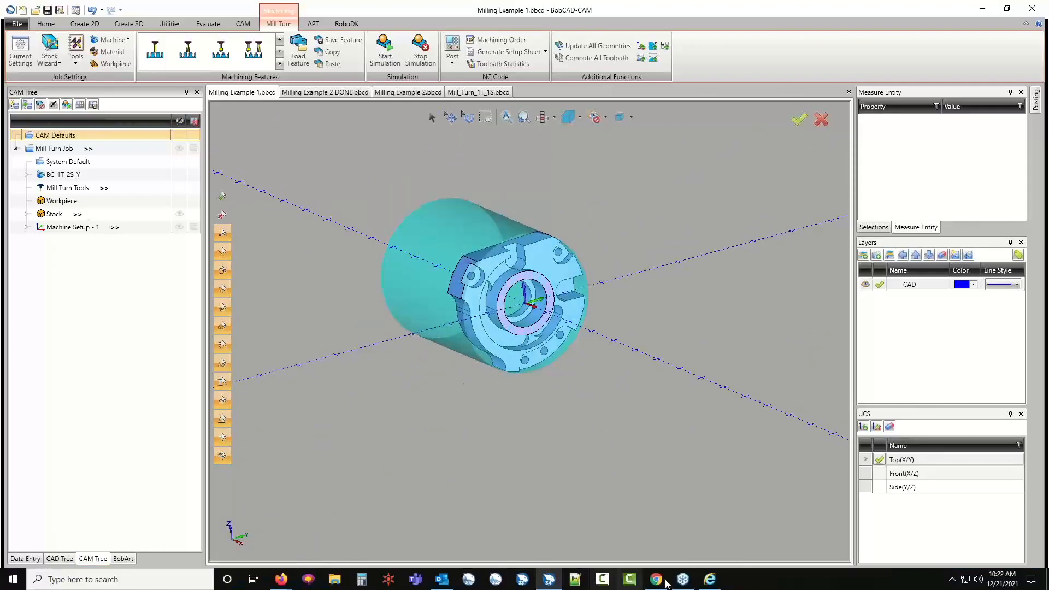
click(709, 579)
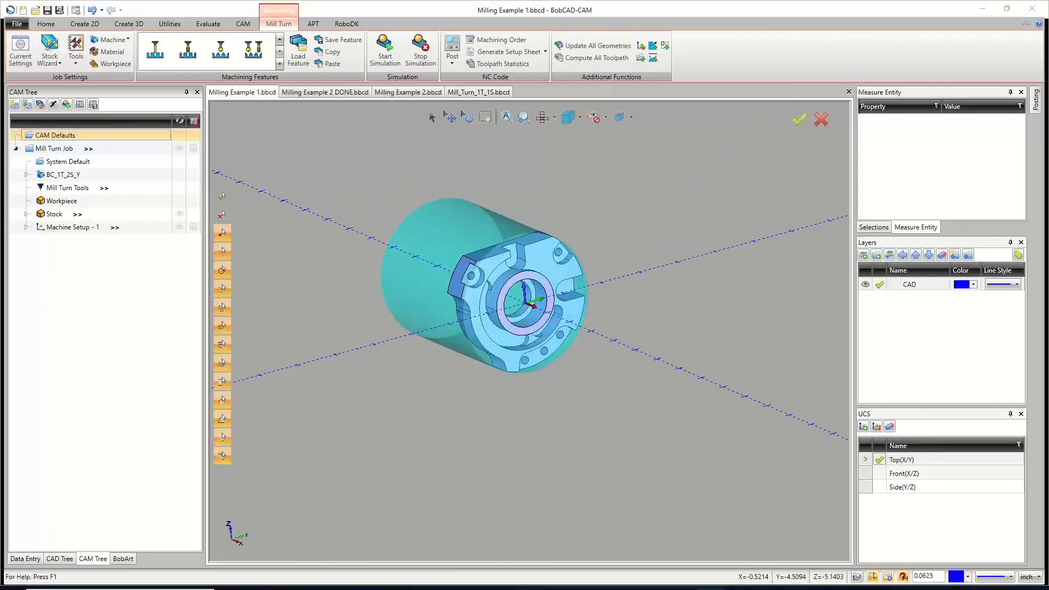
drag(408, 34, 406, 1)
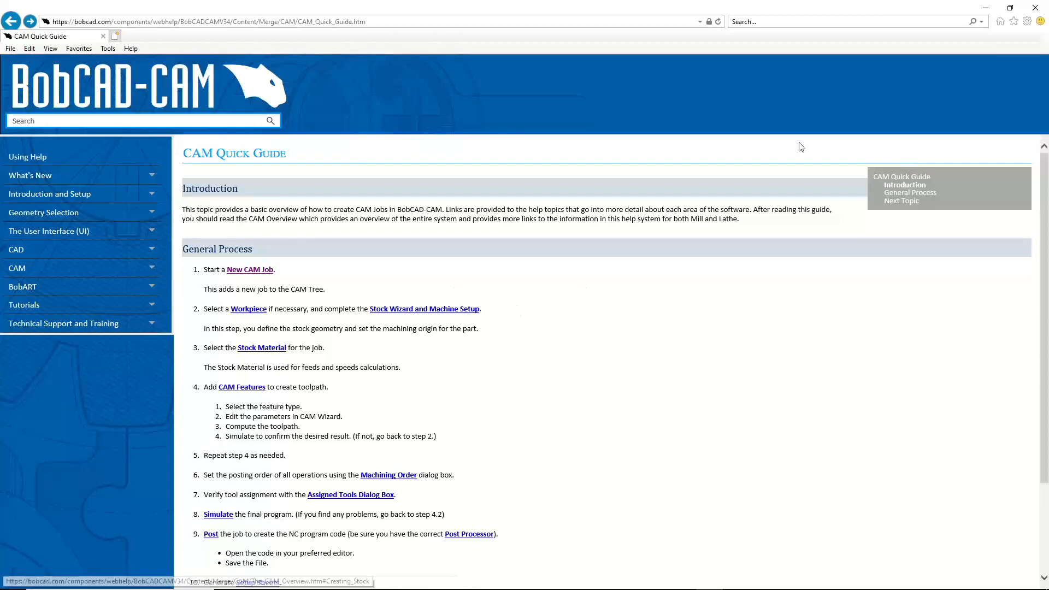
drag(885, 11, 372, 589)
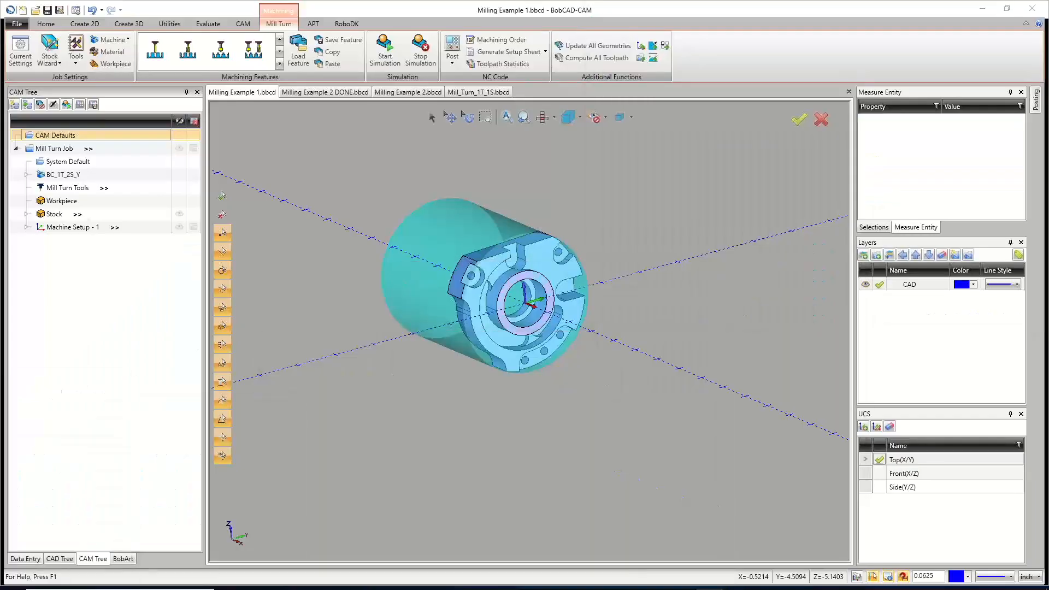
Open the stock's Wrought Alum 6061-T6 material in the Stock Material Library and close the library without changing it.
click(27, 215)
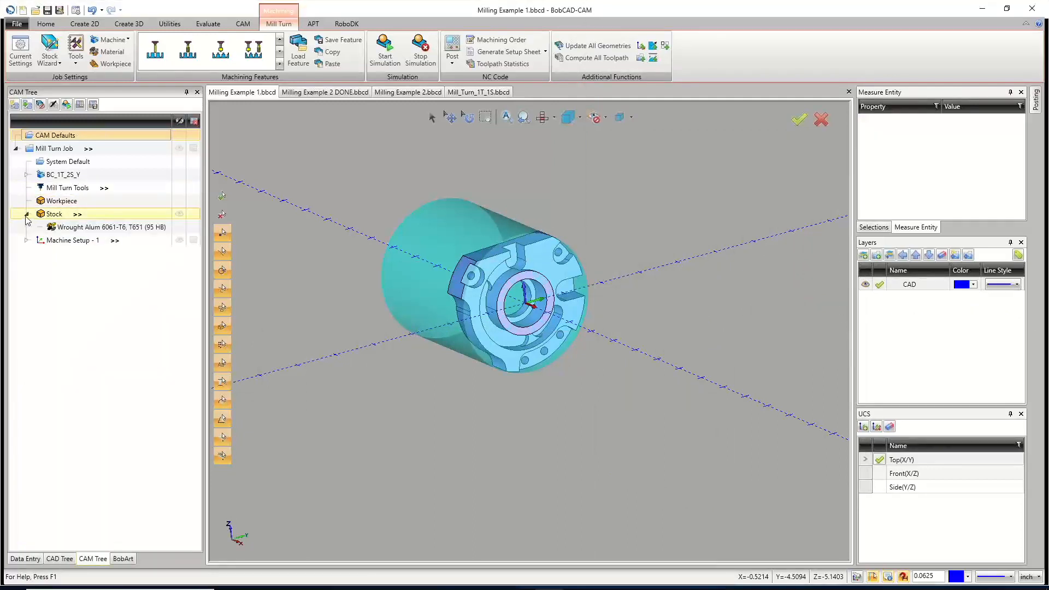
click(90, 227)
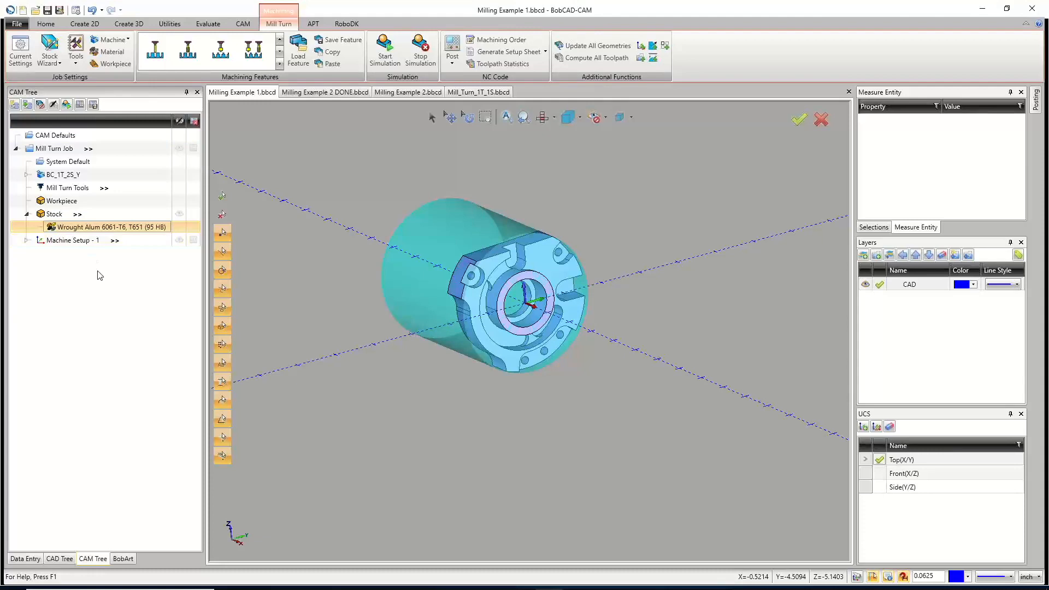
double_click(94, 228)
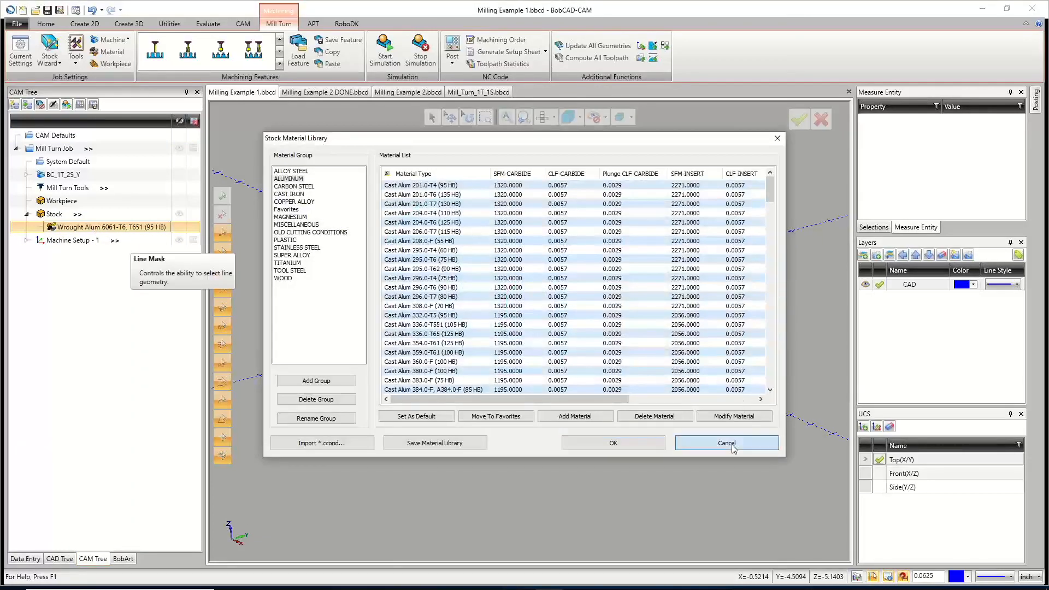
click(725, 443)
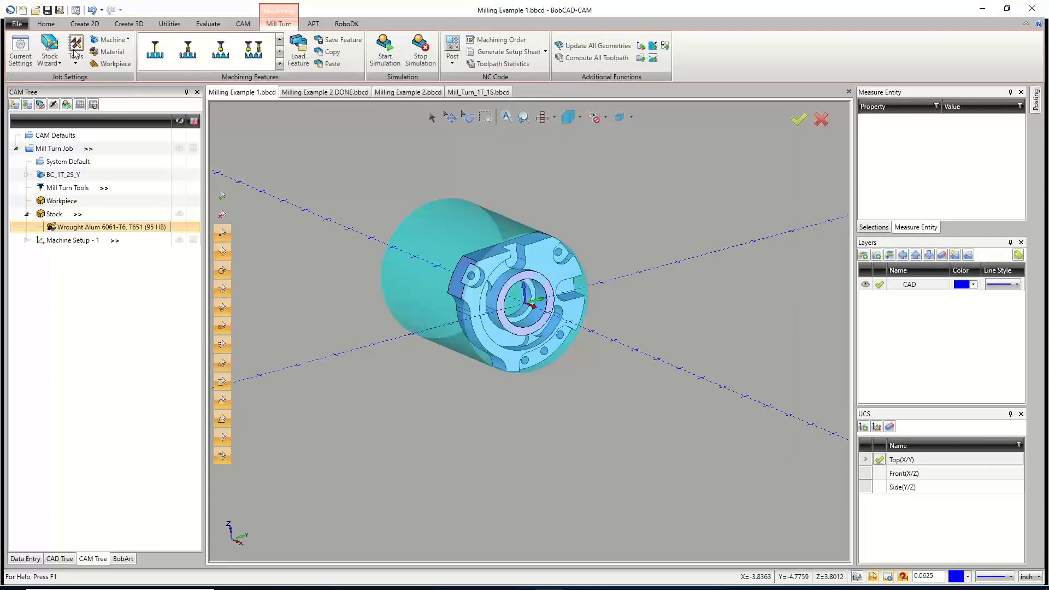
Check the double-click tree behavior options in the system user interface settings, then cancel without changes.
click(77, 11)
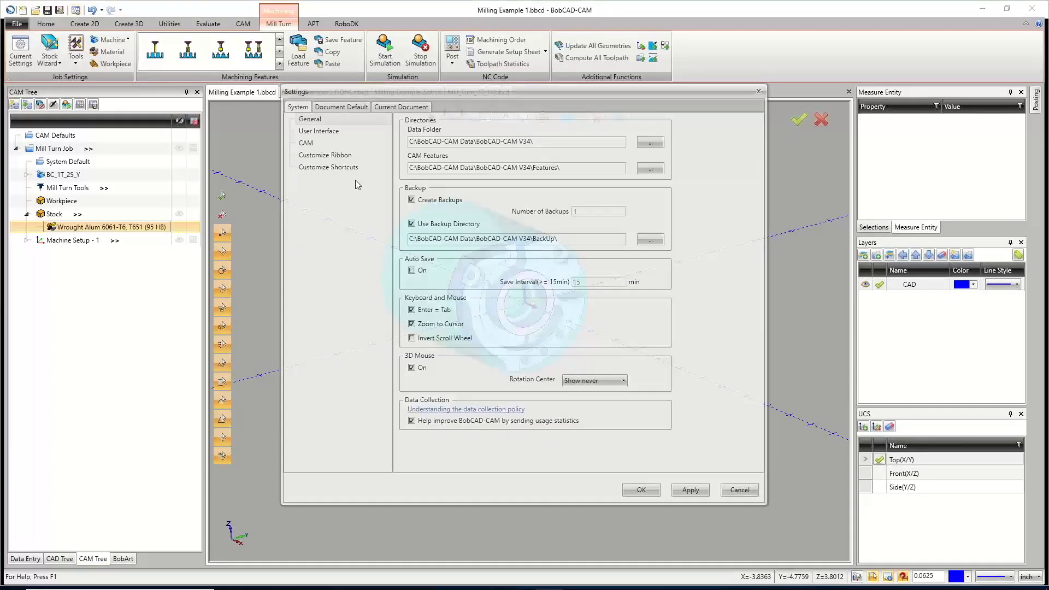
click(320, 132)
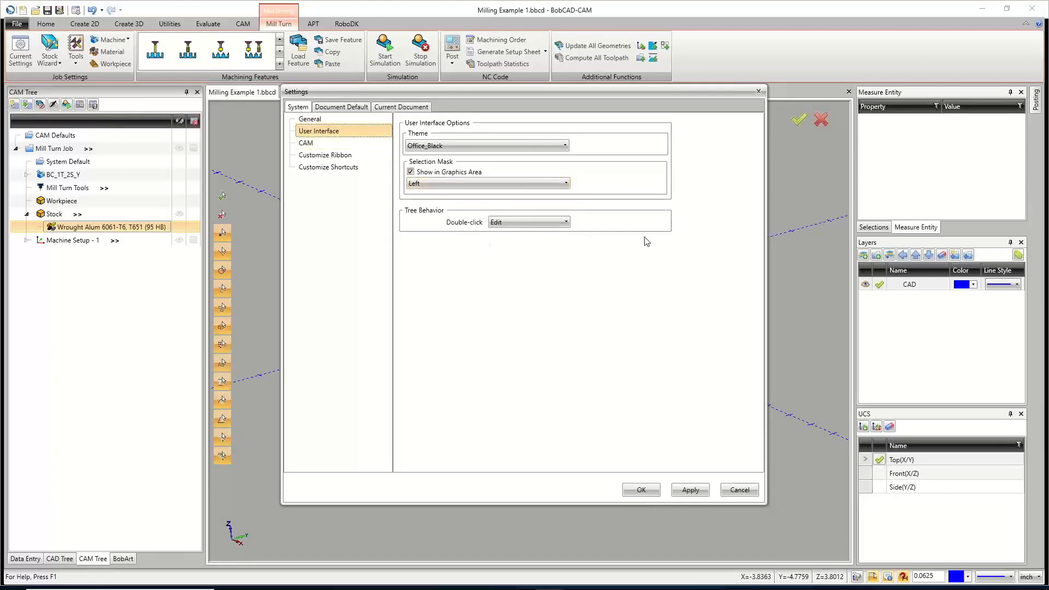
click(538, 223)
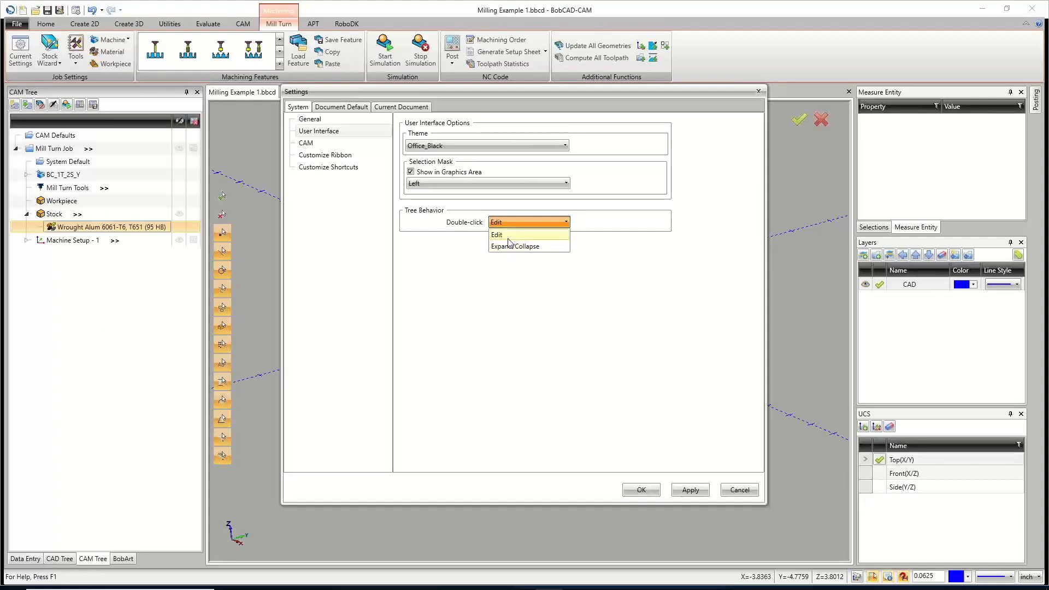
click(540, 288)
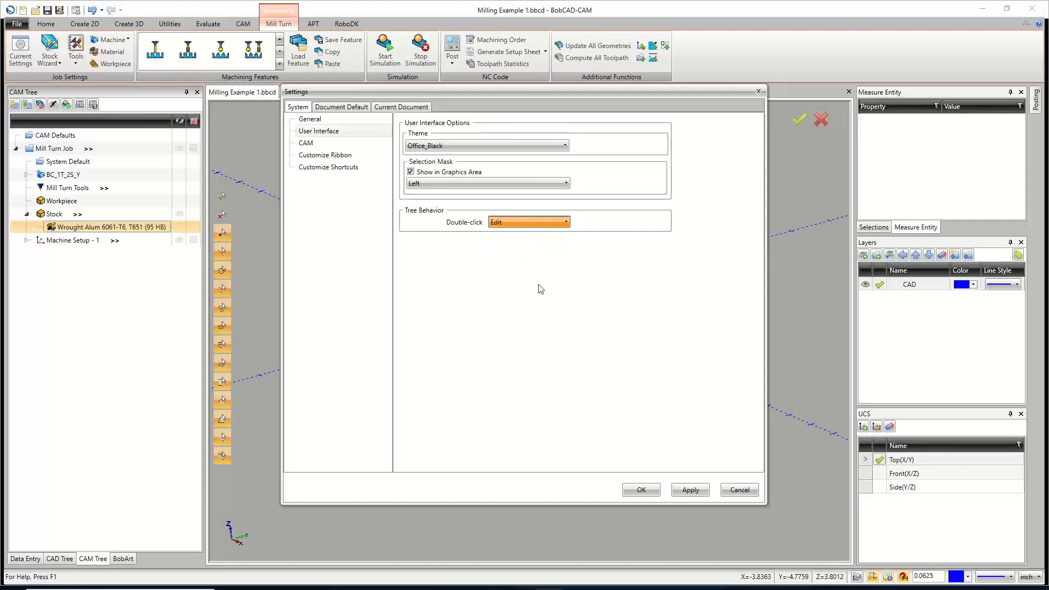
click(737, 491)
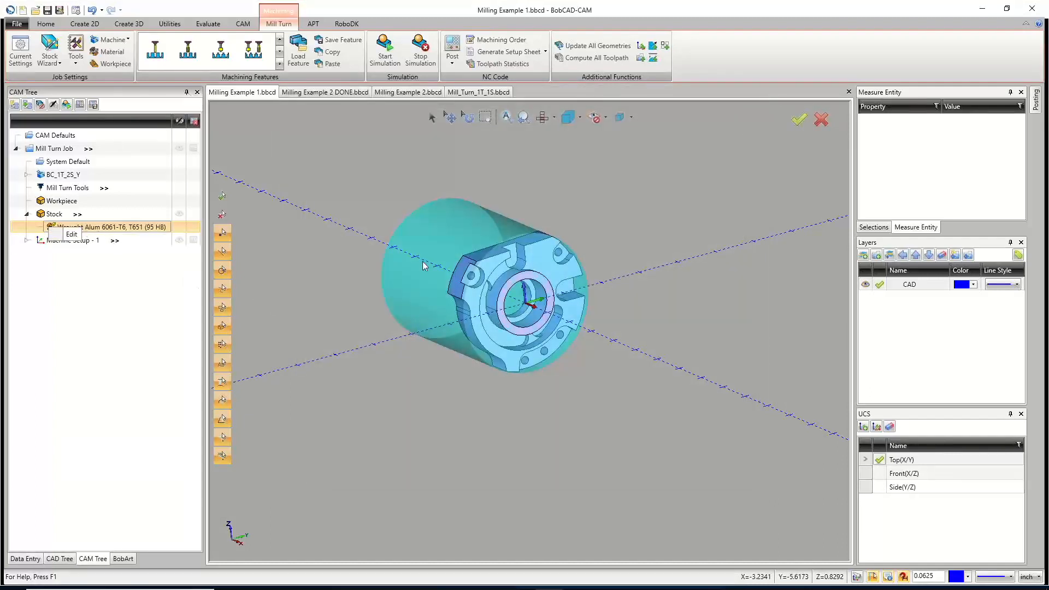
Review the Stock Material Library's wood, alloy steel, super alloy, titanium, favorites and aluminum groups, and cancel without changing the material.
double_click(110, 227)
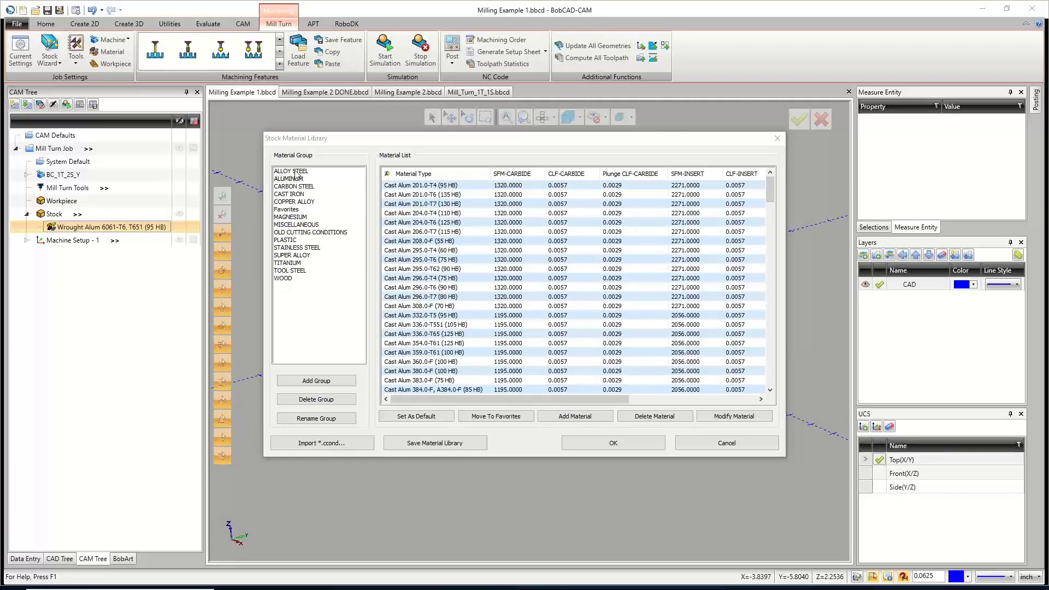
click(287, 278)
click(284, 278)
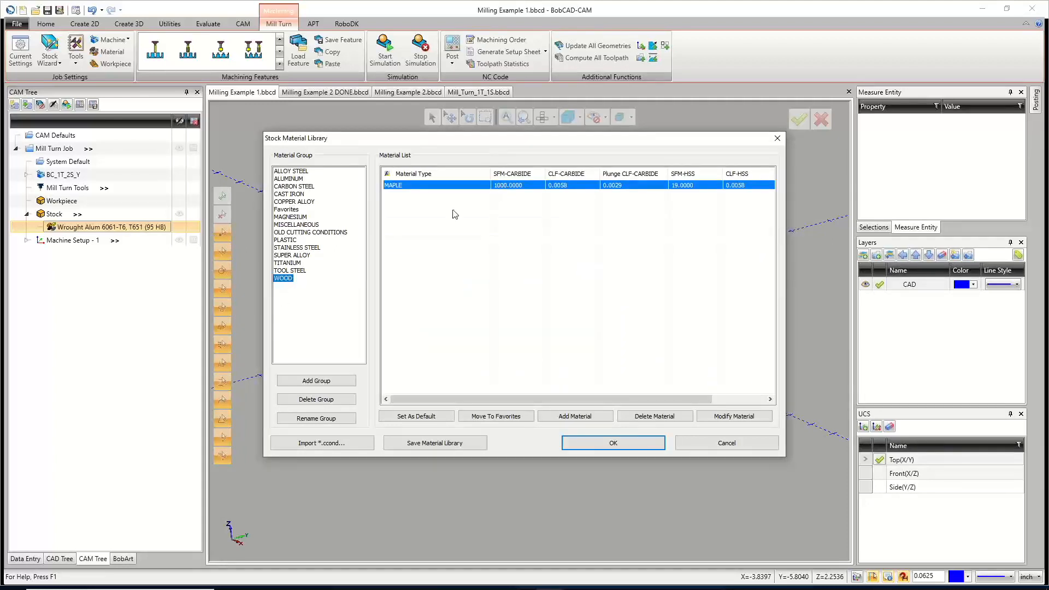
click(302, 172)
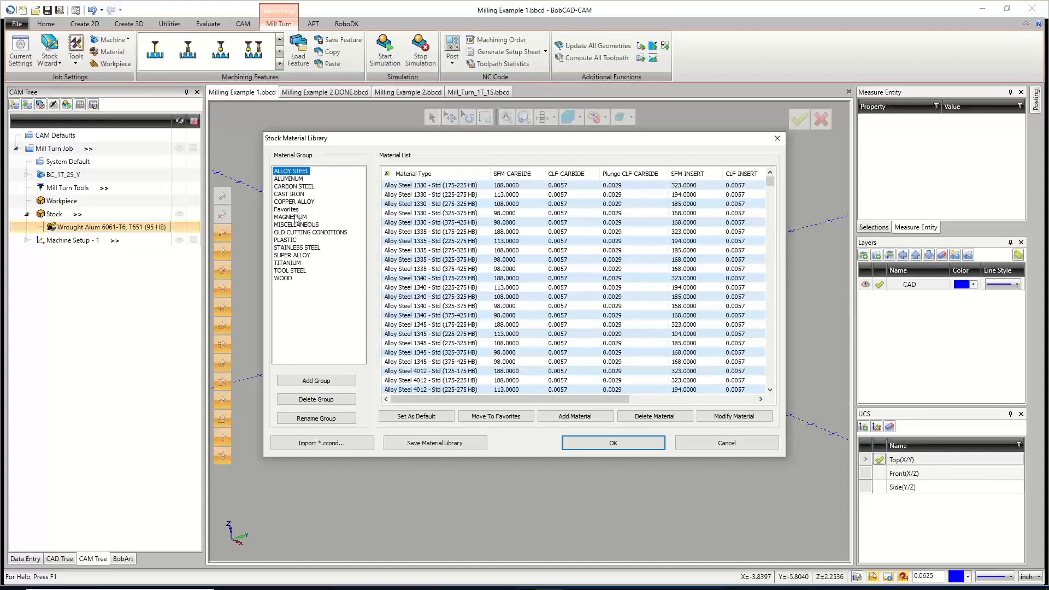
click(291, 271)
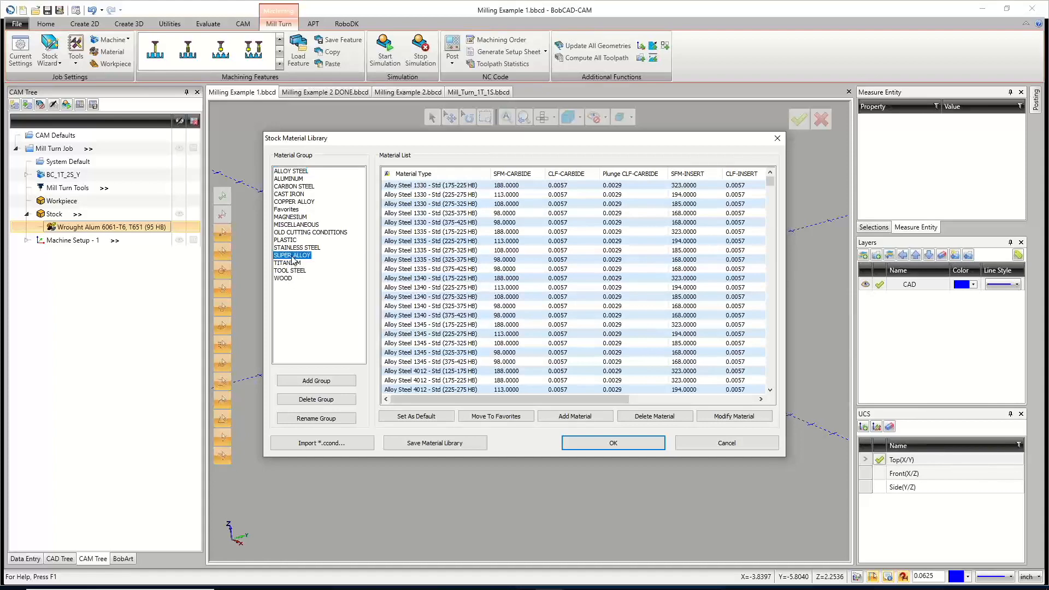
click(290, 263)
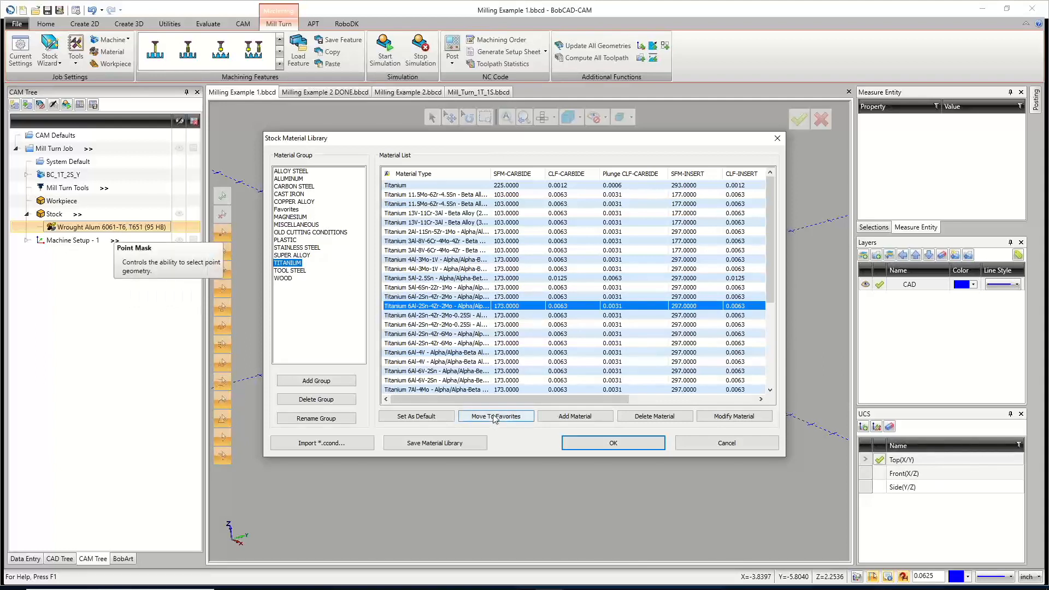
click(288, 212)
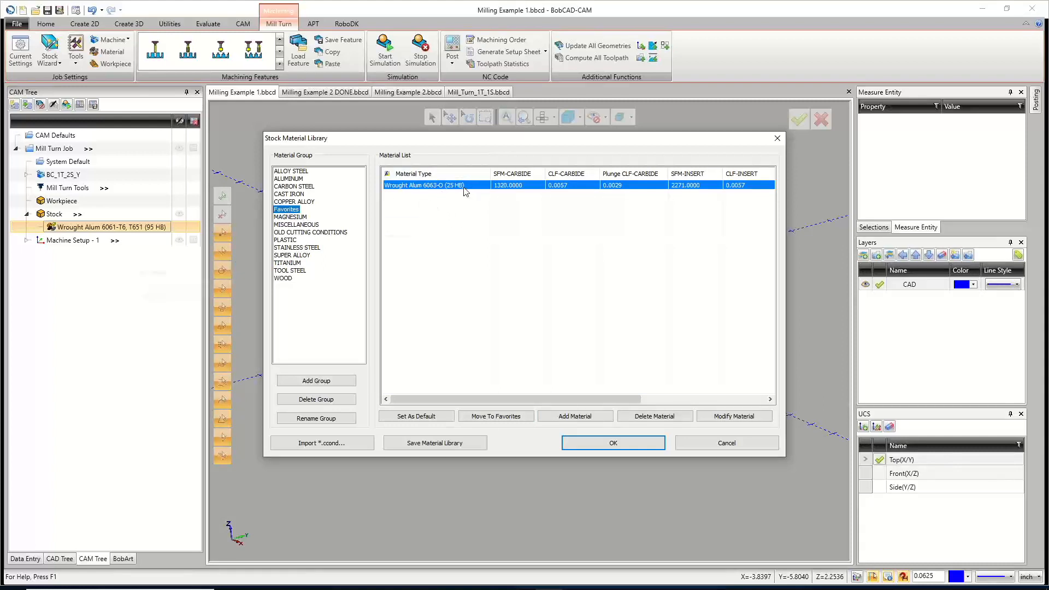
click(298, 179)
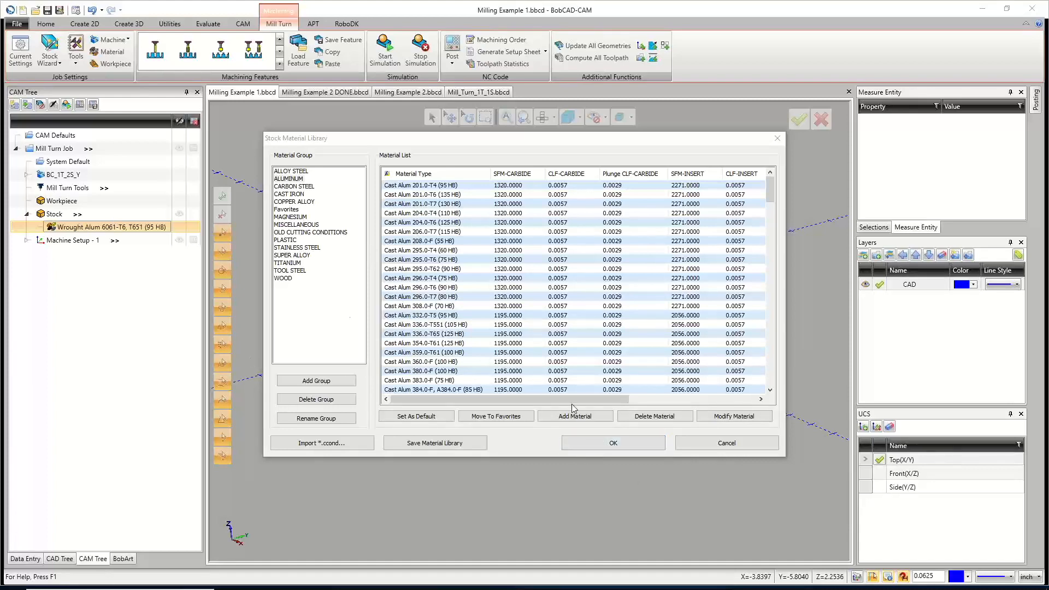
click(703, 443)
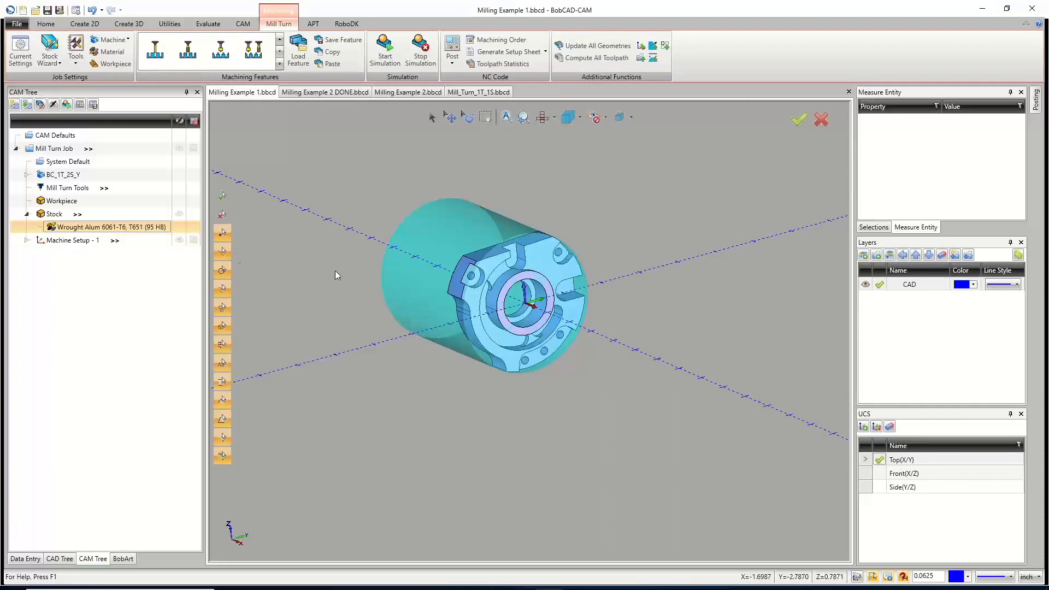
Hide the stock to inspect the bare part's front face, and save the file.
click(179, 213)
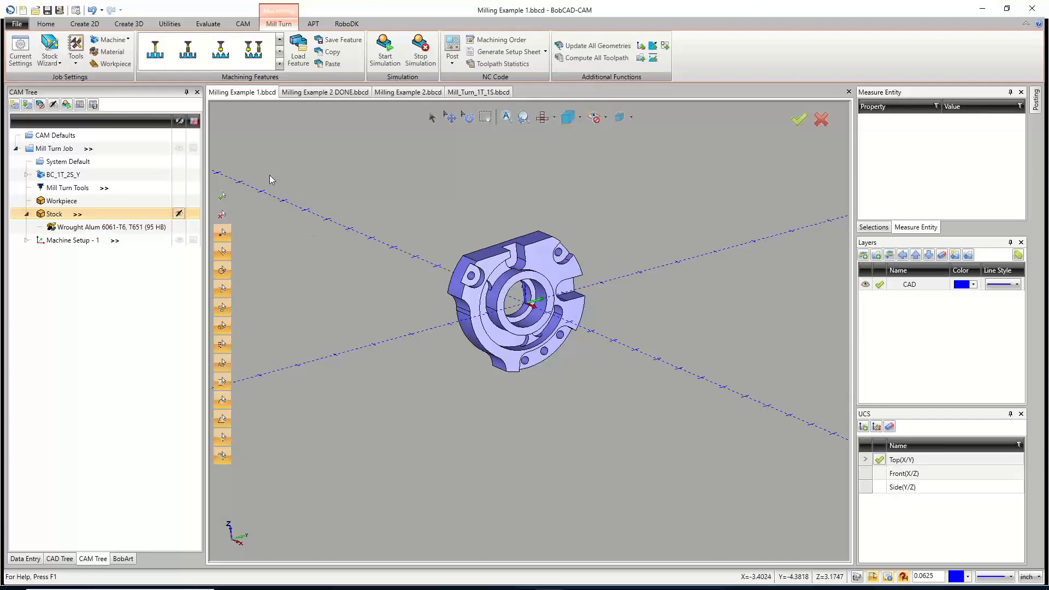
click(48, 11)
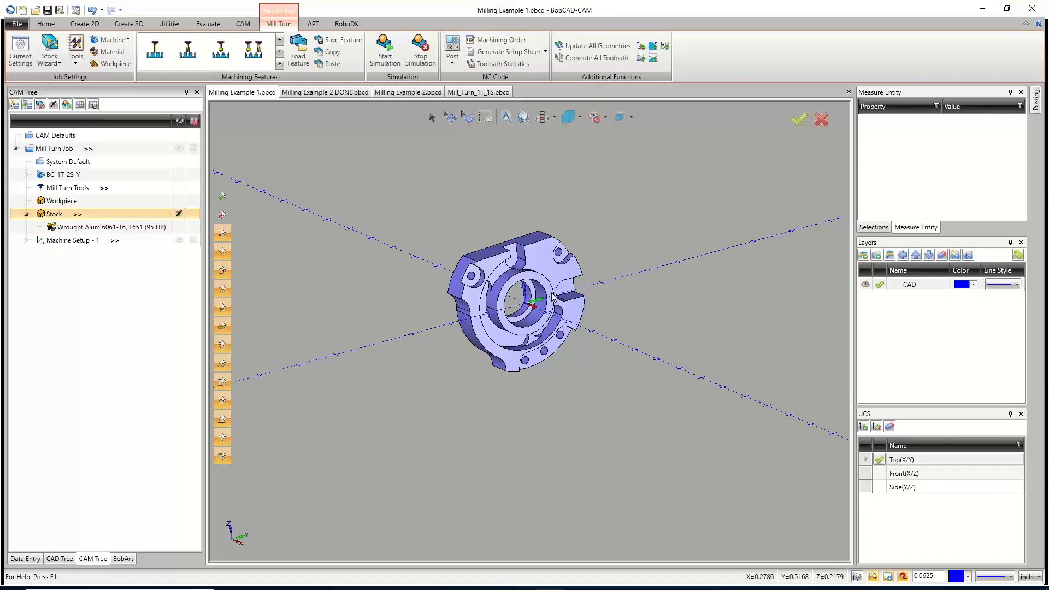
scroll(551, 298, up, 3)
middle_drag(559, 312, 536, 303)
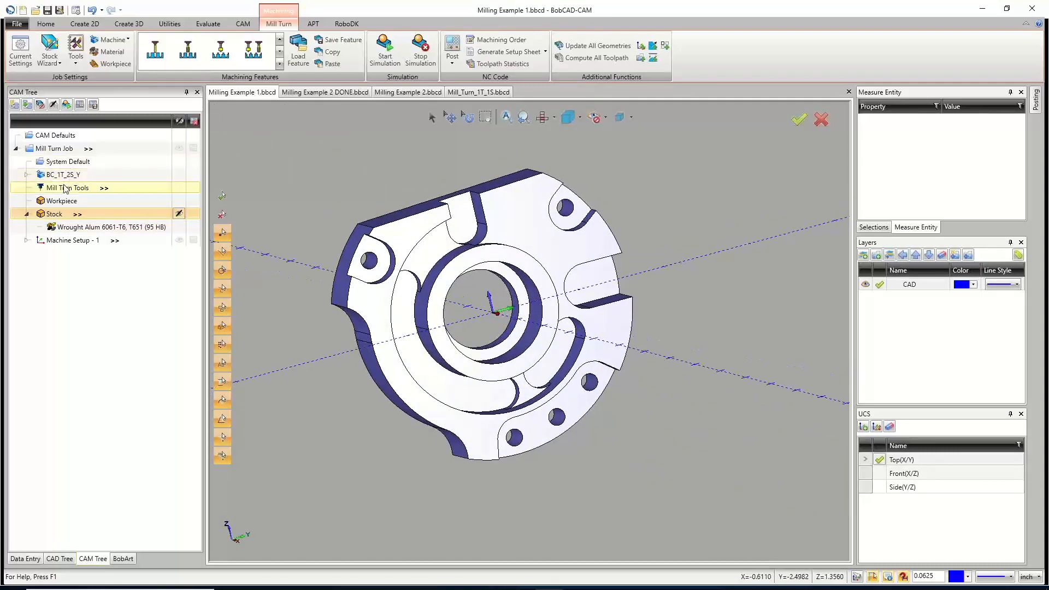
scroll(538, 299, down, 3)
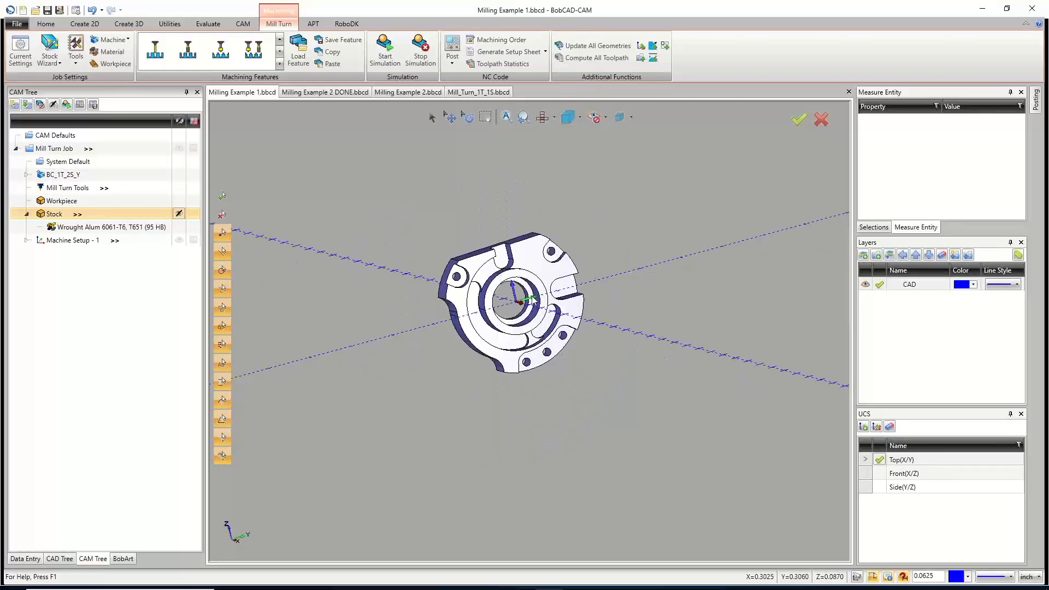
middle_drag(537, 300, 531, 310)
scroll(531, 310, up, 3)
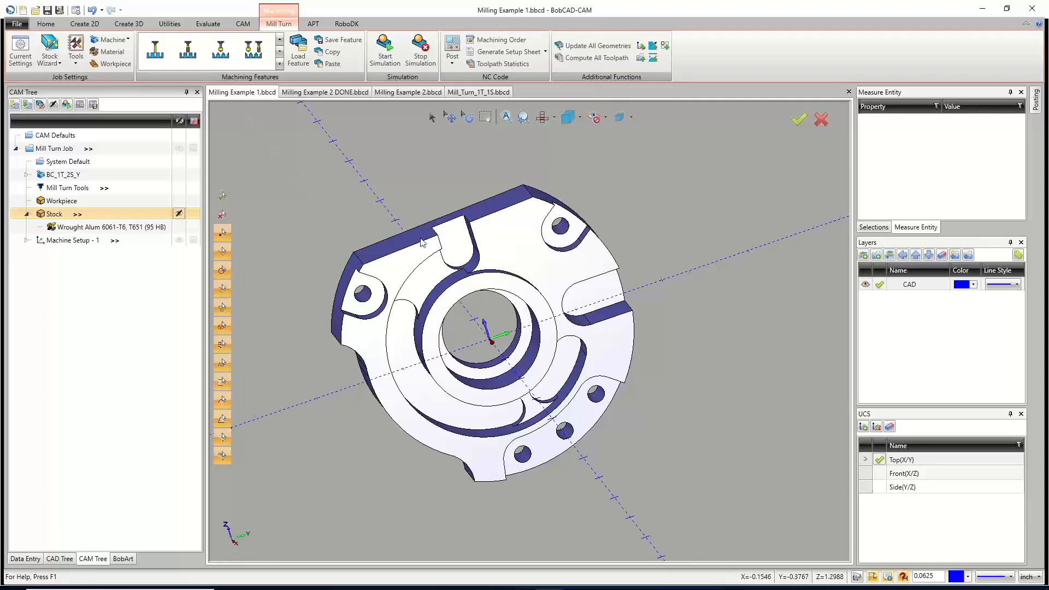
middle_drag(392, 225, 451, 239)
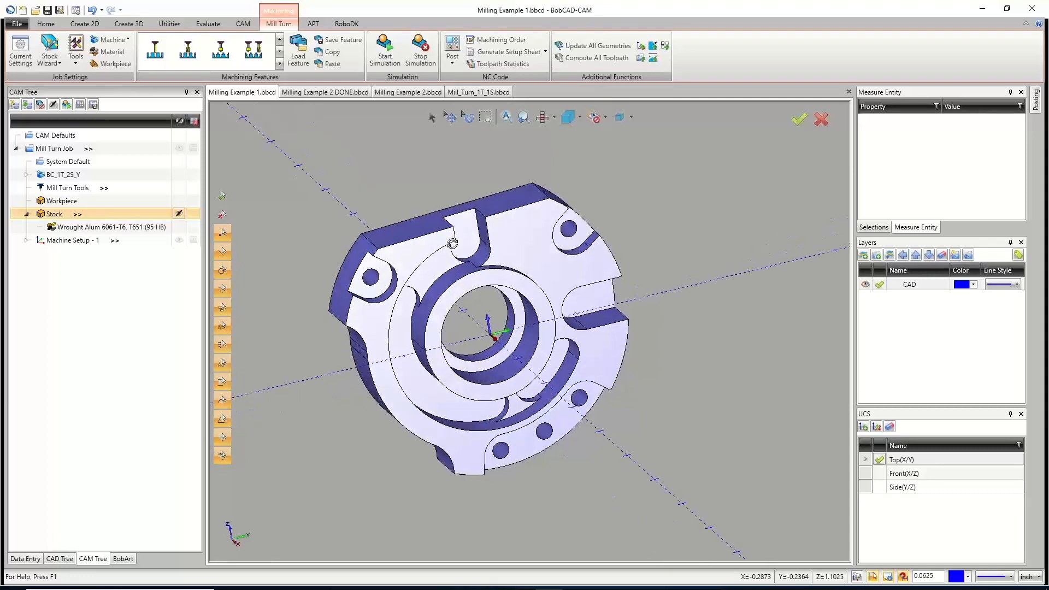
Measure the small through holes in the part's two upper corner pads and the middle hole of the lower row with Measure One.
click(208, 24)
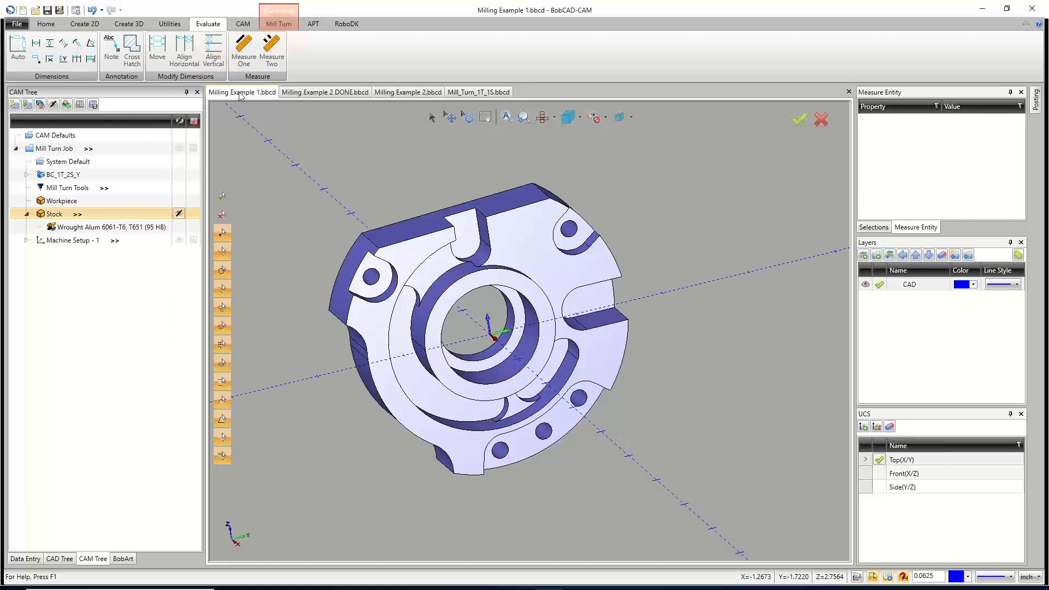
click(241, 52)
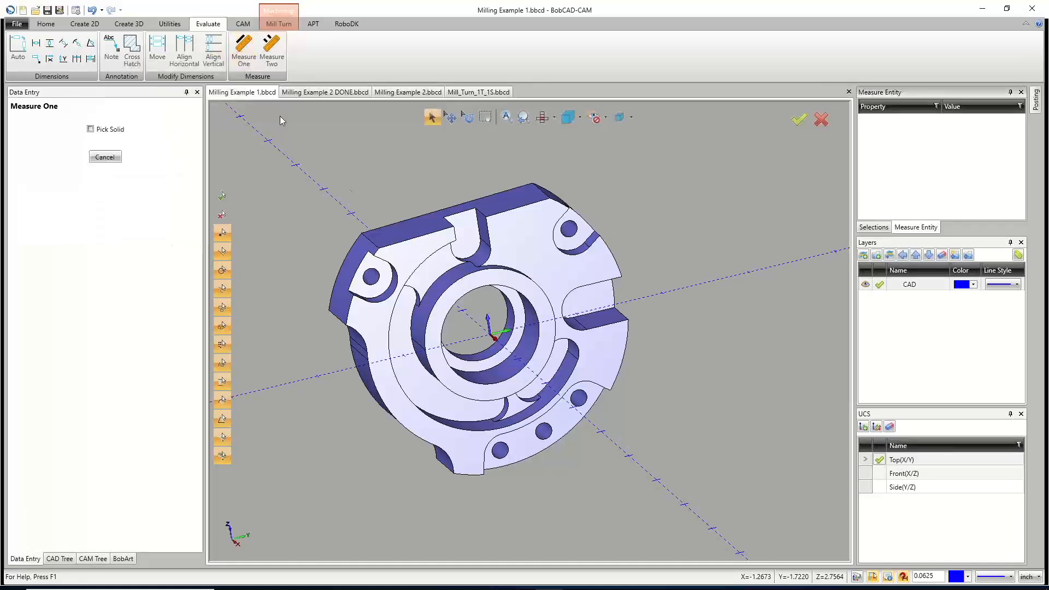
click(378, 284)
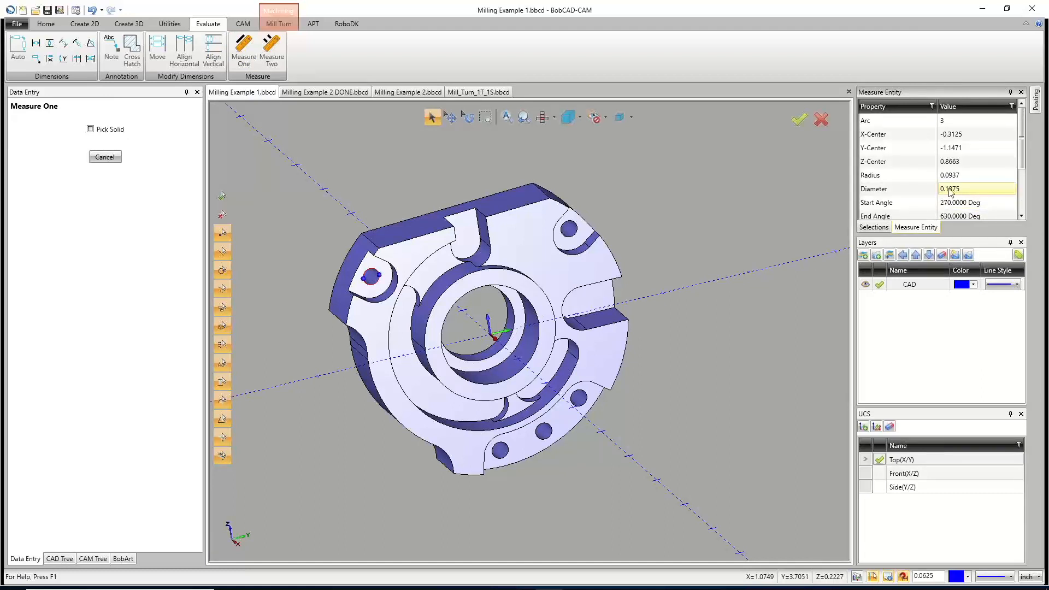
click(543, 432)
click(574, 236)
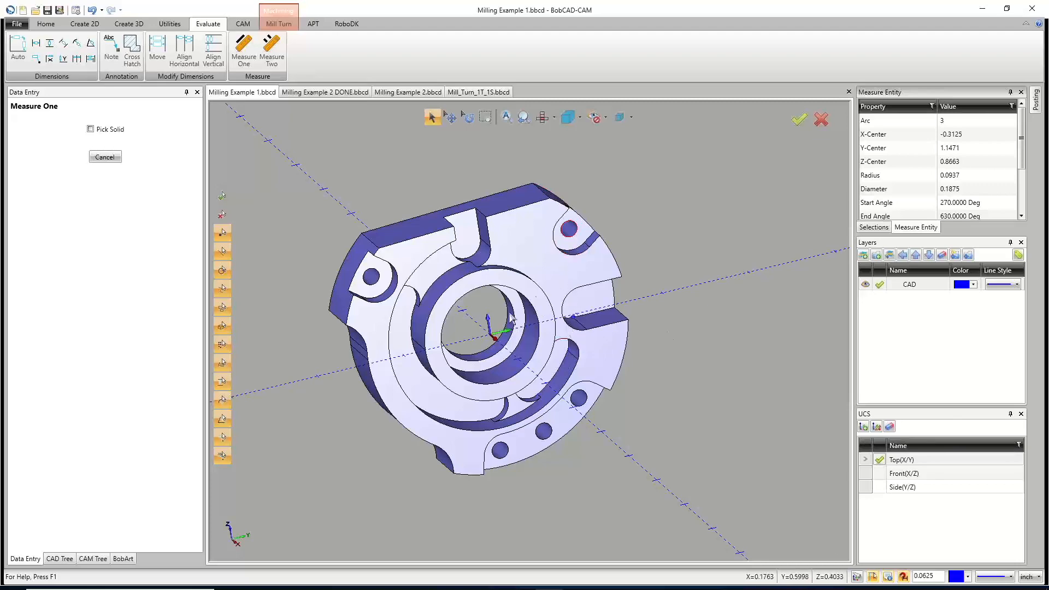
Measure the curved pocket's end arc, the arcs around an upper corner pad and the lower hole pad, and the concave notch in the outer edge.
middle_drag(573, 275, 473, 301)
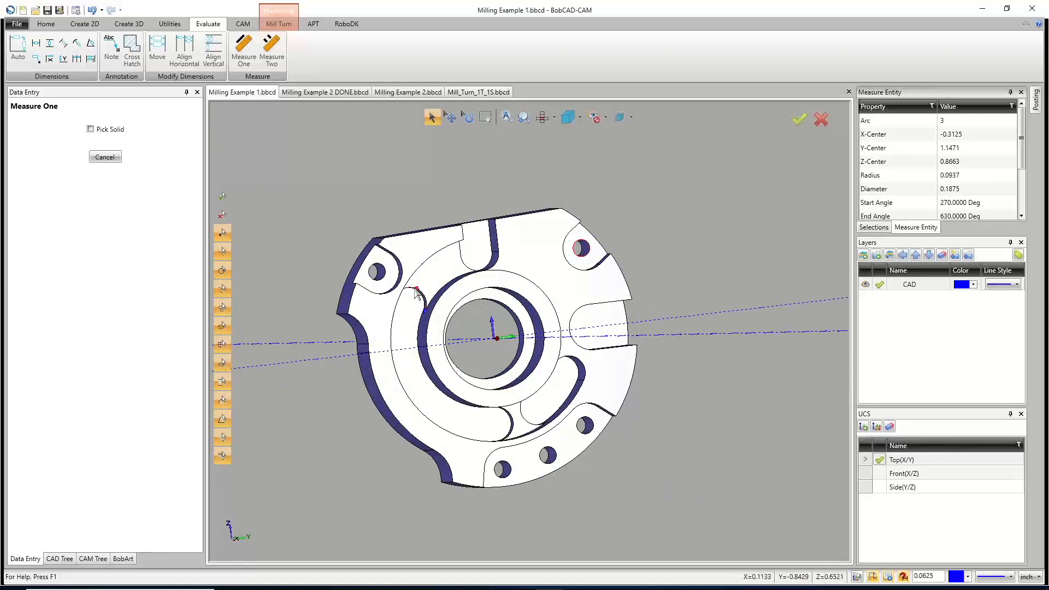
middle_drag(416, 292, 430, 299)
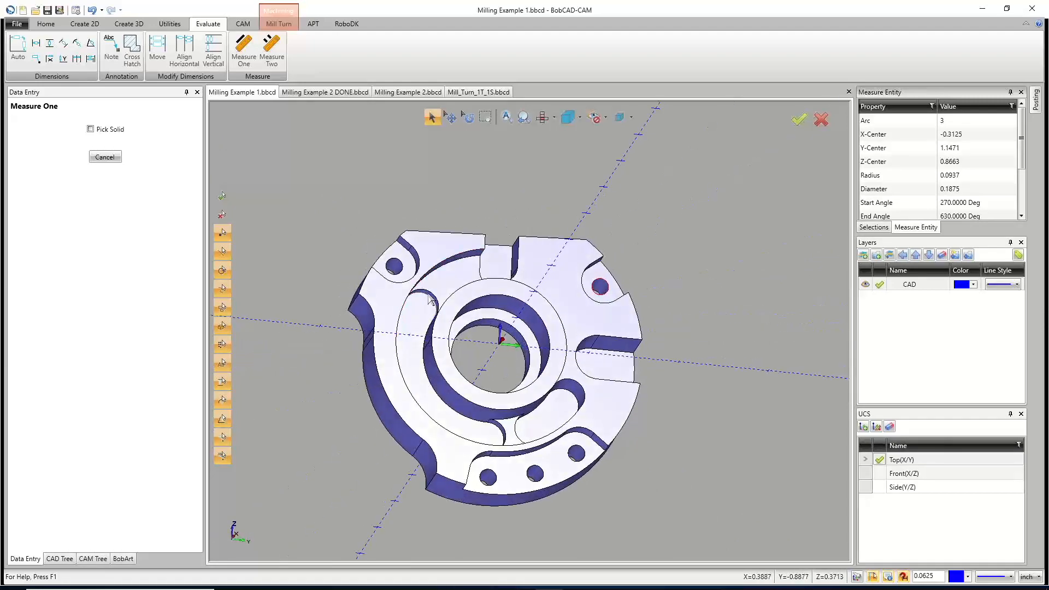
click(430, 299)
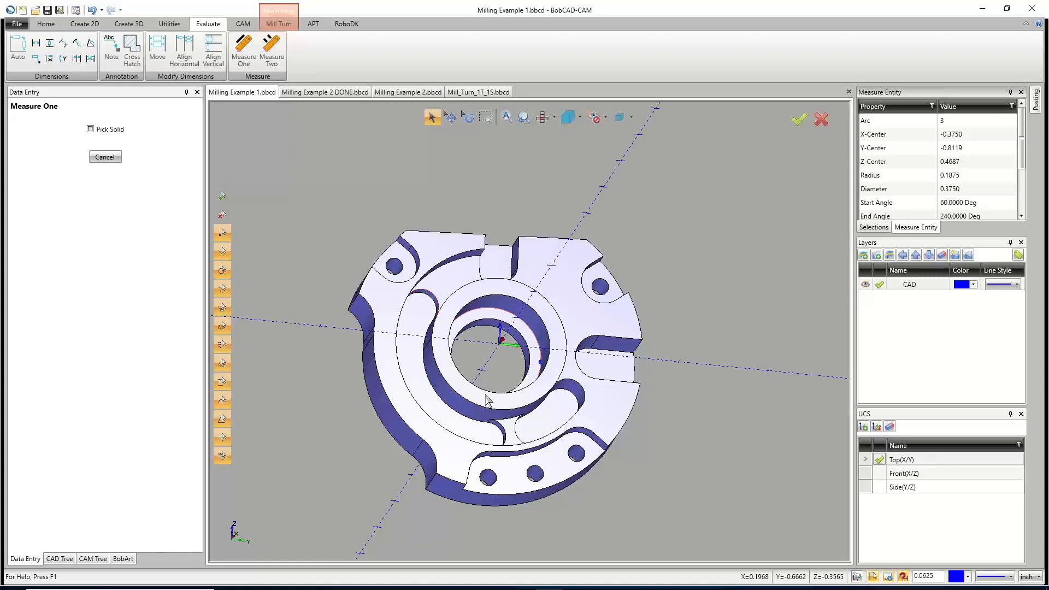
click(419, 261)
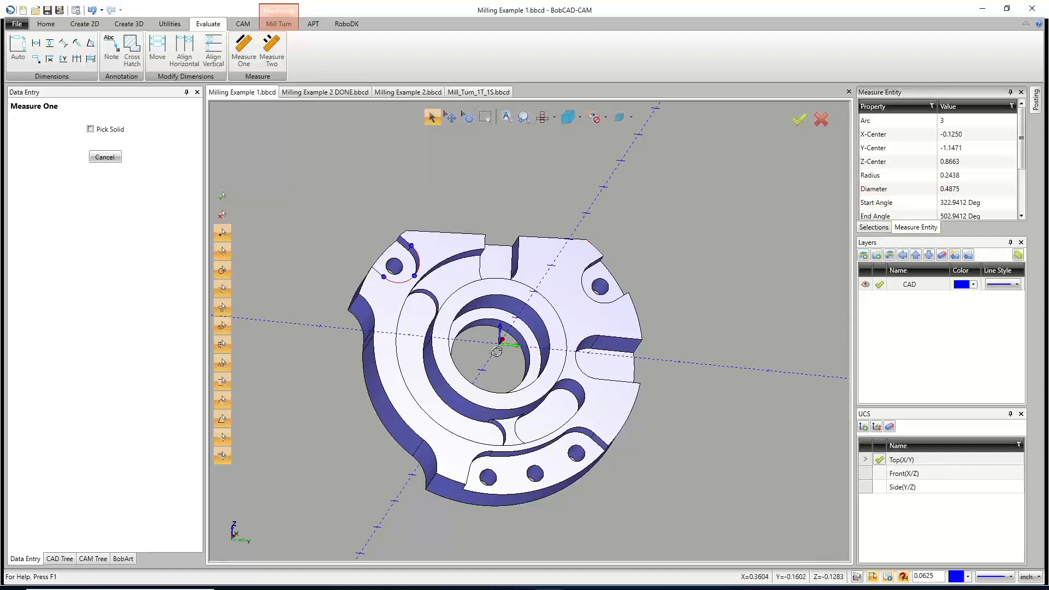
key(ctrl+t)
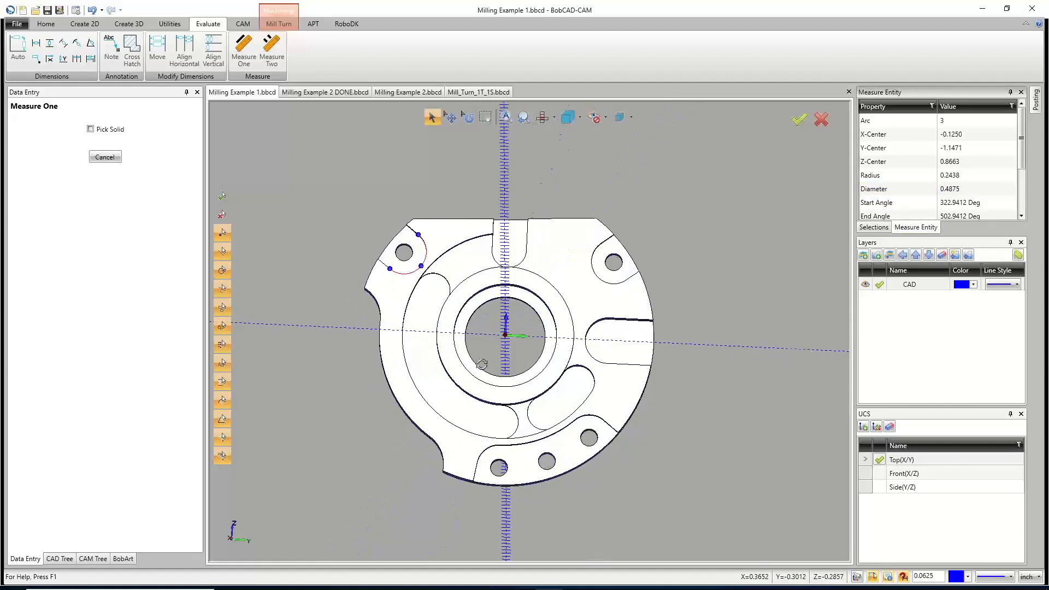
click(584, 419)
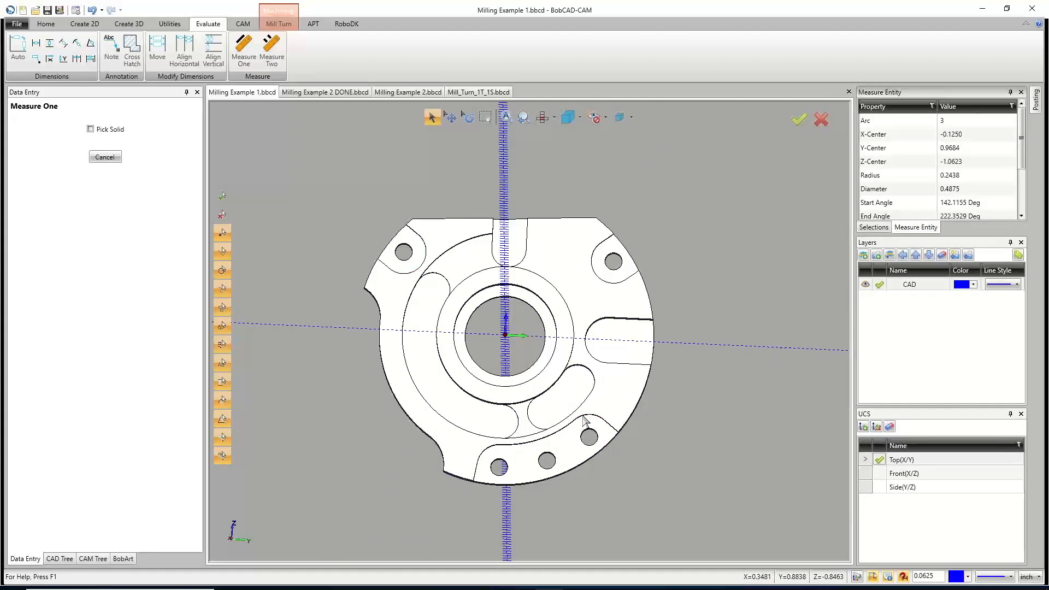
click(440, 448)
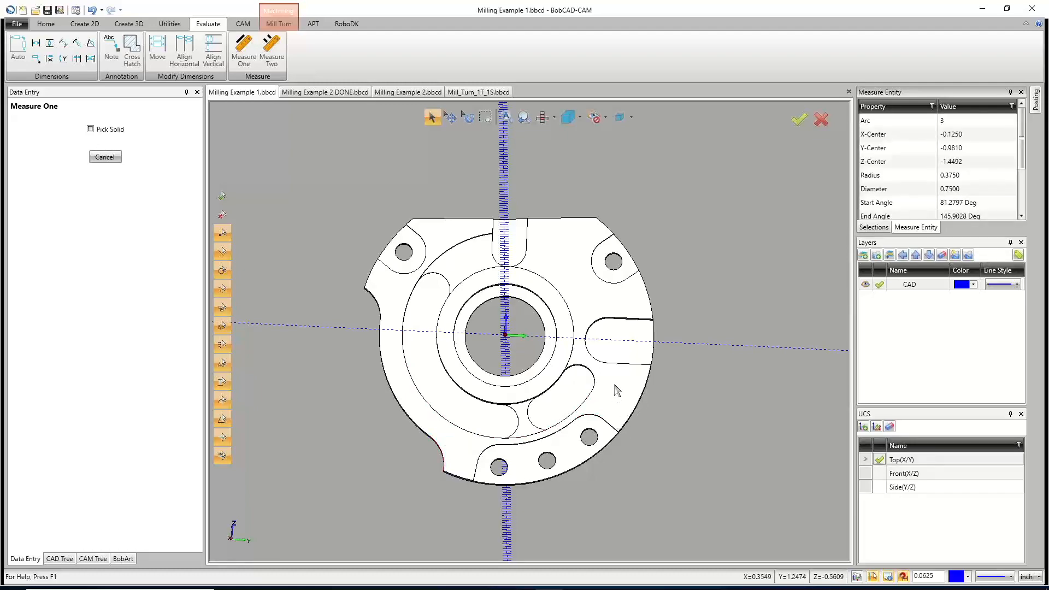
middle_drag(551, 384, 569, 401)
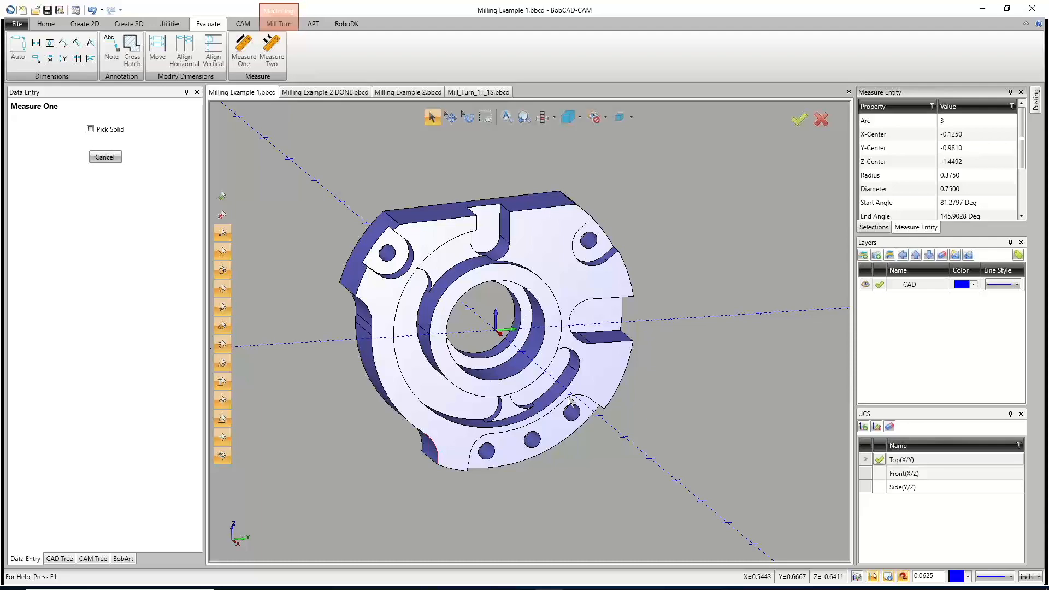
Examine the part's outer profile, side faces, pads, pockets and central bore from several angles.
middle_drag(565, 414, 542, 126)
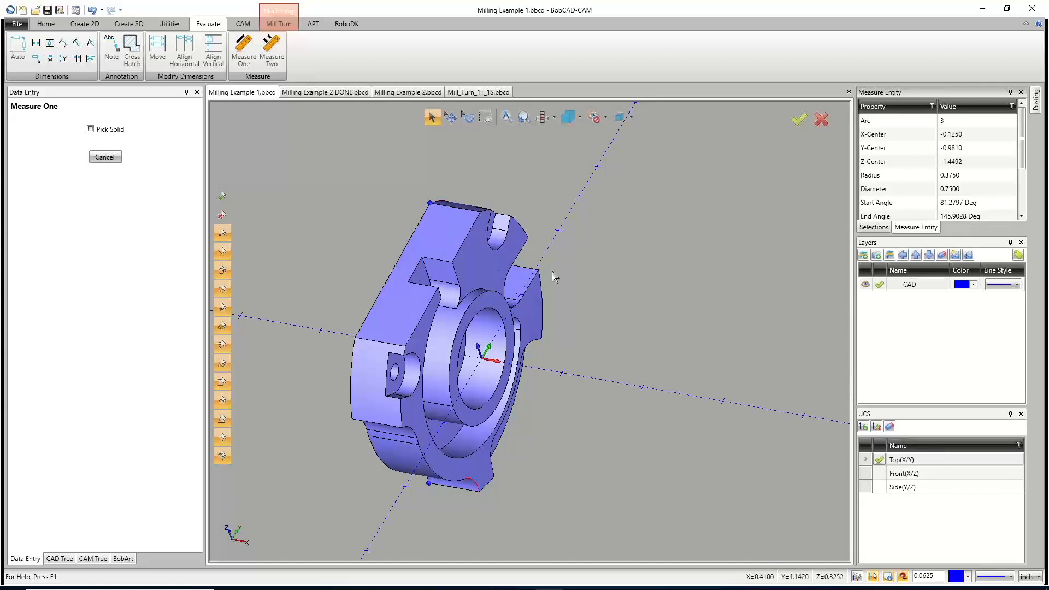
scroll(566, 368, down, 4)
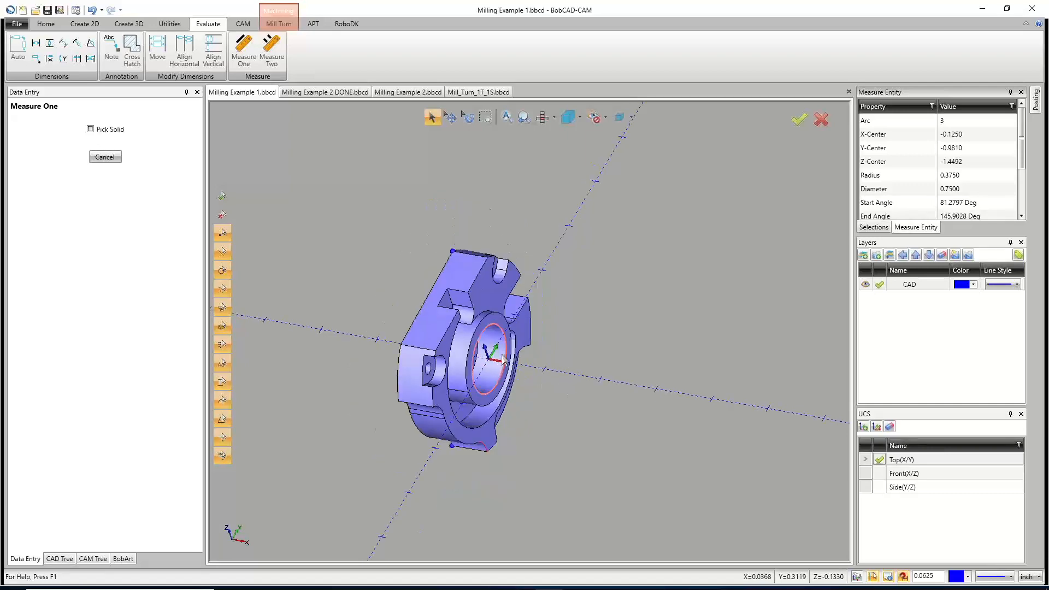
middle_drag(519, 339, 509, 363)
middle_drag(524, 356, 506, 419)
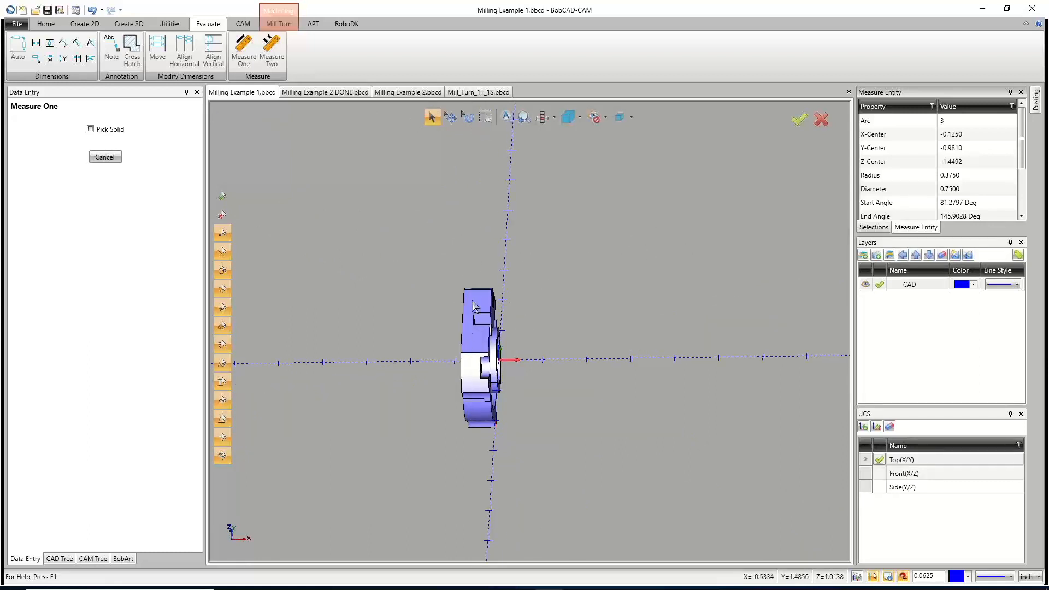
middle_drag(471, 401, 443, 373)
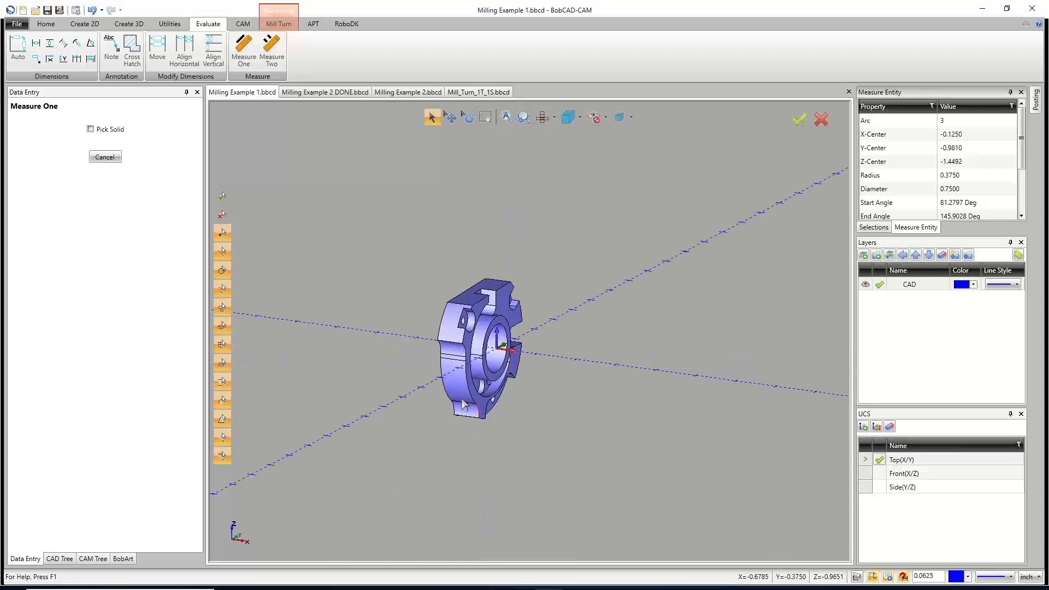
scroll(470, 418, up, 2)
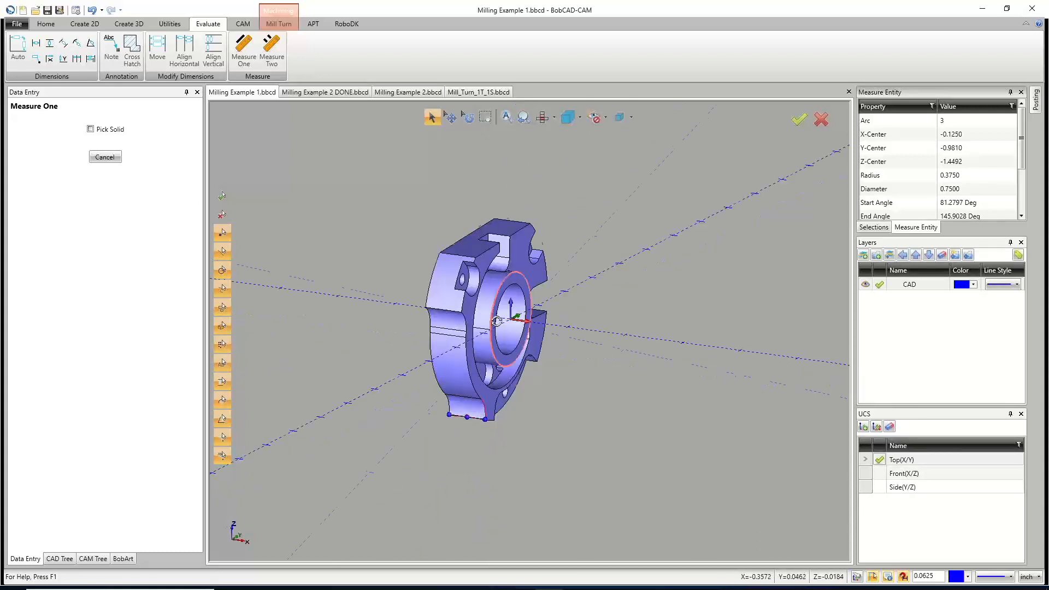
middle_drag(492, 309, 465, 254)
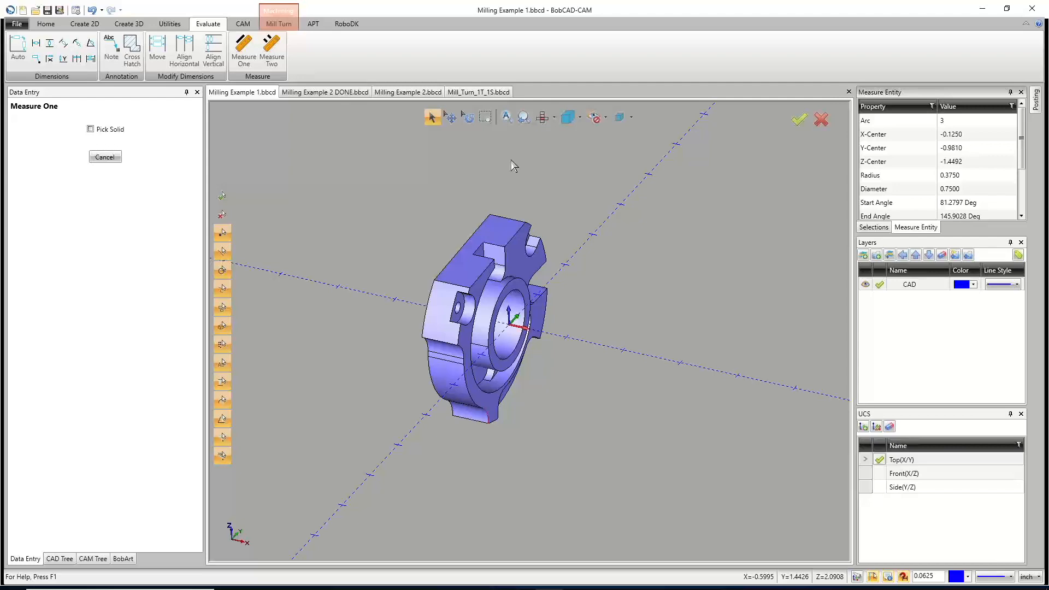
middle_drag(512, 175, 511, 429)
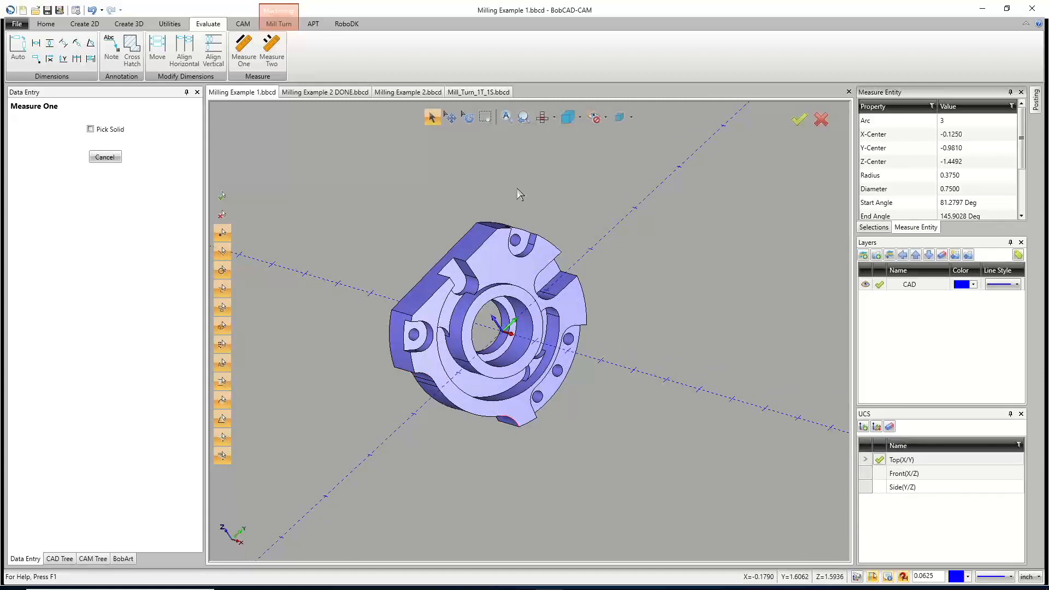
middle_drag(526, 301, 661, 434)
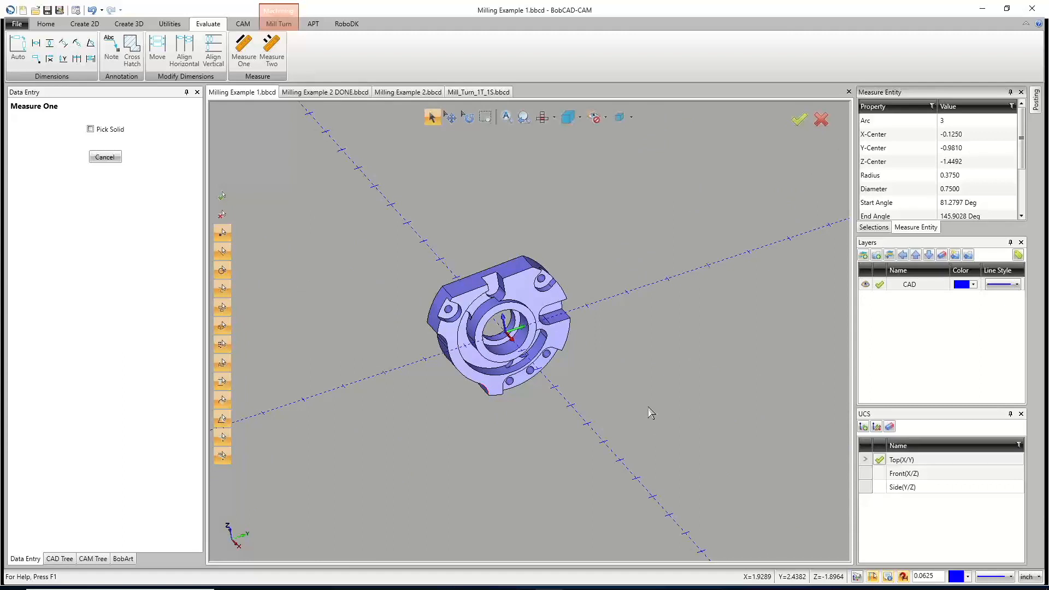
middle_drag(515, 379, 506, 317)
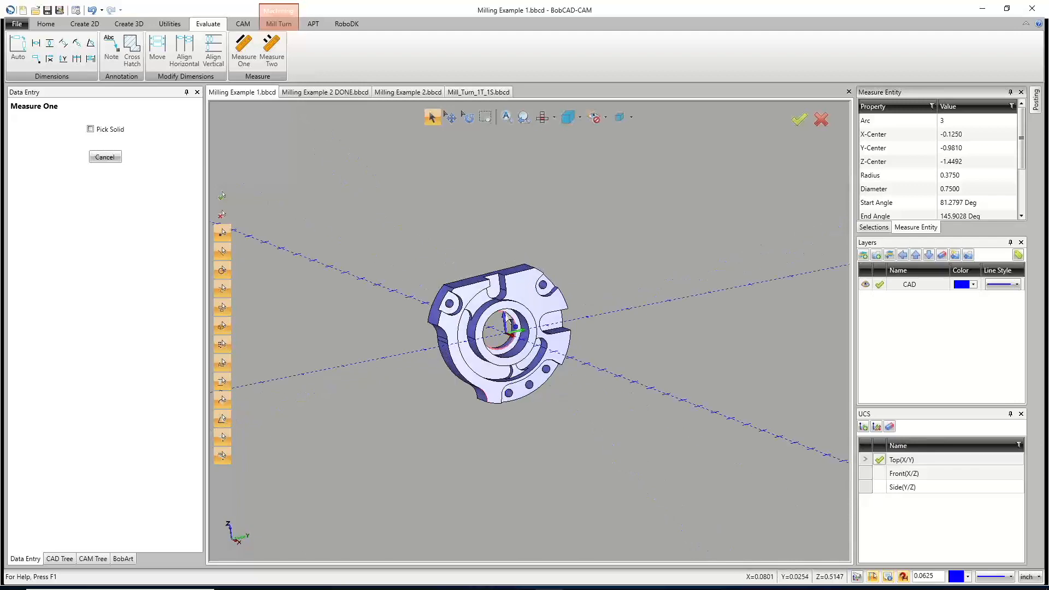
Measure the inner edge of the part's central through bore with Measure One.
scroll(506, 319, up, 5)
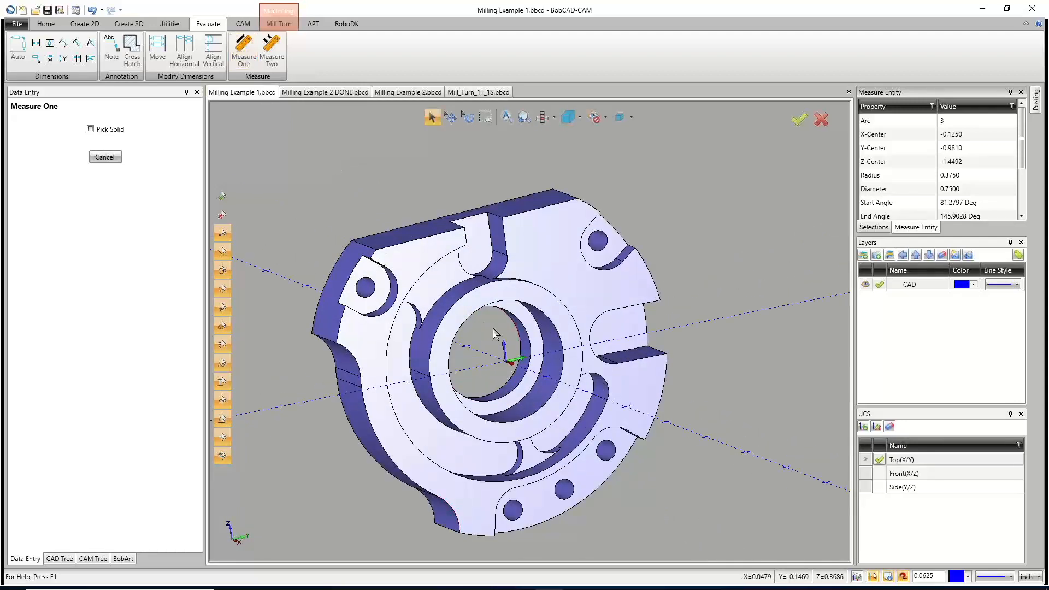
click(515, 327)
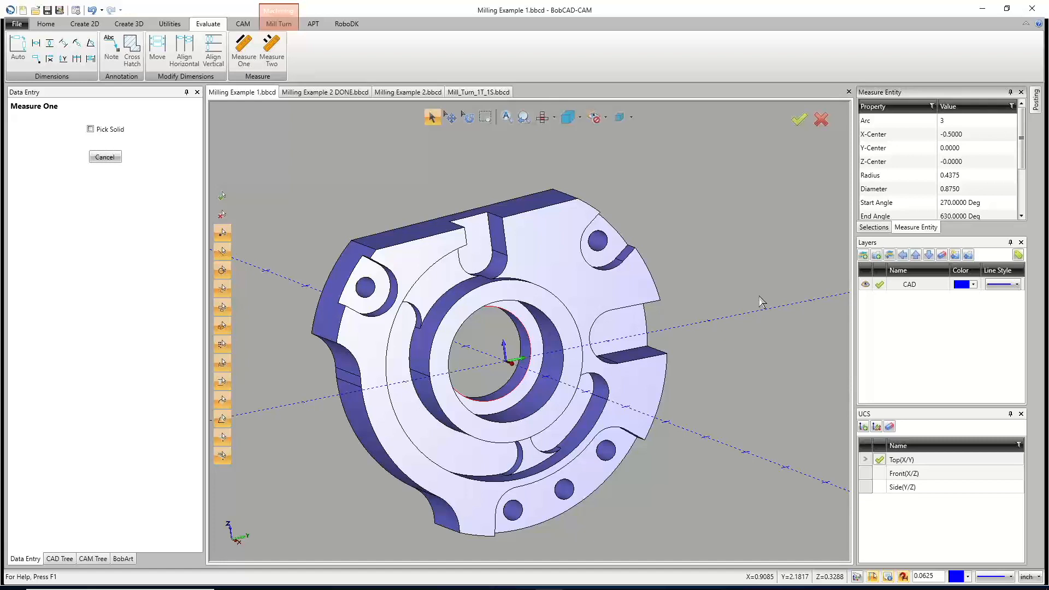
scroll(687, 299, down, 2)
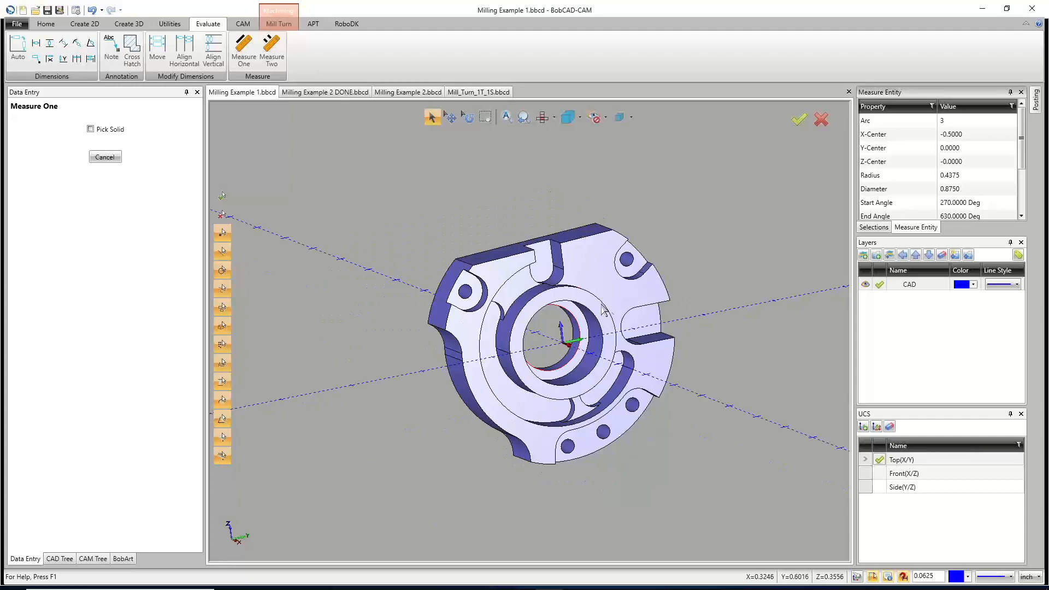
View the part's face and grooved side in Milling Example 2 DONE.bbcd, and return to Milling Example 1.bbcd.
click(329, 93)
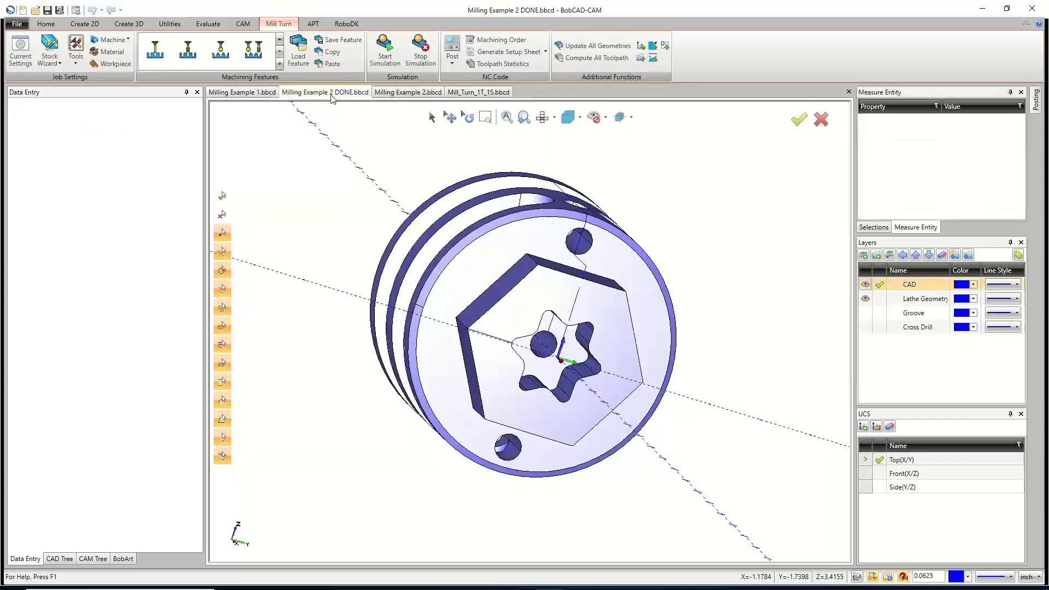
middle_drag(475, 336, 551, 447)
scroll(374, 145, down, 2)
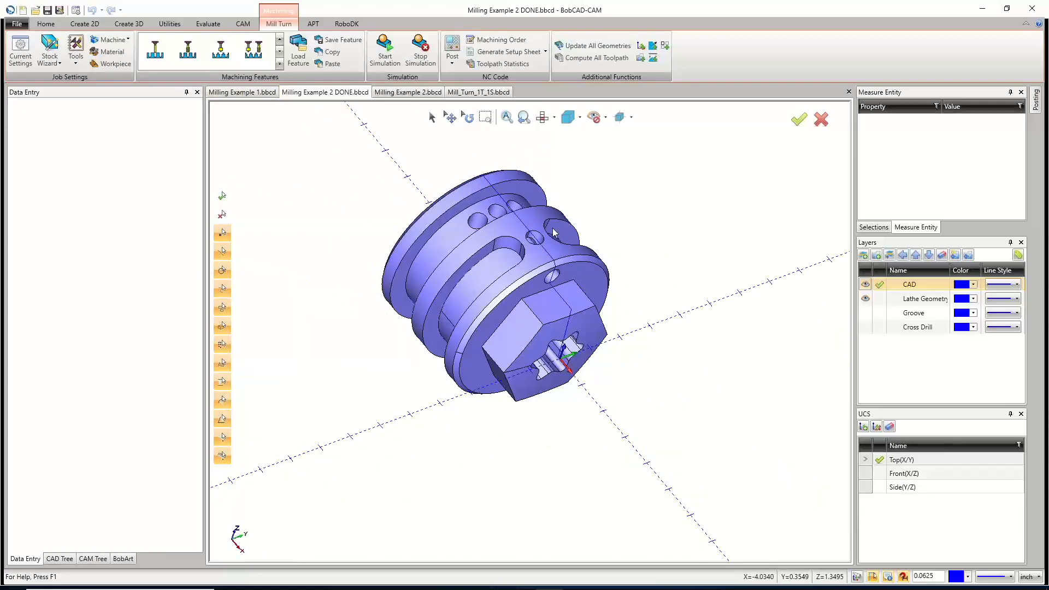
click(242, 93)
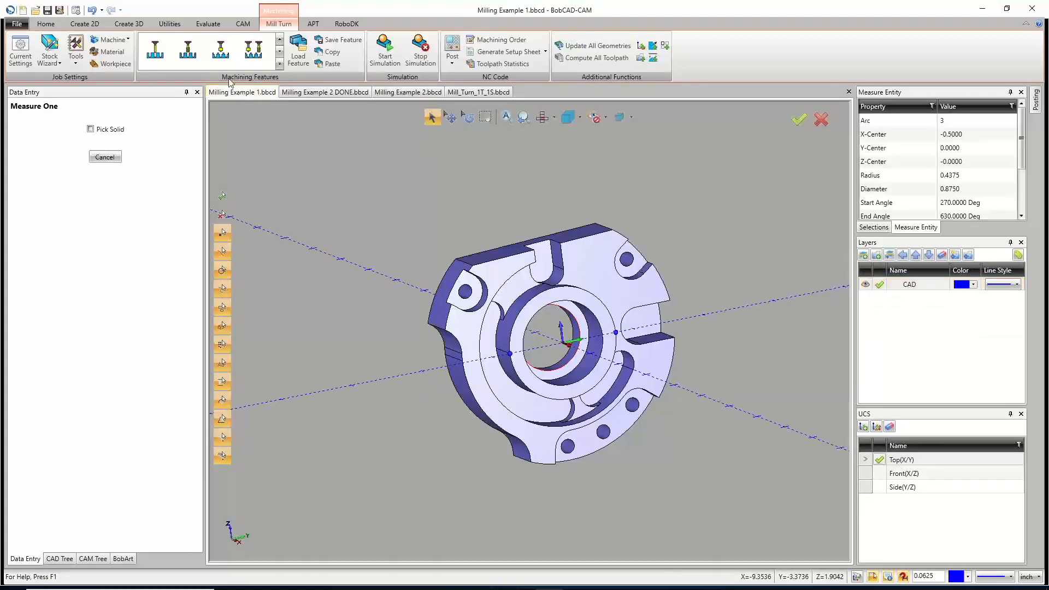
End Measure One and request the Tool Crib for the job's Mill Turn Tools.
click(105, 157)
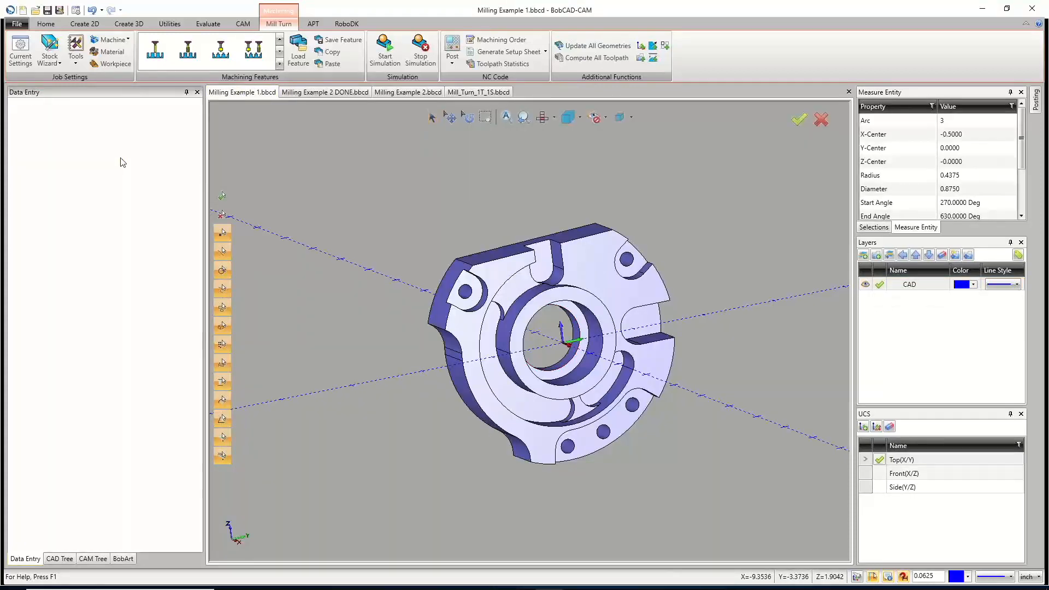
click(94, 559)
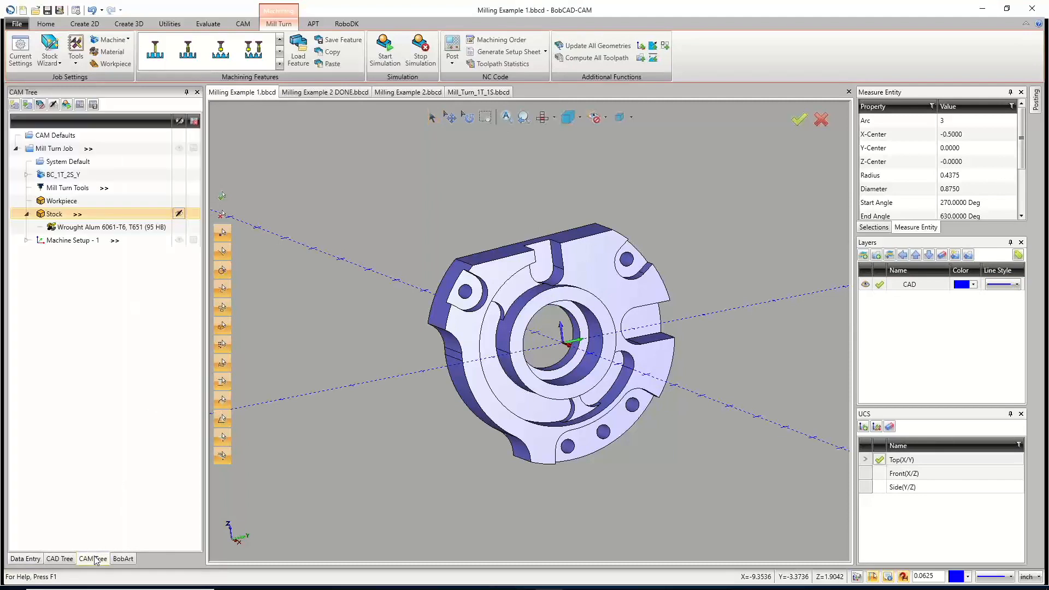
click(70, 189)
right_click(70, 189)
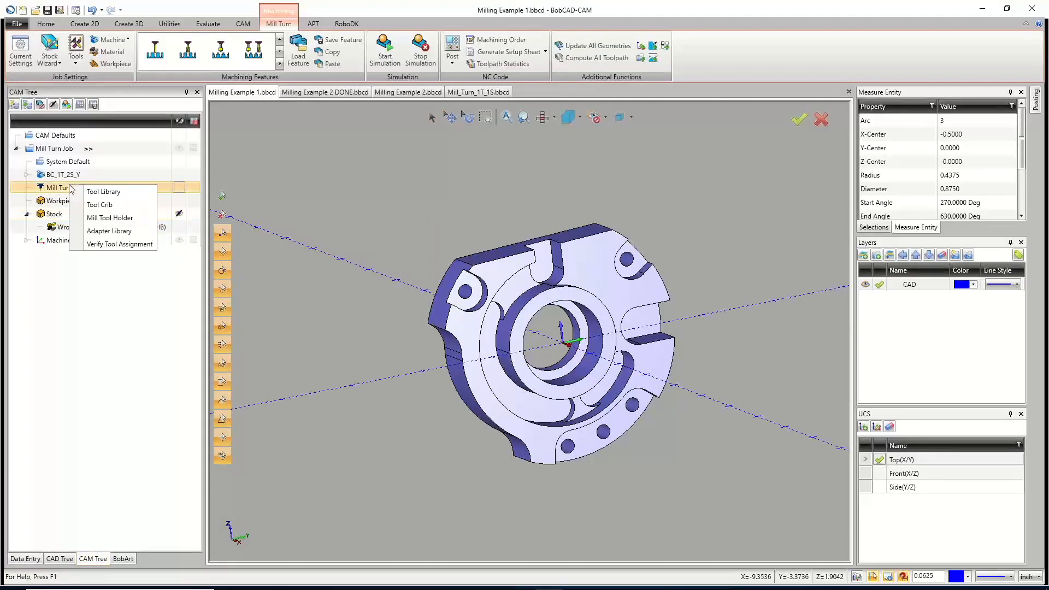
click(112, 205)
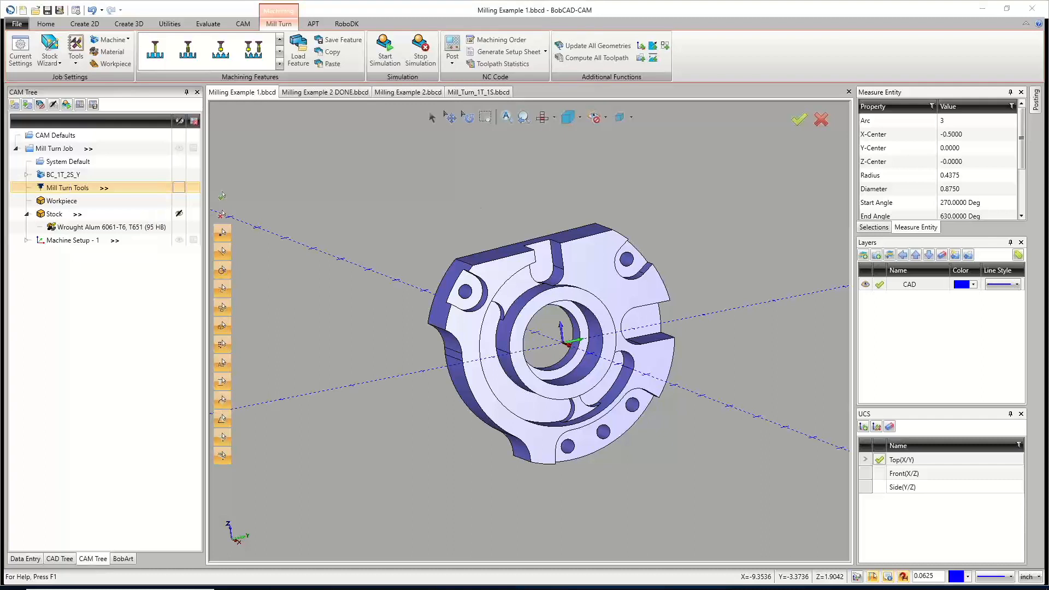
Display the origin axes of Machine Setup - 1 on the part.
right_click(92, 189)
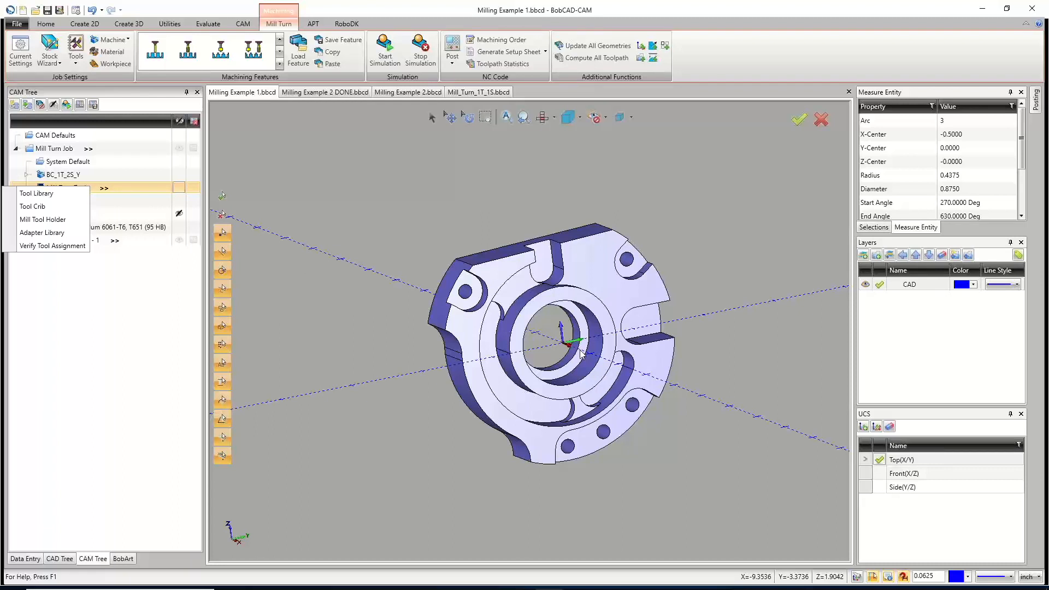
click(130, 229)
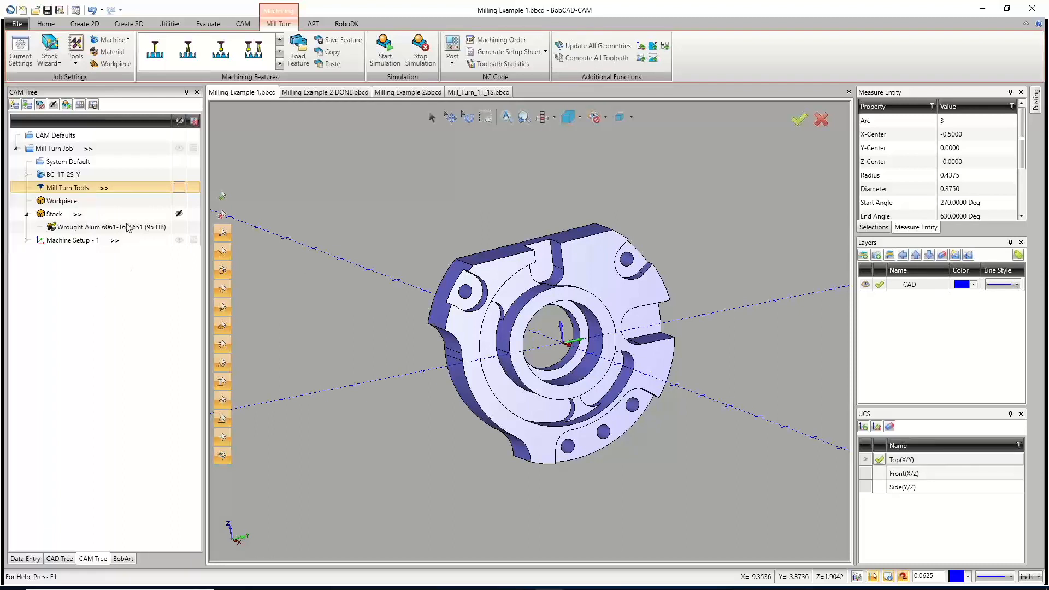
click(109, 241)
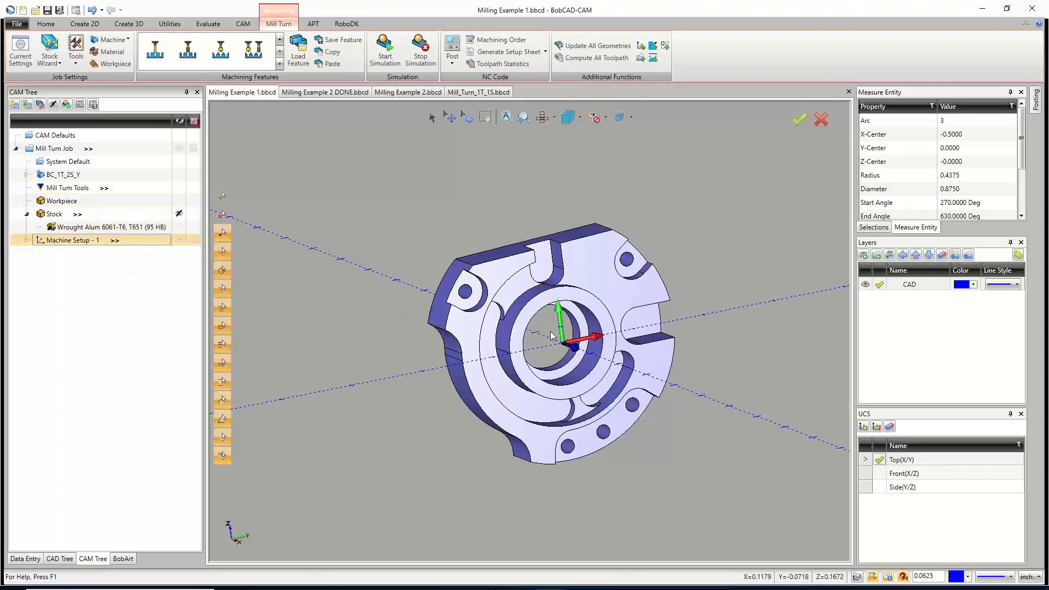
Open the Mill Turn Tool Crib and add the Face Milling Adapter from Side Mount Adapters to upper turret Station # 1.
right_click(62, 193)
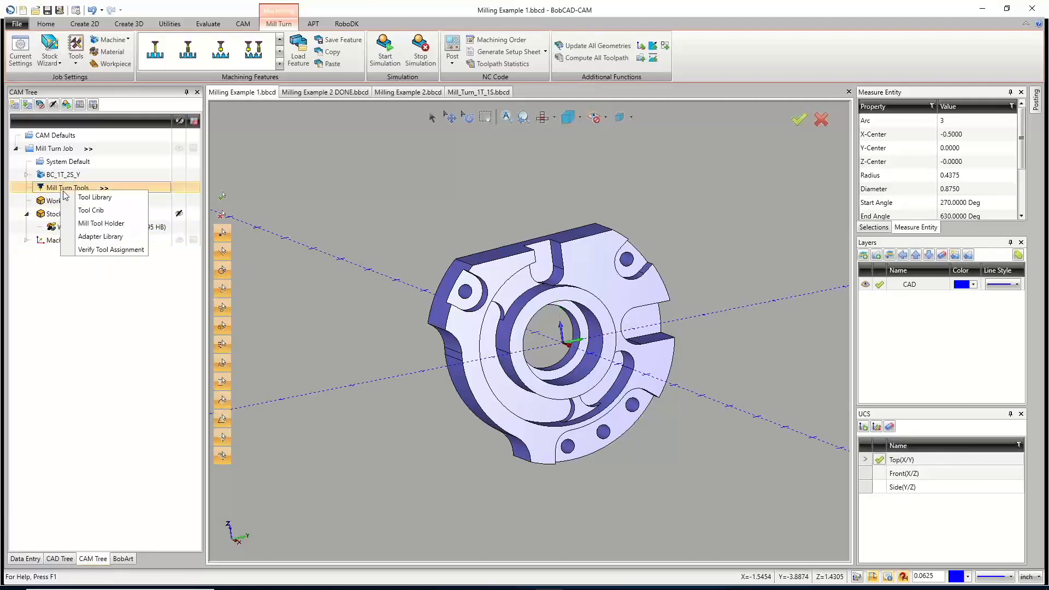
click(93, 210)
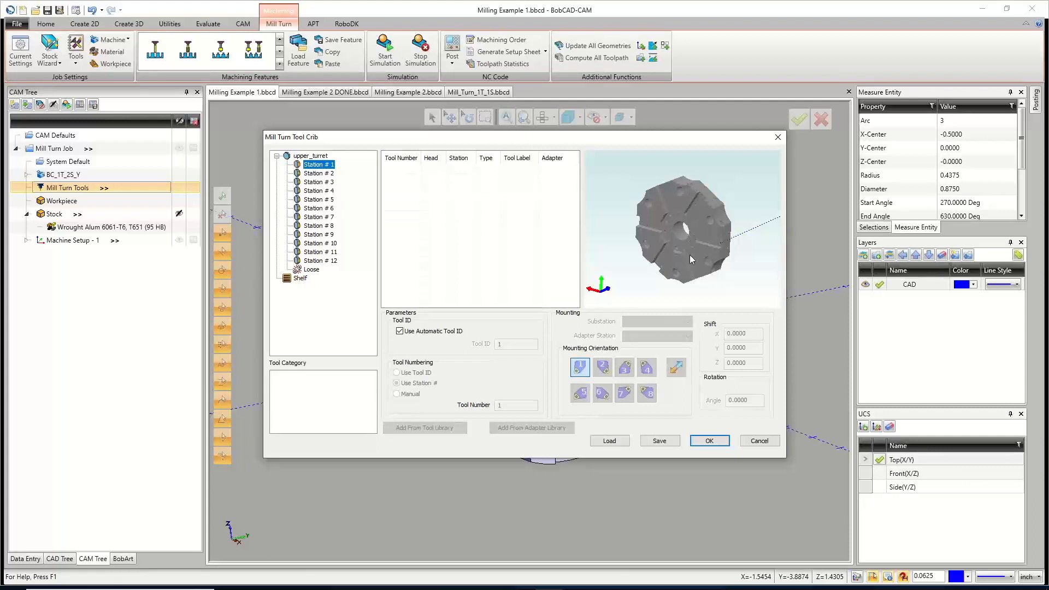
drag(742, 239, 676, 247)
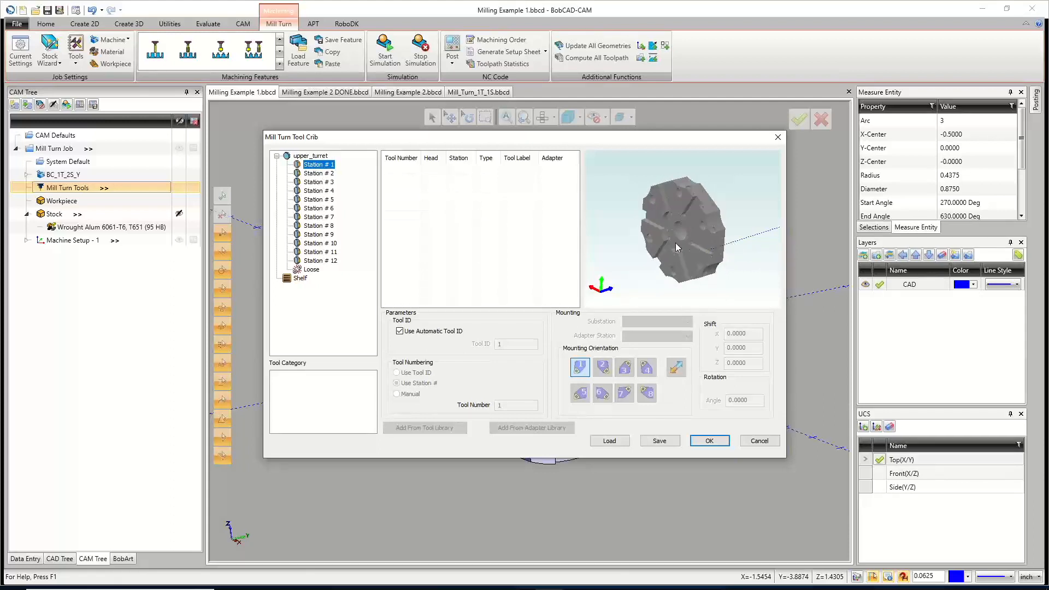
right_click(327, 167)
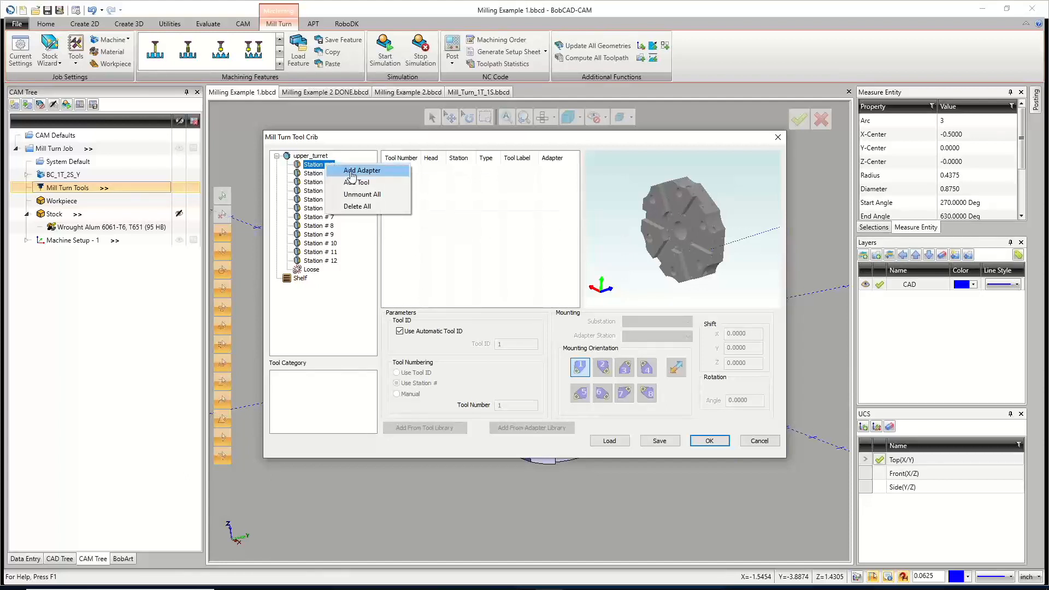
click(351, 172)
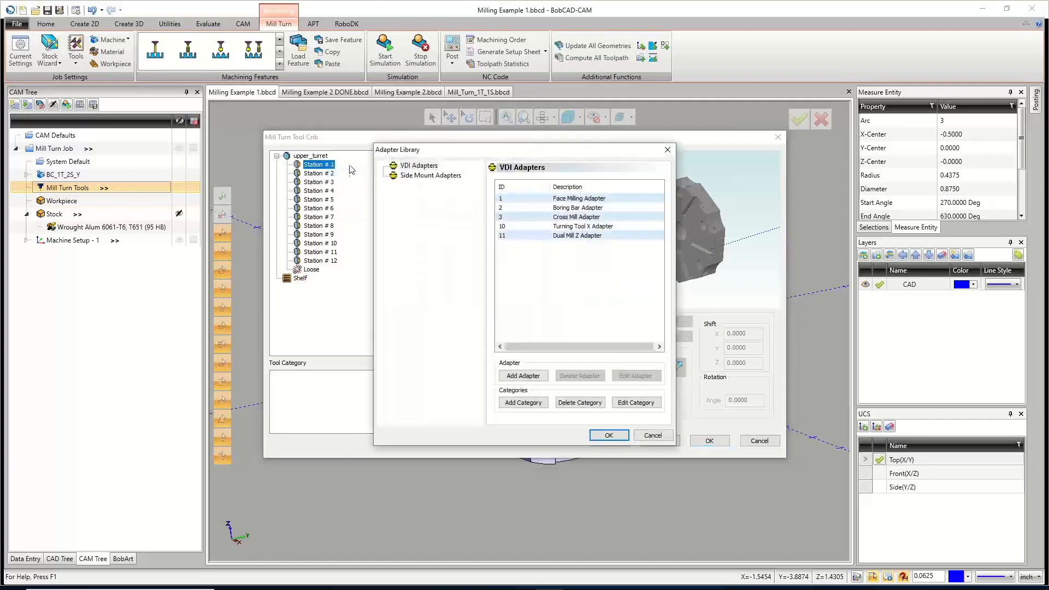
click(418, 178)
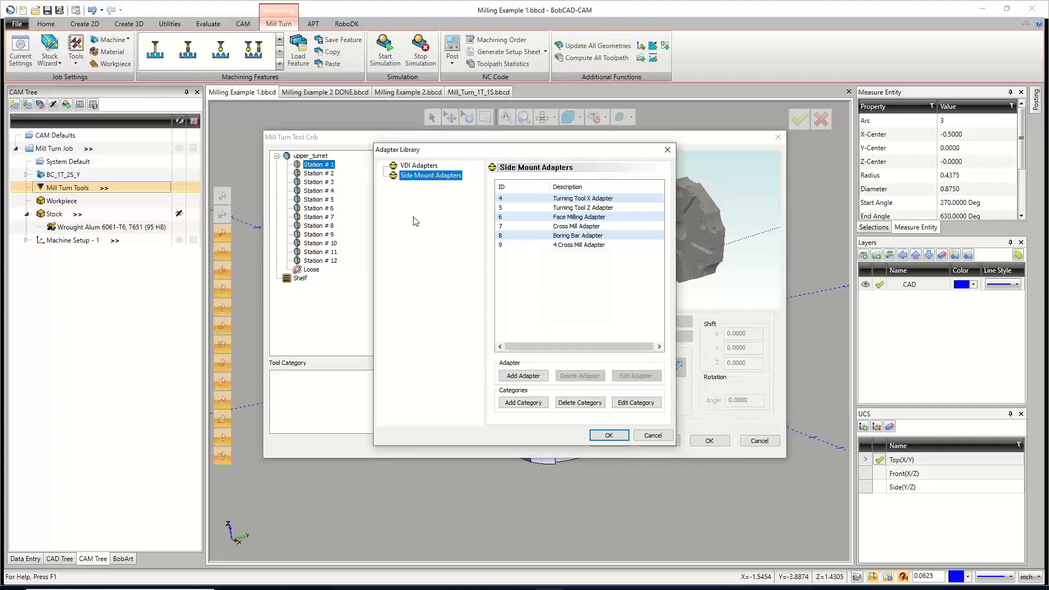
click(573, 217)
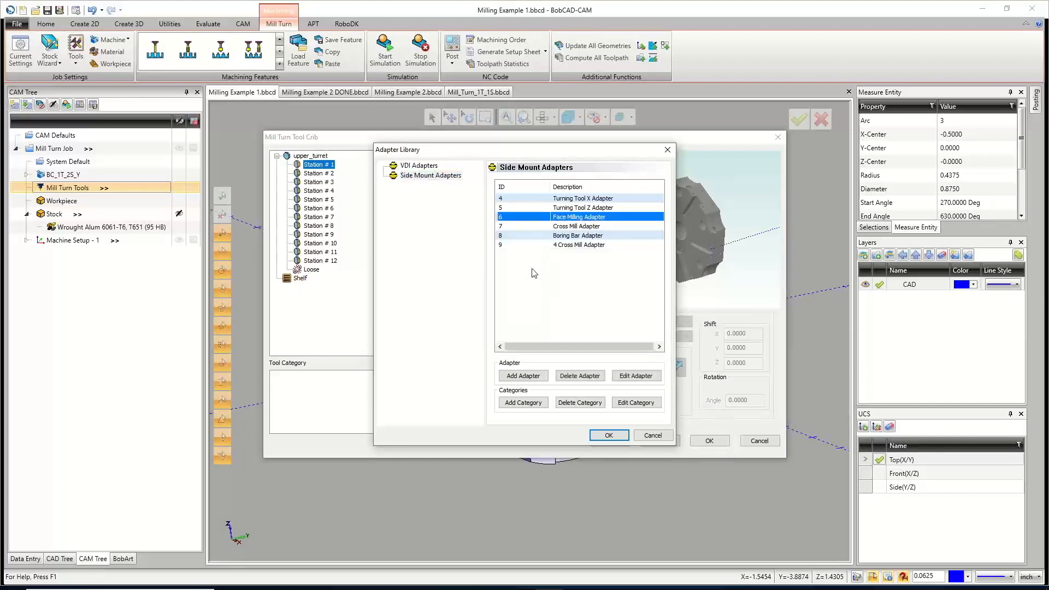
click(607, 435)
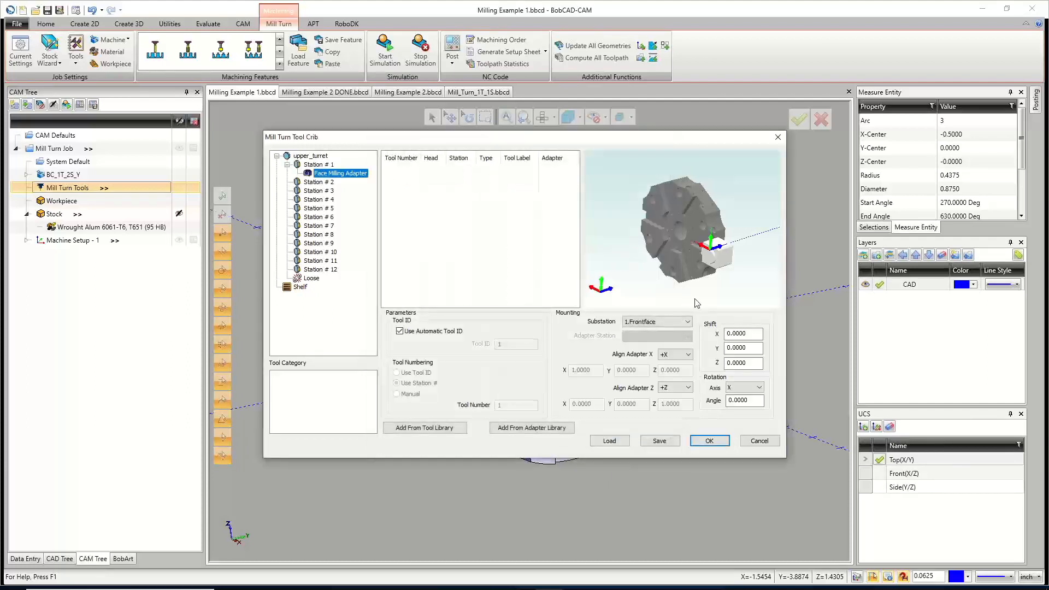
Switch the Face Milling Adapter in Station # 1 to the 1.Sideface substation and inspect its mounting on the turret.
middle_drag(723, 279, 671, 236)
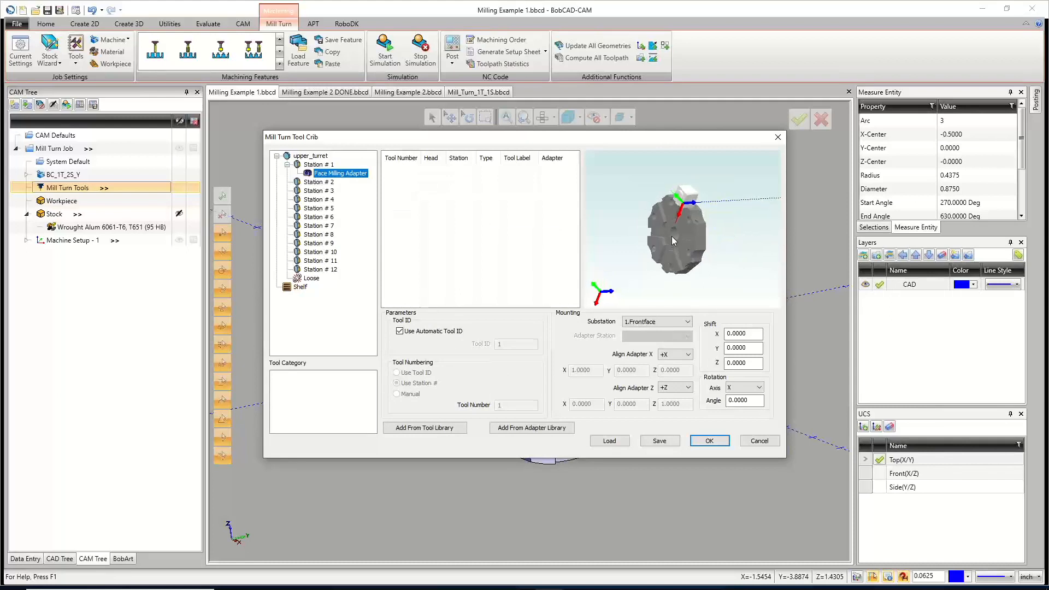
scroll(683, 209, up, 2)
click(659, 322)
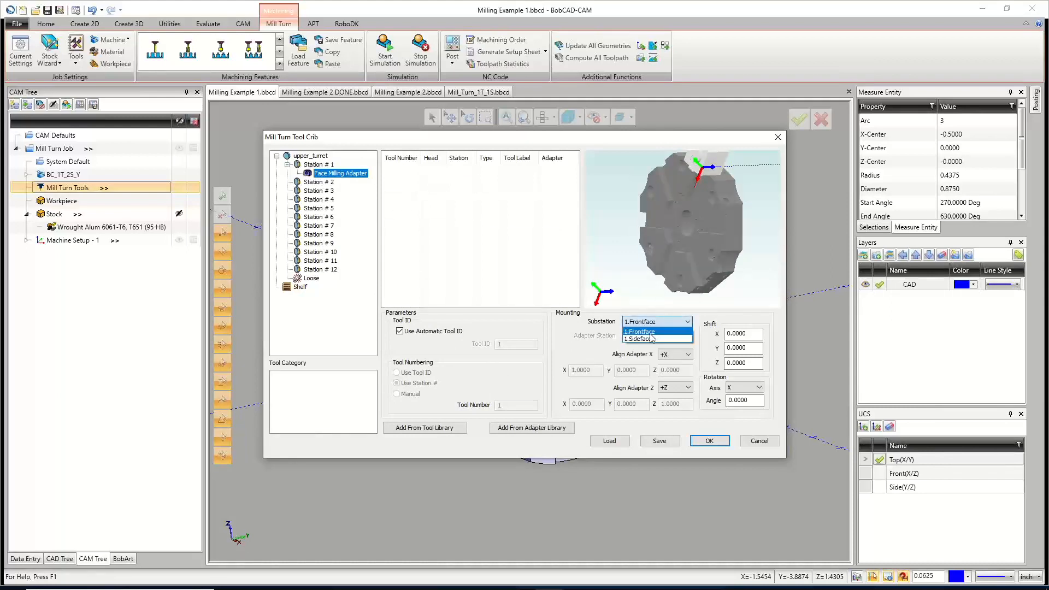
click(651, 331)
click(655, 322)
click(653, 339)
scroll(683, 276, down, 4)
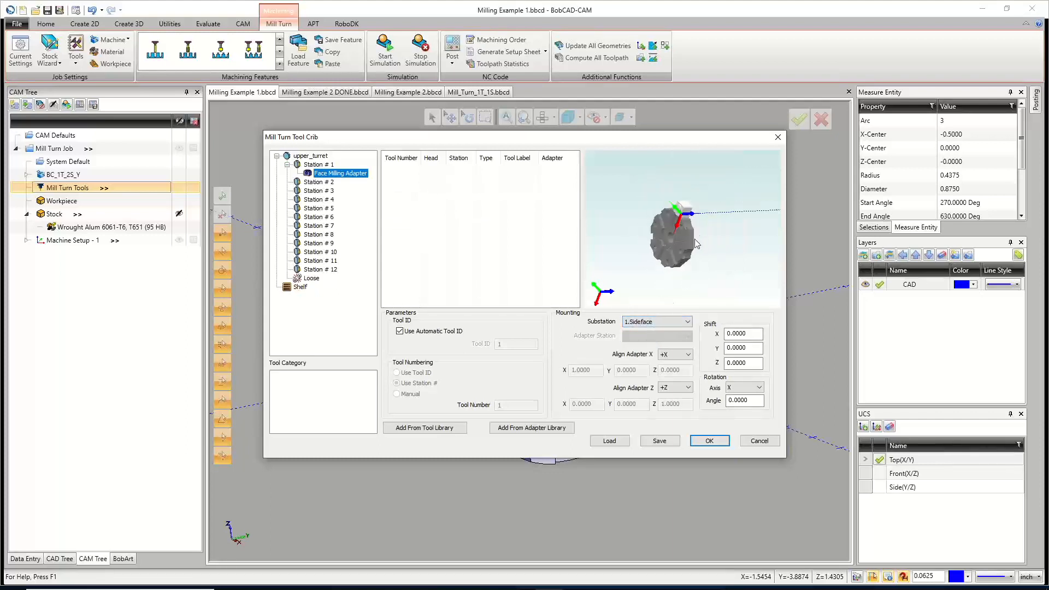
middle_drag(694, 238, 671, 222)
scroll(677, 221, up, 5)
scroll(697, 241, down, 4)
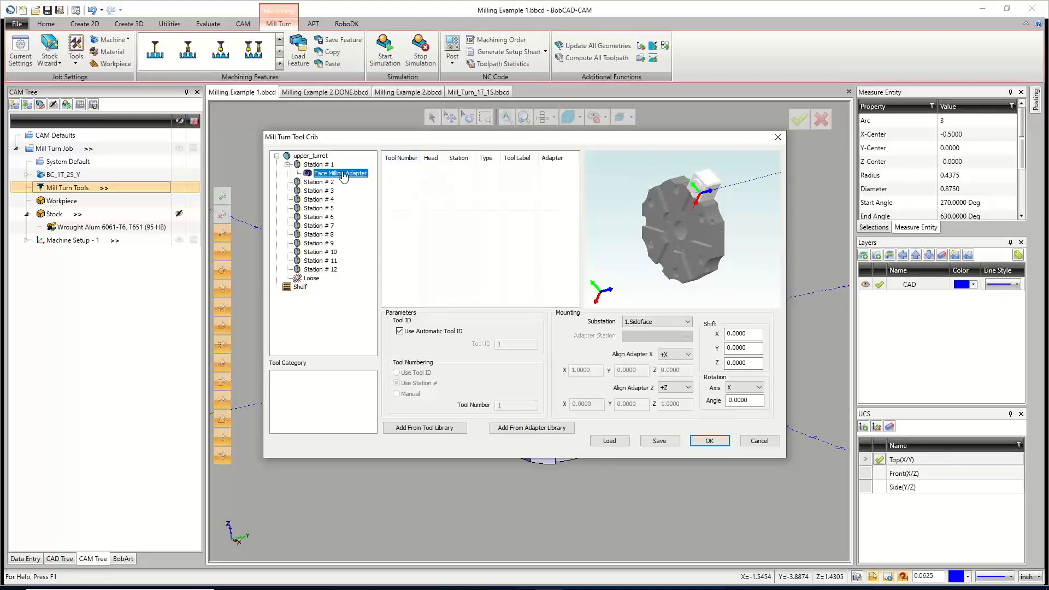
Move the Face Milling Adapter from Station # 1 to Station # 2.
drag(343, 176, 335, 182)
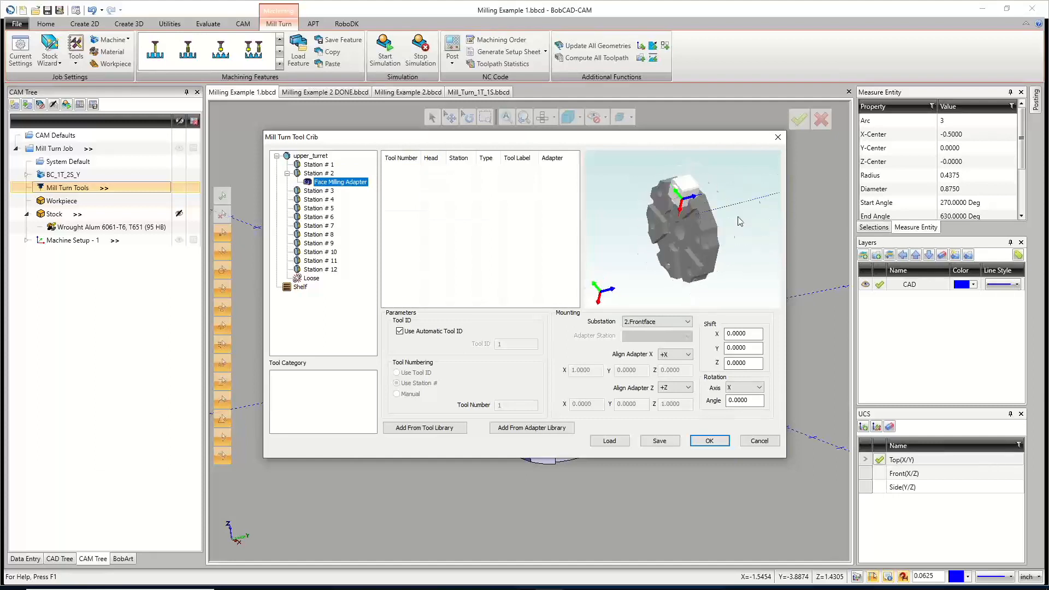
Move the Face Milling Adapter from Station # 2 back to Station # 1 and mount it on the 1.Sideface substation.
middle_drag(738, 217, 650, 306)
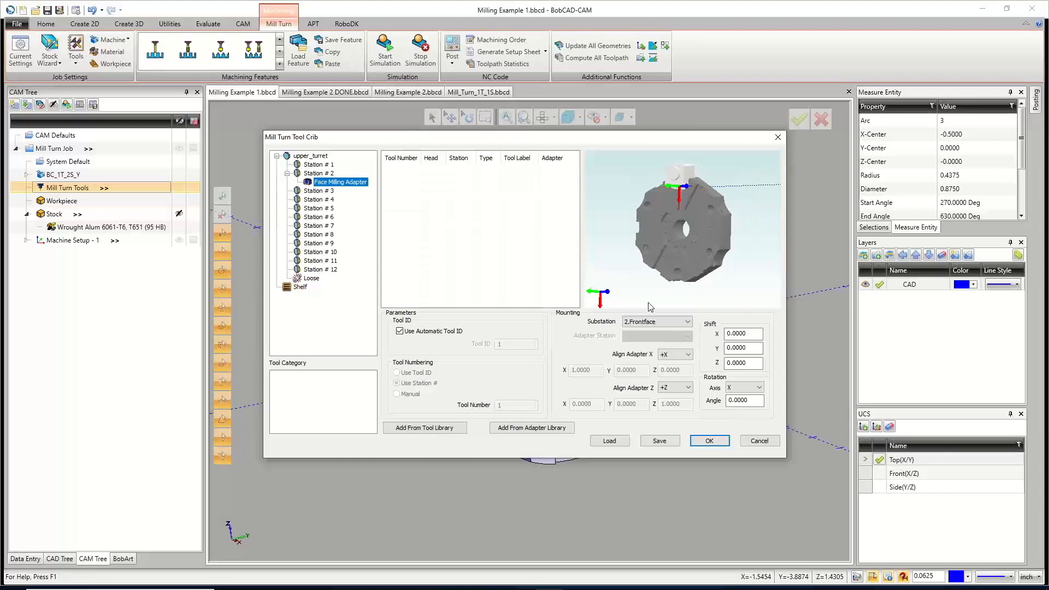
click(655, 325)
click(653, 337)
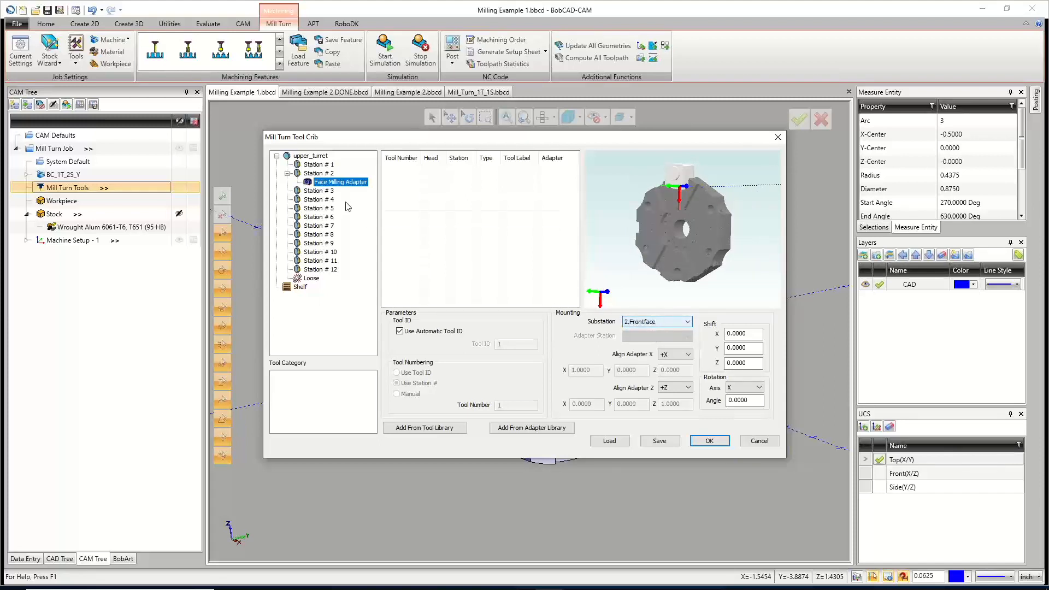
click(328, 183)
drag(328, 183, 318, 165)
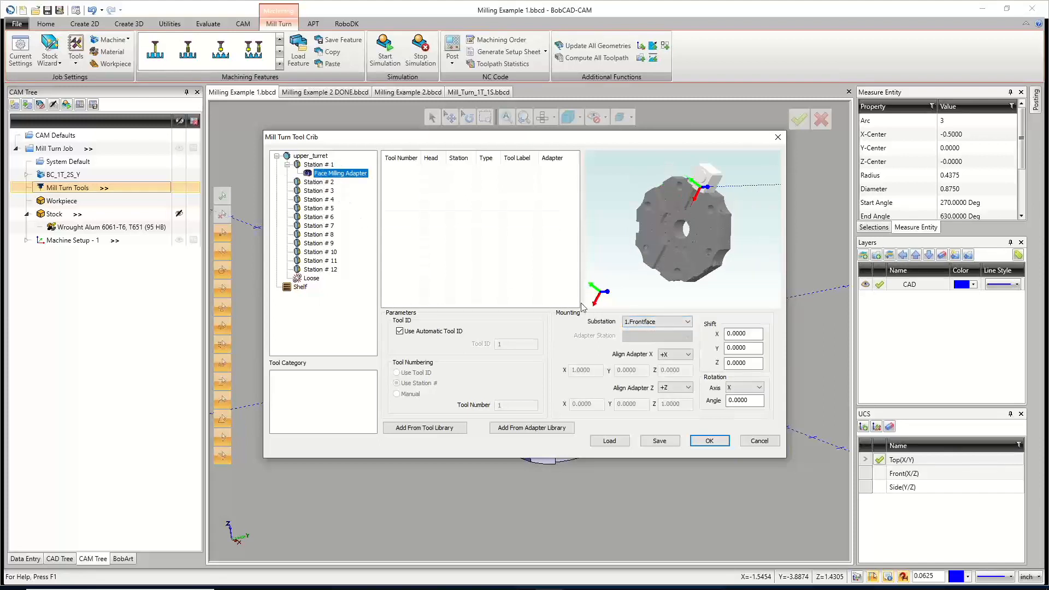
click(642, 325)
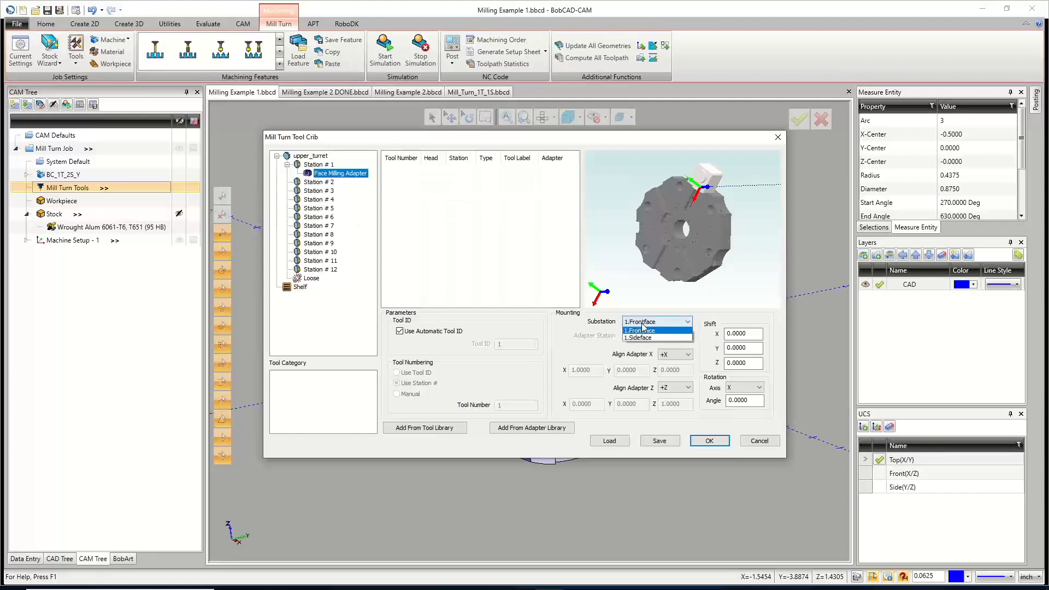
click(639, 338)
drag(674, 262, 713, 262)
click(344, 173)
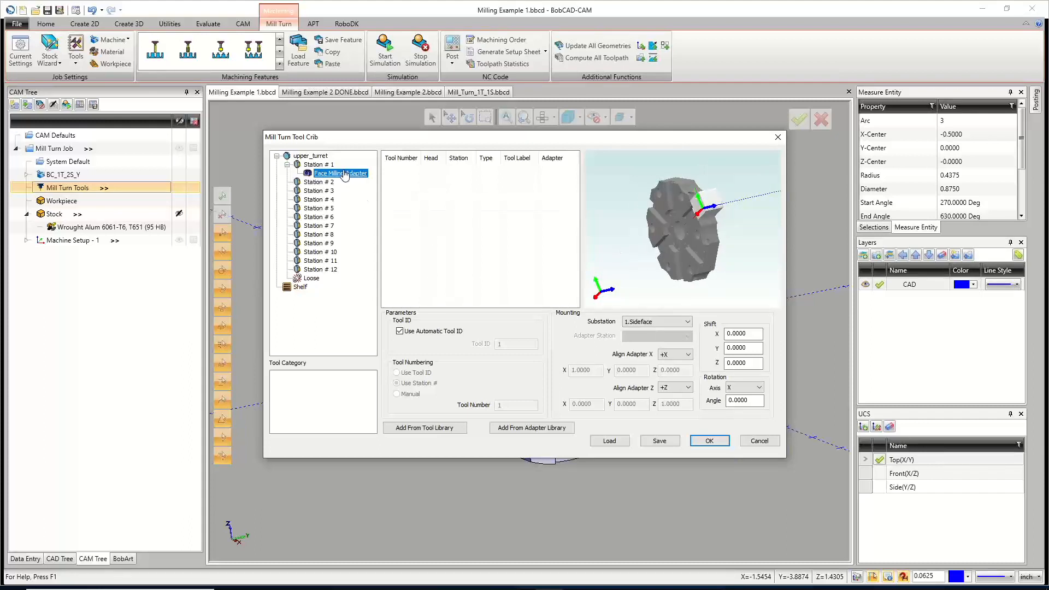
Add the Face Milling Adapter from Side Mount Adapters to Station # 3 and set its substation to 3.Sideface.
right_click(324, 194)
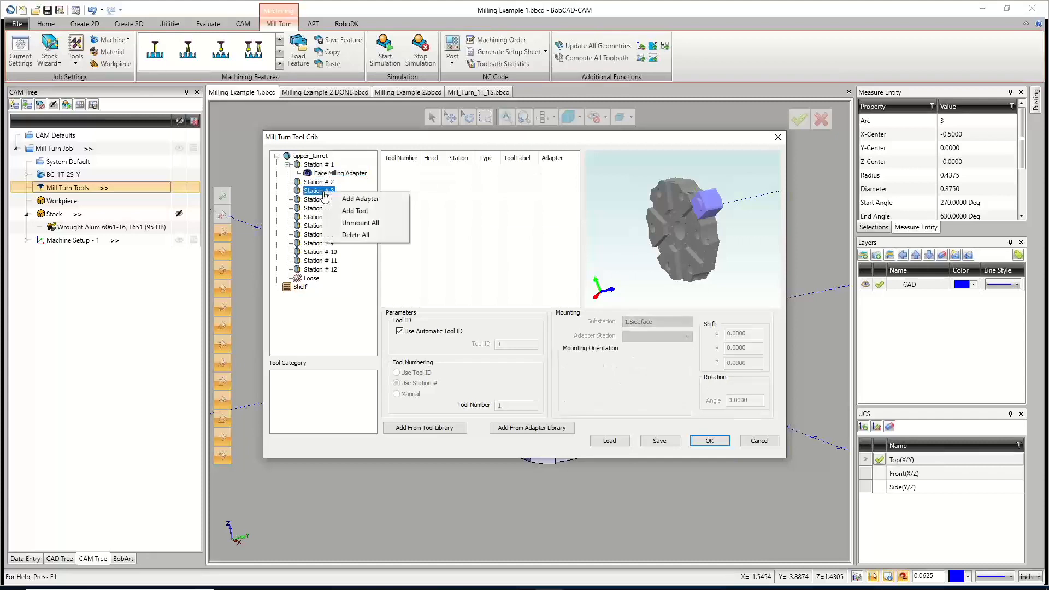
click(358, 199)
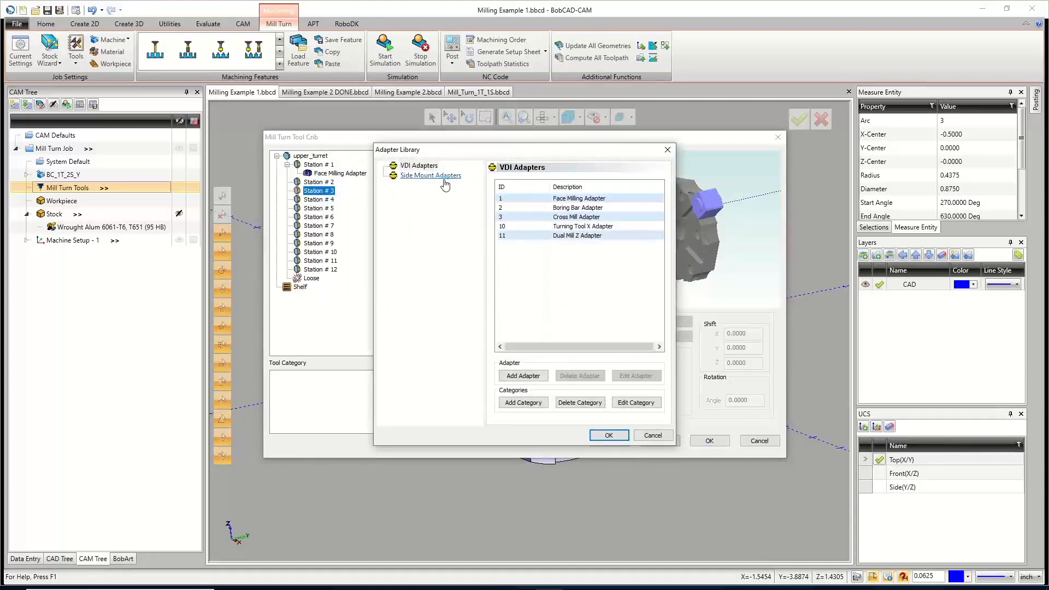
click(437, 175)
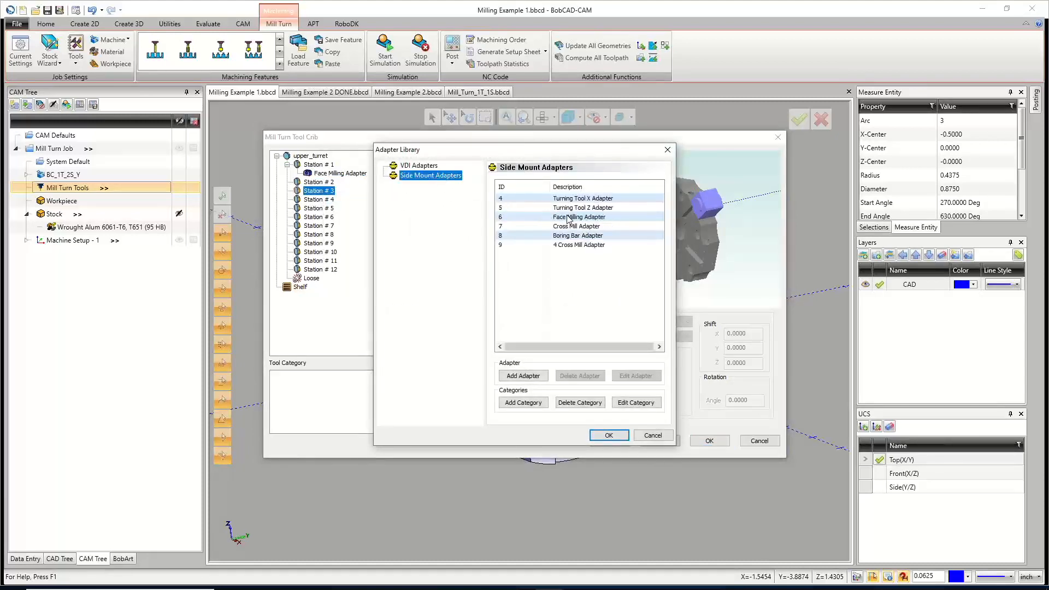
click(568, 219)
click(608, 436)
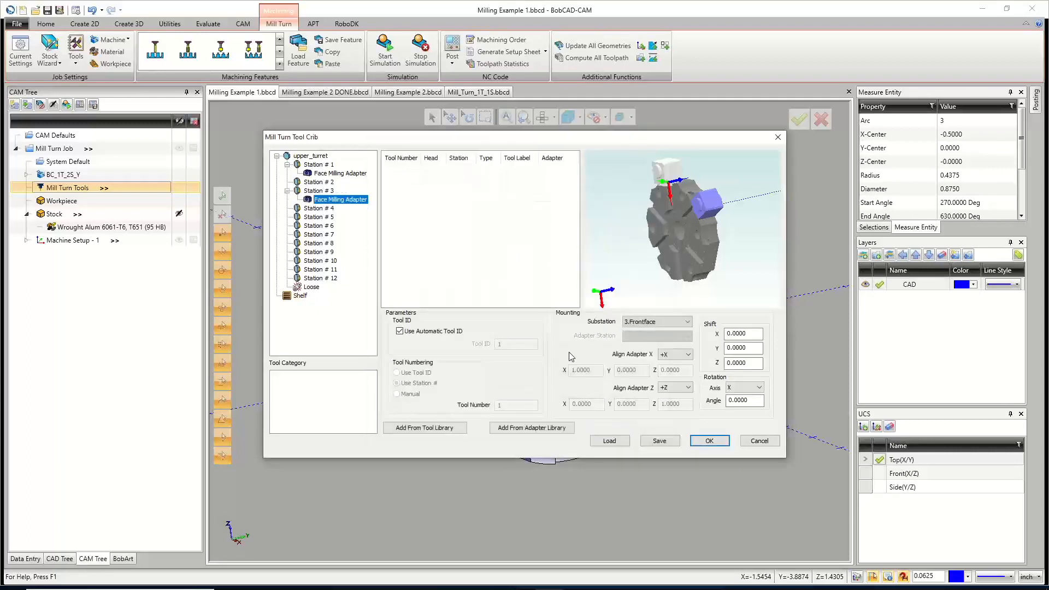
click(651, 323)
click(650, 343)
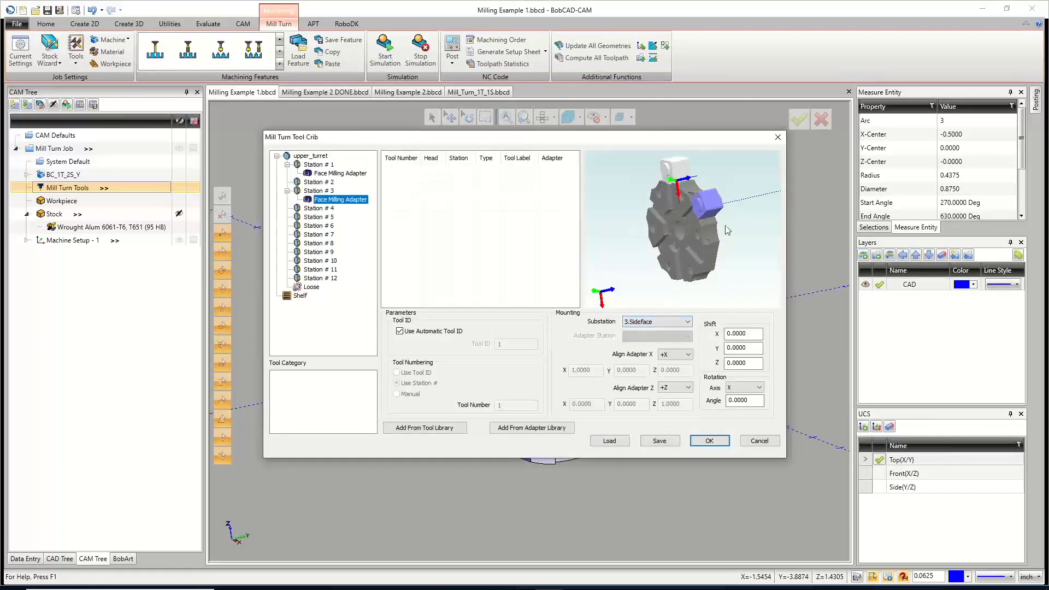
middle_drag(710, 202, 696, 251)
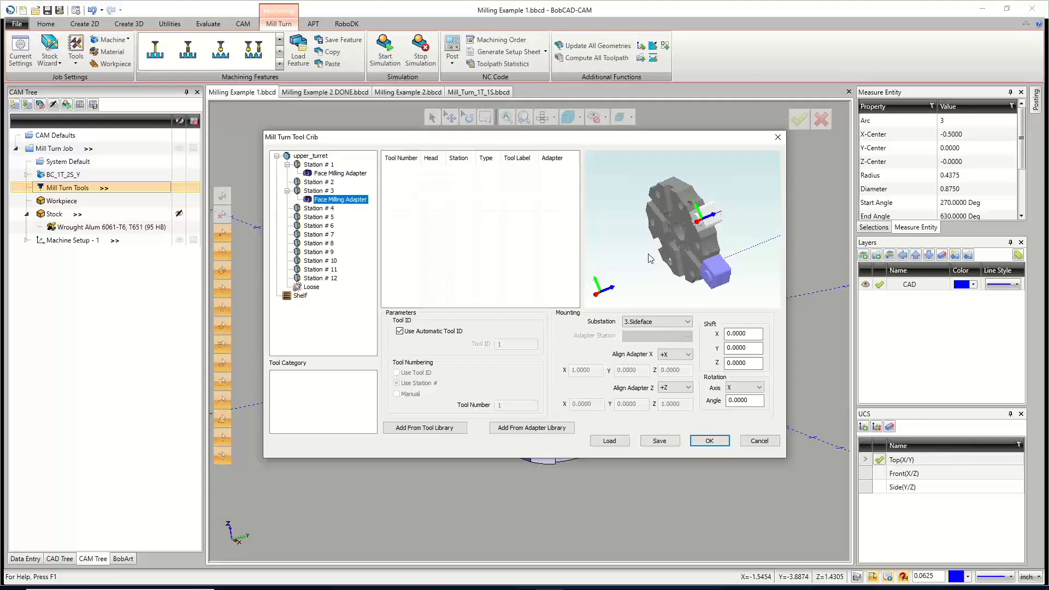
Add the Face Milling Adapter from Side Mount Adapters to Station # 5 and set its substation to 5.Sideface.
right_click(320, 217)
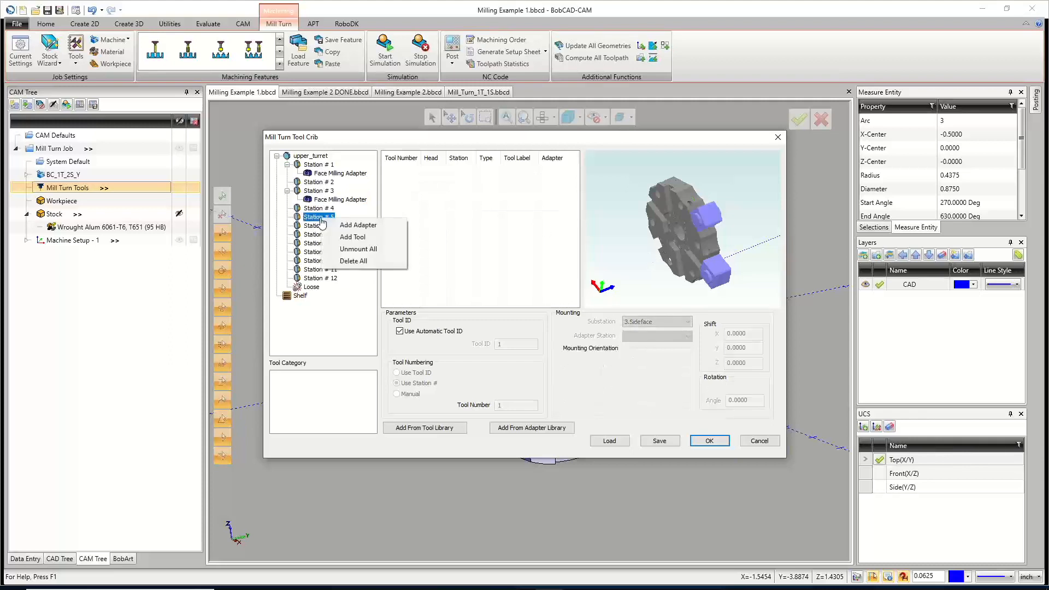
click(355, 225)
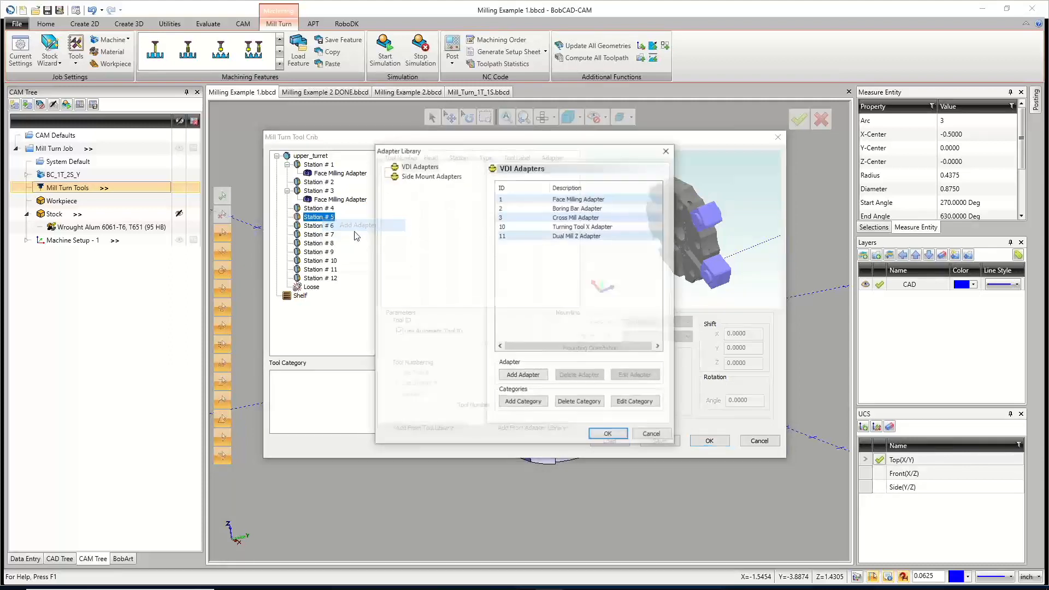
click(430, 176)
click(560, 217)
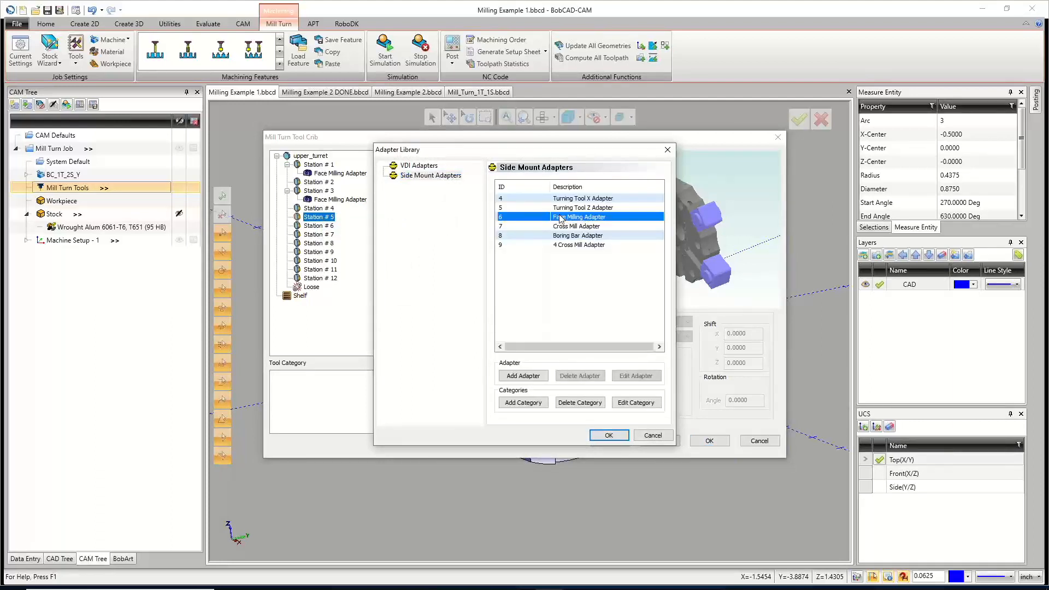
click(608, 436)
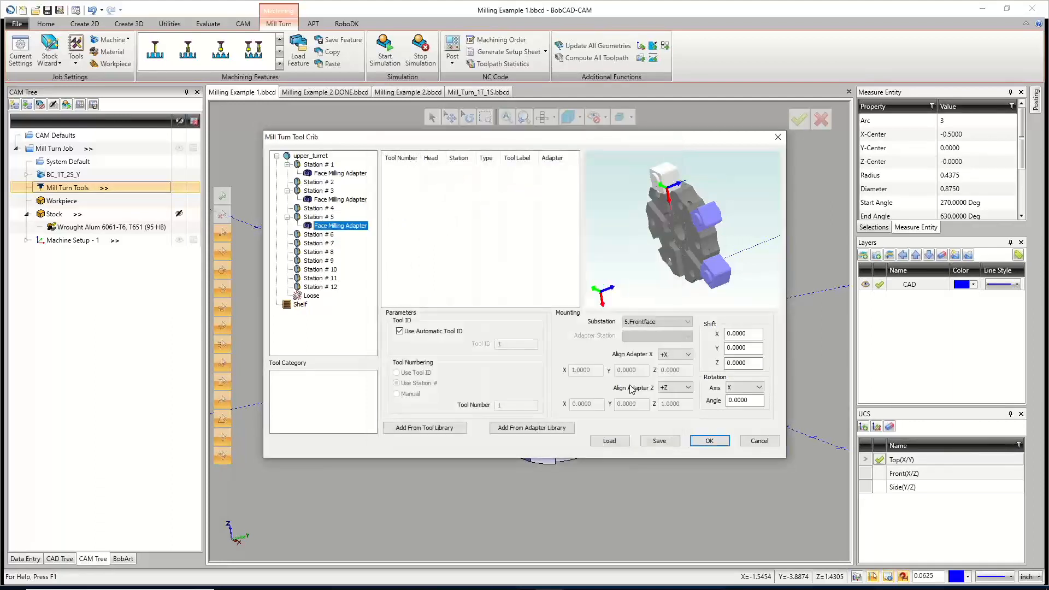
click(655, 323)
click(653, 337)
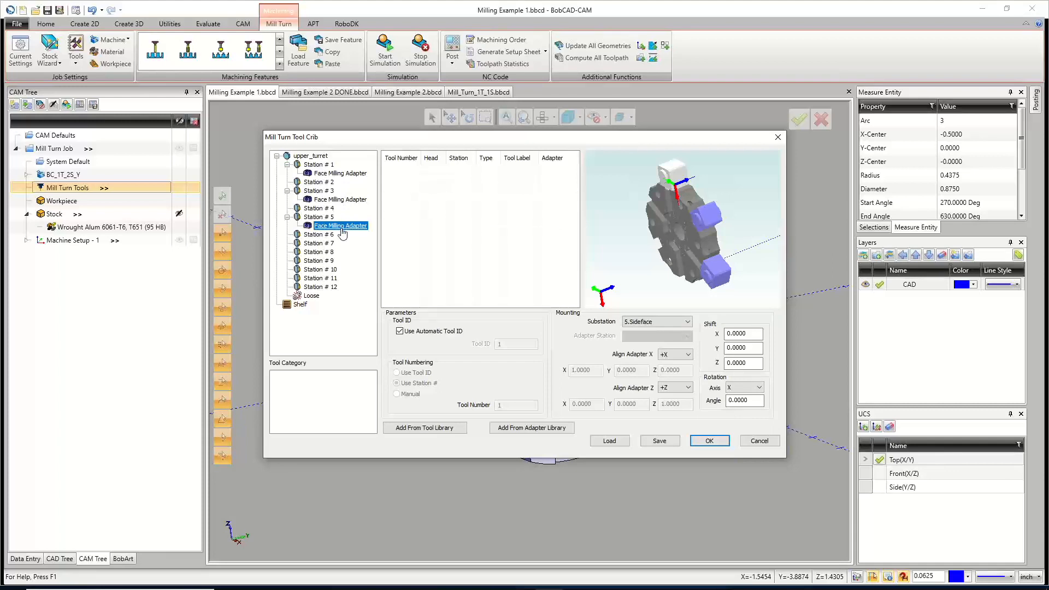
Add the Face Milling Adapter from Side Mount Adapters to Station # 7 and set its substation to 7.Sideface.
click(332, 246)
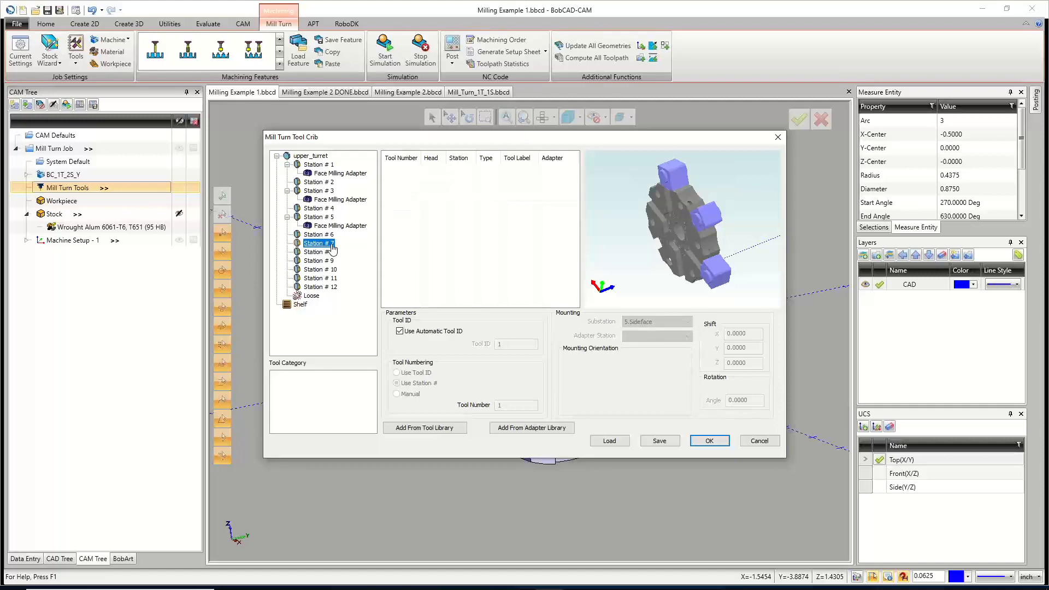
right_click(332, 247)
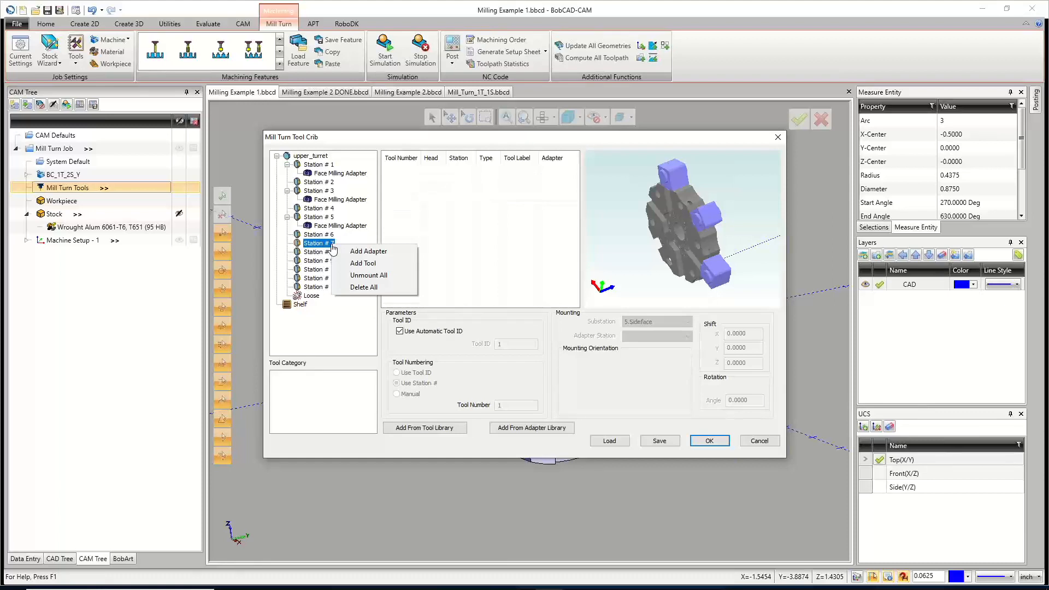
click(364, 251)
click(425, 176)
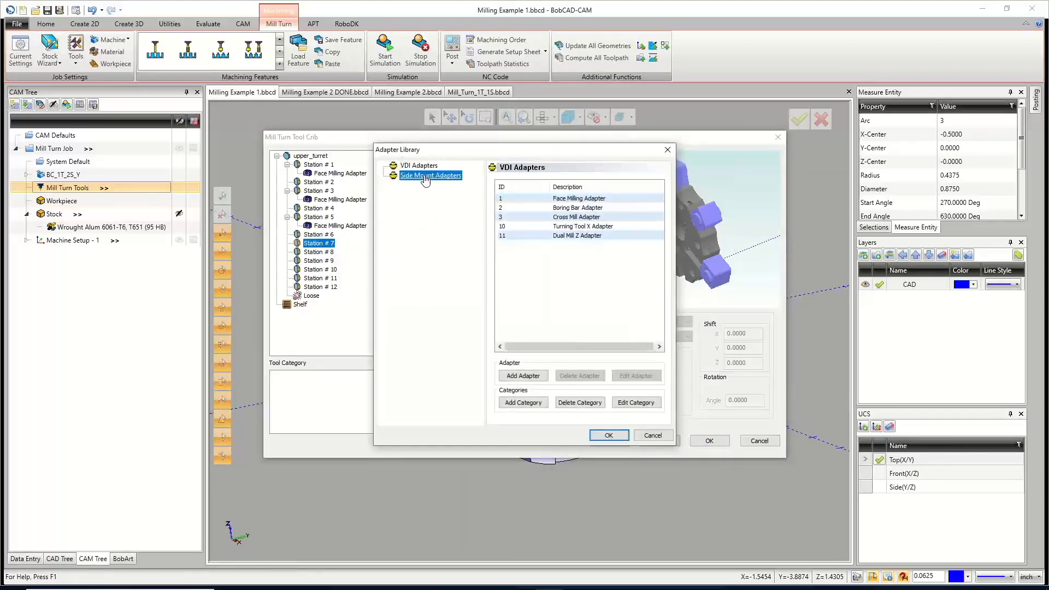
click(571, 217)
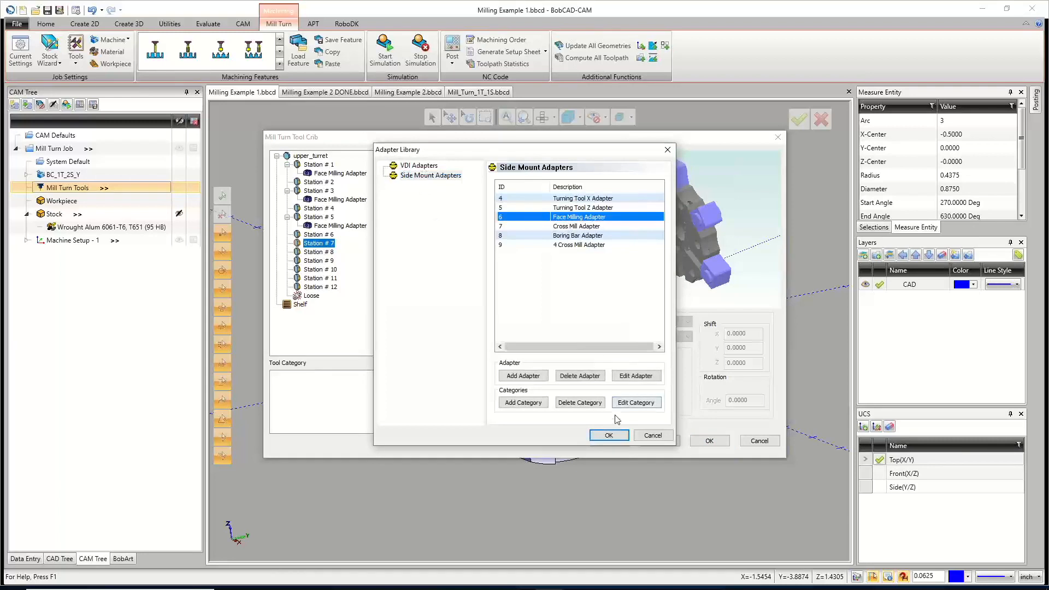
click(608, 435)
click(665, 322)
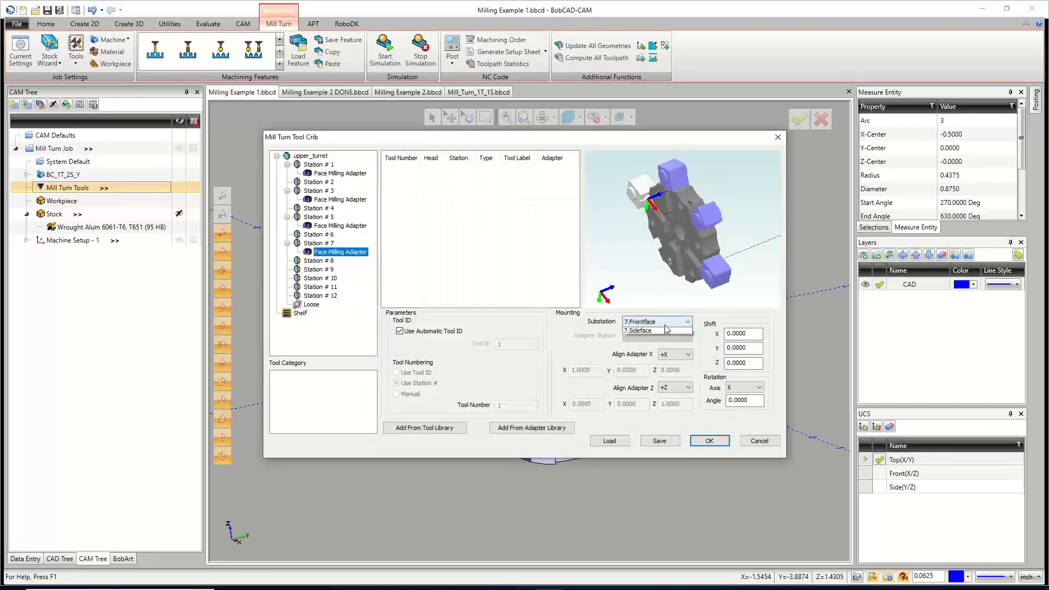
click(656, 330)
drag(744, 204, 669, 222)
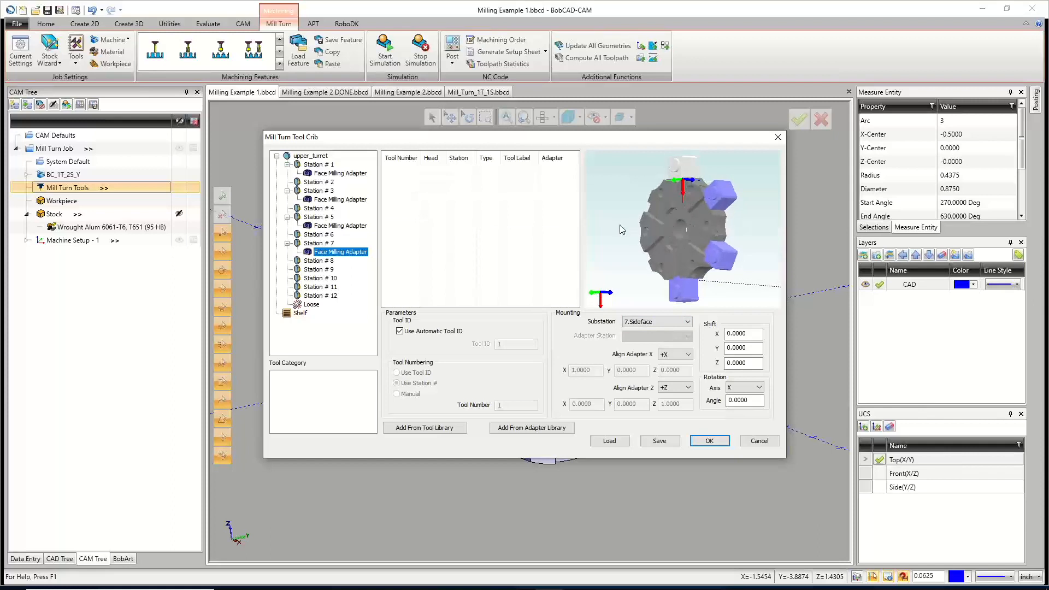
Open the Tool Library for the Face Milling Adapter in Station # 1 and browse the drill, mill and lathe categories.
right_click(332, 175)
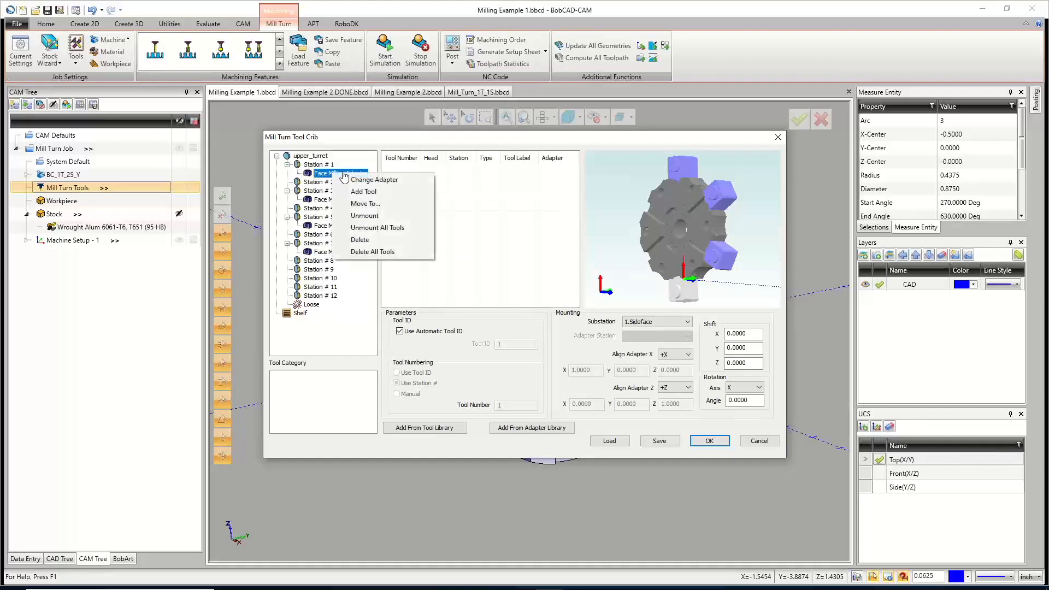
click(363, 192)
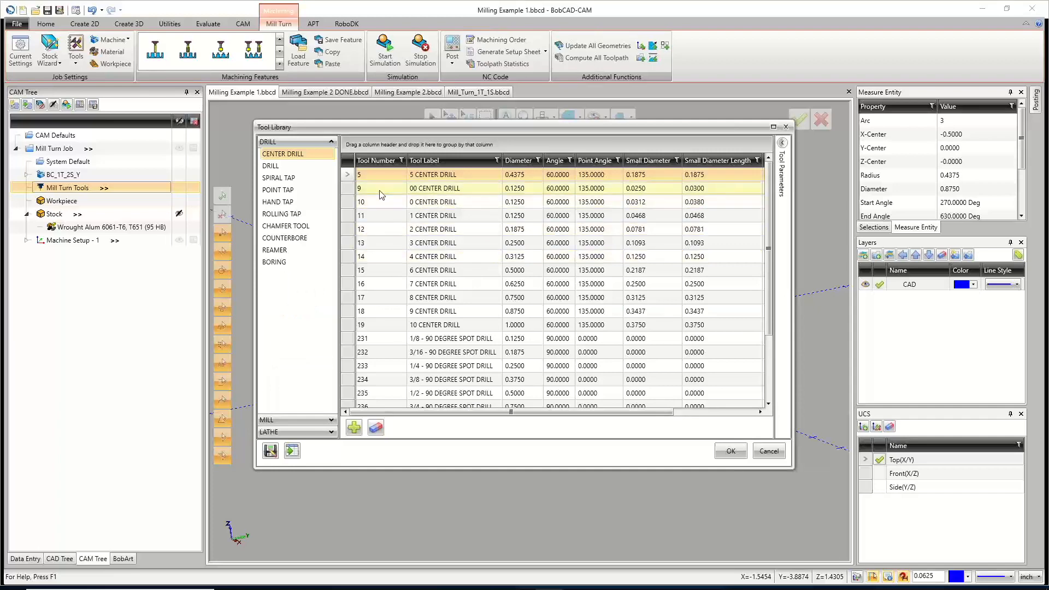
click(280, 141)
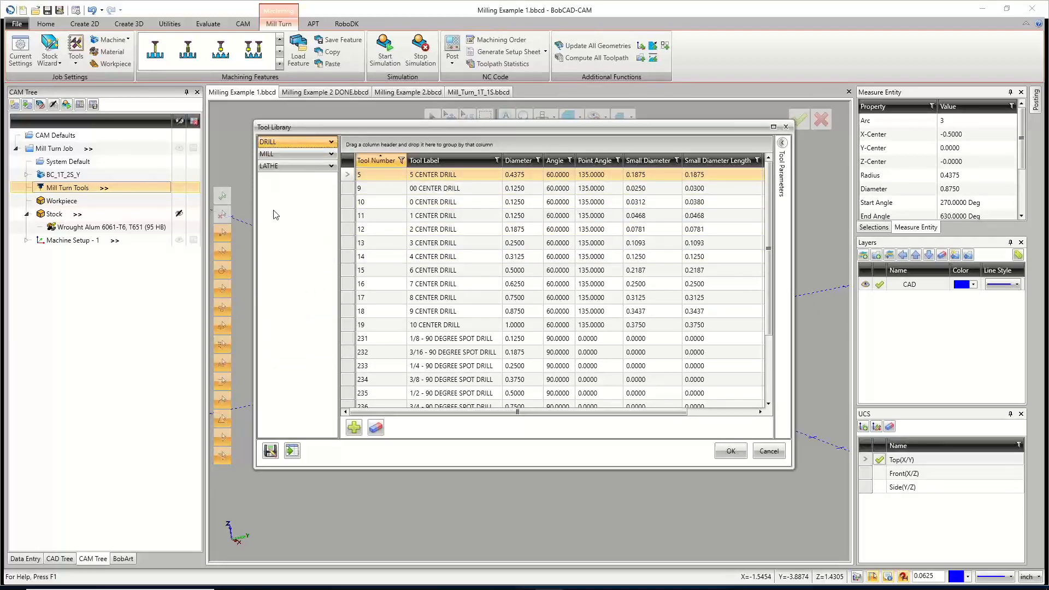
click(281, 154)
click(318, 156)
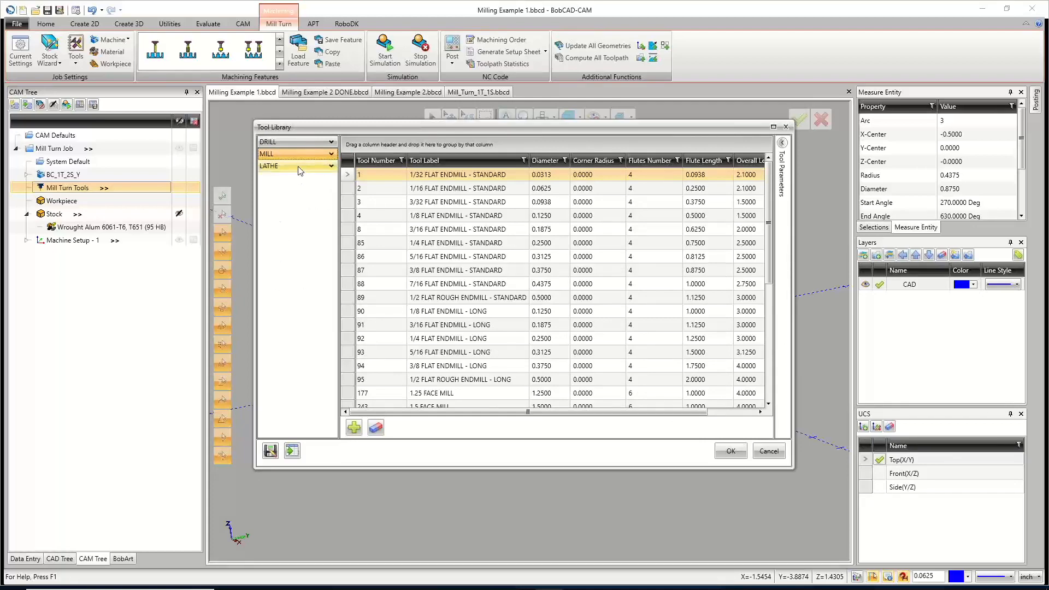
click(299, 167)
click(299, 169)
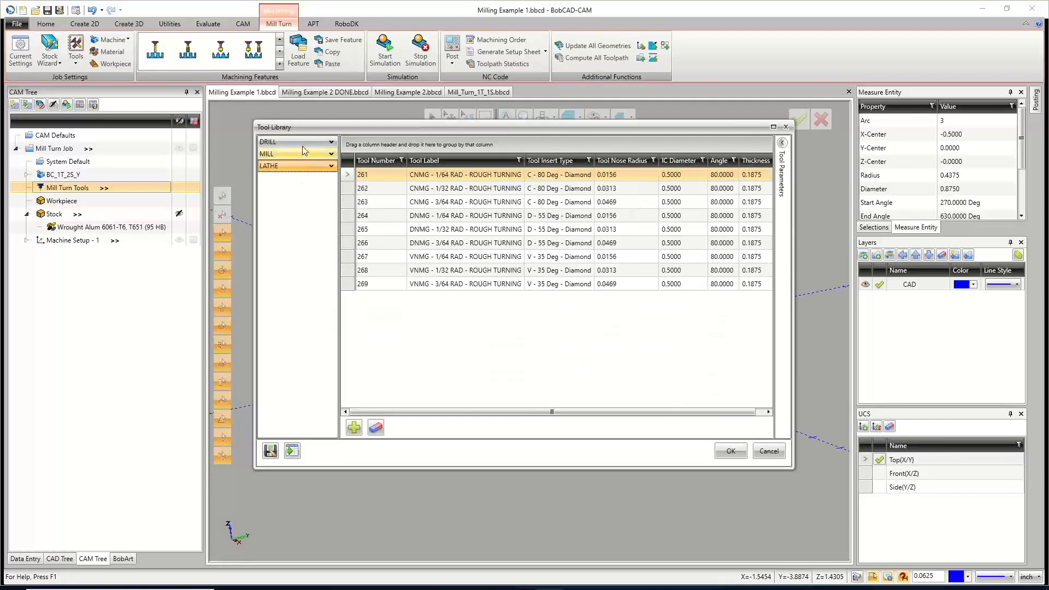
click(321, 144)
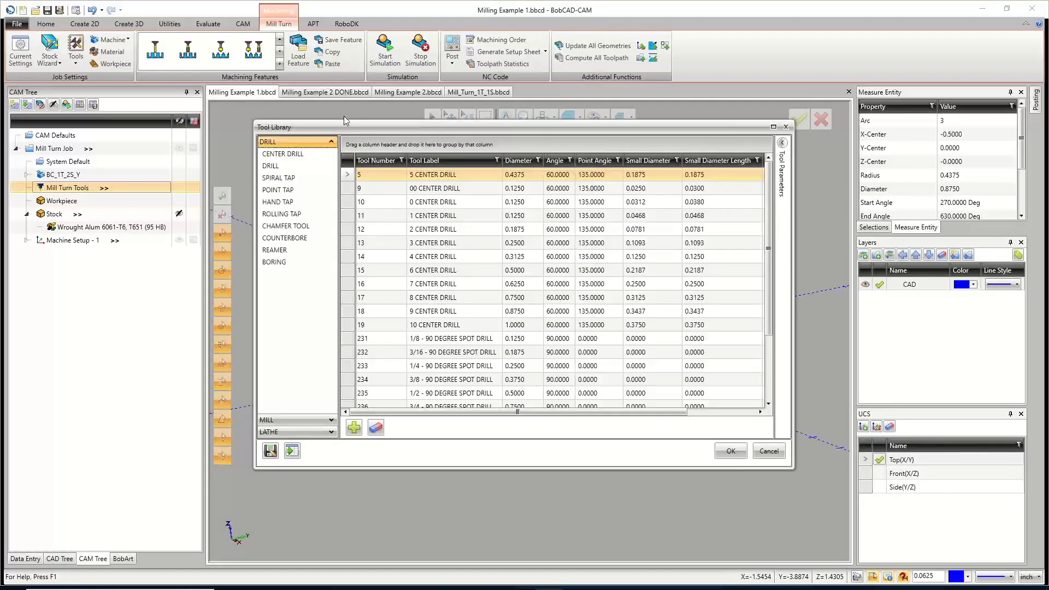
Review the parameters of center drill tool 235, 1/2 - 90 DEGREE SPOT DRILL, and add it to the adapter in Station # 1.
click(289, 154)
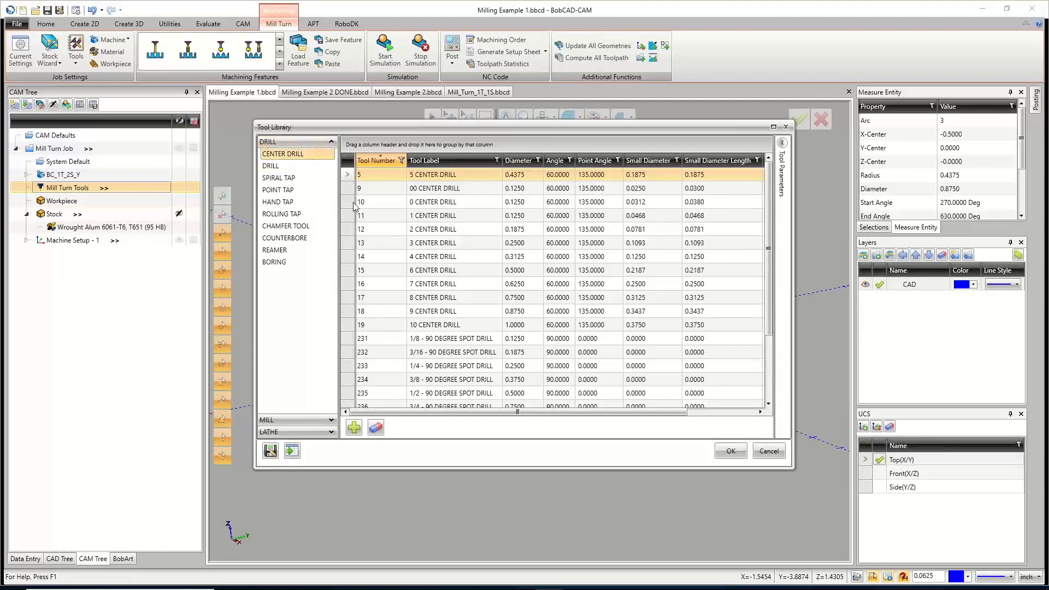
click(446, 394)
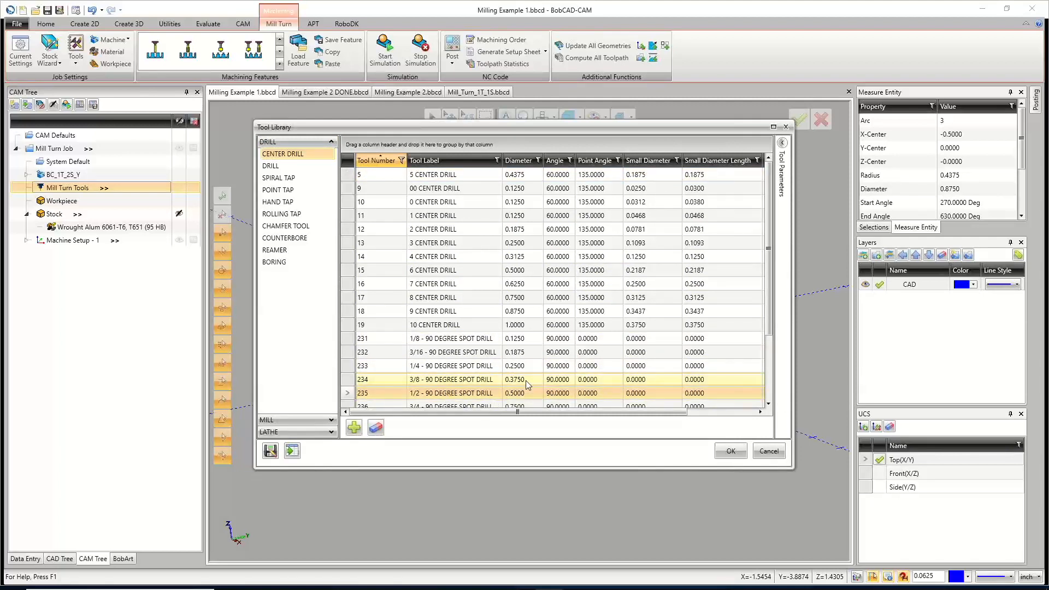
double_click(465, 394)
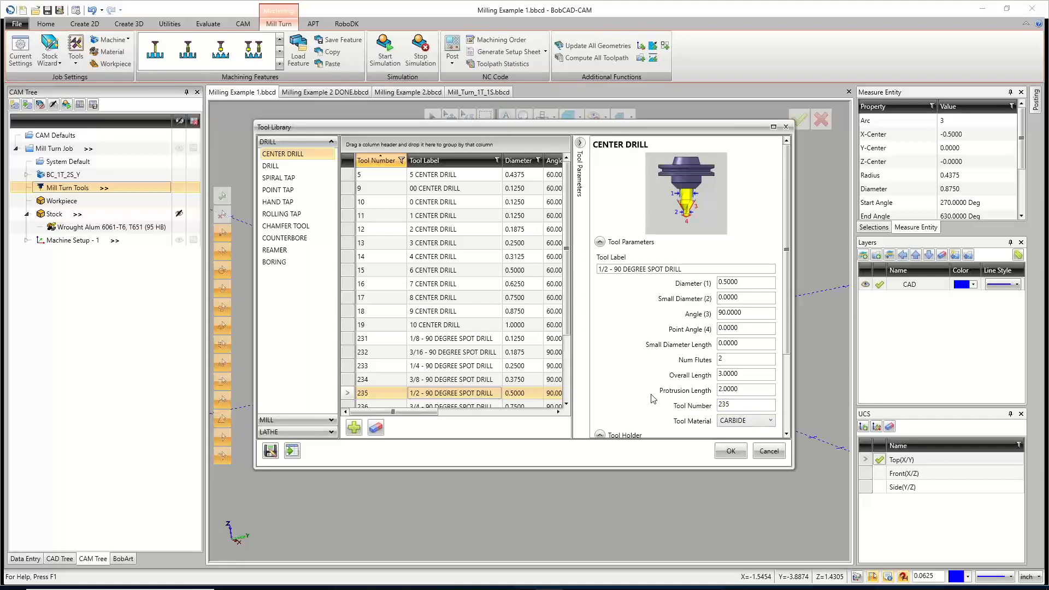
click(395, 390)
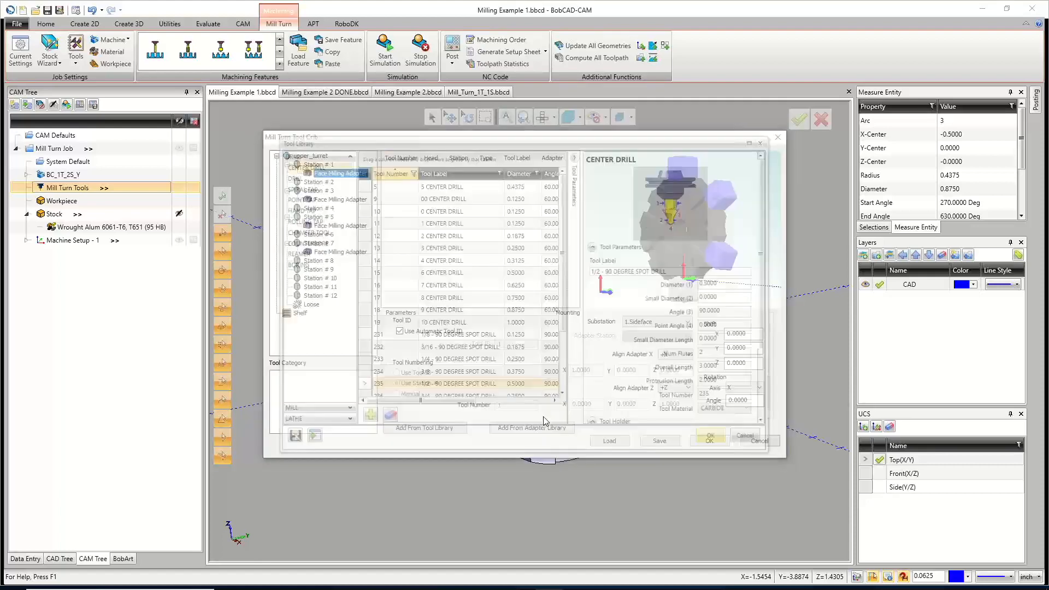
Try mounting orientation 2 for the spot drill in Station # 1, restore orientation 1 and inspect its direction on the turret.
drag(710, 272, 681, 266)
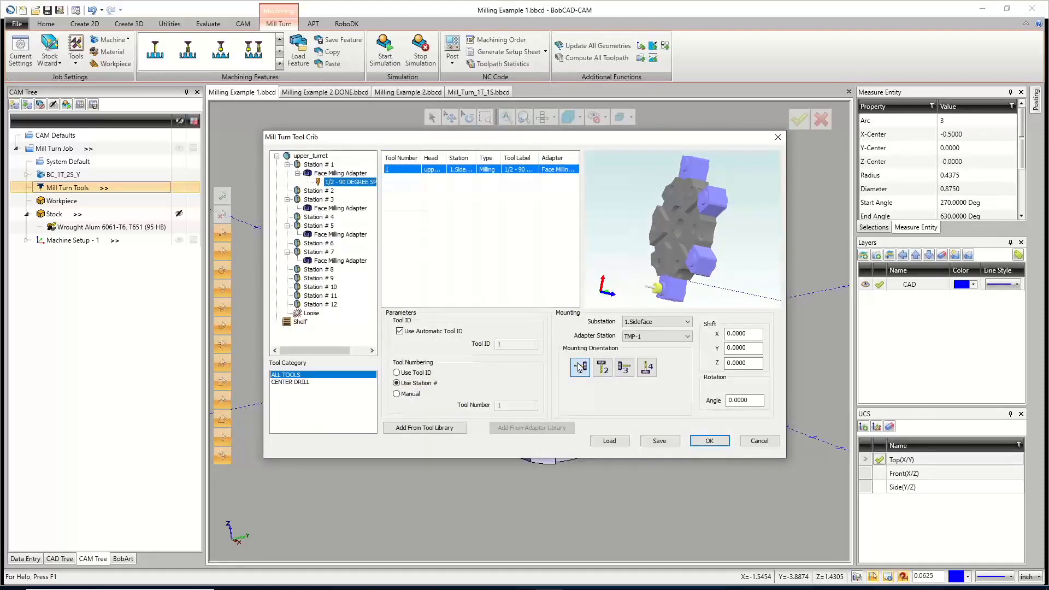
click(605, 371)
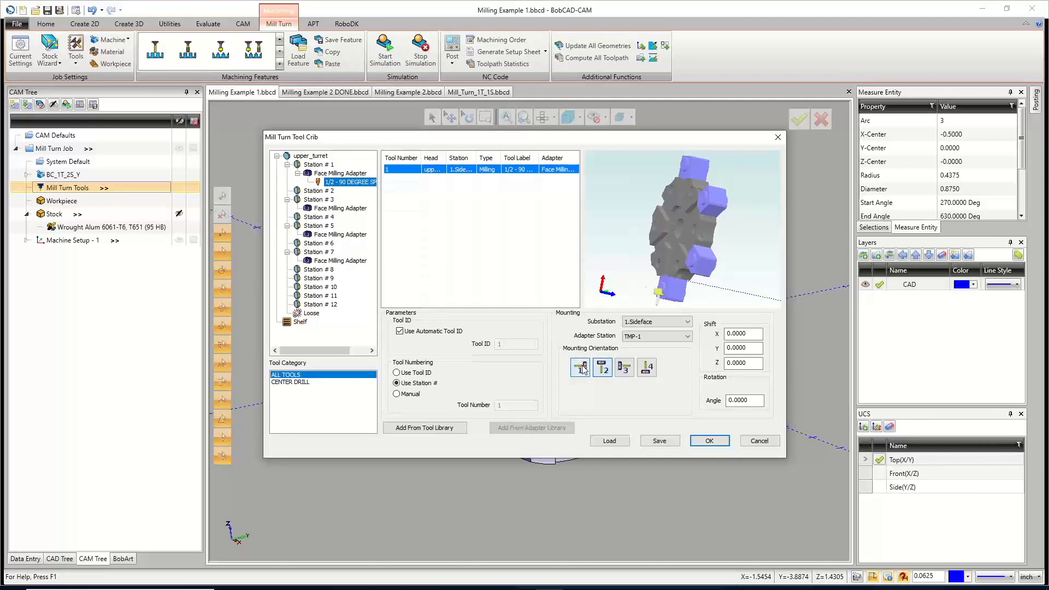
click(582, 369)
mouse_move(700, 287)
mouse_down()
mouse_move(731, 285)
mouse_move(702, 292)
mouse_up()
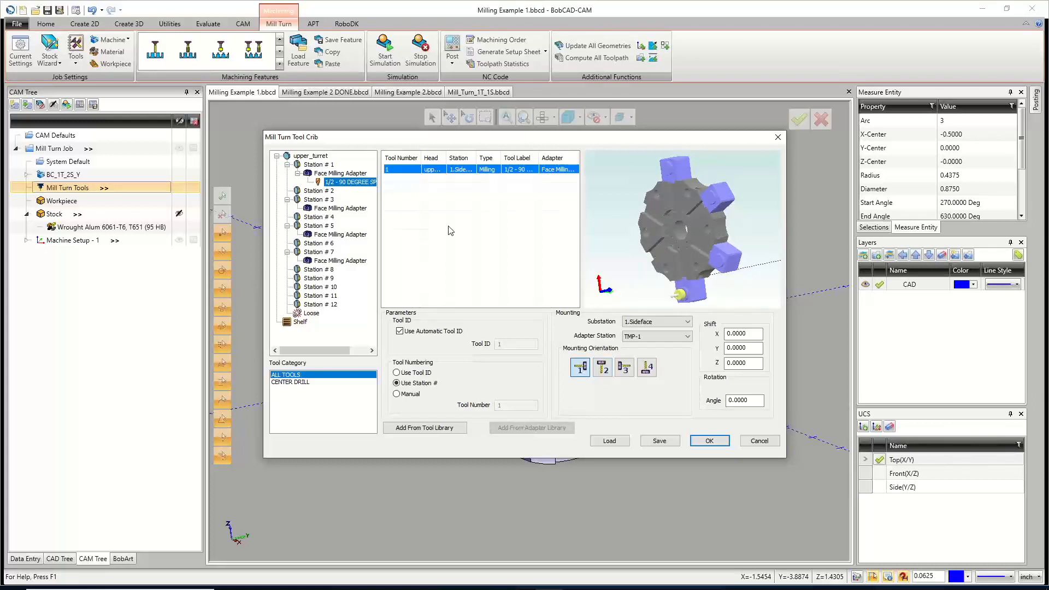
Sort the library's drills by diameter and add tool 31, 3/16 DRILL, to the Face Milling Adapter in Station # 3.
click(345, 210)
right_click(344, 209)
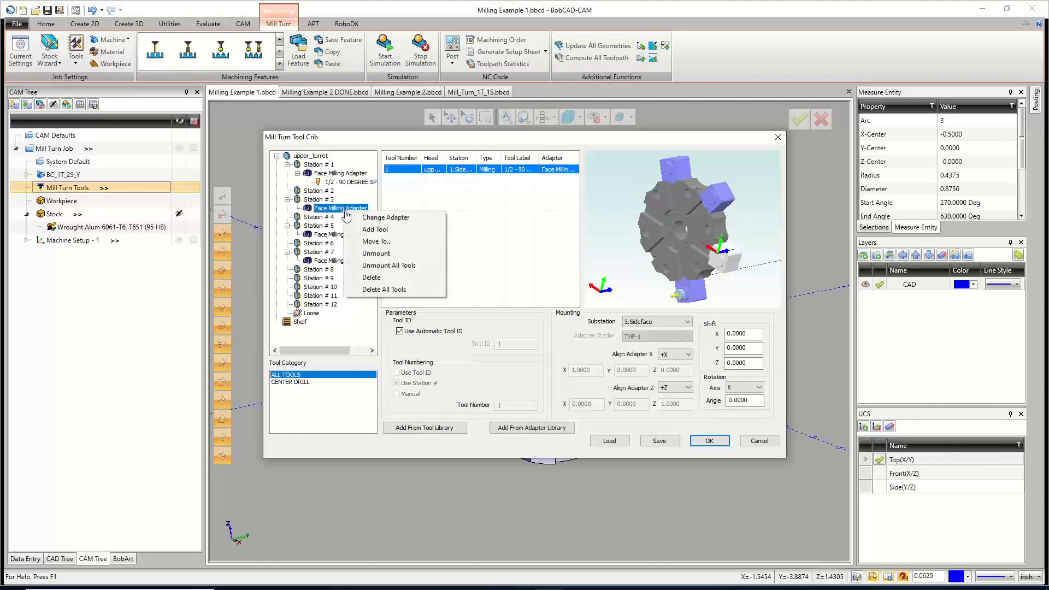
click(379, 230)
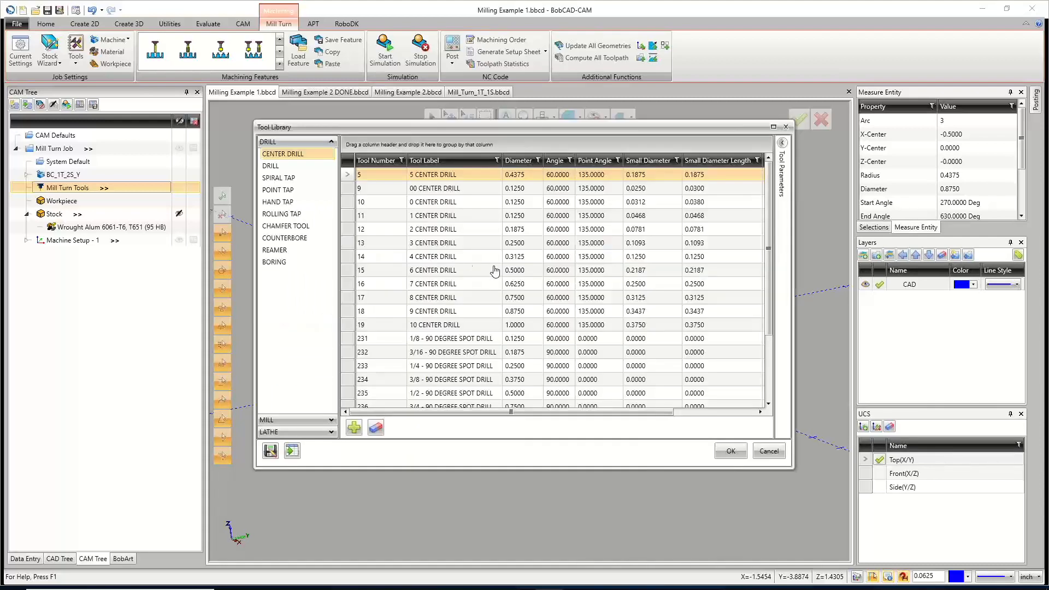
click(273, 168)
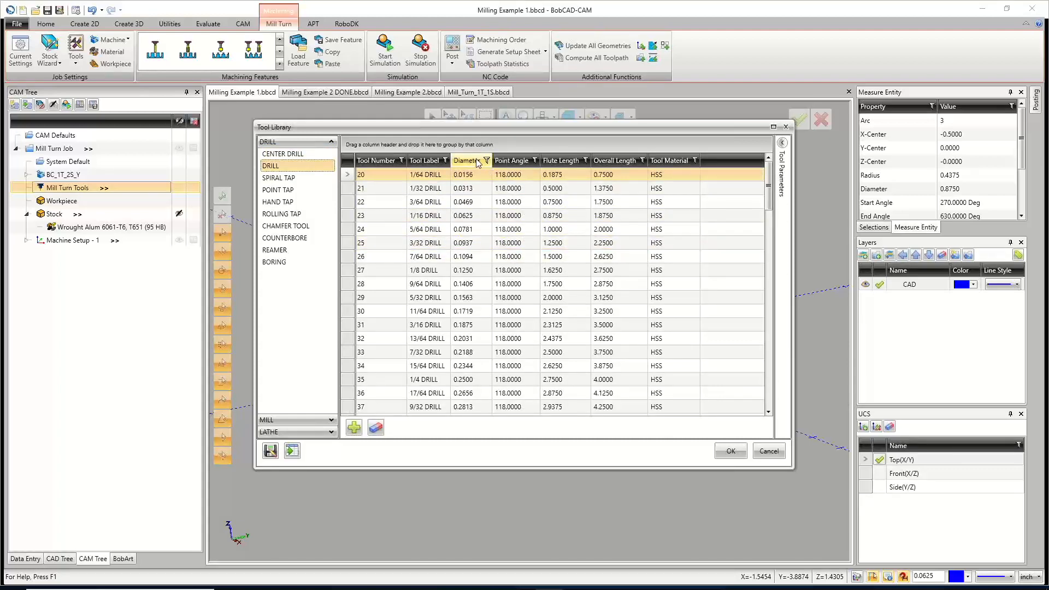
click(475, 161)
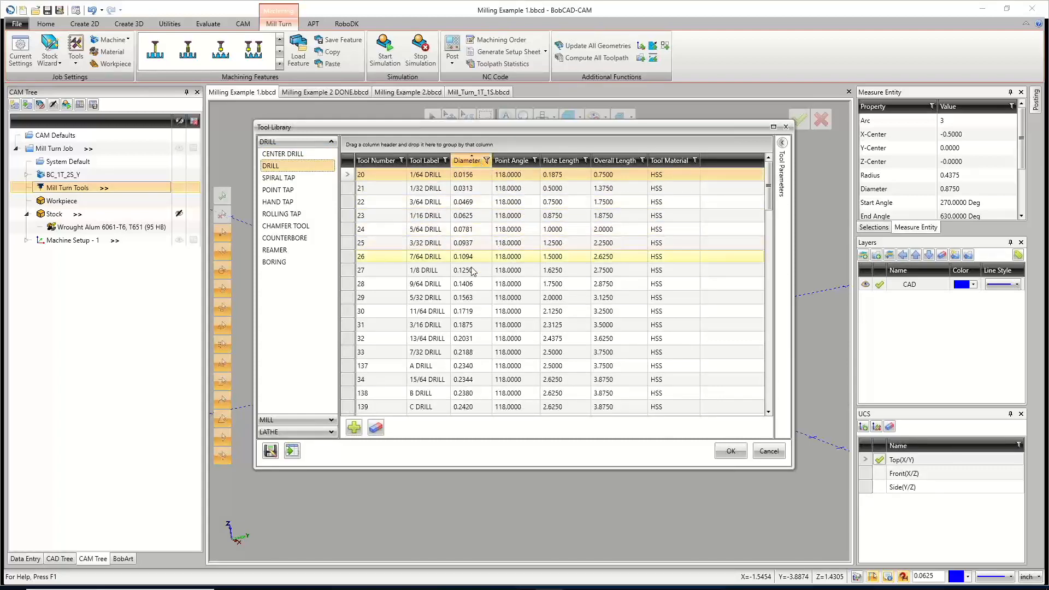
click(467, 326)
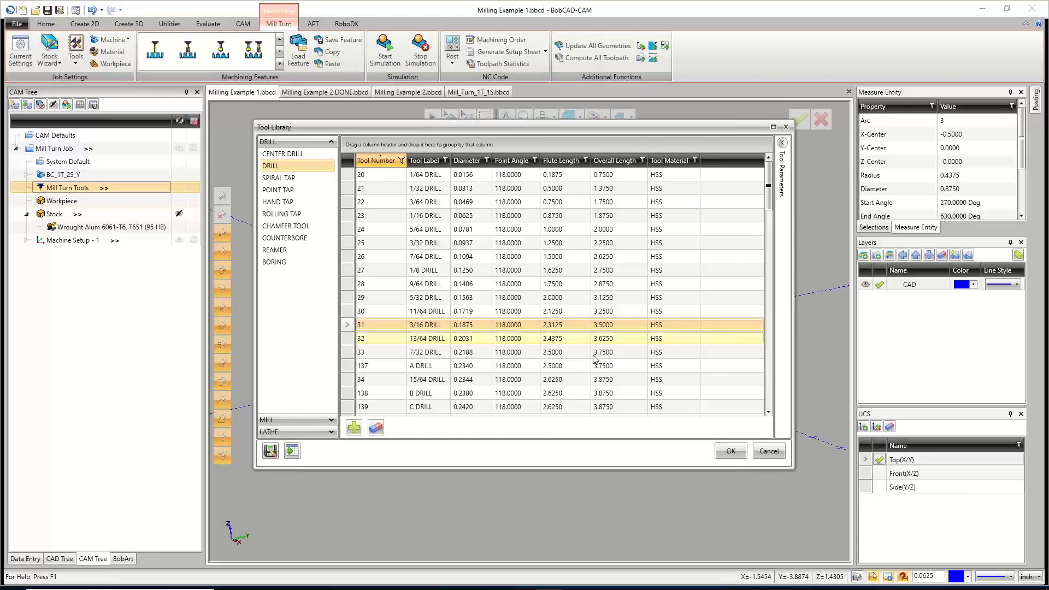
click(730, 449)
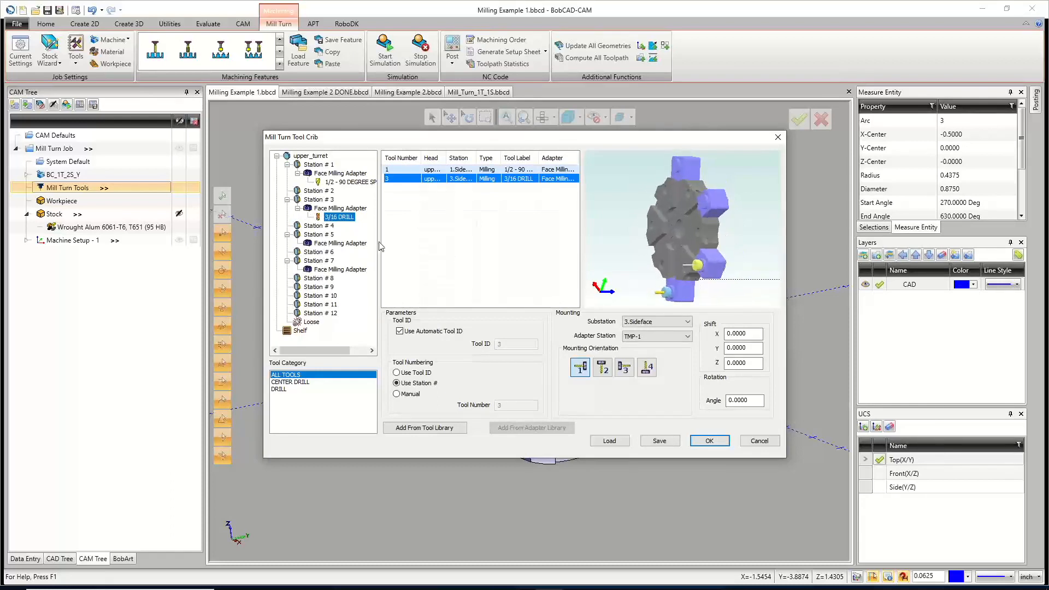
Start adding a tool to the Face Milling Adapter in Station # 5 and list the library's standard drills.
click(355, 245)
right_click(356, 244)
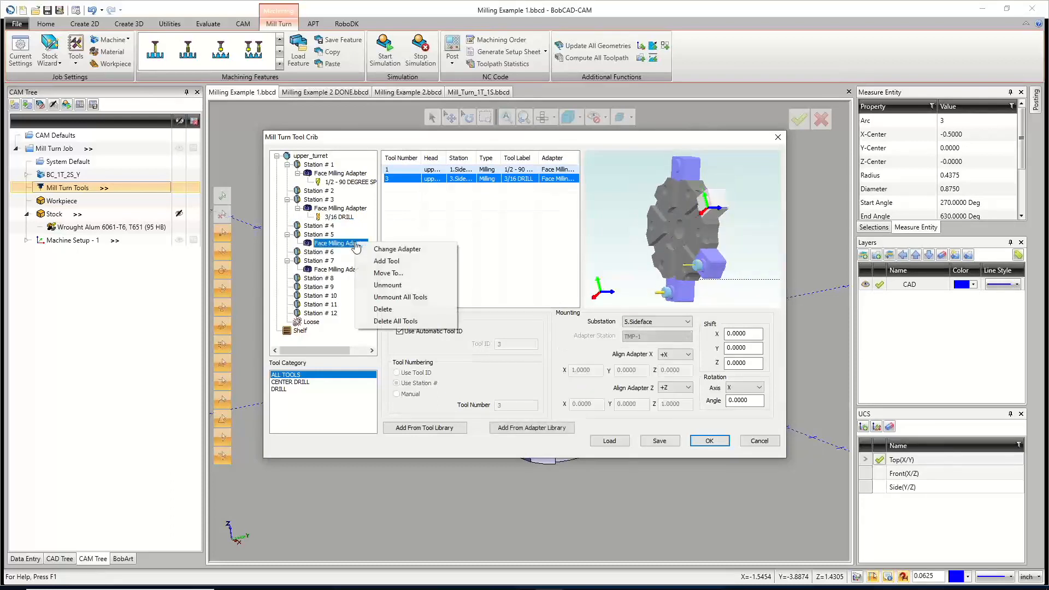
click(385, 261)
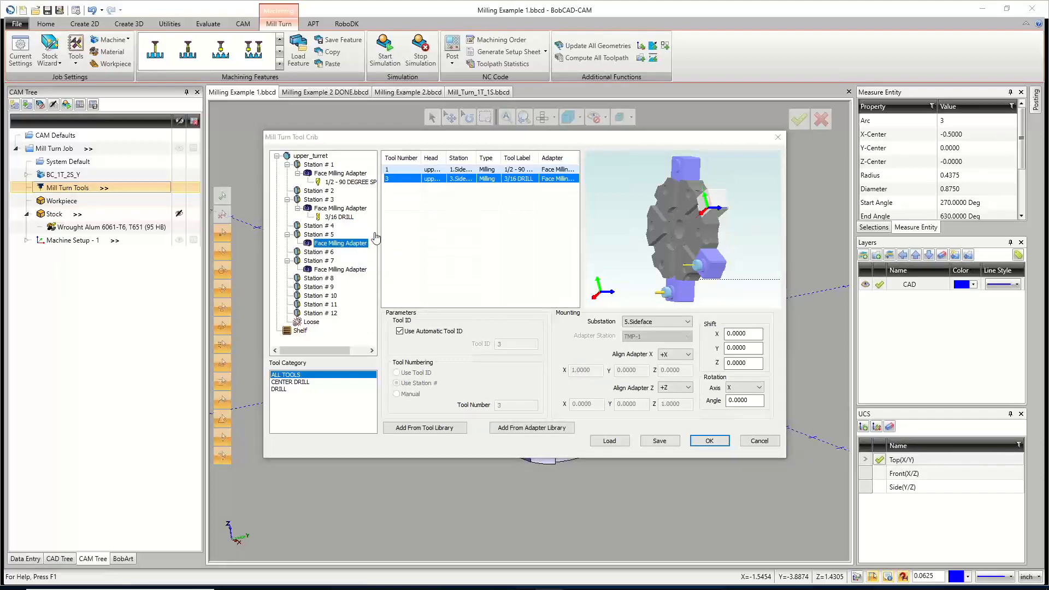
click(283, 166)
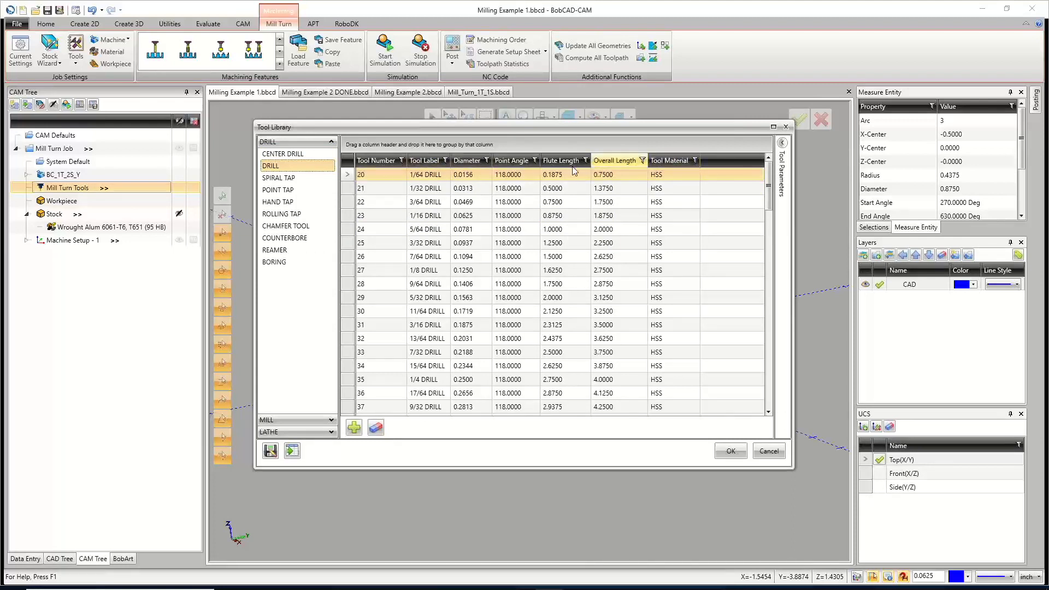
Group the drills by diameter and look up the 3/4 DRILL in the 0.7500 group.
drag(473, 164, 382, 144)
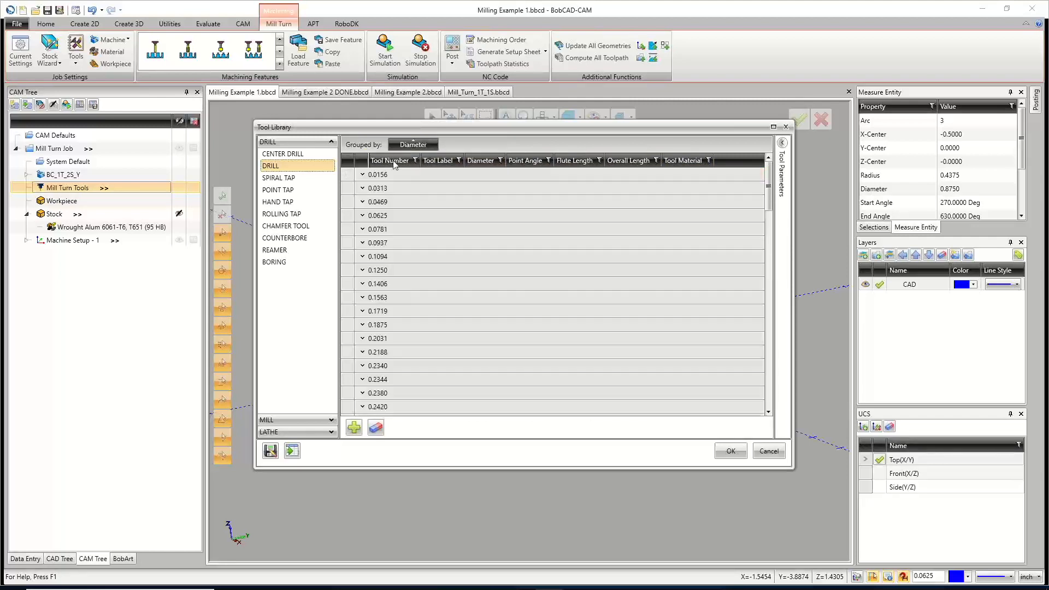
scroll(389, 295, down, 6)
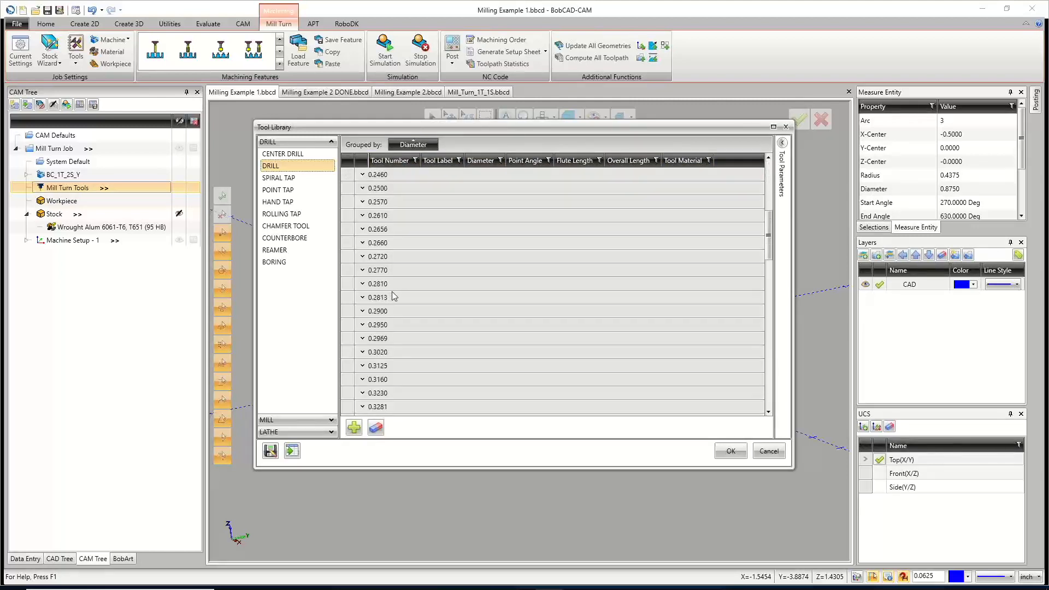
scroll(395, 290, down, 10)
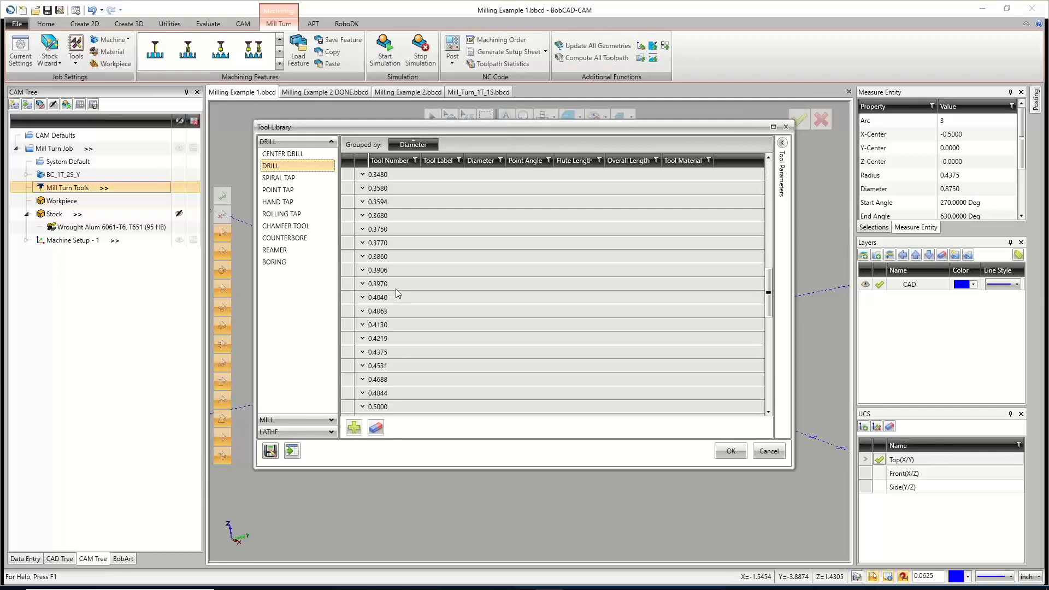
scroll(397, 287, down, 3)
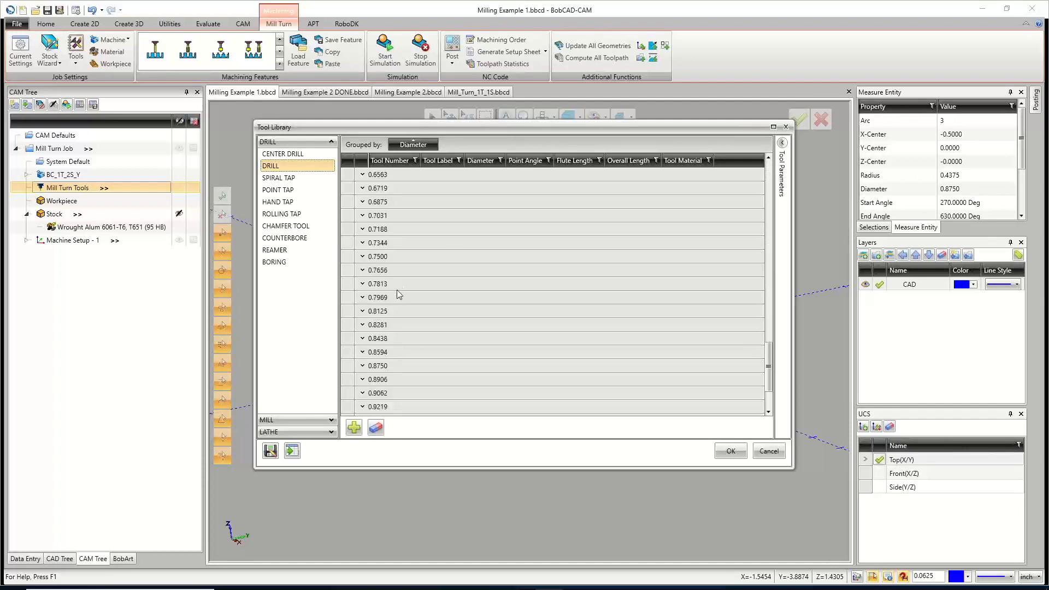
click(362, 256)
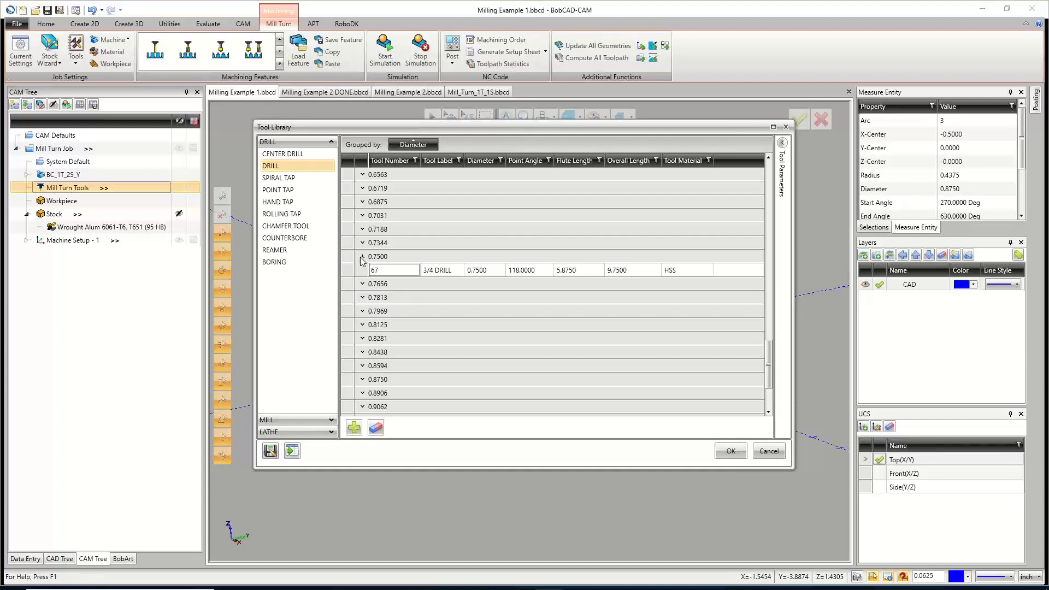
click(440, 271)
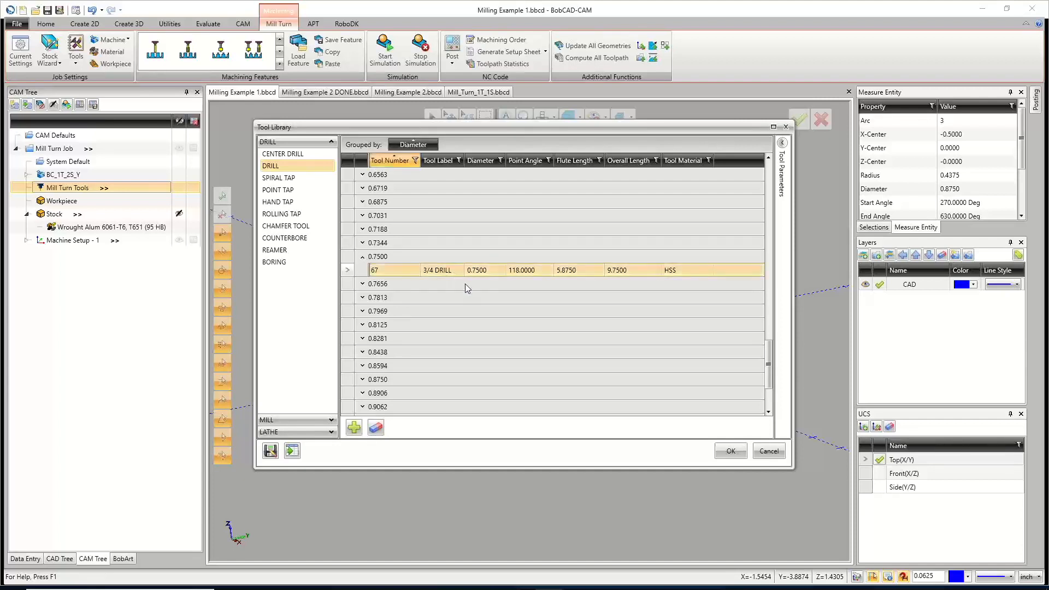
Examine the 1/4 DRILL and E DRILL in the 0.2500 group, and remove the diameter grouping.
scroll(420, 282, up, 18)
scroll(420, 283, up, 7)
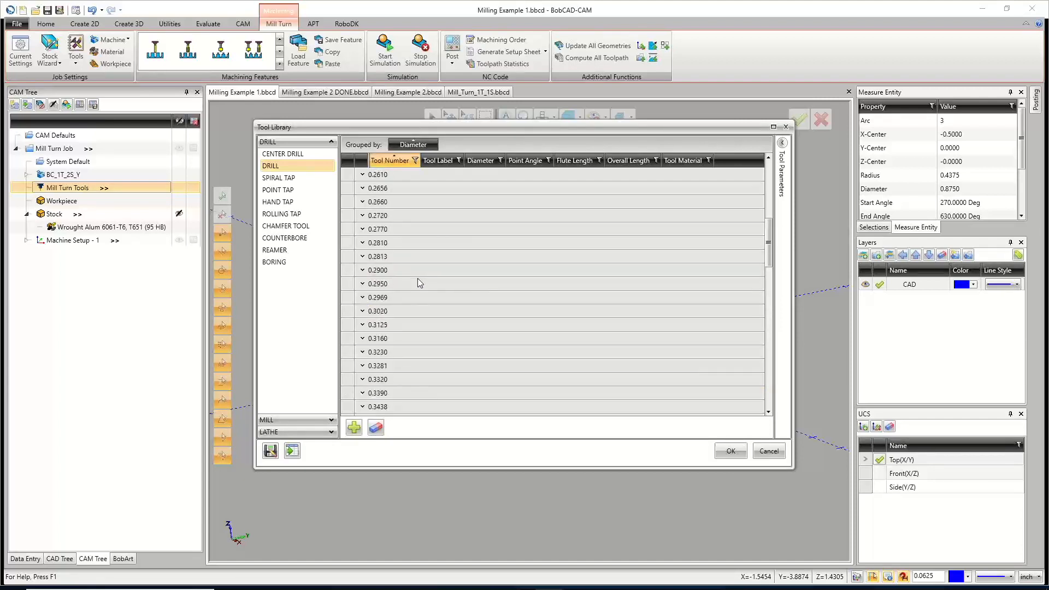
click(363, 271)
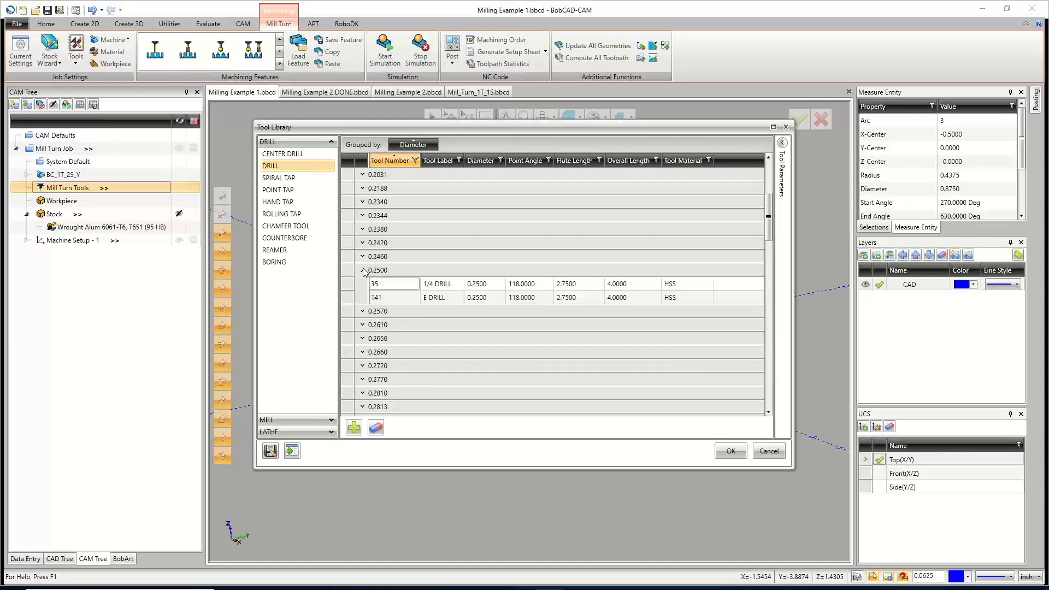
click(440, 286)
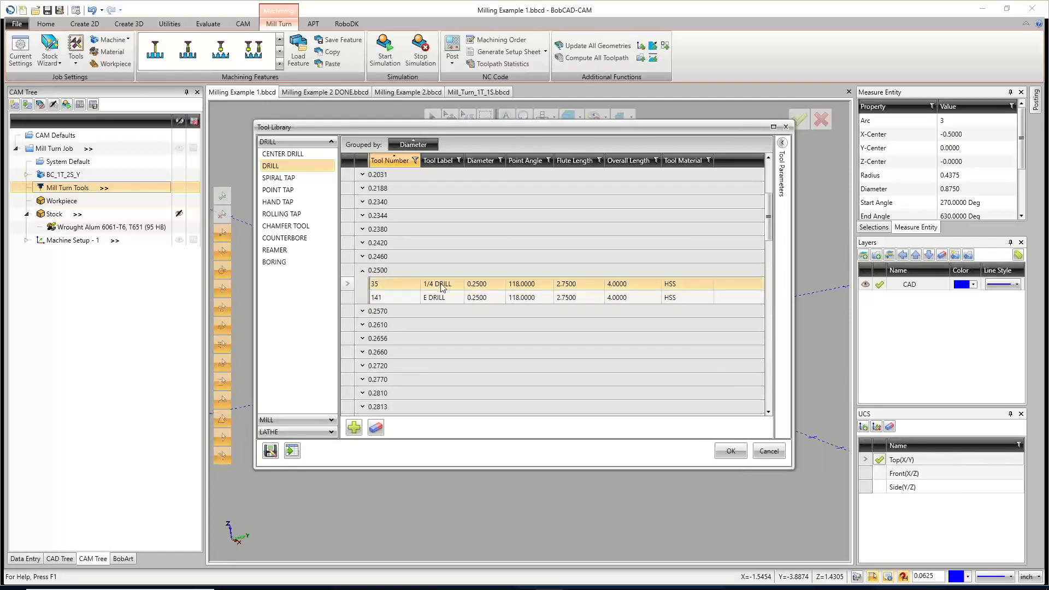
click(446, 298)
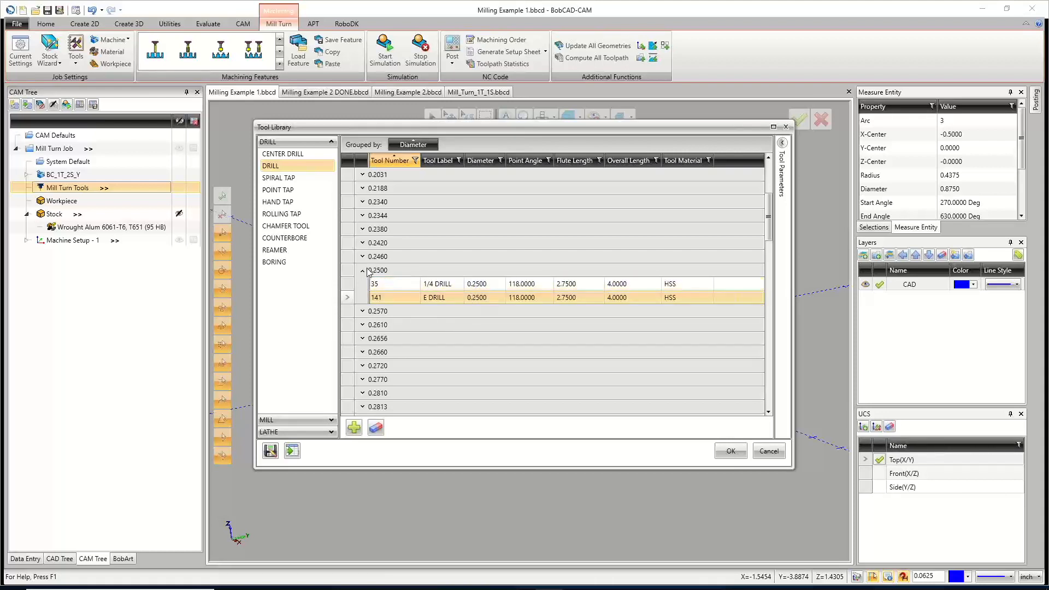
mouse_move(417, 146)
mouse_down()
mouse_move(431, 146)
mouse_move(448, 174)
mouse_move(470, 166)
mouse_move(516, 195)
mouse_move(410, 145)
mouse_up()
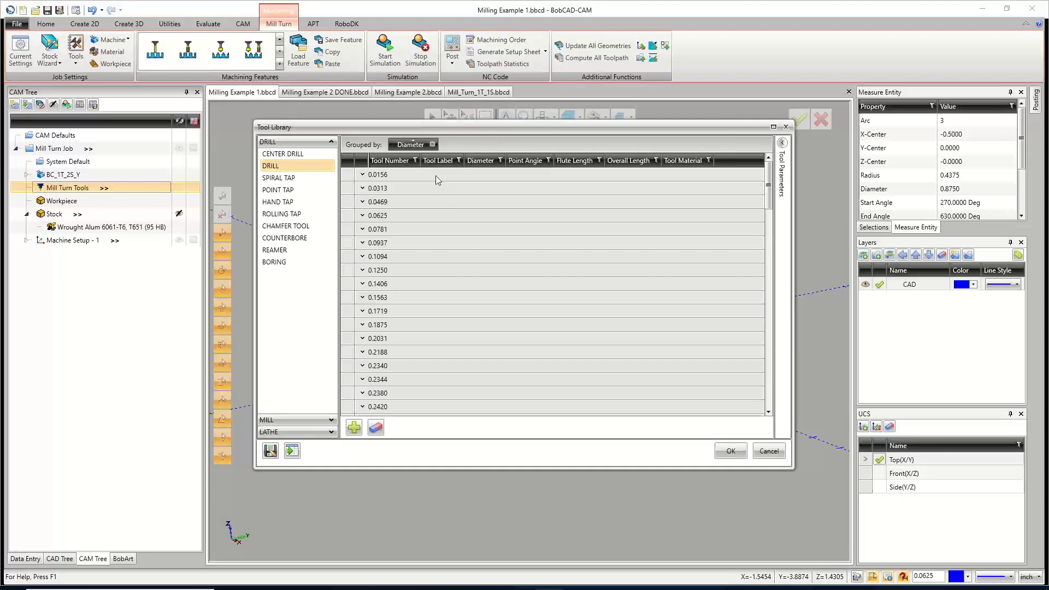
click(432, 144)
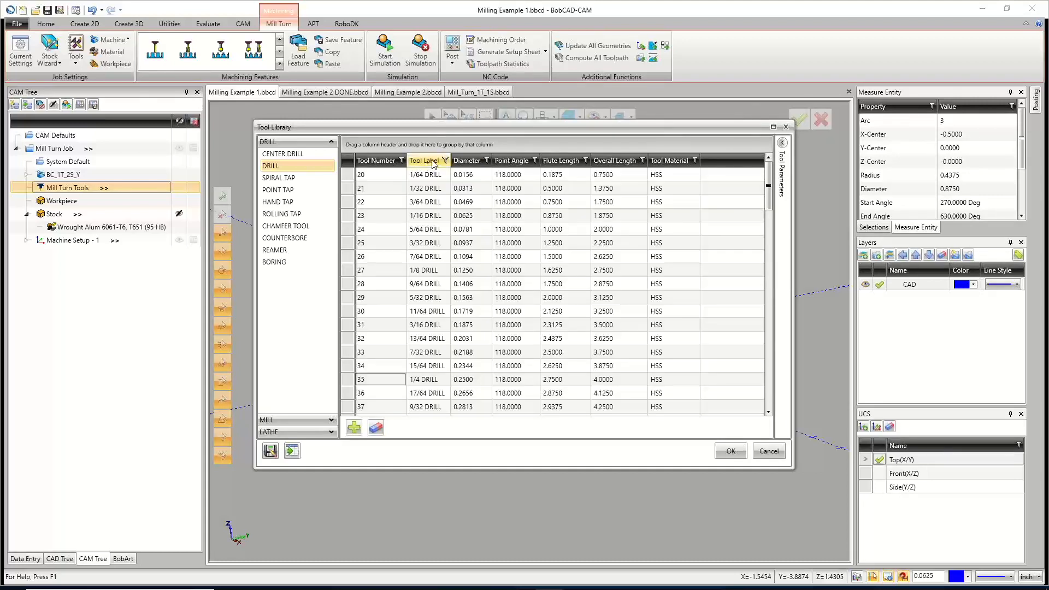
Group the drills by tool label, inspect the 3/16 DRILL group, and remove the grouping.
drag(436, 162, 411, 146)
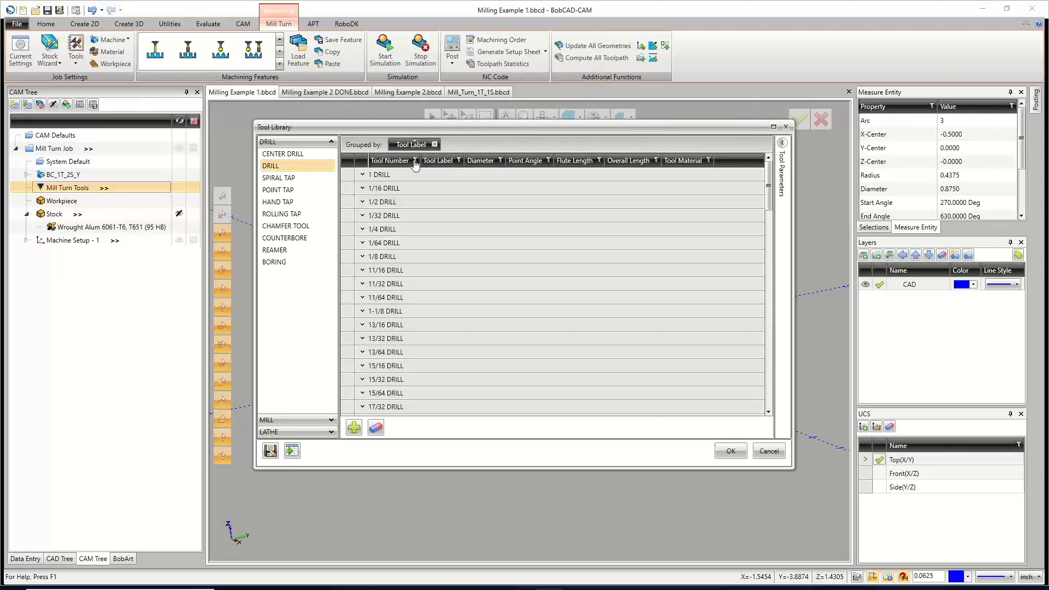
scroll(408, 316, down, 8)
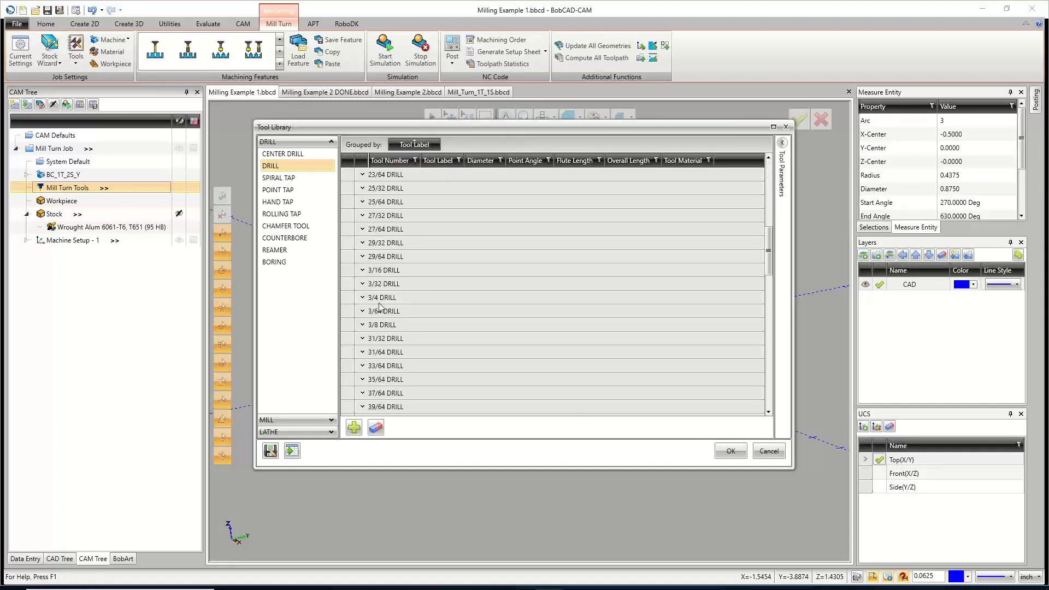
click(362, 270)
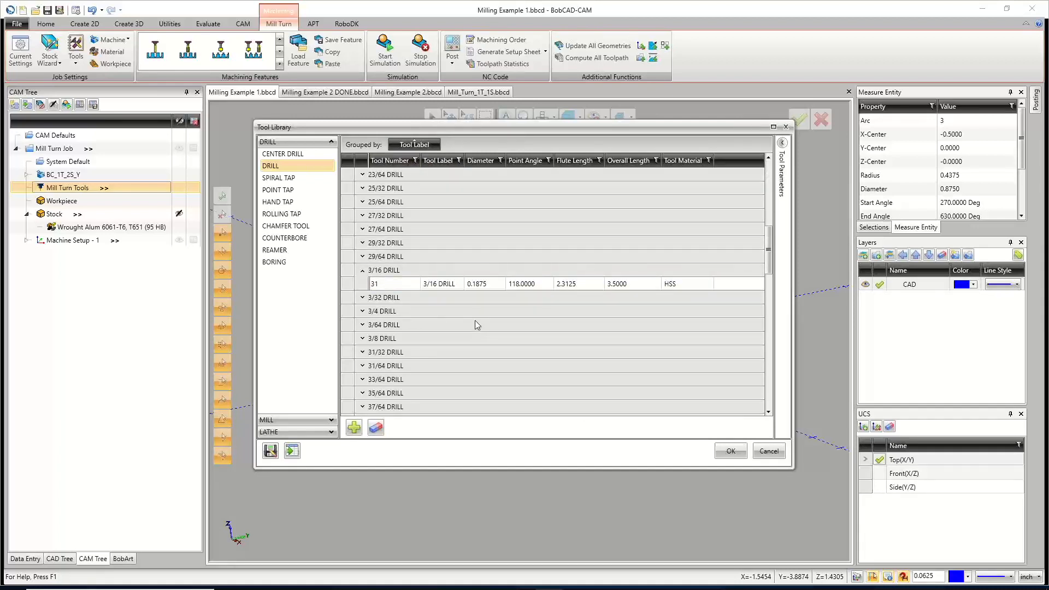
click(363, 270)
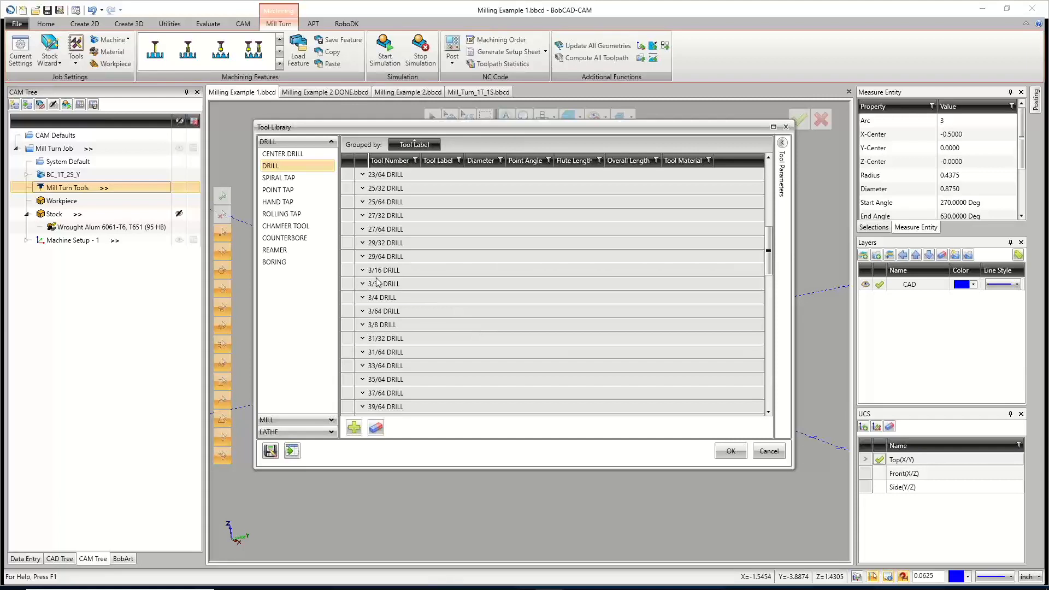
scroll(377, 281, up, 8)
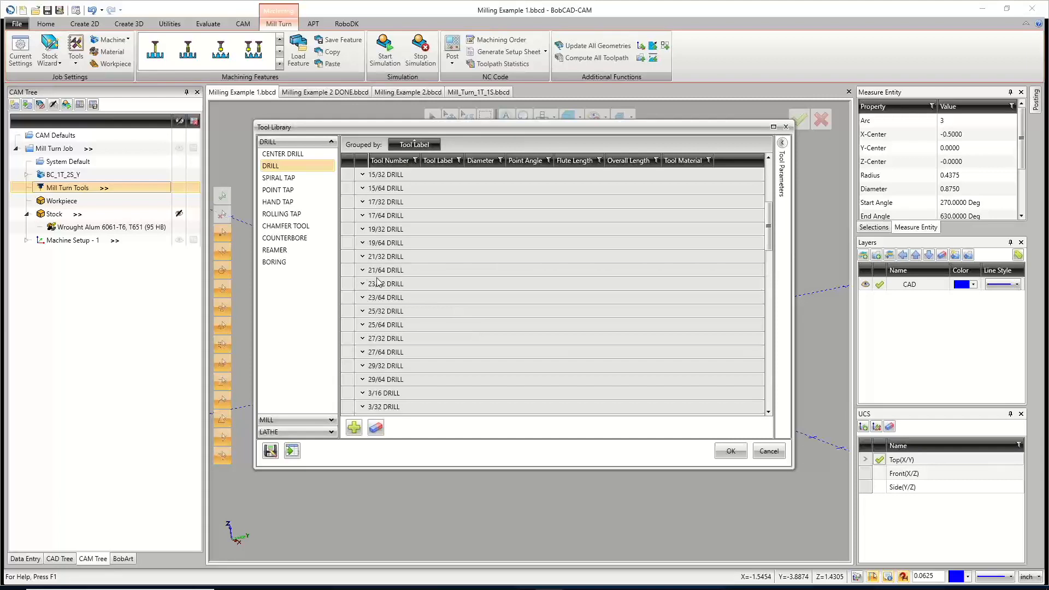
click(435, 144)
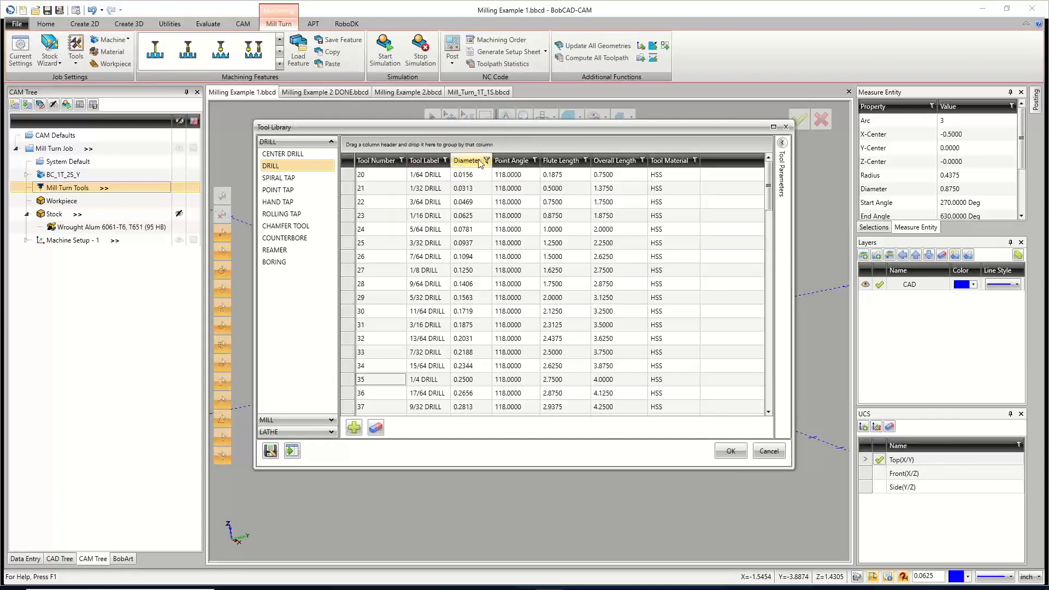
Sort the drills by diameter, select tool 67, 3/4 DRILL, and open its tool parameters.
click(471, 160)
scroll(483, 283, down, 10)
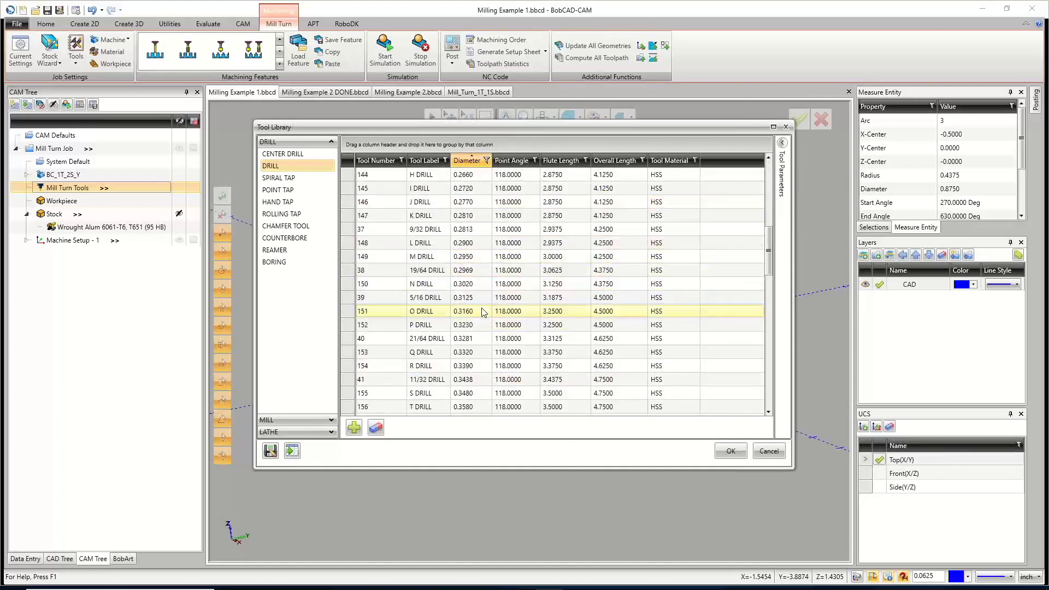
scroll(483, 312, down, 12)
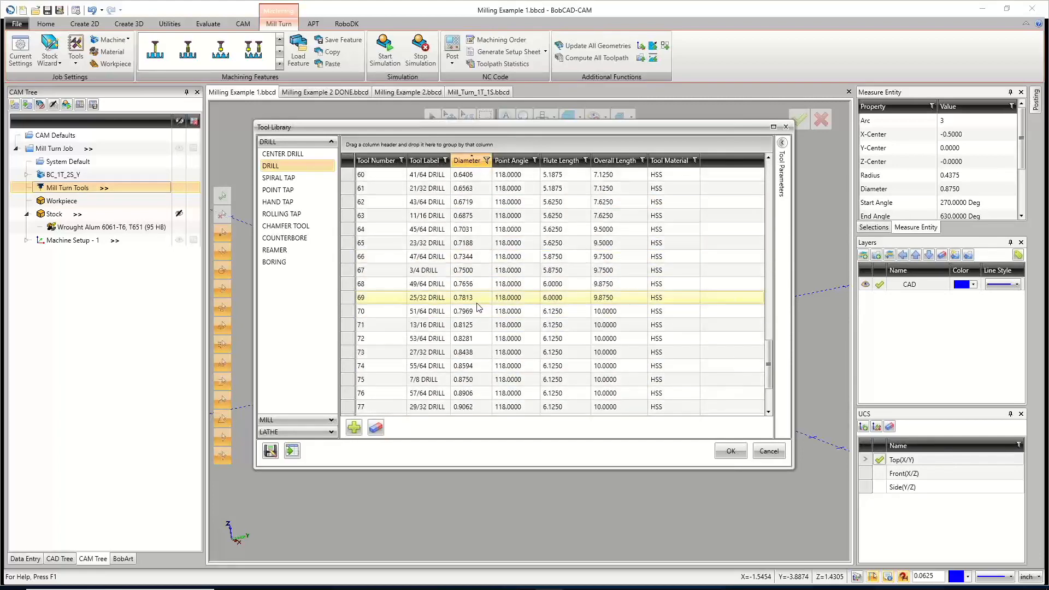
click(468, 271)
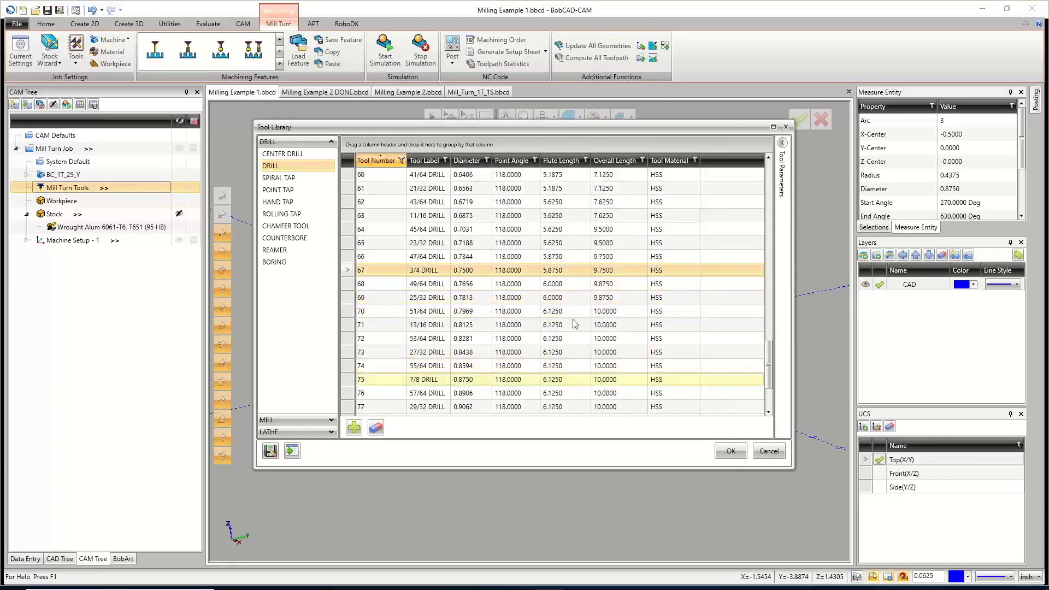
double_click(440, 272)
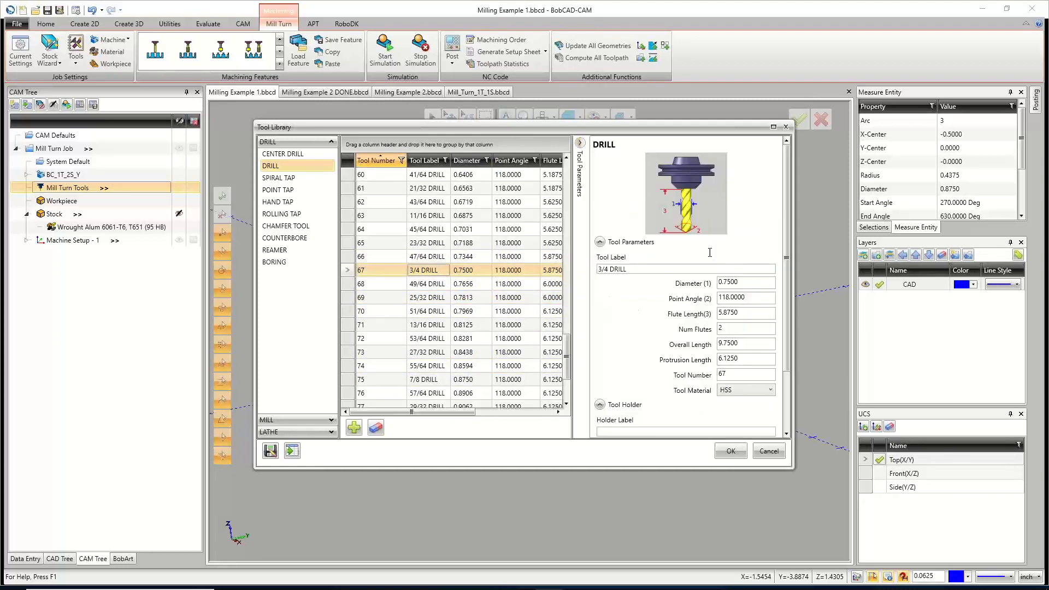
Set the 3/4 DRILL's tool material to CARBIDE, add it to the adapter in Station # 5 and inspect it on the turret.
click(740, 391)
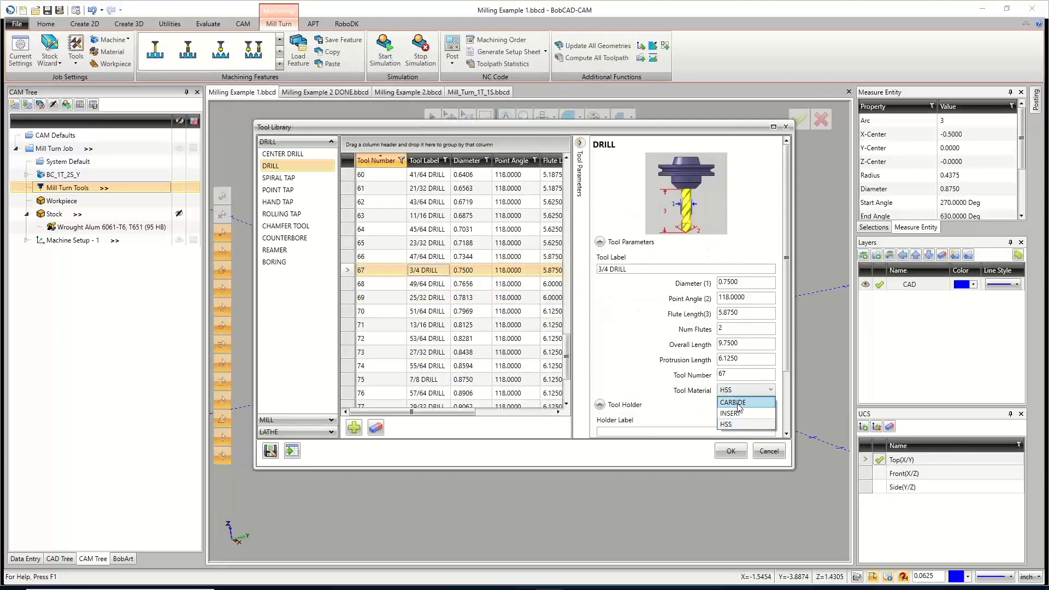
click(738, 403)
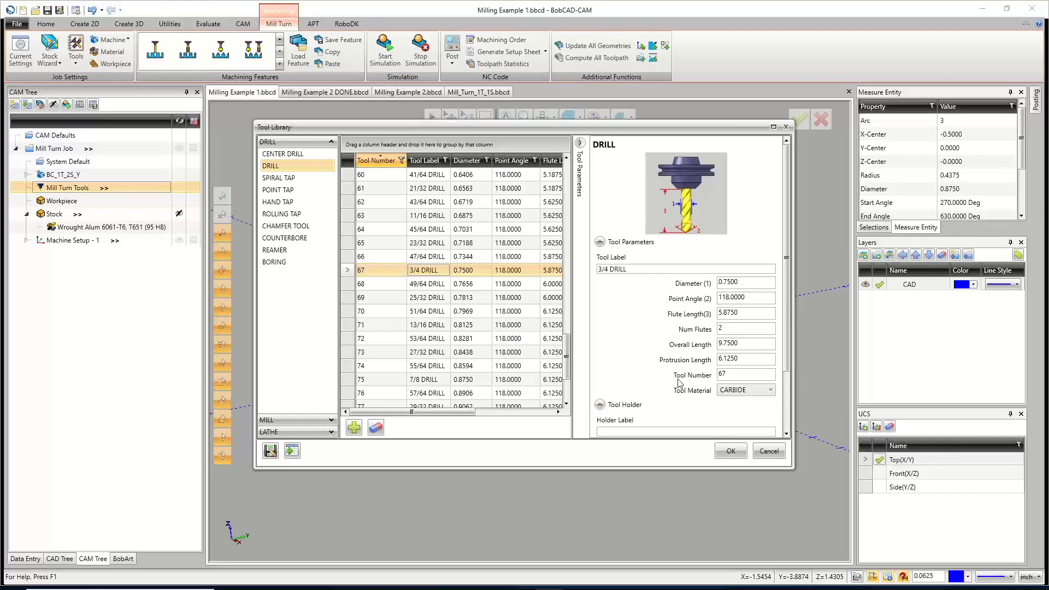
click(730, 450)
mouse_move(693, 240)
middle_down()
mouse_move(716, 249)
mouse_move(694, 253)
middle_up()
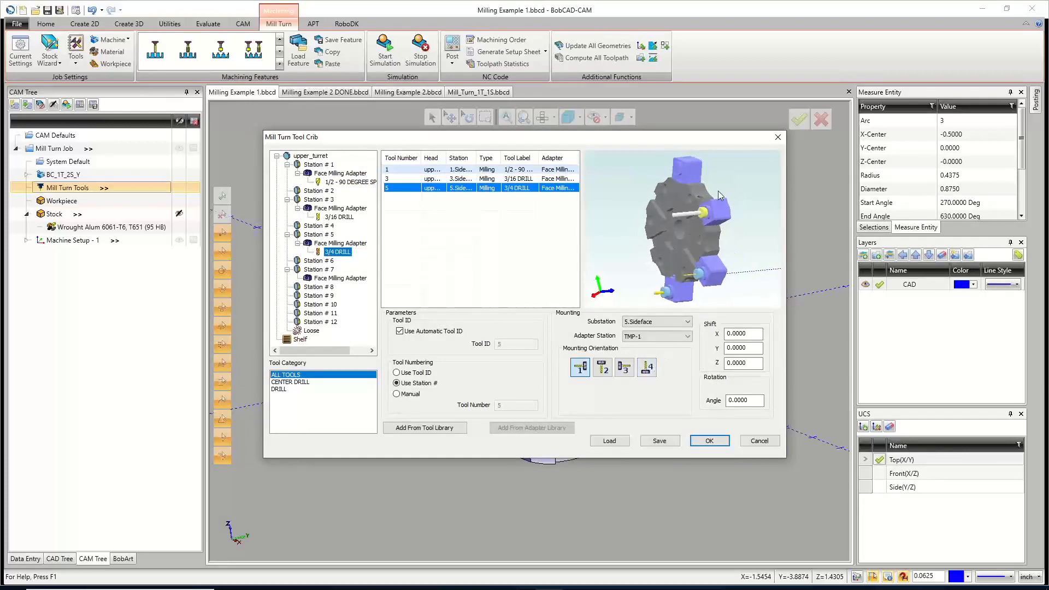
middle_drag(718, 195, 718, 236)
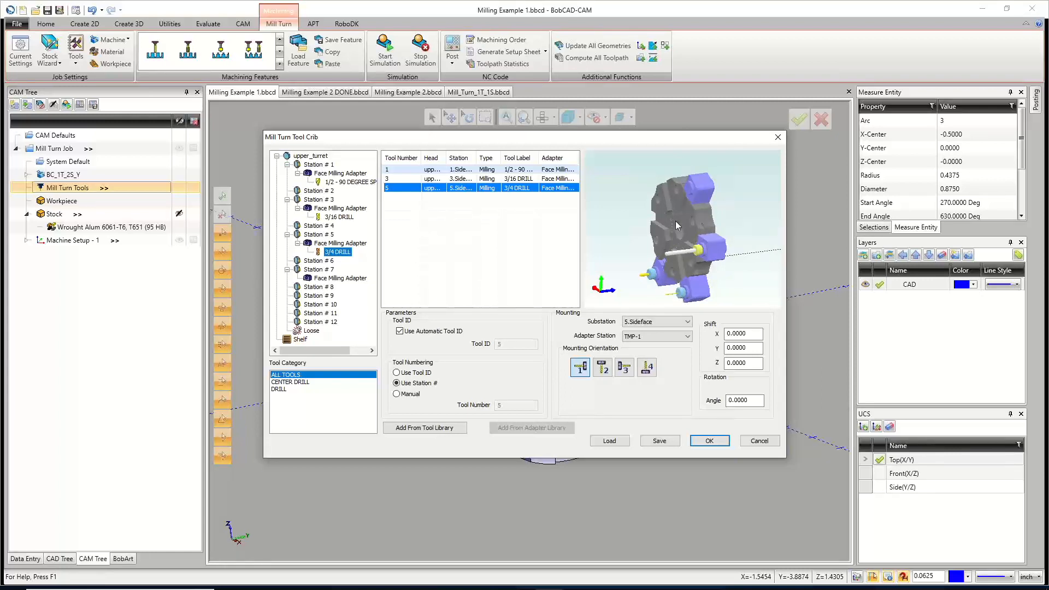
Start adding a tool to the Station # 7 adapter, listing the roughing endmills sorted by diameter.
right_click(341, 280)
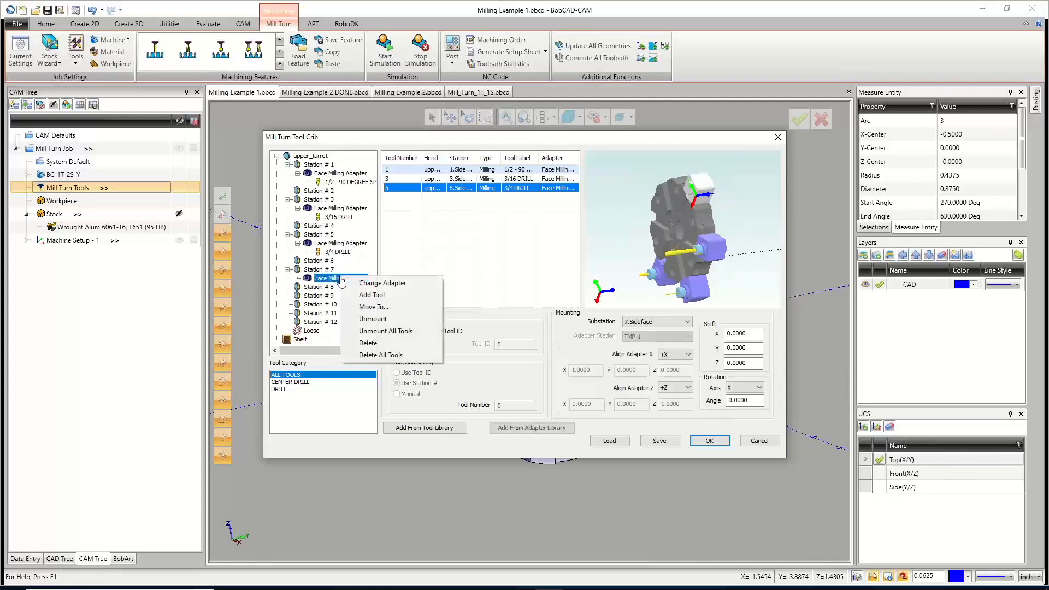
click(377, 296)
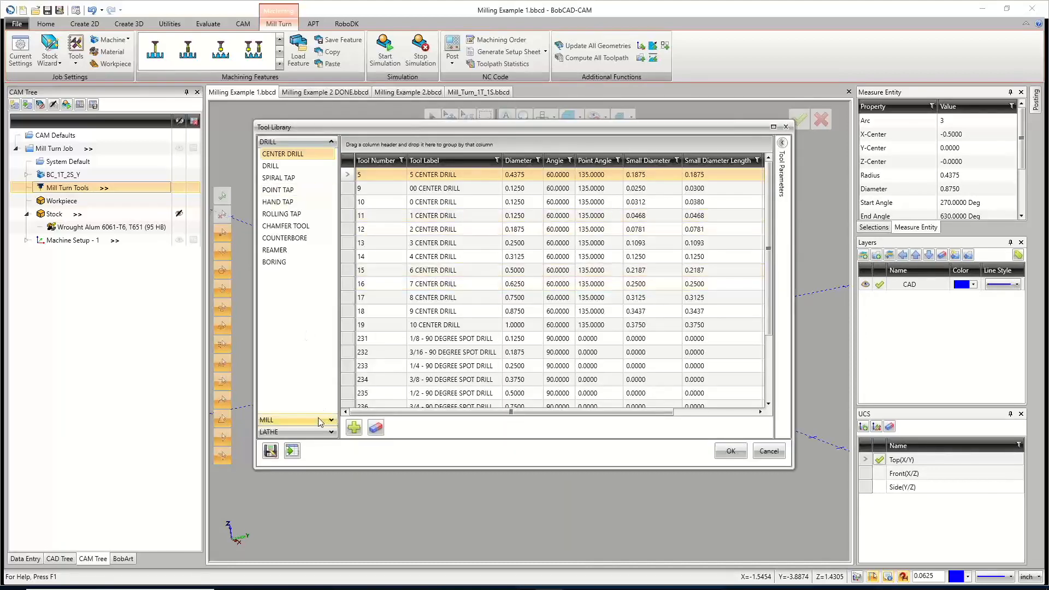
click(321, 418)
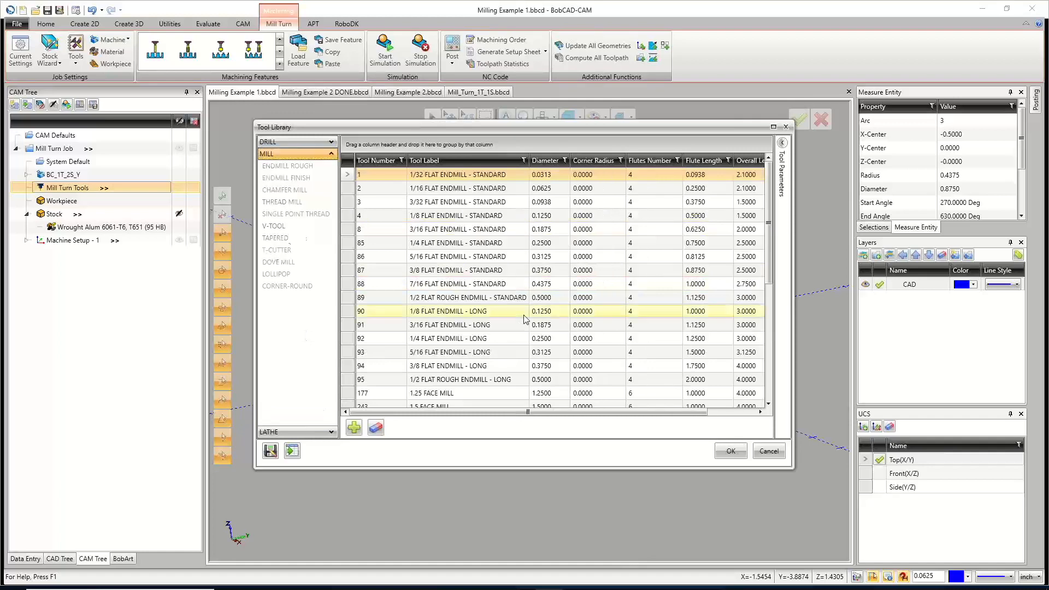
click(289, 166)
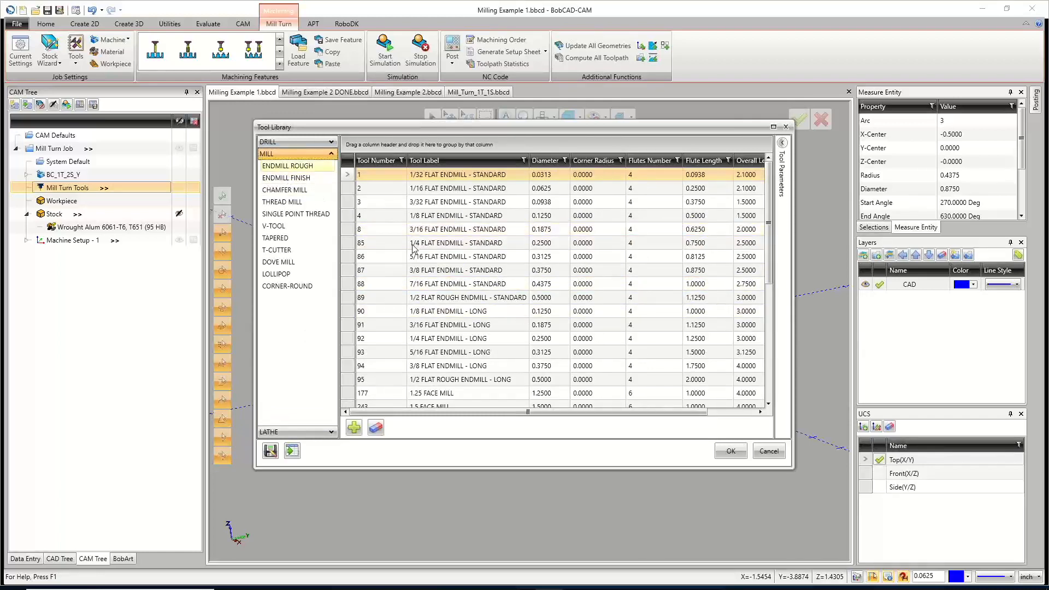
click(552, 160)
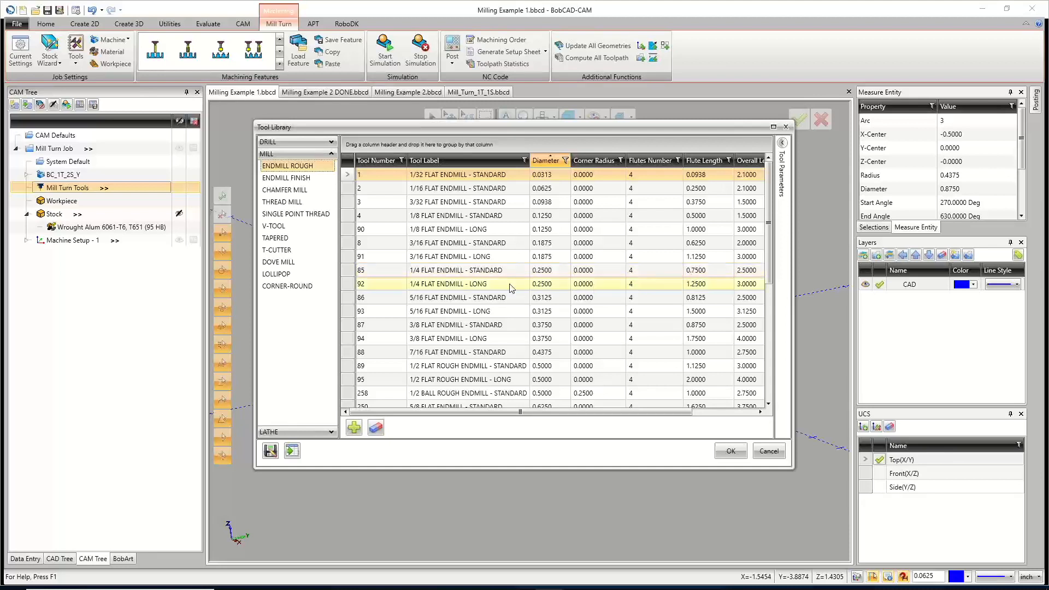
Compare the two 1/4 flat endmills, add tool 92, 1/4 FLAT ENDMILL - LONG, to Station # 7, and accept the tool crib.
click(475, 282)
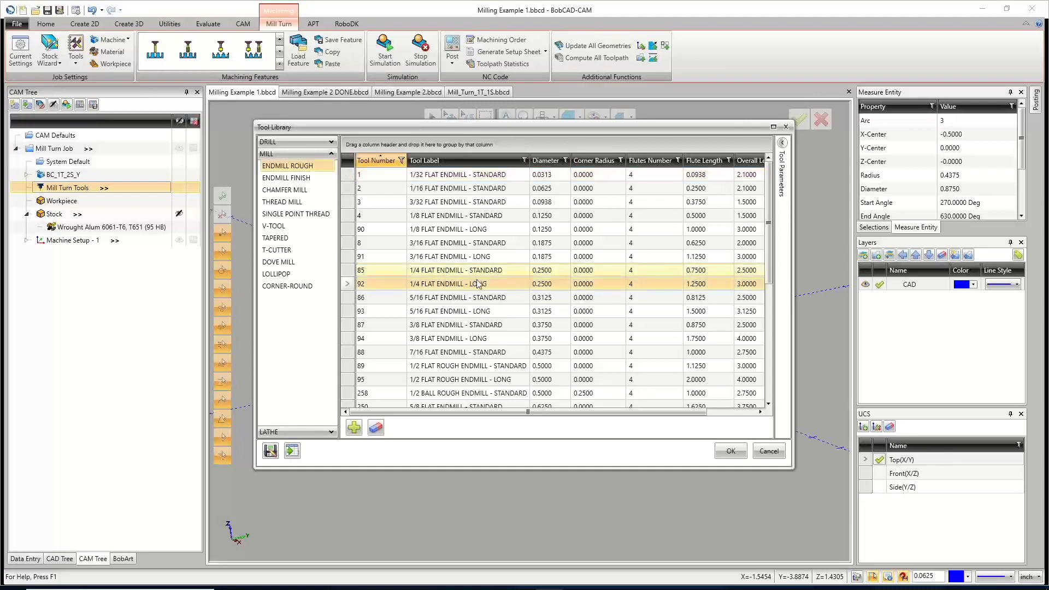
click(479, 275)
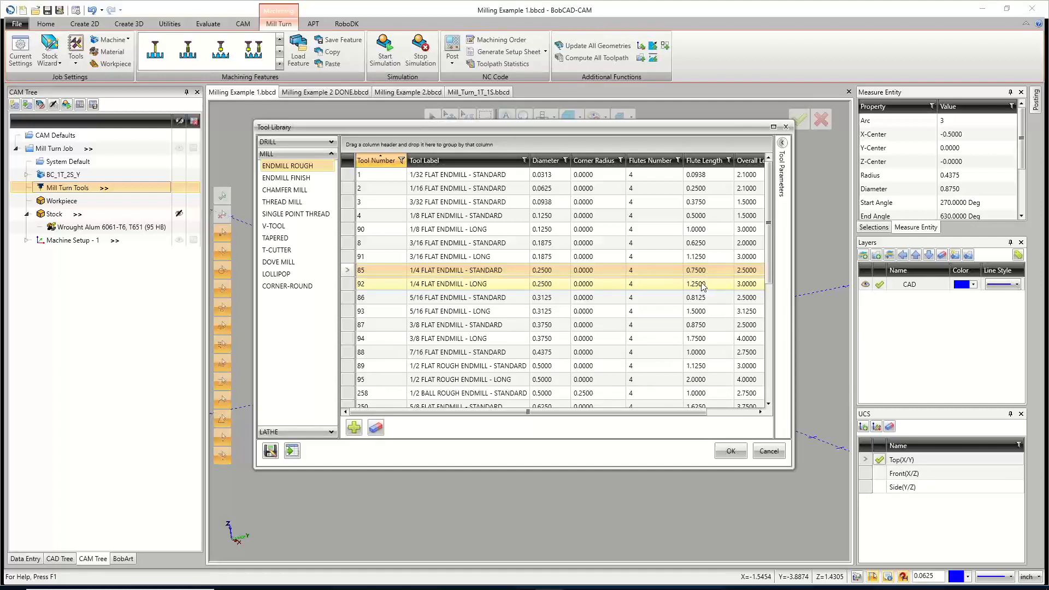
click(452, 283)
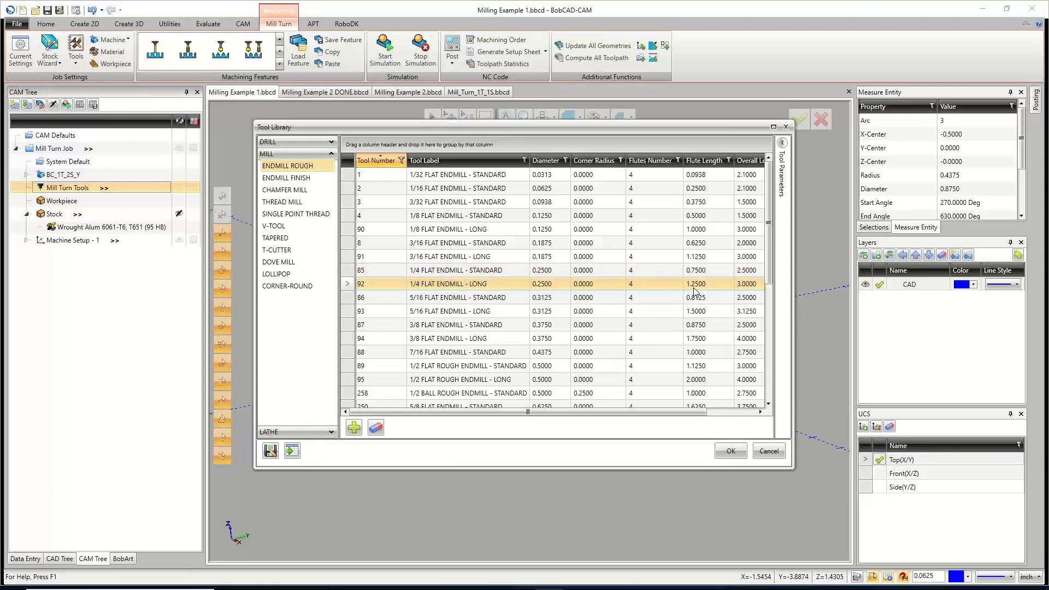
double_click(472, 285)
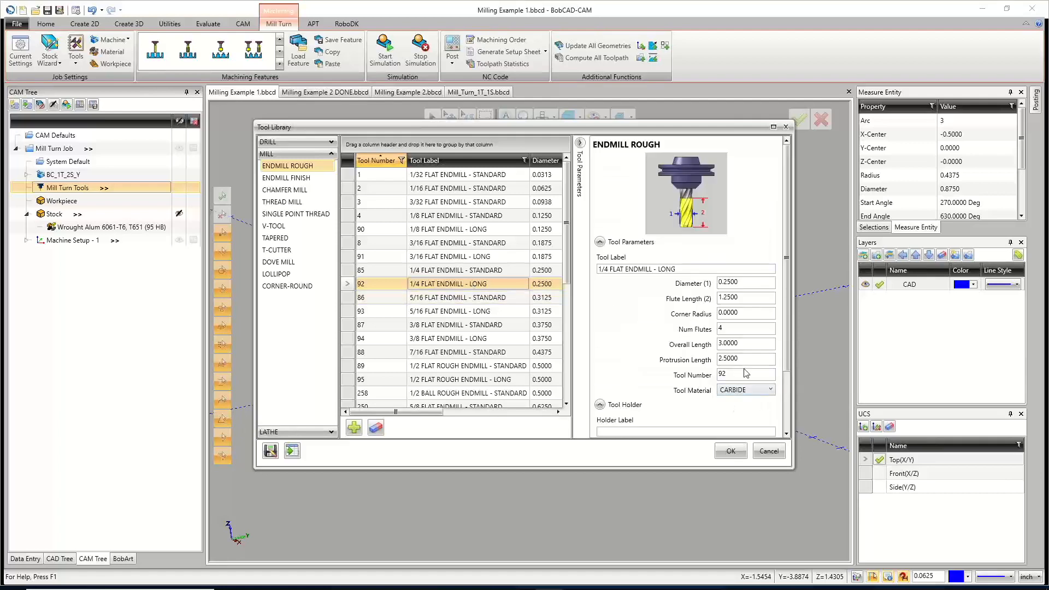
click(730, 451)
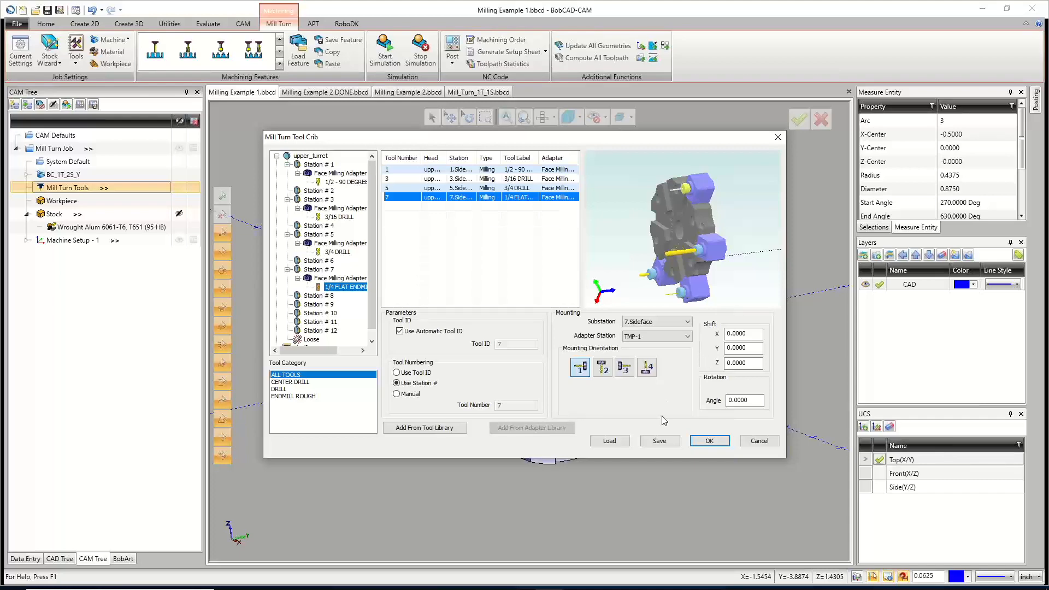
click(705, 440)
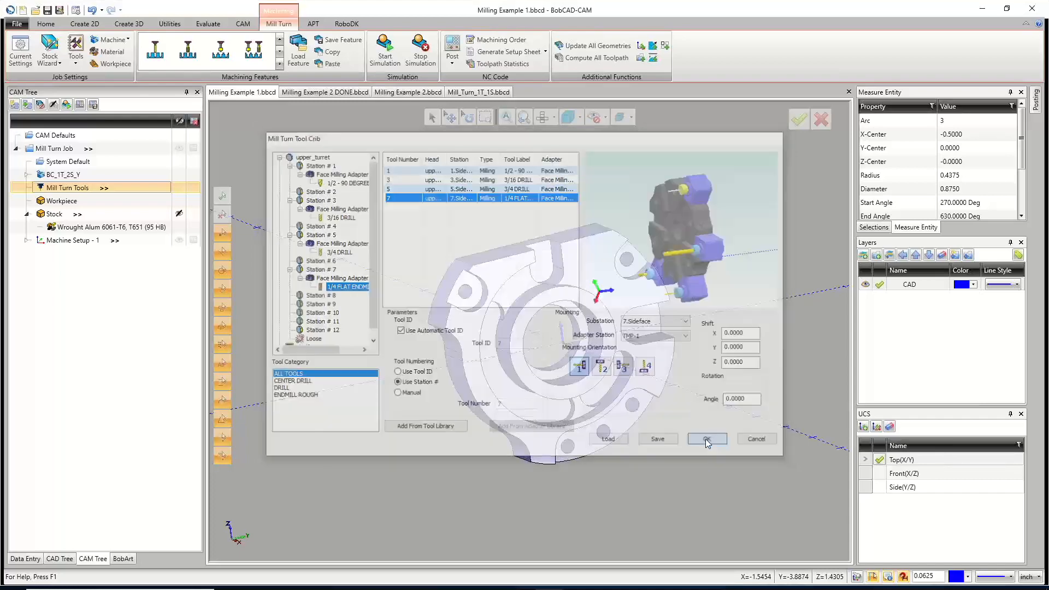
Reopen the tool crib and try saving it as a Mill Turn Tool Crib file, browsing to the BobCAD-CAM V34 Features folder.
right_click(68, 188)
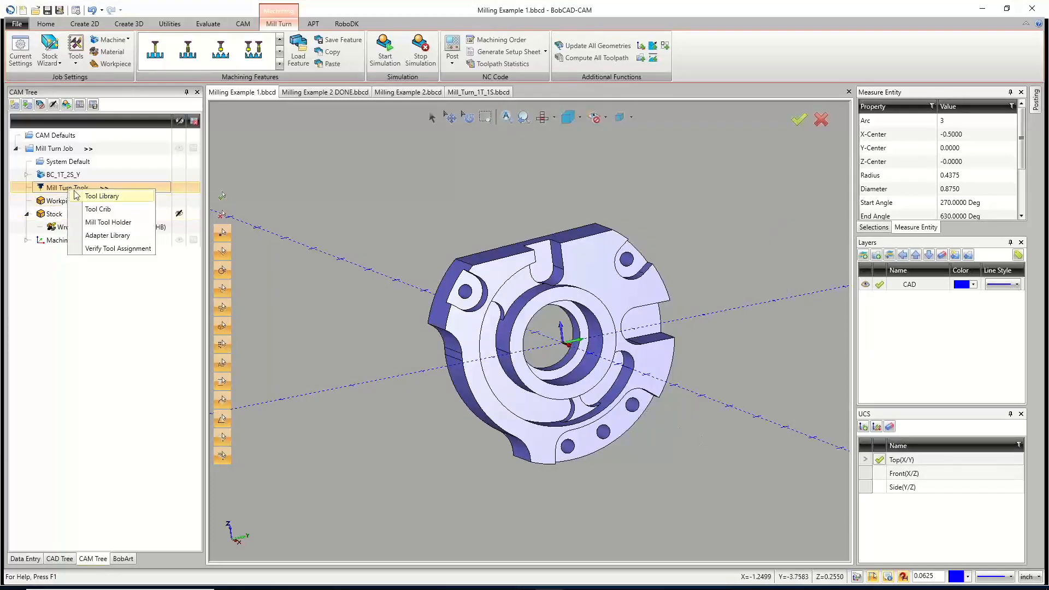
click(106, 211)
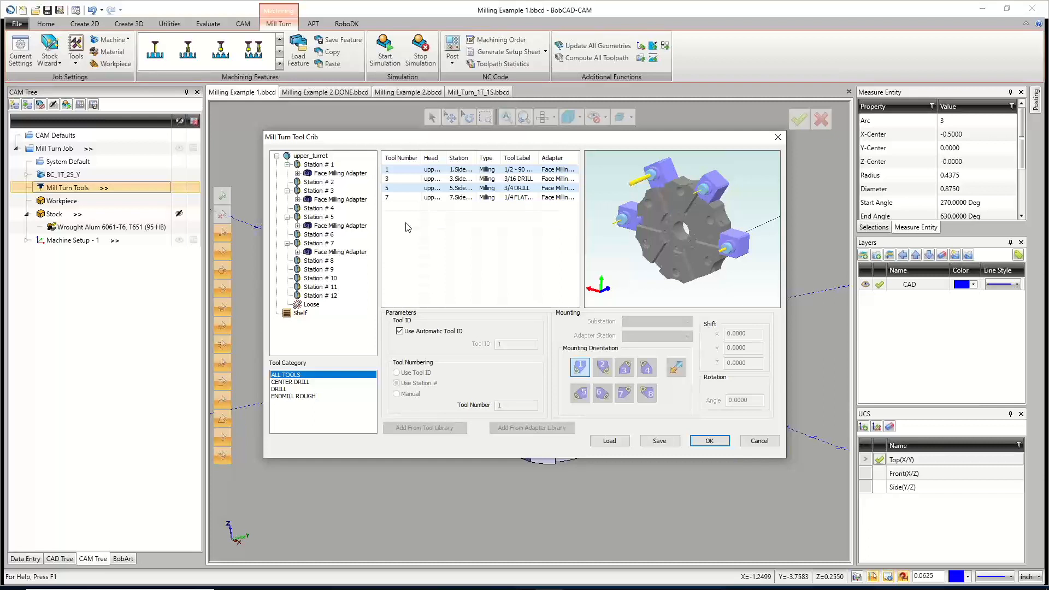
click(660, 441)
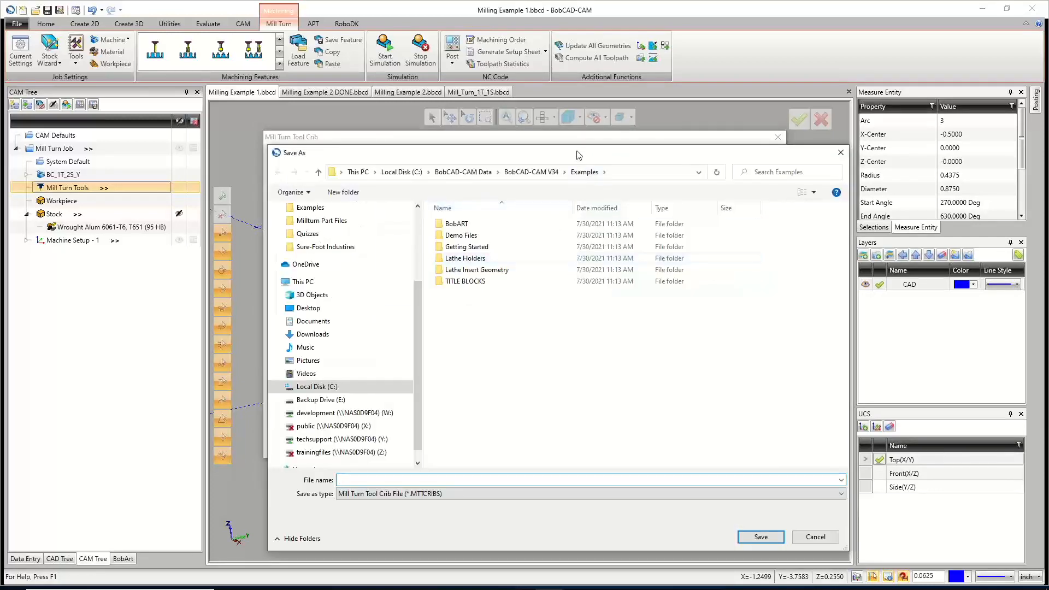
click(540, 120)
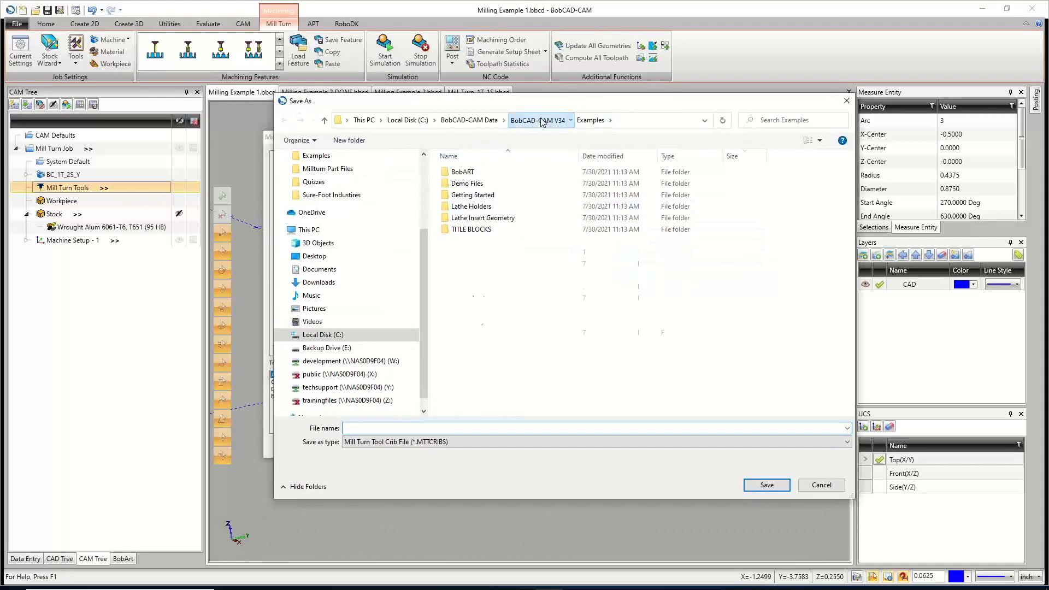
click(468, 120)
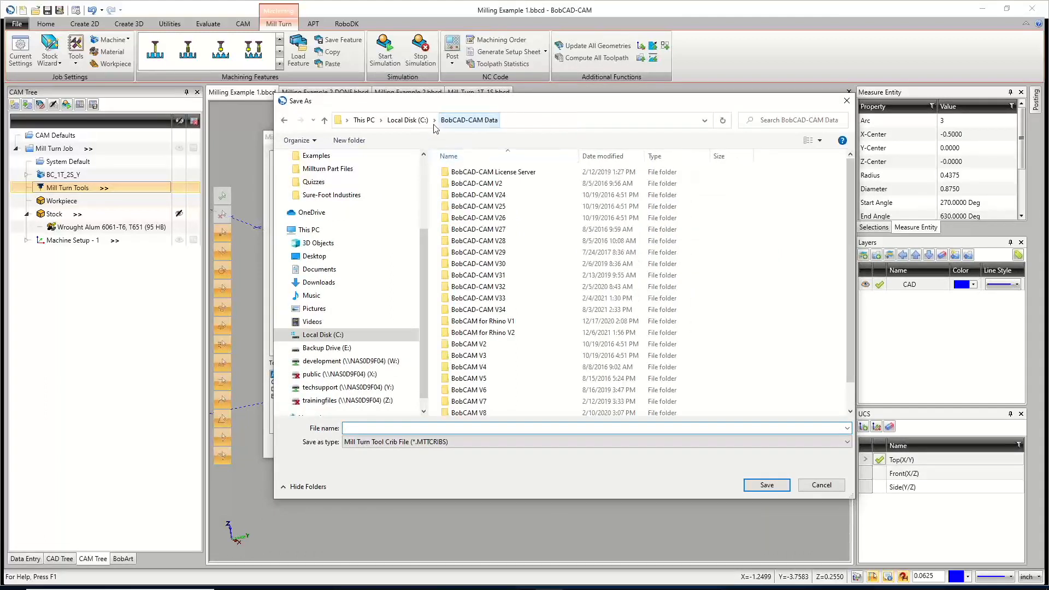
click(493, 312)
double_click(493, 310)
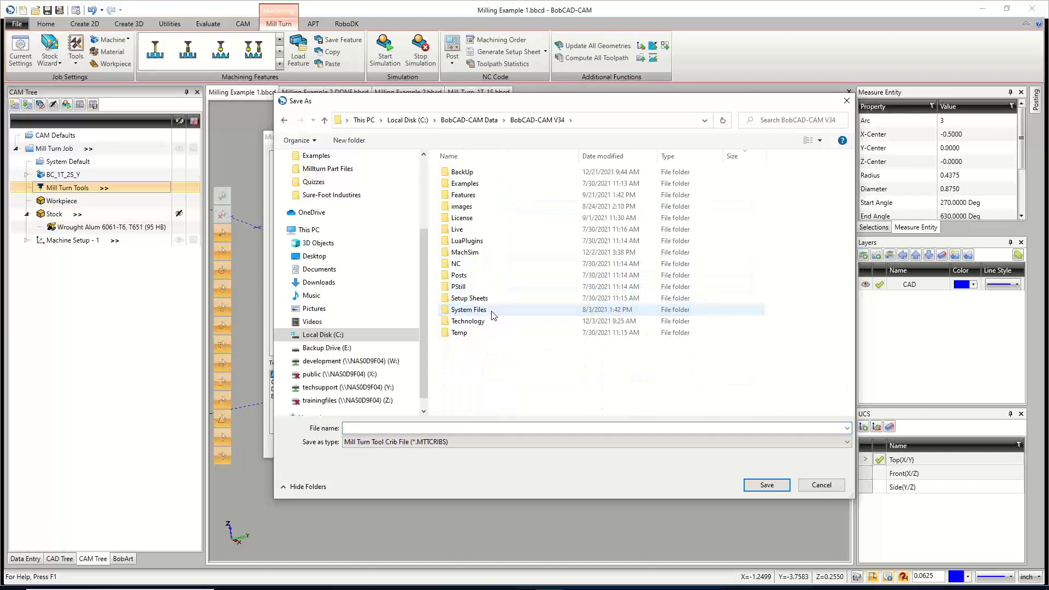
double_click(476, 196)
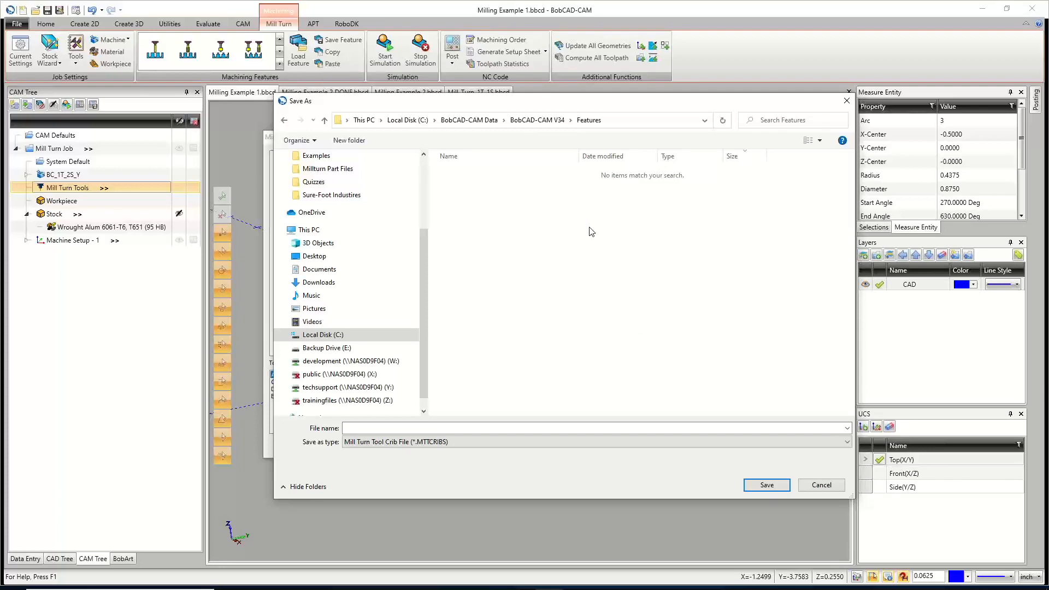
click(846, 101)
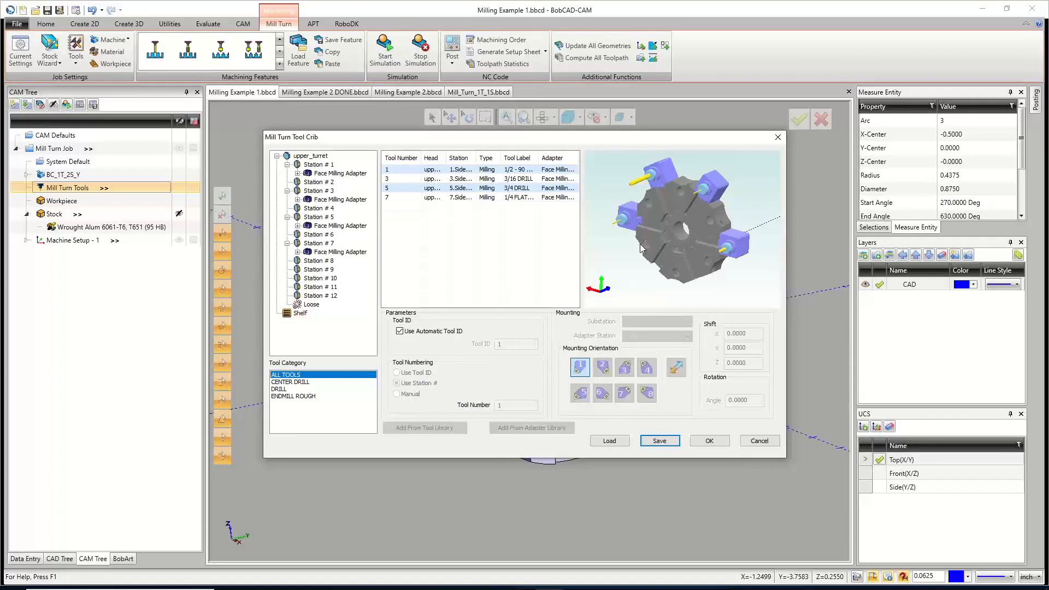
click(710, 440)
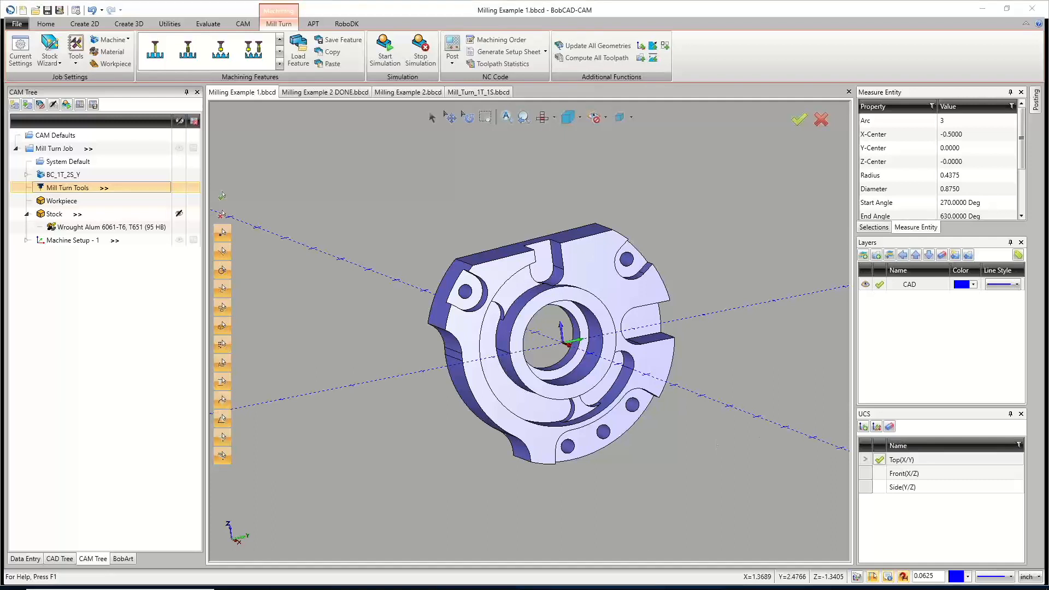
Run Hole Recognition in Machine Setup - 1 on the whole solid body, using the Basic Template.
right_click(65, 240)
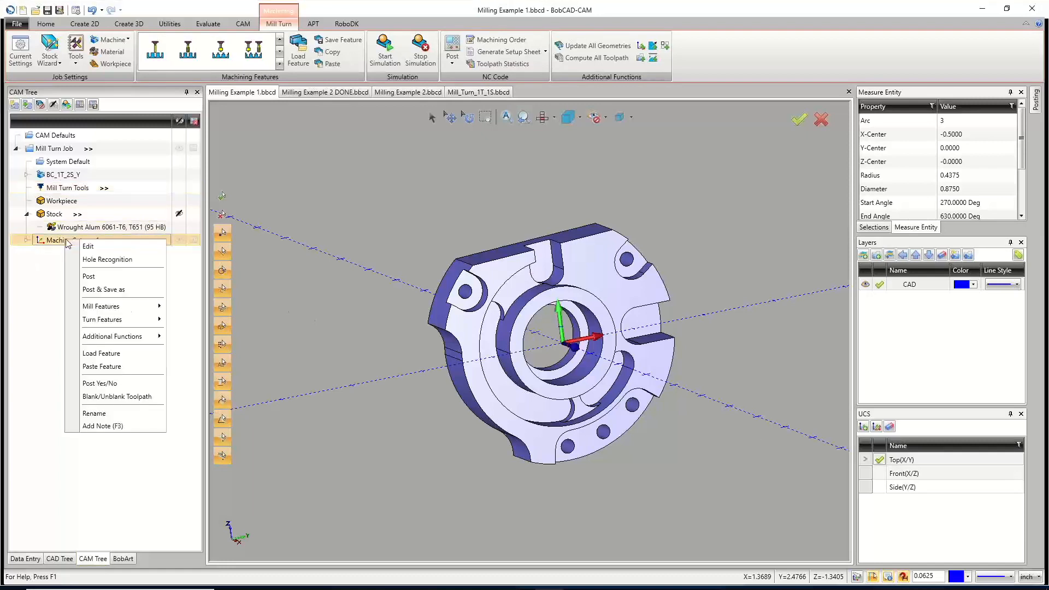
click(112, 260)
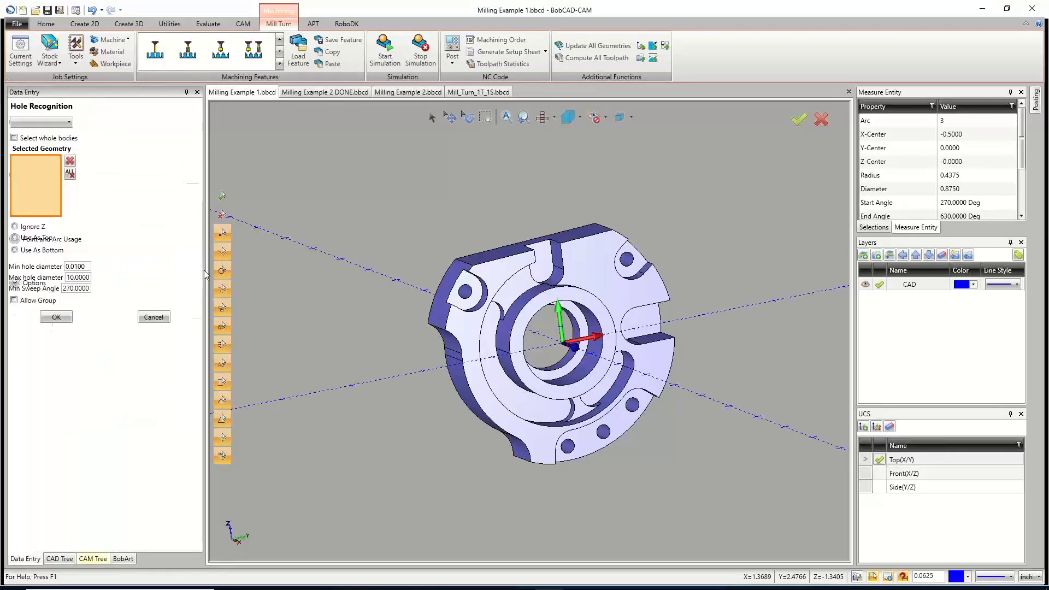
click(498, 286)
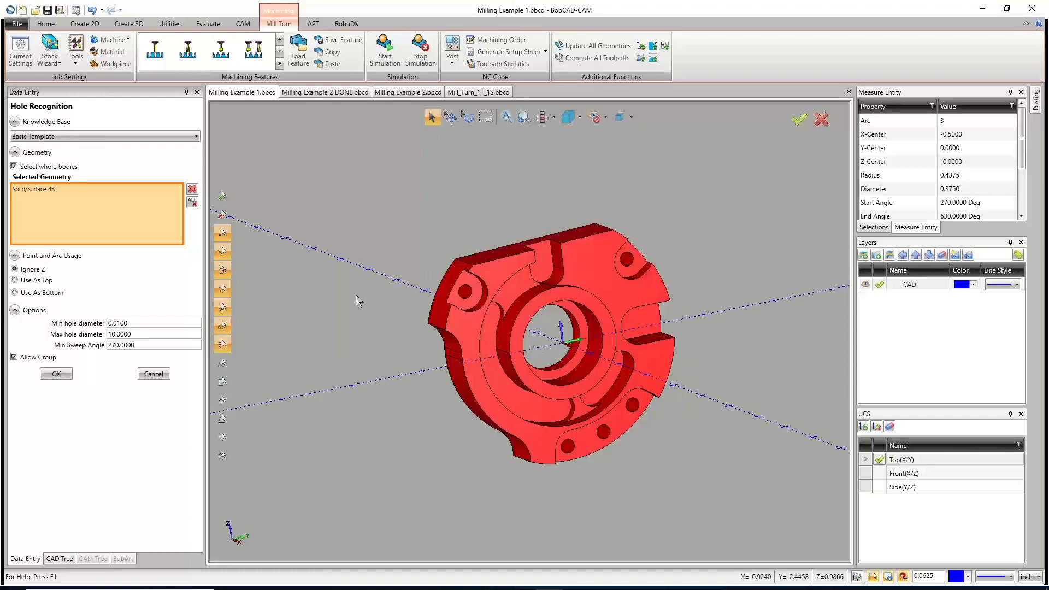
click(57, 375)
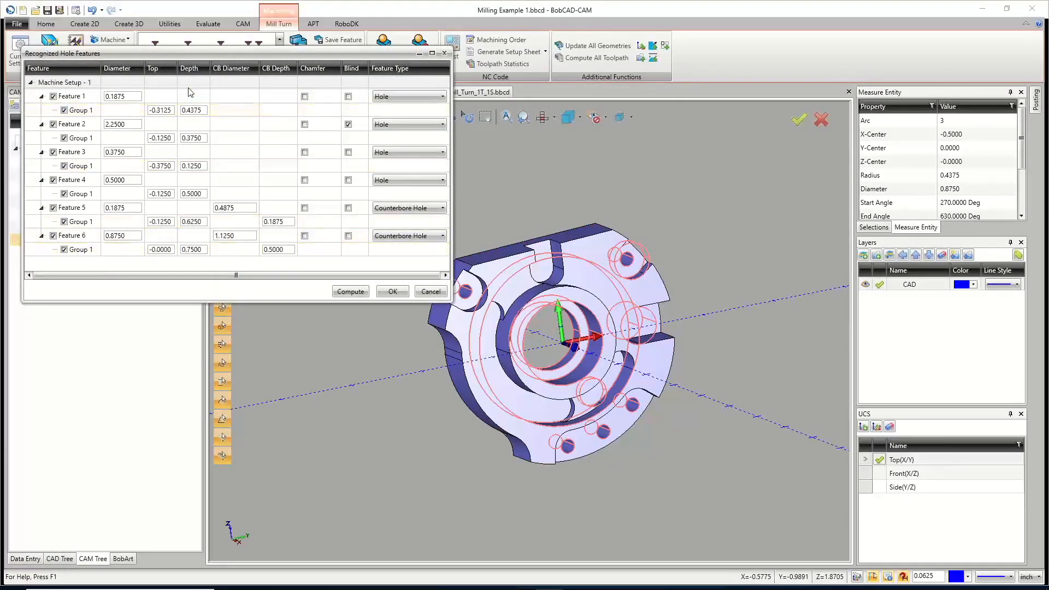
Inspect the 2.2500 diameter hole feature on the part, and dismiss the recognized hole features.
click(70, 124)
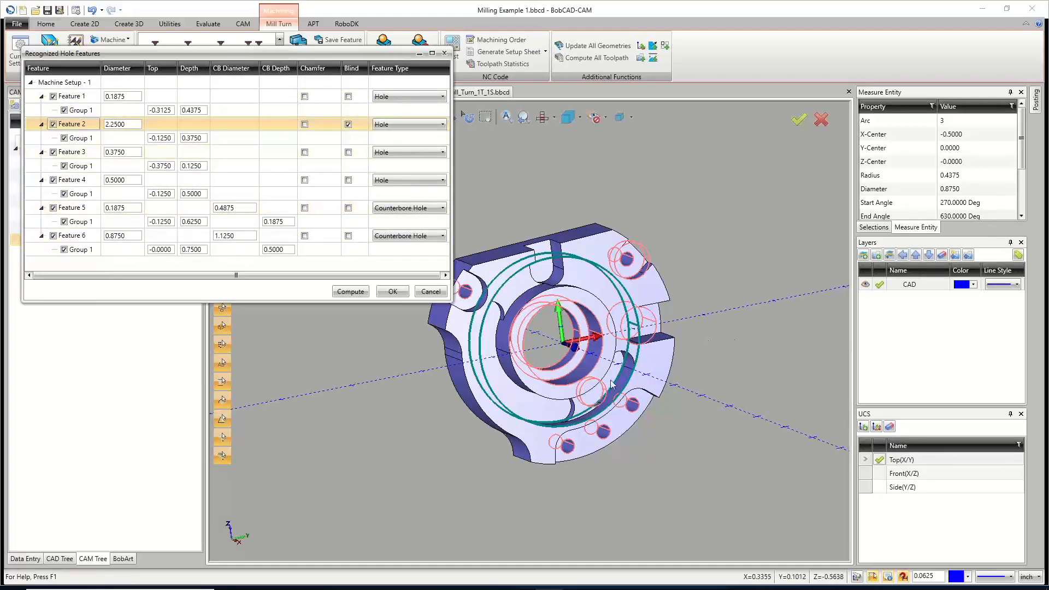
middle_drag(632, 357, 636, 252)
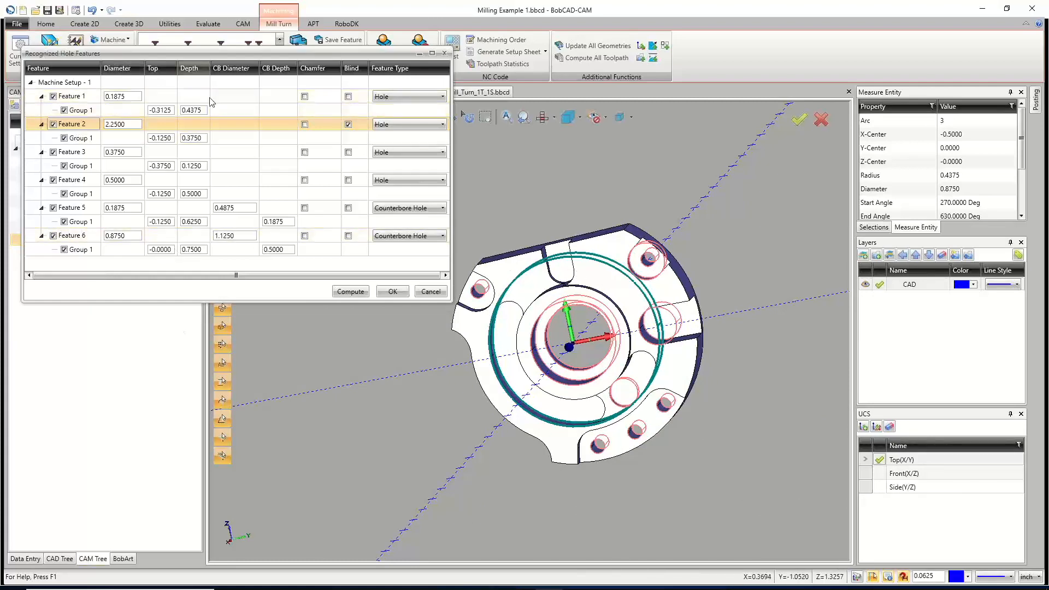
click(433, 290)
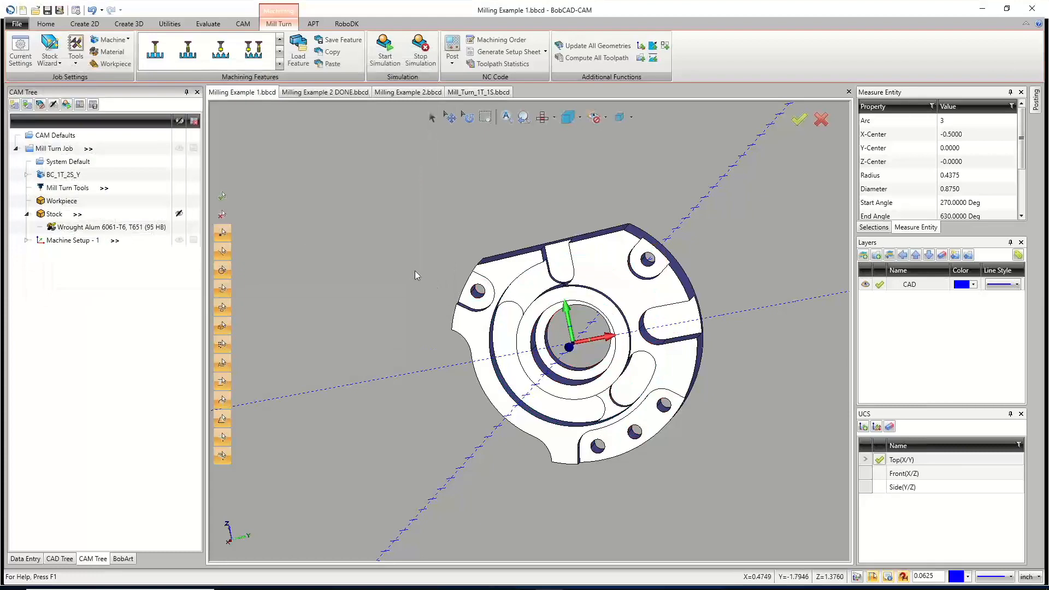
Start a Lathe Turning feature in Machine Setup - 1 and assign the central bore's edge on the back face as its geometry.
middle_drag(595, 306, 632, 308)
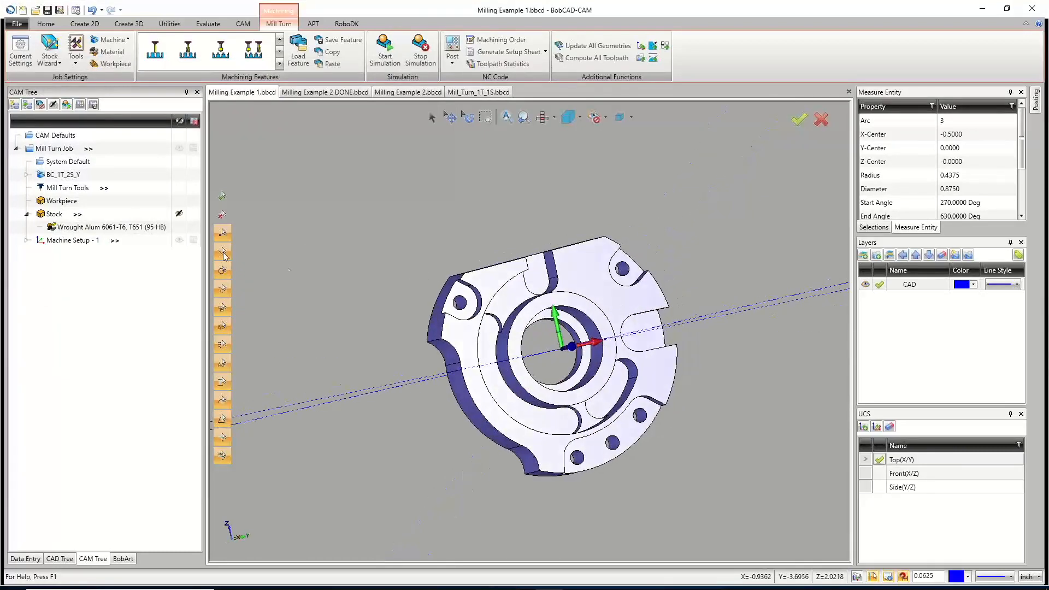
right_click(69, 242)
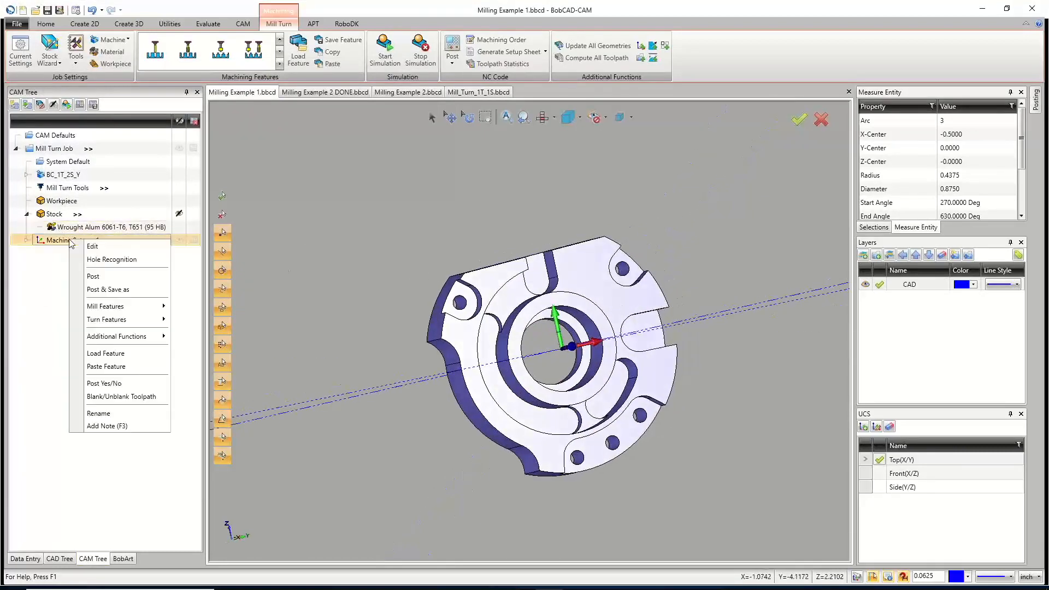
mouse_move(116, 311)
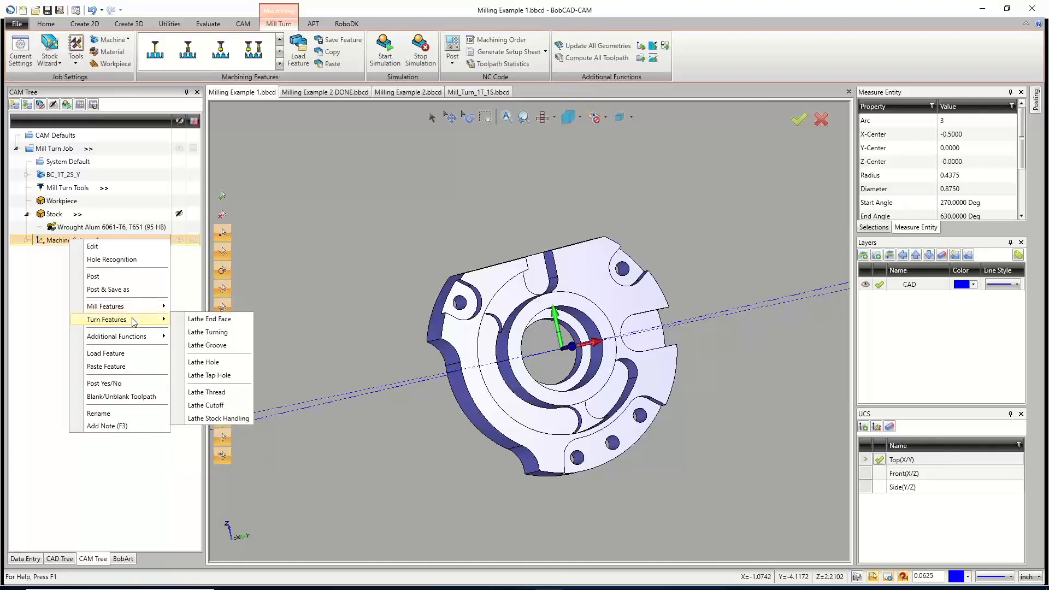
click(205, 332)
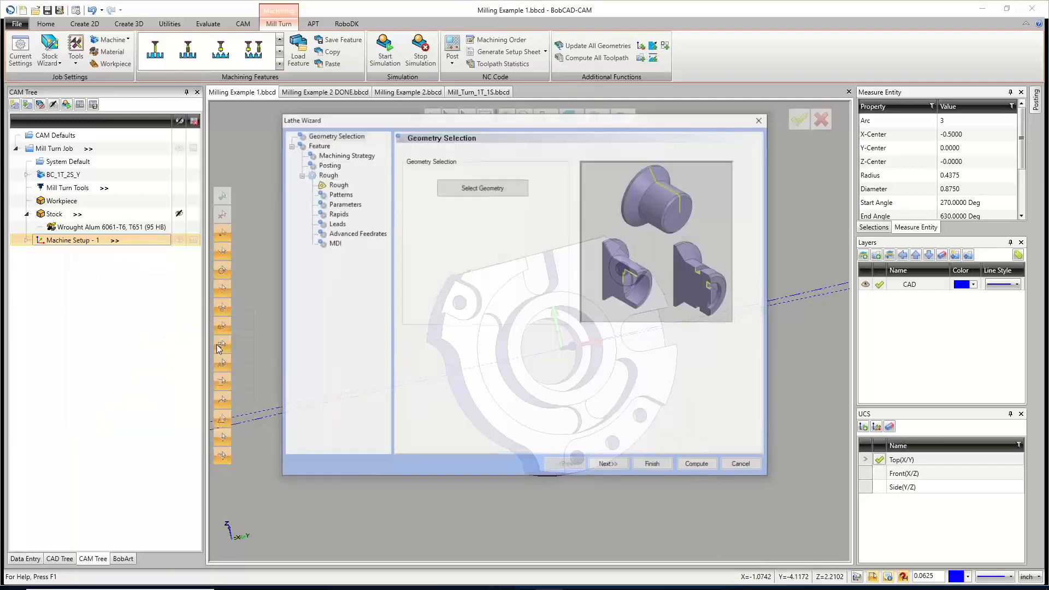
click(501, 190)
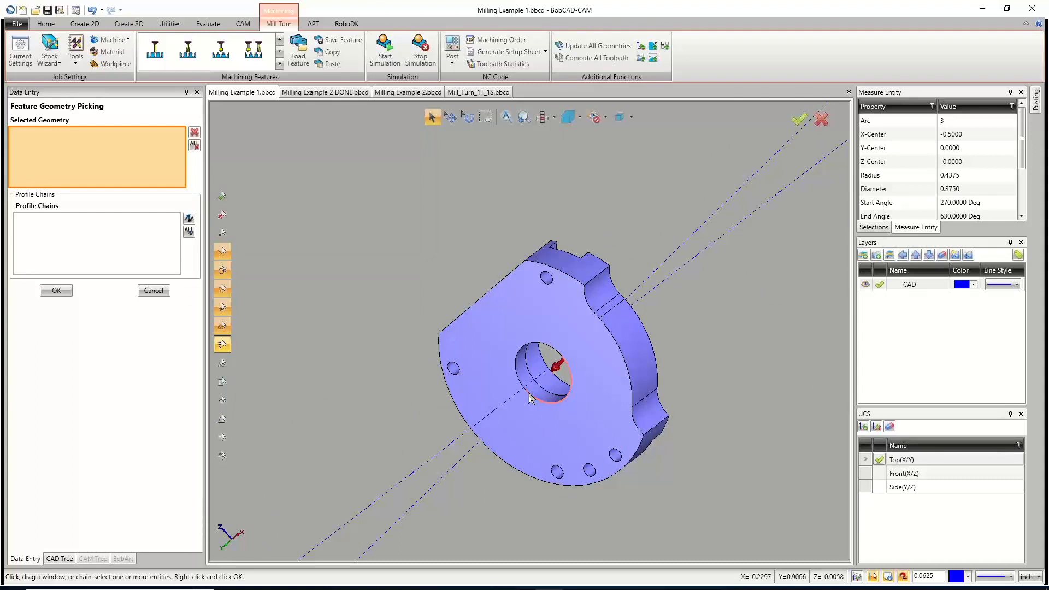
click(529, 398)
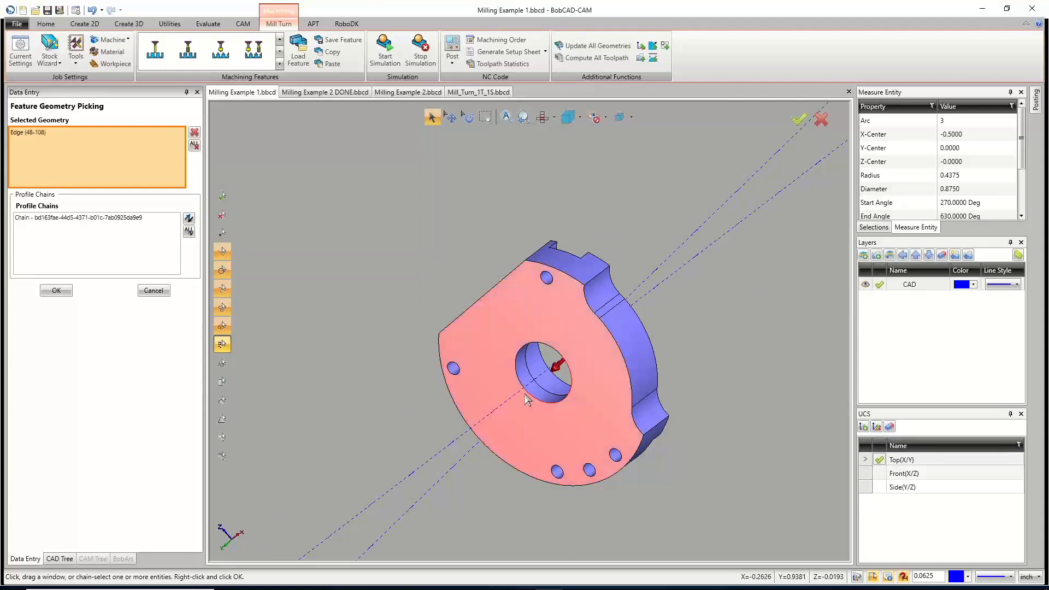
middle_drag(547, 404, 595, 355)
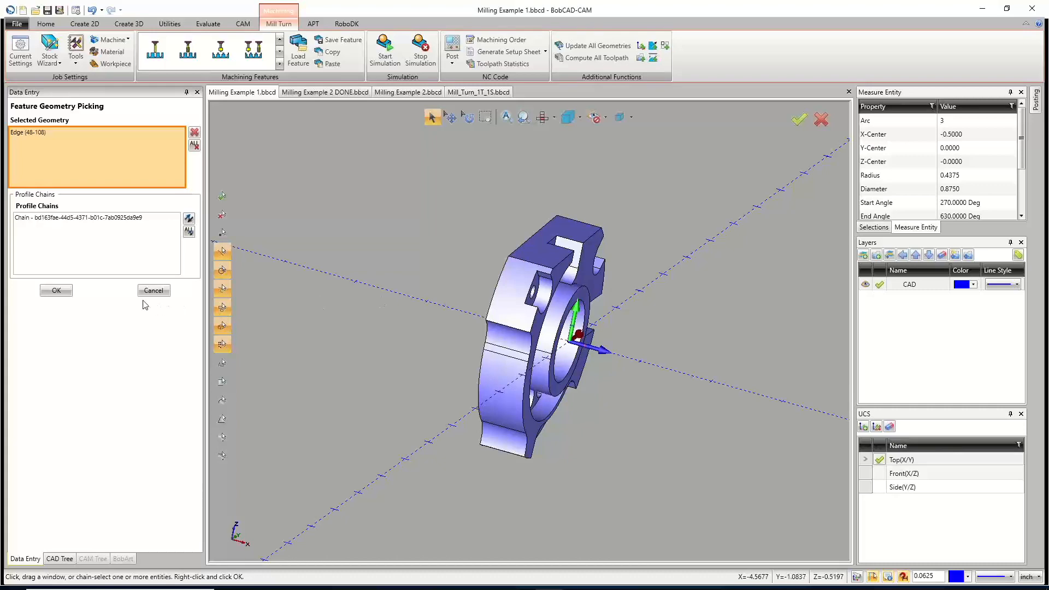
click(65, 290)
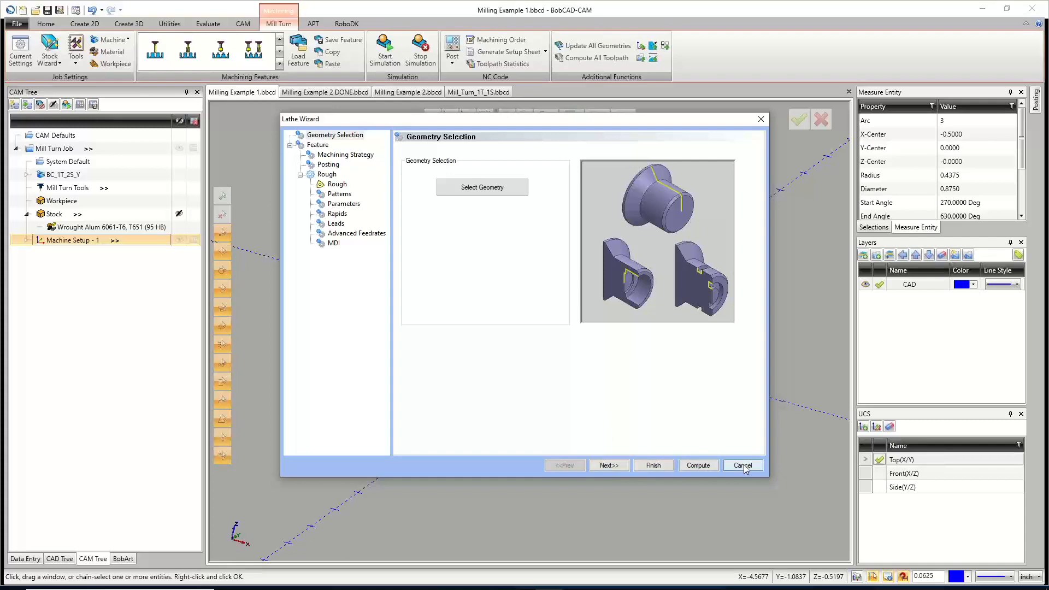
Discard the unfinished Lathe Turning feature.
click(618, 465)
click(618, 465)
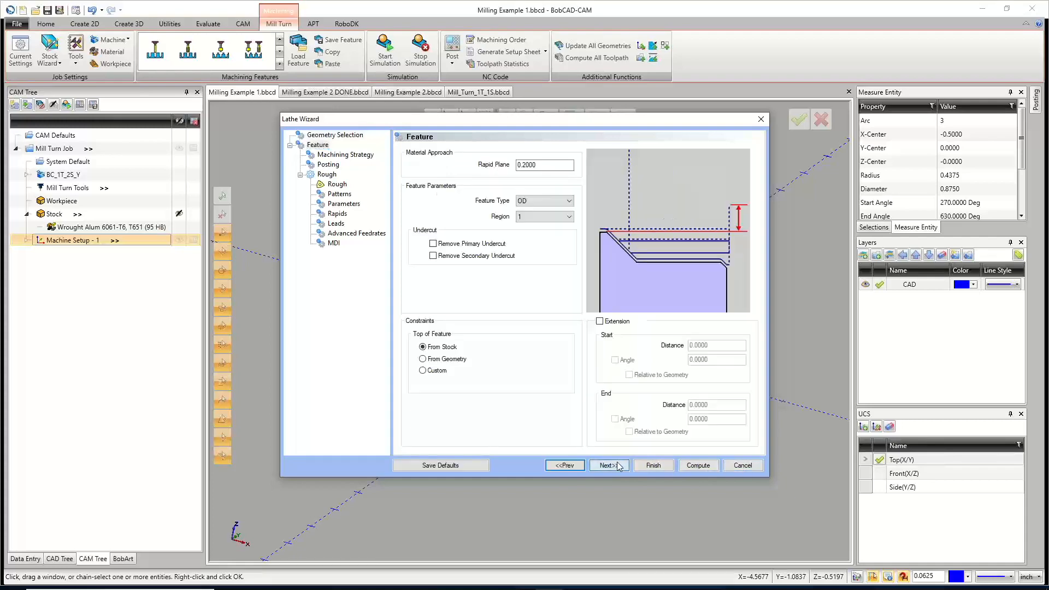
click(742, 466)
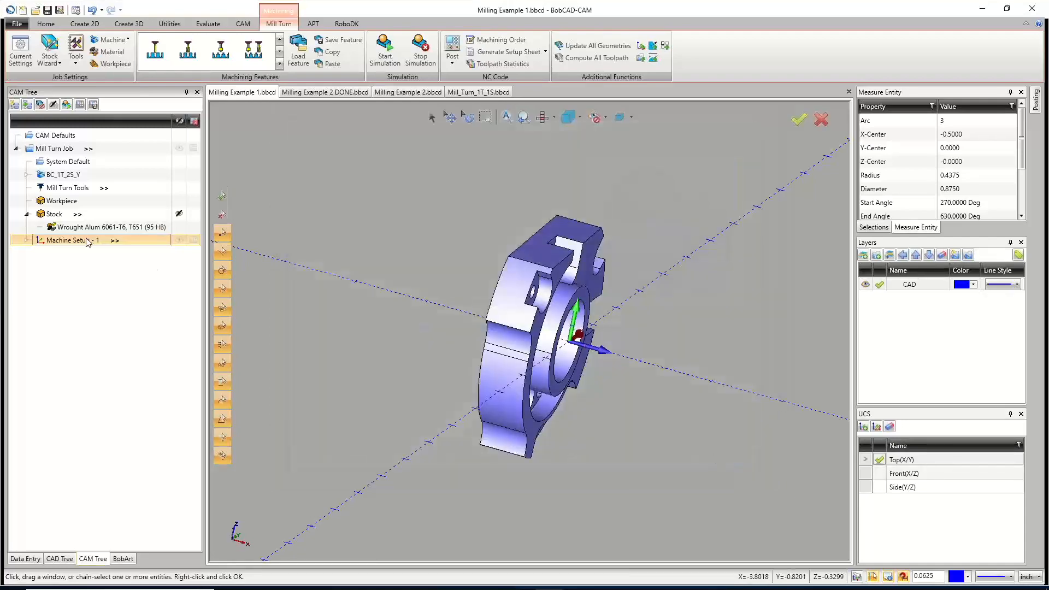
Start a Lathe Hole feature in Machine Setup - 1 and pick a snap point at the central bore's back-face edge as its geometry.
right_click(89, 240)
mouse_move(124, 319)
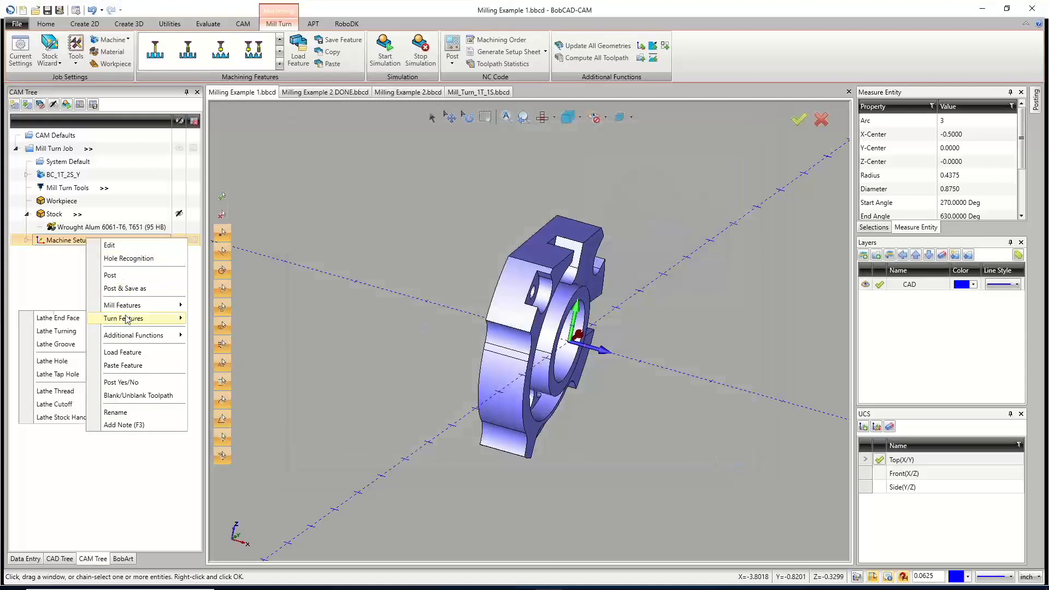
click(57, 362)
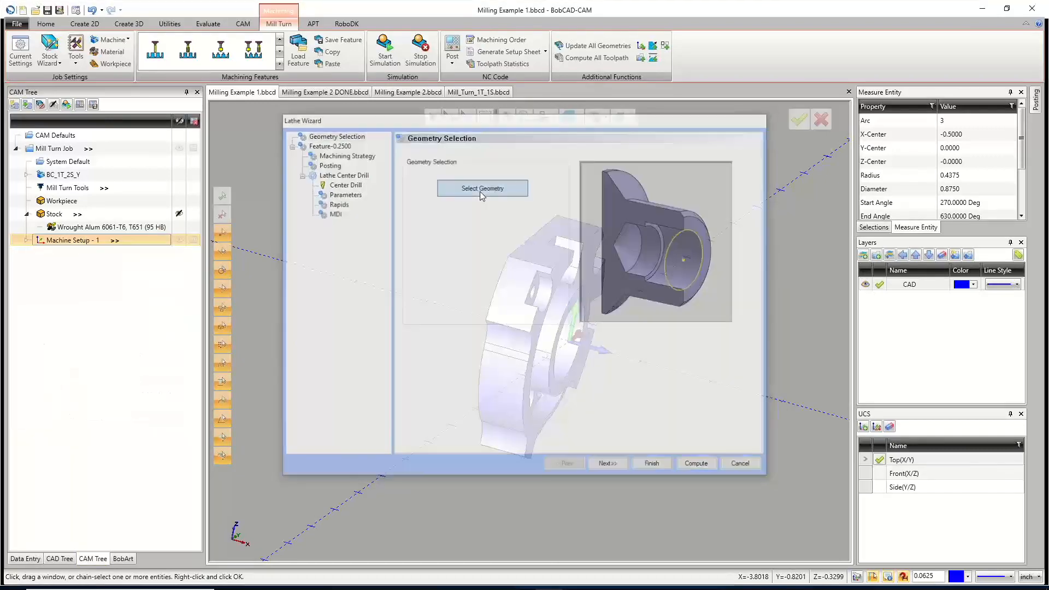
click(479, 191)
middle_drag(509, 364, 553, 359)
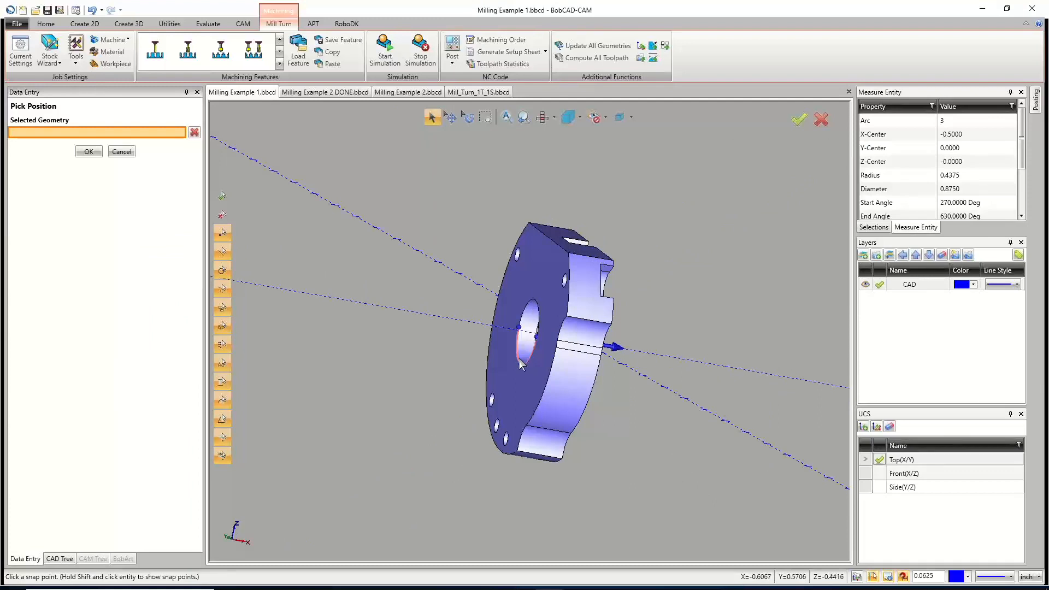
click(518, 328)
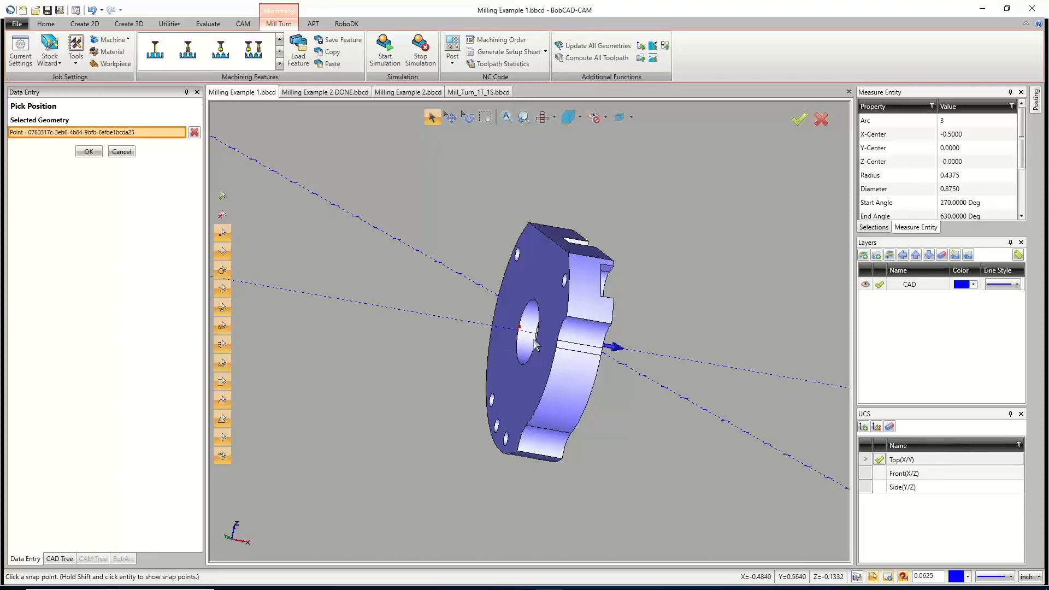
middle_drag(527, 345, 567, 350)
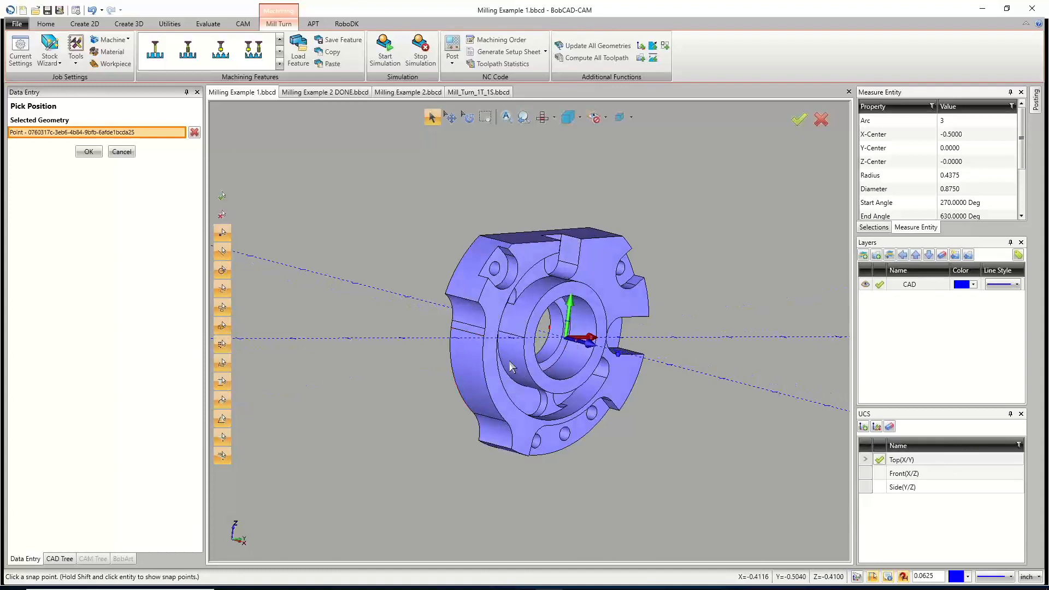
click(90, 152)
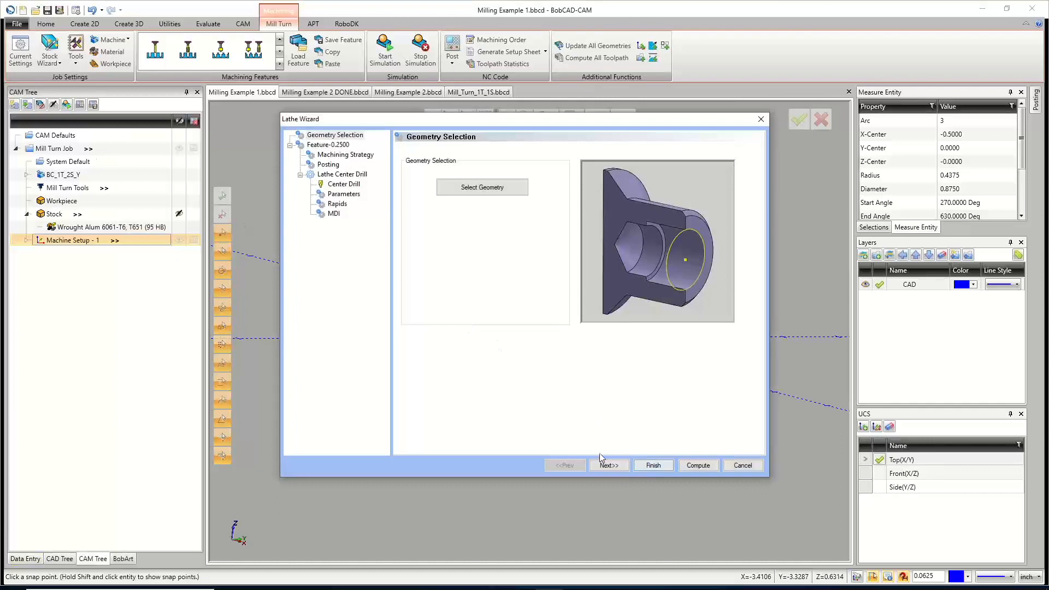
Set the lathe hole feature's diameter to 0.75, keeping the feed plane and total depth at their defaults.
click(604, 465)
click(545, 282)
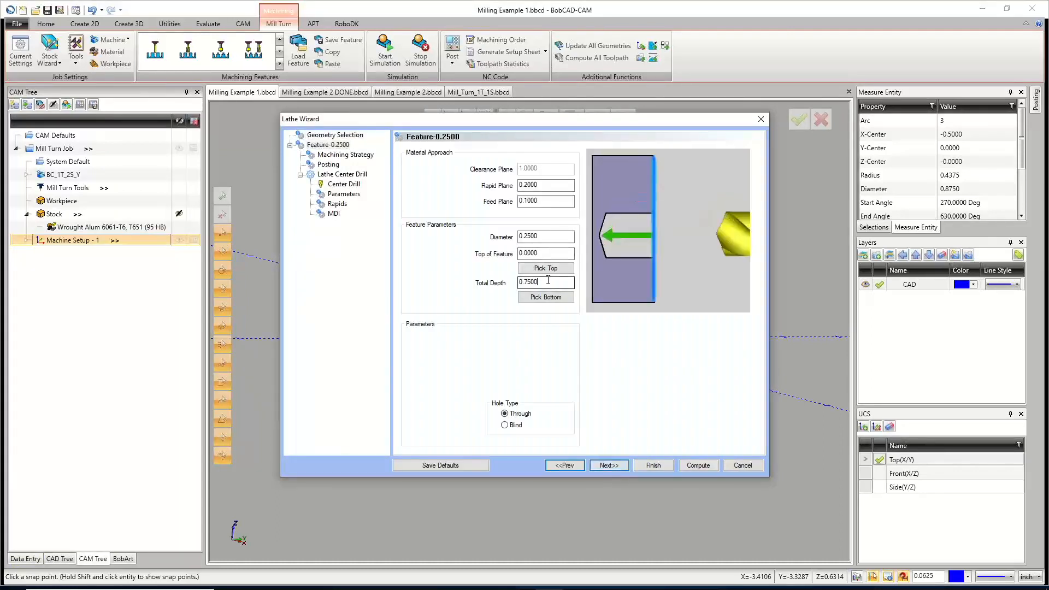
click(539, 235)
double_click(539, 235)
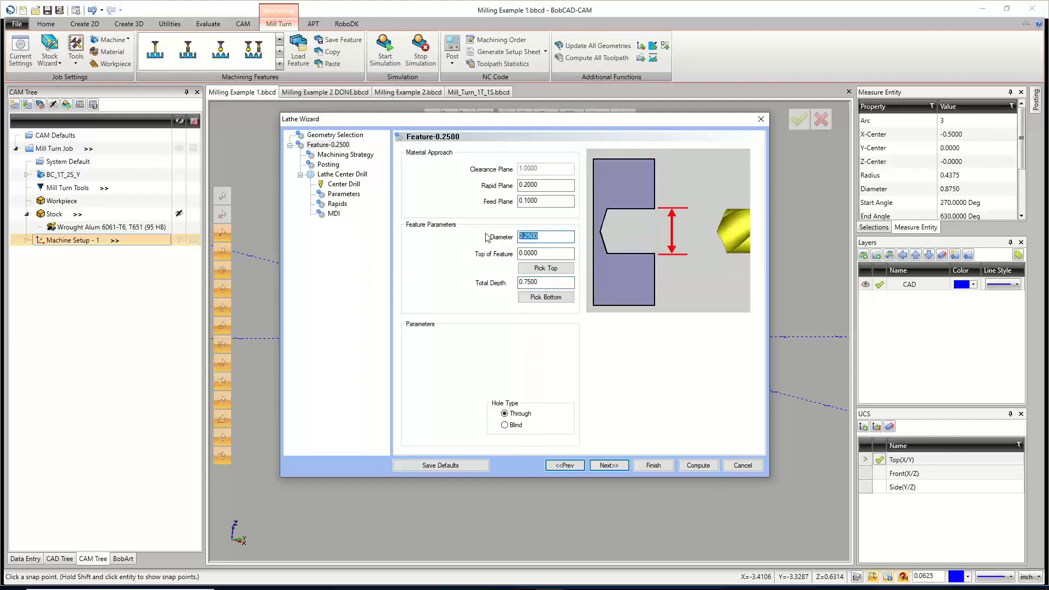
text(.75)
click(549, 202)
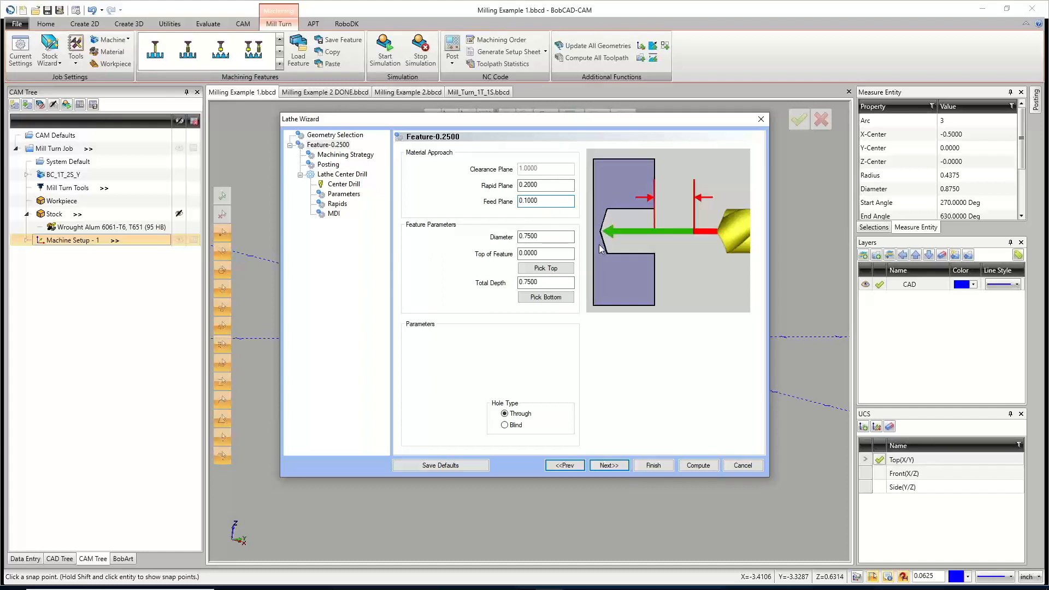
Apply the Lathe Hole machining strategy with center drill and drill operations, and keep Separate Moves for posting.
click(606, 465)
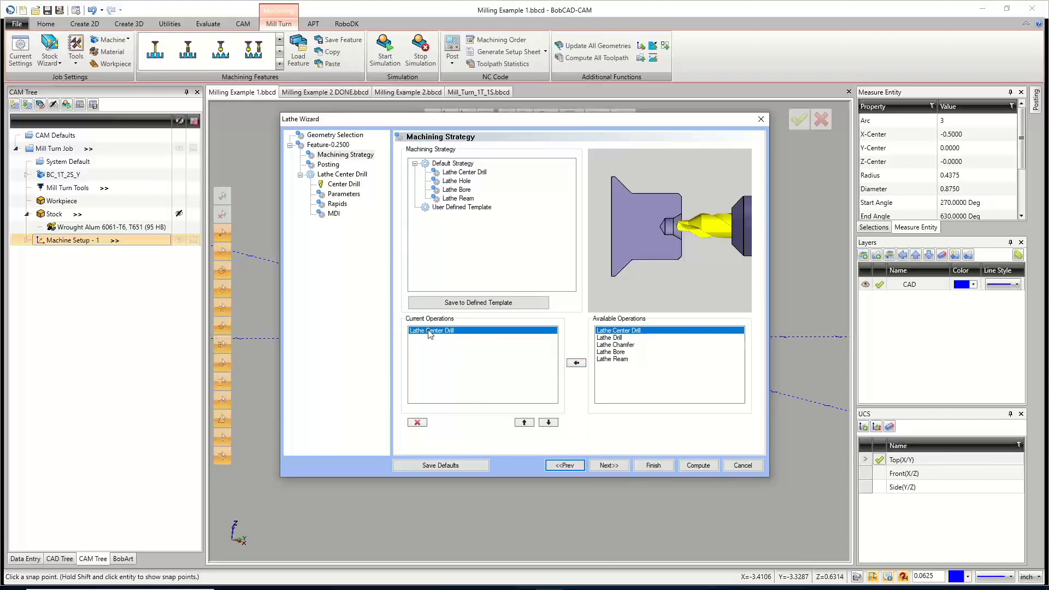
click(454, 182)
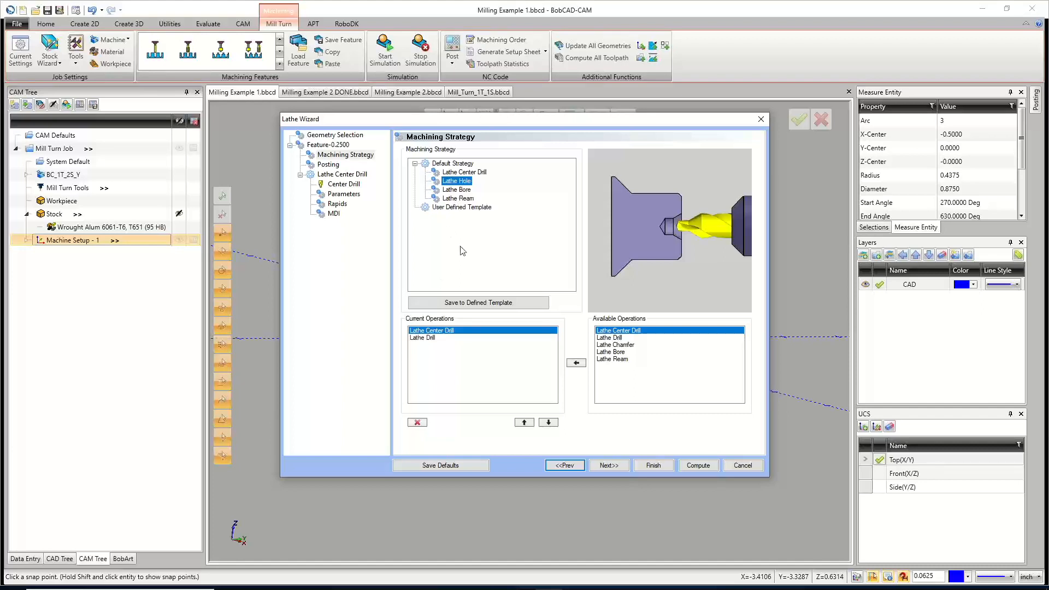
click(431, 338)
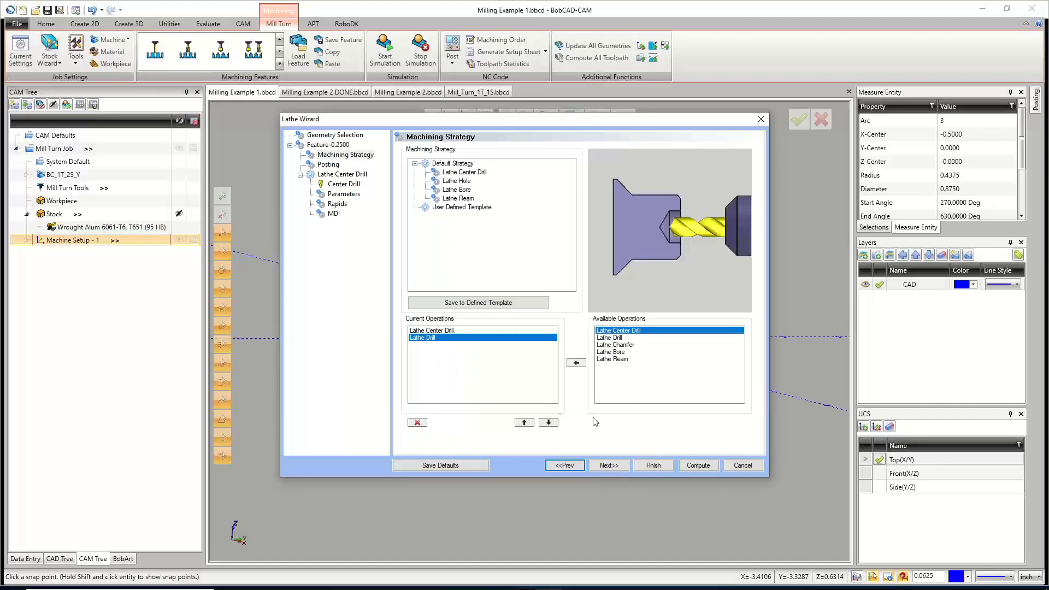
click(608, 465)
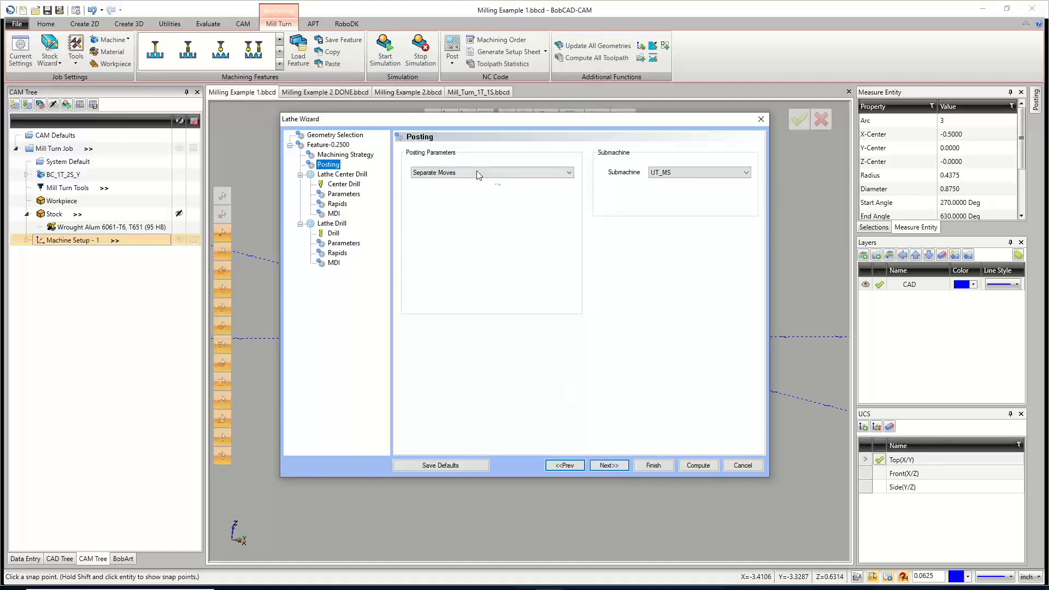
click(522, 172)
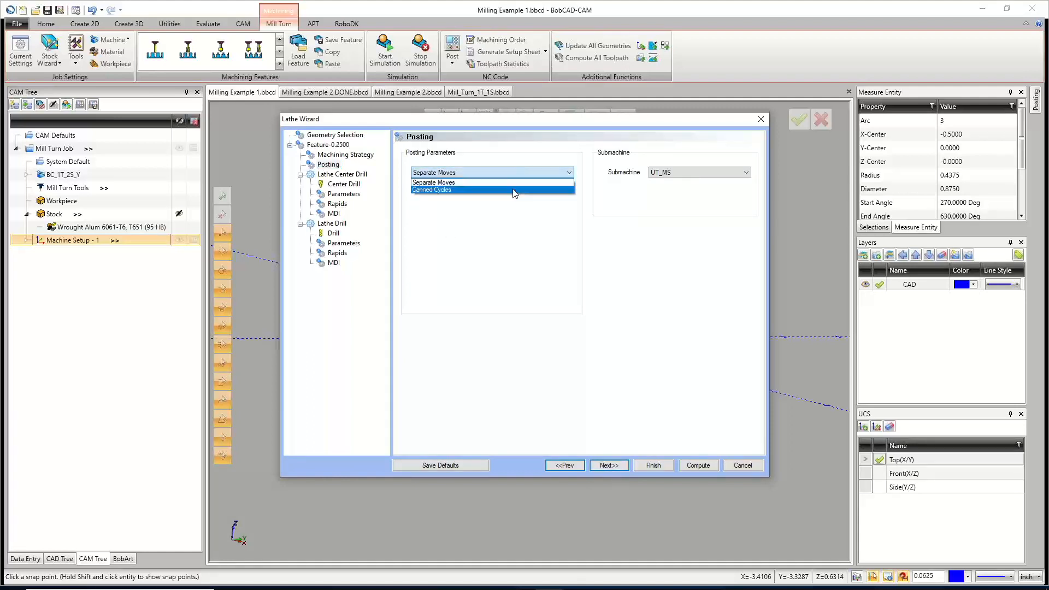
click(513, 182)
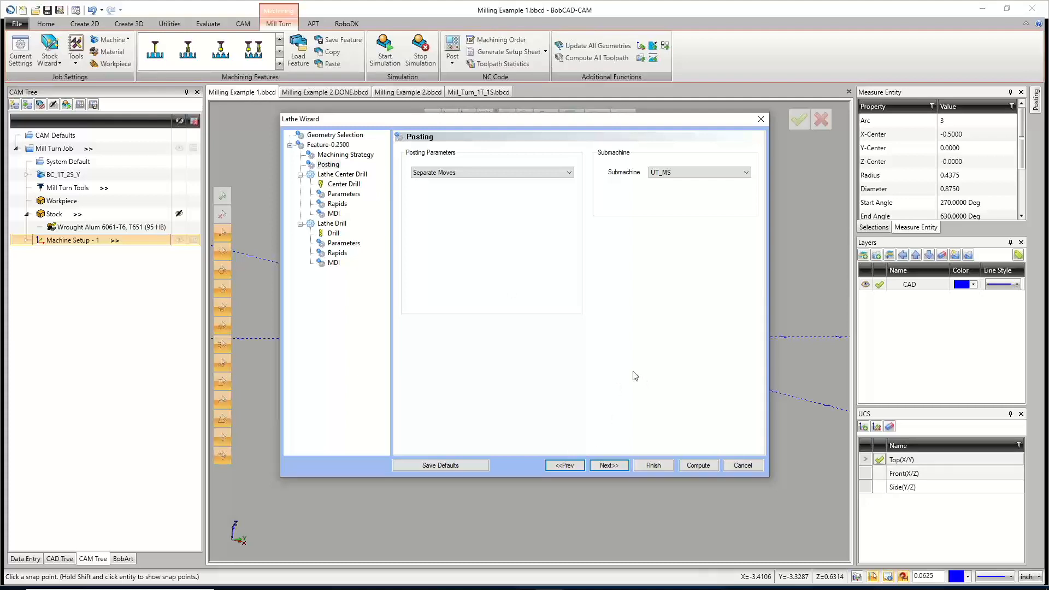
Assign the 1/2 - 90 degree spot drill at Station 1 from the tool crib to the center drill operation.
click(611, 465)
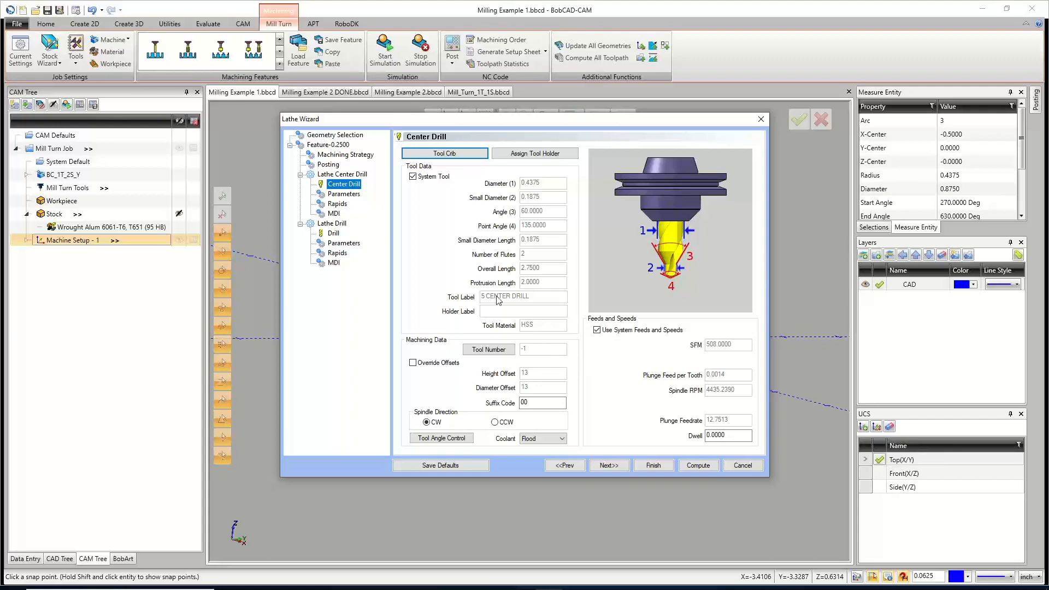
click(458, 154)
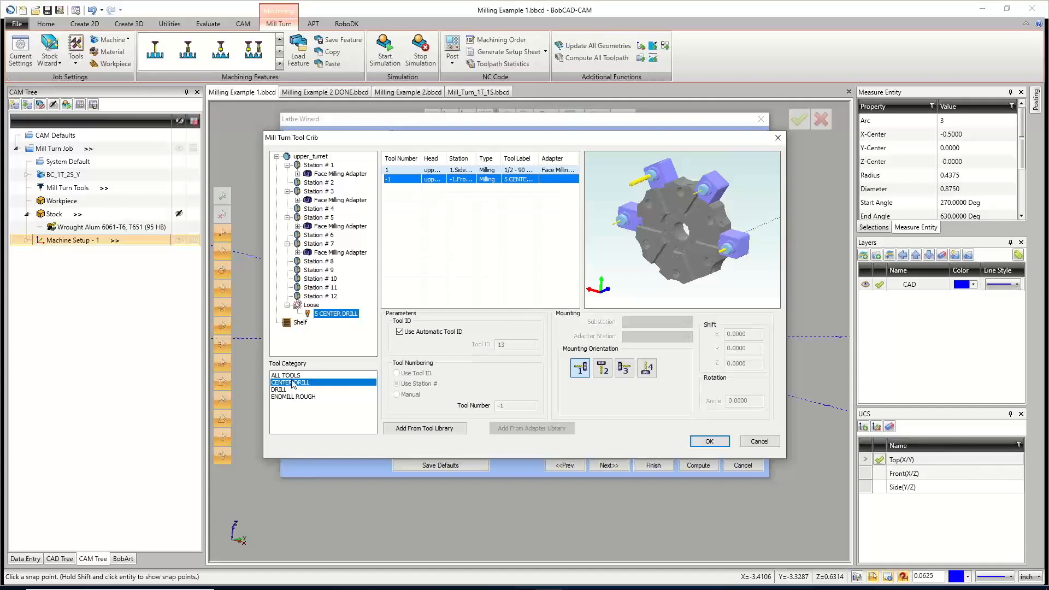
click(280, 390)
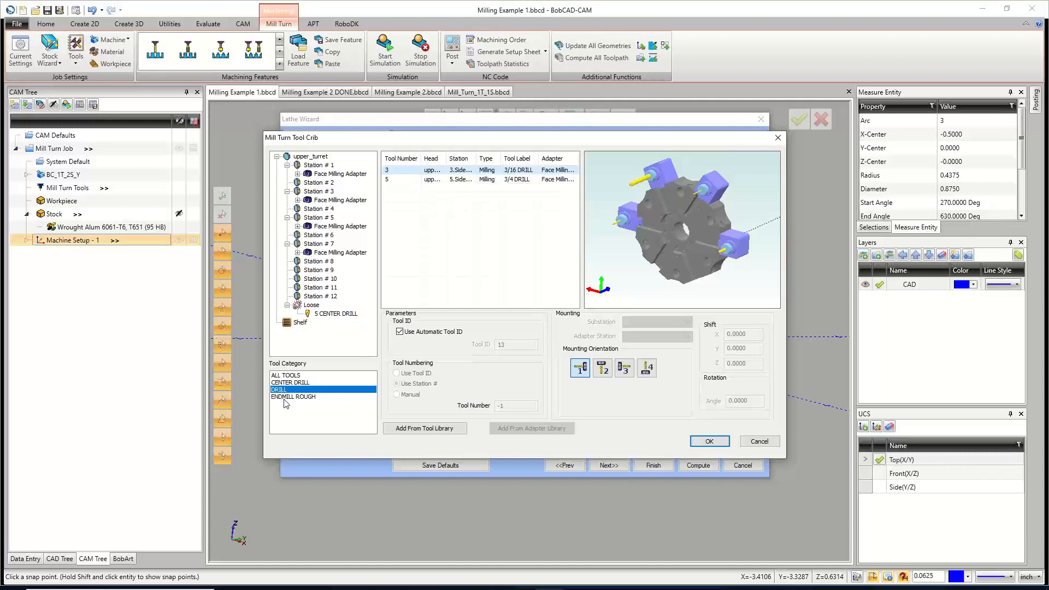
click(283, 397)
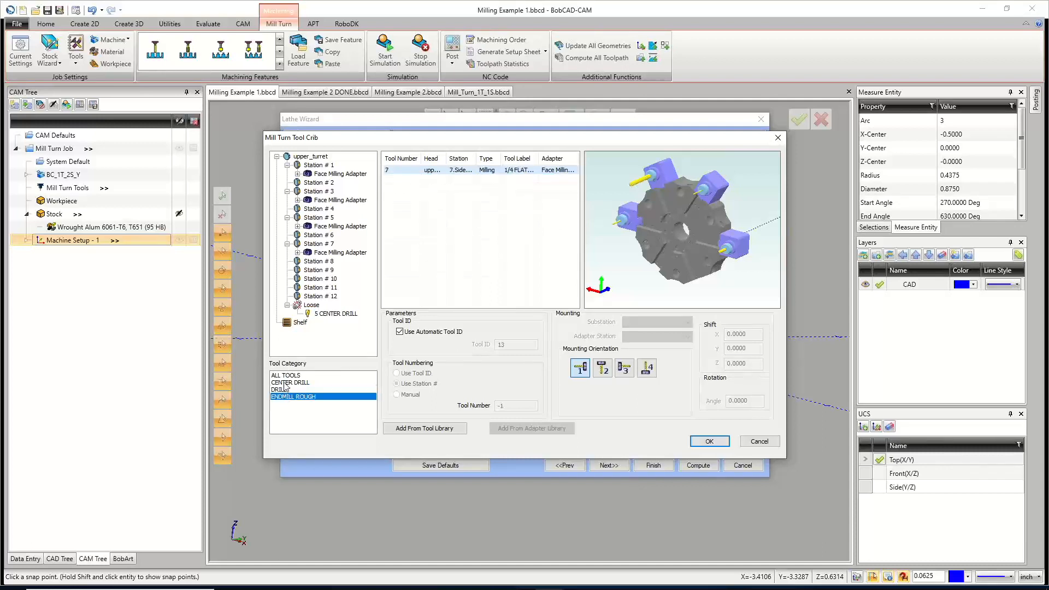
click(285, 383)
click(402, 170)
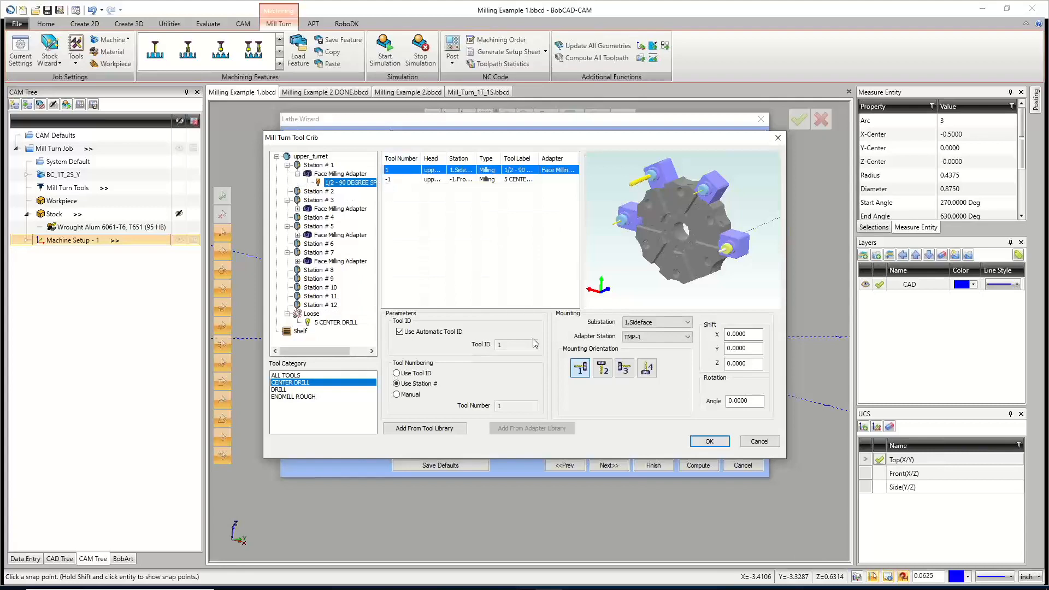
click(709, 441)
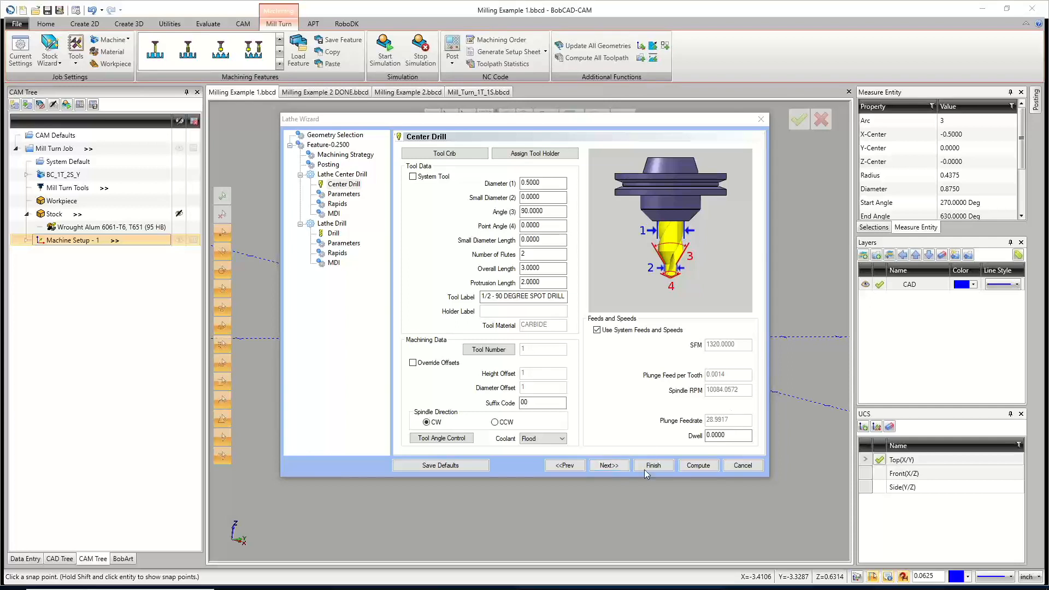
Set the center drill's center diameter to 0.25 and keep the Single Depth cycle type after previewing Peck.
click(610, 466)
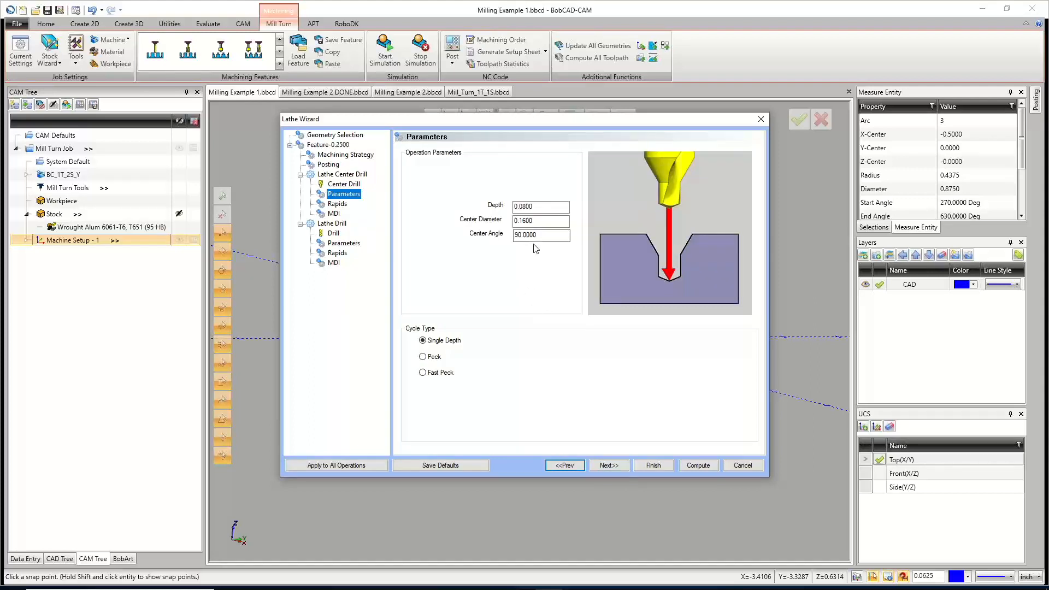
click(541, 220)
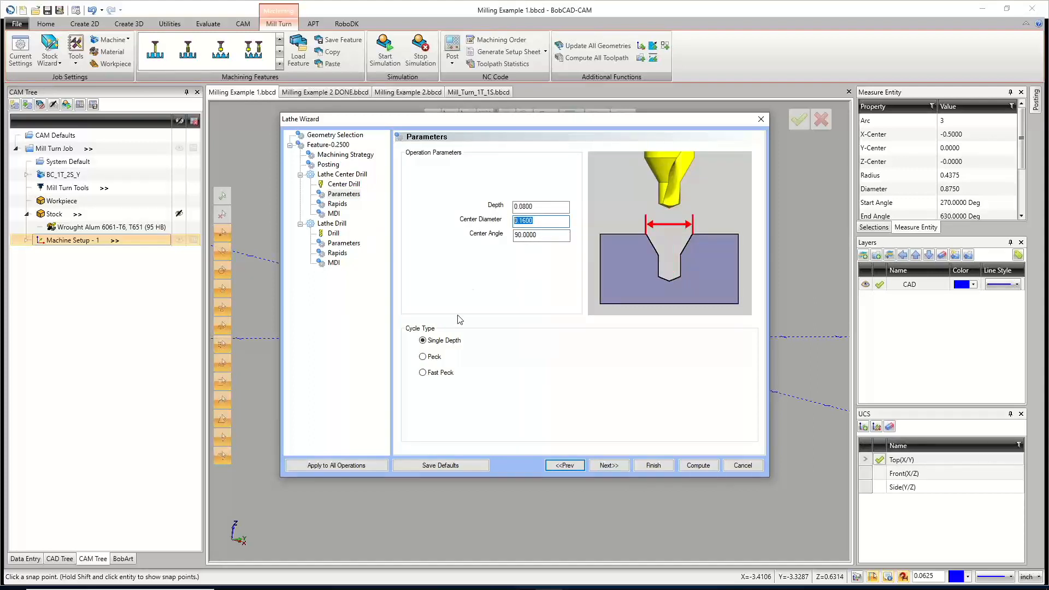
text(25)
key(shift+Tab)
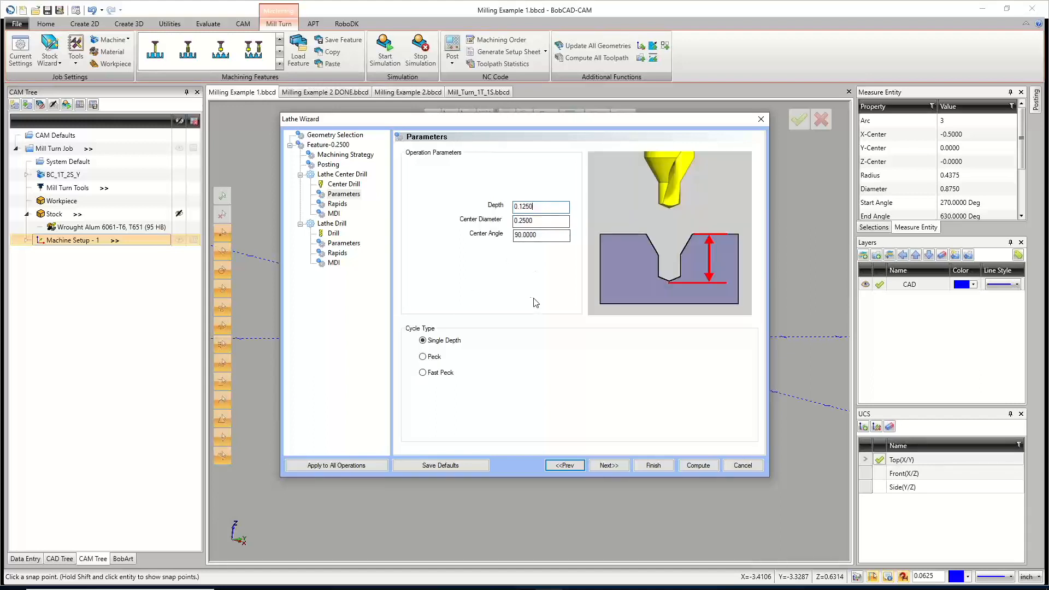
click(534, 220)
click(422, 357)
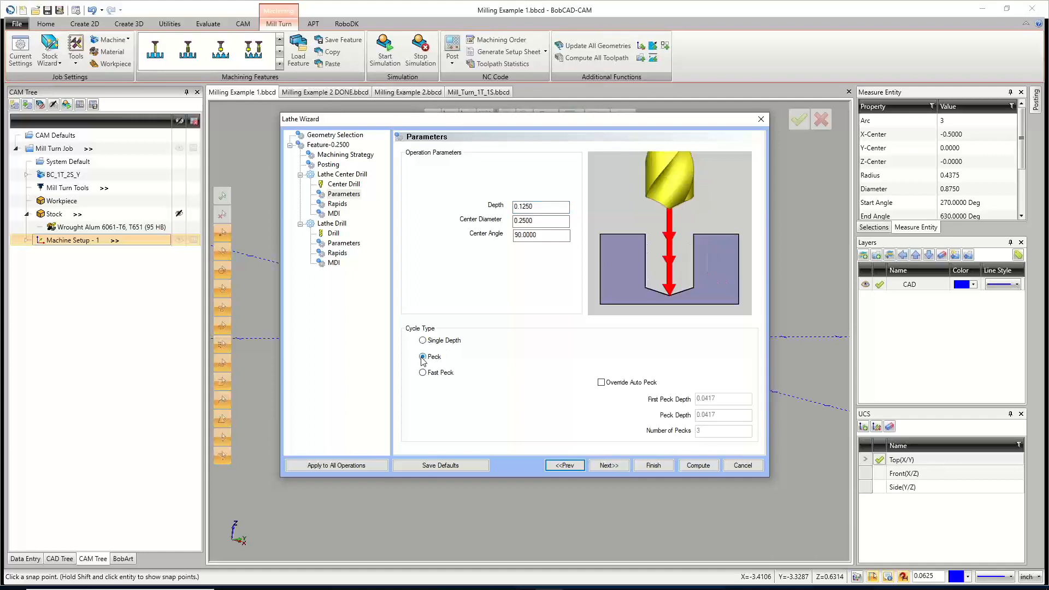
click(422, 340)
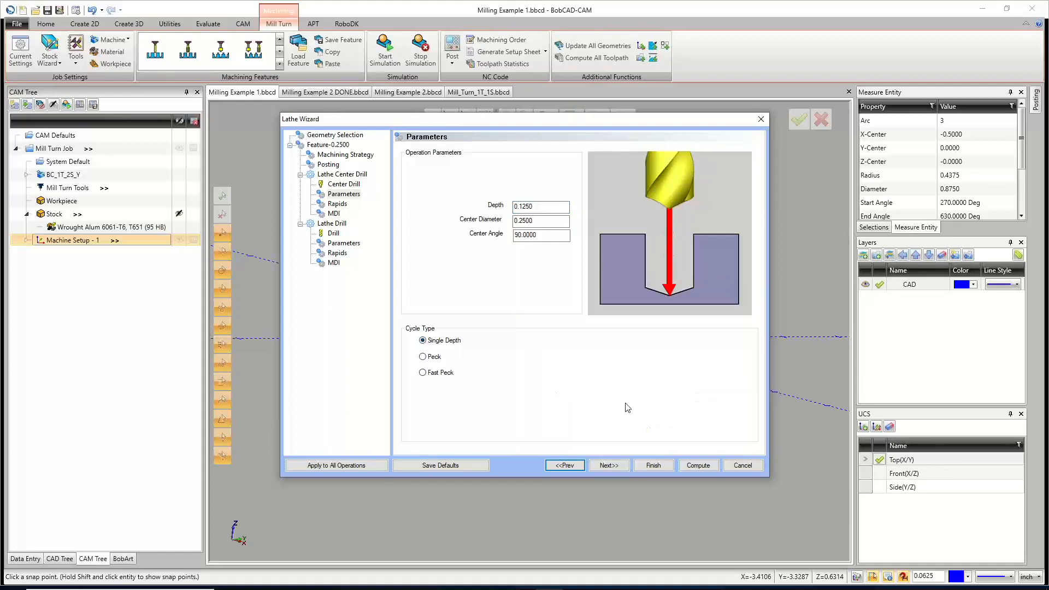
Try Rapid On Exit To Tool Home ZX for the center drill's exit move, and restore Default Rapid On Exit.
click(607, 465)
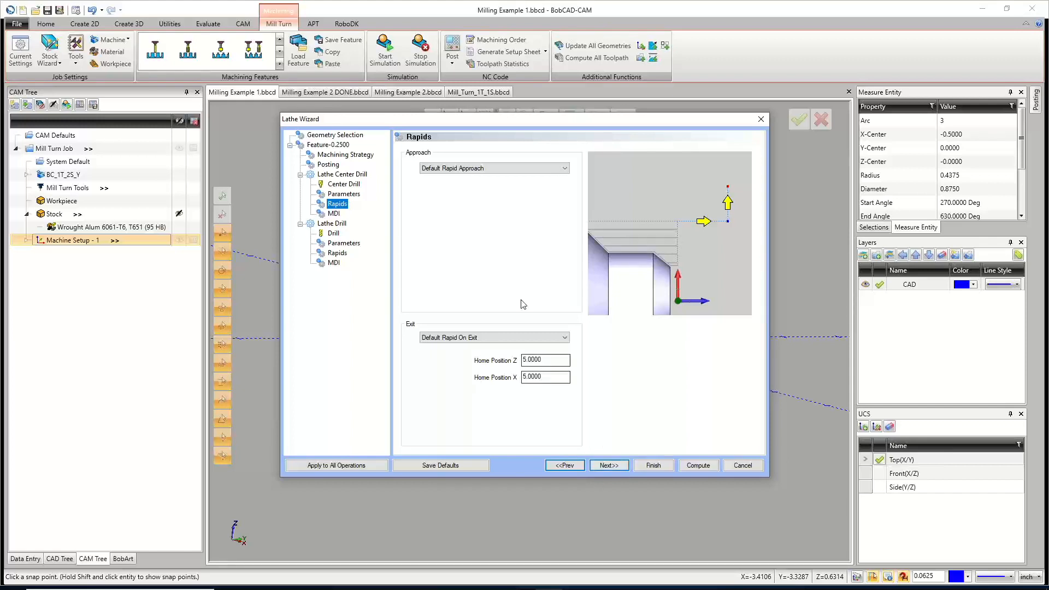
click(535, 342)
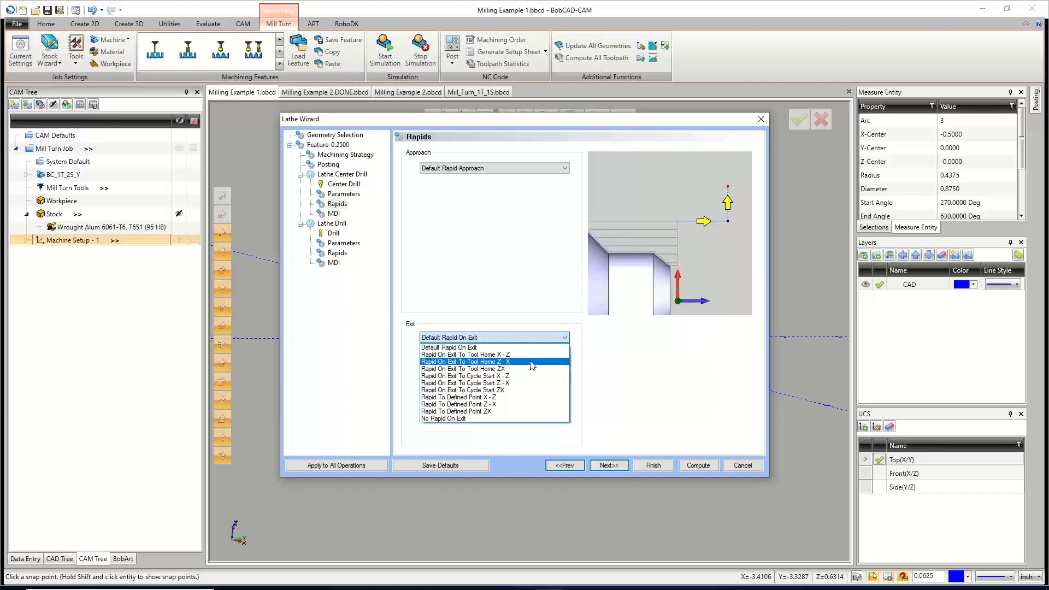
click(527, 368)
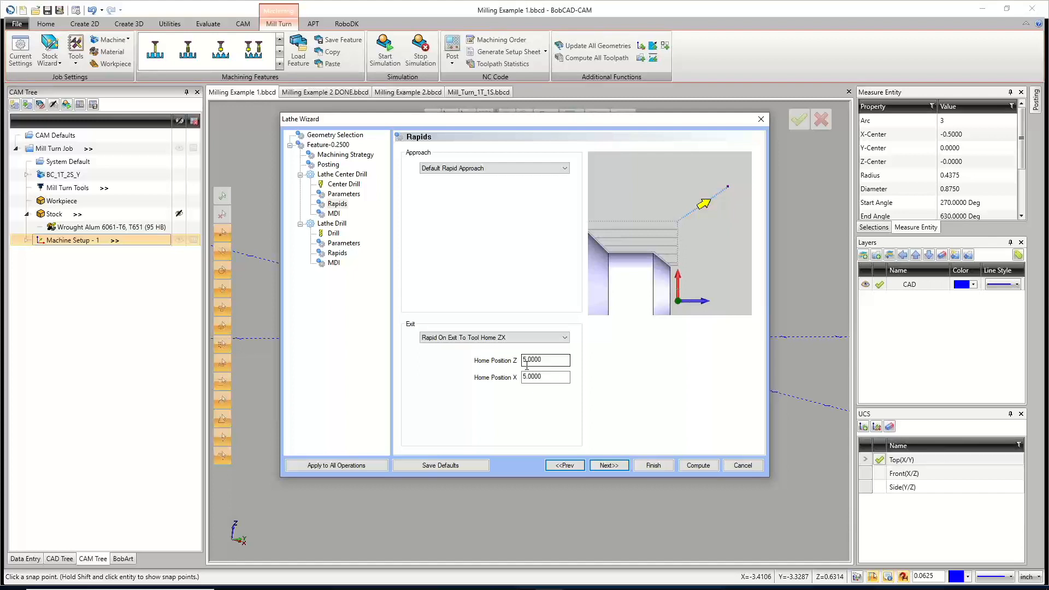
click(524, 338)
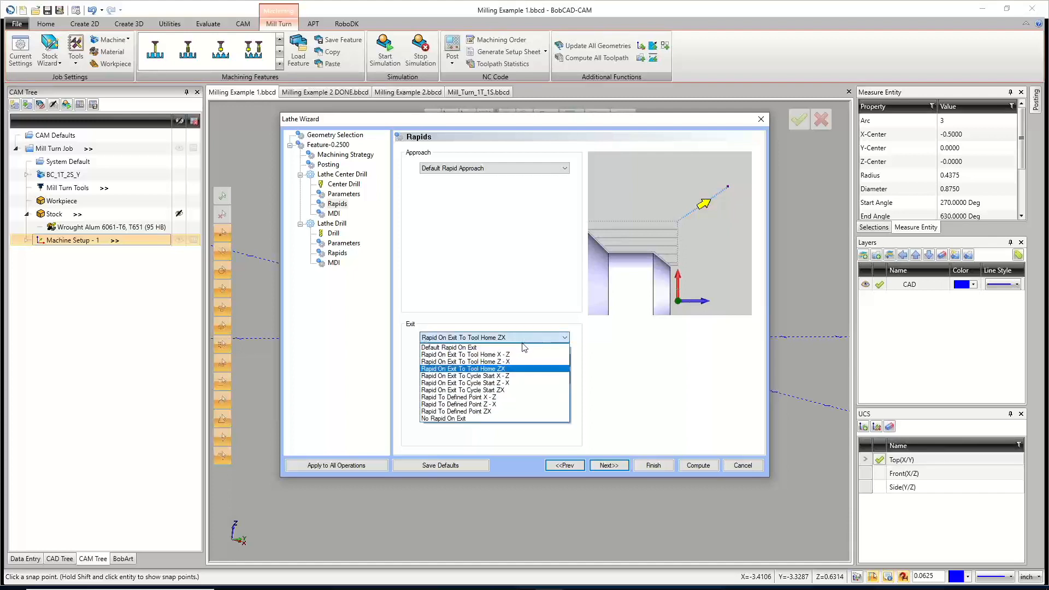
click(523, 347)
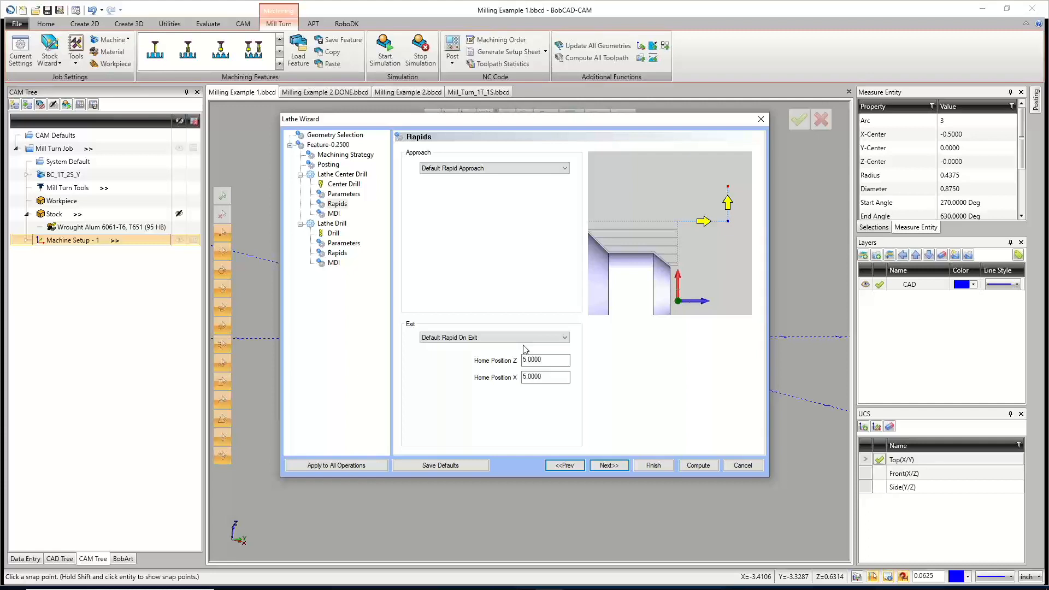
Leave the center drill's MDI commands at their defaults and proceed to the Lathe Drill operation's tool settings.
click(607, 465)
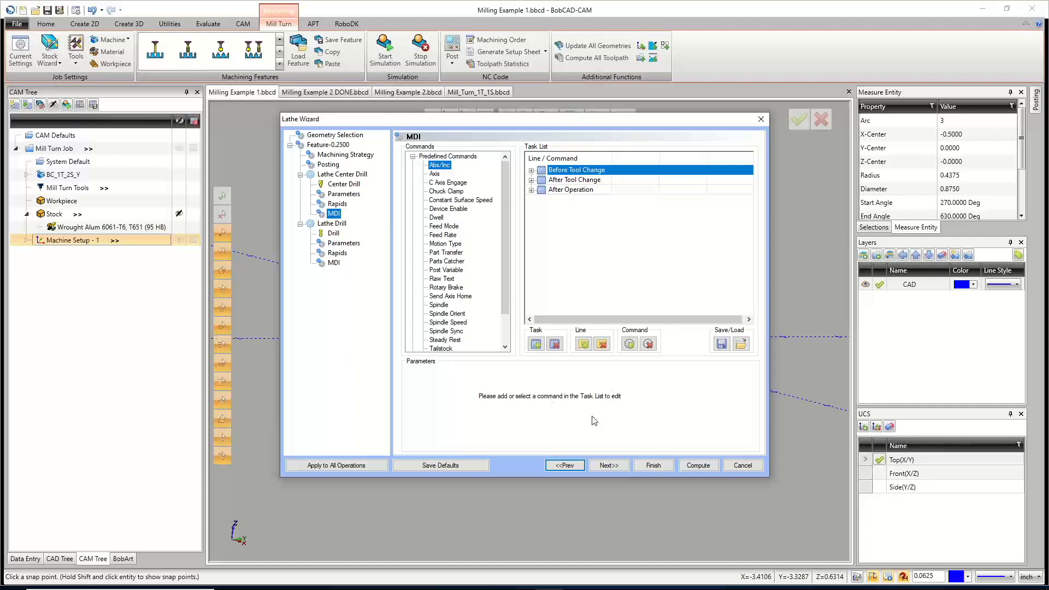
click(608, 465)
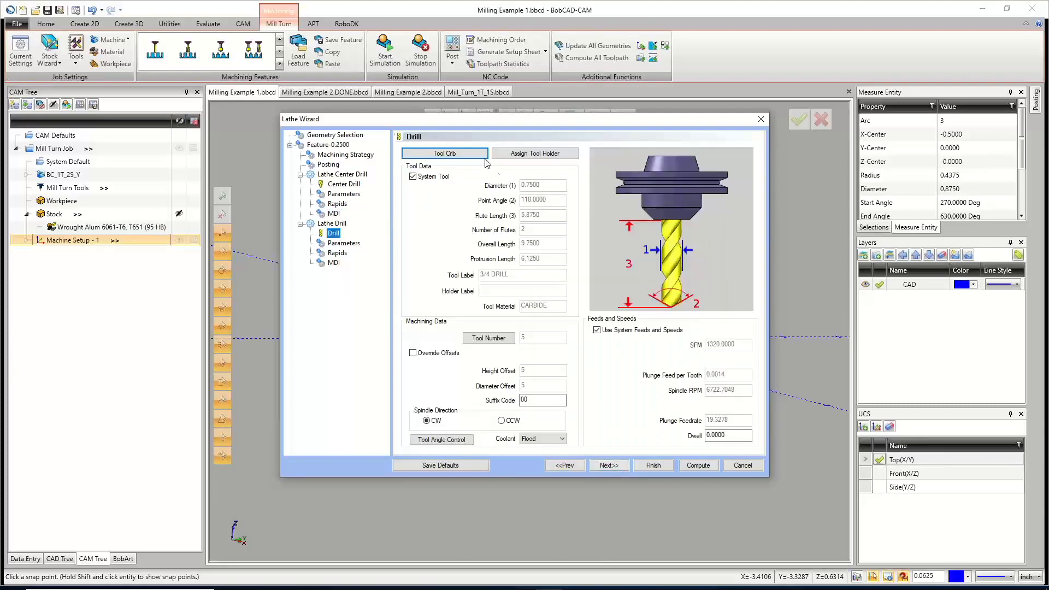
Assign the 3/4 DRILL at Station 5 from the tool crib to the Lathe Drill operation and proceed to its parameters.
mouse_move(473, 120)
mouse_down()
mouse_move(739, 409)
mouse_move(489, 129)
mouse_up()
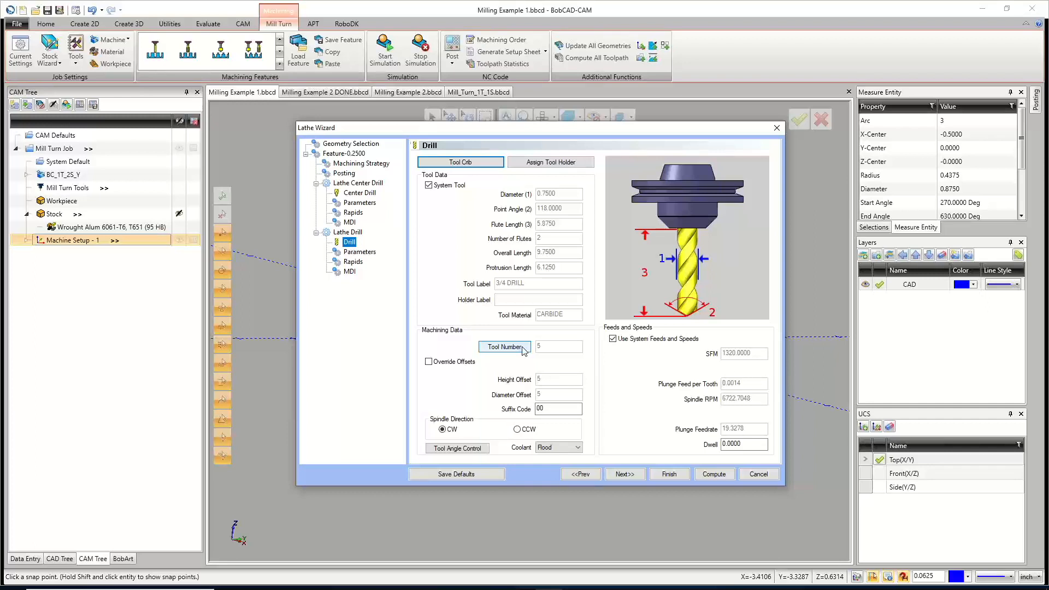
click(476, 166)
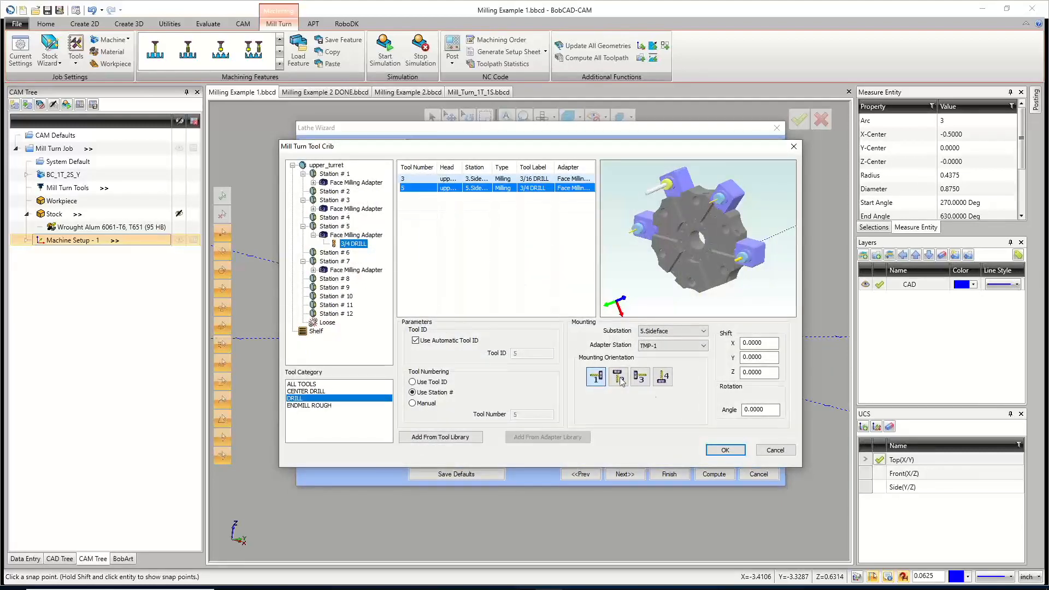
click(725, 450)
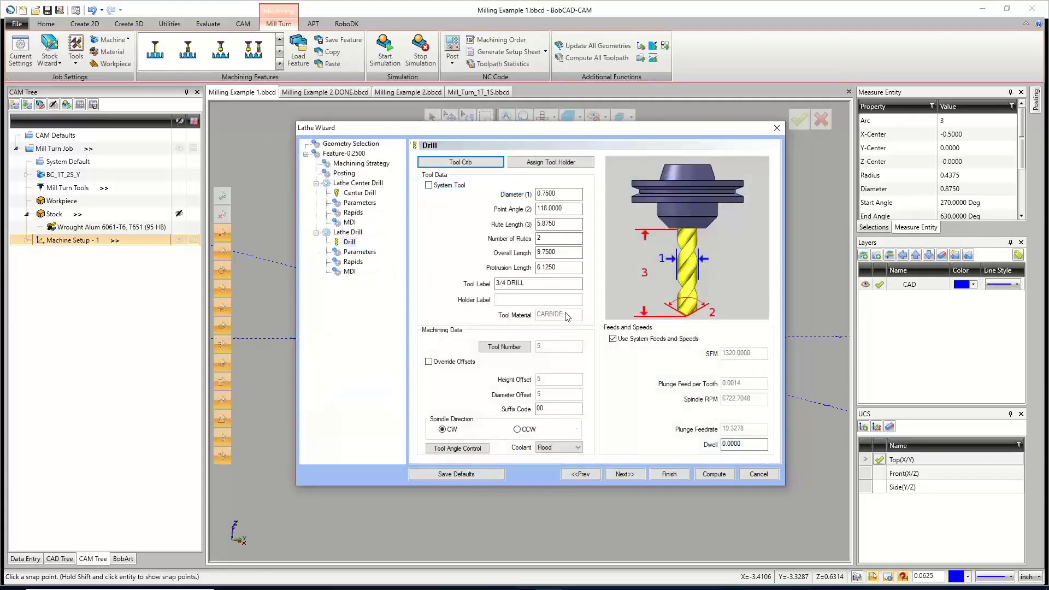
click(626, 474)
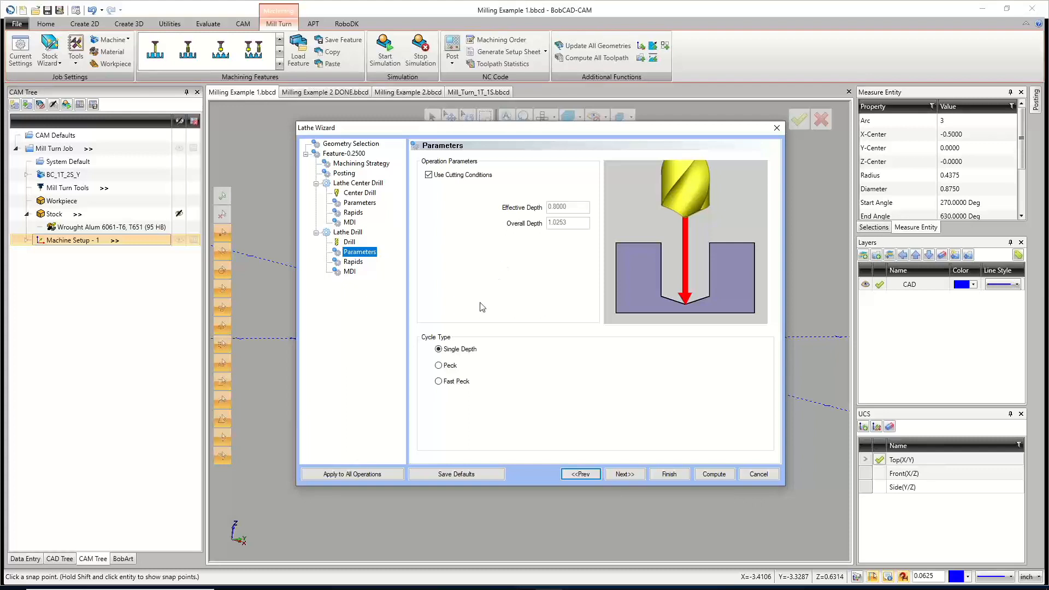
Set the Lathe Drill cycle type to Peck, finish the hole feature with default rapids and MDI commands, and save the file.
click(438, 349)
click(440, 380)
click(438, 365)
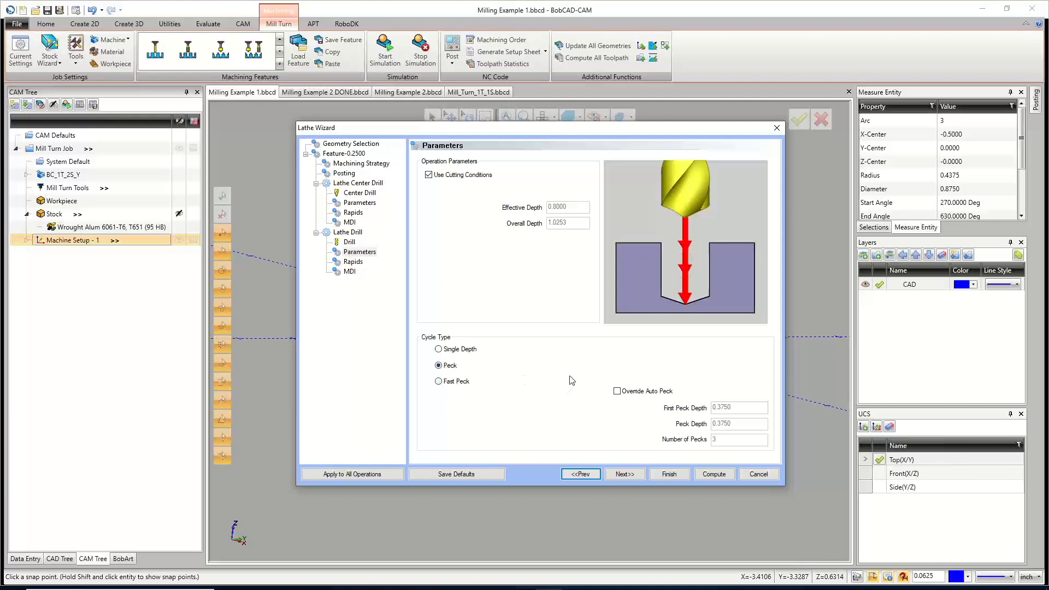
click(621, 473)
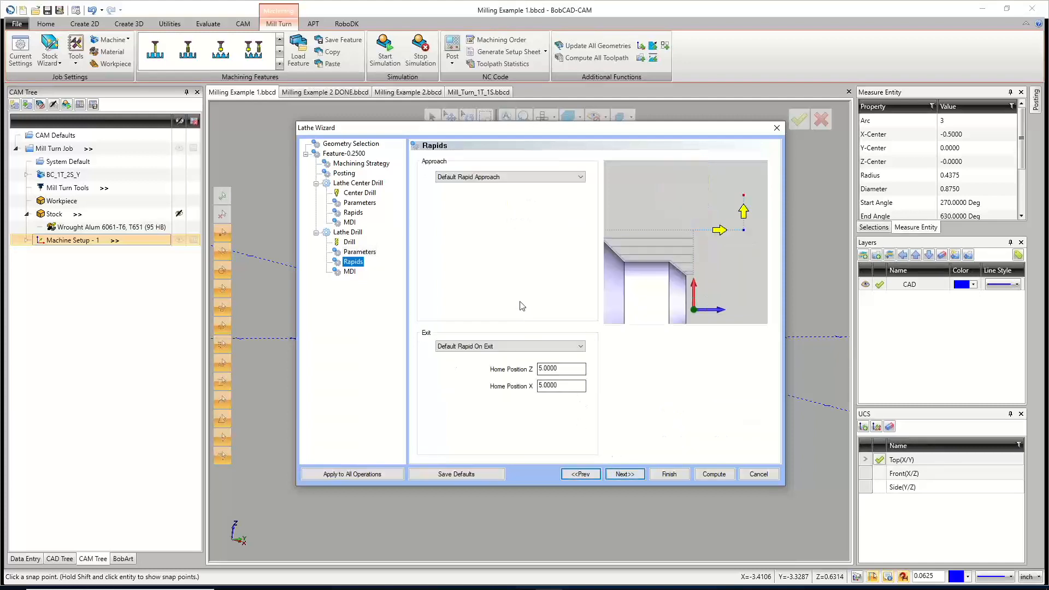
click(623, 474)
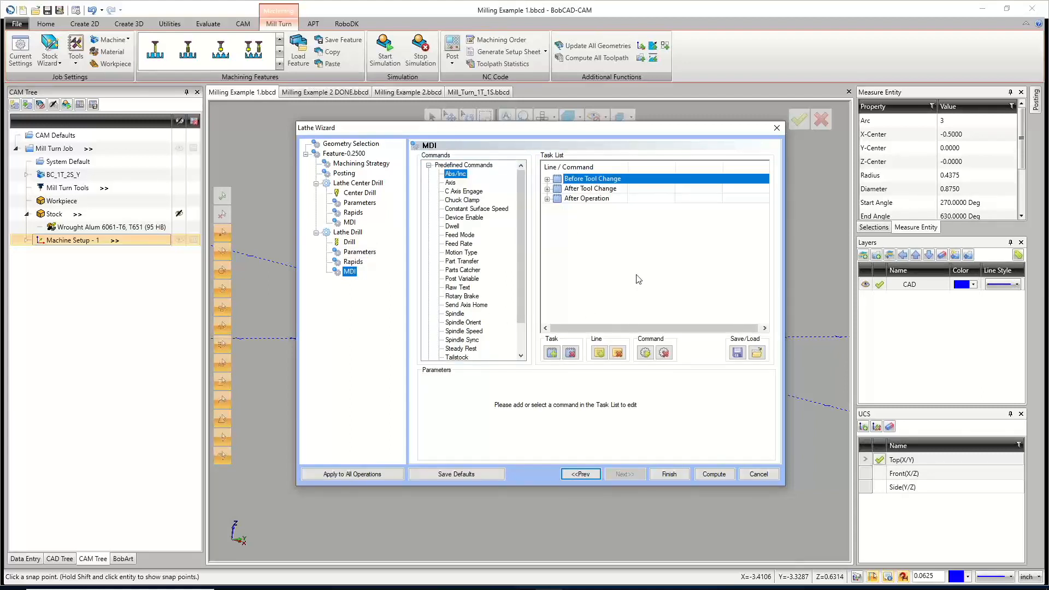
click(668, 474)
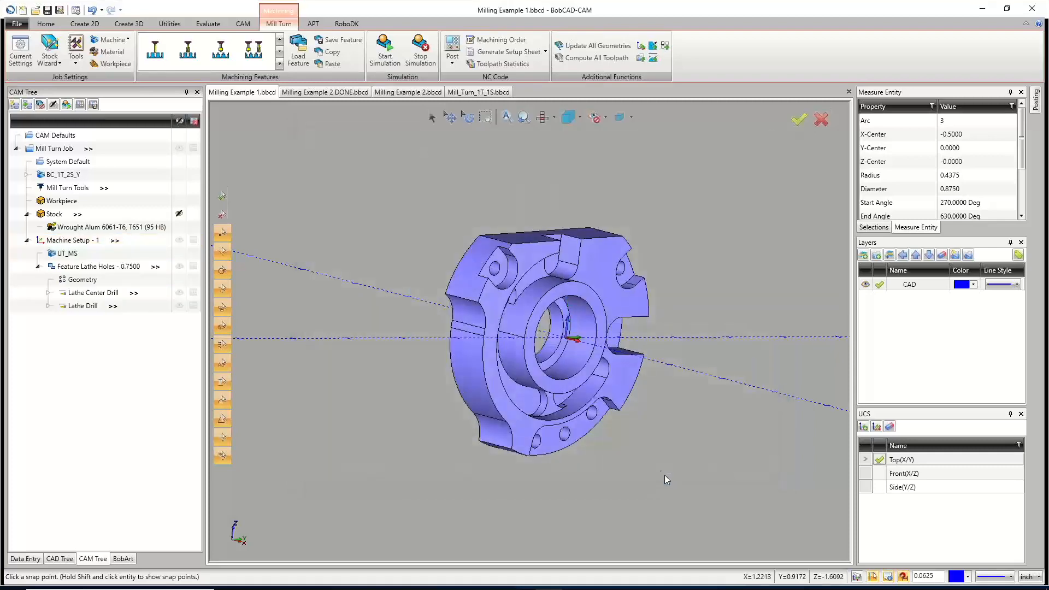
click(46, 11)
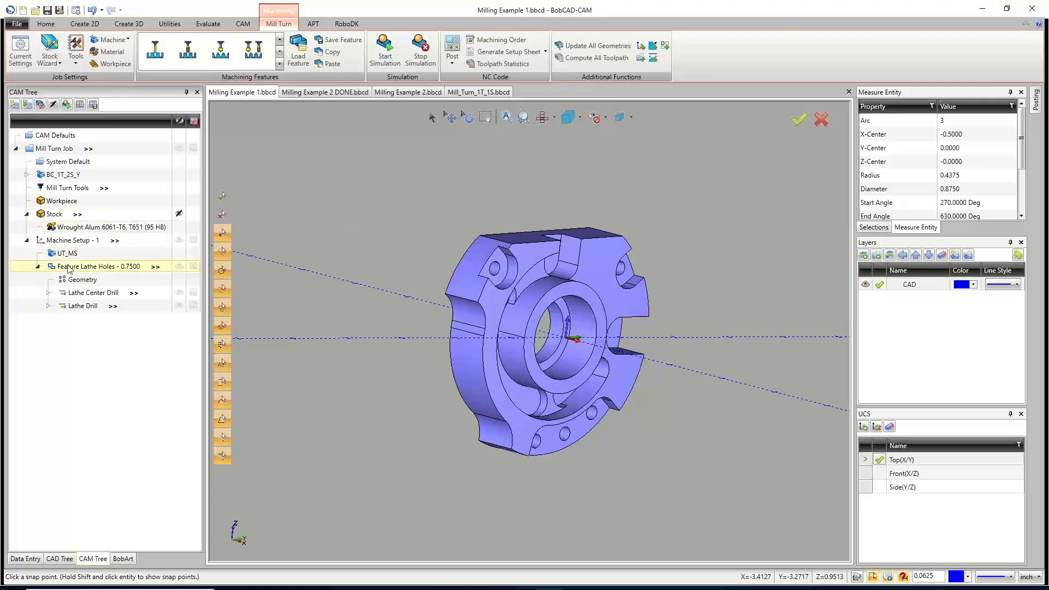
Compute the toolpath of the Lathe Holes feature and hide it in the graphics area.
right_click(75, 269)
click(113, 302)
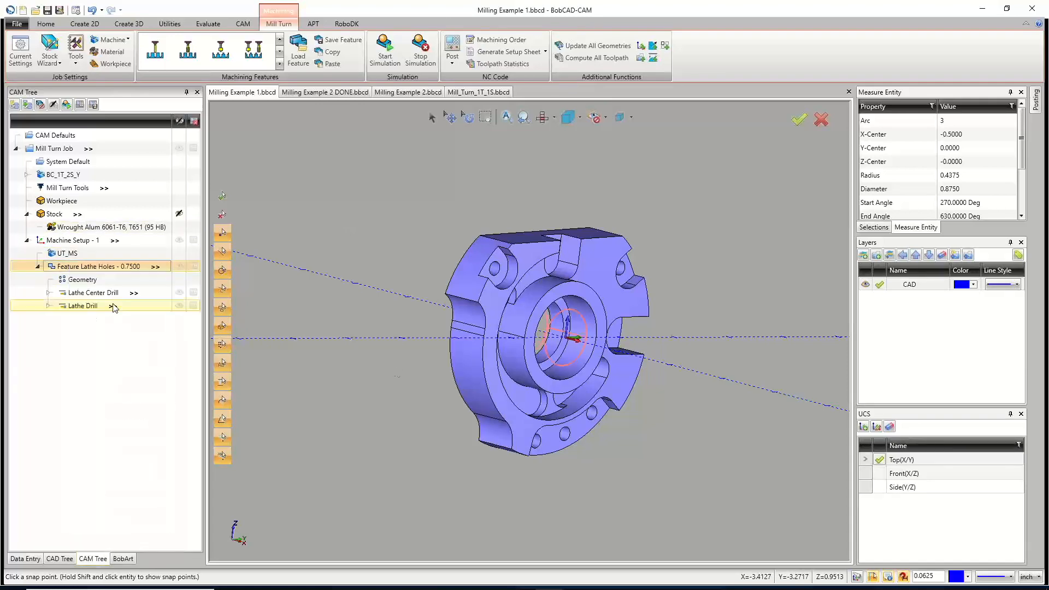
middle_drag(629, 330, 580, 359)
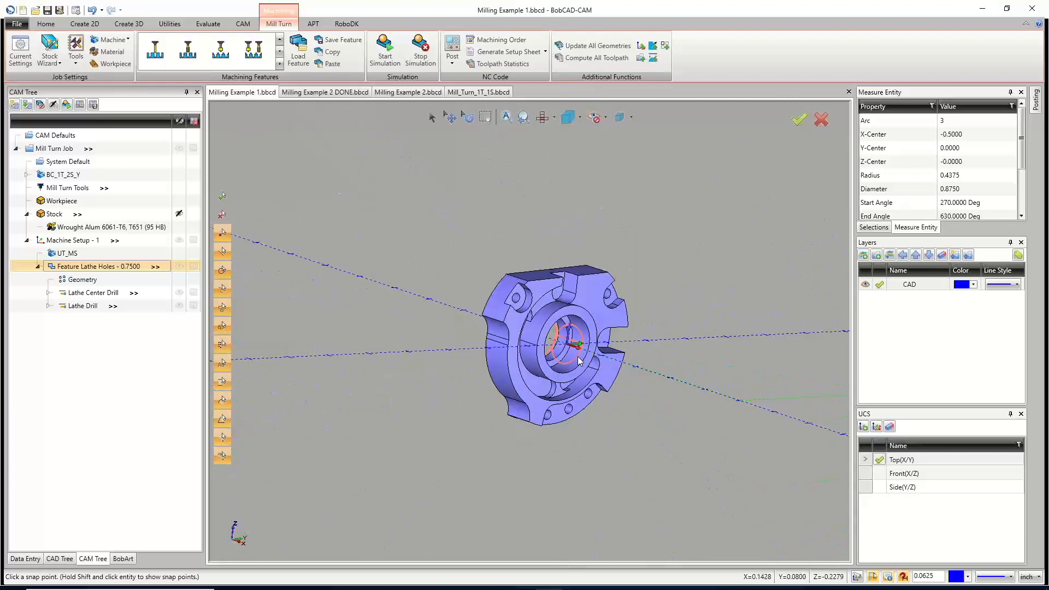
click(179, 265)
Examine the part's central bore and the hole geometry picked for the lathe drilling feature.
middle_drag(438, 341, 454, 383)
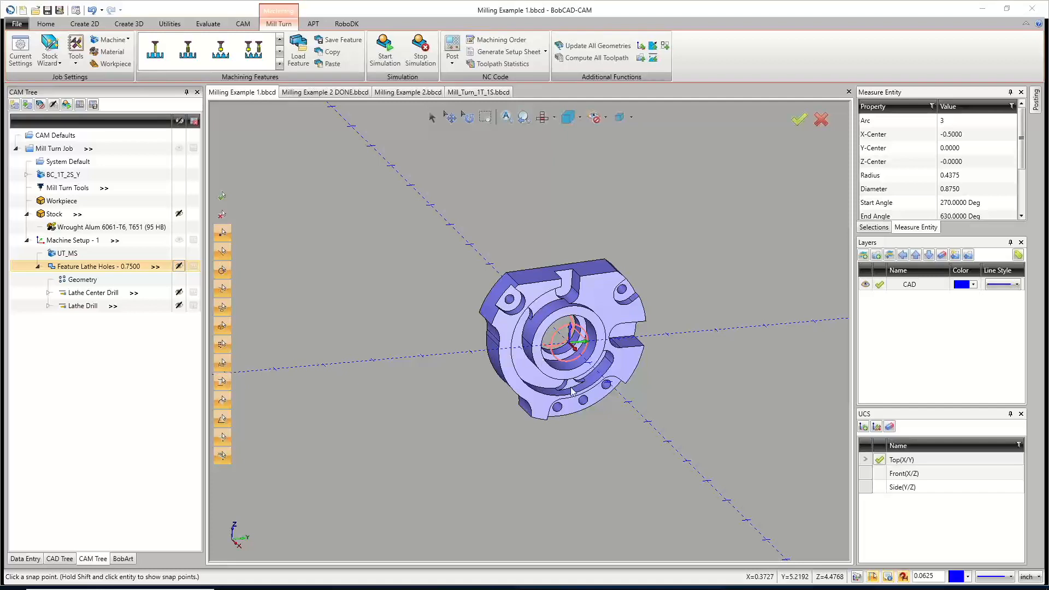
middle_drag(574, 393, 543, 363)
scroll(573, 369, up, 5)
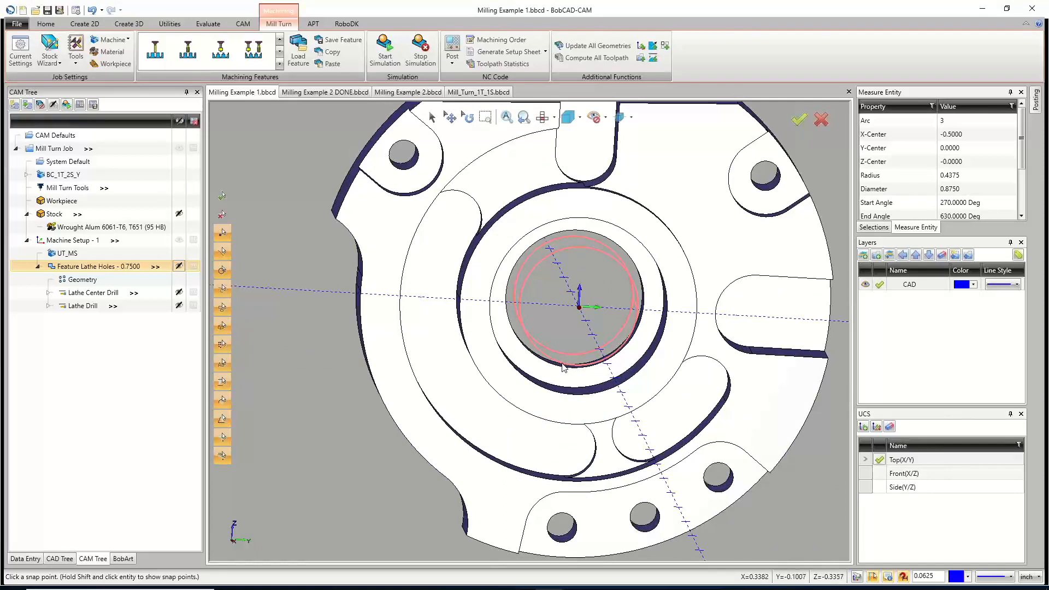
scroll(562, 371, down, 4)
scroll(565, 355, up, 4)
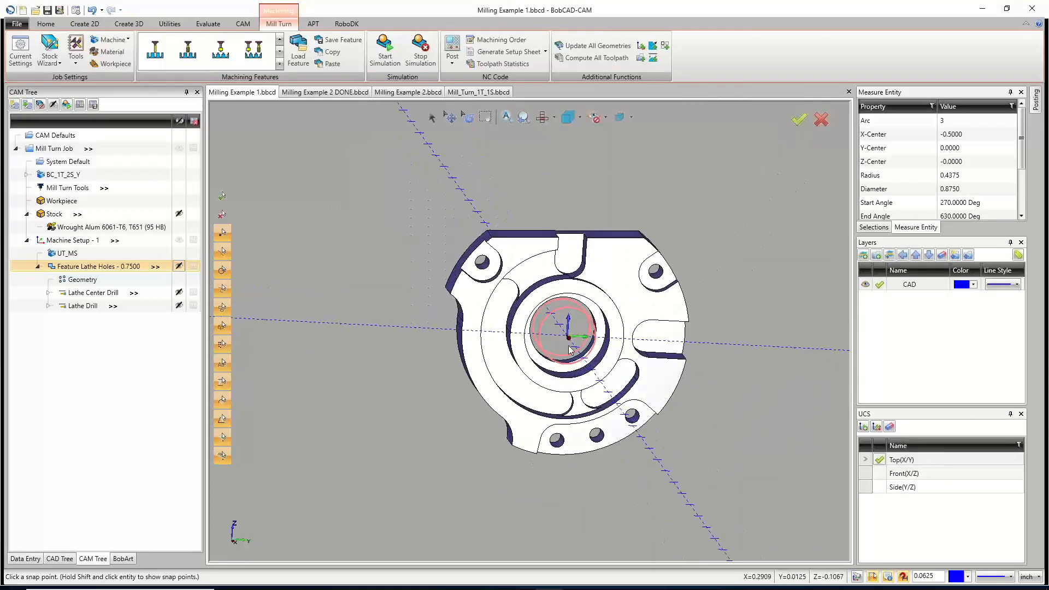
mouse_move(549, 355)
middle_down()
mouse_move(539, 338)
mouse_move(548, 340)
middle_up()
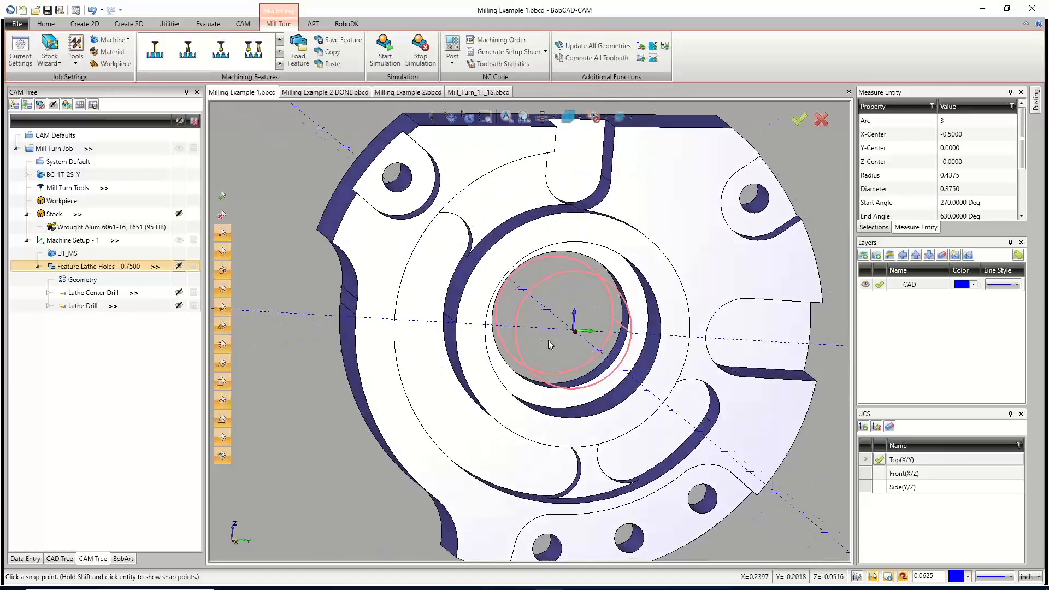
scroll(539, 339, up, 2)
scroll(539, 339, down, 2)
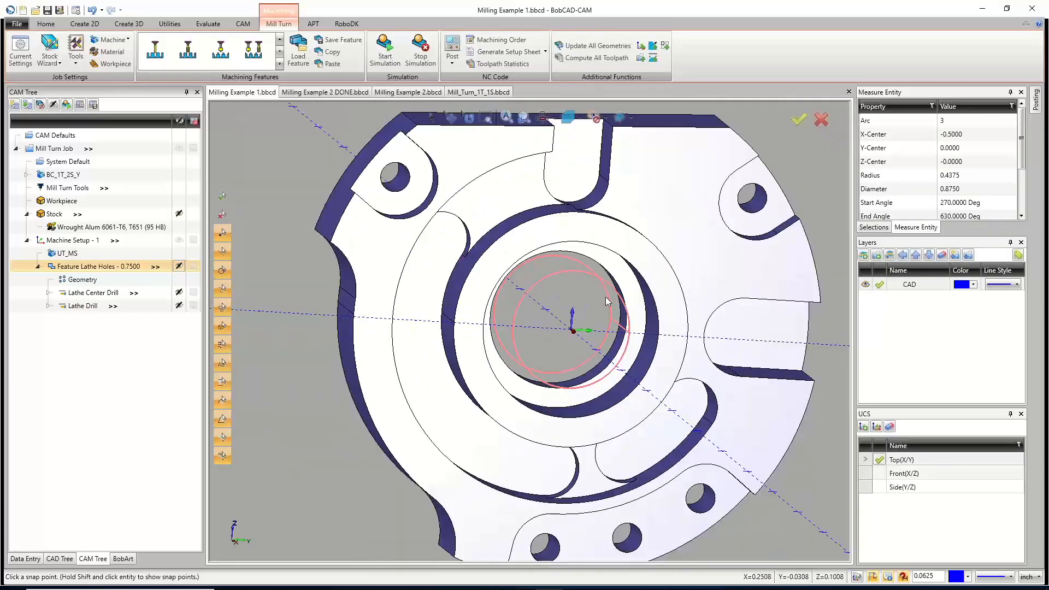
scroll(585, 270, down, 3)
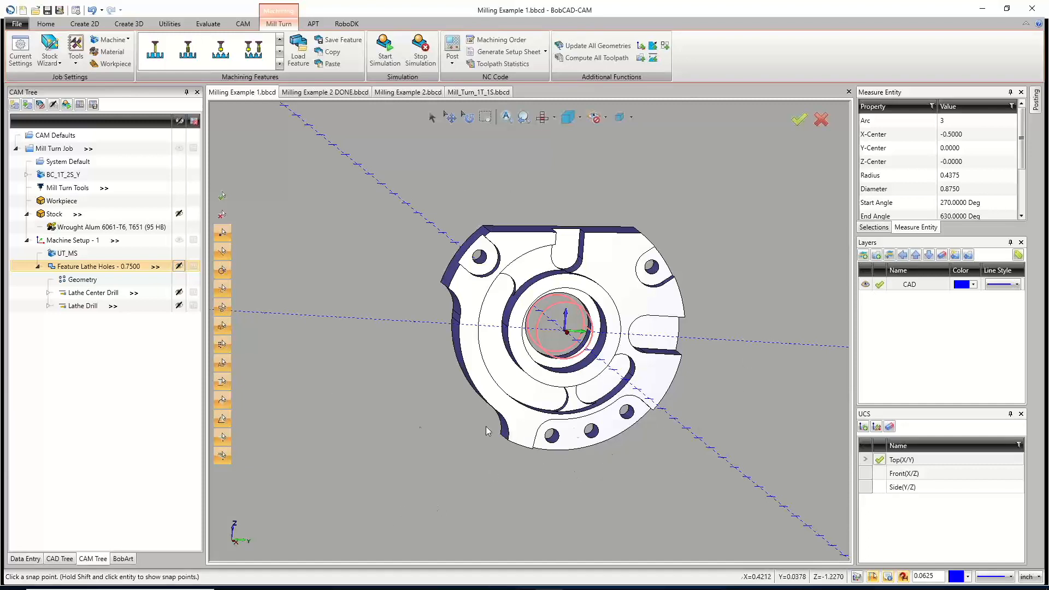
Mount a Face Milling Adapter from the Side Mount Adapters at Station 9 of the upper turret, using the 9.Sideface substation.
right_click(72, 190)
click(91, 209)
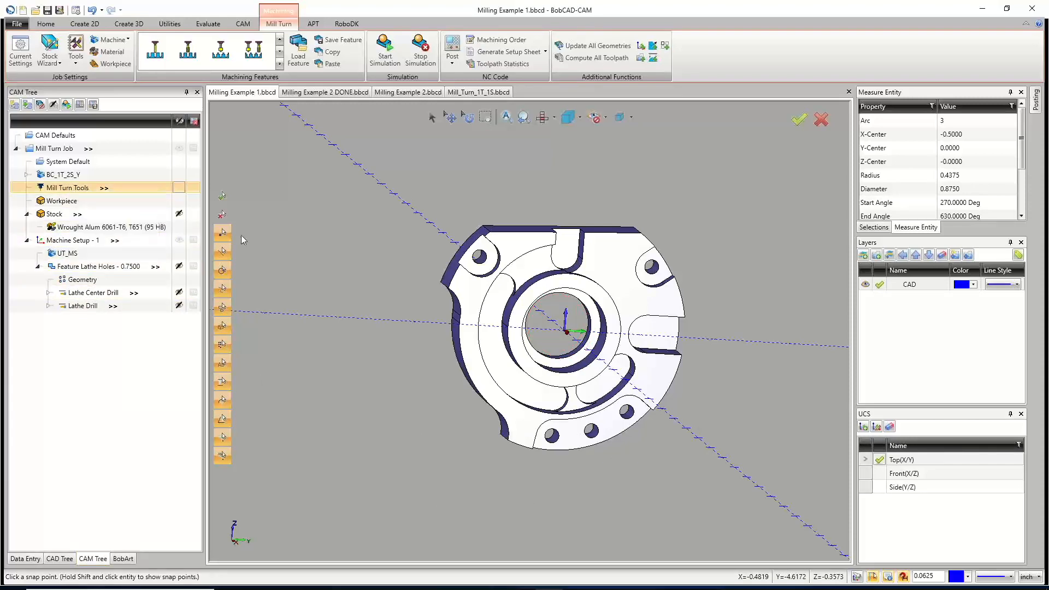
click(320, 270)
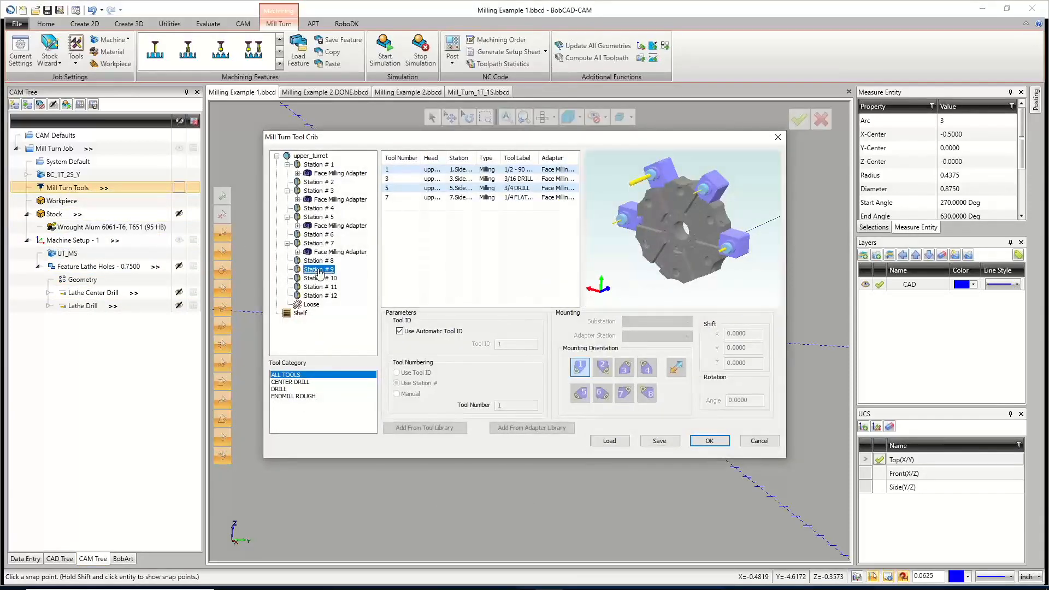
right_click(320, 273)
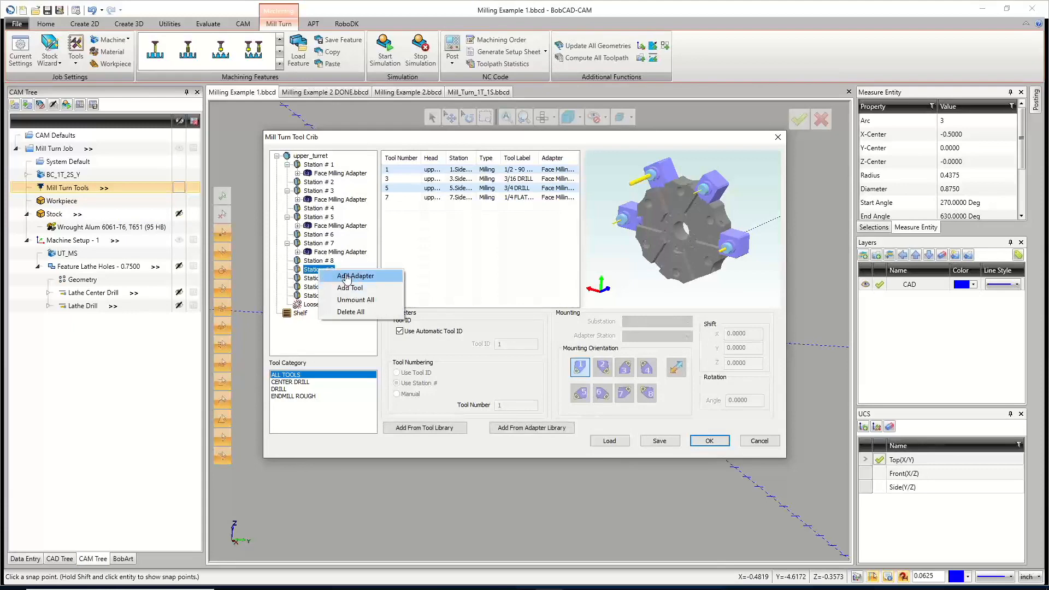
click(347, 277)
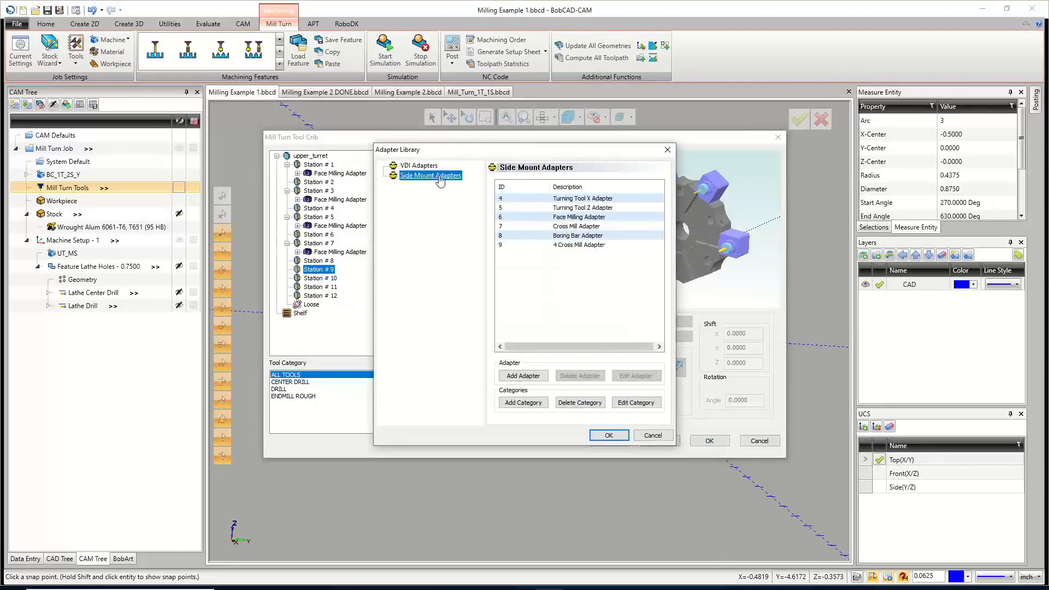
click(571, 217)
click(608, 436)
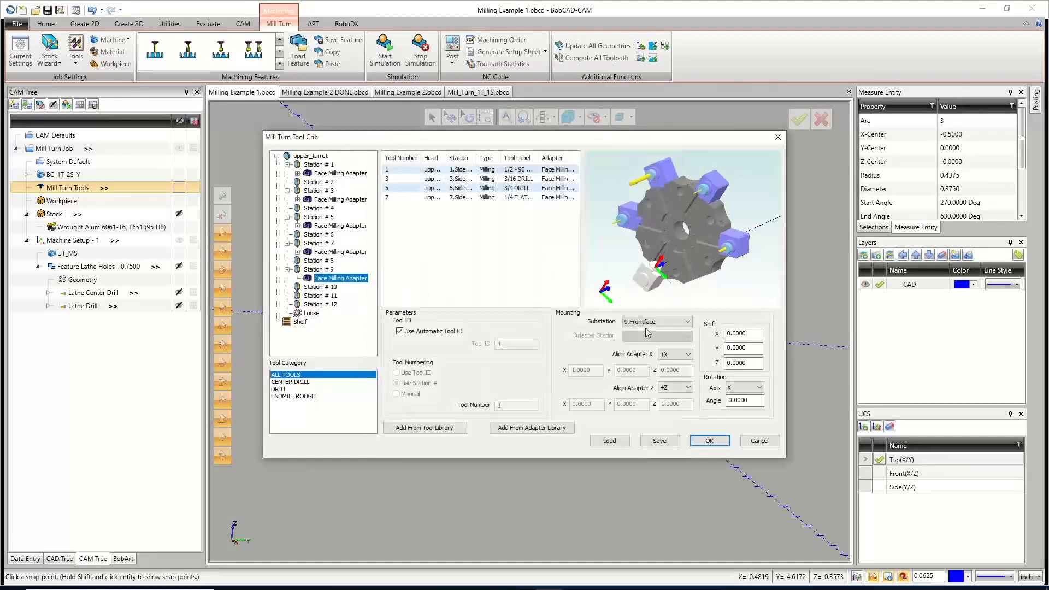
click(656, 321)
click(650, 343)
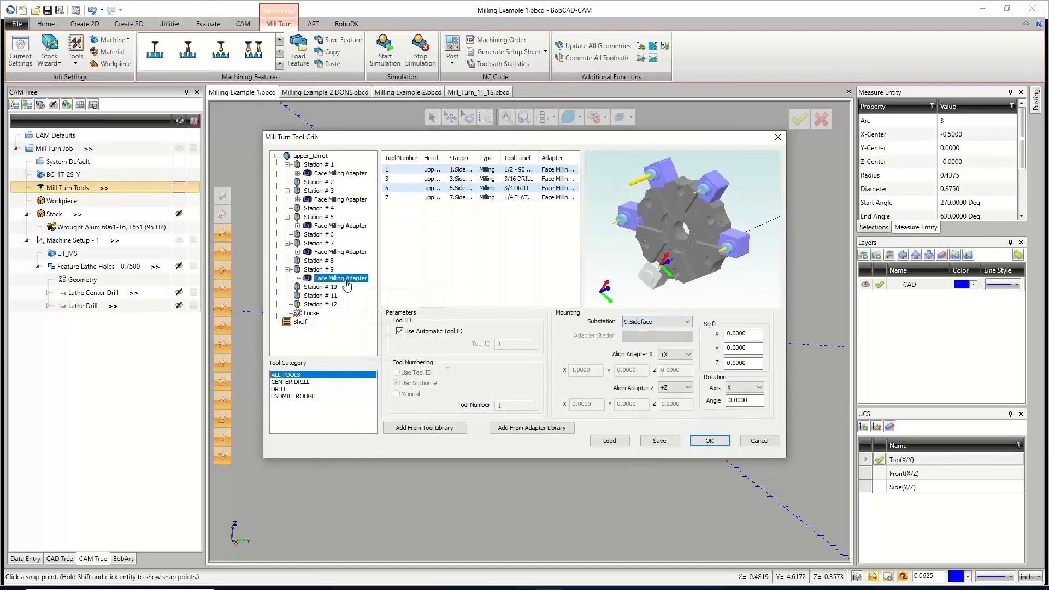
Add the 1/2 FLAT ROUGH ENDMILL - STANDARD to the Station 9 Face Milling Adapter and accept the tool crib.
right_click(348, 280)
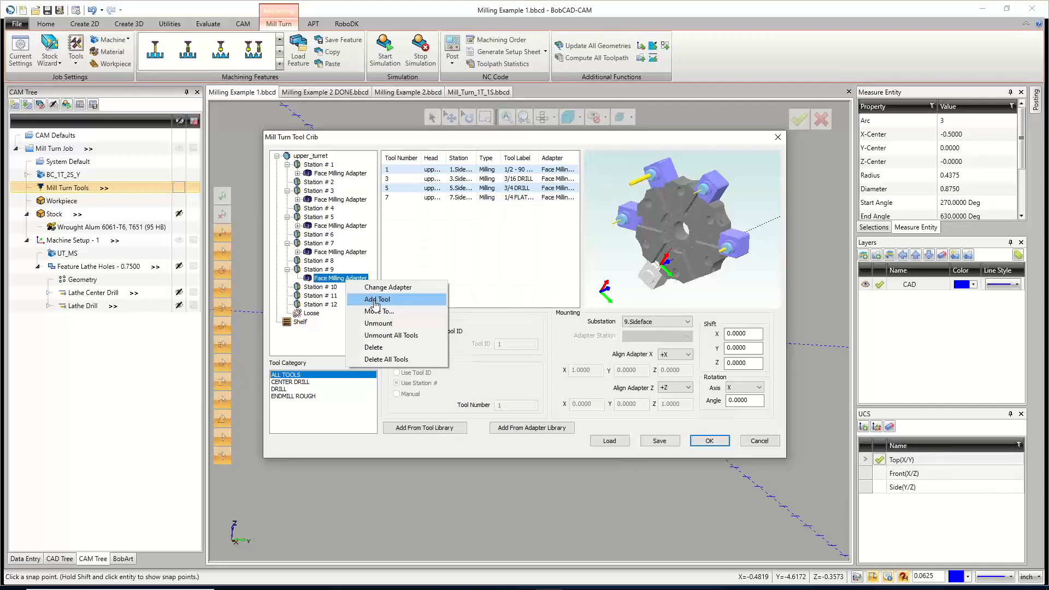
click(375, 300)
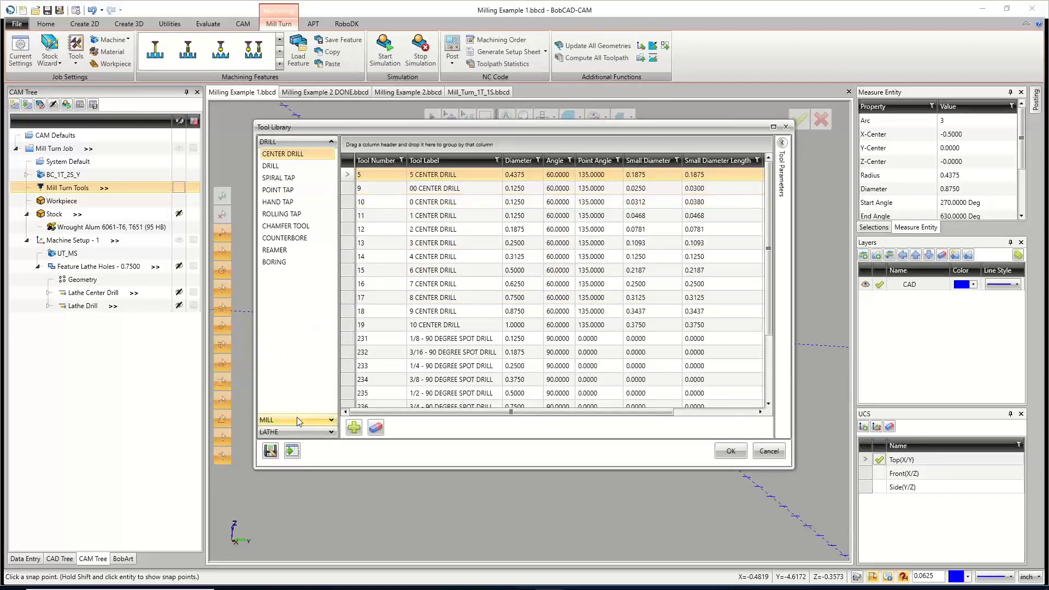
click(299, 420)
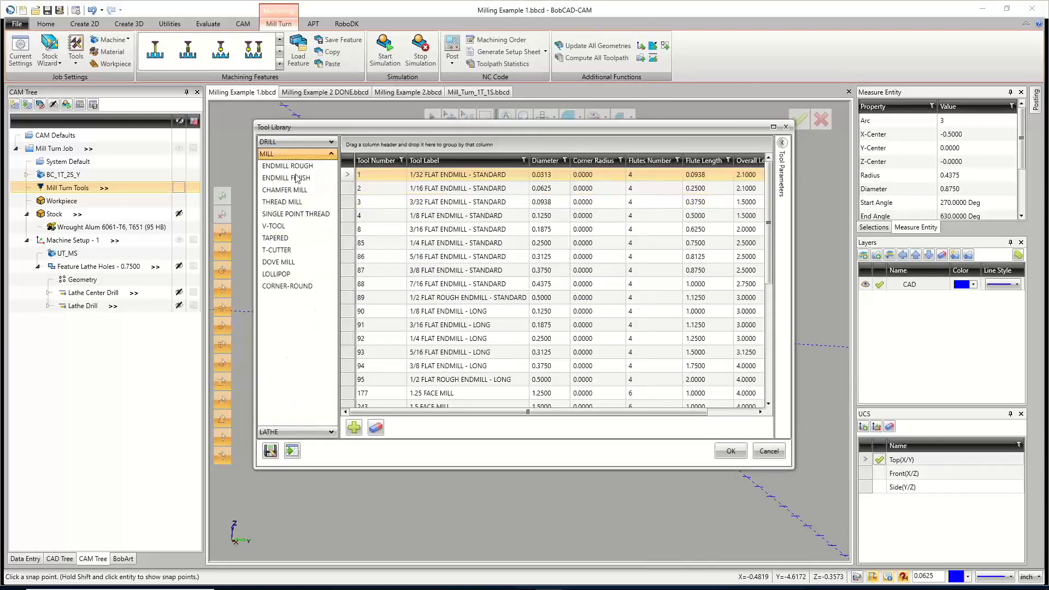
click(300, 167)
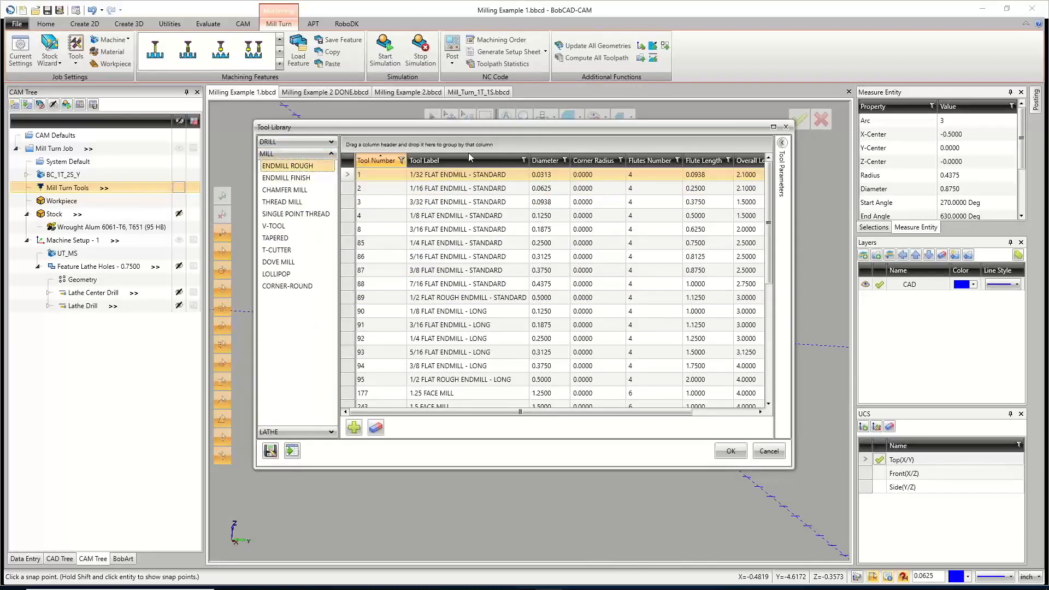
click(538, 161)
scroll(535, 365, down, 1)
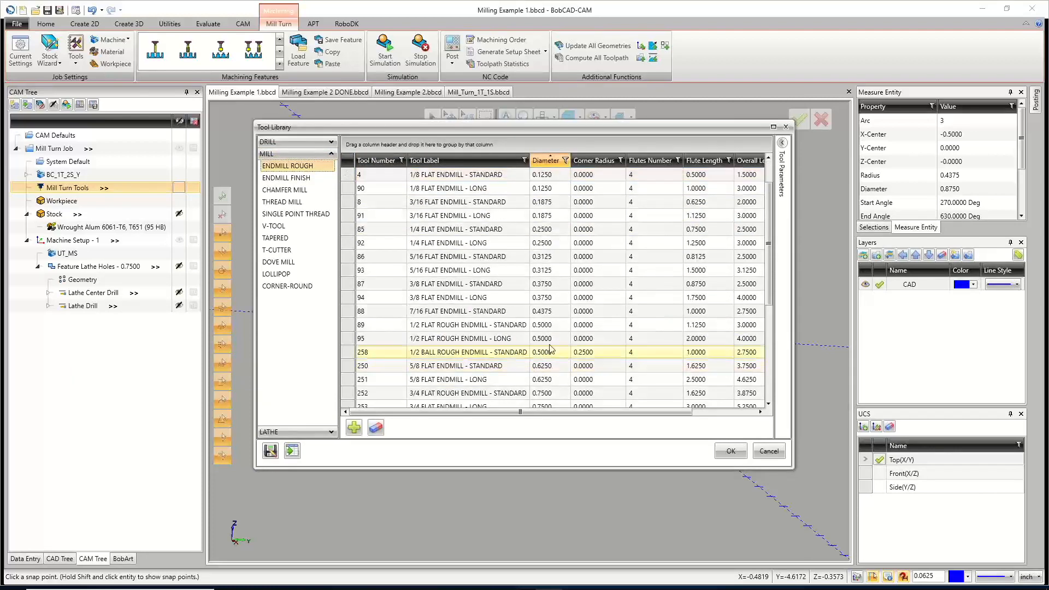
click(549, 325)
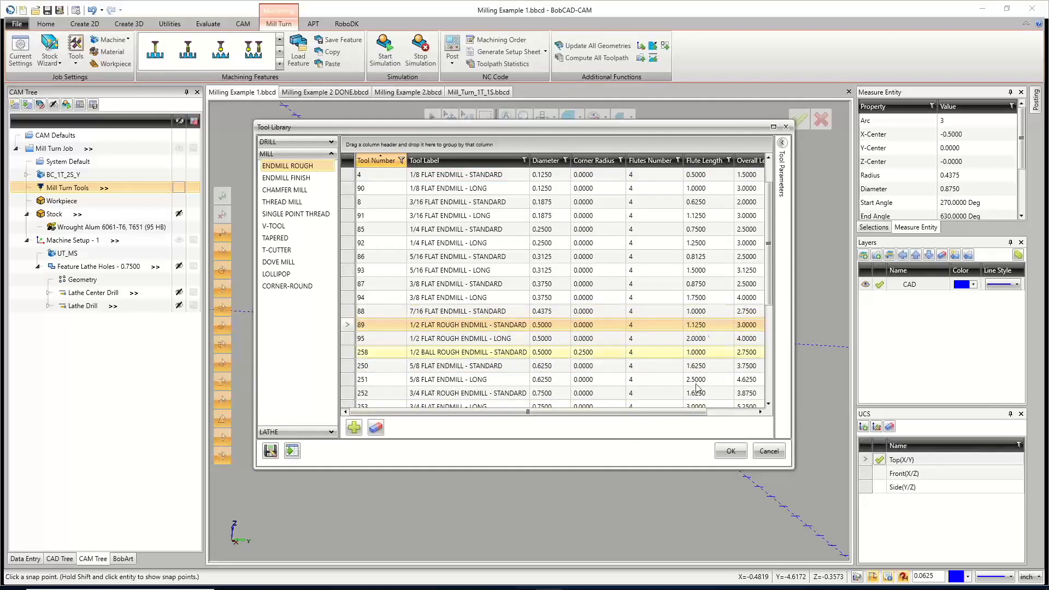
click(729, 450)
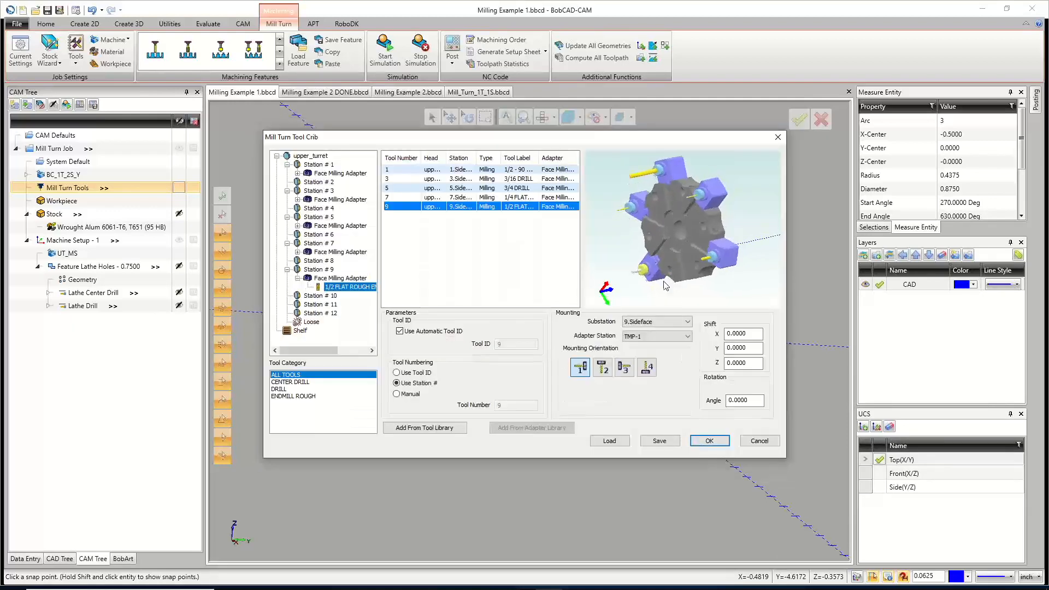
click(706, 442)
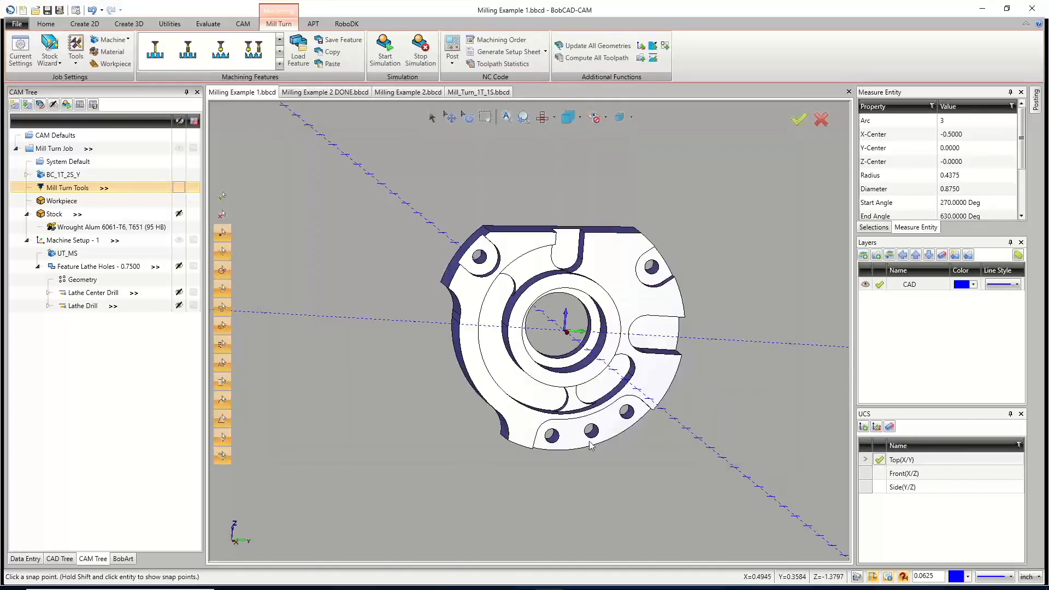
Measure the edge of the part's central bore with Measure One.
middle_drag(560, 398, 560, 402)
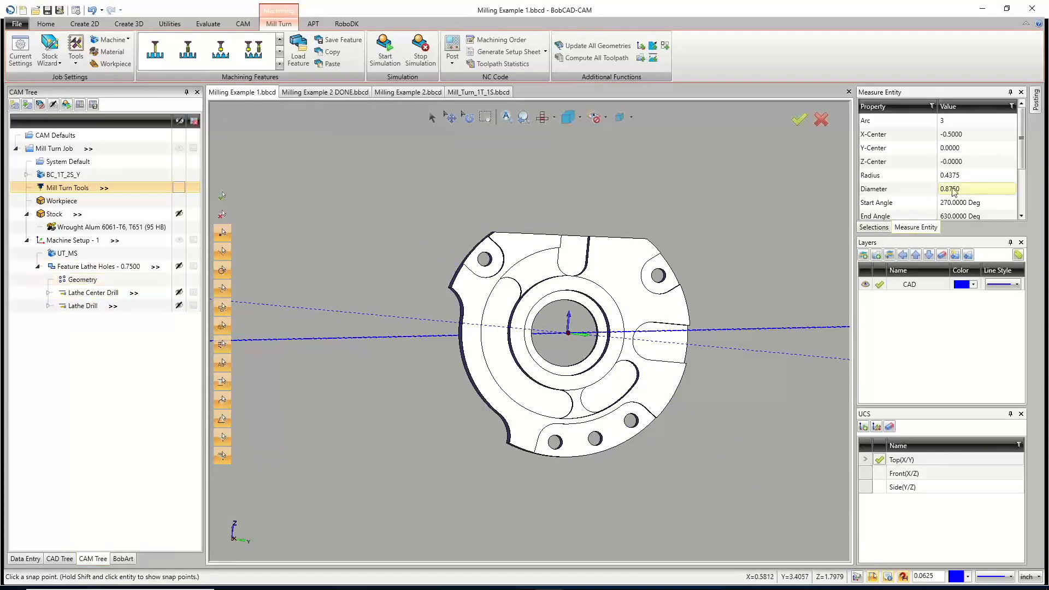
click(208, 24)
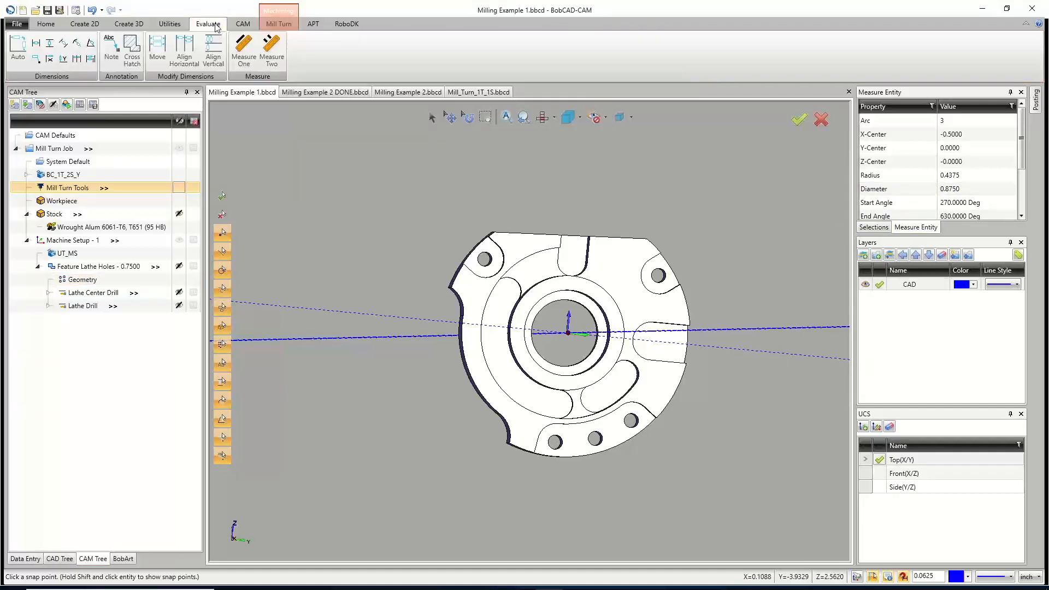
click(244, 49)
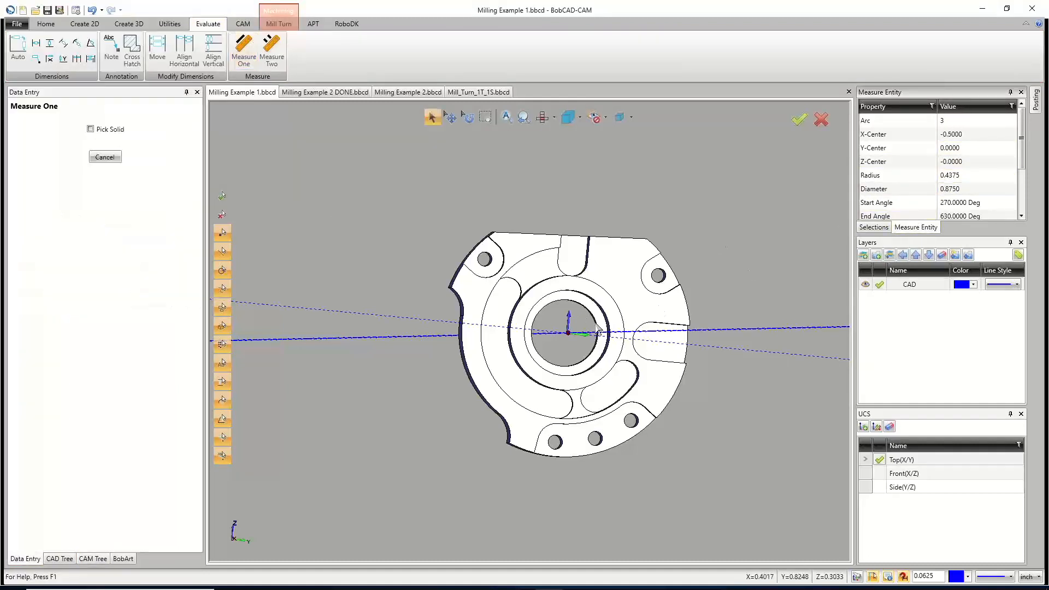
click(586, 310)
click(103, 158)
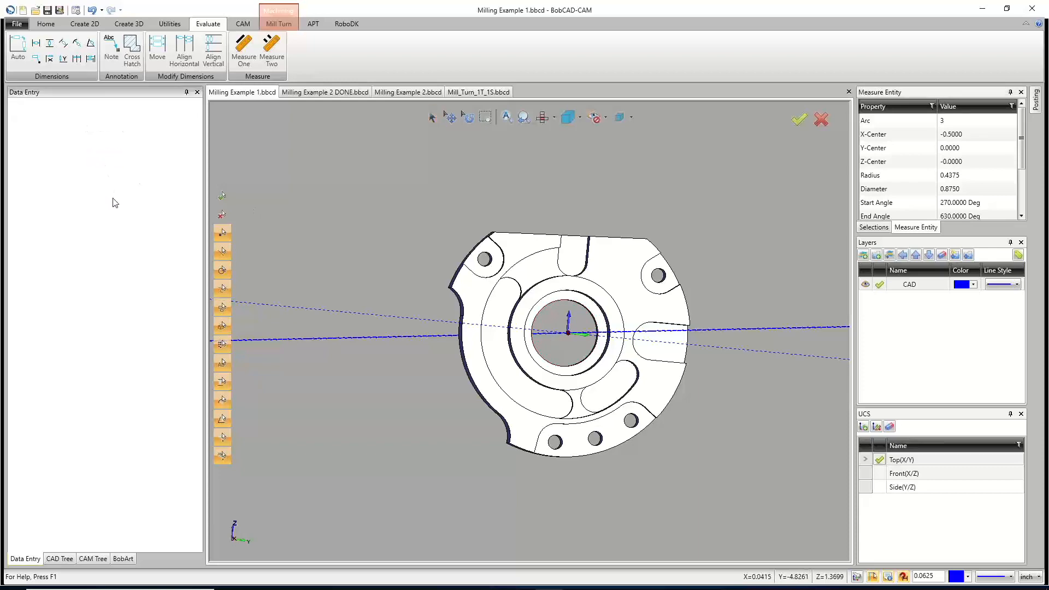
Add a Mill 2 Axis feature to Machine Setup - 1 and select the edge of the central bore as its geometry.
middle_drag(587, 343, 603, 355)
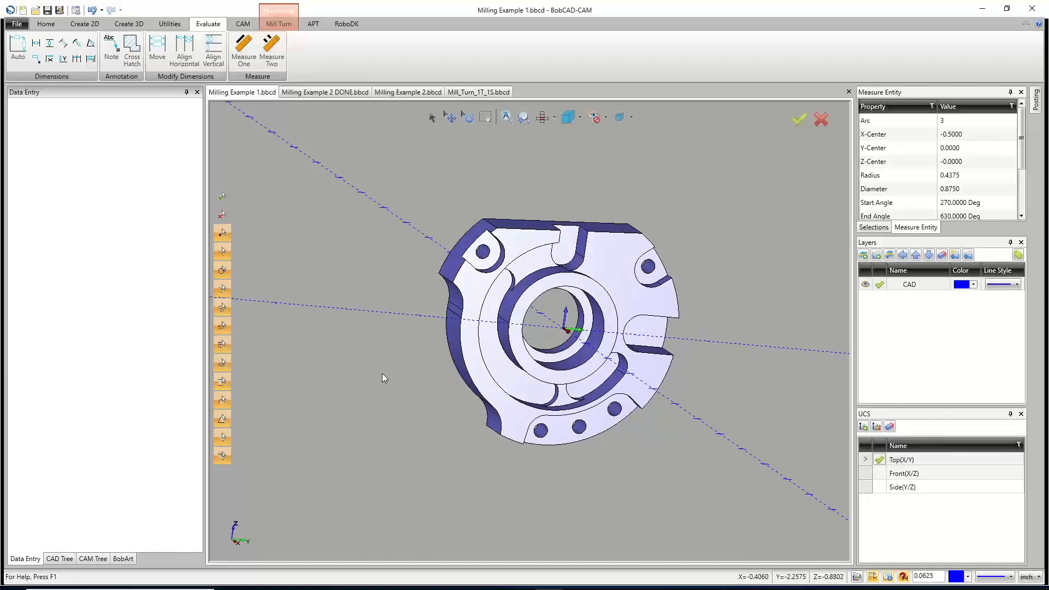
click(93, 558)
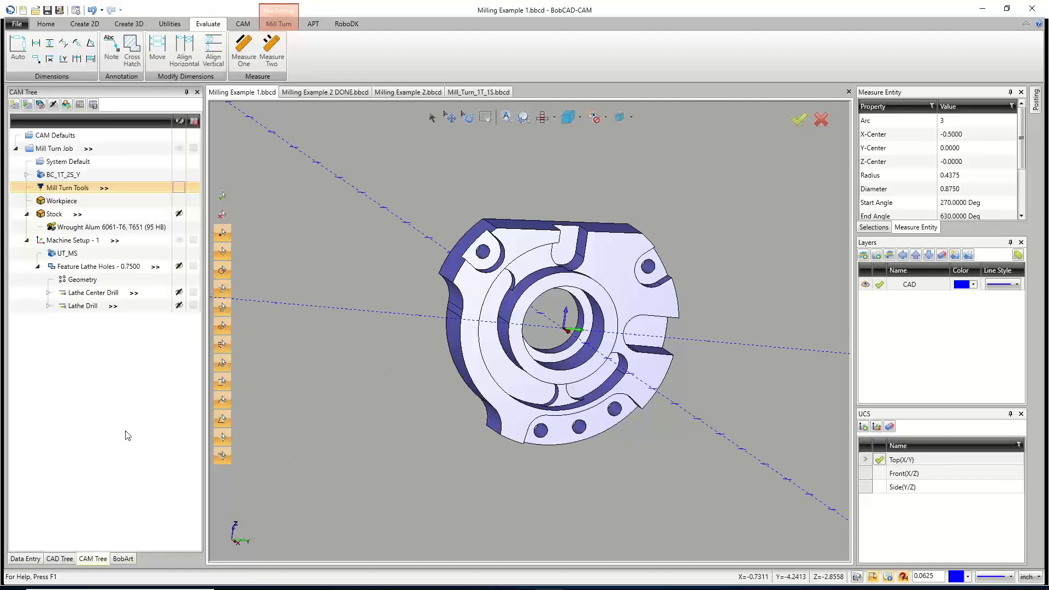
right_click(78, 246)
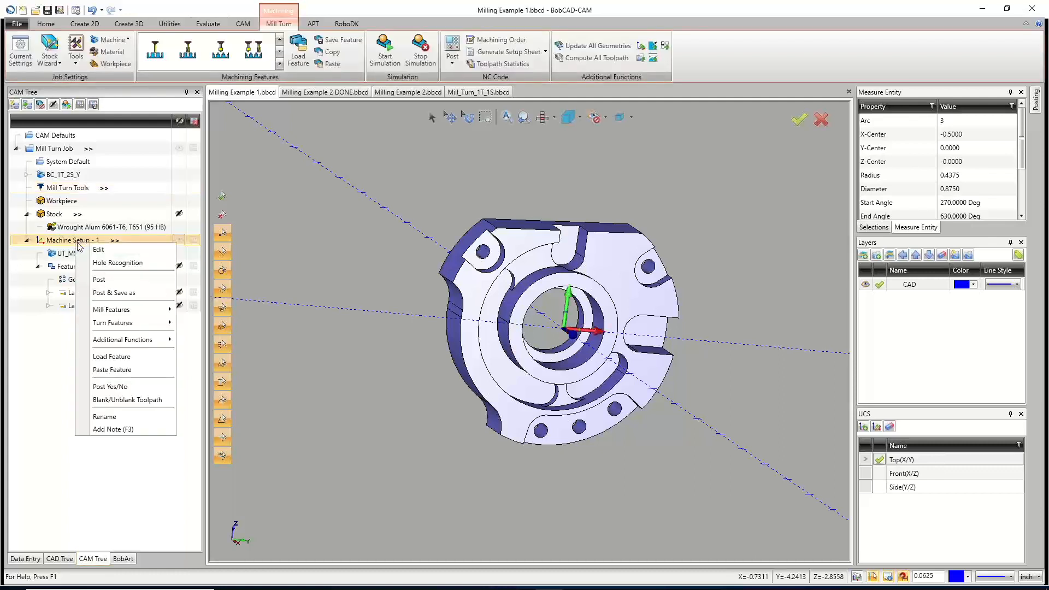
mouse_move(120, 313)
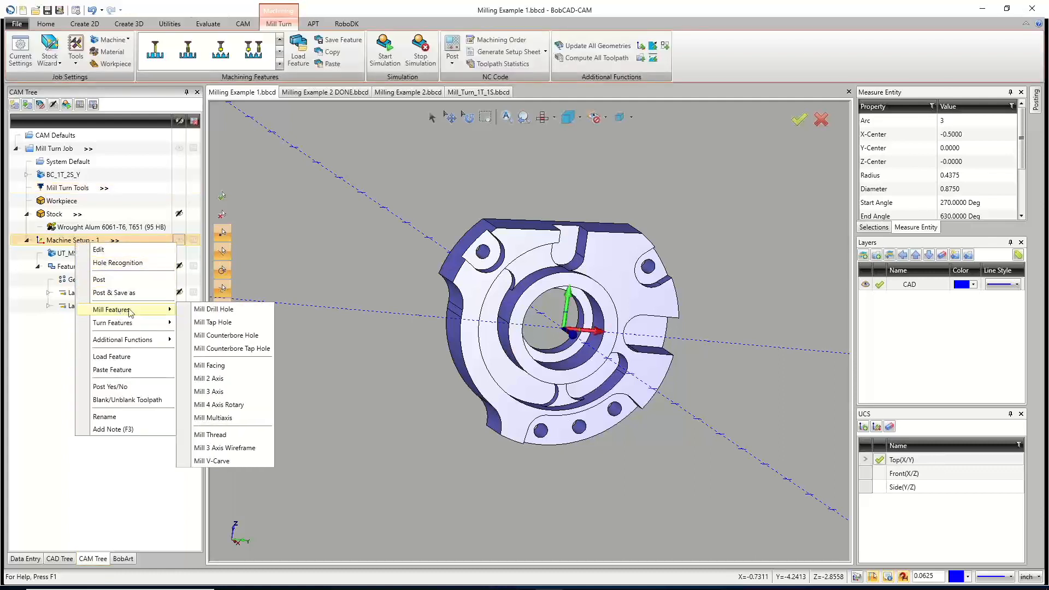
click(216, 379)
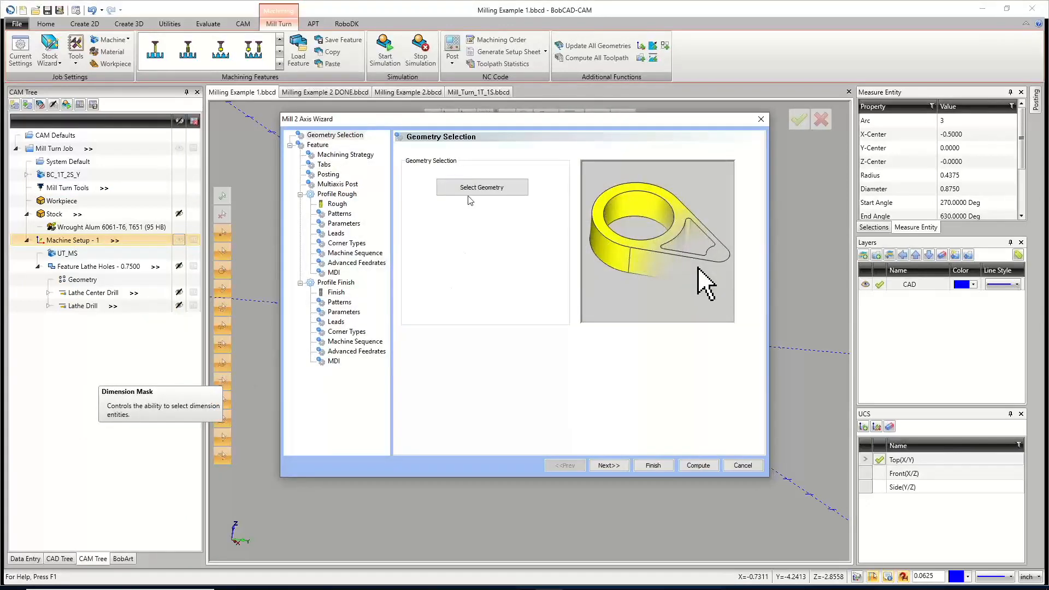
click(480, 188)
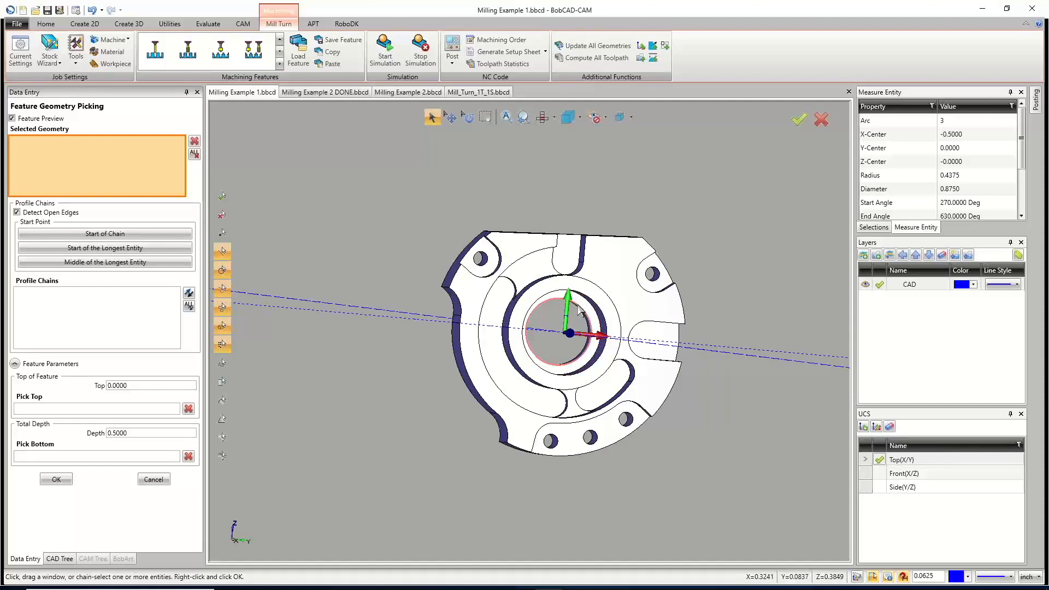
click(579, 308)
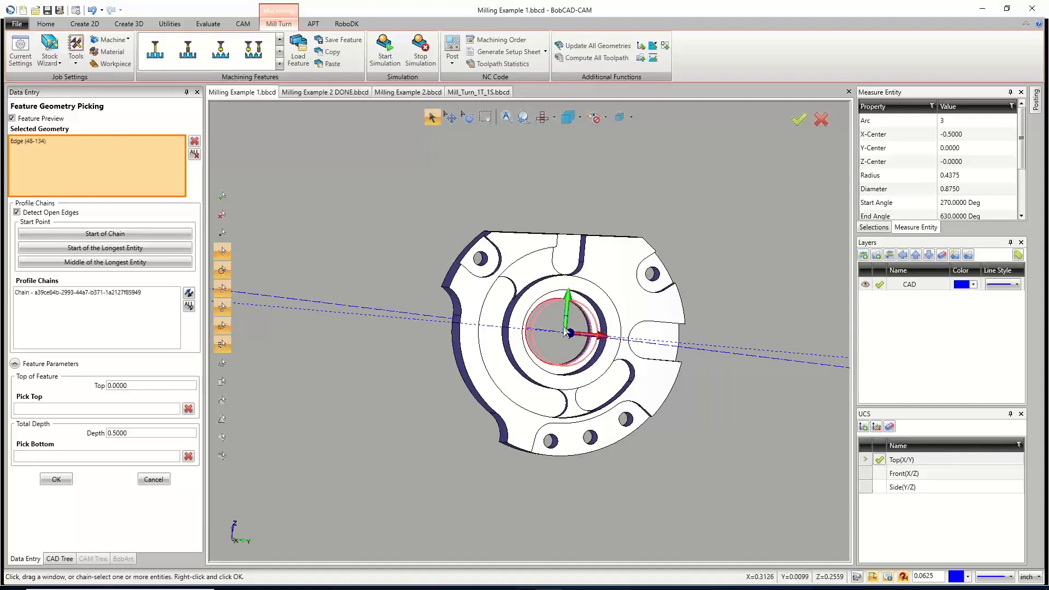
Pick the feature's top on the front face and its bottom on the bore's back edge for a 0.7500 total depth, and accept the geometry.
click(109, 409)
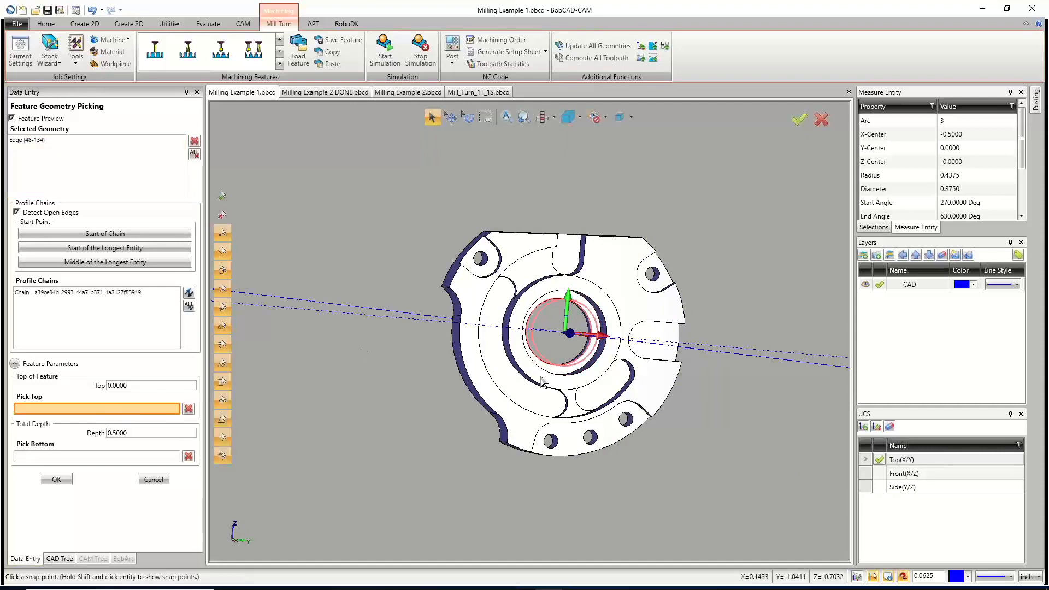
click(570, 377)
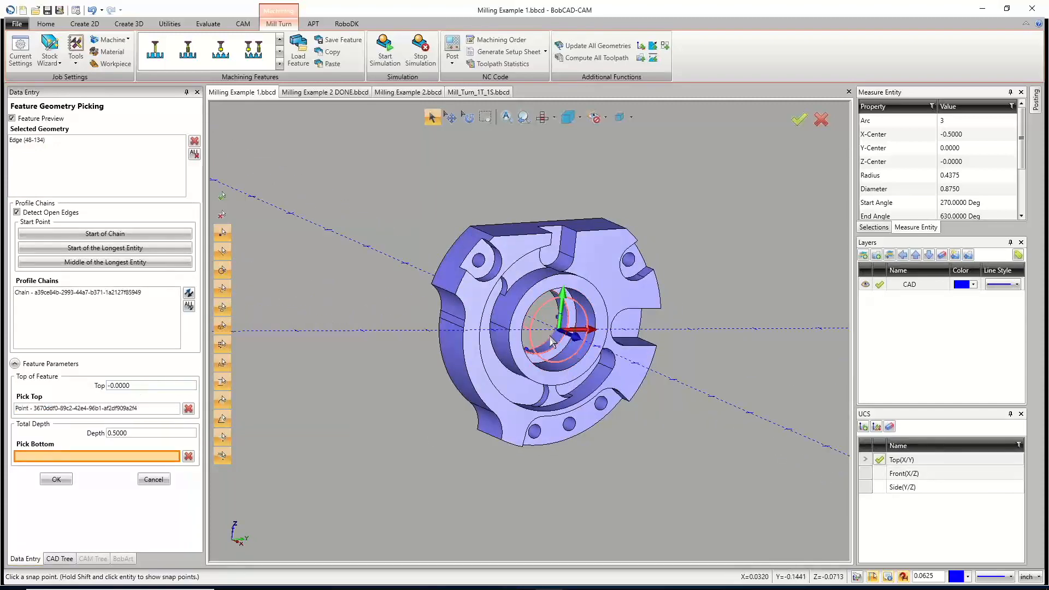
middle_drag(495, 378, 602, 373)
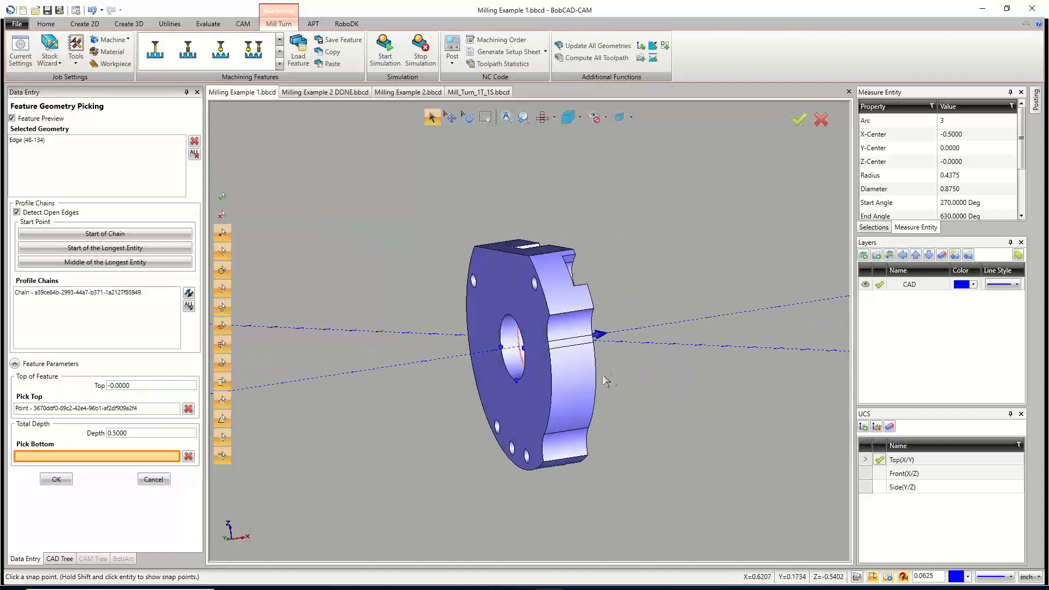
click(516, 382)
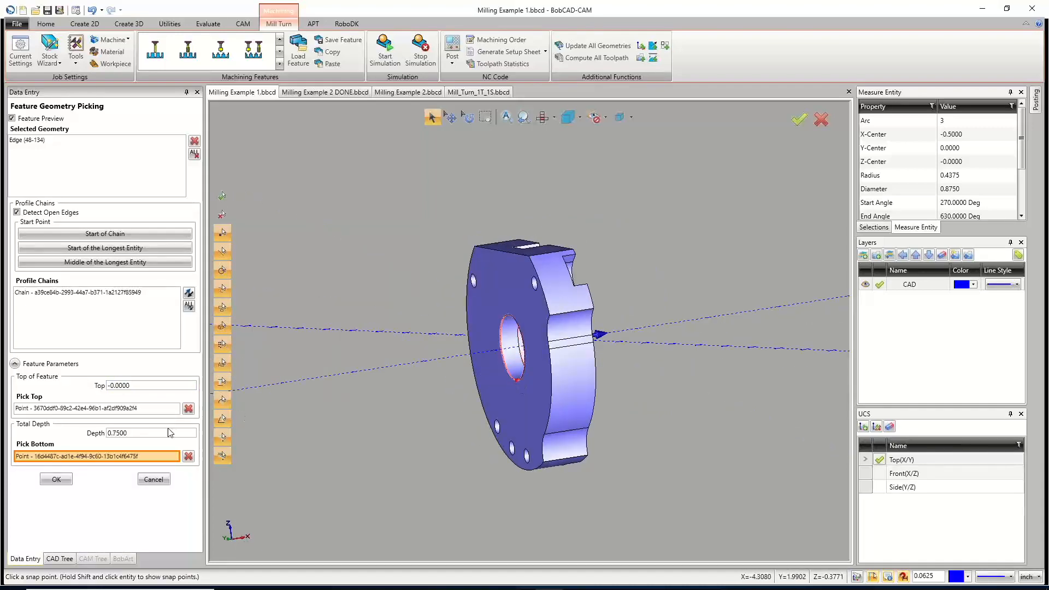
click(61, 480)
click(609, 465)
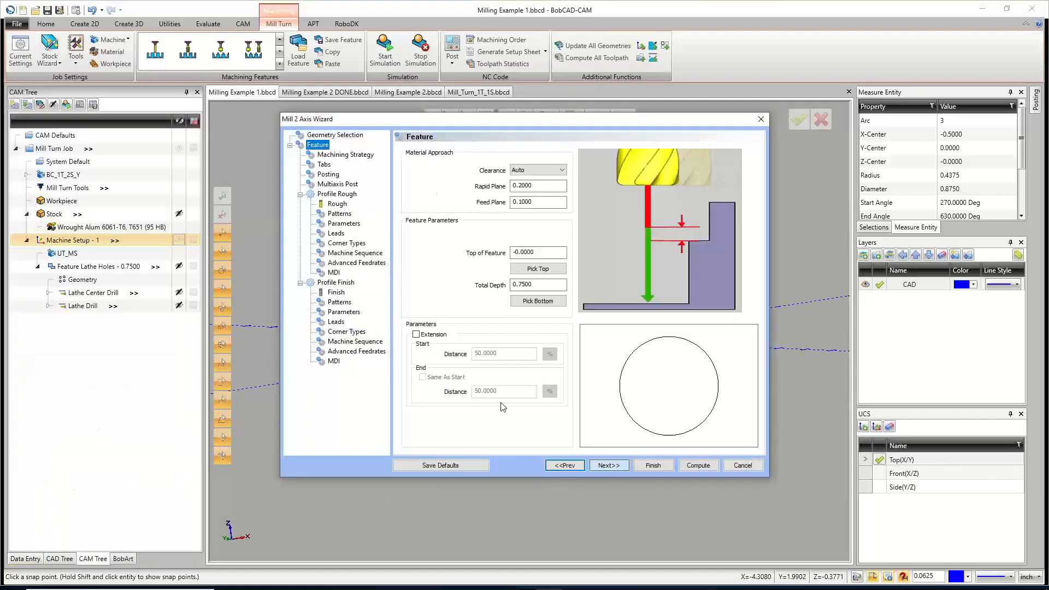
click(541, 253)
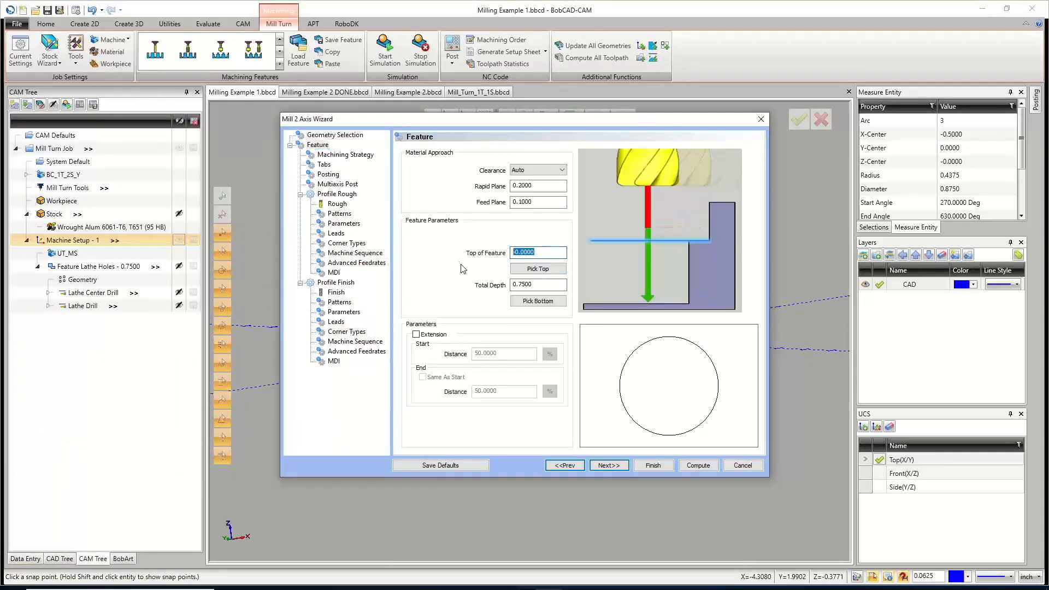
key(Tab)
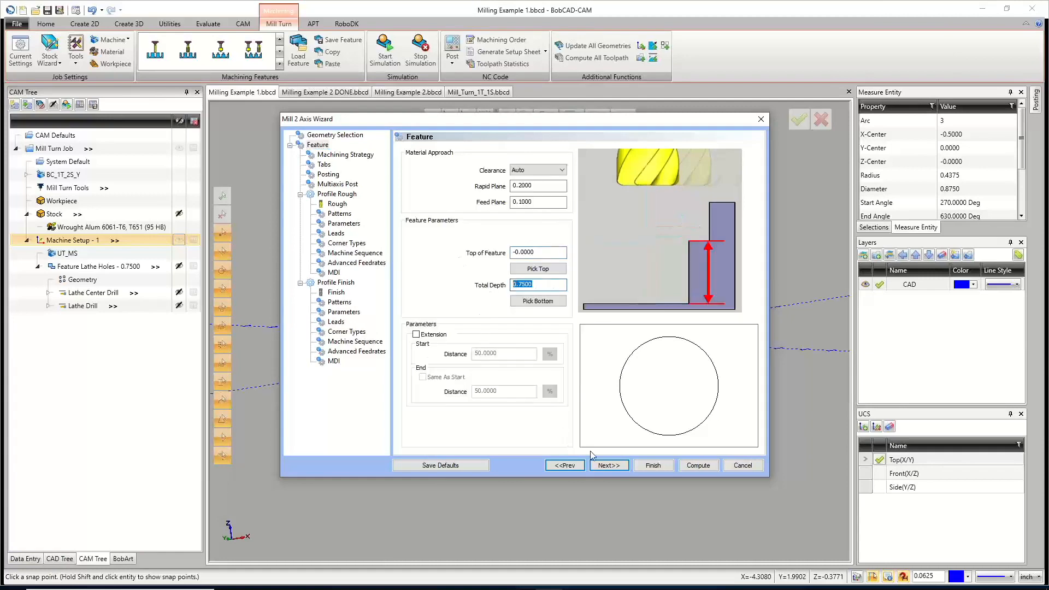
Apply the default Pocketing strategy to the feature, with Pocket and Profile Finish as its operations.
click(601, 463)
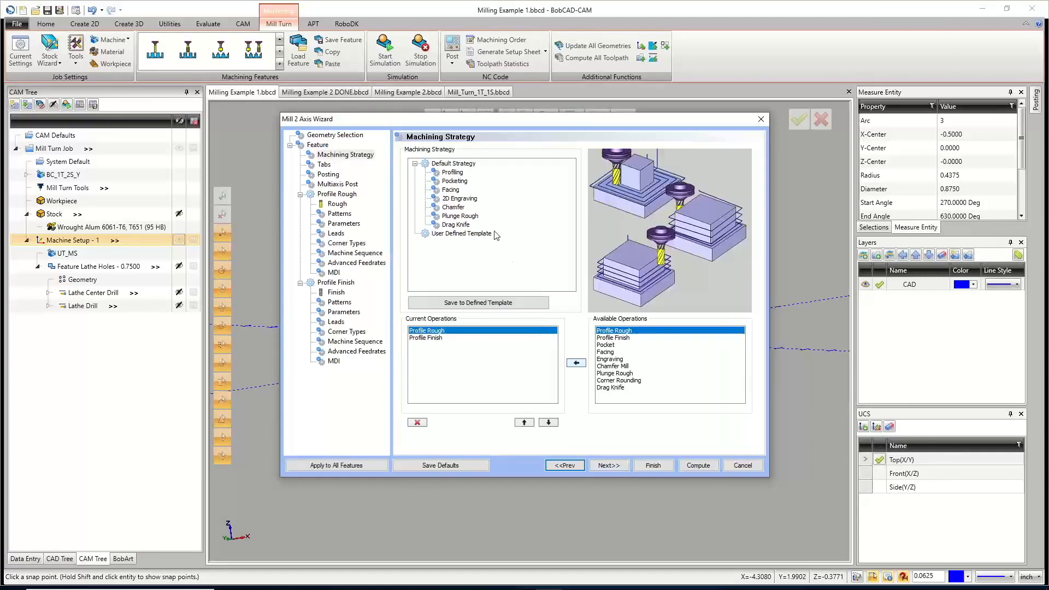
click(453, 181)
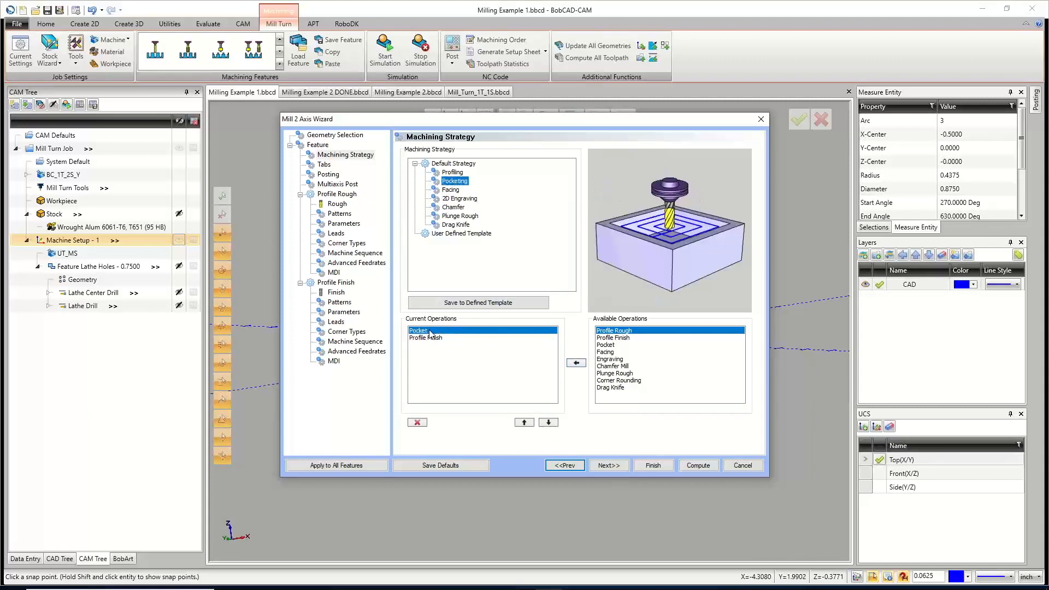
click(430, 337)
click(429, 331)
click(430, 337)
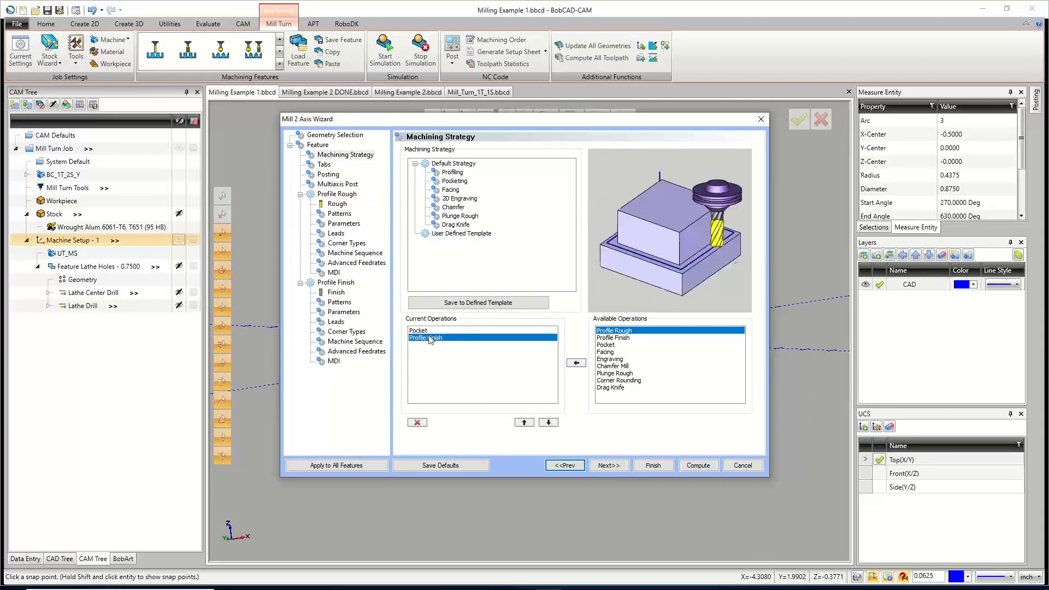
click(607, 465)
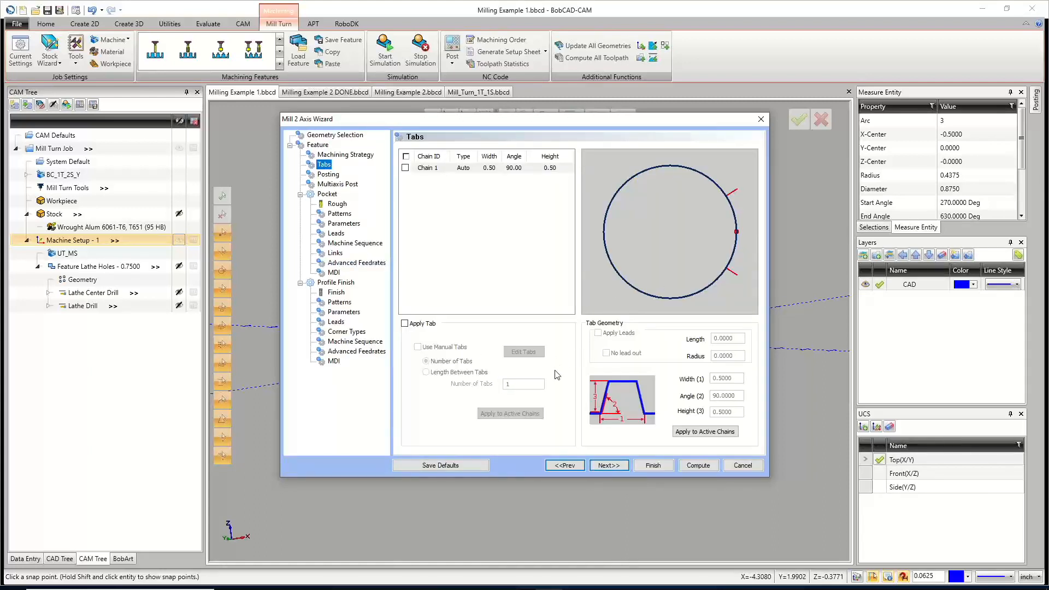
Keep the default tab and posting settings and assign the Station 9 1/2 FLAT ROUGH ENDMILL - STANDARD from the tool crib to the Pocket operation.
click(609, 467)
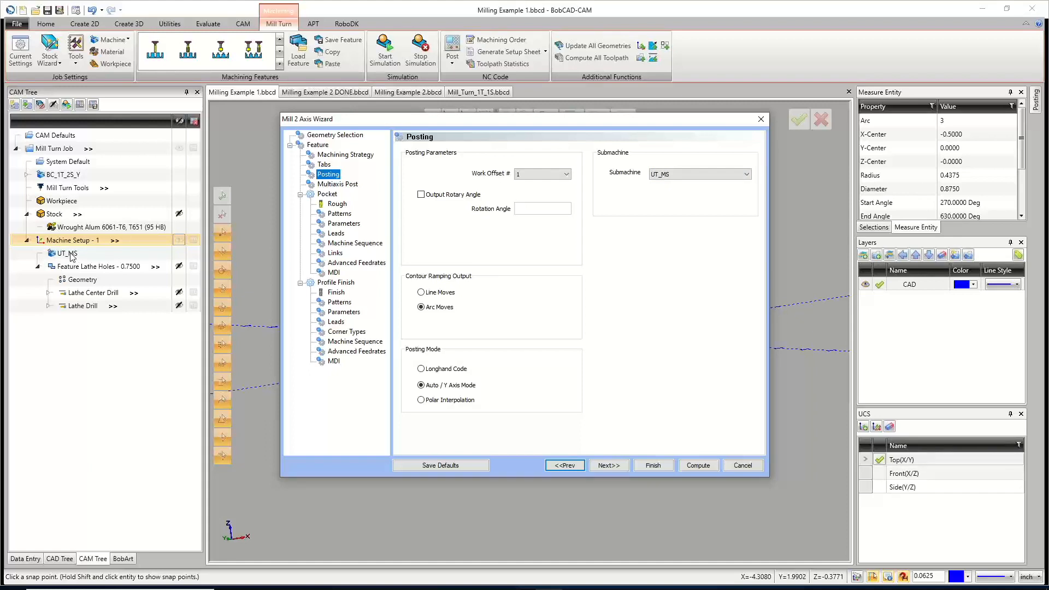
click(621, 465)
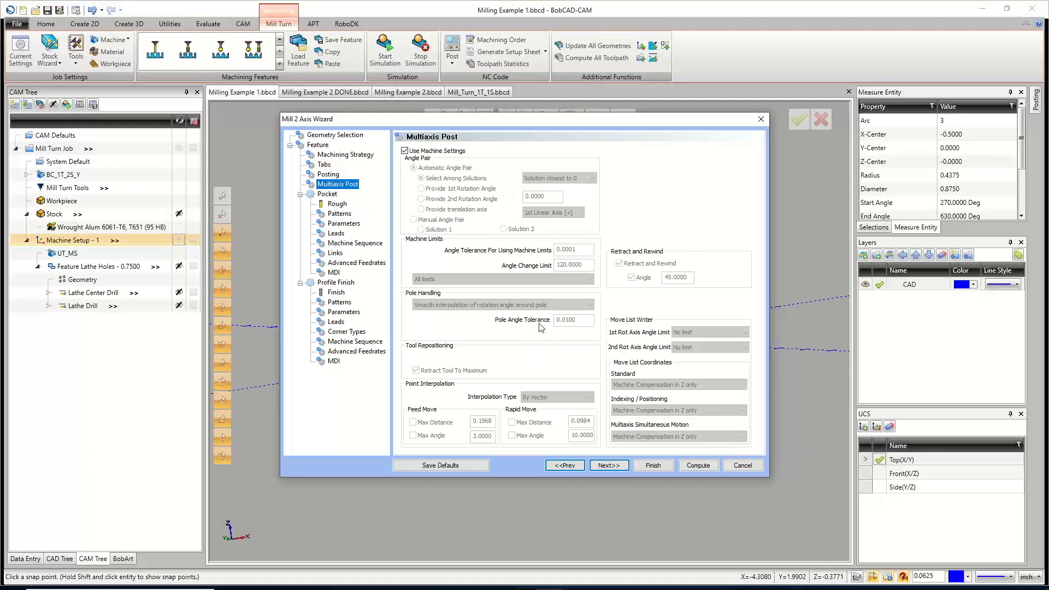
click(604, 466)
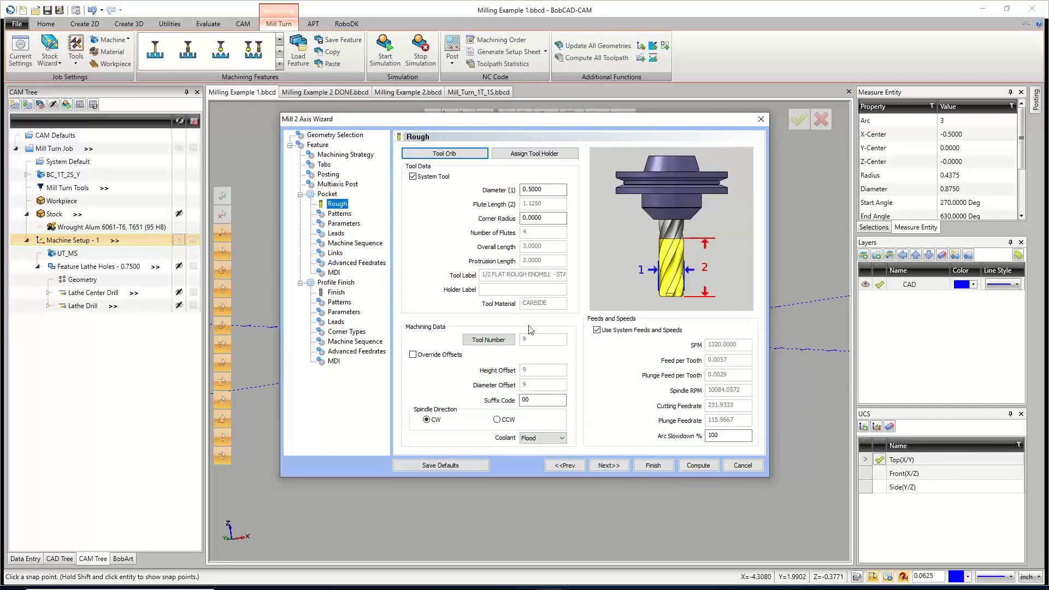
click(459, 156)
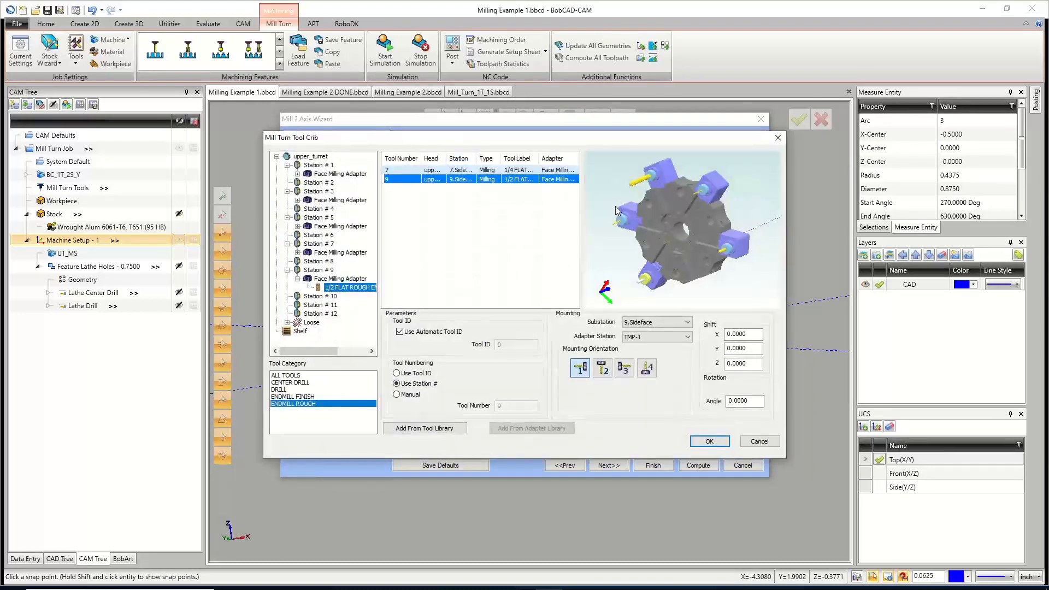
click(706, 441)
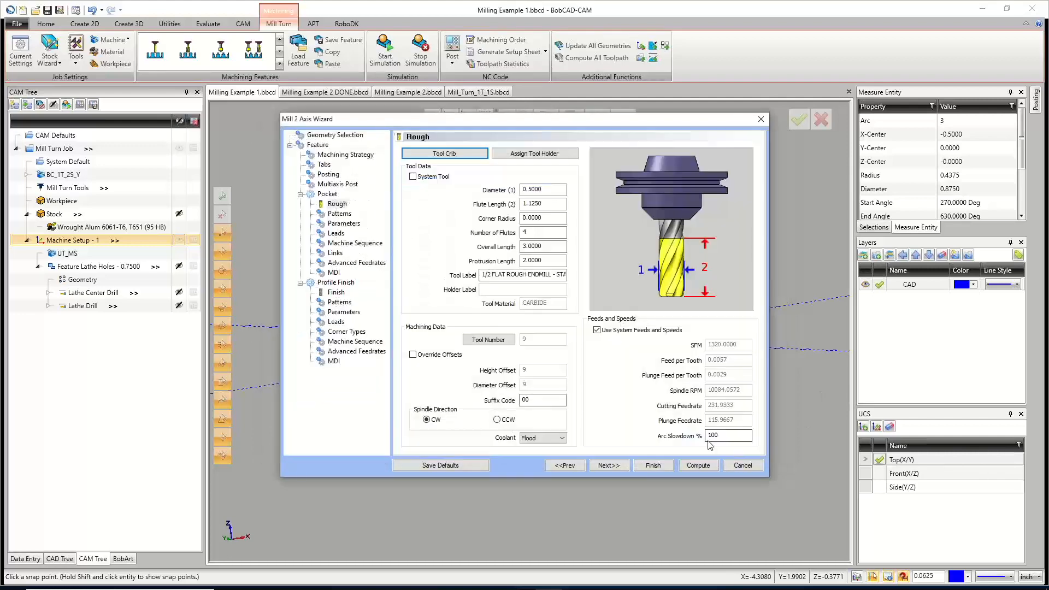
Set the pocket pattern to Advanced Pocket with Offset Pocket Out and spiral for circular pockets, and set the stepover to 4%.
click(618, 468)
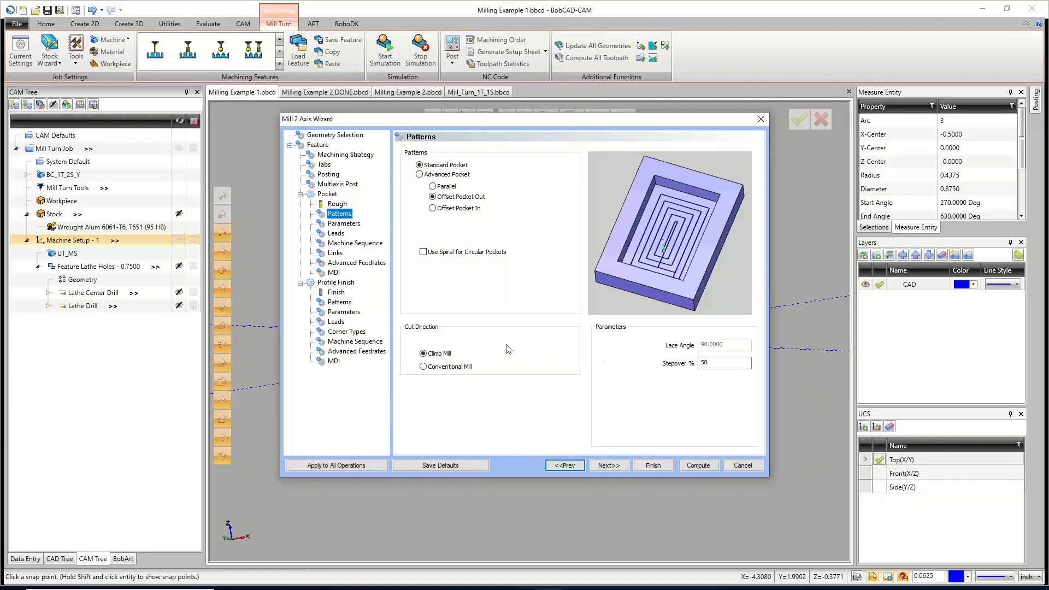
click(419, 174)
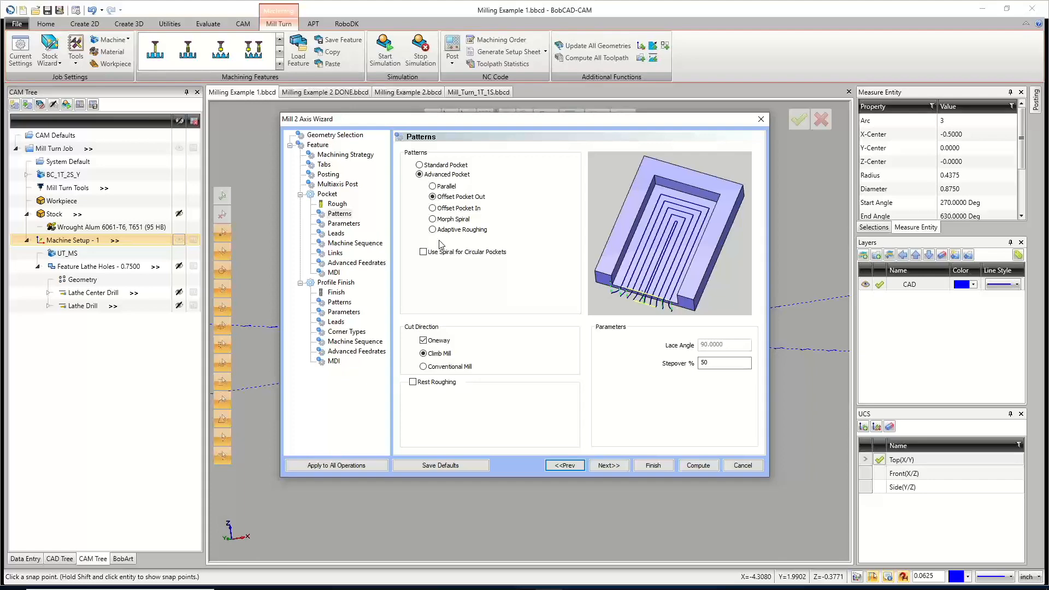
drag(438, 118, 531, 415)
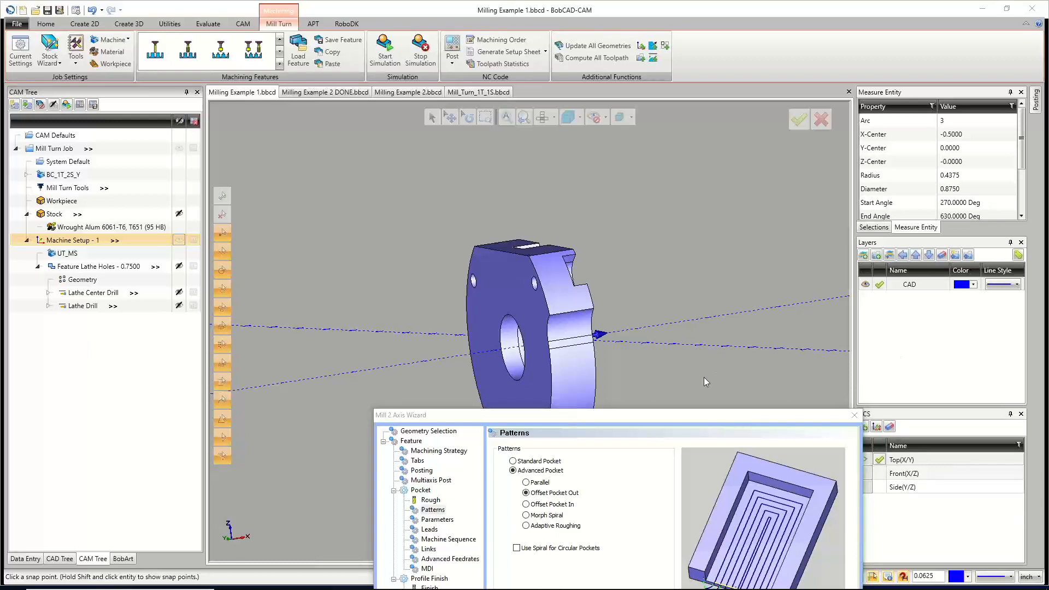
drag(666, 415, 566, 155)
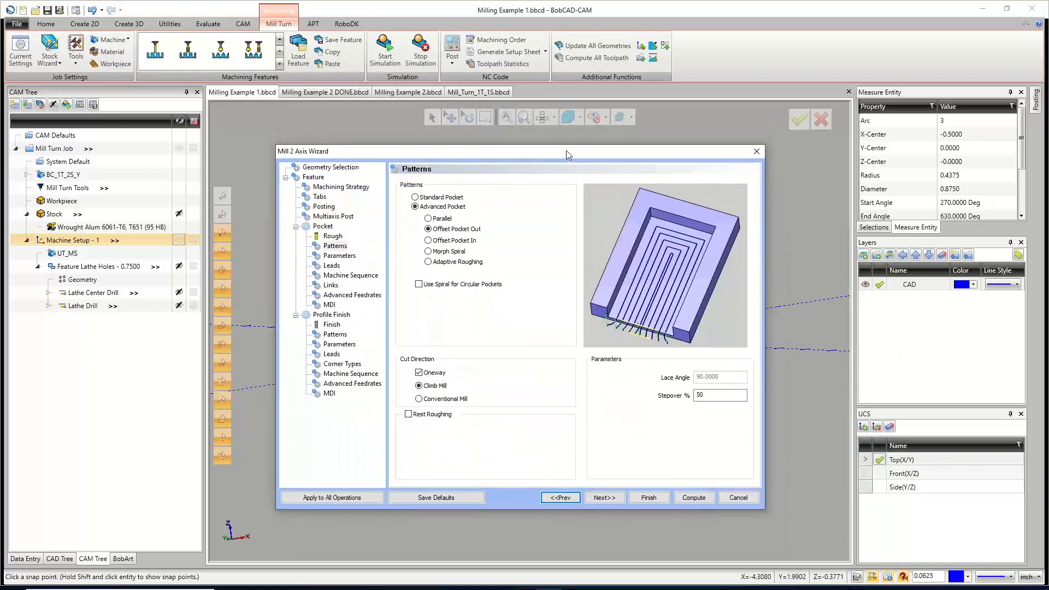
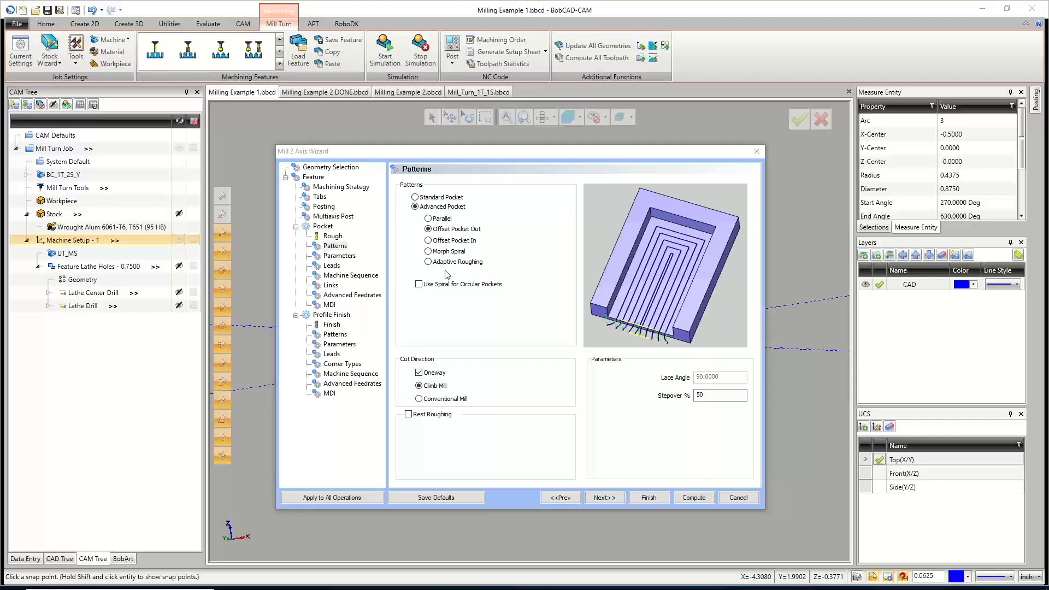
click(419, 285)
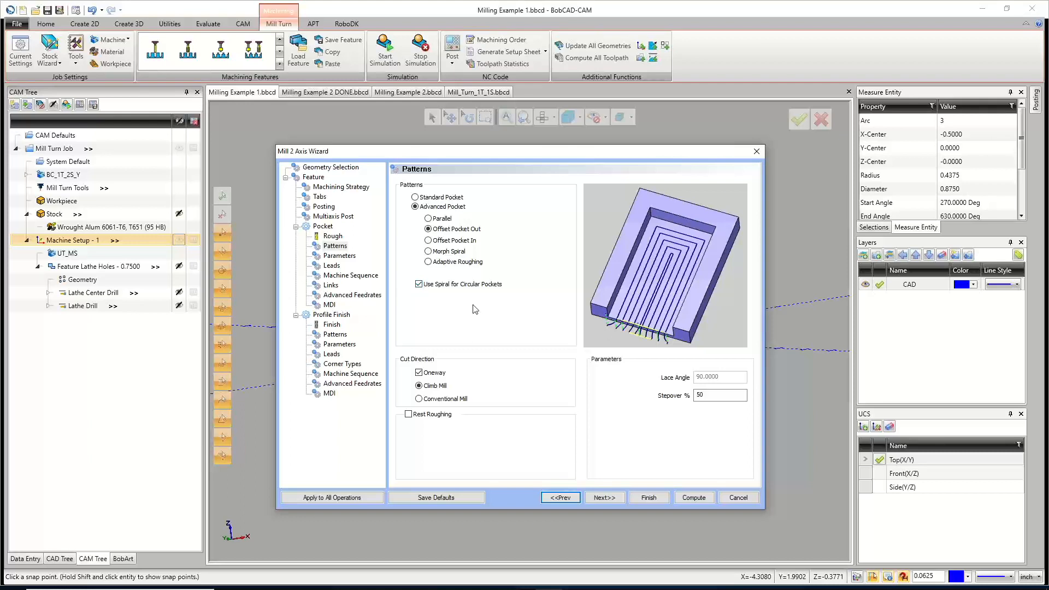
click(698, 394)
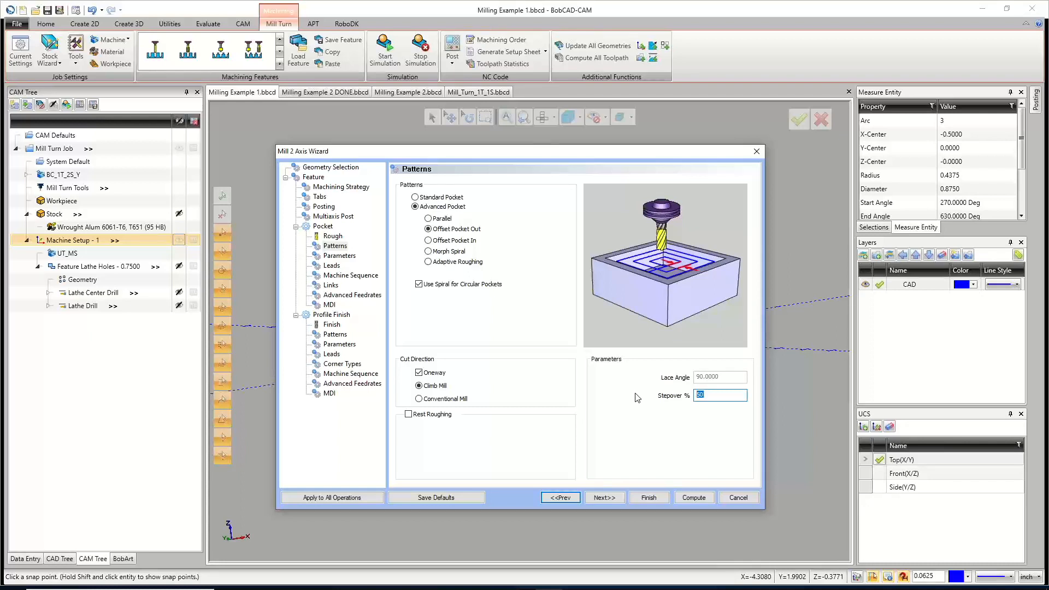
text(4)
click(604, 497)
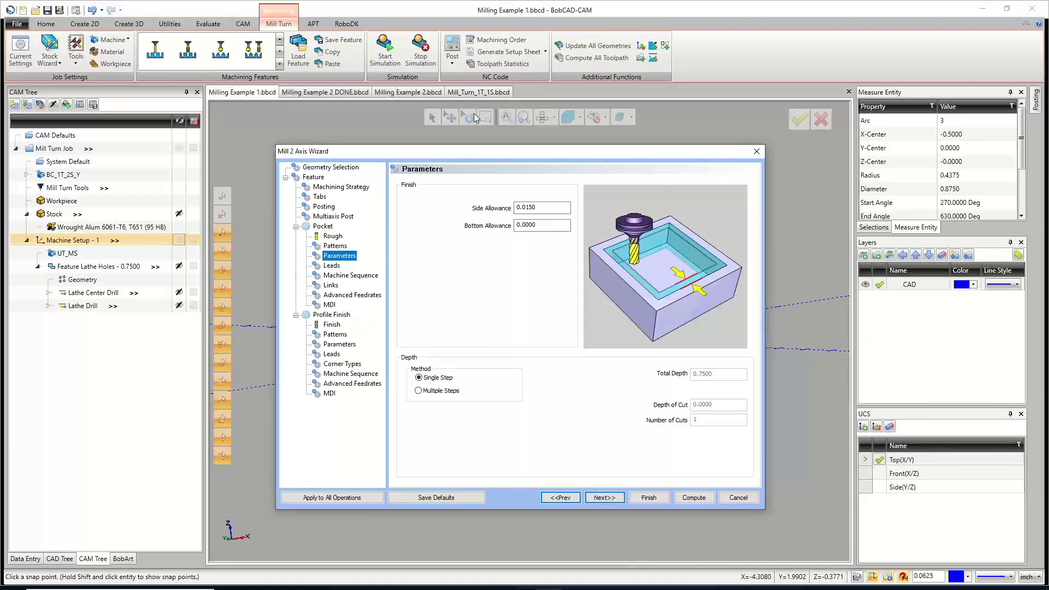
Cut the pocket in multiple steps at even depths with a 0.3750 depth of cut, and accept the single-depth plunge entry.
key(Tab)
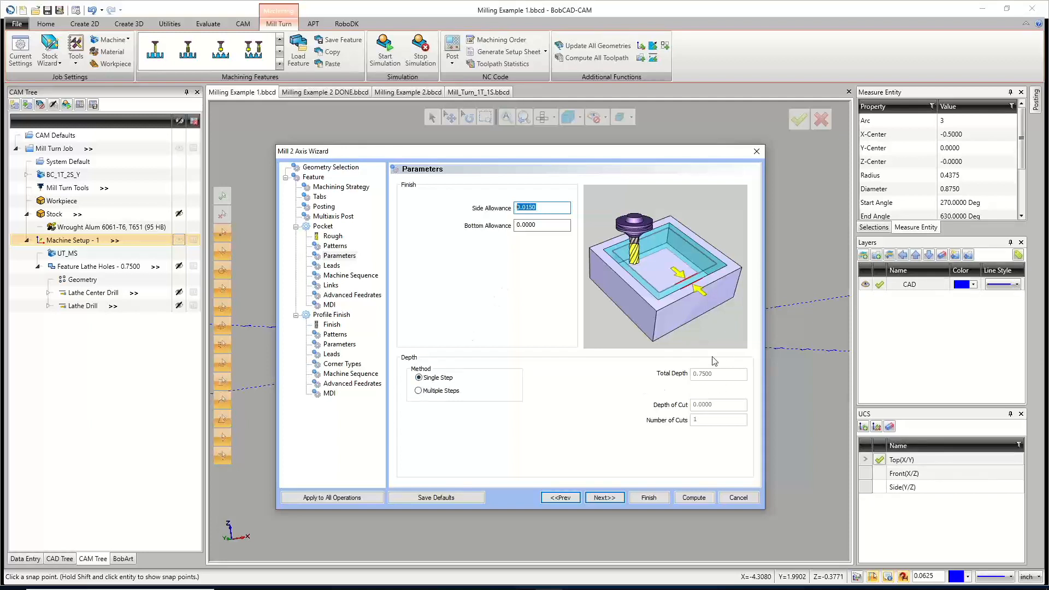
click(418, 390)
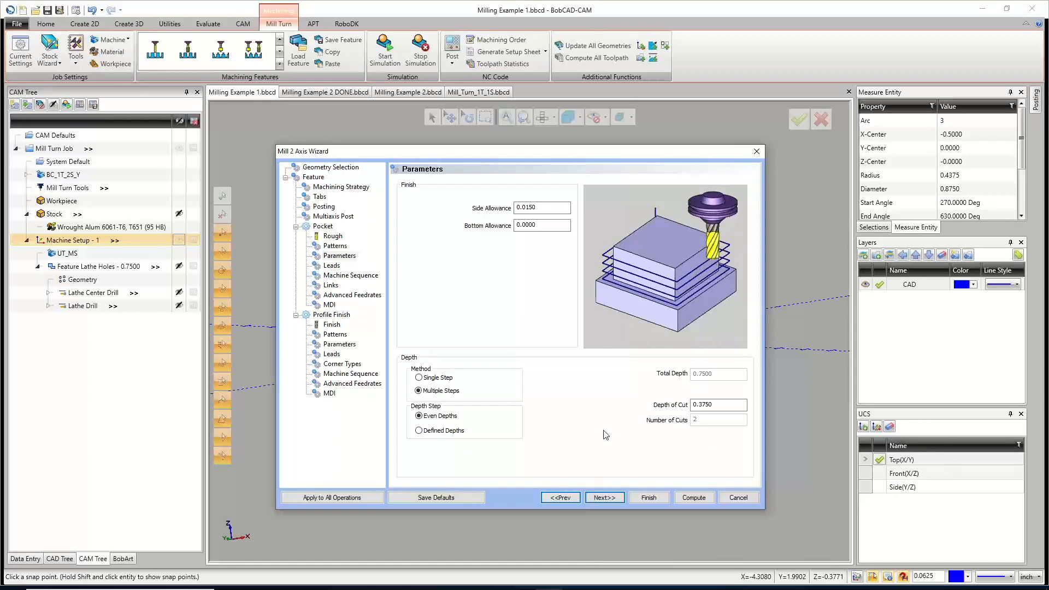
click(718, 405)
click(605, 498)
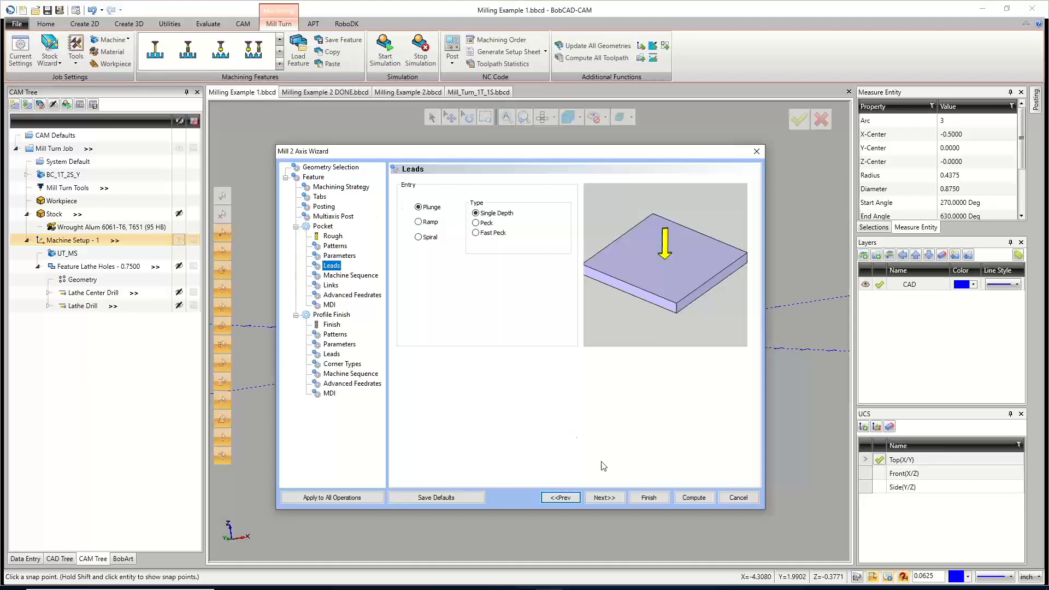
click(612, 499)
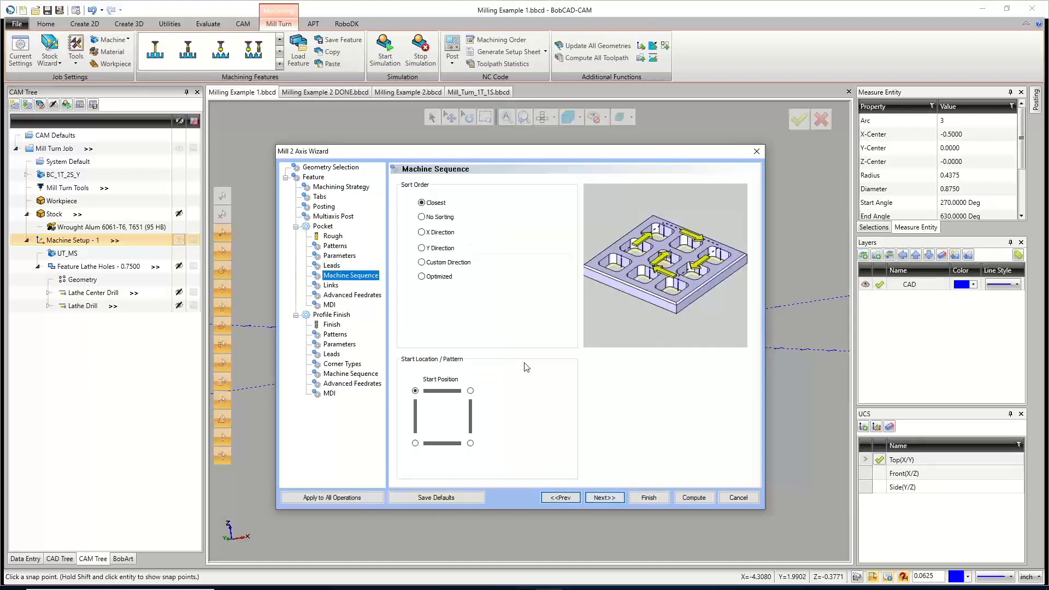
Set the Pocket operation's sort order to Optimized and use Direct links both within the toolpath and between groups.
click(439, 277)
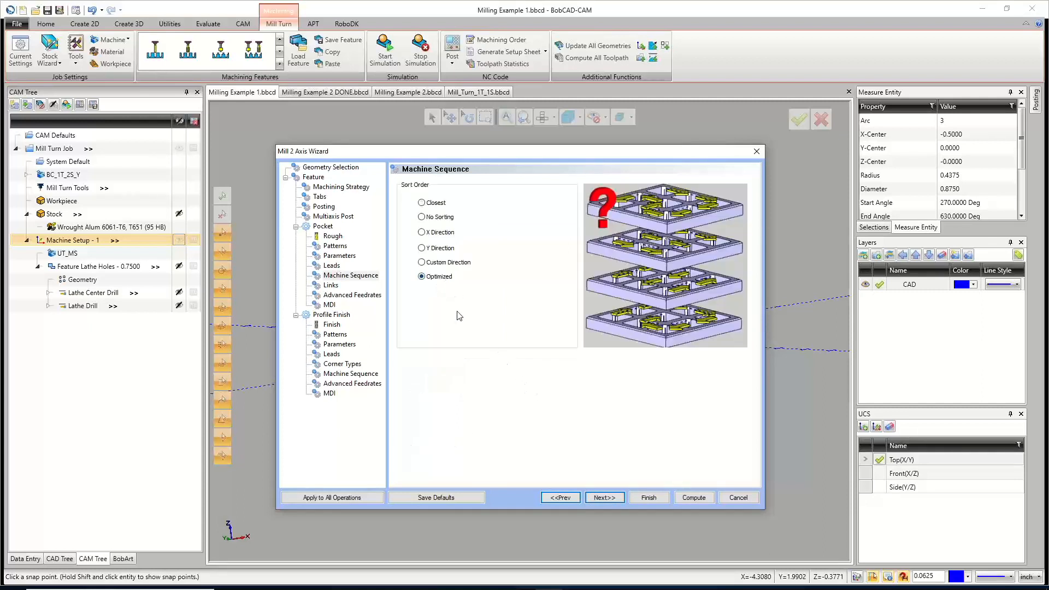
click(604, 497)
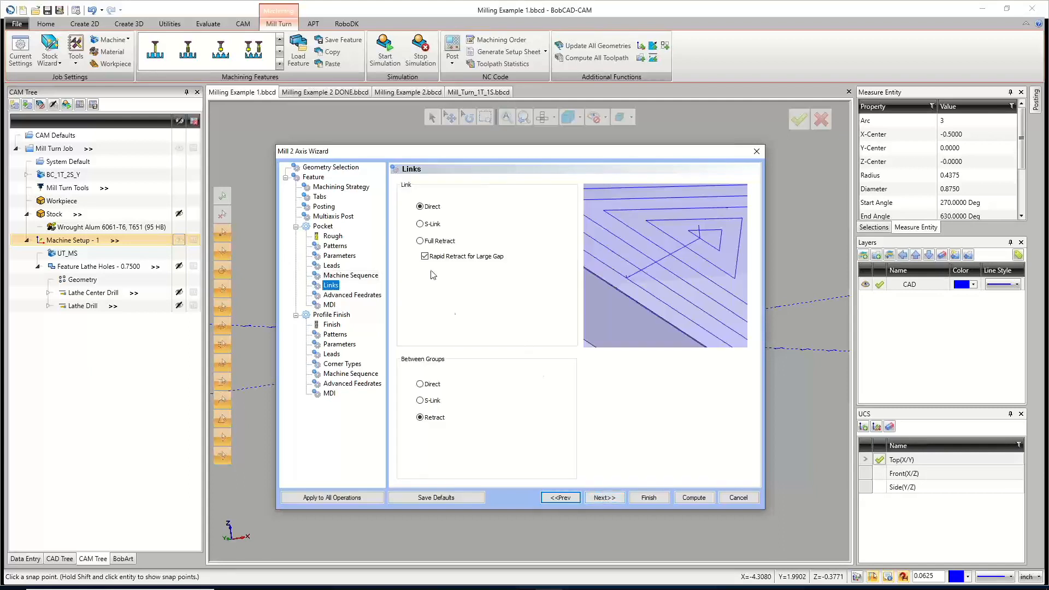
click(431, 207)
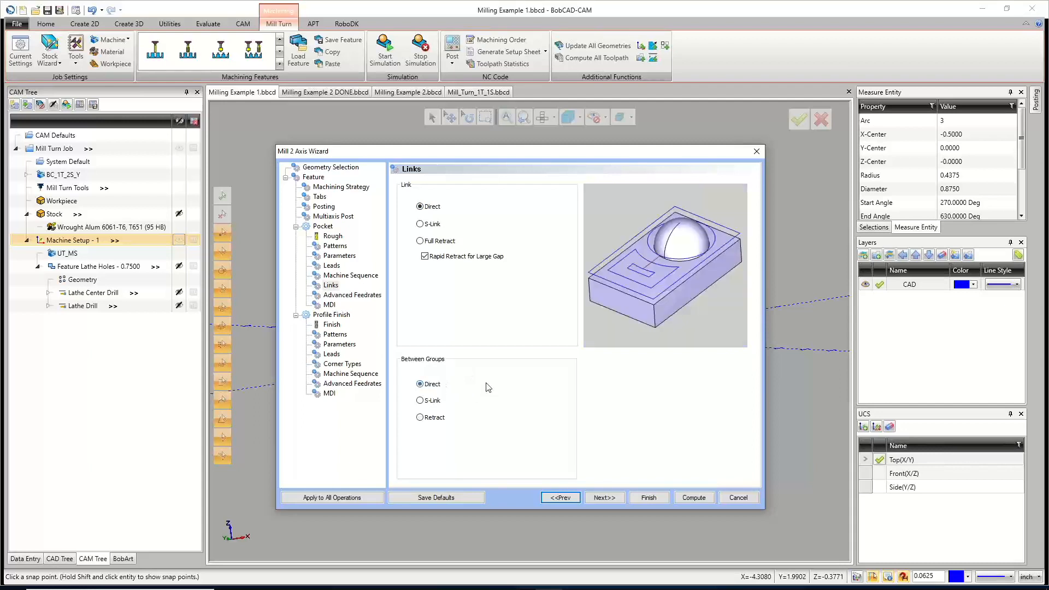
click(432, 386)
click(604, 497)
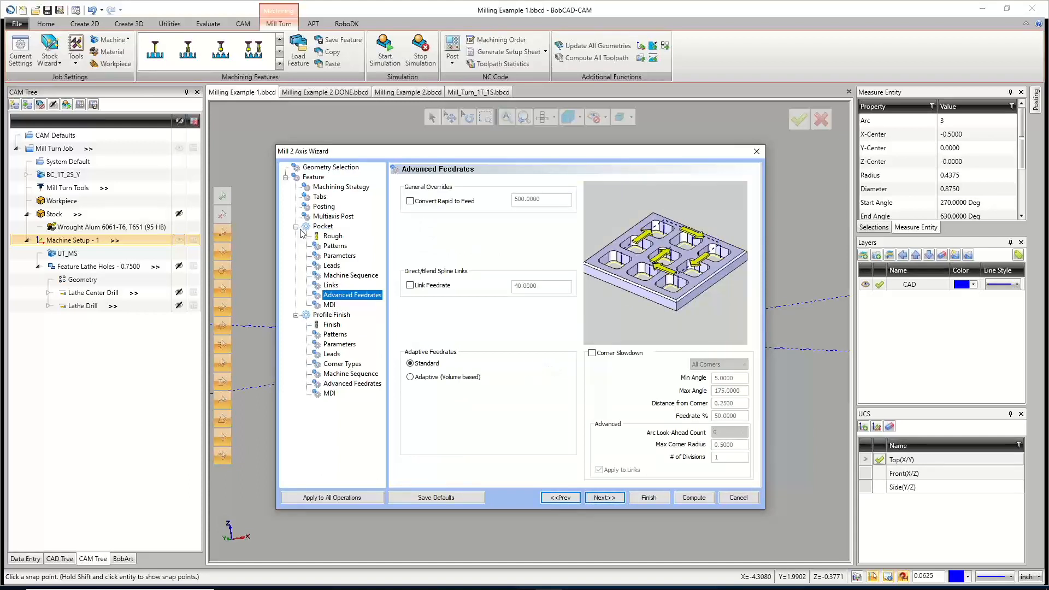
Try the Pocket operation's Convert Rapid to Feed, Link Feedrate, Adaptive (Volume based) and Corner Slowdown options, restoring each default.
click(411, 202)
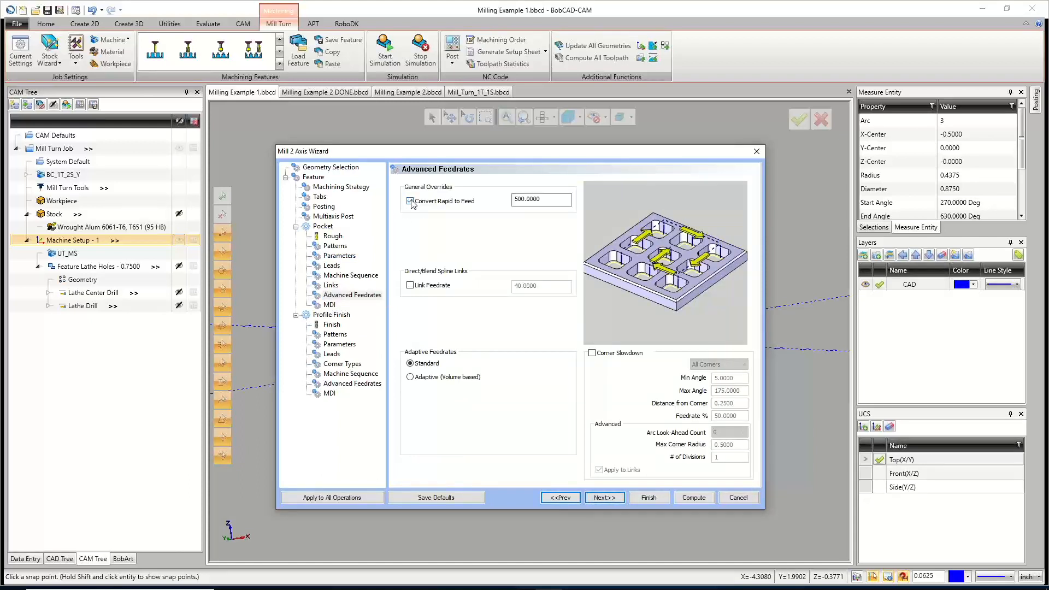
click(412, 201)
click(410, 285)
click(410, 285)
click(426, 379)
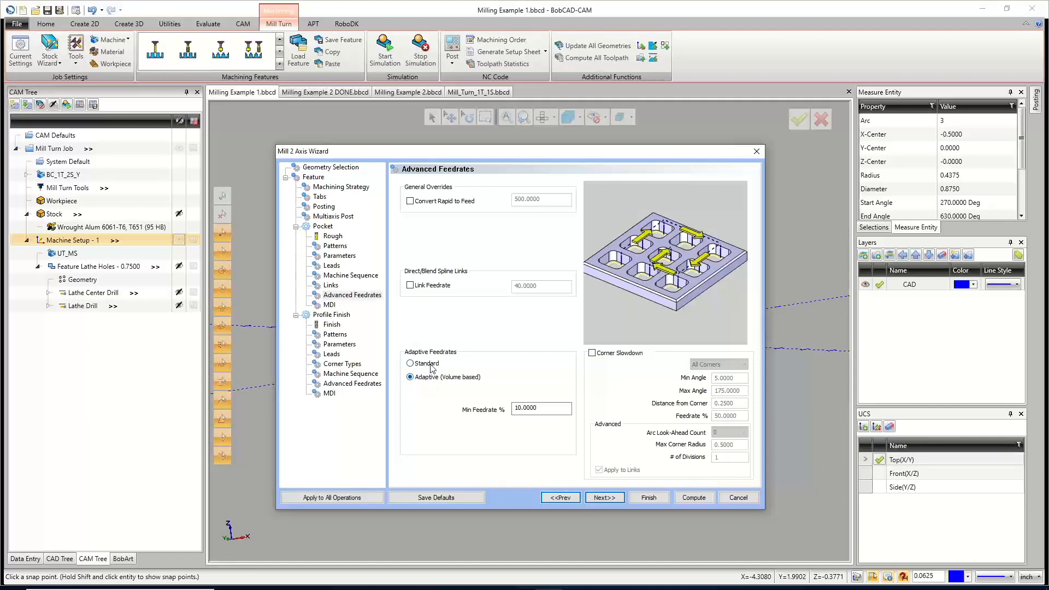
click(429, 364)
click(591, 353)
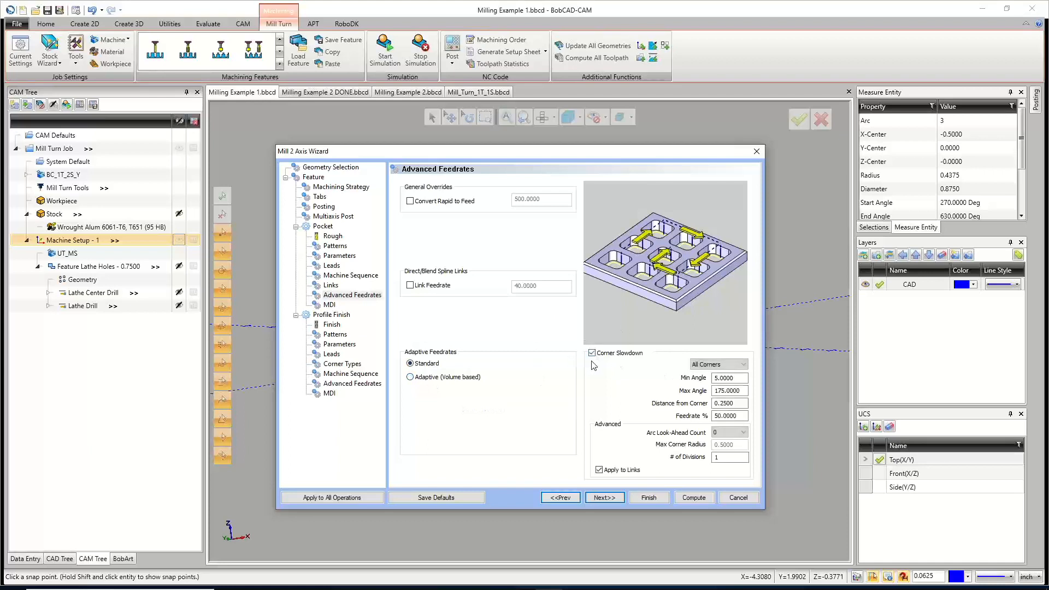
click(591, 353)
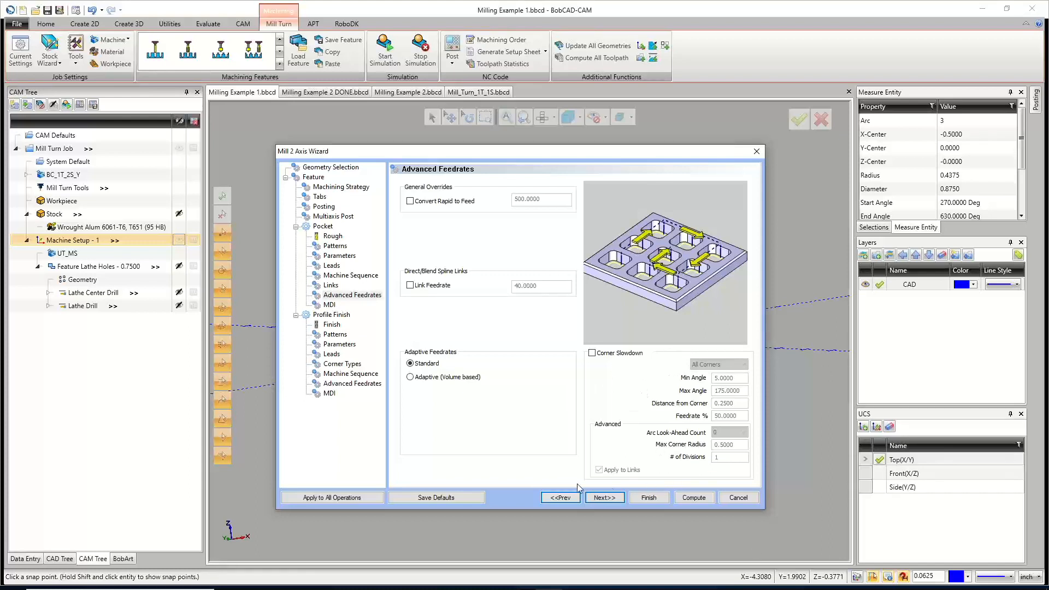
Keep the Pocket's MDI defaults and assign the Station 7 1/4 FLAT ENDMILL - LONG from the ENDMILL ROUGH category to the Profile Finish operation.
click(608, 497)
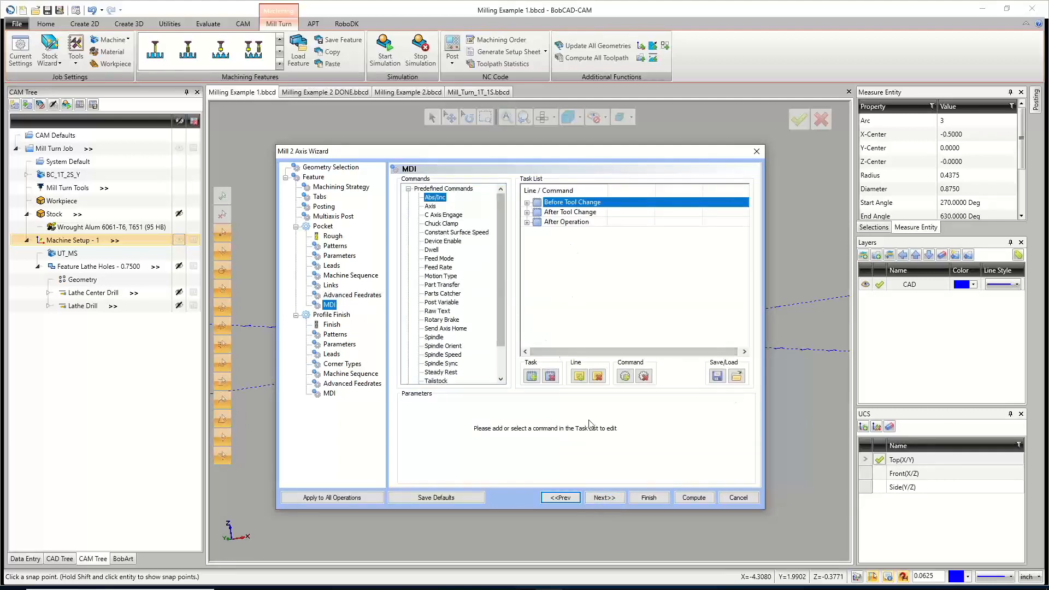
click(604, 498)
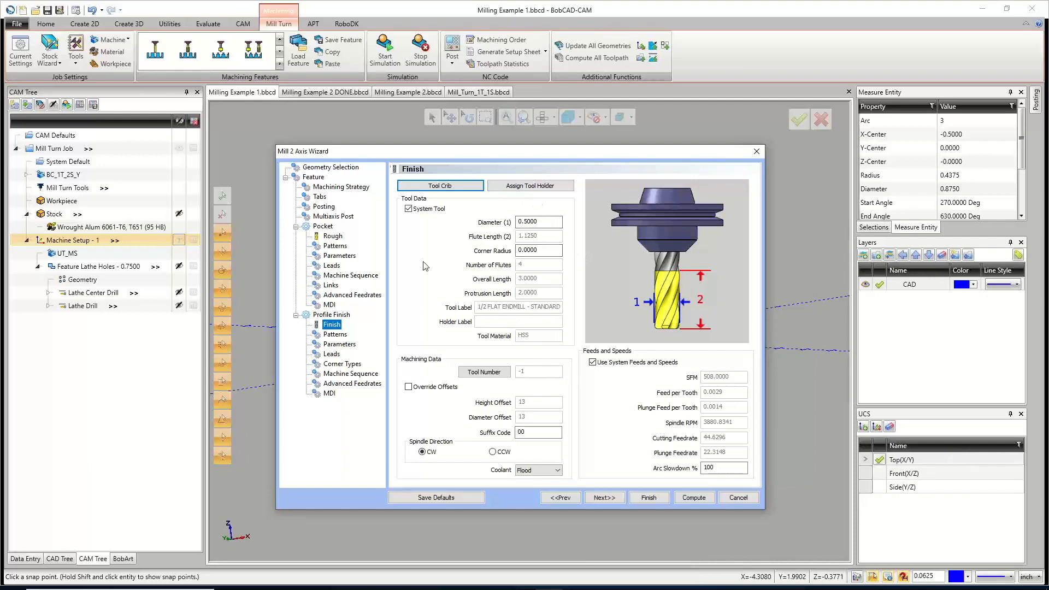
click(334, 237)
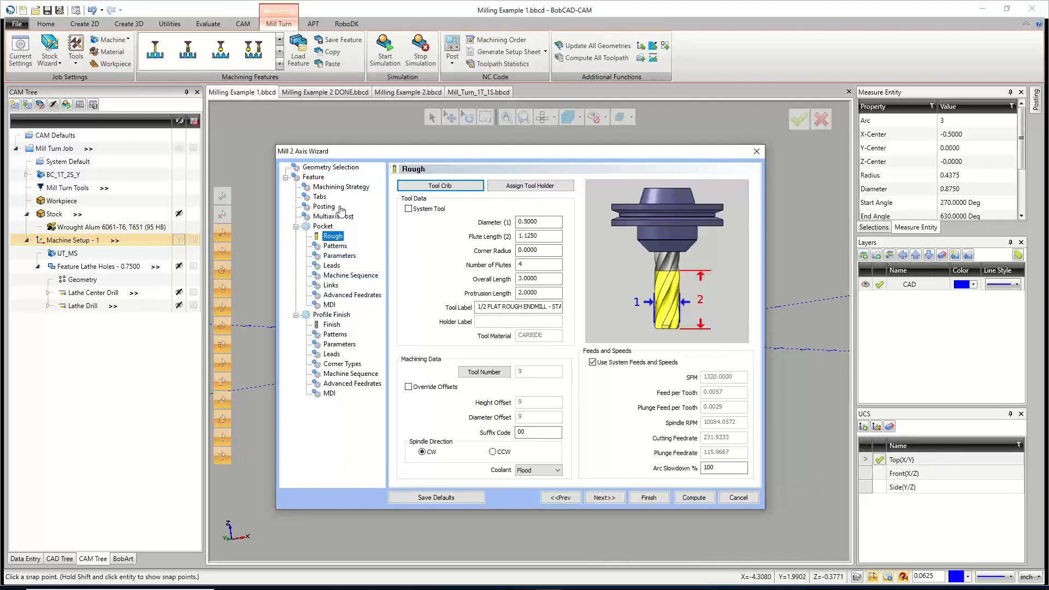
click(331, 324)
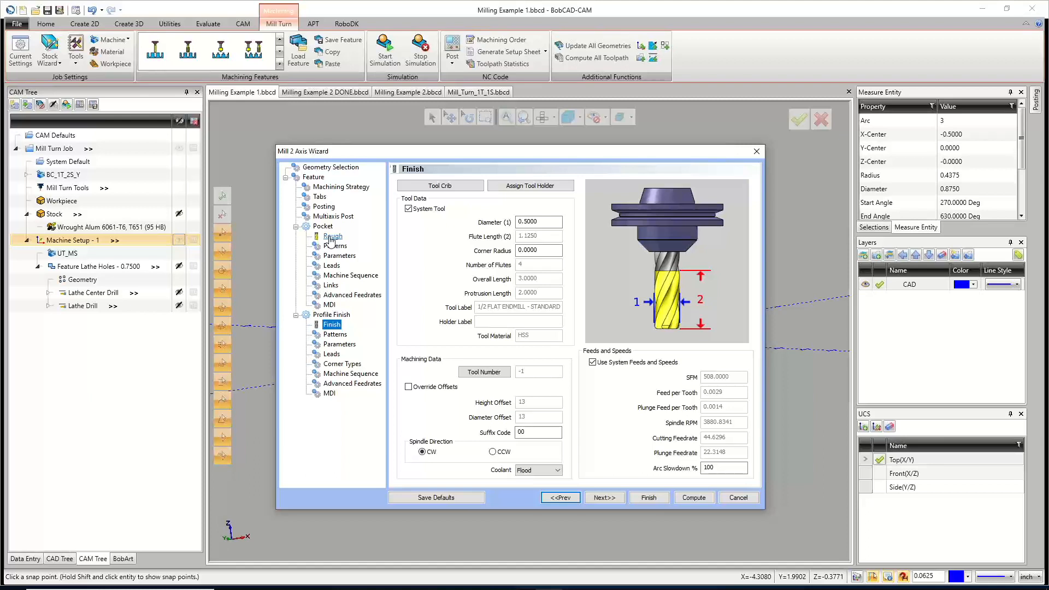
click(442, 188)
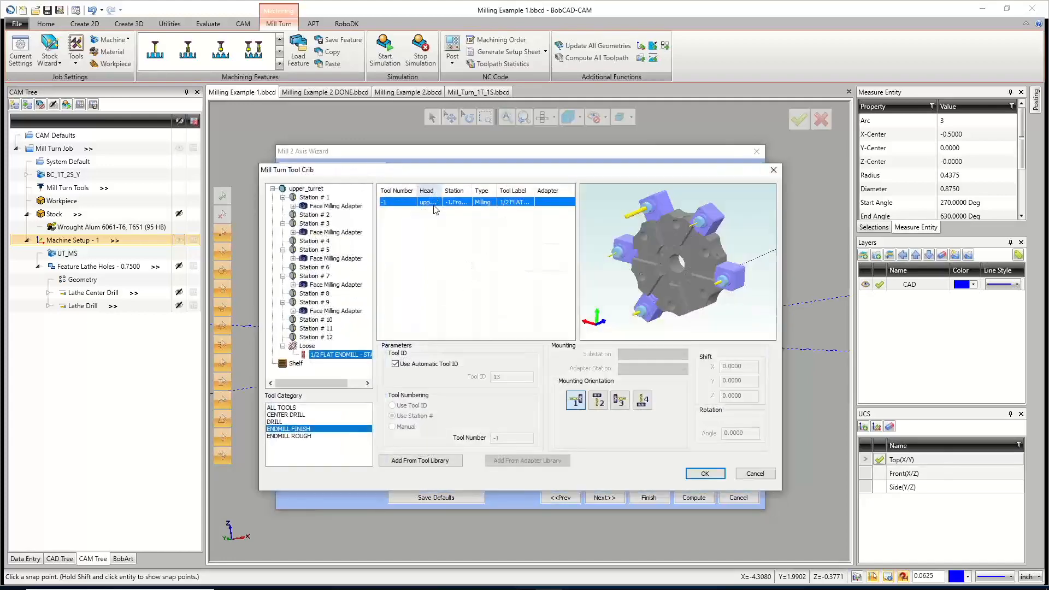
click(290, 437)
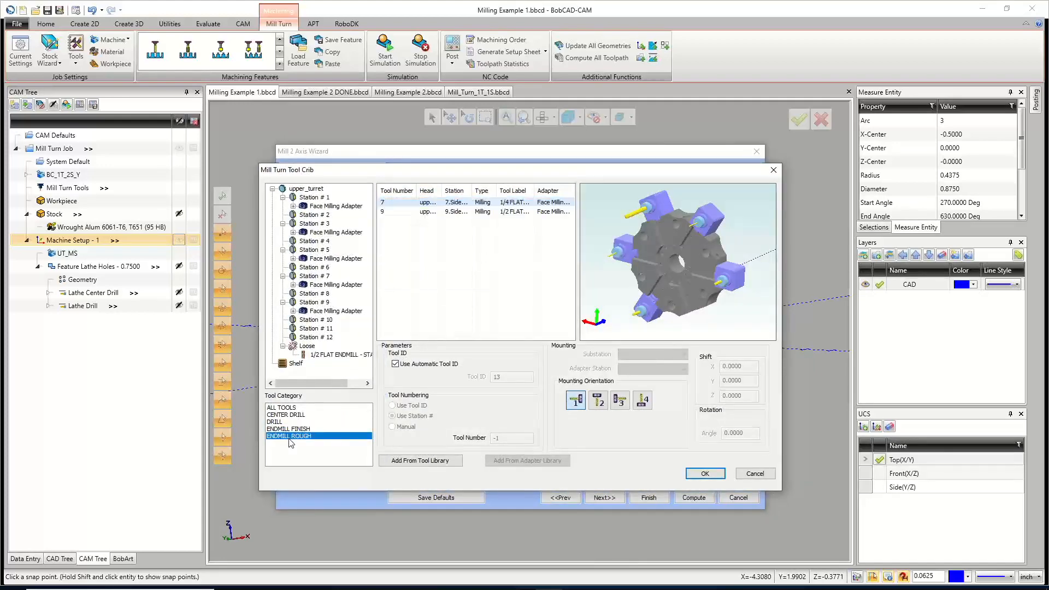
click(478, 202)
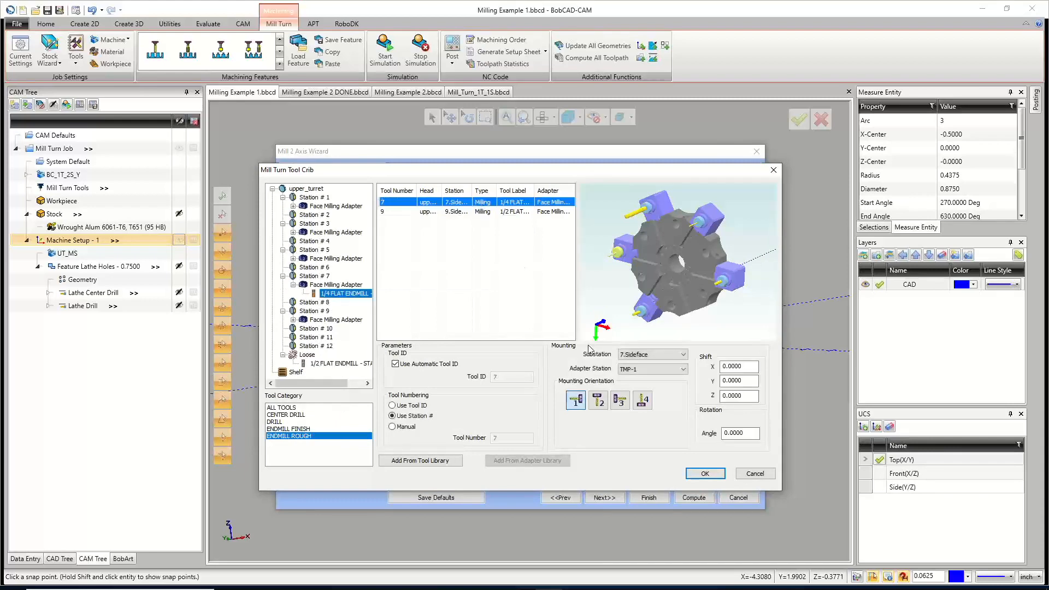
click(705, 473)
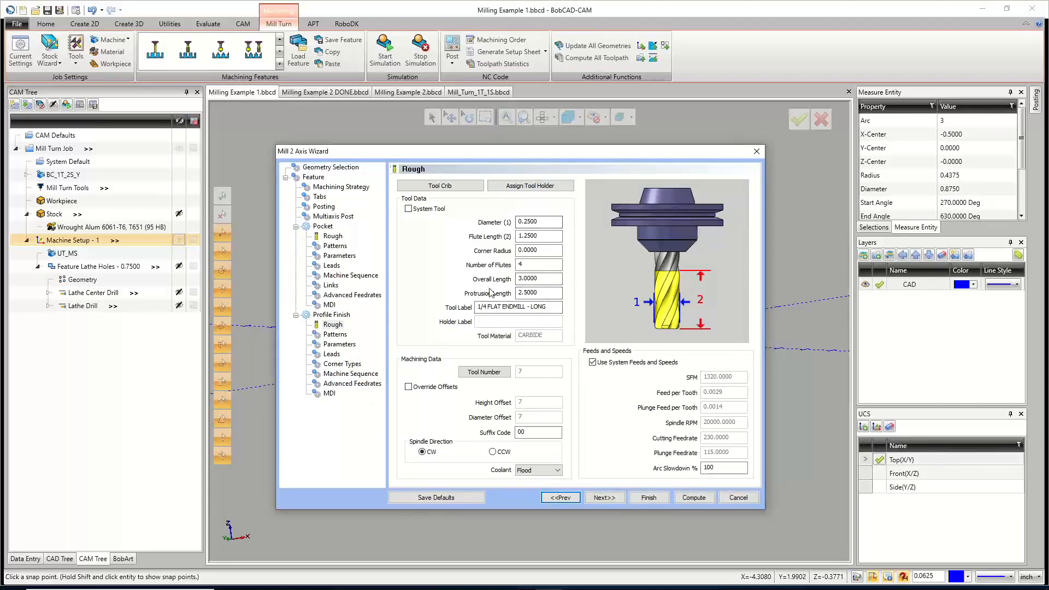
Set the Profile Finish machine compensation to Comp Left / G41, keeping the Standard pattern and Left system compensation.
click(611, 499)
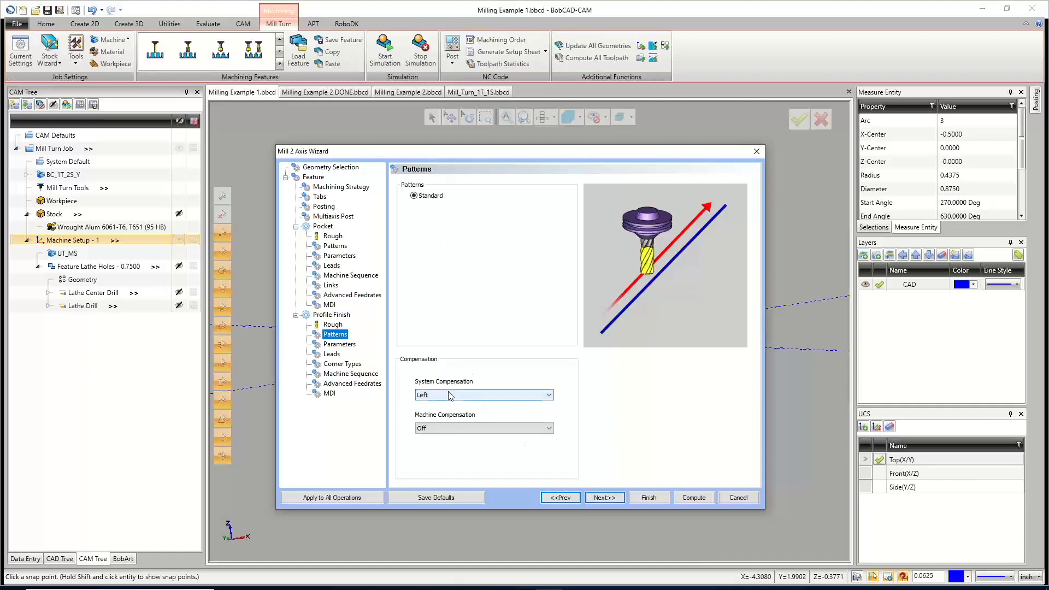
click(446, 428)
click(449, 445)
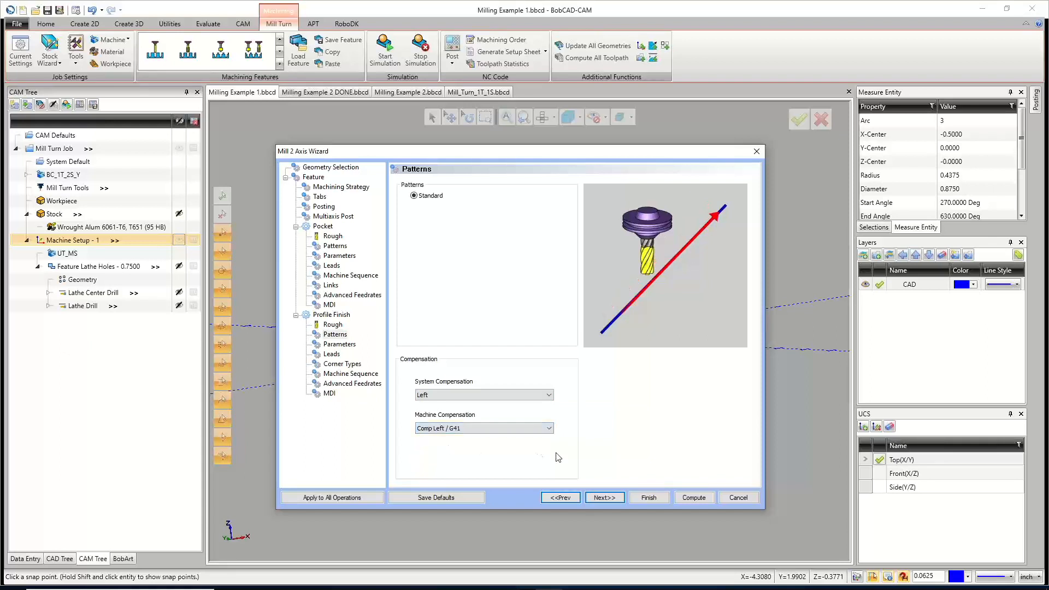
click(603, 497)
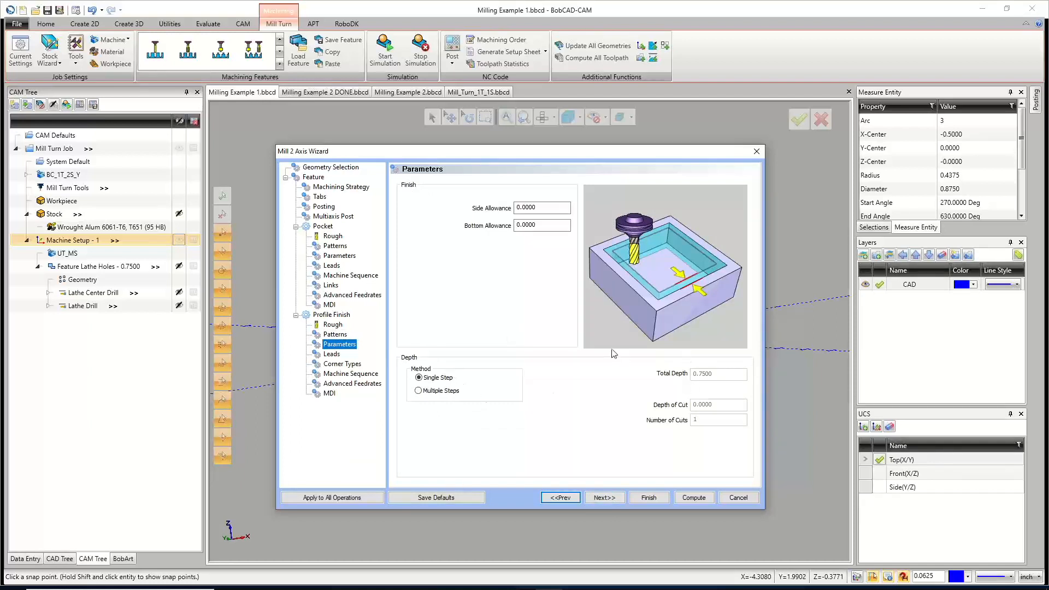
Set the Profile Finish lead-in to Right Angle with a length of 0.3125, leaving the side allowance and overlap amount at zero.
drag(538, 208, 450, 231)
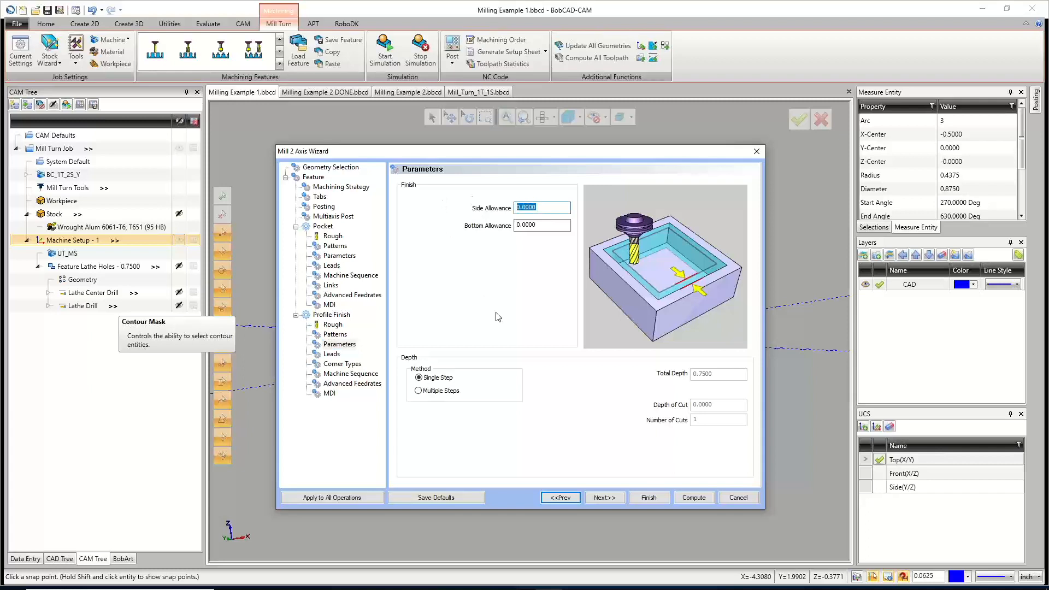
click(602, 496)
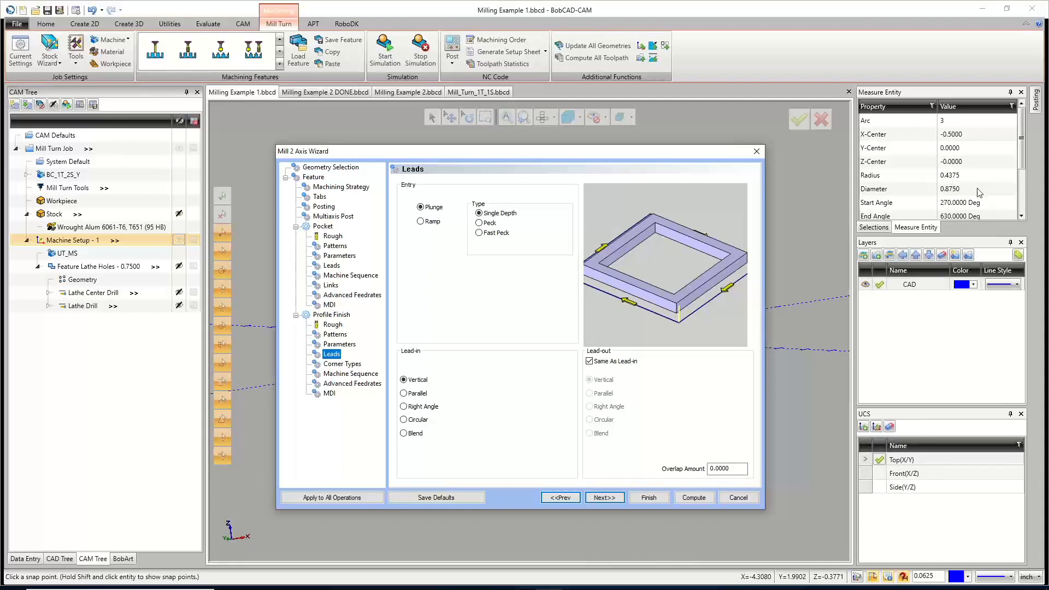
click(403, 407)
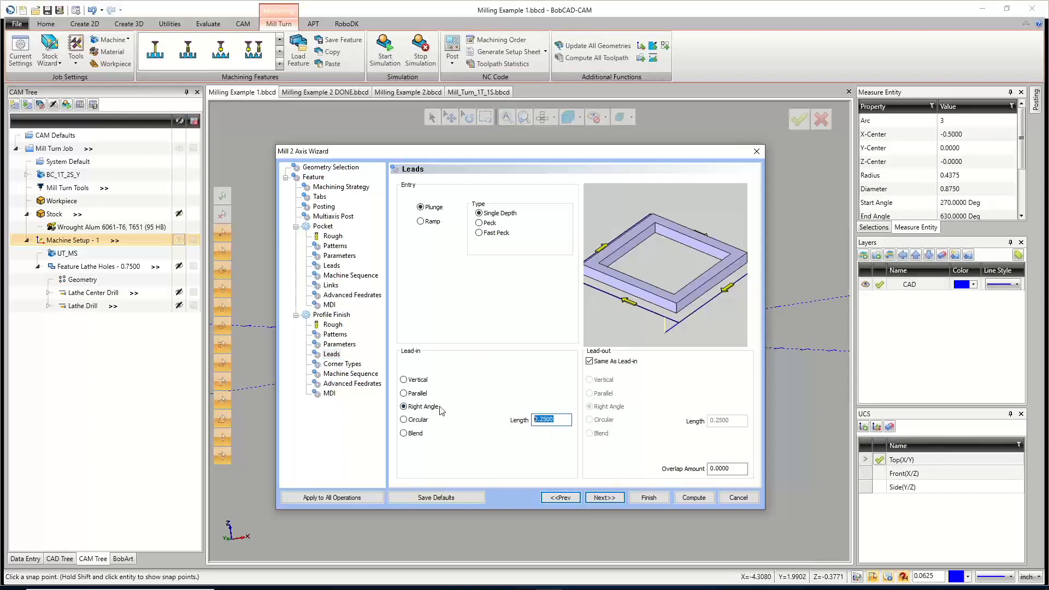
text(.875-)
key(Tab)
click(559, 420)
click(732, 469)
drag(560, 154, 576, 456)
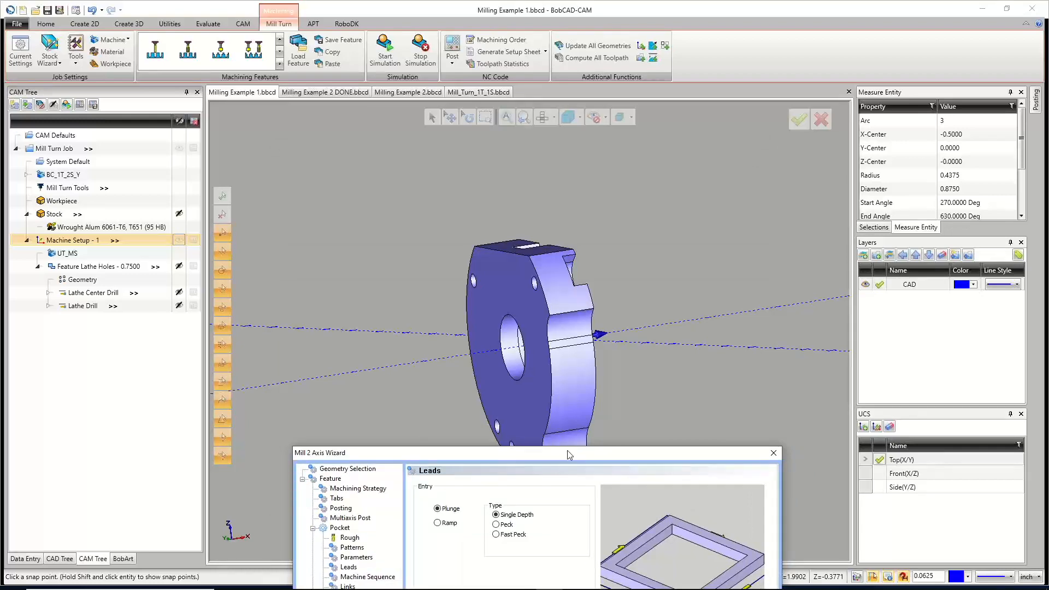
drag(569, 452, 549, 151)
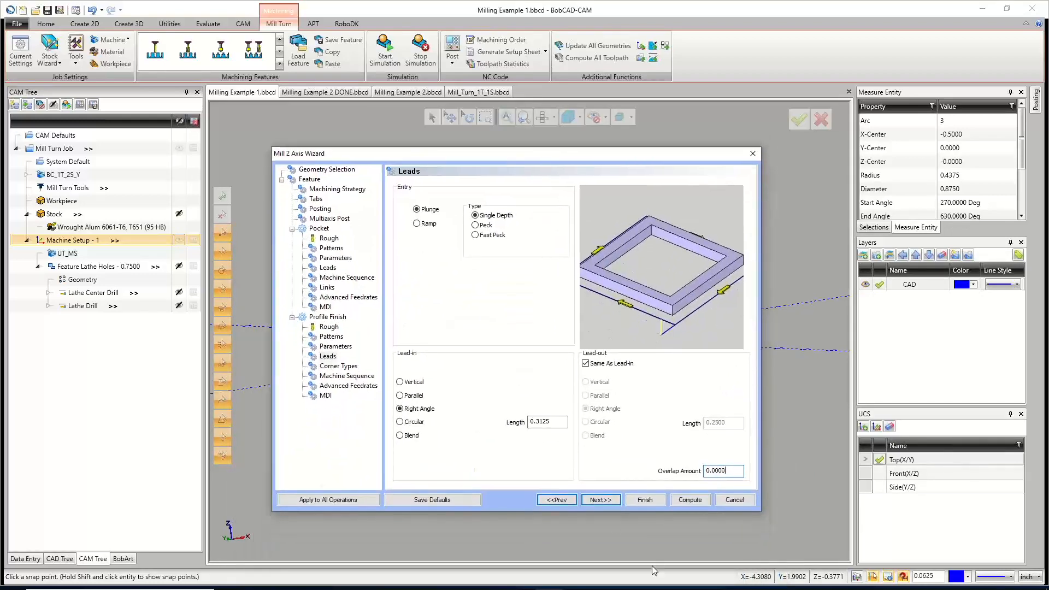
Accept the existing Profile Finish settings for corner types, machine sequence, advanced feedrates and MDI, and compute the 2 axis toolpath.
click(599, 499)
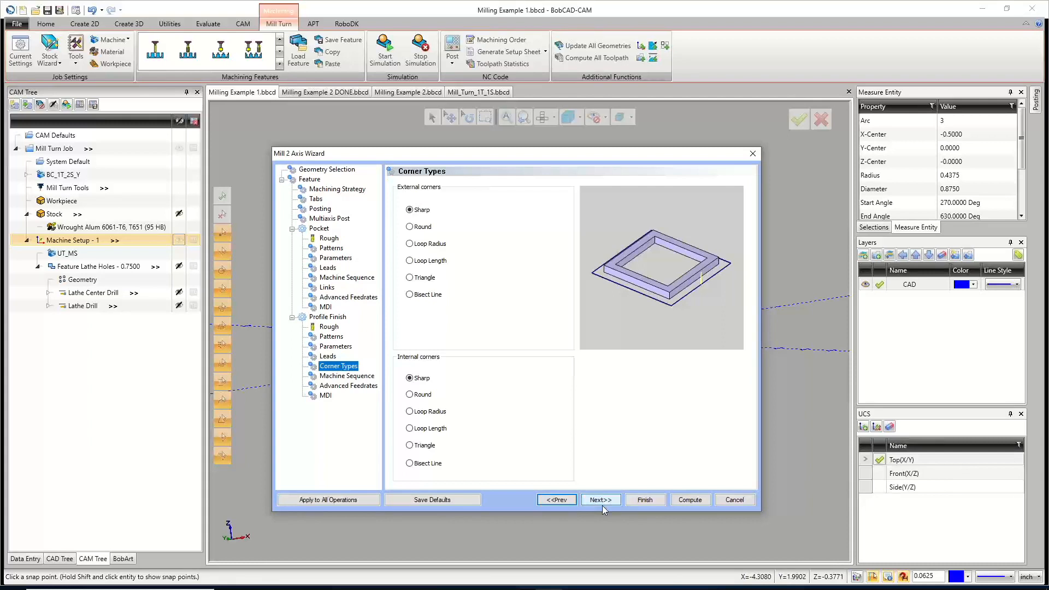
click(603, 498)
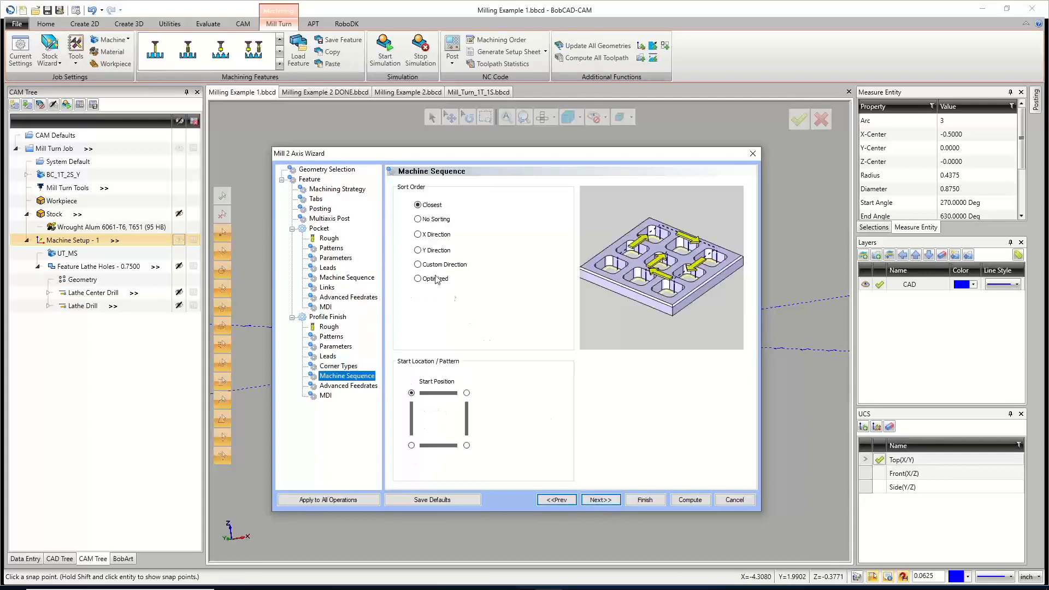
click(435, 278)
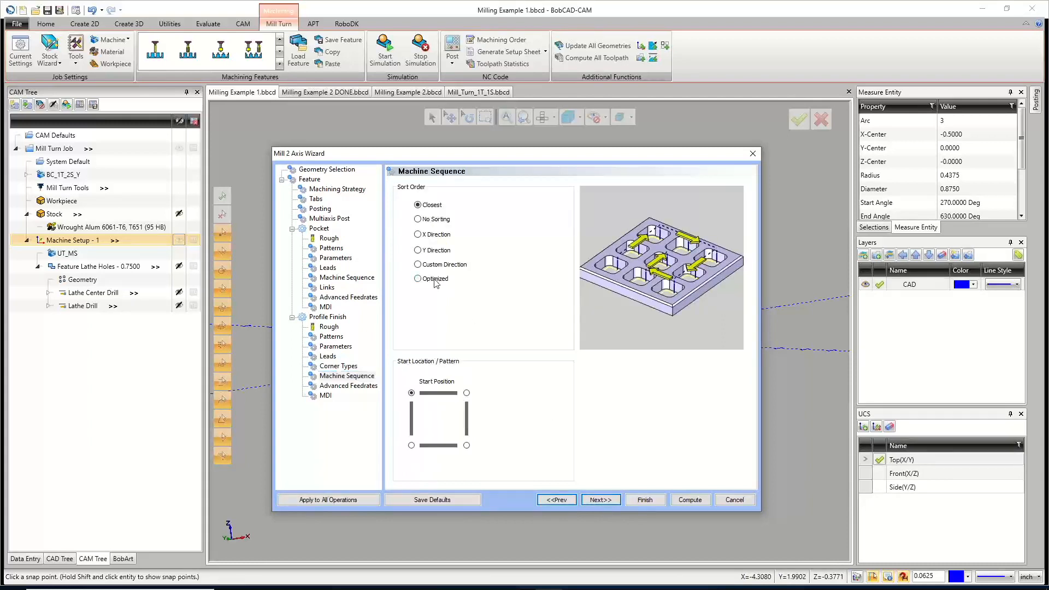
click(601, 499)
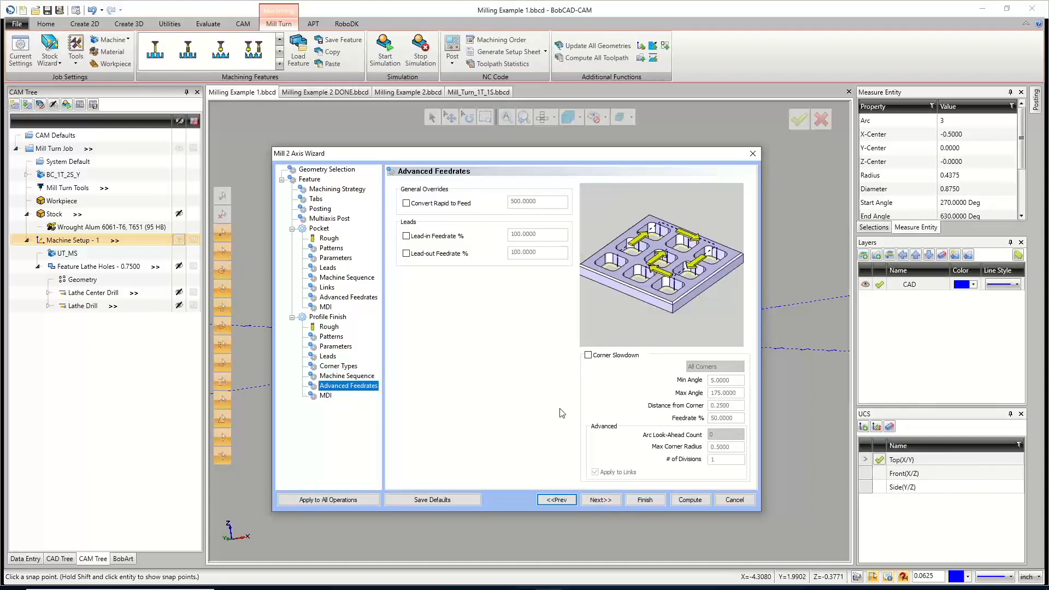
click(601, 499)
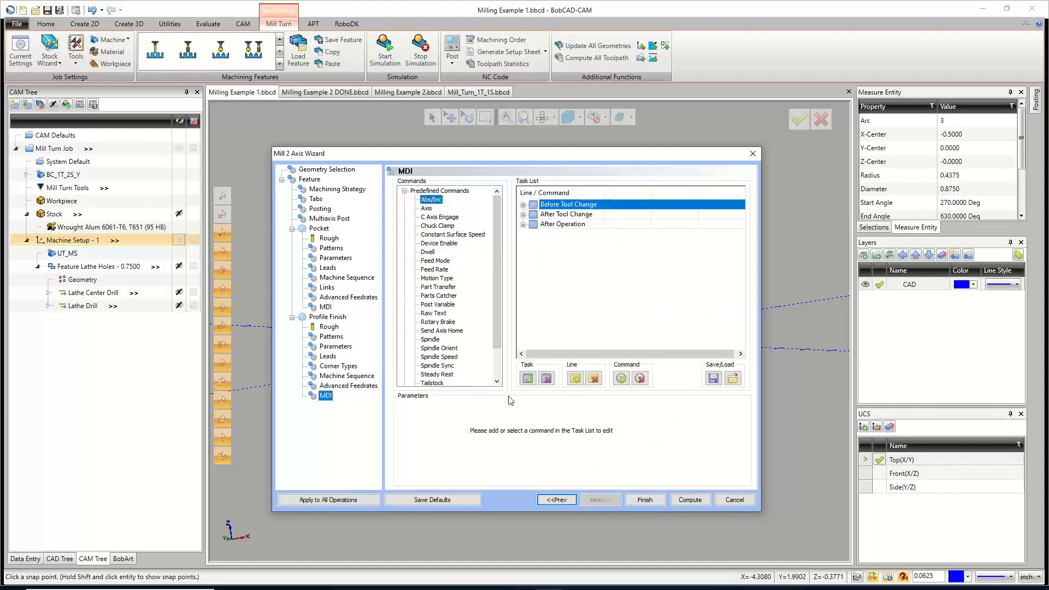
click(687, 498)
Blank the Feature 2 Axis toolpath and, with the lathe holes feature collapsed, inspect the Pocket toolpath in the centre bore.
middle_drag(618, 411, 470, 404)
middle_drag(634, 306, 599, 268)
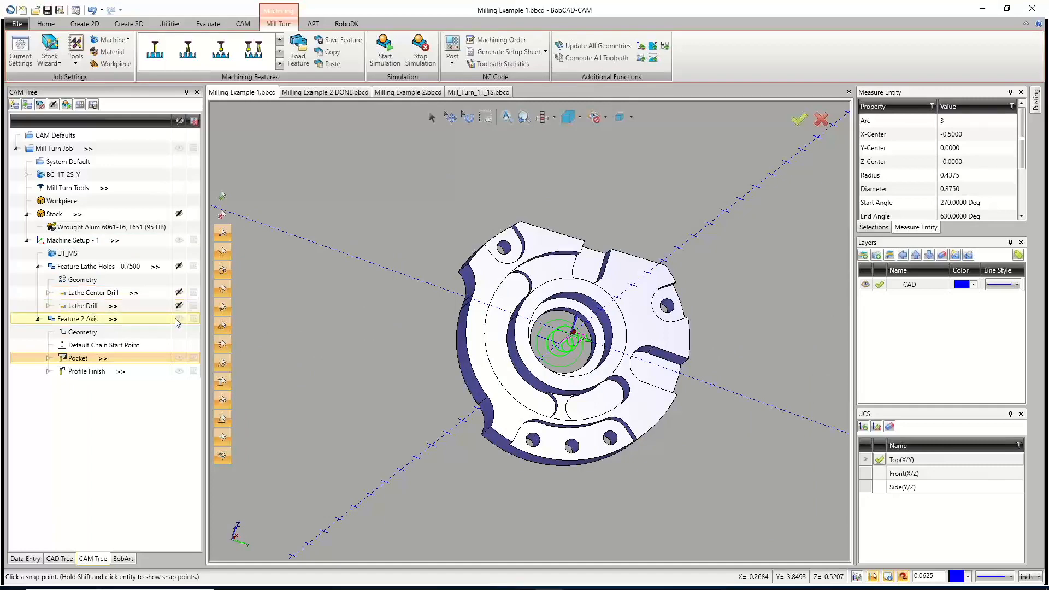
click(179, 319)
click(37, 267)
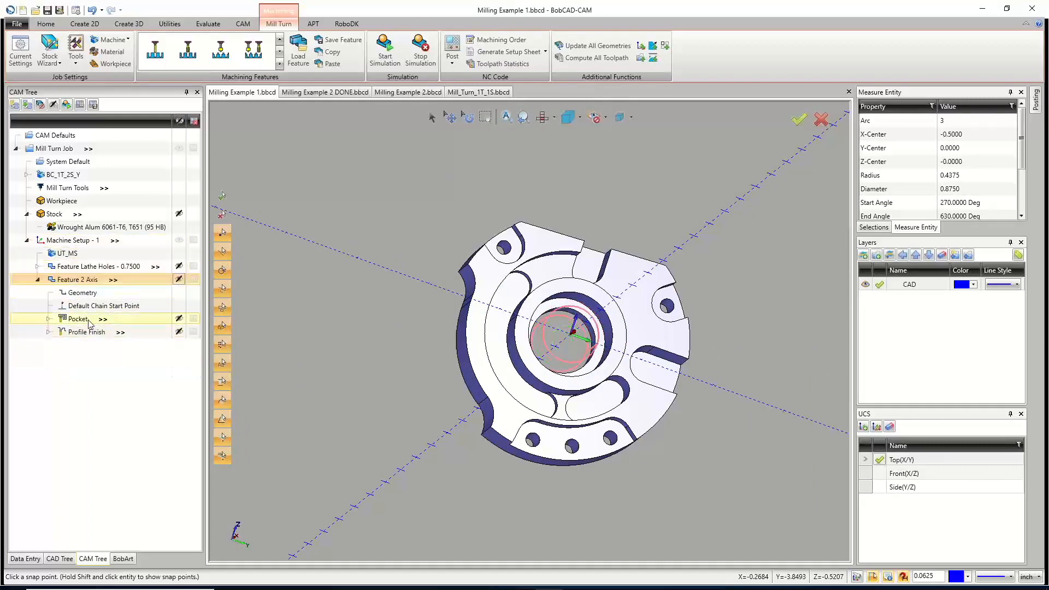
click(87, 319)
middle_drag(551, 377, 582, 386)
scroll(565, 324, up, 5)
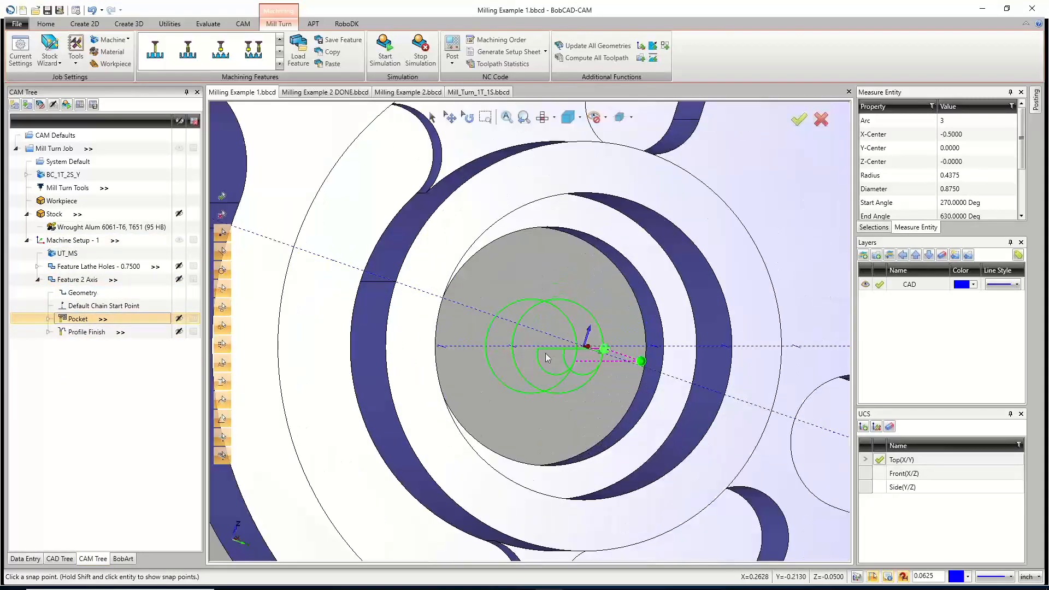
scroll(600, 355, down, 4)
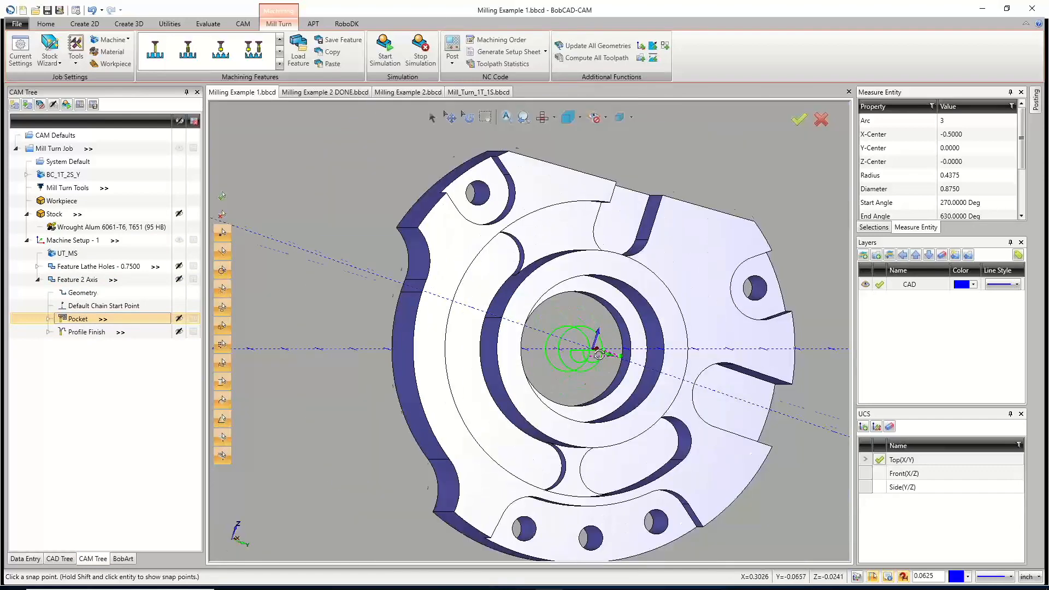
middle_drag(599, 354, 611, 363)
Edit Feature 2 Axis to set the Pocket pattern's stepover to 20% and recompute the toolpath.
right_click(74, 279)
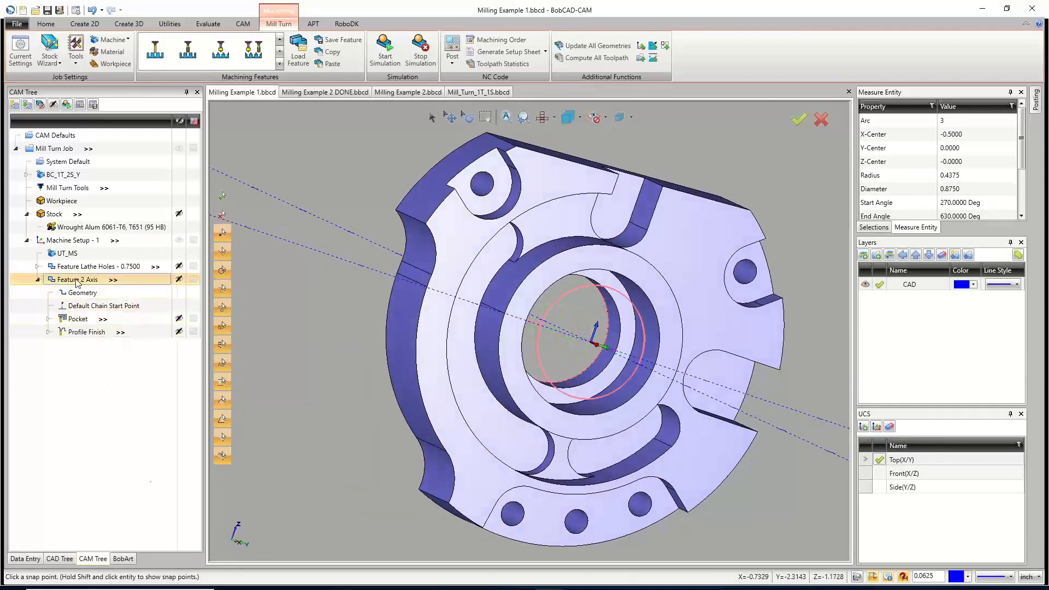
click(105, 284)
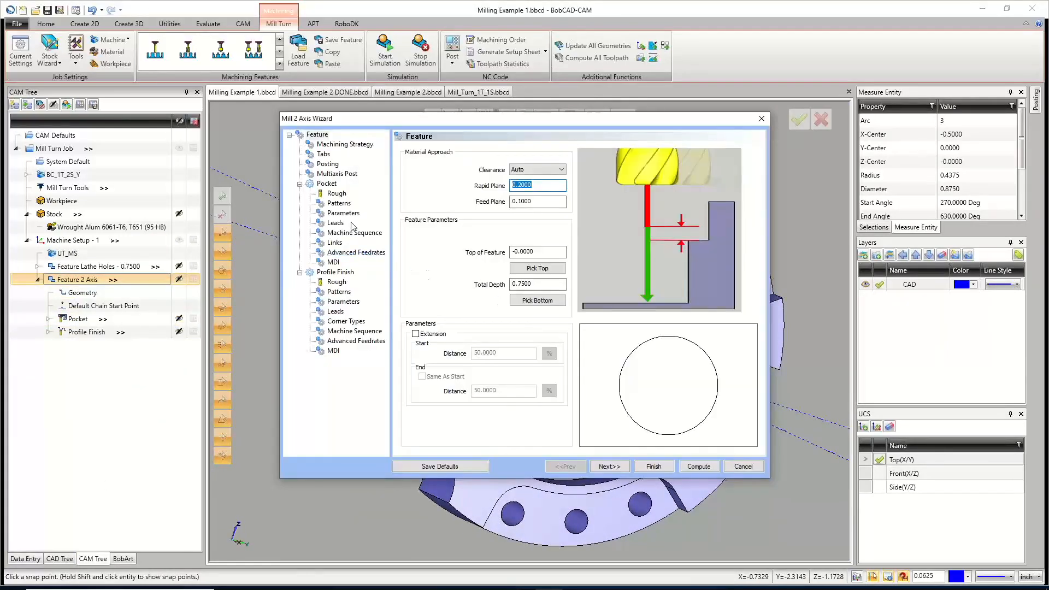
click(343, 212)
click(338, 203)
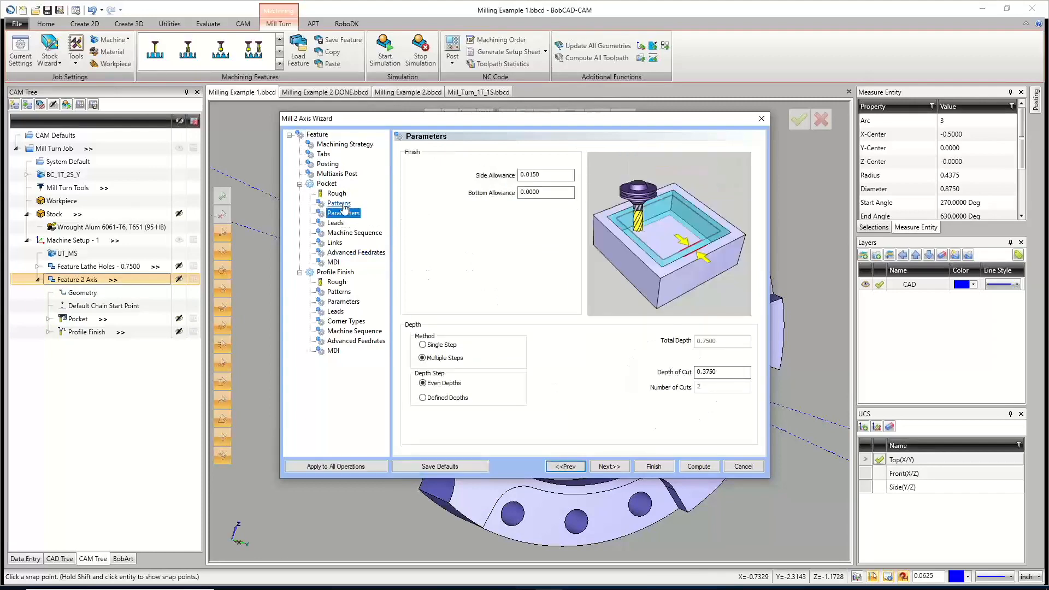
click(723, 362)
key(BackSpace)
key(BackSpace)
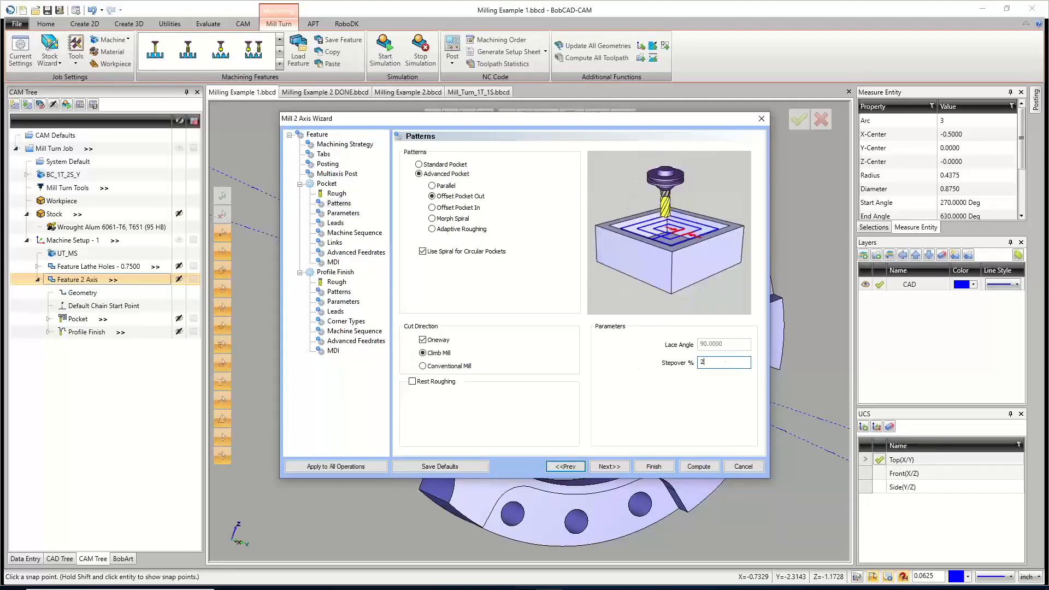
text(20)
click(699, 467)
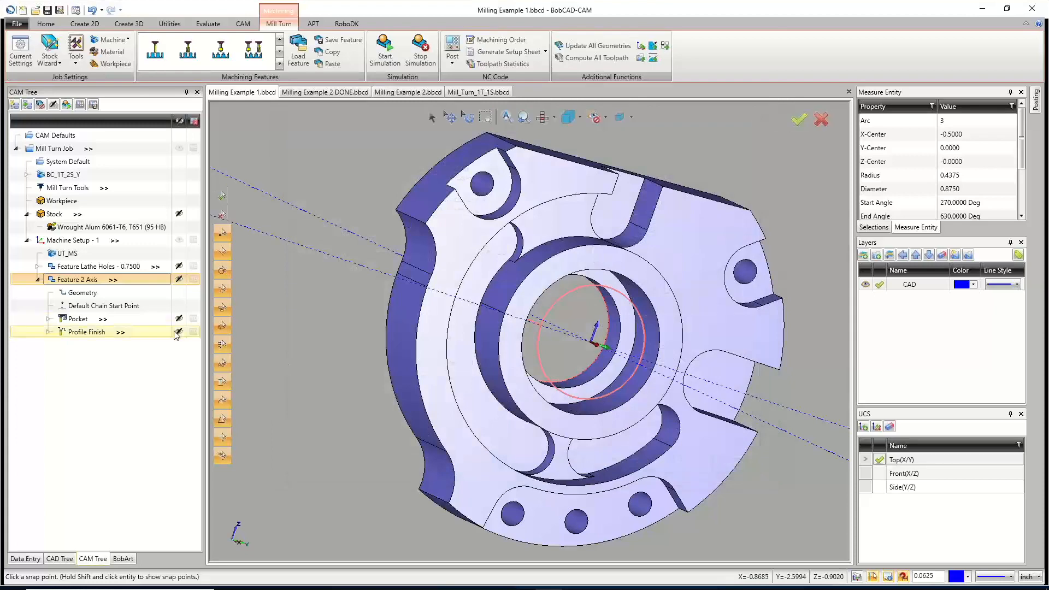
Inspect the Pocket spiral and the Profile Finish toolpath with its lead-in inside the centre bore.
middle_drag(509, 299, 494, 276)
scroll(589, 336, up, 5)
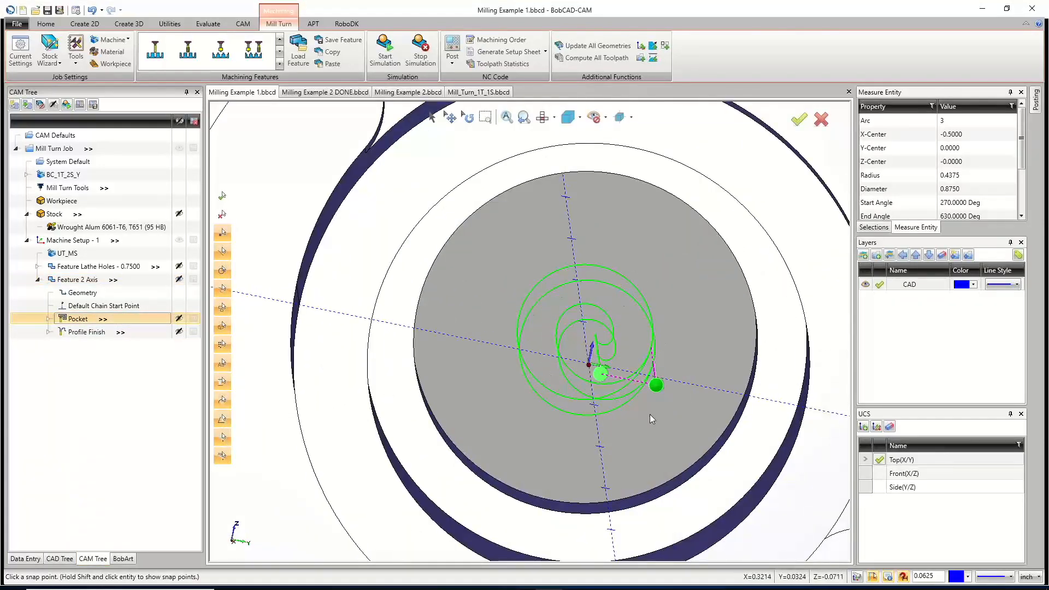
middle_drag(650, 419, 710, 388)
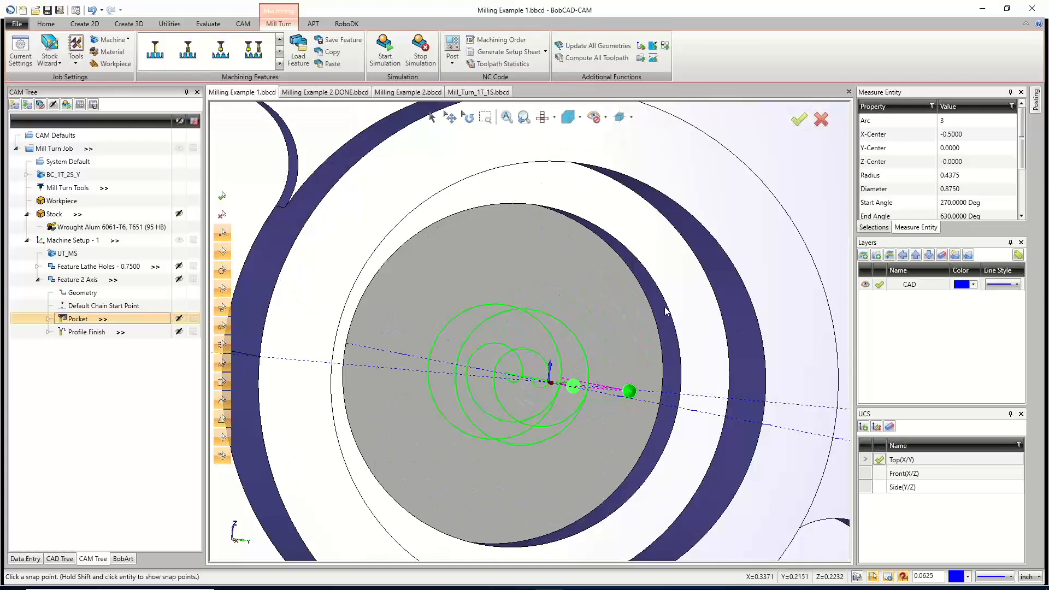
scroll(667, 310, down, 3)
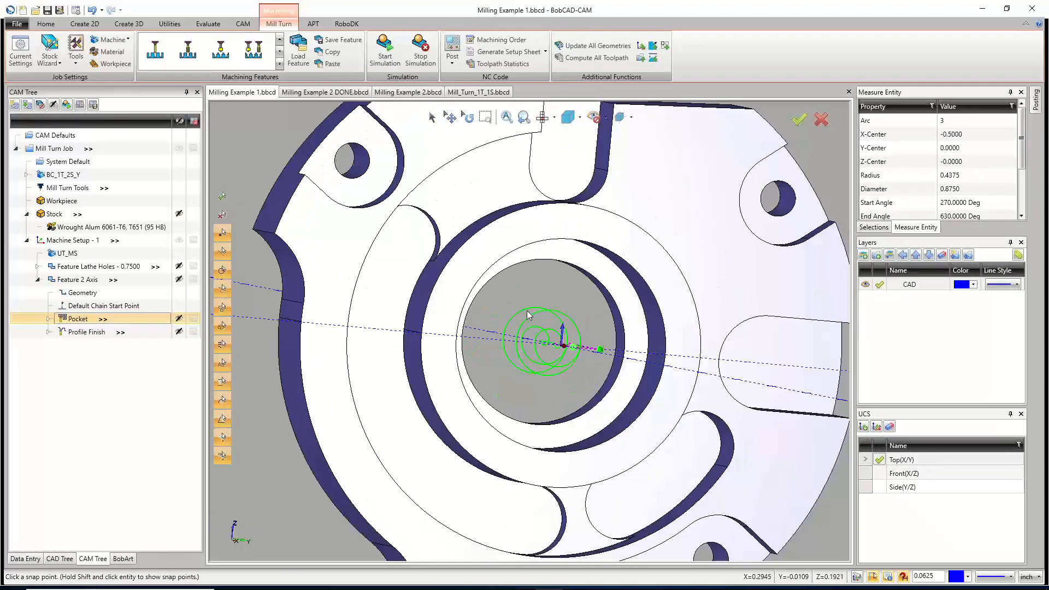
click(96, 333)
middle_drag(489, 365, 480, 365)
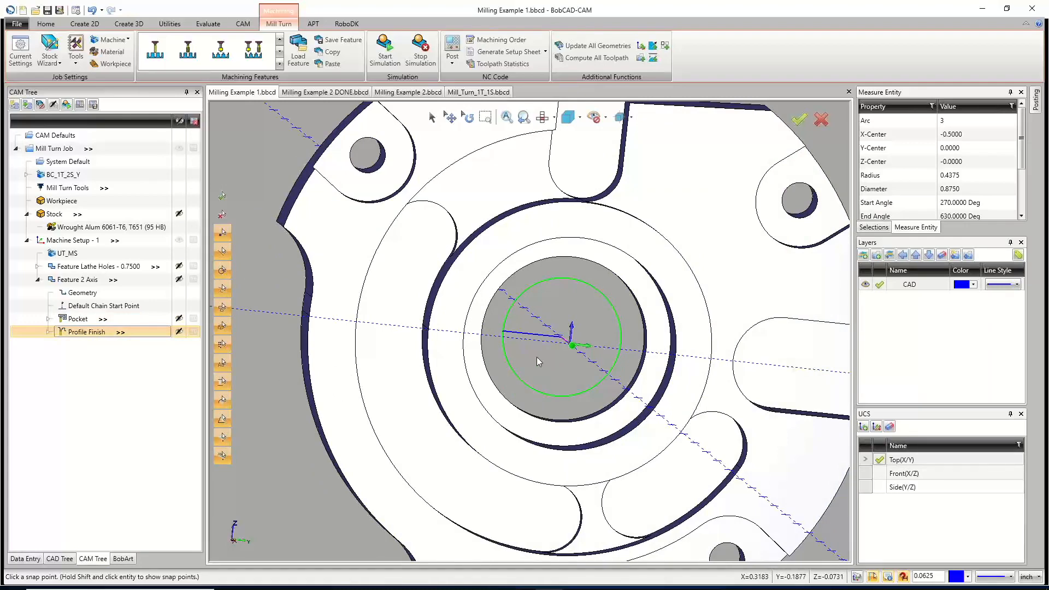
scroll(573, 347, down, 3)
mouse_move(575, 353)
middle_down()
mouse_move(599, 355)
mouse_move(565, 369)
middle_up()
scroll(565, 359, down, 3)
scroll(564, 359, up, 3)
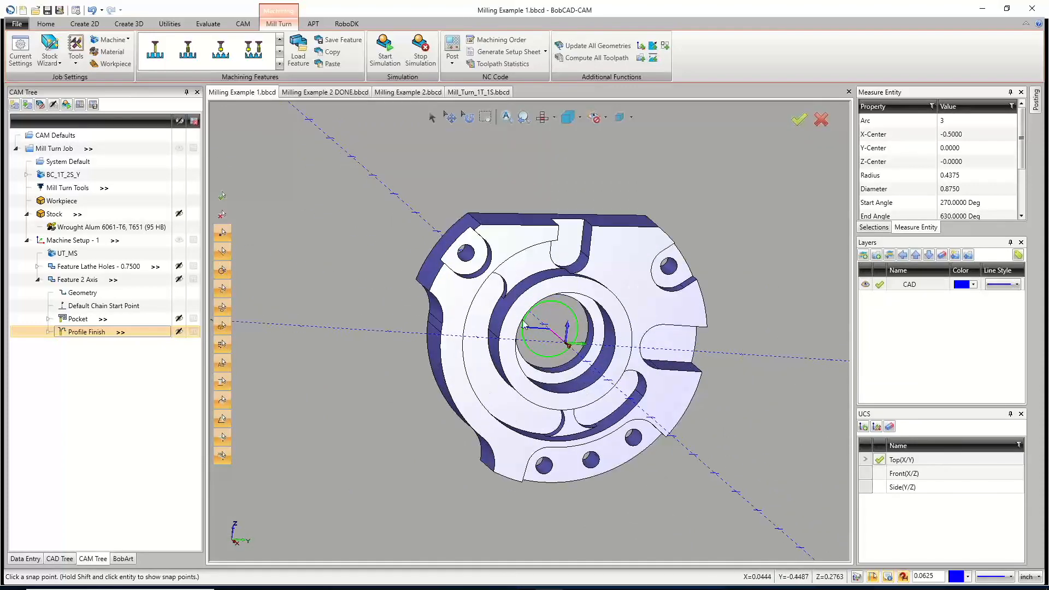
middle_drag(555, 409, 574, 431)
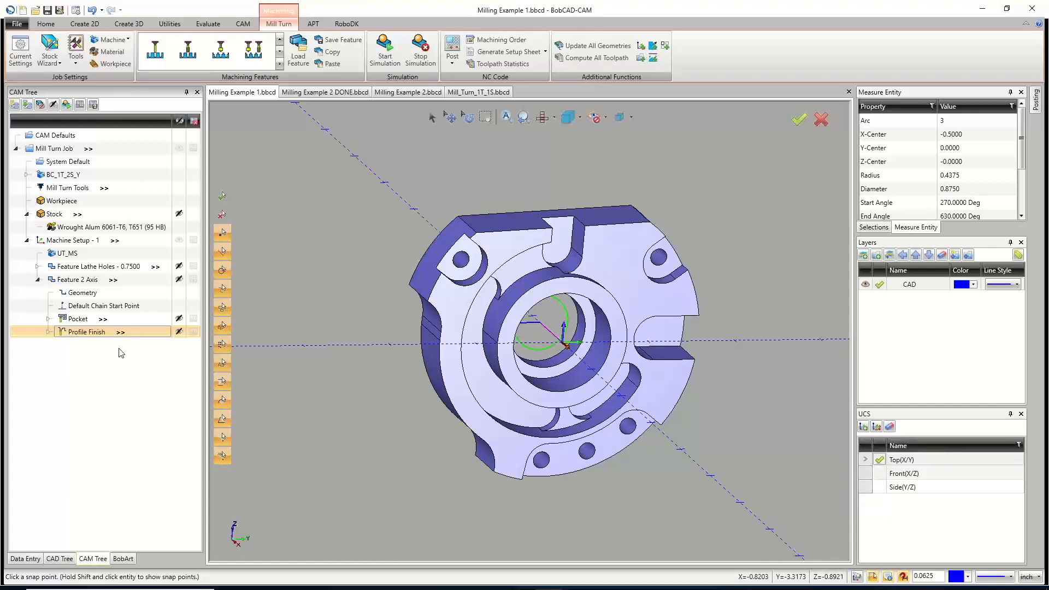
Modify the default chain start point of Feature 2 Axis, moving it to the opposite side of the bore's circular edge.
click(95, 307)
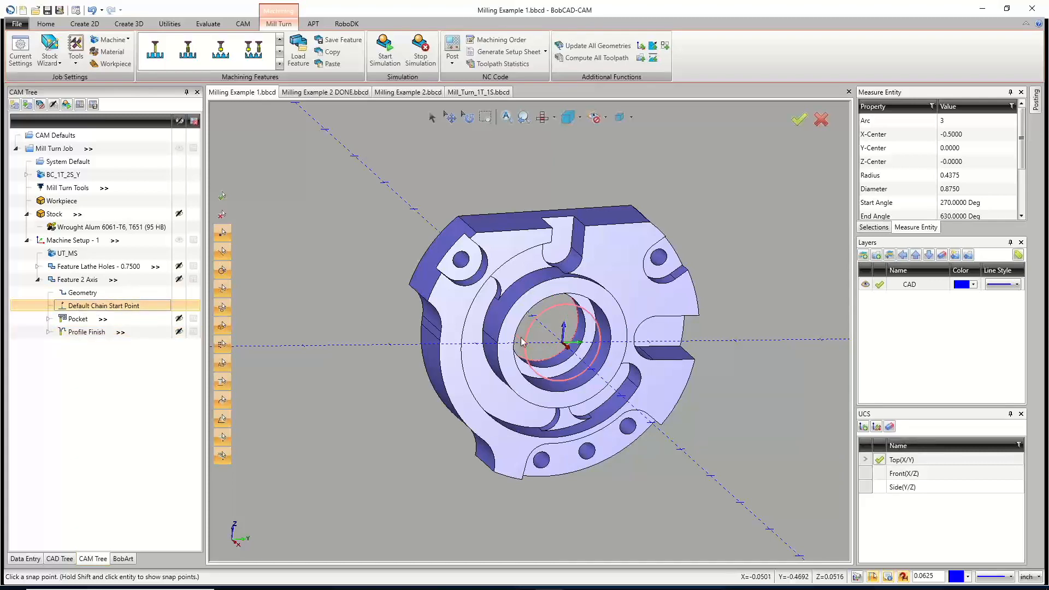
scroll(526, 345, up, 5)
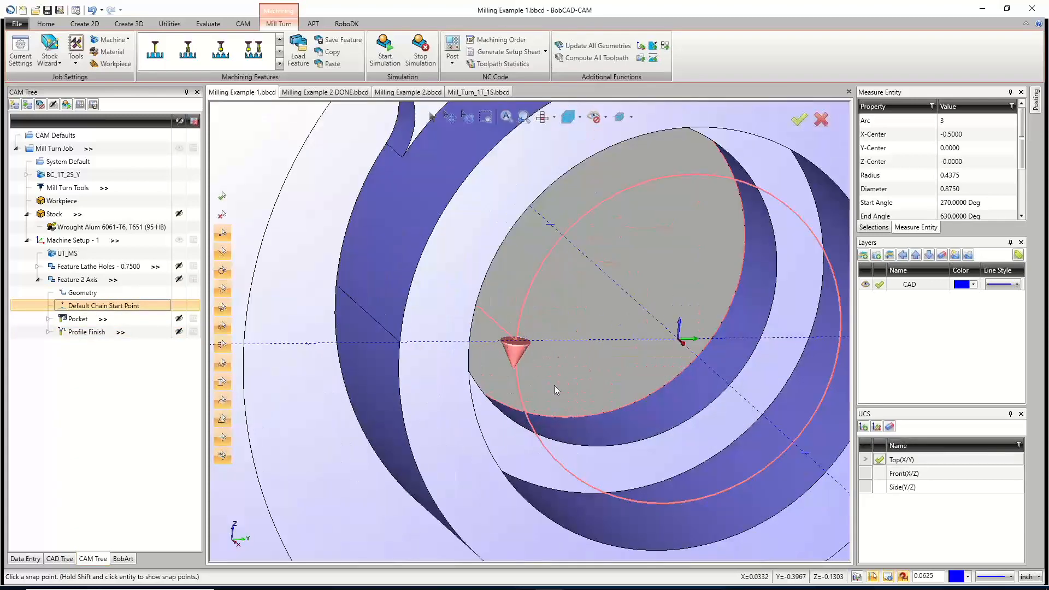
scroll(518, 351, down, 3)
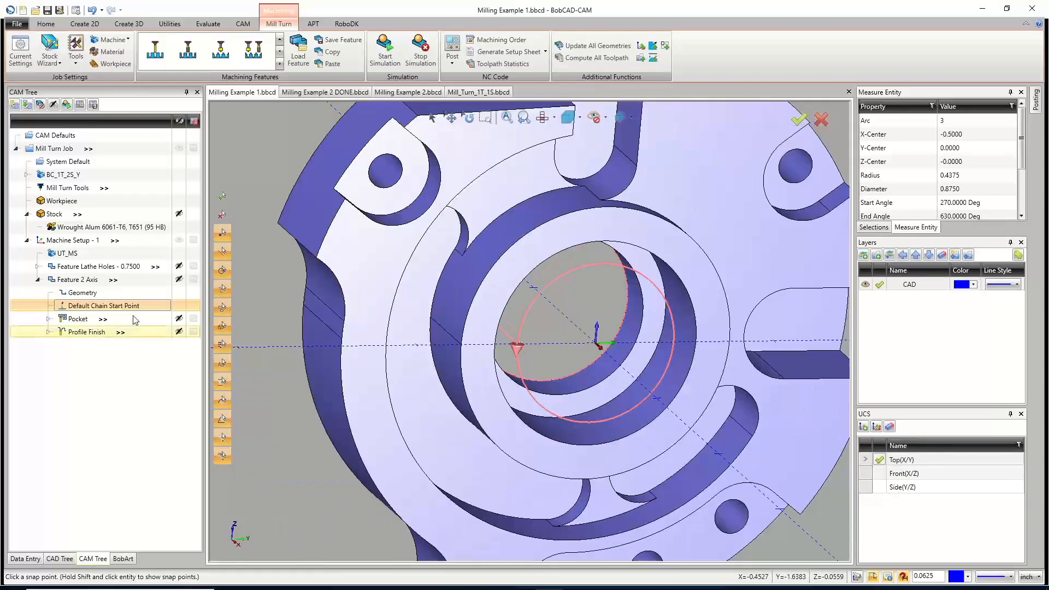
right_click(110, 307)
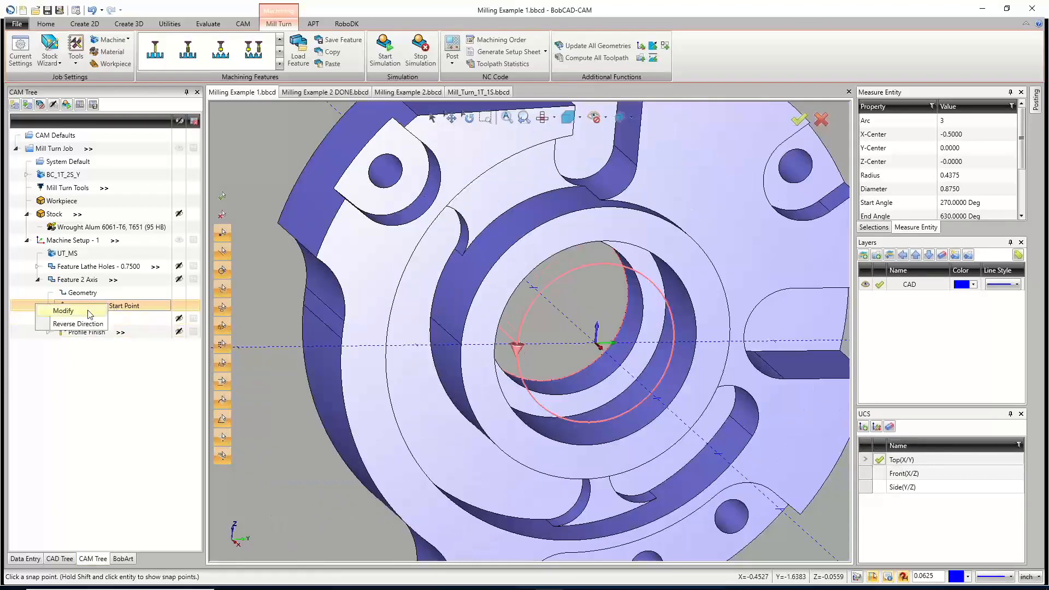
click(88, 310)
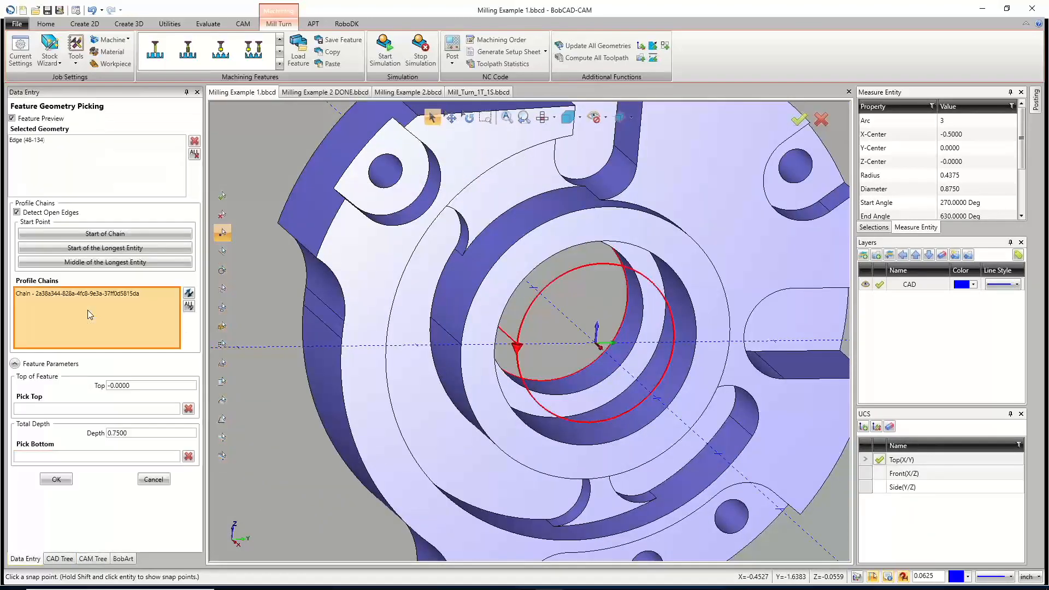
click(673, 340)
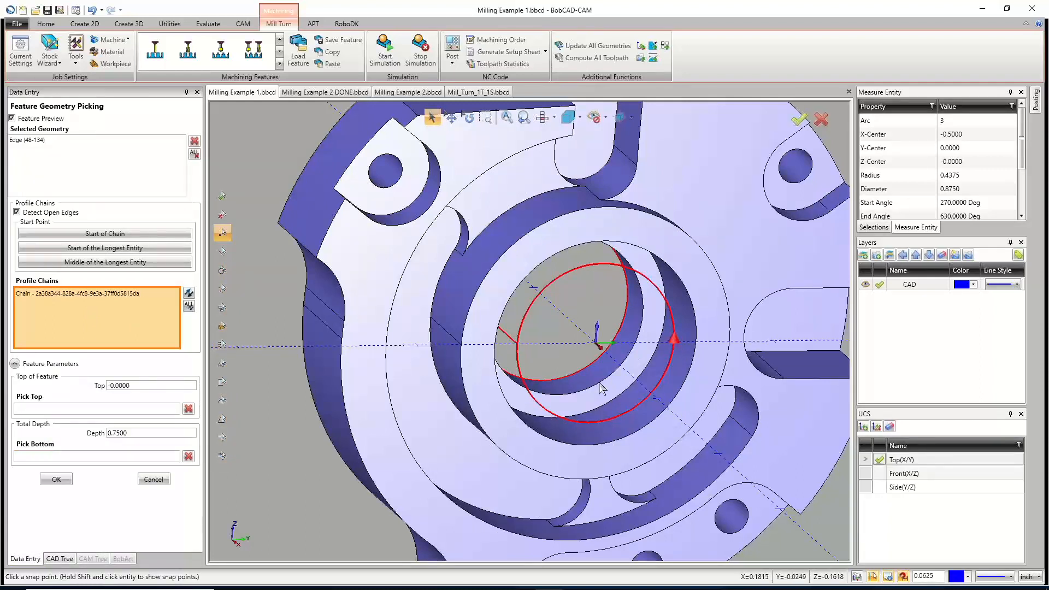
click(56, 479)
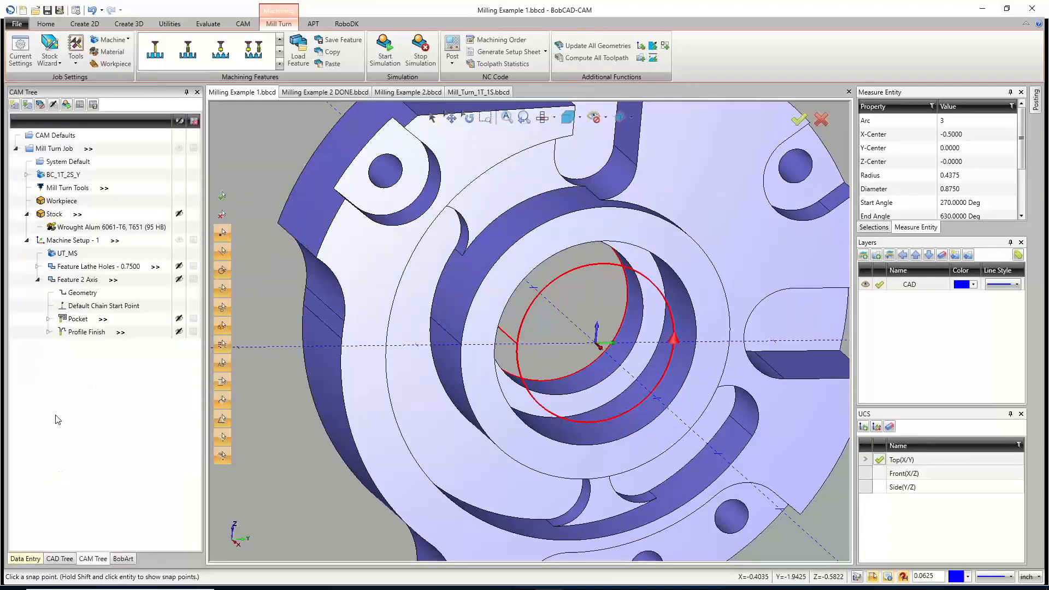
Compute all toolpaths of Feature 2 Axis again and highlight the Pocket operation's path.
click(78, 280)
right_click(77, 280)
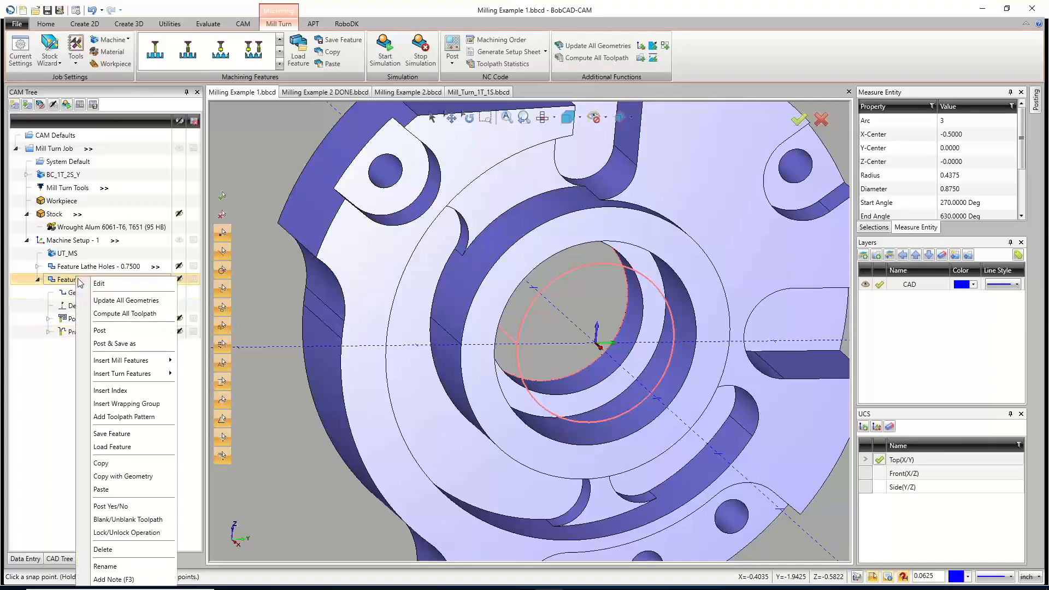
click(113, 315)
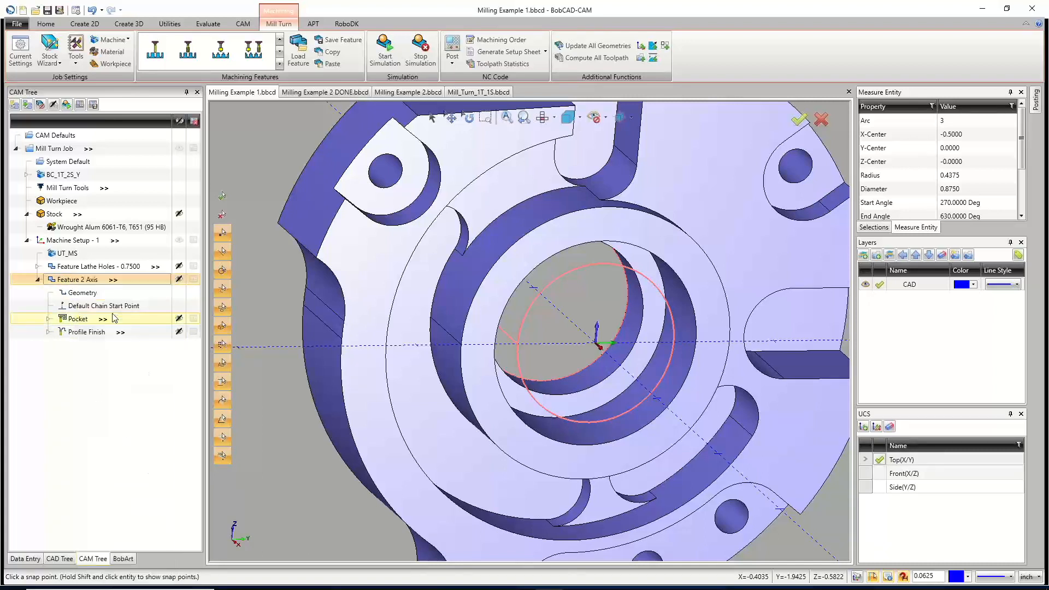
click(82, 319)
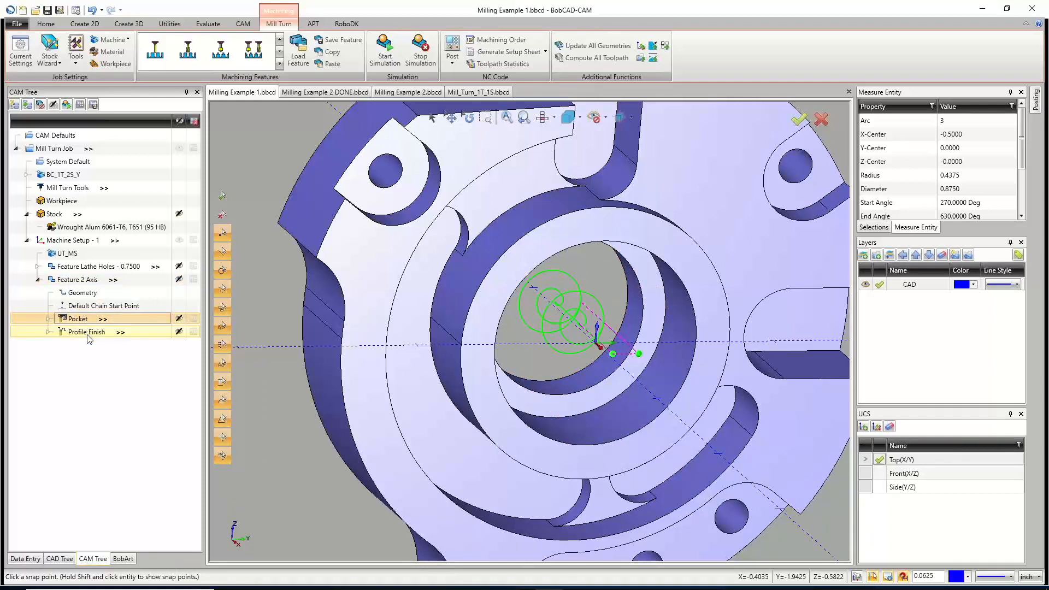
Inspect the recomputed Profile Finish toolpath and its lead moves inside the centre bore.
click(88, 334)
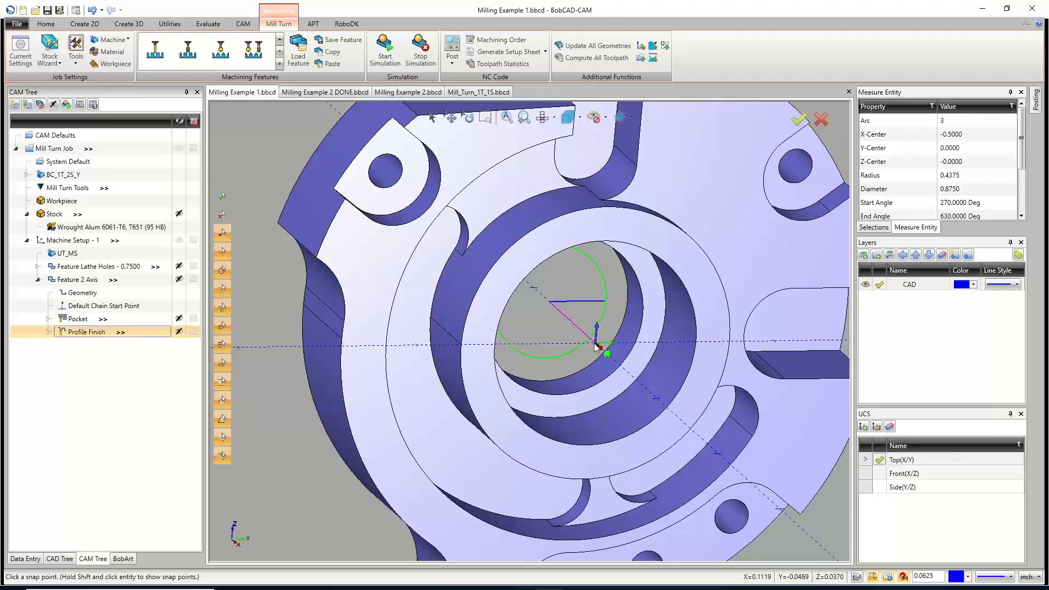
middle_drag(541, 365, 559, 363)
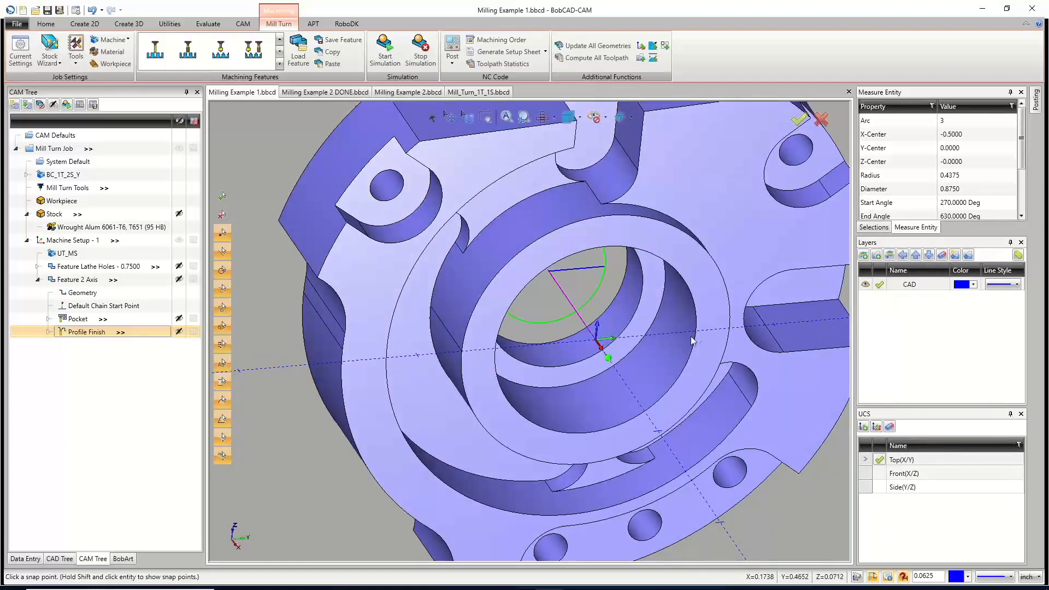
middle_drag(693, 342, 665, 332)
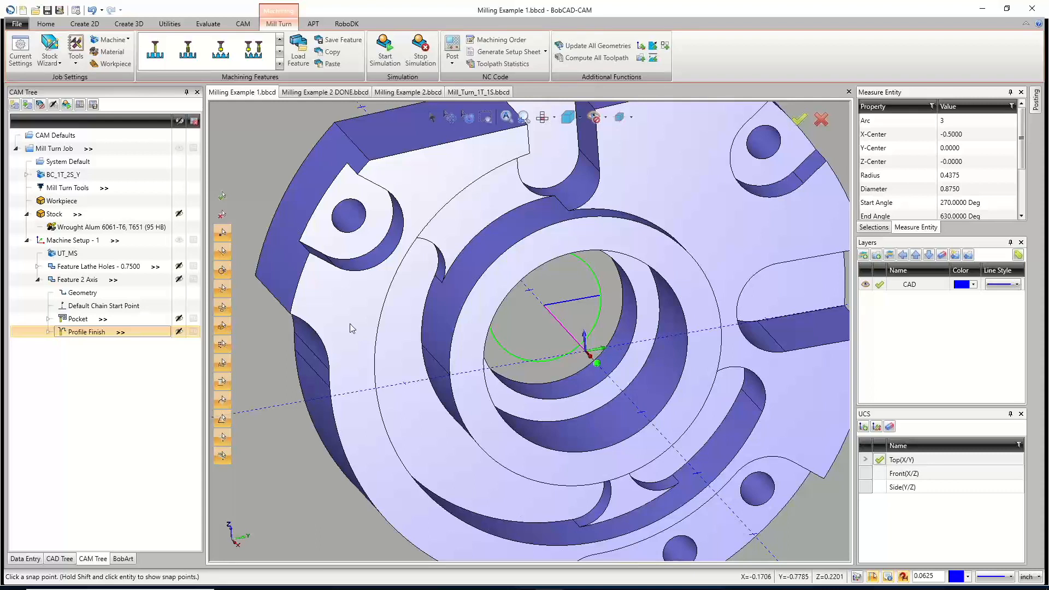
Rename Feature 2 Axis as CENTER HOLE RESIZE.
right_click(86, 283)
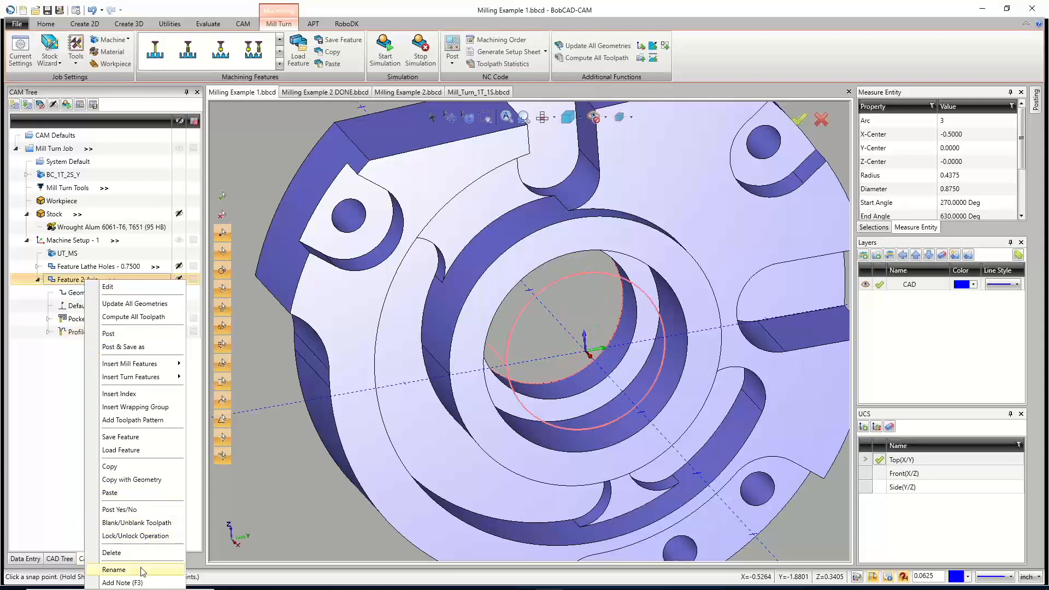
click(114, 569)
text(cent)
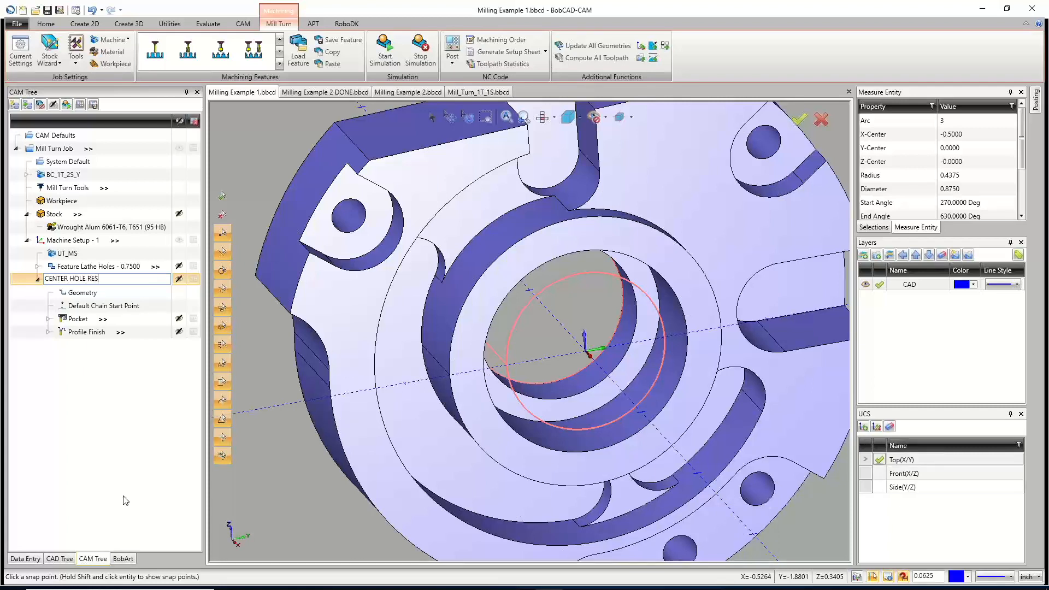
click(88, 294)
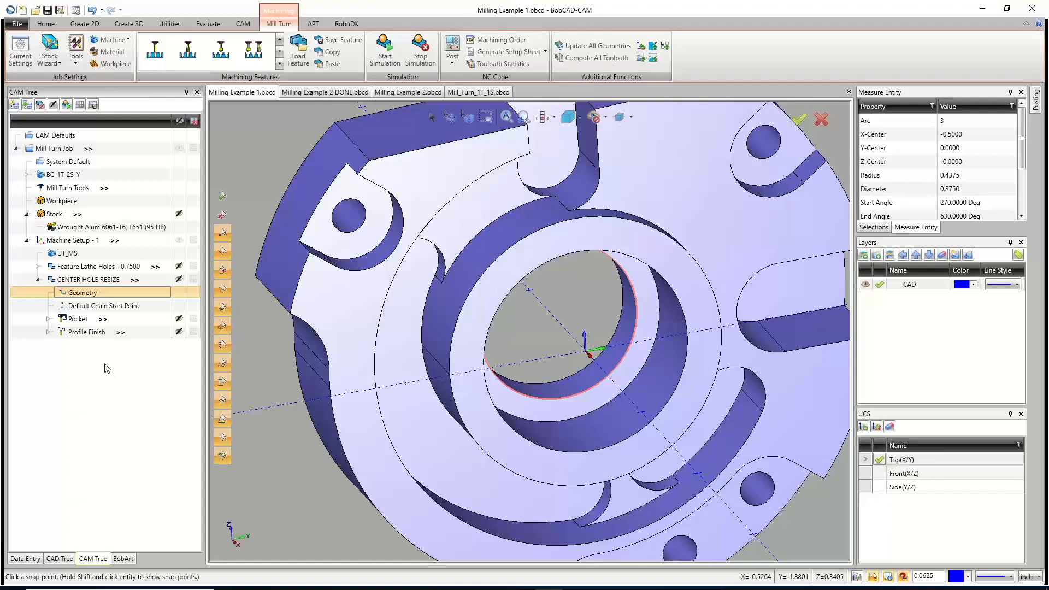
Copy the Profile Finish operation of CENTER HOLE RESIZE and paste it twice into the same feature.
click(90, 333)
right_click(91, 339)
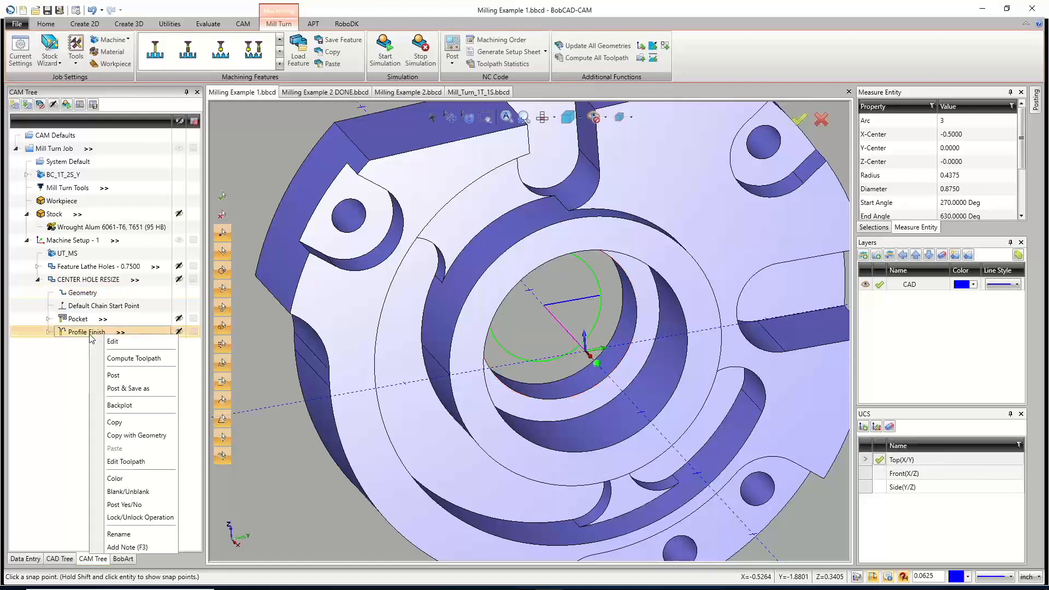
click(125, 425)
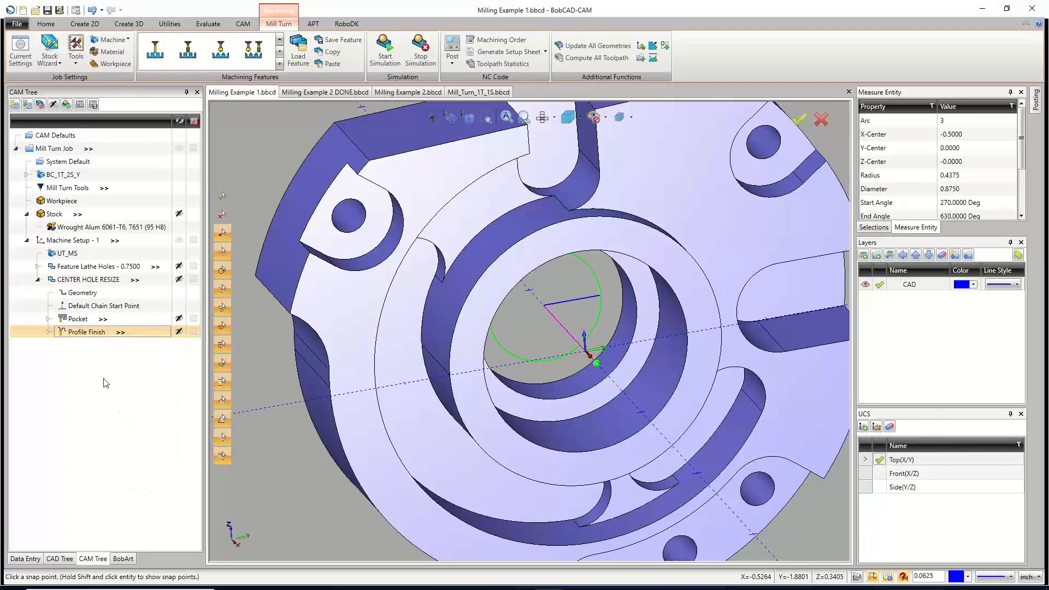
right_click(85, 336)
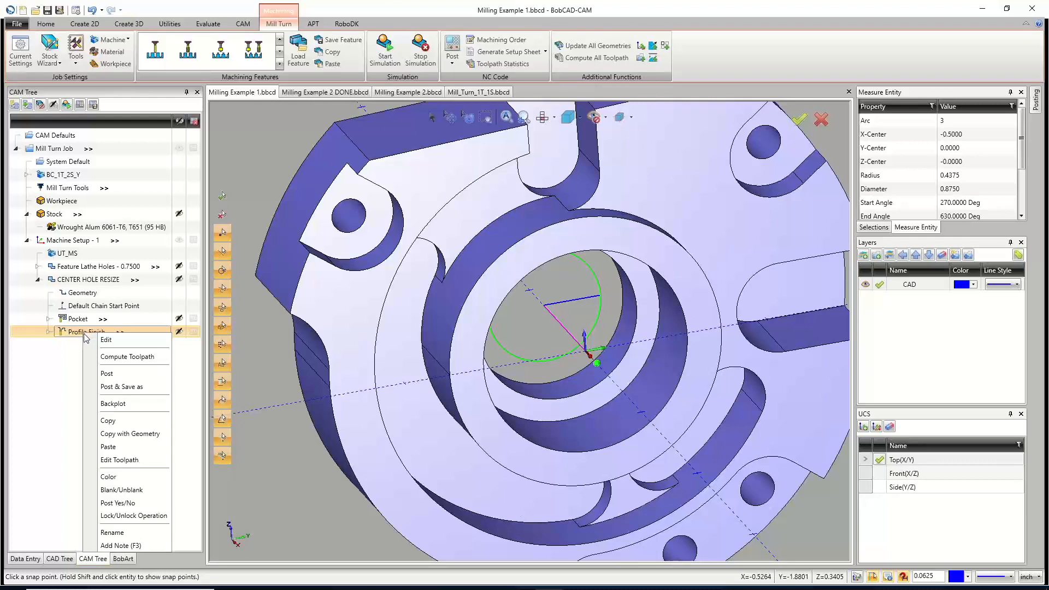
click(122, 447)
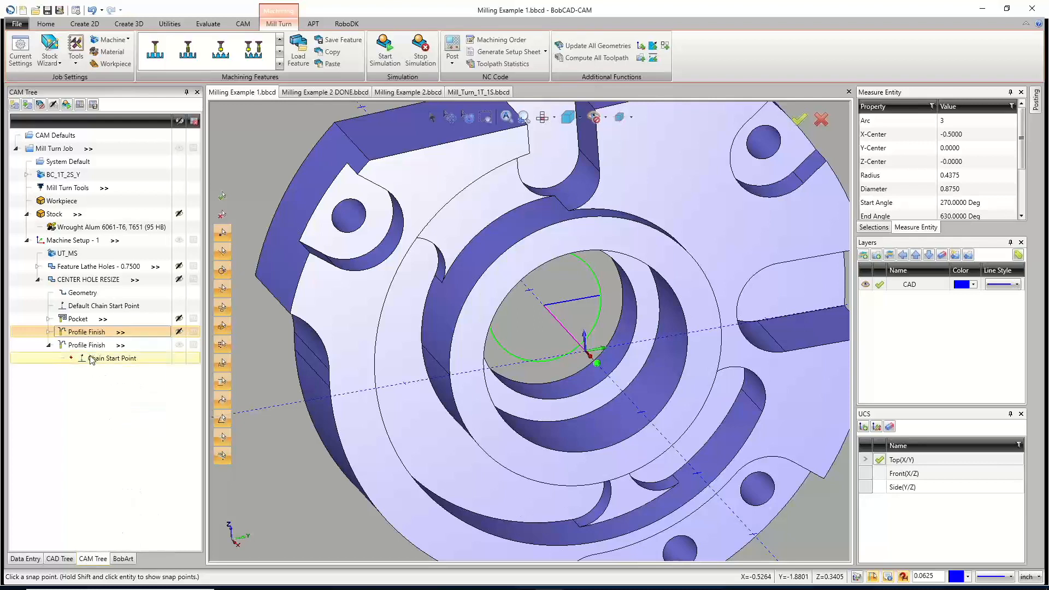
right_click(90, 347)
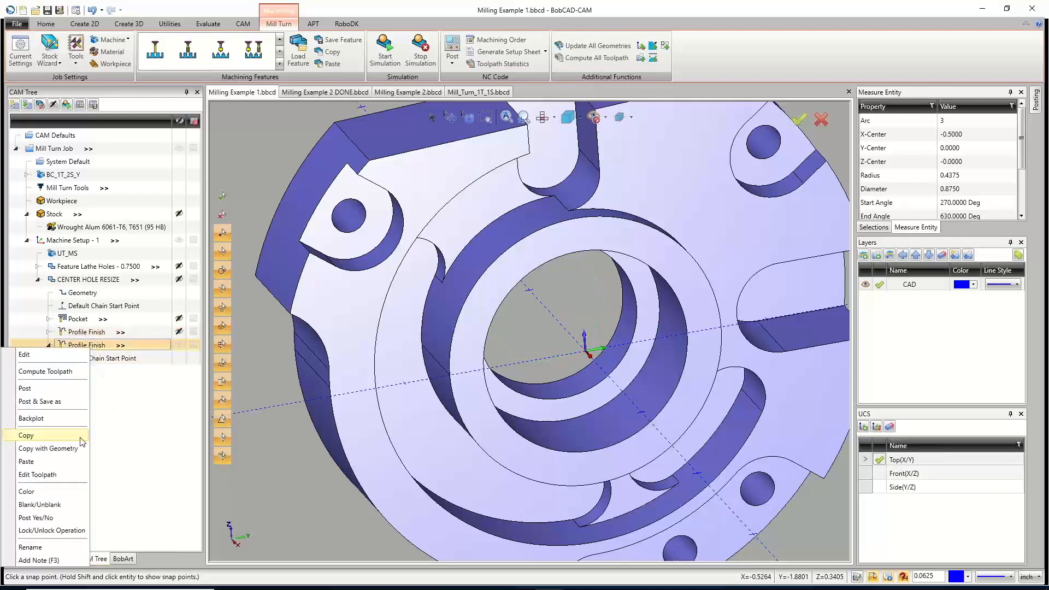
click(52, 462)
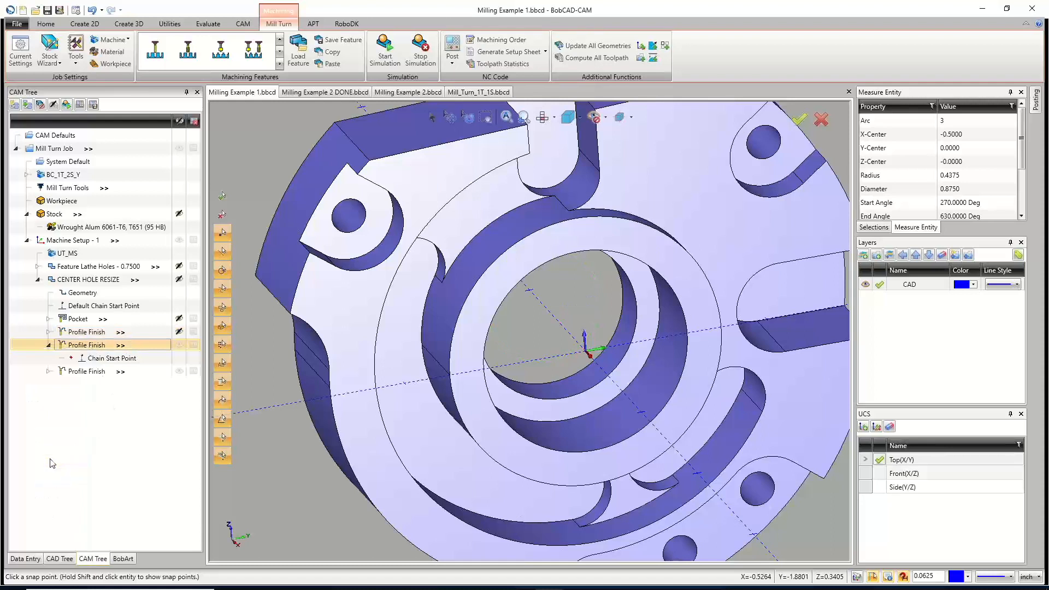
Collapse the two copied Profile Finish operations and review the feature's pocket and finish operations one by one.
right_click(84, 345)
click(103, 368)
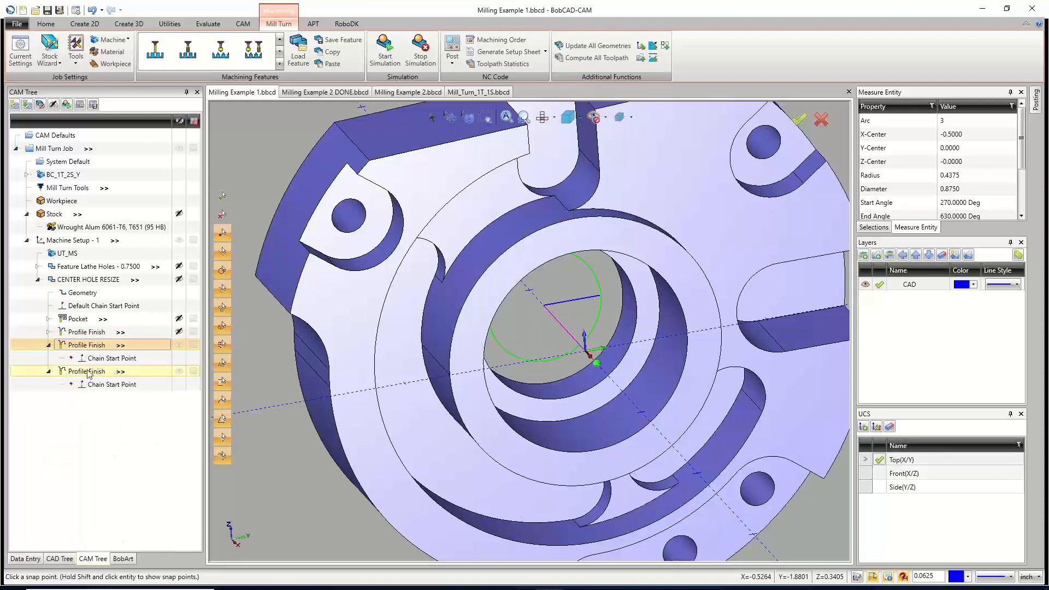
click(89, 372)
right_click(88, 372)
click(109, 393)
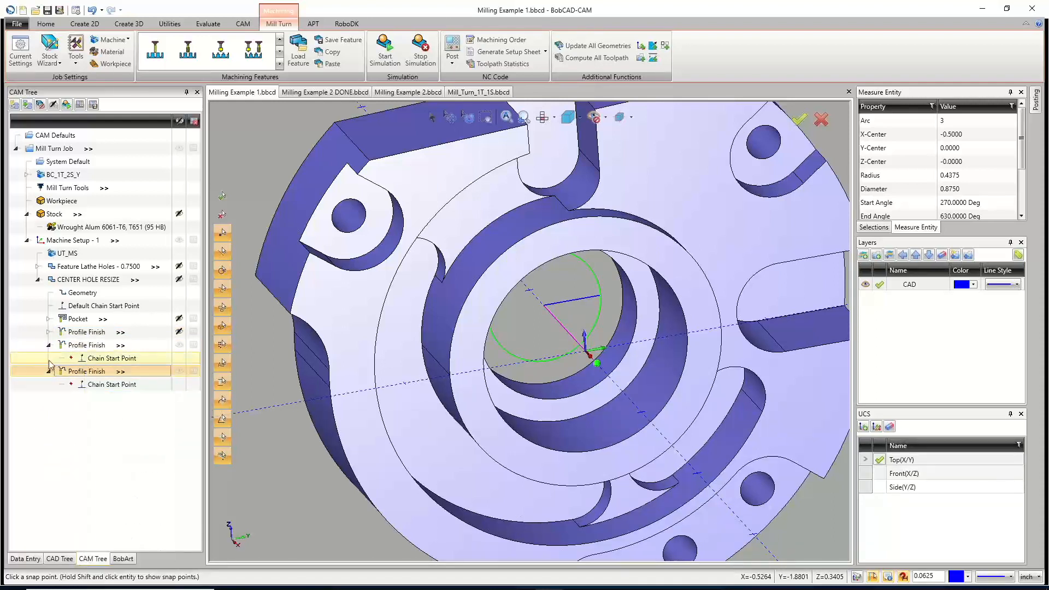
click(48, 345)
click(49, 360)
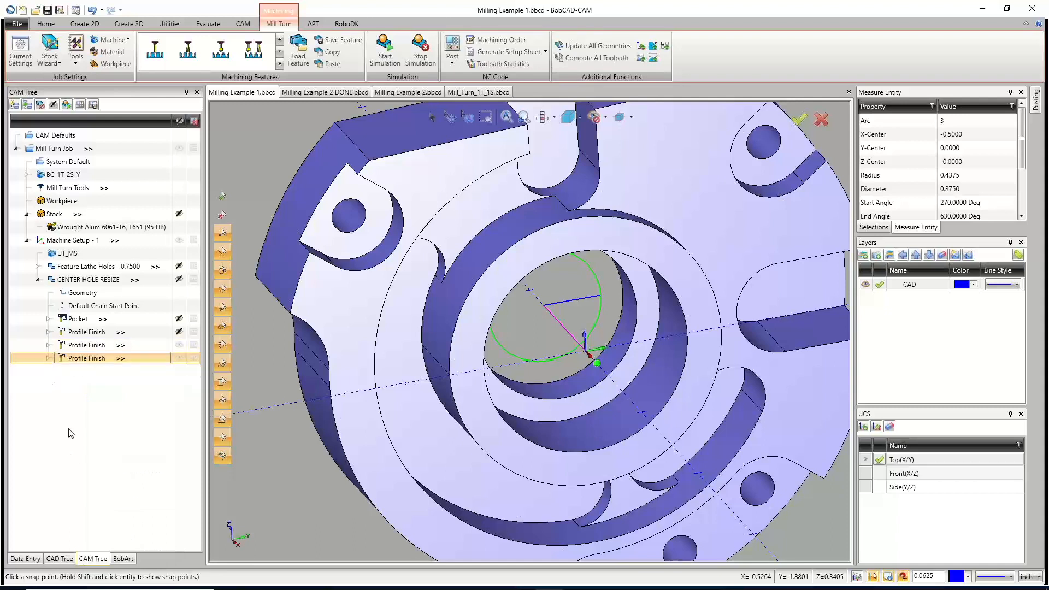
click(80, 319)
click(82, 333)
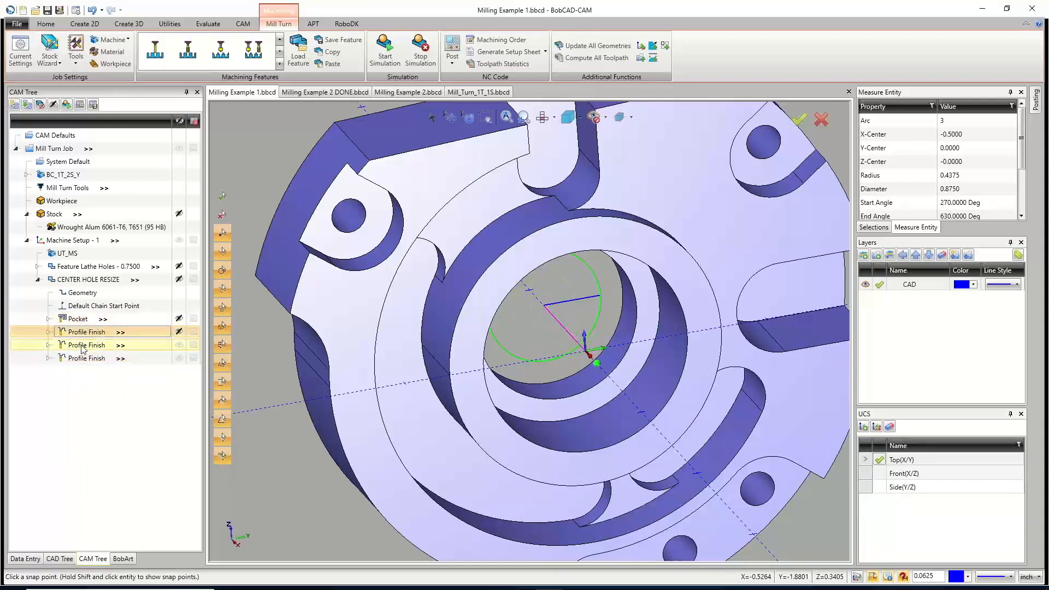
click(79, 346)
click(78, 360)
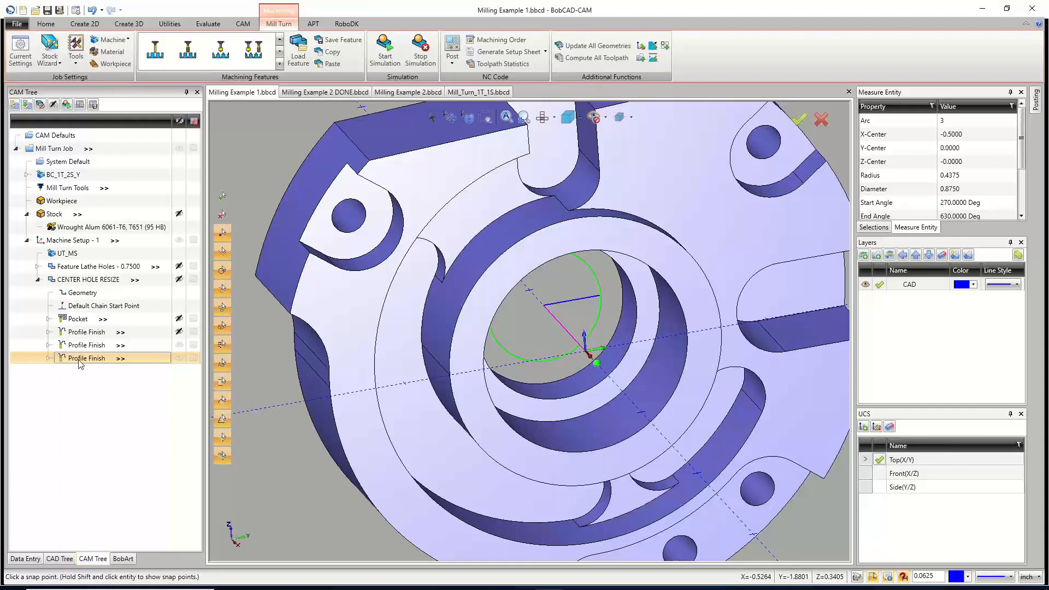
Copy the CENTER HOLE RESIZE feature and paste it into Machine Setup - 1 without loading the Top of Feature and Depth values.
right_click(93, 281)
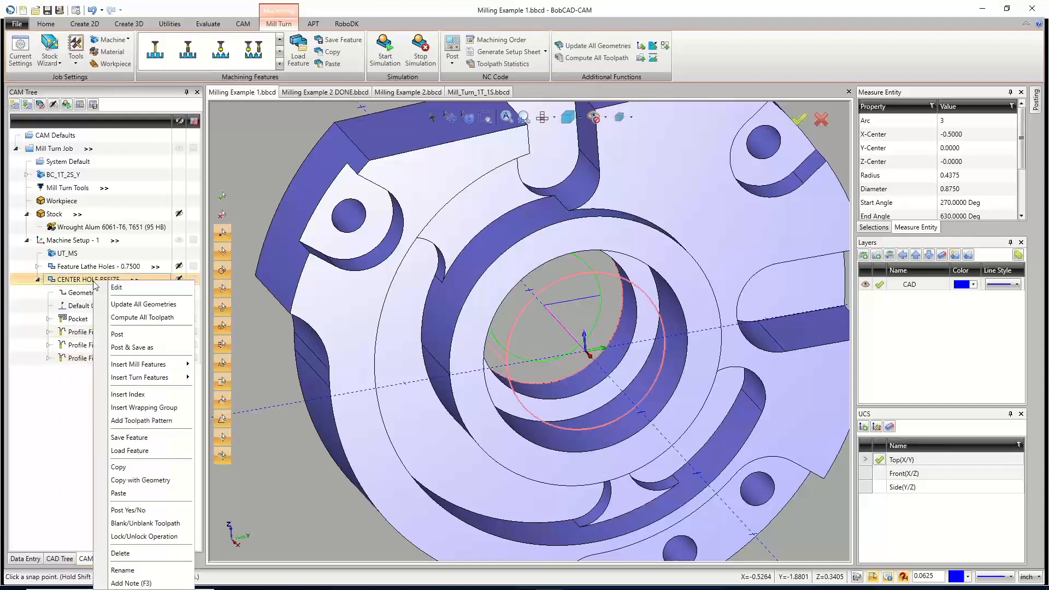
click(121, 468)
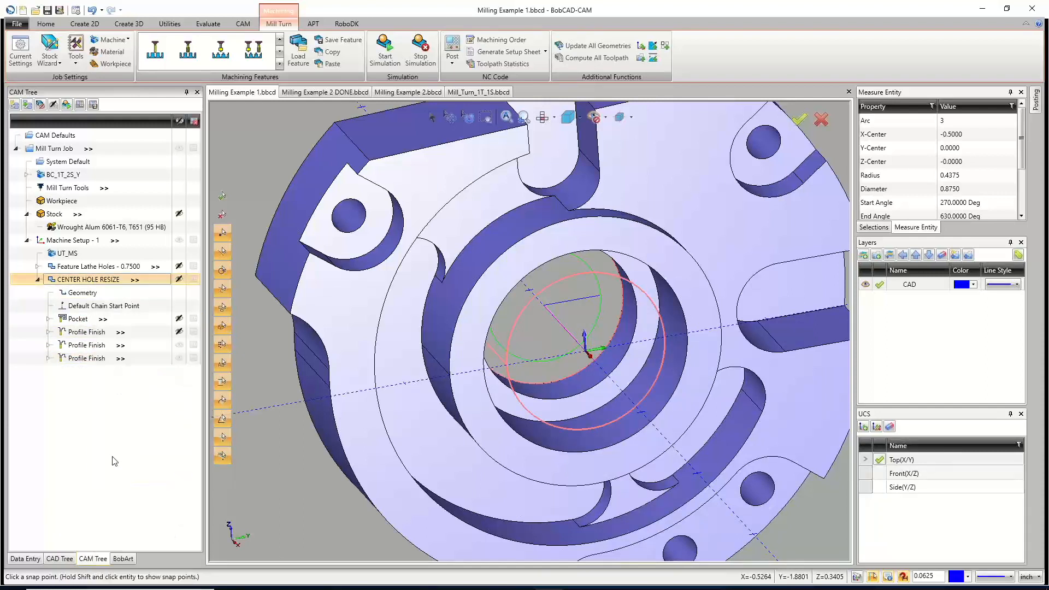
click(38, 280)
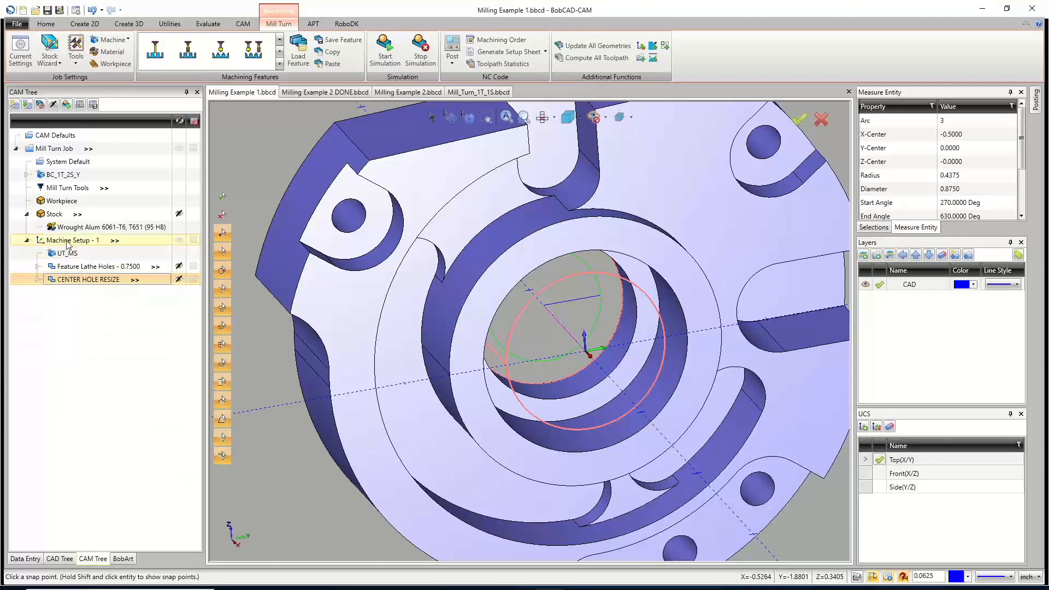
right_click(67, 244)
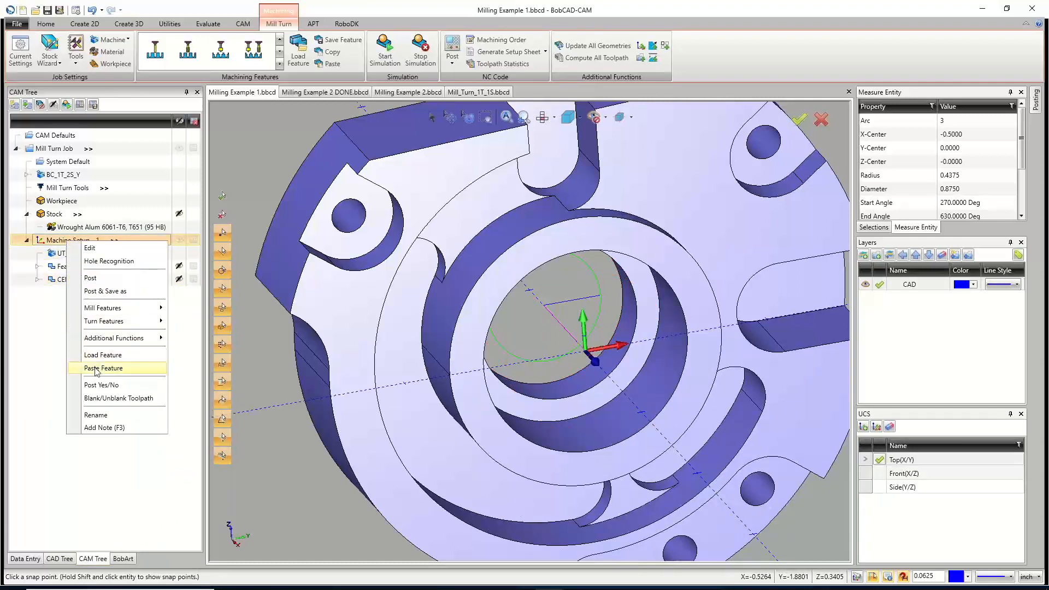
click(96, 370)
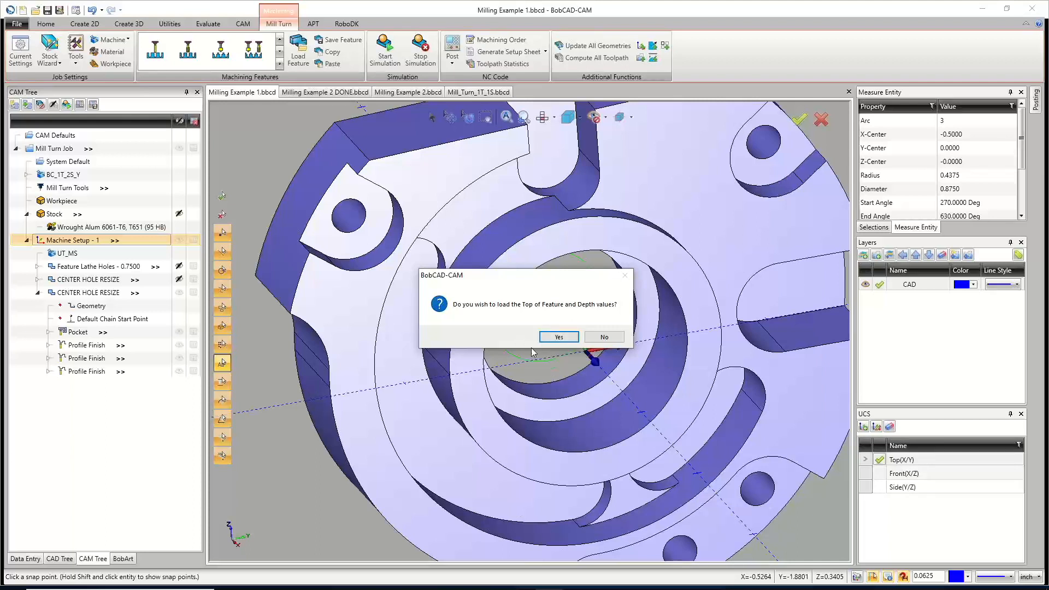
click(603, 337)
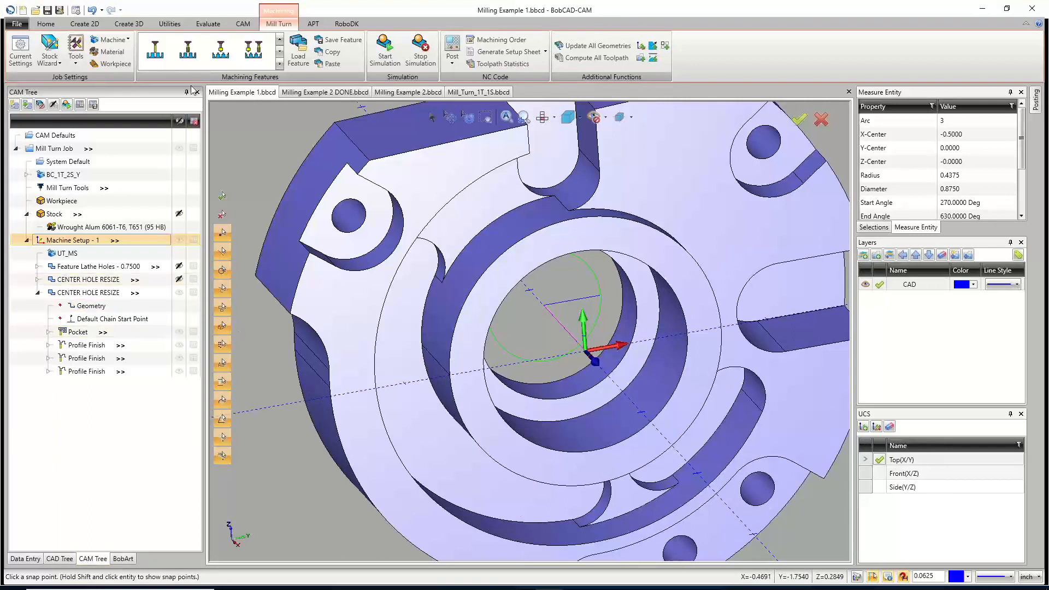
Measure the upper circular edge of the counterbore around the centre hole, then return to the CAM tree.
click(217, 26)
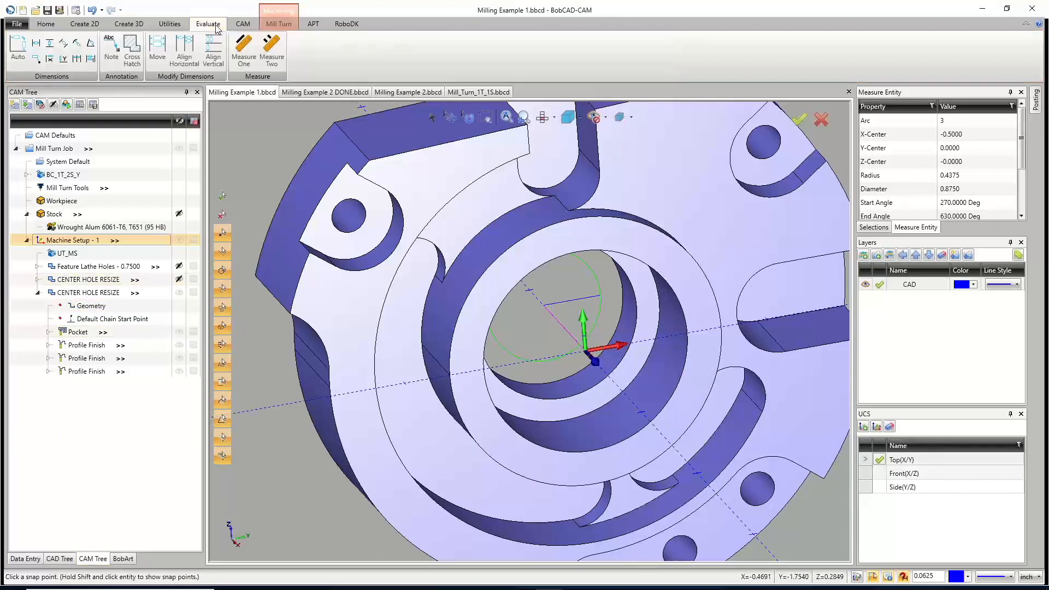
click(245, 56)
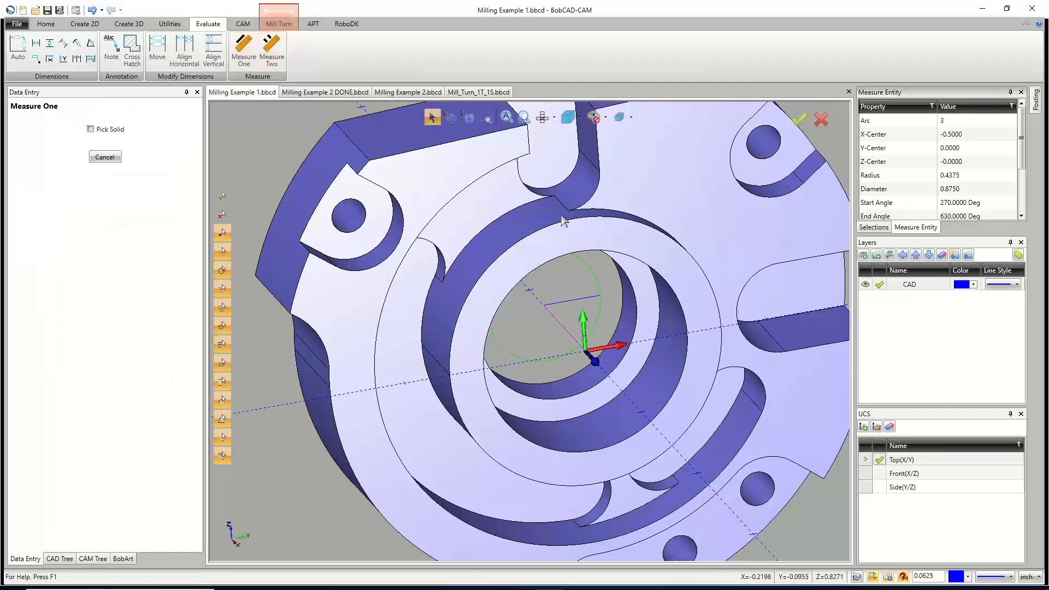
click(679, 380)
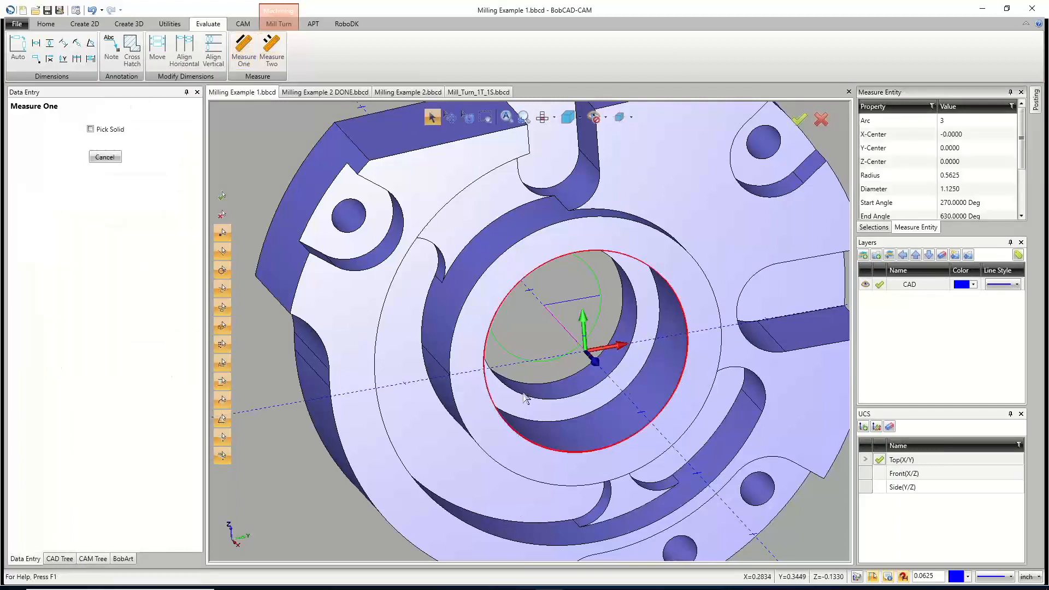
click(102, 158)
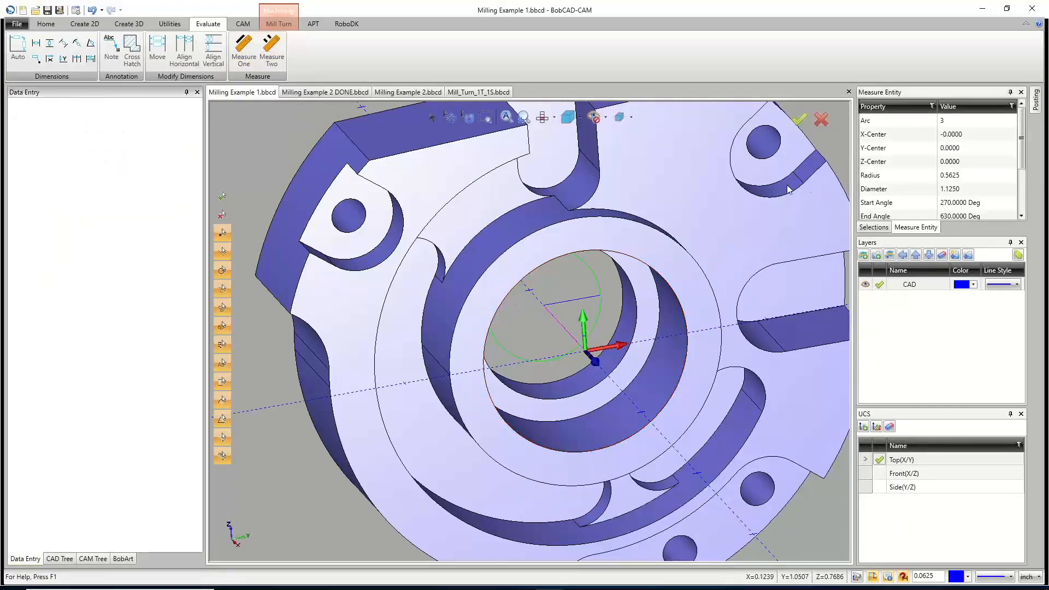
click(106, 557)
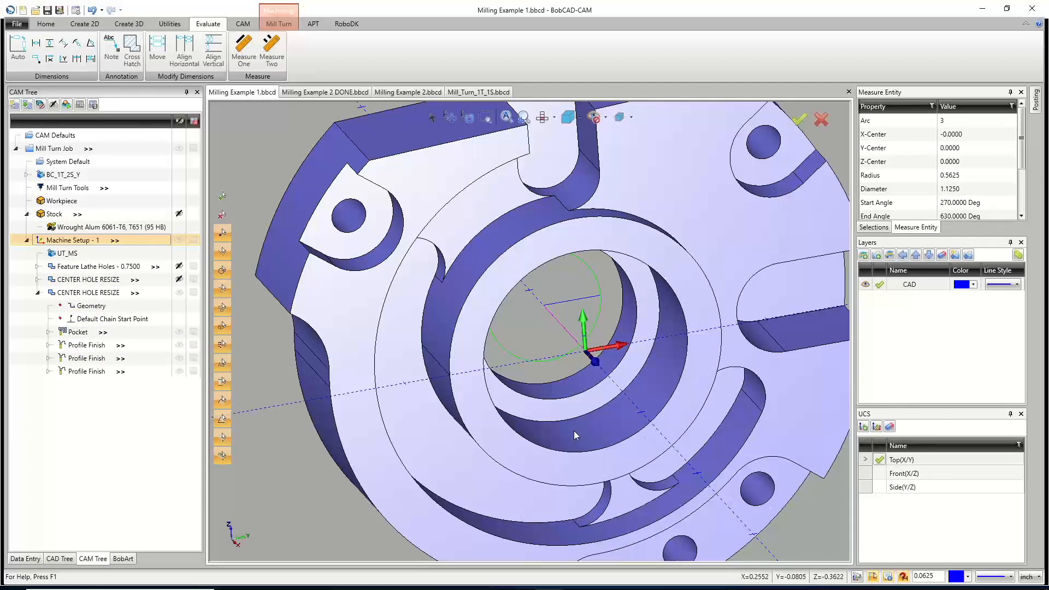
Rename the pasted copy of the CENTER HOLE RESIZE feature as CENTER HOLE C-BORE.
click(102, 294)
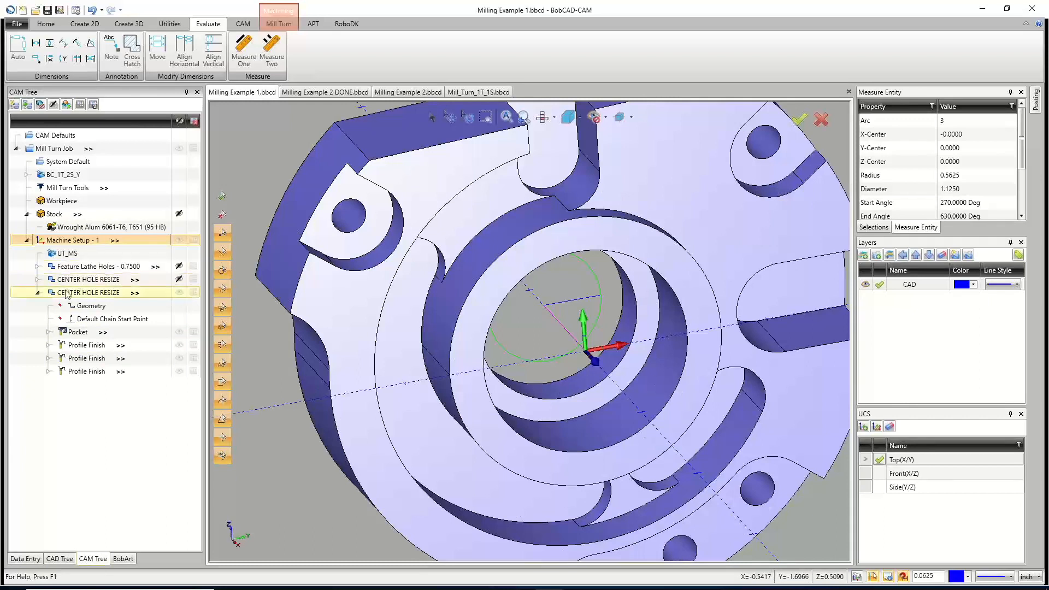
right_click(102, 295)
click(154, 572)
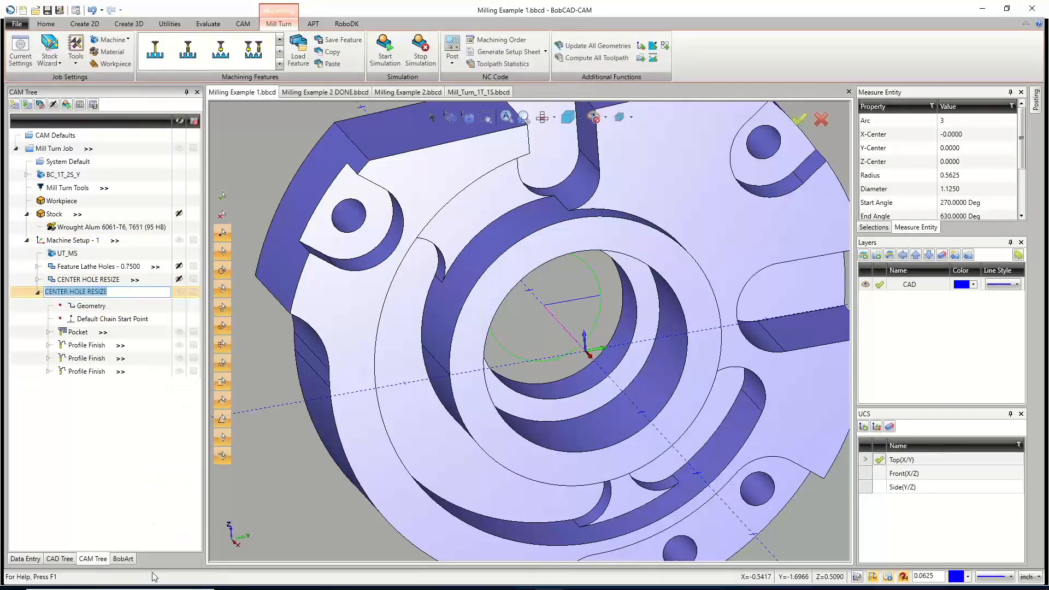
key(End)
key(BackSpace)
key(BackSpace)
key(BackSpace)
key(BackSpace)
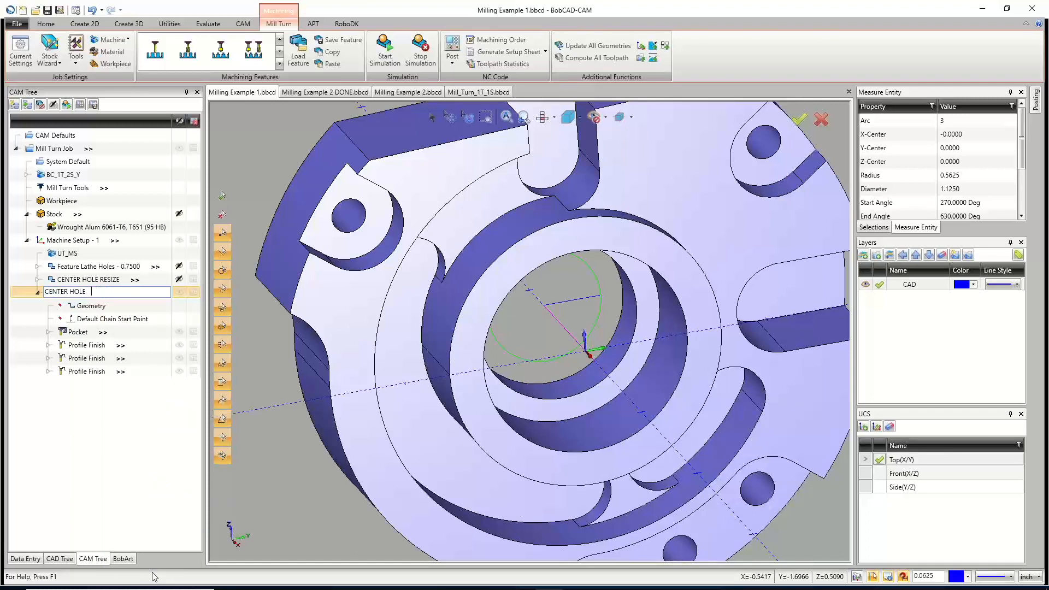
text(C-BORE)
key(Return)
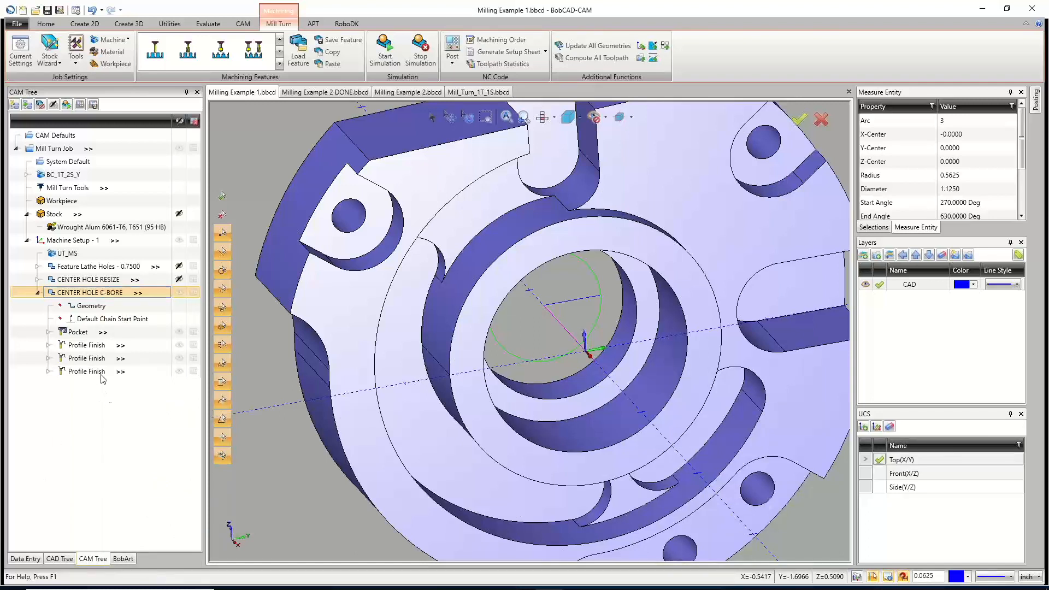
Assign the counterbore's circular edge as the CENTER HOLE C-BORE geometry and place the chain start point where it meets the Y axis.
click(86, 307)
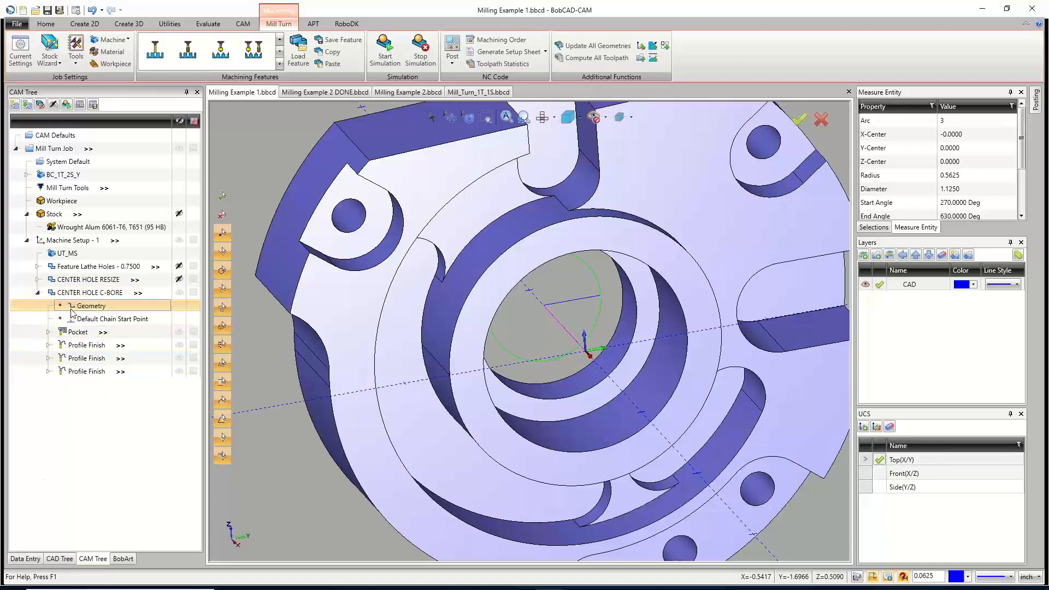
double_click(86, 307)
click(619, 402)
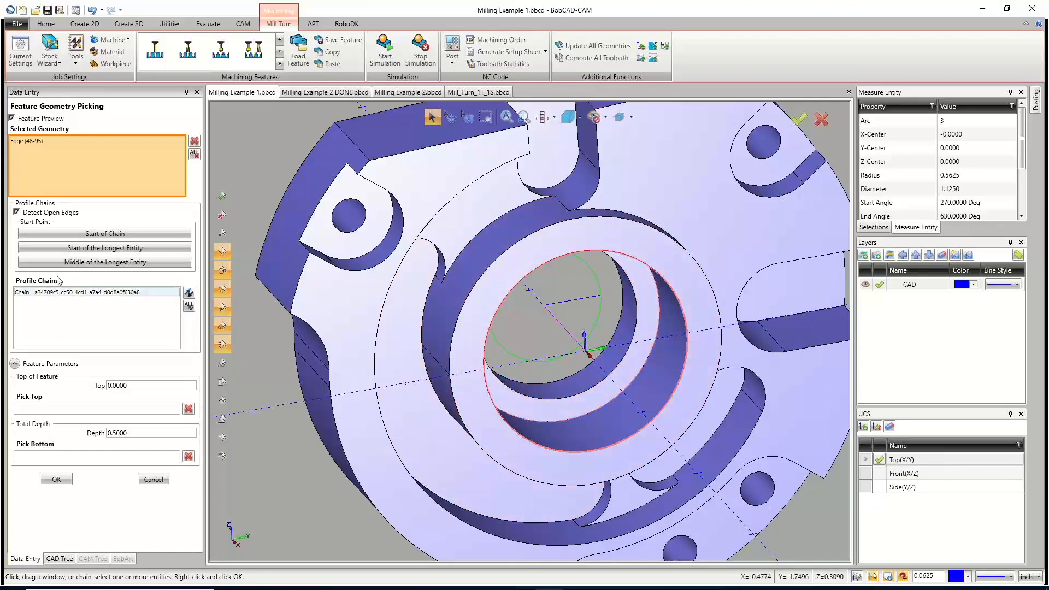
click(53, 293)
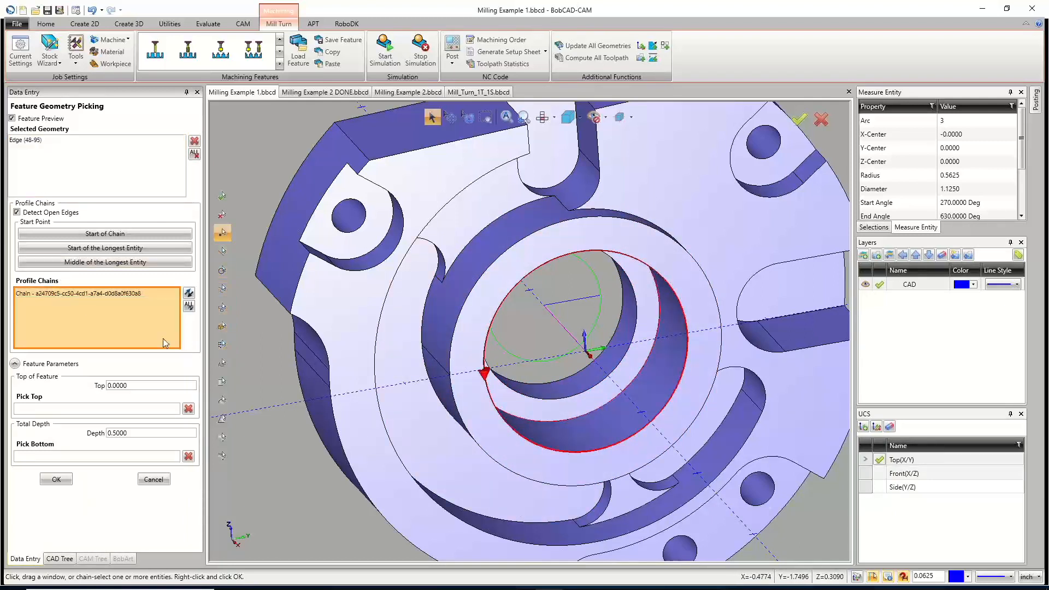
click(687, 336)
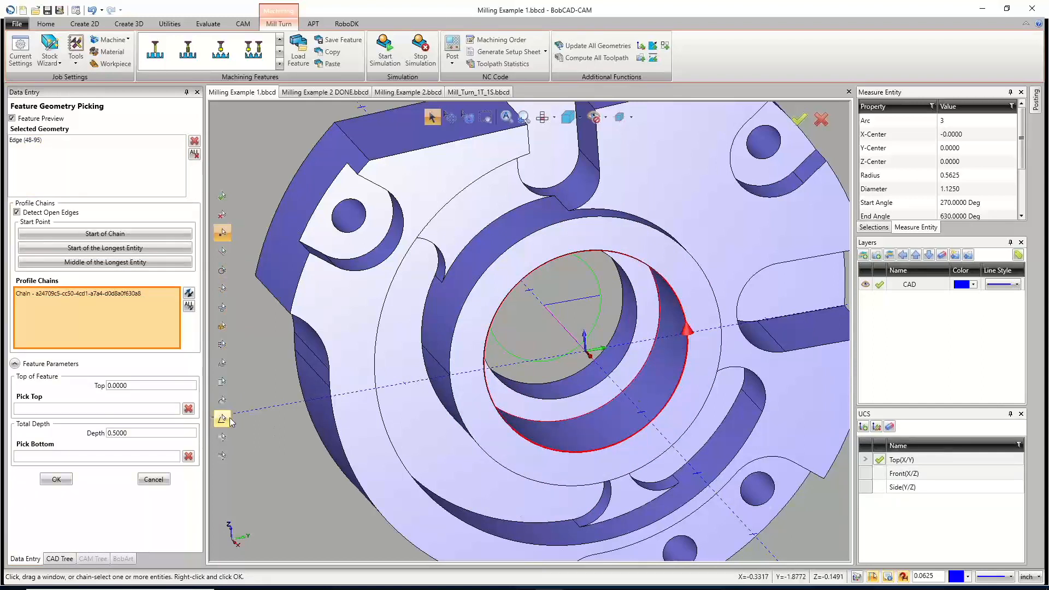
Pick the face around the counterbore as the top of feature and the counterbore floor as the bottom, then accept the geometry.
click(75, 411)
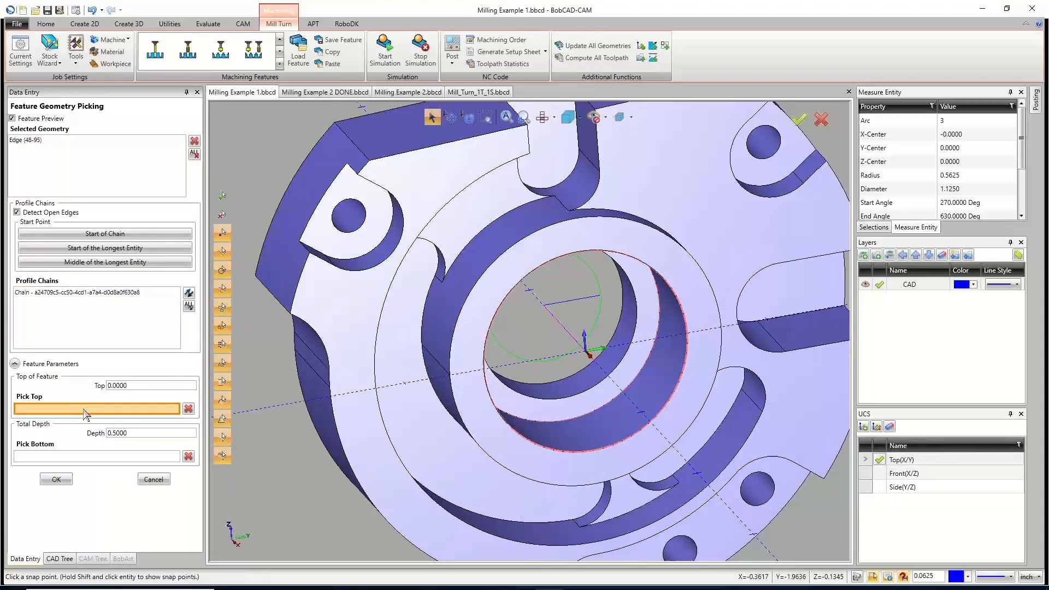
click(547, 487)
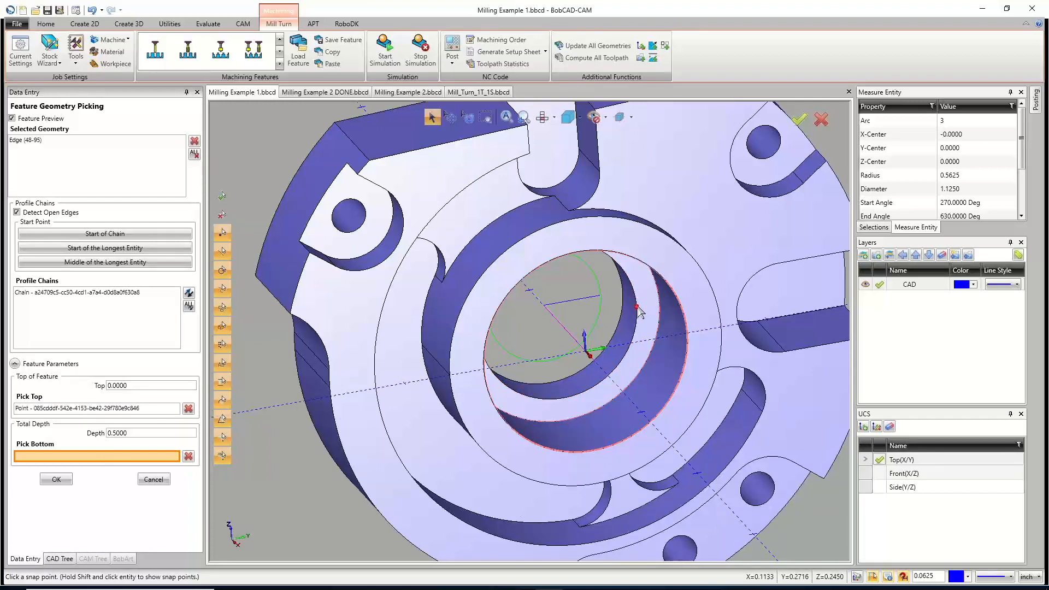
click(609, 384)
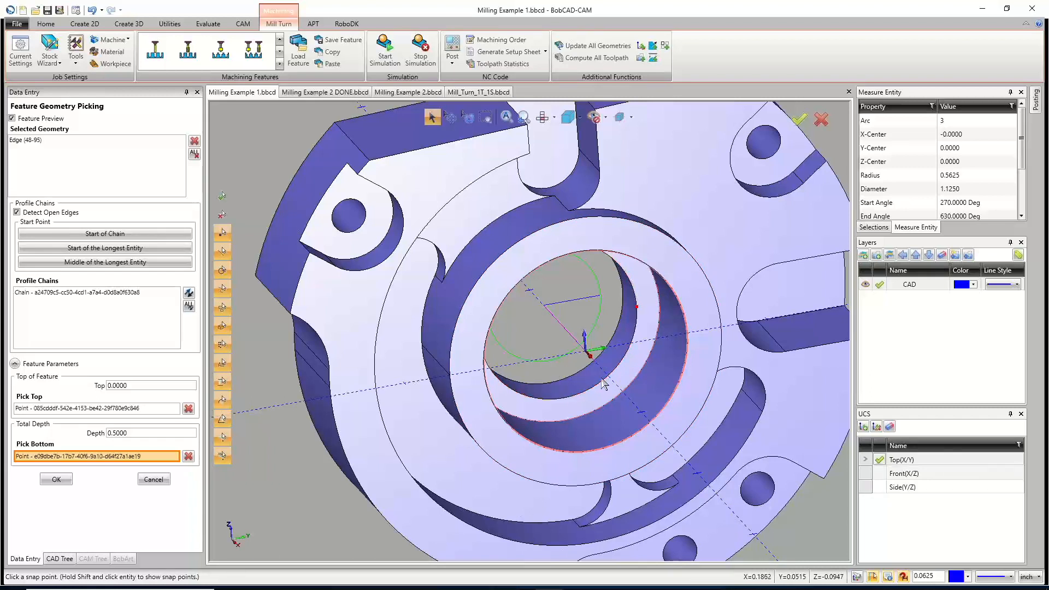
drag(129, 432, 96, 433)
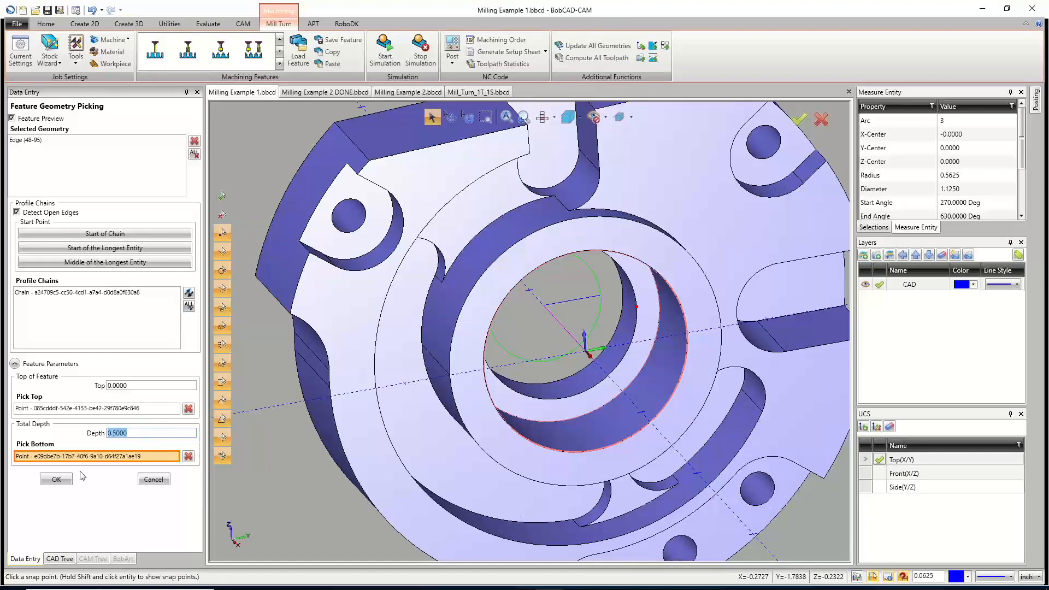
click(57, 479)
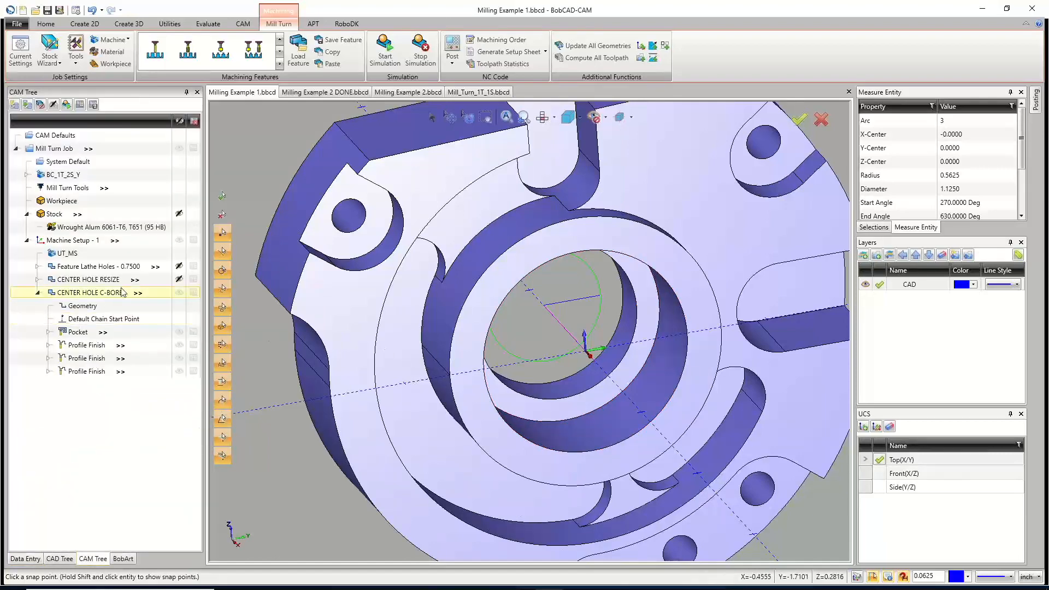
Open the CENTER HOLE C-BORE feature for editing and review its feature, posting and pocket settings through to the Profile Finish leads.
right_click(97, 295)
click(114, 287)
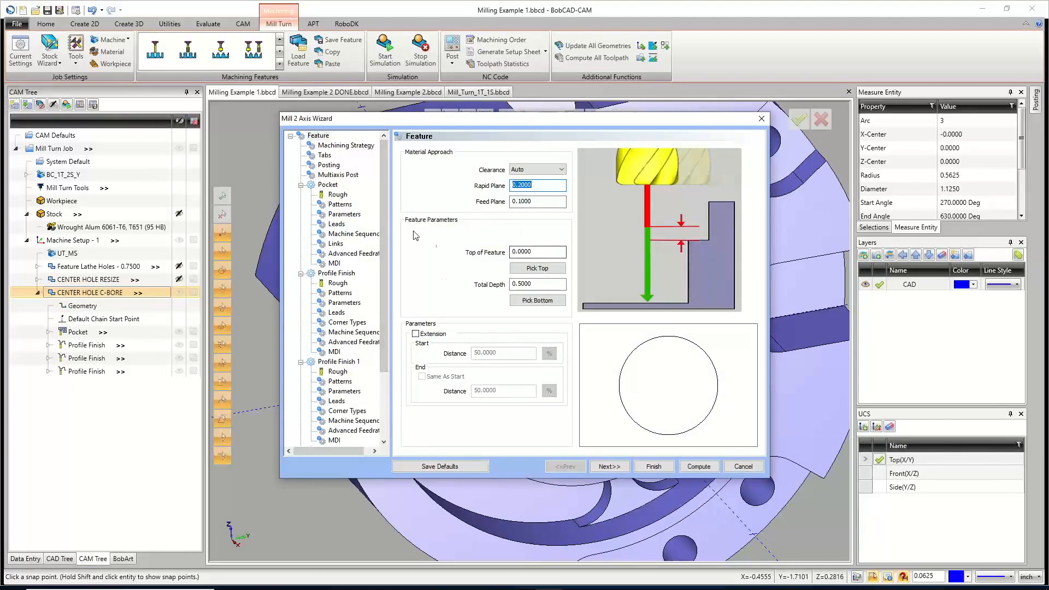
click(624, 469)
click(624, 469)
click(624, 468)
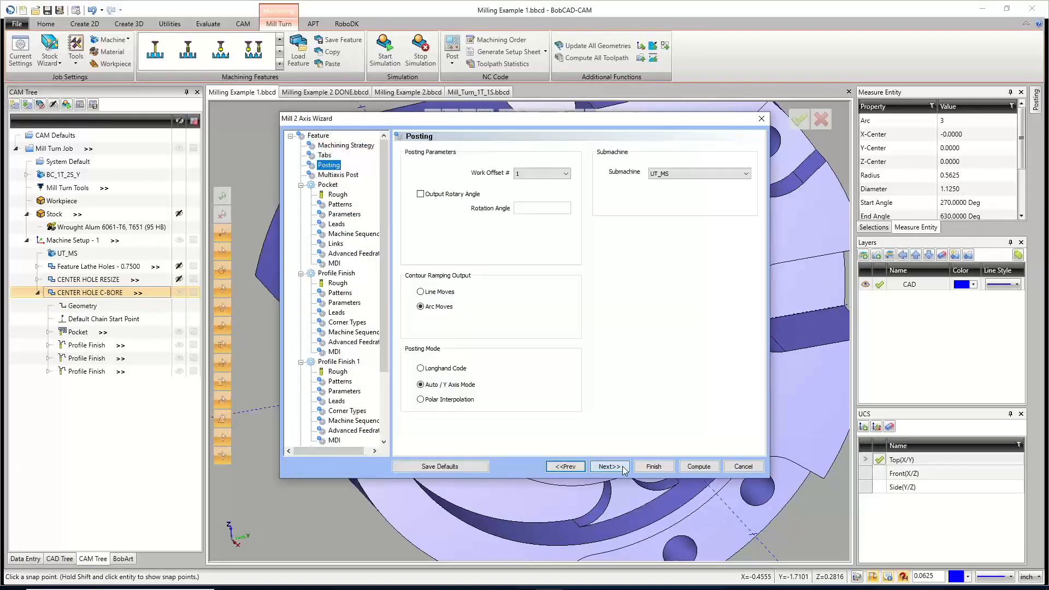
click(625, 468)
click(623, 467)
click(623, 468)
click(624, 467)
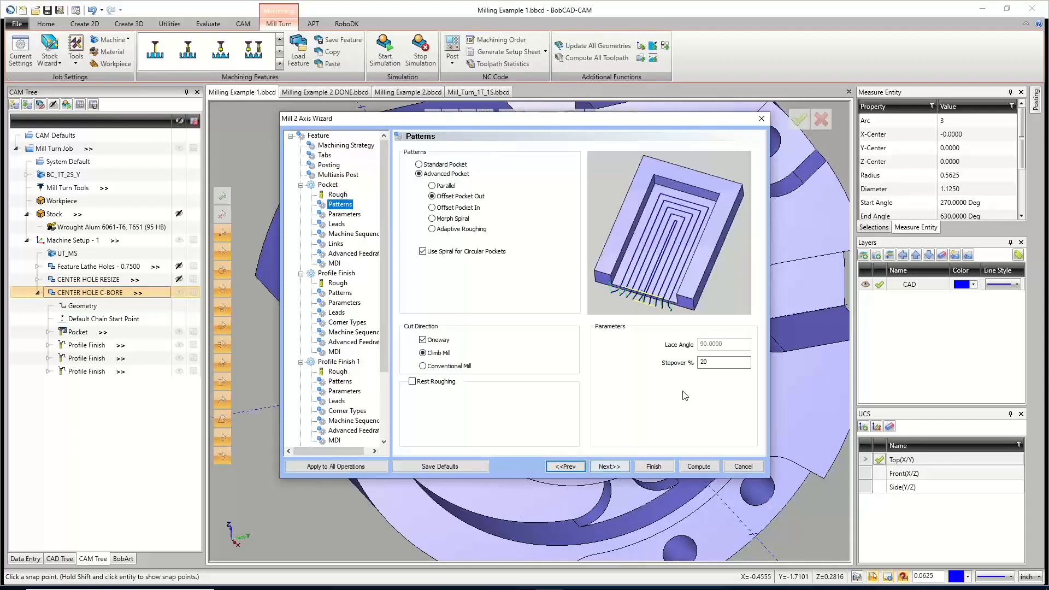
click(608, 466)
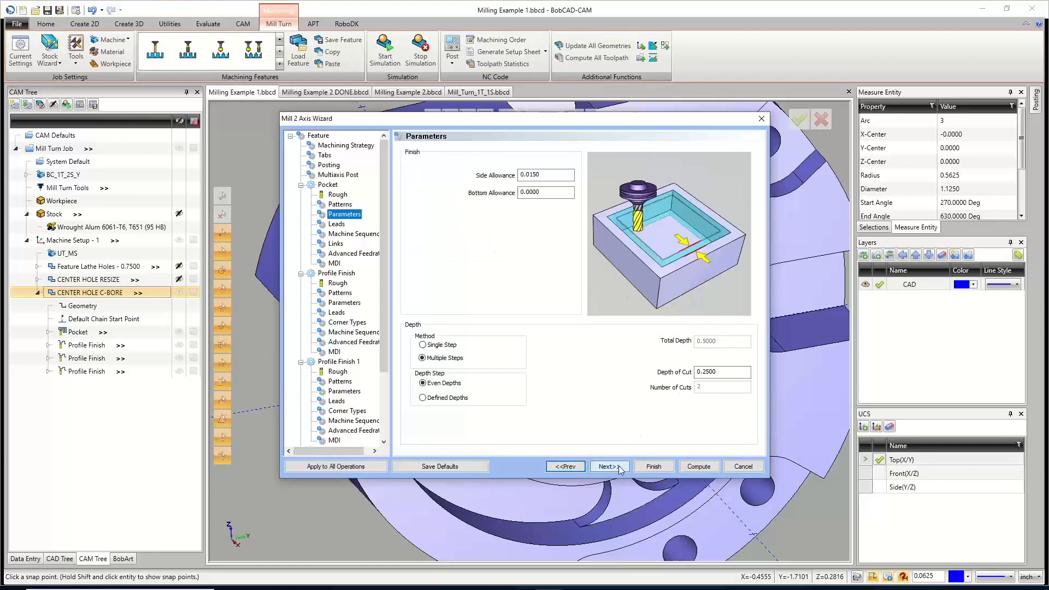
click(608, 466)
click(608, 466)
click(608, 466)
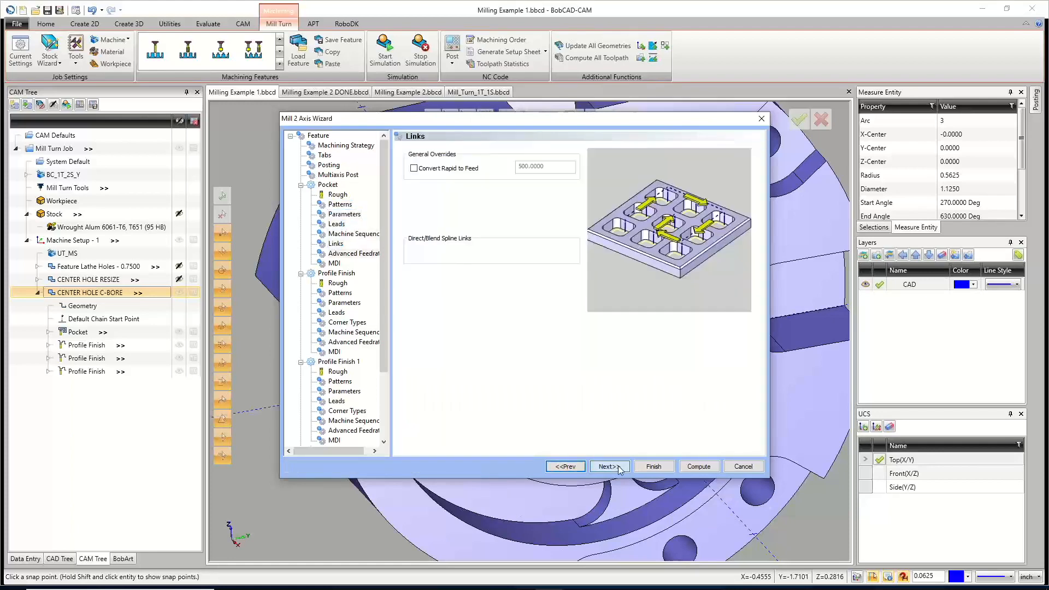
click(608, 466)
click(608, 466)
click(608, 466)
click(617, 467)
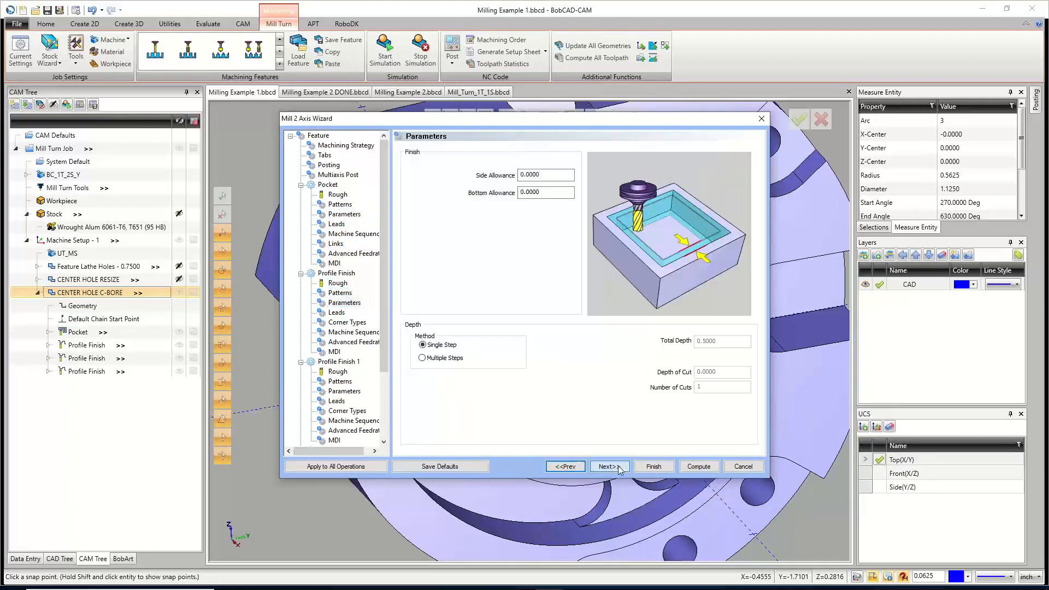
click(617, 467)
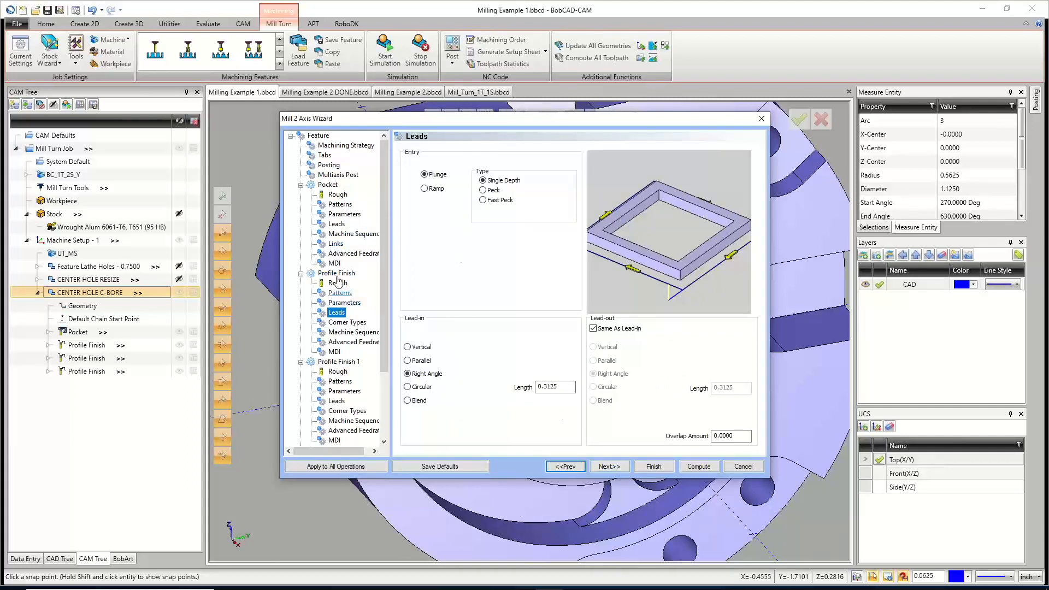
Set the Profile Finish right-angle lead-in length to 0.4375, half of 1.125 minus .25.
click(546, 386)
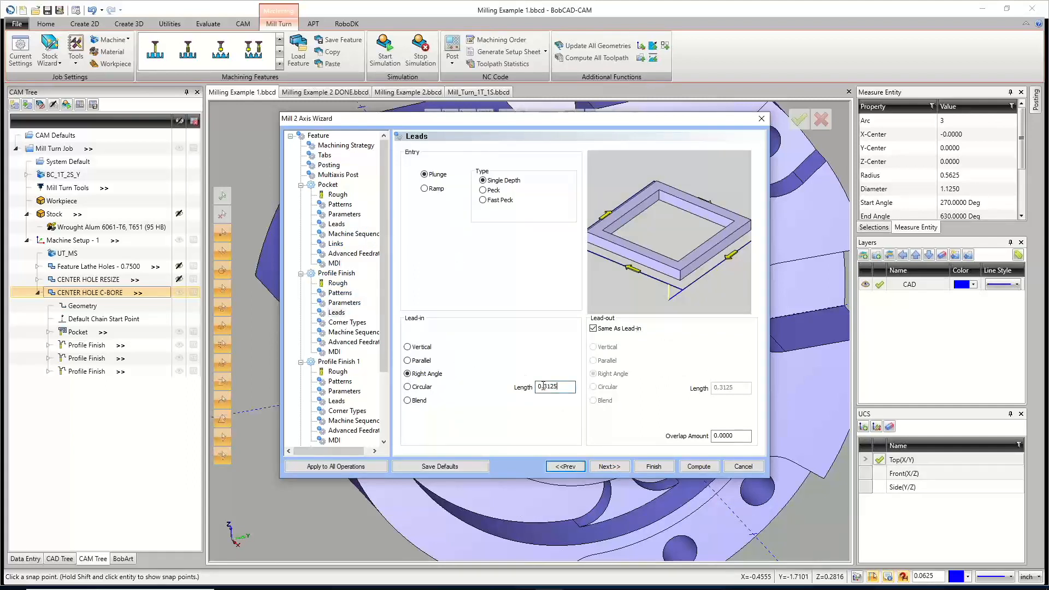
double_click(546, 386)
text(1.125-.25)
click(743, 436)
click(566, 387)
drag(572, 386, 522, 392)
Try a Ramp entry on the Profile Finish leads, compare it with the pocket's entry options, and restore Plunge.
click(337, 223)
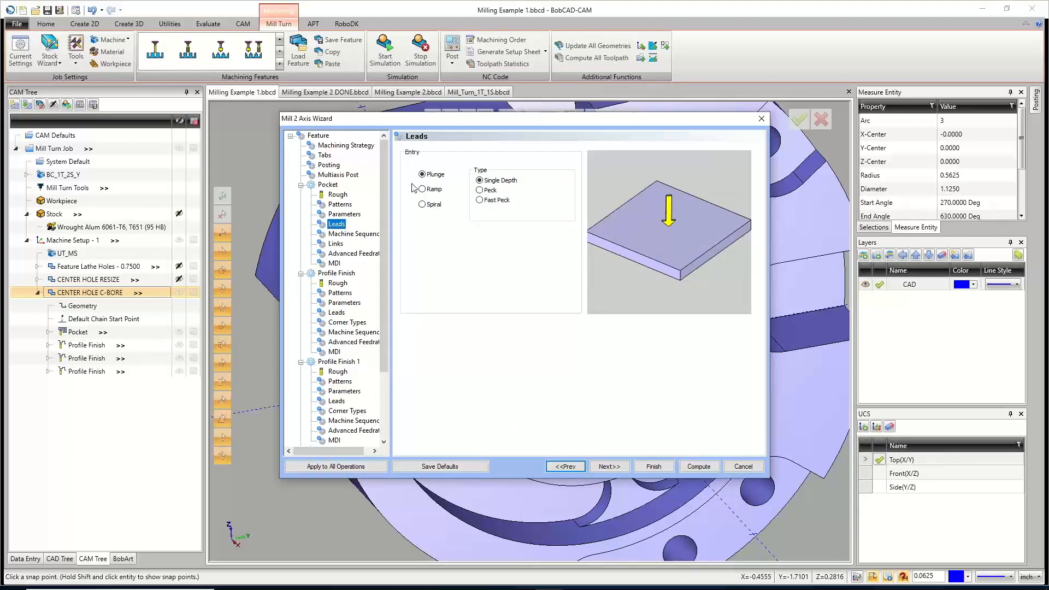
click(339, 313)
click(426, 189)
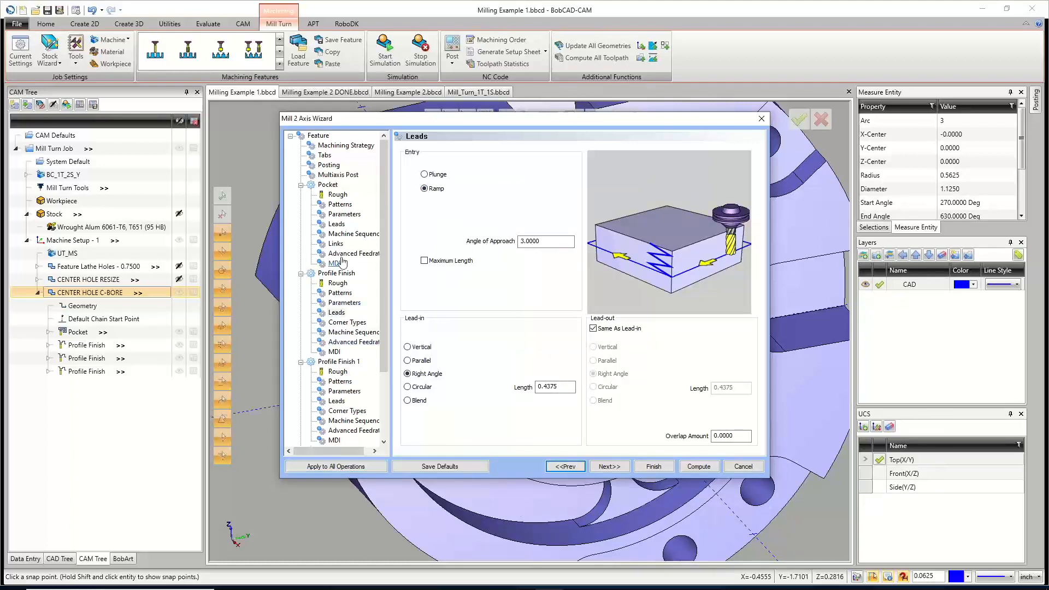
click(337, 224)
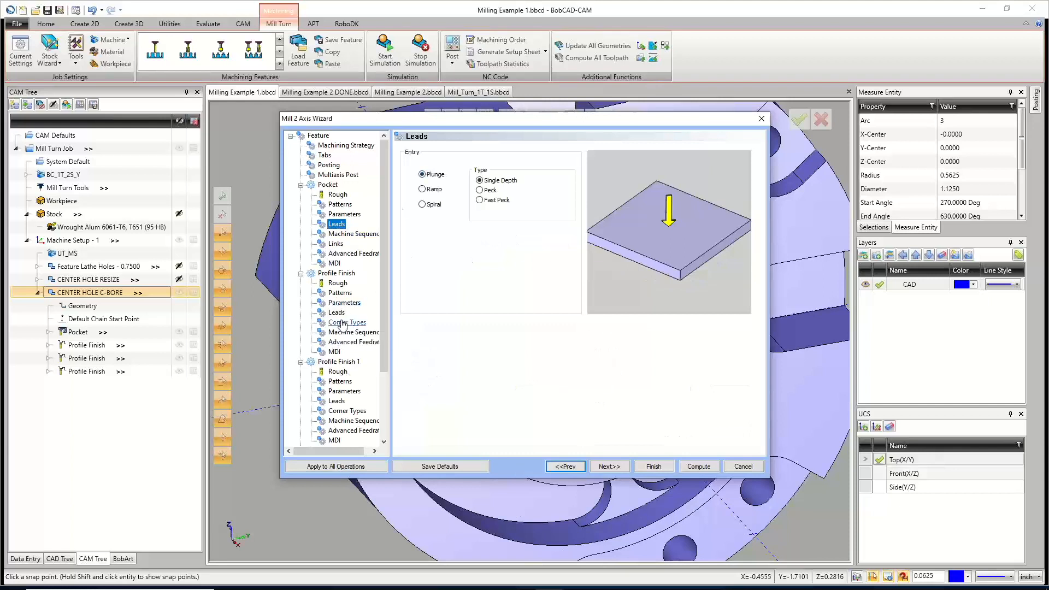
click(337, 313)
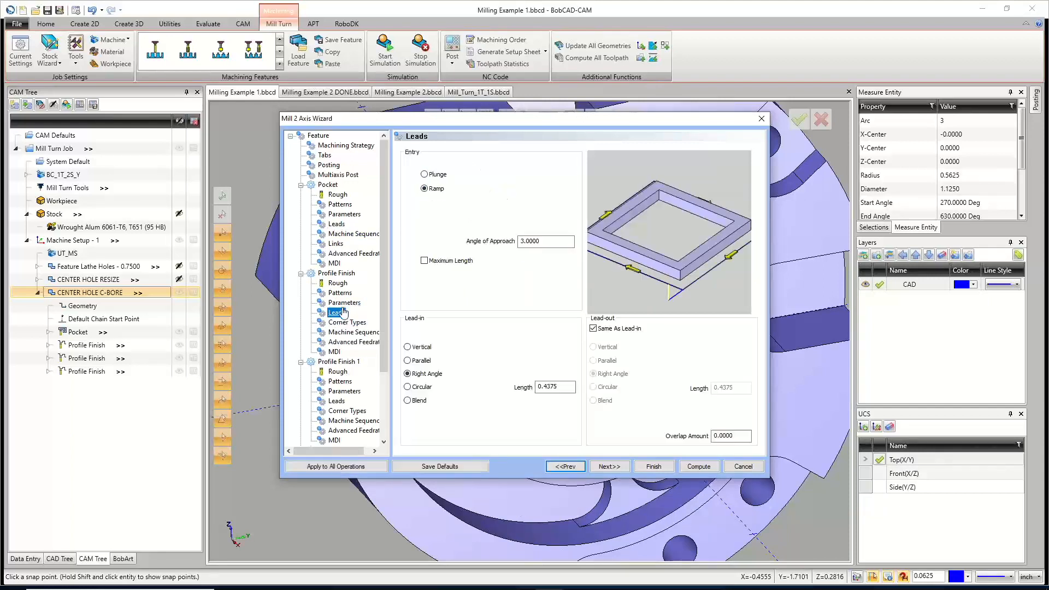
click(424, 174)
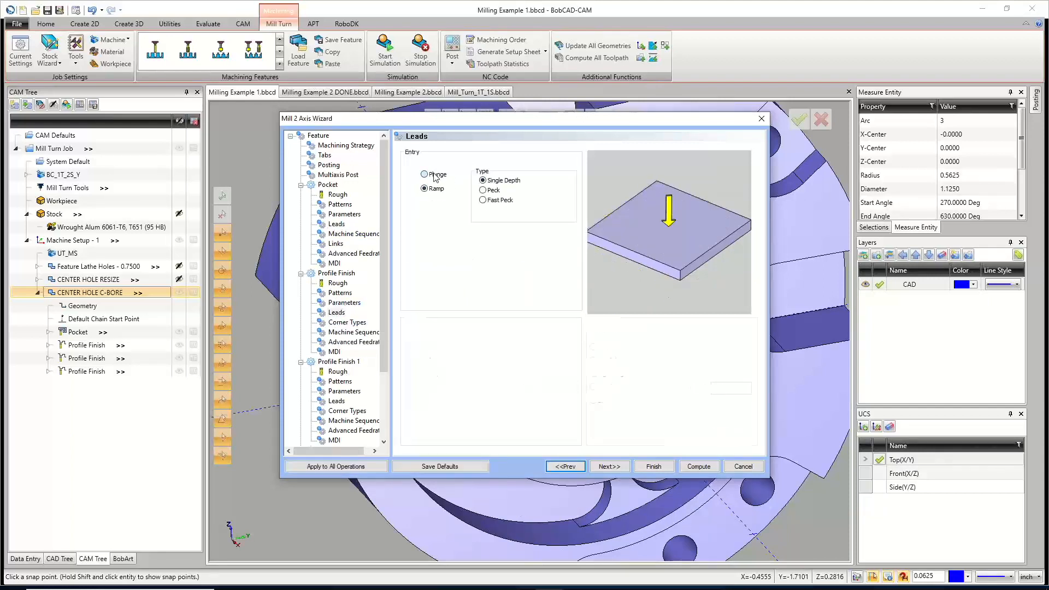
Apply the Profile Finish lead settings to all operations and check the leads of Profile Finish 1 and Profile Finish 2.
click(351, 467)
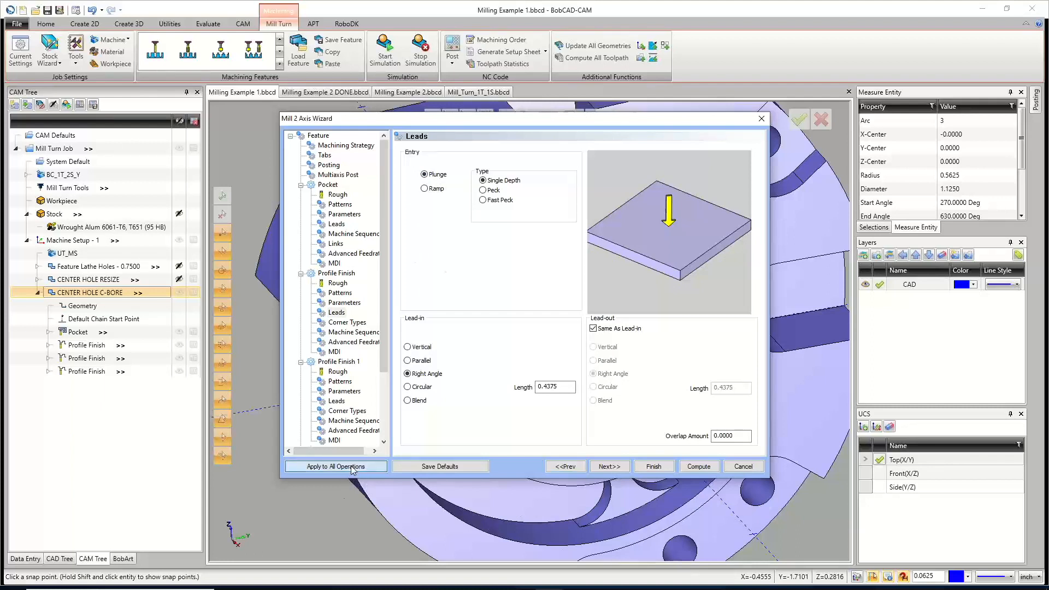
click(334, 313)
click(336, 401)
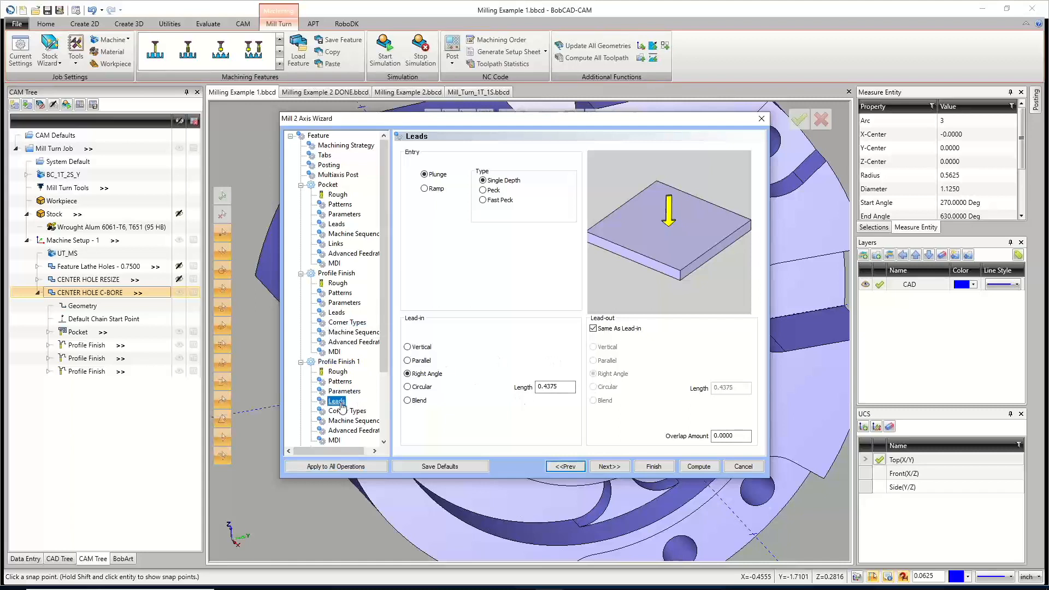
scroll(387, 388, down, 3)
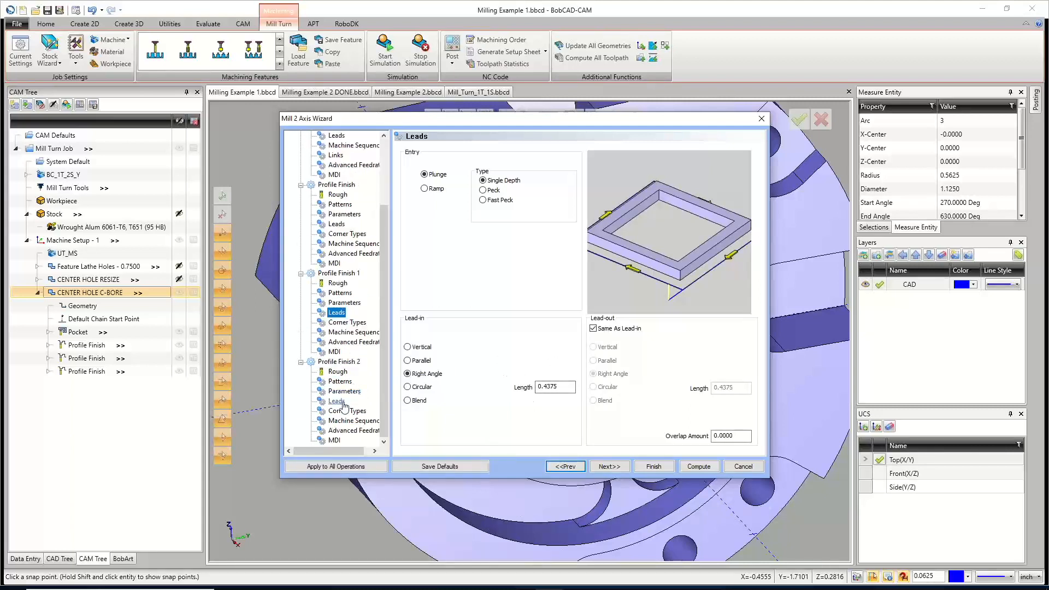
click(336, 401)
scroll(344, 246, up, 3)
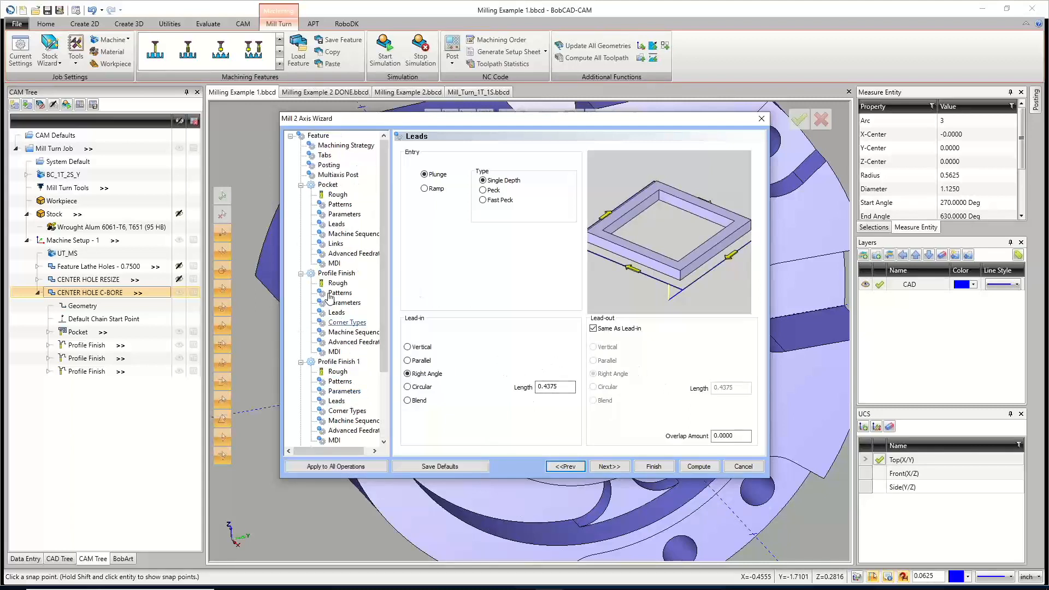
Check the pocket operation's entry settings and compute the CENTER HOLE C-BORE toolpaths.
click(336, 224)
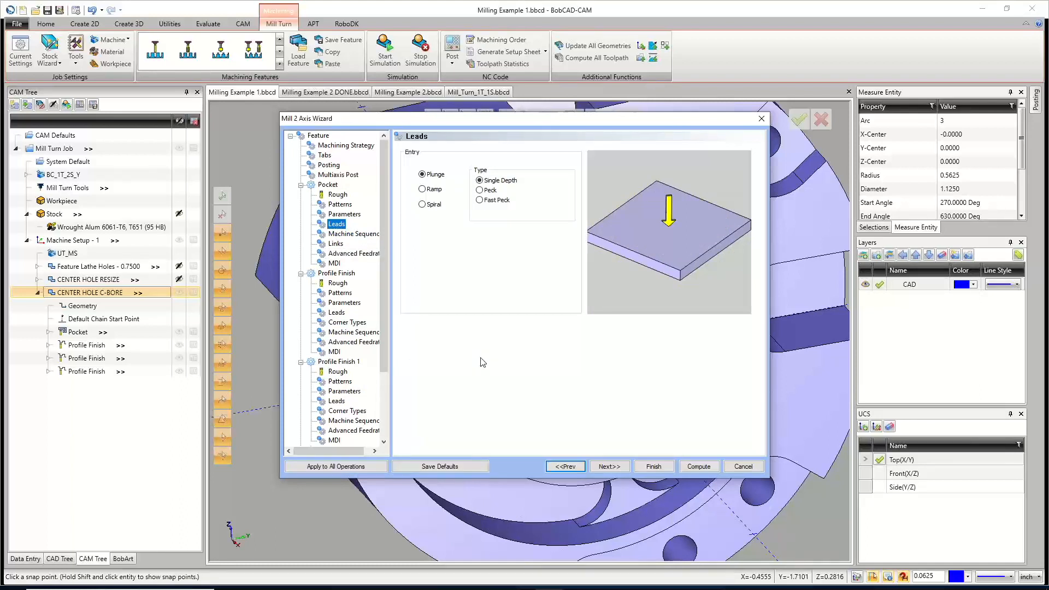
click(699, 465)
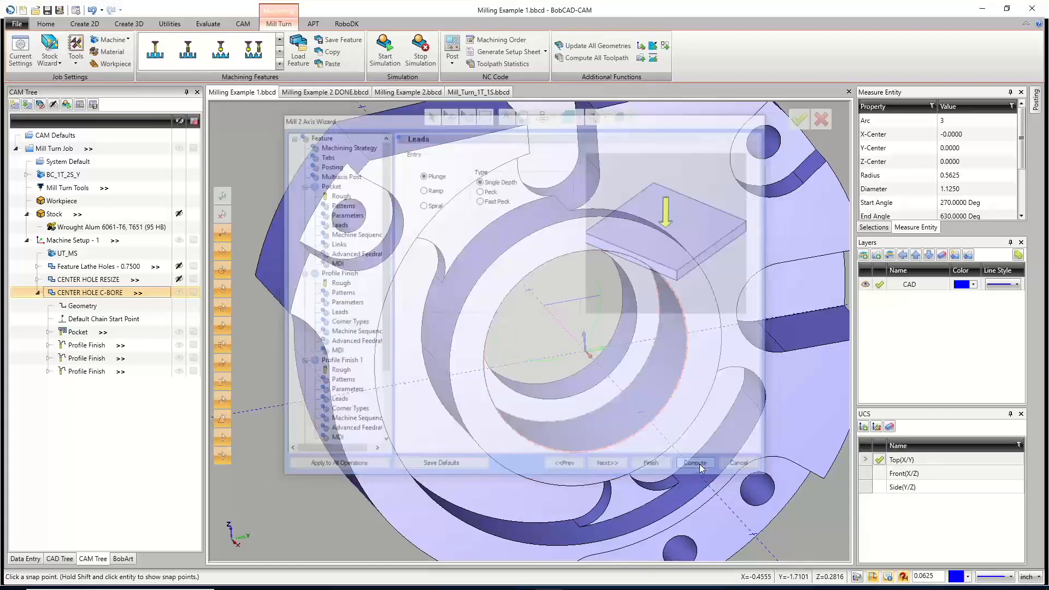
middle_drag(588, 423, 570, 406)
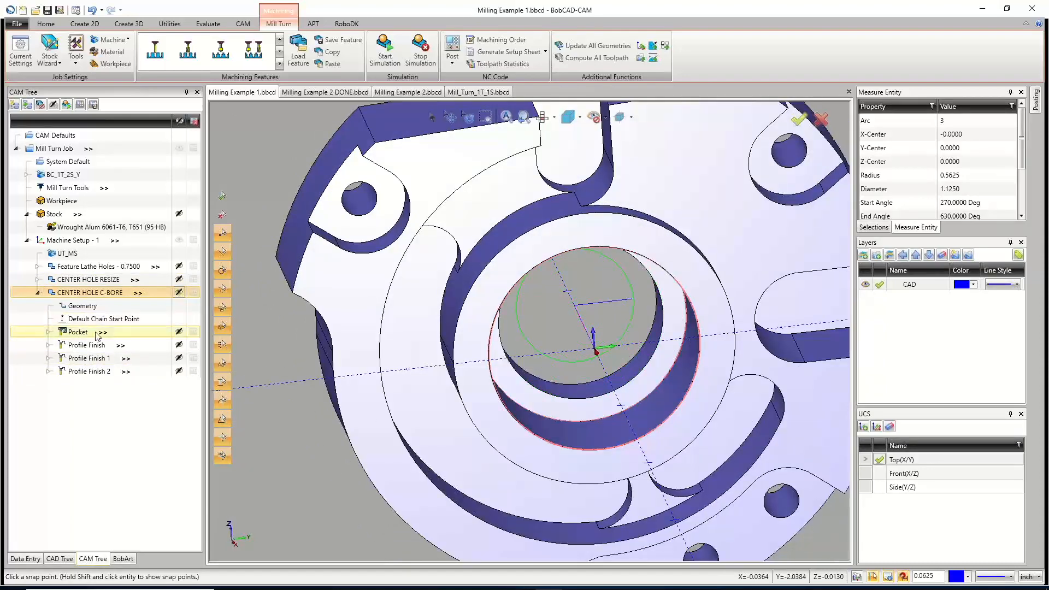
Compare the CENTER HOLE C-BORE pocket and profile finish toolpaths with those of CENTER HOLE RESIZE.
click(78, 332)
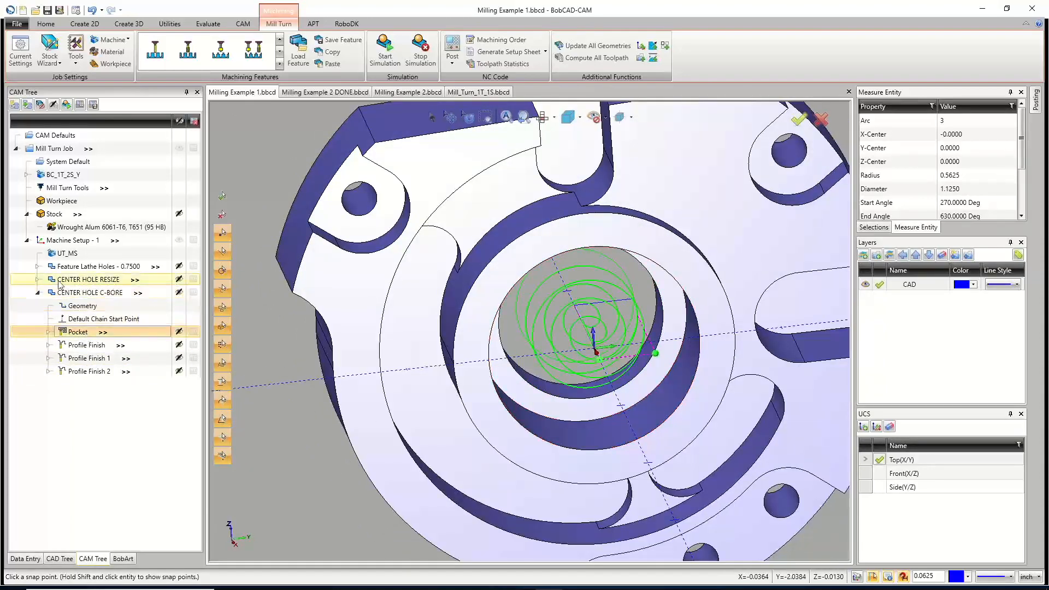
click(37, 280)
click(86, 358)
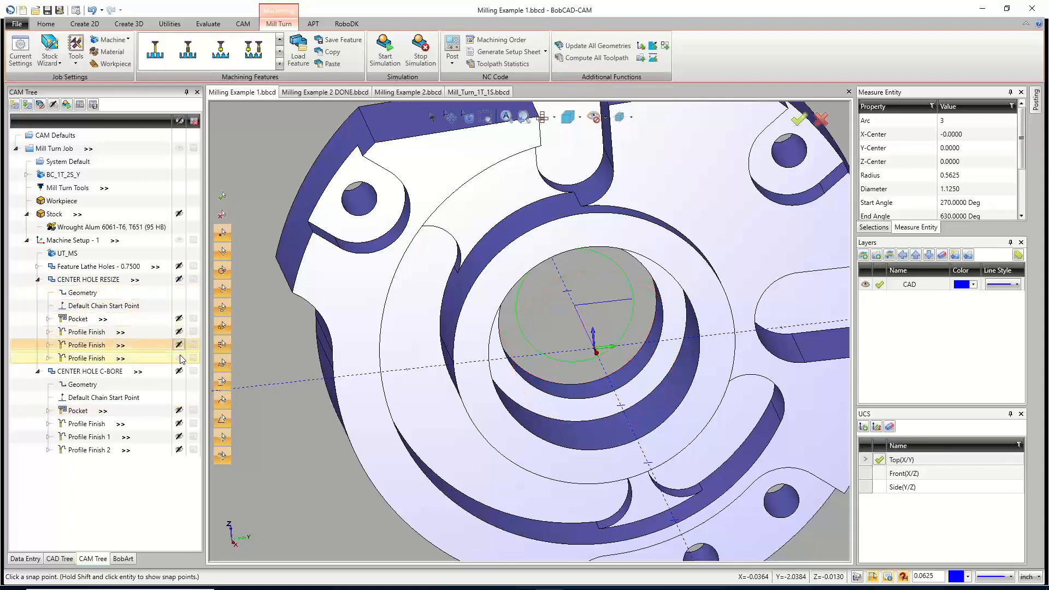
click(37, 279)
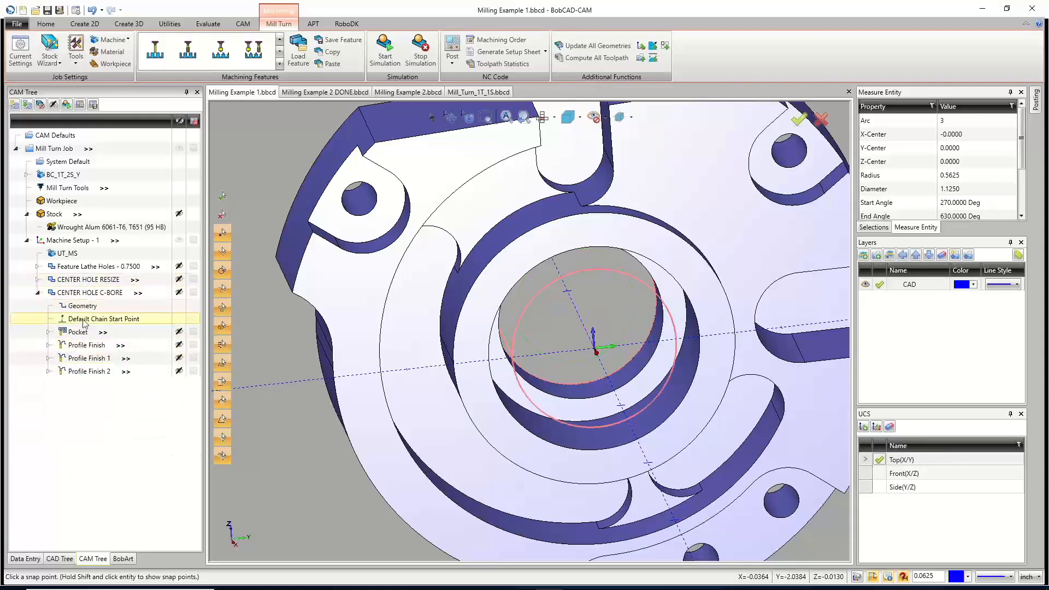
click(87, 333)
mouse_move(622, 328)
middle_down()
mouse_move(639, 311)
mouse_move(634, 322)
middle_up()
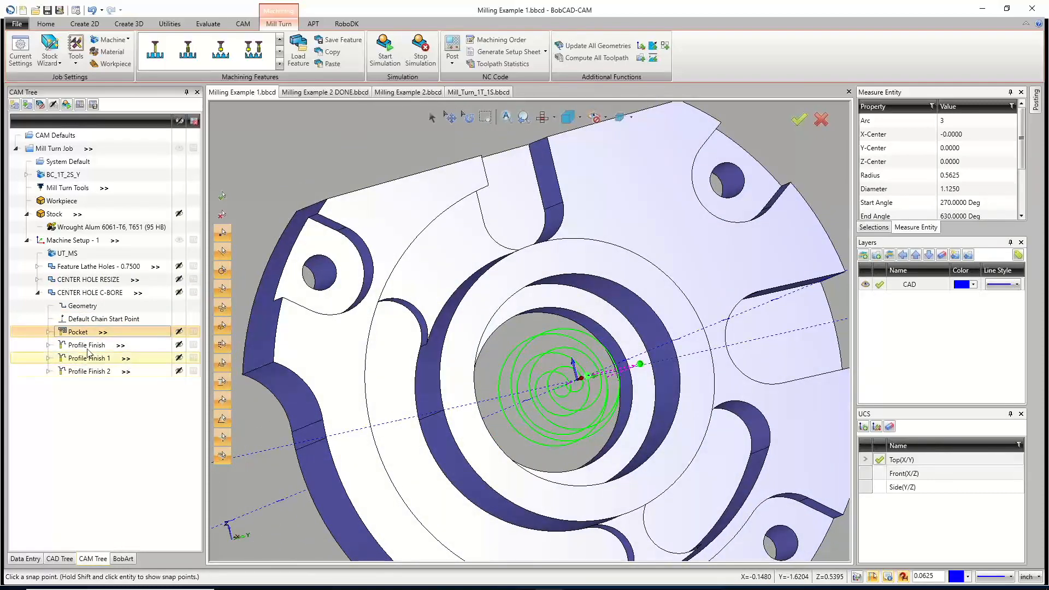
click(86, 345)
middle_drag(488, 399, 403, 398)
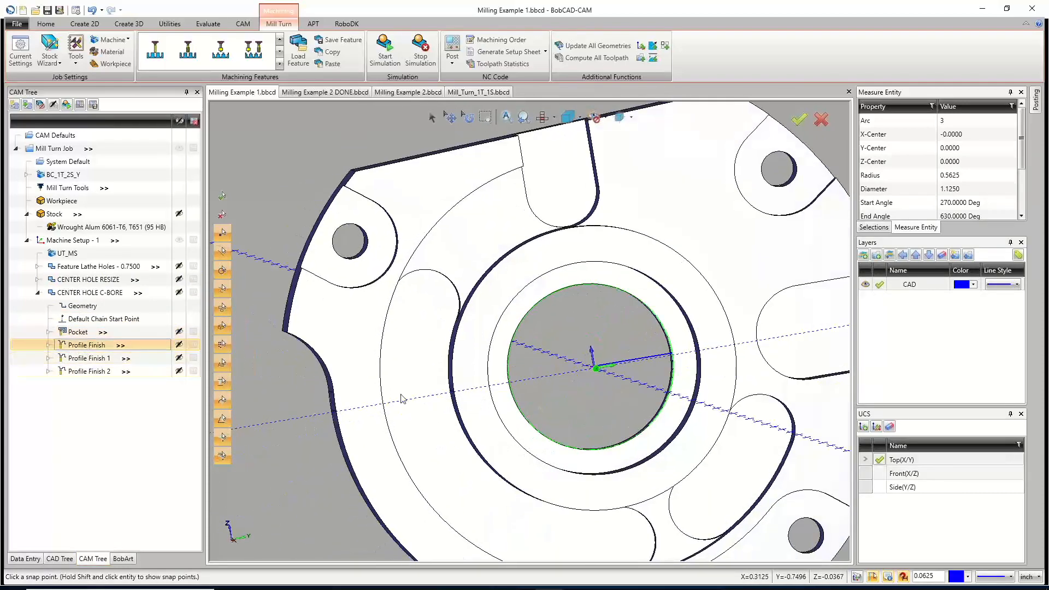
click(94, 365)
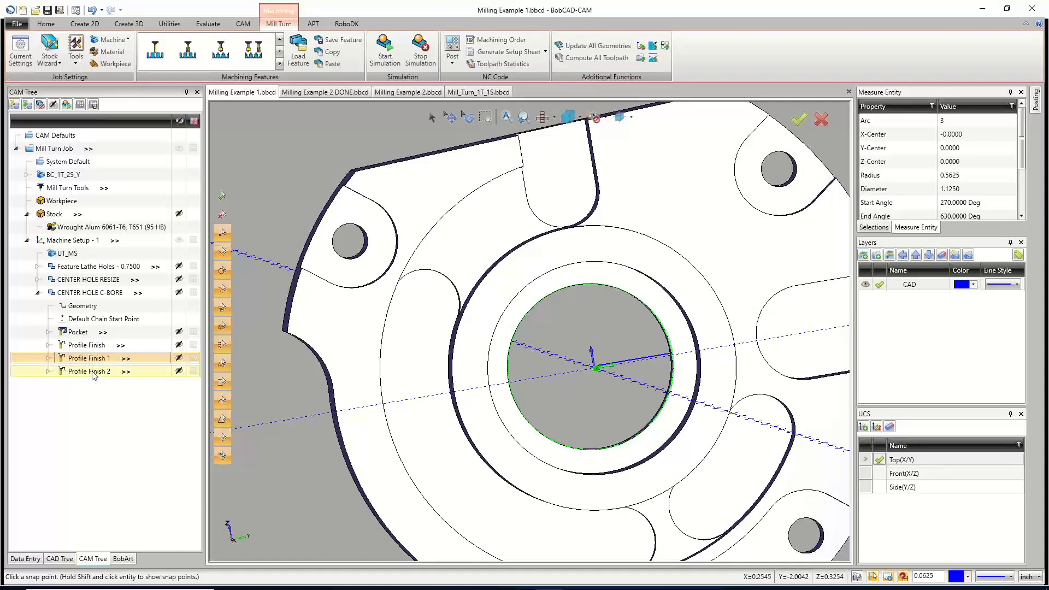
click(92, 371)
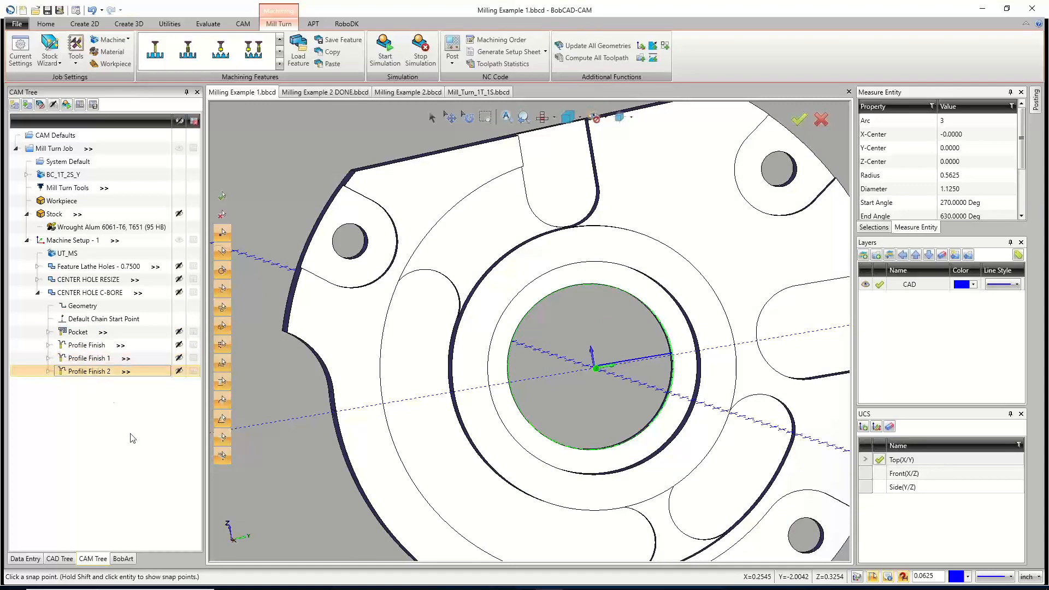
click(40, 293)
Check the part and the Machine Setup - 1 axes, and make Side(Y/Z) the active UCS.
scroll(568, 319, down, 4)
middle_drag(628, 347, 594, 335)
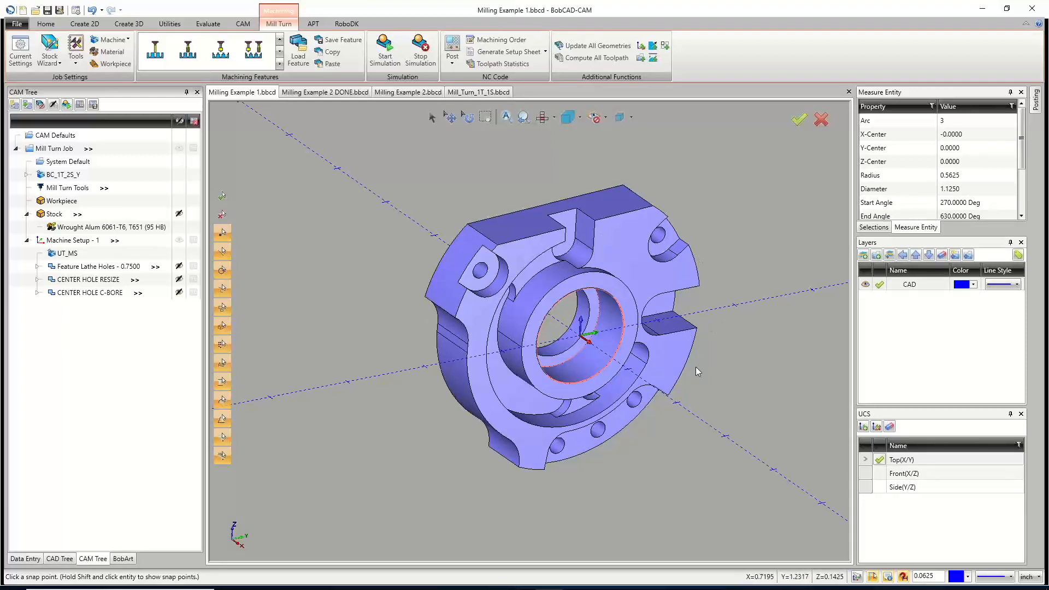
middle_drag(545, 411, 558, 418)
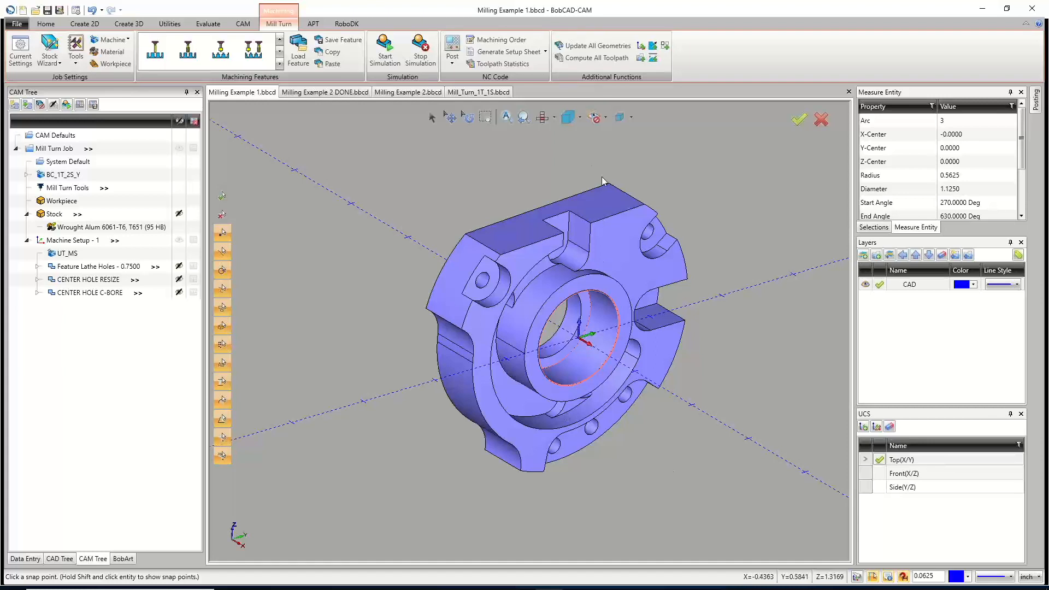
click(542, 121)
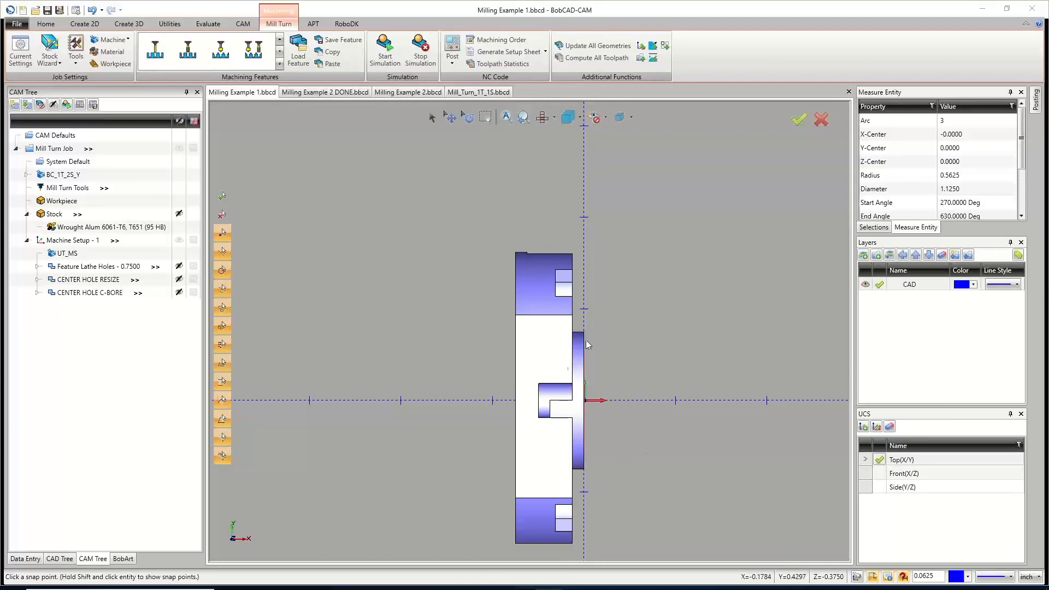
middle_drag(594, 452, 484, 422)
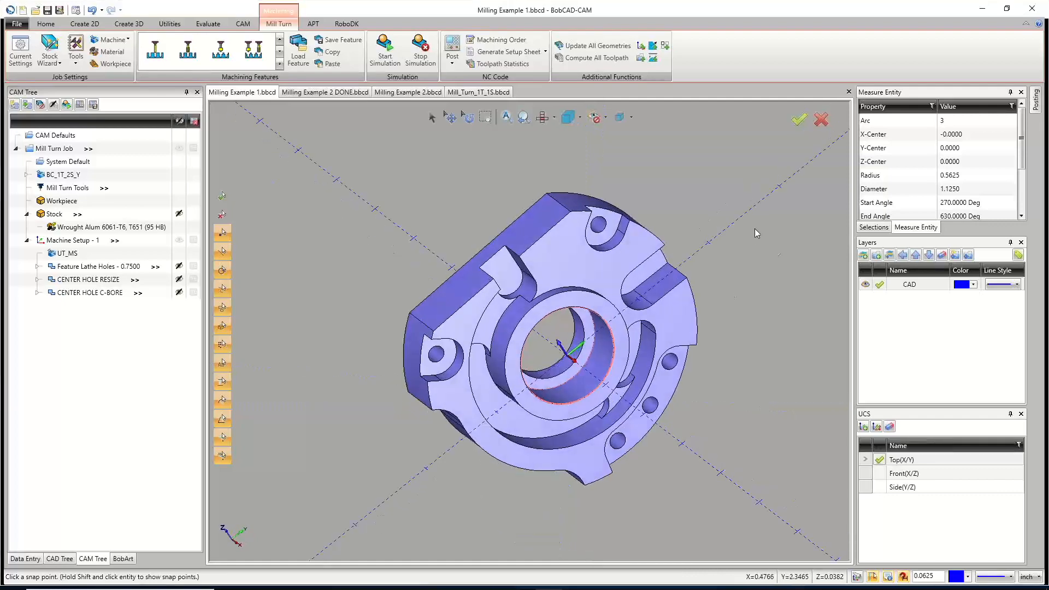
middle_drag(756, 231, 623, 283)
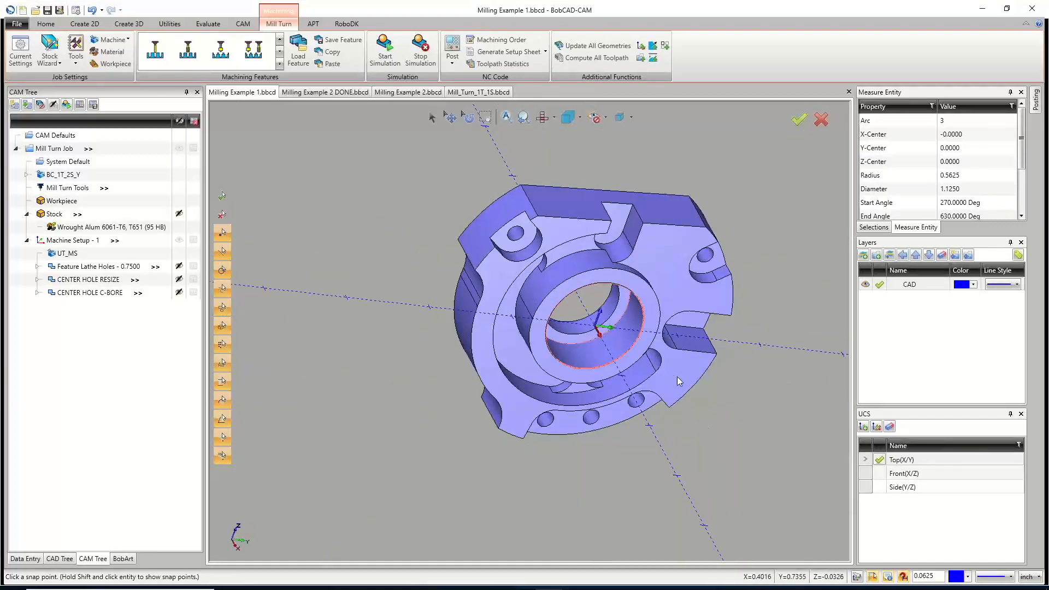
click(70, 241)
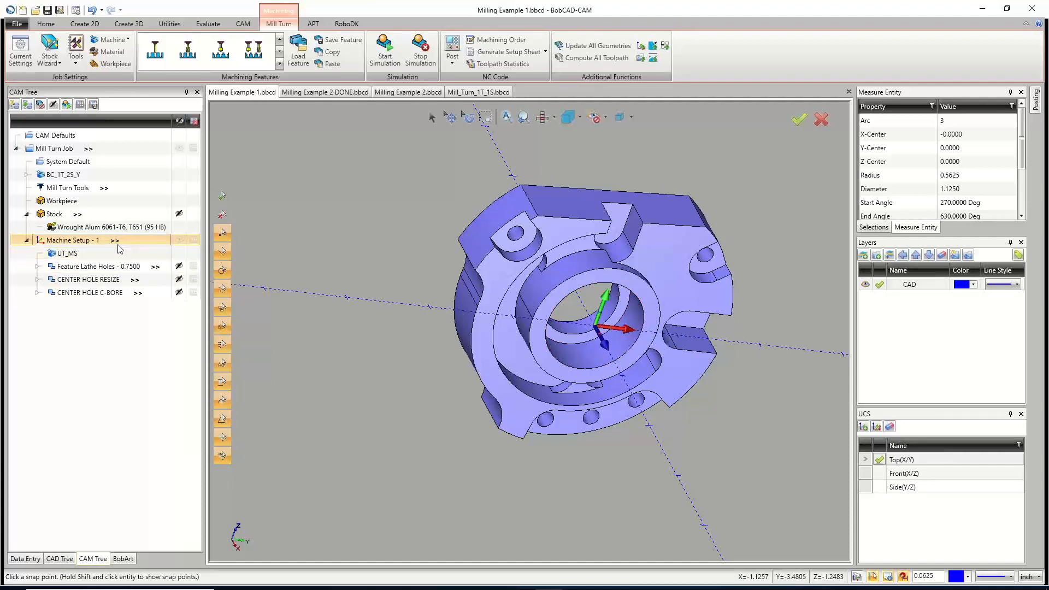
click(880, 486)
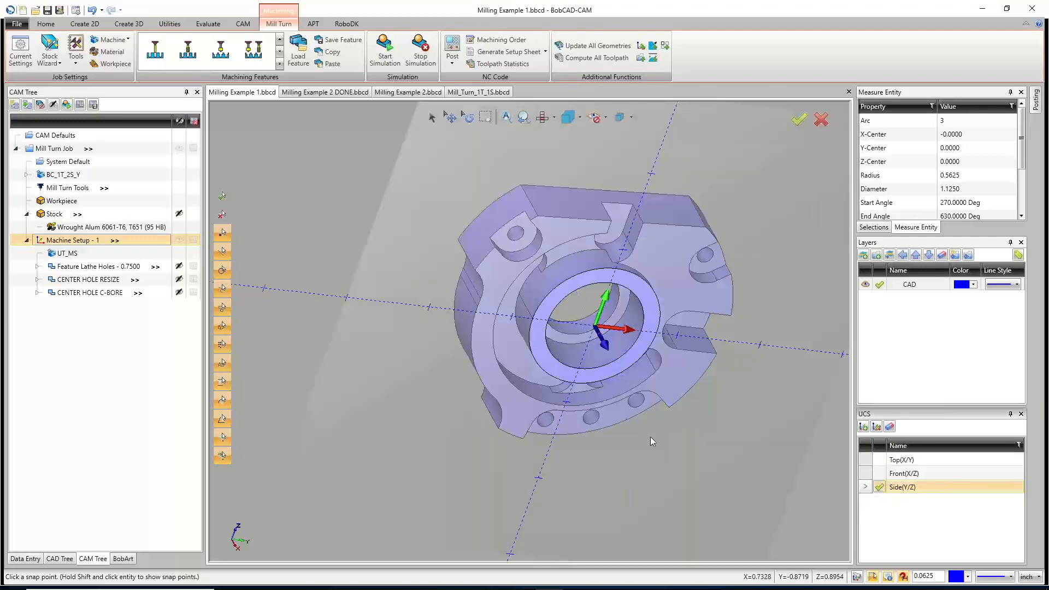
middle_drag(647, 439, 680, 448)
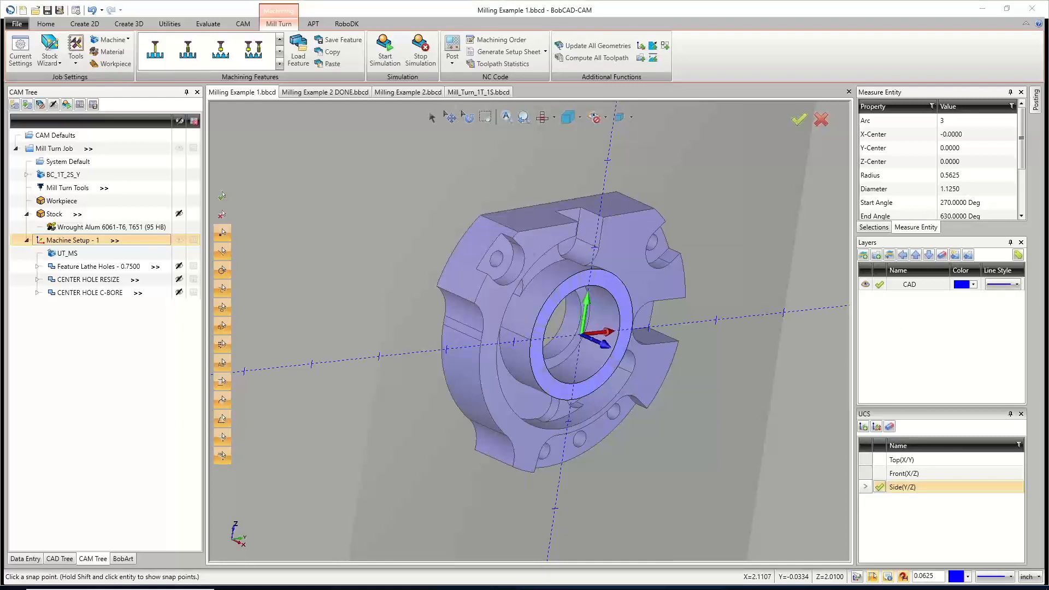
Add a new layer named OPEN POCKET.
click(900, 325)
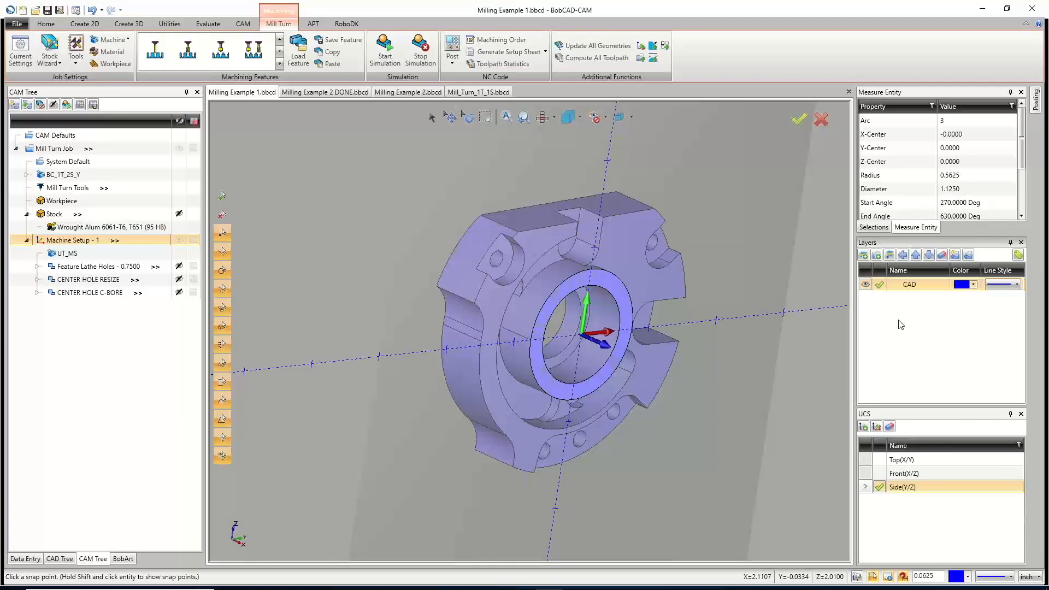
right_click(901, 324)
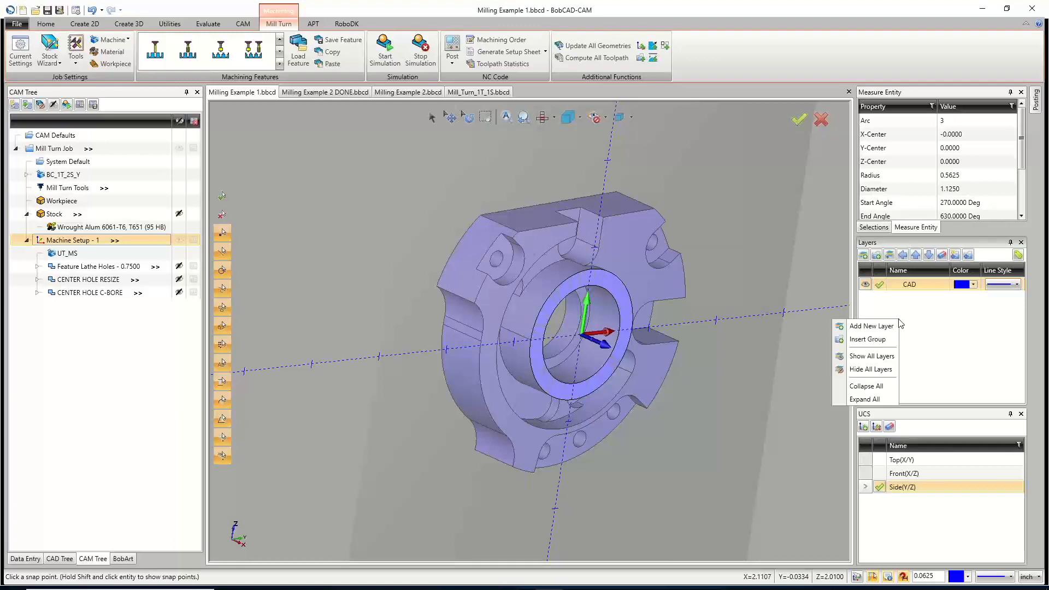
click(893, 326)
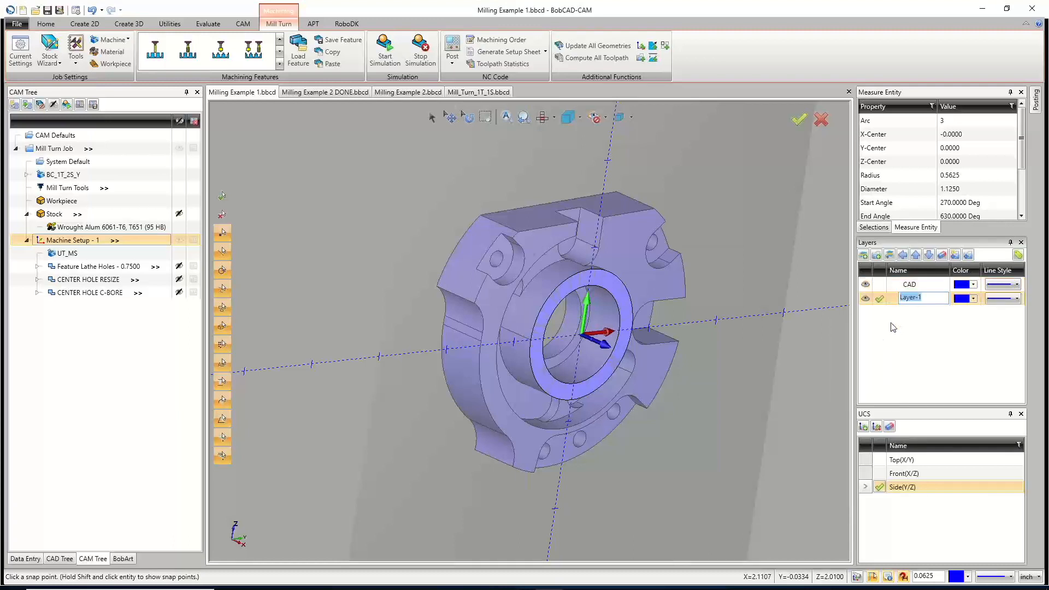
text(OPEN POCKET)
key(Return)
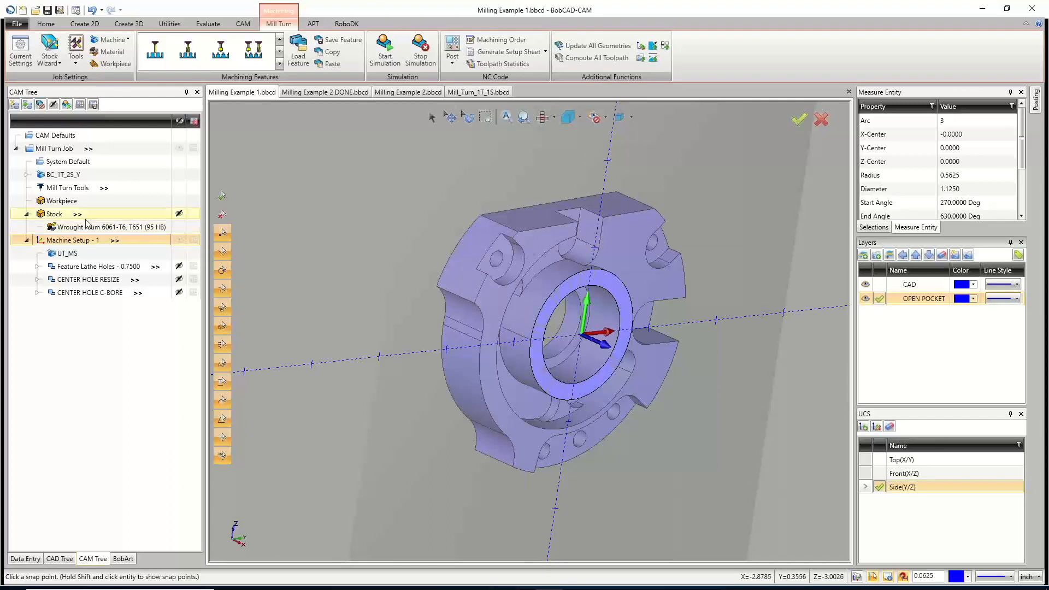
Examine the stock cylinder's extents around the part.
click(60, 216)
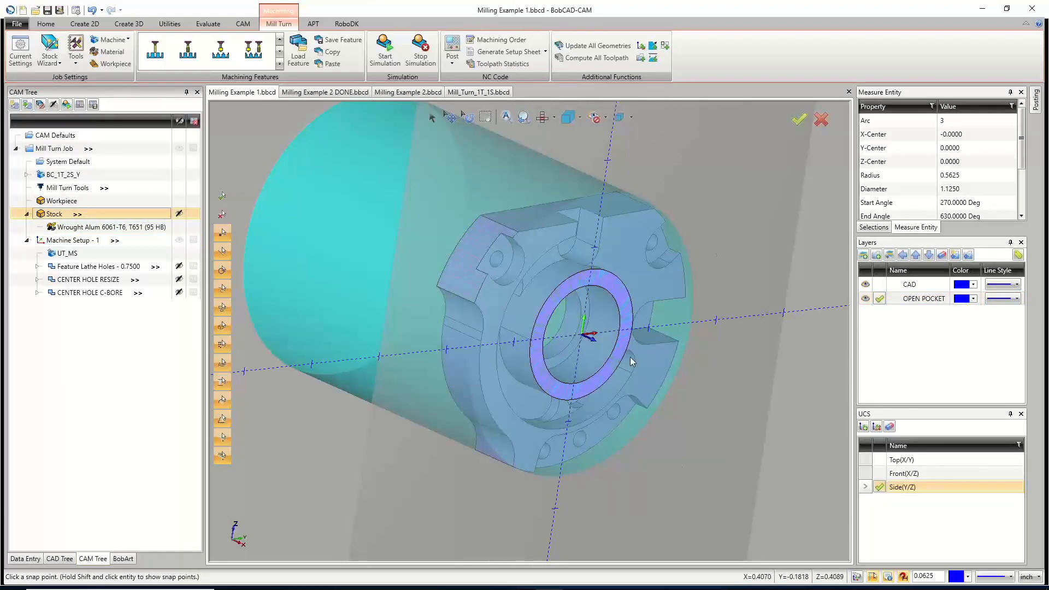
middle_drag(630, 356, 622, 334)
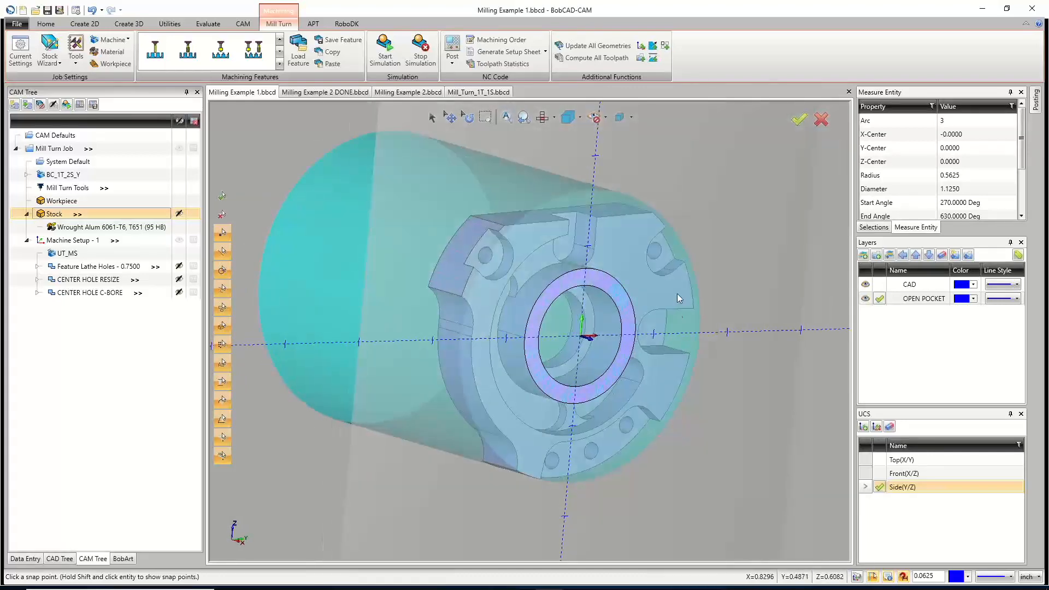
scroll(619, 320, down, 3)
middle_drag(610, 323, 601, 328)
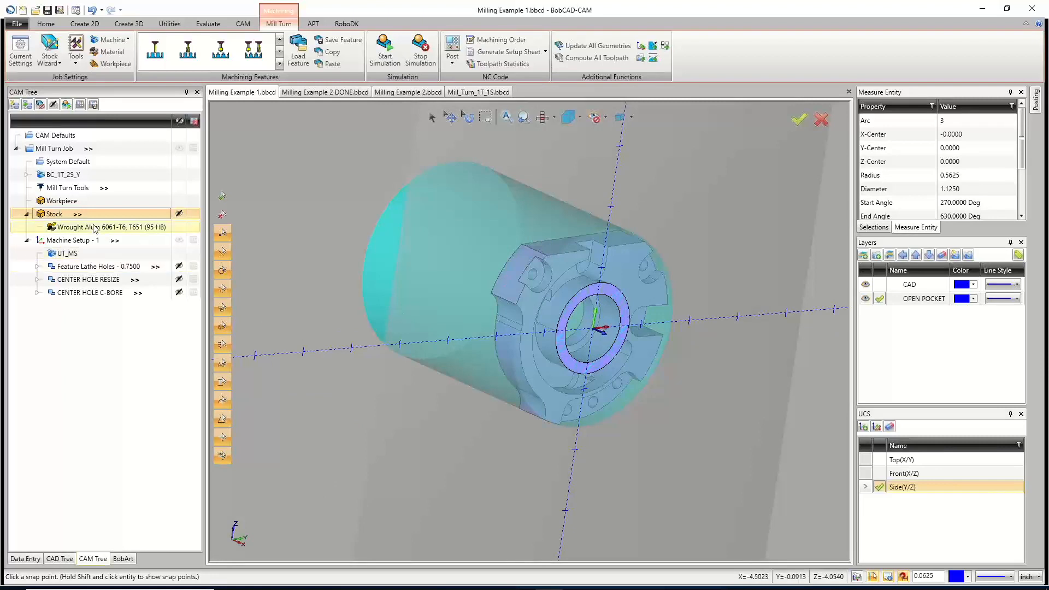
right_click(61, 218)
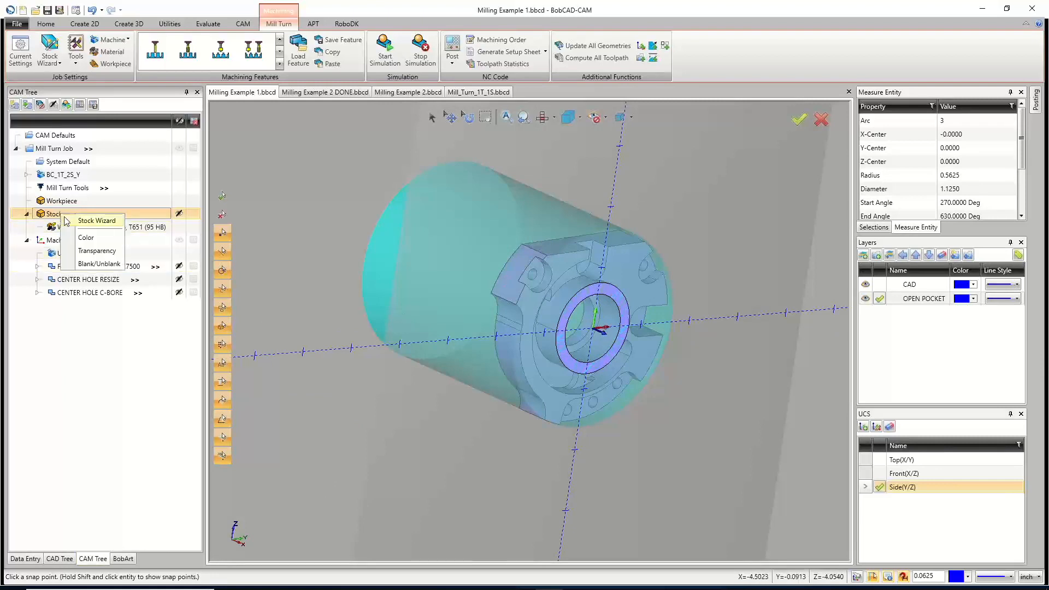
click(381, 195)
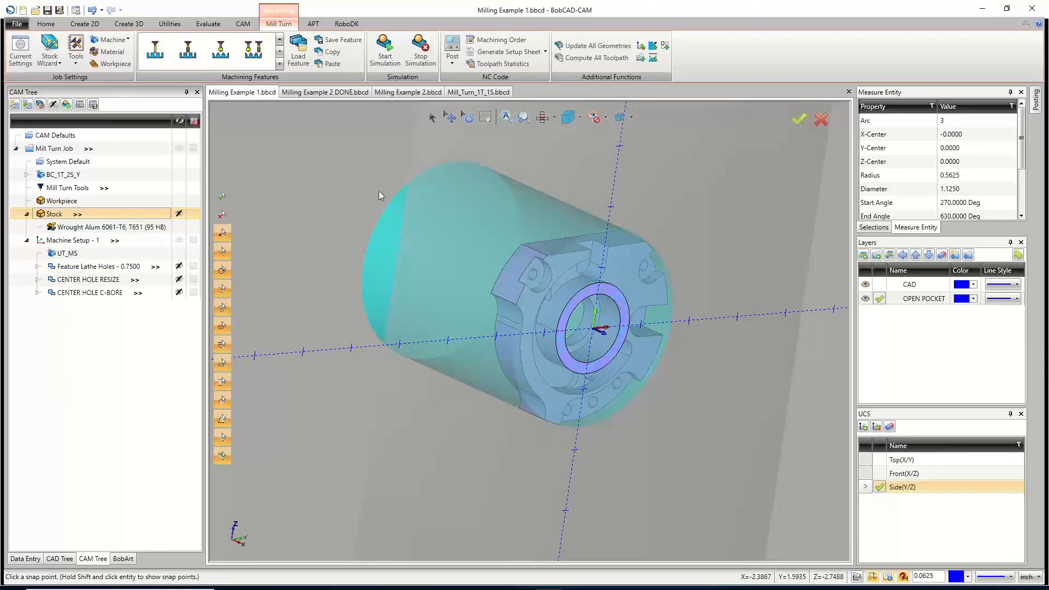
Keep the stock's bounding geometry from Machine Setup - 1 on the OPEN POCKET layer, leaving the setup itself unedited.
click(80, 242)
right_click(80, 243)
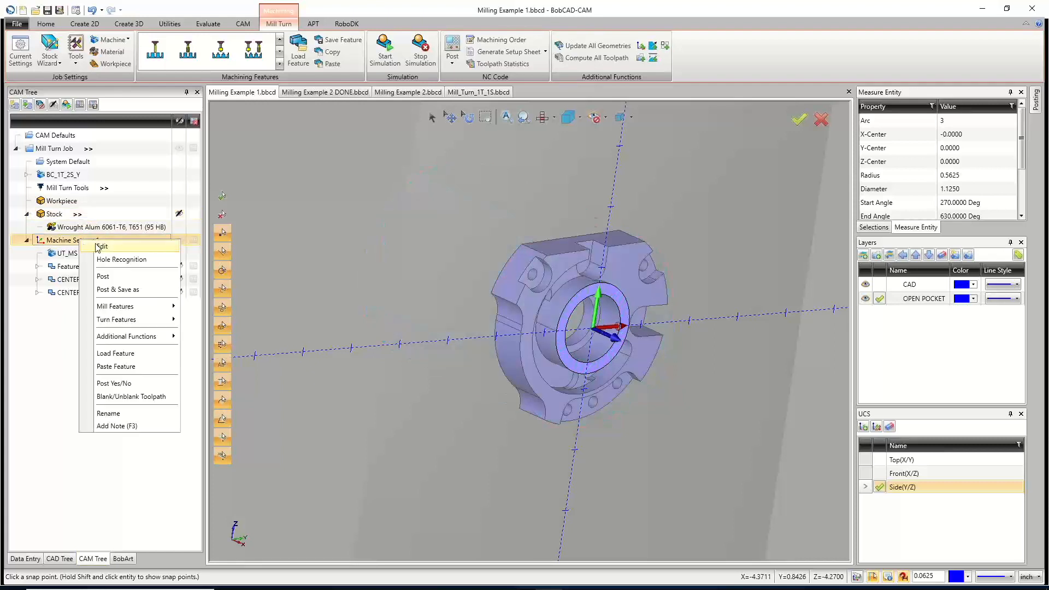
click(102, 247)
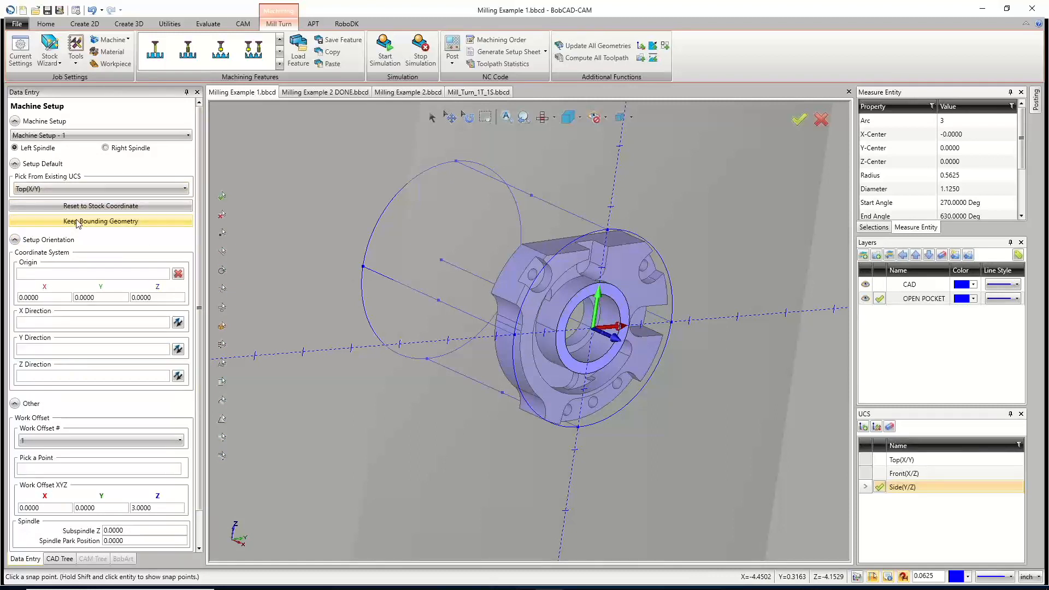
click(879, 301)
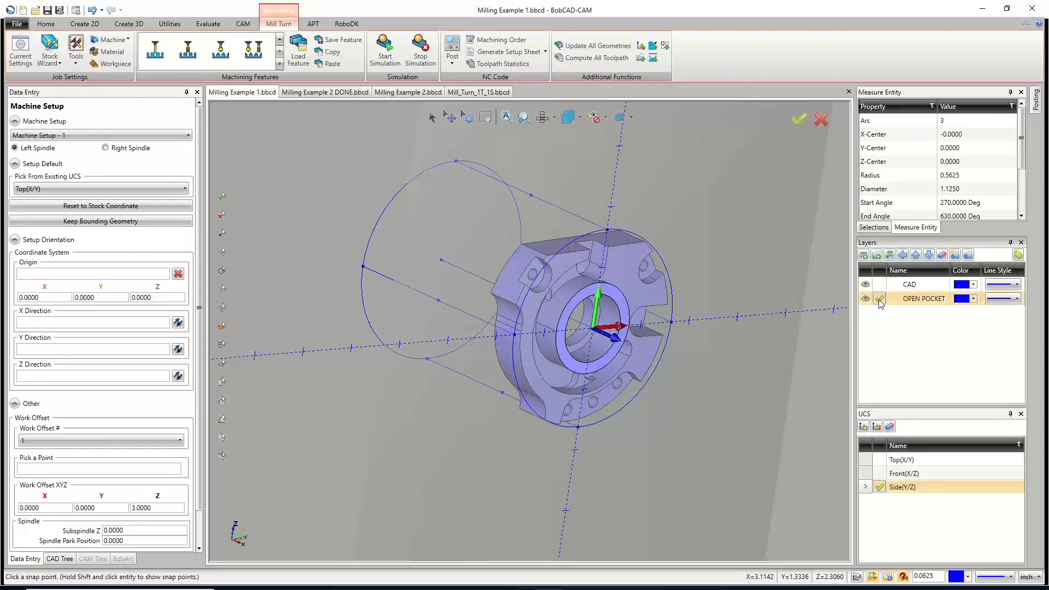
click(105, 224)
scroll(109, 394, down, 1)
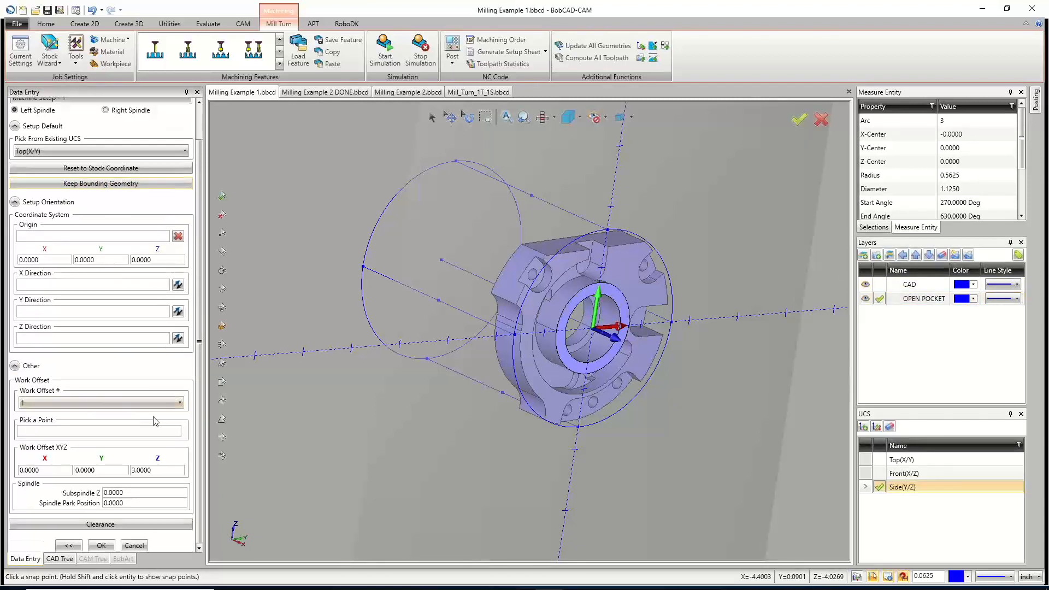
click(136, 546)
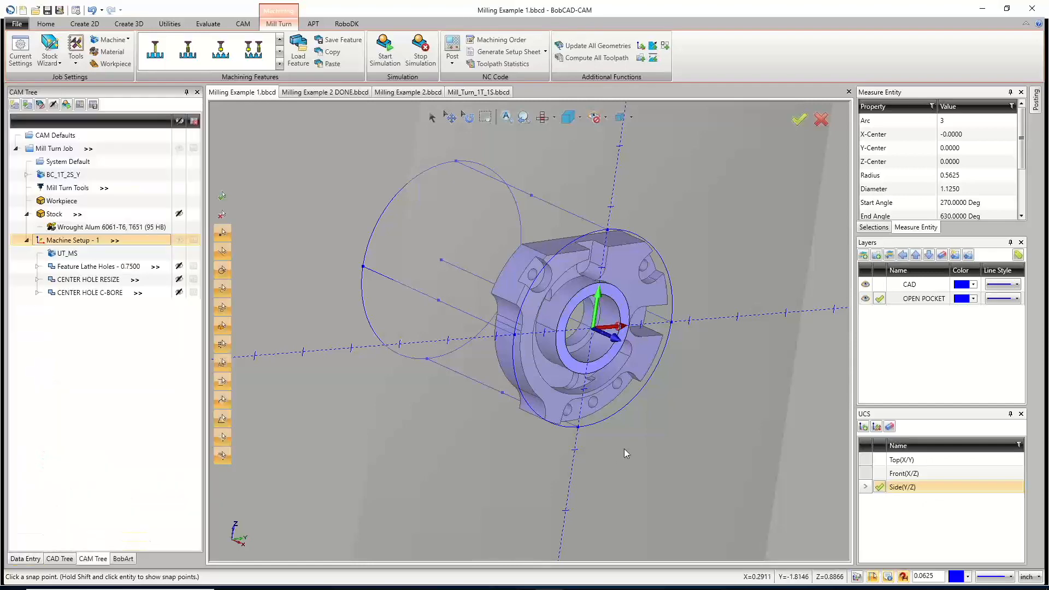
Hide the CAD layer and delete the rear circle and connecting lines of the bounding geometry, keeping only the front circle.
click(864, 284)
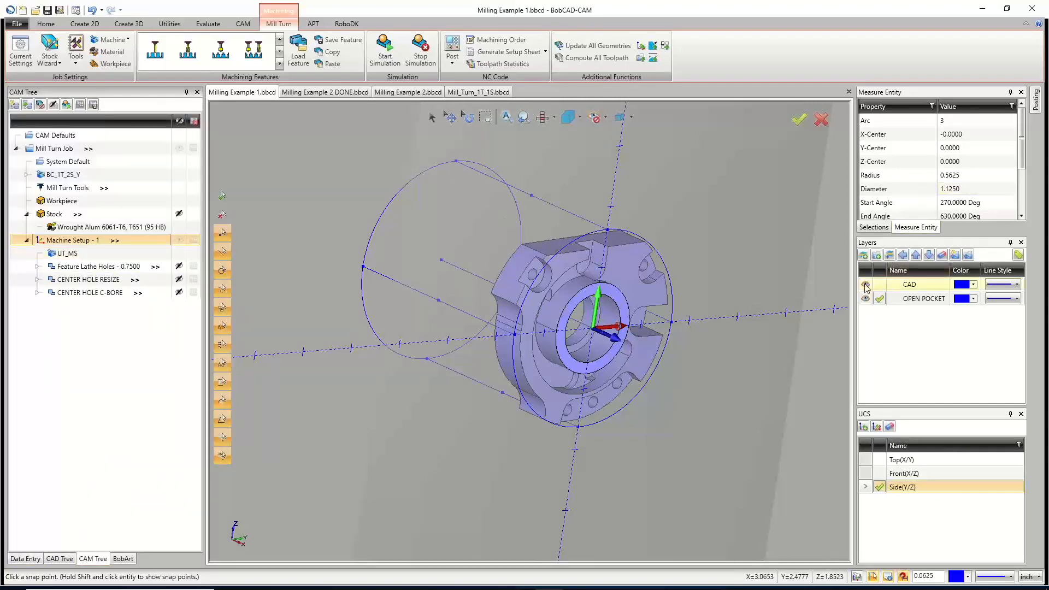
mouse_move(544, 334)
middle_down()
mouse_move(643, 345)
mouse_move(520, 330)
mouse_move(543, 338)
middle_up()
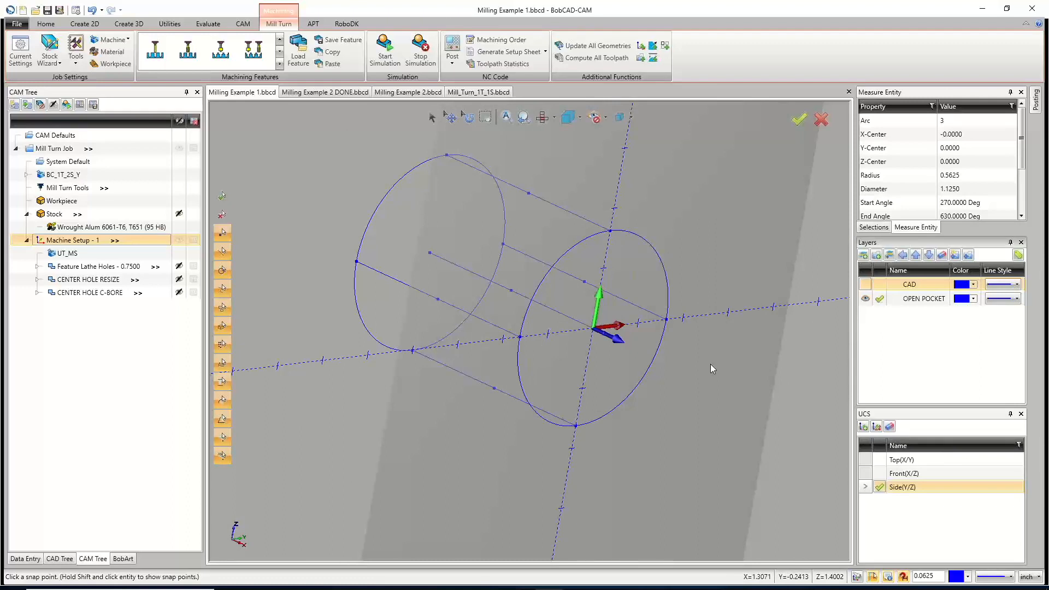
click(433, 120)
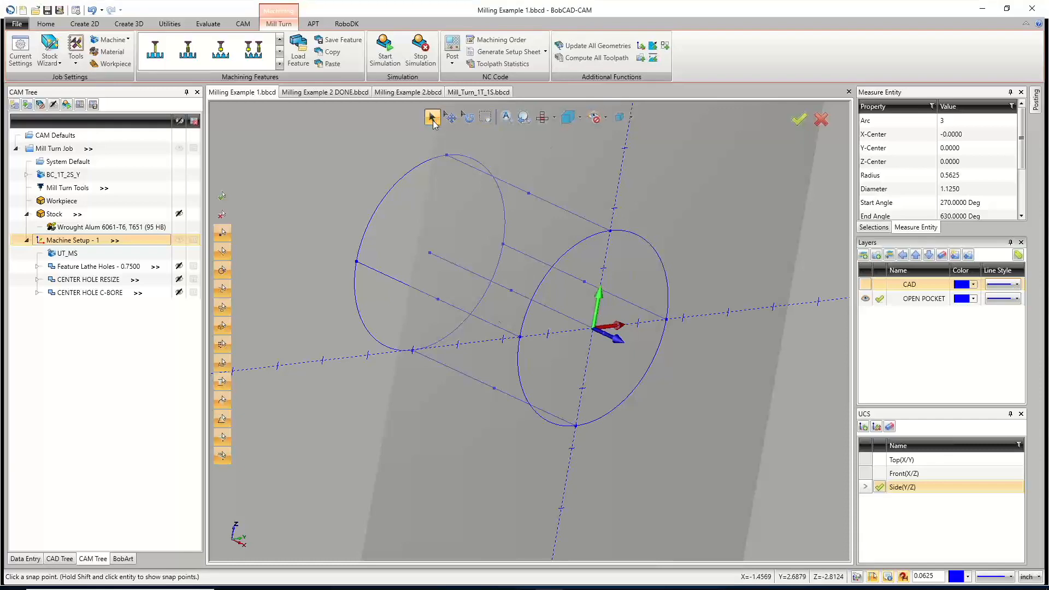
scroll(530, 369, down, 3)
middle_drag(498, 396, 579, 413)
drag(410, 213, 524, 449)
key(Delete)
middle_drag(550, 404, 570, 374)
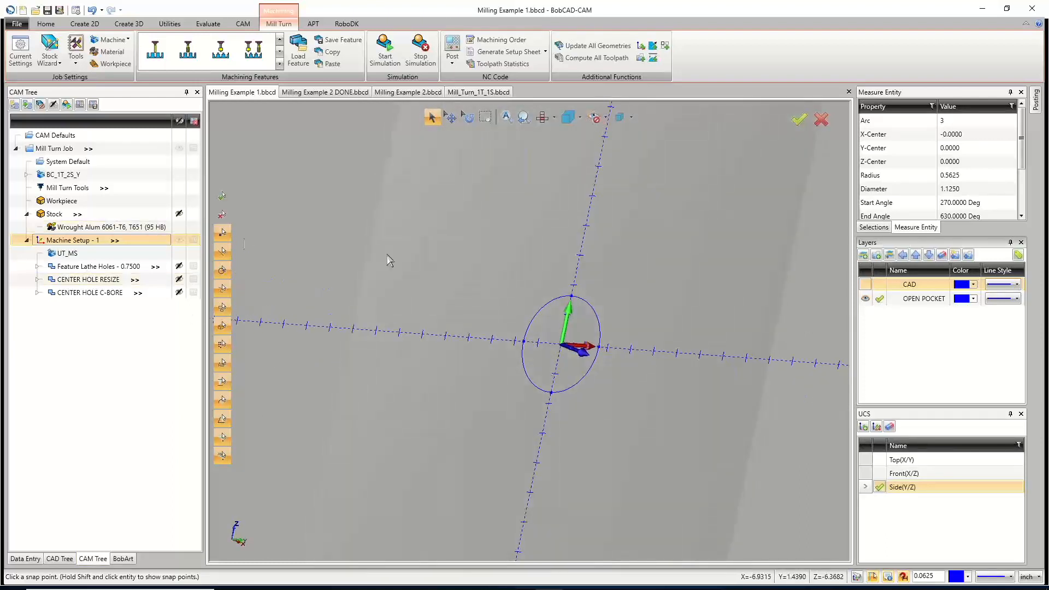
Restrict selection to points only, window-select and clear the leftover points around the stock circle, and restore all selection types.
scroll(604, 352, up, 3)
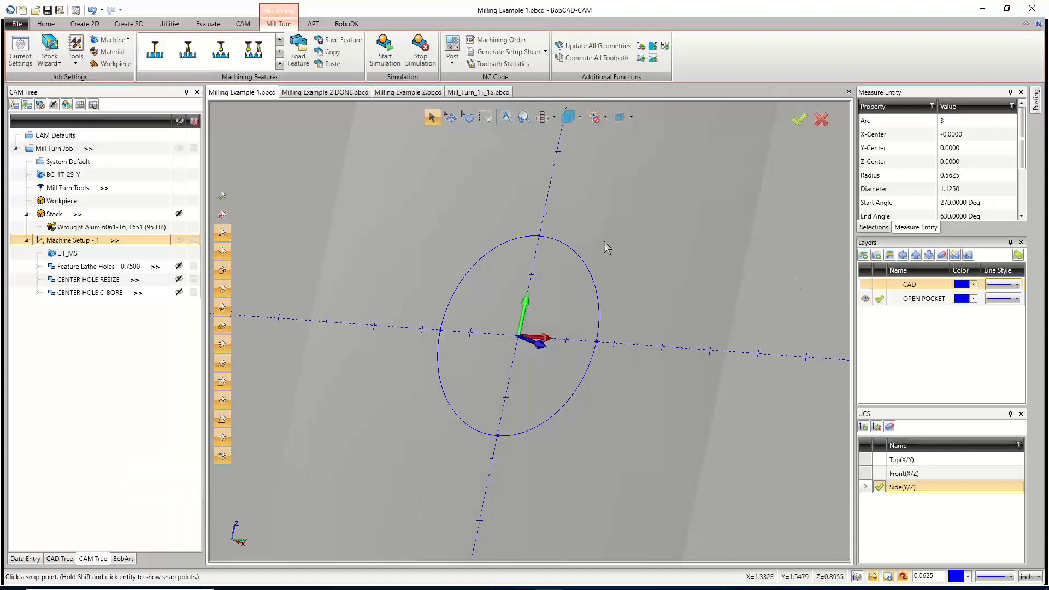
click(221, 218)
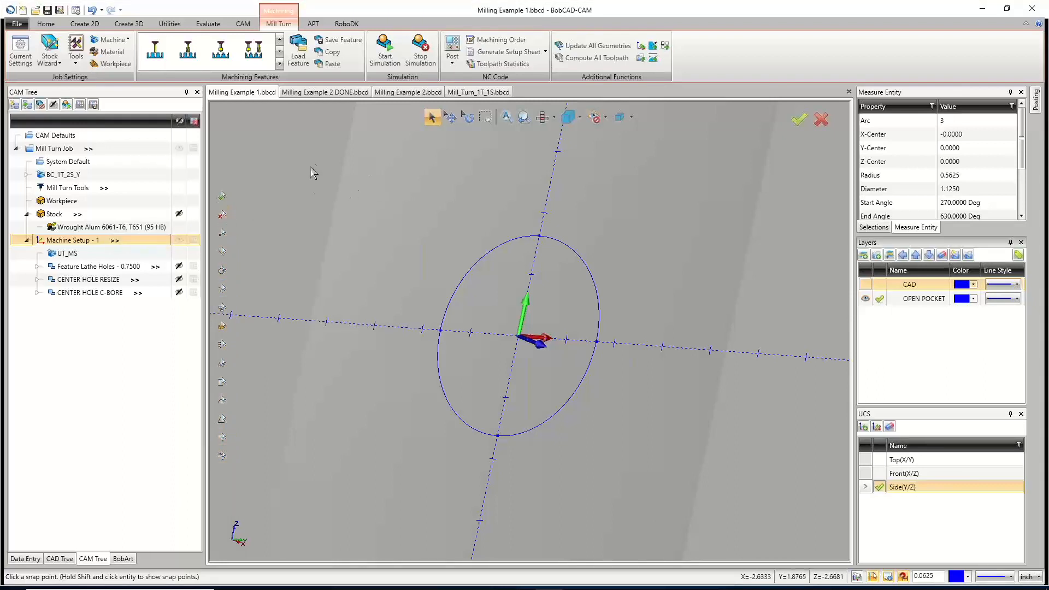
mouse_move(365, 188)
mouse_down()
mouse_move(555, 310)
mouse_move(679, 484)
mouse_move(381, 181)
mouse_up()
click(222, 233)
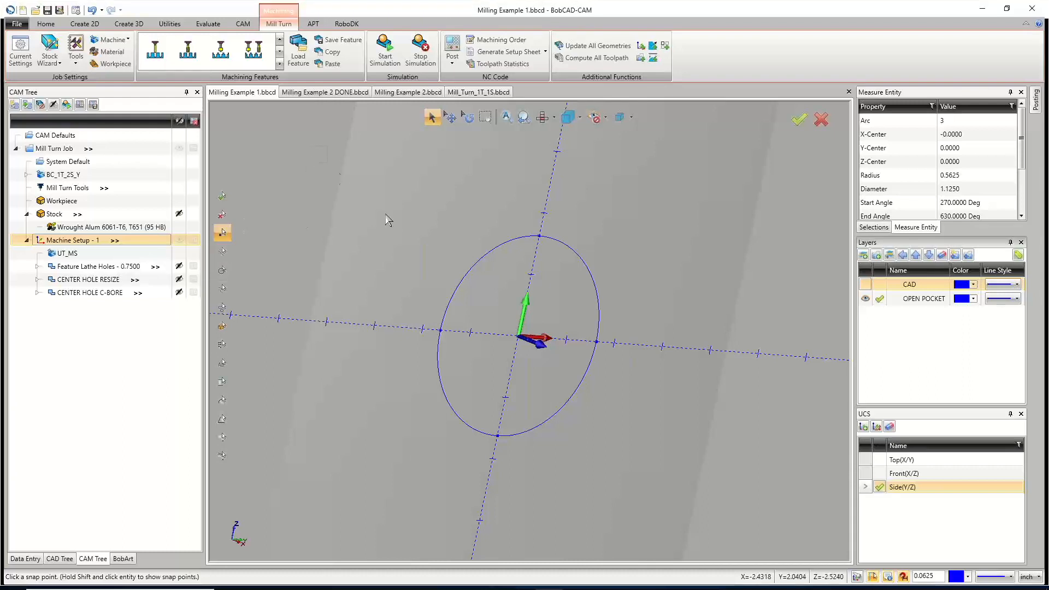
drag(316, 147, 671, 485)
click(222, 193)
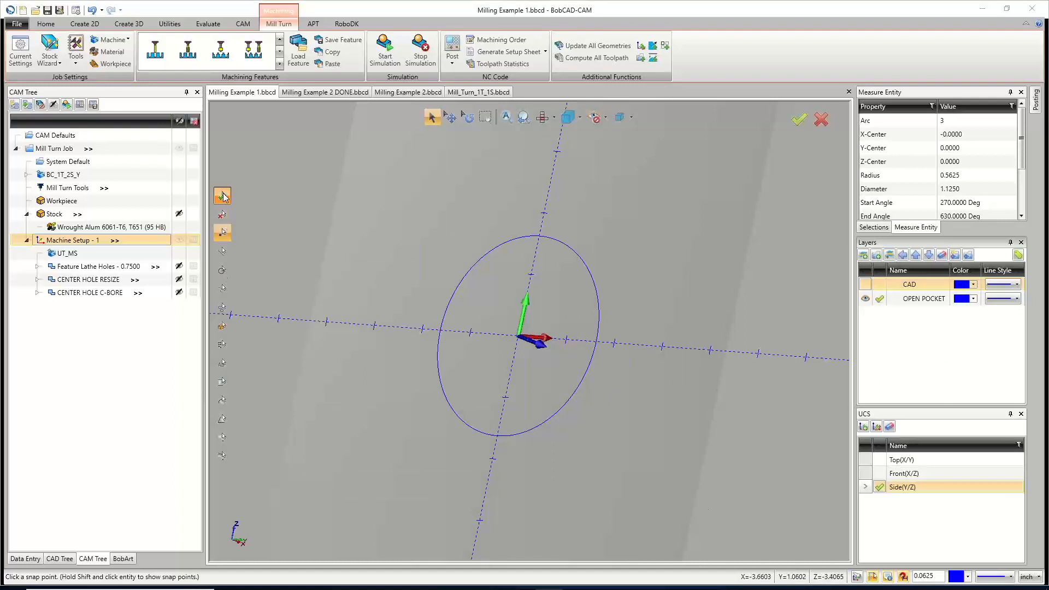
Extract the outer circular edge of the centre boss from the solid onto the OPEN POCKET layer, showing the CAD layer only for picking.
click(865, 284)
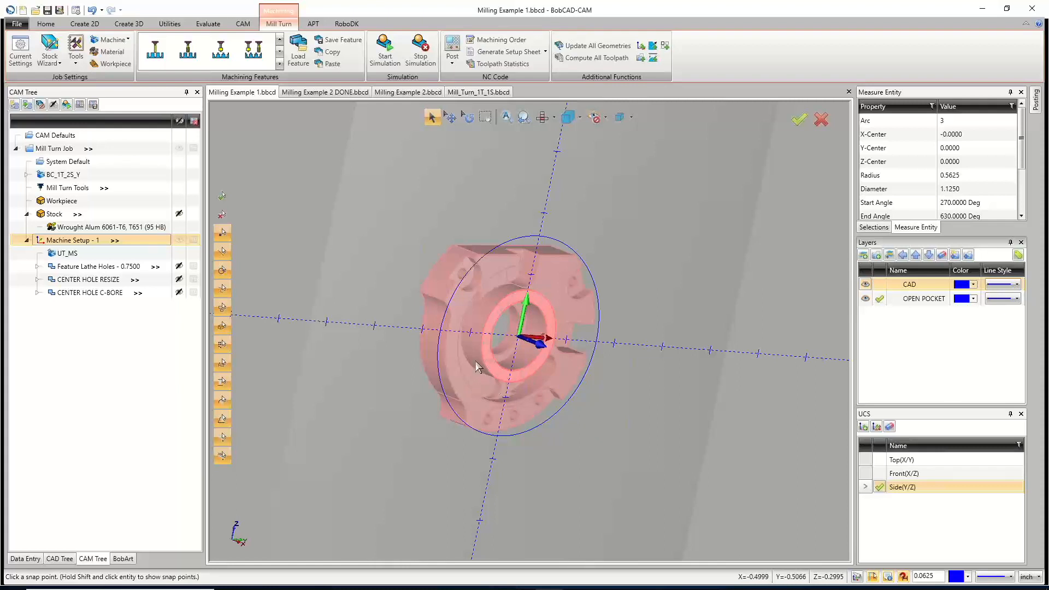
click(92, 25)
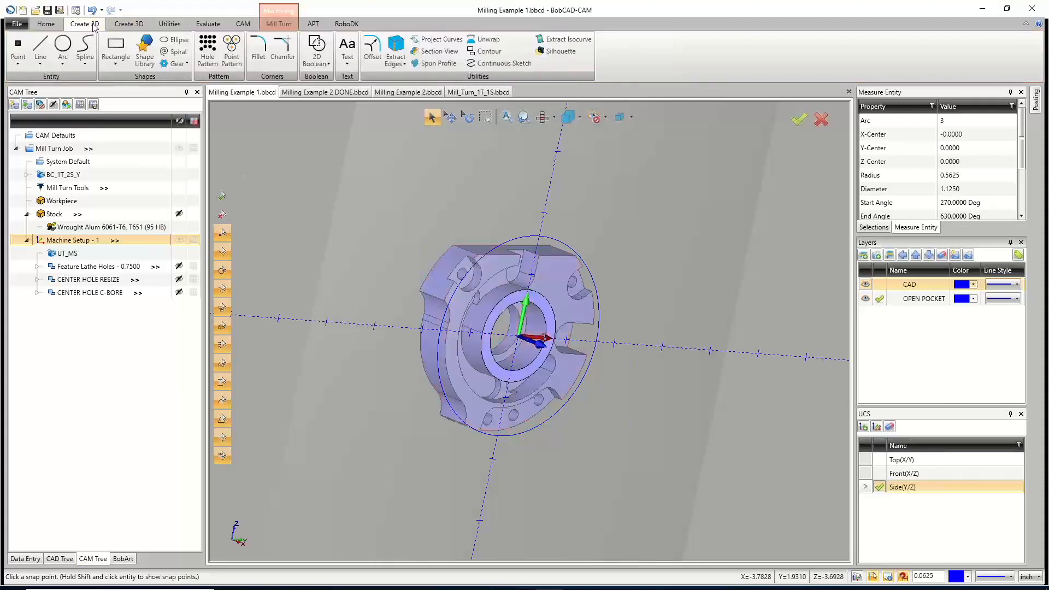
click(397, 49)
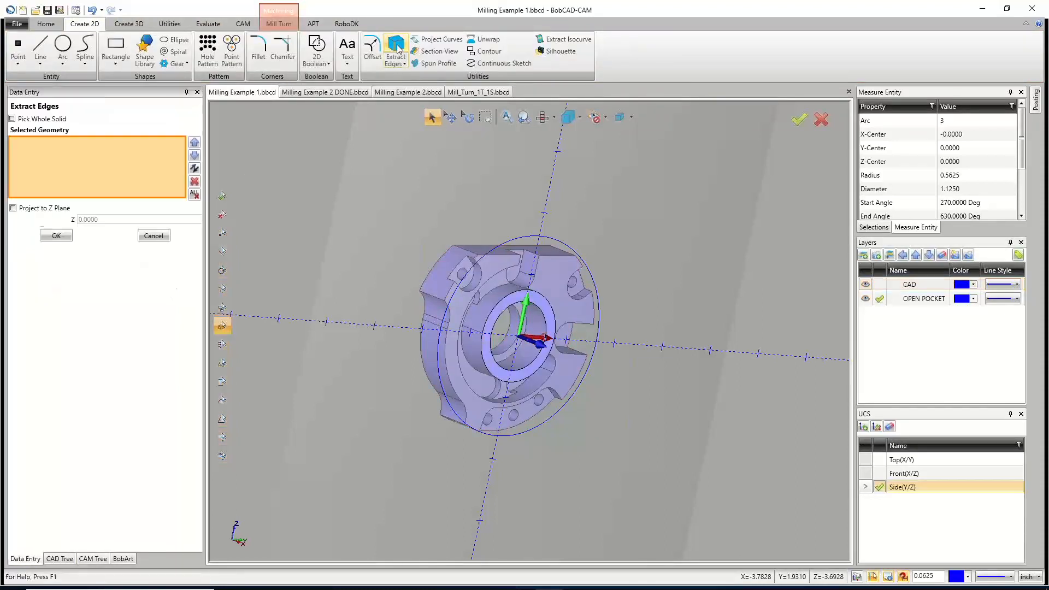
click(515, 300)
click(57, 234)
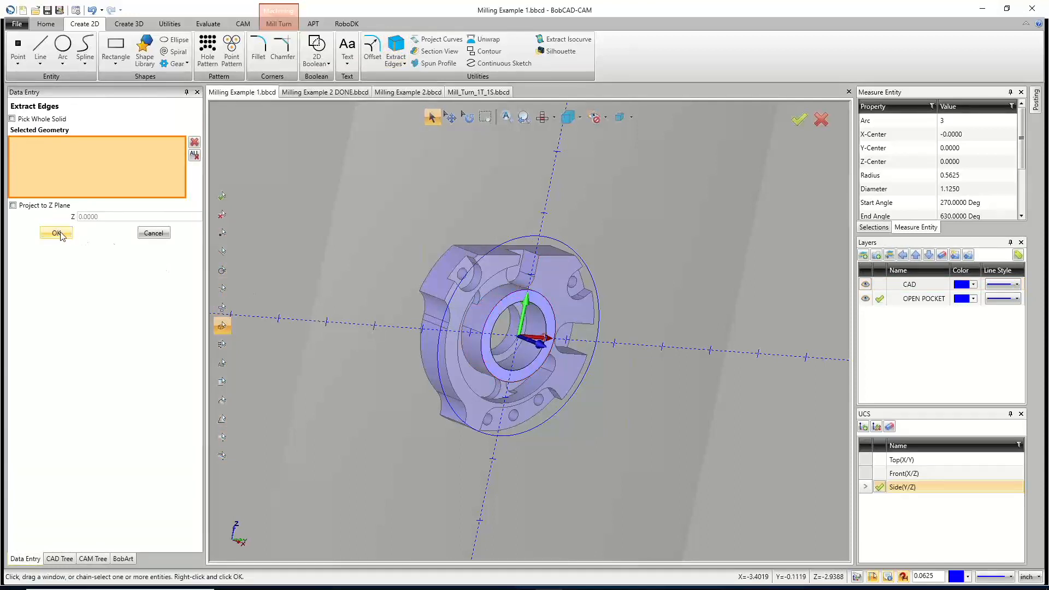
click(150, 234)
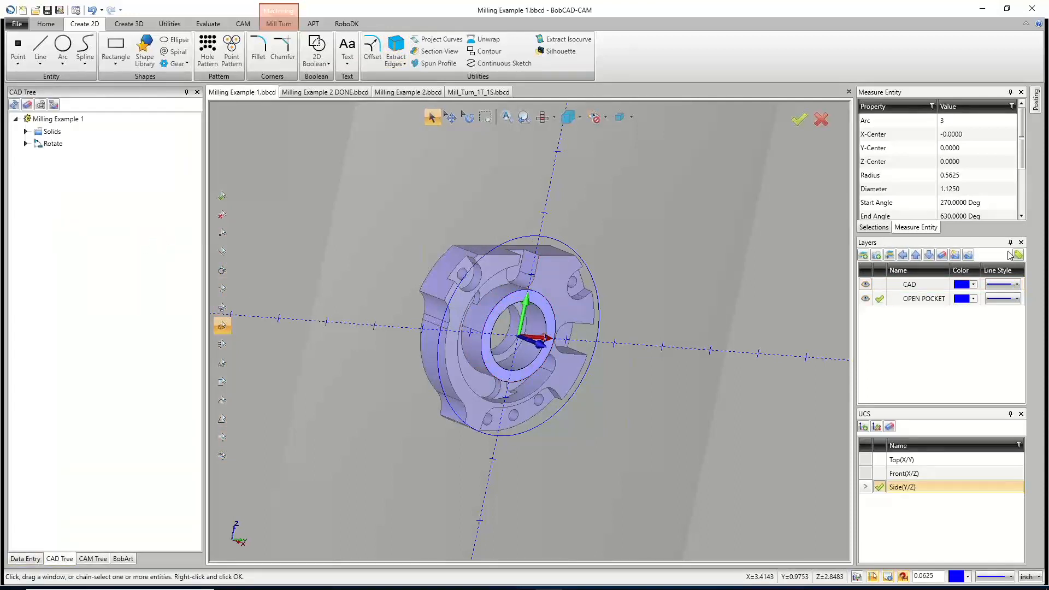
click(864, 284)
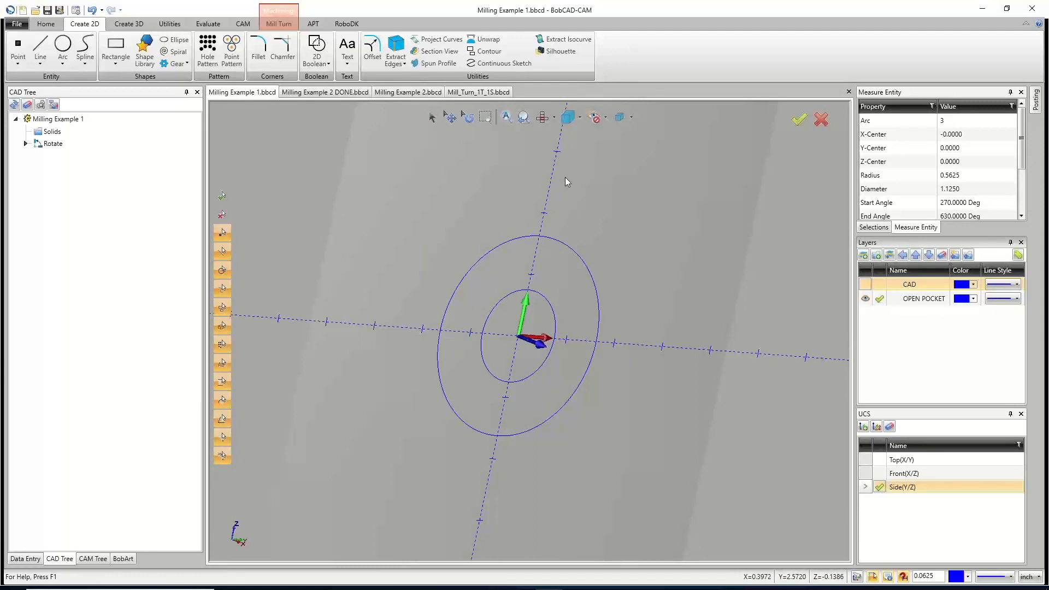
Change the line style of the outer stock circle to dashed and clear the selection.
click(497, 248)
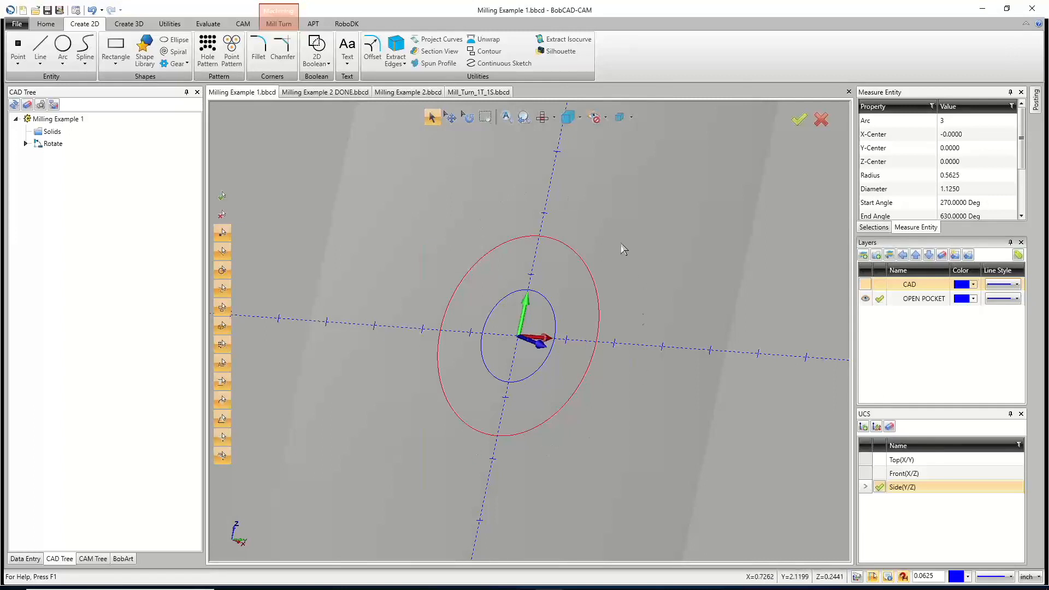
right_click(437, 186)
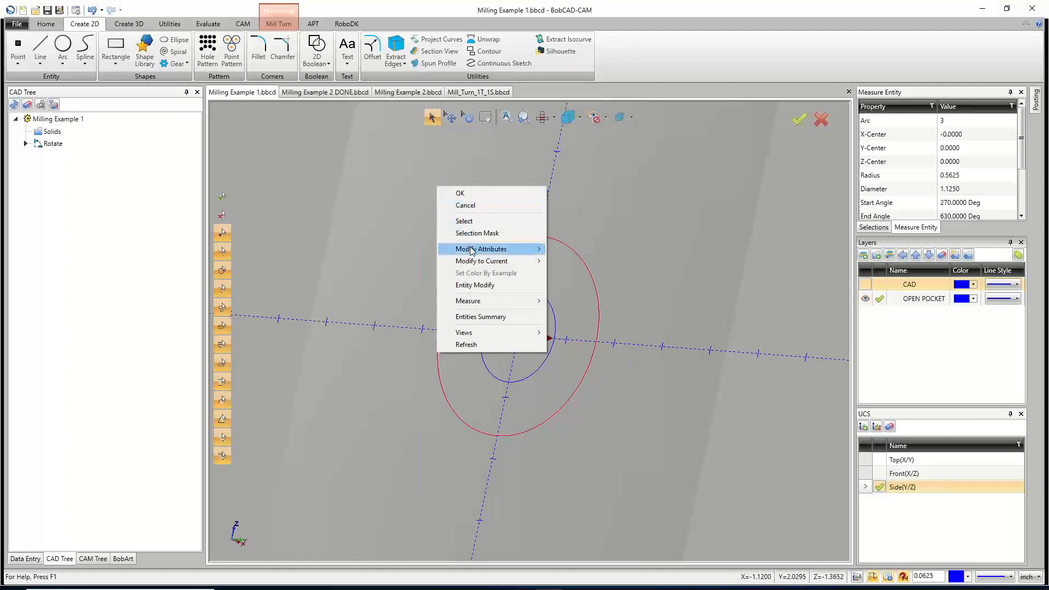
mouse_move(472, 251)
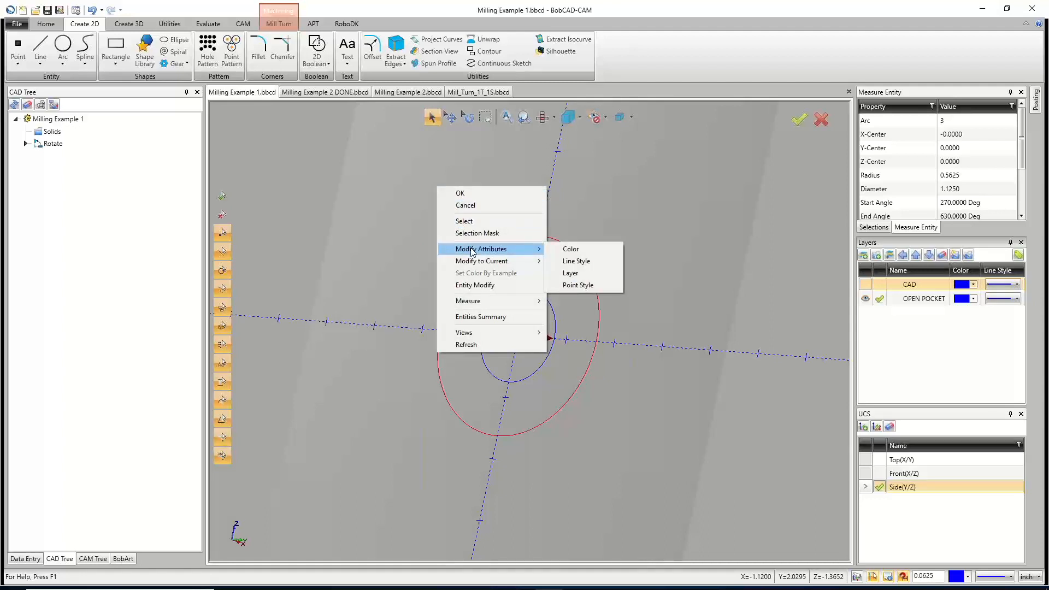
click(580, 263)
click(535, 277)
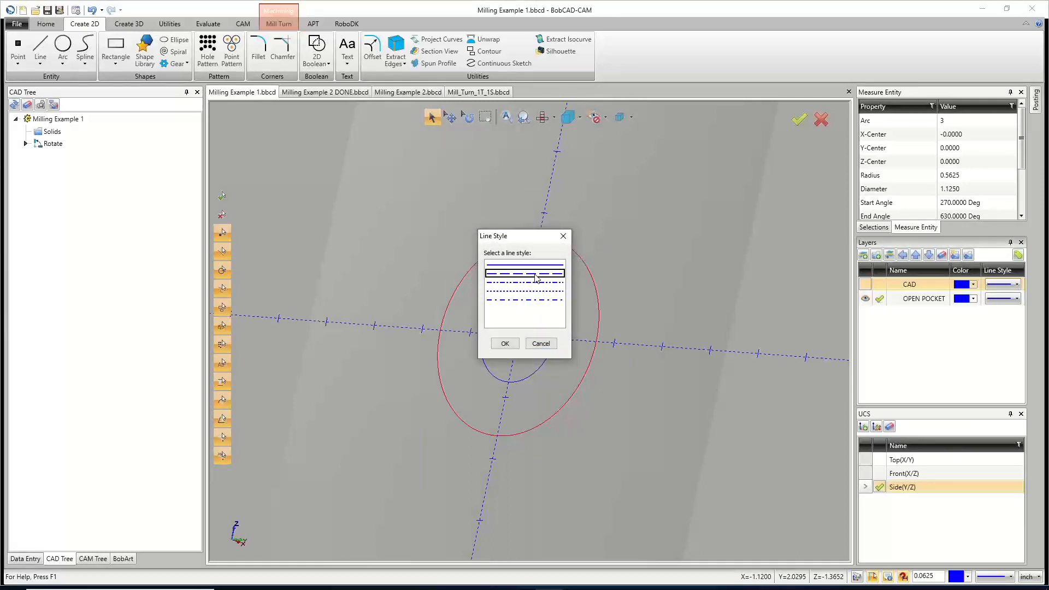
click(504, 343)
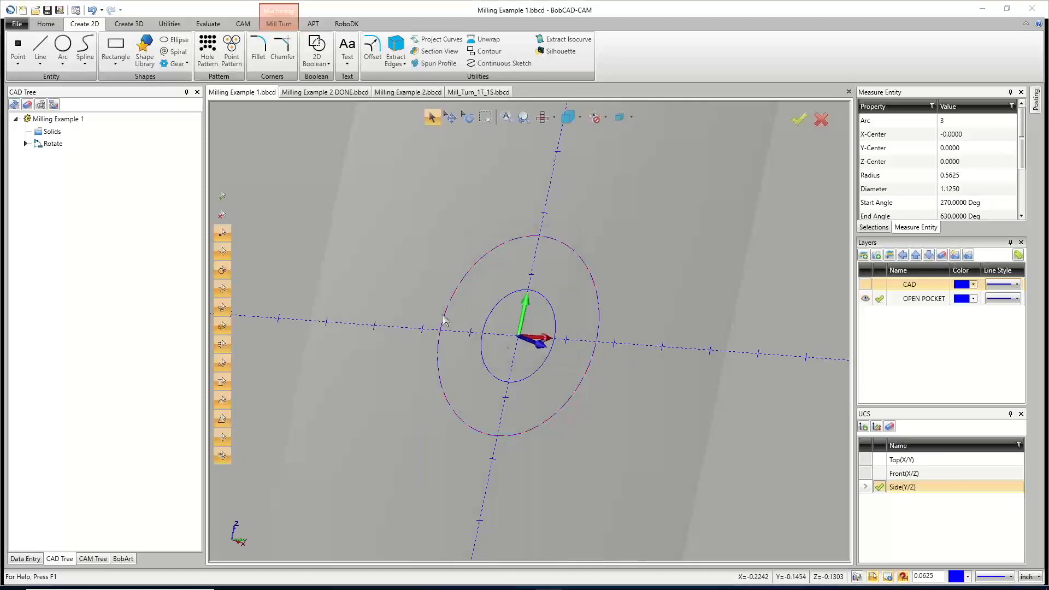
right_click(388, 240)
click(404, 259)
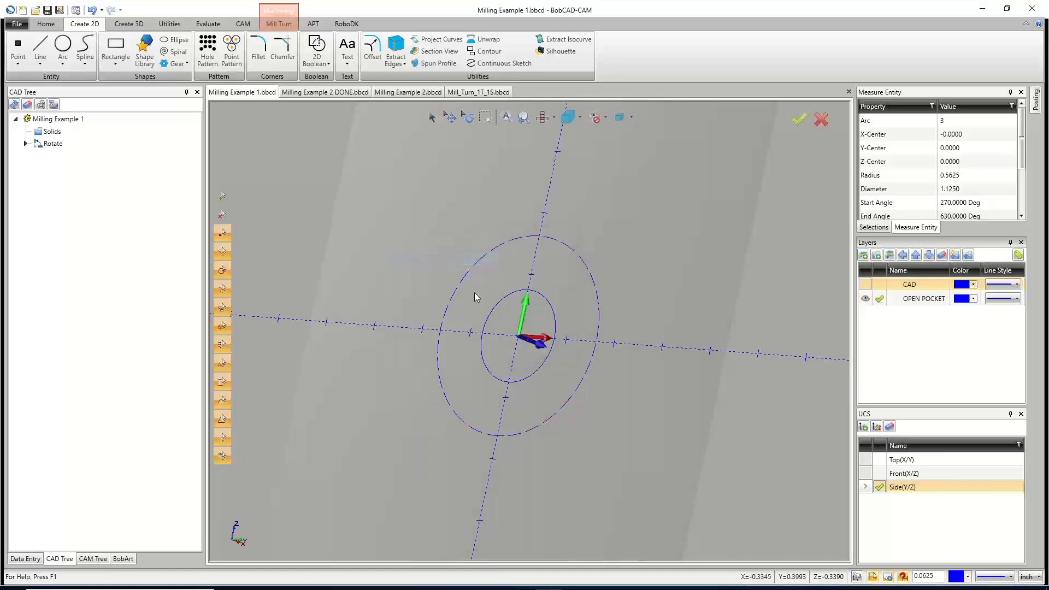
Make Top(X/Y) the active UCS and show the CAD layer with the part's front face in view.
middle_drag(591, 402, 594, 403)
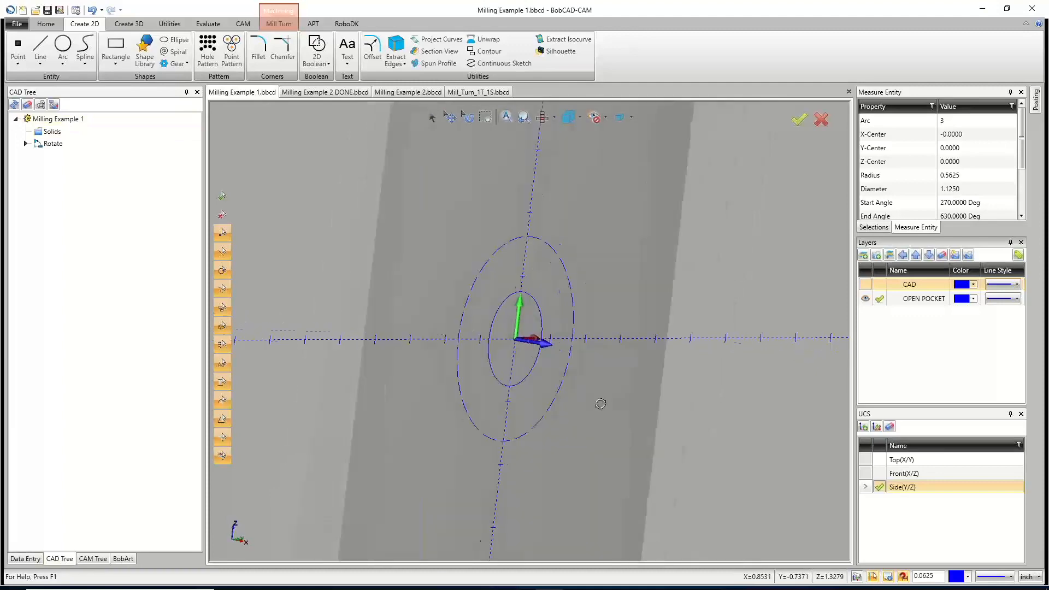
click(880, 459)
click(865, 284)
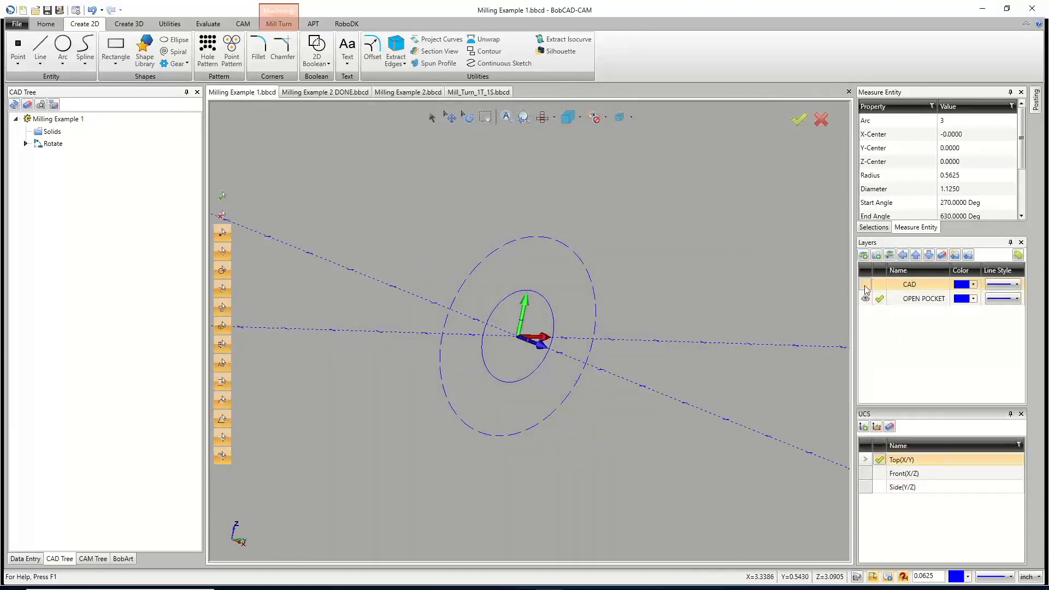
middle_drag(478, 276, 551, 309)
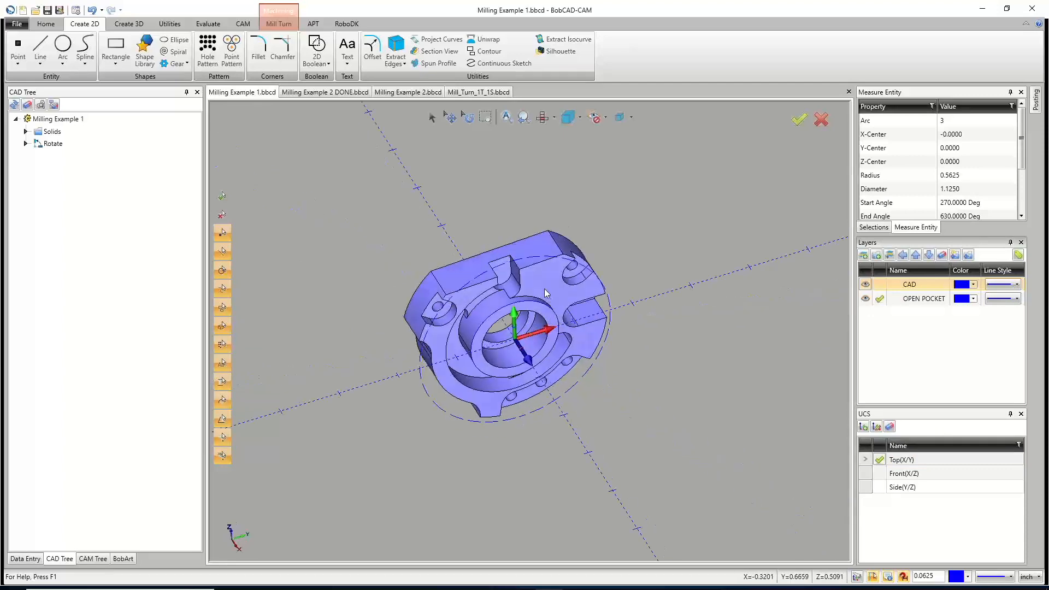
middle_drag(557, 348, 565, 341)
Copy the CENTER HOLE C-BORE feature and paste it into Machine Setup - 1 without loading its Top of Feature and Depth values.
click(85, 558)
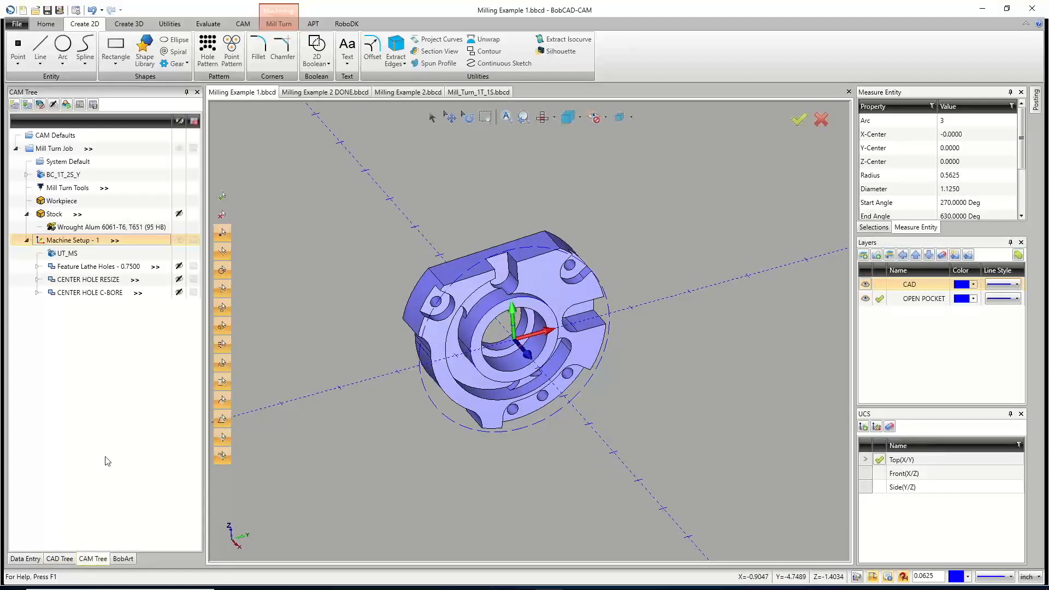
right_click(97, 294)
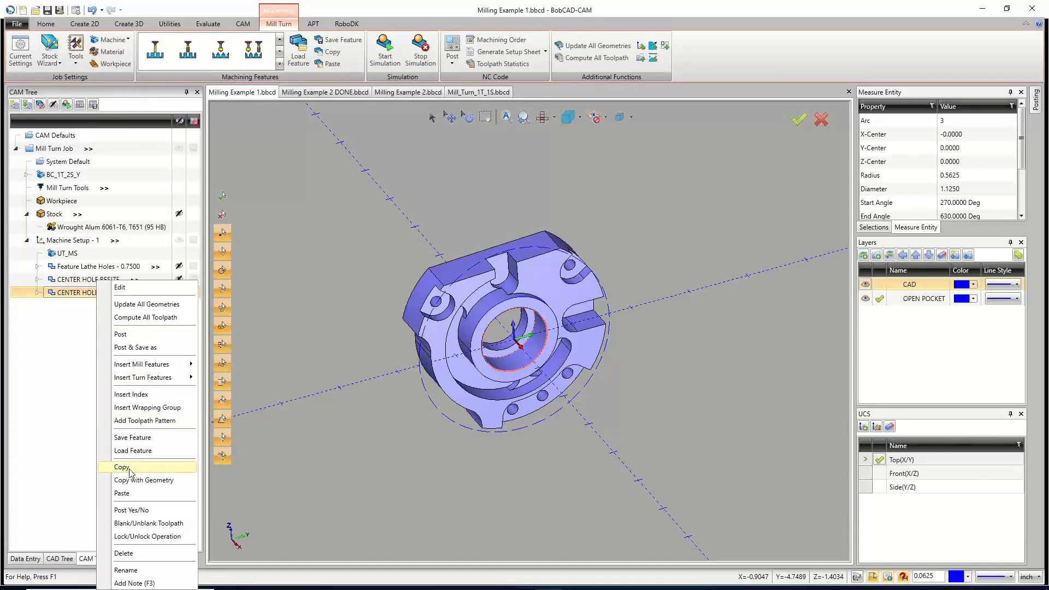
click(123, 467)
right_click(74, 241)
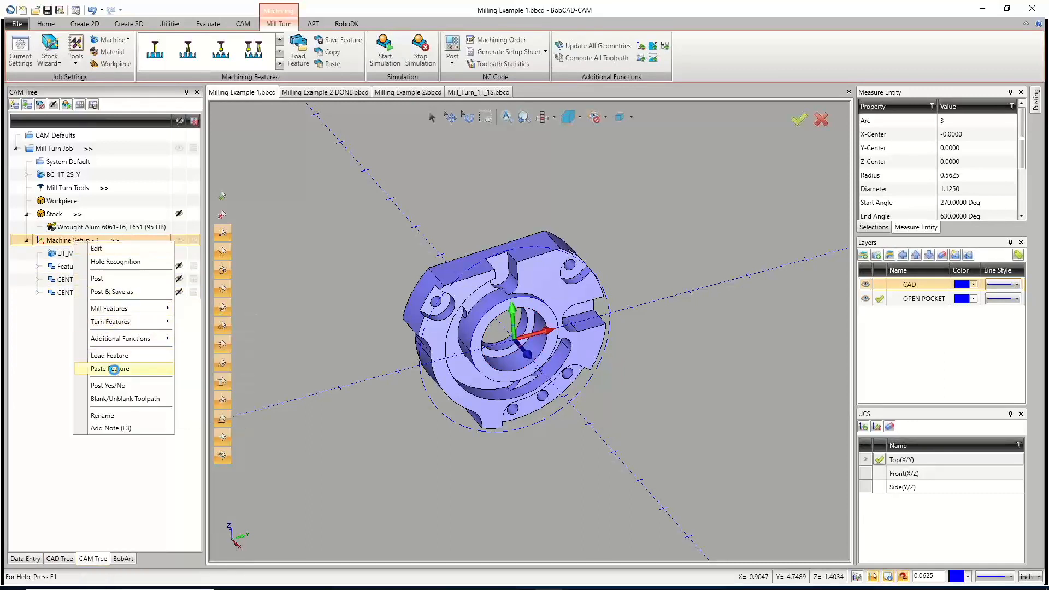
click(112, 368)
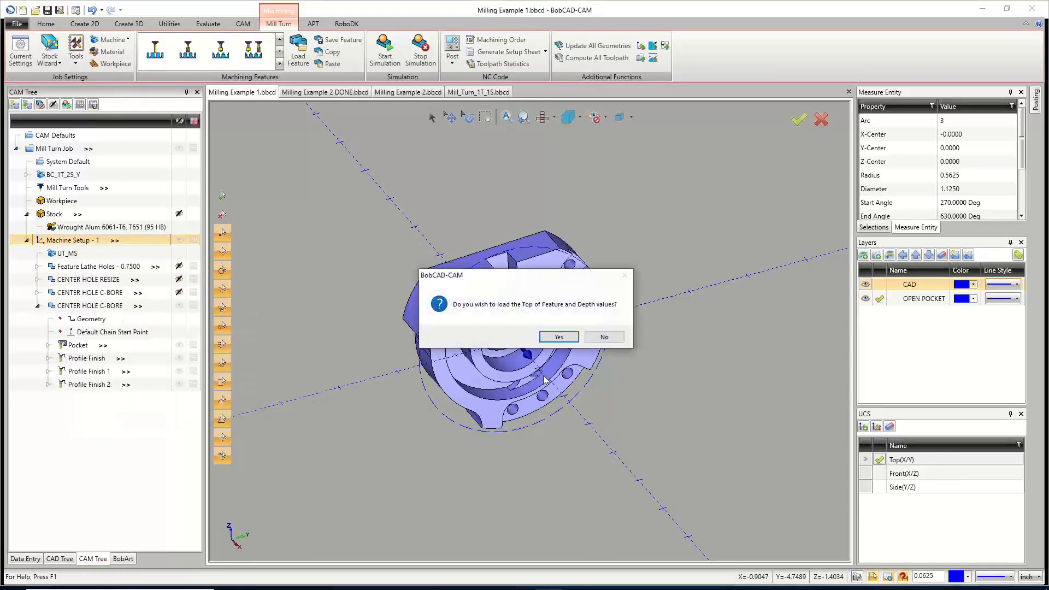
click(603, 336)
Hide the CAD layer and assign the inner boss circle and outer dashed stock circle as the pasted feature's geometry.
click(91, 319)
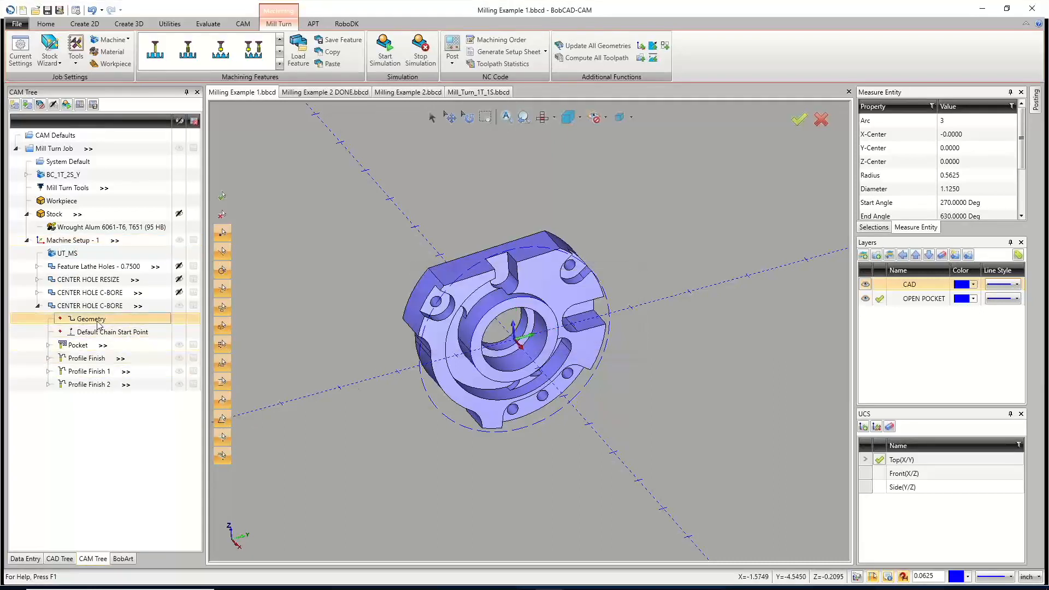
click(864, 284)
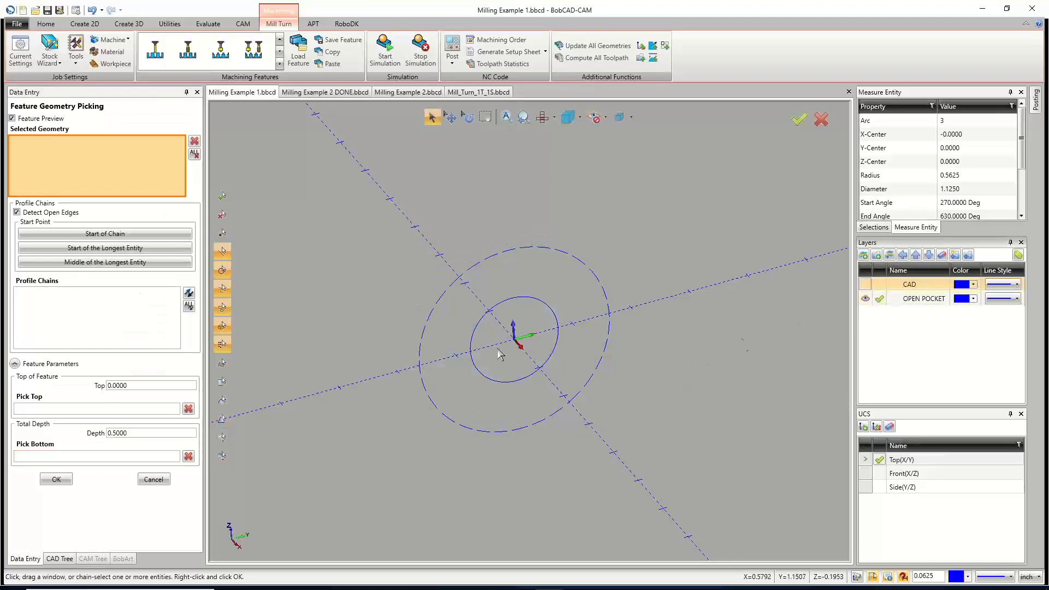
click(497, 308)
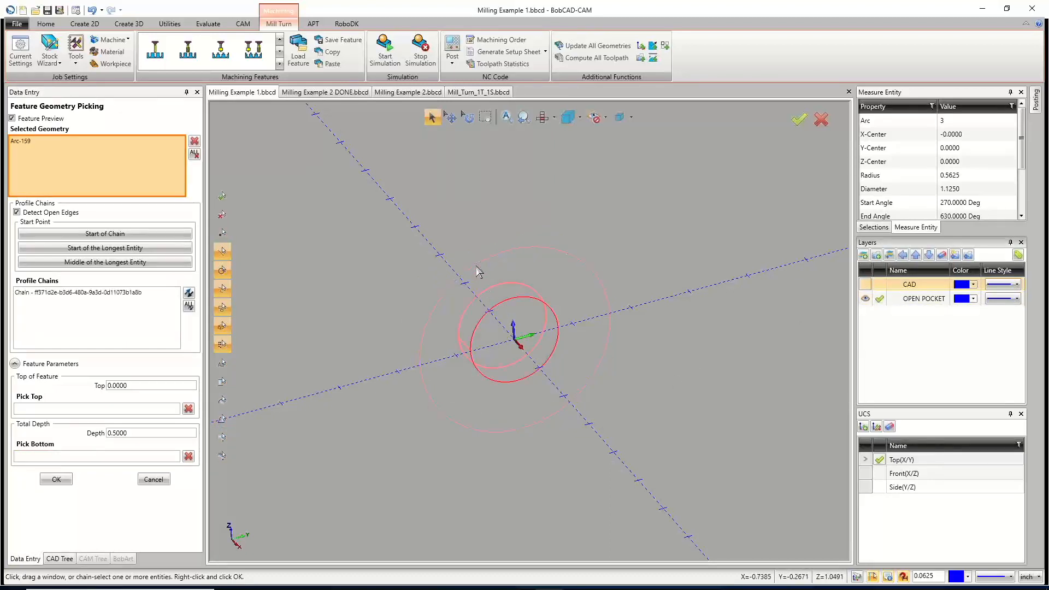
click(474, 272)
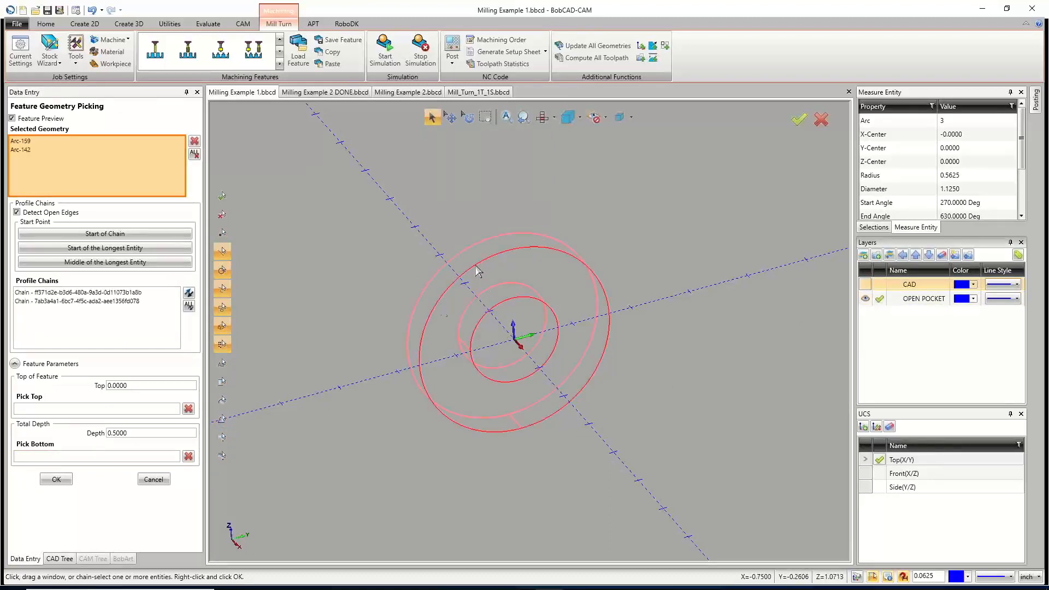
Examine the profile chain directions and reverse the inner circle's chain.
click(74, 311)
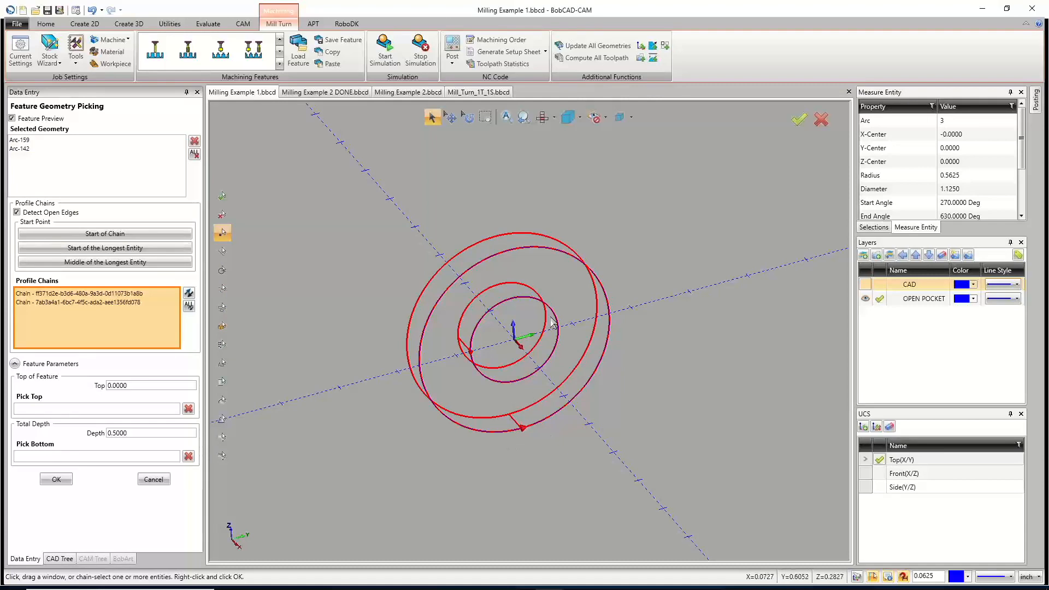
scroll(553, 322, up, 3)
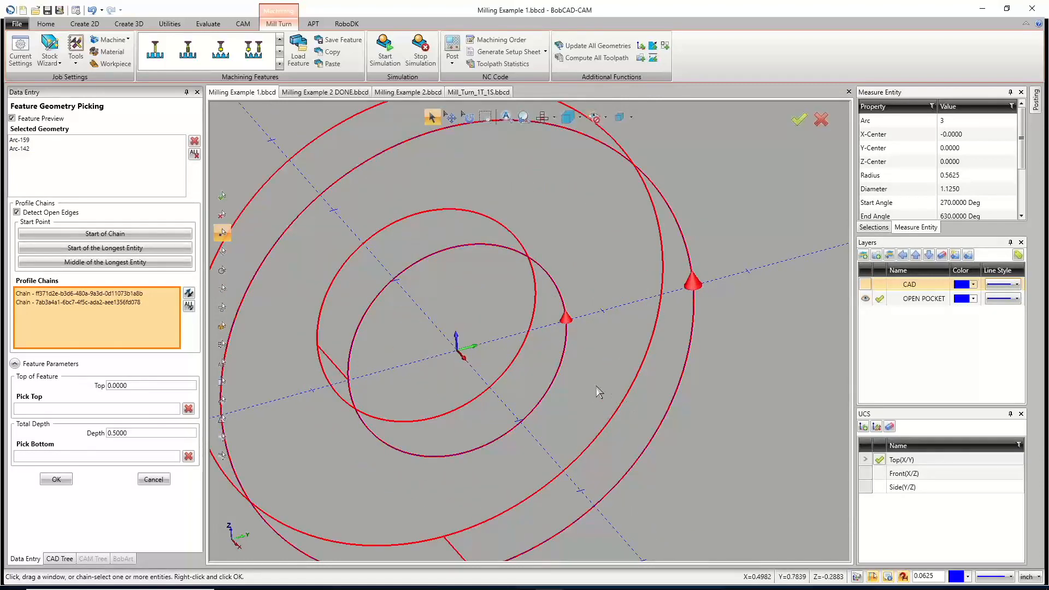
scroll(596, 387, down, 4)
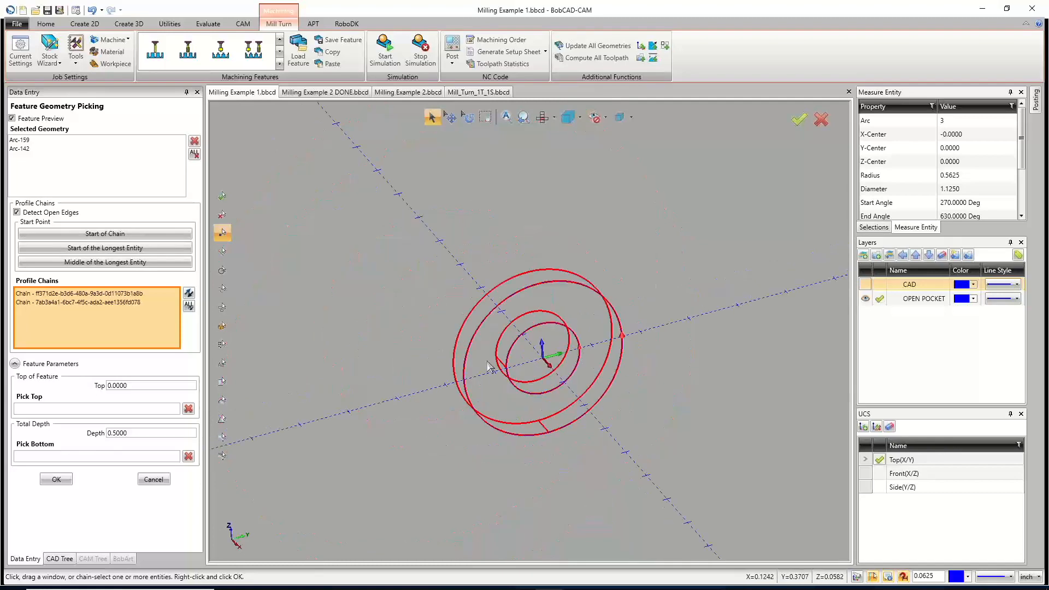
scroll(582, 348, up, 3)
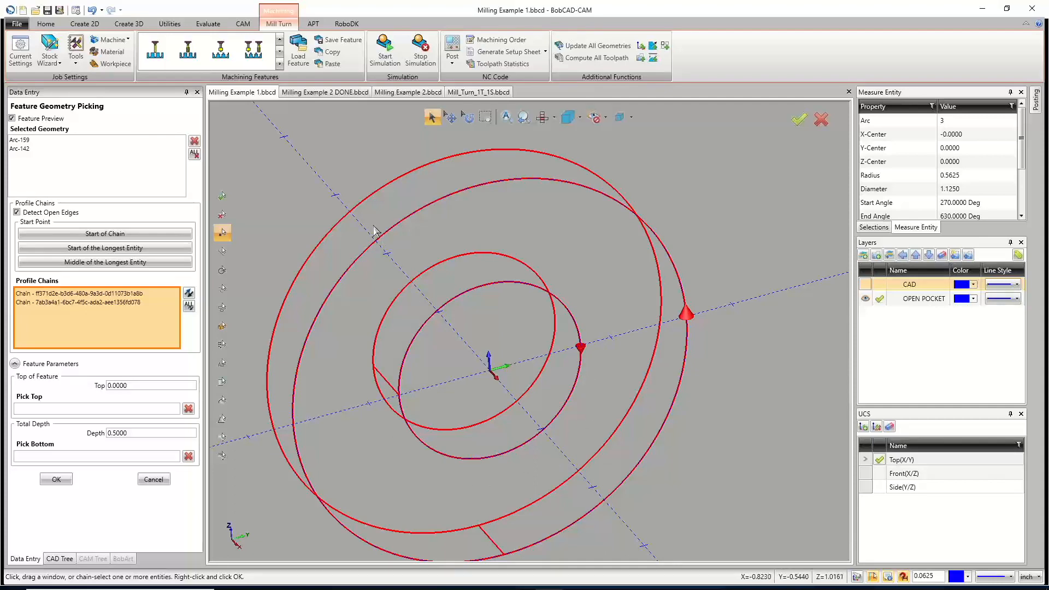
Show the CAD layer and pick the feature's top on the boss face and its bottom on the surrounding pocket floor, accepting the geometry.
click(864, 284)
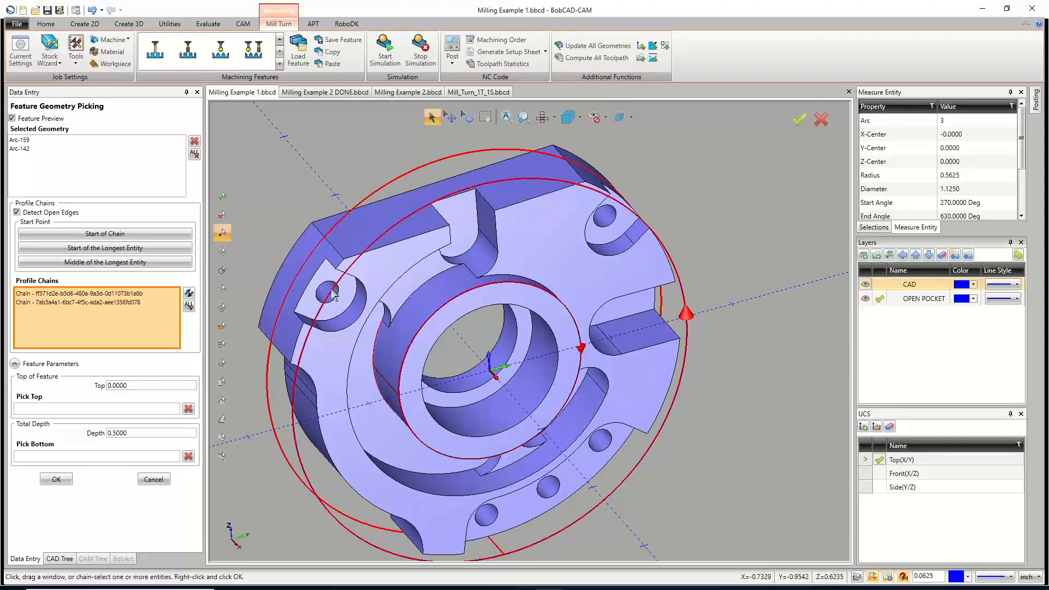
click(110, 411)
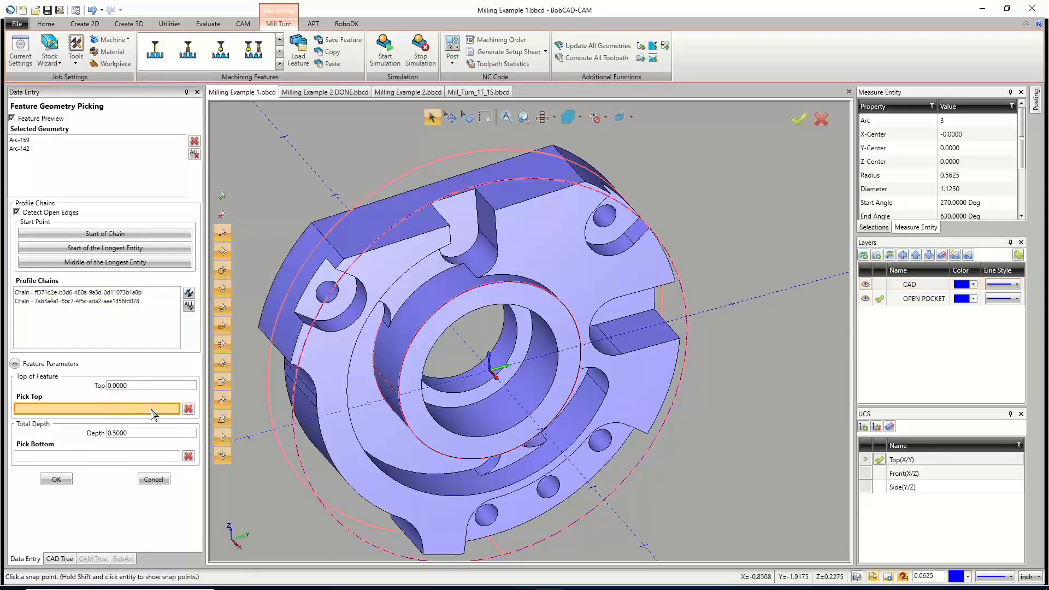
click(456, 433)
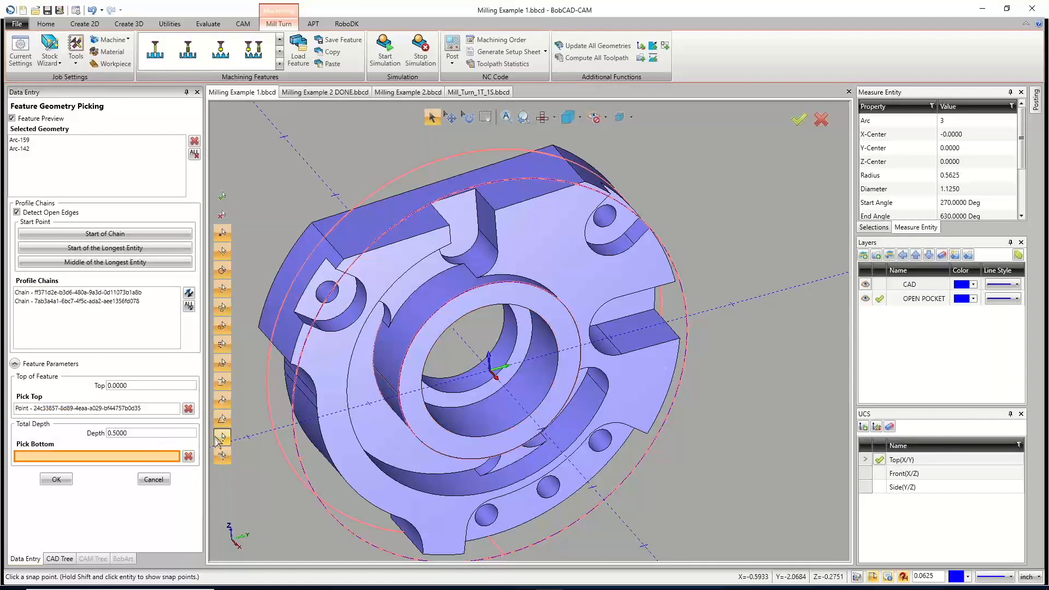
shift+click(435, 257)
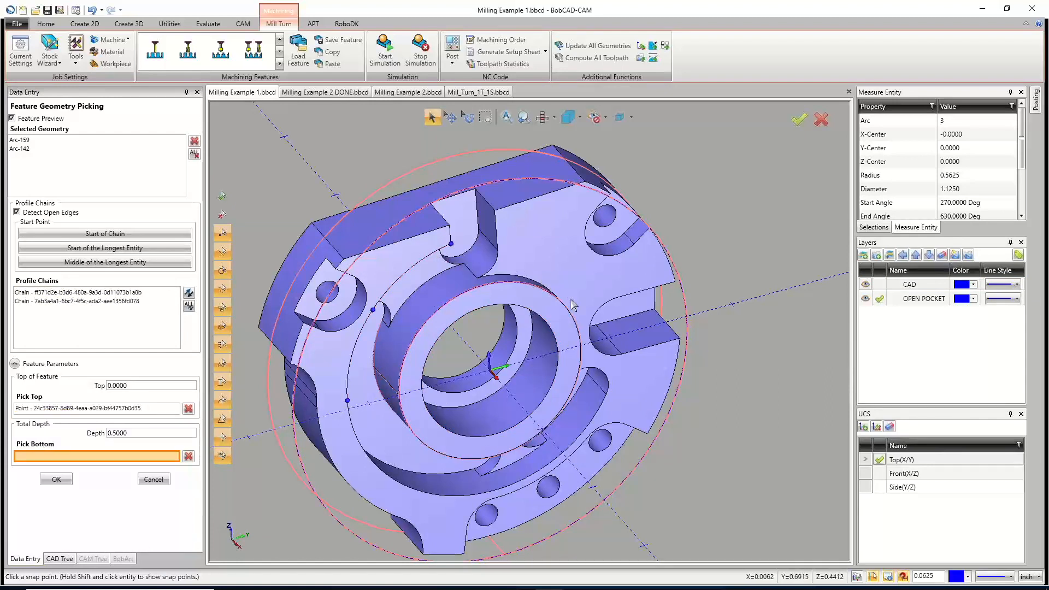
shift+click(620, 296)
click(623, 296)
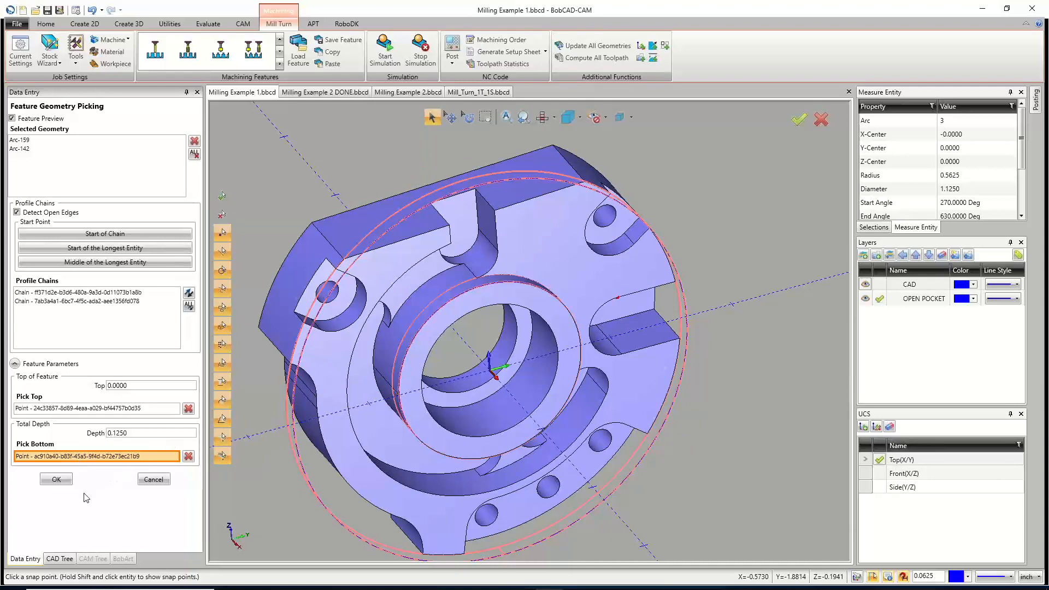
click(57, 480)
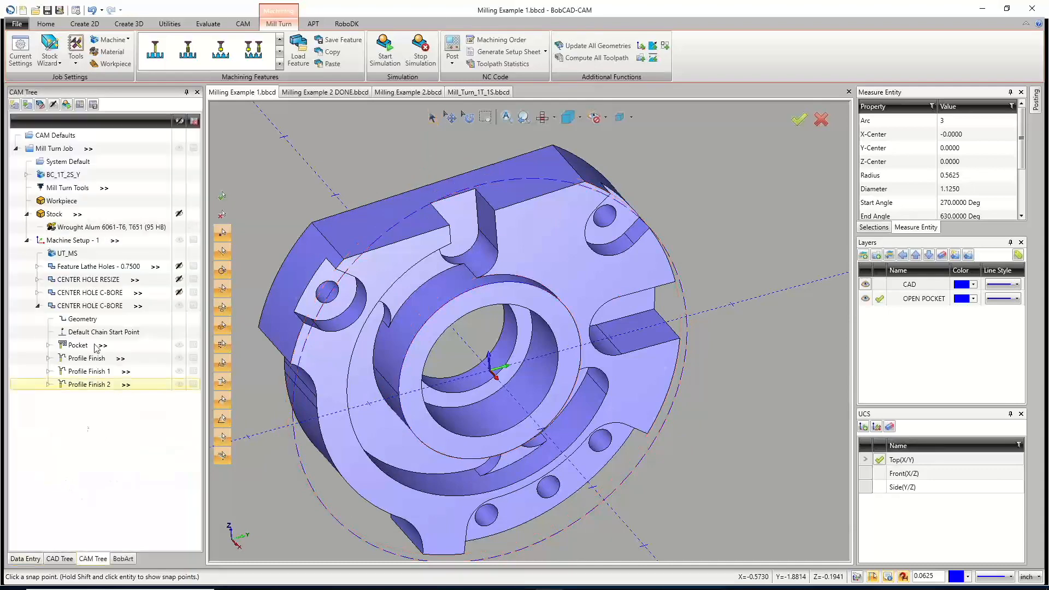
Compute all toolpaths of the newly pasted CENTER HOLE C-BORE feature, inspect them around the part, and blank them.
right_click(88, 308)
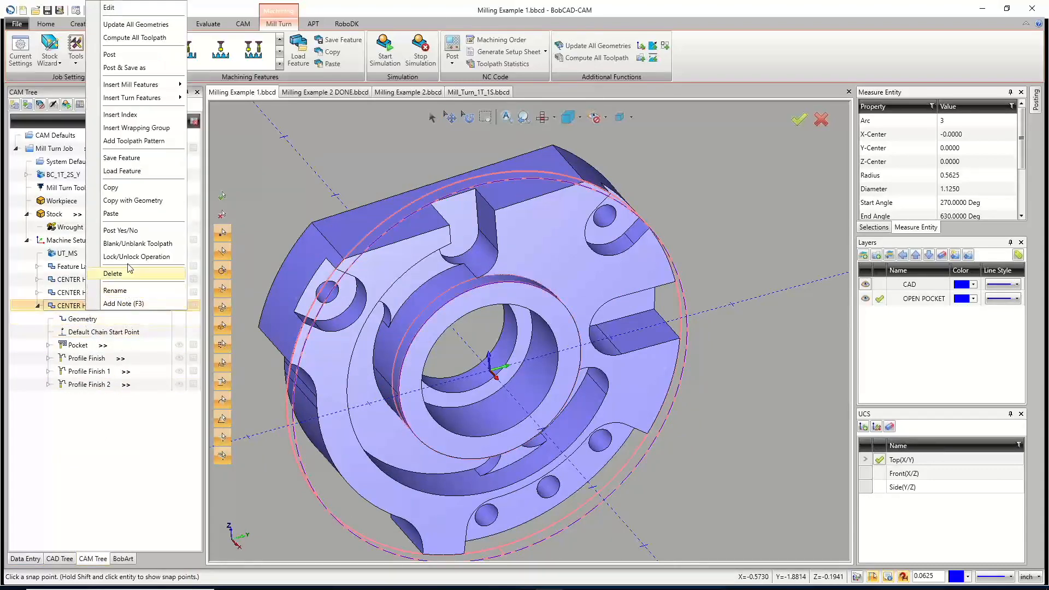
click(134, 37)
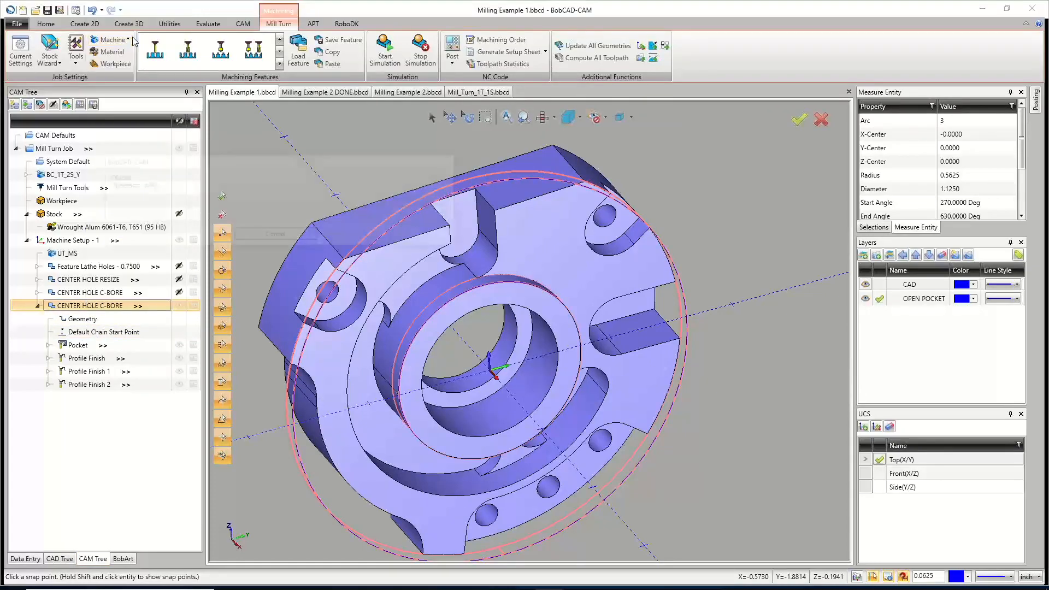
middle_drag(663, 313, 618, 383)
scroll(526, 377, down, 5)
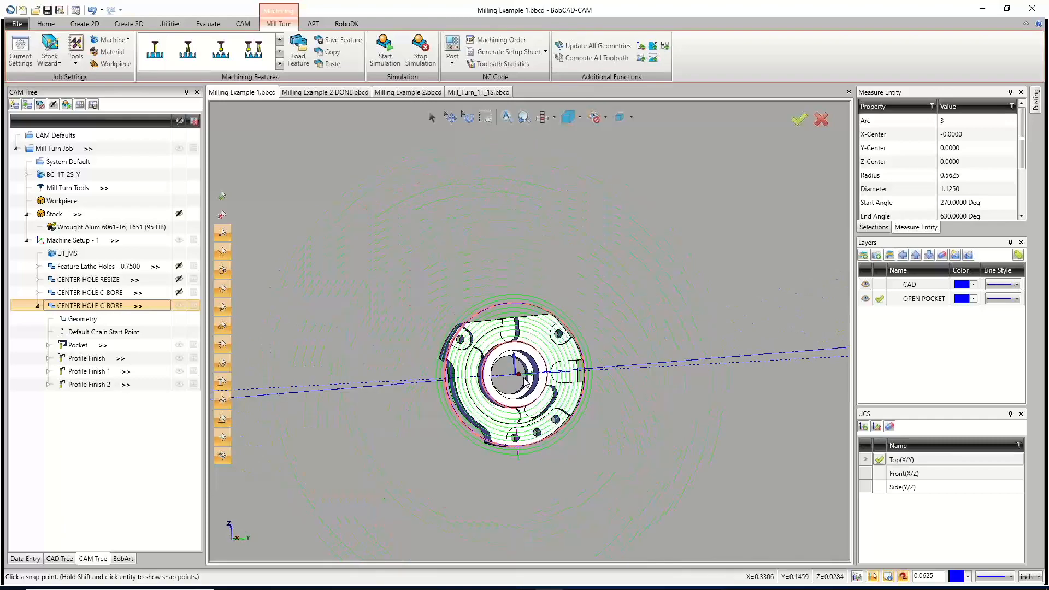
scroll(524, 443, up, 6)
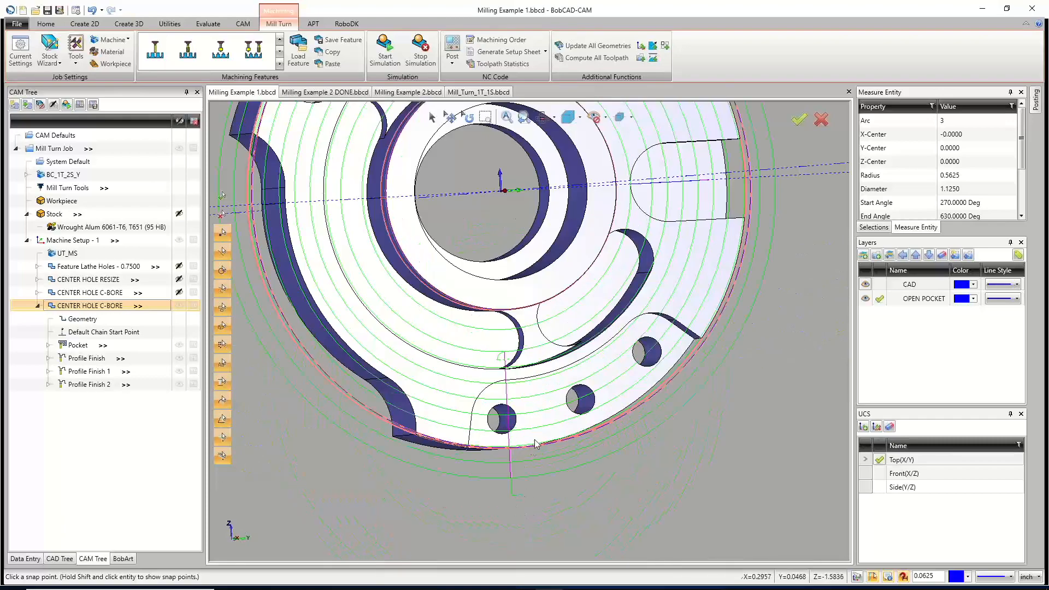
middle_drag(524, 448, 534, 484)
scroll(576, 382, down, 3)
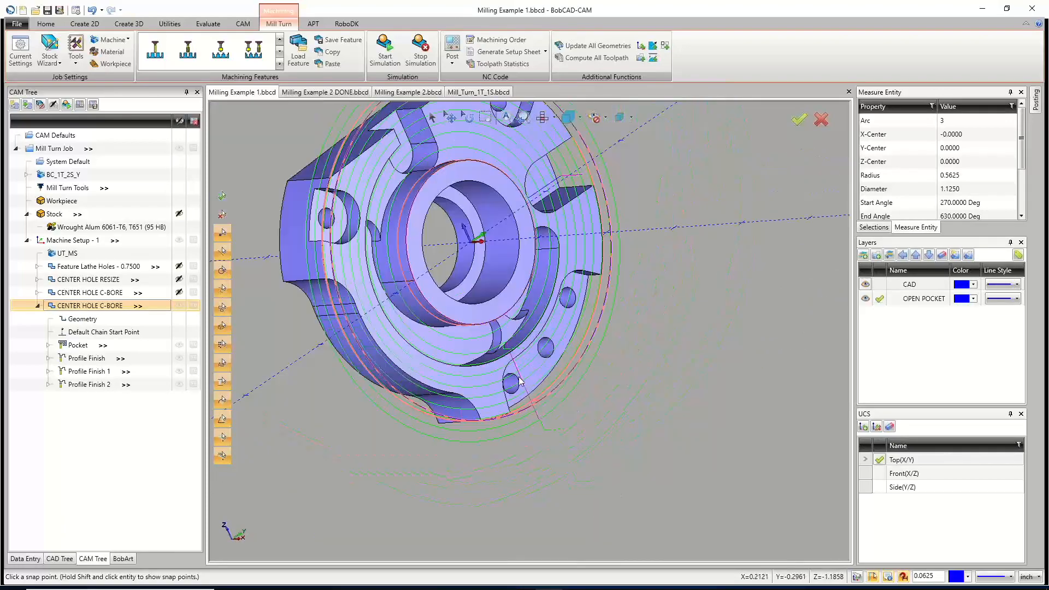
middle_drag(485, 279, 452, 311)
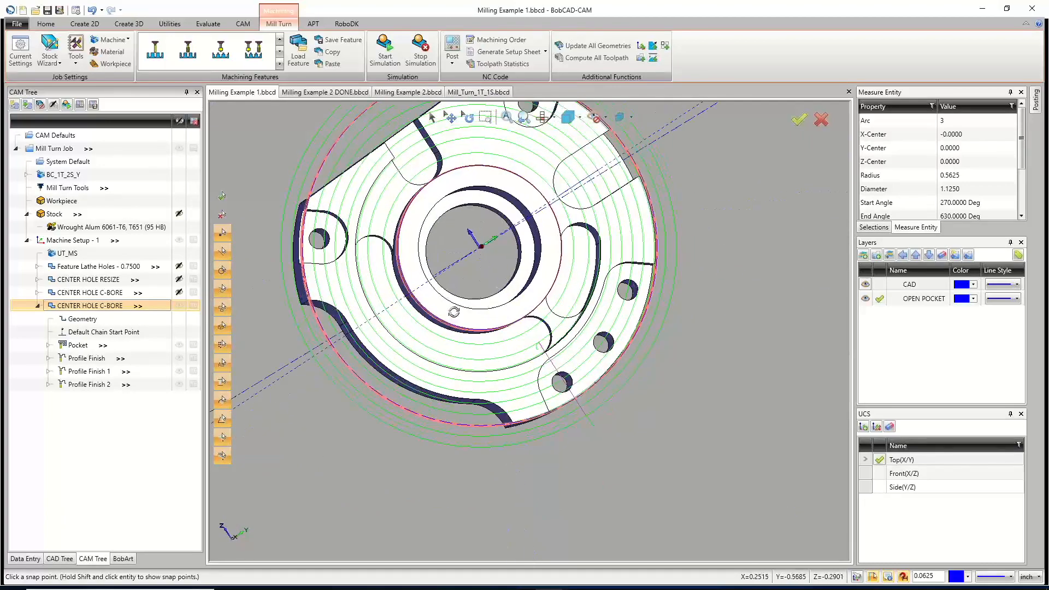
middle_drag(548, 208, 544, 316)
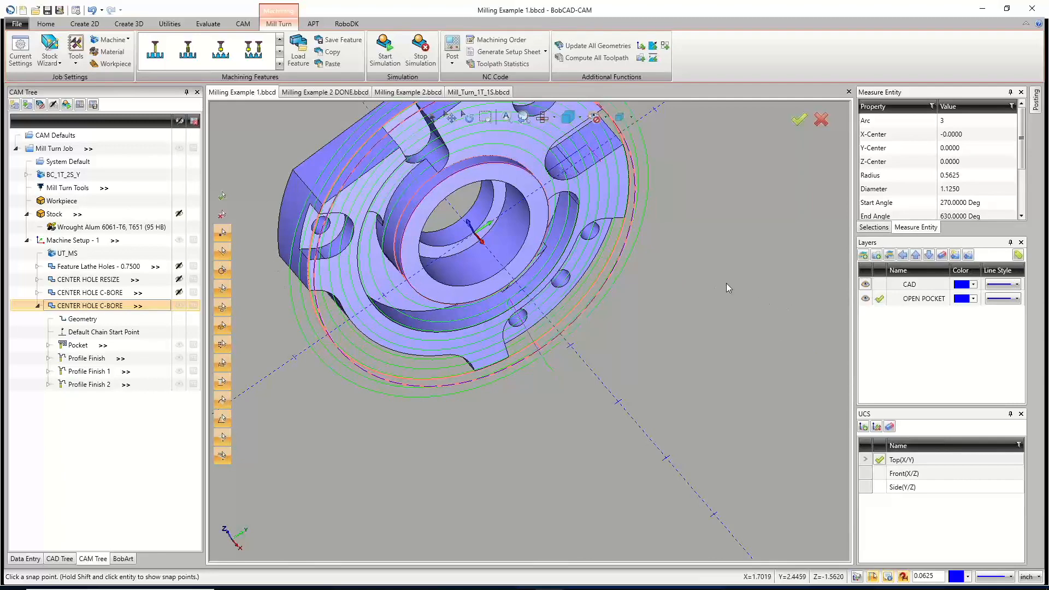
click(180, 306)
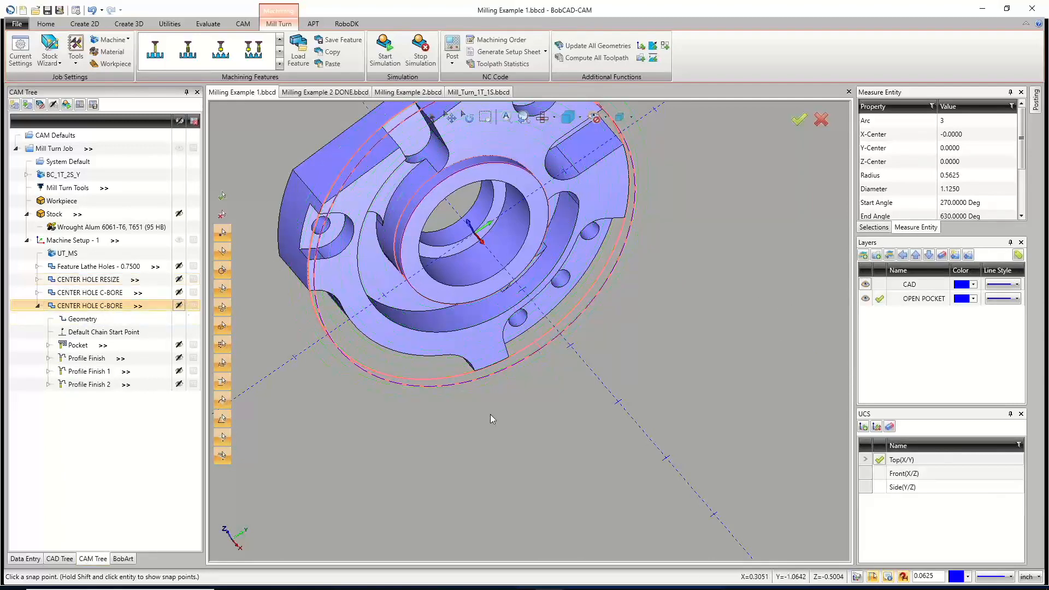
Edit the pasted feature's Profile Finish leads to a Parallel lead-in of 0.5 length and apply them to all operations.
scroll(490, 414, down, 3)
scroll(471, 312, up, 4)
click(89, 359)
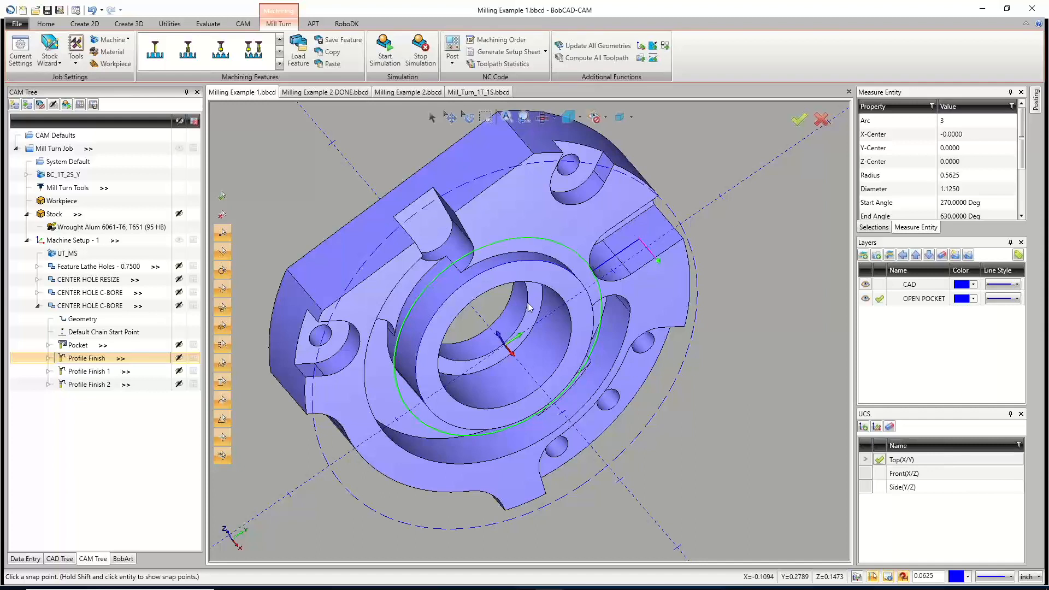
right_click(81, 363)
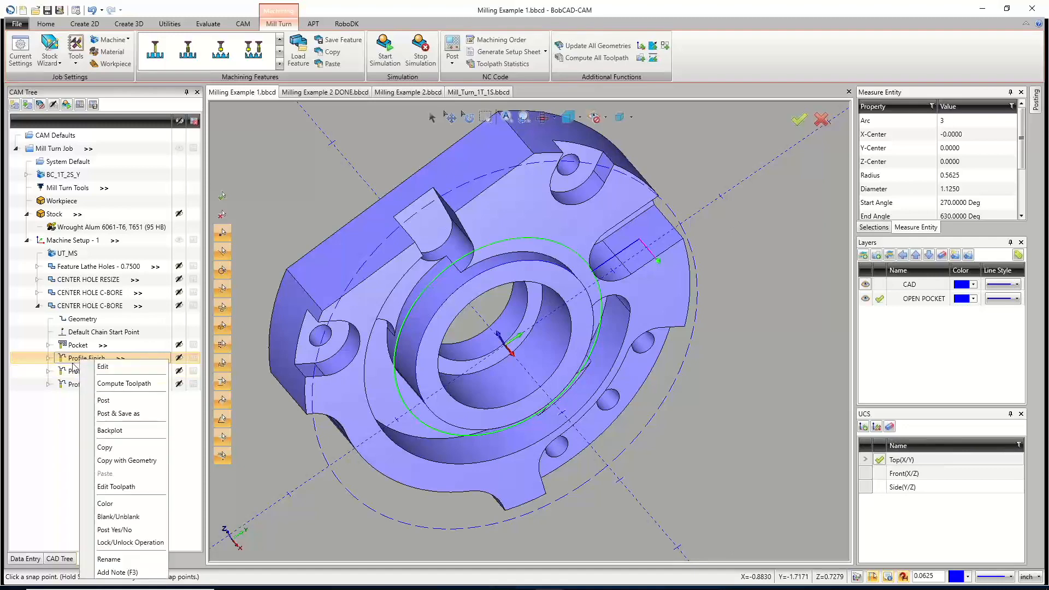
click(119, 367)
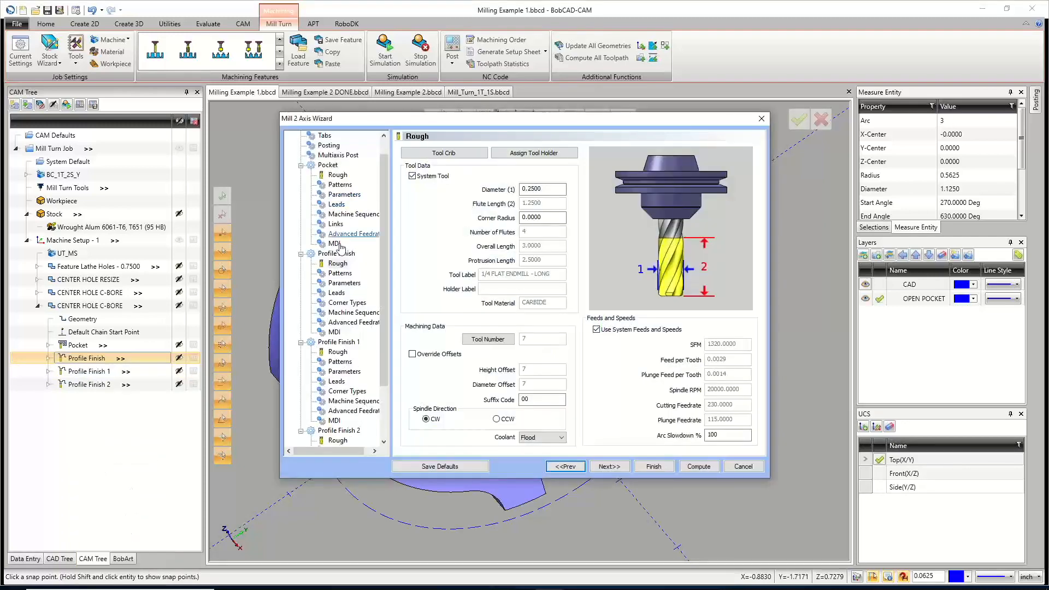
click(333, 293)
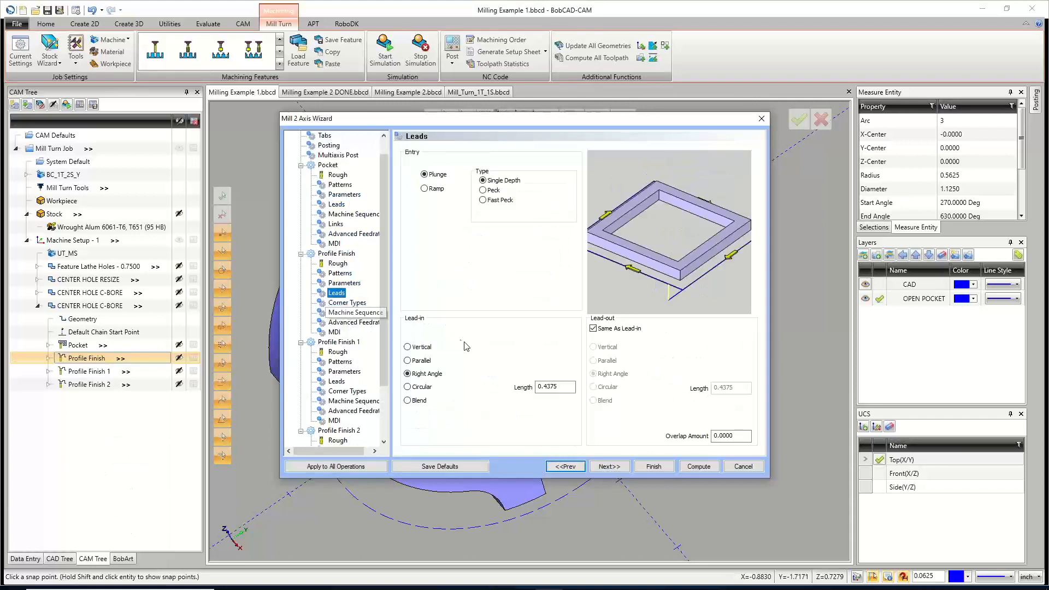
drag(571, 386, 505, 384)
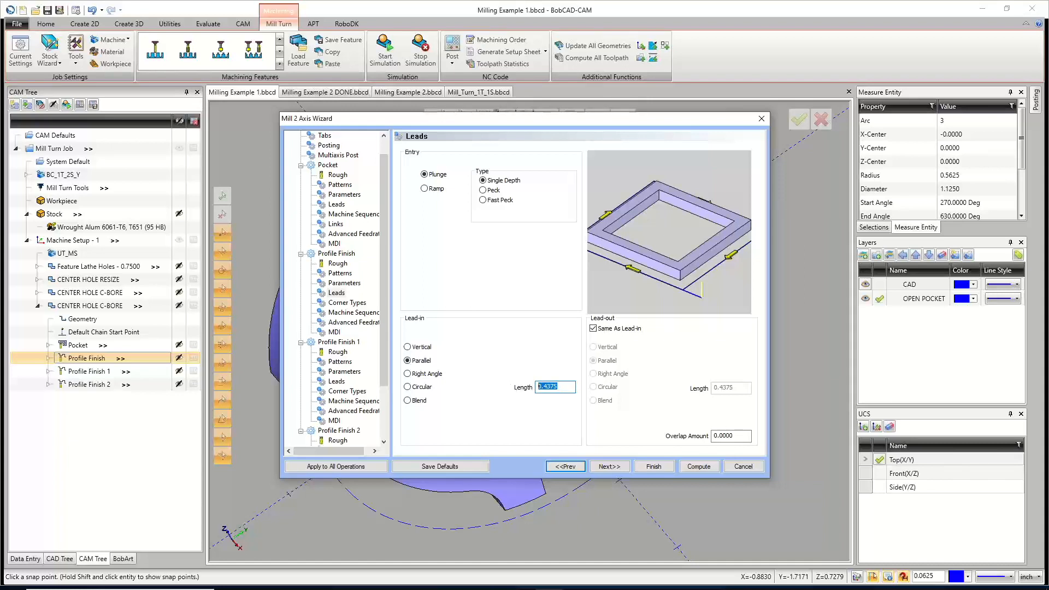
text(.5)
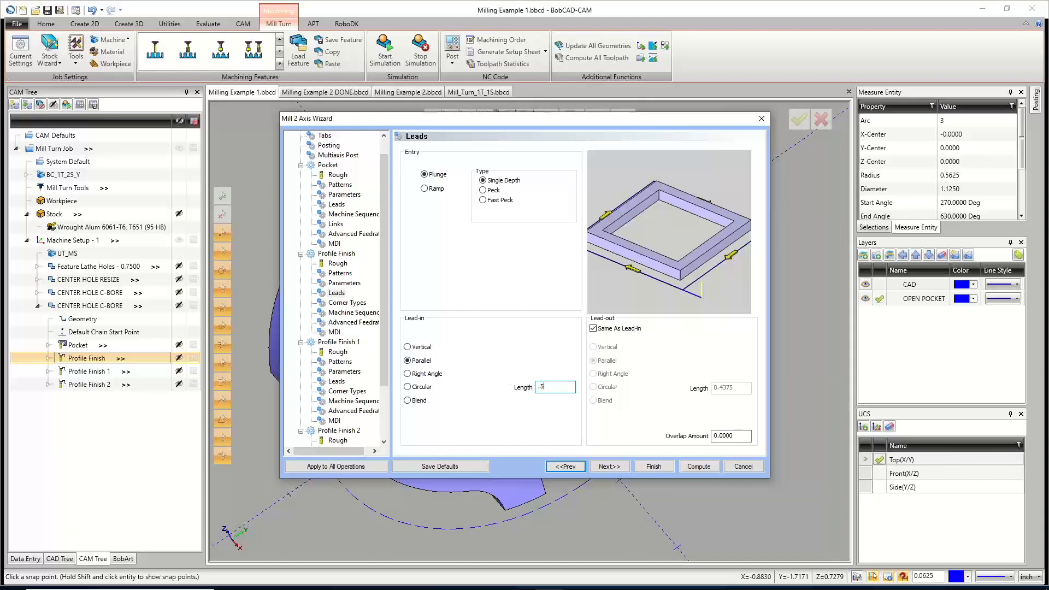
click(359, 468)
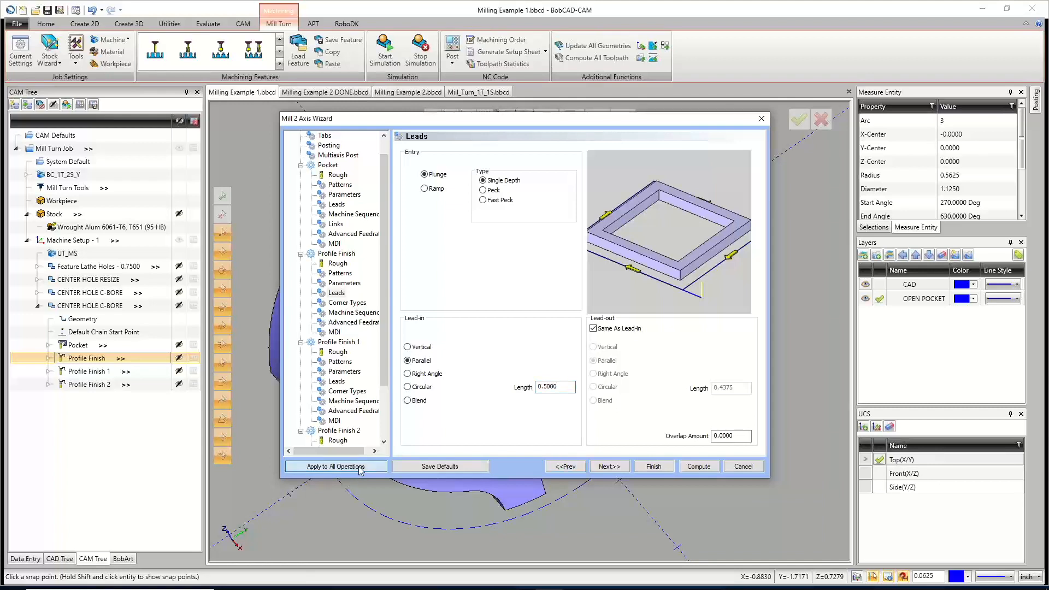
Check the leads of Profile Finish 1 and Profile Finish 2, recompute the feature, and inspect the Profile Finish toolpath.
click(338, 382)
scroll(340, 387, down, 3)
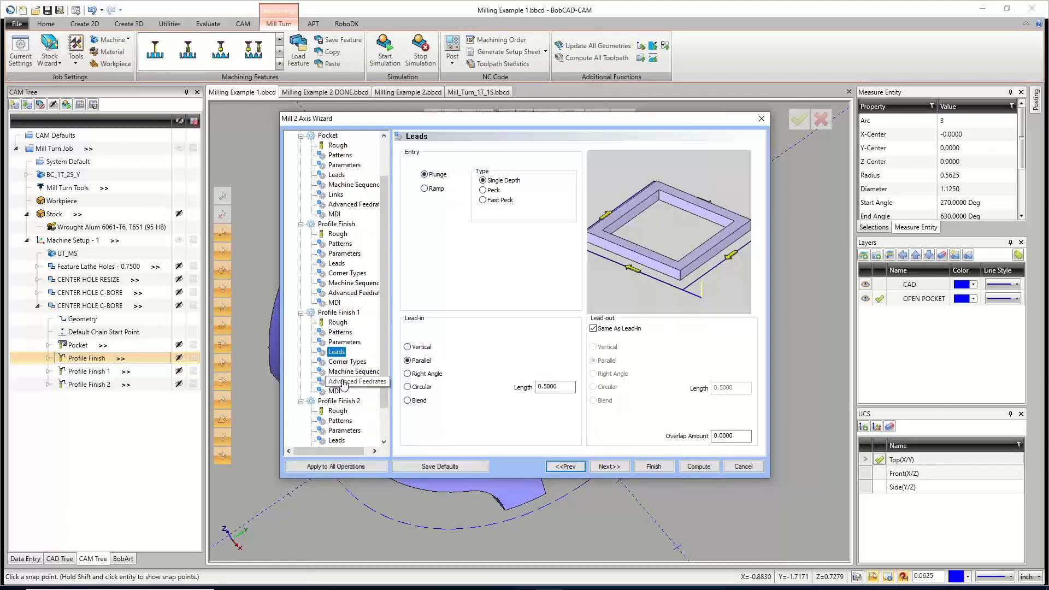
click(336, 400)
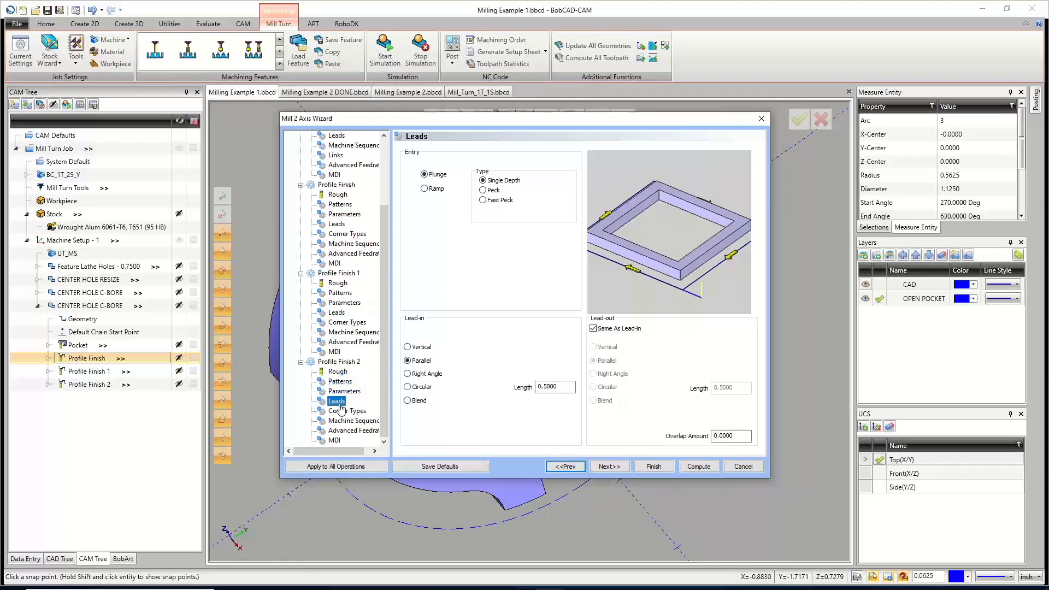
click(698, 465)
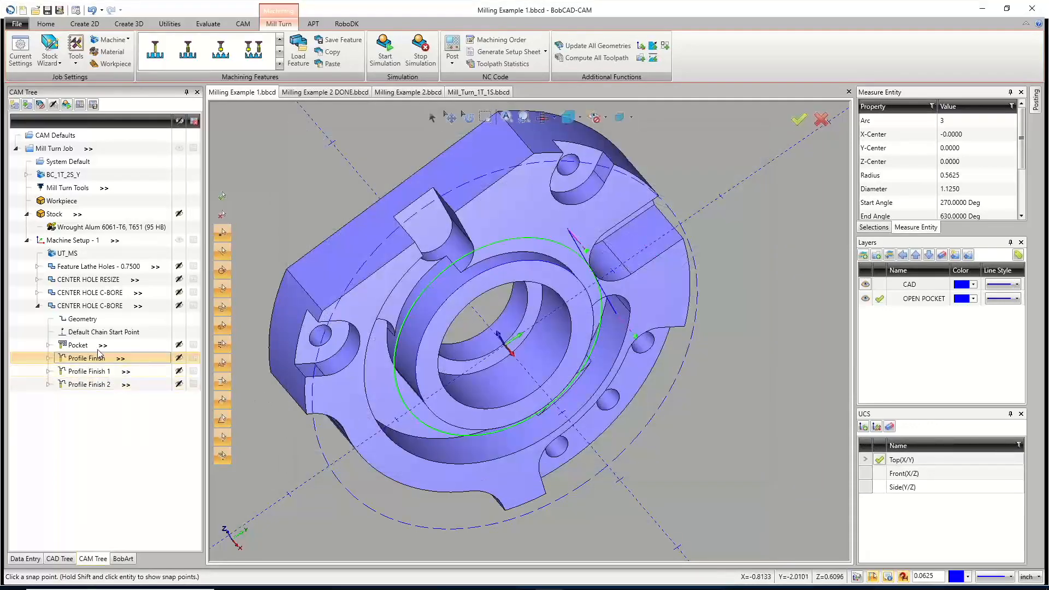
middle_drag(555, 328, 537, 310)
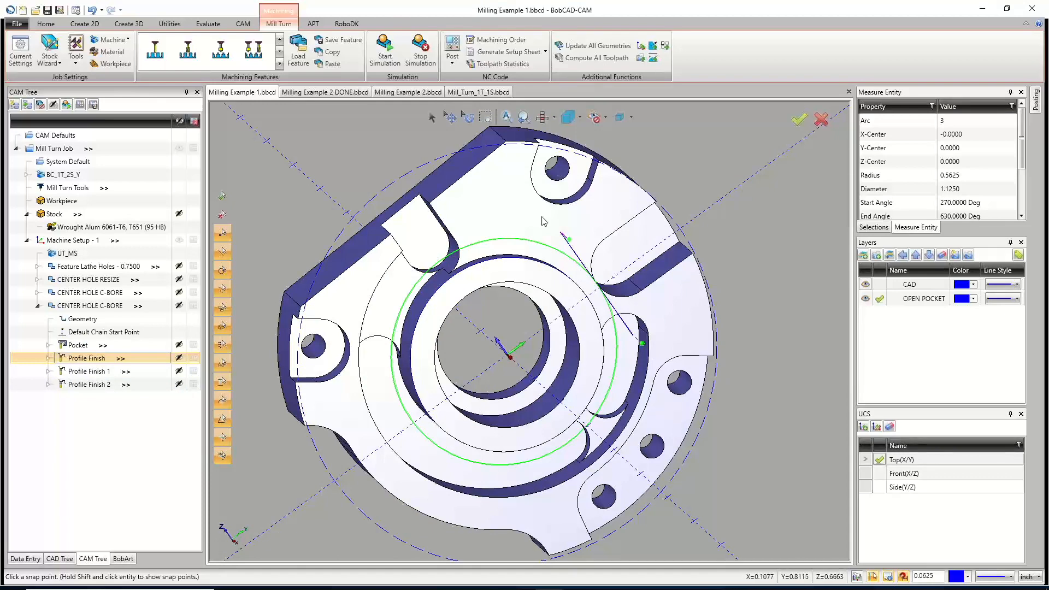
middle_drag(632, 348, 660, 353)
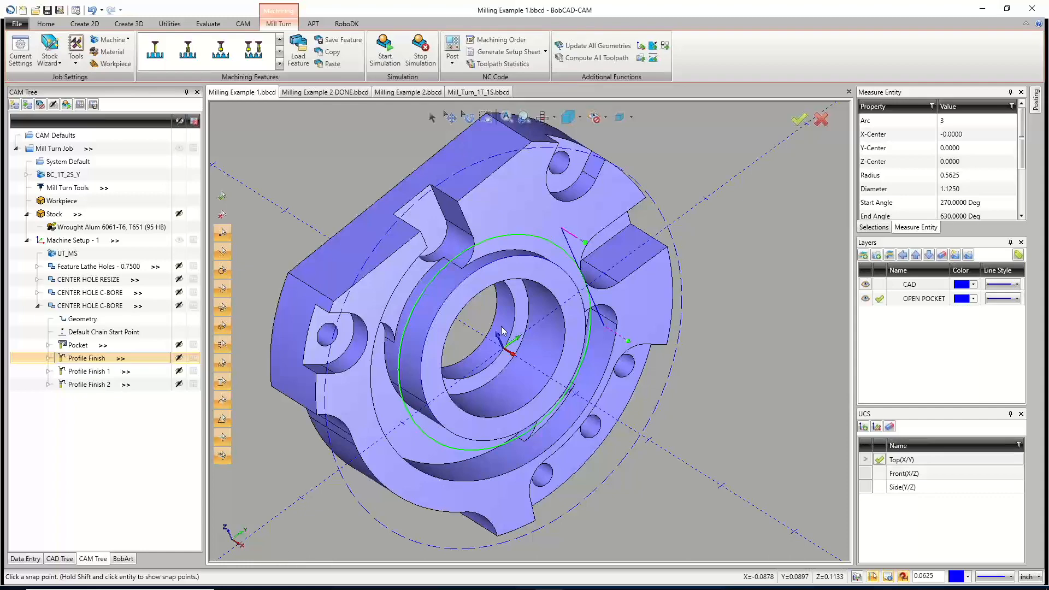
Rename the pasted feature to OPEN POCKET .125 DEEP FLOOR and collapse its operations in the tree.
right_click(114, 307)
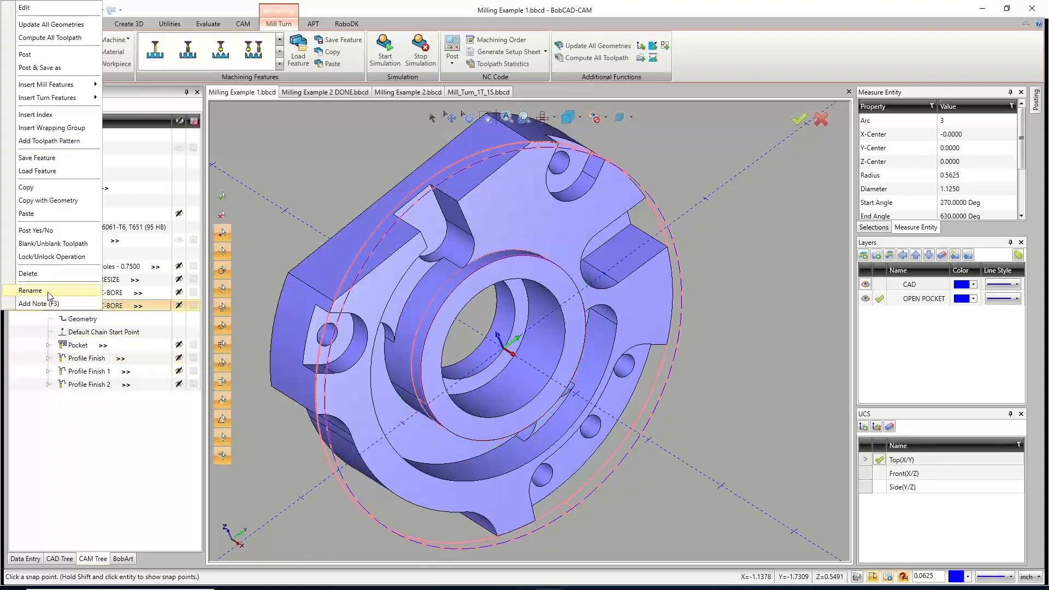
click(48, 291)
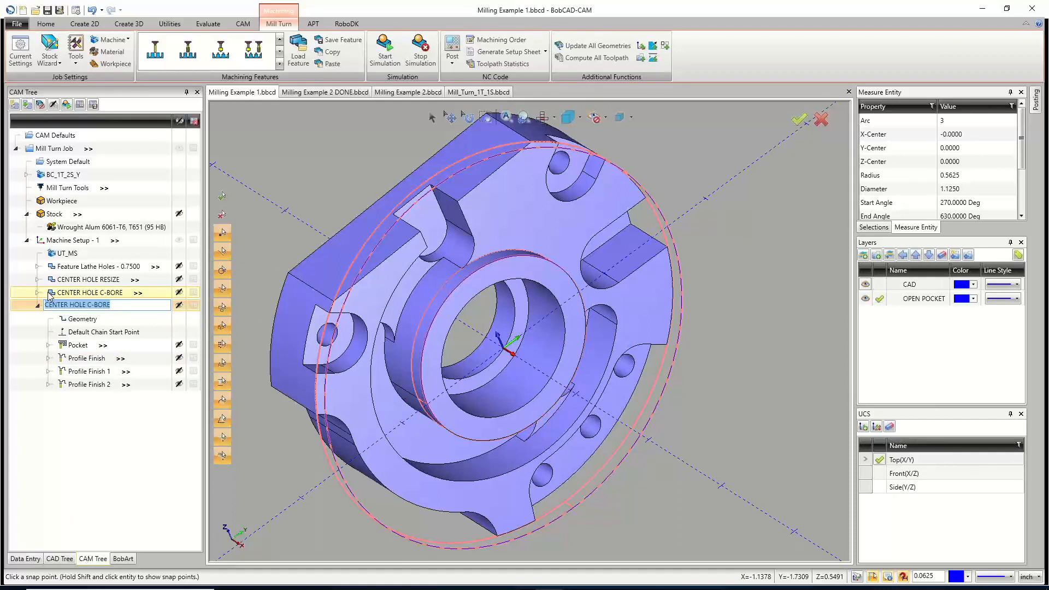
text(OPEN POCKET .125 DEEP FL)
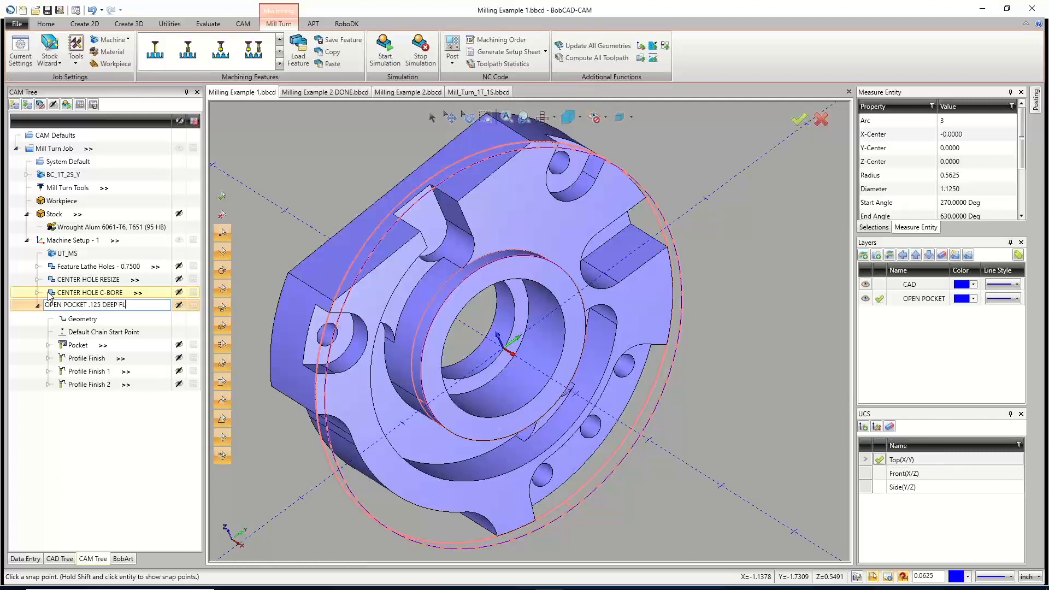
text(R)
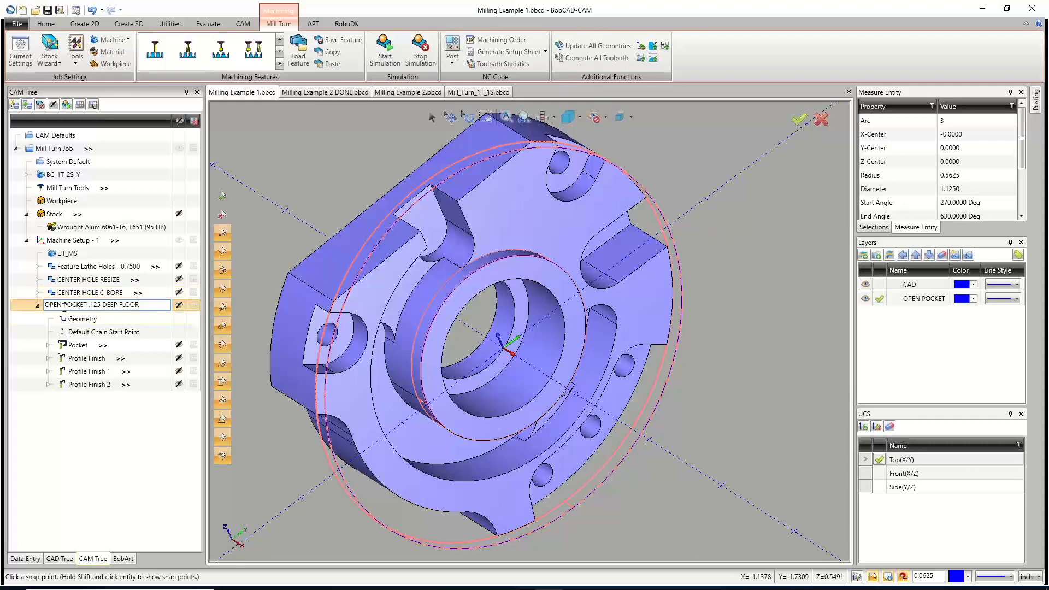
click(37, 307)
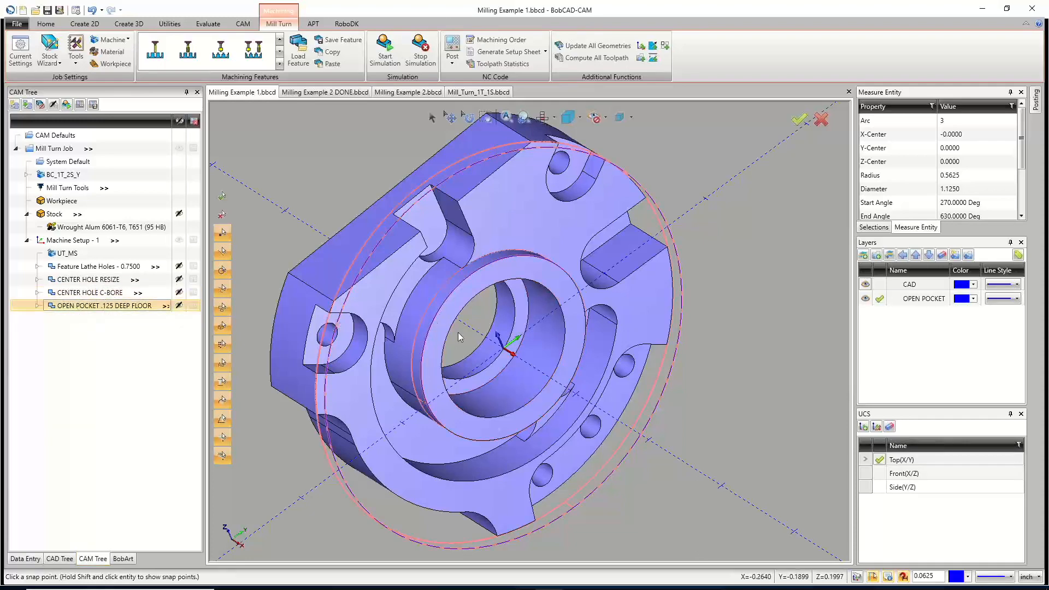
Add a new layer named C SHAPE OPEN POCKET and make it the active layer.
middle_drag(458, 332, 499, 329)
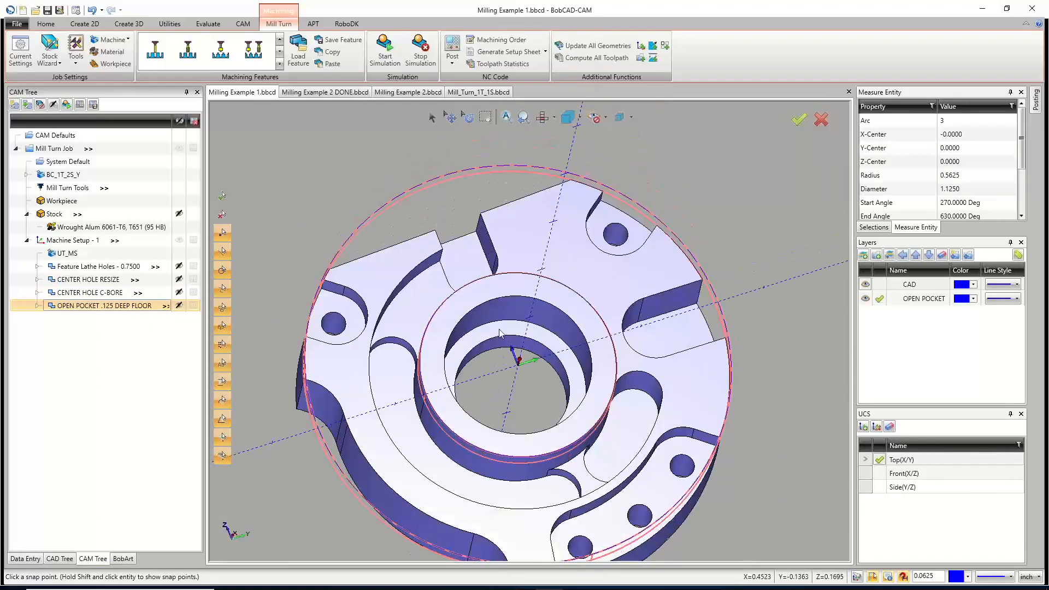
scroll(499, 332, down, 2)
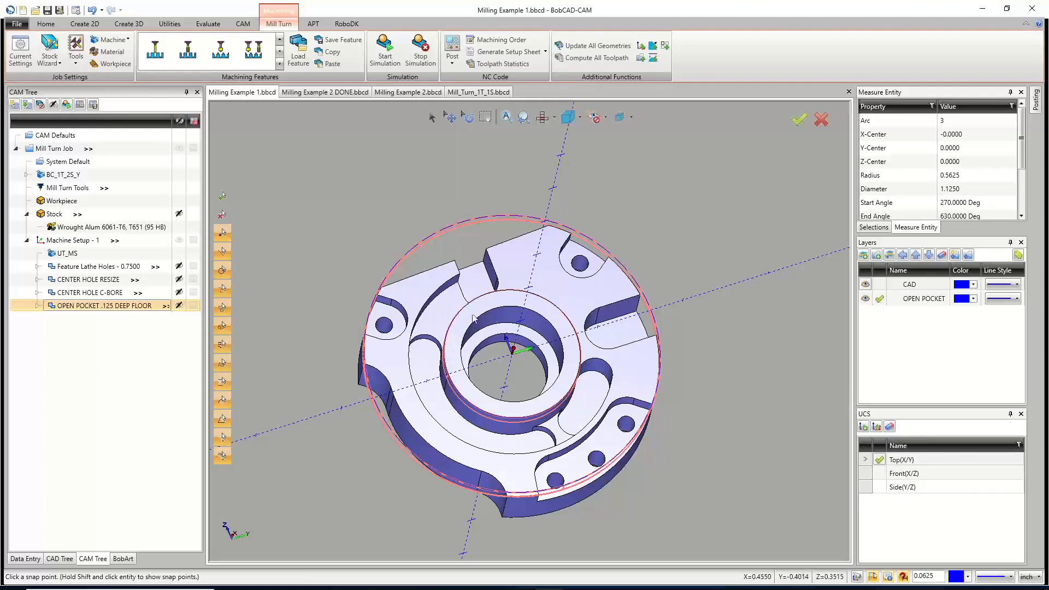
middle_drag(515, 370, 516, 397)
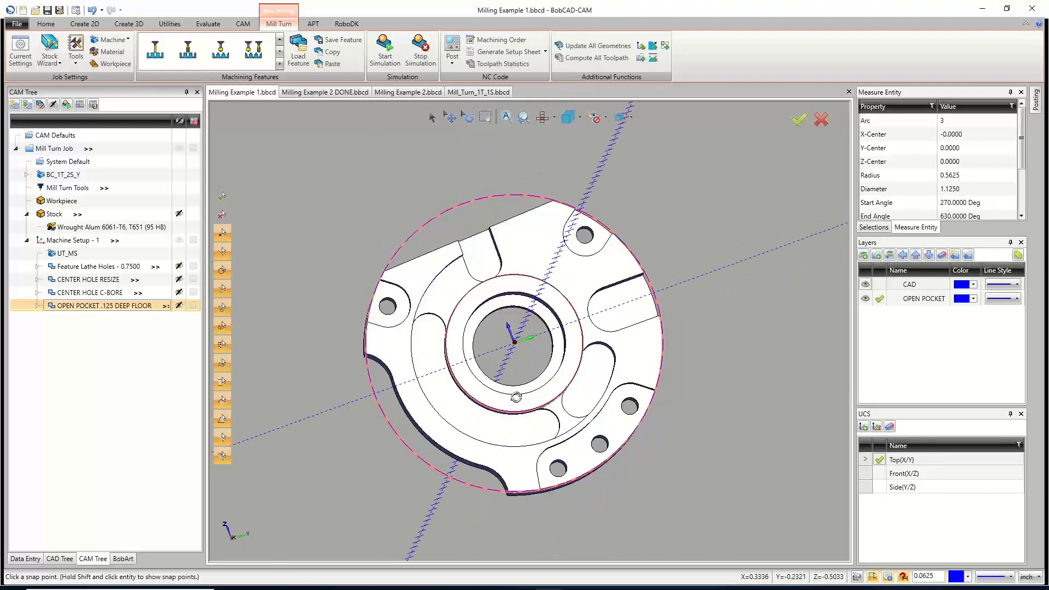
right_click(881, 323)
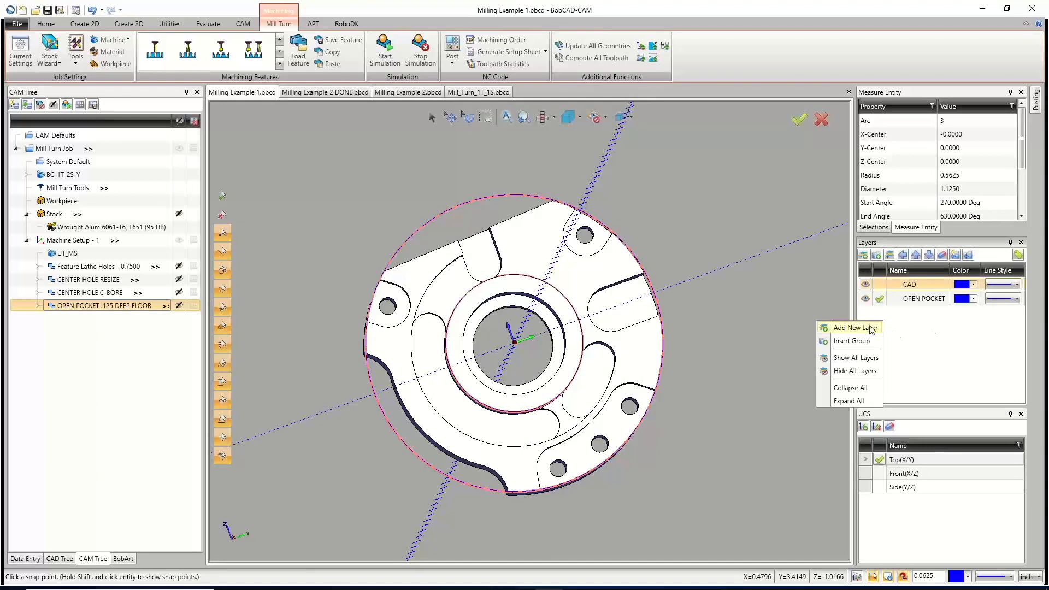
click(854, 328)
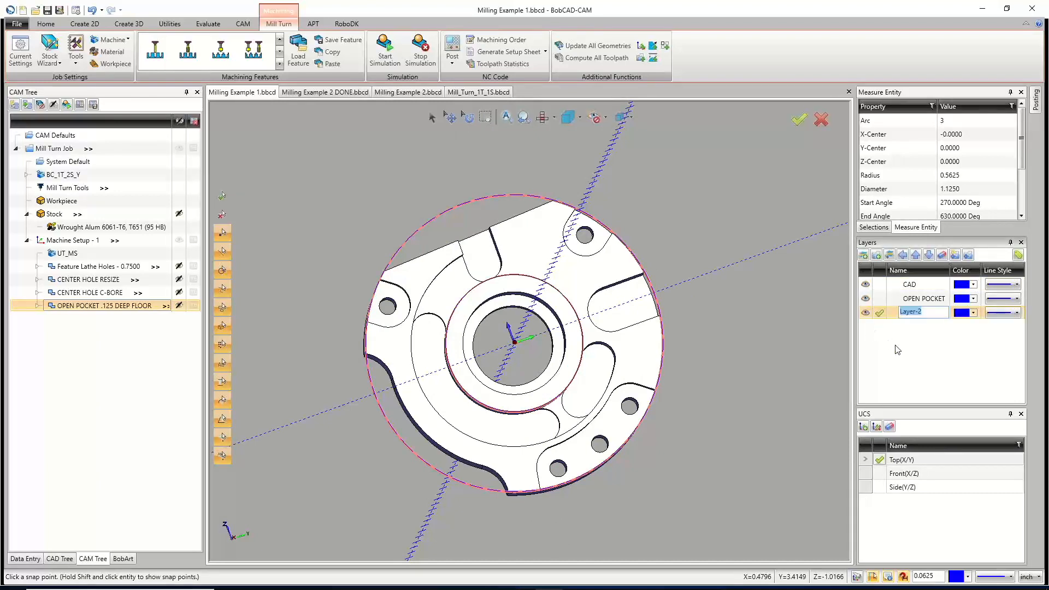
text(cSHAPE OPEN POCKET)
click(879, 315)
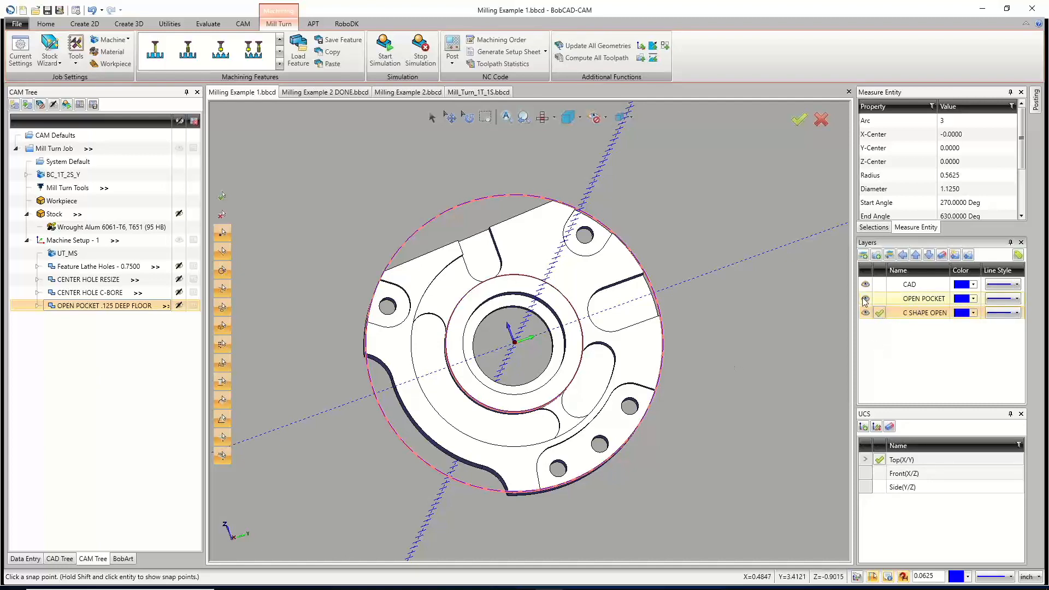
Hide the OPEN POCKET layer, clear the highlighted pocket geometry, and make Side(Y/Z) the active UCS.
click(865, 298)
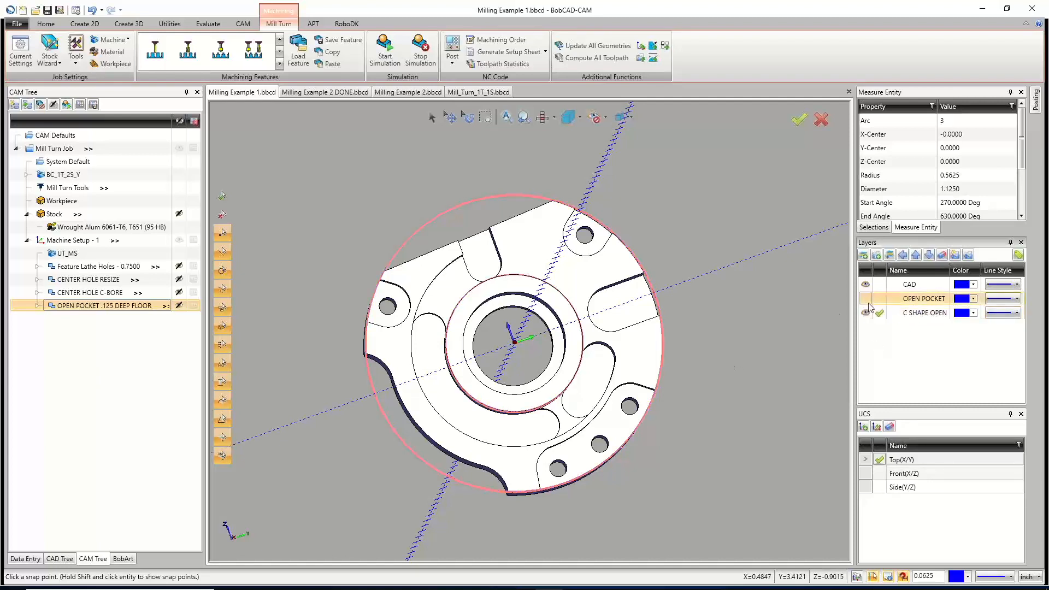
click(63, 191)
middle_drag(459, 293, 565, 234)
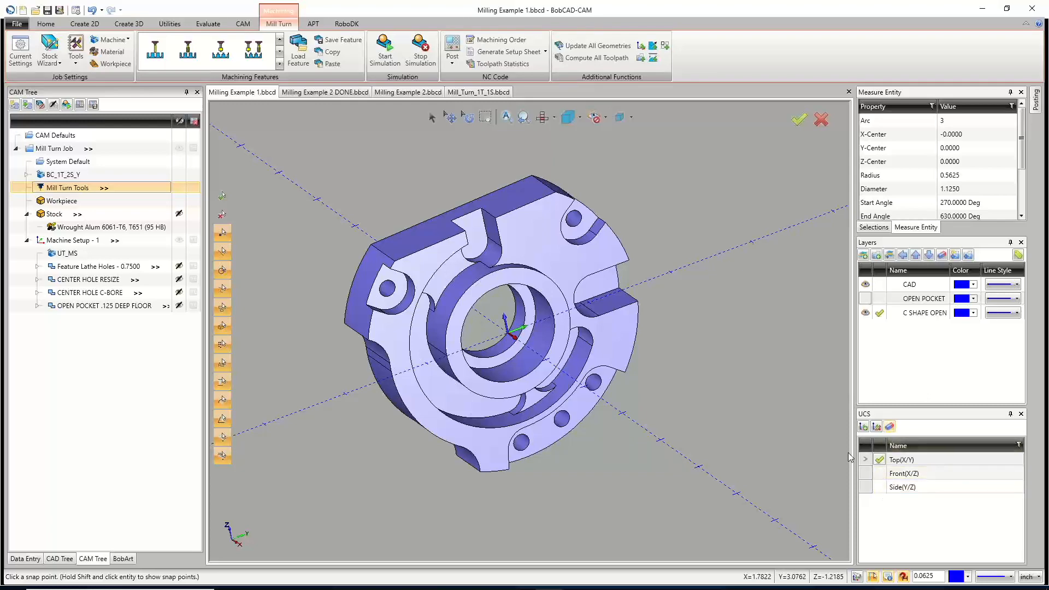
click(879, 486)
middle_drag(668, 362, 707, 365)
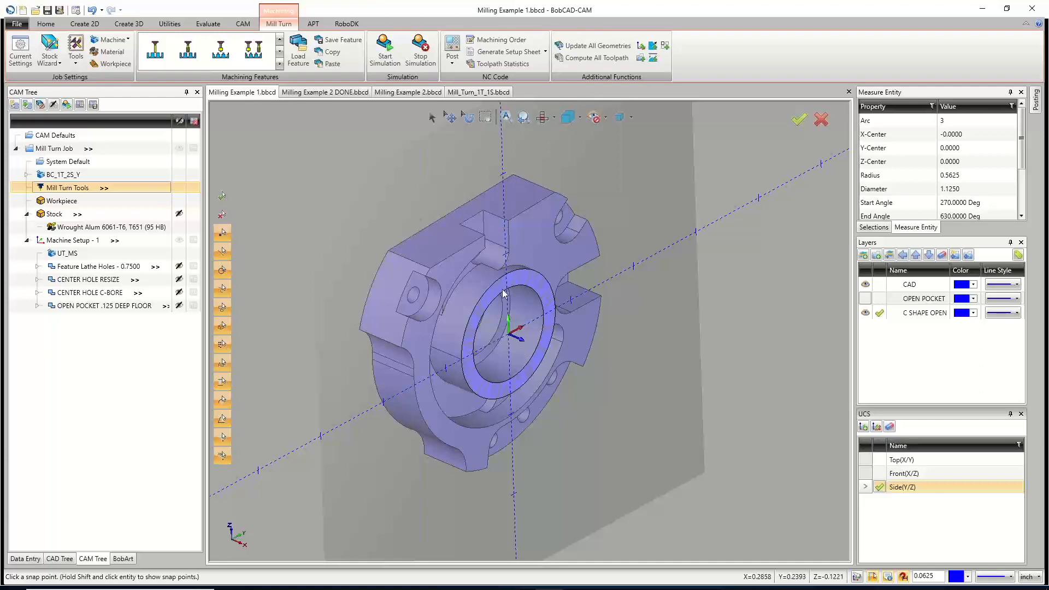
Extract the edges of the five floor faces of the C-shaped open pocket, projected to the Z plane at 1.0.
click(84, 23)
click(395, 48)
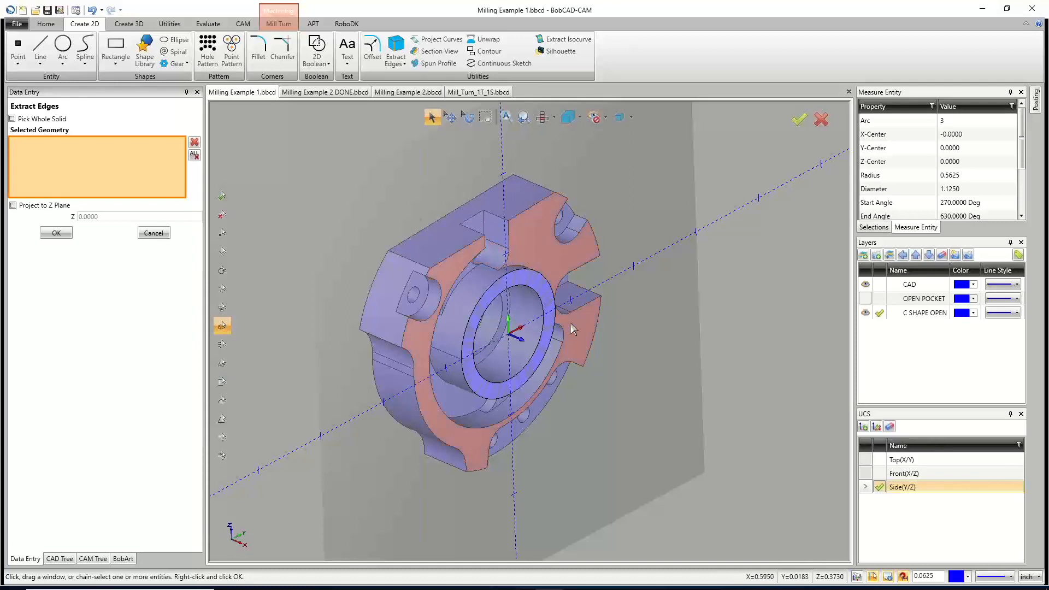
click(22, 206)
text(1)
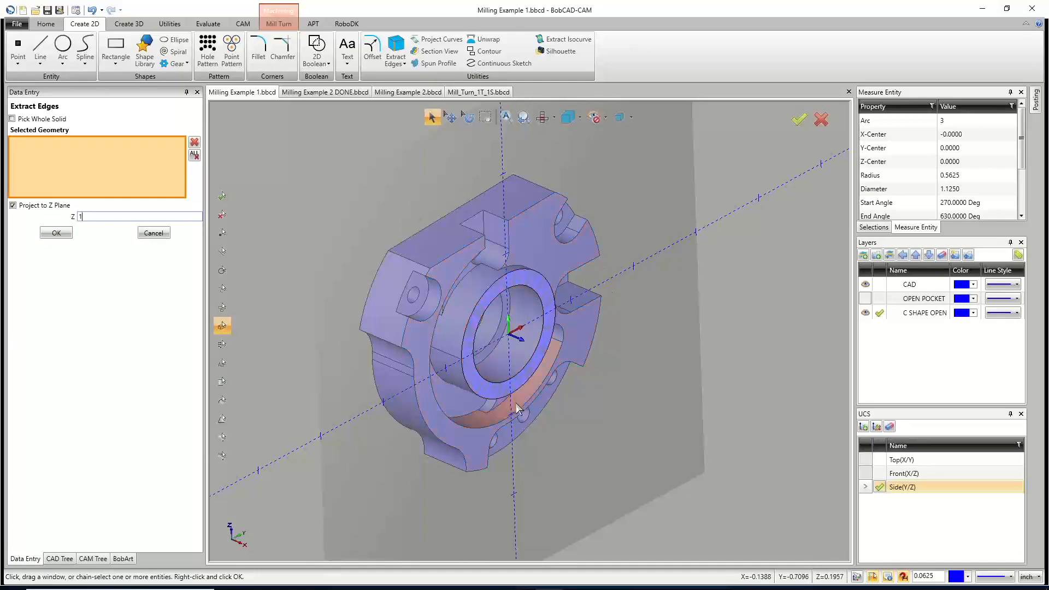
middle_drag(515, 402, 519, 284)
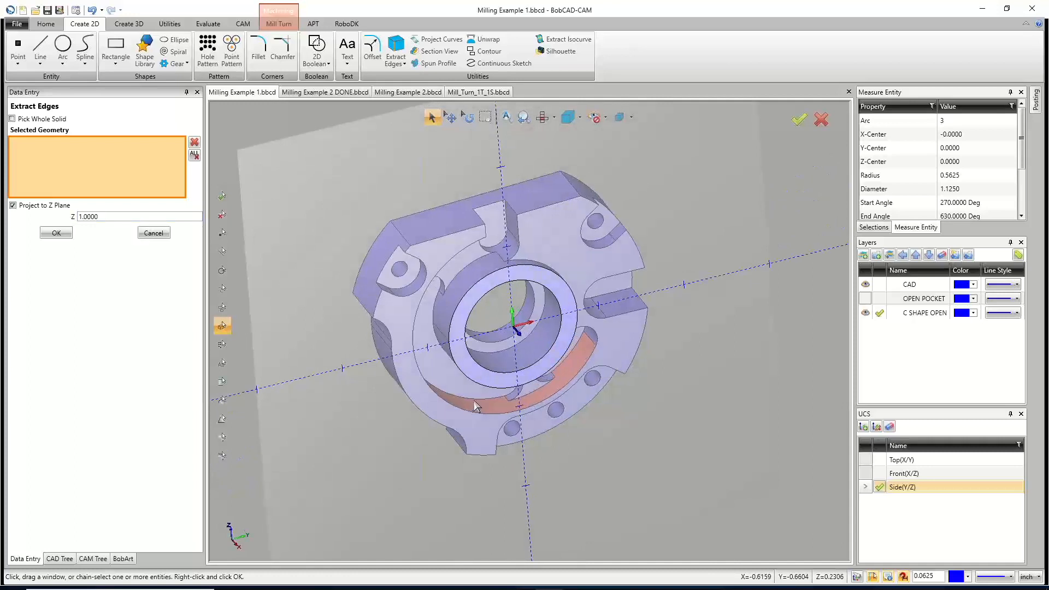
click(499, 230)
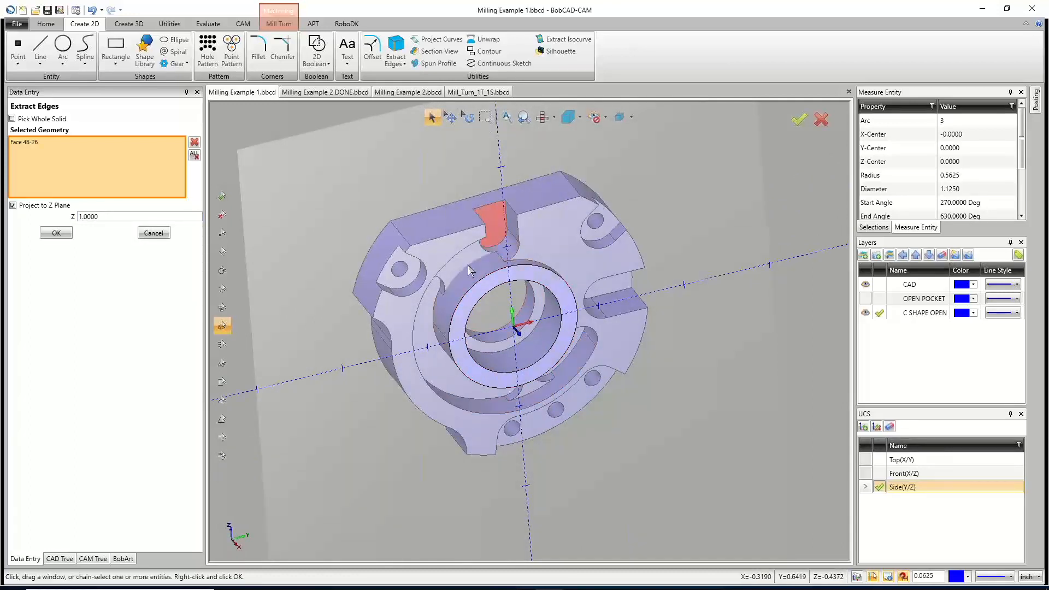
click(429, 348)
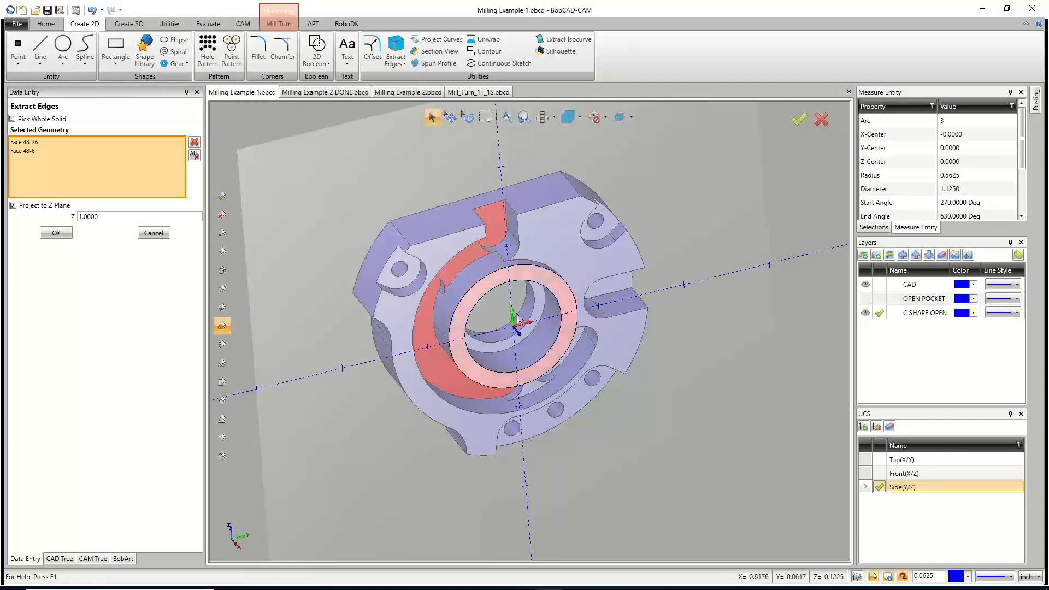
middle_drag(516, 314, 513, 293)
click(561, 410)
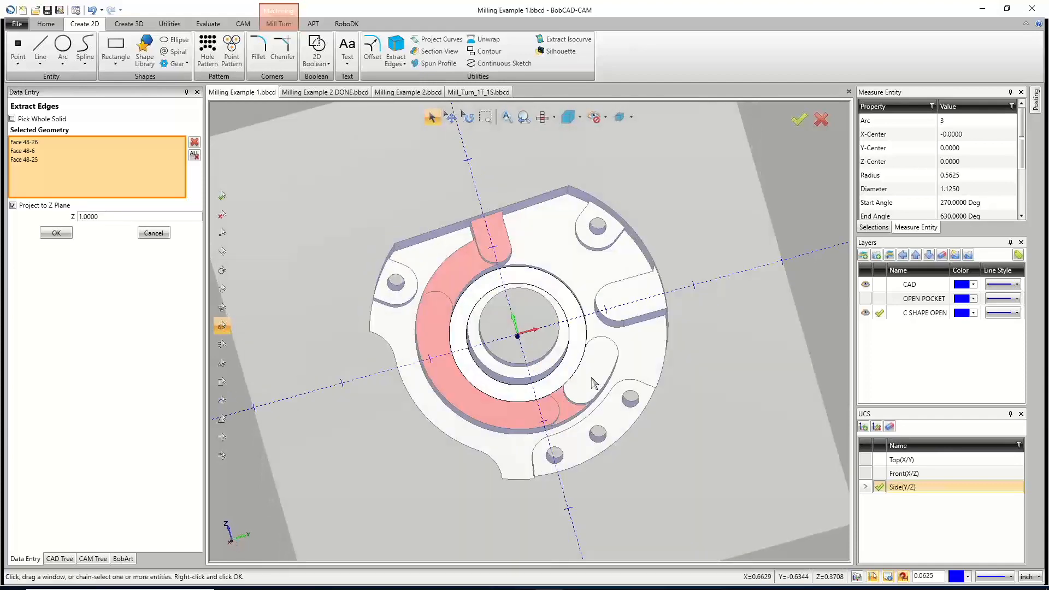
click(594, 381)
middle_drag(547, 372, 596, 355)
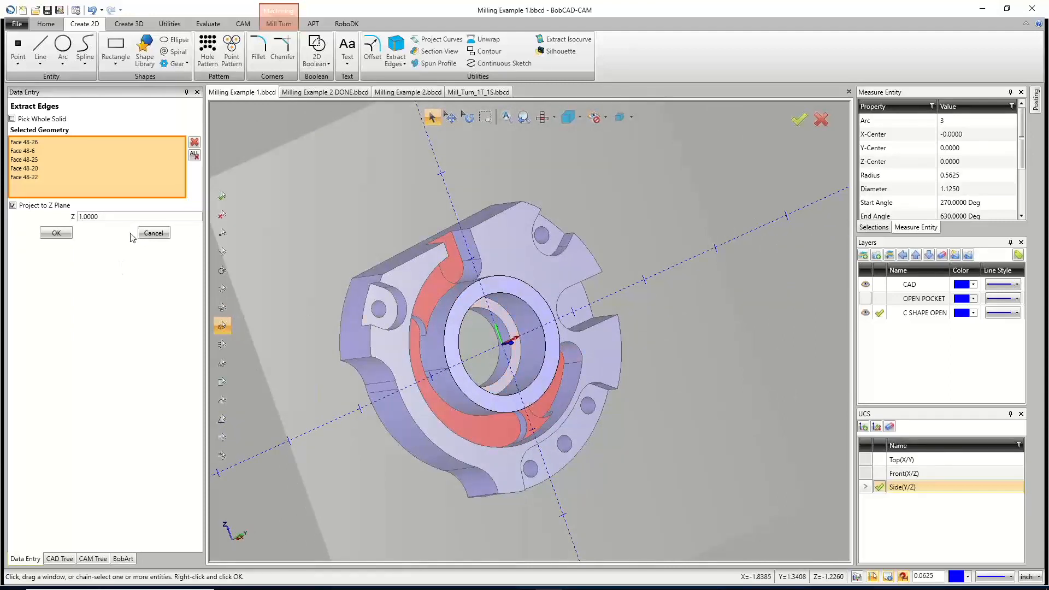
click(56, 233)
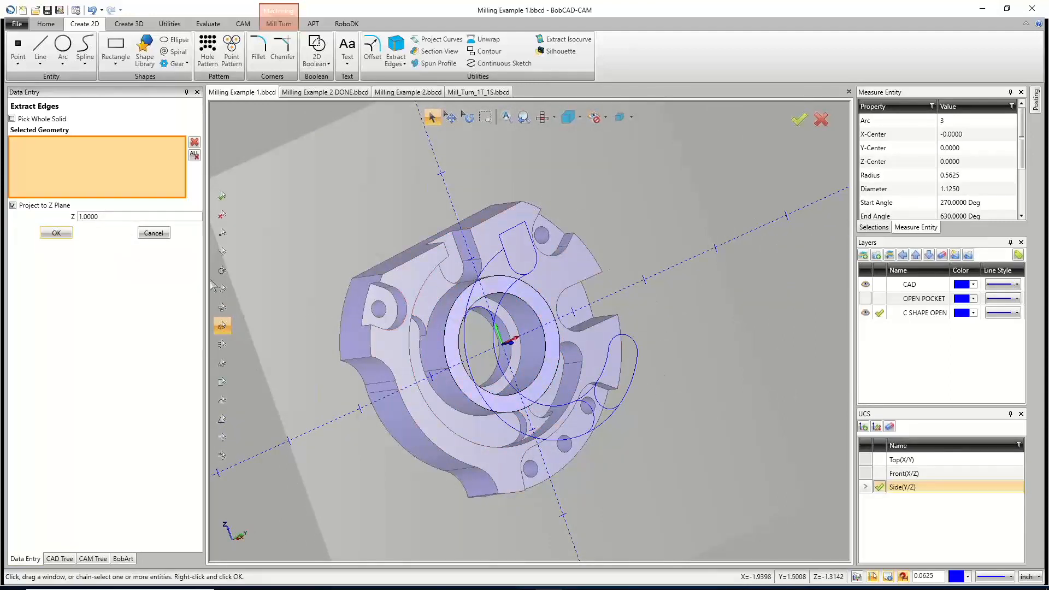
click(146, 236)
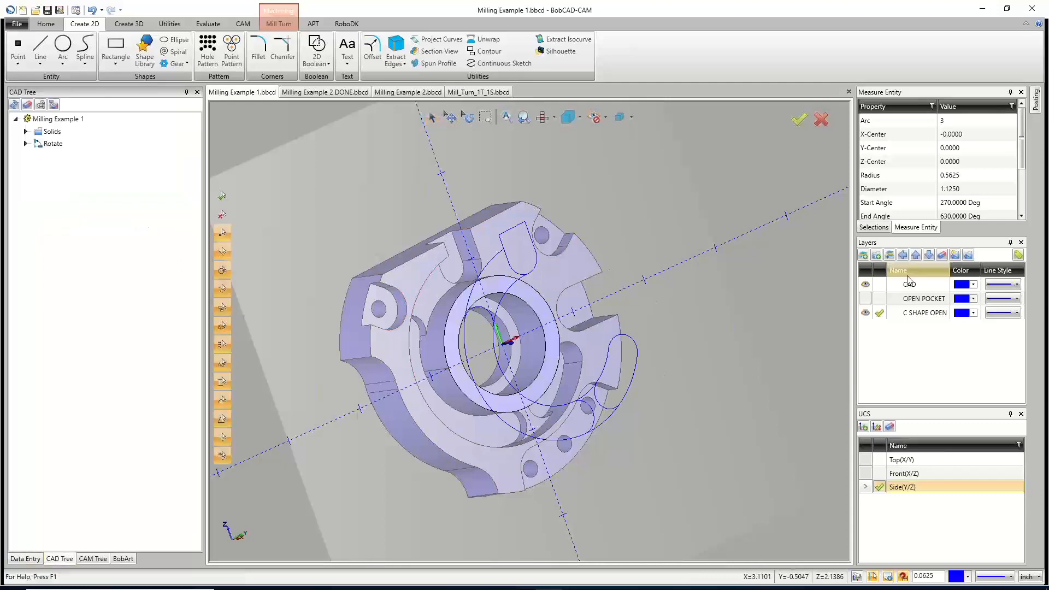
Hide the CAD layer and Quick Trim the inner lines and arcs crossing the extracted geometry to leave one C-shaped outline.
click(864, 284)
middle_drag(683, 346, 671, 376)
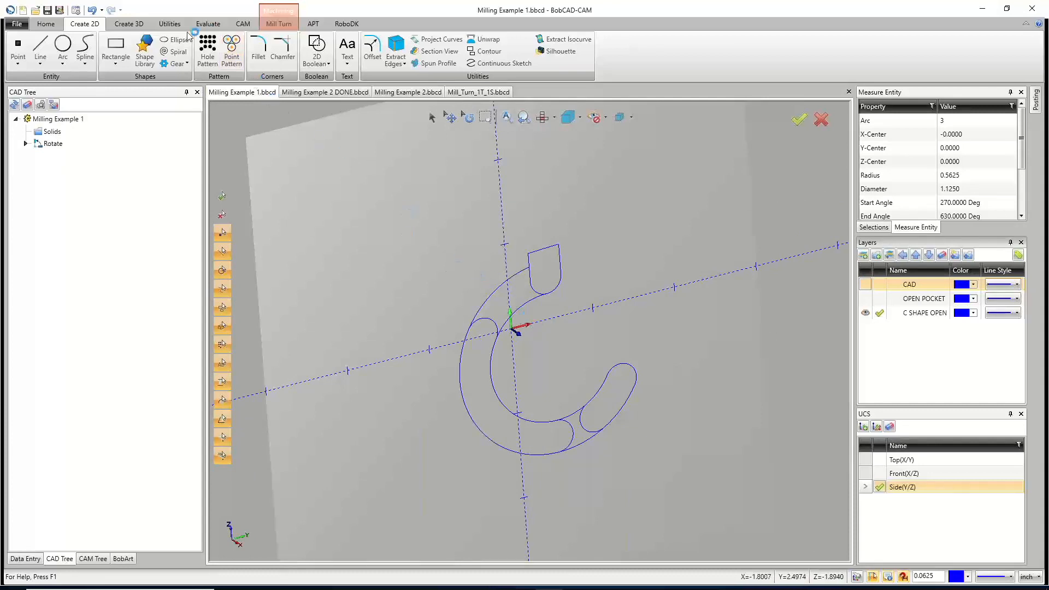
click(168, 24)
click(136, 52)
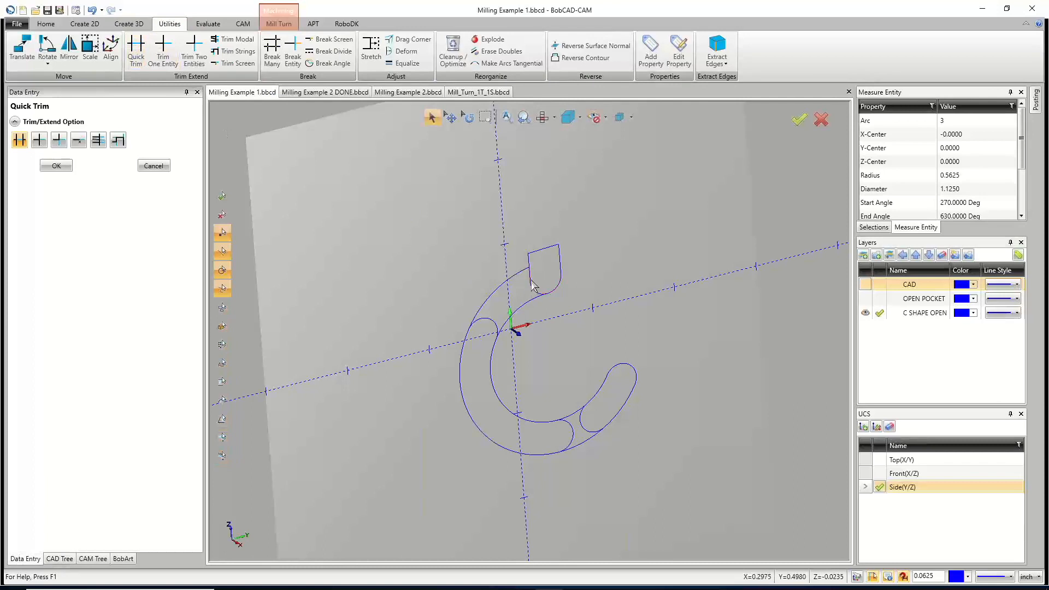
scroll(532, 285, up, 3)
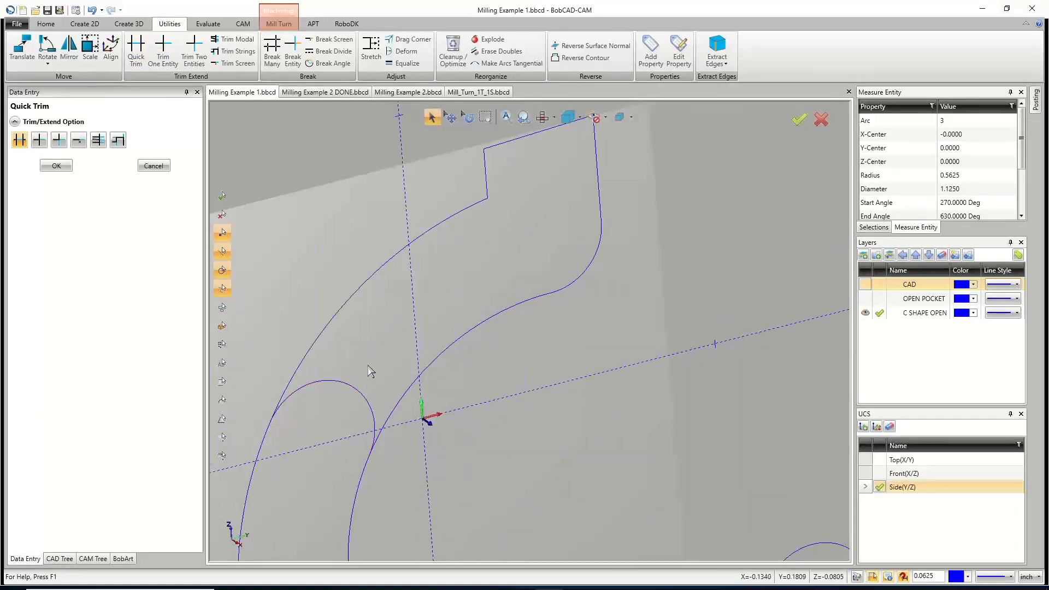
scroll(378, 379, down, 3)
scroll(378, 376, up, 5)
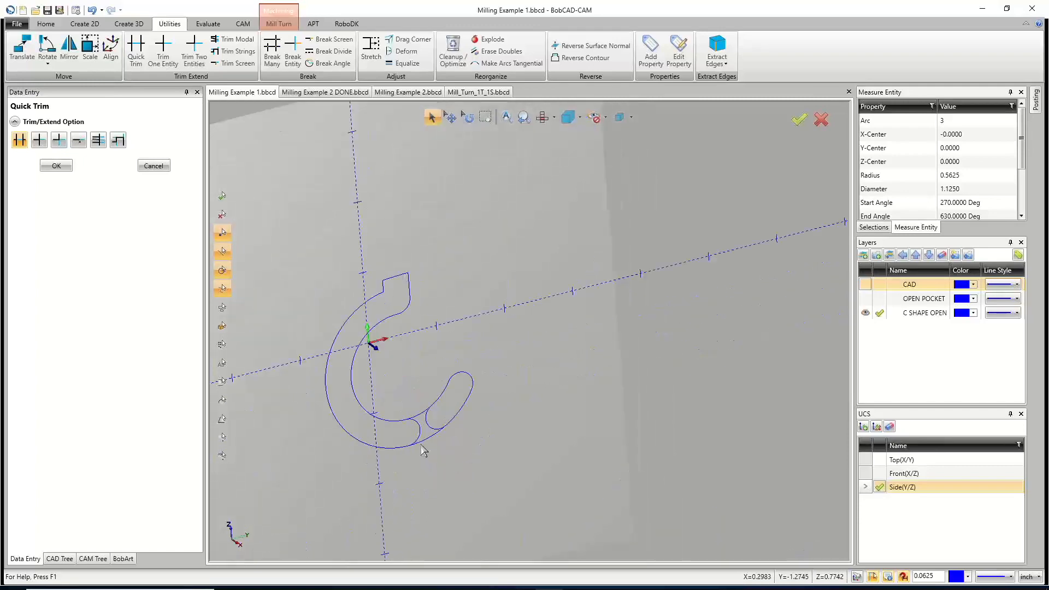
click(421, 404)
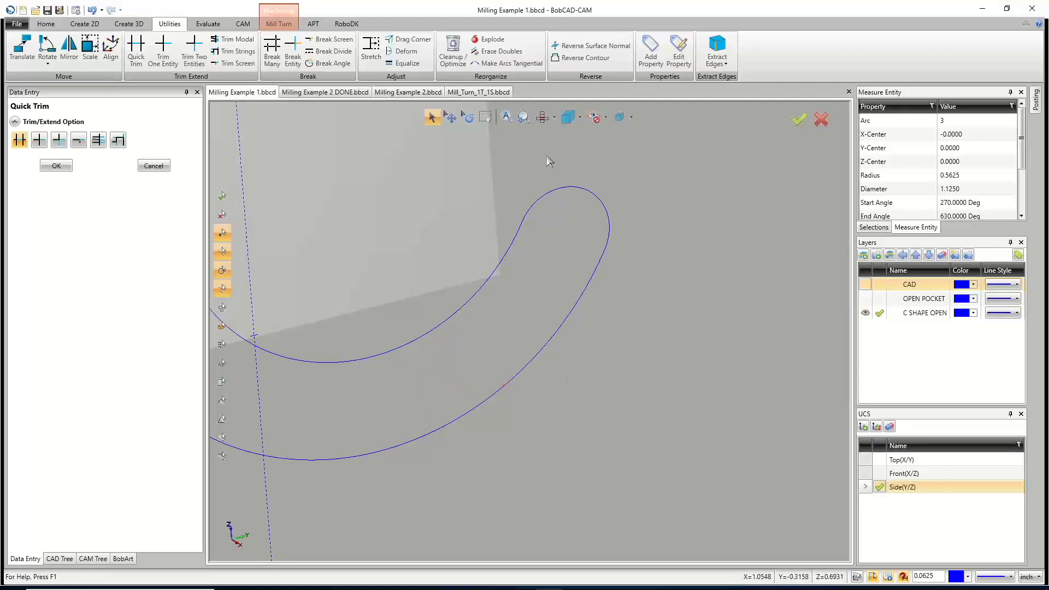
scroll(535, 452, down, 5)
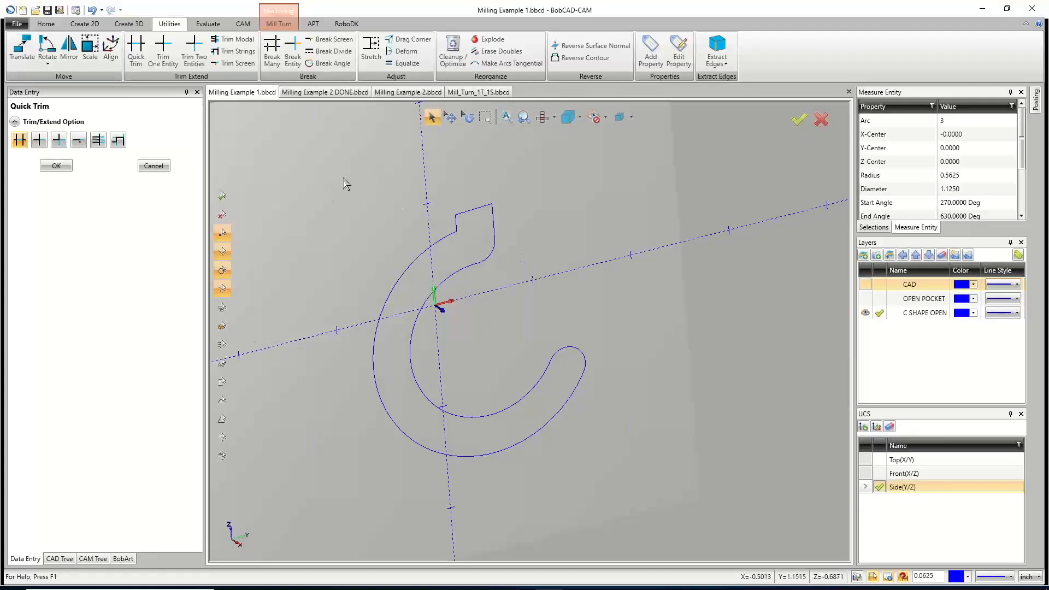
click(153, 166)
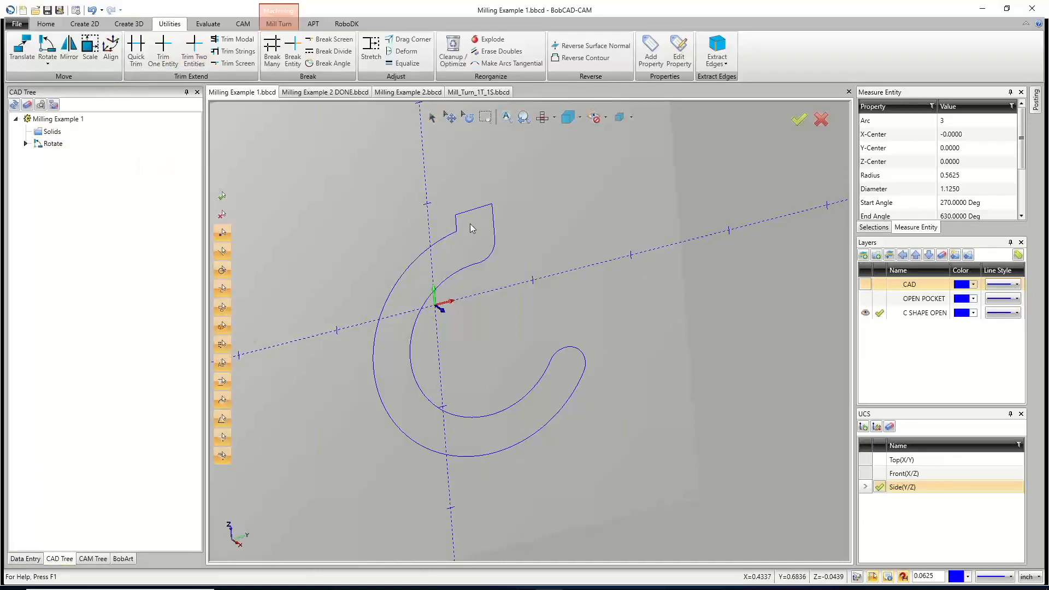
Run Cleanup / Optimize on all the geometry of the C-shaped outline.
click(452, 57)
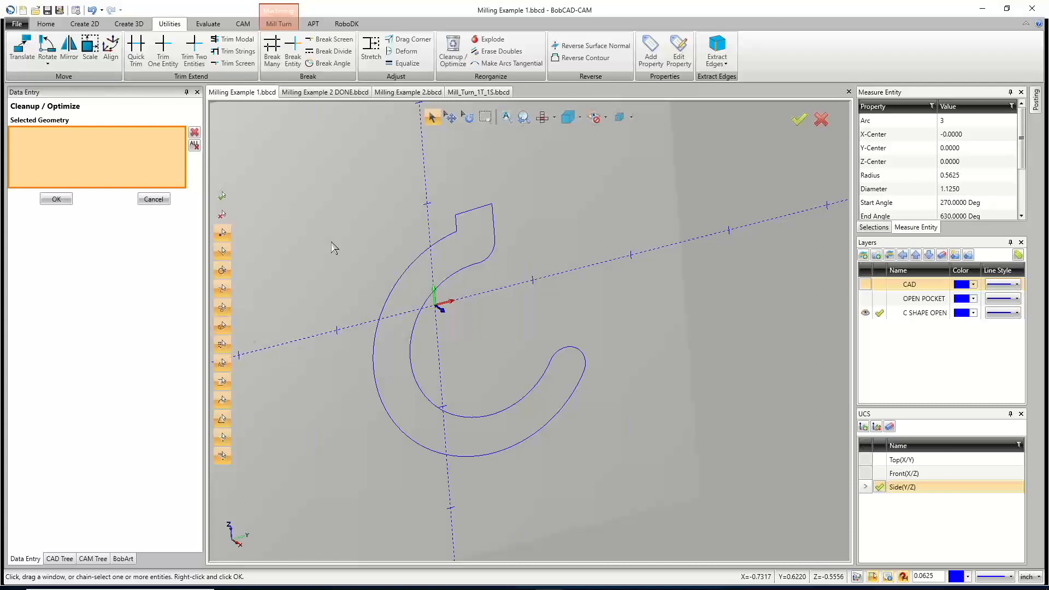
drag(490, 356, 683, 510)
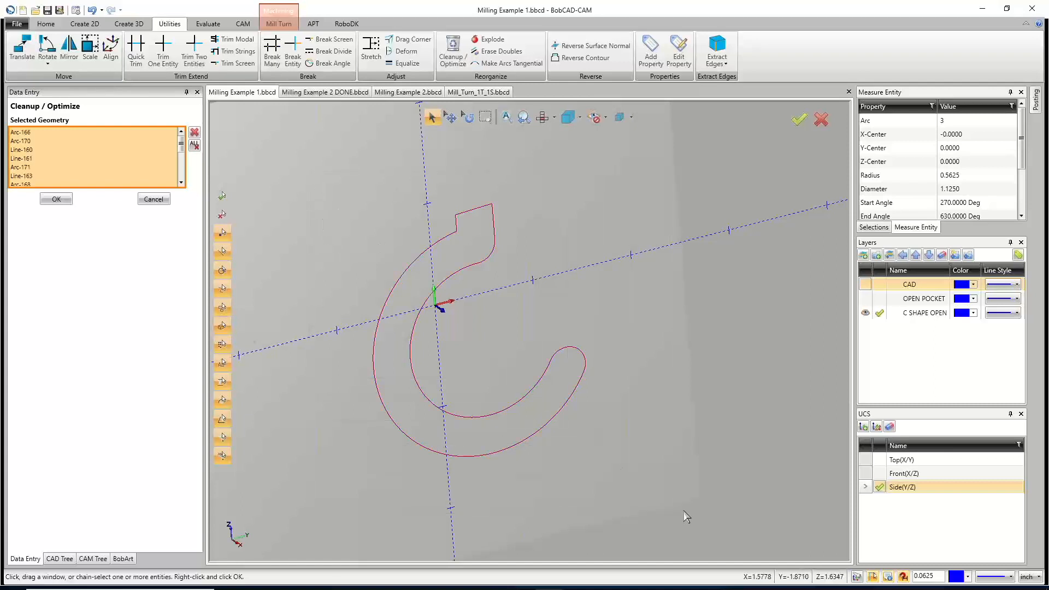
click(56, 199)
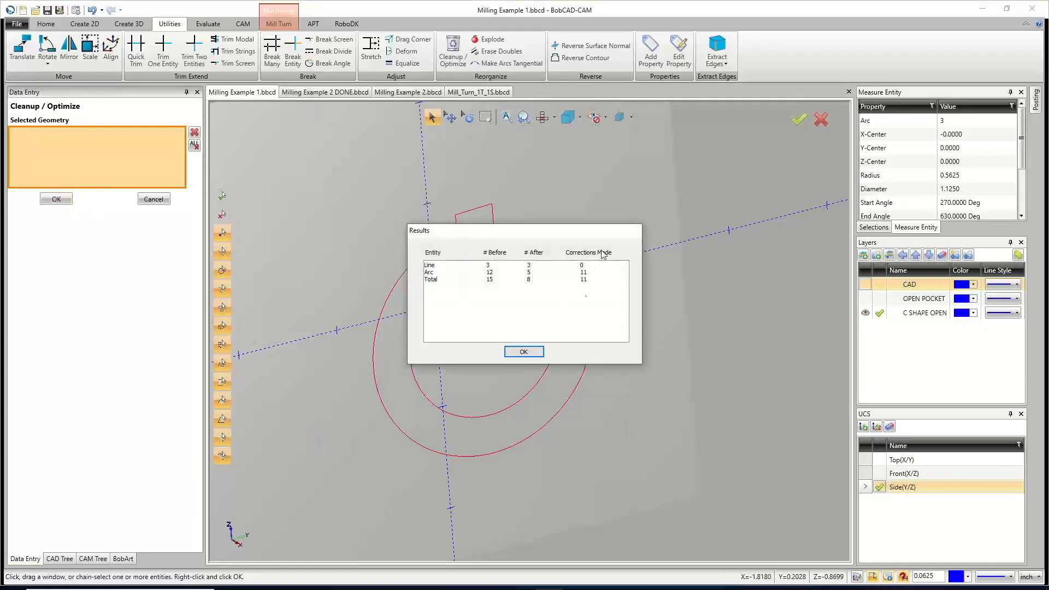
click(523, 351)
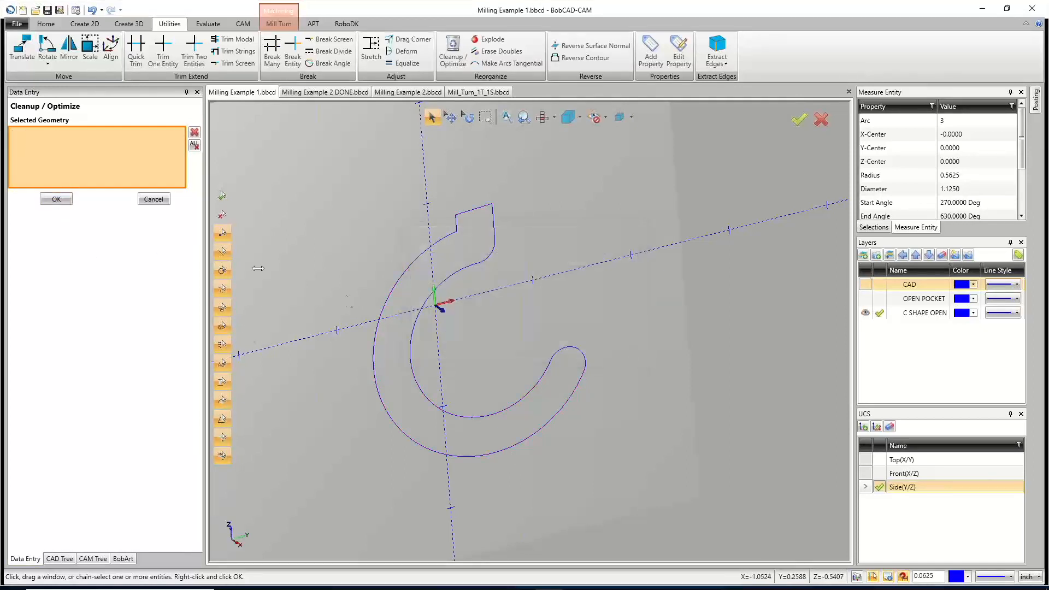
click(154, 199)
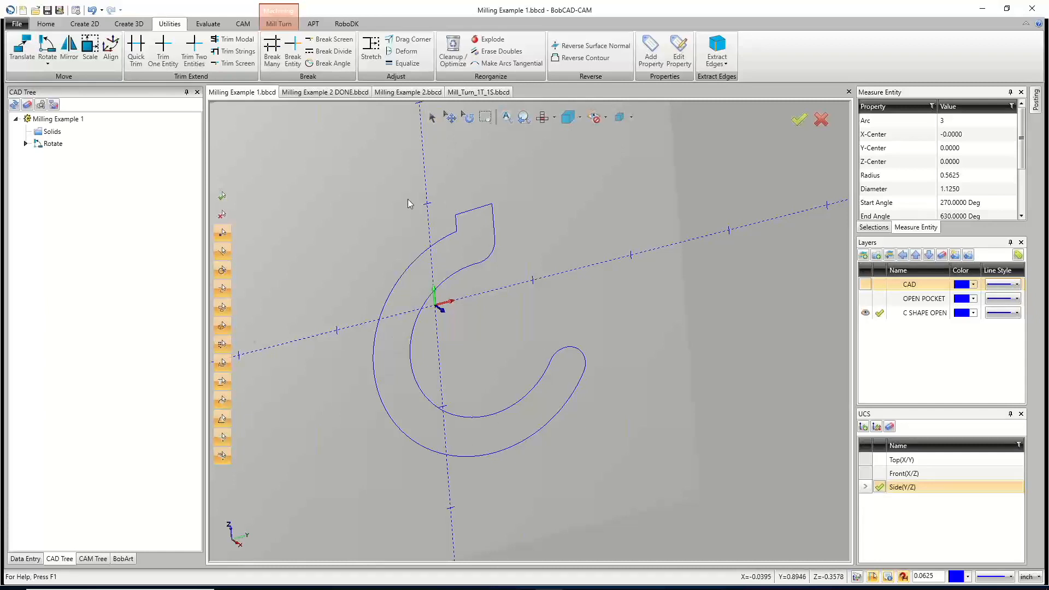
Change the straight line closing the open end of the C-shaped outline to dashed, and show the CAD layer and CAM Tree.
click(432, 118)
click(467, 213)
right_click(355, 174)
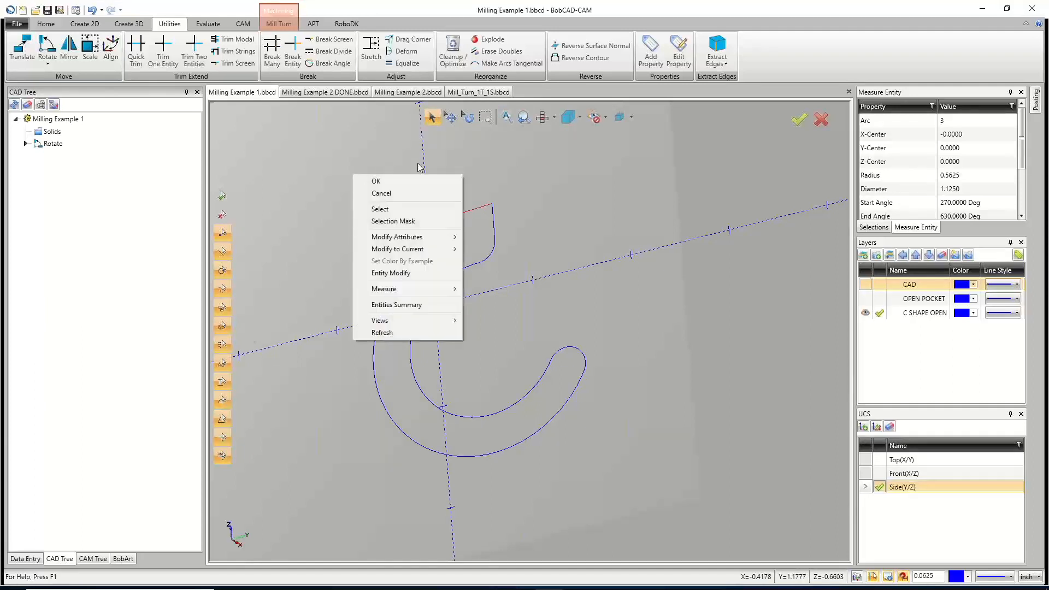
mouse_move(443, 239)
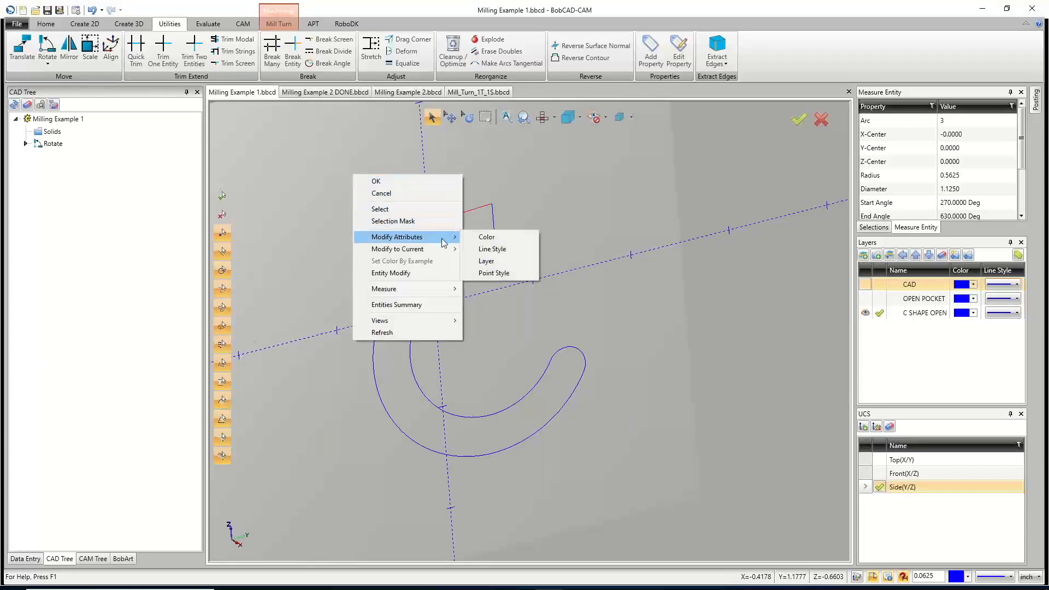
click(487, 250)
click(523, 273)
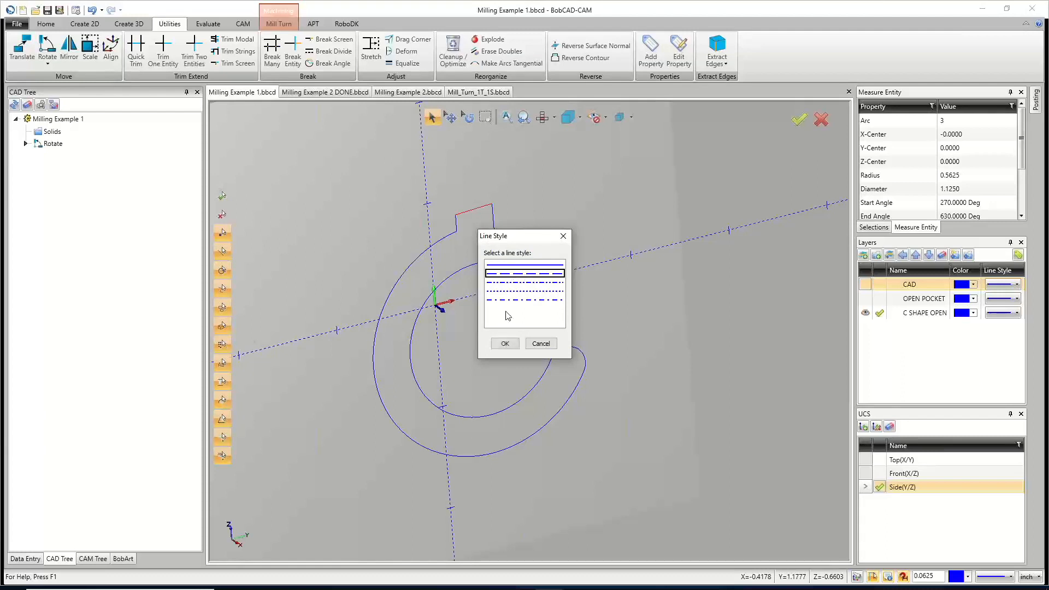
click(504, 343)
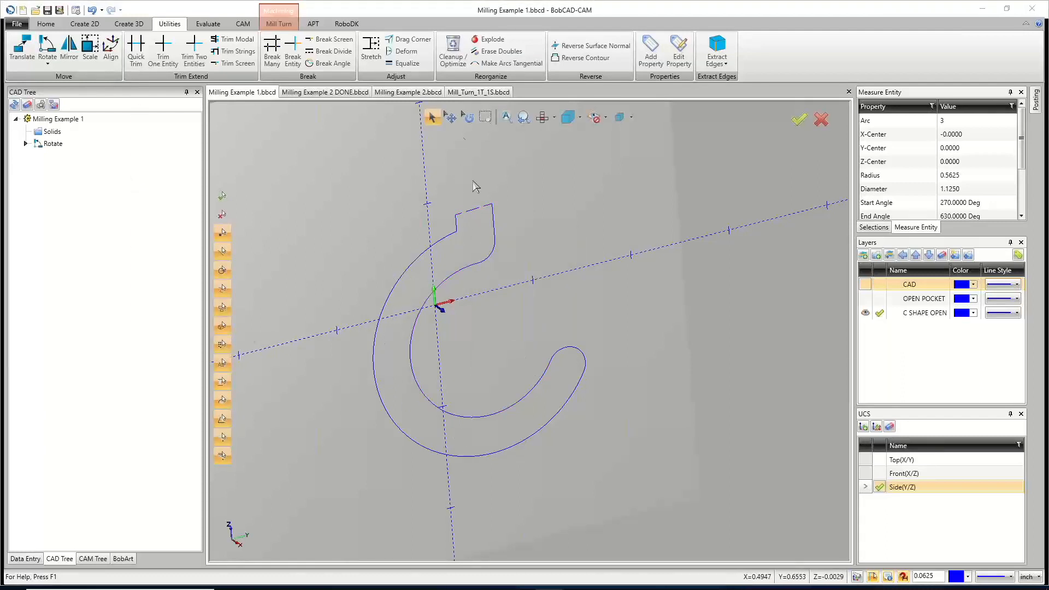
click(866, 285)
click(103, 557)
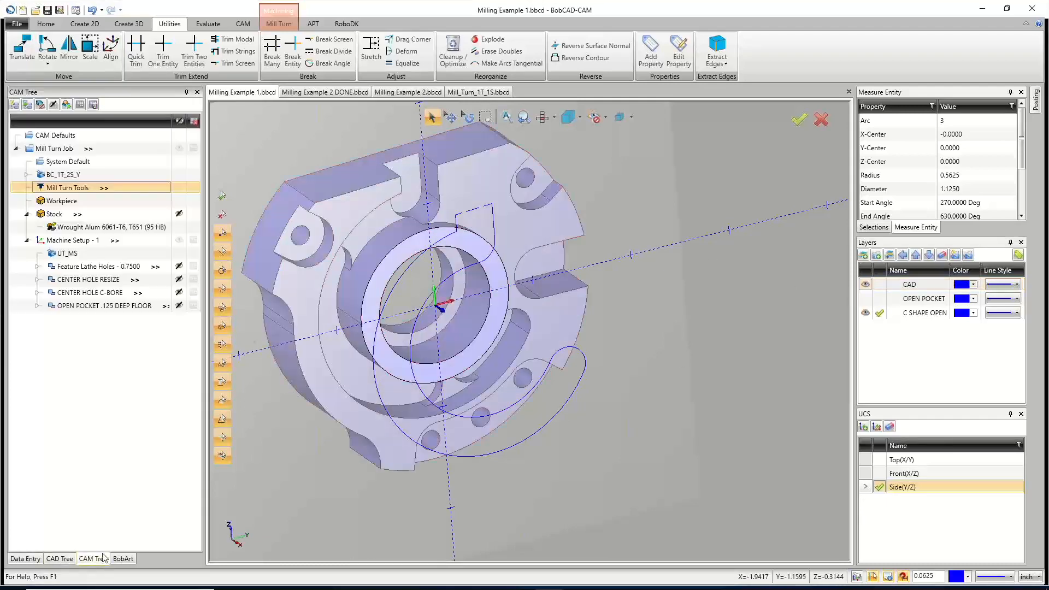
Copy the OPEN POCKET .125 DEEP FLOOR feature and paste it into Machine Setup - 1, loading its Top of Feature and Depth values.
right_click(88, 310)
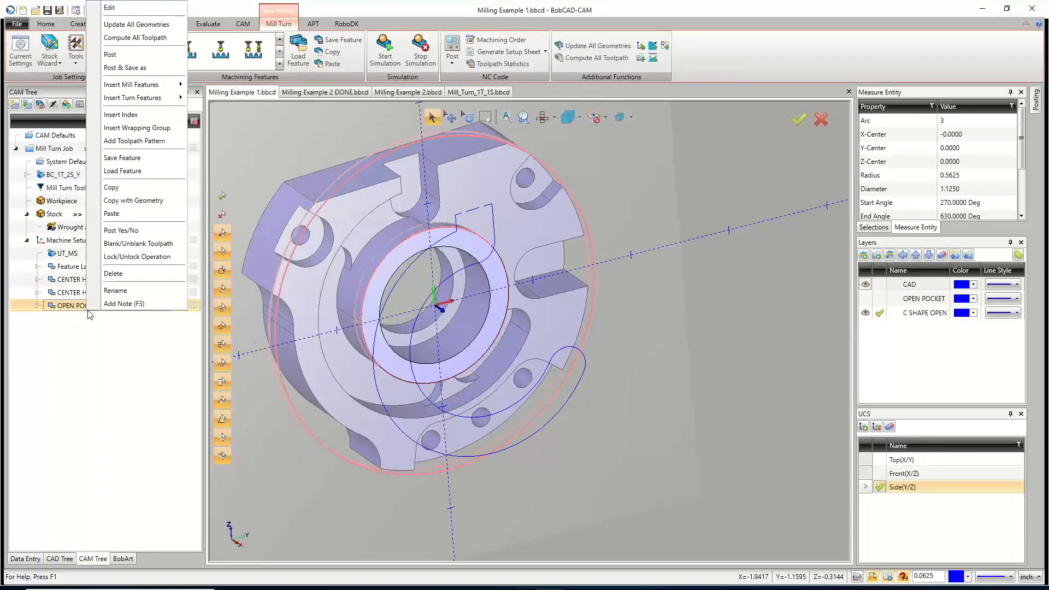
click(126, 188)
right_click(79, 241)
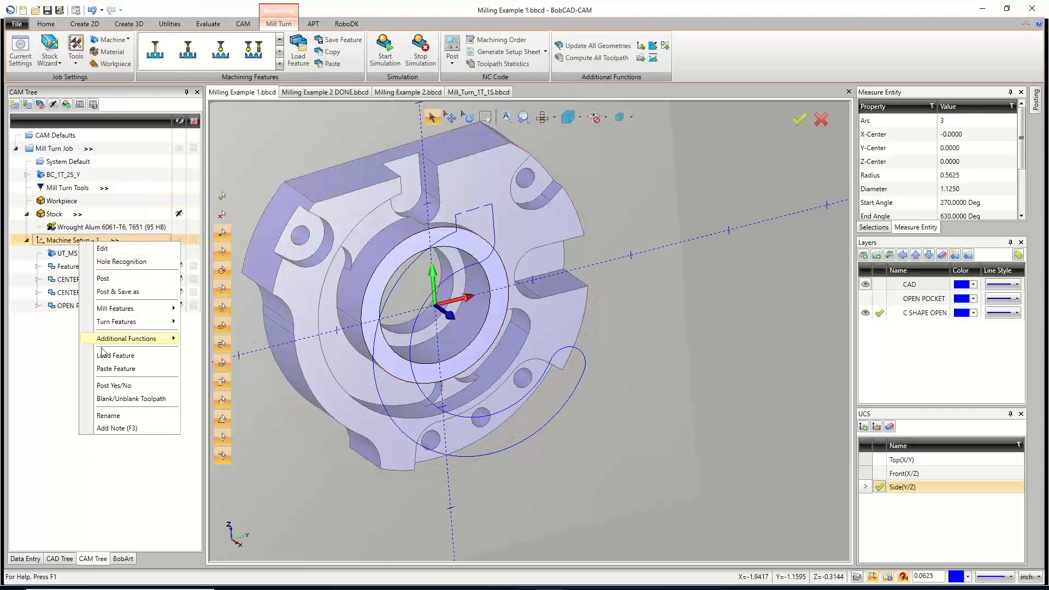
click(107, 370)
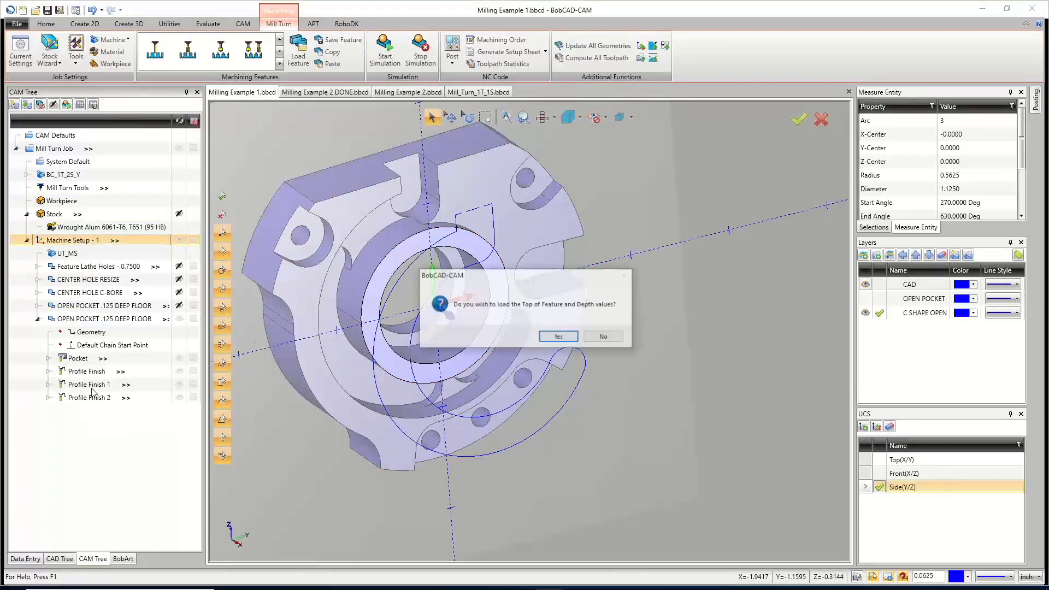
click(558, 337)
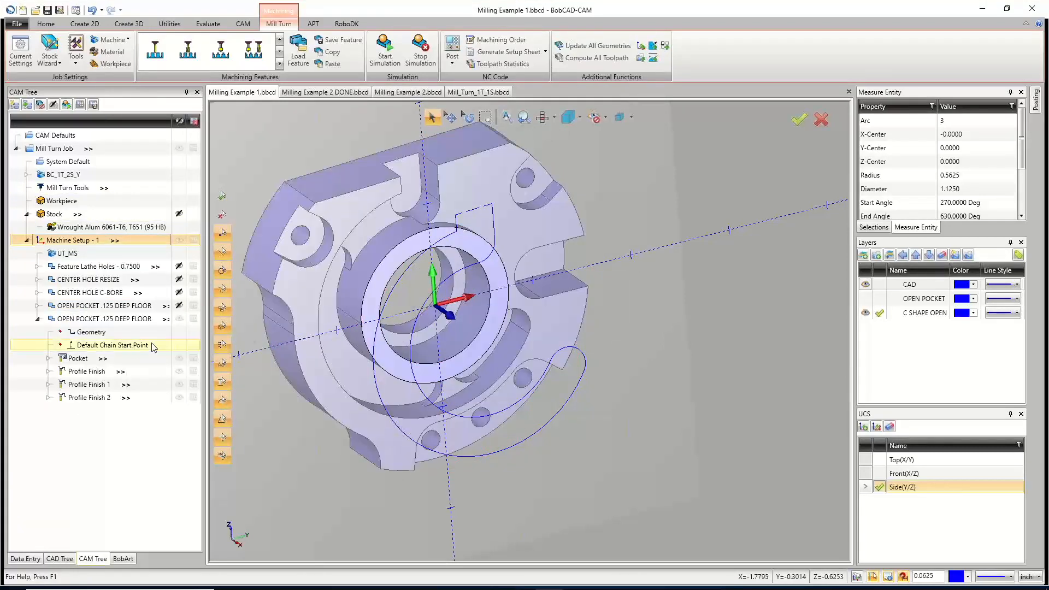
Rename the pasted pocket feature as C SHAPED OPEN POCKET.
click(108, 321)
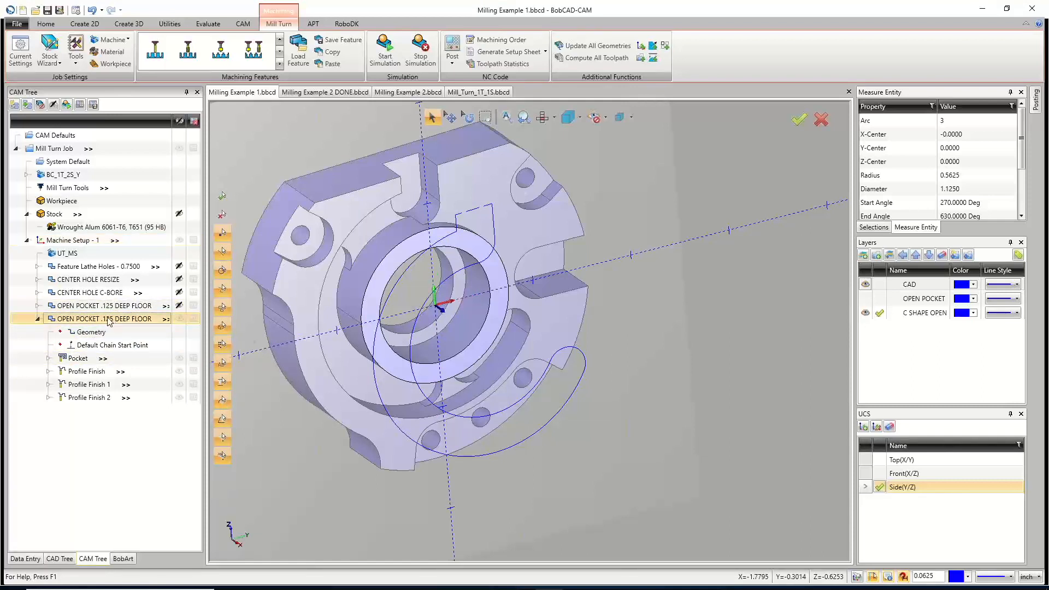
right_click(108, 321)
click(69, 299)
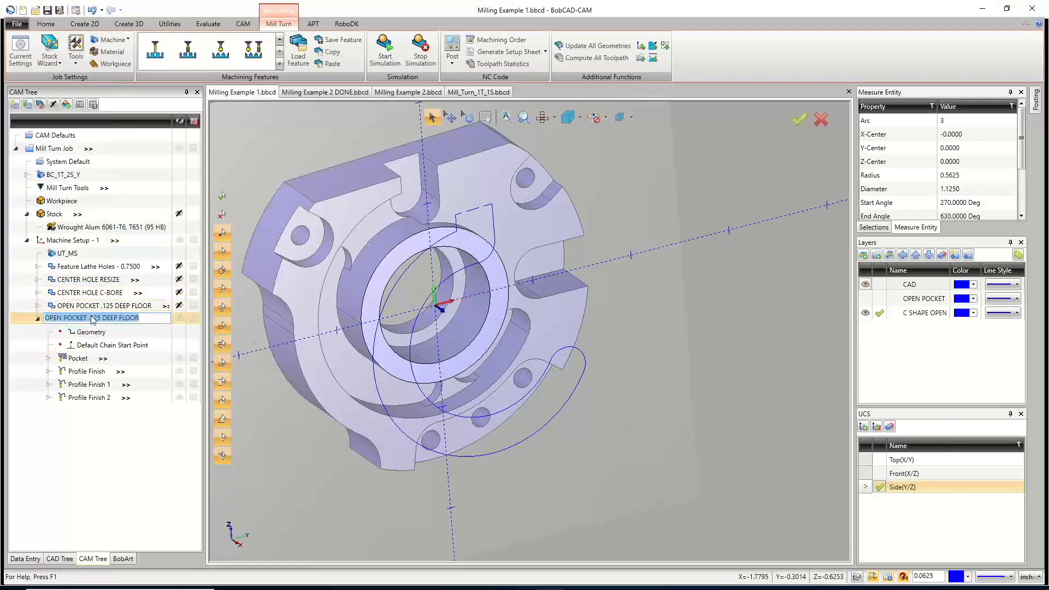
click(114, 318)
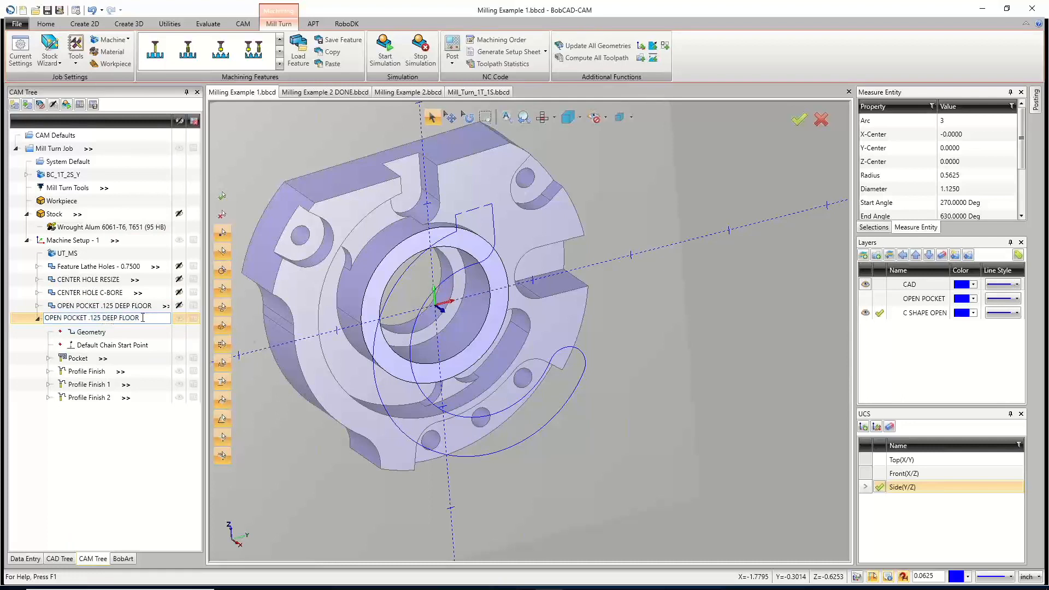
drag(143, 317, 93, 323)
key(BackSpace)
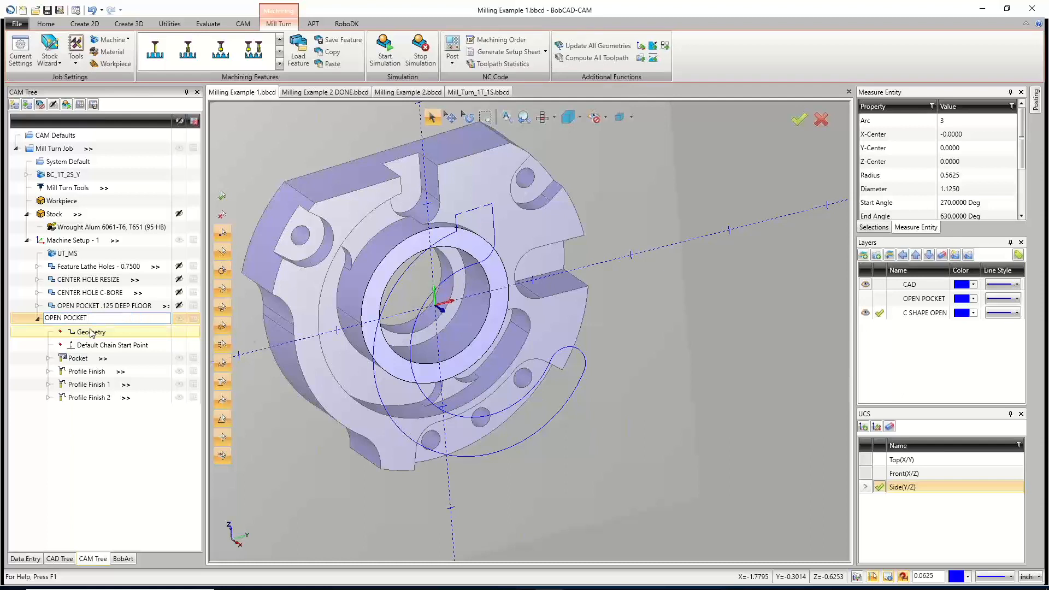
text(C SHAPED)
key(Return)
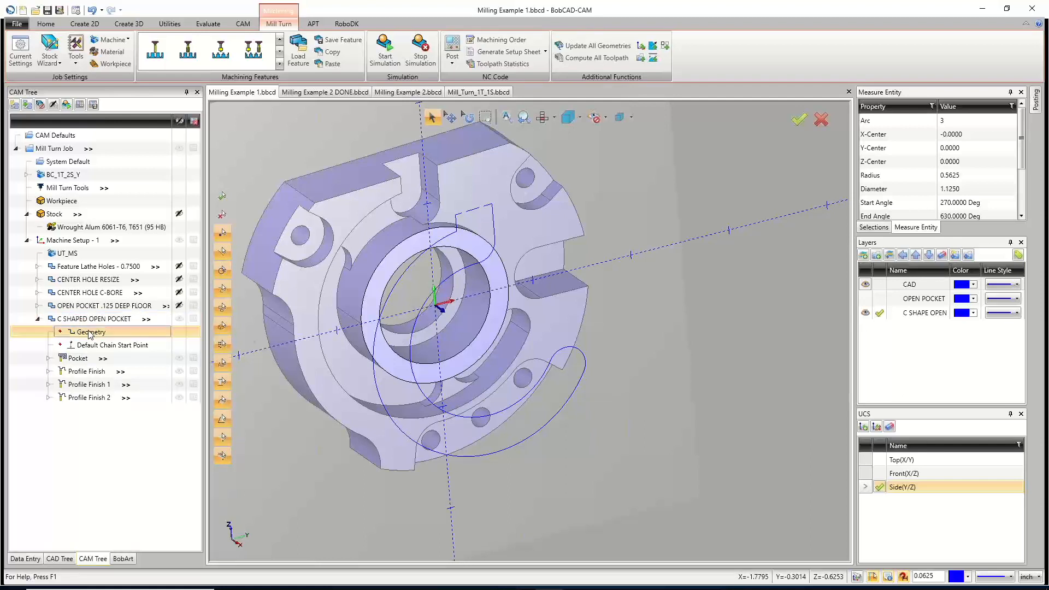
Edit the C SHAPED OPEN POCKET feature and assign the 1/4 FLAT ENDMILL - LONG from the tool crib to the Pocket operation.
right_click(85, 321)
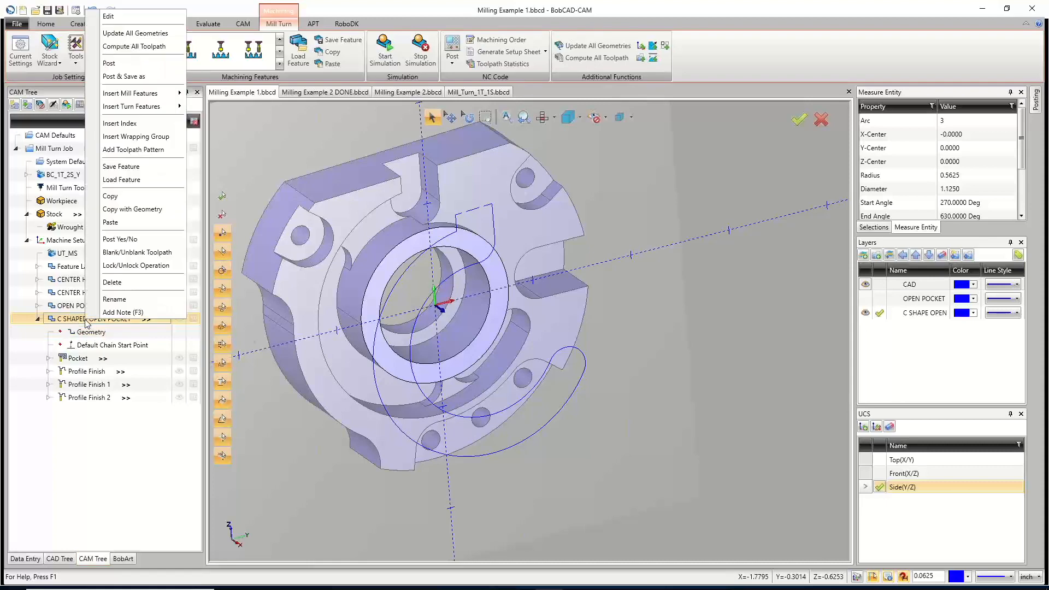
click(133, 17)
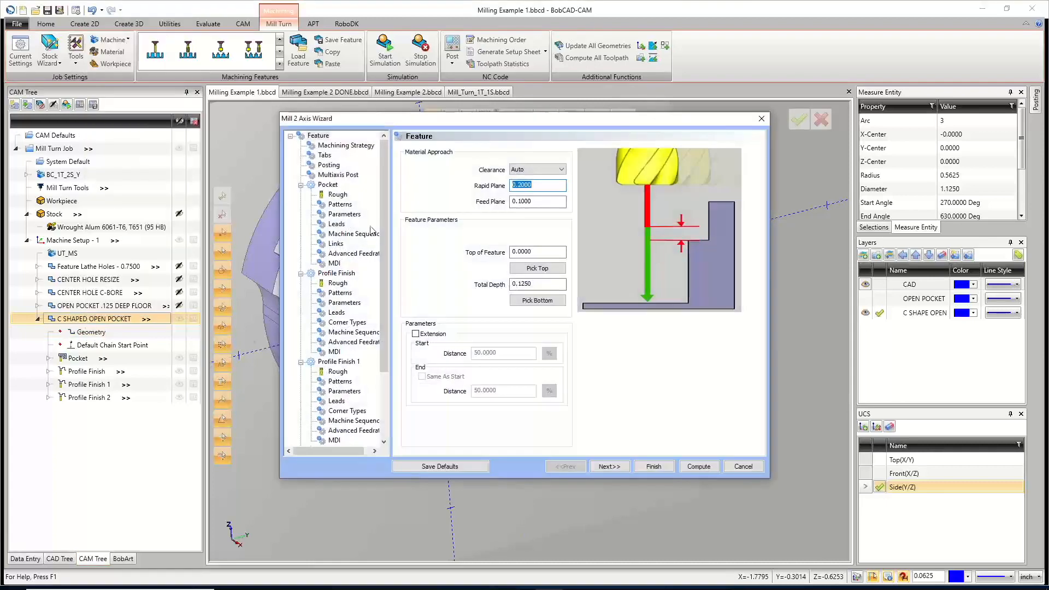
click(342, 195)
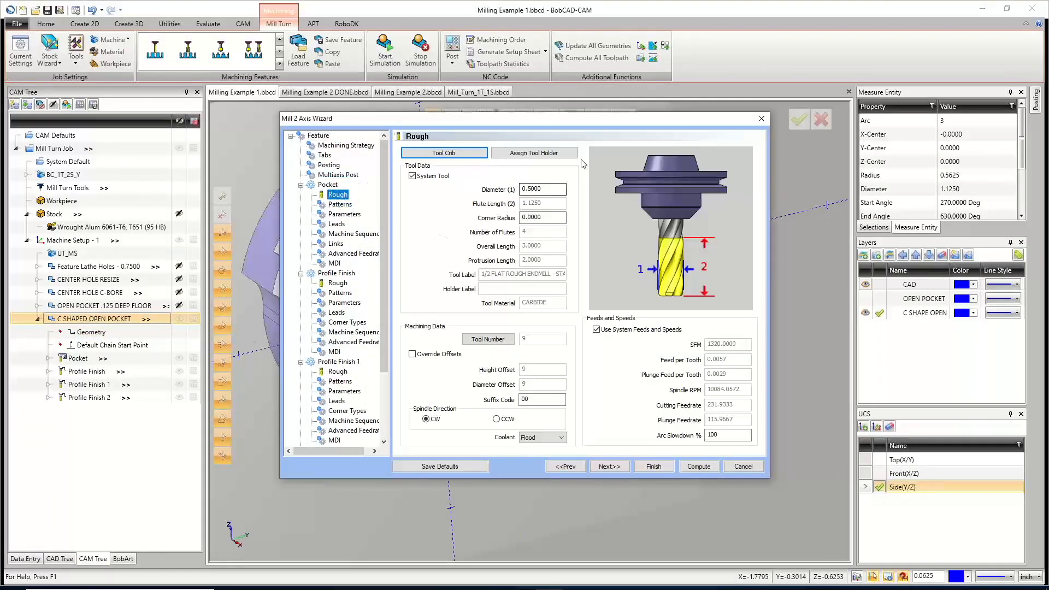
click(444, 155)
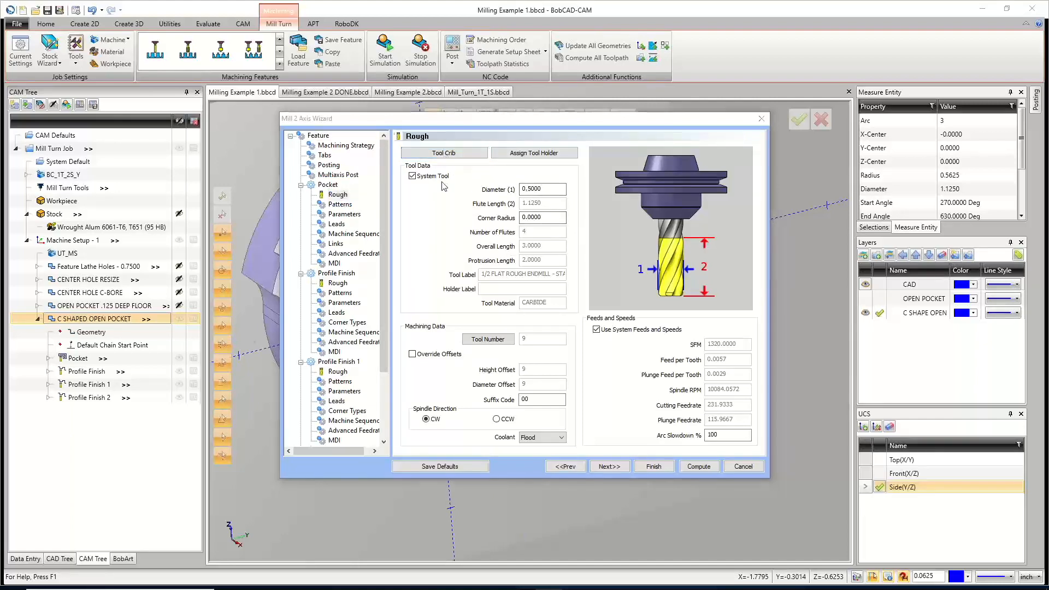
click(414, 171)
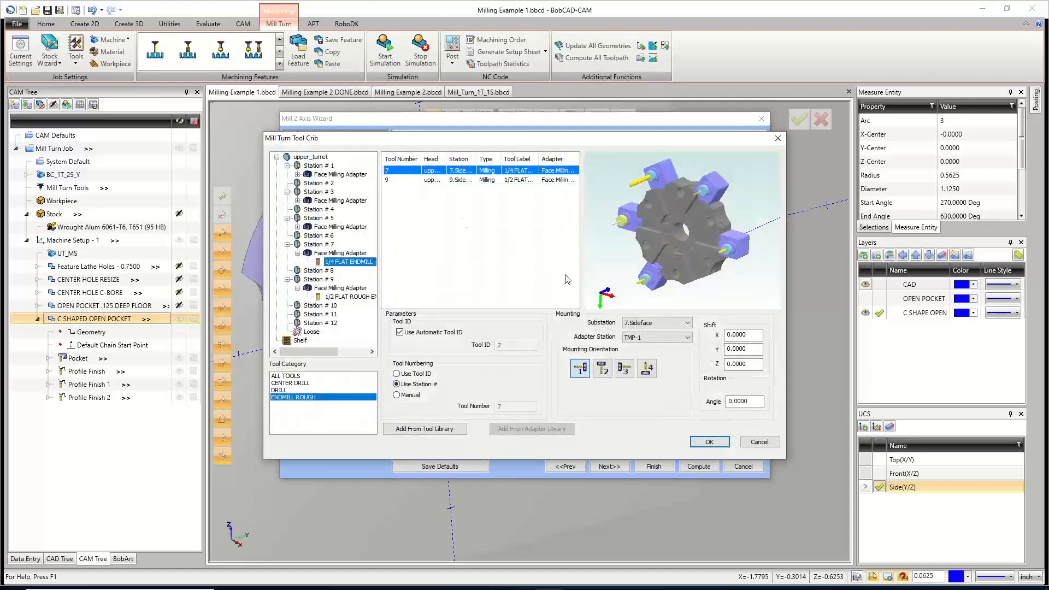
click(709, 442)
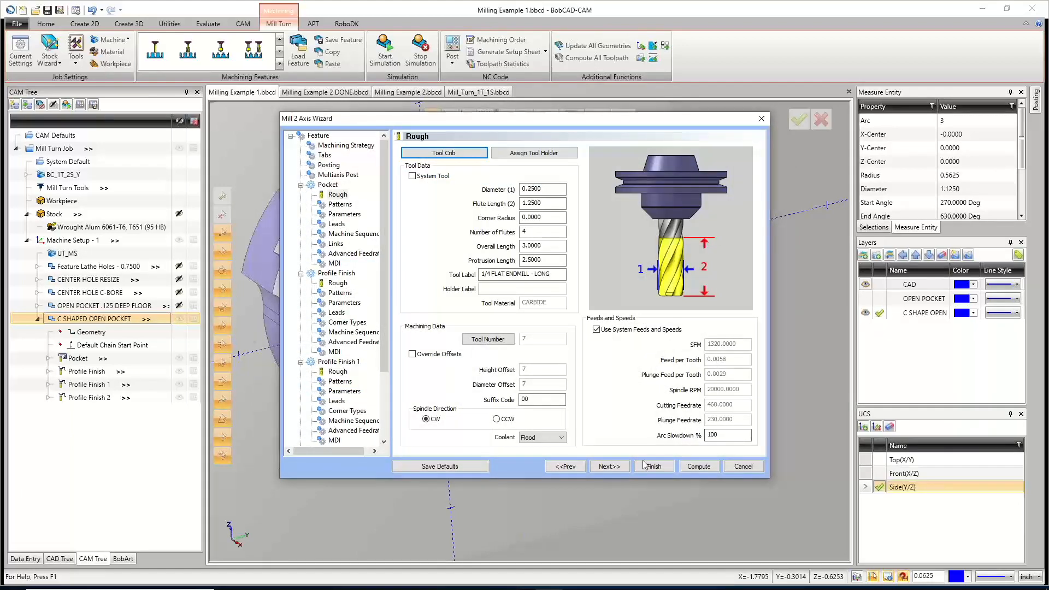
Set the Profile Finish parallel lead-in length to 0.25, apply it to all operations, and finish editing the feature.
click(610, 467)
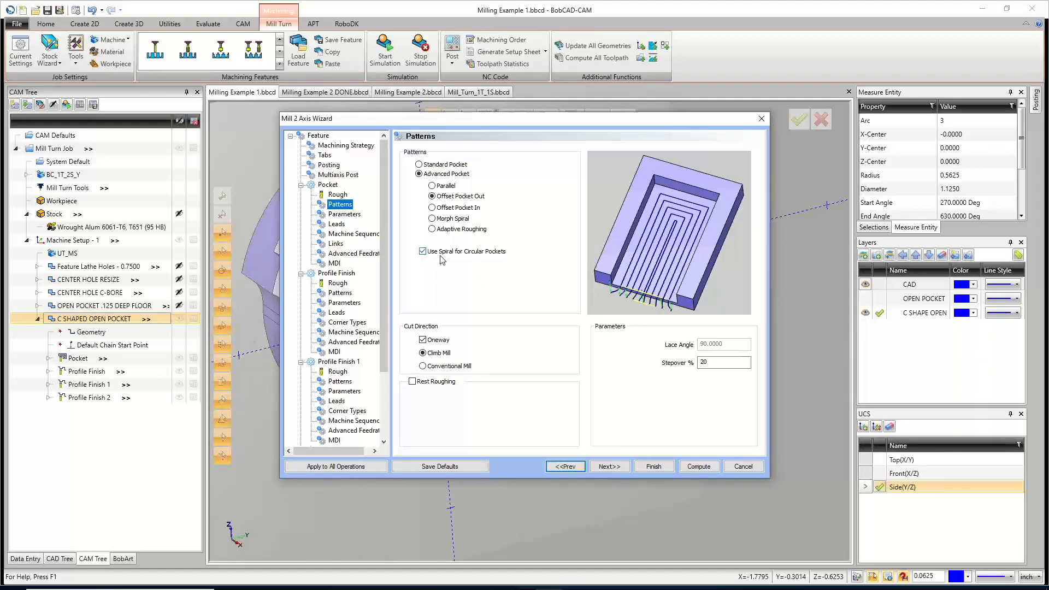
click(337, 313)
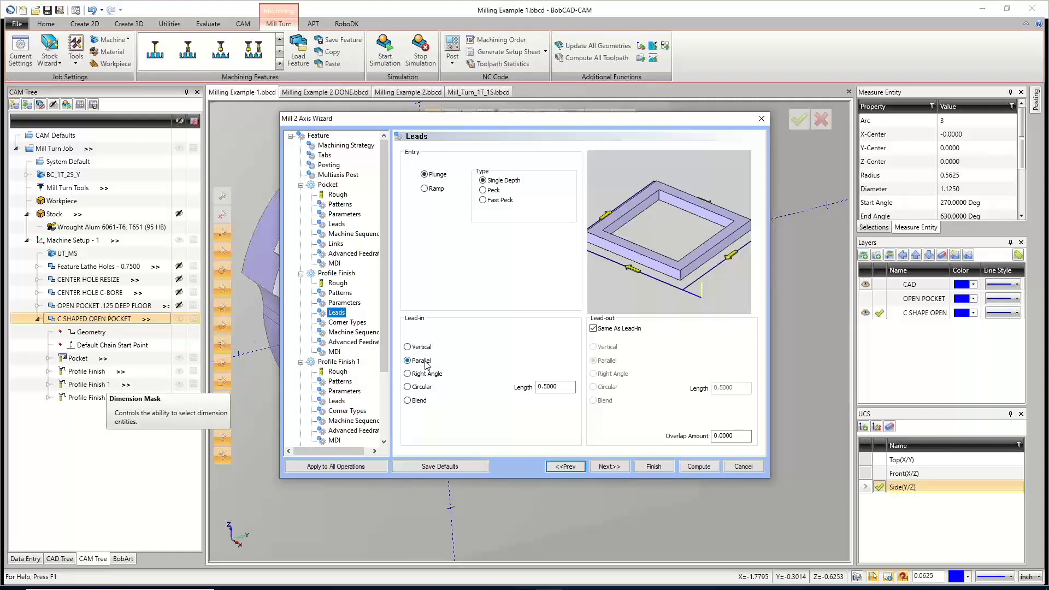
drag(568, 123, 558, 356)
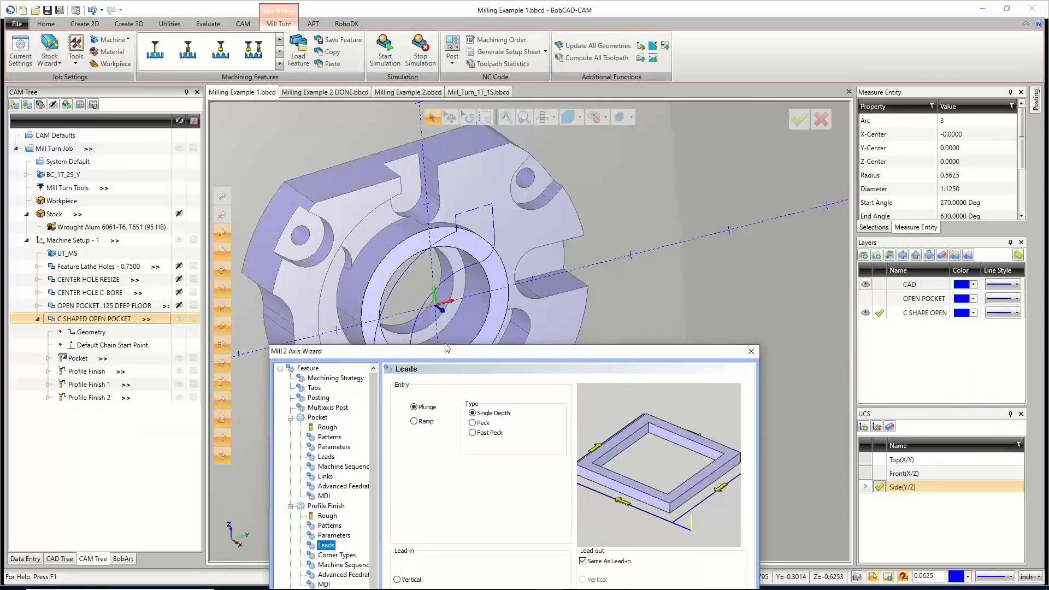
drag(447, 348, 441, 107)
double_click(538, 377)
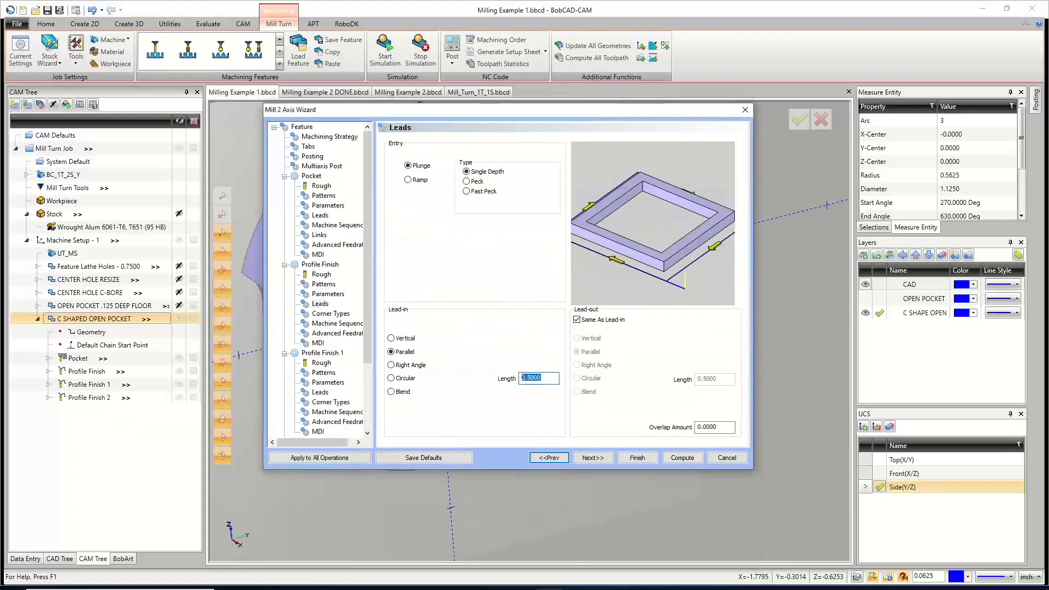
text(.25)
click(342, 459)
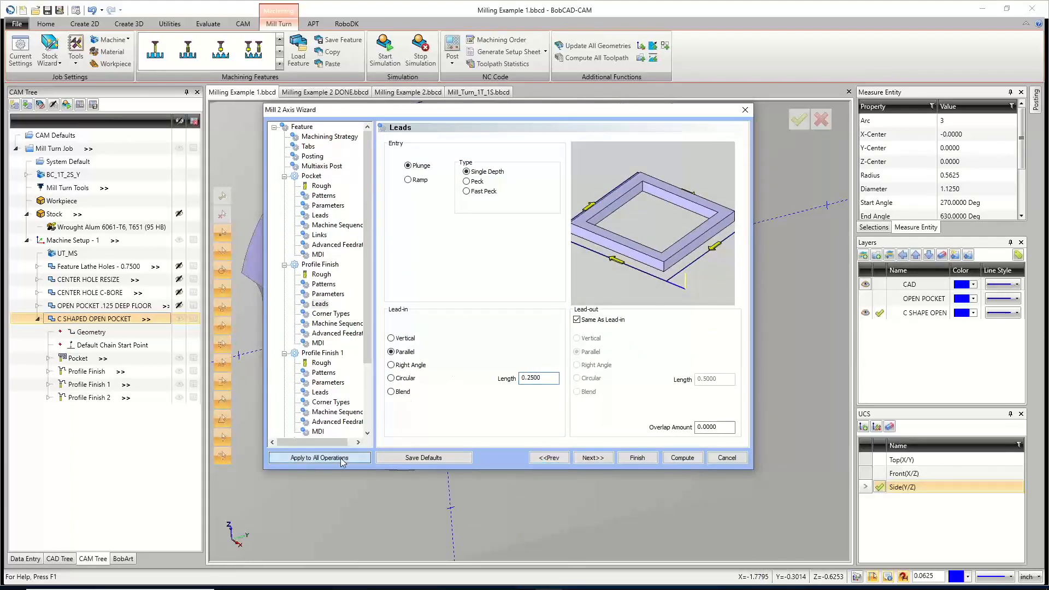
click(636, 459)
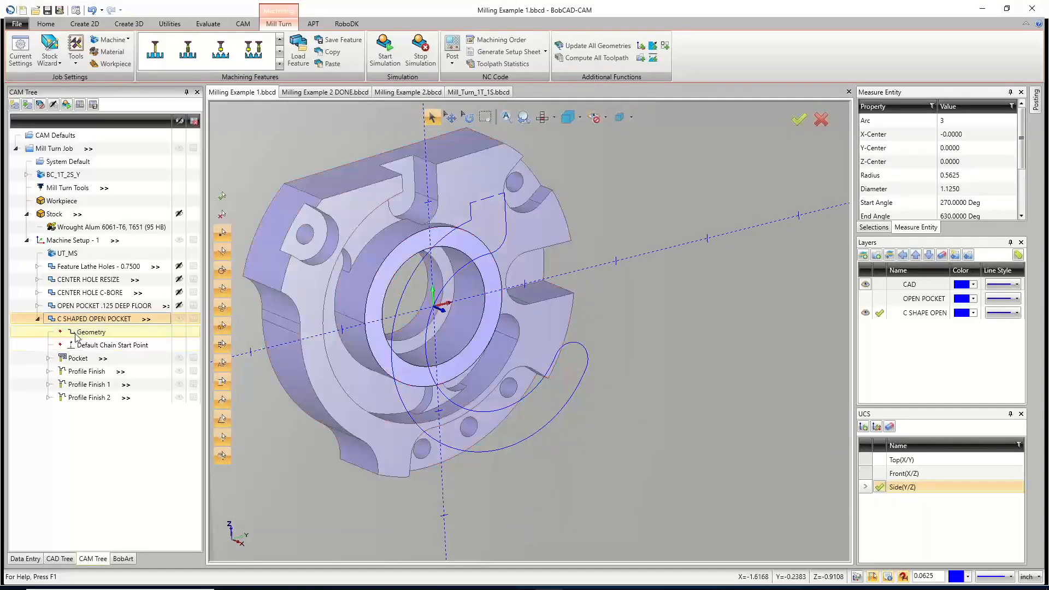
Reselect the C SHAPED OPEN POCKET feature's geometry, picking the chained C-shaped outline.
right_click(27, 333)
click(56, 341)
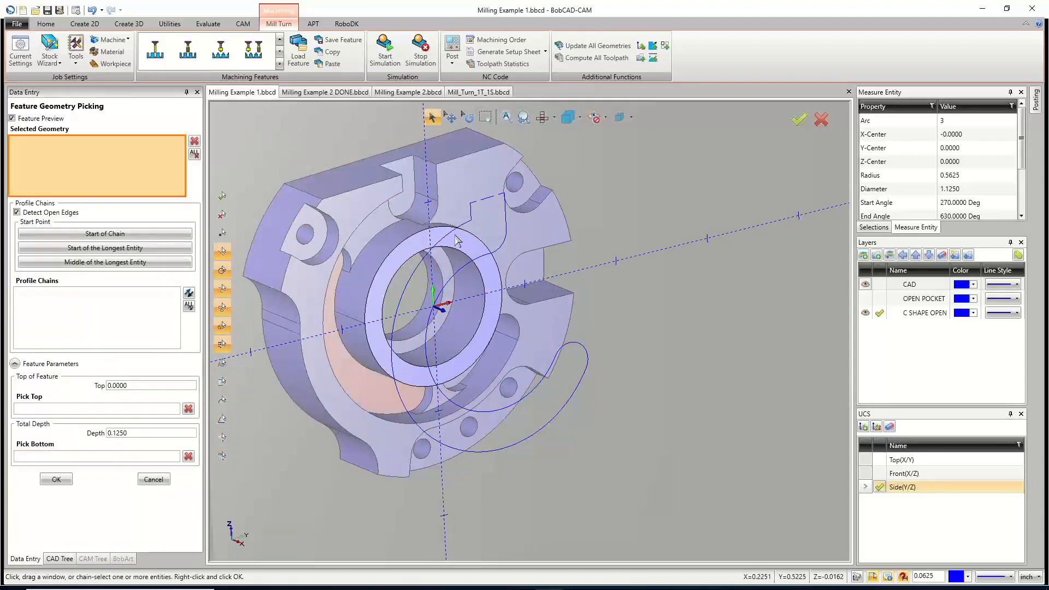
click(507, 233)
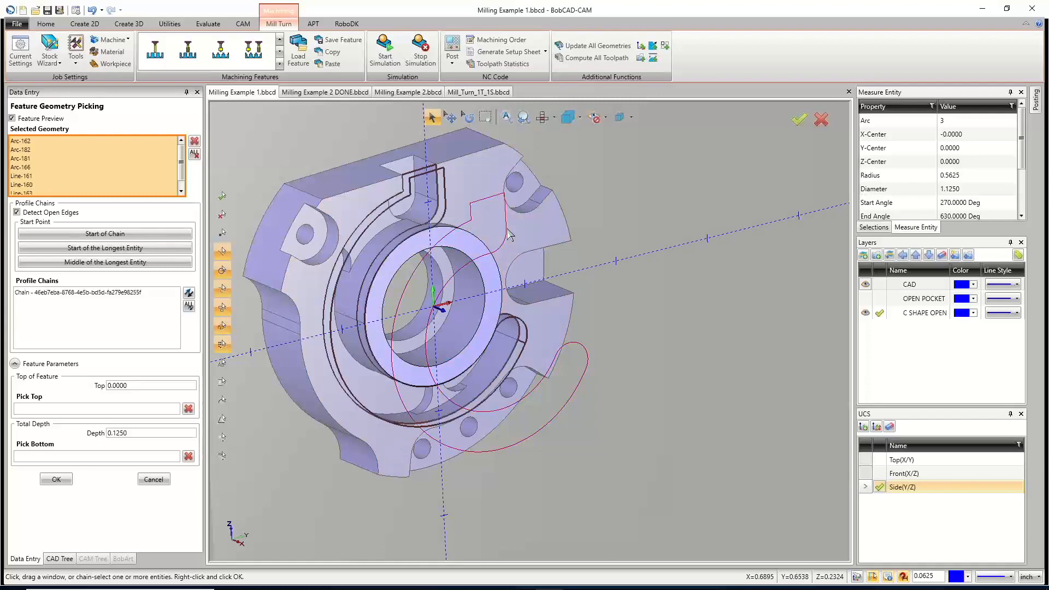
mouse_move(419, 322)
middle_down()
mouse_move(462, 327)
mouse_move(408, 313)
middle_up()
With the Top(X/Y) UCS active, pick the feature top at -0.1250 and the pocket bottom for a 0.2500 total depth, and accept the geometry.
click(880, 459)
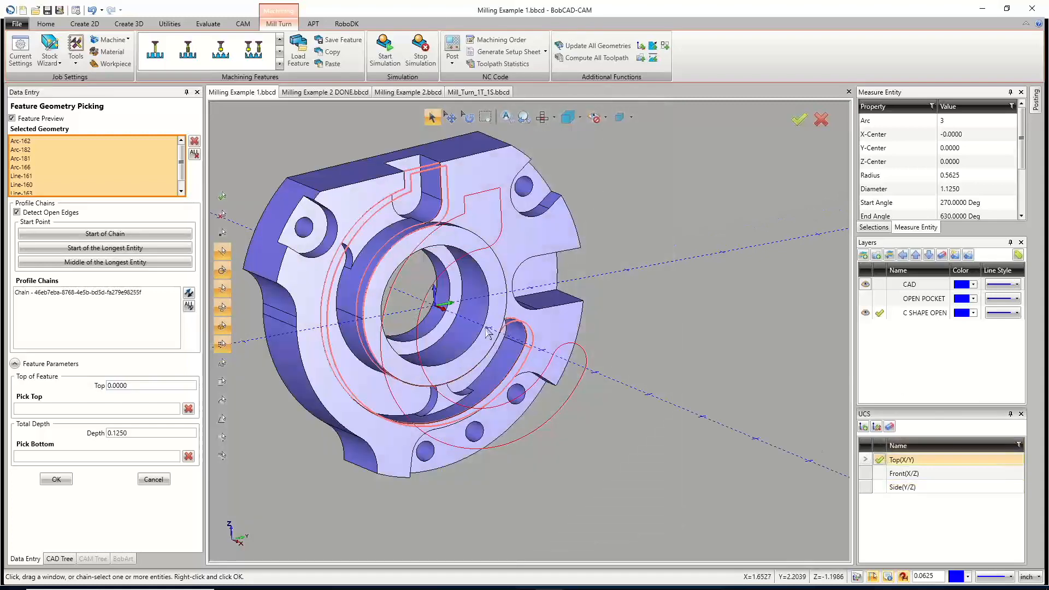
click(53, 410)
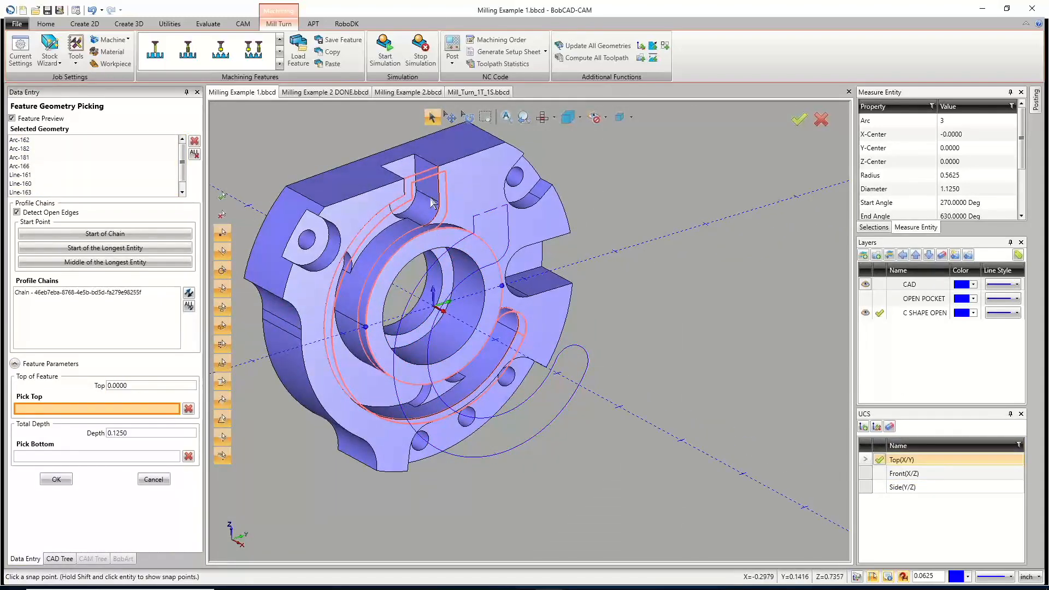
click(451, 163)
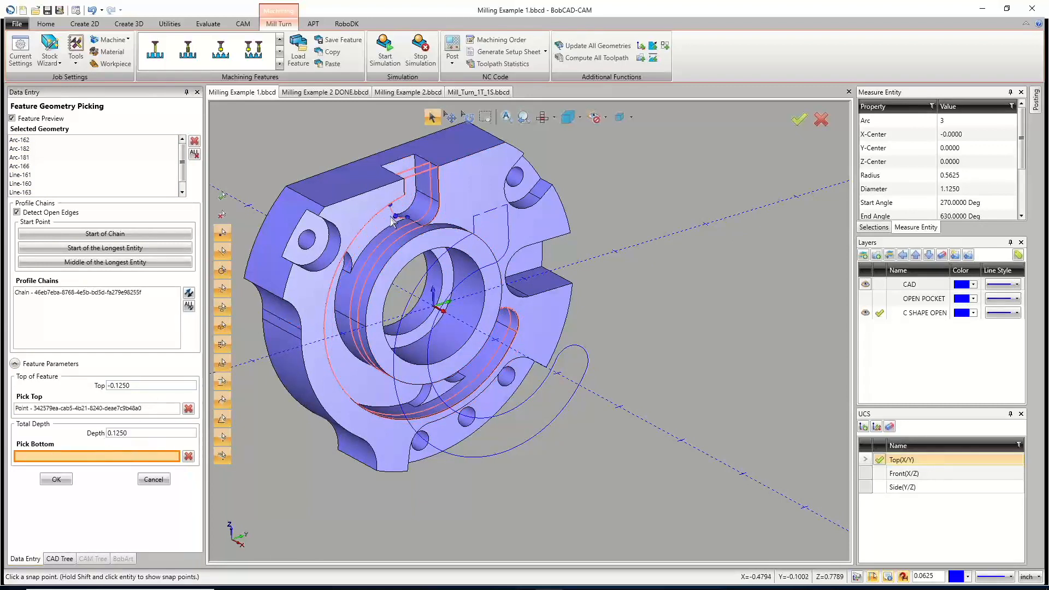
middle_drag(409, 327, 469, 467)
click(405, 226)
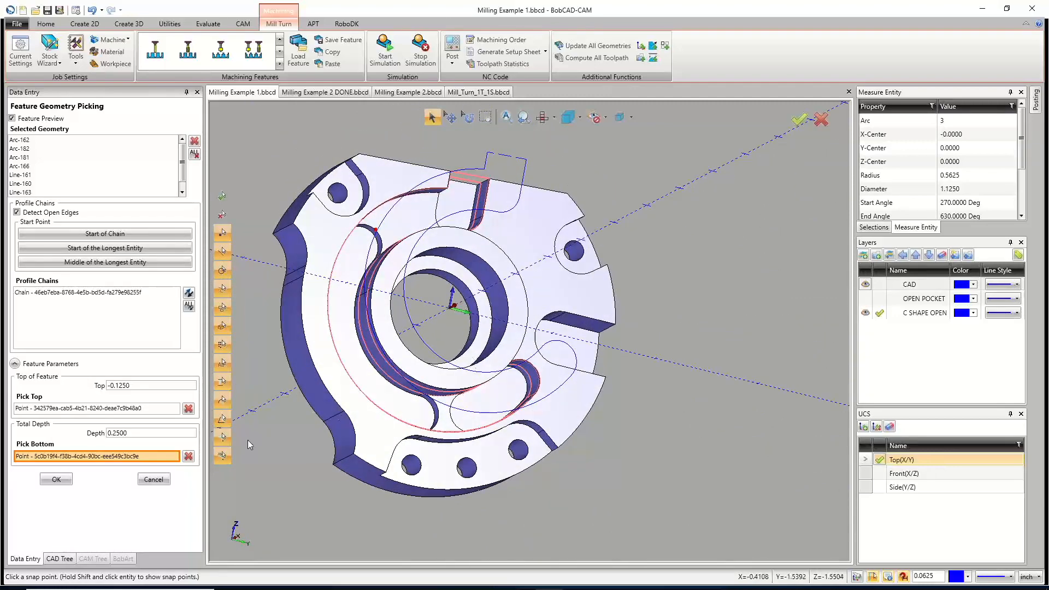
click(49, 479)
Compute all toolpaths of the C SHAPED OPEN POCKET feature and inspect them on the part.
click(83, 320)
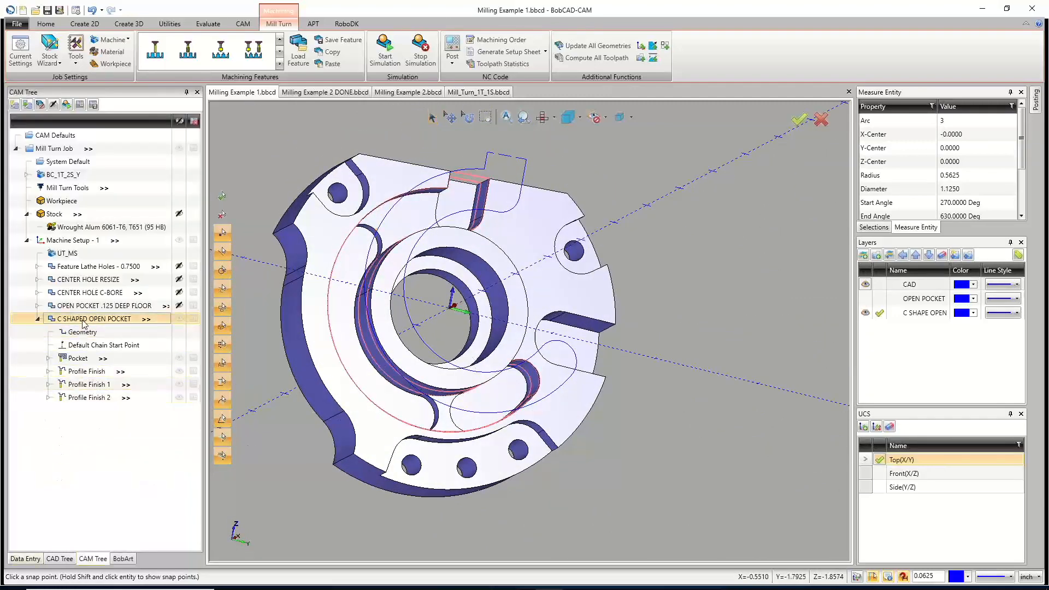
right_click(85, 321)
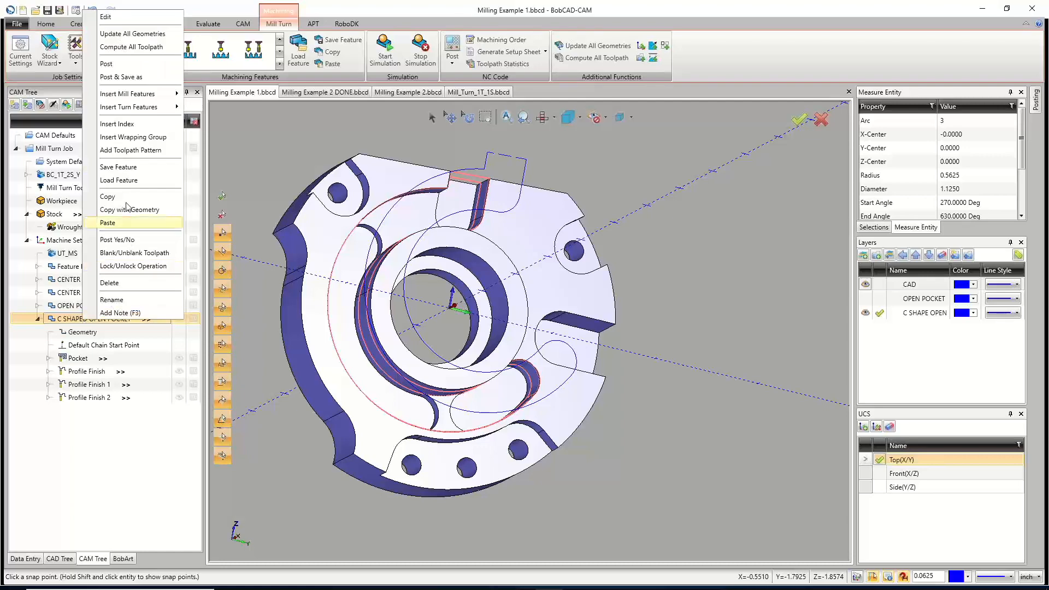
click(139, 48)
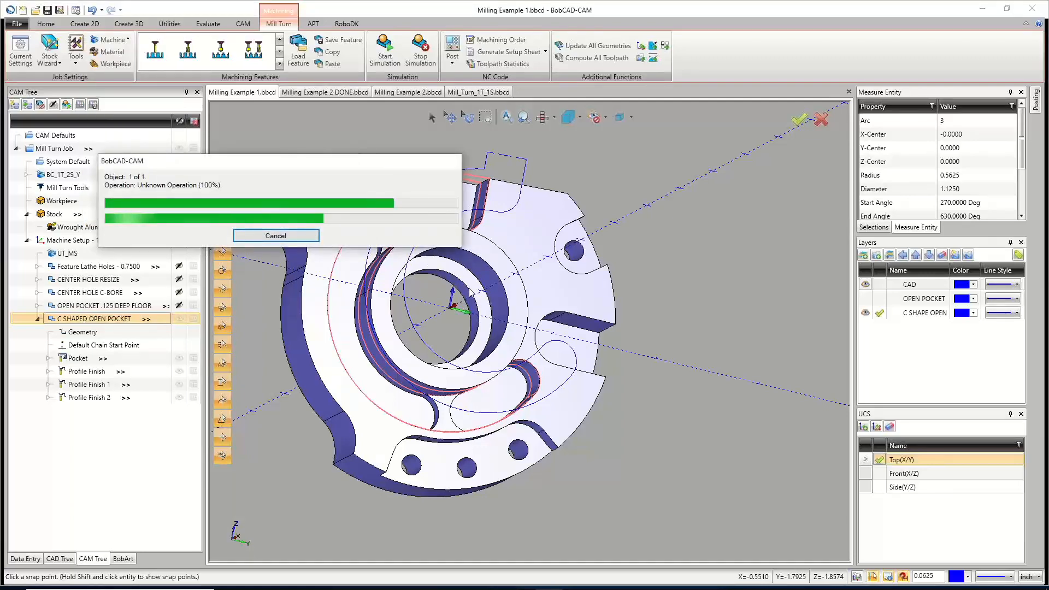
middle_drag(471, 295, 487, 368)
scroll(447, 377, down, 3)
scroll(403, 390, up, 5)
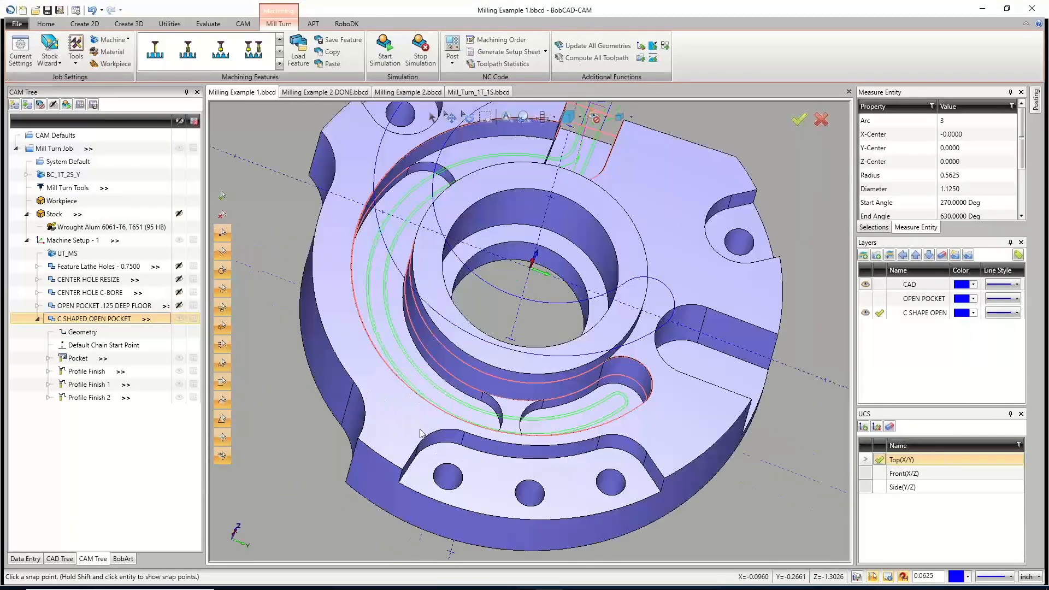
Edit the C SHAPED OPEN POCKET feature and set its Pocket operation to multiple even depth steps with a 0.1250 depth of cut.
right_click(77, 323)
click(92, 16)
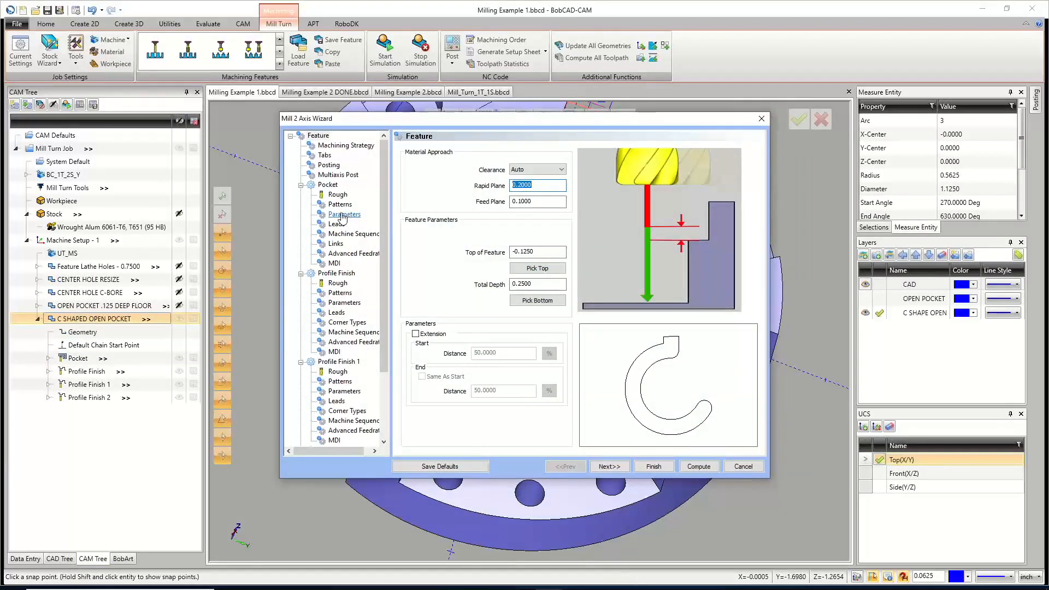
click(338, 225)
click(344, 213)
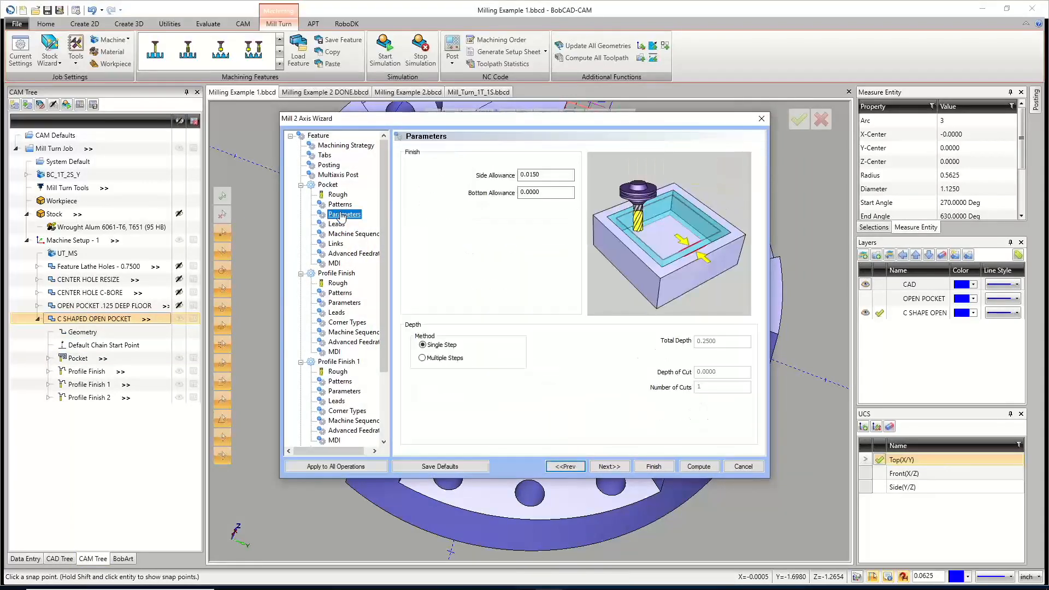
click(422, 358)
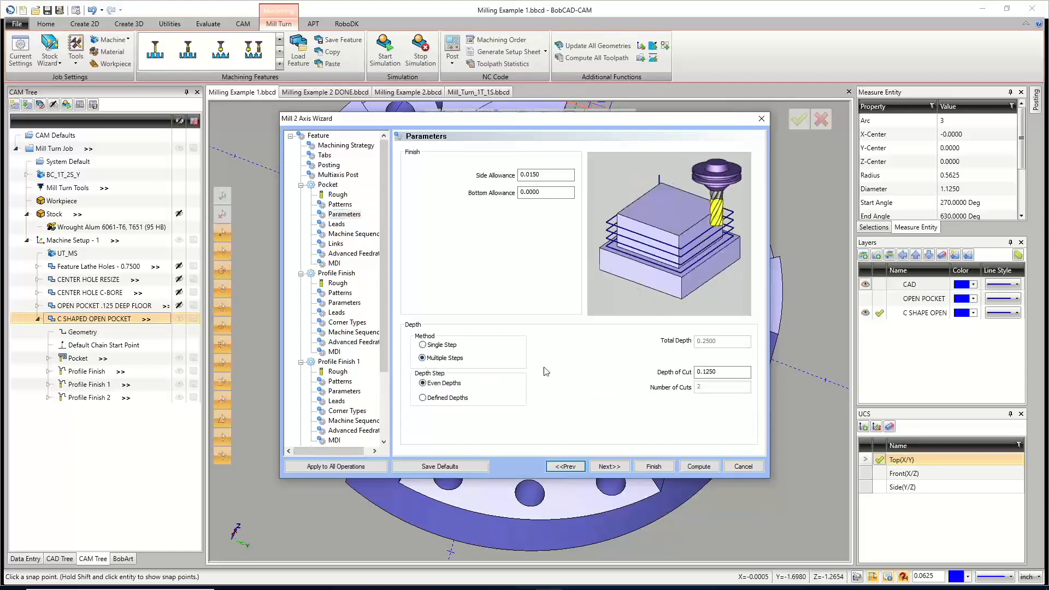
Set the Pocket operation's stepover to 10%, compute the feature, and inspect the toolpath on the part.
click(340, 204)
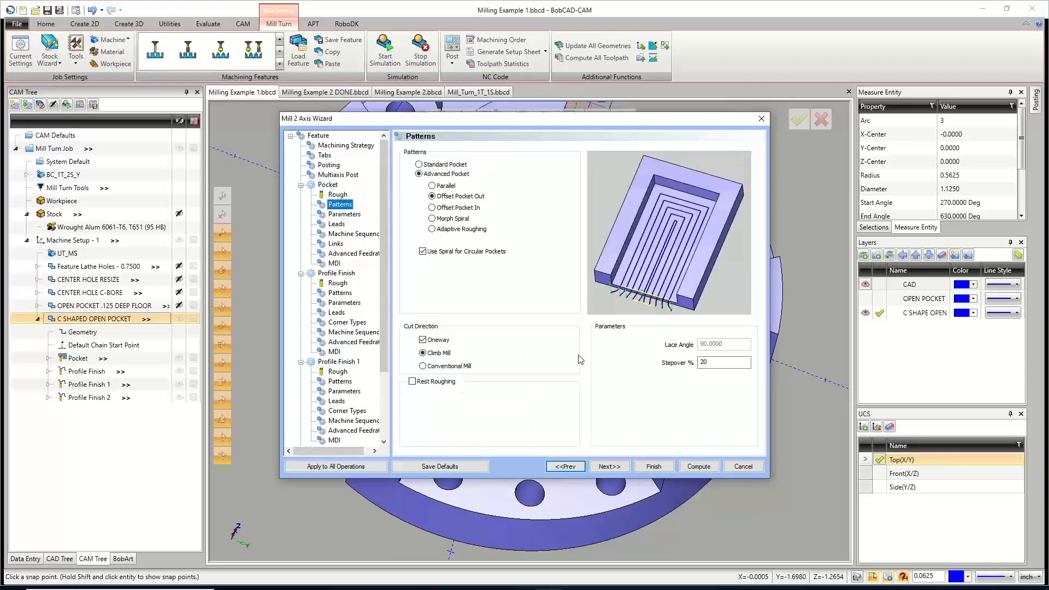
click(720, 363)
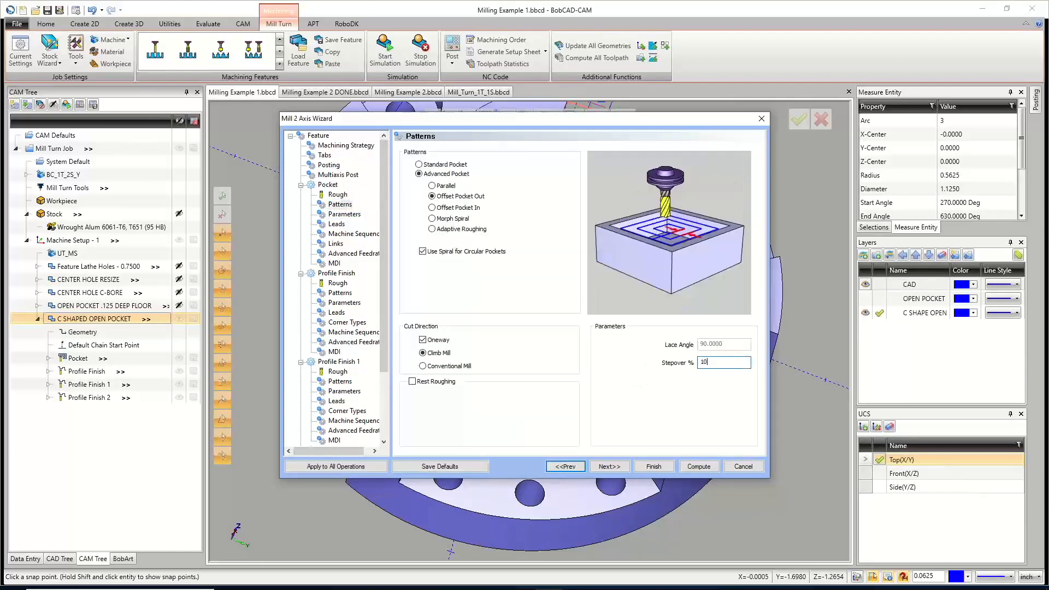
click(687, 466)
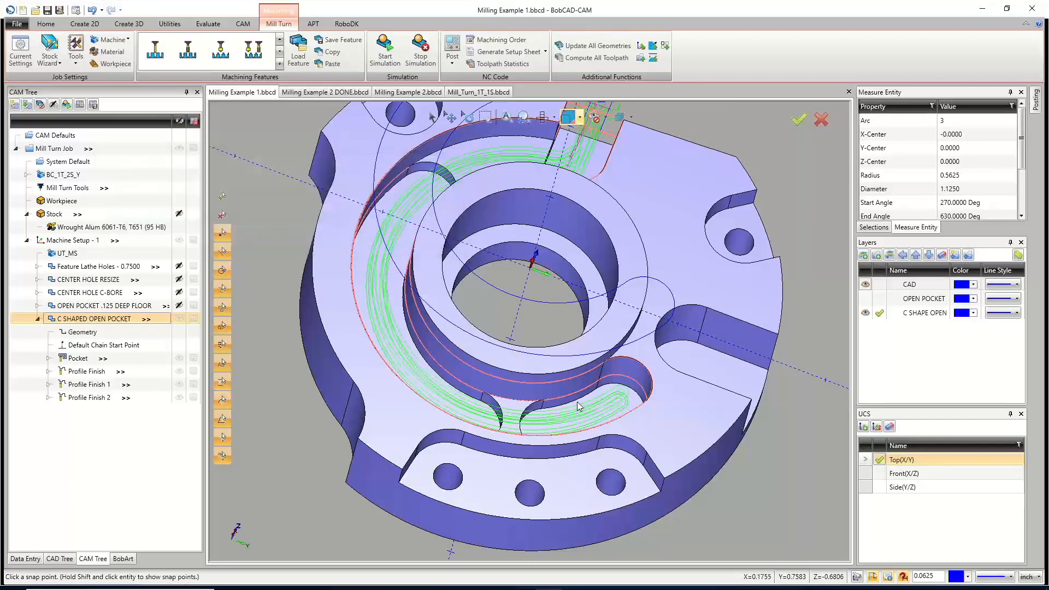
scroll(552, 390, down, 2)
scroll(552, 391, down, 2)
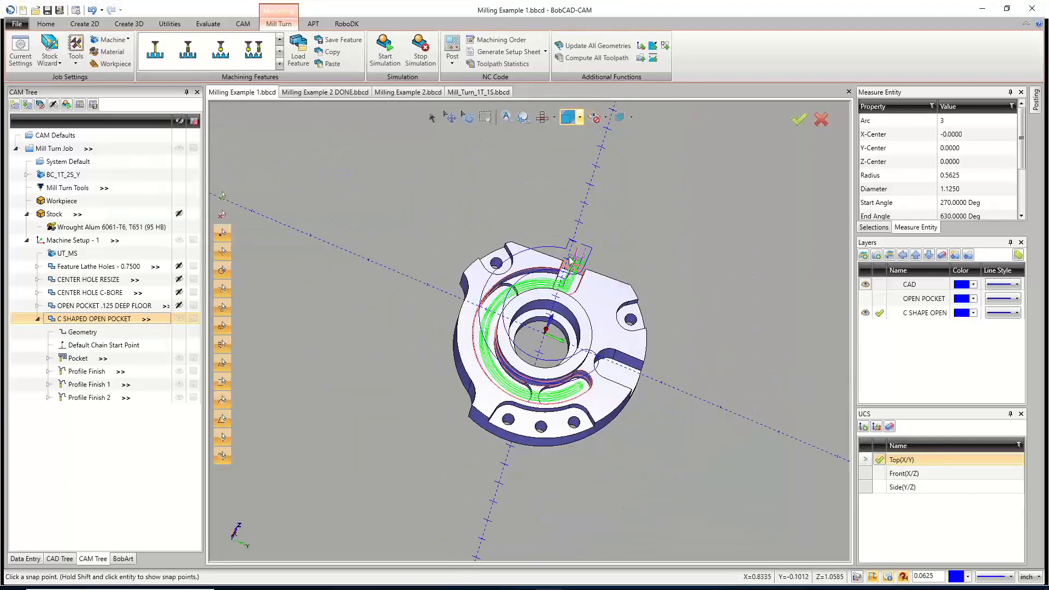
scroll(518, 383, up, 3)
scroll(464, 377, down, 3)
scroll(426, 368, up, 2)
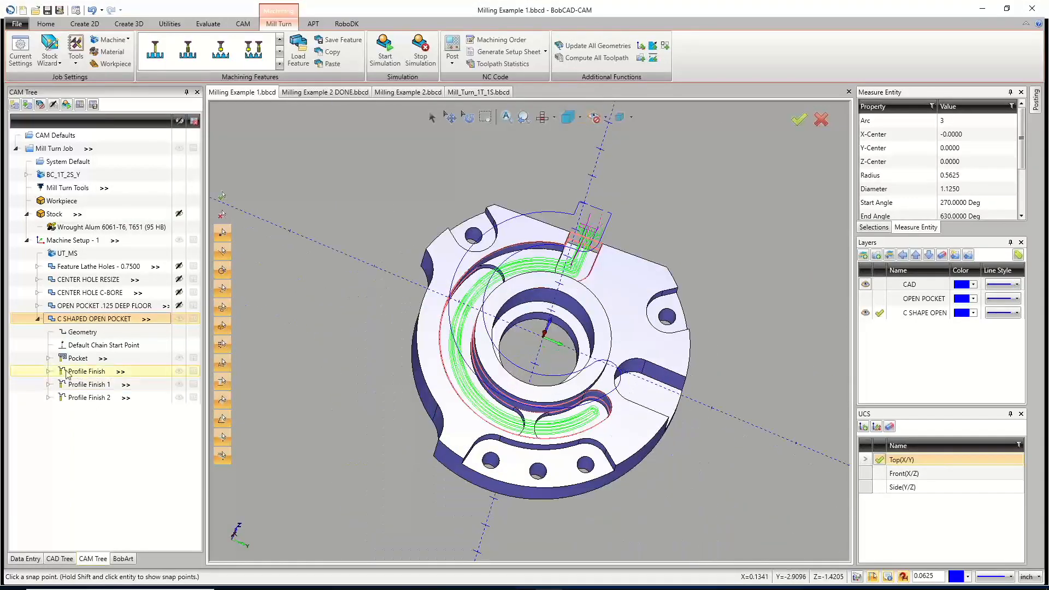
Review the Pocket and the three Profile Finish operations of the C SHAPED OPEN POCKET feature one by one.
click(90, 359)
click(92, 373)
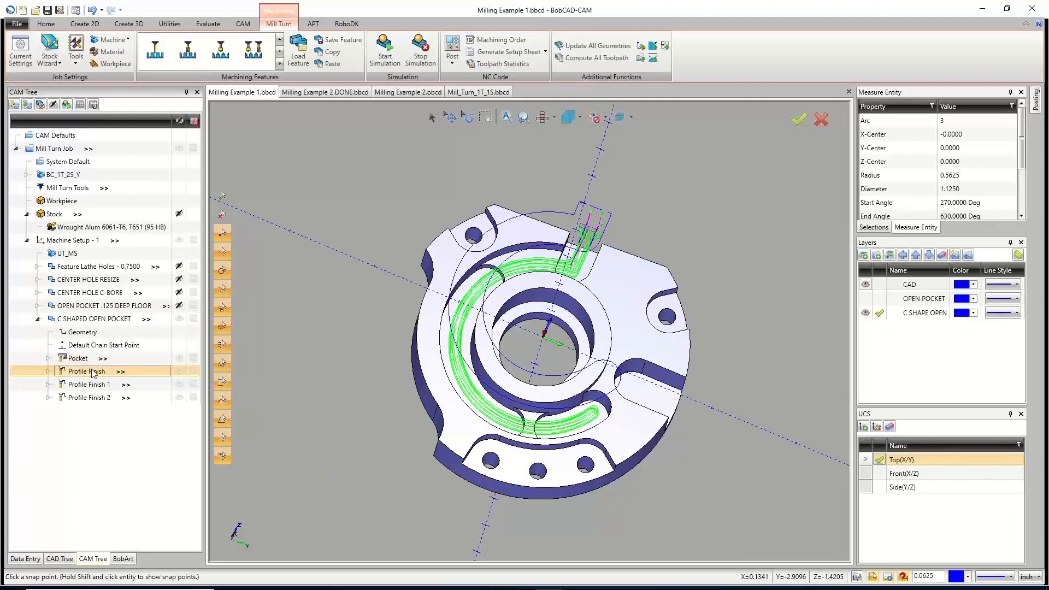
click(105, 385)
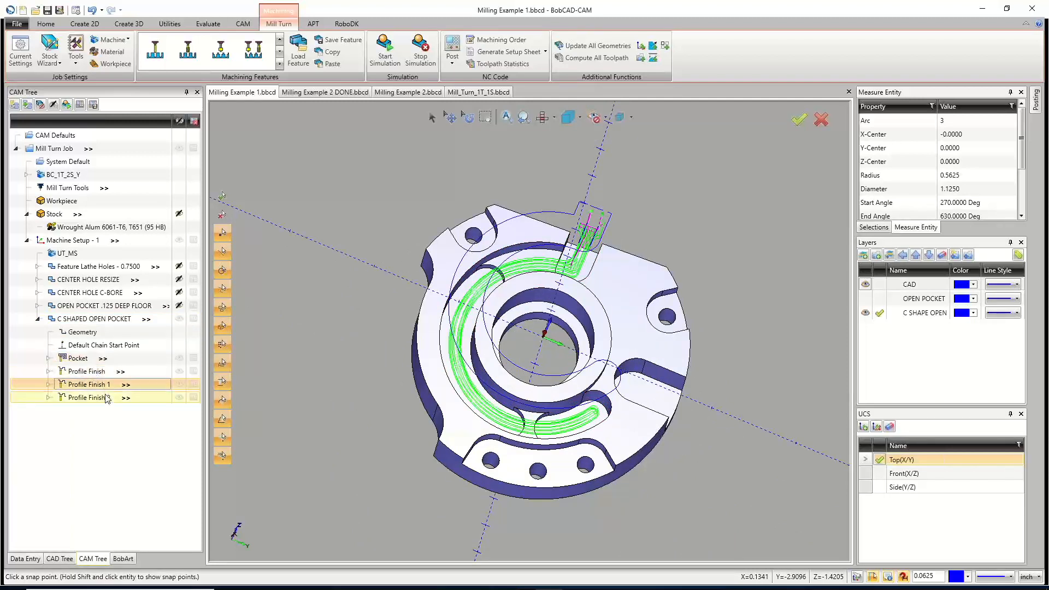
click(106, 398)
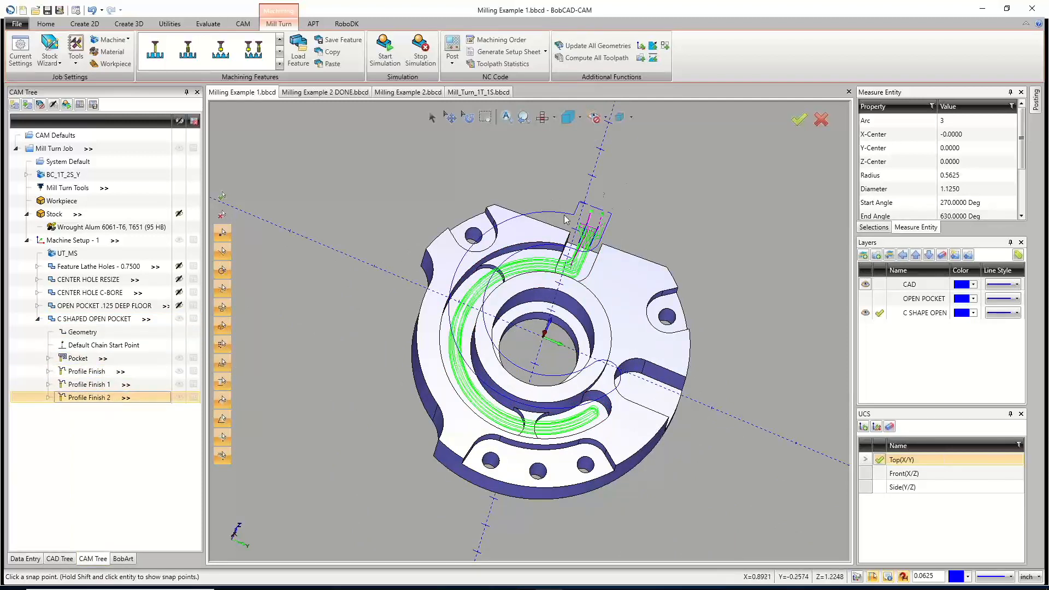
Collapse the C SHAPED OPEN POCKET feature with its toolpath hidden, and copy the feature.
click(37, 319)
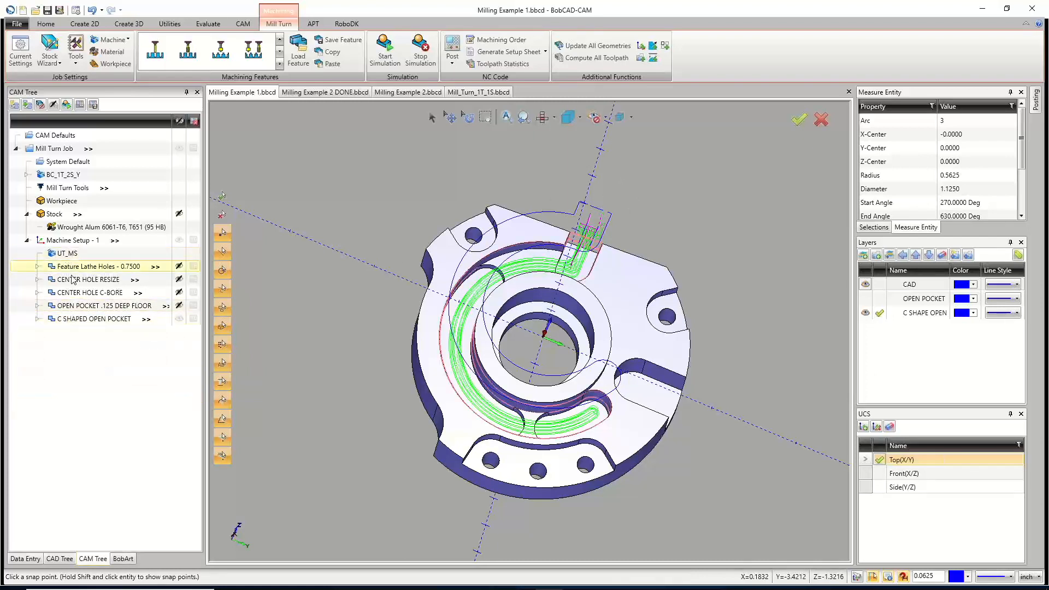
click(179, 319)
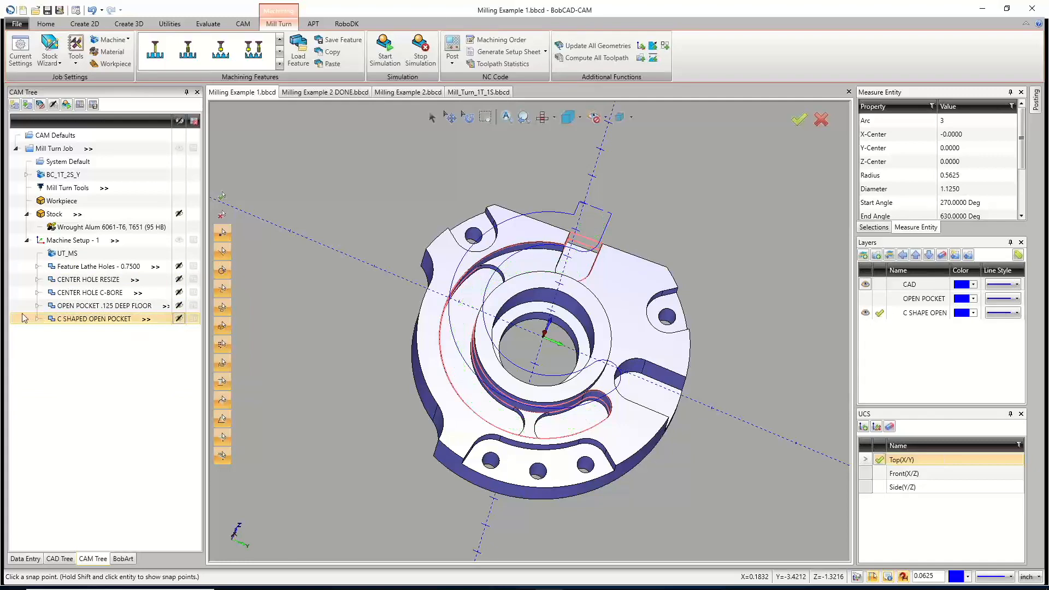
middle_drag(528, 347, 553, 374)
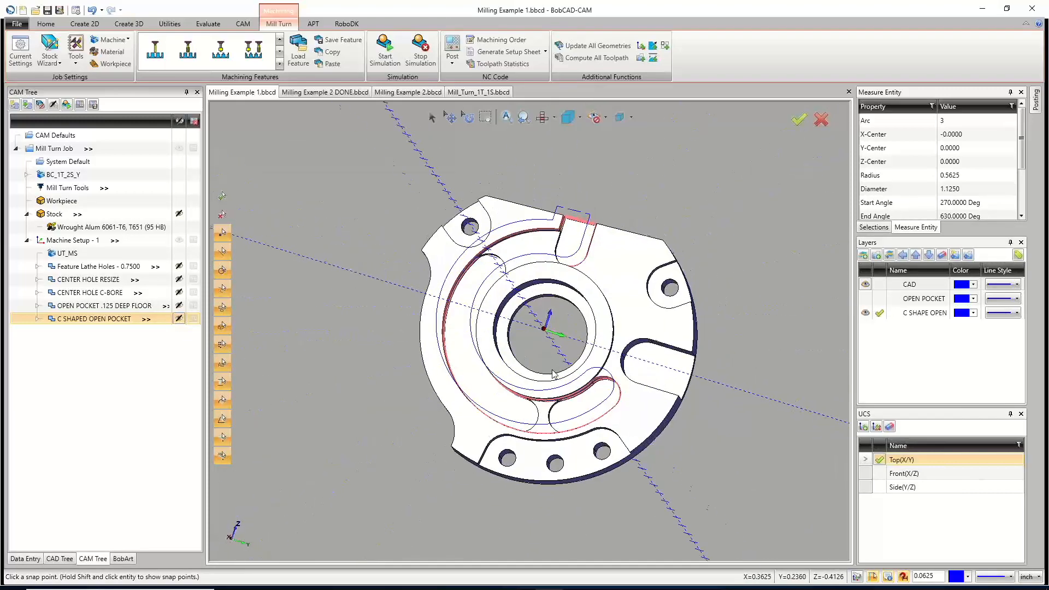
right_click(90, 318)
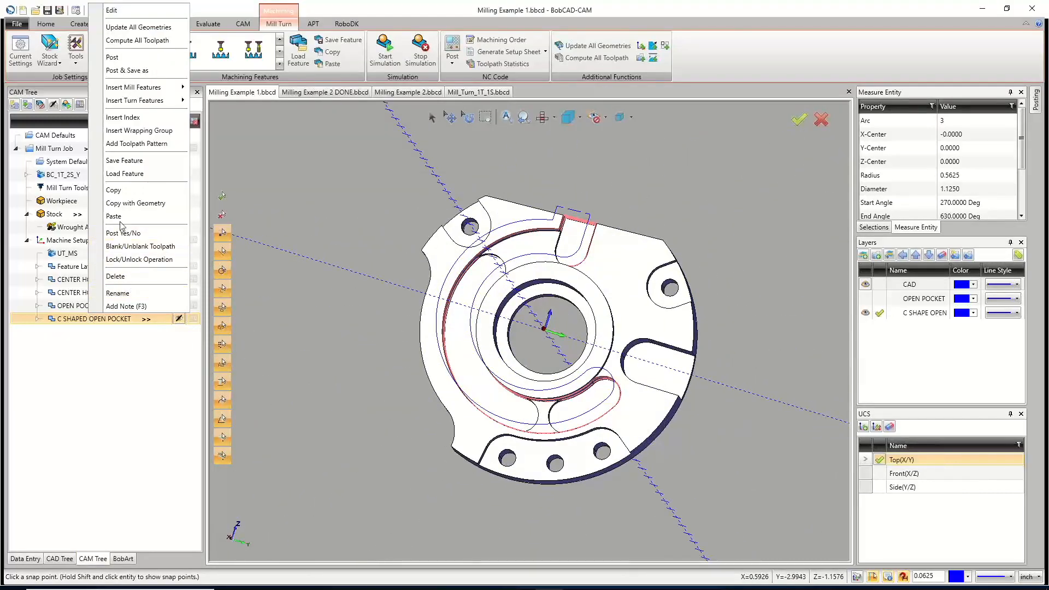
click(121, 198)
Using Measure One, measure the vertical wall edge of the single-hole pocket on the negative Y side of the part.
middle_drag(522, 386, 574, 392)
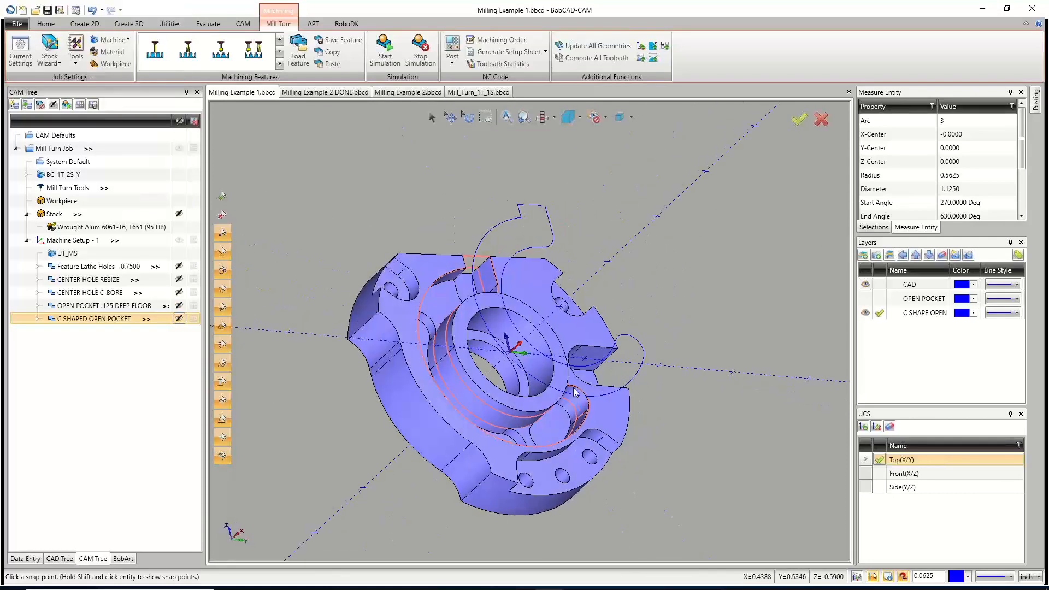
click(206, 25)
click(238, 54)
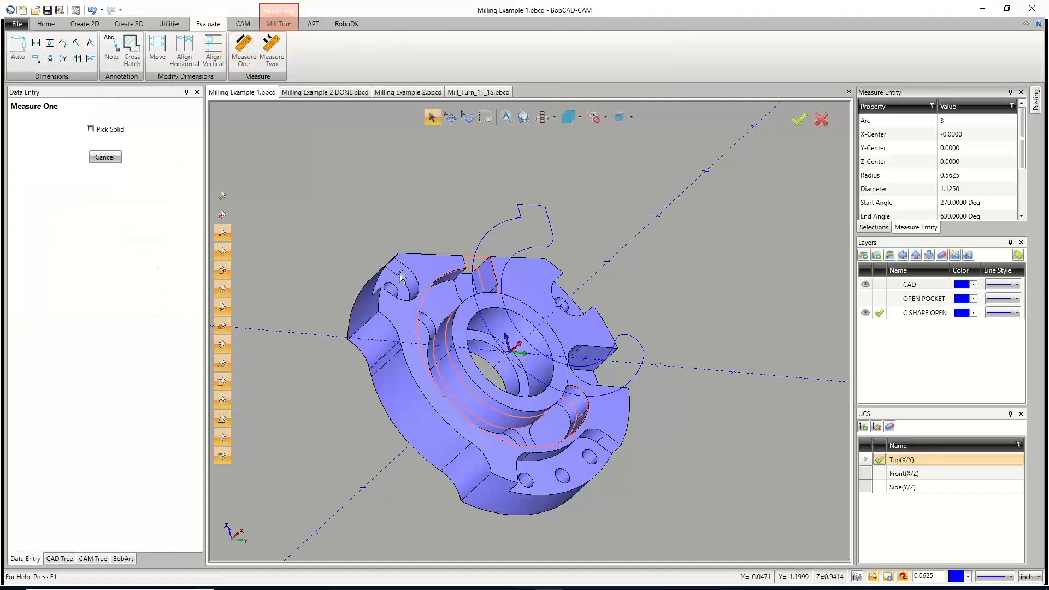
scroll(402, 276, up, 6)
click(410, 269)
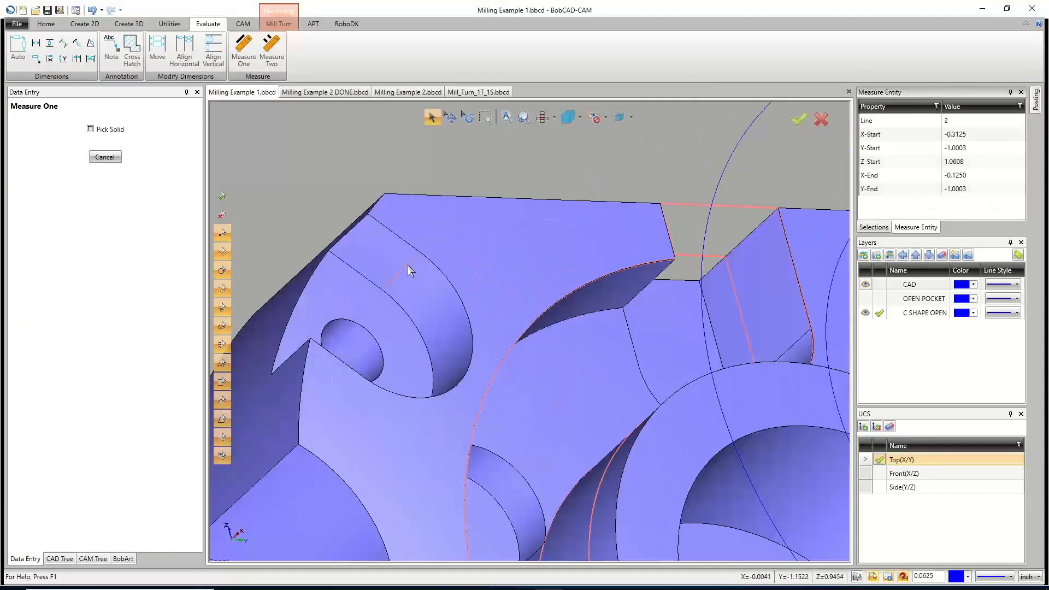
scroll(928, 183, down, 3)
scroll(489, 231, down, 6)
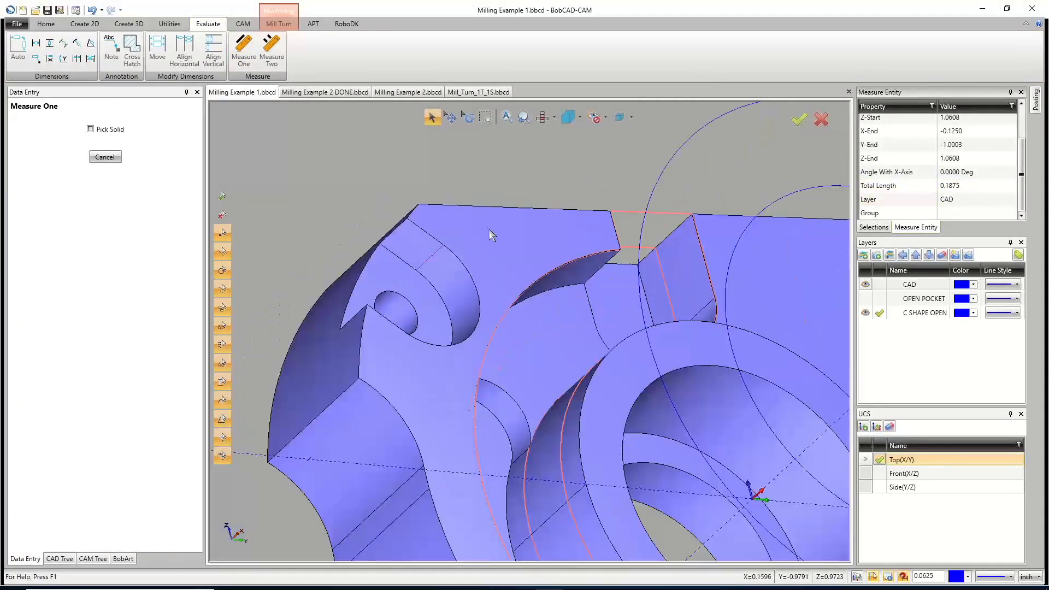
Measure the vertical wall edge of the matching single-hole pocket on the positive Y side.
middle_drag(622, 256, 563, 264)
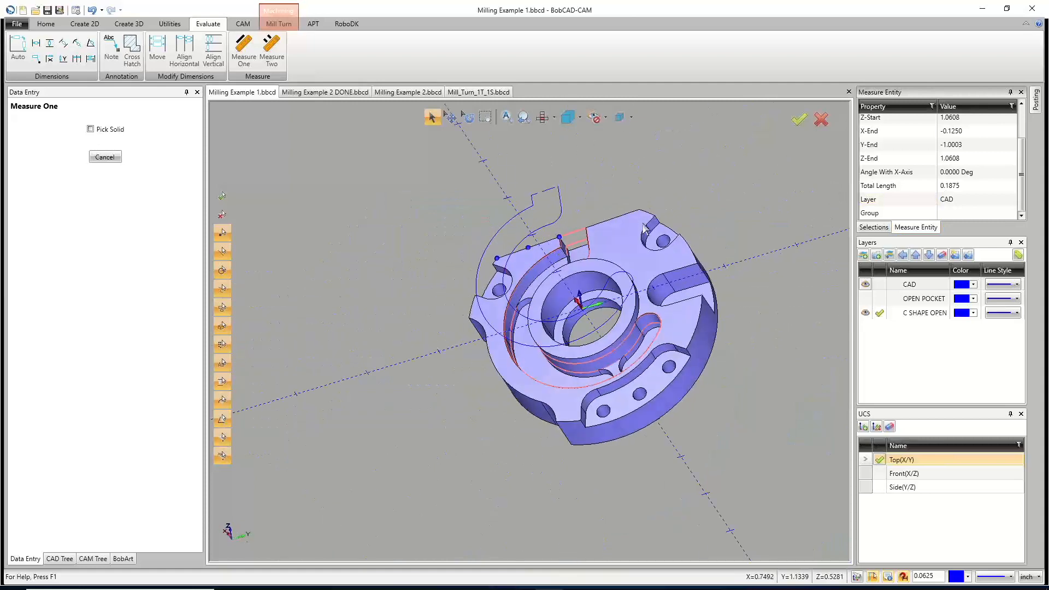
scroll(649, 233, up, 6)
click(649, 235)
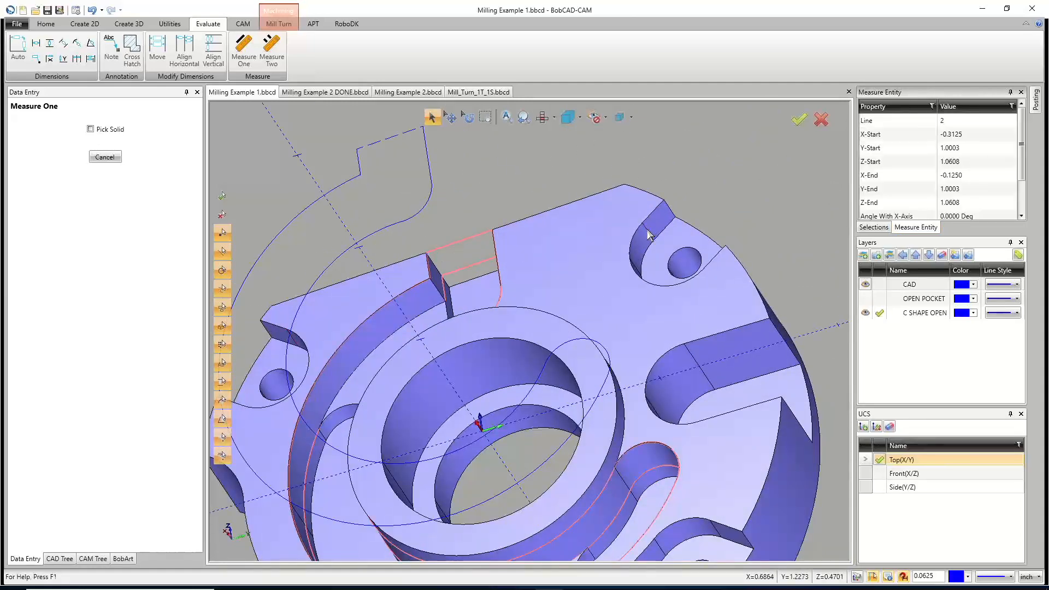
scroll(924, 163, down, 3)
scroll(711, 235, down, 5)
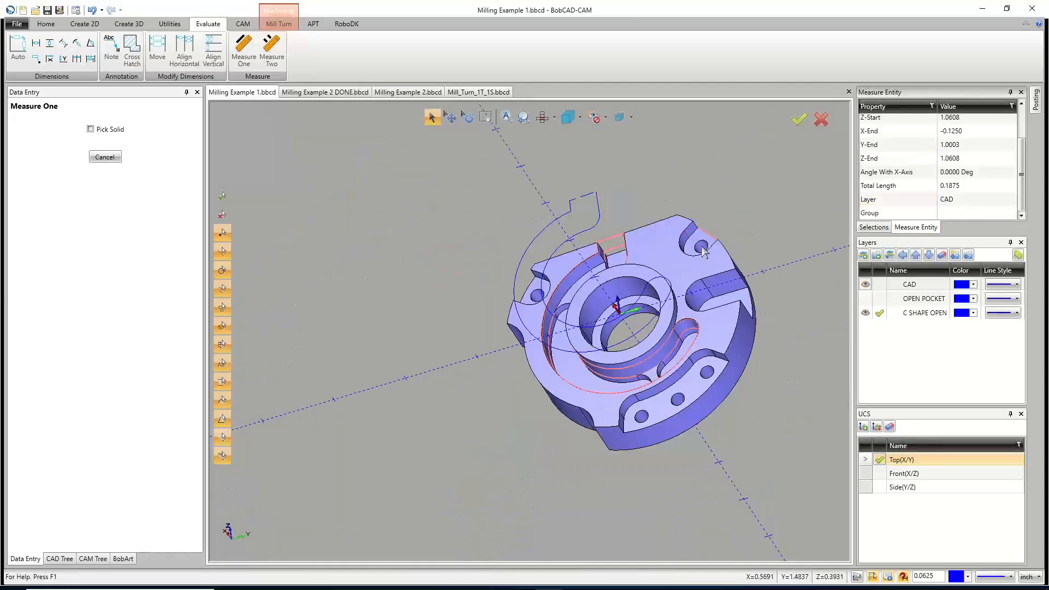
Measure the vertical wall edge of the three-hole pocket to check its depth.
scroll(692, 367, up, 5)
click(692, 361)
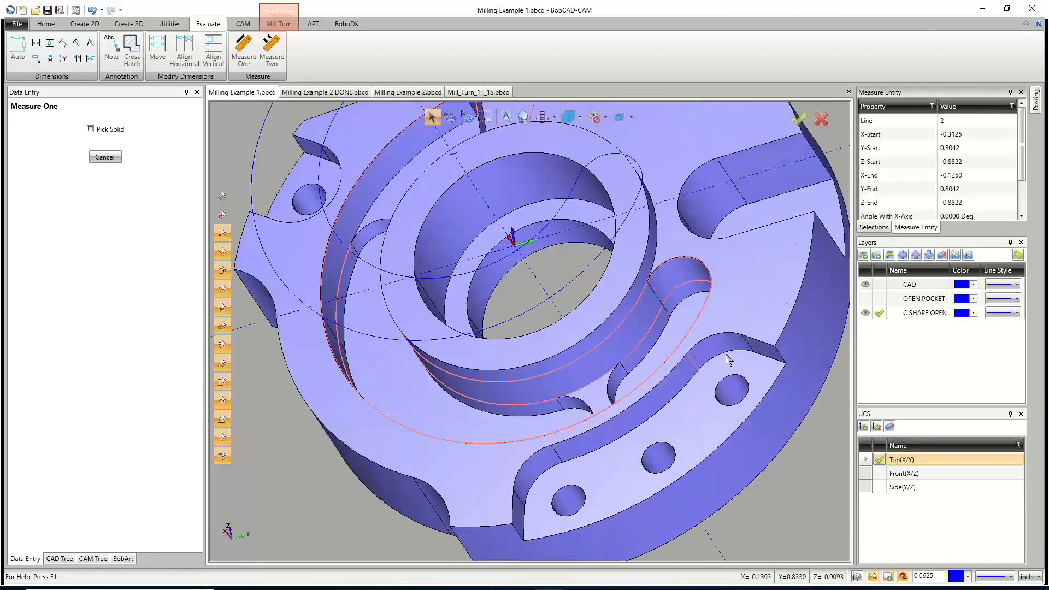
scroll(938, 220, down, 3)
scroll(635, 320, down, 5)
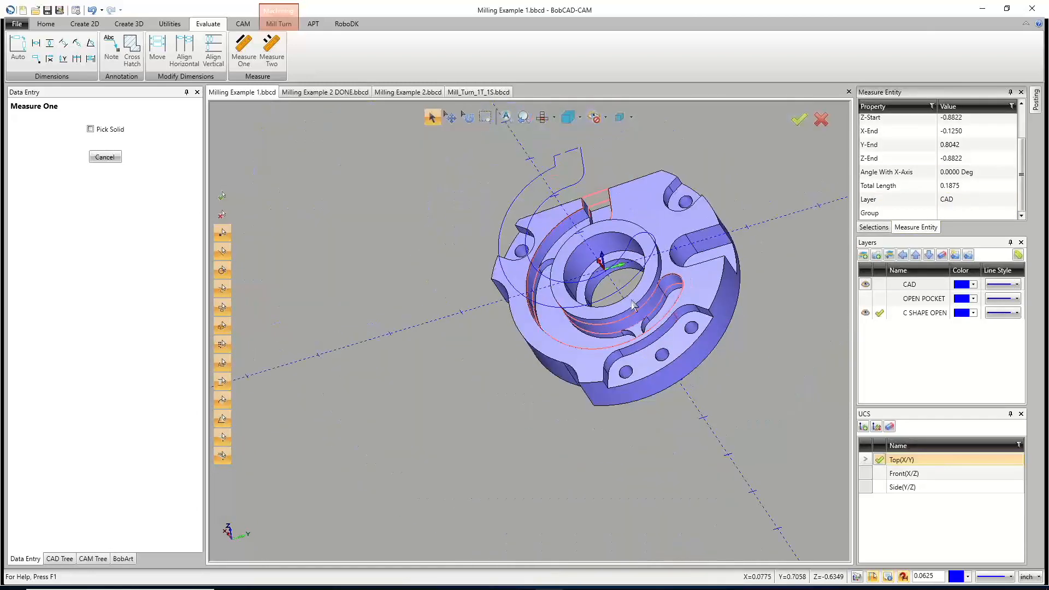
middle_drag(637, 319, 648, 307)
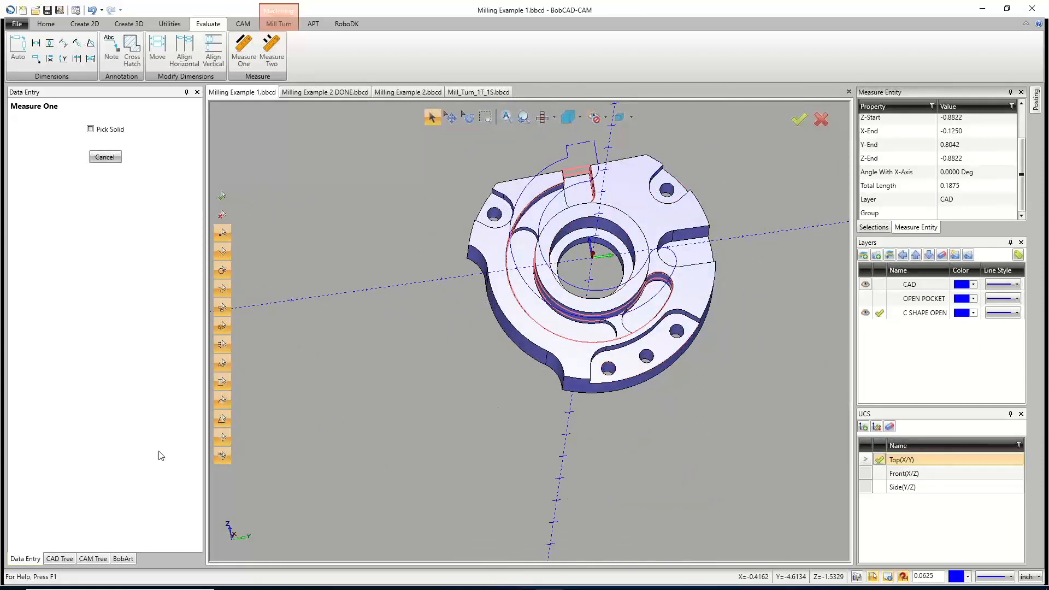
Copy the C SHAPED OPEN POCKET feature without geometry and paste it into Machine Setup - 1, loading its Top of Feature and Depth values.
click(93, 558)
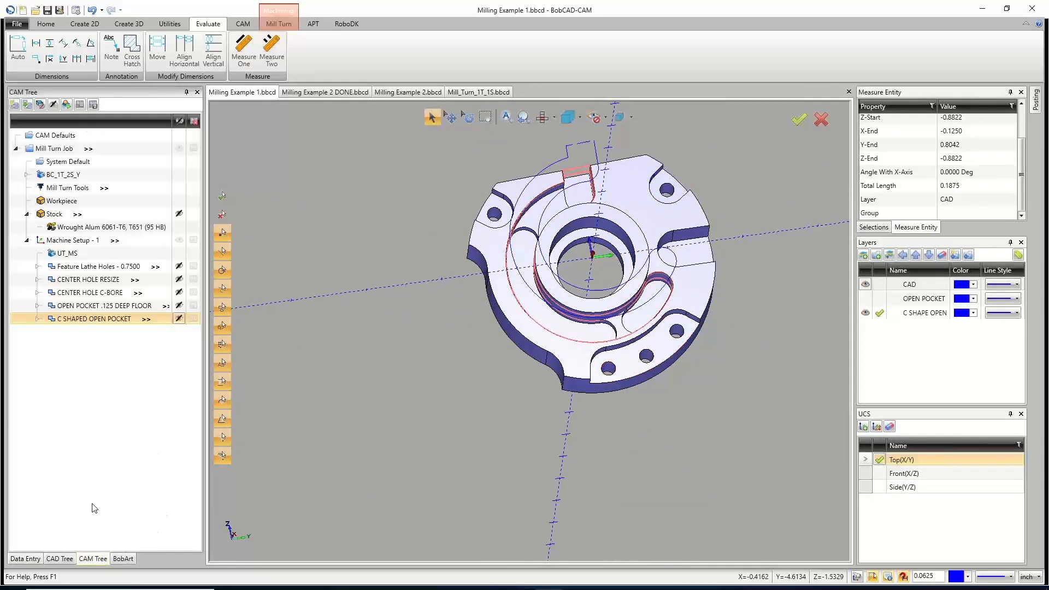
right_click(85, 240)
right_click(69, 320)
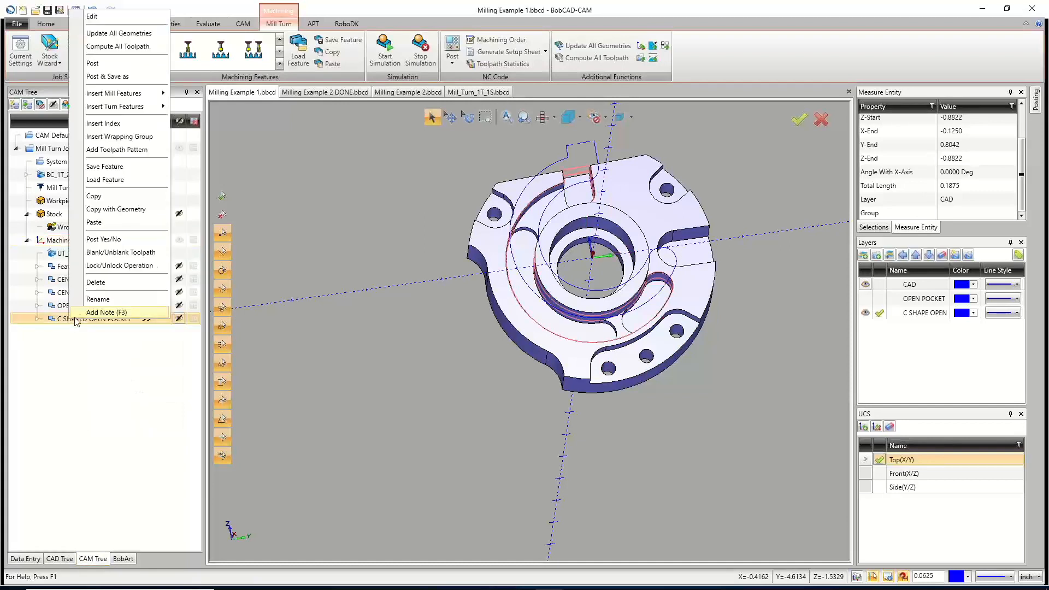
click(106, 202)
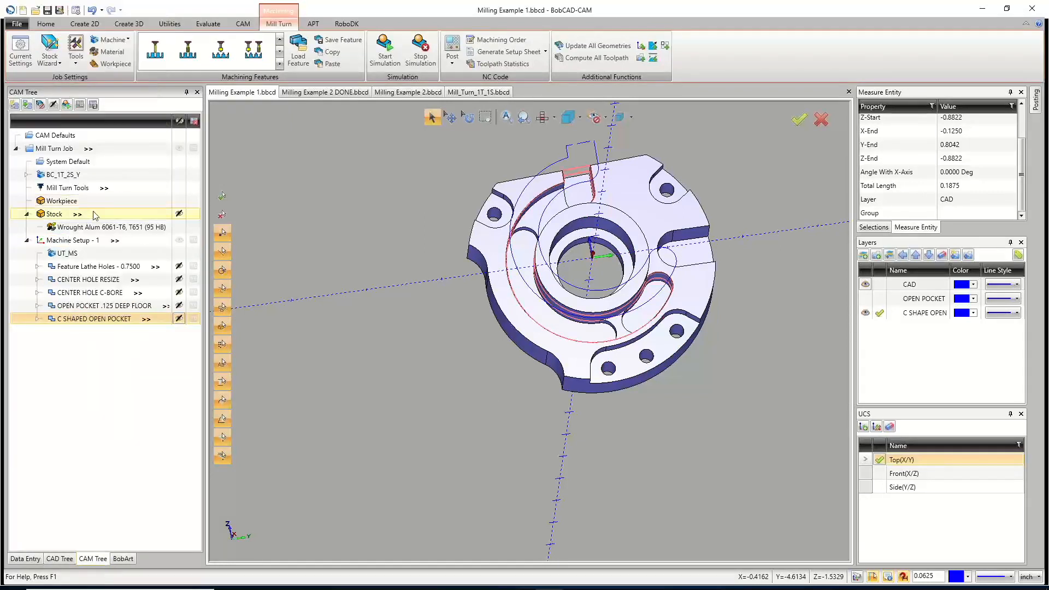
right_click(71, 241)
click(108, 369)
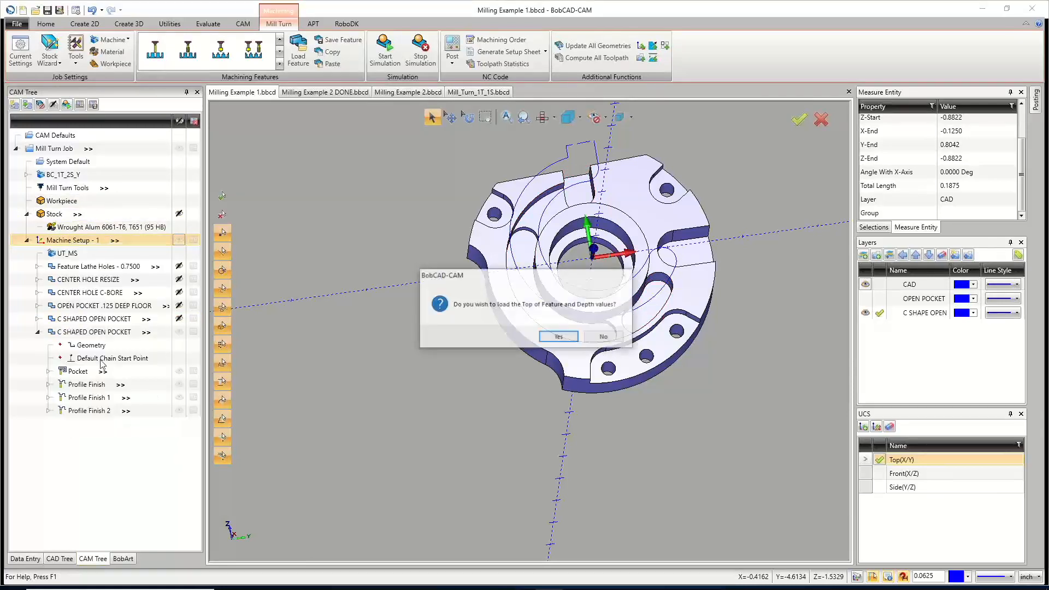
key(Return)
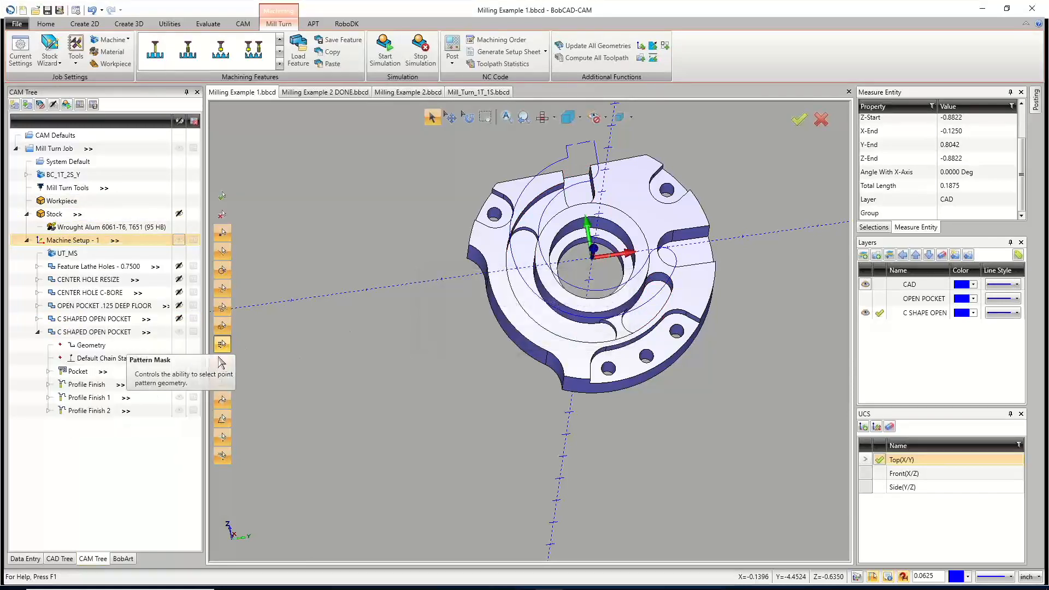
Rename the pasted C SHAPED OPEN POCKET feature to 3/16 DEEP POCKETS.
right_click(81, 332)
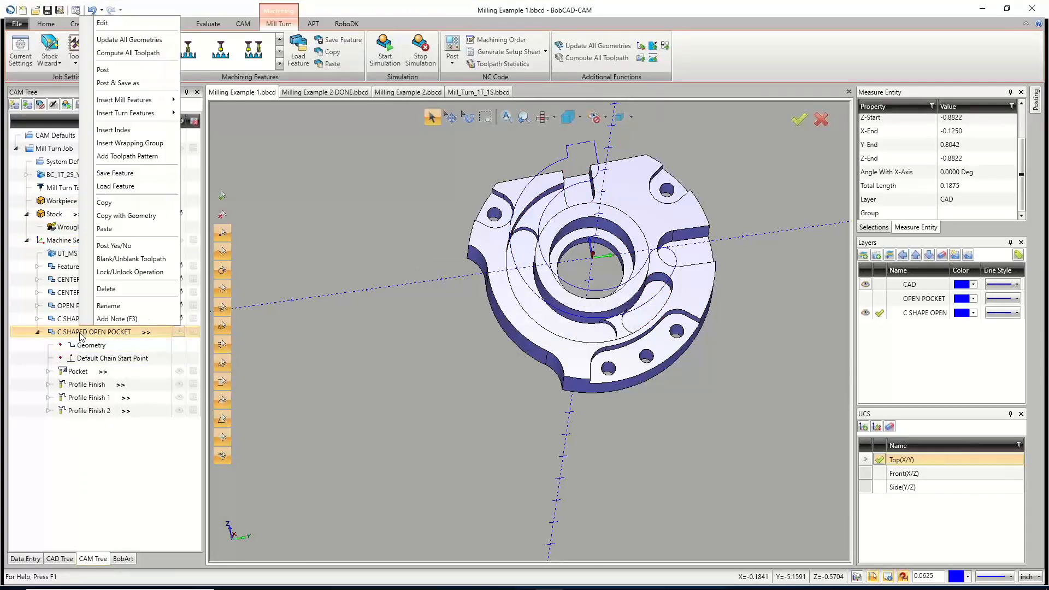
click(112, 305)
text(3/1)
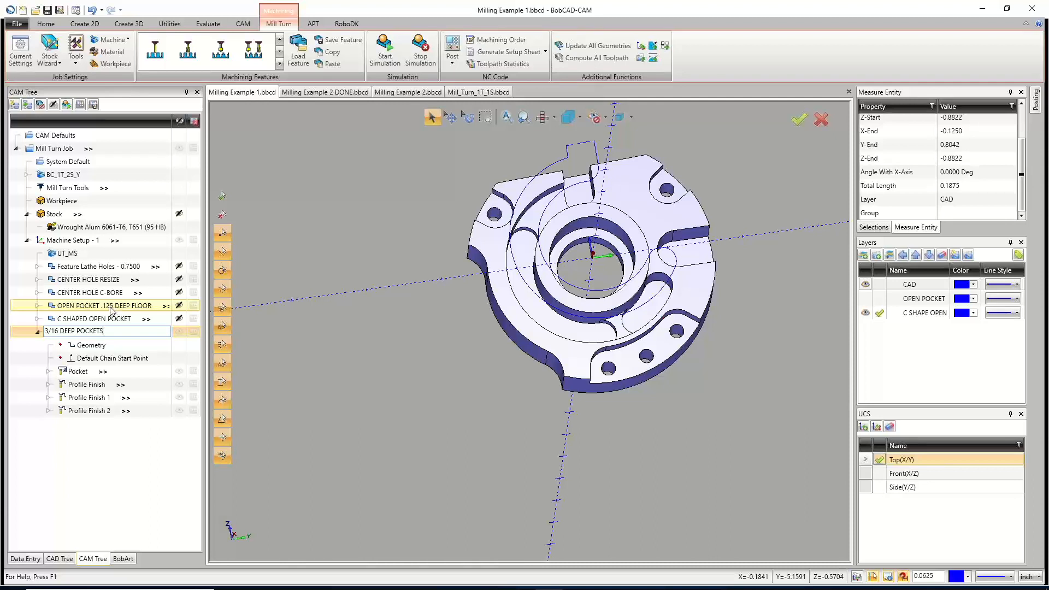
text(6 DEEP POCKETS)
Re-select the 3/16 DEEP POCKETS geometry as the floor faces of the two single-hole pockets and the three-hole pocket.
click(89, 346)
right_click(88, 347)
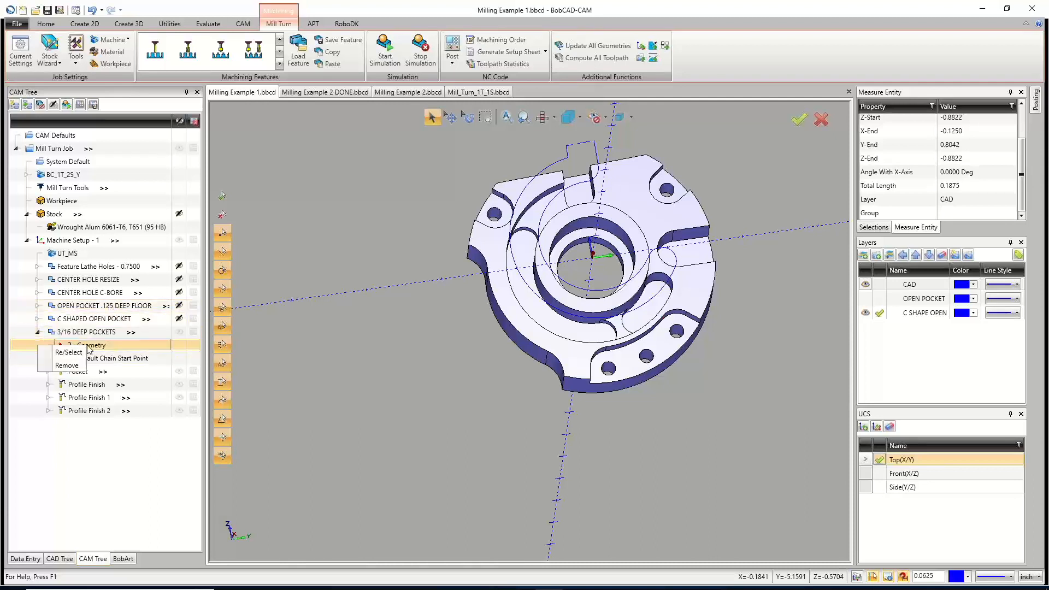
click(69, 352)
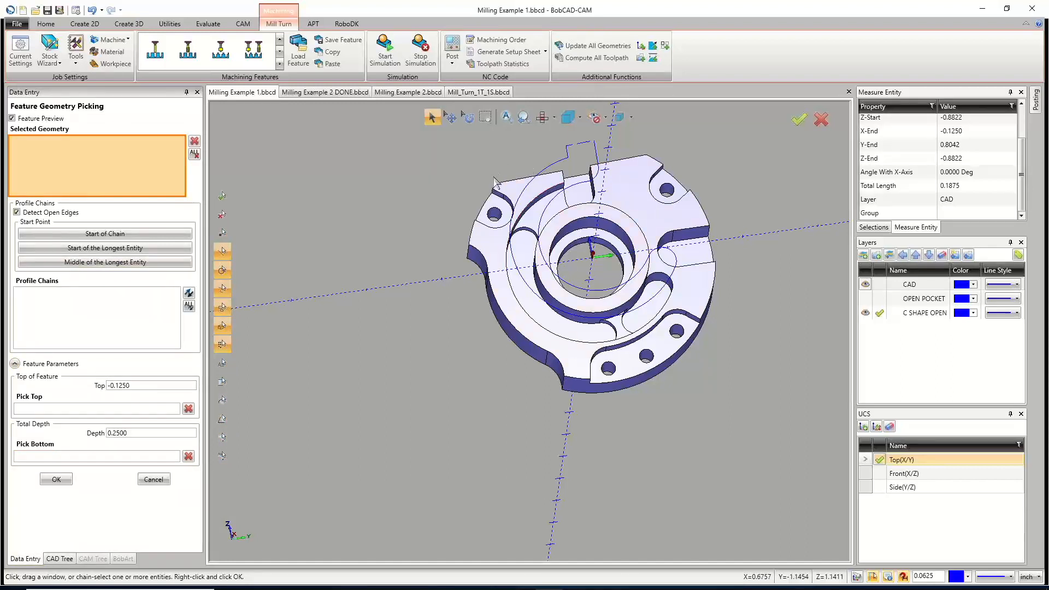
click(495, 209)
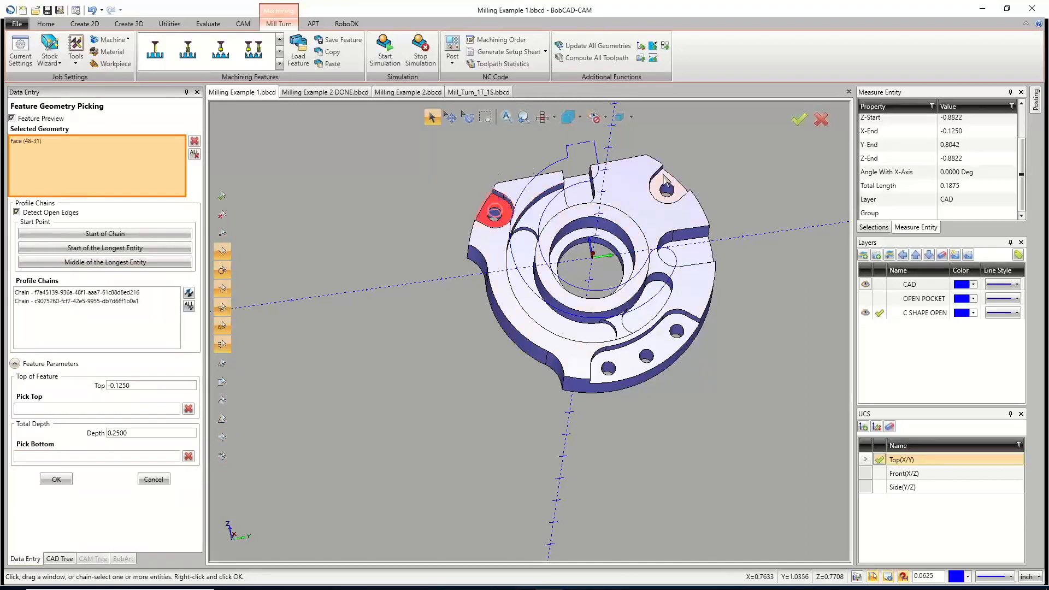
click(664, 175)
click(662, 347)
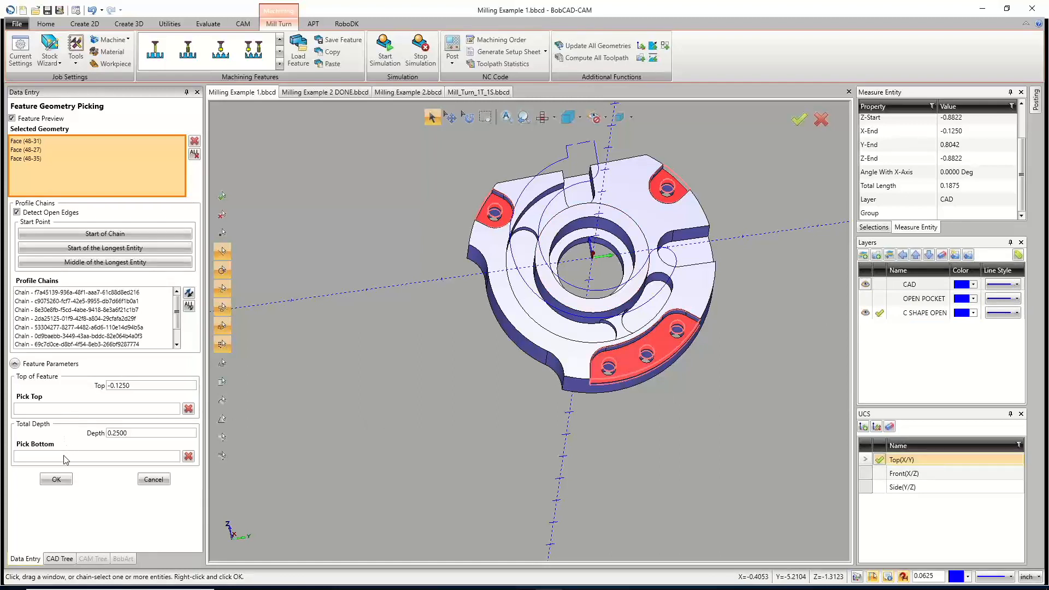
Pick the feature's top and bottom from the upper and lower edges of the three-hole pocket's wall and accept the geometry.
click(71, 410)
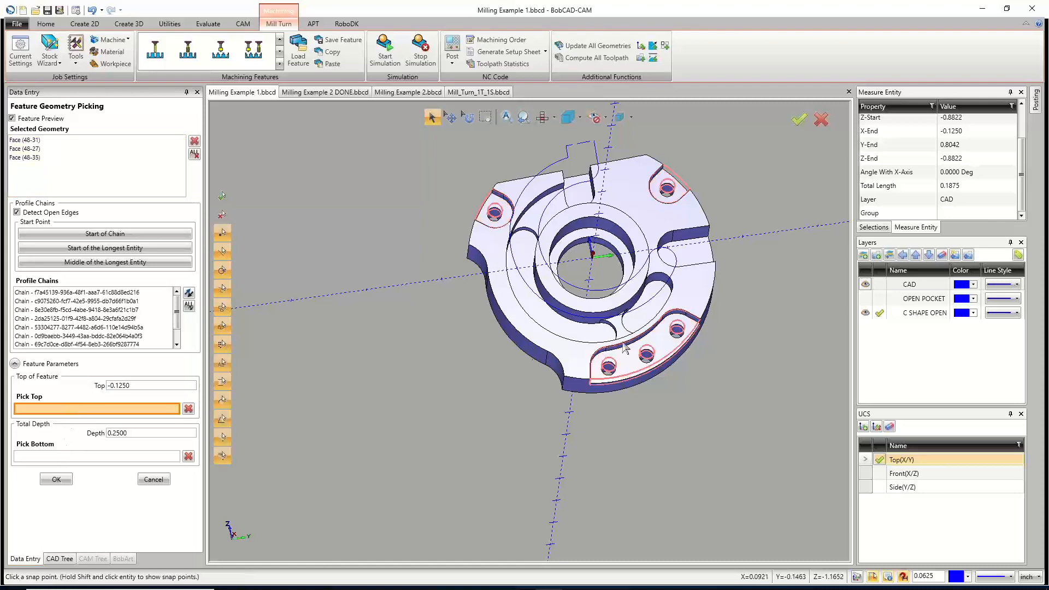
scroll(658, 328, up, 3)
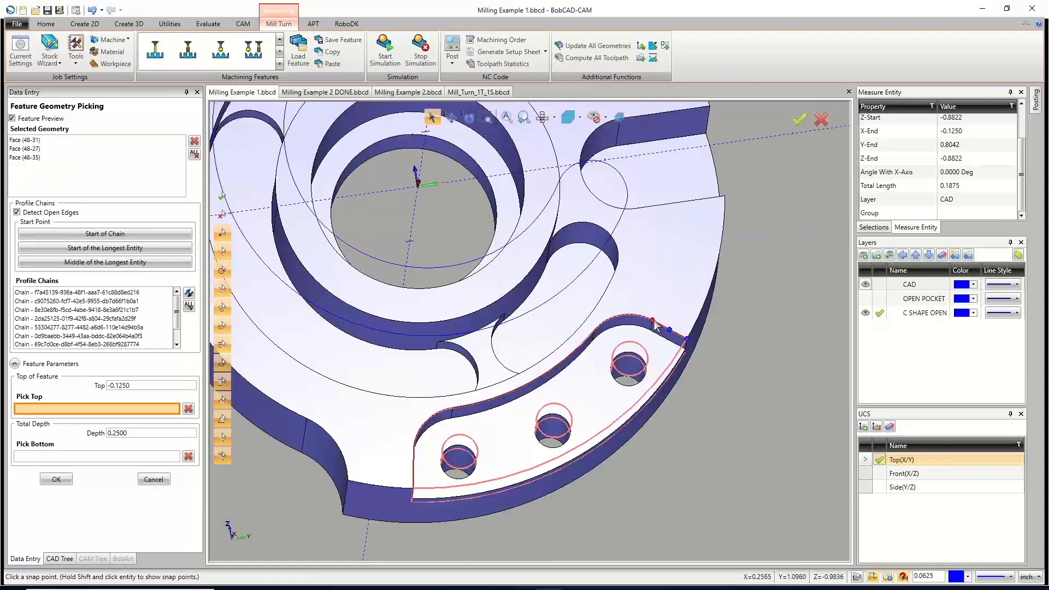
click(652, 322)
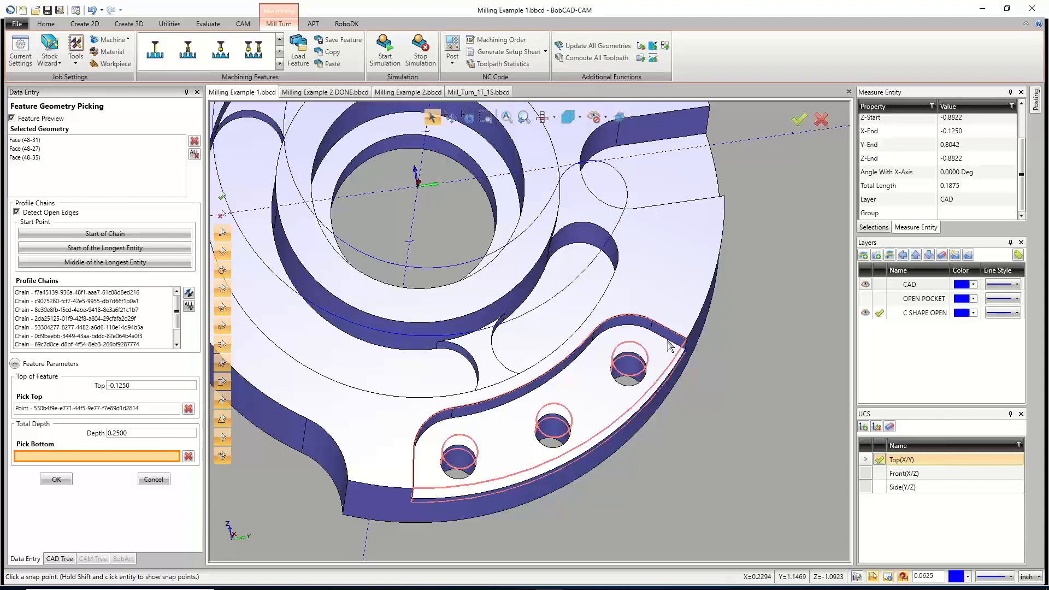
click(653, 401)
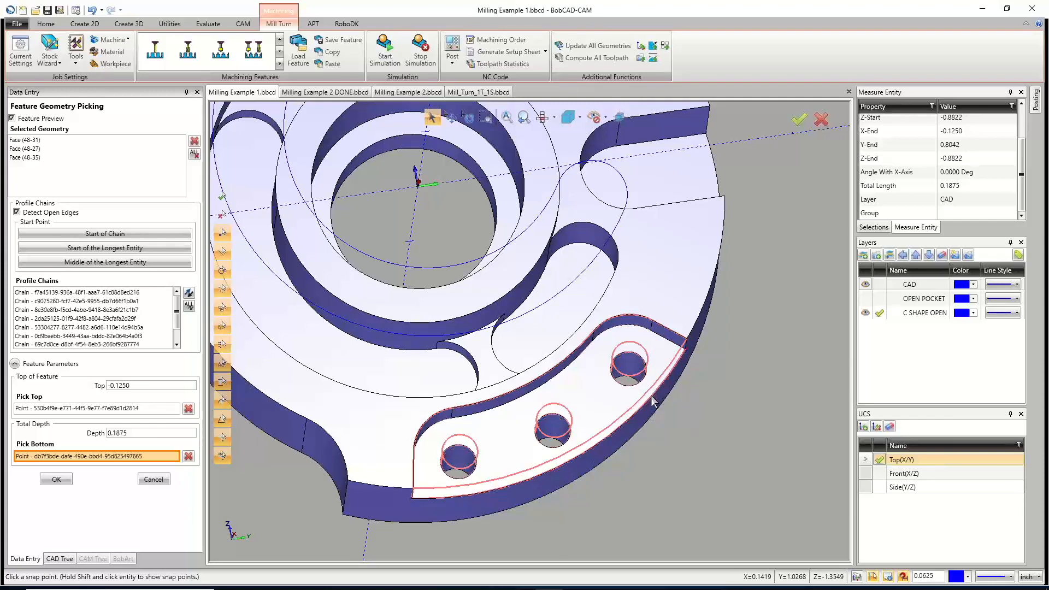
click(56, 480)
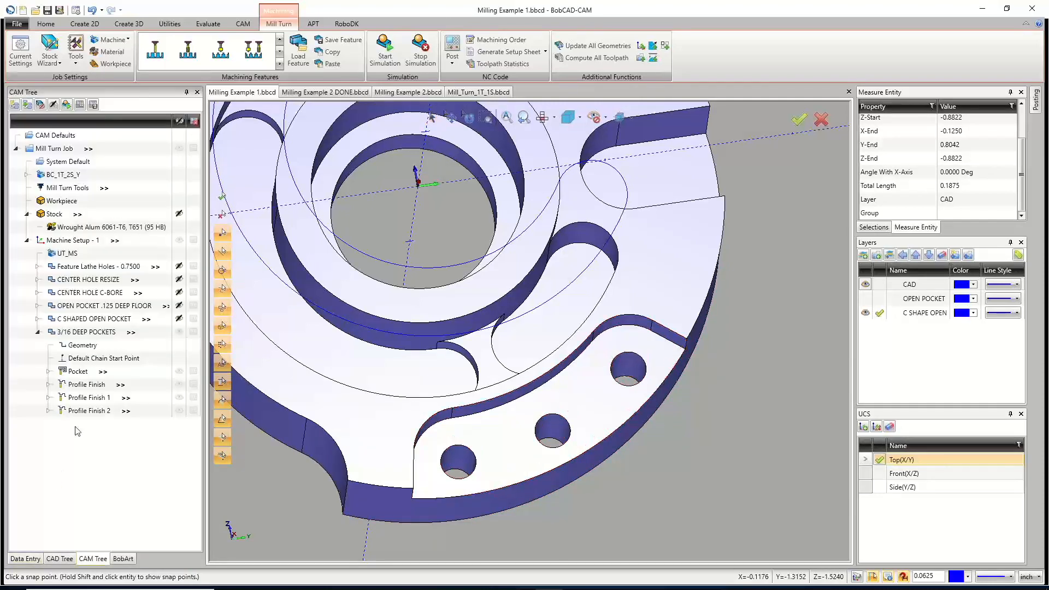
Compute all toolpaths for the 3/16 DEEP POCKETS feature and inspect them on all three pockets.
right_click(79, 334)
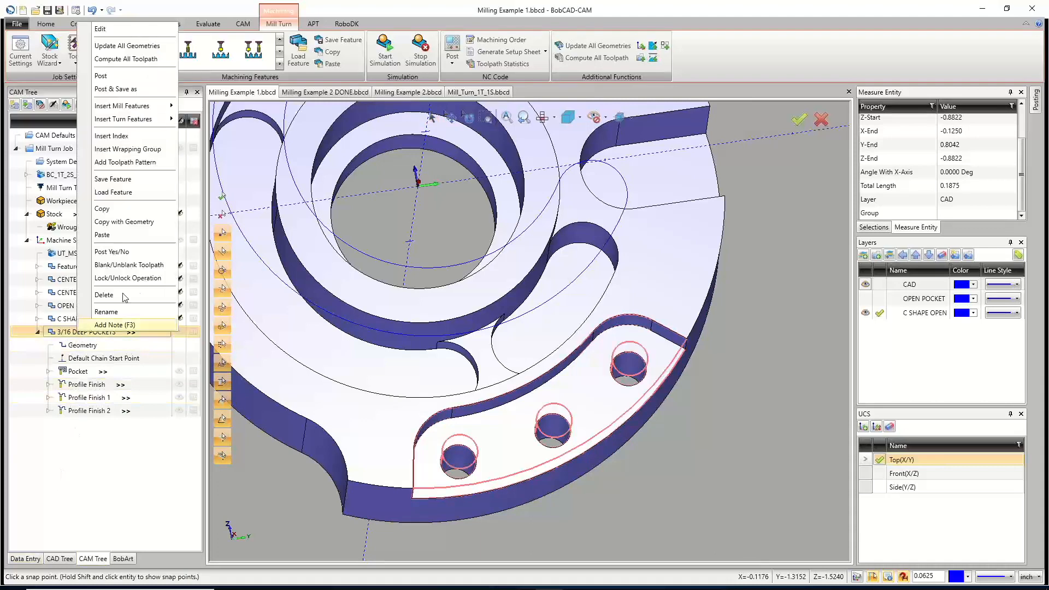
click(125, 58)
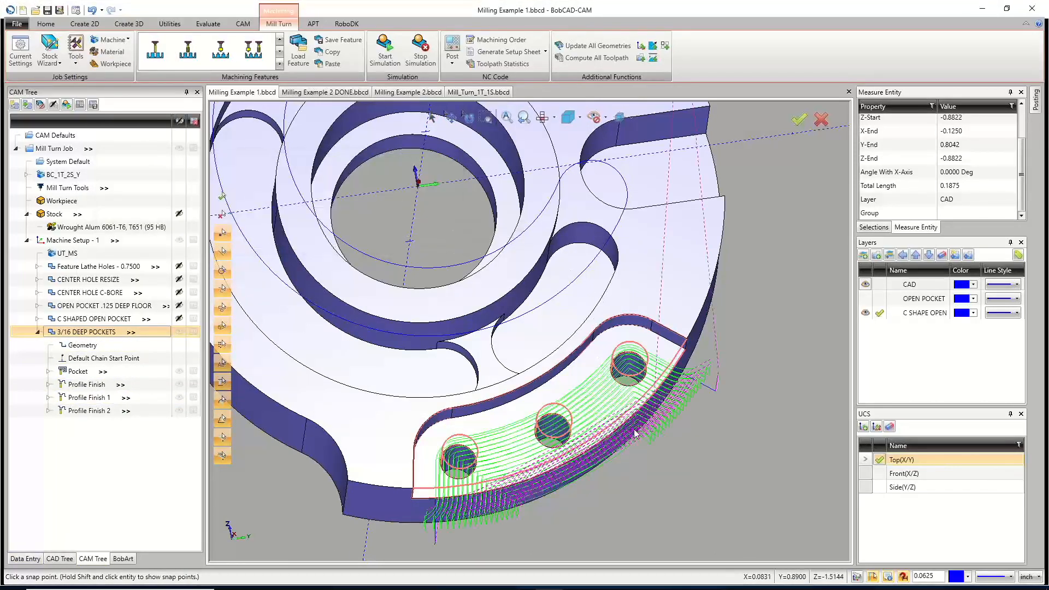
middle_drag(635, 433, 677, 420)
scroll(673, 416, down, 5)
scroll(367, 331, up, 7)
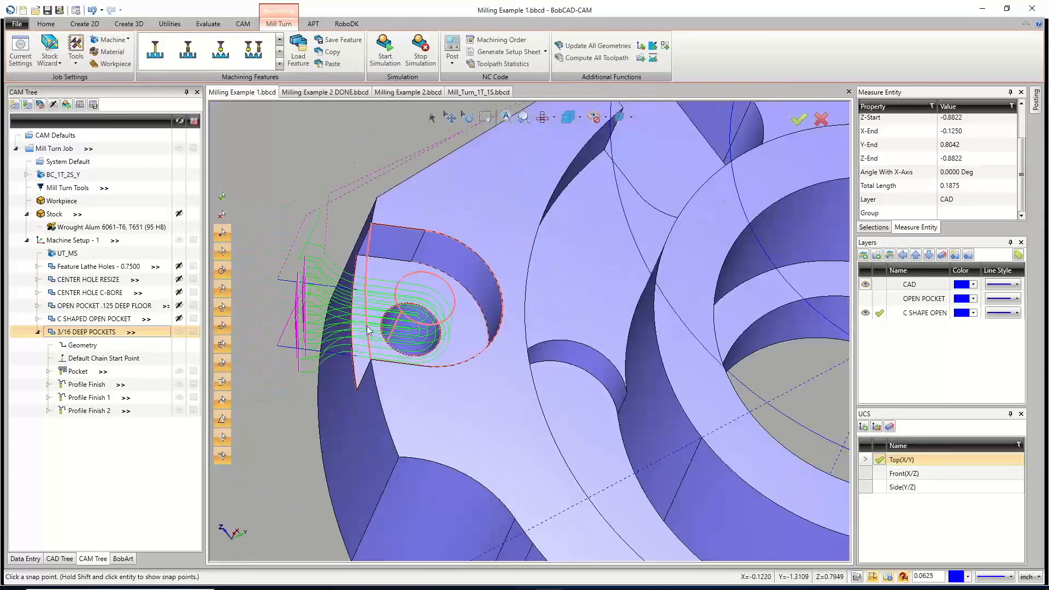
scroll(367, 331, down, 7)
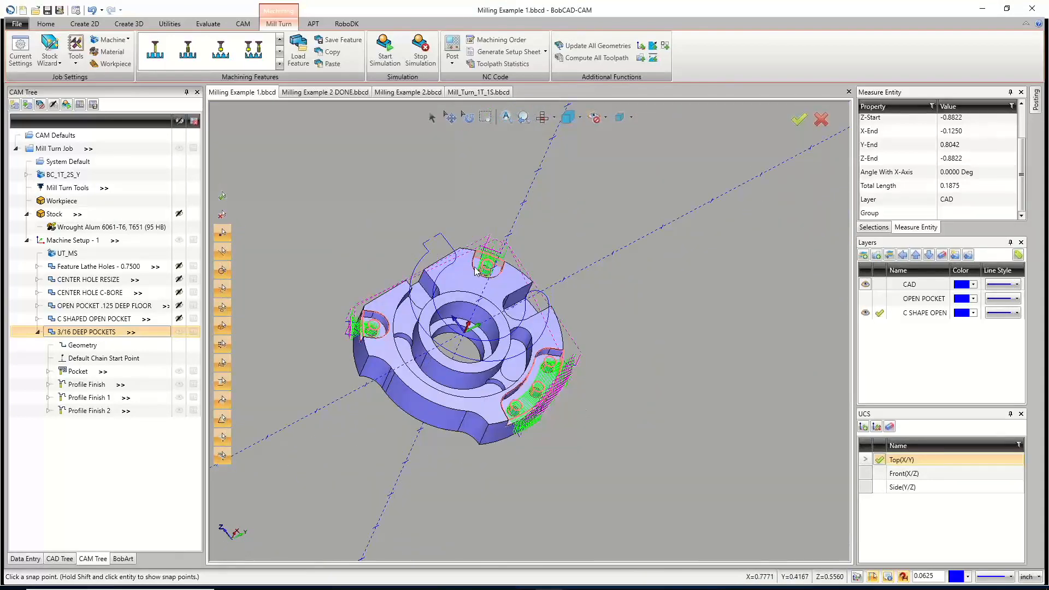
scroll(475, 271, up, 3)
scroll(549, 355, down, 3)
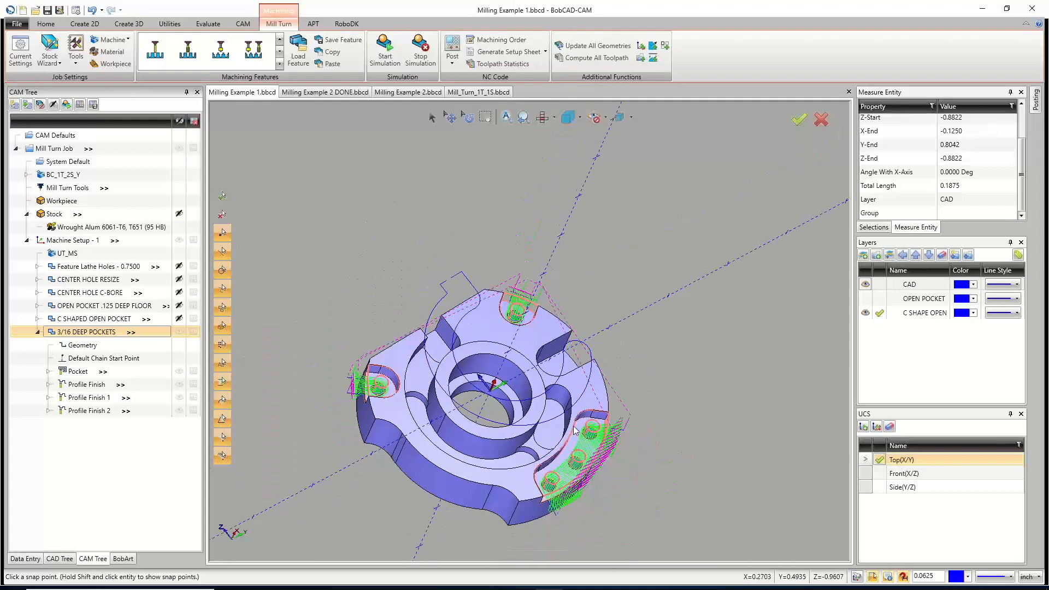
middle_drag(575, 430, 528, 446)
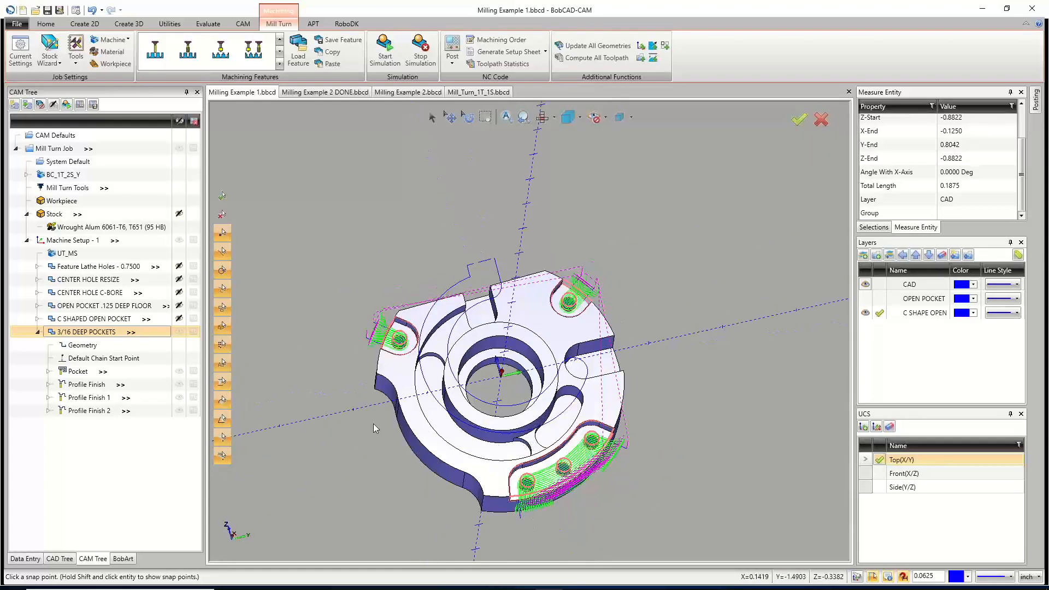
Copy the 3/16 DEEP POCKETS feature without geometry and paste it into Machine Setup - 1, loading its Top of Feature and Depth values.
right_click(101, 331)
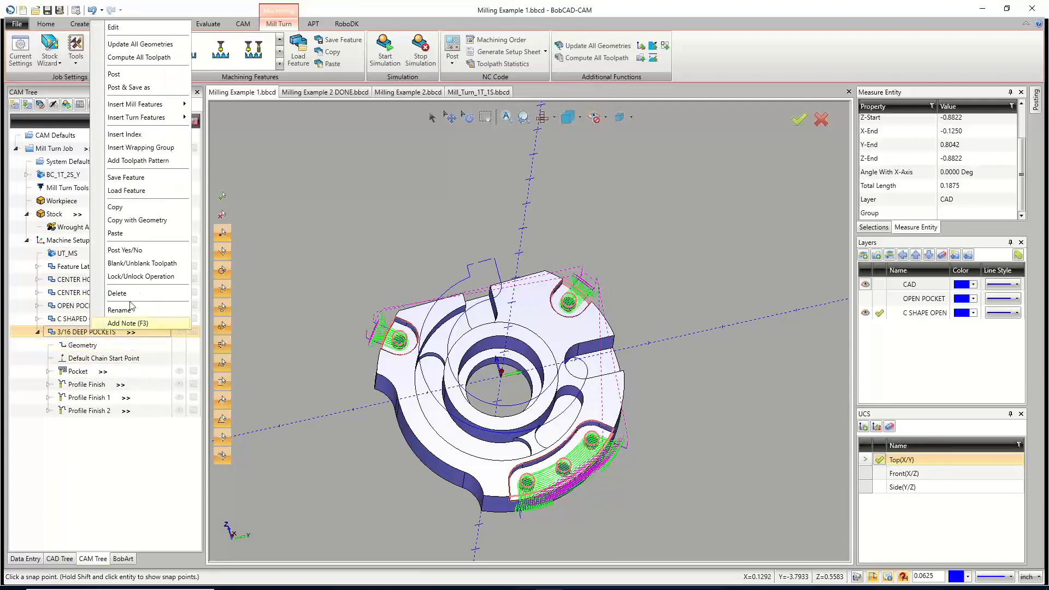
click(116, 209)
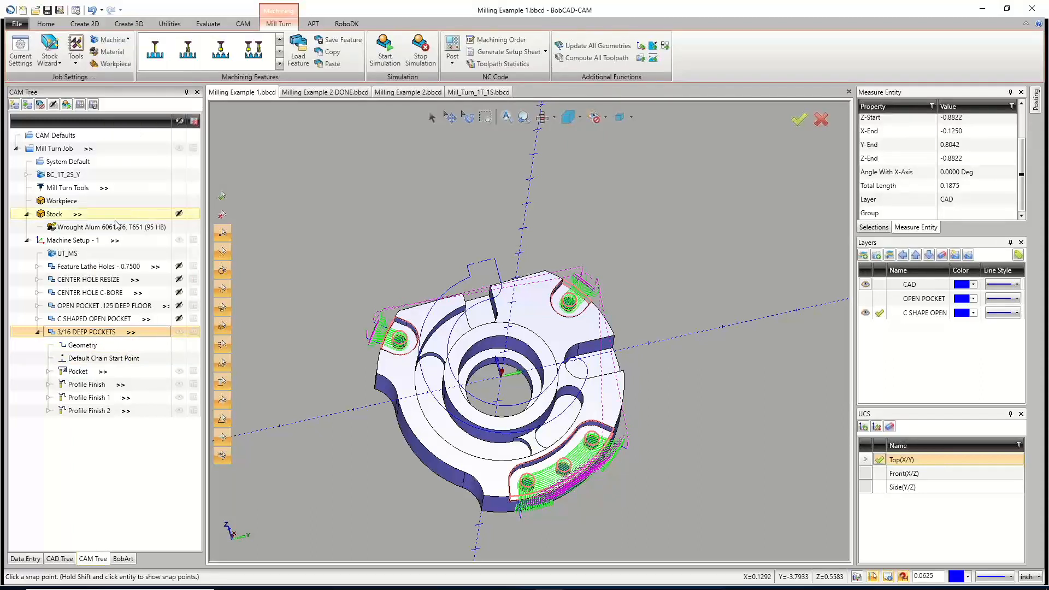
click(38, 333)
click(38, 332)
click(38, 333)
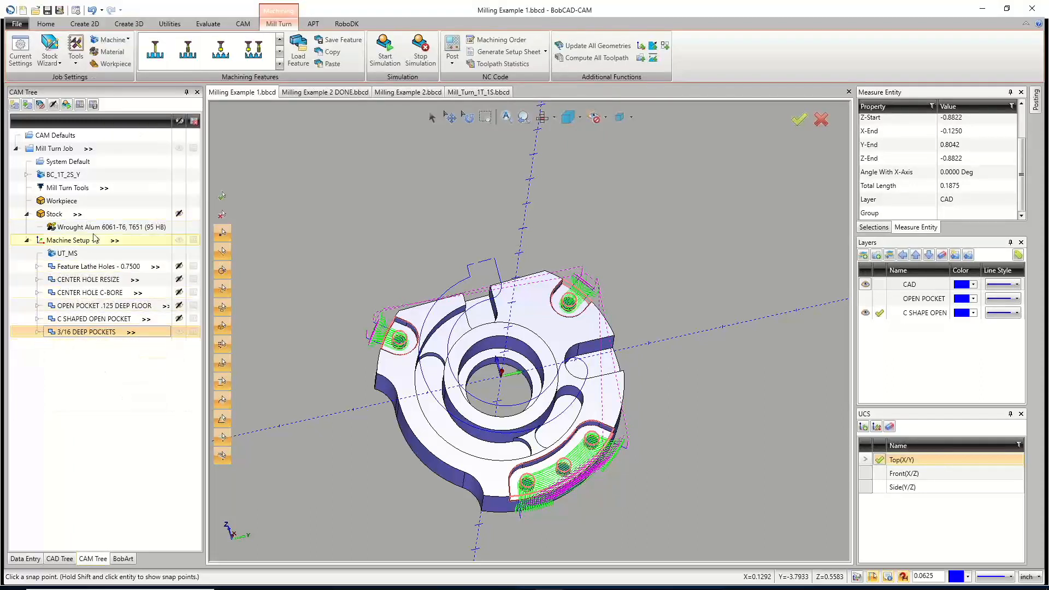
right_click(96, 242)
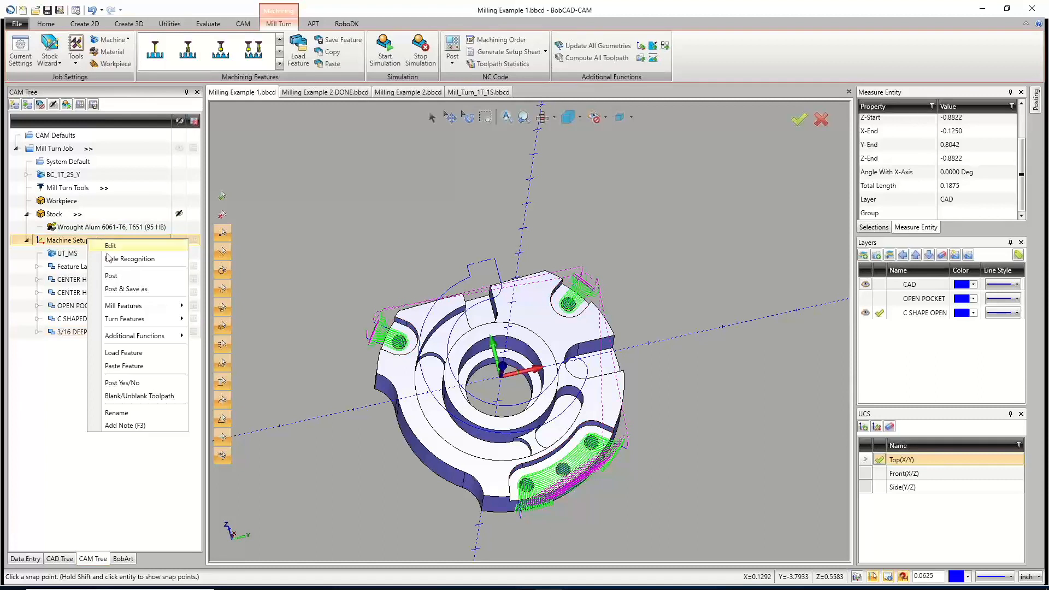
click(124, 366)
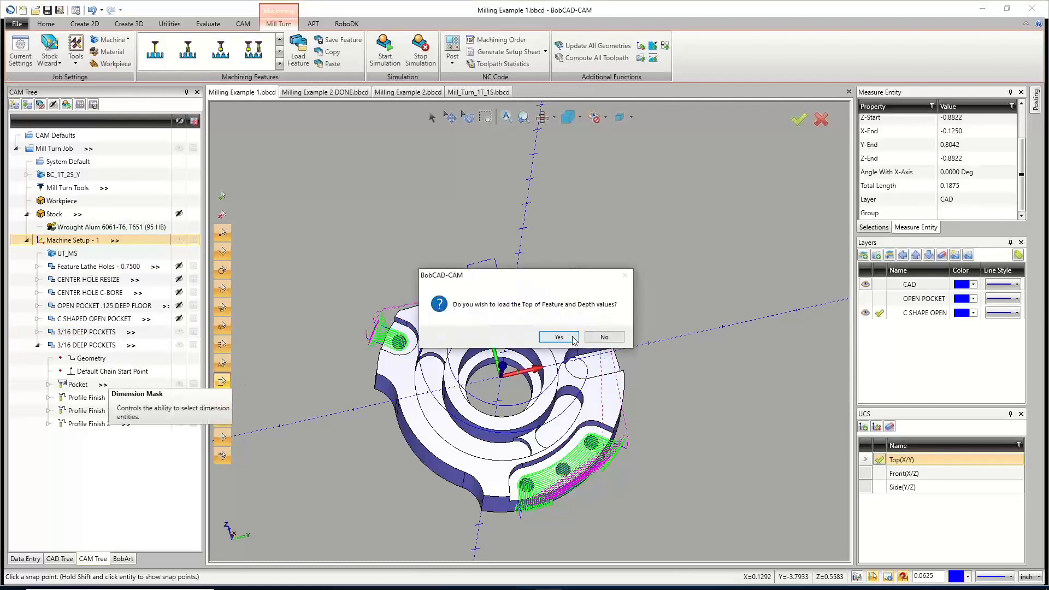
click(557, 340)
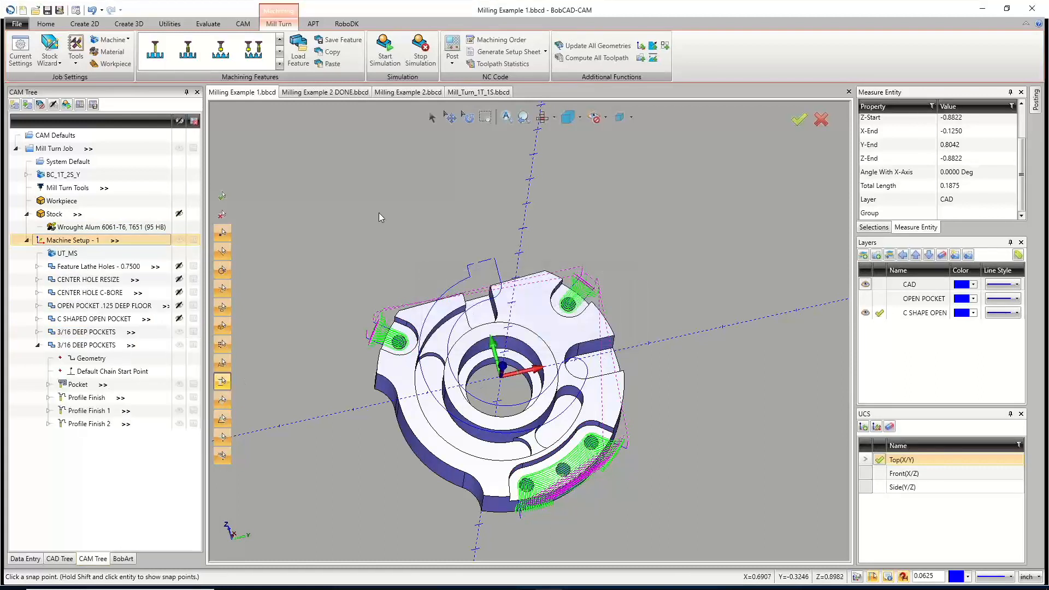
Measure the vertical wall edge of the open slot on the positive Y side.
click(209, 24)
click(244, 50)
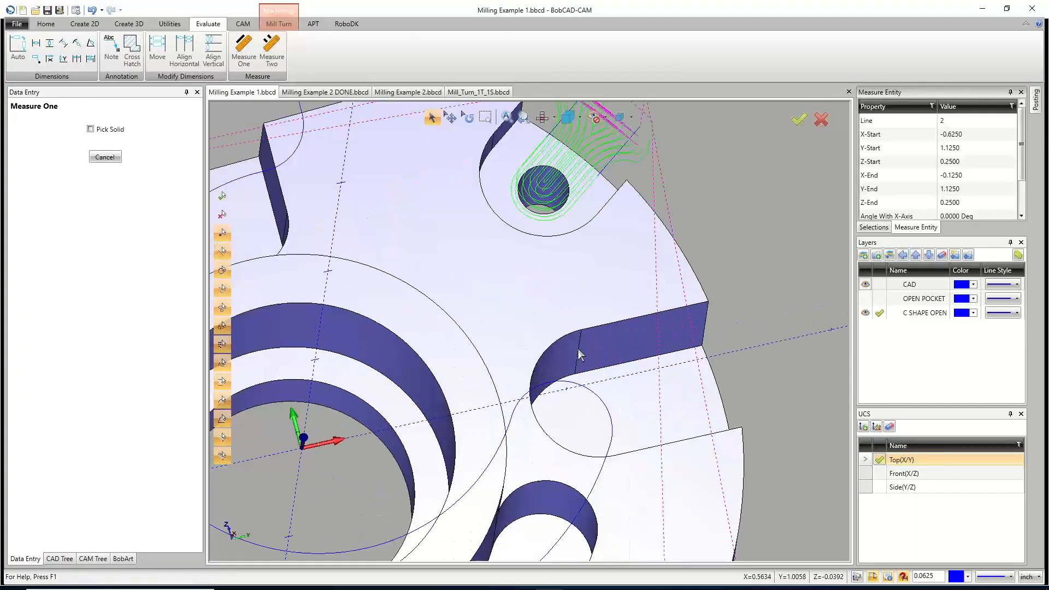
scroll(579, 354, up, 5)
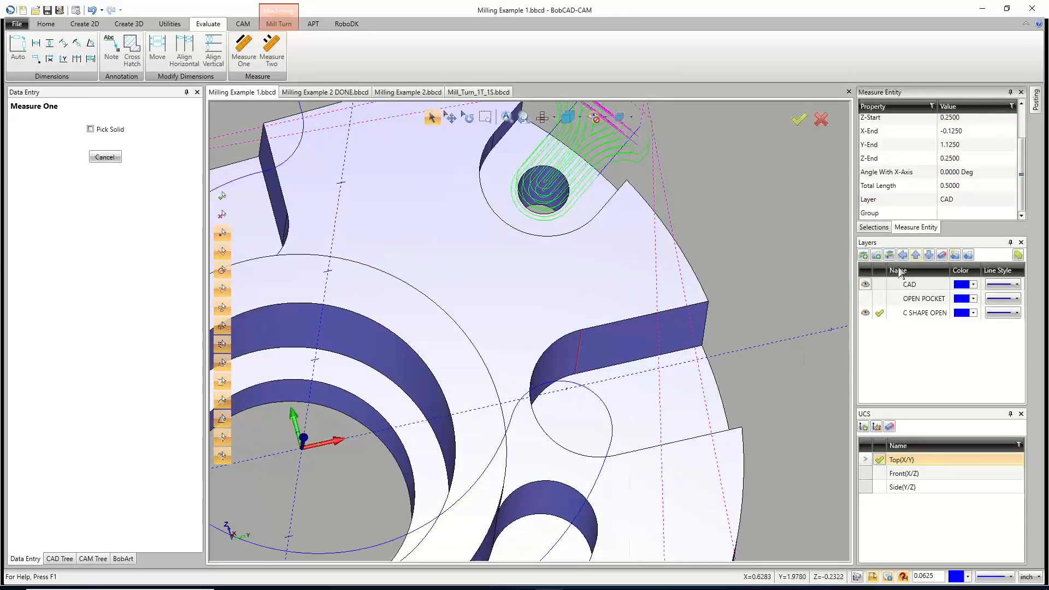
Measure the vertical wall edge of the open pocket on the positive Z side.
scroll(718, 300, up, 4)
scroll(522, 347, down, 3)
scroll(522, 347, down, 5)
middle_drag(499, 344, 389, 291)
scroll(387, 292, up, 5)
click(389, 292)
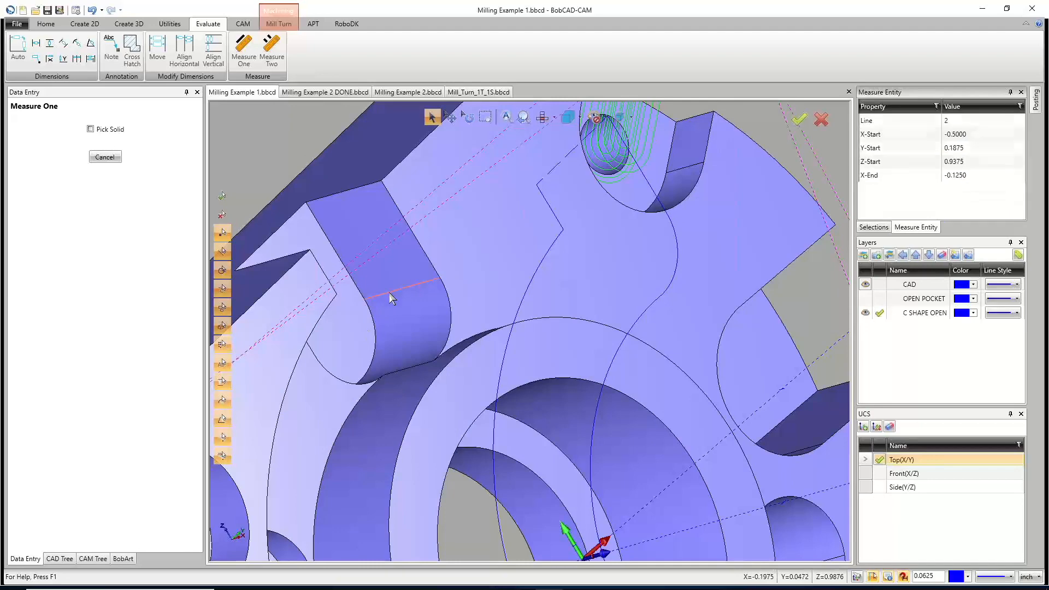
Measure the vertical wall edge of the curved slot beside the three-hole pocket to check its depth.
scroll(388, 293, down, 5)
scroll(546, 413, up, 6)
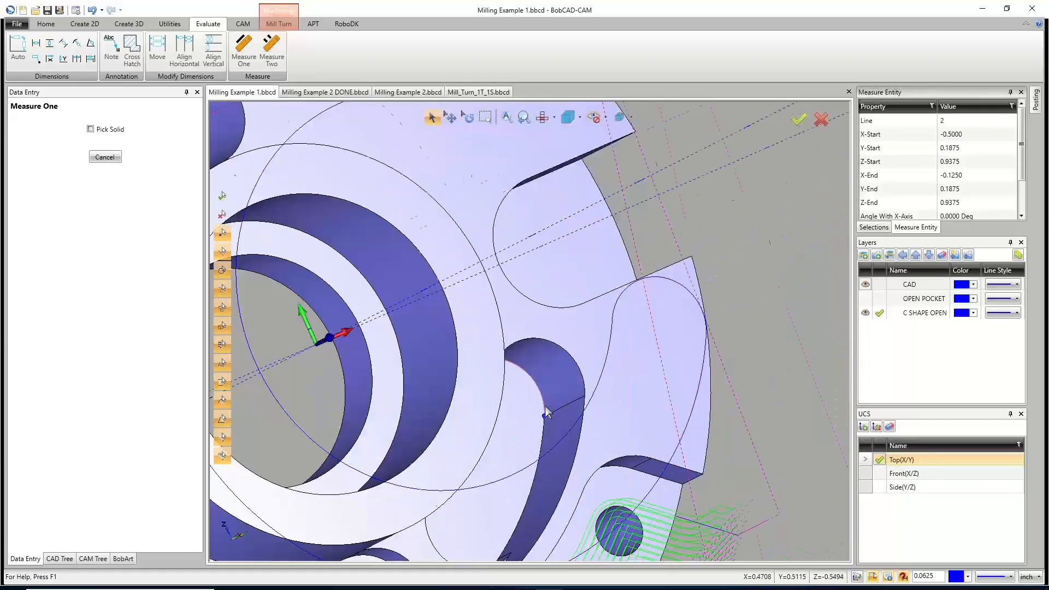
click(565, 418)
scroll(938, 202, down, 3)
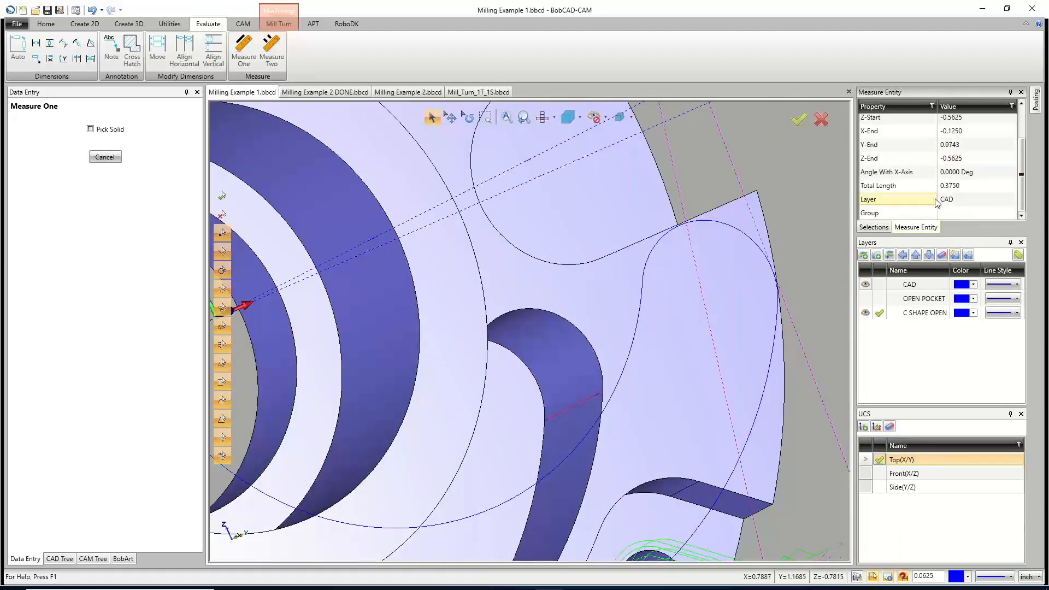
Measure the vertical wall edge of the curved pocket on the negative Y side, then end measuring.
scroll(748, 299, up, 2)
scroll(718, 308, down, 3)
middle_drag(718, 308, 504, 369)
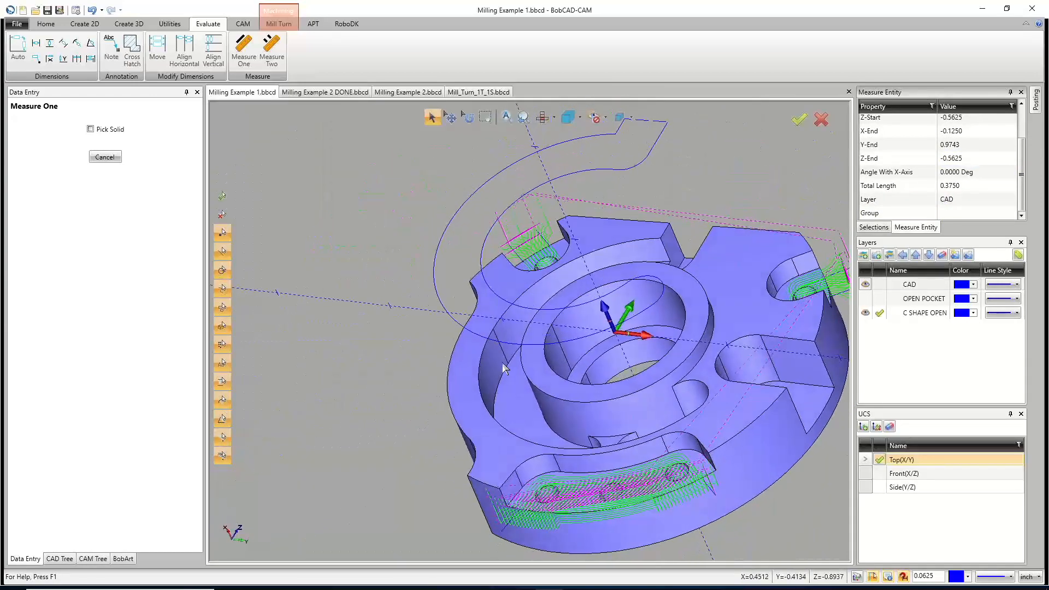
click(504, 352)
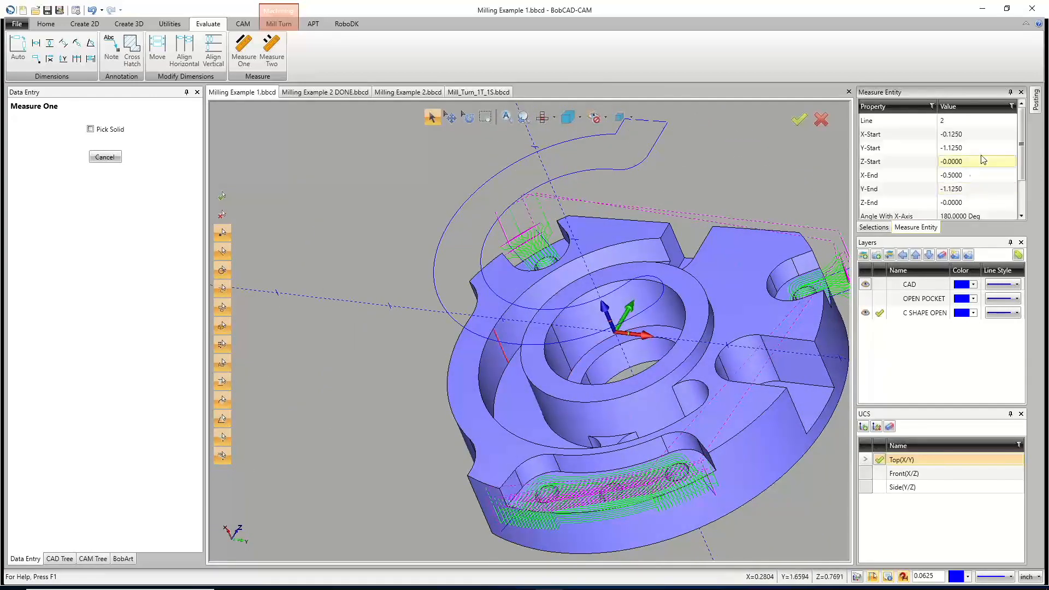
scroll(631, 363, down, 3)
middle_drag(631, 363, 628, 380)
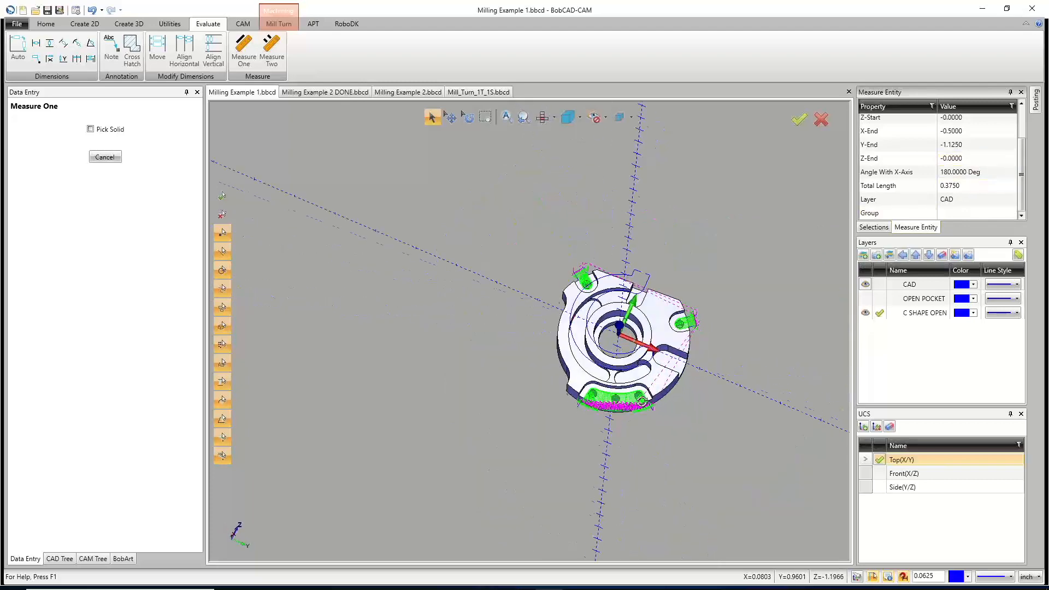
scroll(628, 380, up, 3)
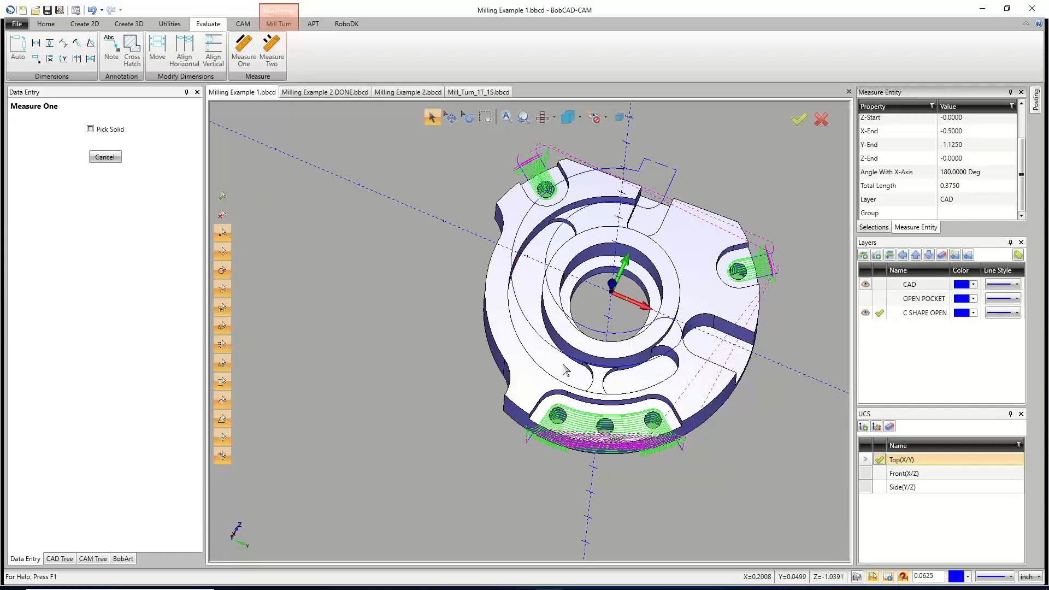
click(102, 158)
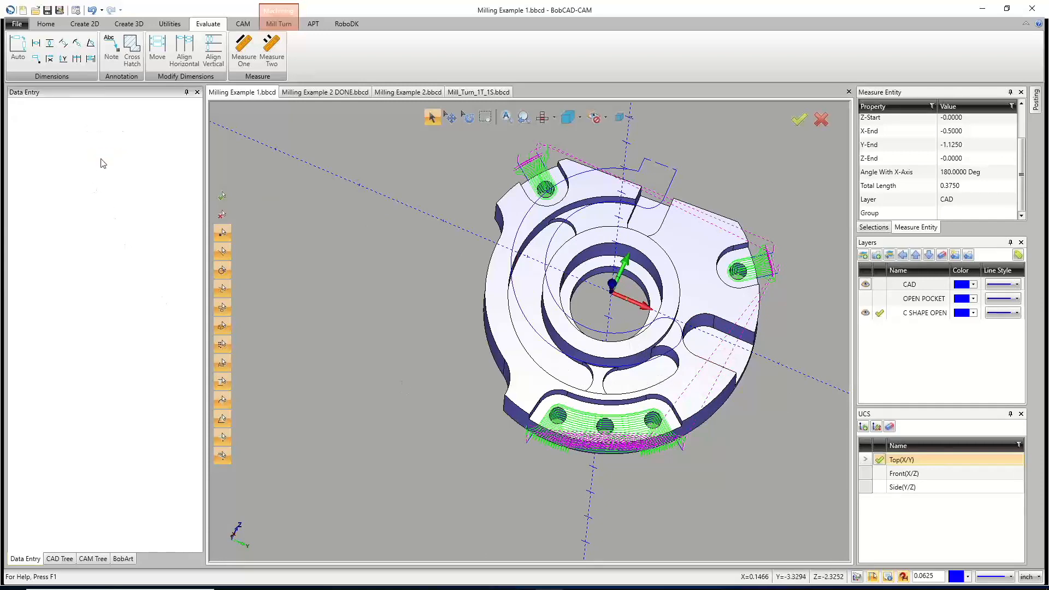
Rename the newly pasted feature to 3/8 DEEP POCKETS.
click(93, 558)
click(67, 345)
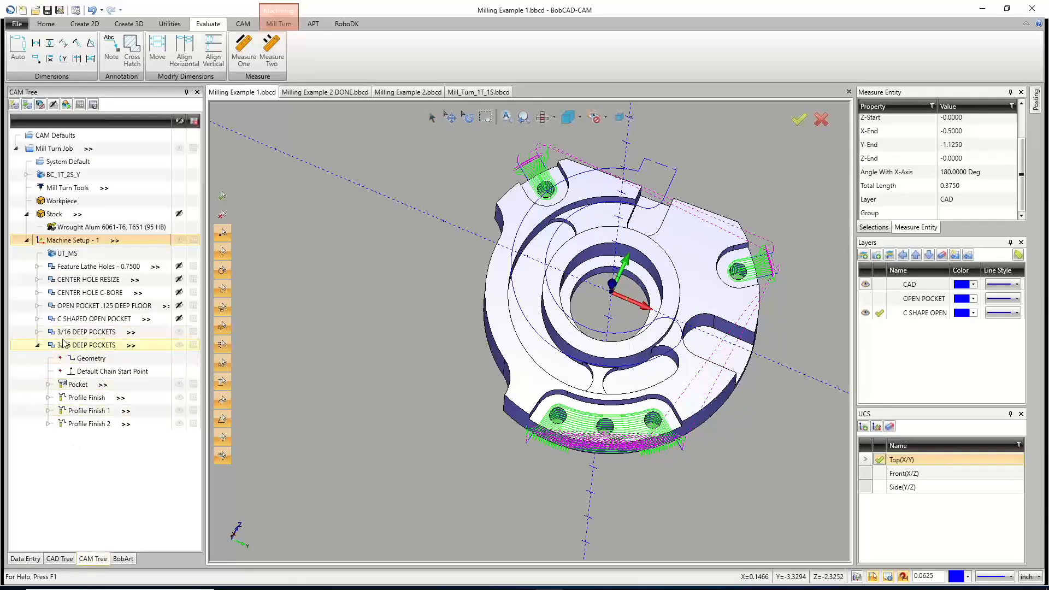
right_click(66, 345)
click(91, 322)
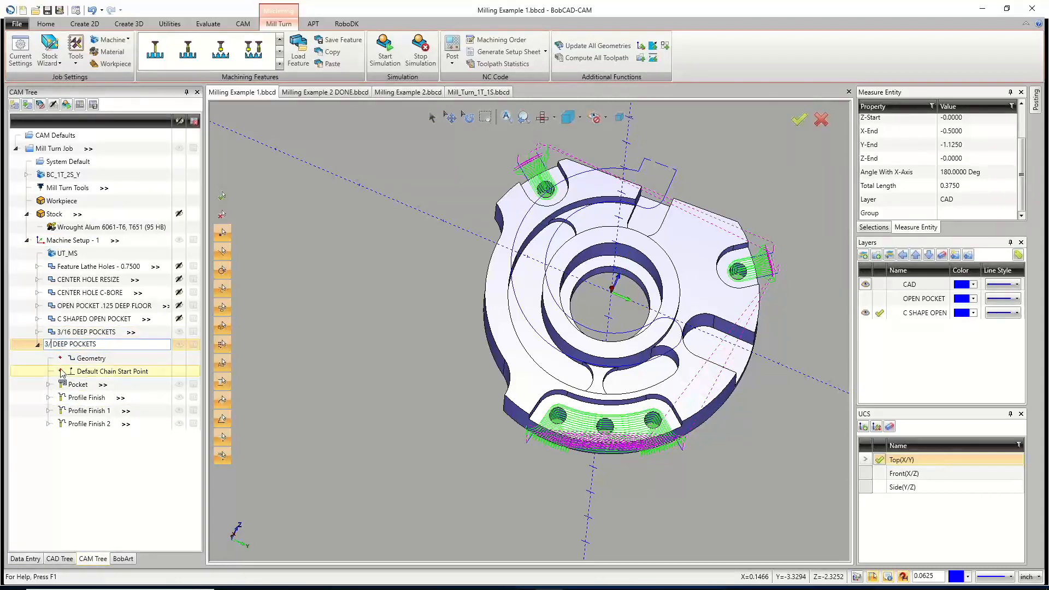
text(8)
key(Return)
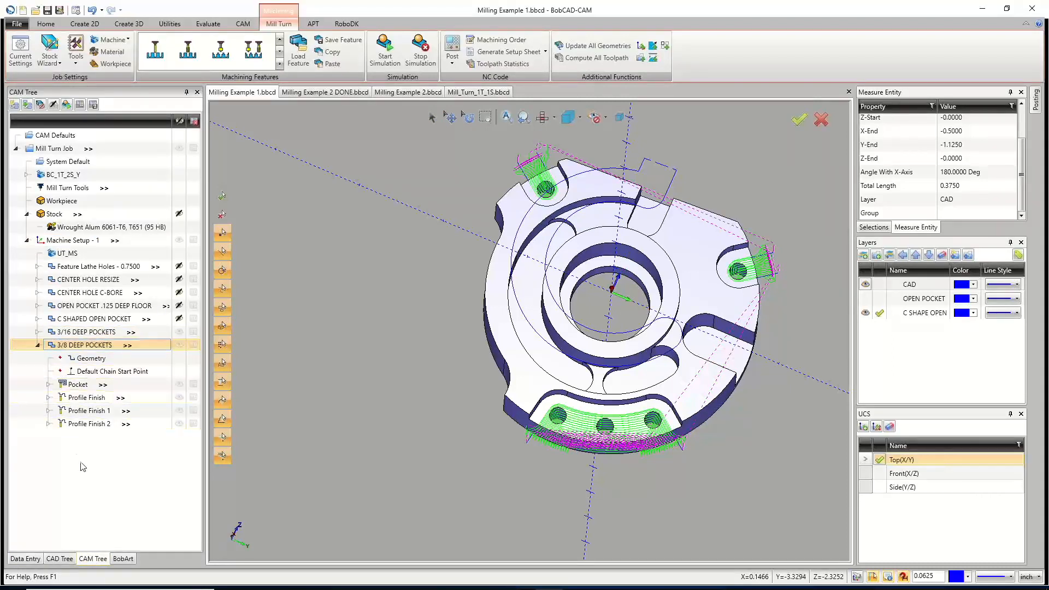
Assign the floor faces of the long and short curved slots as the geometry of the 3/8 DEEP POCKETS feature.
right_click(88, 361)
click(67, 365)
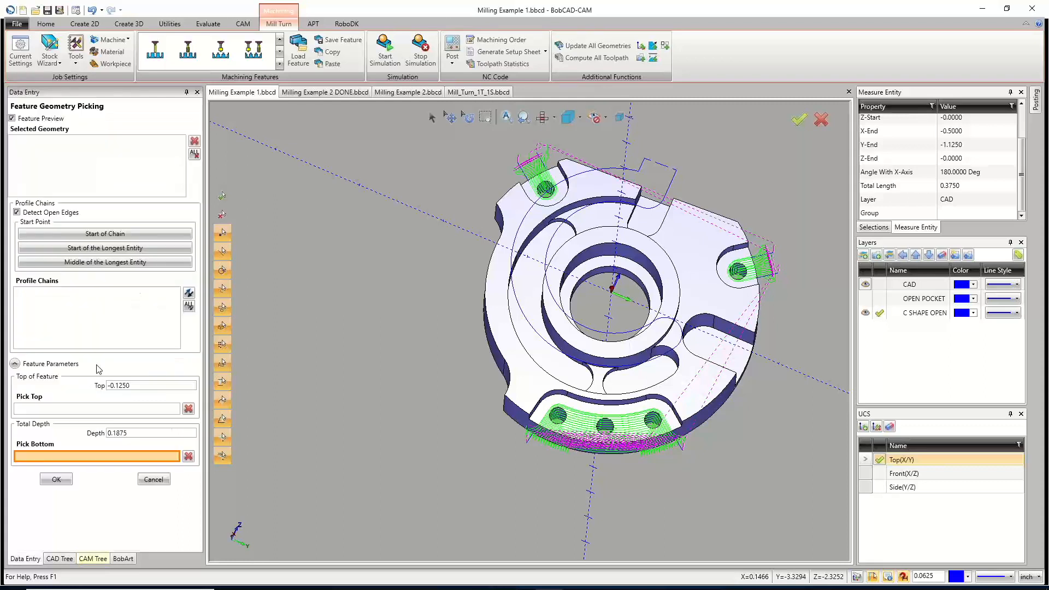
click(569, 371)
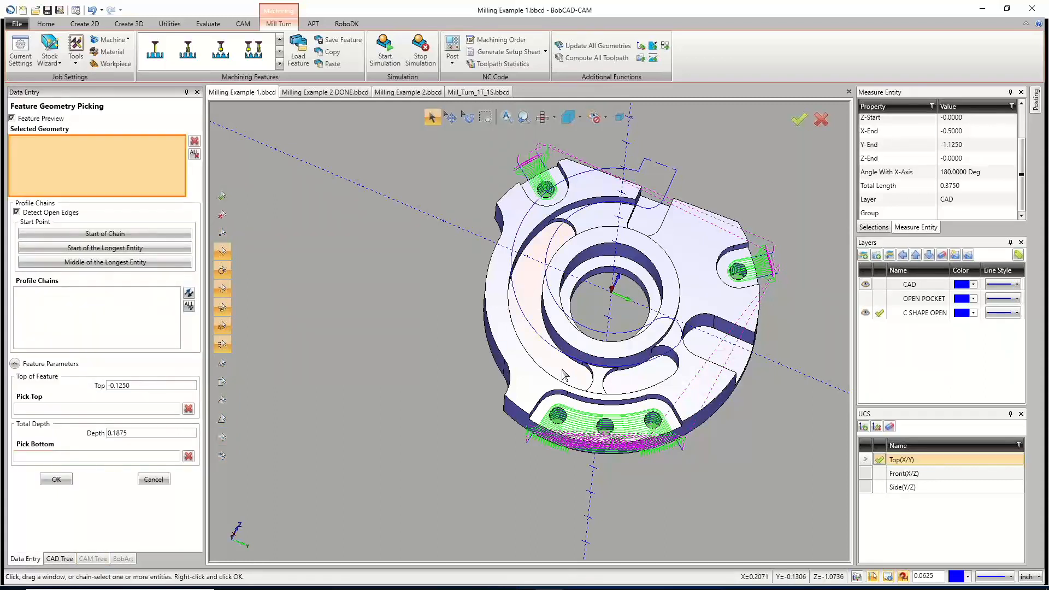
click(631, 382)
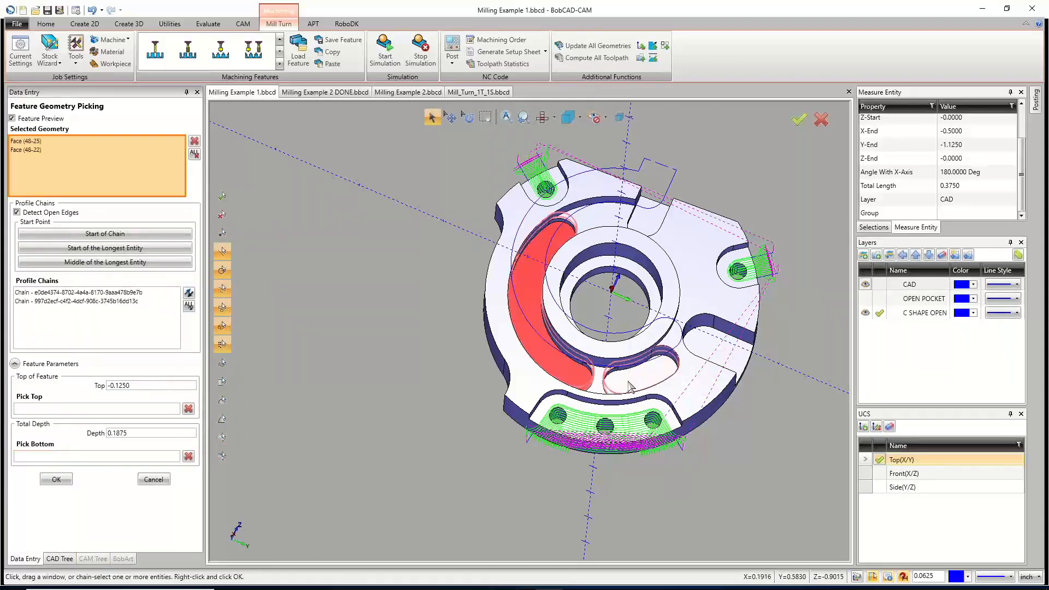
Pick points on the curved slot walls to set the top of feature to -0.3750 and total depth to 0.1250, and accept the geometry.
click(97, 411)
middle_drag(604, 409, 580, 373)
scroll(580, 374, up, 4)
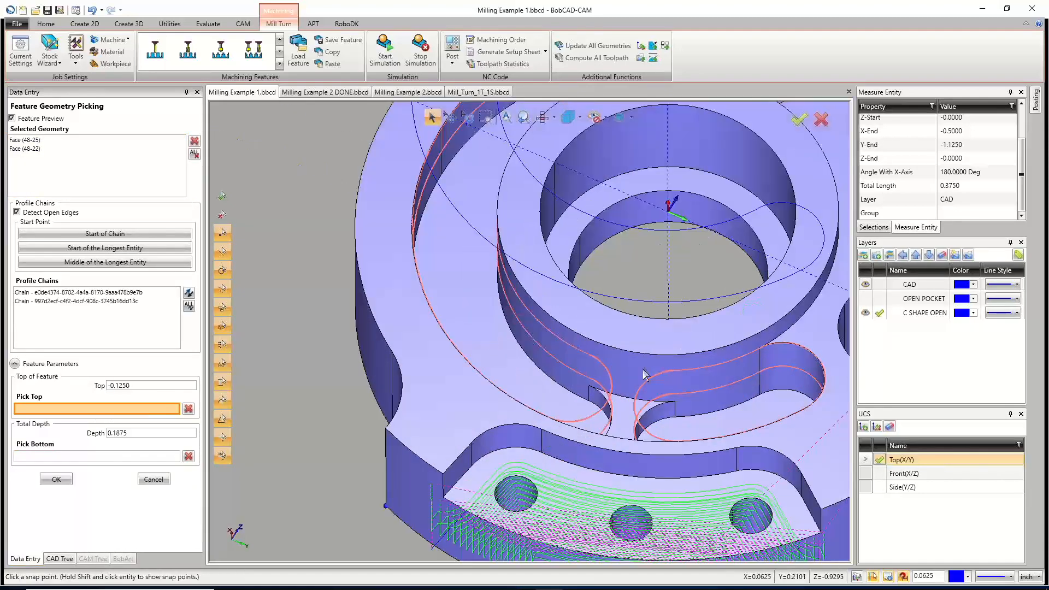
scroll(586, 415, down, 3)
scroll(589, 415, up, 3)
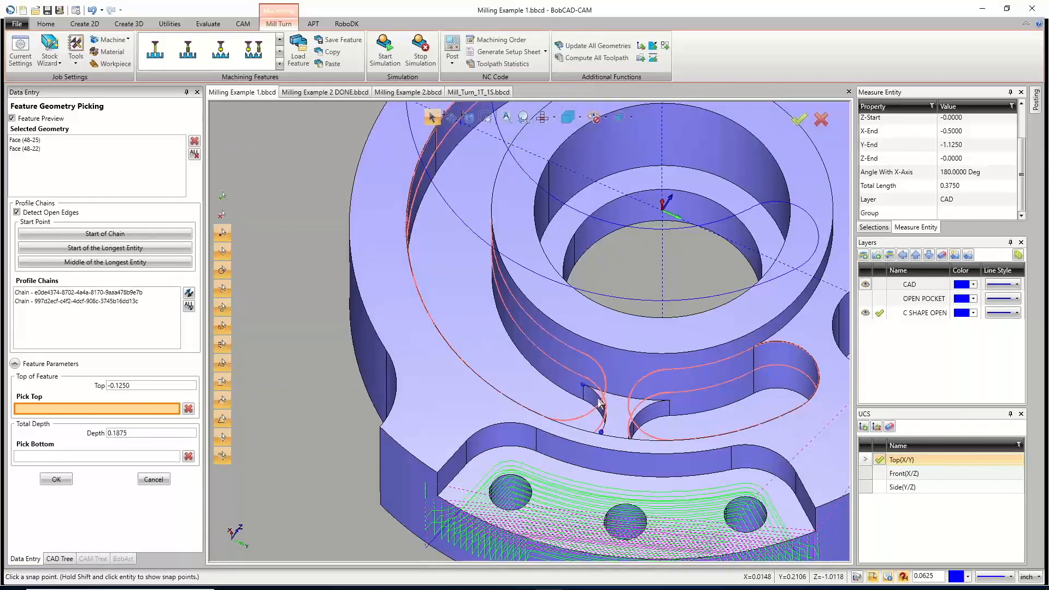
click(600, 403)
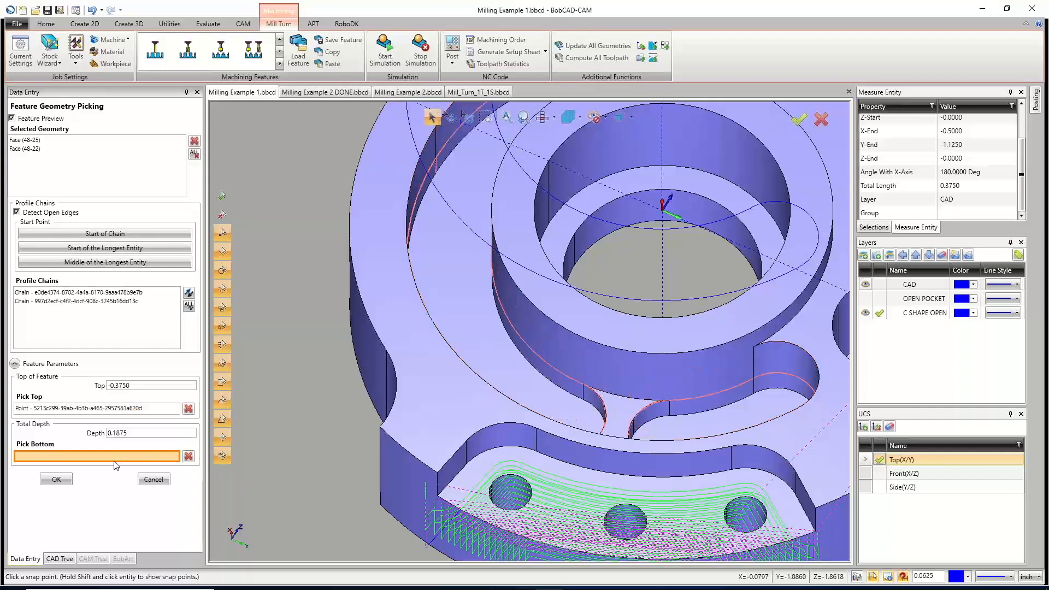
click(531, 367)
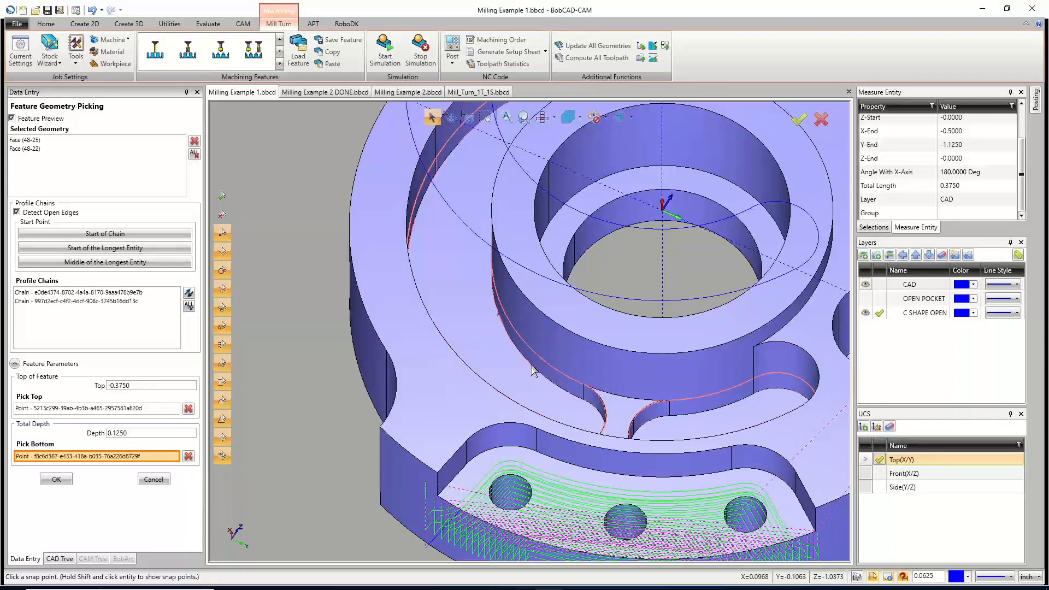
click(57, 479)
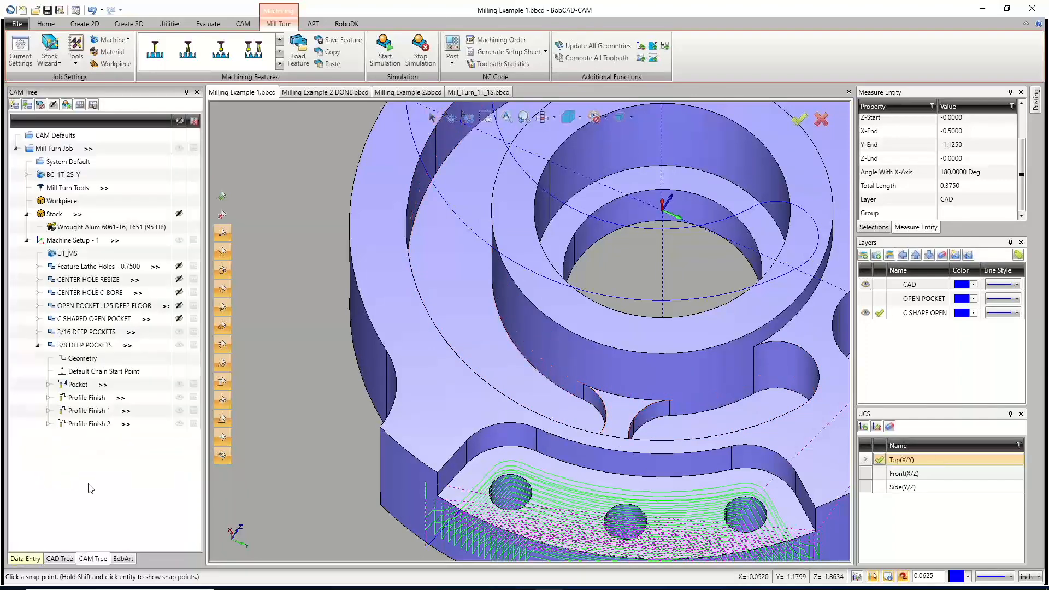
Edit the 3/8 DEEP POCKETS feature, switching the Pocket operation's entry to Ramp and changing its ramp length.
right_click(82, 348)
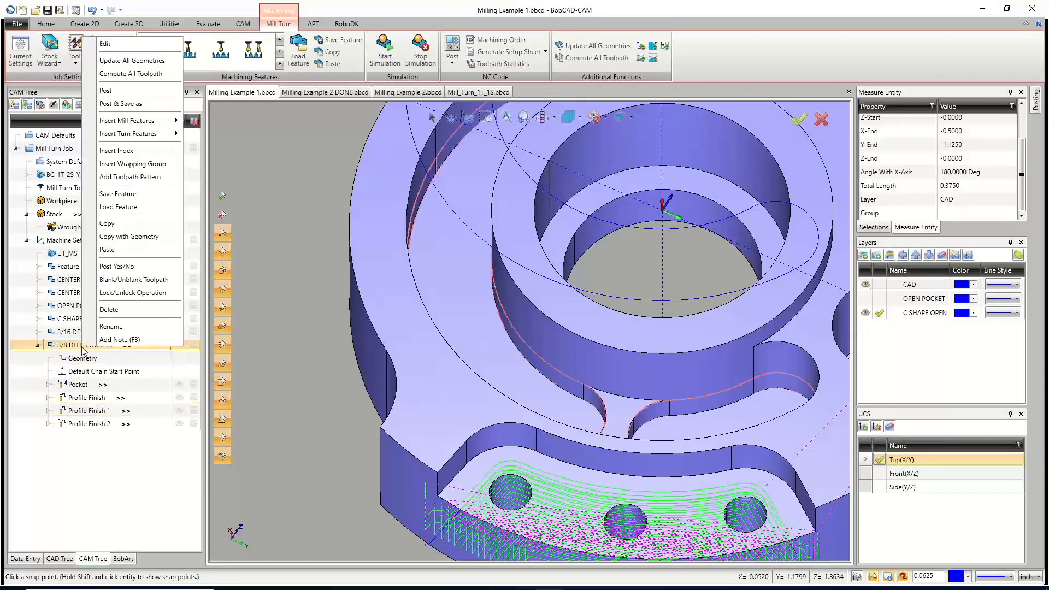
click(131, 45)
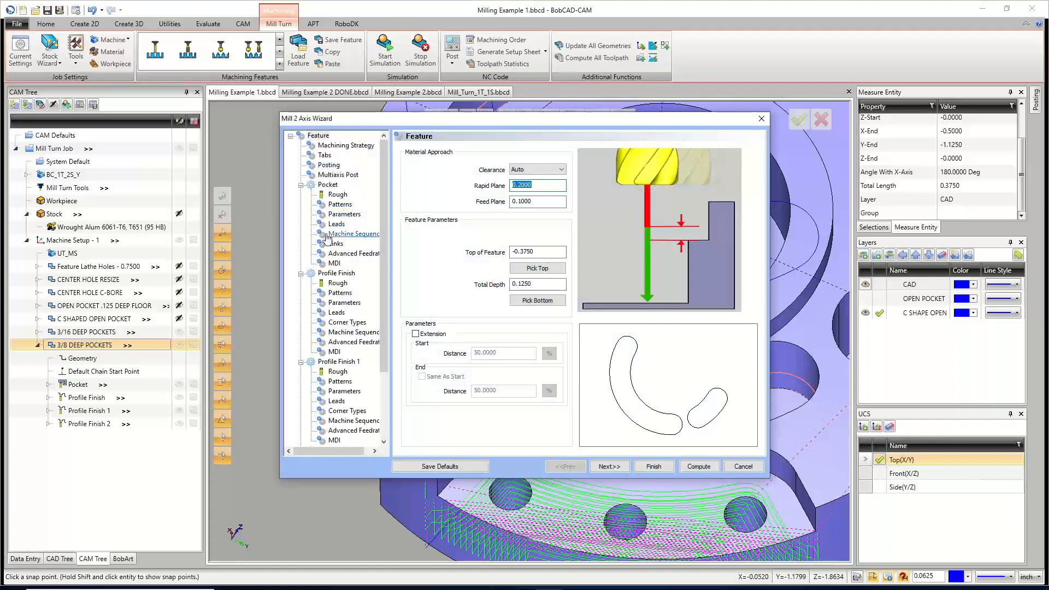
click(335, 224)
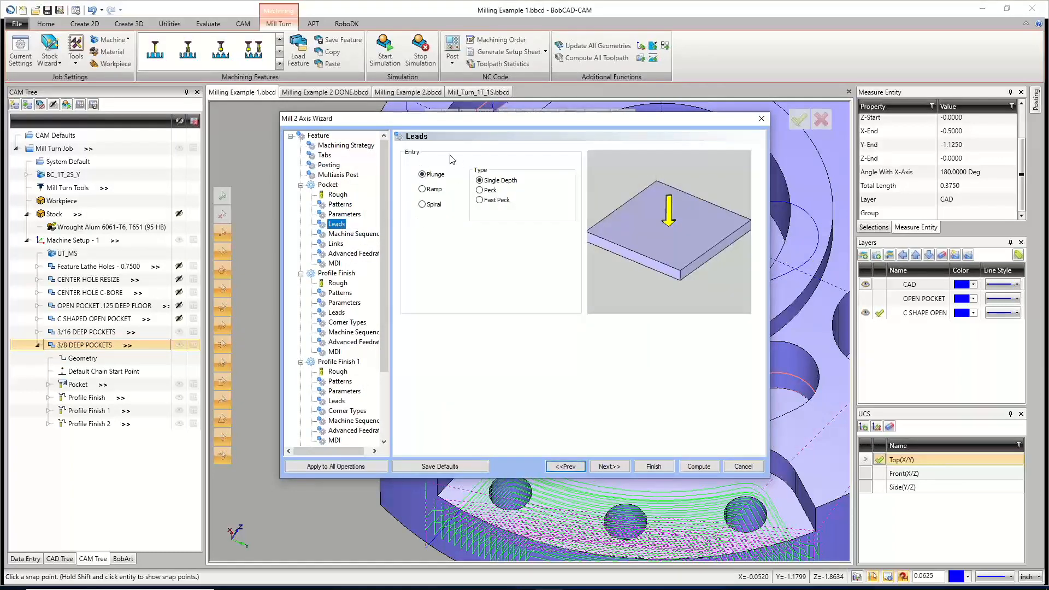
click(422, 189)
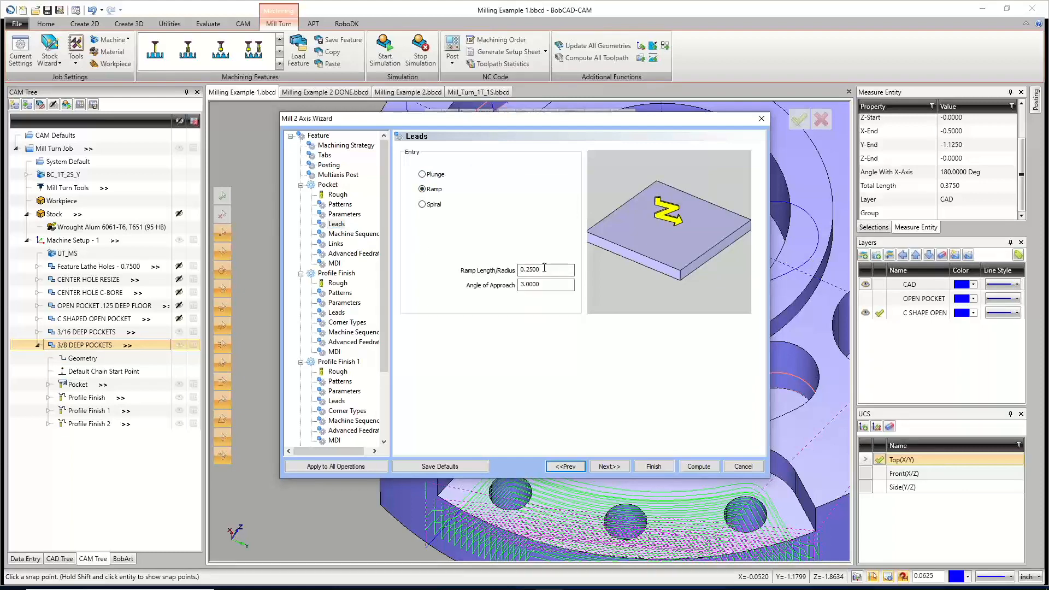
drag(544, 268, 464, 281)
Give Profile Finish a circular lead-in with length and radius 0.1250, apply it to all operations, and compute the toolpath.
click(344, 315)
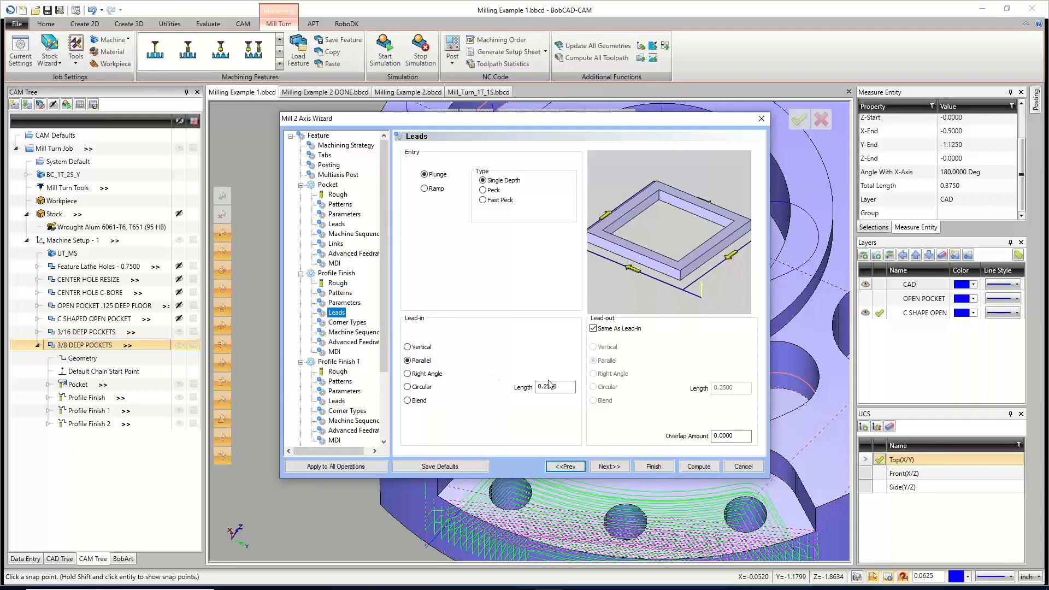
drag(570, 385, 504, 397)
click(359, 468)
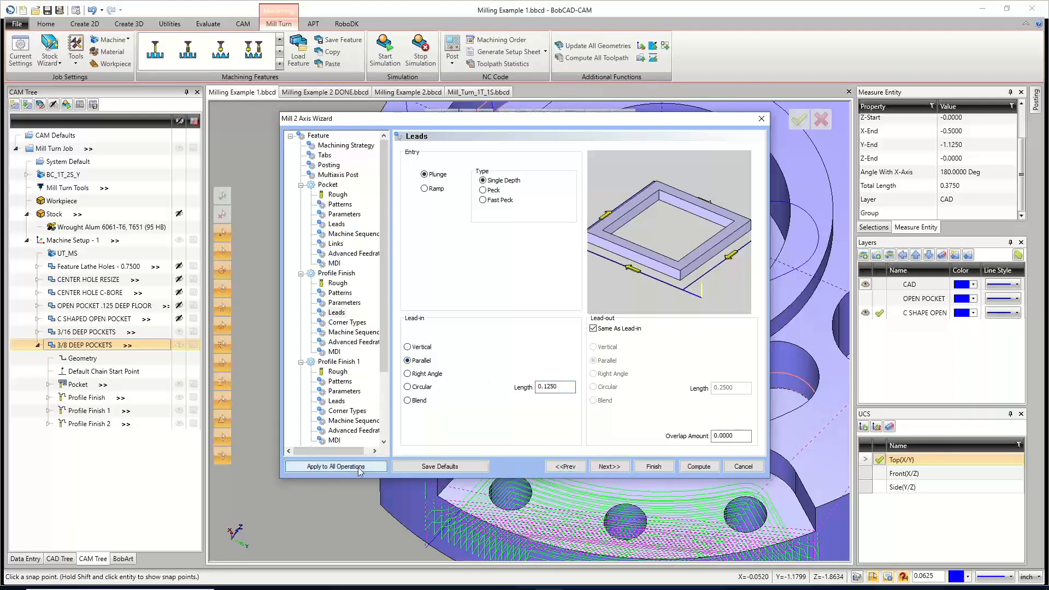
click(407, 386)
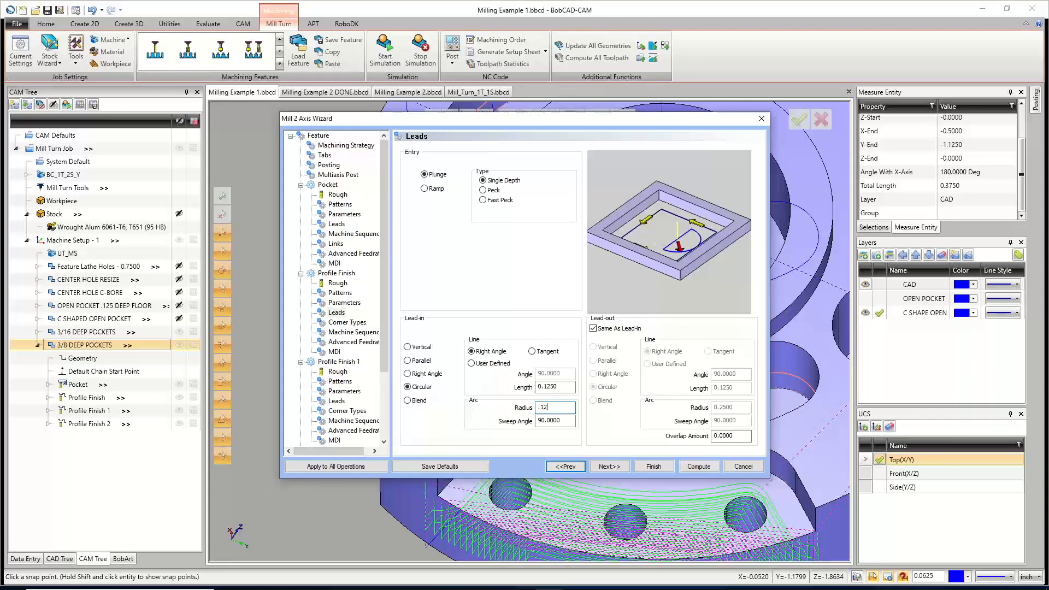
click(377, 466)
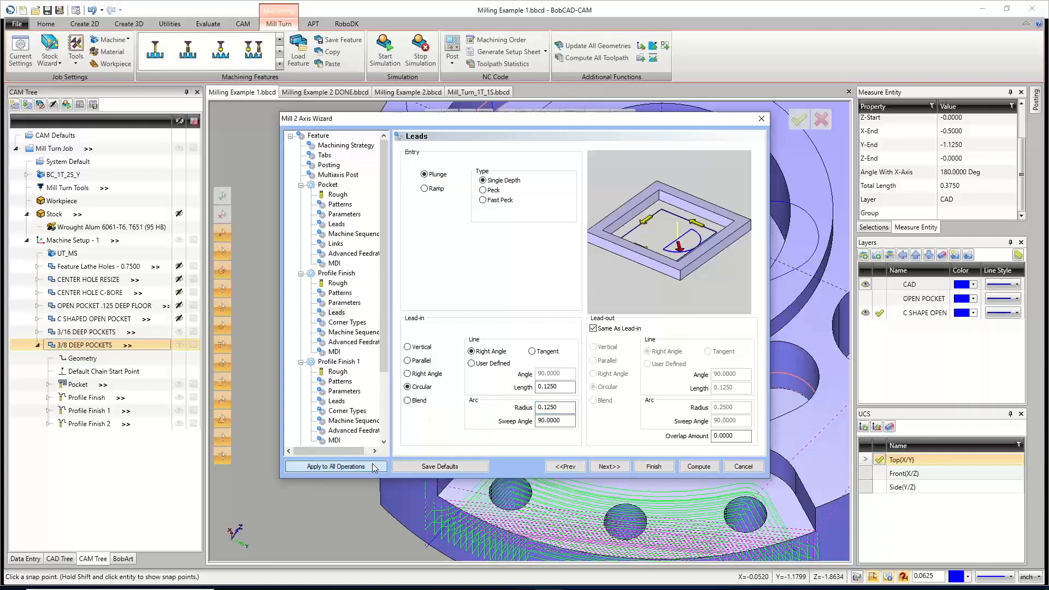
click(698, 466)
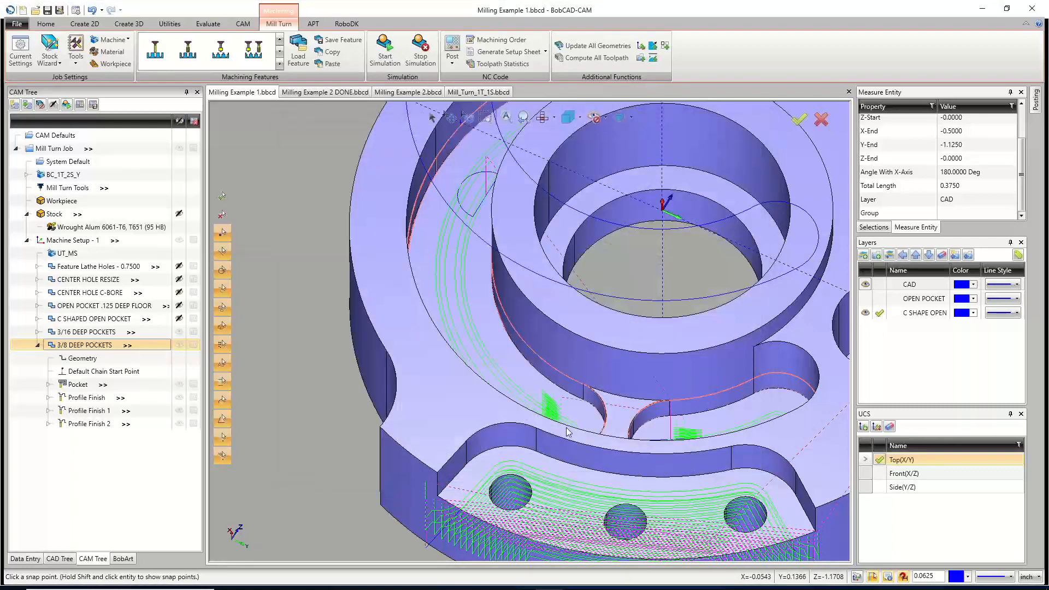
Examine the circular leads in the curved slots, then reopen the 3/8 DEEP POCKETS settings and check Profile Finish leads and compensation.
scroll(551, 407, down, 6)
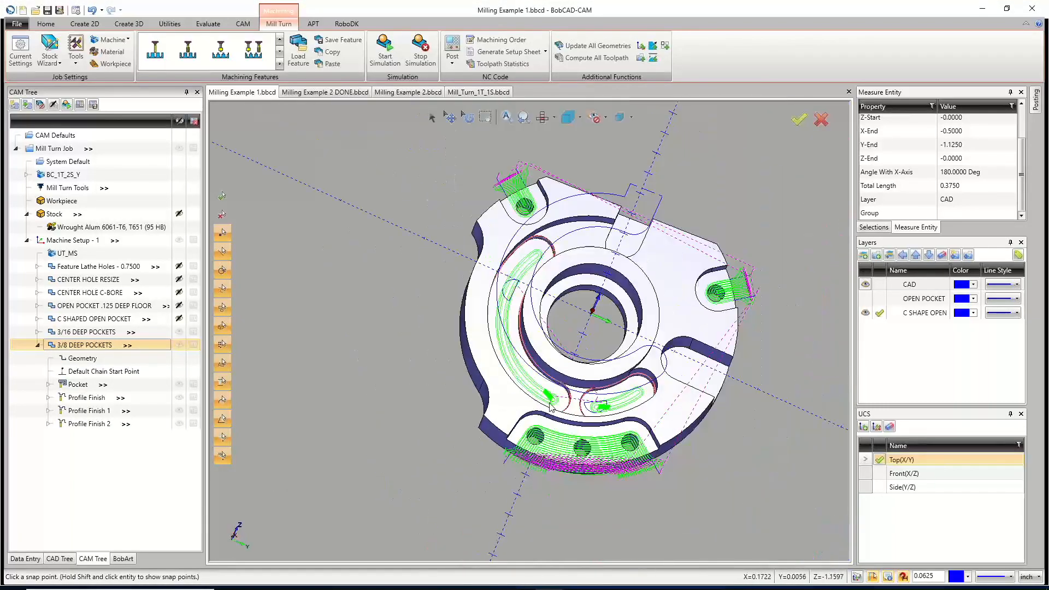
scroll(619, 414, up, 5)
scroll(596, 419, down, 4)
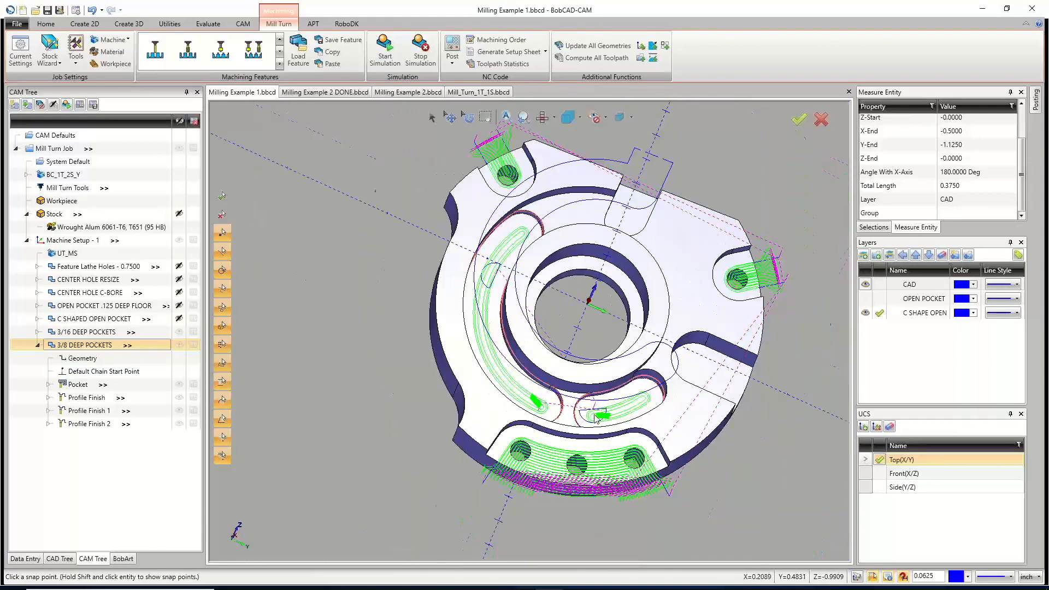
scroll(596, 419, up, 8)
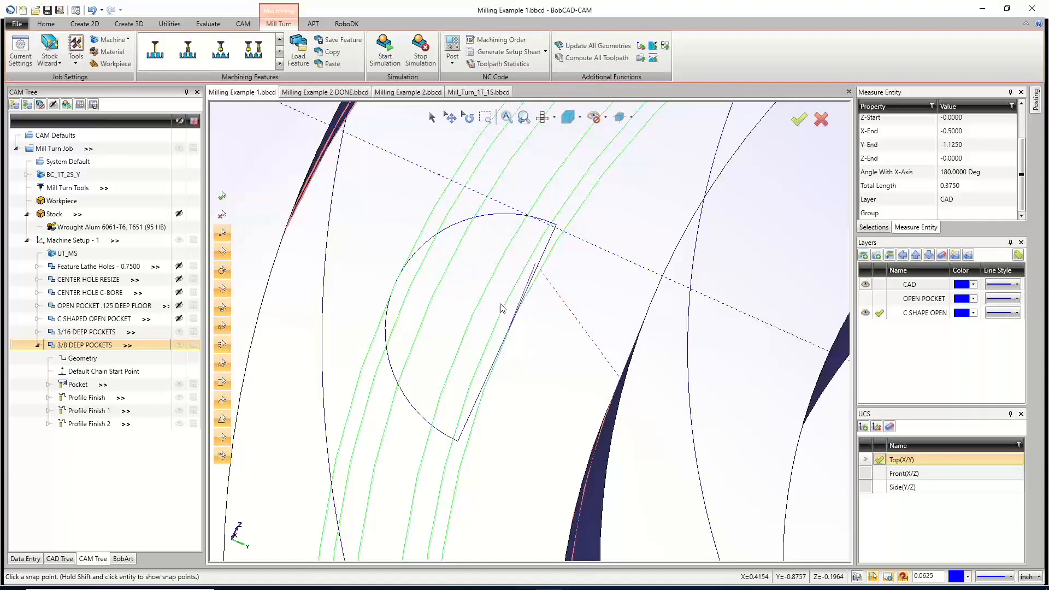
right_click(91, 346)
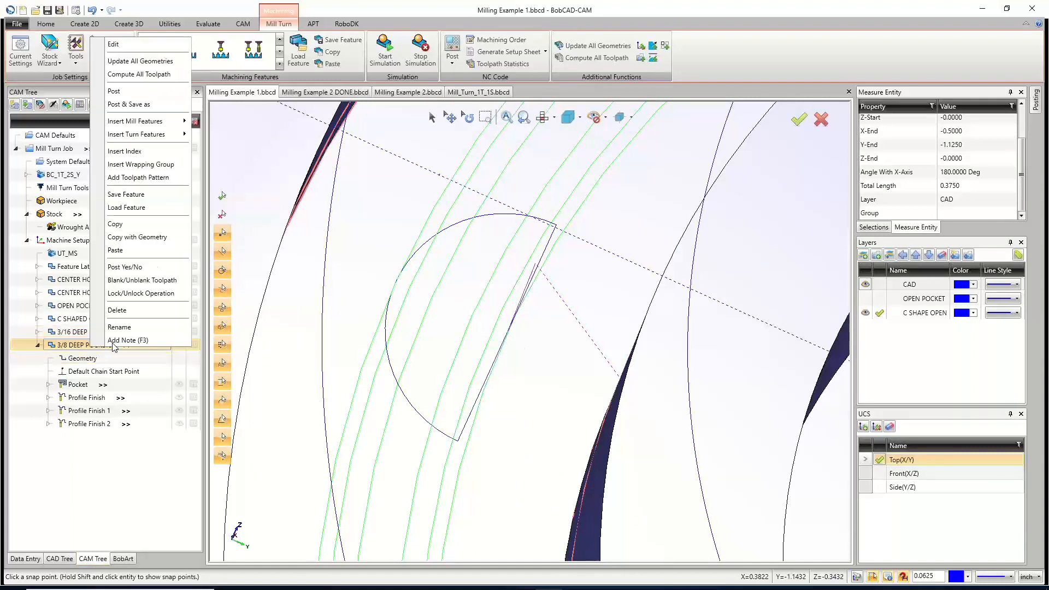
click(146, 46)
click(337, 313)
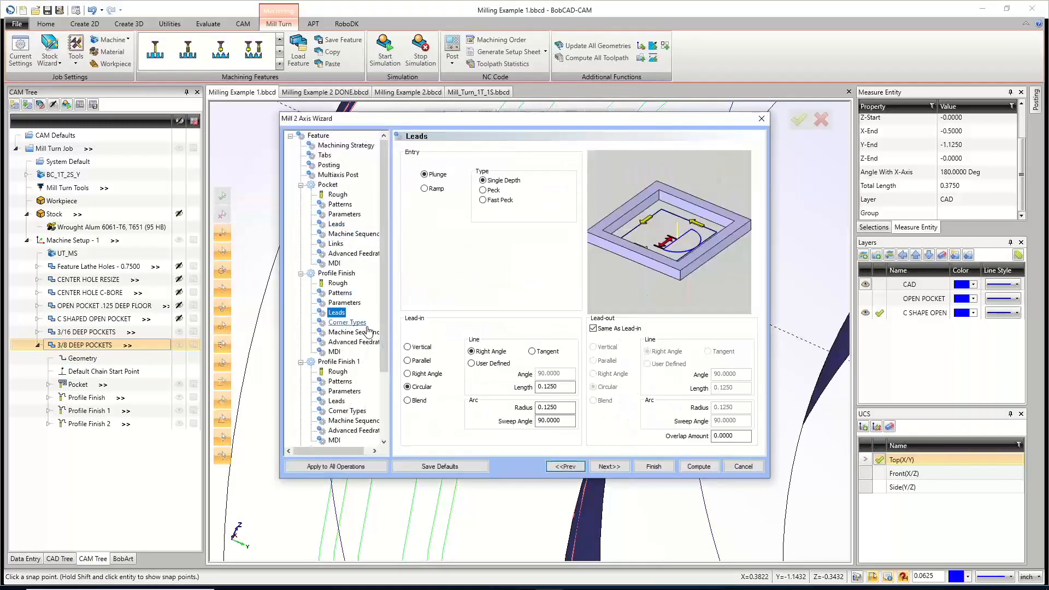
click(340, 292)
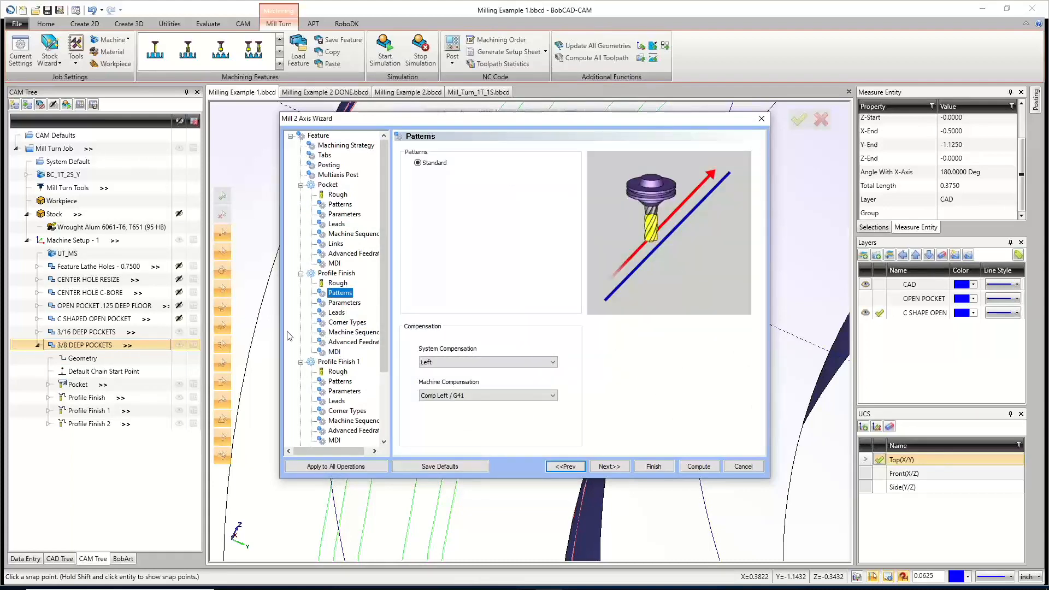
click(336, 312)
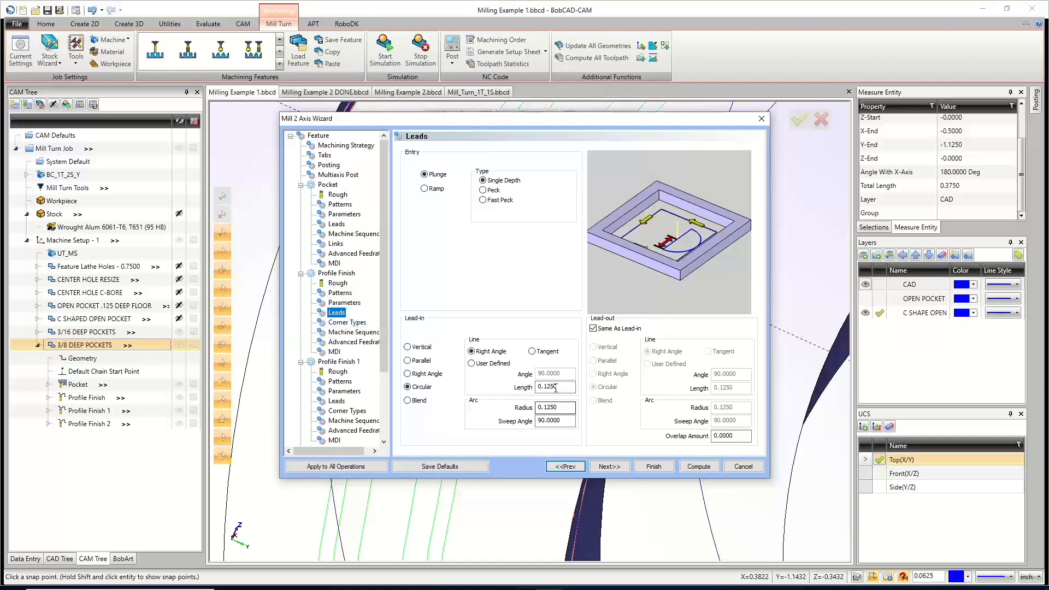
Set the Profile Finish lead-in length and arc radius to 0.0625, apply them to all operations, and recompute the feature.
drag(555, 388, 508, 385)
text(0.0625)
click(564, 407)
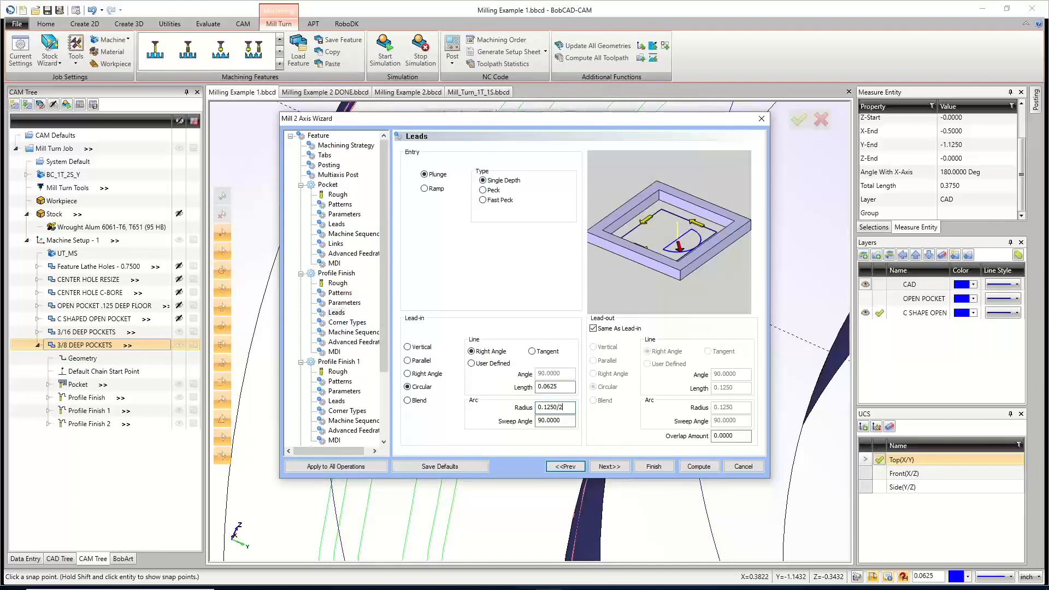
click(566, 391)
click(360, 465)
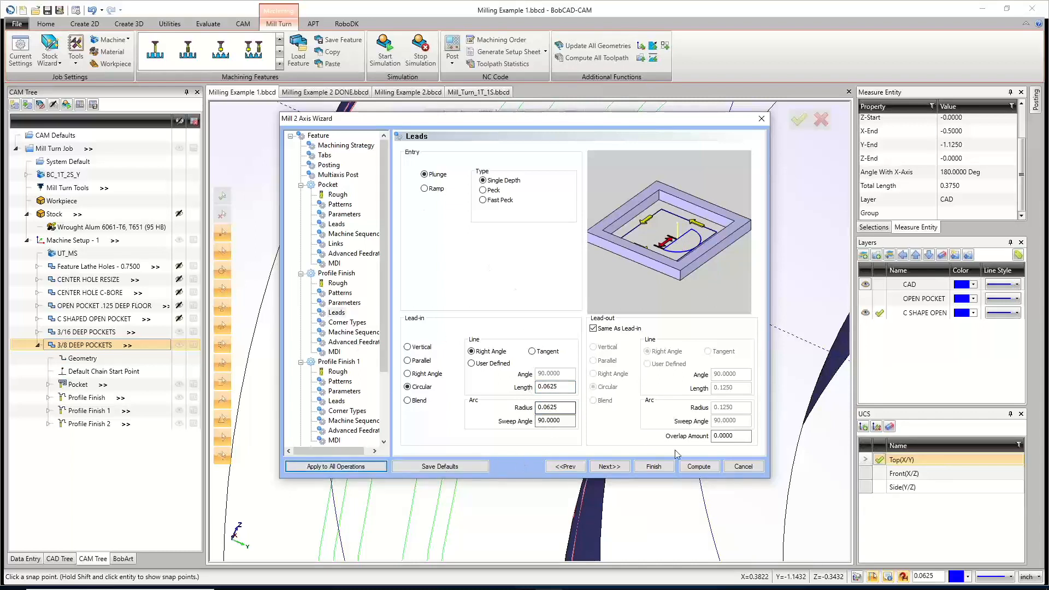
click(708, 469)
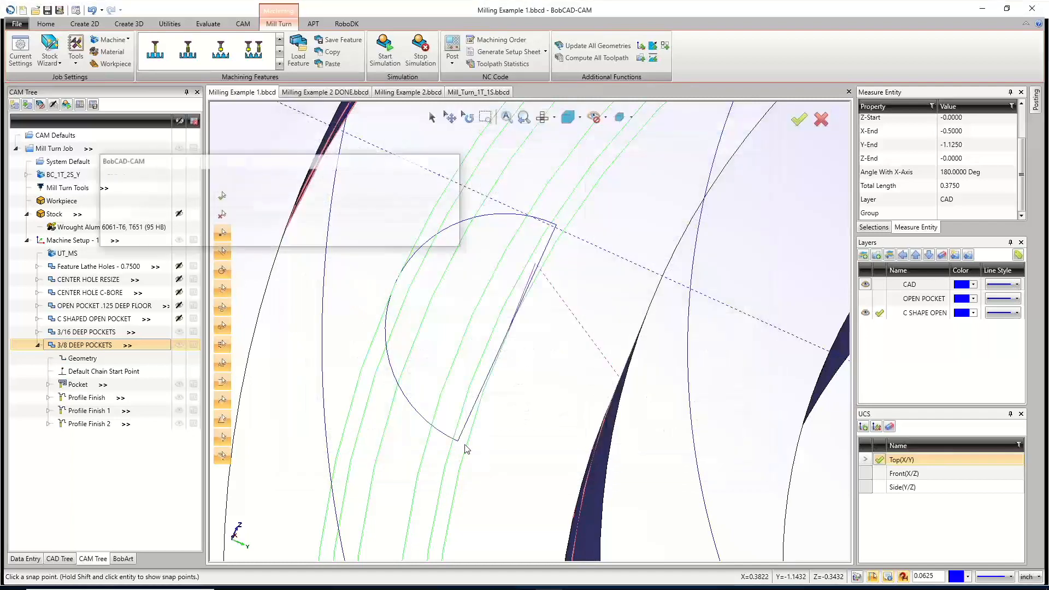
Make the CAD layer active and hide the C SHAPE OPEN layer.
scroll(467, 405, down, 3)
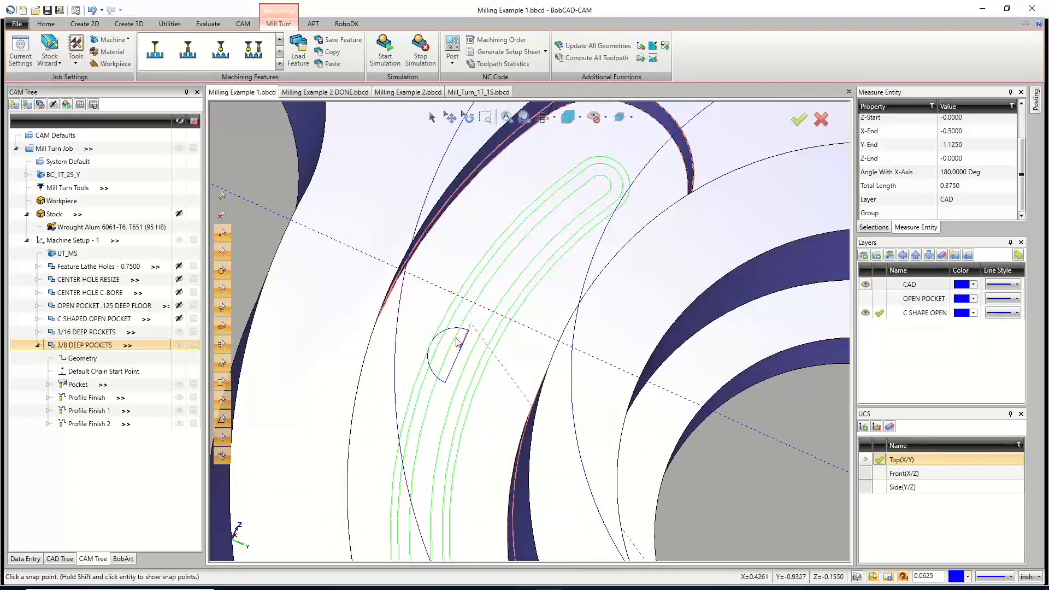
scroll(400, 367, down, 5)
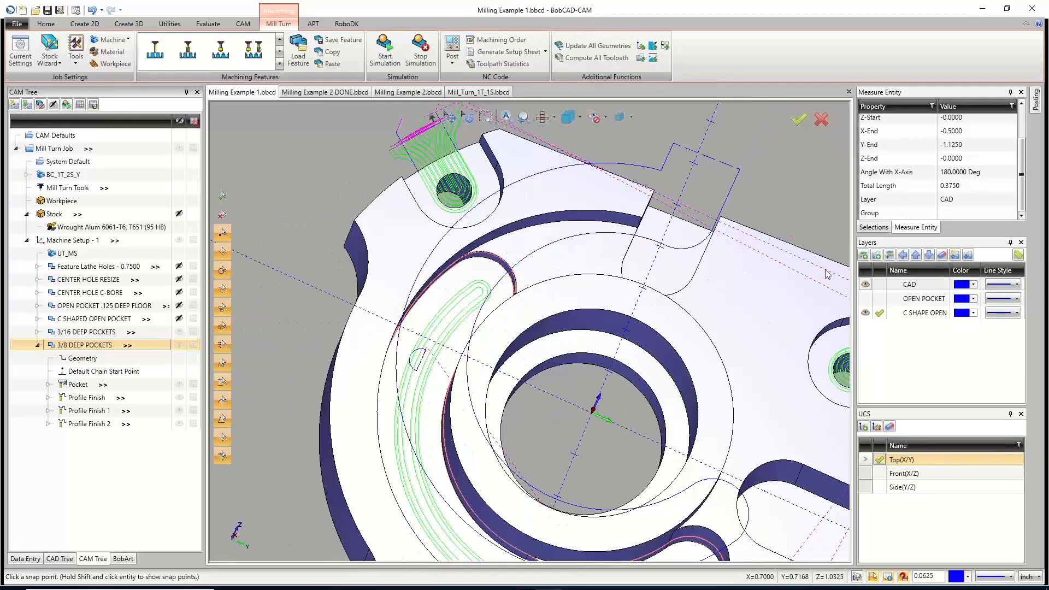
click(879, 284)
click(865, 312)
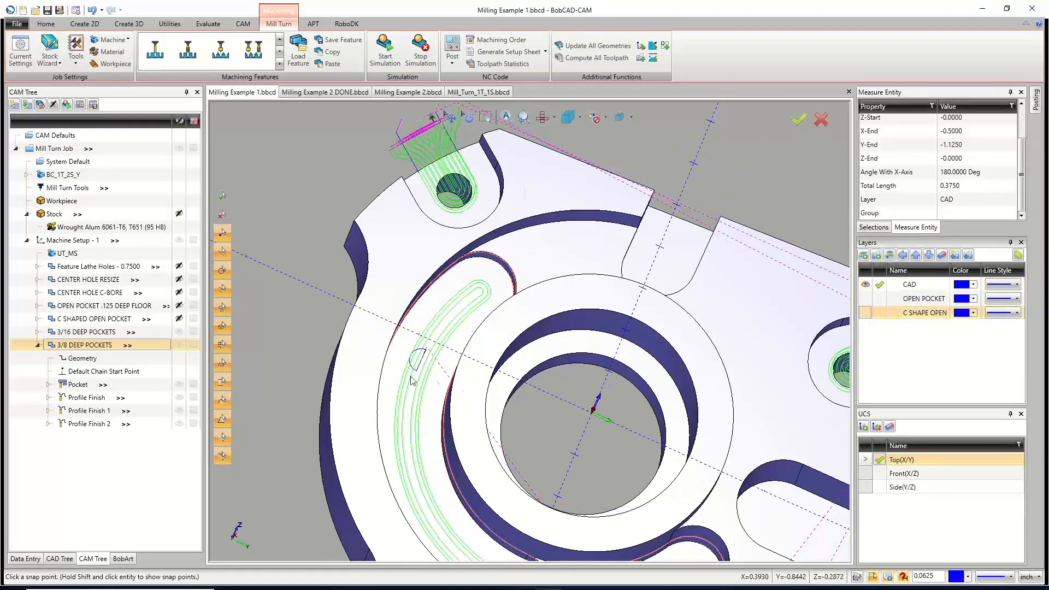
scroll(481, 438, down, 4)
middle_drag(481, 438, 470, 432)
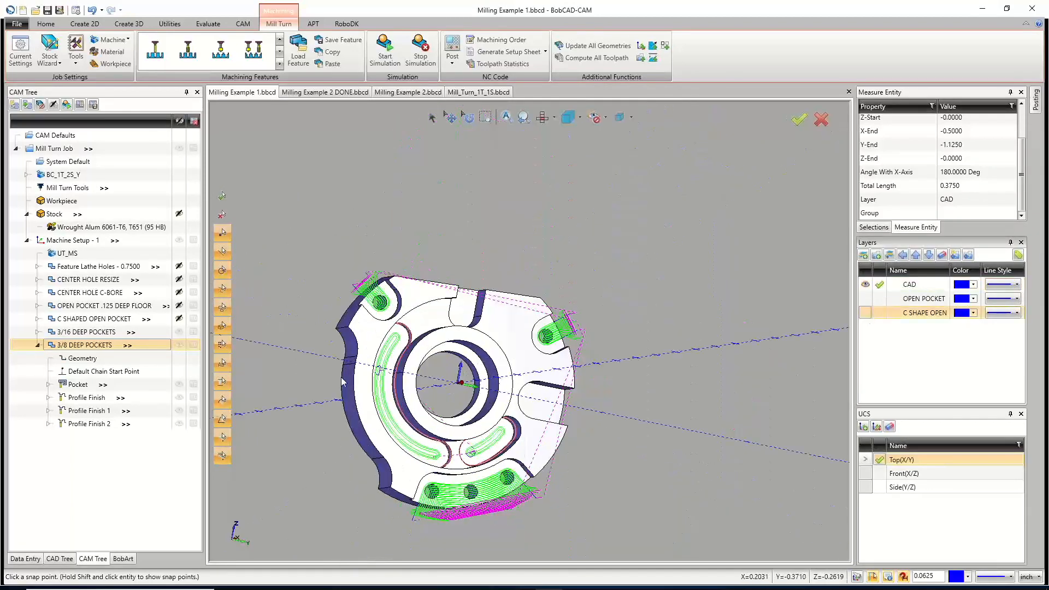
Copy the 3/8 DEEP POCKETS feature and paste it into Machine Setup - 1, loading its Top of Feature and Depth values.
right_click(69, 352)
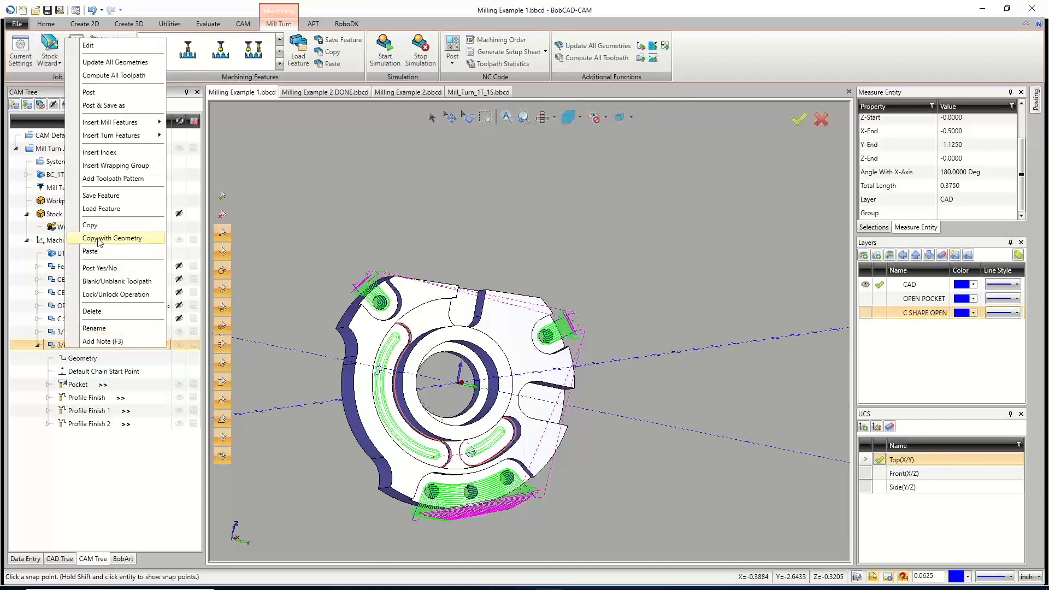
click(95, 227)
right_click(60, 247)
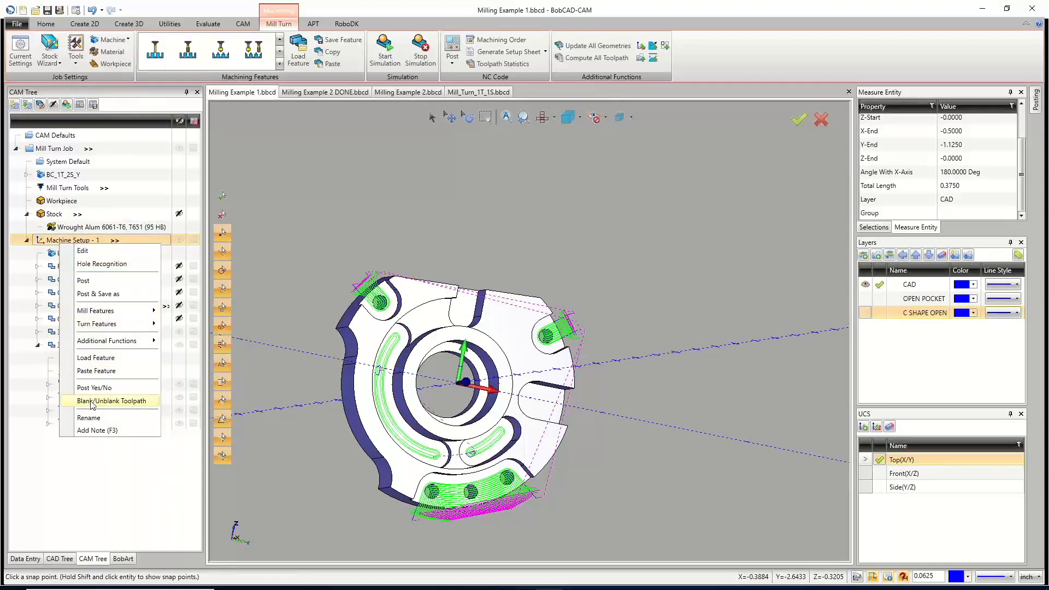
click(96, 370)
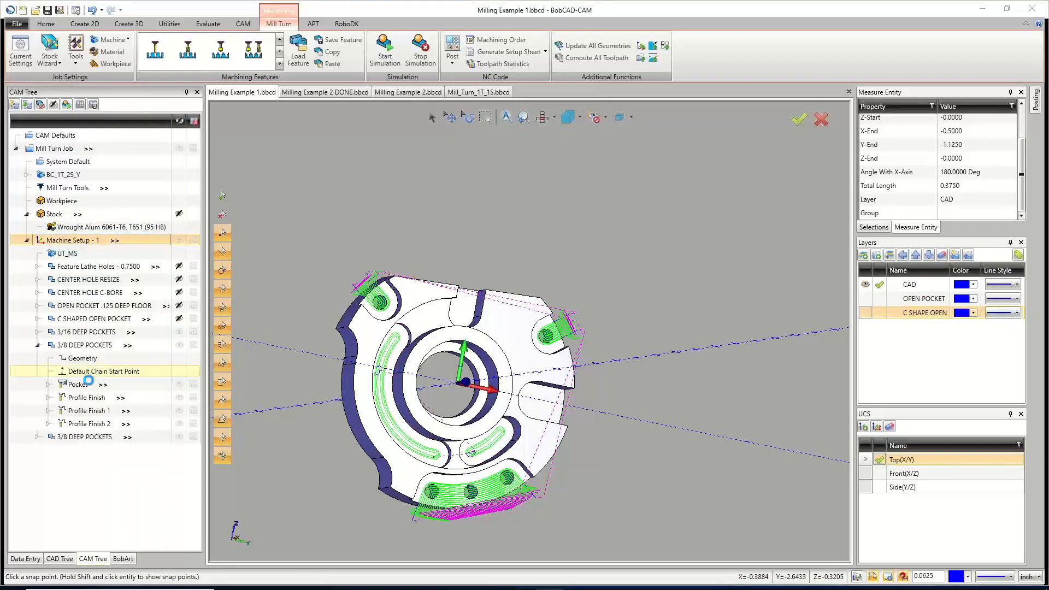
click(557, 337)
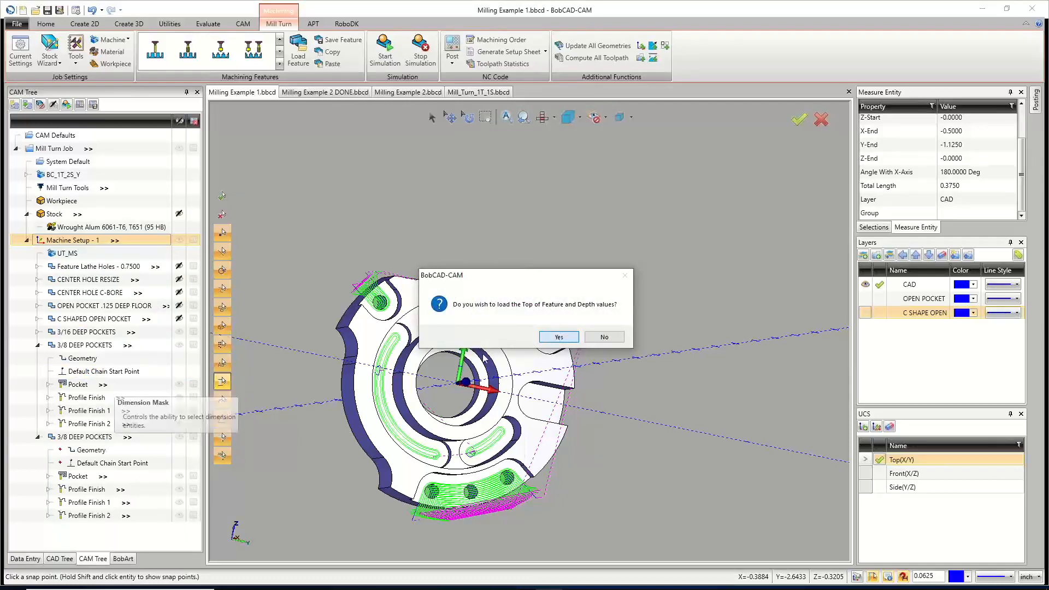
Rename the pasted 3/8 DEEP POCKETS feature as 1/2 DEEP POCKETS.
right_click(81, 437)
click(90, 414)
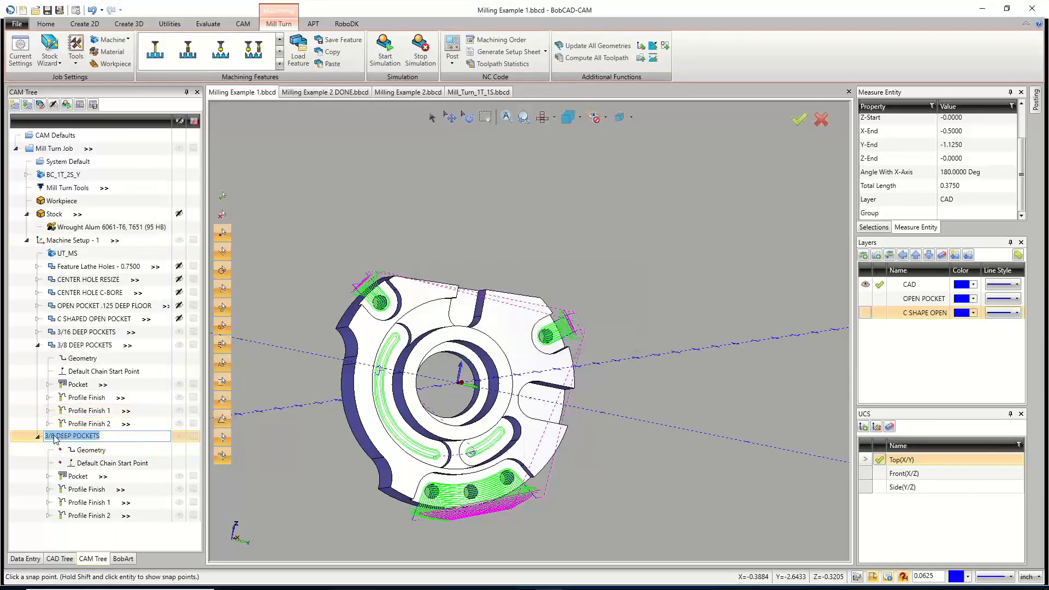
key(BackSpace)
key(BackSpace)
key(BackSpace)
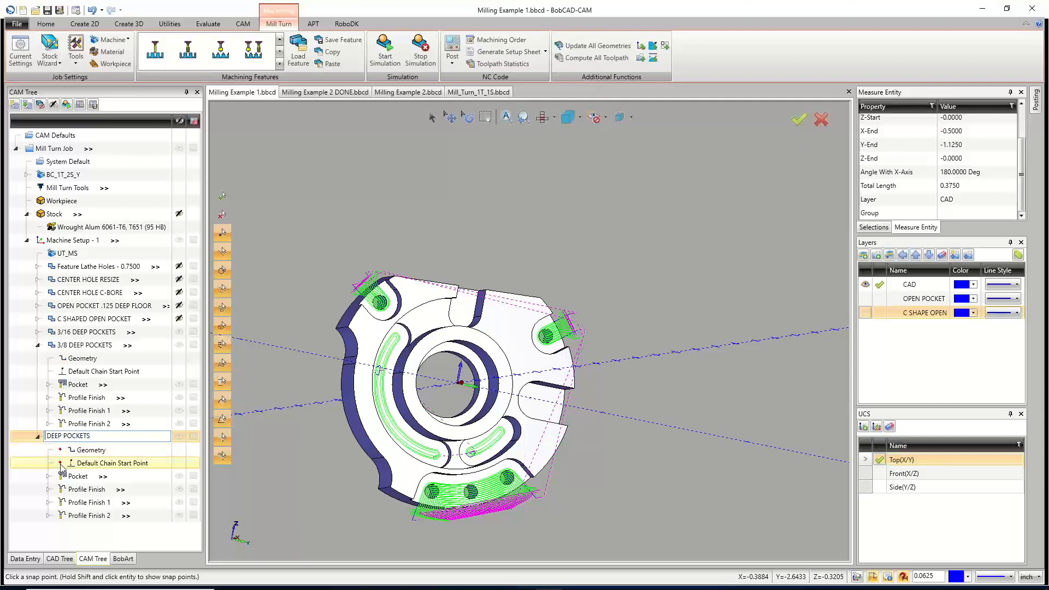
text(1/2)
click(91, 451)
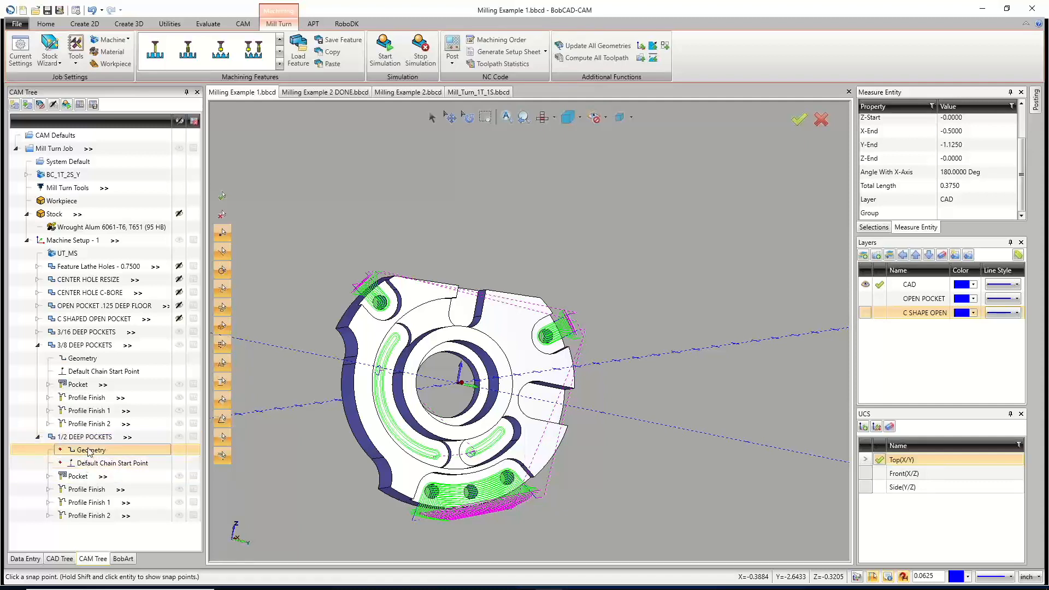
Assign the floor faces of the two round-ended open slots as the geometry of 1/2 DEEP POCKETS.
double_click(90, 451)
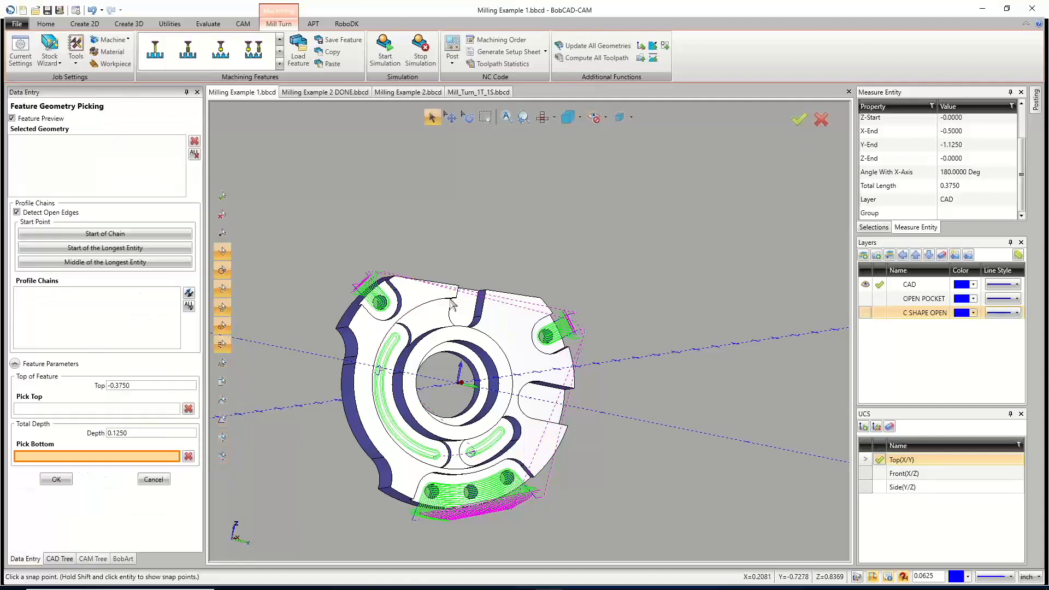
click(467, 311)
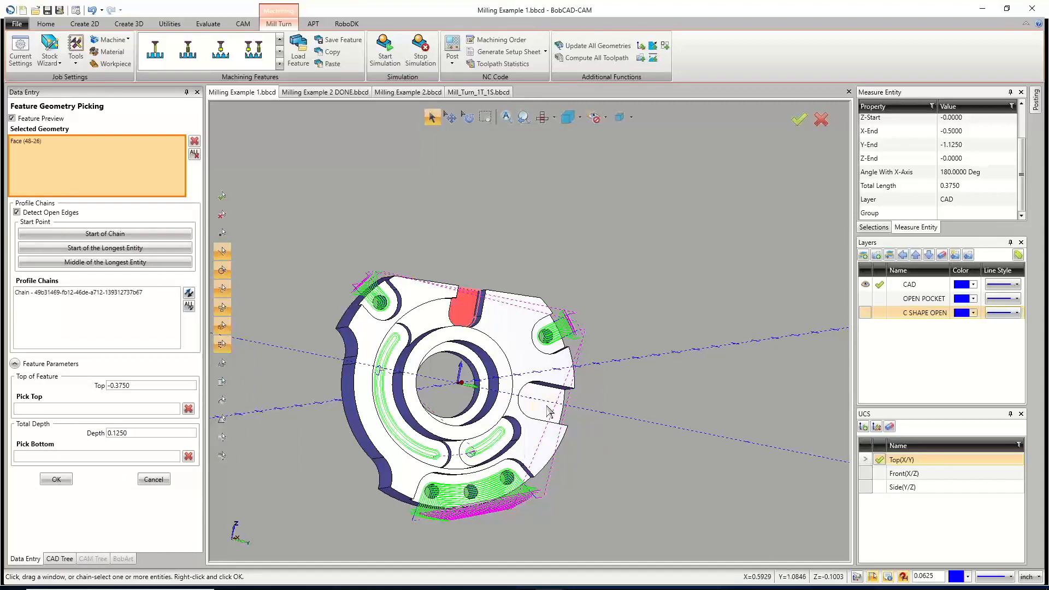
click(547, 409)
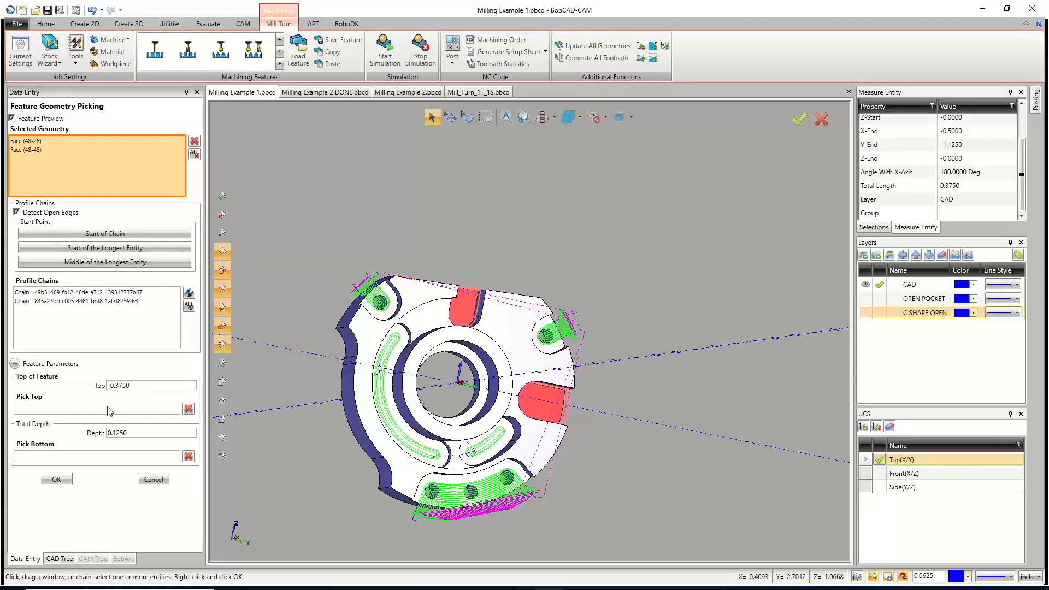
right_click(520, 419)
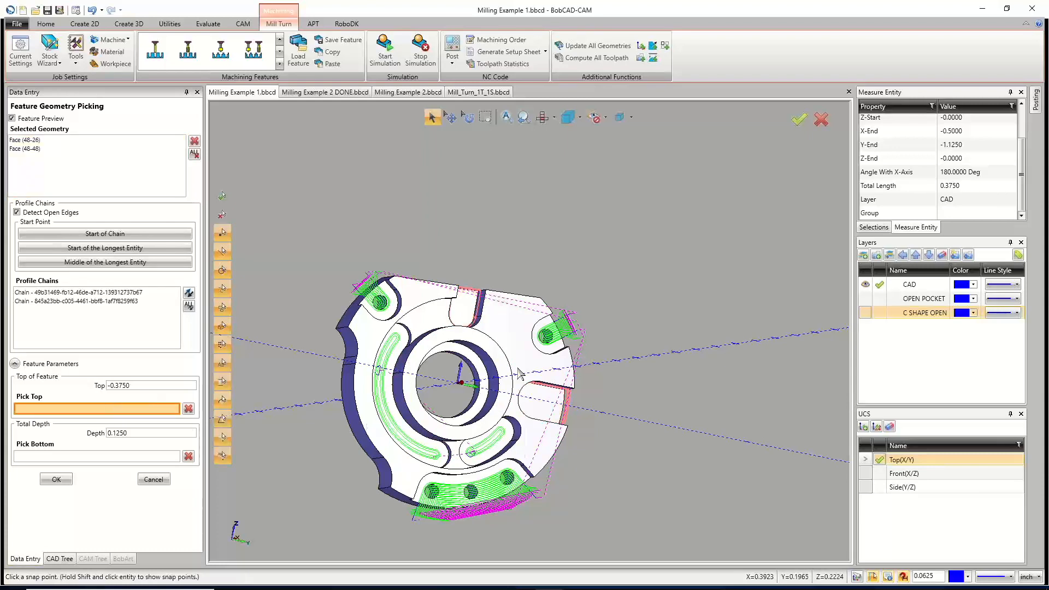
Pick the slots' top and bottom on the model for a Top of Feature of -0.1250 and a Total Depth of 0.5000.
click(541, 384)
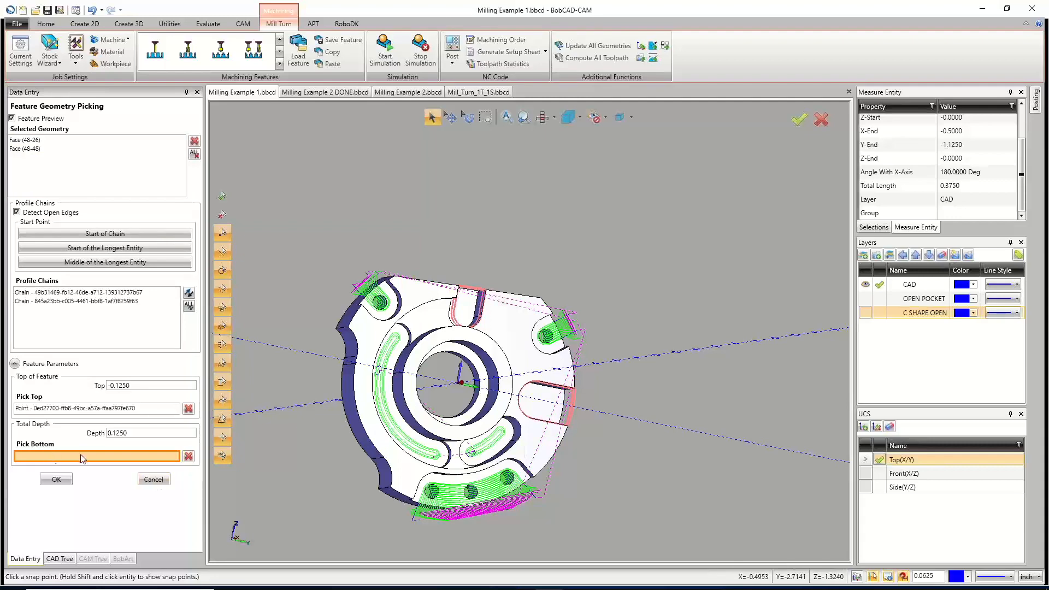
middle_drag(418, 485, 473, 494)
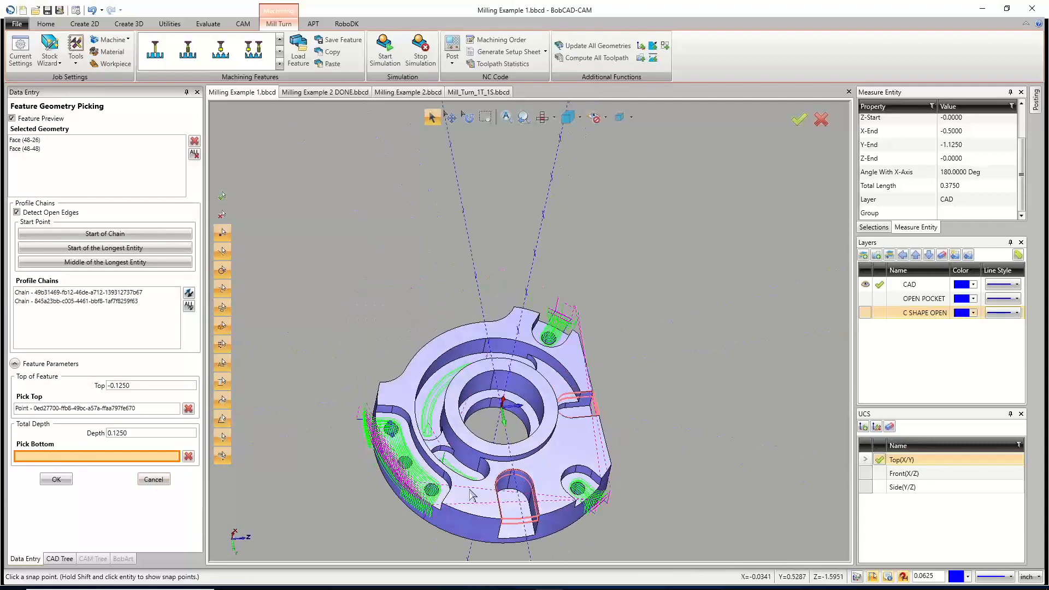
click(515, 540)
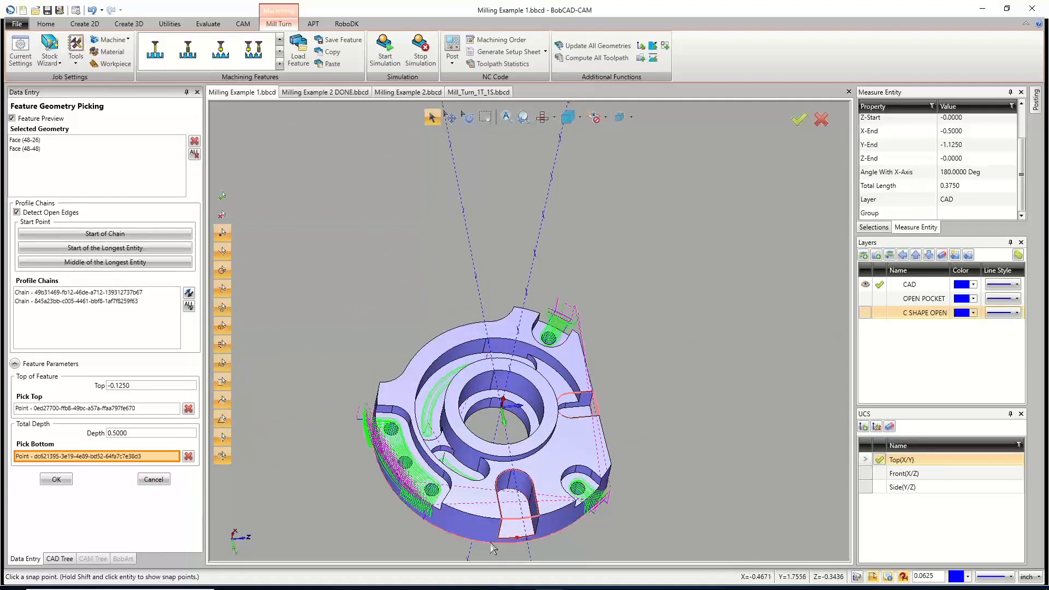
click(57, 479)
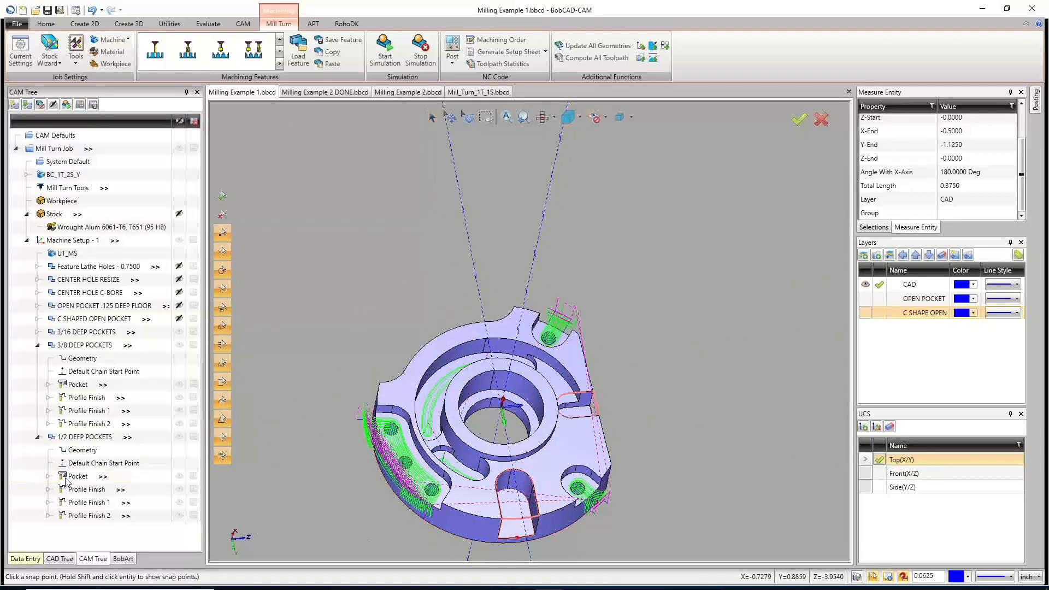
Collapse the 3/8 DEEP POCKETS feature and hide the 3/16 and 3/8 DEEP POCKETS toolpaths.
click(37, 344)
click(82, 344)
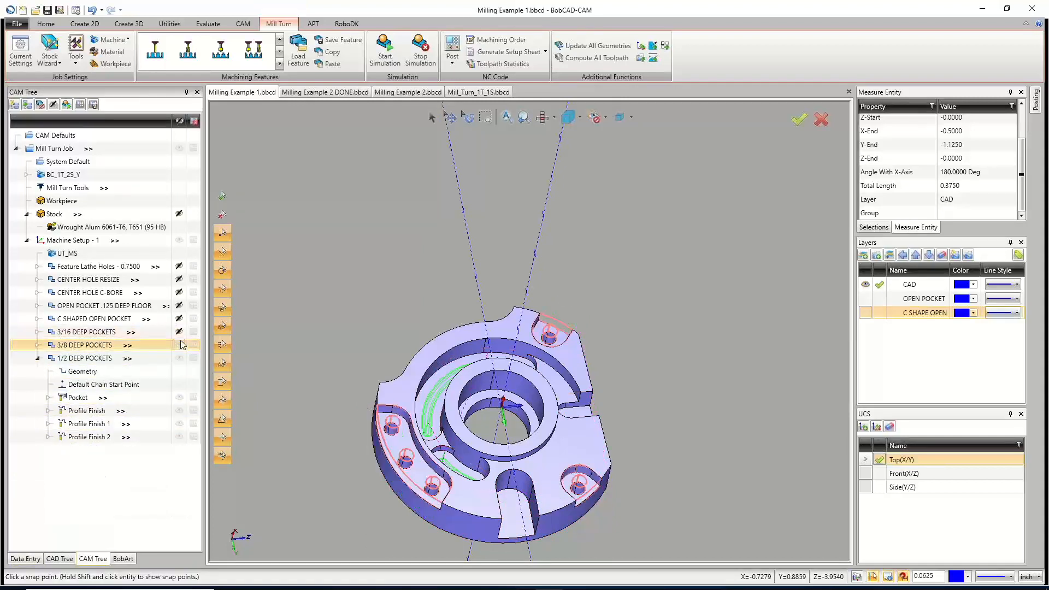
Give the 1/2 DEEP POCKETS Profile Finish a Parallel lead-in 0.2500 long, apply it to all operations, and compute the feature.
right_click(100, 360)
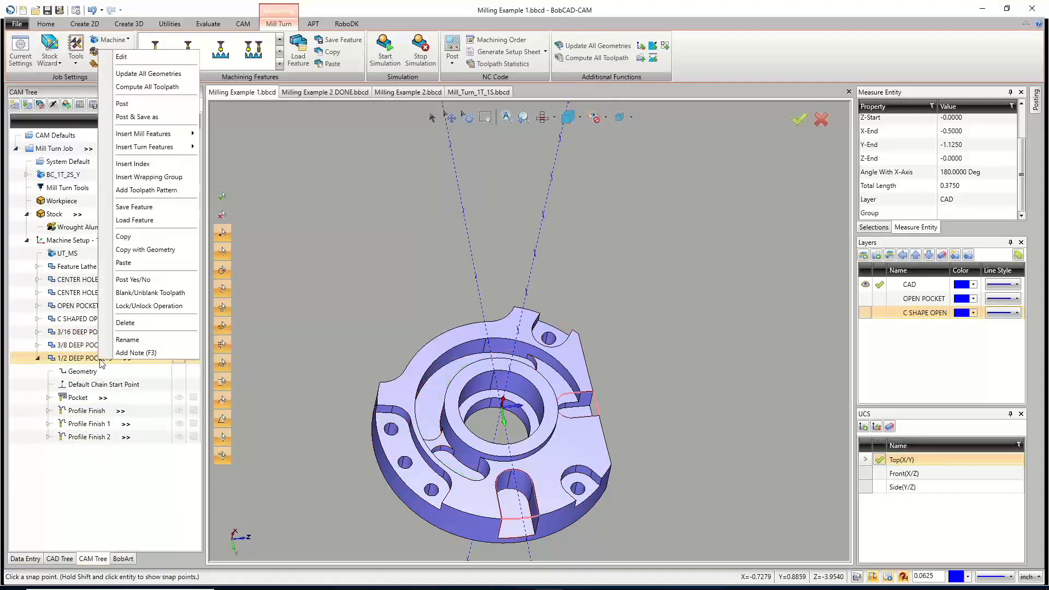
click(121, 57)
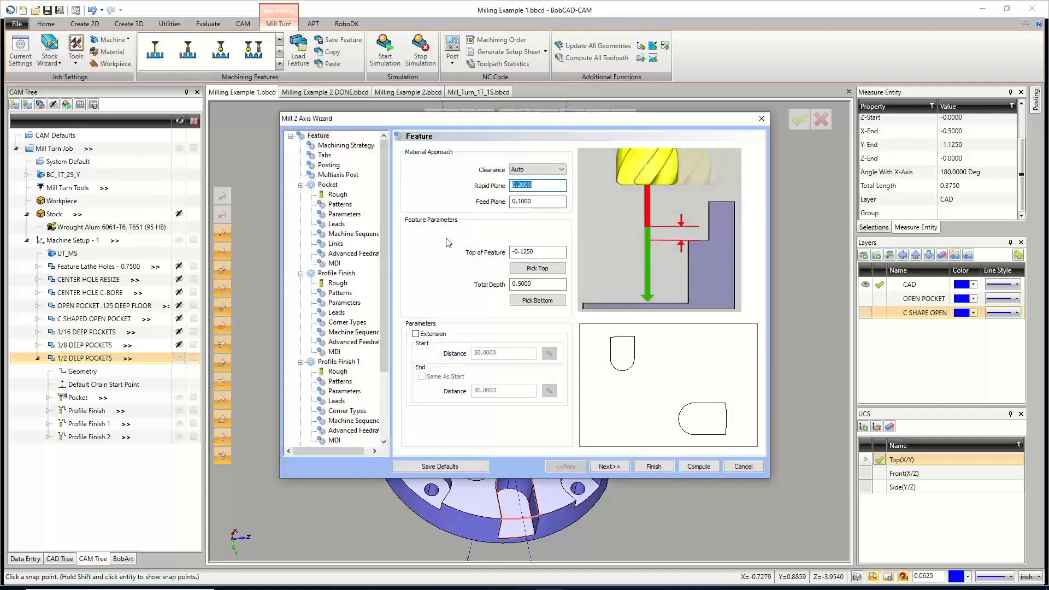
click(336, 224)
click(336, 313)
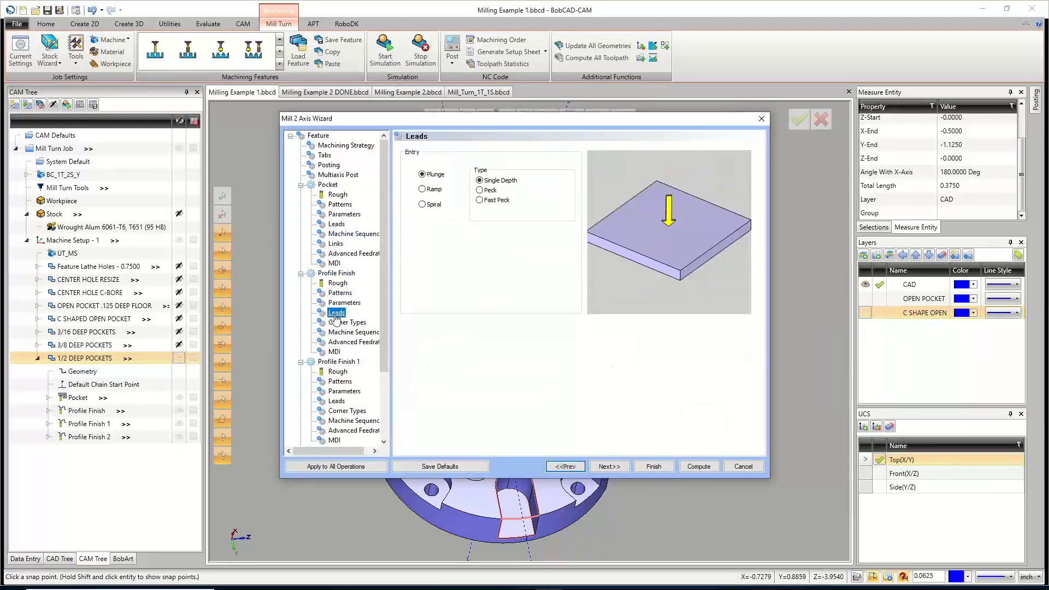
click(420, 361)
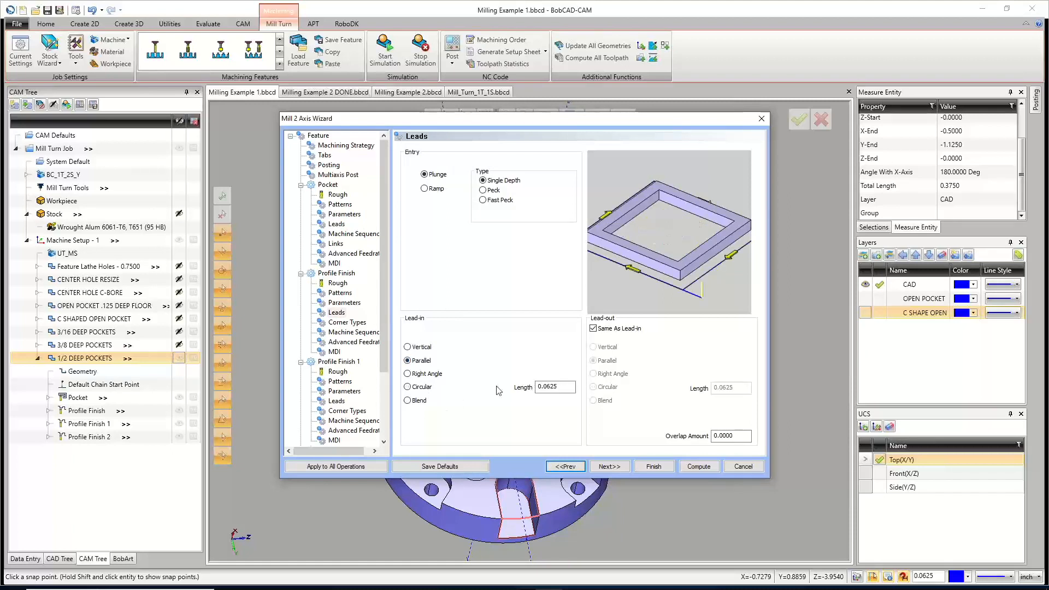
double_click(565, 388)
click(702, 467)
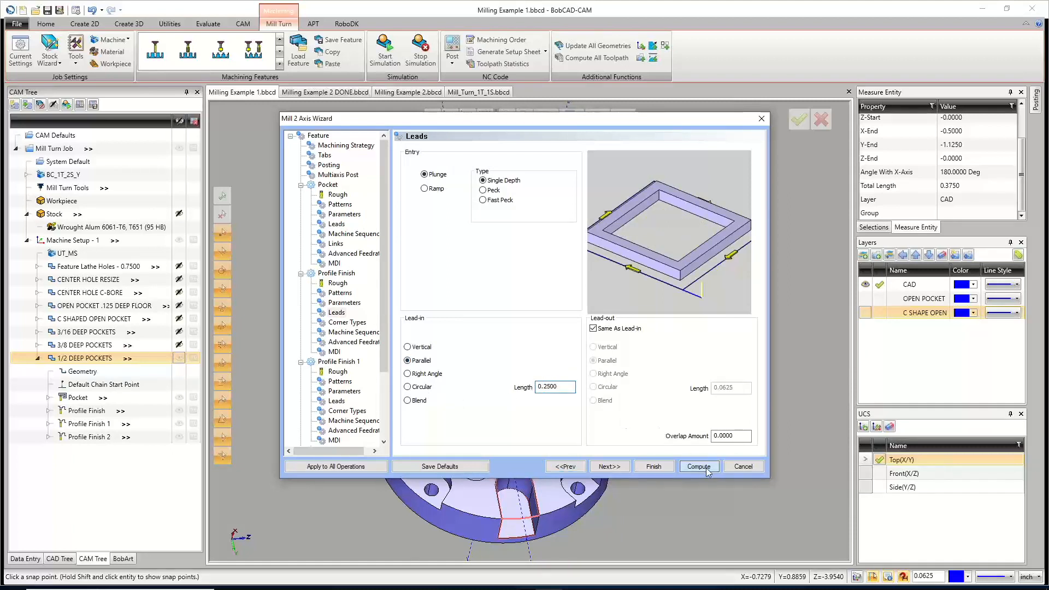
click(360, 468)
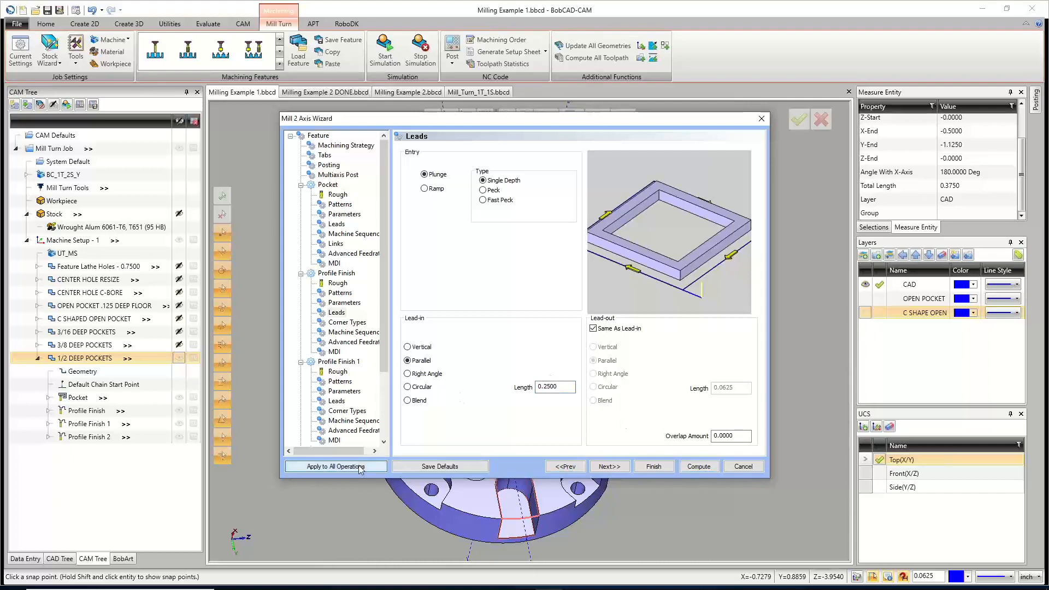
click(710, 466)
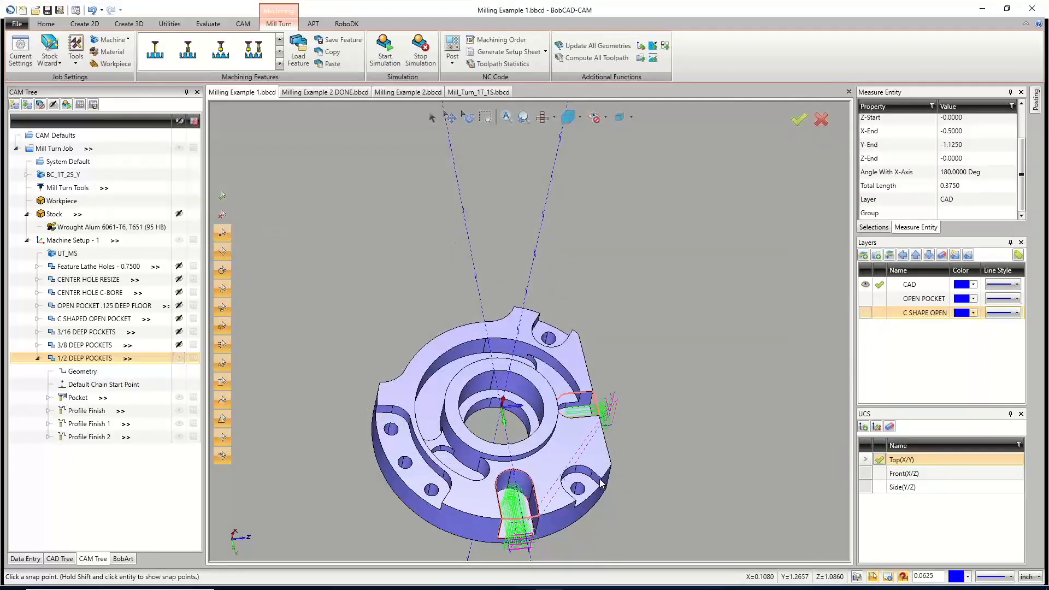
middle_drag(513, 479, 537, 430)
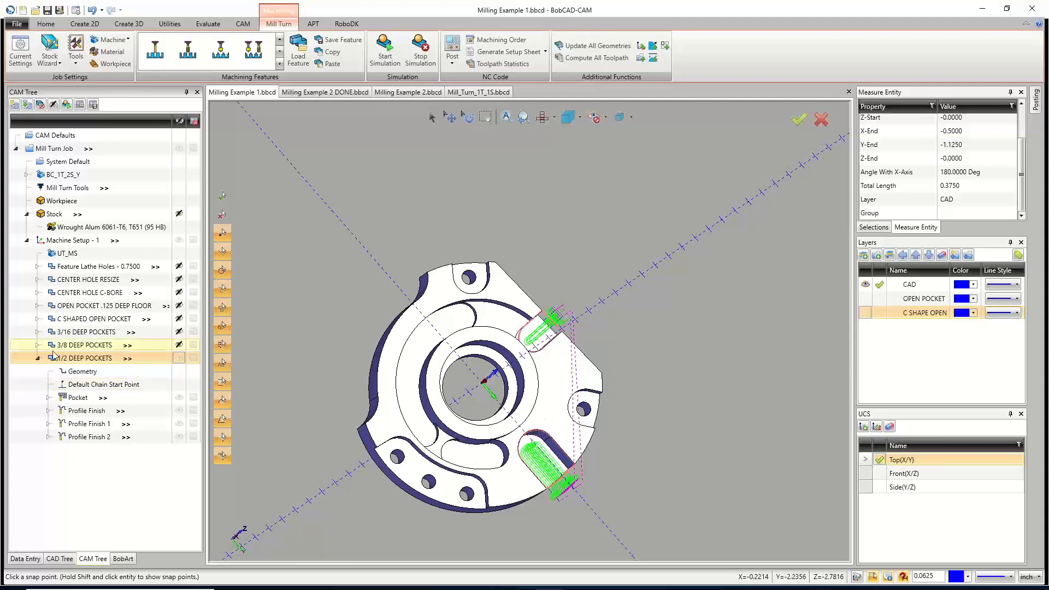
click(38, 358)
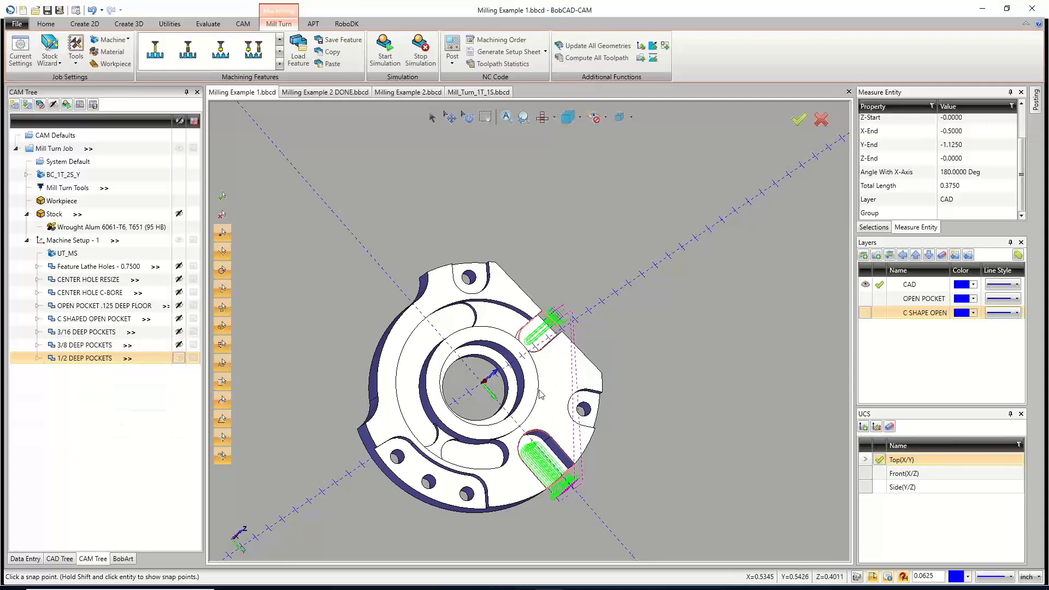
Add a milling Drill Hole feature to Machine Setup - 1 and select the five small pocket holes as its geometry.
right_click(80, 244)
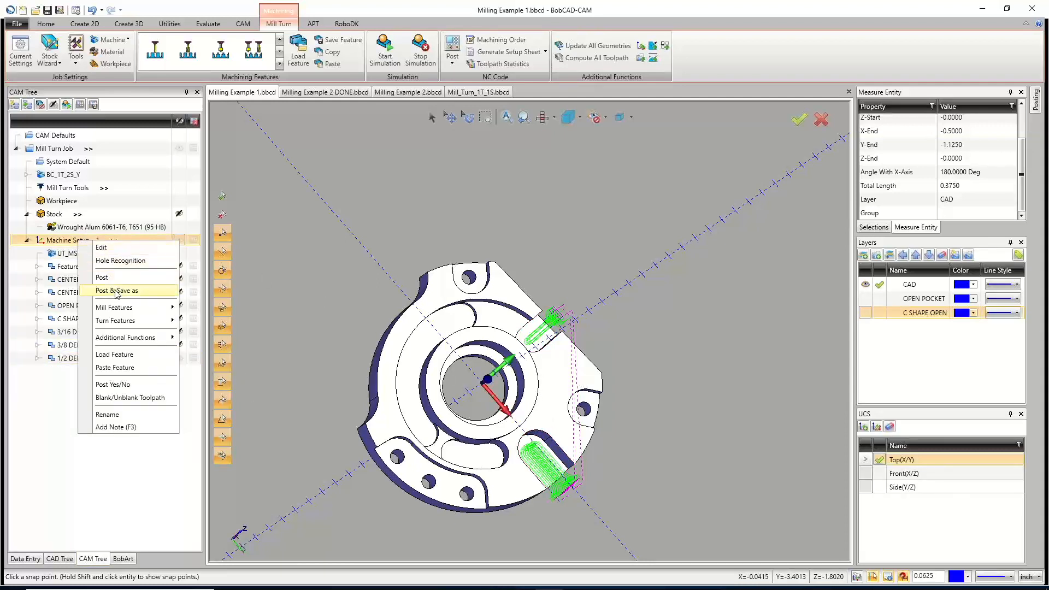
mouse_move(118, 307)
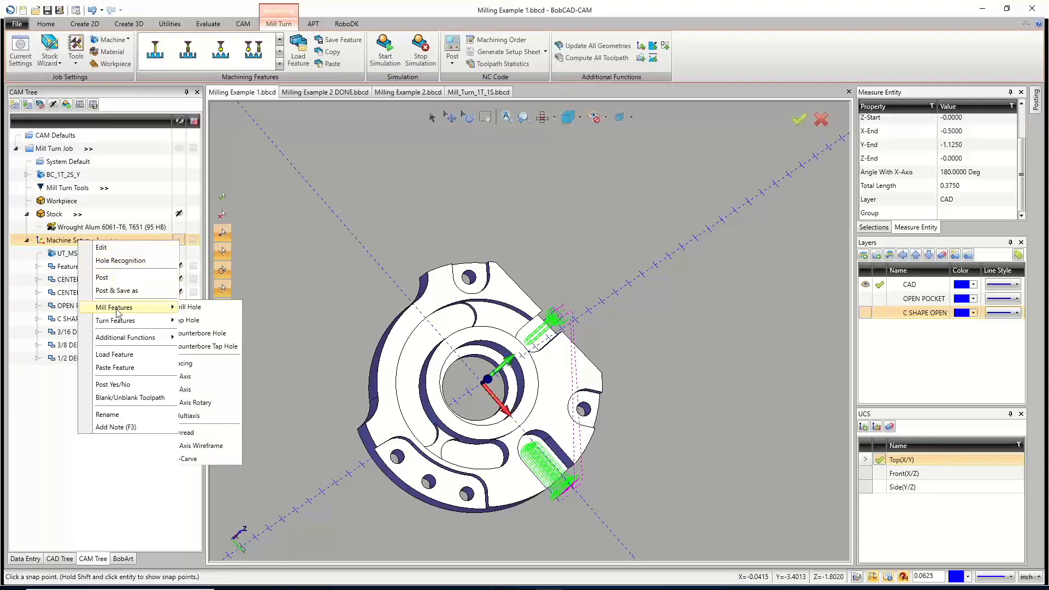
click(220, 307)
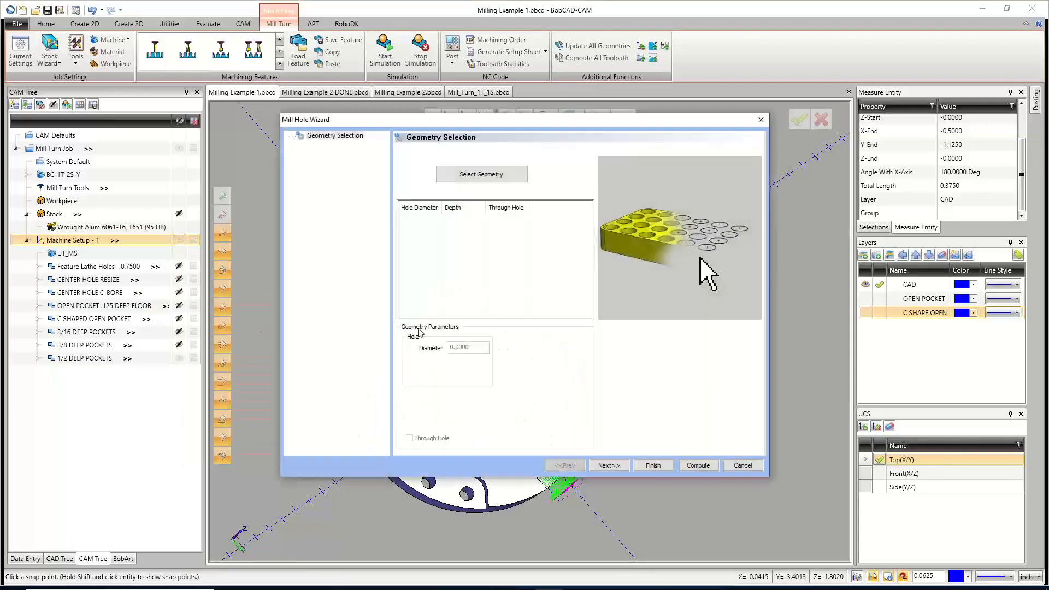
click(480, 173)
click(584, 411)
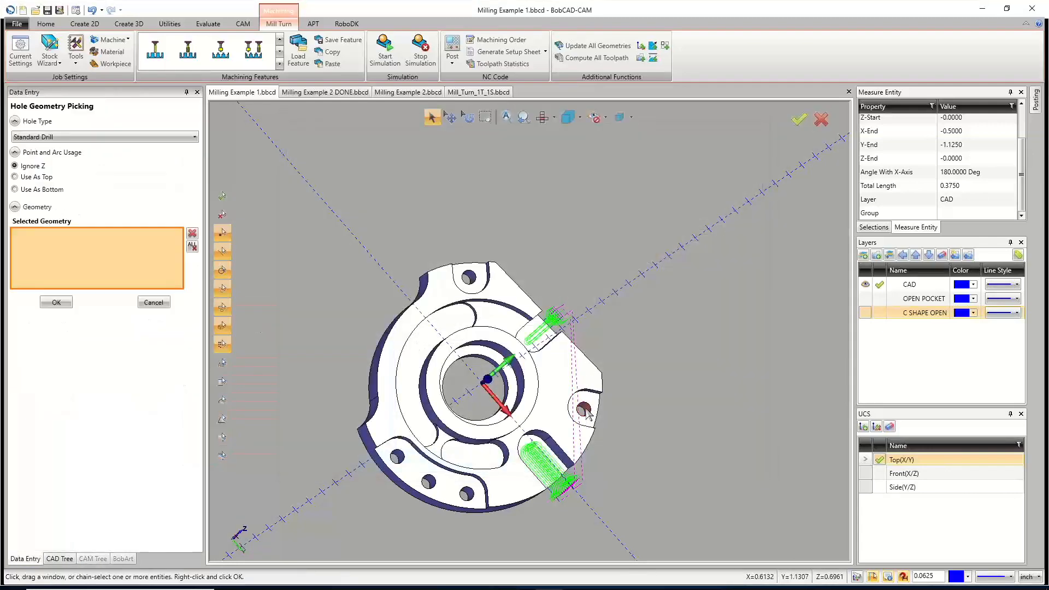
click(470, 278)
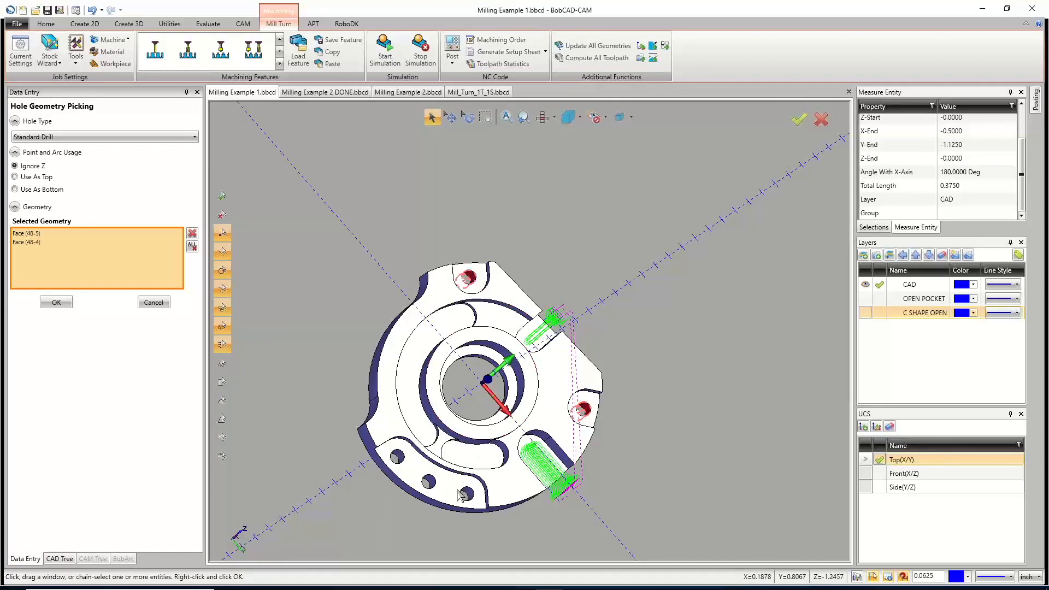
click(465, 494)
click(429, 483)
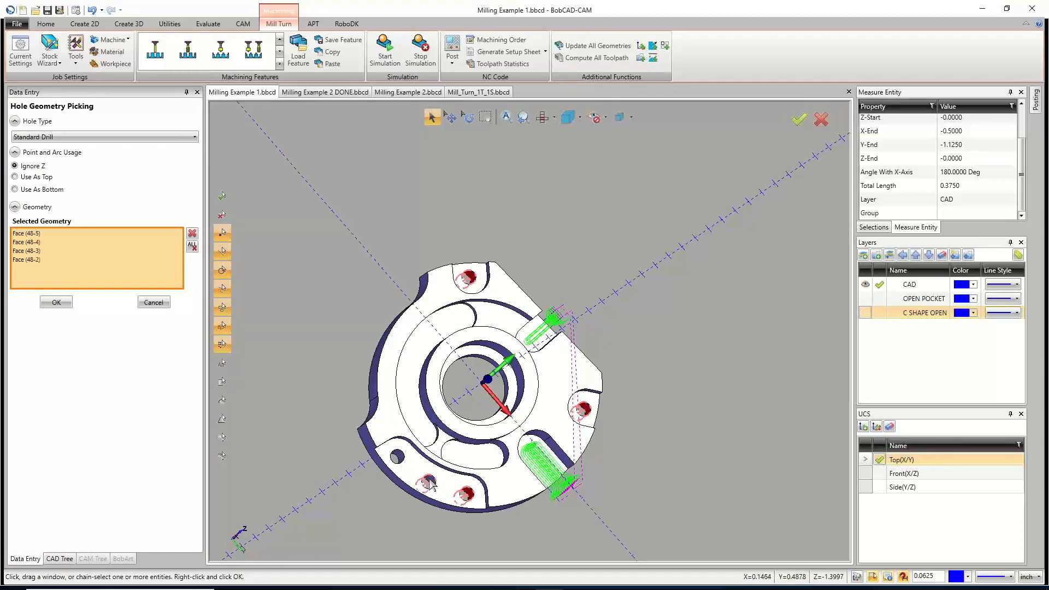
click(397, 457)
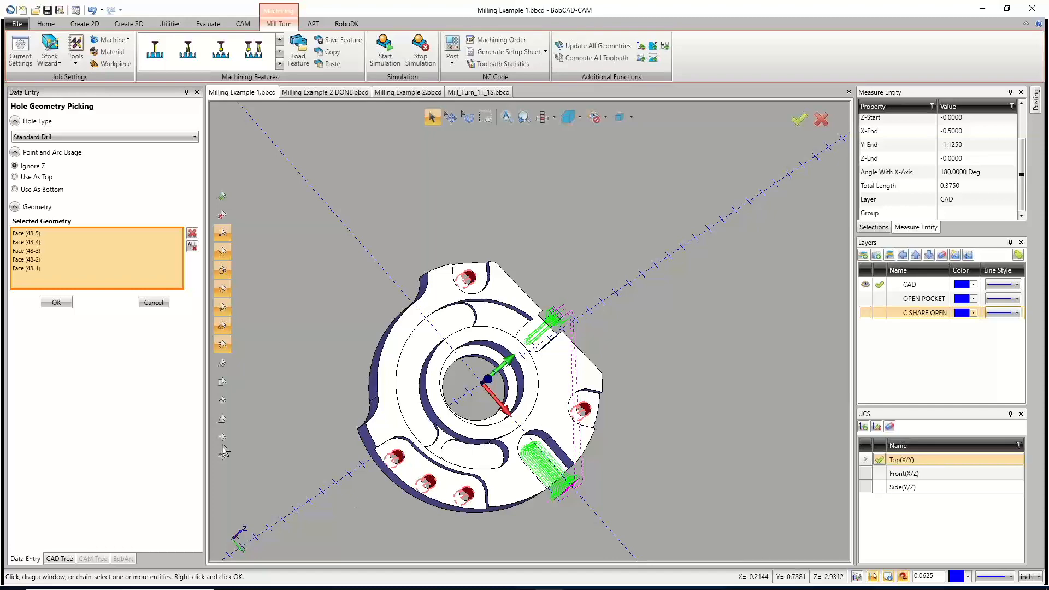
click(54, 302)
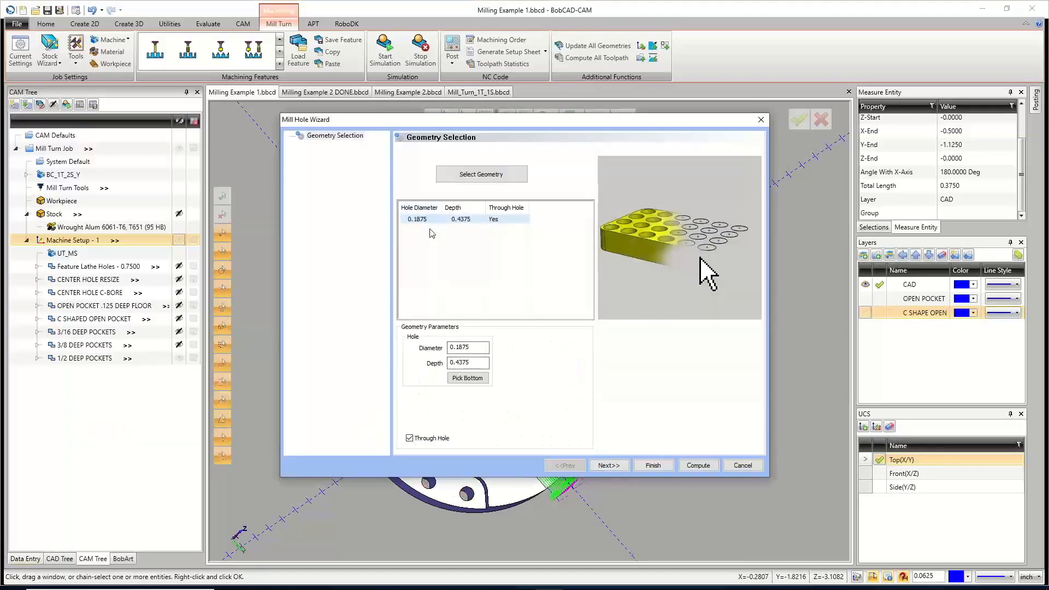
Pick the 0.1875 hole group's Top of Feature on the floor edge of the three-hole curved pocket.
click(618, 464)
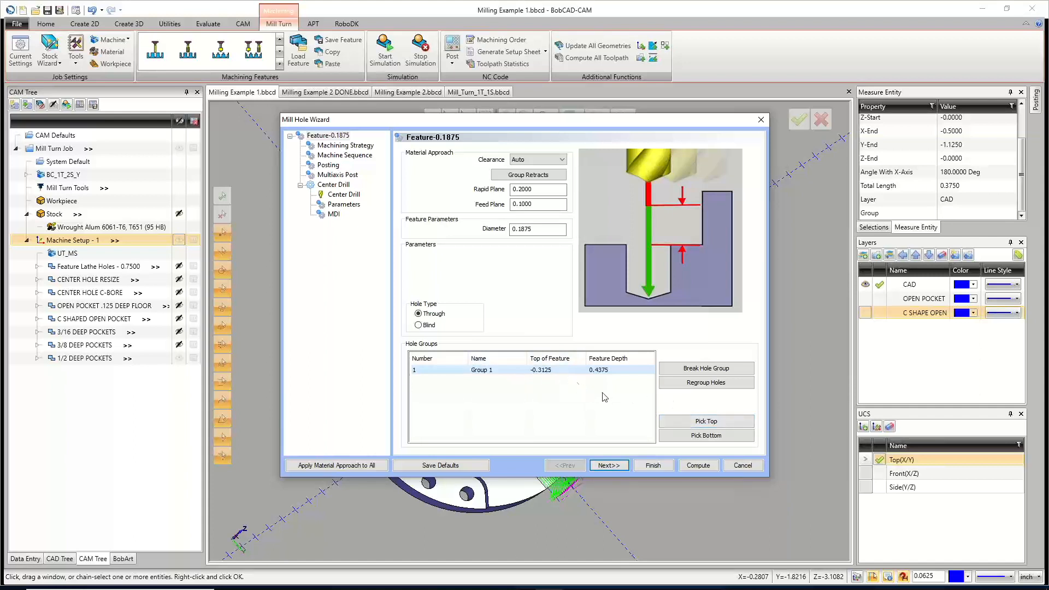
drag(568, 128, 598, 145)
click(720, 445)
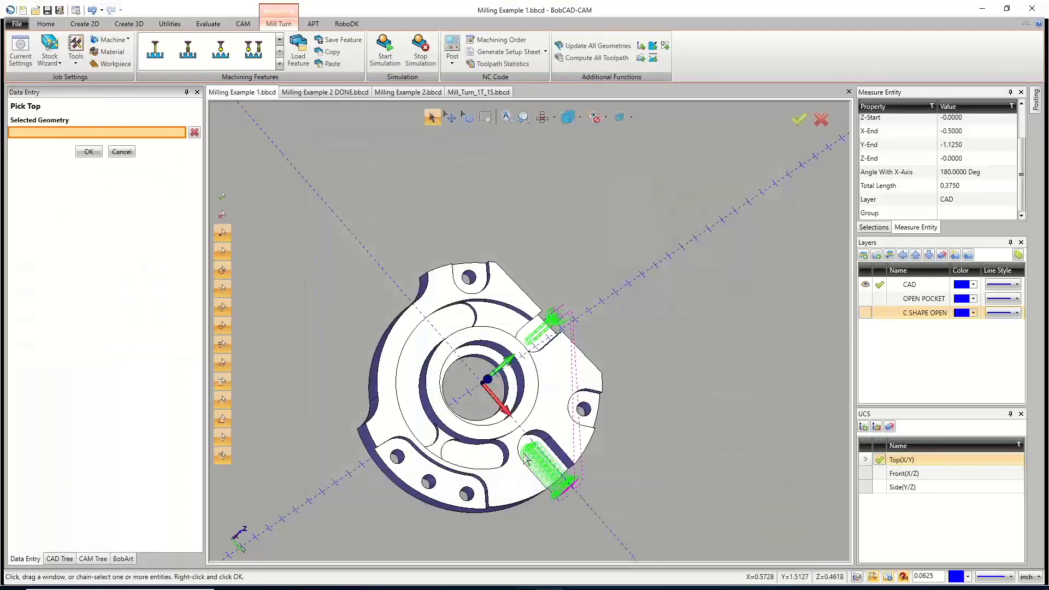
scroll(440, 488, up, 5)
scroll(440, 488, up, 2)
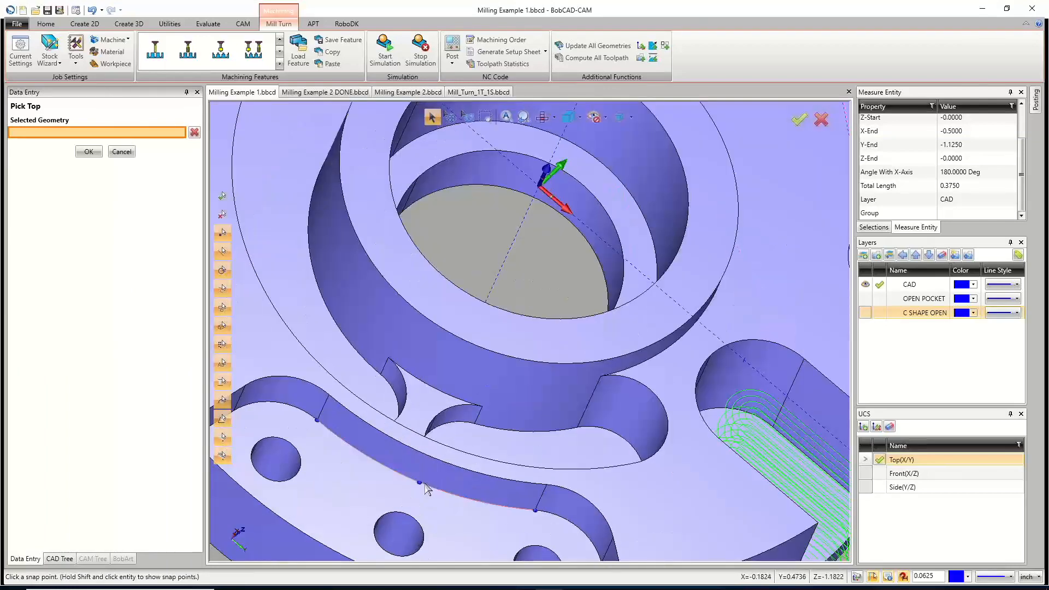
click(422, 488)
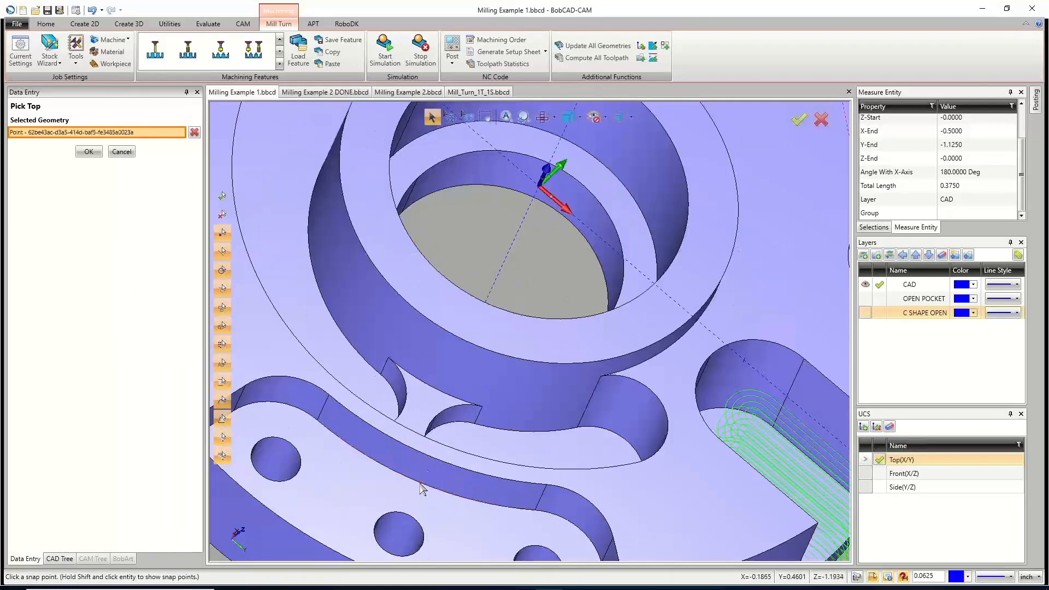
click(88, 150)
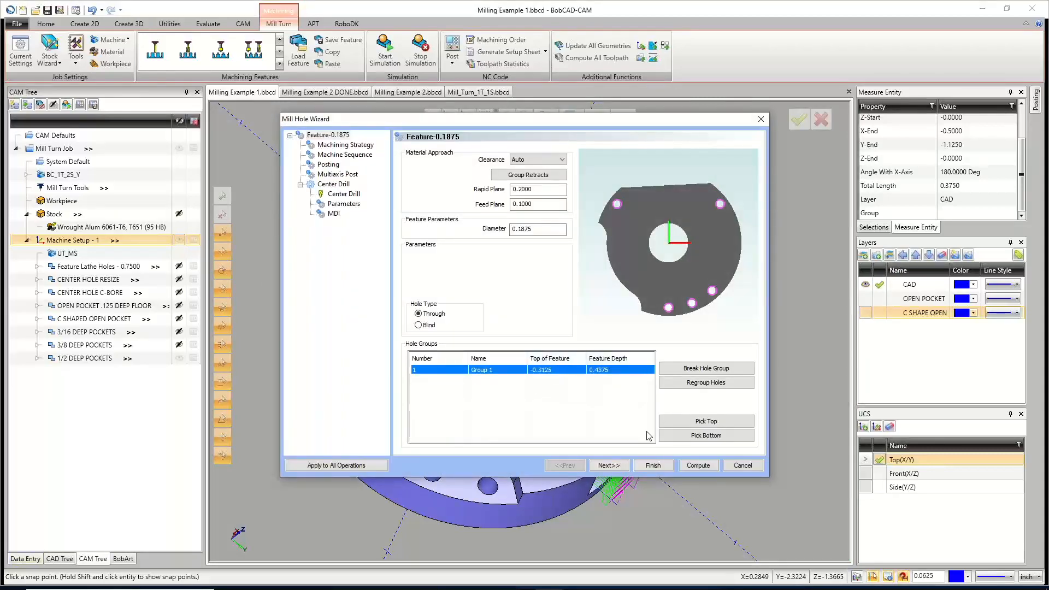
Apply the default Hole machining strategy with Center Drill and Drill, keeping the default machine sequence and posting settings.
click(616, 465)
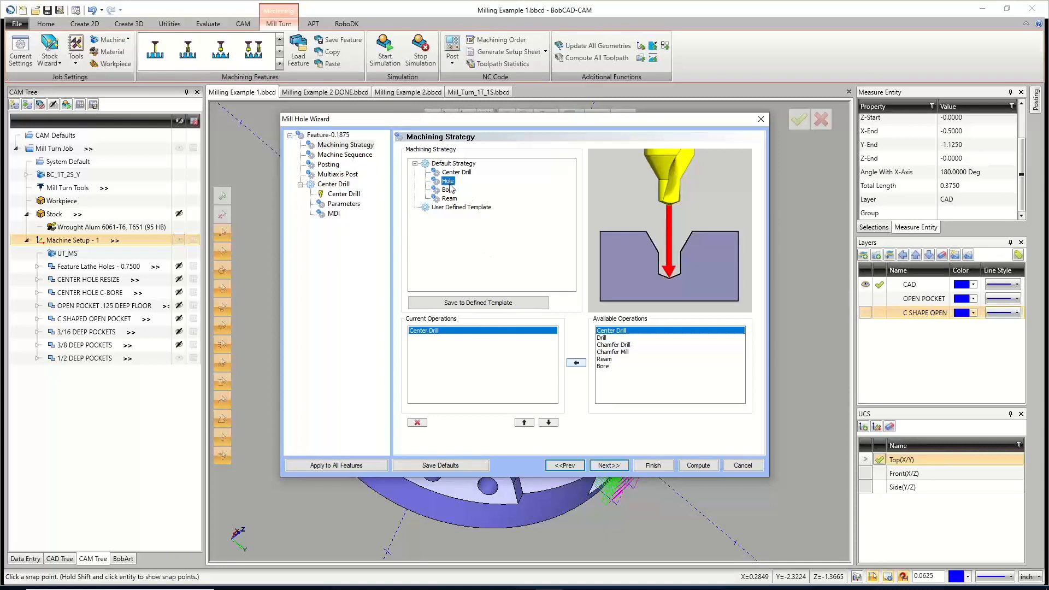
click(610, 466)
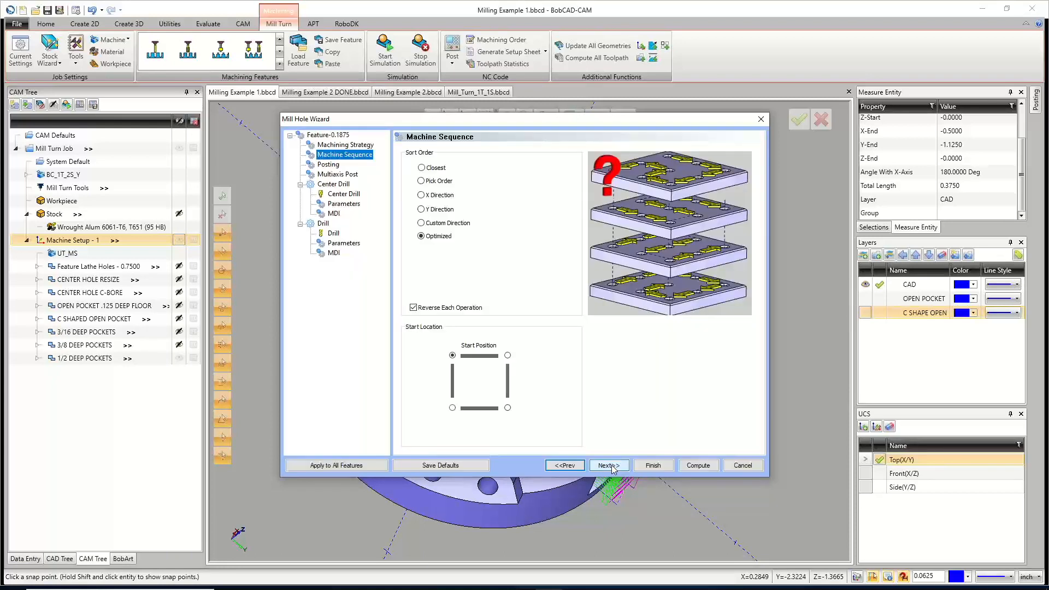
click(608, 465)
click(608, 465)
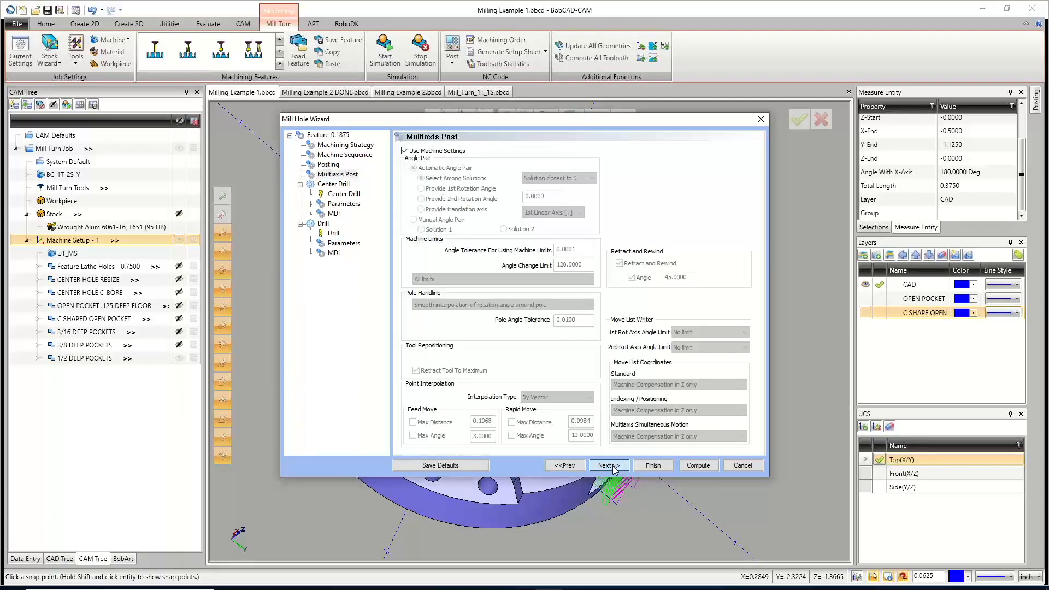
Assign the 1/2 90-degree tool at Station # 1 from the tool crib to the Center Drill operation.
click(608, 465)
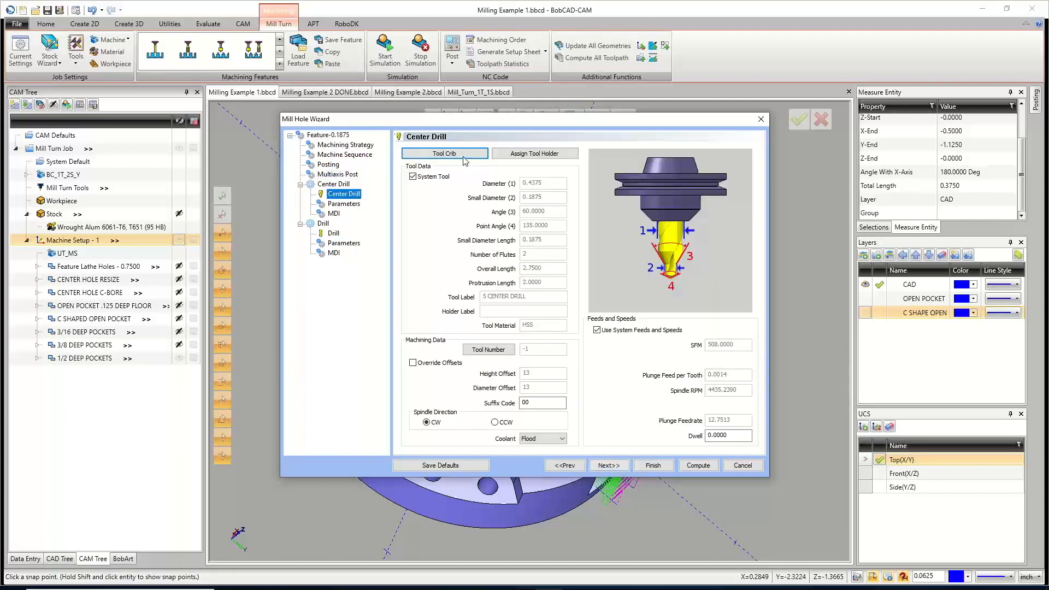
click(444, 154)
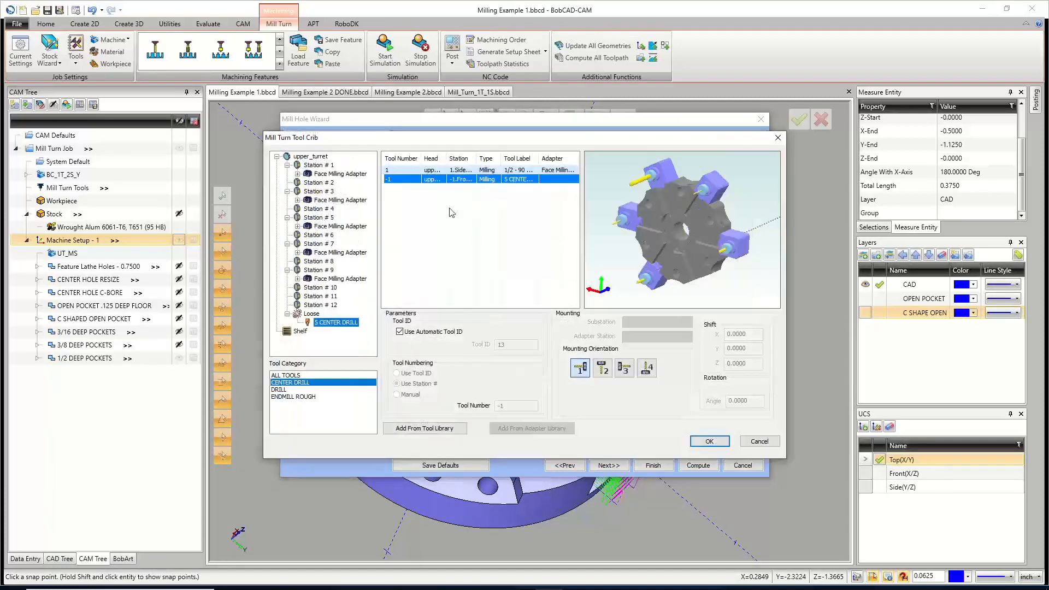
click(404, 170)
click(708, 441)
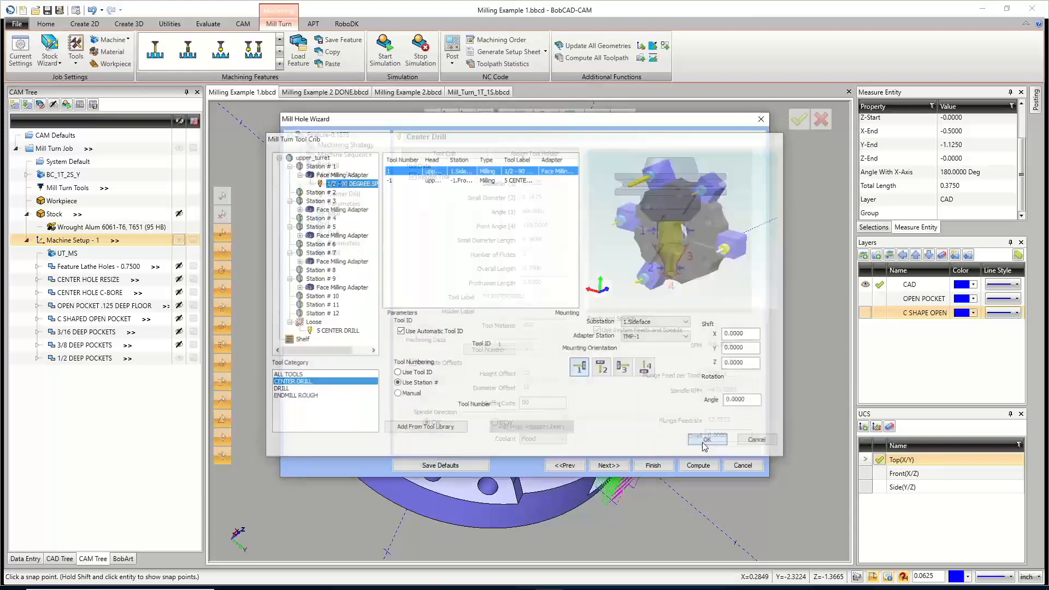
Accept the remaining center drill and 3/16 drill settings in the Mill Hole Wizard and compute the hole toolpaths.
click(620, 466)
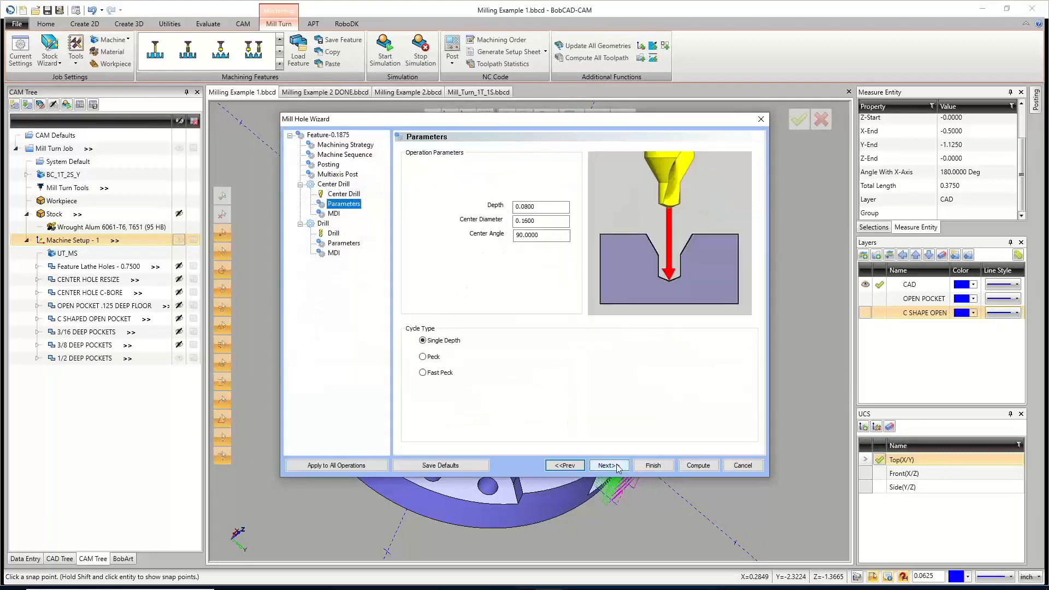
key(Tab)
key(Tab)
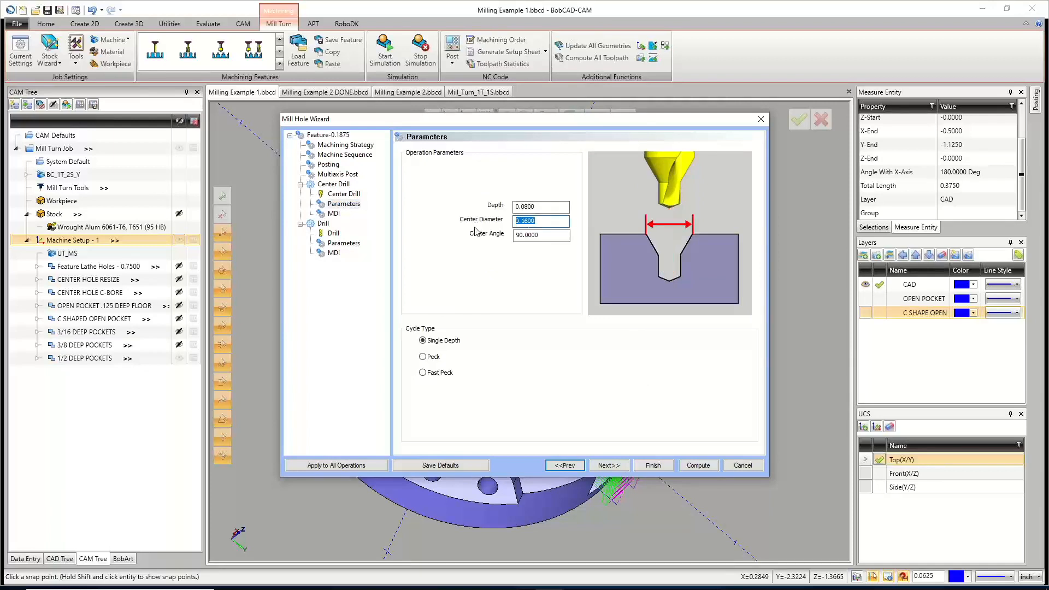
click(616, 467)
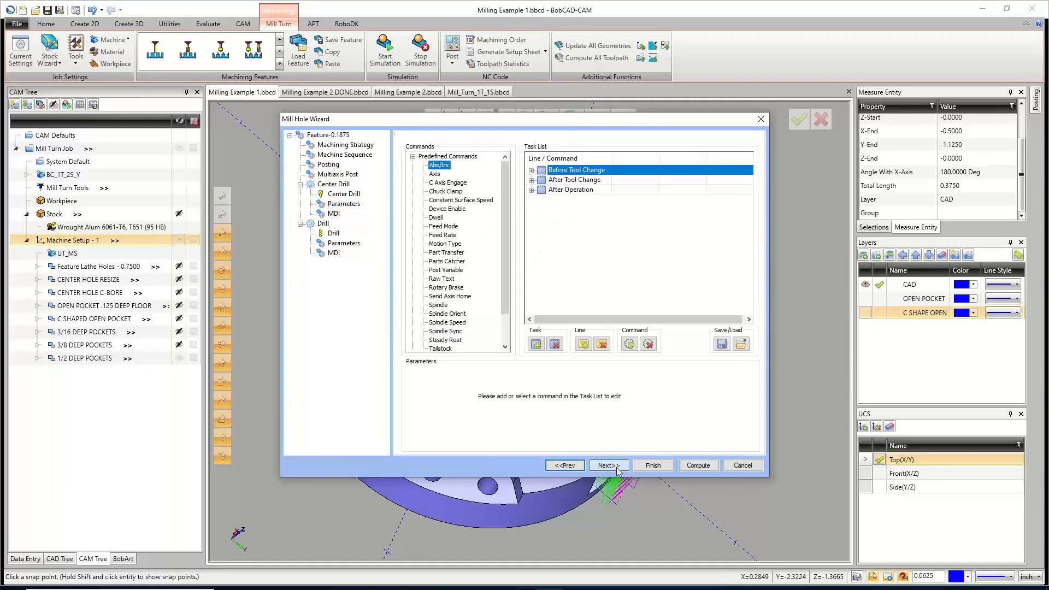
click(616, 468)
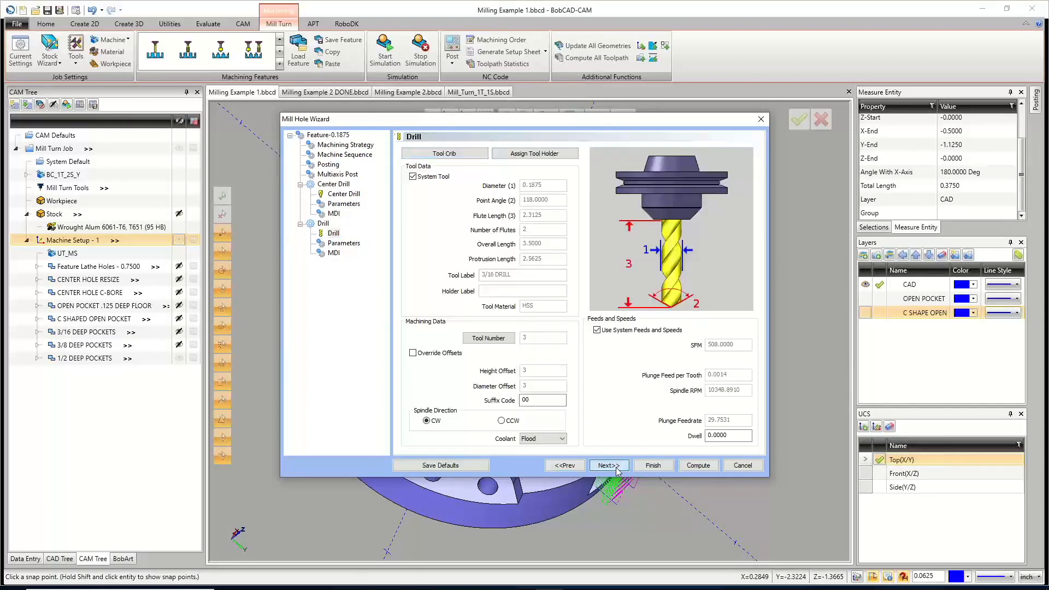
click(616, 469)
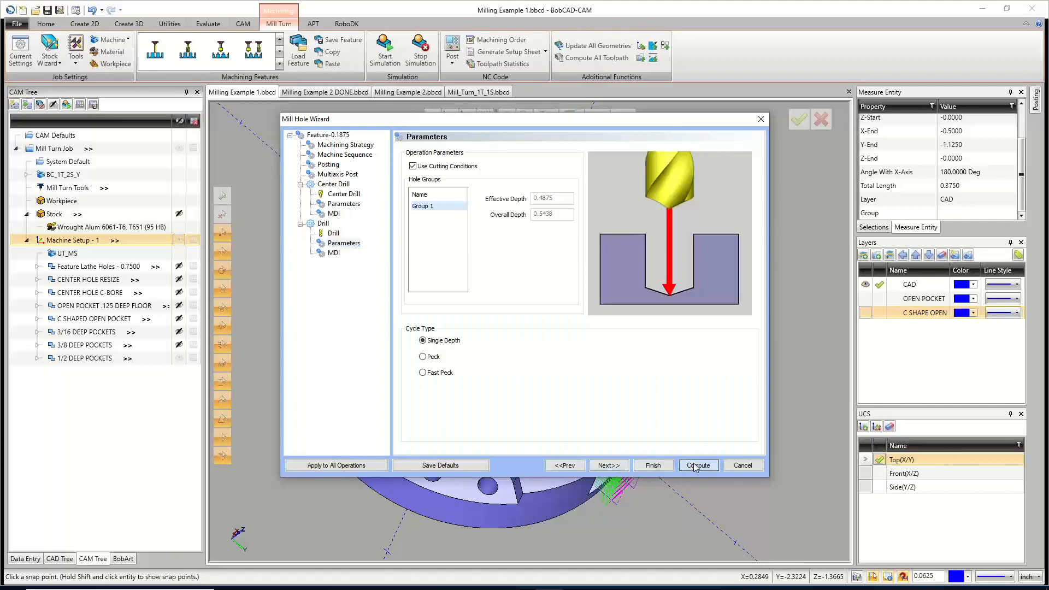
click(697, 465)
Set the rapid plane of the 0.1875 mill hole feature to 0.5 and recompute its toolpath.
middle_drag(580, 439, 605, 385)
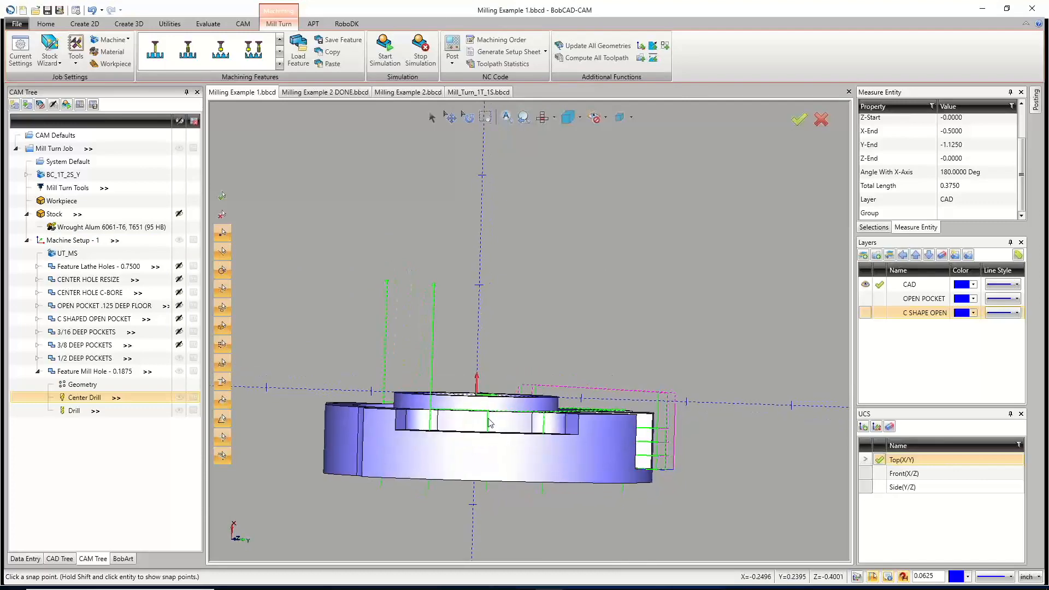
middle_drag(543, 435, 542, 448)
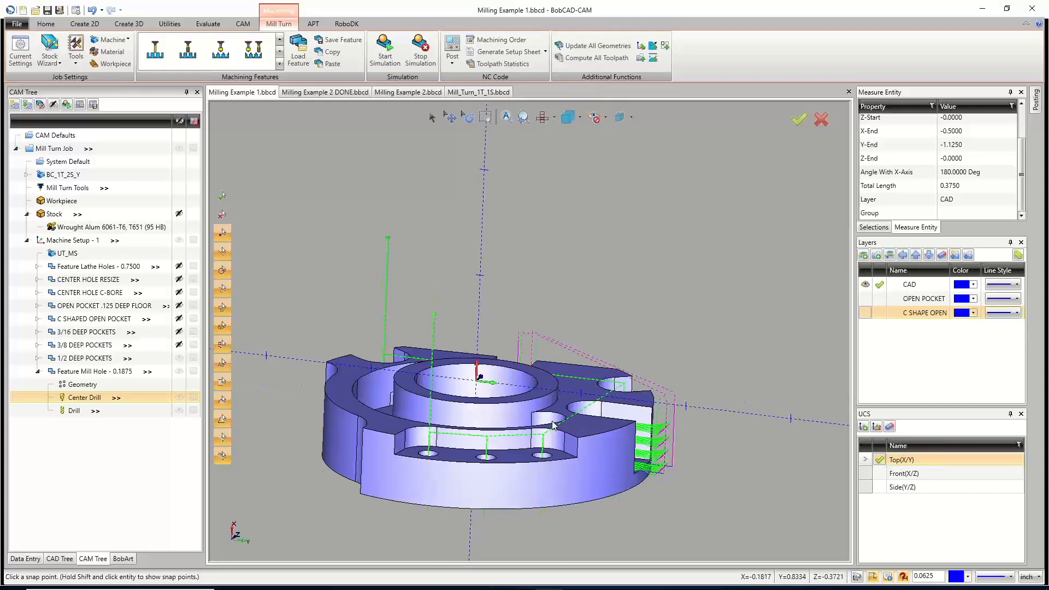
middle_drag(563, 440, 531, 449)
scroll(576, 415, up, 5)
scroll(584, 443, down, 5)
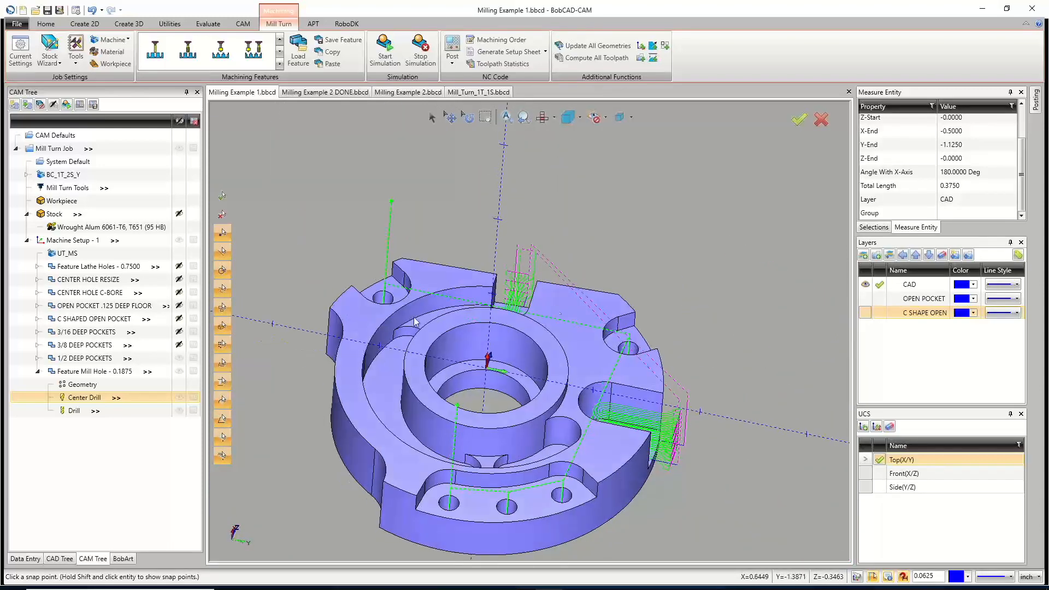
right_click(99, 375)
click(134, 67)
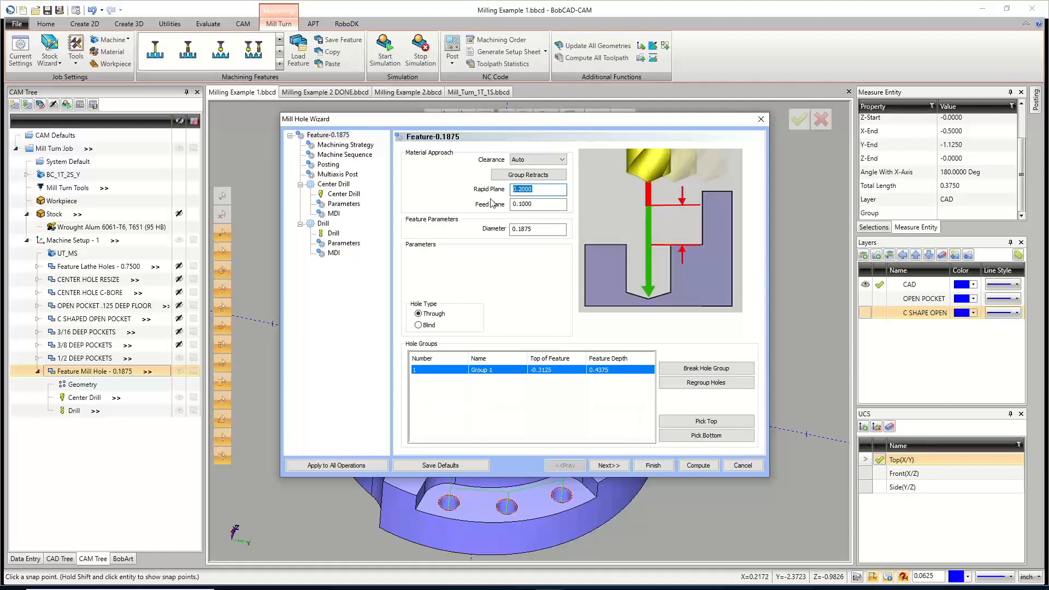
text(.5)
click(698, 465)
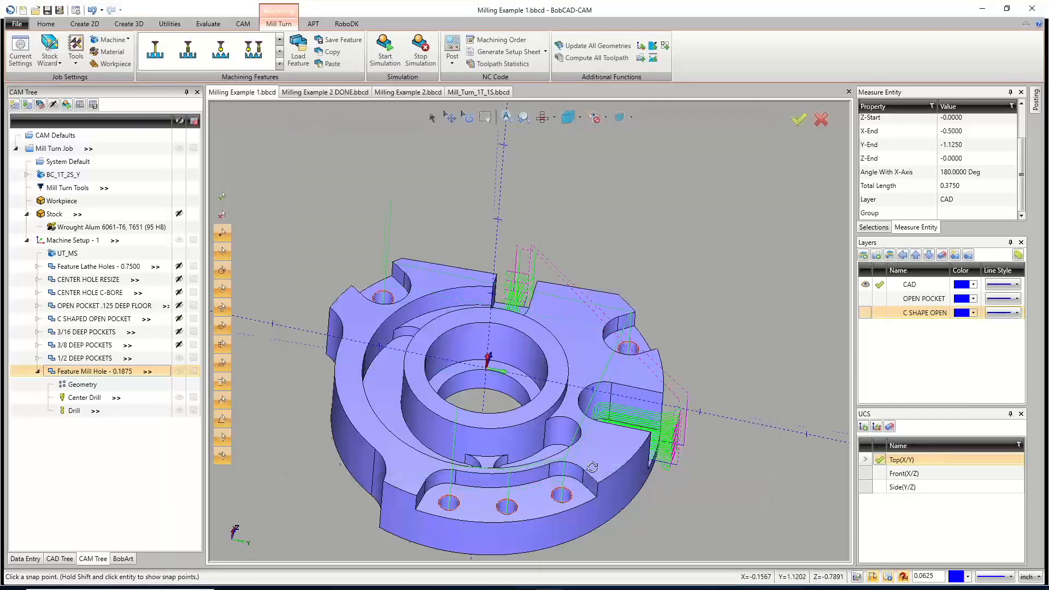
Make the OPEN POCKET layer visible so its outer circle shows around the part.
mouse_move(592, 467)
middle_down()
mouse_move(588, 416)
mouse_move(582, 458)
middle_up()
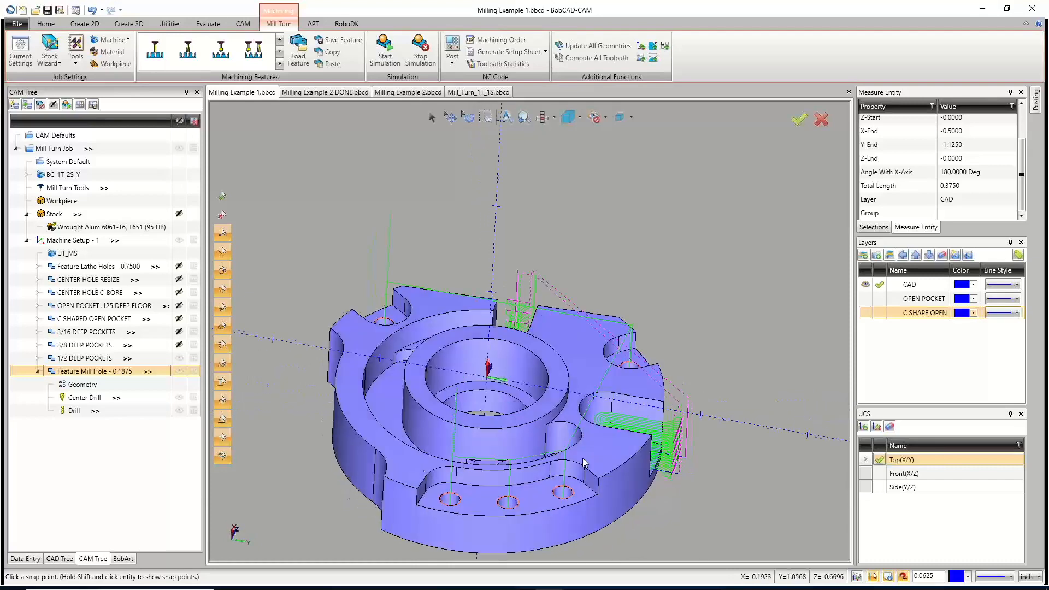
middle_drag(641, 361, 632, 451)
scroll(557, 411, down, 3)
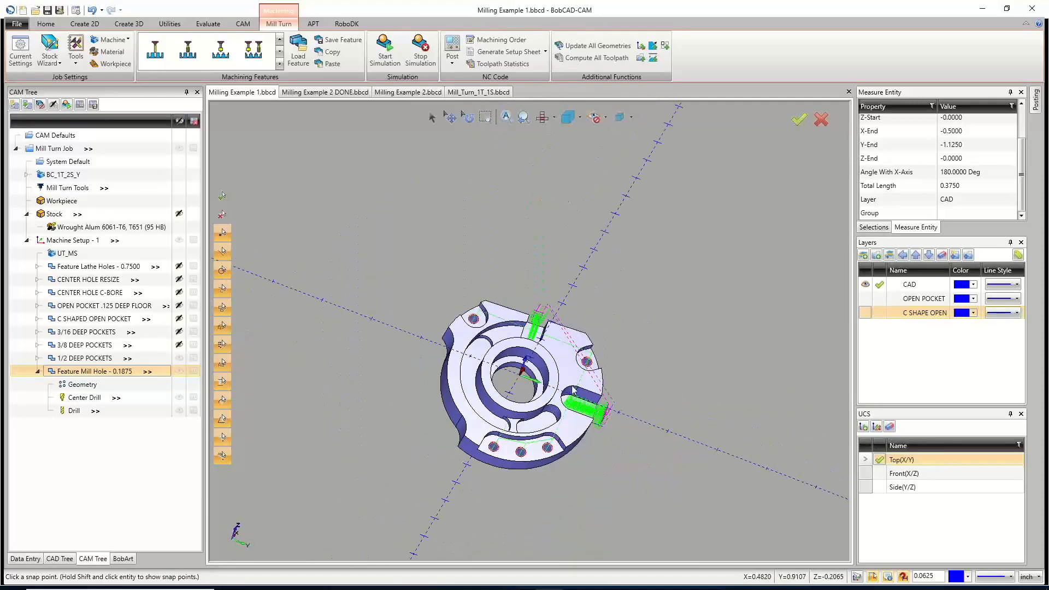
middle_drag(573, 391, 536, 390)
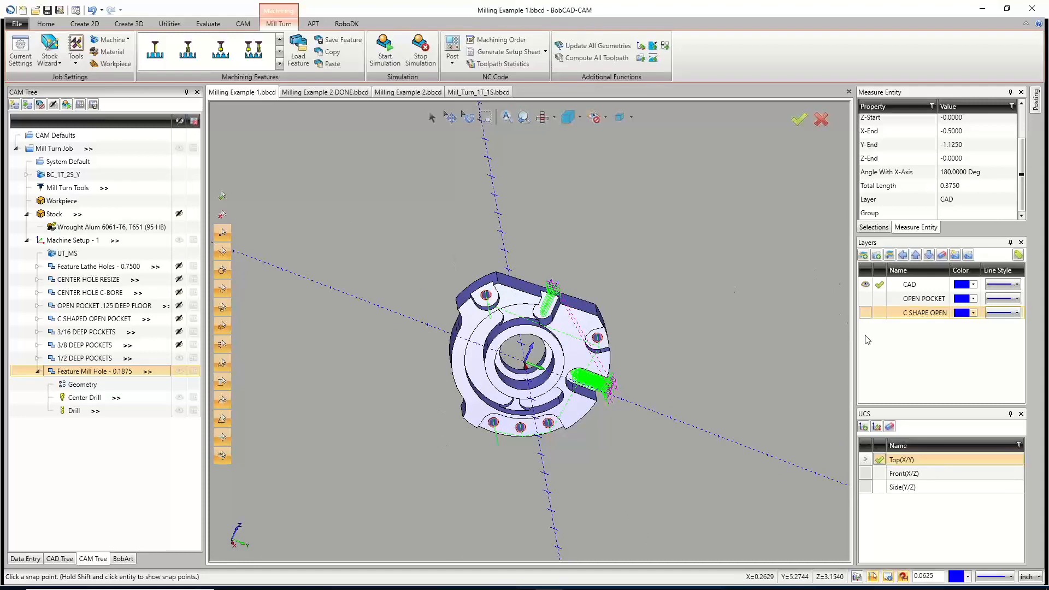
click(865, 299)
middle_drag(704, 358, 568, 355)
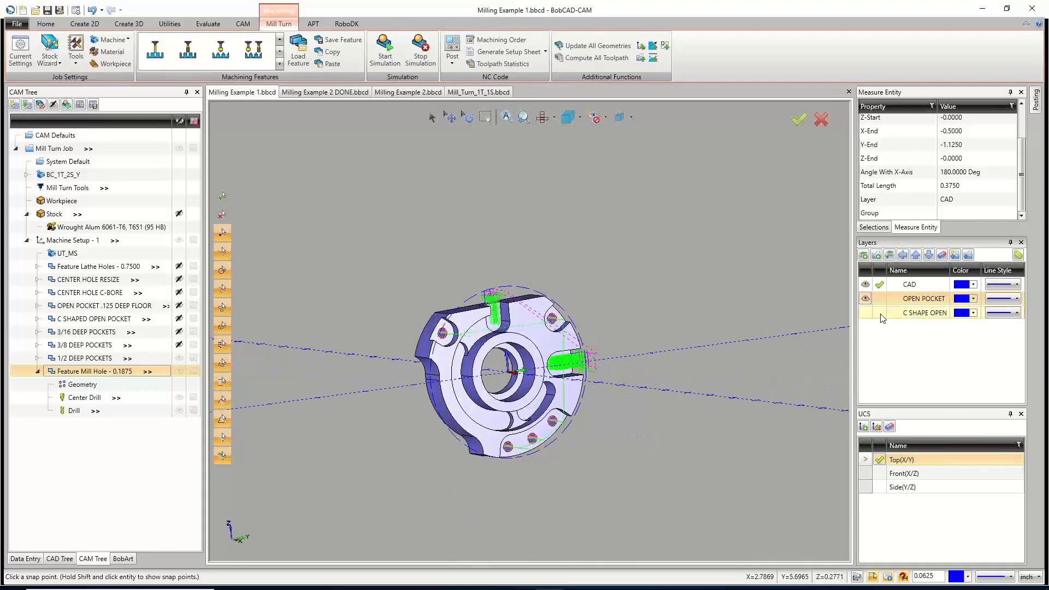
Add a new active layer named OUTSIDE OPEN POCKET.
right_click(878, 346)
click(848, 351)
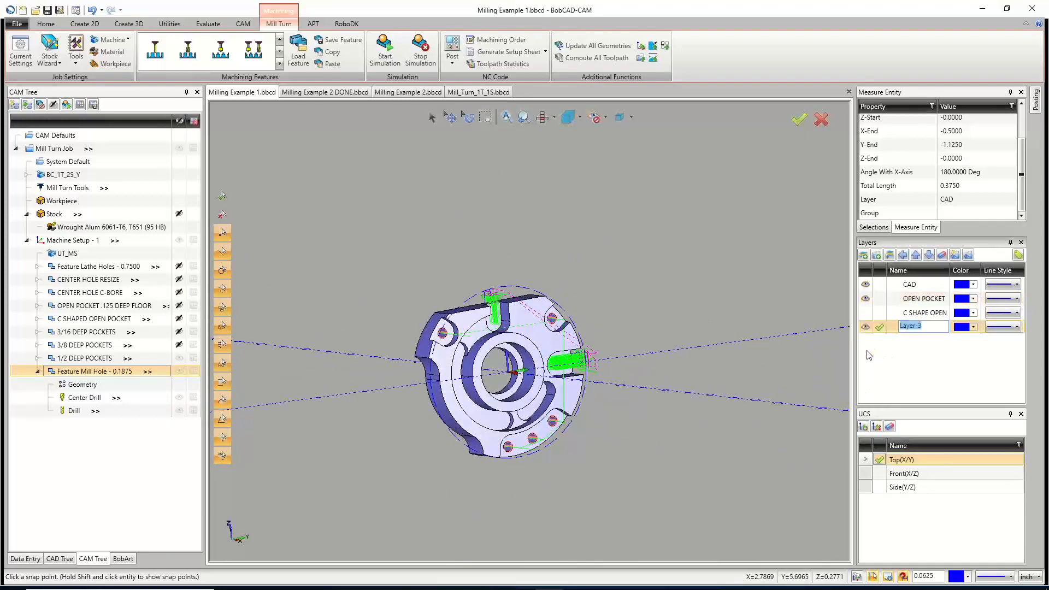
text(OUTSIDE OPEN POCKET)
key(Return)
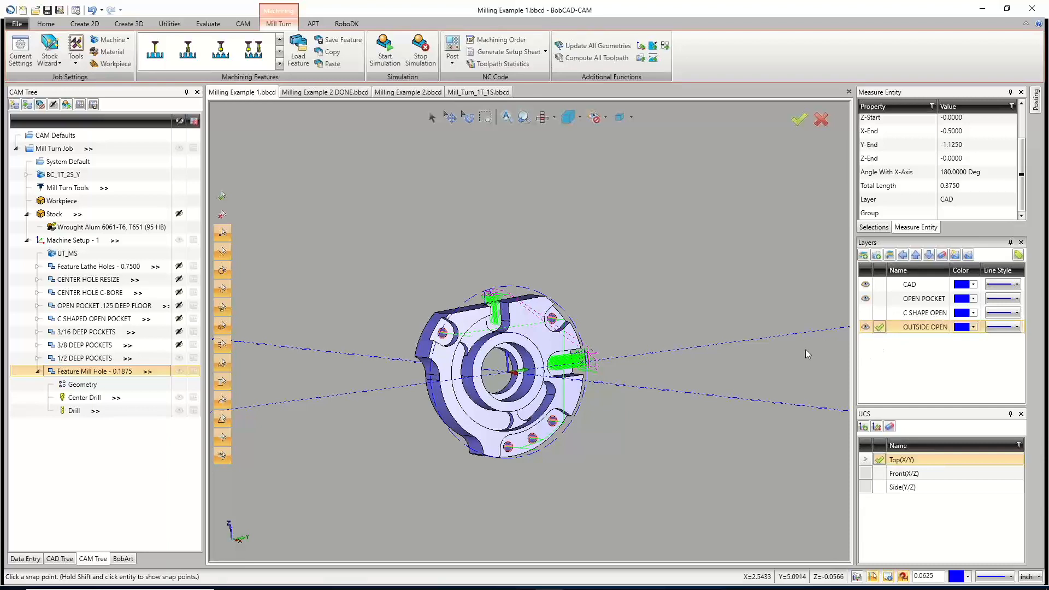
Hide the CAD layer, copy the large dashed outer circle and clear the selection.
click(865, 284)
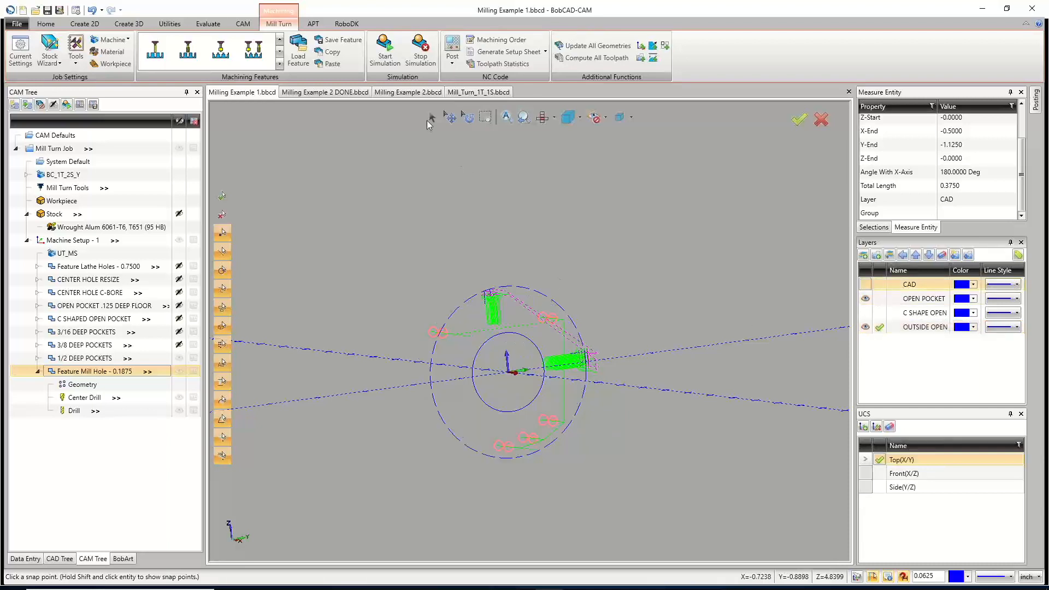
click(430, 118)
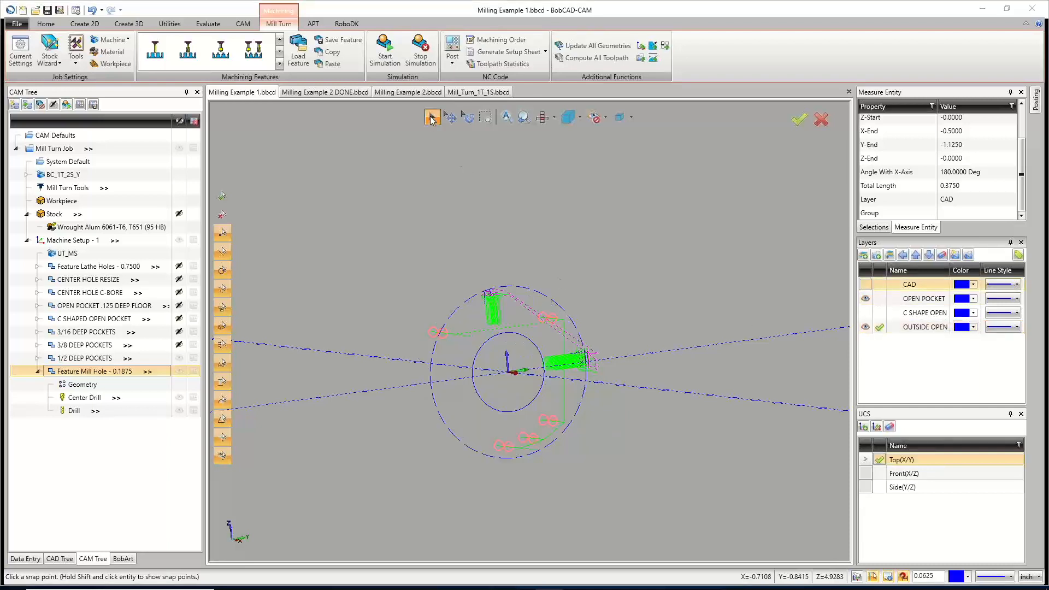
click(467, 301)
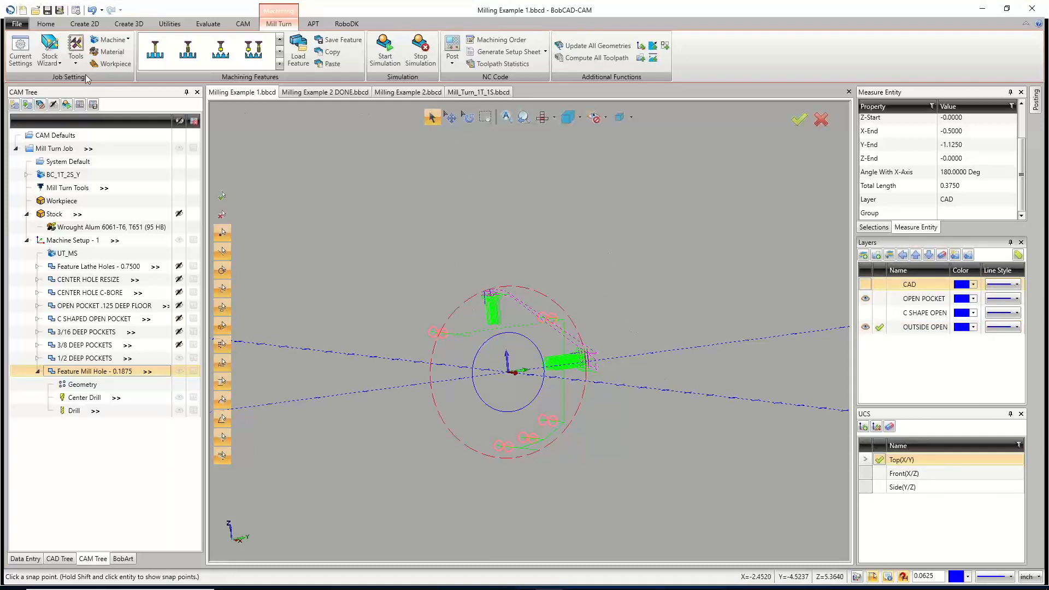
click(59, 24)
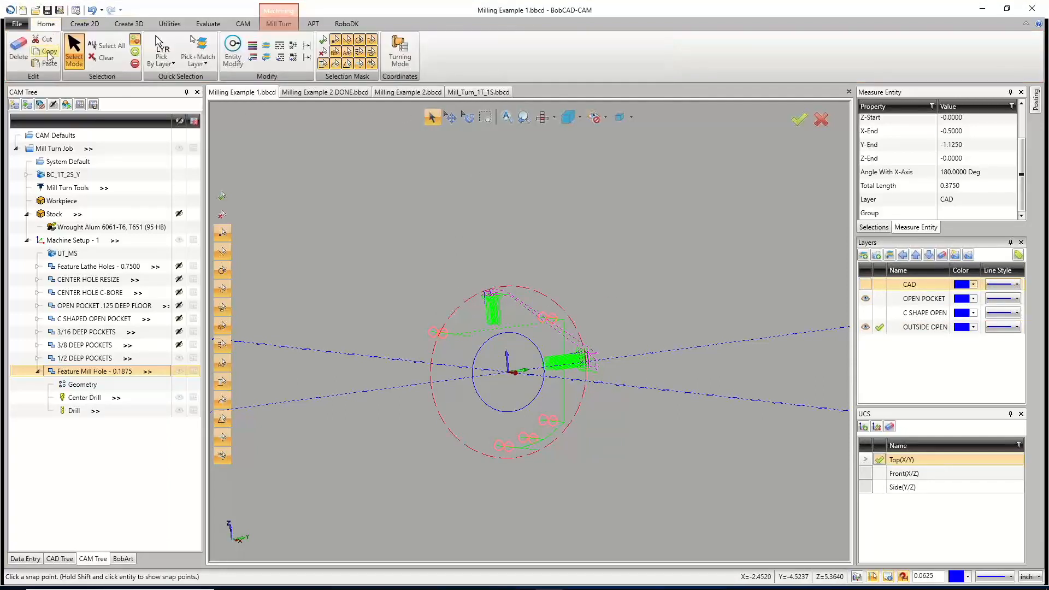
right_click(388, 197)
click(411, 211)
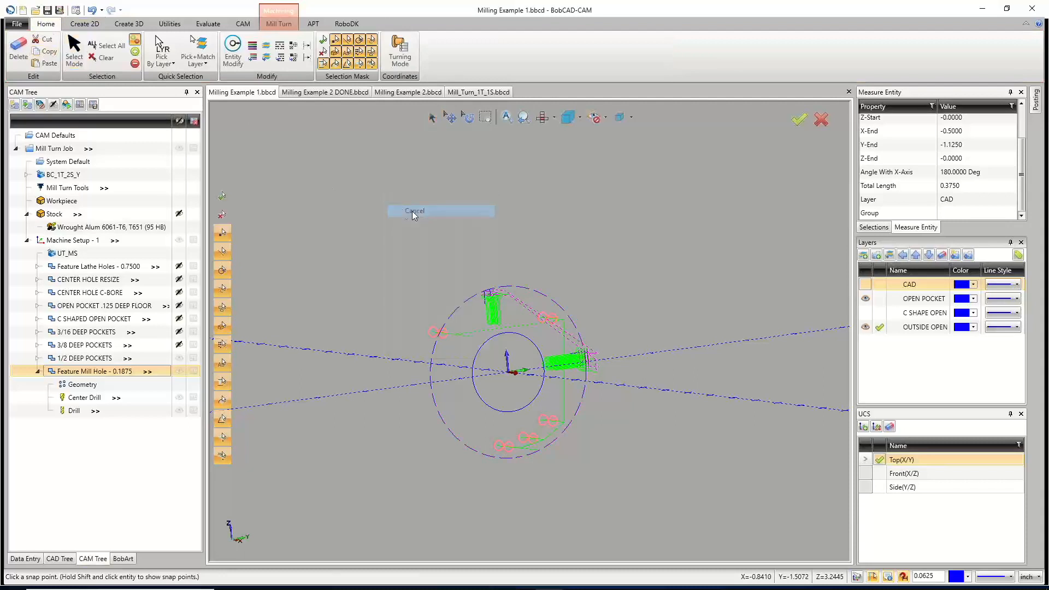
Hide the OPEN POCKET layer and the 1/2 deep pocket and mill hole toolpaths, then paste the circle onto the new layer.
click(866, 300)
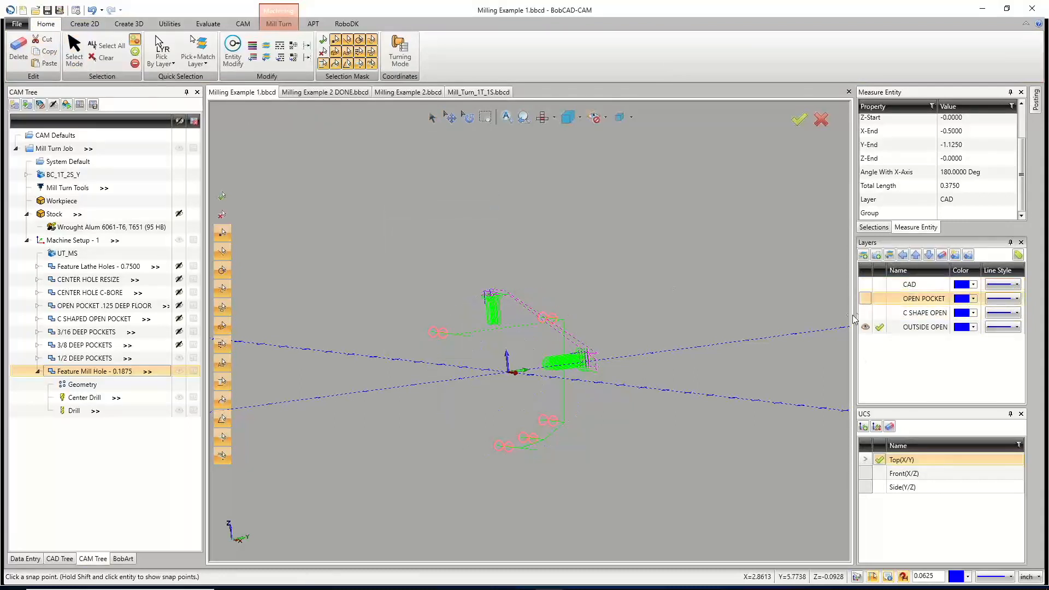
click(178, 371)
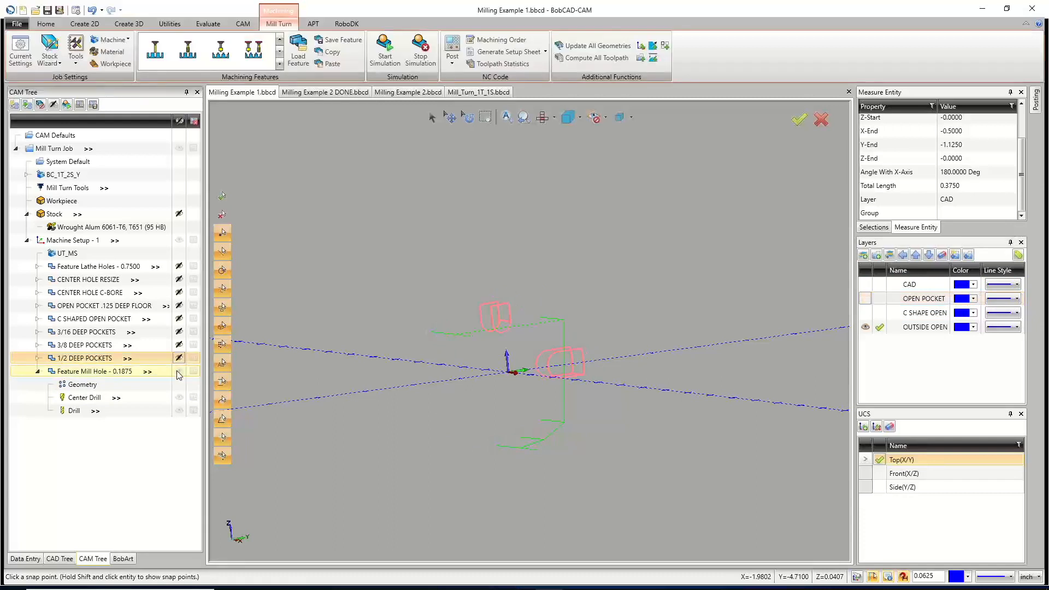
click(45, 24)
click(45, 63)
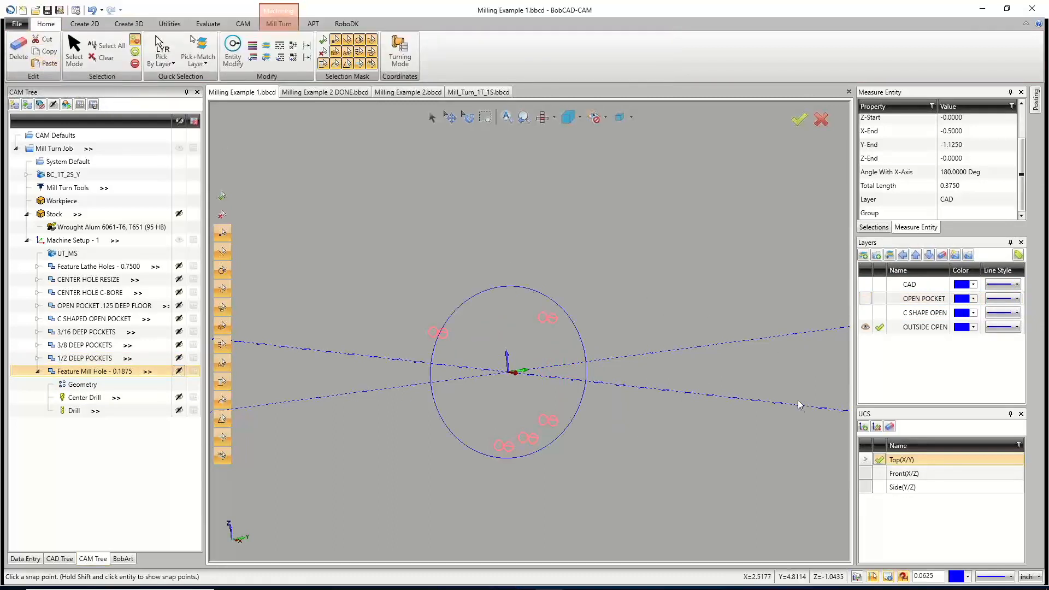
Show the CAD layer and make the Side(Y/Z) coordinate system active.
click(865, 284)
middle_drag(573, 390, 589, 444)
scroll(461, 353, up, 3)
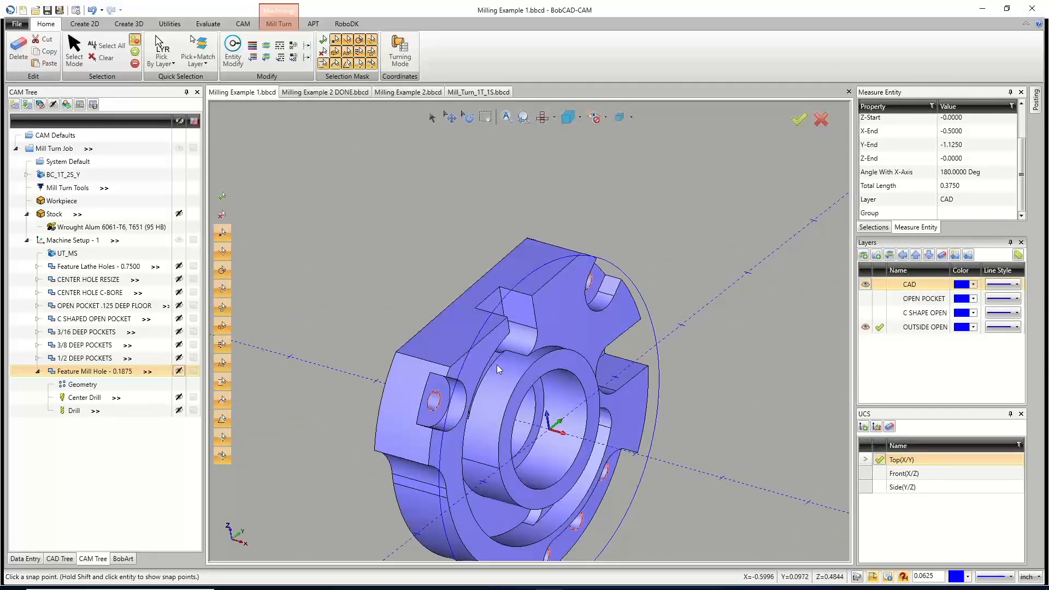
click(882, 488)
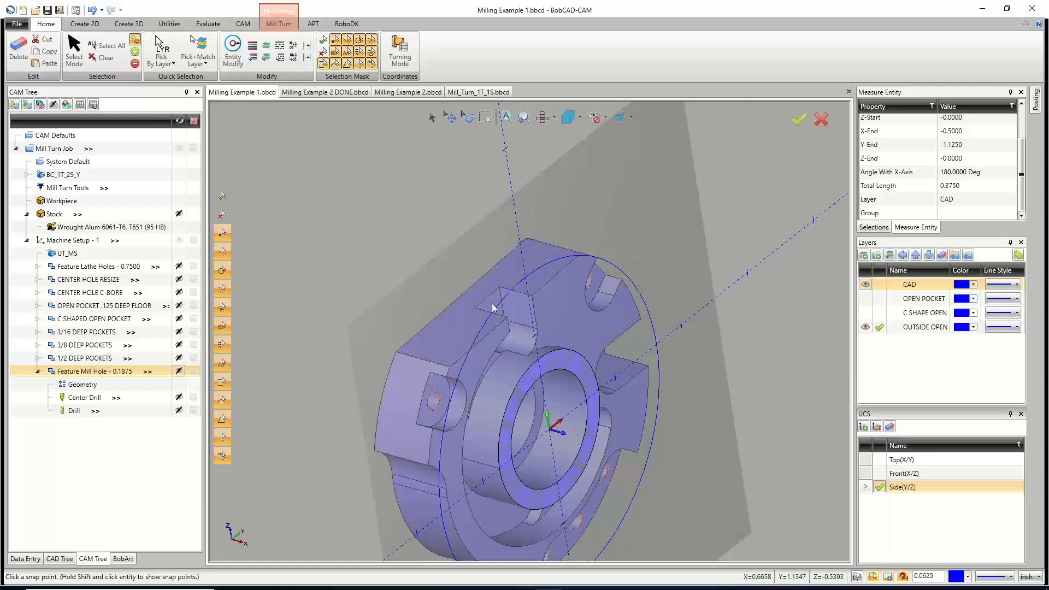
Extract the straight flat edge and the four connected edges of the scalloped side, projected to Z 0, and hide the CAD layer.
click(83, 24)
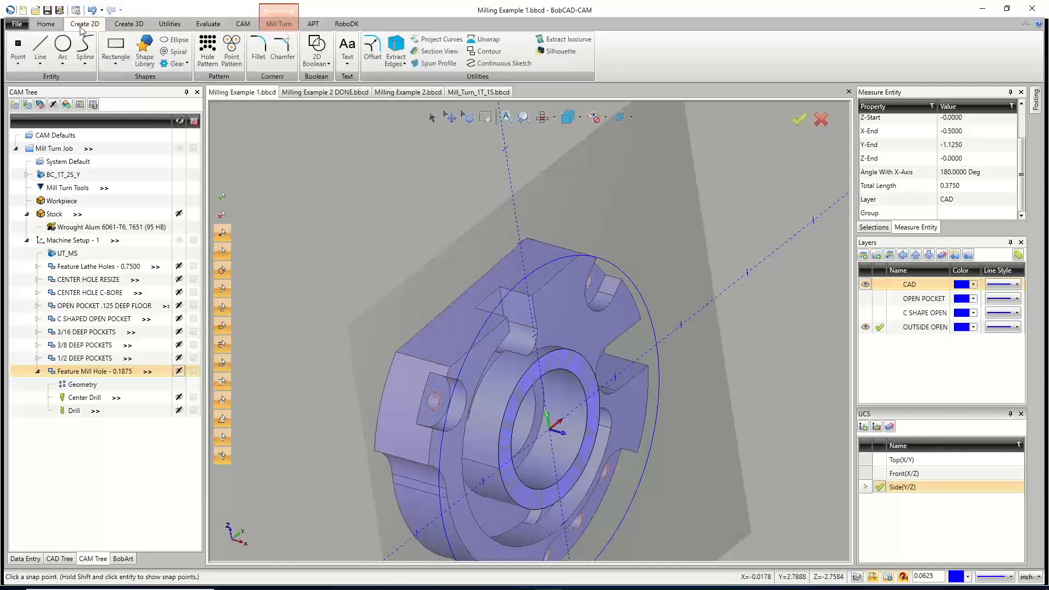
click(394, 46)
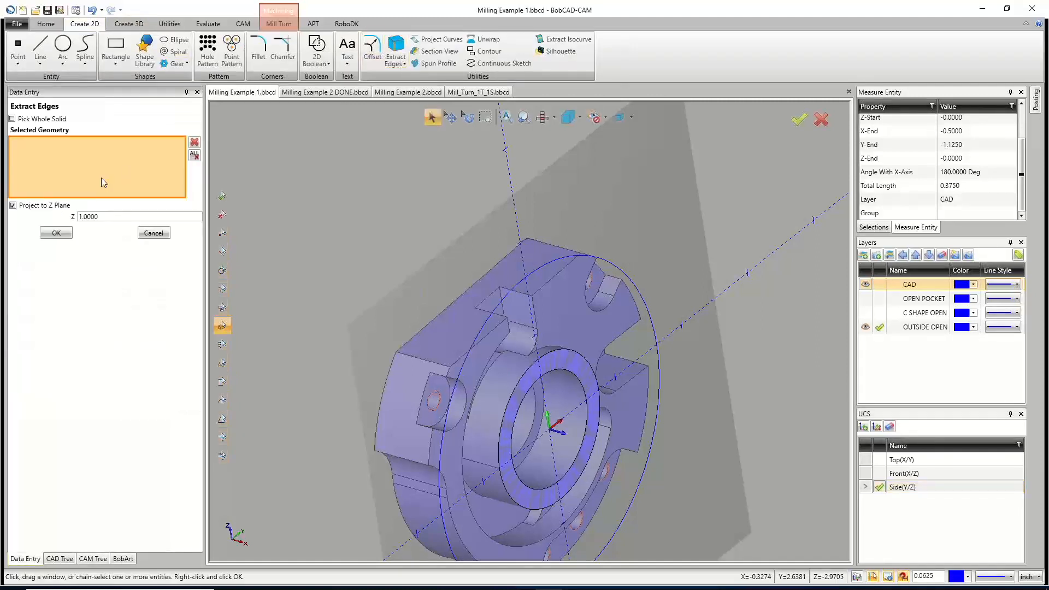
click(140, 221)
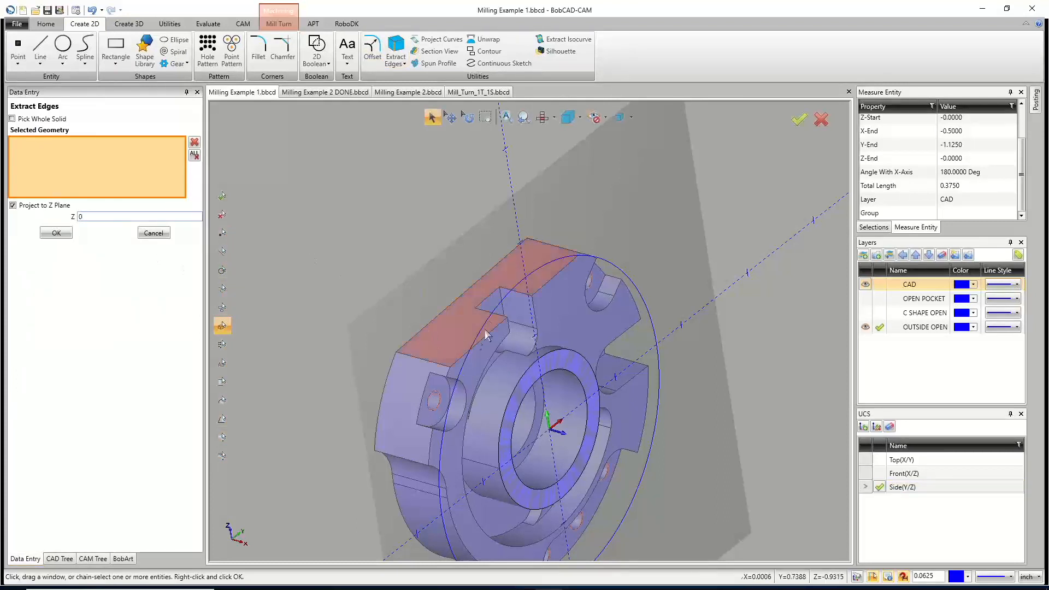
click(462, 298)
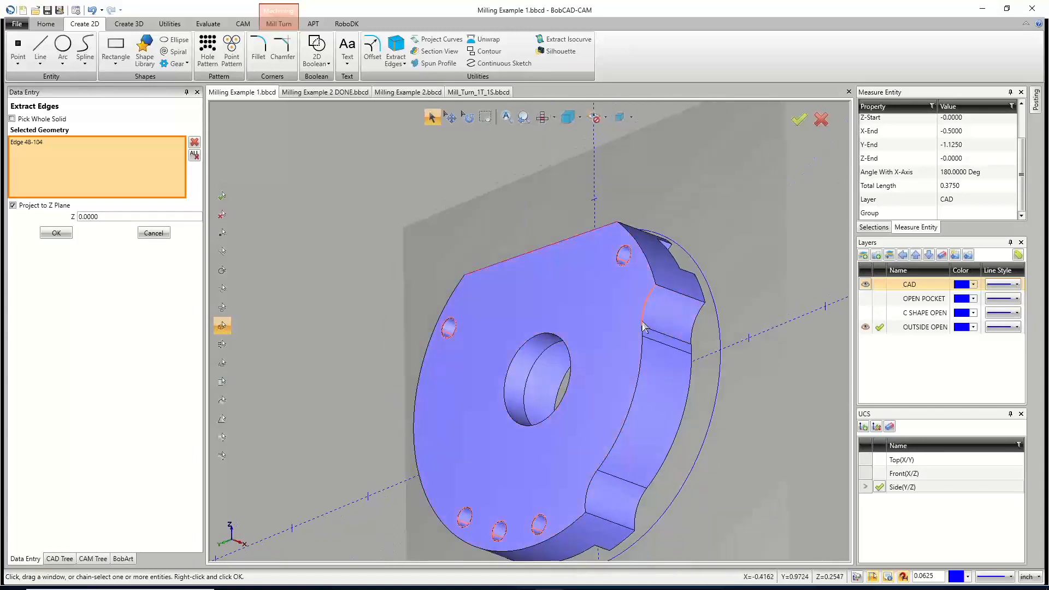
click(643, 326)
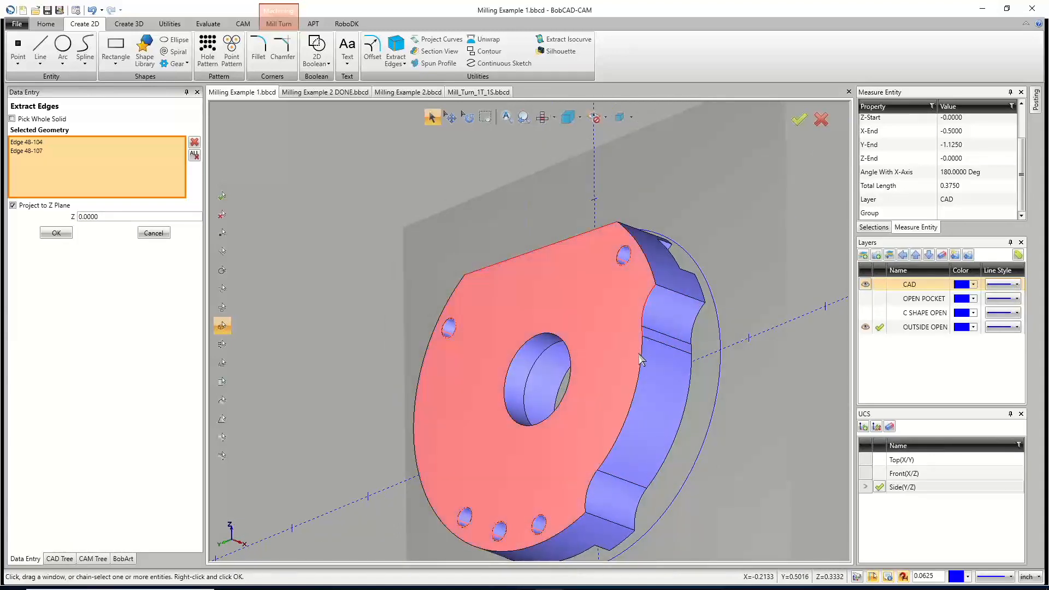
click(640, 358)
click(610, 469)
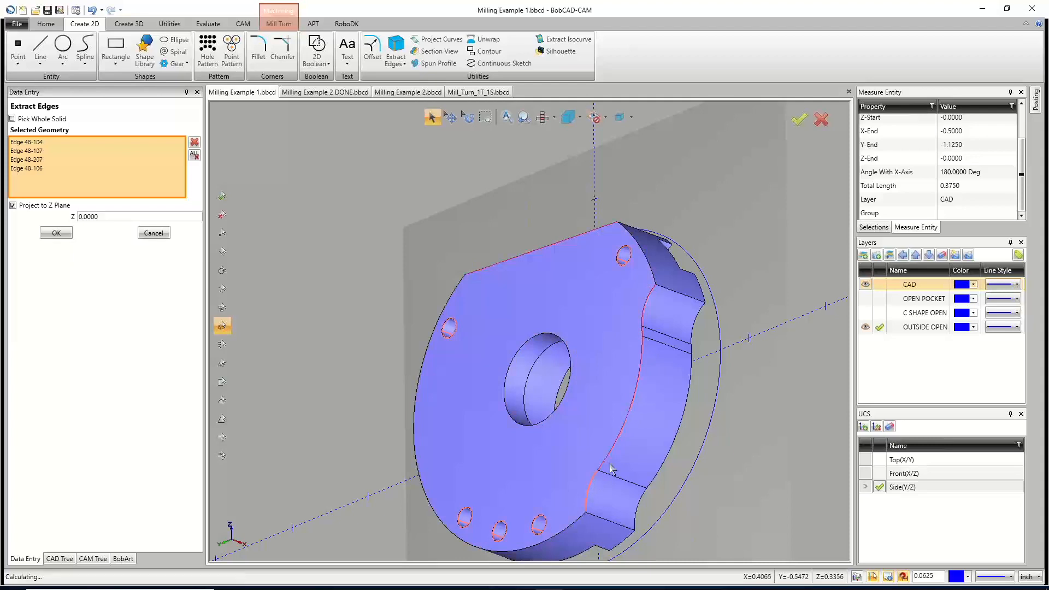
click(593, 482)
middle_drag(671, 389, 834, 334)
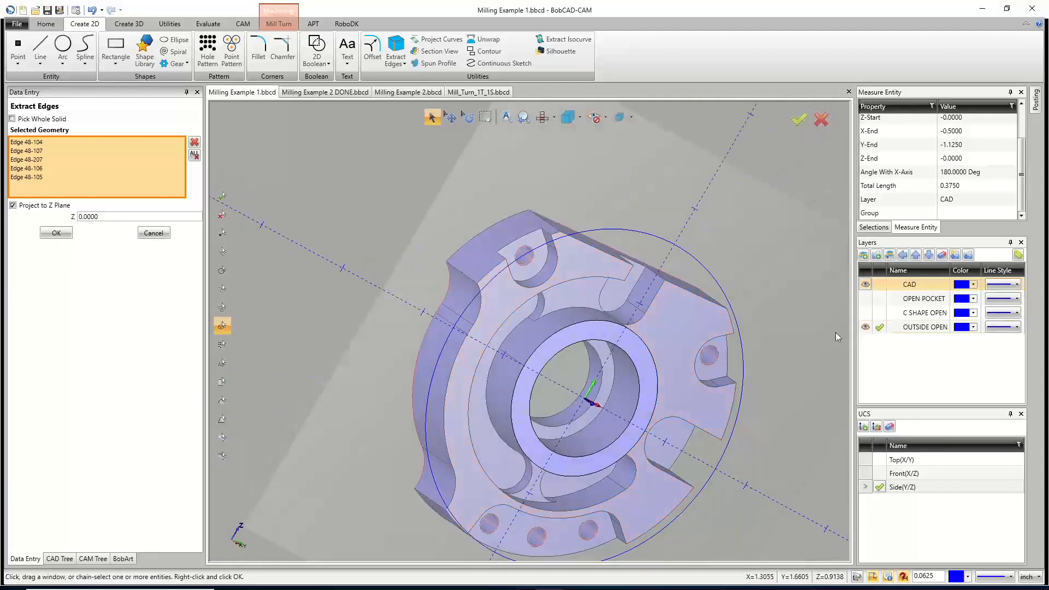
click(68, 233)
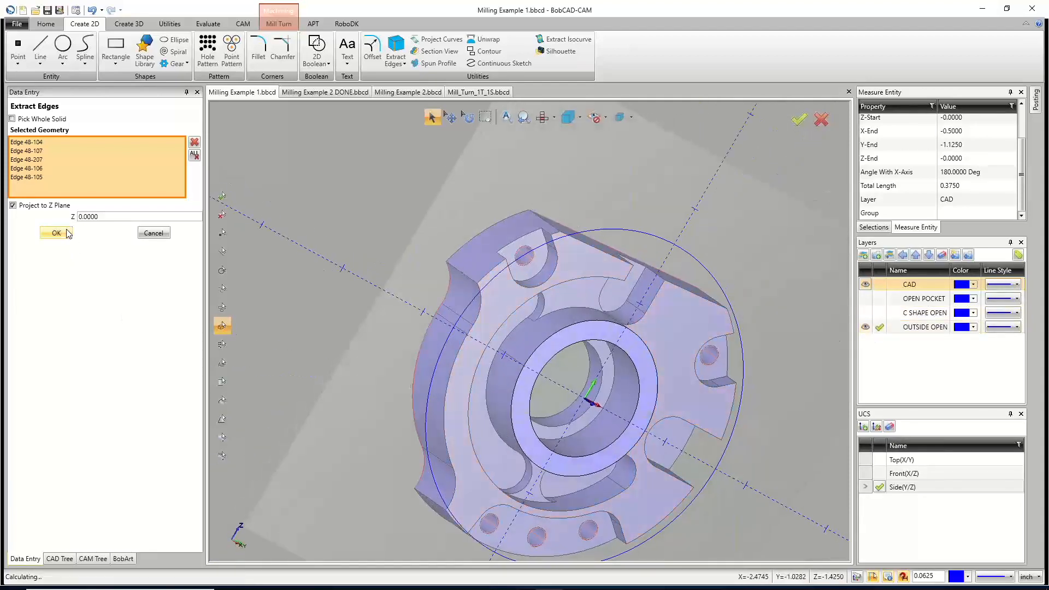
click(864, 284)
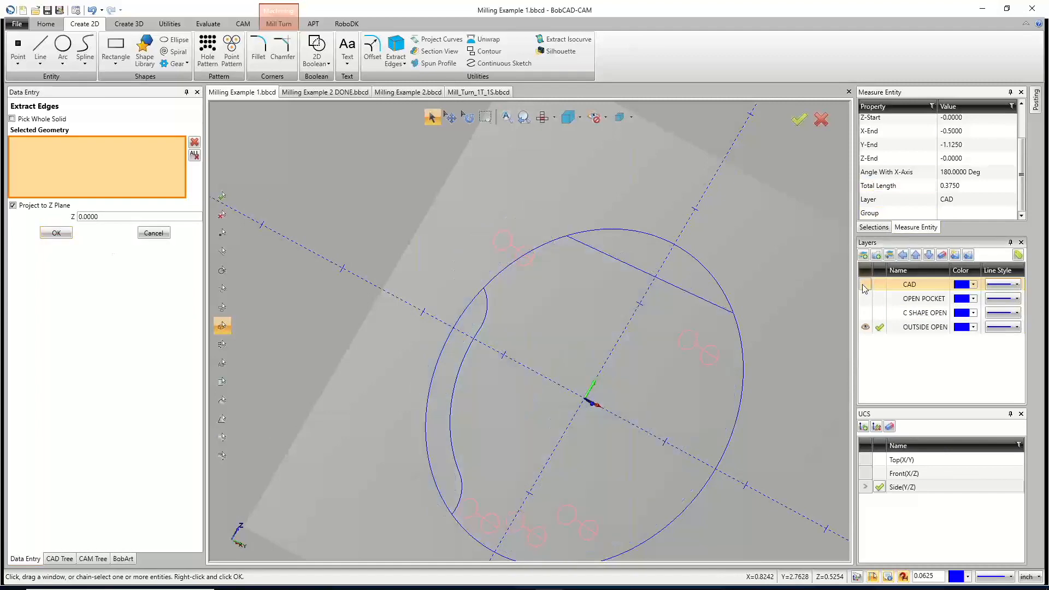
Make the Top(X/Y) coordinate system active.
click(865, 460)
scroll(541, 317, down, 3)
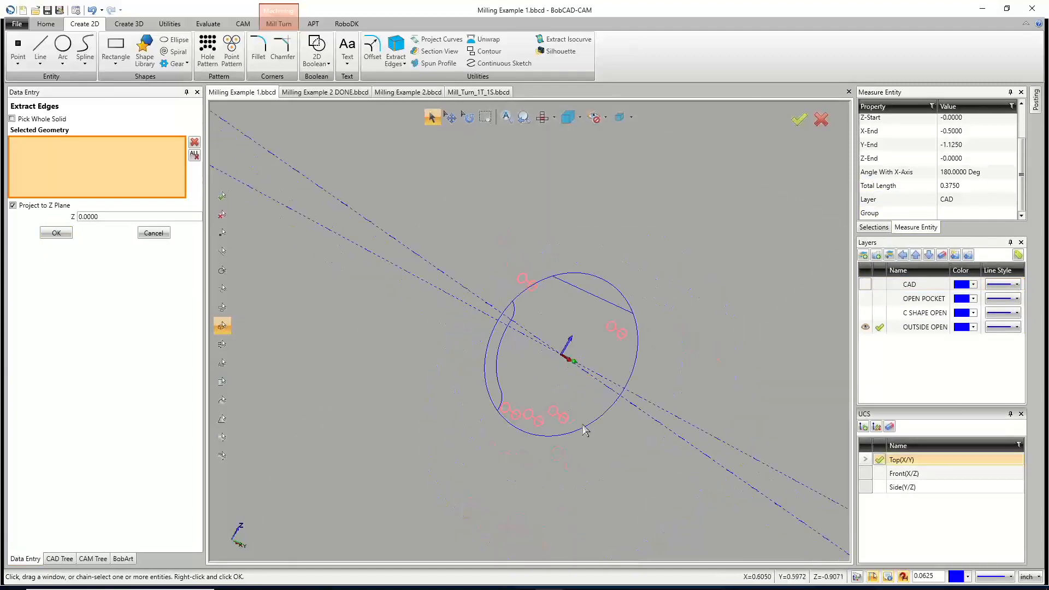
middle_drag(583, 424, 477, 305)
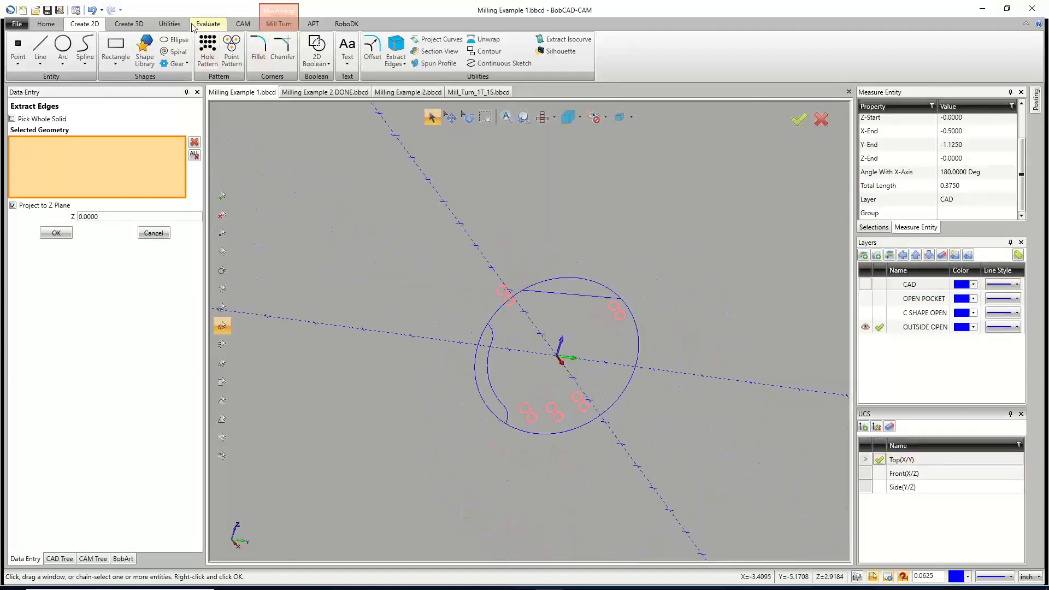
Quick-trim the outer circle so that only the arcs closing off the flat edge and the scalloped side remain.
click(169, 24)
click(135, 53)
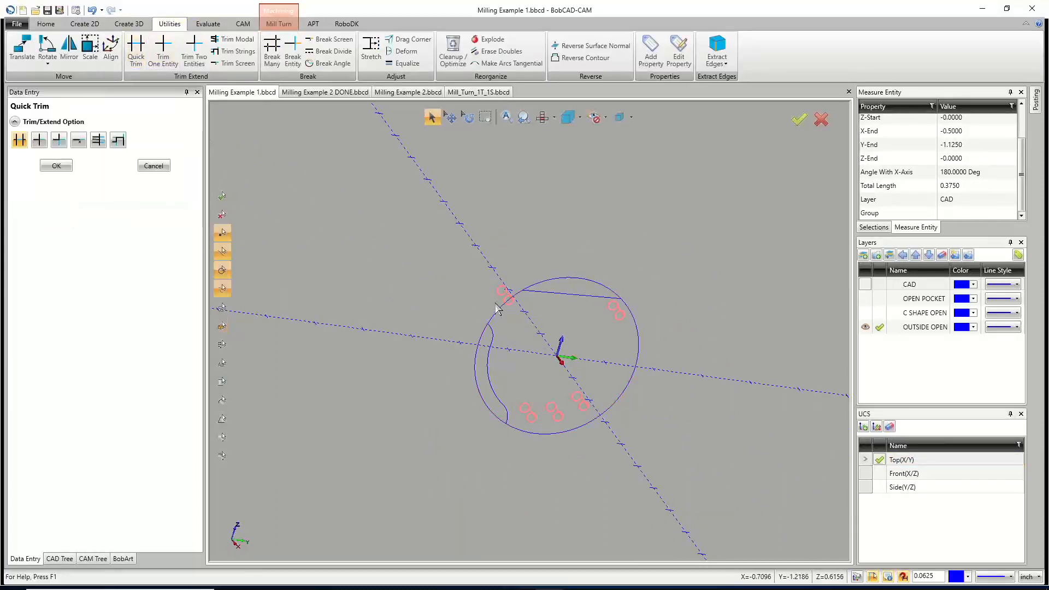
click(552, 435)
click(529, 433)
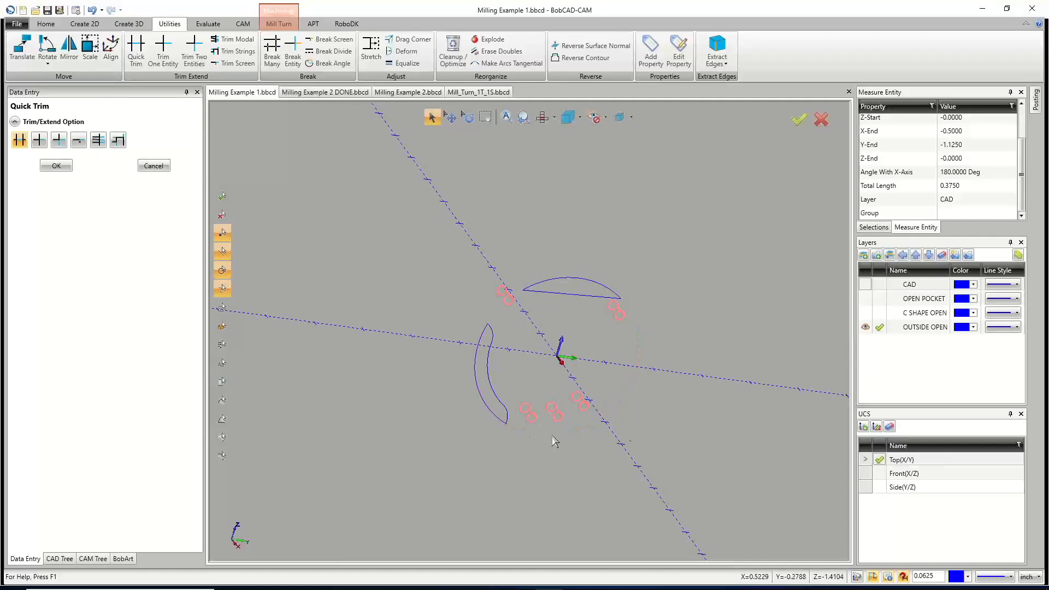
right_click(404, 241)
click(423, 259)
Change the line style of the two remaining outer arcs to long dashes so they act as open edges.
click(432, 117)
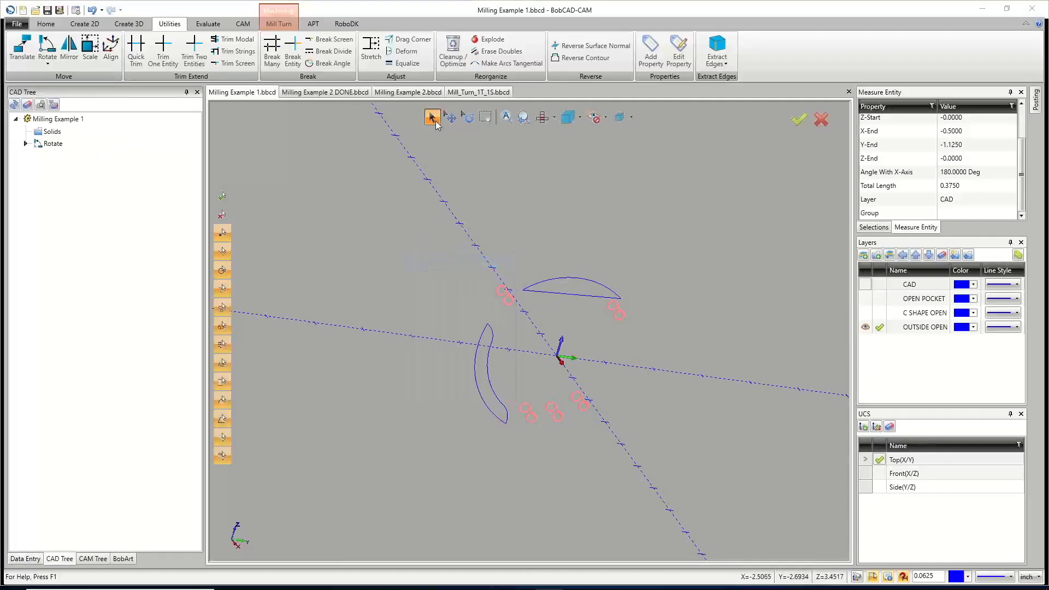
click(479, 385)
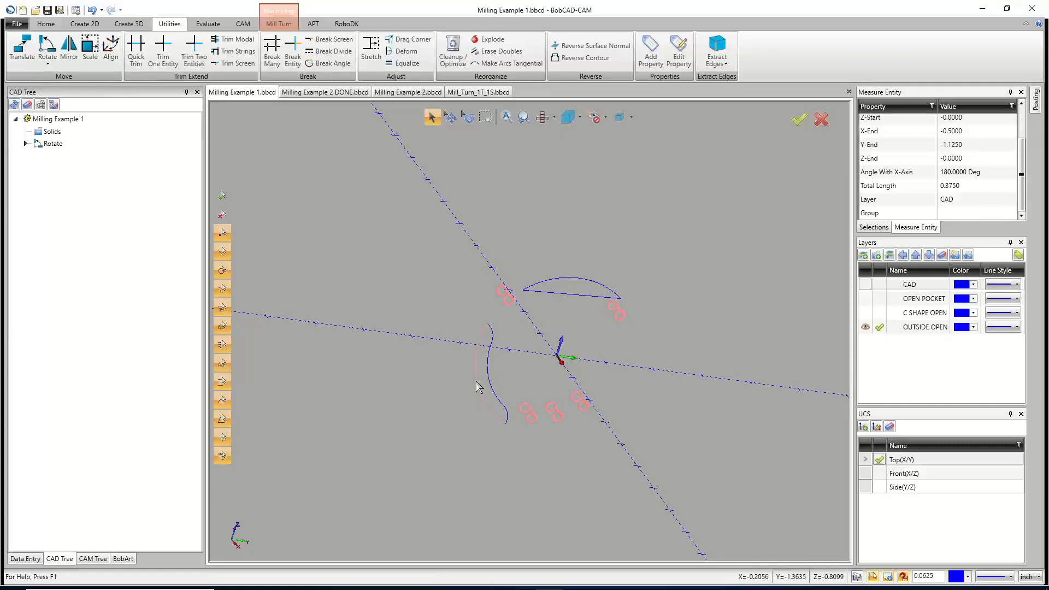
click(552, 281)
right_click(394, 230)
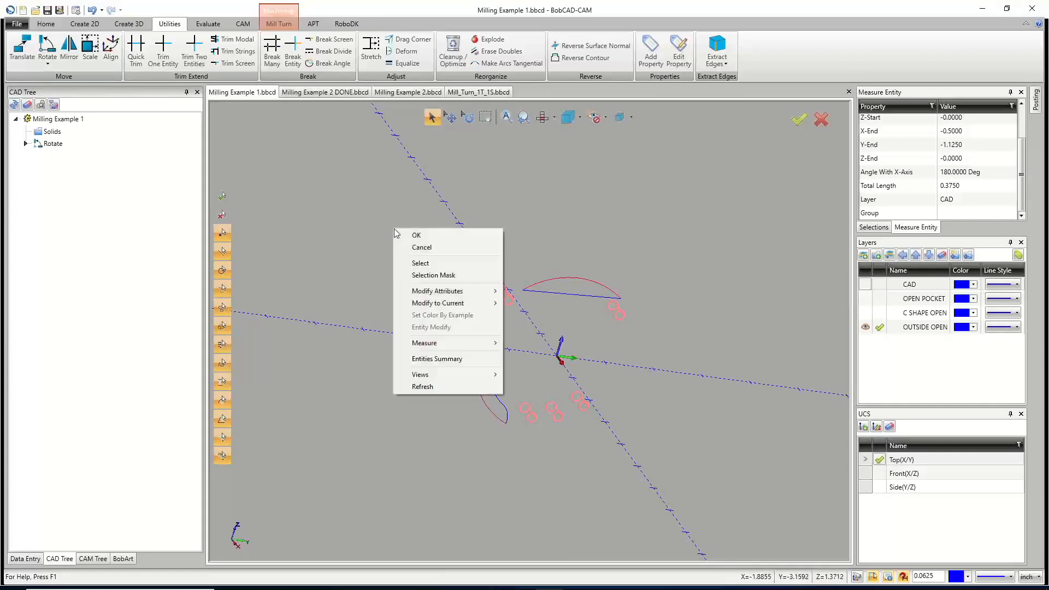
mouse_move(451, 294)
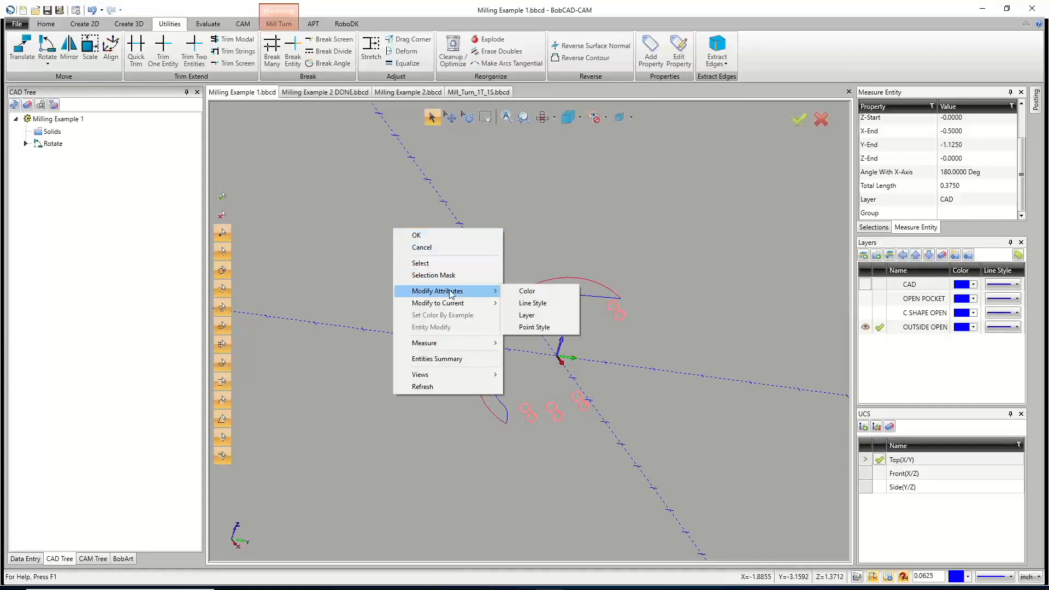
click(539, 302)
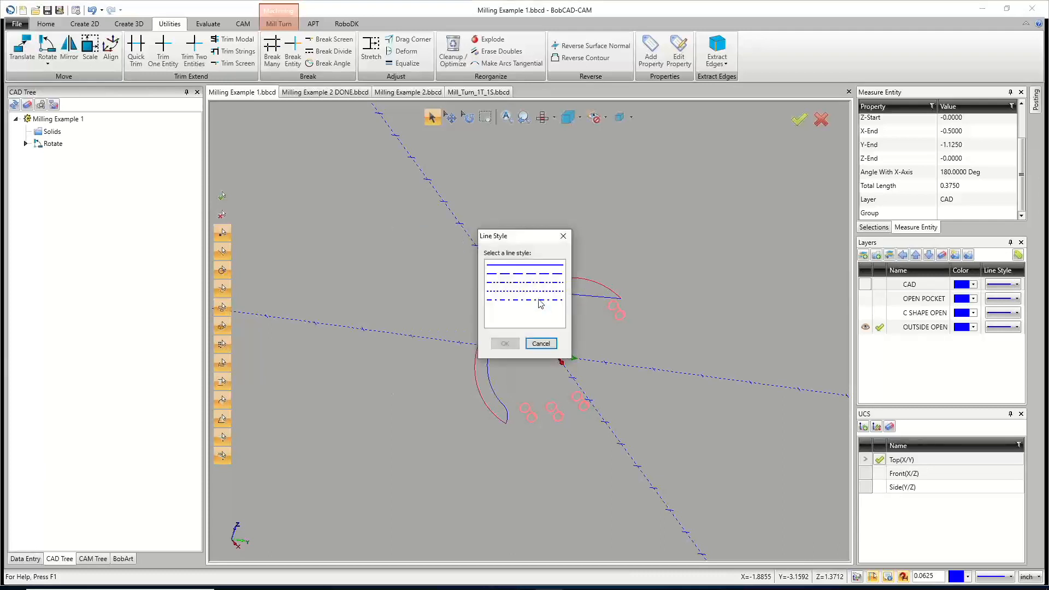
click(527, 274)
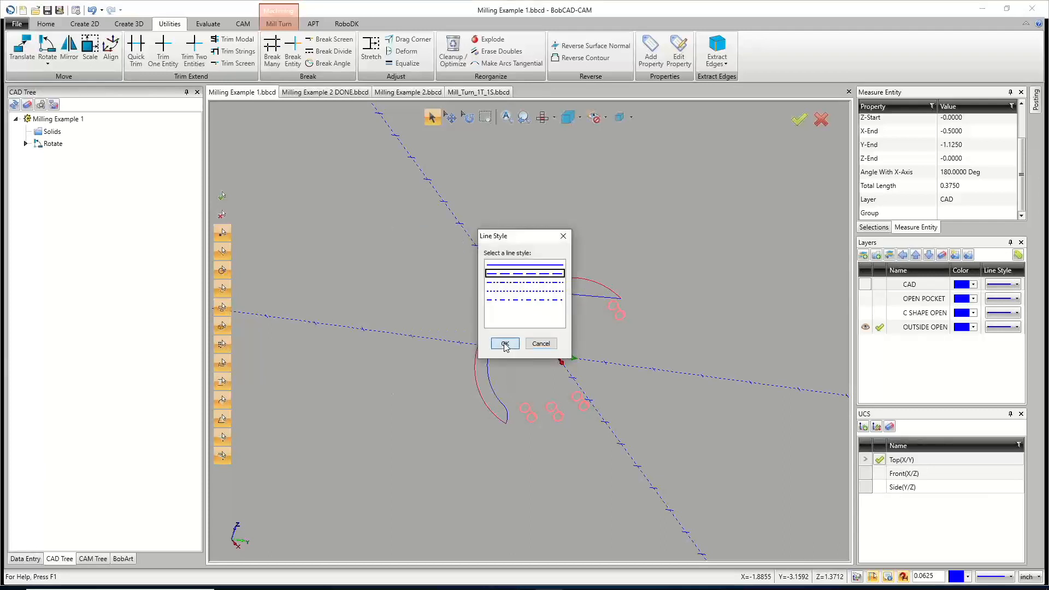
click(503, 343)
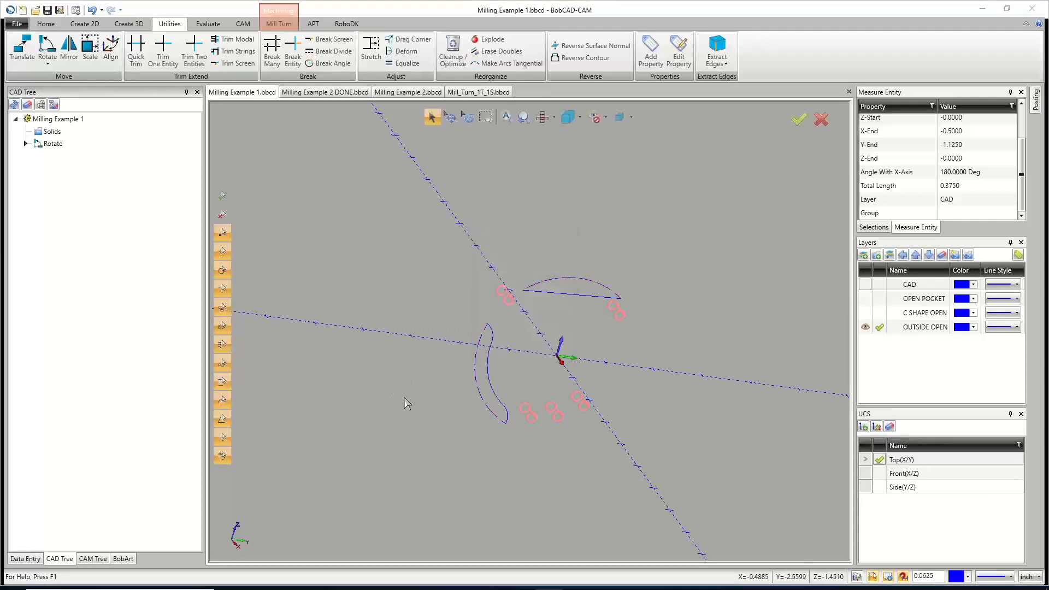
Copy the CENTER HOLE C-BORE feature and paste it into Machine Setup - 1, loading its top and depth values.
click(93, 558)
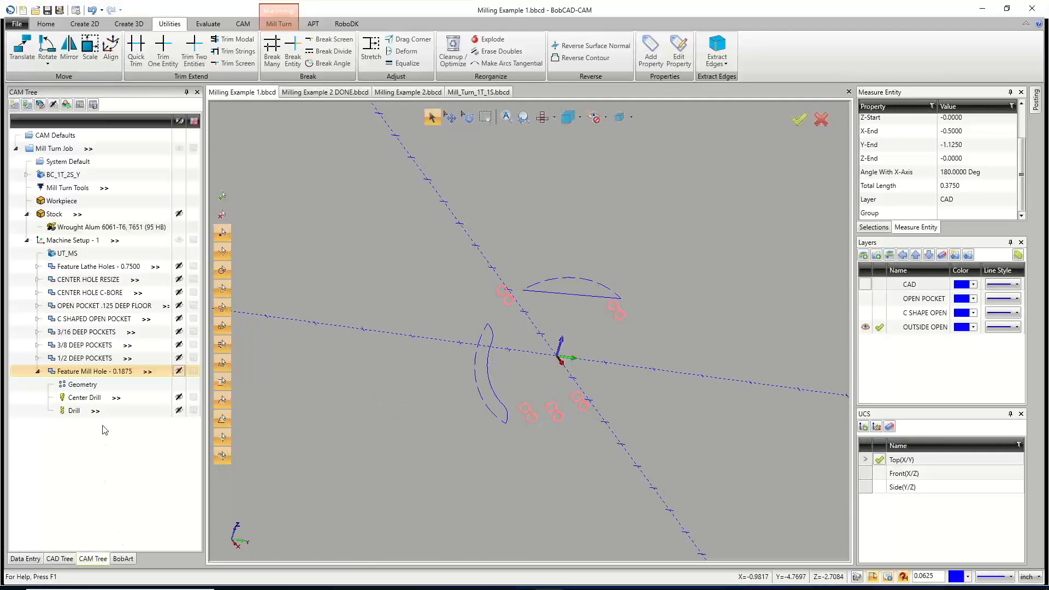
click(103, 280)
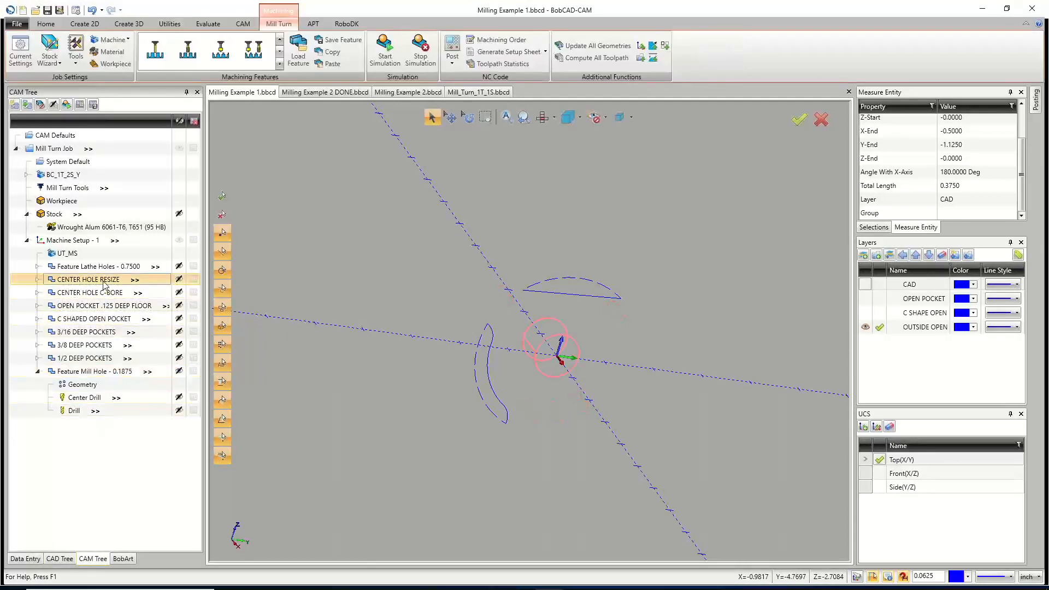
click(89, 291)
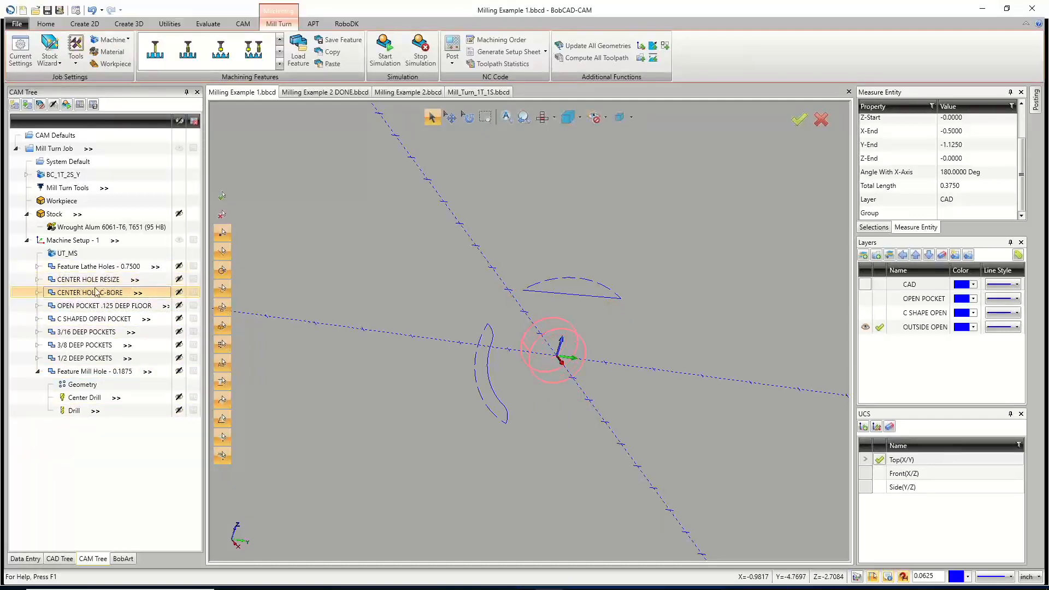
right_click(97, 293)
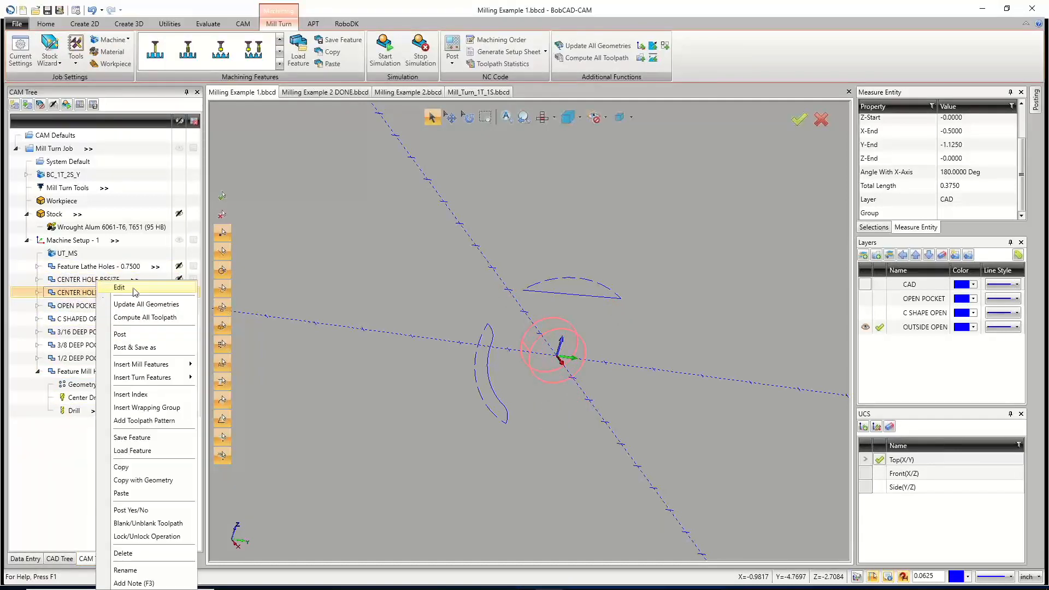
click(125, 468)
right_click(85, 241)
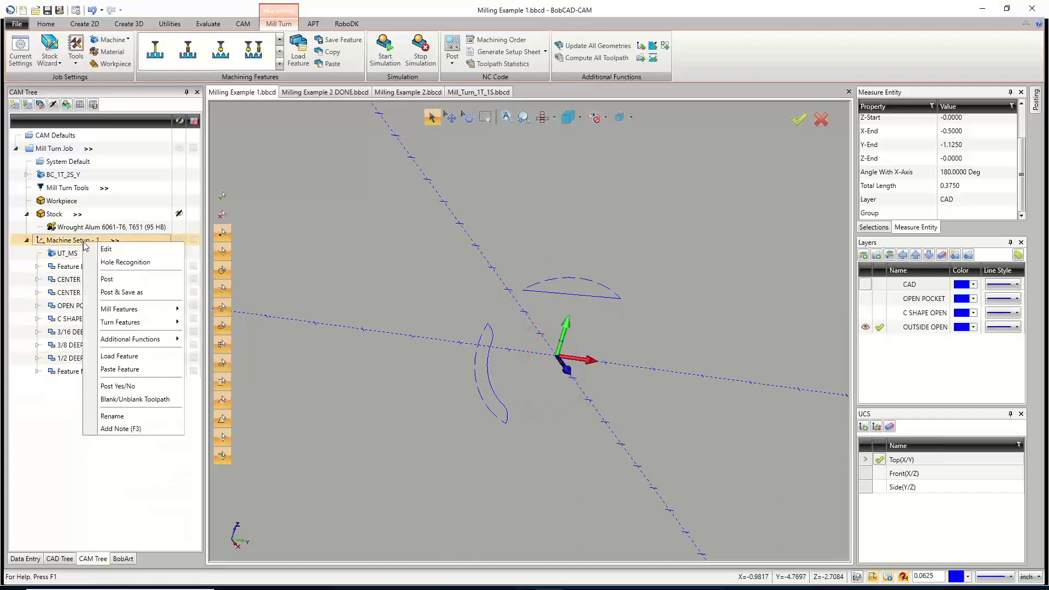
click(120, 370)
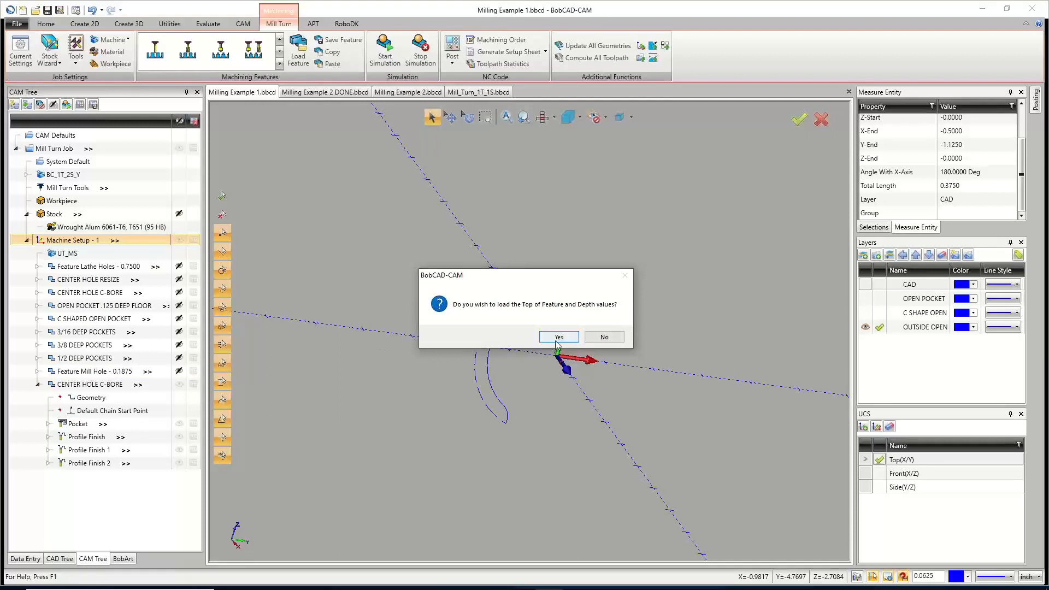
click(556, 337)
Rename the pasted feature as OUTSIDE OPEN POCKET.
right_click(100, 385)
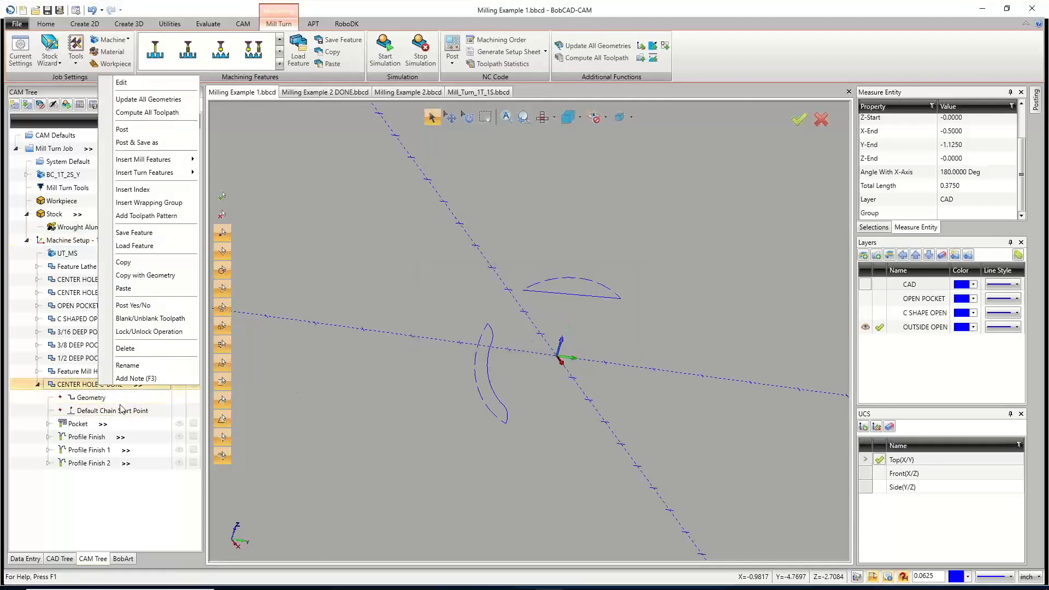
click(128, 365)
text(OUTSIDE OPE)
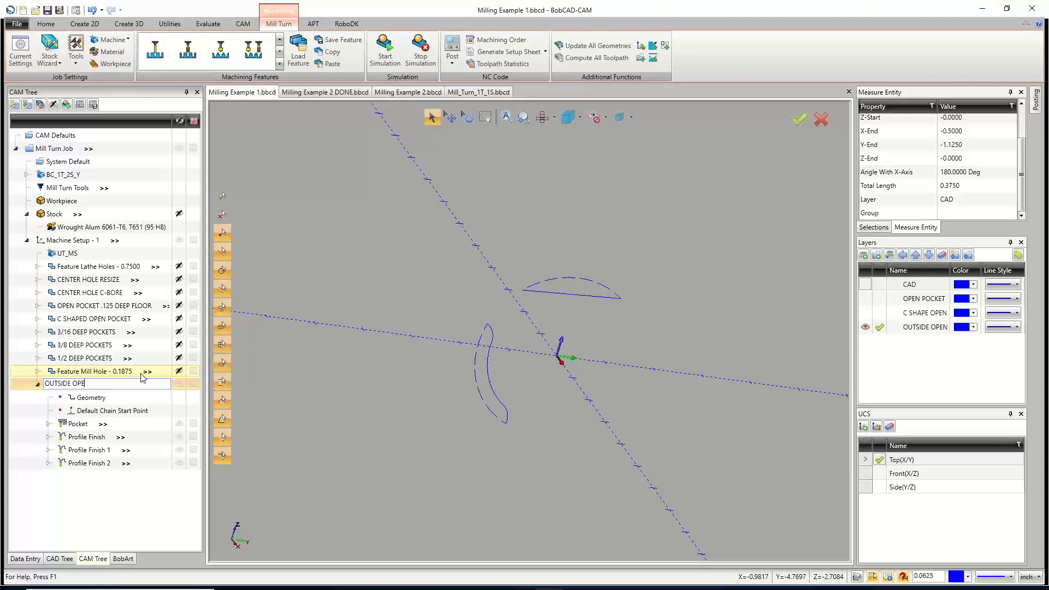
text(N POCKET)
key(Return)
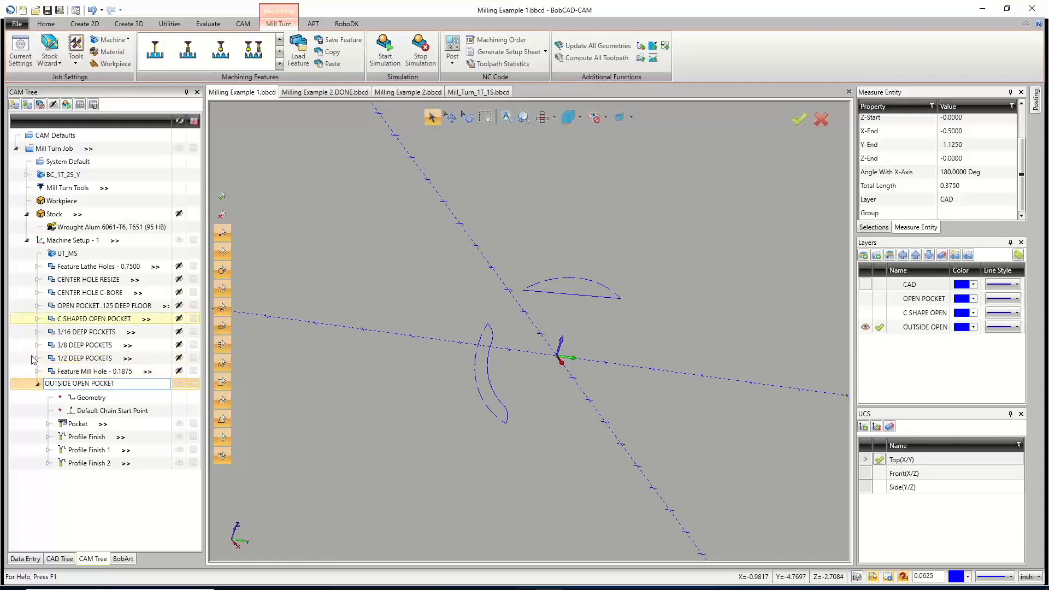
Reselect the OUTSIDE OPEN POCKET geometry, choosing the closed chains at the scalloped side and the flat edge.
click(90, 399)
right_click(90, 400)
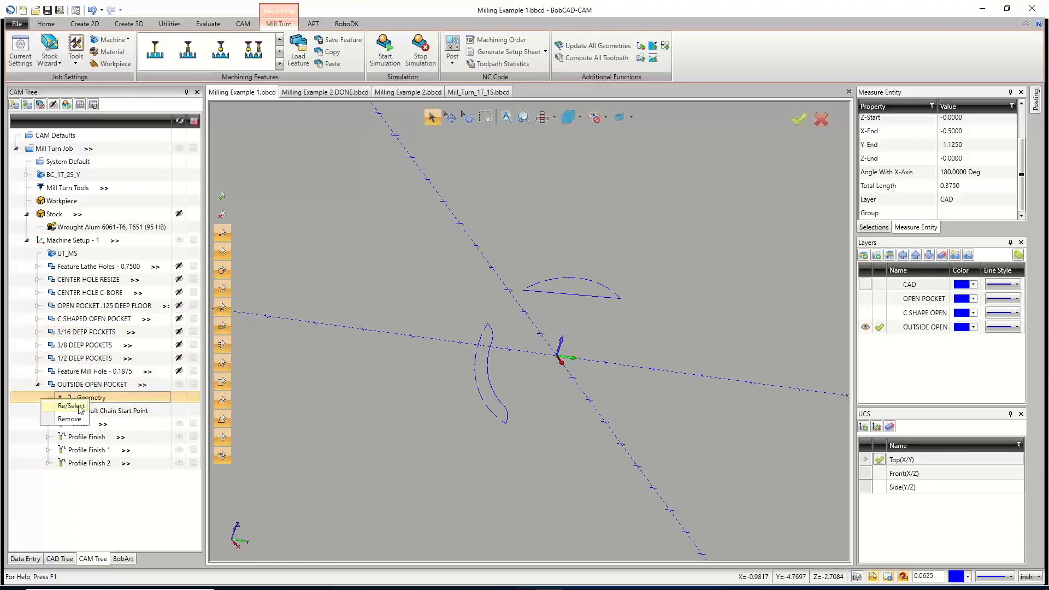
click(81, 406)
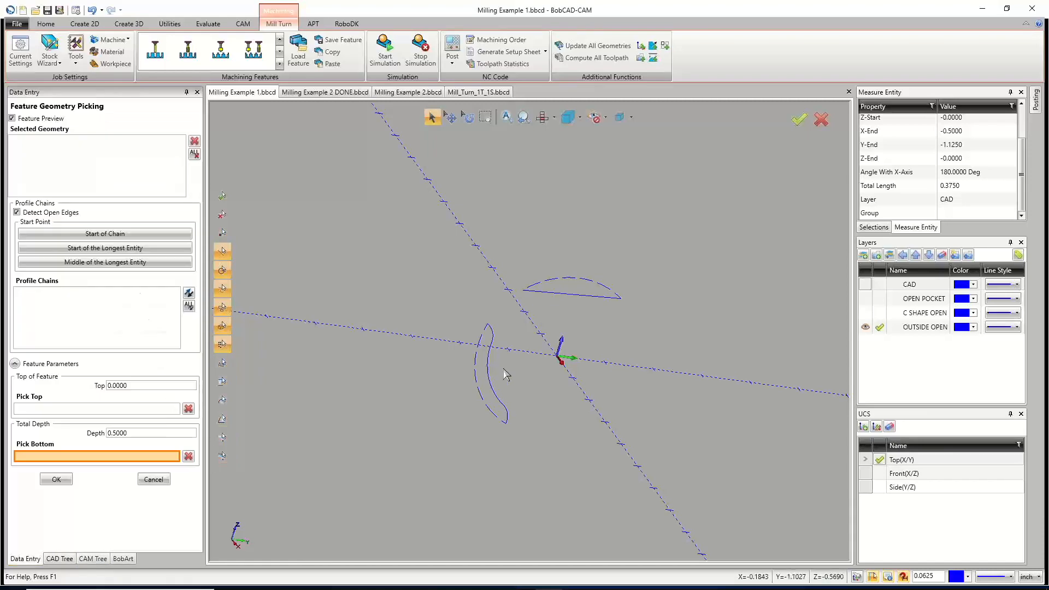
click(493, 402)
click(568, 294)
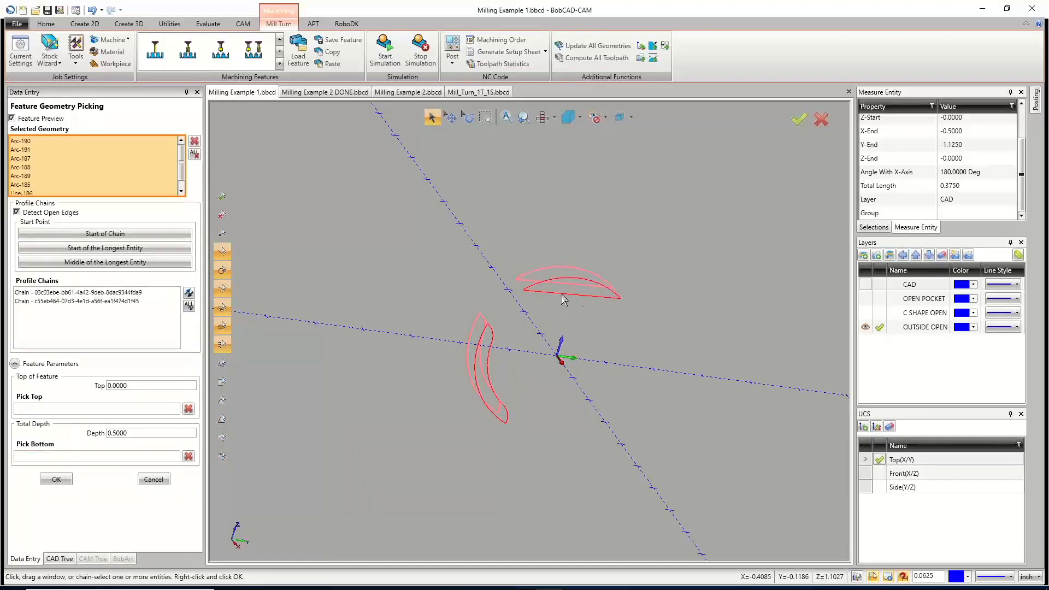
Show the CAD layer and pick the feature's top and bottom on the part for a total depth of 0.7500.
click(864, 284)
middle_drag(527, 418, 535, 444)
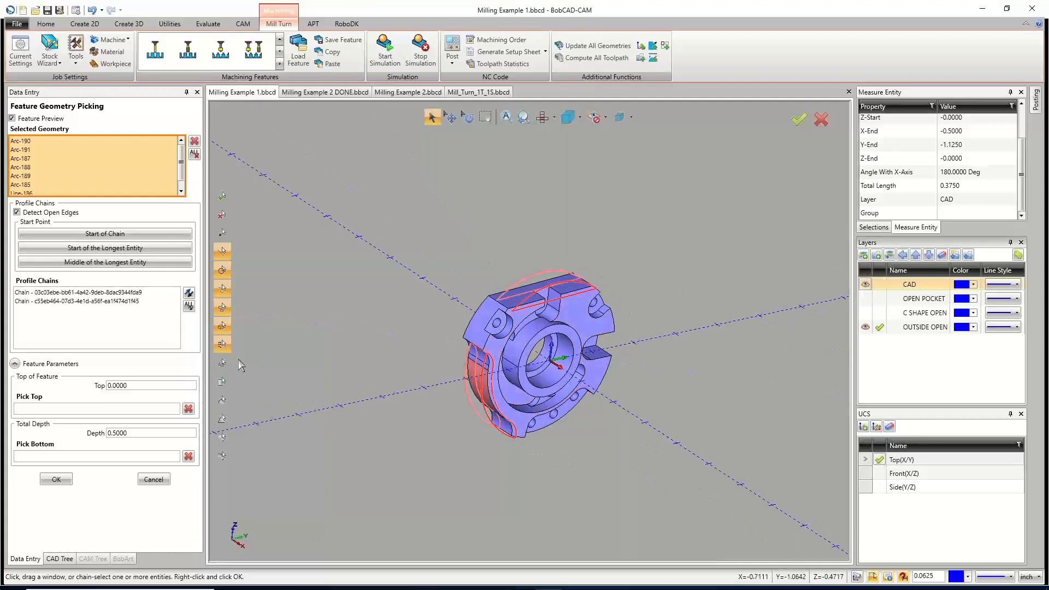
click(118, 409)
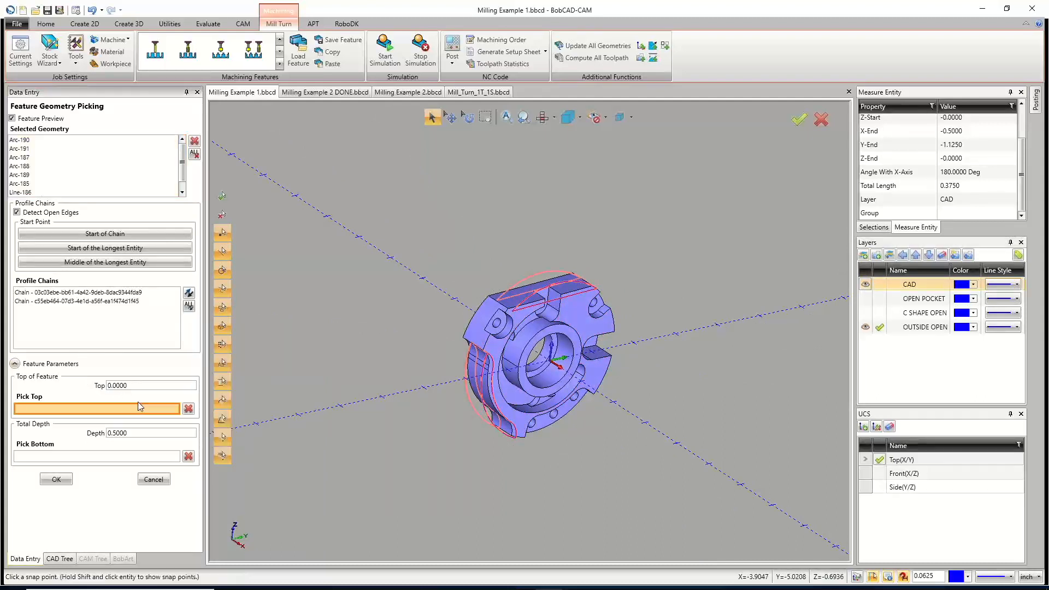
click(526, 395)
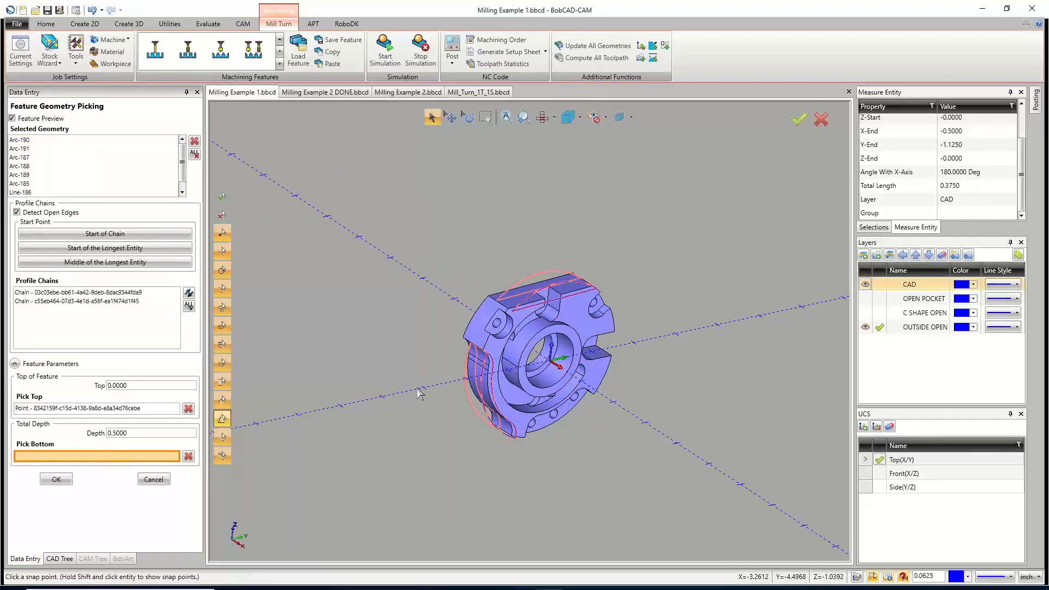
click(540, 364)
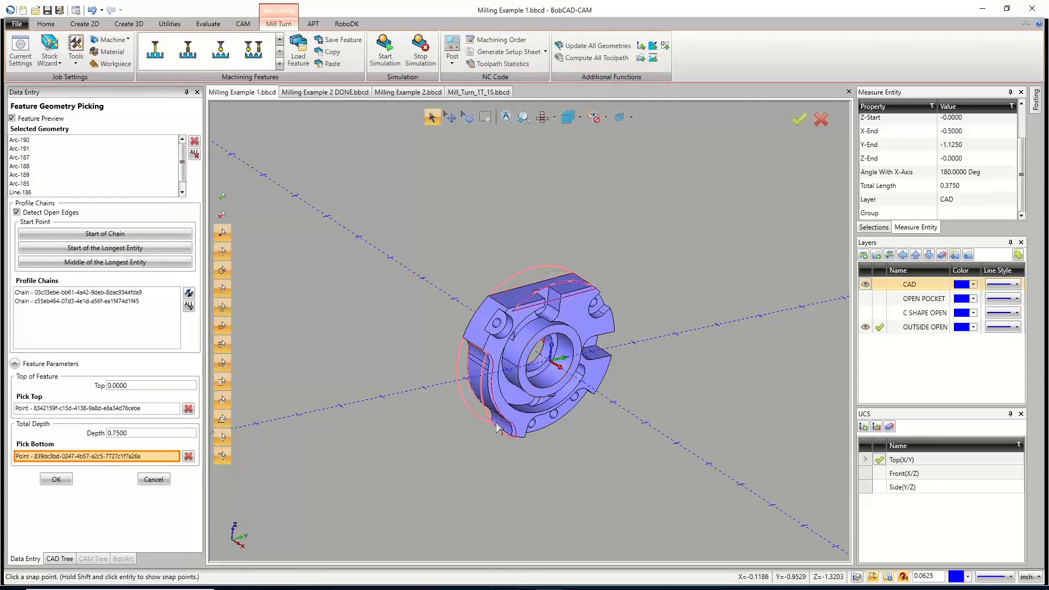
middle_drag(530, 415, 559, 424)
middle_drag(559, 426, 519, 429)
click(69, 476)
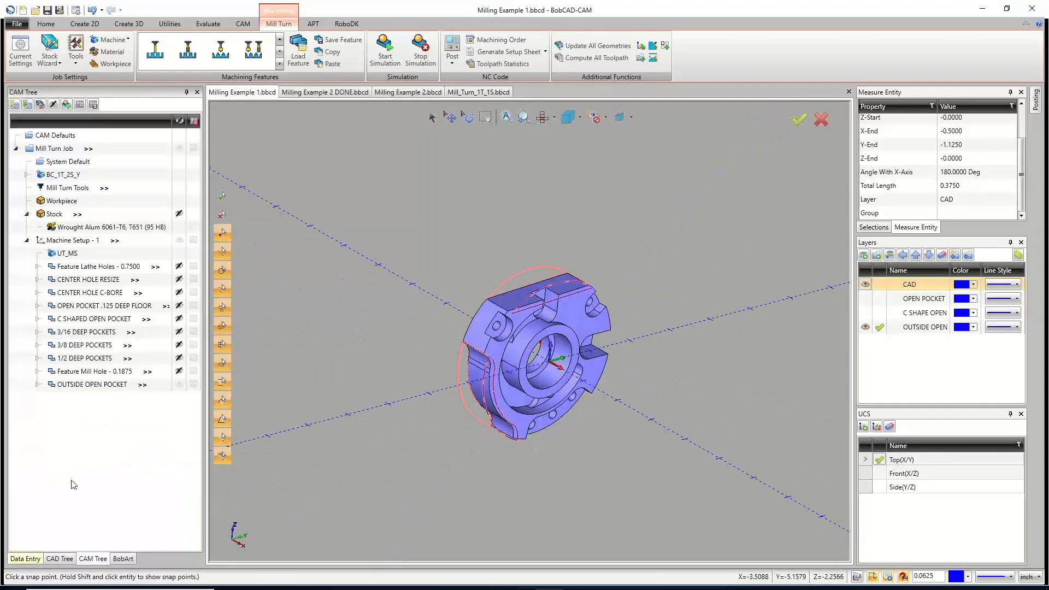
Compute all toolpaths of the OUTSIDE OPEN POCKET feature and inspect them around the scalloped side and flat edge.
right_click(83, 387)
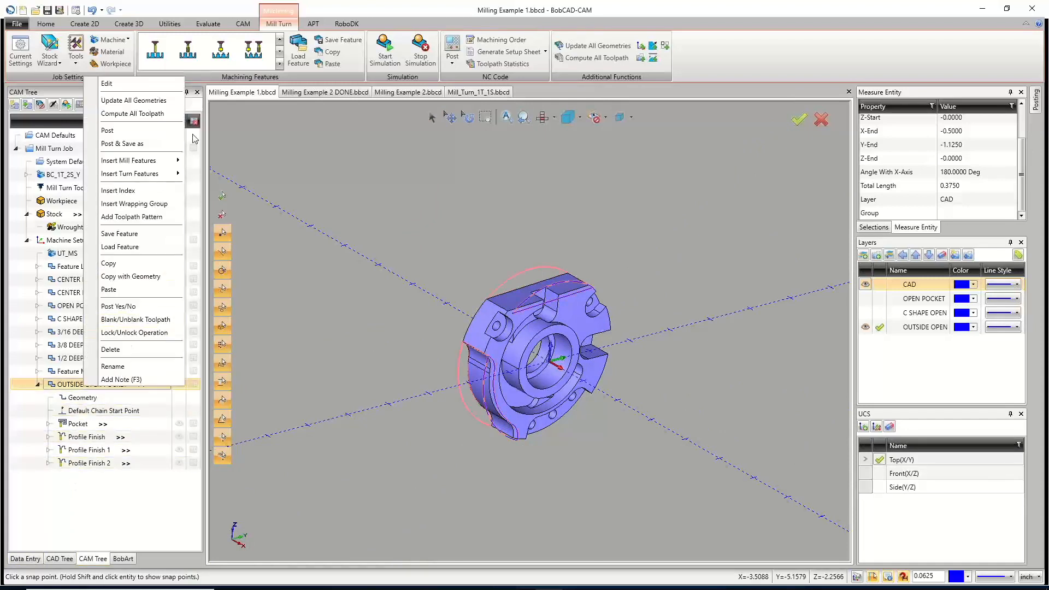
click(152, 115)
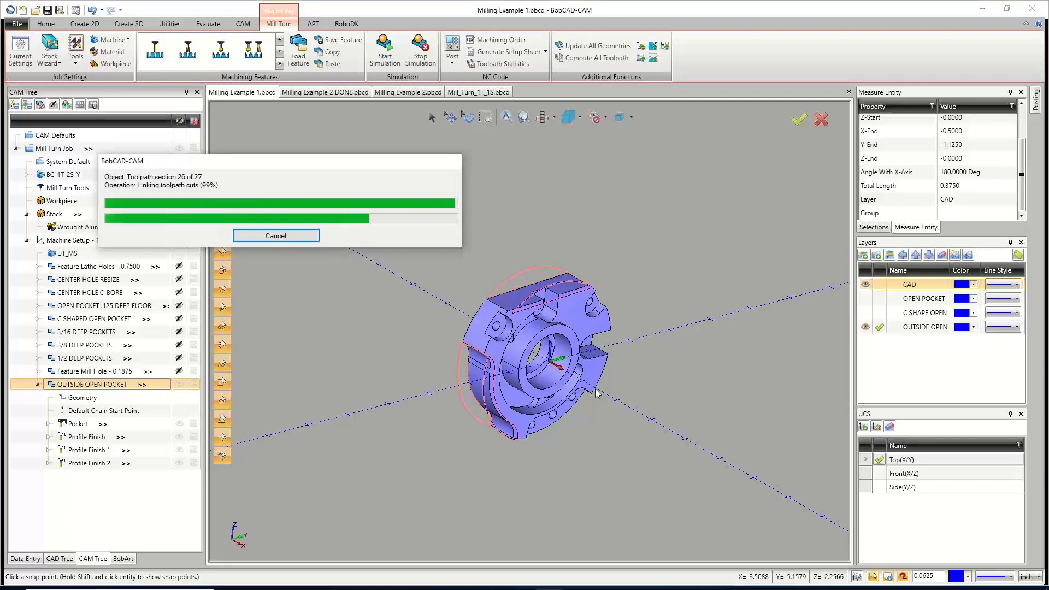
middle_drag(548, 390, 575, 403)
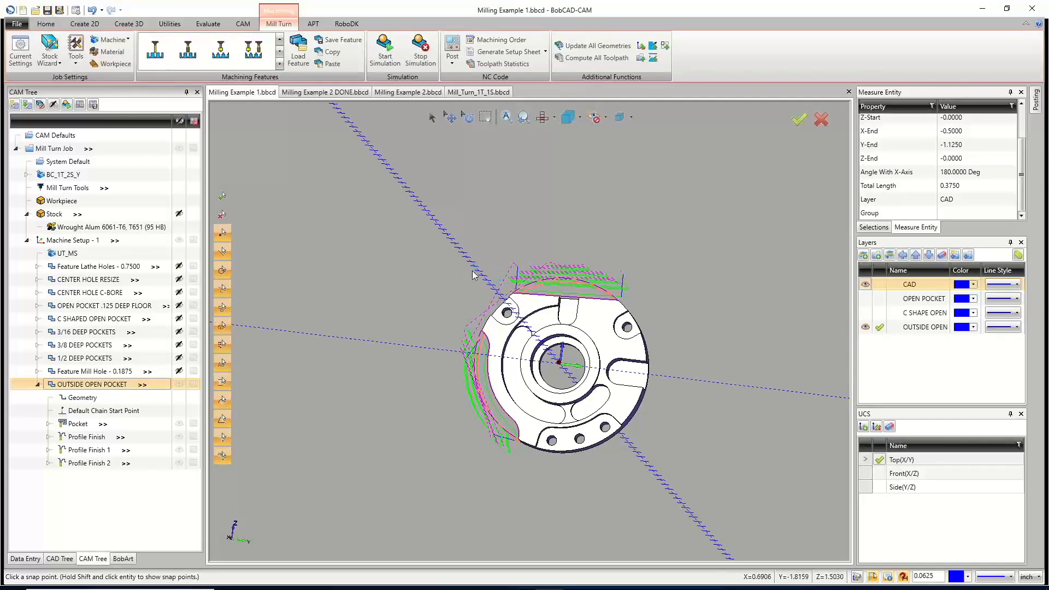
middle_drag(475, 281, 493, 458)
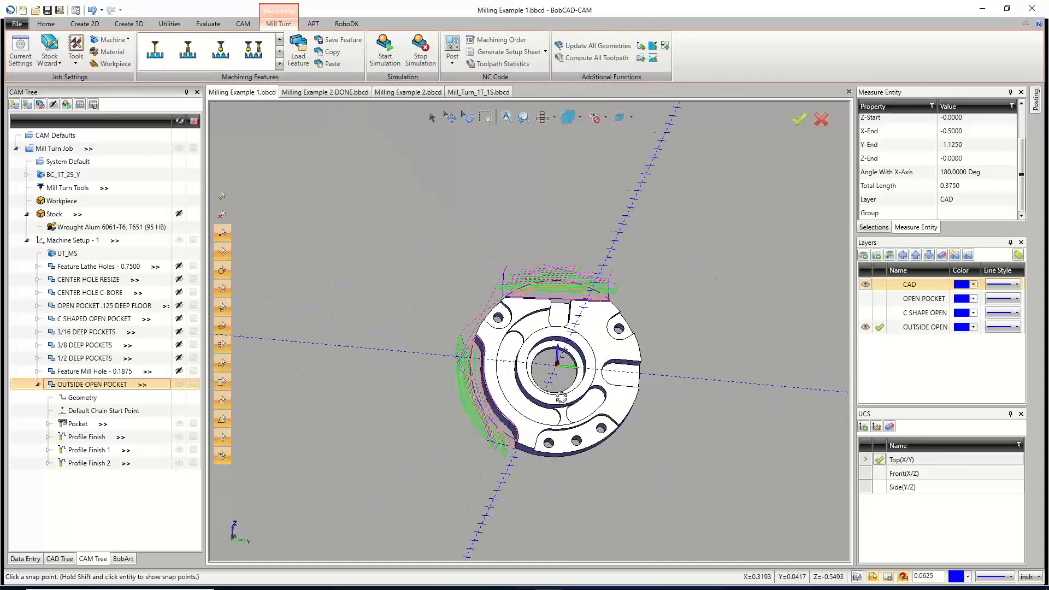
scroll(493, 459, up, 2)
scroll(493, 458, up, 3)
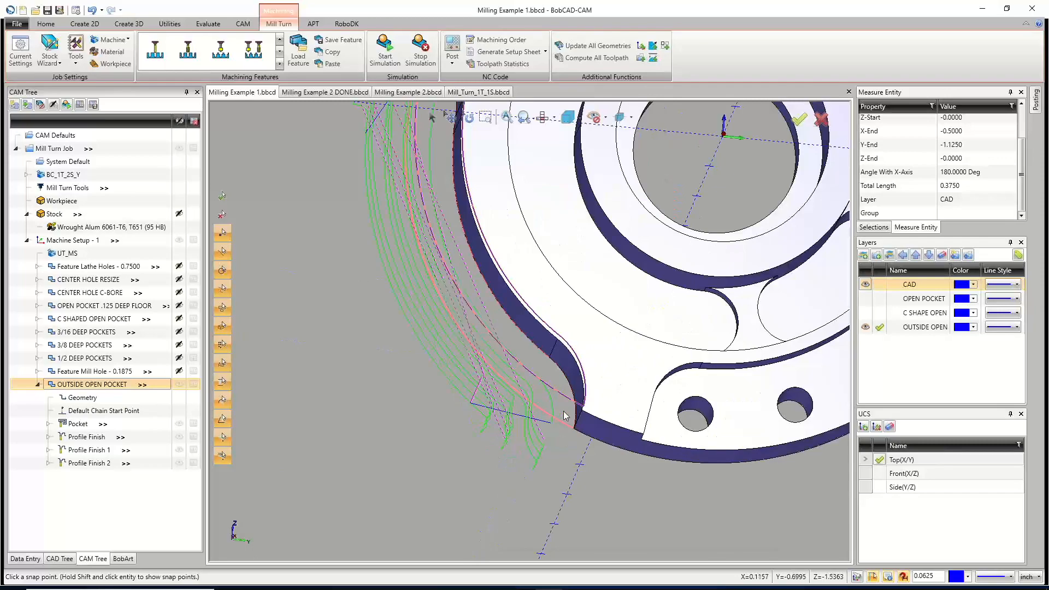
scroll(600, 310, down, 5)
scroll(572, 257, up, 5)
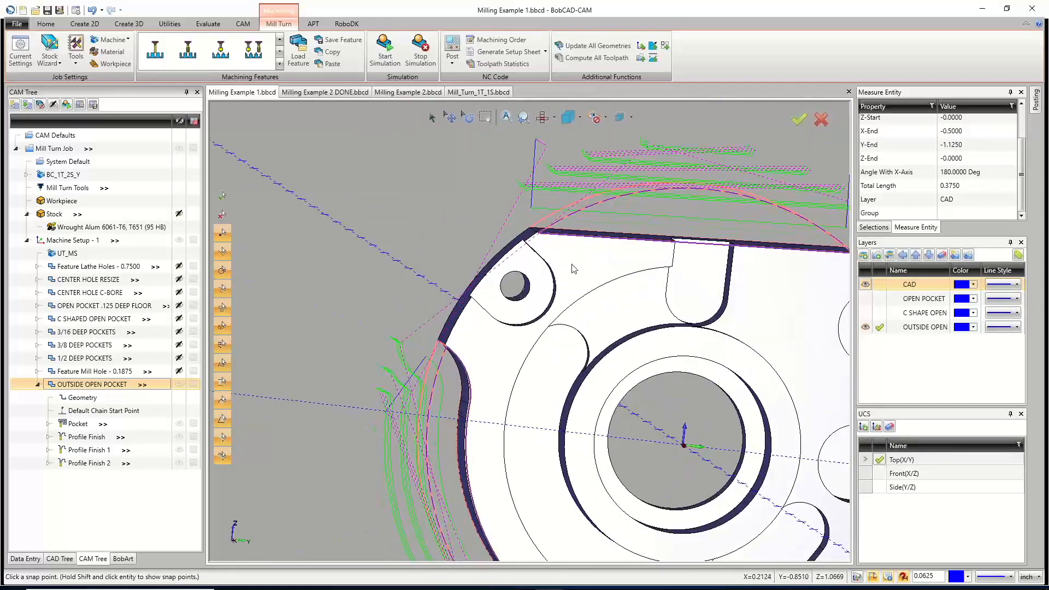
scroll(571, 268, down, 2)
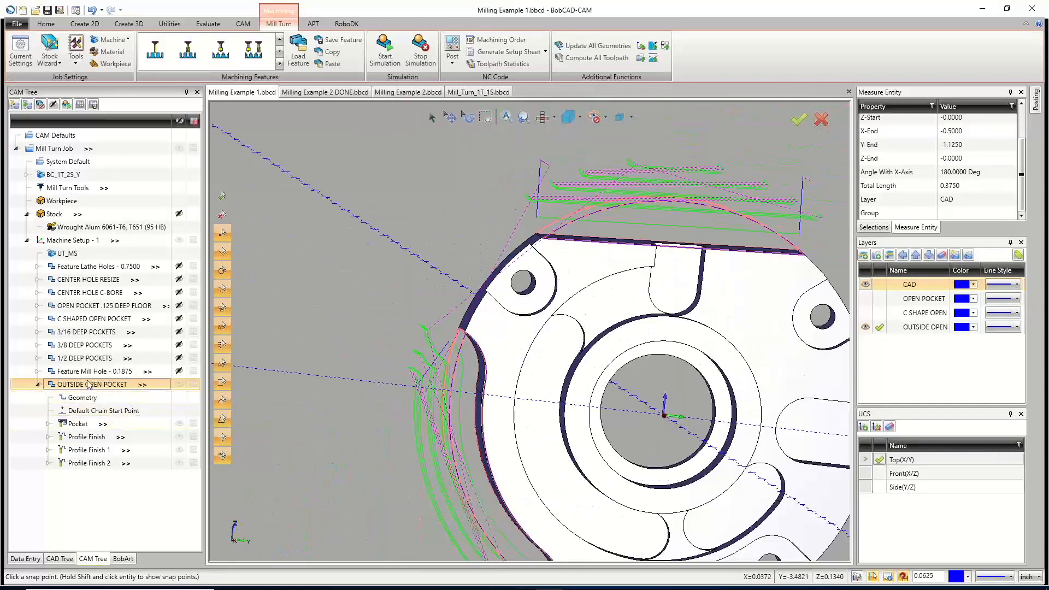
Apply parallel leads with a 0.4375 length to all operations of the OUTSIDE OPEN POCKET feature, recompute and inspect the toolpaths.
right_click(89, 384)
click(125, 75)
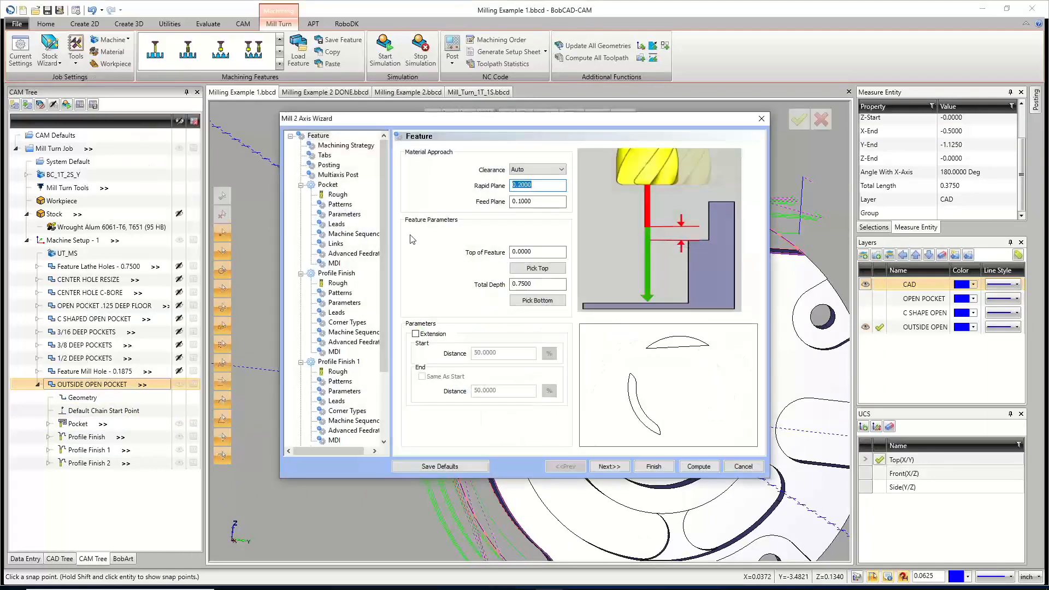
click(330, 313)
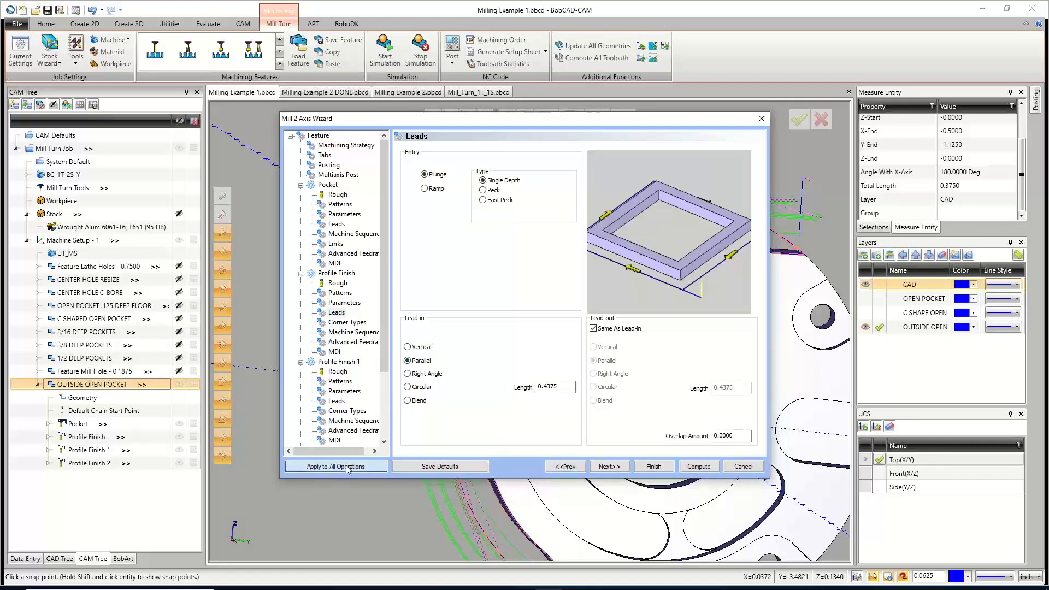
click(348, 467)
click(698, 466)
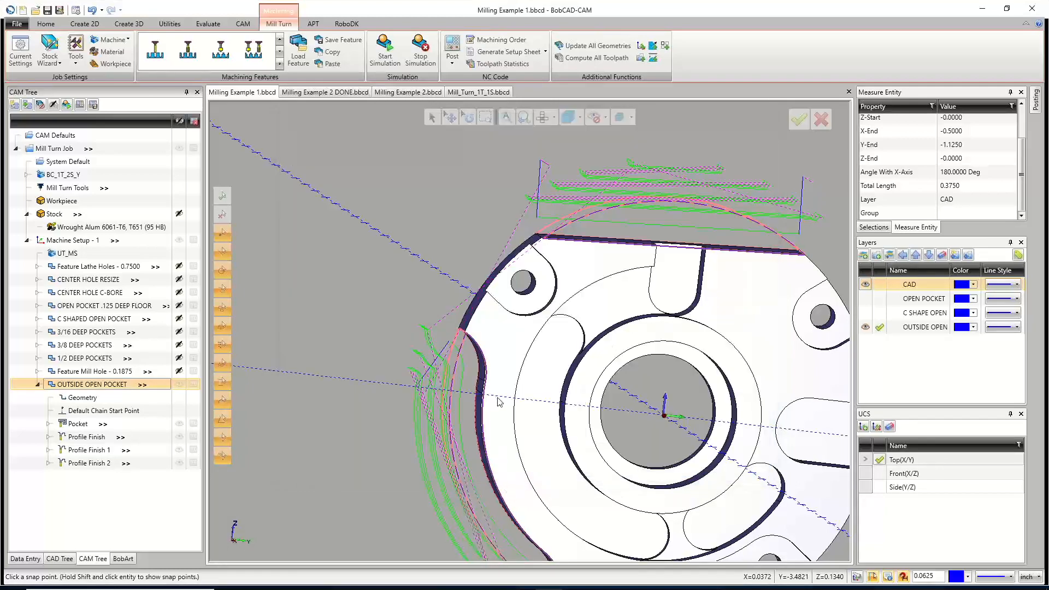
scroll(457, 355, down, 2)
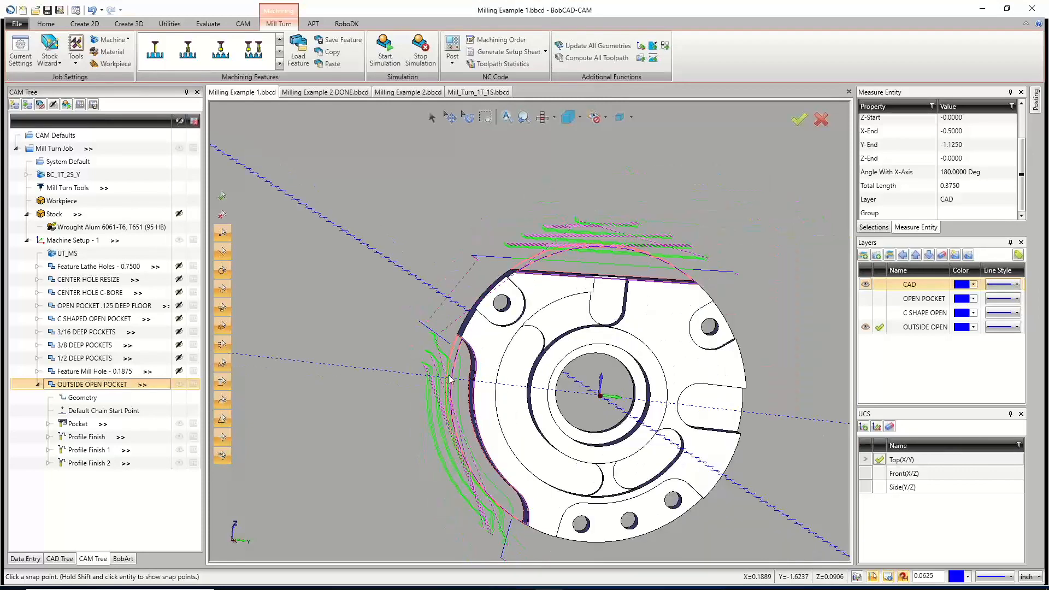
scroll(429, 400, down, 3)
scroll(464, 483, up, 5)
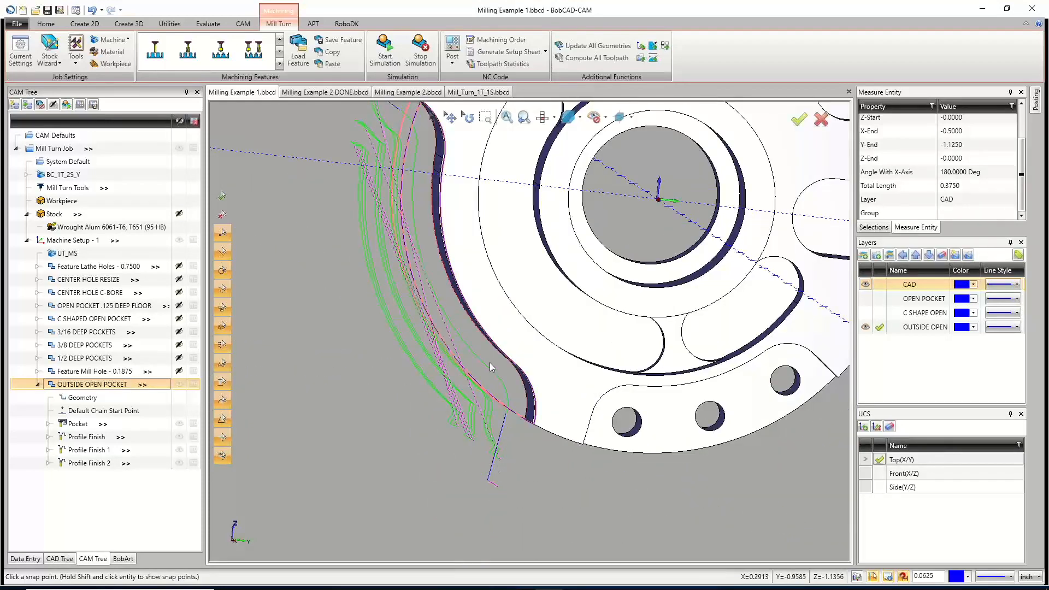
Hide the OUTSIDE OPEN POCKET toolpaths and their boundary layer, and save the file.
click(178, 384)
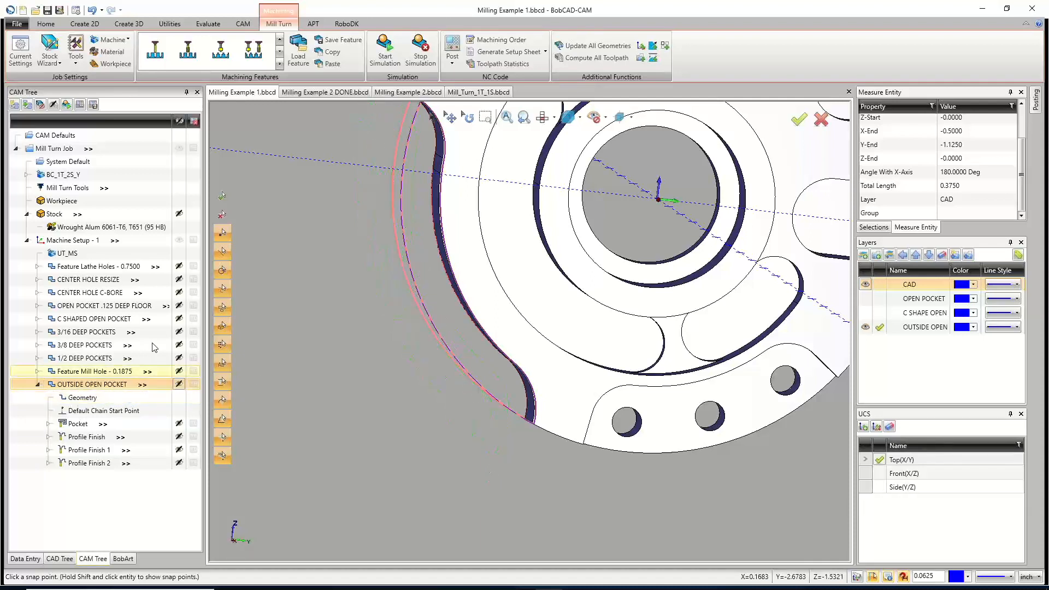
click(47, 10)
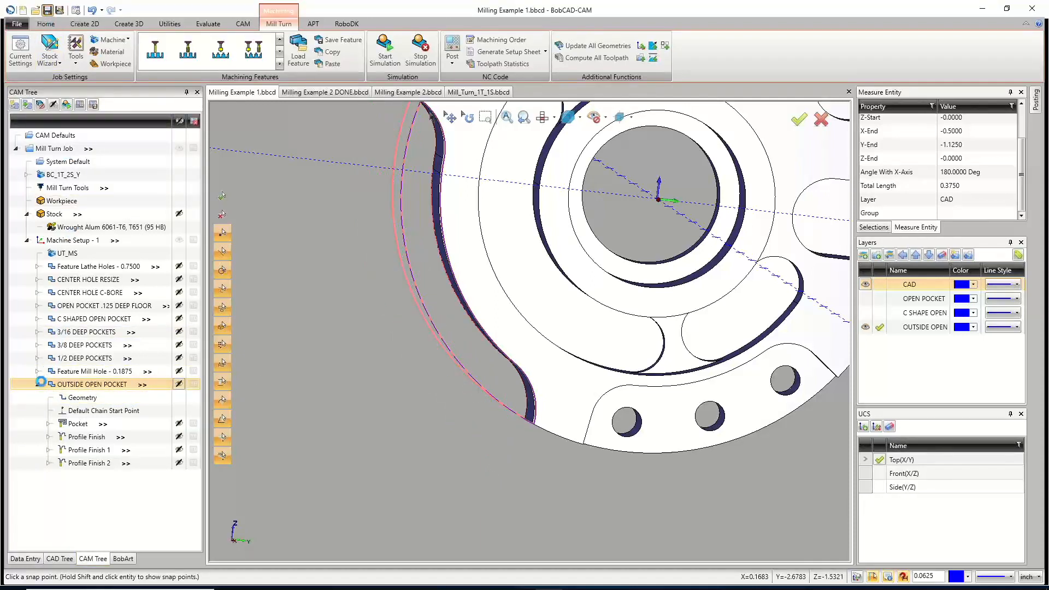
click(38, 384)
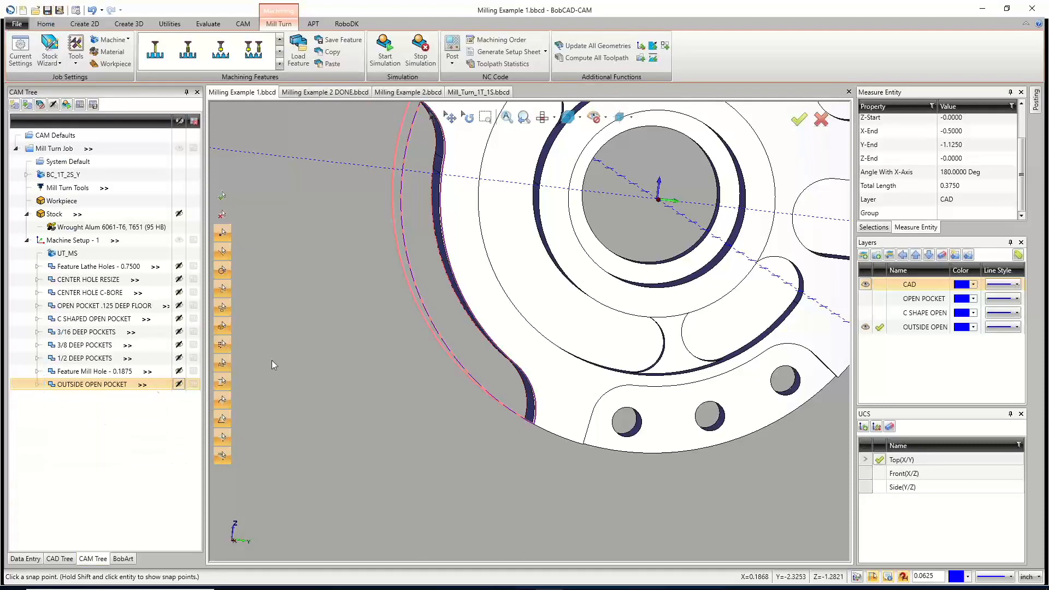
scroll(430, 378, down, 3)
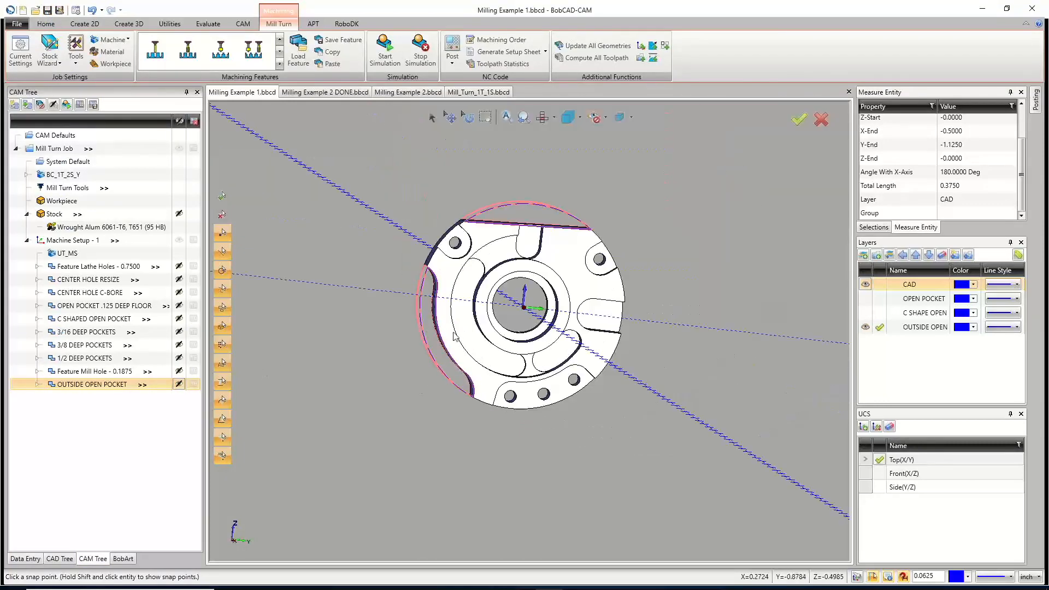
middle_drag(454, 336, 657, 375)
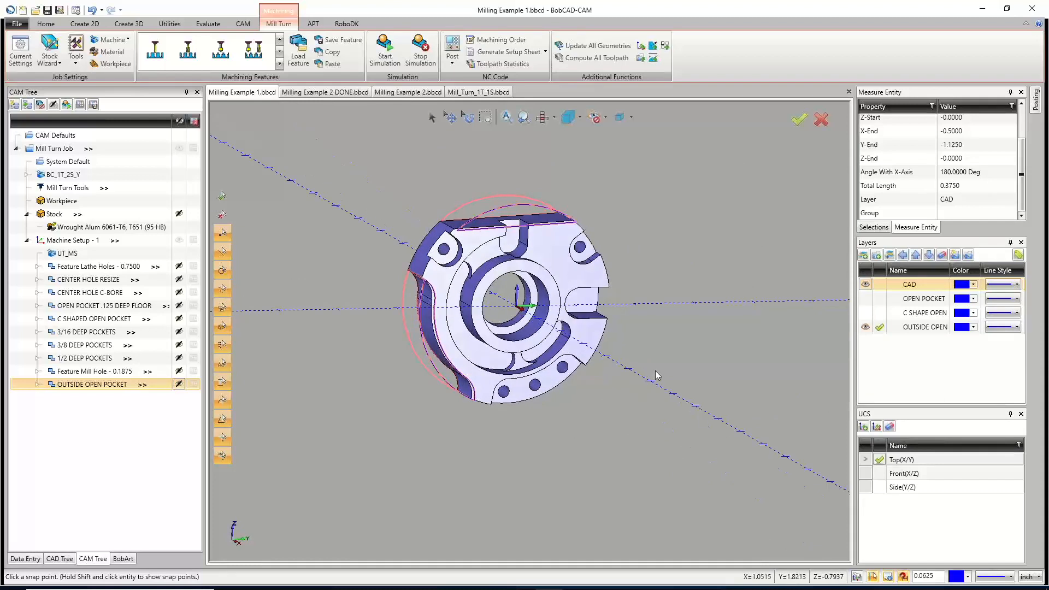
click(865, 327)
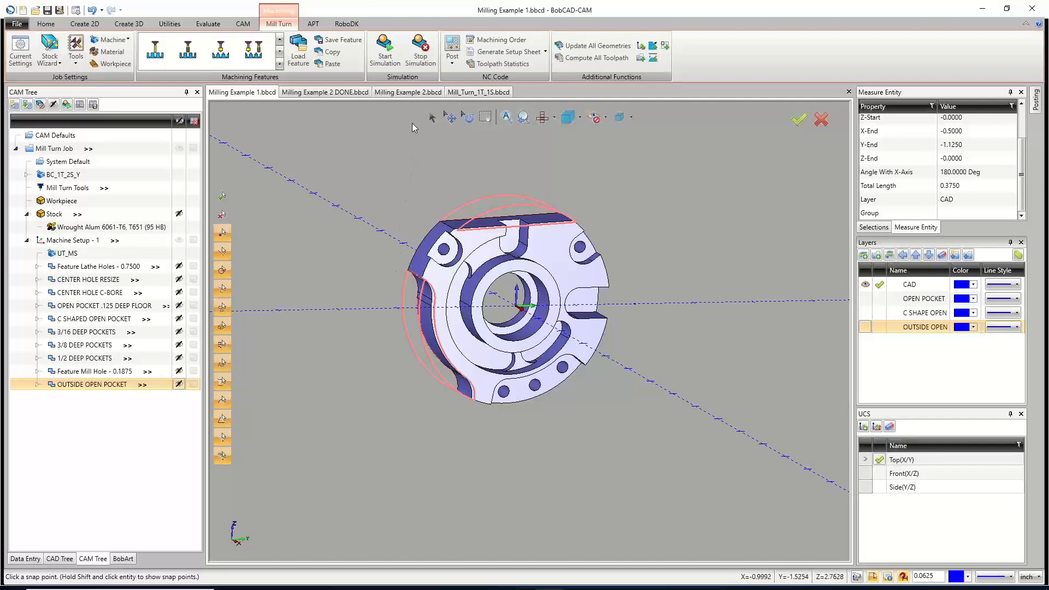
Try to simulate the job twice, examining the Center Drill toolpath of Feature Mill Hole - 0.1875 between the attempts.
click(386, 59)
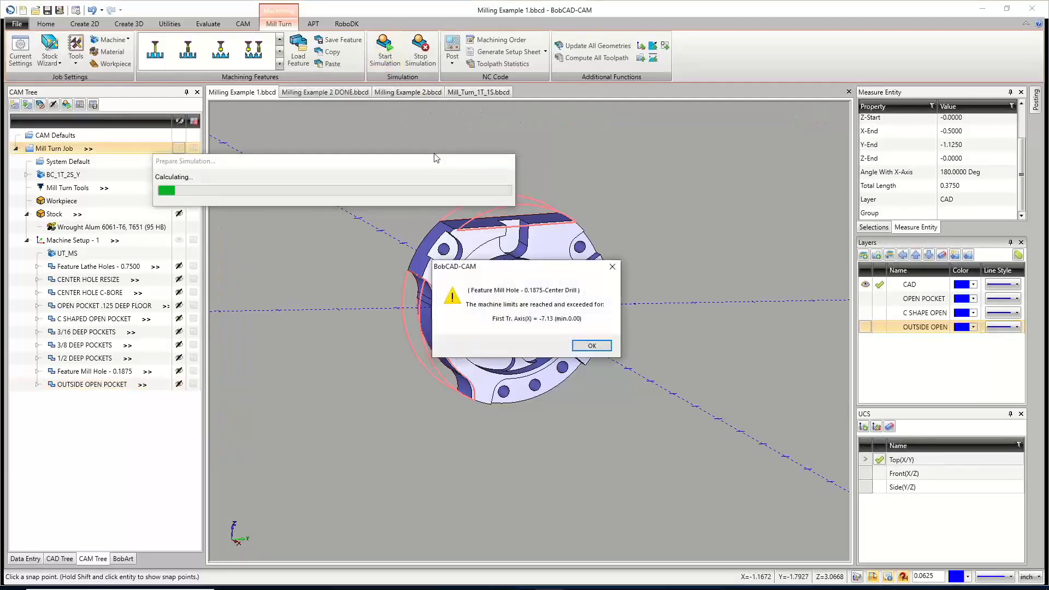
click(589, 346)
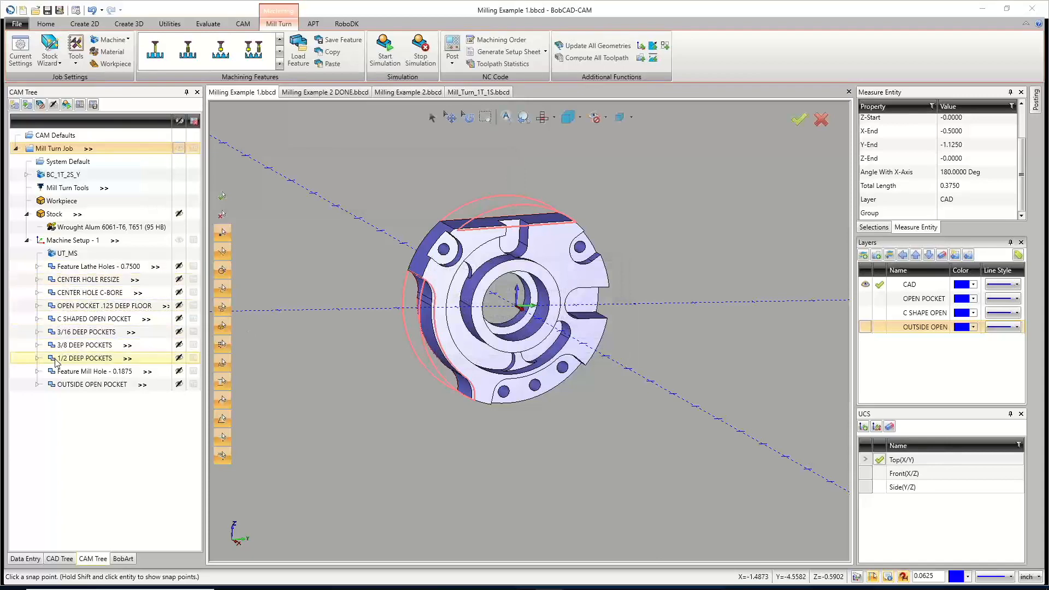
click(37, 371)
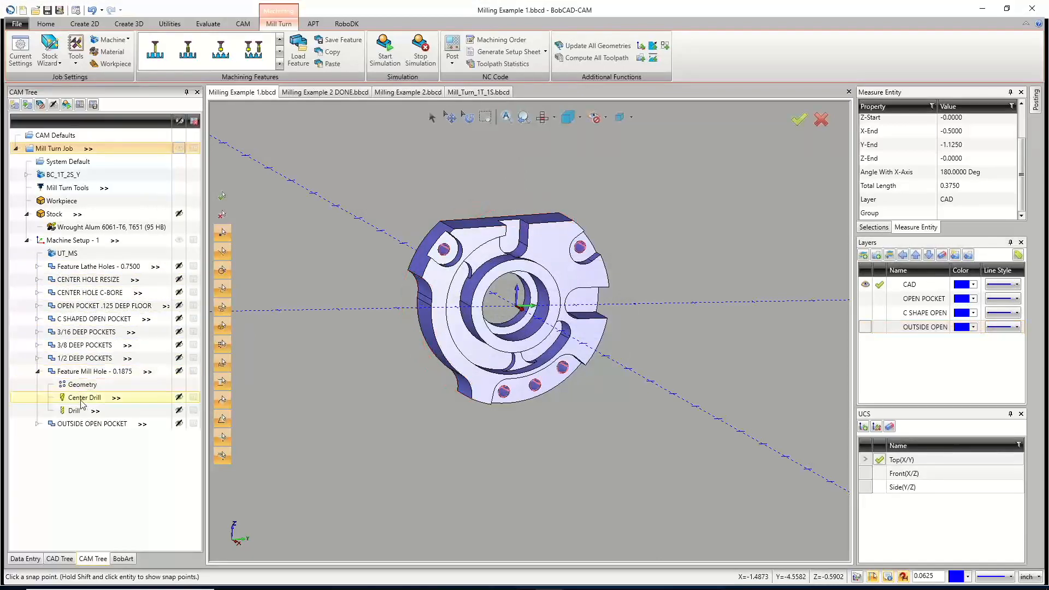
click(85, 397)
middle_drag(589, 393, 491, 400)
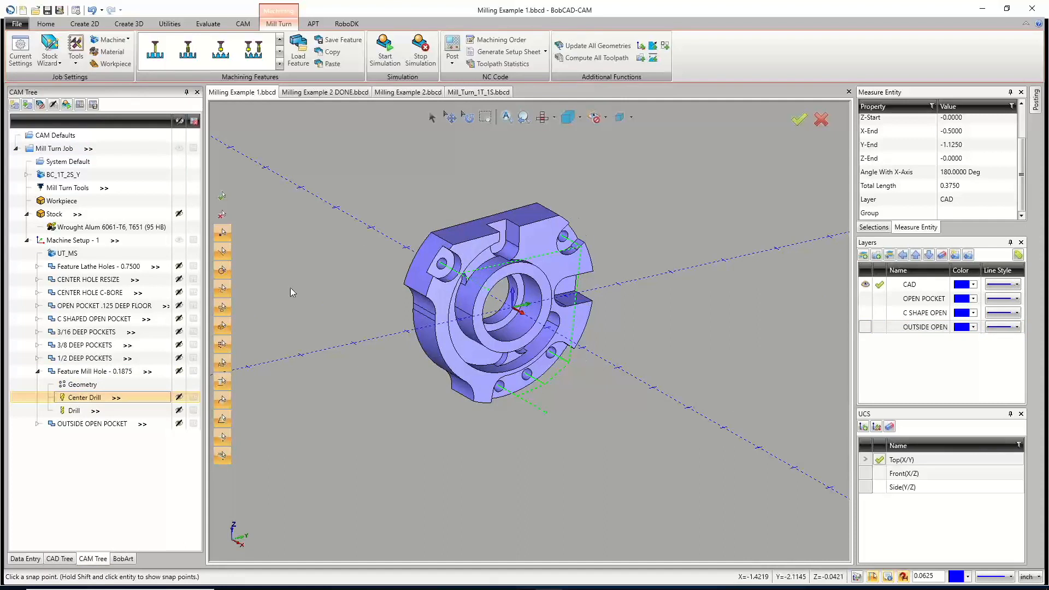
click(388, 52)
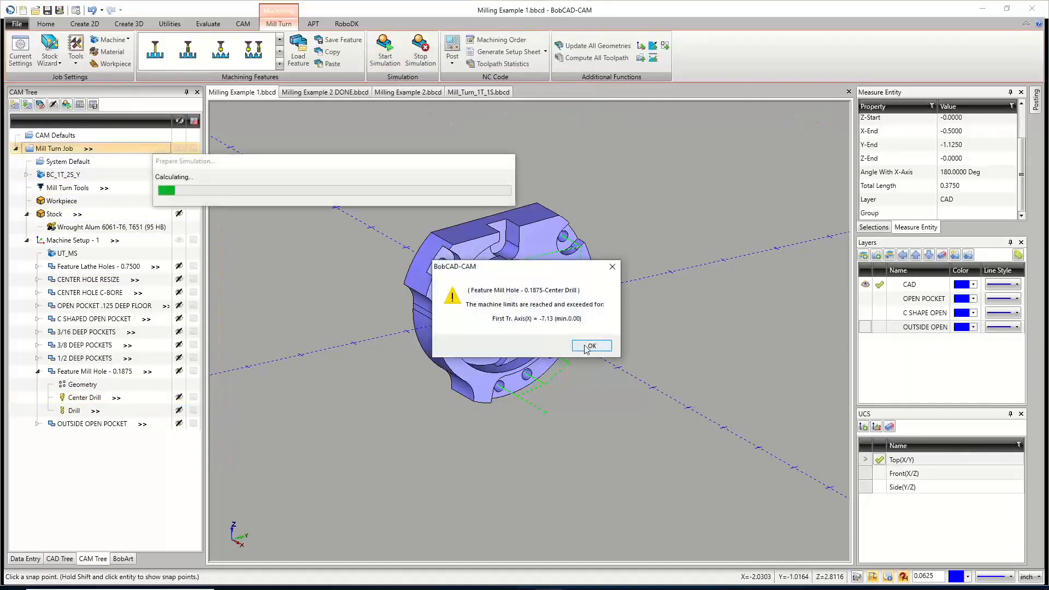
click(590, 346)
Exclude Feature Mill Hole - 0.1875 from posting and try to simulate the job again.
right_click(97, 371)
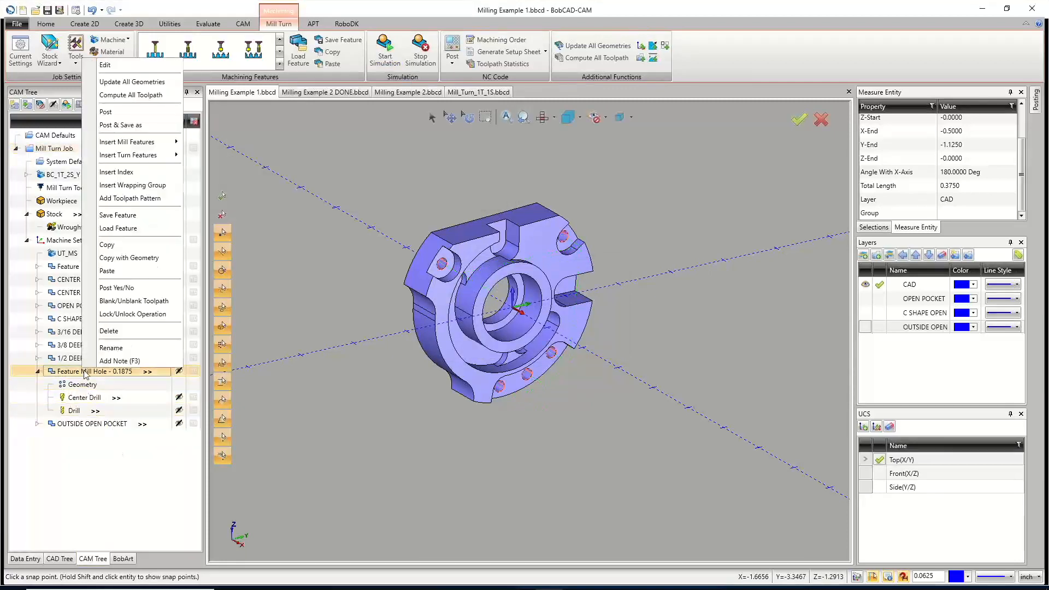
click(131, 288)
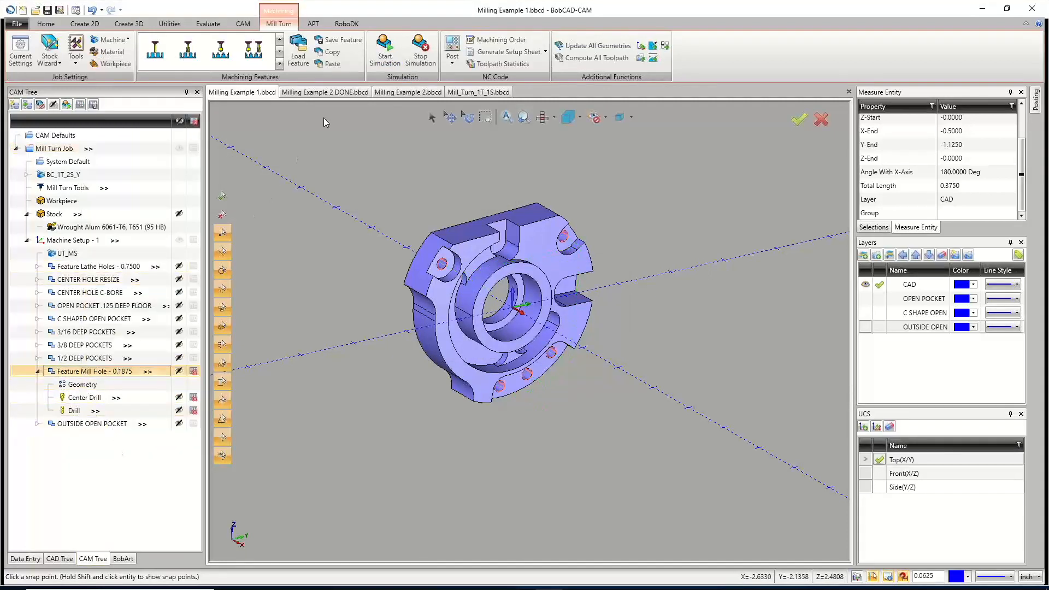
click(384, 56)
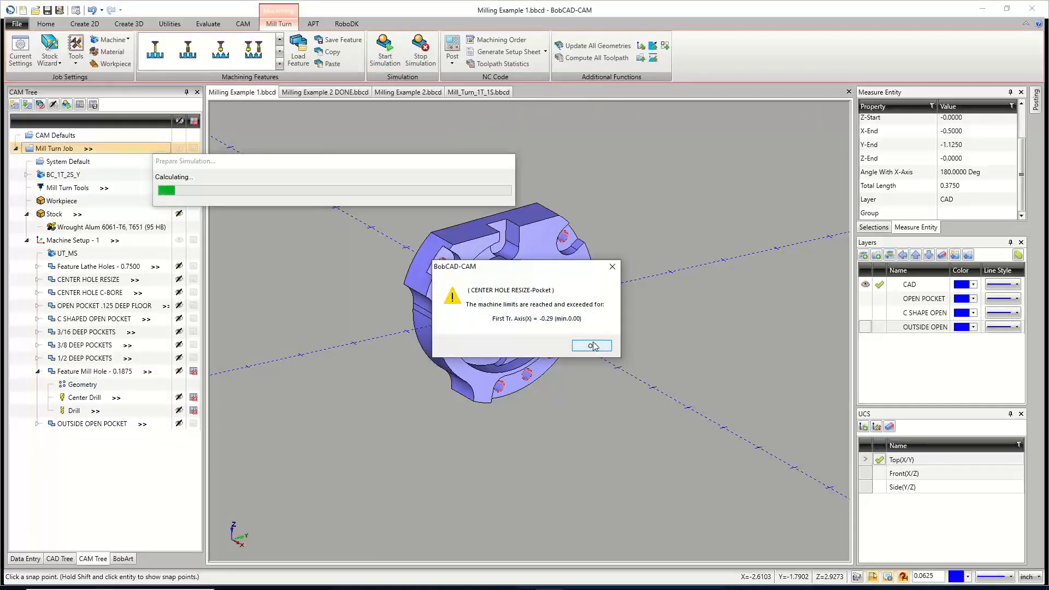
click(591, 345)
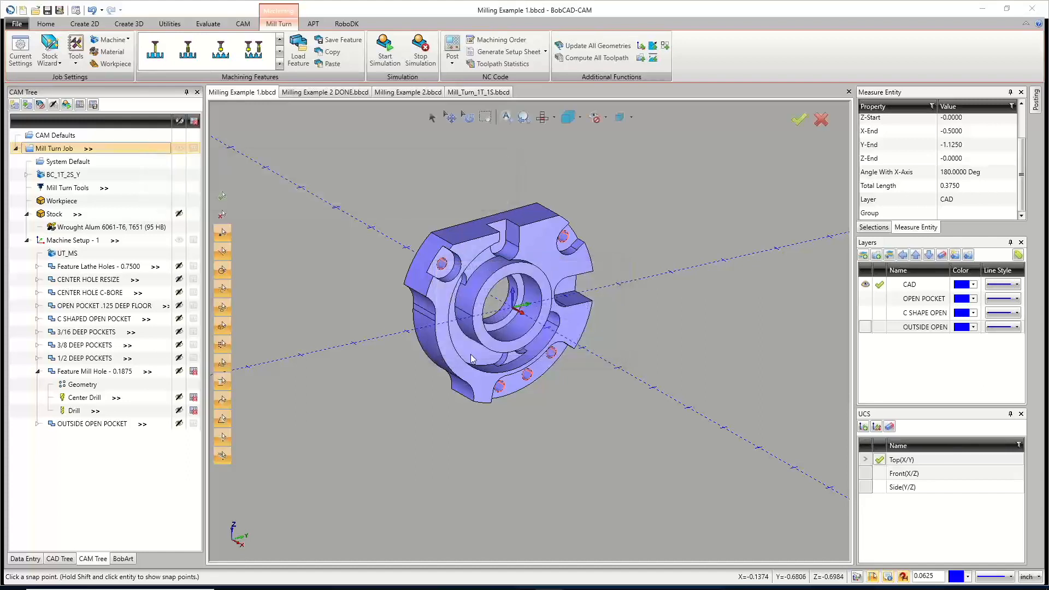
Check which machine makes are available for the mill-turn job, and leave the selection without choosing another one.
click(72, 174)
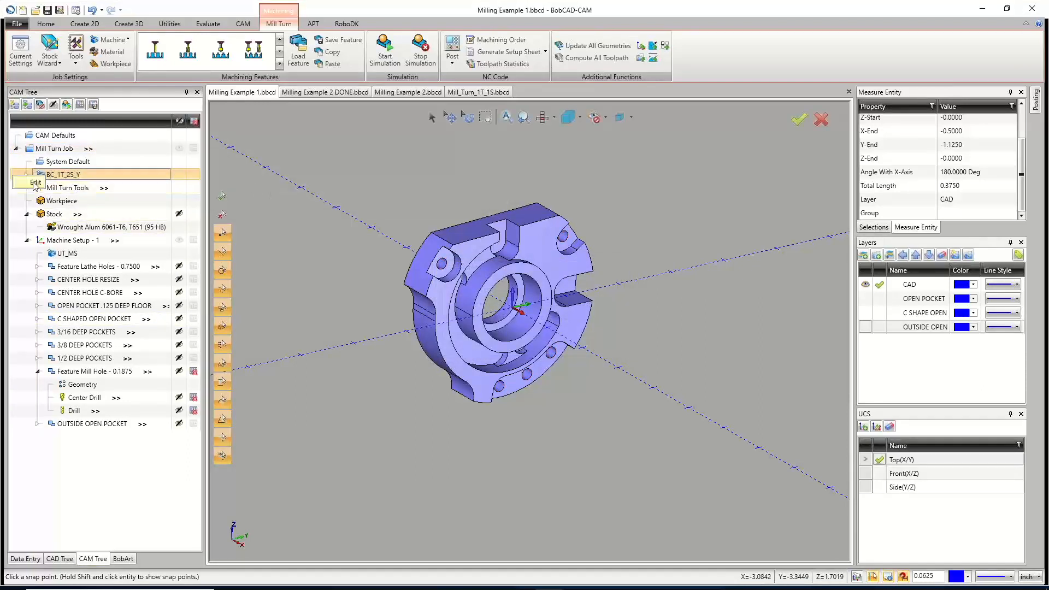
click(35, 183)
click(541, 283)
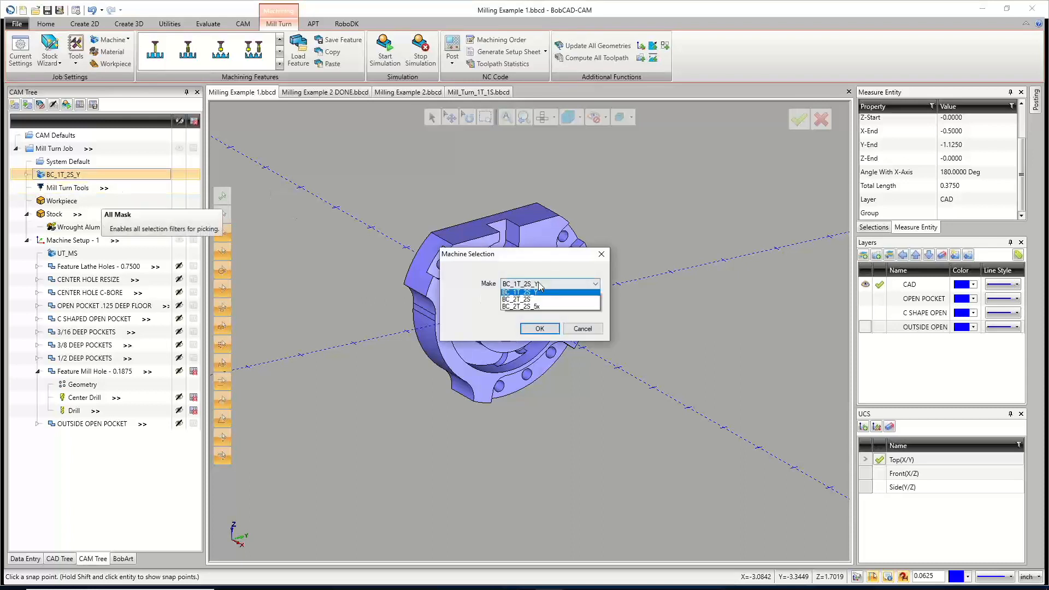
click(620, 321)
click(580, 328)
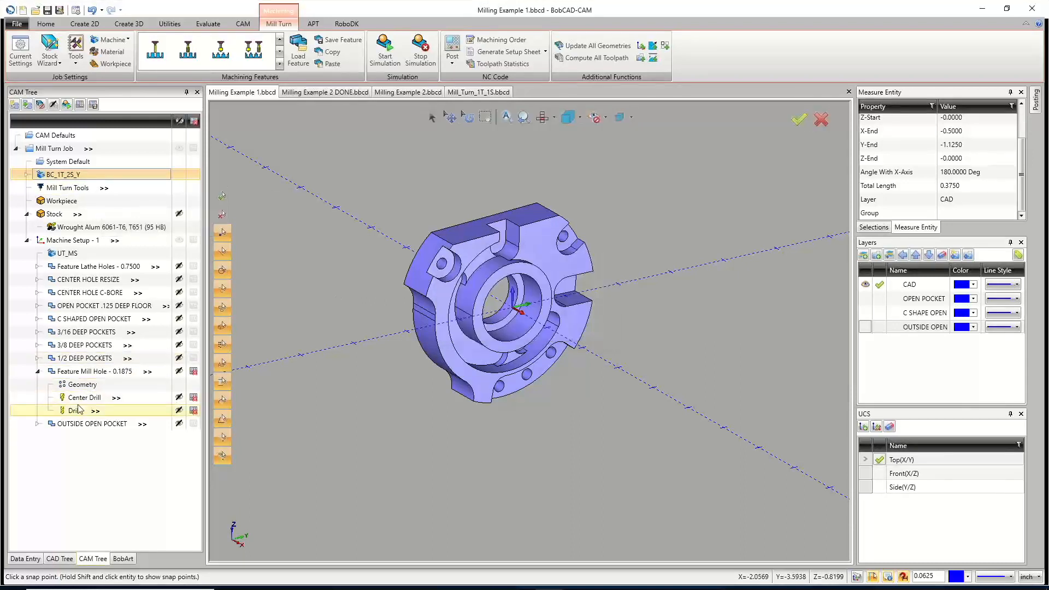
Turn posting back on for Feature Mill Hole - 0.1875 and backplot its Drill operation at a faster speed with a shaded tool.
click(81, 371)
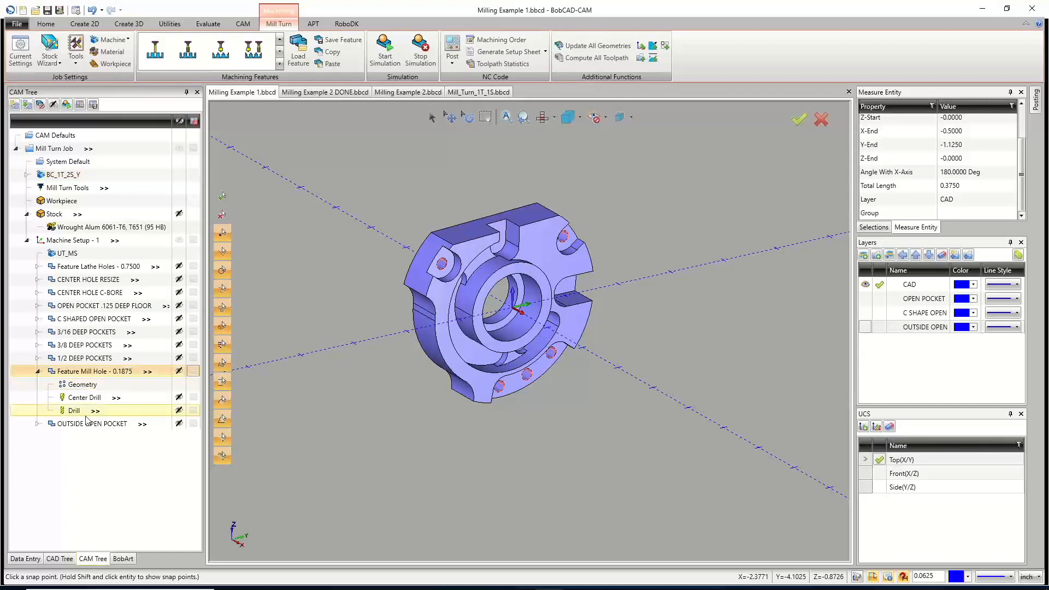
click(78, 411)
right_click(81, 413)
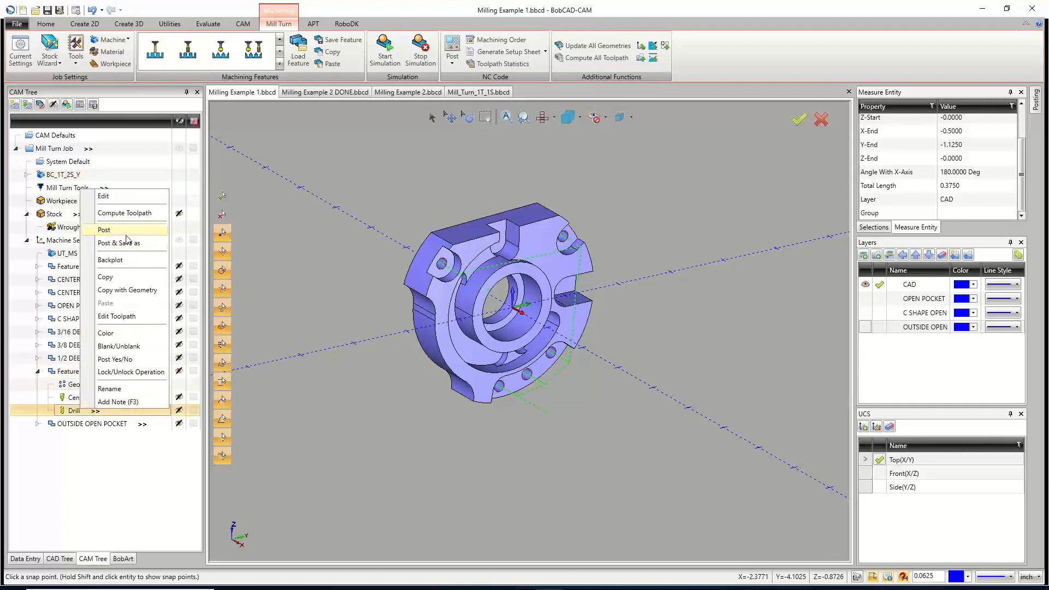
click(112, 261)
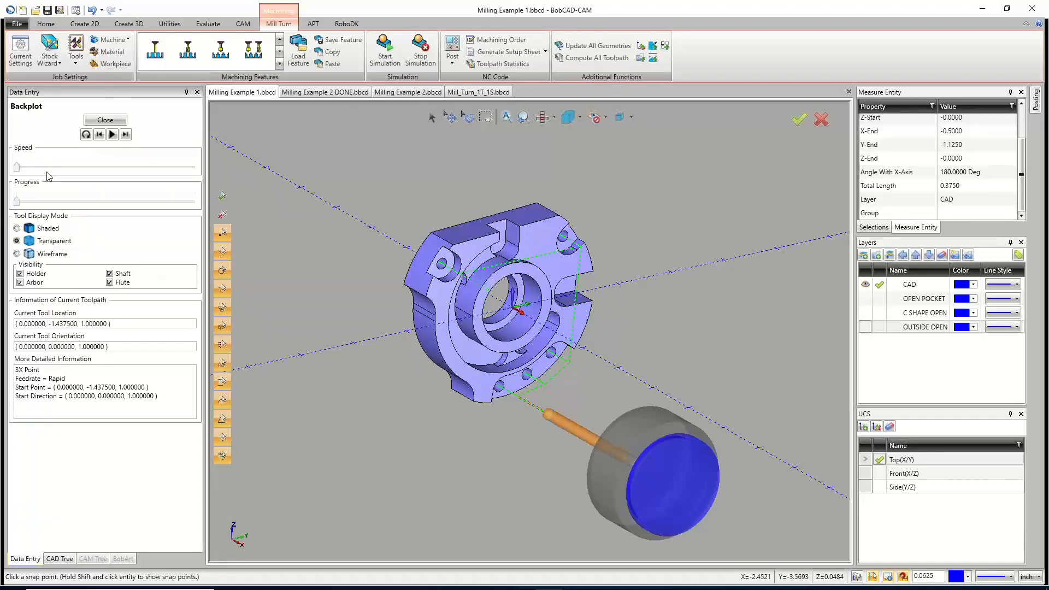
click(17, 228)
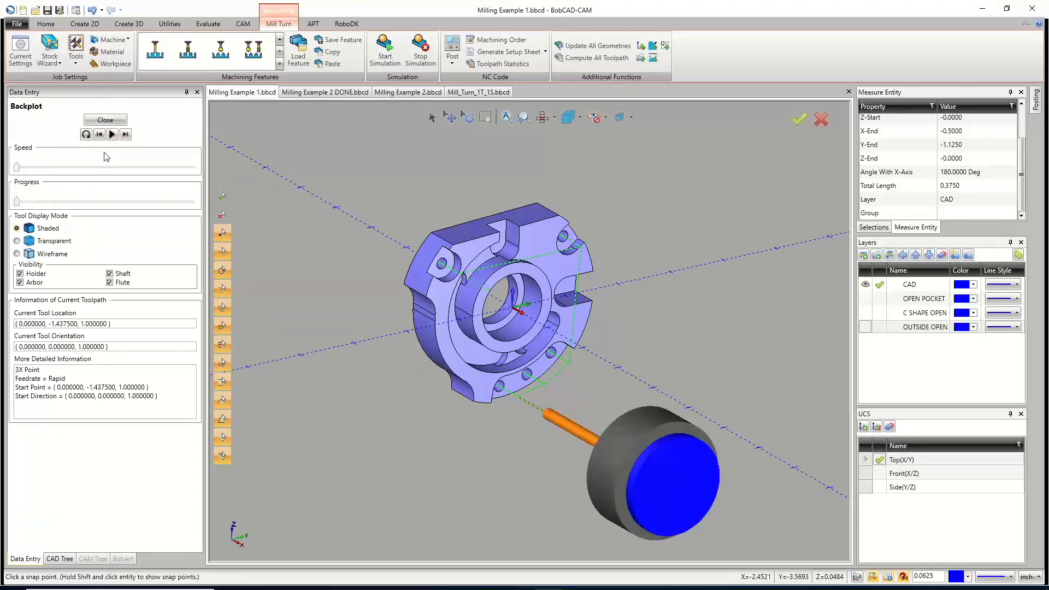
click(39, 202)
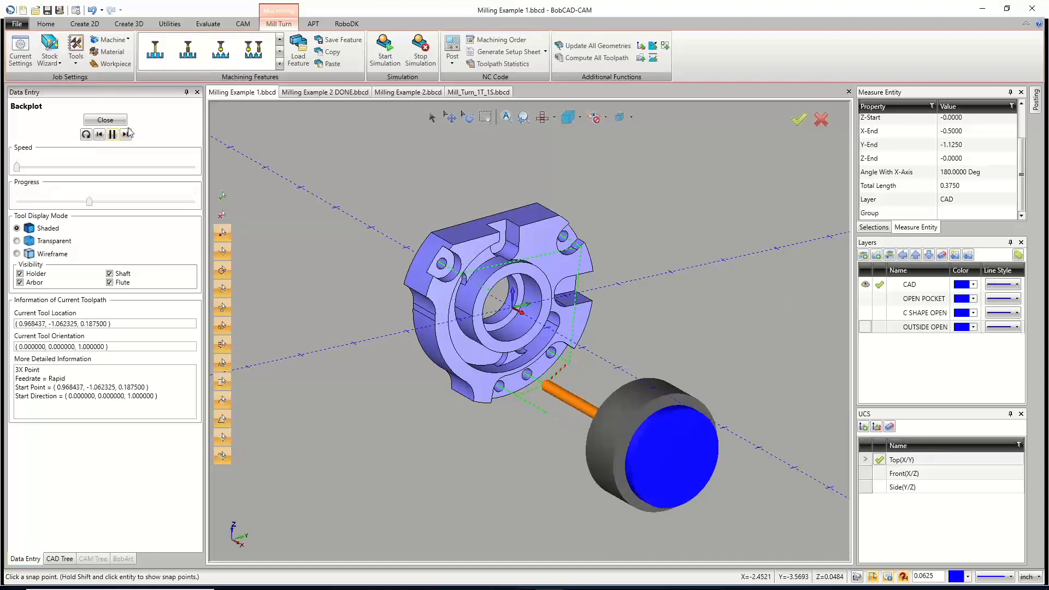
click(36, 167)
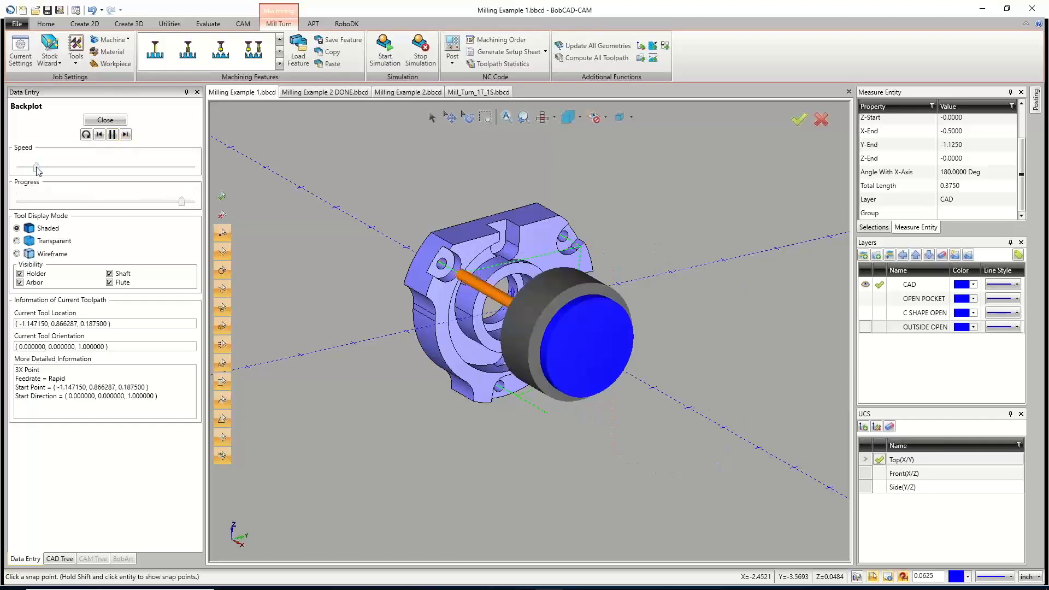
click(104, 120)
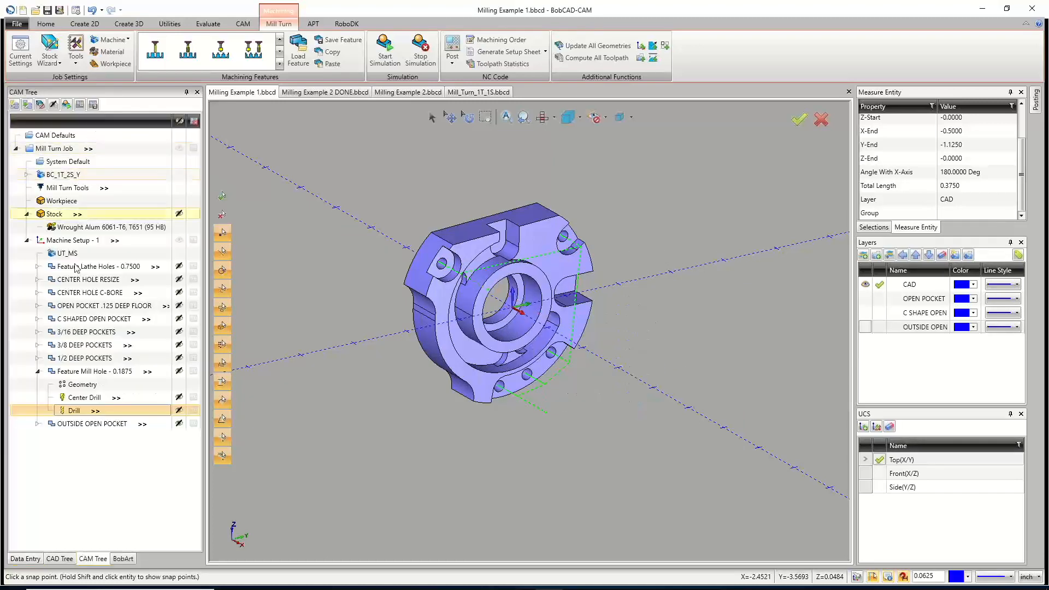
Examine the Pocket operation's toolpath in the CENTER HOLE RESIZE feature and collapse the feature again.
click(36, 280)
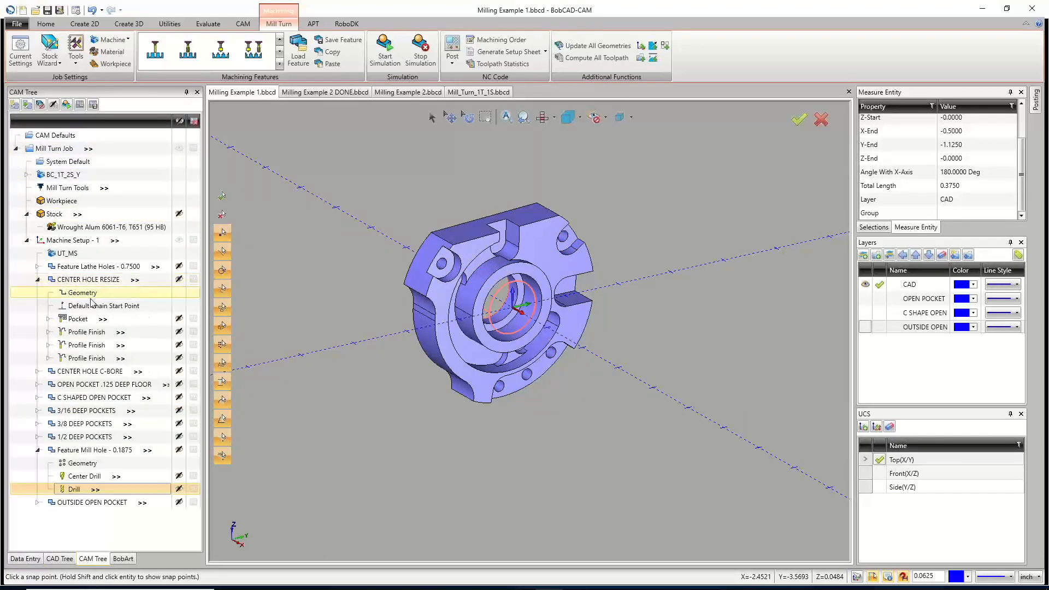
click(85, 320)
right_click(85, 322)
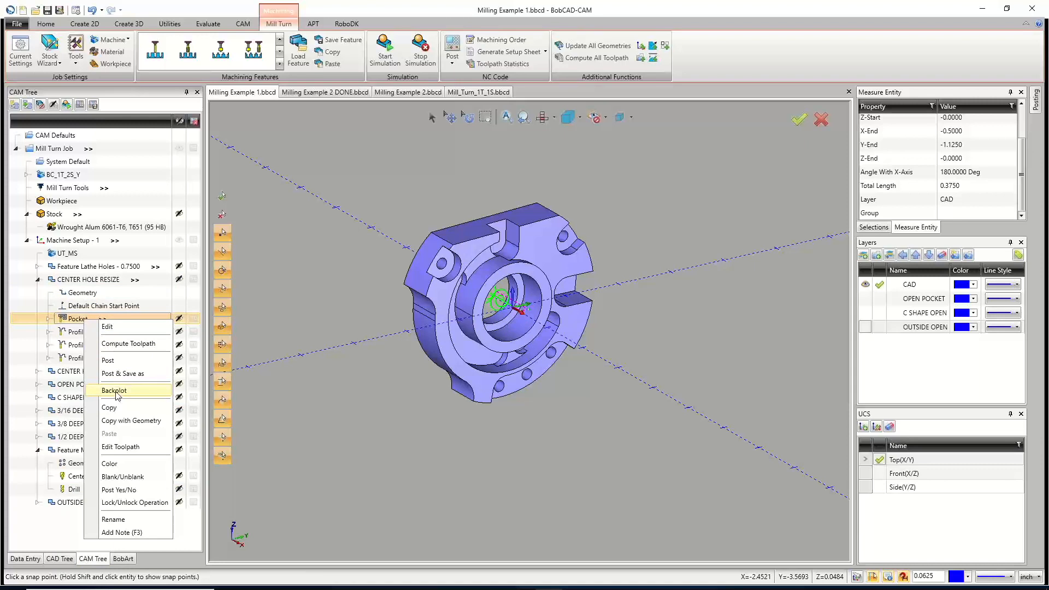
click(49, 319)
click(38, 280)
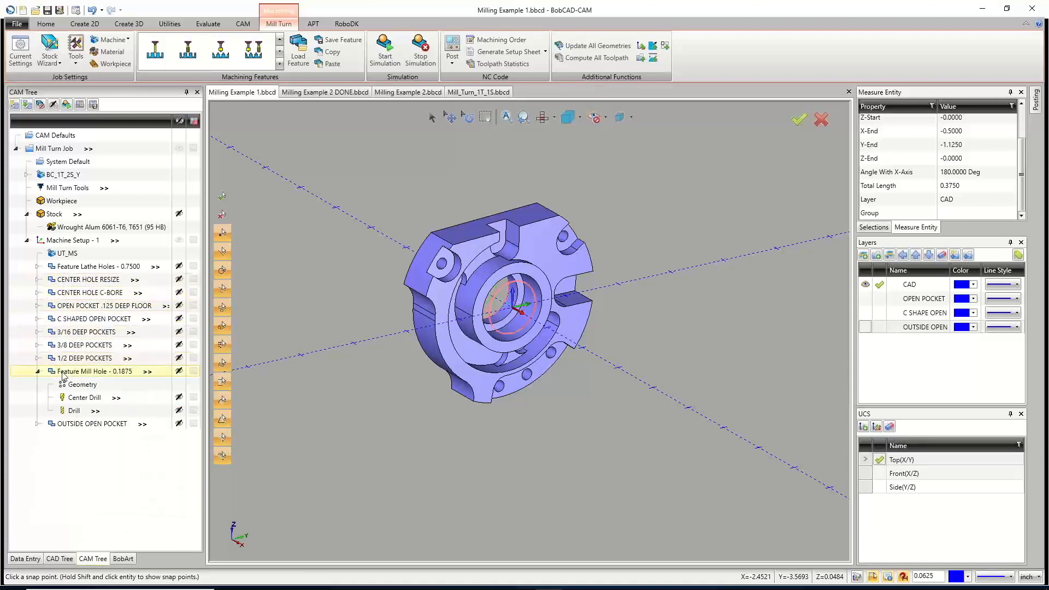
Backplot the Pocket operation of the OUTSIDE OPEN POCKET feature with a shaded tool, close the backplot and collapse the feature.
click(38, 372)
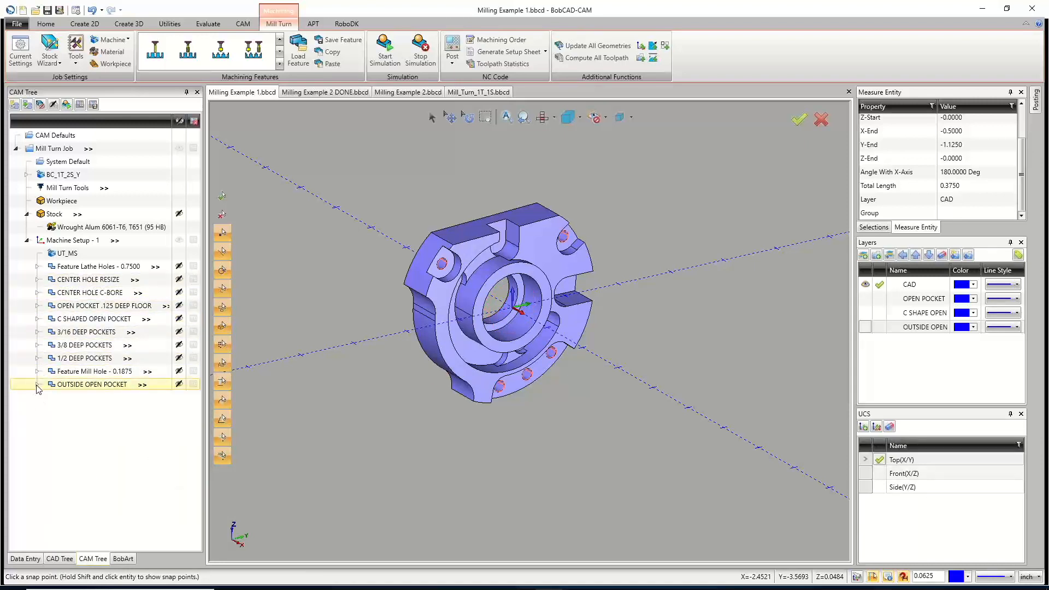
click(38, 385)
right_click(79, 424)
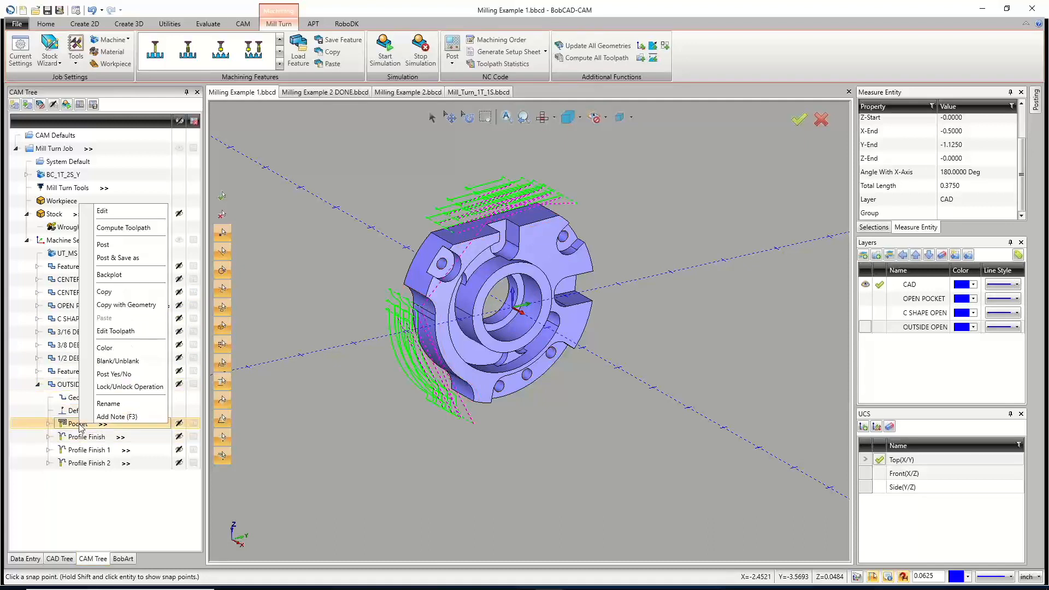
click(109, 275)
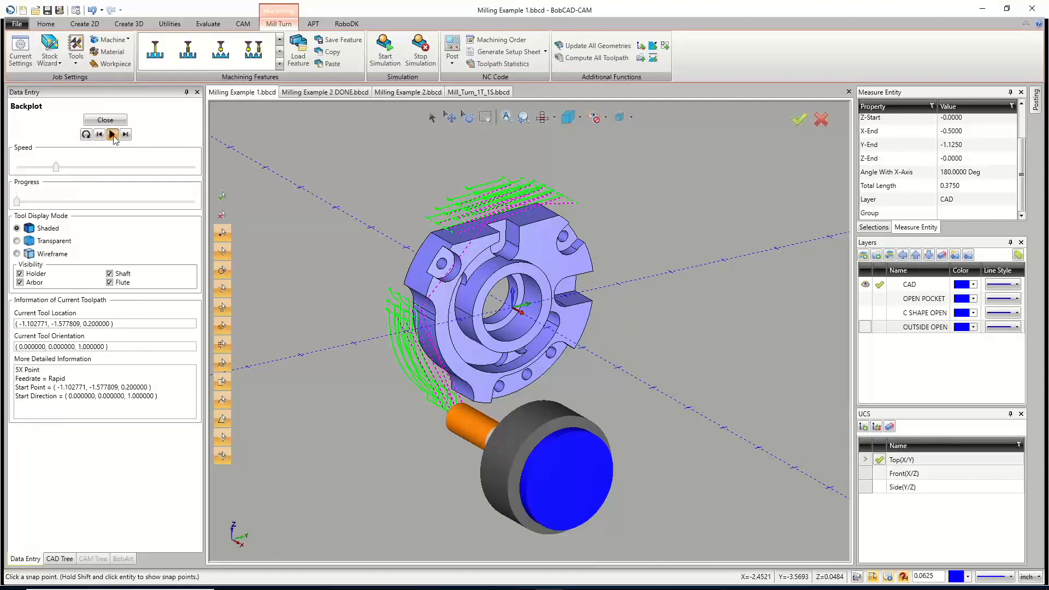
click(112, 134)
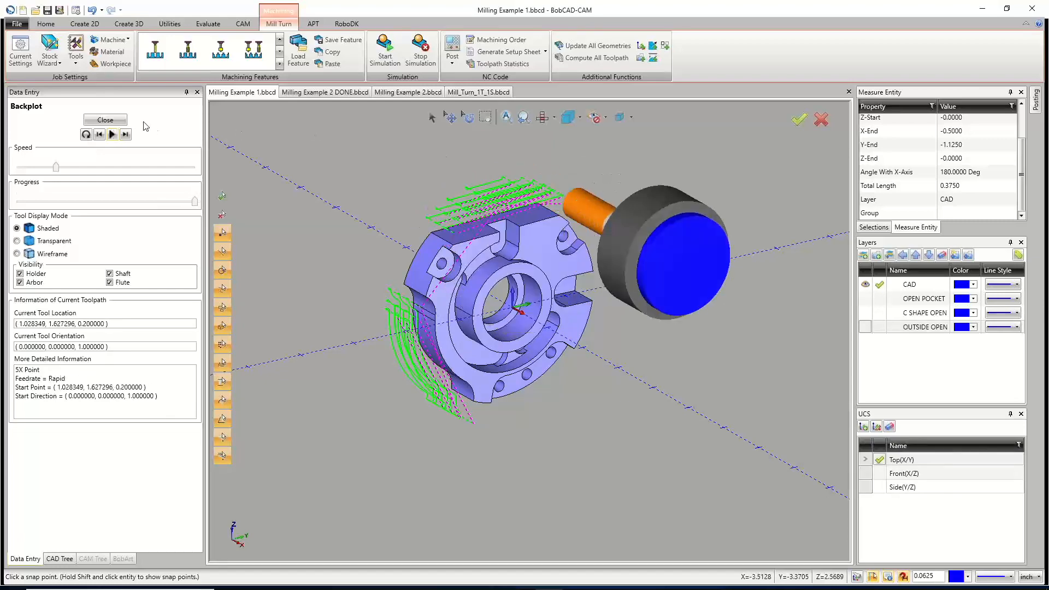
click(106, 119)
middle_drag(563, 328, 427, 226)
click(36, 385)
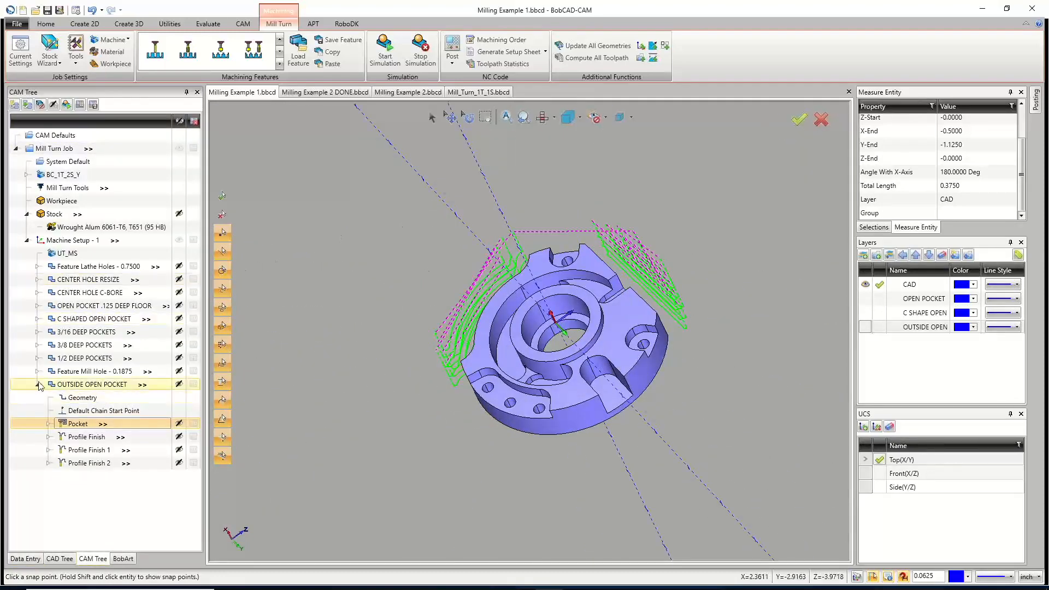
click(38, 384)
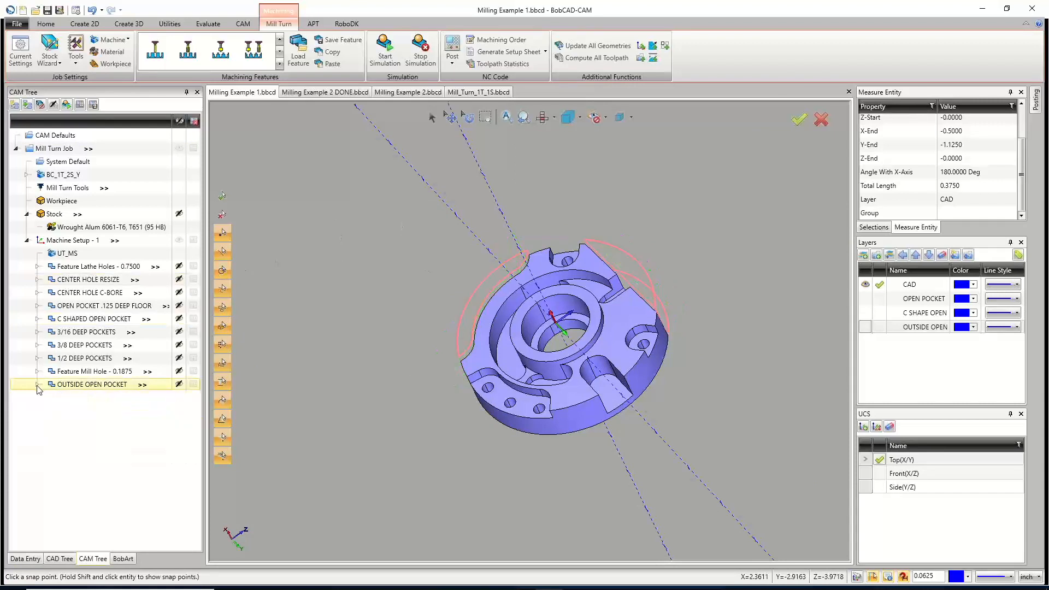
Exclude every feature of Machine Setup - 1 from posting except Feature Lathe Holes - 0.7500.
click(194, 371)
click(193, 358)
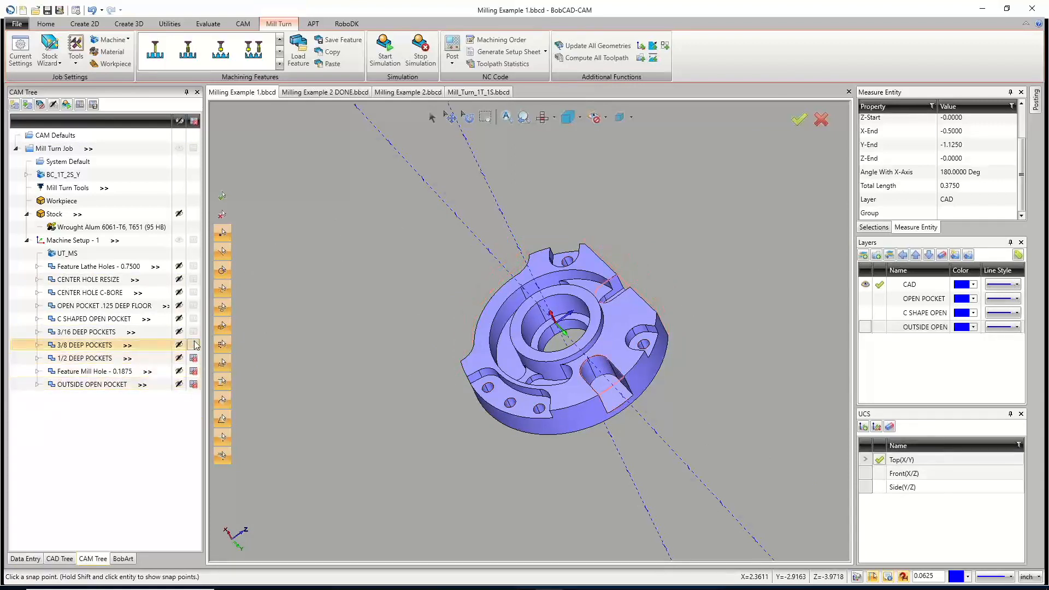
click(193, 332)
click(194, 318)
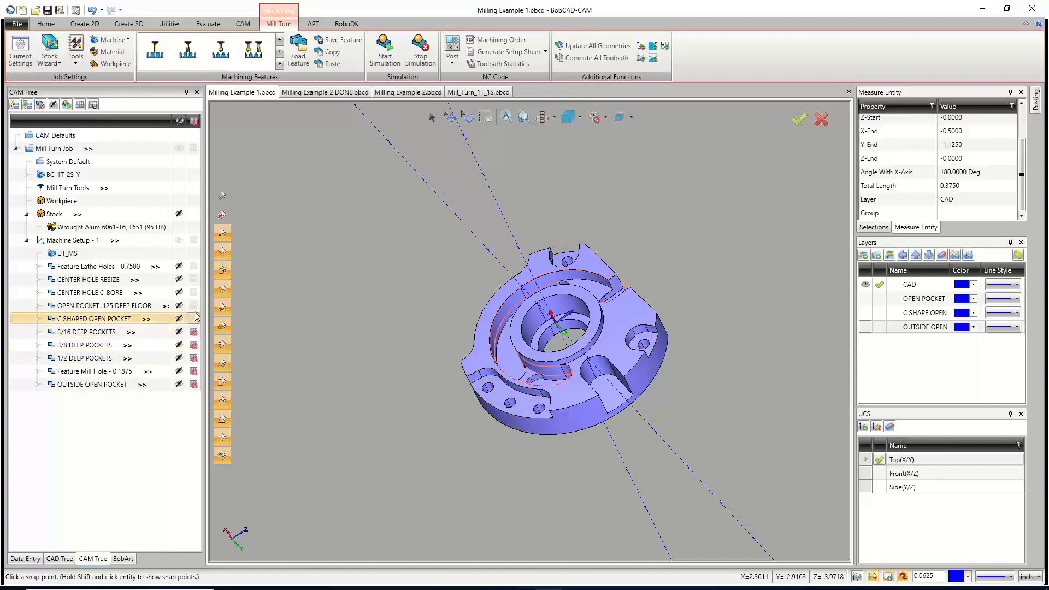
click(193, 293)
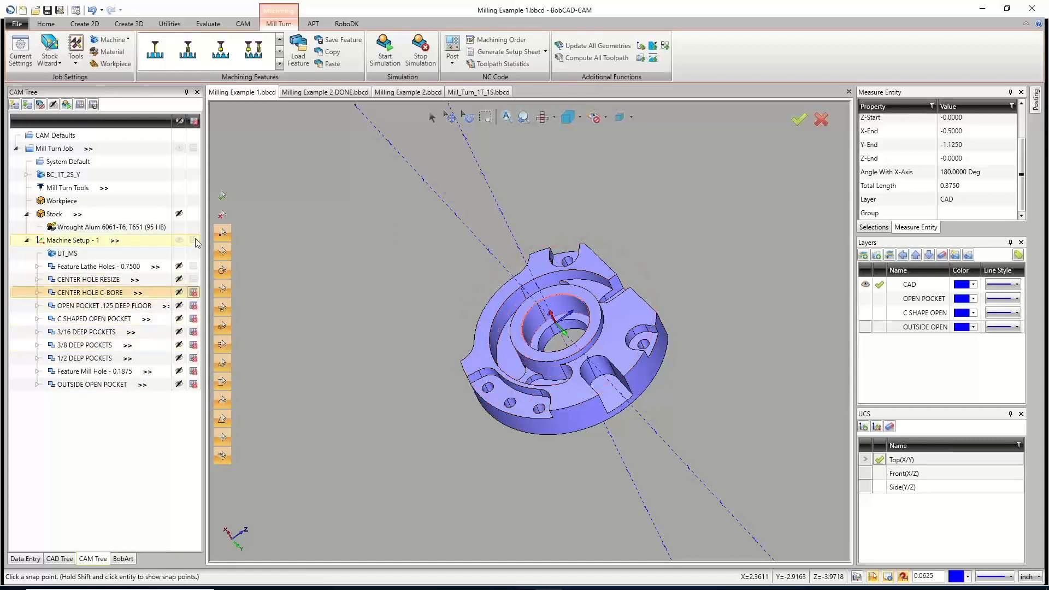
click(194, 240)
click(194, 266)
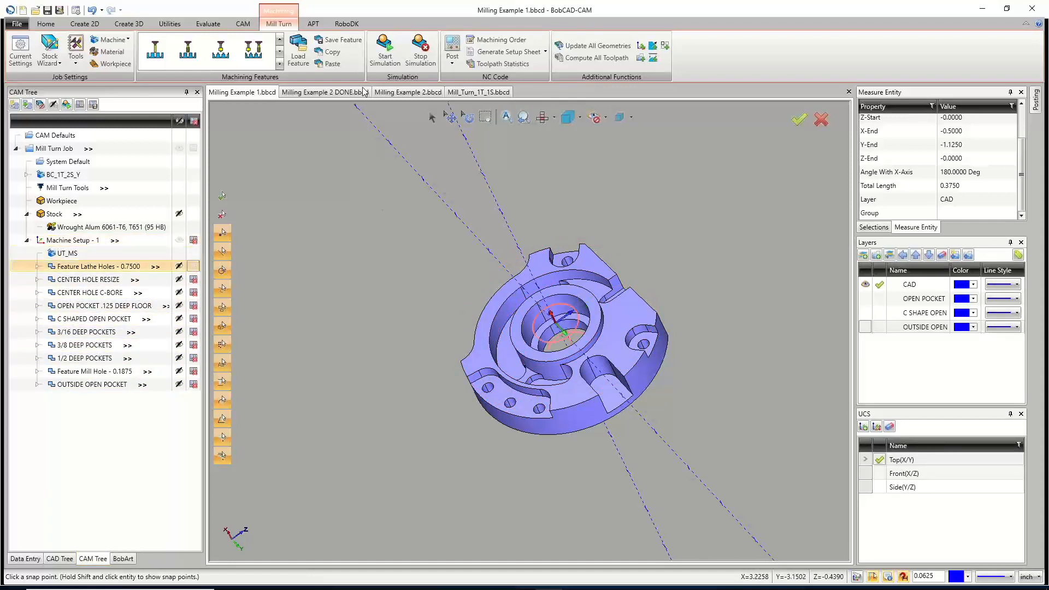
Simulate only the lathe hole drilling, inspect the drilled hole in the stock, and close the simulation.
click(385, 51)
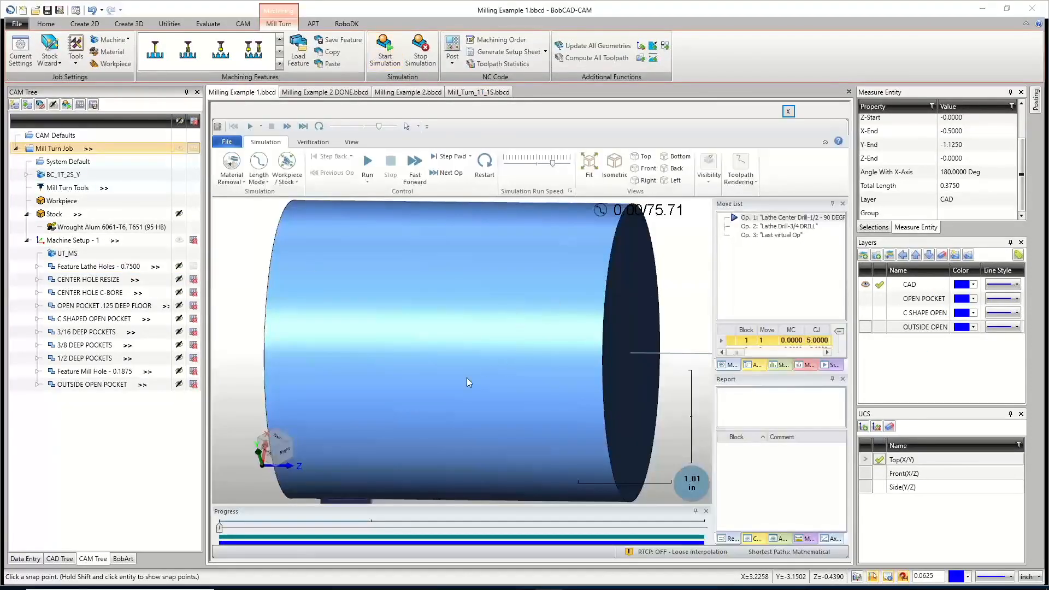
scroll(464, 379, down, 3)
scroll(533, 382, down, 2)
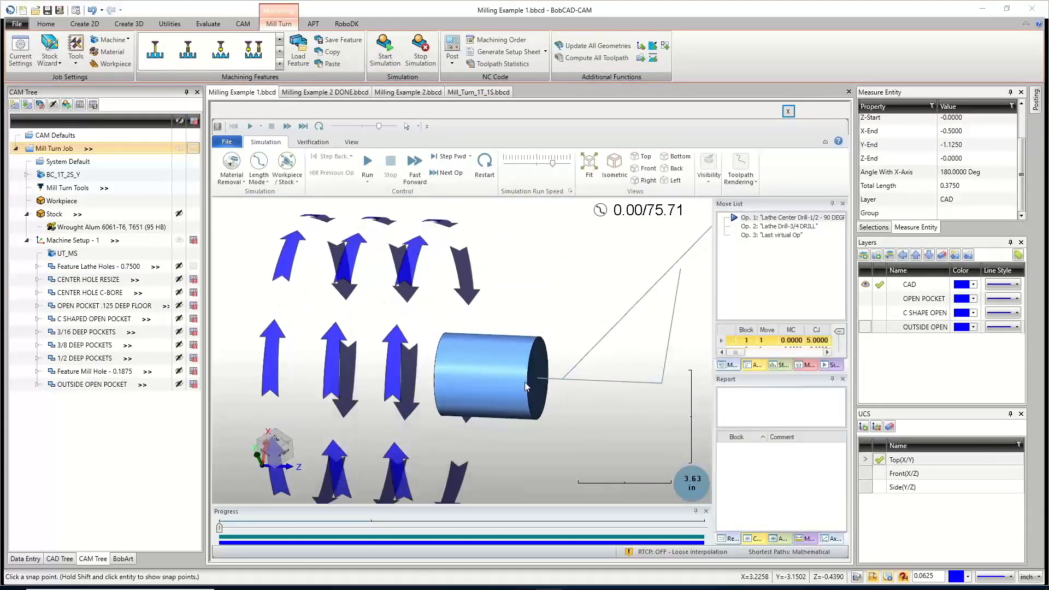
click(367, 162)
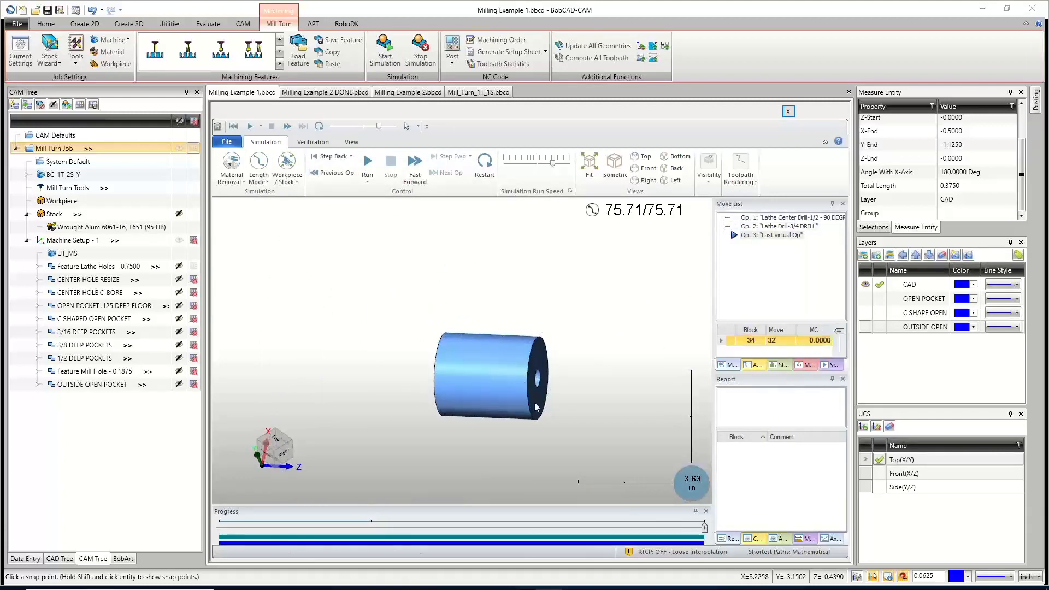
middle_drag(535, 407, 444, 402)
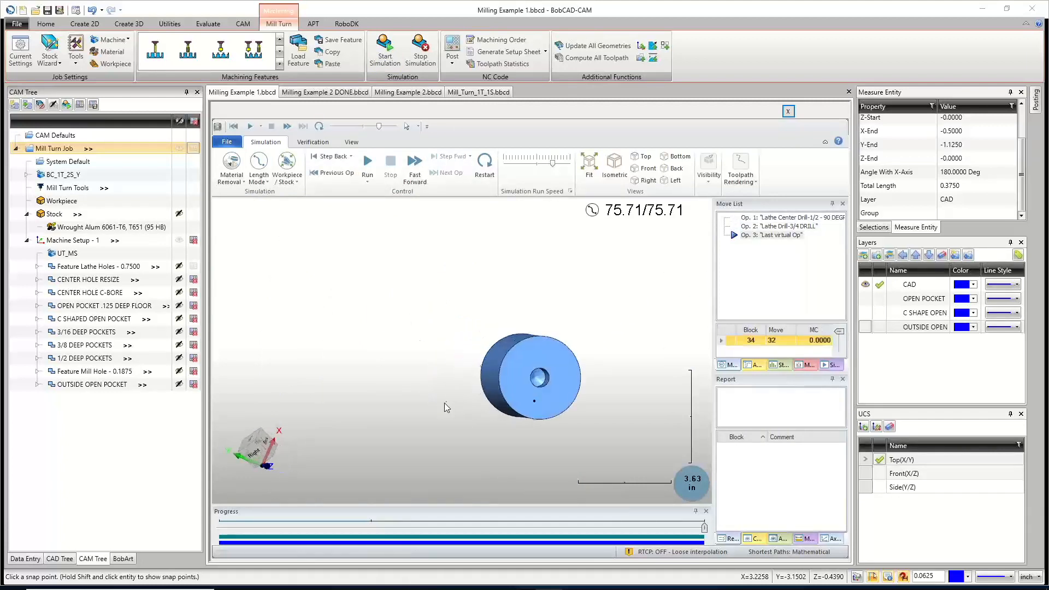
click(788, 110)
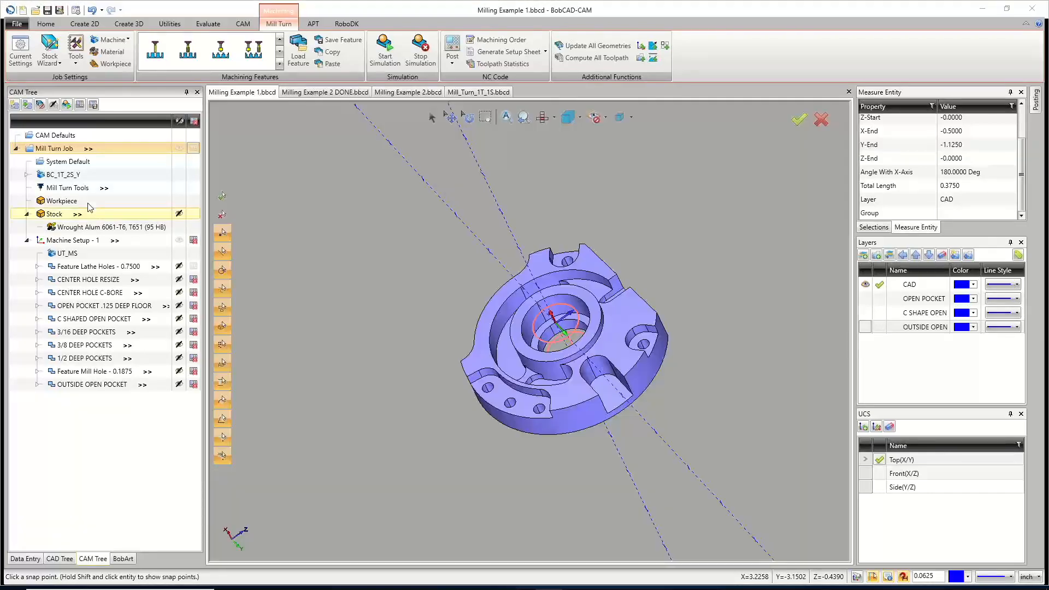
Make OPEN POCKET the active layer and hide the CAD layer containing the workpiece model.
click(64, 200)
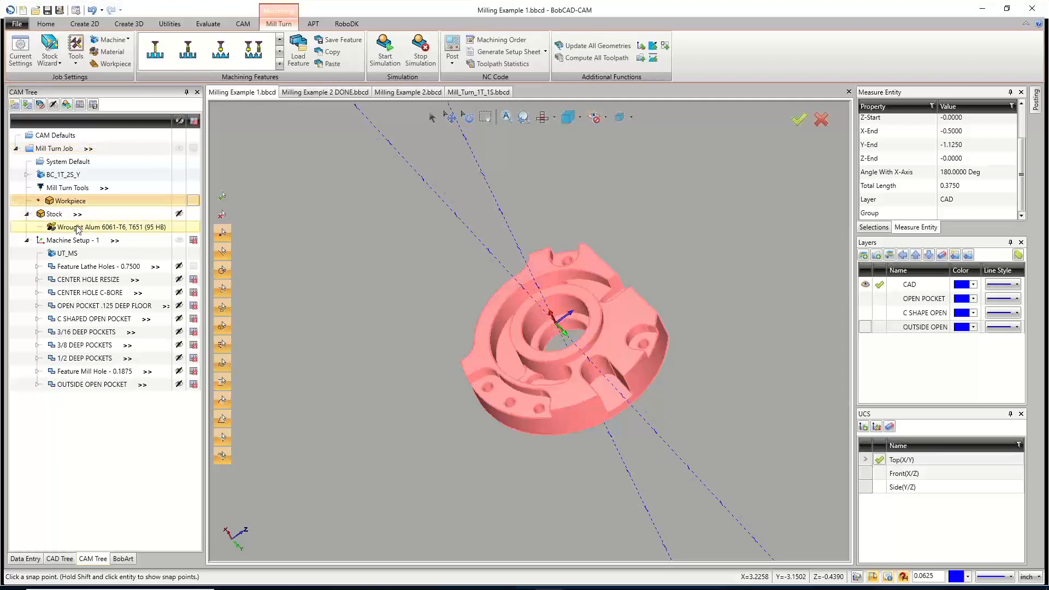
click(879, 298)
click(865, 285)
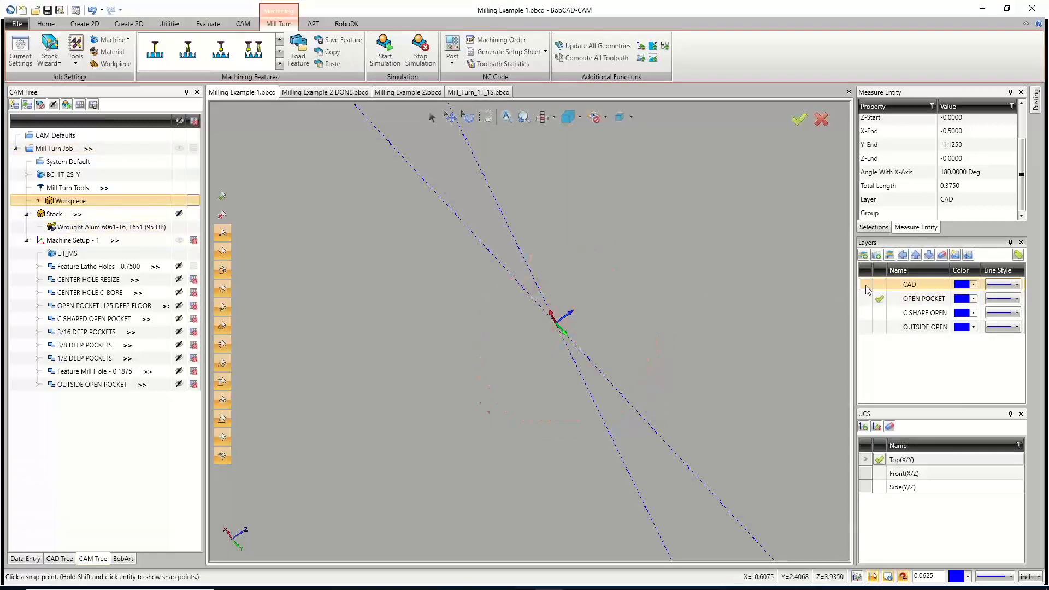
Turn posting back on for the CENTER HOLE RESIZE feature and try to simulate the job.
click(192, 281)
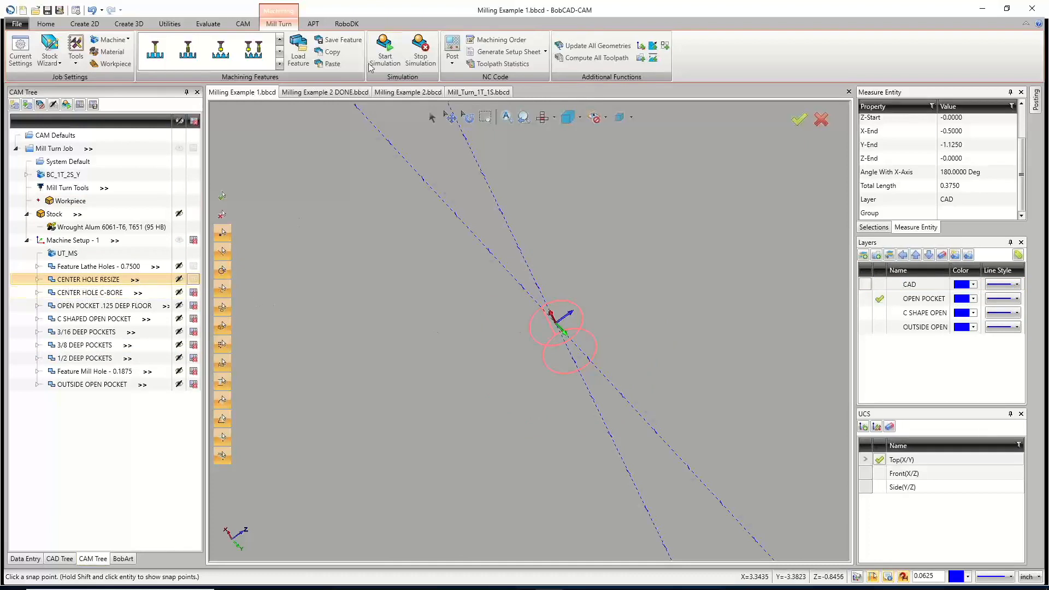
click(384, 52)
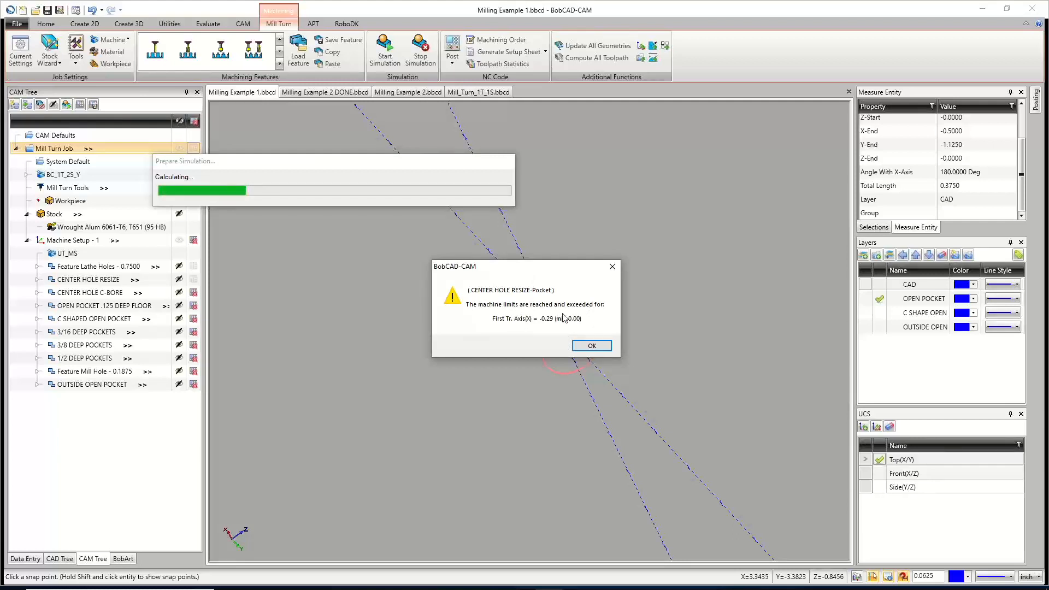
click(589, 346)
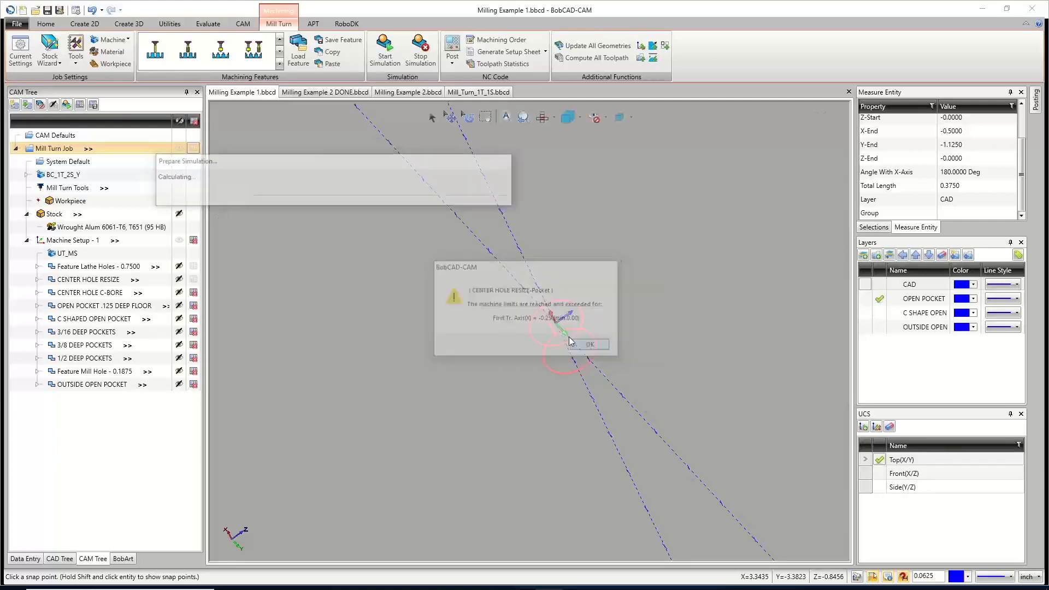
Set the CENTER HOLE RESIZE feature's posting mode to Longhand Code and recompute its toolpath.
right_click(112, 279)
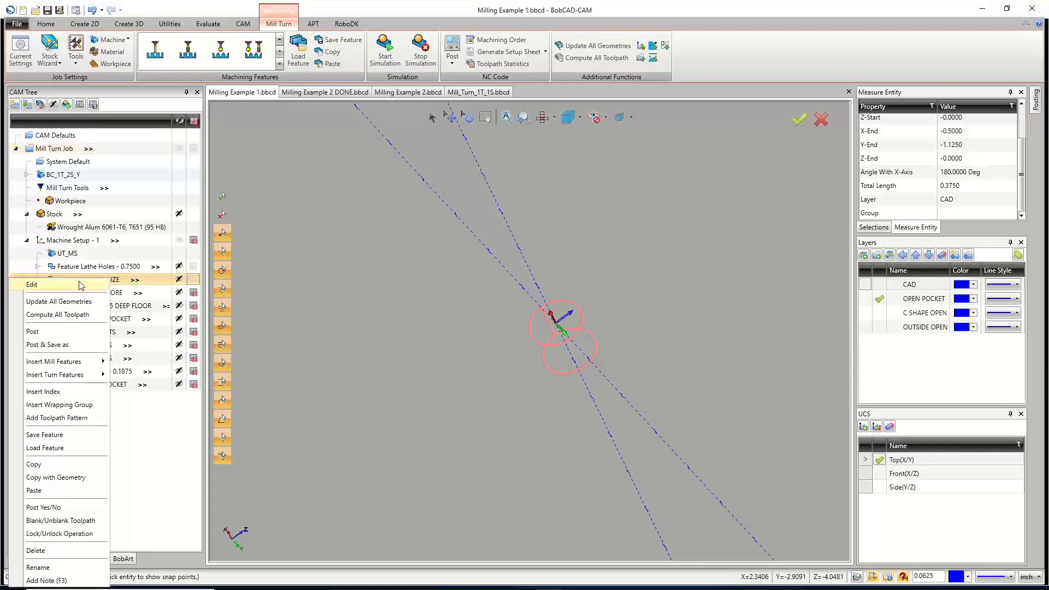
click(55, 284)
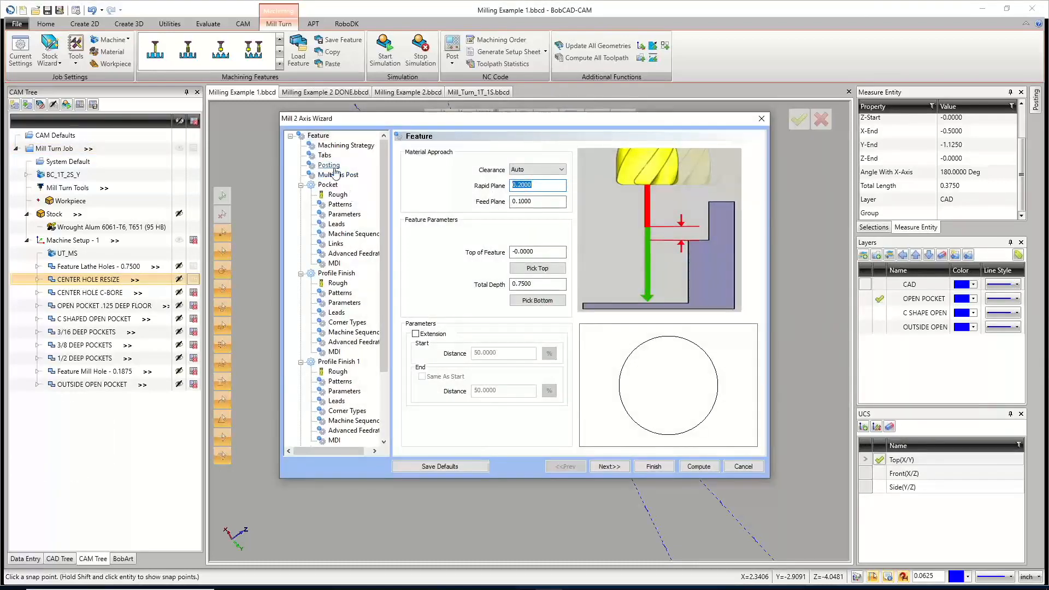
click(328, 164)
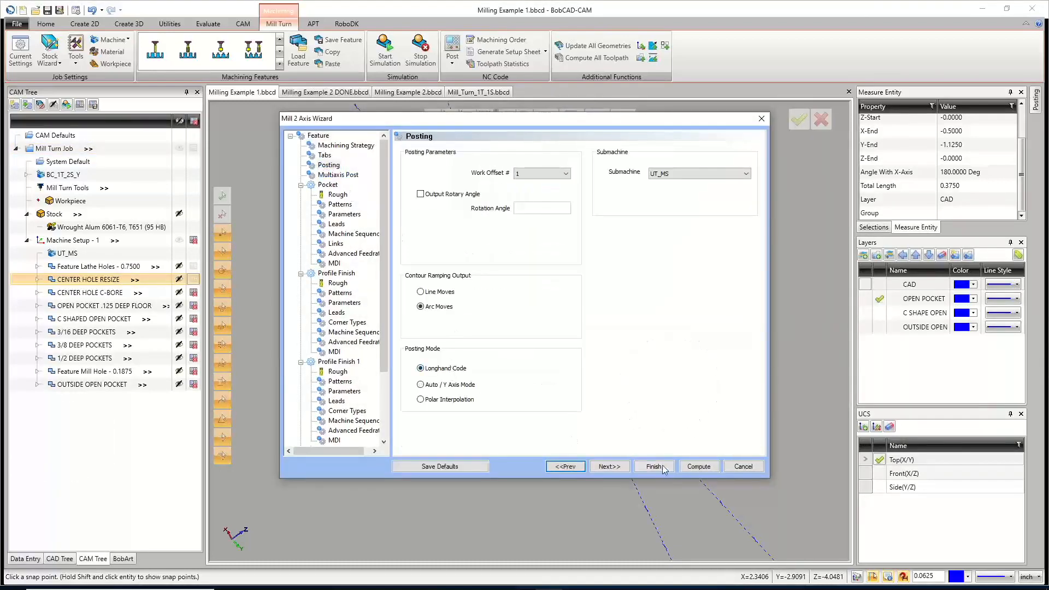
click(701, 467)
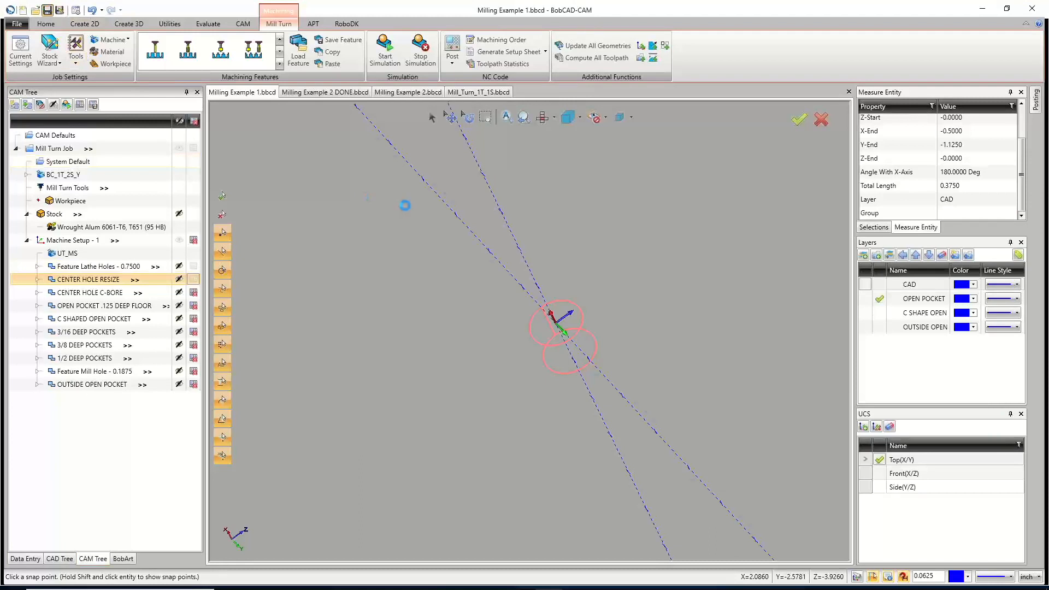
Start the job simulation again and switch its display from the workpiece and stock to the whole machine.
click(384, 50)
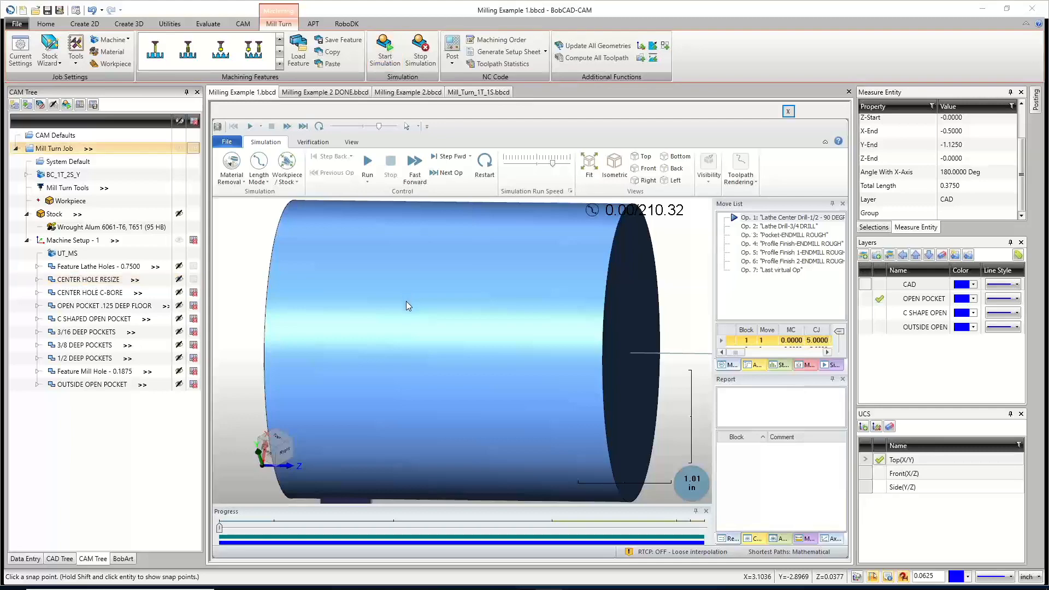
scroll(405, 300, down, 10)
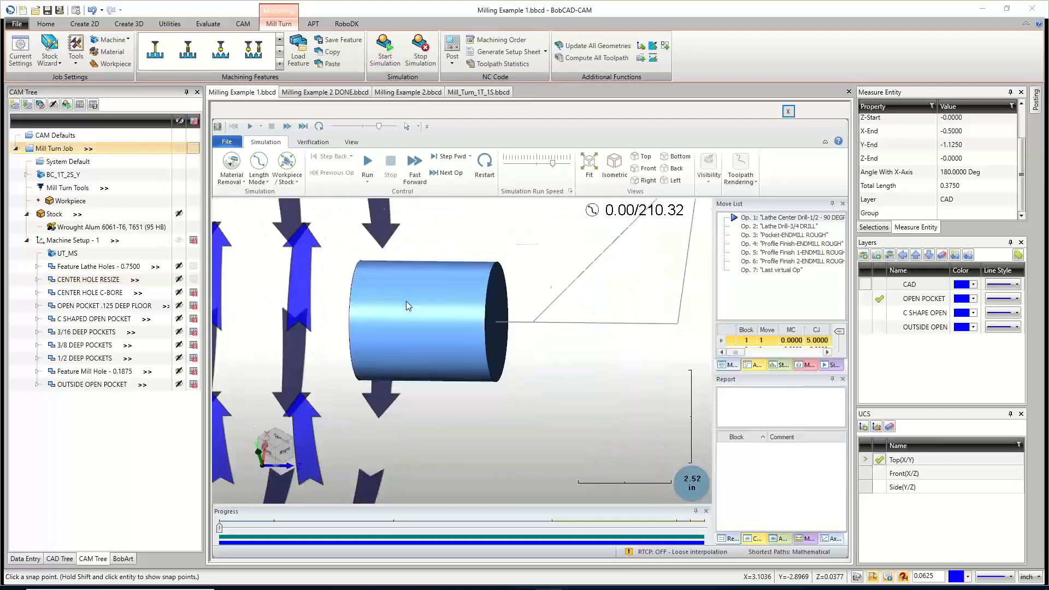
click(287, 176)
click(295, 204)
scroll(382, 284, down, 6)
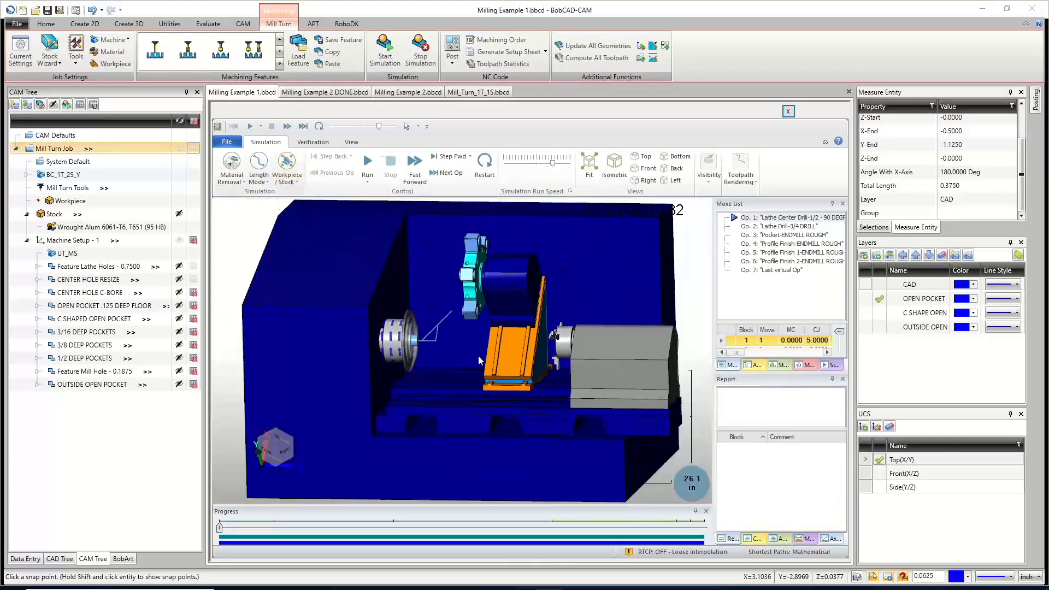
Run the machine simulation of the lathe holes and CENTER HOLE RESIZE operations with a close view of the chuck.
middle_drag(478, 356, 488, 411)
scroll(410, 339, down, 3)
scroll(410, 340, up, 7)
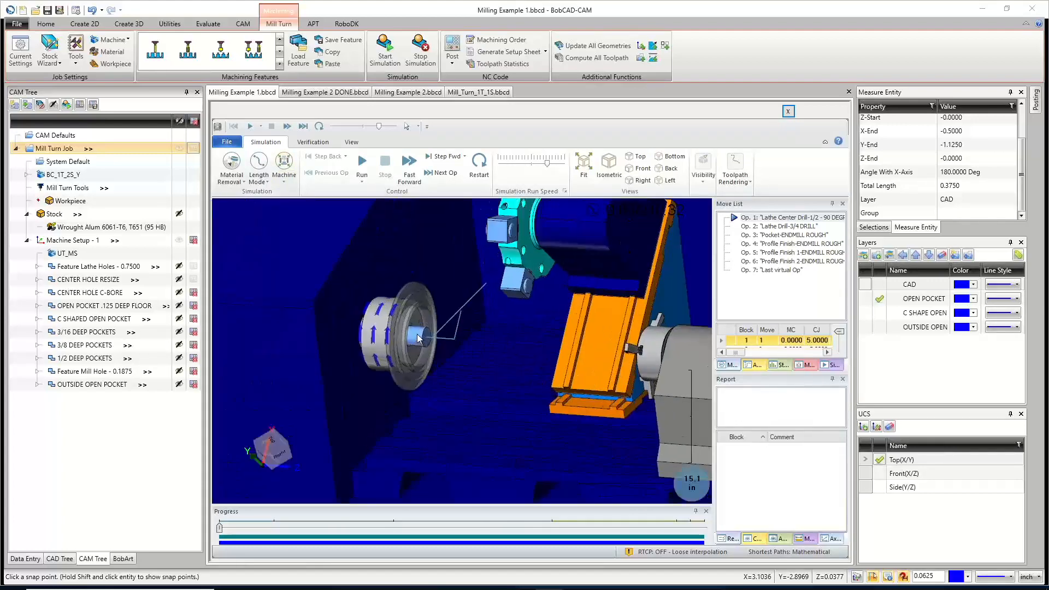
mouse_move(414, 331)
middle_down()
mouse_move(467, 342)
mouse_move(430, 341)
middle_up()
scroll(430, 340, up, 2)
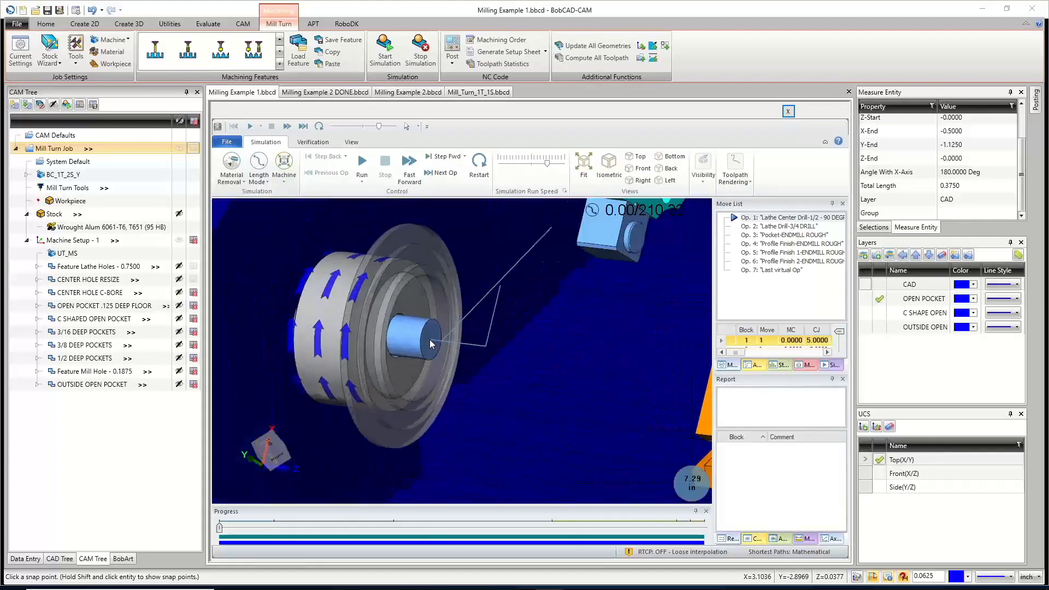
click(361, 167)
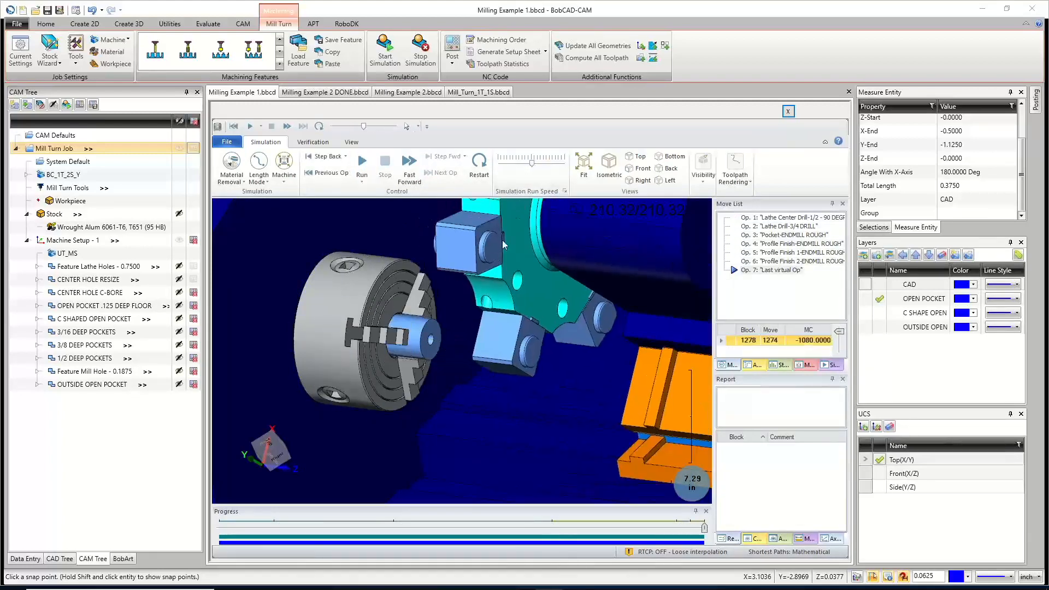
Turn off the Hide setting for tools so that they are displayed on the turret in the machine simulation.
middle_drag(437, 330, 564, 378)
scroll(502, 347, up, 3)
scroll(502, 346, down, 8)
scroll(548, 310, up, 2)
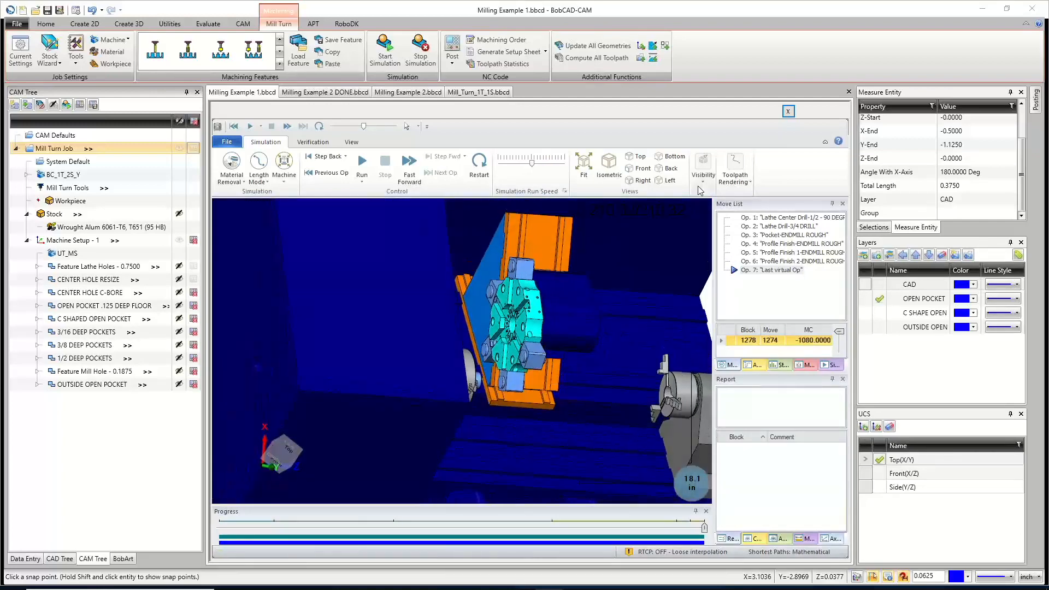
click(701, 175)
click(732, 219)
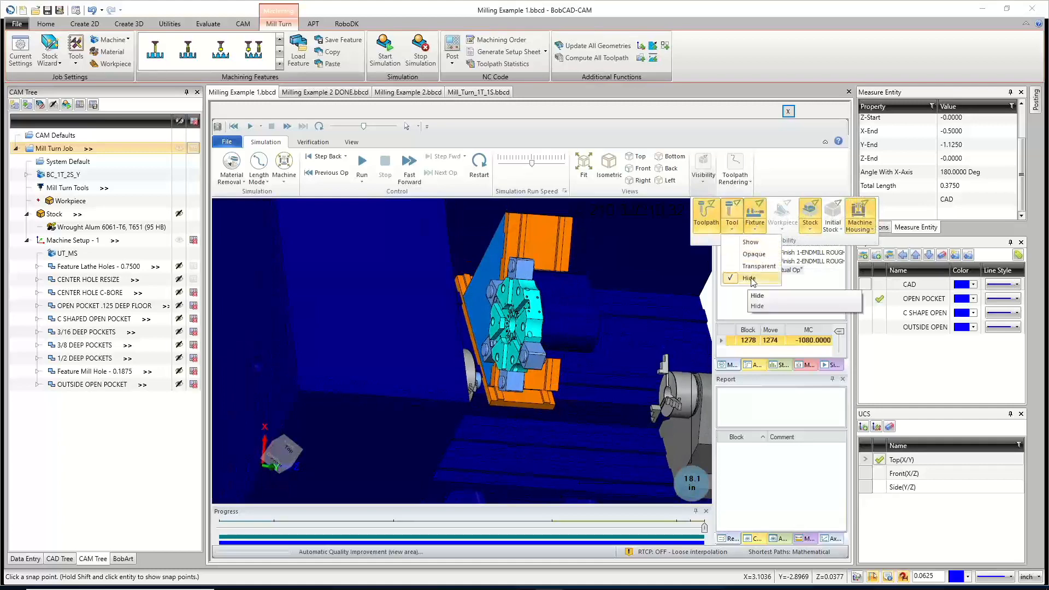
click(749, 279)
middle_drag(631, 339, 474, 226)
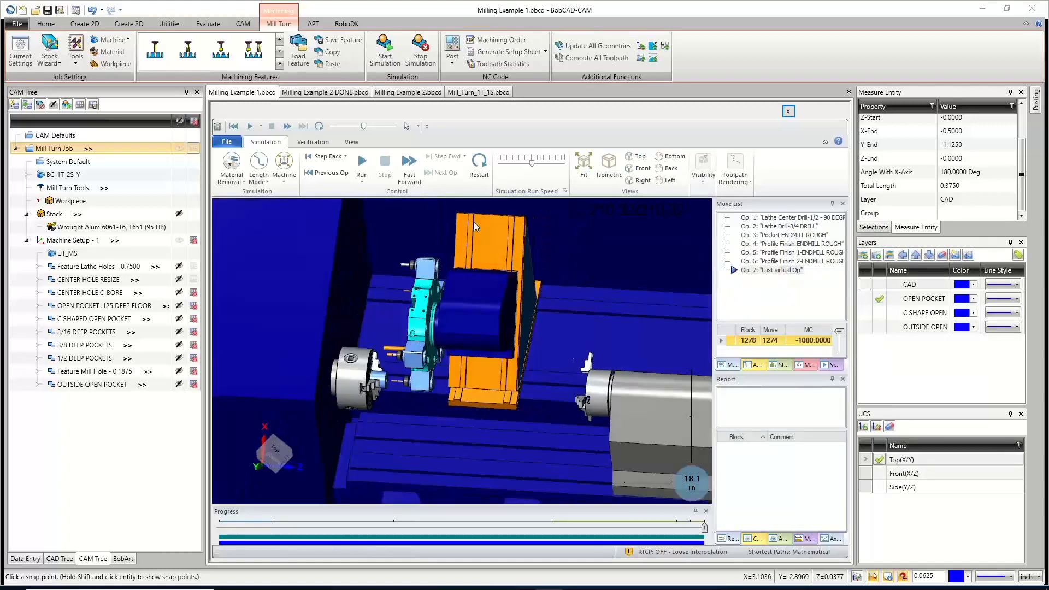
Restart the machine simulation, run all operations with a close view of the chuck and tools, and exit the simulation.
click(479, 163)
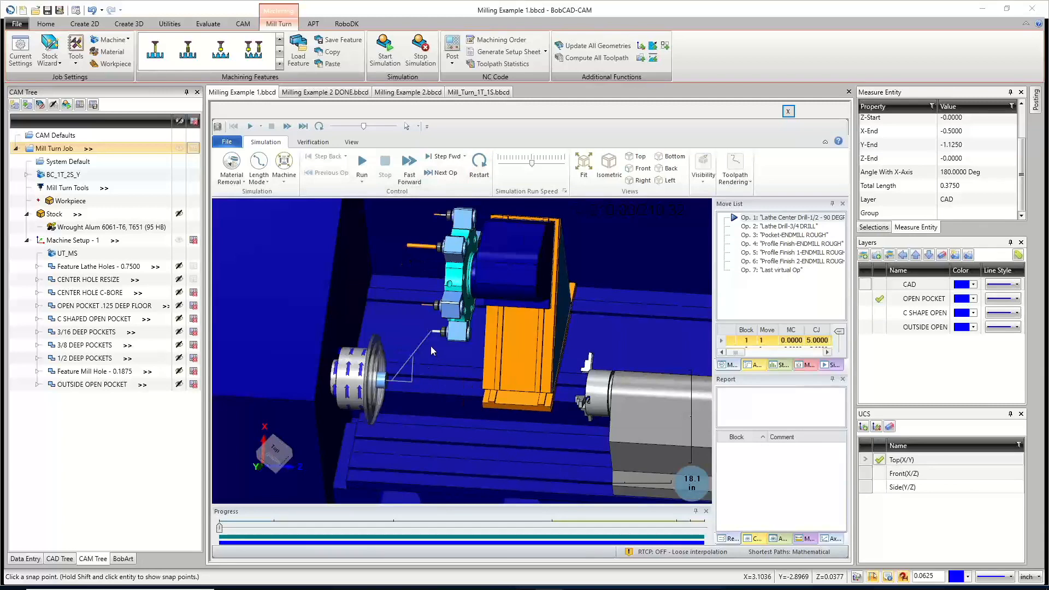
scroll(368, 381, down, 3)
scroll(366, 381, up, 5)
scroll(366, 381, up, 4)
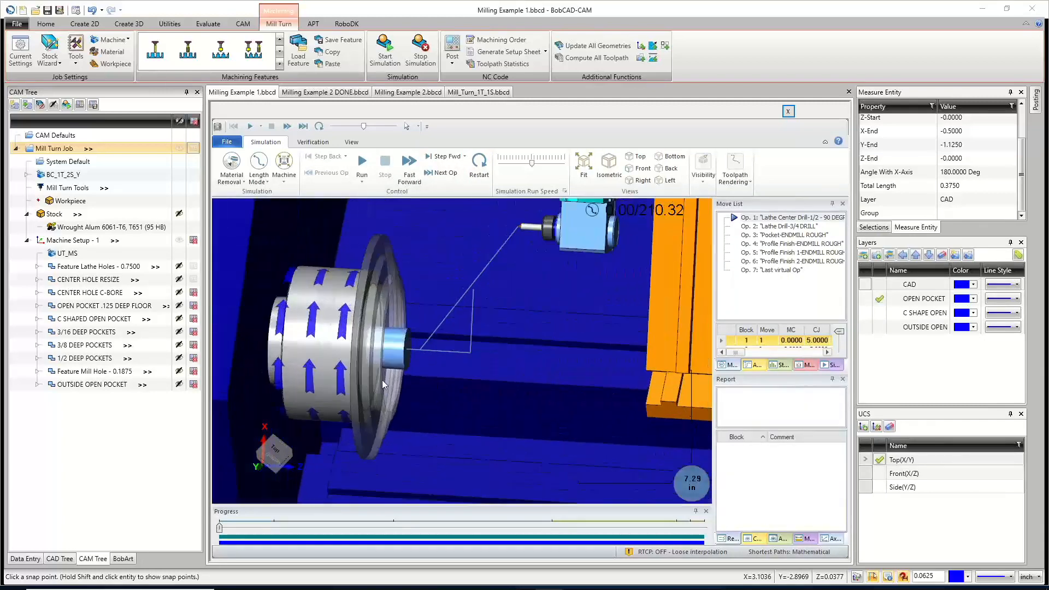
click(362, 164)
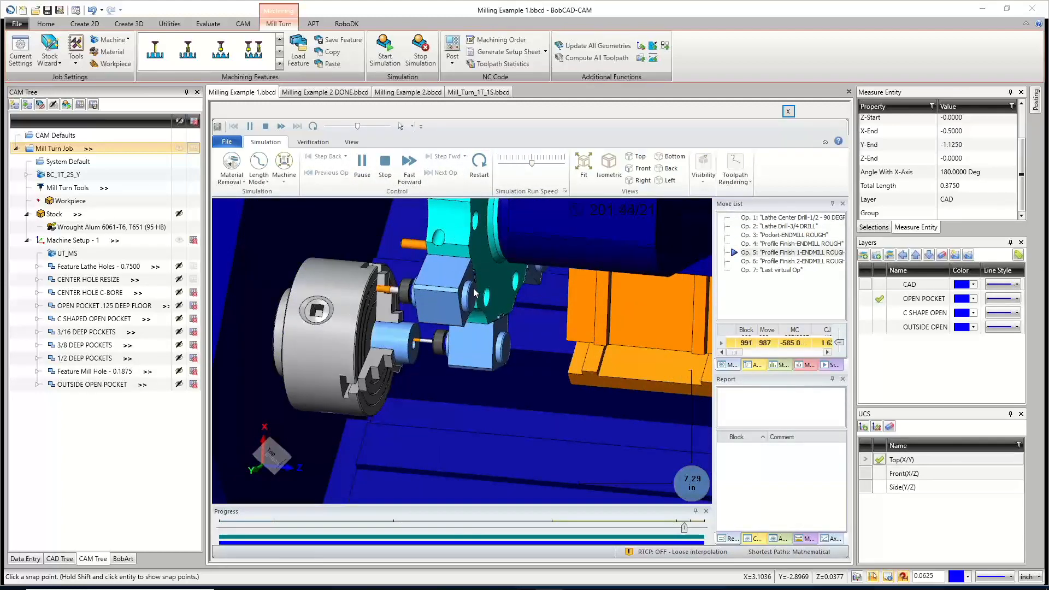
middle_drag(470, 313, 491, 323)
click(787, 112)
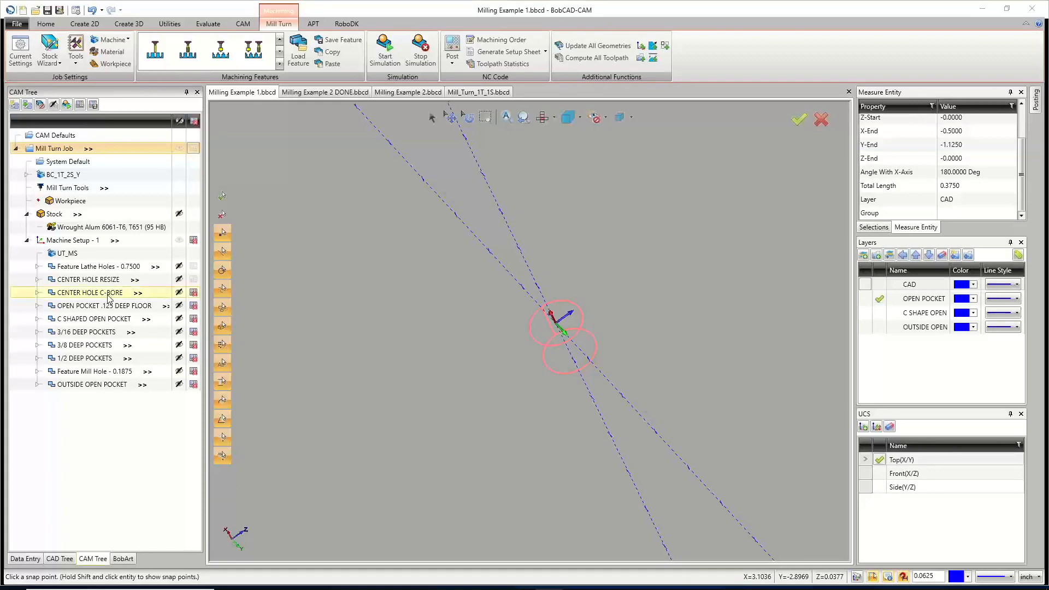
Recompute the CENTER HOLE C-BORE feature with its posting mode set to Longhand Code and enable the feature for posting.
right_click(109, 298)
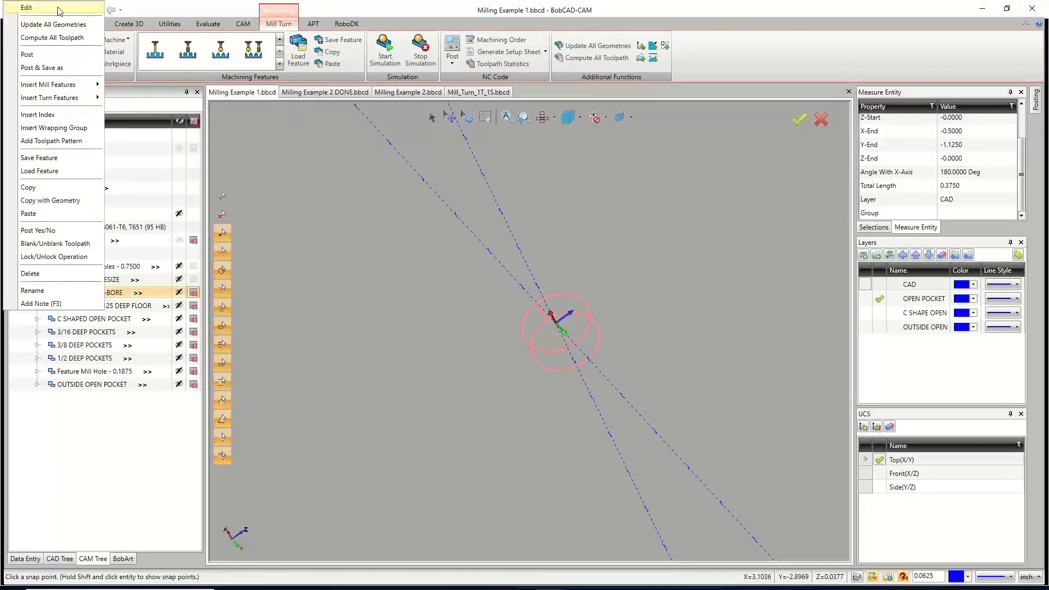
click(58, 8)
click(329, 165)
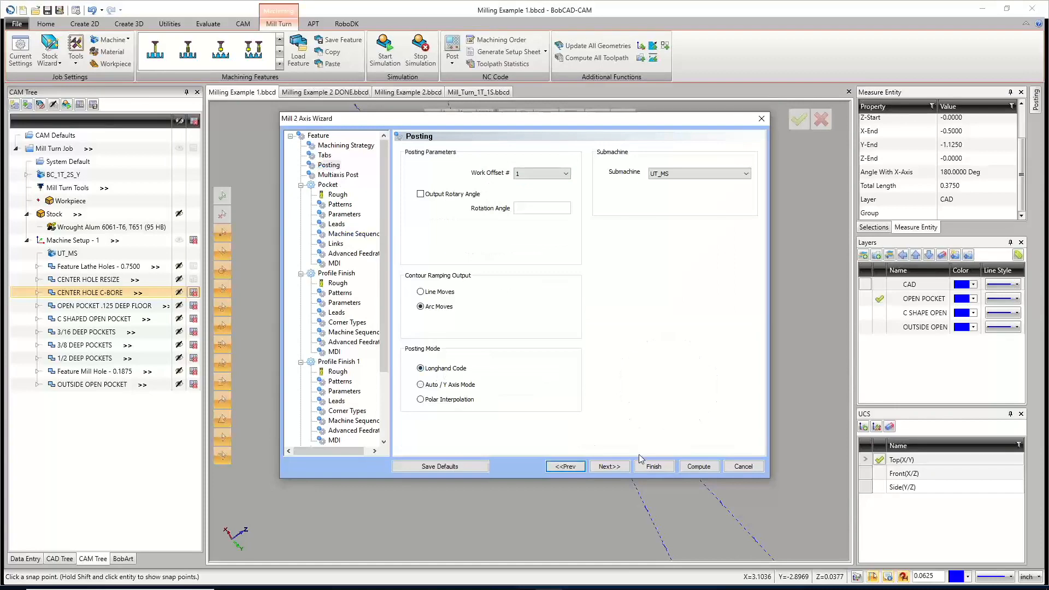
click(699, 466)
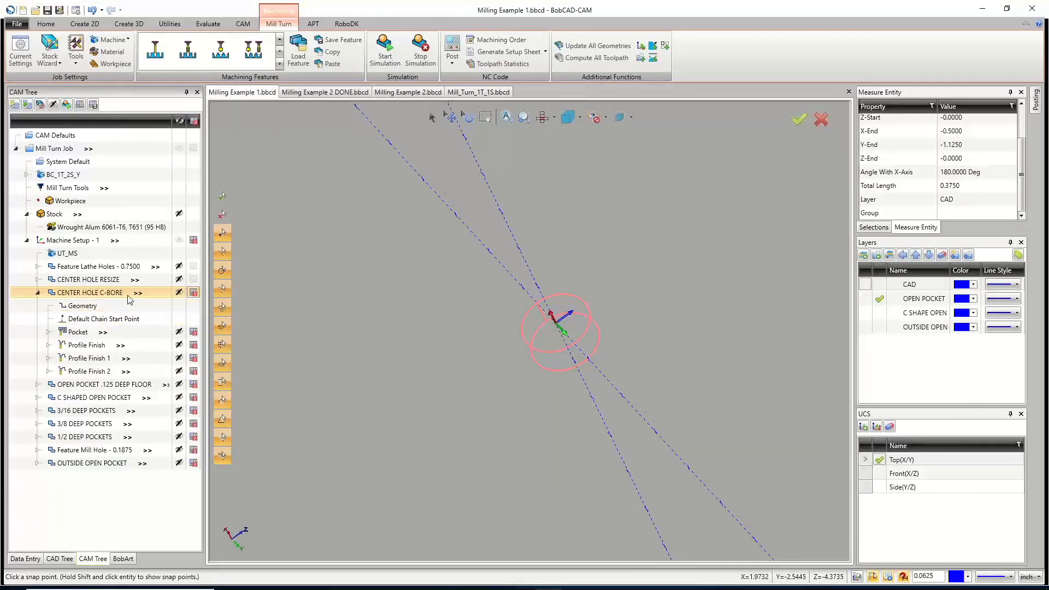
click(193, 294)
click(38, 293)
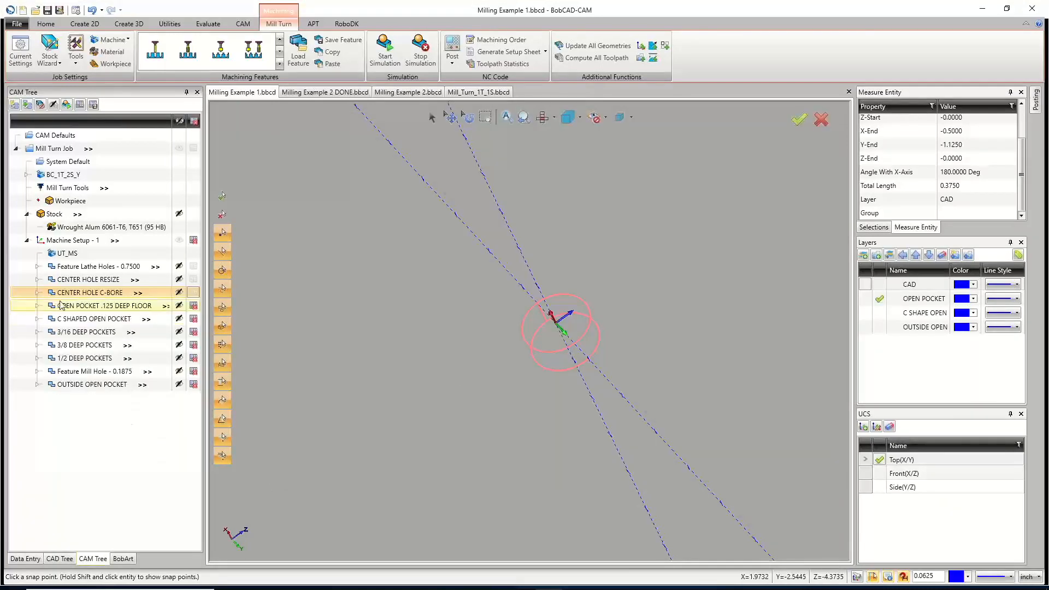
Update the posting settings of the OPEN POCKET .125 DEEP FLOOR feature, recompute its toolpath and enable it for posting.
right_click(73, 307)
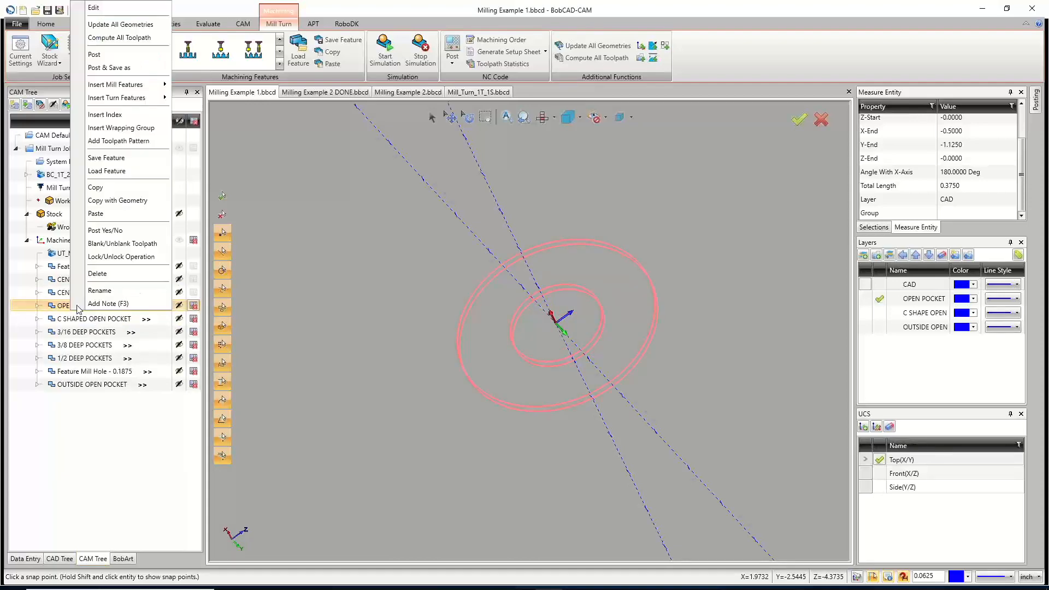
click(114, 8)
click(324, 155)
click(329, 165)
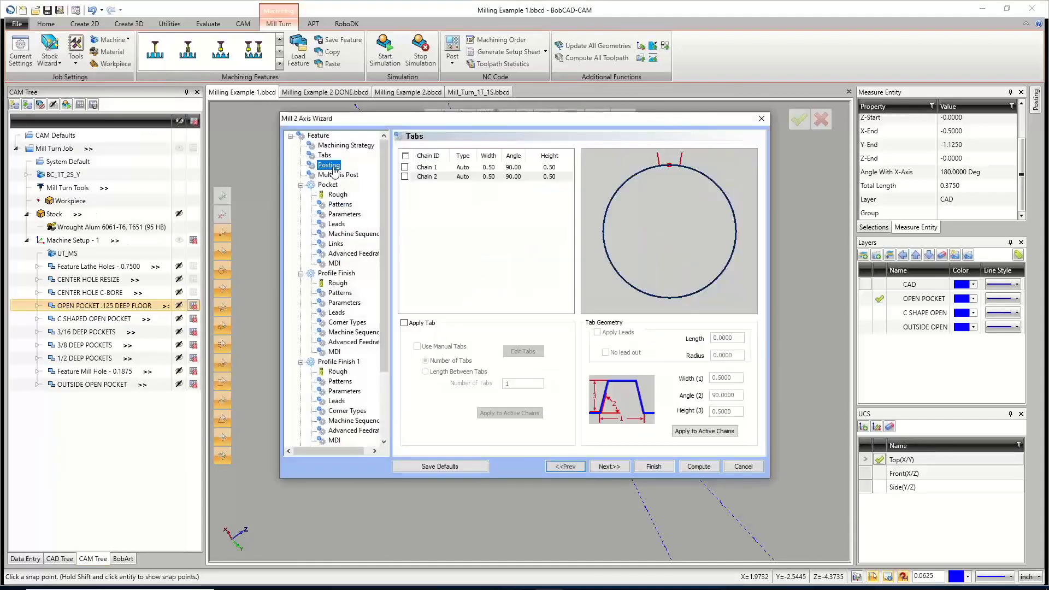
click(682, 468)
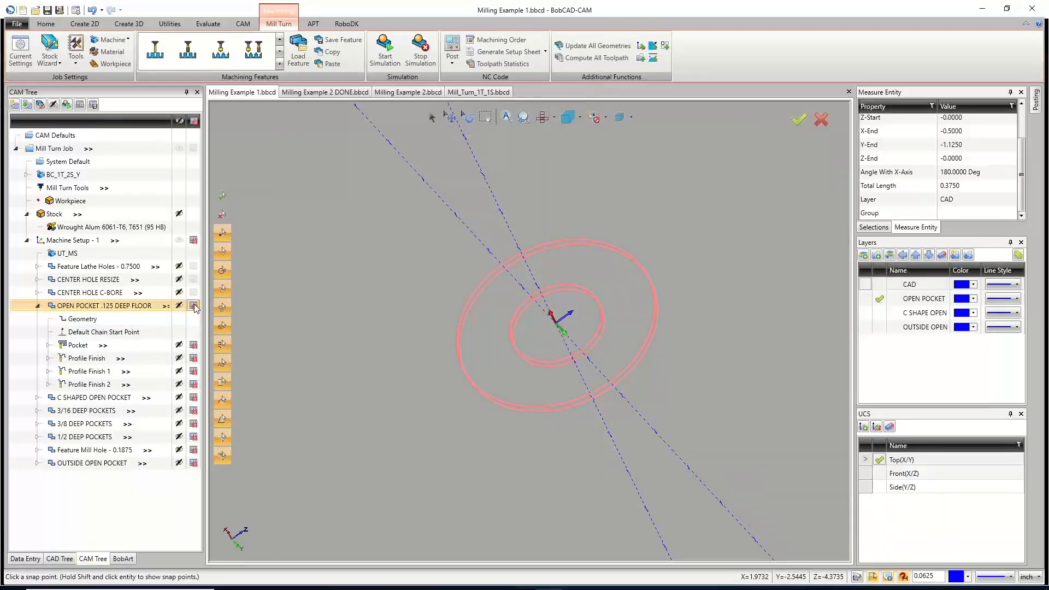
click(38, 305)
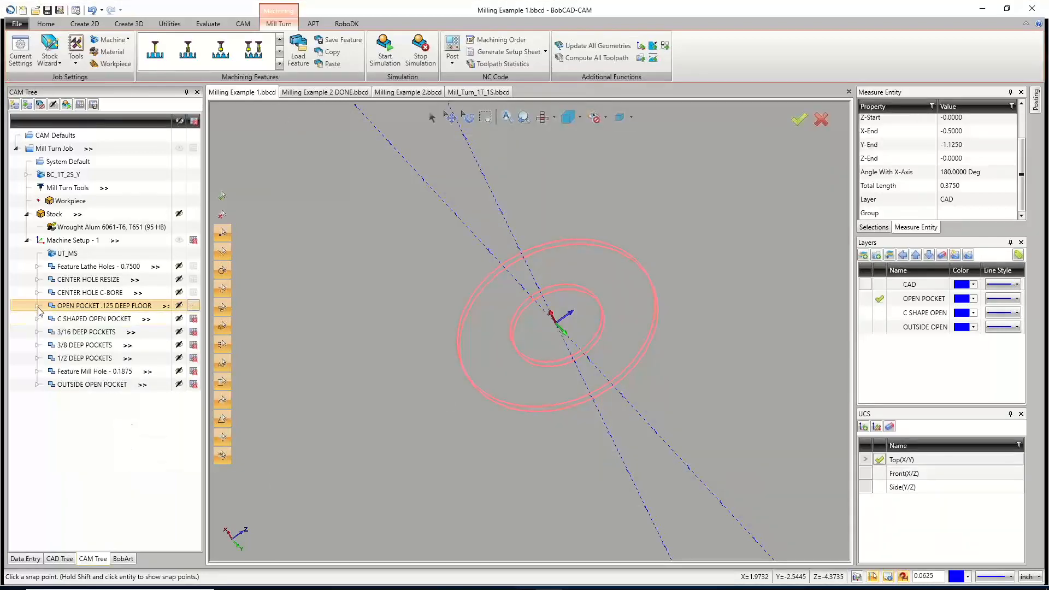
Recompute the C SHAPED OPEN POCKET feature with its posting mode set to Longhand Code and enable the feature for posting.
click(98, 319)
right_click(109, 319)
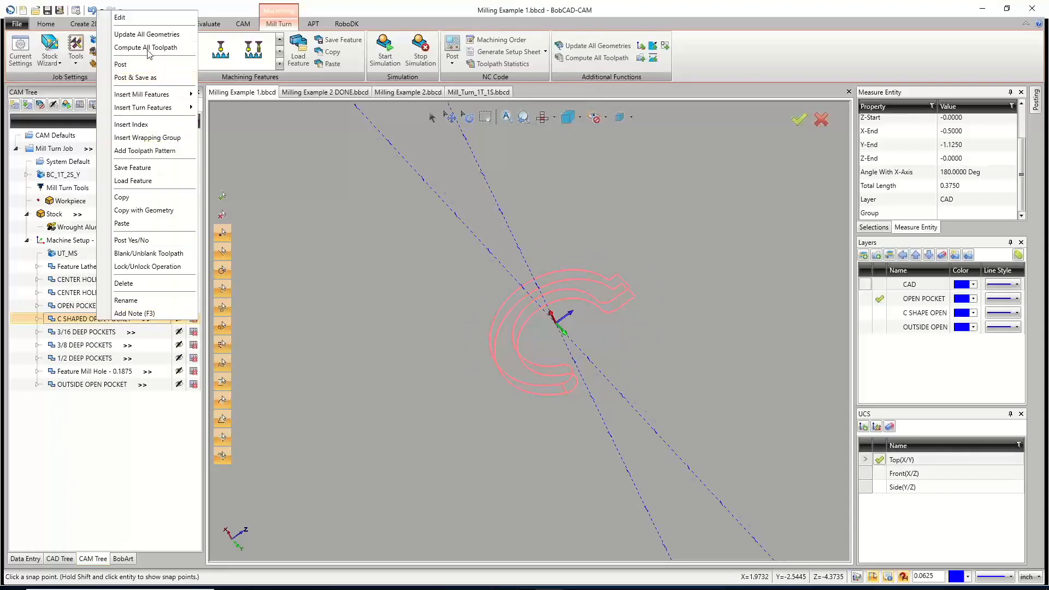
click(123, 17)
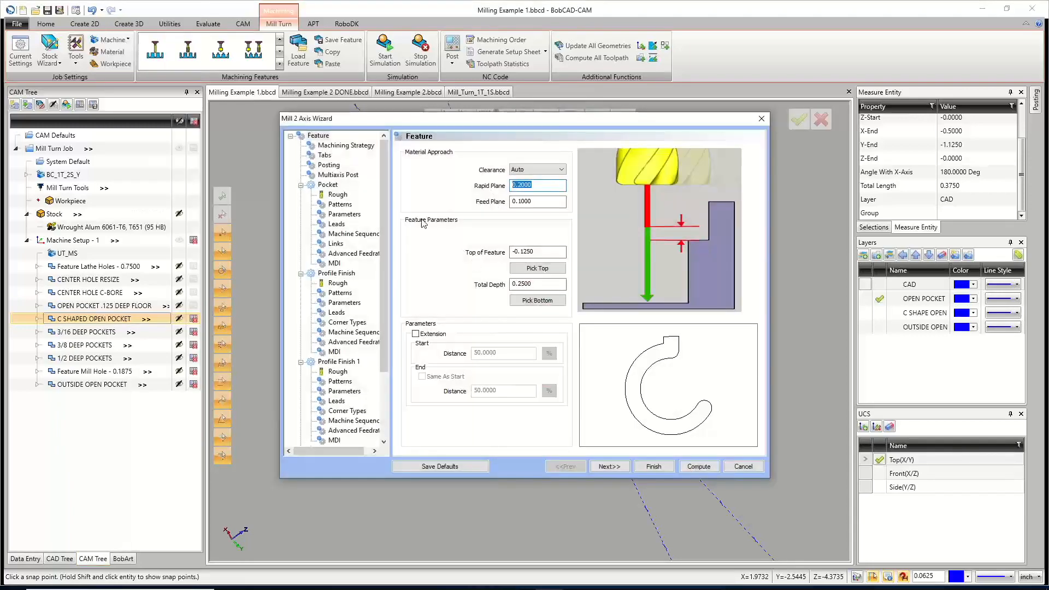
click(330, 166)
click(421, 369)
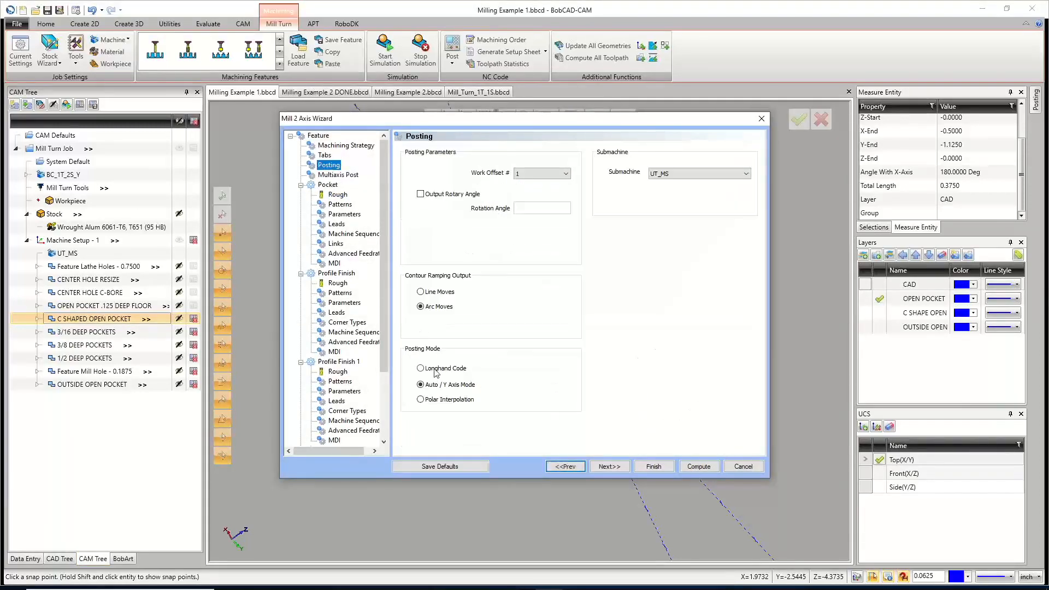
click(700, 467)
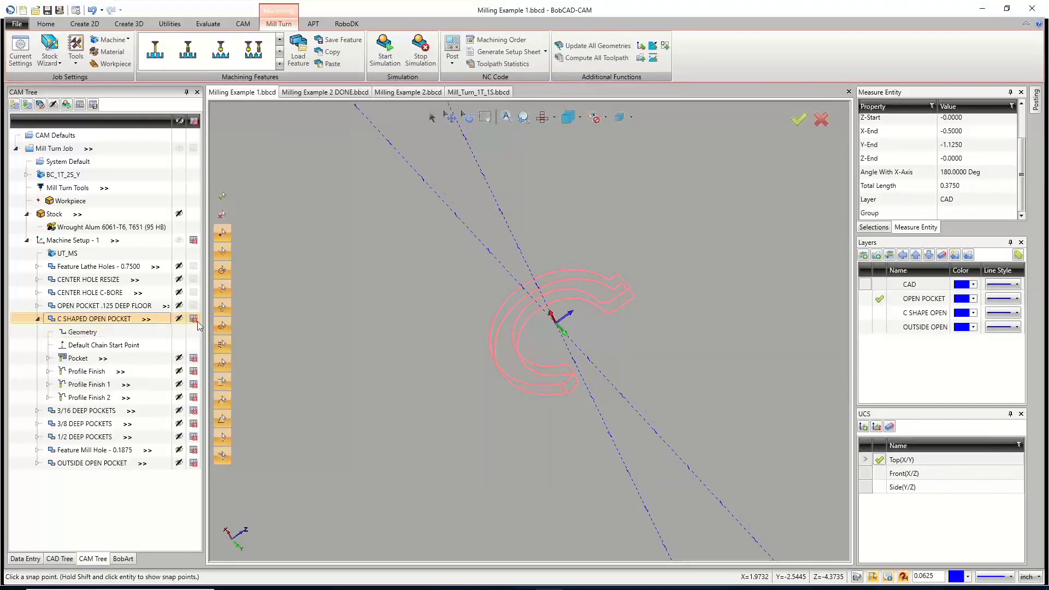
click(38, 319)
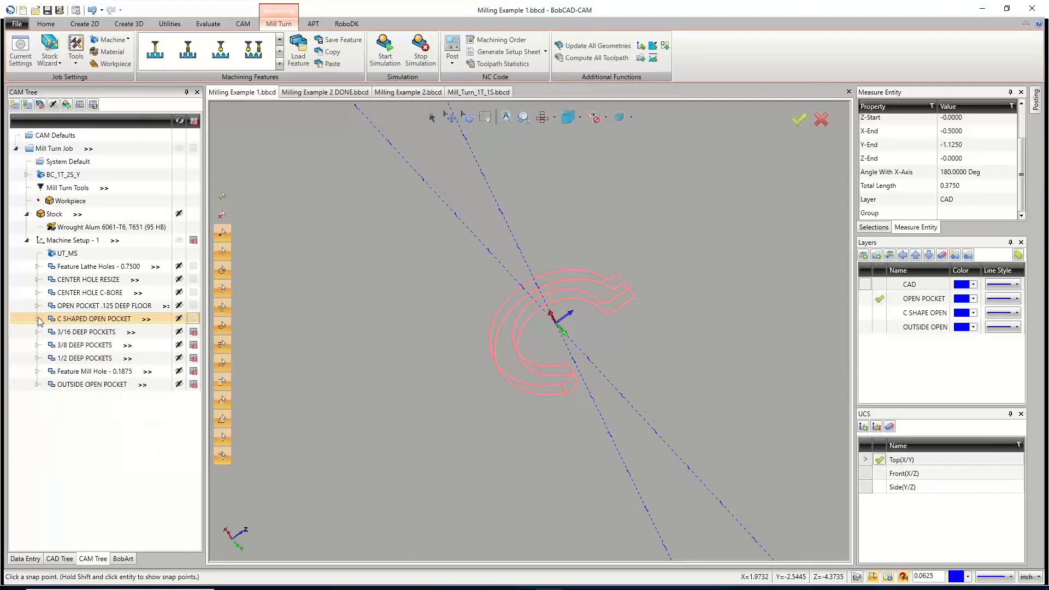
Recompute the 3/16 DEEP POCKETS feature with its posting mode set to Longhand Code and enable the feature for posting.
right_click(112, 332)
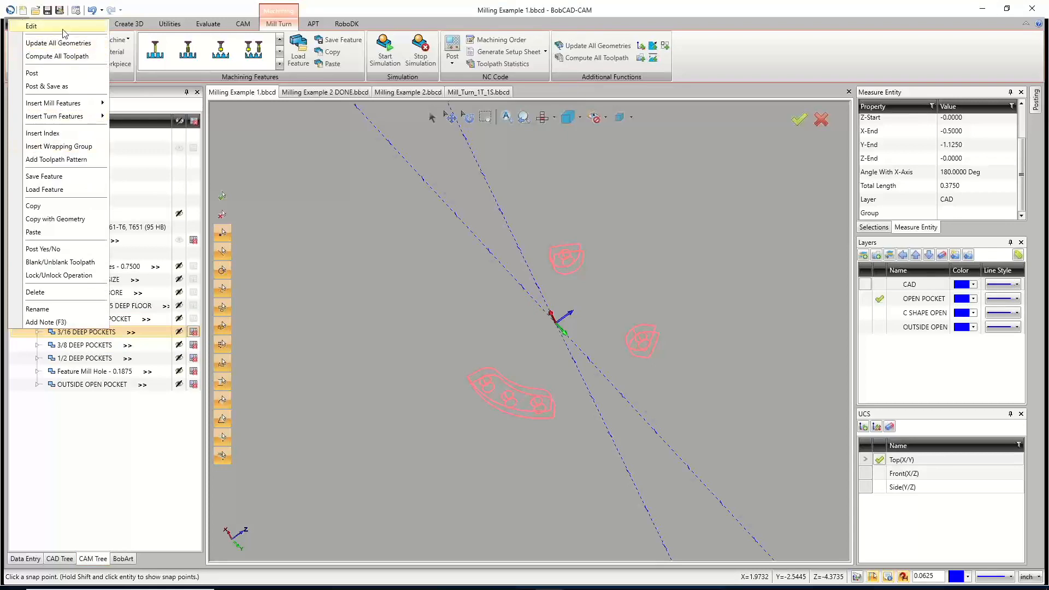
click(27, 21)
click(329, 165)
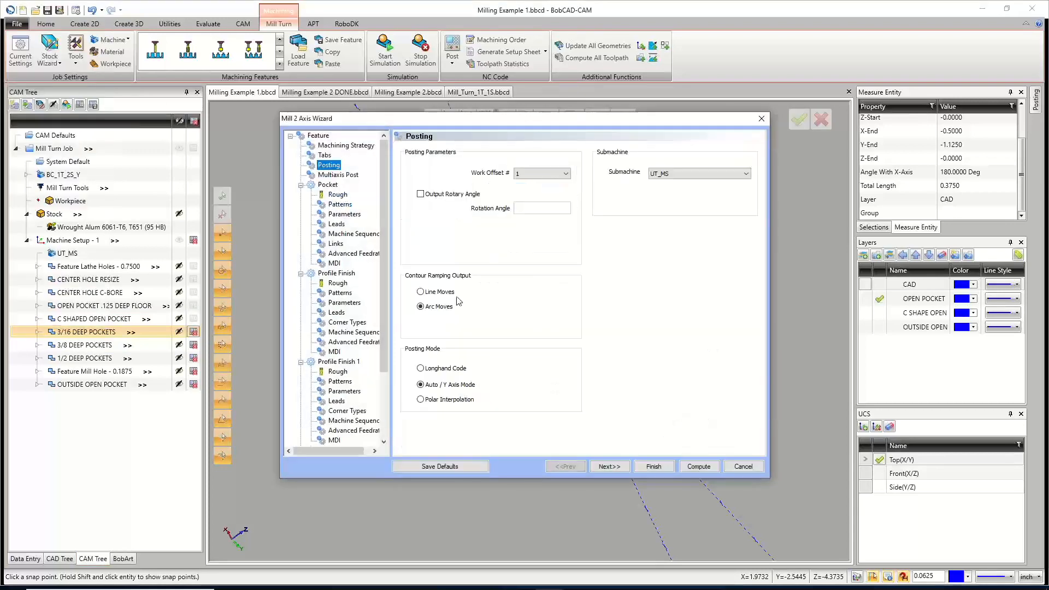
click(435, 370)
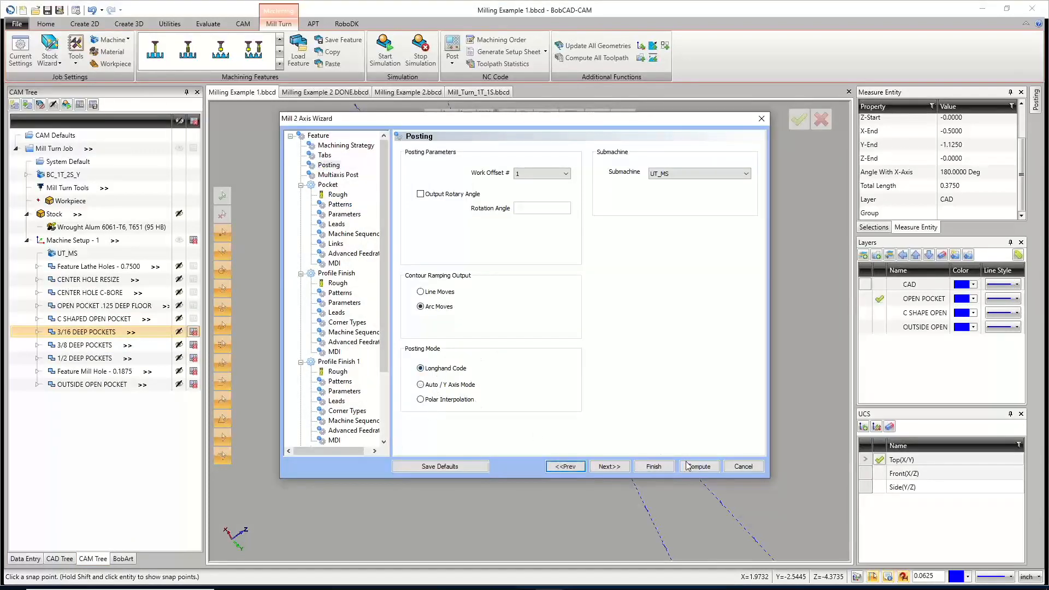
click(699, 466)
click(37, 332)
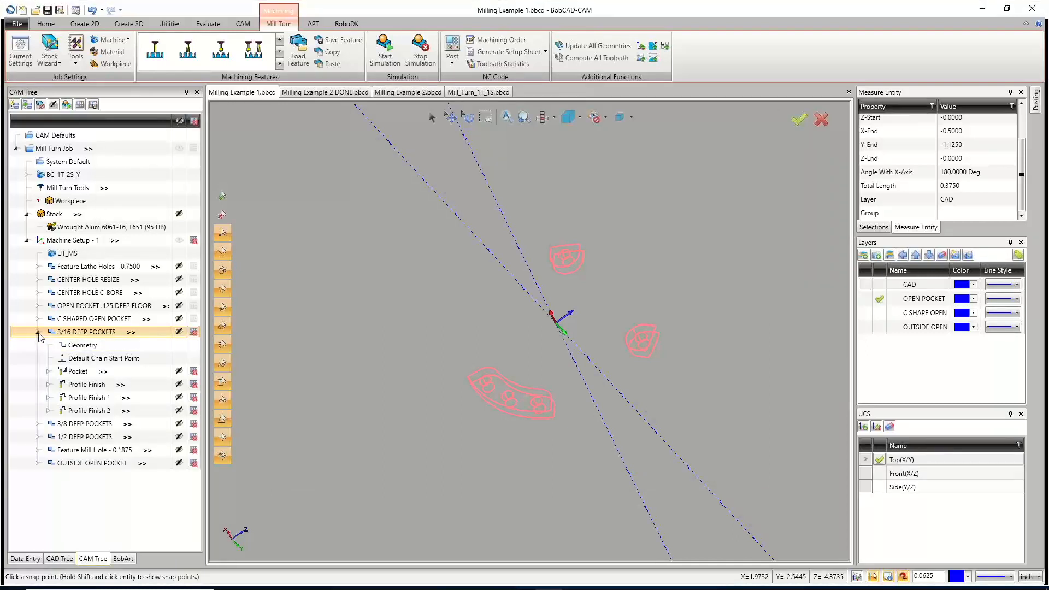
click(37, 332)
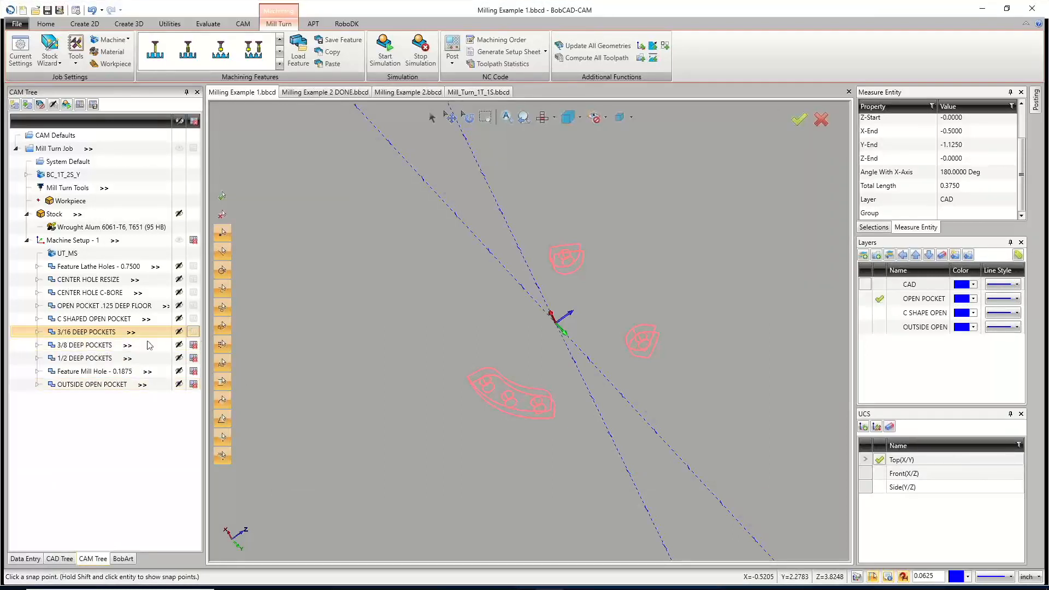
Recompute the 3/8 DEEP POCKETS feature with its posting mode set to Longhand Code and enable the feature for posting.
click(90, 347)
right_click(90, 347)
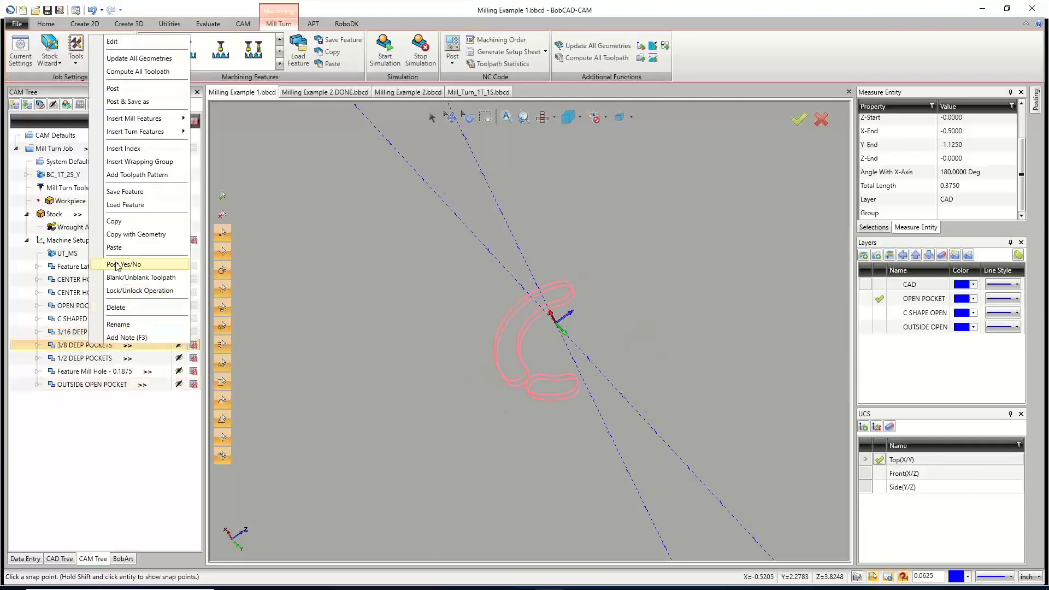
click(137, 48)
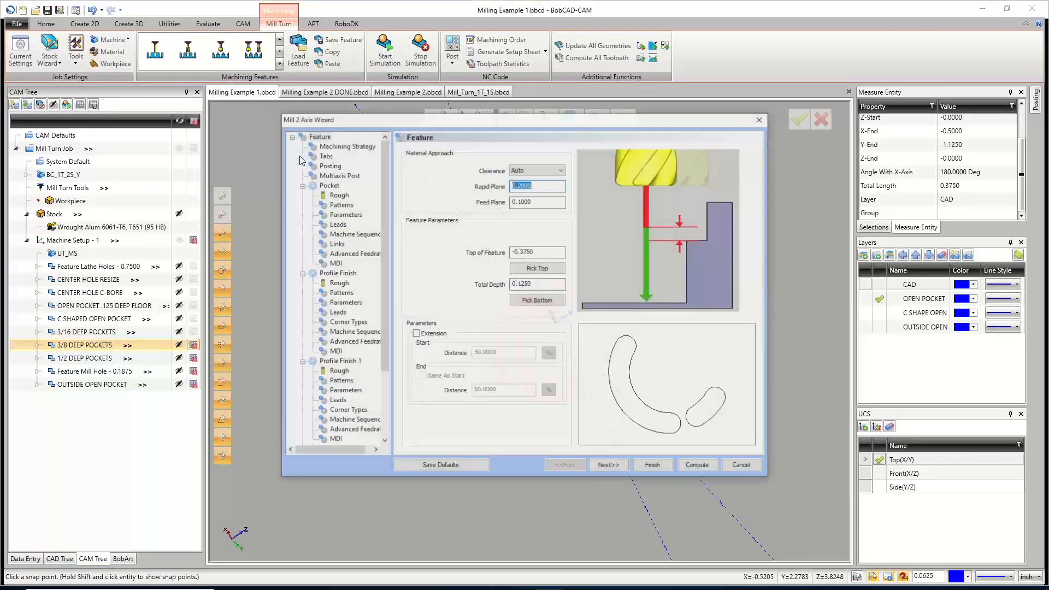
click(328, 164)
click(440, 369)
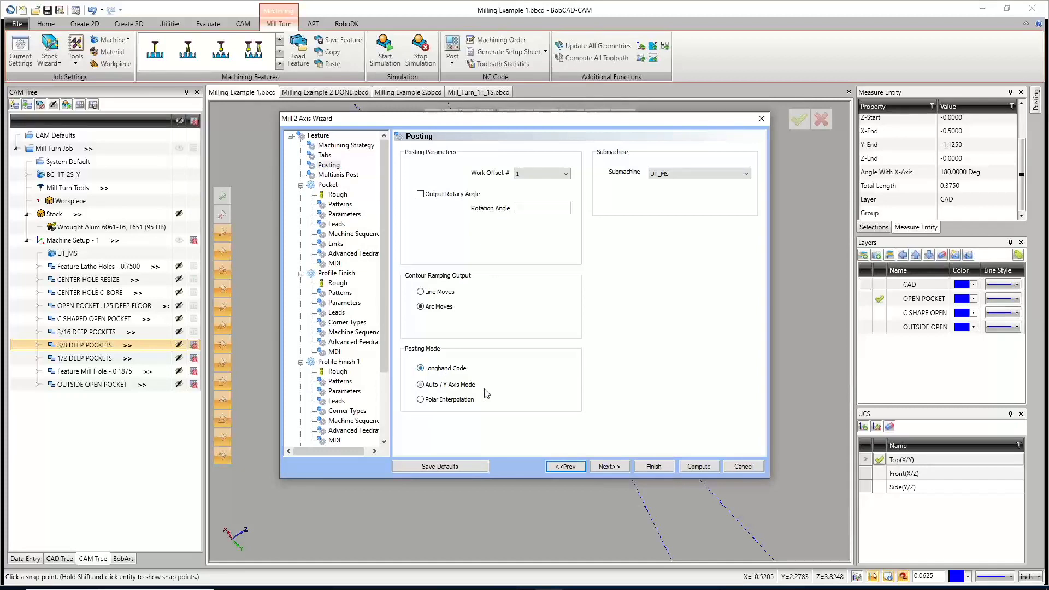
click(697, 466)
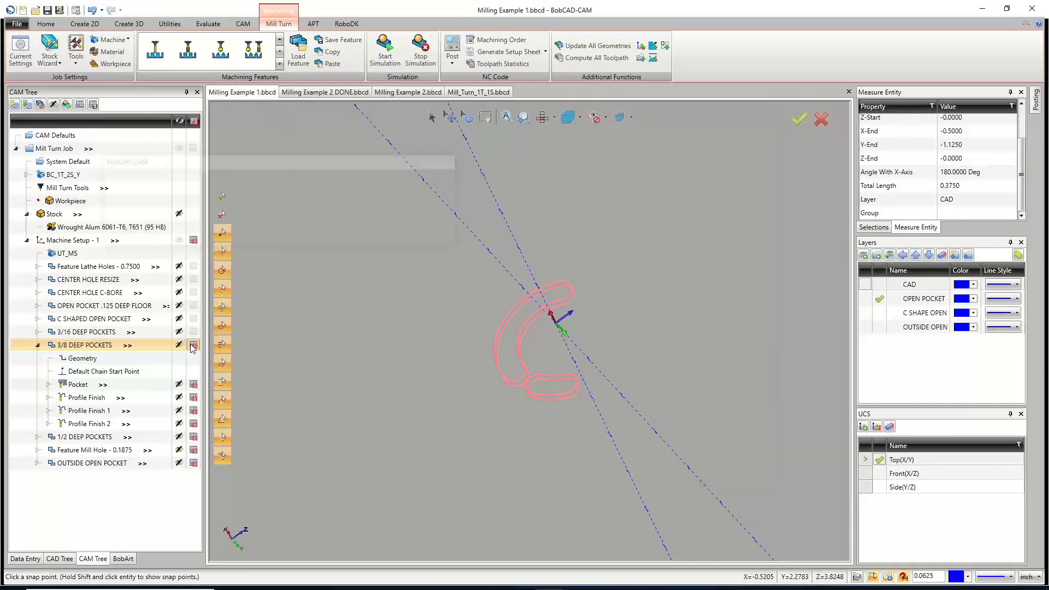
click(37, 345)
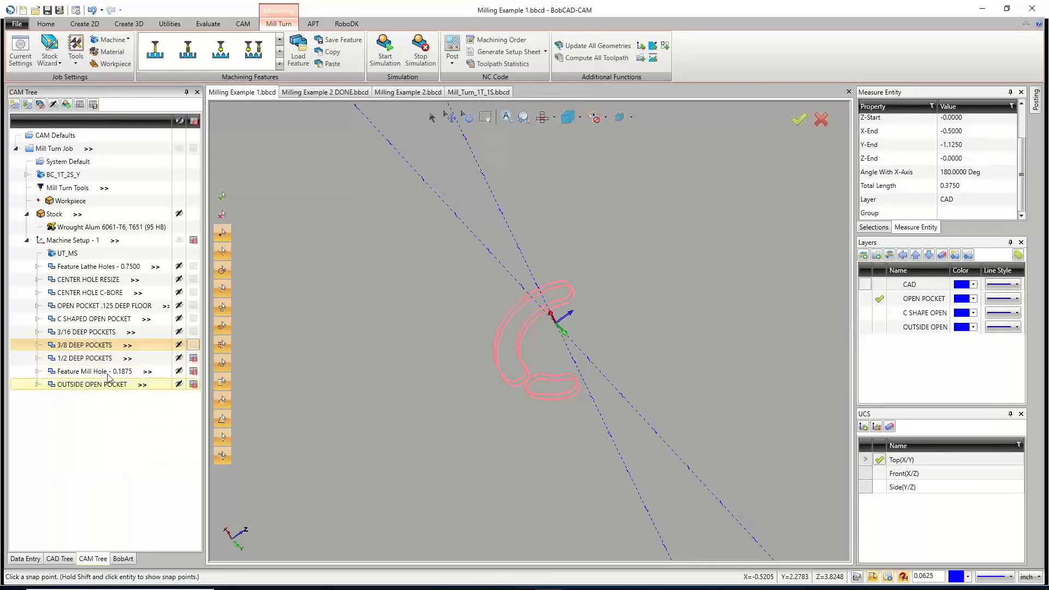
Recompute the 1/2 DEEP POCKETS feature with its posting mode set to Longhand Code and enable the feature for posting.
right_click(37, 356)
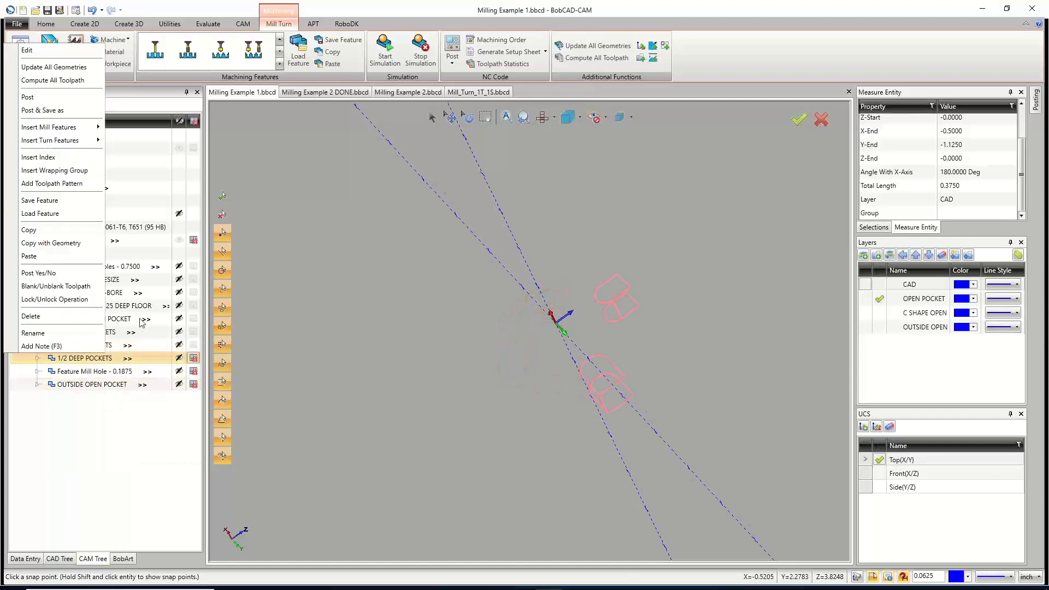
click(57, 50)
click(328, 165)
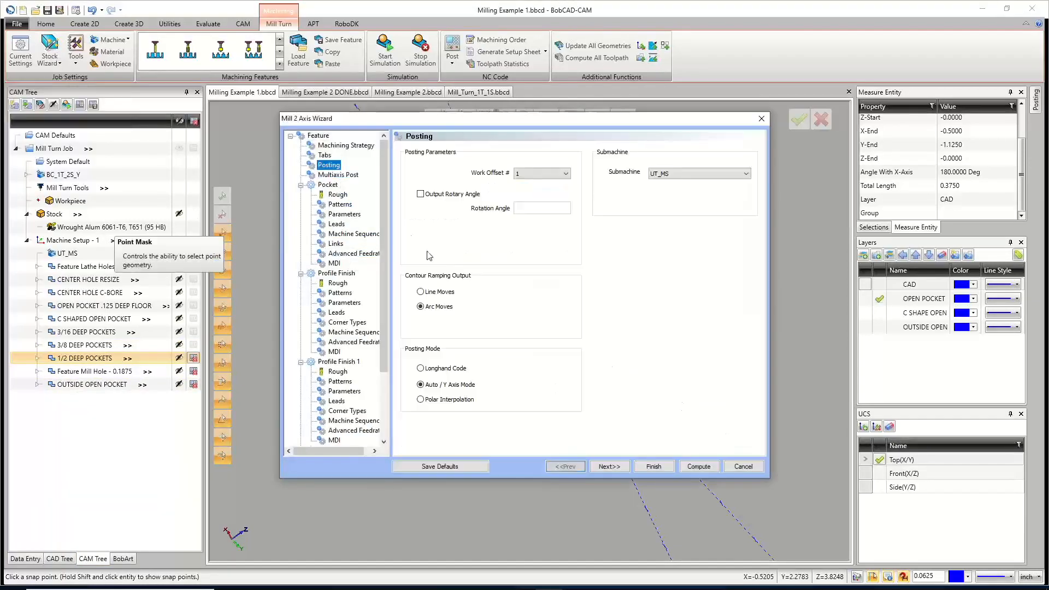
click(436, 370)
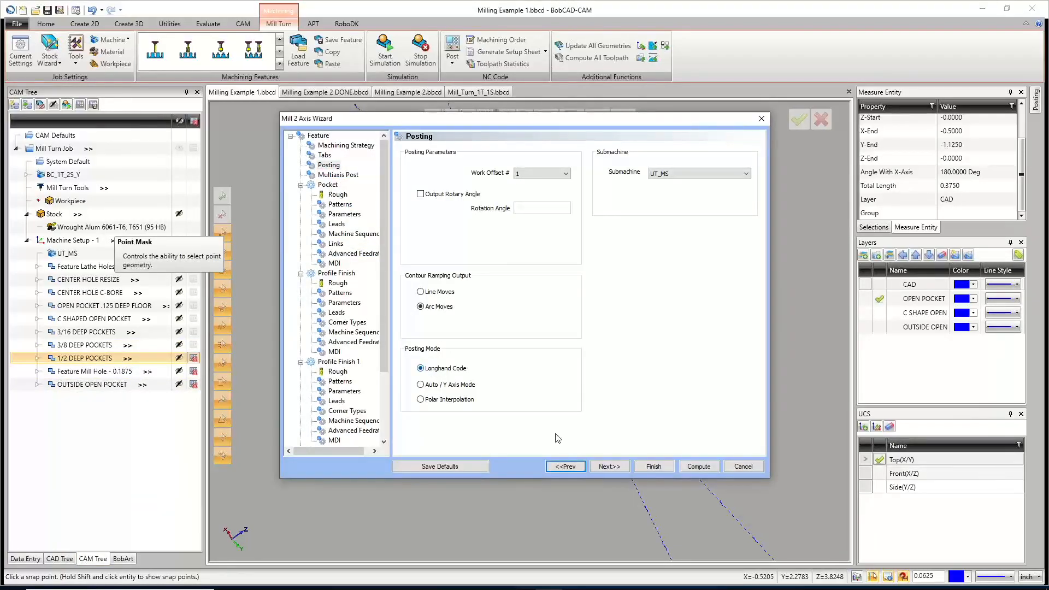
click(701, 467)
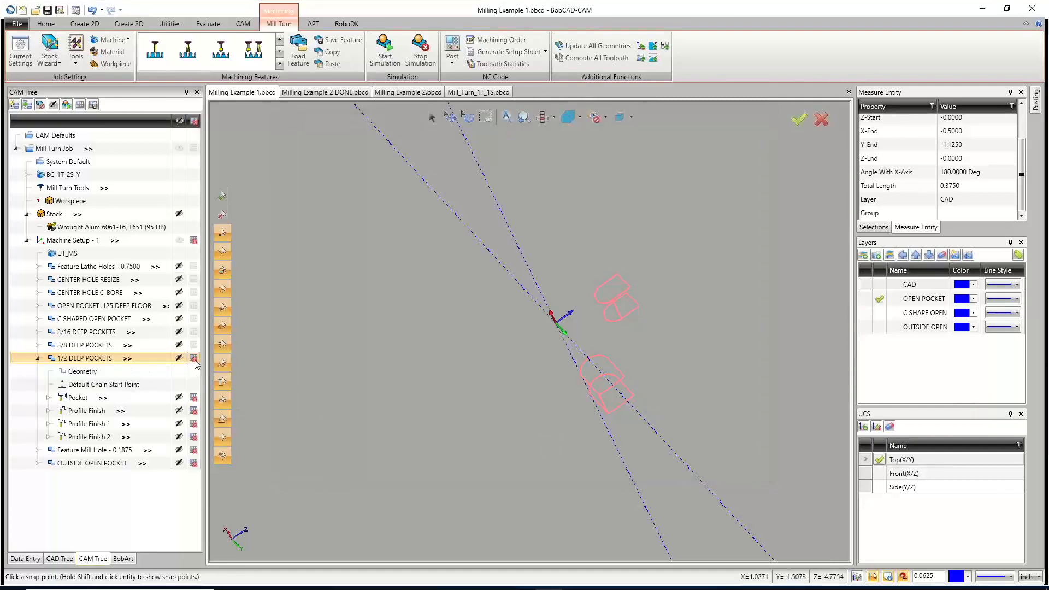
click(37, 358)
Recompute the 0.1875 mill hole feature with its posting mode set to Longhand Code and enable the feature for posting.
right_click(74, 371)
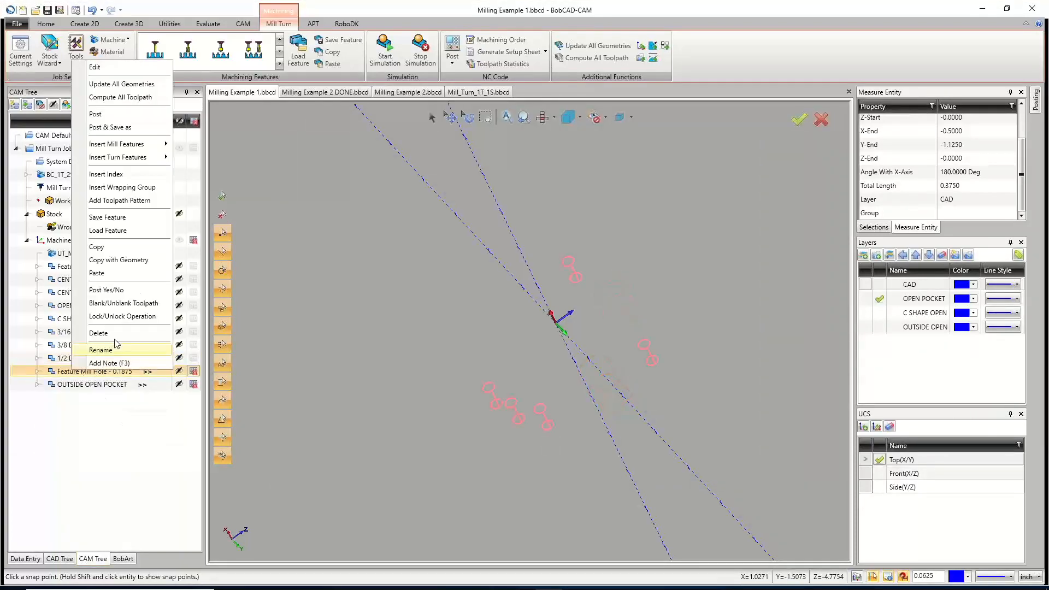
click(108, 68)
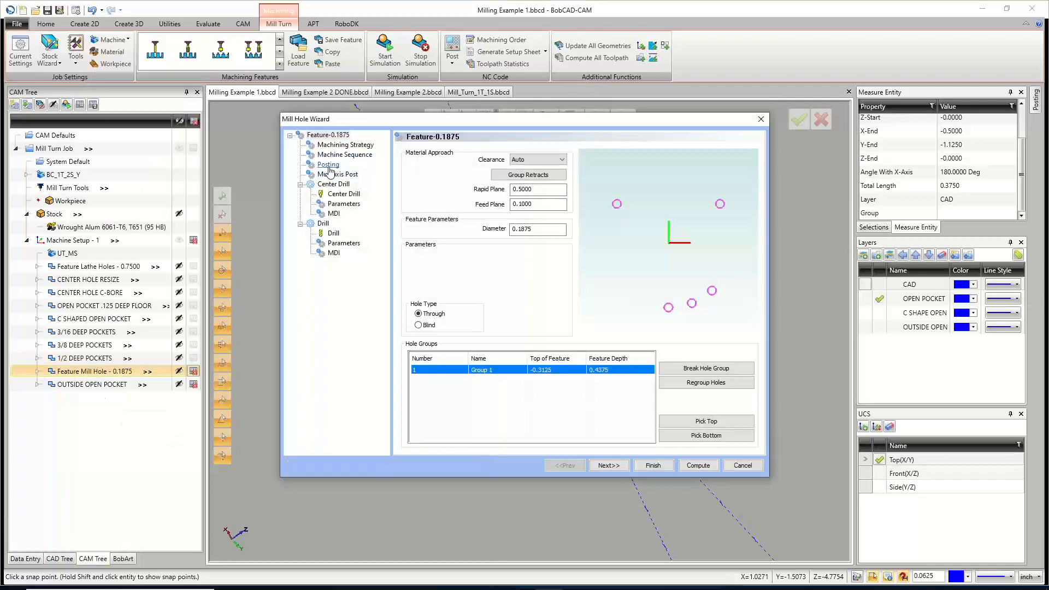
click(328, 165)
click(683, 464)
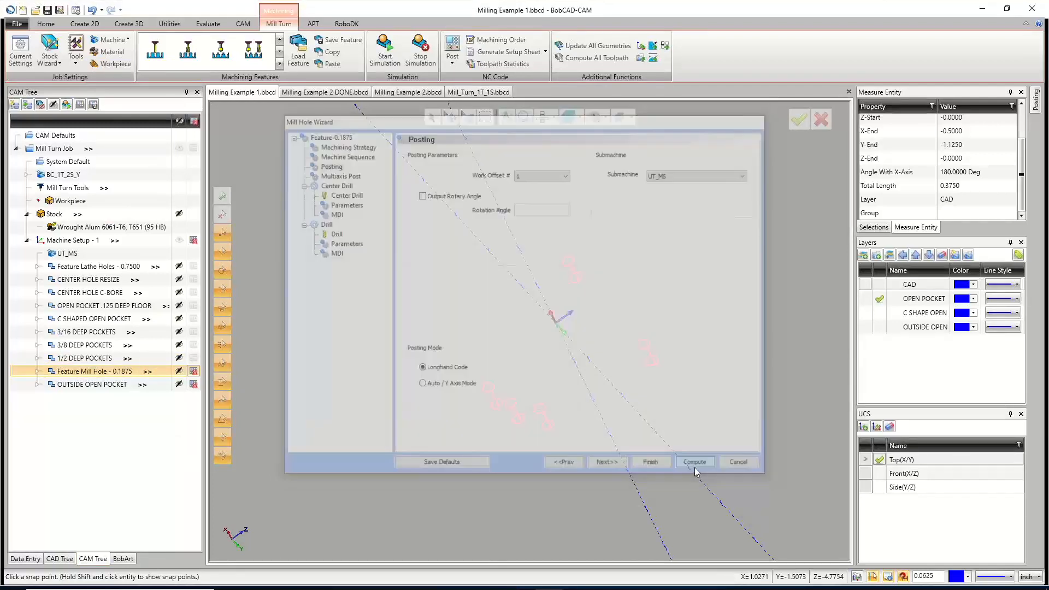
click(193, 372)
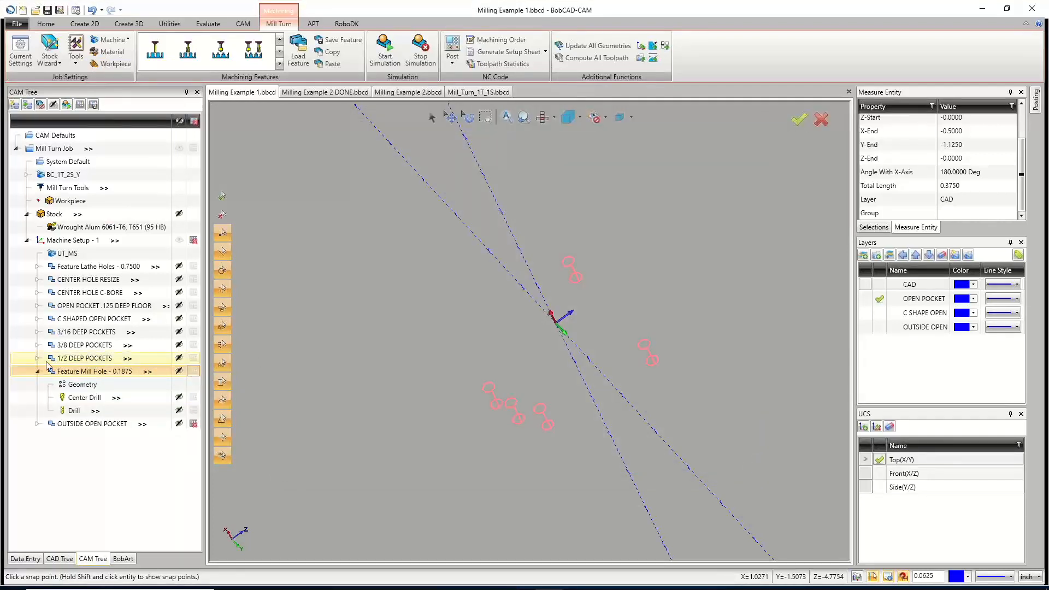
Recompute the OUTSIDE OPEN POCKET feature with its posting mode set to Longhand Code and enable the feature and Machine Setup - 1 for posting.
click(37, 372)
click(193, 384)
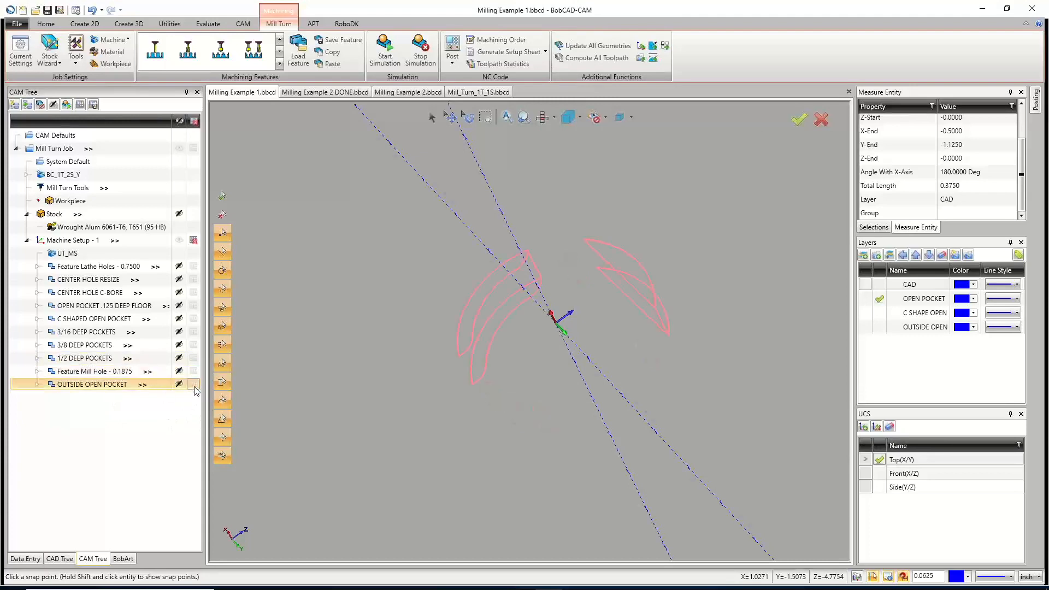
right_click(127, 389)
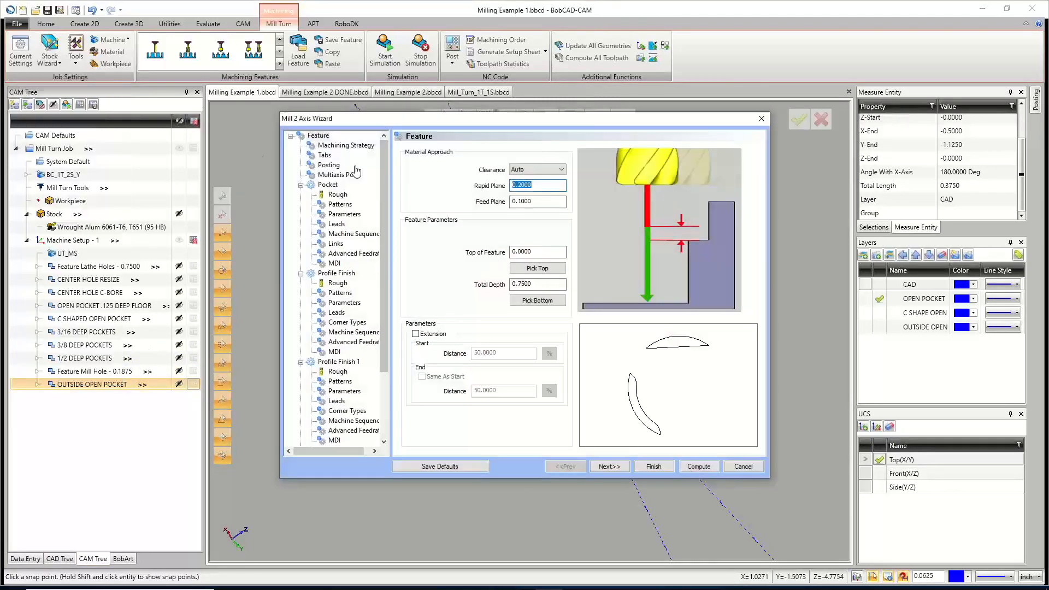
click(329, 165)
click(420, 368)
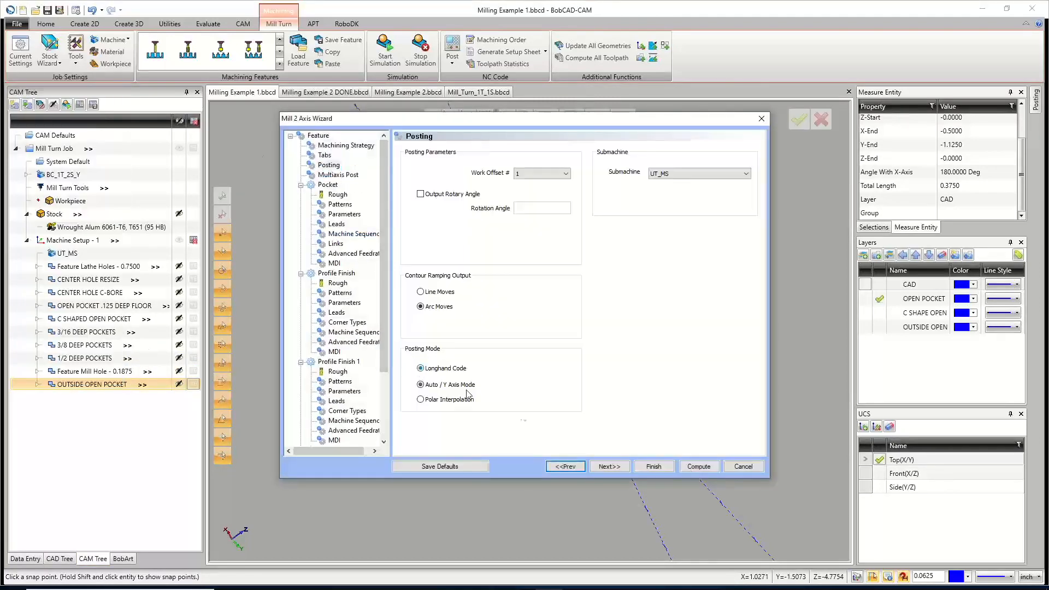
click(699, 466)
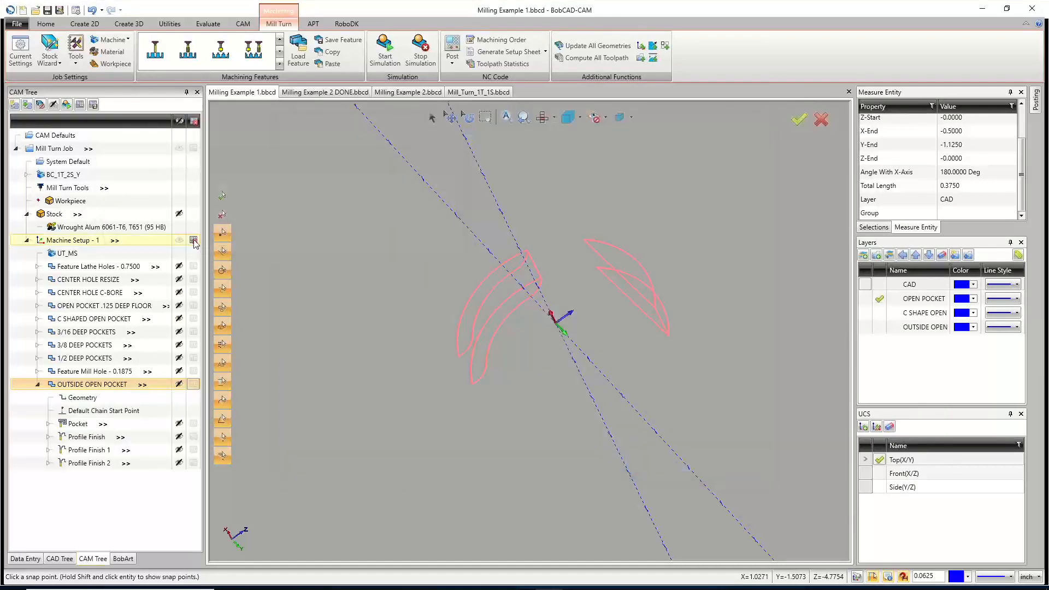
click(37, 385)
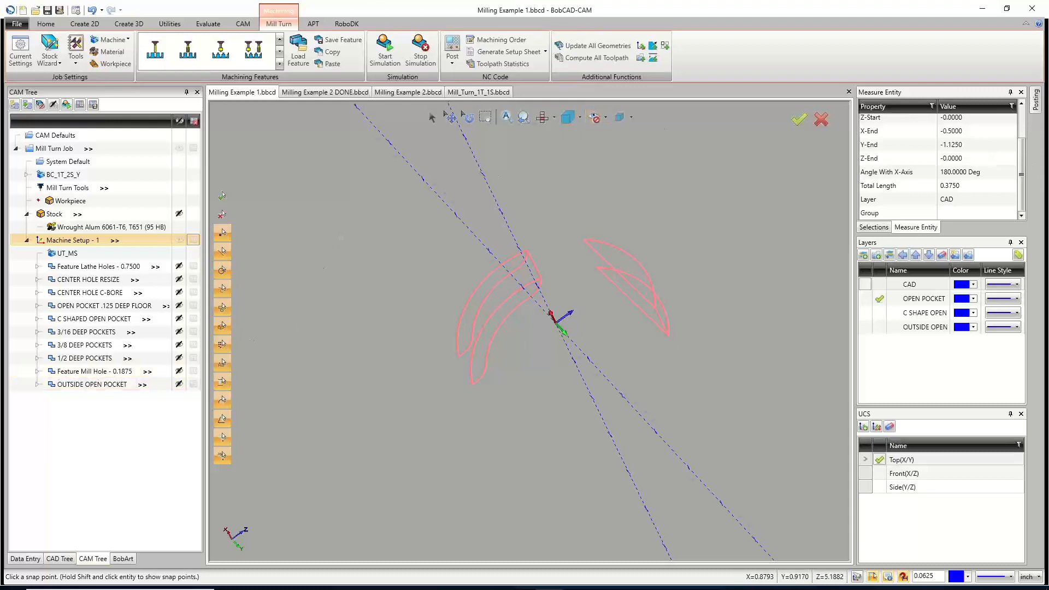
Save the part file and start the machine simulation of the mill-turn job.
click(45, 11)
click(396, 52)
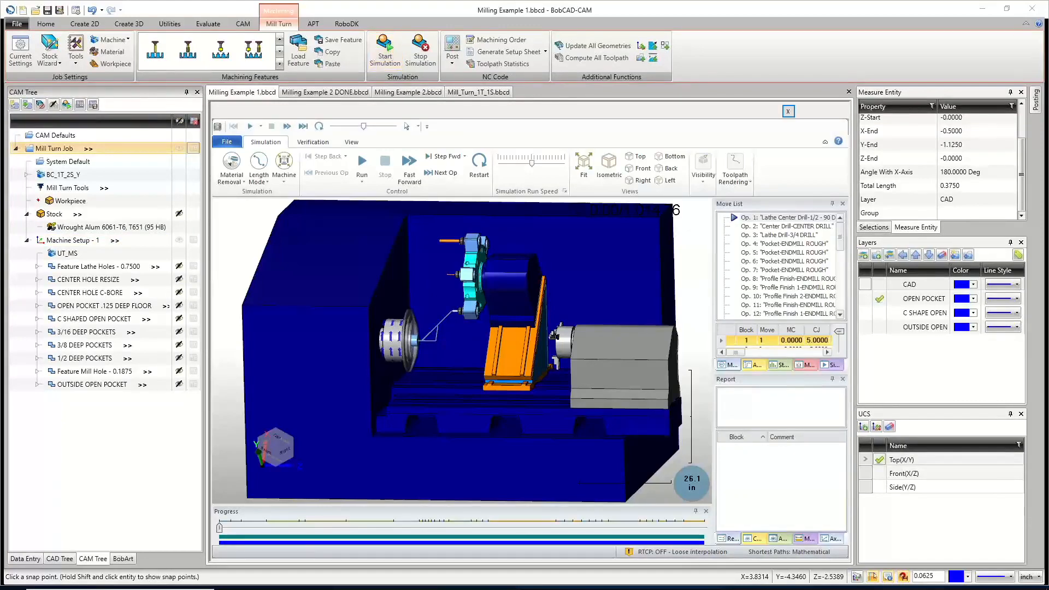
middle_drag(638, 398, 696, 256)
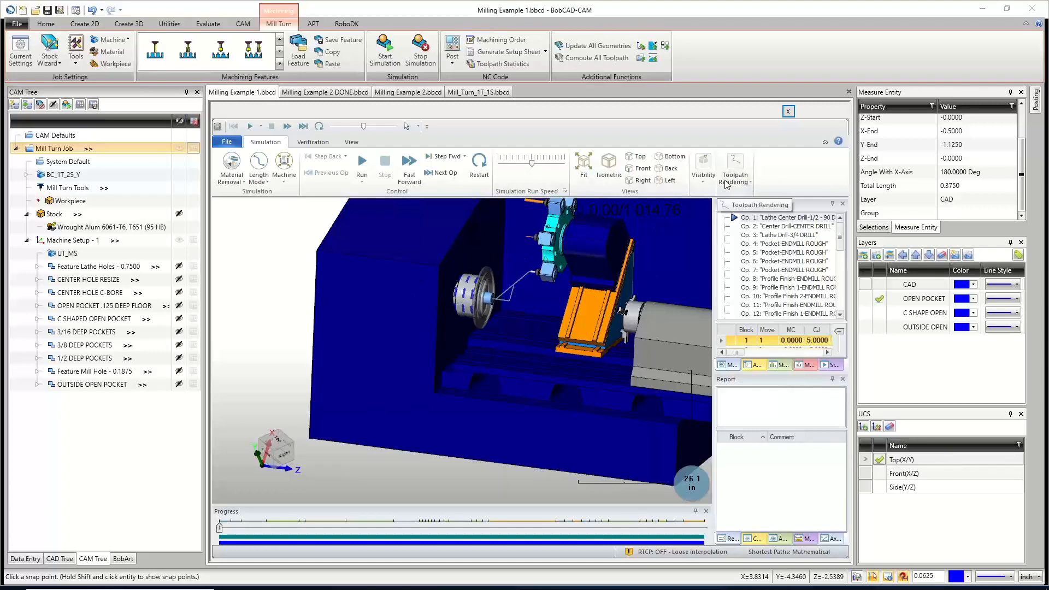
Hide the machine housing in the simulation.
click(742, 182)
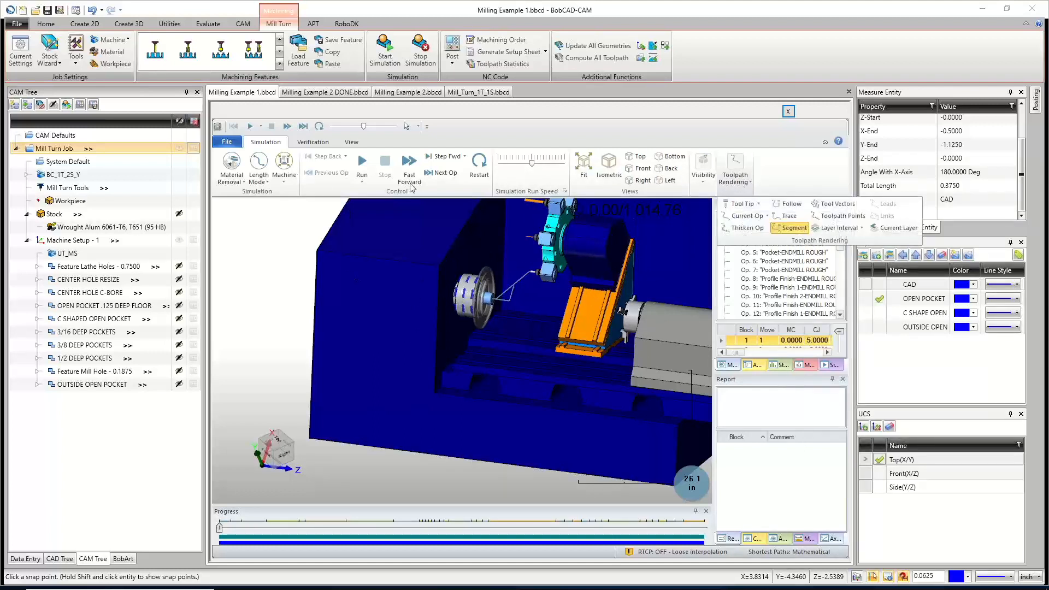
click(738, 184)
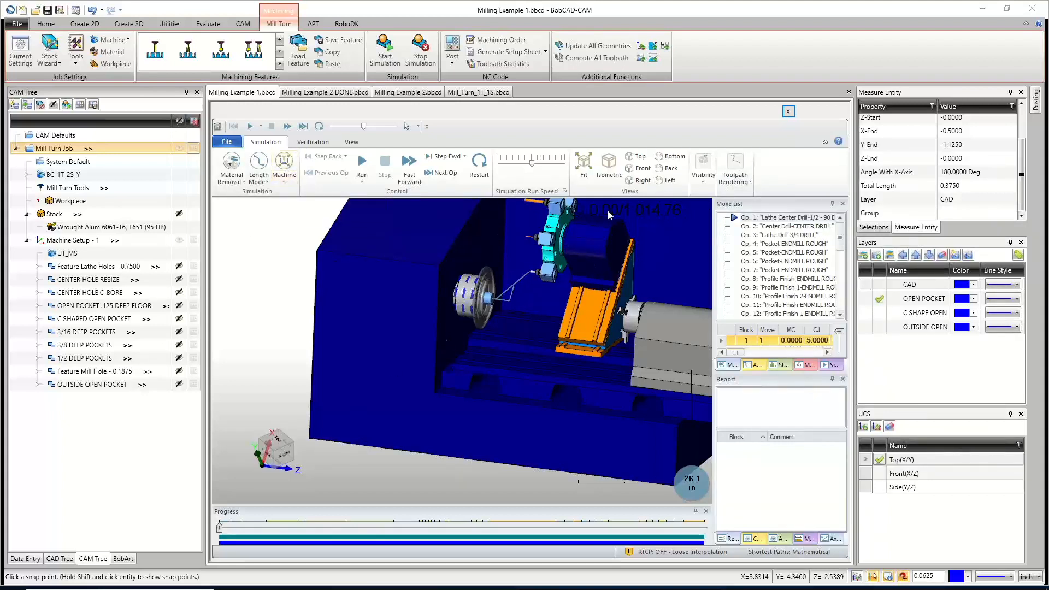
click(702, 174)
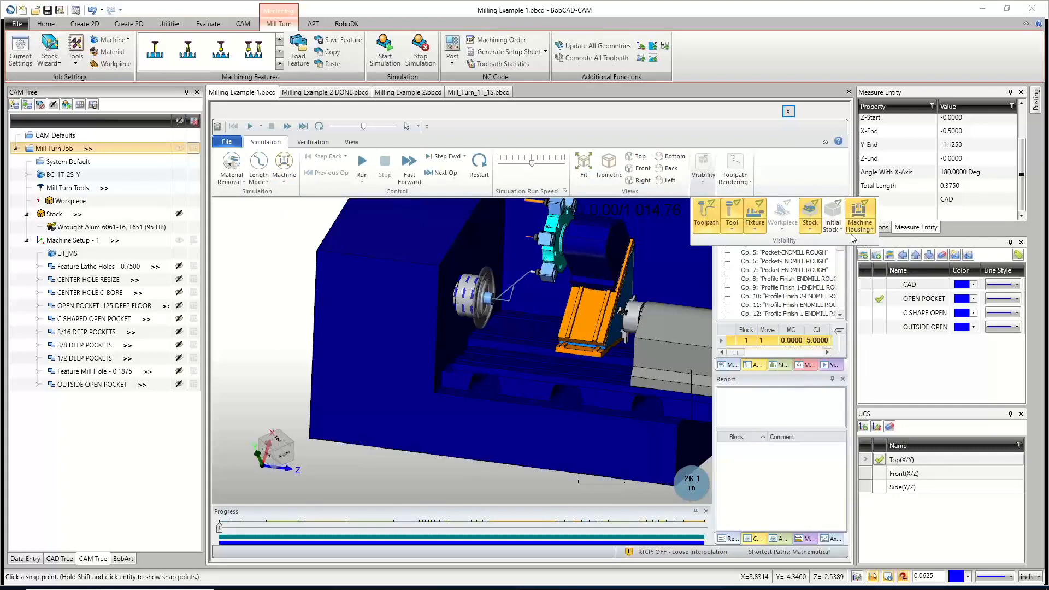
click(858, 228)
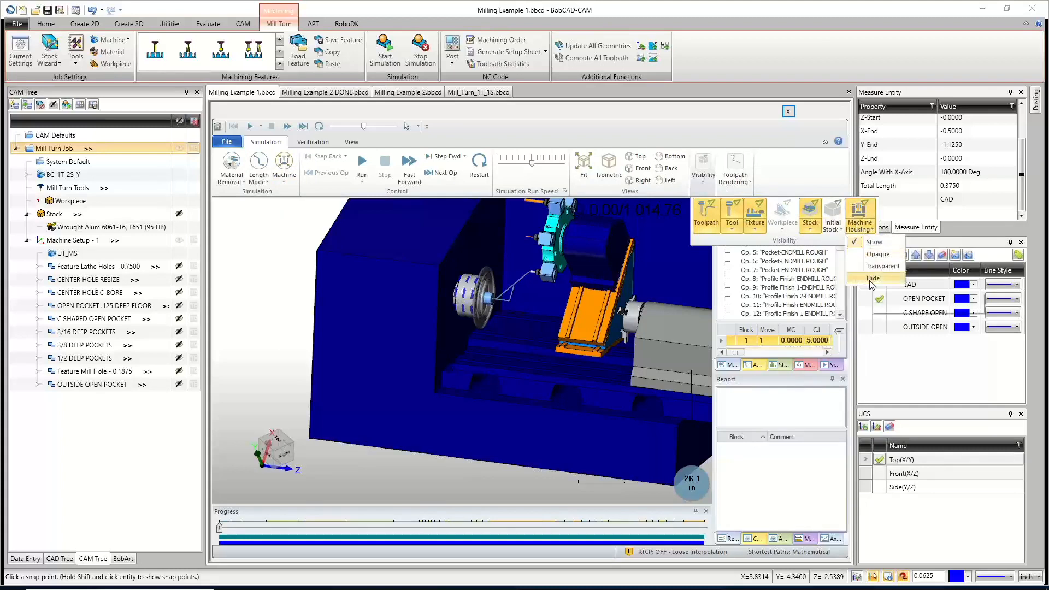
click(872, 278)
Run the machine simulation with a close-up view of the chuck and stock.
middle_drag(509, 349, 524, 366)
middle_drag(457, 321, 473, 293)
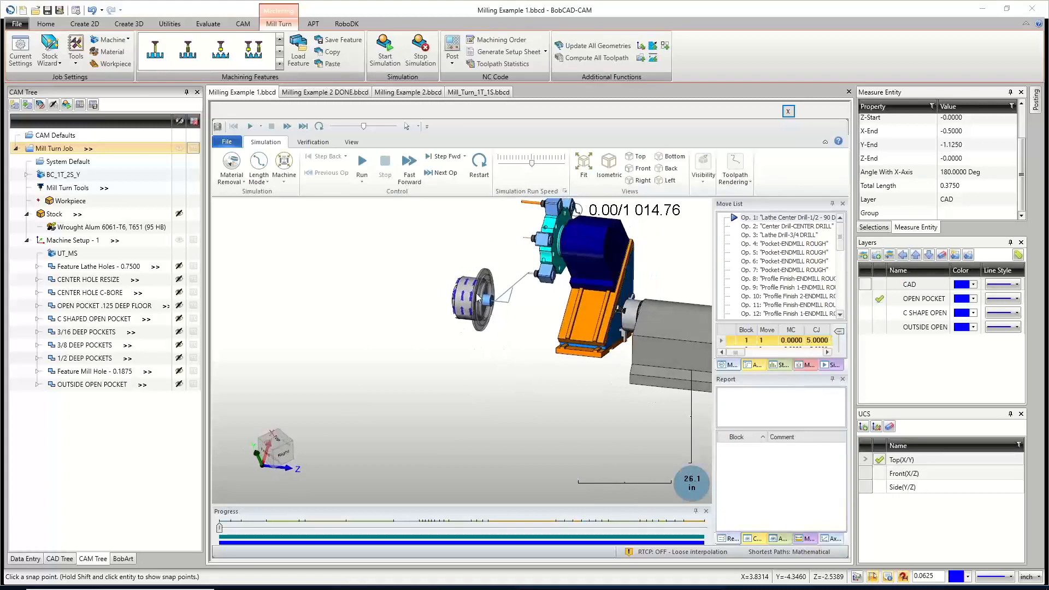
scroll(473, 293, up, 6)
middle_drag(540, 348, 552, 367)
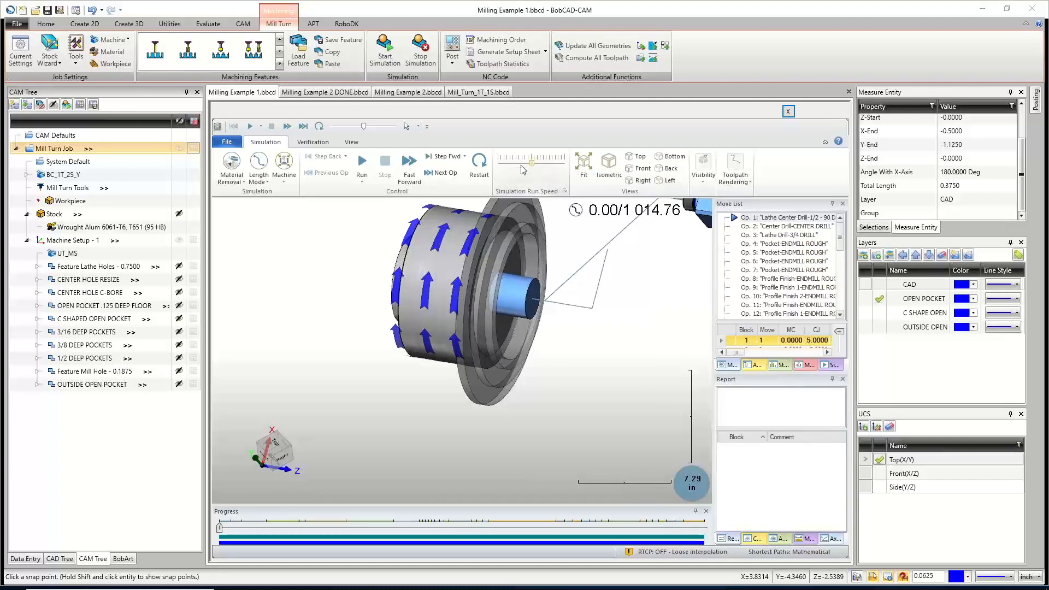
drag(532, 162, 531, 162)
click(362, 167)
scroll(491, 297, up, 5)
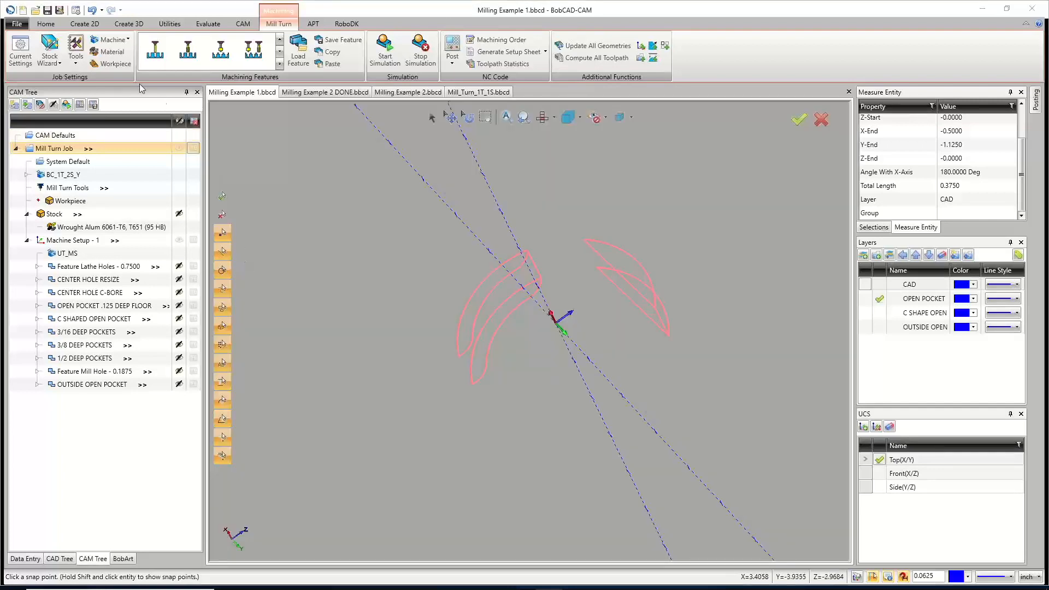
Examine the default machining order options in the CAM section of the document default settings.
click(76, 13)
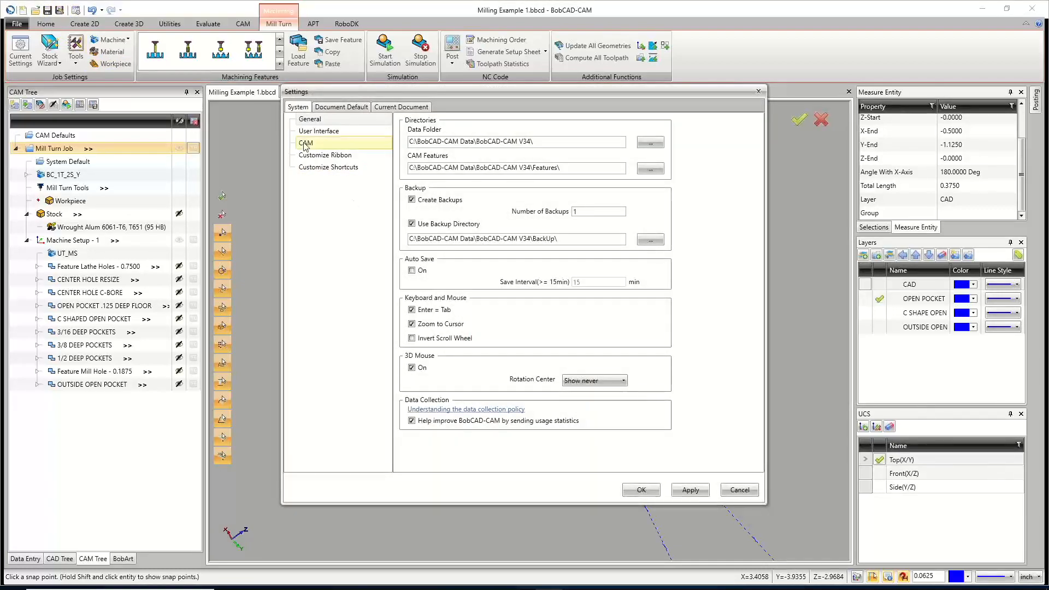
click(306, 144)
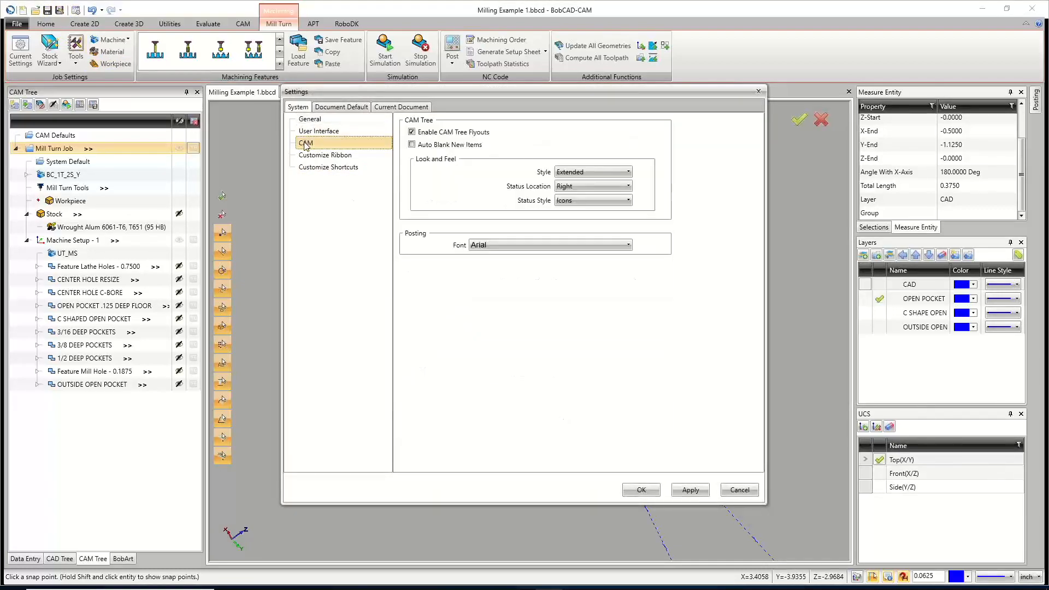
click(360, 108)
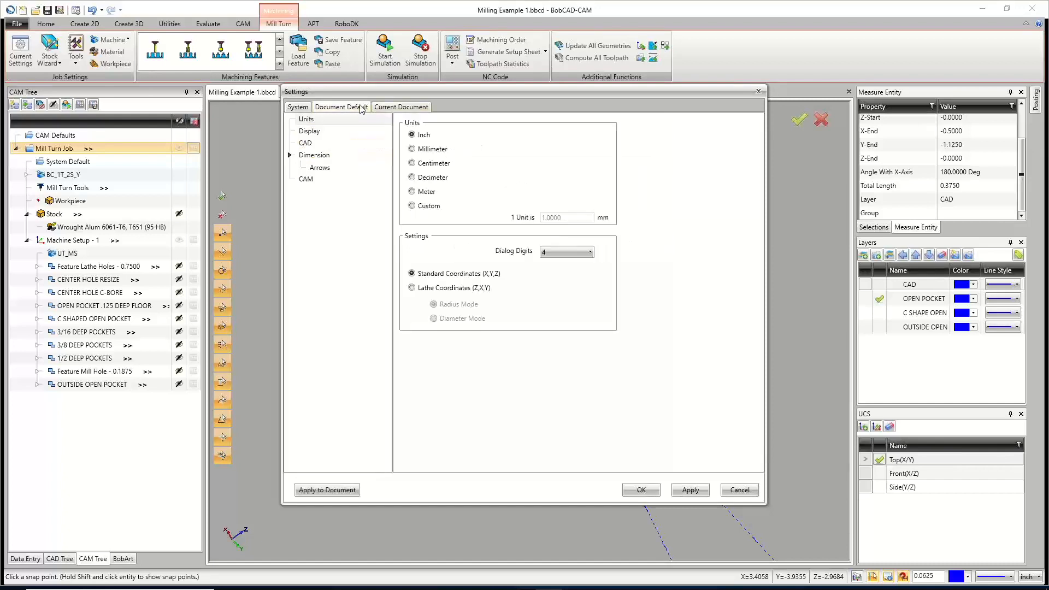
click(306, 181)
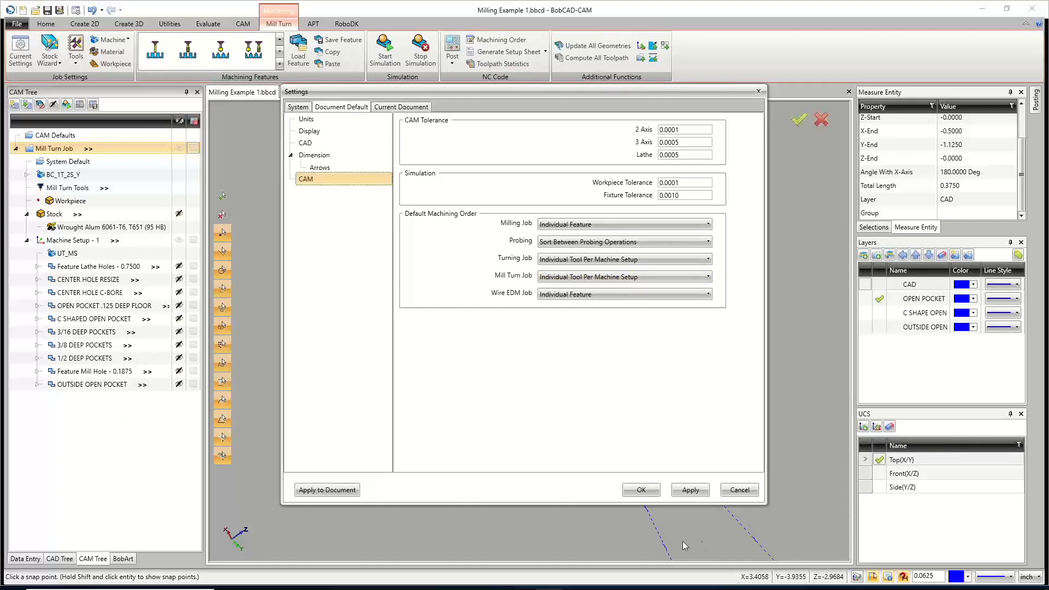
click(741, 495)
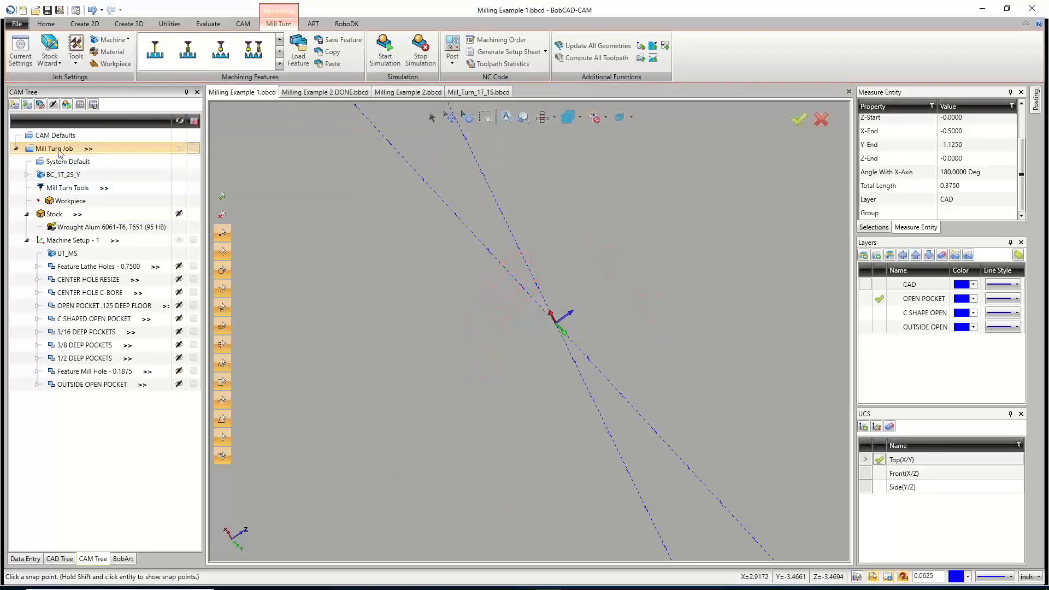
Reset the Mill Turn Job's machining order to the Individual Feature optimization type.
right_click(59, 150)
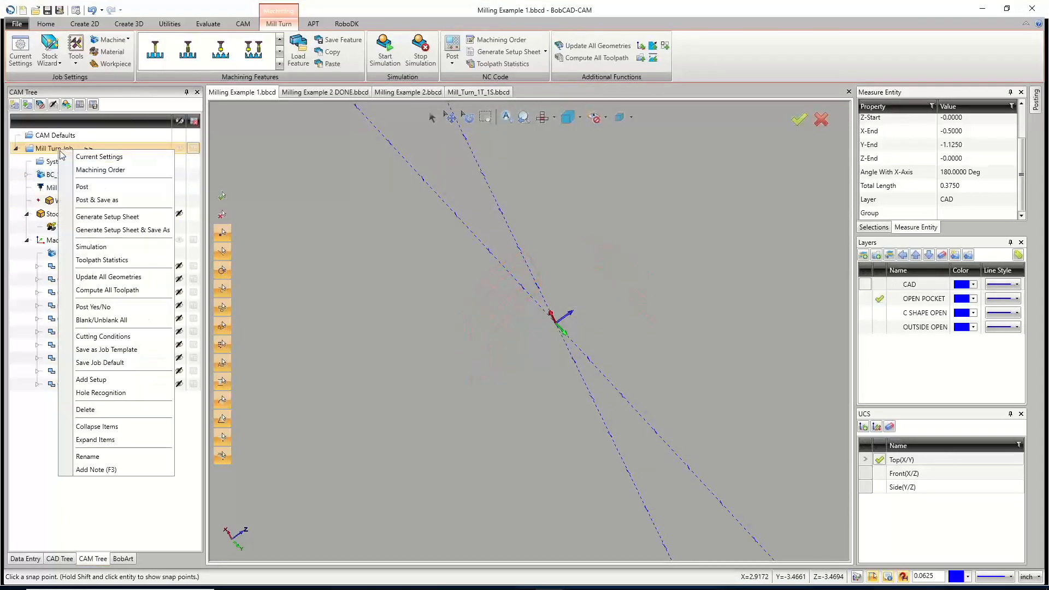
click(91, 170)
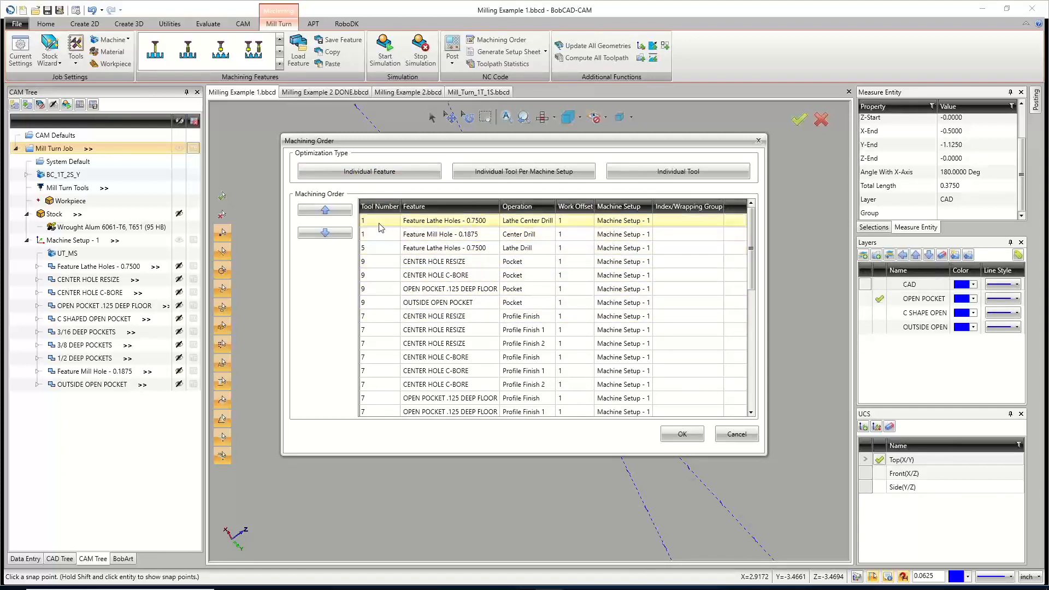
click(369, 171)
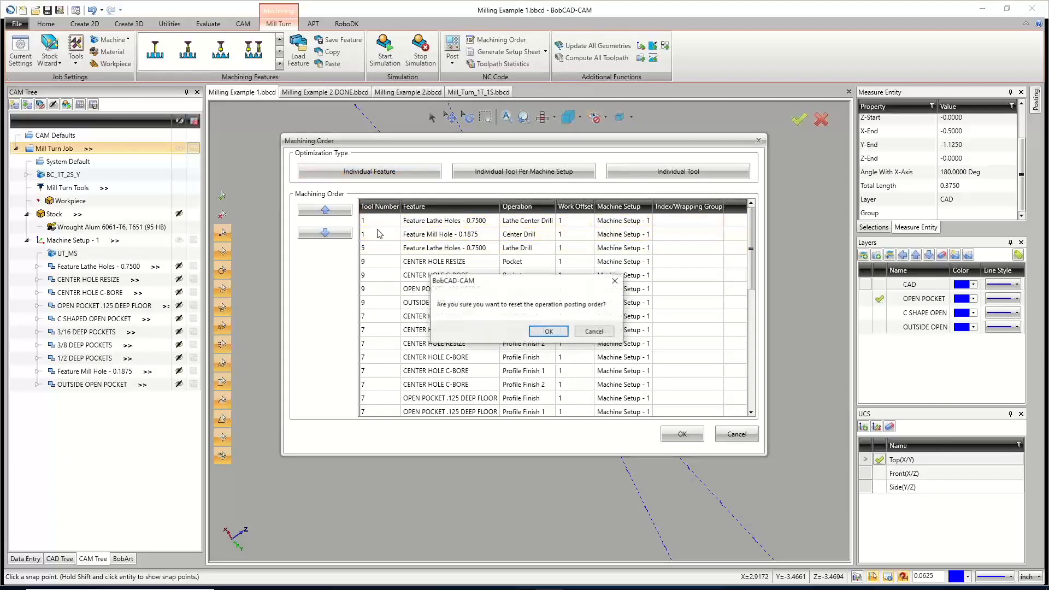
click(549, 335)
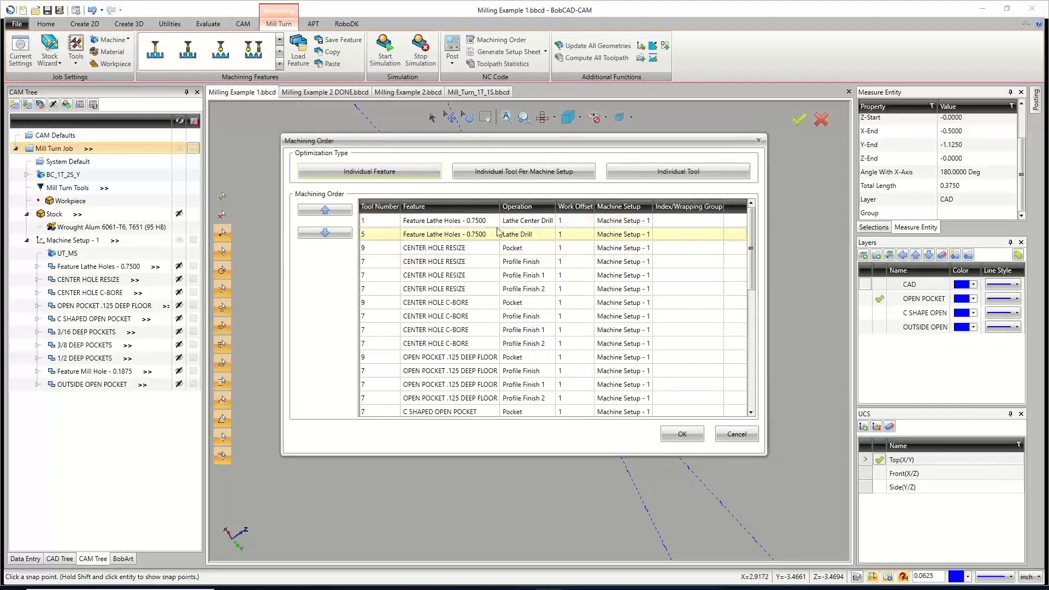
click(512, 235)
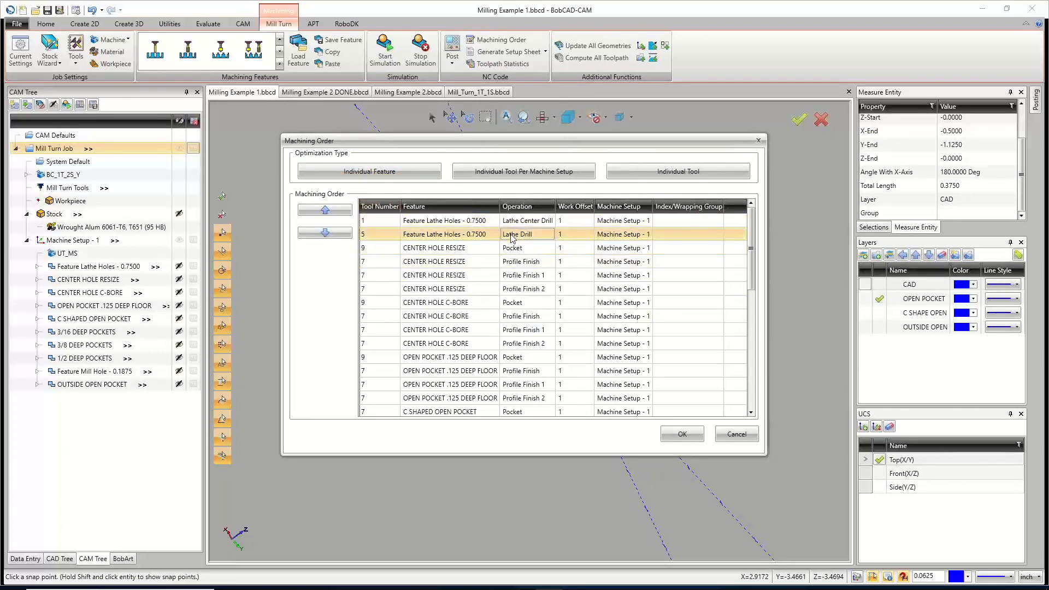
click(513, 247)
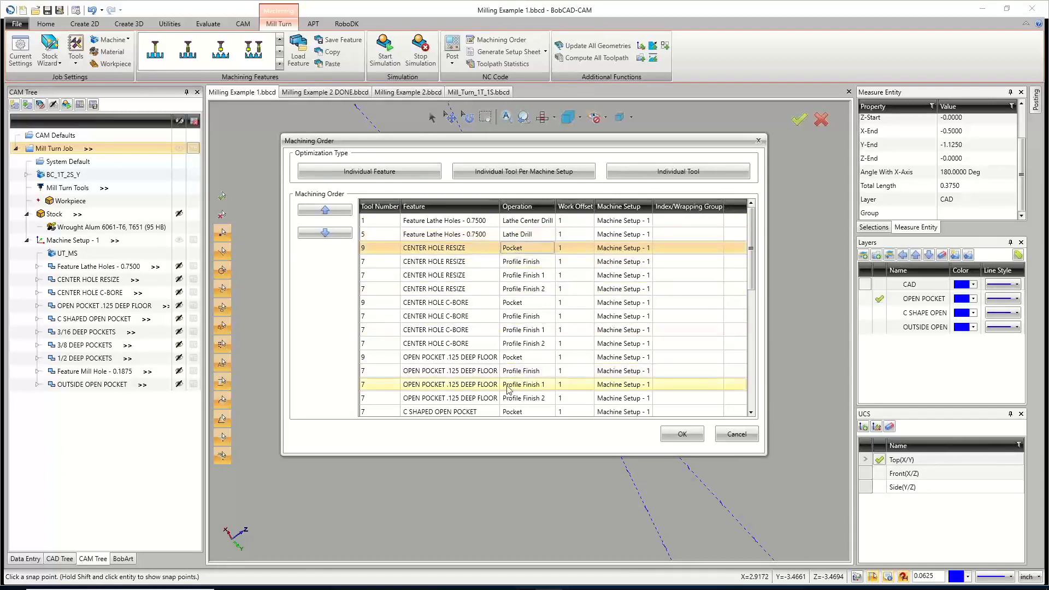
scroll(505, 389, down, 5)
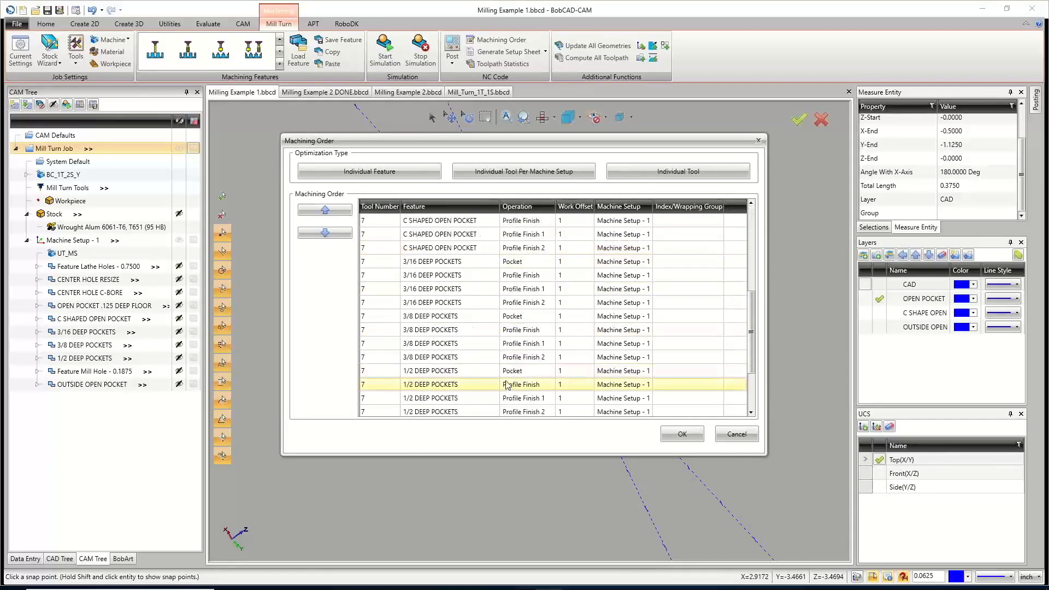
click(683, 433)
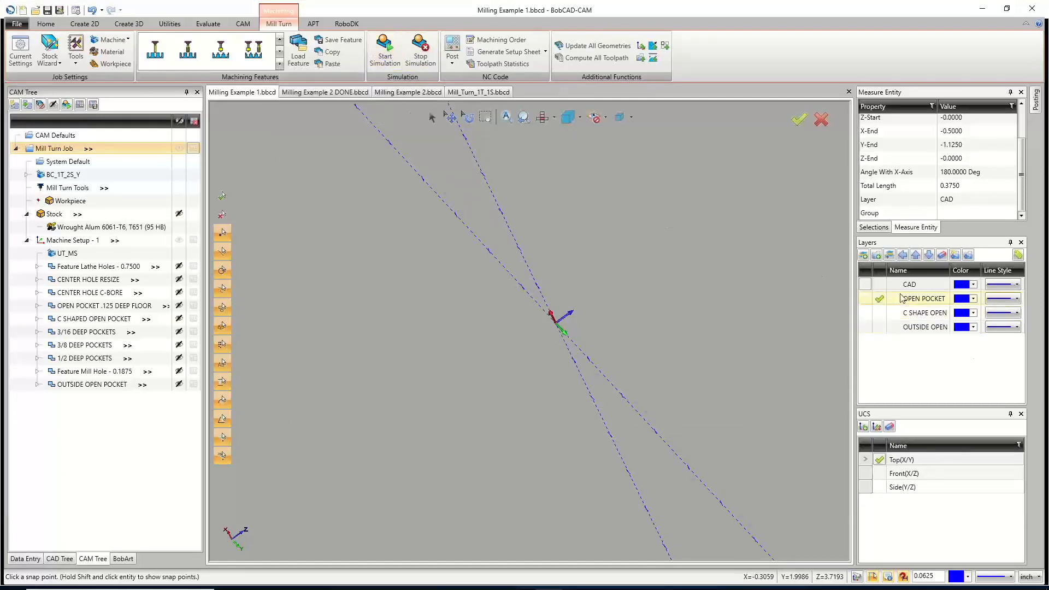
Show the CAD layer containing the solid part model.
click(865, 284)
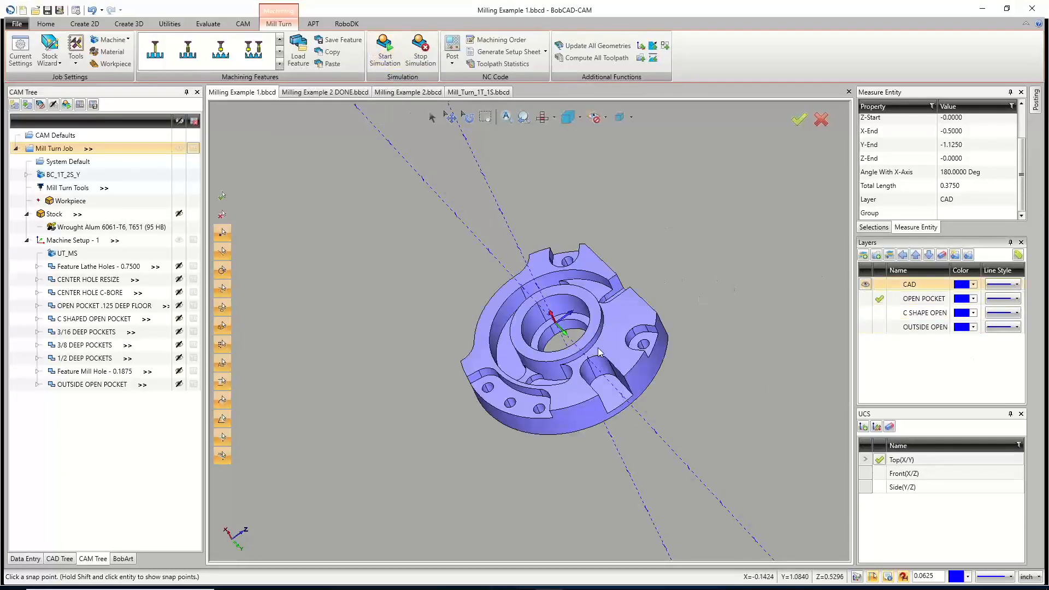
middle_drag(620, 380, 553, 282)
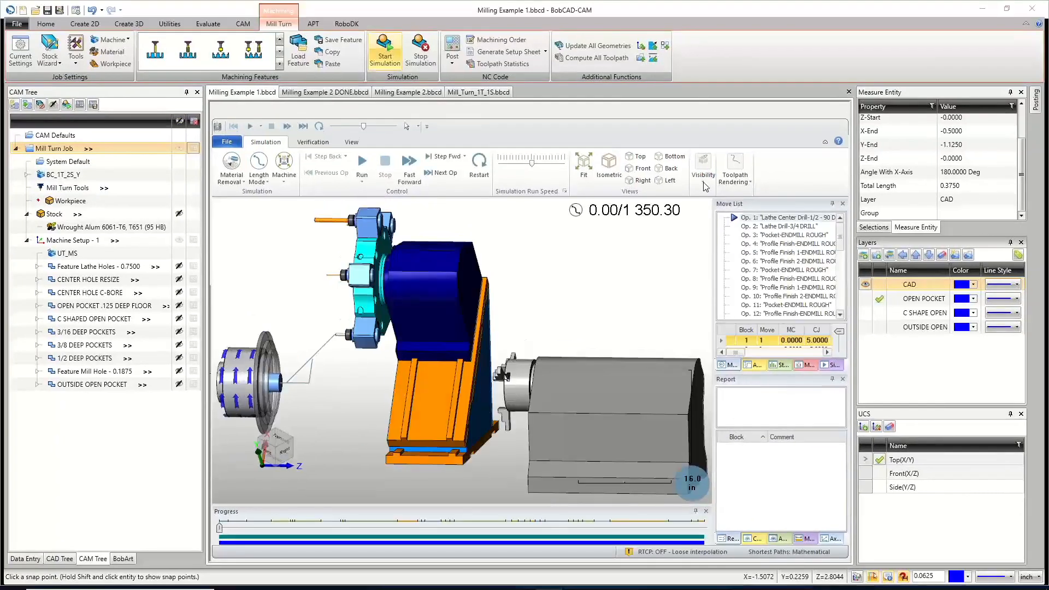
Run the restarted machine simulation through the last operation and inspect the machined part up close at the chuck.
click(703, 174)
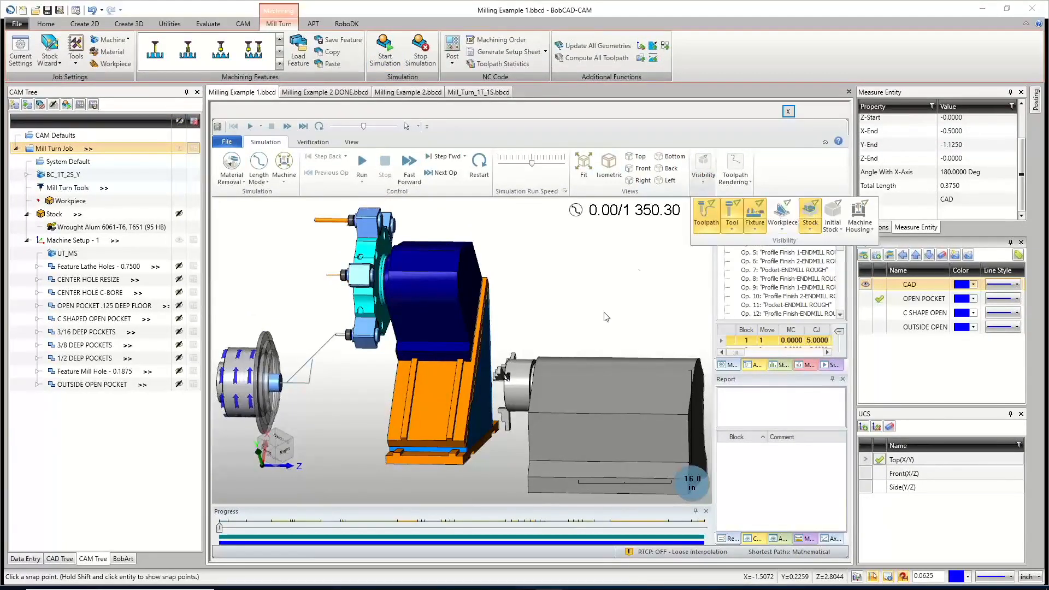
click(561, 389)
middle_drag(559, 389, 447, 399)
scroll(447, 402, down, 3)
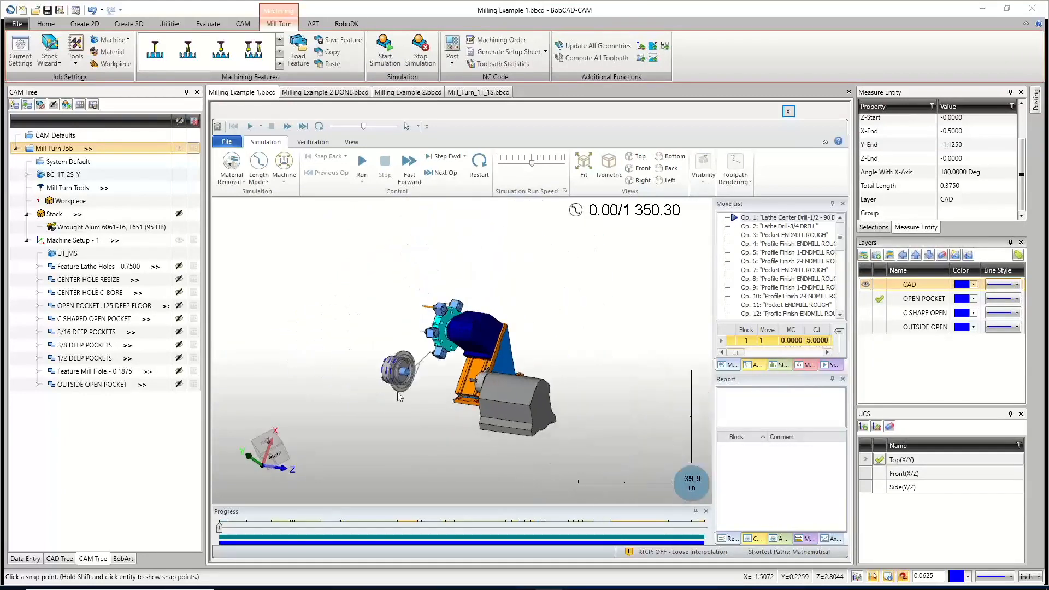
scroll(404, 379, up, 10)
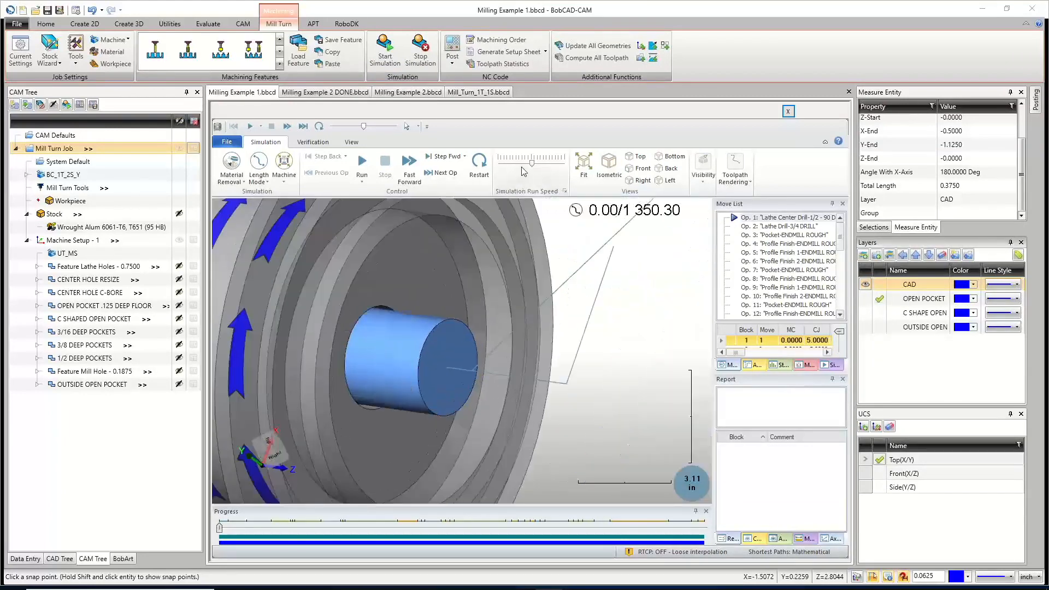
click(370, 168)
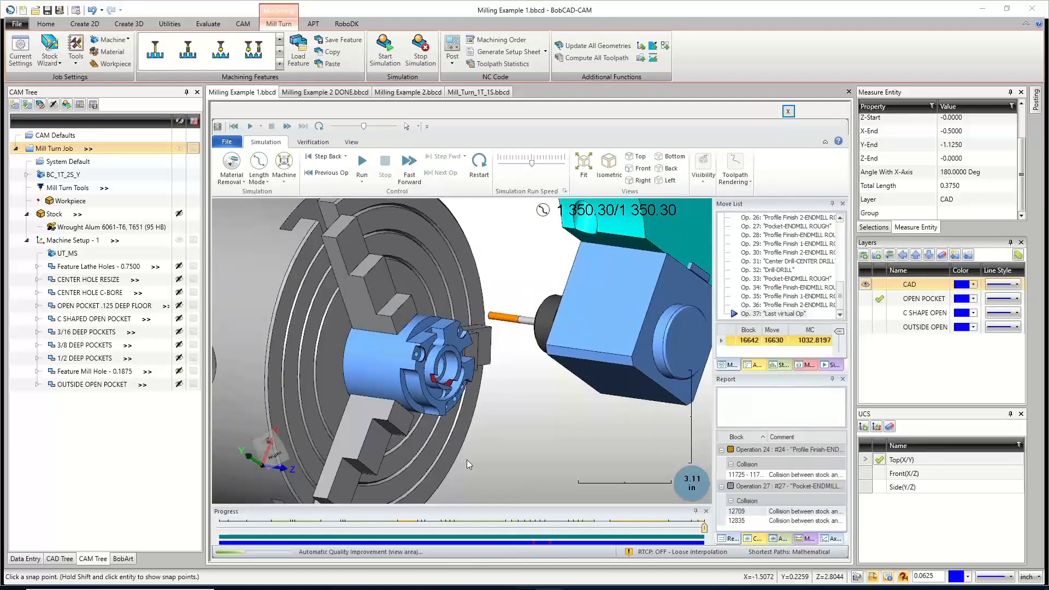
scroll(428, 382, up, 3)
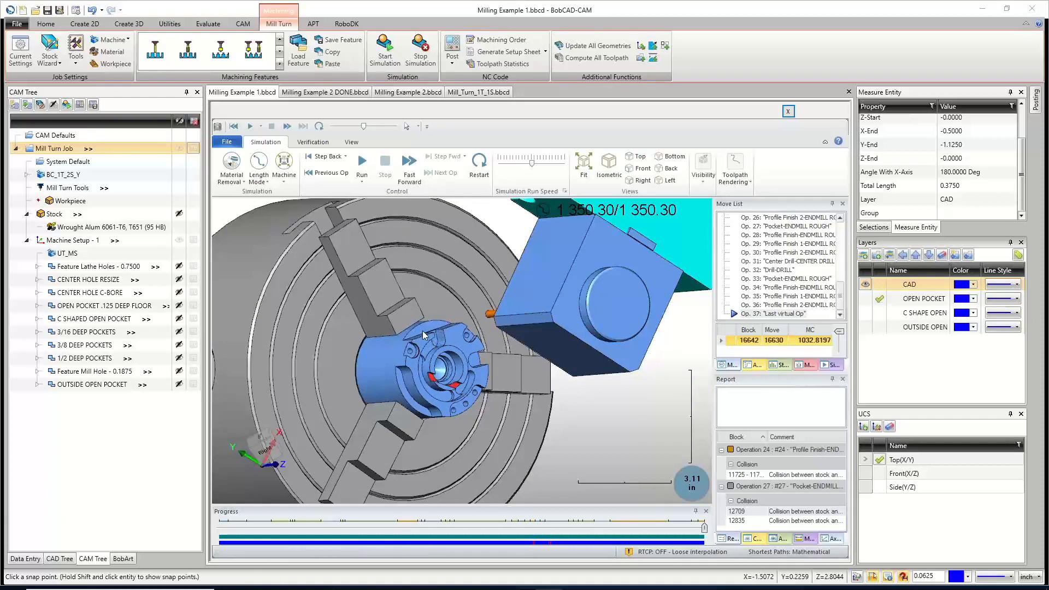
Move the OUTSIDE OPEN POCKET feature directly after OPEN POCKET .125 DEEP FLOOR in the machine setup.
click(97, 385)
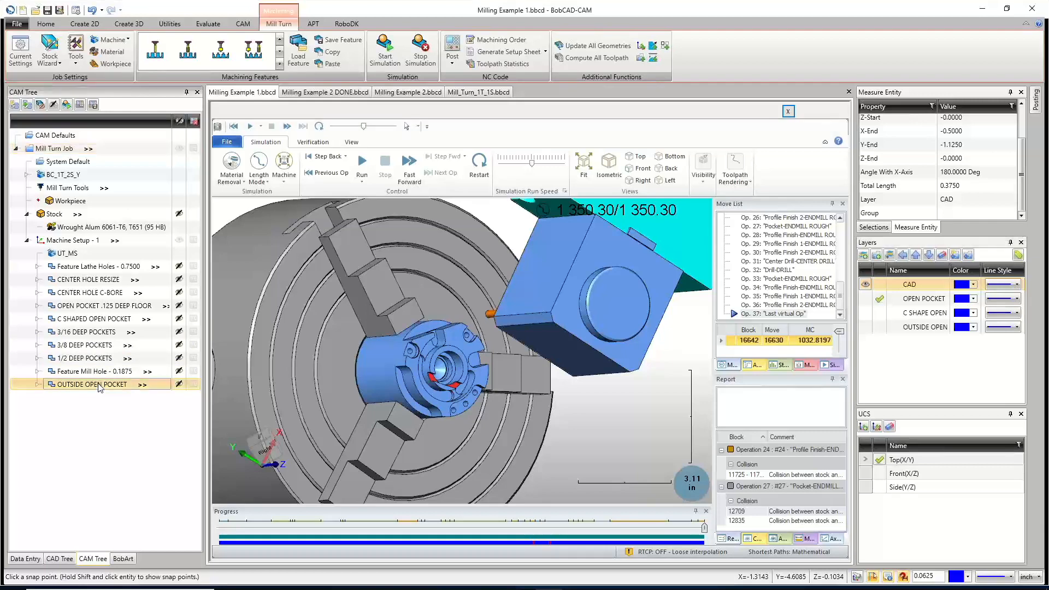
drag(98, 385, 82, 315)
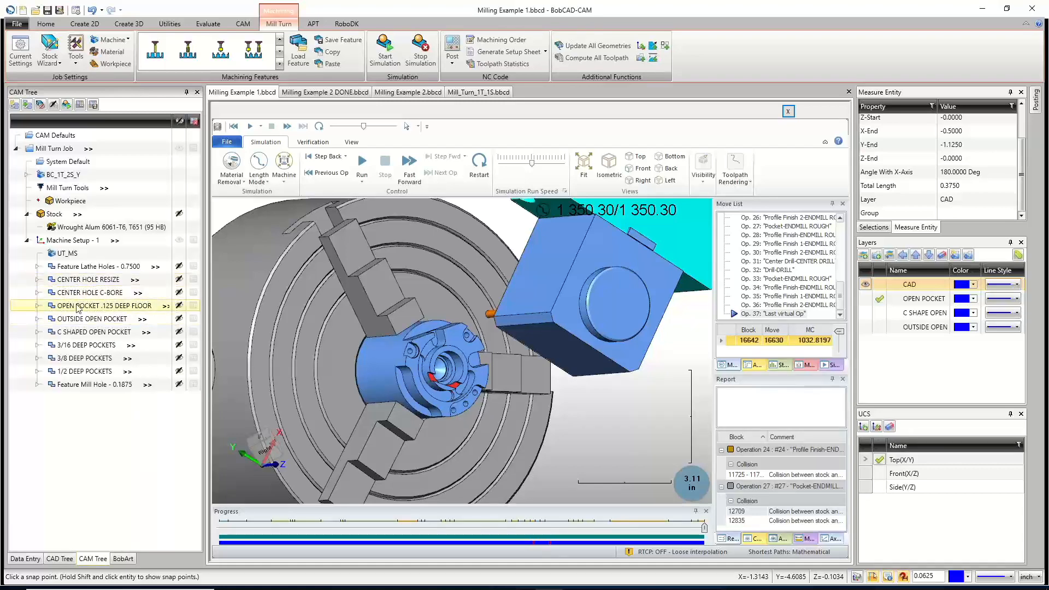
click(76, 321)
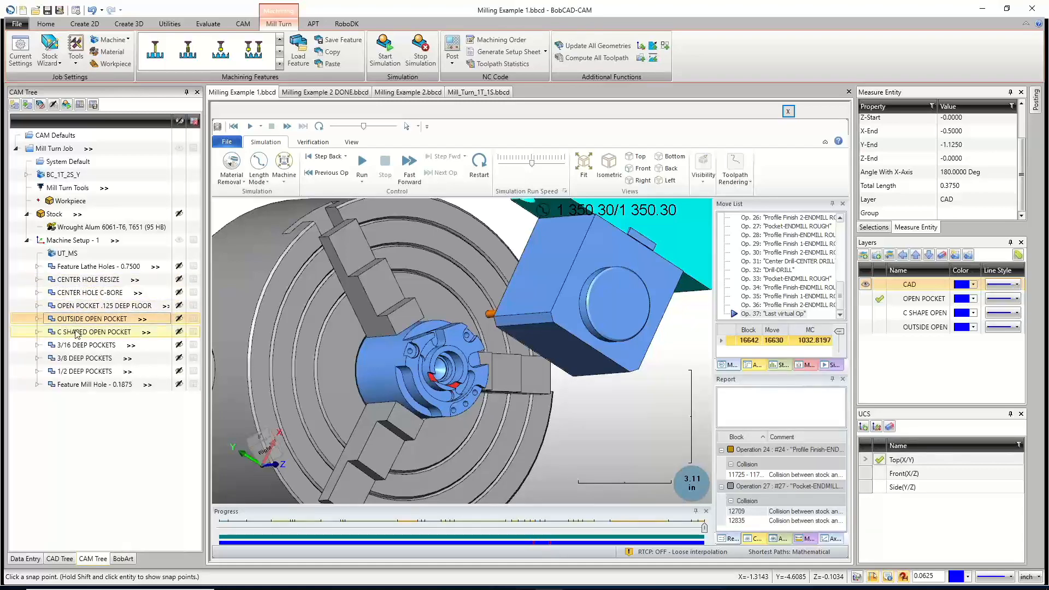
click(76, 333)
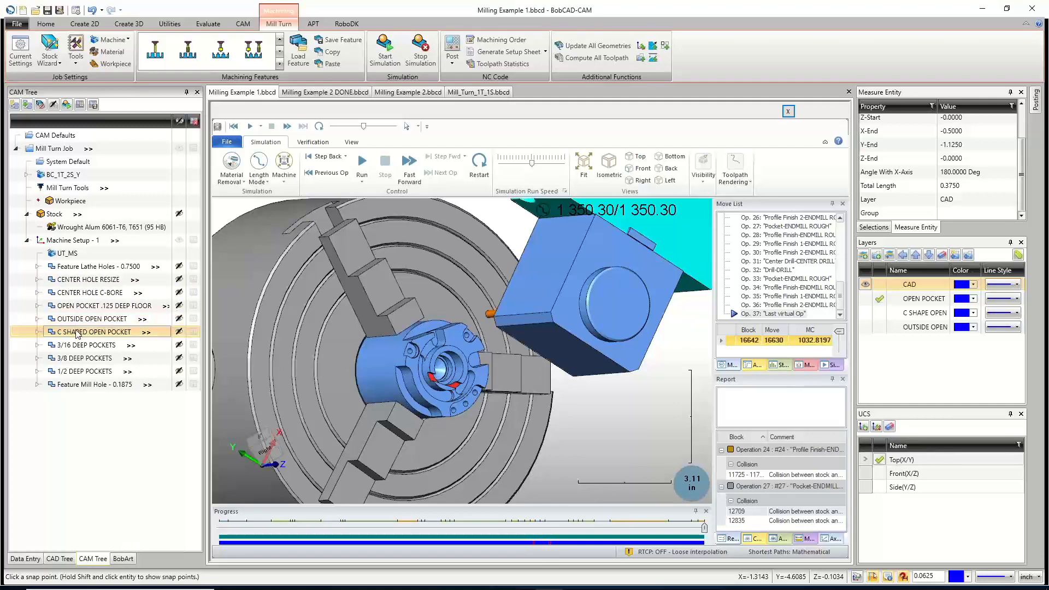
Close the machine simulation and save the file.
click(788, 112)
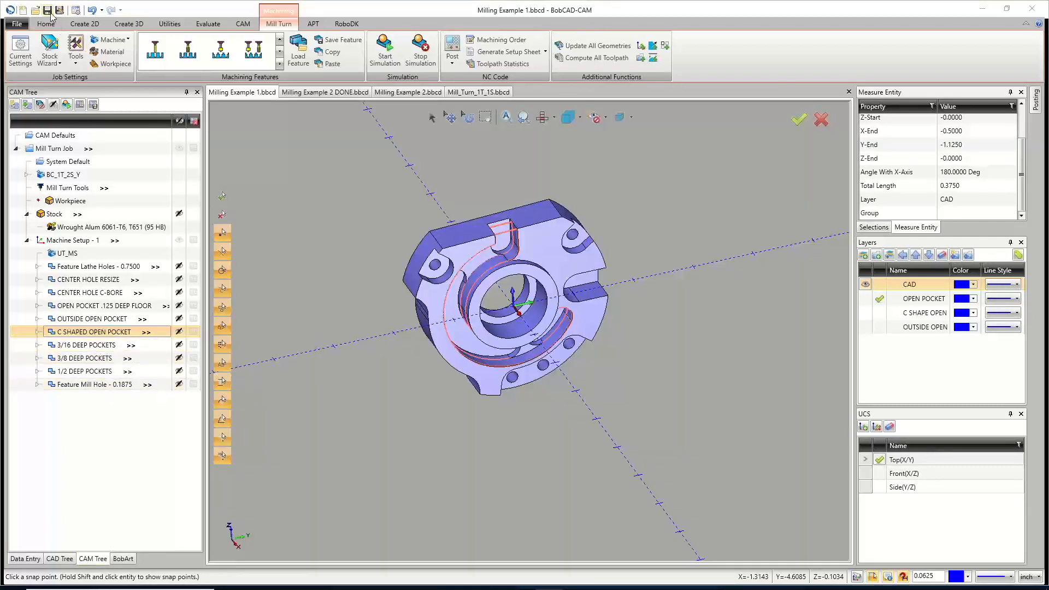
click(48, 10)
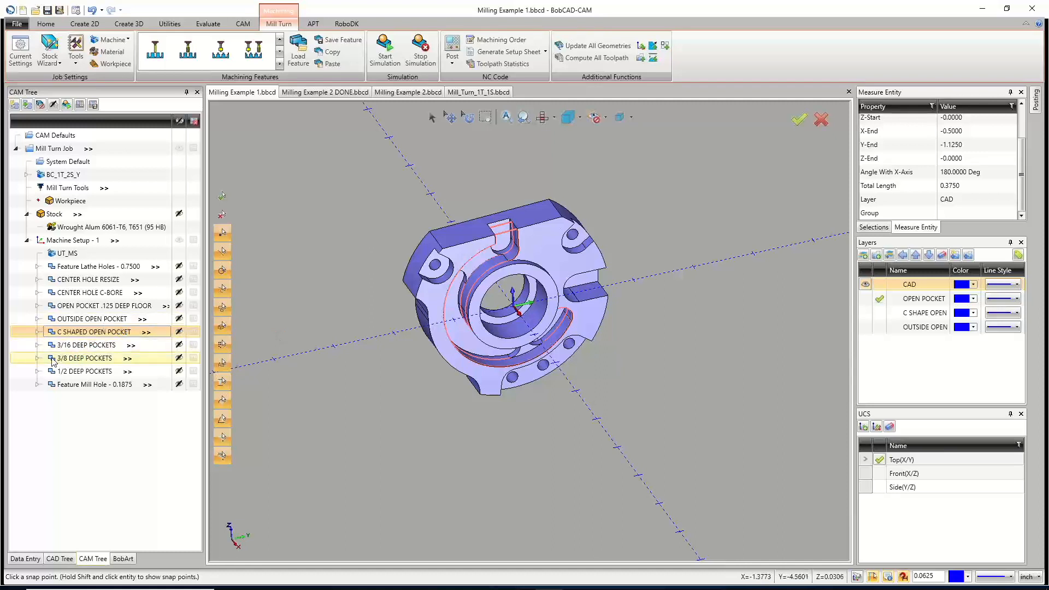
Examine the Pocket and Profile Finish toolpaths of the 3/8 DEEP POCKETS feature on the model.
click(37, 358)
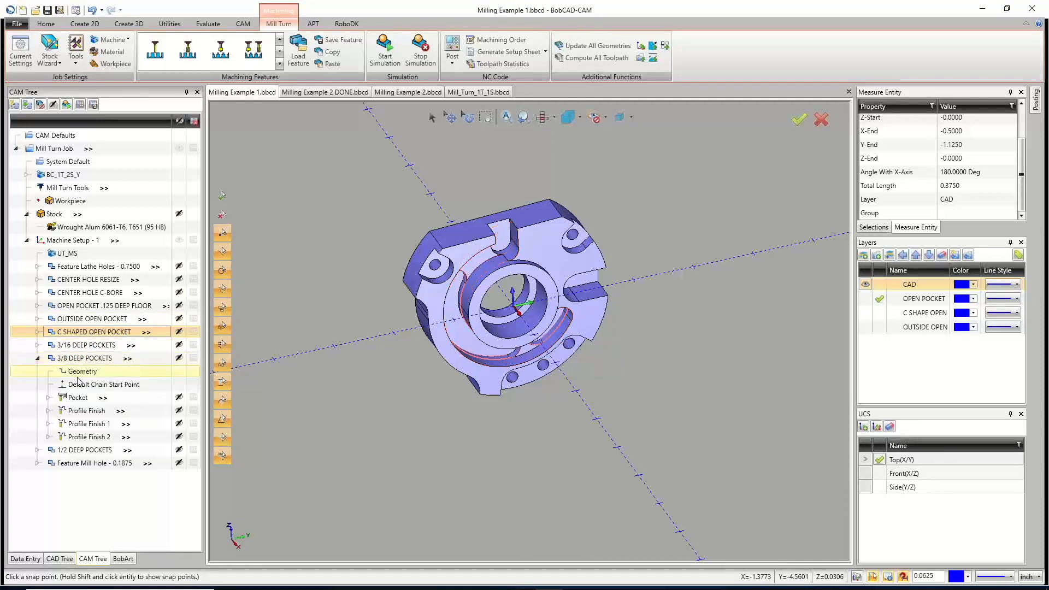
click(80, 397)
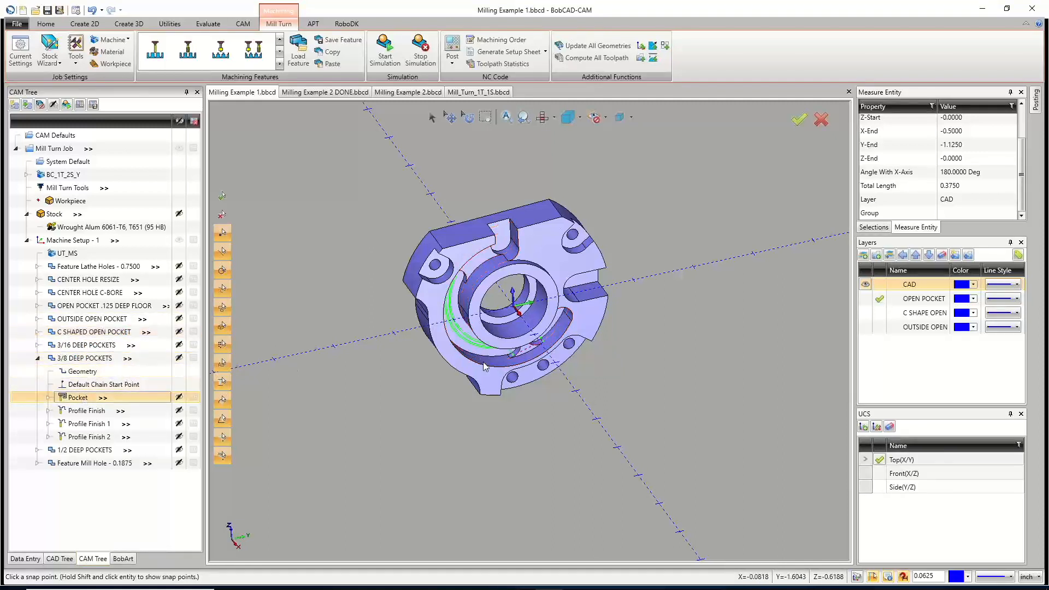
middle_drag(483, 366, 529, 322)
scroll(526, 350, up, 2)
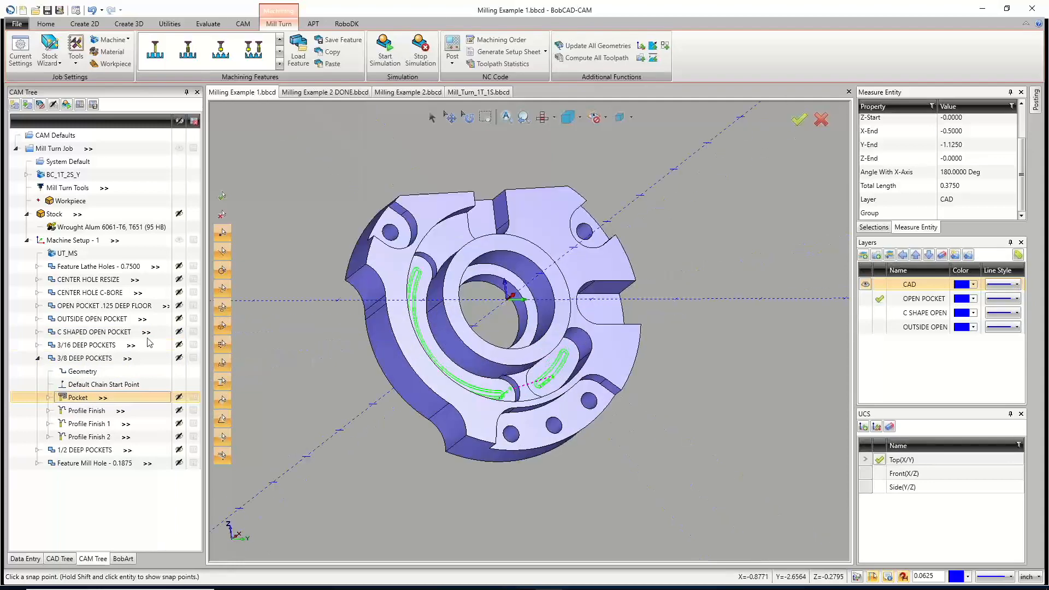
click(88, 410)
middle_drag(549, 405, 499, 371)
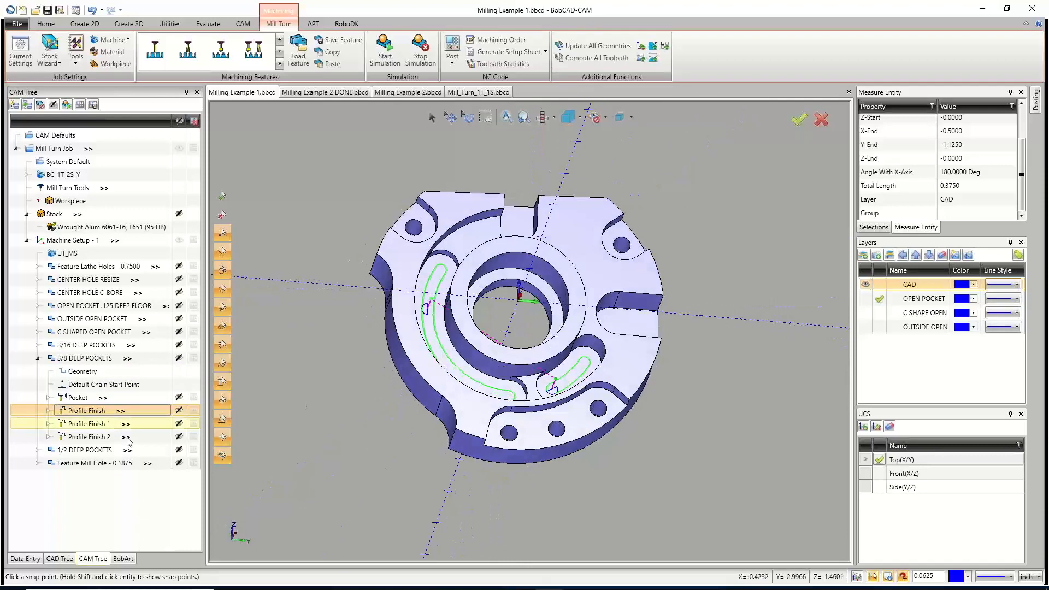
Set the 3/8 DEEP POCKETS feature's rapid plane to 0.2000+.375 and recompute the feature.
right_click(86, 359)
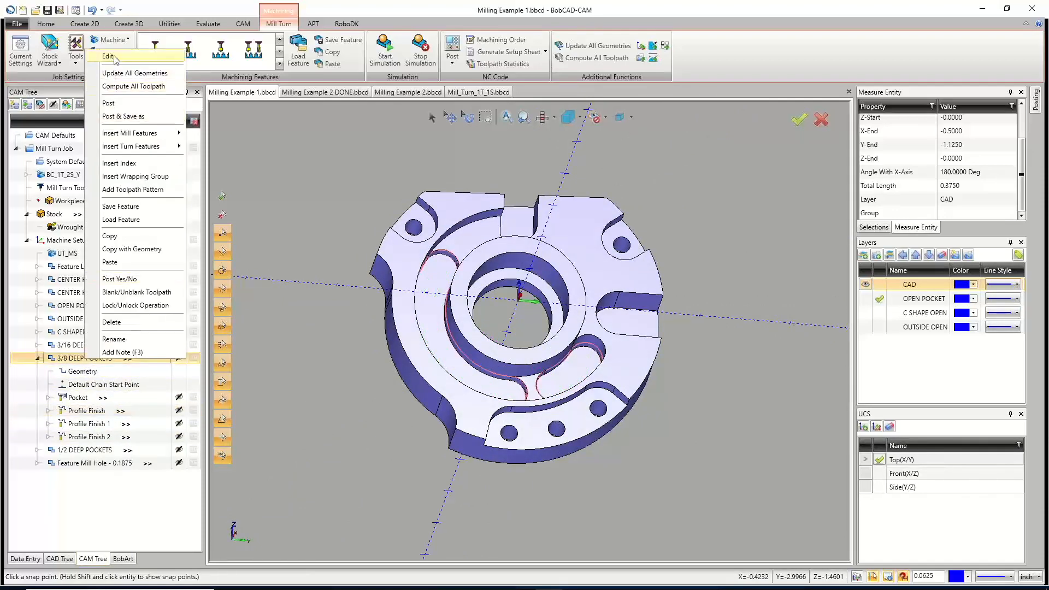
click(109, 57)
click(542, 251)
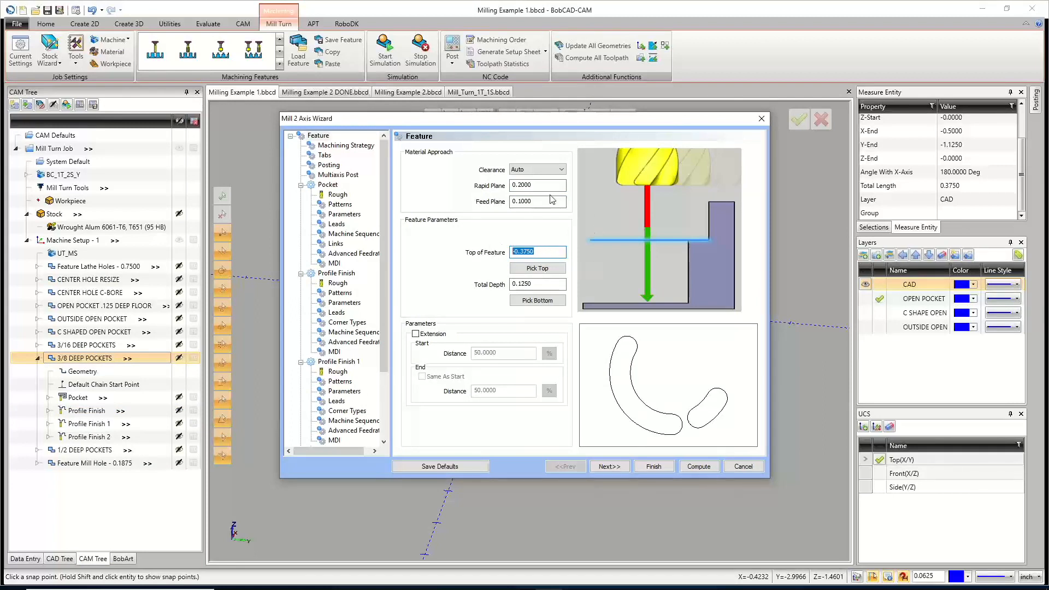
click(518, 186)
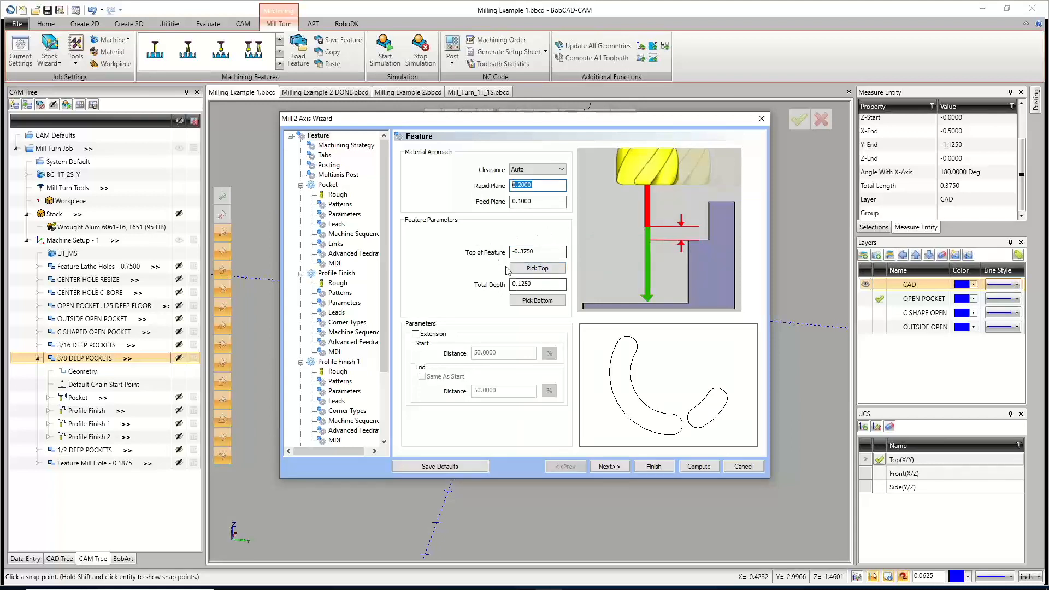
click(550, 252)
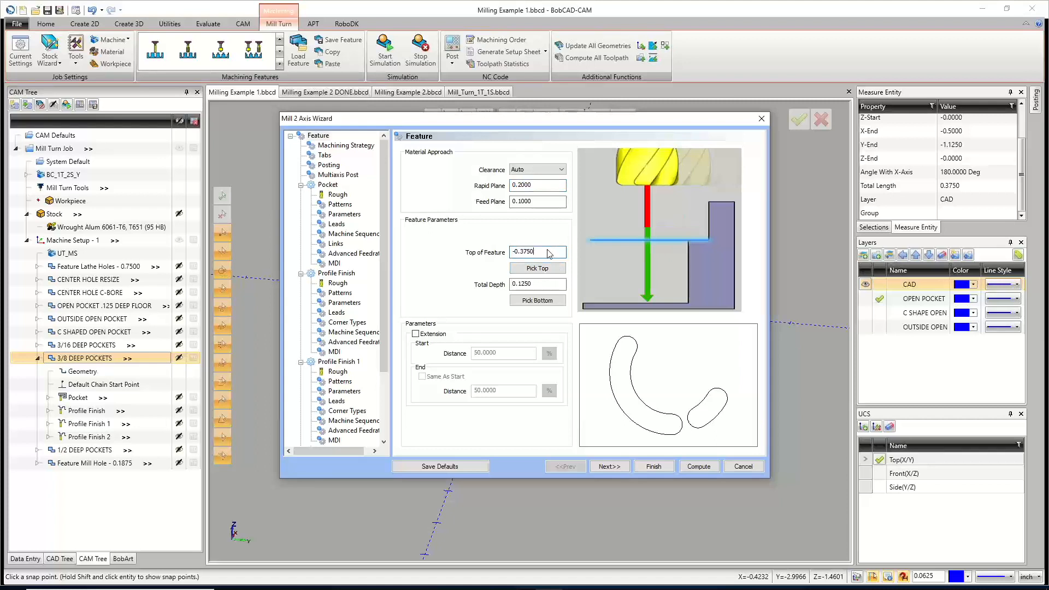
click(544, 185)
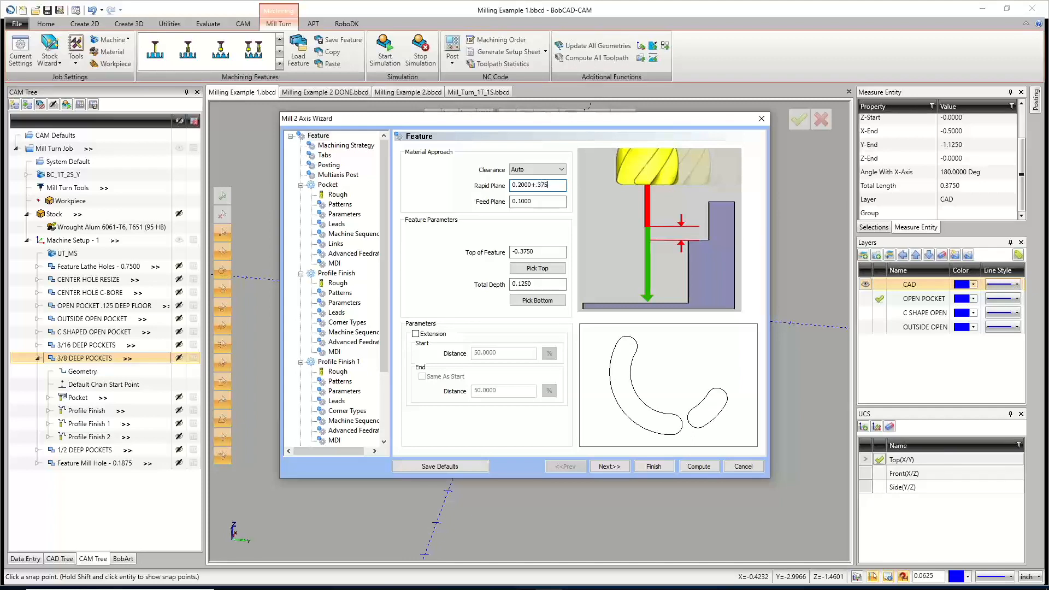
click(550, 200)
click(690, 468)
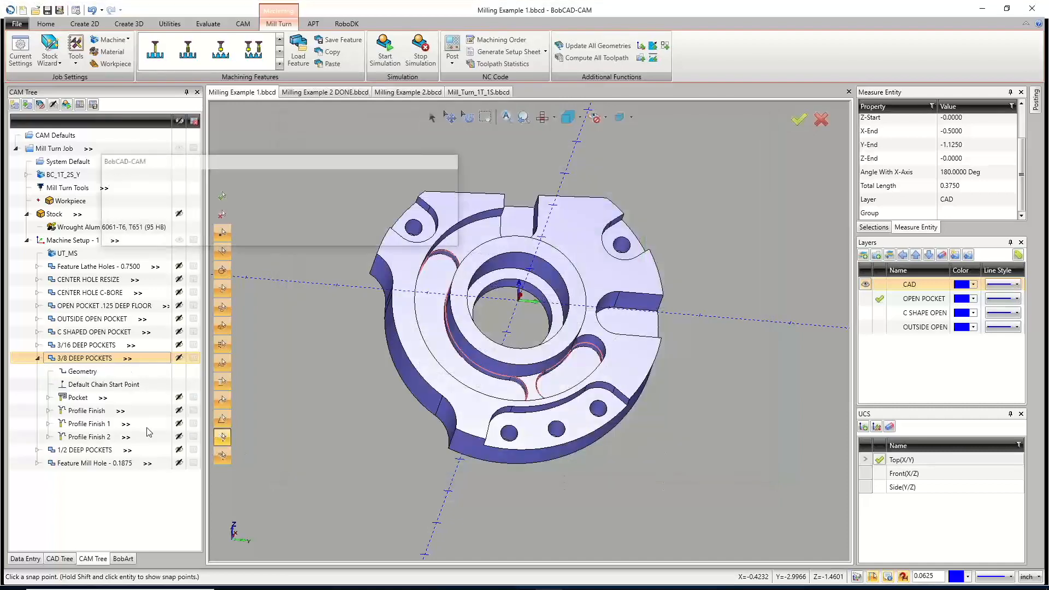
Check the profile finish toolpaths of 3/8 DEEP POCKETS and review its default chain start points and directions.
click(96, 424)
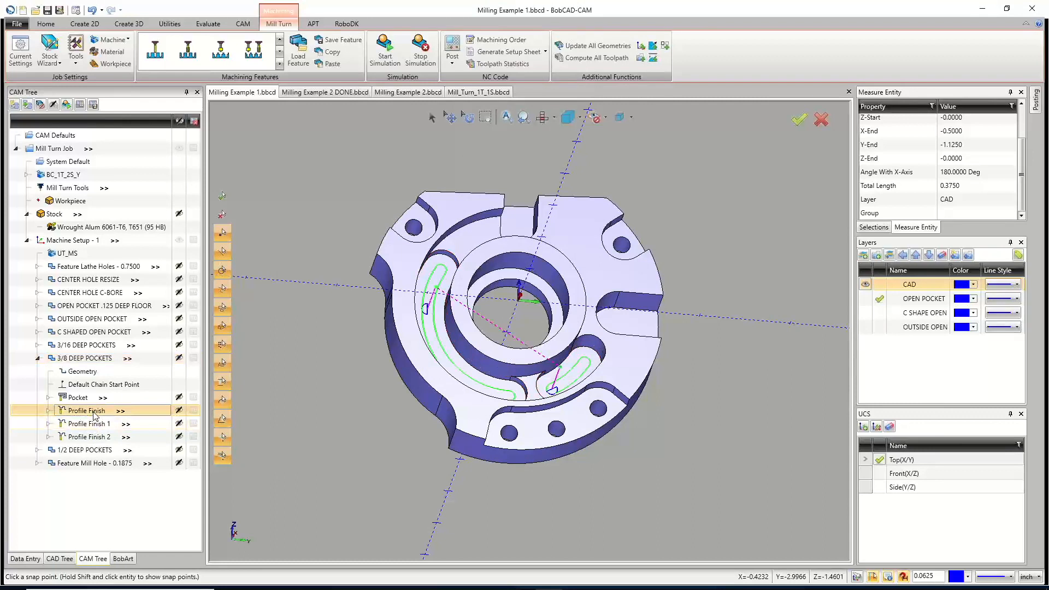
click(93, 439)
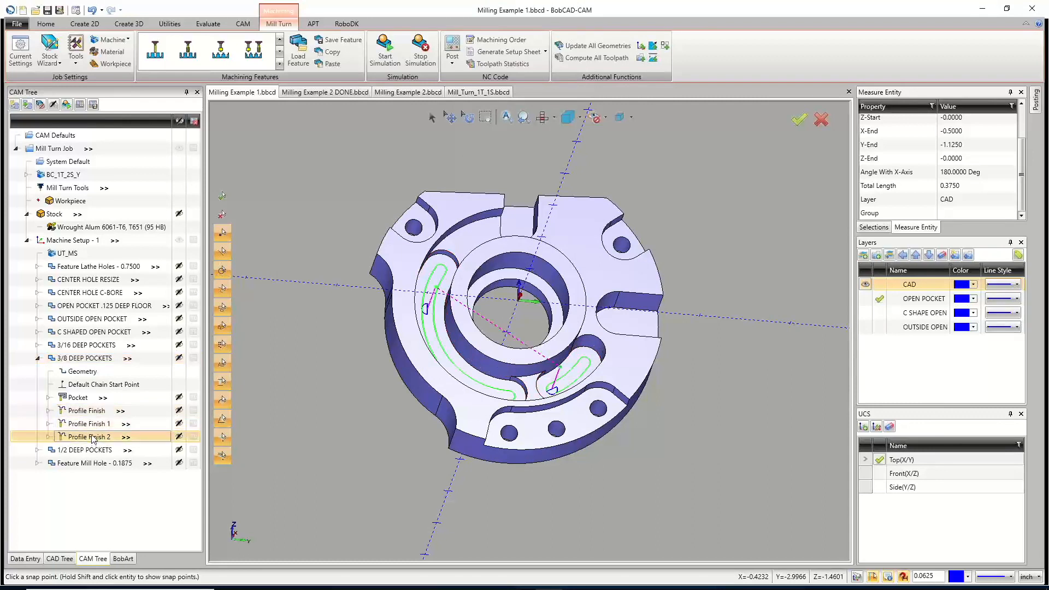
click(102, 385)
right_click(103, 385)
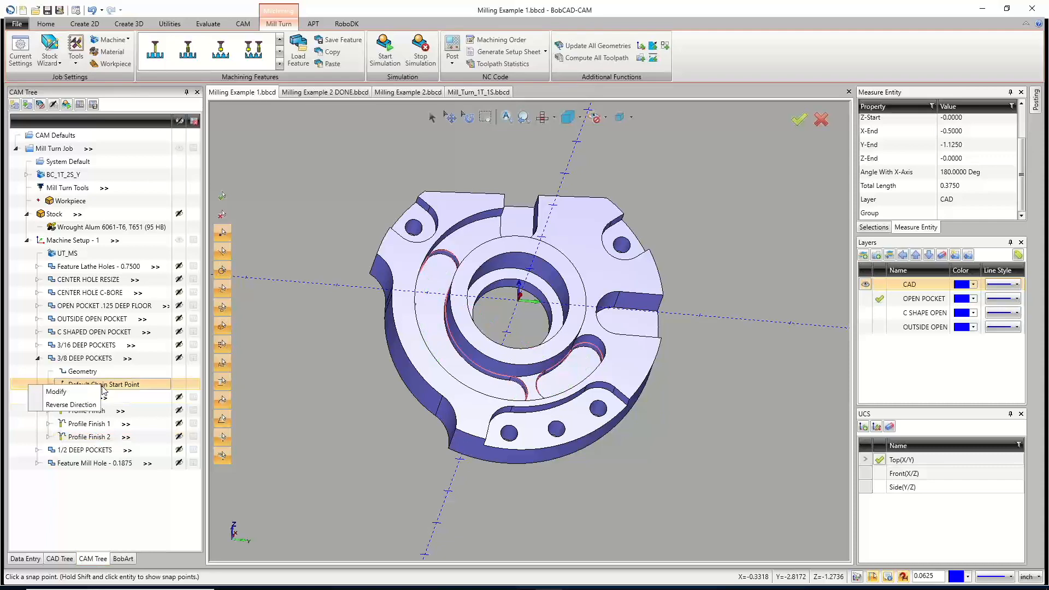
click(70, 394)
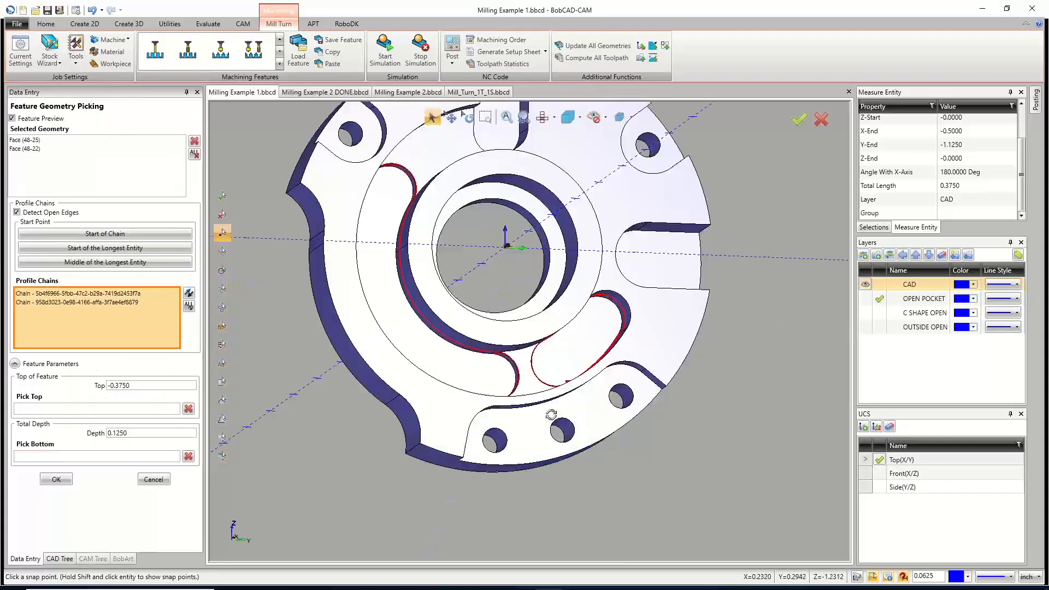
scroll(575, 376, up, 3)
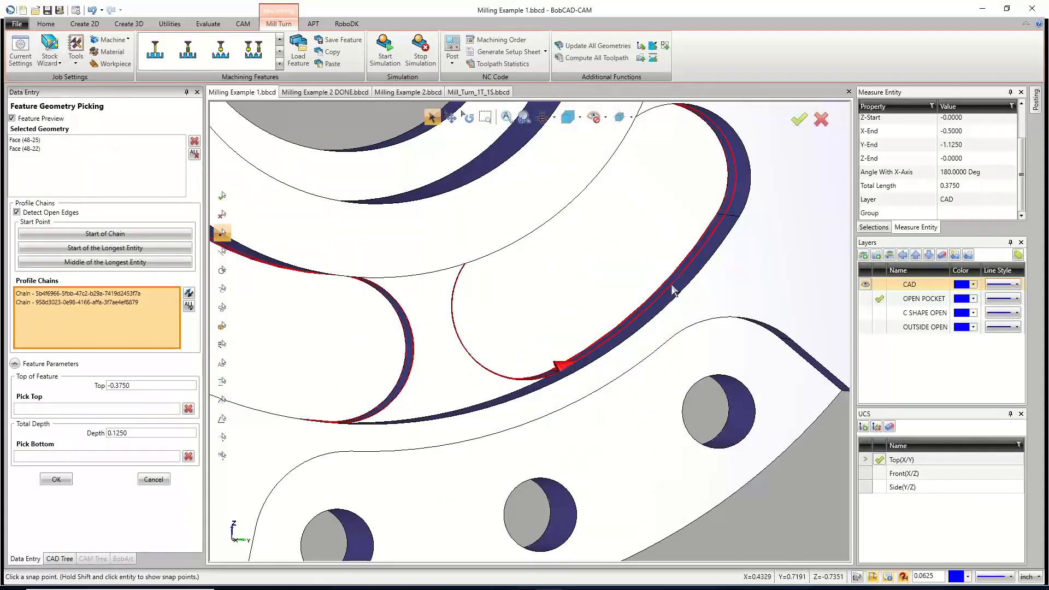
click(57, 479)
Recompute all toolpaths of the 3/8 DEEP POCKETS feature and collapse it in the feature list.
click(93, 359)
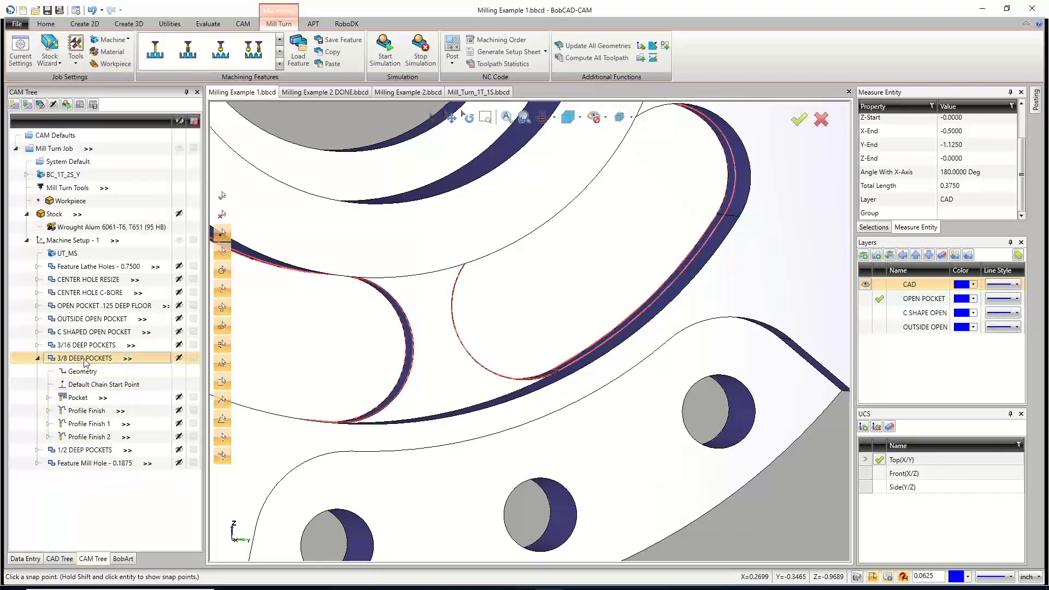
right_click(98, 358)
click(134, 86)
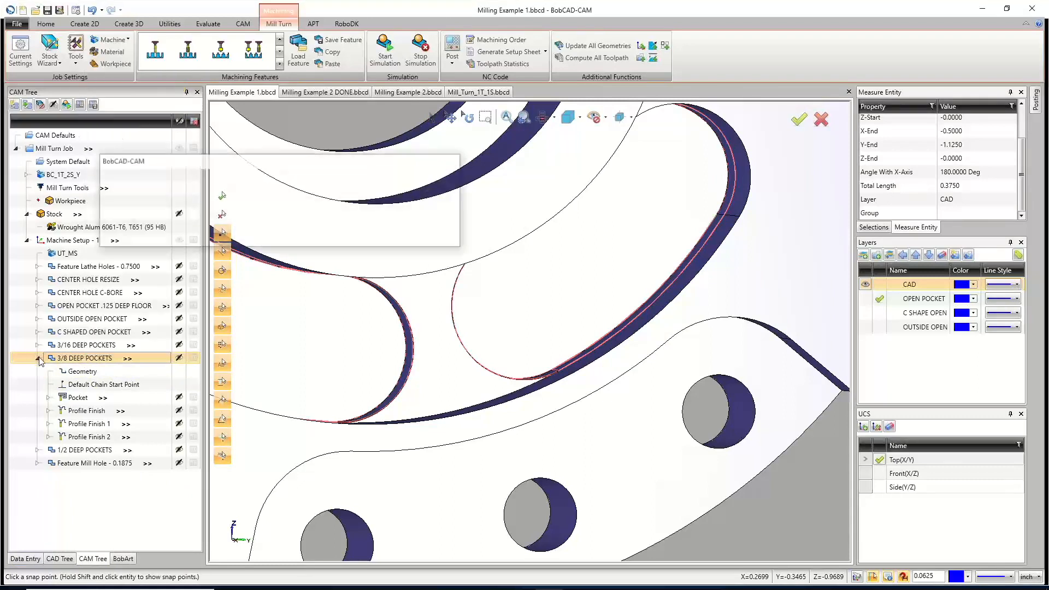
click(37, 358)
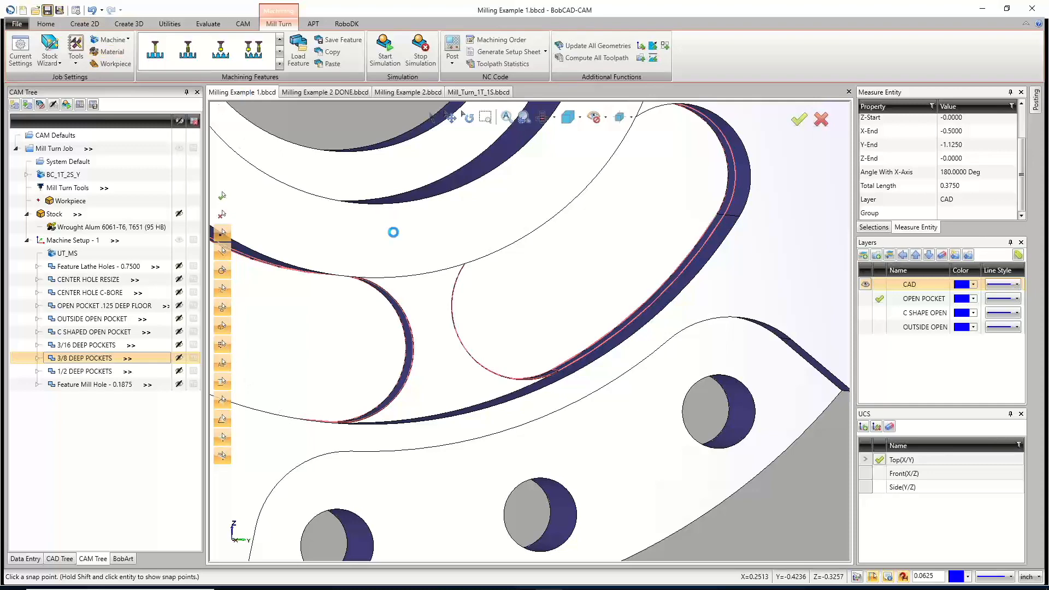
Start a new machine simulation of the job and switch its display from the whole machine to Workpiece / Stock.
scroll(517, 271, down, 5)
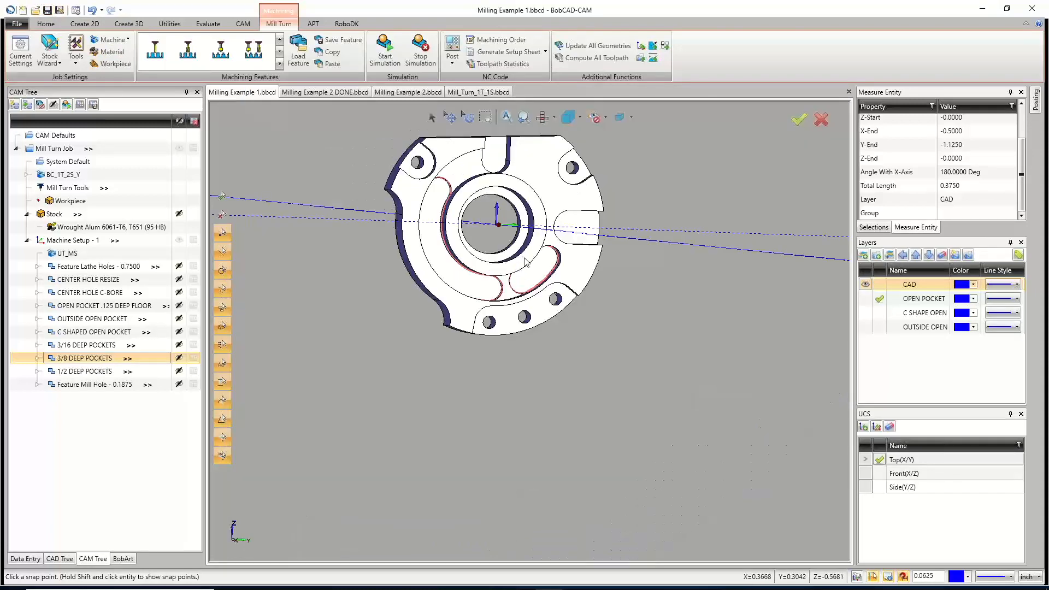
middle_drag(492, 219, 498, 236)
scroll(494, 219, down, 4)
scroll(502, 174, up, 5)
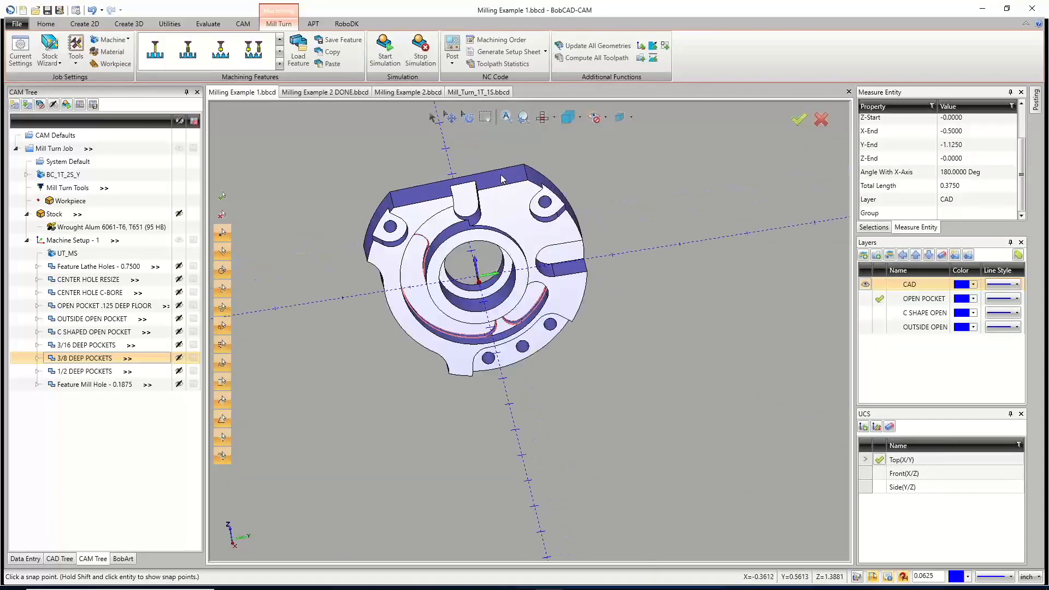
middle_drag(519, 260, 551, 251)
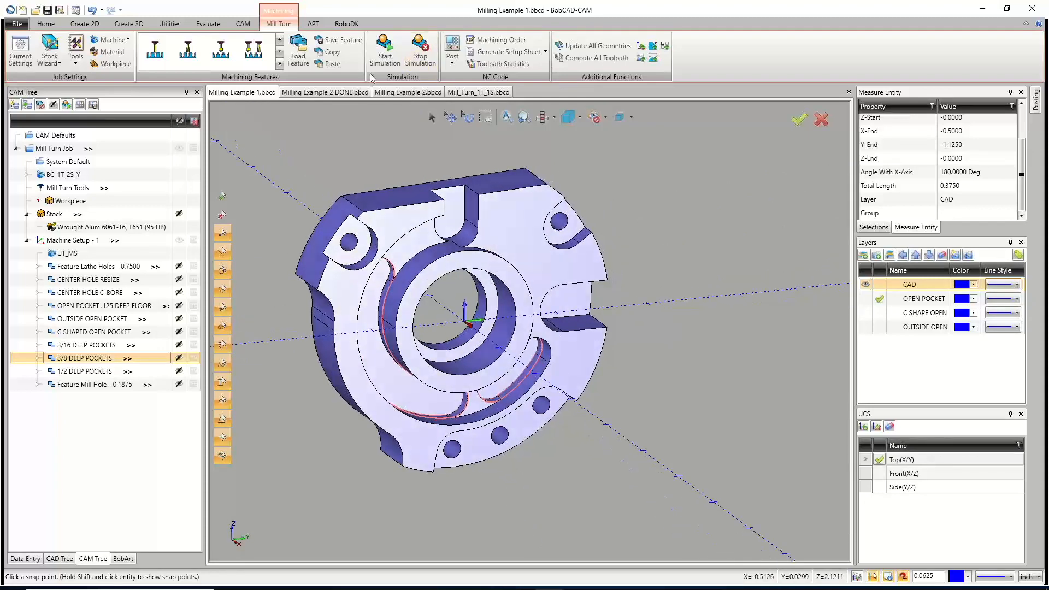
click(393, 61)
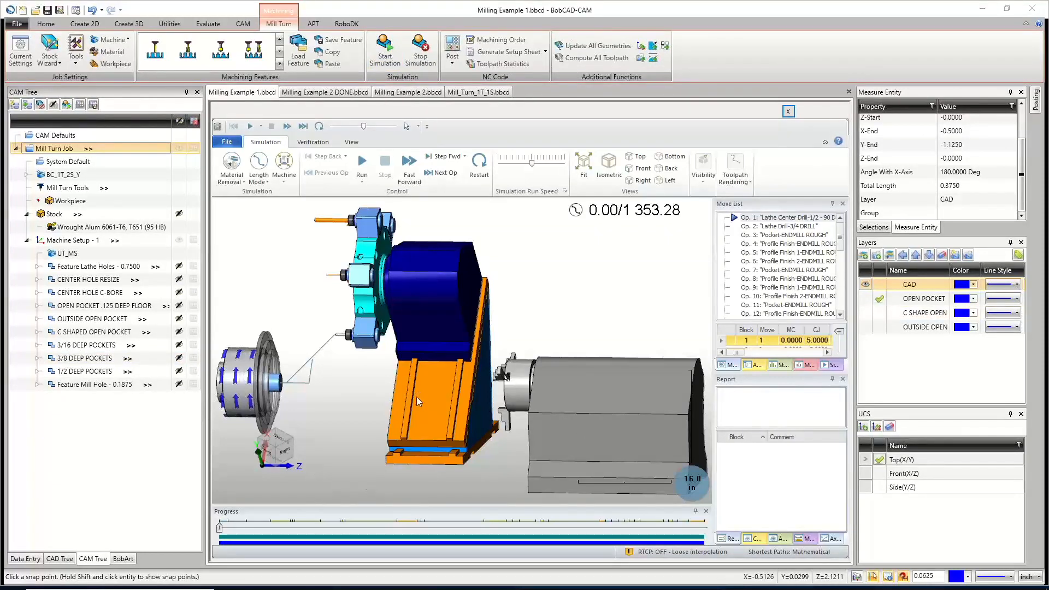
scroll(374, 404, down, 3)
scroll(369, 406, up, 5)
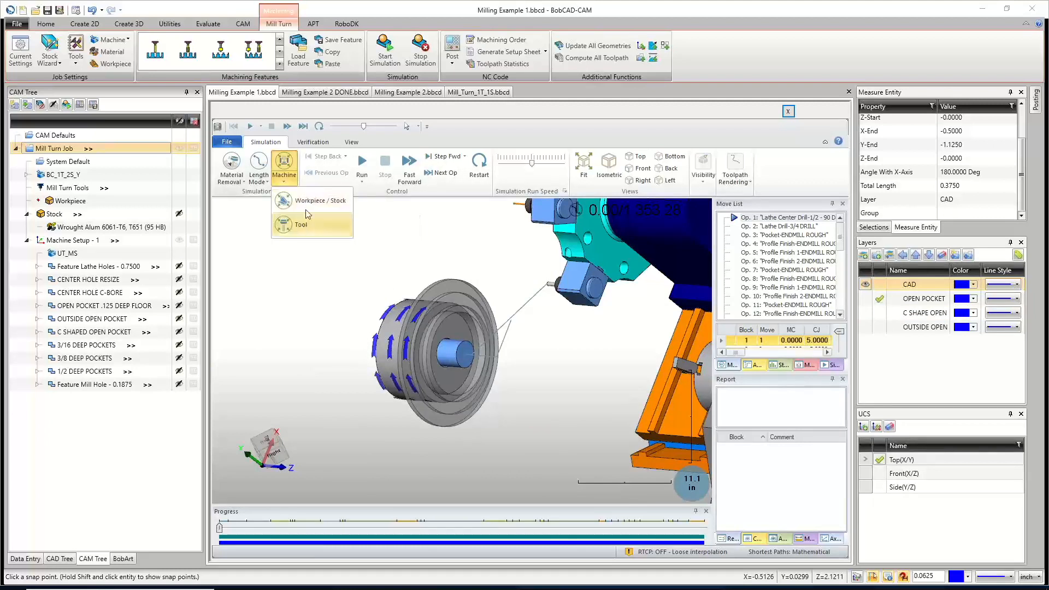
click(309, 206)
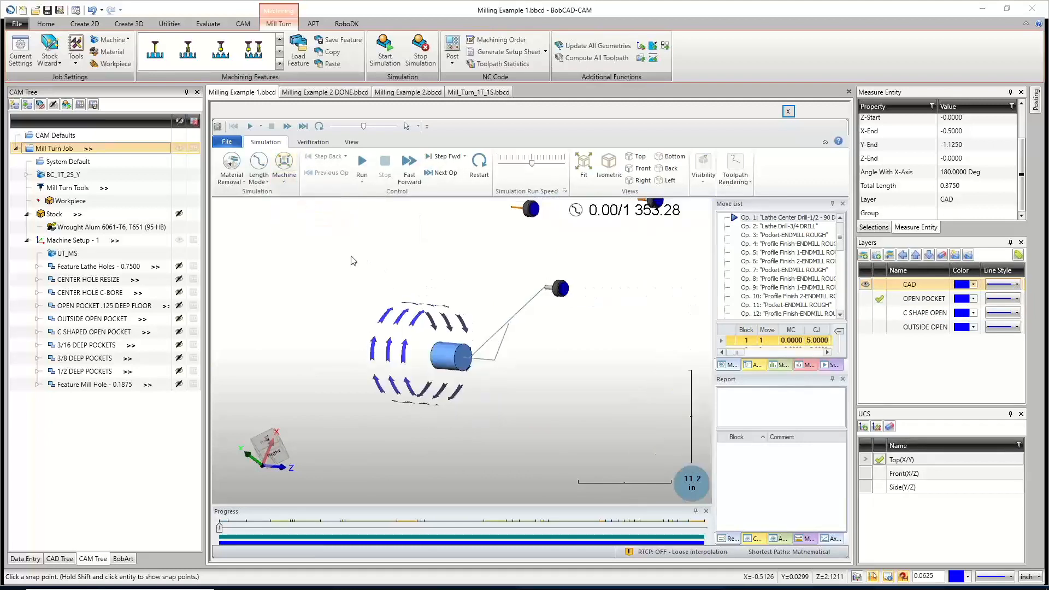
Run the simulation through the last operation and inspect the machined part's pockets and holes up close.
scroll(404, 381, up, 3)
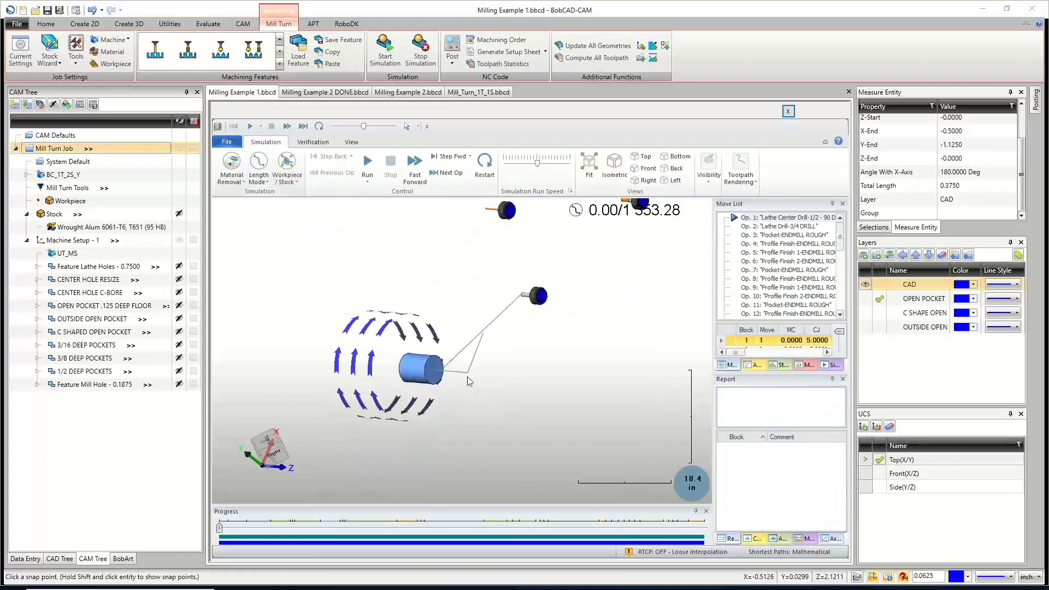
scroll(465, 358, up, 3)
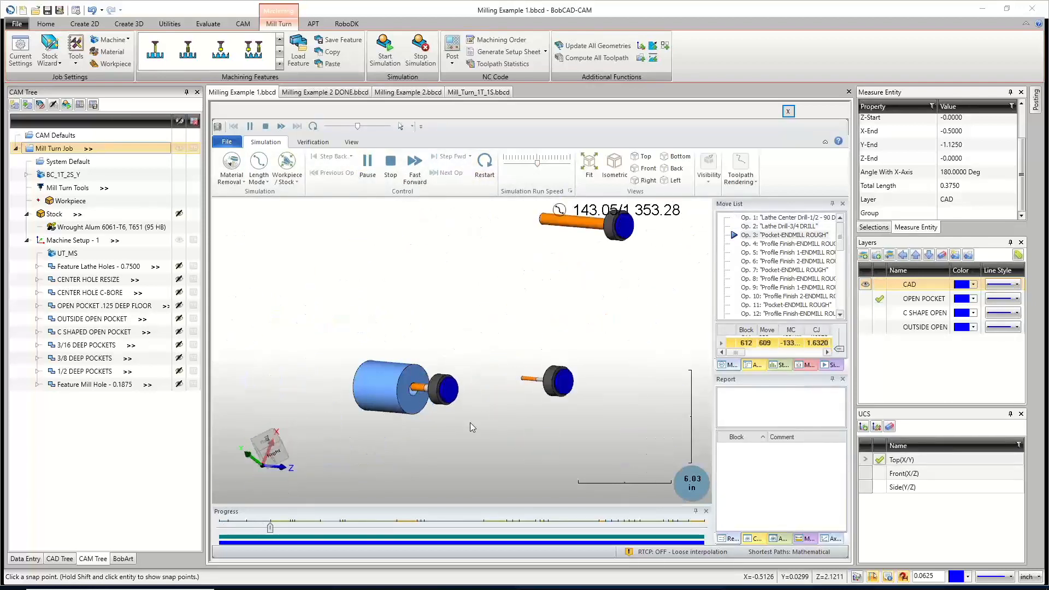
scroll(401, 416, up, 4)
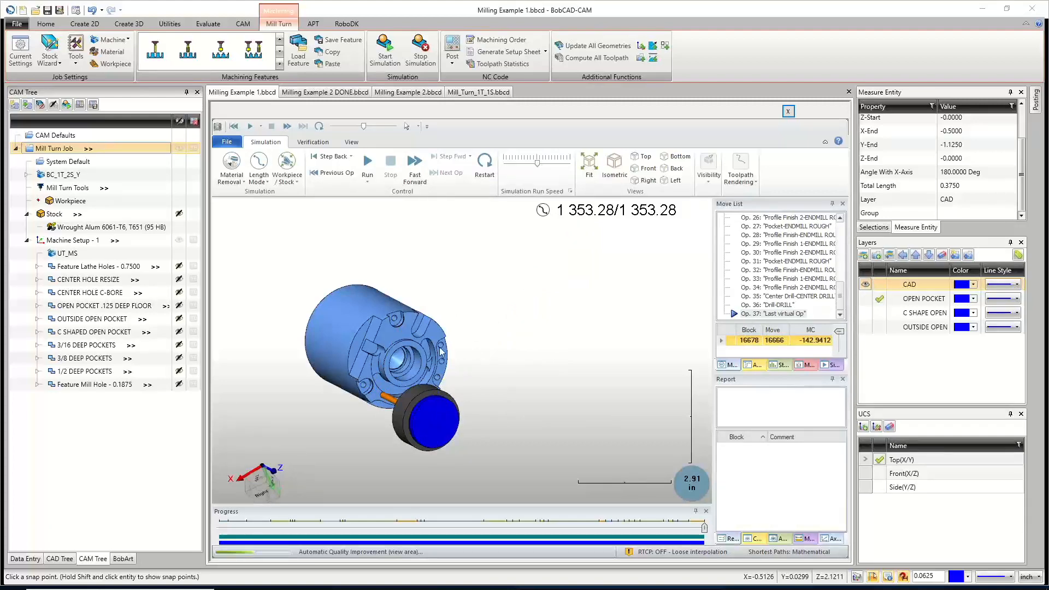
scroll(393, 326, up, 5)
middle_drag(393, 327, 402, 307)
scroll(407, 307, down, 6)
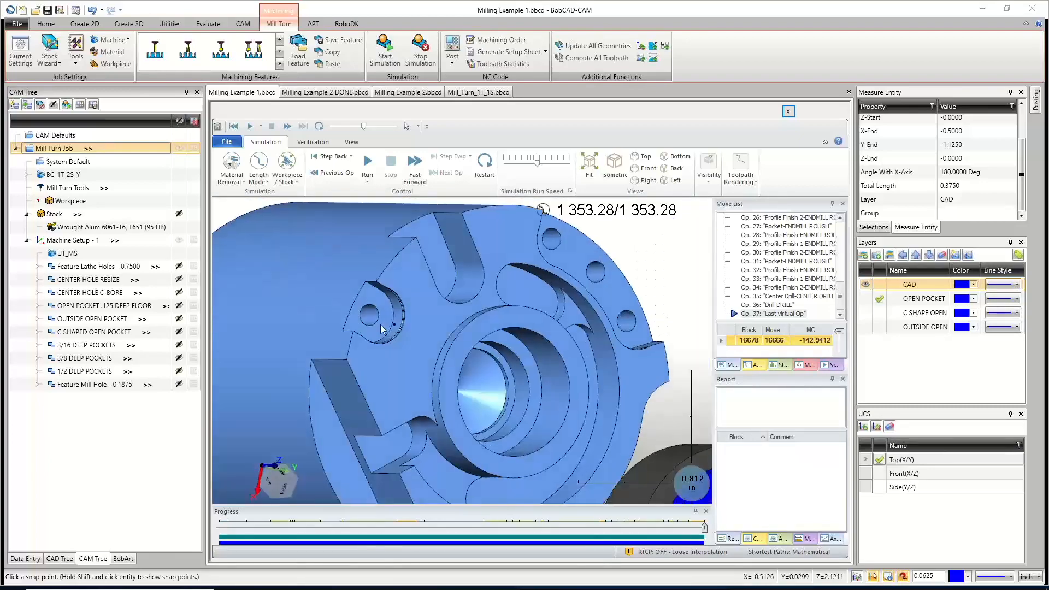
middle_drag(415, 428, 395, 421)
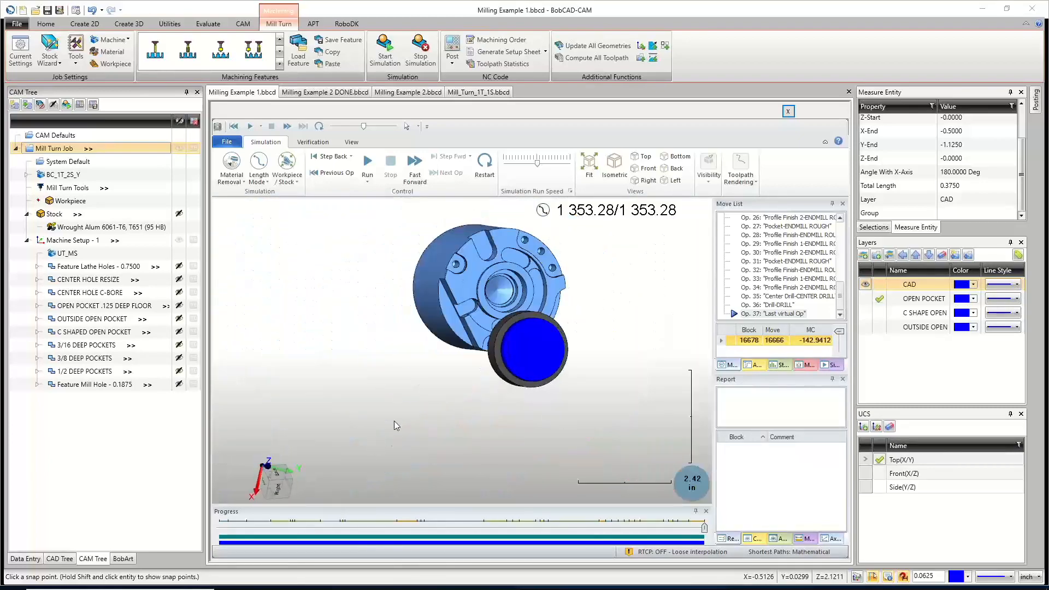
Close the simulation and change the Station # 1 spot drill to the 1/4 - 90 DEGREE SPOT DRILL in all operations using it.
click(788, 112)
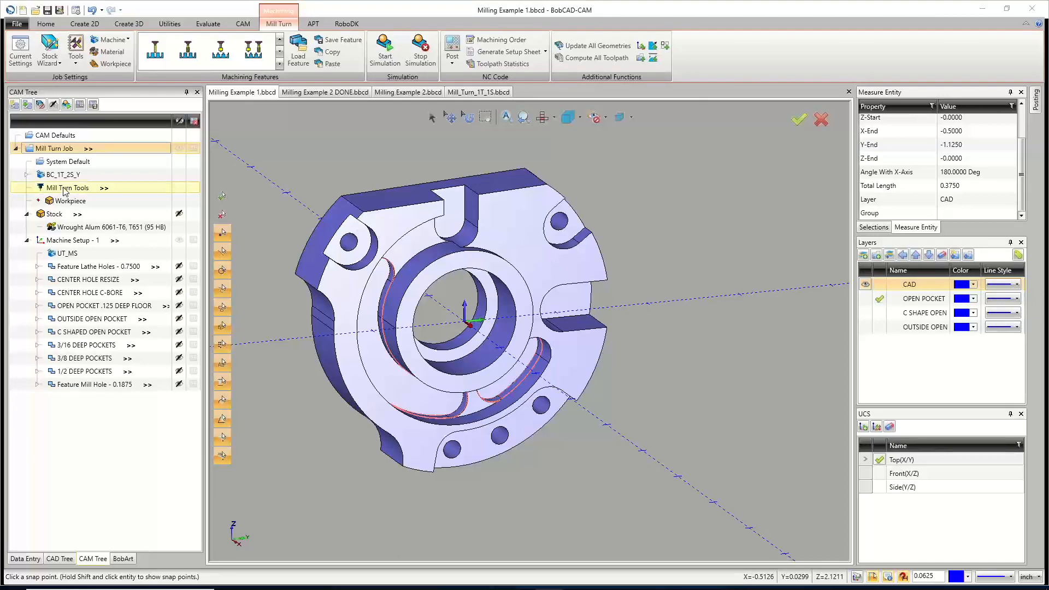
right_click(65, 190)
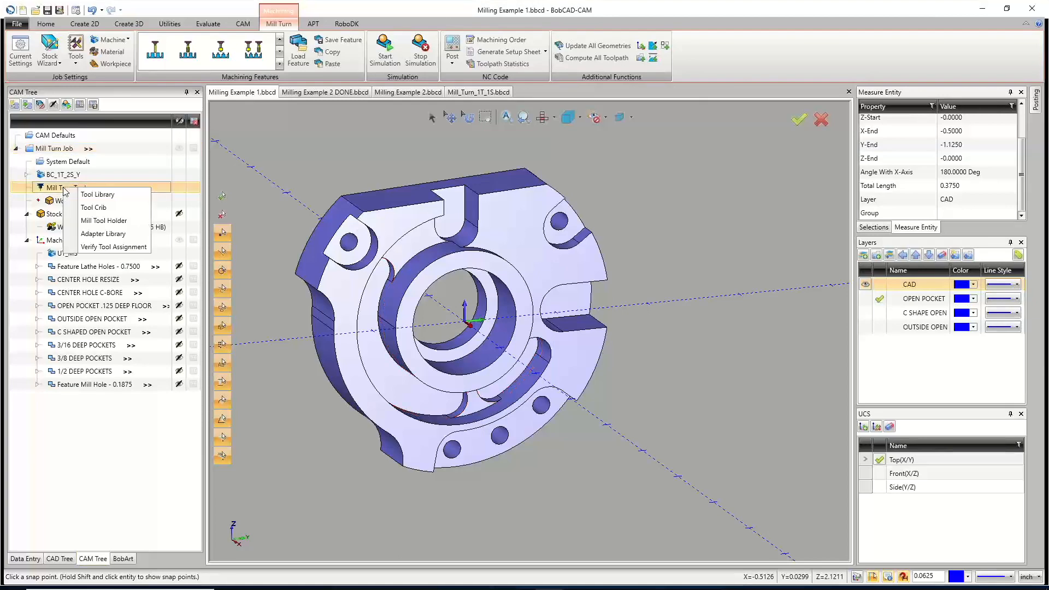
click(92, 208)
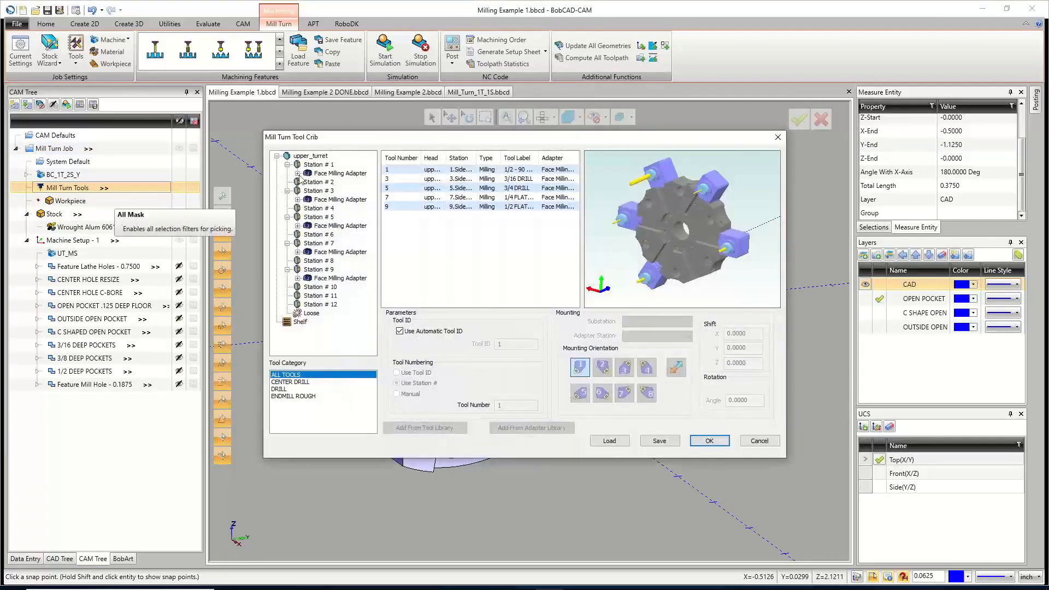
click(298, 174)
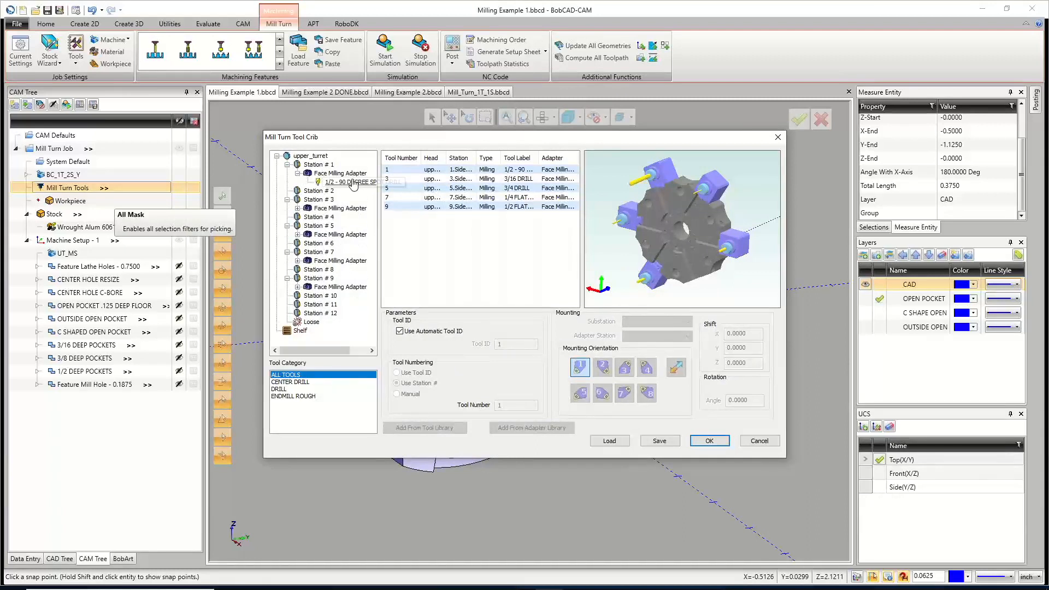
right_click(346, 183)
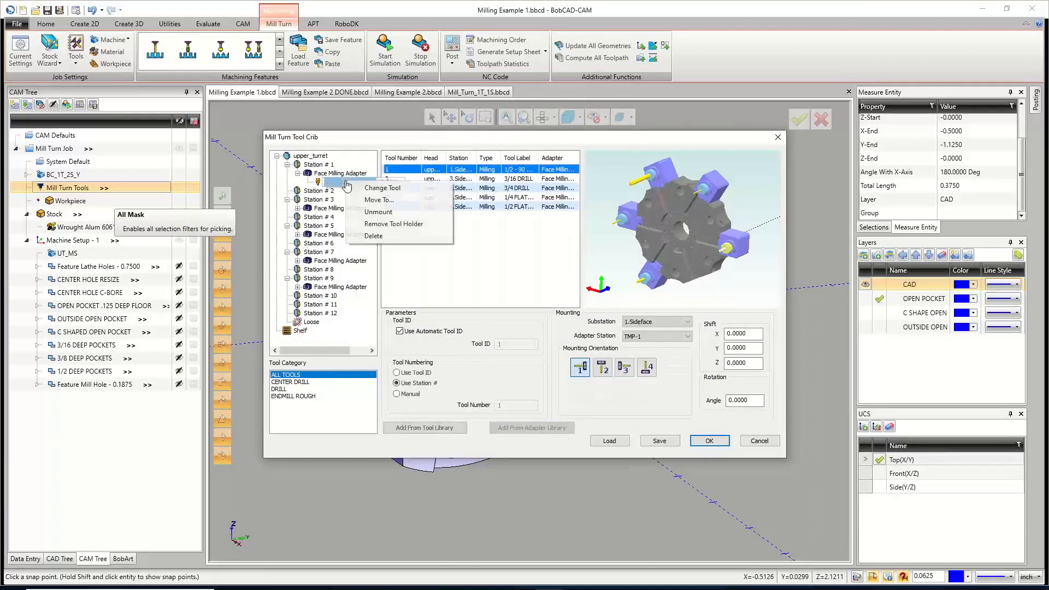
click(369, 189)
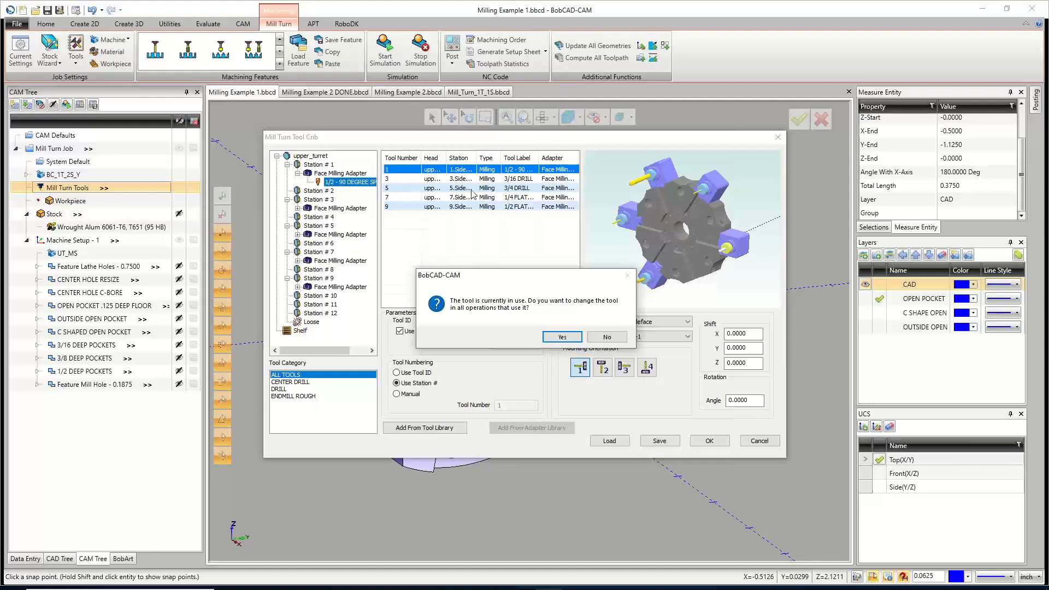
click(560, 338)
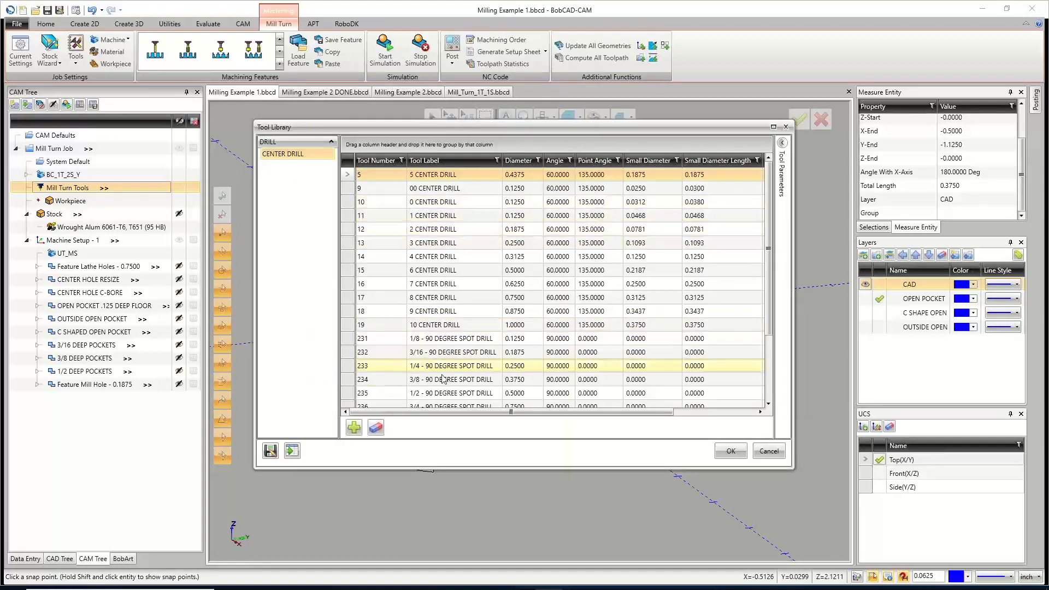
click(445, 367)
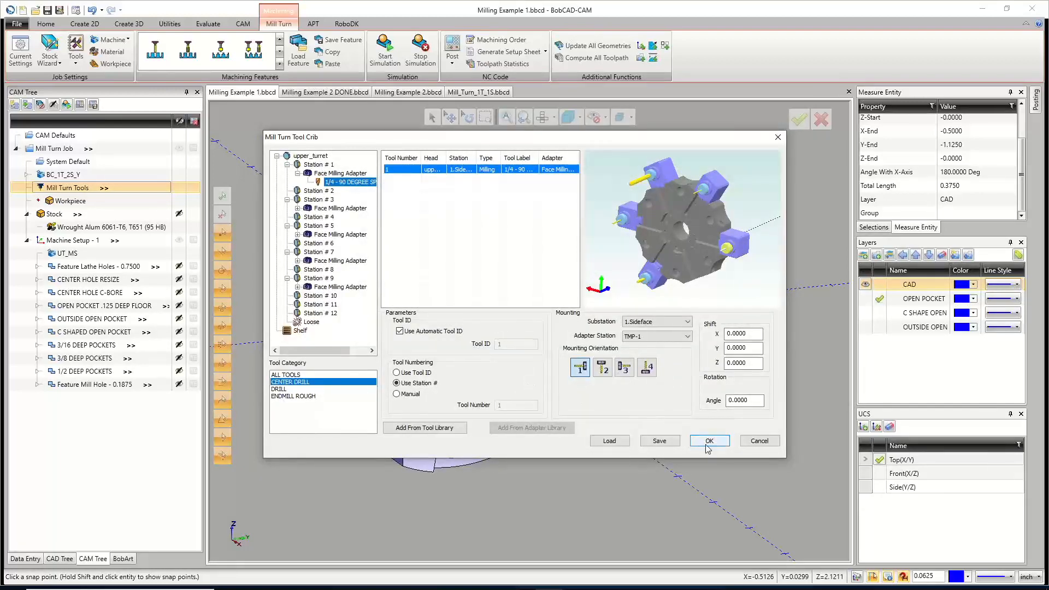
click(710, 441)
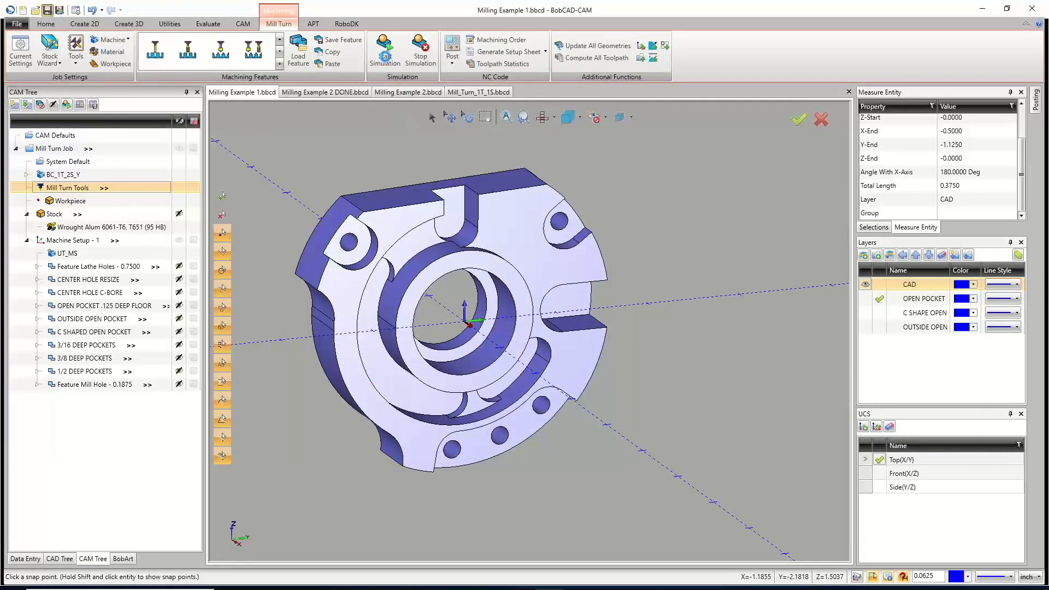
Start a machine simulation with the changed spot drill and run it faster through the last operation.
click(387, 50)
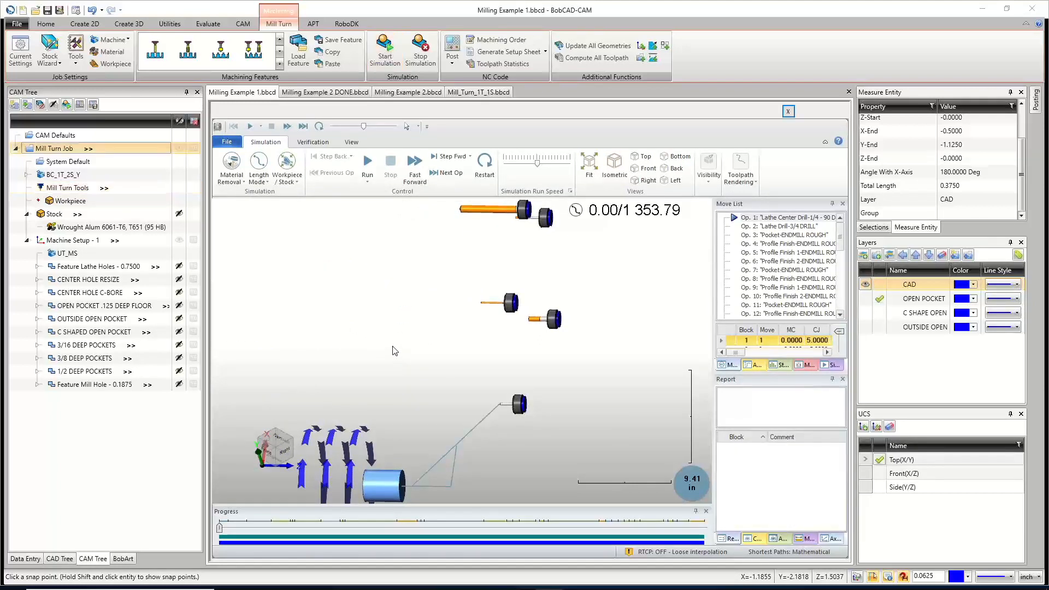
scroll(392, 347, down, 7)
scroll(378, 407, up, 8)
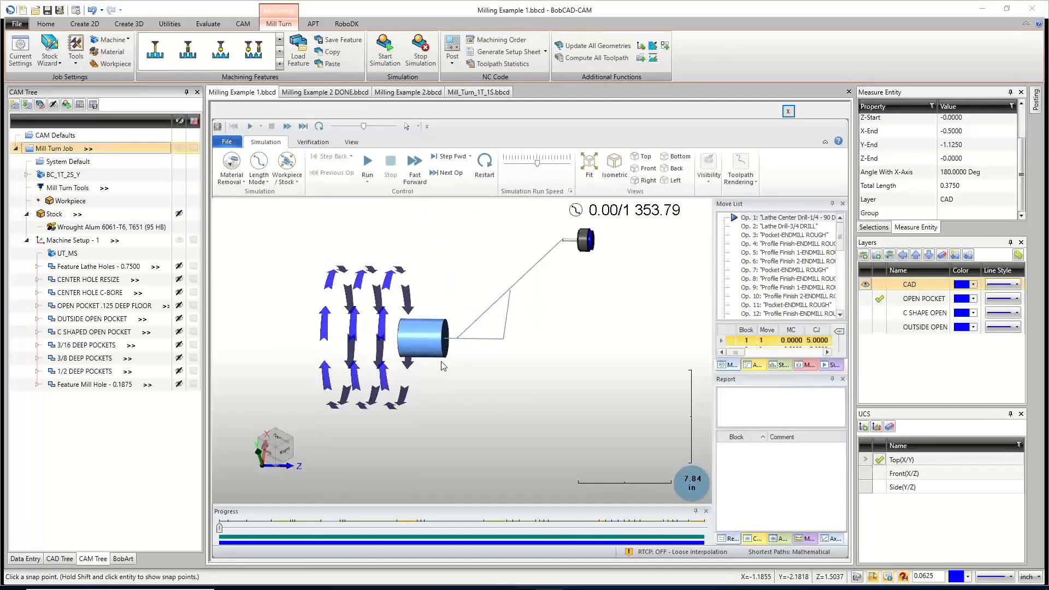
middle_drag(442, 366, 479, 212)
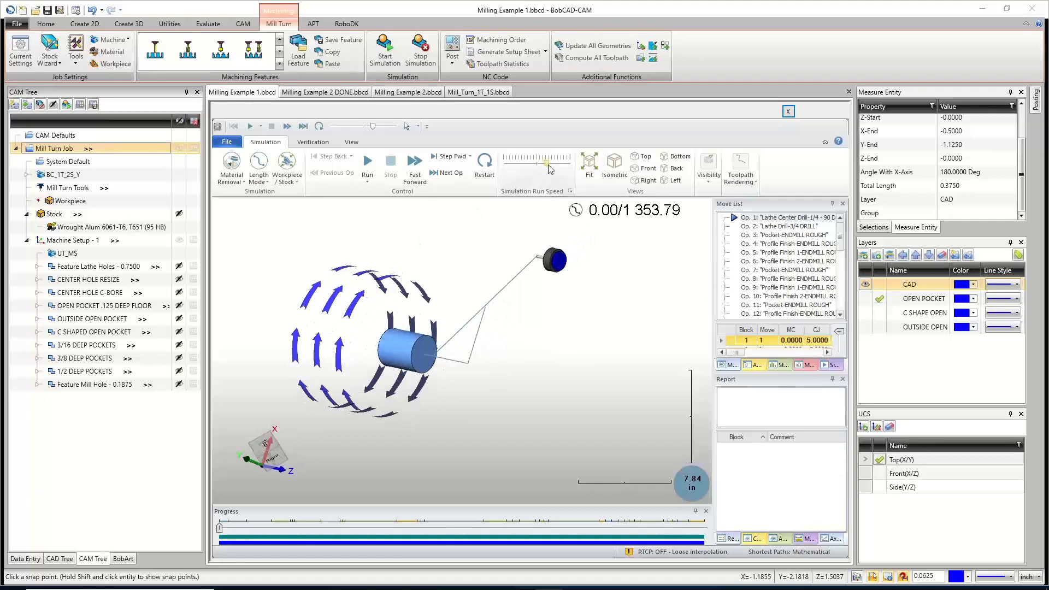
click(377, 169)
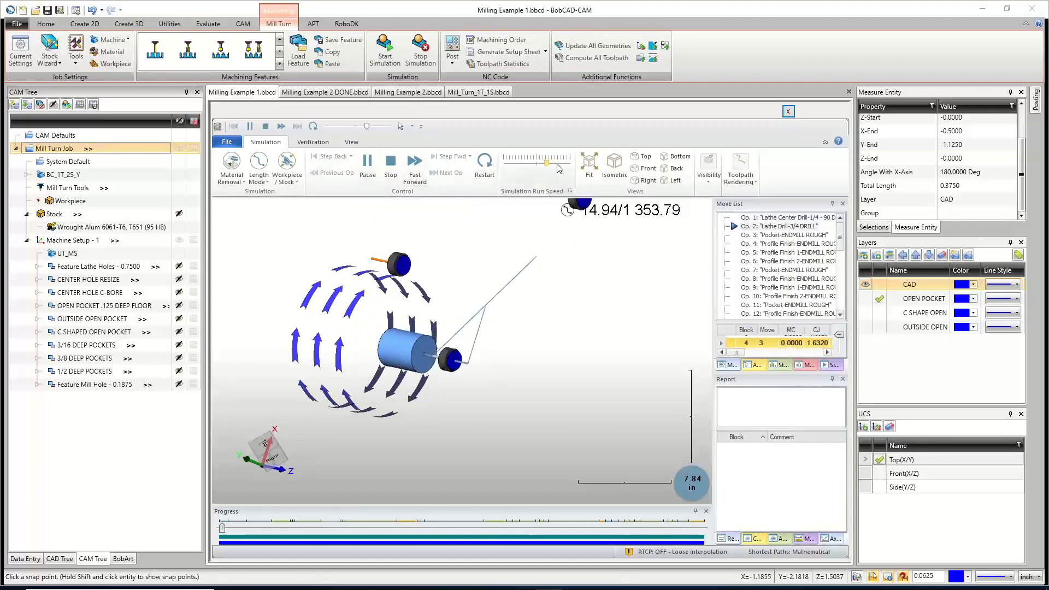
scroll(411, 368, up, 5)
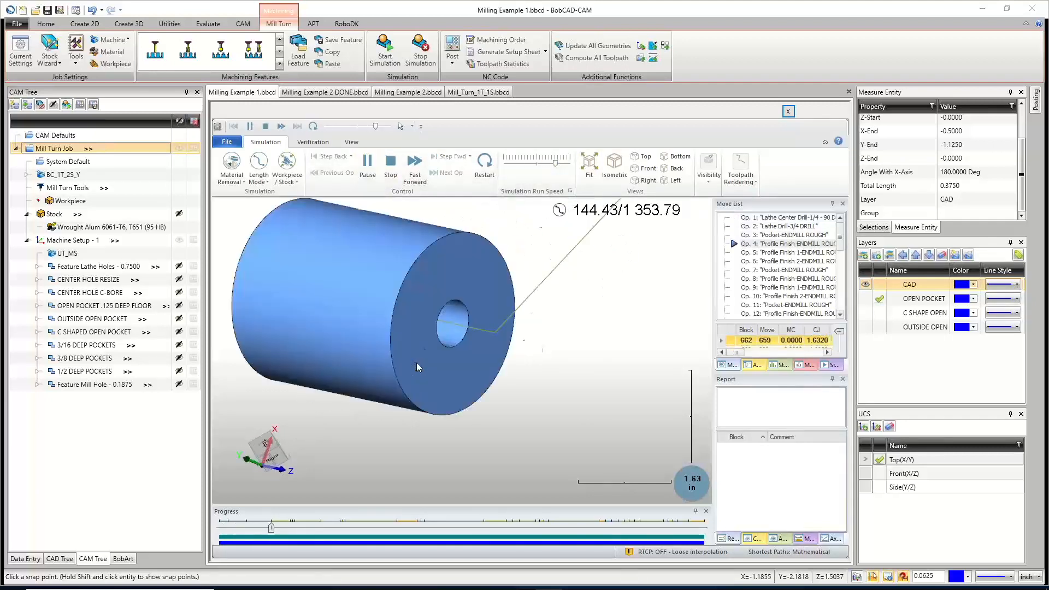
scroll(422, 358, down, 1)
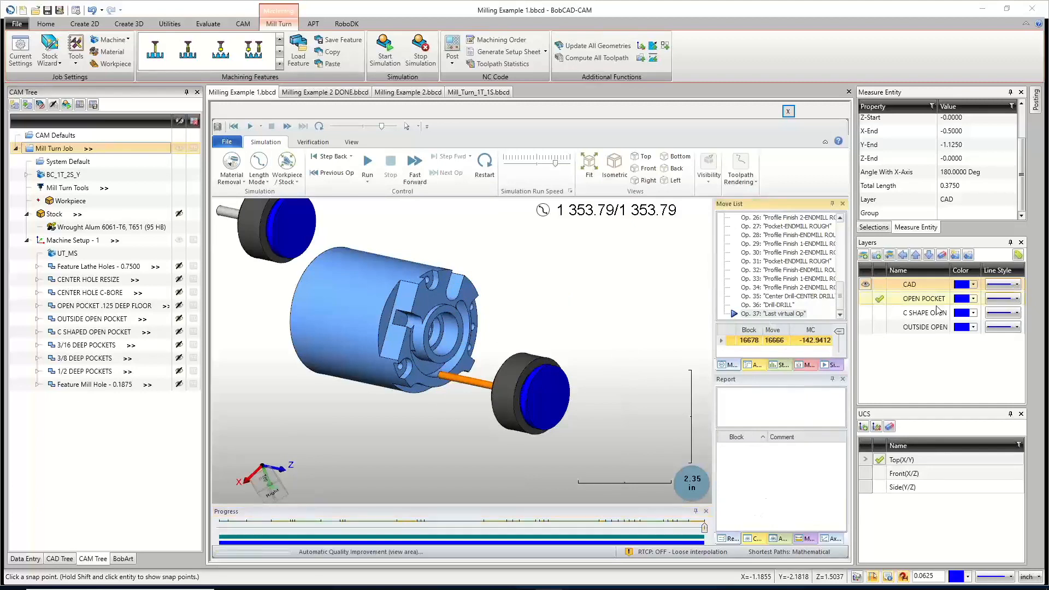
Show the workpiece together with the machined stock in the simulation and compare them closely around the slots and pockets.
click(707, 183)
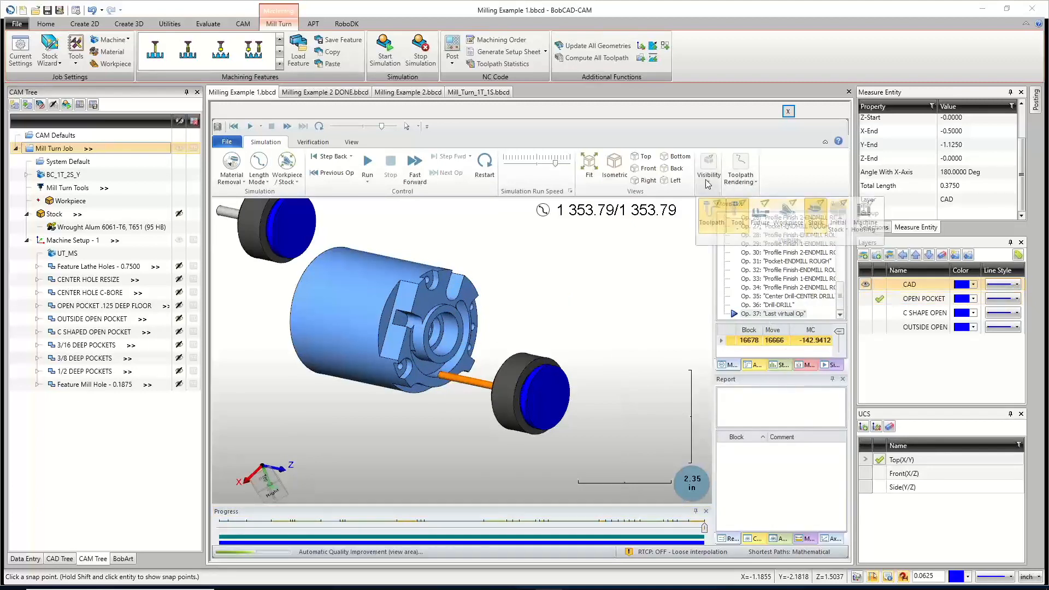
click(790, 211)
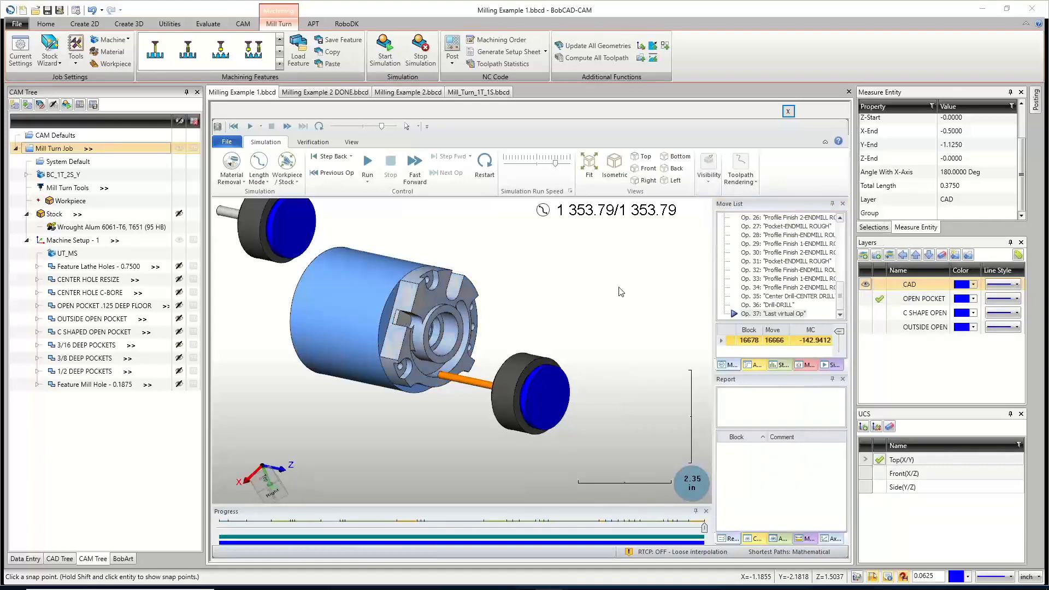
scroll(408, 326, up, 5)
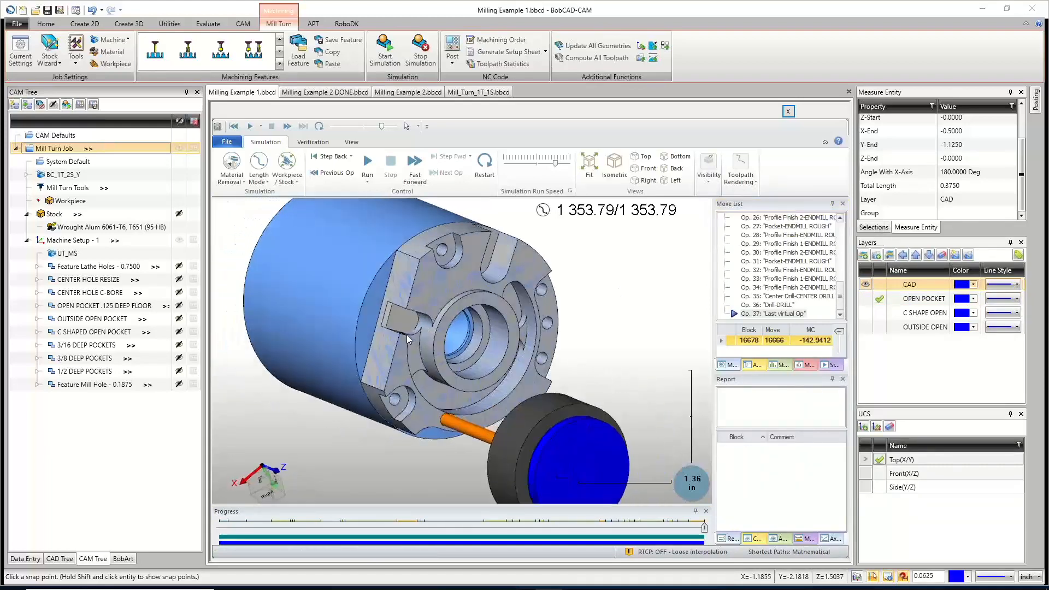
middle_drag(407, 337, 418, 356)
middle_drag(434, 340, 393, 322)
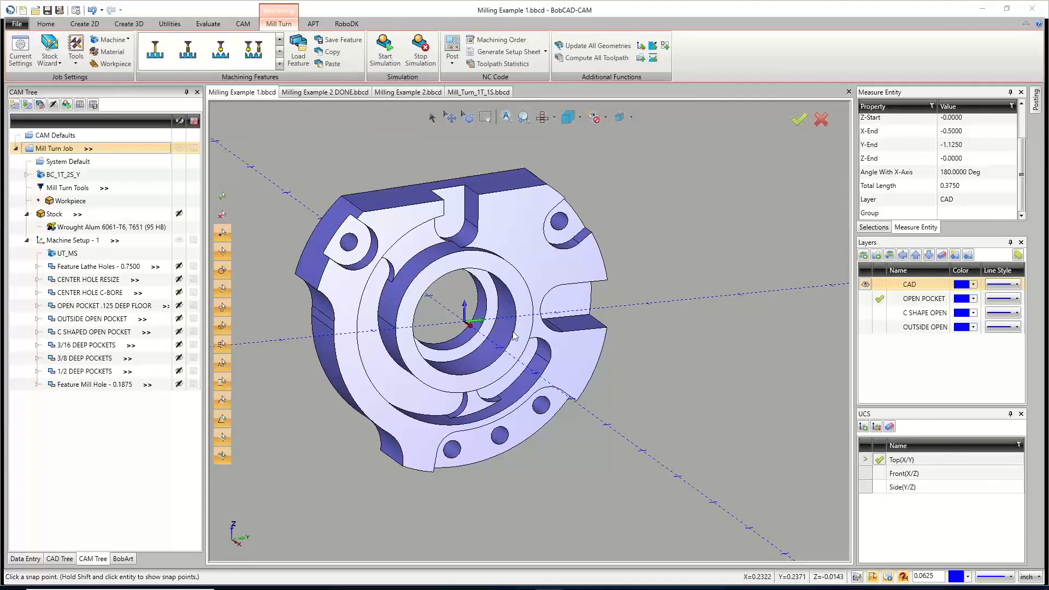
Measure the depth edges on the walls of the open slot at the flat side and of the C-shaped pocket.
middle_drag(488, 337, 492, 316)
click(208, 24)
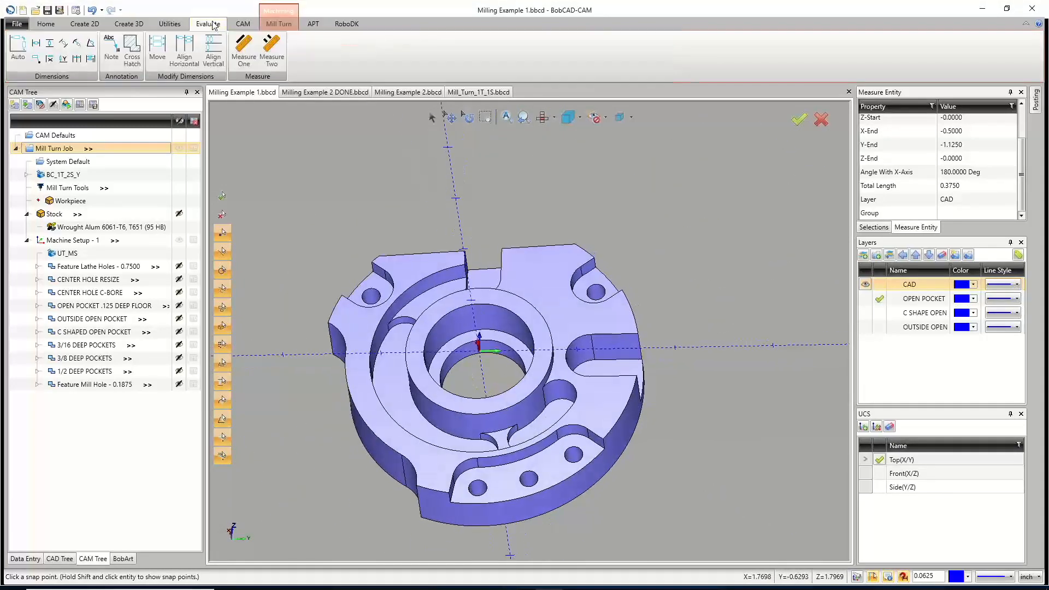
click(238, 55)
middle_drag(355, 266, 410, 263)
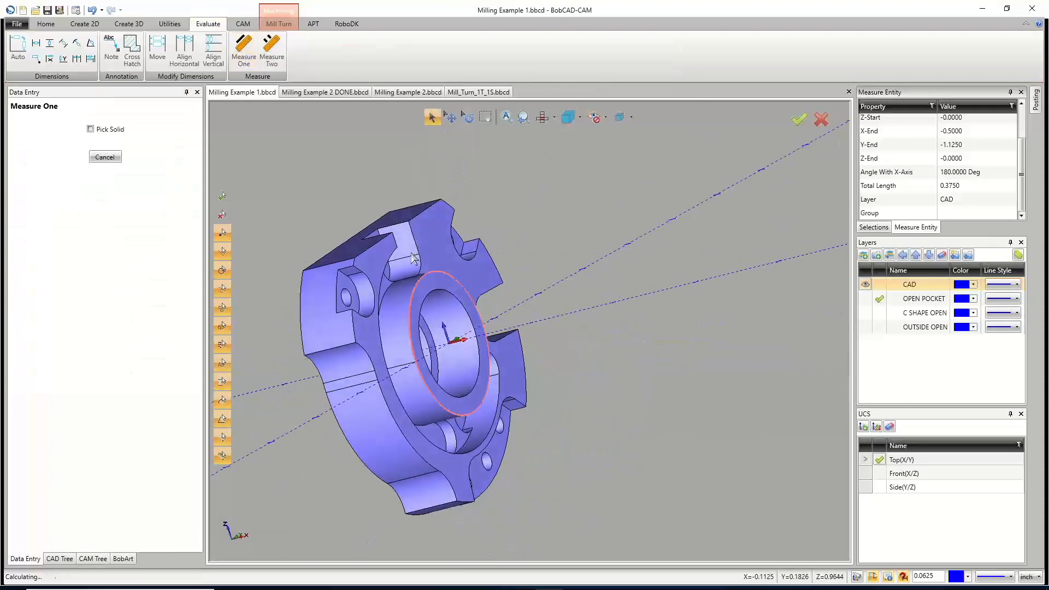
click(411, 263)
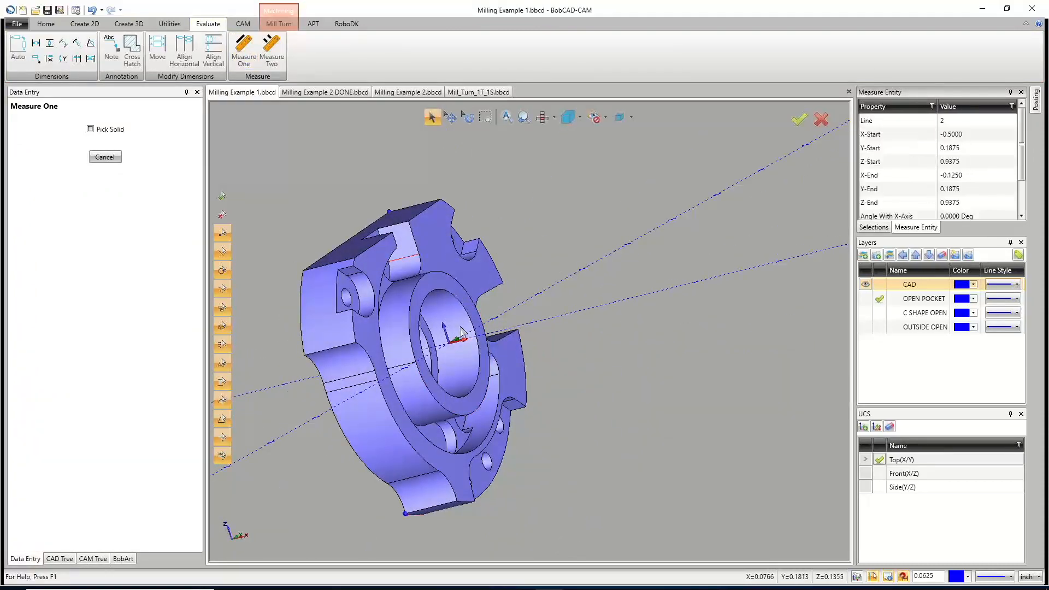
scroll(934, 199, down, 2)
middle_drag(527, 342, 423, 344)
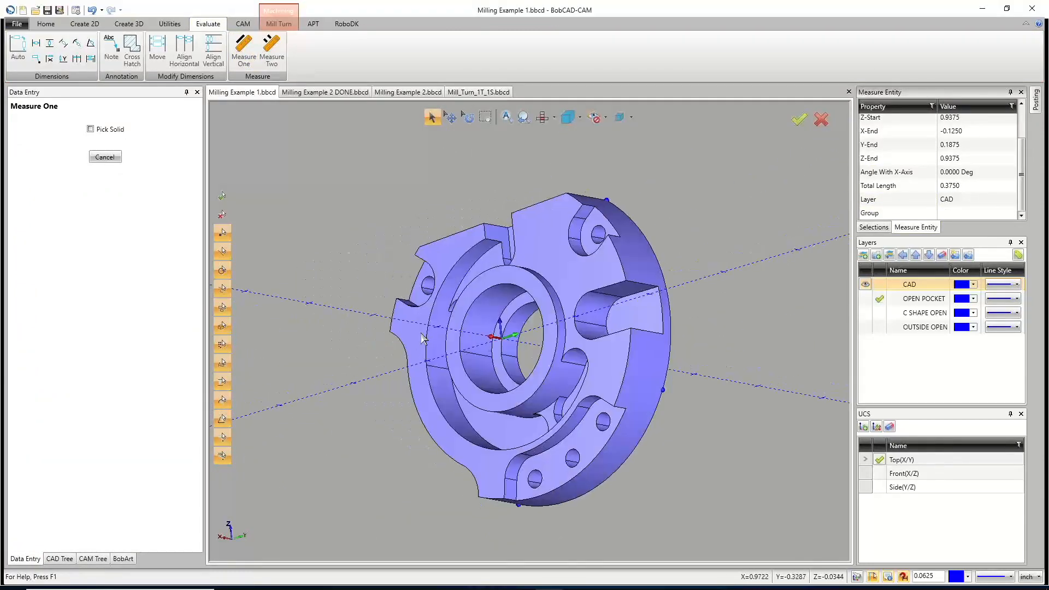
click(435, 368)
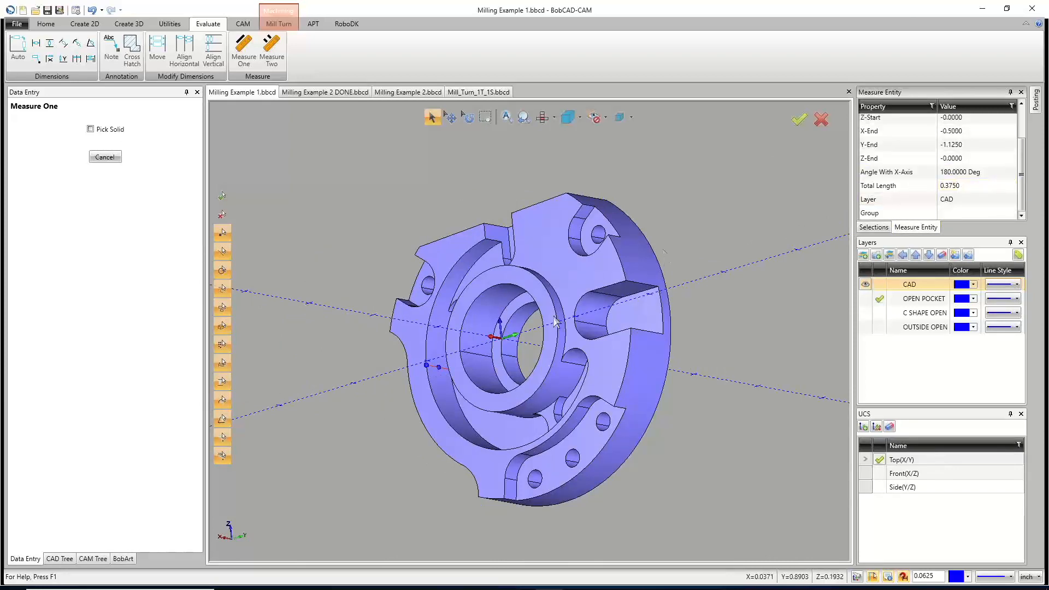
middle_drag(542, 338, 620, 332)
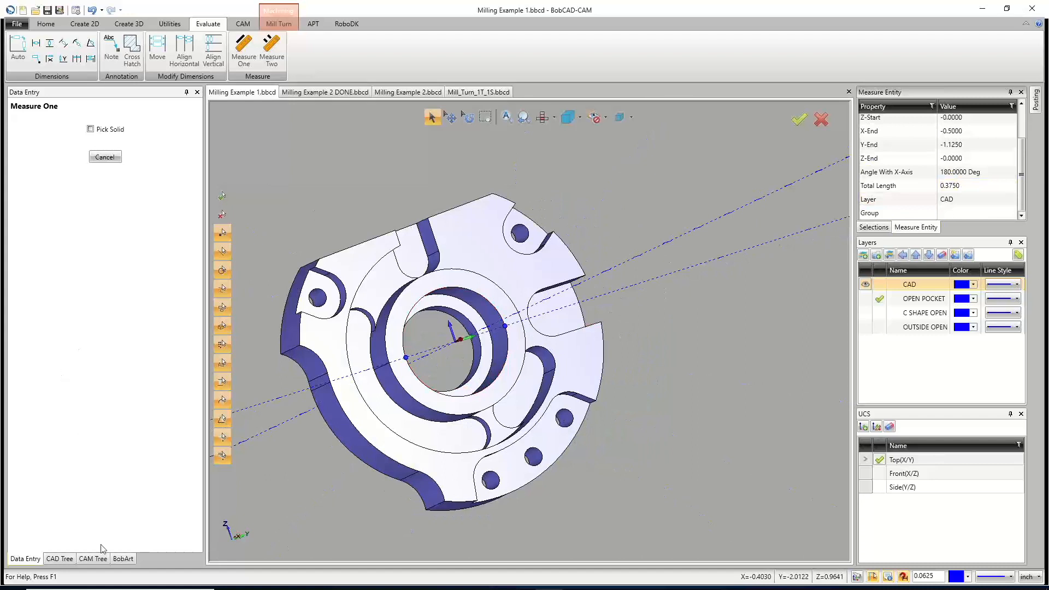
Remove the flat-side slot's floor, Face (48-26), from the 1/2 DEEP POCKETS geometry and recompute that feature's toolpaths.
click(93, 558)
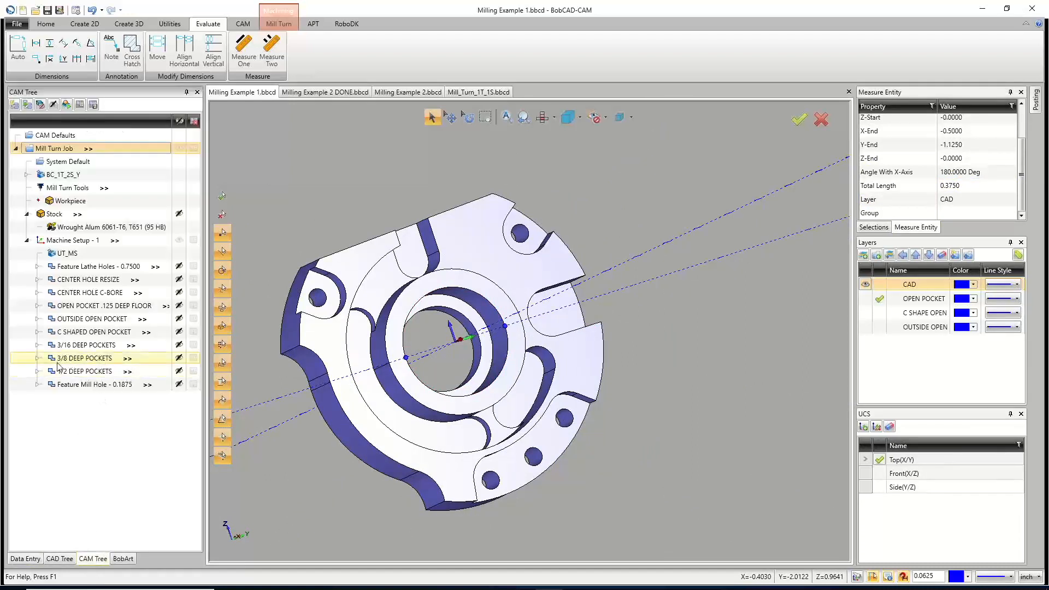
click(37, 370)
click(83, 385)
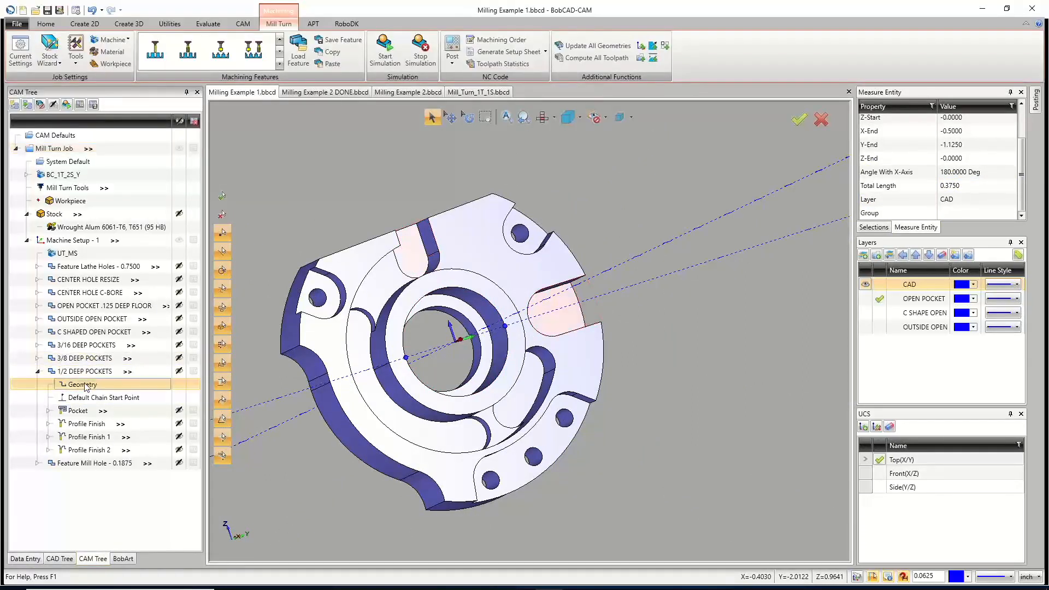
double_click(84, 386)
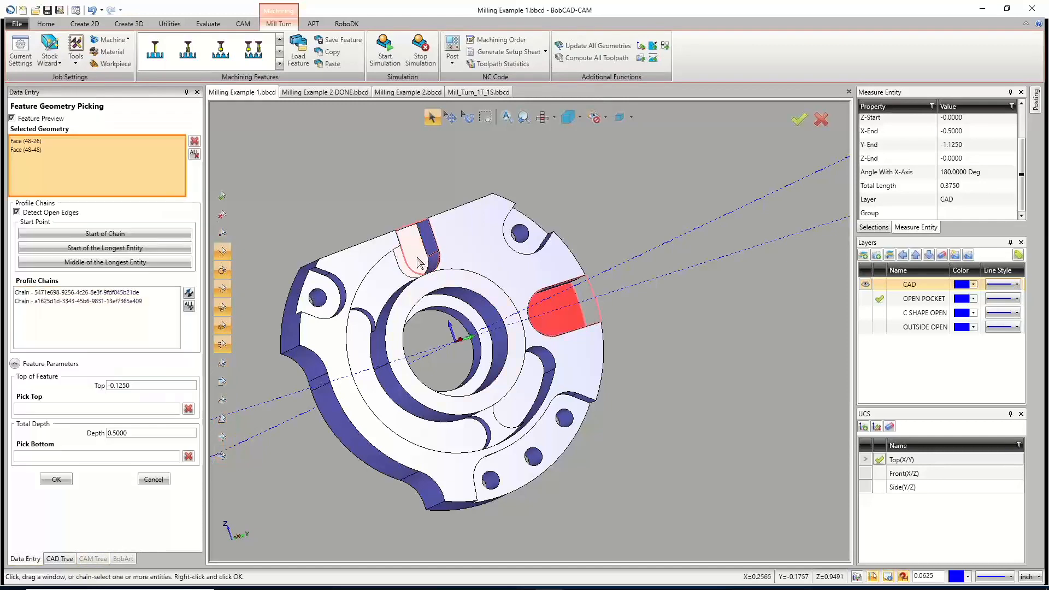
click(60, 479)
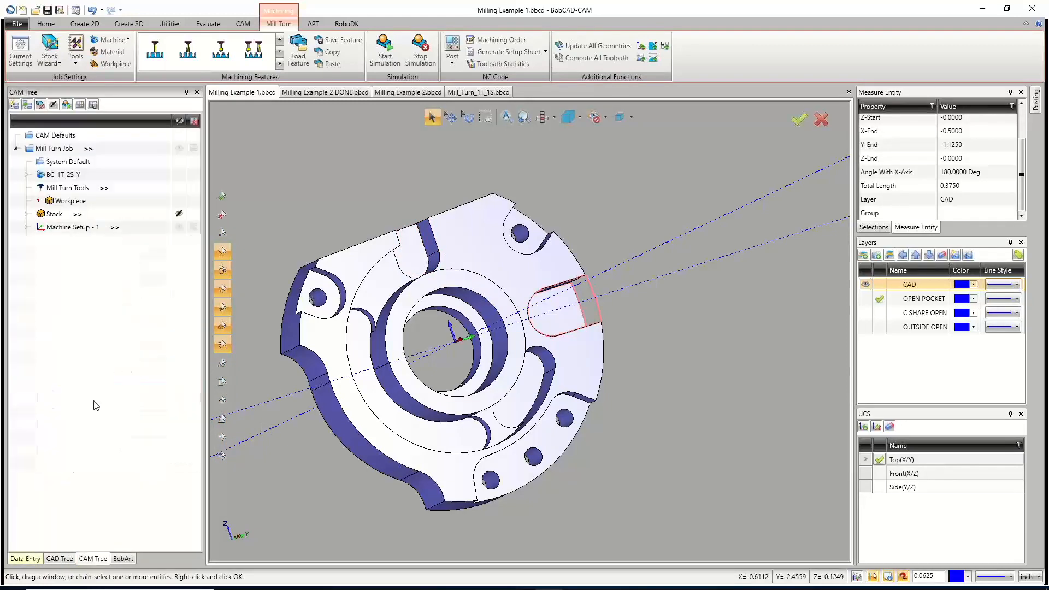
right_click(83, 372)
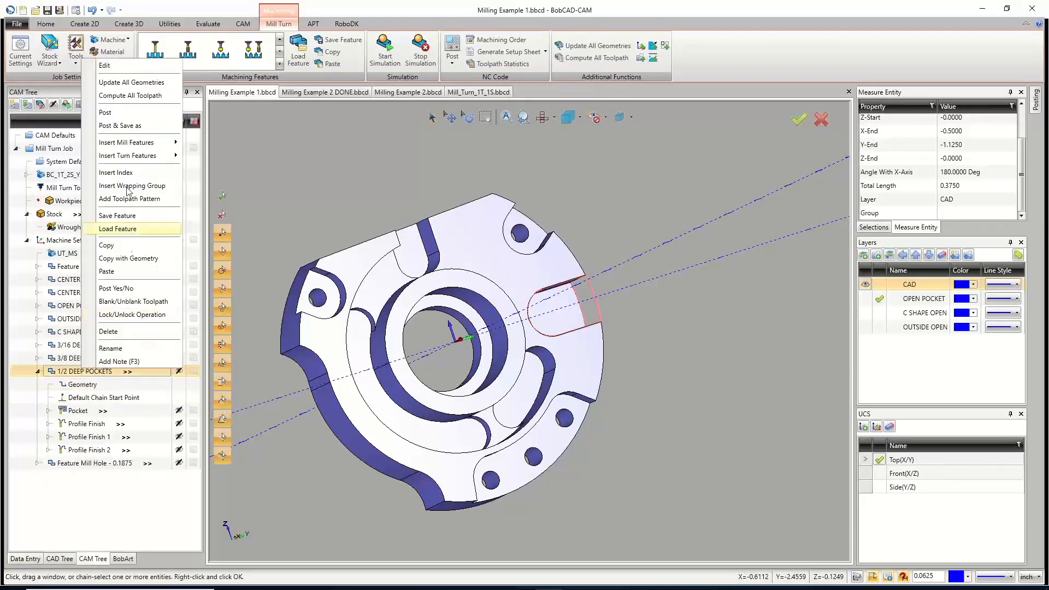
click(129, 95)
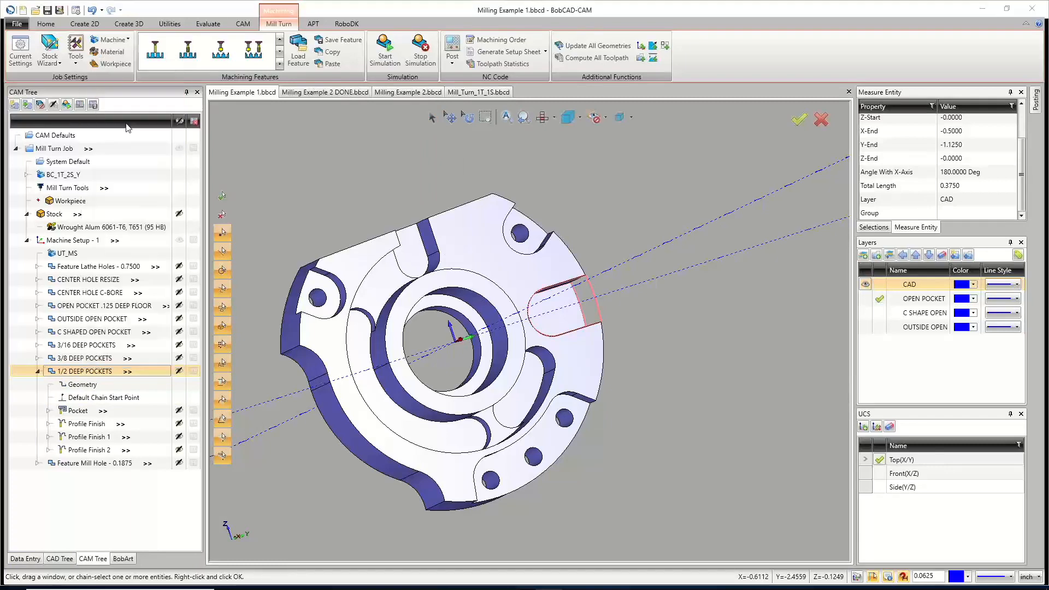
Reselect the 3/8 DEEP POCKETS geometry, adding the floor face of the open slot at the flat side.
click(37, 371)
click(37, 358)
right_click(83, 372)
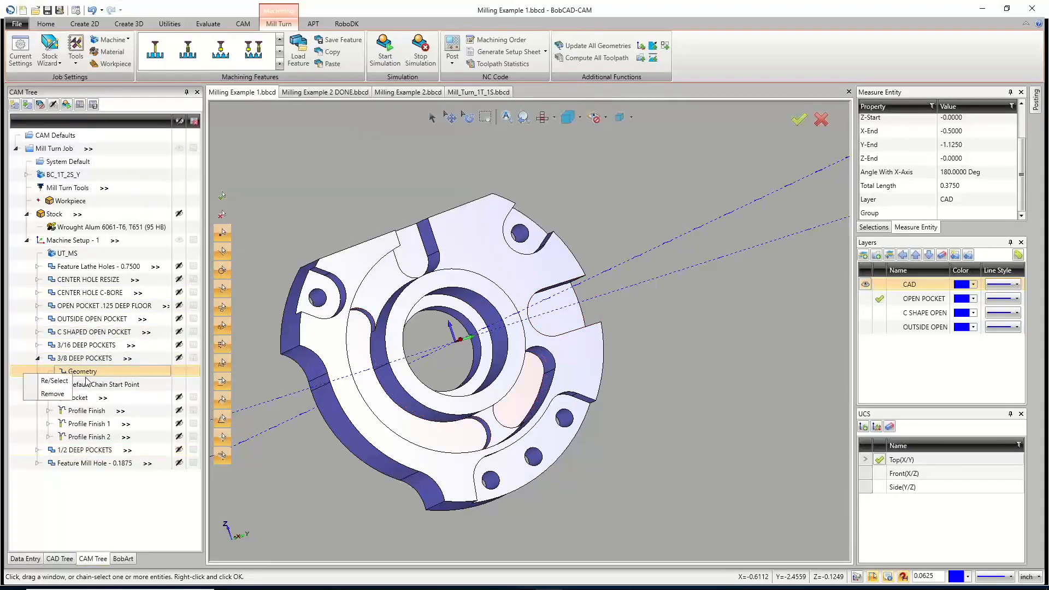
click(55, 381)
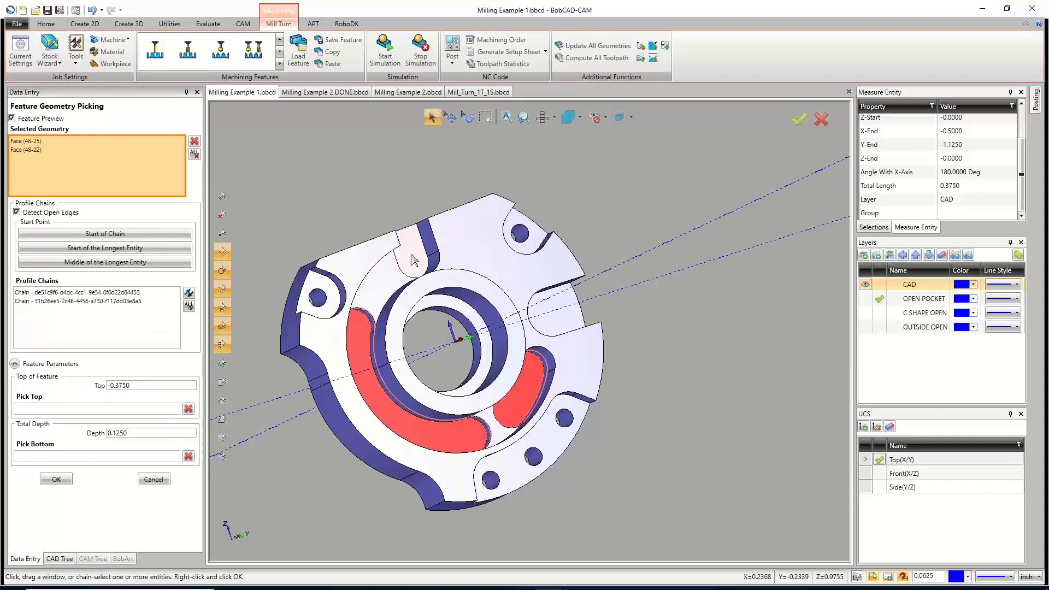
click(413, 260)
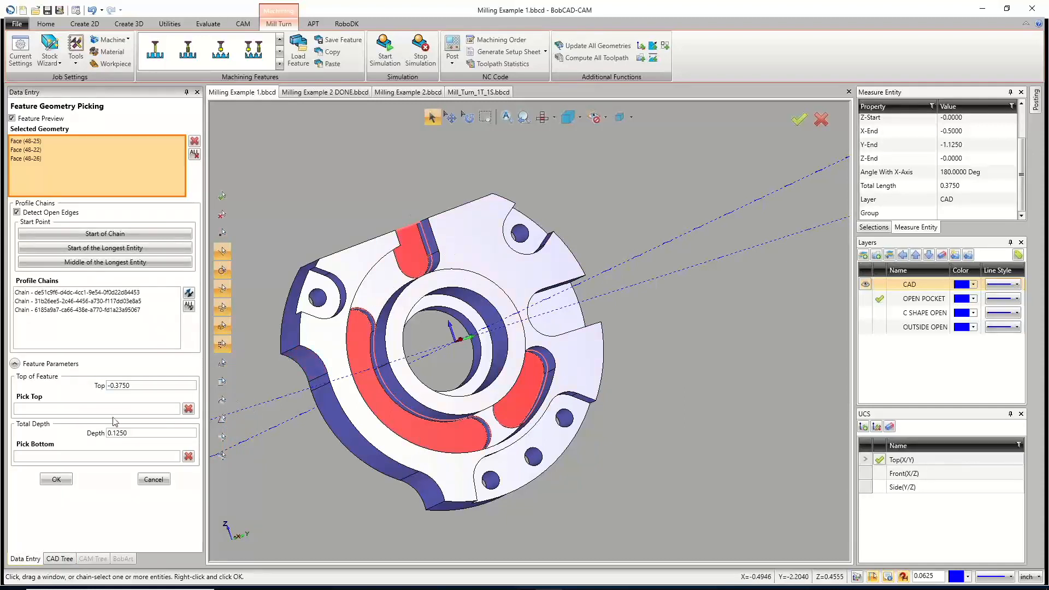
click(55, 480)
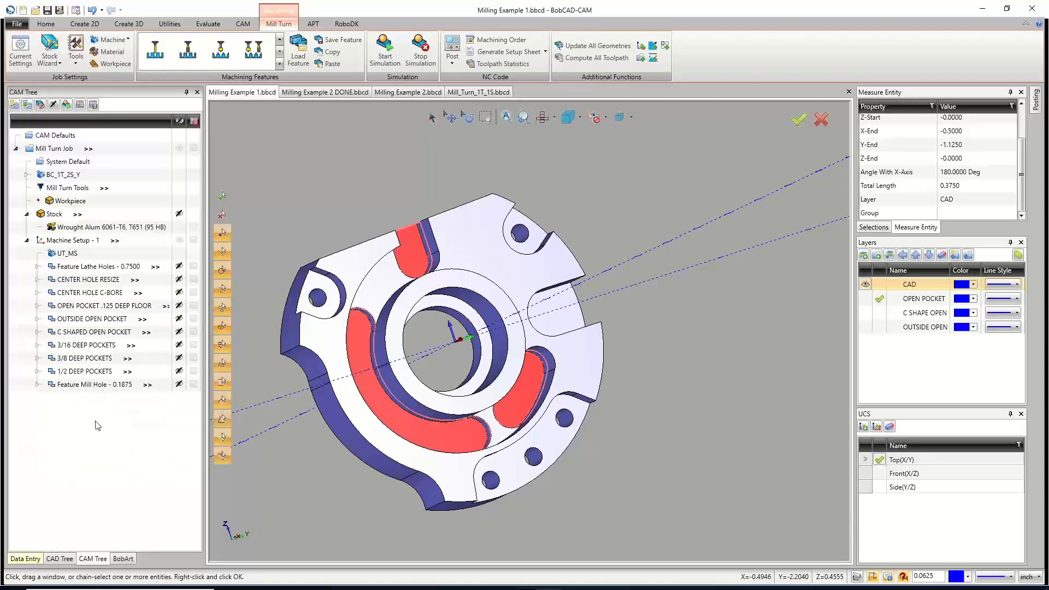
Recompute the toolpaths of the 3/8 DEEP POCKETS feature and inspect its pocket and profile finish passes, especially in the flat-side open slot.
right_click(83, 360)
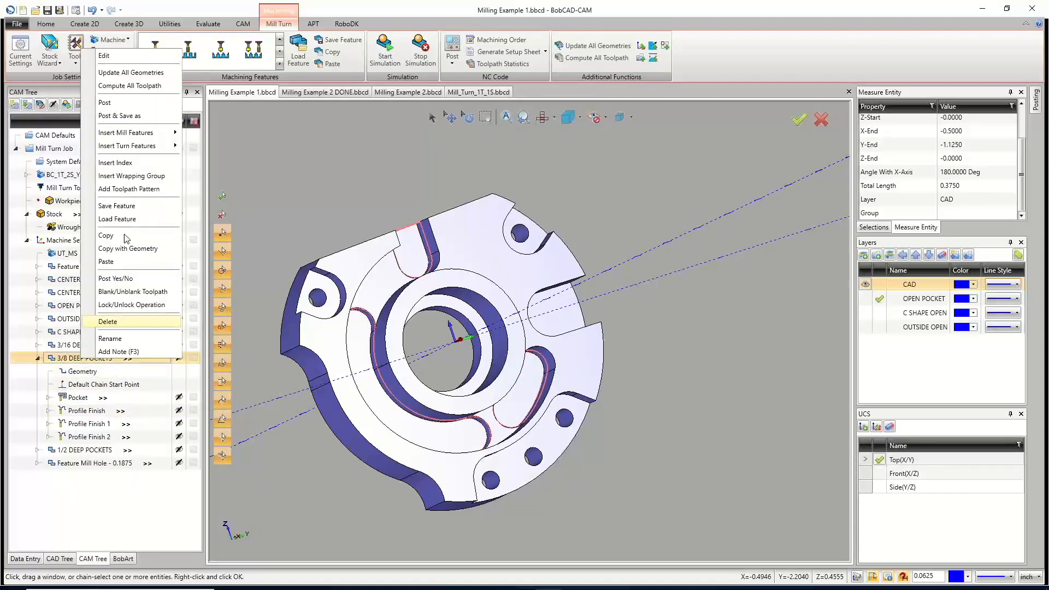
click(126, 80)
click(86, 411)
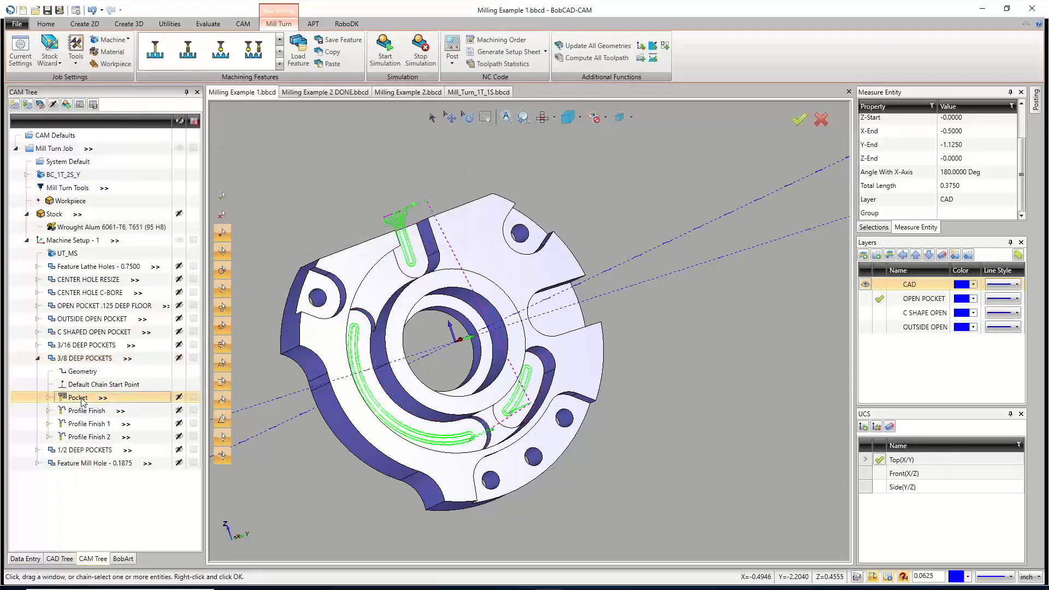
click(86, 427)
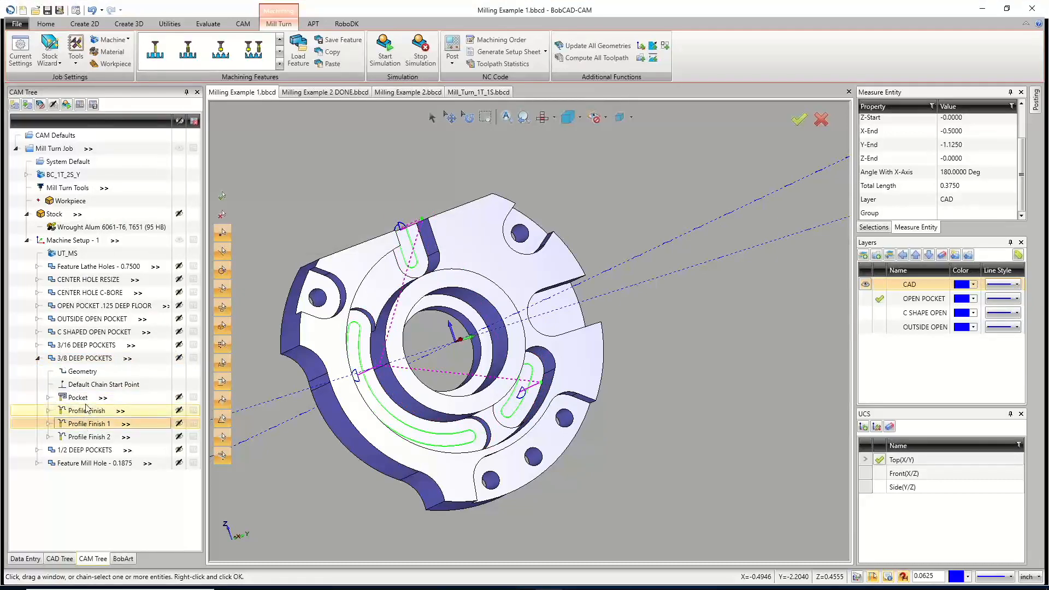
middle_drag(469, 260, 461, 280)
scroll(377, 240, up, 5)
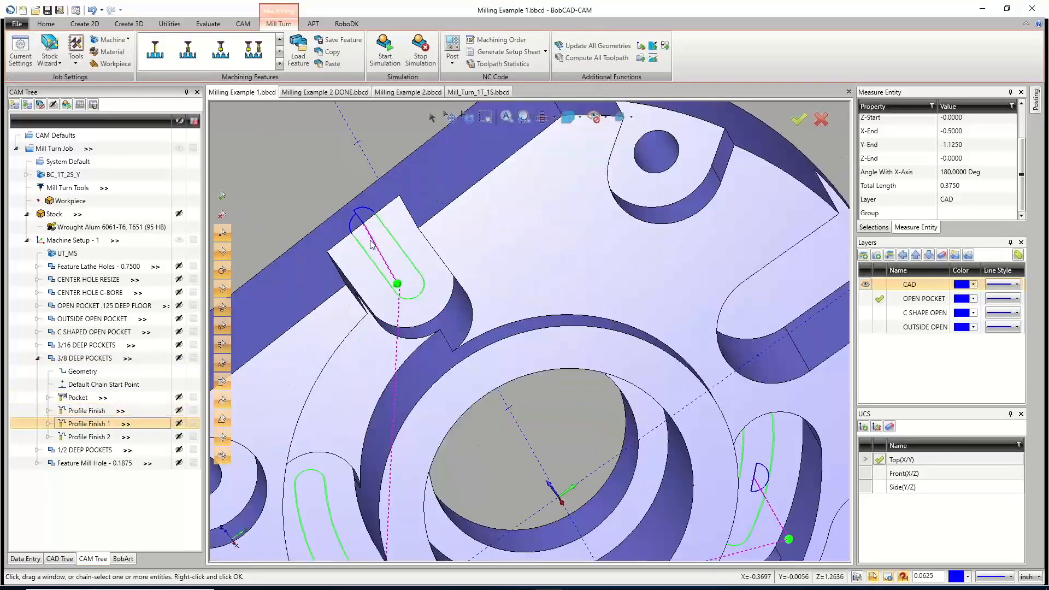
scroll(492, 252, down, 5)
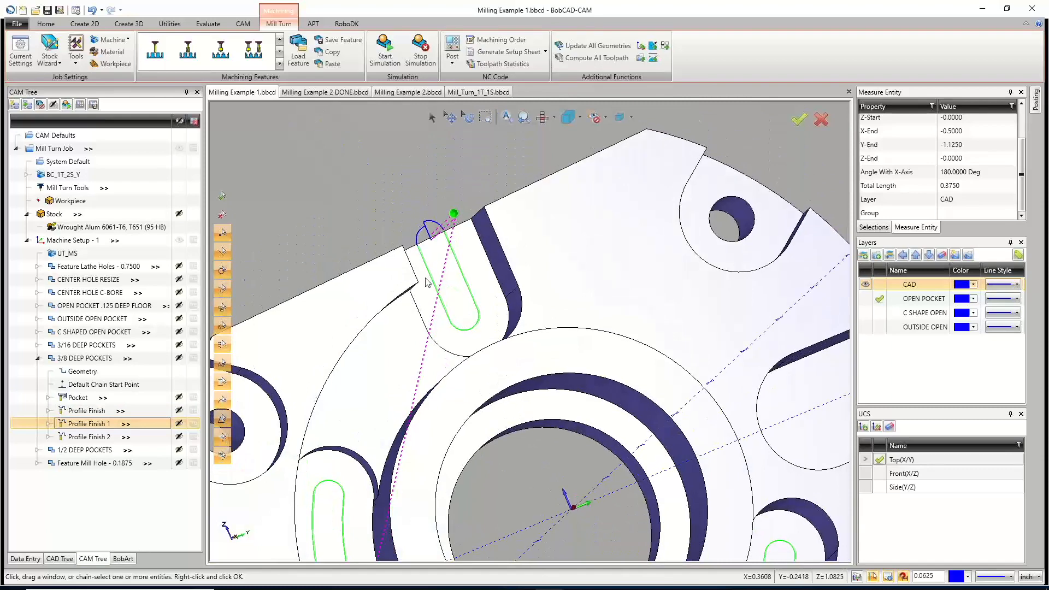
click(38, 357)
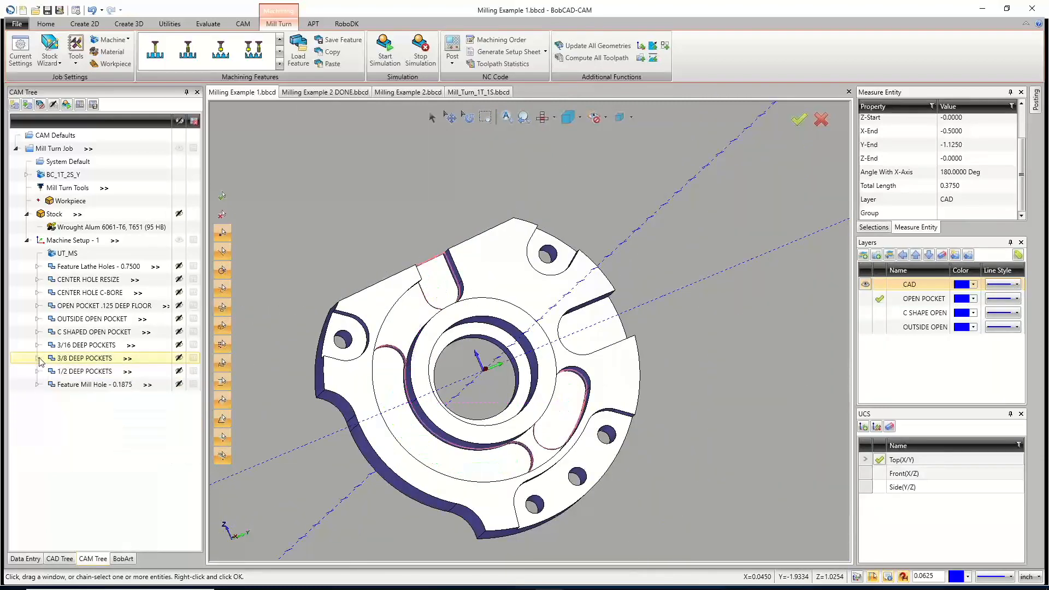
scroll(505, 316, down, 2)
middle_drag(506, 319, 527, 369)
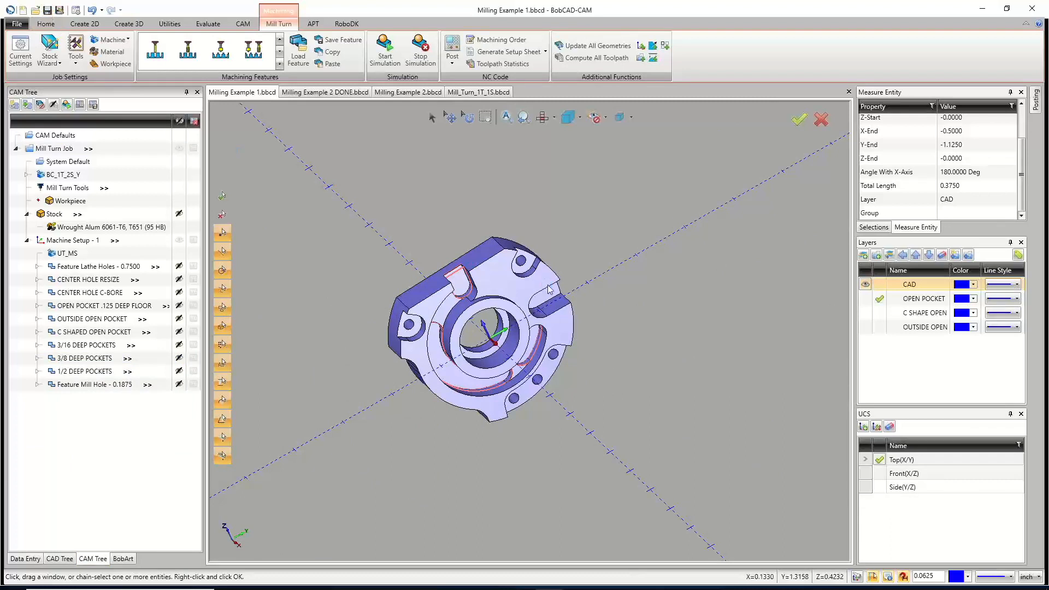
middle_drag(529, 291, 539, 295)
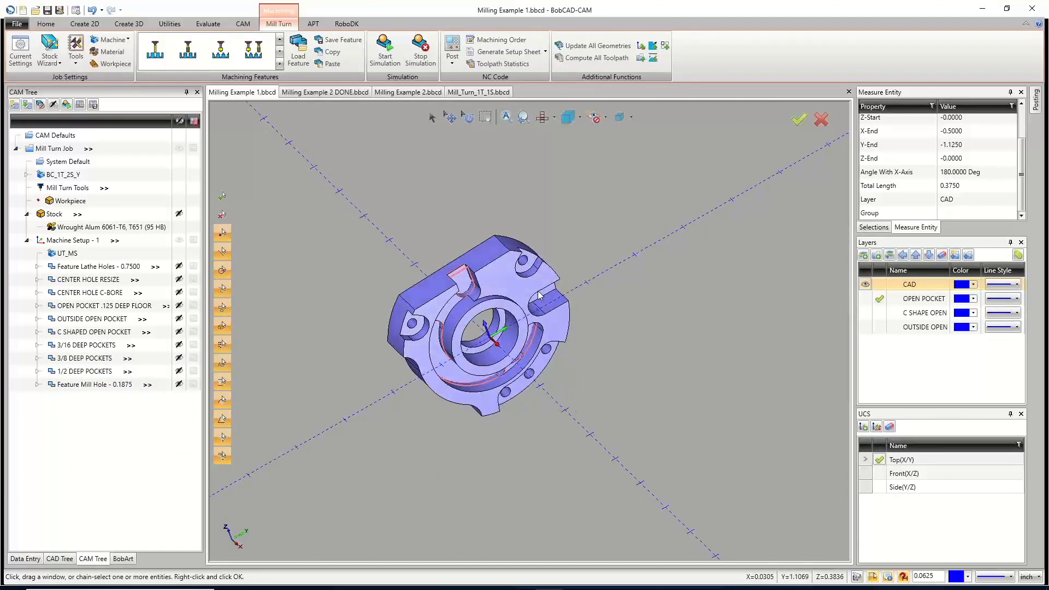
Switch to the Milling Example 2 document and view the grooved part from its side and its hexagonal end.
click(398, 93)
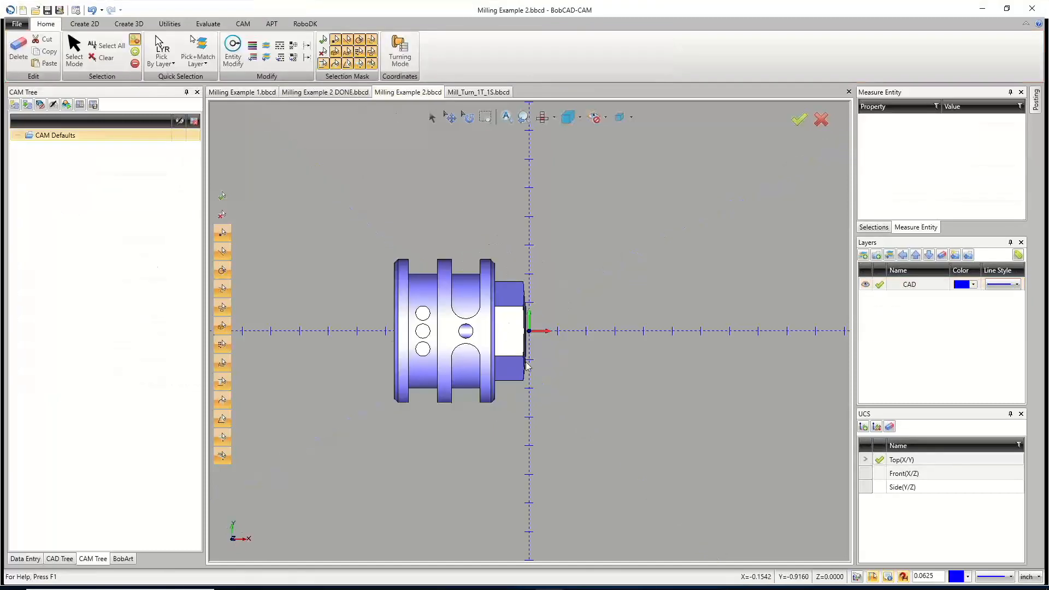
middle_drag(524, 366, 442, 309)
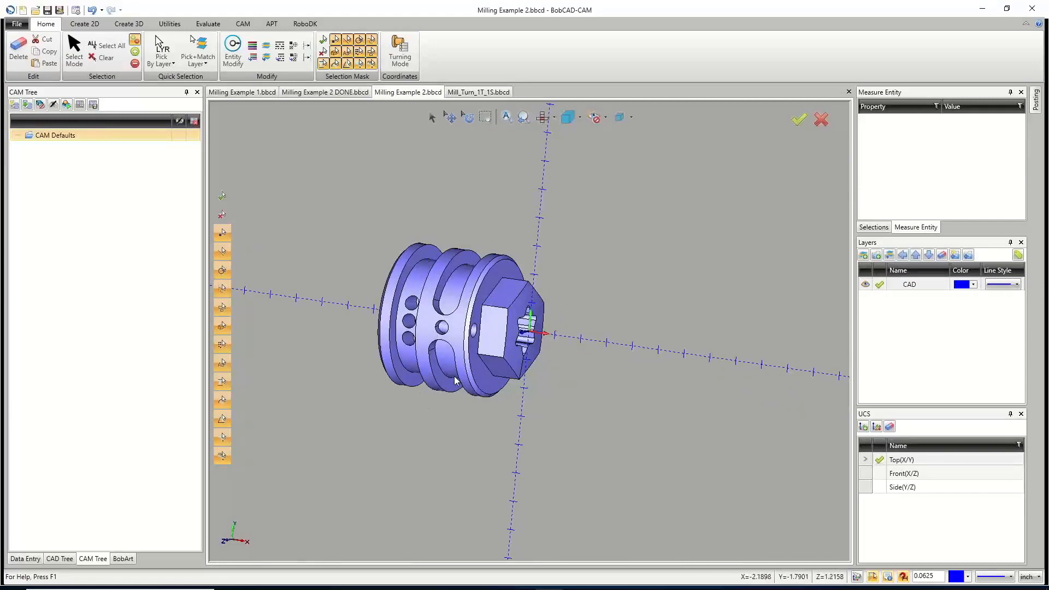
middle_drag(456, 381, 538, 360)
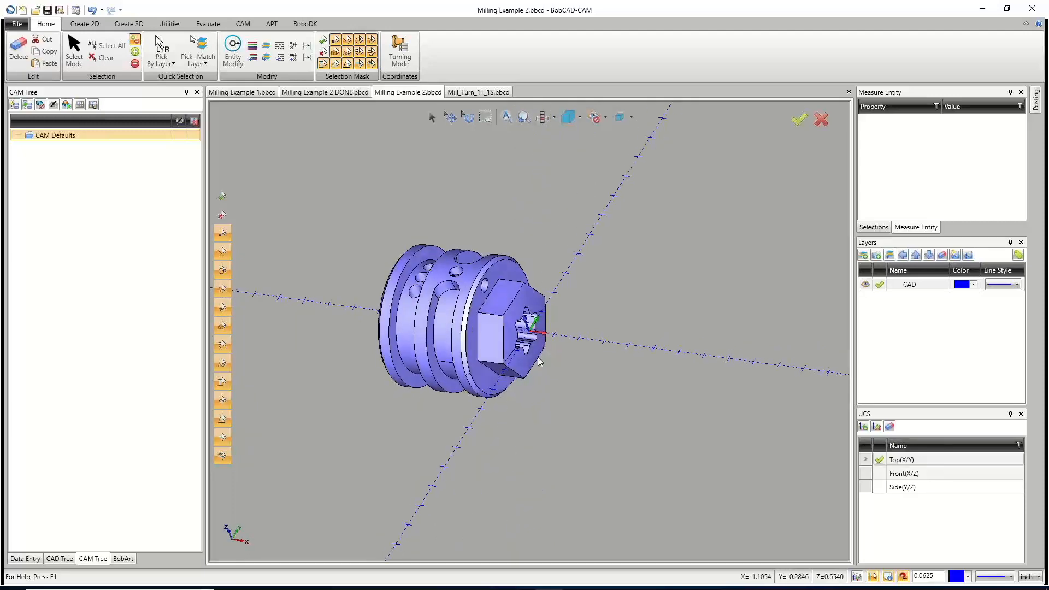
middle_drag(573, 414, 573, 391)
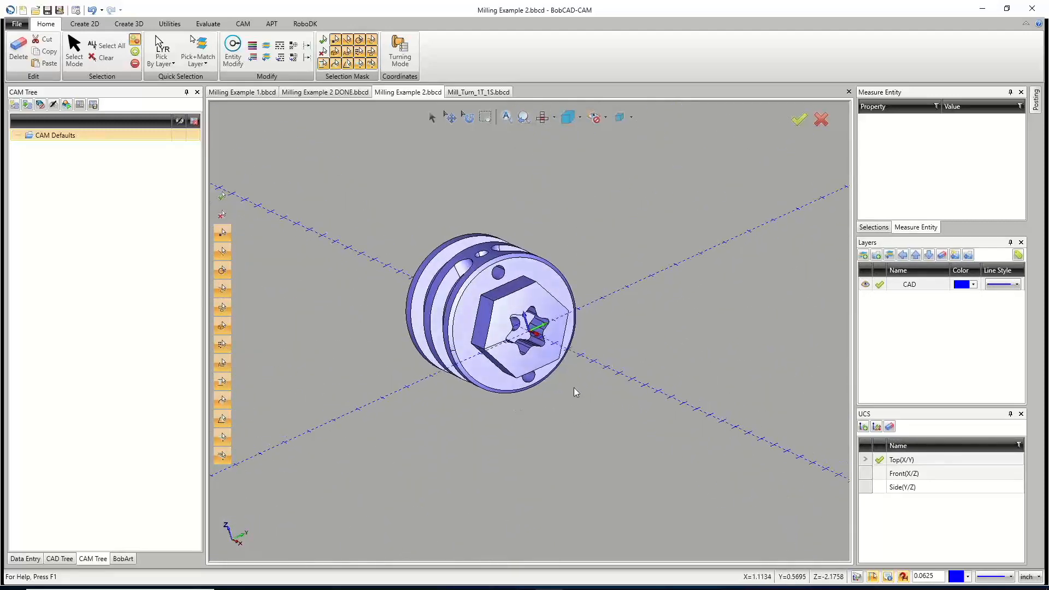
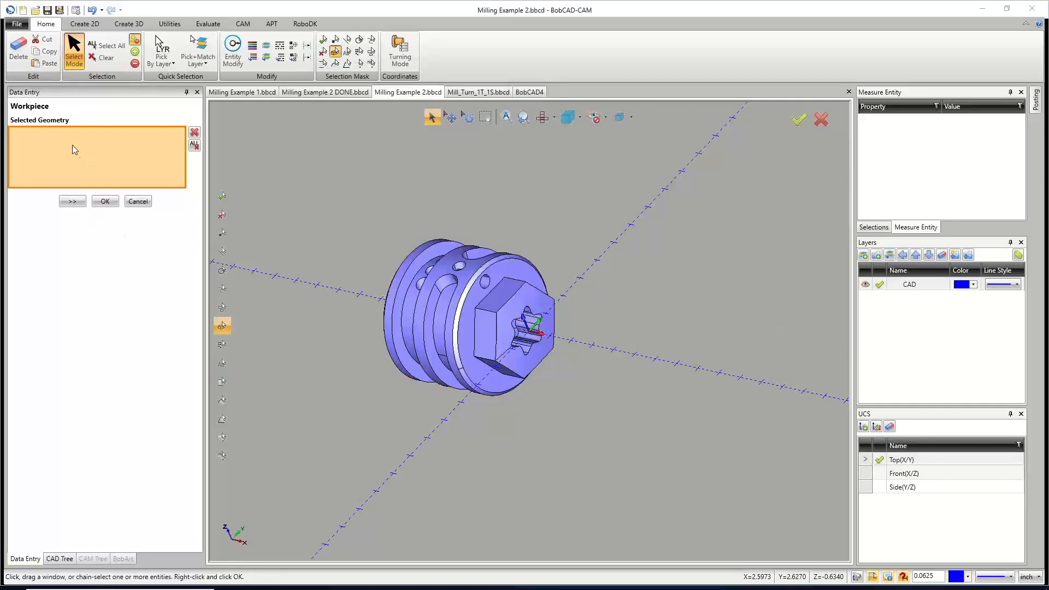
Skip the workpiece selection and define cylindrical stock extruded along the X axis, calculated from the graphics area geometry with the Bounding Cylinder option.
click(71, 202)
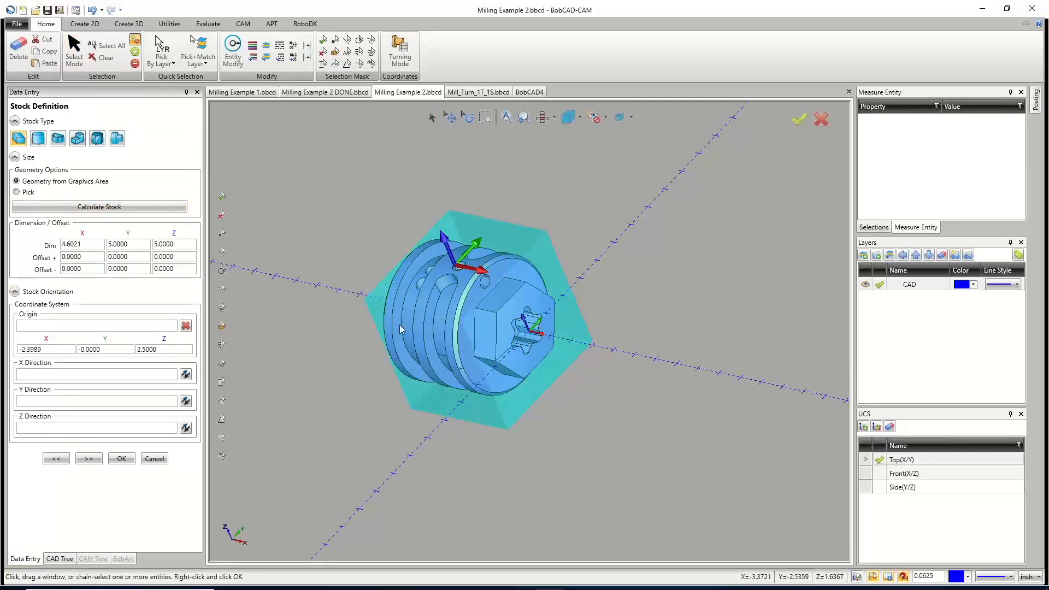
middle_drag(401, 327, 424, 307)
click(43, 140)
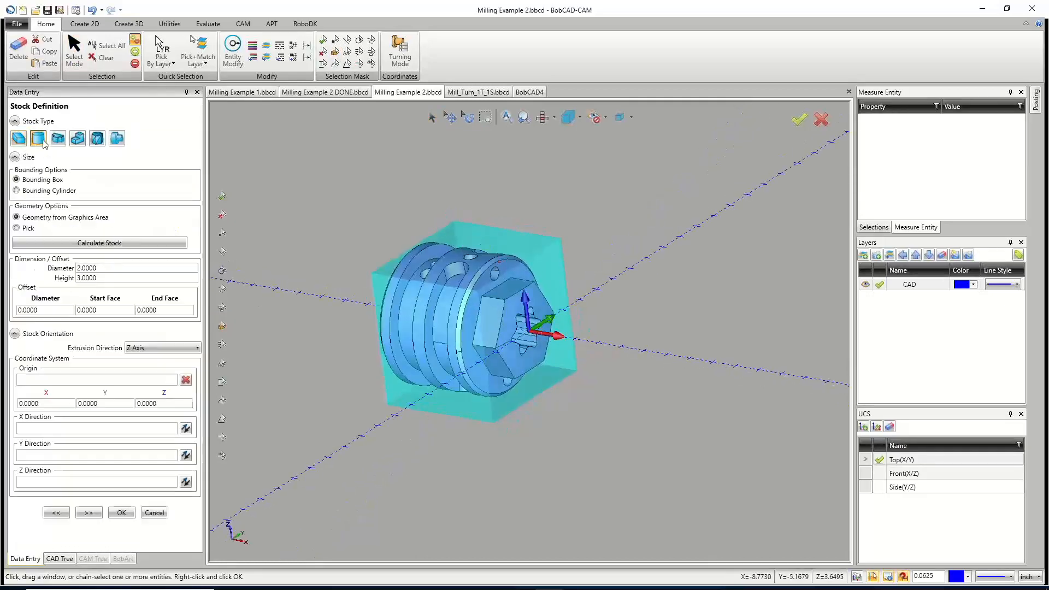
click(136, 349)
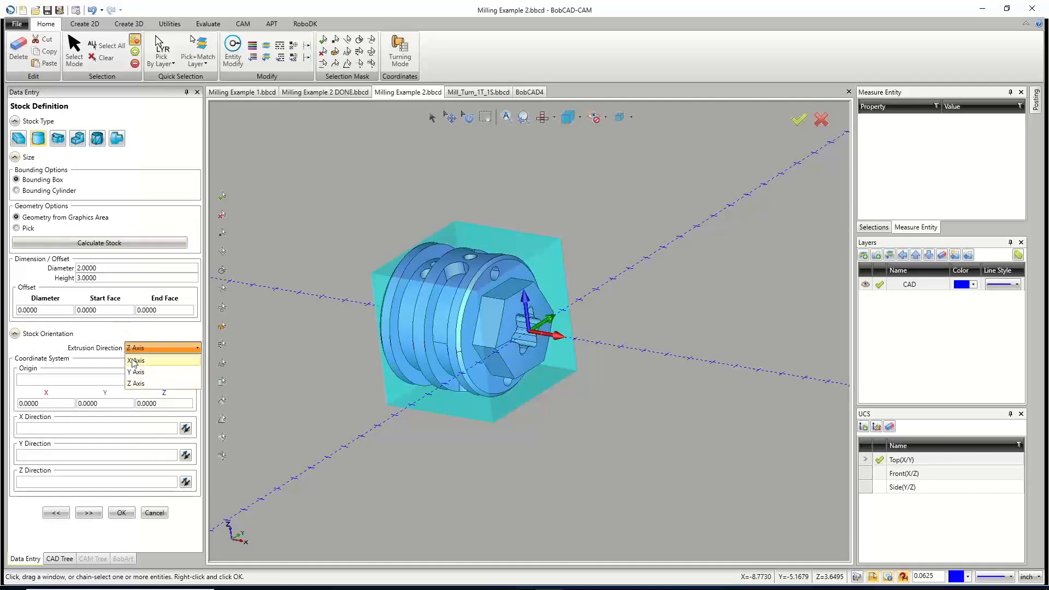
click(136, 361)
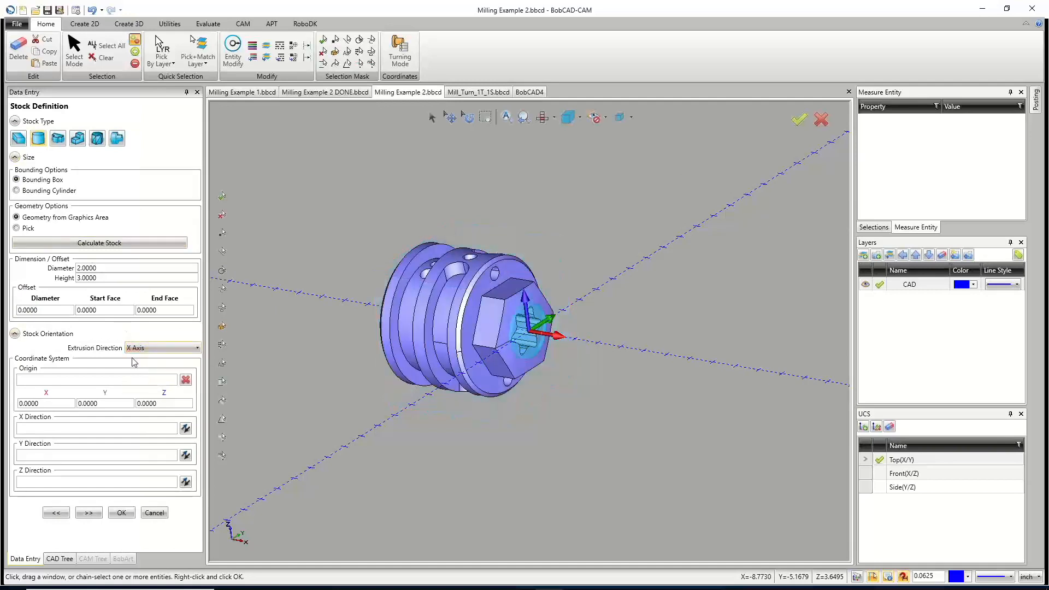
click(95, 244)
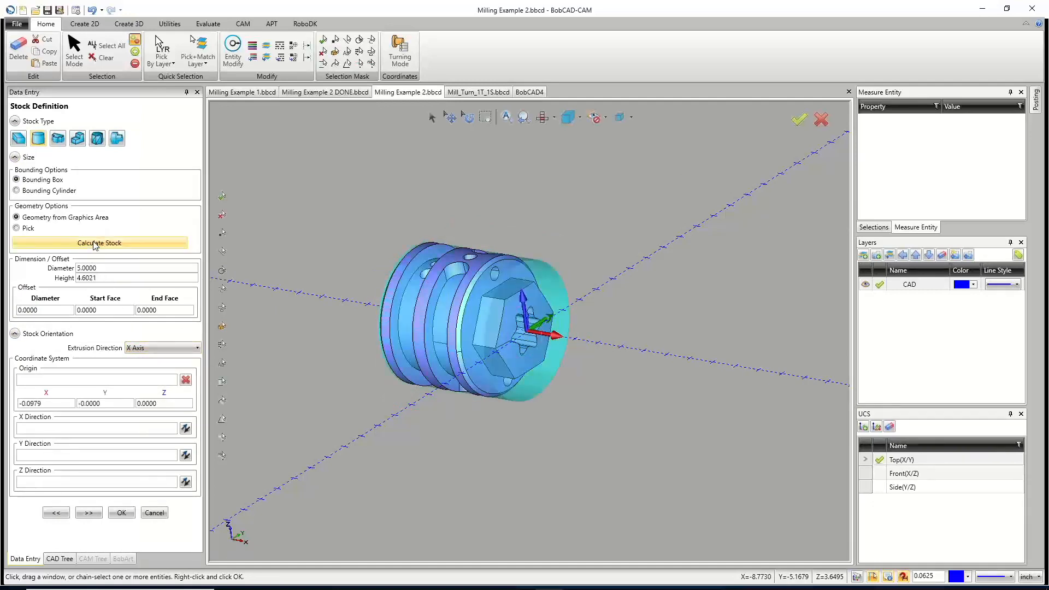
click(59, 191)
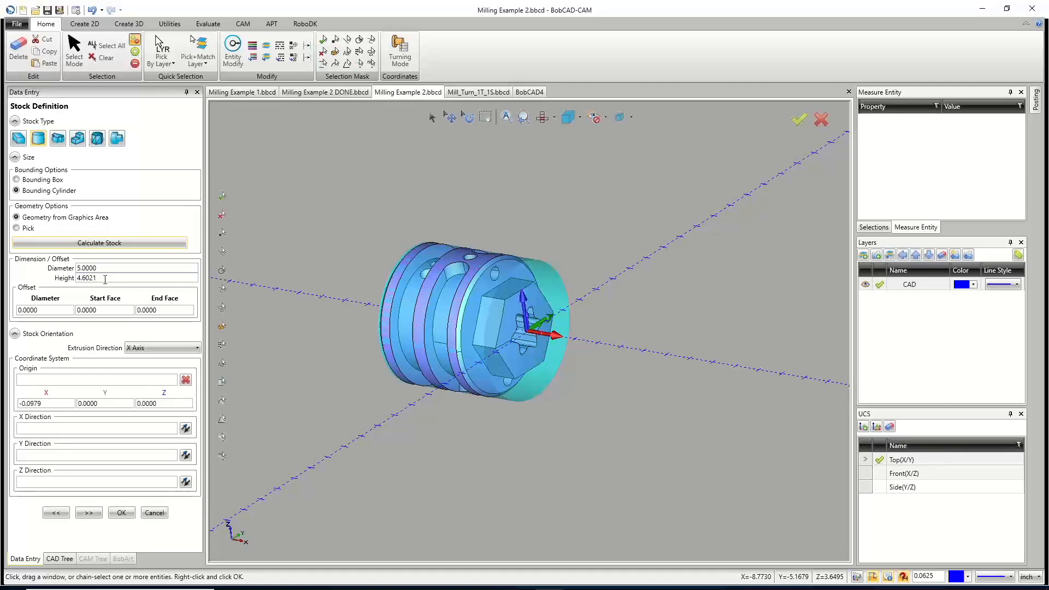
Set the stock's End Face offset to 3 inches and continue to the machine setup.
click(163, 310)
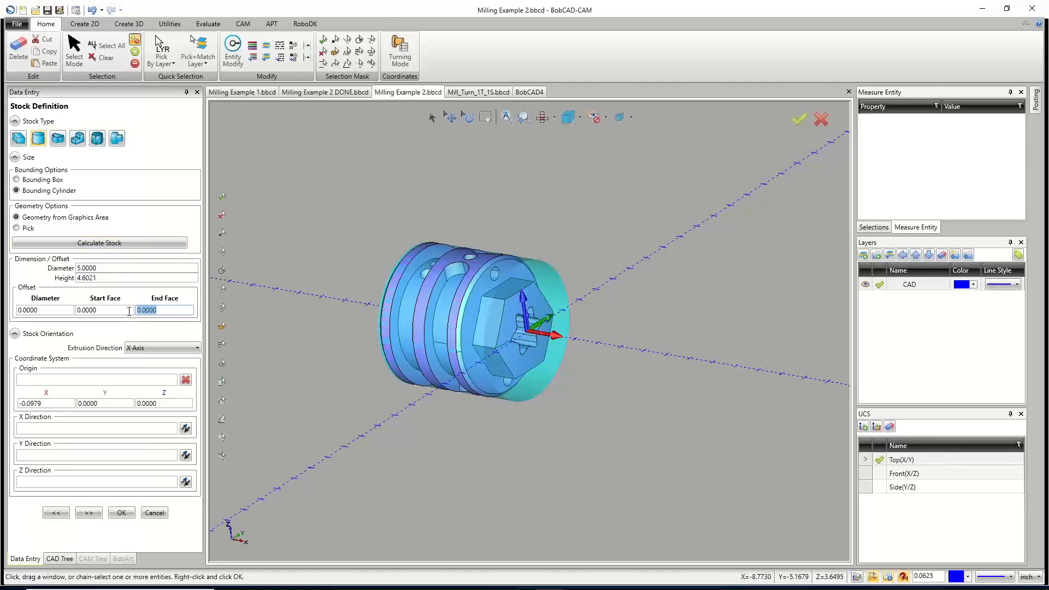
text(3)
key(Tab)
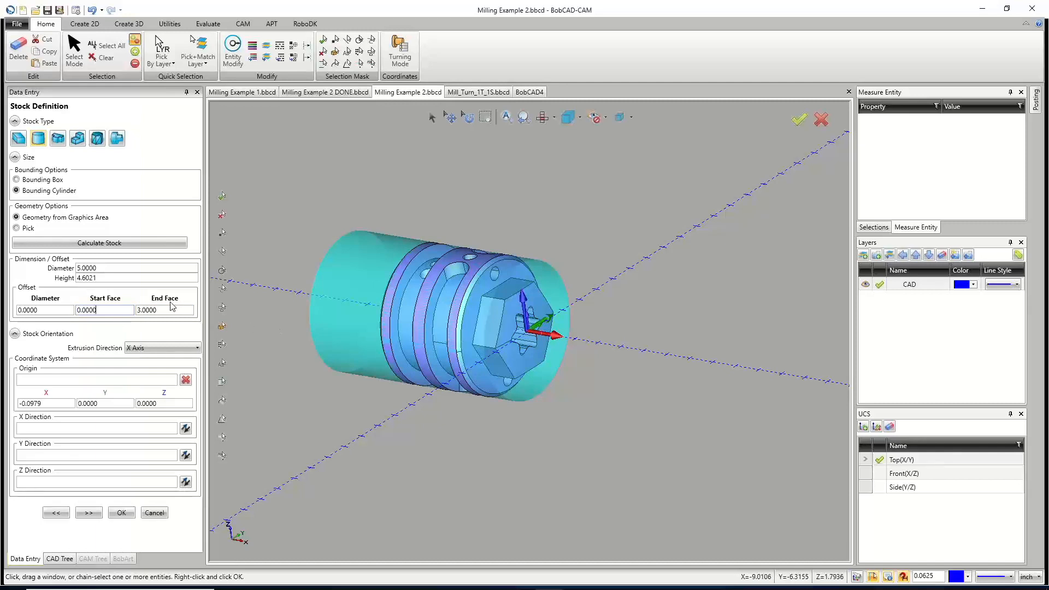
drag(107, 278, 88, 280)
click(88, 513)
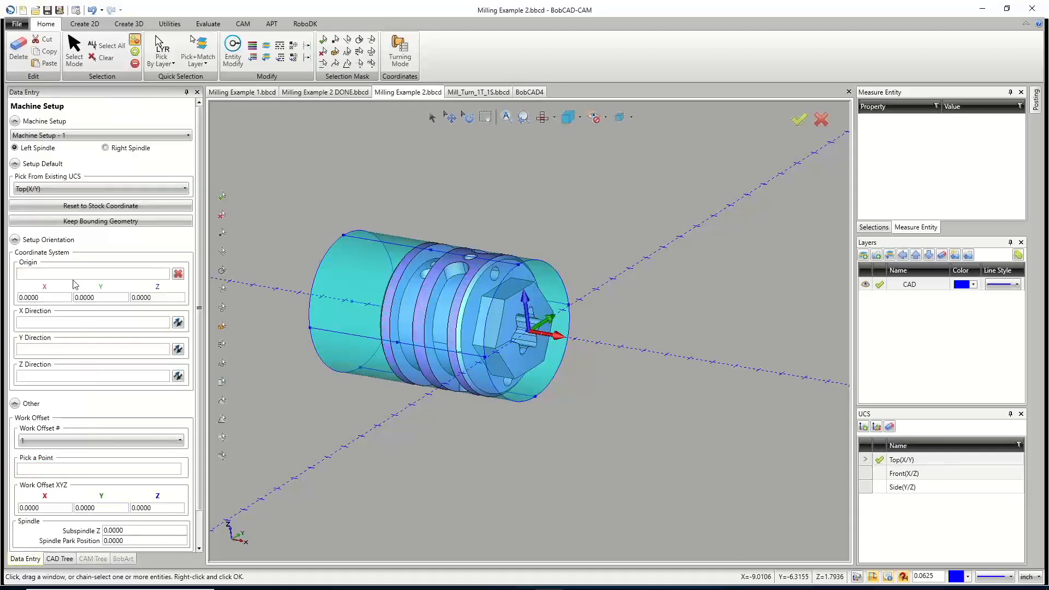
Examine where the machine setup origin lies relative to the stock's front face and the hexagonal end of the part.
middle_drag(606, 284, 601, 338)
scroll(538, 345, up, 5)
middle_drag(604, 382, 557, 322)
scroll(518, 321, up, 3)
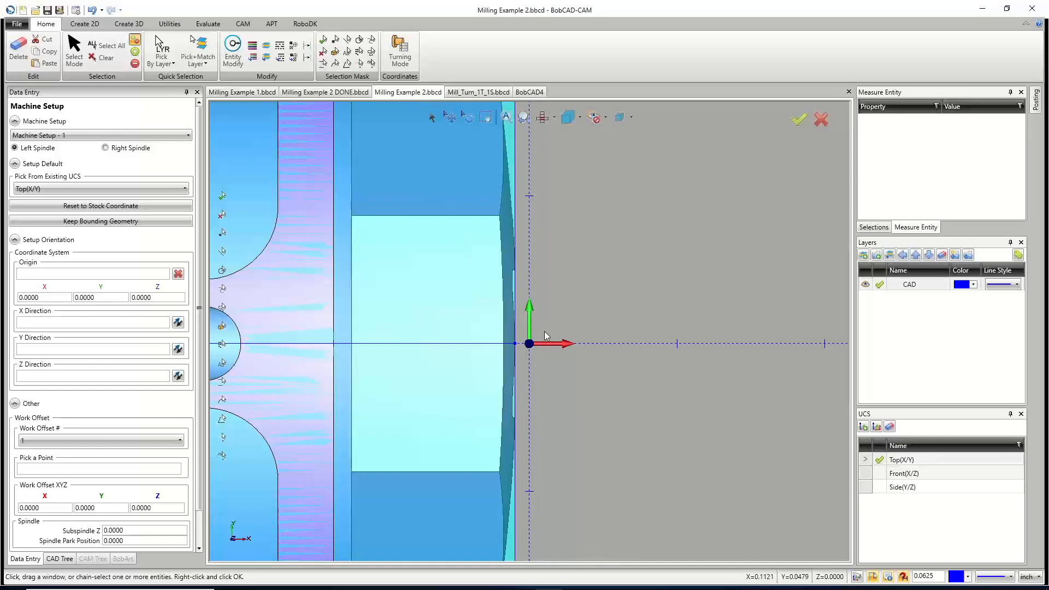
click(99, 275)
middle_drag(479, 351, 519, 361)
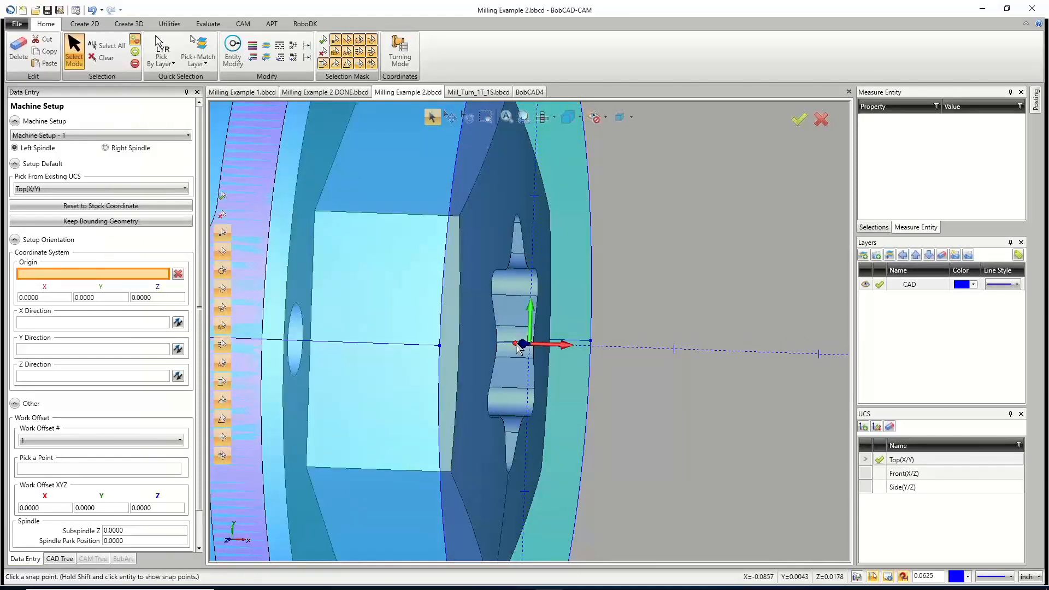
middle_drag(519, 348, 562, 386)
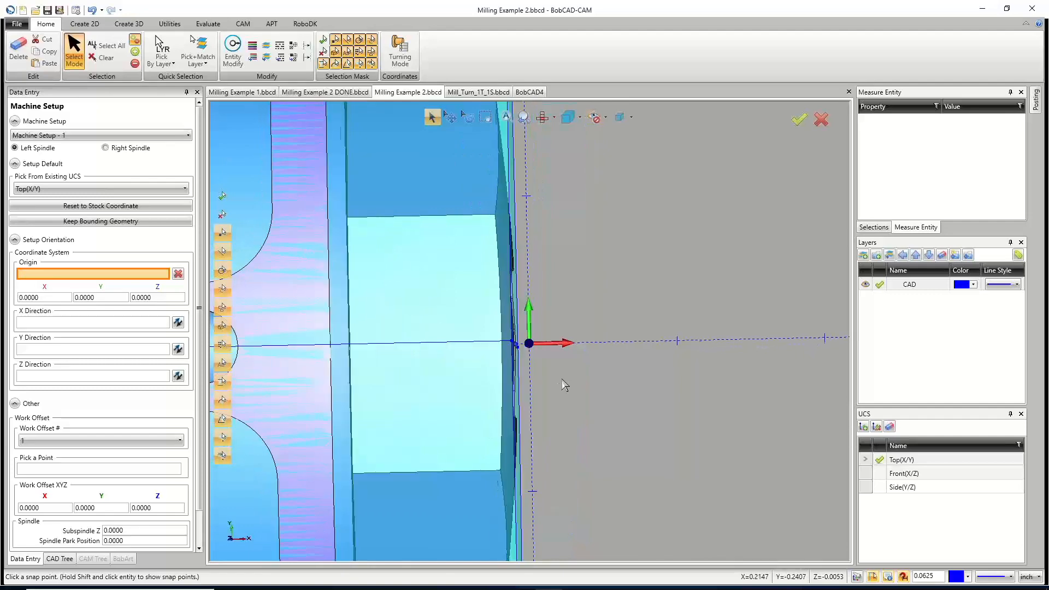
Set the machine setup's X direction to the side point and its Y direction to the upper point on the stock's front circle.
click(136, 318)
scroll(621, 416, down, 6)
middle_drag(489, 460, 560, 448)
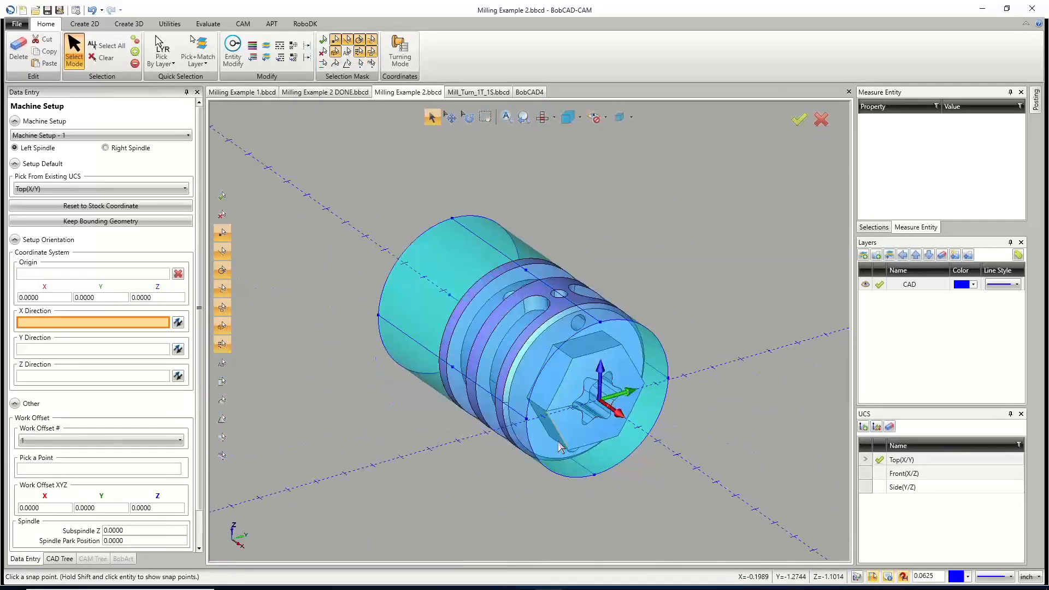
scroll(636, 418, up, 4)
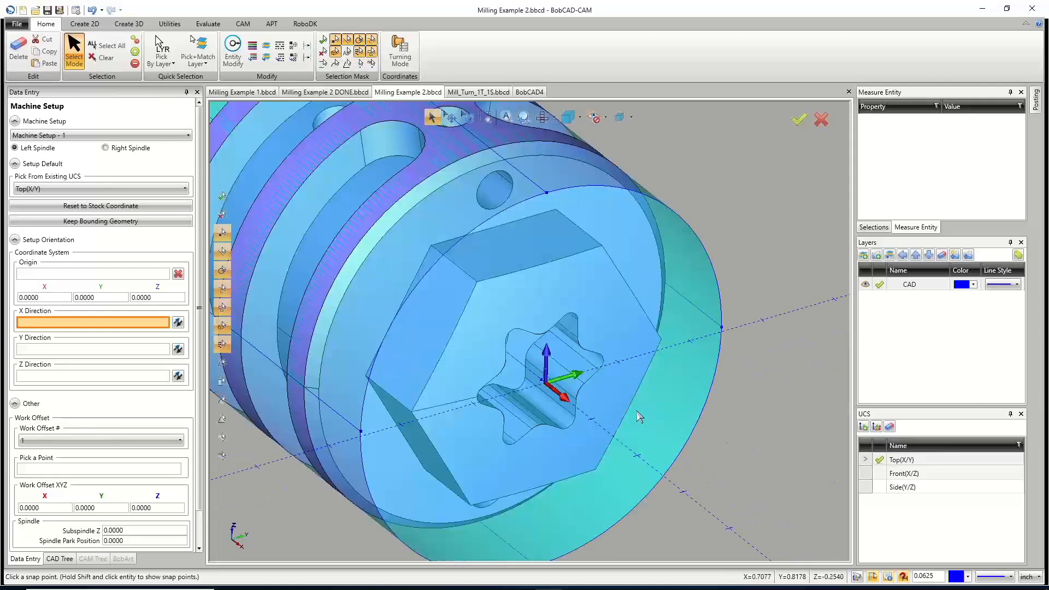
click(722, 331)
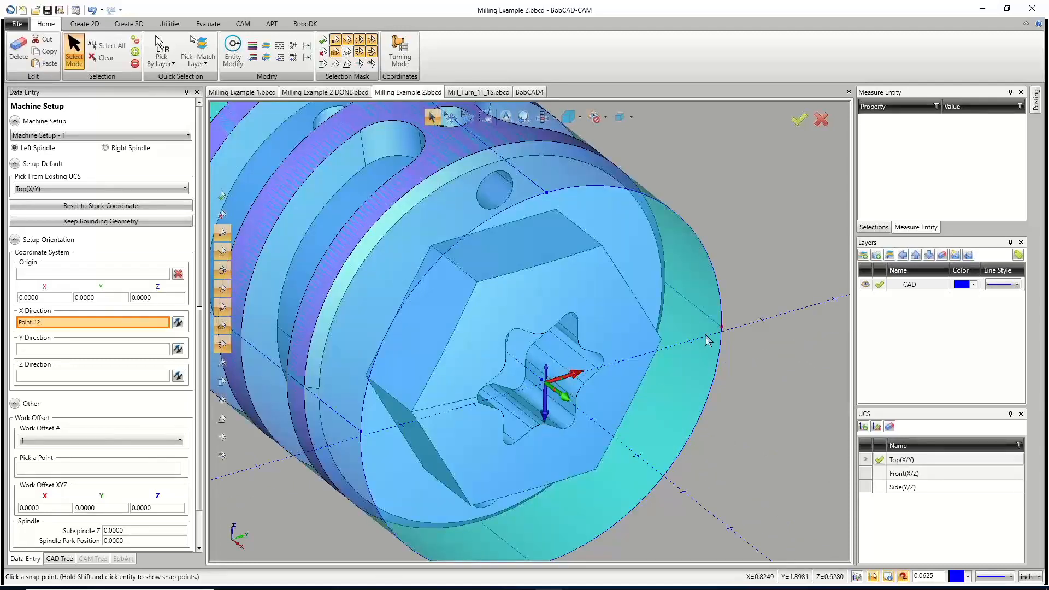
click(546, 192)
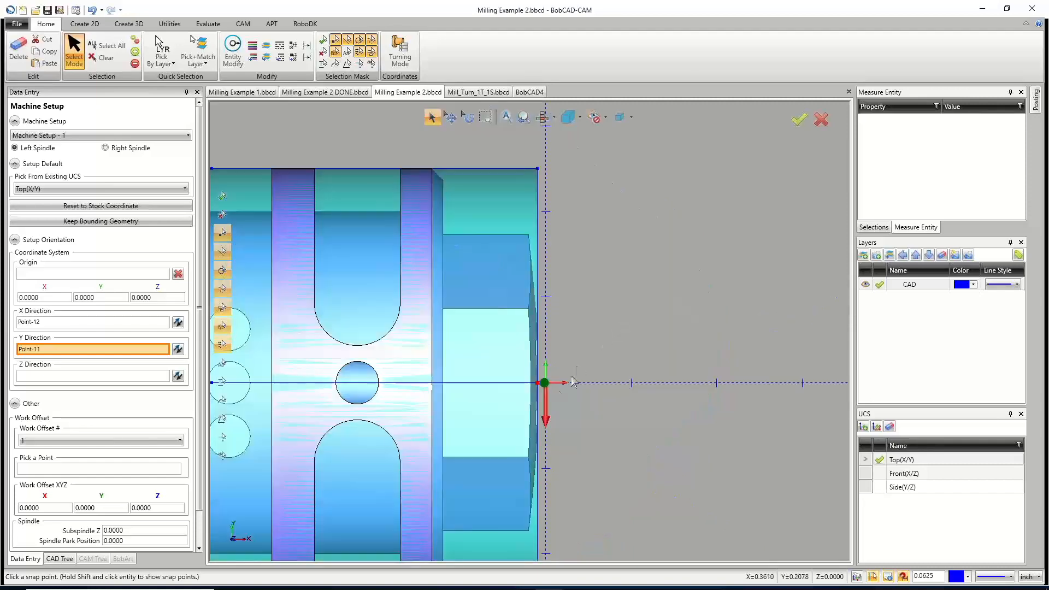
Check the setup origin and axes against the stock's front face and reset the machine setup to the stock coordinate.
scroll(535, 348, up, 3)
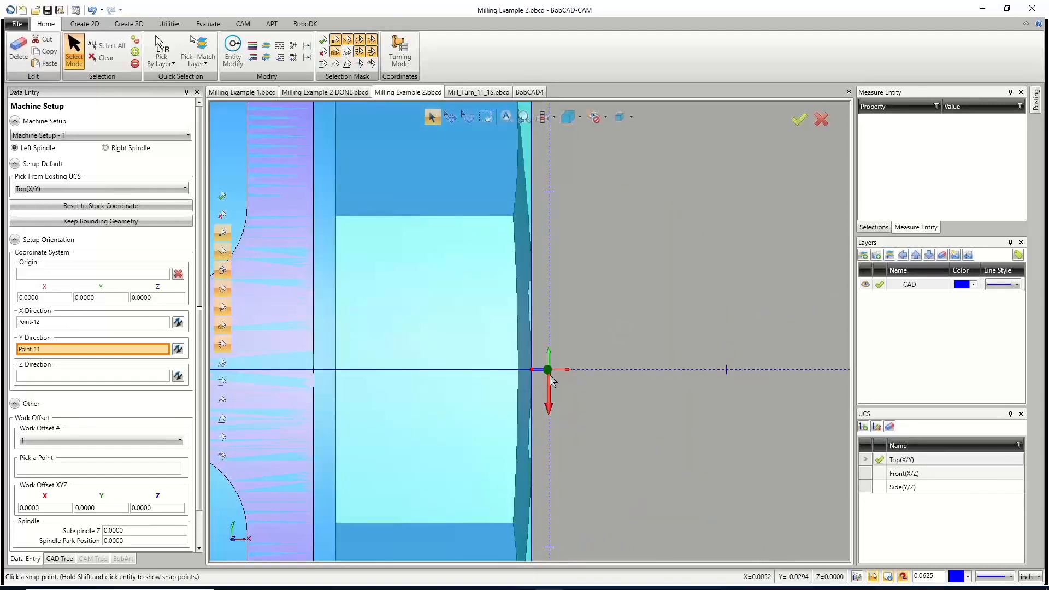
scroll(547, 375, up, 2)
scroll(548, 377, down, 2)
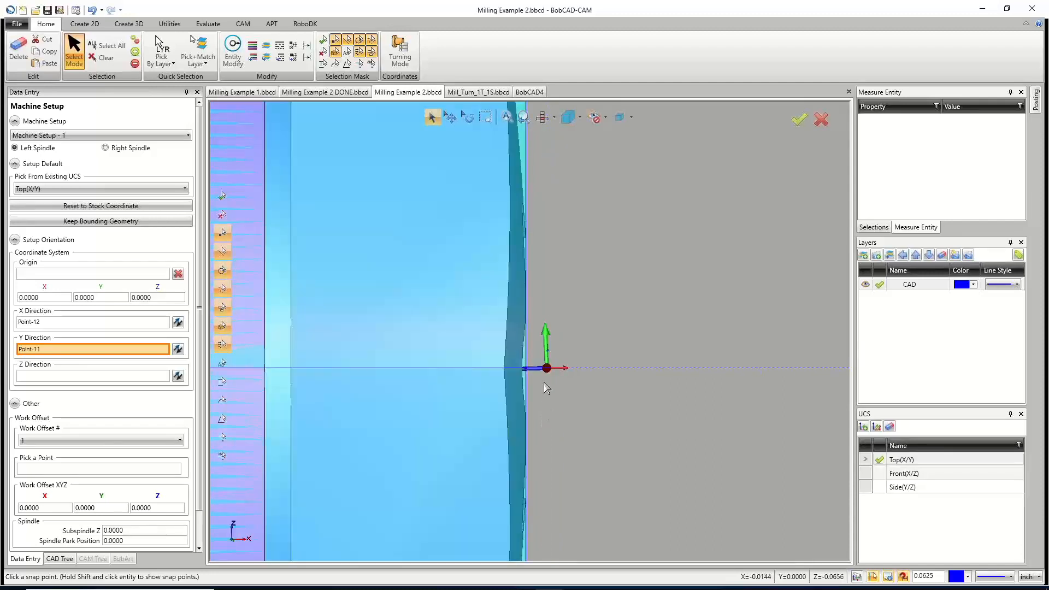
middle_drag(546, 385, 548, 365)
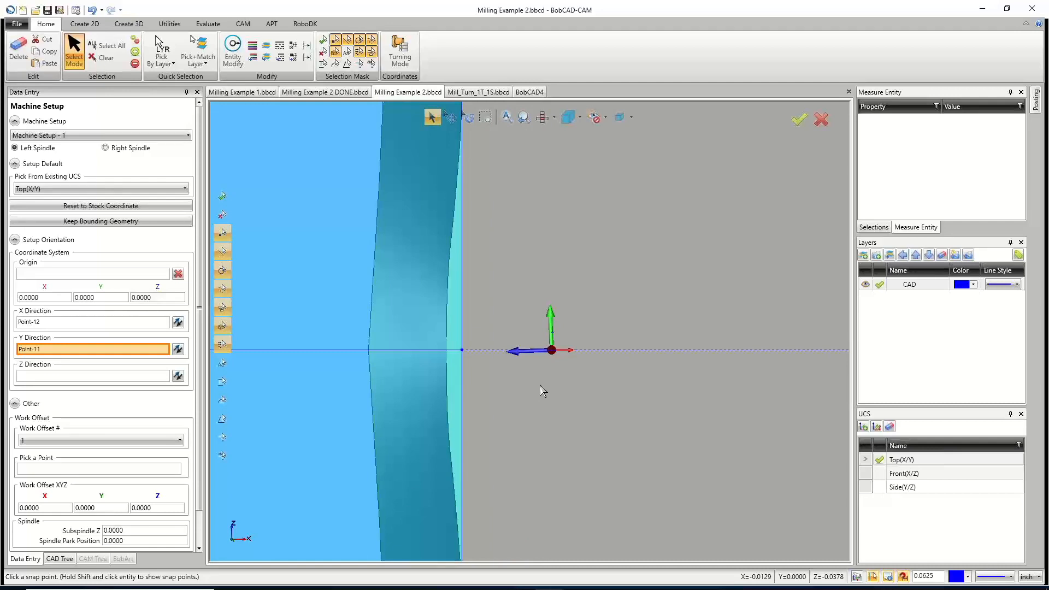
middle_drag(541, 382, 550, 338)
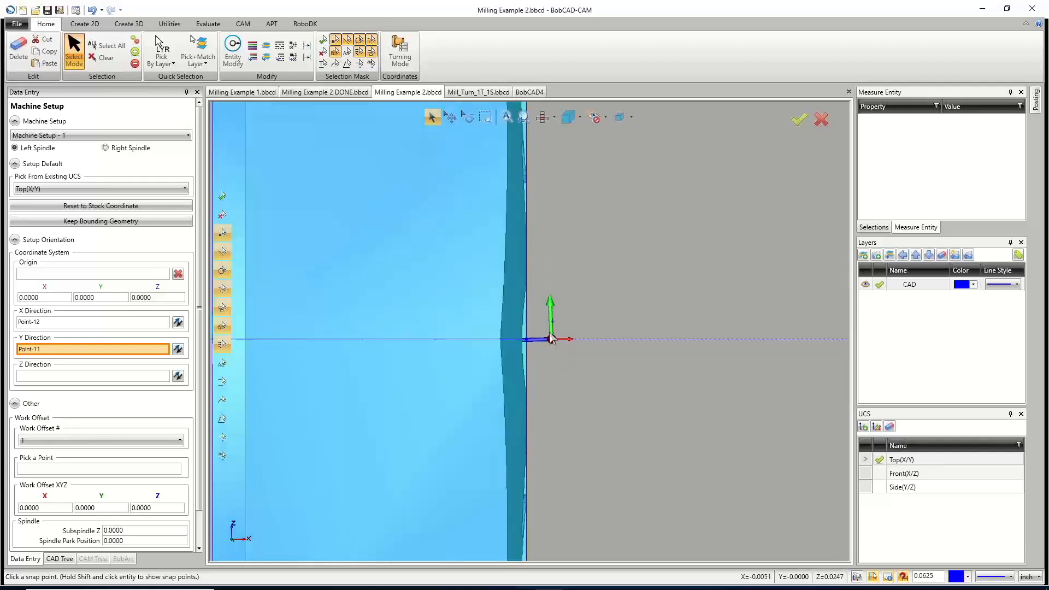
scroll(551, 338, down, 5)
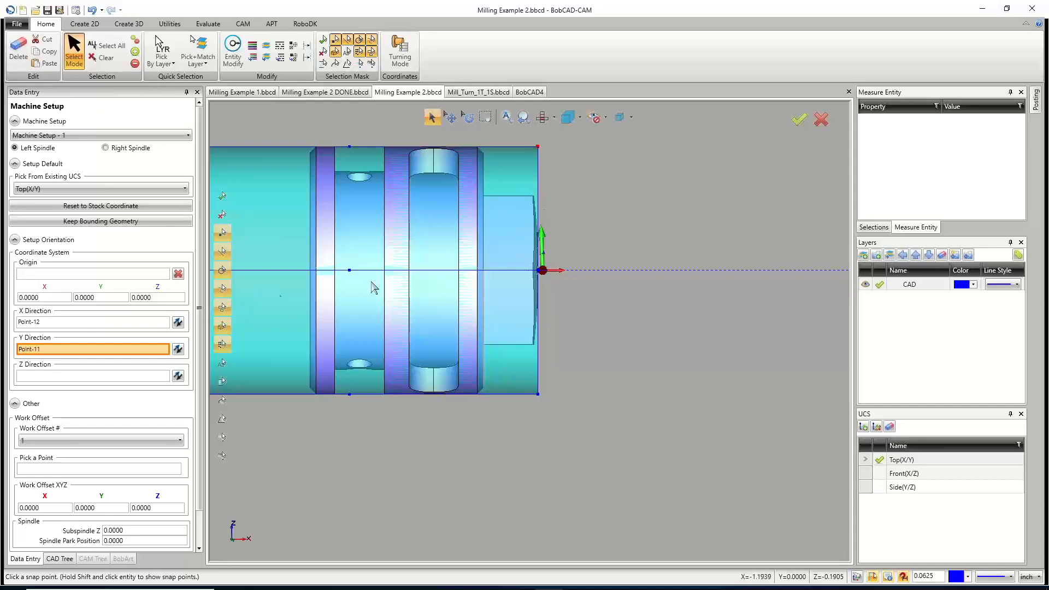
click(108, 212)
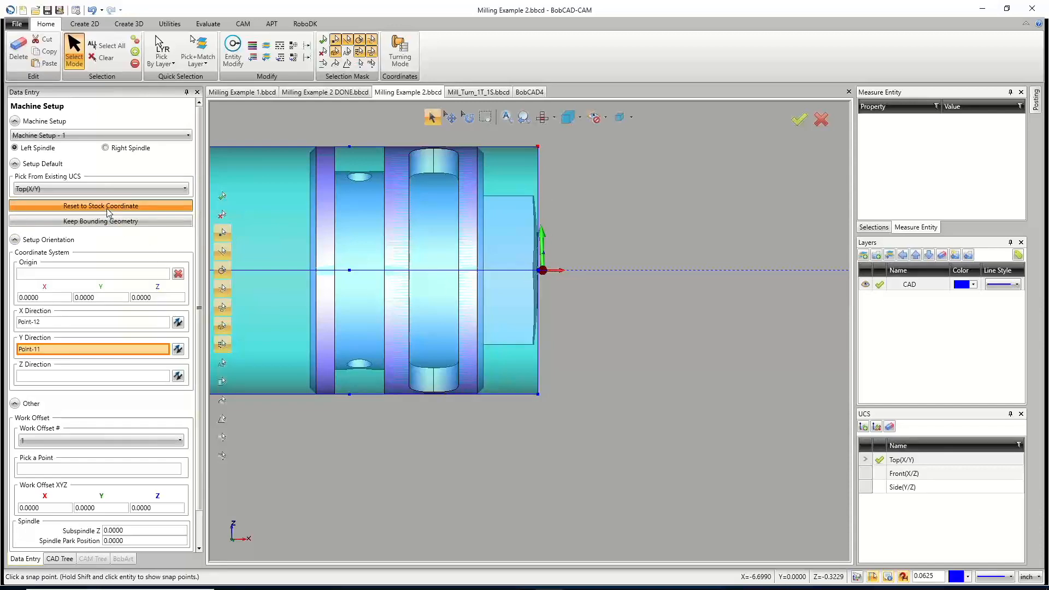
Realign the reset machine setup by pointing its X direction to the side point and Y direction to the upper point on the stock's front circle.
middle_drag(484, 389, 382, 415)
scroll(529, 265, up, 6)
scroll(559, 278, up, 5)
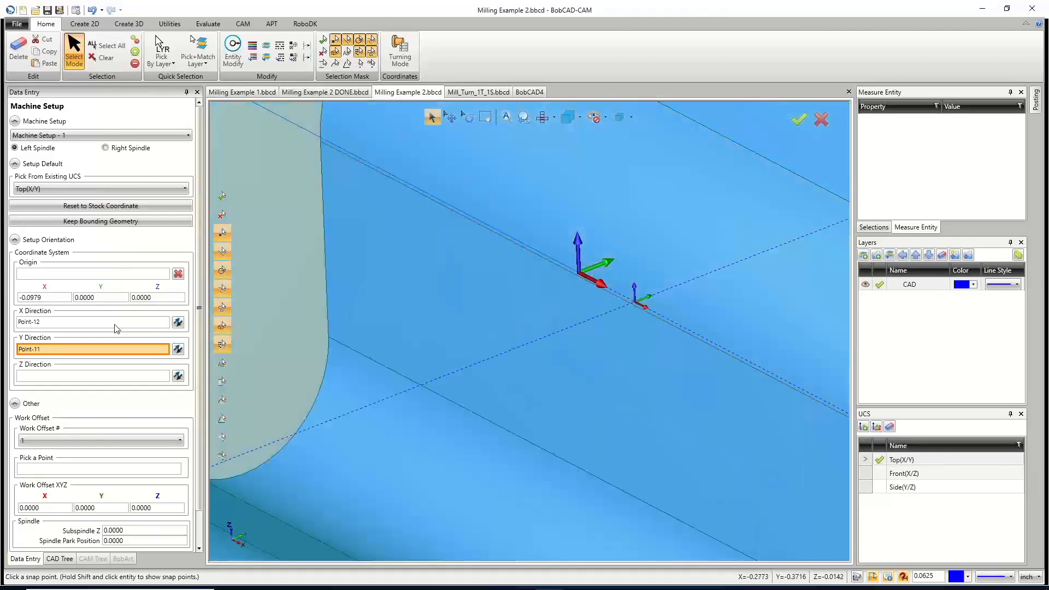
double_click(20, 297)
click(48, 325)
scroll(403, 371, down, 3)
scroll(659, 357, down, 5)
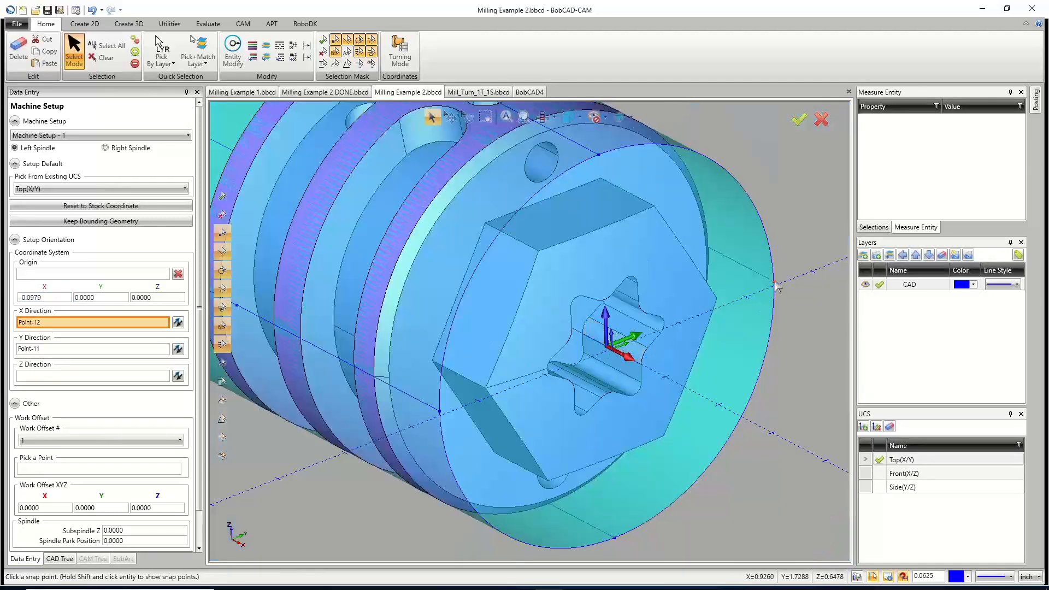
click(775, 284)
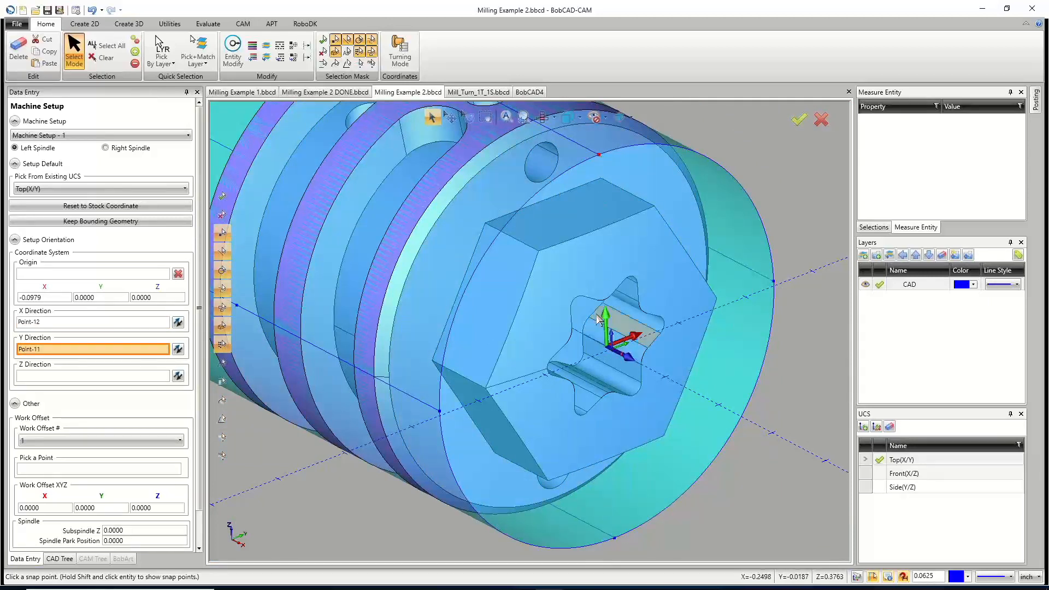
Check the setup origin against the stock's front face, set the work offset Z to 5, and complete the machine setup.
key(f)
scroll(601, 338, up, 3)
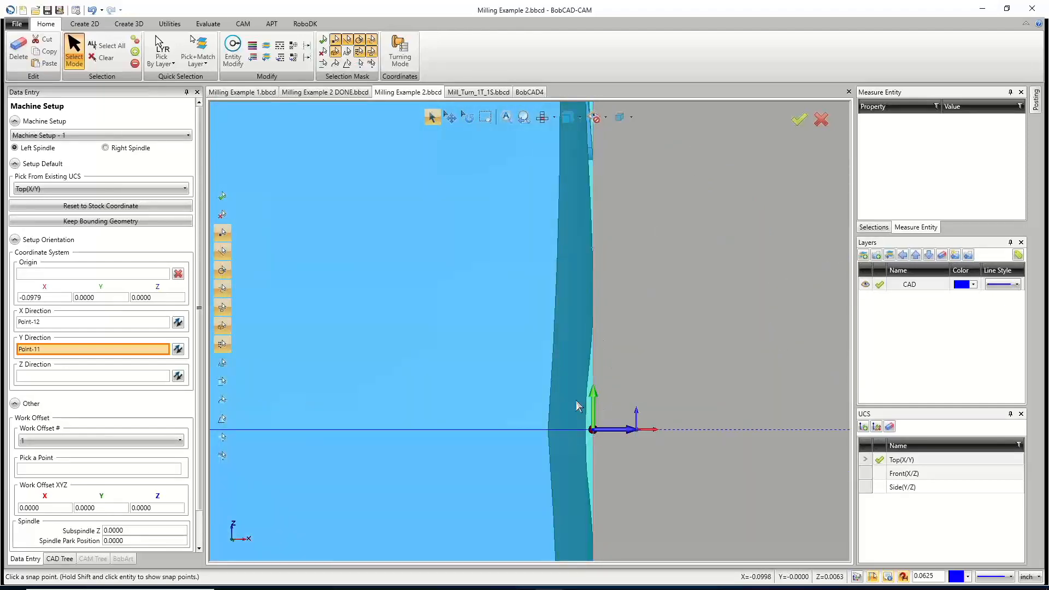
scroll(564, 438, down, 1)
scroll(563, 437, down, 5)
middle_drag(562, 434, 469, 374)
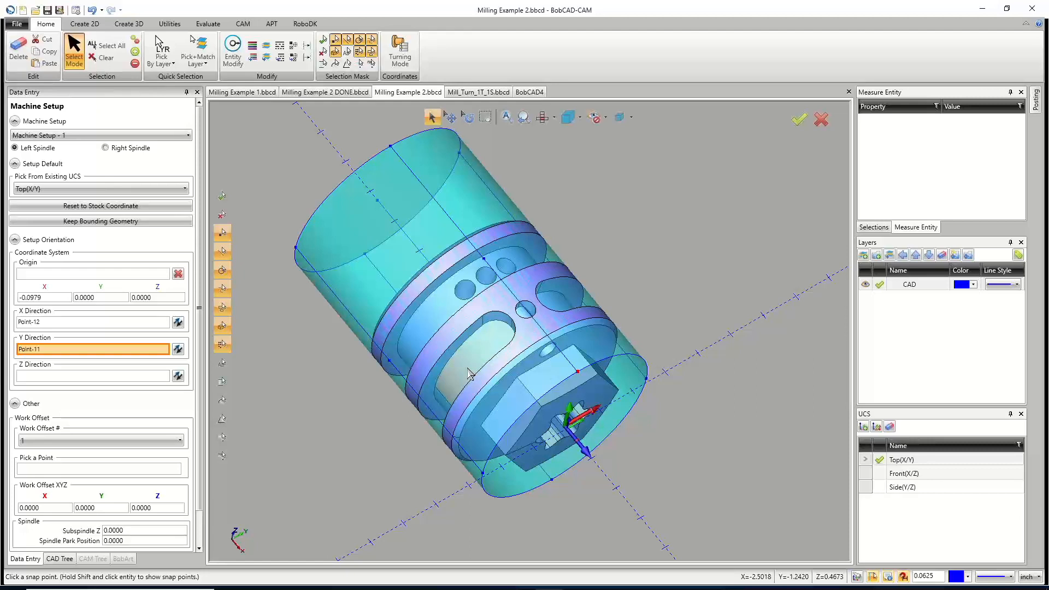
drag(154, 507, 112, 510)
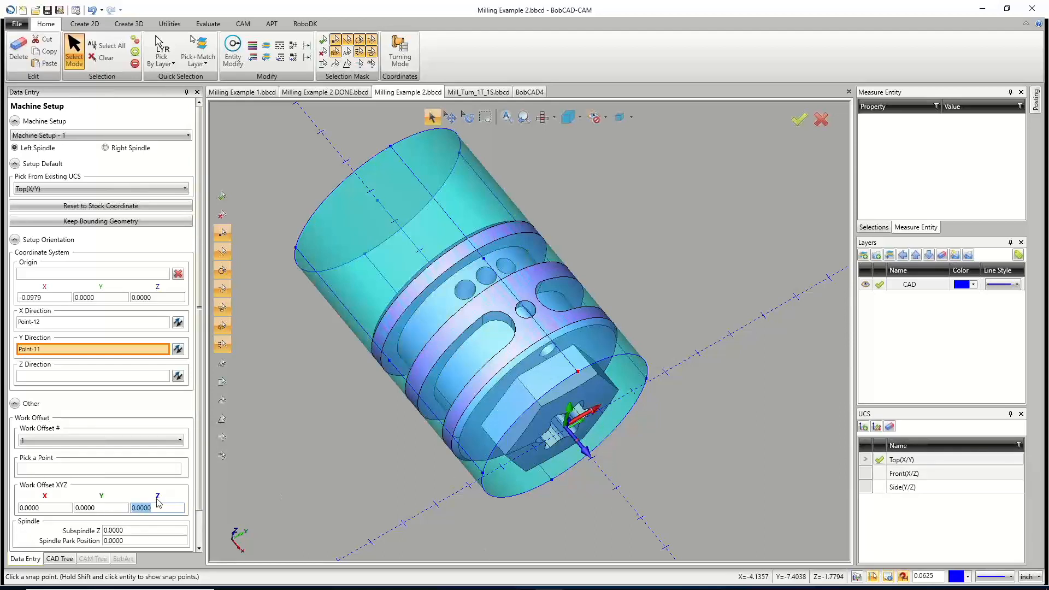
text(5)
click(109, 507)
scroll(136, 411, down, 1)
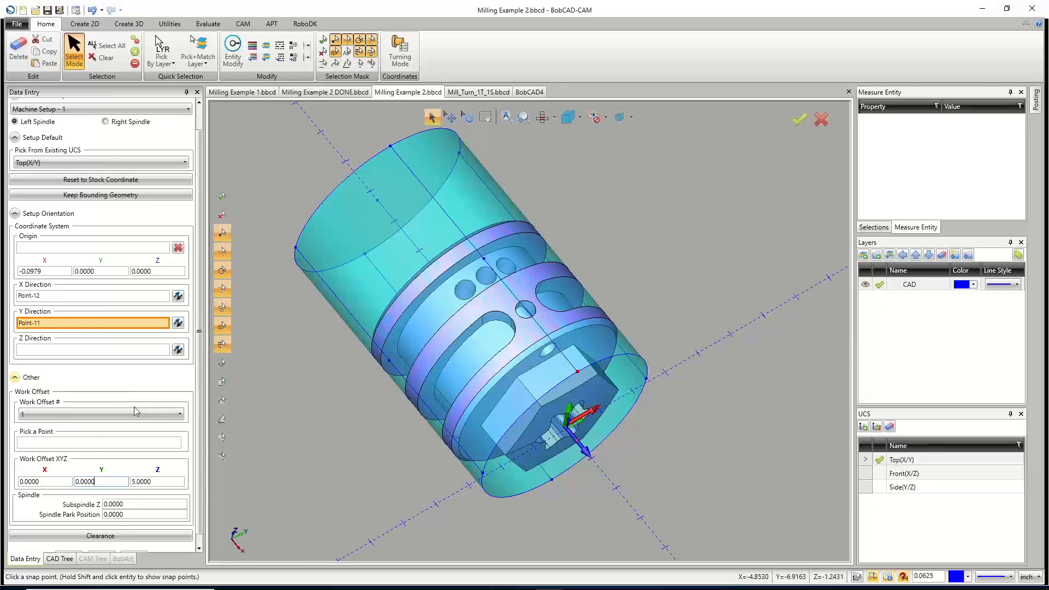
scroll(136, 411, down, 1)
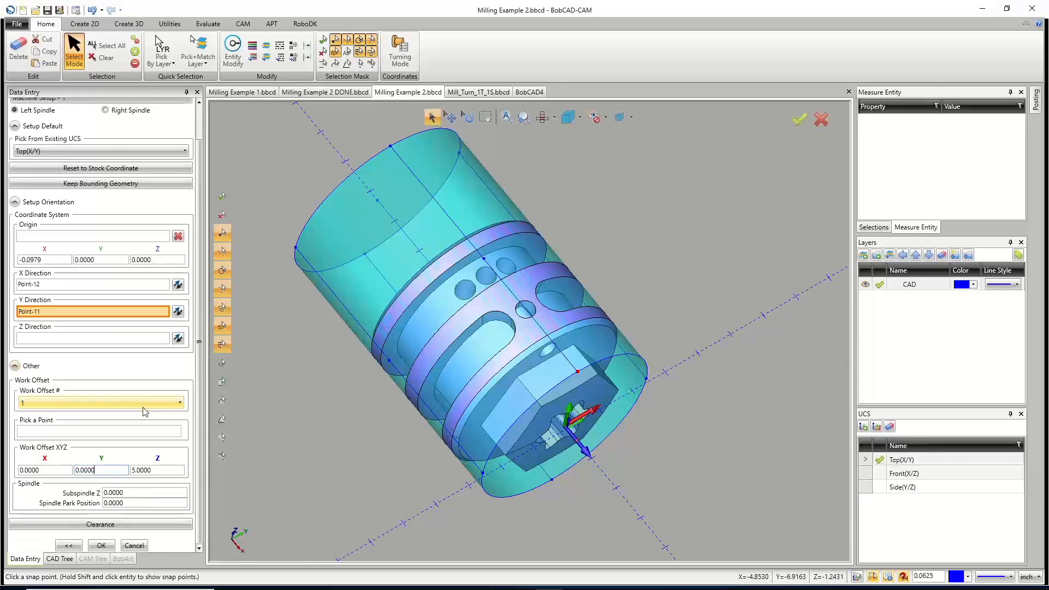
click(102, 545)
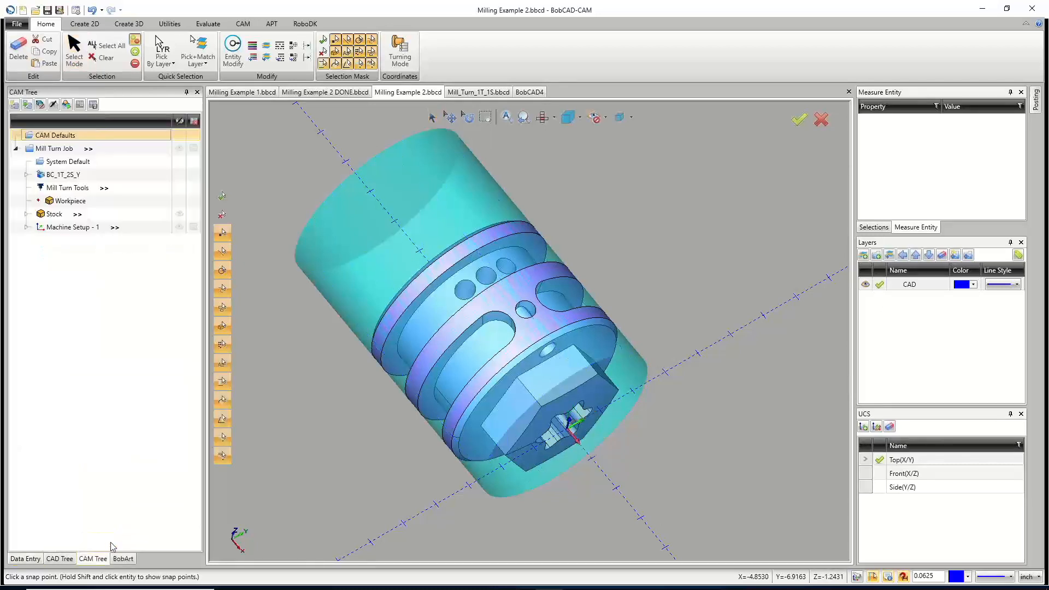
Blank the stock so that only the part model is displayed.
middle_drag(638, 434, 616, 414)
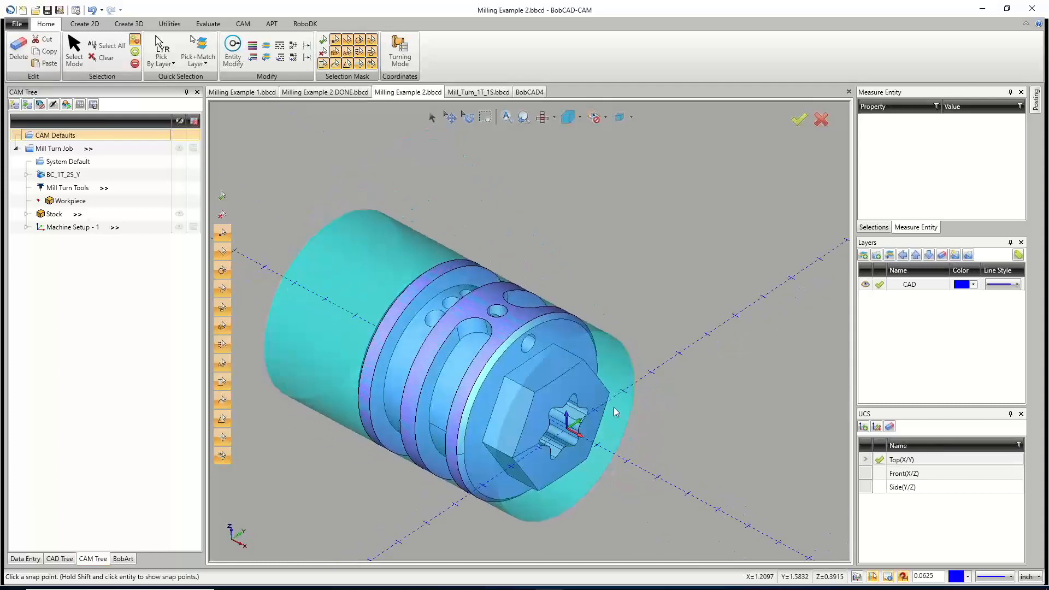
right_click(59, 215)
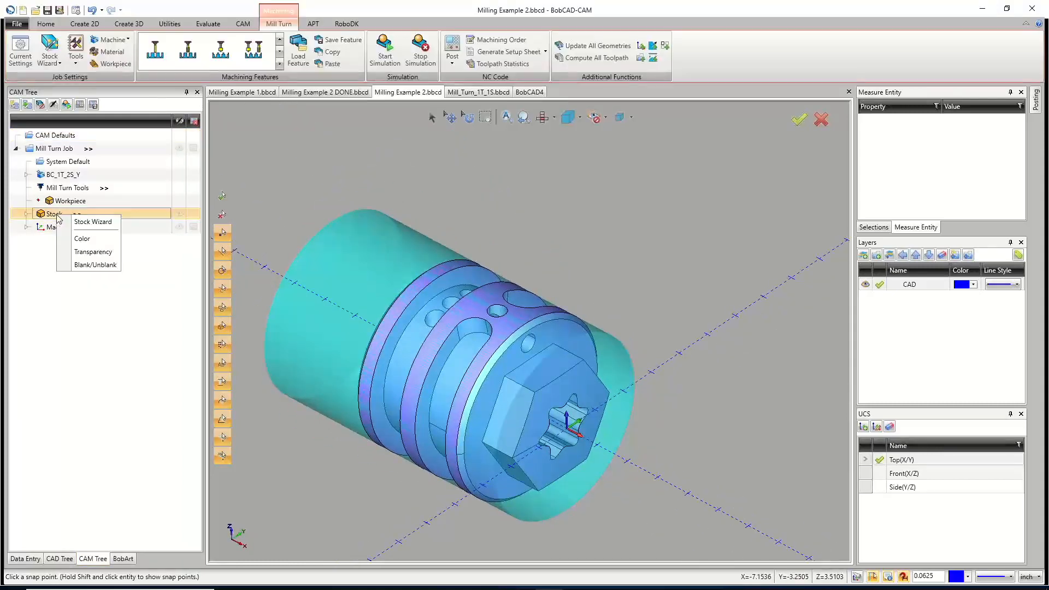
click(81, 263)
click(27, 213)
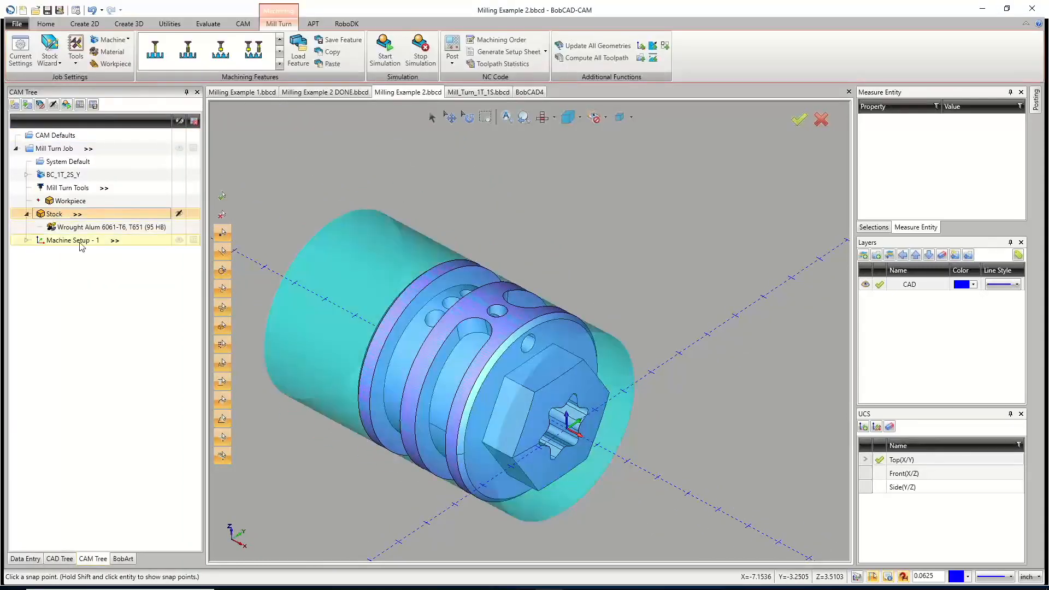
click(27, 213)
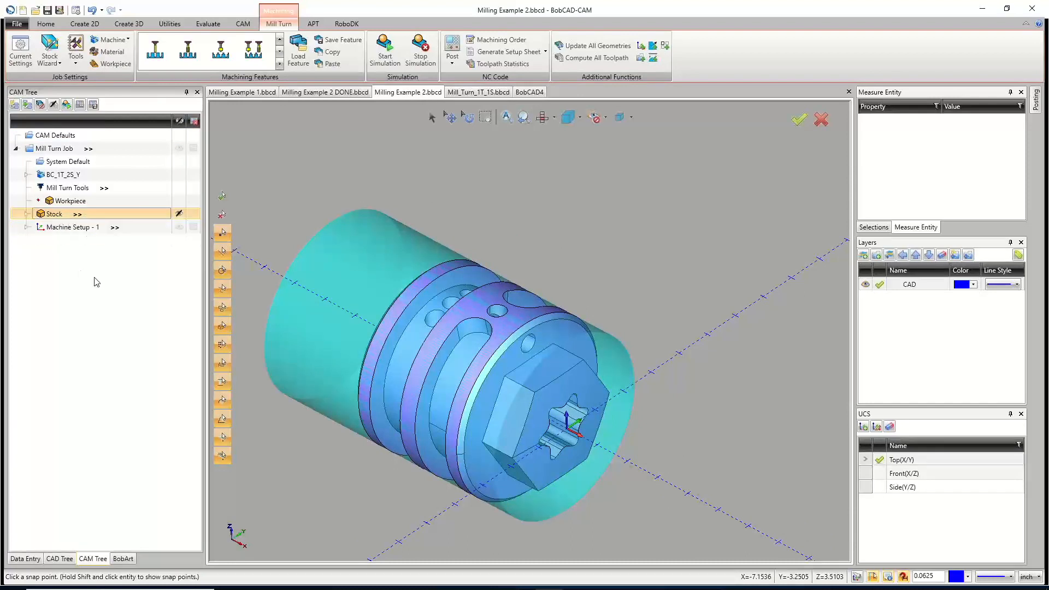
click(71, 188)
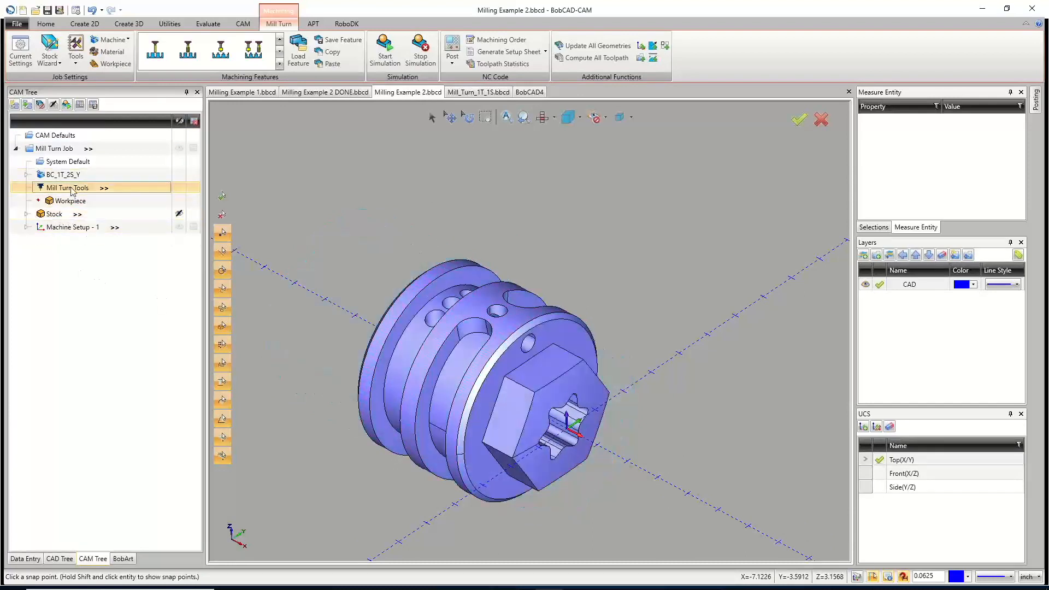
right_click(71, 188)
click(93, 209)
drag(458, 143, 434, 189)
click(753, 183)
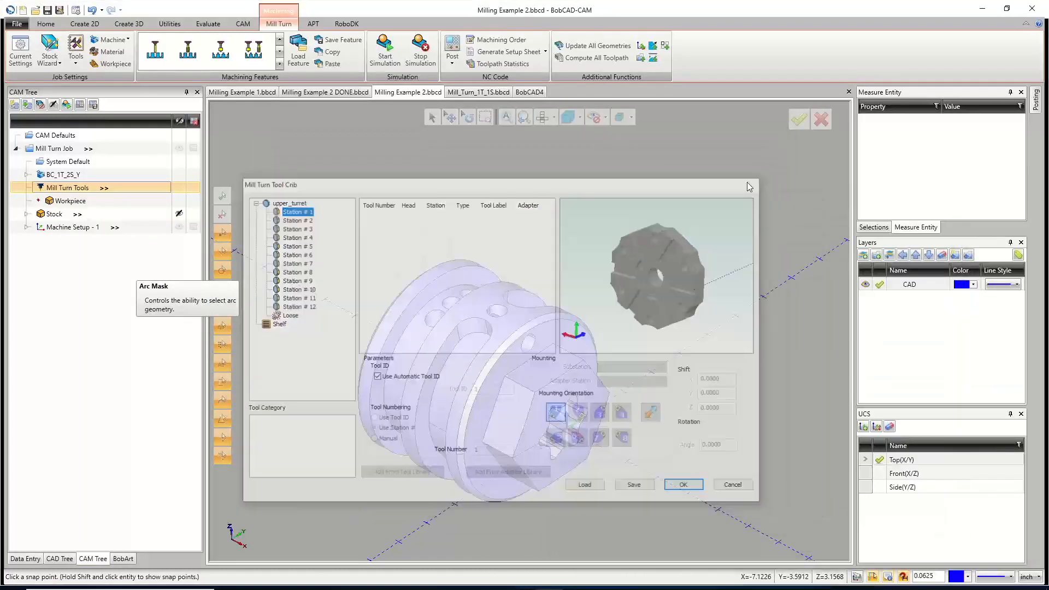
Measure the circular edge of the round hole in the front shoulder face behind the hexagon.
click(221, 25)
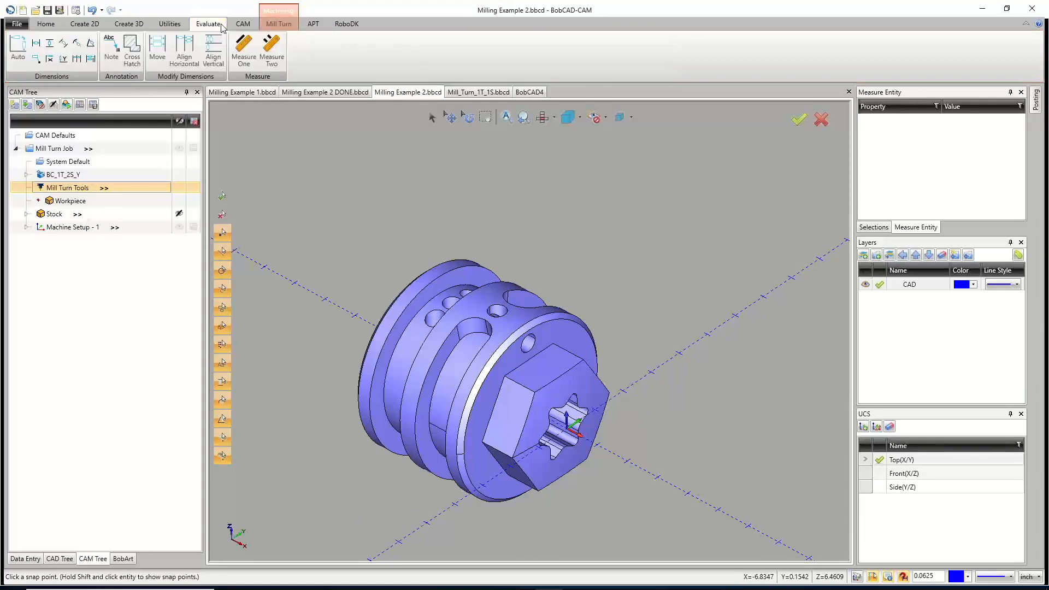
click(244, 48)
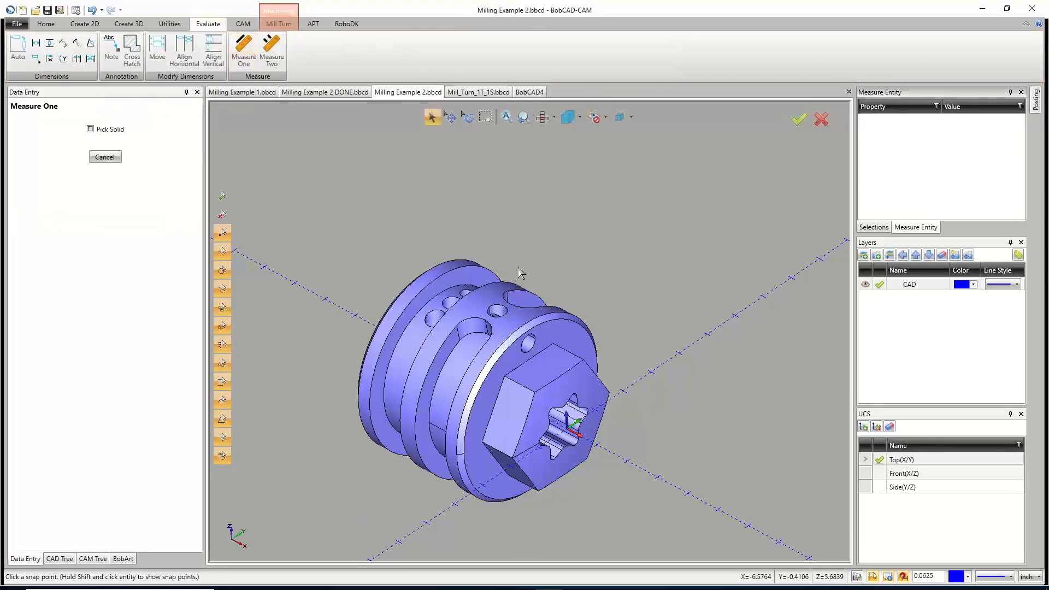
click(527, 357)
click(527, 358)
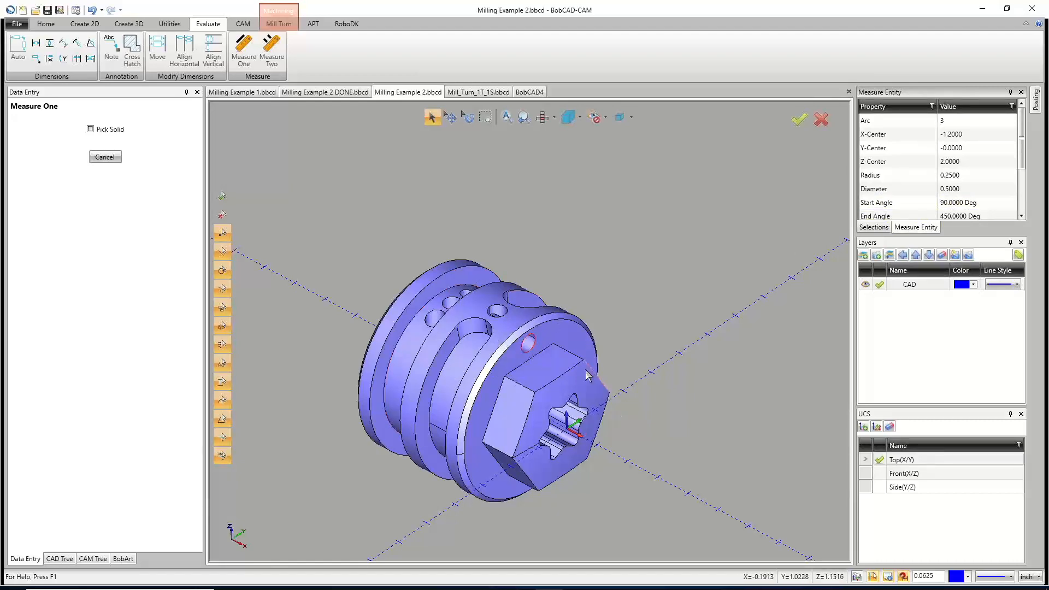
Measure the curved end edge of the wrapped slot on the part's outer diameter.
middle_drag(561, 380, 547, 410)
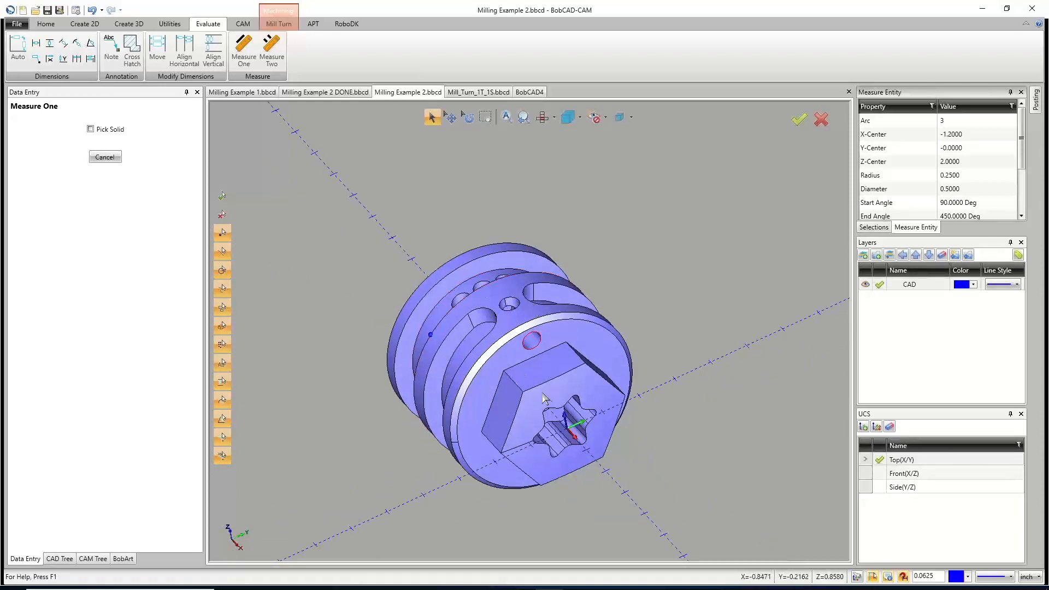
middle_drag(559, 411, 621, 398)
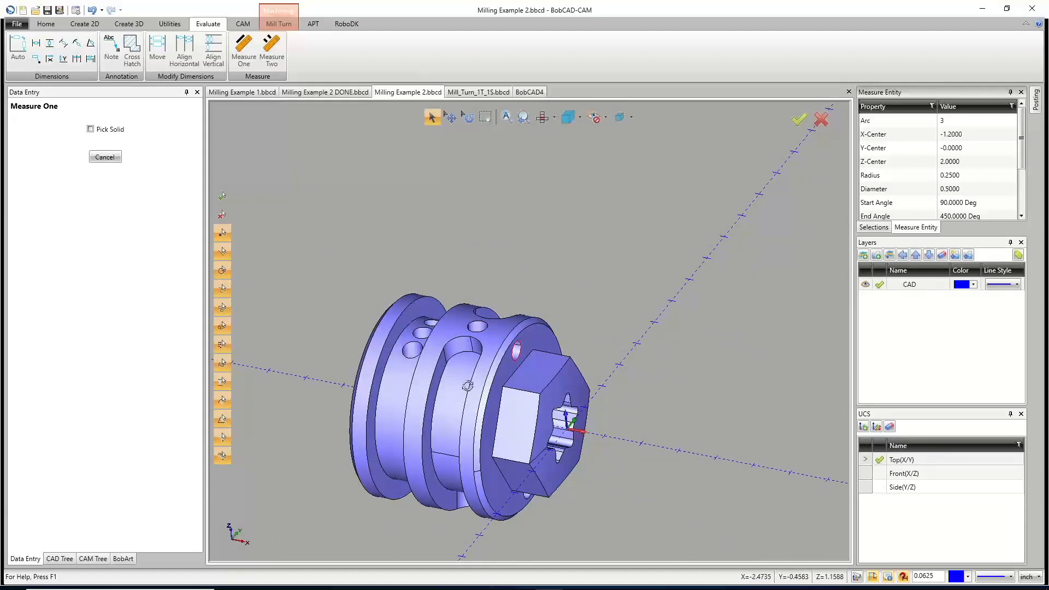
middle_drag(467, 386, 484, 378)
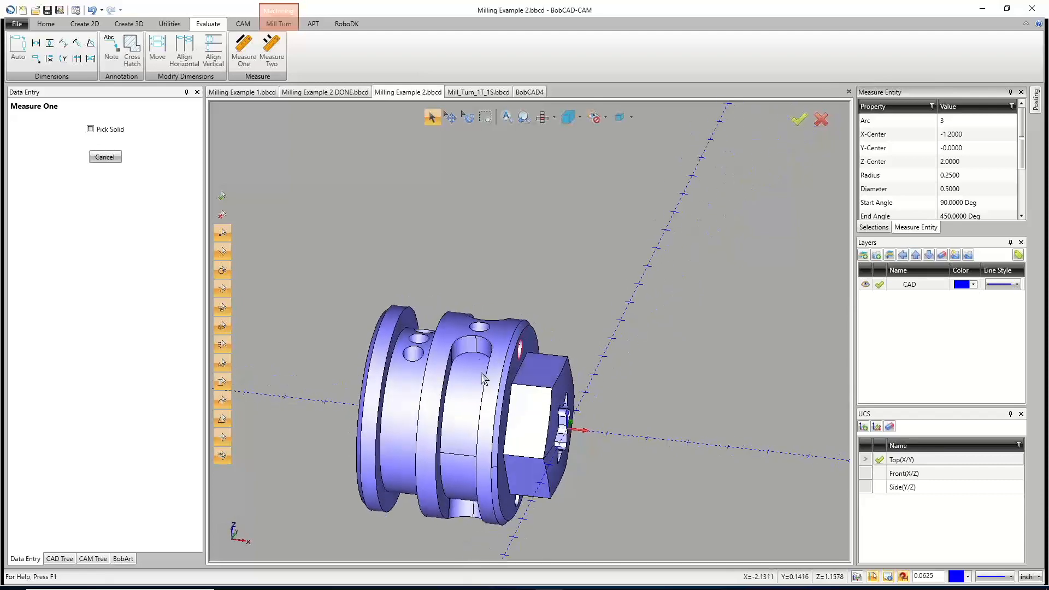
click(463, 341)
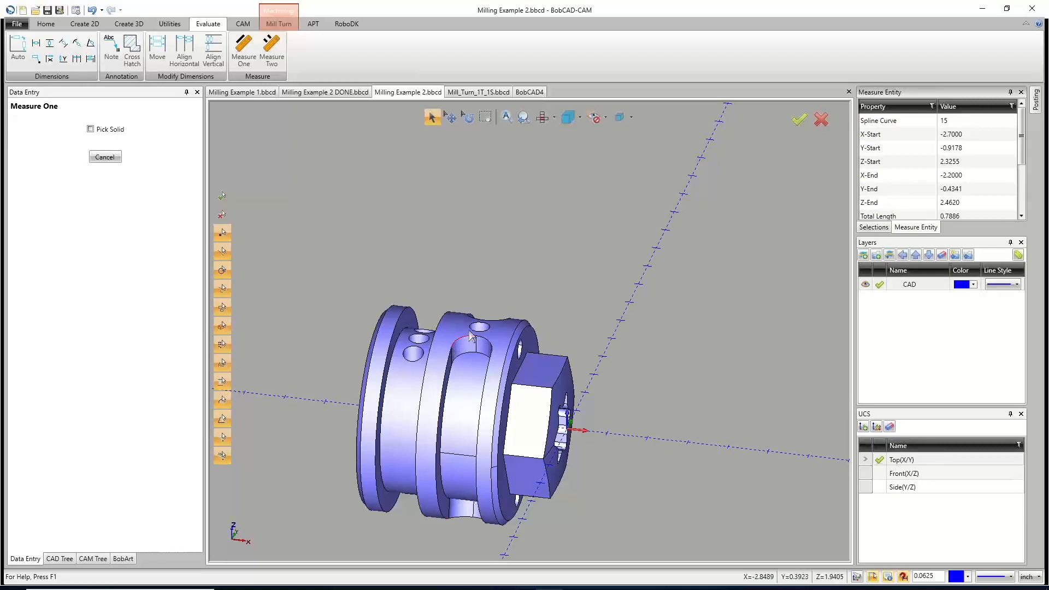
Measure the rounded lobe arc at the floor of the star-shaped pocket in the hexagon and end the measurement.
middle_drag(451, 344, 494, 316)
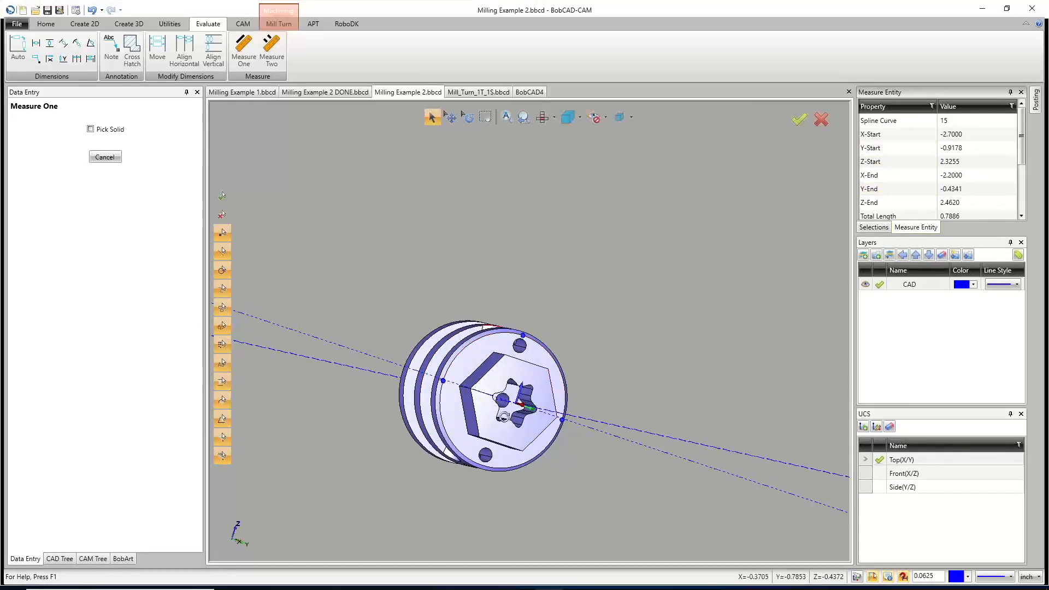
middle_drag(480, 404, 549, 451)
scroll(443, 344, up, 3)
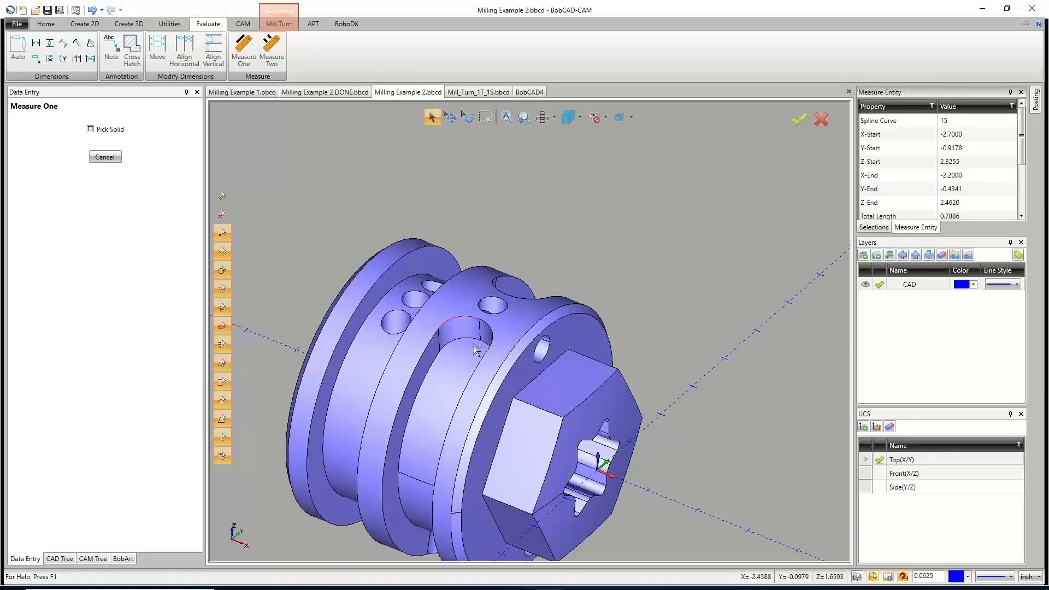
scroll(482, 347, down, 3)
middle_drag(481, 355, 508, 404)
scroll(543, 394, up, 5)
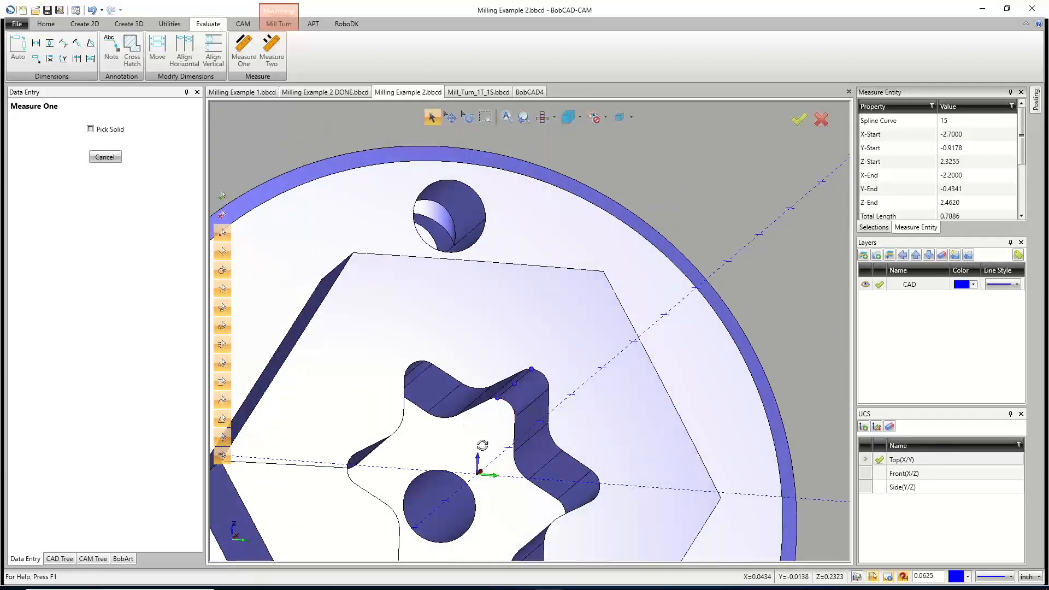
mouse_move(480, 443)
middle_down()
mouse_move(478, 452)
mouse_move(467, 430)
middle_up()
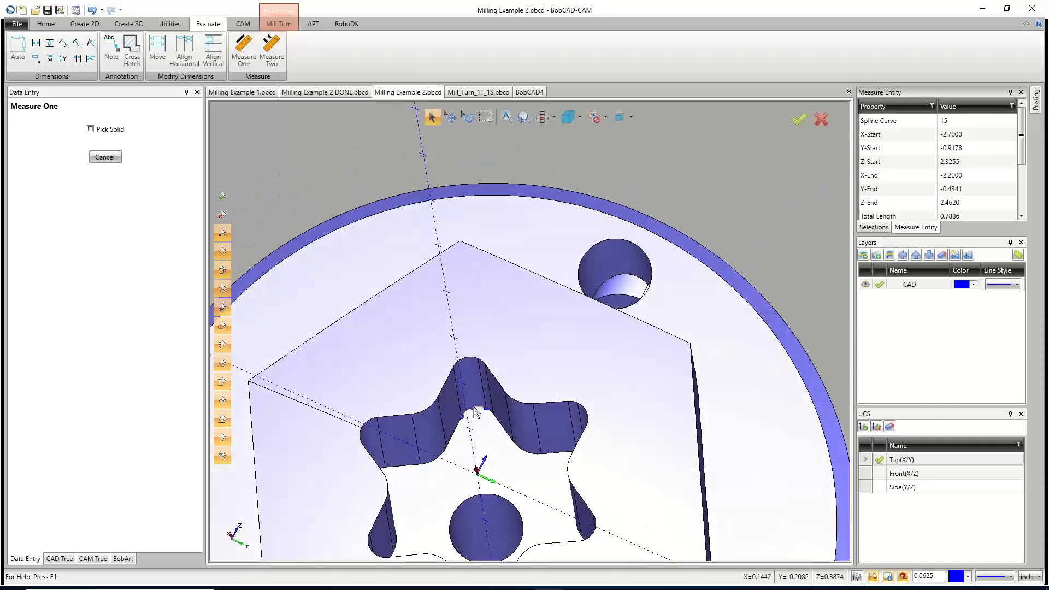
click(477, 409)
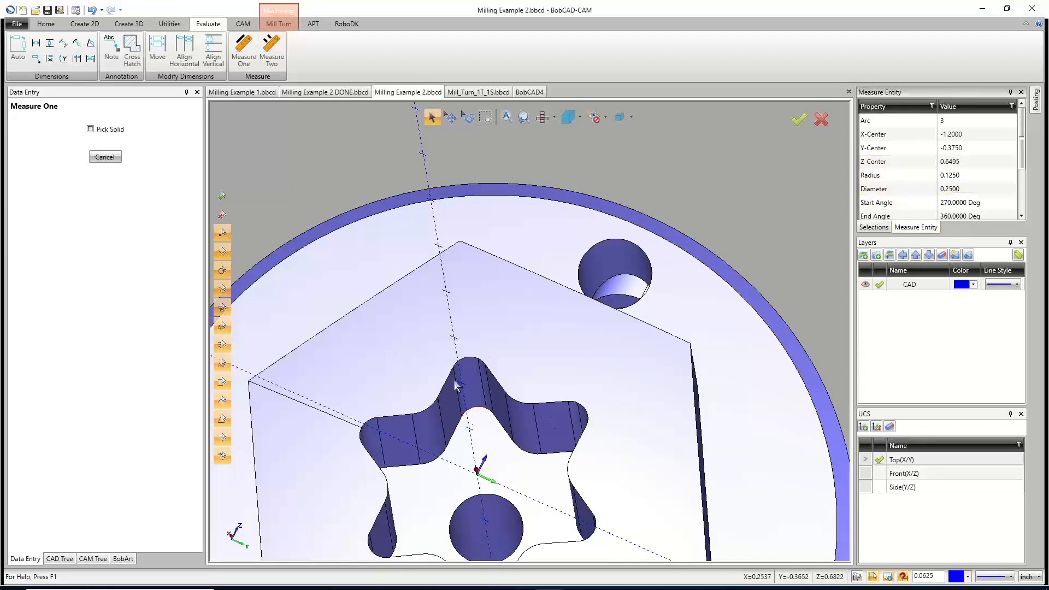
middle_drag(483, 444, 548, 390)
scroll(557, 375, down, 6)
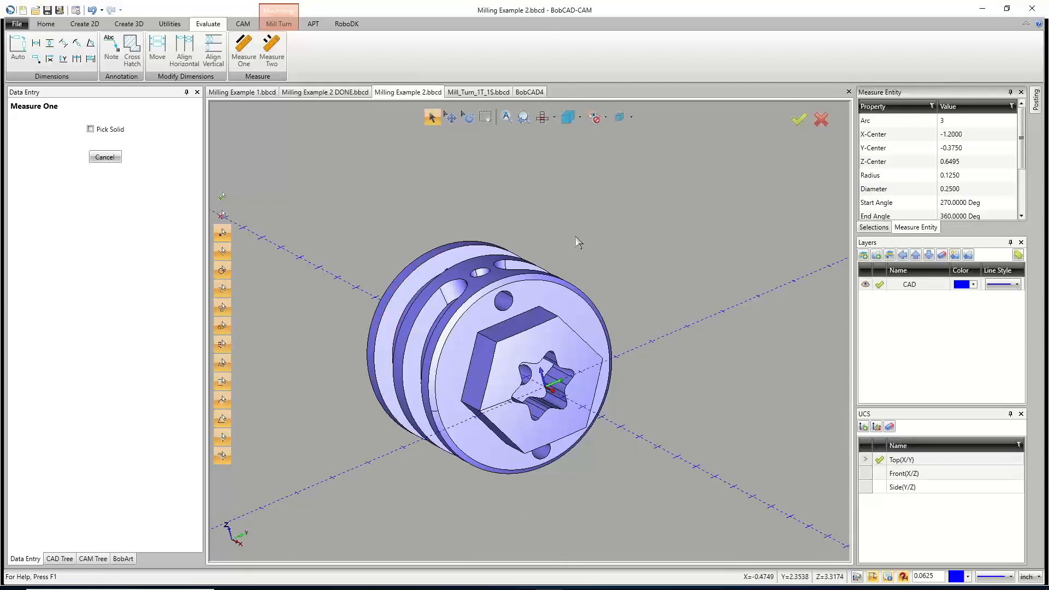
middle_drag(573, 237, 447, 247)
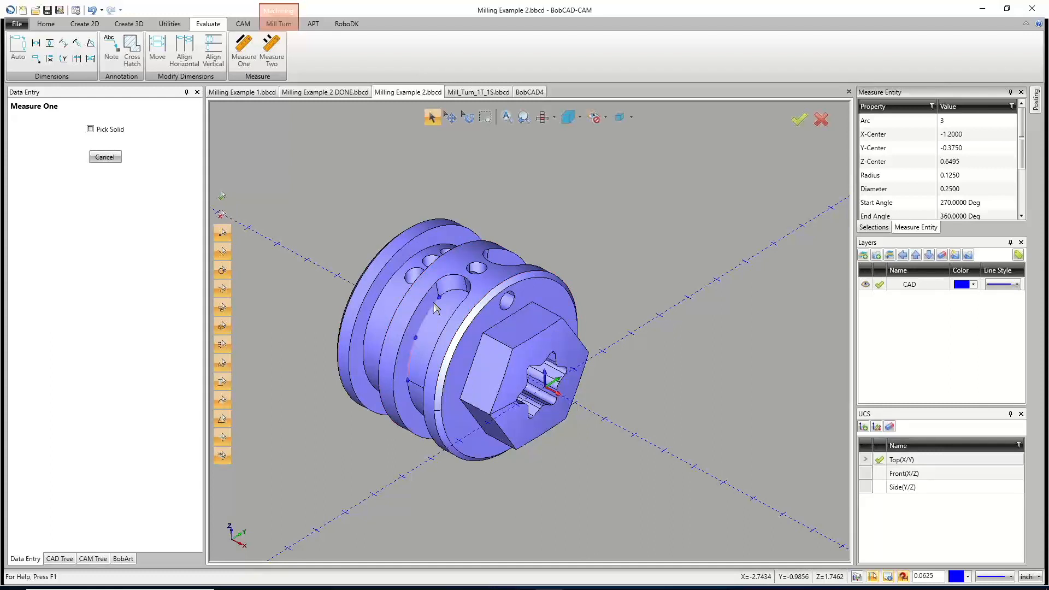
click(104, 157)
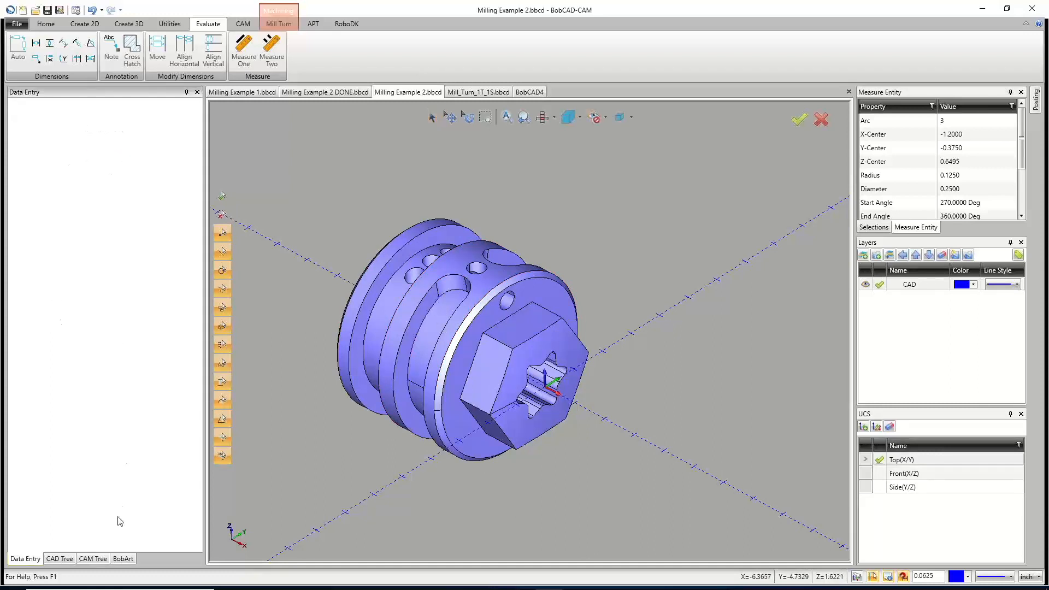
In the Mill Turn Tool Crib, add the side-mount Face Milling Adapter to Station # 1 of the upper turret.
click(93, 558)
right_click(92, 188)
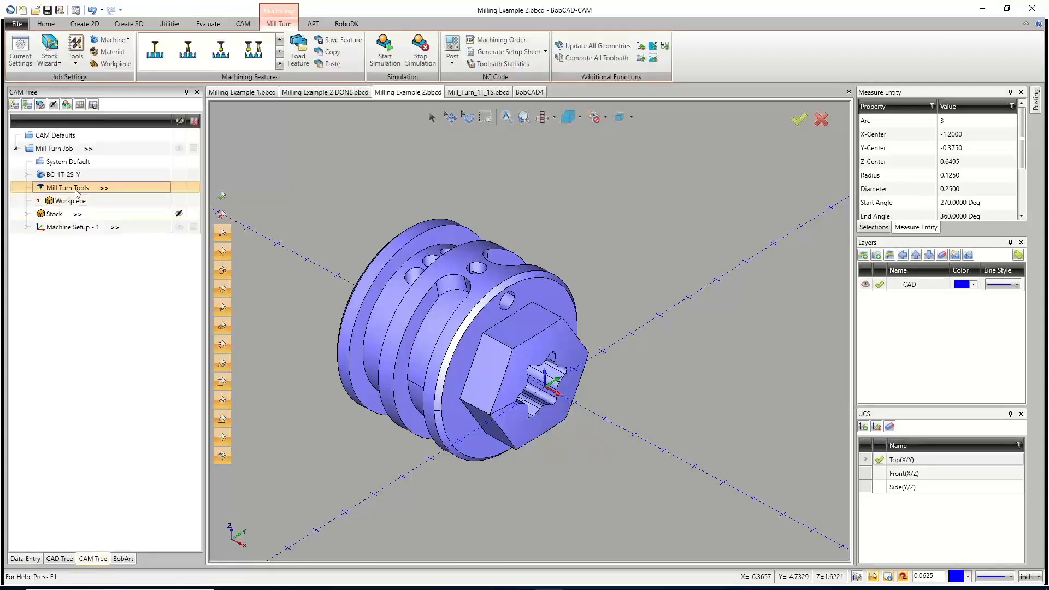
click(109, 211)
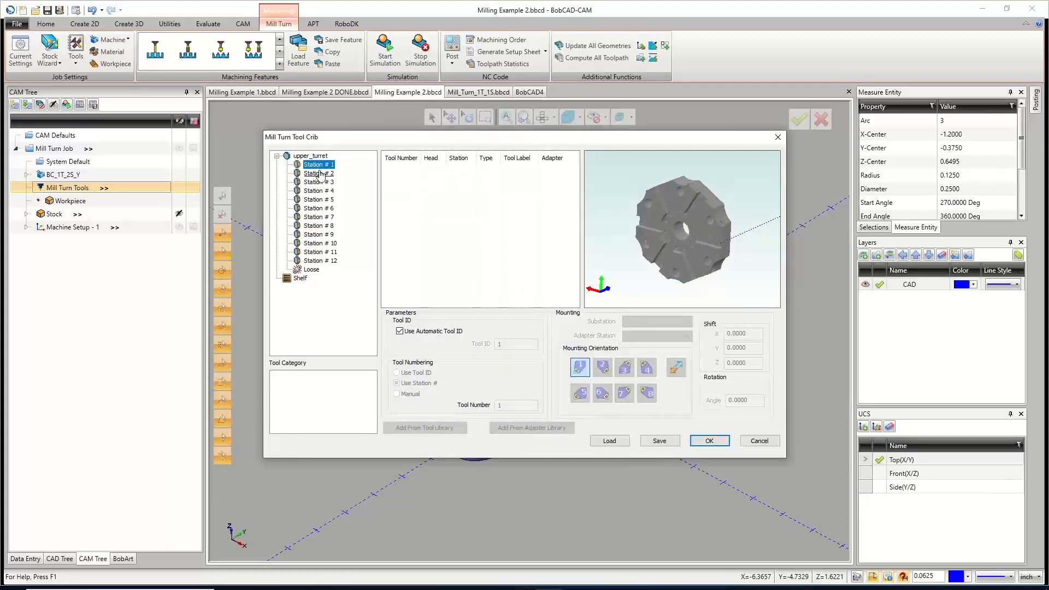
click(323, 166)
right_click(322, 168)
click(352, 174)
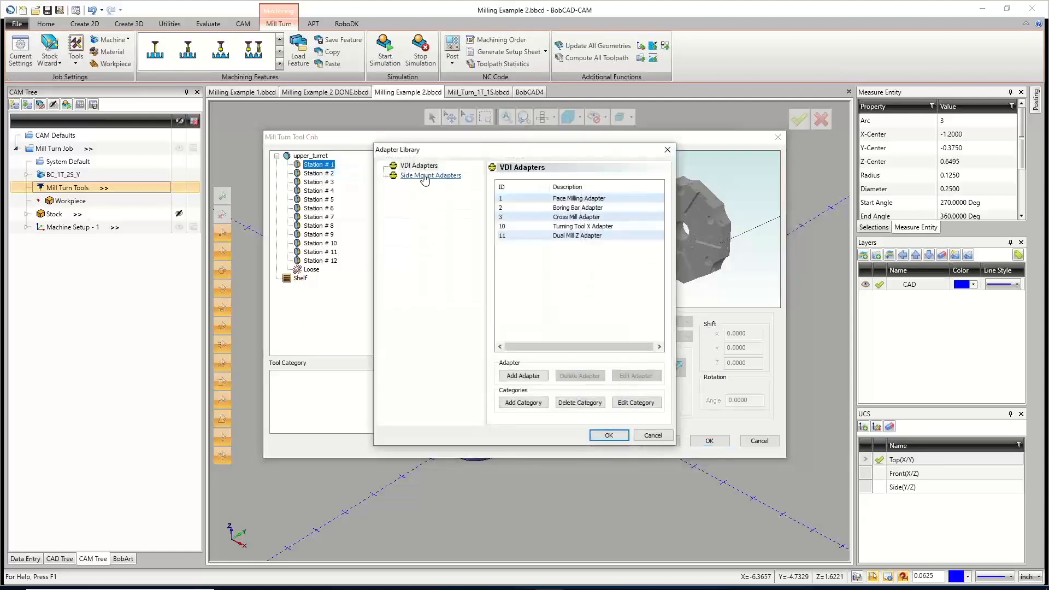
click(426, 175)
click(570, 217)
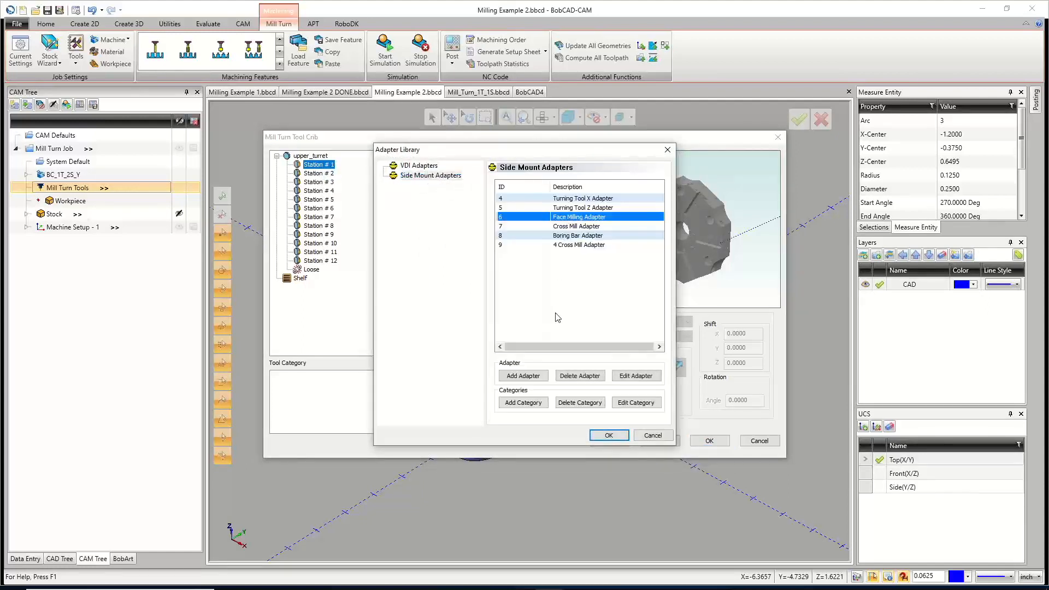
click(609, 435)
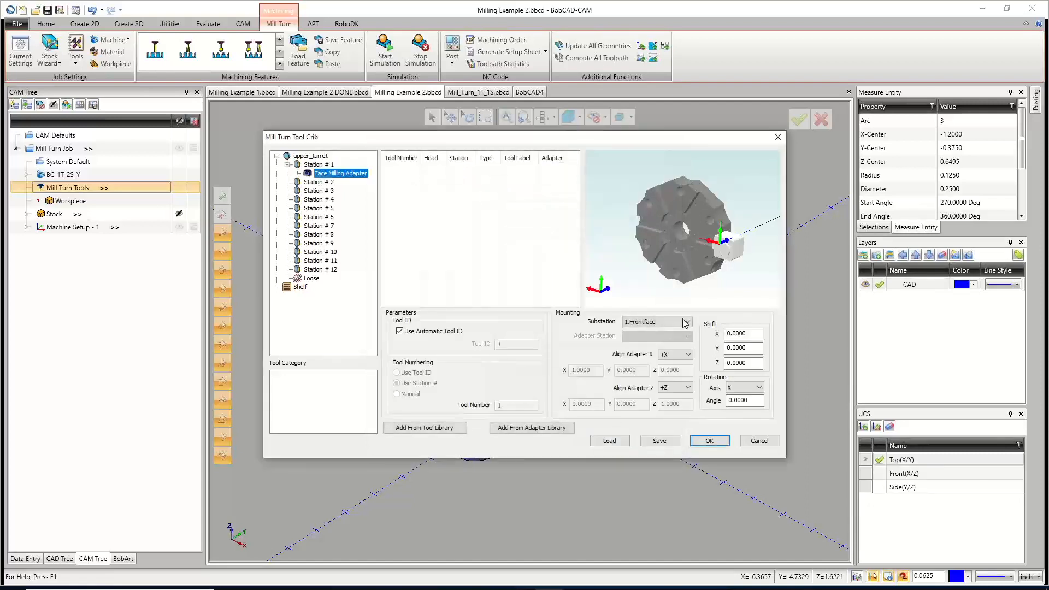
Try the Face Milling Adapter on the 1.Sideface substation, and move it to Station # 2 and back to Station # 1.
click(654, 340)
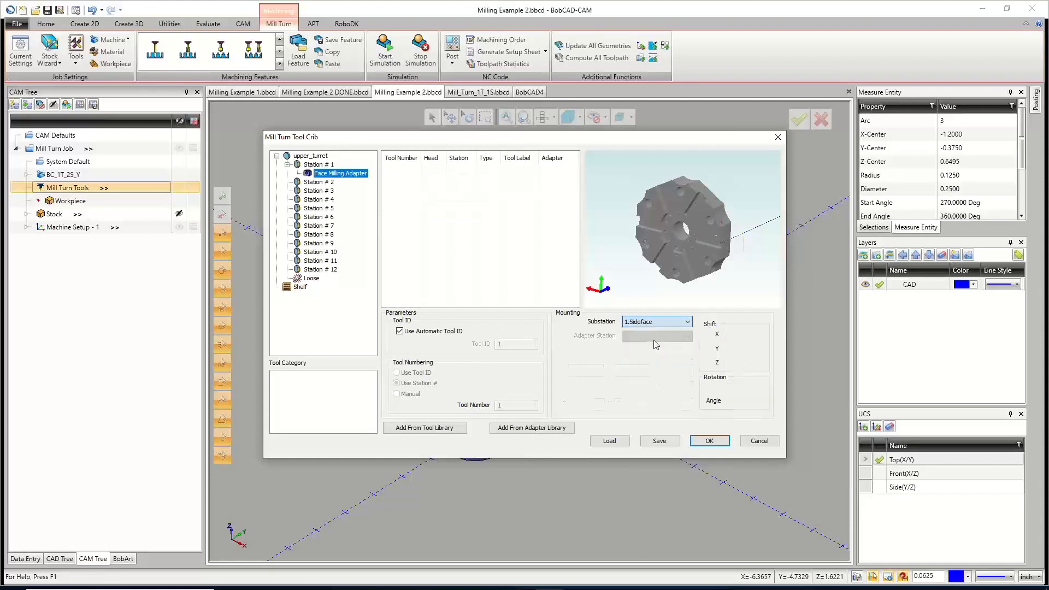
middle_drag(711, 283, 686, 257)
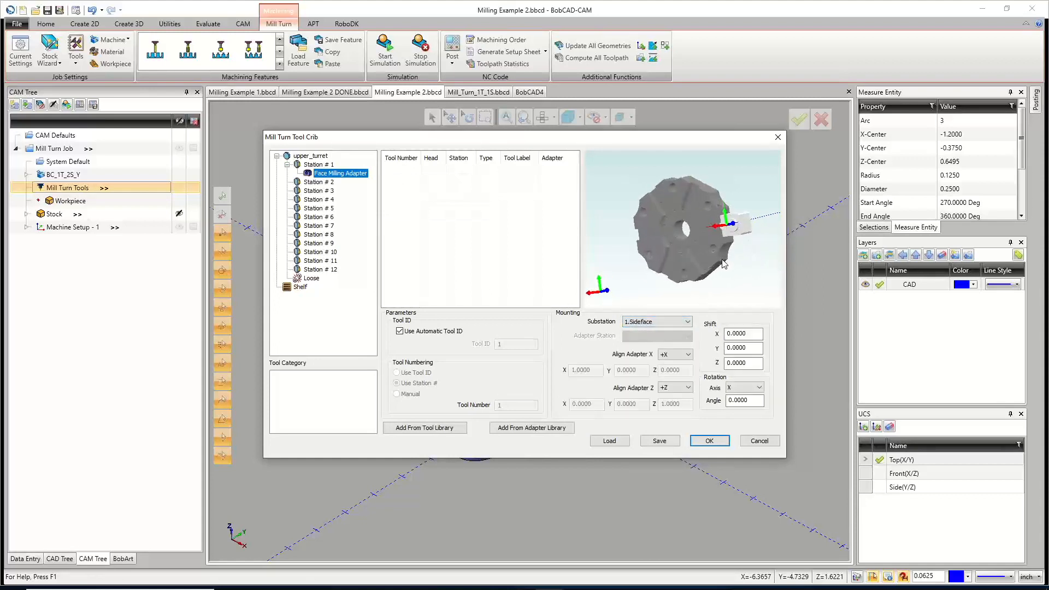
drag(328, 178, 318, 182)
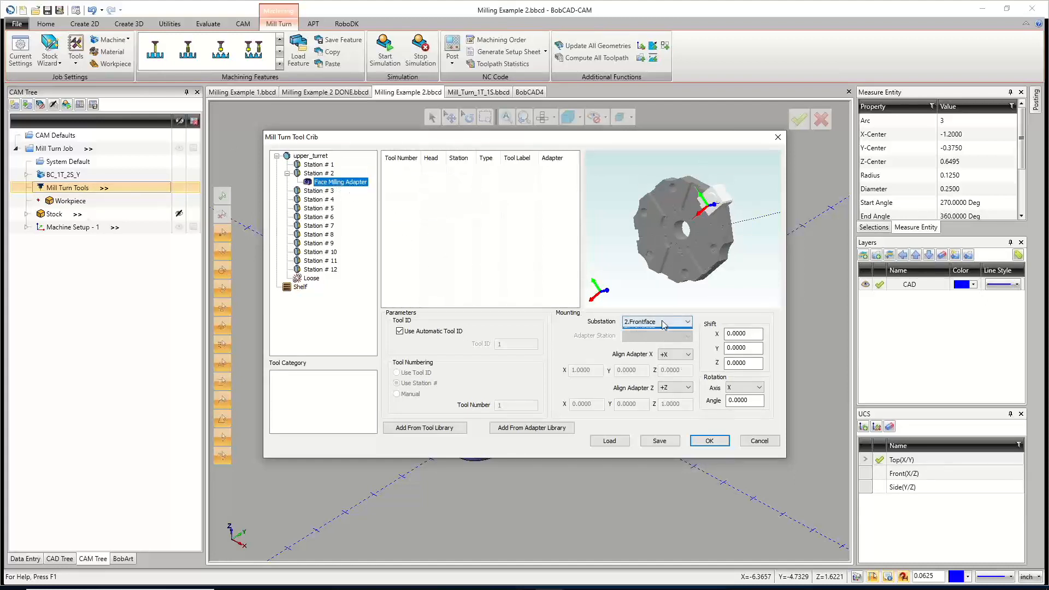
click(664, 331)
drag(330, 183, 322, 165)
Mount the Station # 1 Face Milling Adapter on the 1.Sideface substation.
click(666, 322)
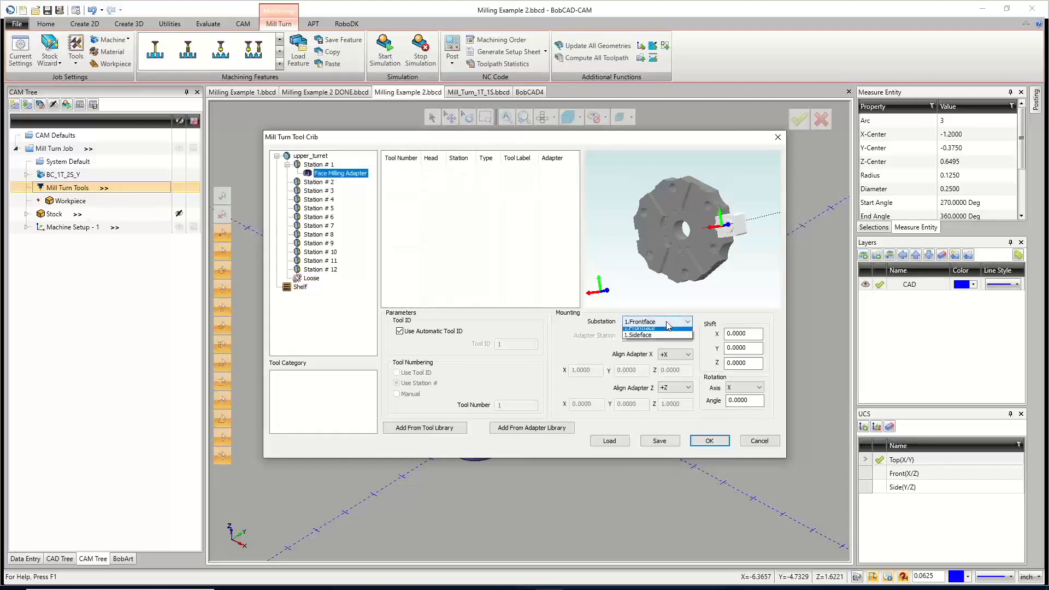
click(657, 340)
middle_drag(694, 260, 673, 275)
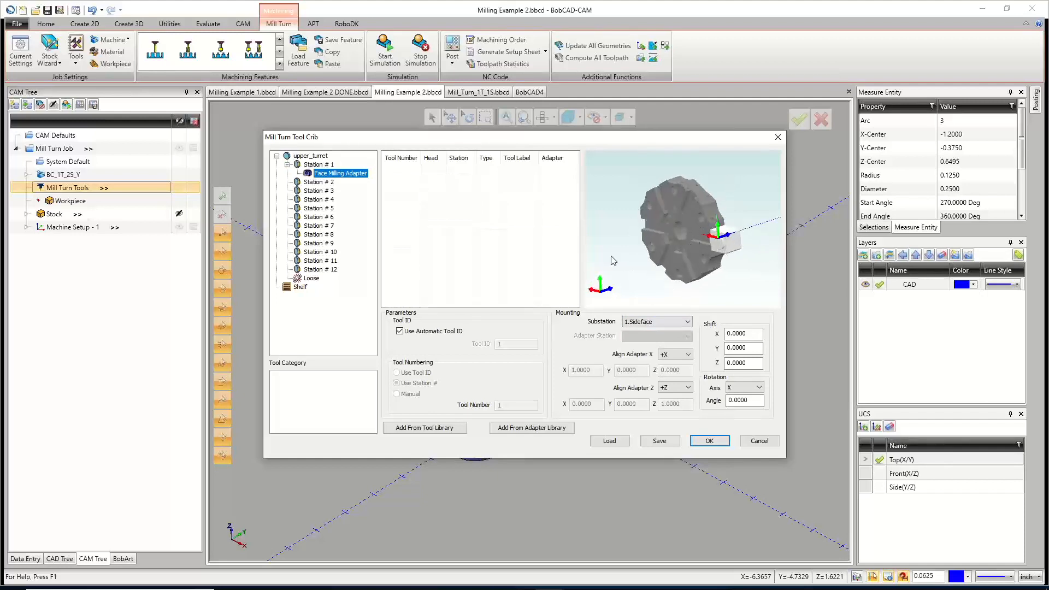
Add the 1/4 - 90 DEGREE SPOT DRILL to the Face Milling Adapter on Station # 1.
click(329, 174)
right_click(328, 174)
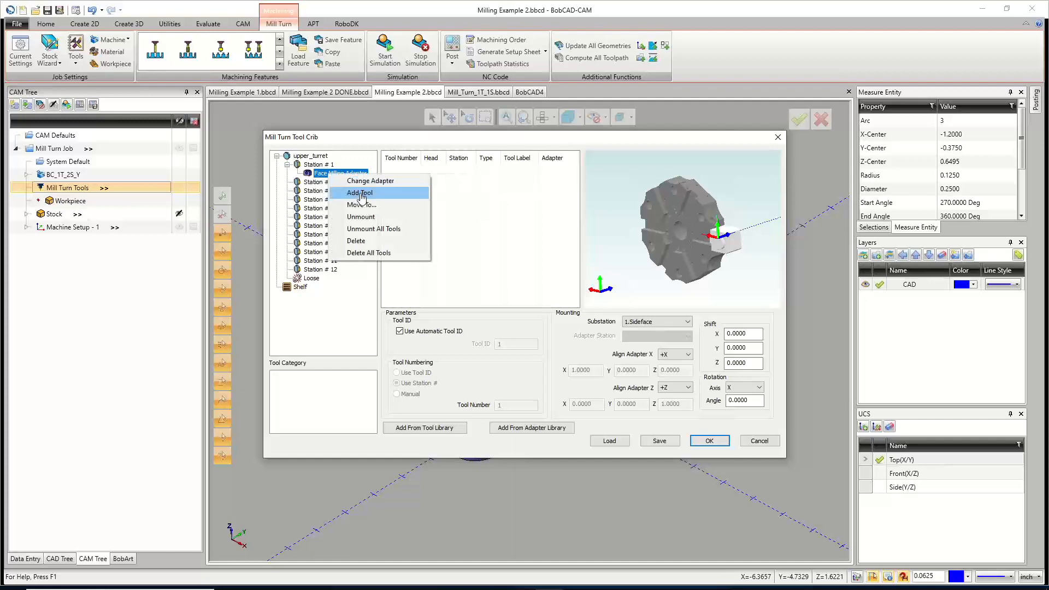
click(360, 194)
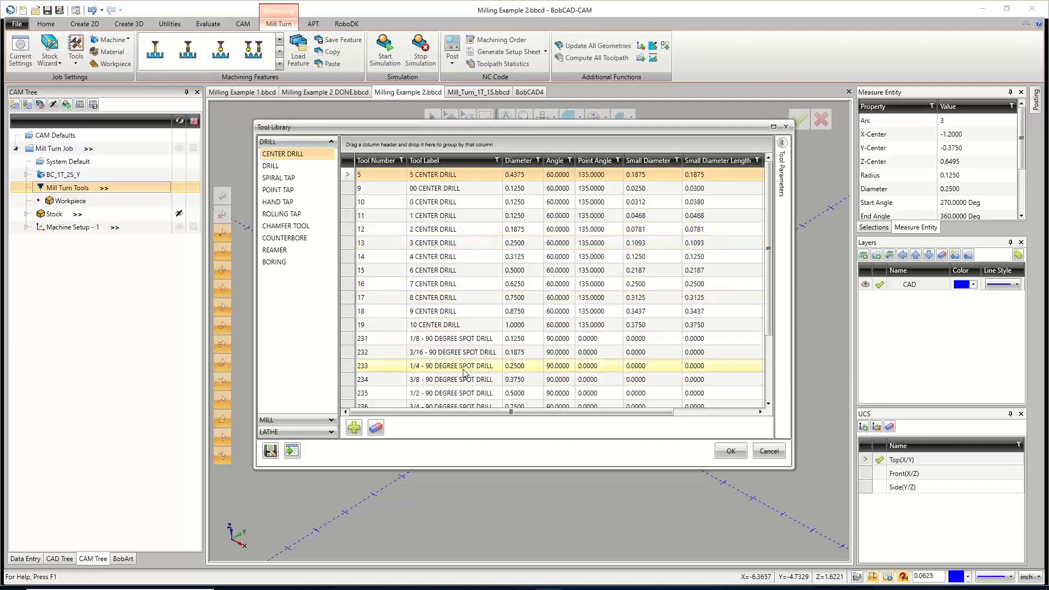
click(620, 365)
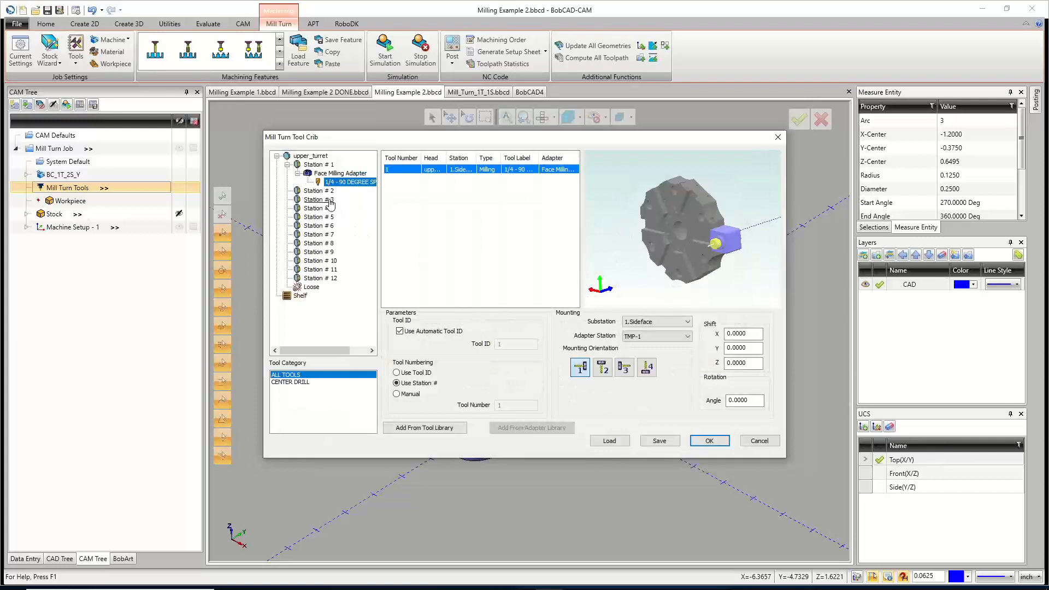
Try the side-mount Turning Tool X Adapter on Station # 2 at the 2.Frontface substation and delete it.
right_click(330, 192)
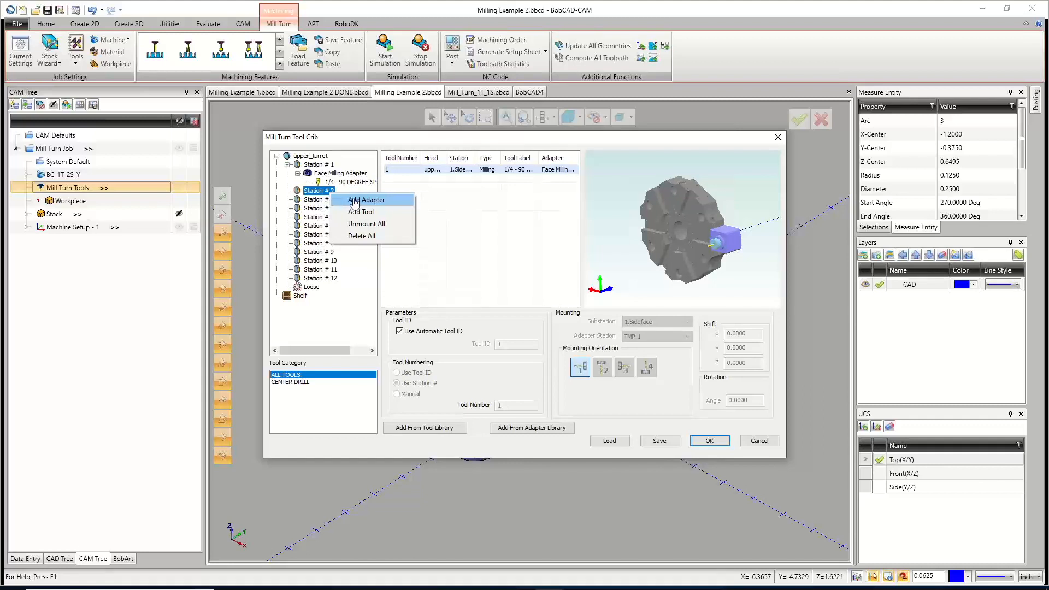
click(354, 201)
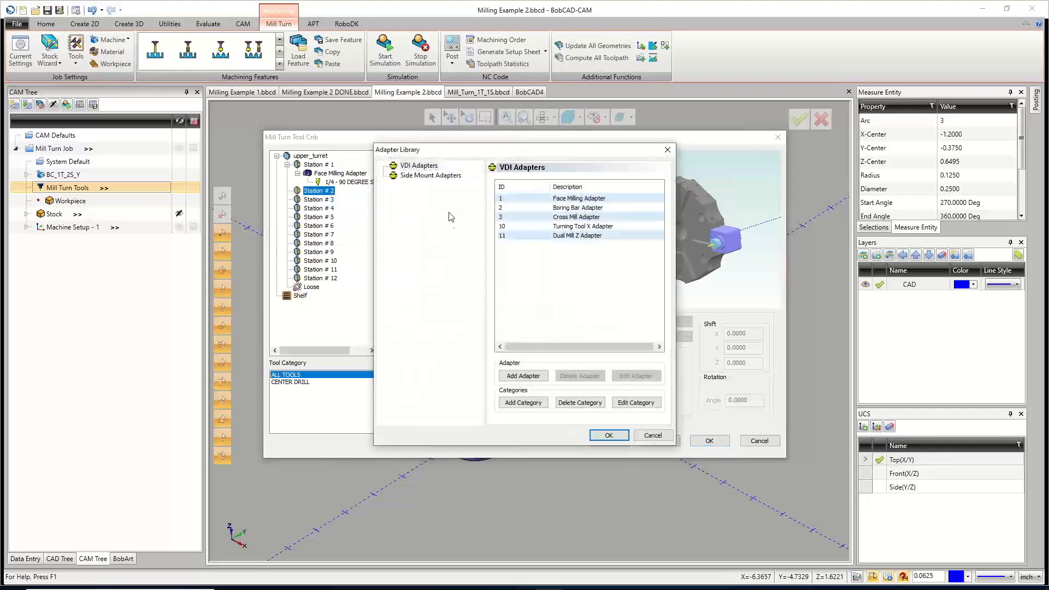
click(430, 175)
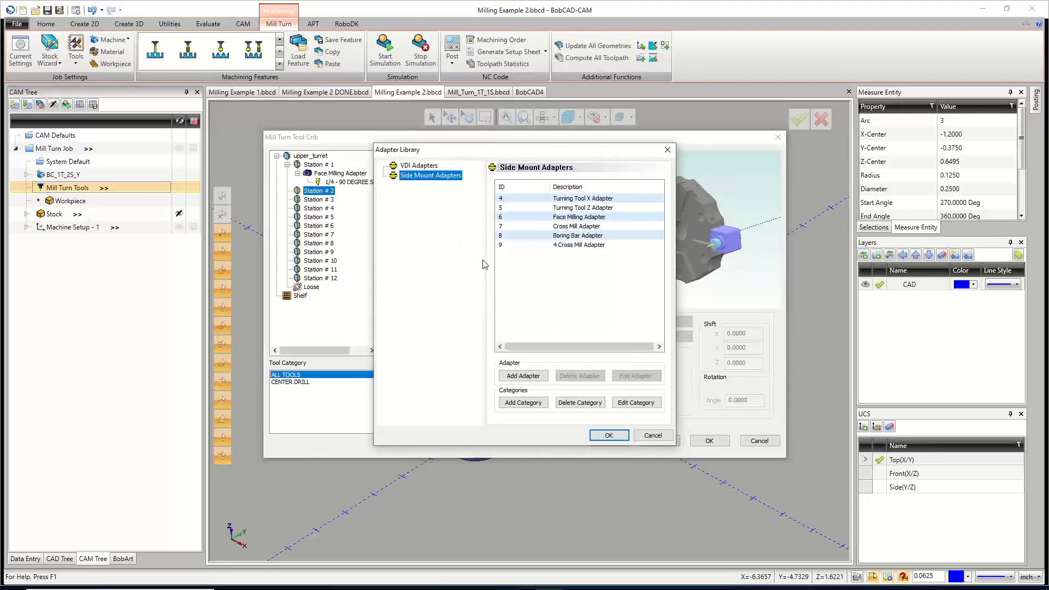
click(572, 199)
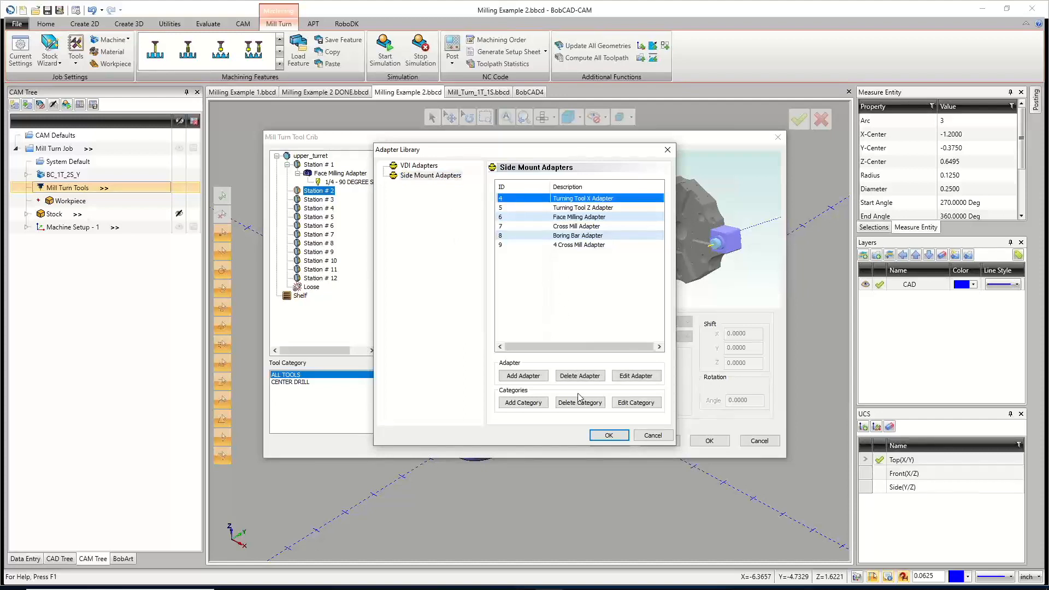
click(608, 436)
click(655, 322)
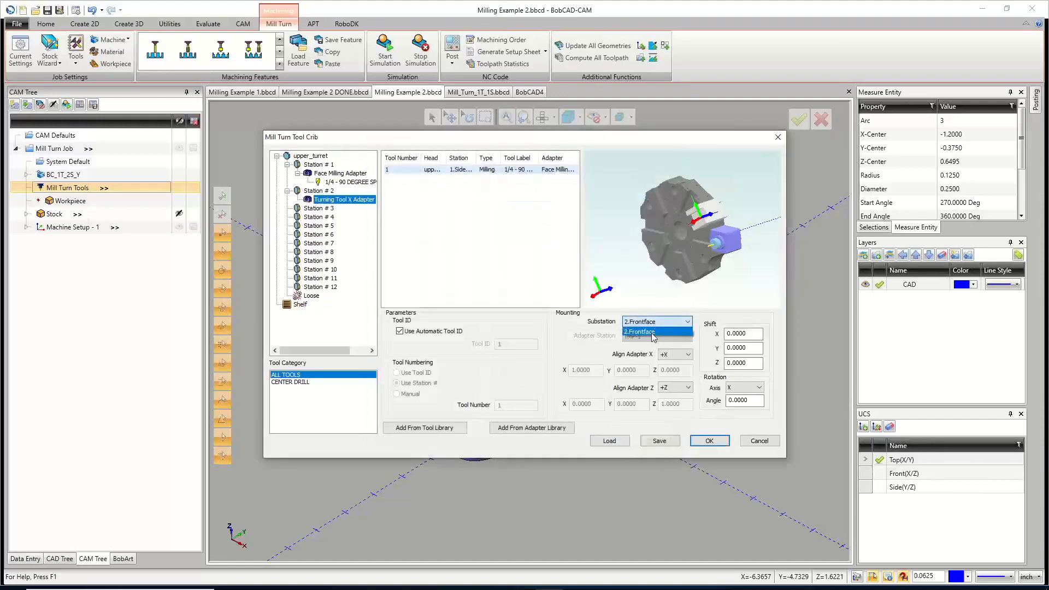
click(653, 328)
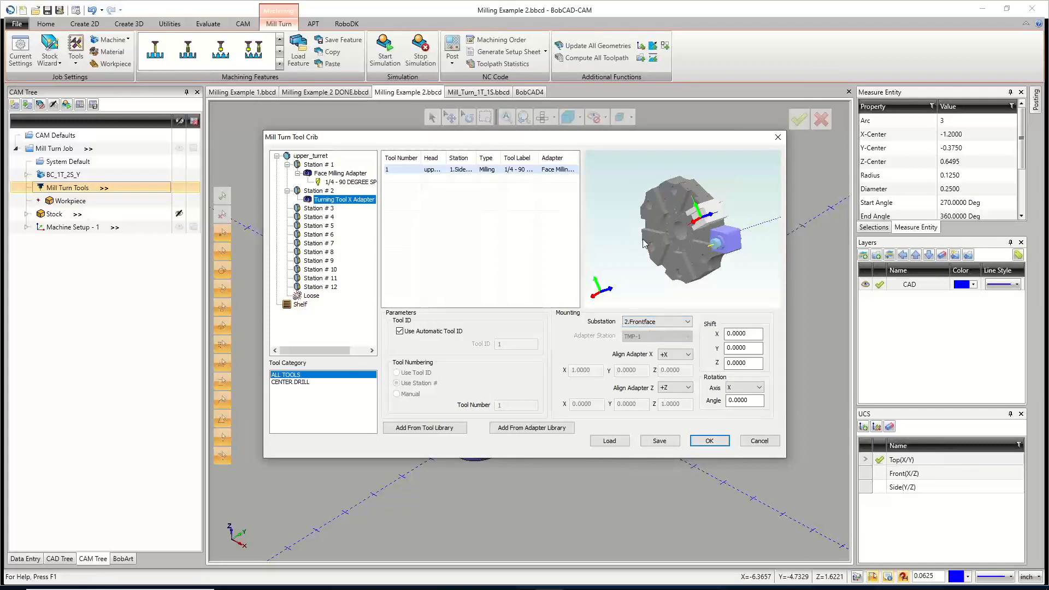
middle_drag(680, 252, 655, 270)
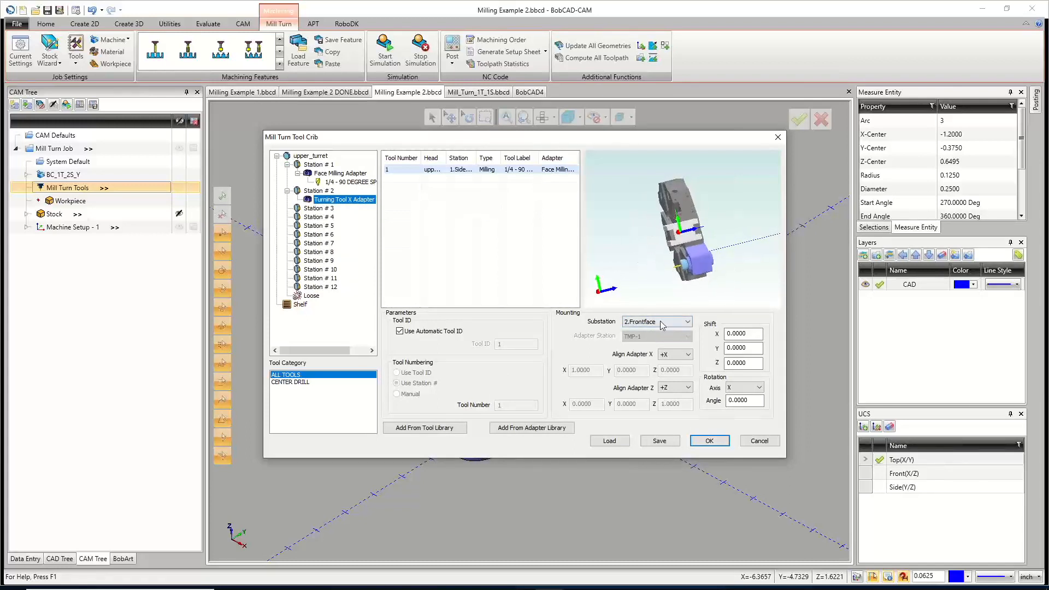
right_click(339, 200)
click(364, 266)
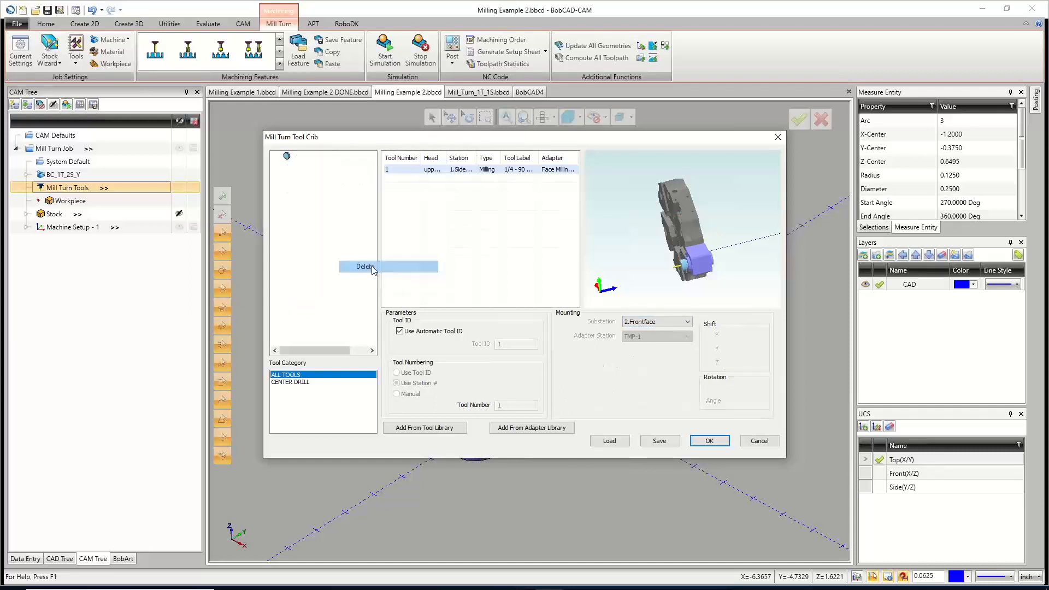
Add the VDI Turning Tool X Adapter to Station # 2 and inspect its placement on the turret.
right_click(325, 194)
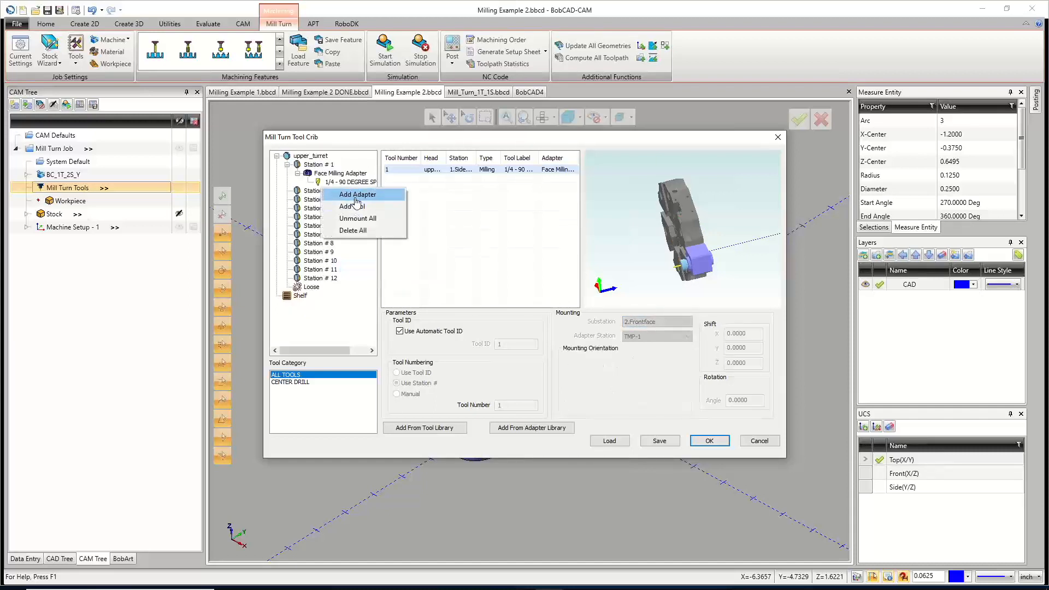
click(355, 195)
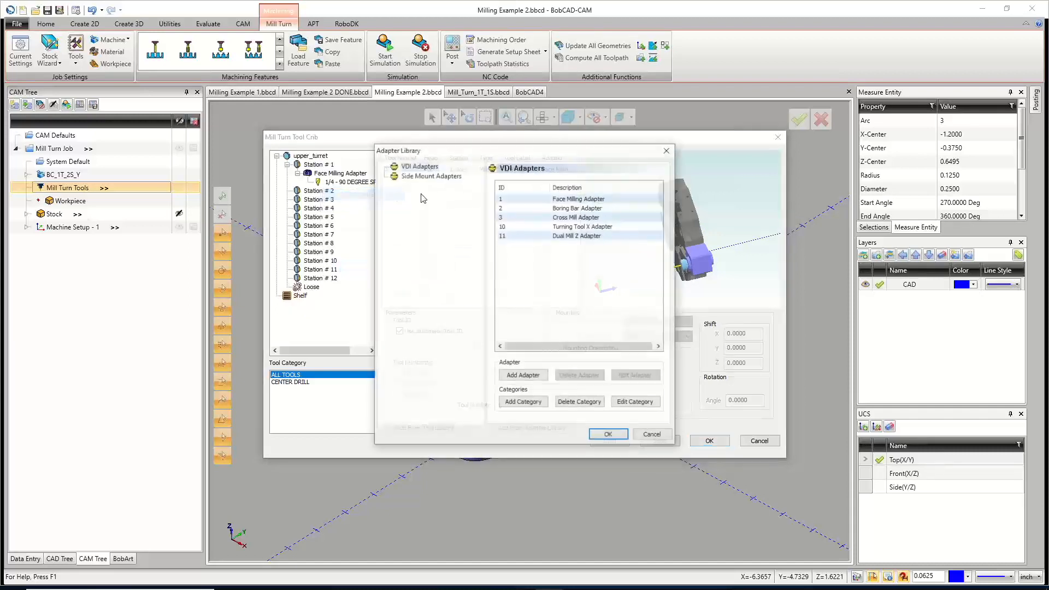
click(576, 226)
click(626, 434)
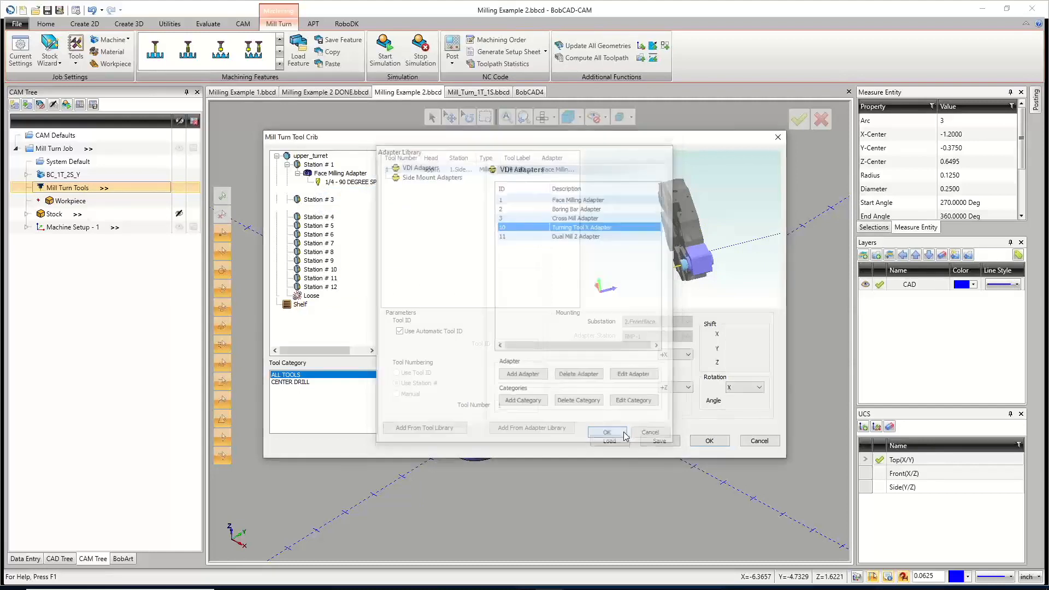
middle_drag(712, 233, 682, 306)
scroll(711, 219, up, 6)
scroll(712, 218, down, 4)
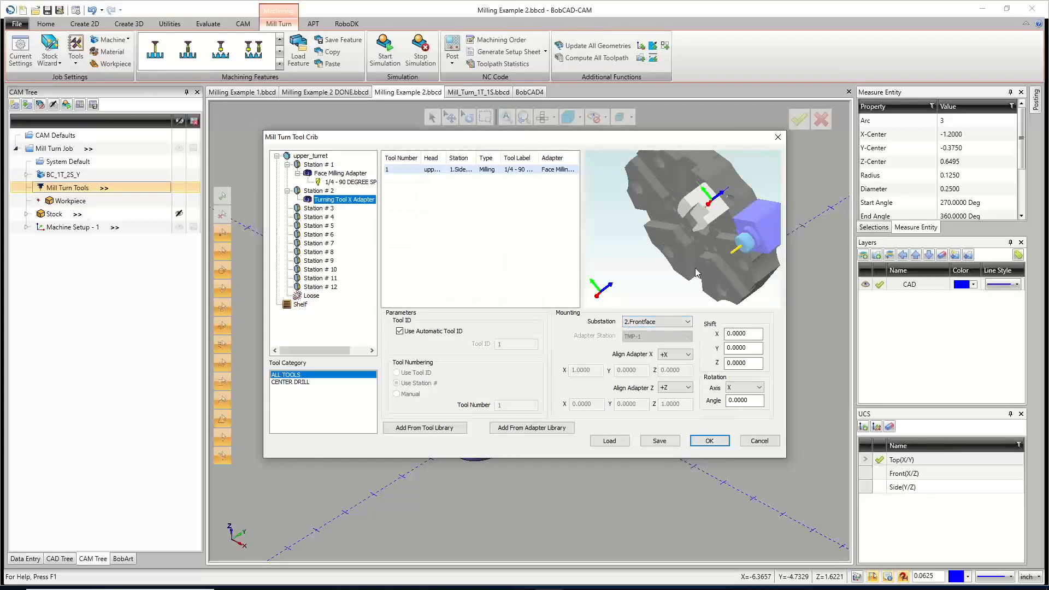
scroll(682, 242, up, 3)
scroll(677, 248, down, 5)
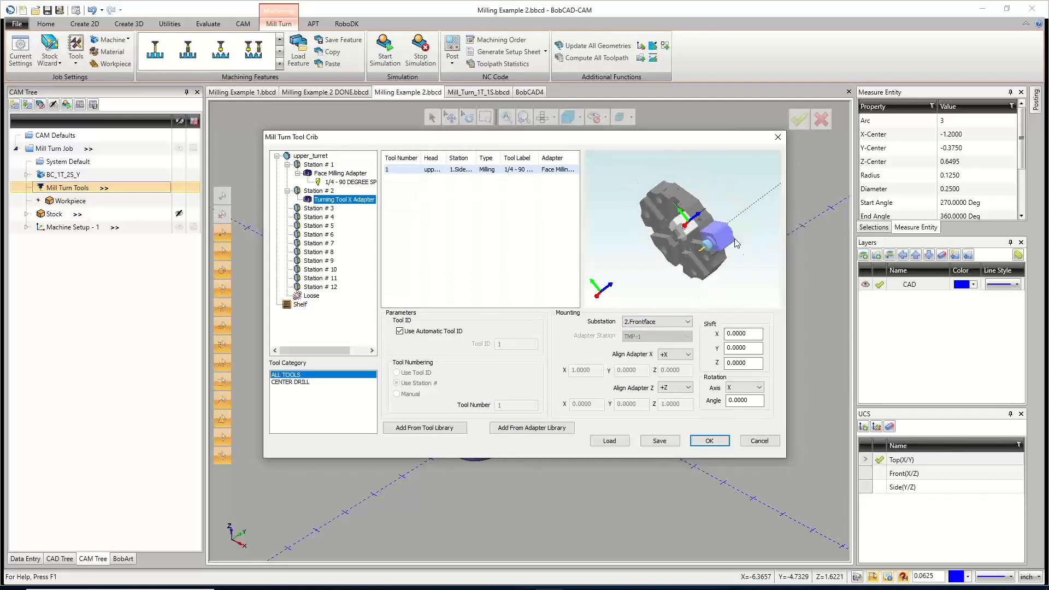
middle_drag(735, 255, 663, 267)
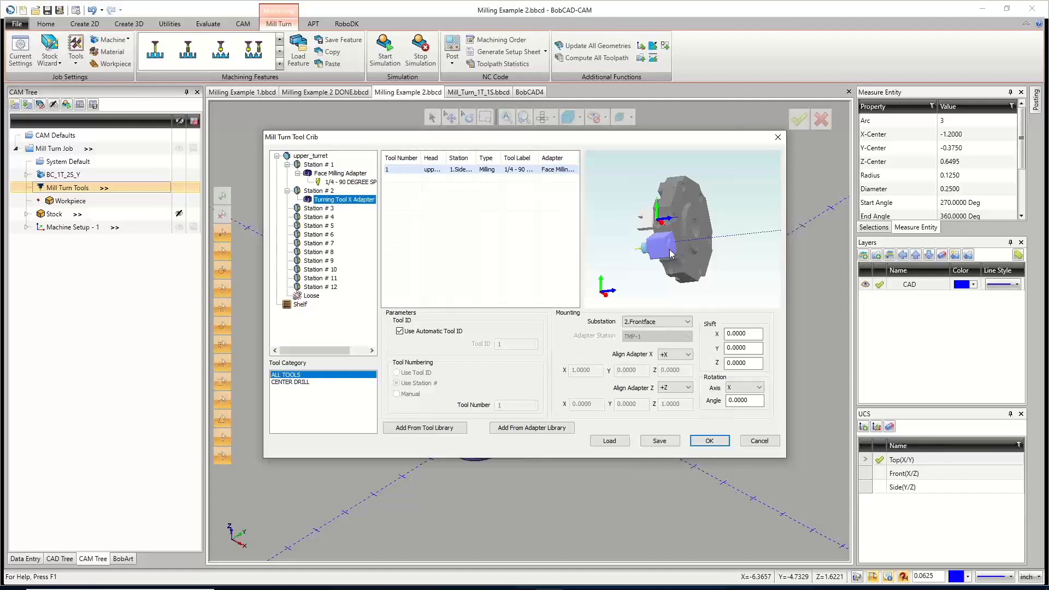
Add the lathe tool CNMG - 1/64 RAD - ROUGH TURNING to the Turning Tool X Adapter on Station # 2.
right_click(353, 201)
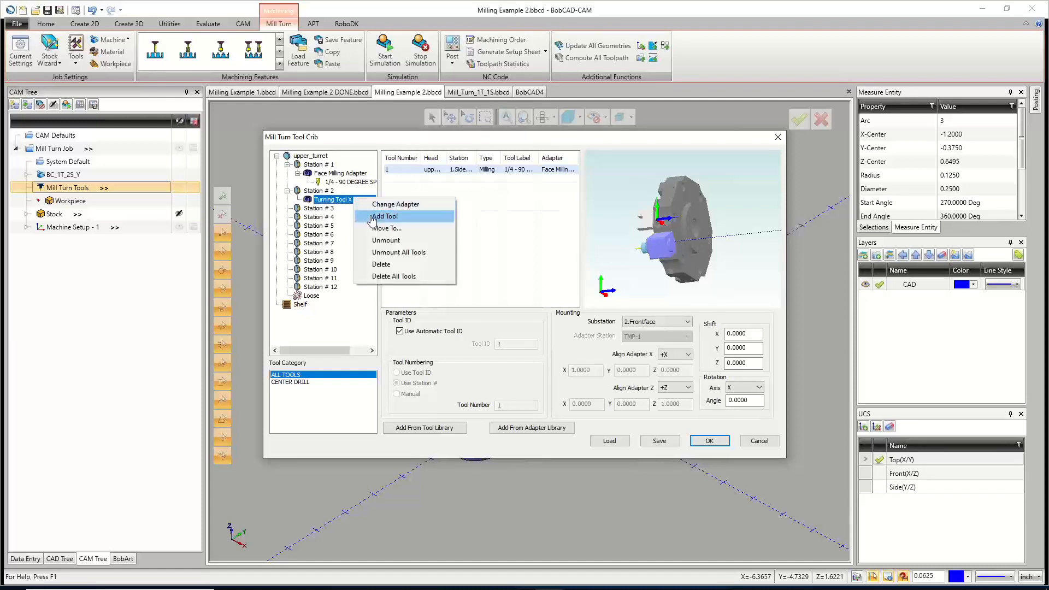
click(371, 216)
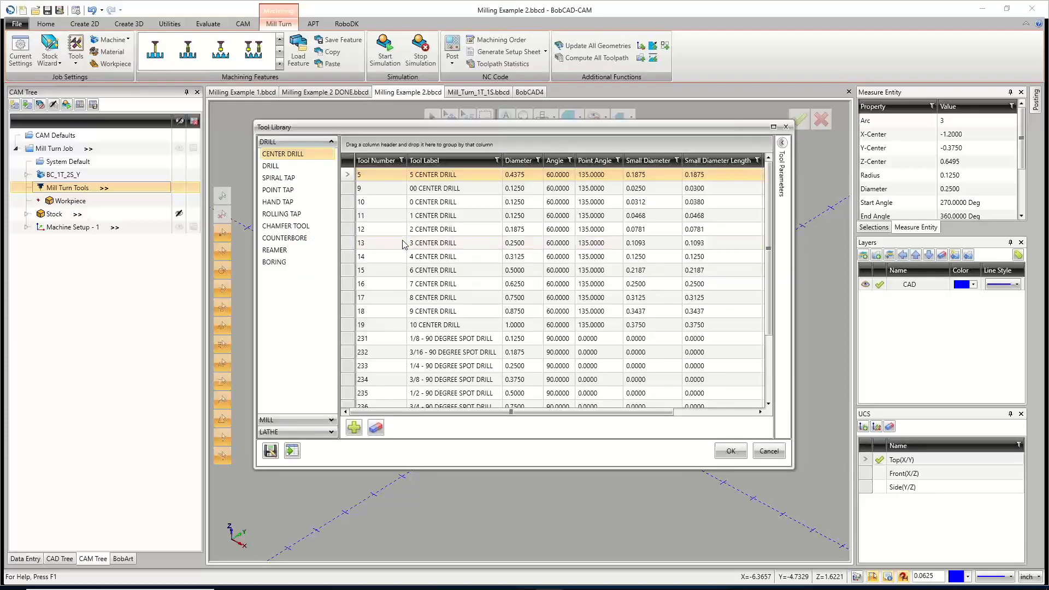
click(326, 433)
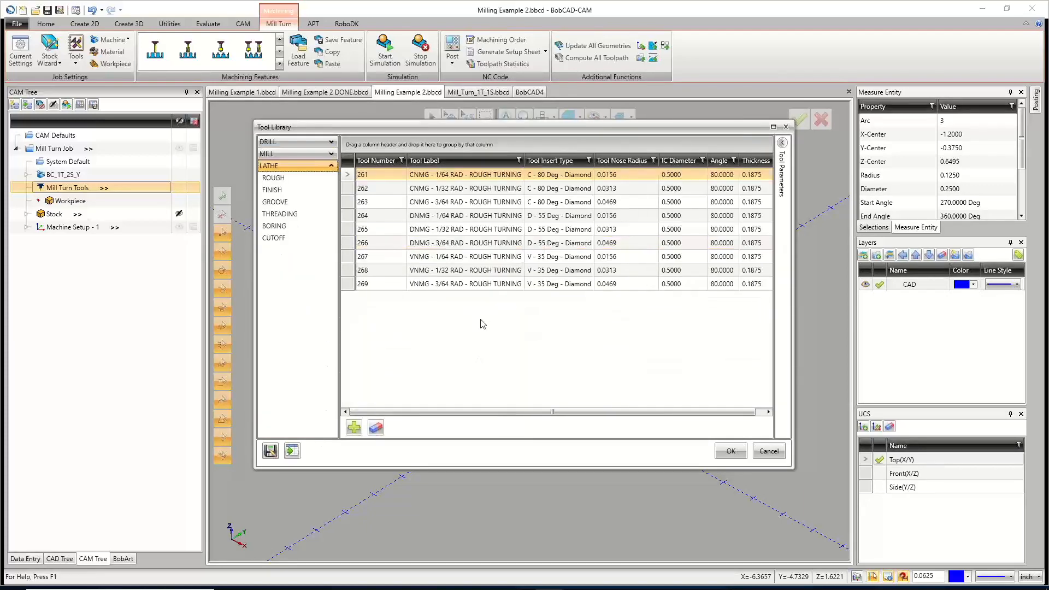
click(479, 178)
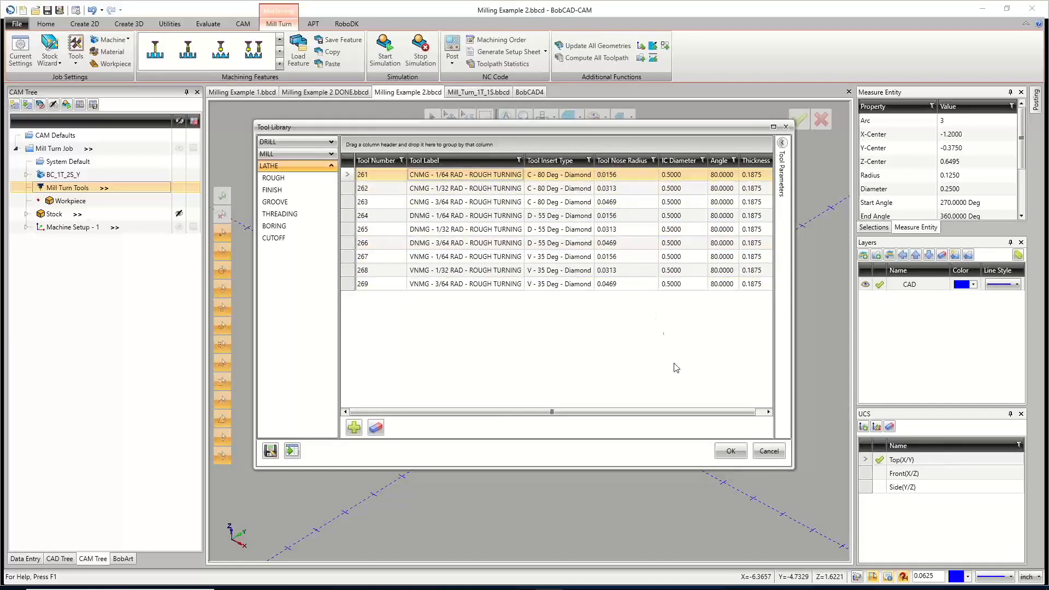
click(781, 189)
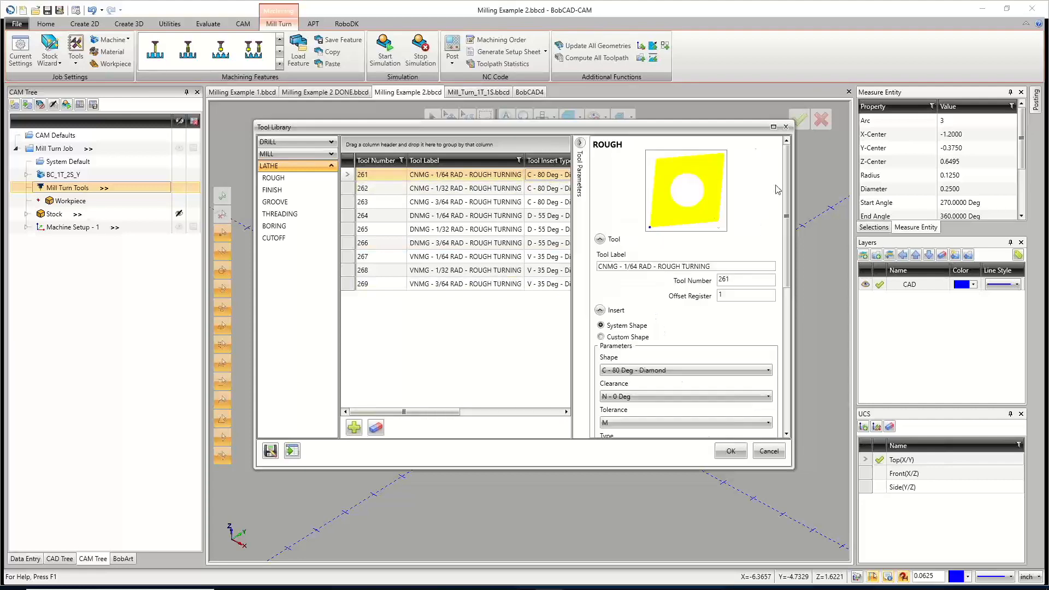
click(731, 451)
middle_drag(696, 248, 670, 275)
scroll(696, 221, up, 3)
scroll(689, 264, down, 5)
scroll(655, 259, up, 3)
scroll(661, 268, down, 3)
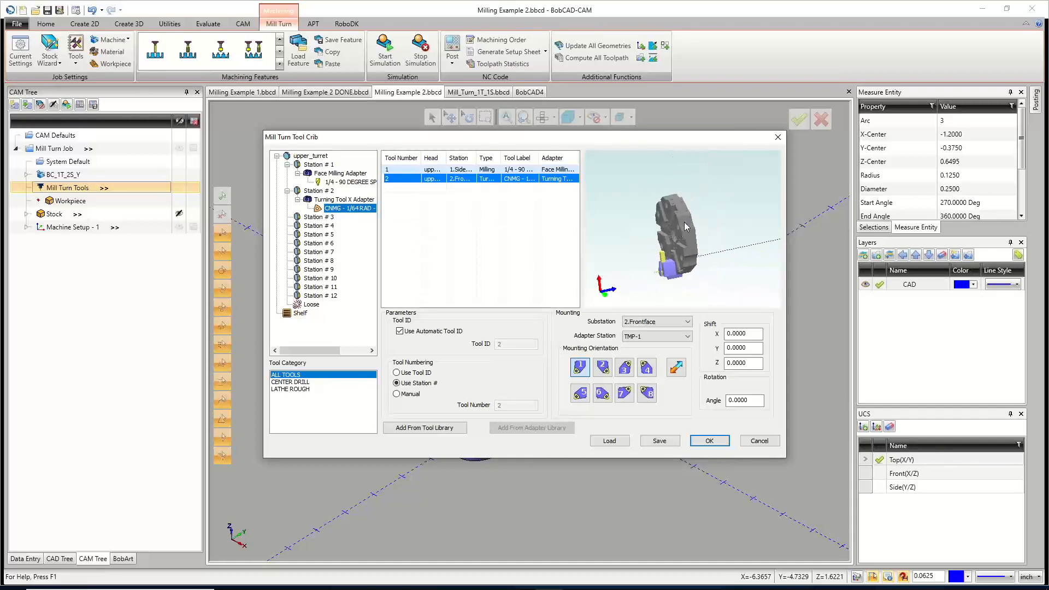
Set the X shift of the CNMG rough turning tool on Station # 2 to -3.
middle_drag(686, 226, 700, 259)
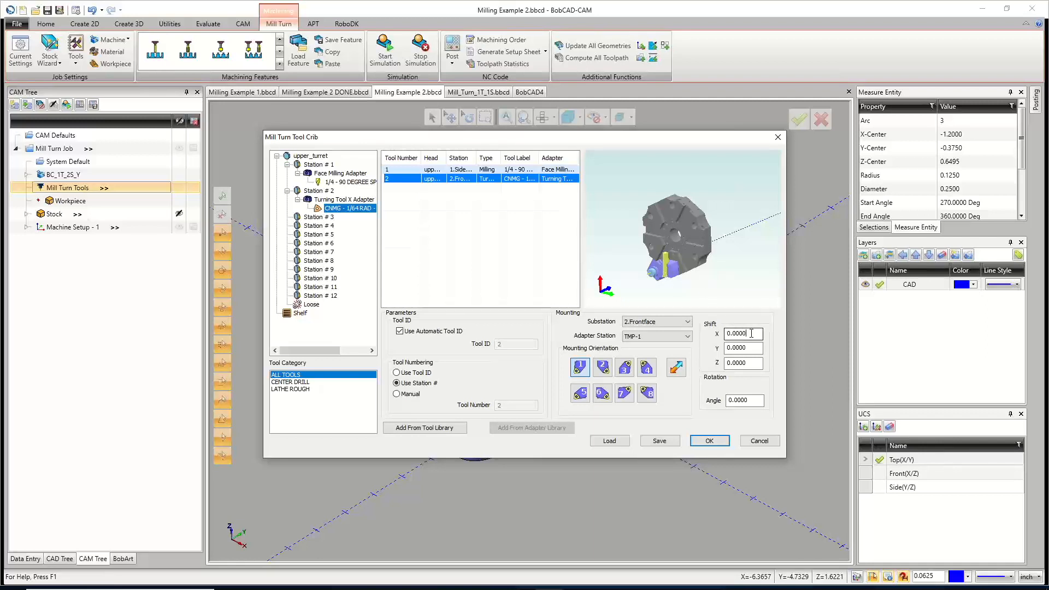
drag(751, 333, 719, 334)
text(-3)
key(Tab)
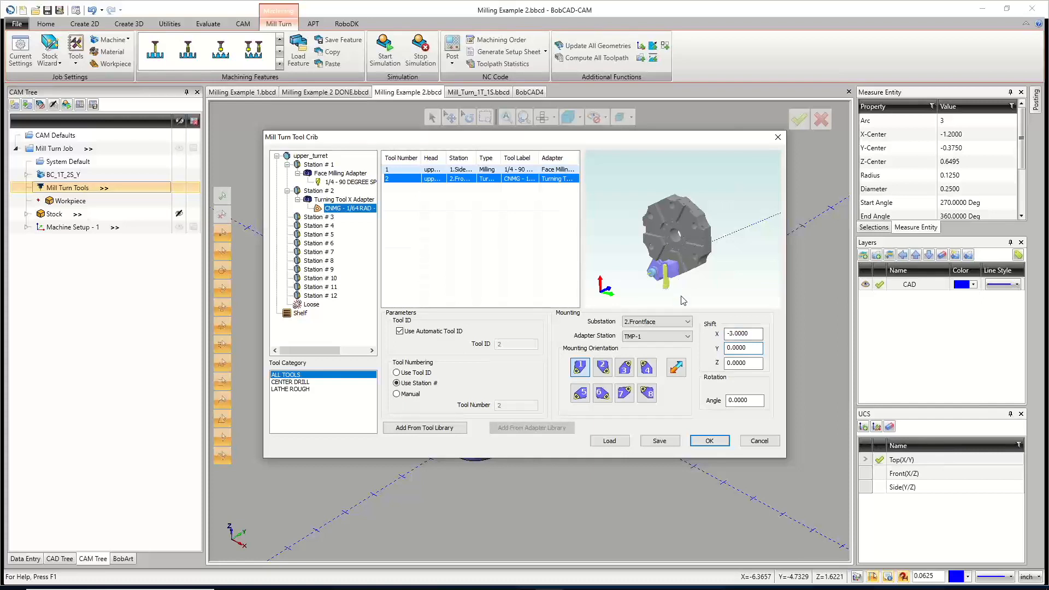
middle_drag(677, 280, 658, 277)
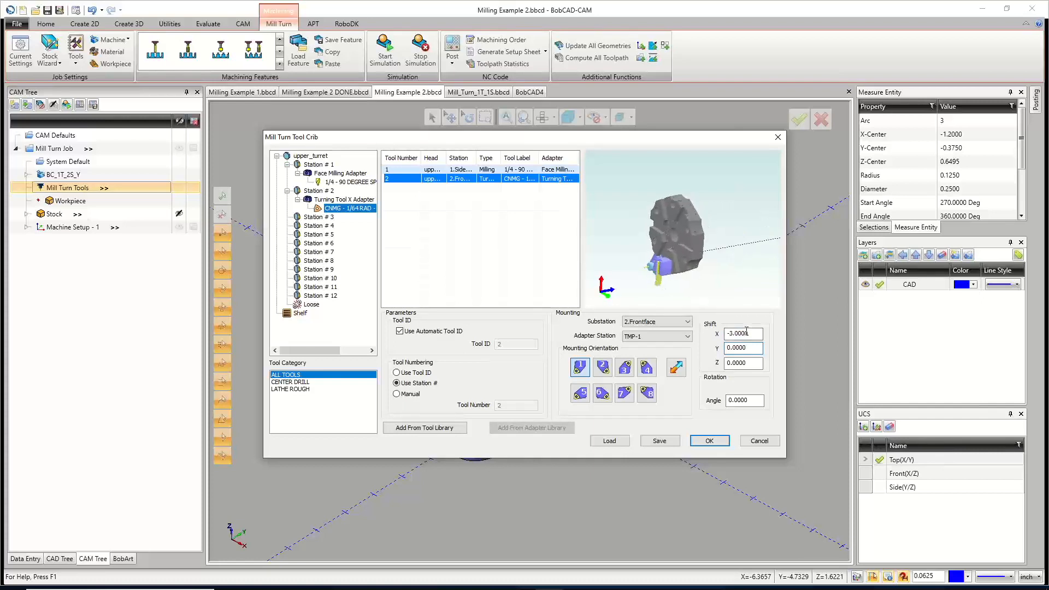
Try an X shift of 3 for the CNMG rough turning tool and return it to -3.
drag(752, 333, 703, 337)
text(3)
key(Tab)
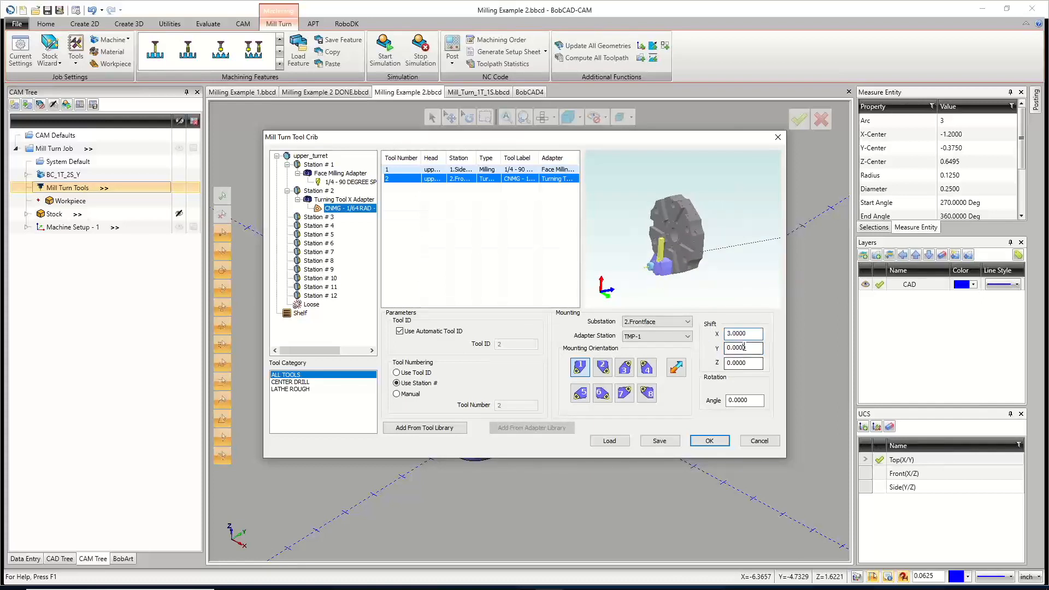
click(743, 347)
drag(753, 334, 720, 334)
text(-3)
key(Tab)
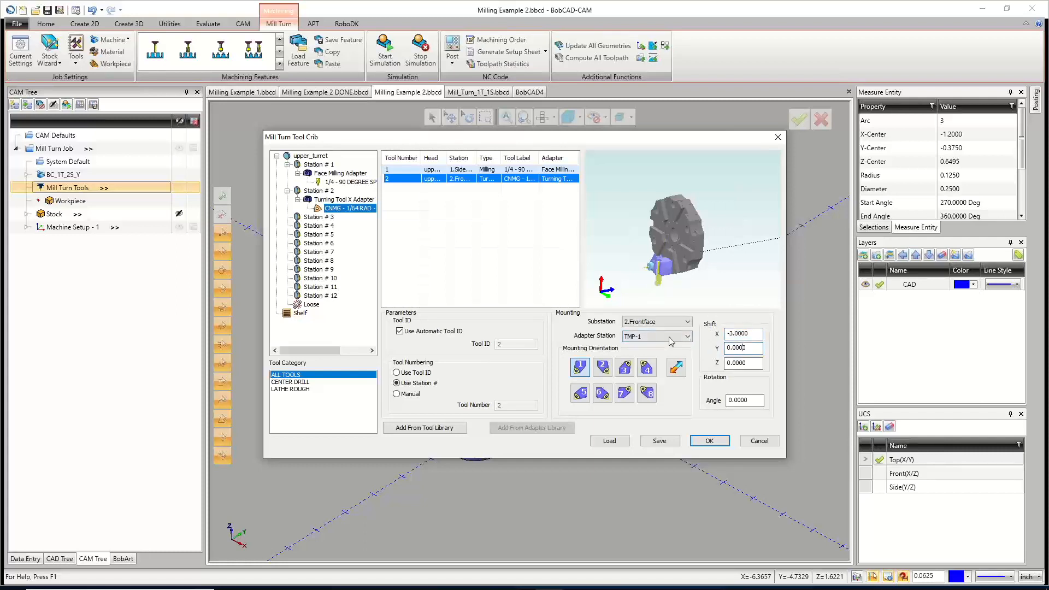
middle_drag(696, 273, 697, 273)
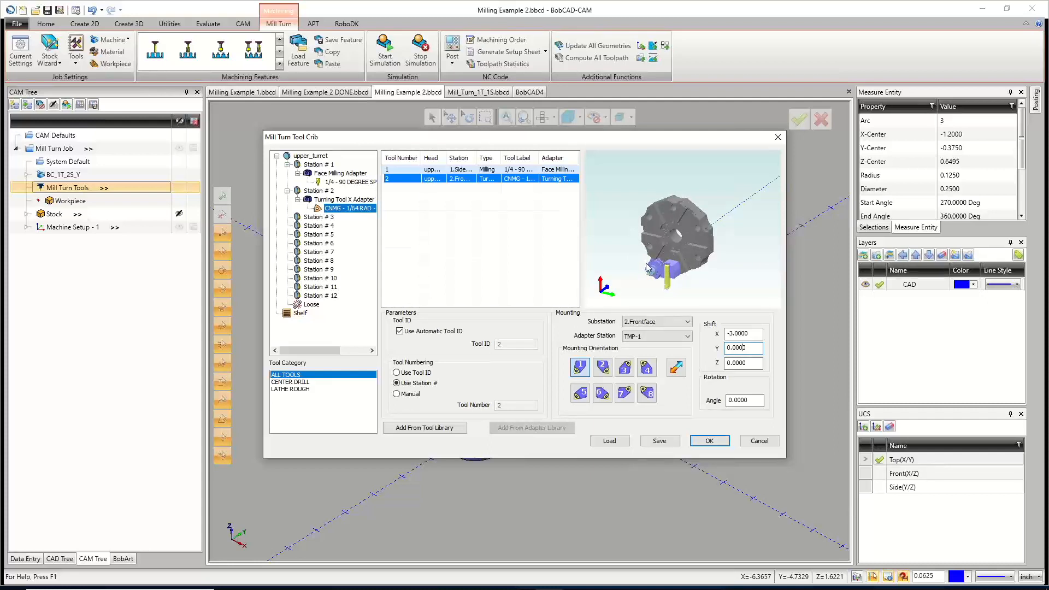
Add the side mount Face Milling Adapter to Station # 3 and mount it on the 3.Sideface substation.
click(322, 218)
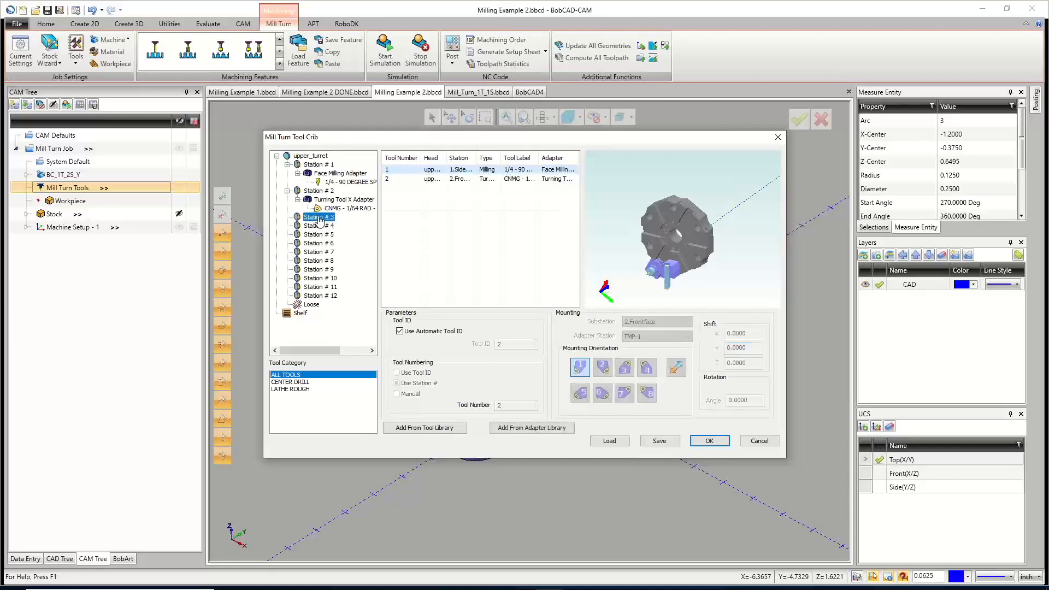
drag(504, 138, 521, 157)
right_click(342, 228)
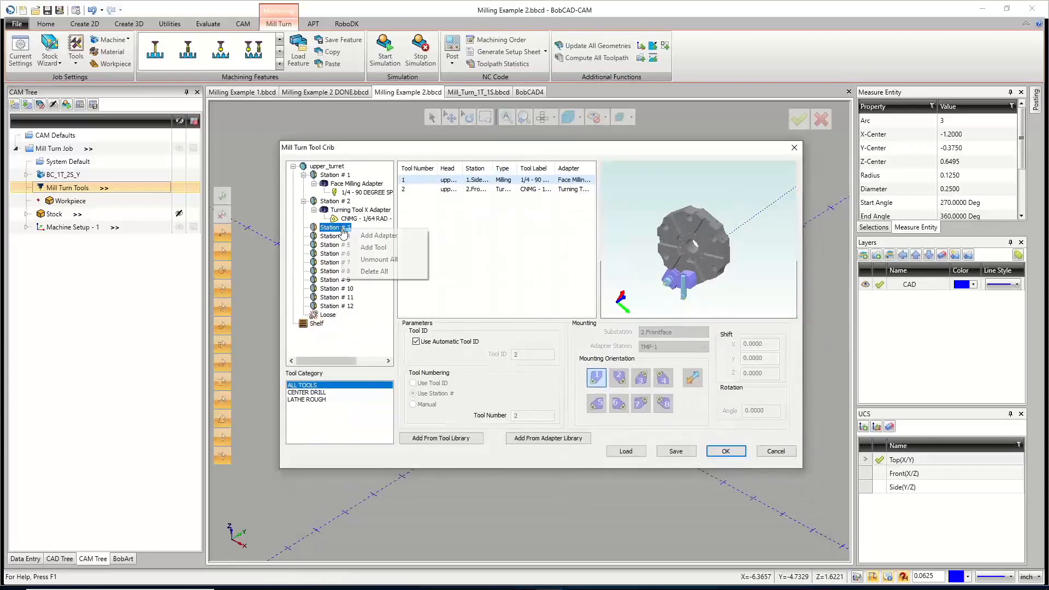
click(378, 235)
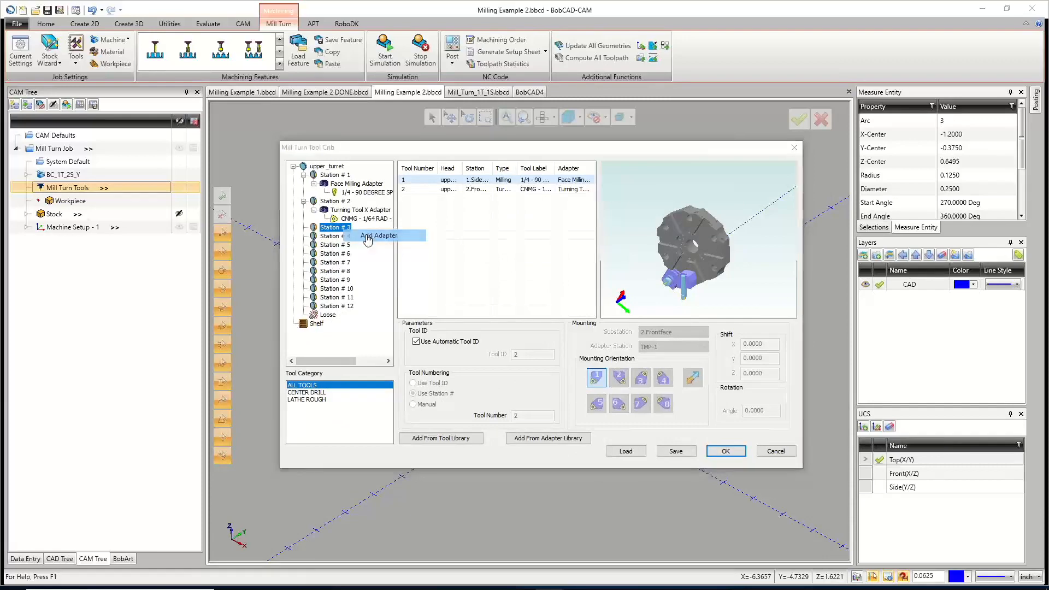
click(453, 186)
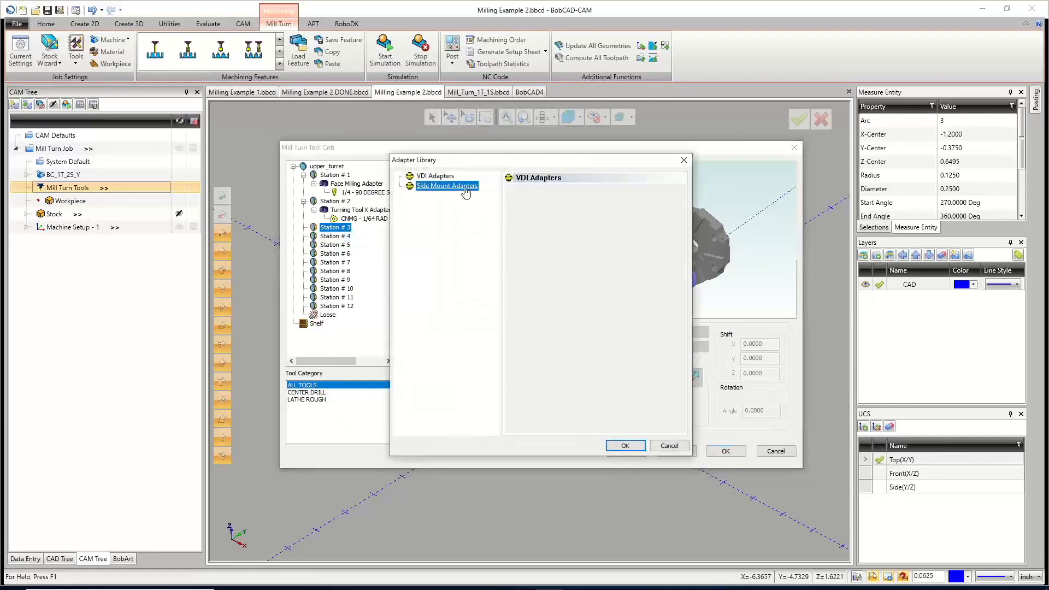
click(591, 227)
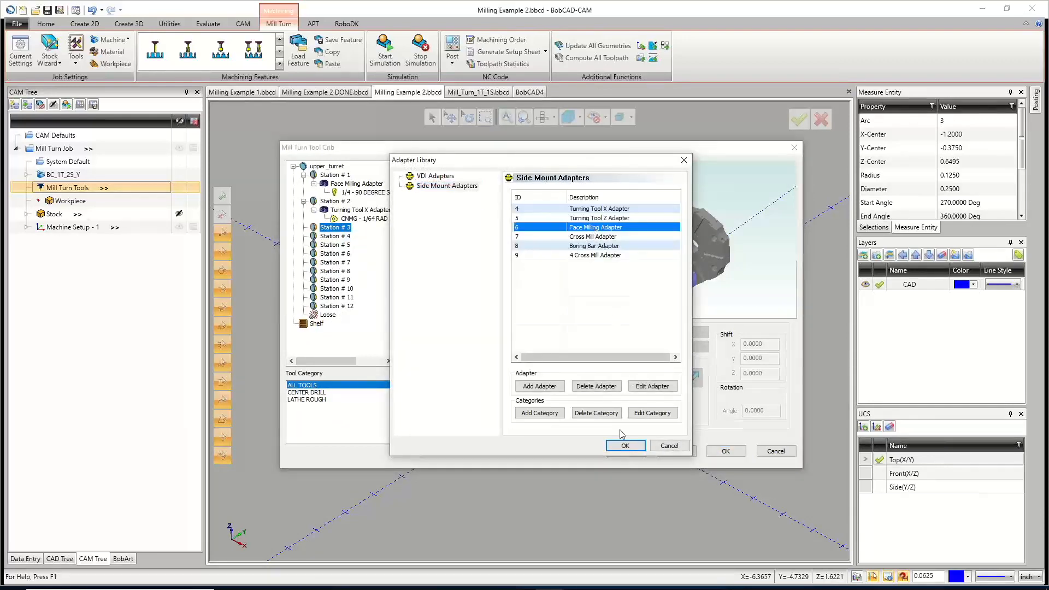
click(625, 446)
click(676, 332)
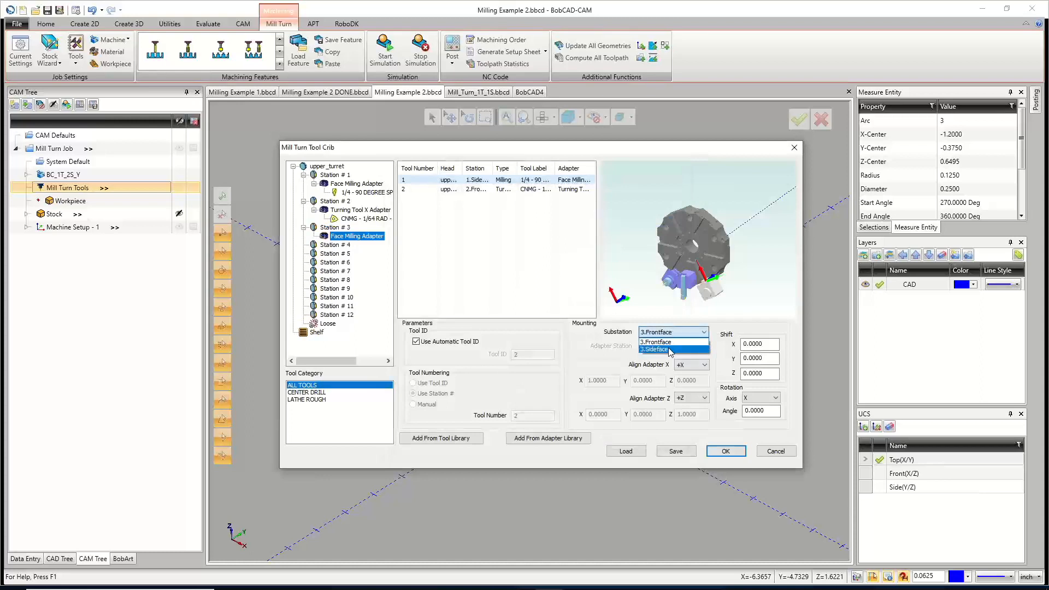
click(671, 346)
Add the 1/2 DRILL from the tool library to the Face Milling Adapter on Station # 3.
right_click(367, 235)
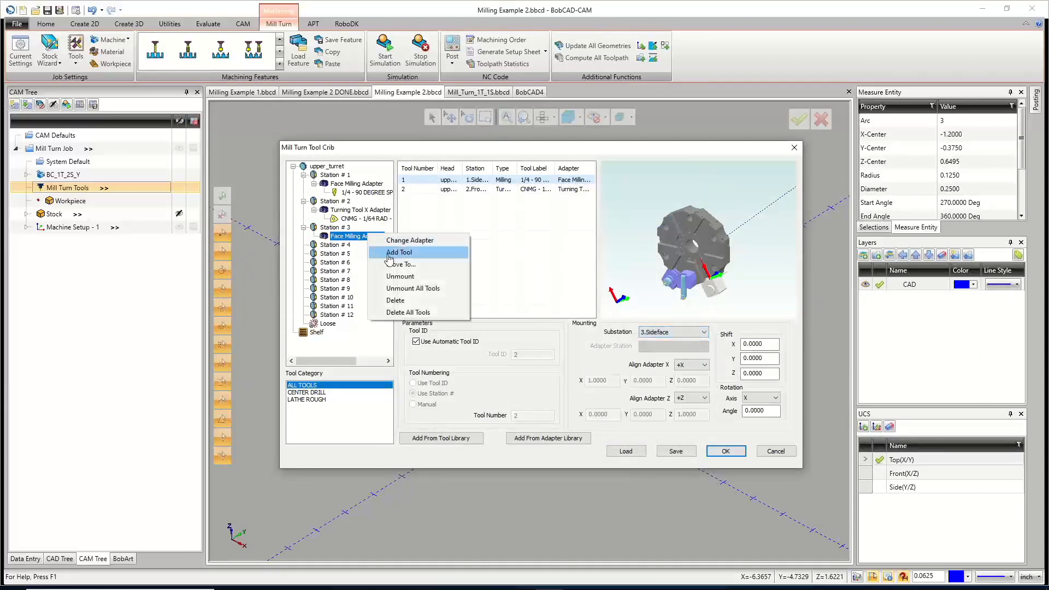
click(399, 252)
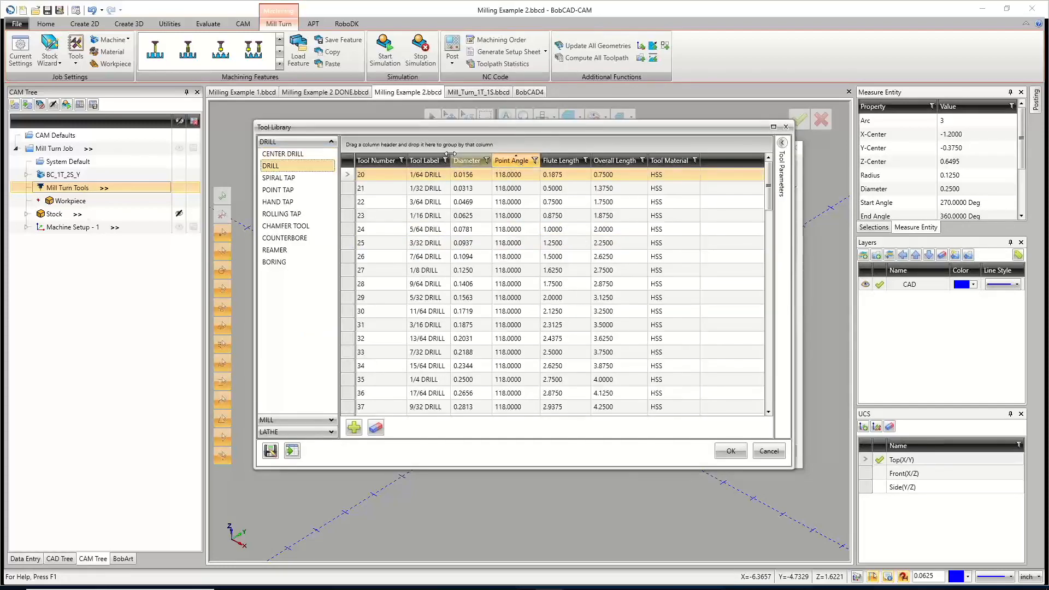
click(468, 163)
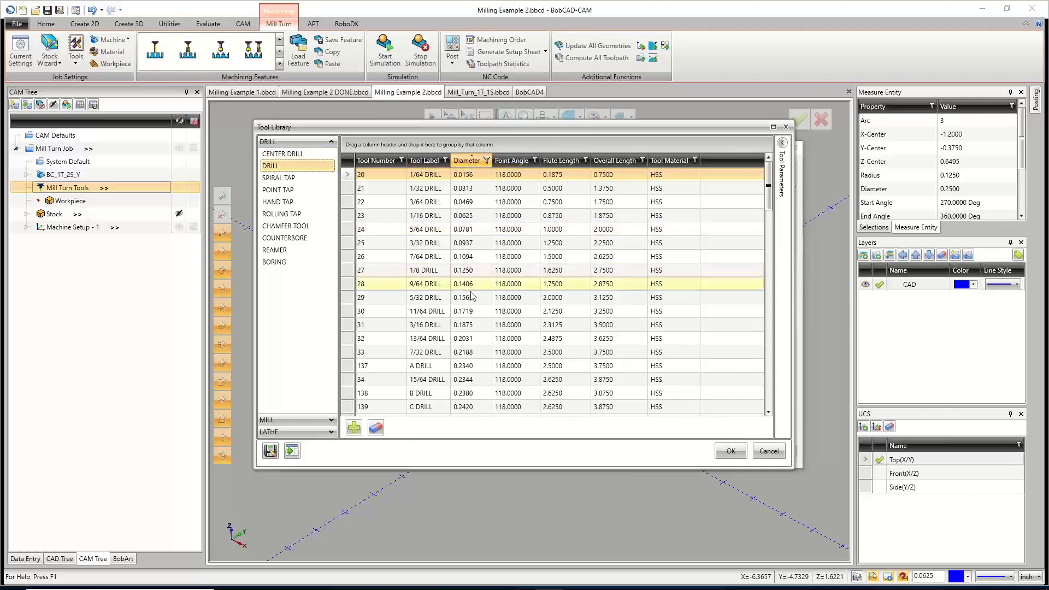
scroll(468, 284, down, 12)
scroll(468, 329, down, 5)
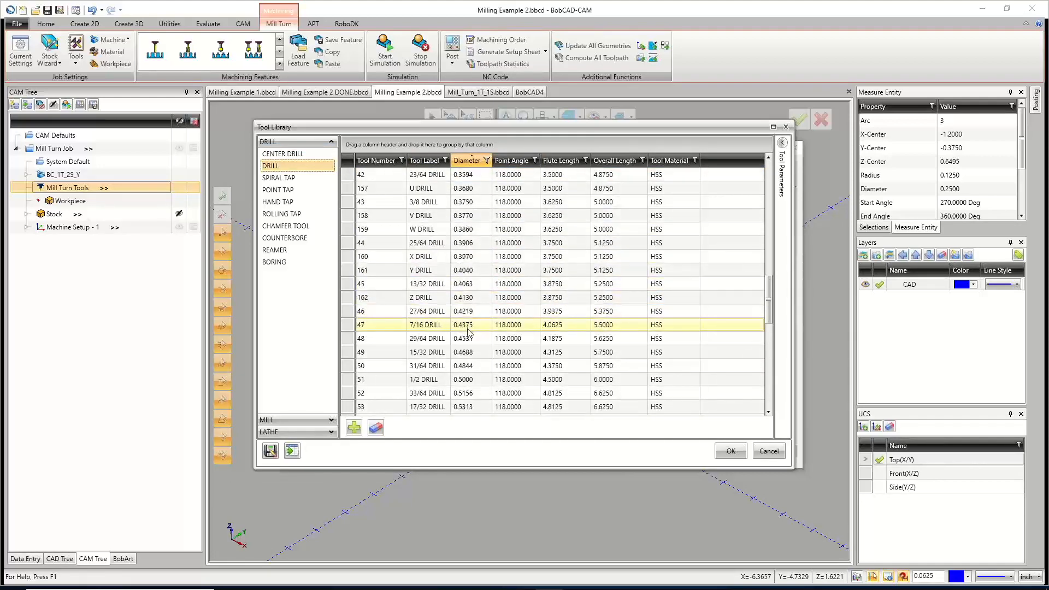
click(462, 260)
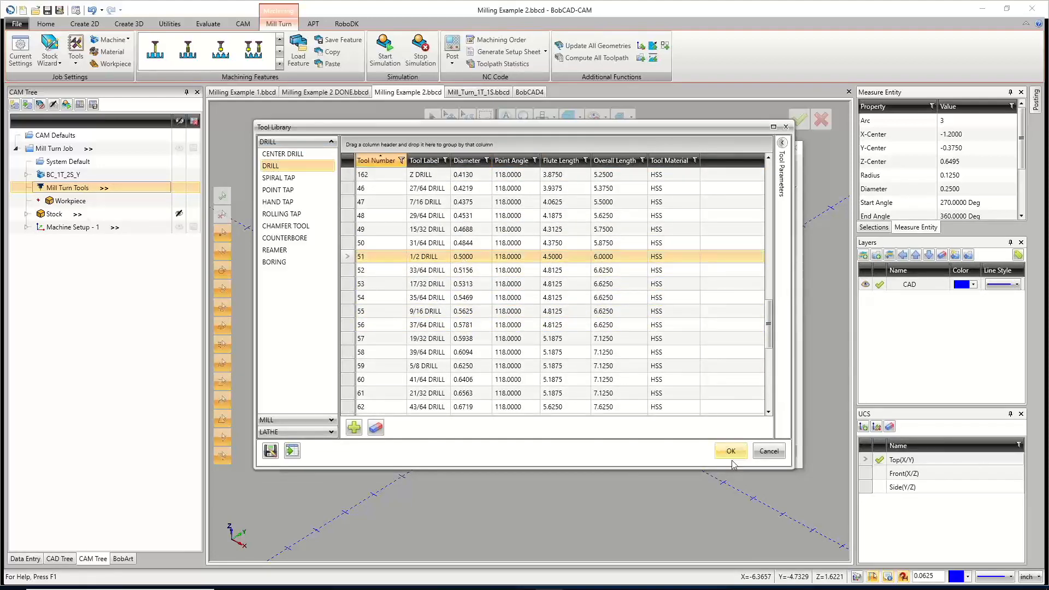
click(729, 449)
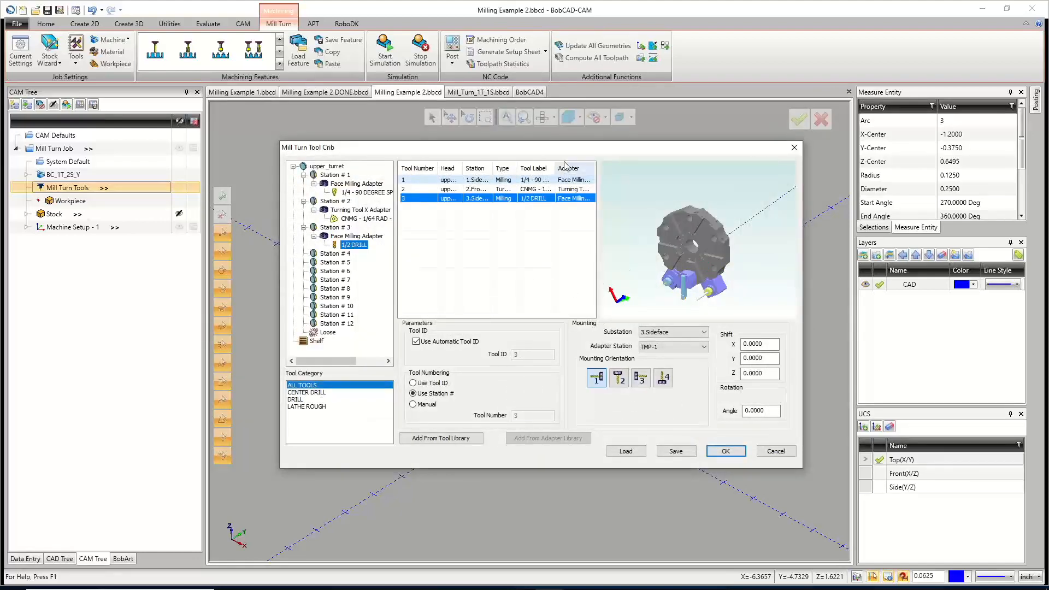
drag(564, 154, 542, 148)
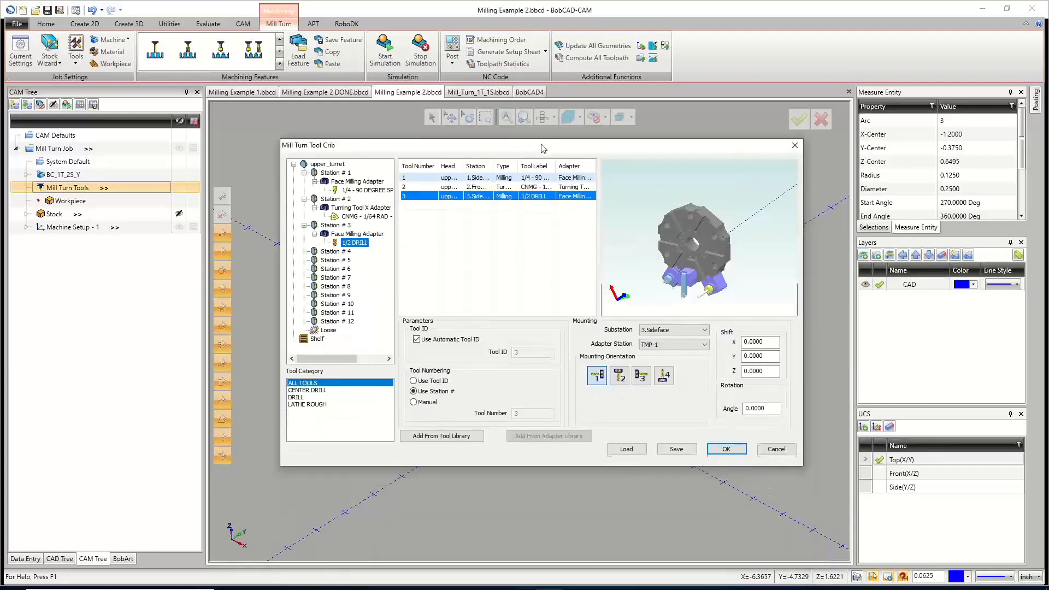
Add the VDI Cross Mill Adapter to Station # 4 and inspect its placement on the turret.
right_click(339, 254)
click(368, 260)
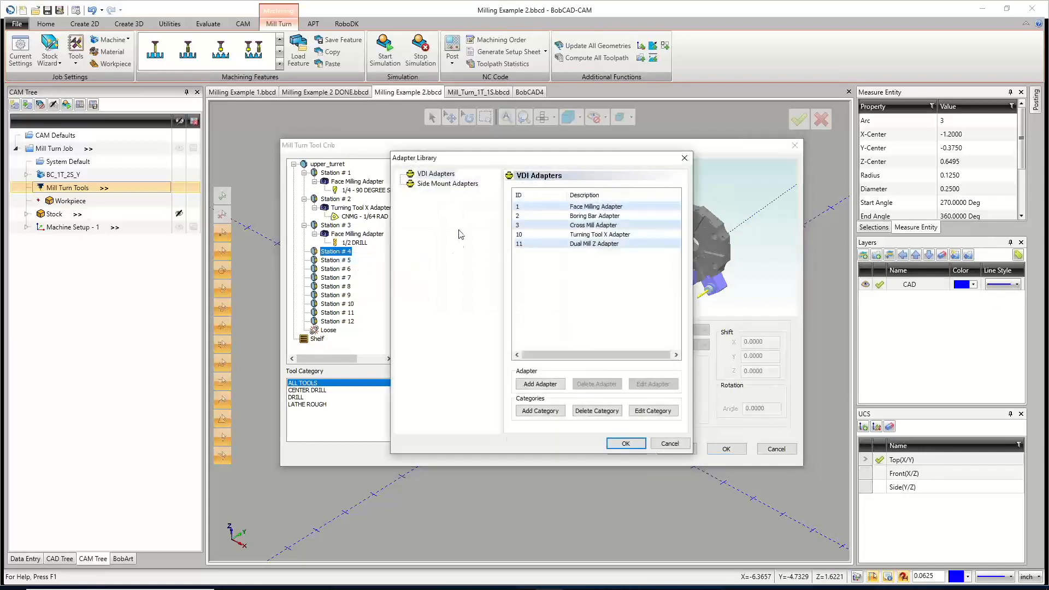
click(590, 225)
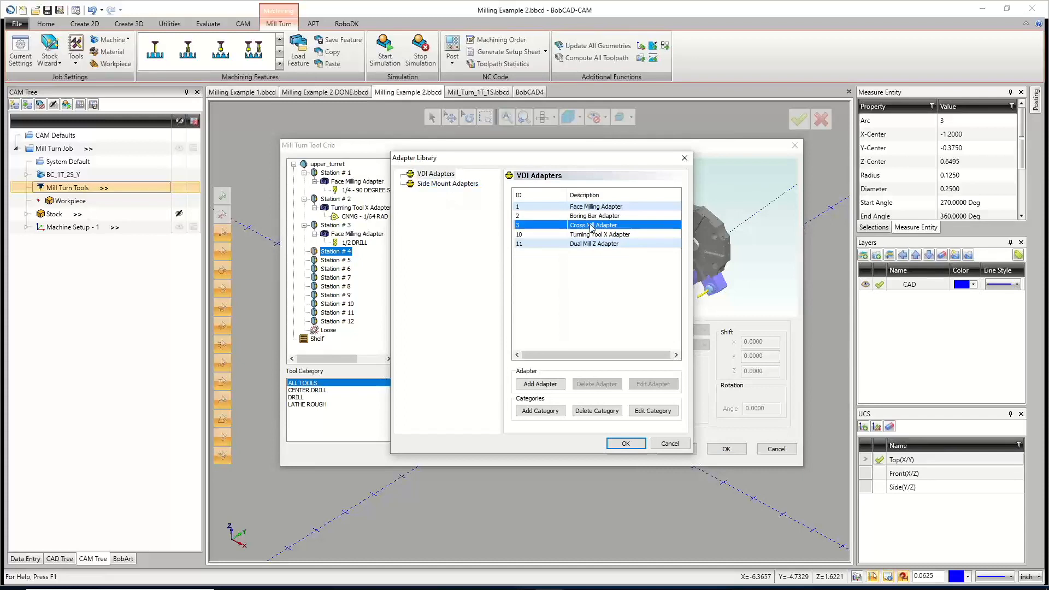
click(626, 443)
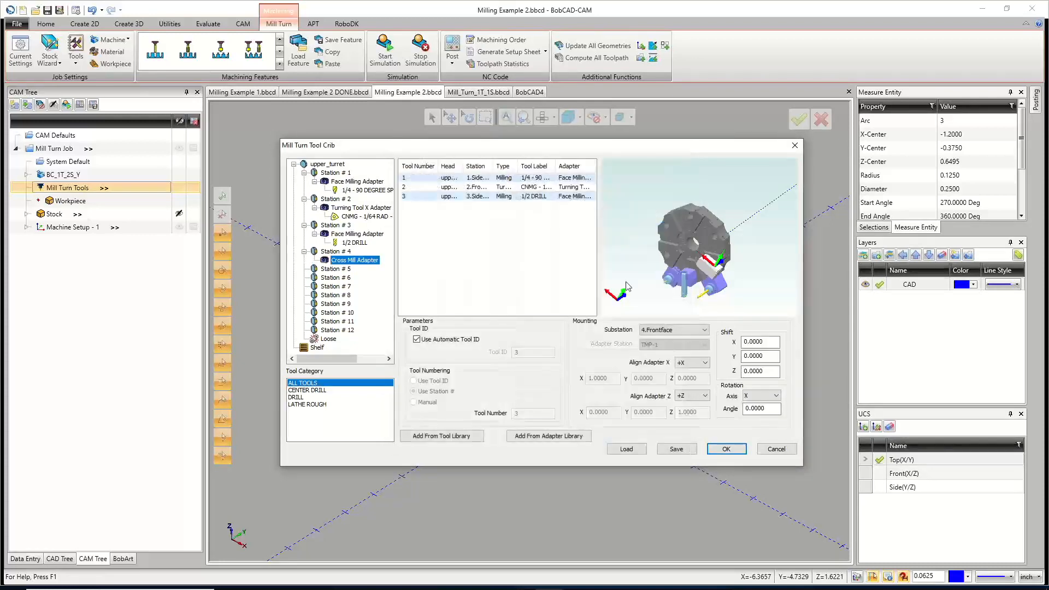
drag(705, 263, 681, 256)
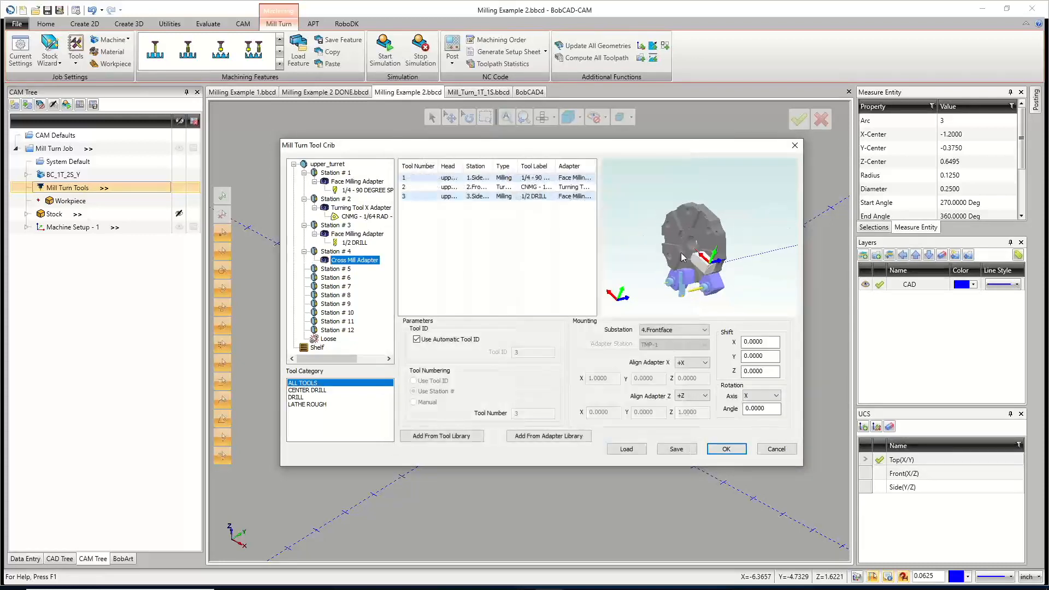
Choose the 1/4 - 90 DEGREE SPOT DRILL as the tool for the Cross Mill Adapter on Station # 4.
right_click(368, 263)
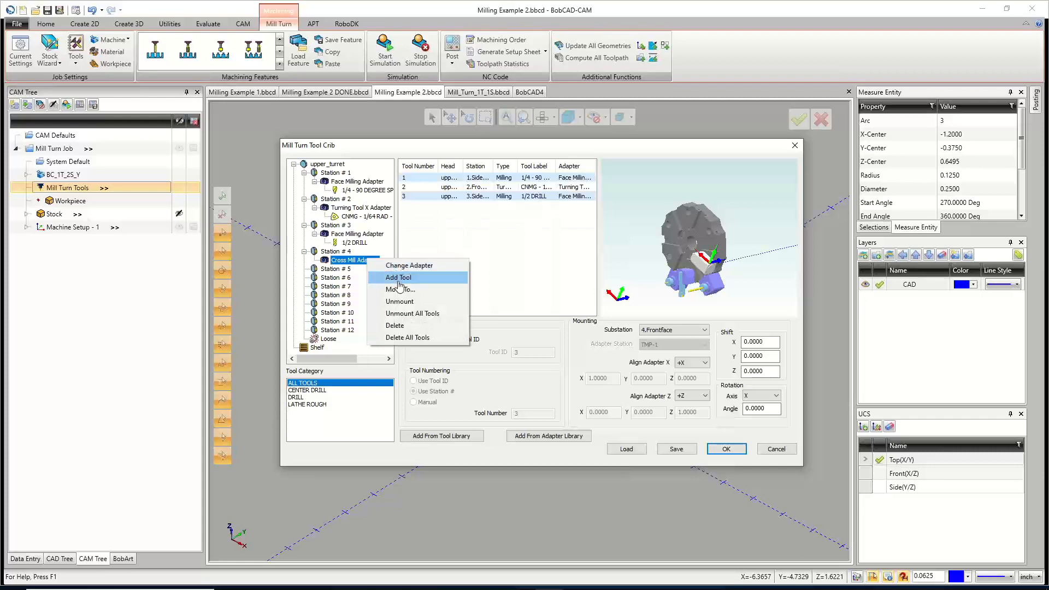
click(399, 279)
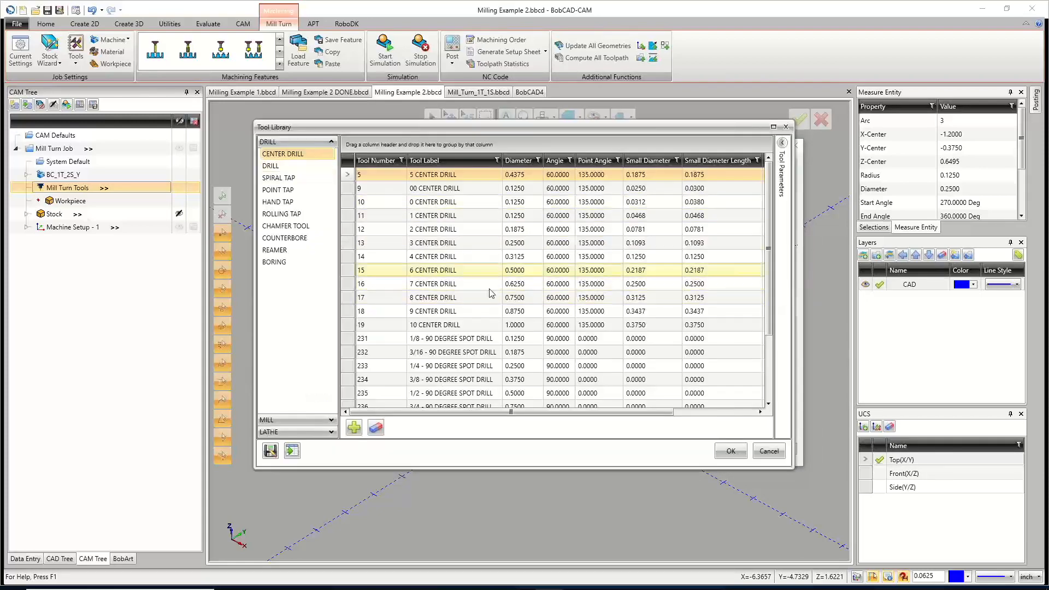
click(457, 367)
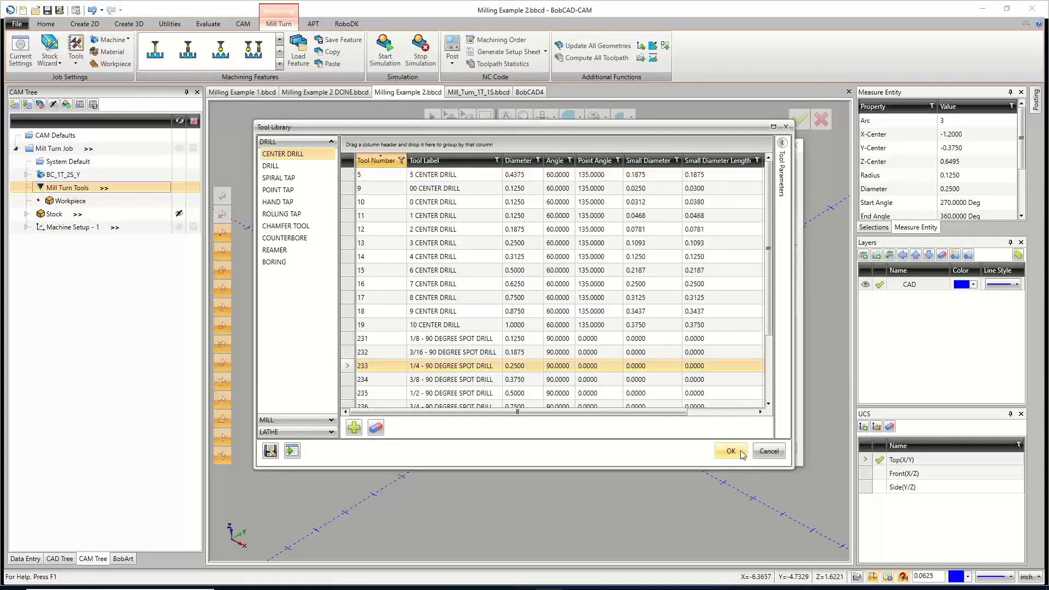
Add the 1/4 - 90 degree spot drill to Station 4's Cross Mill Adapter using mounting orientation 2.
click(730, 450)
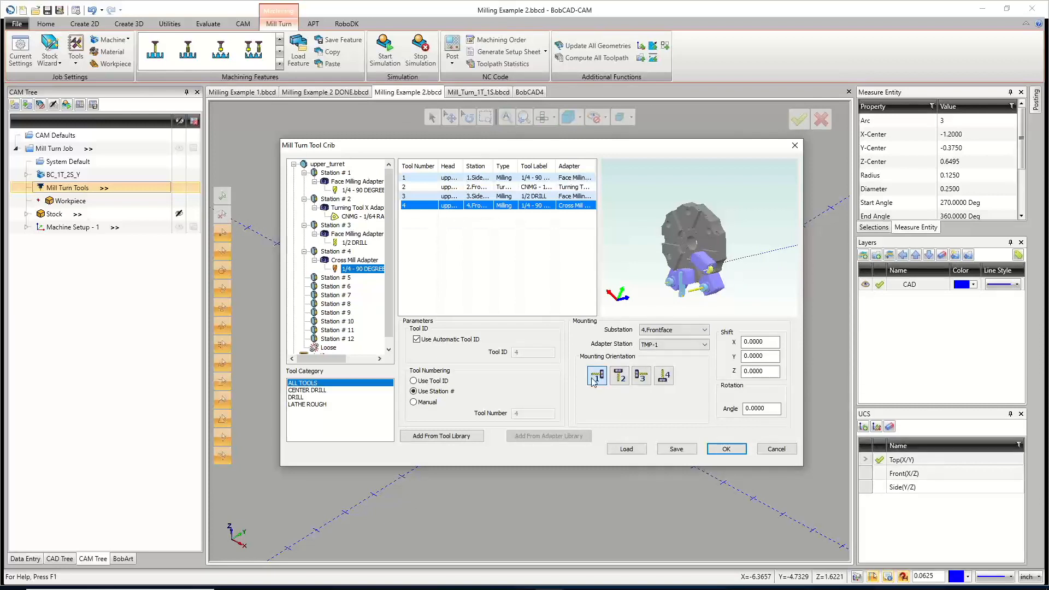
click(620, 381)
mouse_move(741, 260)
middle_down()
mouse_move(752, 280)
mouse_move(744, 296)
mouse_move(725, 288)
mouse_move(723, 269)
middle_up()
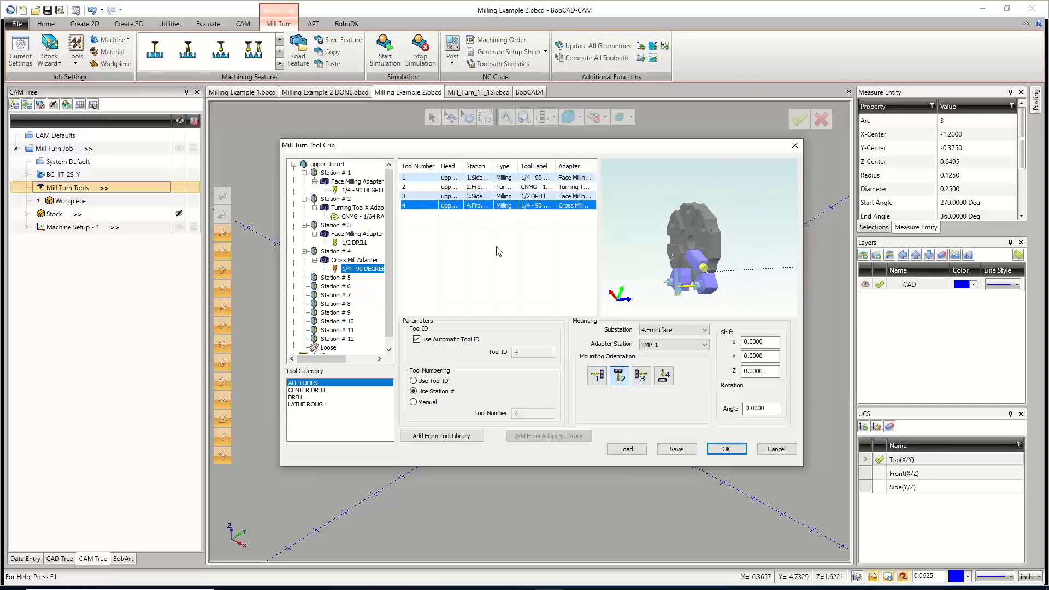
Collapse the Station 1 to Station 4 entries in the upper turret tree.
click(305, 173)
click(304, 182)
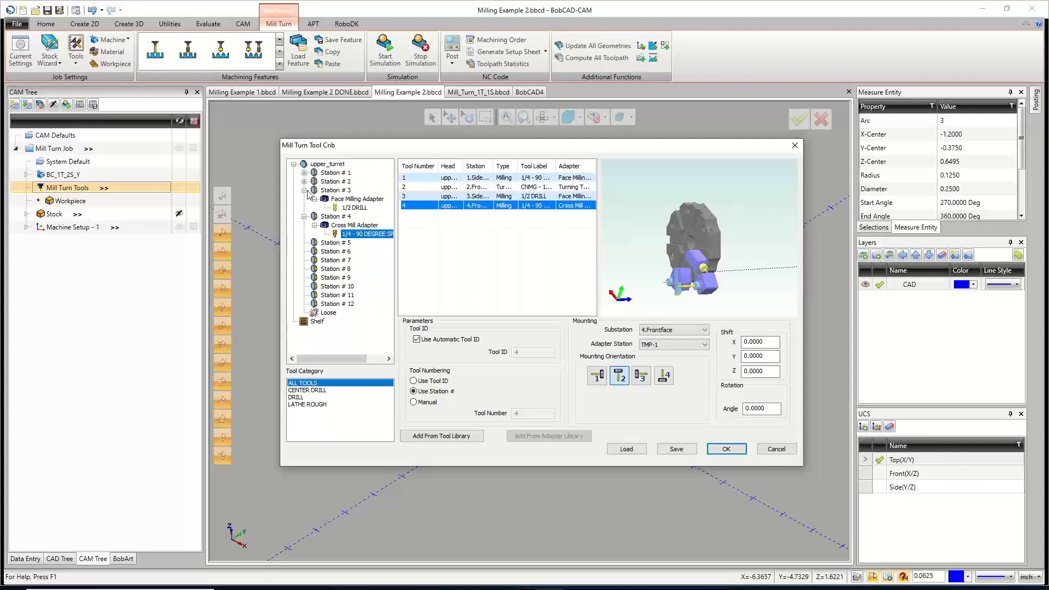
click(304, 190)
click(304, 198)
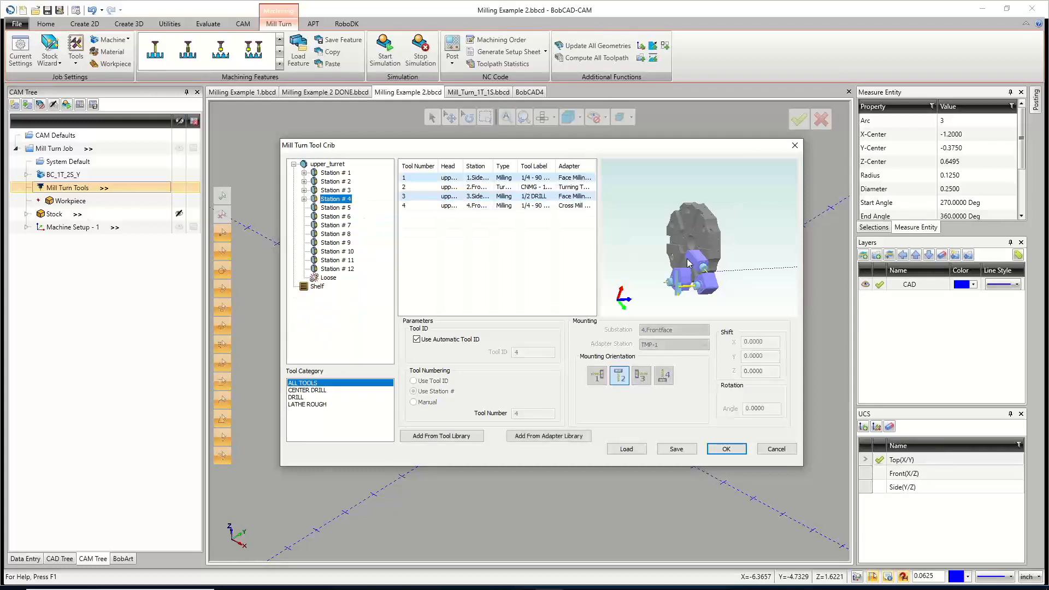
drag(687, 263, 708, 272)
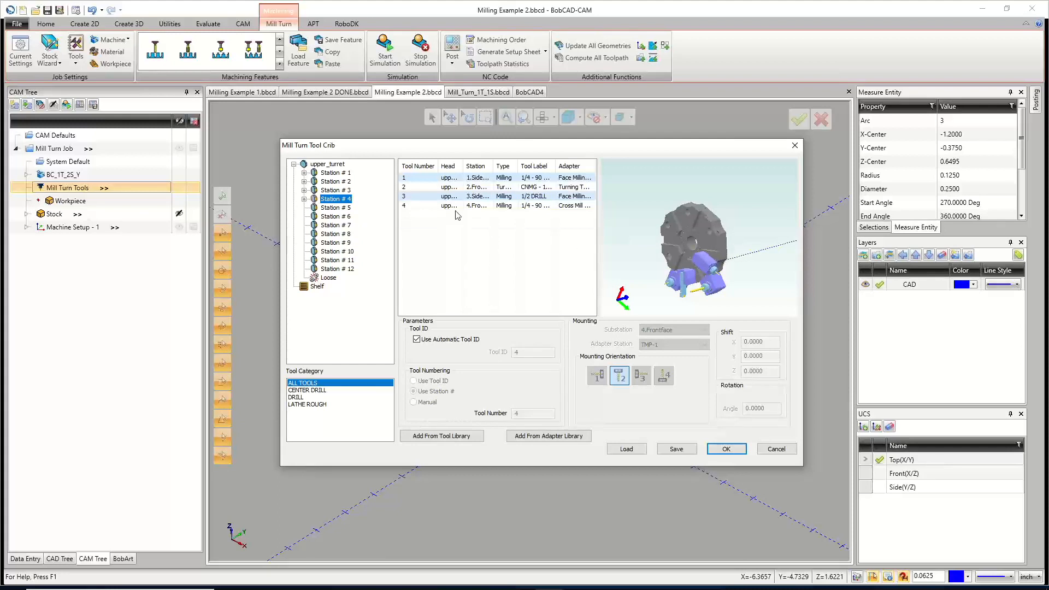
Mount the Side Mount Face Milling Adapter on Station 5 and set its substation to 5.Sideface.
right_click(348, 208)
click(372, 216)
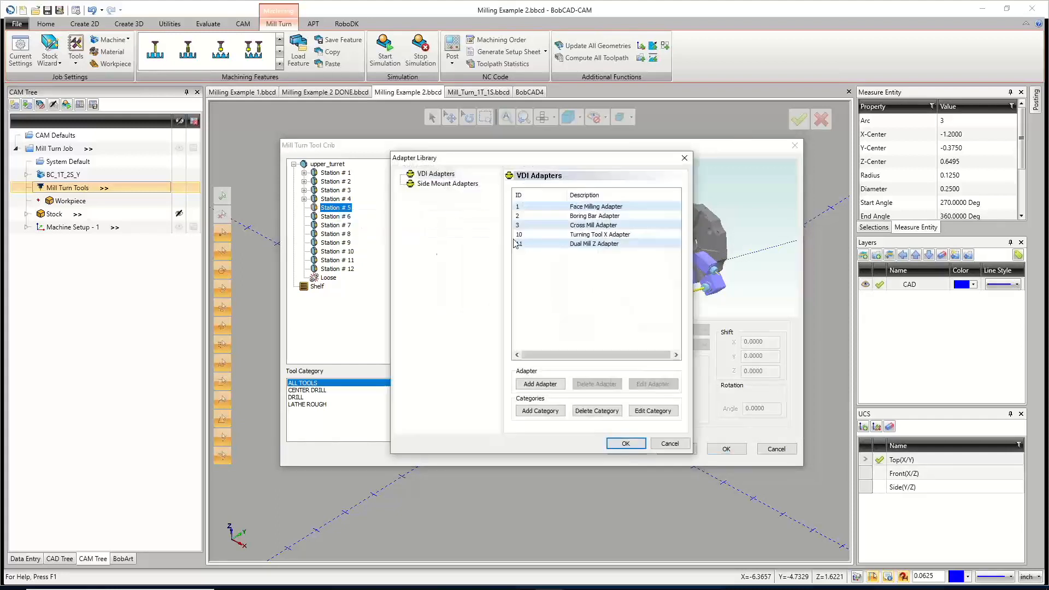
click(447, 184)
click(587, 225)
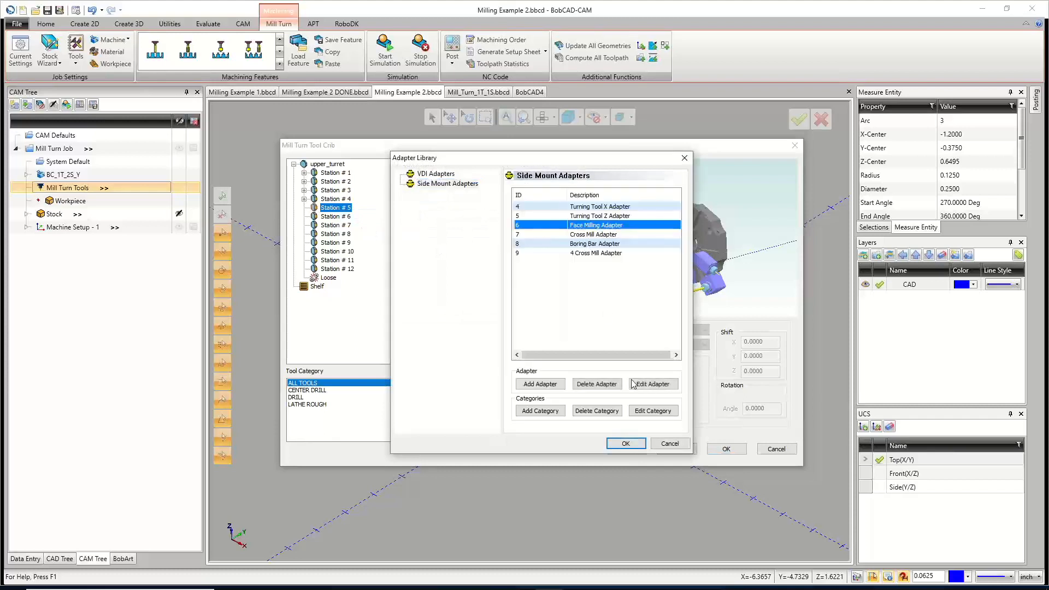
click(624, 443)
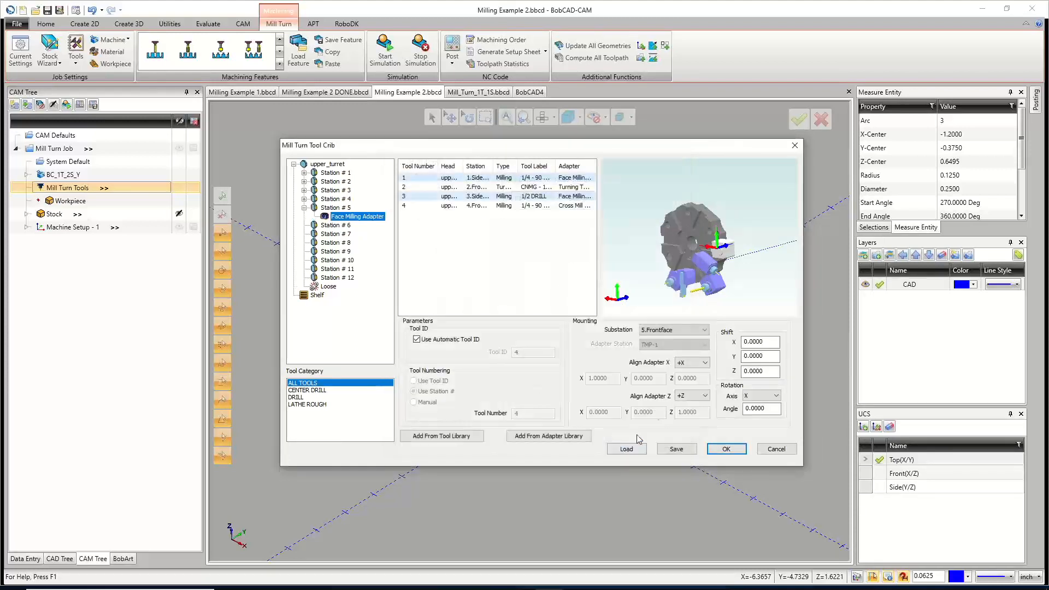
click(672, 330)
click(662, 348)
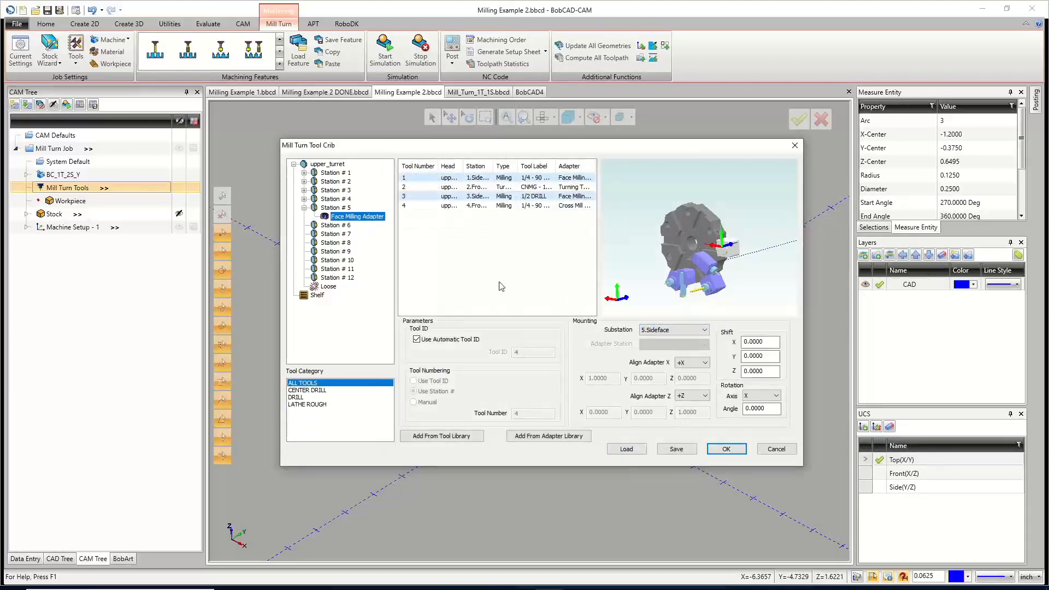
Add a 1/4 flat endmill from the mill tool library, sorted by diameter, to Station 5's Face Milling Adapter.
right_click(355, 219)
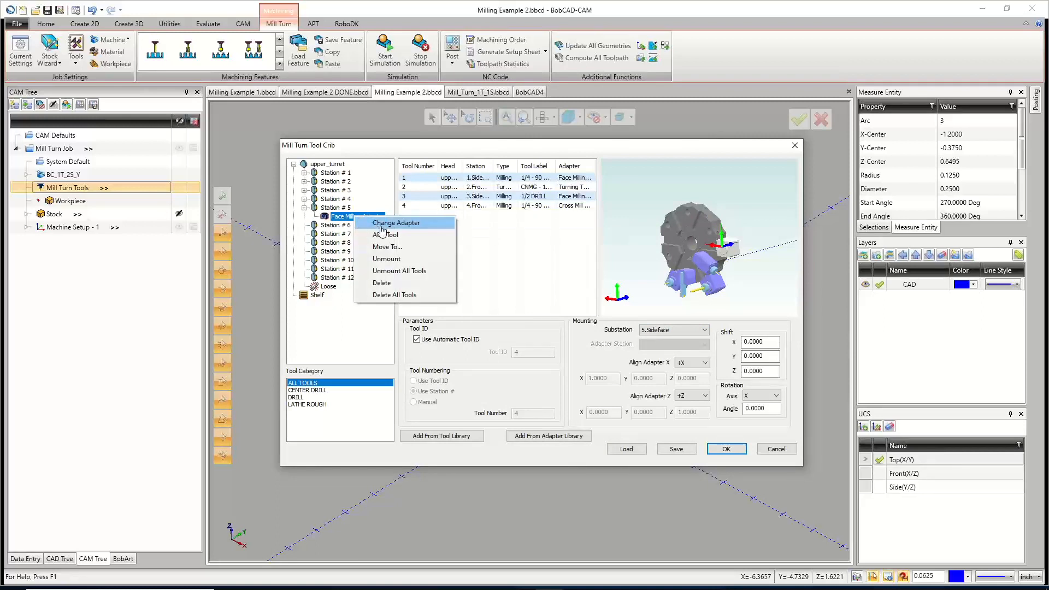
click(384, 235)
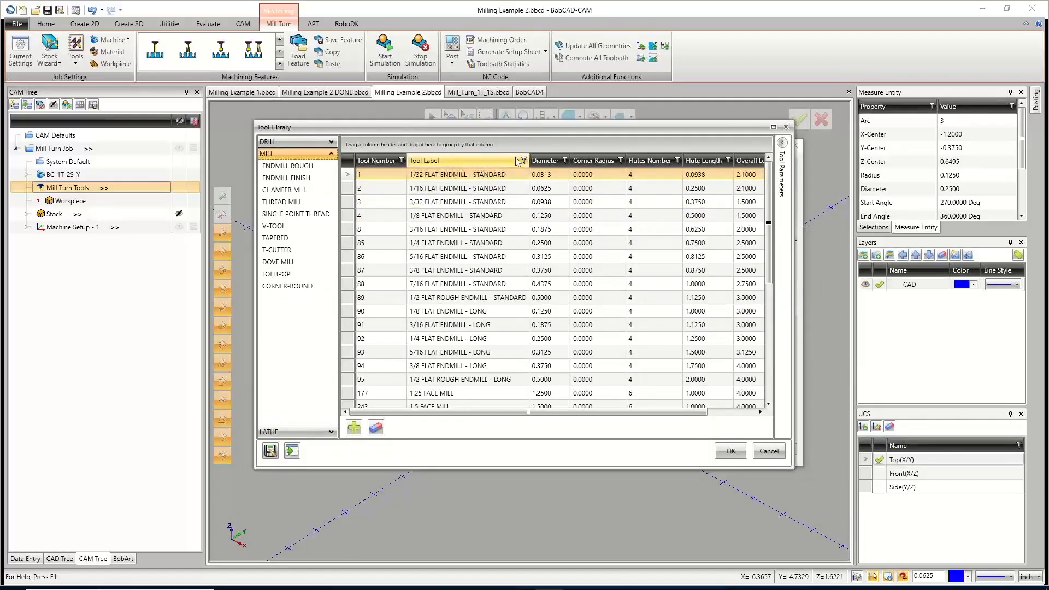
click(547, 161)
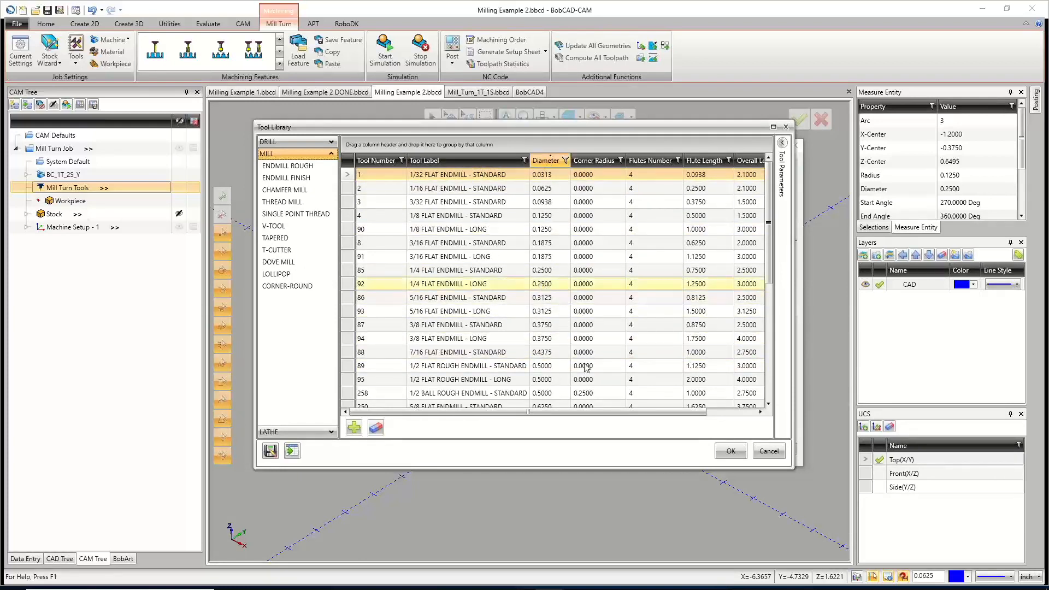
click(731, 451)
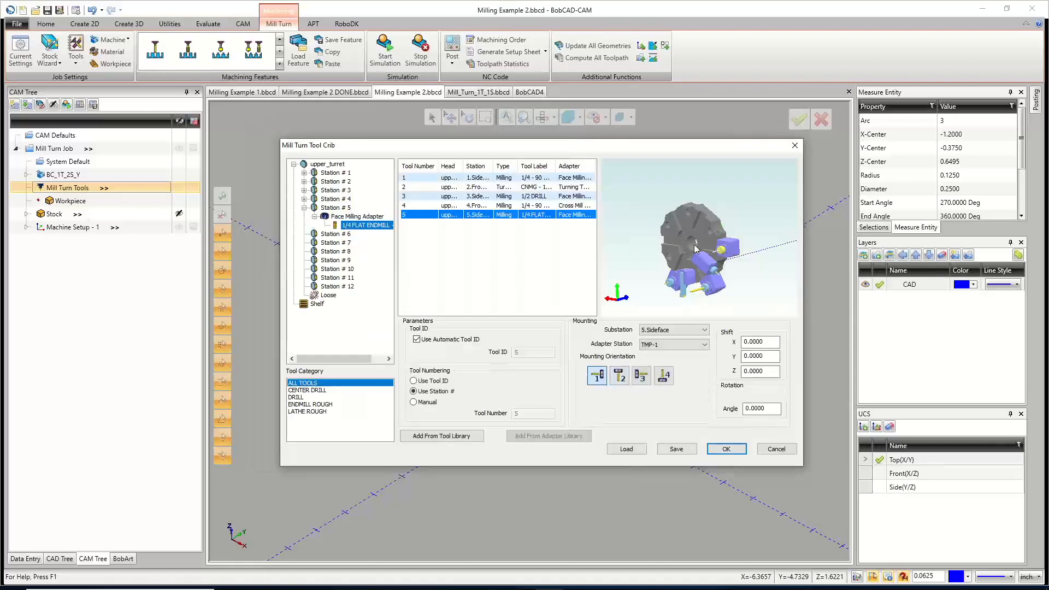
Examine the part behind the Tool Crib and review the tools in Stations 2 to 4, leaving all stations collapsed.
drag(561, 146, 558, 453)
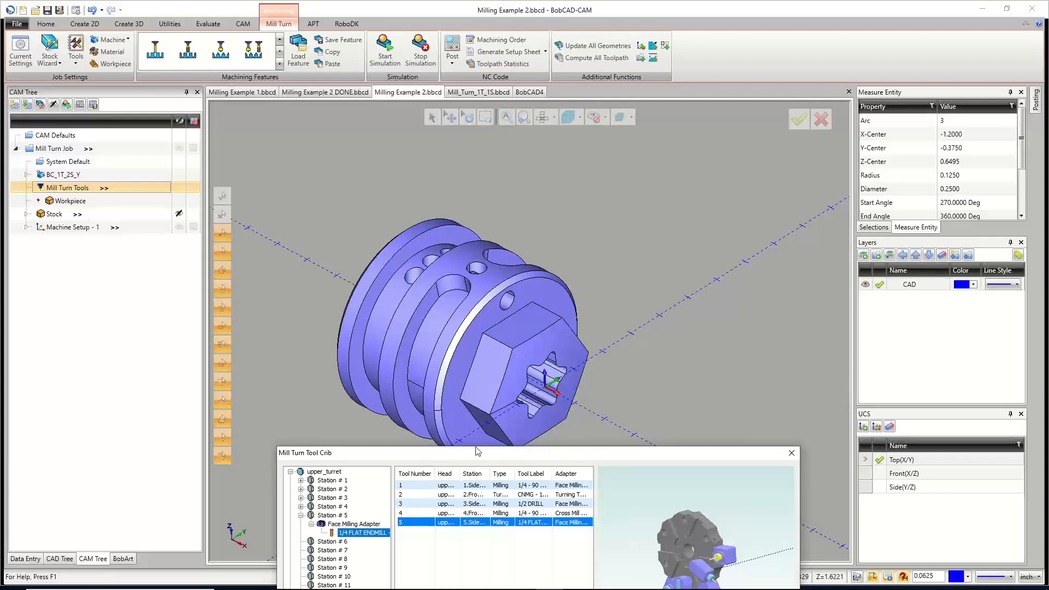
drag(479, 454, 465, 157)
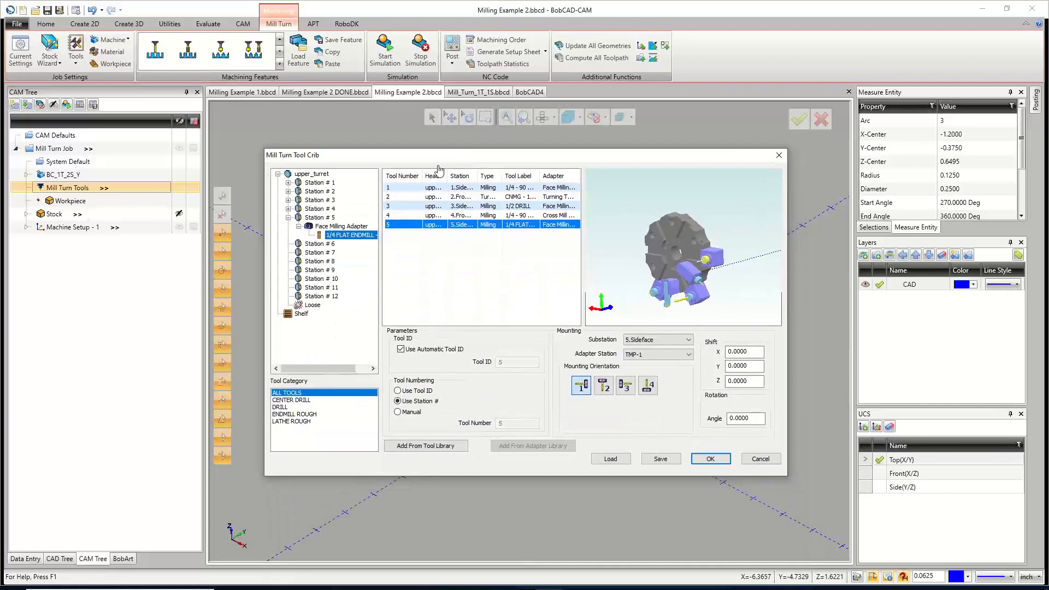
click(288, 209)
click(288, 209)
click(288, 200)
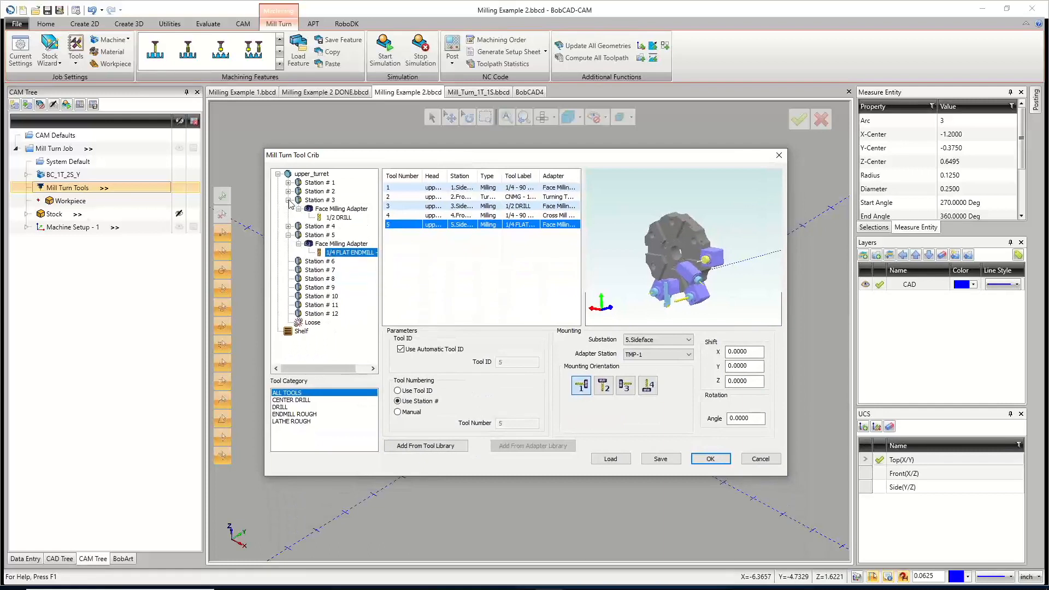
click(288, 192)
click(288, 192)
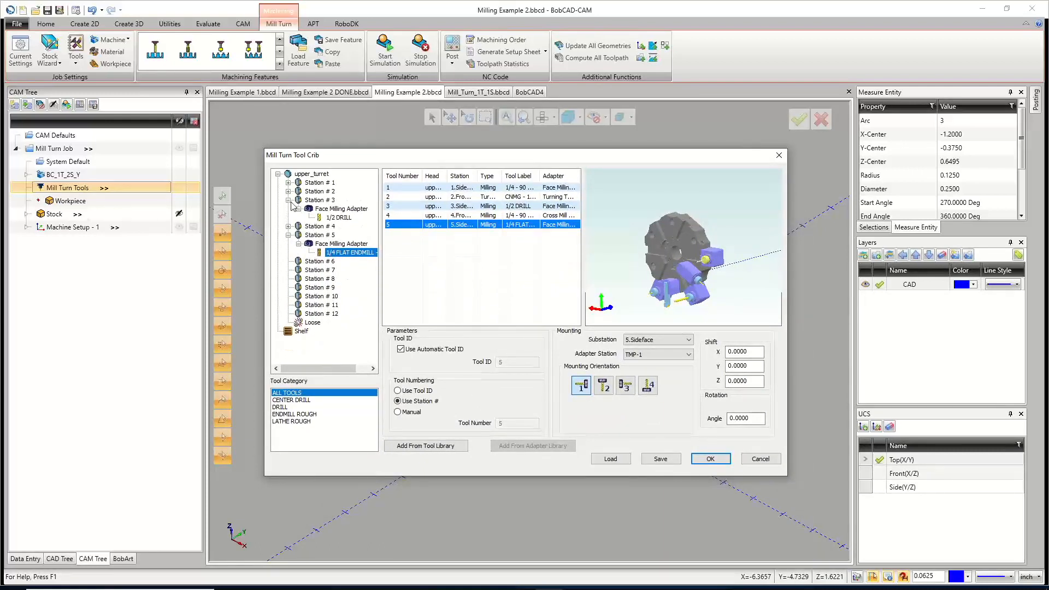
click(287, 200)
click(288, 217)
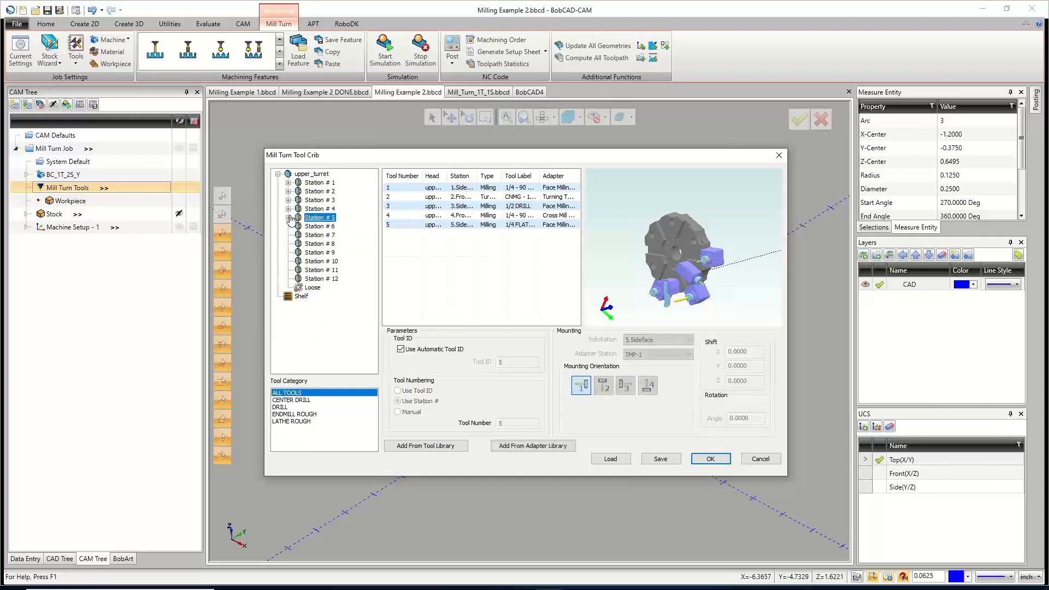
Mount the VDI Turning Tool X Adapter on Station 6, keeping the 6.Frontface substation.
right_click(321, 227)
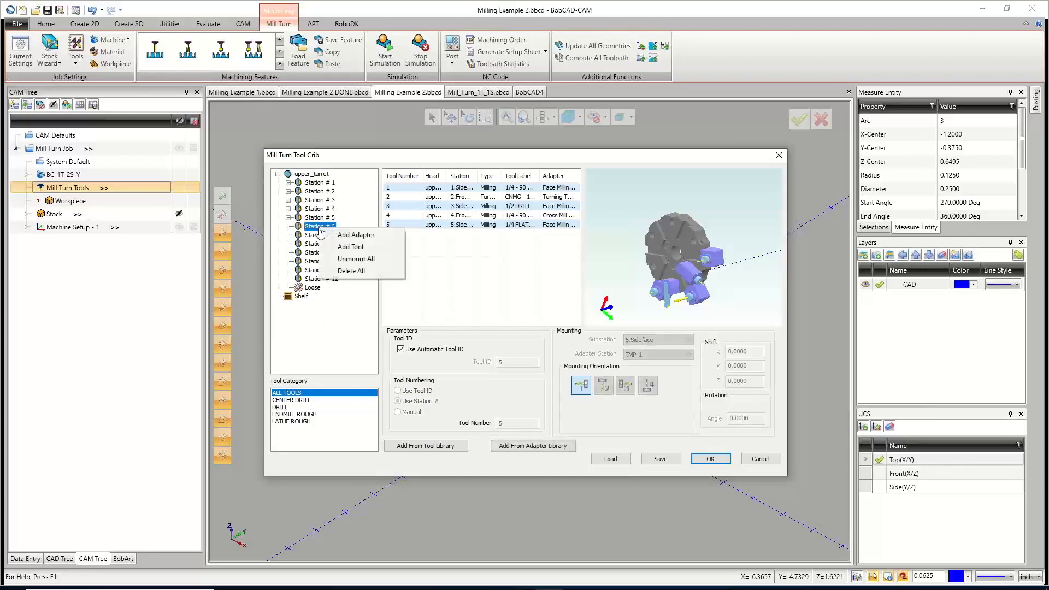
click(350, 234)
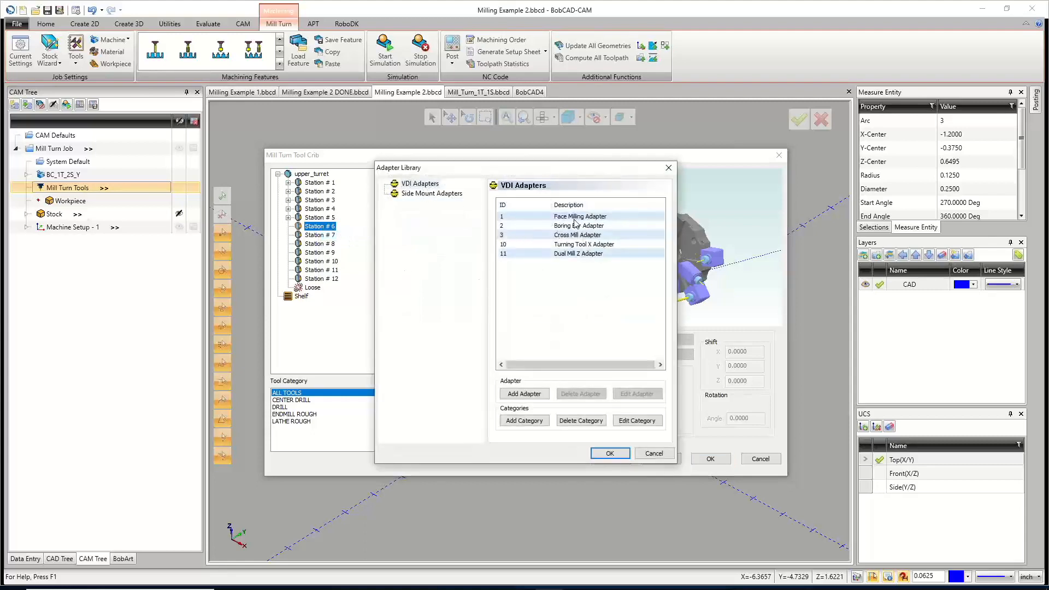
click(571, 245)
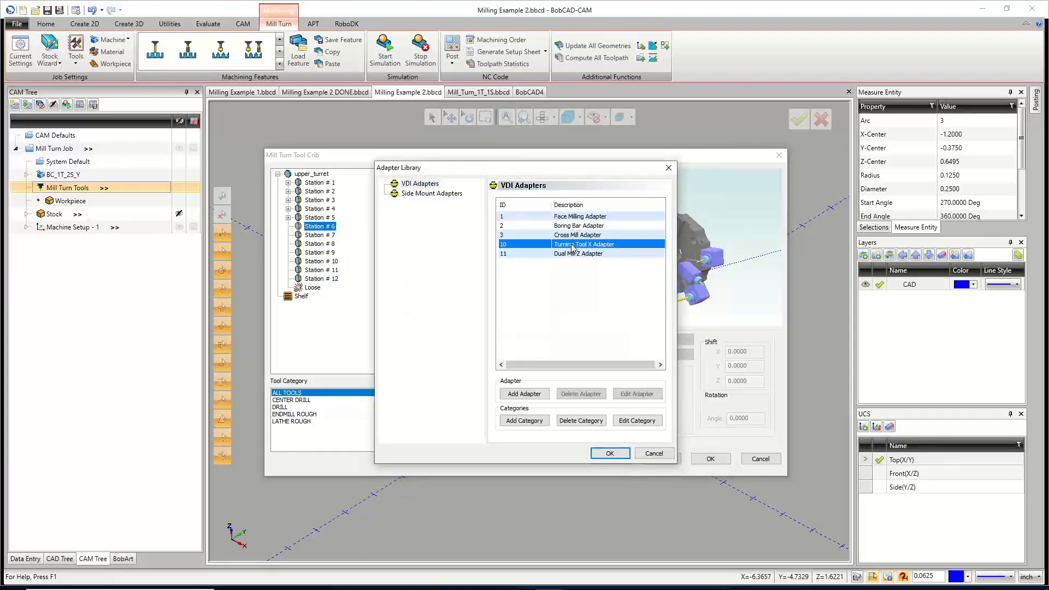
click(610, 454)
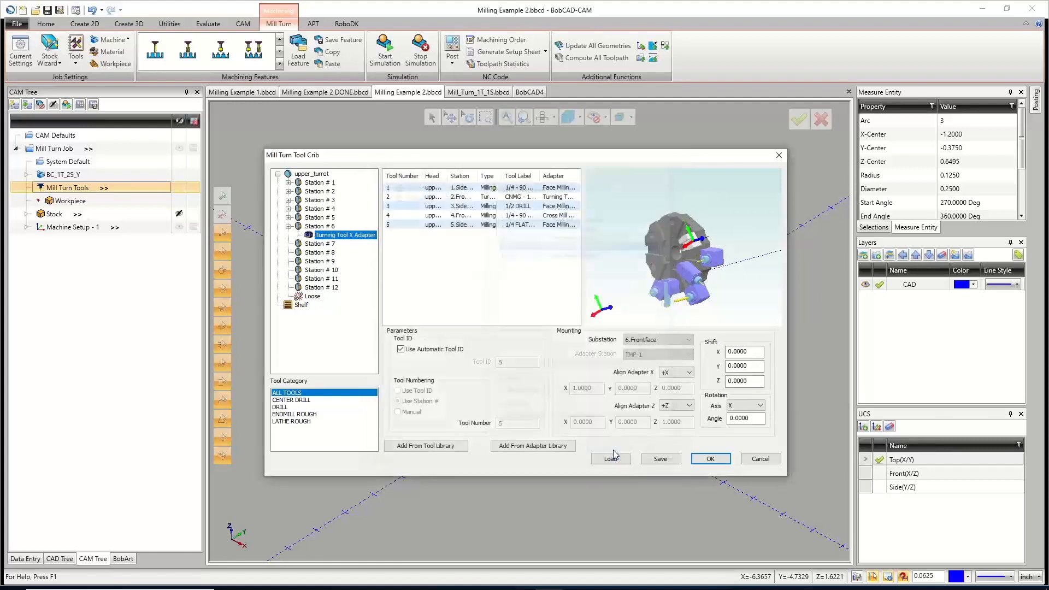
click(667, 339)
click(666, 339)
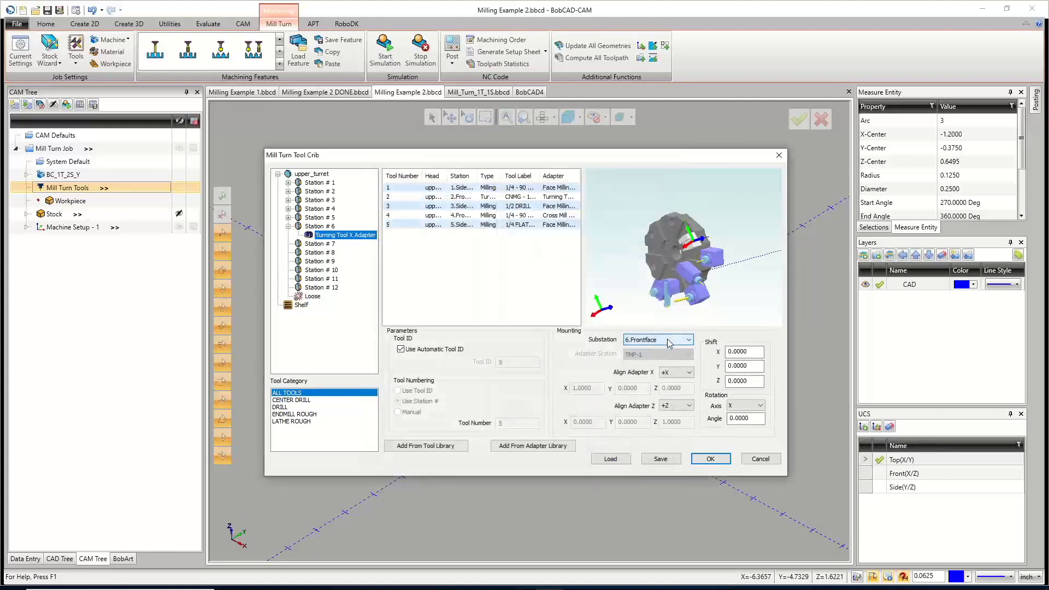
Select the lathe tool 1/8 WIDE - 1/64 RAD - OD GROOVE for Station 6's Turning Tool X Adapter and open its parameters.
right_click(344, 235)
click(386, 258)
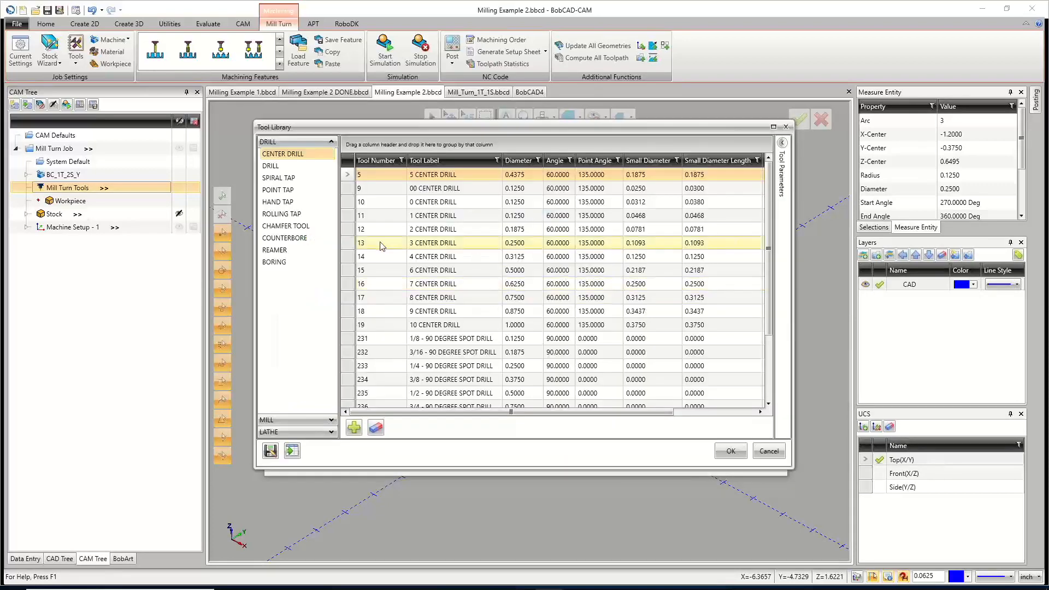
click(300, 431)
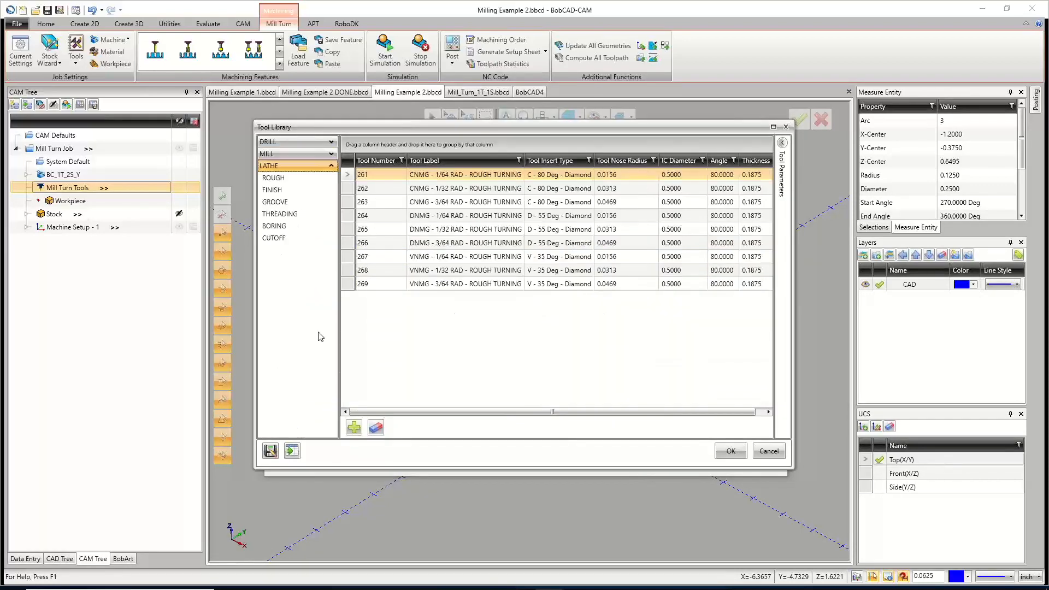
click(279, 204)
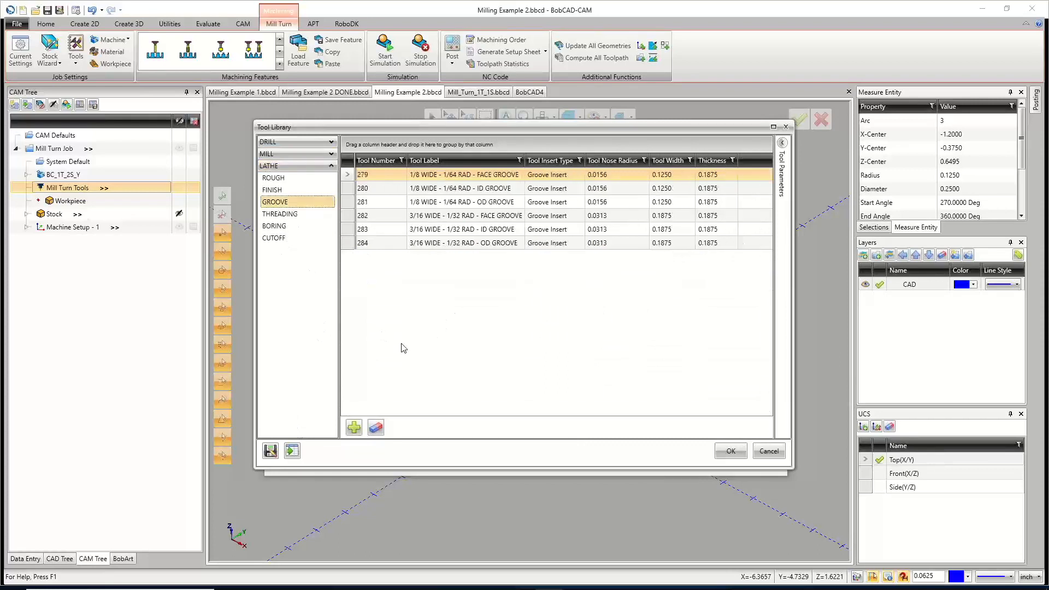
click(463, 202)
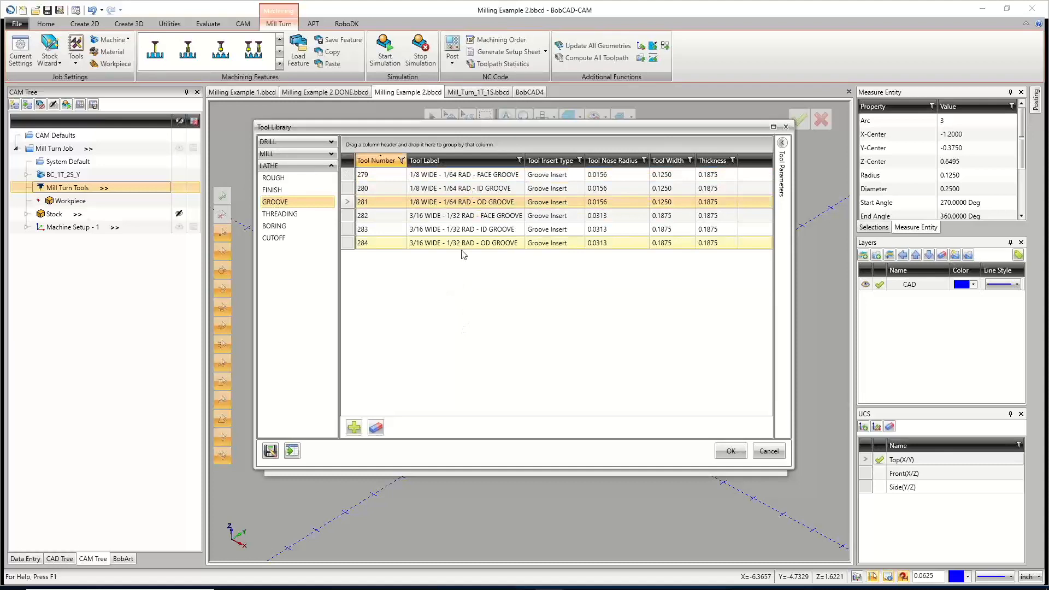
double_click(457, 203)
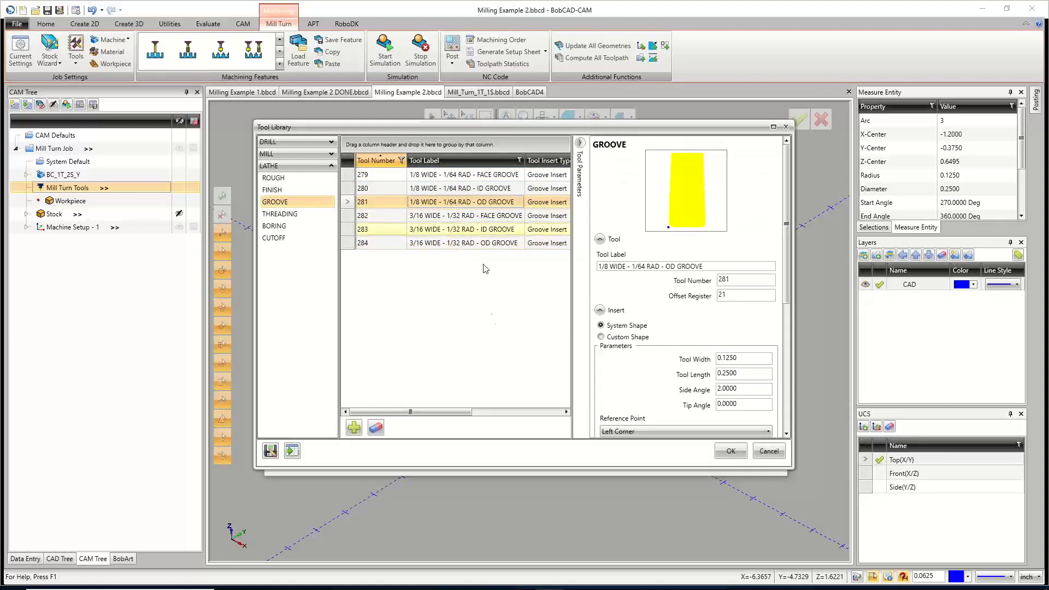
Review the groove tool's insert parameters and holder dimensions A, B and C, and add the tool to Station 6.
scroll(706, 295, down, 5)
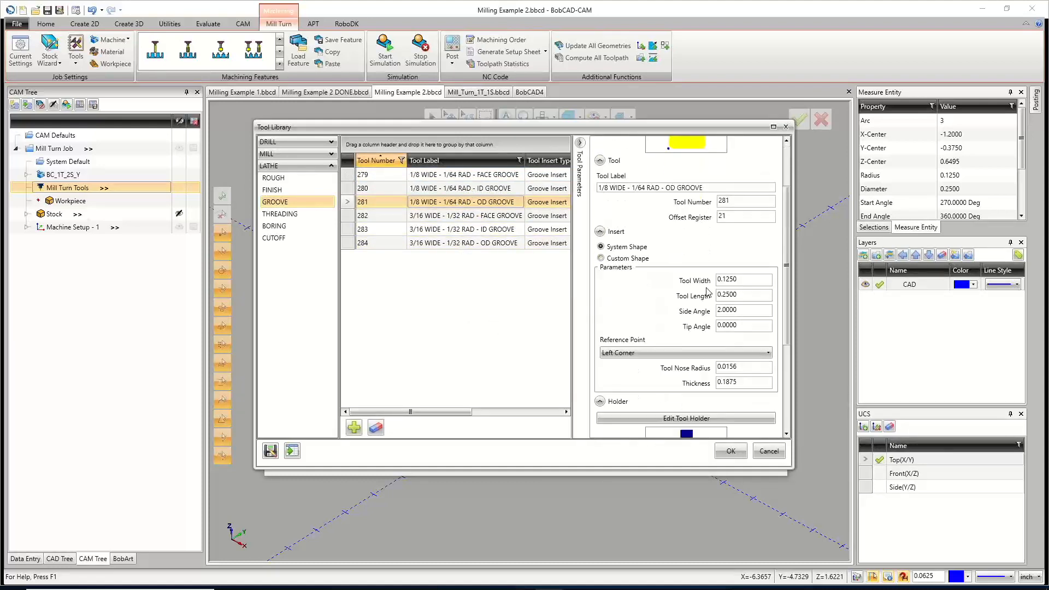
scroll(706, 295, down, 3)
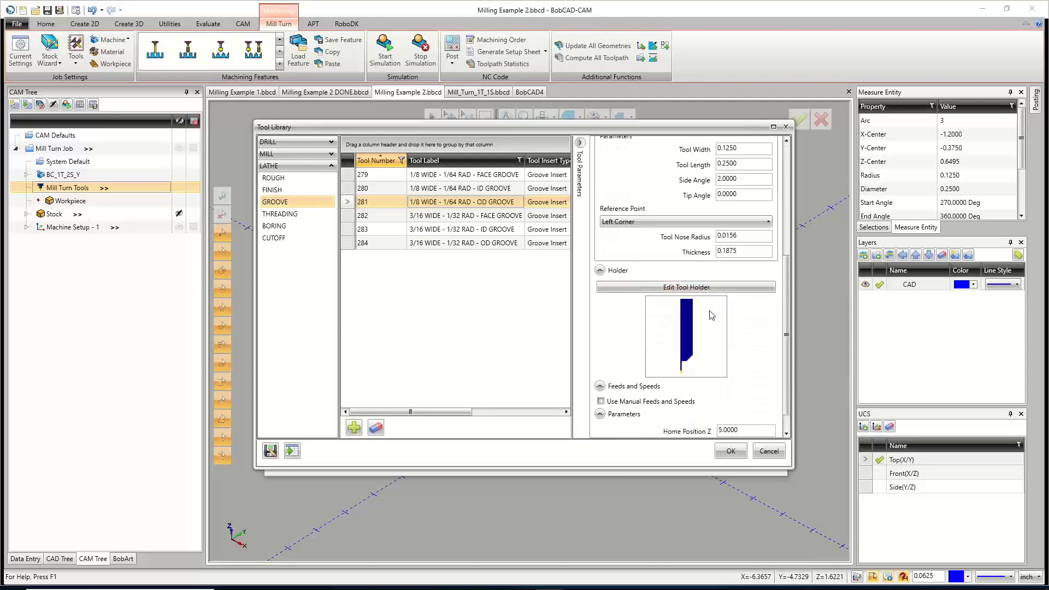
click(680, 285)
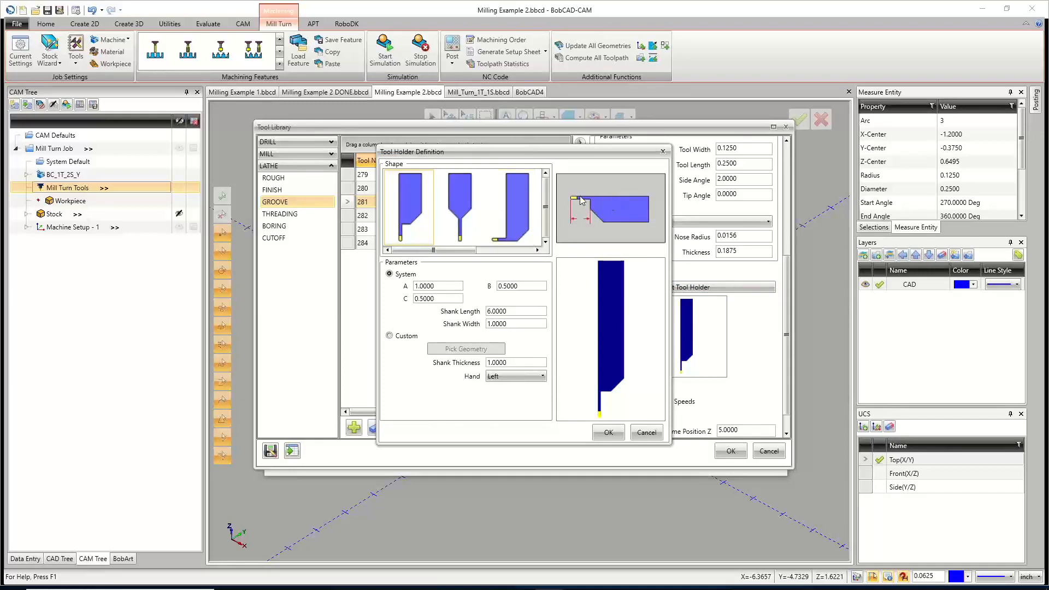
click(444, 285)
click(445, 298)
click(525, 286)
click(453, 287)
click(604, 434)
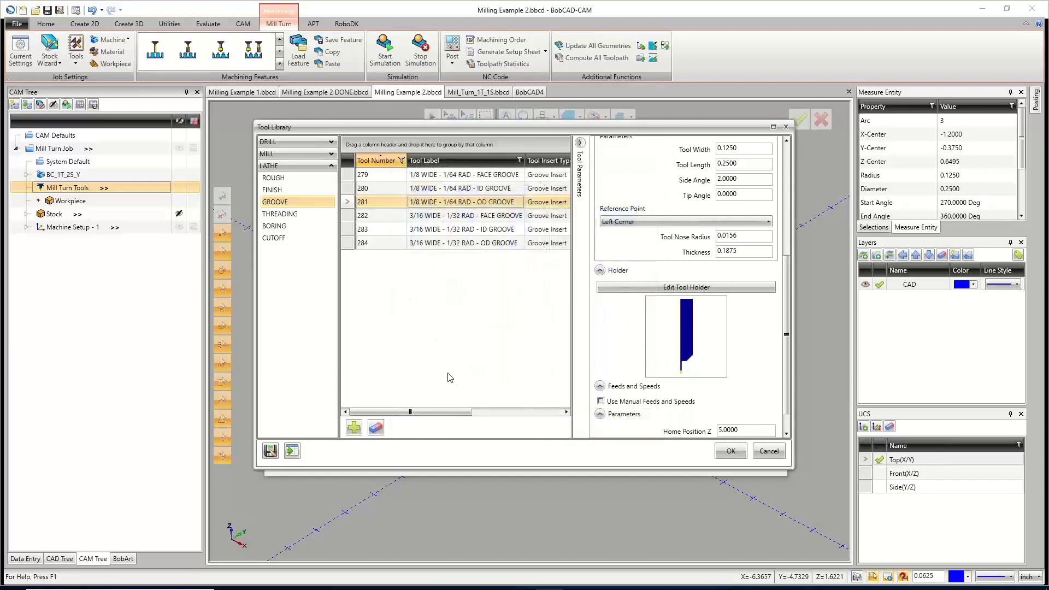
click(724, 453)
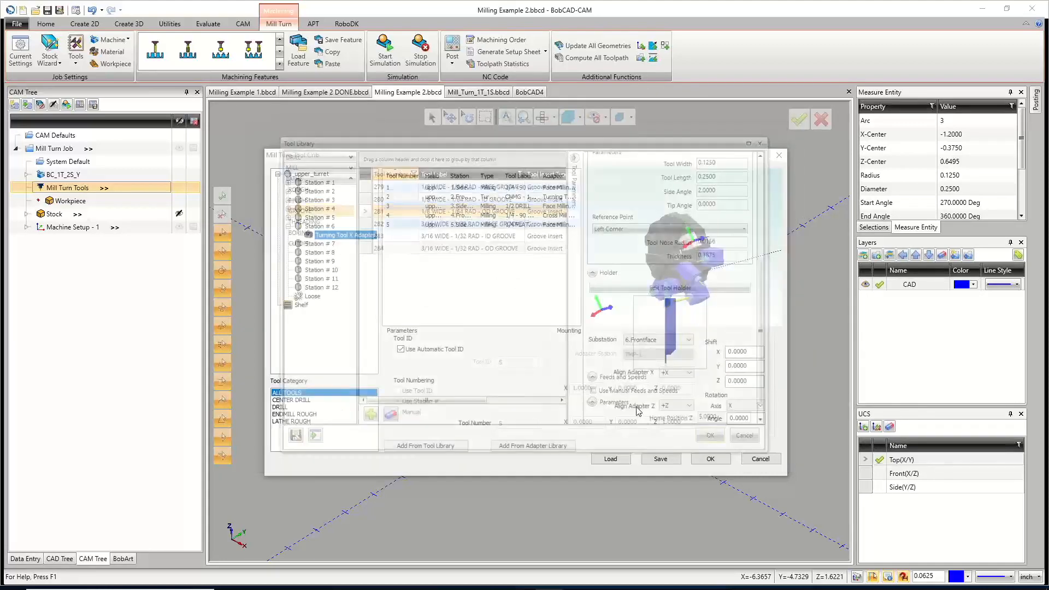
Shift the groove tool on Station 6 by -3 in X.
drag(683, 276, 683, 325)
drag(732, 248, 722, 212)
scroll(671, 288, up, 5)
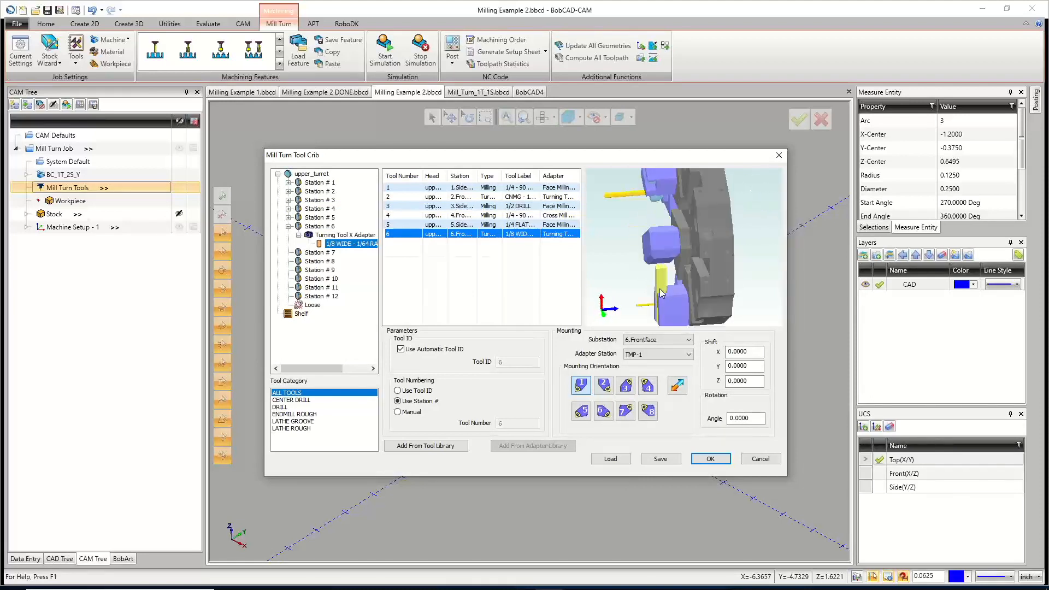
scroll(665, 290, down, 3)
double_click(747, 352)
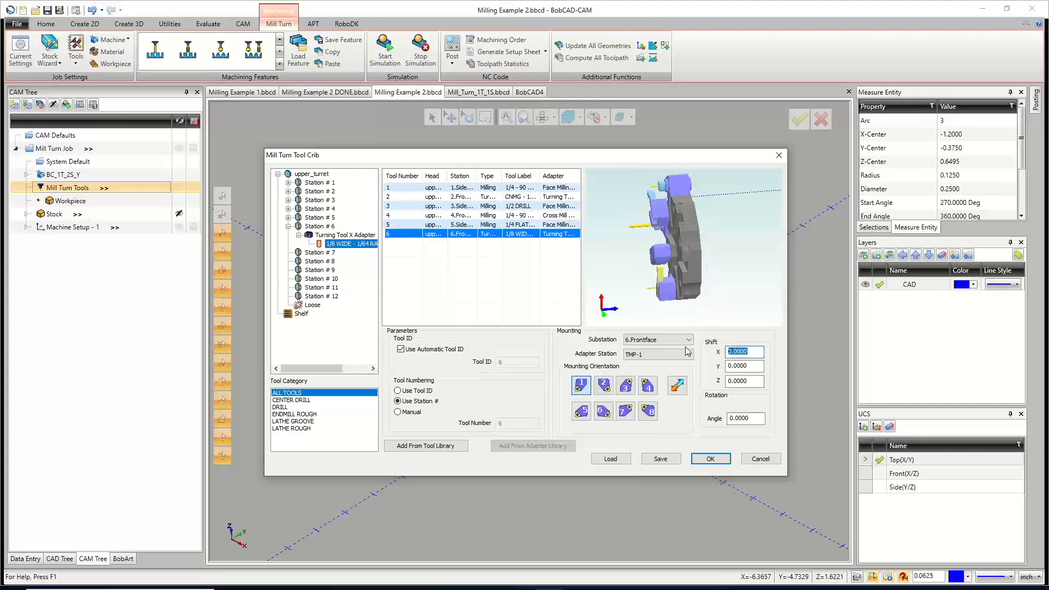
text(-3)
click(748, 365)
middle_drag(691, 278, 706, 240)
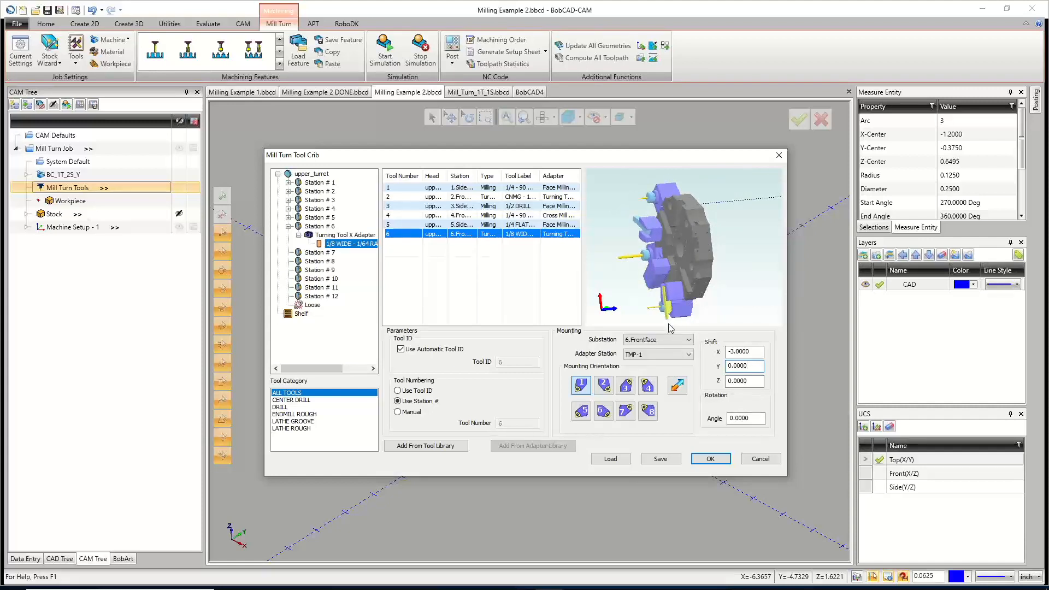
Try mounting orientations 2, 3 and 4 for Station 6's groove tool, and return it to orientation 1.
click(678, 389)
click(604, 386)
click(630, 387)
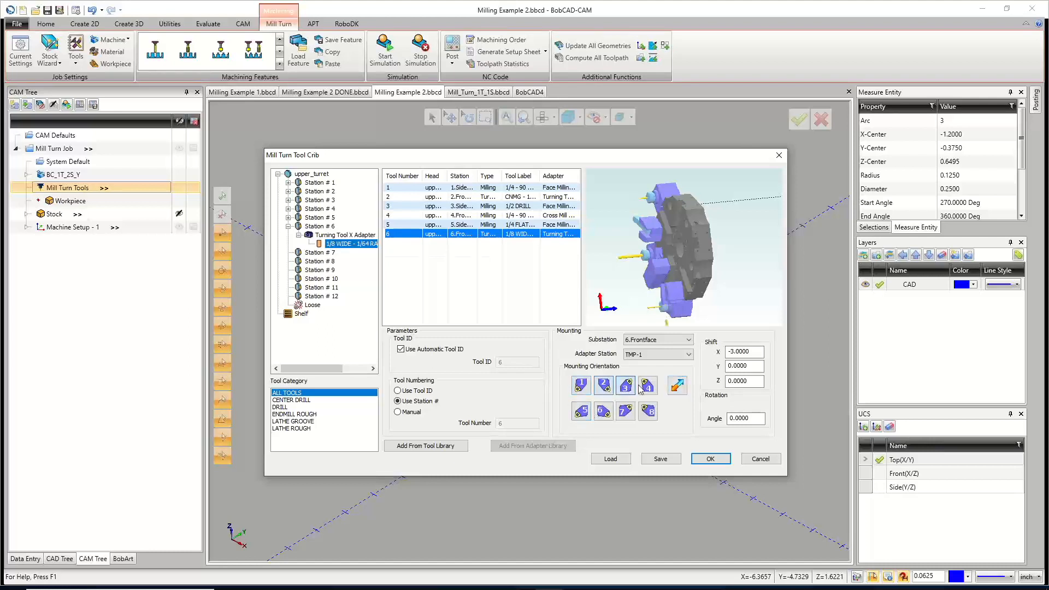
click(651, 390)
click(581, 390)
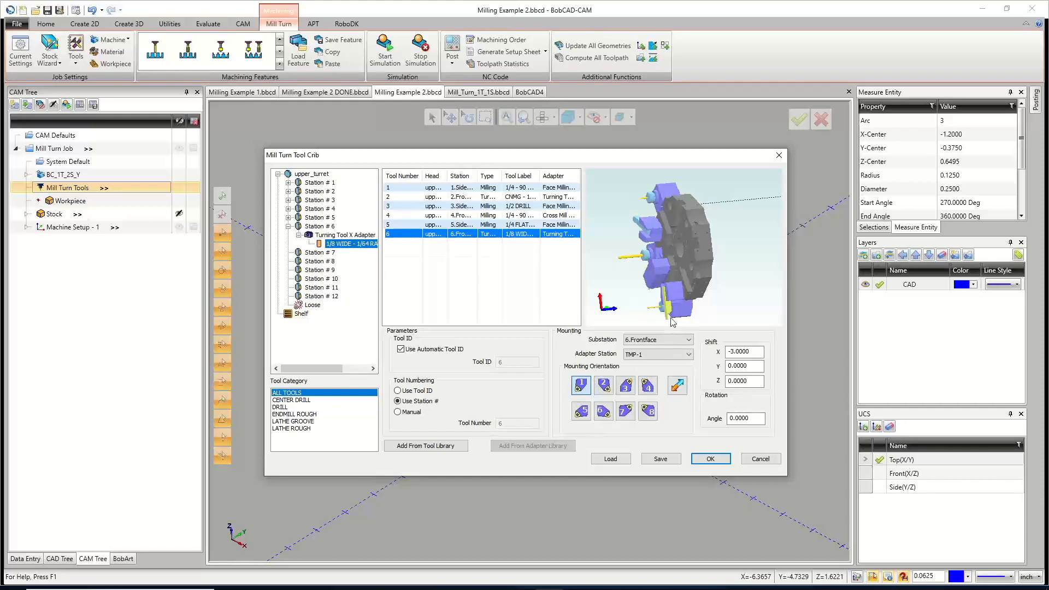
Inspect how the groove tool sits in its adapter on the turret, and collapse Station 6.
scroll(673, 317, up, 5)
scroll(672, 317, down, 5)
middle_drag(681, 291, 681, 280)
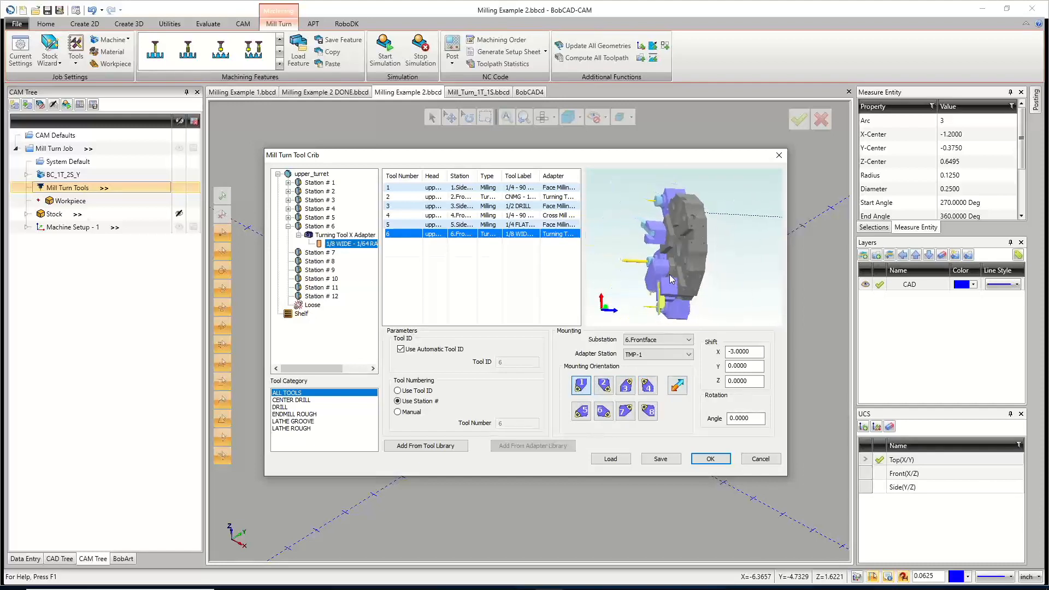
scroll(681, 281, up, 4)
scroll(681, 280, down, 2)
scroll(680, 241, up, 5)
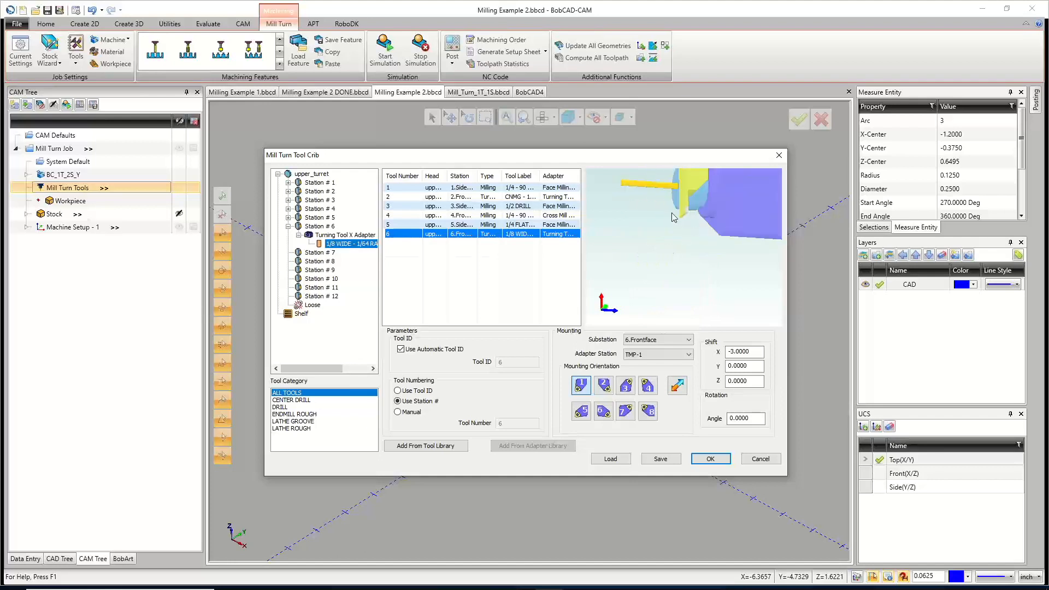
click(288, 226)
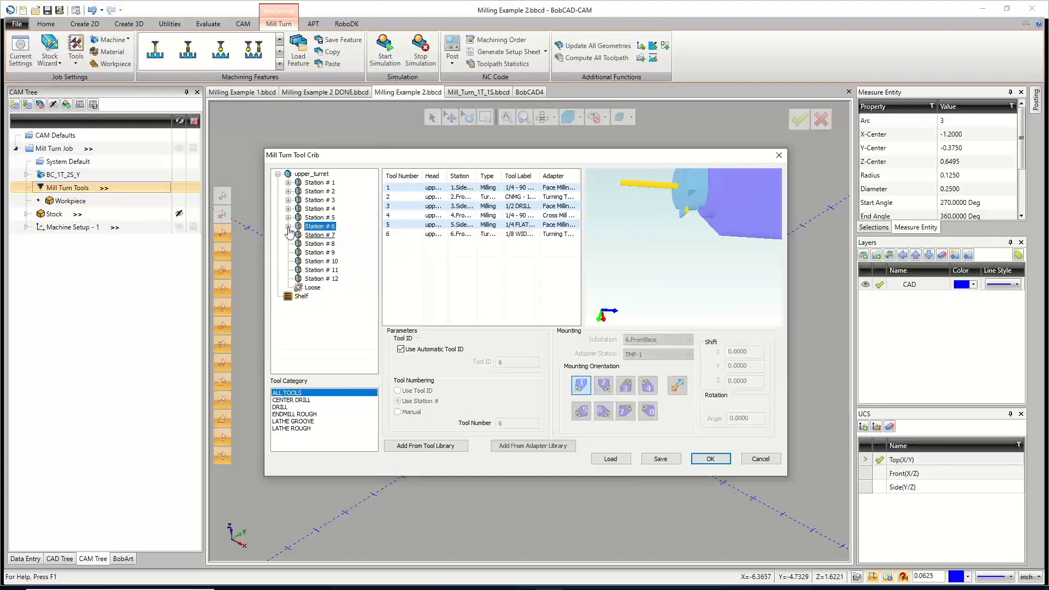
Add the Cross Mill Adapter from the Side Mount Adapters to Station 7.
scroll(701, 235, down, 5)
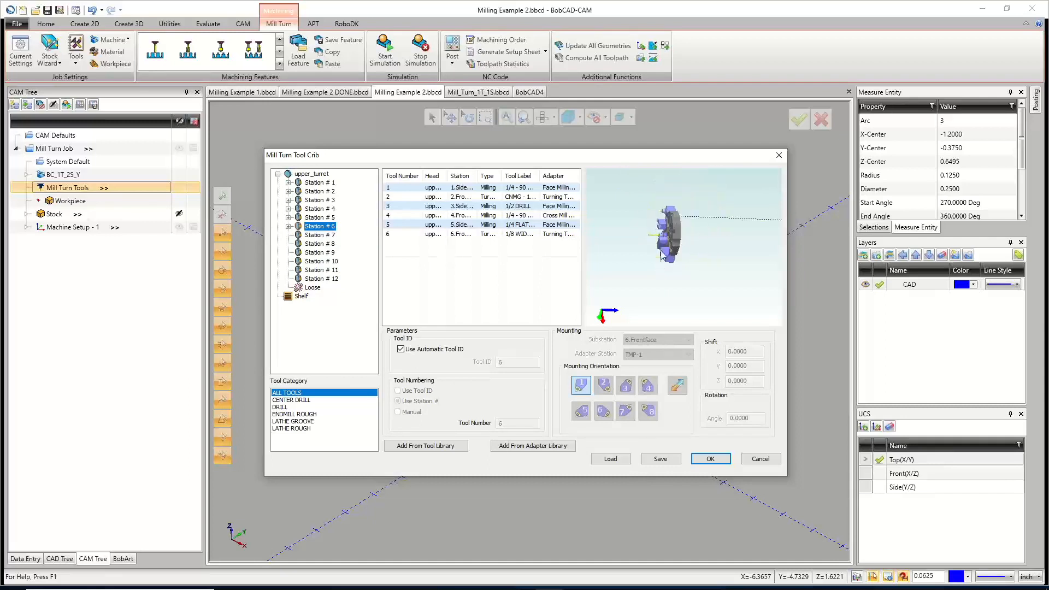
middle_drag(694, 249, 708, 244)
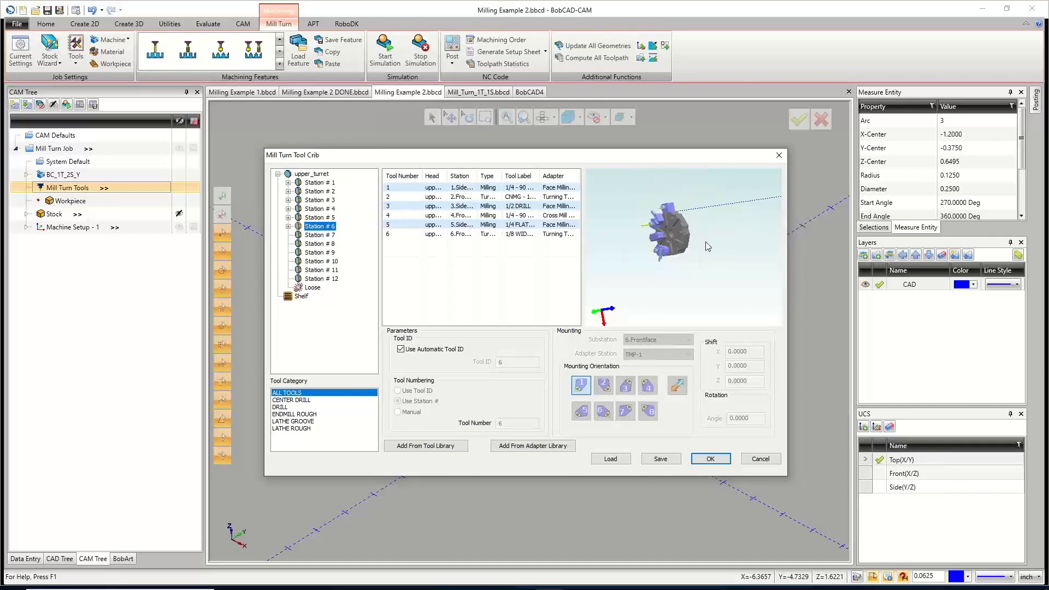
right_click(320, 235)
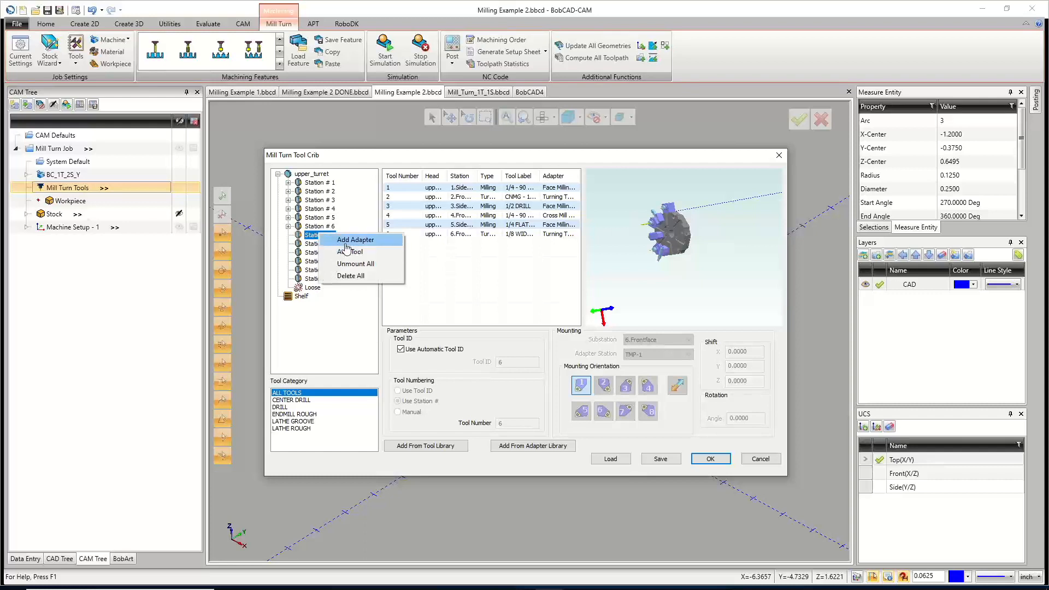
click(345, 242)
click(427, 194)
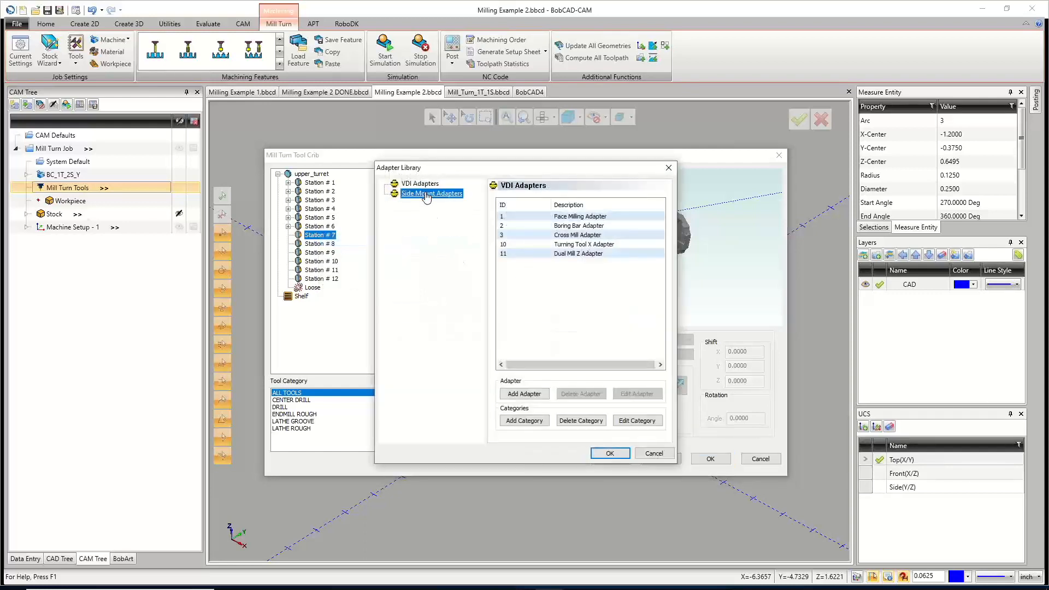
click(585, 245)
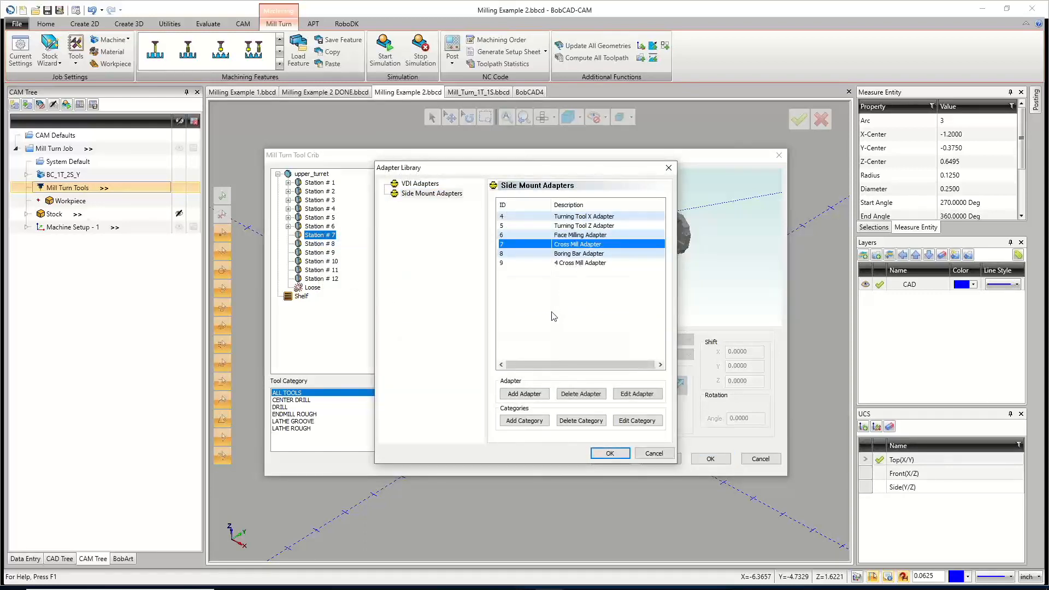
click(609, 453)
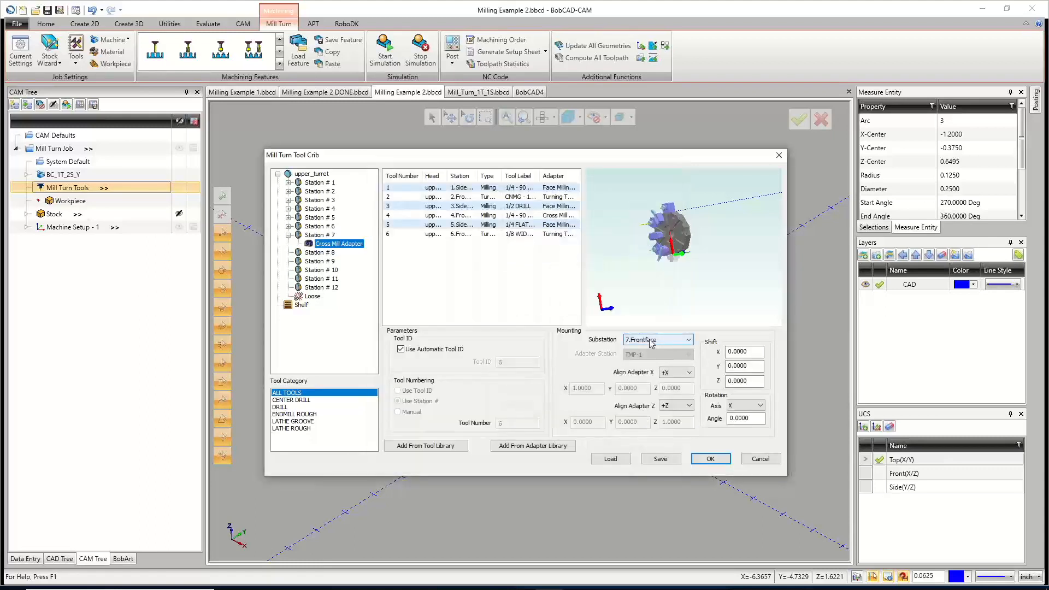
Examine the Cross Mill Adapter on the turret and change its substation to 7.Sideface.
scroll(694, 243, up, 6)
middle_drag(693, 243, 679, 205)
scroll(684, 256, up, 2)
scroll(671, 256, down, 6)
scroll(686, 256, up, 5)
scroll(686, 256, down, 3)
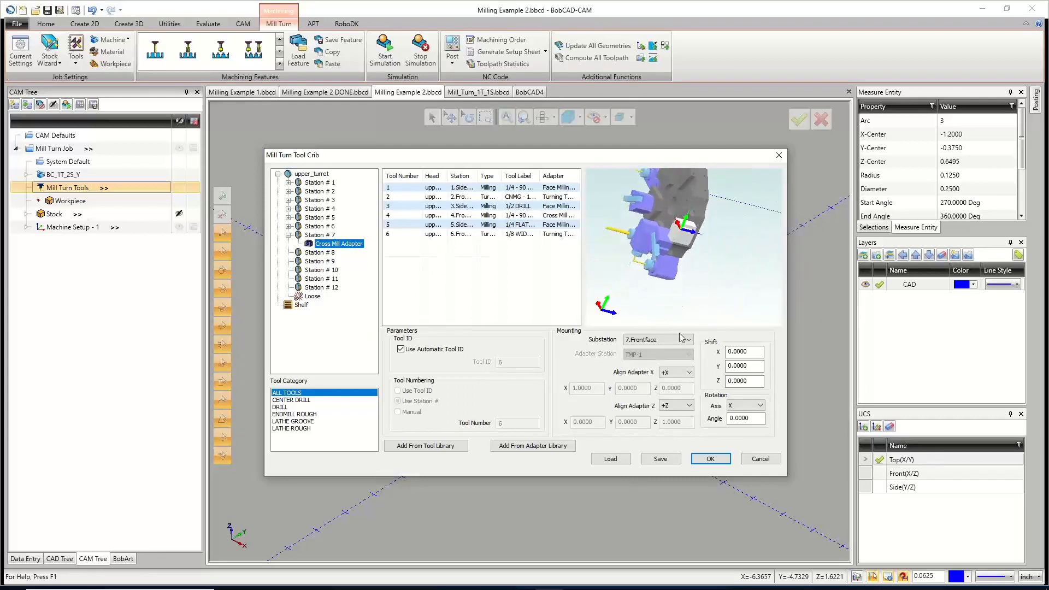
click(683, 339)
click(655, 358)
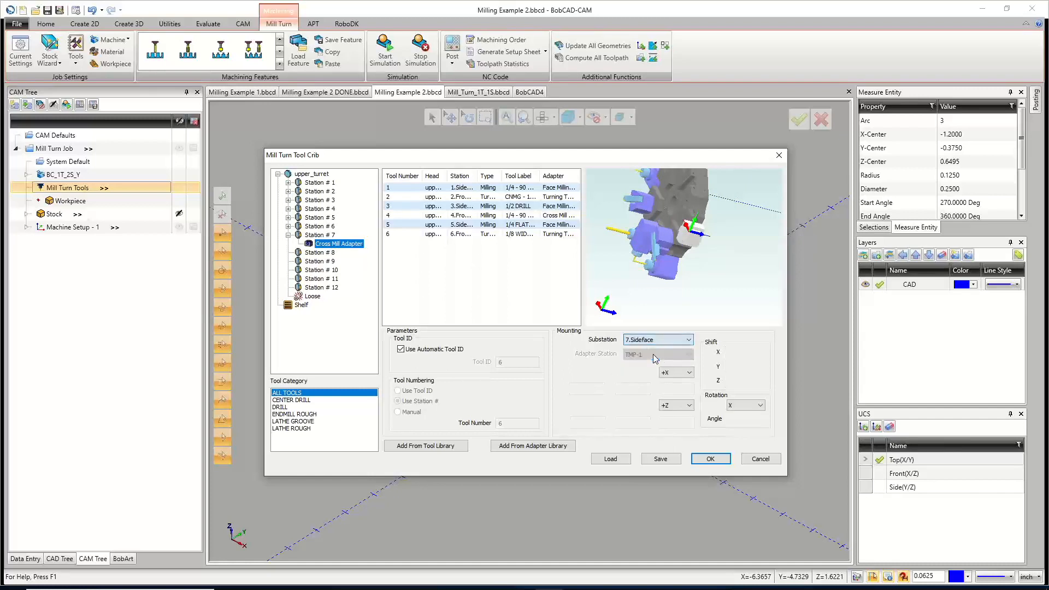
Add the 1/2 DRILL with 0.5000 diameter from the tool library to Station 7's Cross Mill Adapter.
right_click(328, 244)
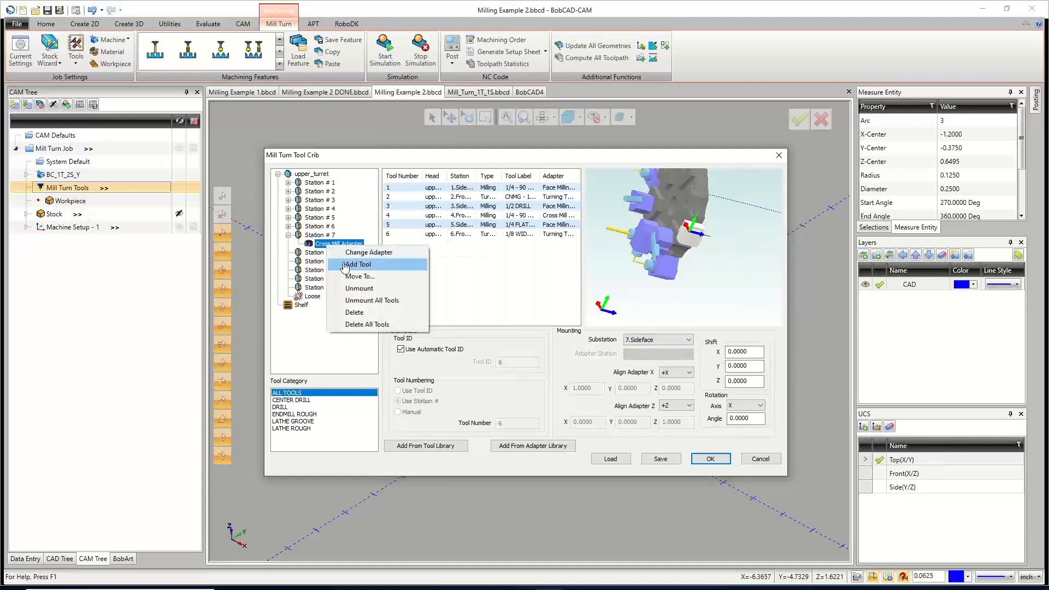
click(348, 265)
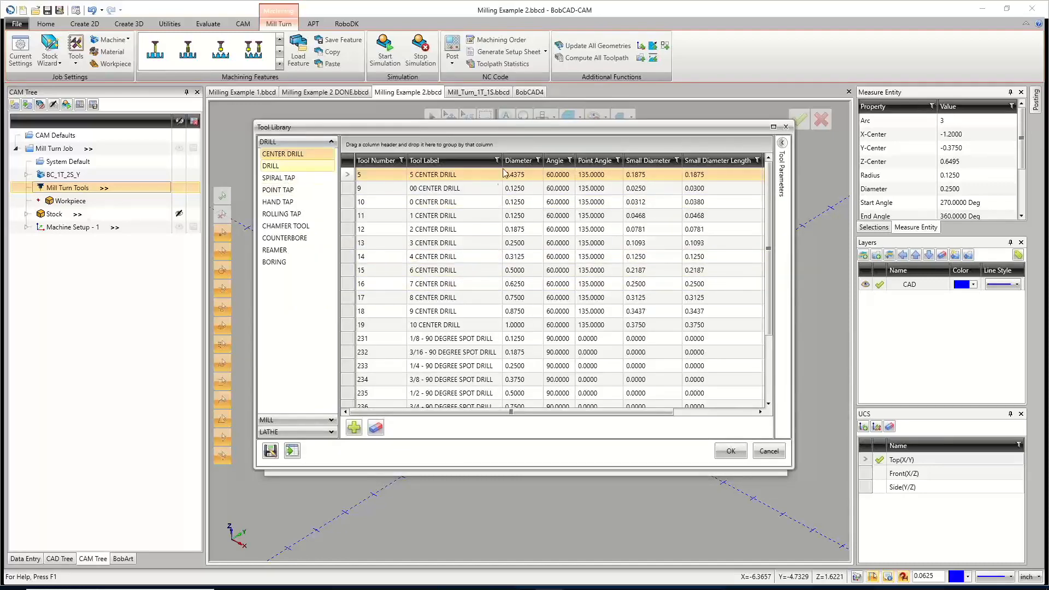
click(468, 162)
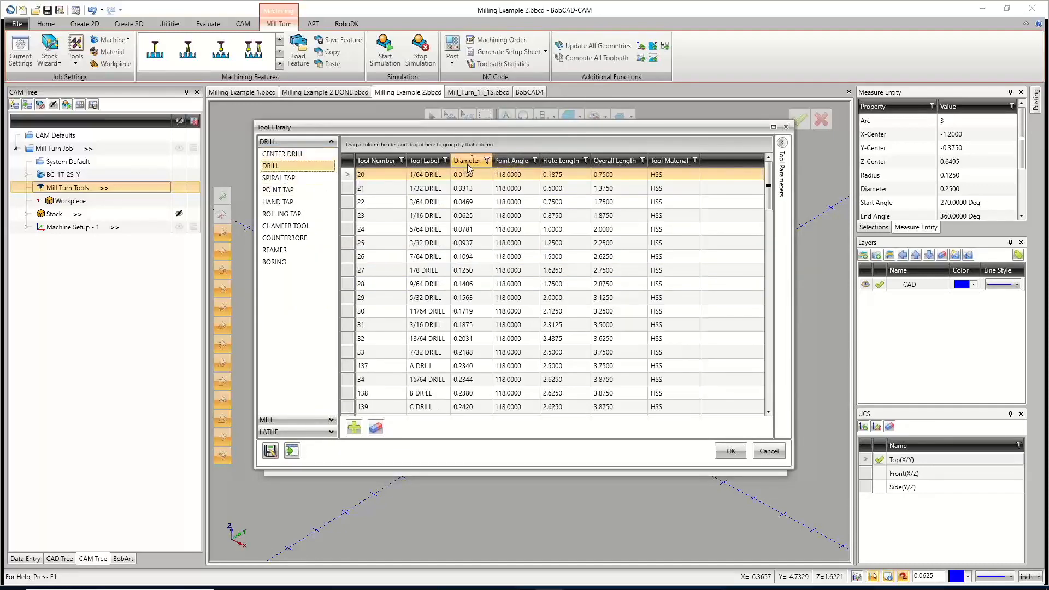
scroll(461, 376, down, 9)
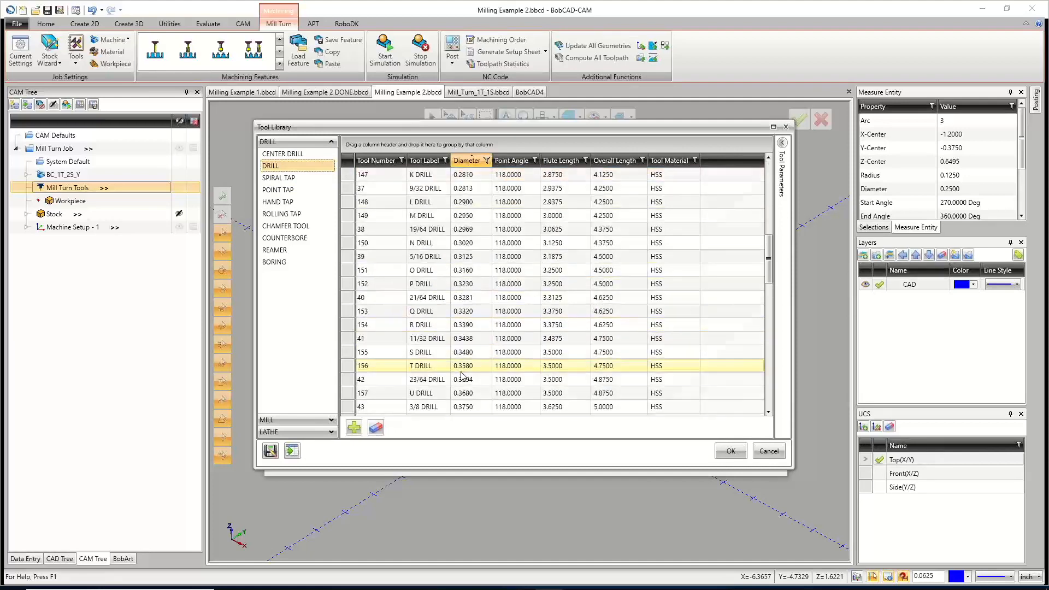
scroll(462, 376, down, 7)
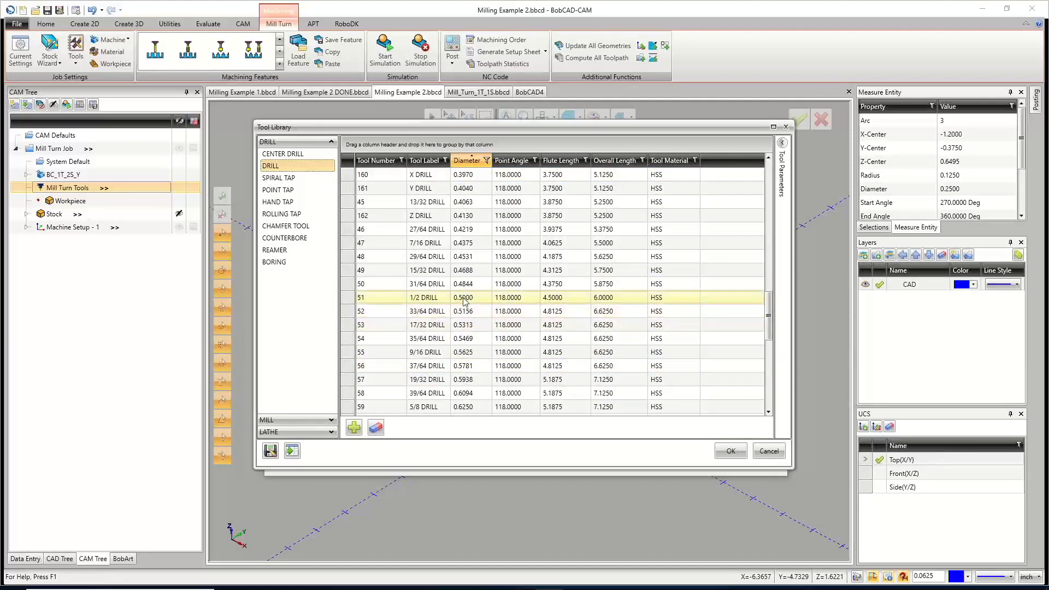
click(463, 298)
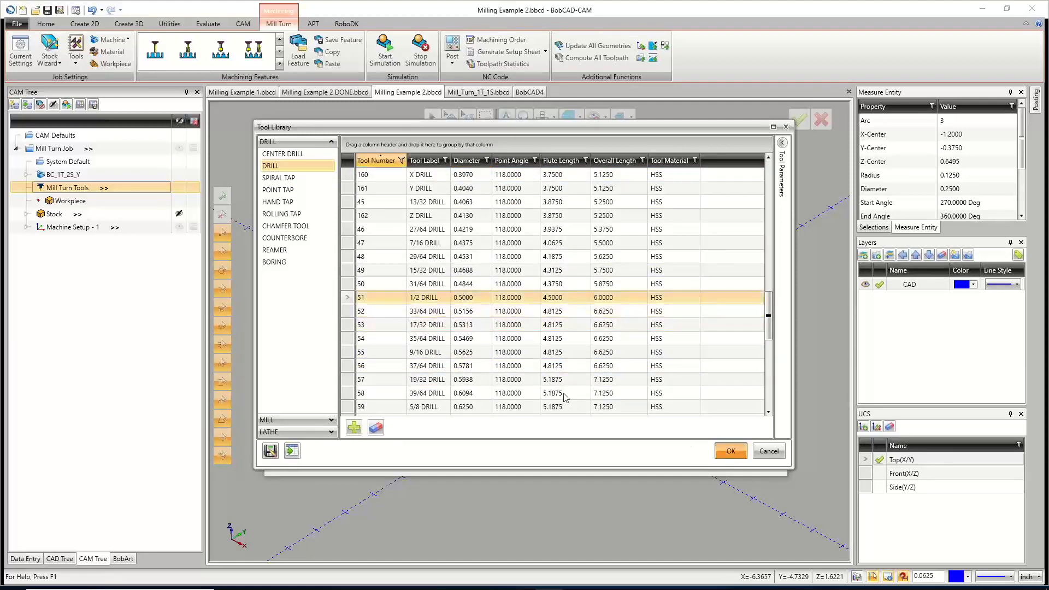
Set the 1/2 DRILL to mounting orientation 2 and collapse Station 7.
click(605, 390)
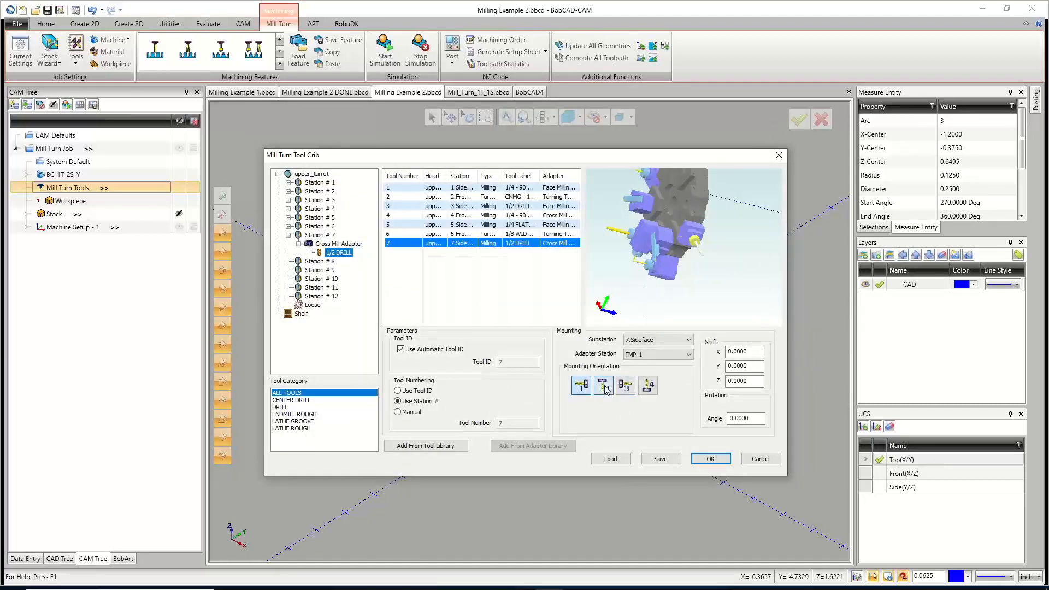
middle_drag(679, 249, 678, 280)
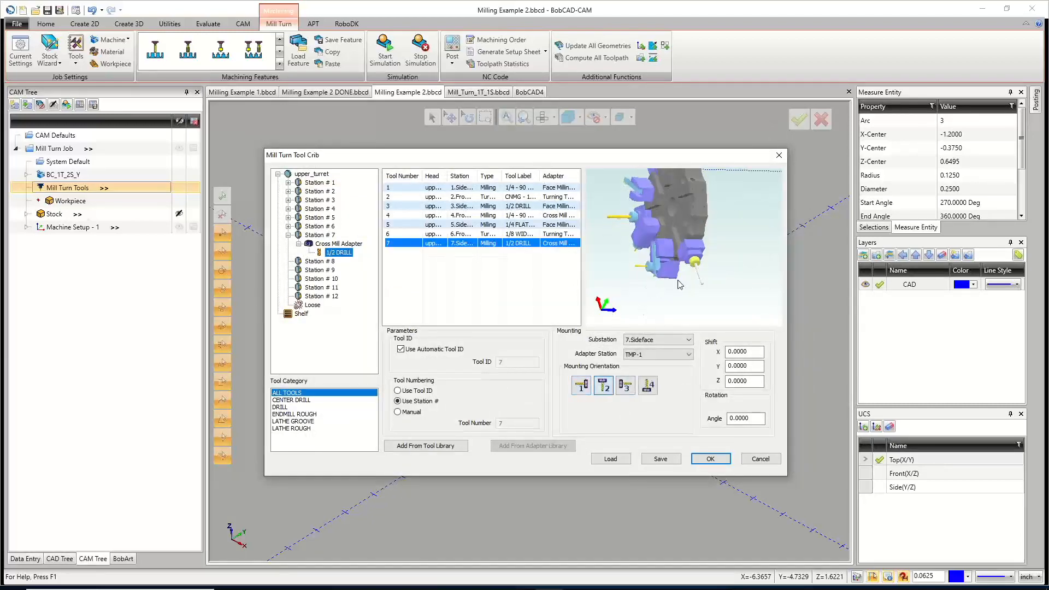
drag(588, 160, 612, 165)
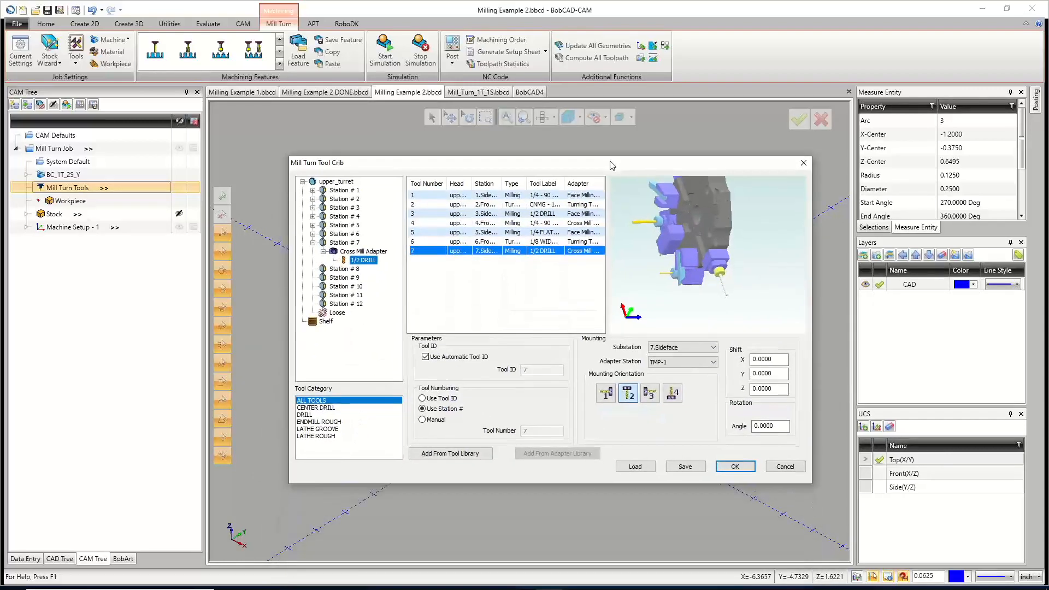
click(312, 243)
Mount the Side Mount Cross Mill Adapter on Station 9, using the 9.Sideface substation.
click(341, 260)
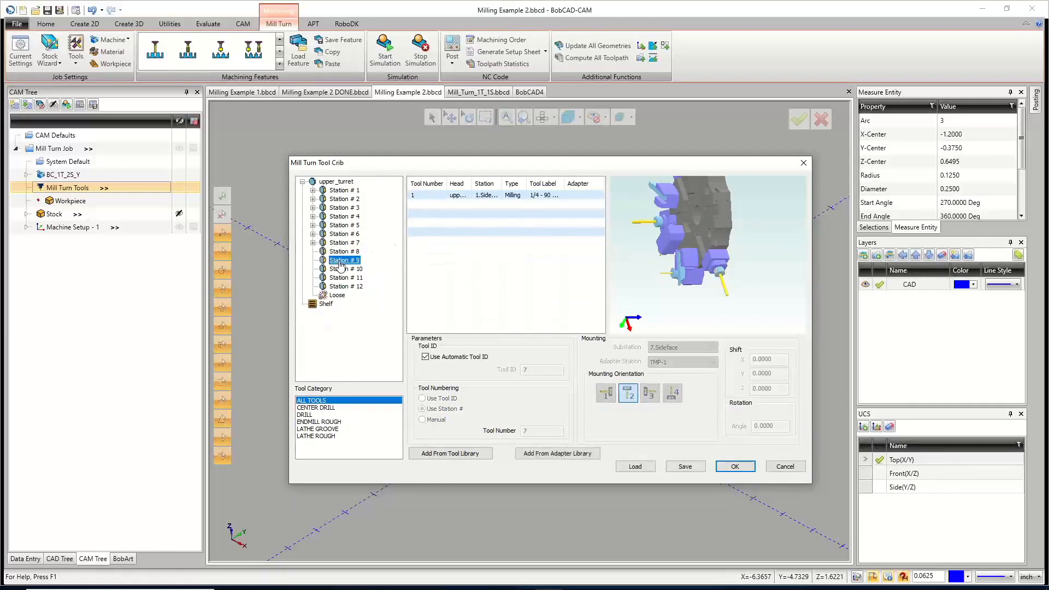
right_click(339, 263)
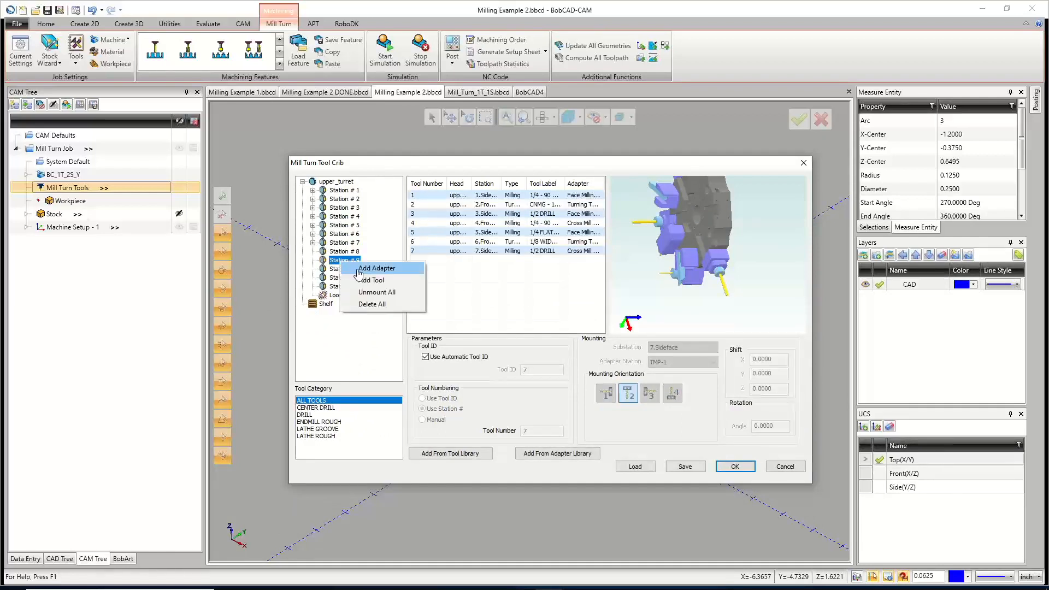
click(376, 268)
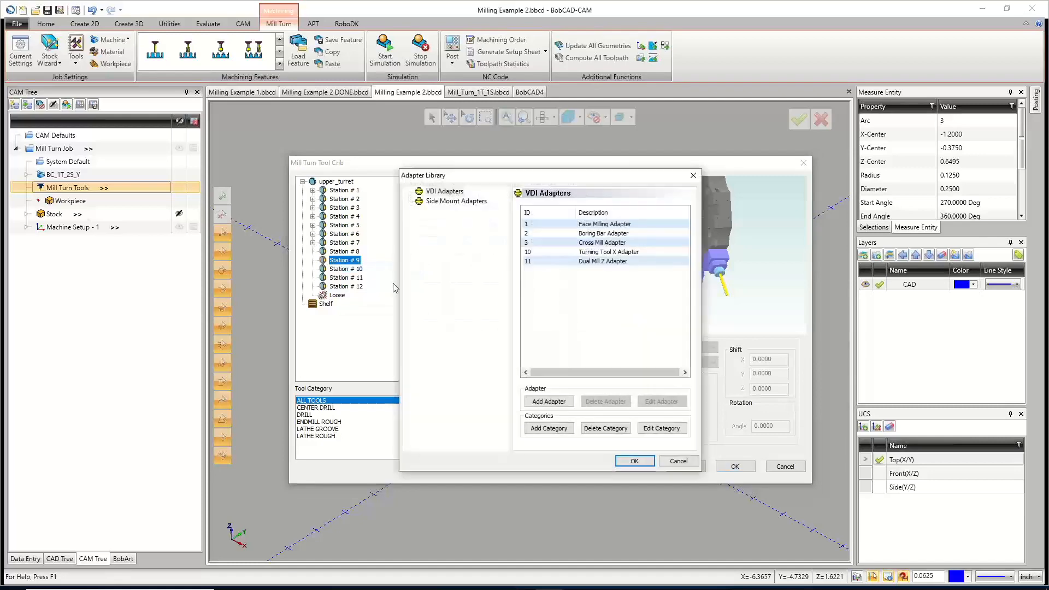
click(449, 202)
click(594, 252)
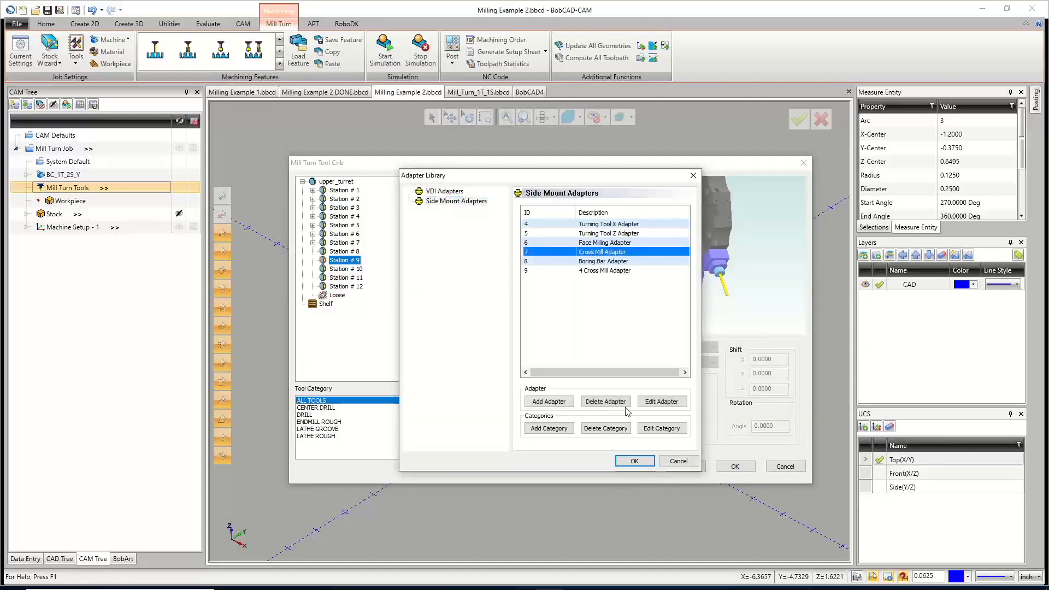
click(634, 460)
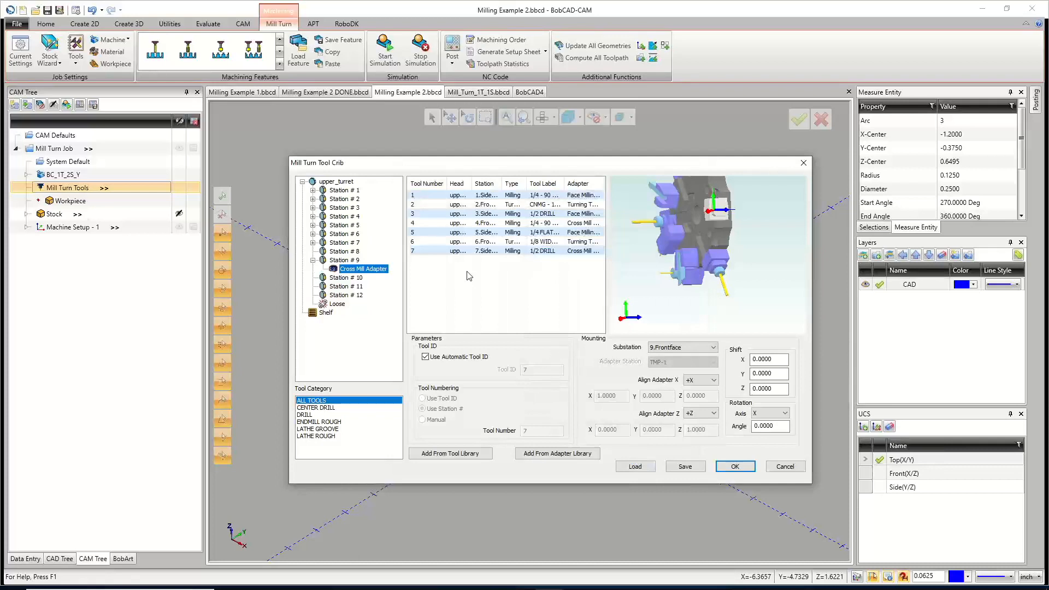
click(683, 347)
click(681, 363)
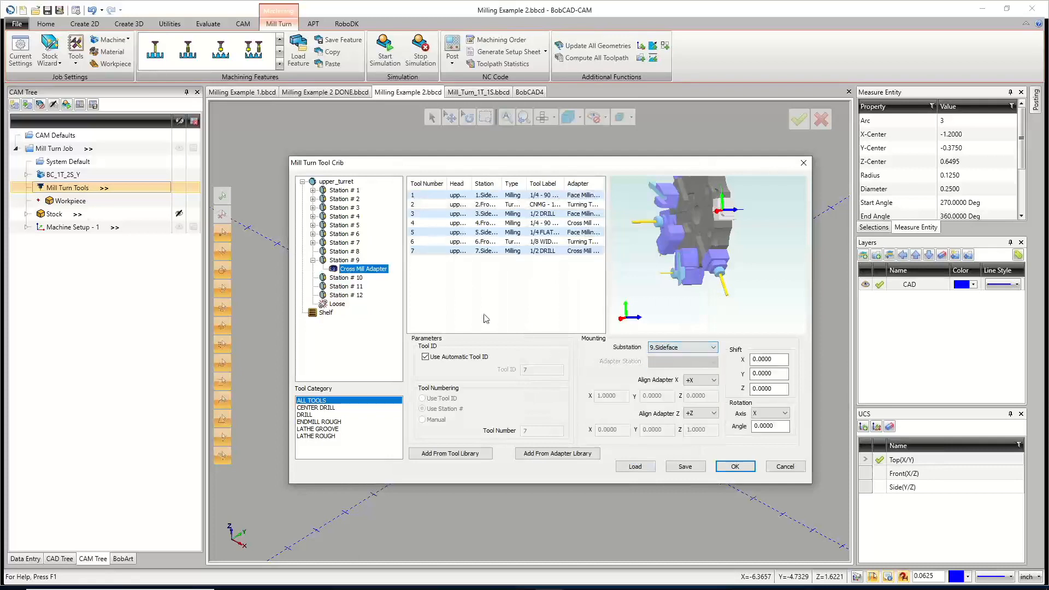
Add the 1/4 FLAT ENDMILL - LONG from the mill tools to Station 9's Cross Mill Adapter.
right_click(372, 271)
click(404, 289)
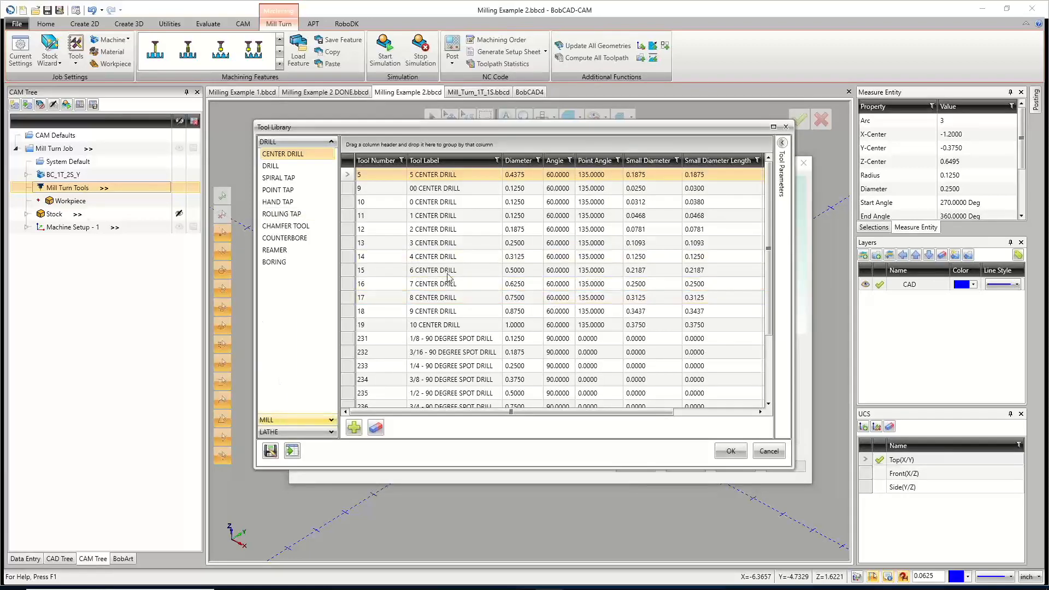
click(295, 420)
click(546, 161)
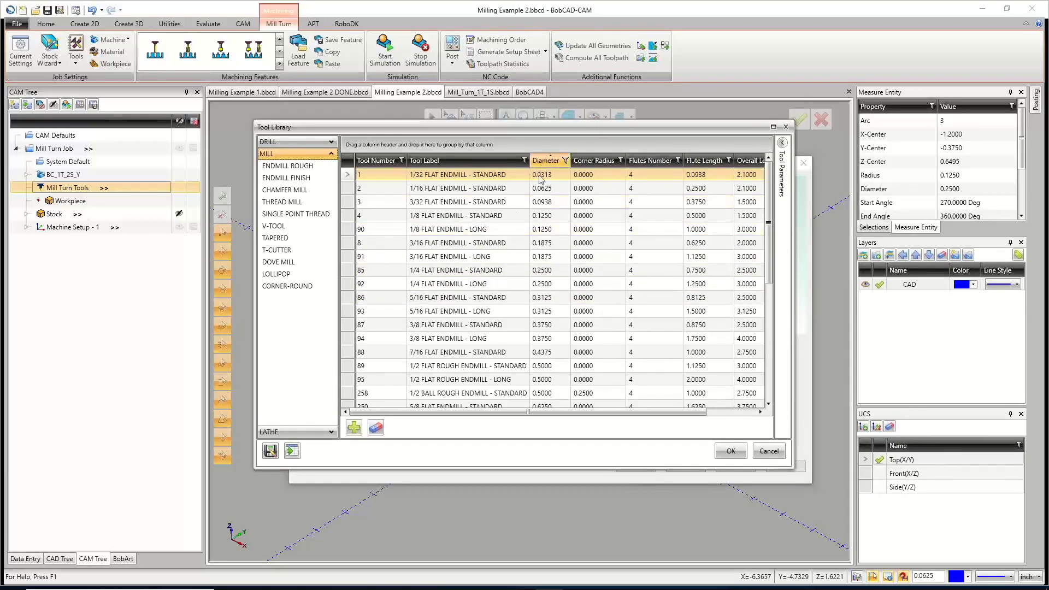
click(542, 283)
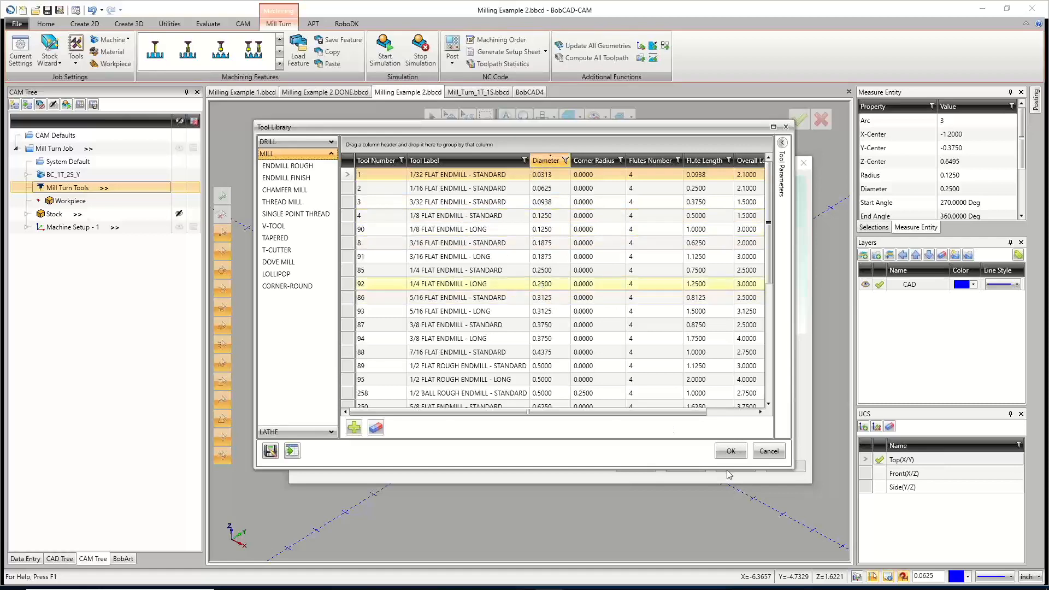
click(730, 450)
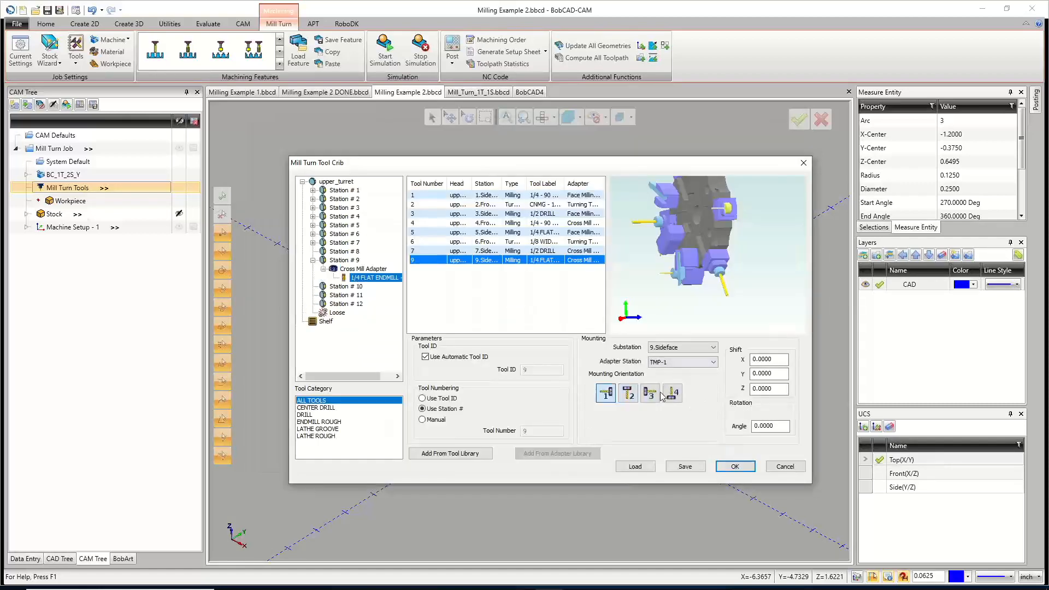
Set Station 9's 1/4 FLAT ENDMILL - LONG to mounting orientation 2, accepting the tool crib and saving the file.
middle_drag(715, 244, 755, 251)
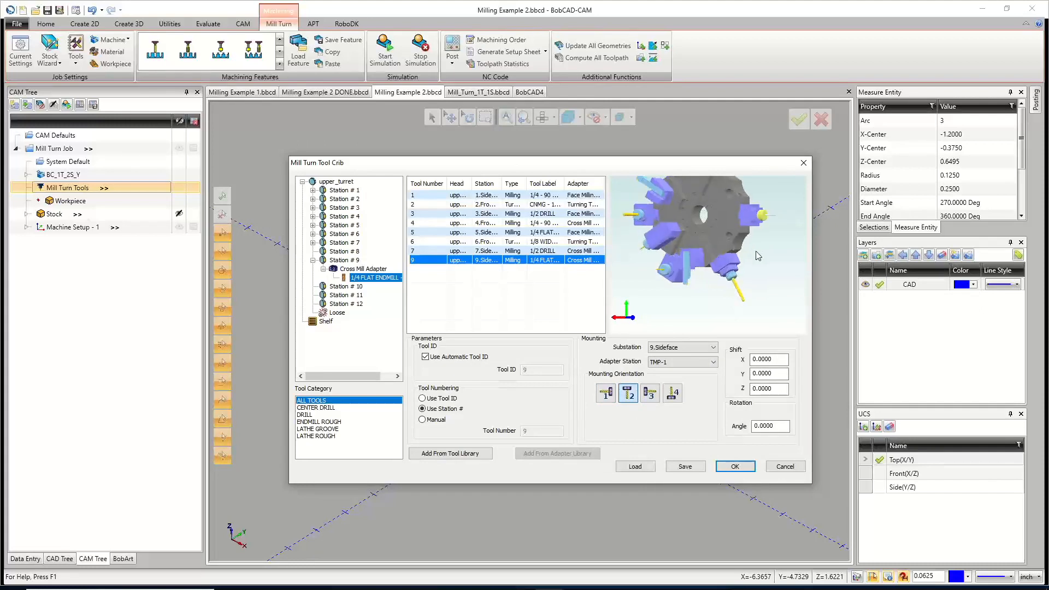
scroll(699, 253, down, 4)
scroll(683, 228, up, 2)
middle_drag(683, 228, 677, 254)
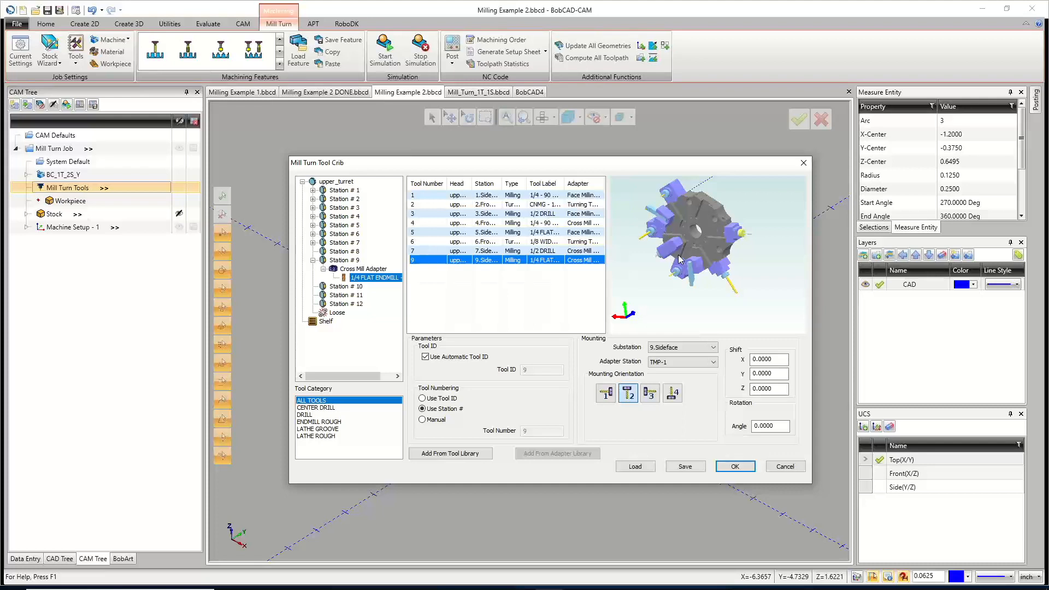
click(735, 466)
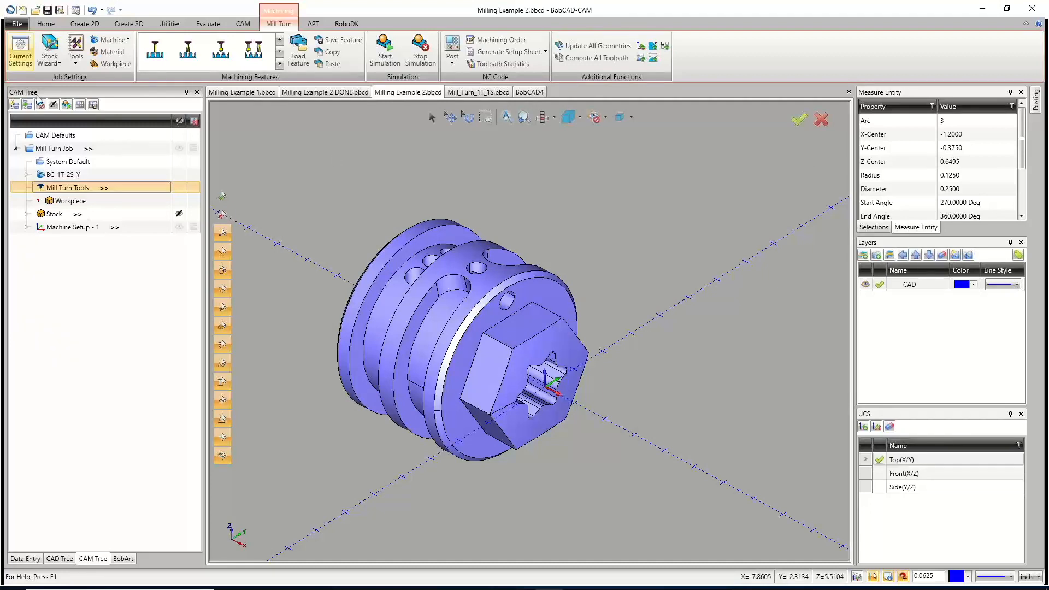
click(47, 10)
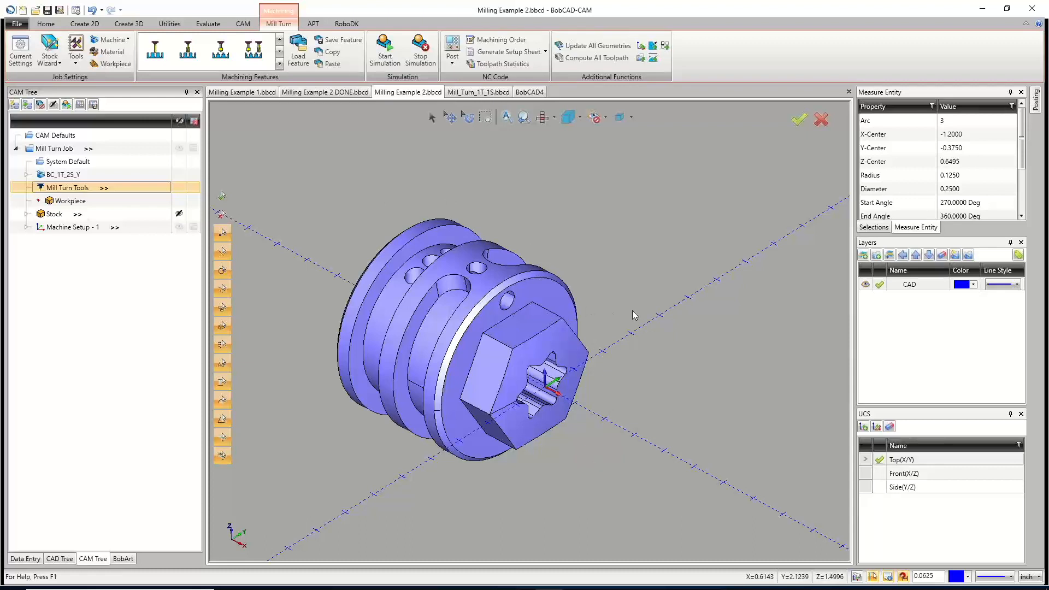
Compare the Machine Setup - 1 origin with the Side(Y/Z), Front(X/Z) and Top(X/Y) coordinate systems, leaving Top(X/Y) active.
click(82, 24)
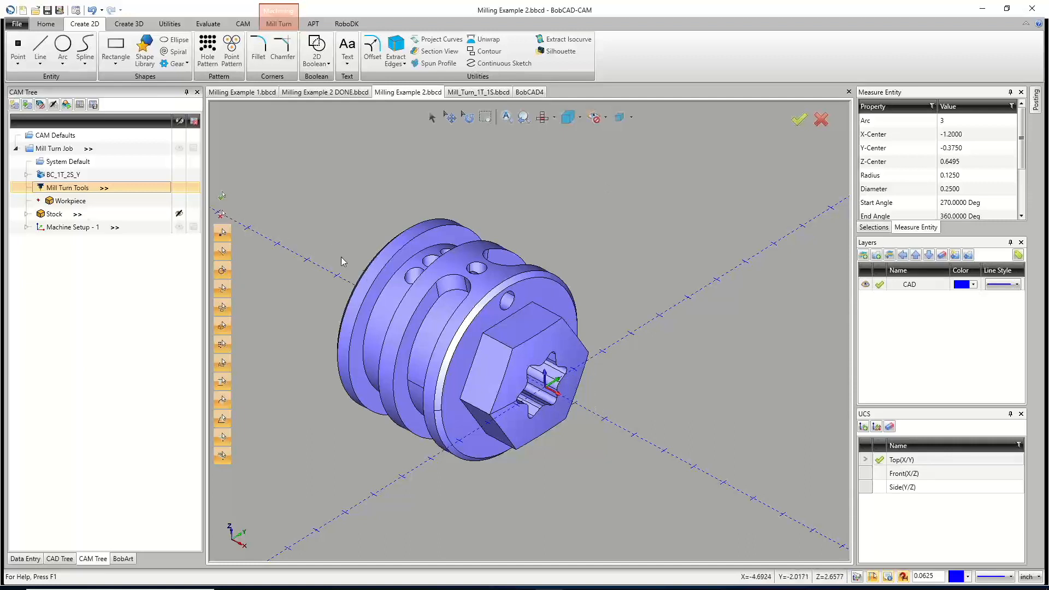
click(99, 227)
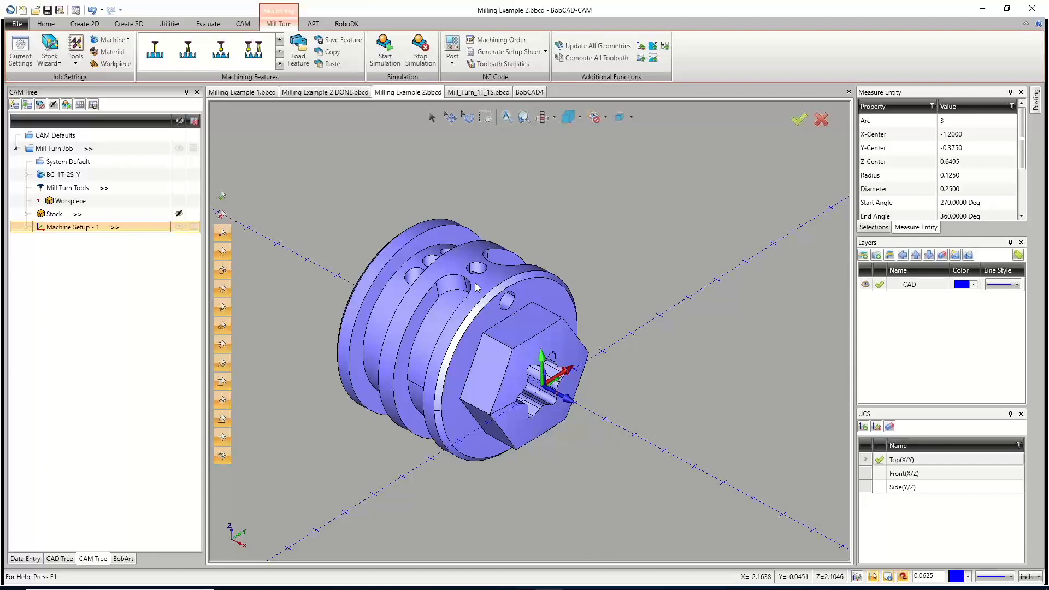
click(57, 148)
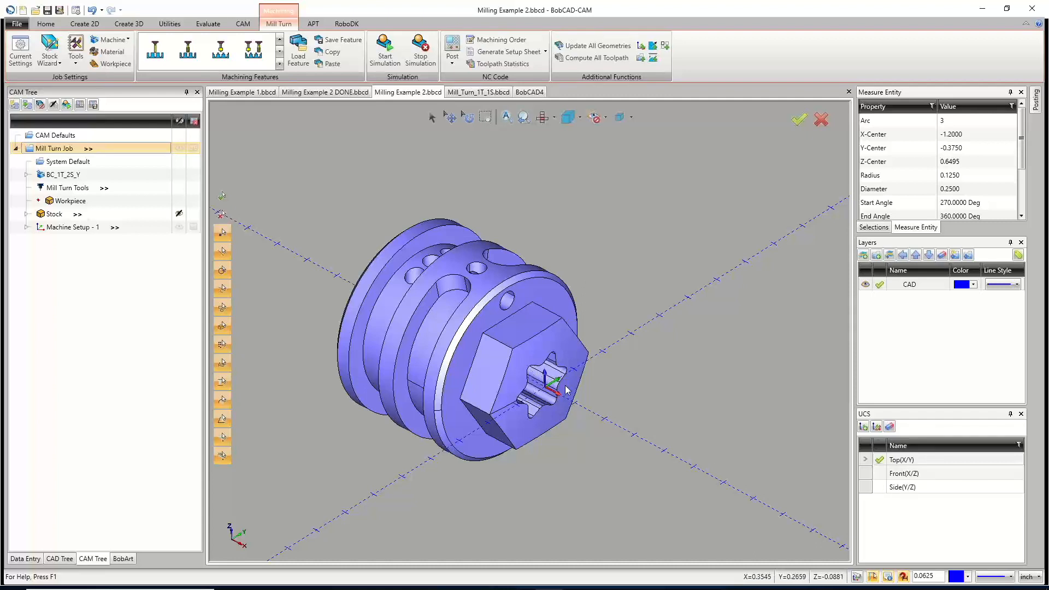
click(882, 487)
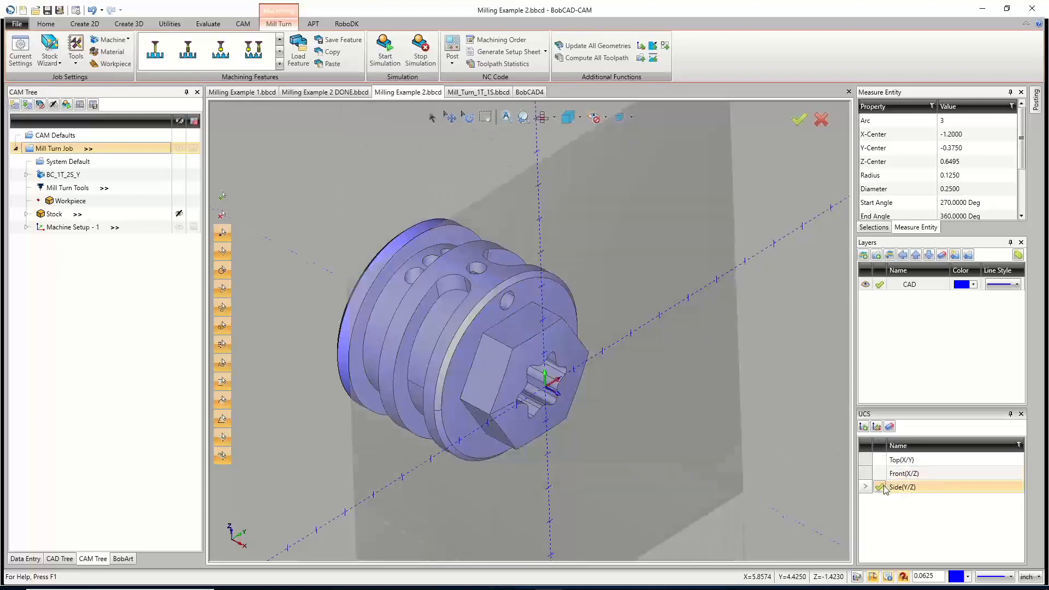
click(883, 473)
click(884, 459)
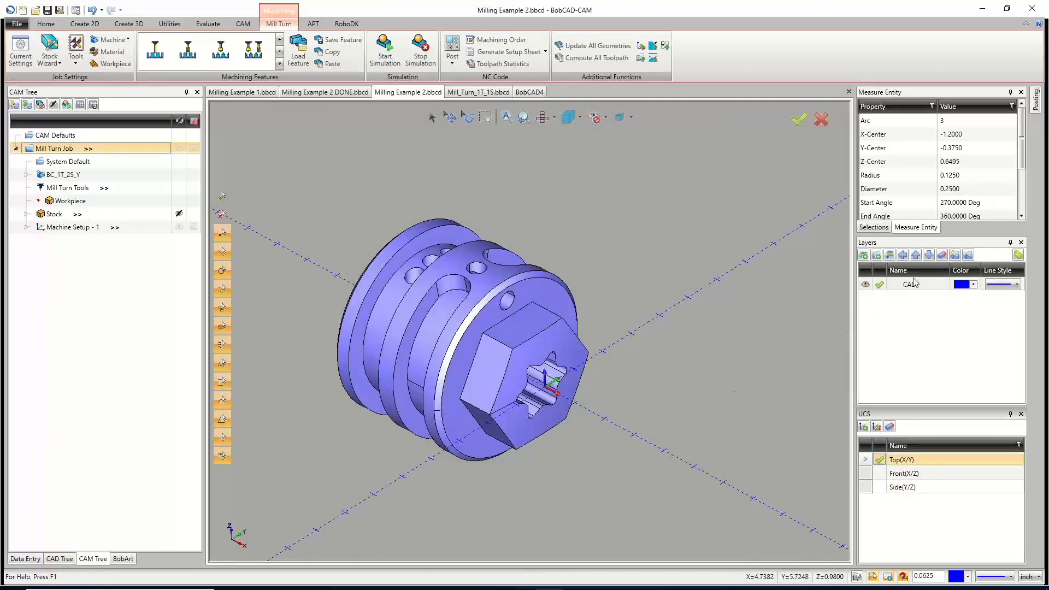
Add a new active layer named SPUN PROFILE.
right_click(899, 310)
click(874, 311)
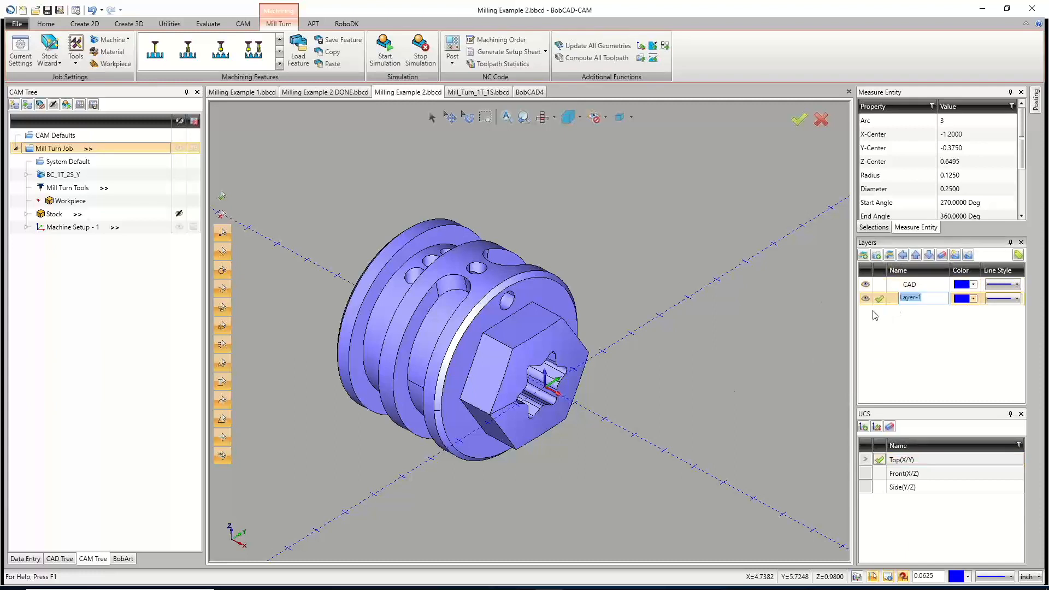
text(SPUN PROFILE)
click(886, 304)
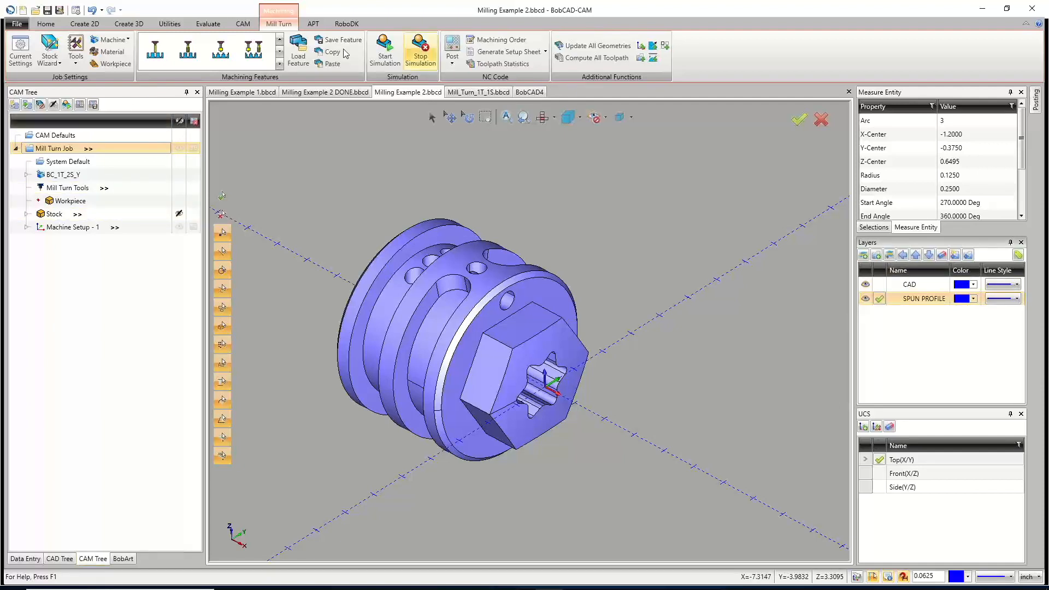
Create a spun profile of the entire part along the X axis, using a 0.0010 tolerance with Arc Fit.
click(86, 24)
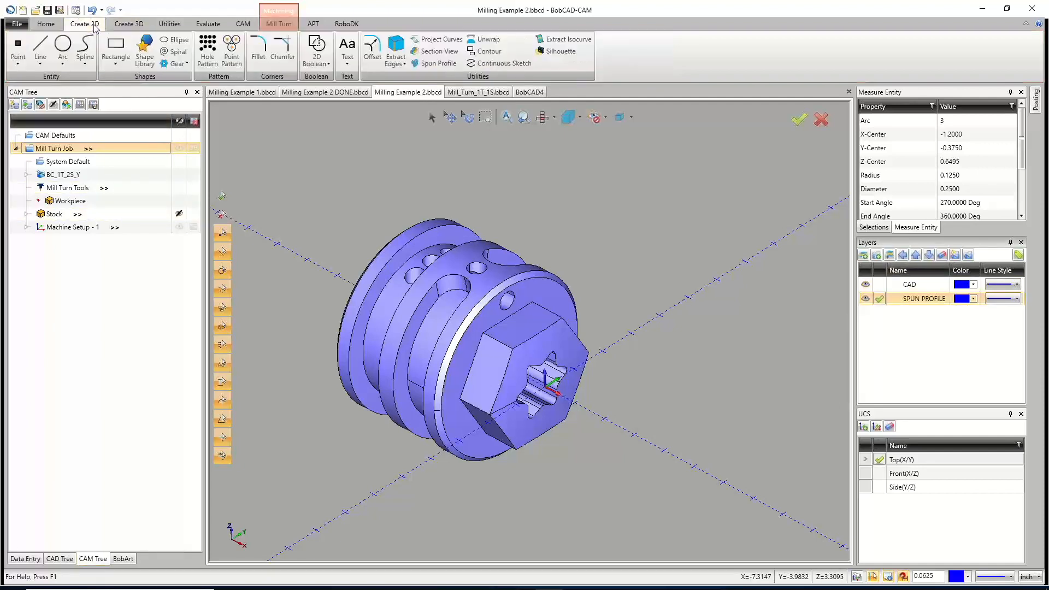
click(441, 63)
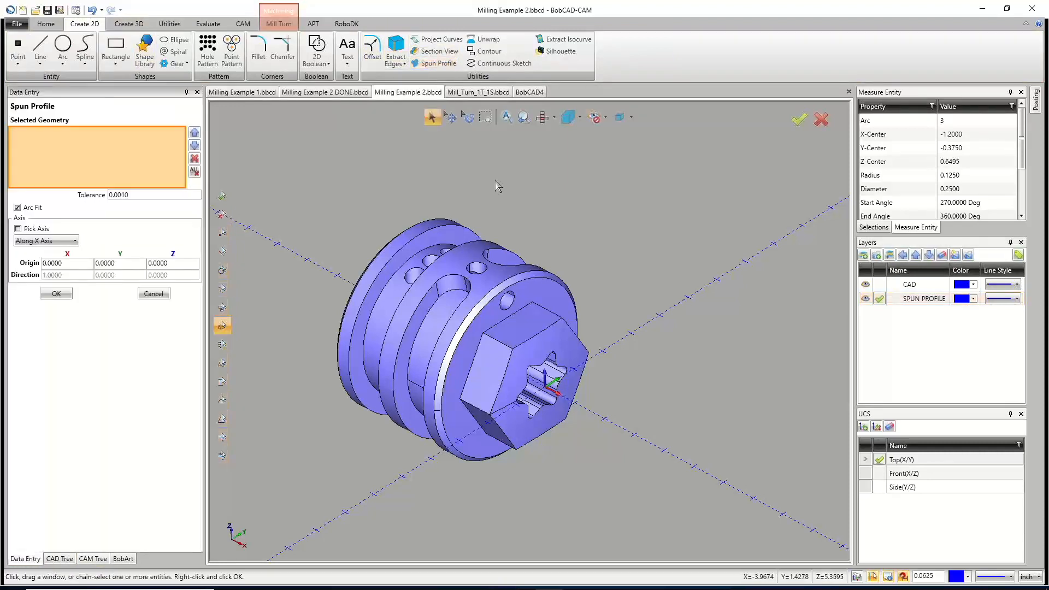
click(542, 117)
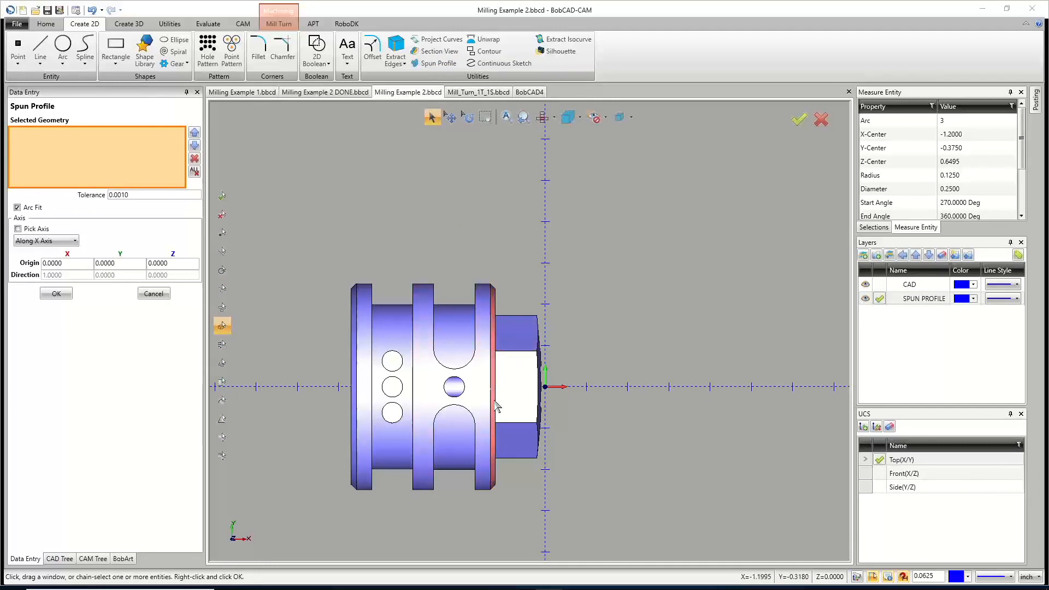
middle_drag(496, 407, 434, 382)
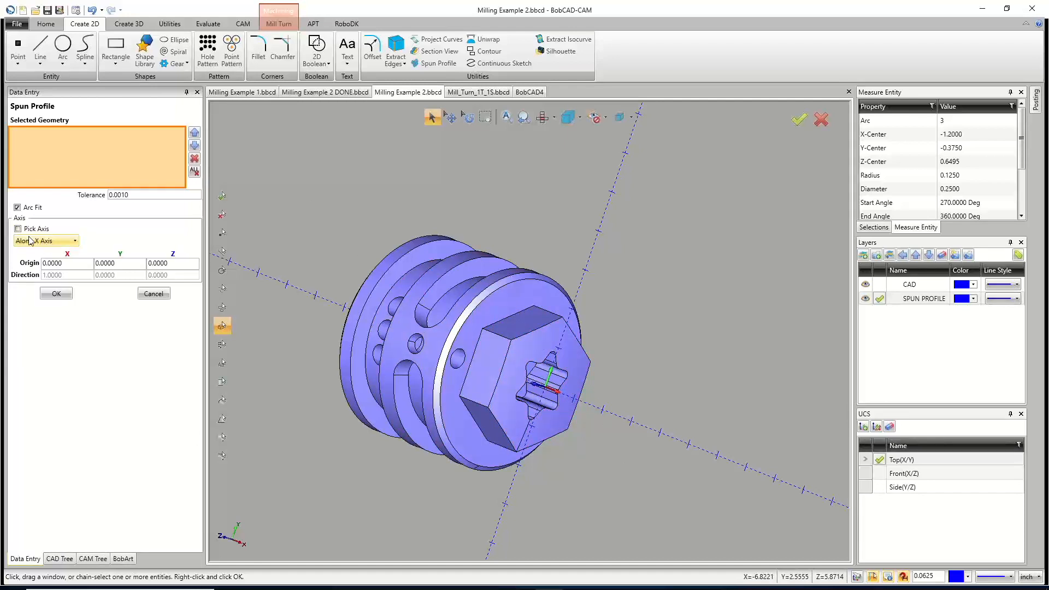
drag(259, 157, 743, 543)
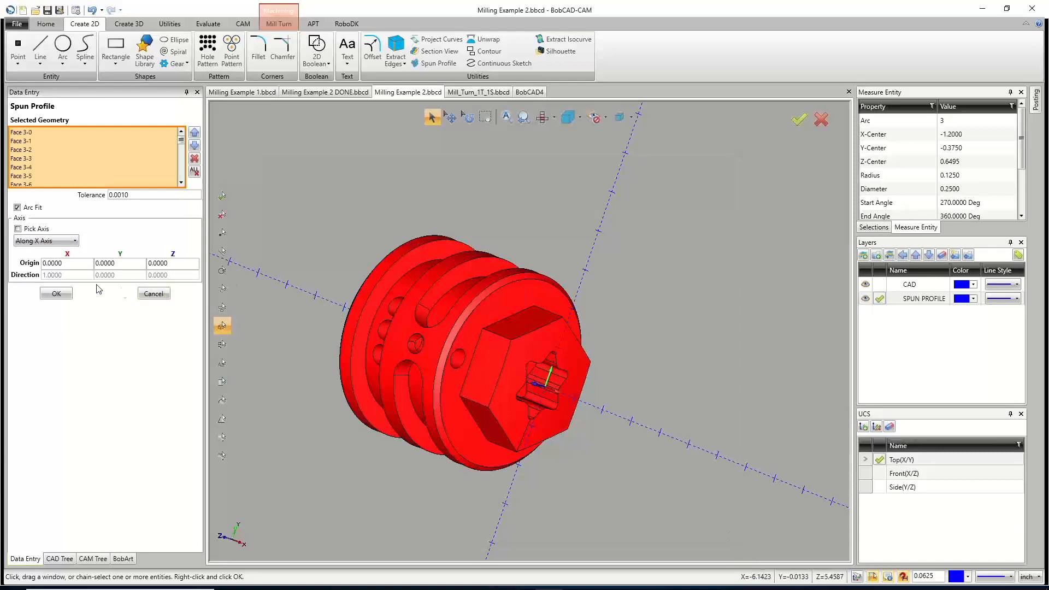
click(56, 293)
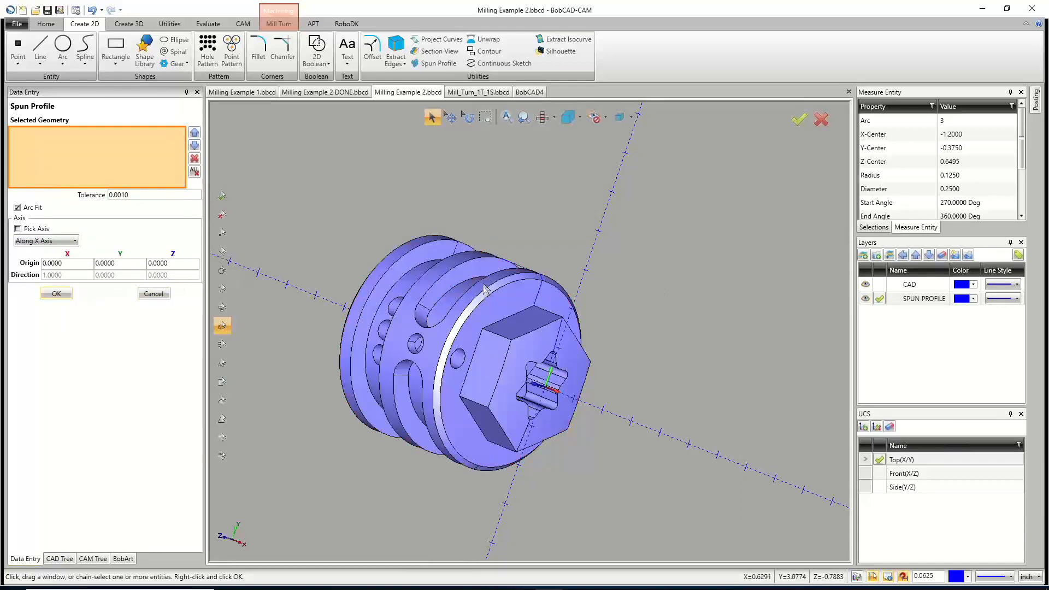
click(153, 293)
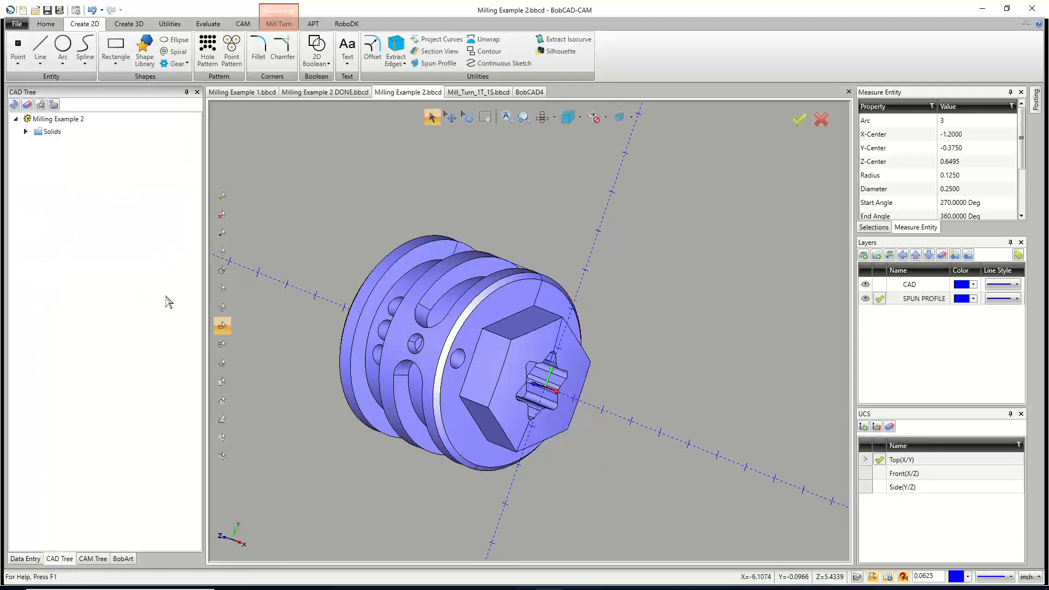
Hide the CAD layer and view the spun profile from the top.
click(864, 284)
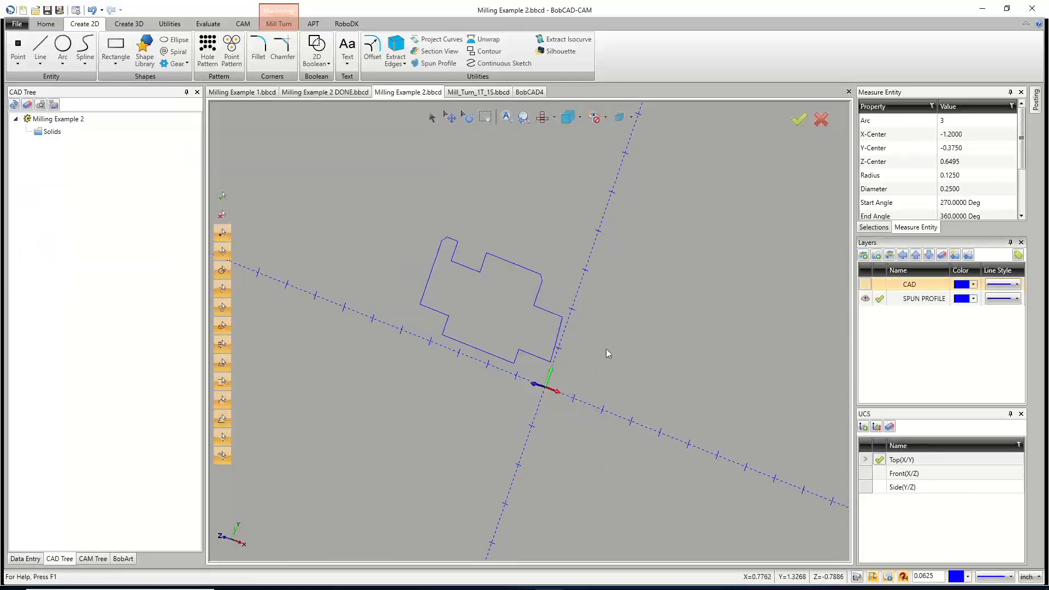
key(t)
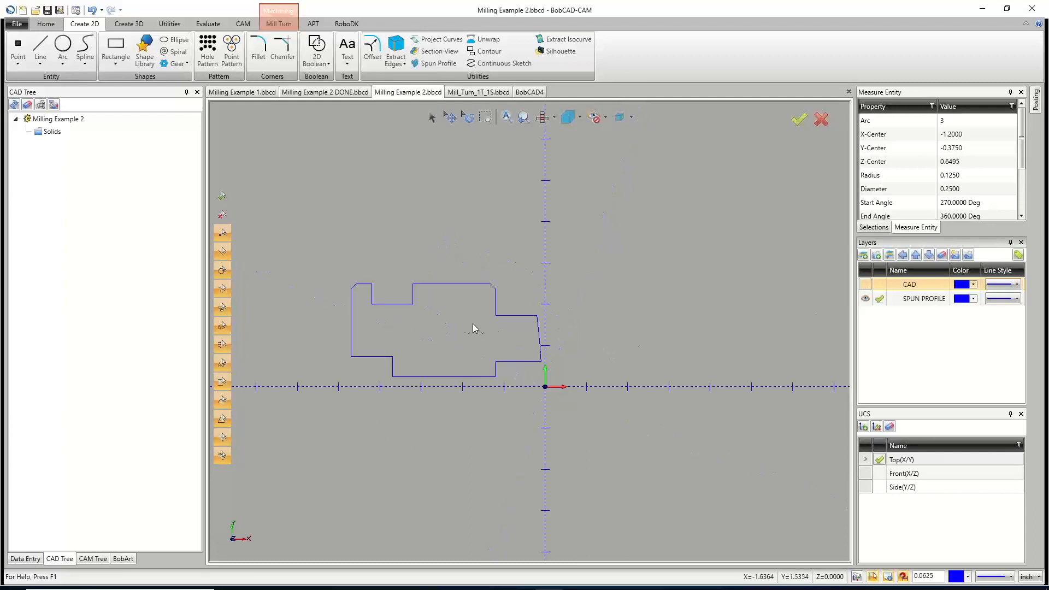
scroll(401, 316, up, 2)
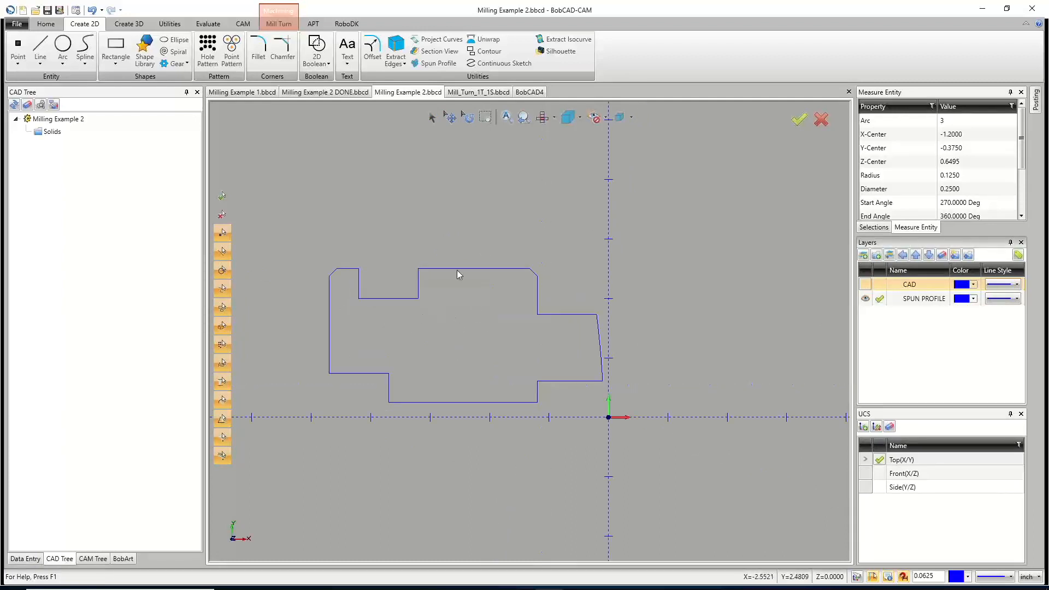
Show the CAD layer to compare the spun profile with the part's groove and slots, and hide the layer again.
click(432, 118)
click(865, 284)
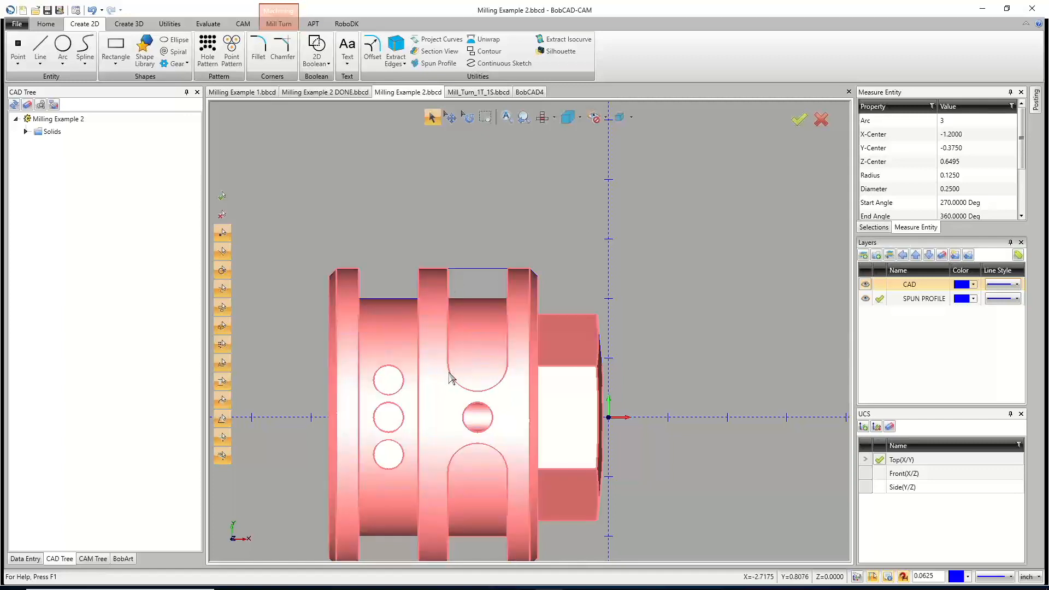
middle_drag(457, 389, 466, 476)
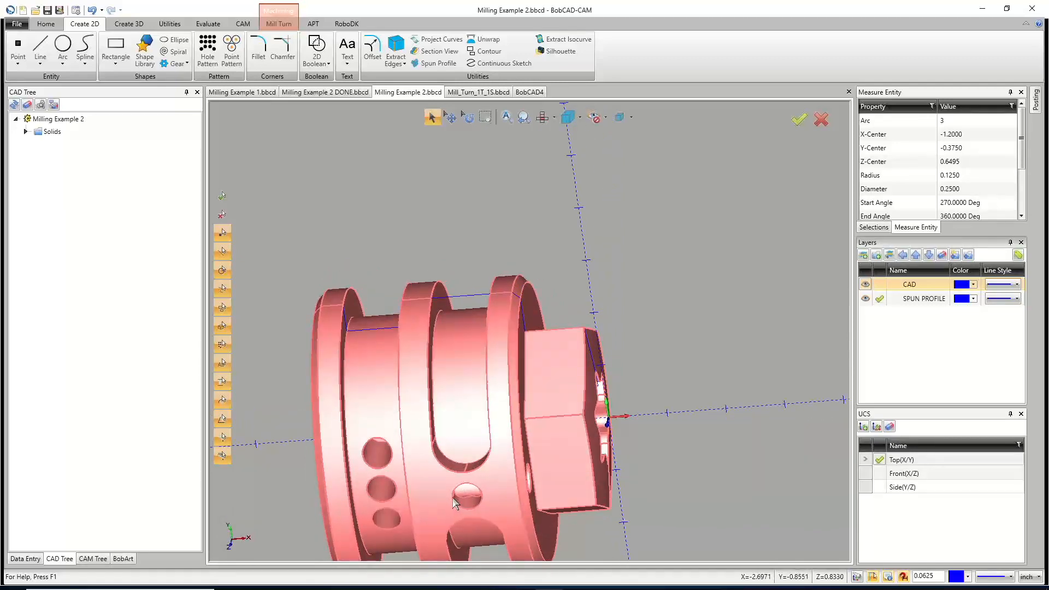
middle_drag(467, 457, 480, 391)
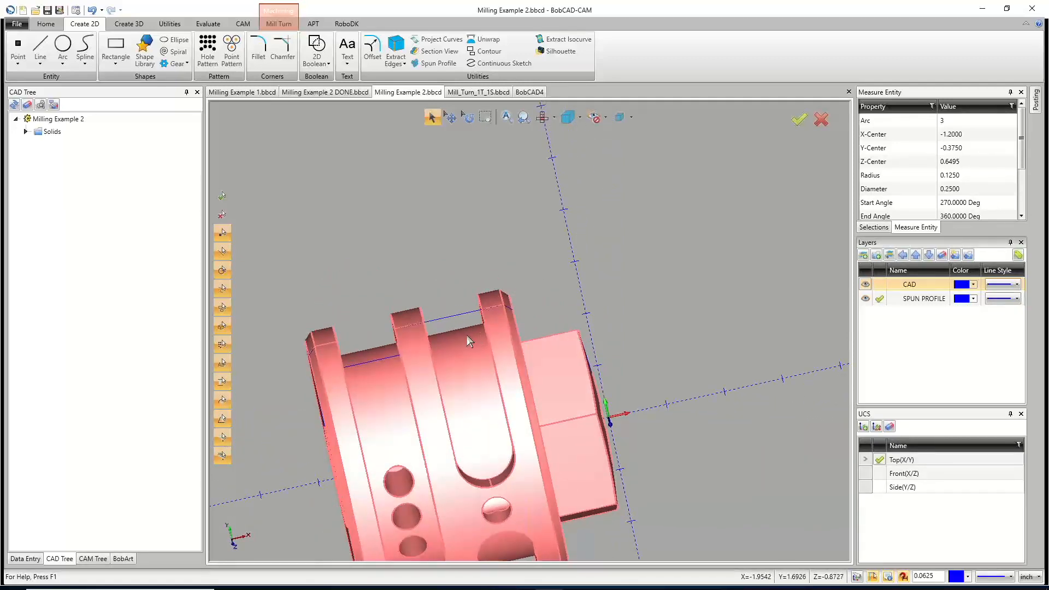
key(Home)
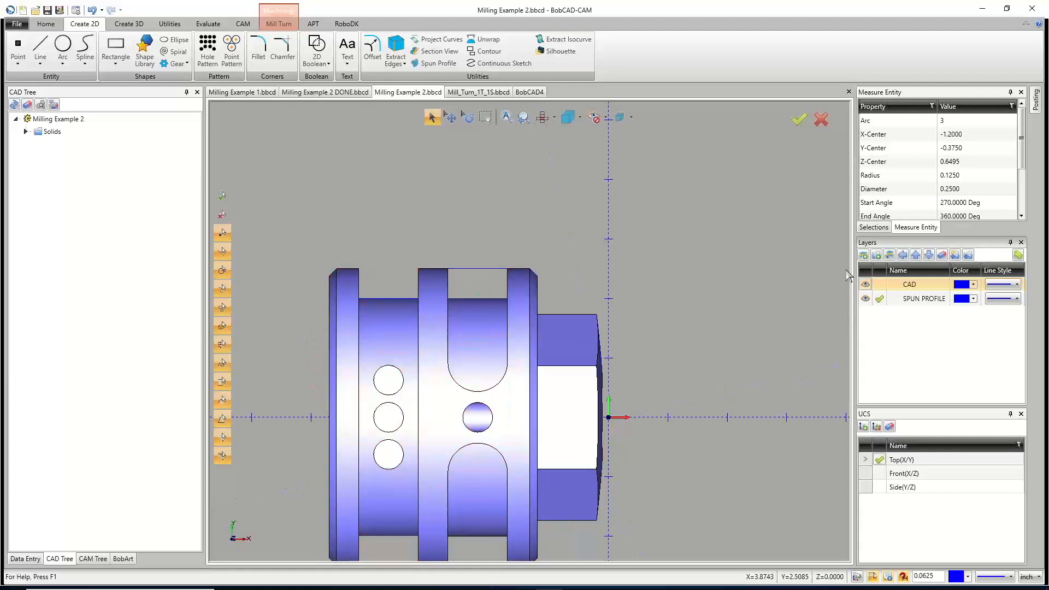
click(864, 284)
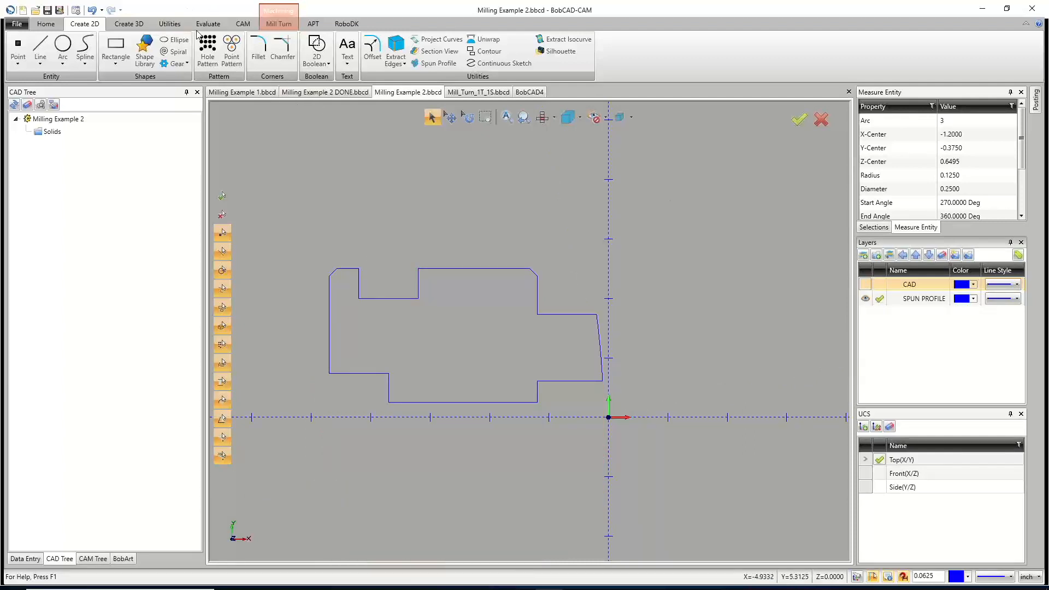
Run Cleanup / Optimize on all the spun profile geometry.
click(171, 23)
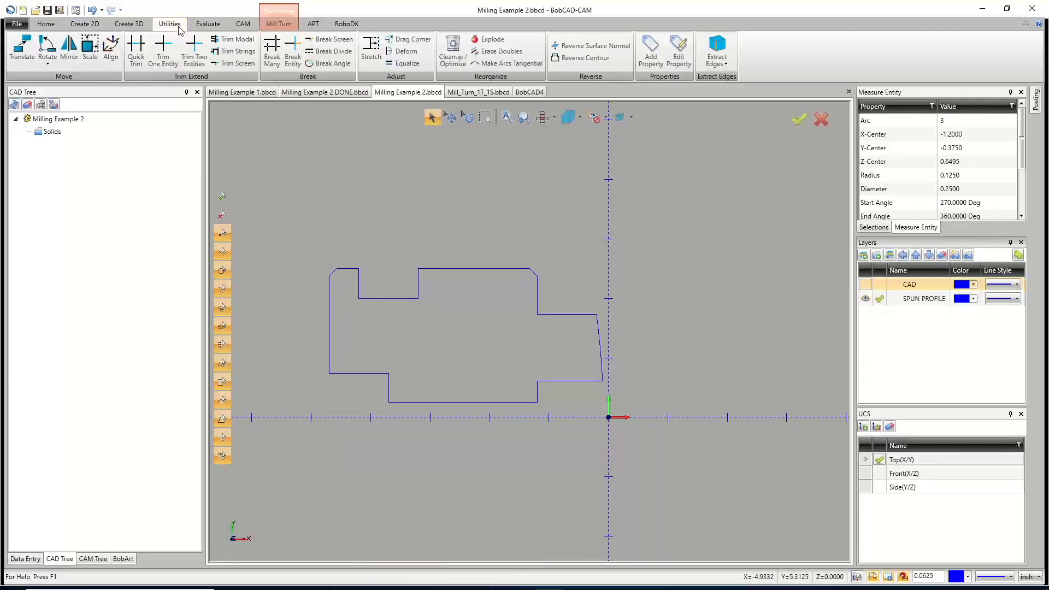
click(452, 50)
drag(270, 186, 693, 516)
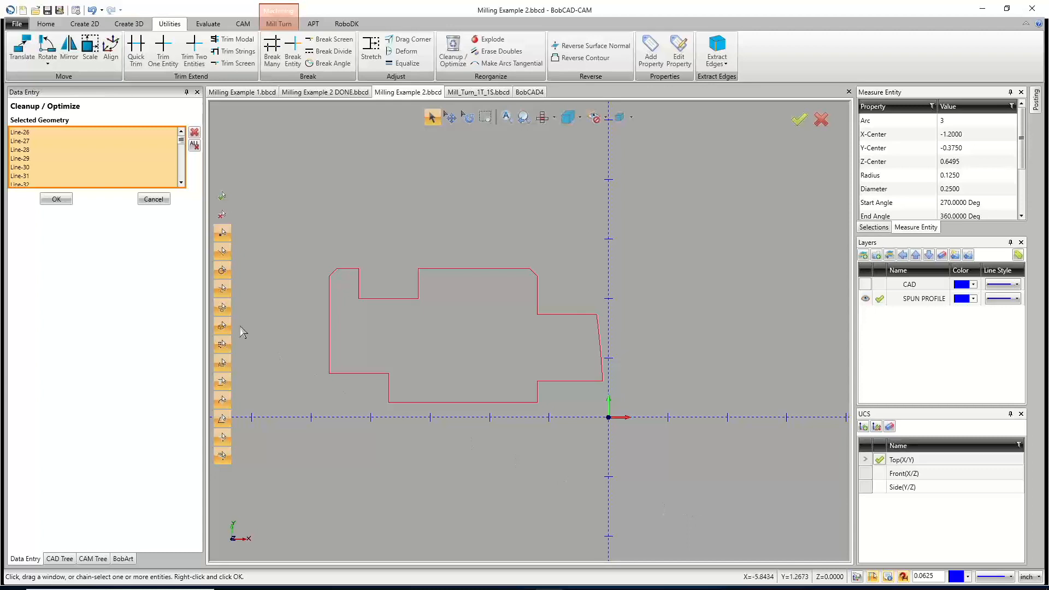
click(50, 199)
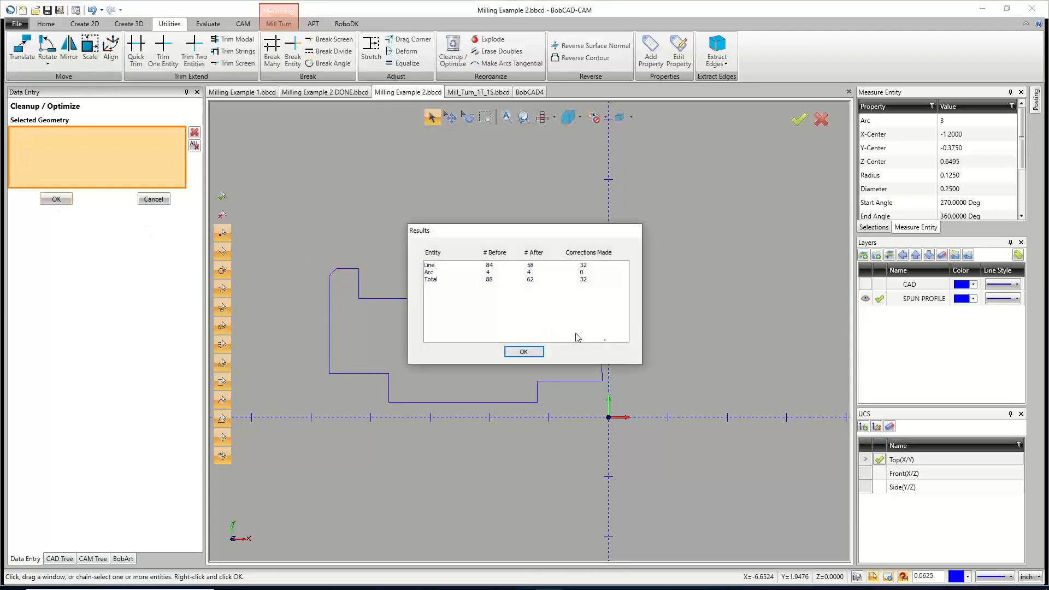
click(532, 350)
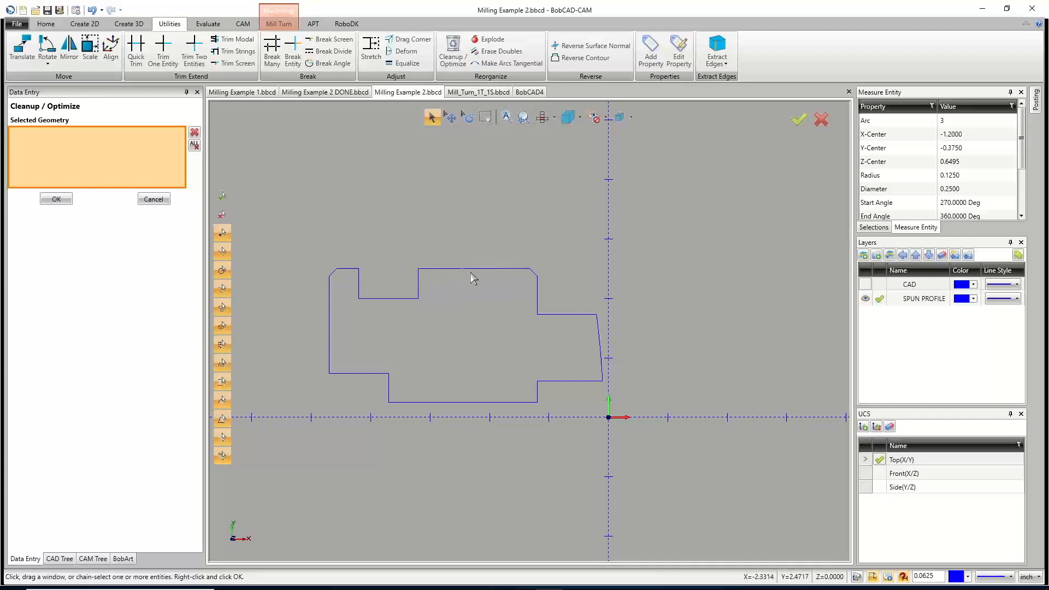
click(153, 199)
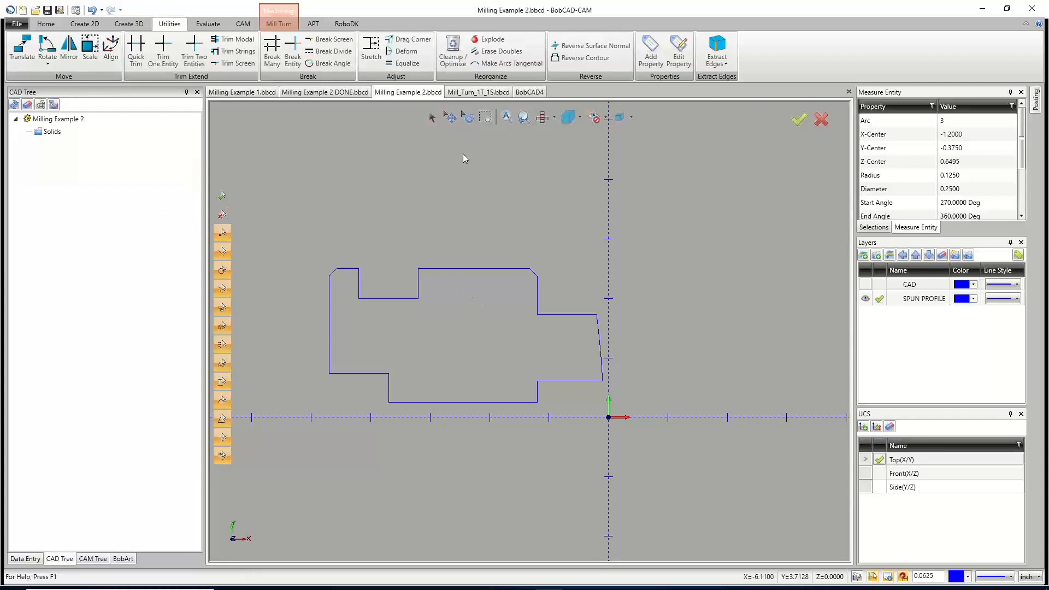
Delete the line segments along the spun profile's upper edge and along the floor of the groove.
click(432, 118)
key(Delete)
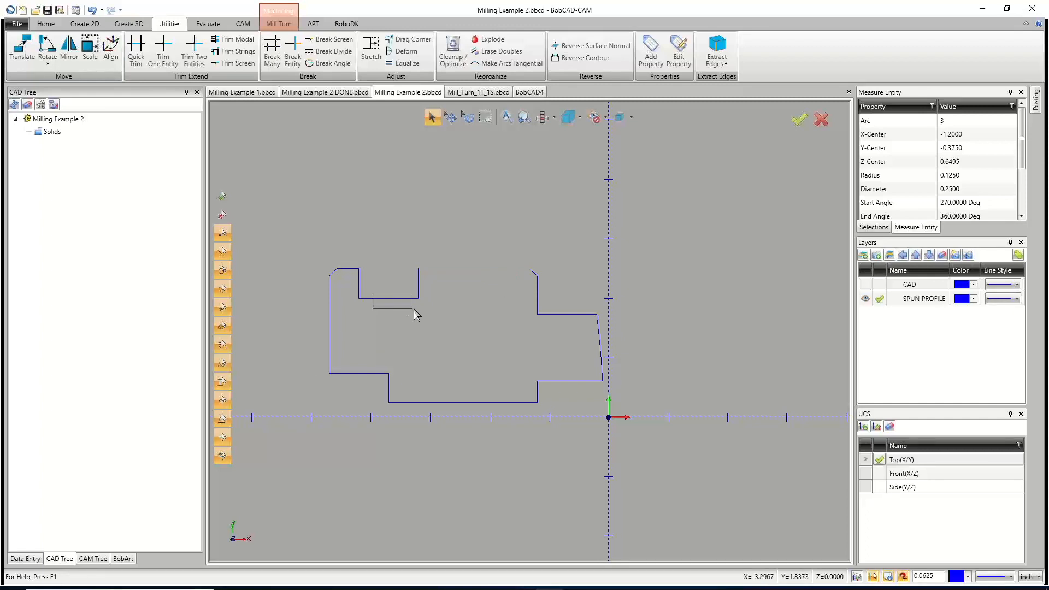
key(Delete)
Delete the line segments along the spun profile's bottom edge, including the tiny leftover pieces at its corners.
scroll(385, 376, up, 3)
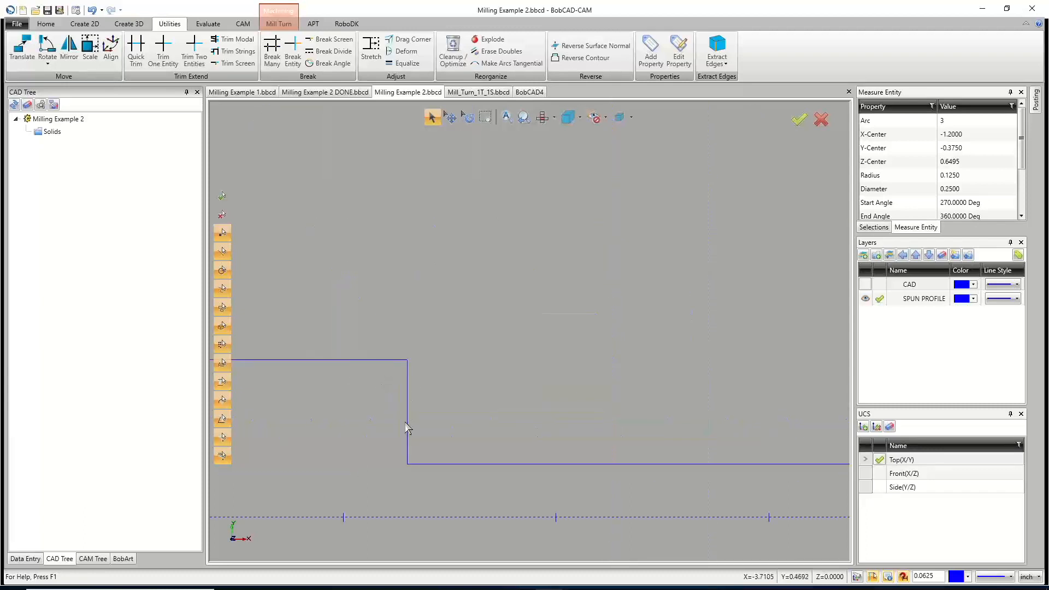
scroll(405, 422, down, 3)
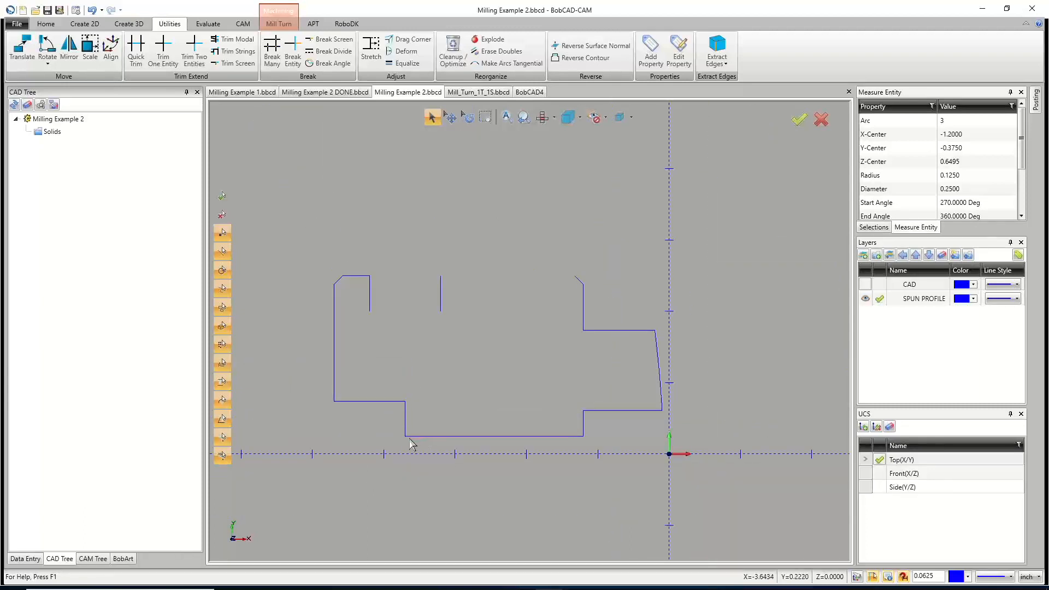
scroll(410, 440, up, 2)
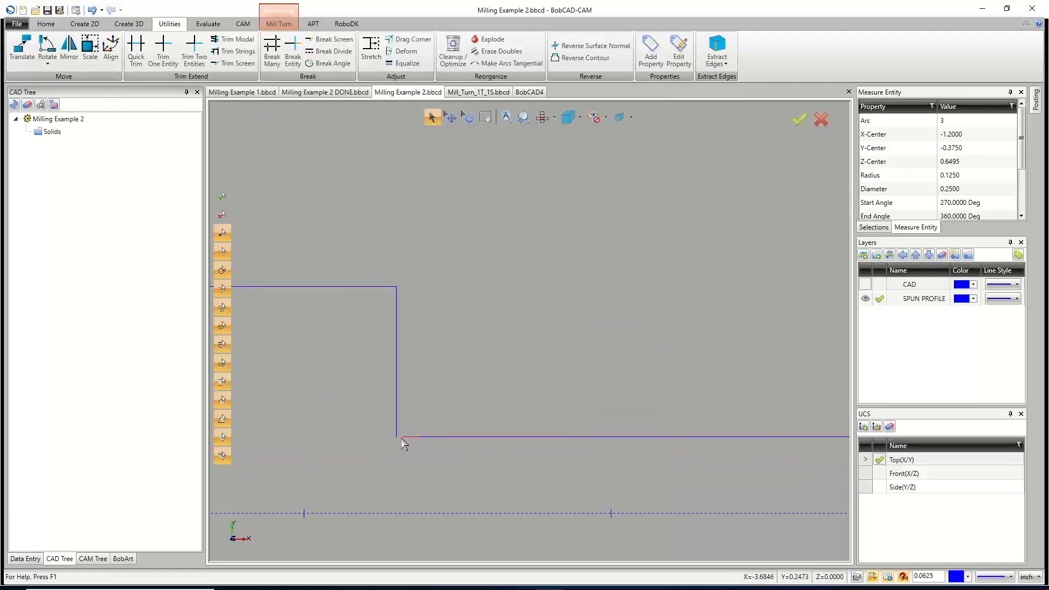
scroll(401, 438, down, 2)
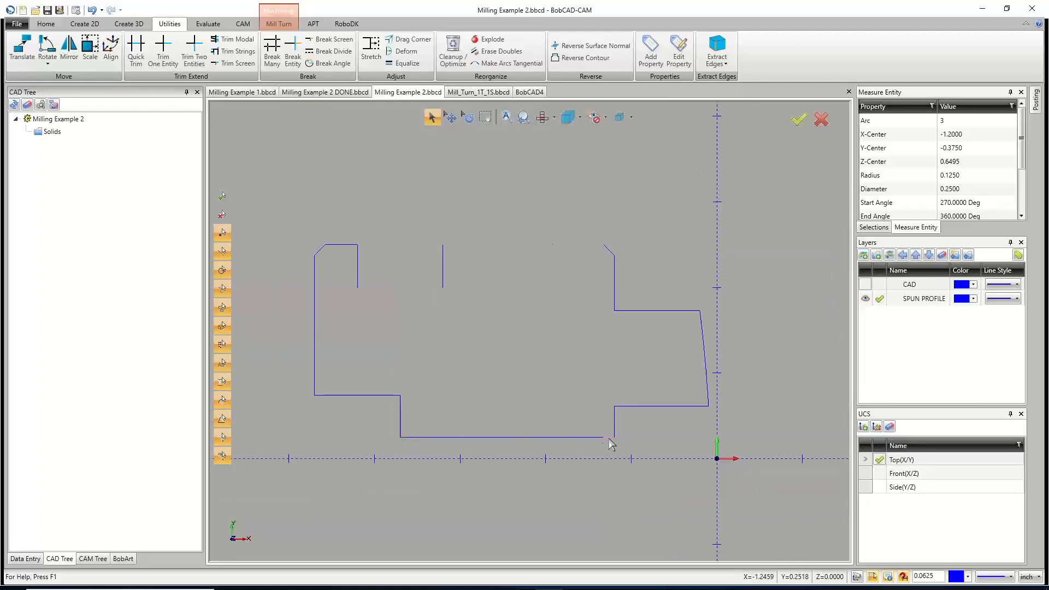
click(573, 445)
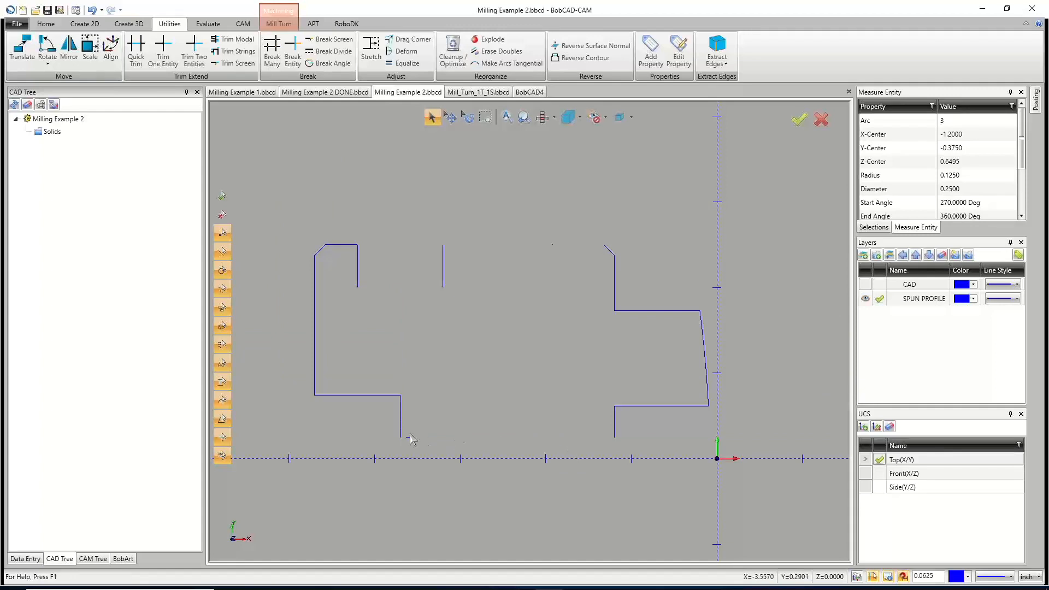
scroll(396, 440, up, 5)
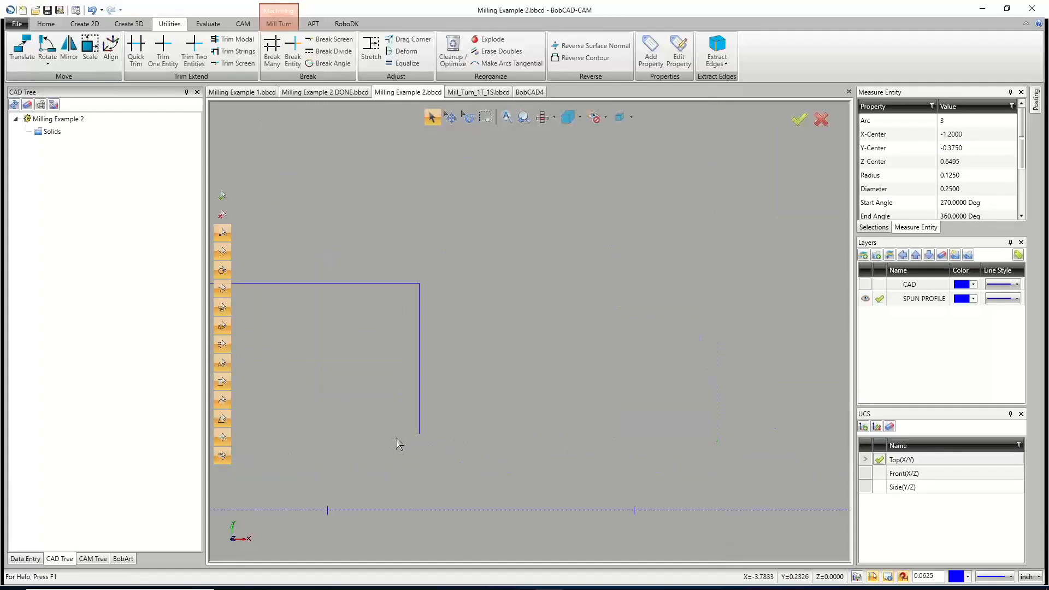
scroll(427, 432, up, 5)
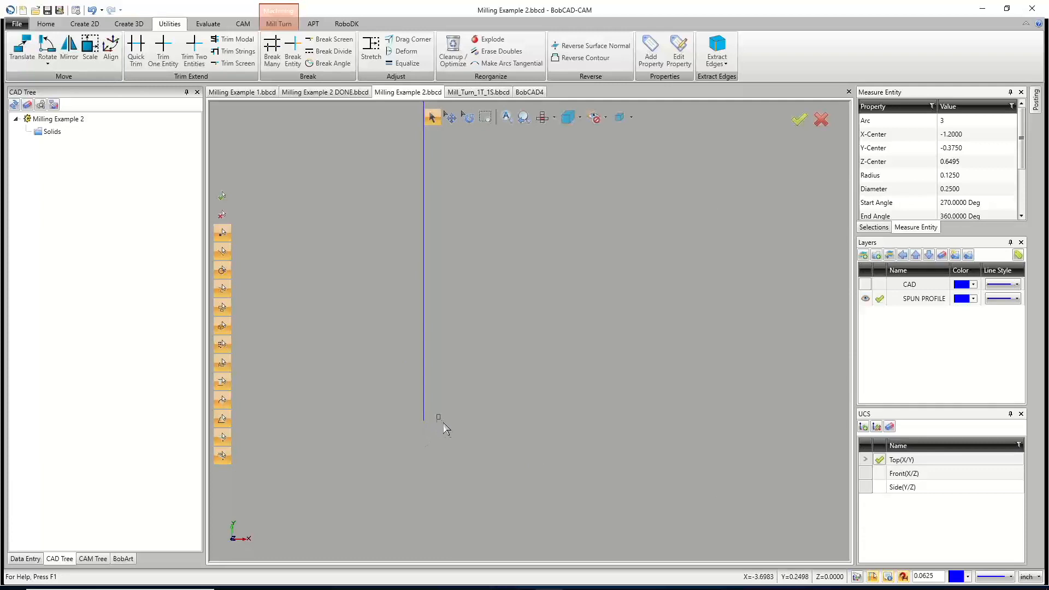
scroll(406, 418, down, 6)
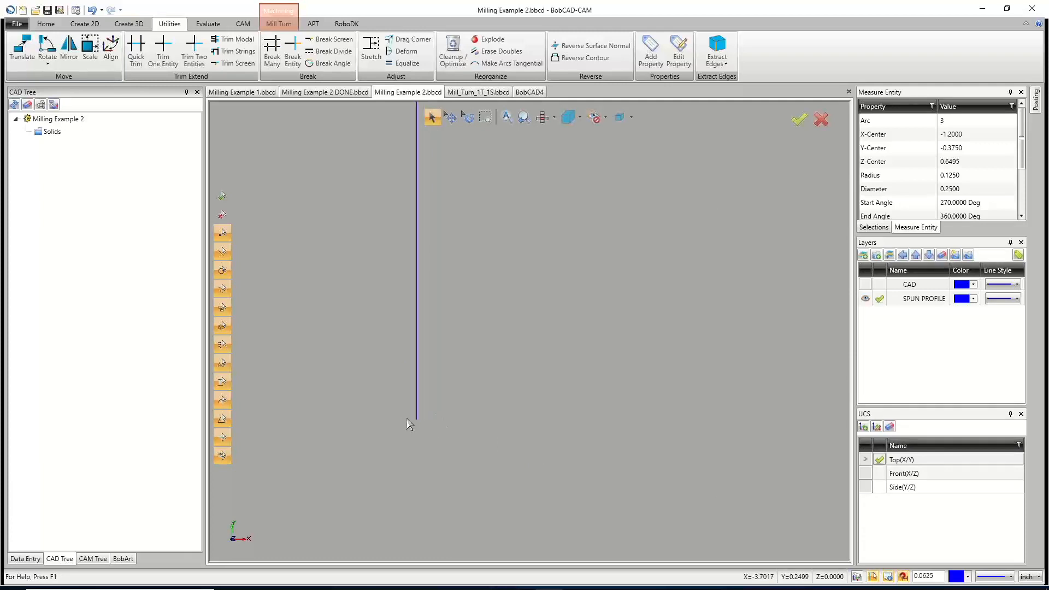
scroll(553, 414, down, 3)
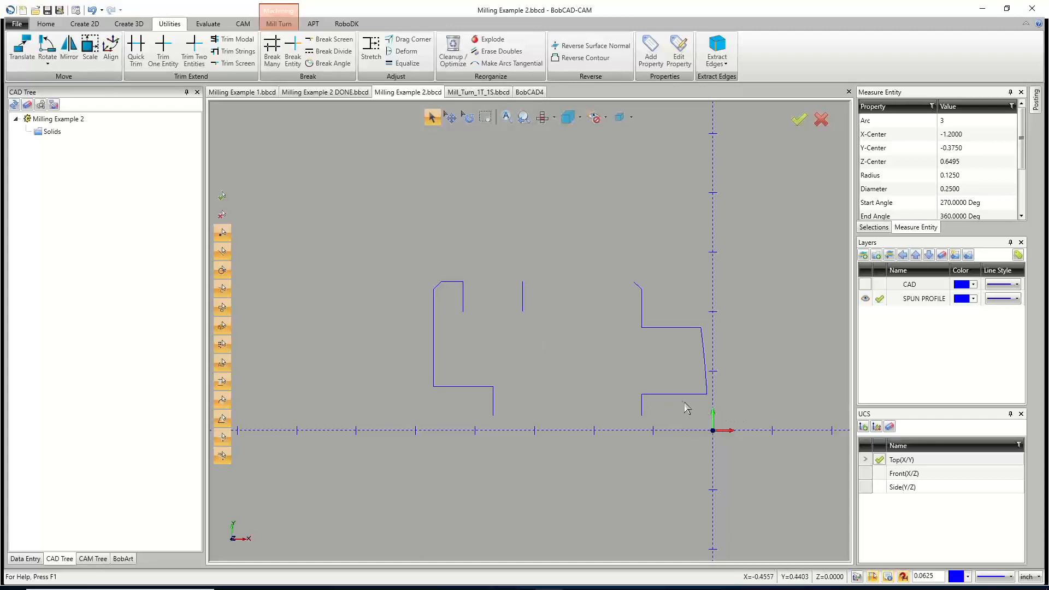
click(85, 23)
click(40, 47)
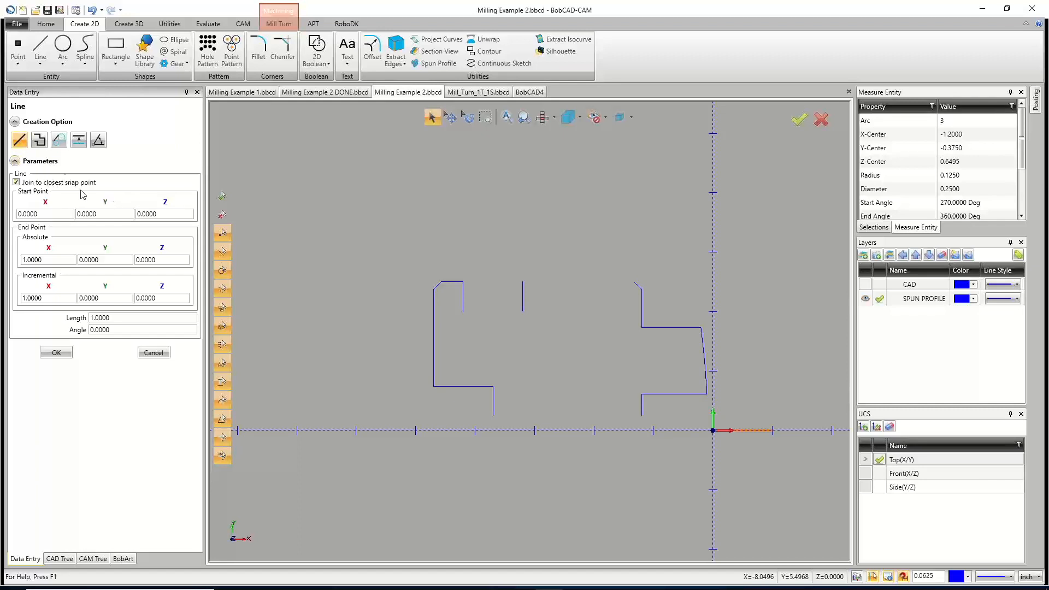
click(522, 290)
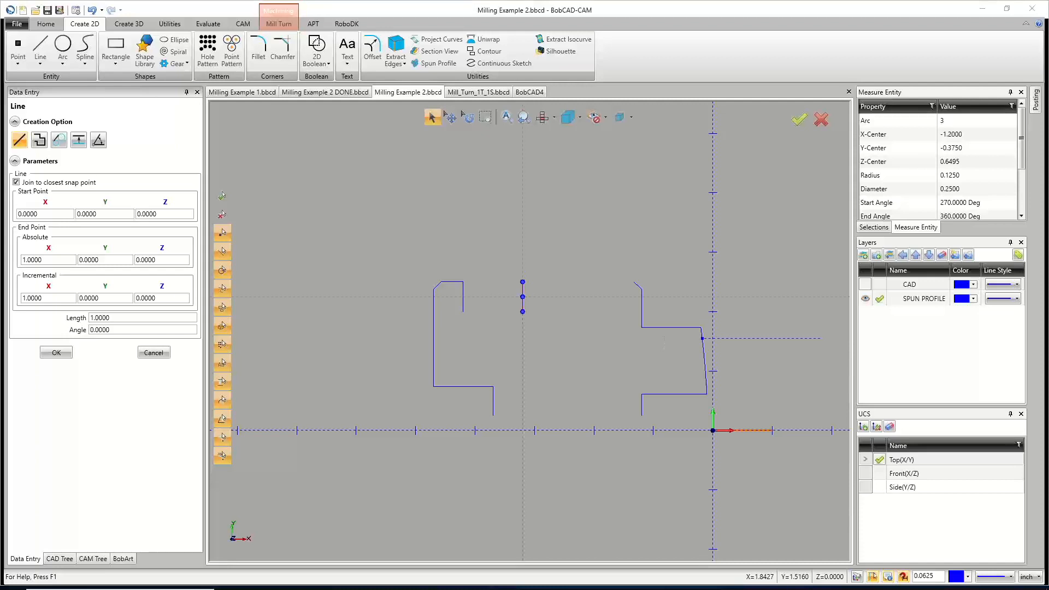
scroll(471, 322, up, 5)
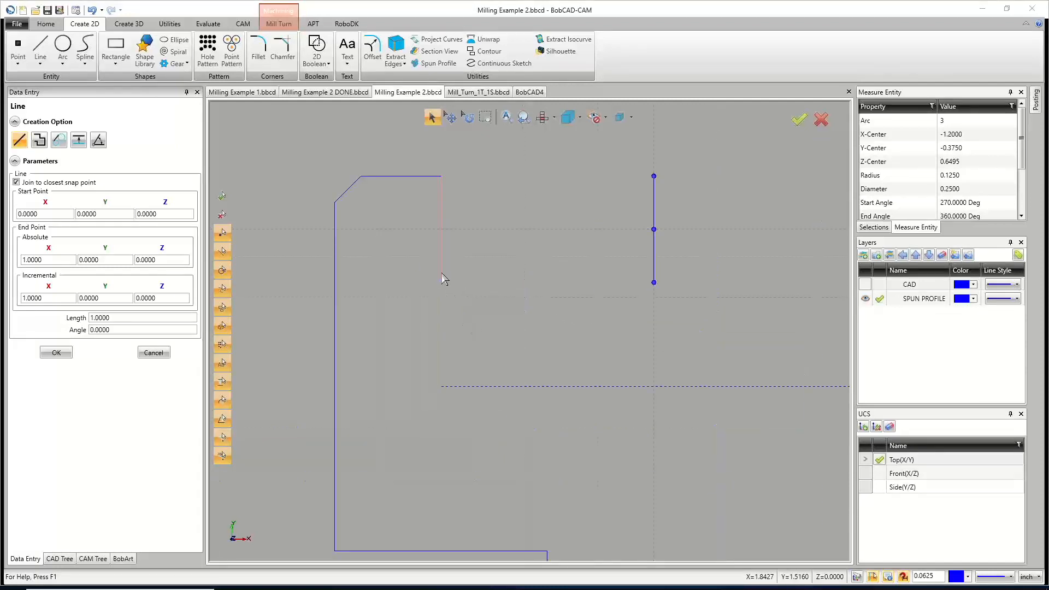
click(441, 274)
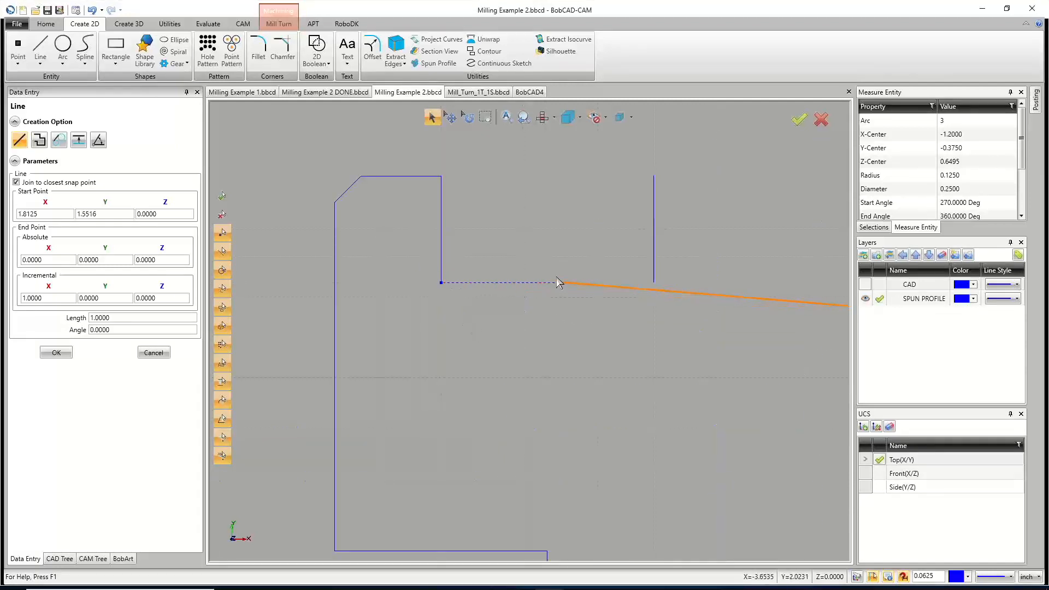
scroll(462, 282, down, 5)
right_click(510, 263)
click(546, 282)
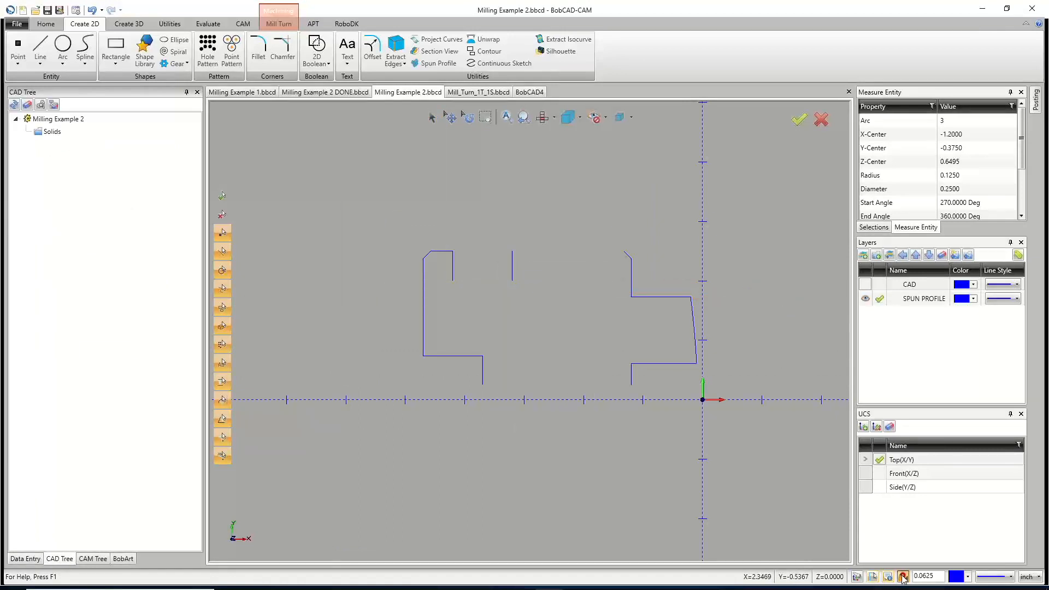
Turn off grid snapping and draw the groove floor line from X-4.2, Y2.0 to X-3.2, Y2.0.
click(40, 48)
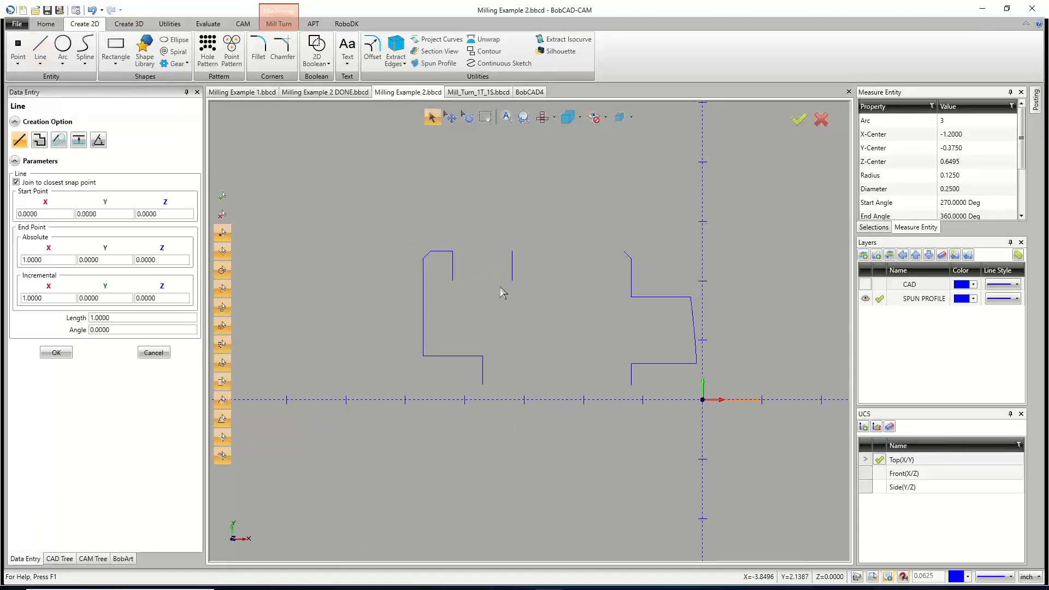
click(453, 281)
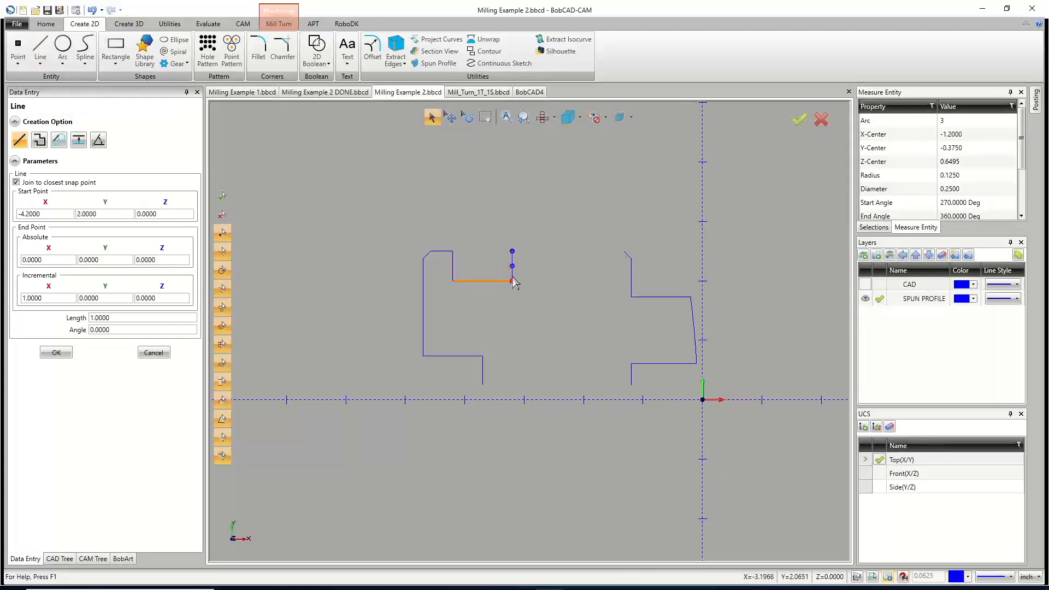
scroll(513, 282, up, 5)
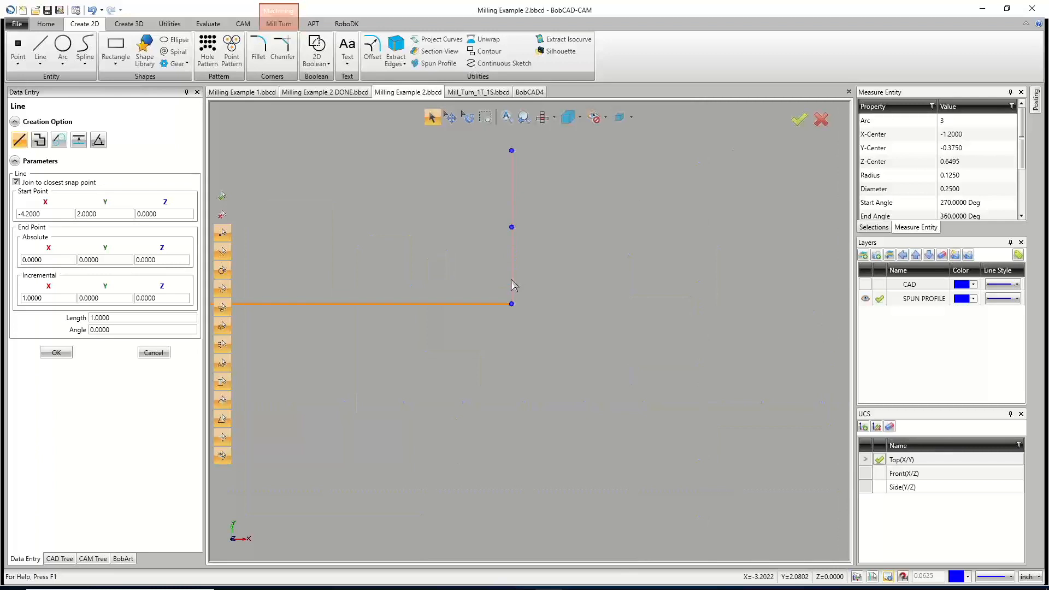
click(512, 284)
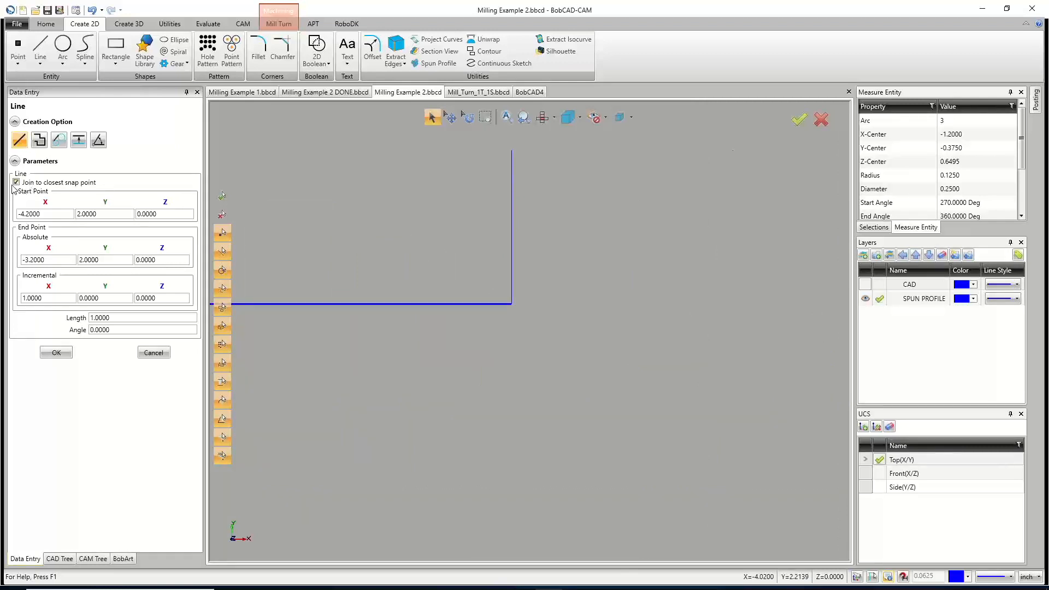
Draw the upper edge line from the chamfer end at X-1.325, Y2.5 to the groove wall at X-3.2, Y2.5.
scroll(496, 276, down, 5)
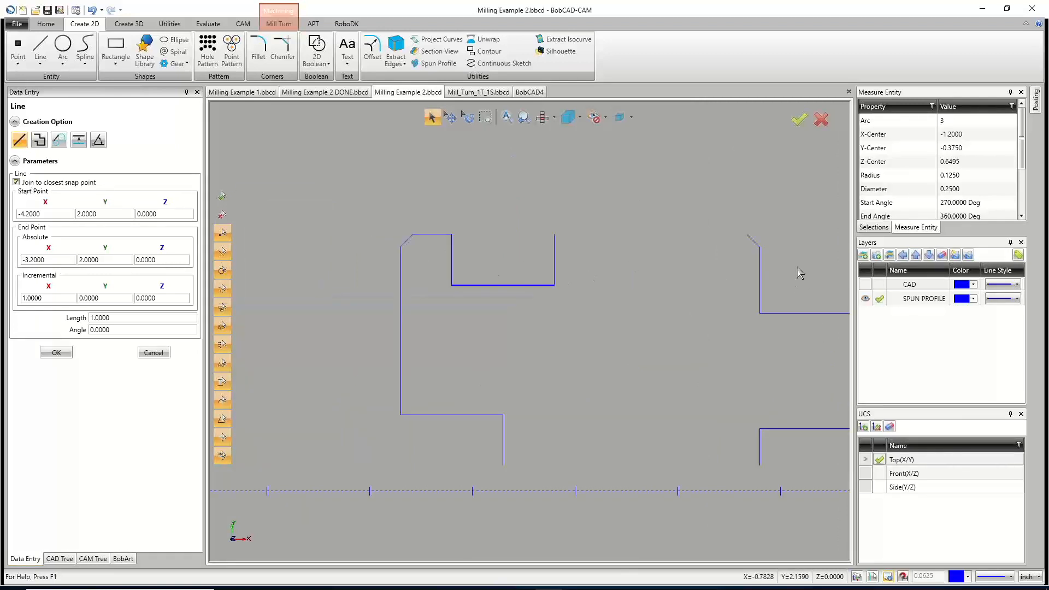
scroll(762, 248, up, 5)
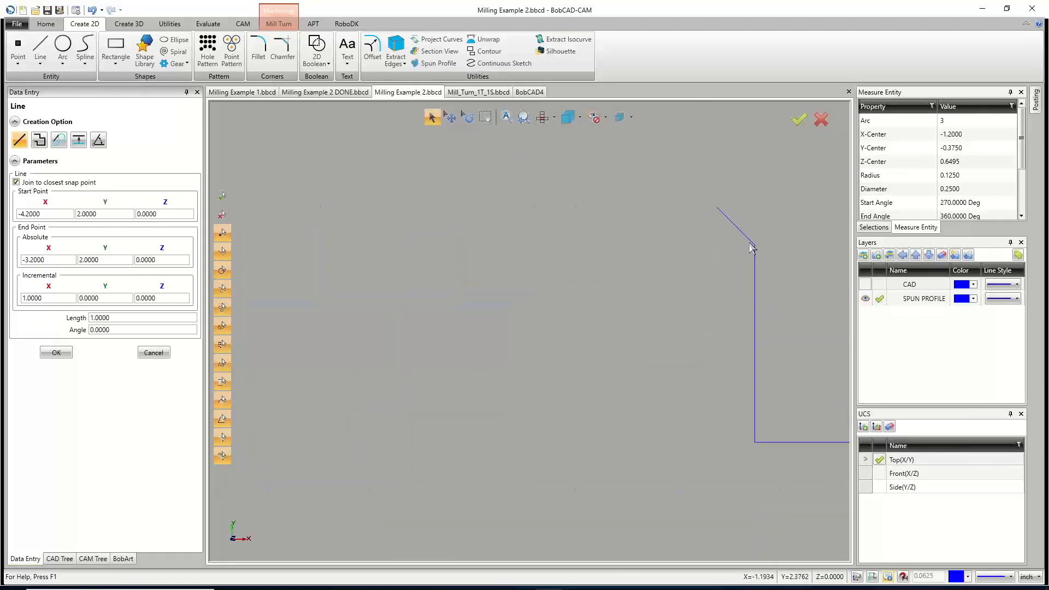
click(717, 209)
scroll(735, 274, down, 5)
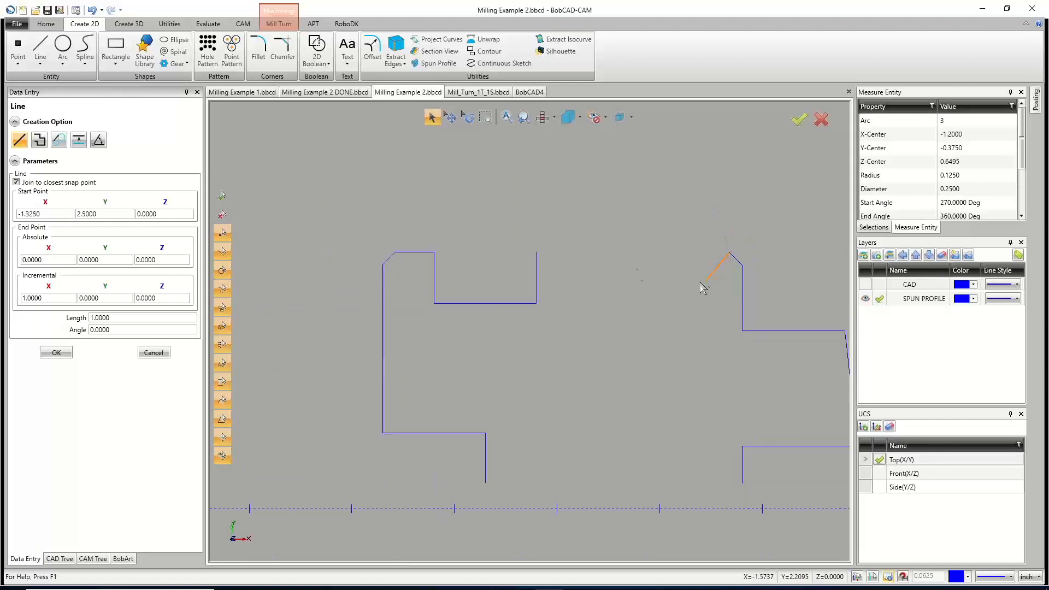
click(537, 253)
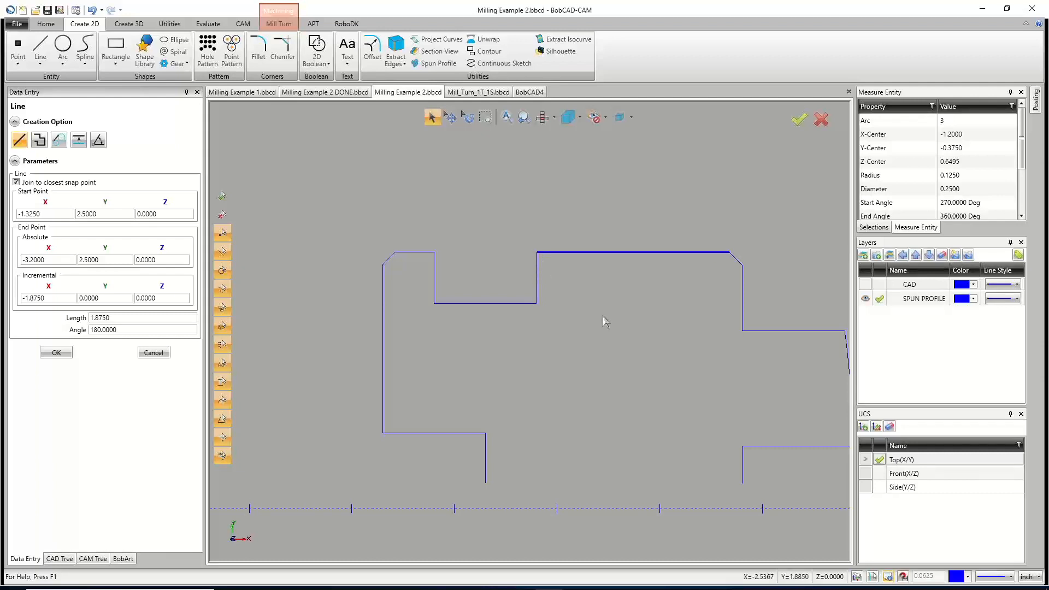
Draw the bottom edge line from X-1.2, Y0.2497 to X-3.7, Y0.2497 and exit the Line command.
scroll(602, 316, down, 3)
scroll(628, 386, up, 2)
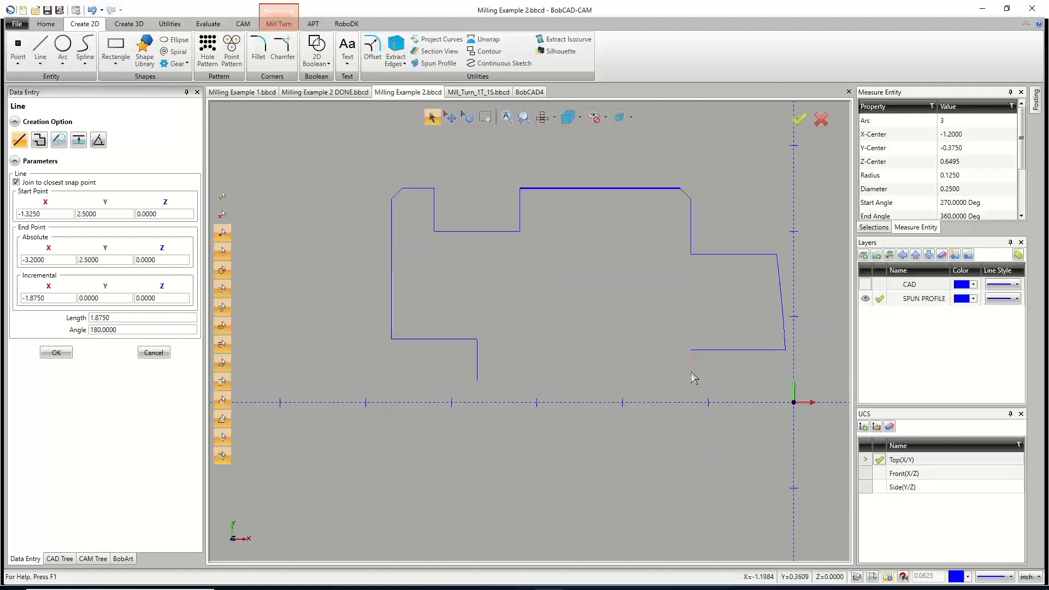
click(692, 382)
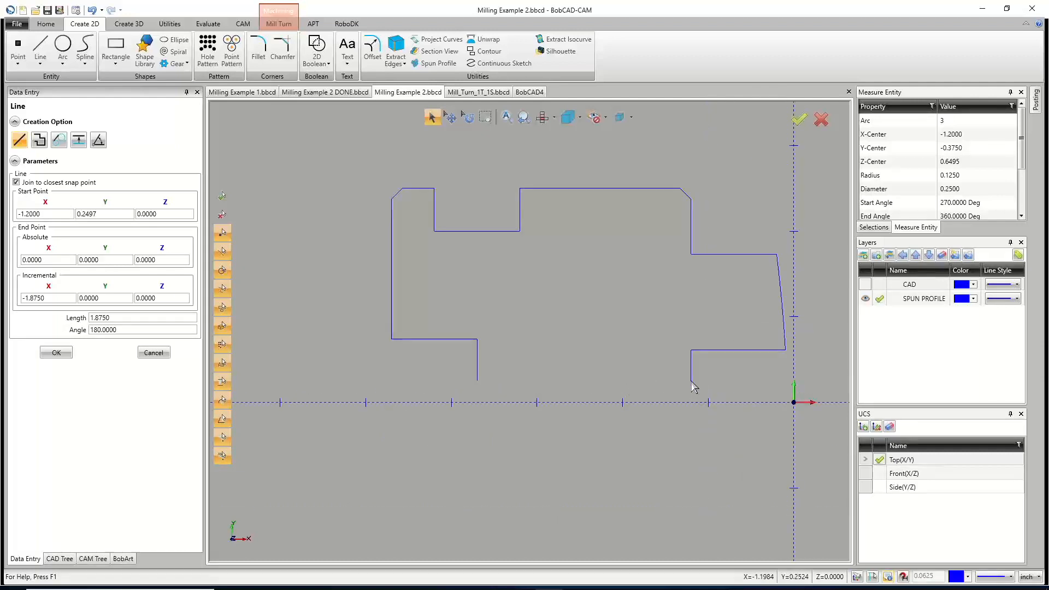
click(477, 382)
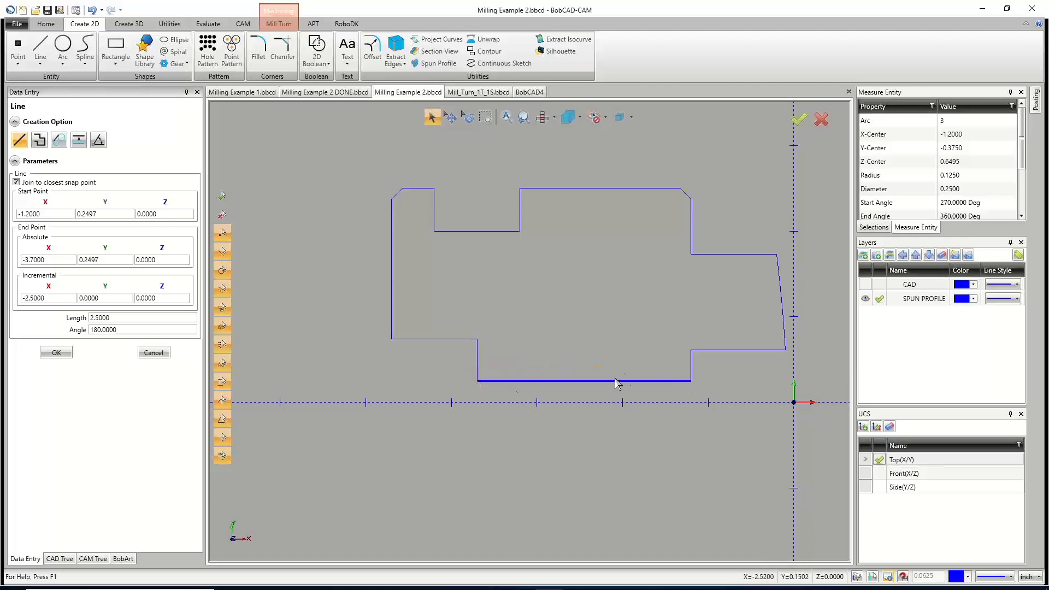
scroll(623, 383, down, 3)
middle_drag(631, 385, 705, 389)
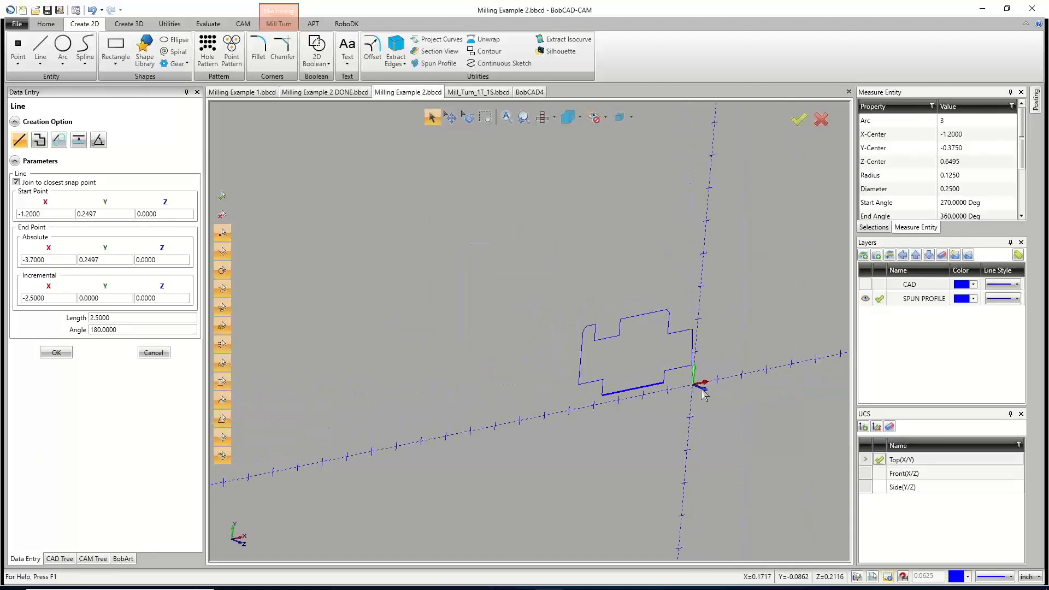
right_click(669, 370)
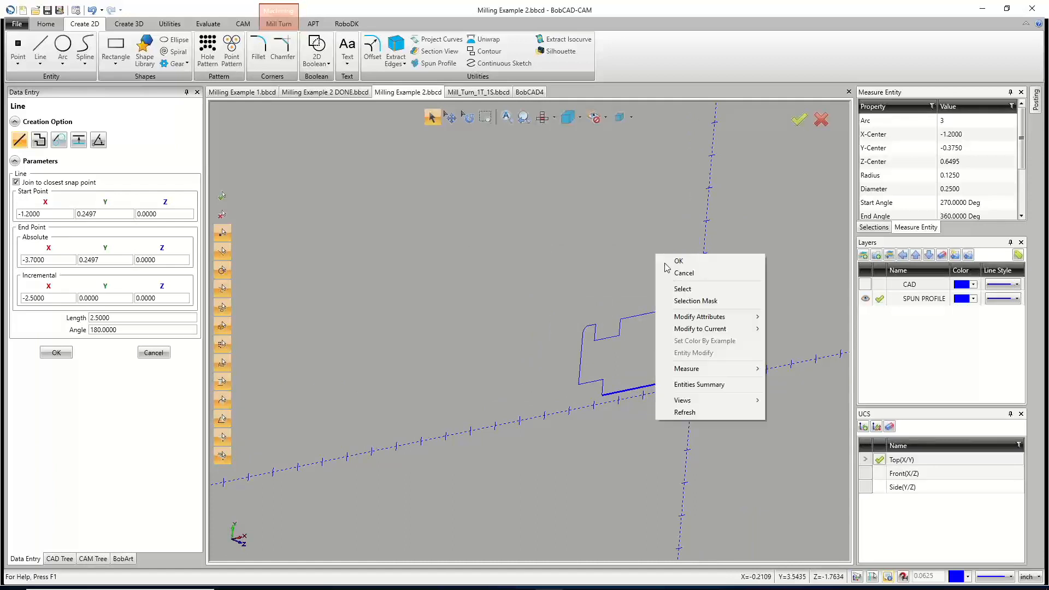
click(677, 276)
View the profile from the top and examine how the new bottom line meets the vertical edge at X-1.2.
scroll(675, 391, up, 2)
scroll(673, 387, up, 3)
key(t)
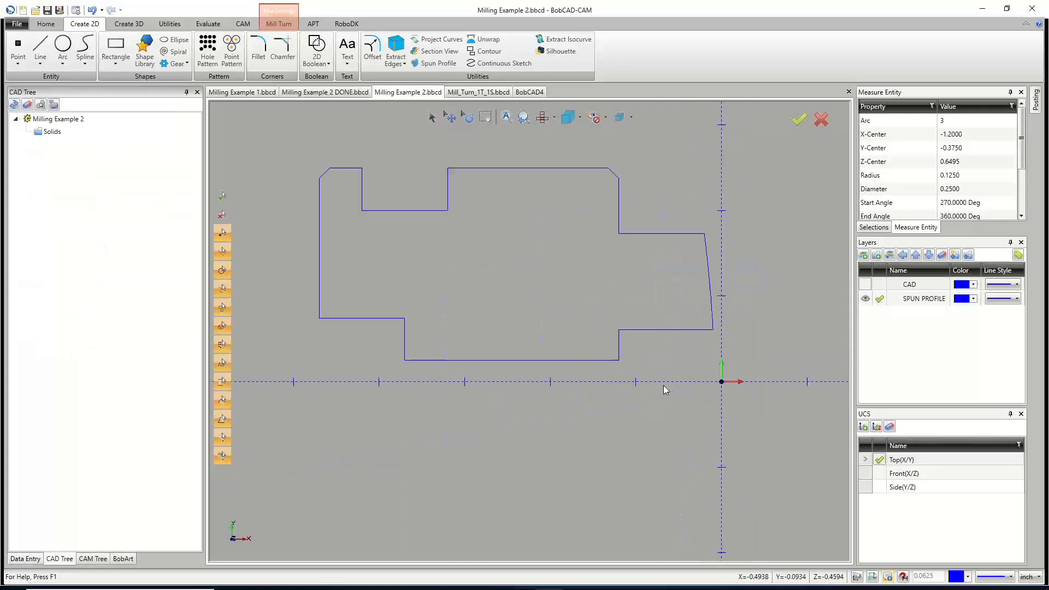
scroll(621, 357, up, 9)
scroll(624, 380, up, 4)
scroll(601, 363, up, 3)
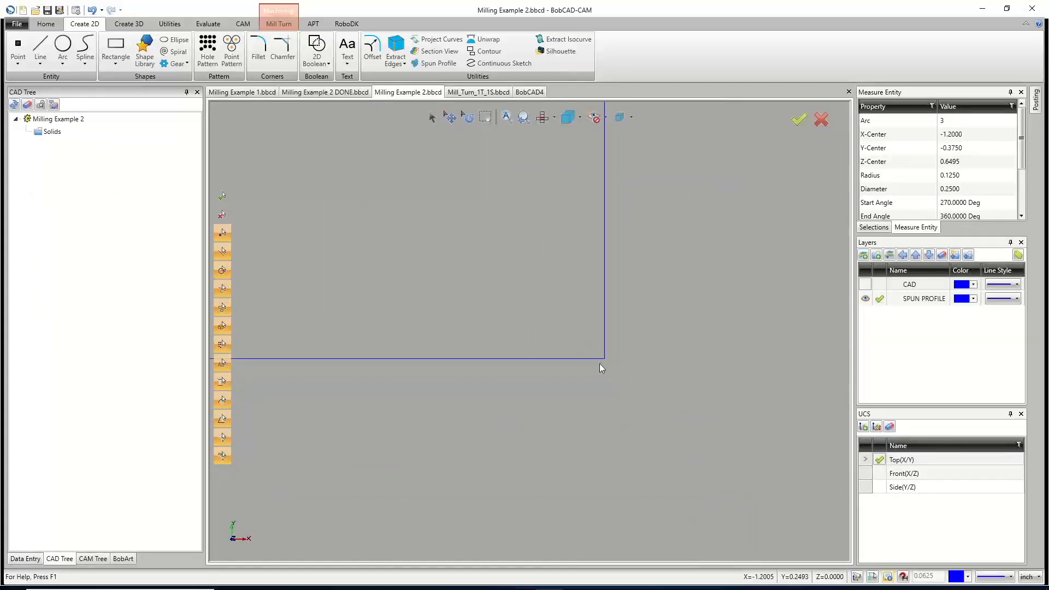
scroll(600, 363, down, 9)
scroll(625, 358, down, 3)
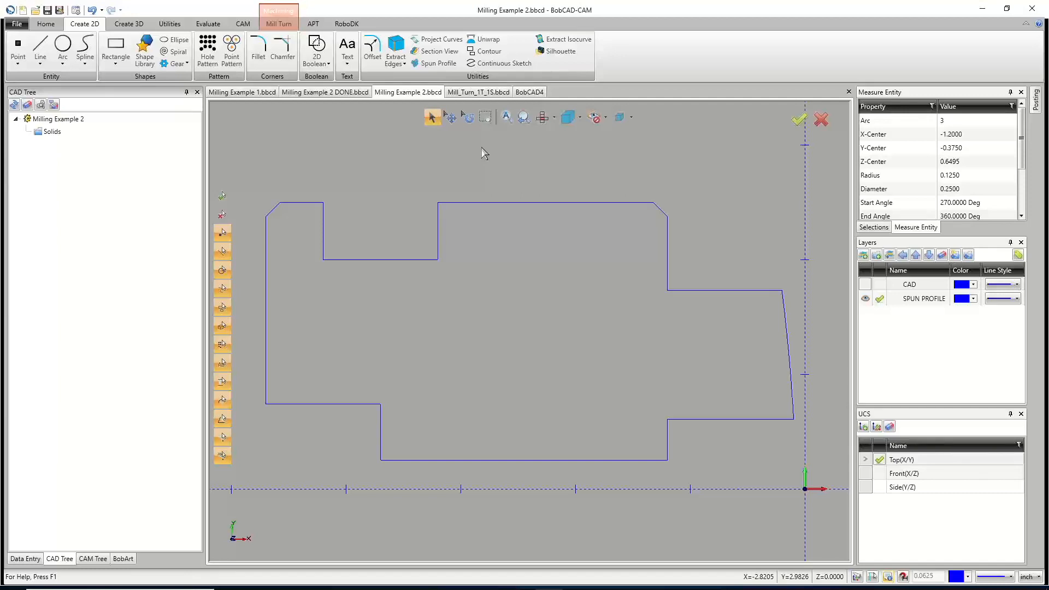
Chain-select the profile from its upper edge, examine where the chain ends at the bottom corner near X-1.2, and clear the selection.
click(468, 202)
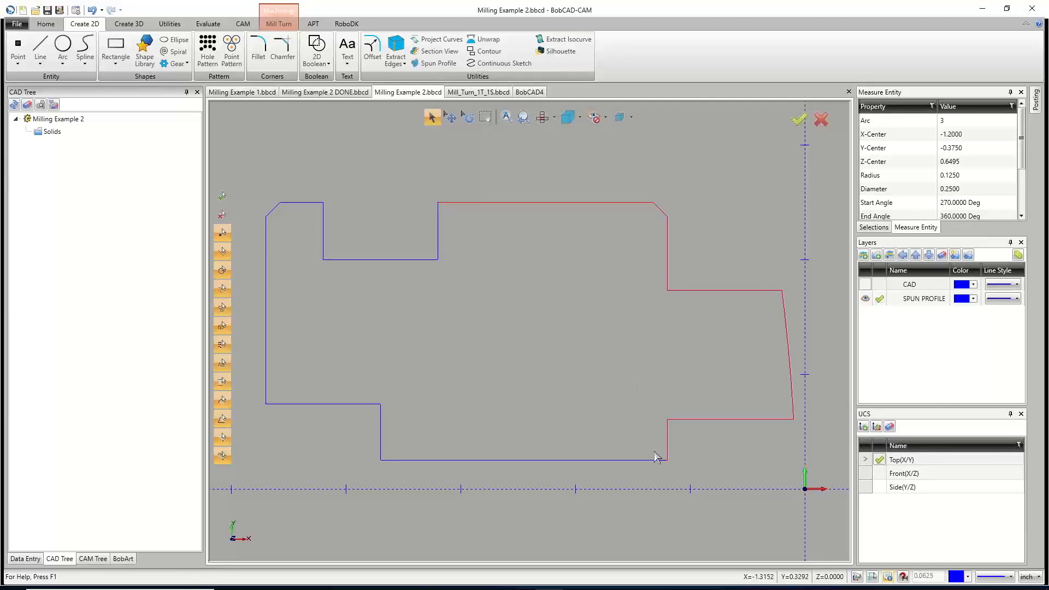
scroll(680, 476, up, 5)
scroll(537, 280, up, 5)
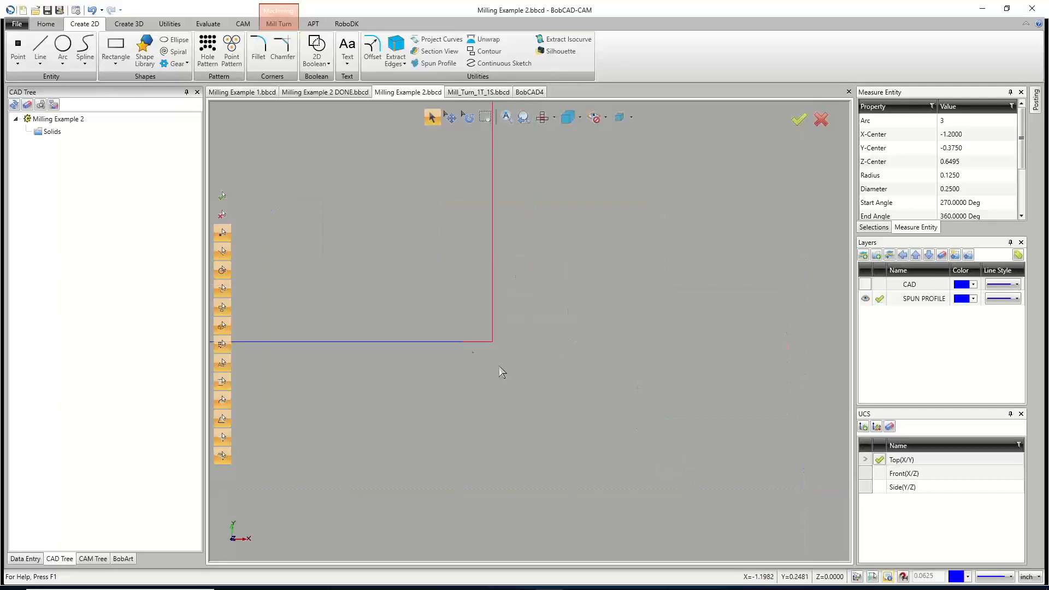
scroll(468, 346, up, 5)
scroll(479, 313, down, 5)
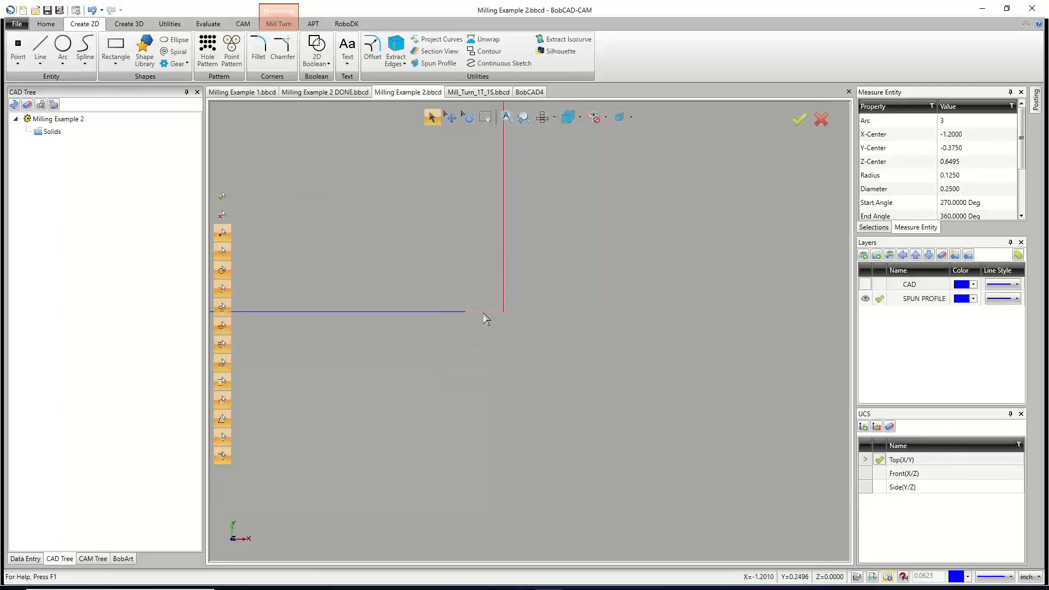
scroll(483, 313, down, 5)
scroll(485, 315, up, 6)
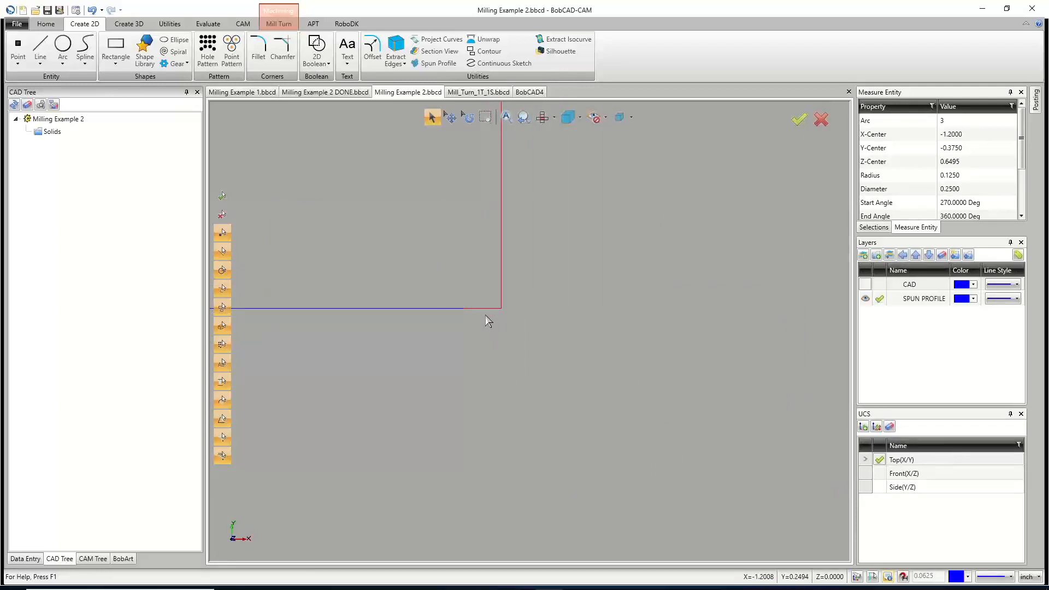
right_click(466, 247)
click(478, 264)
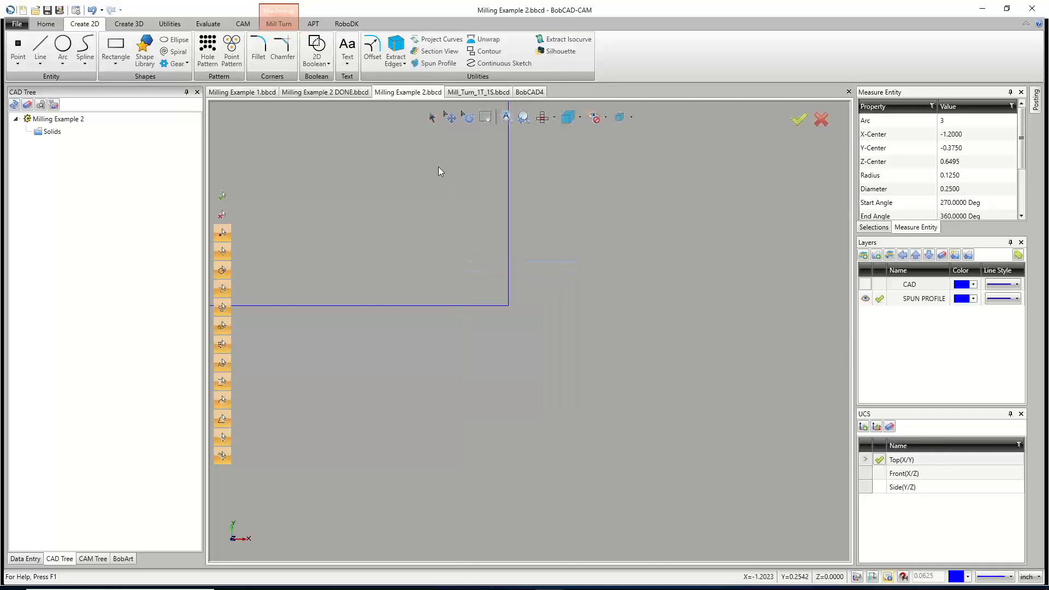
Delete the short overlapping line segment at the profile's bottom corner near X-1.2.
click(435, 118)
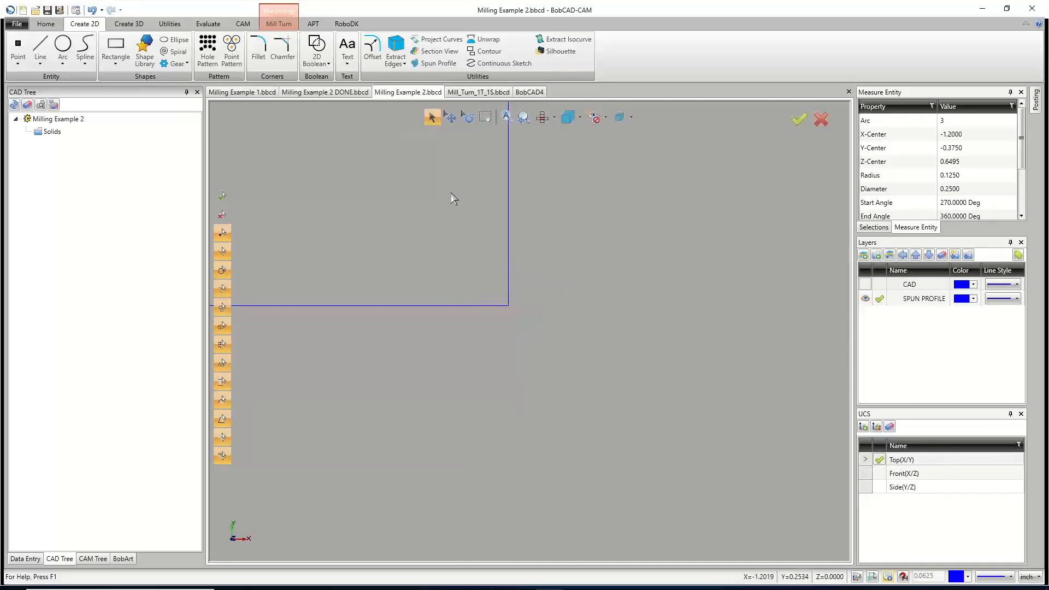
click(508, 189)
click(364, 305)
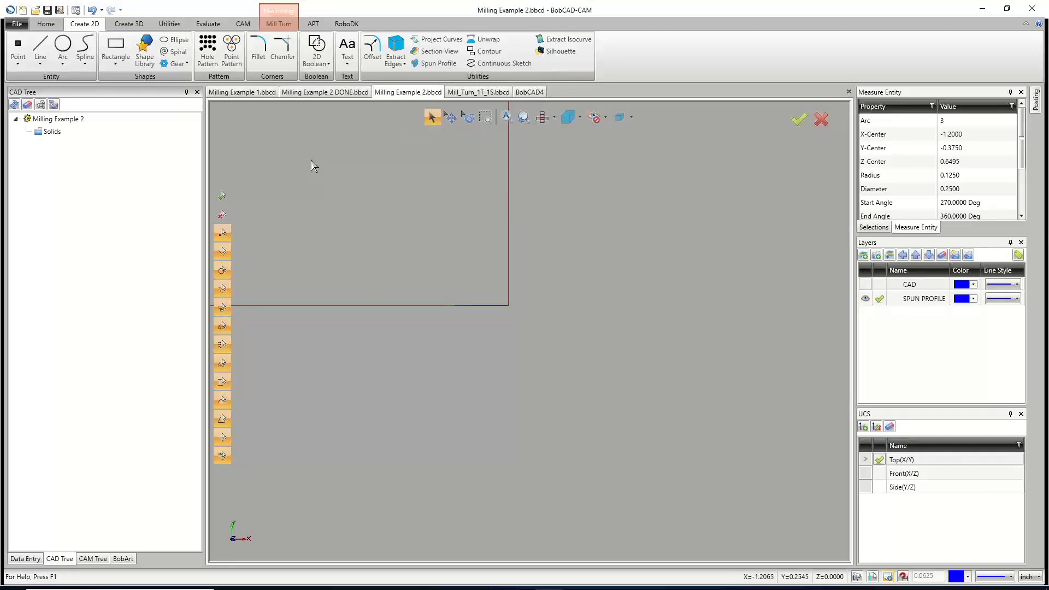
drag(310, 159, 579, 392)
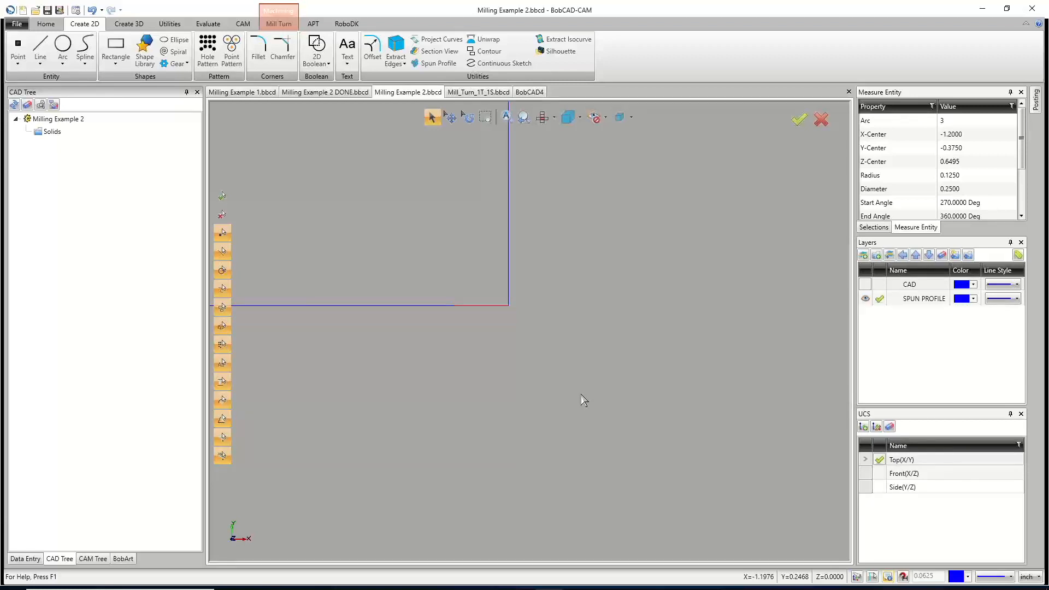
key(Delete)
scroll(526, 330, down, 4)
scroll(526, 323, down, 5)
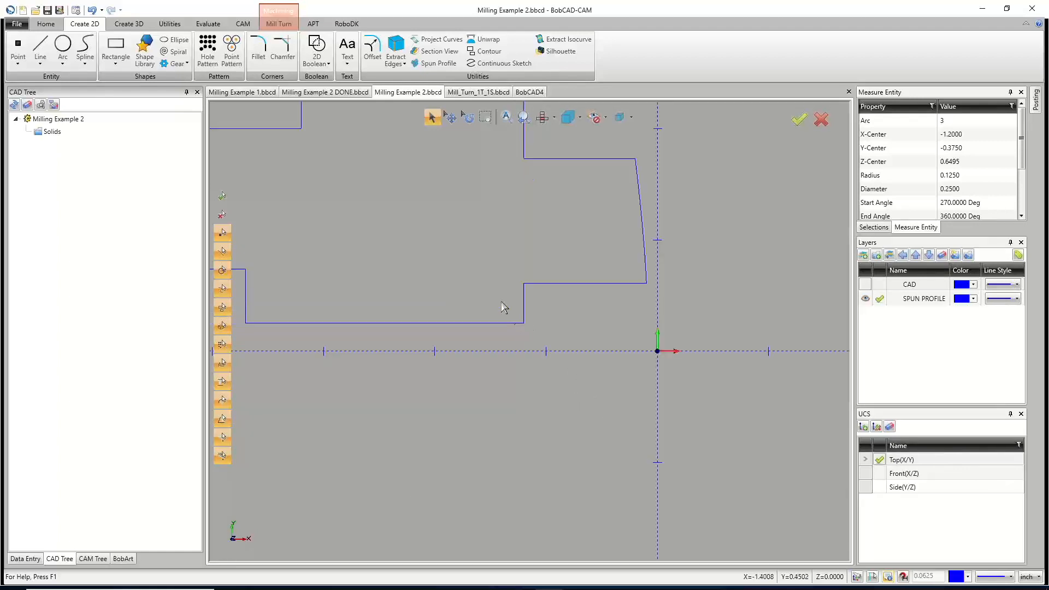
click(432, 118)
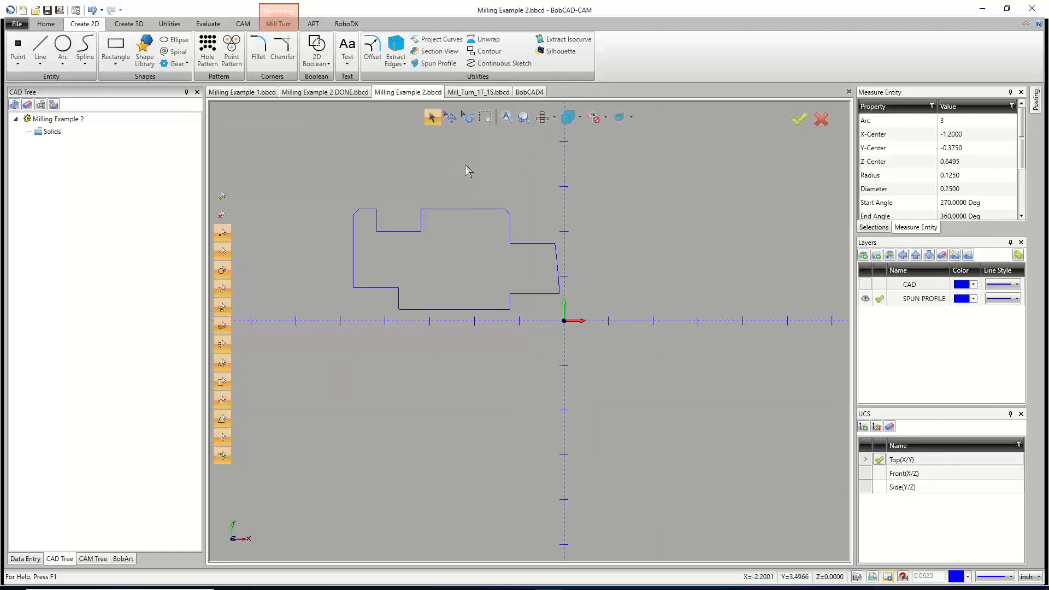
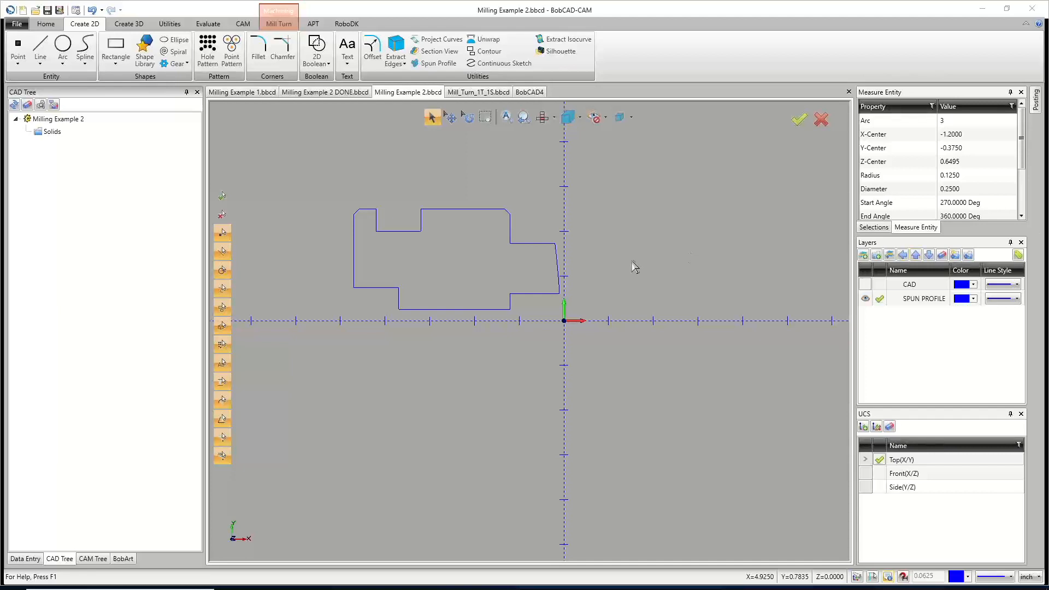
Chain-select the profile from its upper edge to check its continuity, comparing the chain with a single-line selection.
shift+click(489, 209)
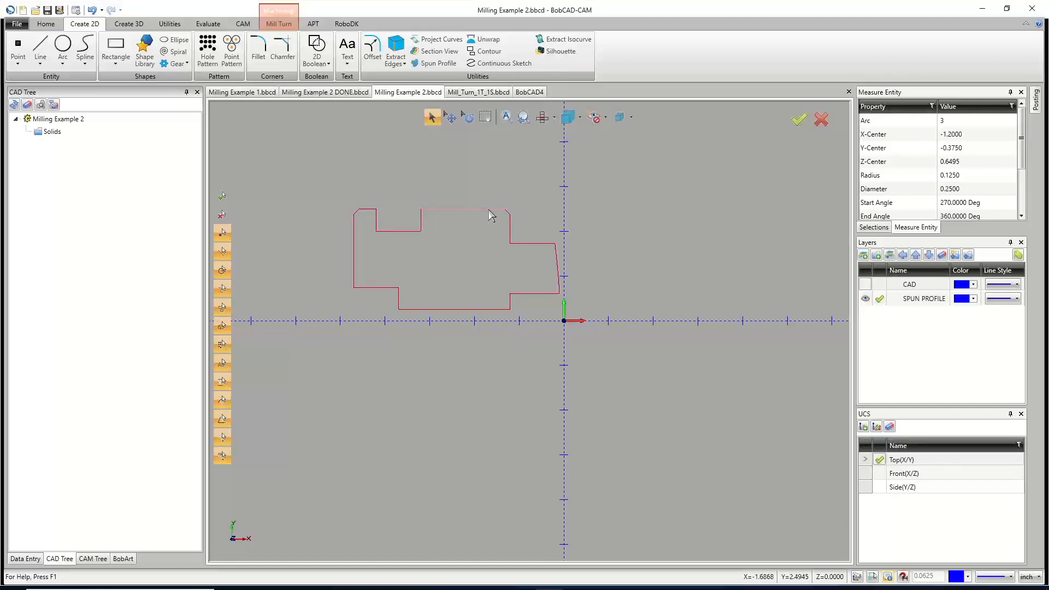
shift+click(488, 209)
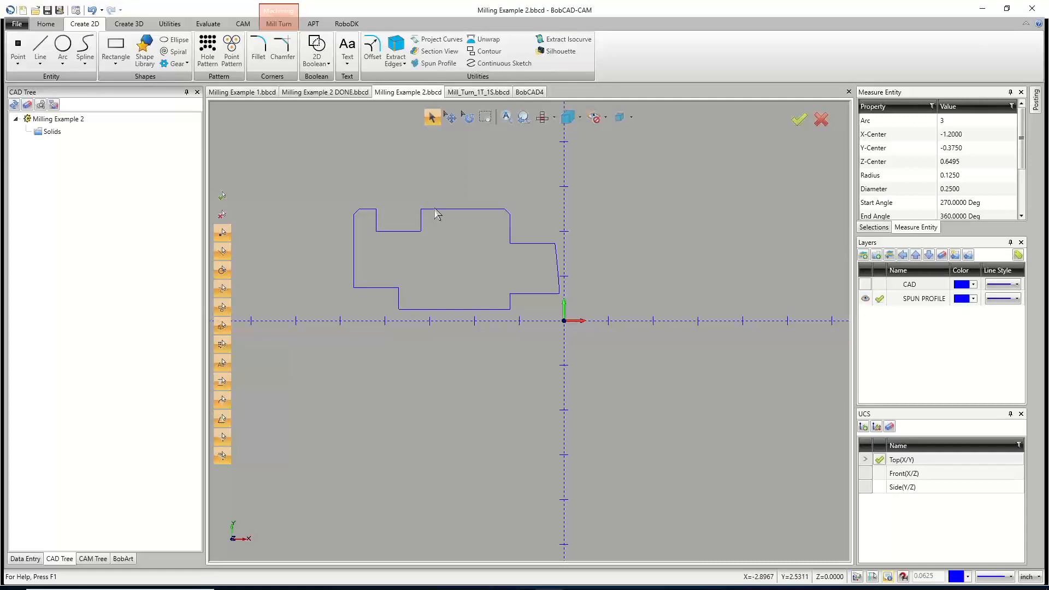
click(434, 210)
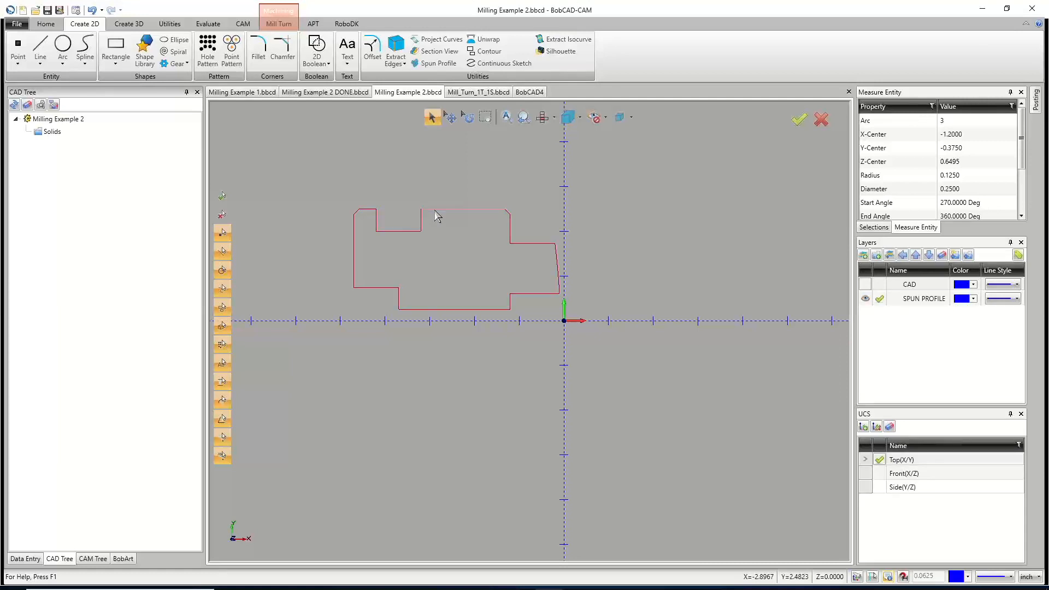
shift+click(434, 209)
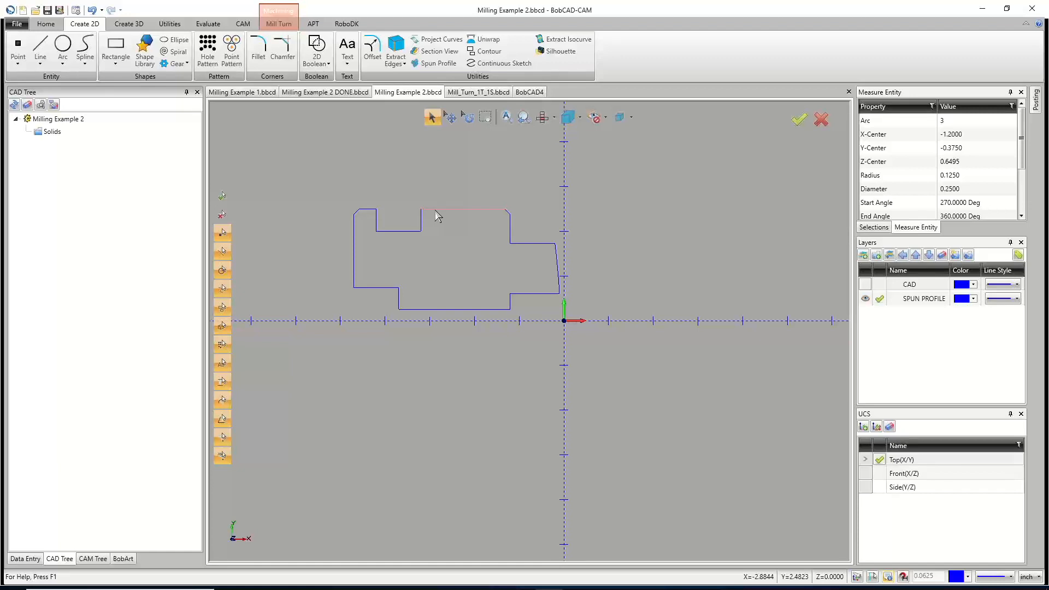
click(480, 209)
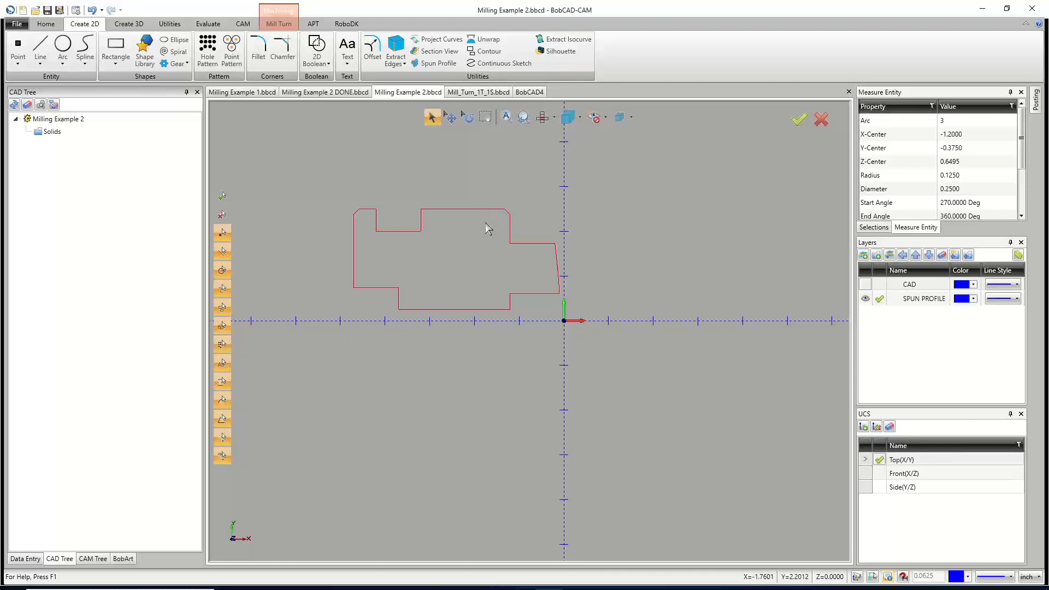
click(486, 209)
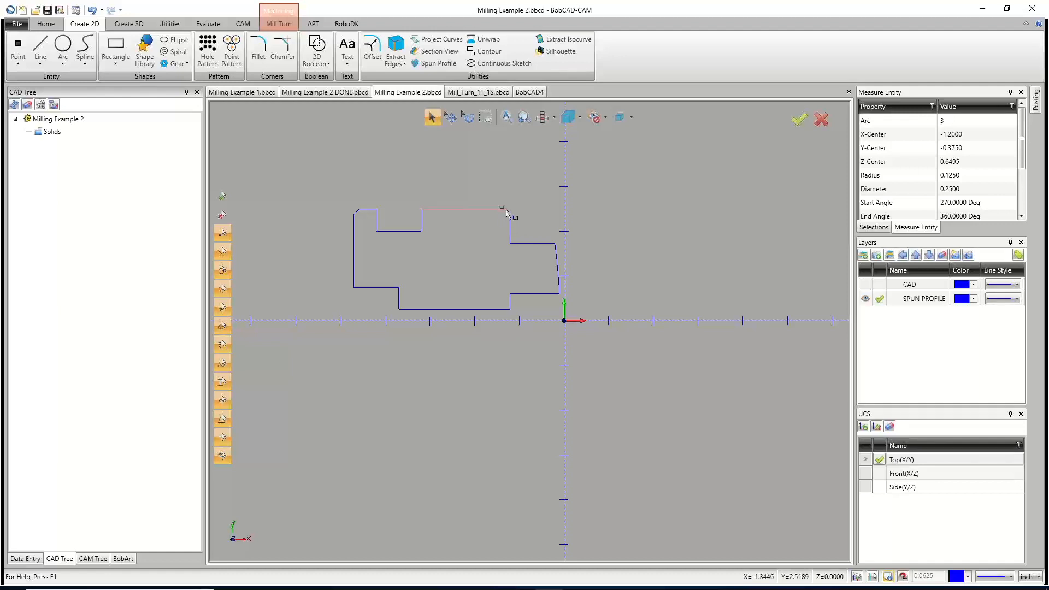
Examine the junction of the long upper edge and its end chamfer, and window-select the groove's walls and floor.
scroll(502, 227, up, 5)
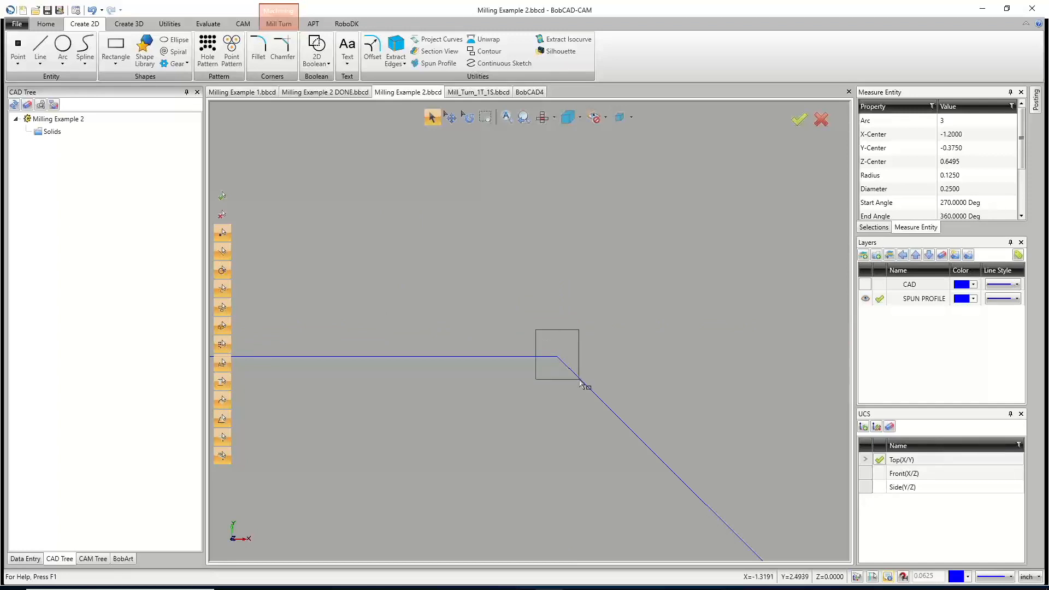
scroll(517, 356, down, 5)
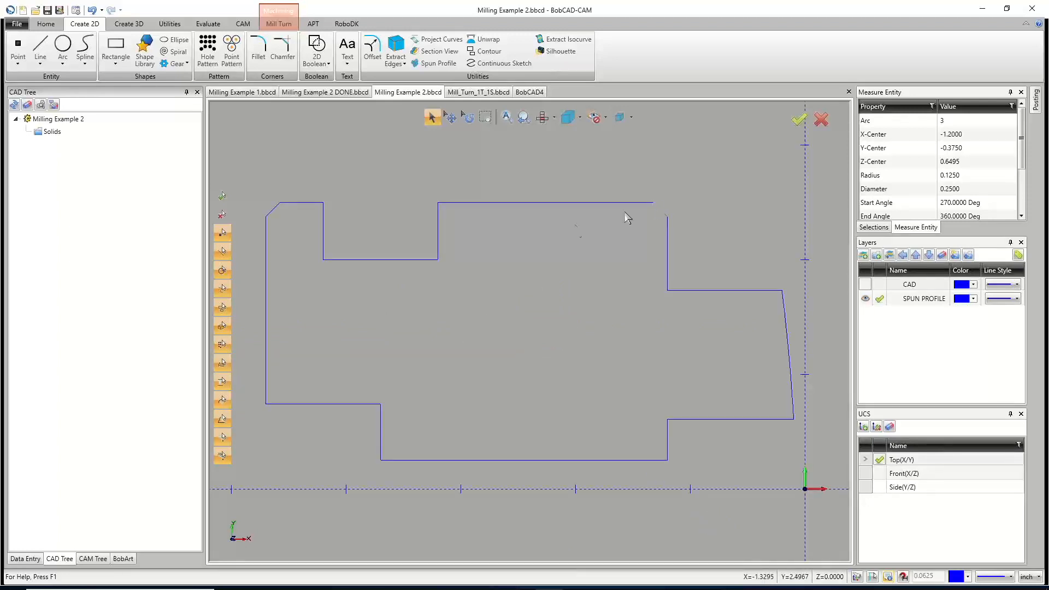
click(592, 201)
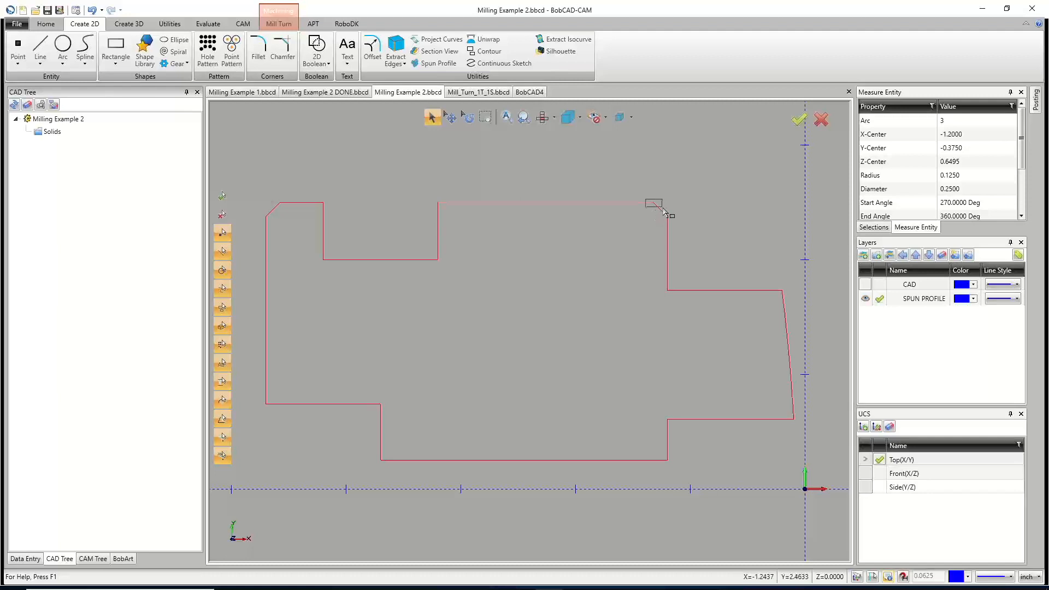
drag(645, 199, 662, 208)
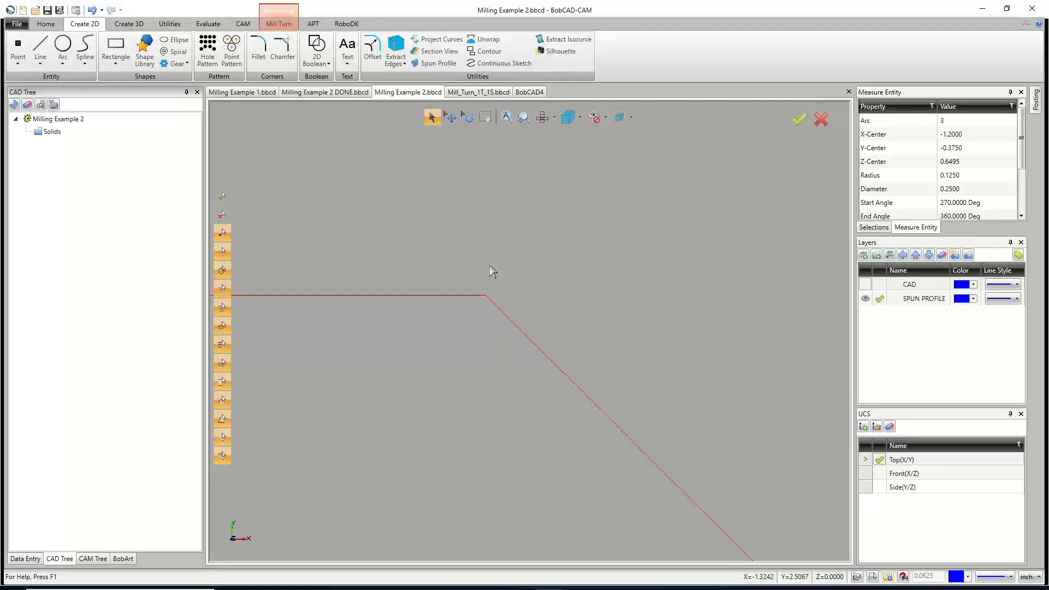
key(ctrl+f)
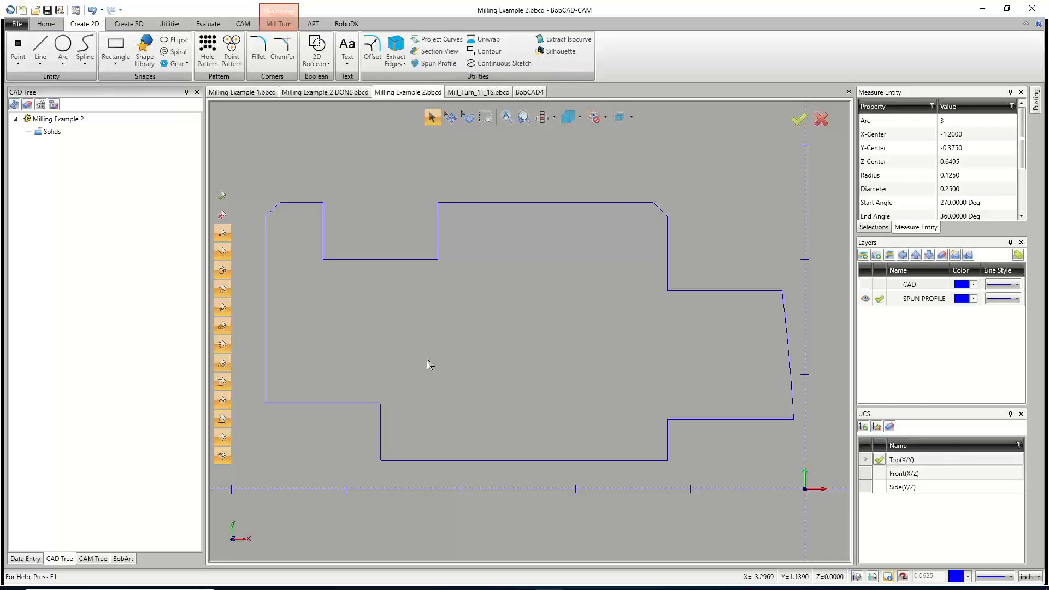
drag(303, 217, 476, 287)
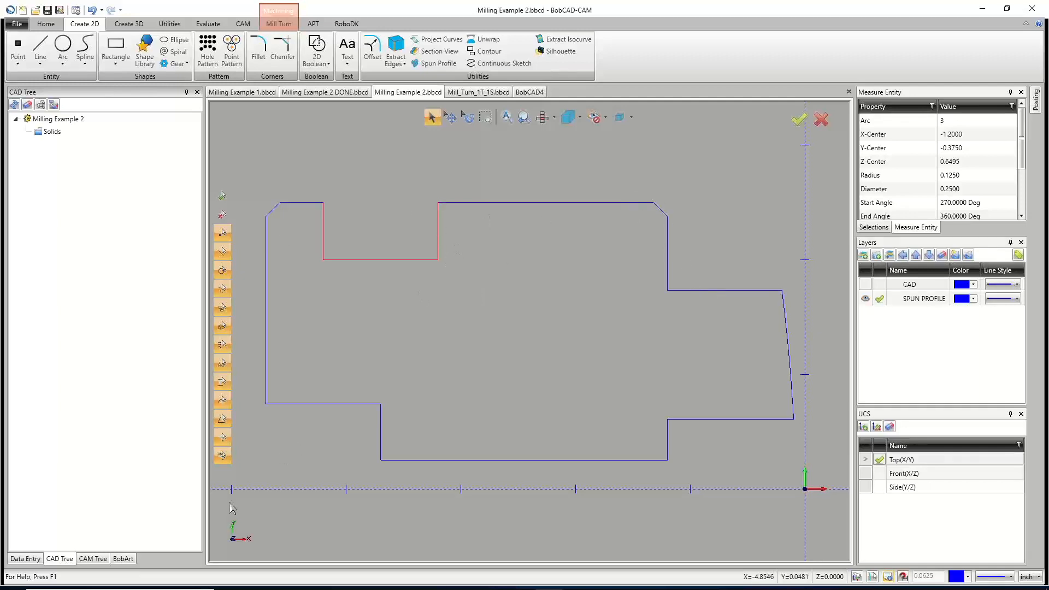
Add a Lathe Turning feature to Machine Setup - 1.
click(92, 559)
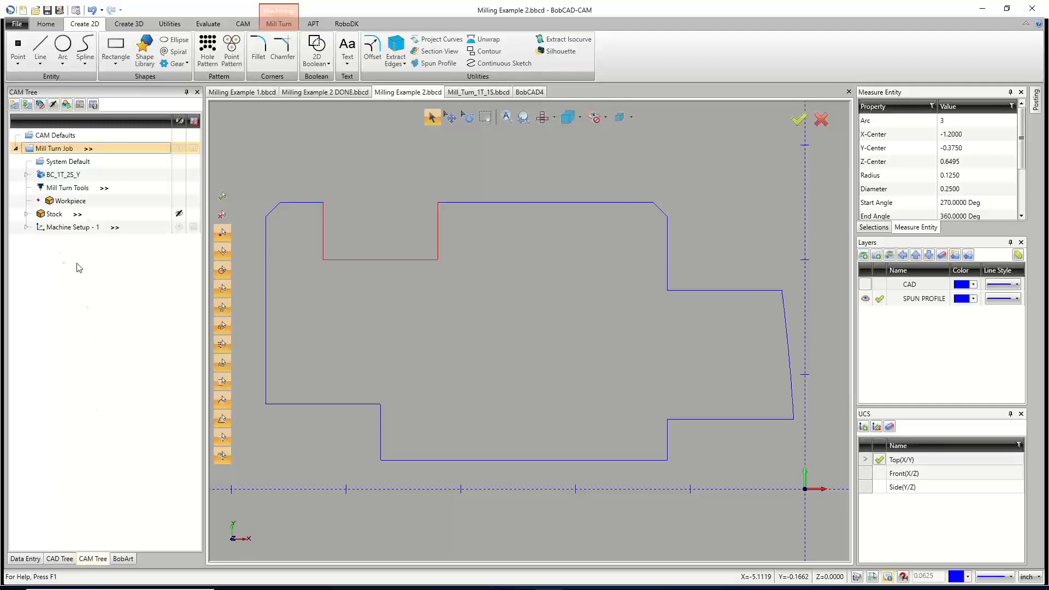
click(34, 228)
click(27, 227)
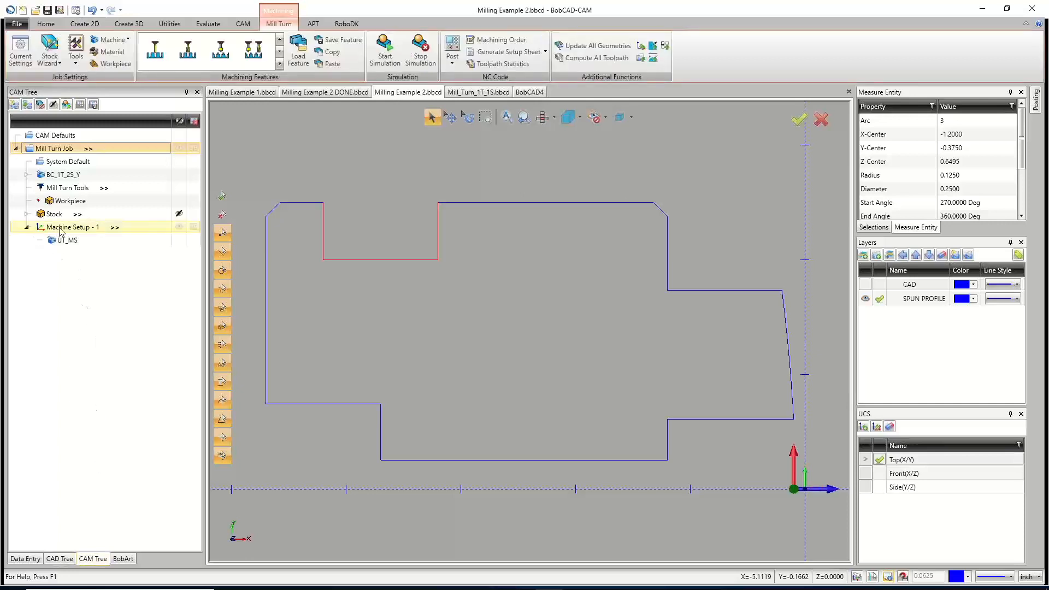
right_click(59, 229)
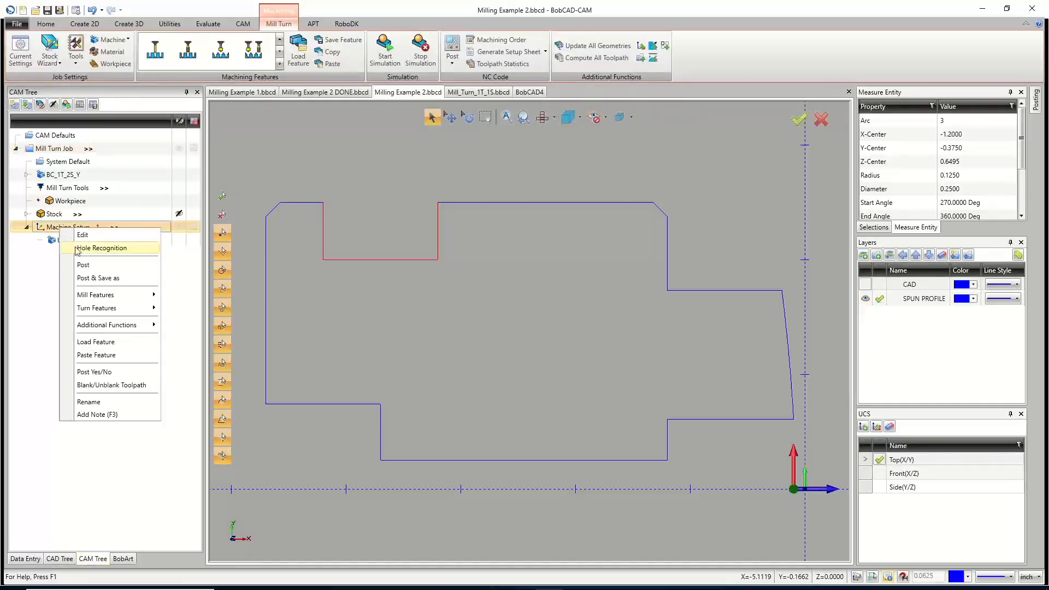
click(94, 281)
right_click(95, 229)
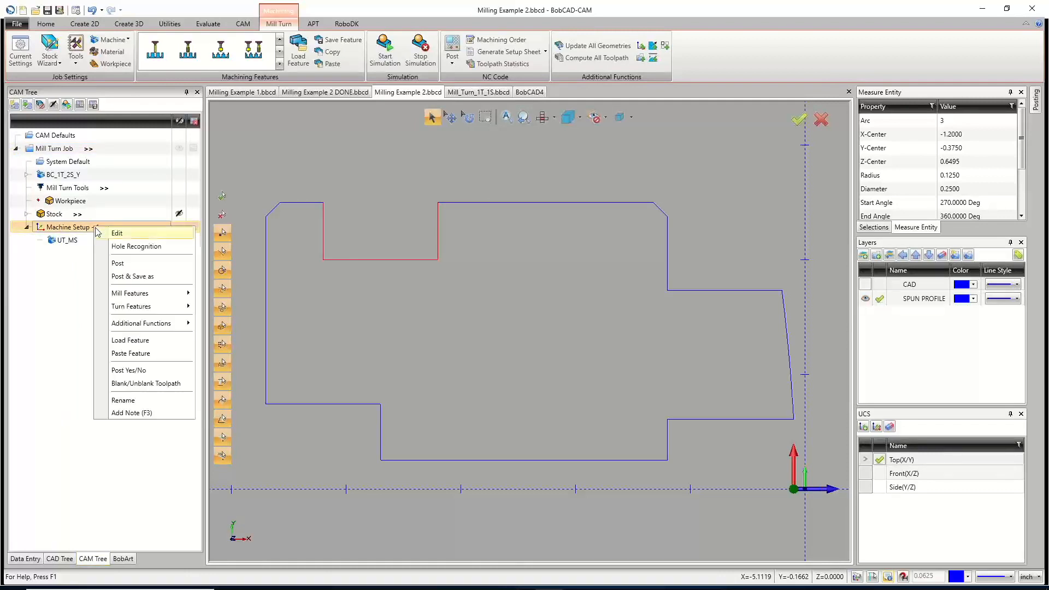
mouse_move(131, 308)
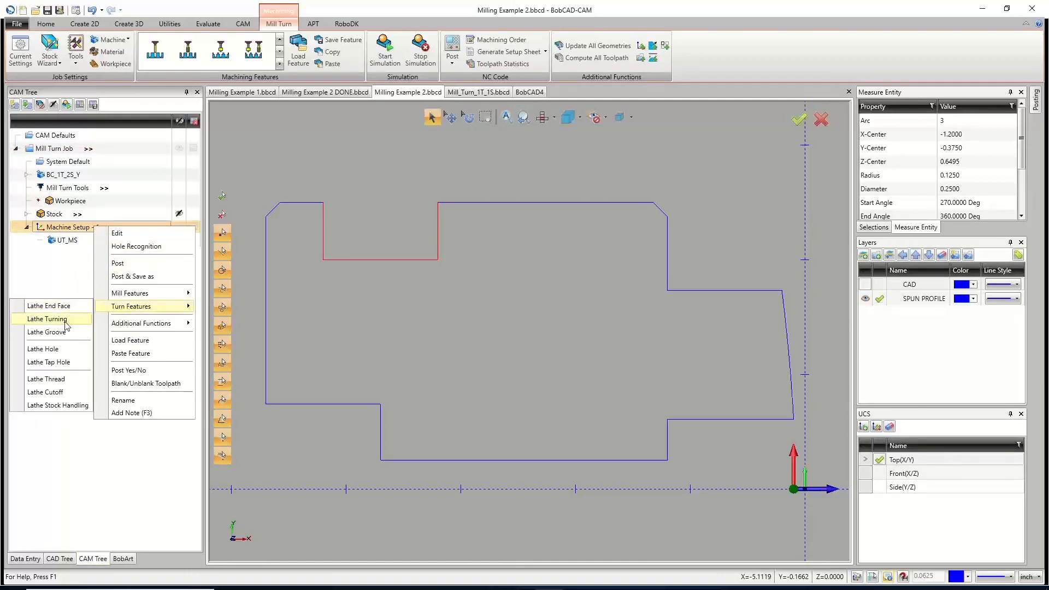
click(48, 319)
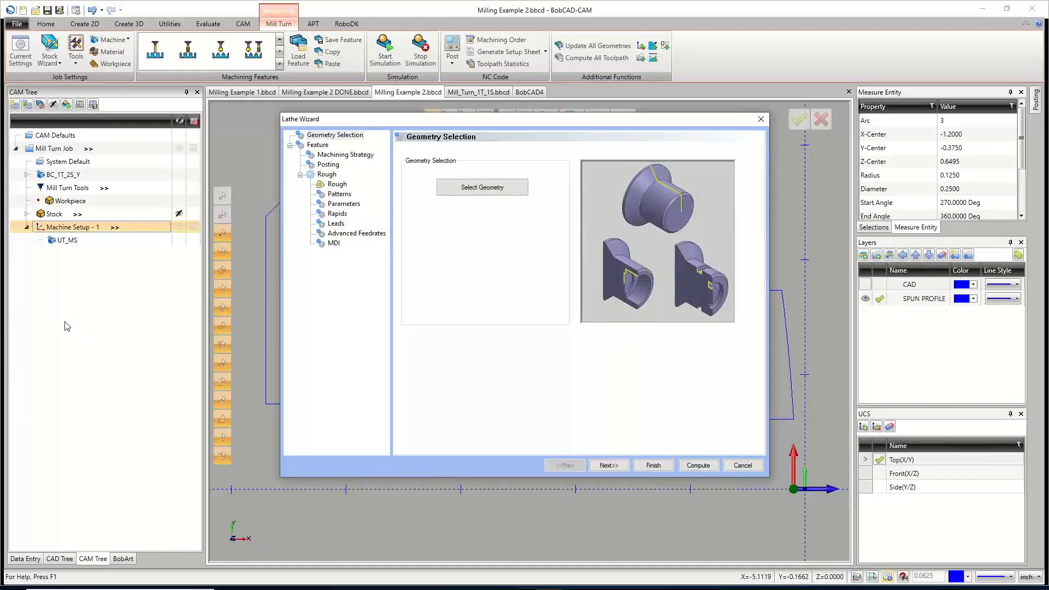
Begin the feature's geometry chain at the short line on the lower end of the slanted front face.
click(491, 194)
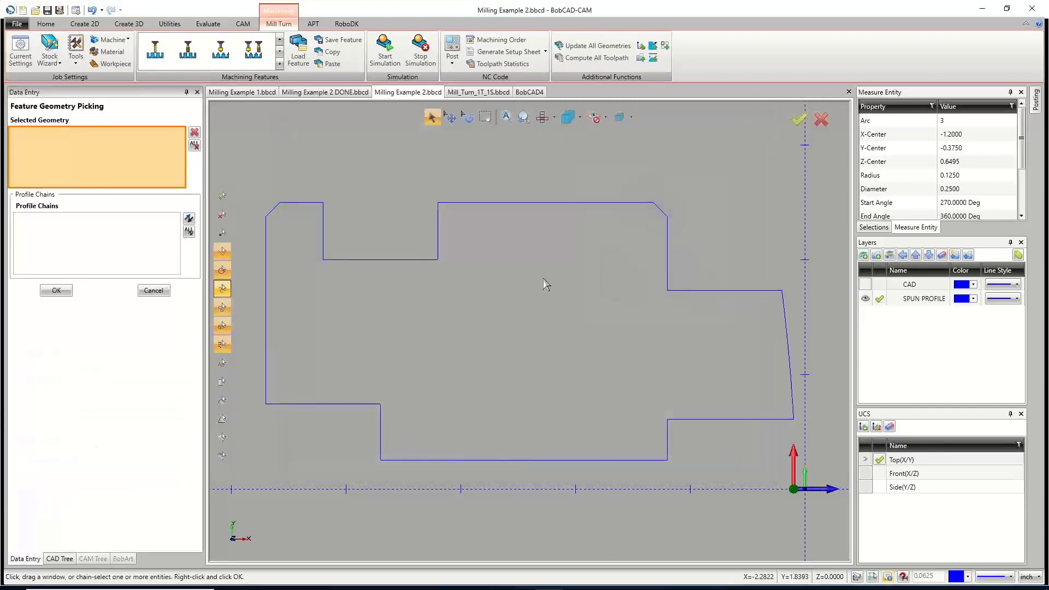
scroll(795, 422, up, 3)
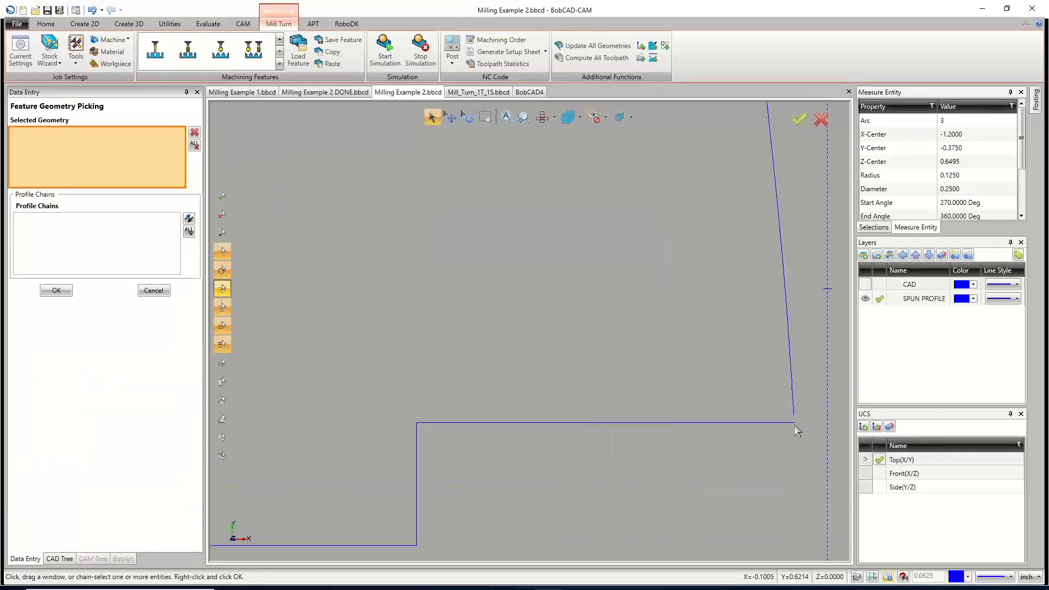
scroll(795, 426, up, 4)
scroll(772, 405, down, 4)
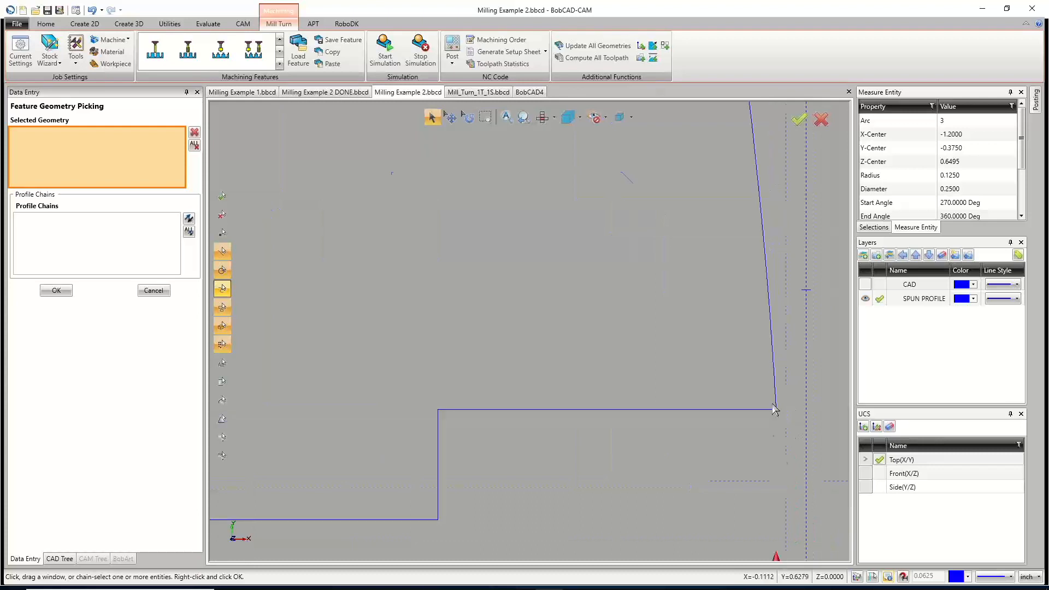
scroll(779, 393, down, 3)
scroll(770, 366, up, 3)
scroll(778, 437, up, 1)
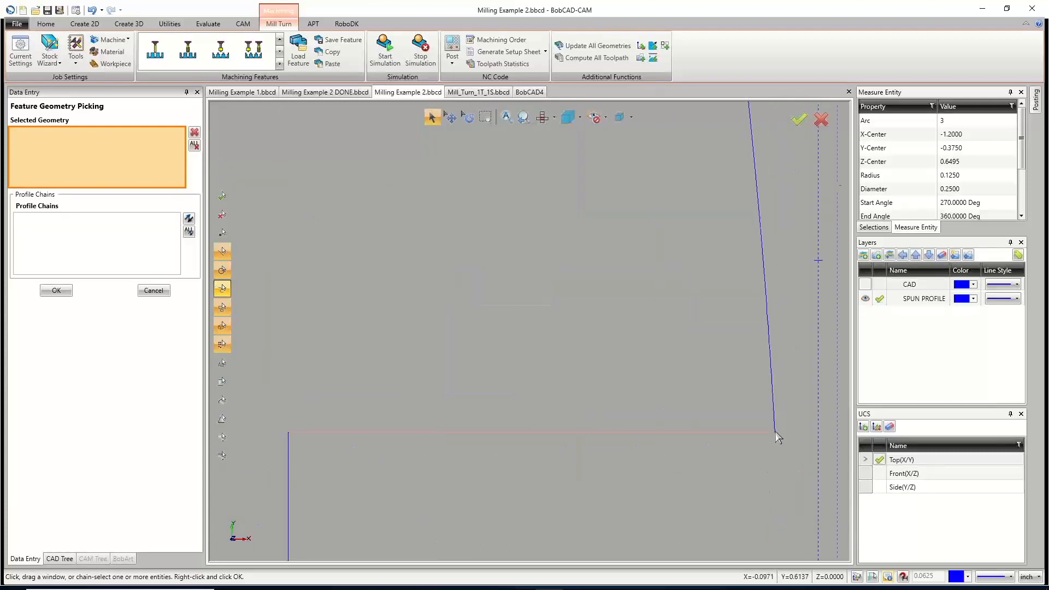
click(775, 432)
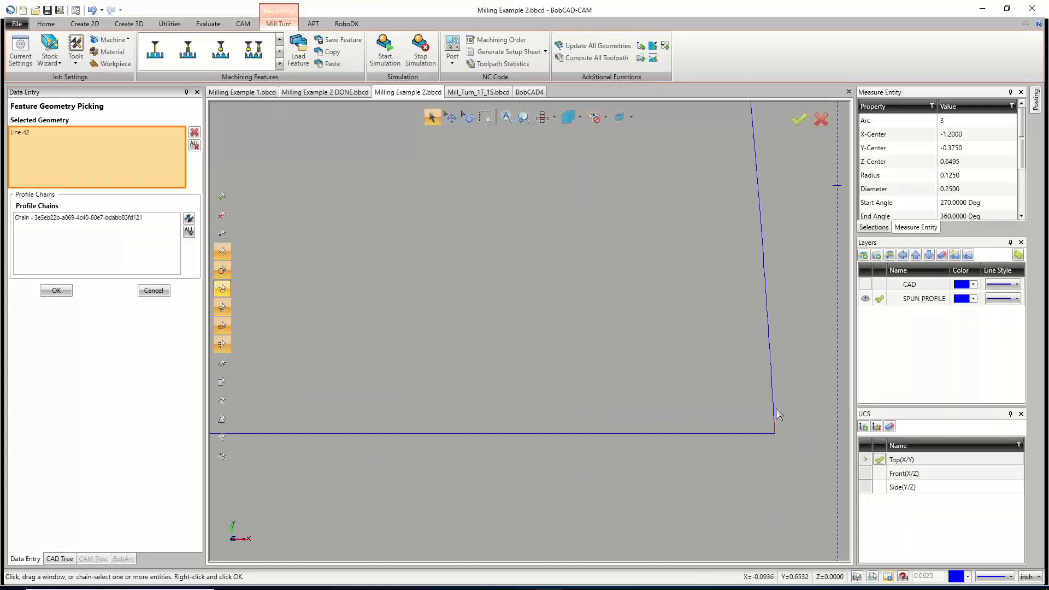
Extend the chain along the outer profile to the chamfer at its far upper corner and accept the geometry.
scroll(787, 441, down, 3)
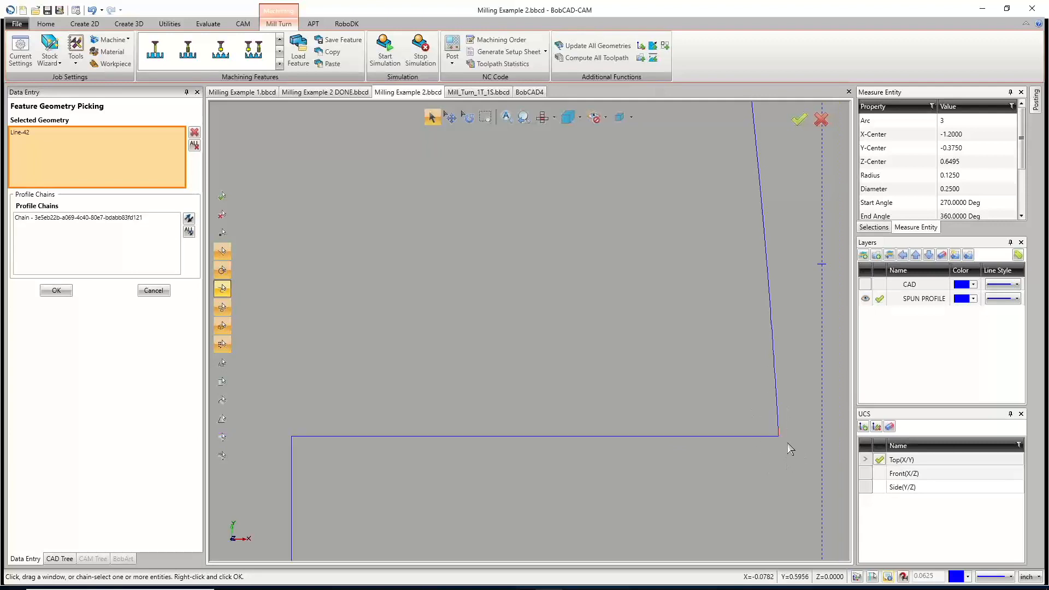
scroll(787, 441, down, 3)
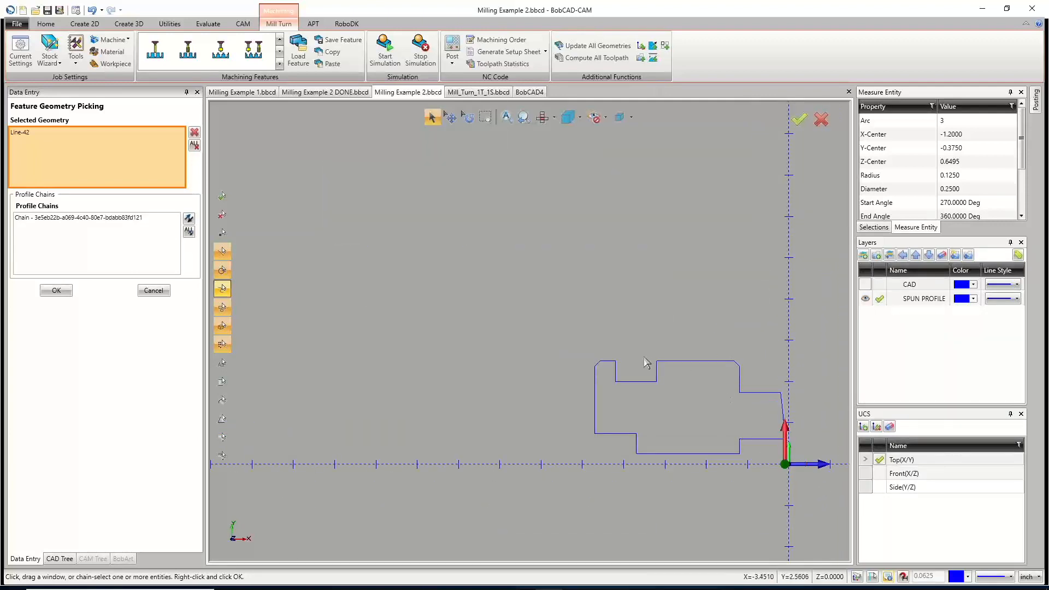
scroll(604, 366, up, 5)
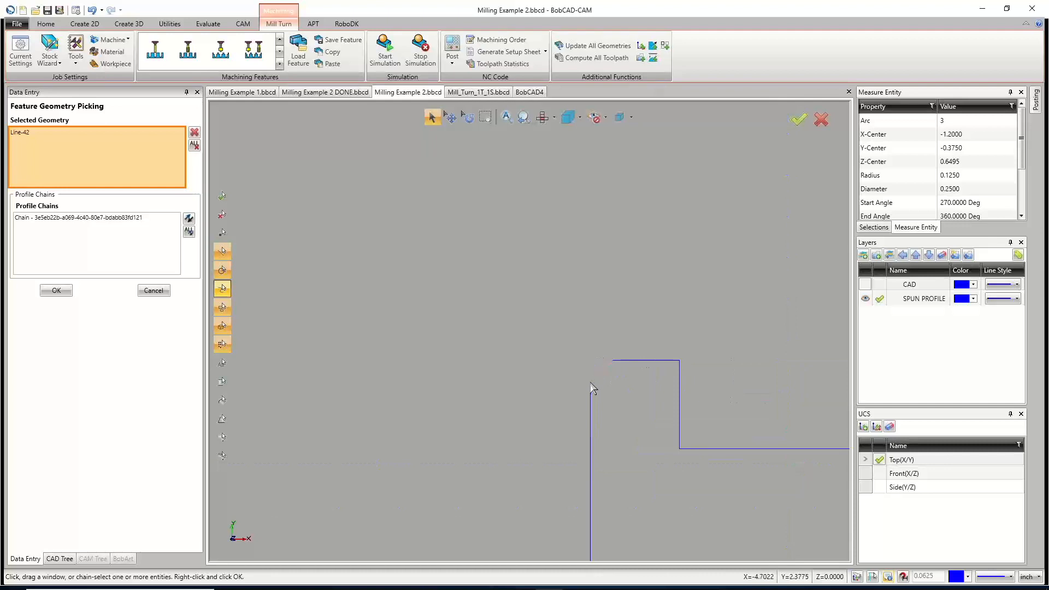
click(591, 383)
scroll(540, 324, down, 3)
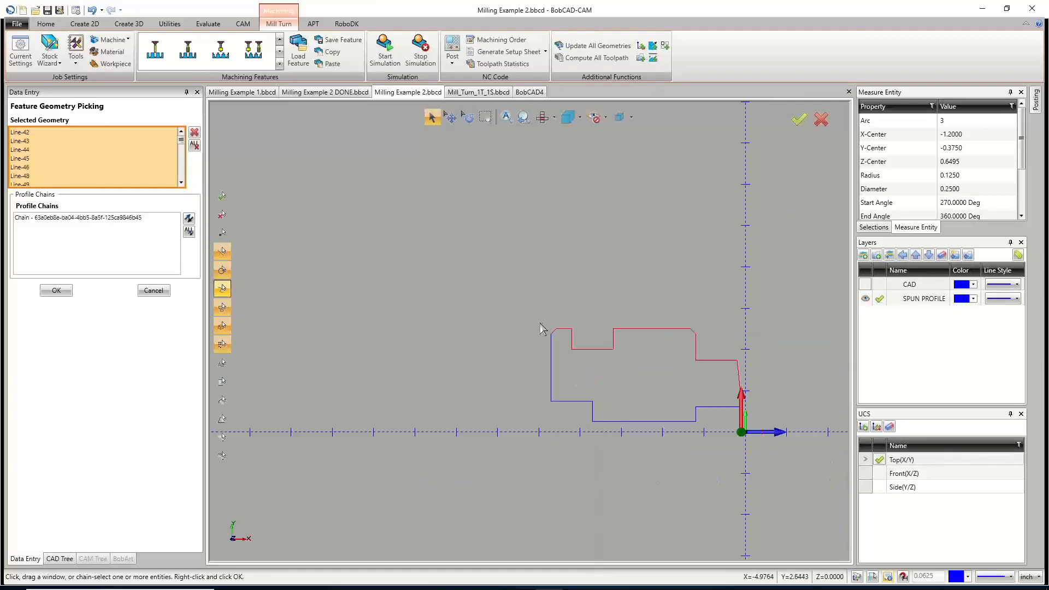
scroll(681, 329, up, 3)
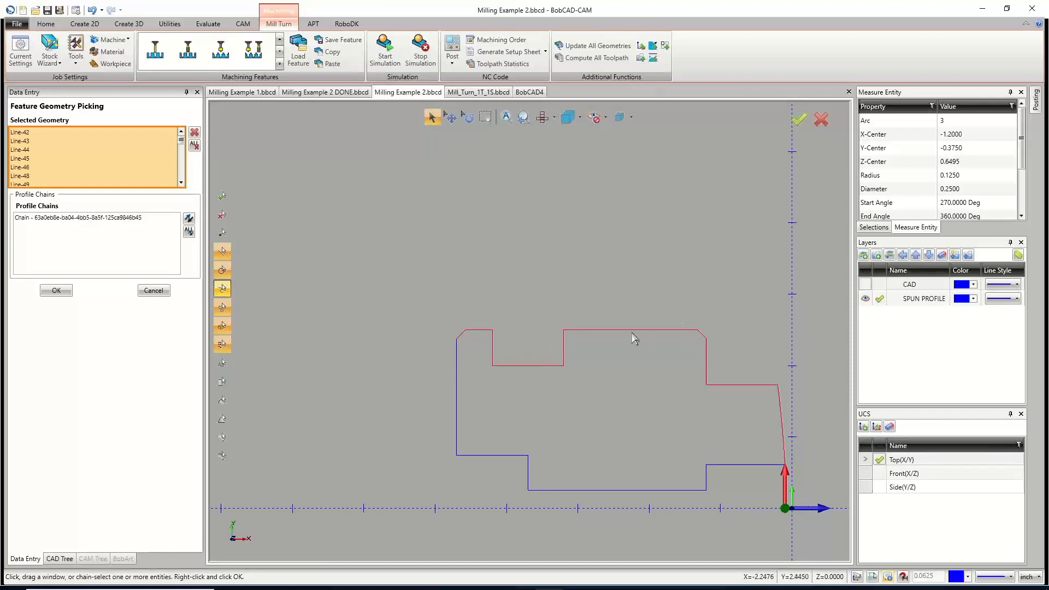
click(57, 291)
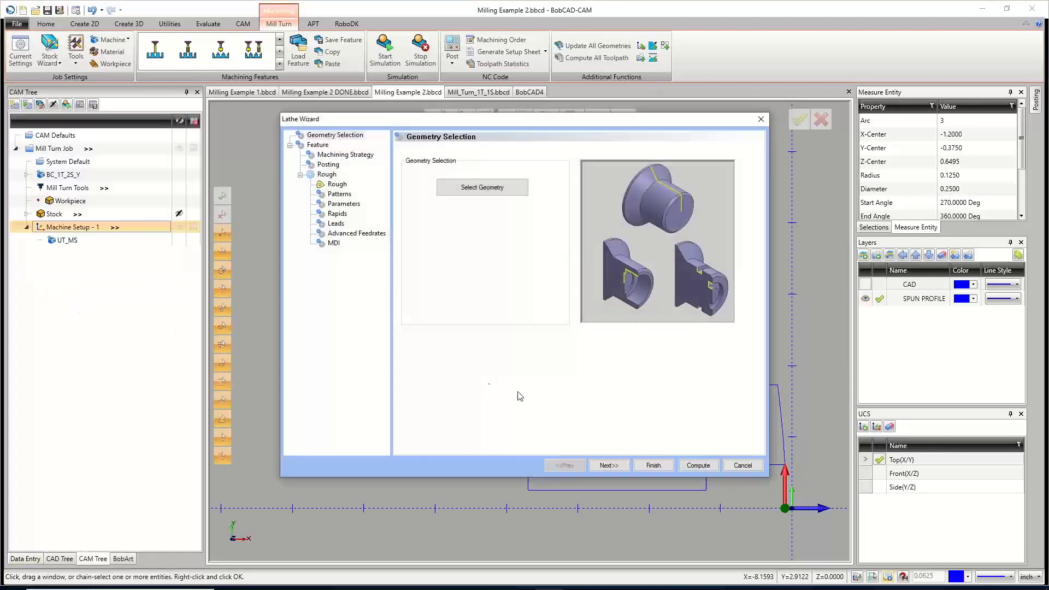
Set the feature type to OD and the region to 1.
click(609, 465)
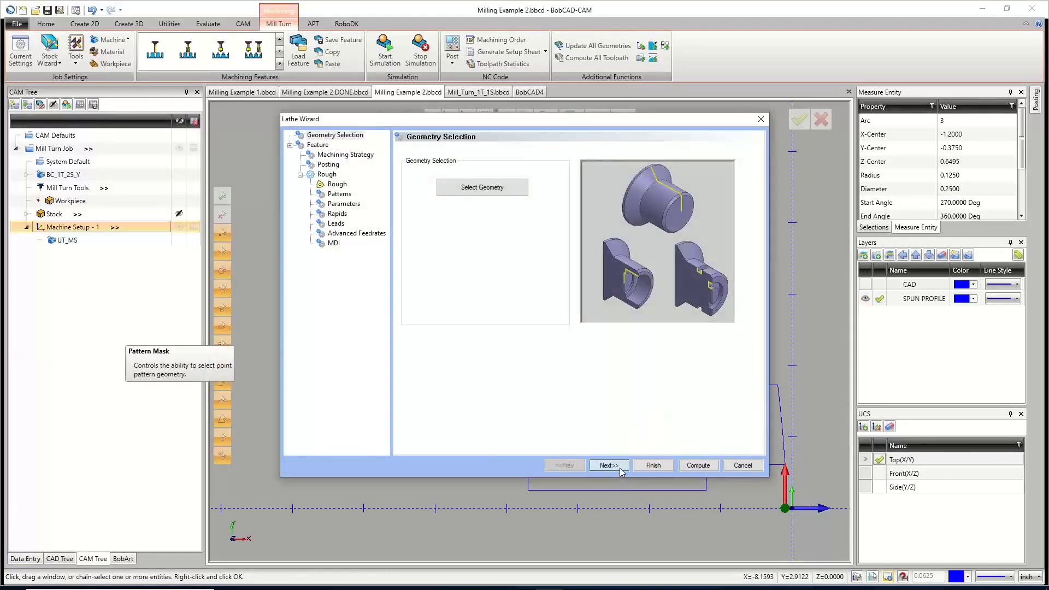
click(536, 202)
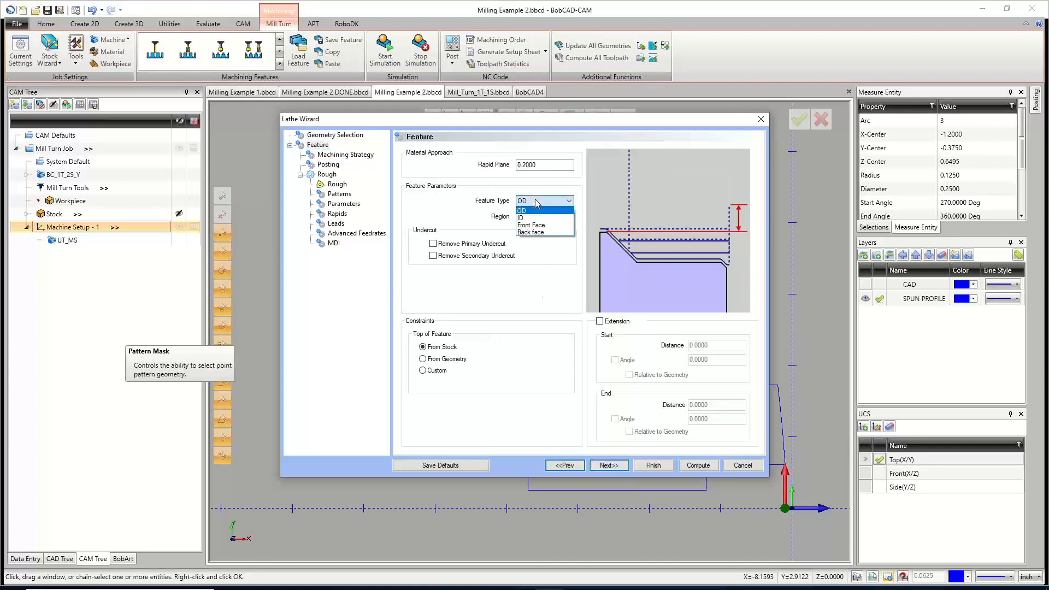
click(535, 200)
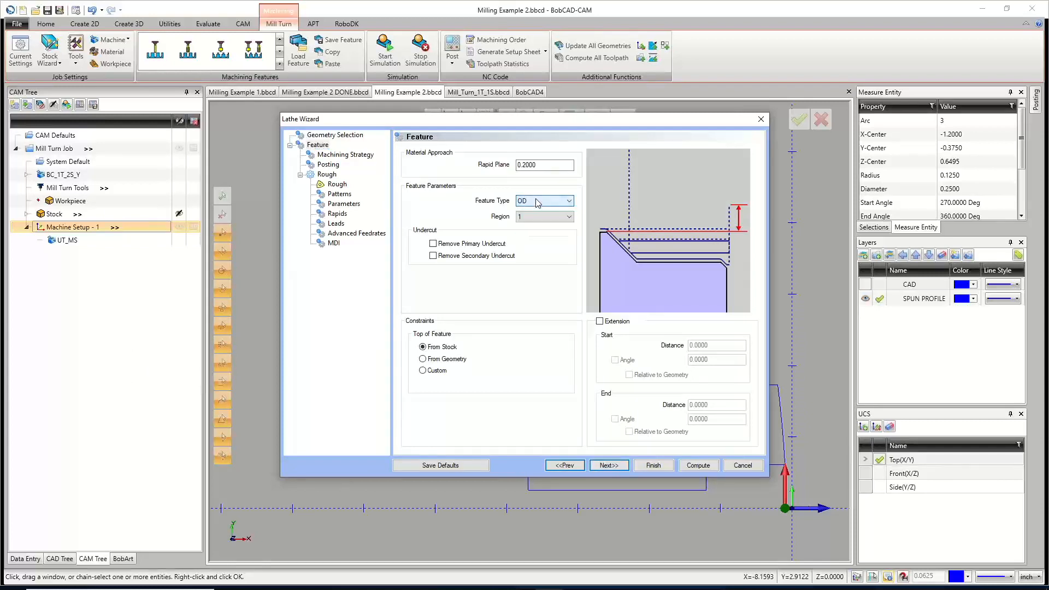
click(537, 219)
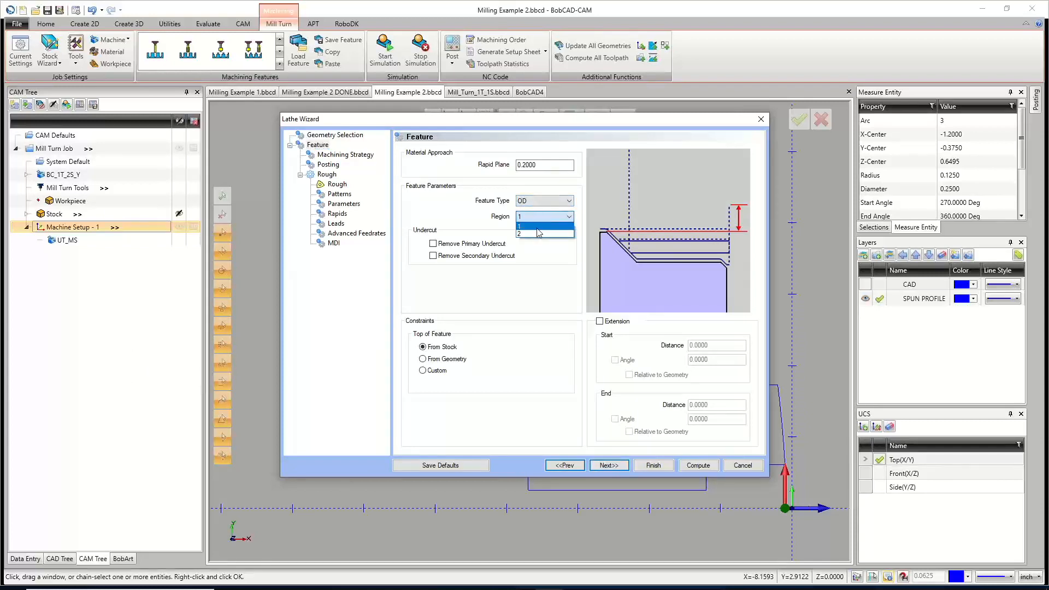
click(548, 230)
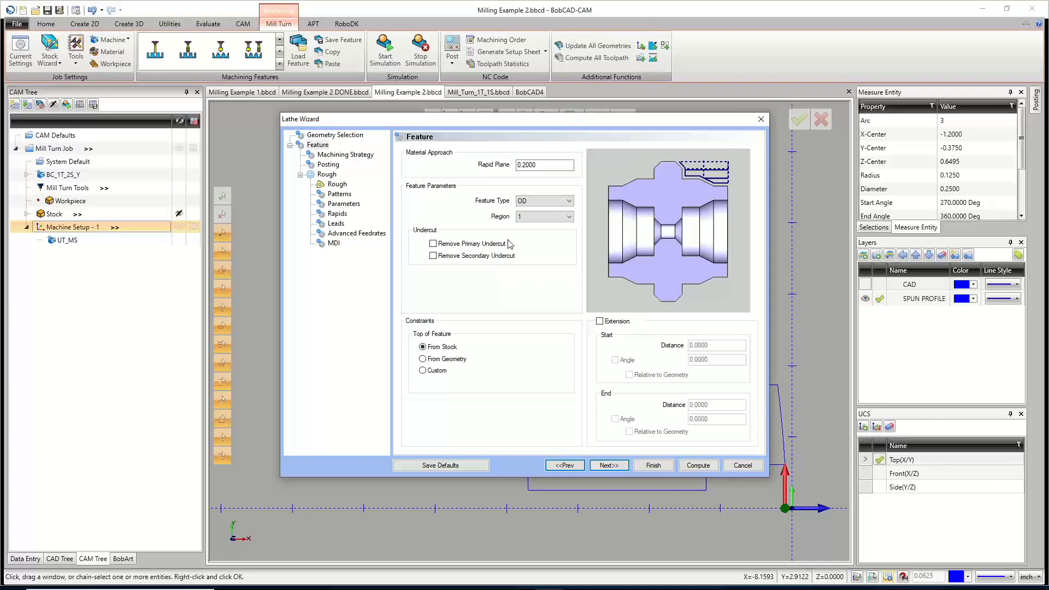
Enable removal of both the primary and secondary undercuts, then check the groove they apply to on the profile.
click(481, 245)
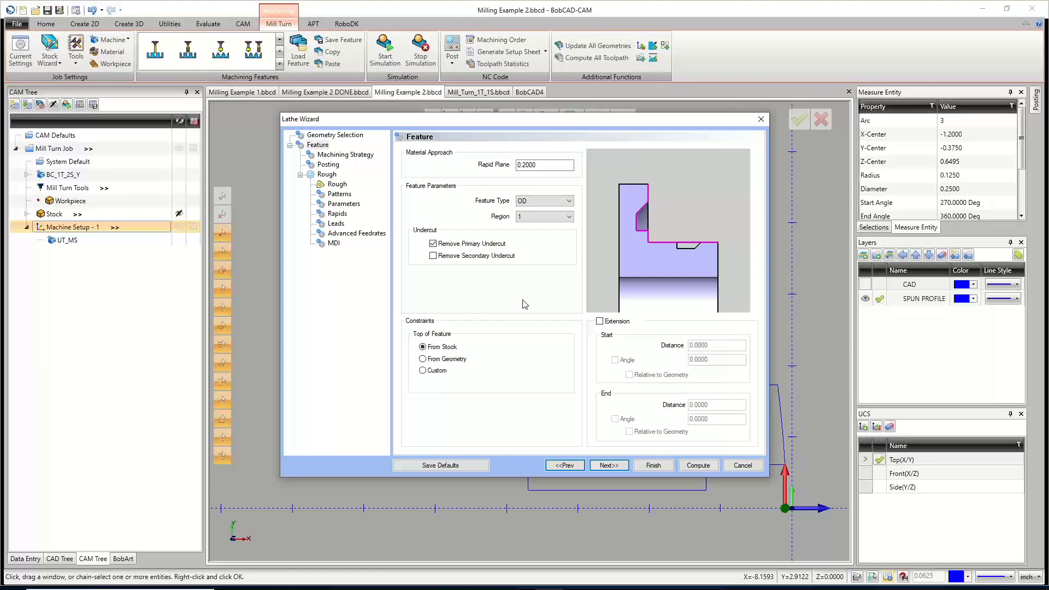
click(480, 255)
drag(469, 119, 557, 423)
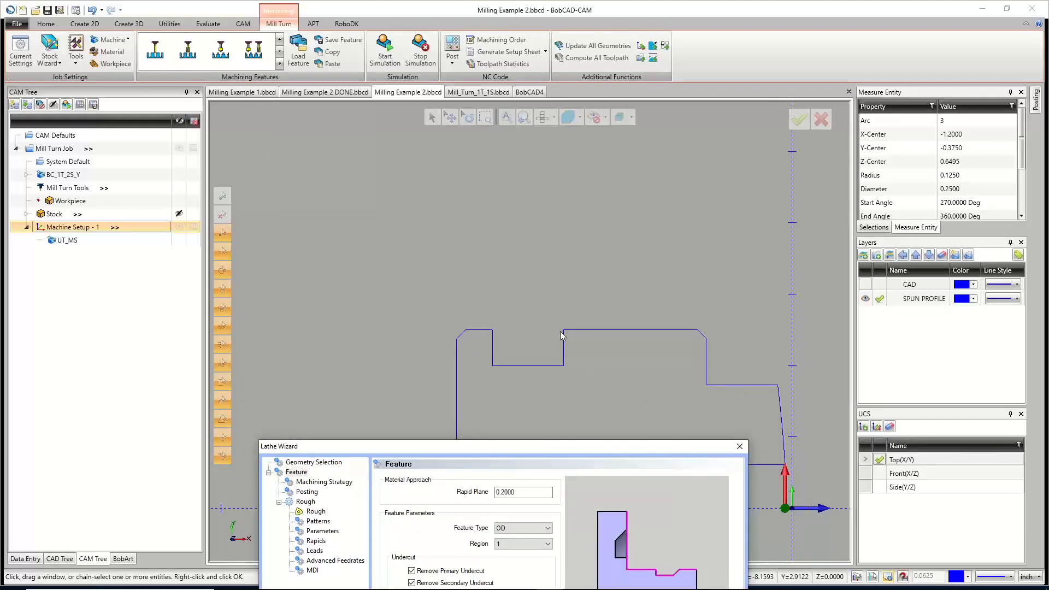
drag(534, 445, 574, 154)
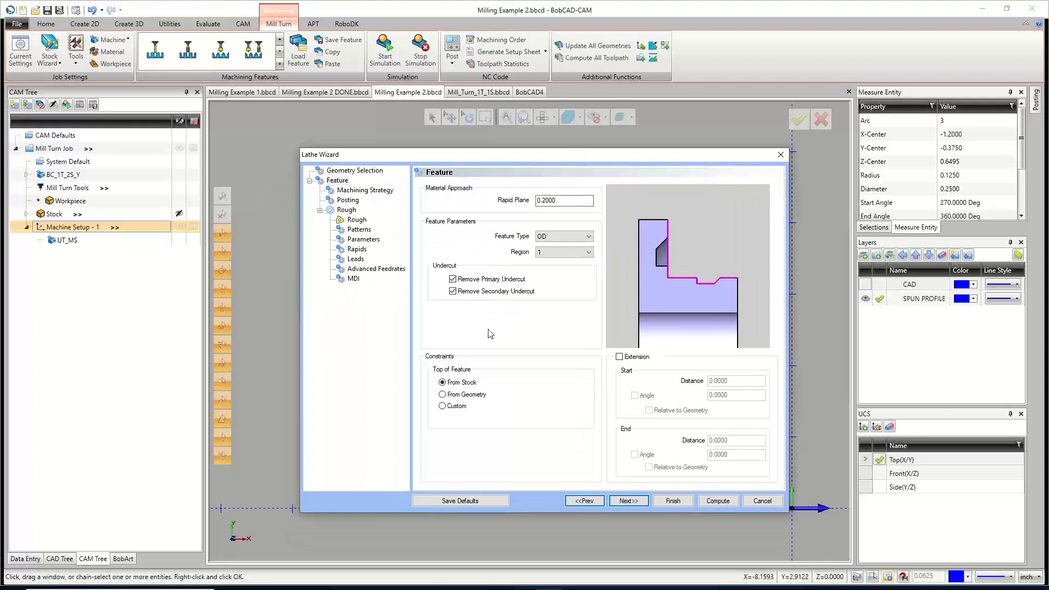
Keep the top of feature from stock and enable extensions with start and end distances of .125.
click(445, 385)
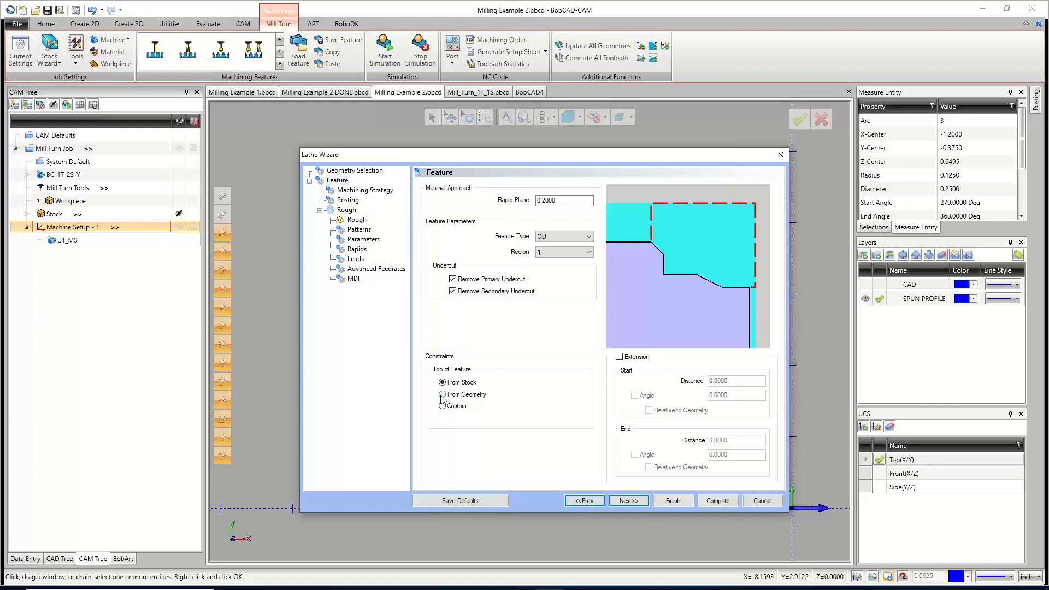
click(620, 357)
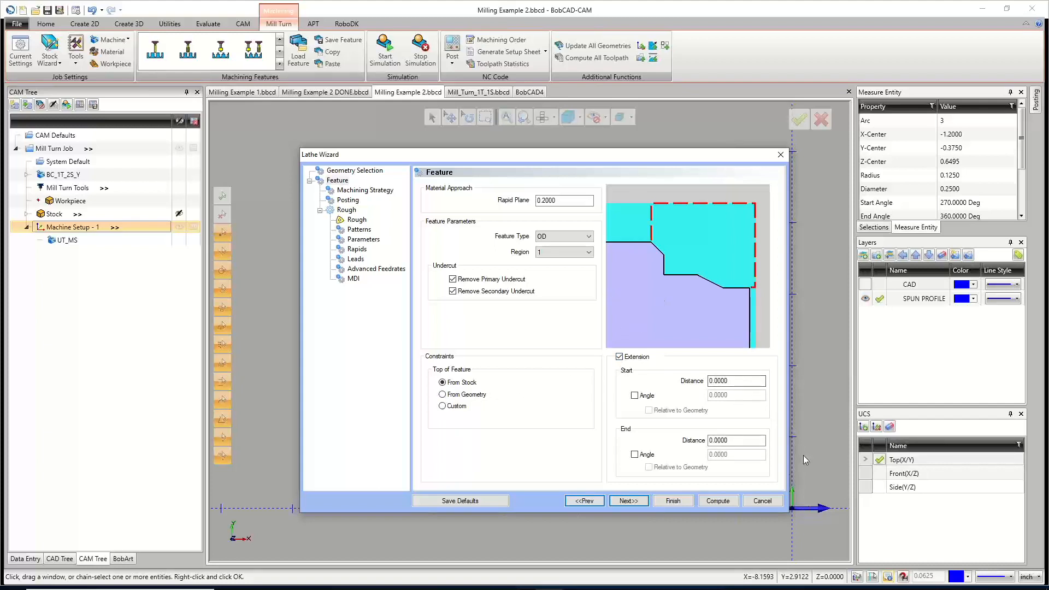
click(734, 381)
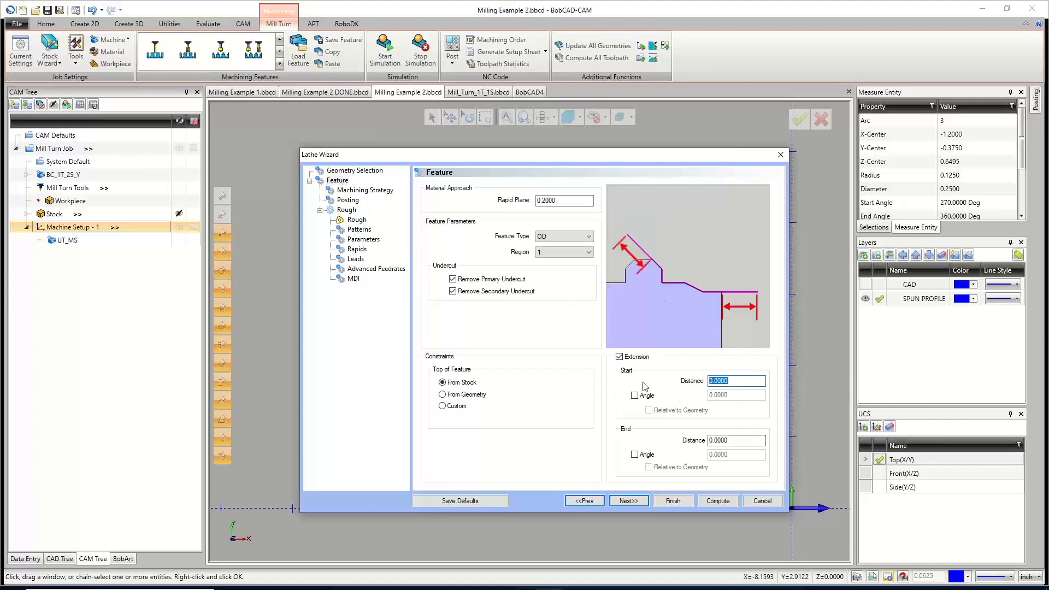
text(.125)
key(Tab)
key(Tab)
text(.125)
click(628, 503)
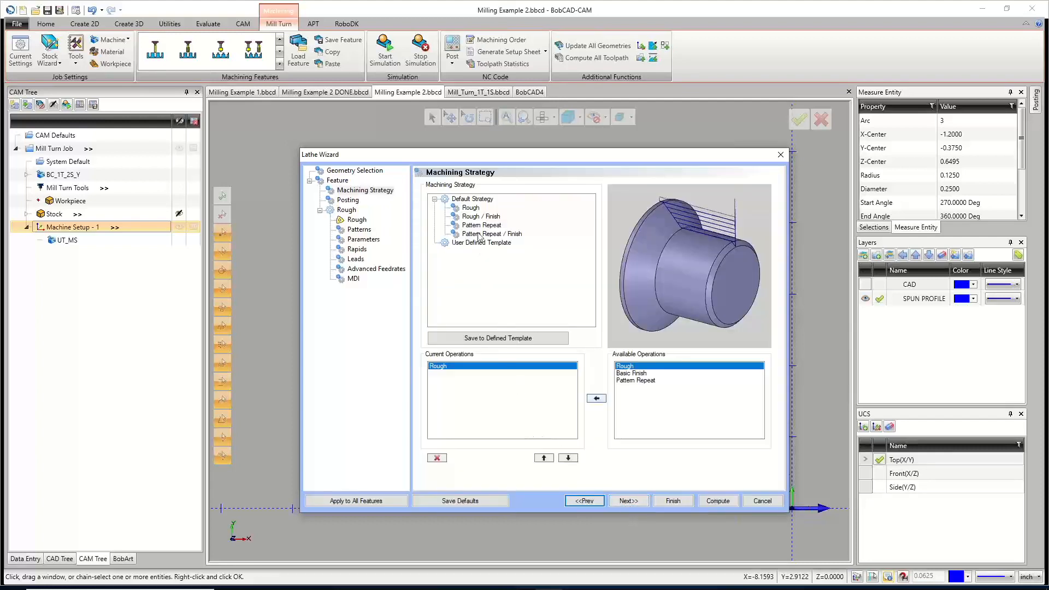
Apply the default Rough / Finish machining strategy to the feature.
click(486, 217)
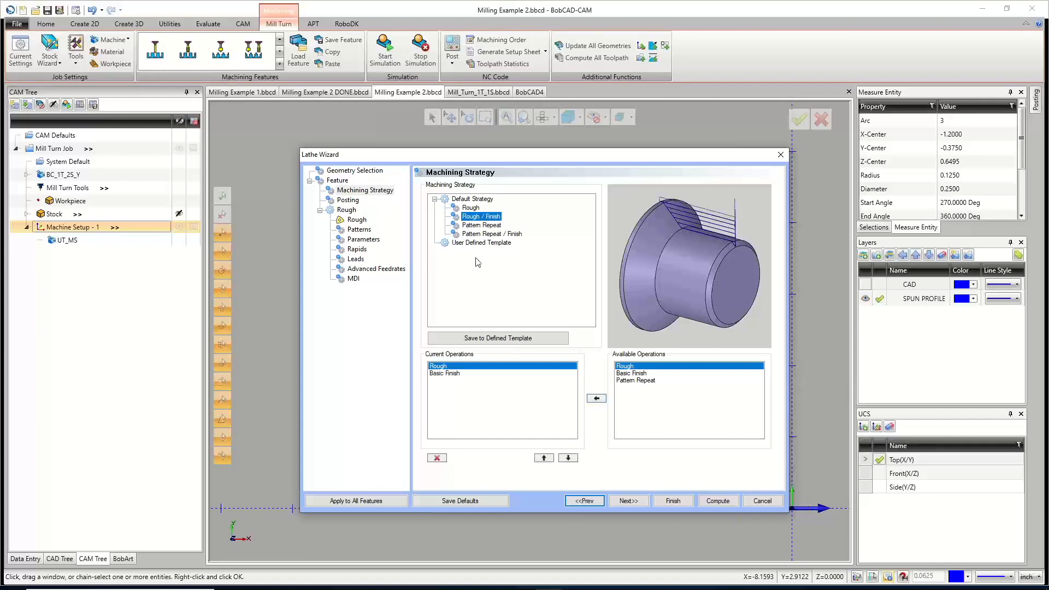
click(454, 373)
click(628, 500)
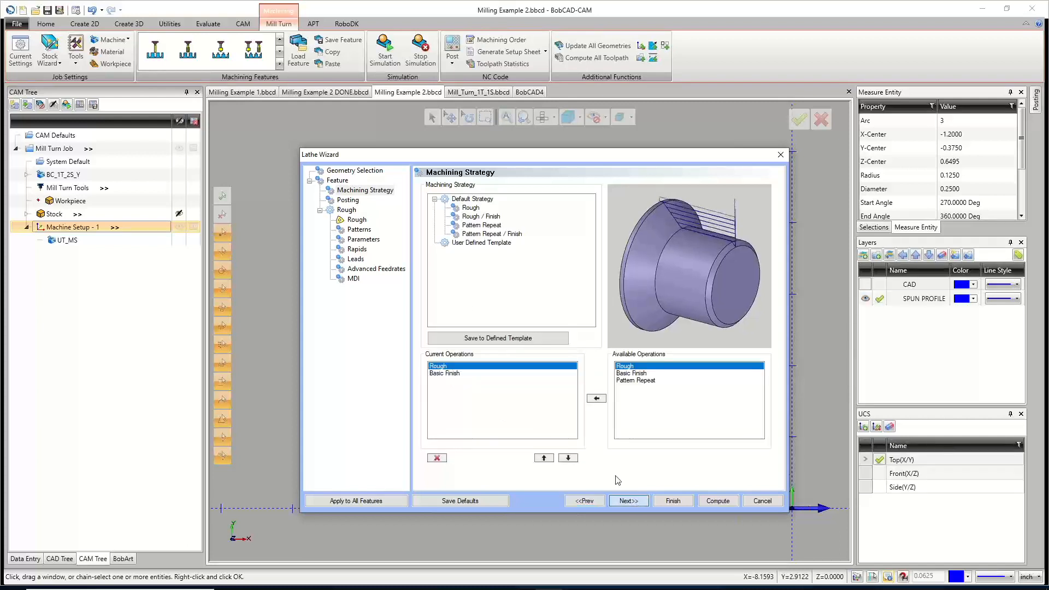
Keep the posting output as Separate Moves and accept the posting settings.
click(519, 208)
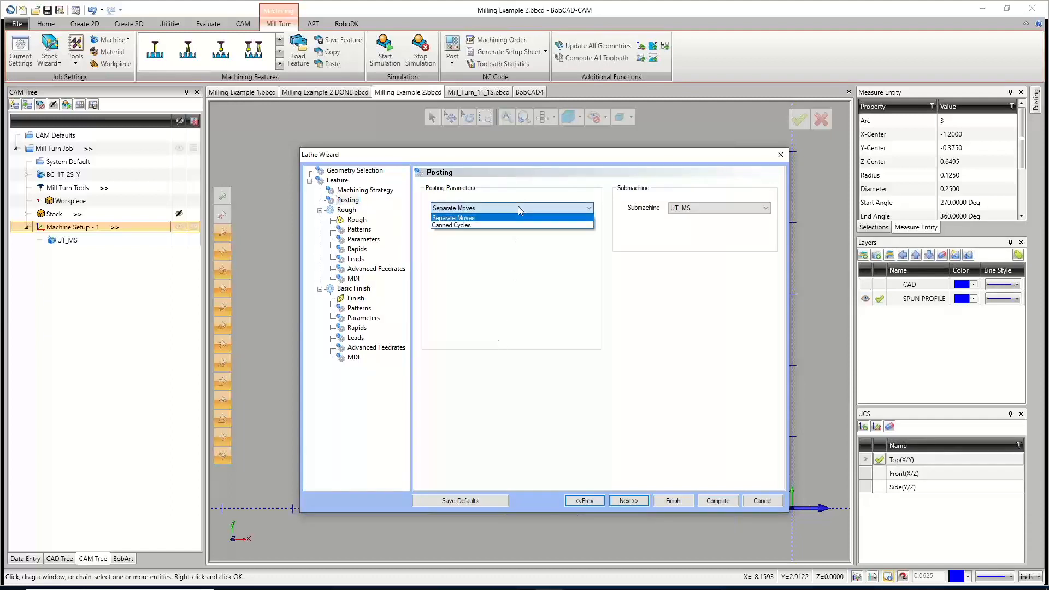
click(519, 208)
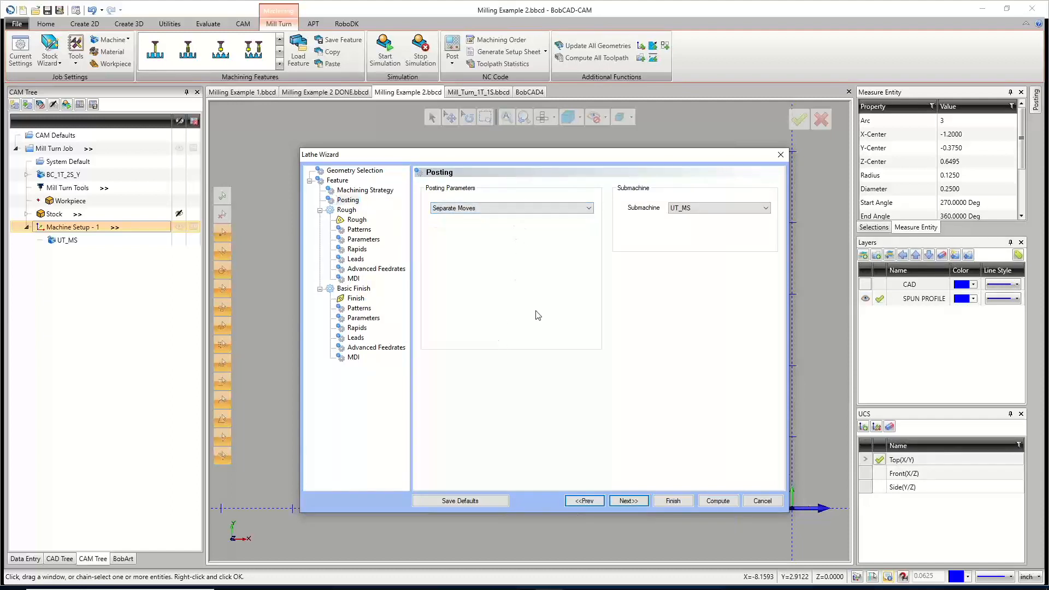
click(627, 499)
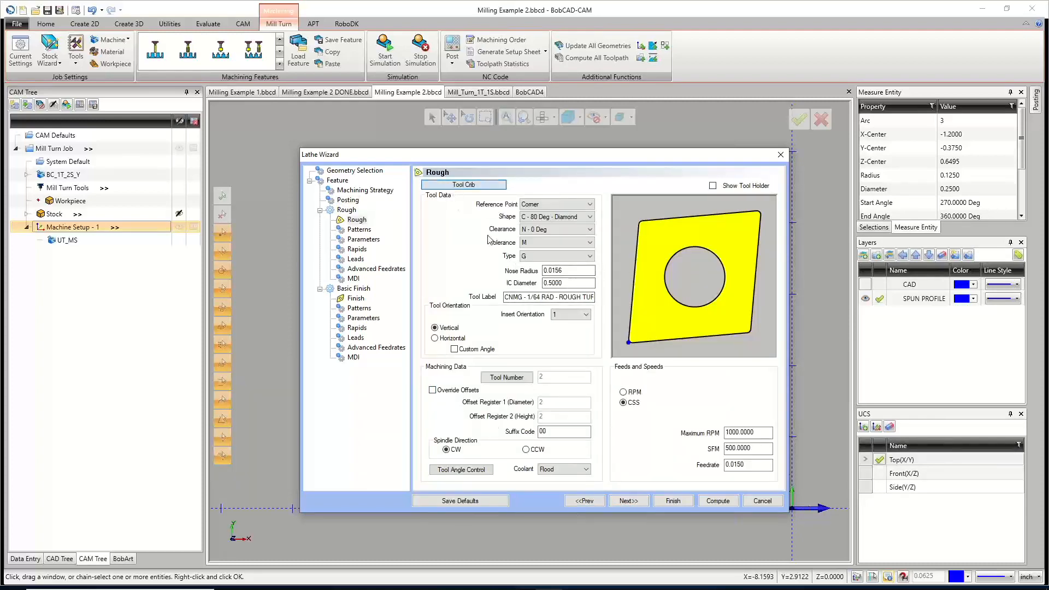
Assign the CNMG 1/64 RAD rough turning tool at station 2 to the Rough operation.
click(463, 184)
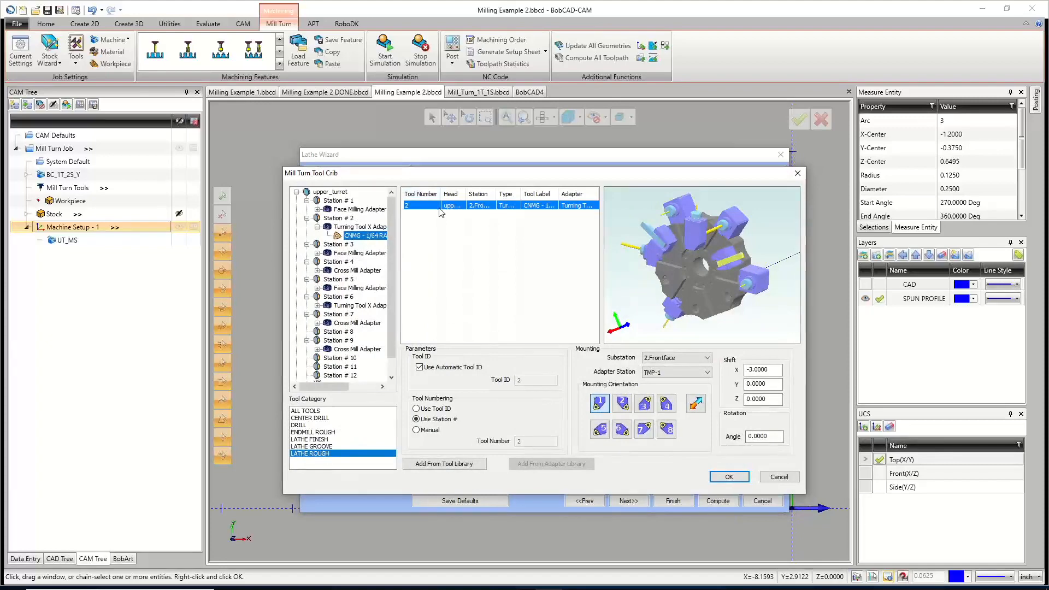
click(729, 476)
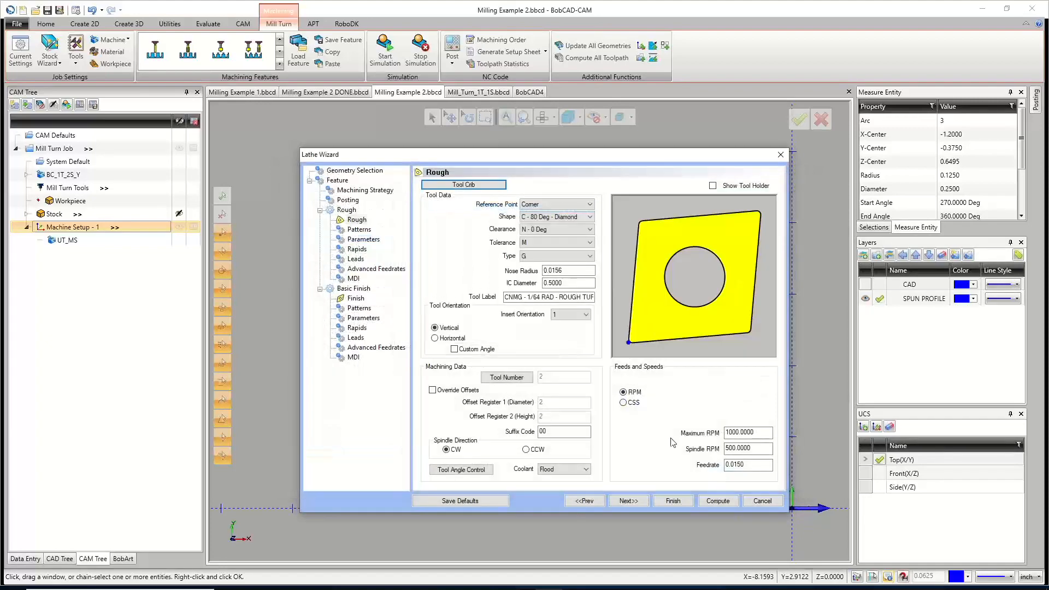
click(628, 501)
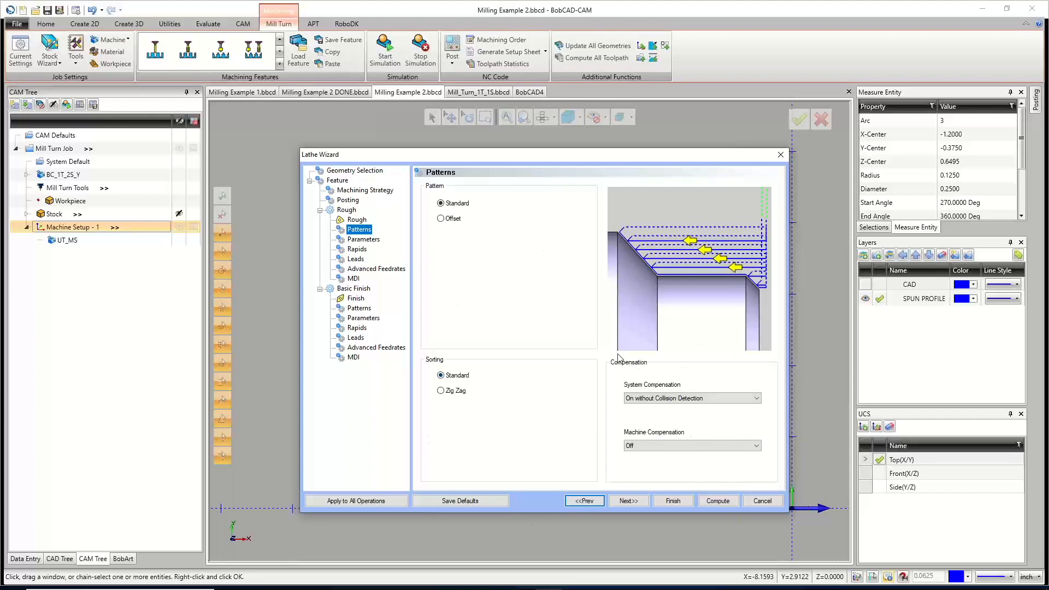
Set the Rough operation's system compensation to On with Collision Detection and inspect the profile's groove behind the wizard.
click(680, 400)
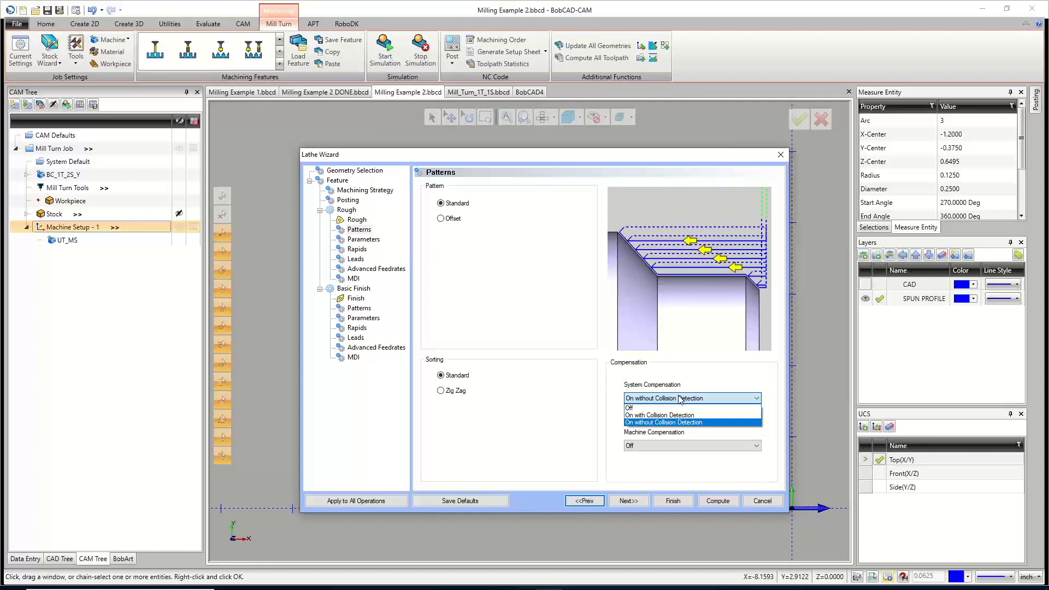
click(657, 415)
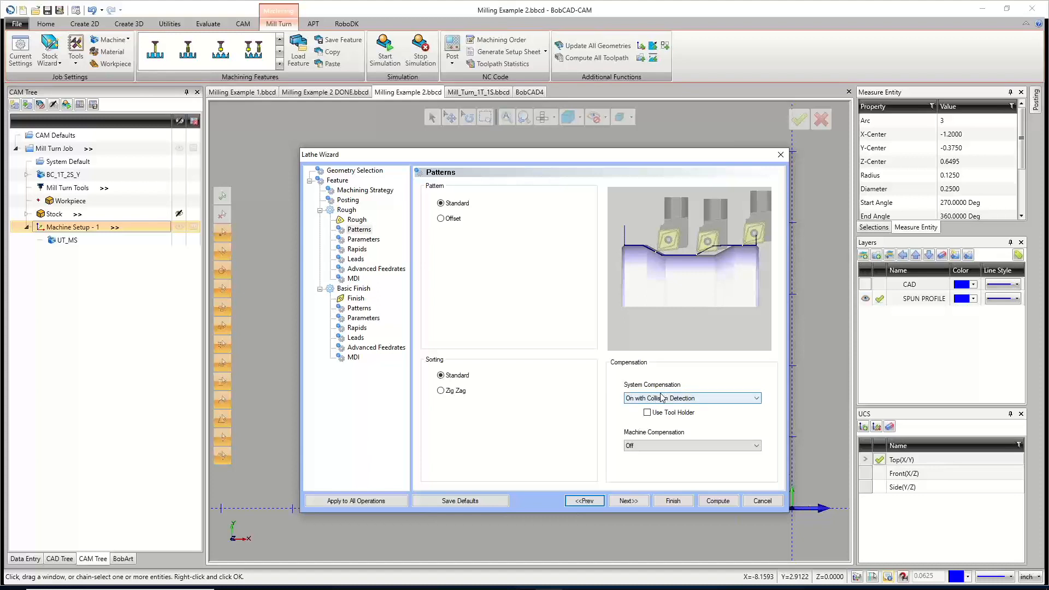
drag(607, 158, 657, 496)
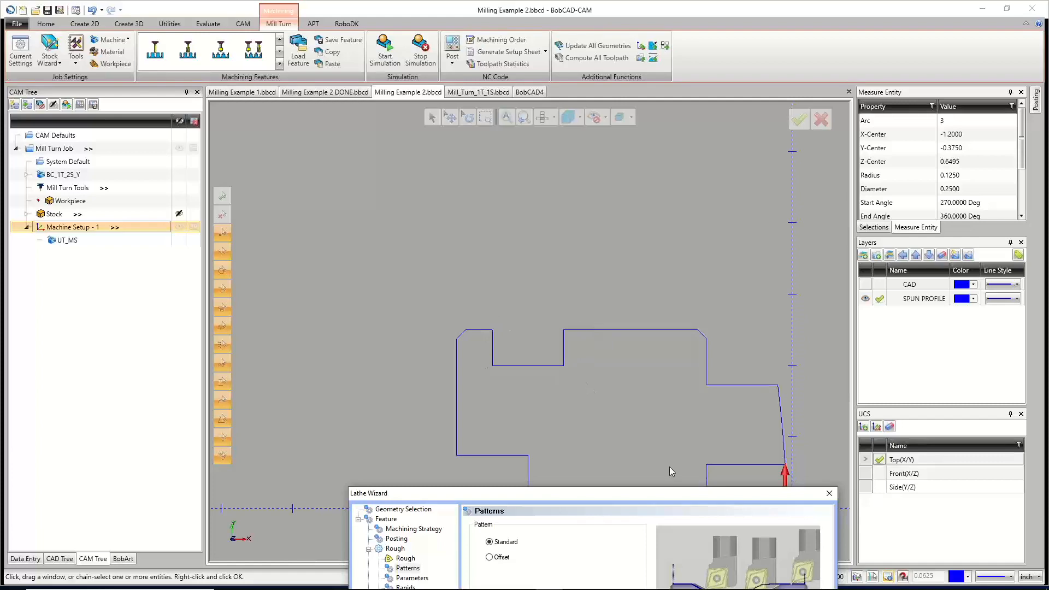
drag(678, 497, 633, 166)
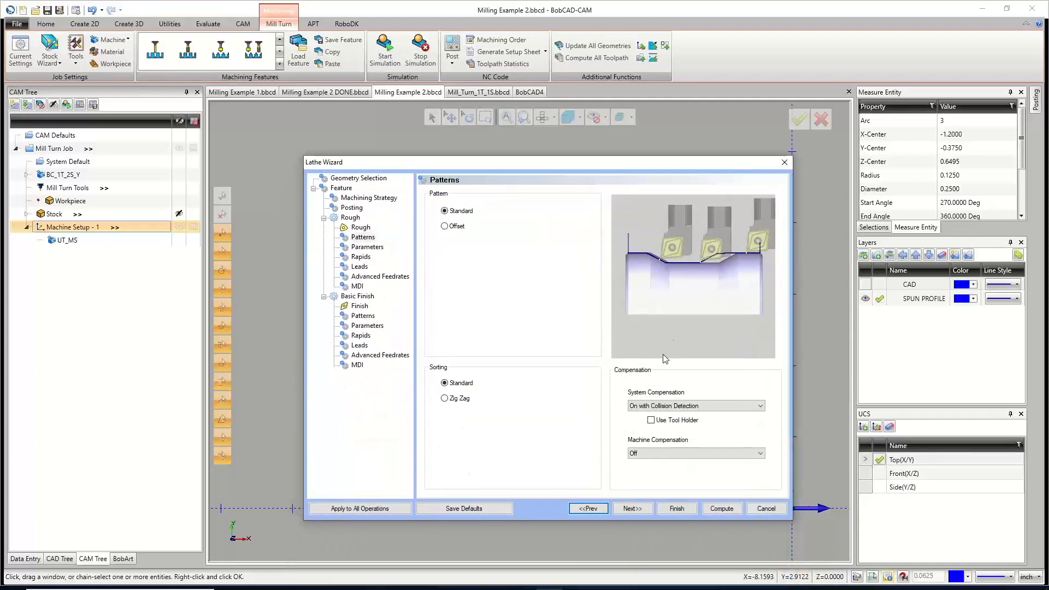
Enable Use Tool Holder for the Rough operation's compensation and keep a 0.0500 depth of cut with 0.0100 Z and X finish allowances.
click(651, 420)
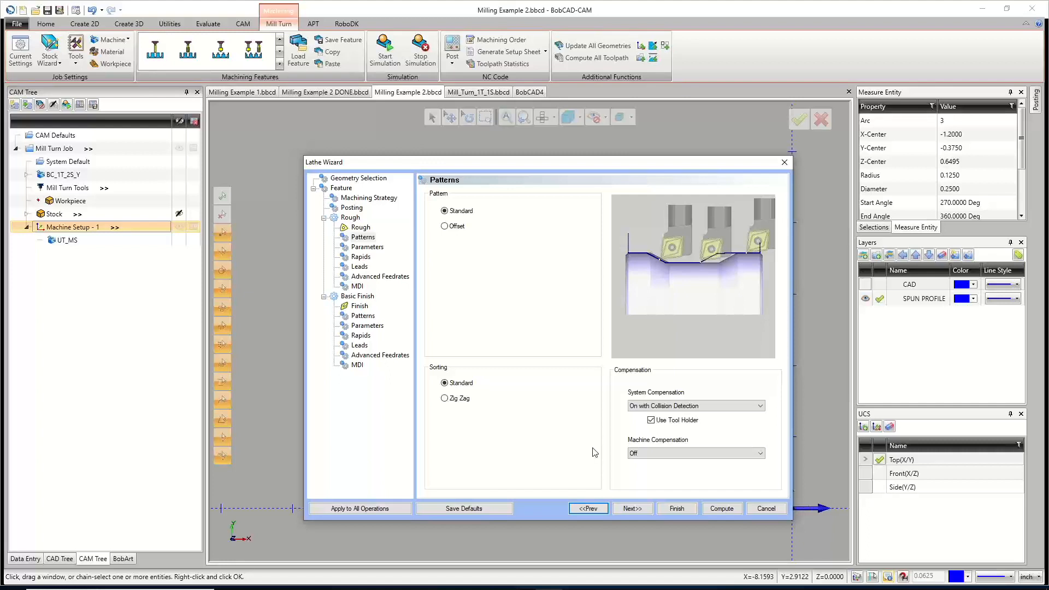
click(632, 508)
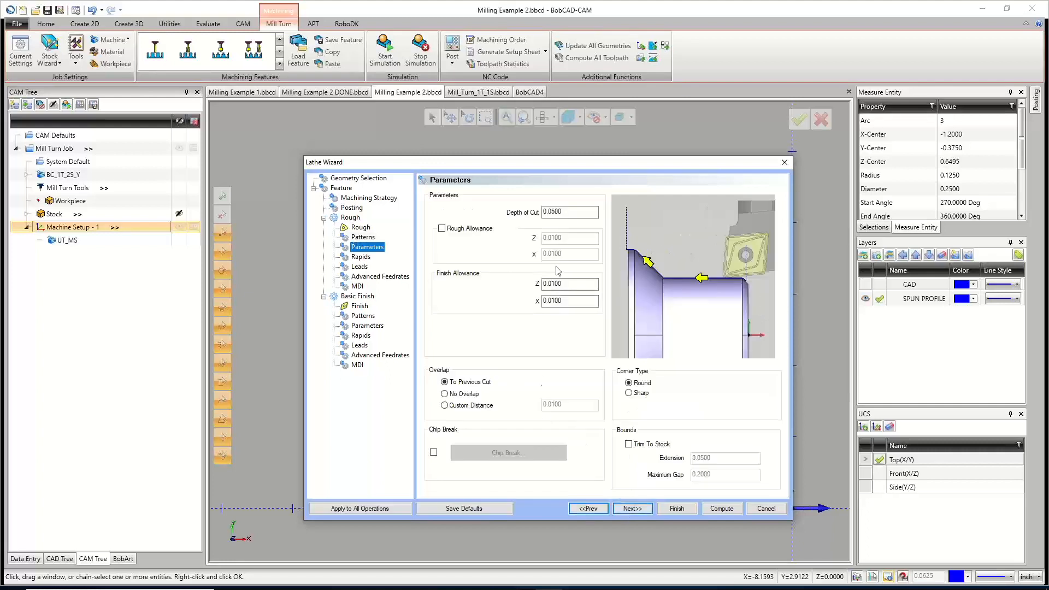
click(568, 211)
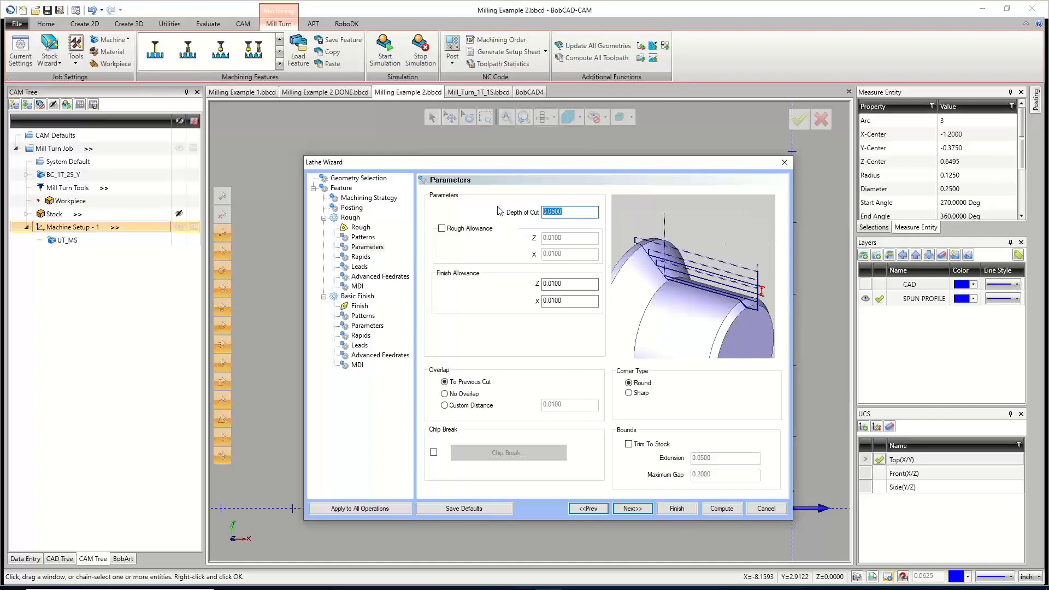
click(564, 283)
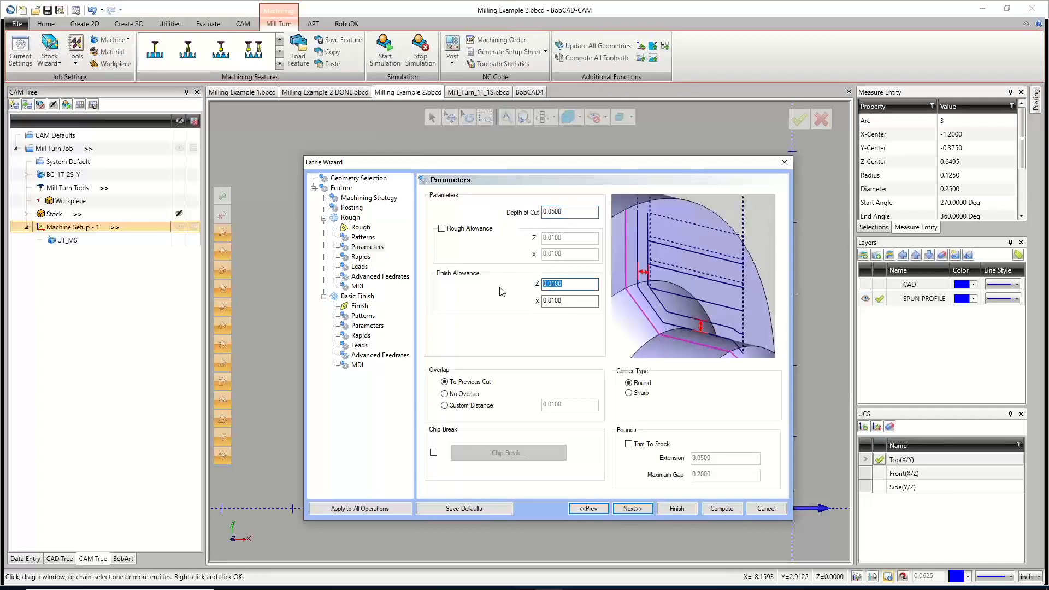
click(565, 300)
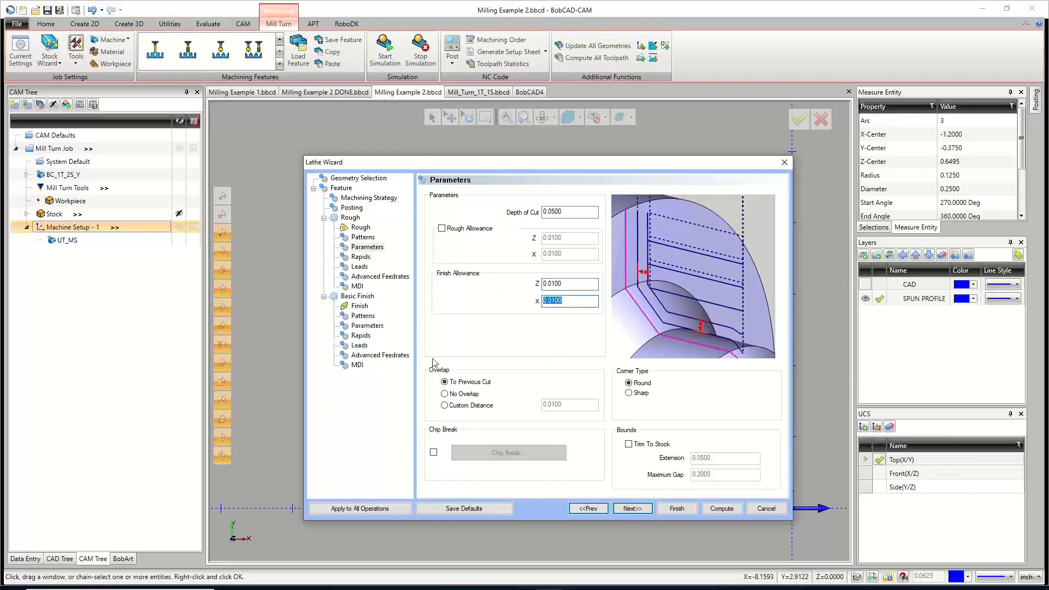
Compare the To Previous Cut and No Overlap previews for the Rough operation, leaving the overlap at To Previous Cut.
click(444, 383)
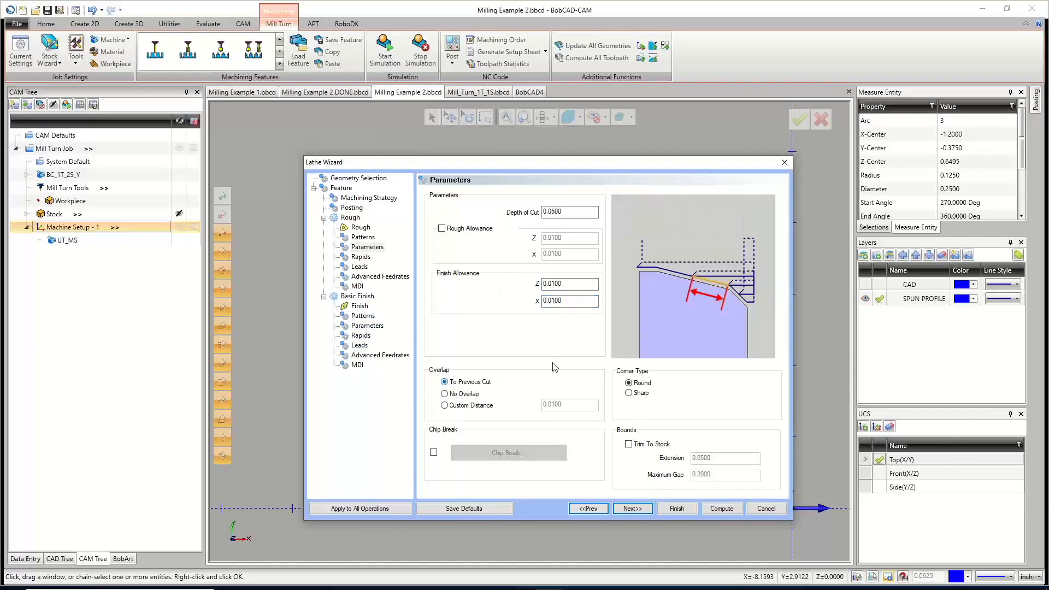
click(444, 393)
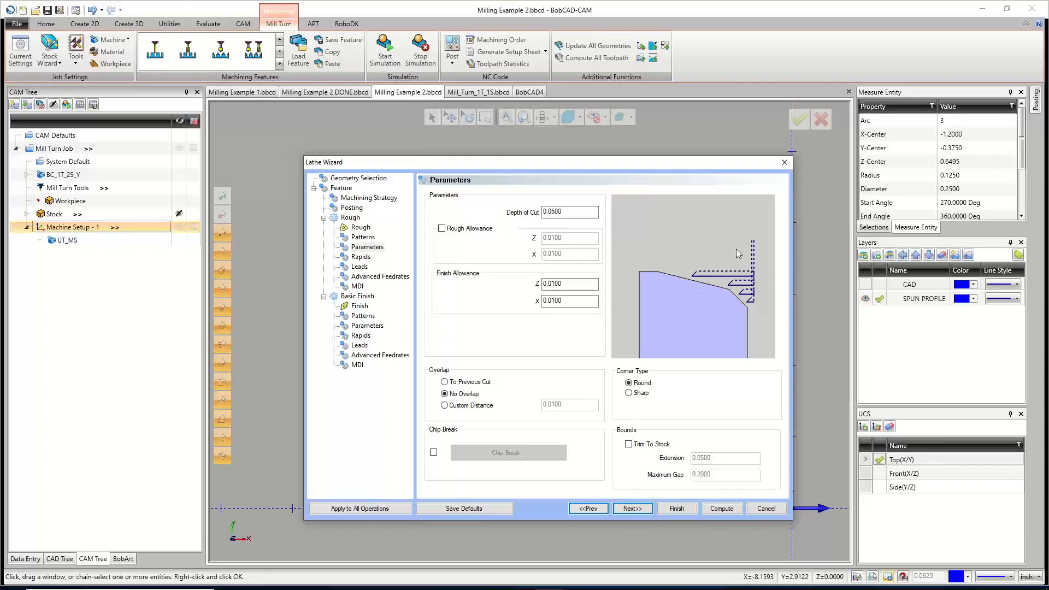
click(451, 381)
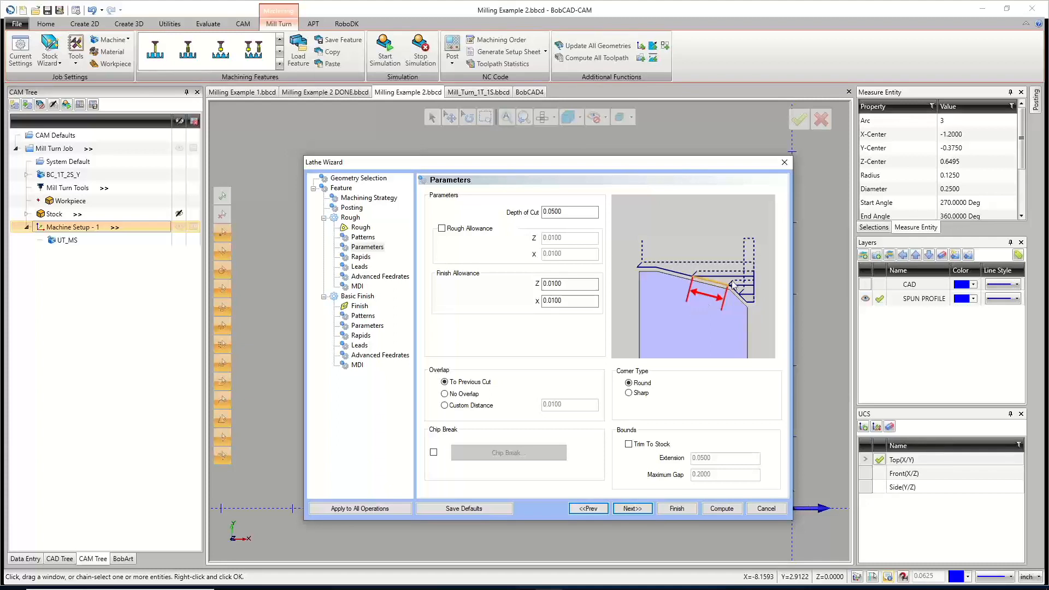
click(444, 394)
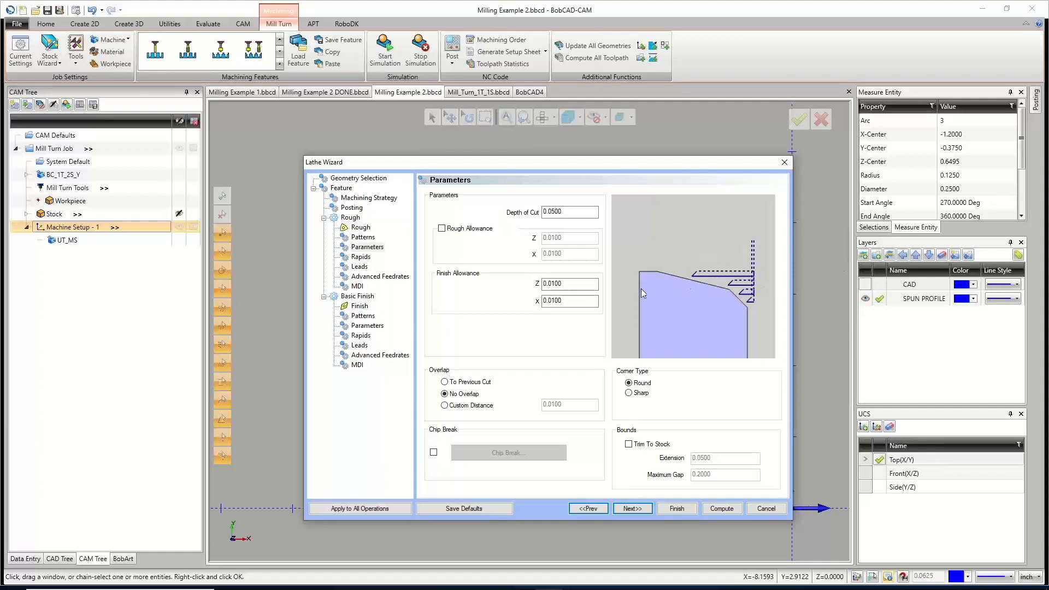
click(445, 382)
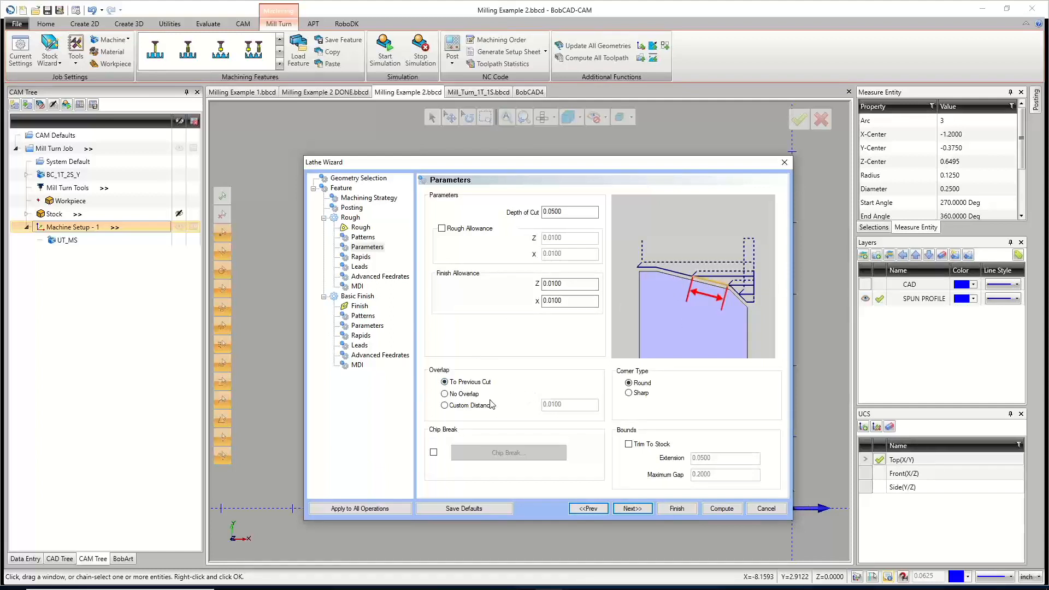
Review the Rough operation's chip break options for length of cut, time and length of chip, and leave chip break off.
click(434, 452)
click(492, 454)
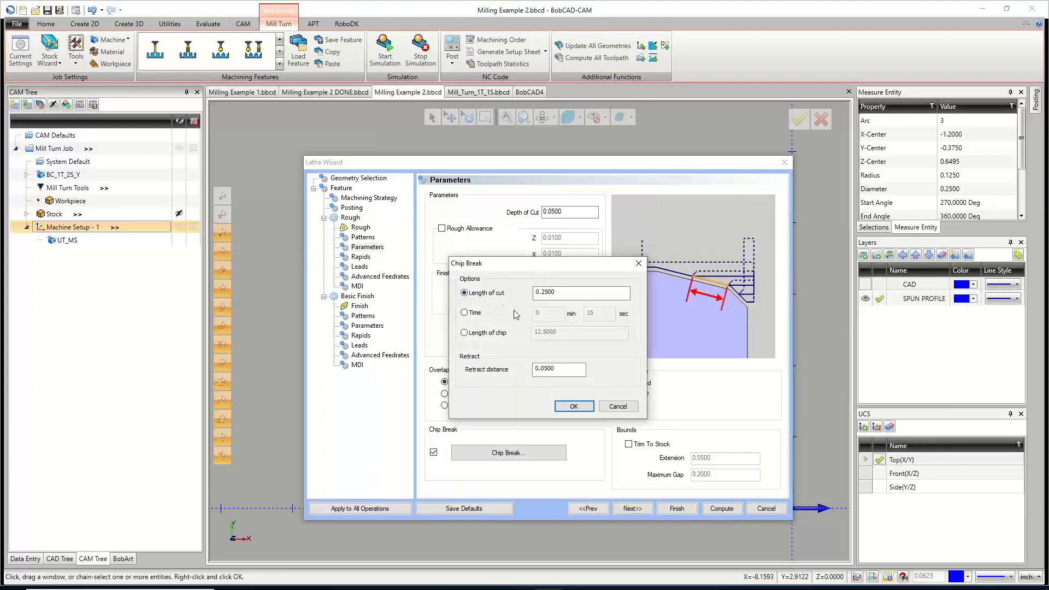
click(480, 314)
click(478, 333)
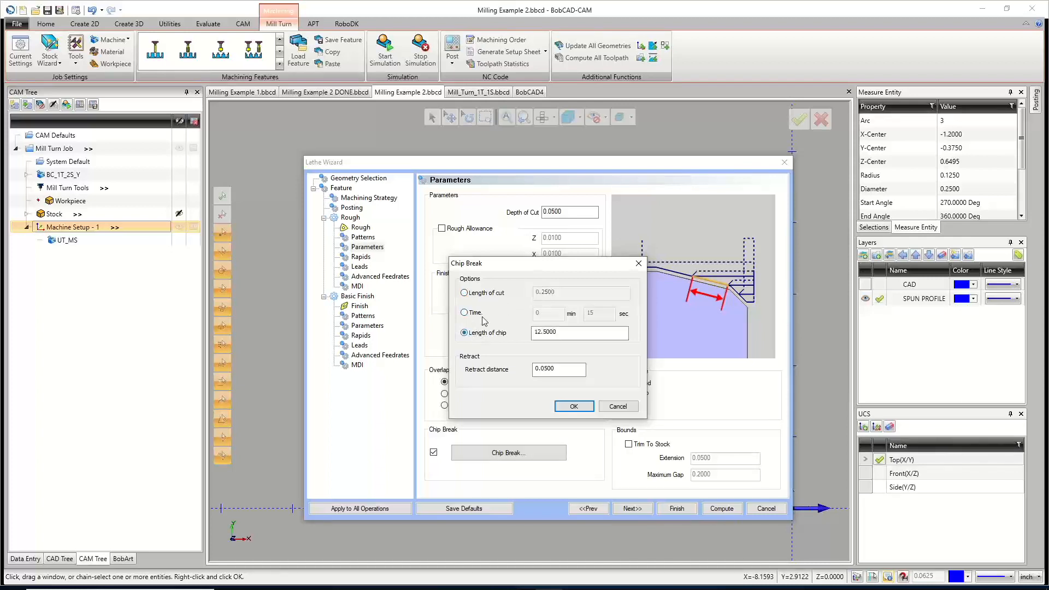
click(486, 293)
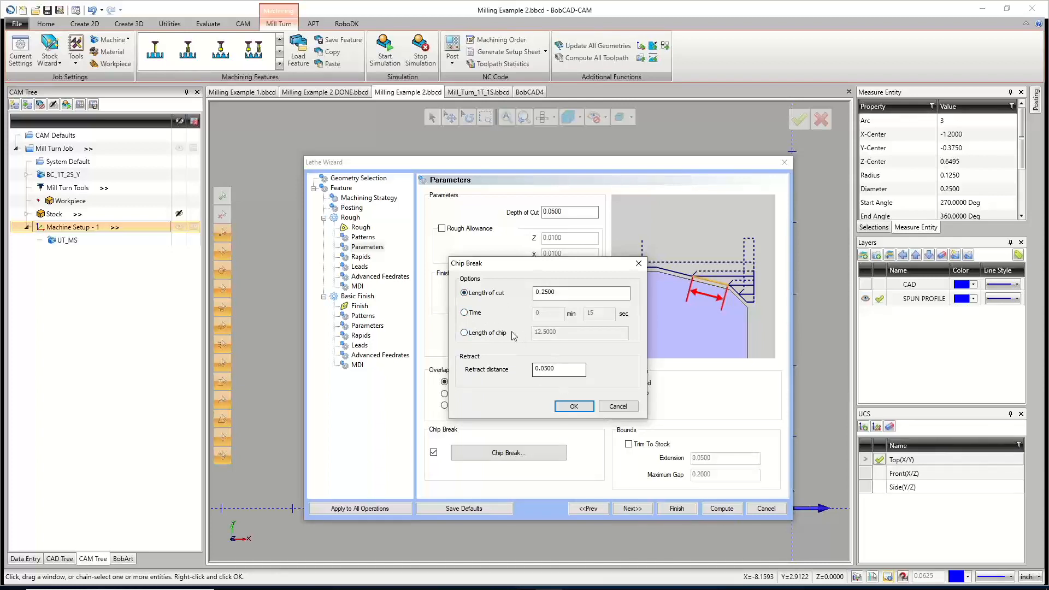
click(617, 407)
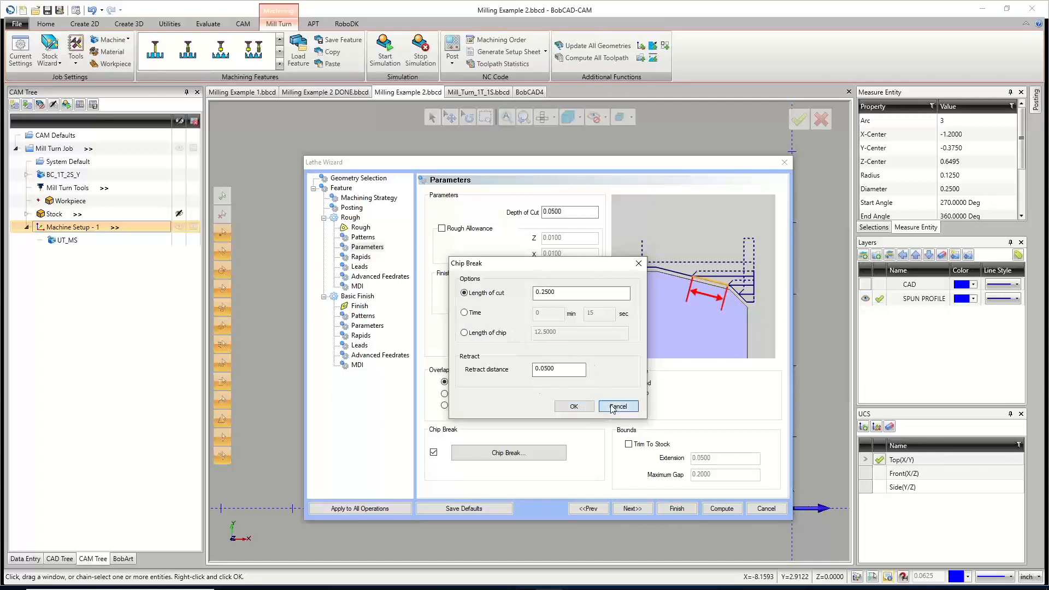
click(434, 452)
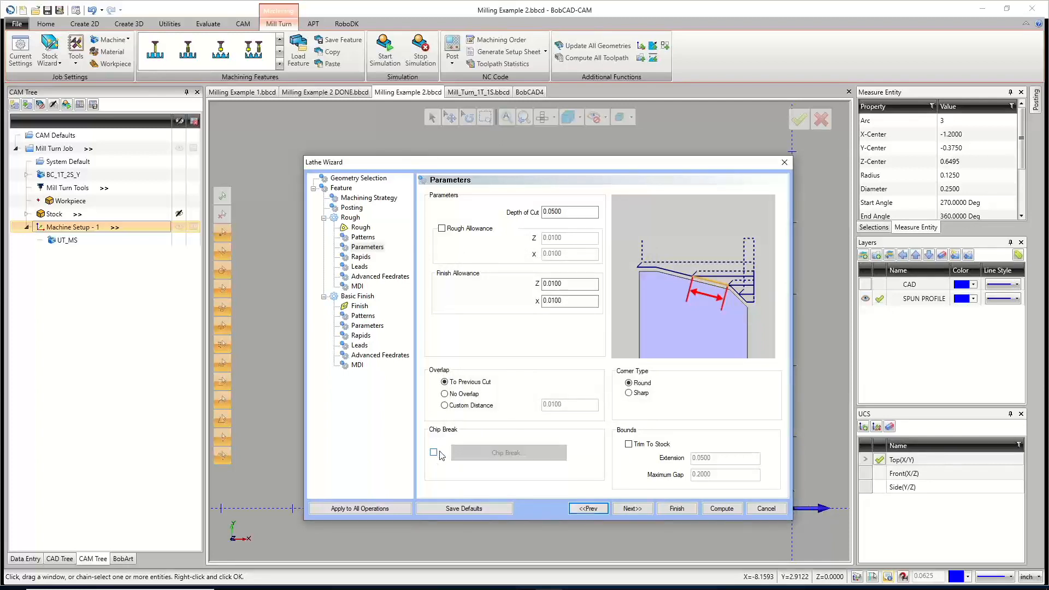
Keep the Round corner type and compare the Rough preview with and without Trim To Stock, leaving trimming off.
click(627, 384)
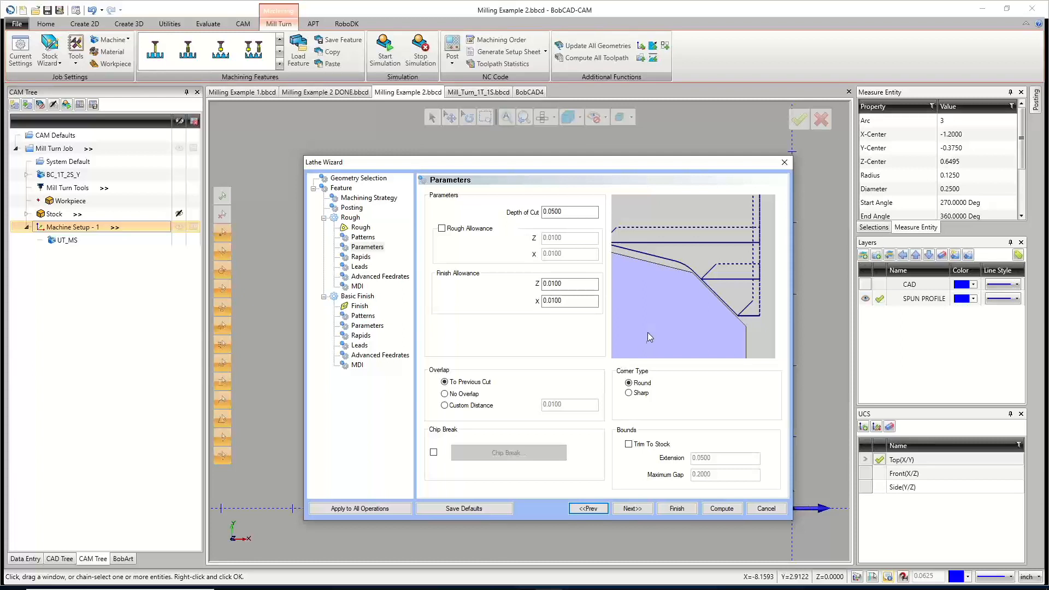
click(628, 444)
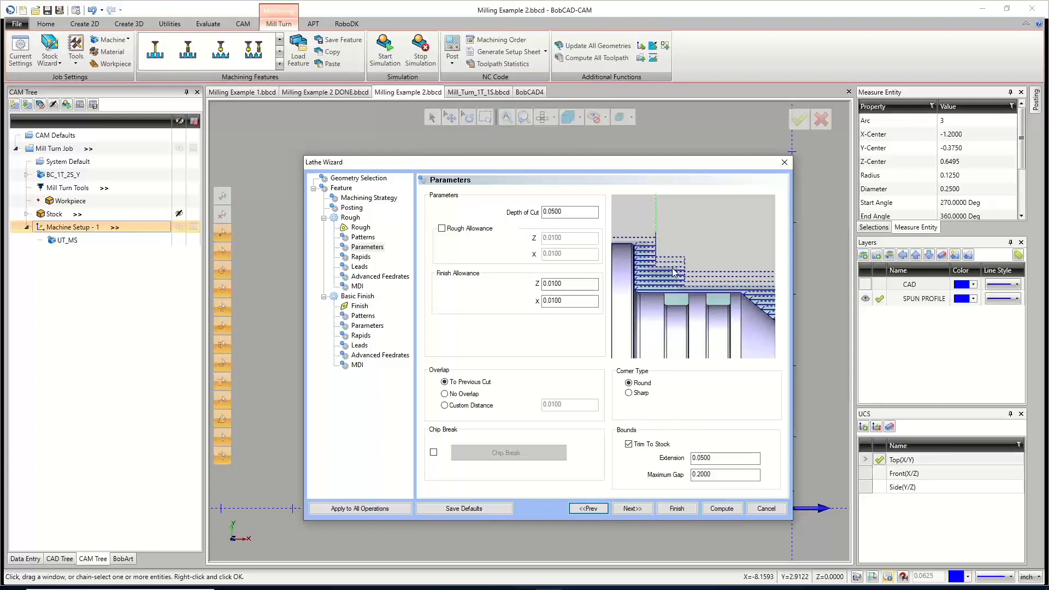
click(628, 444)
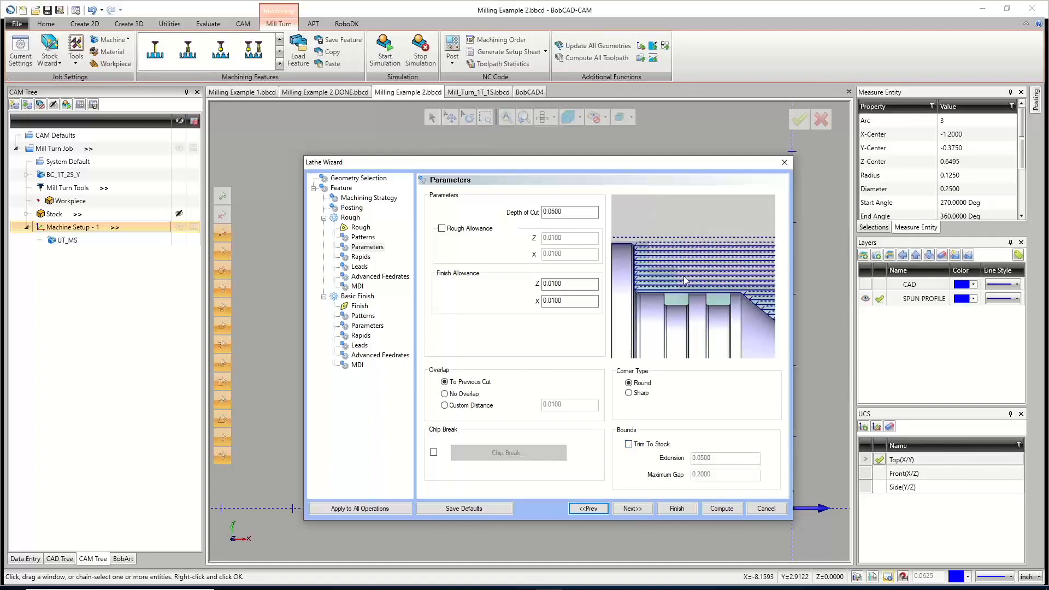
click(628, 443)
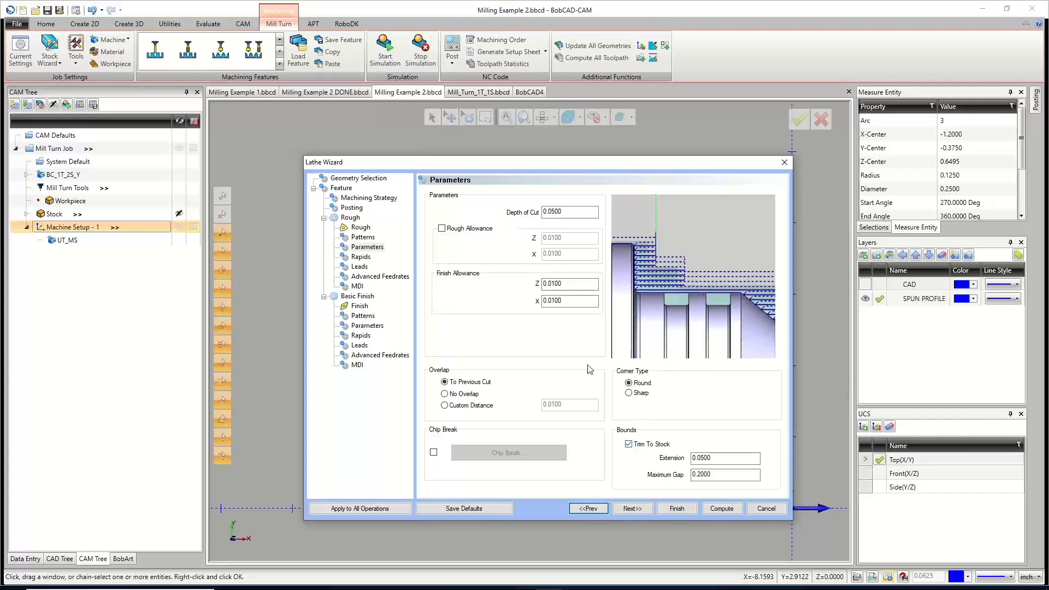
click(629, 445)
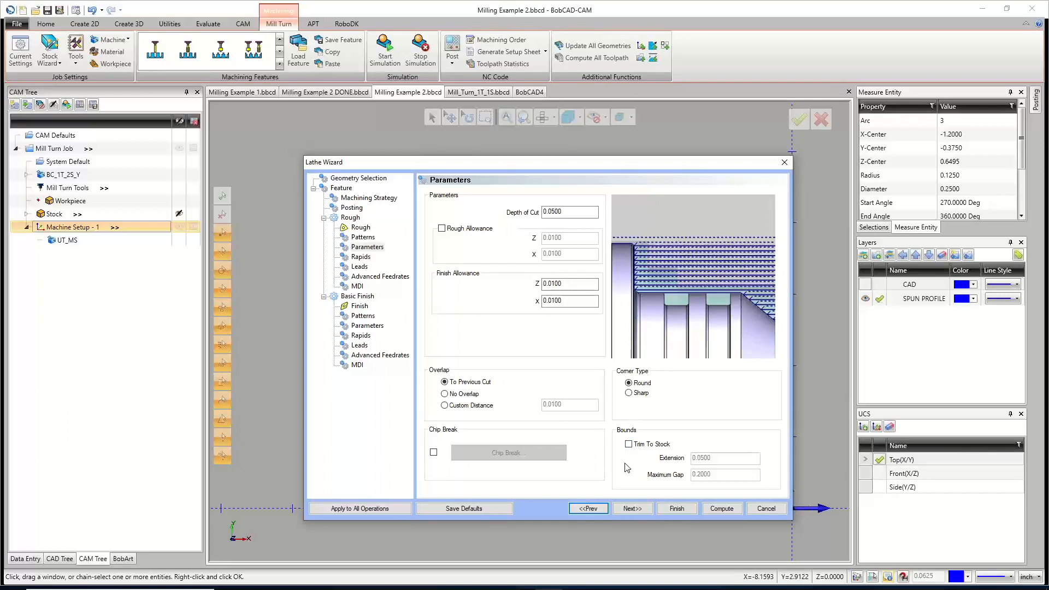
Accept the Rough operation's default rapids, leads, advanced feedrates and MDI settings and go on to the Basic Finish tool.
click(632, 508)
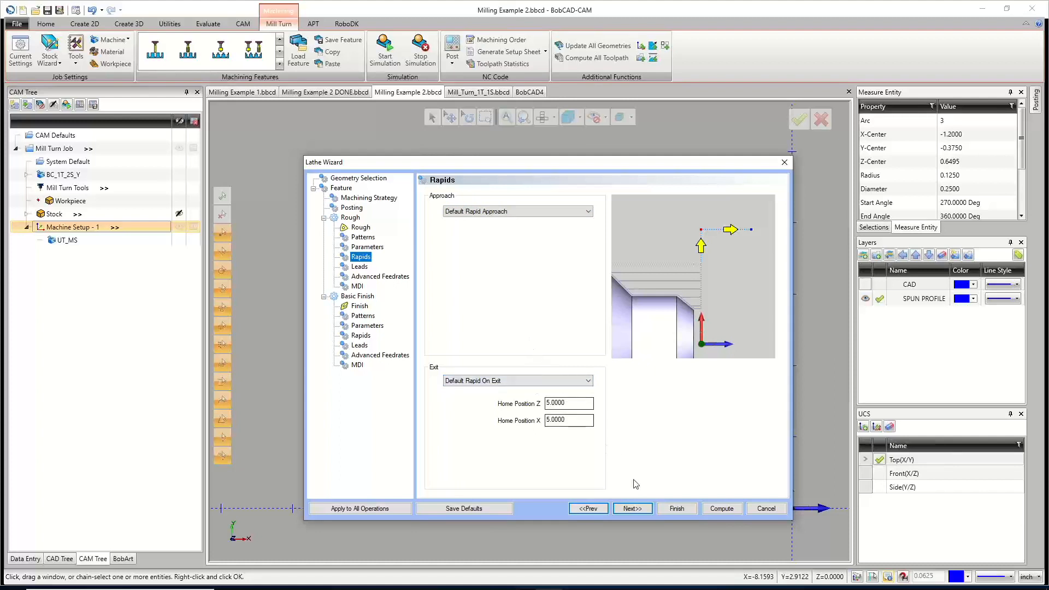
click(632, 508)
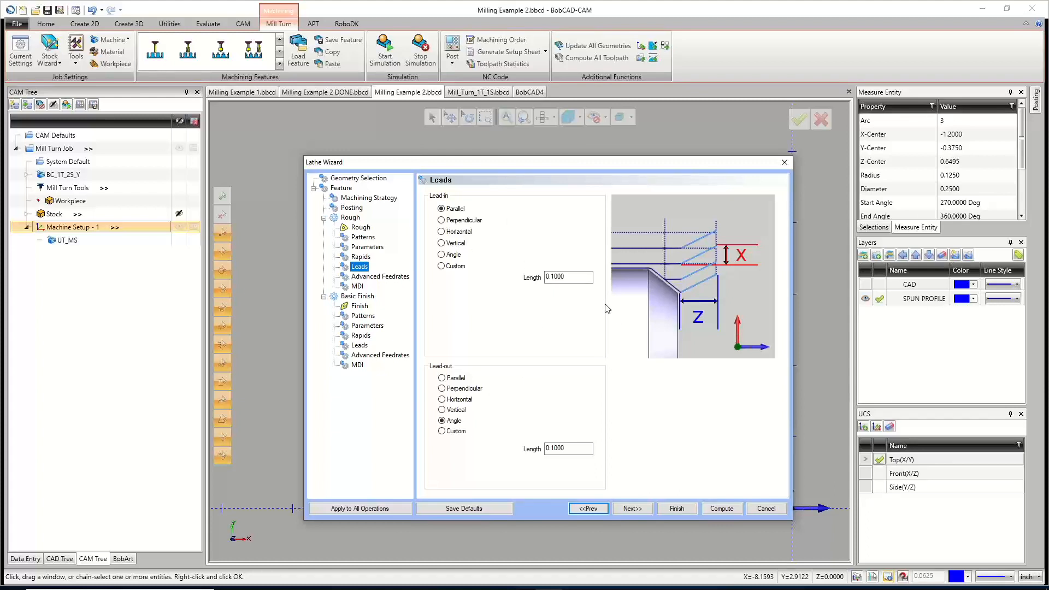
click(631, 508)
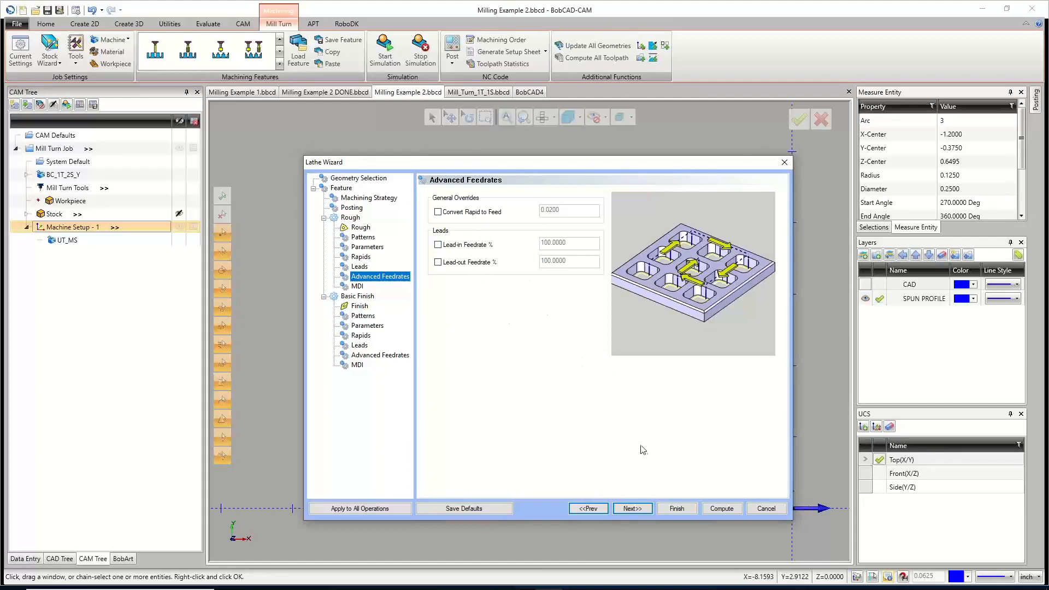
click(632, 508)
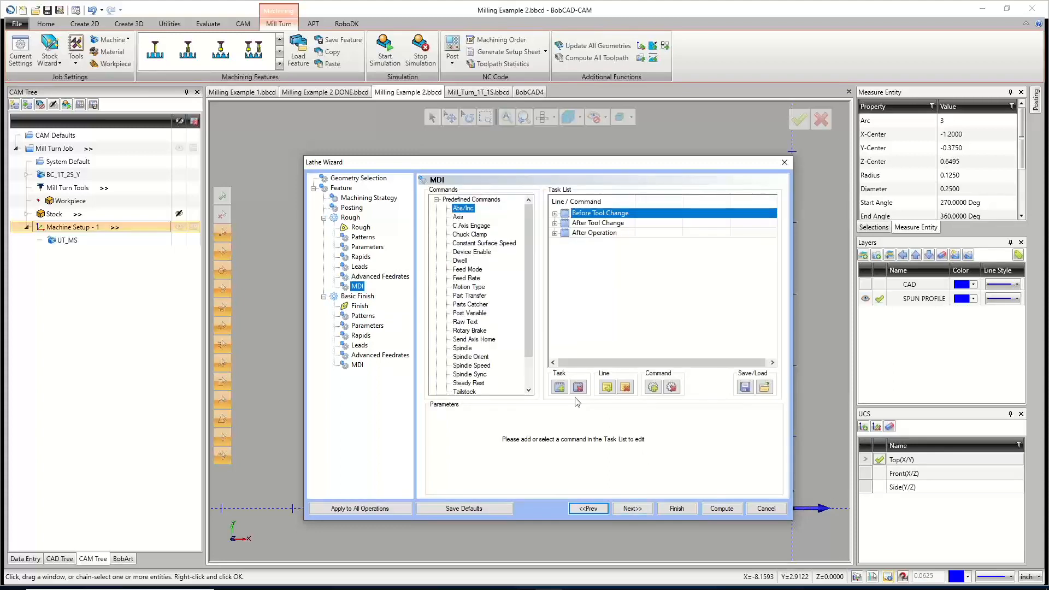
click(632, 508)
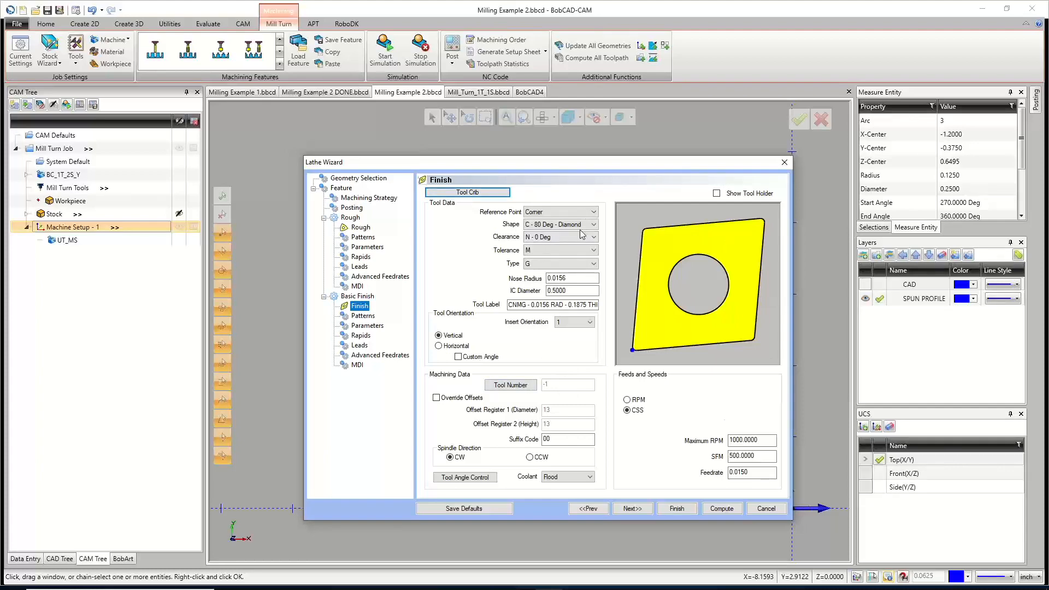
Assign the CNMG 1/64 RAD rough turning tool at station 2 from the tool crib to the Basic Finish operation.
click(471, 193)
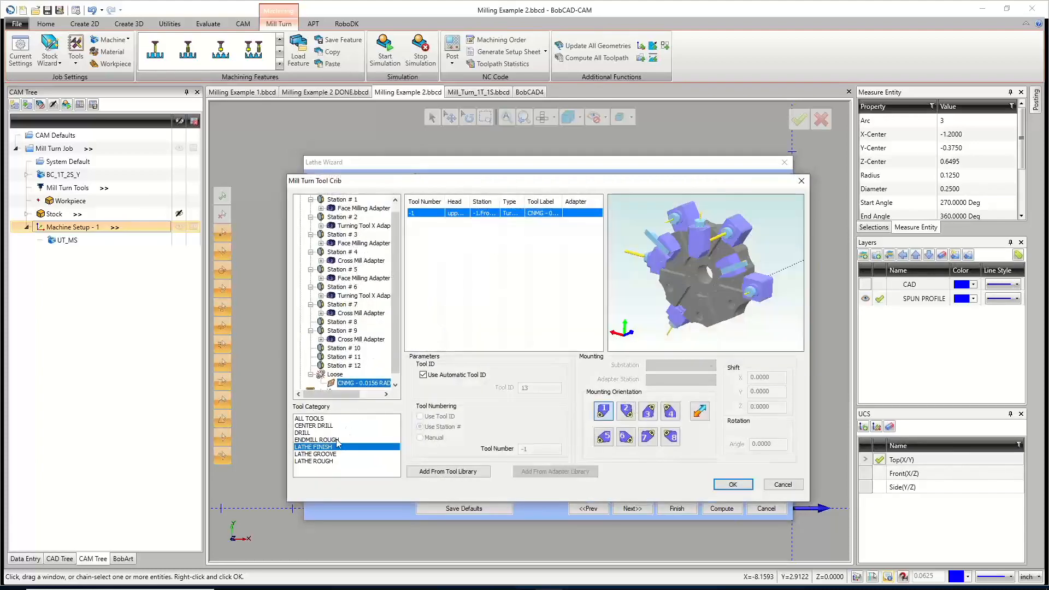
click(321, 461)
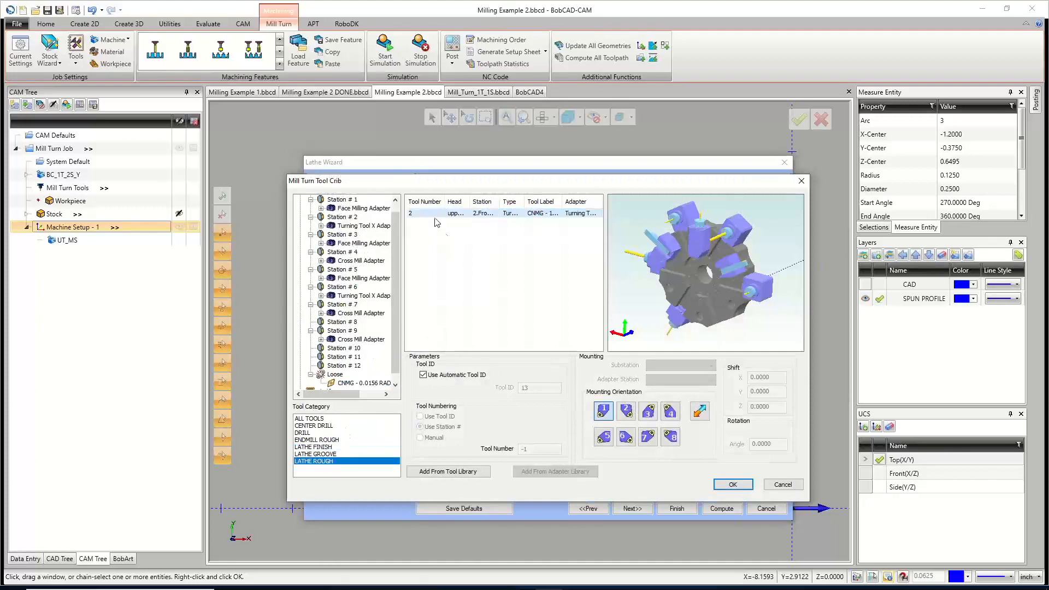
click(732, 484)
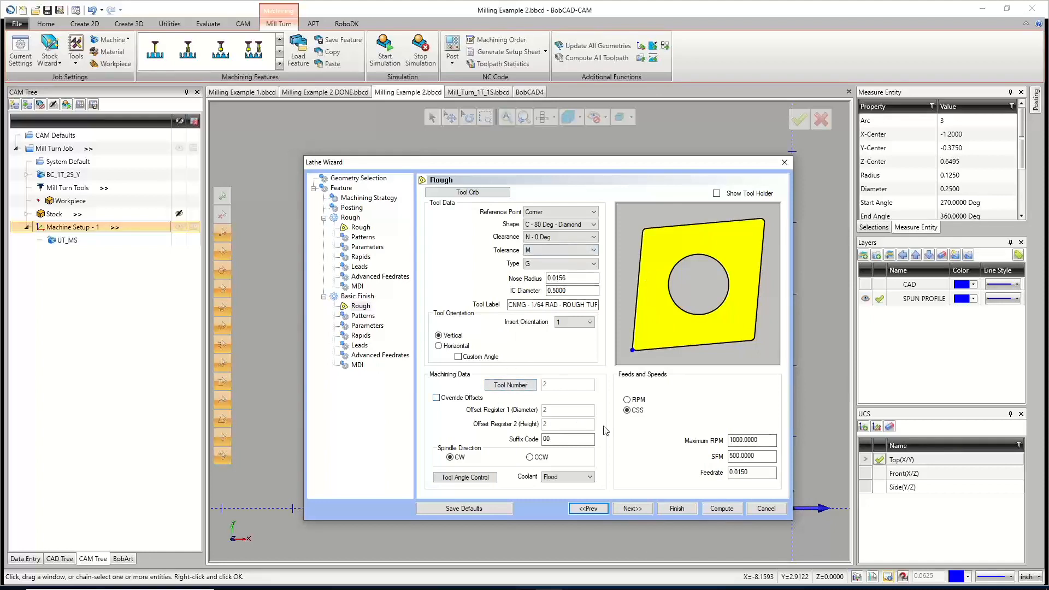
click(633, 508)
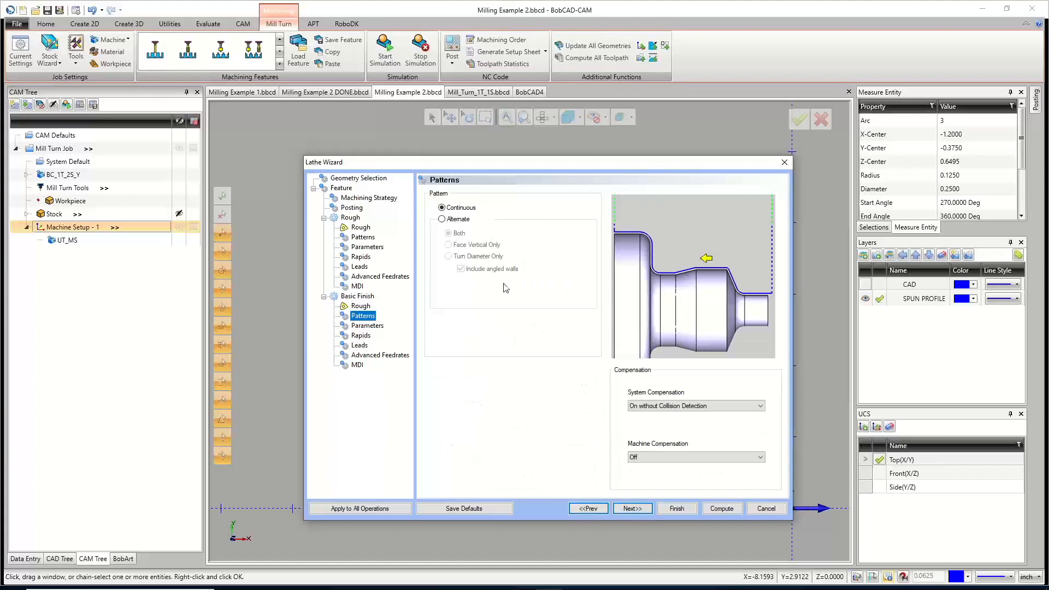
Compare the Alternate finish pattern's Face Vertical Only and Turn Diameter Only options, then return the Basic Finish pattern to Continuous.
click(452, 208)
click(442, 219)
click(448, 244)
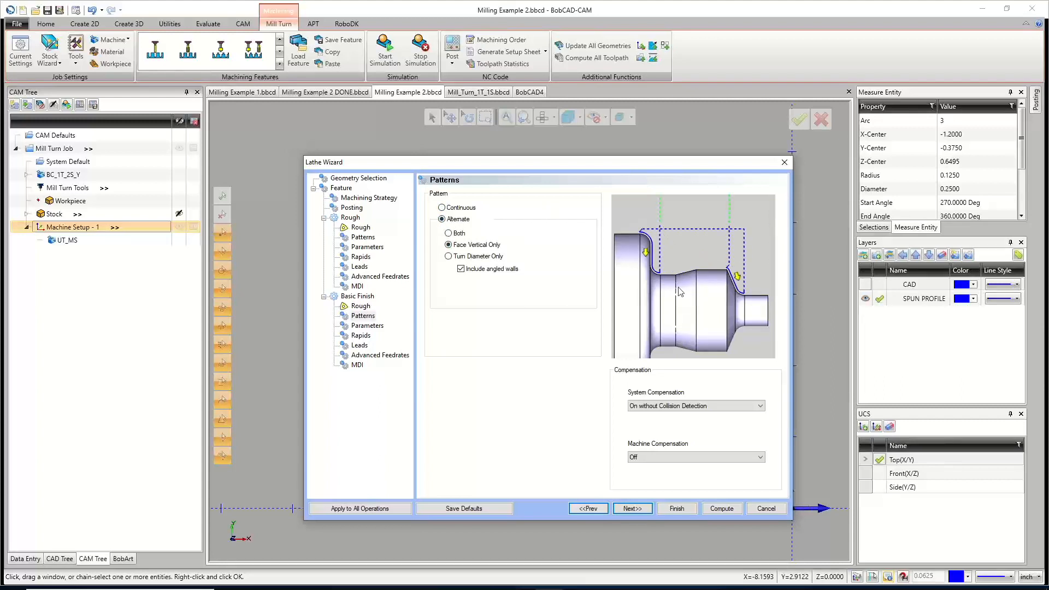
click(448, 257)
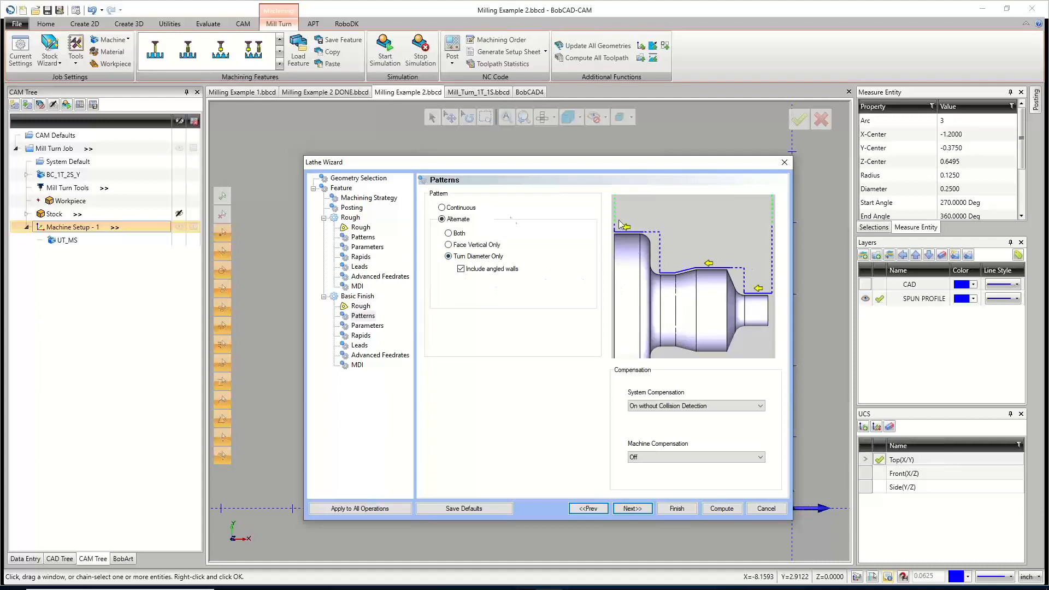
click(442, 207)
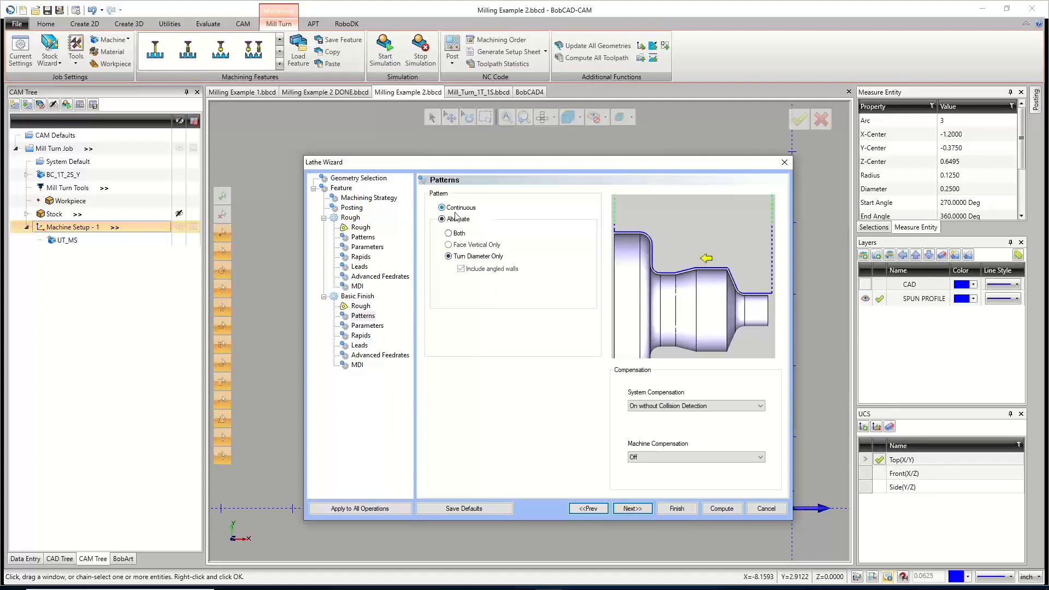
Set the Basic Finish system compensation to On with Collision Detection and enable Use Tool Holder.
click(707, 407)
click(663, 422)
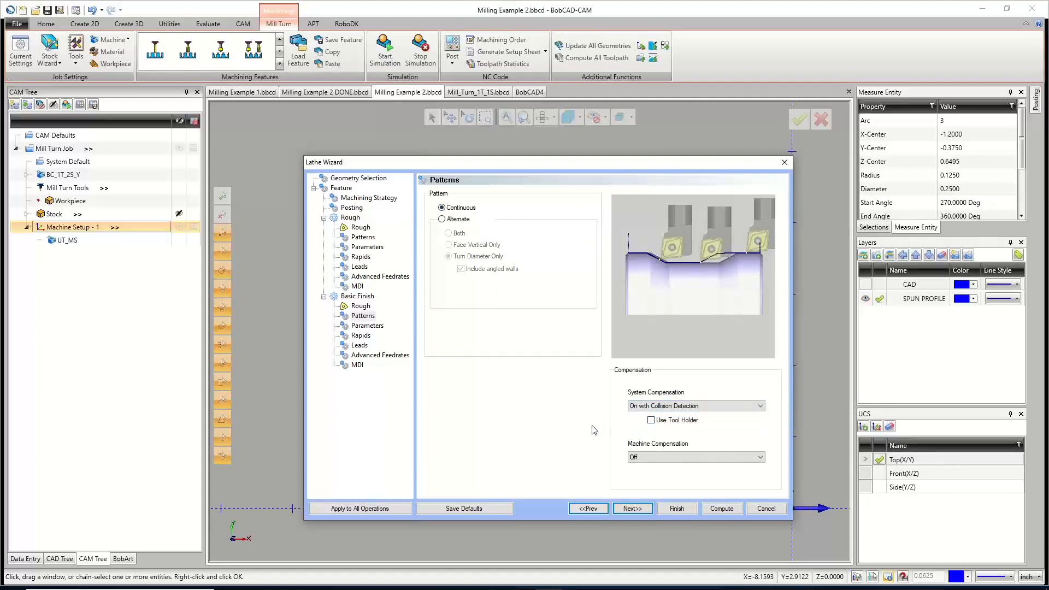
click(651, 420)
Accept the Basic Finish operation's default parameters, rapids, leads, advanced feedrates and MDI settings, and compute the Lathe Turning toolpath.
click(633, 509)
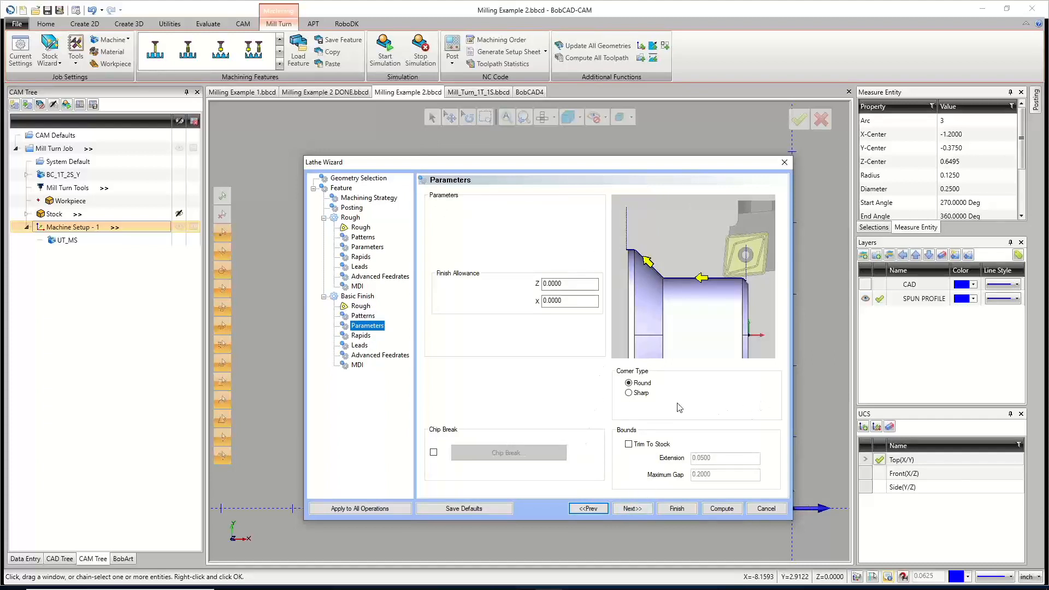
click(635, 511)
click(635, 511)
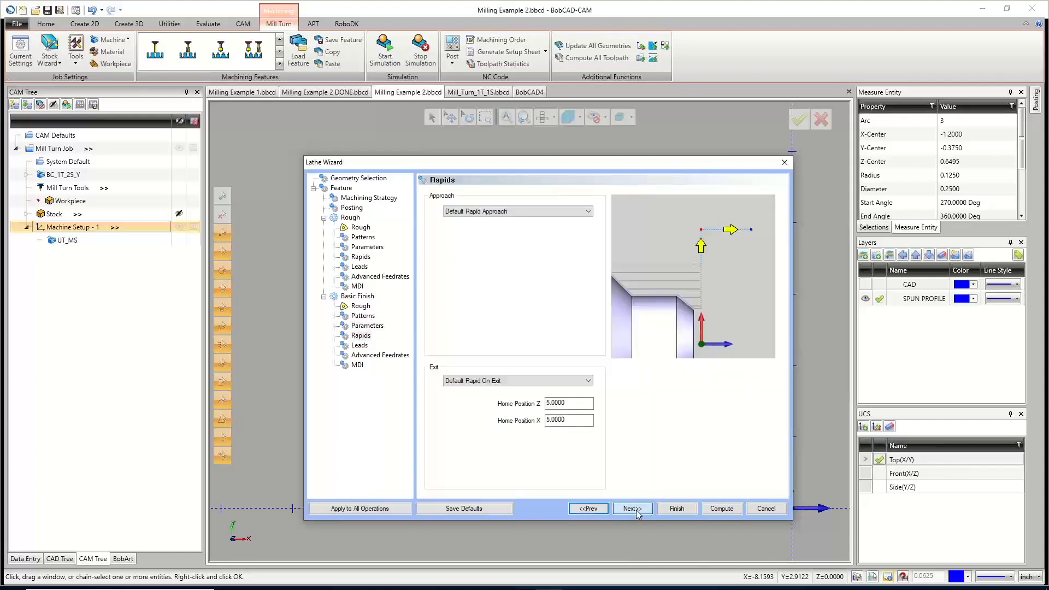
click(635, 509)
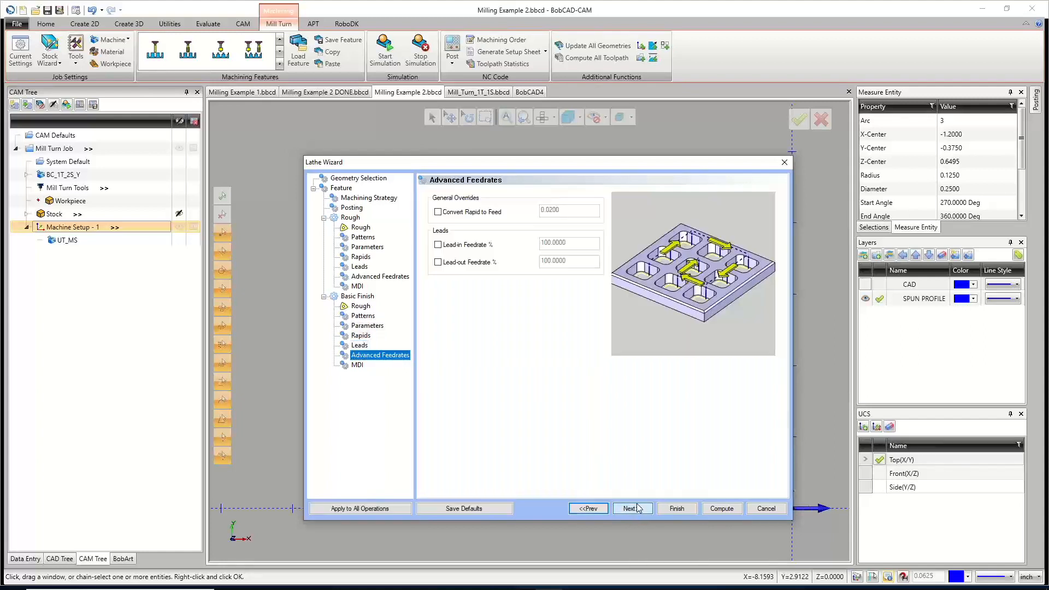
click(637, 508)
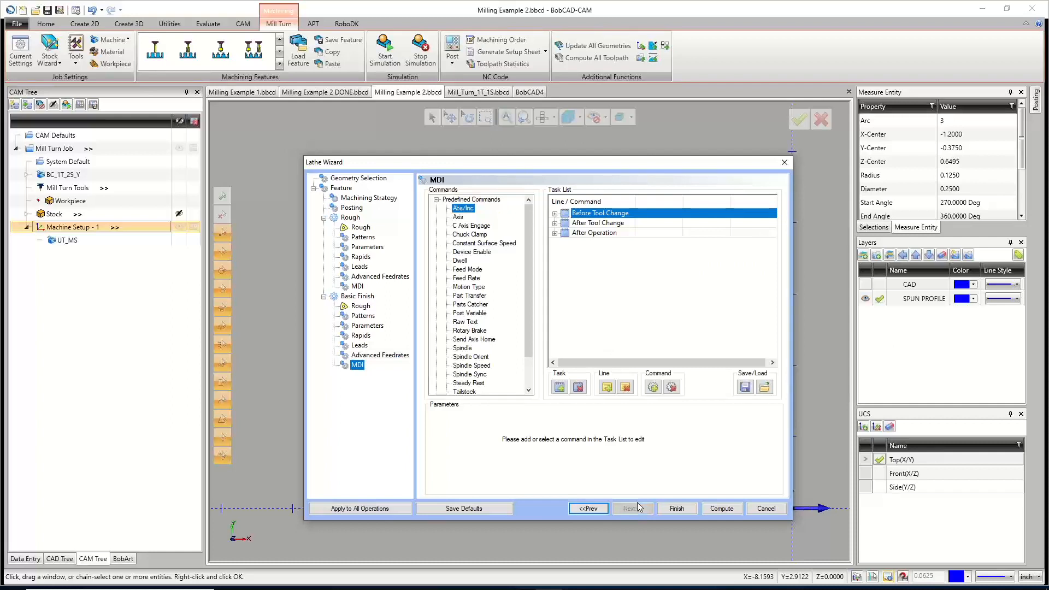
click(721, 508)
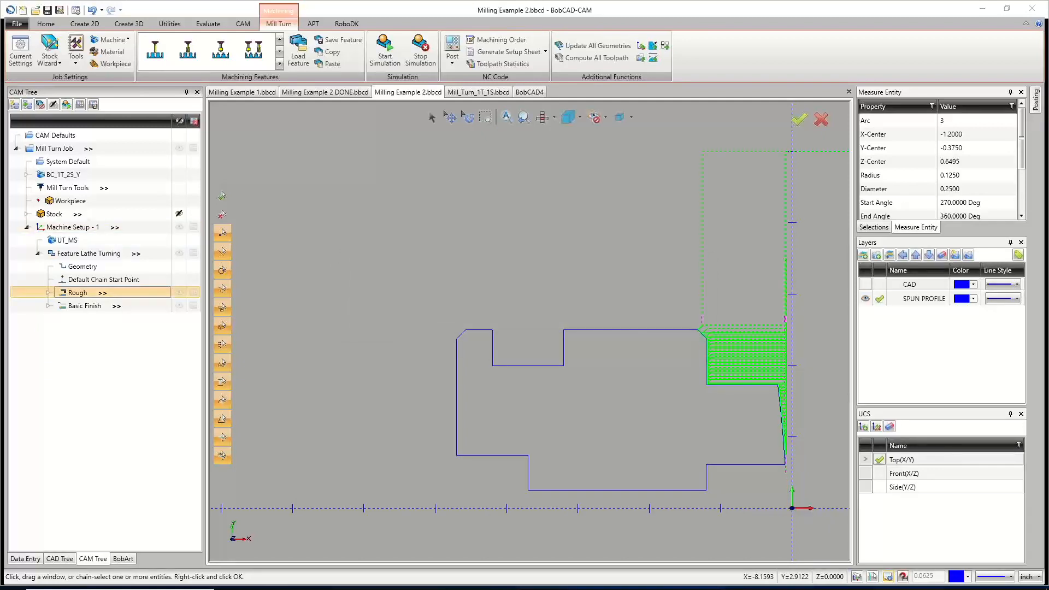
click(878, 284)
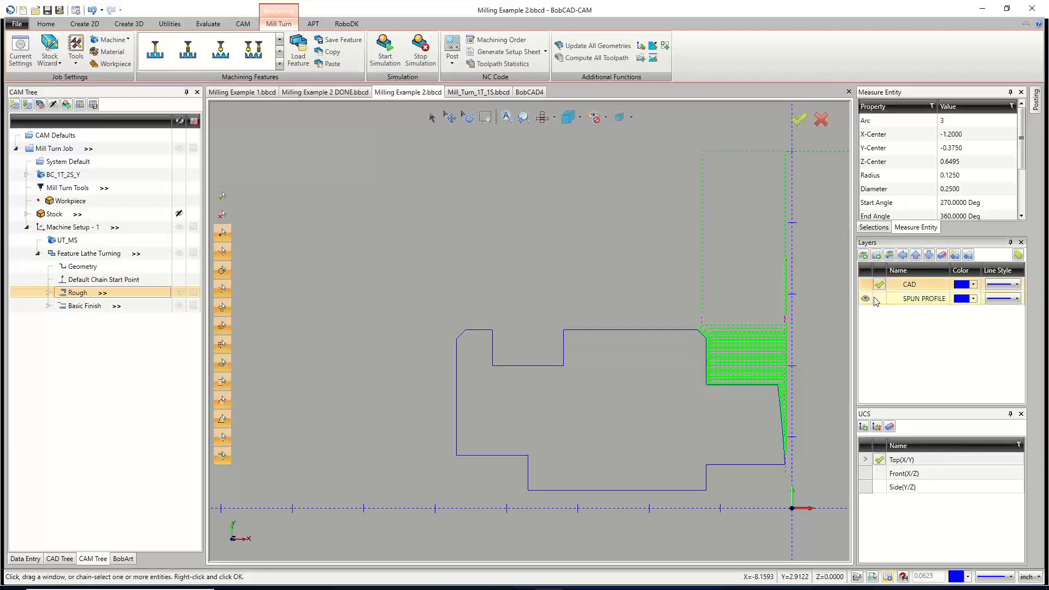
click(865, 298)
click(865, 299)
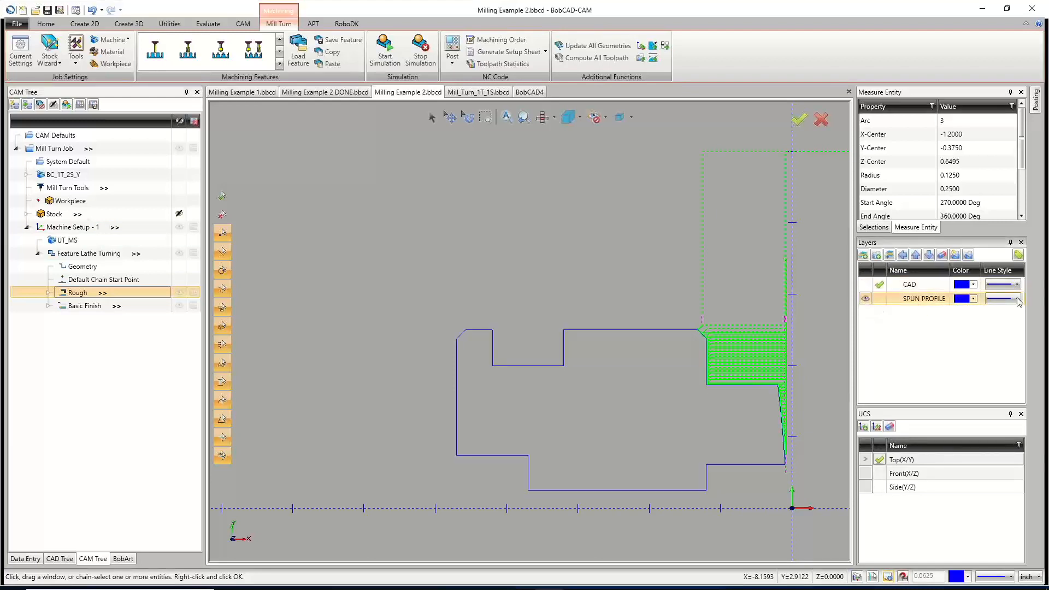
click(880, 299)
Show the stock and the CAD layer to examine the turning toolpath against the part in 3D, then hide the CAD layer.
key(Up)
key(Up)
key(Up)
key(Up)
key(Up)
key(Up)
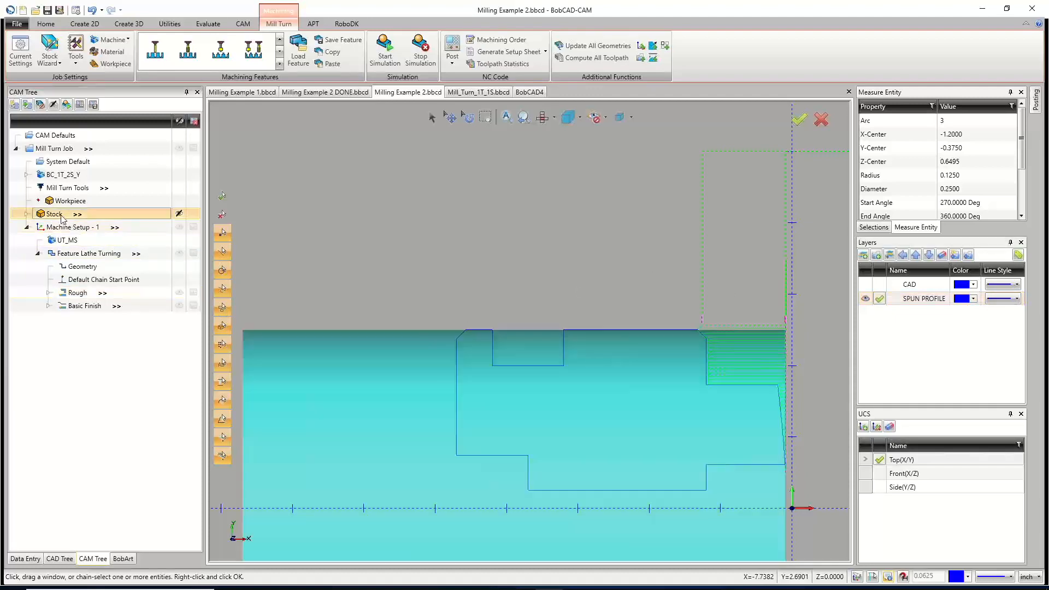
click(865, 284)
middle_drag(733, 399, 699, 366)
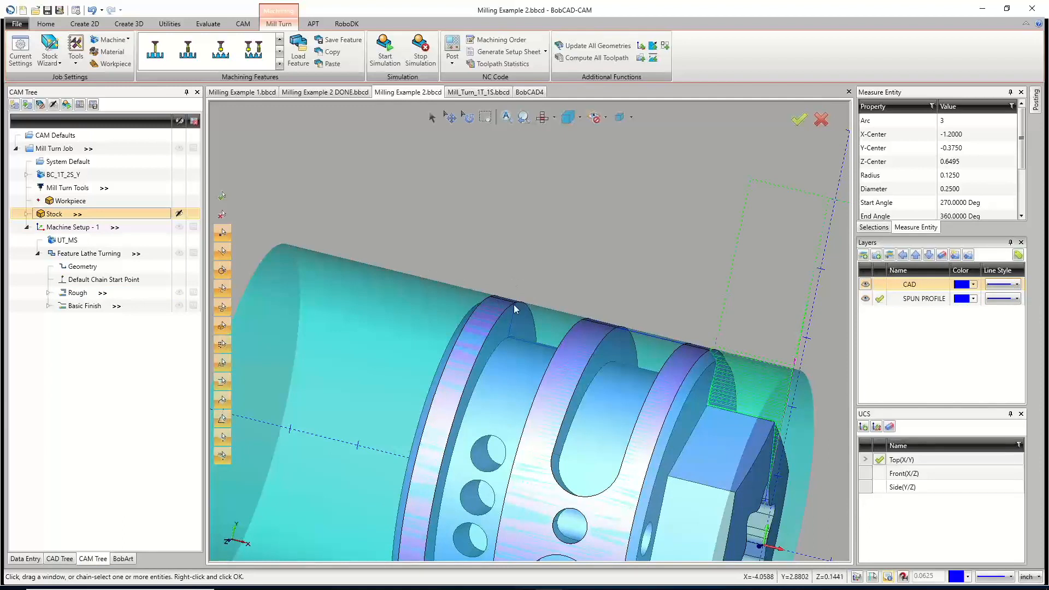
click(864, 284)
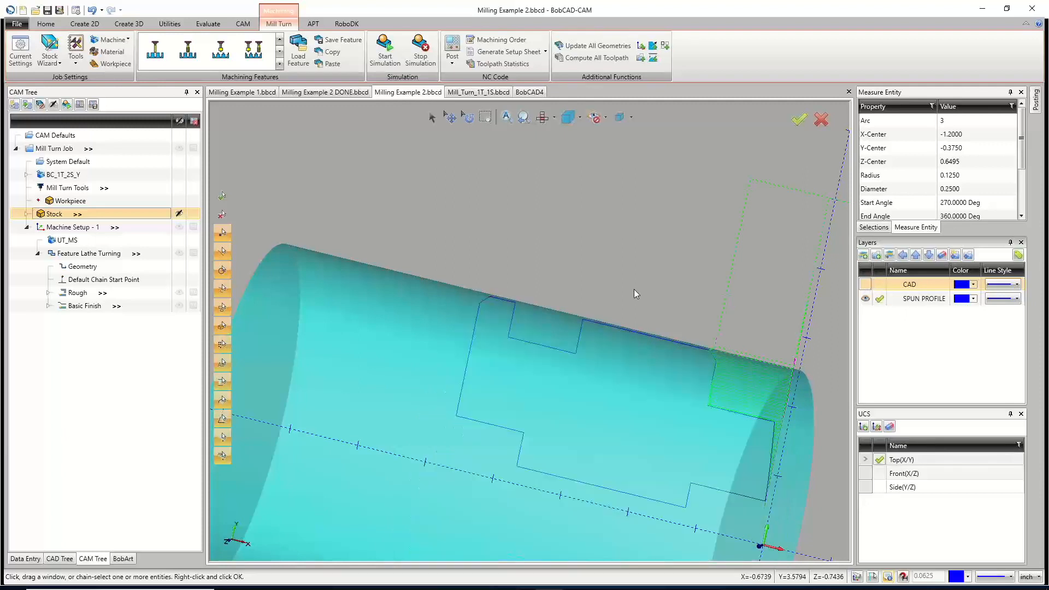
Restore the top view, hide the stock and the Lathe Turning toolpath, and collapse that feature in the CAM tree.
click(542, 117)
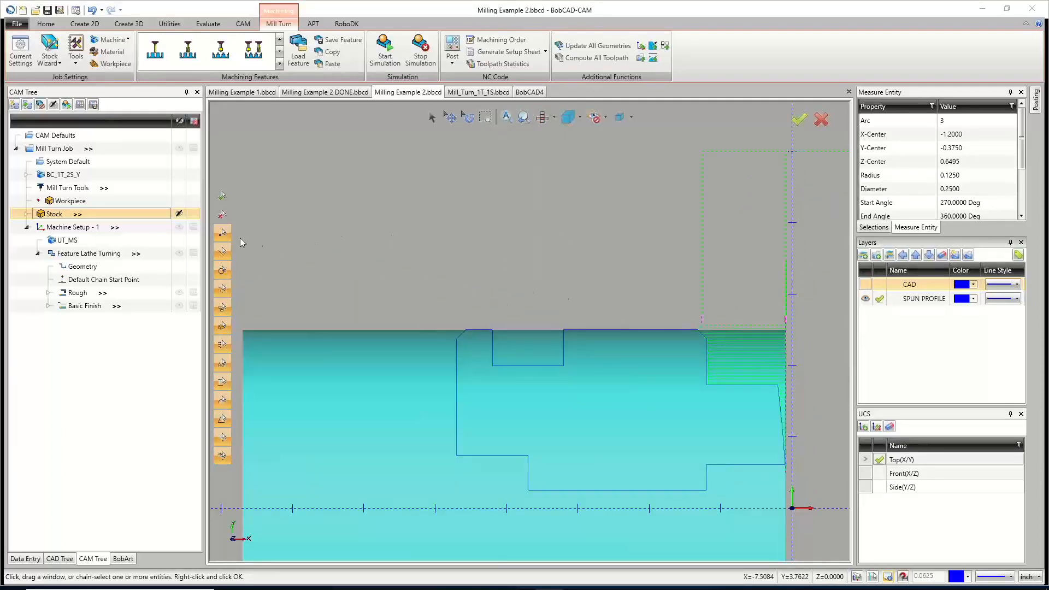
click(85, 252)
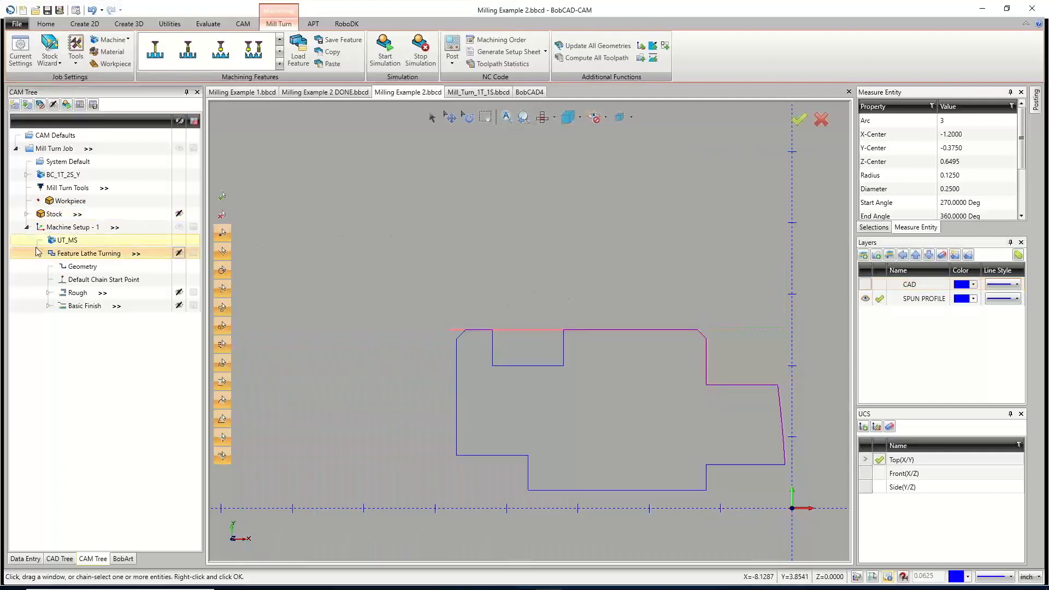
click(38, 253)
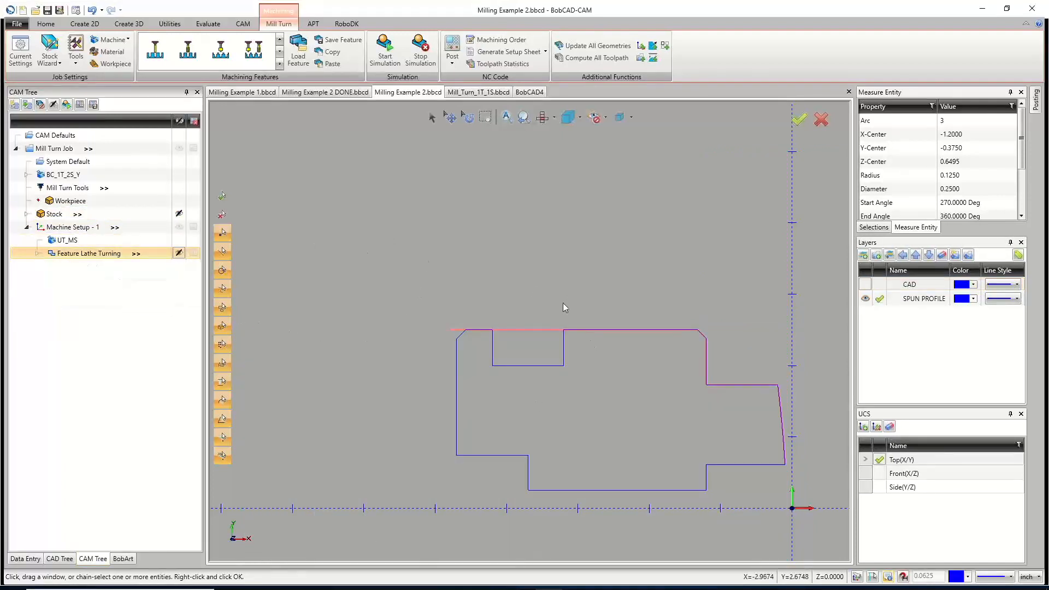
Add a Lathe Groove feature to Machine Setup - 1 using the three lines of the spun profile's outer groove as geometry.
right_click(61, 229)
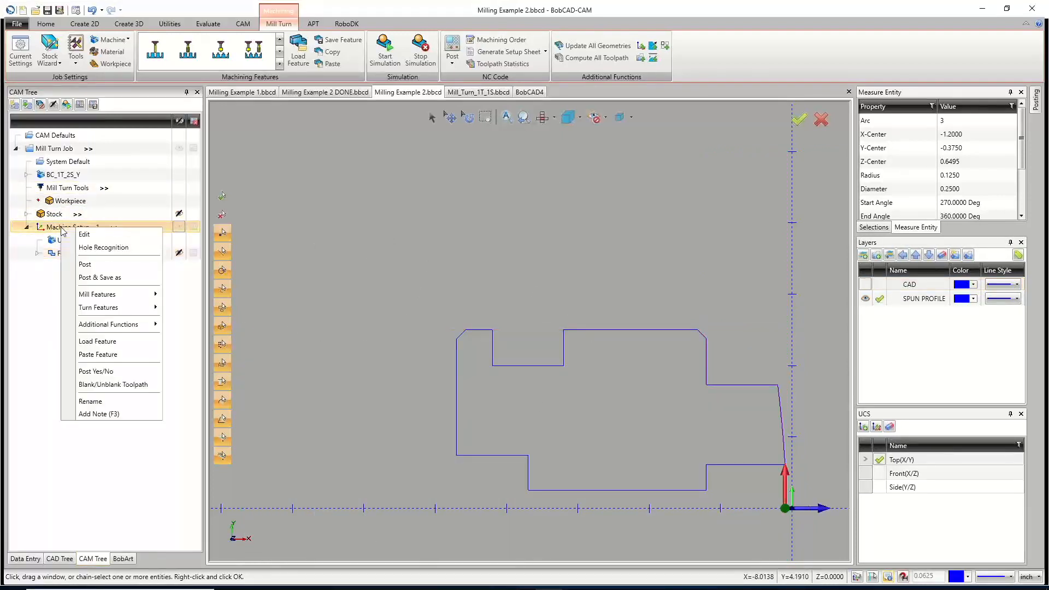
mouse_move(116, 309)
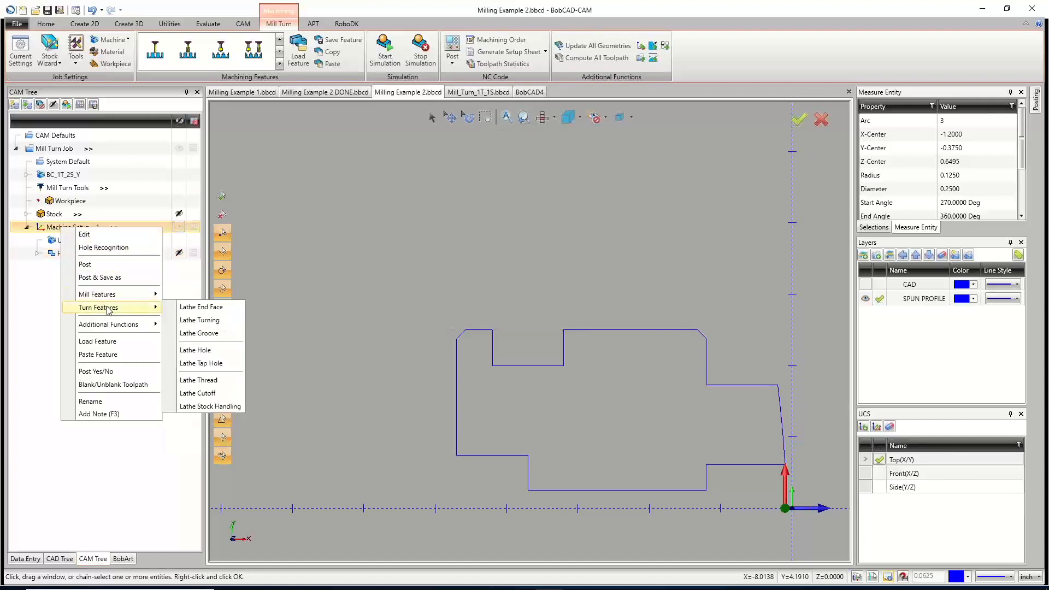
click(212, 334)
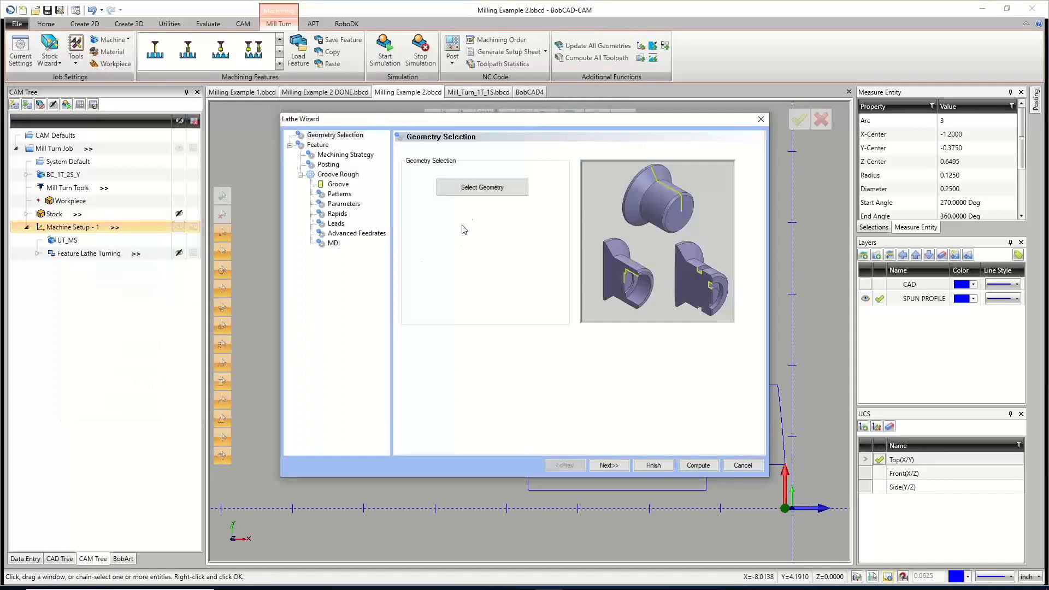
click(480, 188)
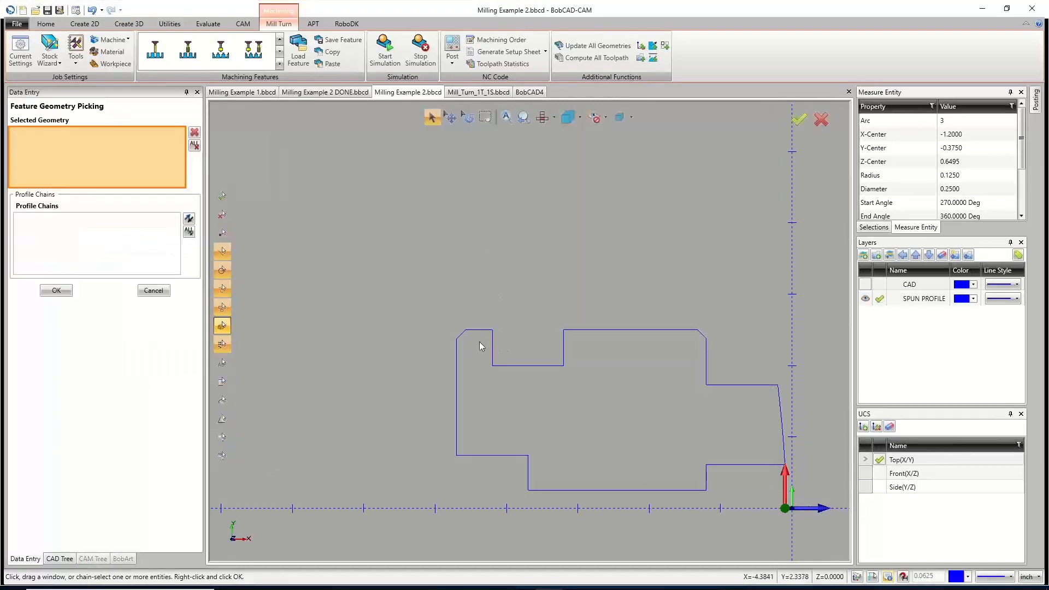
drag(479, 342, 581, 386)
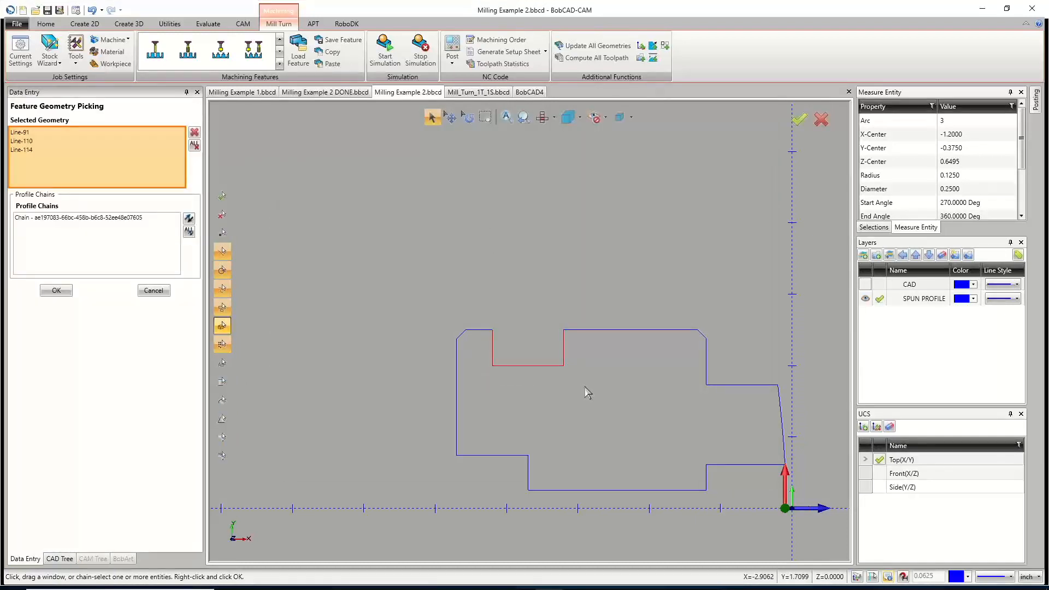
click(56, 290)
Set the groove's Top of Feature to From Geometry and go on to its machining strategy.
click(608, 464)
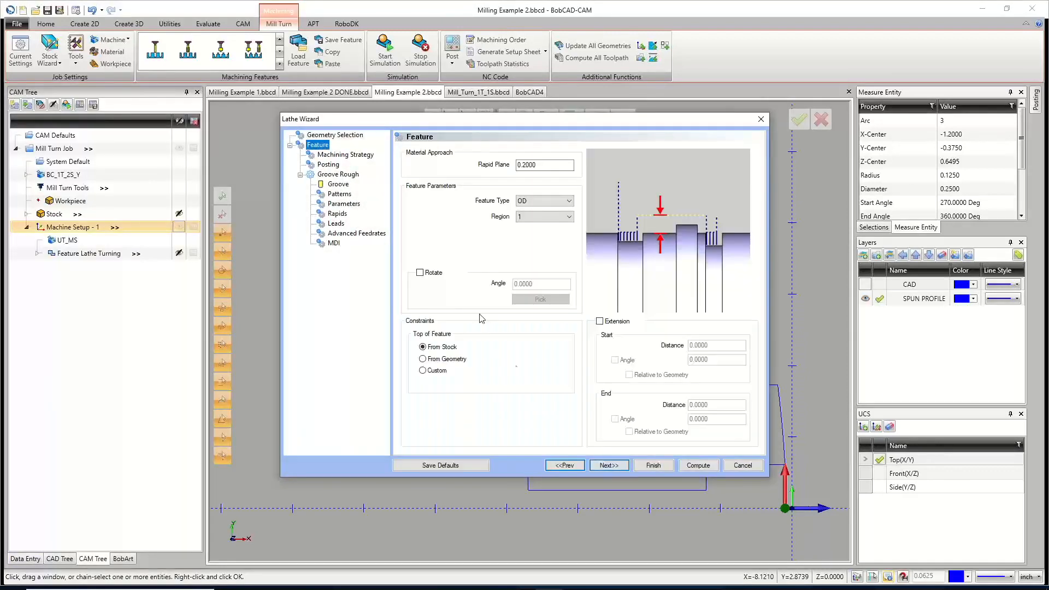
click(422, 359)
drag(482, 123, 548, 395)
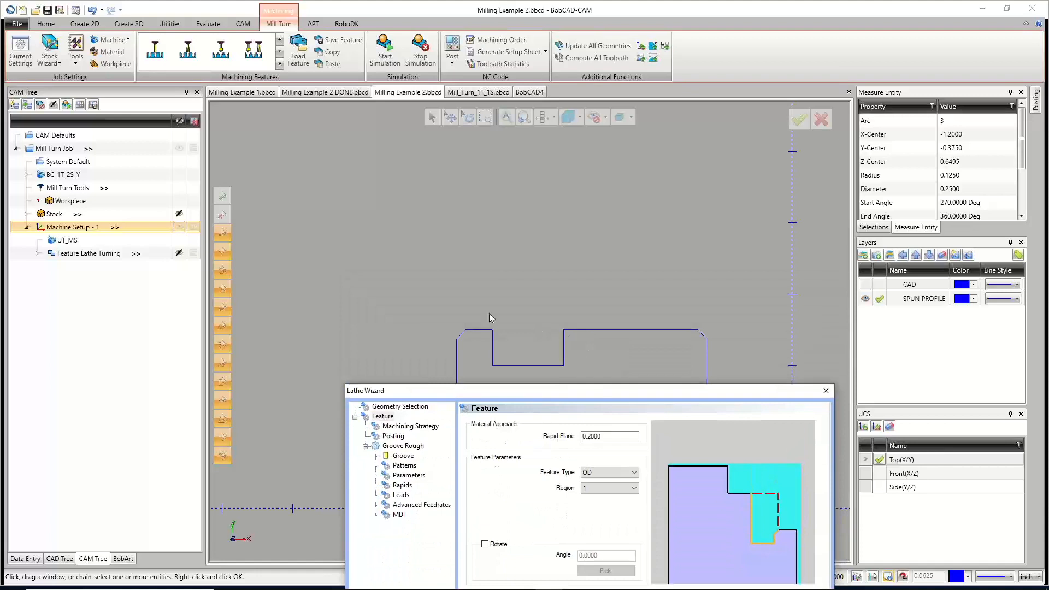
drag(547, 389, 503, 129)
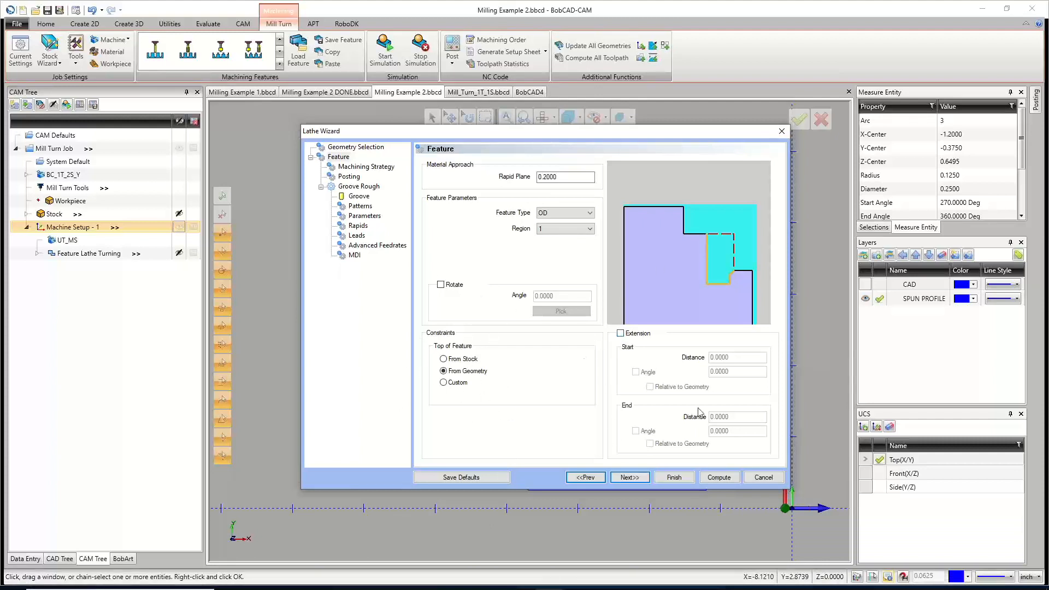
click(627, 477)
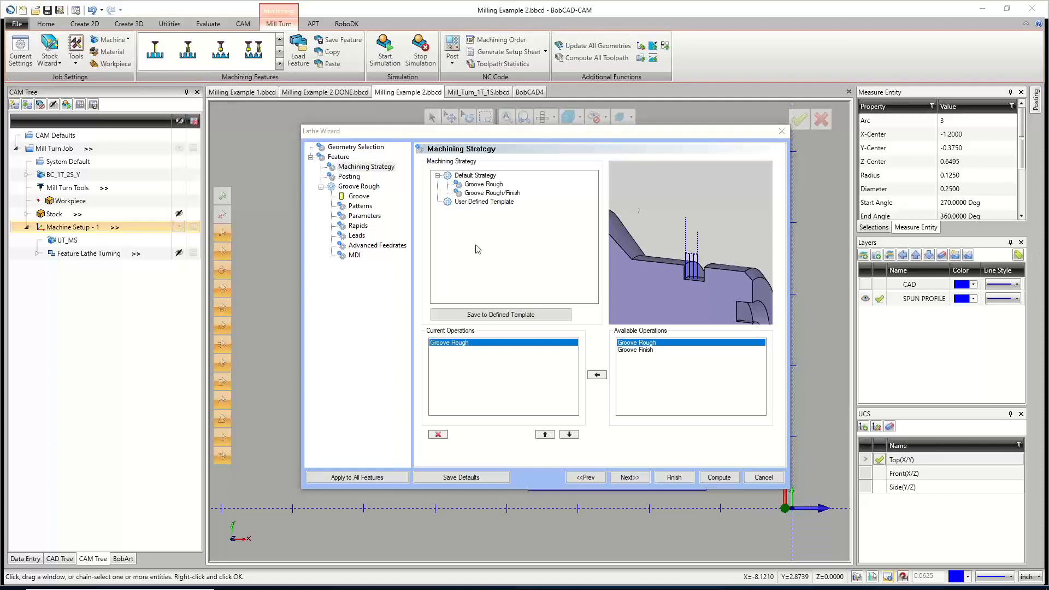
Choose the Groove Rough/Finish strategy and keep the posting parameters at Separate Moves.
click(475, 194)
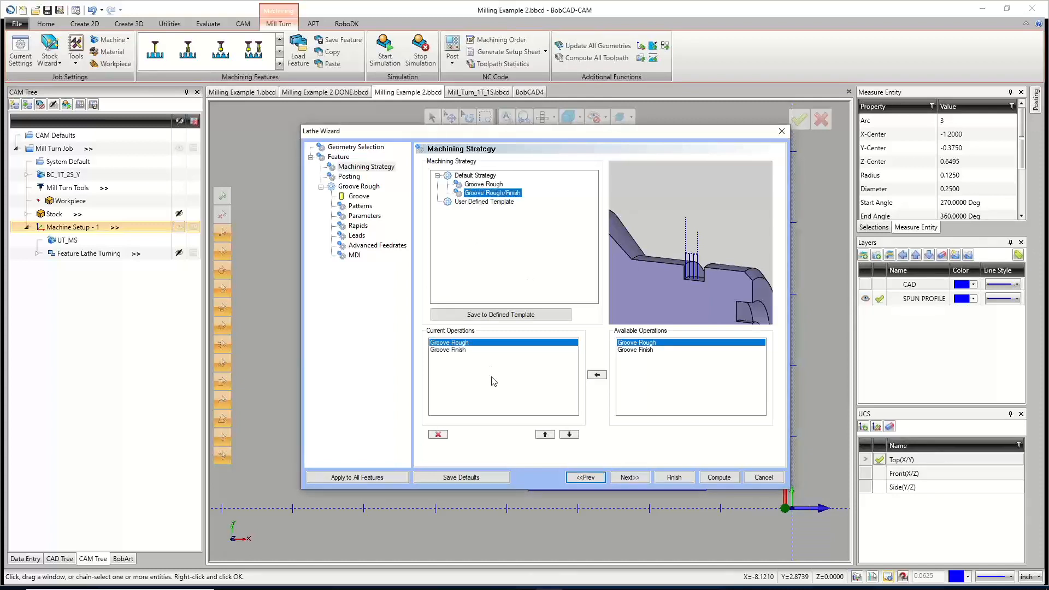
click(467, 344)
click(464, 350)
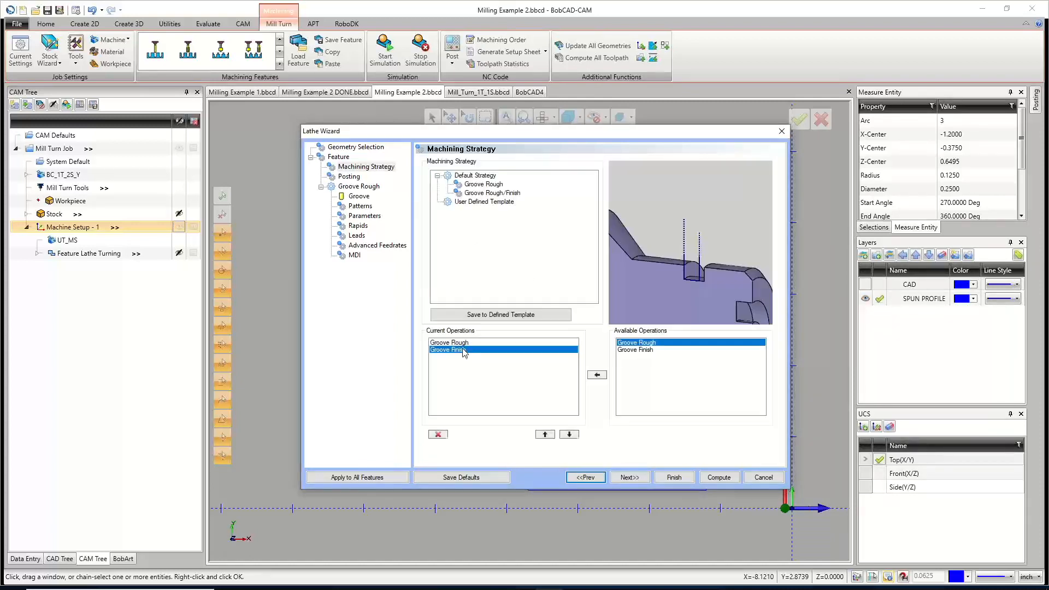
click(628, 477)
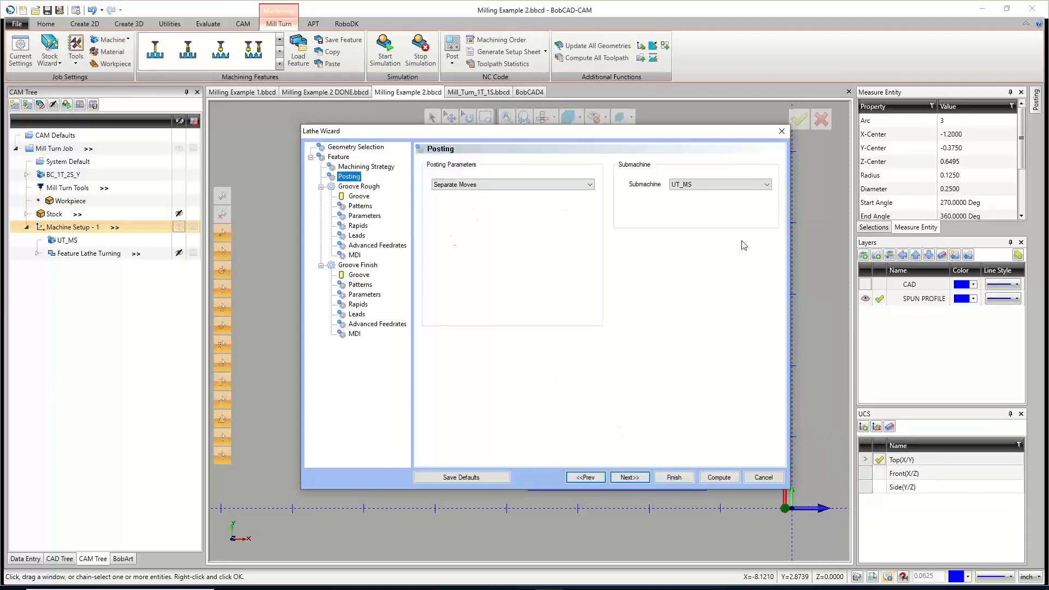
click(589, 184)
click(480, 193)
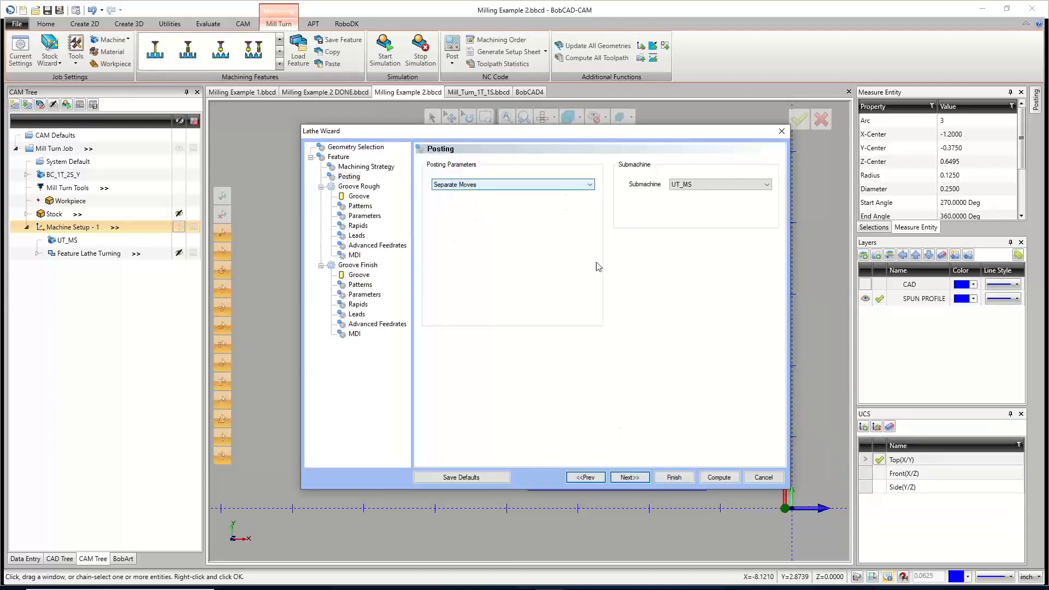
click(629, 477)
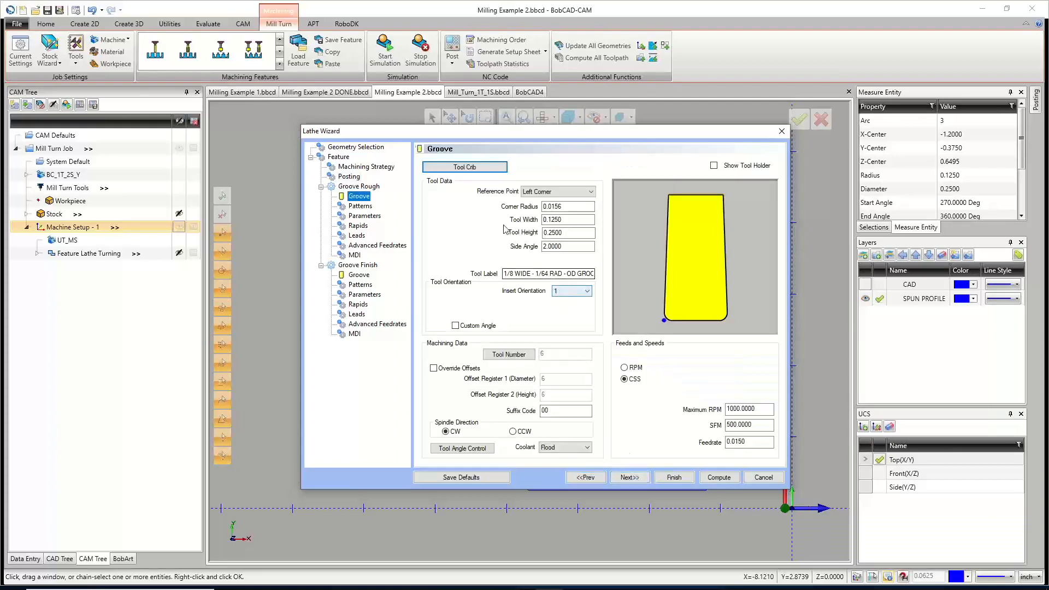
Assign the 1/8 WIDE - 1/64 RAD OD groove tool at station 6 from the tool crib to the Groove Rough operation.
click(472, 170)
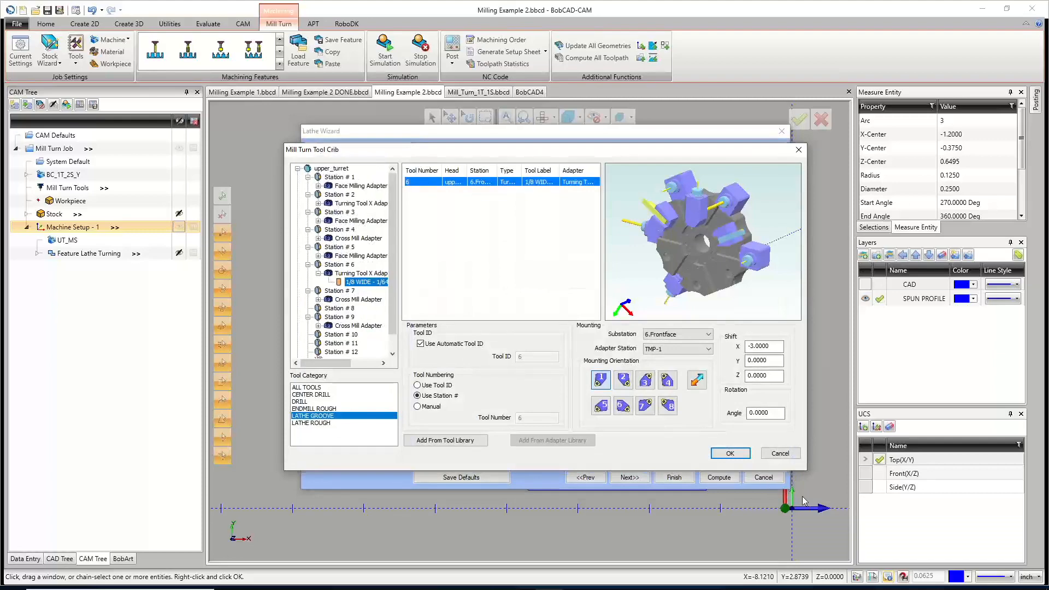
click(729, 453)
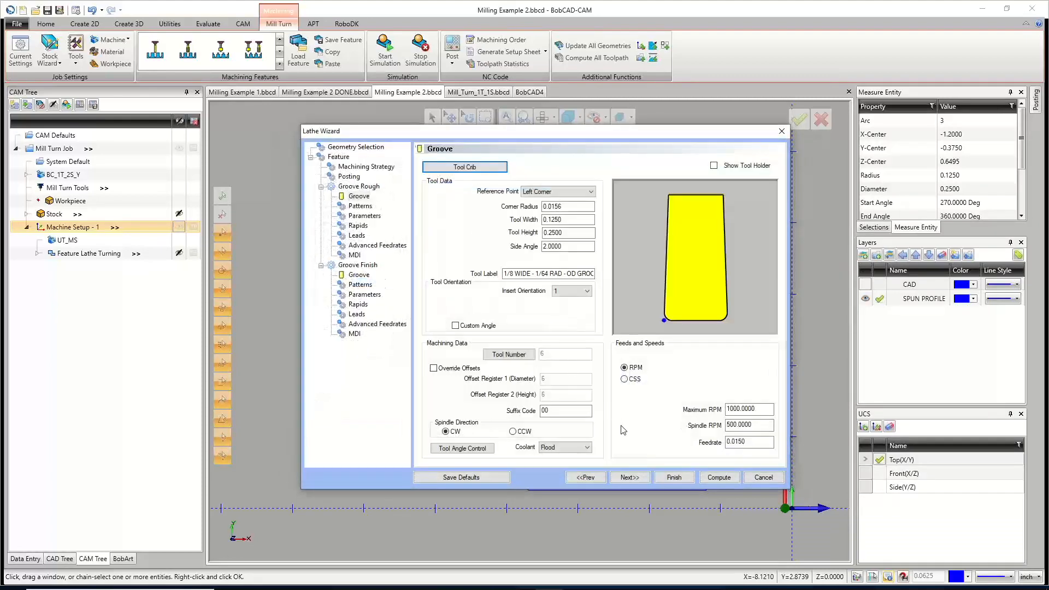
click(630, 477)
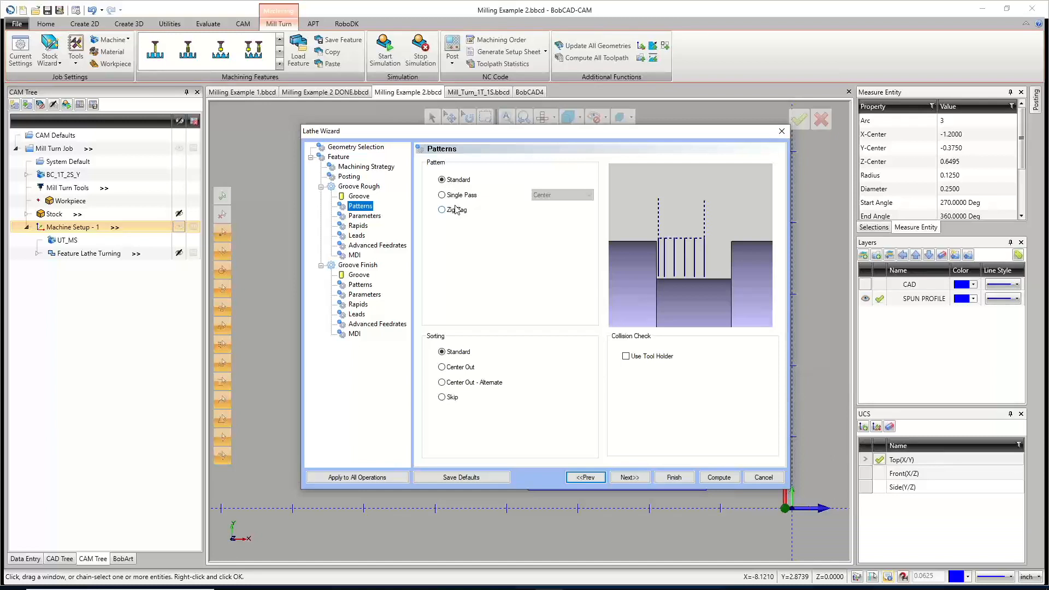
Compare the Single Pass and Zig Zag patterns for Groove Rough, then return the pattern to Standard.
click(441, 195)
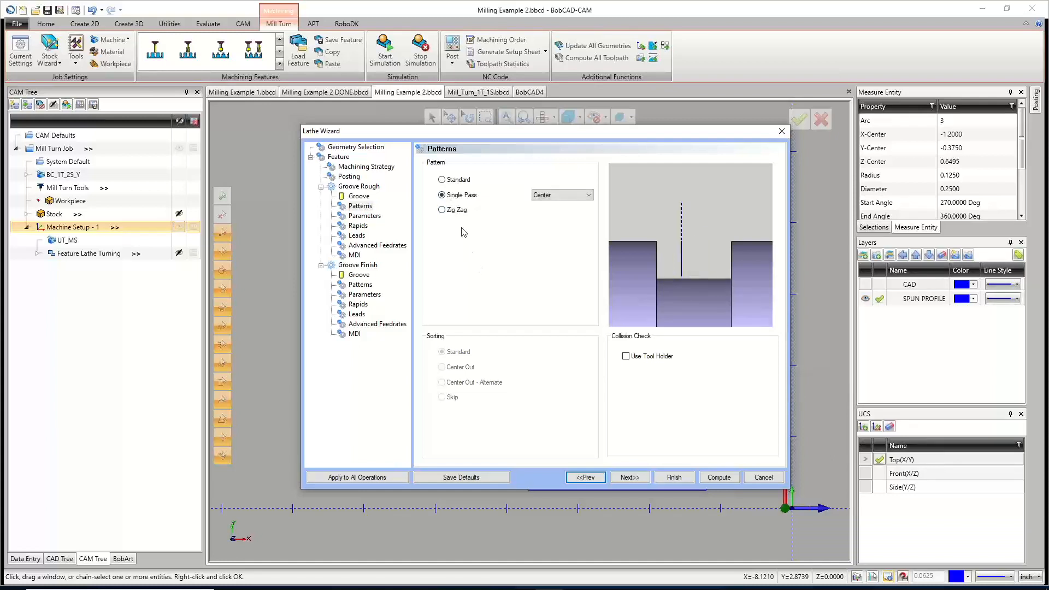
click(442, 209)
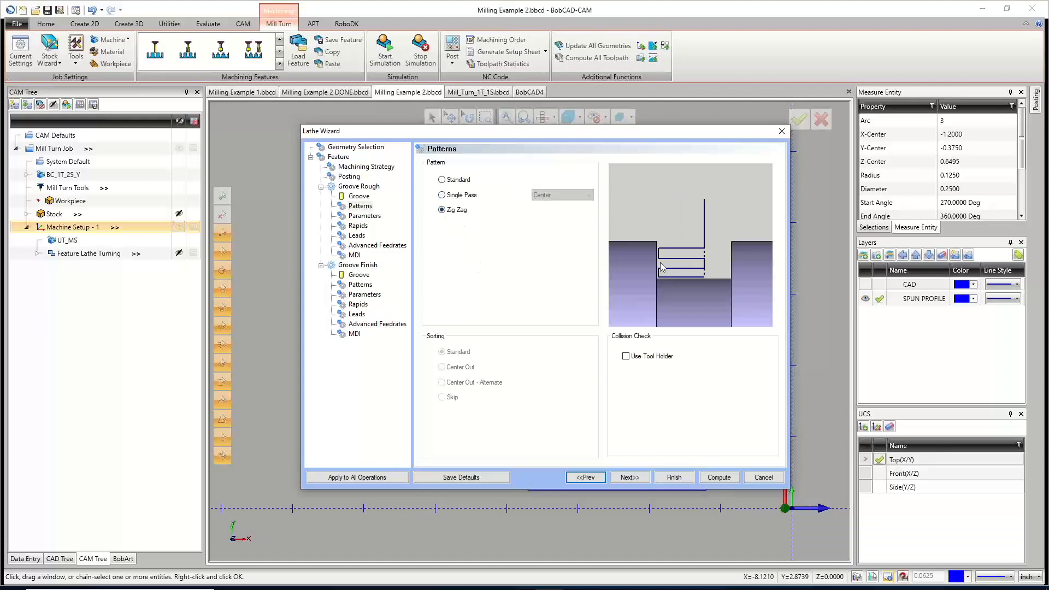
click(441, 180)
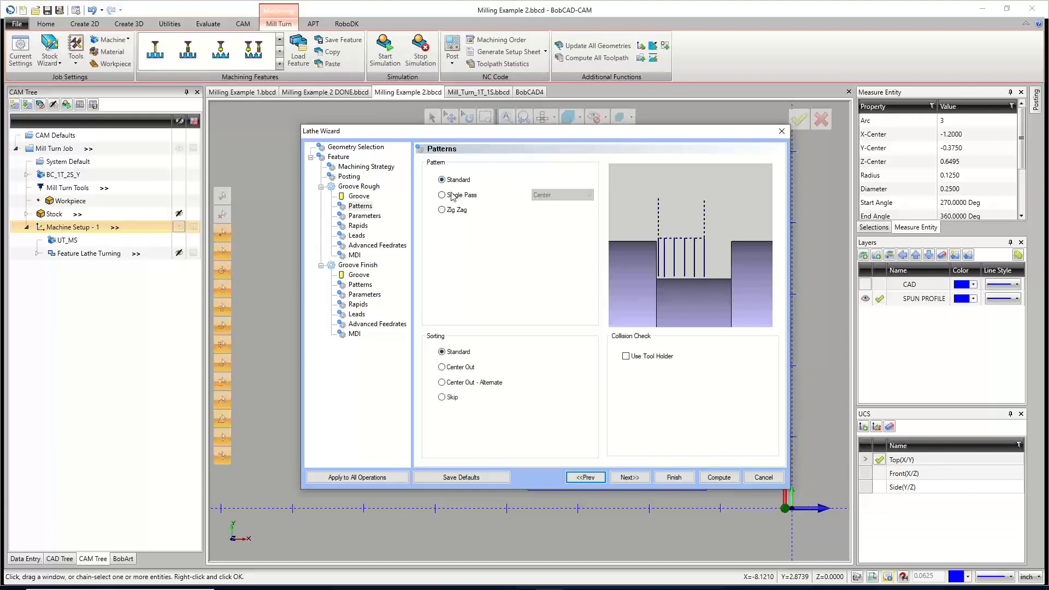
Keep Groove Rough sorting at Standard, enable Use Tool Holder for the collision check, and go on to the parameters.
click(442, 352)
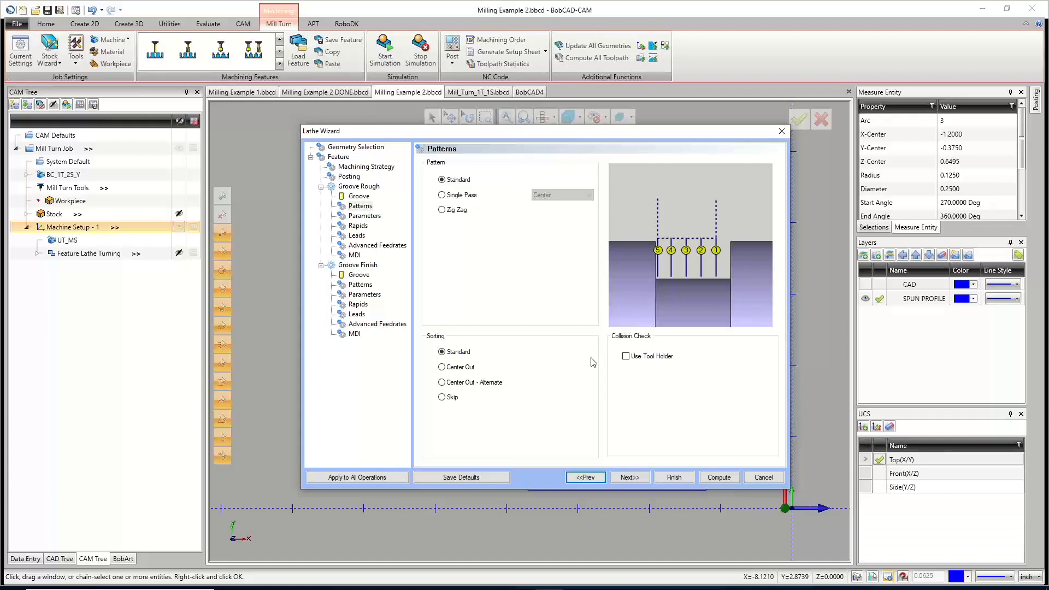
click(625, 359)
click(624, 477)
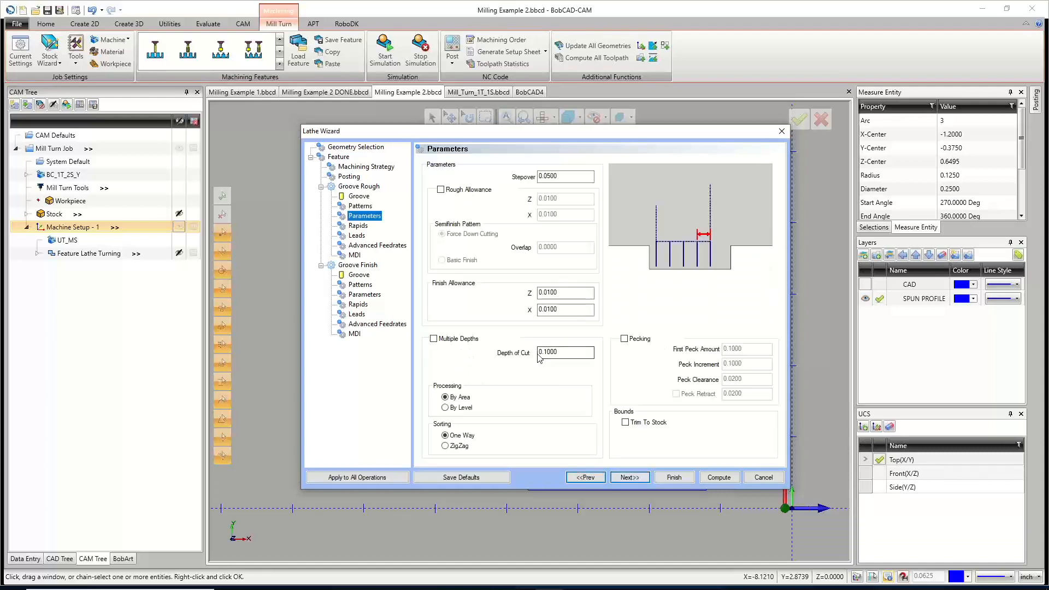
Set the Groove Rough stepover to 0.06 and keep the Z and X finish allowances at 0.0100.
double_click(560, 176)
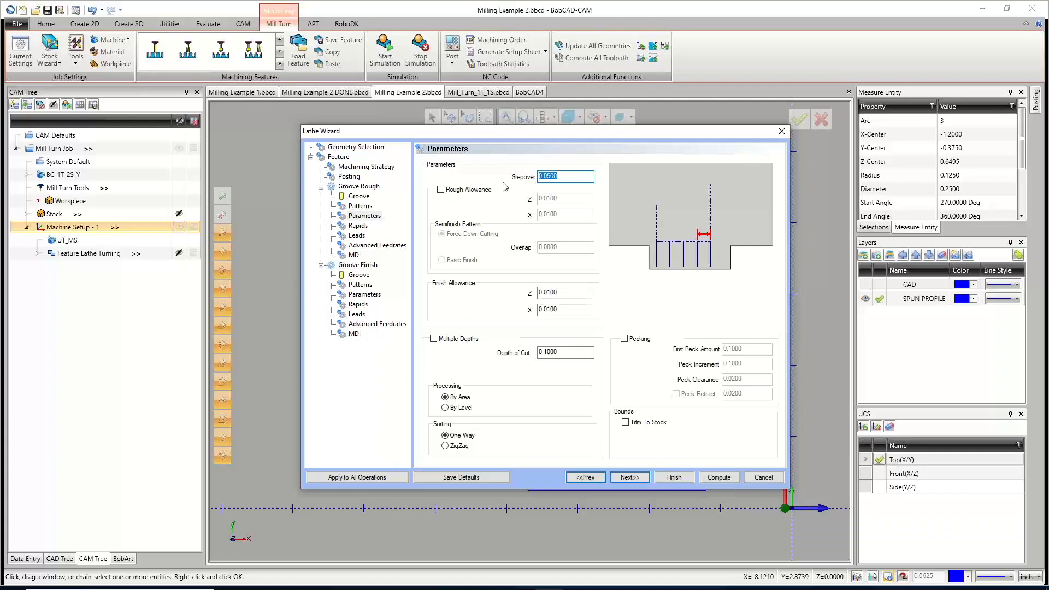
text(.06)
double_click(568, 291)
double_click(548, 308)
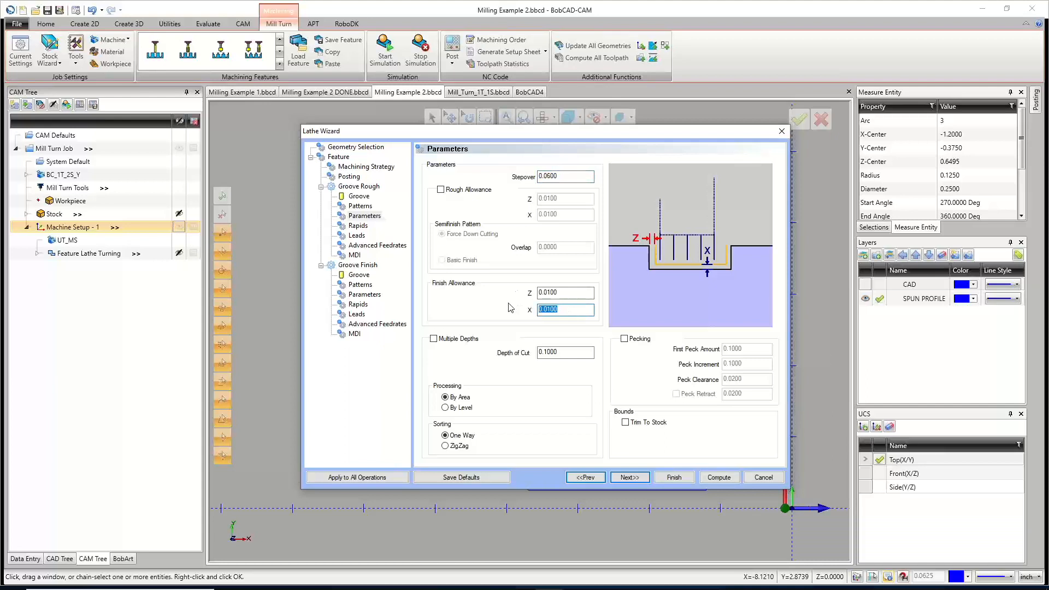
Try the Multiple Depths, Pecking and By Level options for Groove Rough, then restore both options to off and processing to By Area.
click(433, 339)
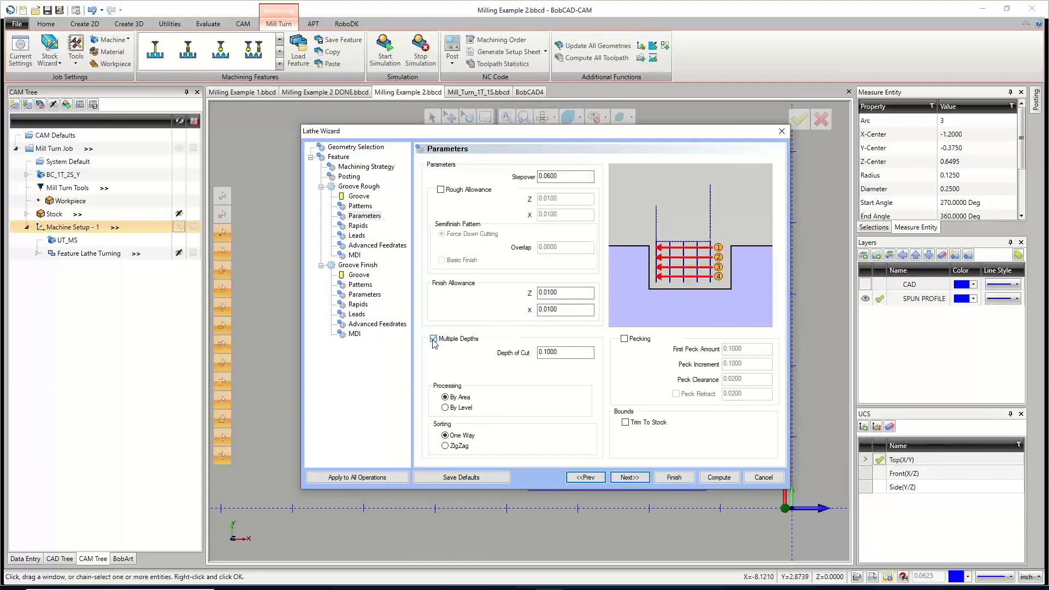
click(434, 339)
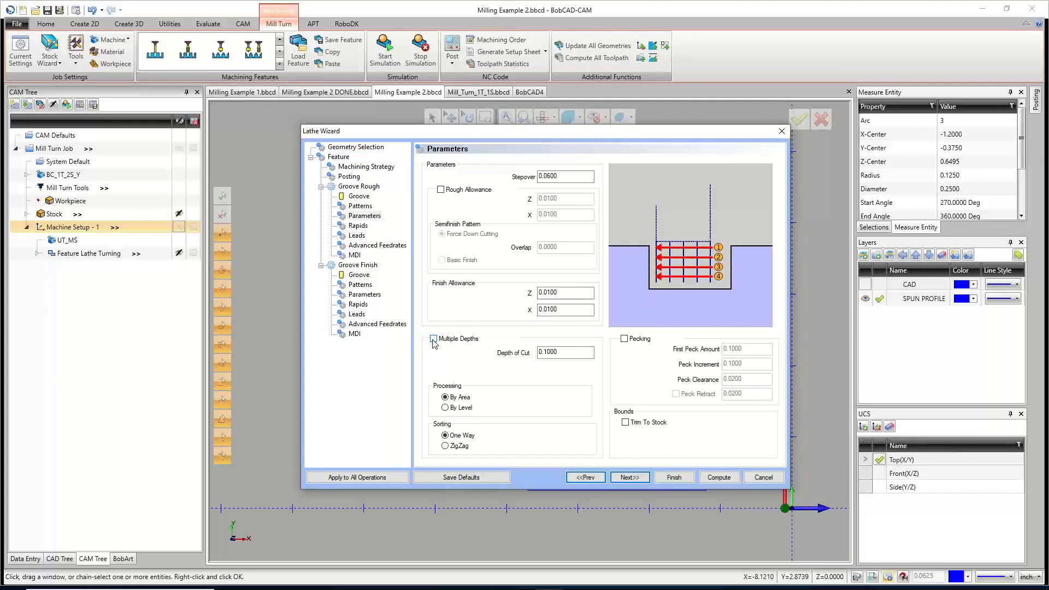
click(624, 339)
click(624, 339)
click(445, 397)
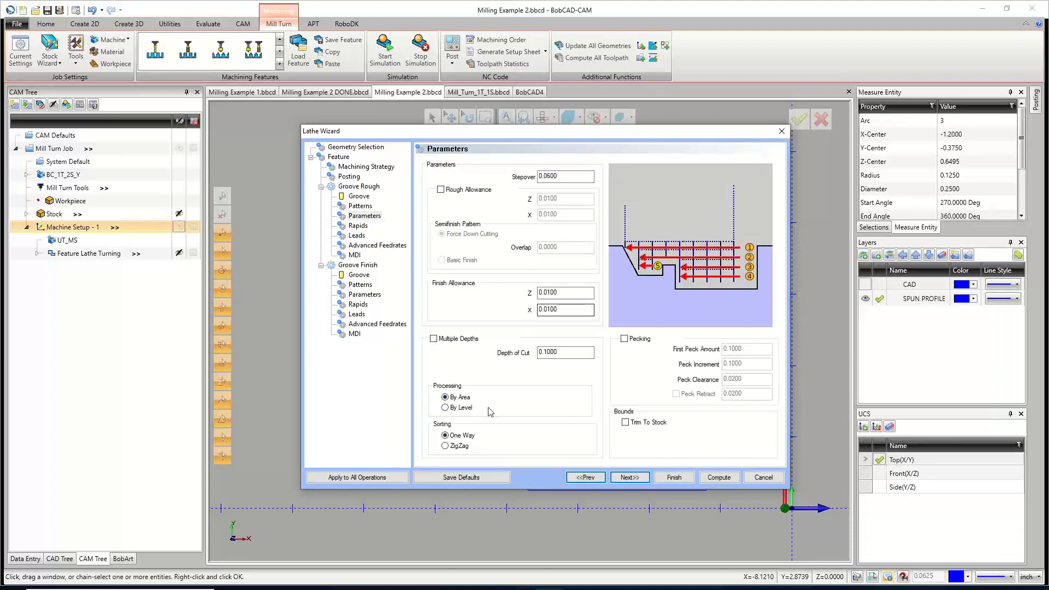
click(459, 409)
click(465, 400)
Accept the default rapids, leads, advanced feedrates and MDI settings for Groove Rough and go on to the Groove Finish tool.
click(635, 478)
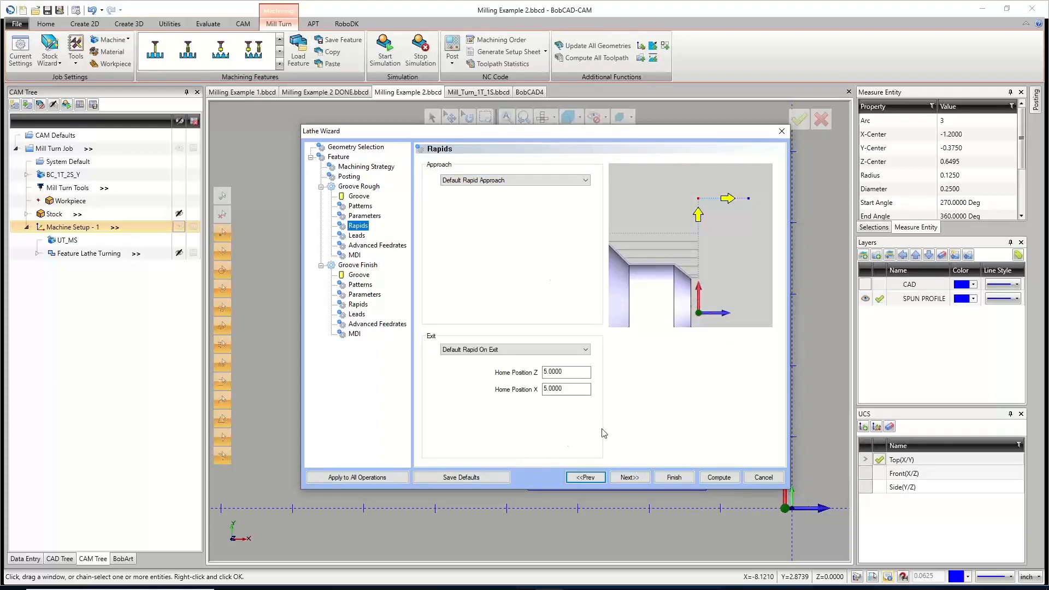
click(642, 477)
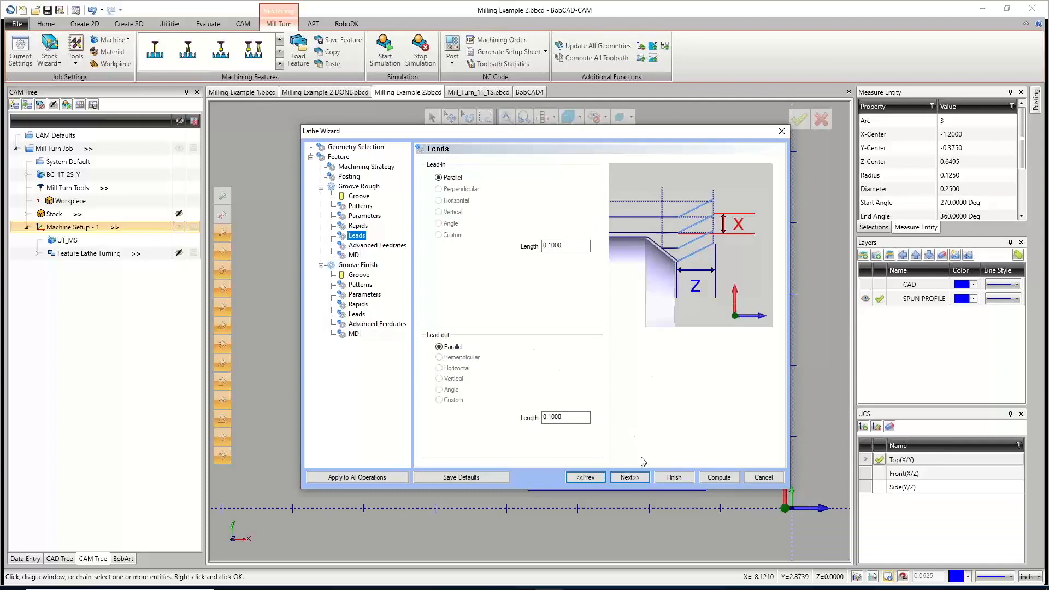
click(634, 478)
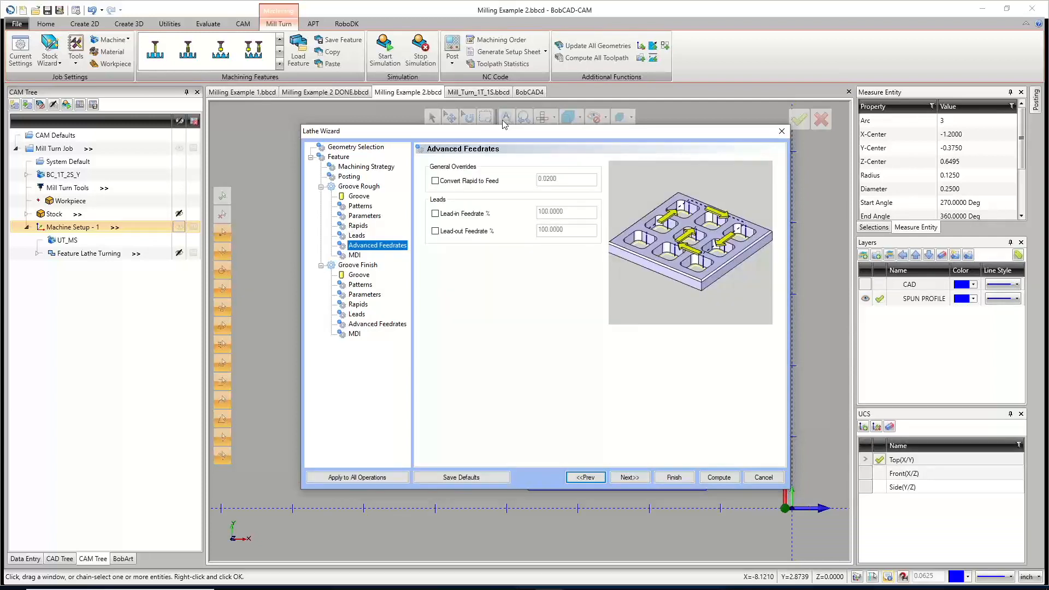
click(630, 477)
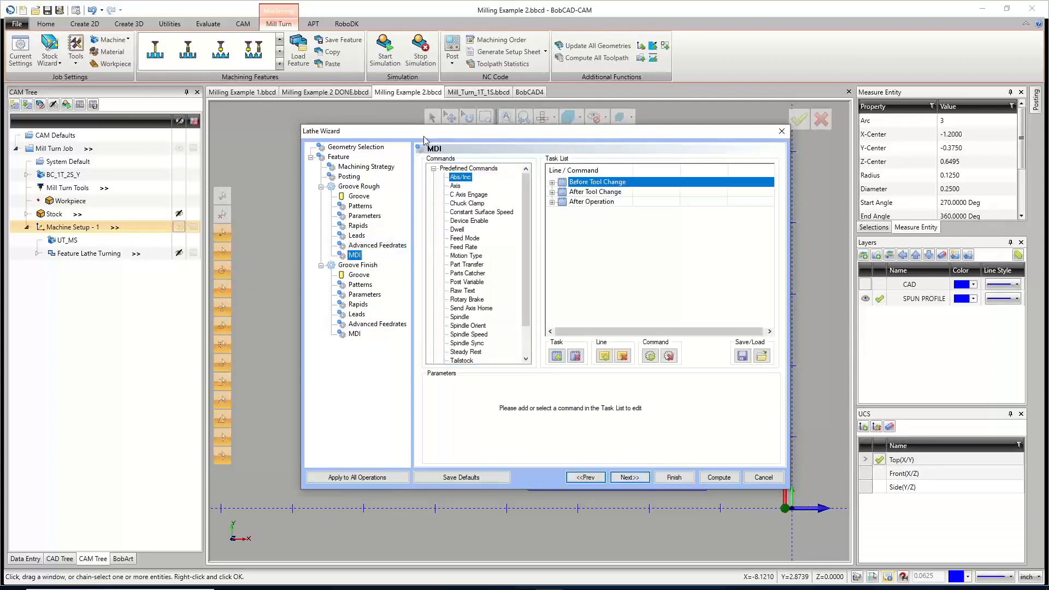
click(630, 477)
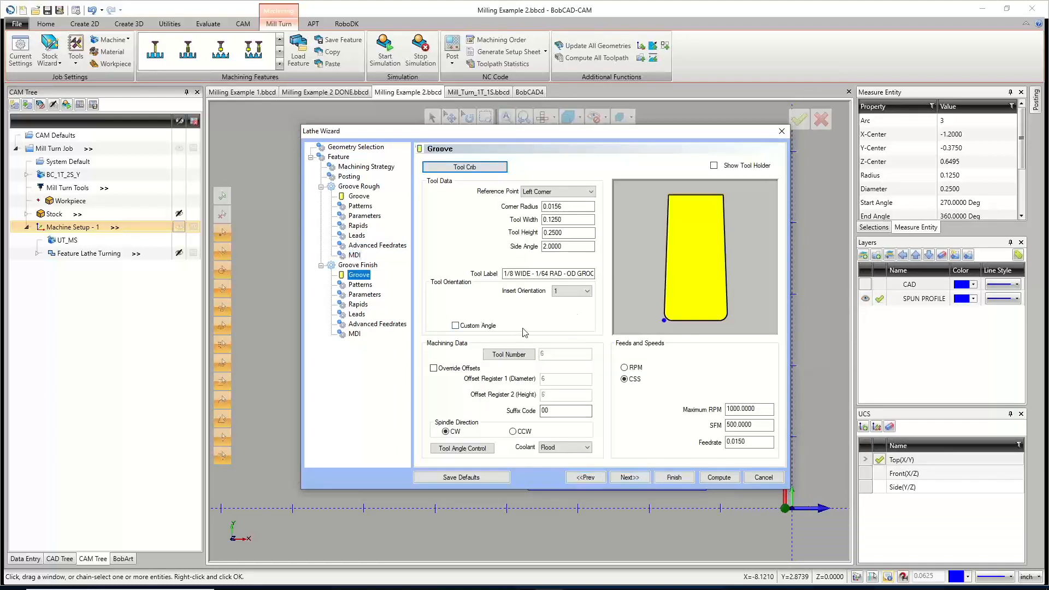
Keep the Groove Finish tool, enable Use Tool Holder for collision detection, and set the finish pattern to Basic Finish.
click(626, 477)
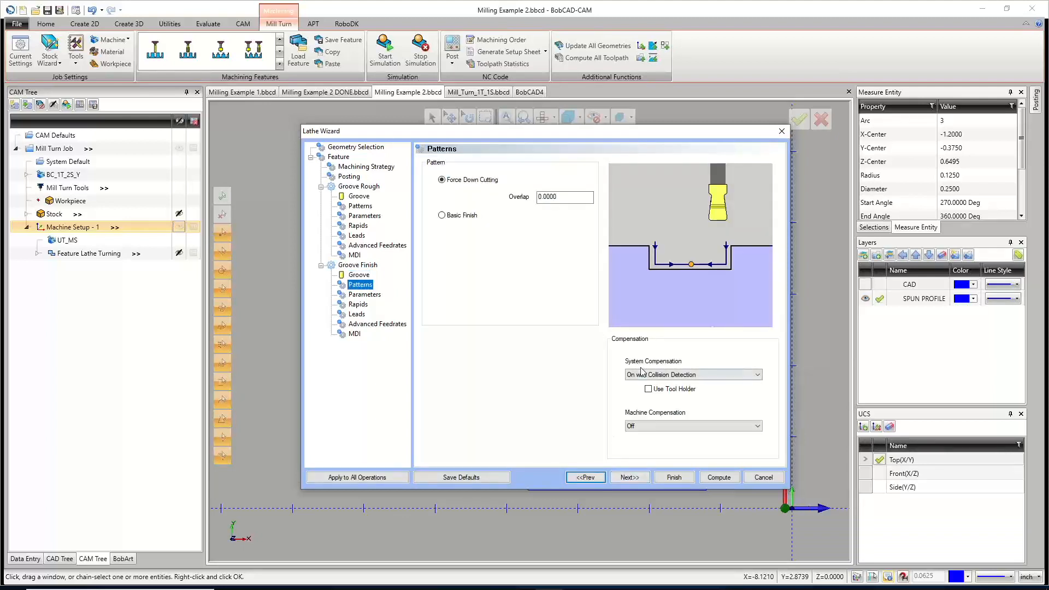
click(648, 388)
click(565, 197)
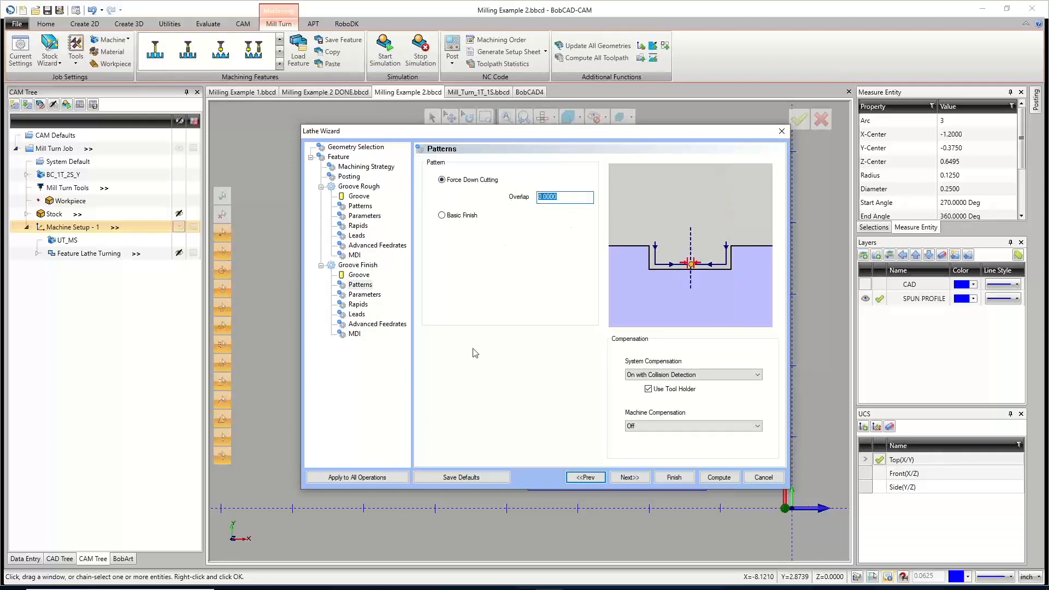
click(441, 215)
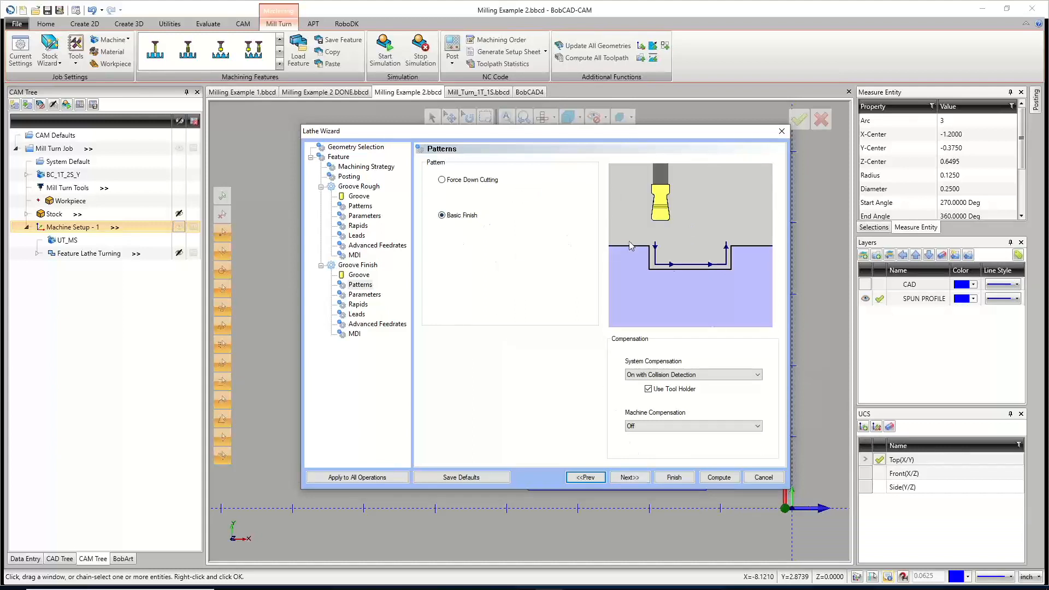
click(630, 478)
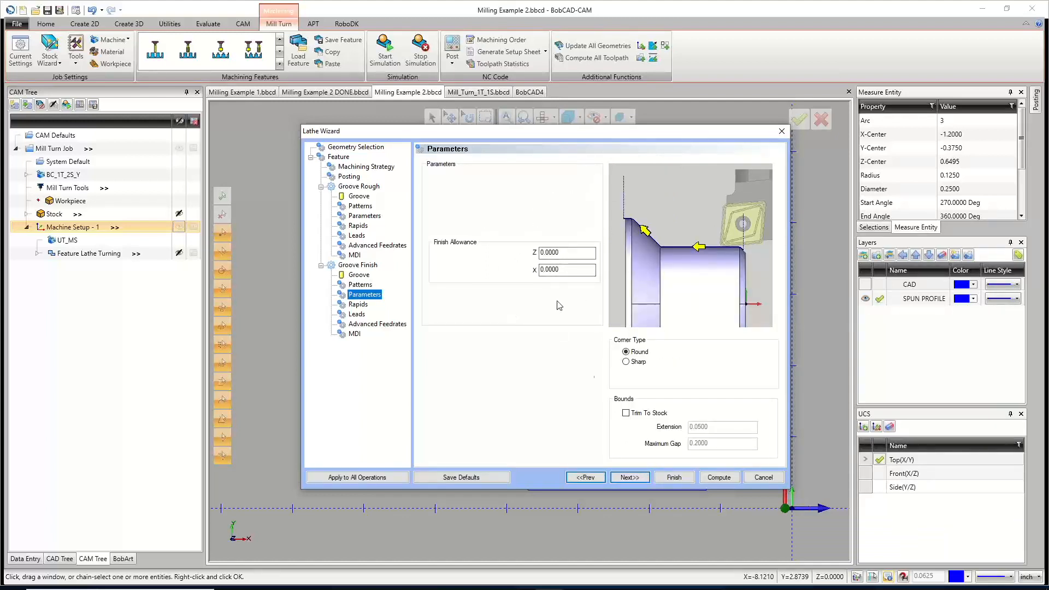
Accept the default finish allowances, rapids, leads and advanced feedrates for Groove Finish.
click(640, 480)
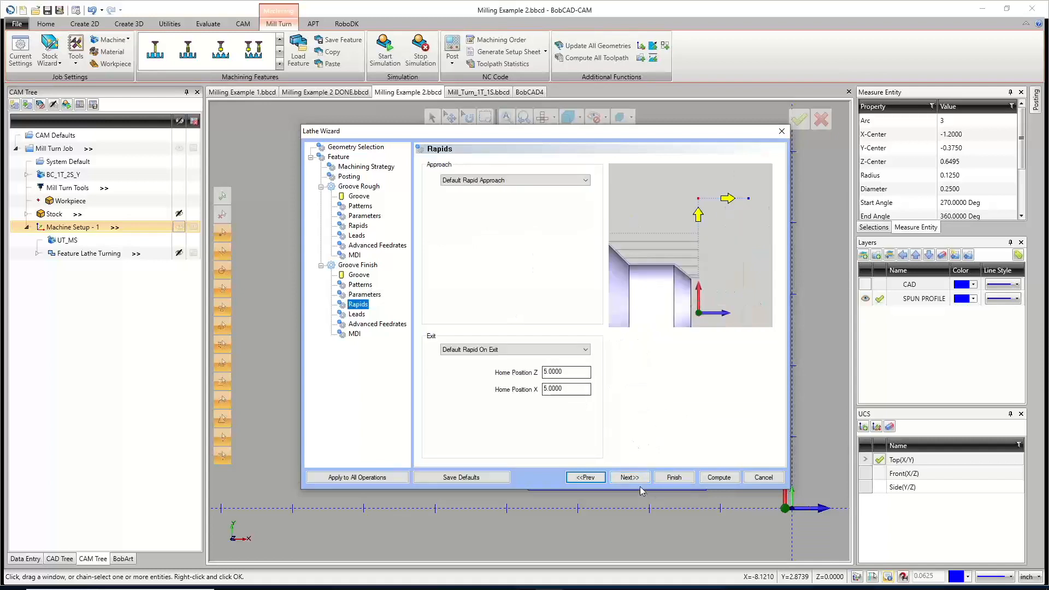
click(641, 480)
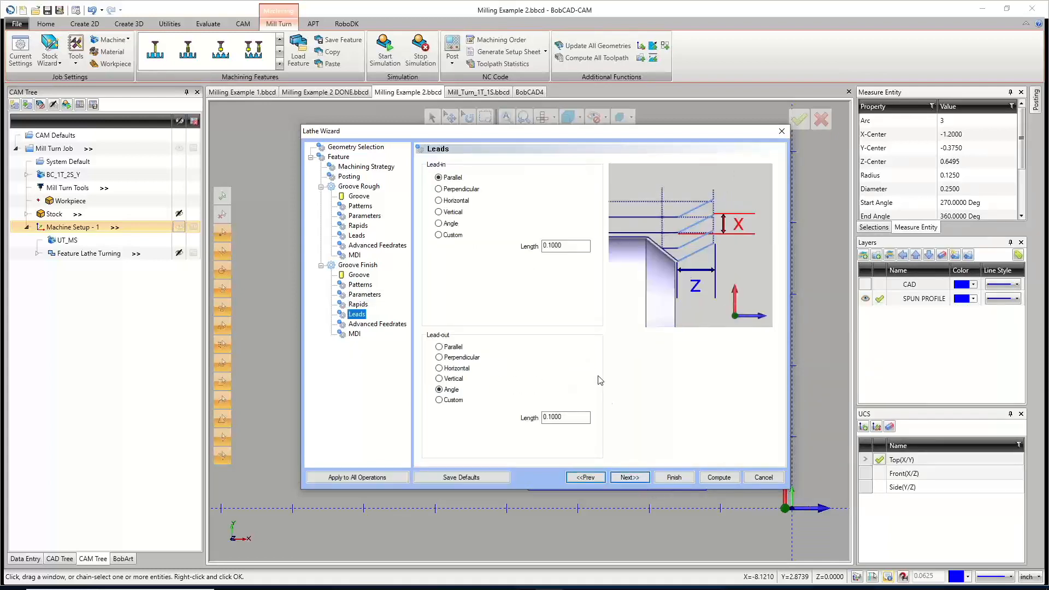
click(631, 478)
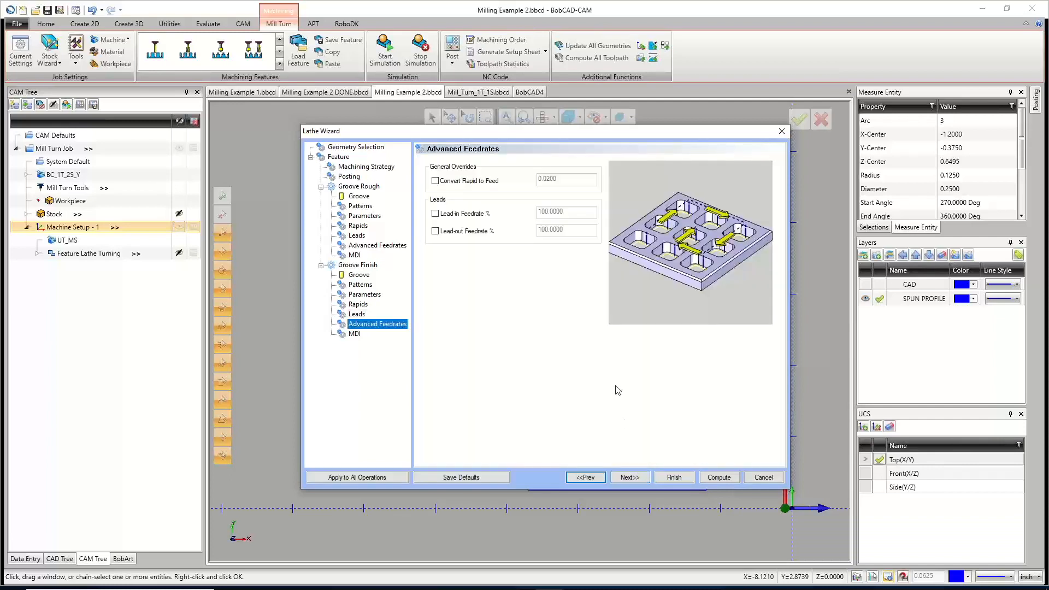
click(640, 477)
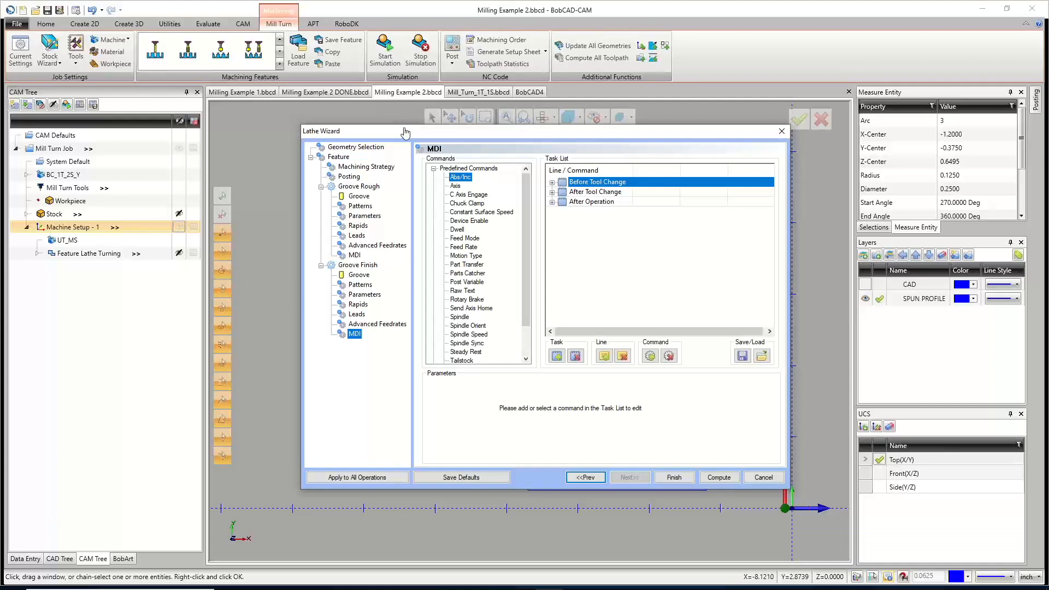
Switch to the CAM Quick Guide in the web browser and review the general process for computing and simulating CAM features.
mouse_move(496, 581)
click(710, 580)
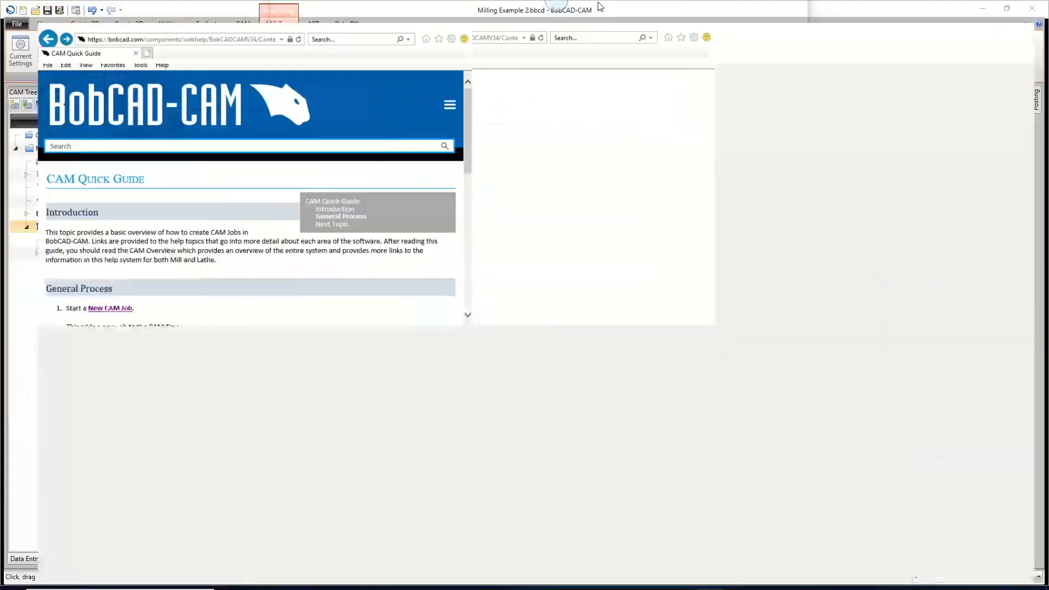
scroll(395, 322, down, 3)
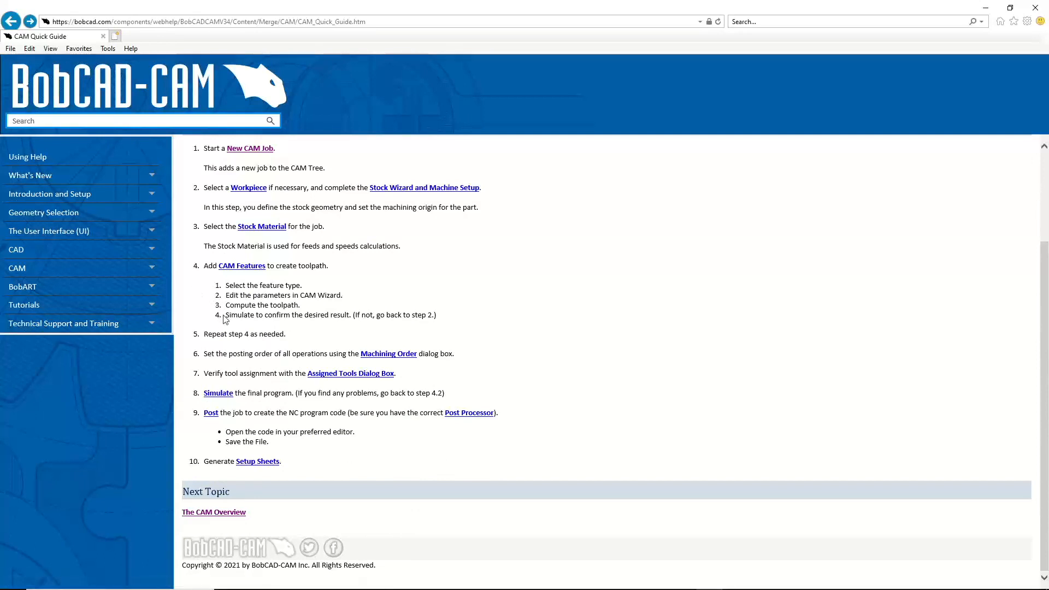
drag(226, 315, 344, 320)
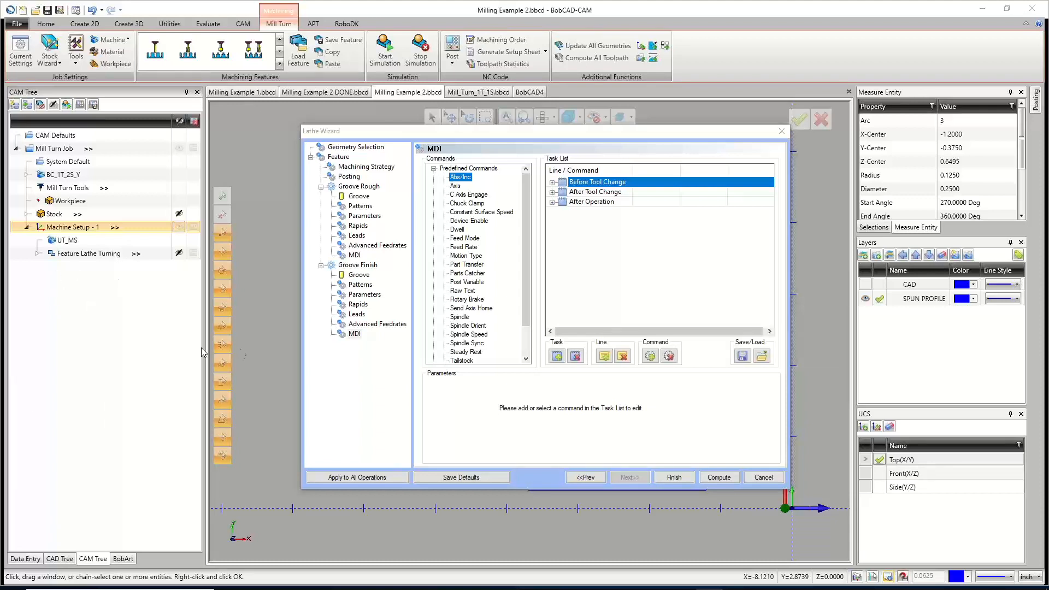
Compute the Lathe Groove feature's toolpath in BobCAD-CAM and save the file.
click(718, 477)
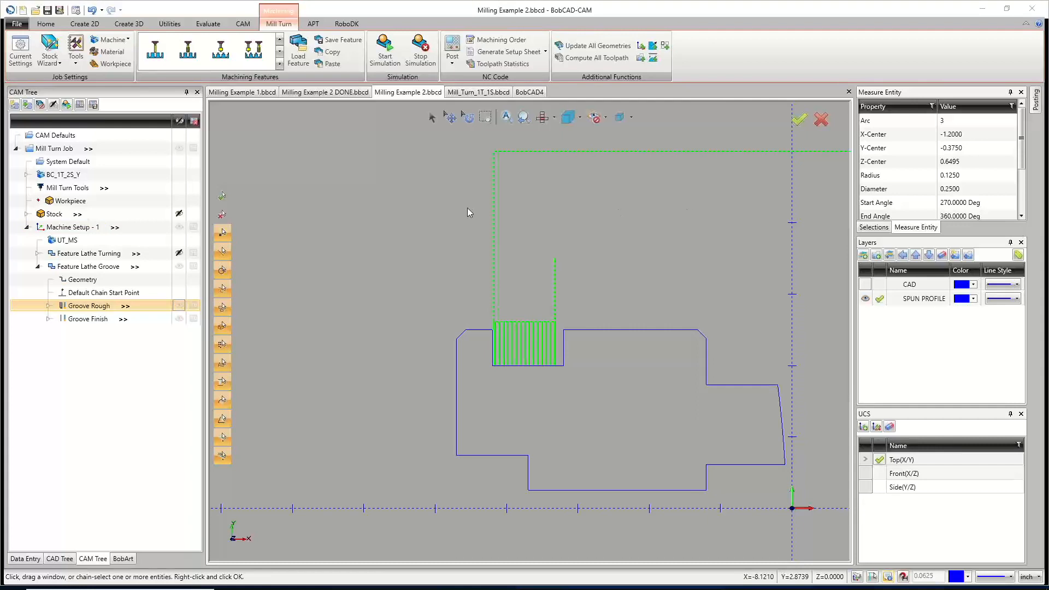
click(48, 11)
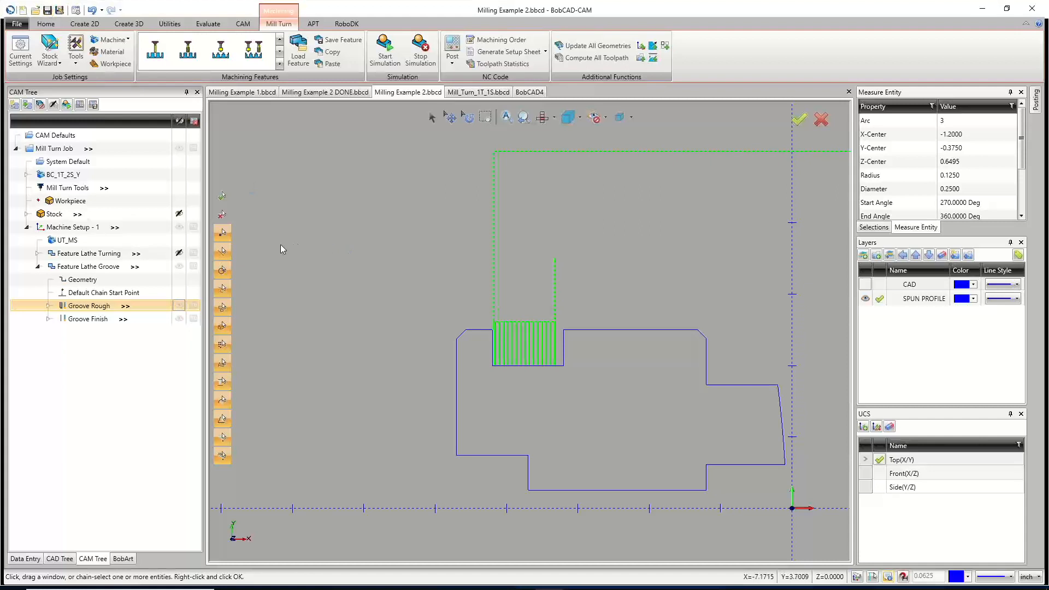
Blank the toolpath of Feature Lathe Groove and collapse the feature in the job.
click(90, 266)
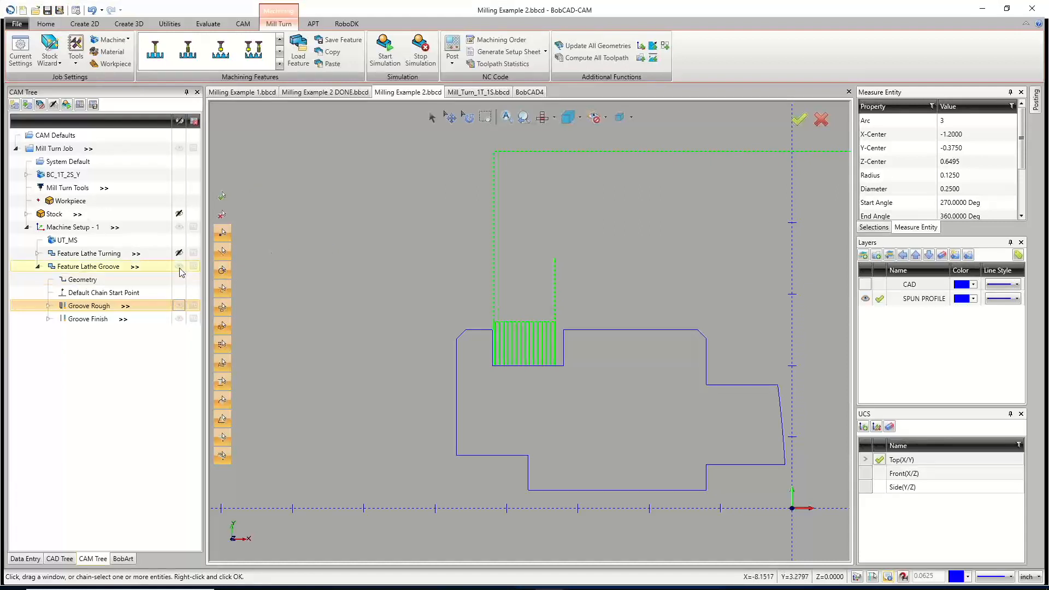
click(37, 266)
scroll(467, 313, down, 5)
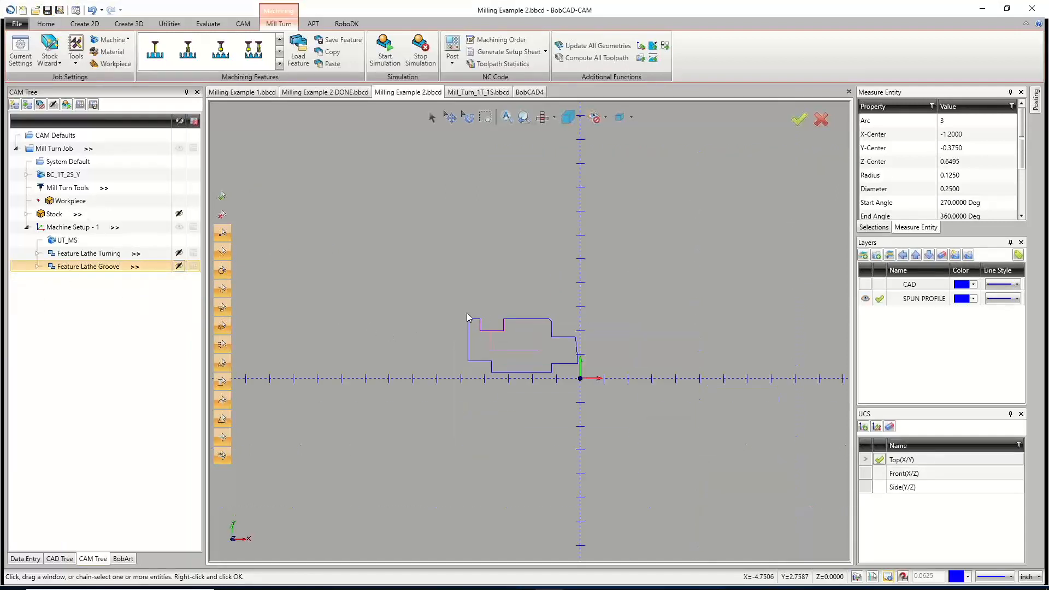
scroll(503, 342, up, 4)
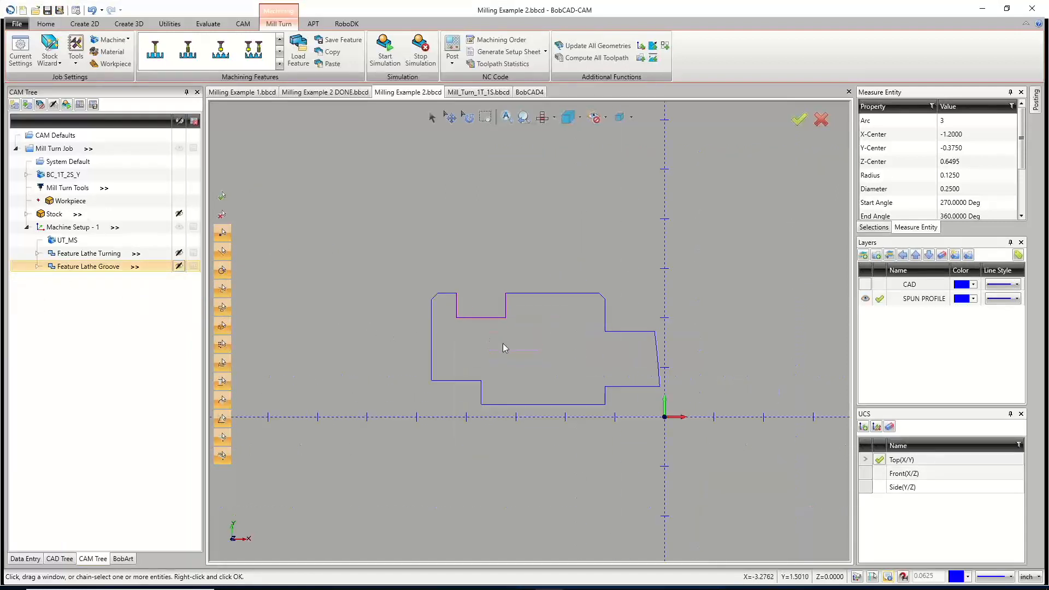
Examine the Groove Rough and Groove Finish toolpaths on the spun profile, then collapse the Lathe Groove feature.
click(38, 267)
click(86, 305)
scroll(502, 307, up, 5)
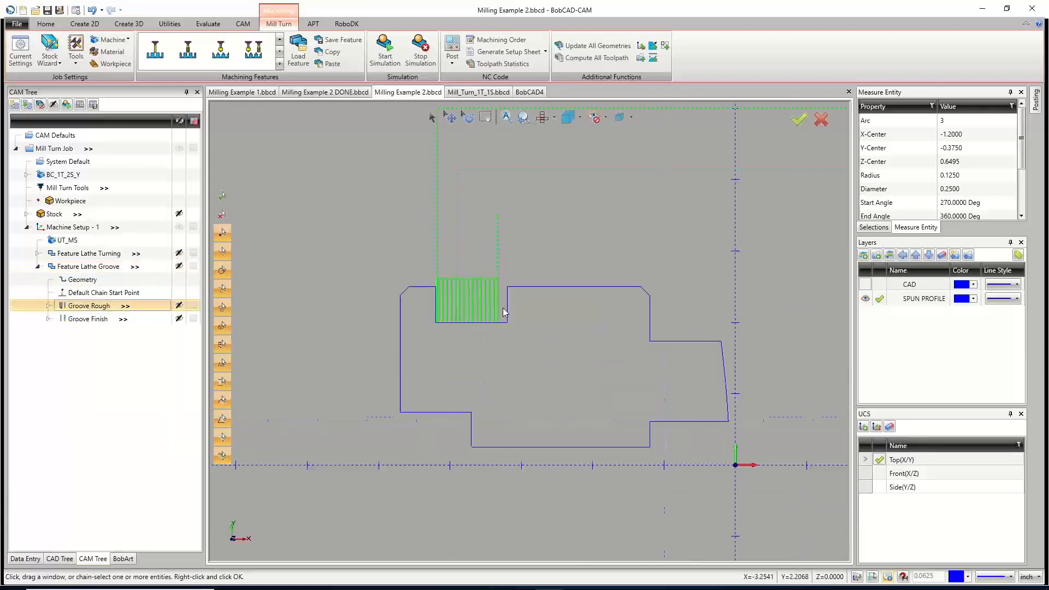
click(93, 319)
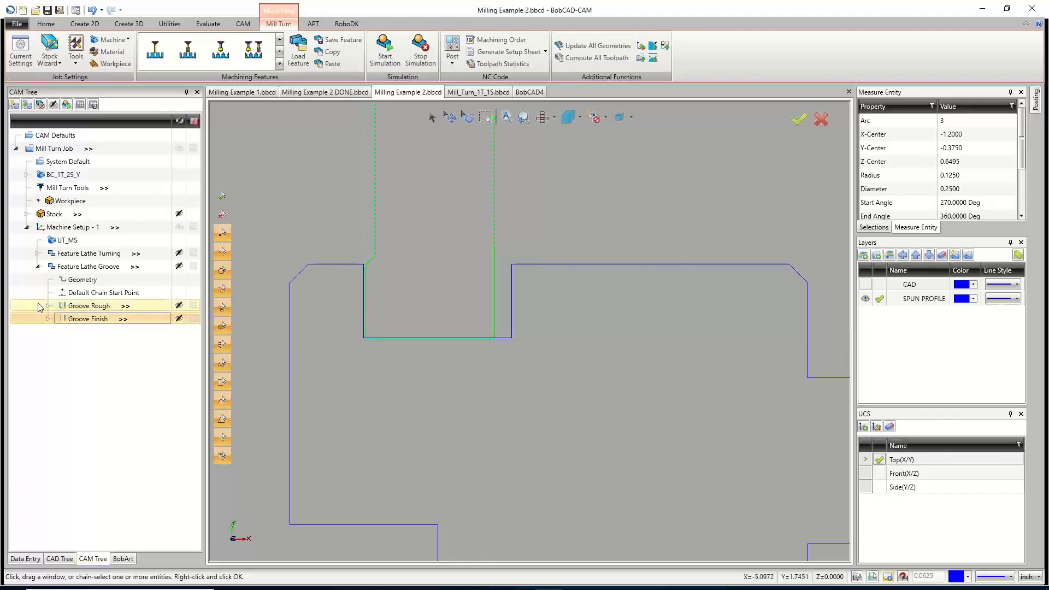
click(38, 267)
scroll(391, 316, down, 5)
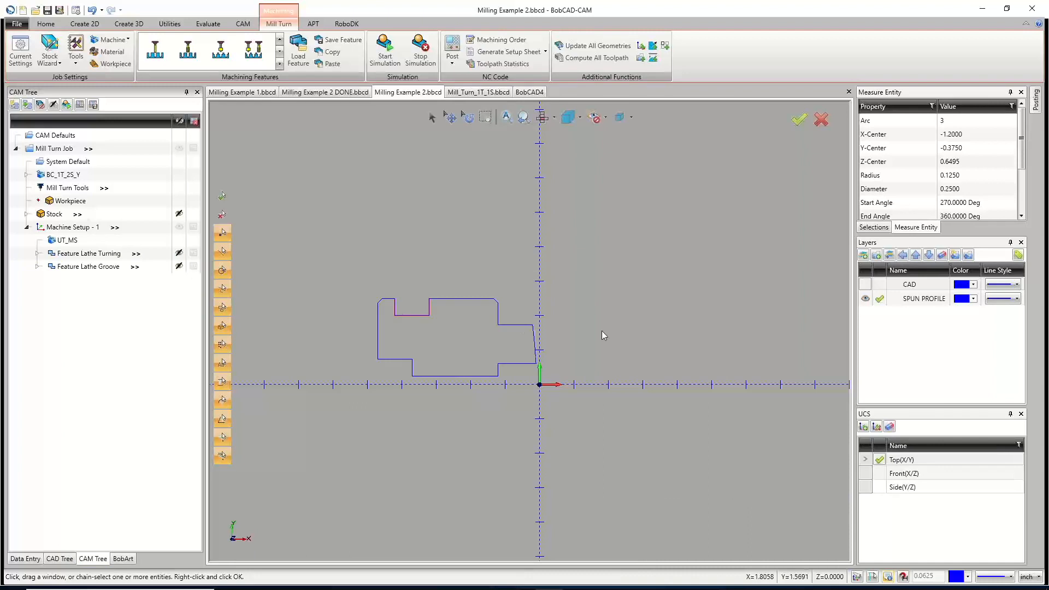
mouse_move(555, 381)
middle_down()
mouse_move(531, 379)
mouse_move(549, 377)
middle_up()
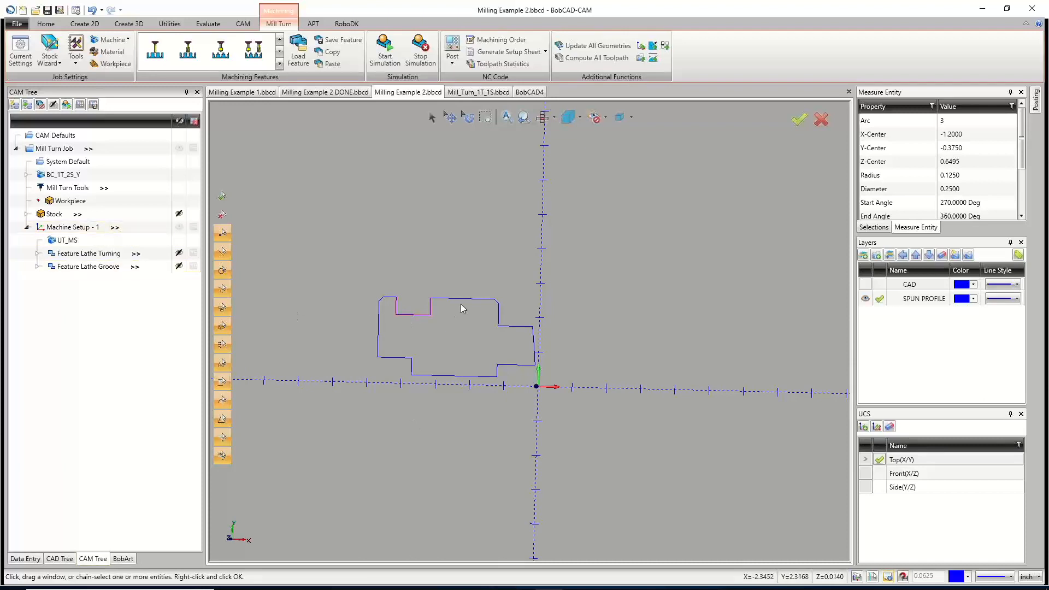
Add a Lathe Hole feature to Machine Setup - 1 at the lower-left corner of the spun profile and go on to its feature parameters.
right_click(101, 228)
mouse_move(147, 300)
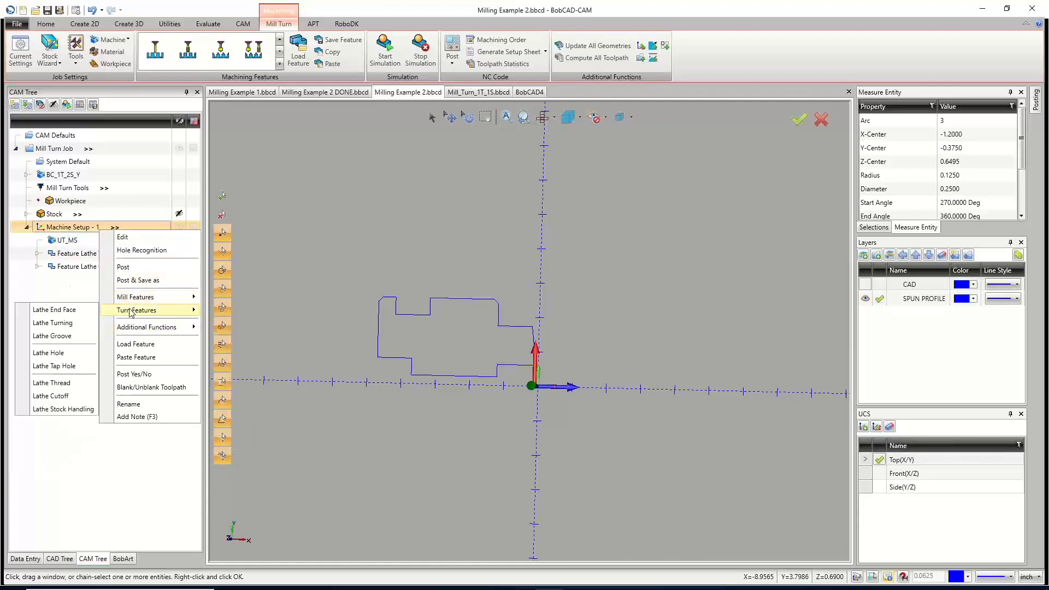
click(64, 357)
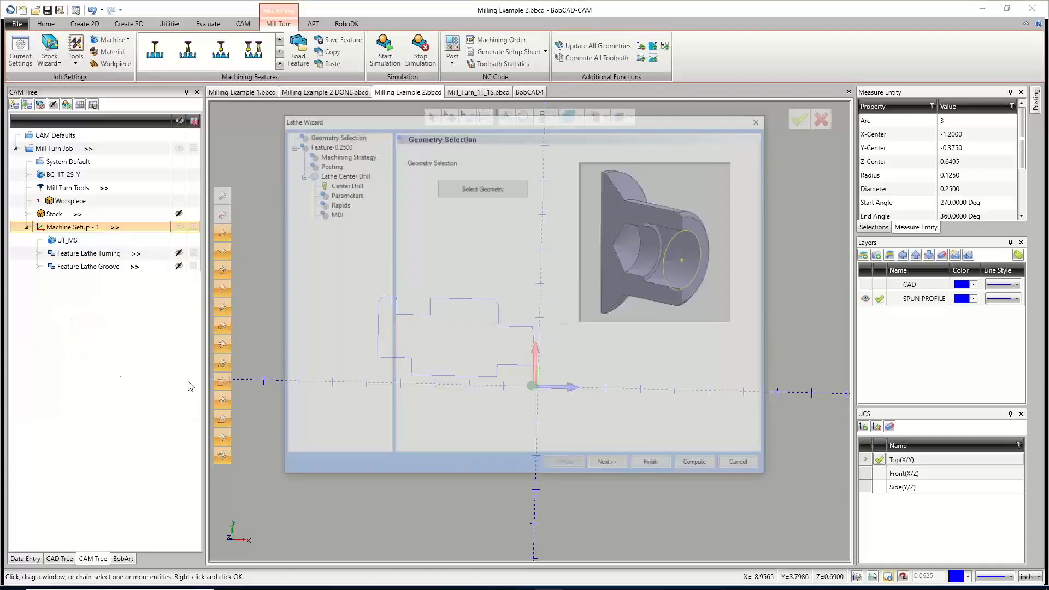
click(473, 188)
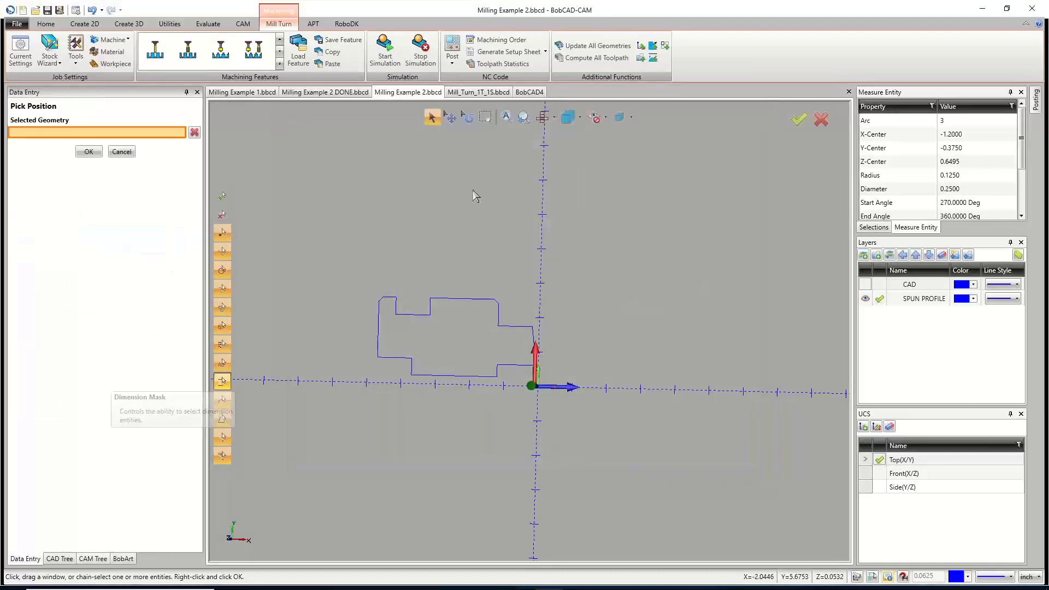
click(377, 357)
click(83, 152)
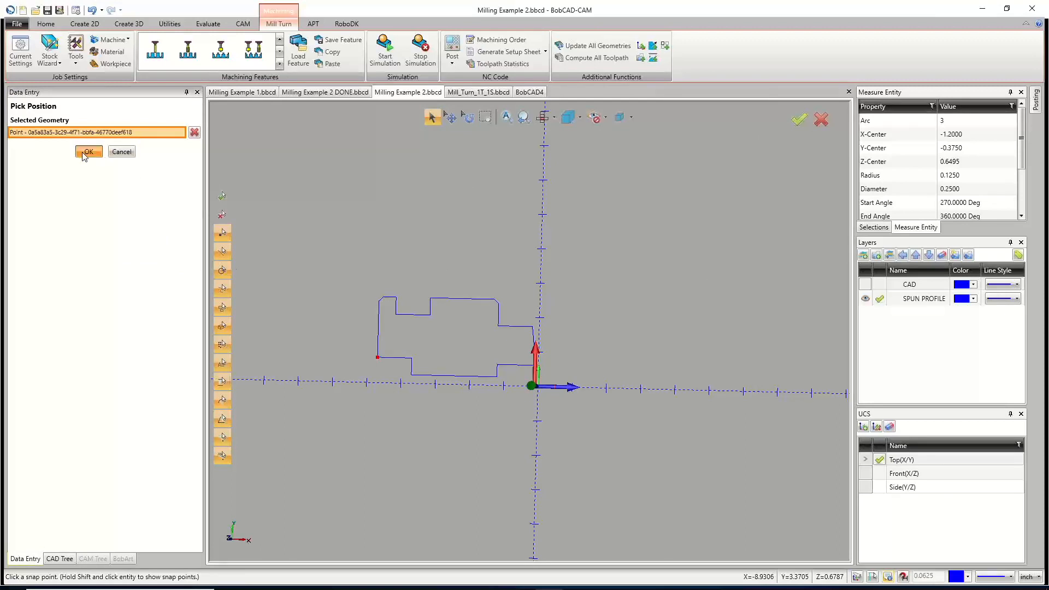
click(609, 465)
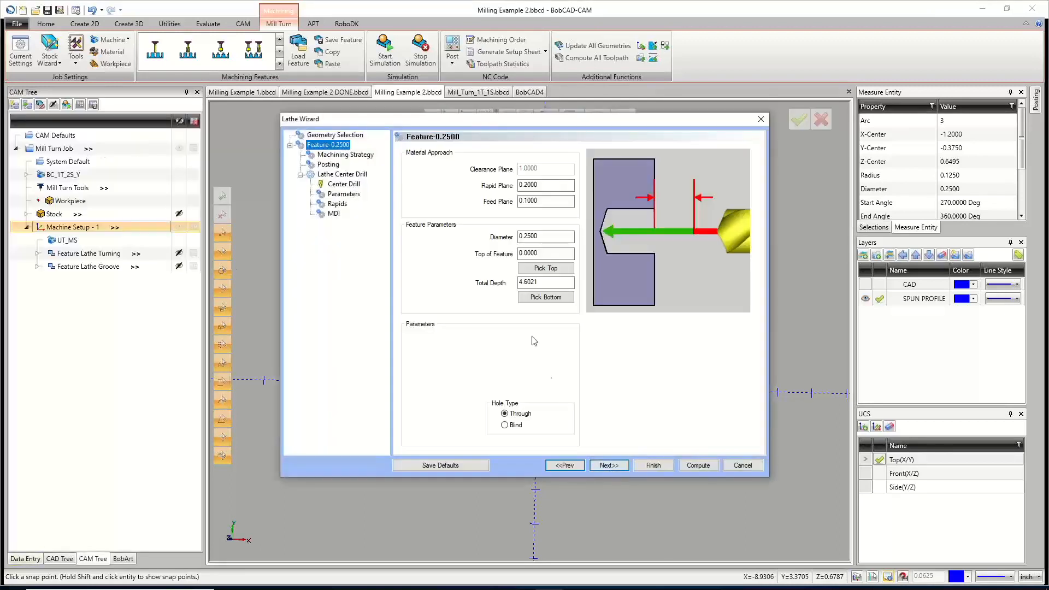
Set the hole feature's diameter to 0.5 and apply the default Lathe Hole machining strategy.
text(.5)
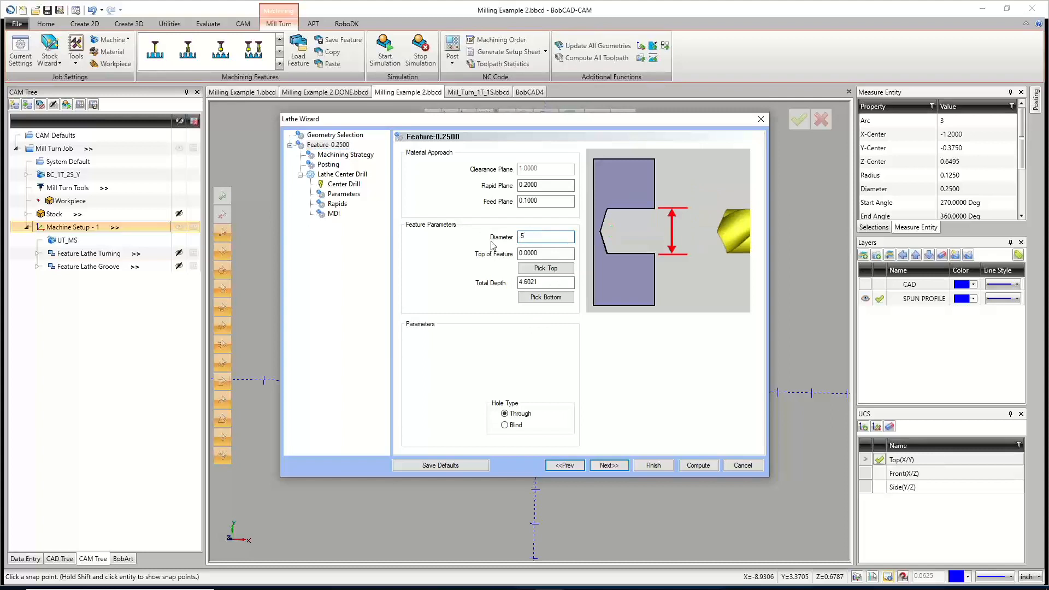
click(563, 283)
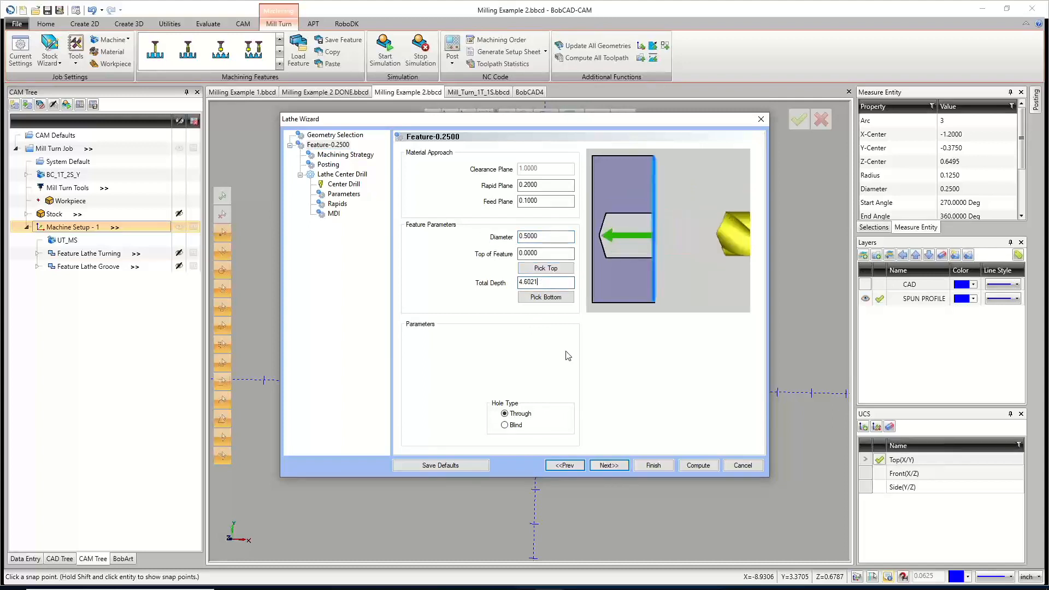
click(608, 465)
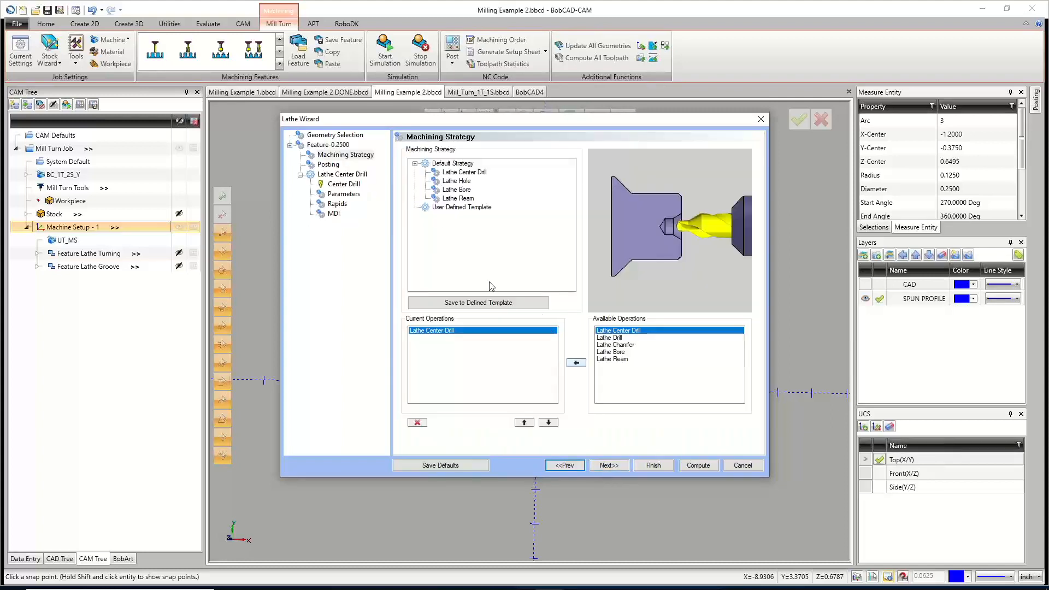
click(461, 182)
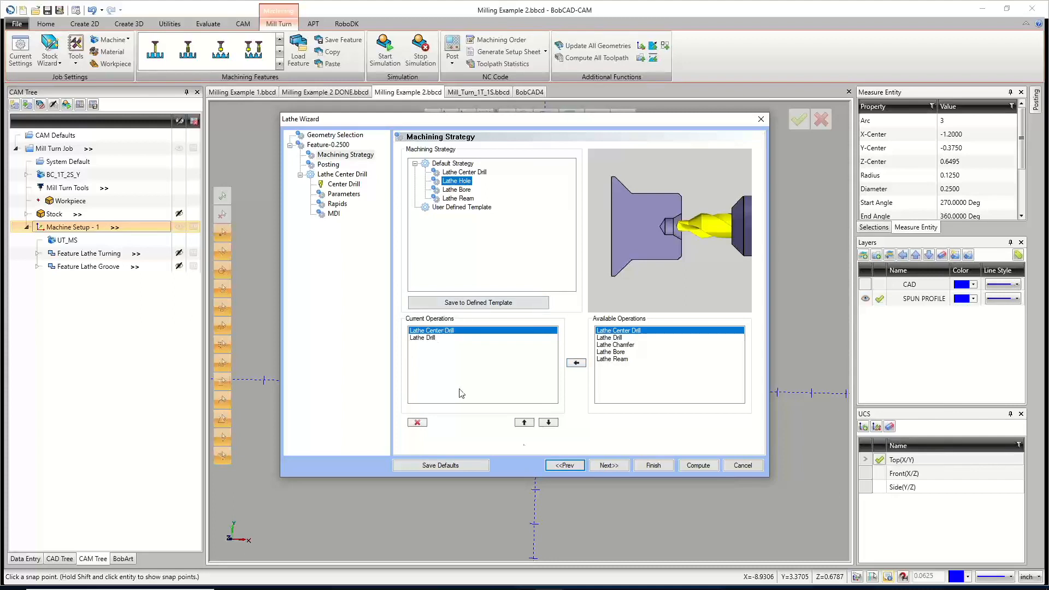
click(609, 465)
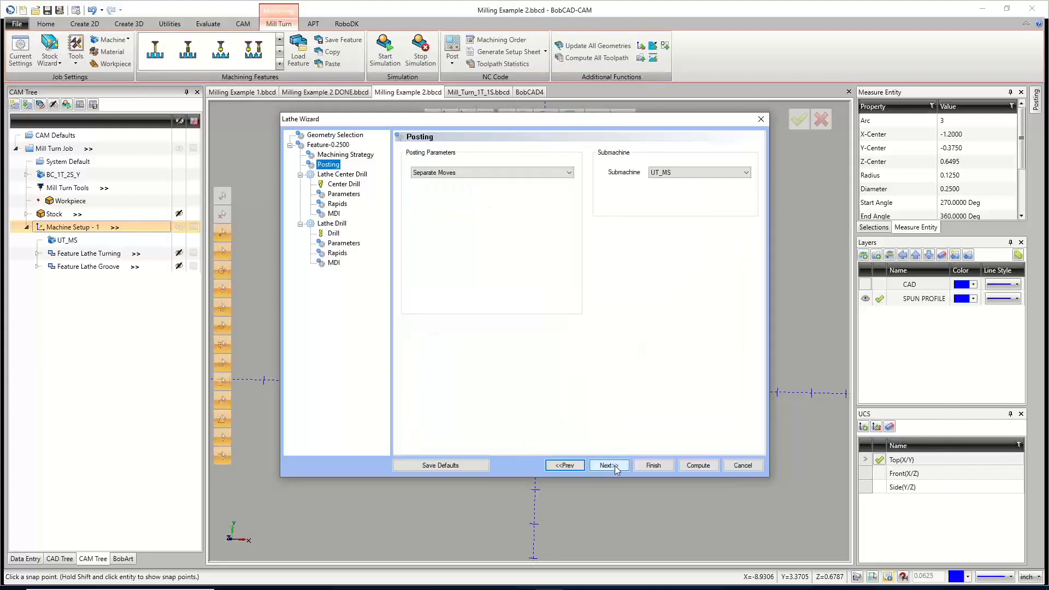
Assign the 1/4 90-degree spot drill with tool number 1 from the tool crib to the Lathe Center Drill operation.
click(616, 469)
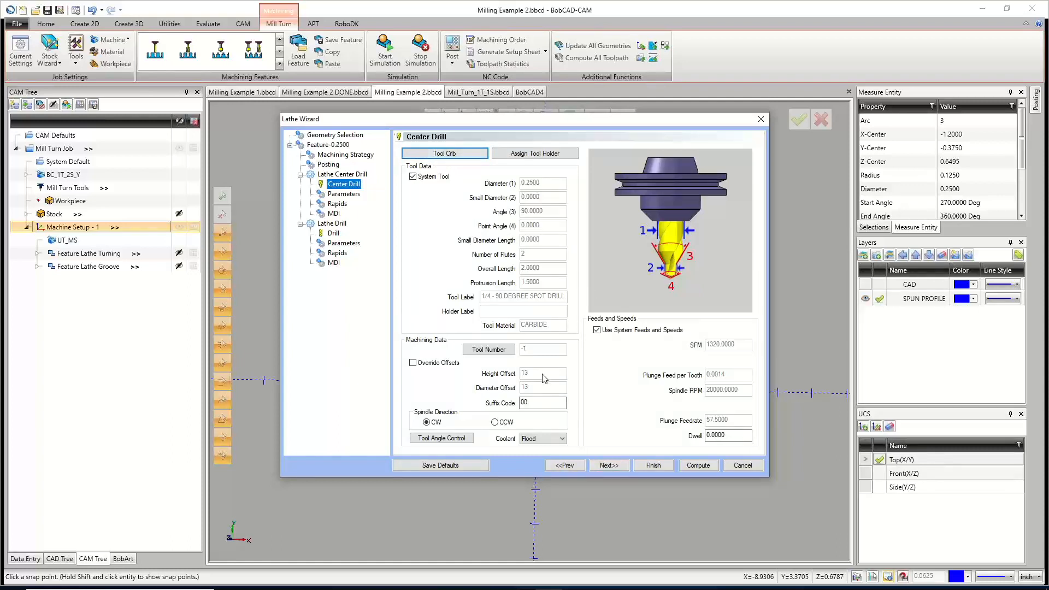
click(437, 156)
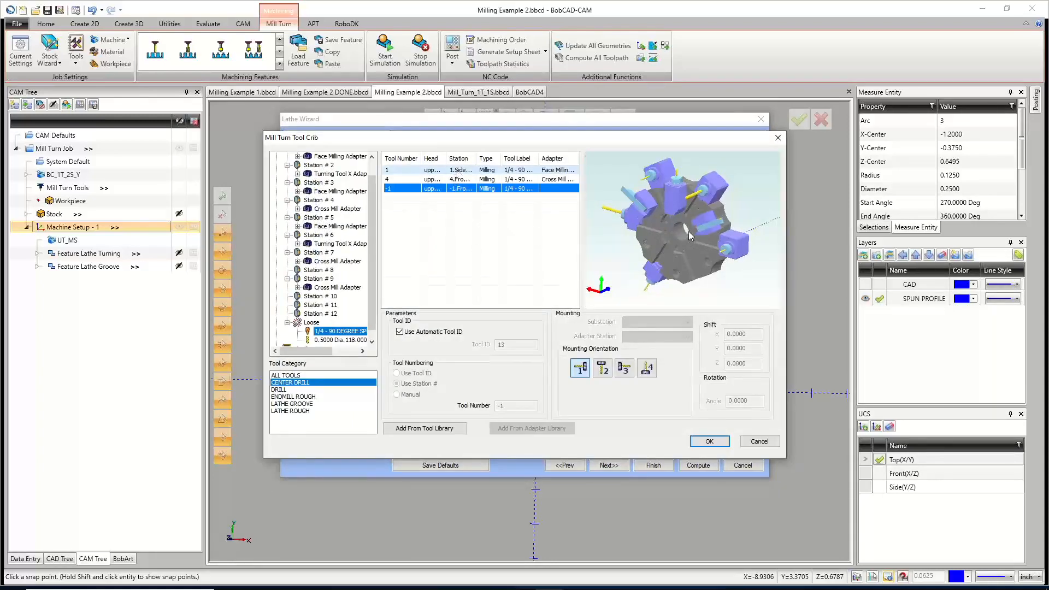
mouse_move(689, 231)
mouse_down()
mouse_move(671, 247)
mouse_move(749, 240)
mouse_move(683, 231)
mouse_move(704, 240)
mouse_up()
click(406, 171)
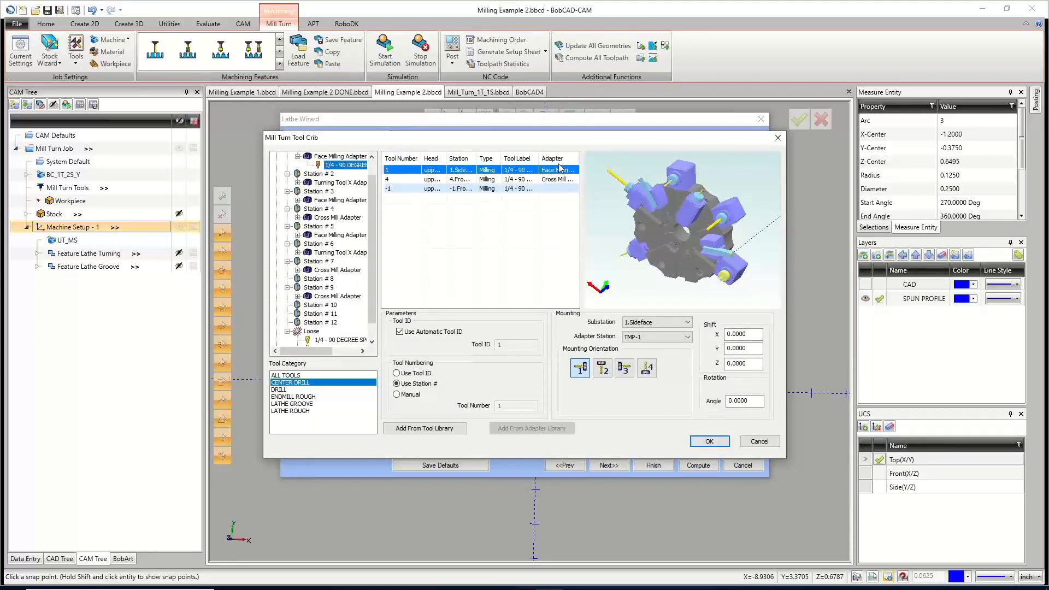
click(712, 441)
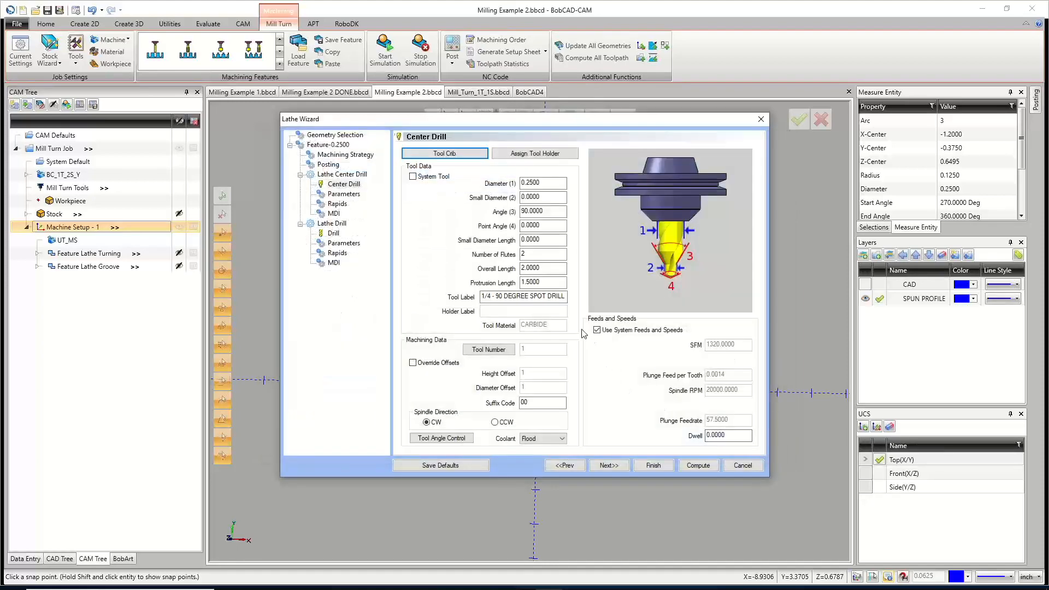
Set the center drill's center diameter to 0.2 for a depth of 0.1, keeping its default rapids.
click(609, 465)
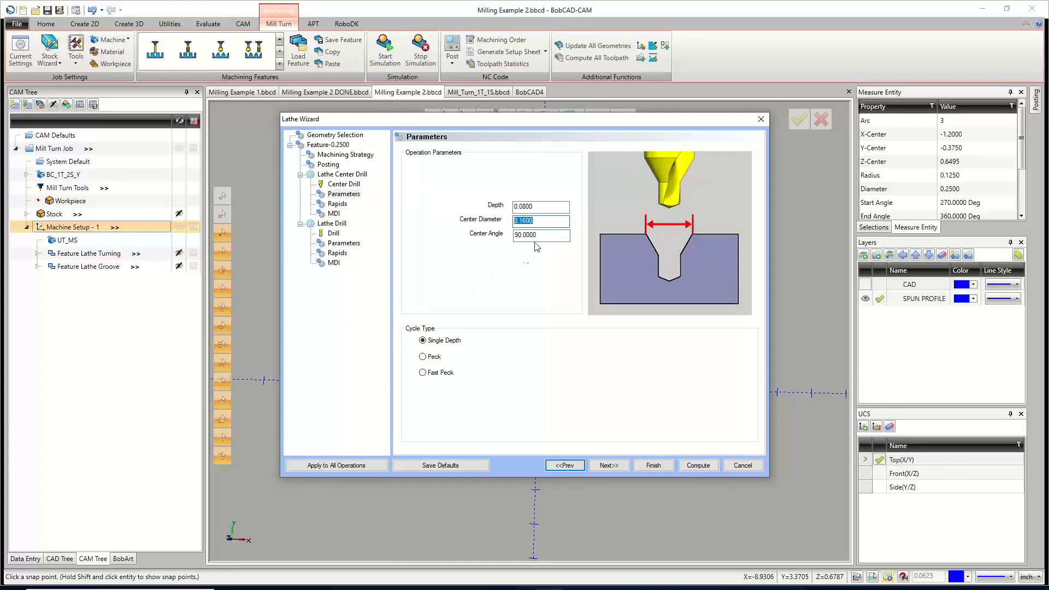
text(2)
click(545, 206)
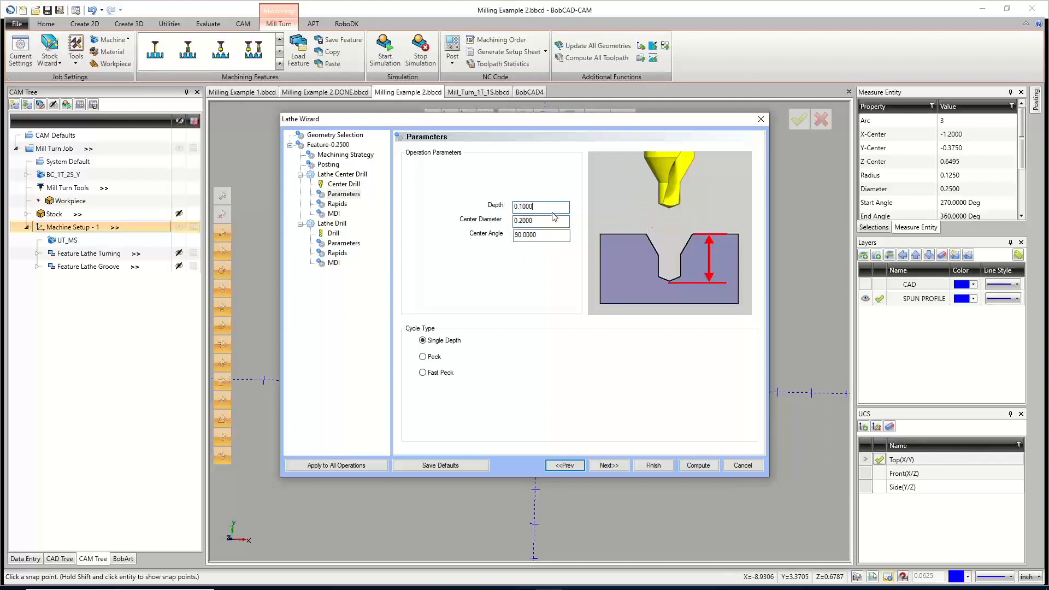
key(Tab)
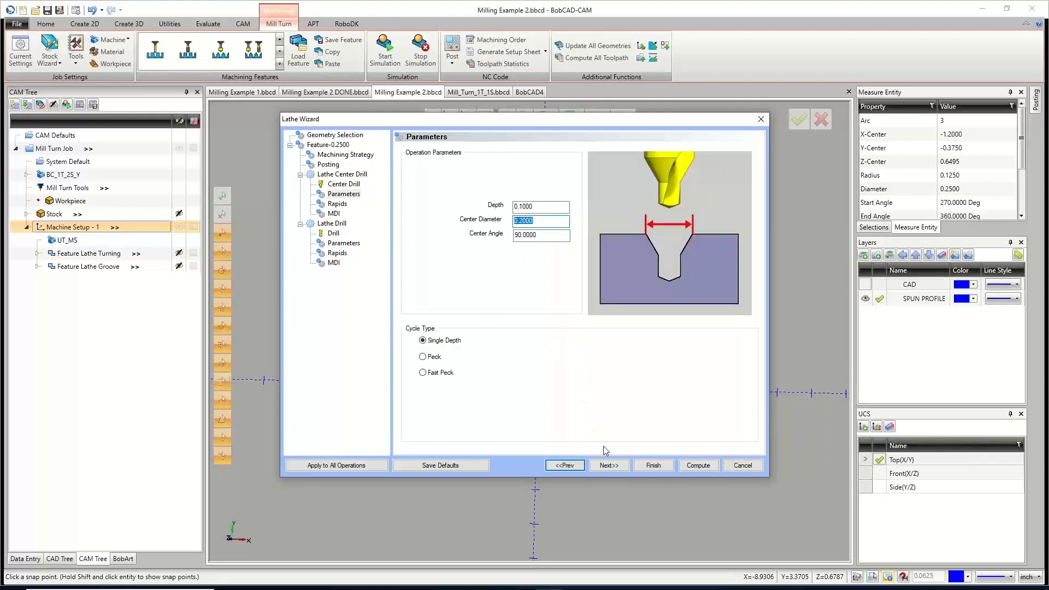
click(610, 466)
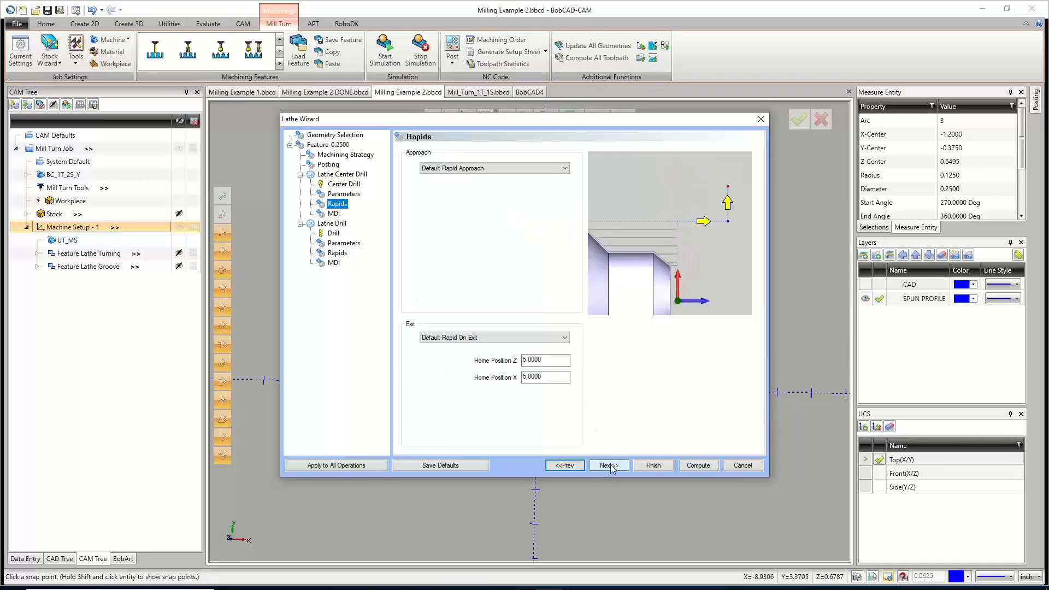
click(610, 466)
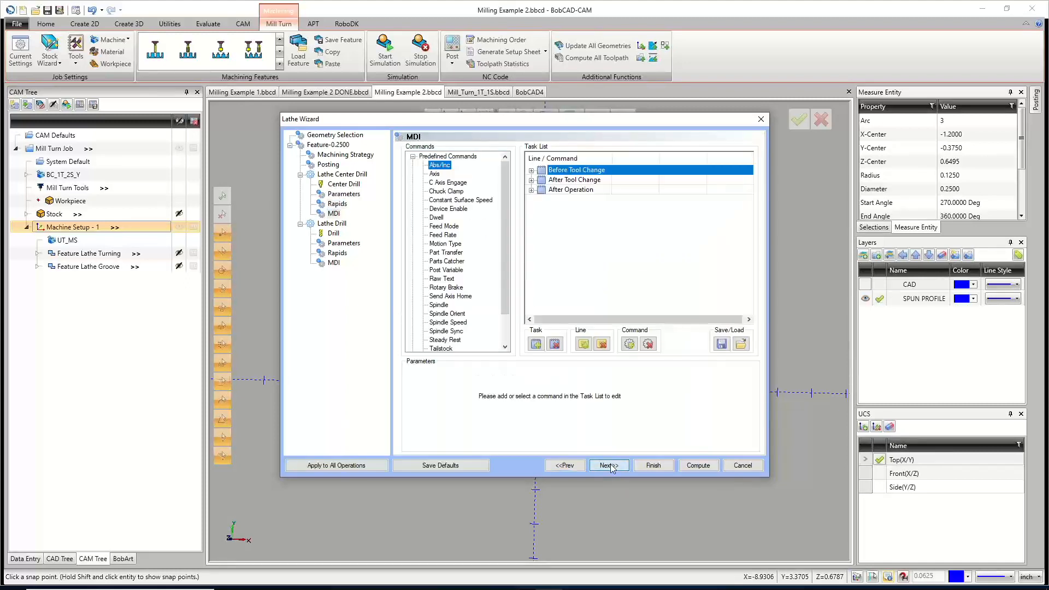
Assign the 1/2 DRILL with tool number 3 from the tool crib to the Lathe Drill operation.
click(609, 465)
click(434, 150)
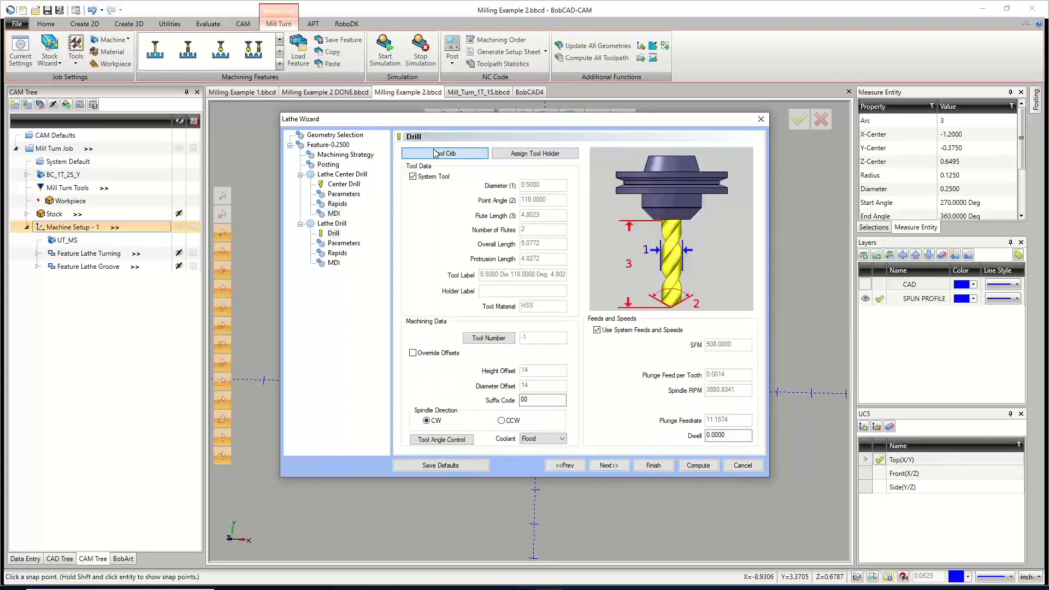
click(445, 155)
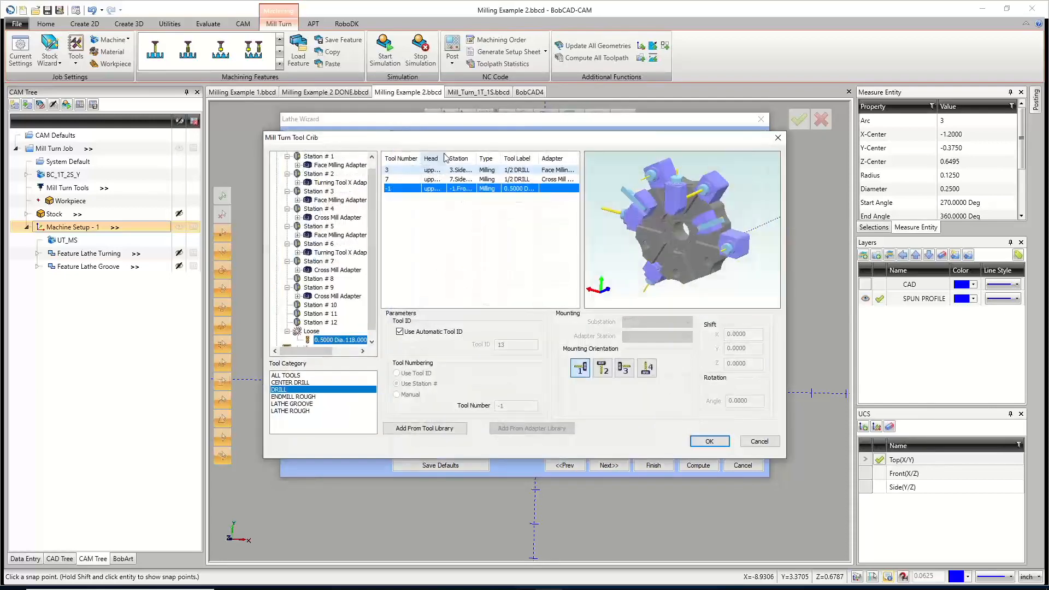
click(411, 170)
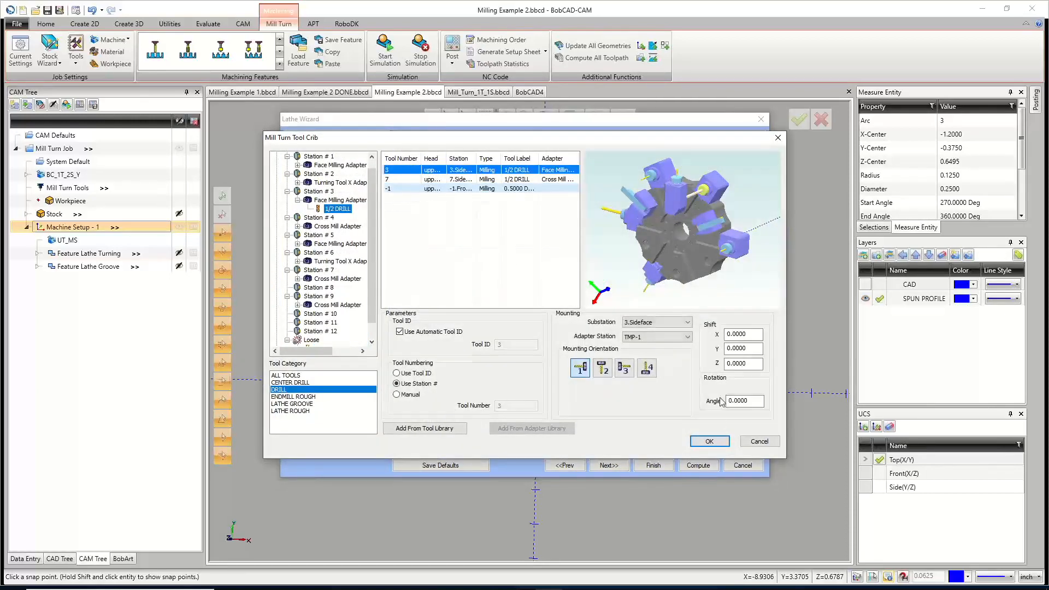
click(708, 441)
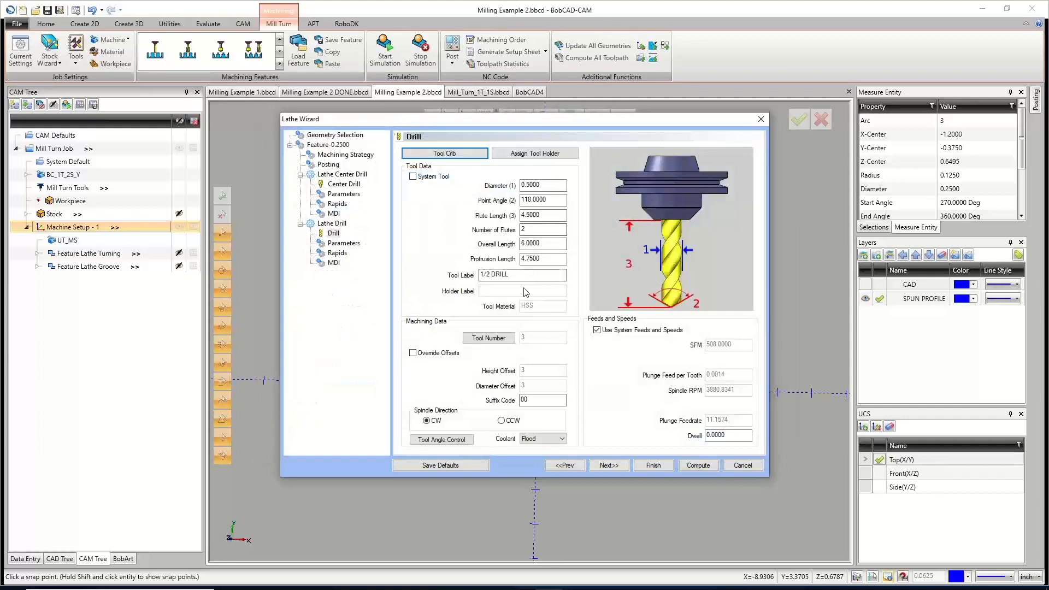
click(334, 145)
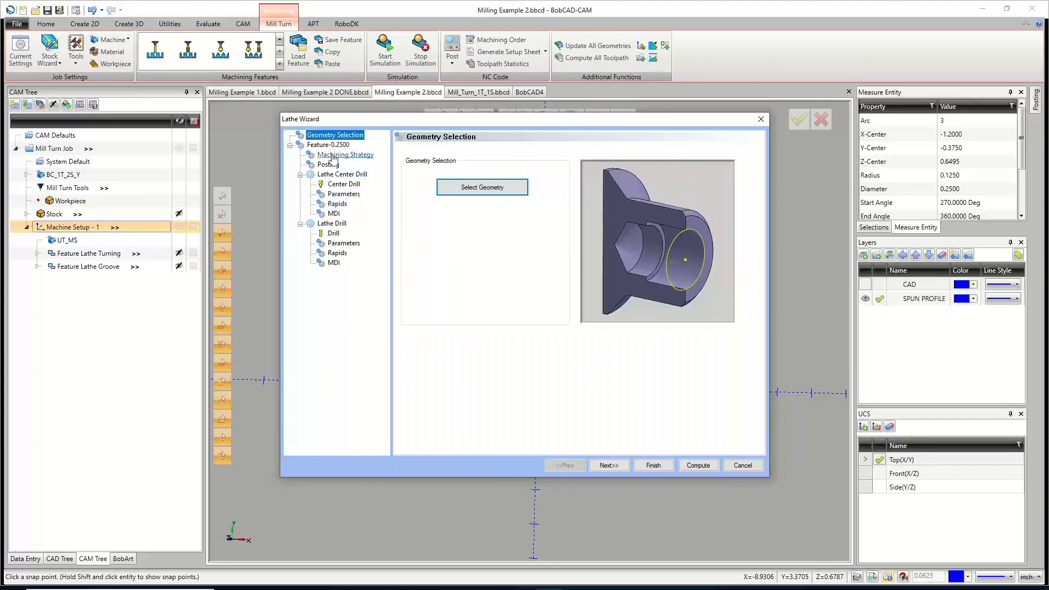
click(334, 233)
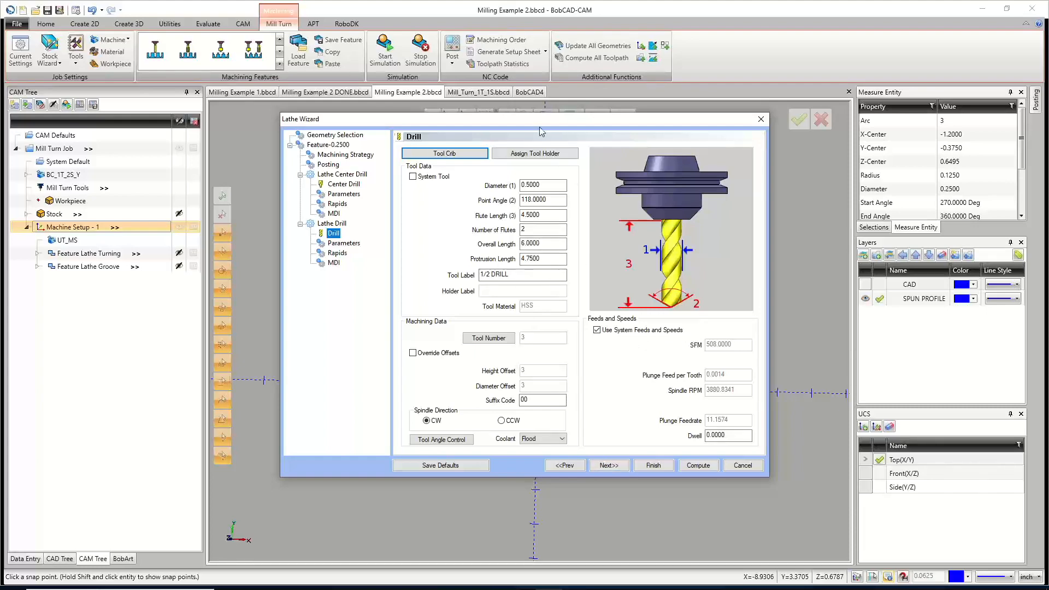
drag(541, 120, 843, 249)
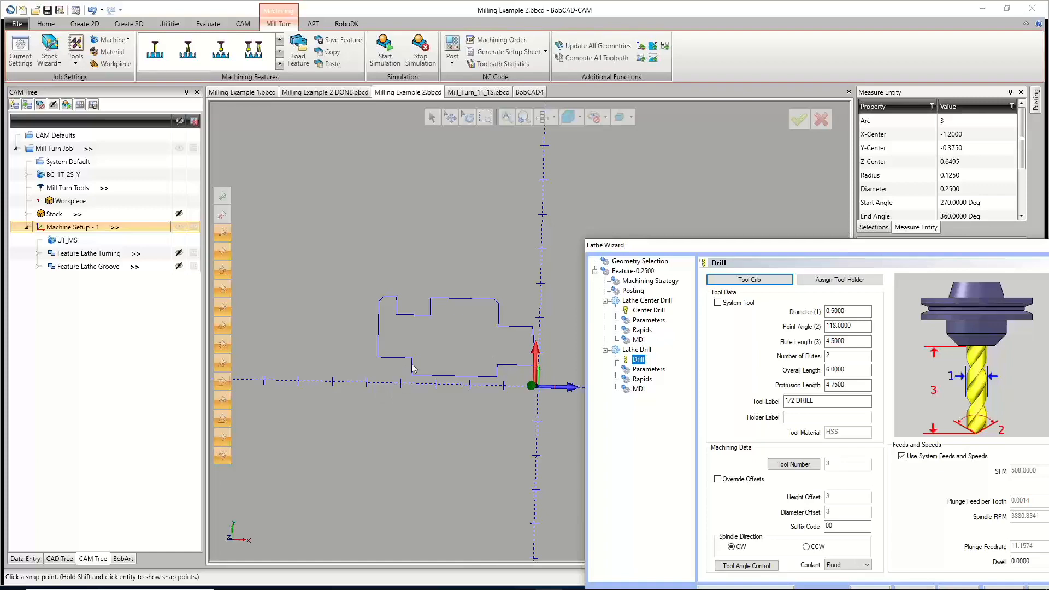
drag(721, 245, 427, 129)
Give the Lathe Drill operation a Peck cycle, turn off Use Cutting Conditions and set its overall depth to 4.6.
click(614, 474)
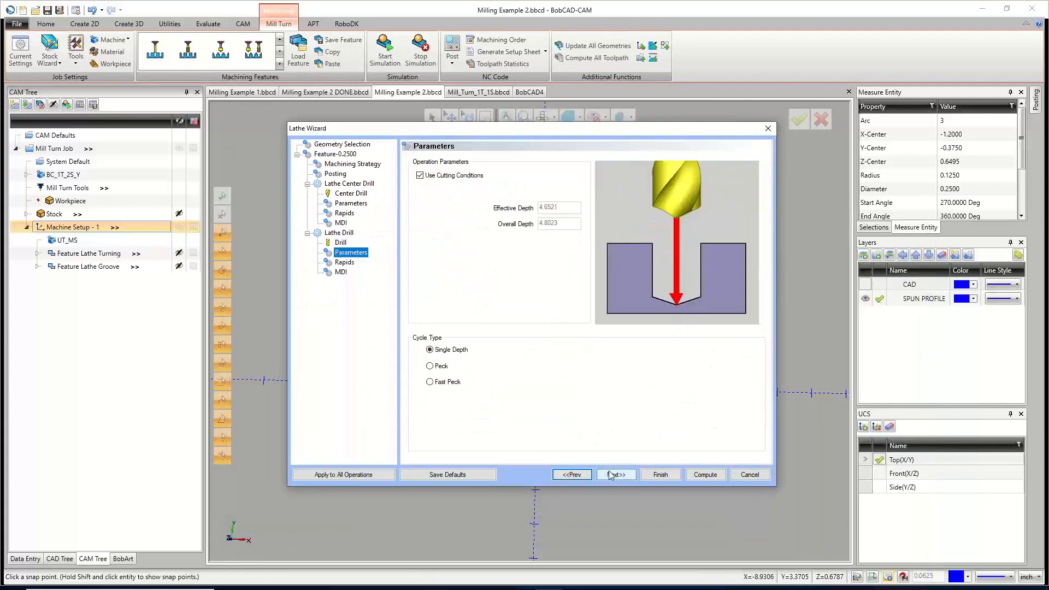
click(430, 365)
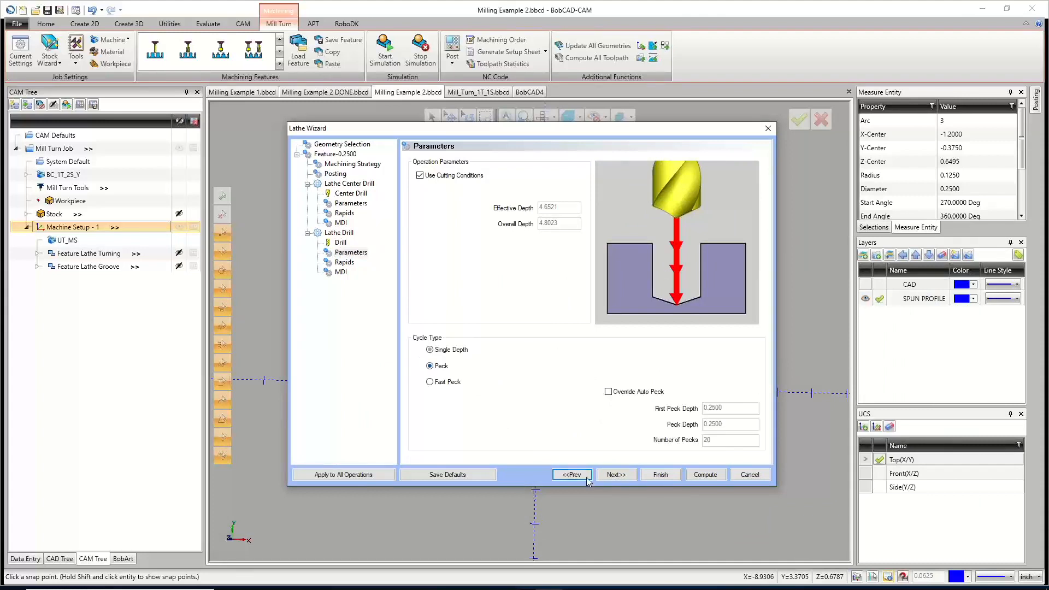
click(616, 474)
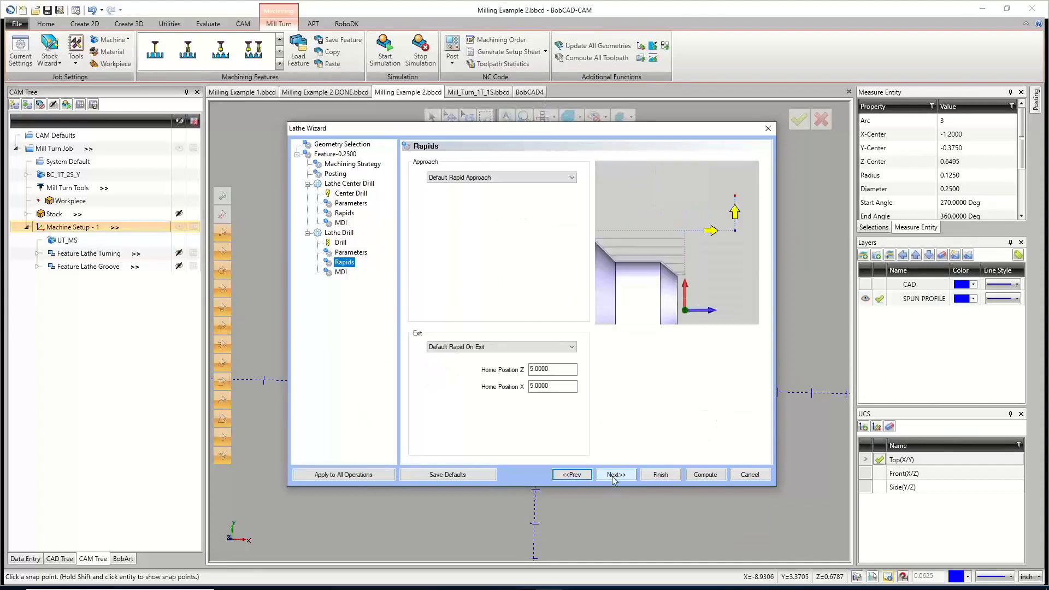
click(580, 475)
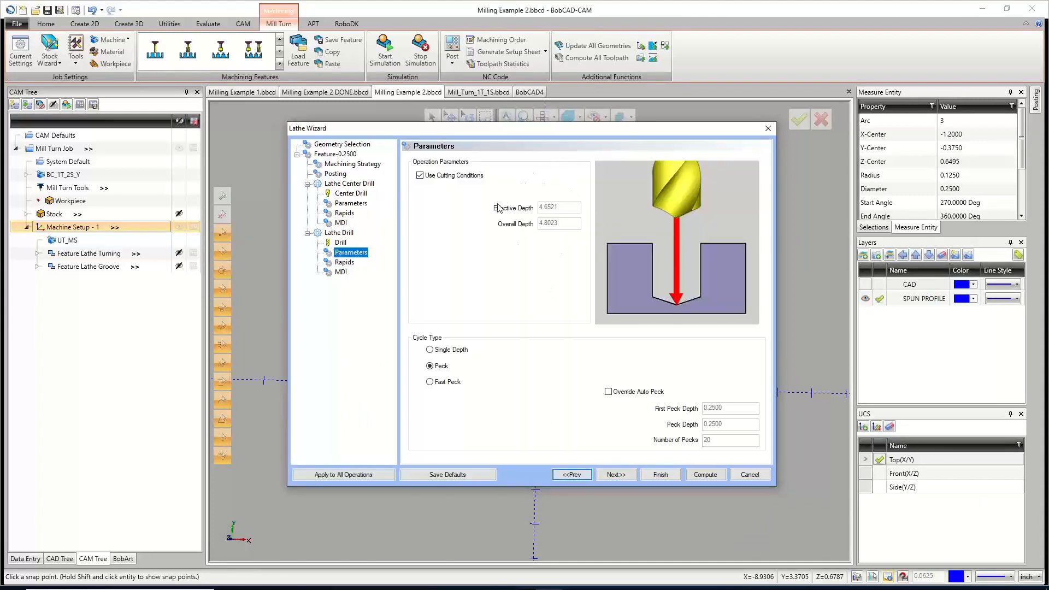
click(420, 175)
drag(567, 223, 492, 226)
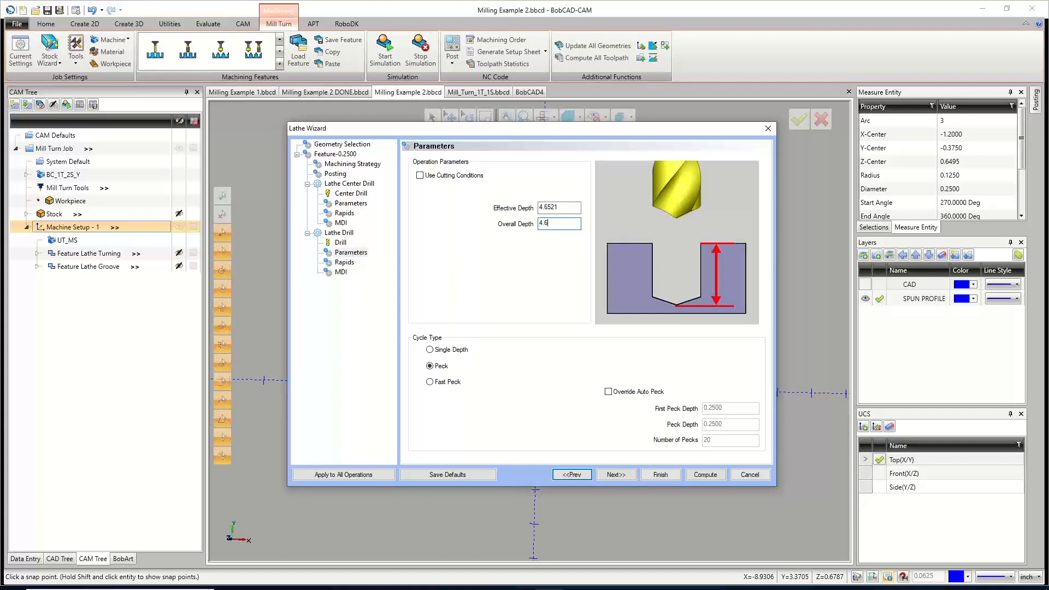
click(542, 207)
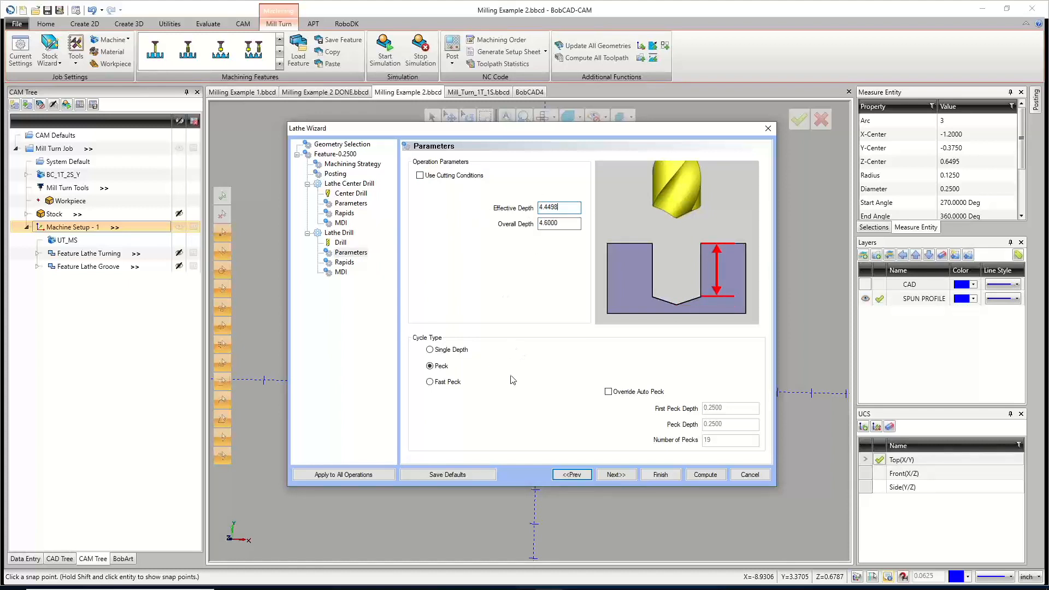
Keep the Lathe Drill's default rapids and MDI settings and compute the hole feature's toolpath.
click(614, 474)
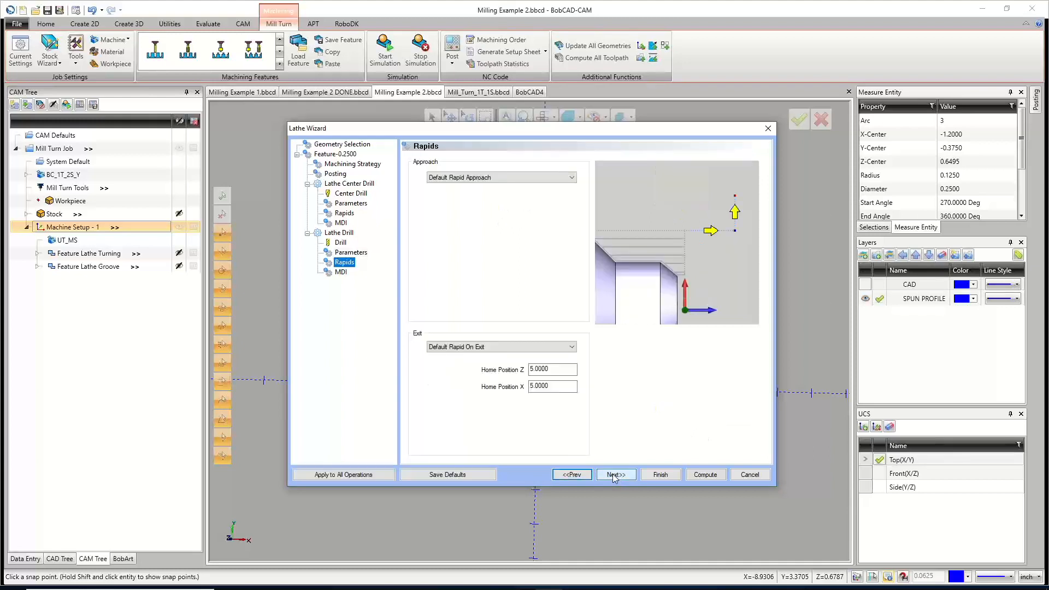
click(612, 474)
click(705, 474)
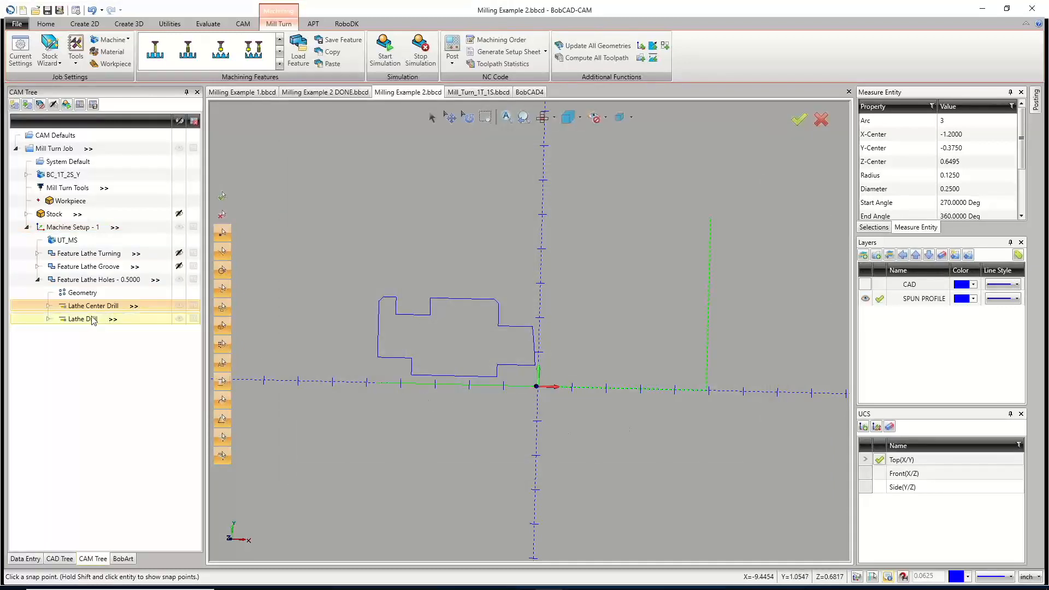
Backplot the Lathe Drill operation through to its end, then blank the toolpath of the Lathe Holes feature.
right_click(93, 320)
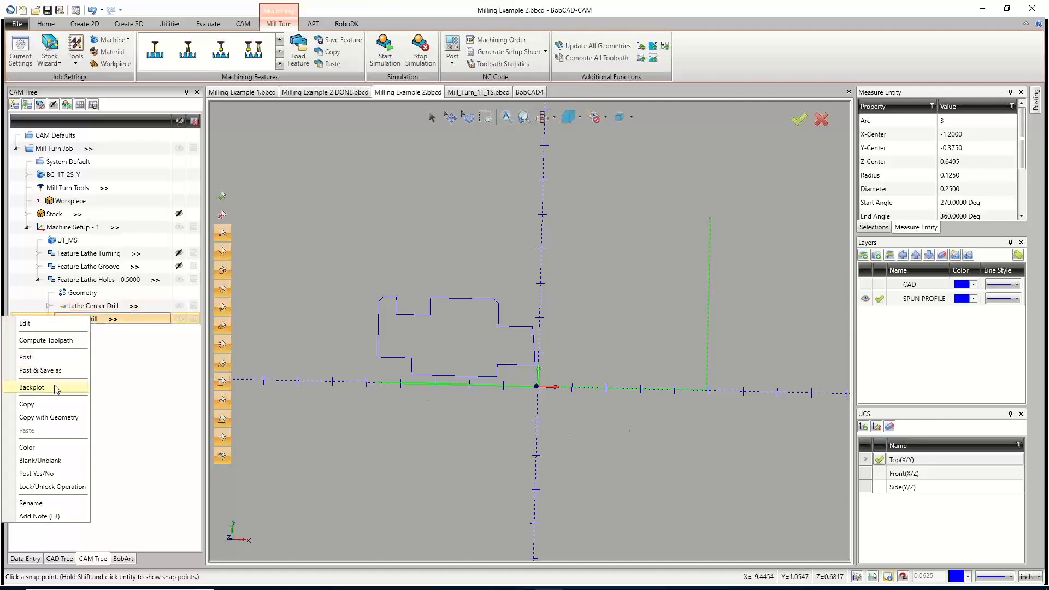
click(31, 387)
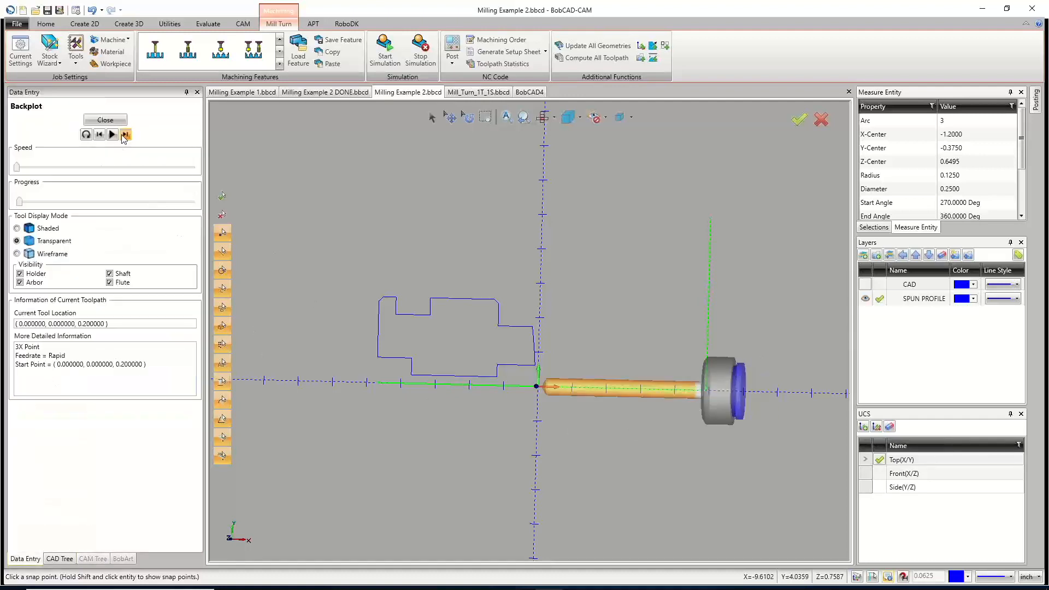
click(125, 134)
click(114, 168)
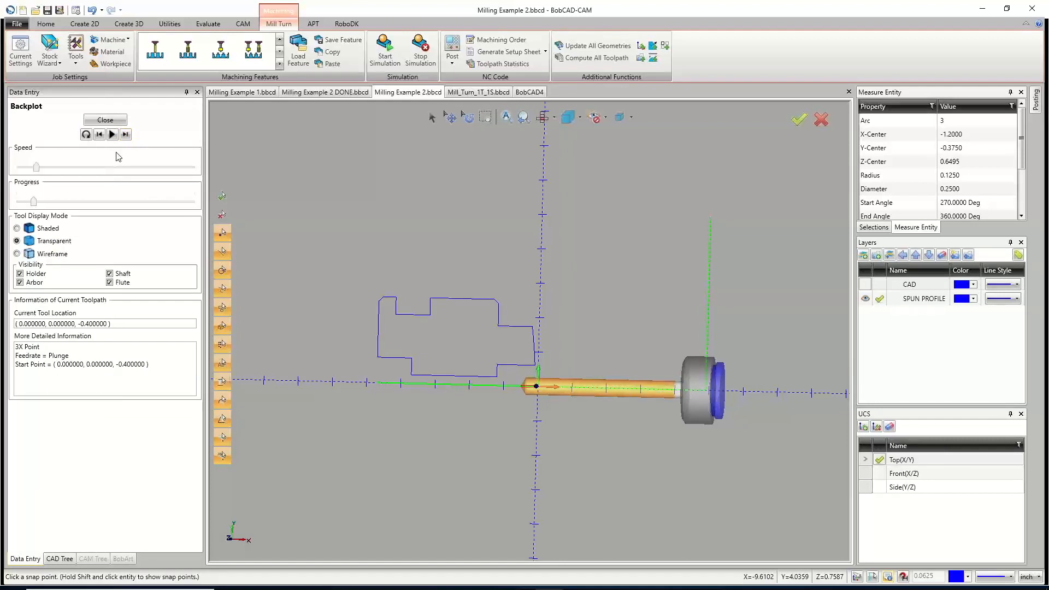
click(113, 134)
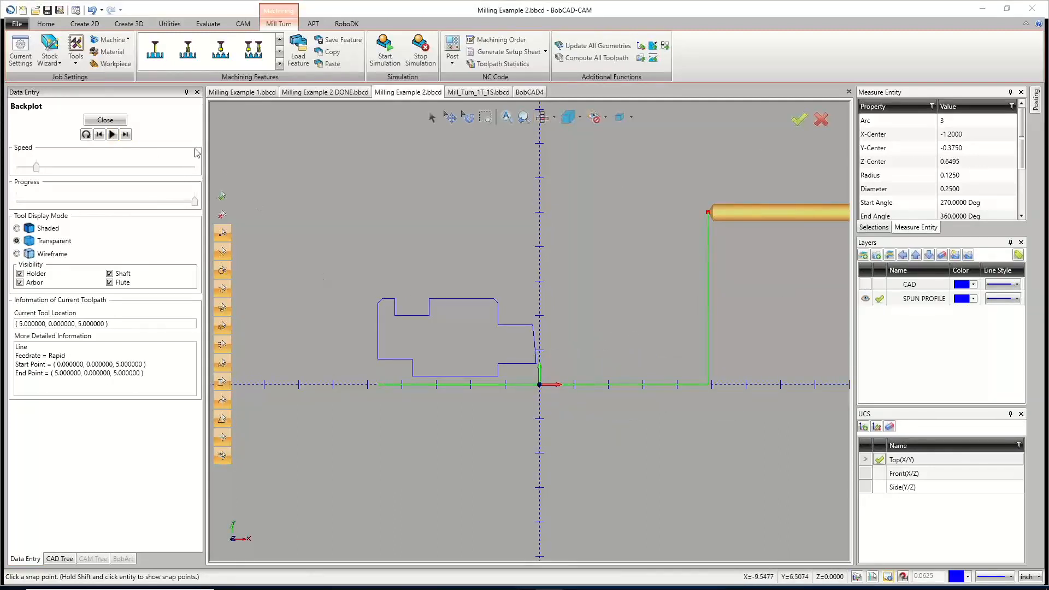
click(104, 119)
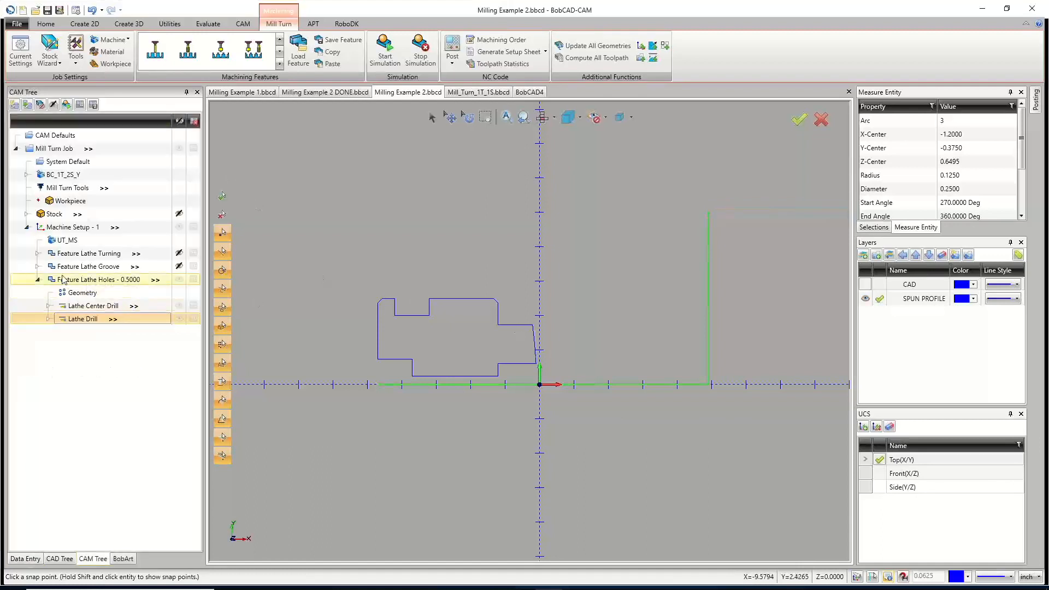
click(179, 280)
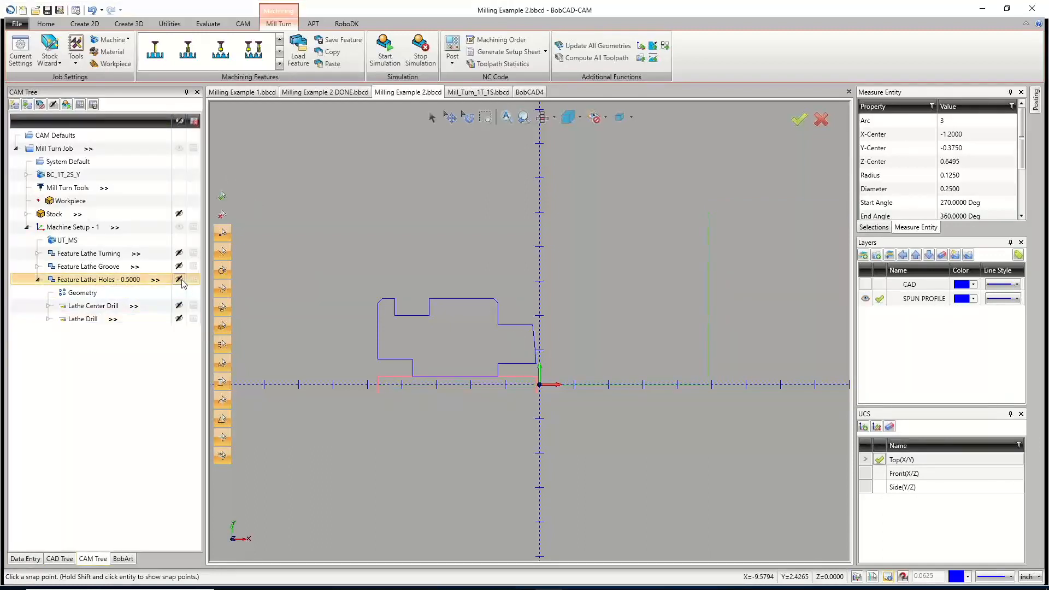
Collapse the Lathe Holes feature in the tree, save the file, and show the solid model on the CAD layer.
click(36, 280)
click(47, 10)
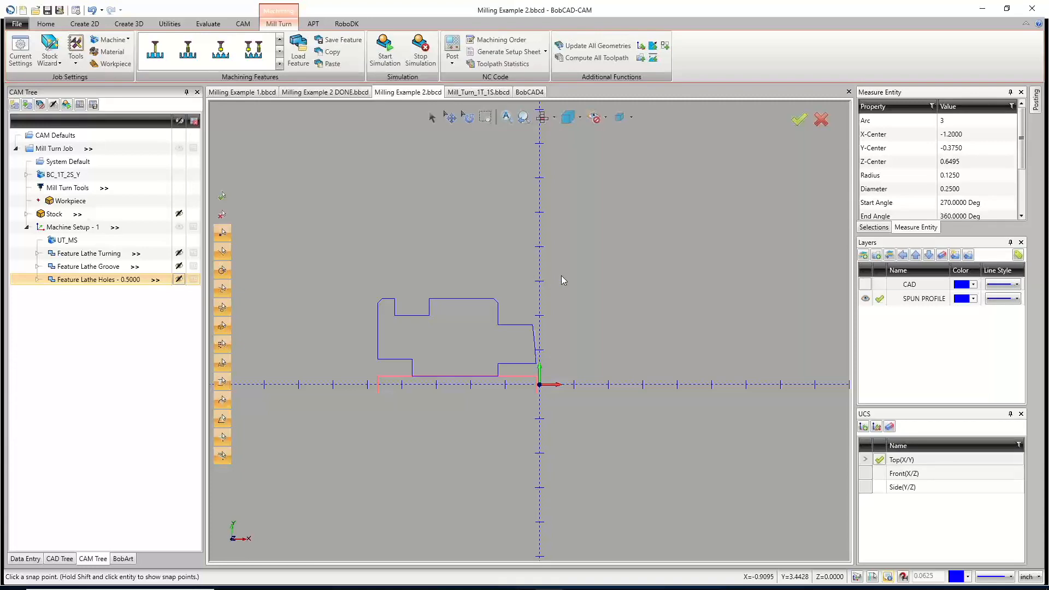
click(864, 284)
middle_drag(613, 380, 448, 385)
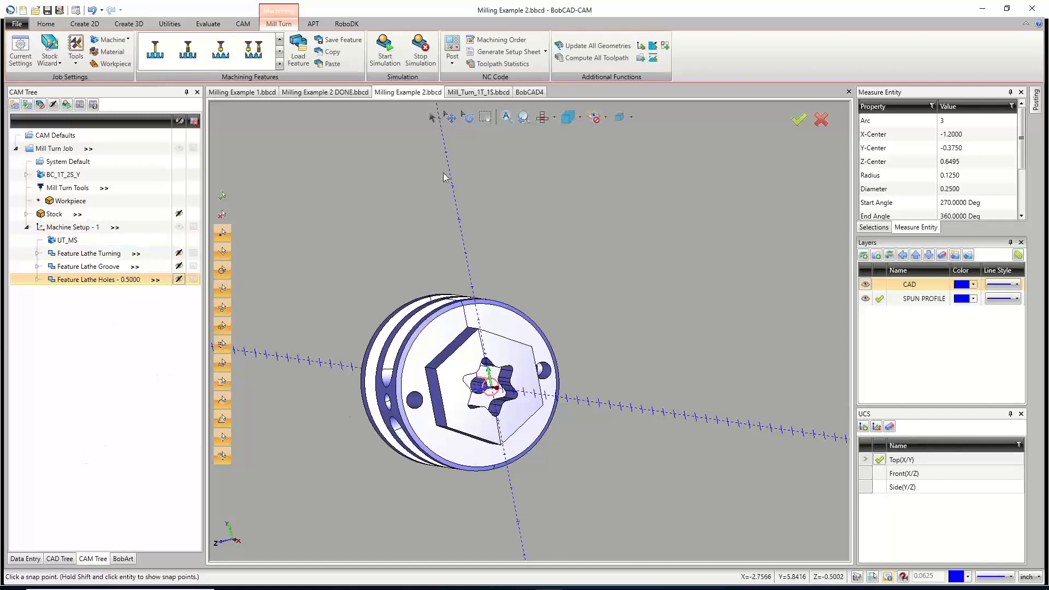
Reset the job's machining order to the Individual Feature optimization and accept it.
click(492, 40)
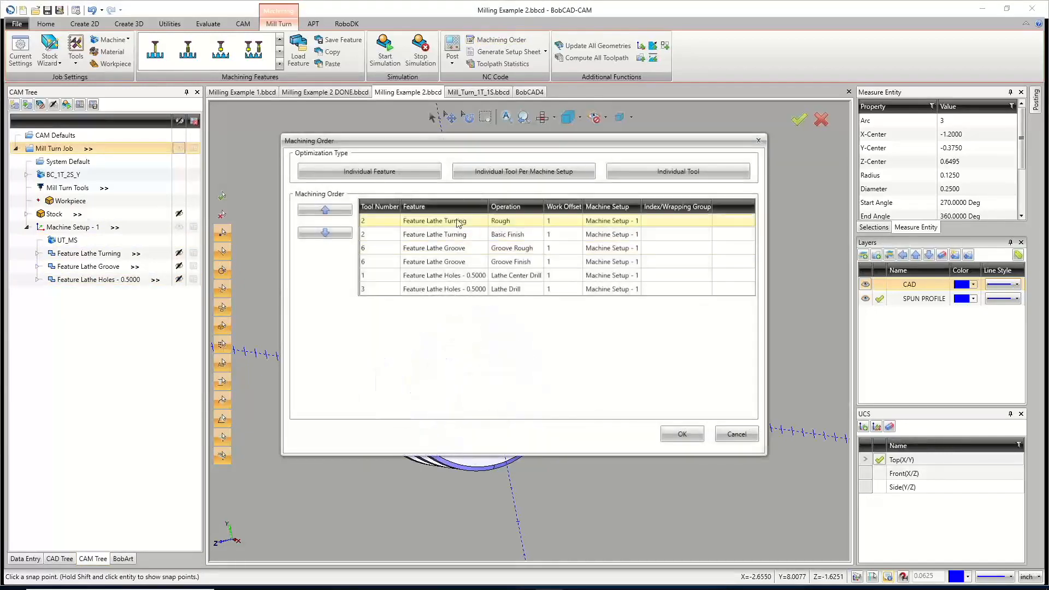
click(376, 173)
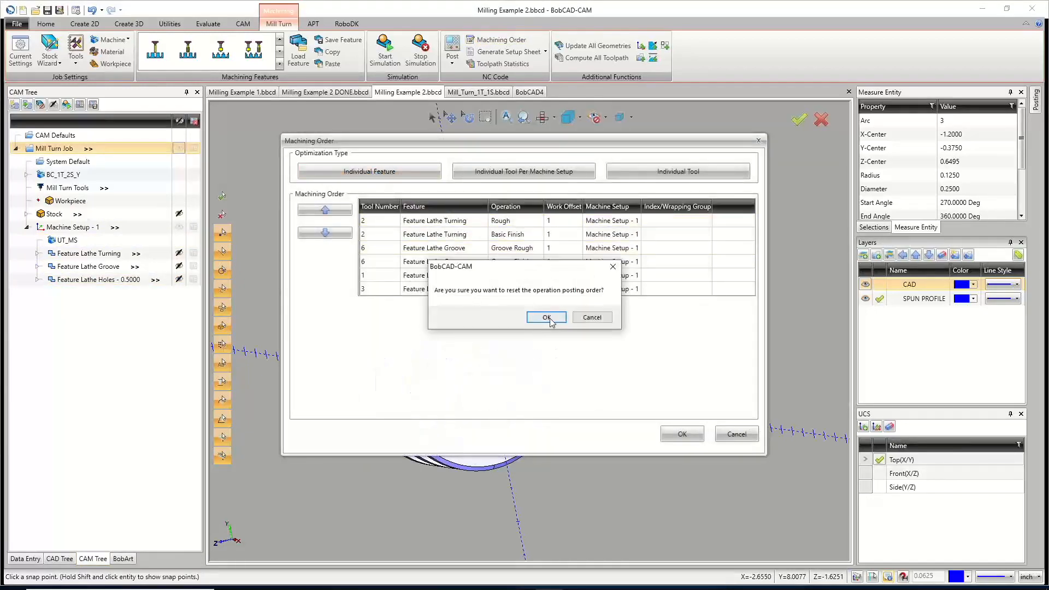
click(549, 319)
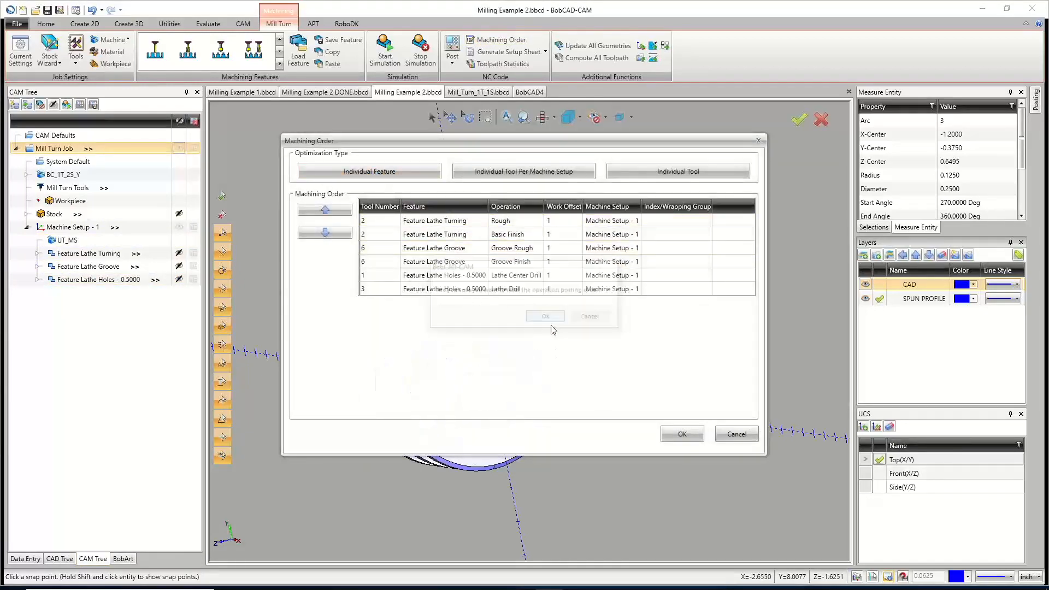
click(681, 434)
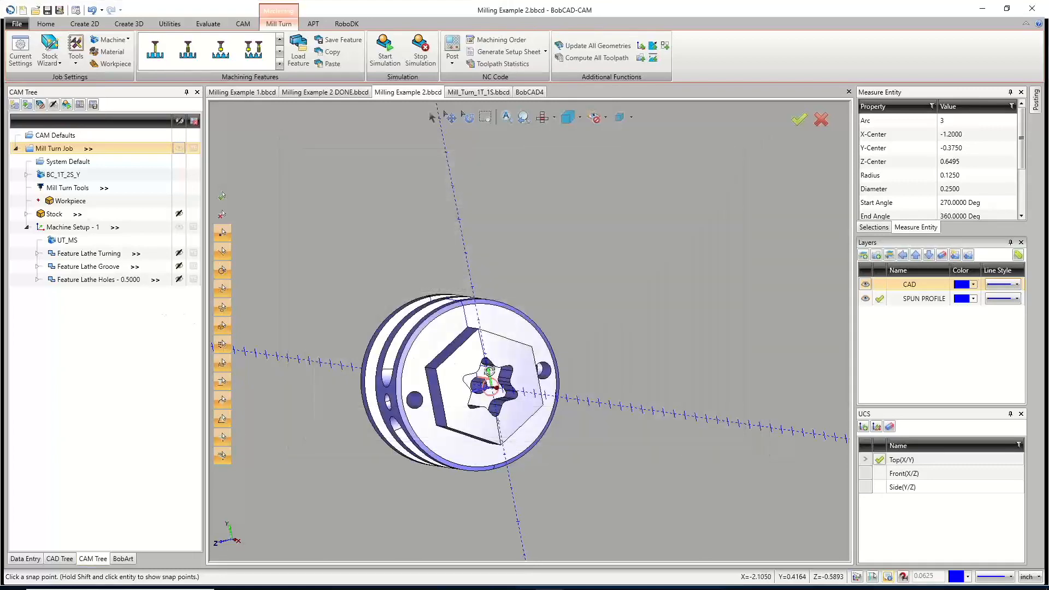
Compare the part's front-face pockets with the features listed in Milling Example 1, and save Milling Example 2.
middle_drag(591, 402, 481, 398)
scroll(485, 389, up, 2)
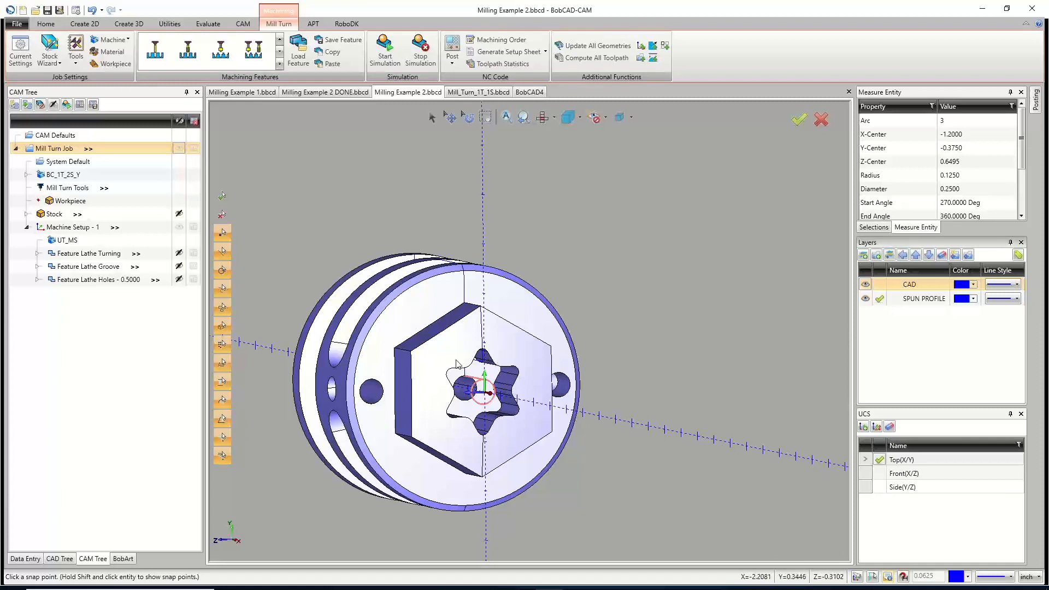
middle_drag(459, 360, 423, 357)
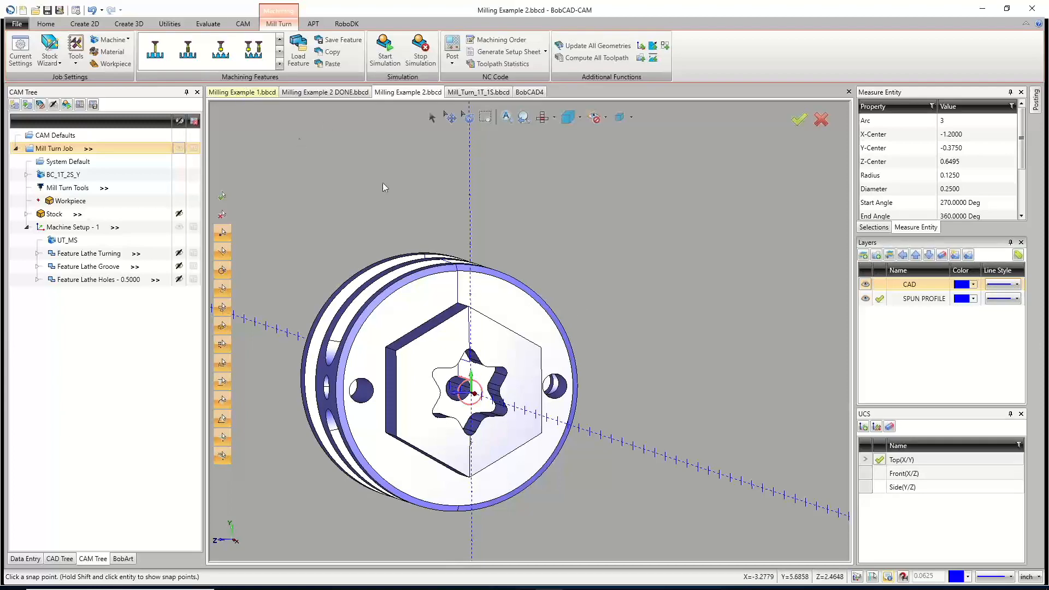
click(242, 92)
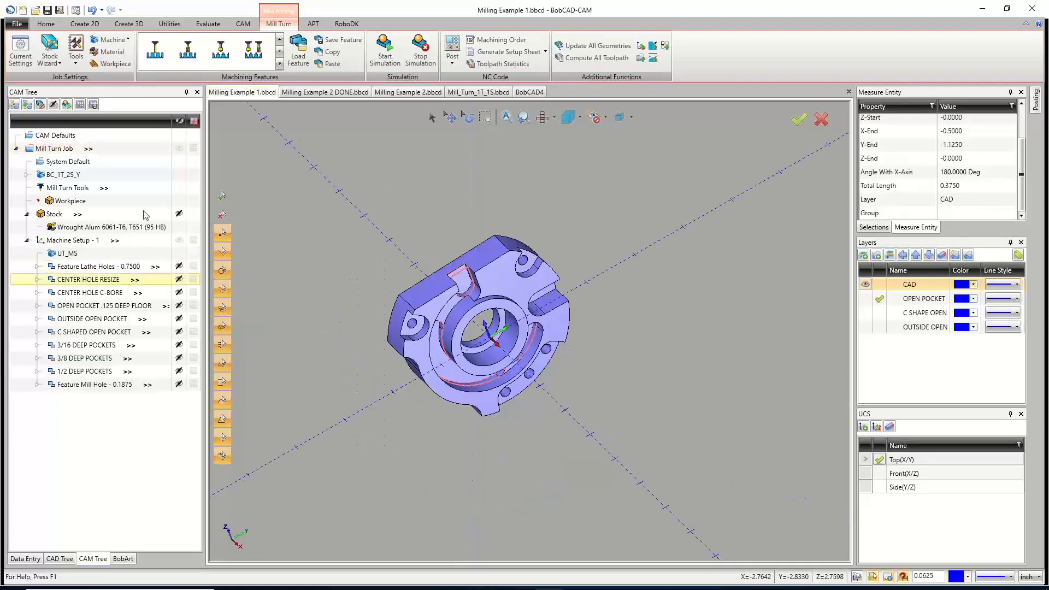
click(408, 92)
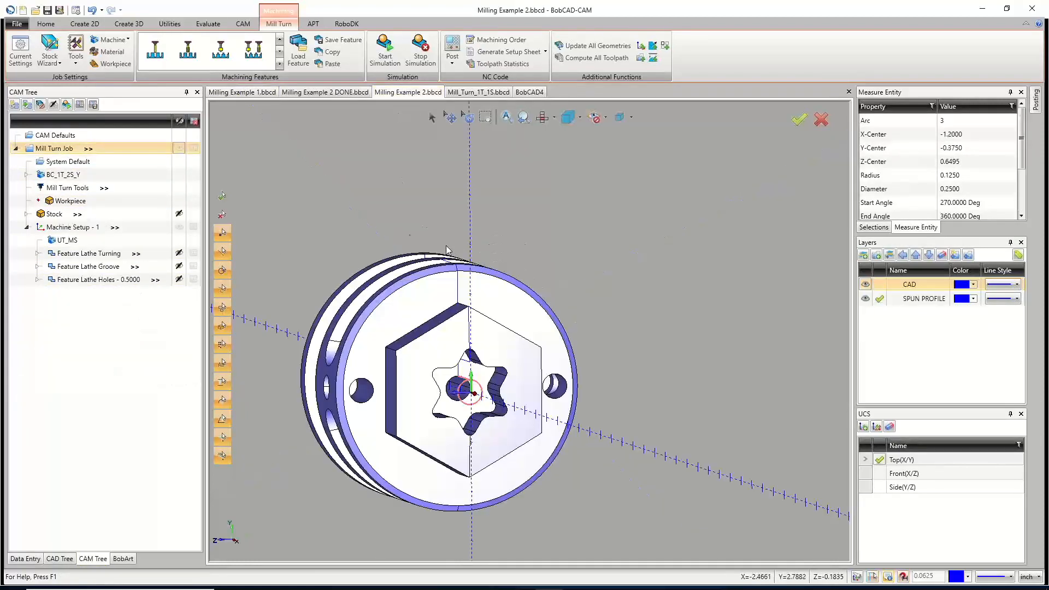
click(47, 10)
Start a Mill 2 Axis feature under Machine Setup - 1 and select the star-shaped pocket's floor face as its geometry.
right_click(68, 229)
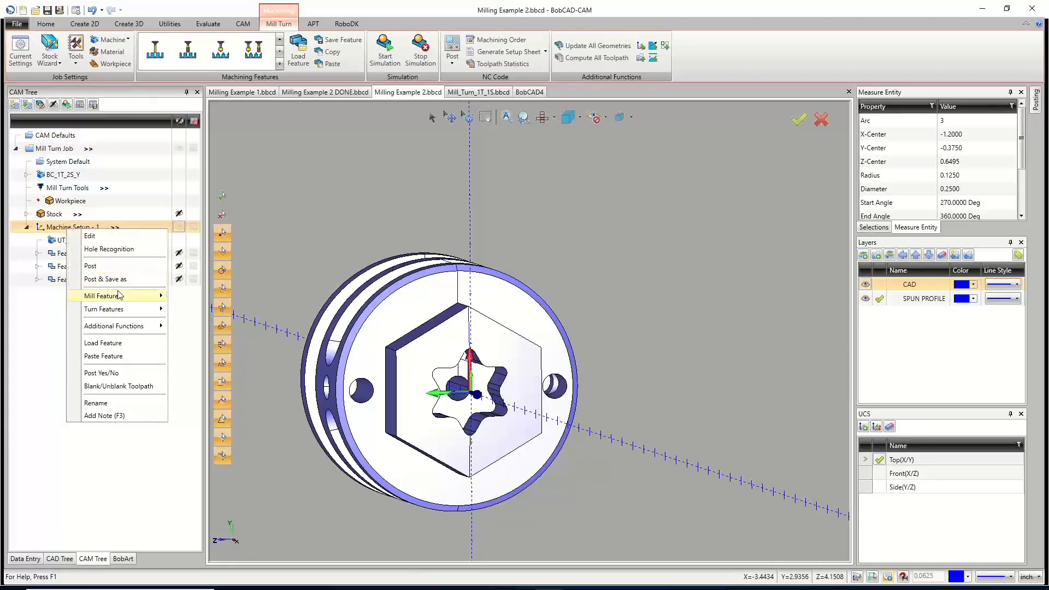
mouse_move(118, 297)
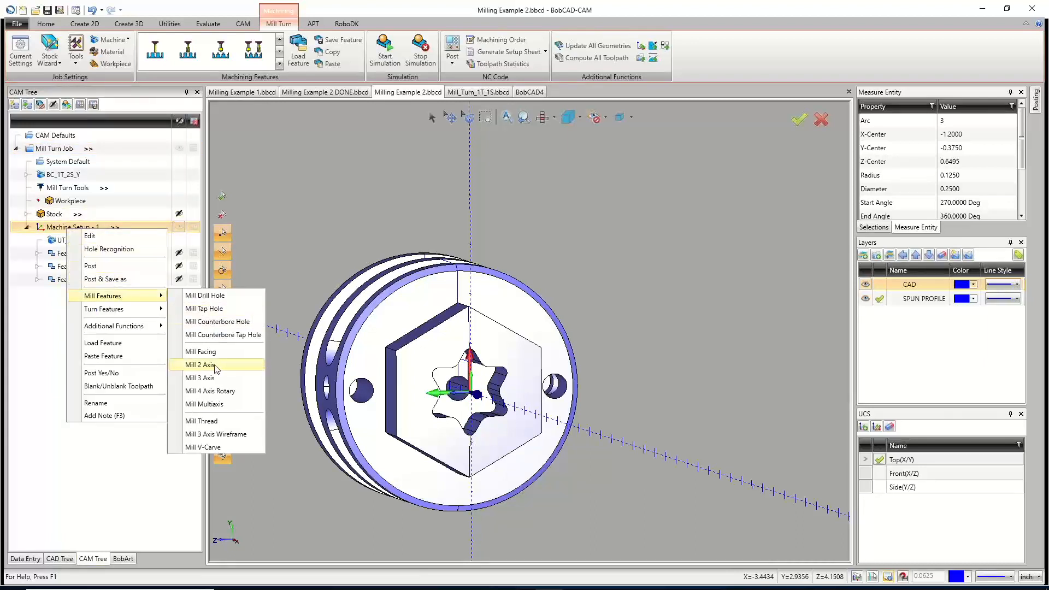
click(483, 187)
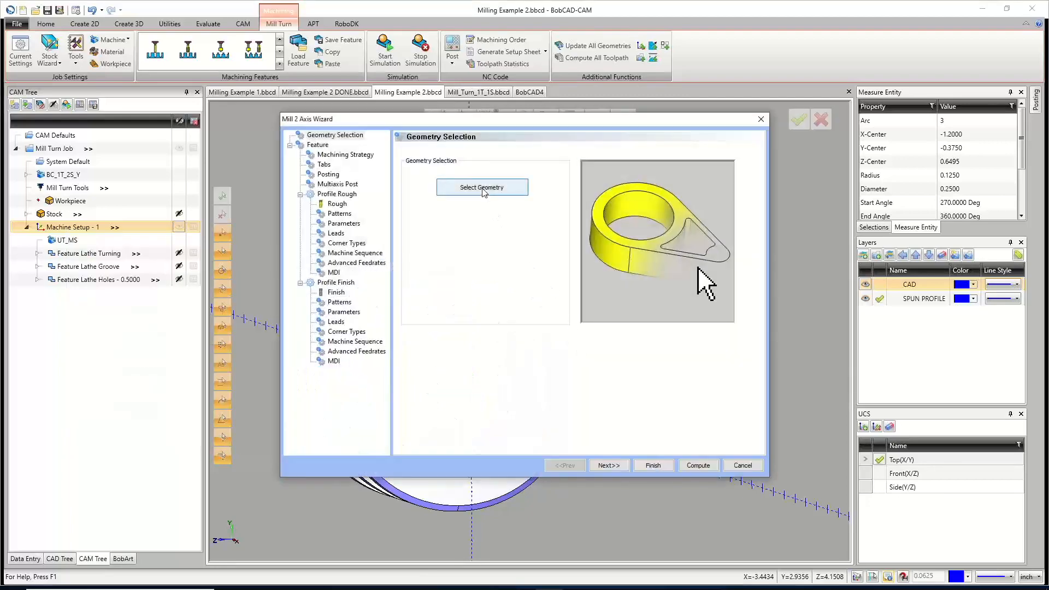
click(475, 379)
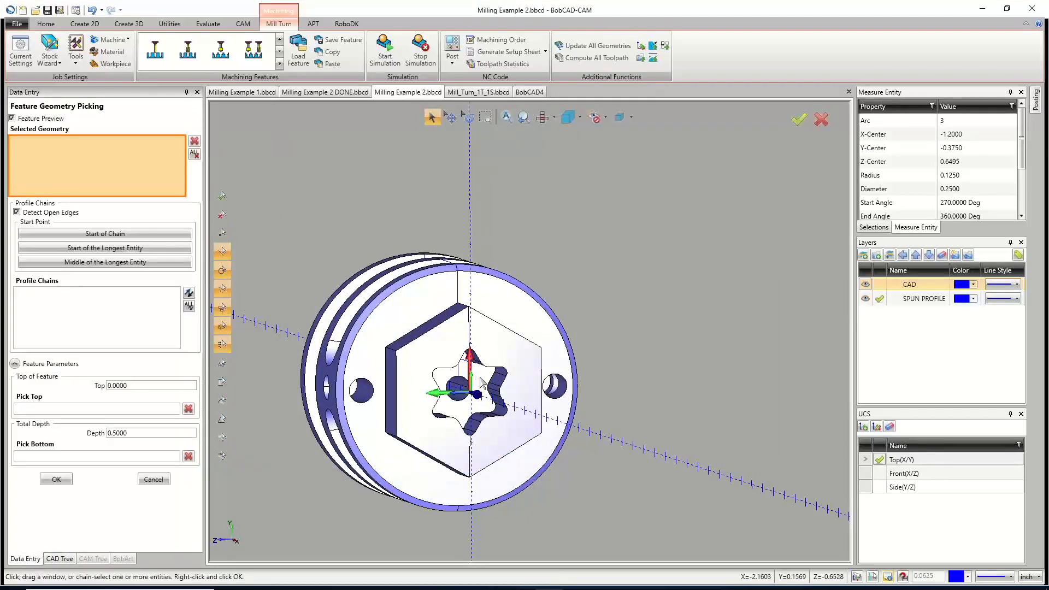
middle_drag(595, 398, 579, 390)
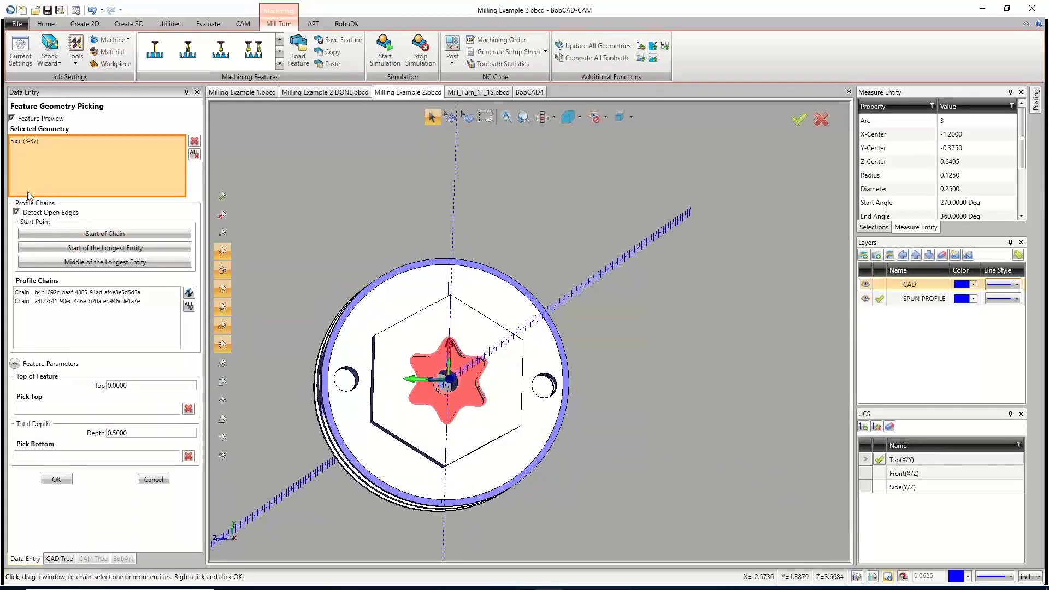
Examine the two profile chains of the star pocket's floor face by highlighting each one on the model.
middle_drag(385, 365, 449, 385)
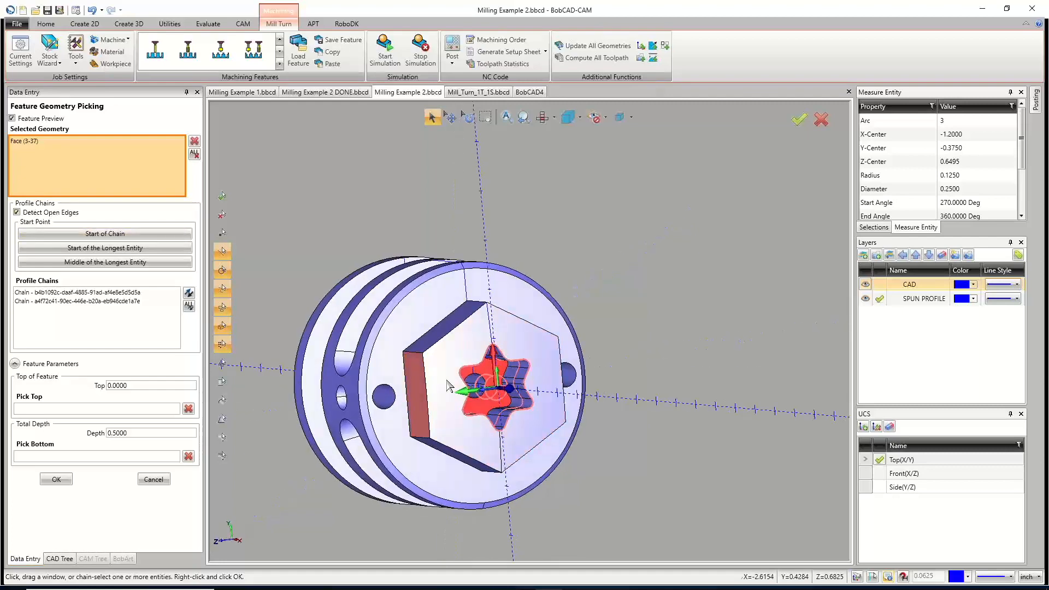
scroll(447, 386, up, 4)
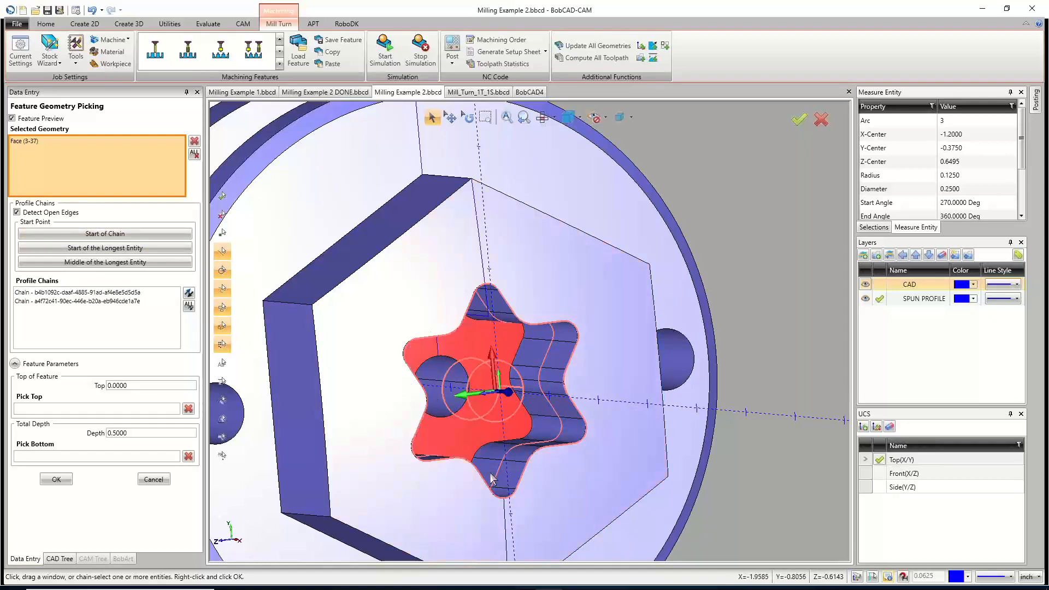
middle_drag(471, 458, 459, 455)
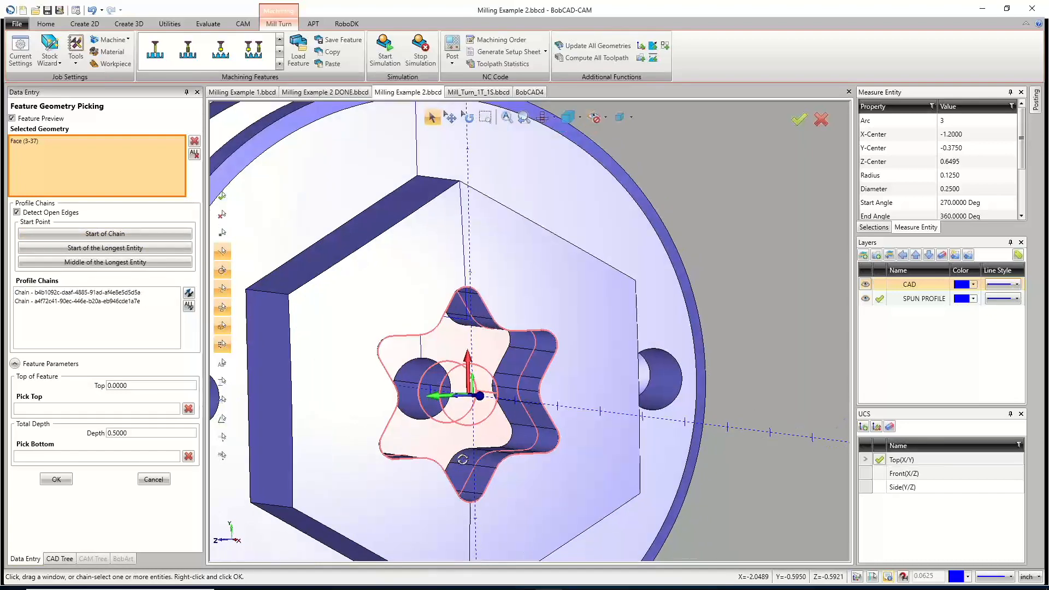
click(56, 296)
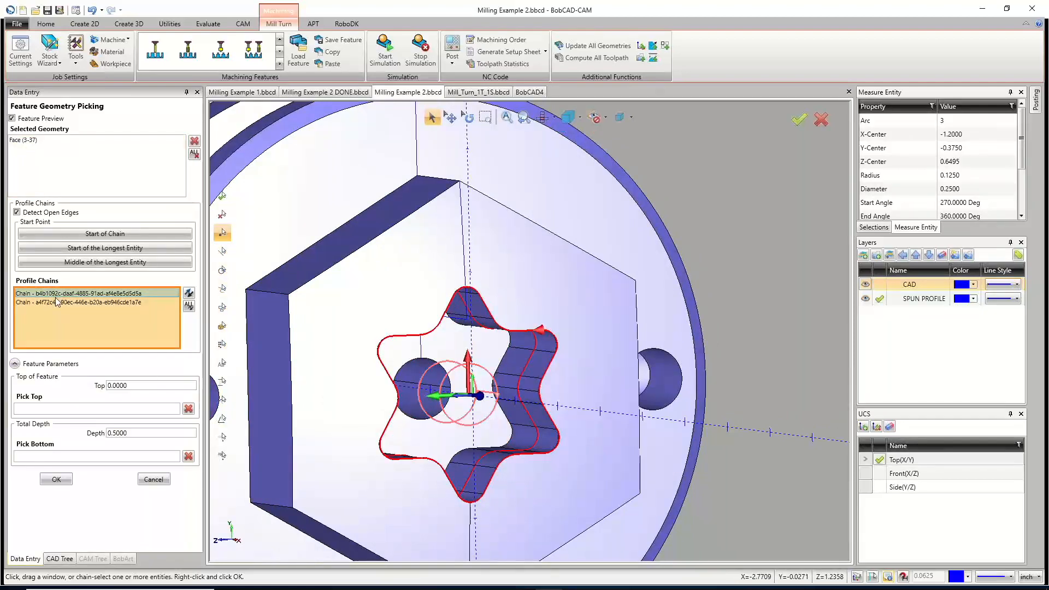
click(57, 303)
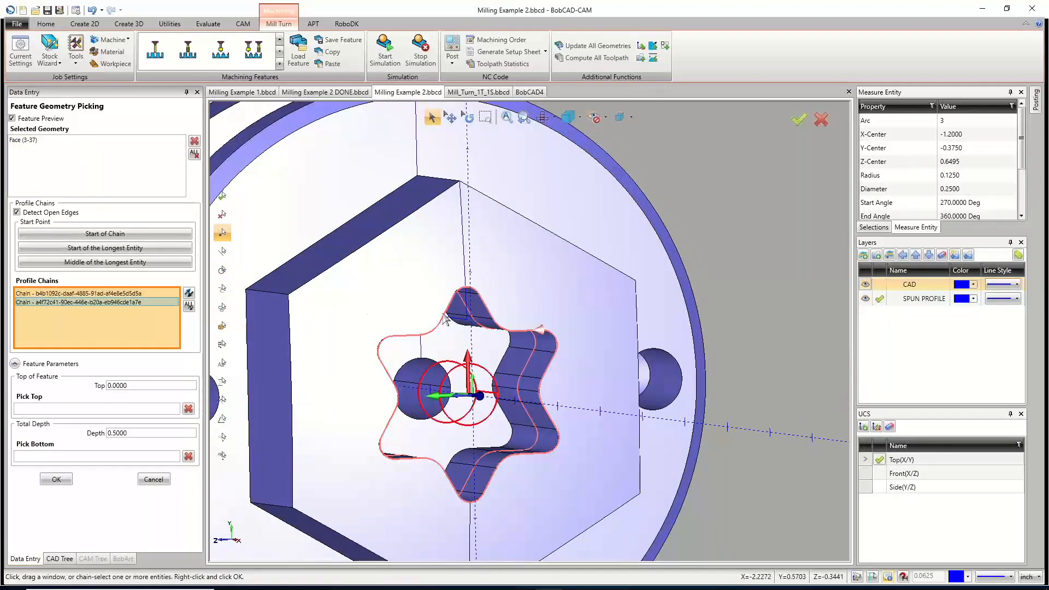
middle_drag(399, 334, 461, 351)
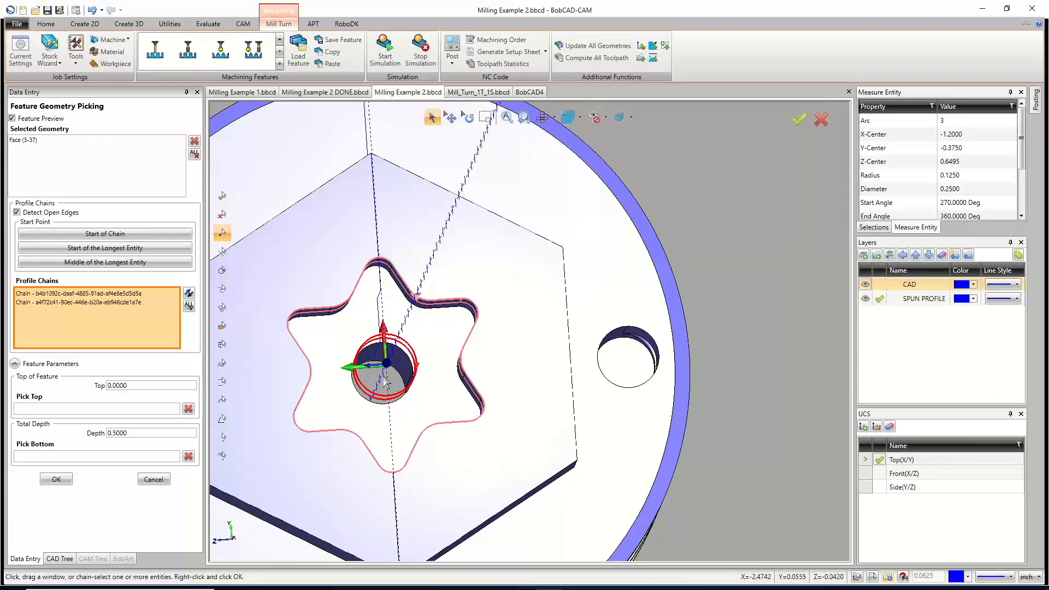
mouse_move(386, 382)
middle_down()
mouse_move(379, 392)
mouse_move(397, 332)
middle_up()
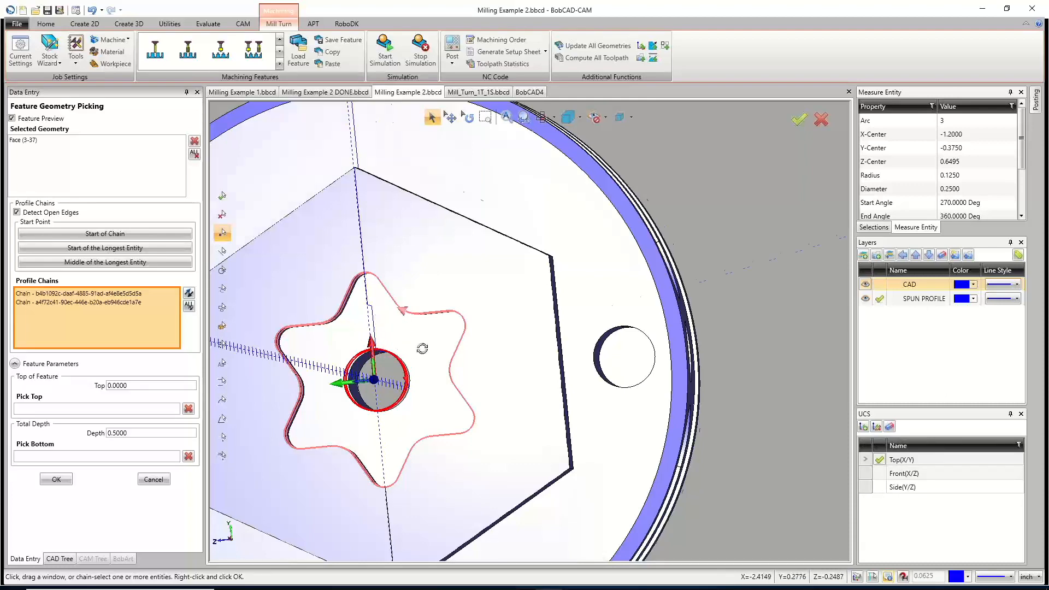
middle_drag(422, 348, 393, 352)
Set the feature's total depth by picking its bottom on the star pocket's floor, and accept the picked geometry.
click(116, 457)
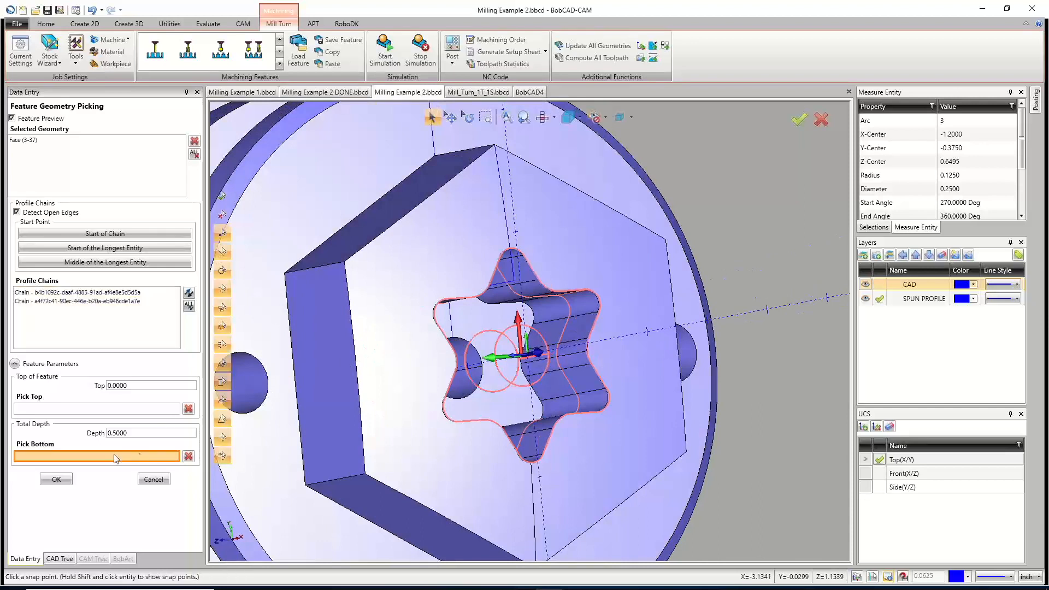
click(521, 377)
mouse_move(508, 365)
middle_down()
mouse_move(594, 347)
mouse_move(497, 367)
middle_up()
click(56, 479)
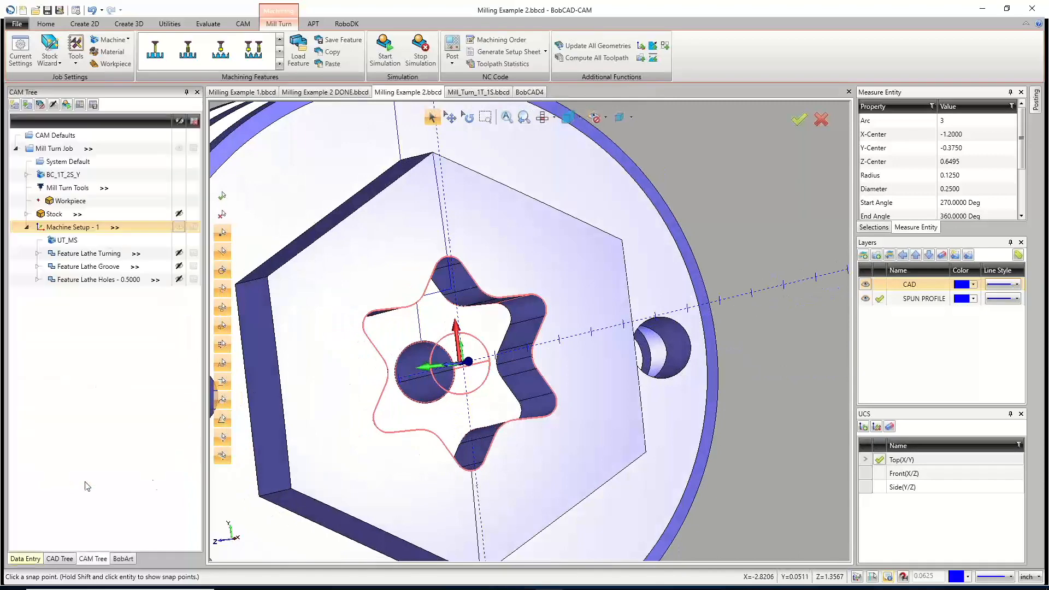
Keep the default clearance and plane settings and choose the Pocketing machining strategy for the Mill 2 Axis feature.
click(608, 465)
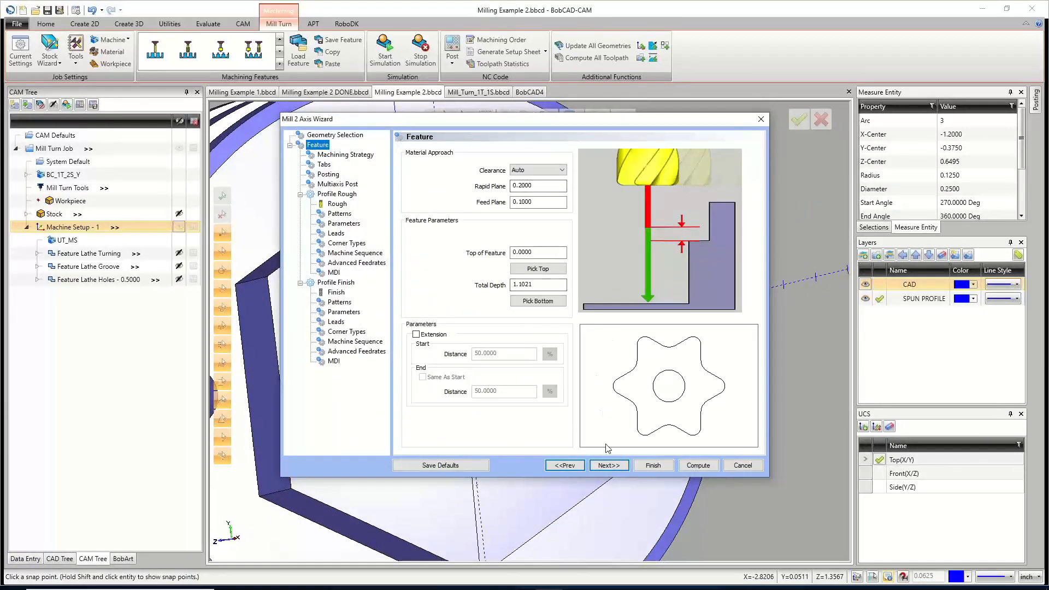
click(610, 466)
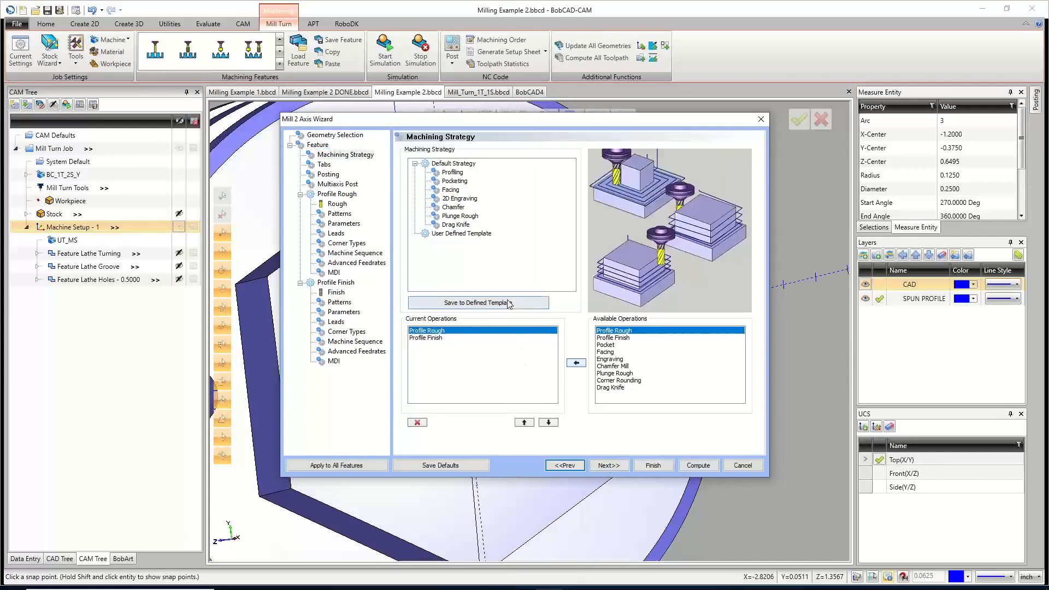
click(454, 181)
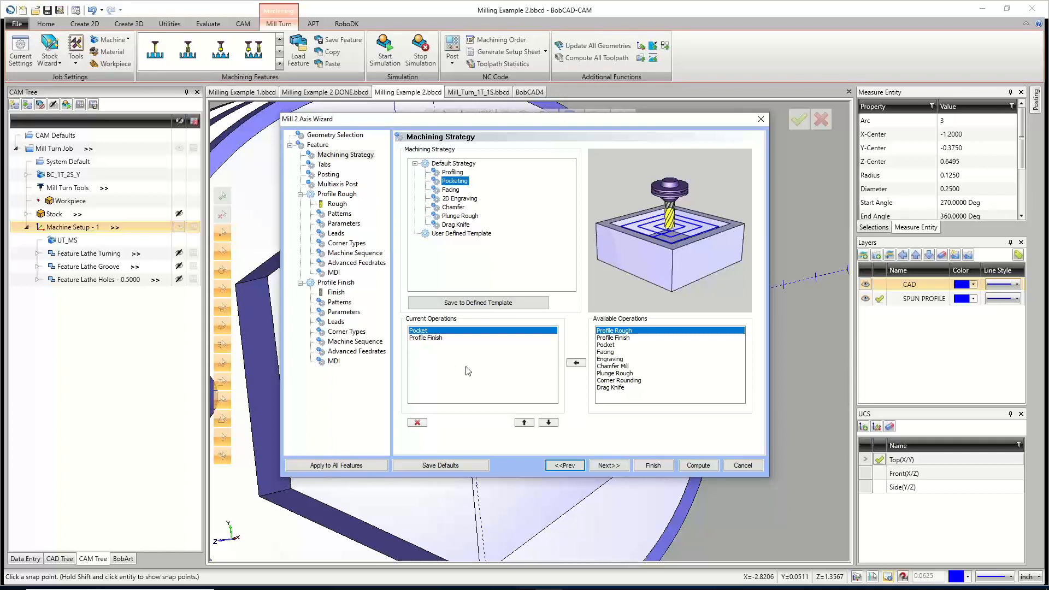
click(609, 465)
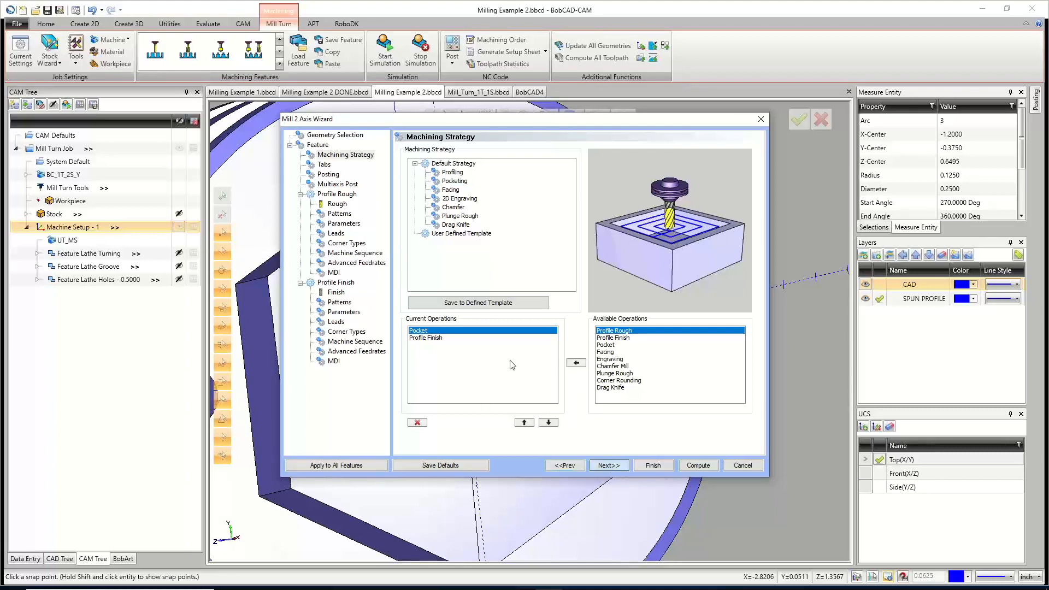
Review the posting settings of the Mill 2 Axis feature and set its posting mode to Longhand Code.
click(609, 465)
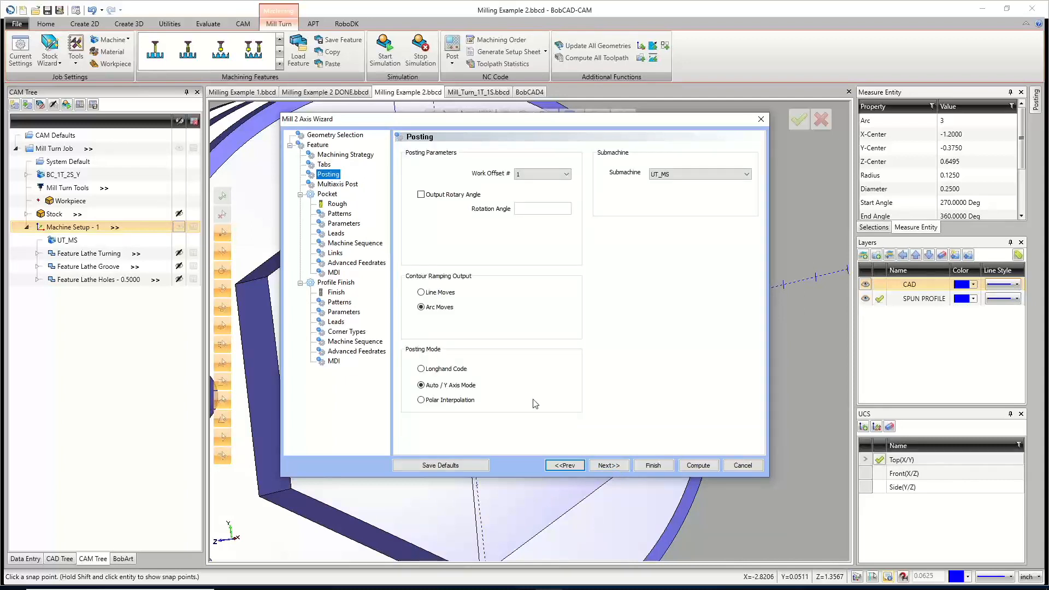
click(610, 465)
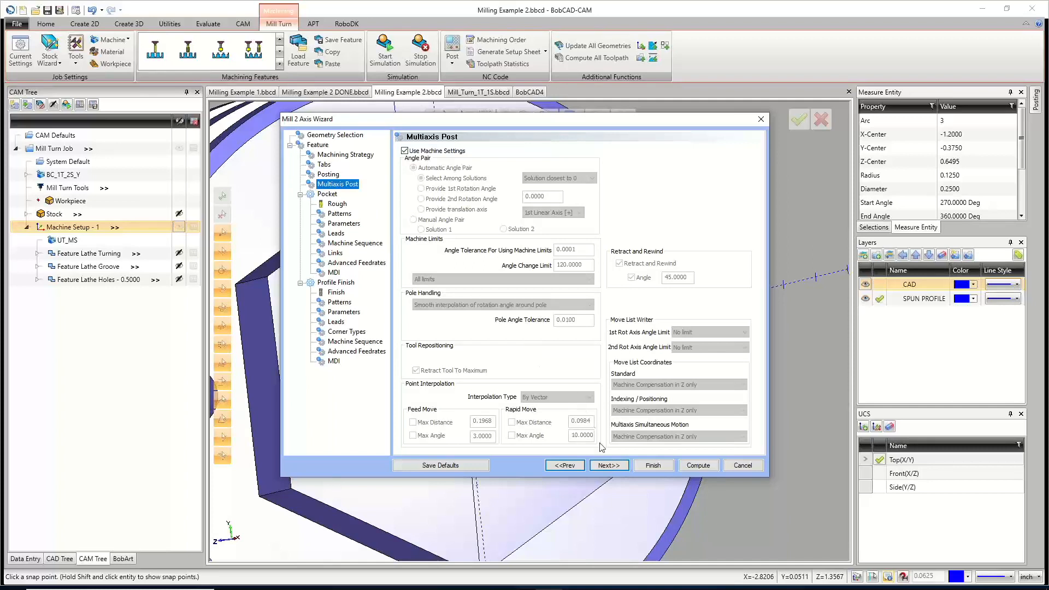
click(565, 465)
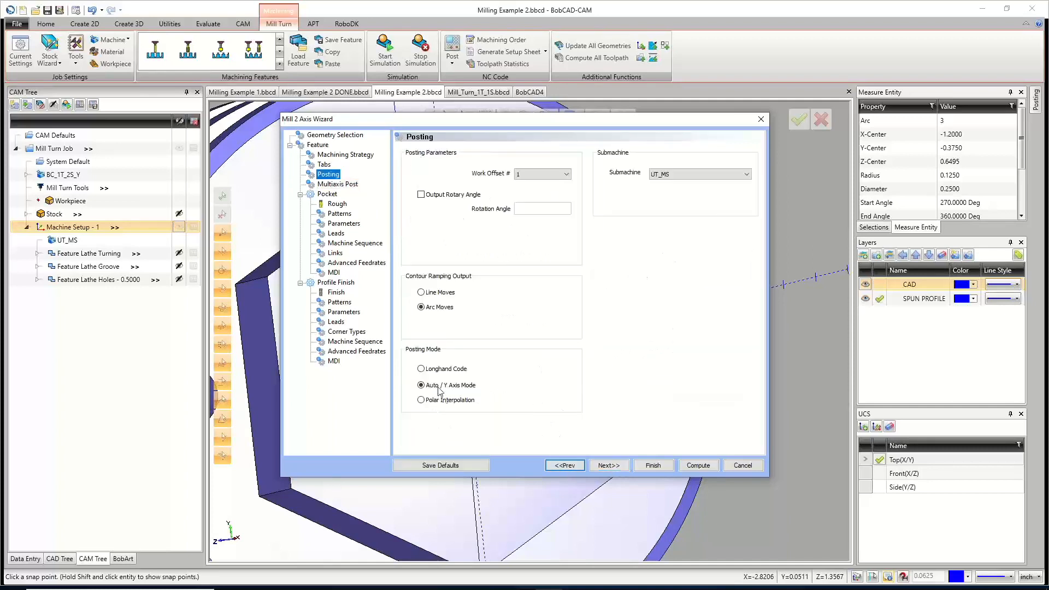
click(445, 369)
click(610, 465)
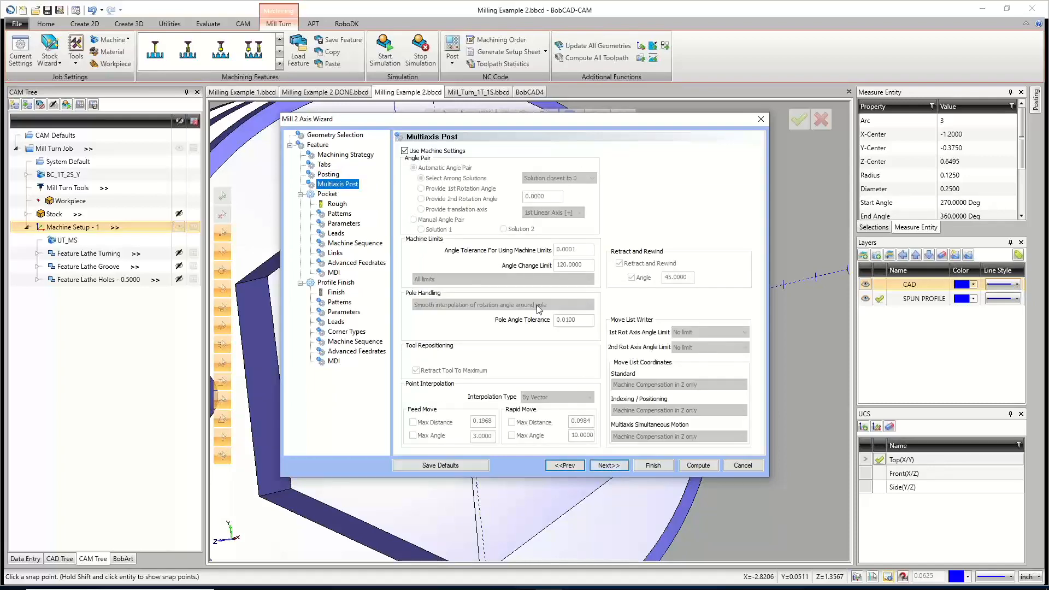
Assign tool 5, the 1/4 FLAT ENDMILL - LONG in the Station 5 face milling adapter, to the pocket's rough operation.
click(612, 465)
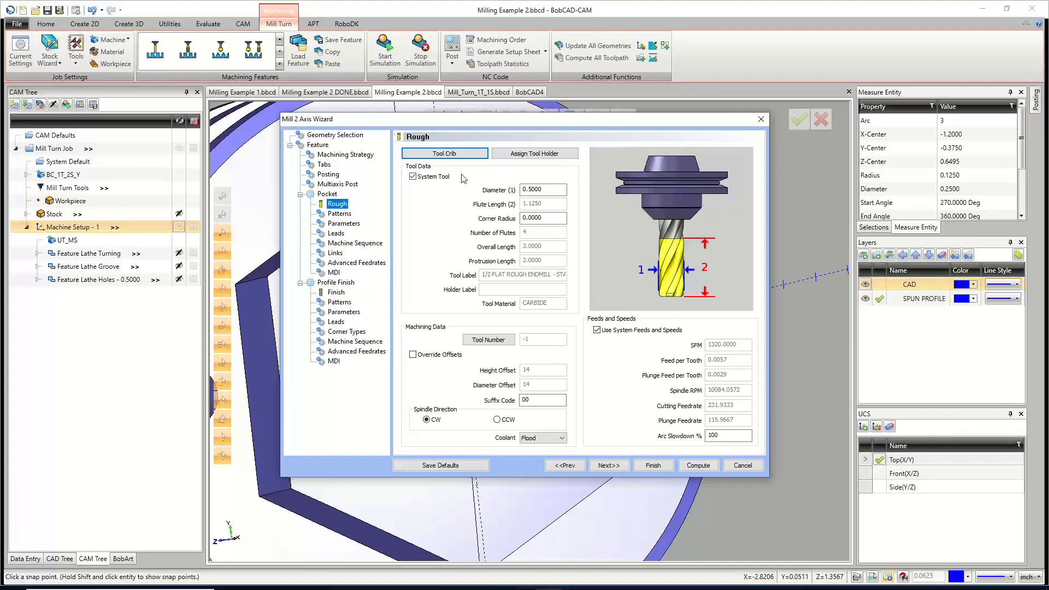
click(457, 156)
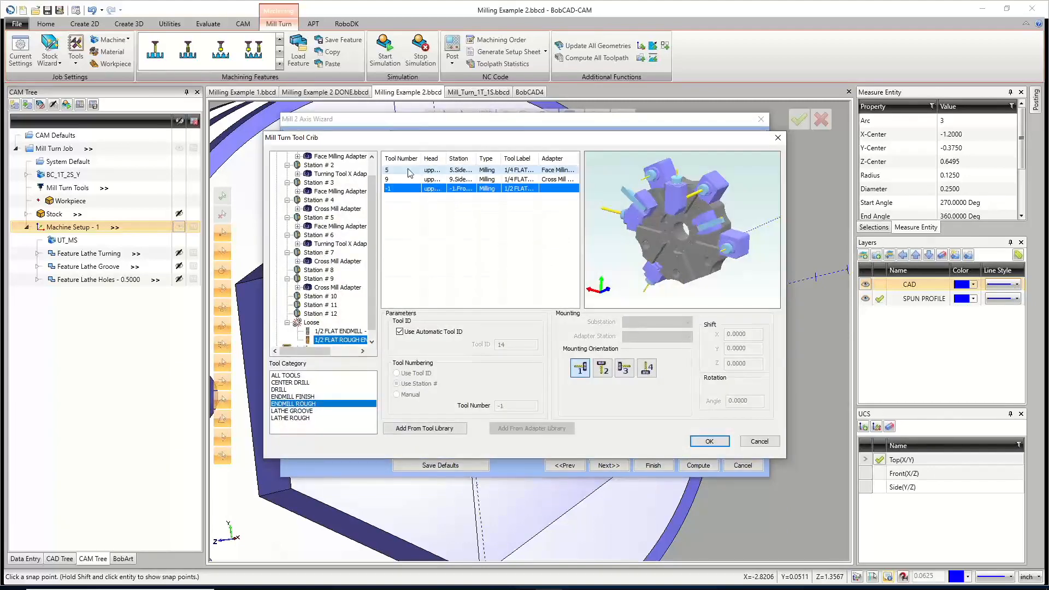
click(410, 171)
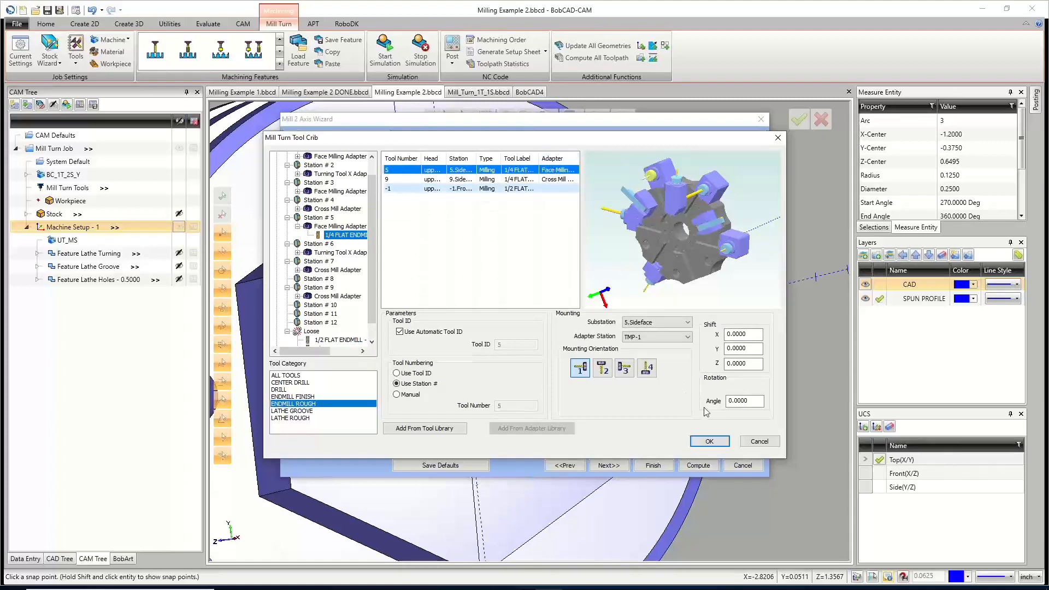
click(709, 441)
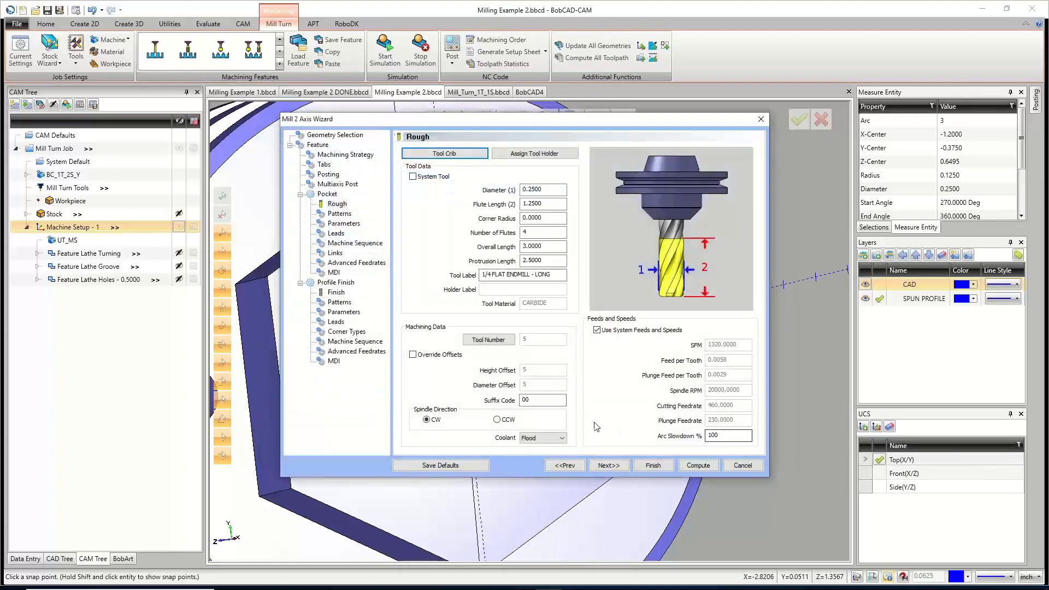
Set the pocket roughing pattern to Advanced Pocket with Morph Spiral and a 20% stepover.
click(607, 465)
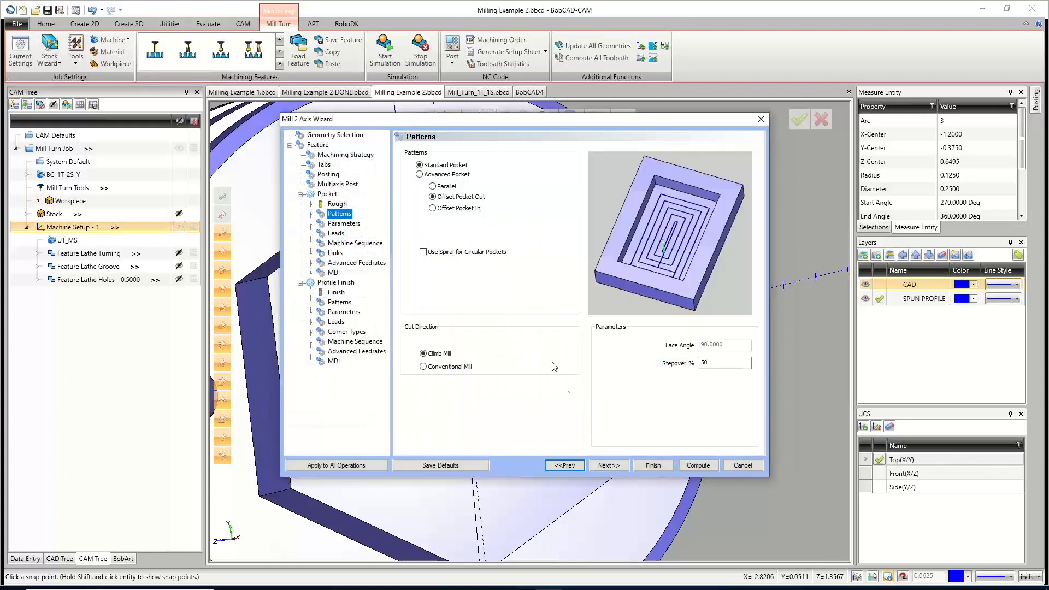
click(419, 173)
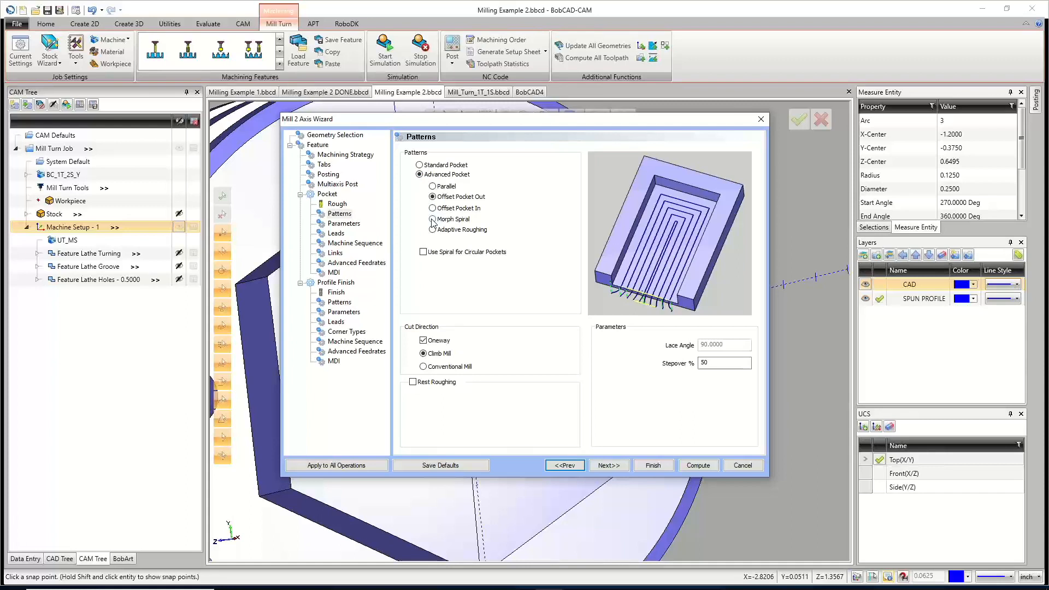
click(432, 219)
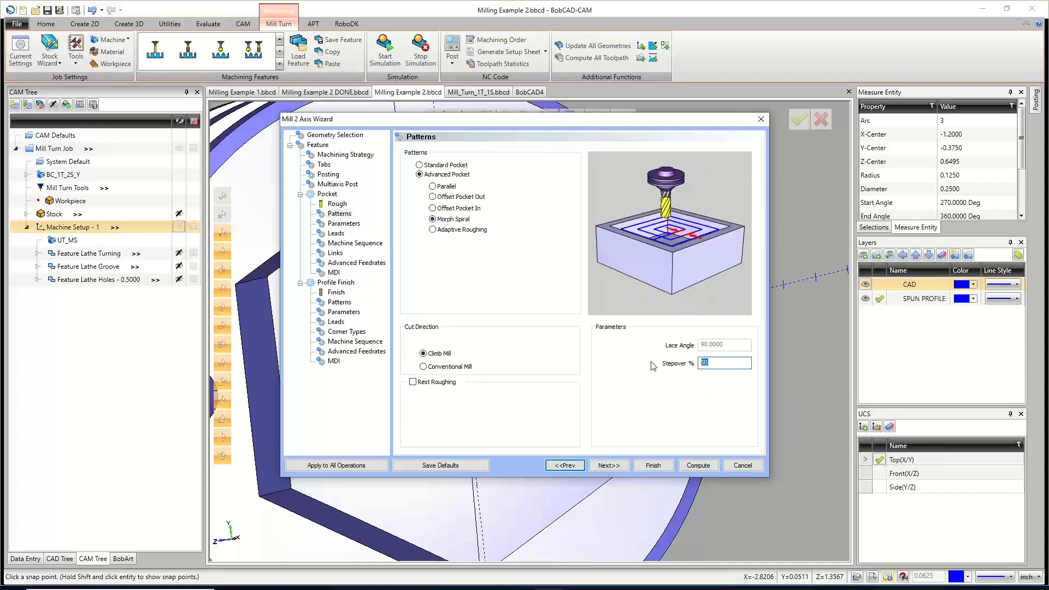
text(20)
Keep the 0.0150 side allowance and rough the pocket in multiple even depth steps with a smaller depth of cut.
click(607, 465)
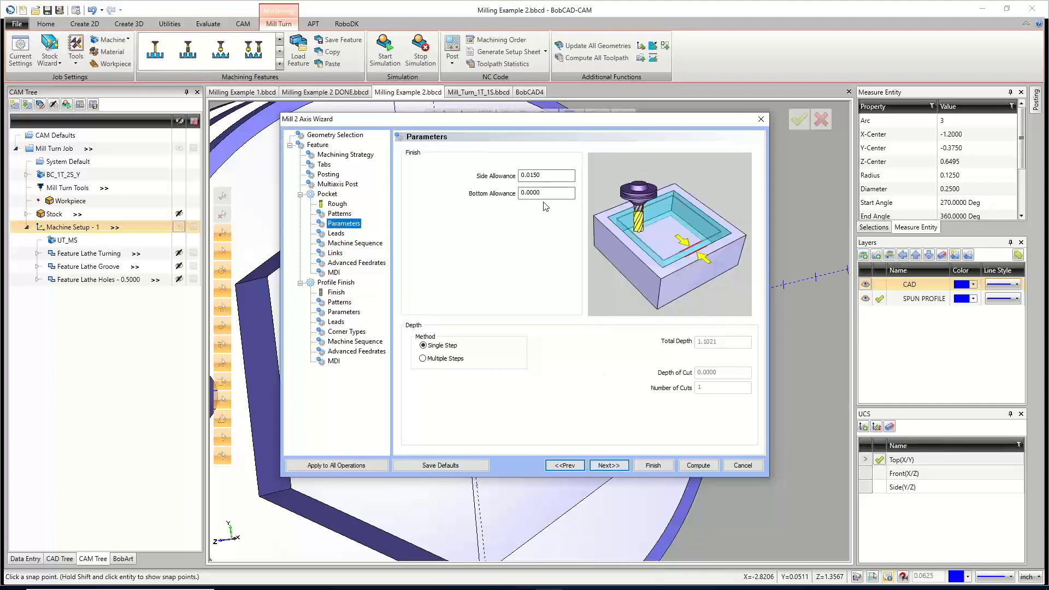
double_click(519, 176)
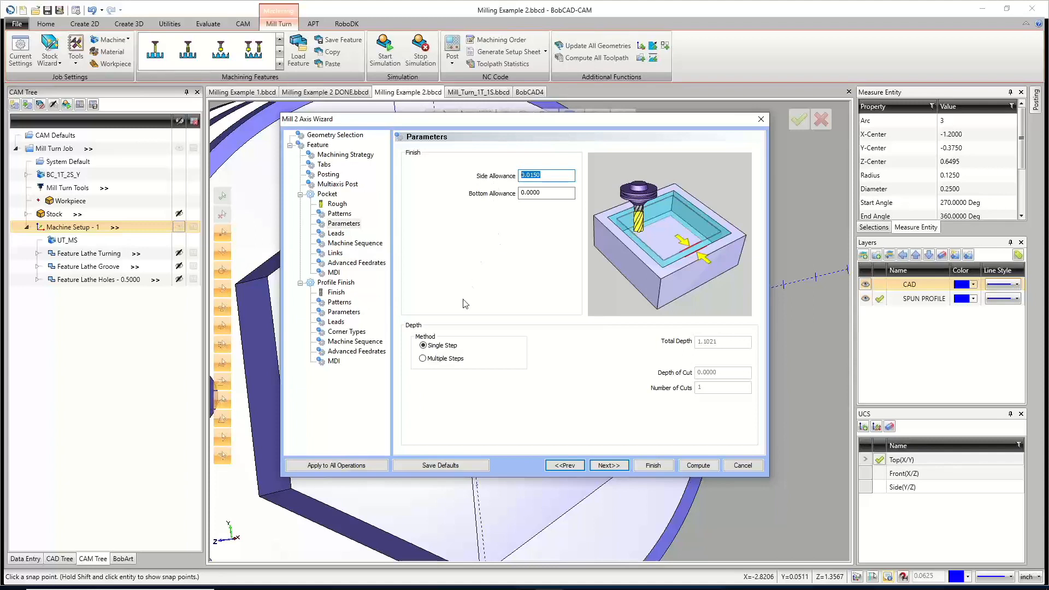
click(423, 359)
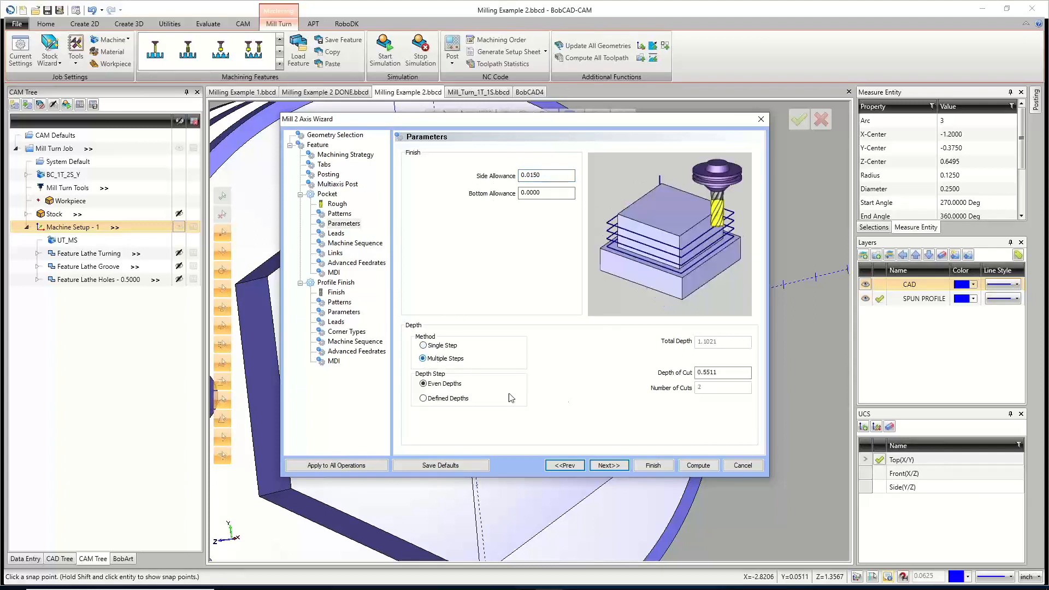
click(724, 373)
key(BackSpace)
key(BackSpace)
key(BackSpace)
key(BackSpace)
text(1.)
key(Tab)
Set the pocket's machining sort order to Optimized, keeping the default plunge entry, links and advanced feedrates.
click(609, 466)
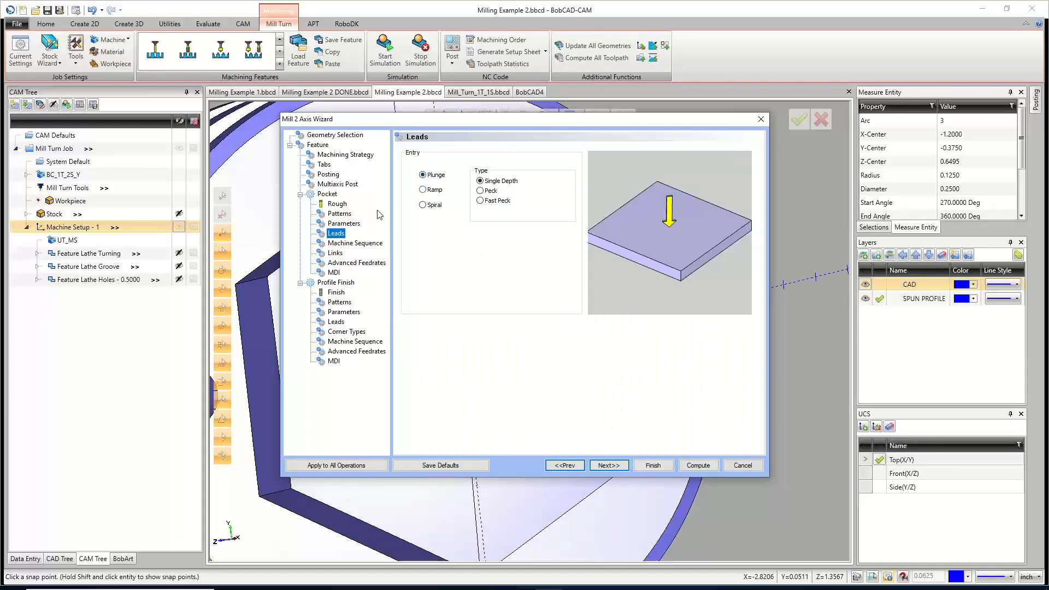
click(608, 465)
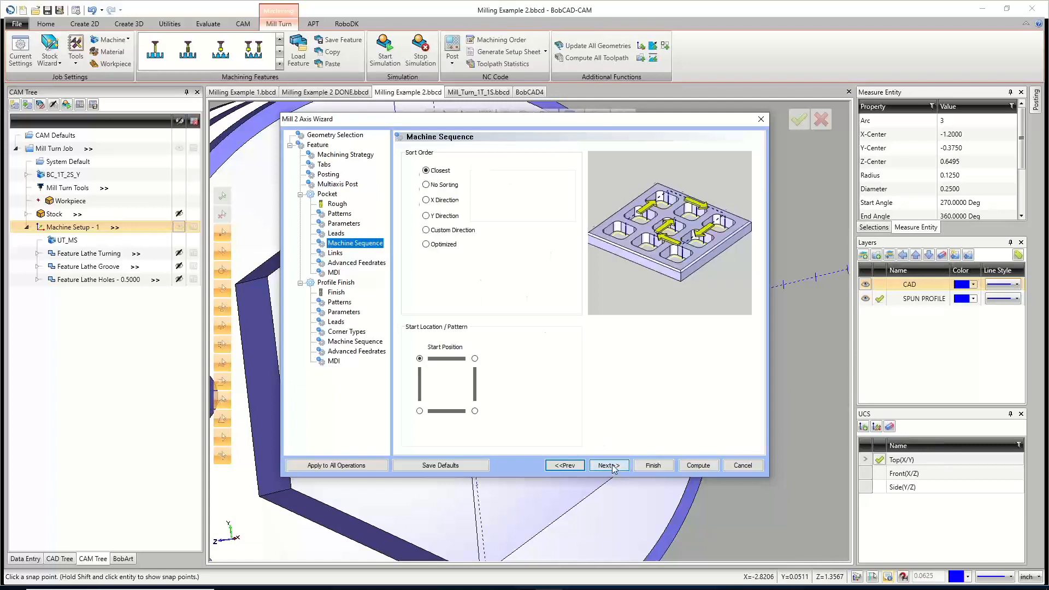
click(449, 246)
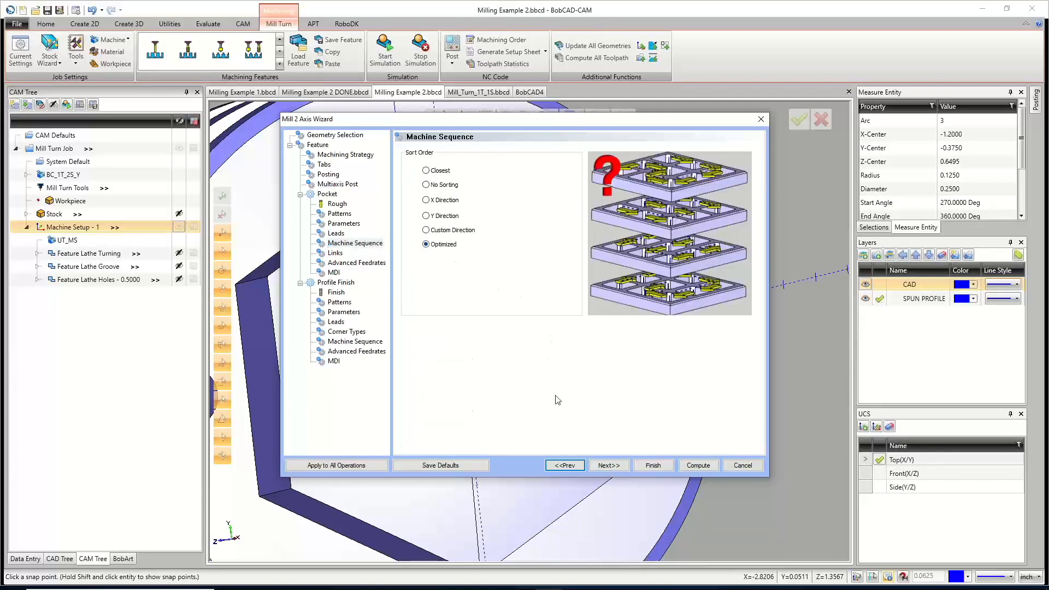
click(617, 467)
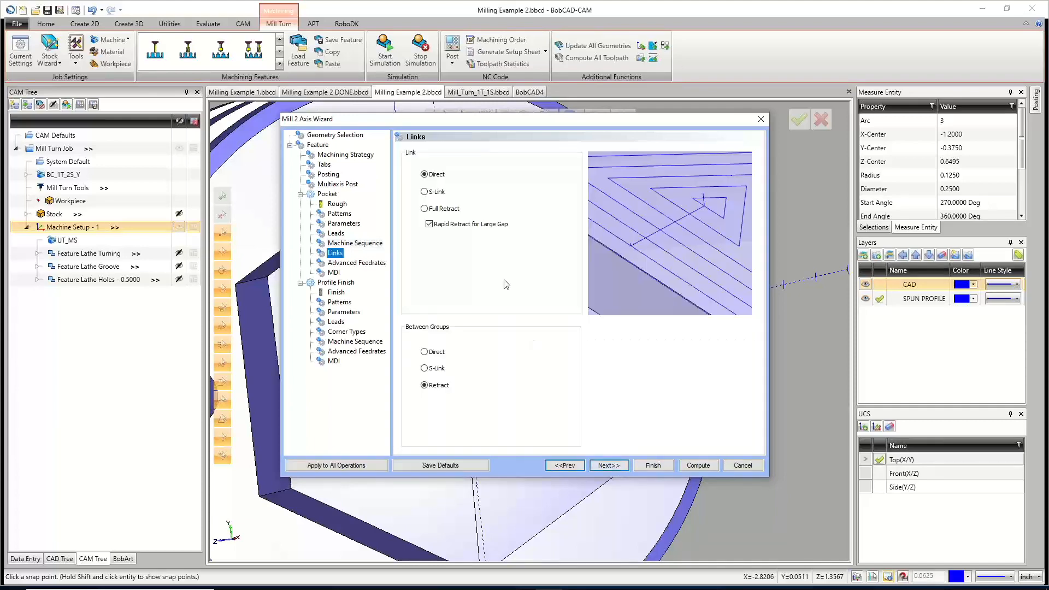
click(608, 466)
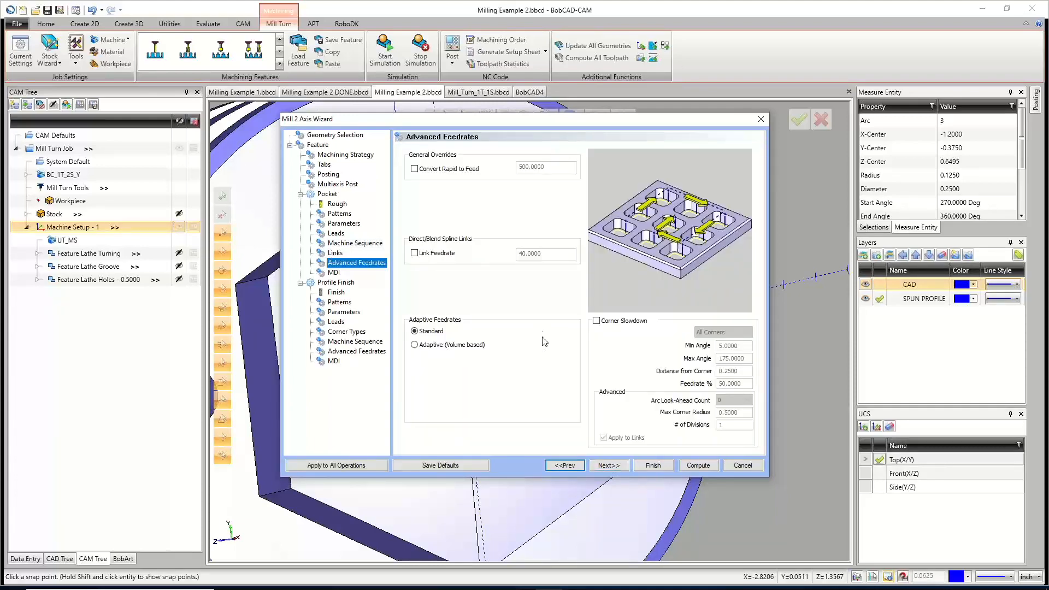
click(606, 465)
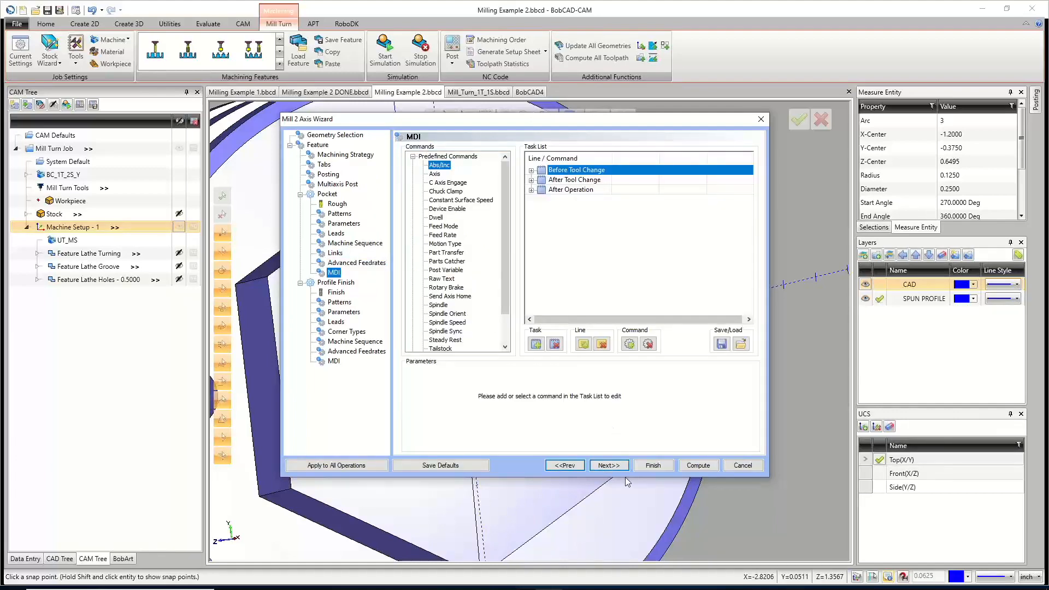
Assign tool 5, the 1/4 flat endmill from the ENDMILL ROUGH category, to the profile finish operation.
click(608, 466)
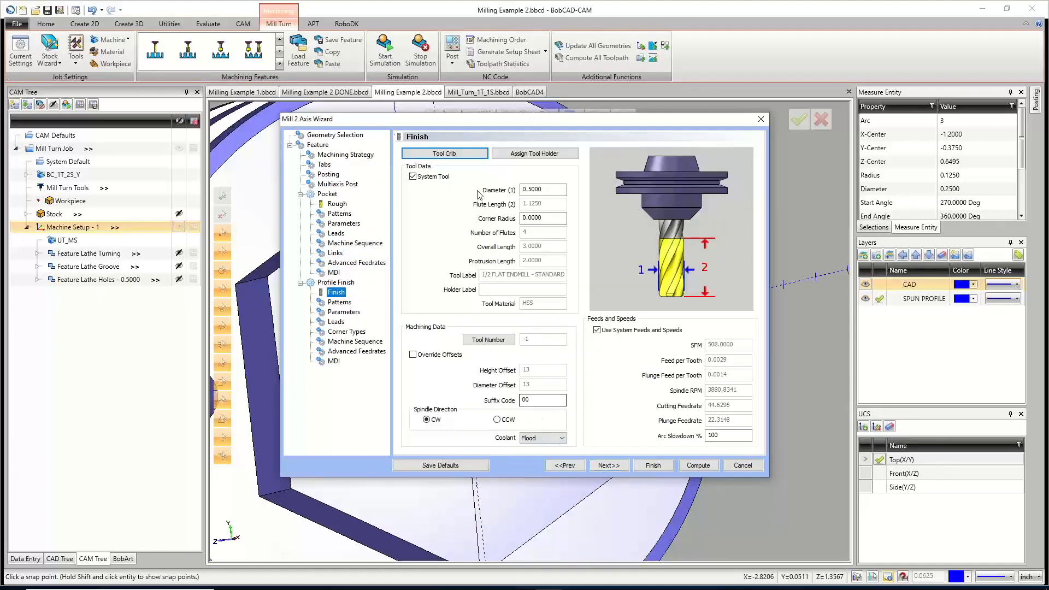
click(452, 158)
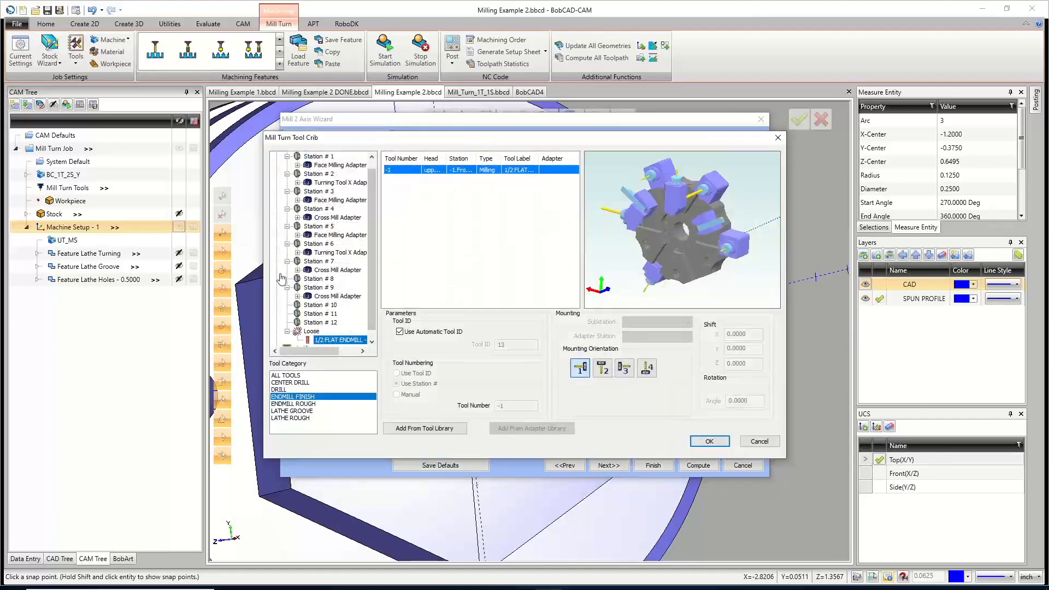
click(301, 404)
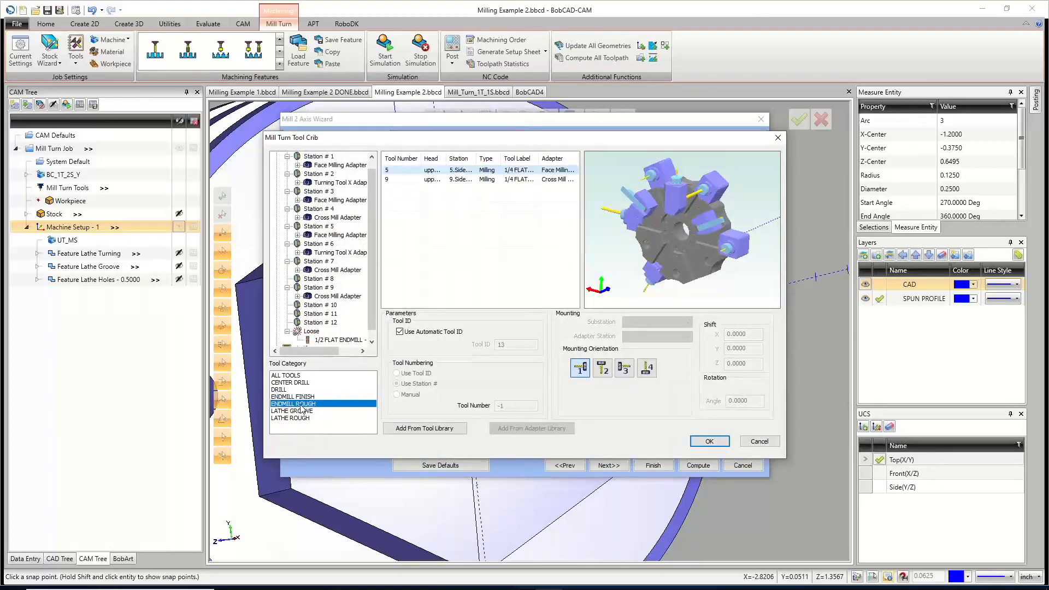
click(555, 170)
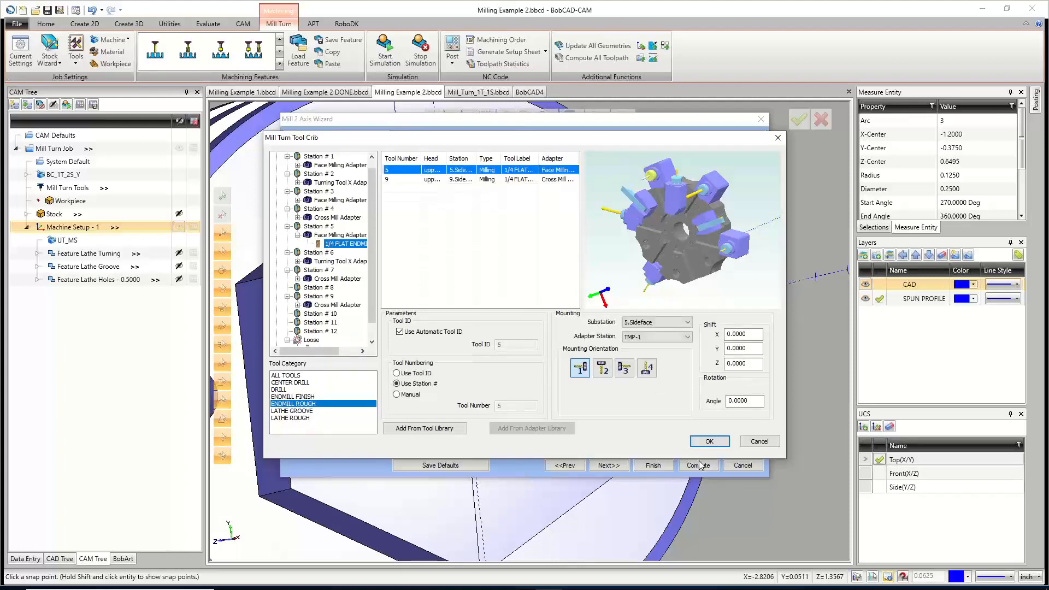
click(708, 441)
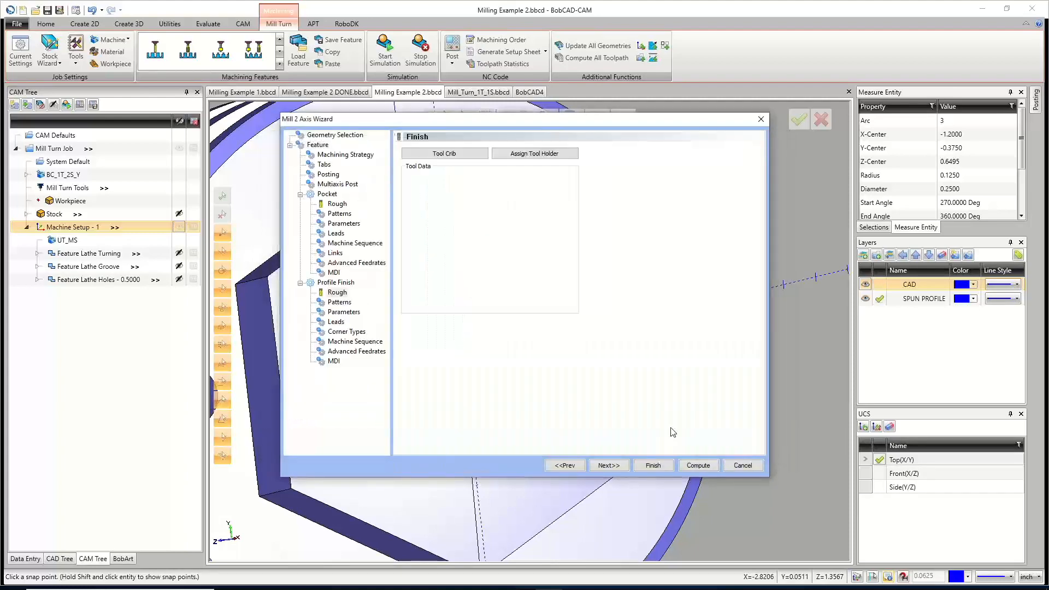
Set the profile finish's machine compensation to Comp Left / G41, keeping system compensation at Left.
click(608, 465)
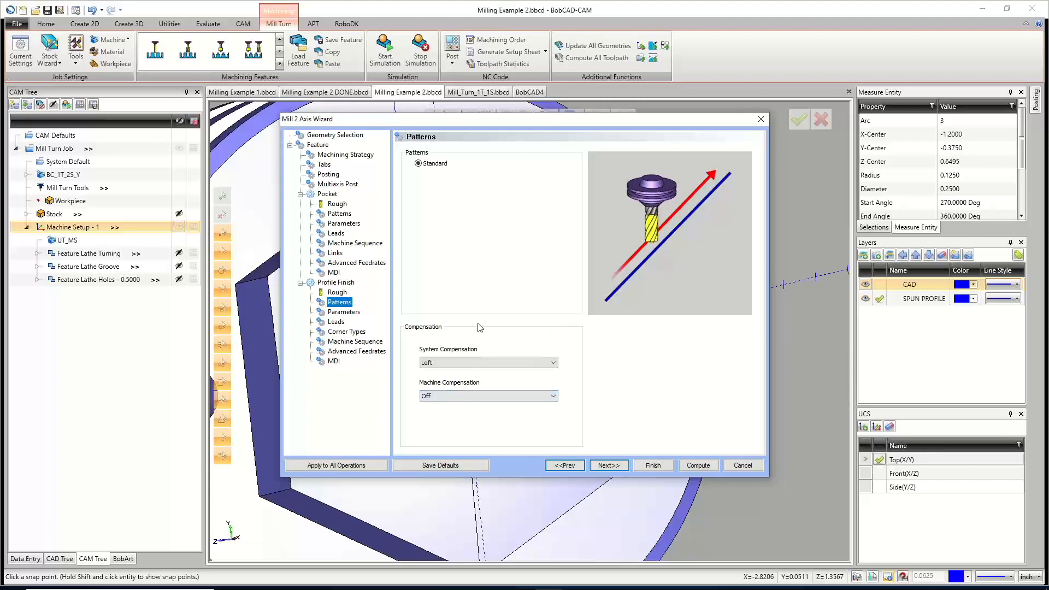
click(460, 398)
click(456, 413)
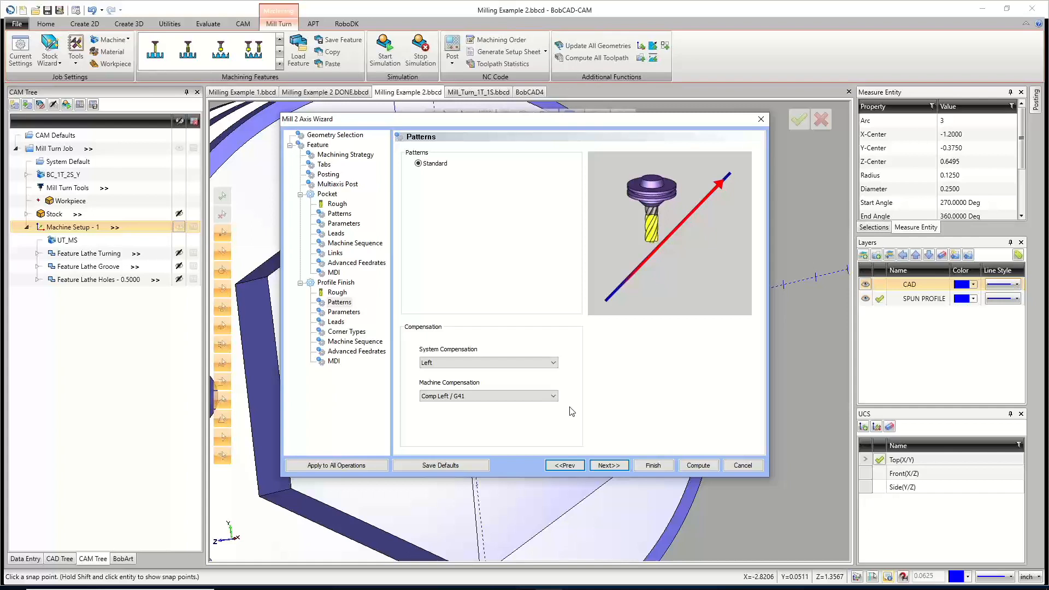
Compare the profile finish's single-step depth parameters with the dimensions of its assigned endmill.
click(607, 464)
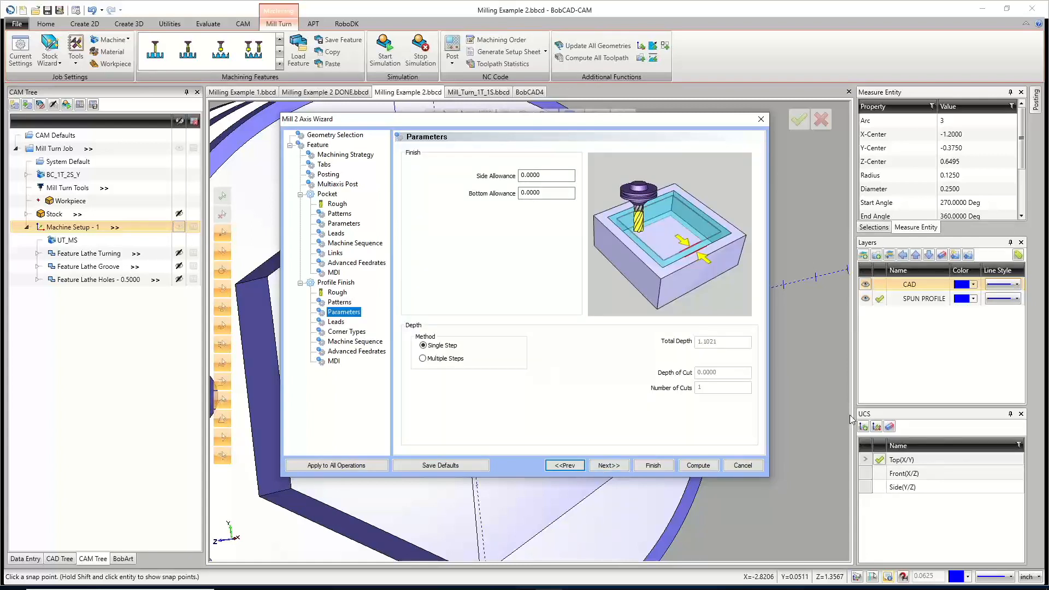
click(337, 293)
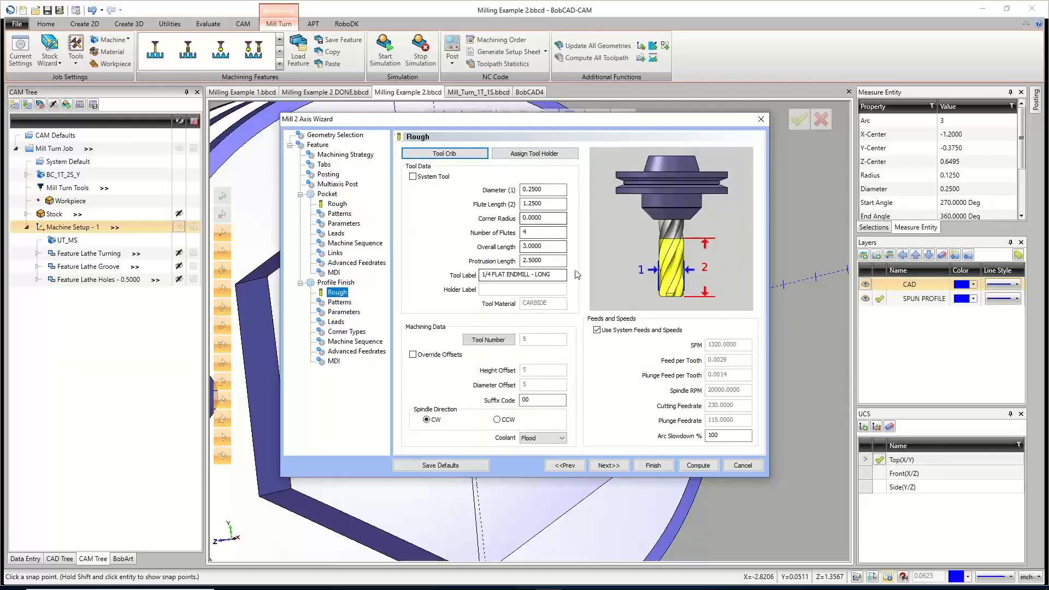
click(343, 312)
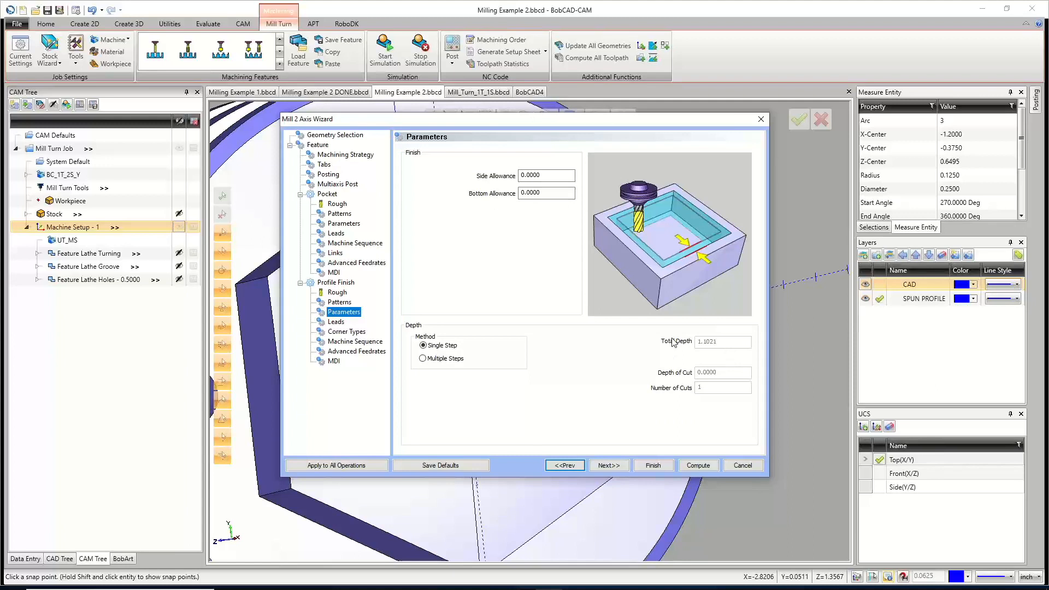
Give the profile finish a Right Angle lead-in 0.125 long with a 0.125 overlap amount, checking the star pocket for lead space.
click(607, 464)
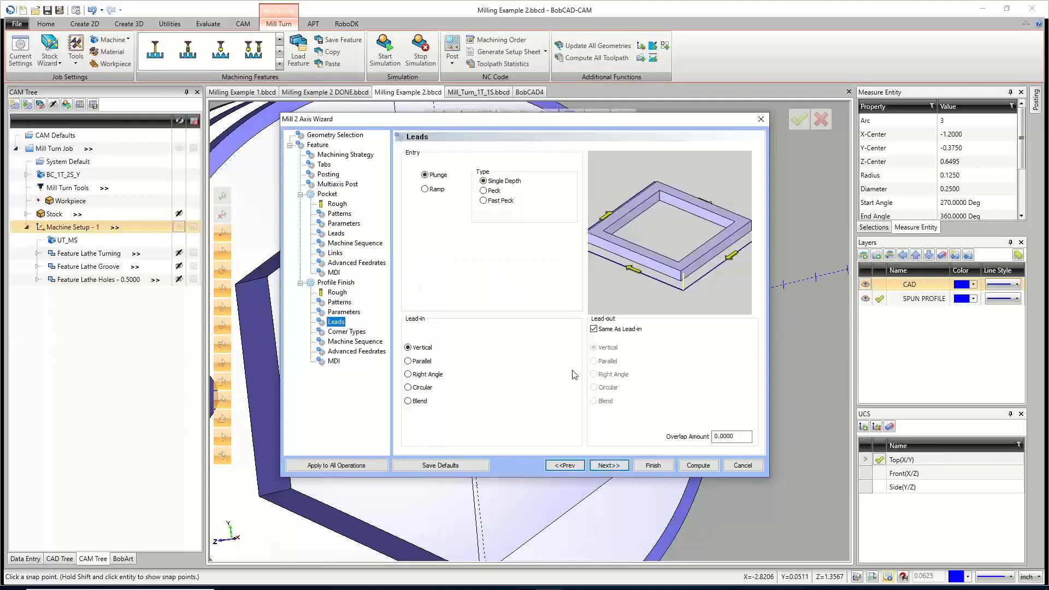
click(407, 374)
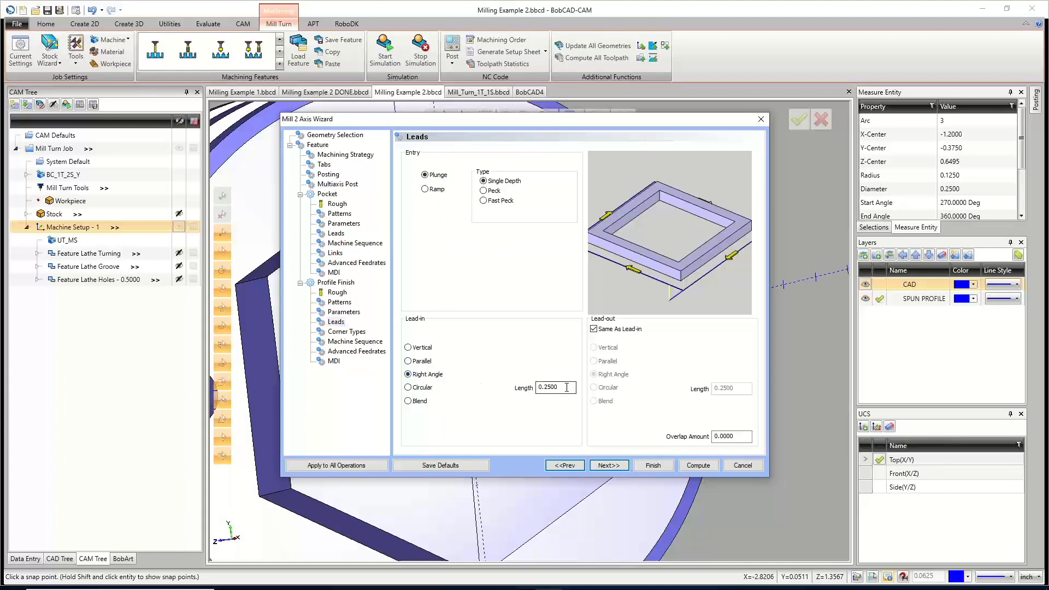
drag(566, 387, 505, 386)
text(.)
click(737, 435)
drag(743, 435, 677, 433)
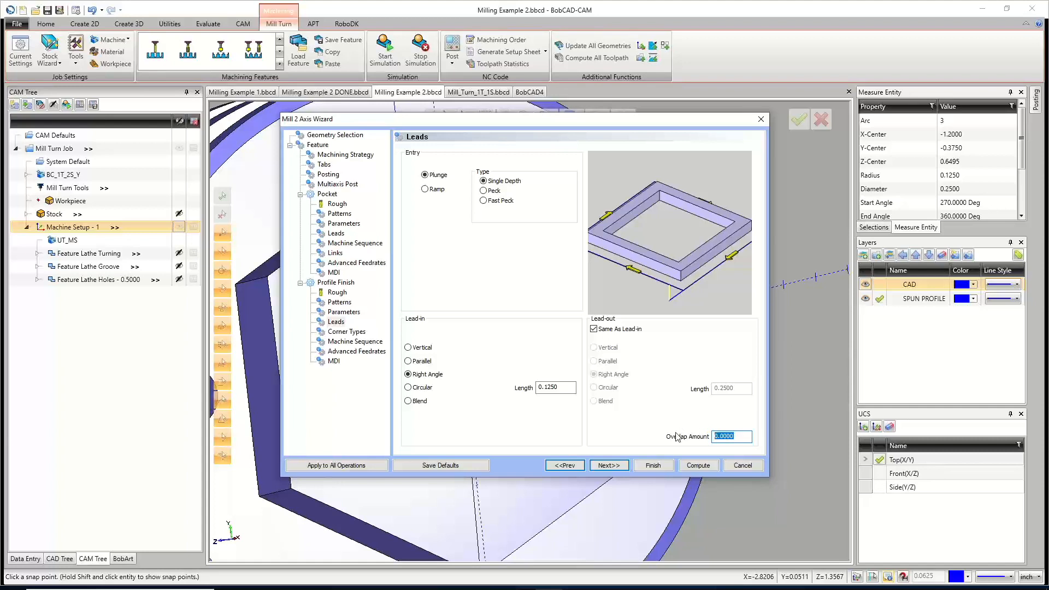
text(.125)
click(568, 388)
drag(560, 119, 582, 527)
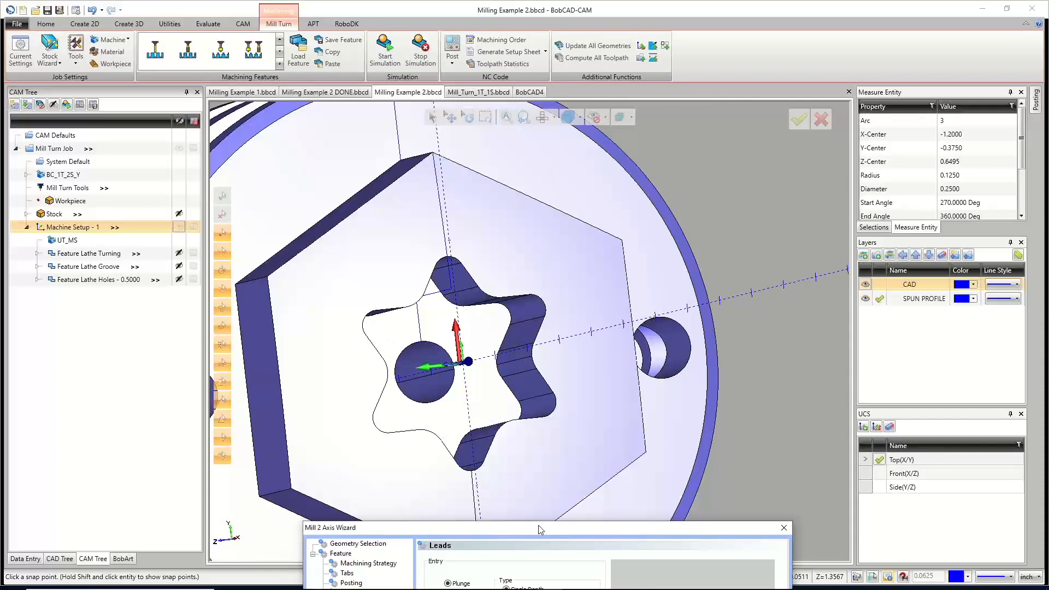
drag(540, 530, 529, 139)
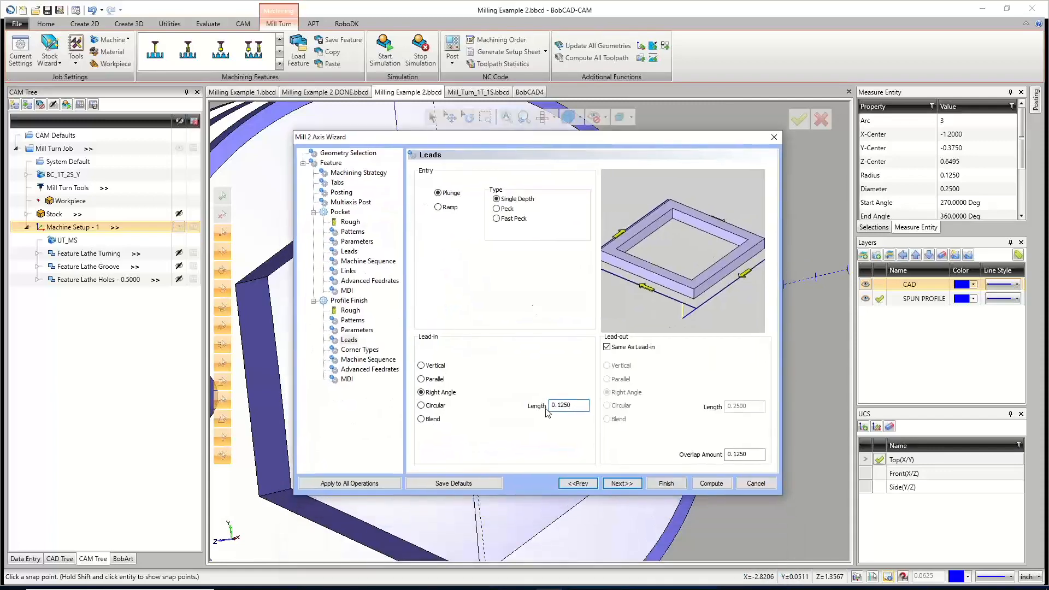
Keep Sharp external and internal corners and the Closest sort order for the profile finish.
click(622, 484)
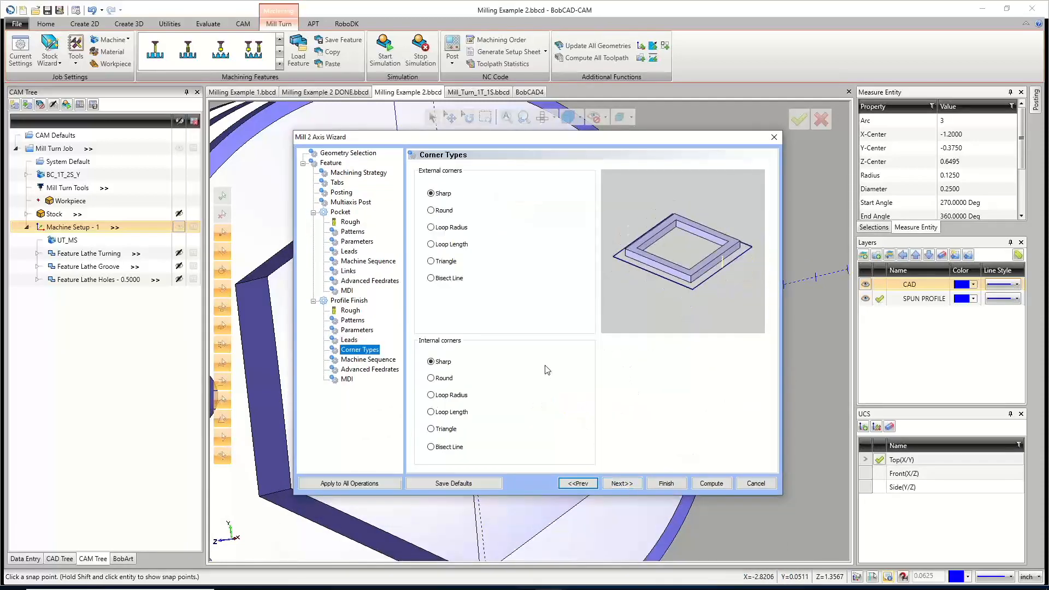
click(621, 483)
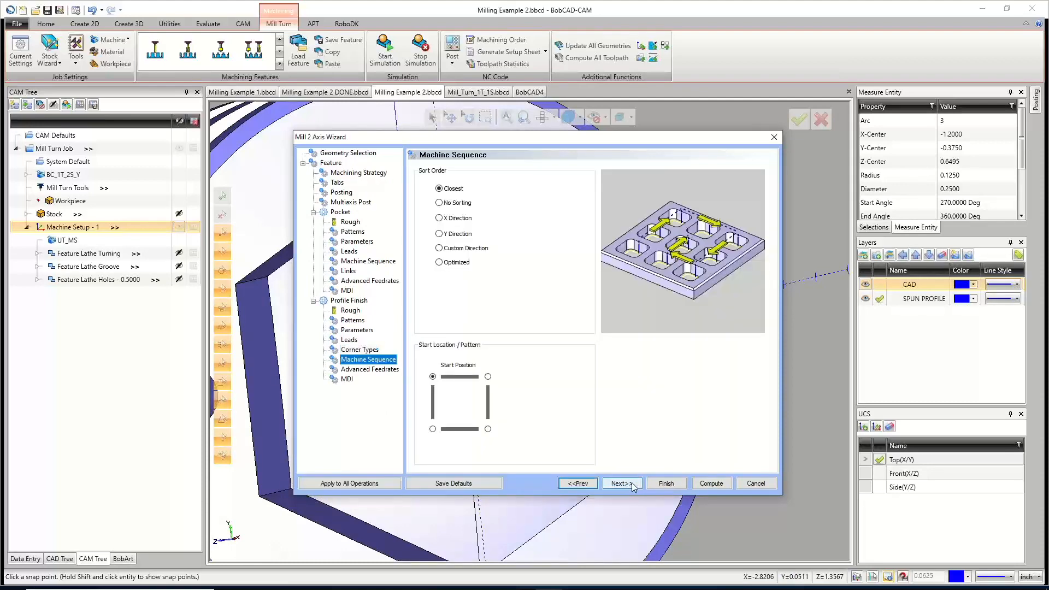
click(632, 484)
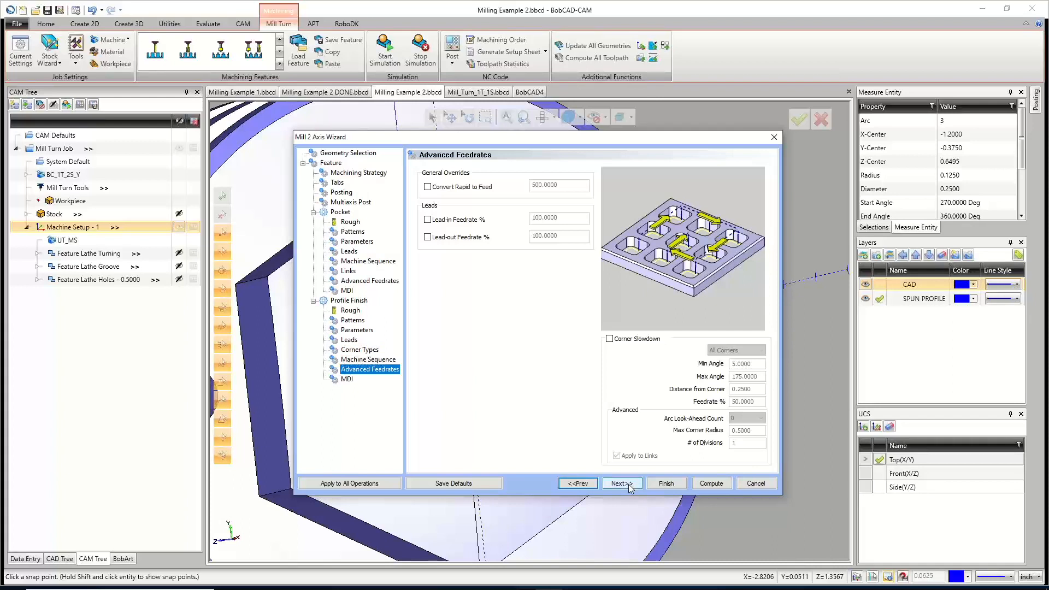
Finish the 2-axis milling feature without adding MDI commands and compute its pocket and profile finish toolpaths.
click(623, 484)
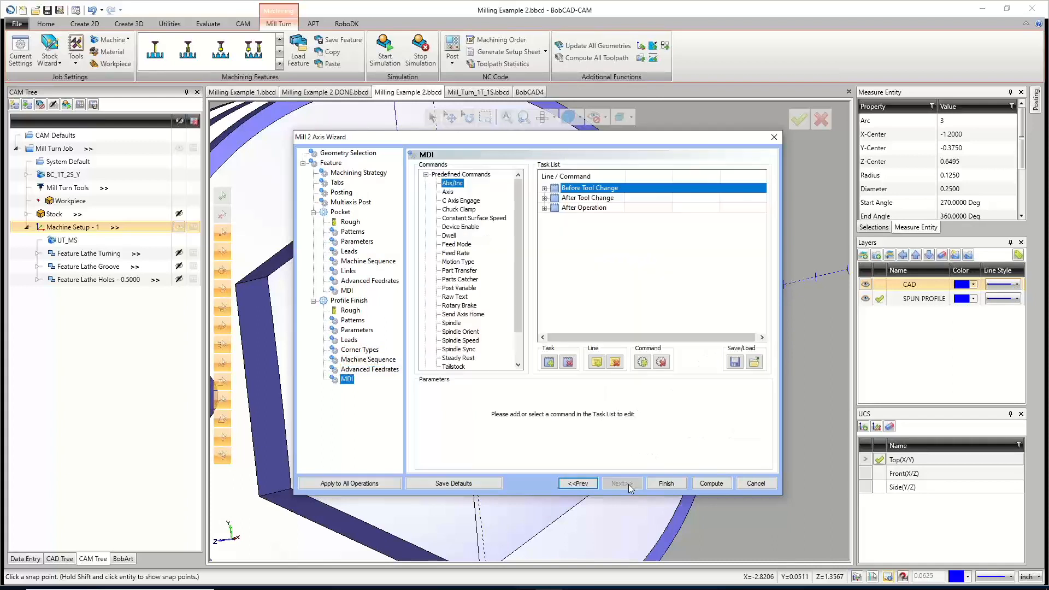
click(712, 483)
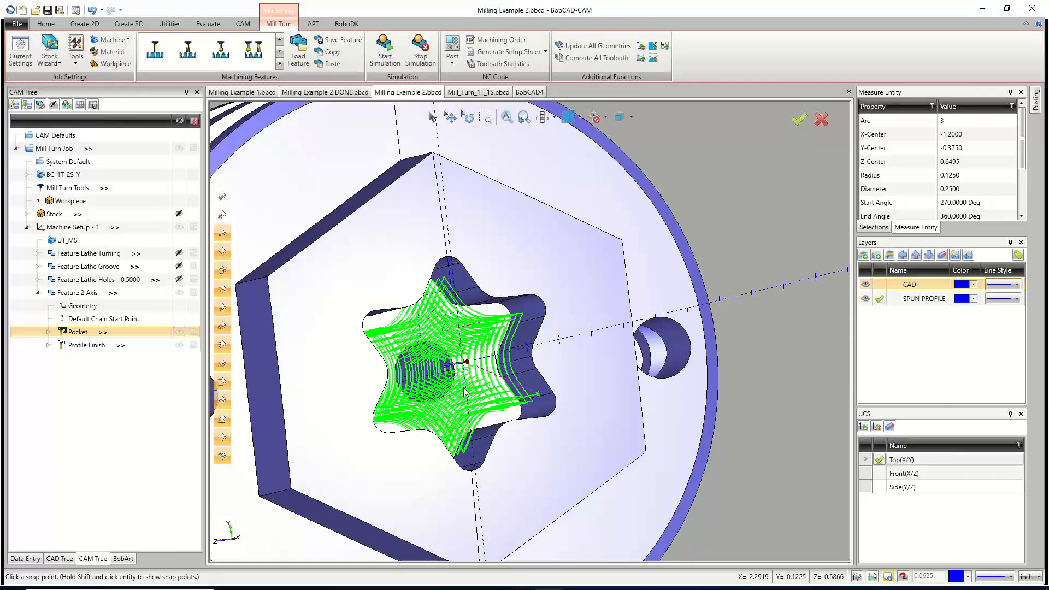
middle_drag(471, 389, 437, 392)
Hide the Feature 2 Axis toolpaths and review its Pocket and Profile Finish passes individually on the star pocket.
click(140, 295)
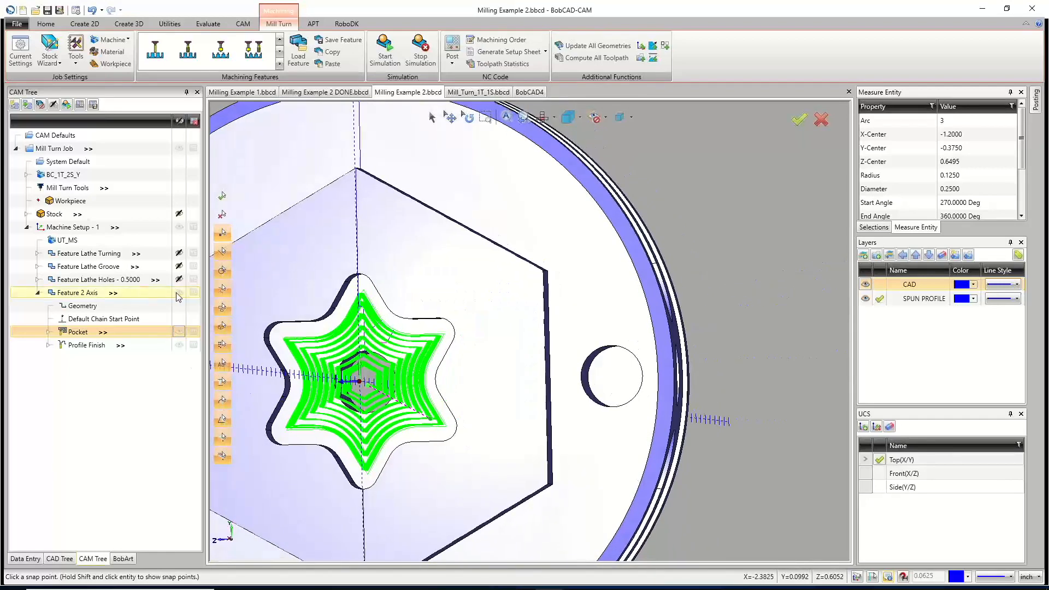
click(178, 294)
click(145, 334)
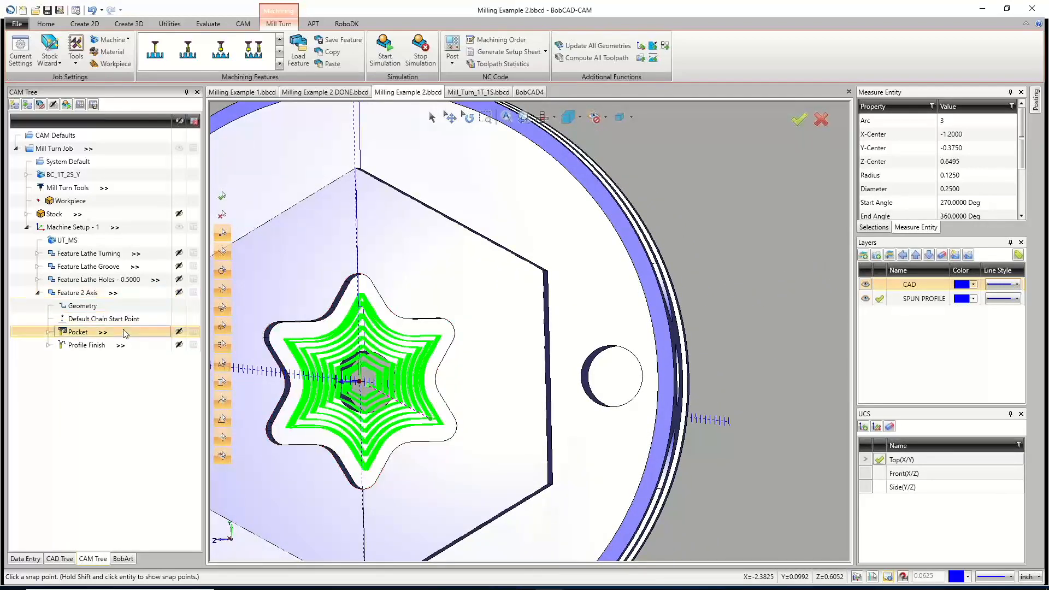
mouse_move(395, 391)
middle_down()
mouse_move(407, 386)
mouse_move(392, 369)
mouse_move(407, 366)
mouse_move(379, 390)
mouse_move(388, 406)
mouse_move(385, 393)
middle_up()
click(126, 344)
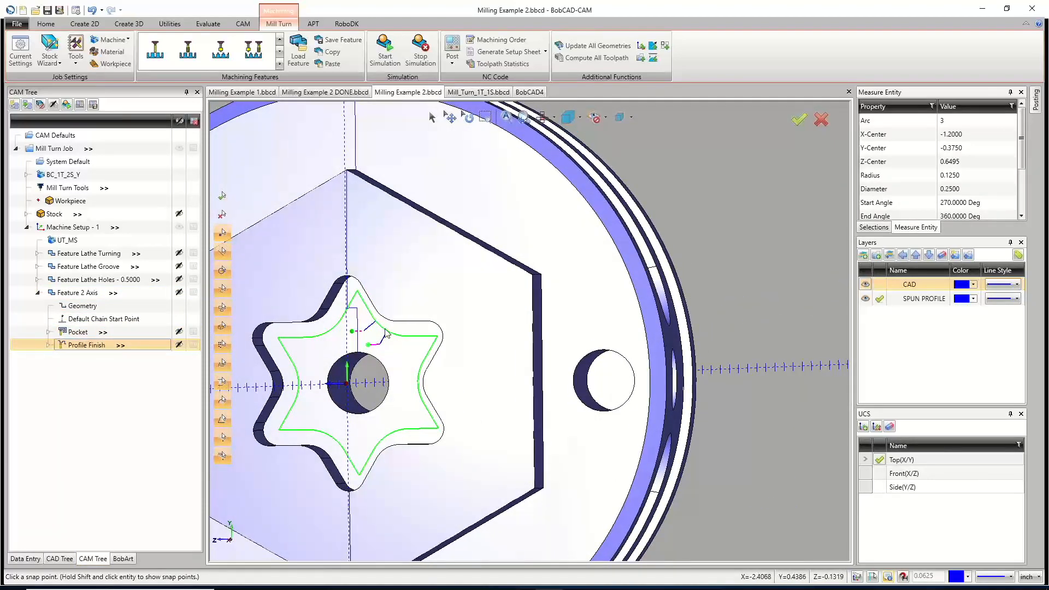
click(38, 293)
Make Side(Y/Z) the active coordinate system for working on the part's front face.
scroll(375, 362, down, 5)
middle_drag(307, 357, 335, 361)
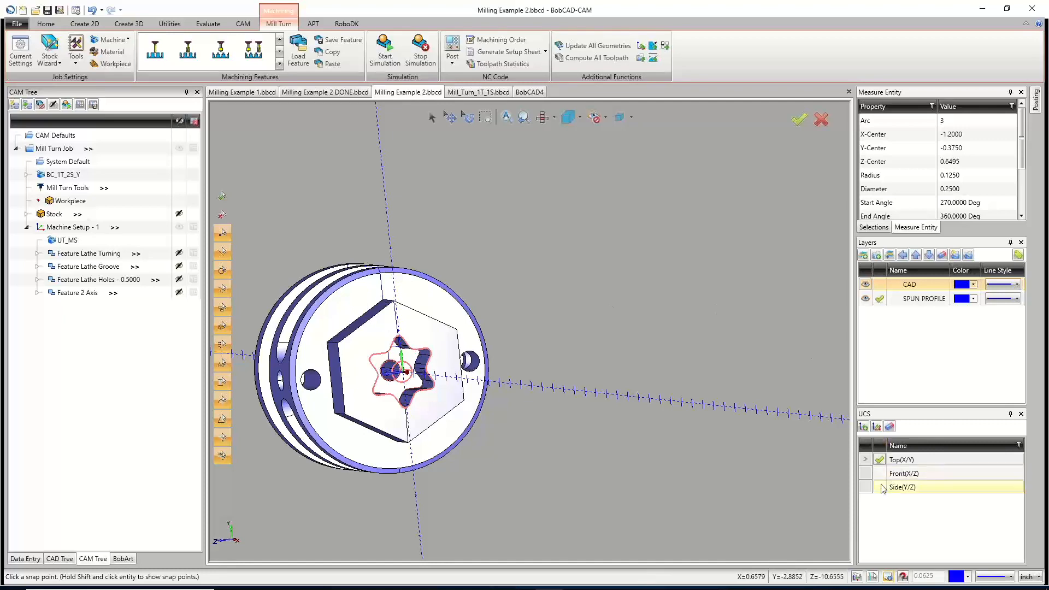
double_click(865, 488)
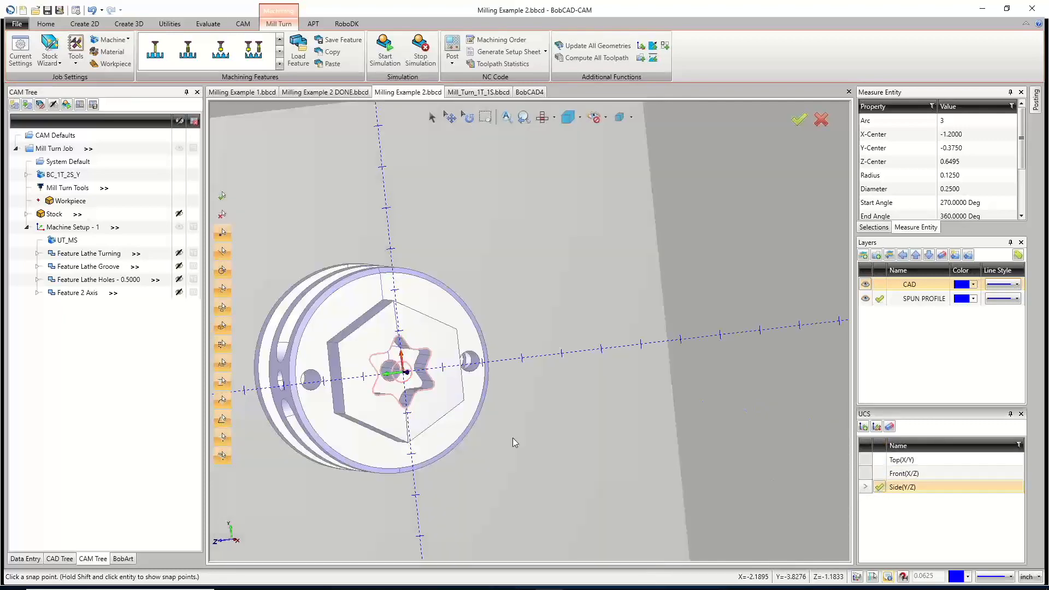
mouse_move(505, 370)
middle_down()
mouse_move(571, 361)
mouse_move(504, 370)
middle_up()
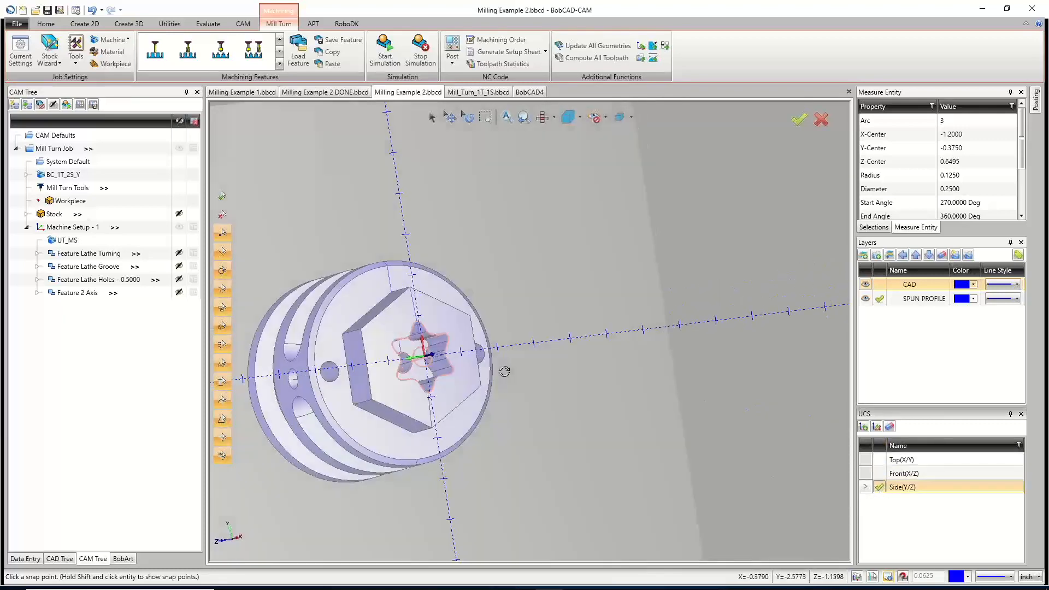
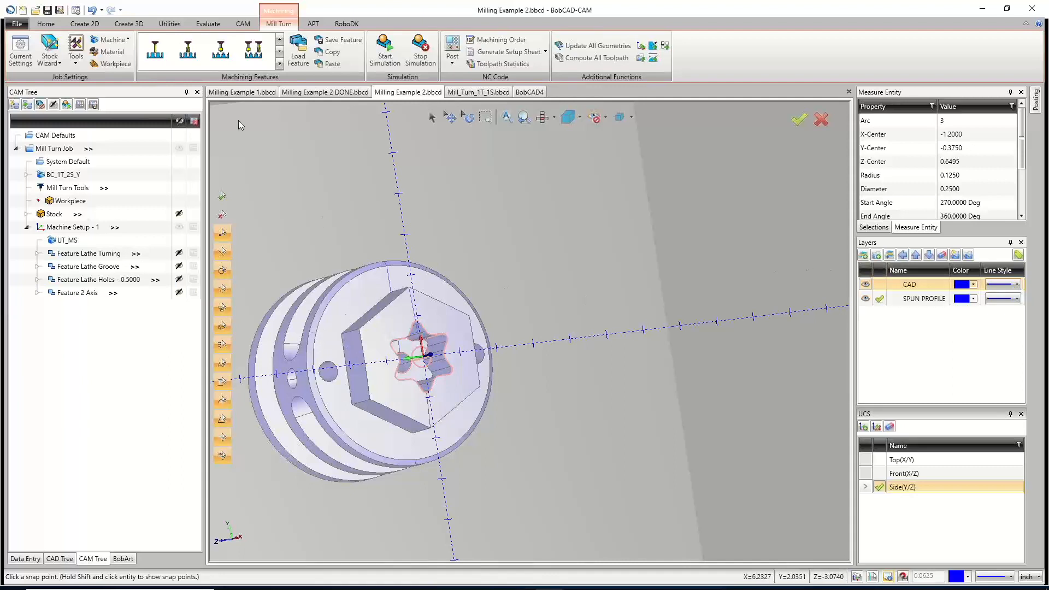
Try extracting the edges of the hexagonal front face projected to the Z plane at 0, and undo the extraction.
click(85, 24)
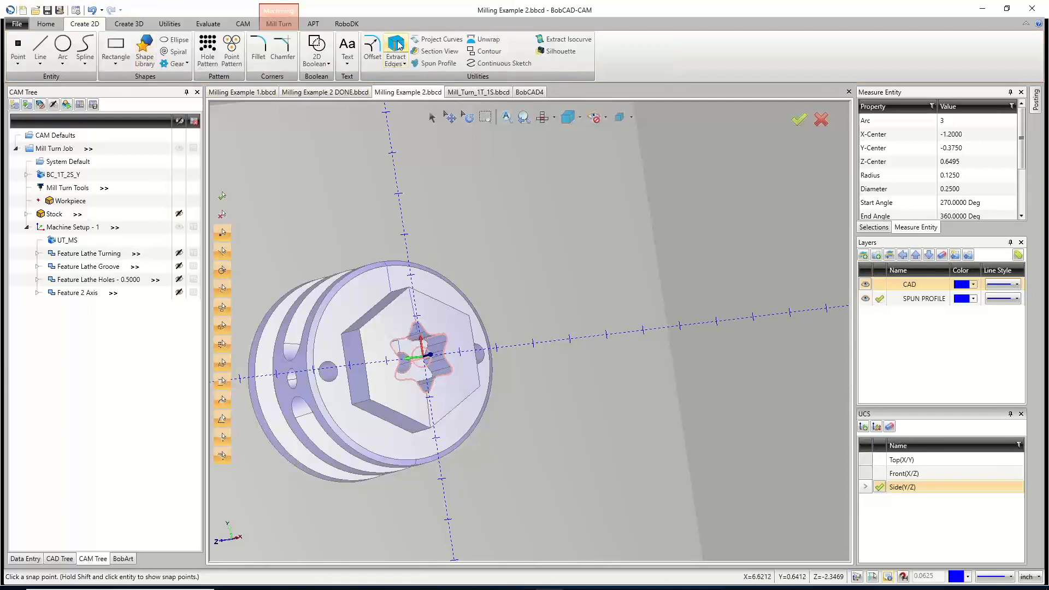
click(397, 46)
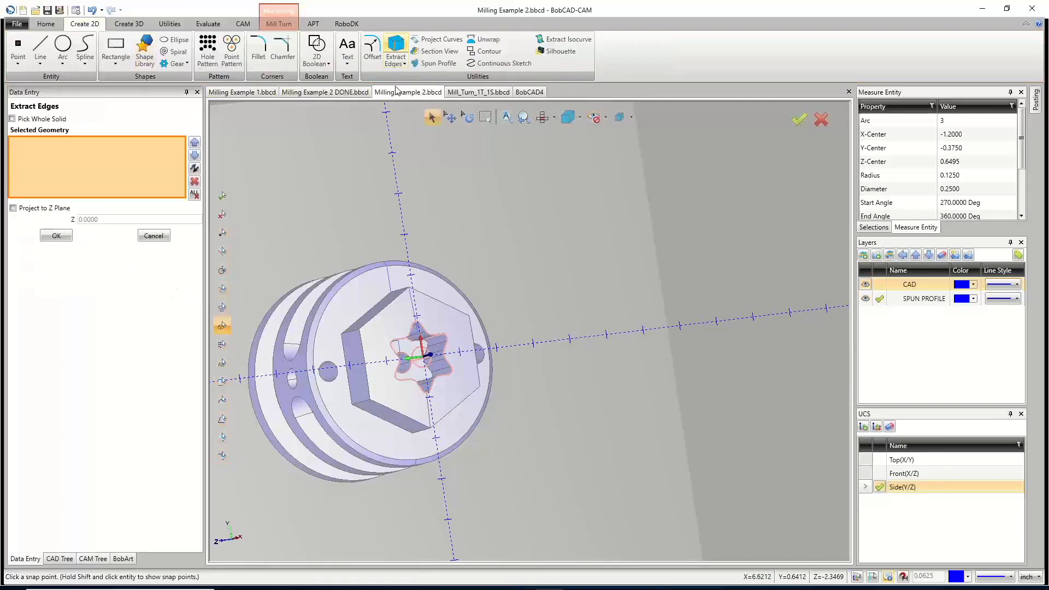
click(48, 209)
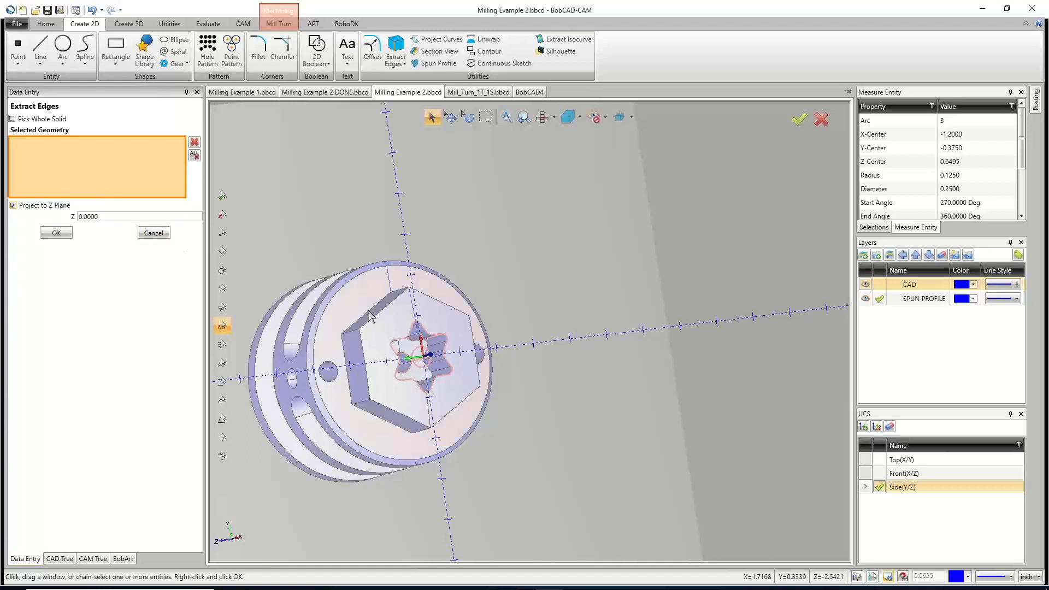
click(385, 332)
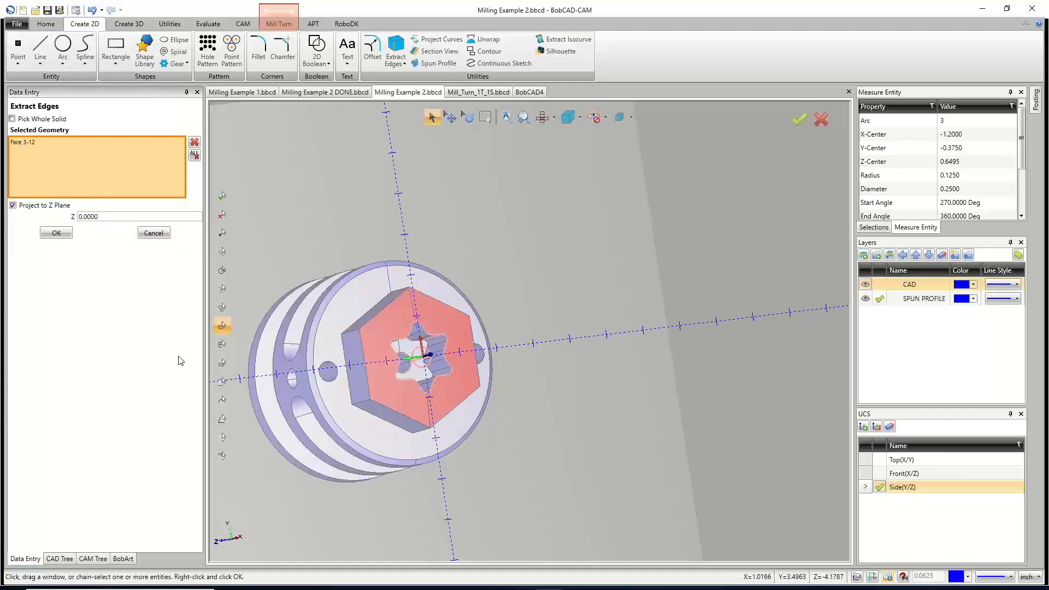
click(58, 233)
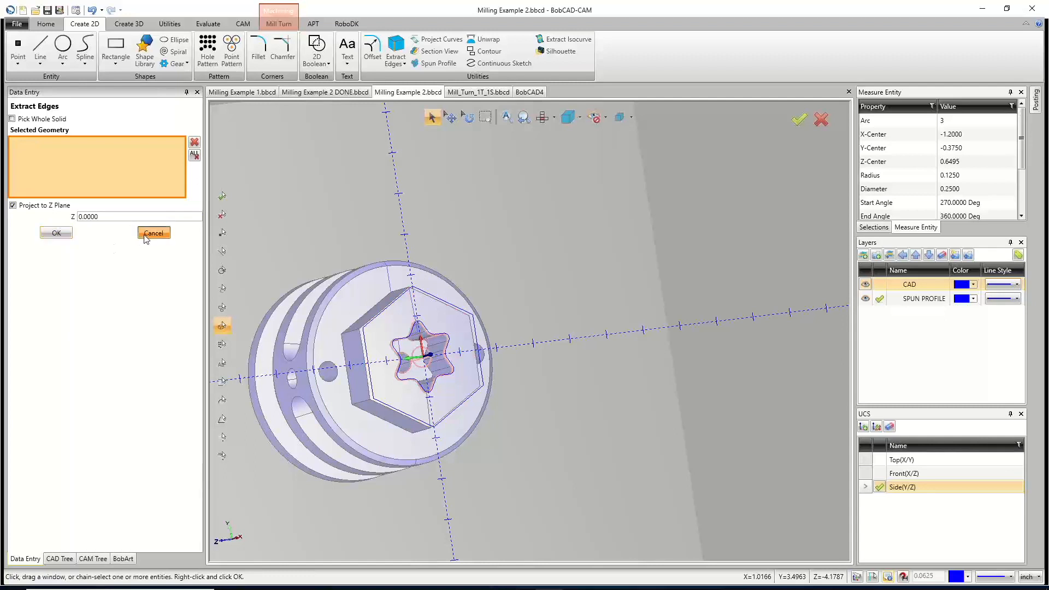
click(153, 233)
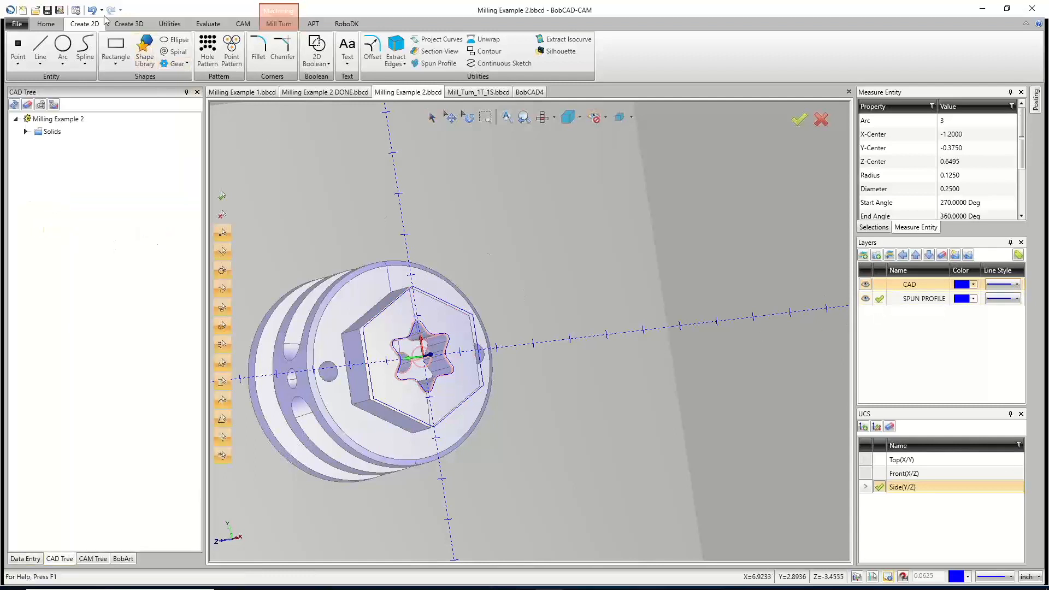
key(ctrl+z)
Add a new layer named HEX GEO and make it the active layer.
right_click(881, 325)
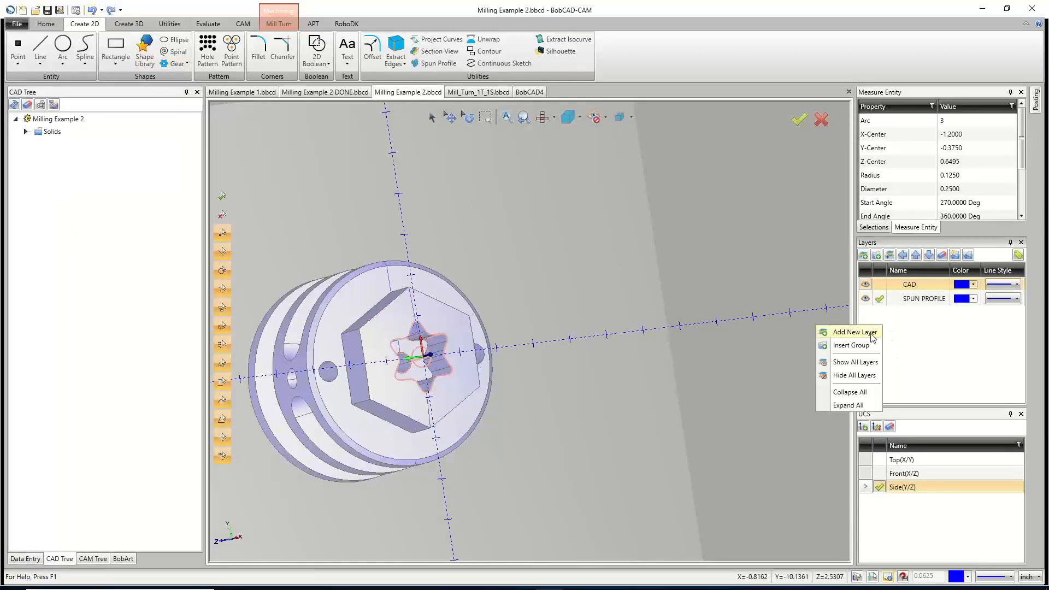
click(872, 331)
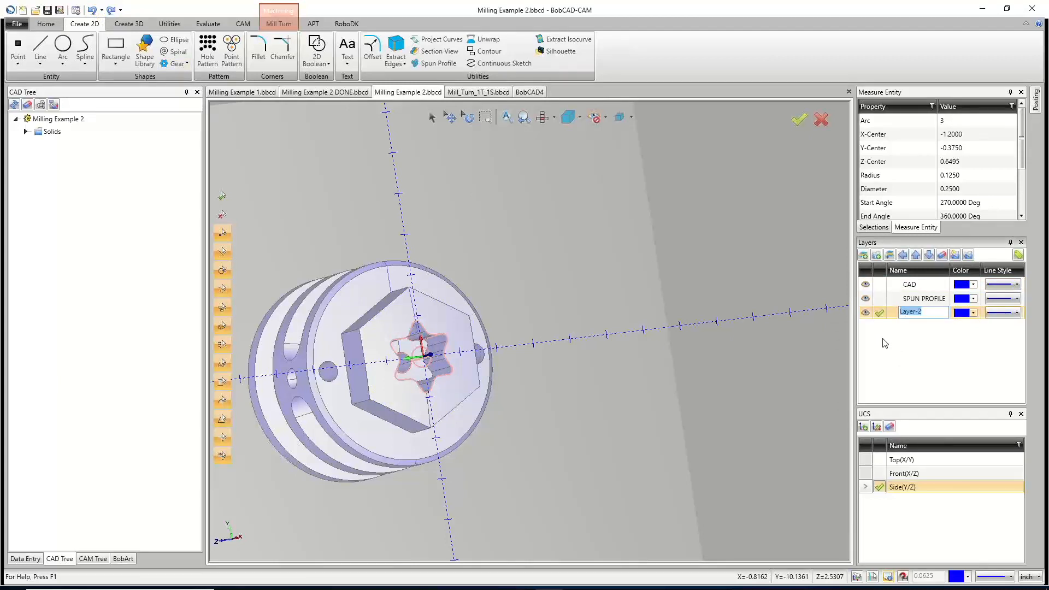
text(HEX GEO)
click(879, 313)
Extract the edges of the hexagonal front face onto the HEX GEO layer, projected to the Z plane at 0.
click(399, 45)
click(410, 296)
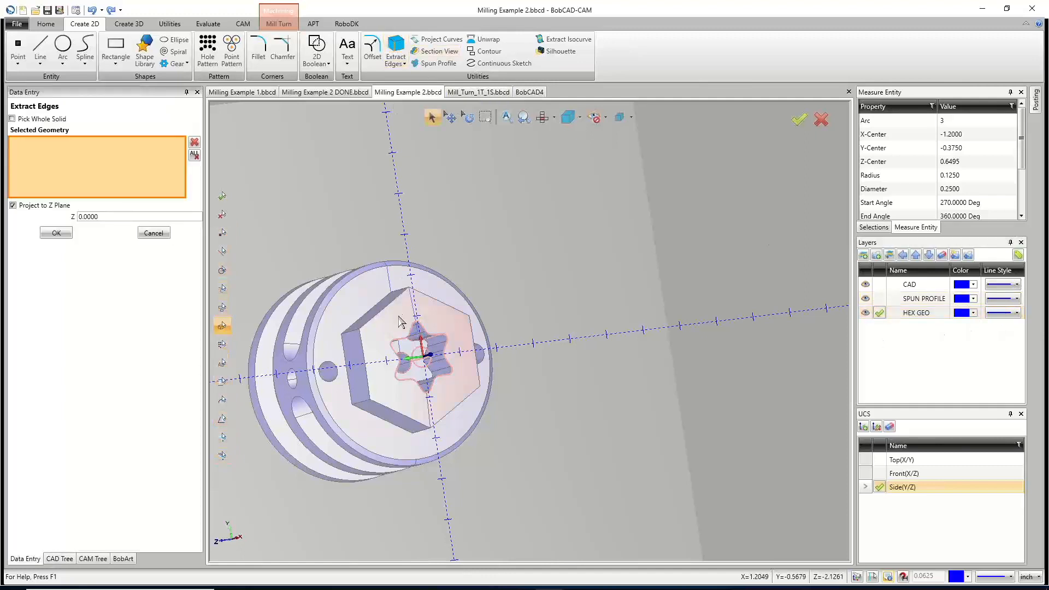
click(56, 234)
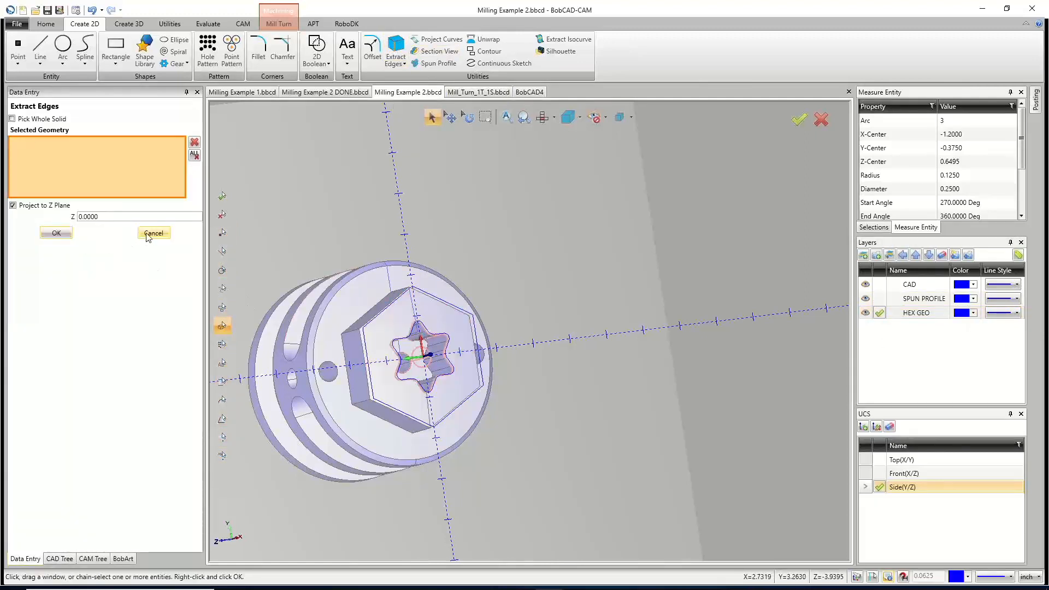
Hide the SPUN PROFILE and CAD layers, and delete the extracted star outline inside the hexagon.
click(865, 299)
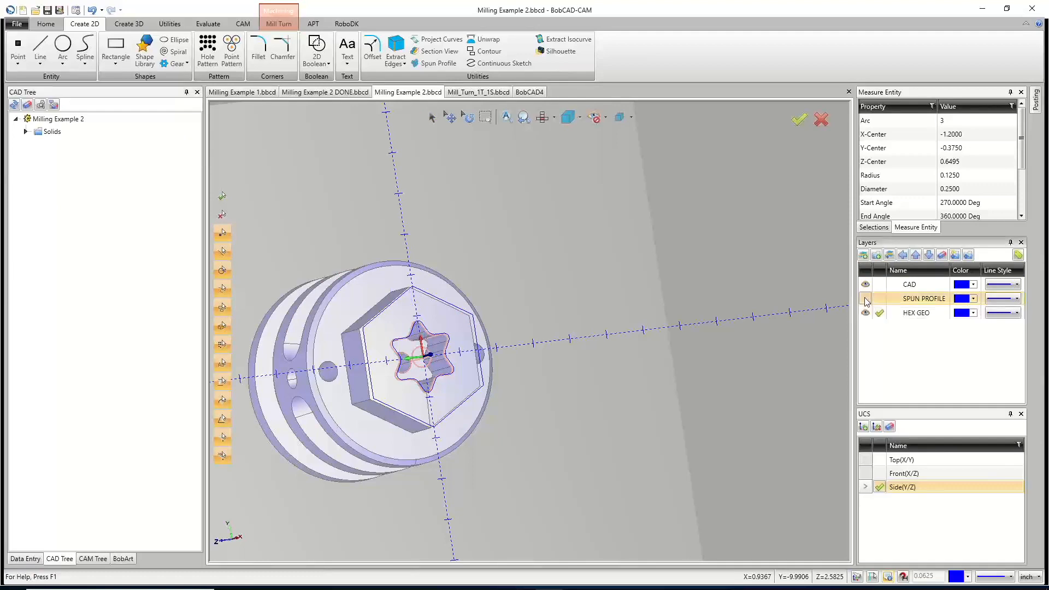
middle_drag(517, 318, 588, 334)
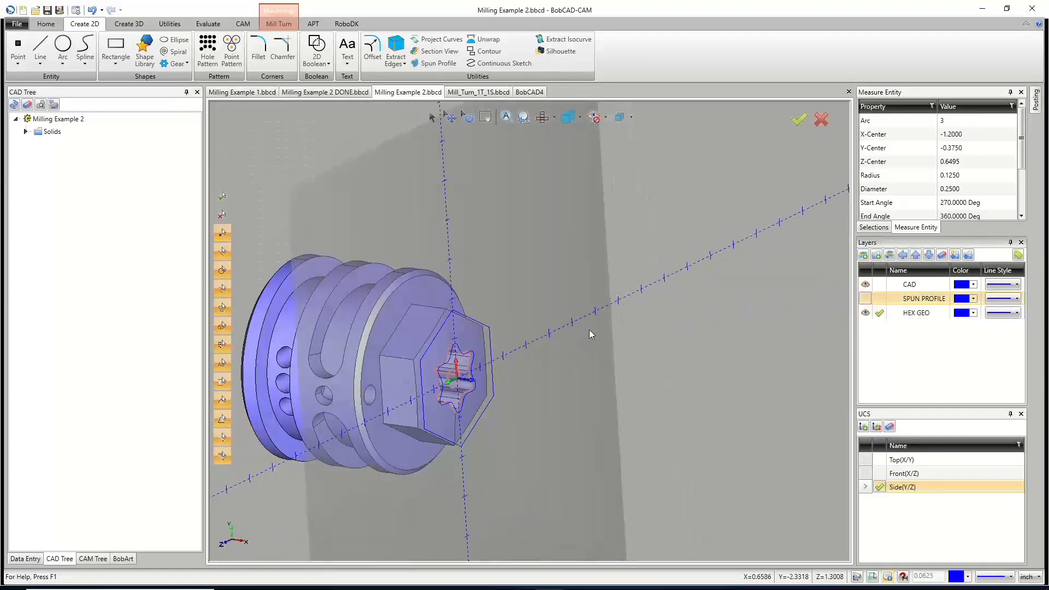
click(865, 284)
middle_drag(540, 403, 485, 388)
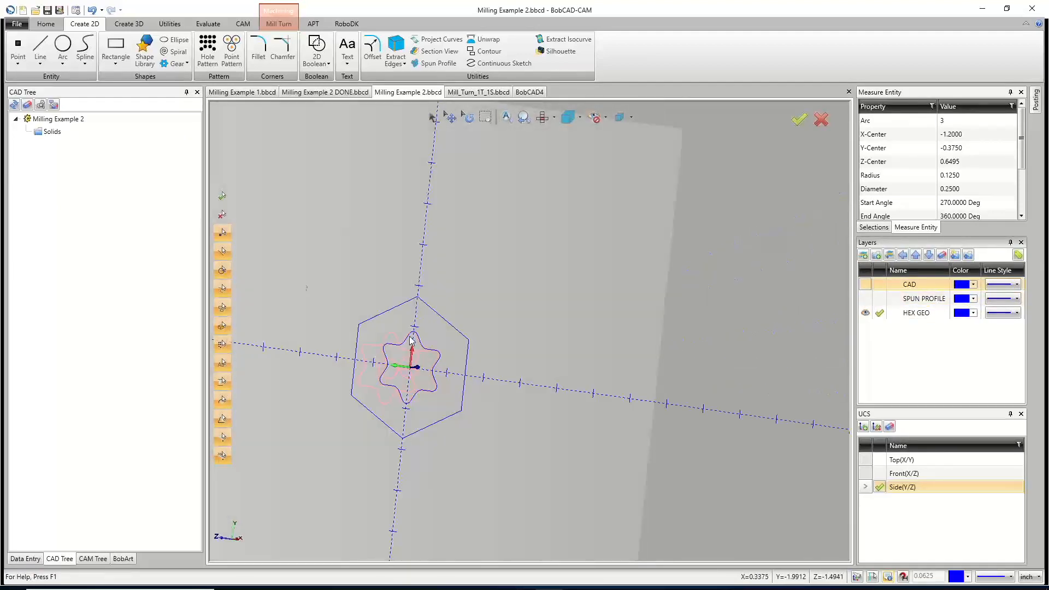
click(431, 118)
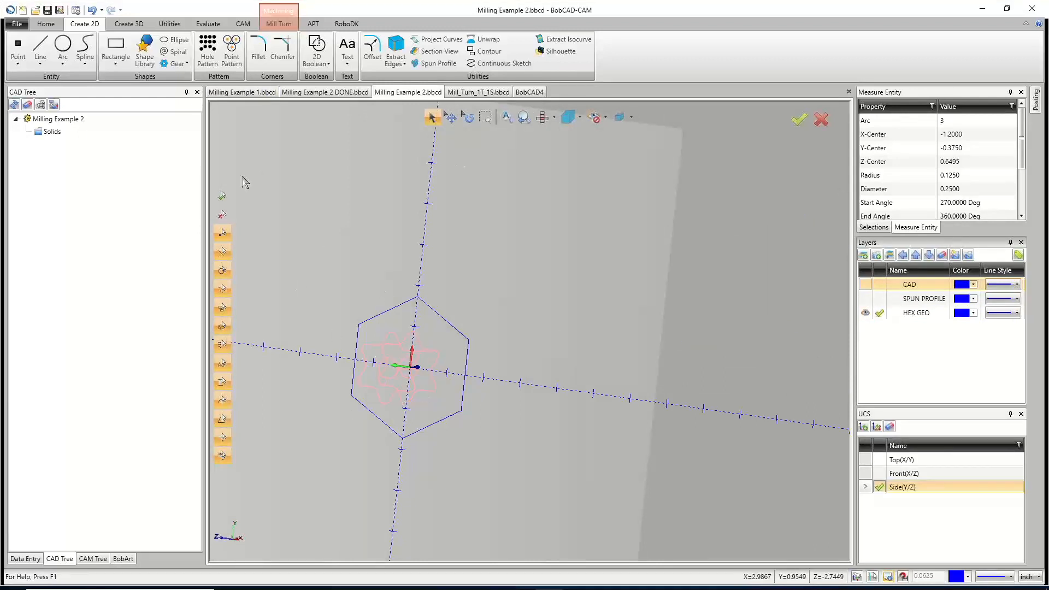
Draw a line across the hexagon joining its two opposite corners on the X axis.
click(40, 48)
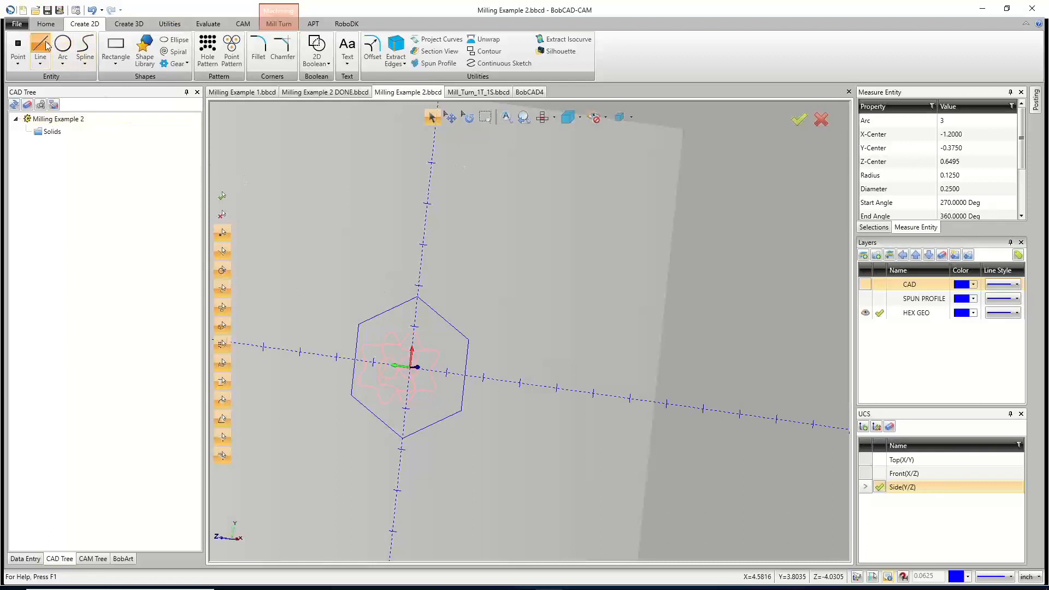
click(418, 298)
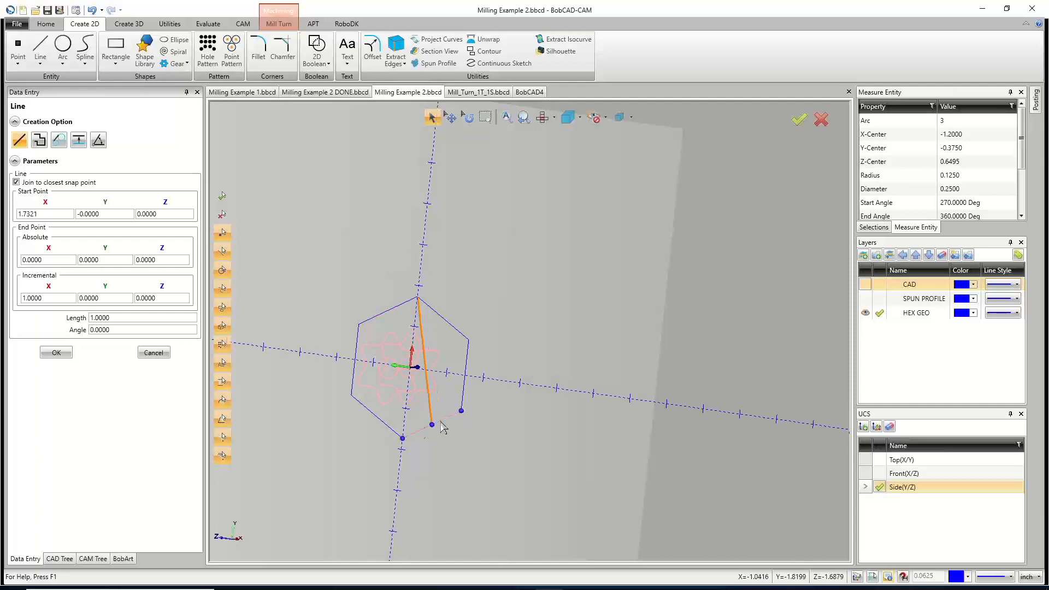
click(403, 438)
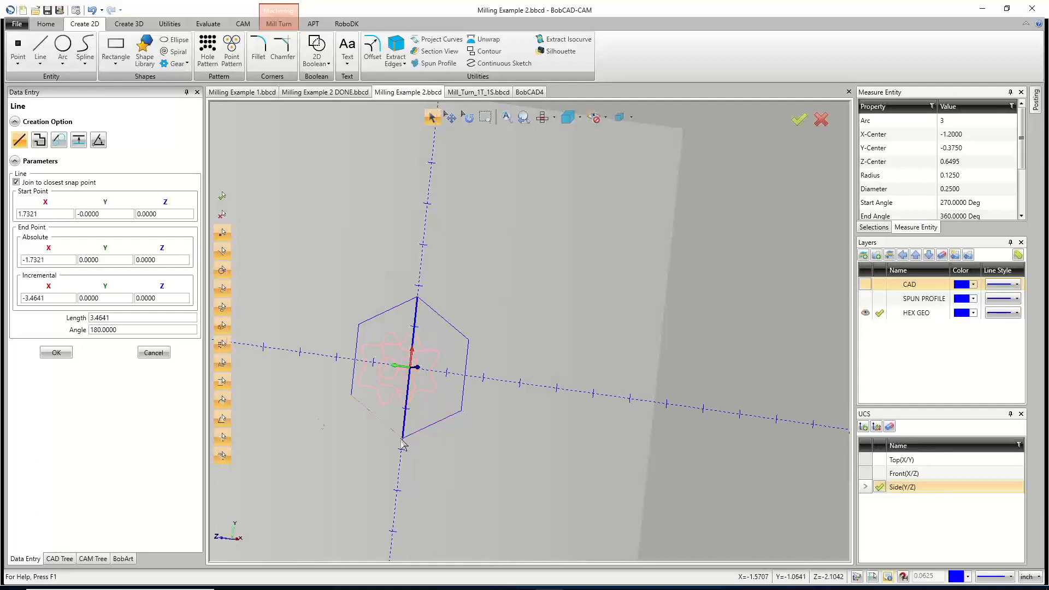
click(154, 353)
Measure the length of the corner-to-corner line across the hexagon.
click(208, 23)
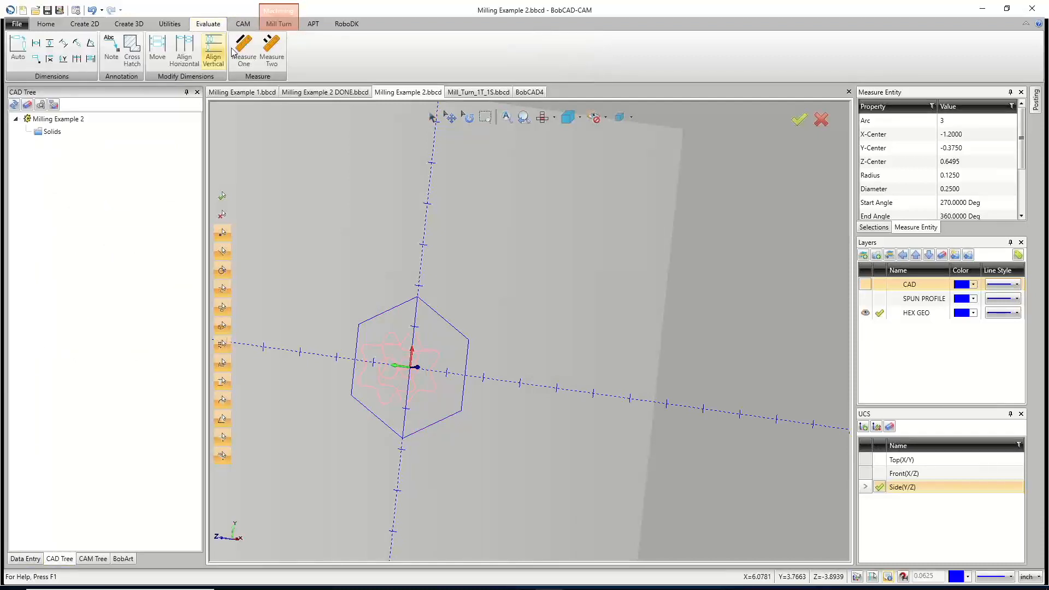
click(242, 58)
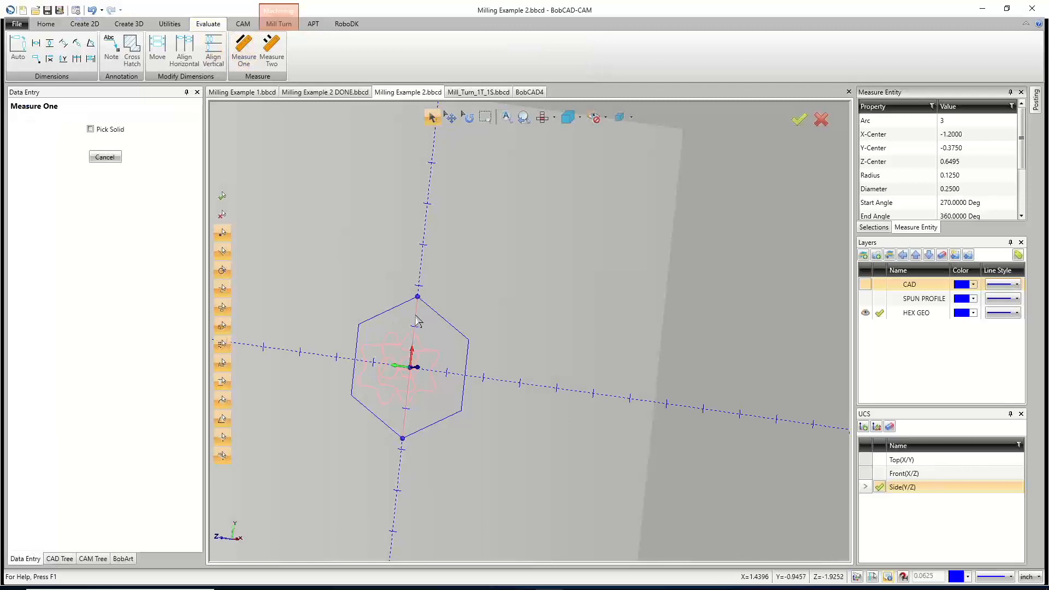
click(414, 328)
scroll(961, 178, down, 1)
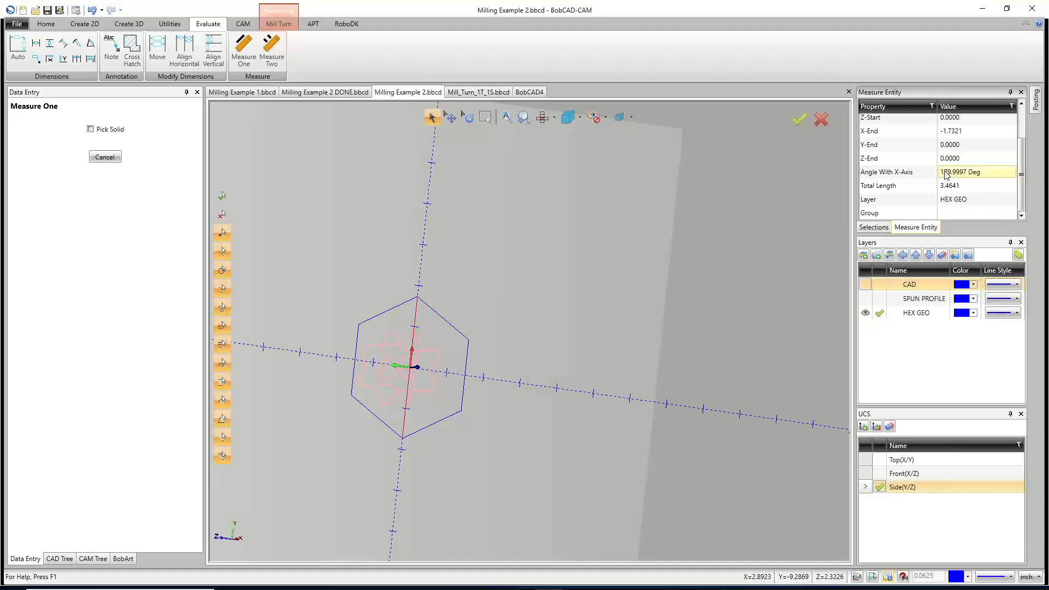
Draw a dashed circle 3.6 inches in diameter around the hexagon, centred on the origin.
click(79, 24)
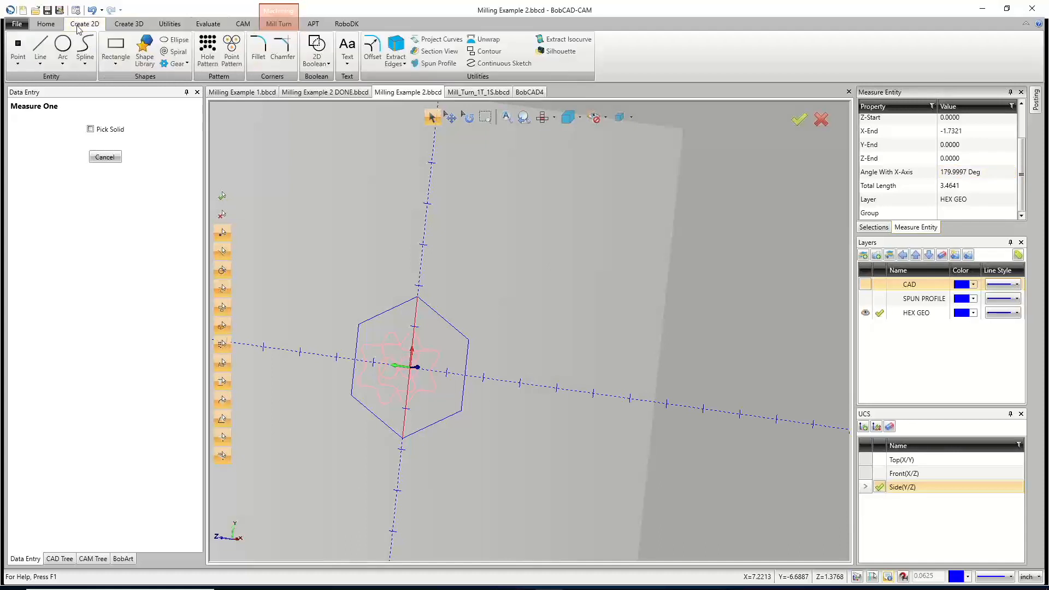
click(64, 54)
double_click(132, 272)
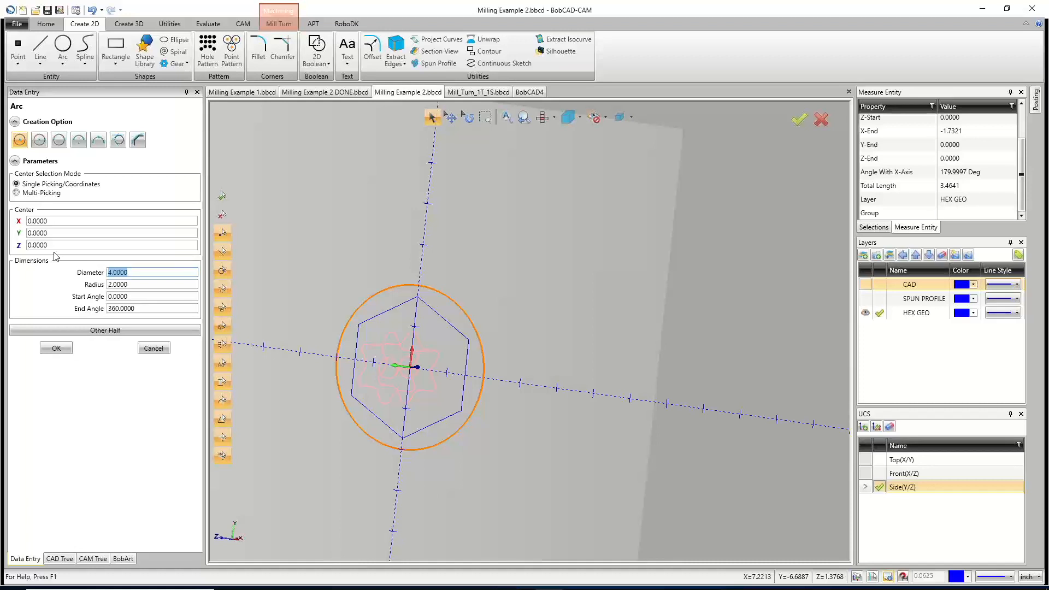
text(3.6)
key(Tab)
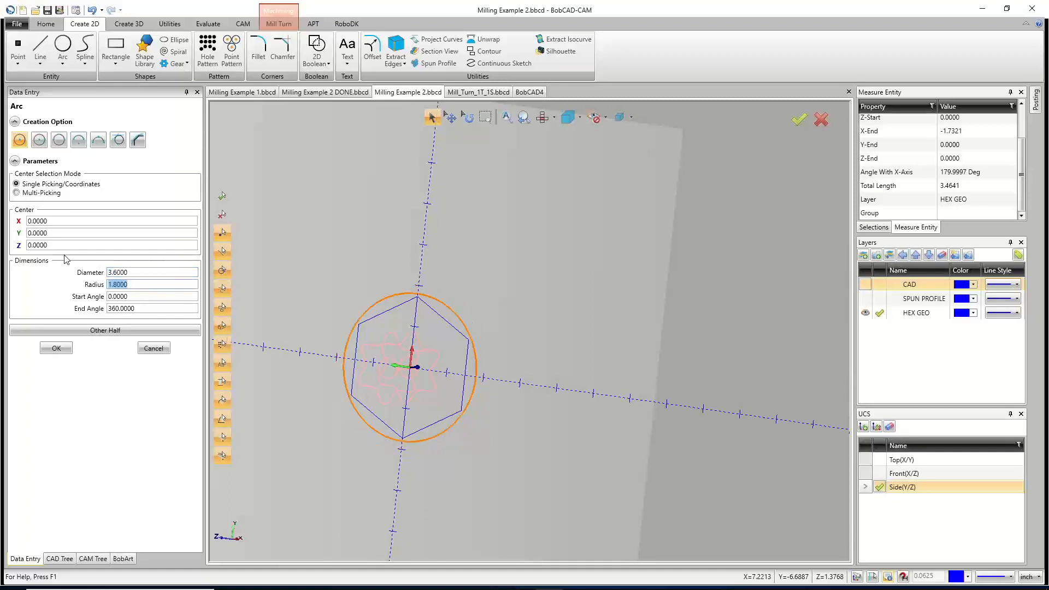
click(996, 578)
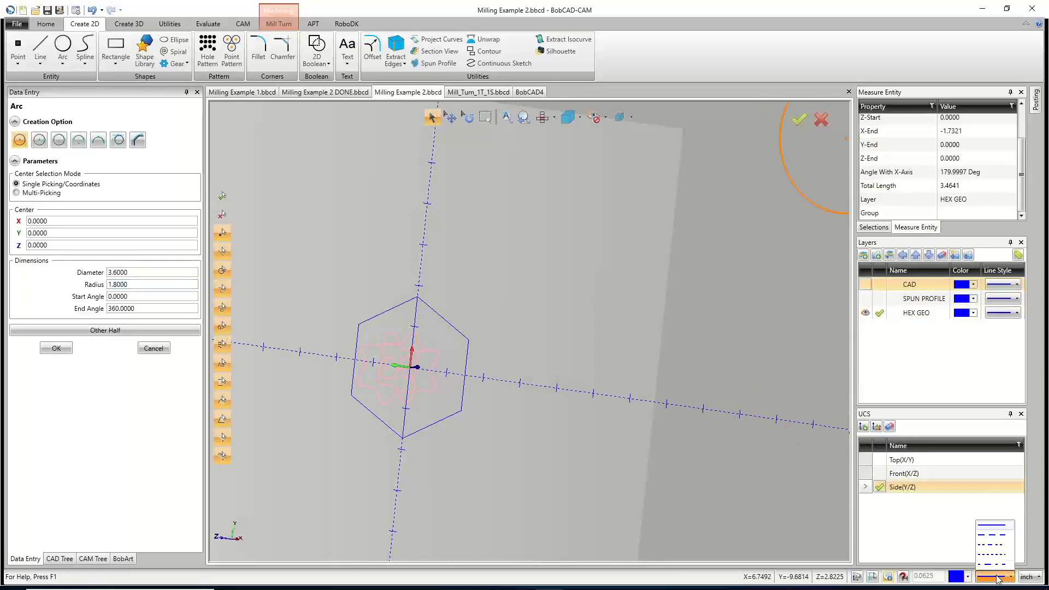
click(1003, 540)
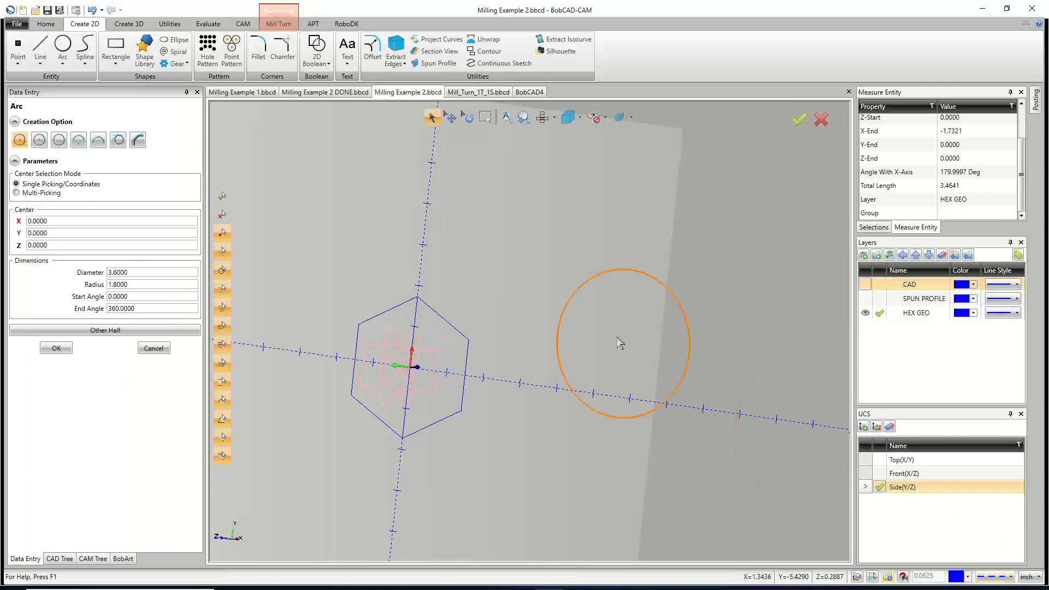
click(64, 348)
click(149, 352)
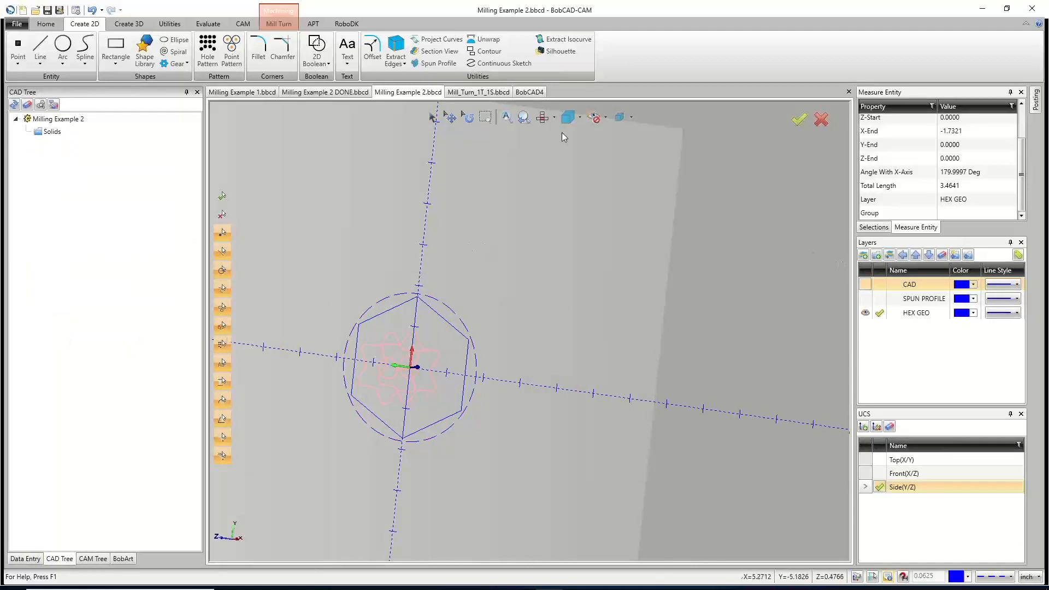
Leave the circle command and select the Feature 2 Axis feature in the CAM tree.
click(432, 117)
click(97, 557)
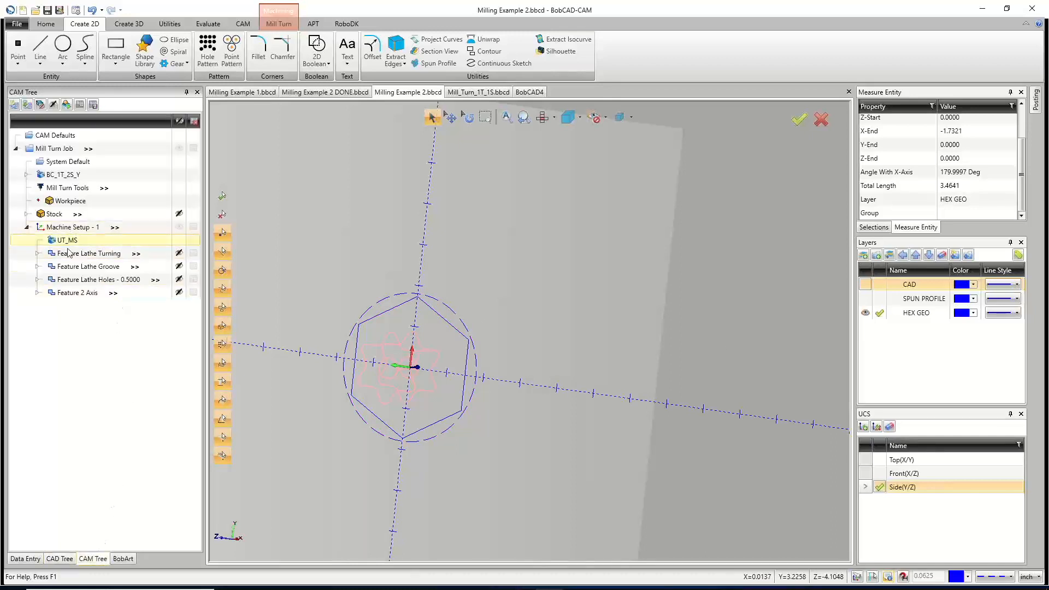
click(76, 293)
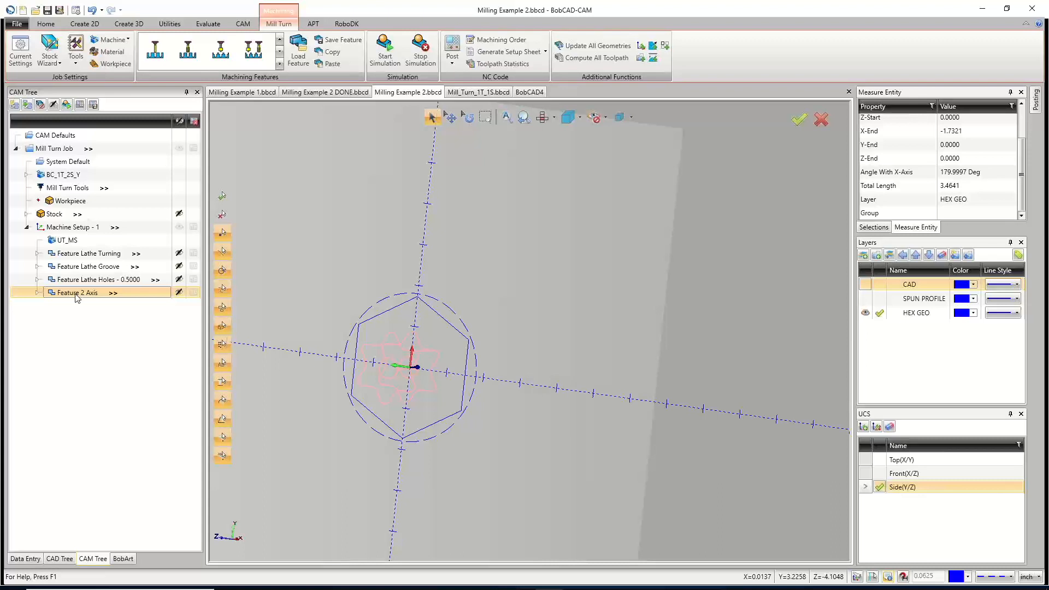
right_click(75, 298)
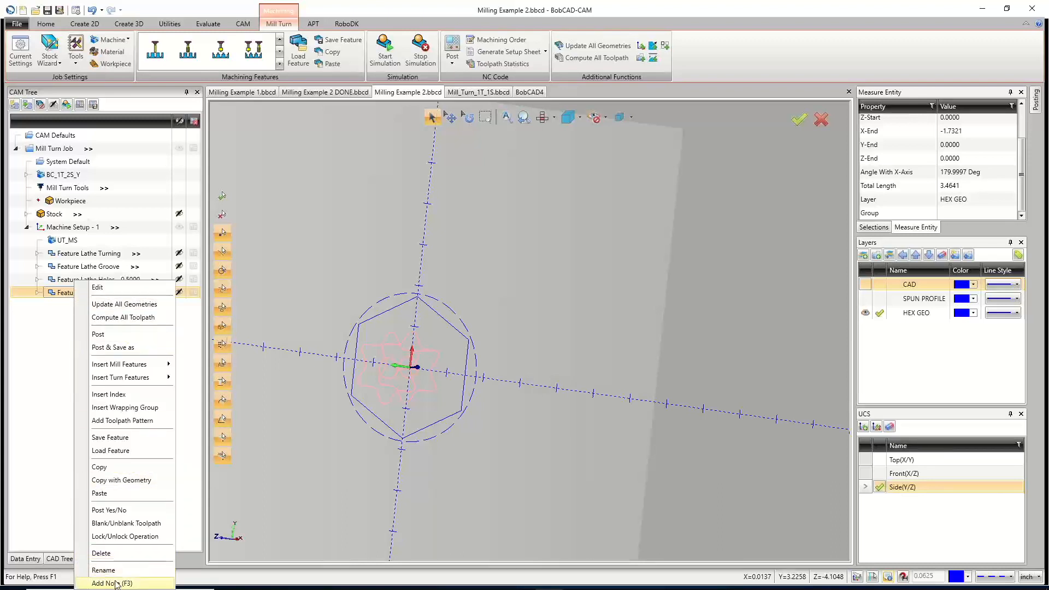
click(115, 580)
text(STAR)
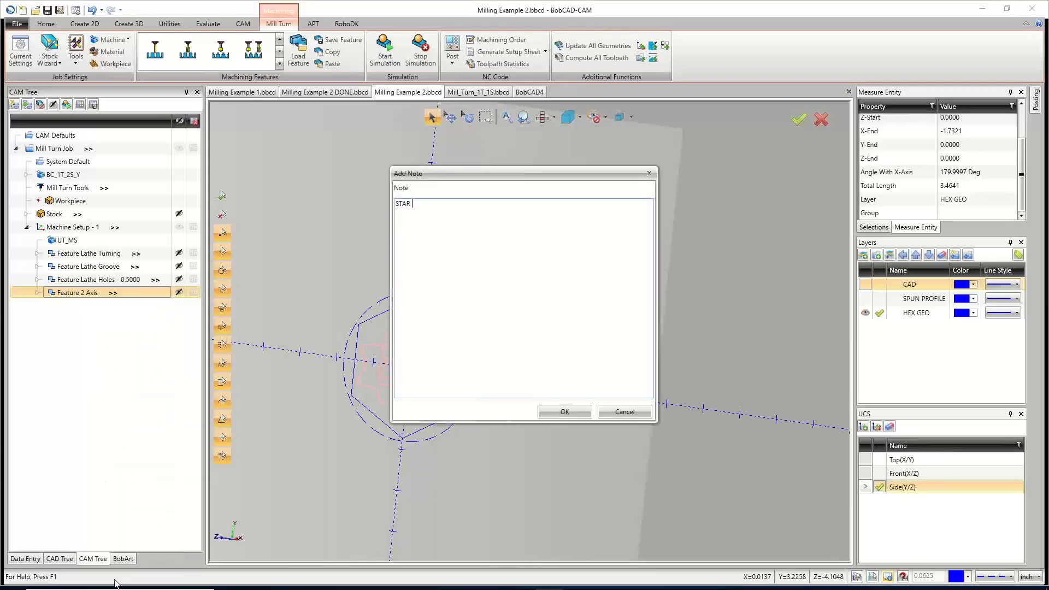
click(625, 411)
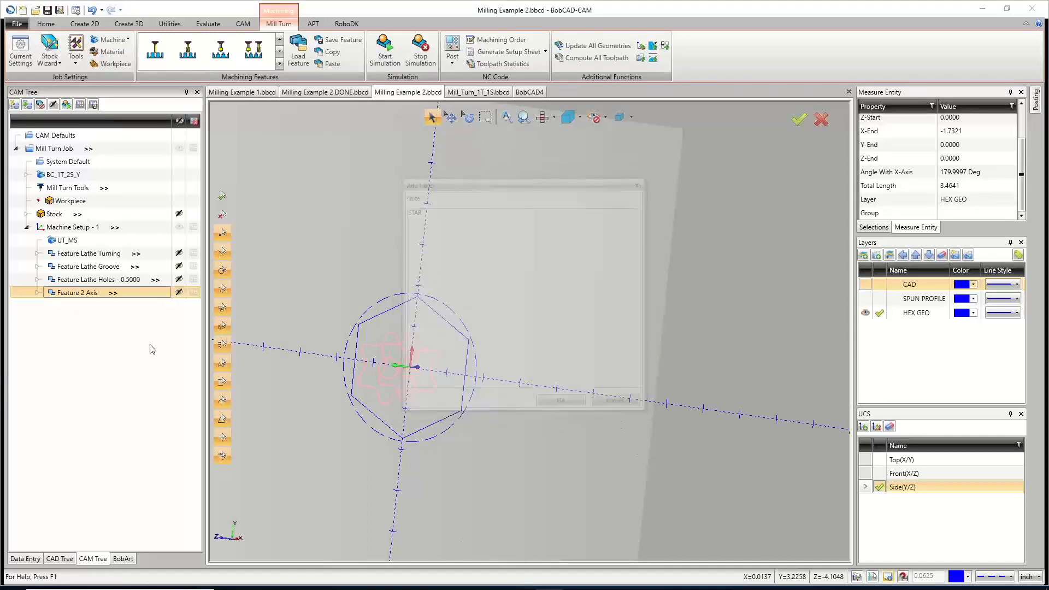
Rename the Feature 2 Axis feature as STAR POCKET.
right_click(75, 298)
click(111, 414)
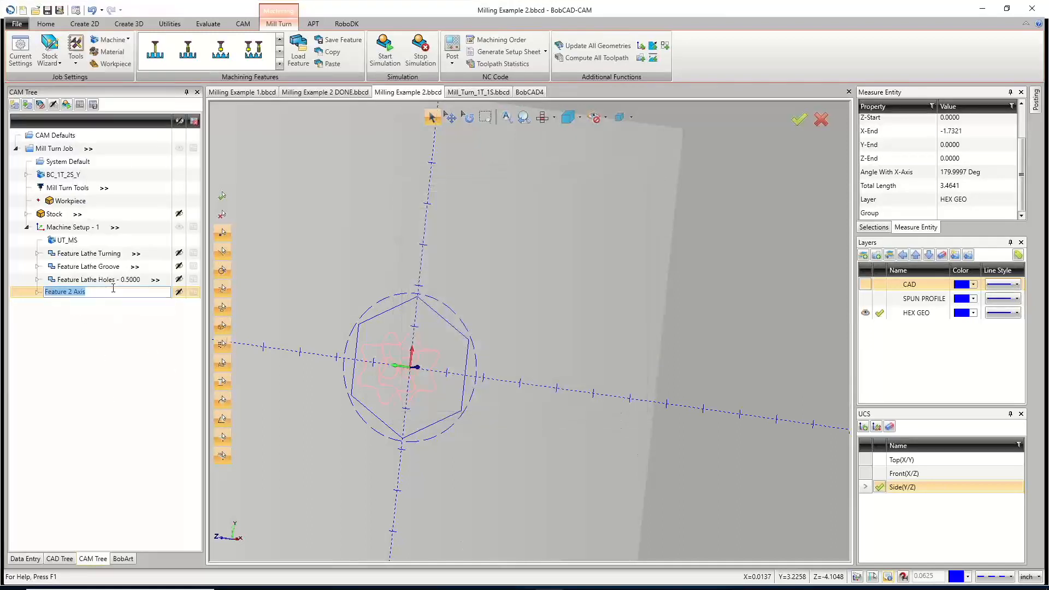
text(STAR POCKET)
key(Return)
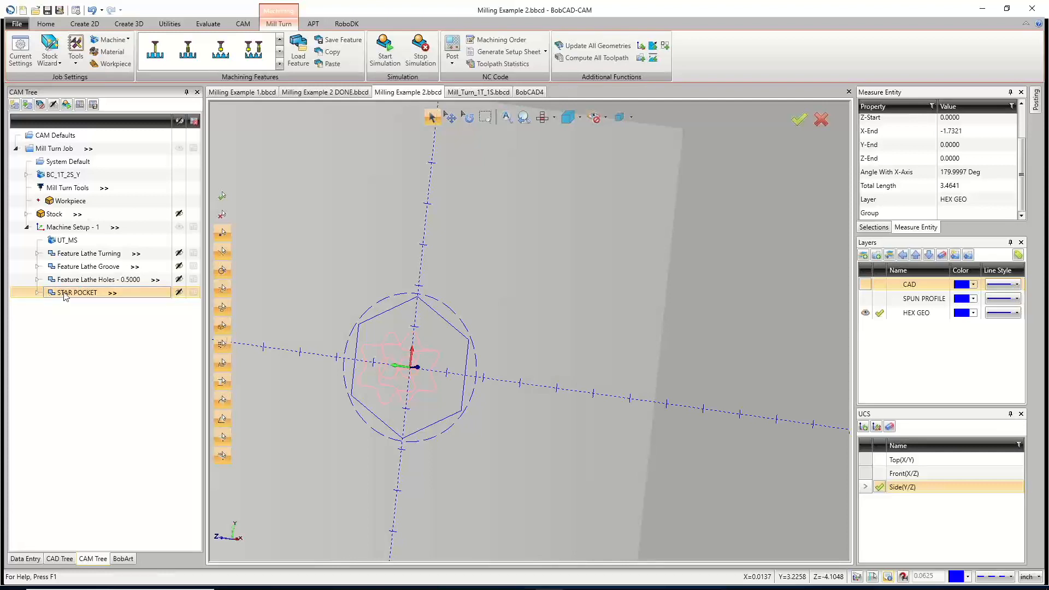
Copy the STAR POCKET feature and paste it into Machine Setup - 1, loading its Top of Feature and Depth values.
right_click(64, 295)
click(96, 466)
right_click(71, 229)
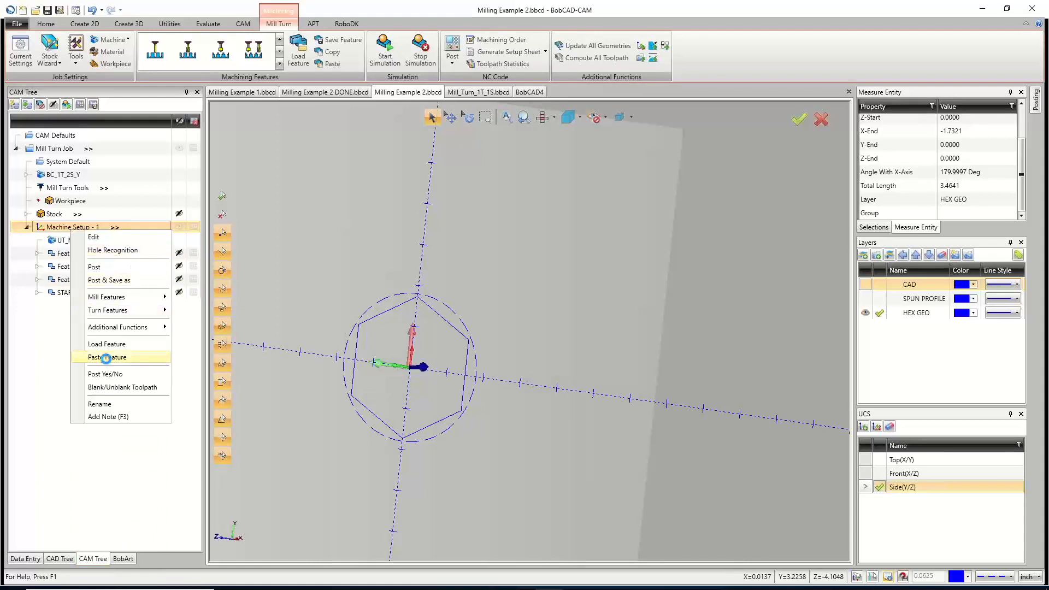
click(105, 358)
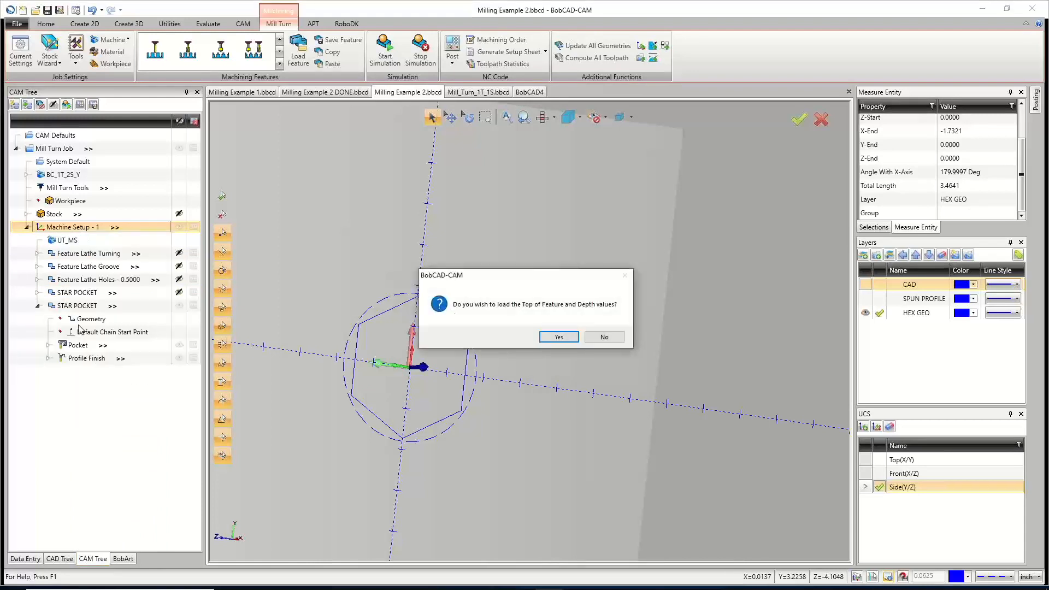
click(555, 339)
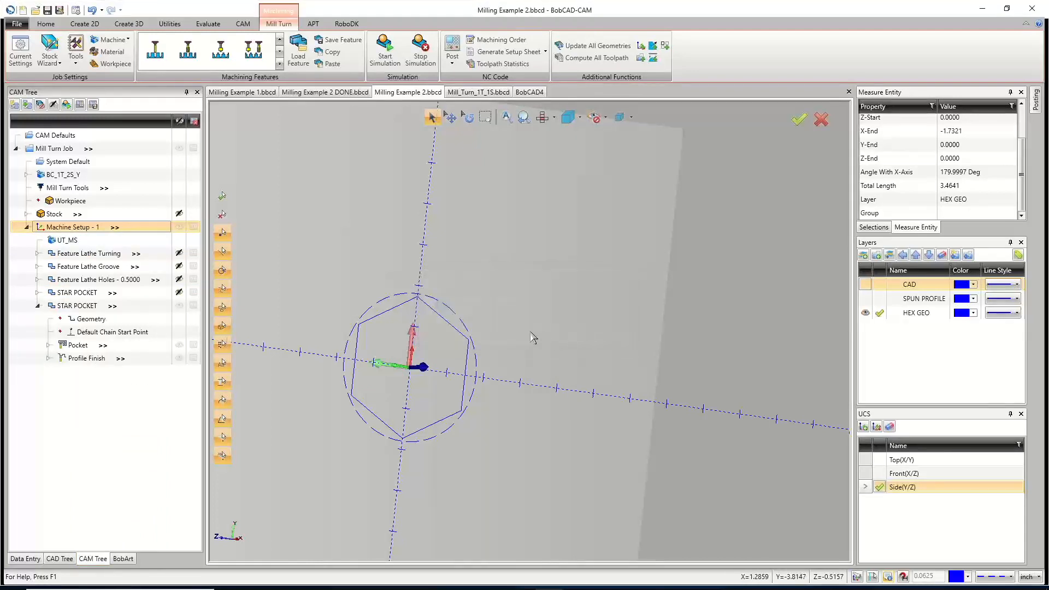
Rename the pasted STAR POCKET copy as HEX OPEN POCKET.
click(88, 308)
right_click(87, 311)
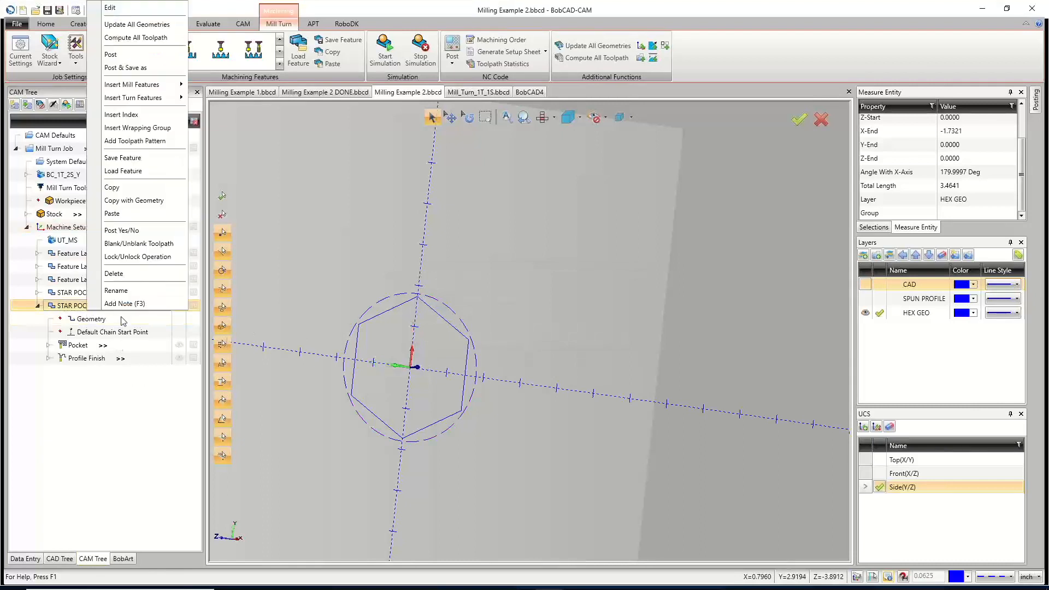
click(121, 292)
text(HEX OPEN POCK)
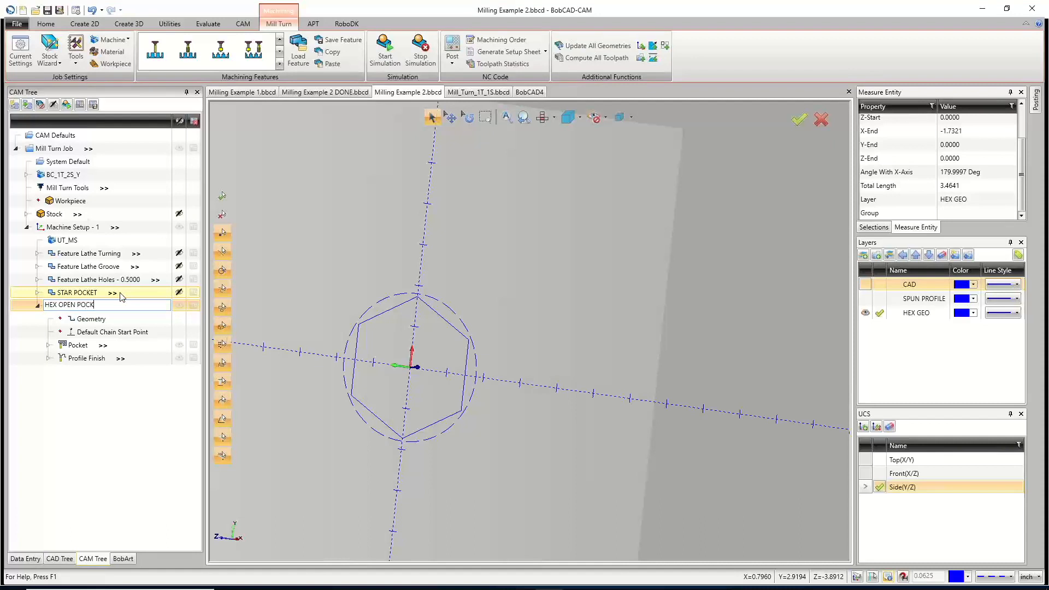
text(ET)
key(Return)
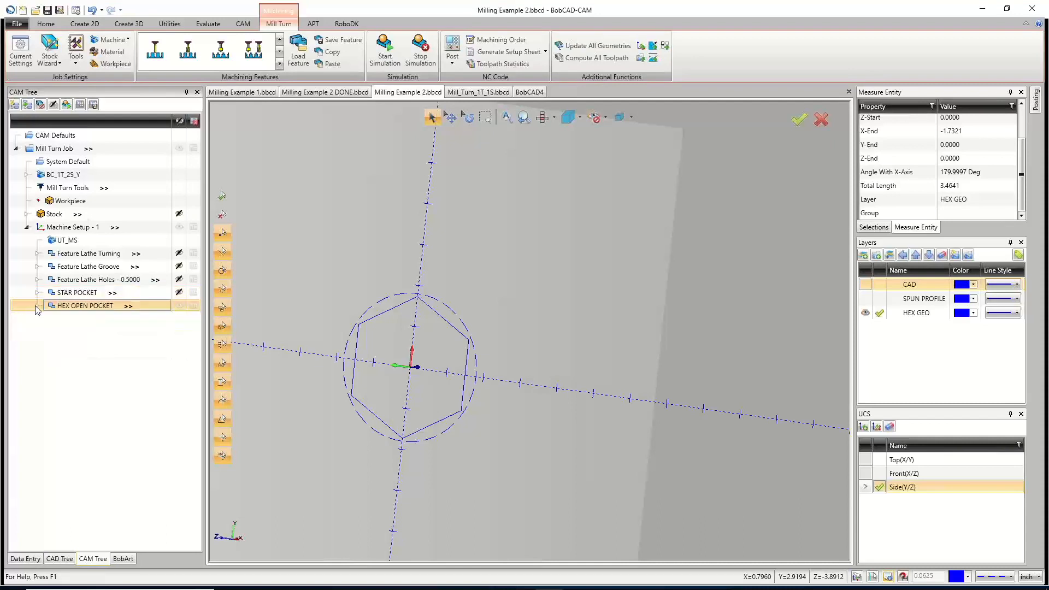
Select the hexagon outline and the dashed circle around it as the geometry of the HEX OPEN POCKET feature.
click(55, 318)
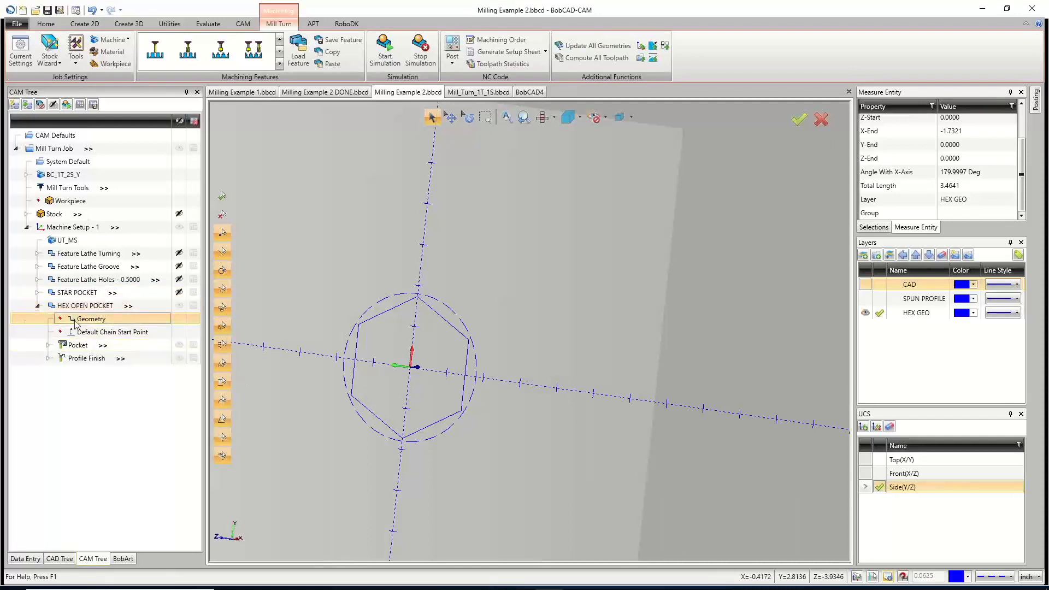
right_click(27, 318)
click(52, 326)
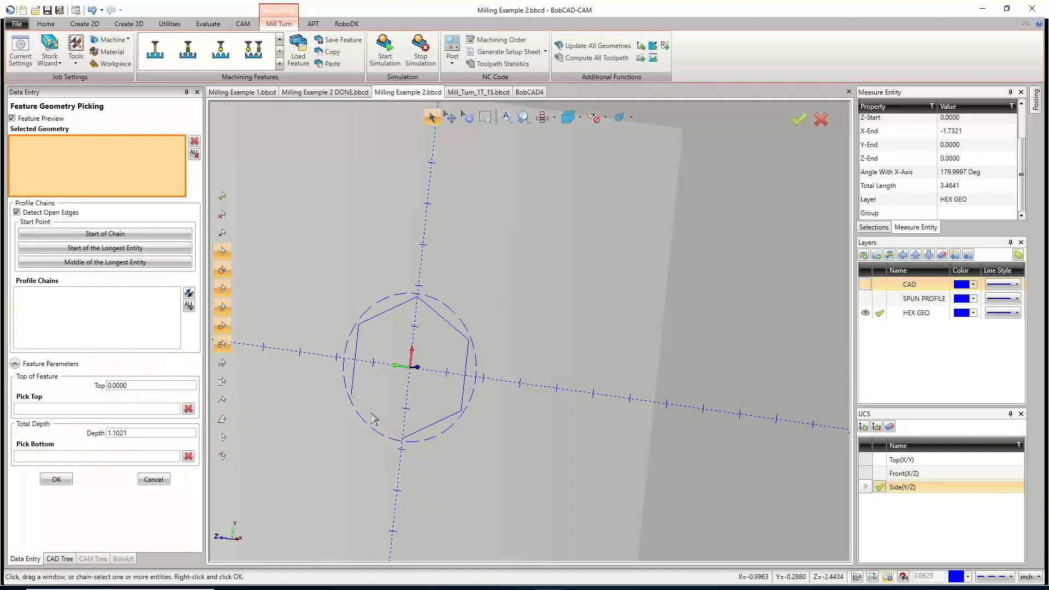
click(390, 433)
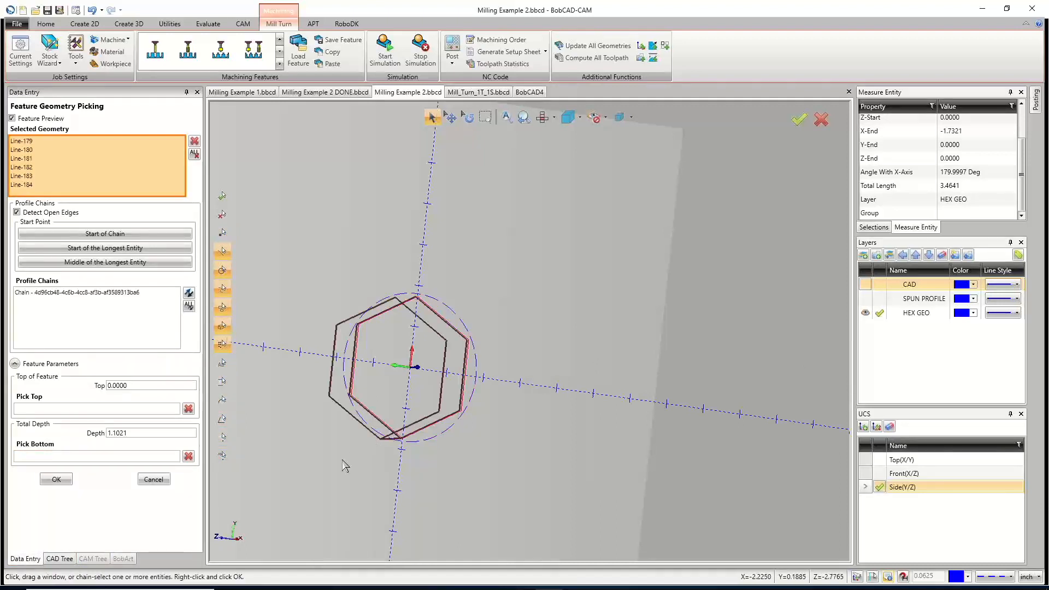
click(367, 428)
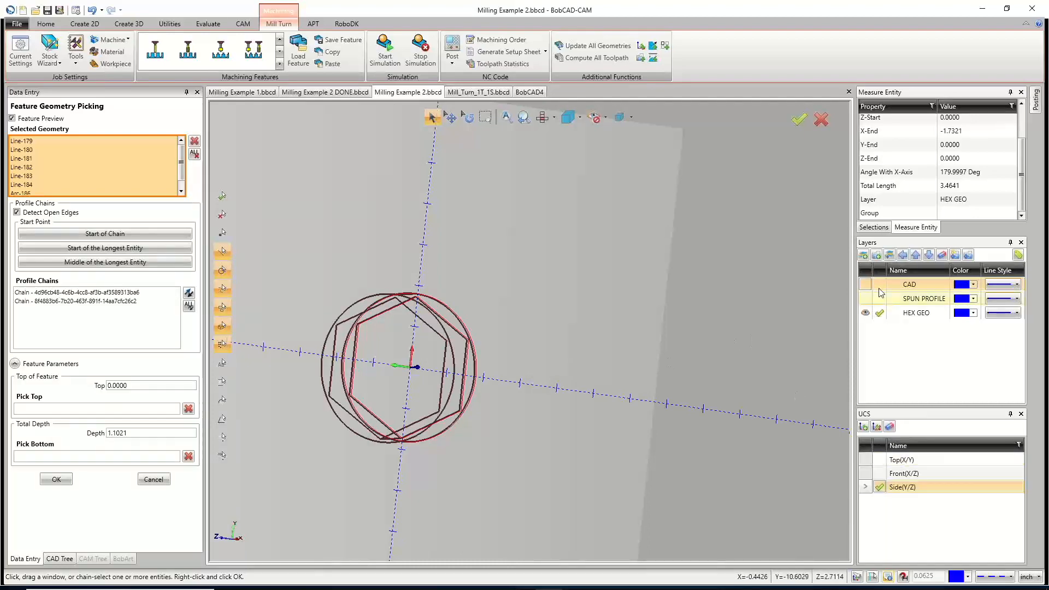
Show the CAD layer and activate the Top(X/Y) UCS.
click(865, 284)
click(879, 460)
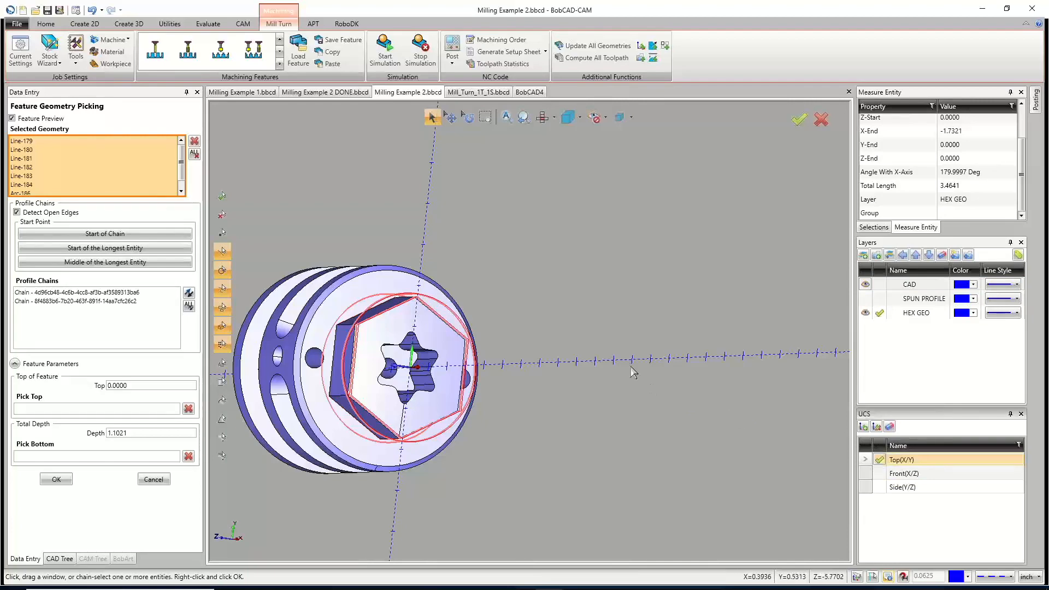
middle_drag(630, 366, 527, 396)
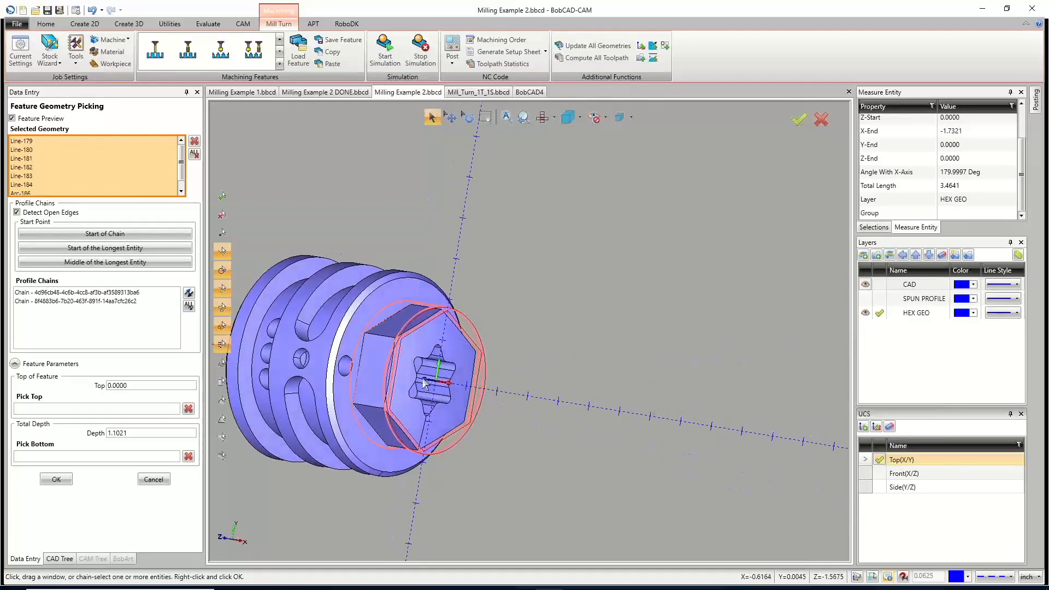
Pick a point at the base of the hexagon's side face as the bottom of the feature.
scroll(364, 362, up, 2)
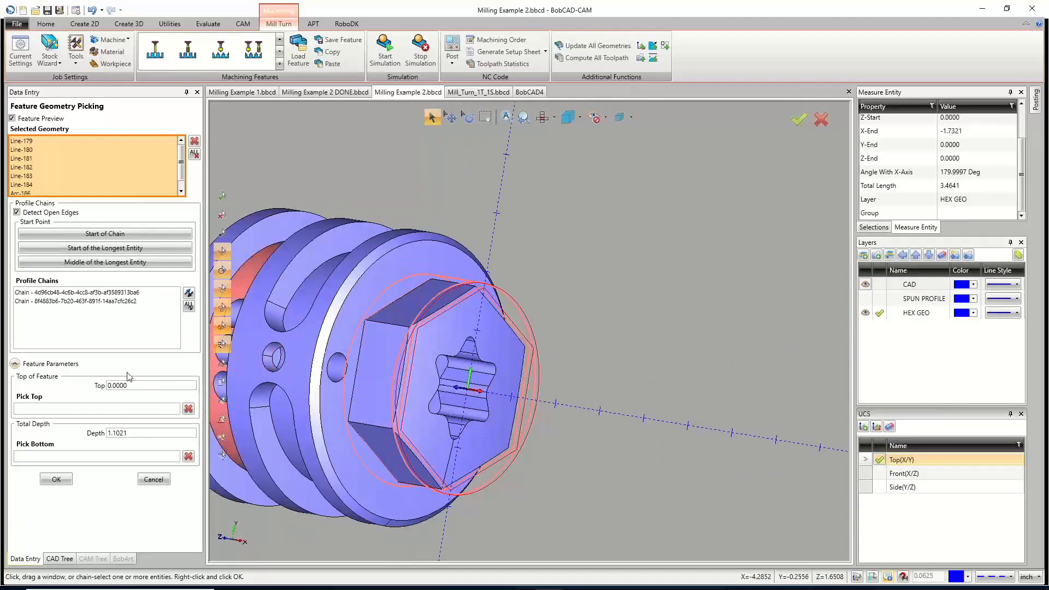
click(120, 460)
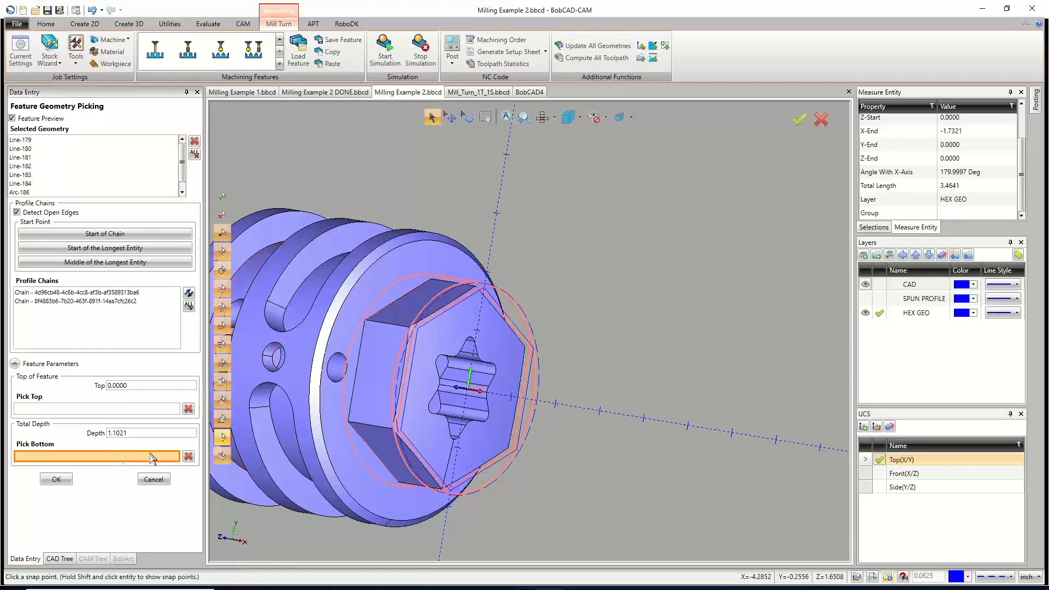
click(356, 373)
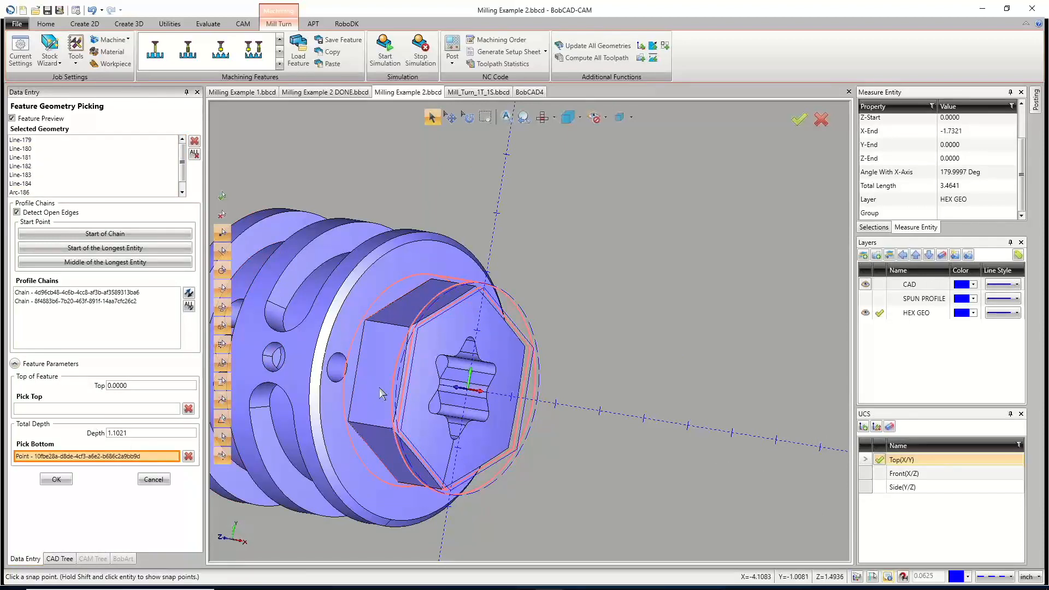
mouse_move(487, 387)
middle_down()
mouse_move(461, 377)
mouse_move(487, 385)
middle_up()
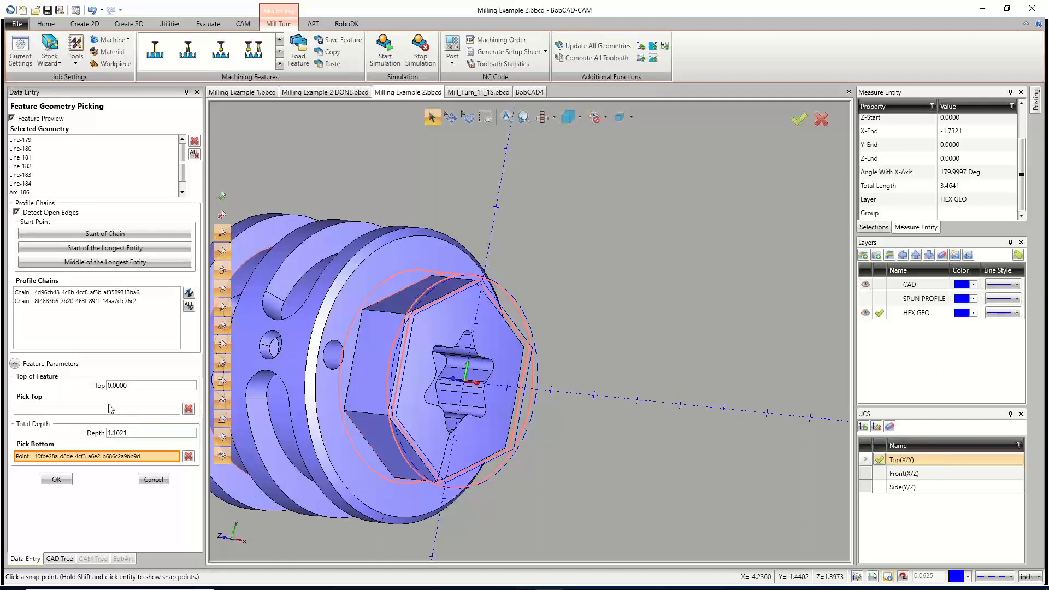
Check the hexagon and circle profile chains on the part and accept the feature geometry.
click(93, 302)
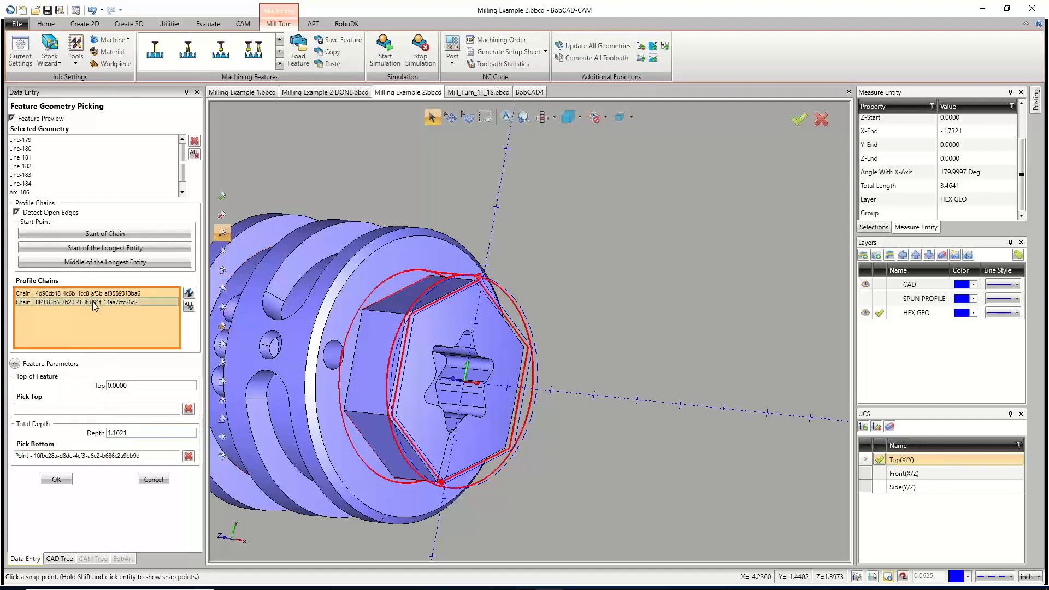
click(121, 294)
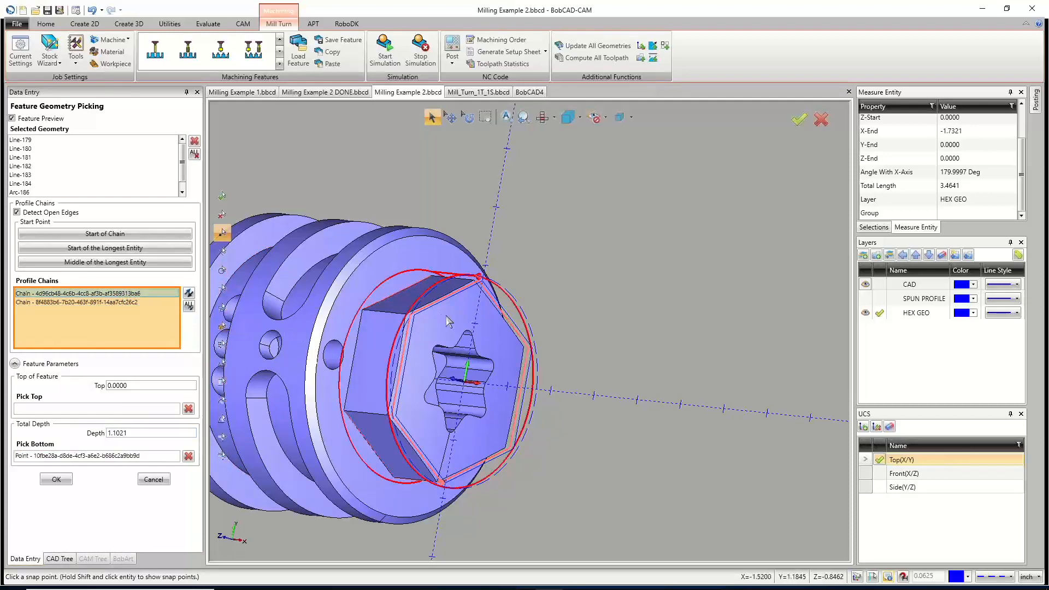
middle_drag(446, 317, 418, 315)
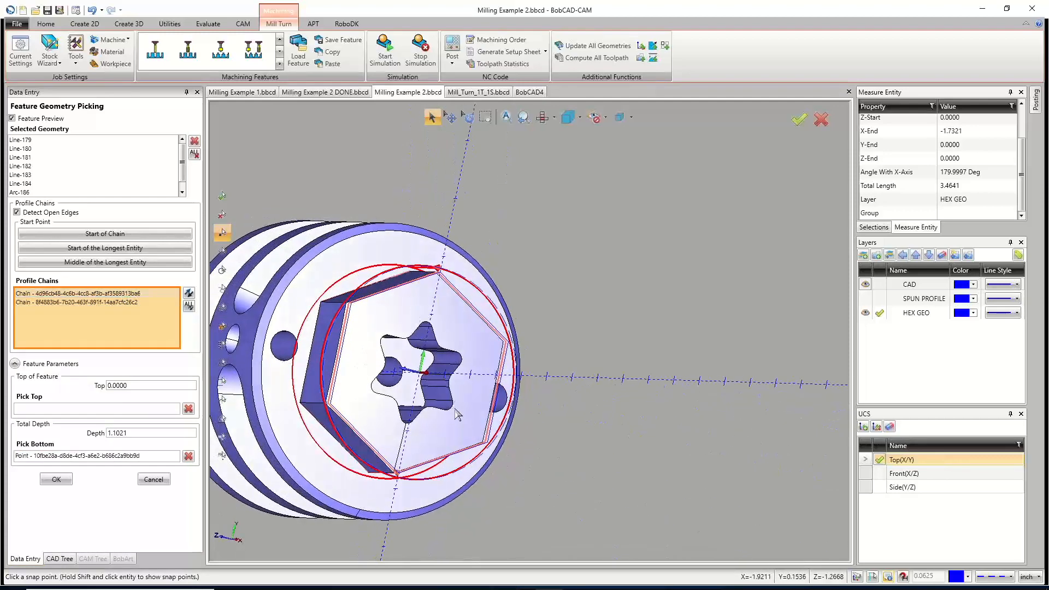
middle_drag(309, 352, 473, 316)
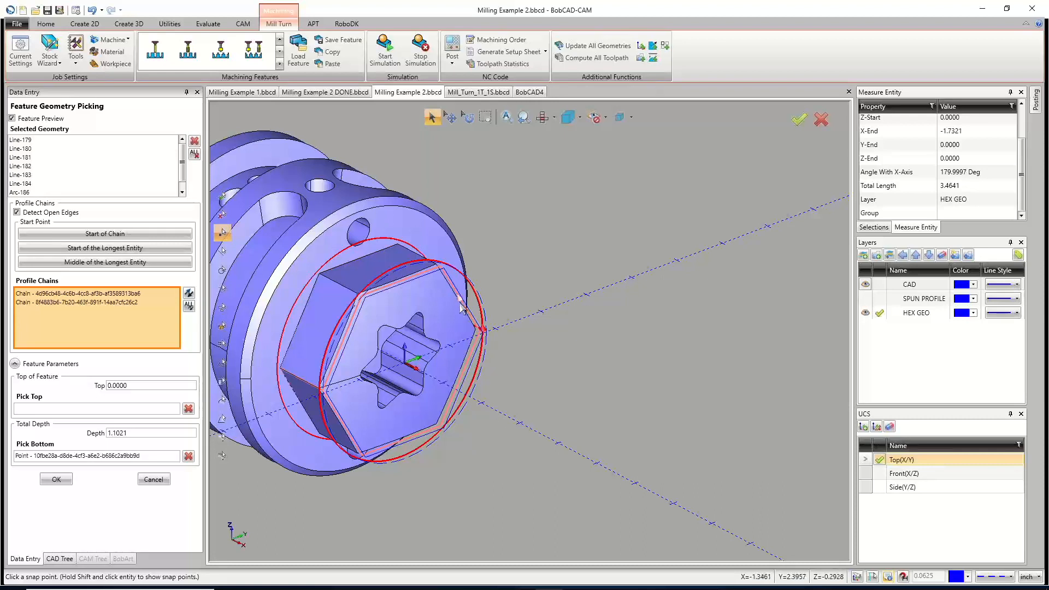
click(55, 481)
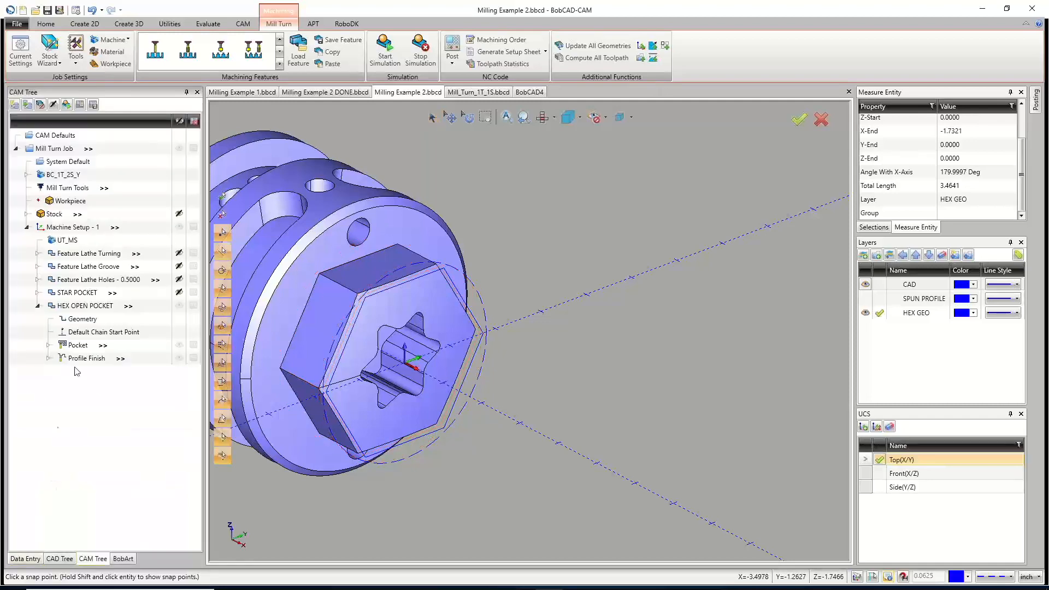
Compute all toolpaths of the HEX OPEN POCKET feature and blank their display.
right_click(85, 310)
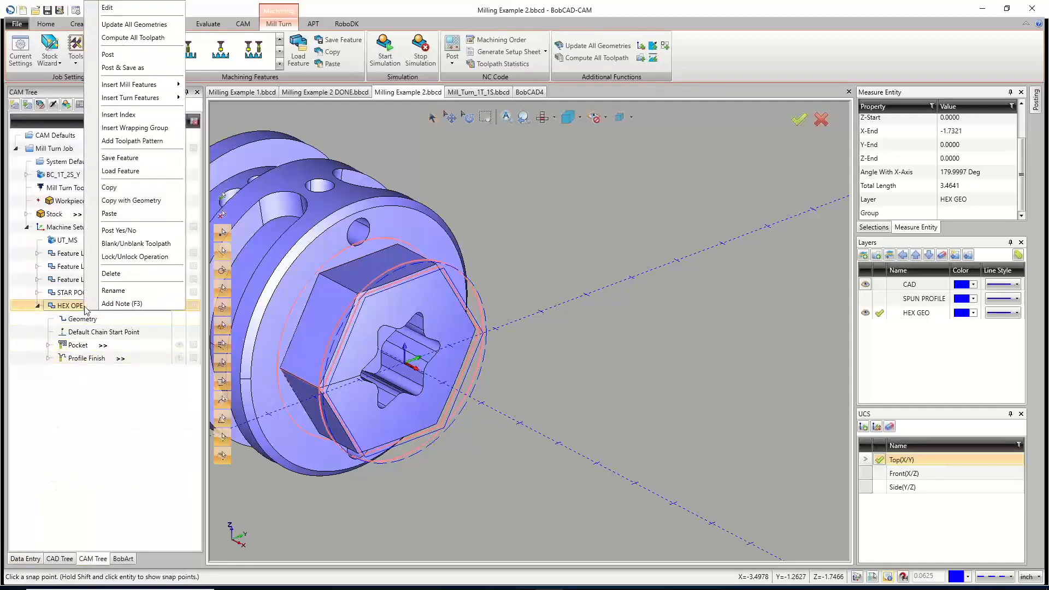
click(137, 38)
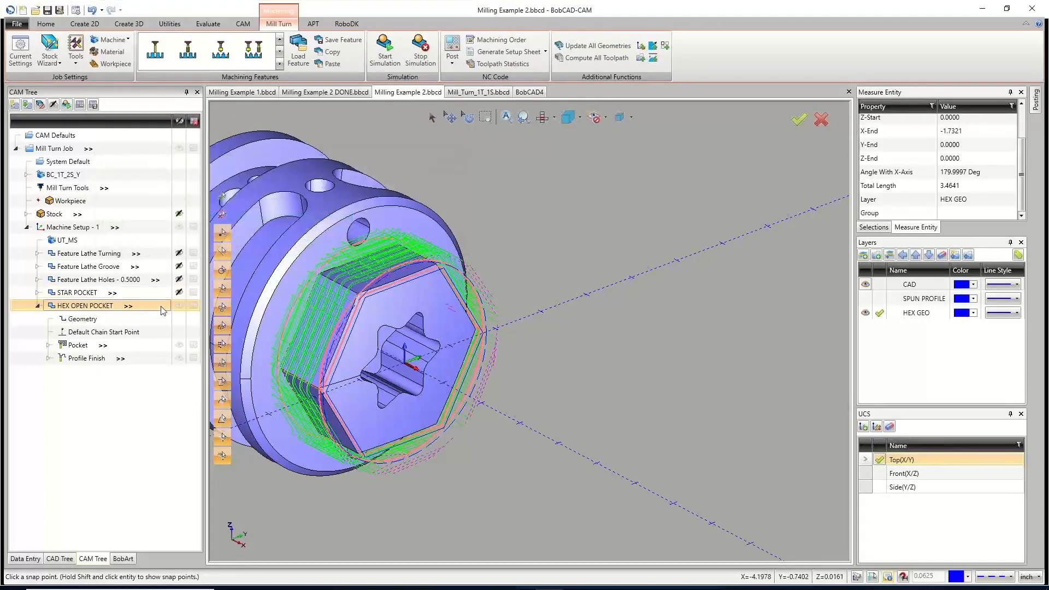
click(179, 305)
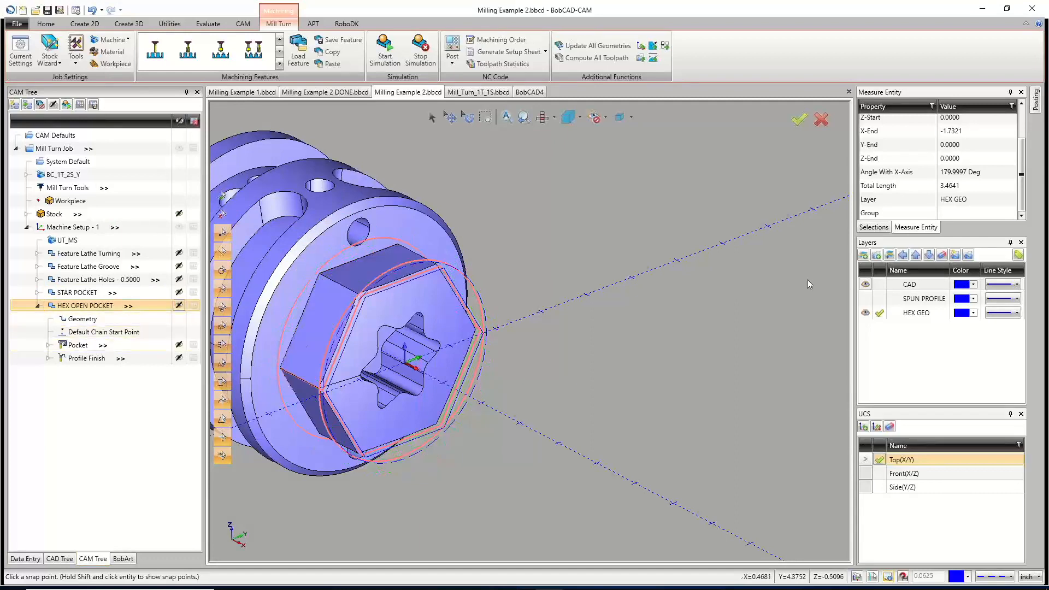
Make CAD the active layer and hide the HEX GEO layer.
click(61, 178)
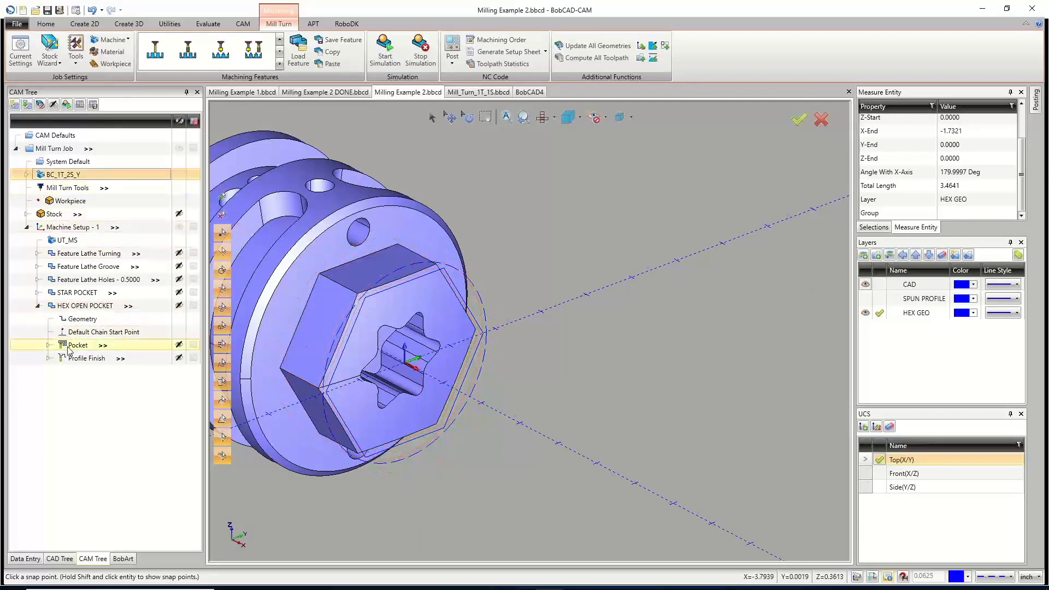
click(881, 284)
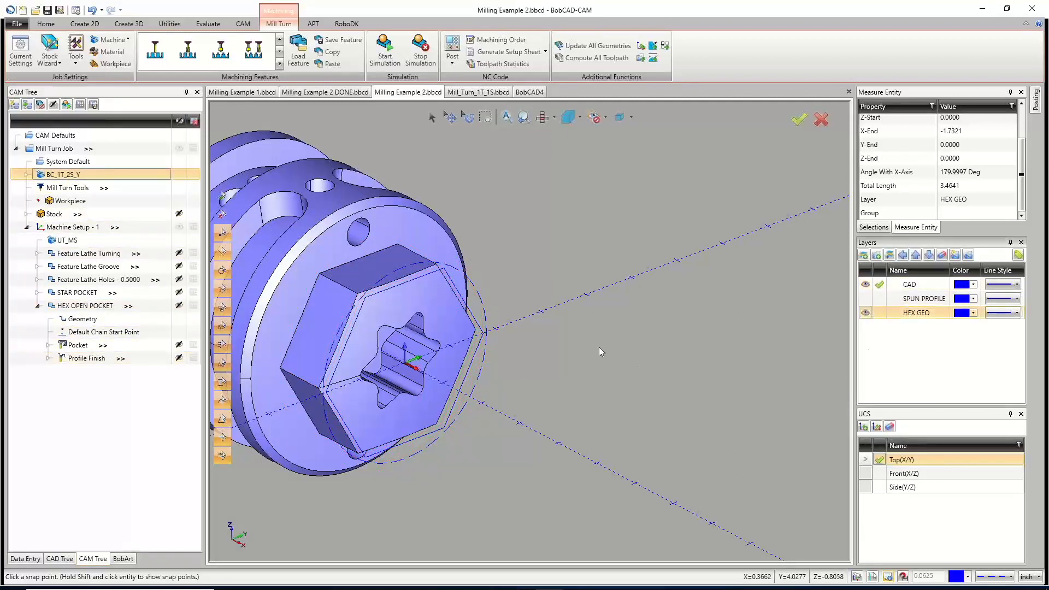
click(865, 313)
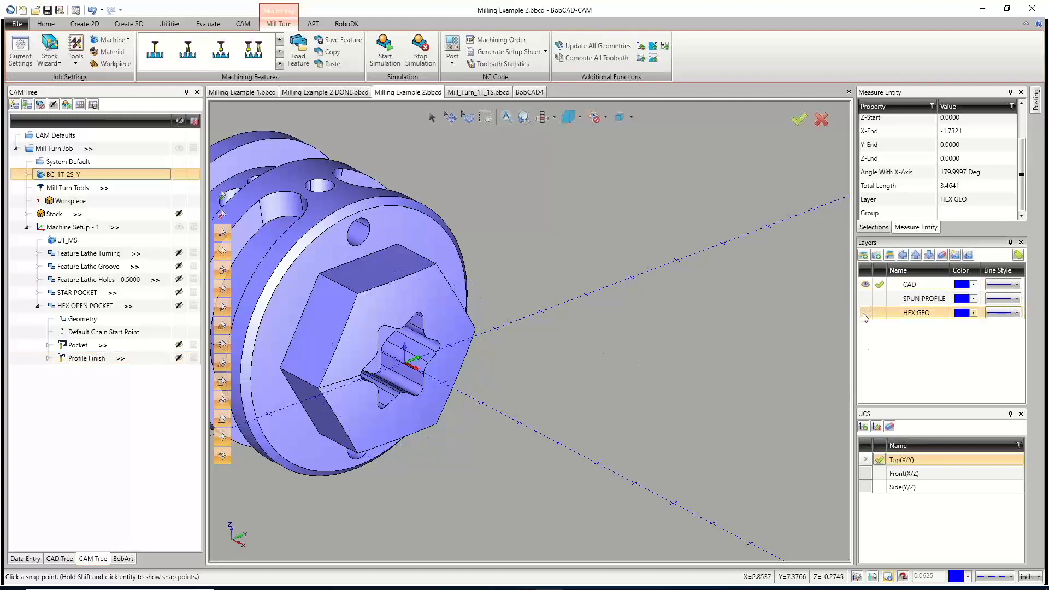
Highlight the Pocket operation of HEX OPEN POCKET and inspect its toolpath around the hexagon.
click(79, 345)
middle_drag(410, 392, 423, 349)
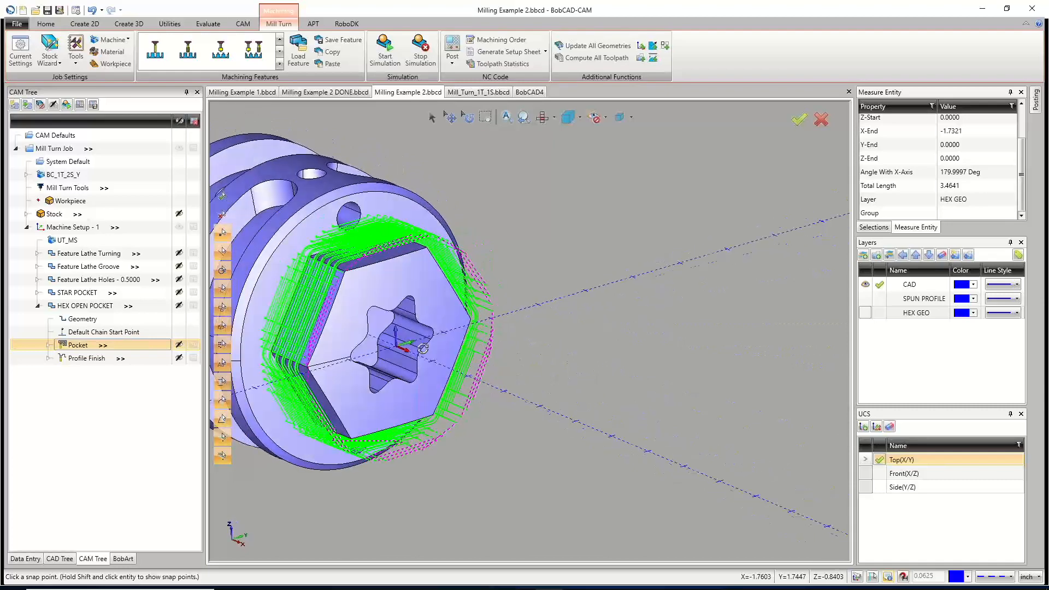
Check the start points of the hexagon and circle chains in HEX OPEN POCKET's default chain start point settings and accept them.
click(93, 358)
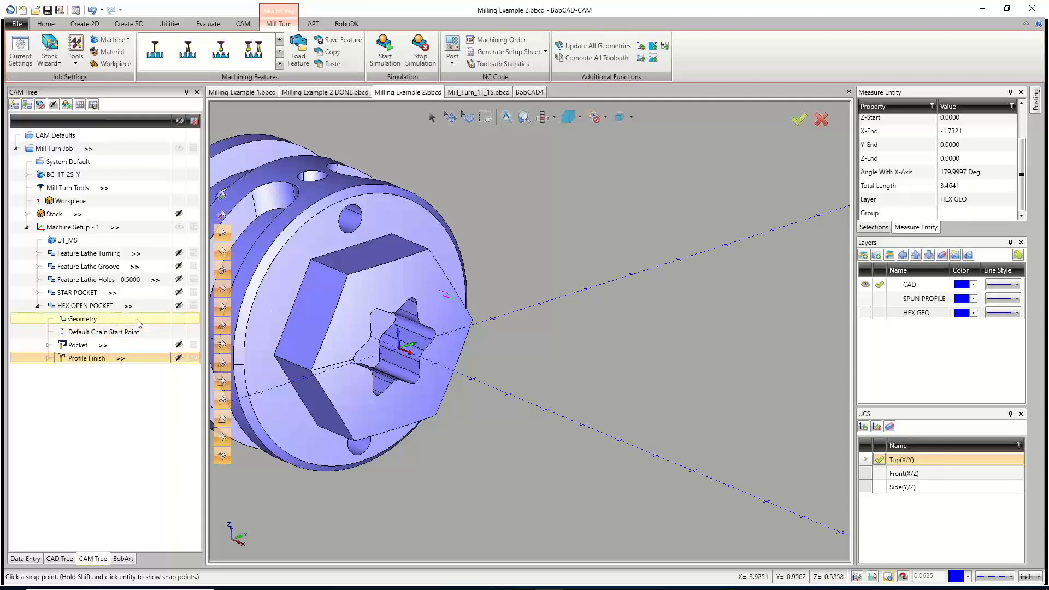
right_click(86, 332)
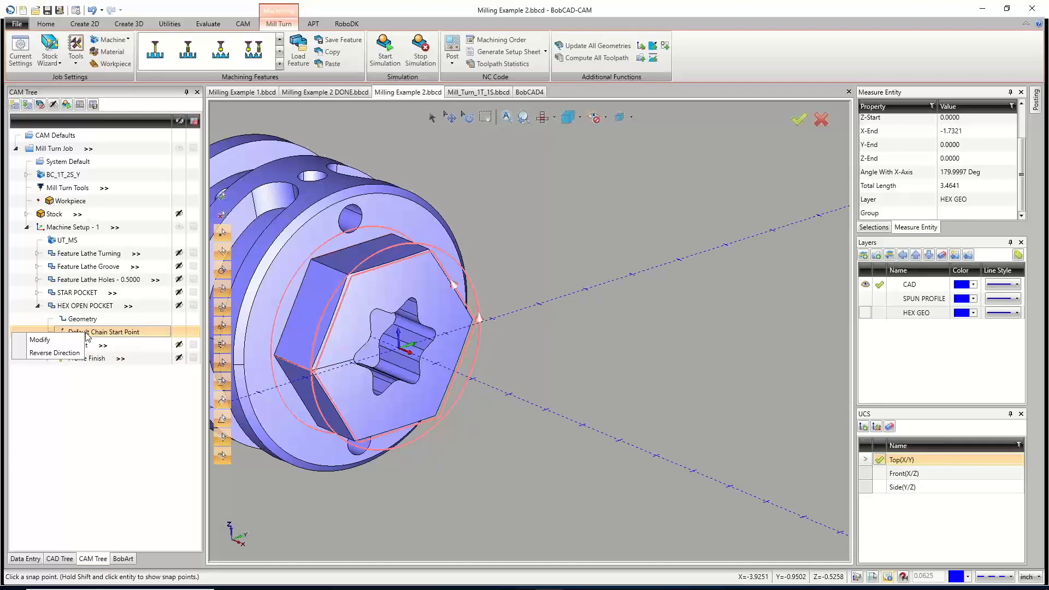
click(70, 340)
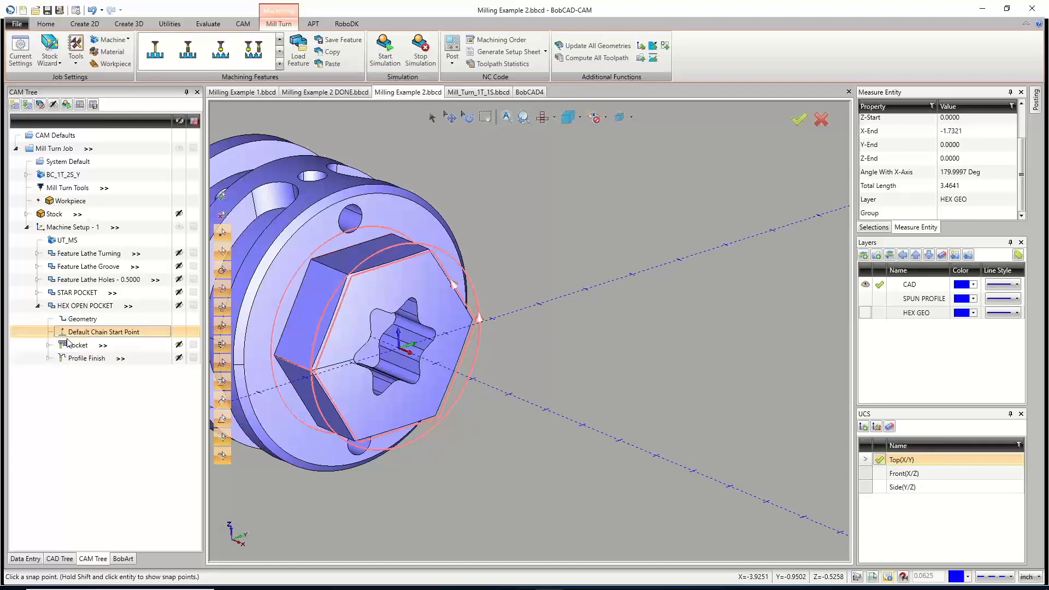
scroll(457, 288, up, 2)
scroll(457, 288, up, 2)
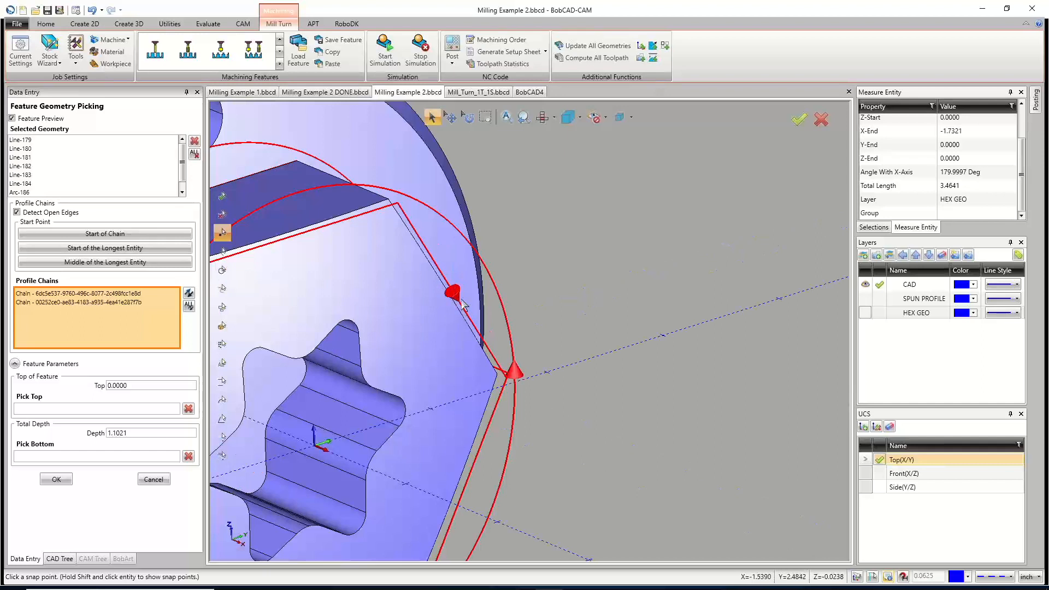
click(99, 295)
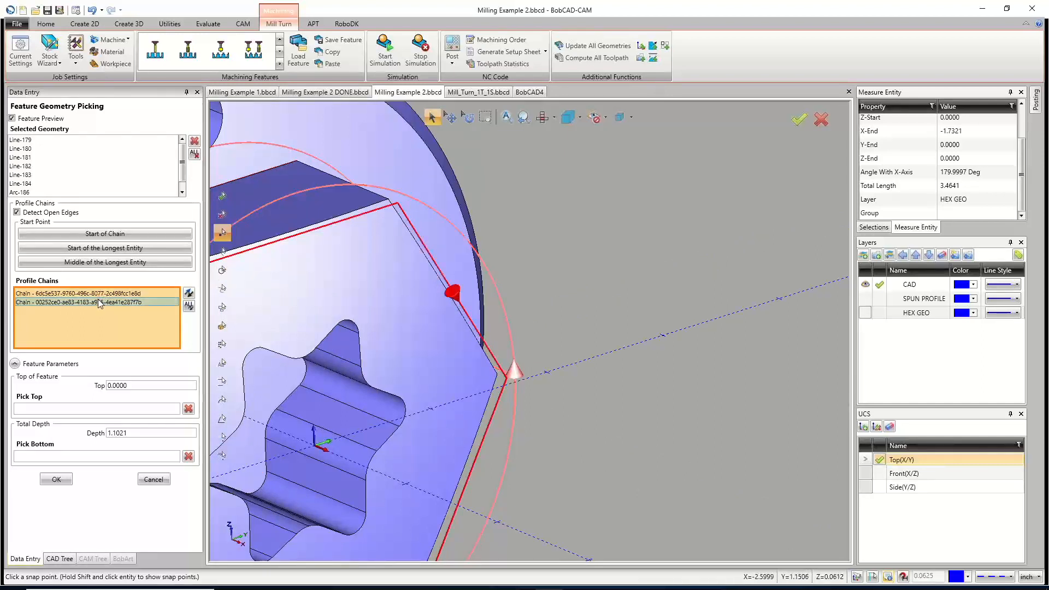
click(97, 303)
click(97, 297)
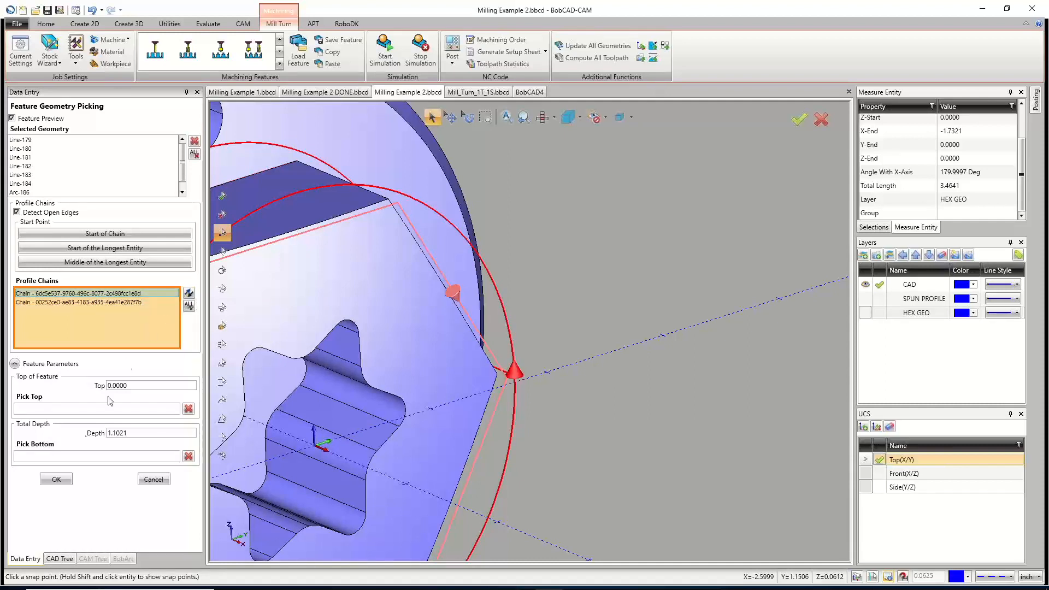
click(56, 479)
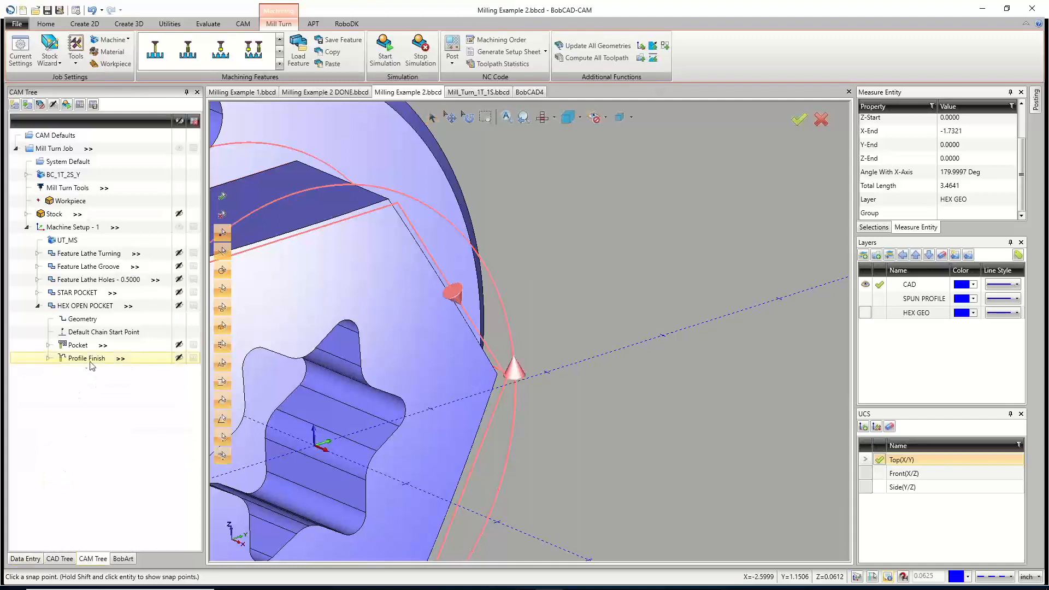
Compute all toolpaths of HEX OPEN POCKET, inspect the Profile Finish toolpath around the hexagon, and collapse the feature.
right_click(85, 306)
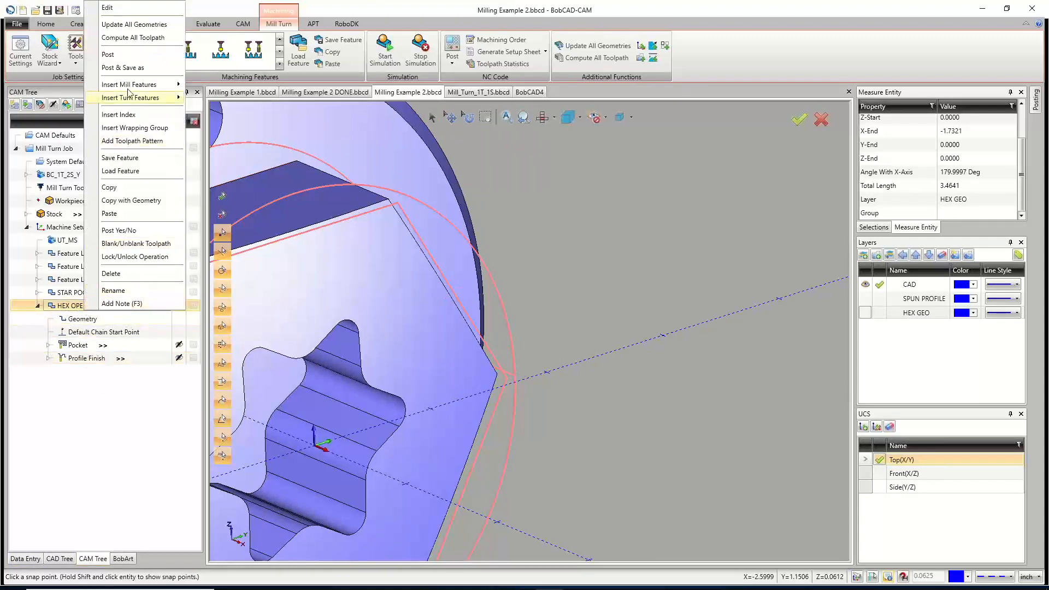
click(160, 38)
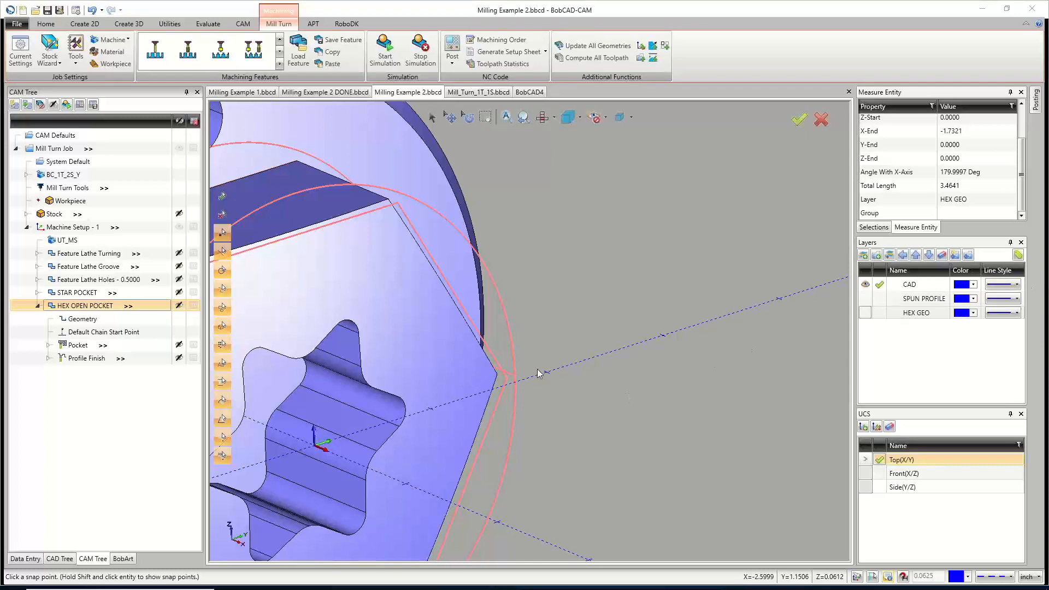
scroll(445, 415, up, 6)
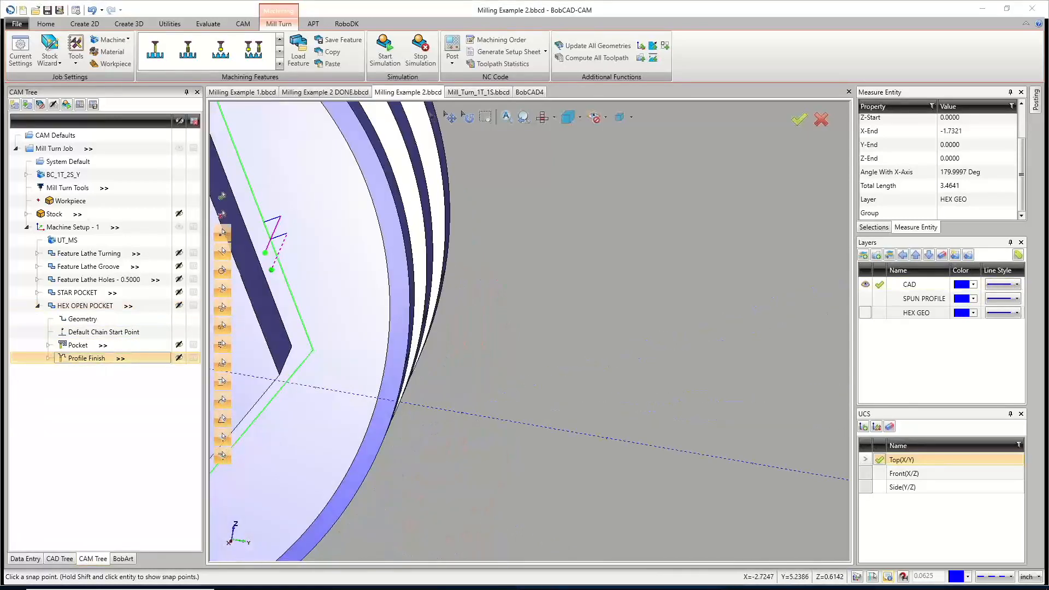
scroll(442, 314, down, 5)
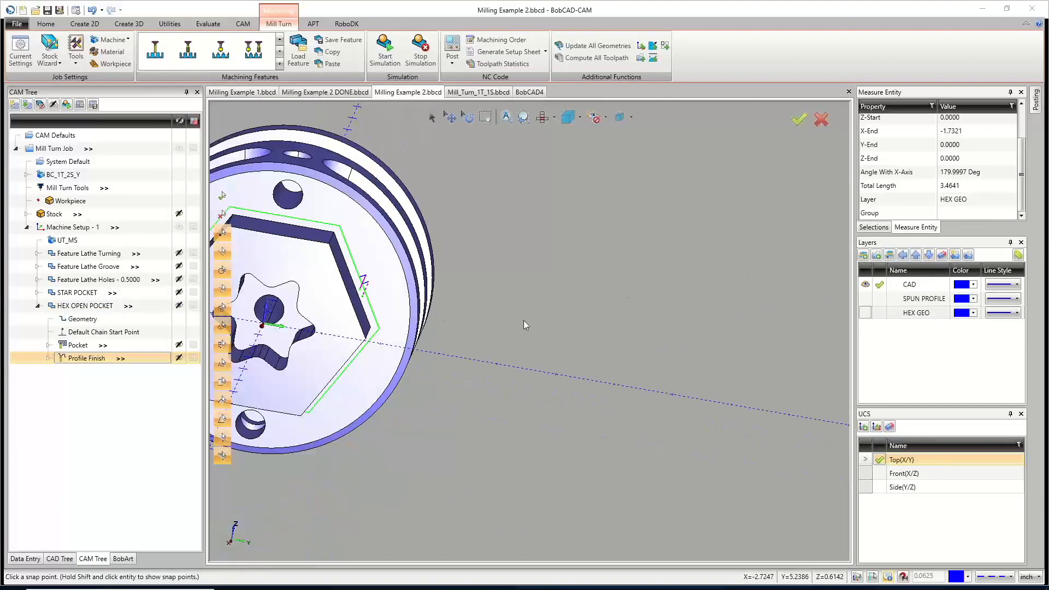
scroll(523, 325, down, 5)
middle_drag(523, 325, 339, 371)
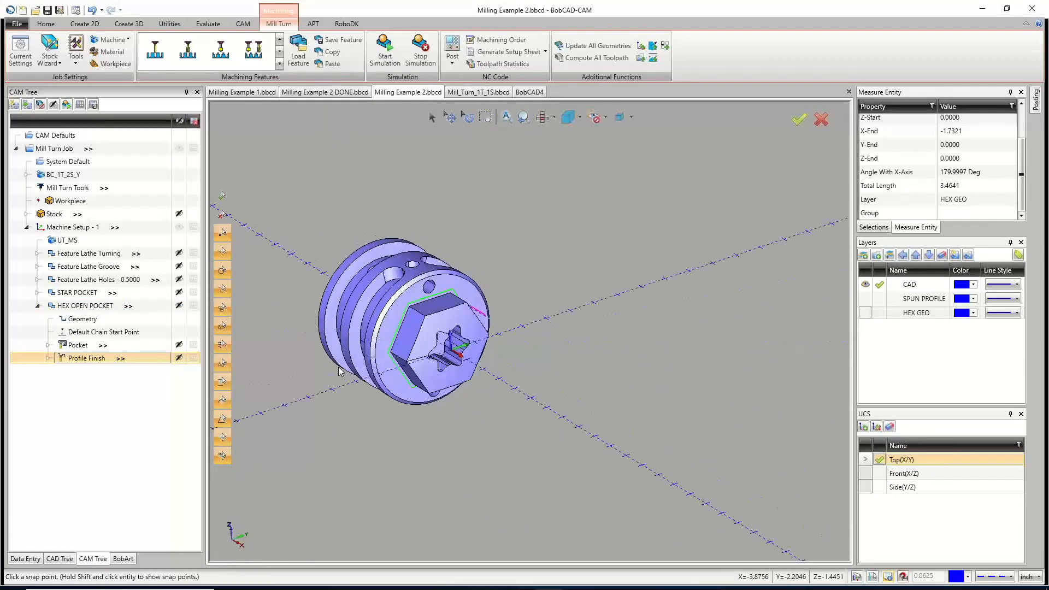
click(37, 307)
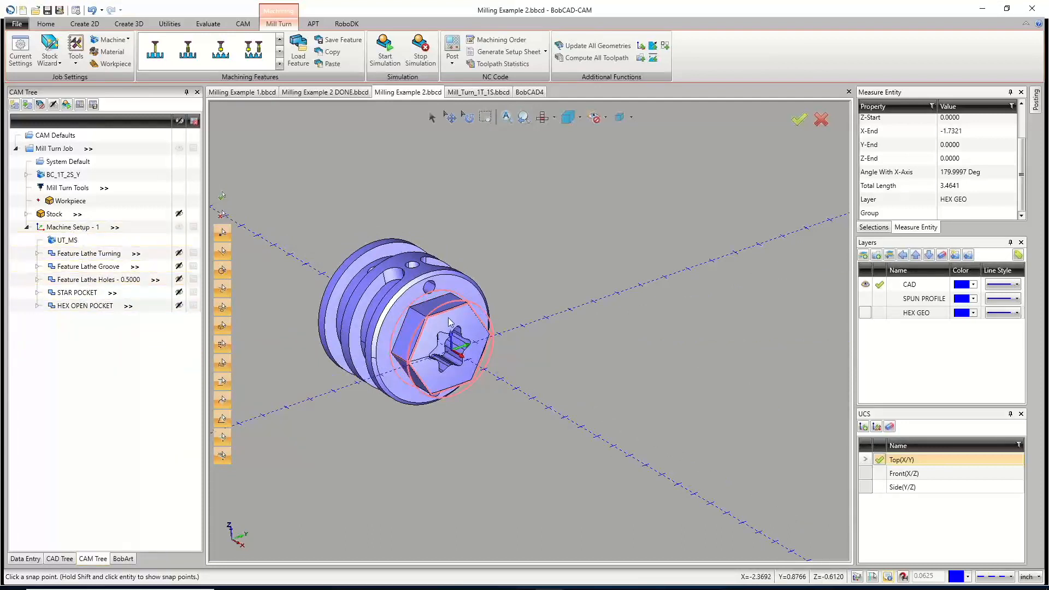
Start a Mill Hole feature in Machine Setup - 1 and select the two holes on the front face beside the hexagon.
right_click(80, 225)
mouse_move(128, 306)
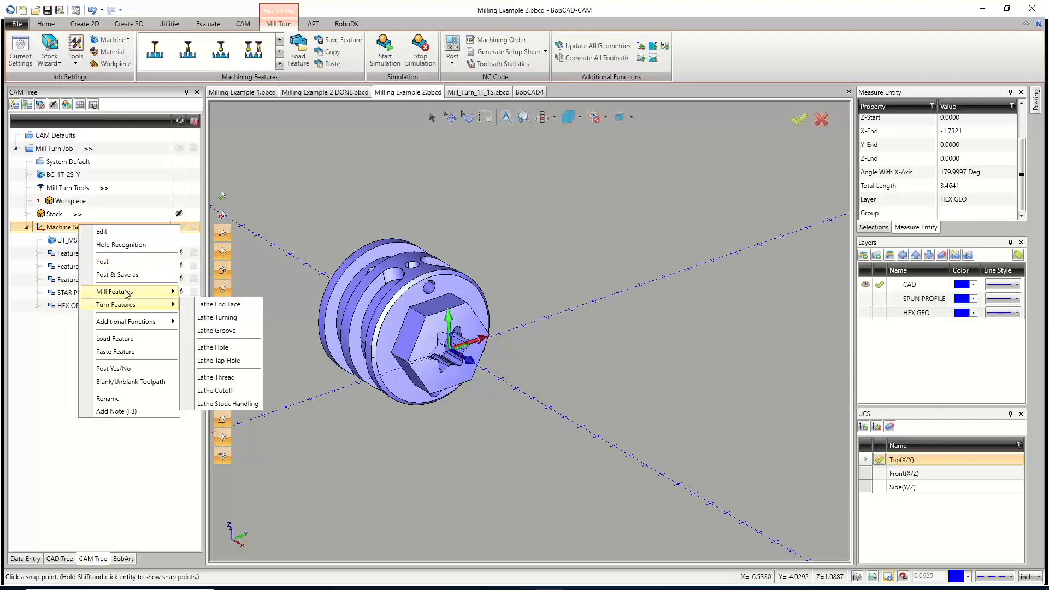
click(217, 292)
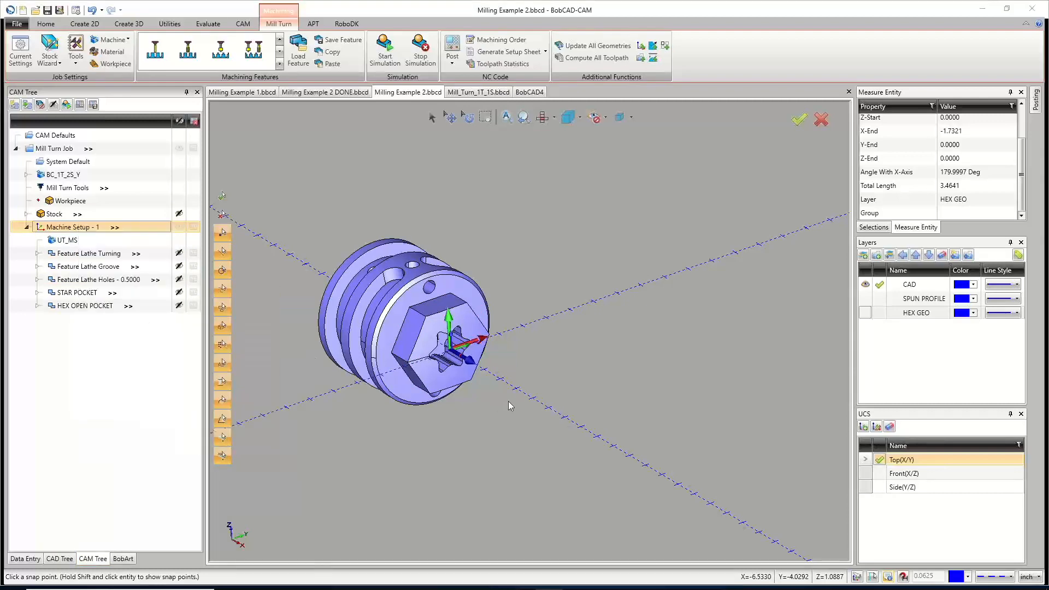
click(481, 183)
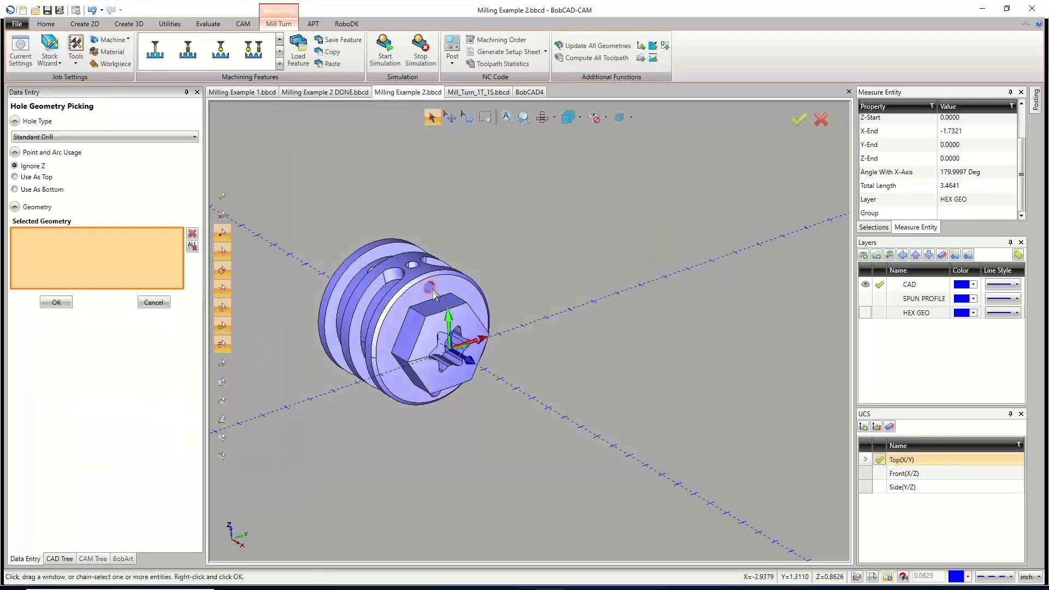
click(431, 288)
mouse_move(431, 289)
middle_down()
mouse_move(465, 352)
mouse_move(429, 382)
middle_up()
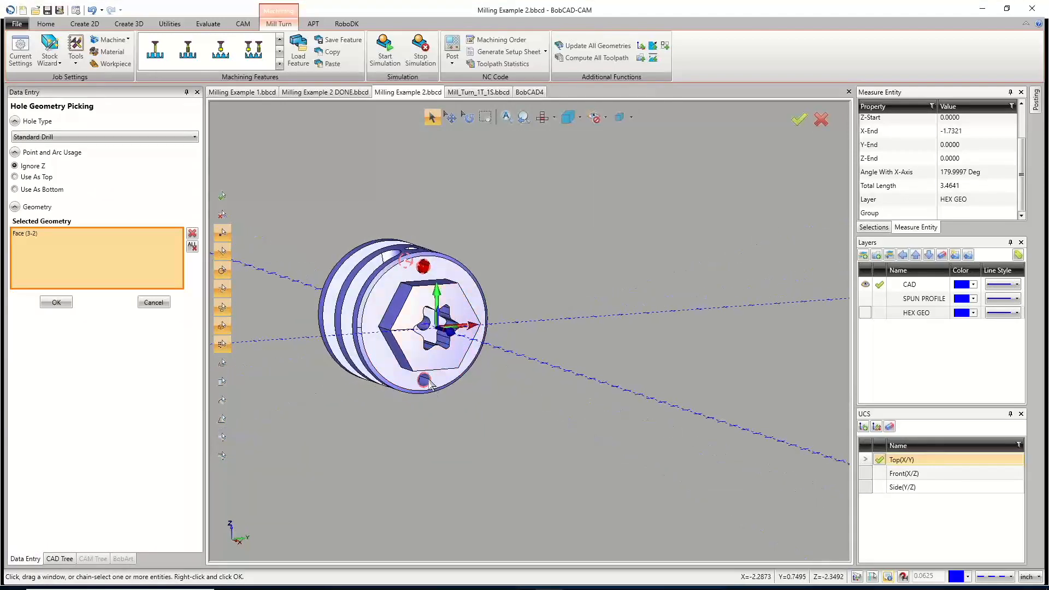
click(424, 381)
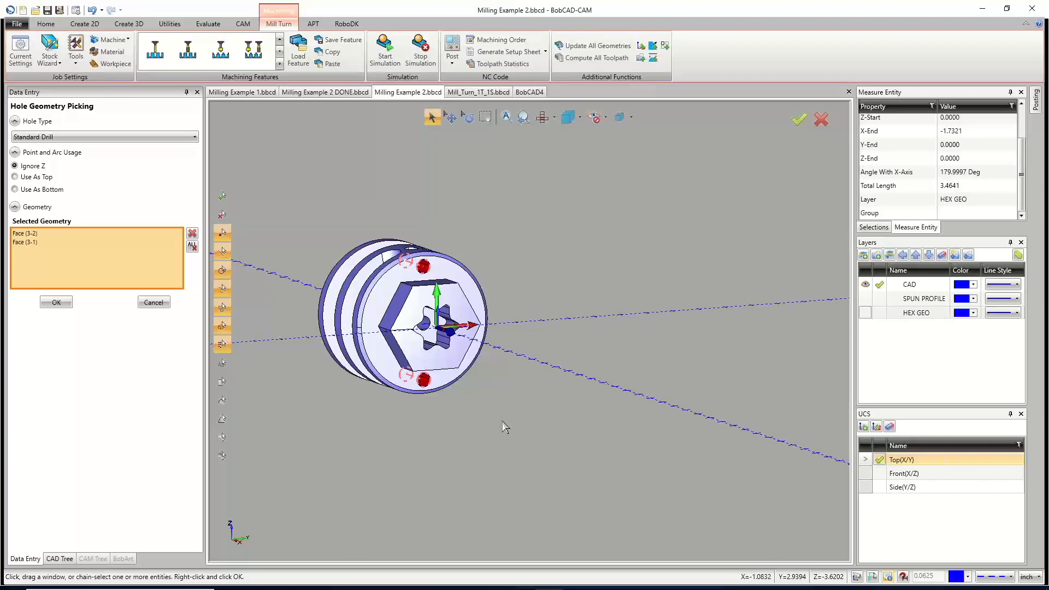
middle_drag(458, 380, 460, 403)
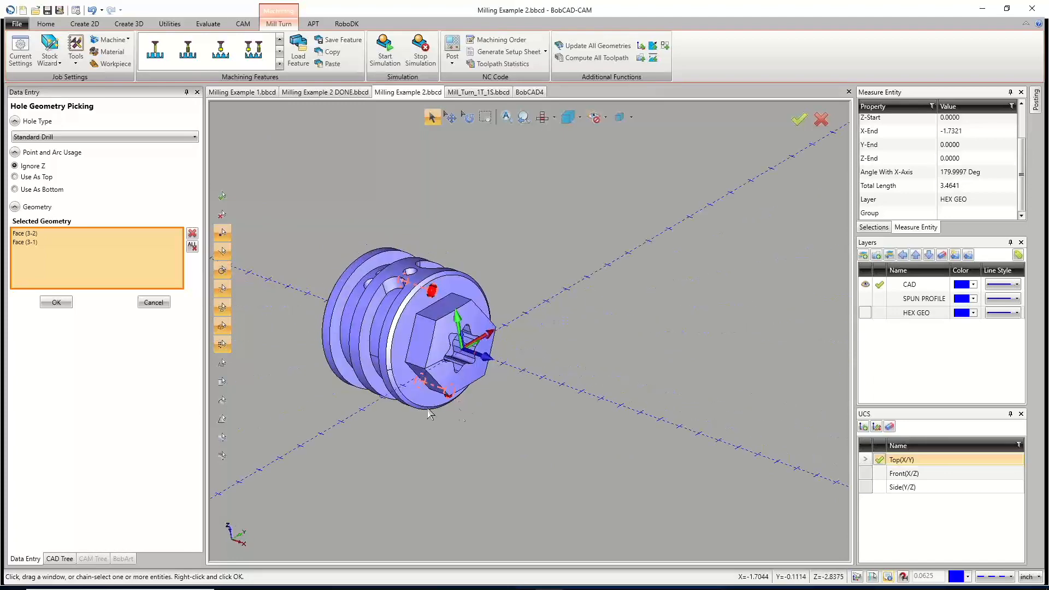
click(56, 302)
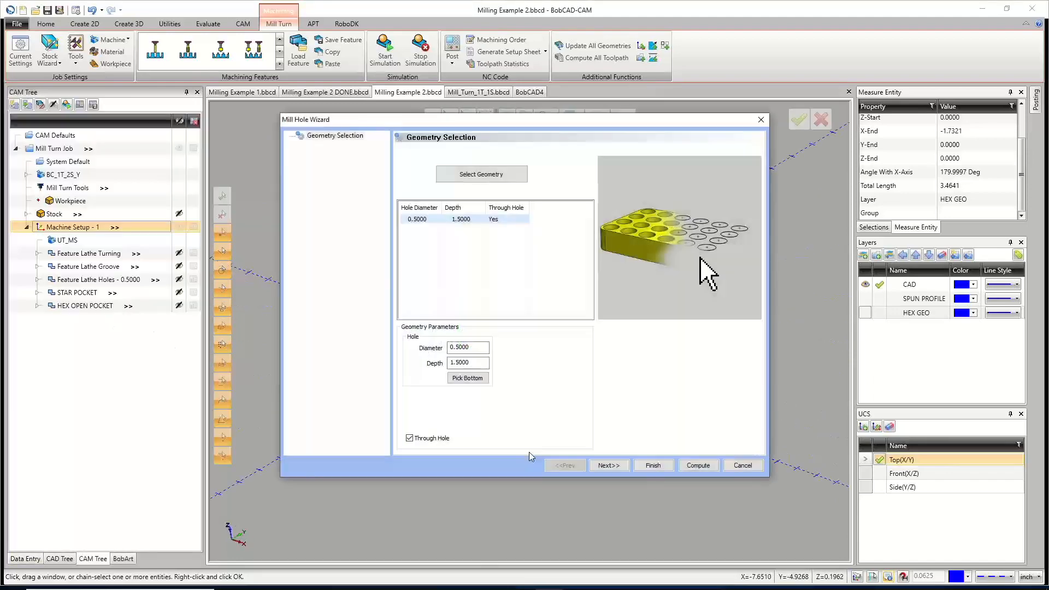
Turn off Through Hole for the hole geometry and apply the default Hole machining strategy.
click(409, 438)
click(605, 468)
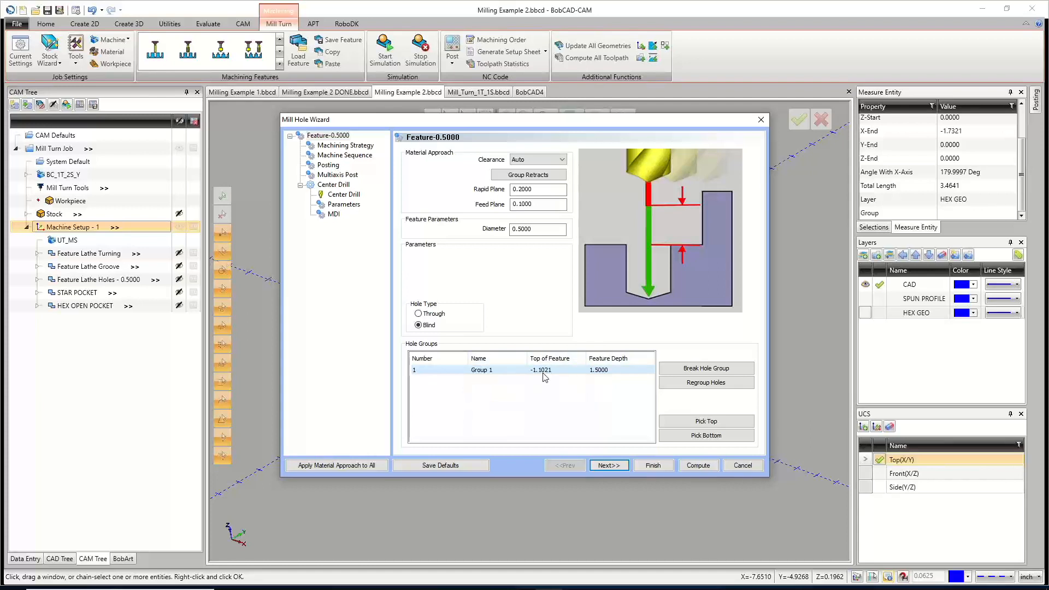
click(607, 465)
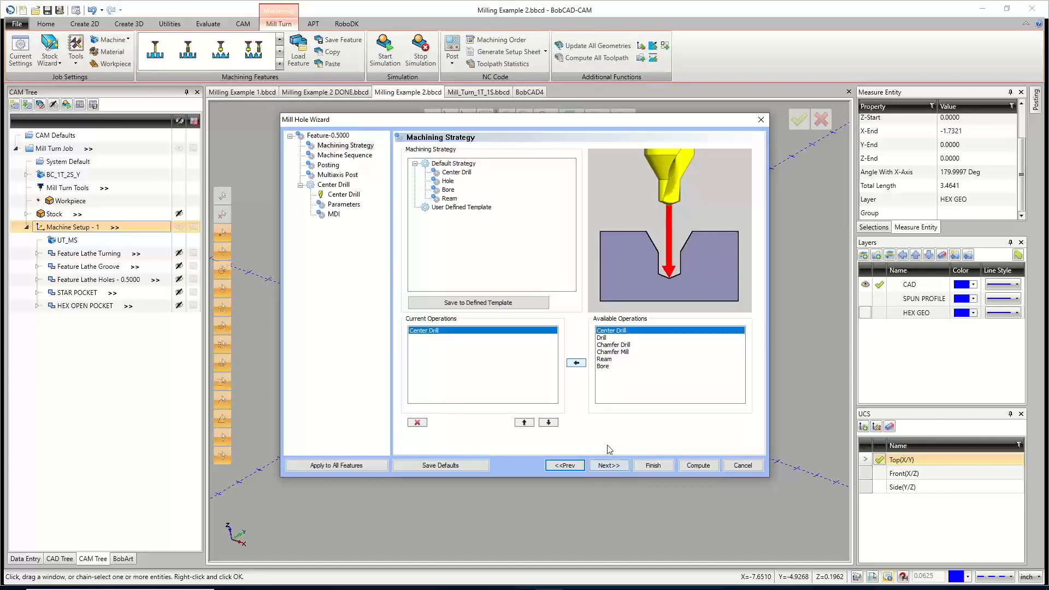
click(449, 180)
click(607, 465)
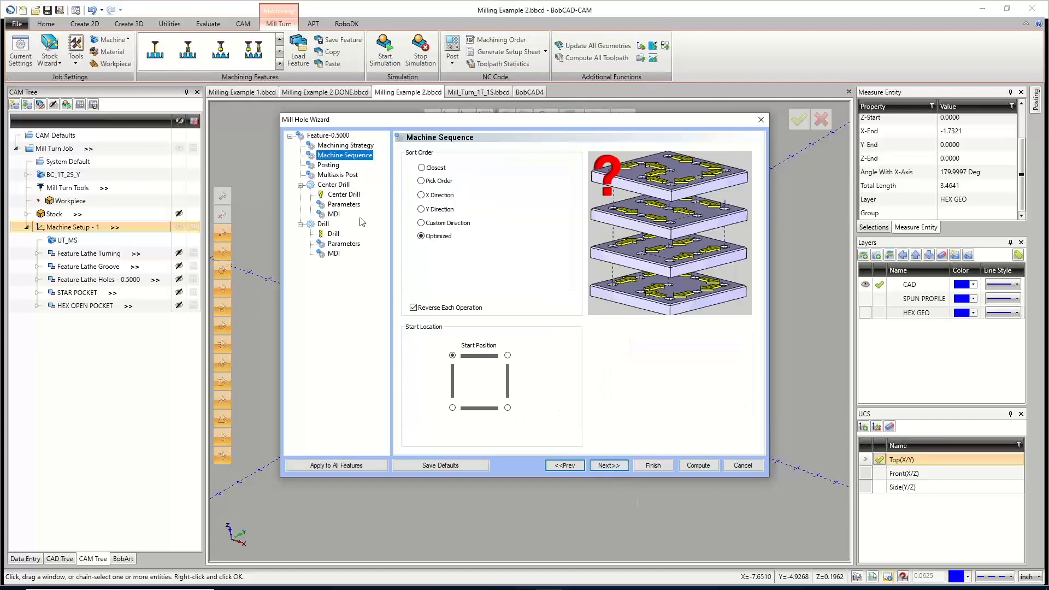
Use the Optimized sort order and set the posting mode to Longhand Code for the hole feature.
click(421, 239)
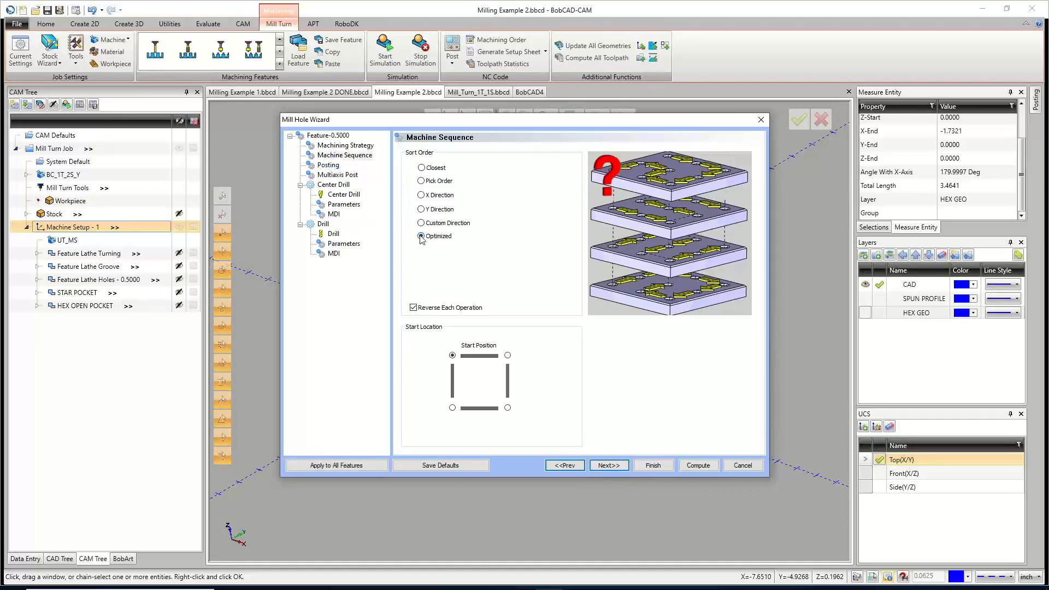
click(609, 465)
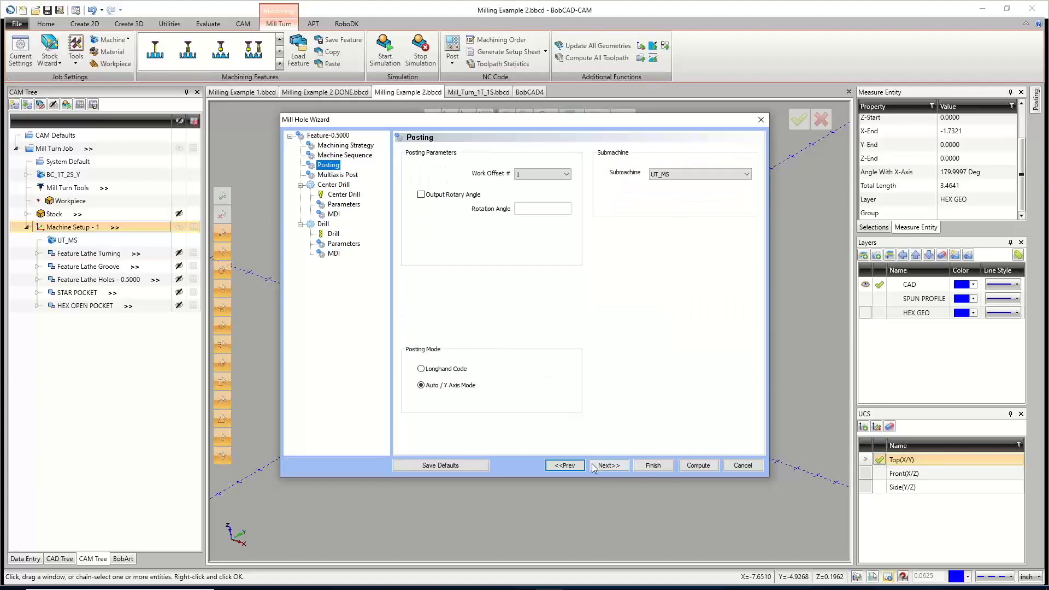
click(456, 369)
click(607, 465)
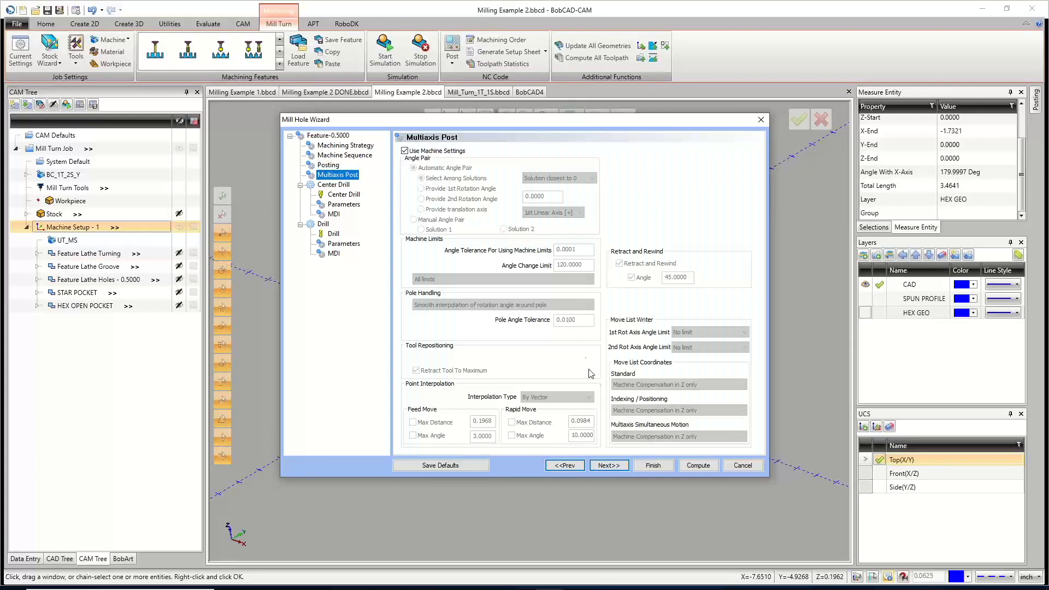
Assign the 1/4 - 90 DEGREE SPOT DRILL at station 1 from the tool crib to the Center Drill operation.
click(612, 465)
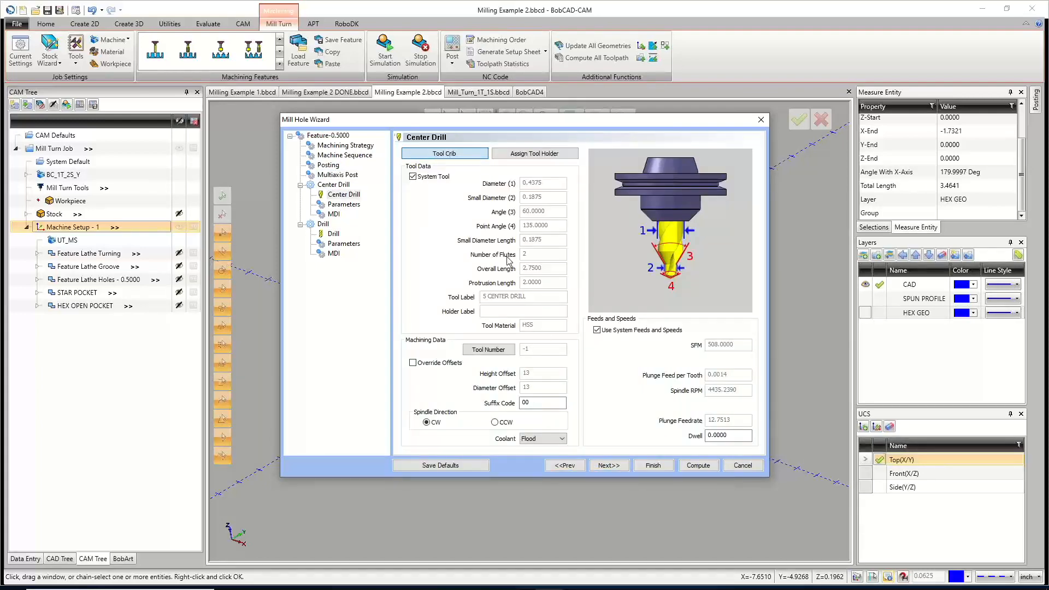
click(444, 153)
click(404, 171)
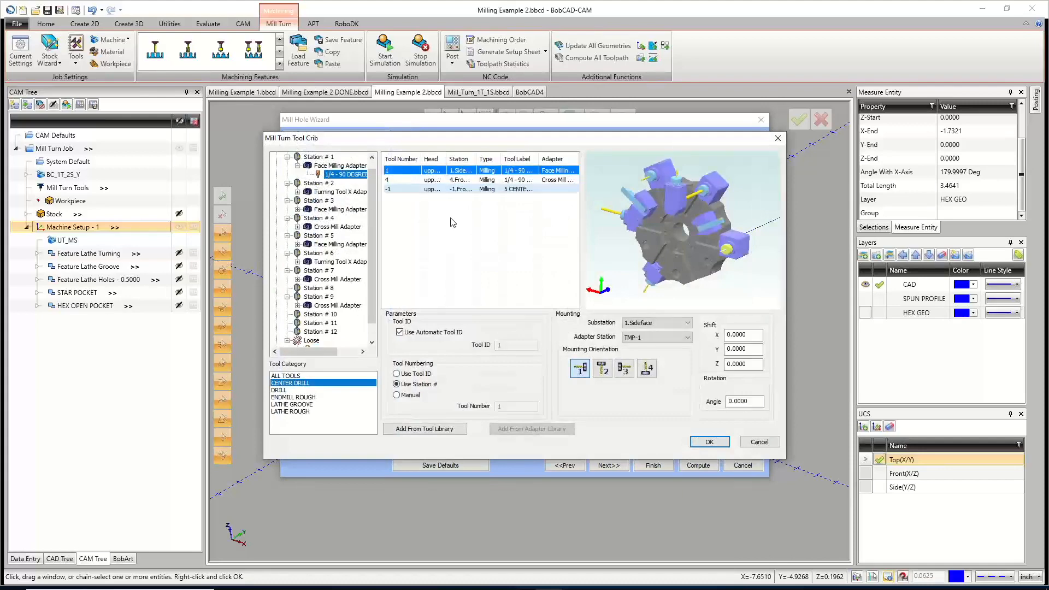
click(709, 441)
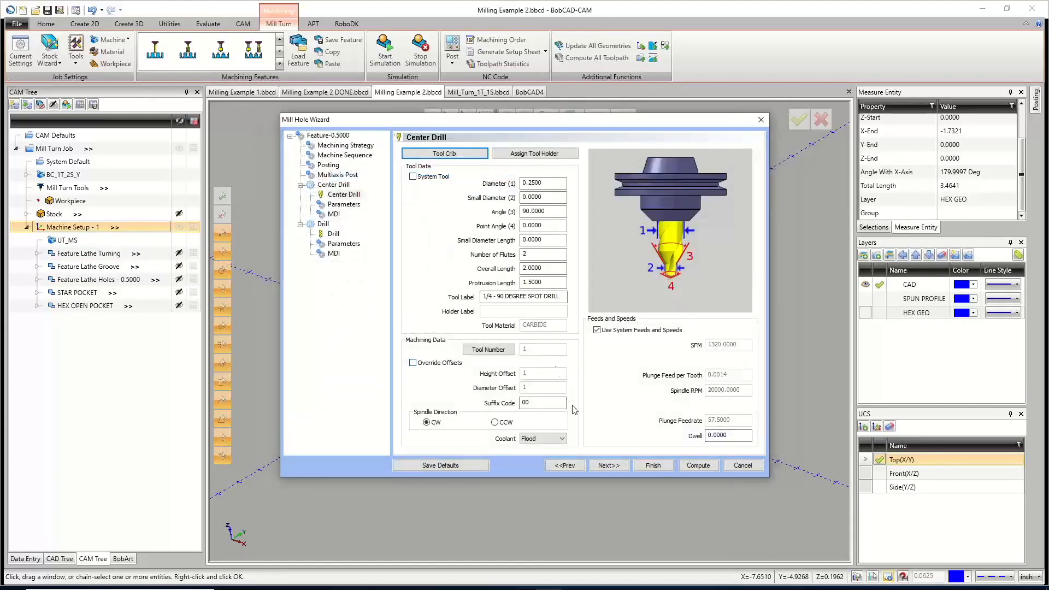
Accept the center drill parameters and the 1/2 drill with Single Depth cycles, and compute the Mill Hole feature.
click(609, 465)
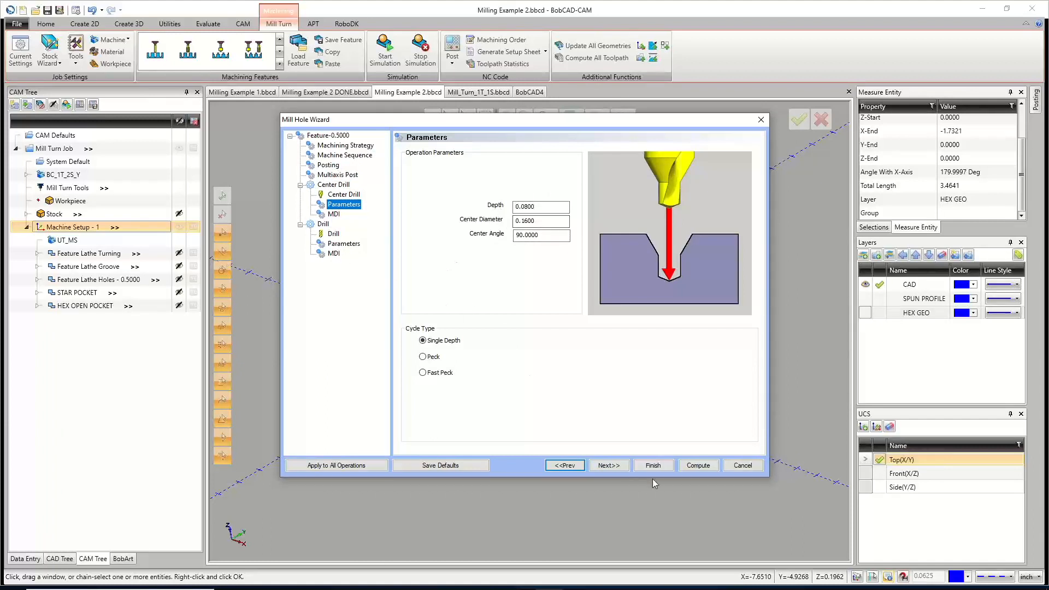
click(607, 466)
click(608, 466)
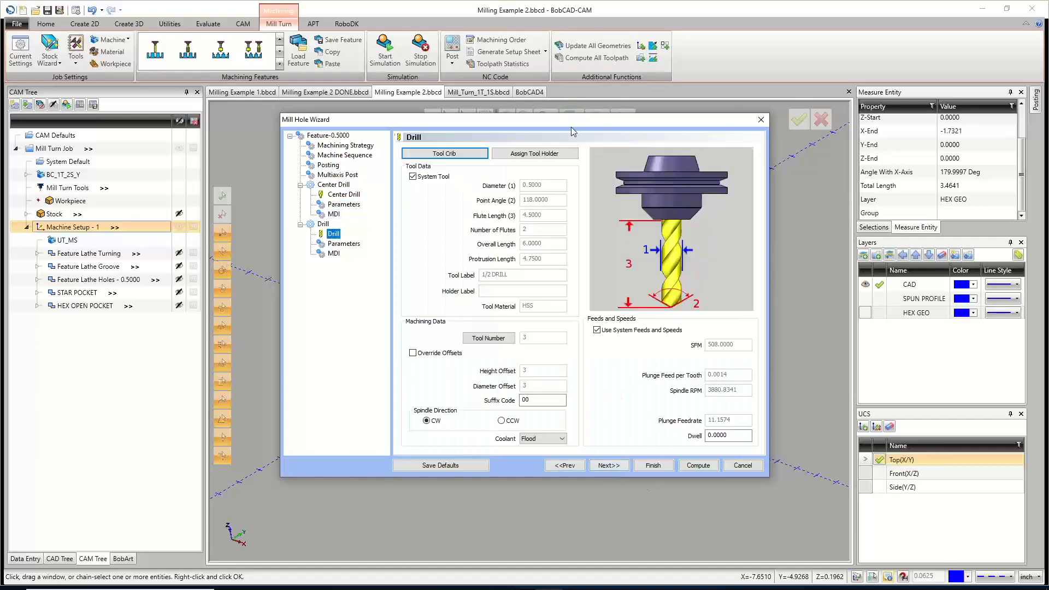
click(608, 466)
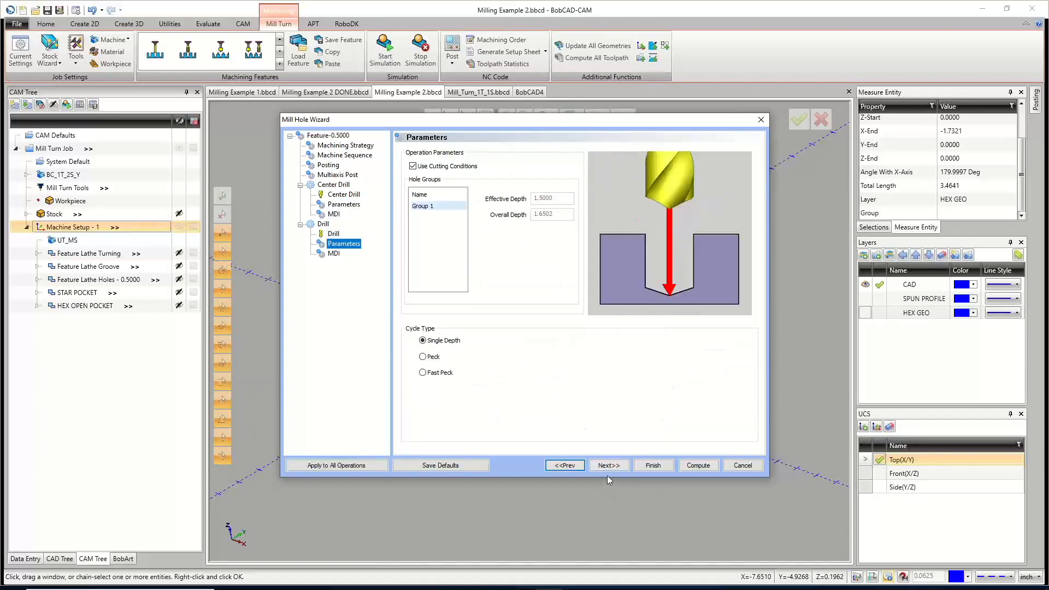
click(696, 466)
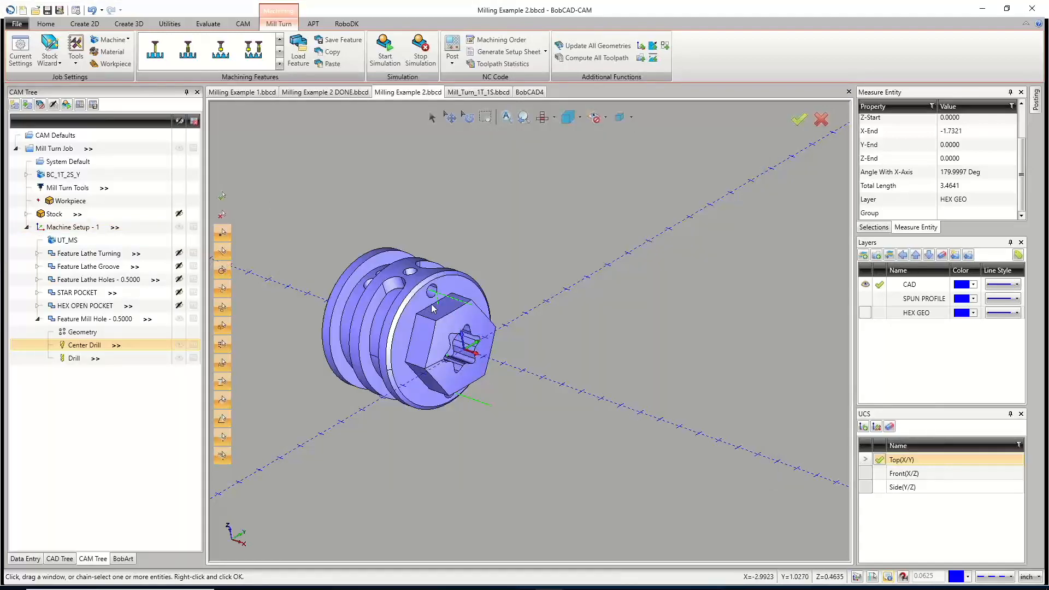
Edit the Feature Mill Hole - 0.5000 feature, set its rapid plane to 1.3 and recompute the toolpath.
scroll(453, 254, up, 5)
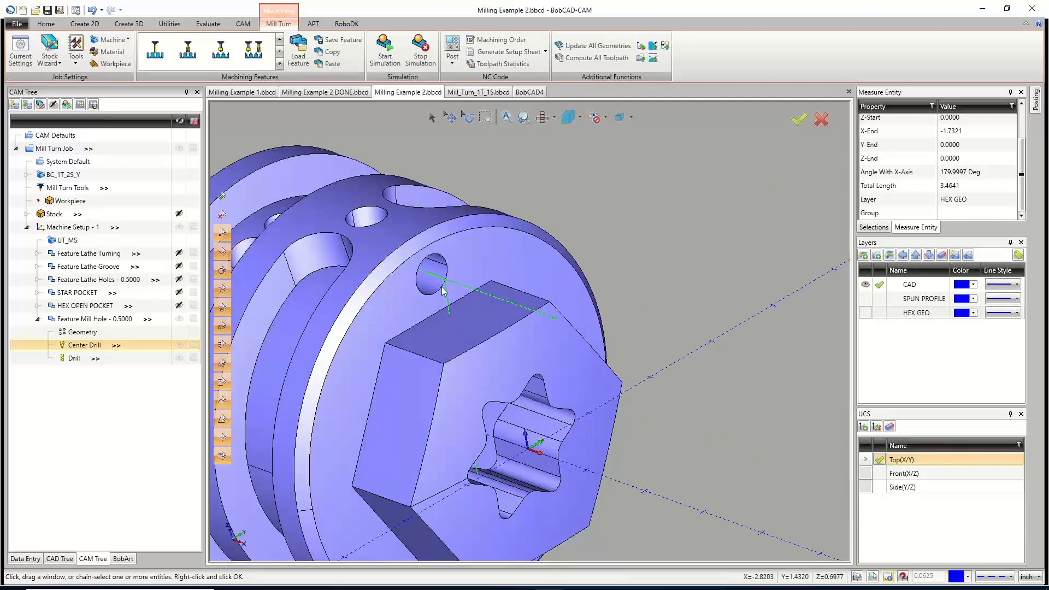
right_click(111, 309)
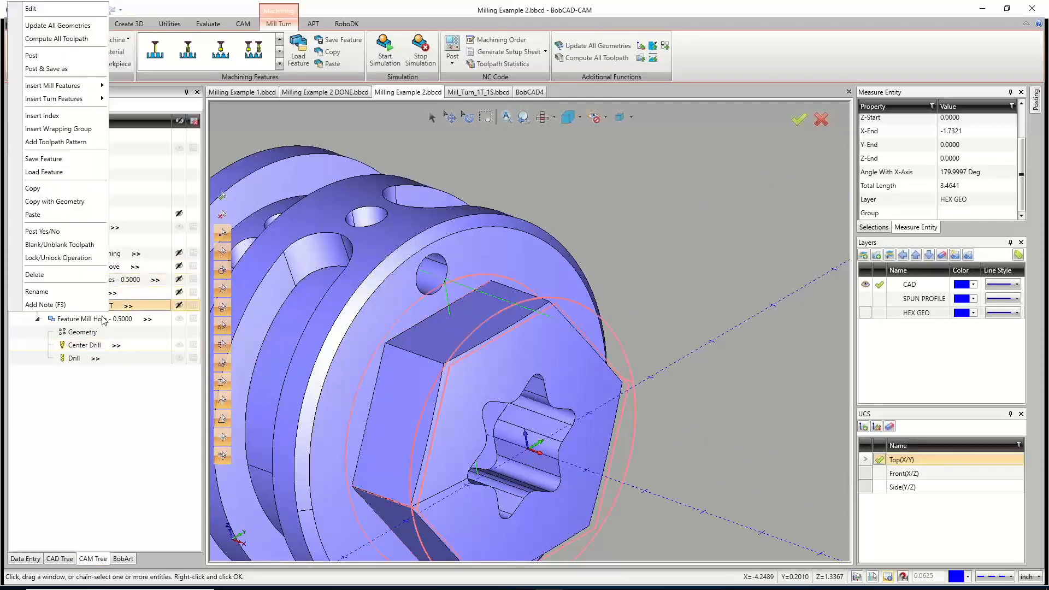
click(110, 318)
right_click(111, 318)
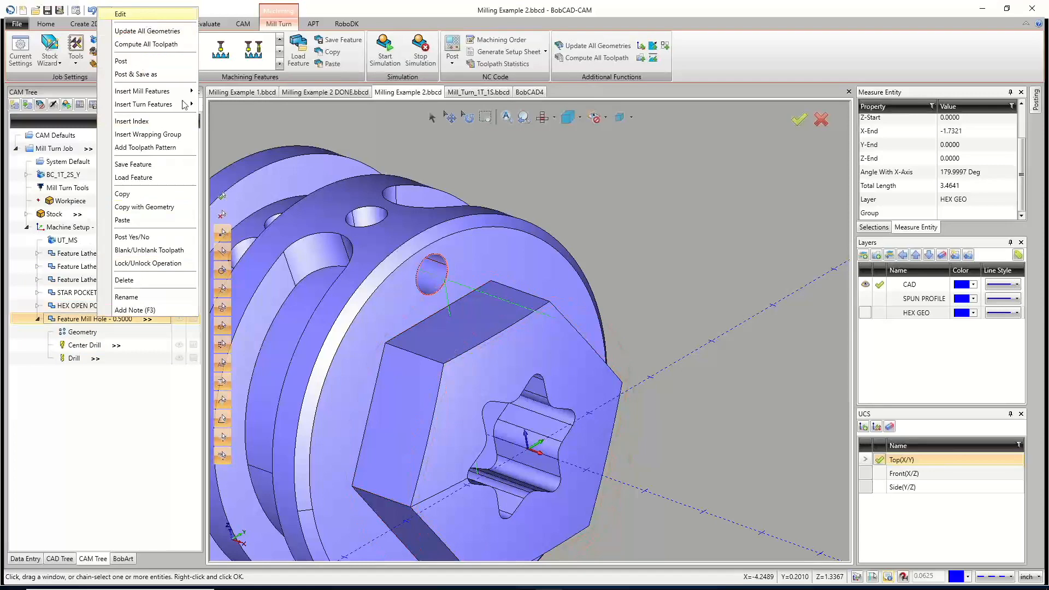
click(145, 18)
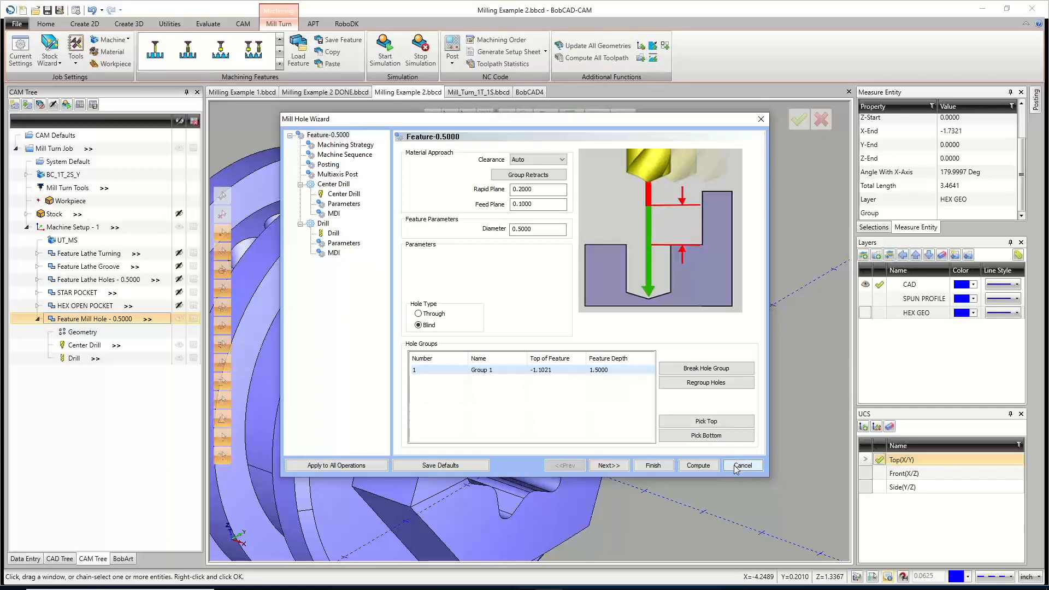
click(556, 189)
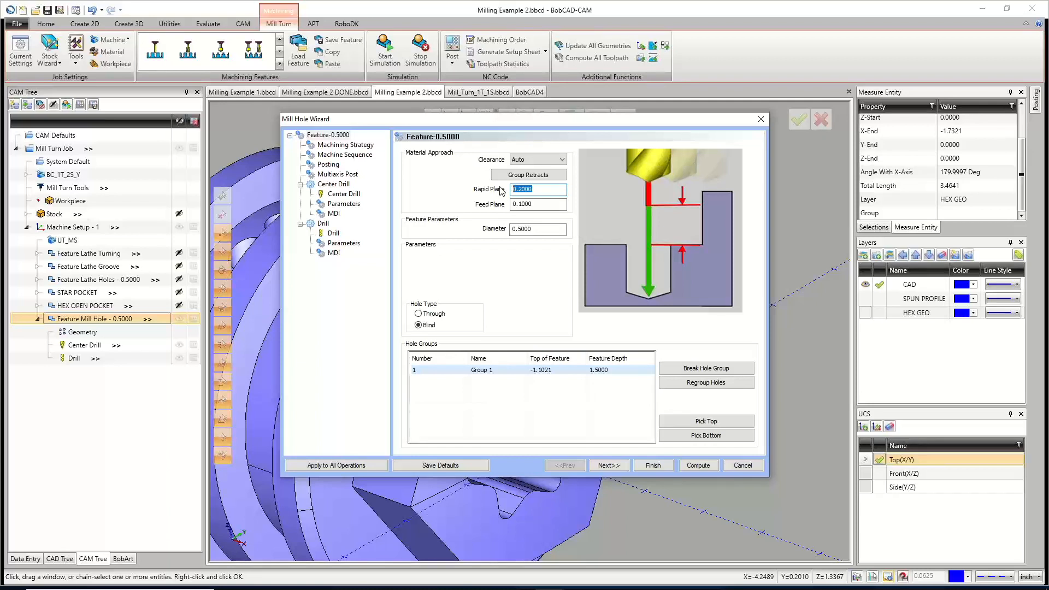
text(1.3)
key(Tab)
click(698, 465)
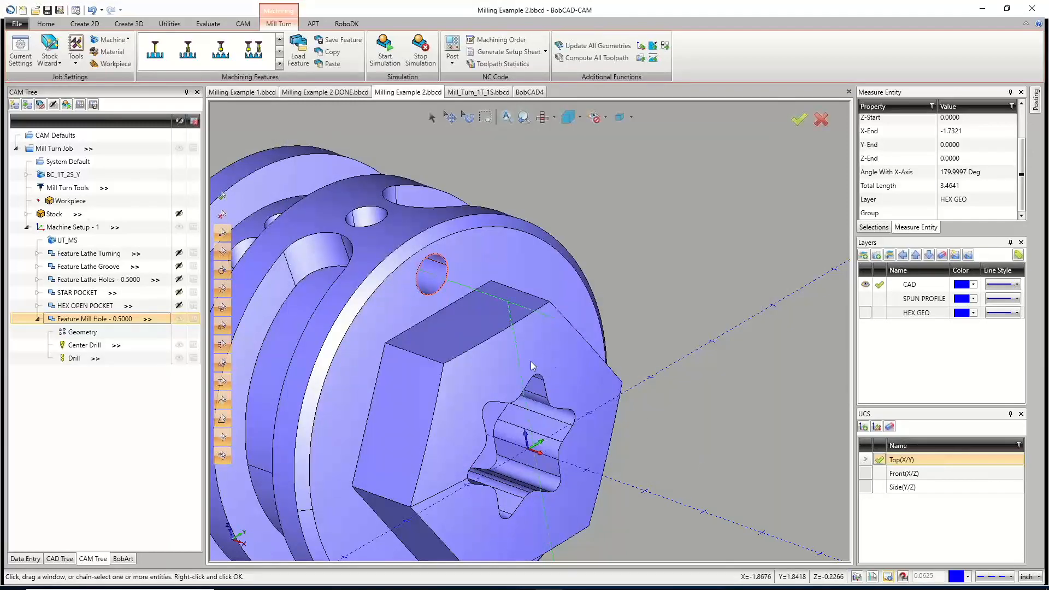
Check the front-face hole toolpaths' clearance over the hexagon, blank the Feature Mill Hole toolpath and collapse the feature.
middle_drag(537, 366, 561, 360)
click(74, 358)
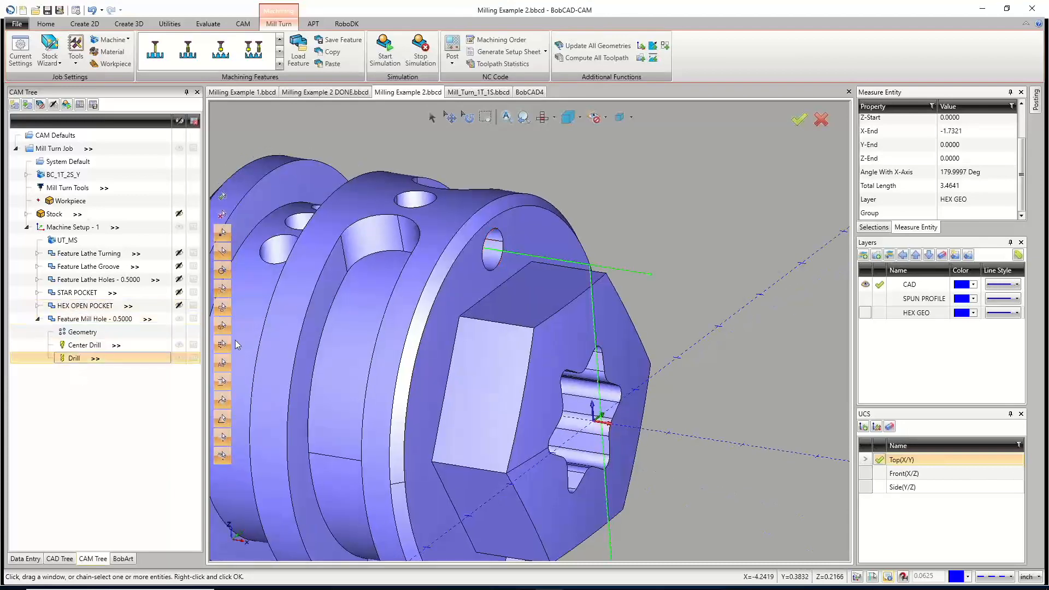
click(84, 345)
middle_drag(441, 270, 407, 281)
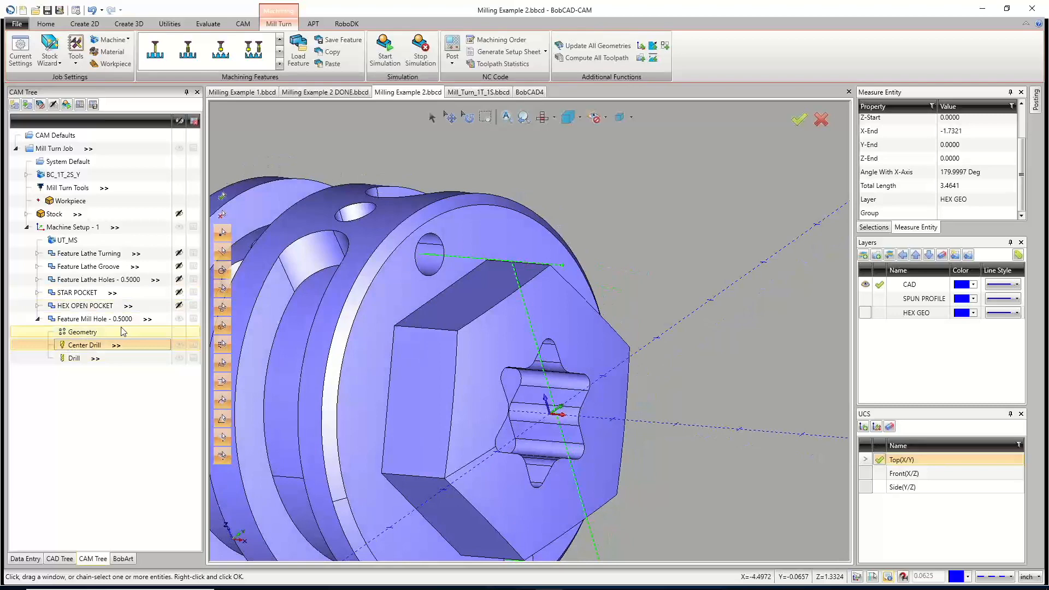
click(179, 319)
click(82, 347)
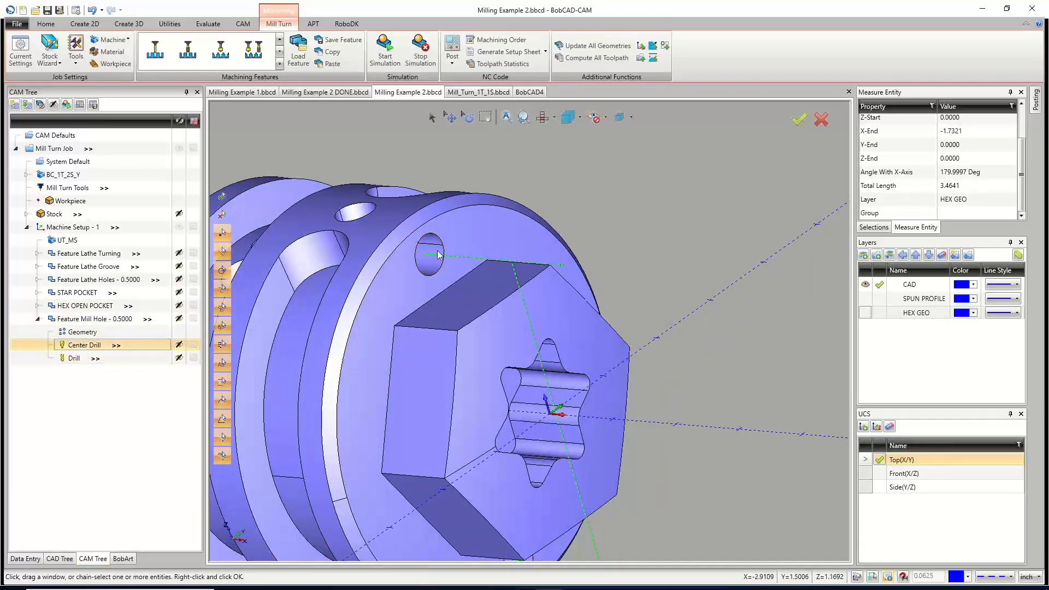
middle_drag(551, 420, 641, 355)
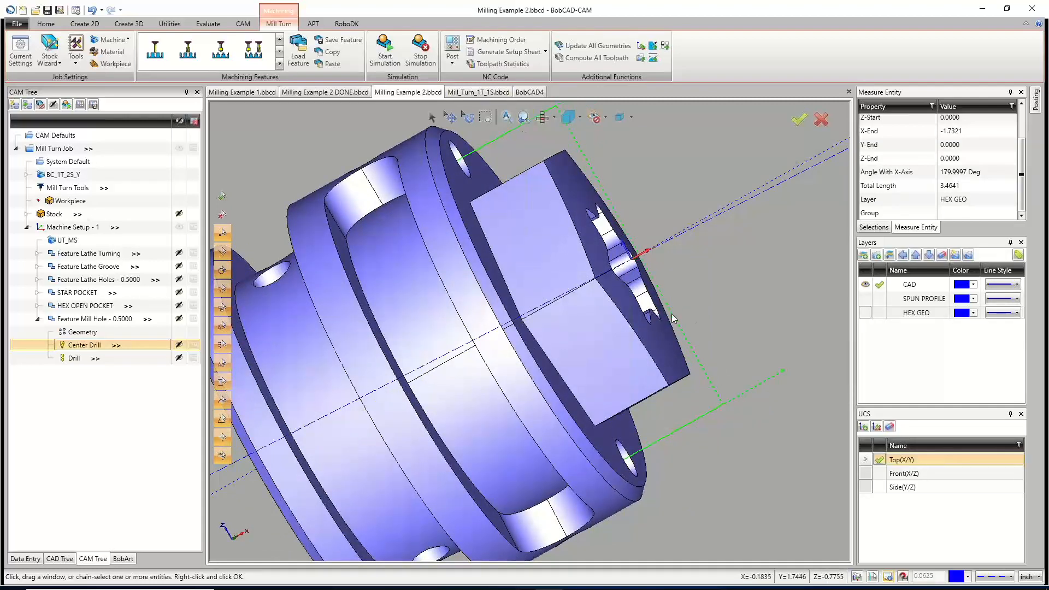
scroll(665, 328, down, 5)
middle_drag(703, 359, 650, 400)
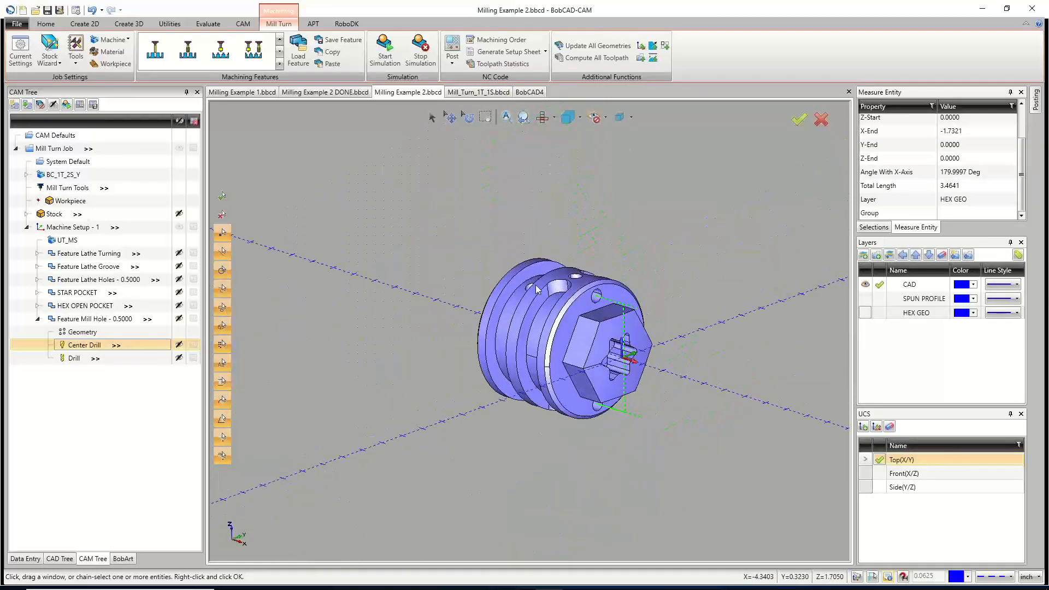
middle_drag(534, 284, 531, 313)
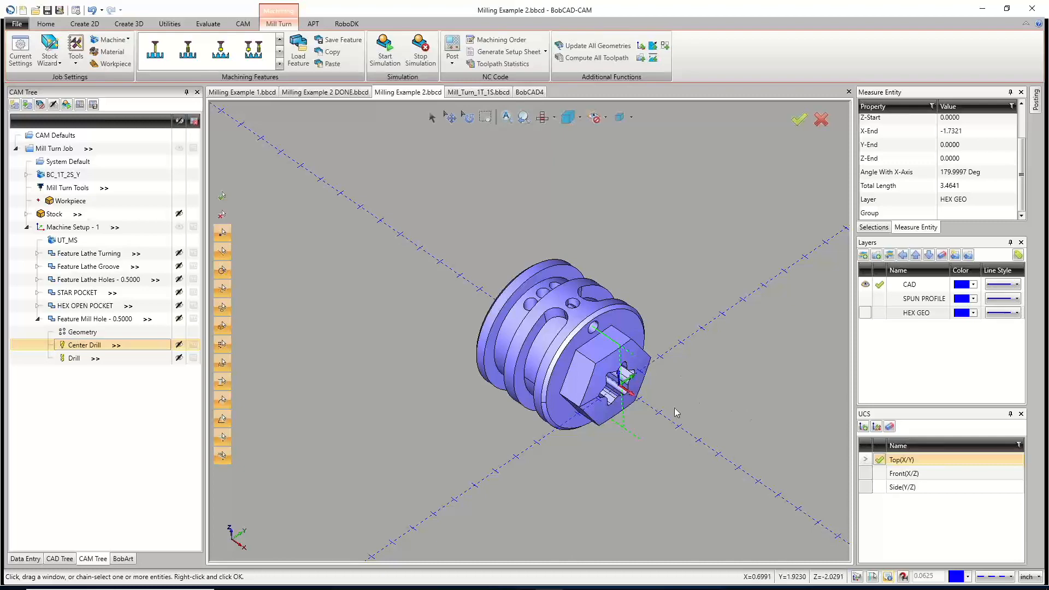
scroll(622, 382, up, 3)
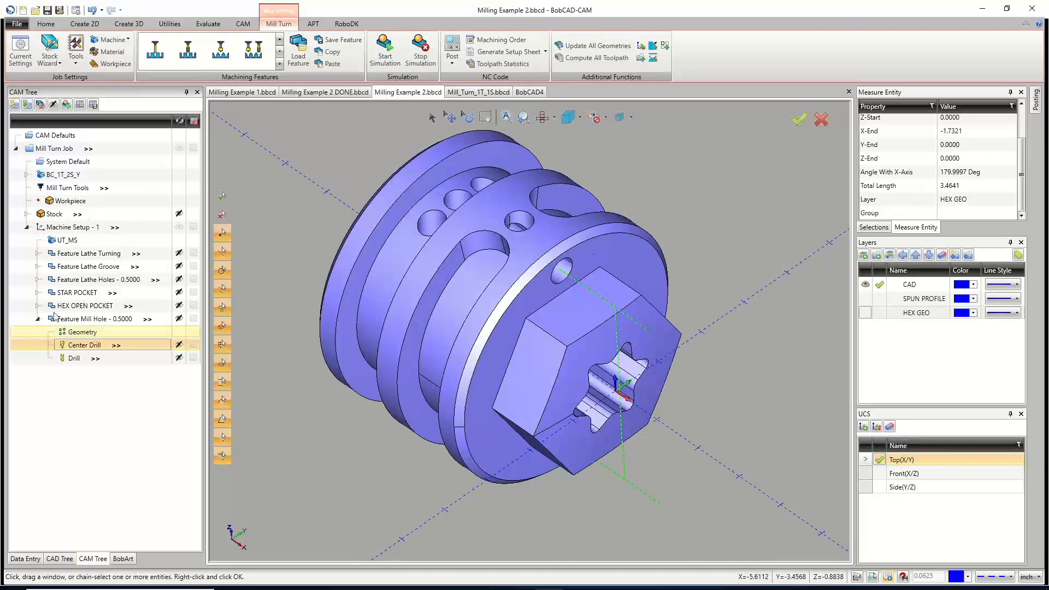
click(38, 319)
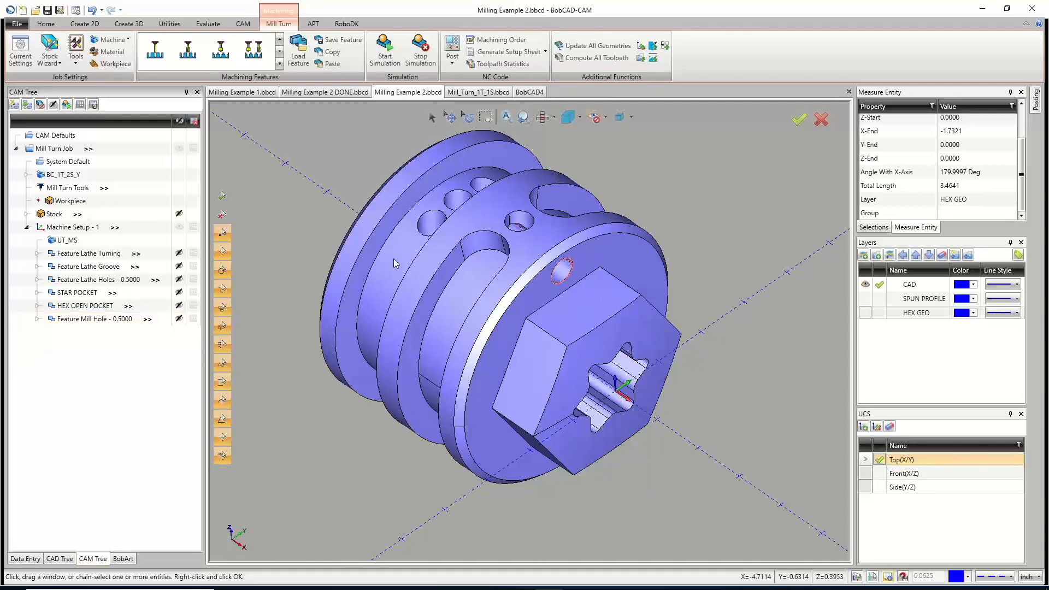
Display all toolpaths of Machine Setup - 1, examine them around the hexagon and star pocket, and blank them again.
click(180, 227)
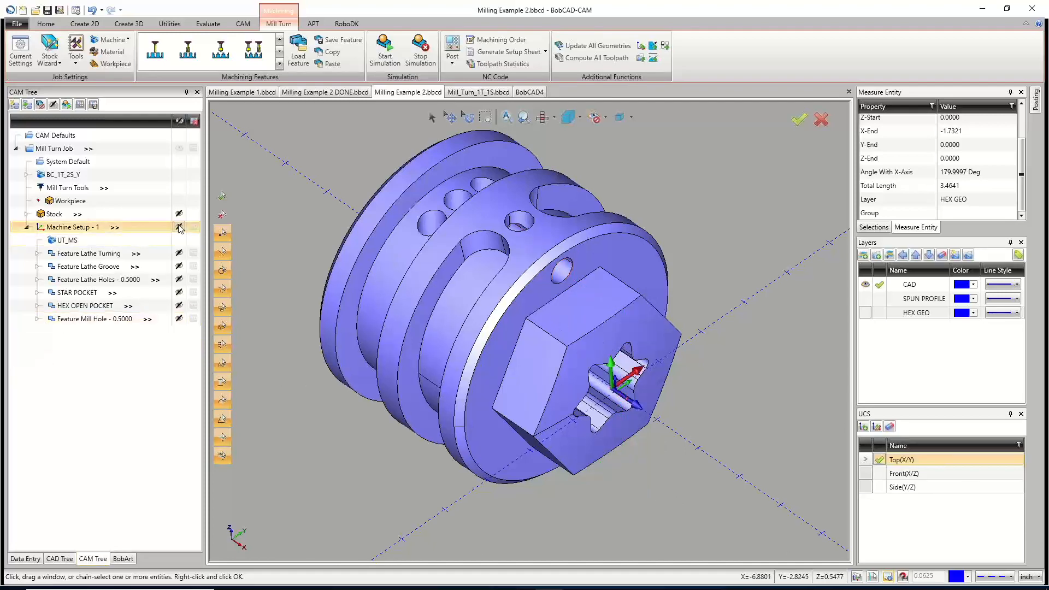
scroll(630, 363, down, 2)
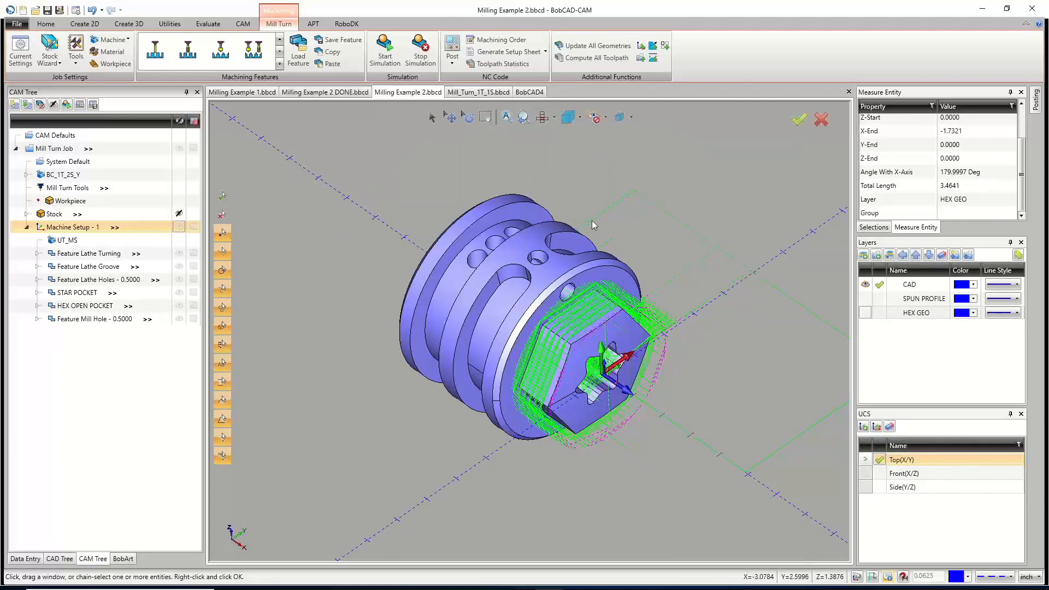
middle_drag(604, 330, 568, 309)
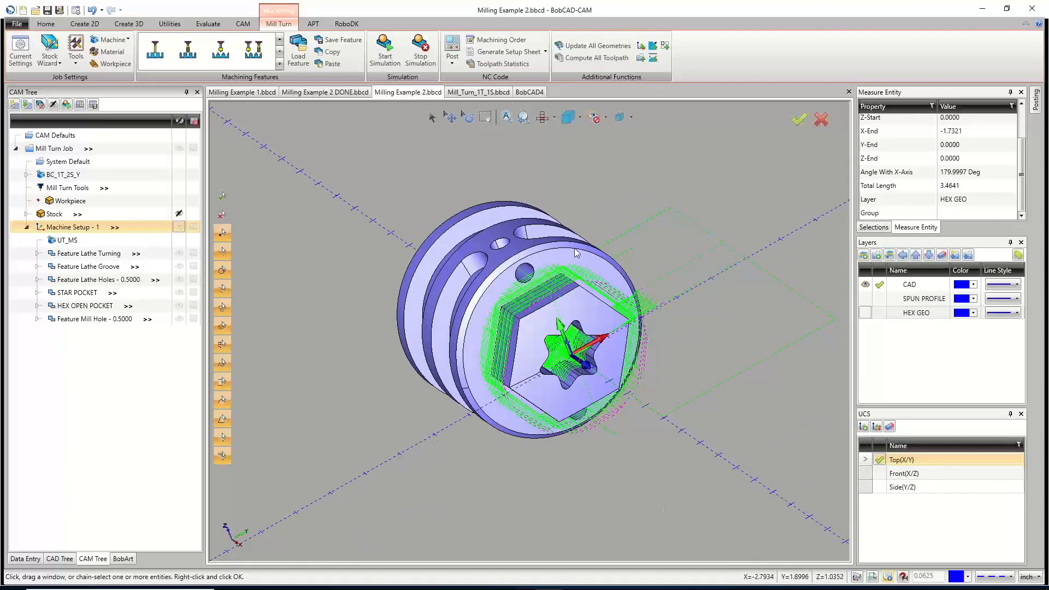
middle_drag(516, 313, 543, 316)
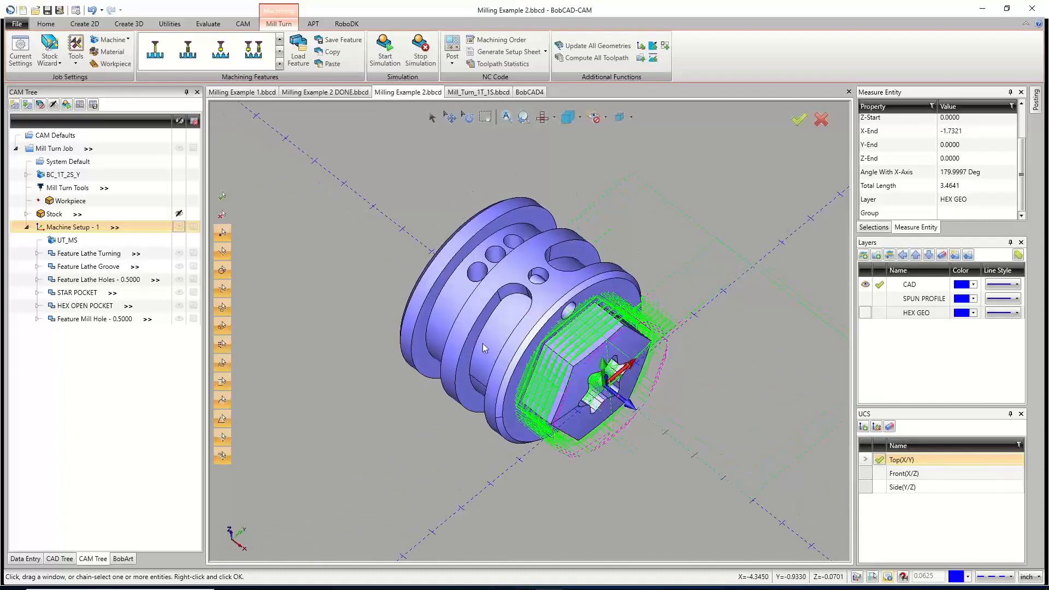
middle_drag(530, 354, 534, 353)
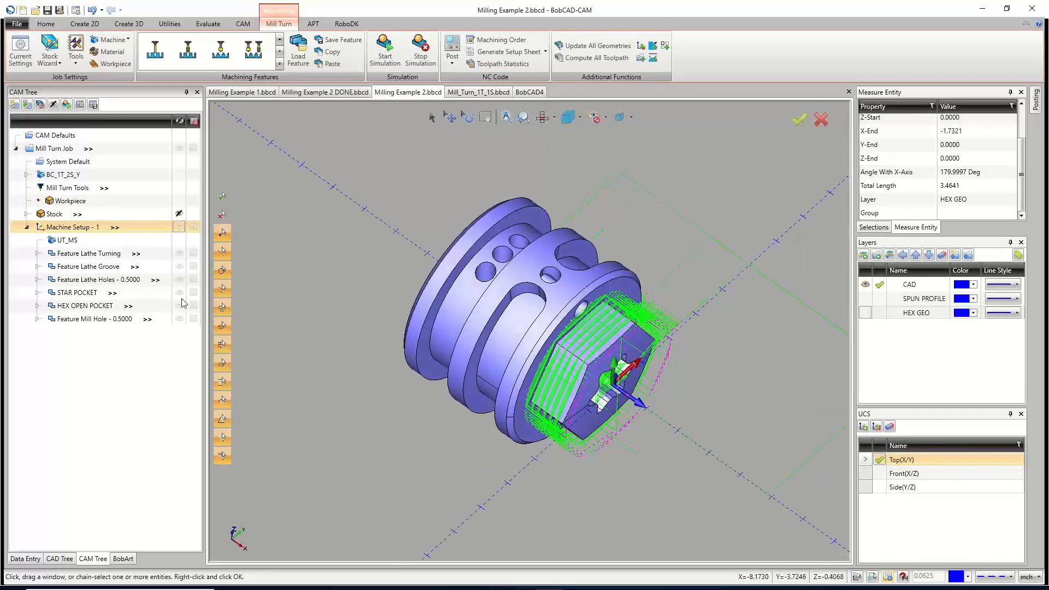
click(179, 226)
middle_drag(556, 378, 534, 257)
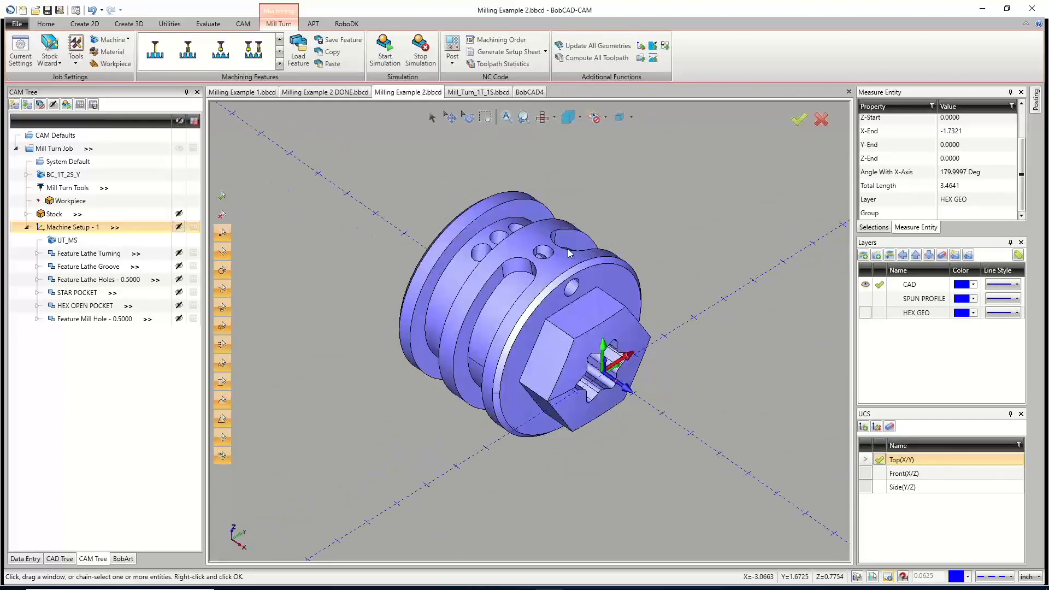
Add a Mill Drill Hole feature to Machine Setup - 1 and set its hole type to Cross Drill.
right_click(72, 231)
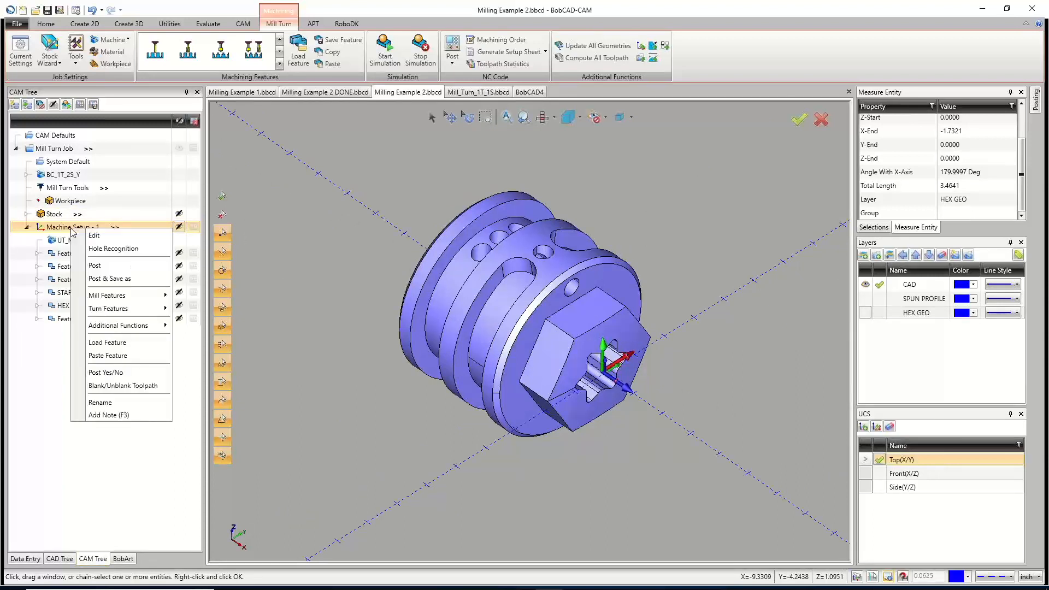
mouse_move(145, 298)
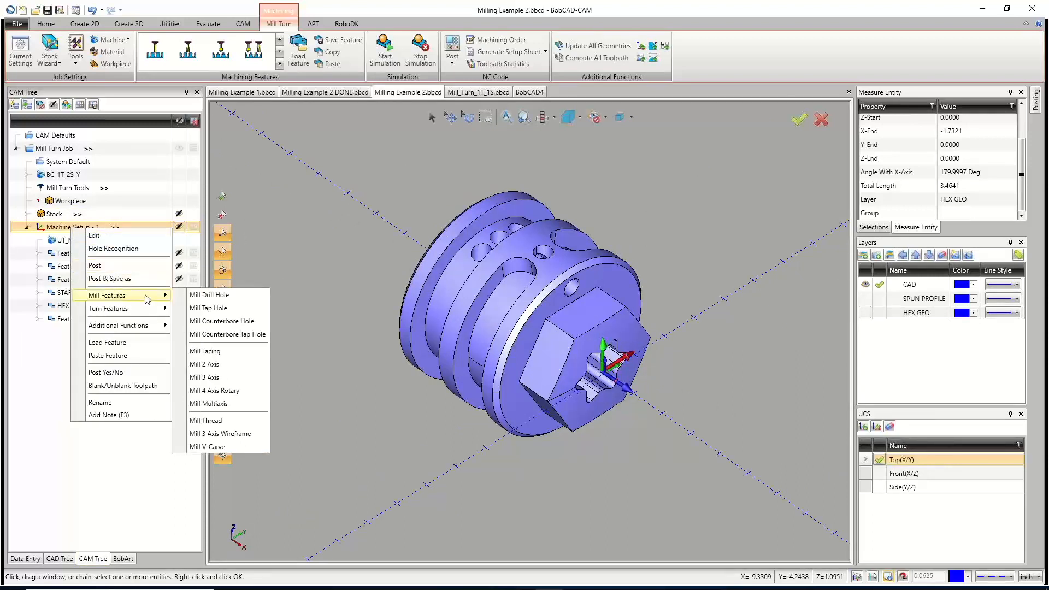
click(206, 295)
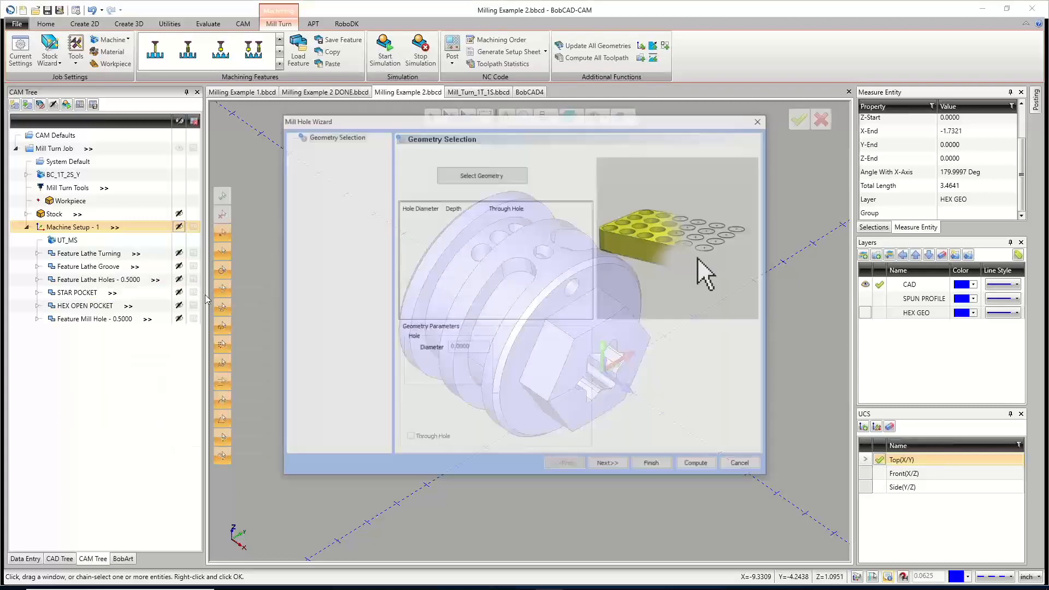
click(484, 174)
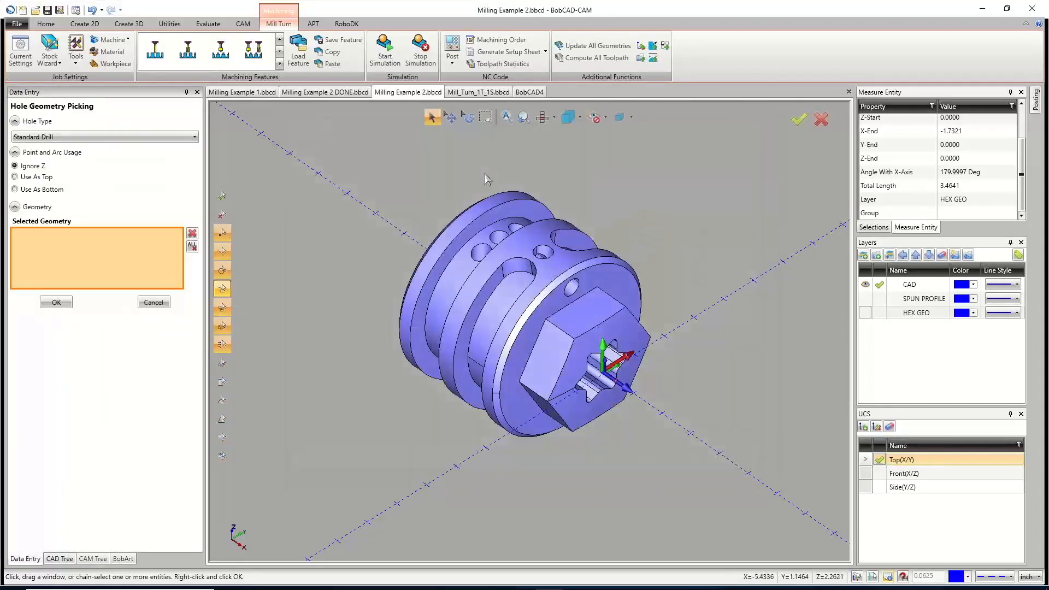
click(81, 138)
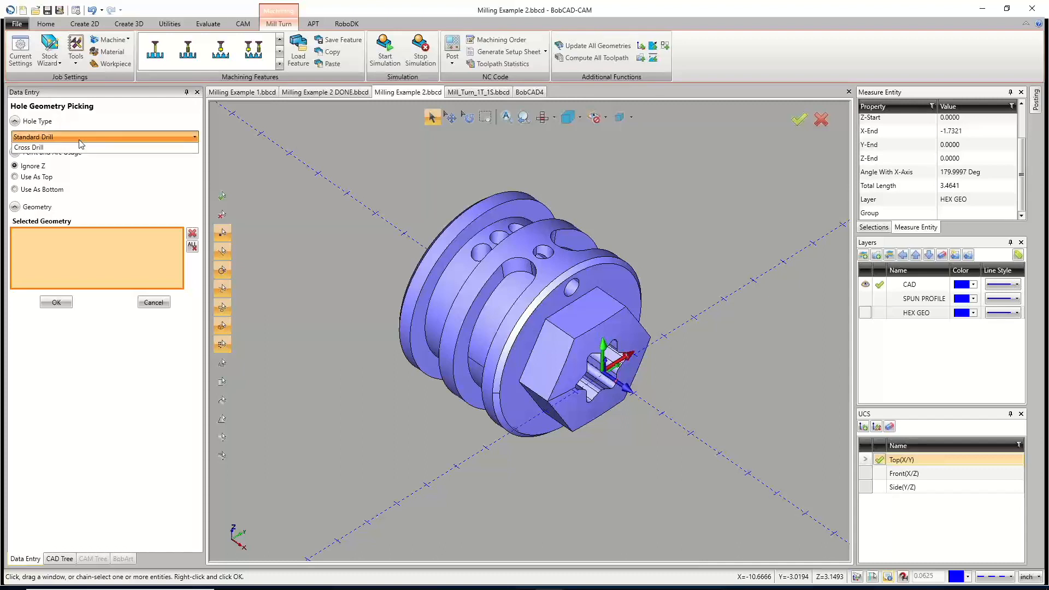
click(74, 172)
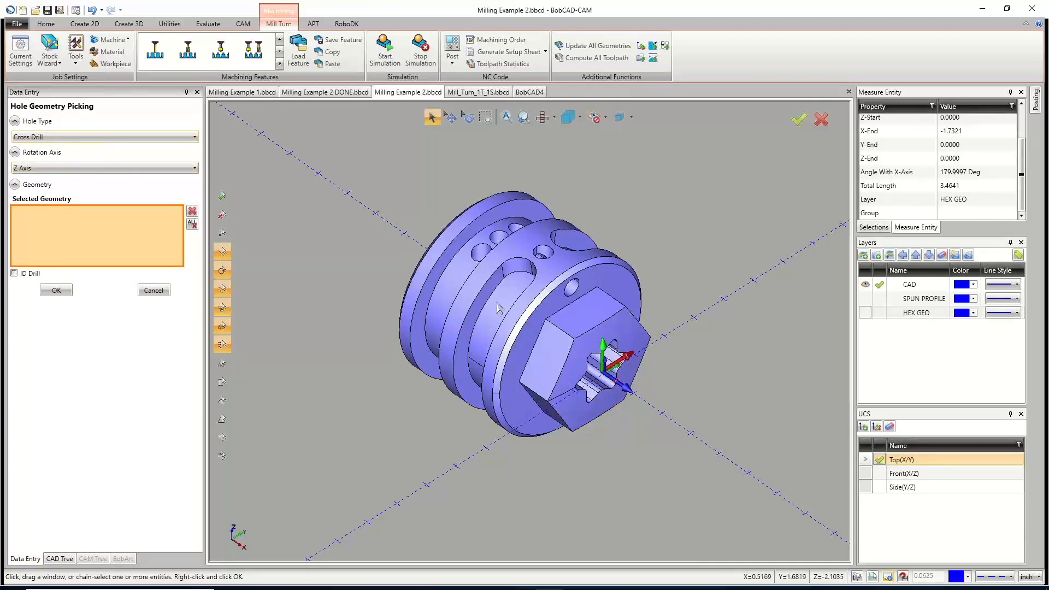
Use the two radial hole faces between the slots on the part's middle flange as the cross drill geometry.
click(544, 253)
middle_drag(545, 252, 470, 310)
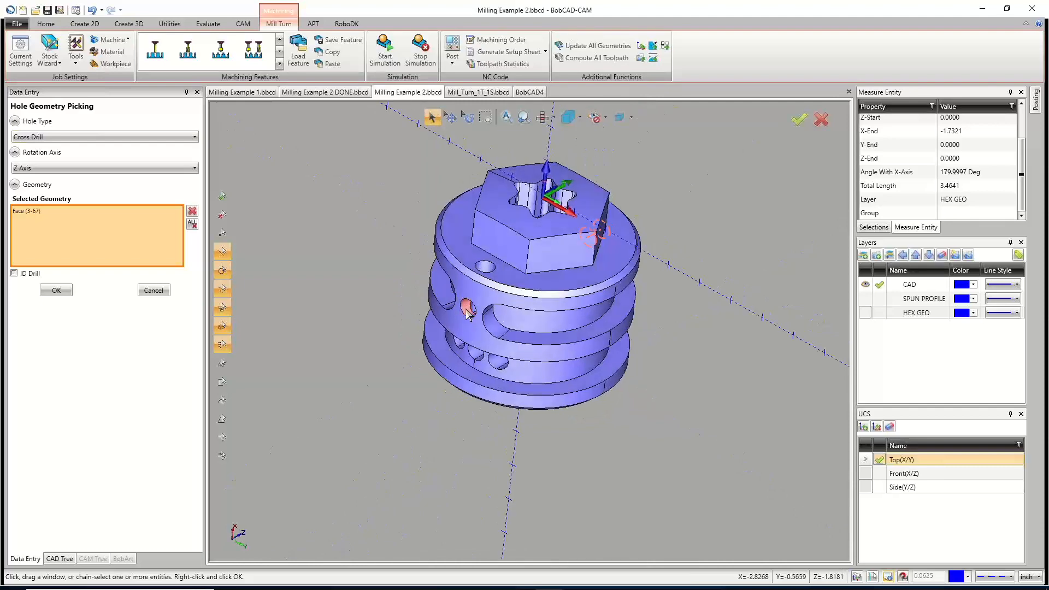
click(468, 307)
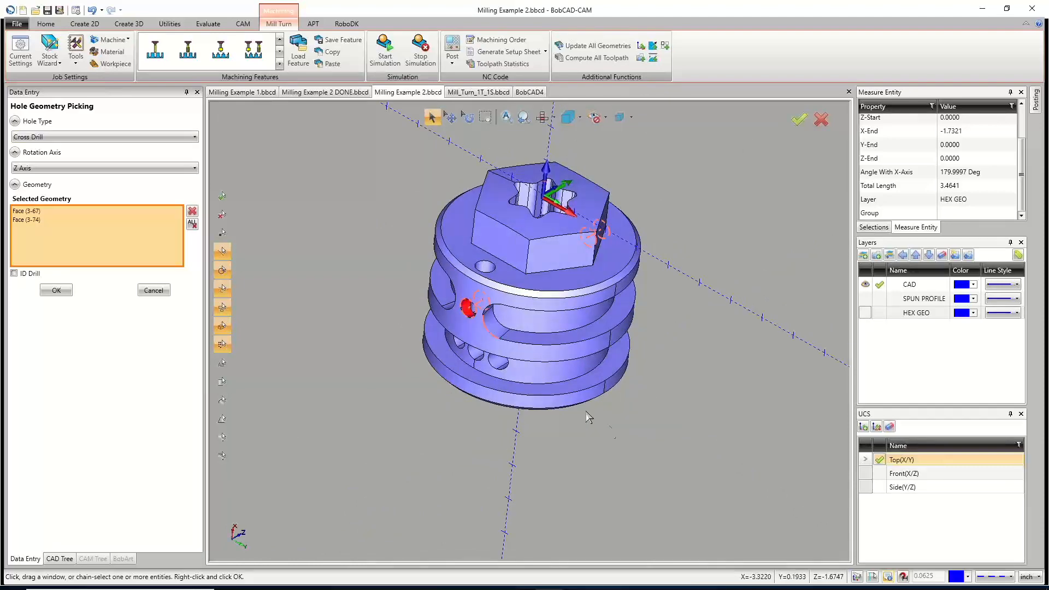
click(58, 290)
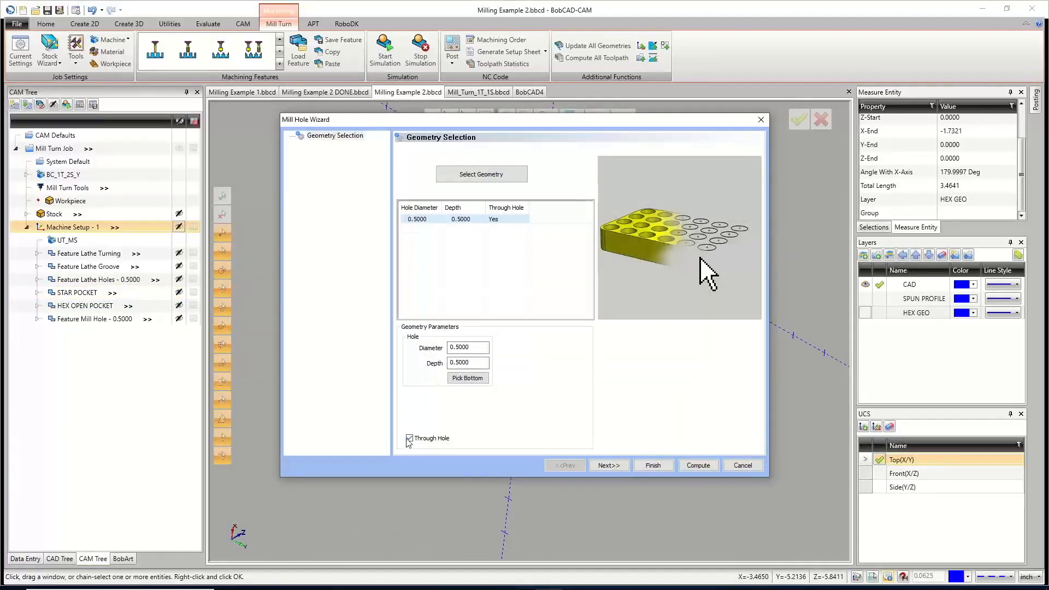
Turn off Through Hole for the cross holes and apply the default Hole machining strategy.
click(409, 438)
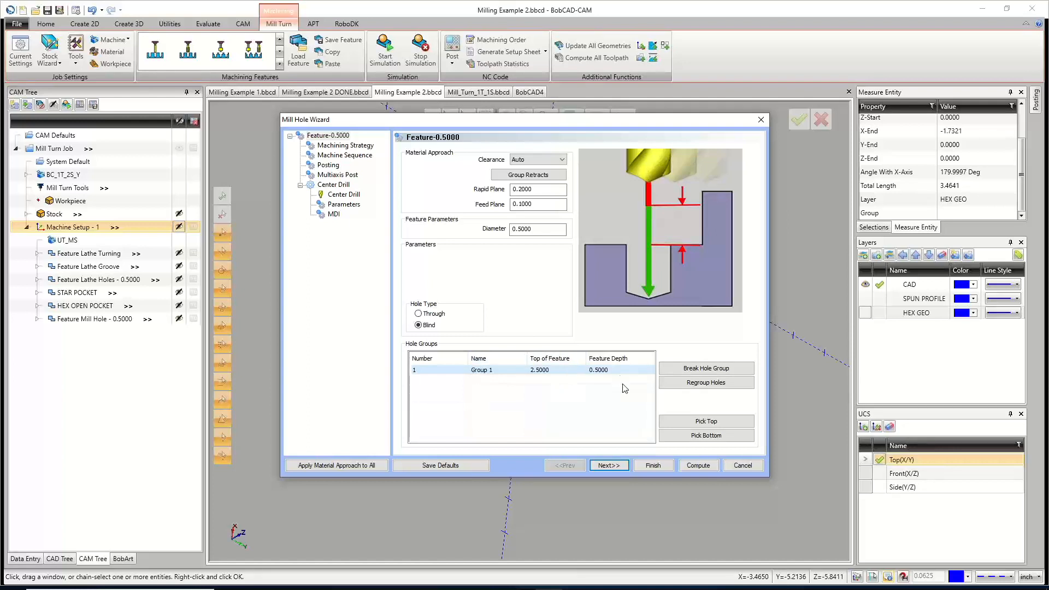
click(609, 465)
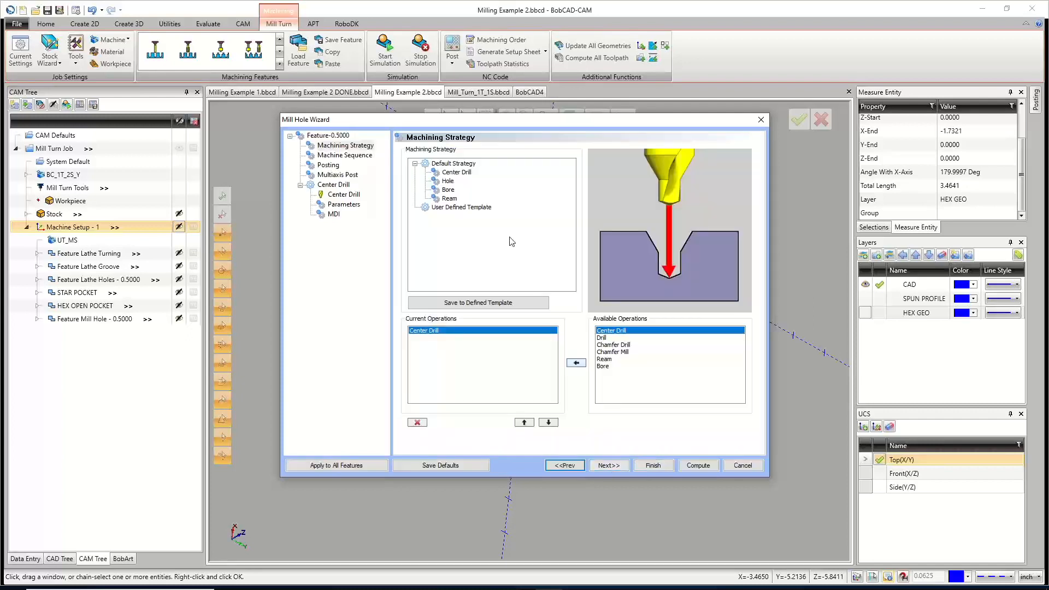
click(449, 182)
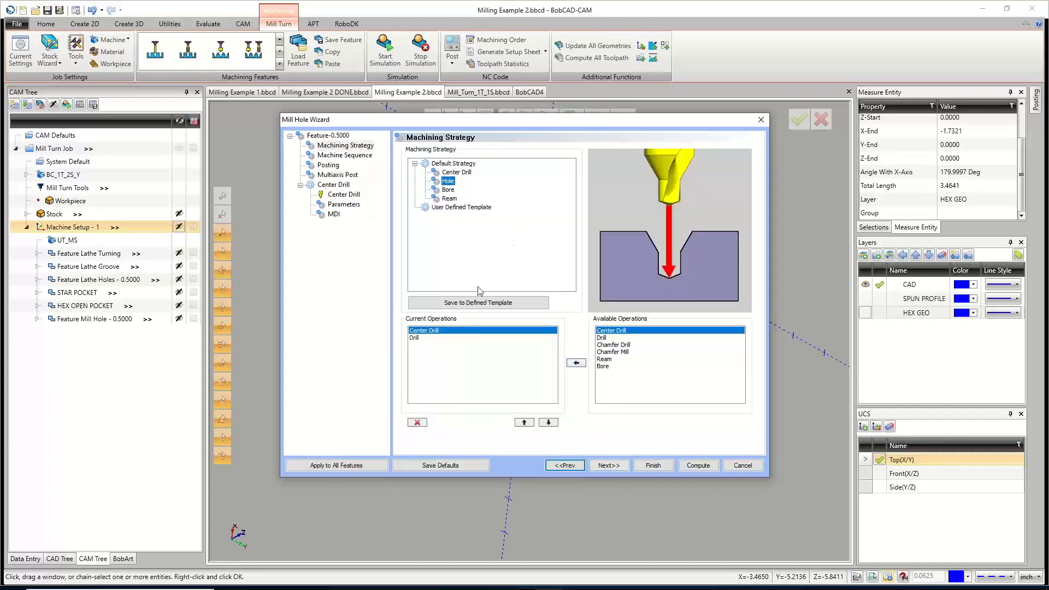
click(416, 338)
click(611, 467)
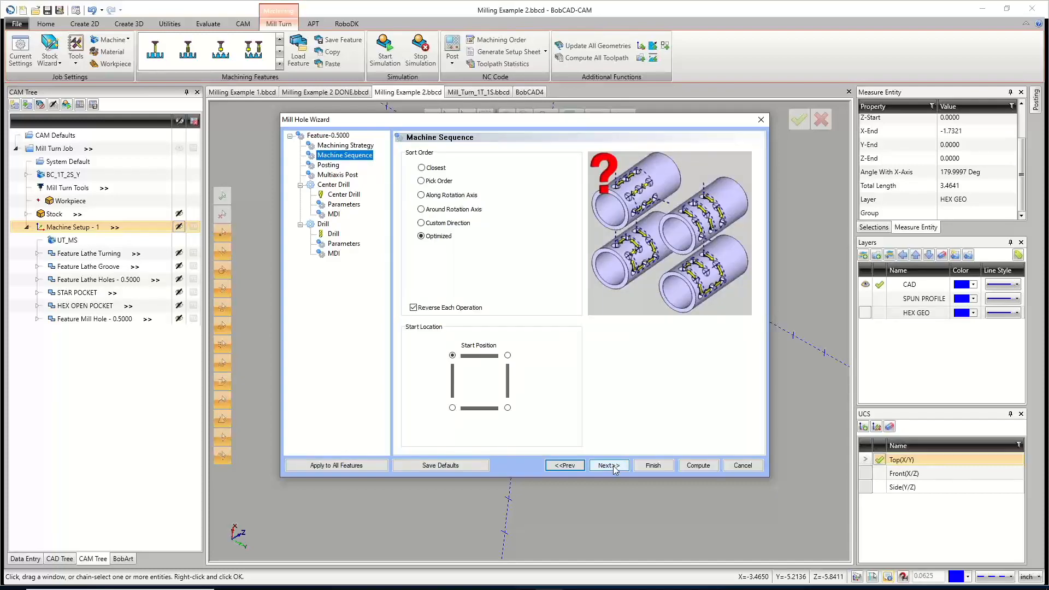
Accept the Optimized sort order, the posting settings with work offset 1 on UT_MS and the multiaxis posting defaults.
click(614, 467)
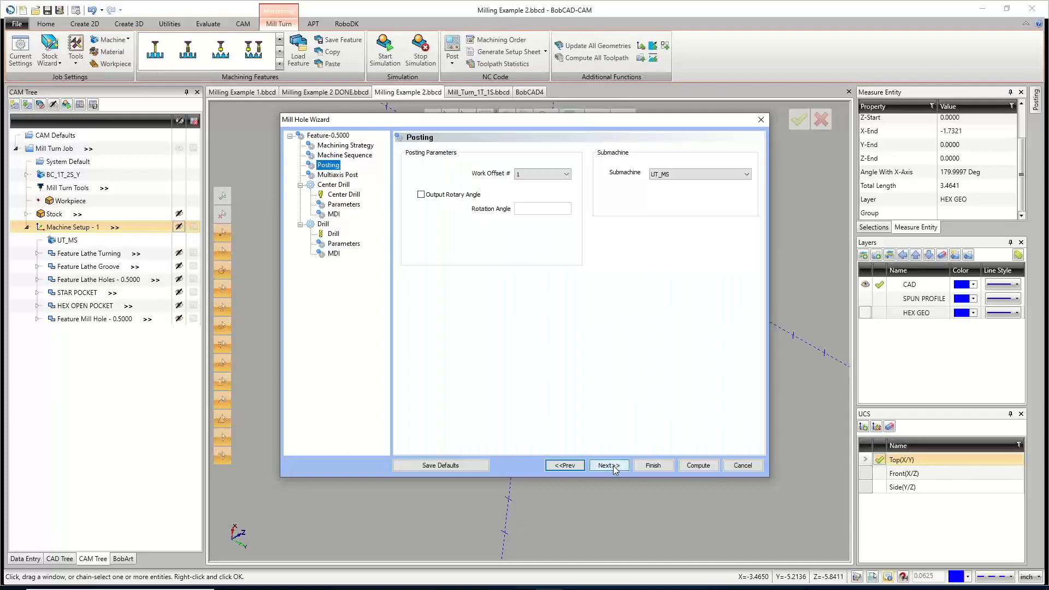
click(614, 467)
click(614, 467)
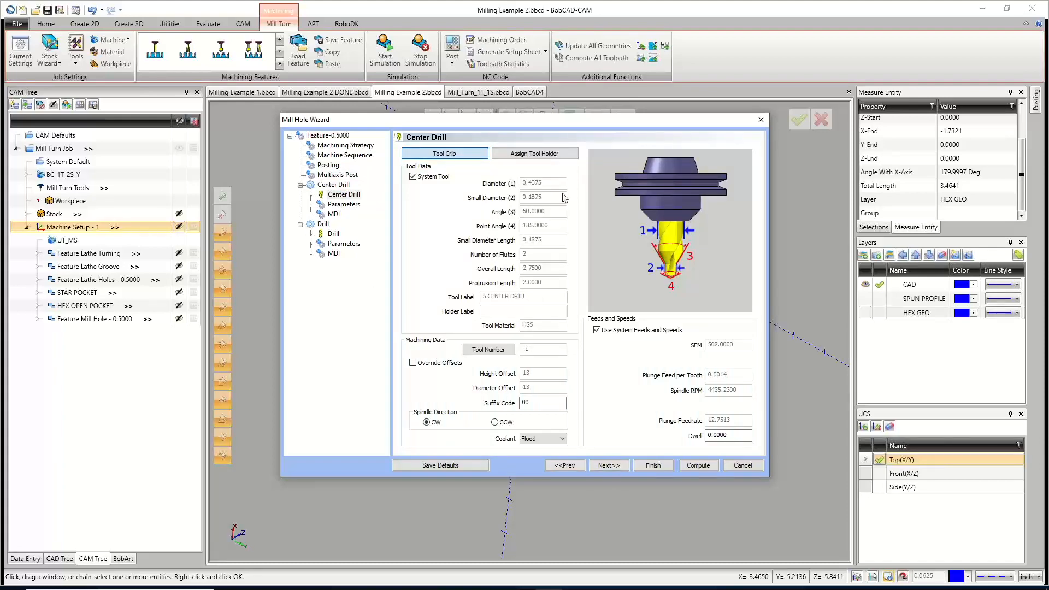
Use the 1/4 - 90 DEGREE SPOT DRILL in the station 4 cross mill adapter for center drilling, keeping the default parameters and MDI.
click(547, 181)
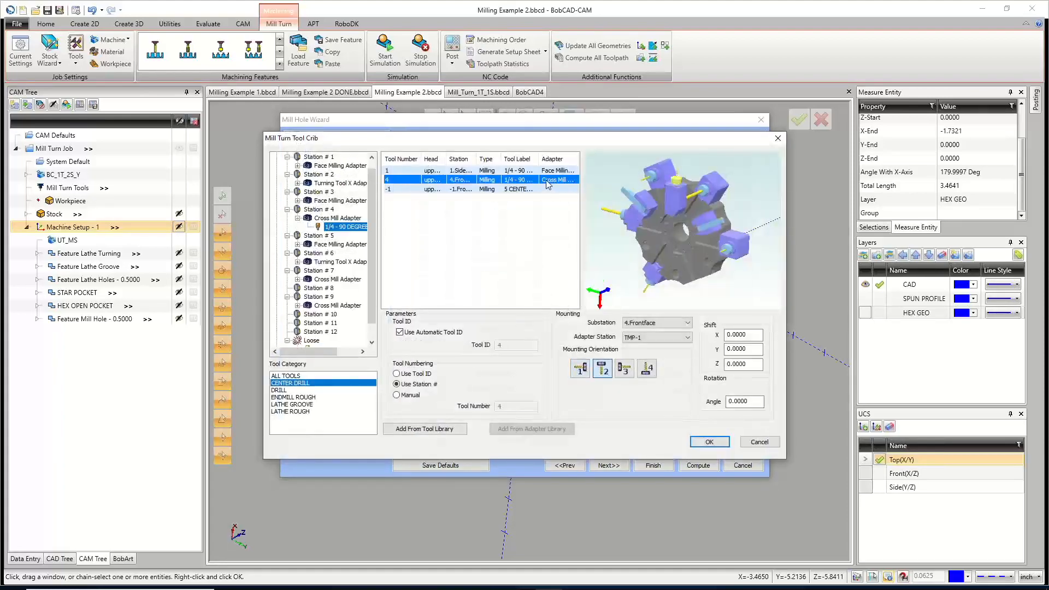
click(708, 441)
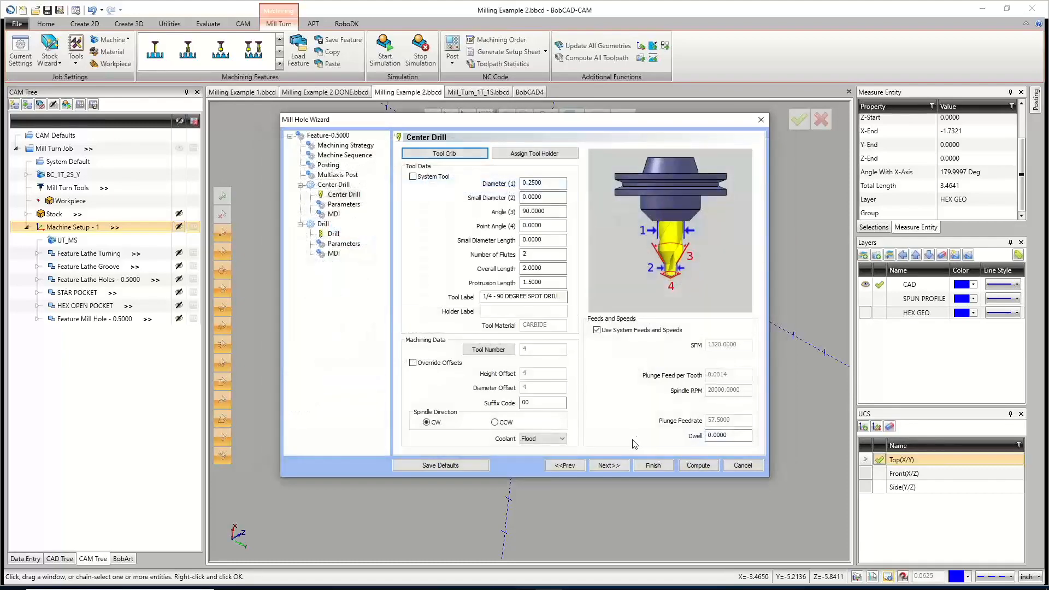
click(606, 465)
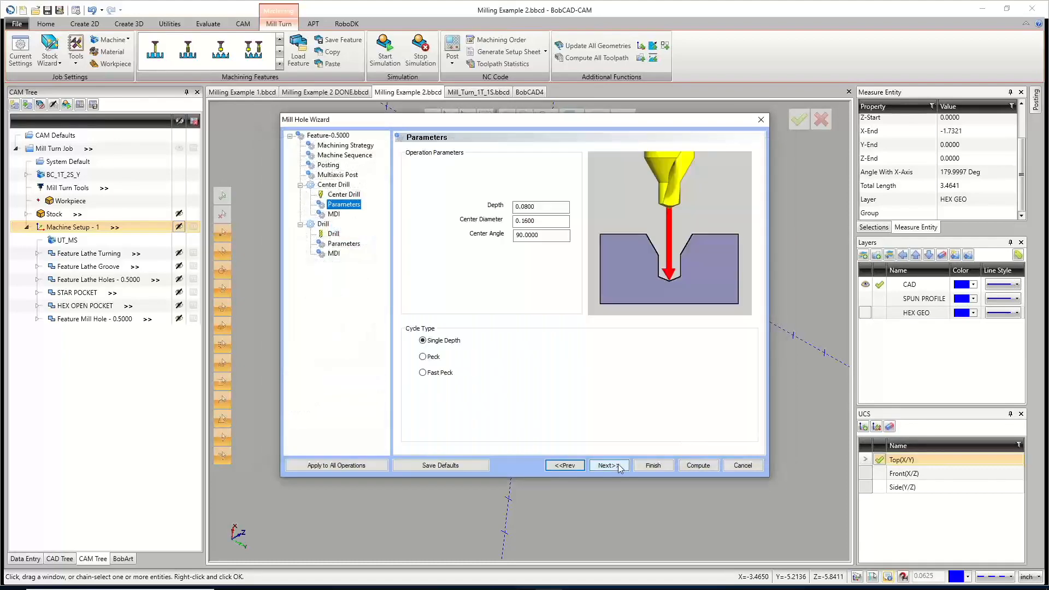
click(607, 464)
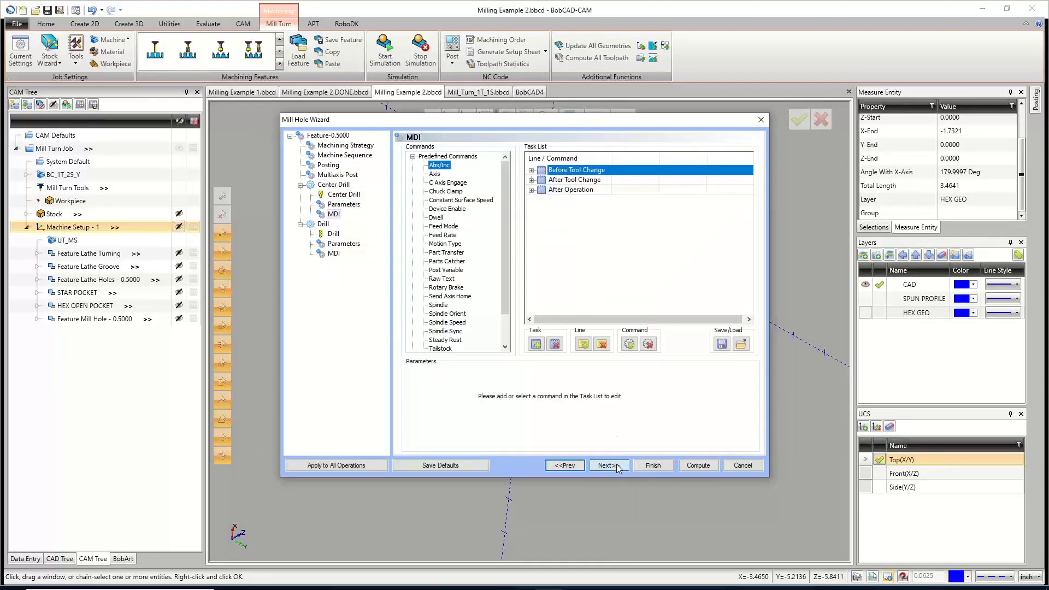
click(616, 466)
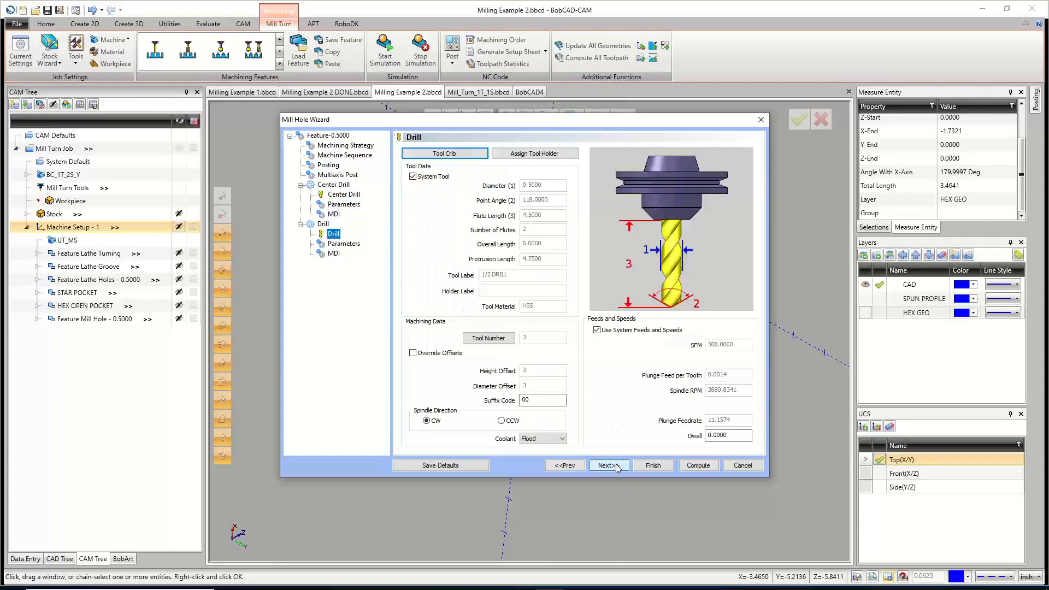
Use the 1/2 DRILL in the station 7 cross mill adapter with a Single Depth cycle and compute the cross hole toolpath.
click(457, 160)
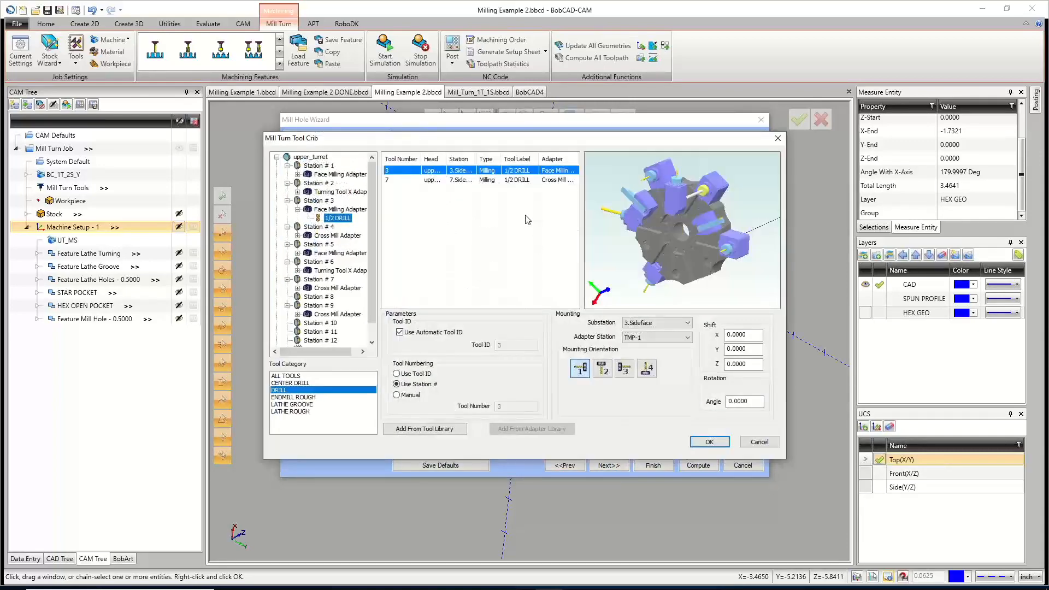
click(518, 181)
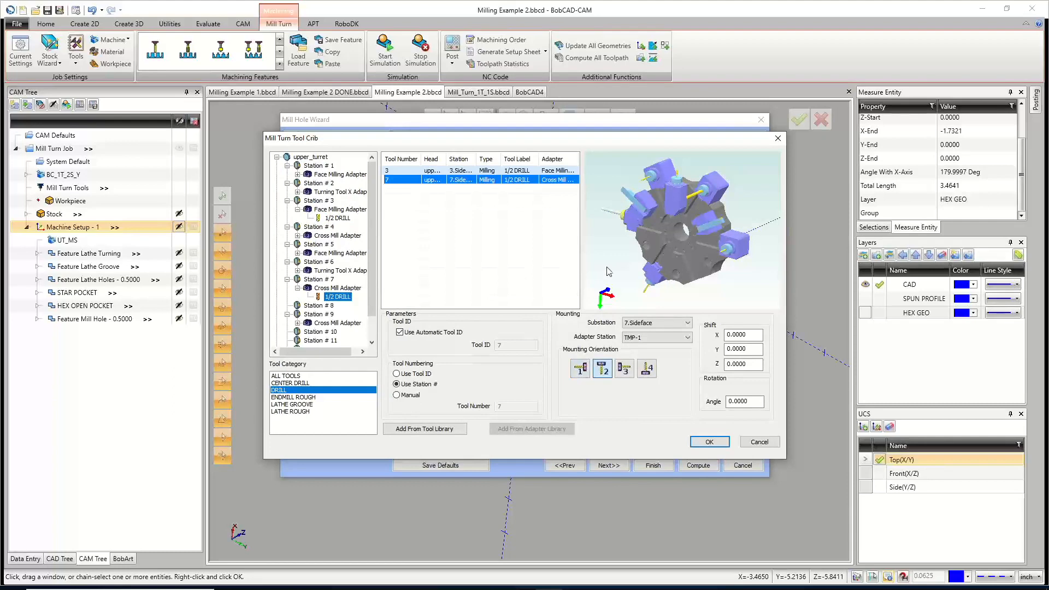
click(709, 443)
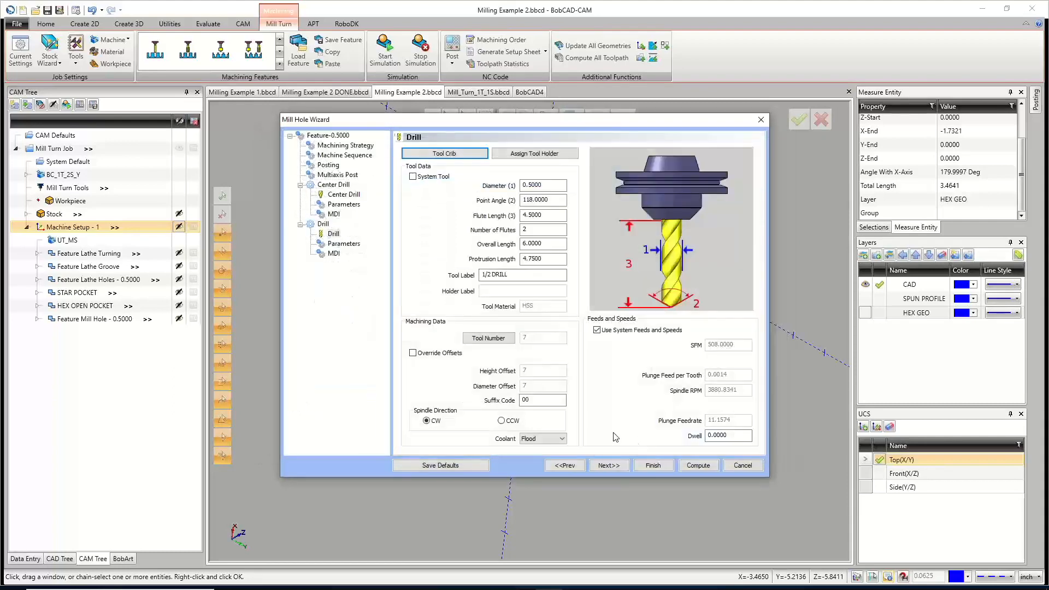
click(608, 464)
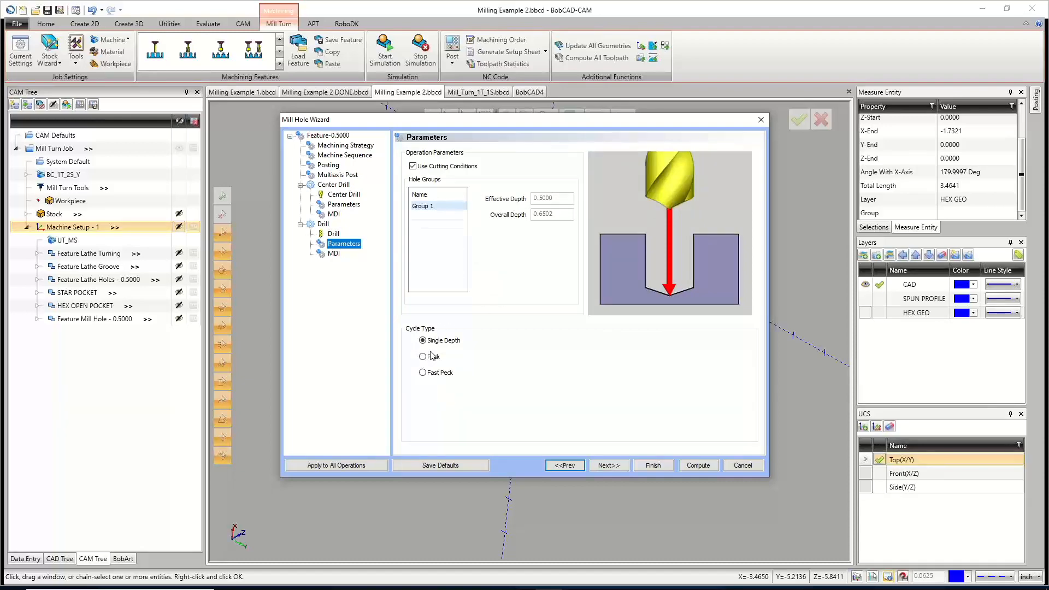
click(697, 465)
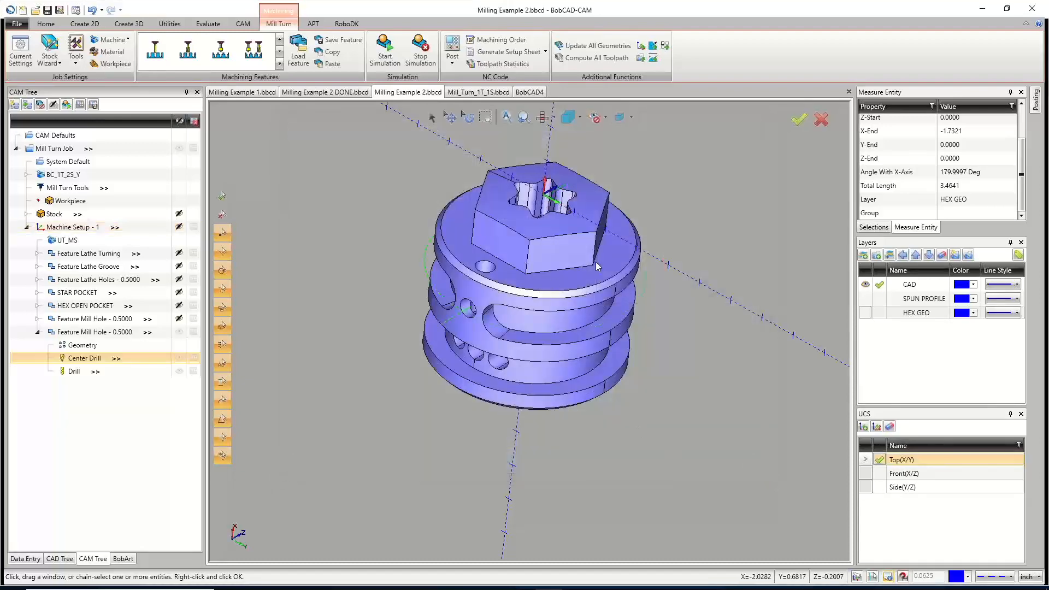
Examine the cross drill toolpath around the flange, the front-face holes and the row of three parallel radial holes.
middle_drag(645, 338, 546, 424)
scroll(546, 424, down, 3)
scroll(534, 382, up, 8)
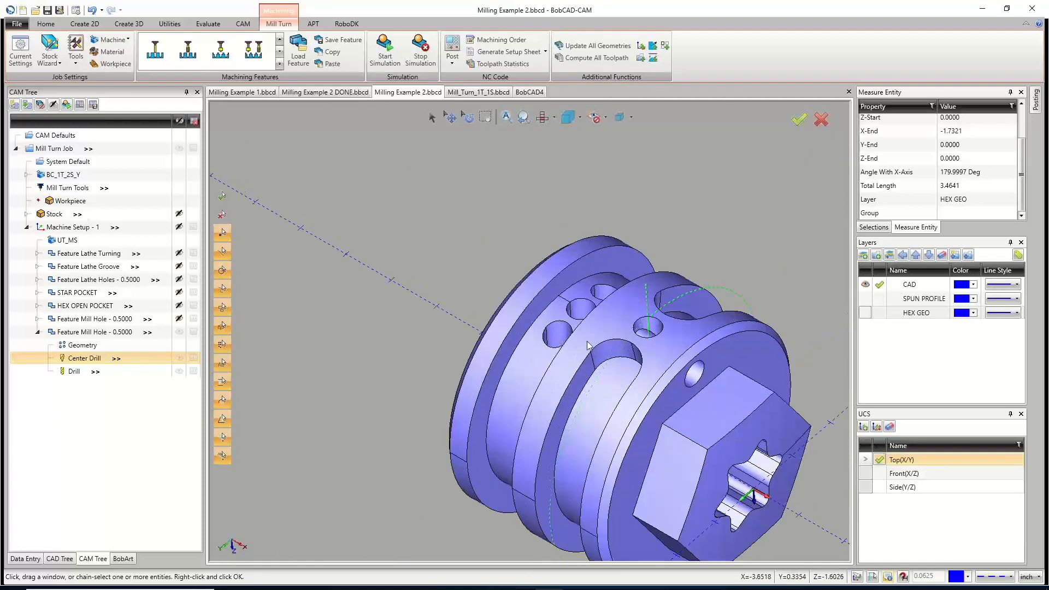
middle_drag(615, 363, 572, 307)
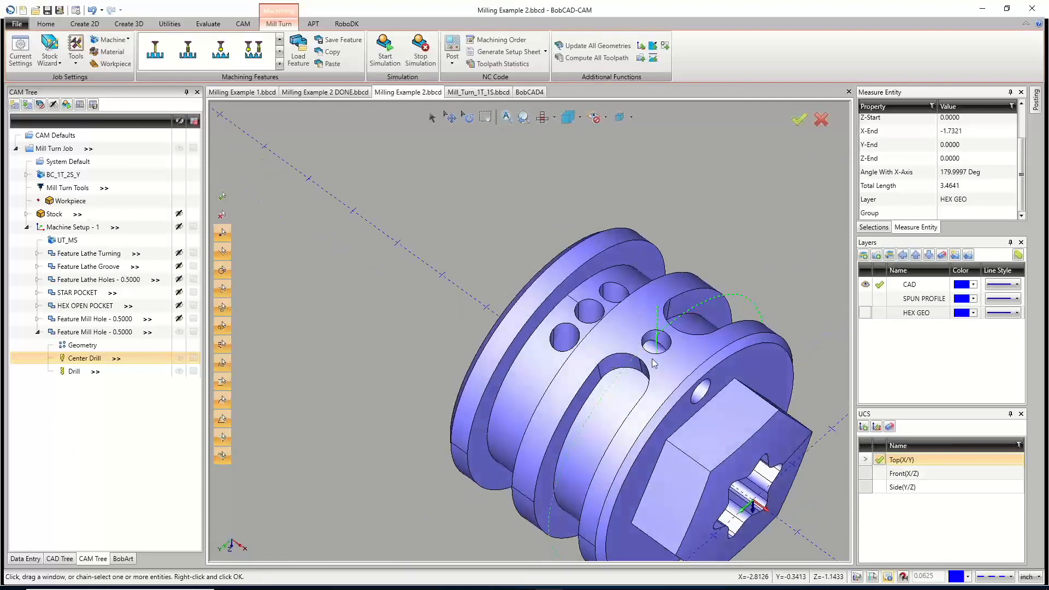
middle_drag(597, 352, 628, 307)
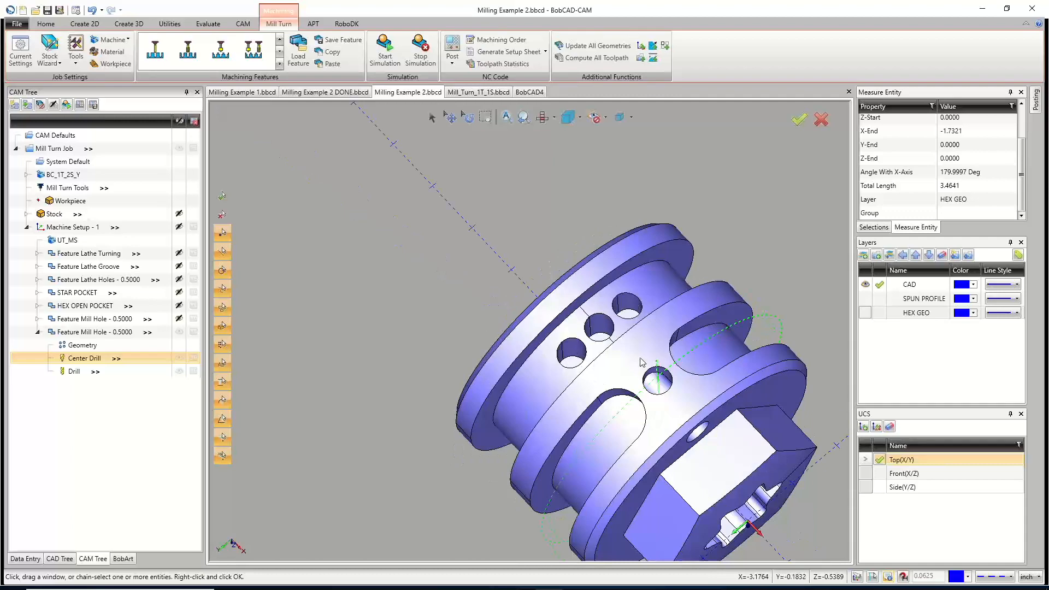
middle_drag(642, 357, 650, 377)
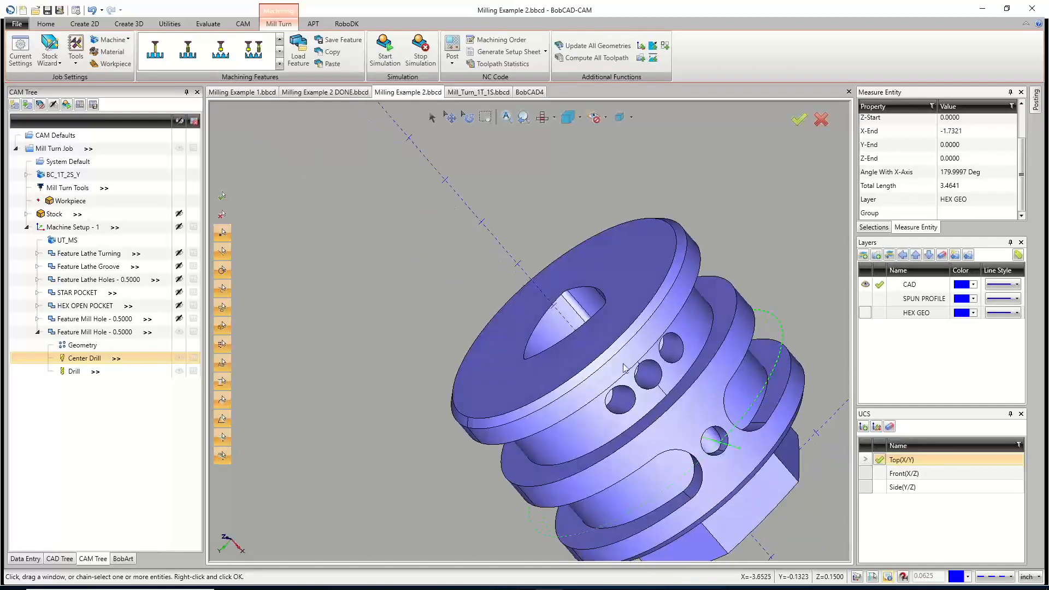
middle_drag(728, 436, 587, 371)
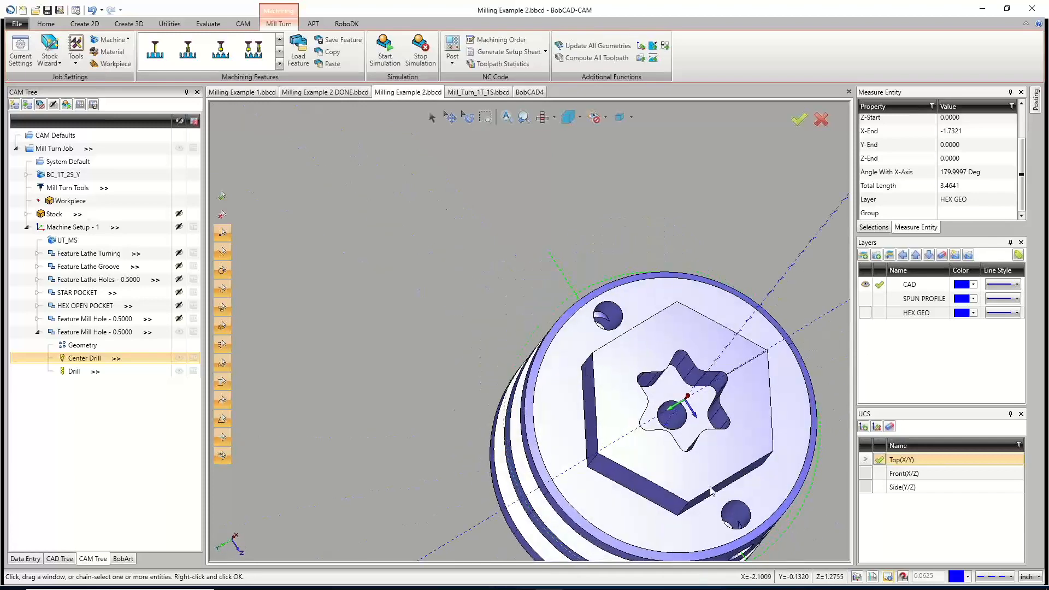
middle_drag(660, 399, 632, 350)
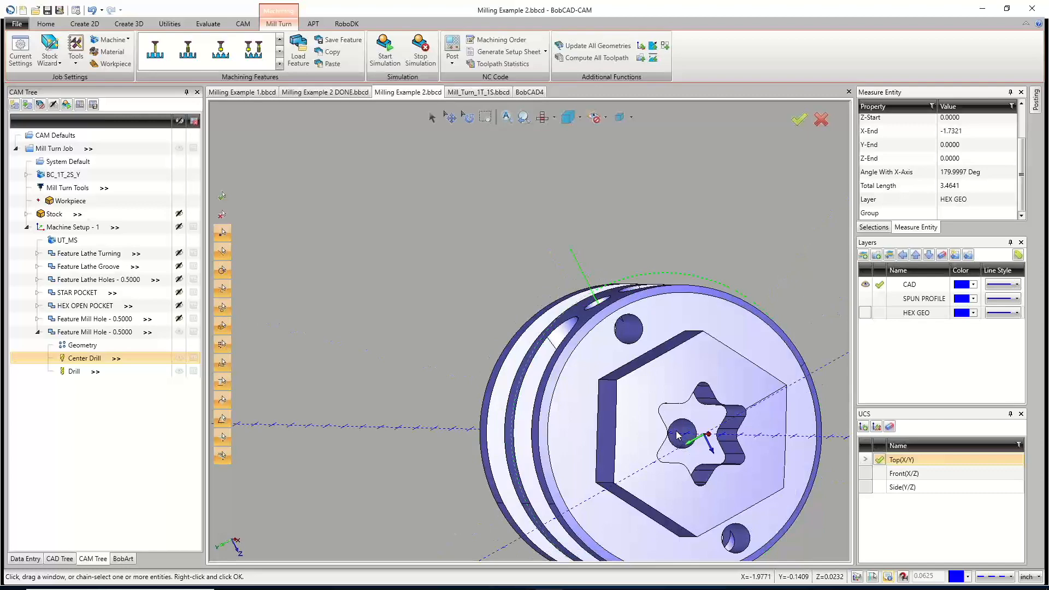
middle_drag(653, 381, 626, 360)
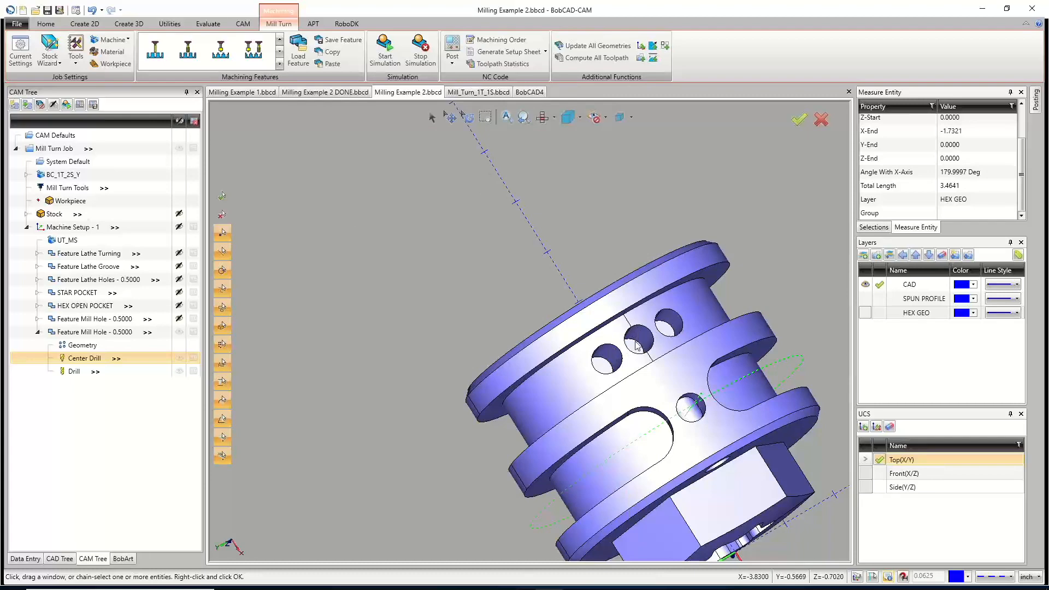
Collapse the cross-drilled Mill Hole feature in the CAM tree and hide its toolpath.
click(37, 332)
middle_drag(577, 335, 613, 336)
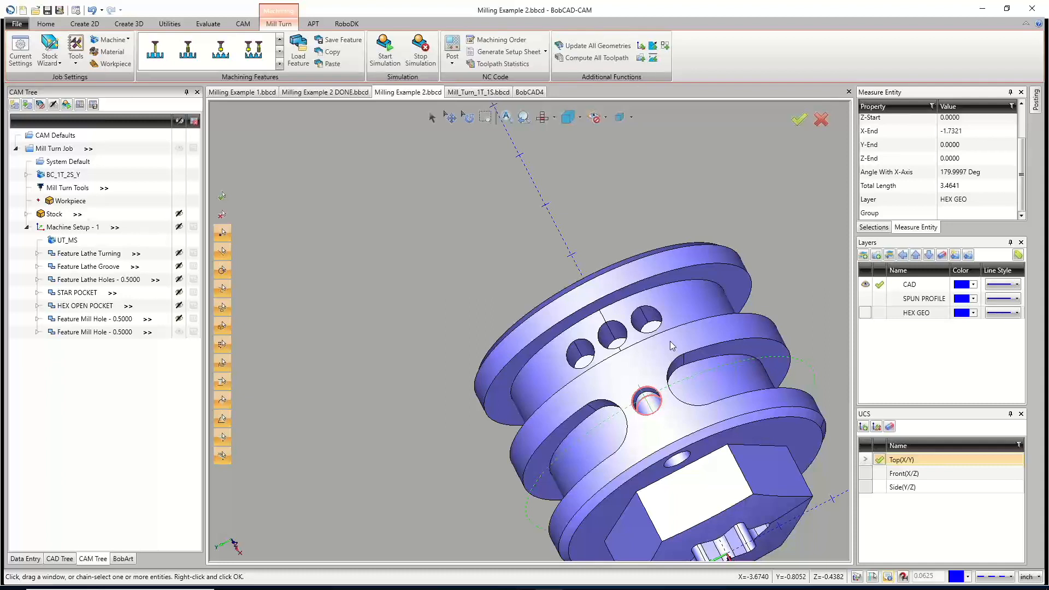
click(179, 332)
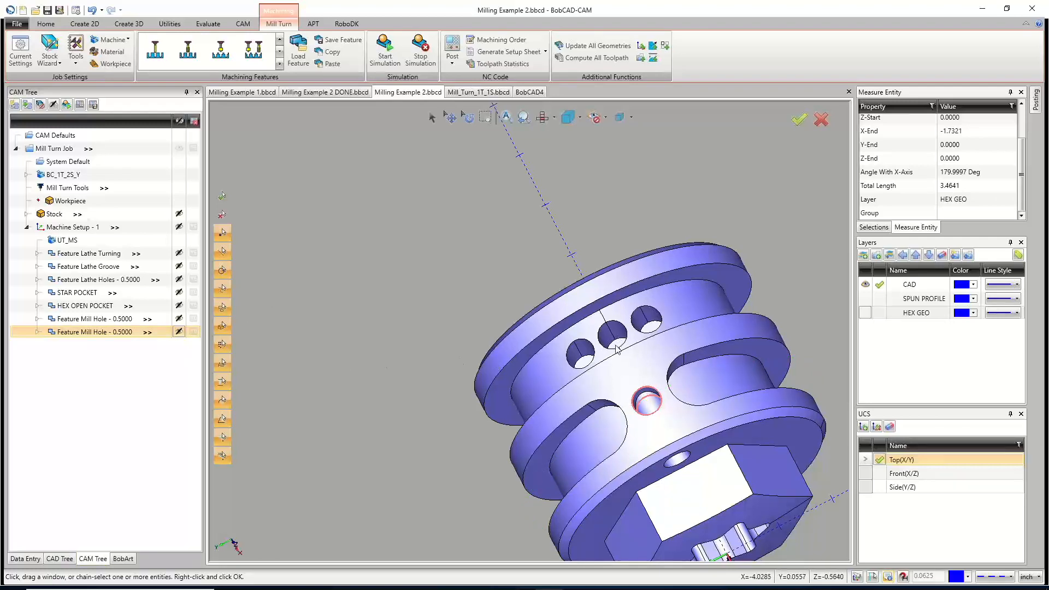
middle_drag(617, 349, 650, 361)
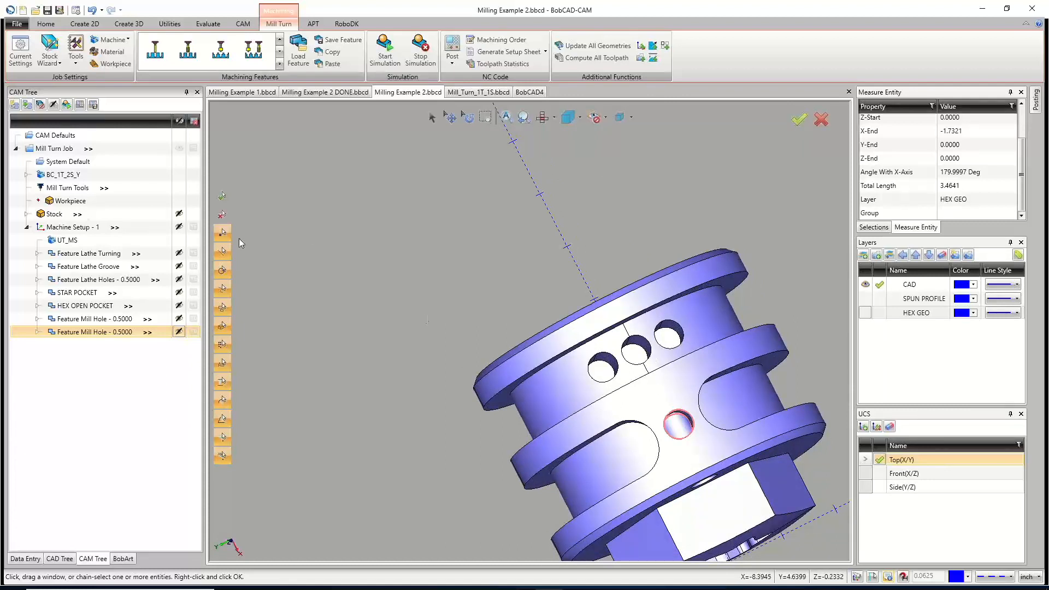
Add an index system to Machine Setup - 1 from the middle hole face of the three-hole row, checking its direction with the part translucent.
right_click(69, 229)
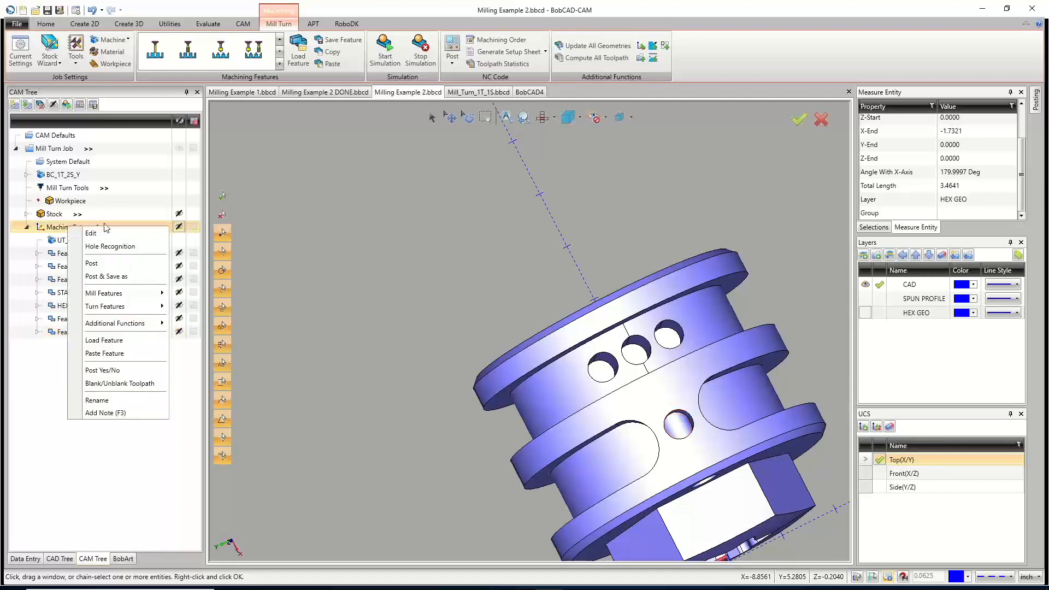
mouse_move(137, 323)
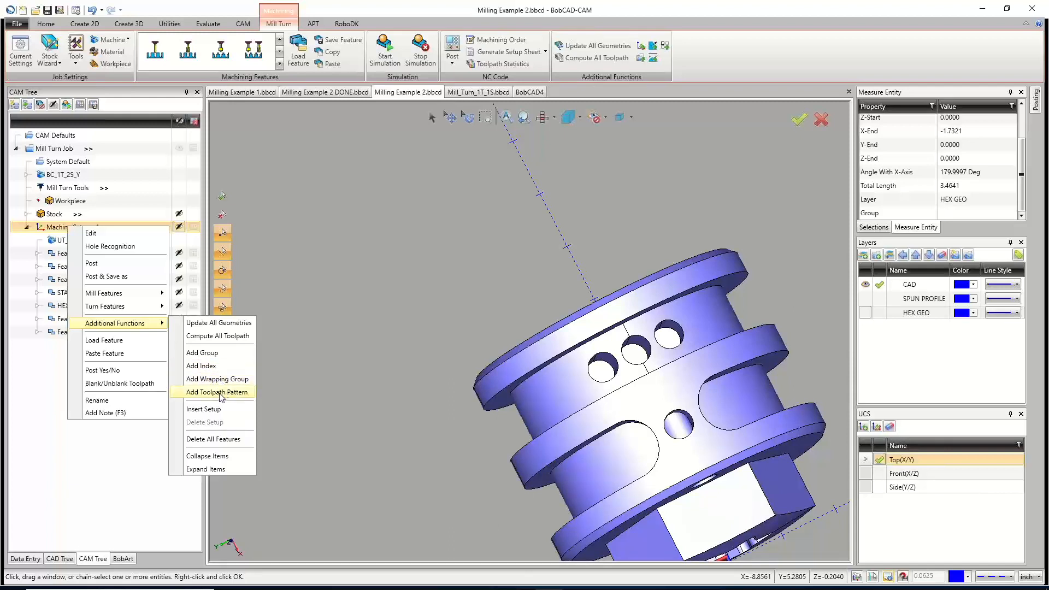
click(211, 366)
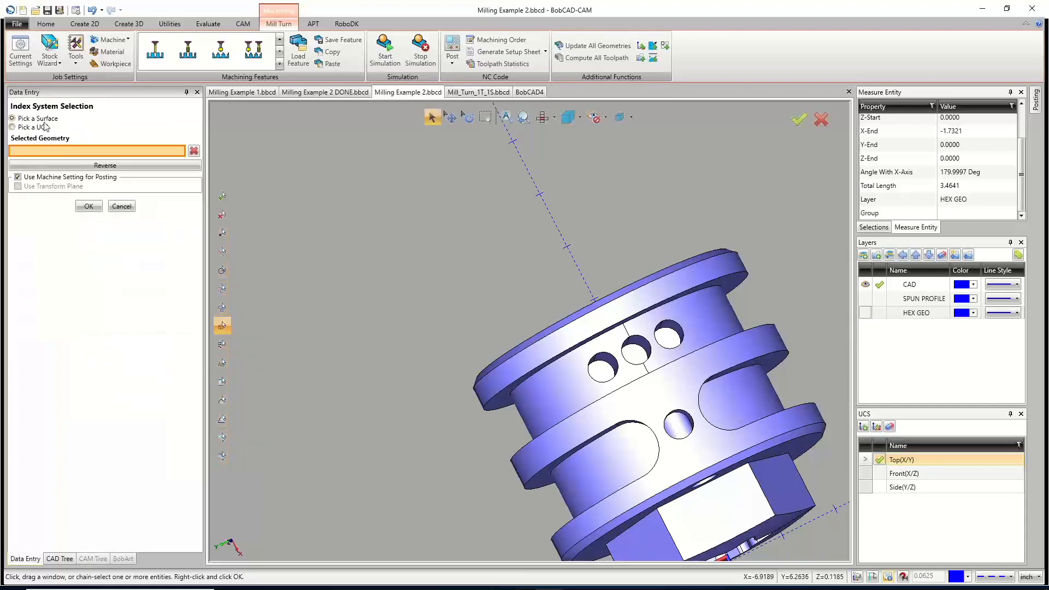
click(635, 356)
mouse_move(496, 414)
middle_down()
mouse_move(490, 430)
mouse_move(510, 414)
middle_up()
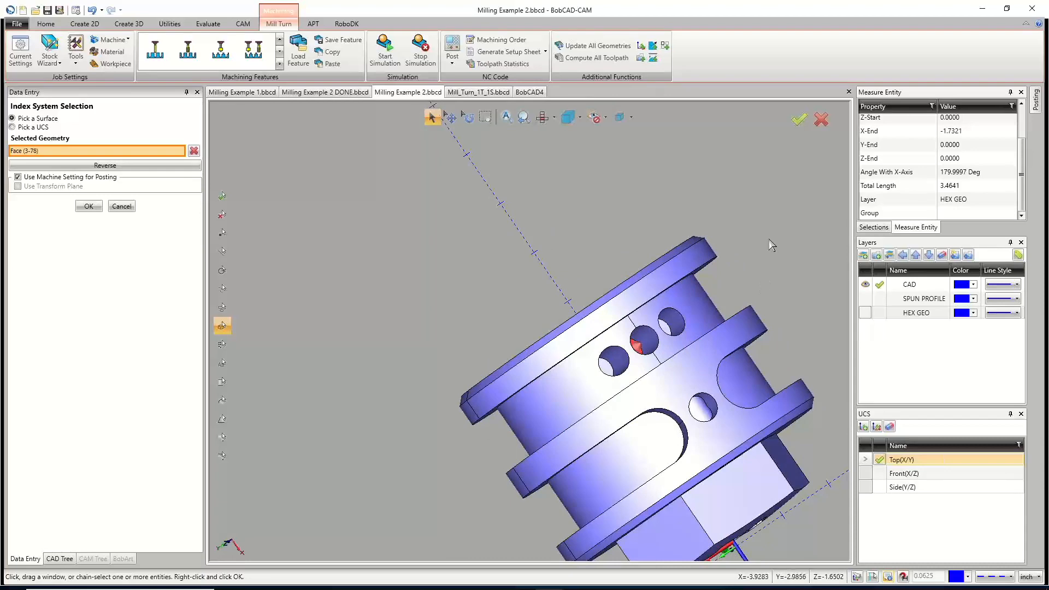
key(t)
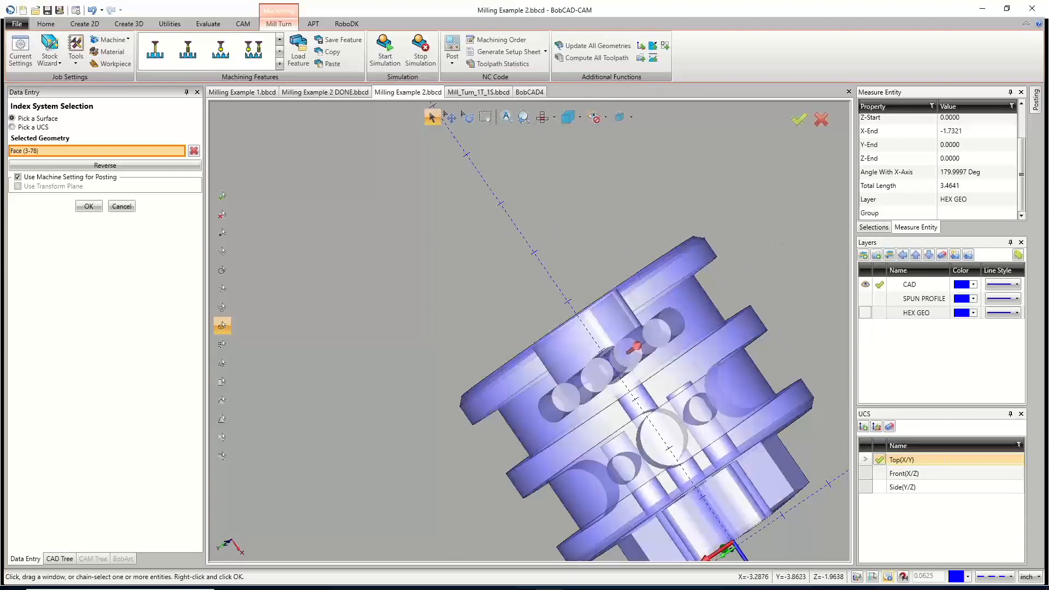
middle_drag(744, 481, 719, 410)
middle_drag(436, 377, 426, 356)
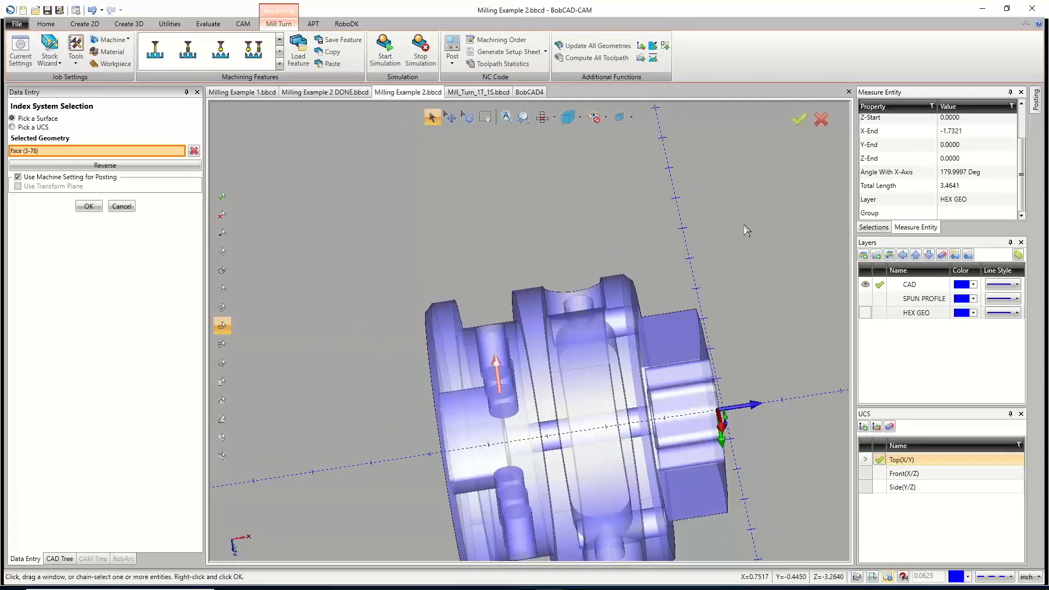
click(86, 206)
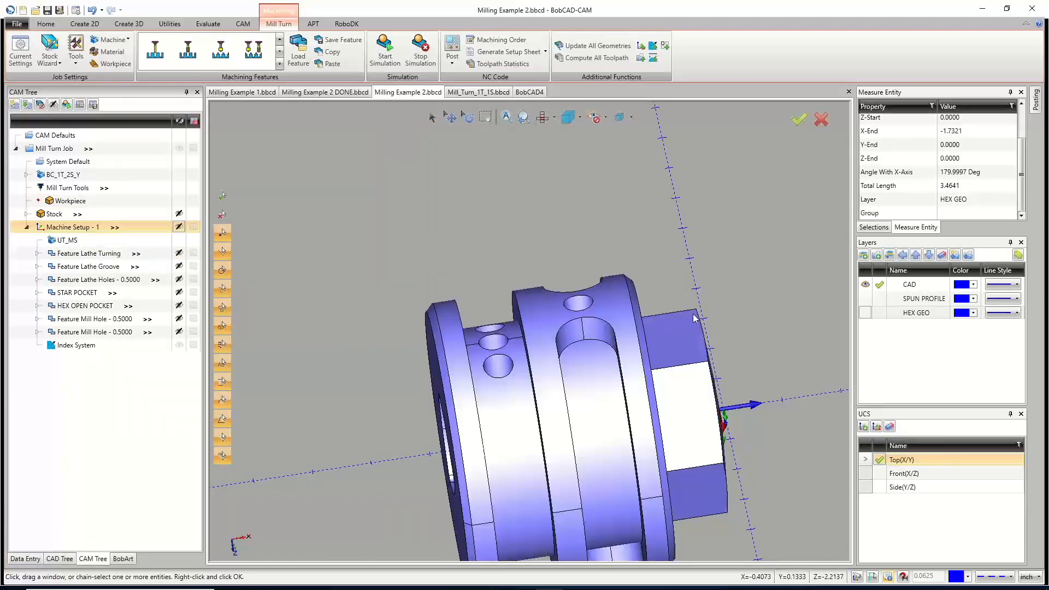
Add a Mill Drill Hole feature under the Index System, using the three hole faces in the row as Standard Drill geometry.
middle_drag(698, 332, 618, 316)
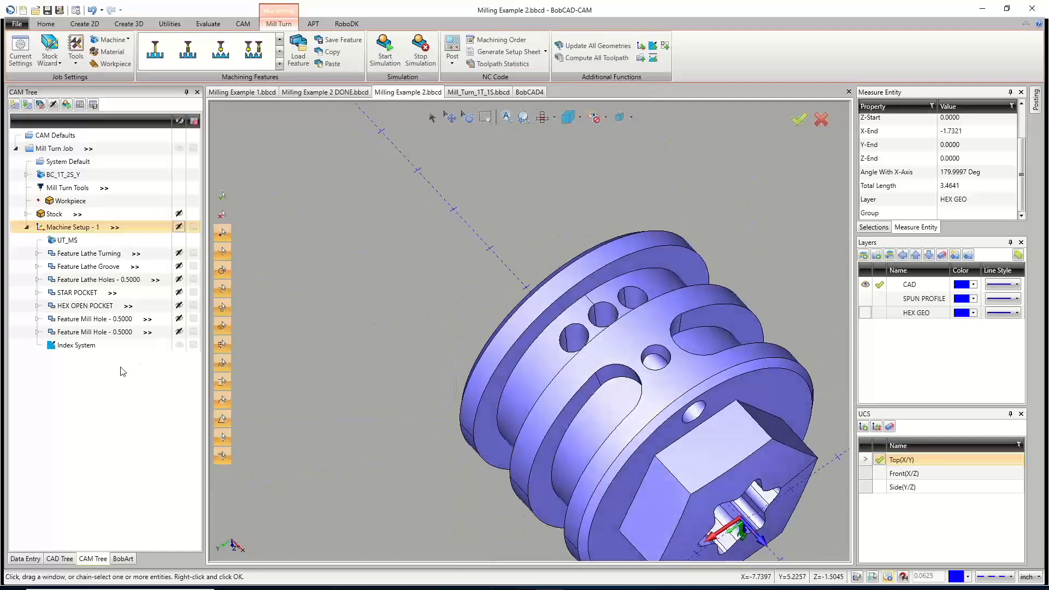
right_click(86, 345)
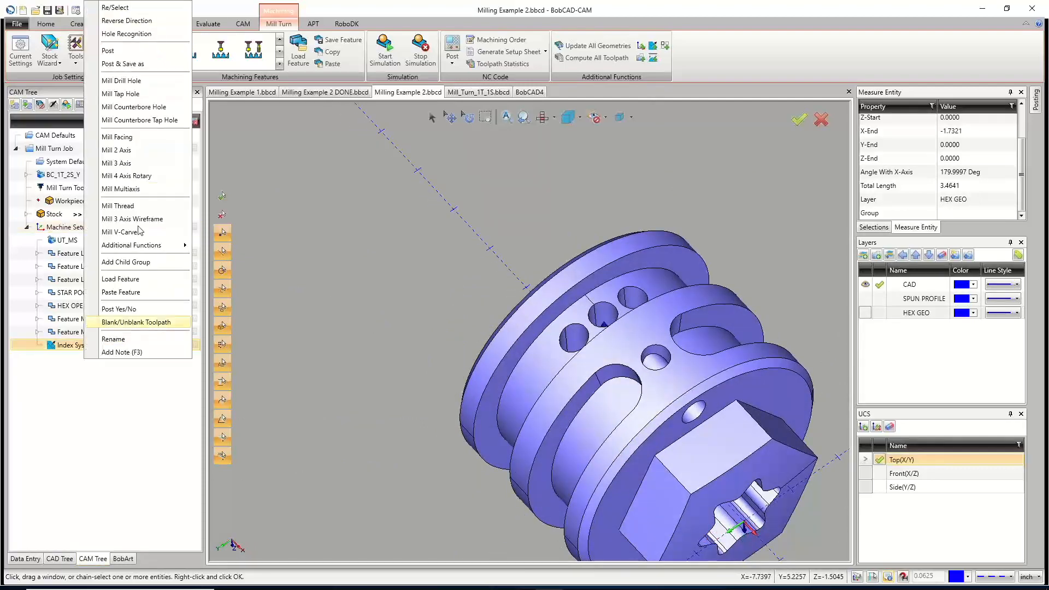
click(132, 81)
click(458, 176)
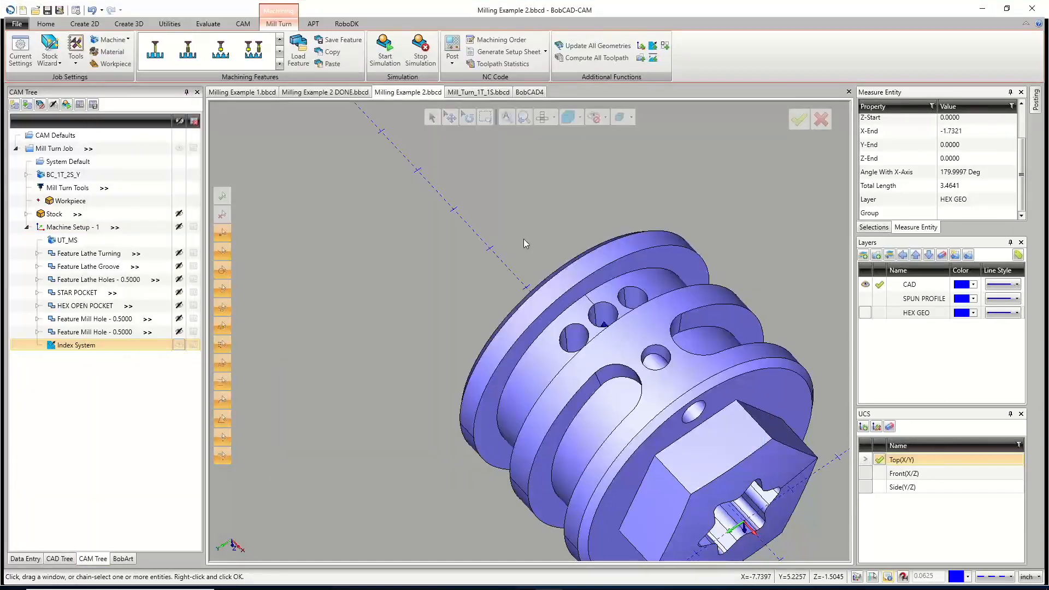
click(605, 316)
click(632, 298)
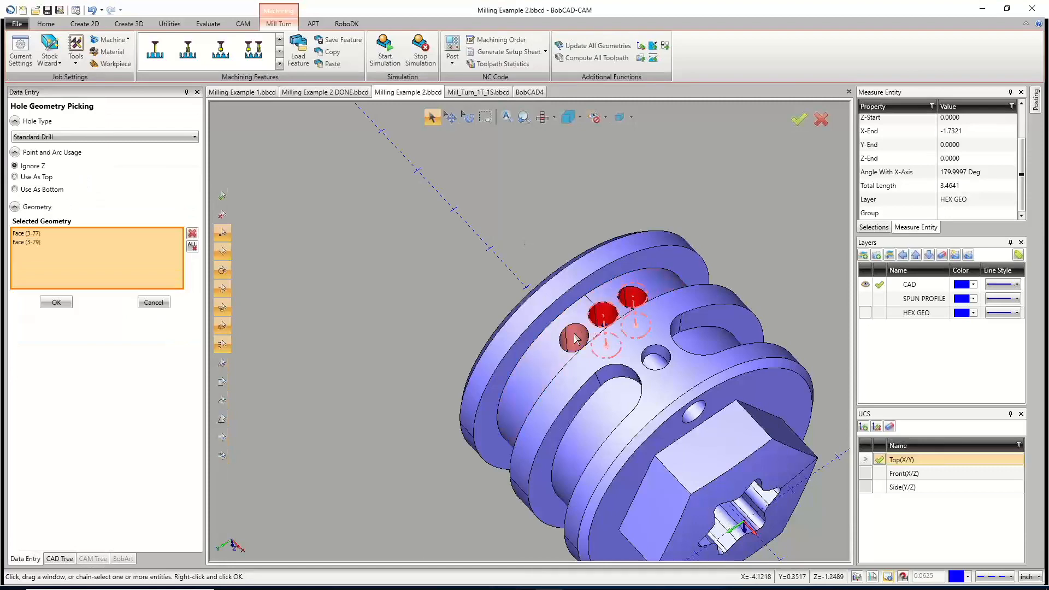
click(574, 339)
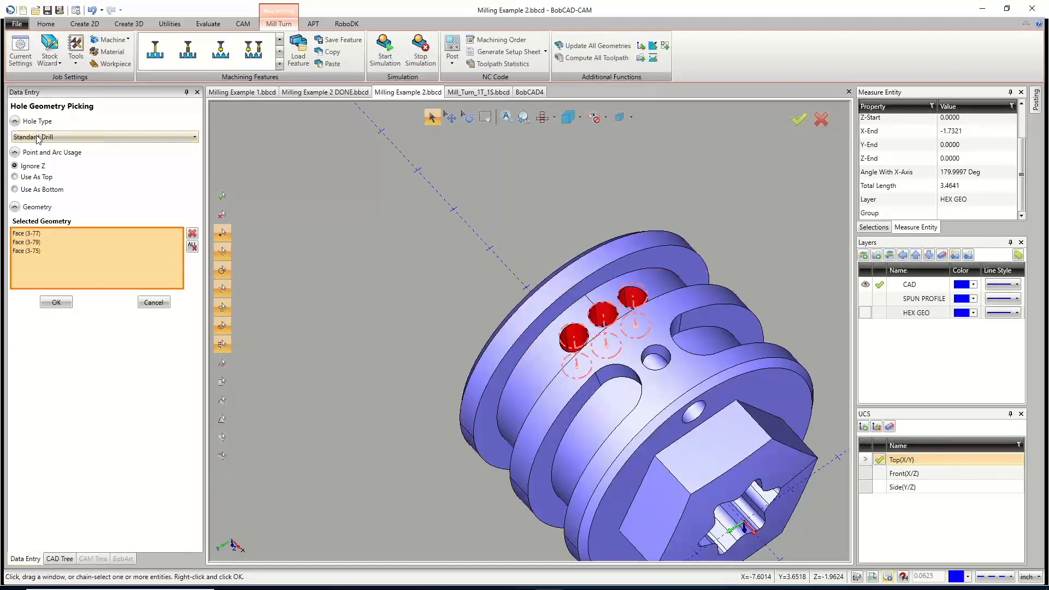
click(57, 302)
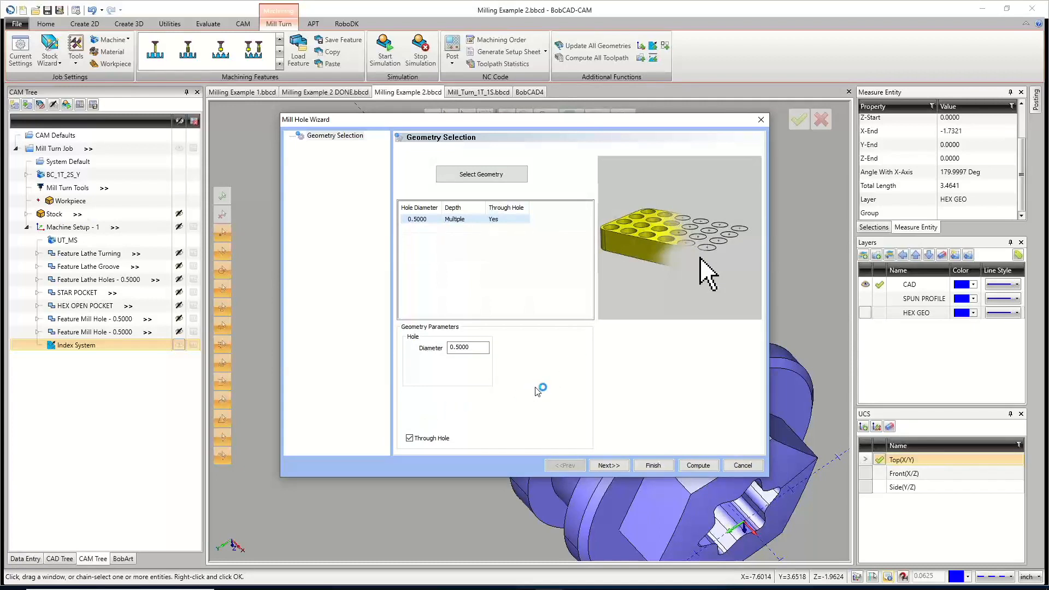
Turn off Through Hole for the 0.5000 holes and check the top of feature and depth of both hole groups.
click(409, 437)
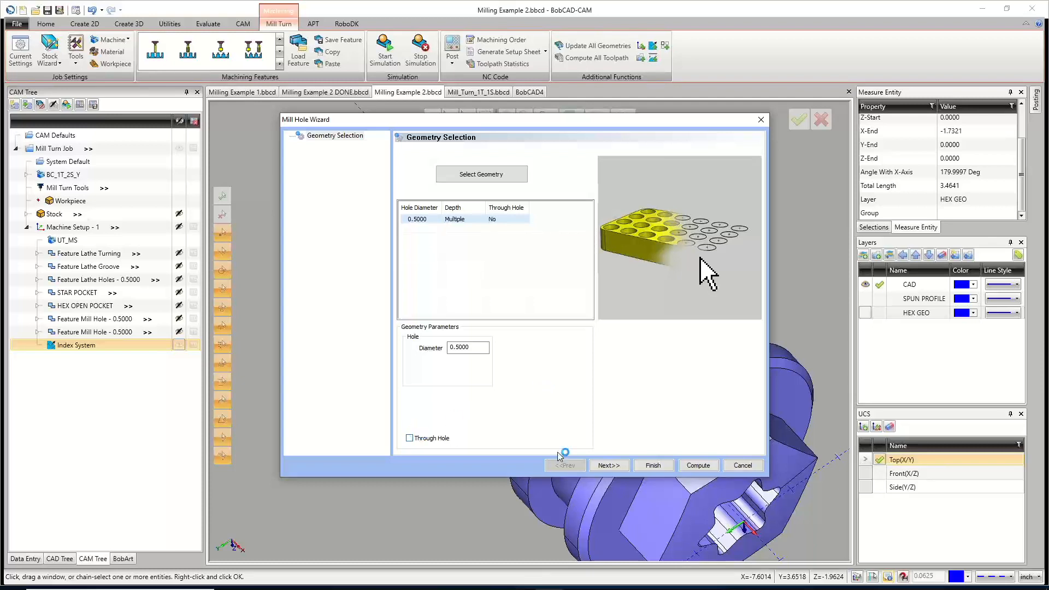
click(610, 466)
click(542, 370)
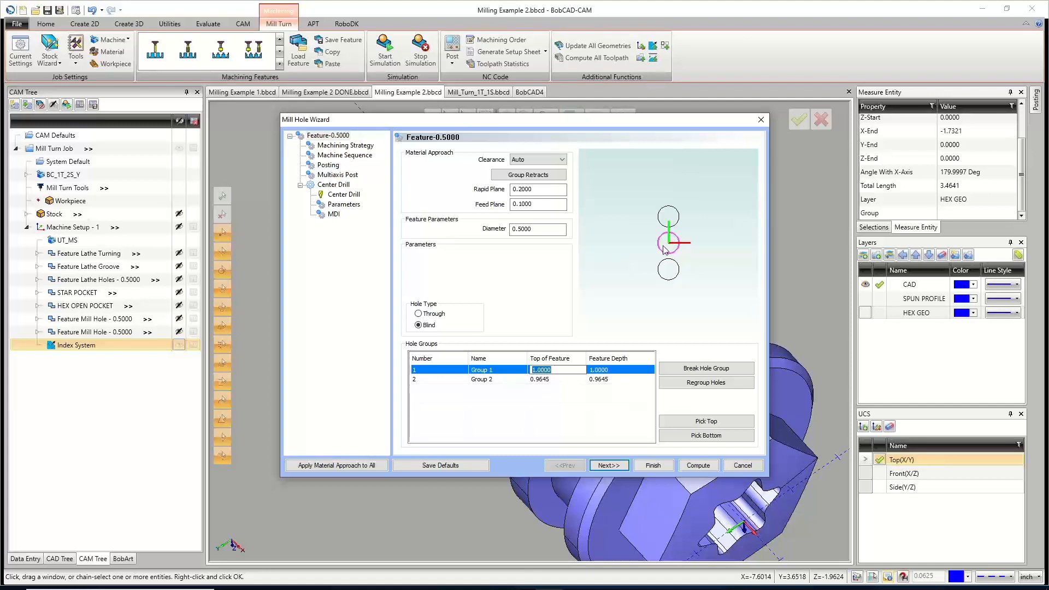
click(542, 379)
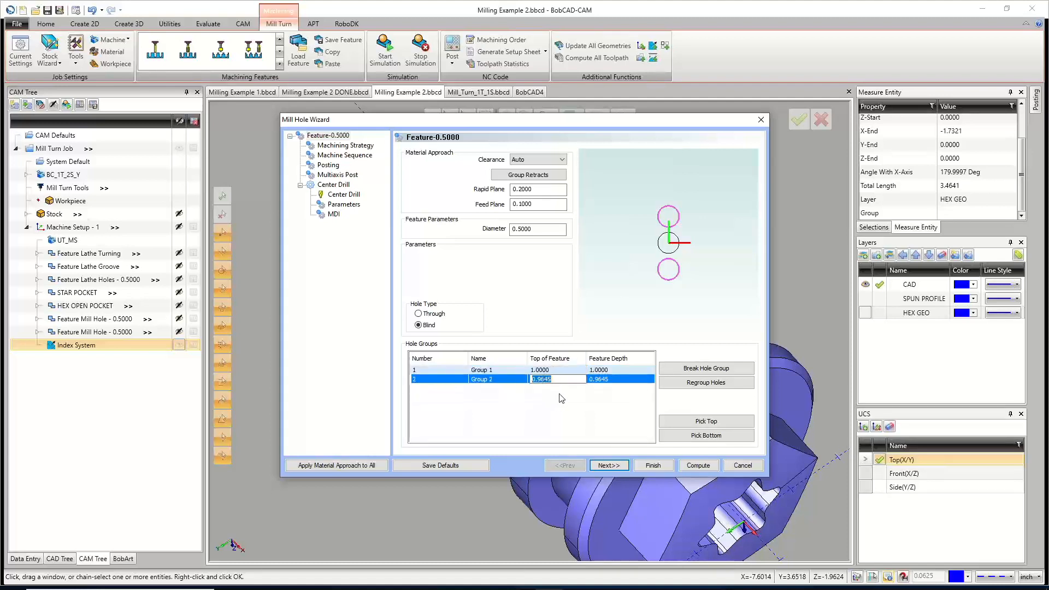
click(590, 392)
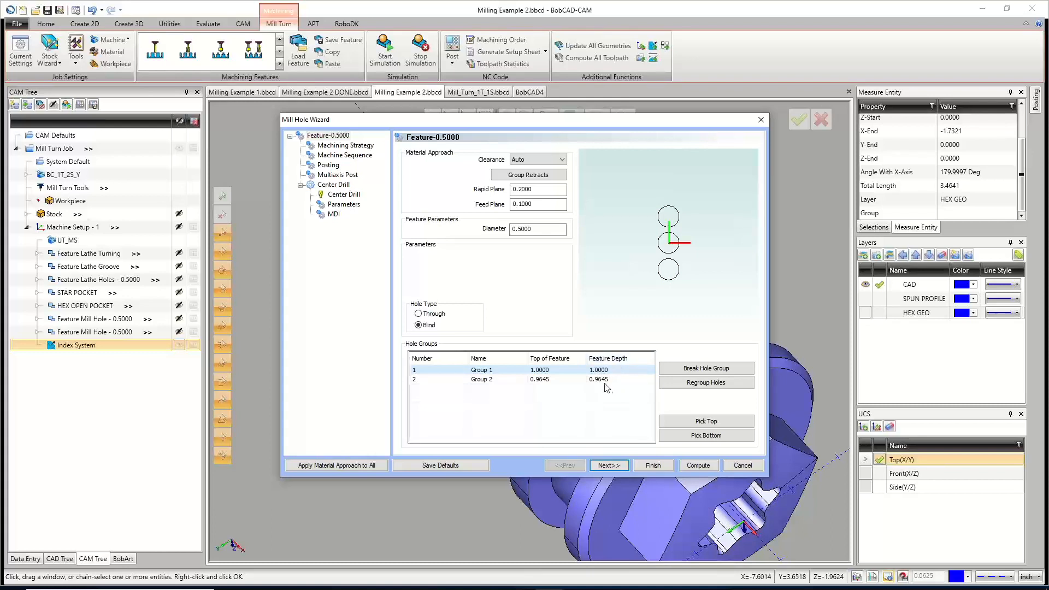
Apply the Hole machining strategy with Center Drill and Drill operations, keeping the default sequence, posting and multiaxis settings.
click(609, 465)
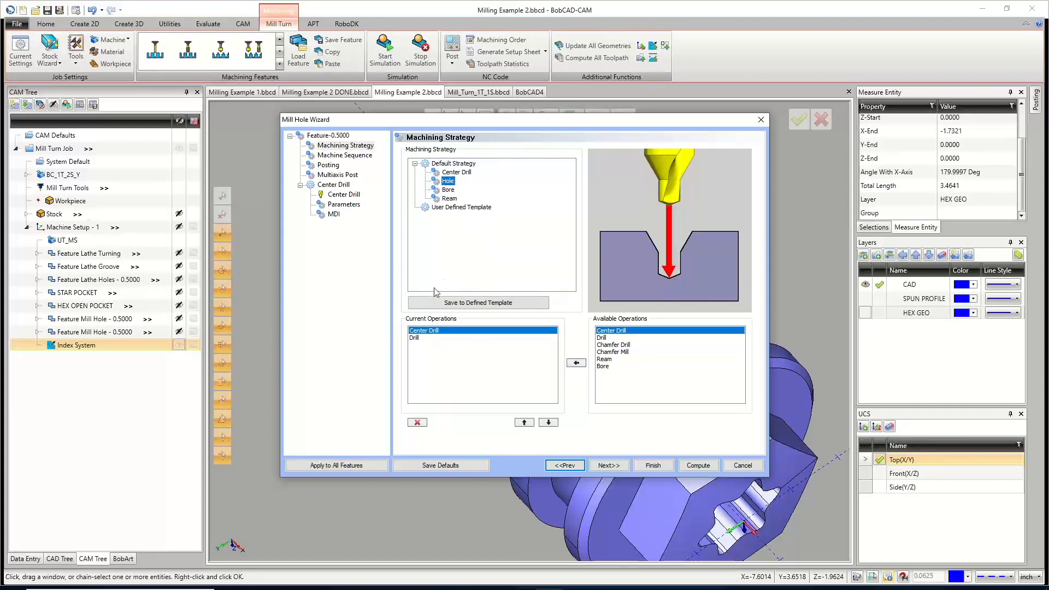
click(345, 465)
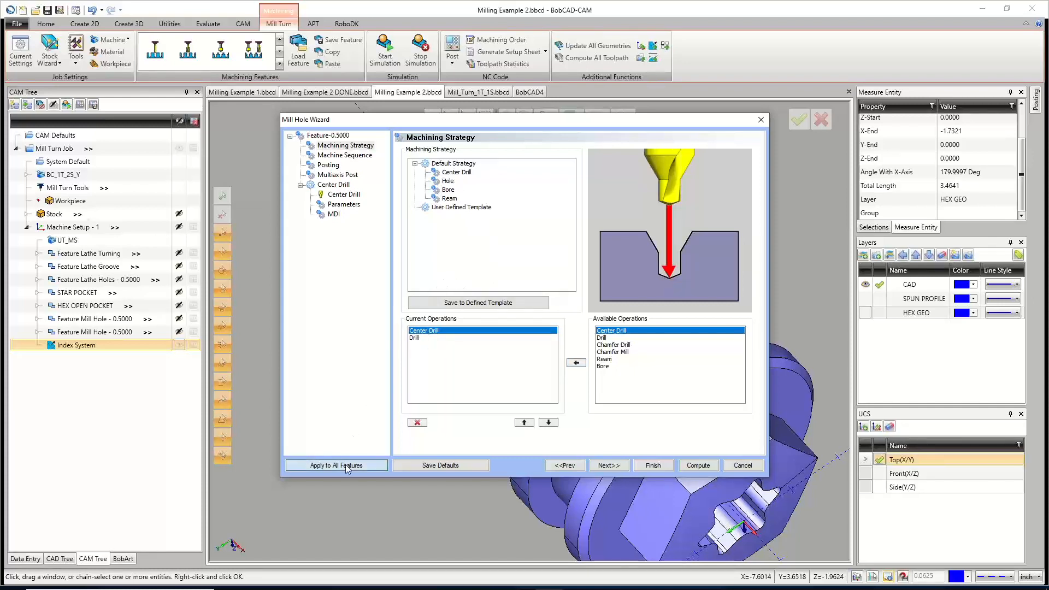
click(607, 465)
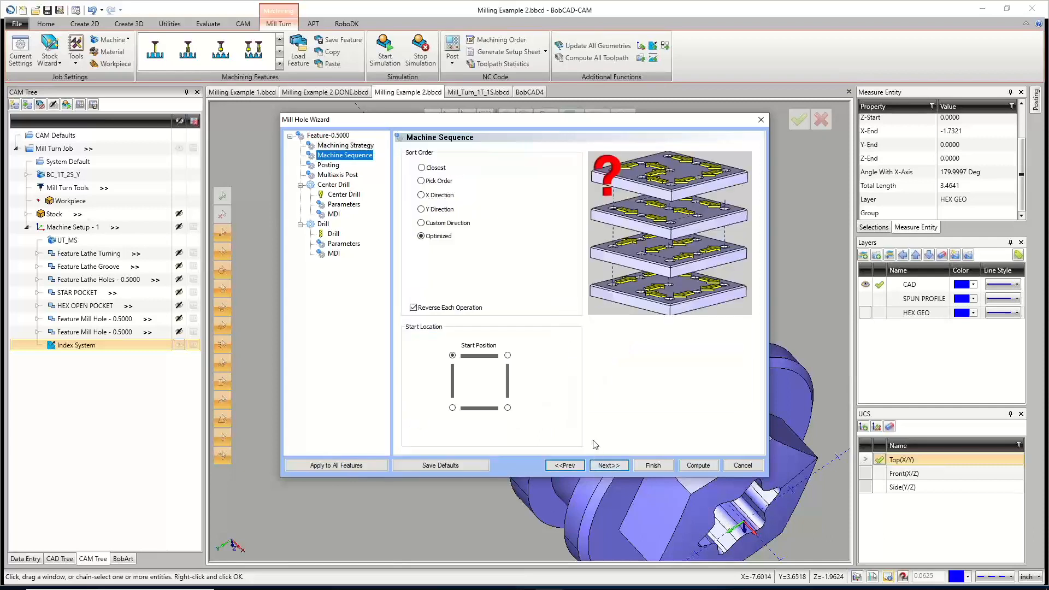
click(608, 467)
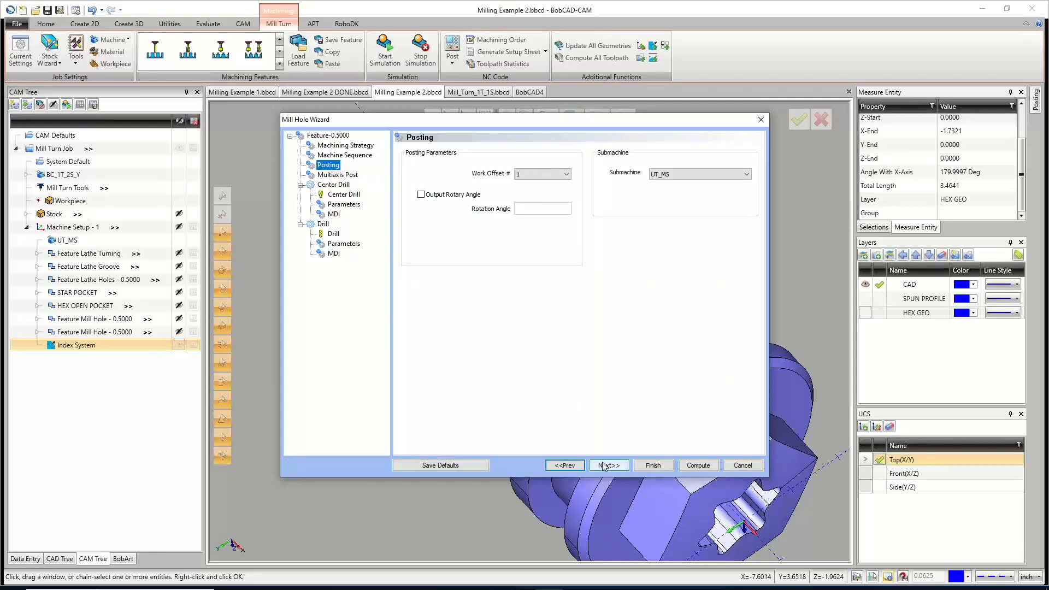
click(605, 467)
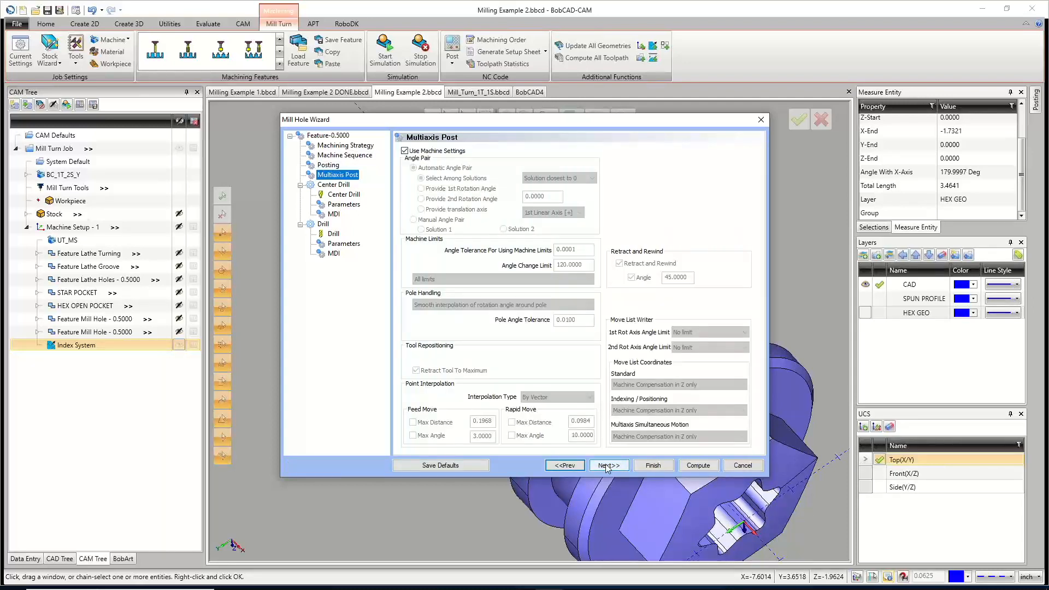
click(605, 467)
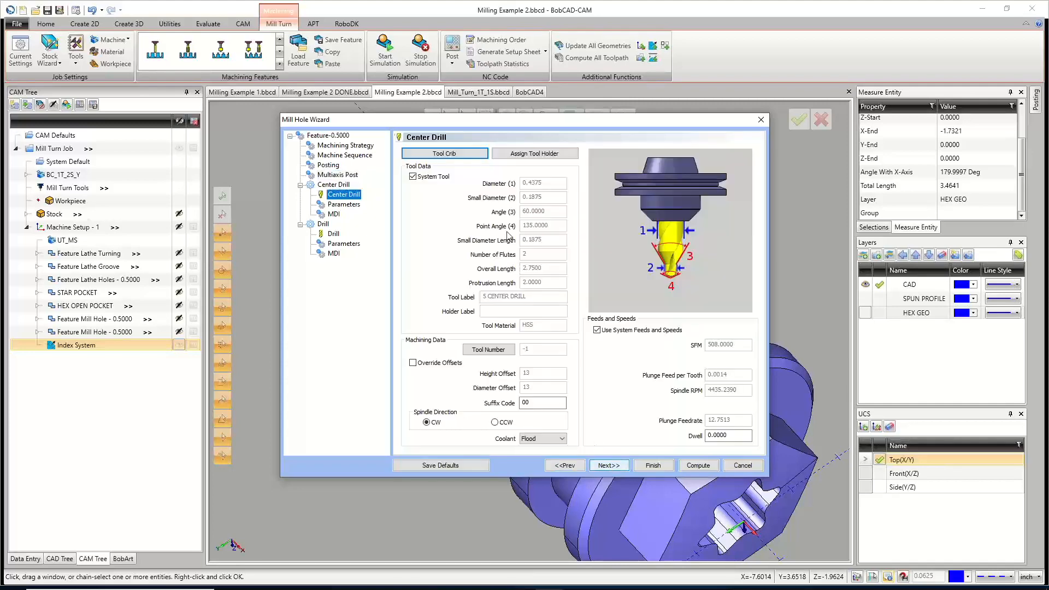
Assign the 90-degree 1/4 tool number 4 in the Cross Mill Adapter to the Center Drill operation, keeping its default parameters.
click(468, 156)
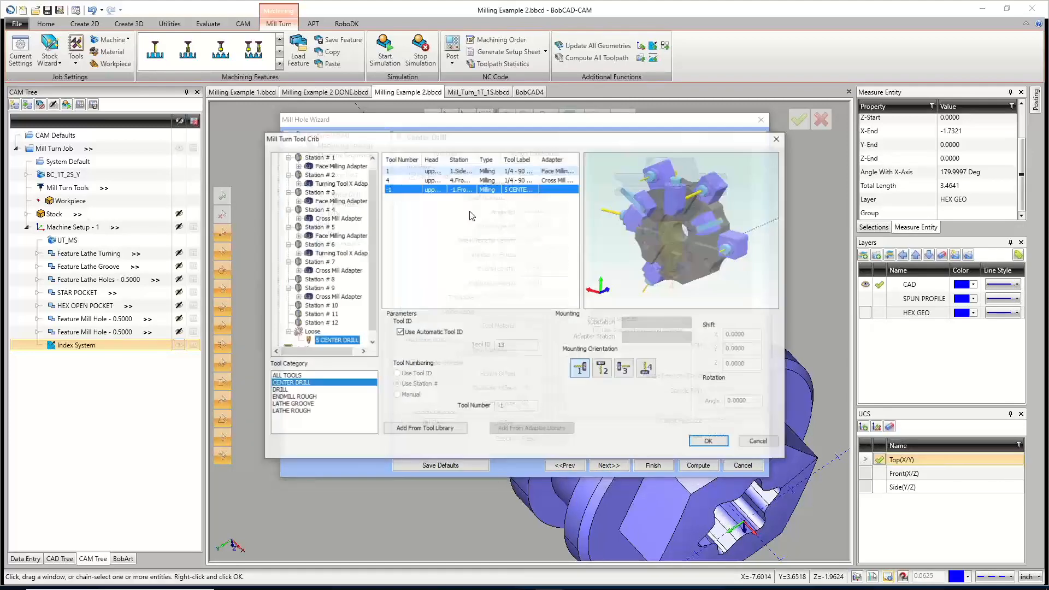
click(462, 180)
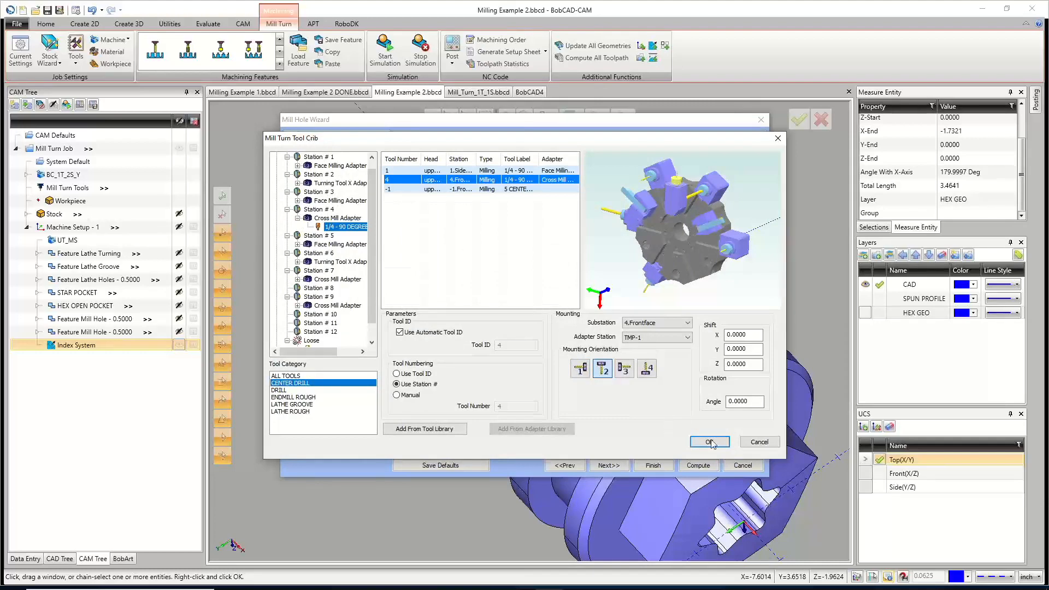
click(710, 443)
click(618, 468)
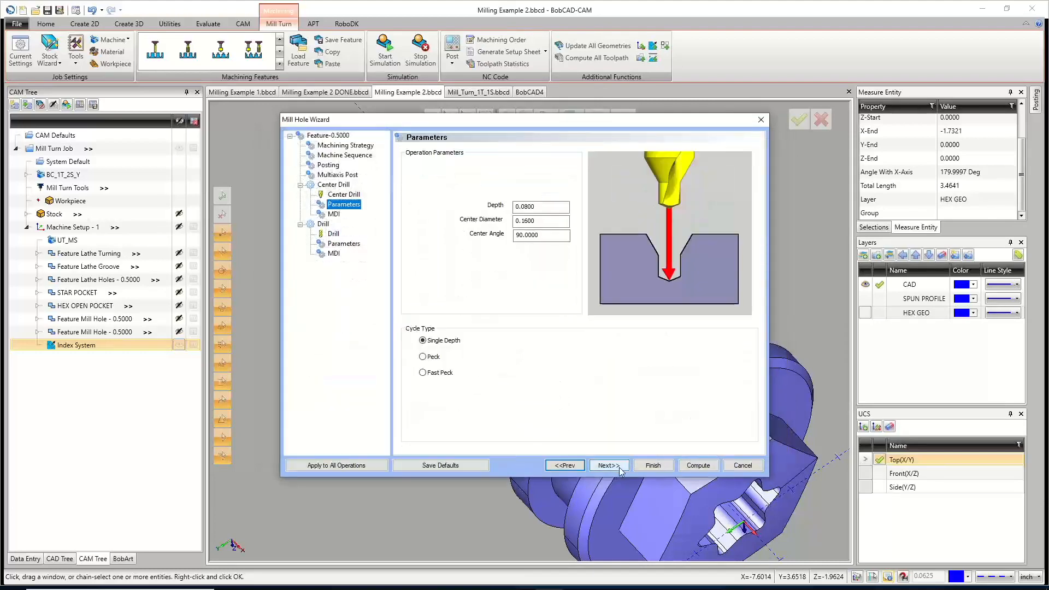
click(619, 468)
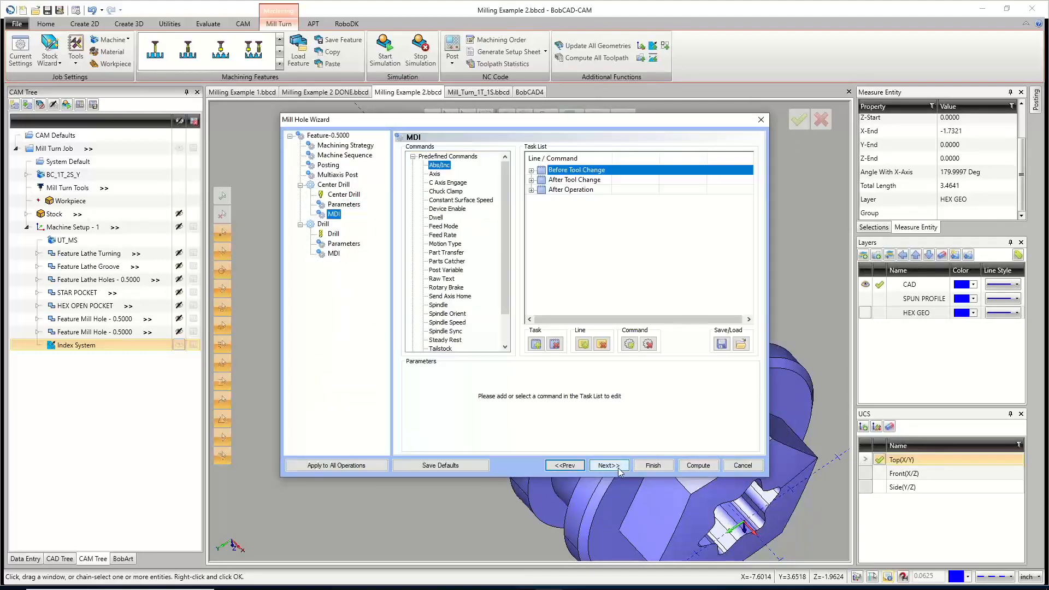
click(619, 467)
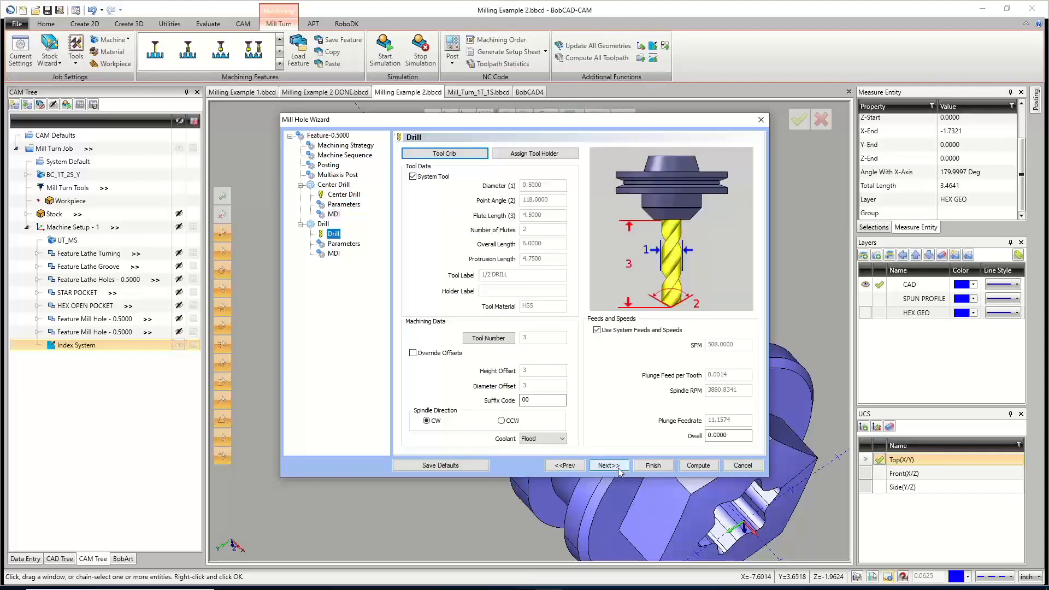
Assign the 1/2 DRILL tool number 7 in the Cross Mill Adapter to the Drill operation.
click(472, 157)
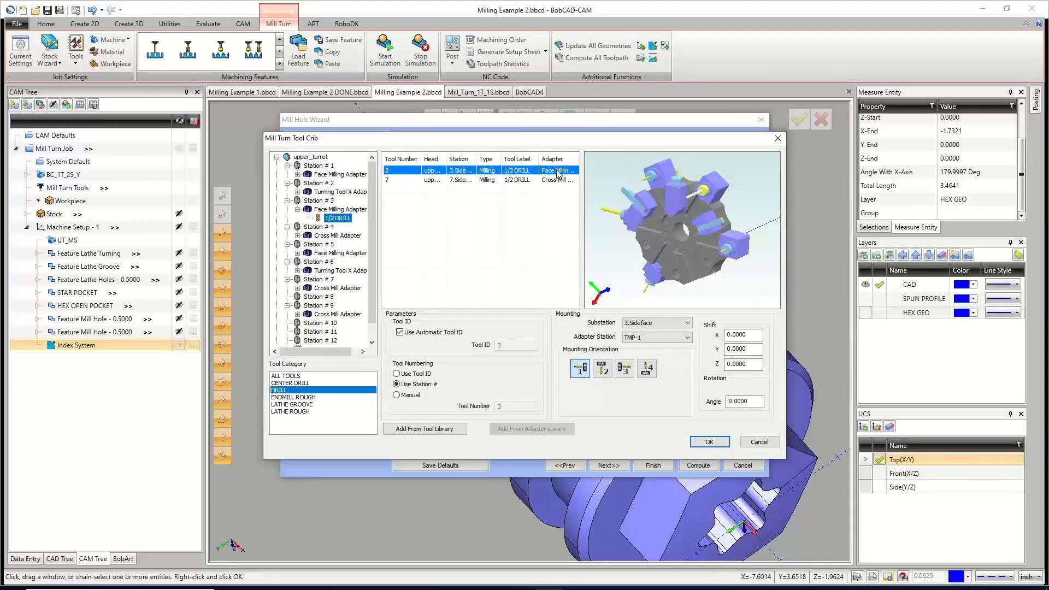
click(488, 180)
click(708, 441)
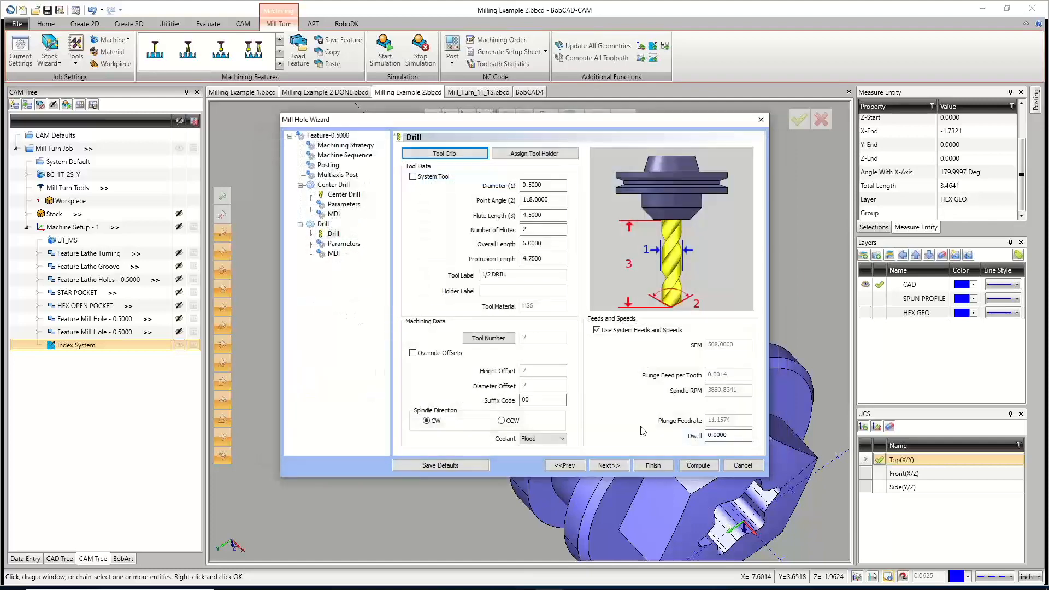
click(609, 465)
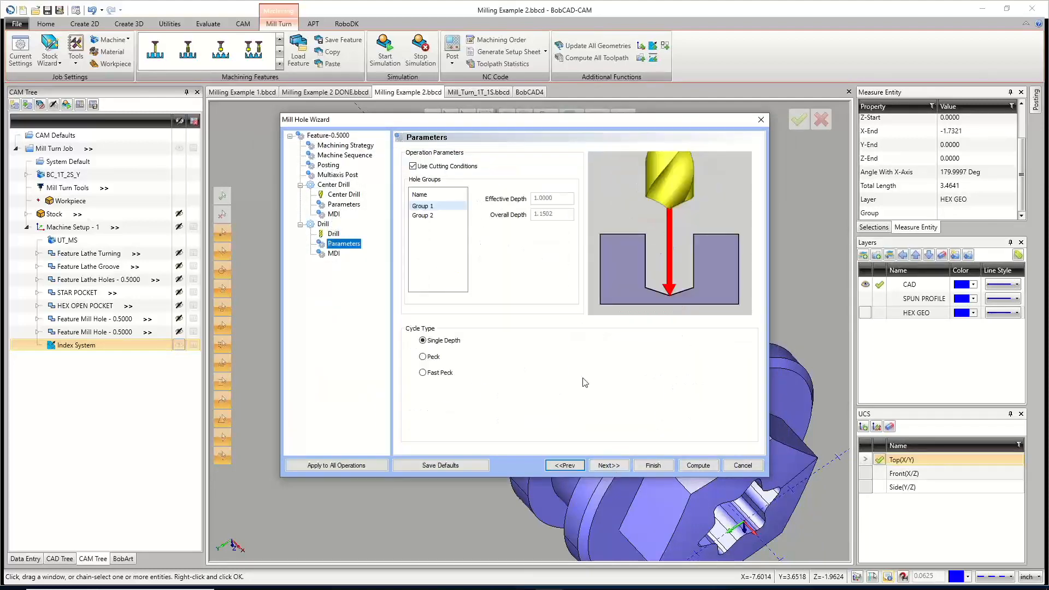
Compare the effective and overall drilling depths of Group 1 and Group 2 in the Drill parameters.
click(437, 207)
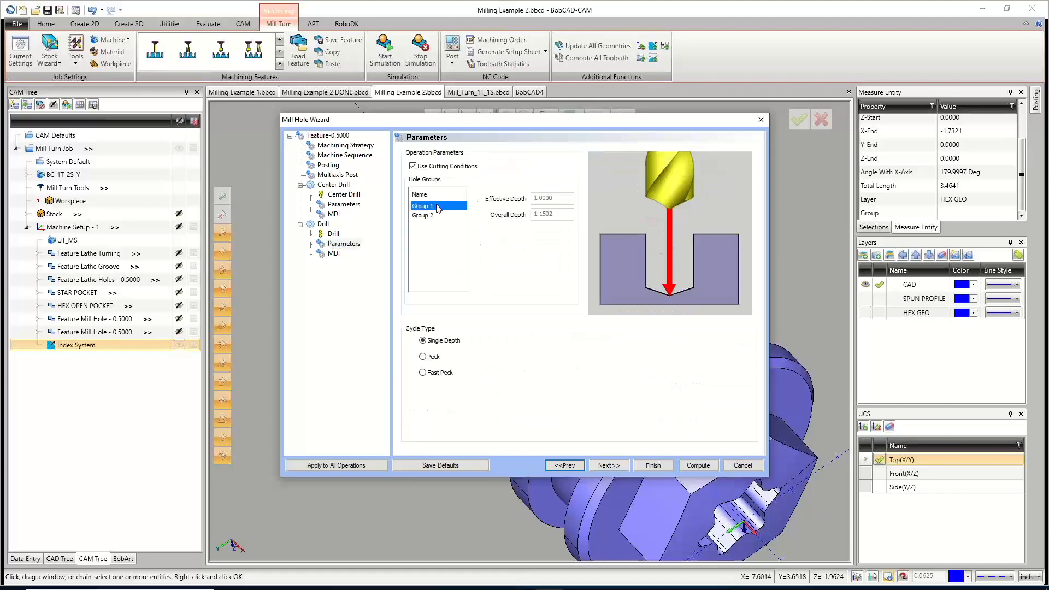
click(438, 215)
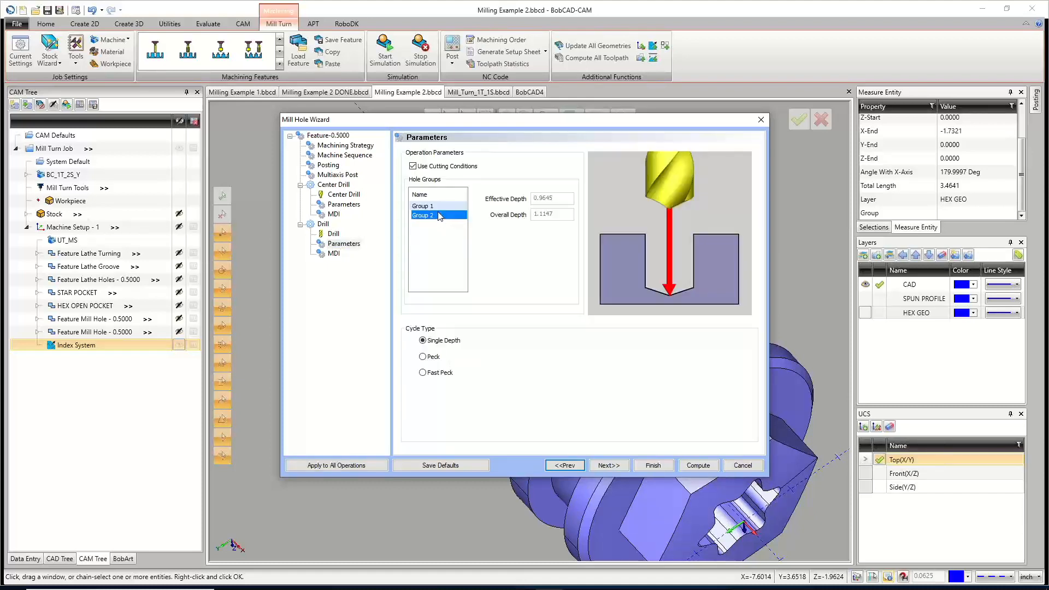
click(437, 206)
click(438, 215)
click(437, 206)
click(435, 215)
click(434, 206)
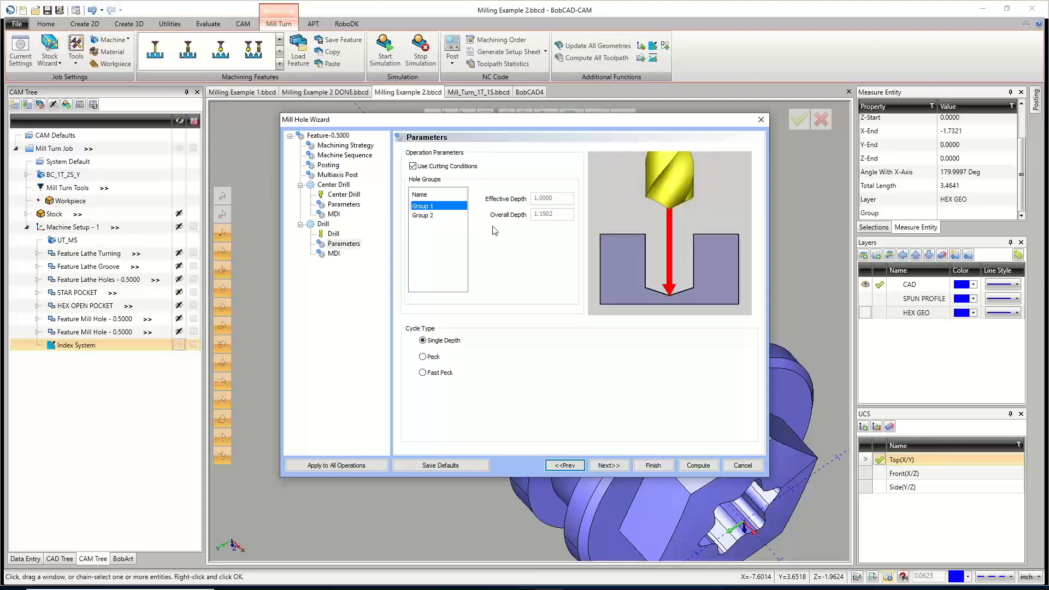
click(441, 217)
click(440, 207)
Compute the toolpath for the three-hole row, collapse the Index System in the CAM tree, and inspect the drilling direction.
click(697, 468)
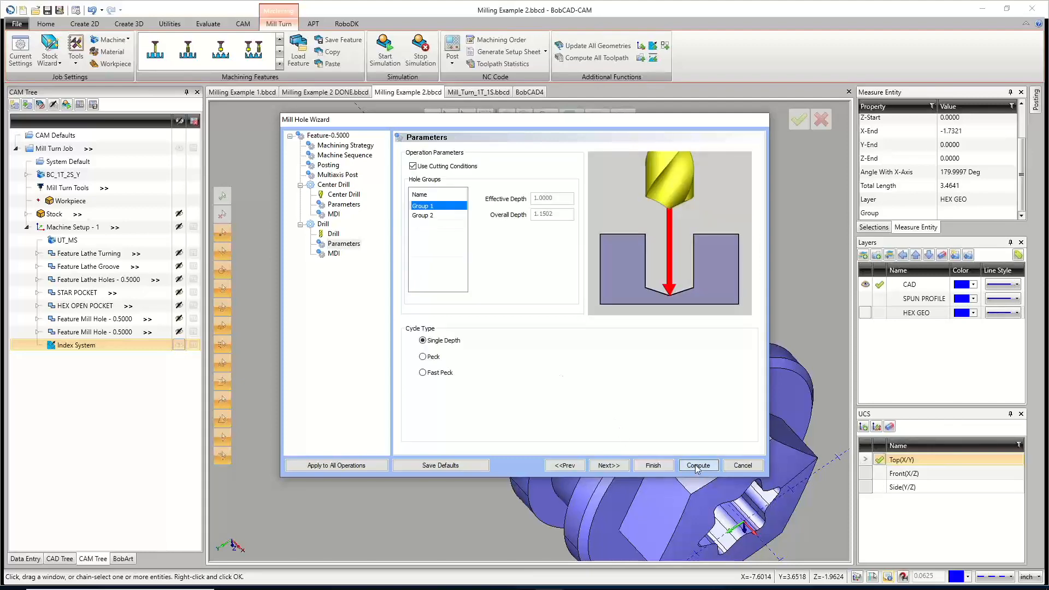
middle_drag(638, 414, 578, 379)
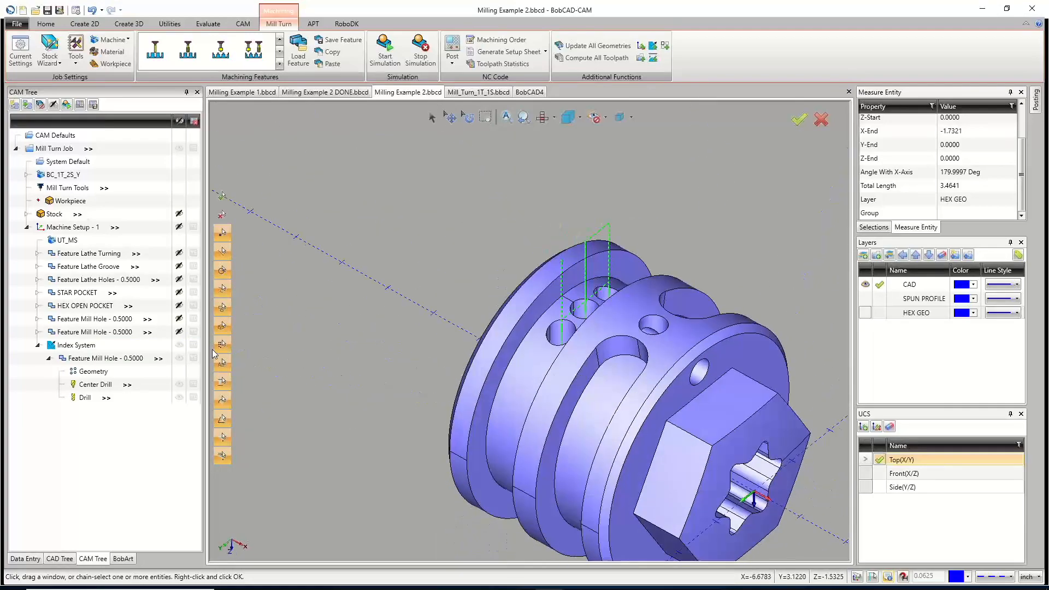
click(38, 344)
scroll(622, 357, down, 3)
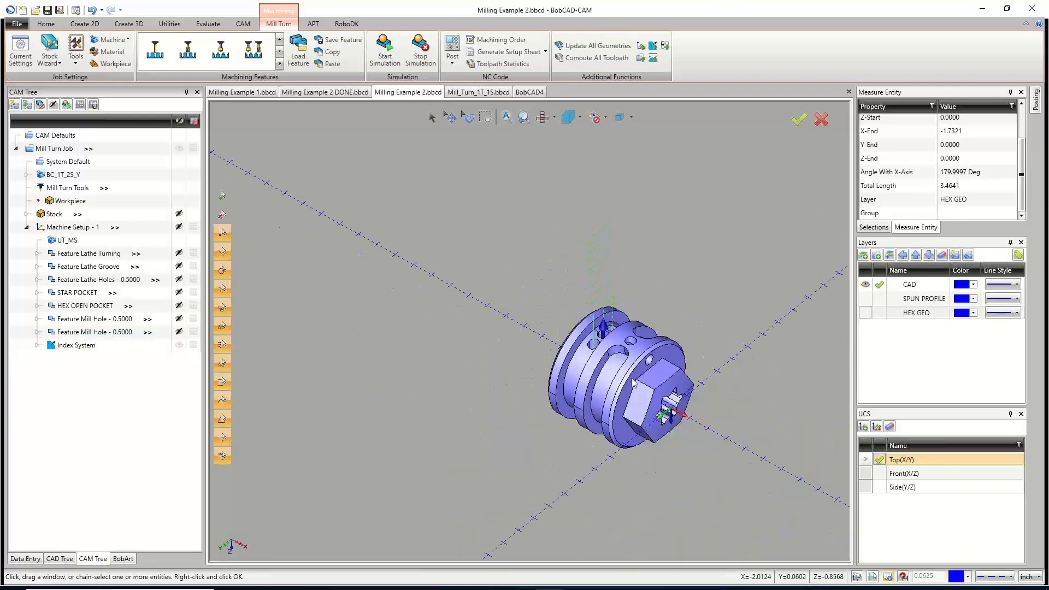
scroll(634, 383, up, 3)
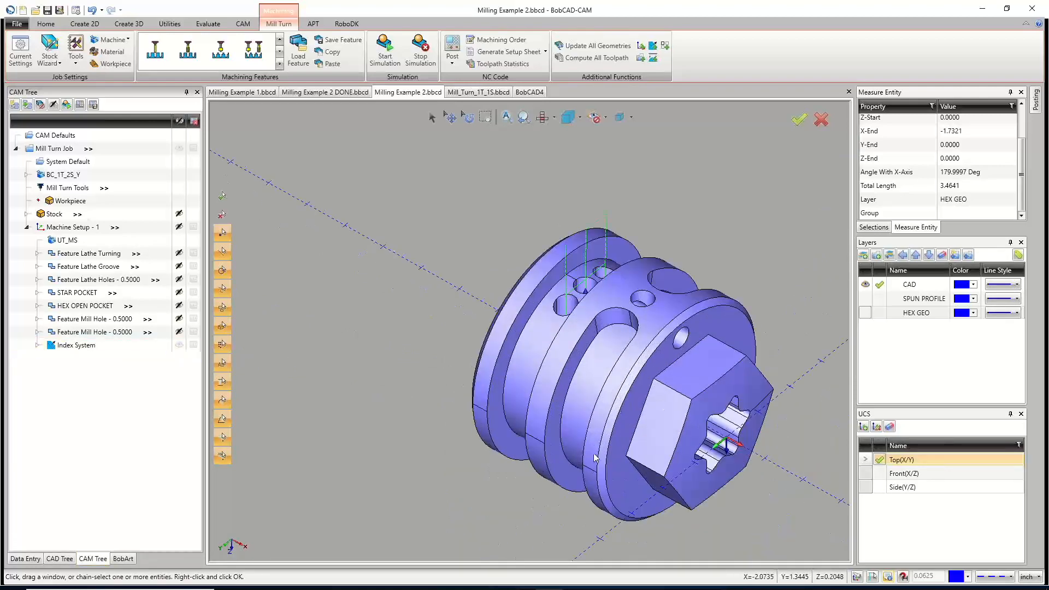
middle_drag(596, 458, 628, 349)
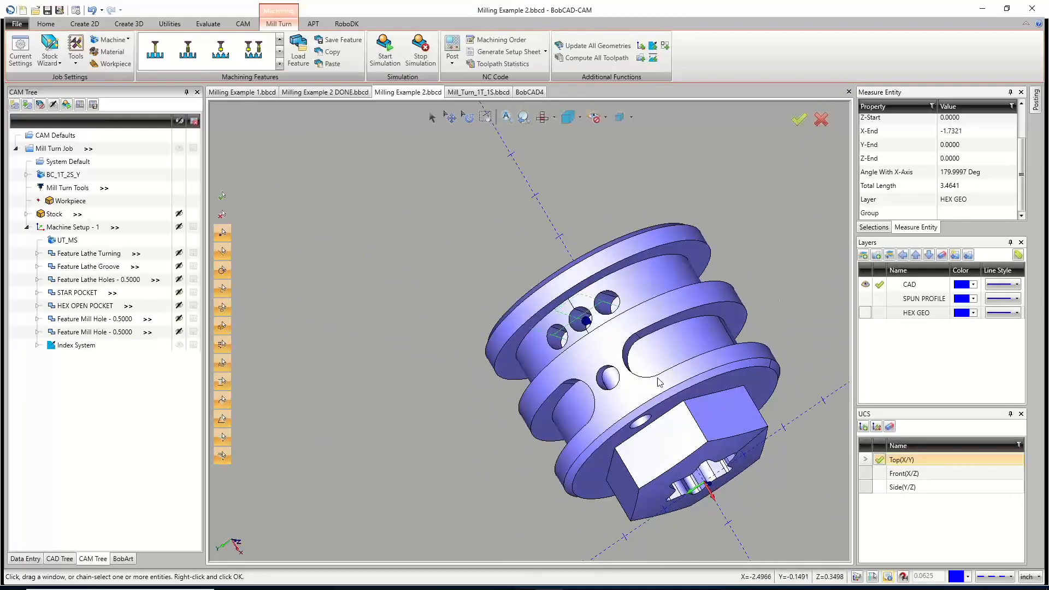
middle_drag(659, 382, 748, 333)
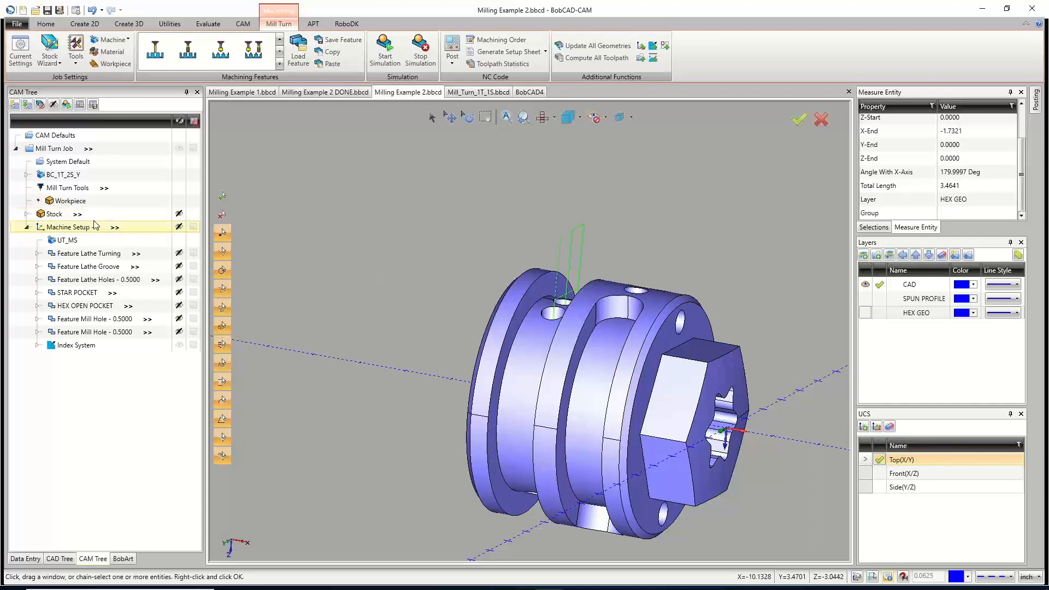
Add a Wrapping Group to Machine Setup - 1 using the stock diameter, with Wrapped Geometry and Show Toolpath as Wrapped enabled.
right_click(93, 230)
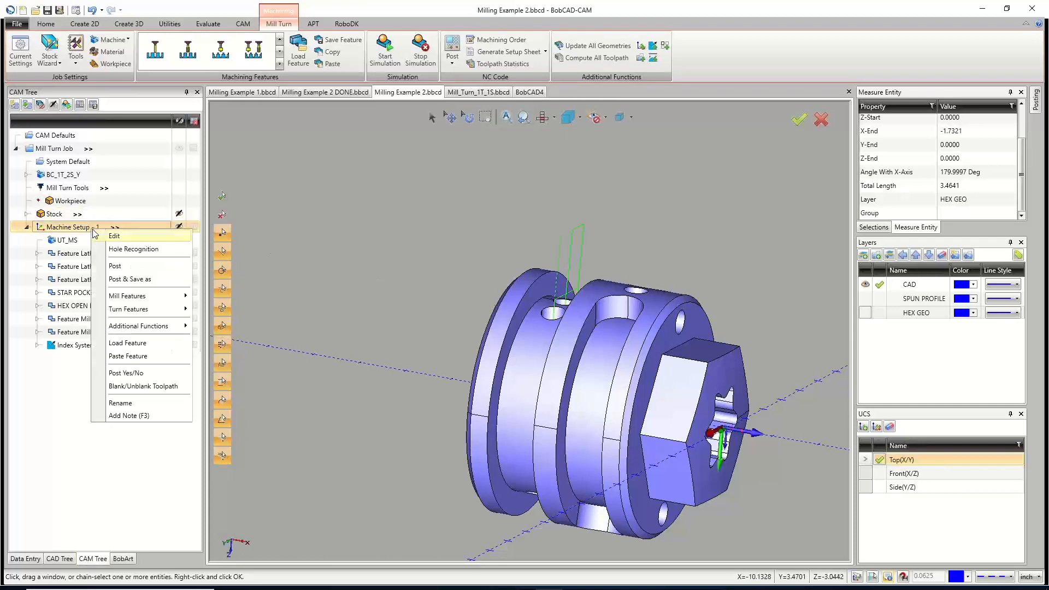
mouse_move(167, 326)
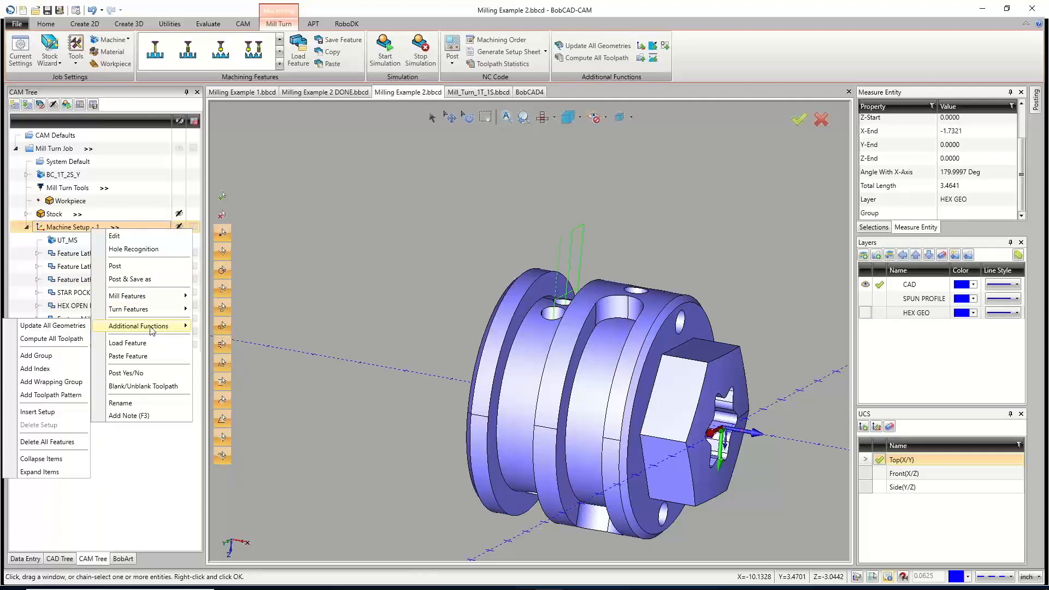
click(57, 382)
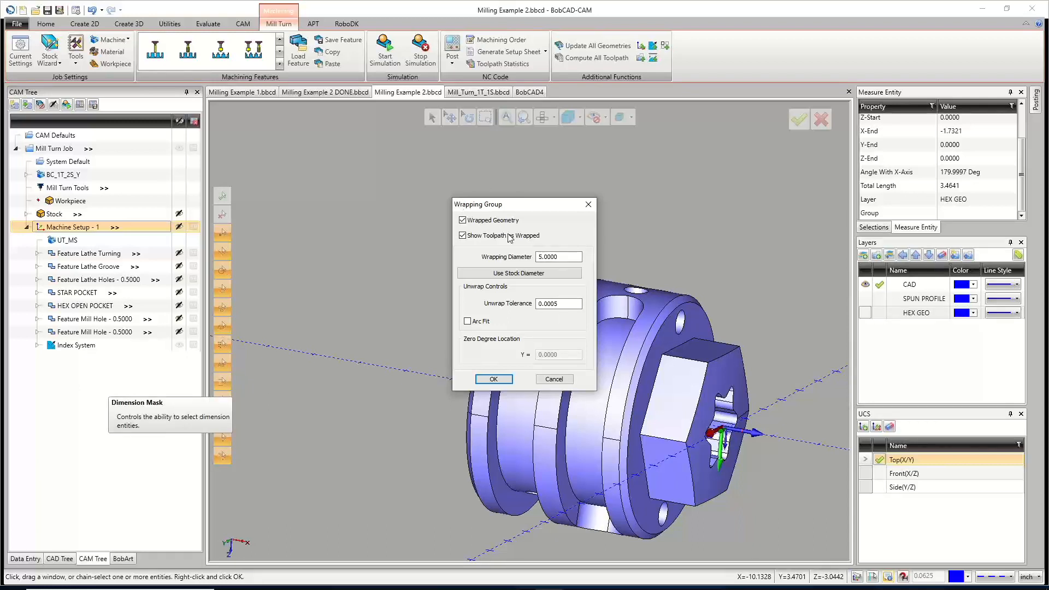
click(520, 274)
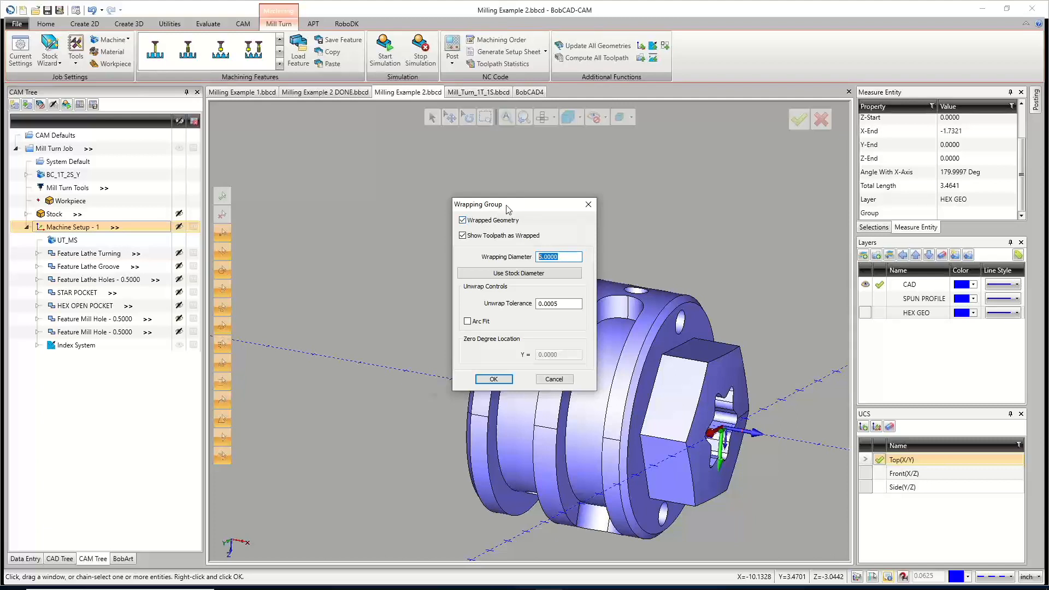
drag(508, 204, 397, 204)
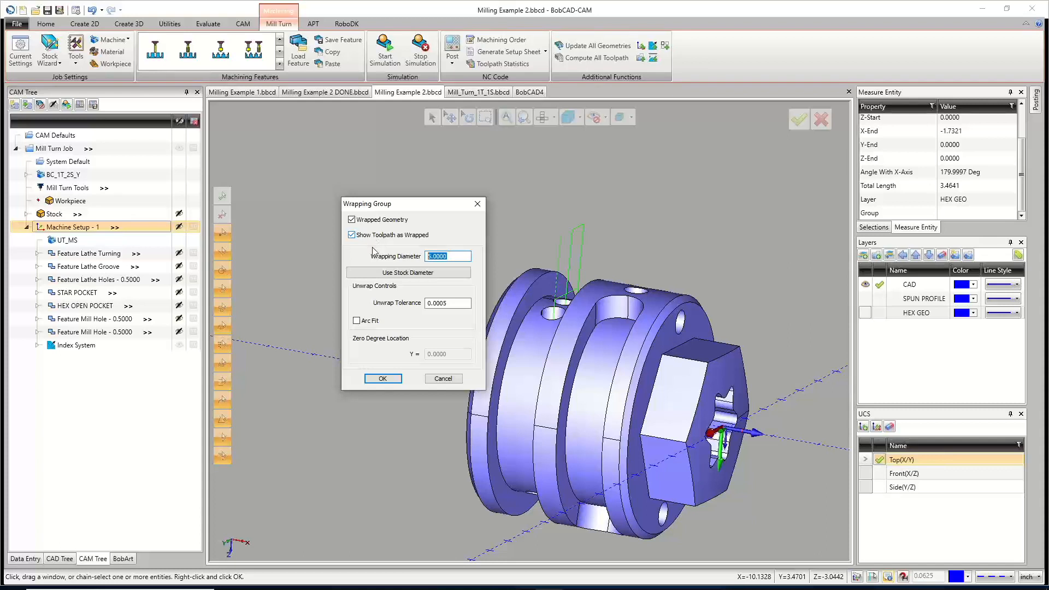
click(387, 378)
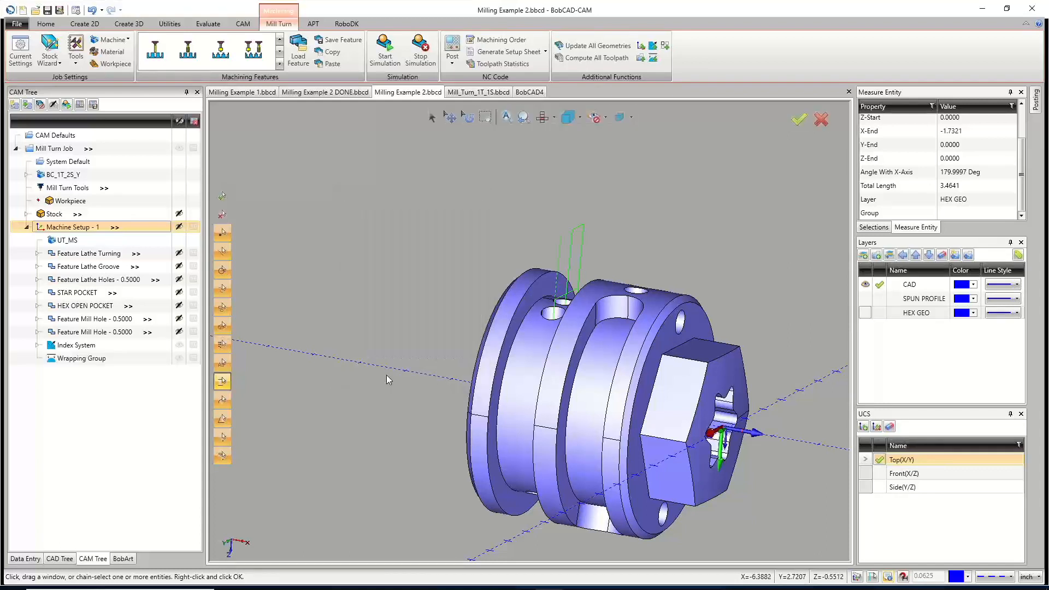
click(181, 346)
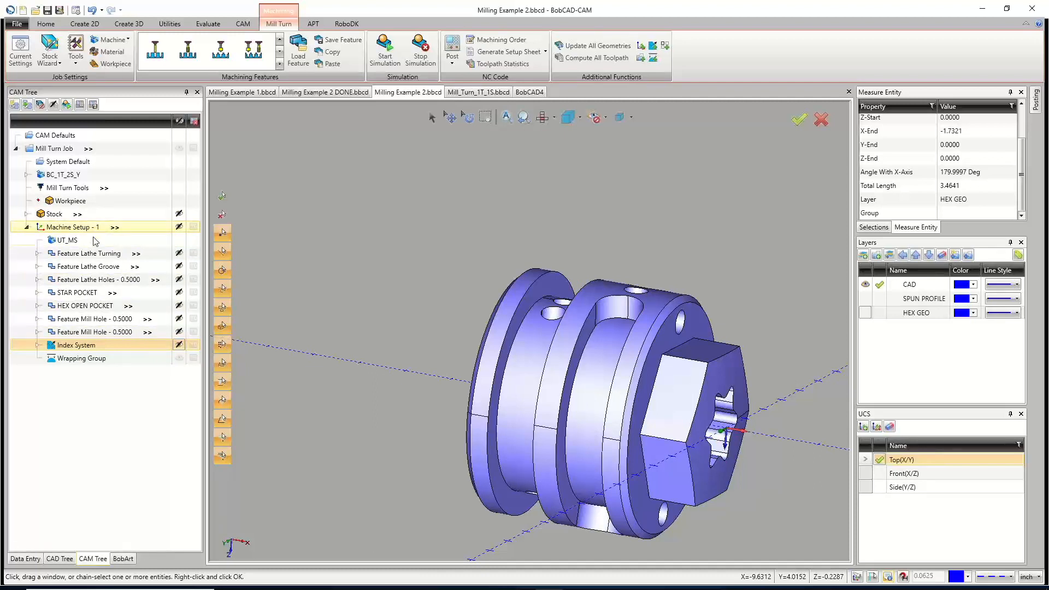
right_click(107, 350)
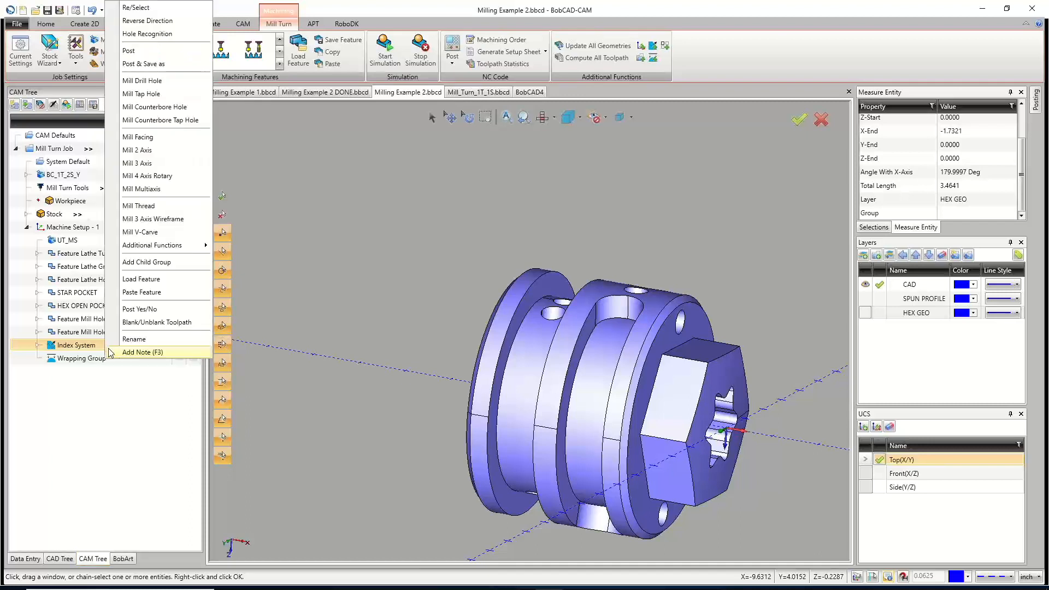
click(351, 311)
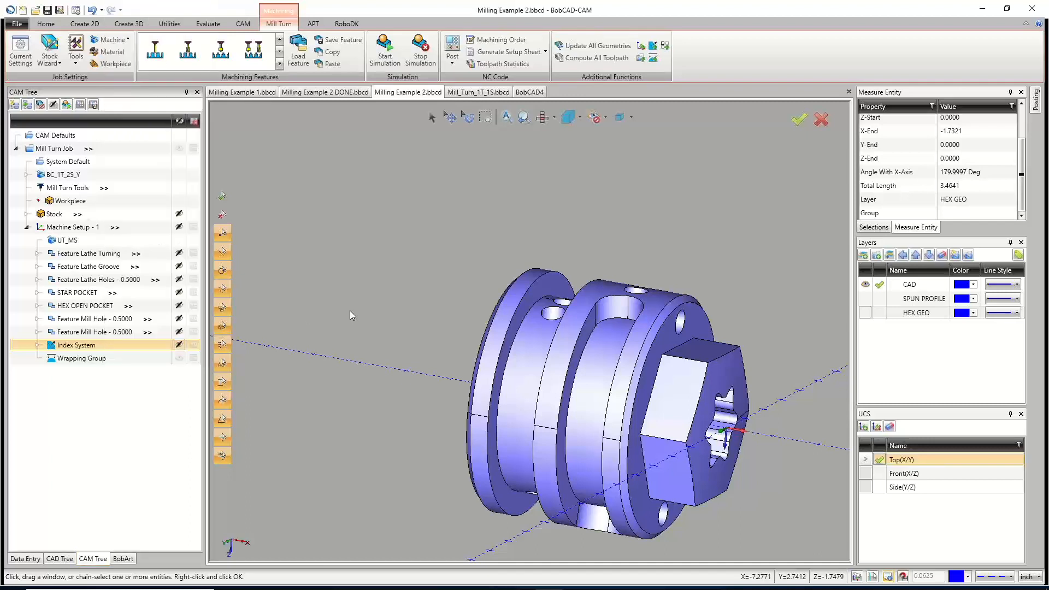
Add a Mill 2 Axis feature to the Wrapping Group and start its geometry selection.
right_click(107, 360)
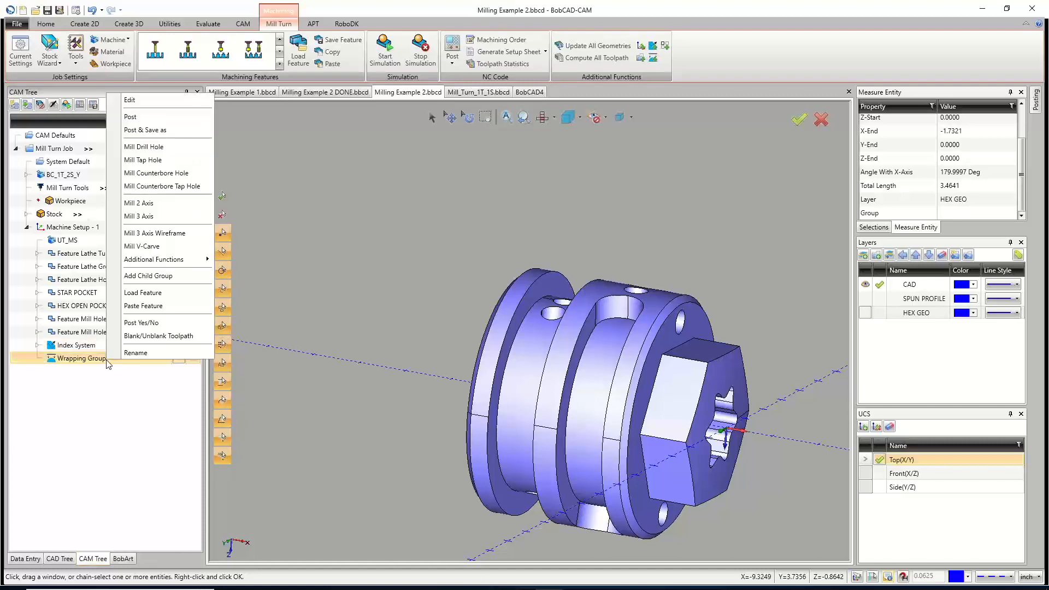
click(141, 204)
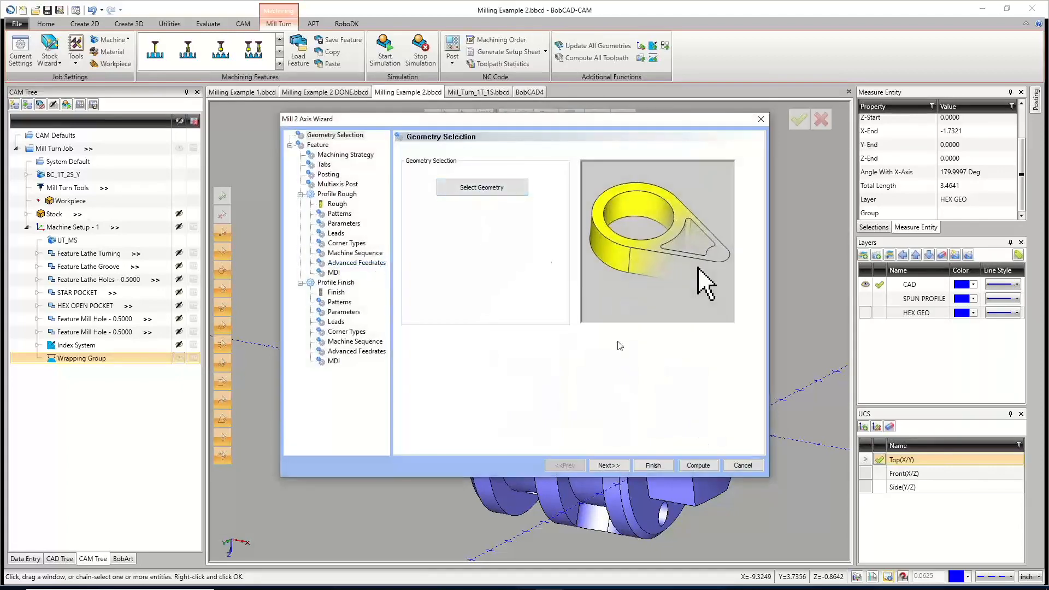
click(491, 189)
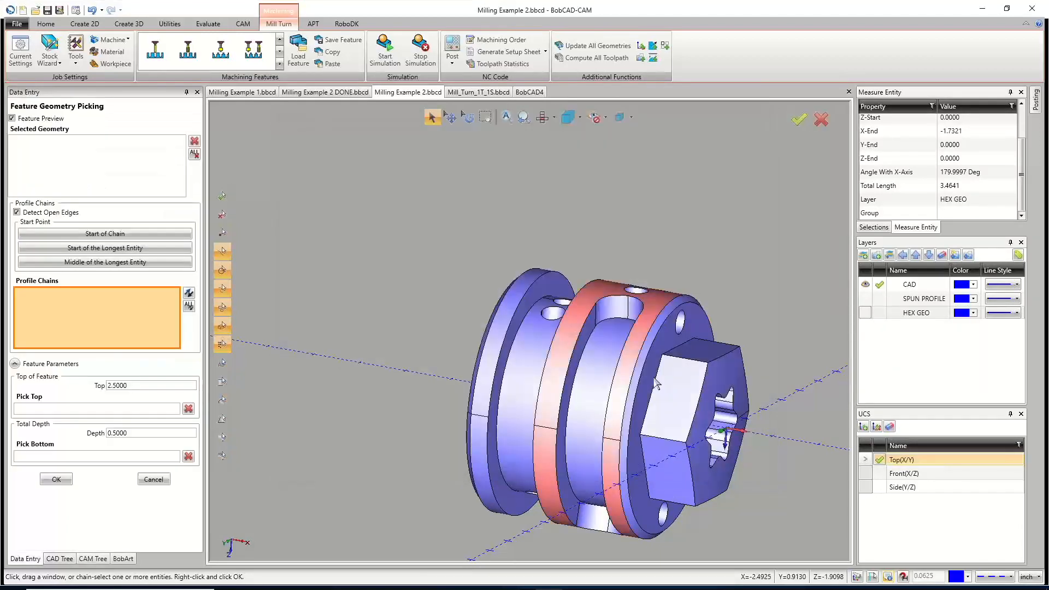
Select all outer edges of the first long slot around the cylinder as a closed profile chain.
click(588, 338)
click(603, 325)
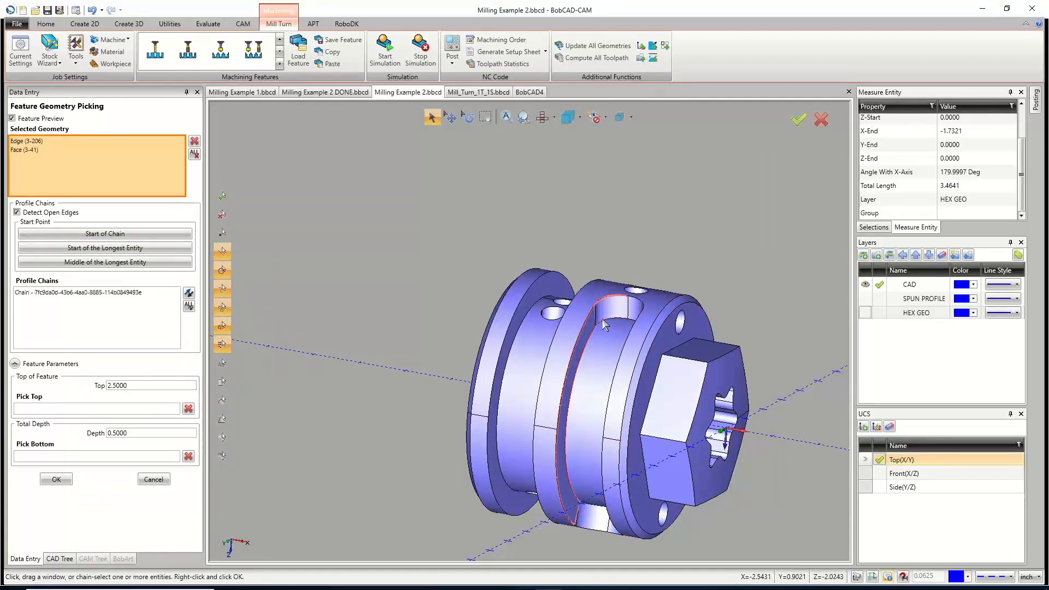
middle_drag(606, 352, 653, 371)
click(618, 316)
click(618, 318)
click(629, 320)
click(648, 366)
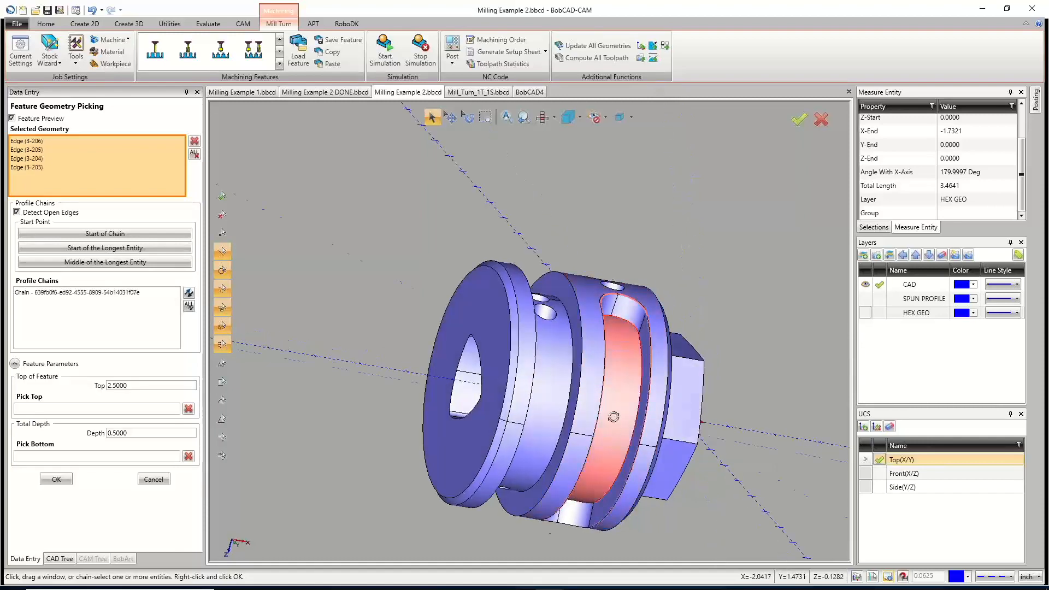
middle_drag(613, 417, 478, 495)
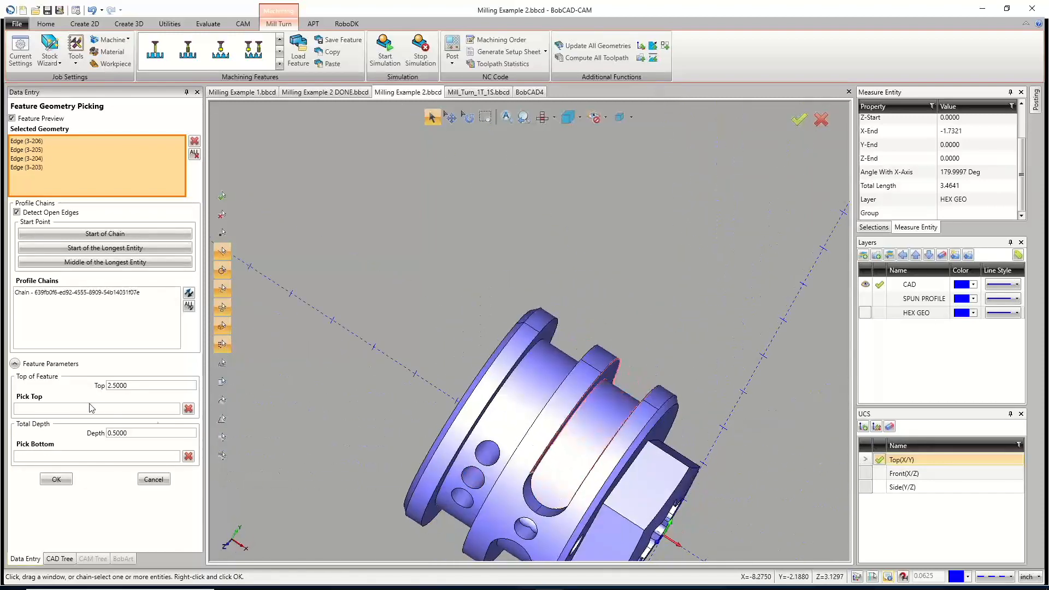
middle_drag(532, 431, 494, 445)
scroll(504, 484, up, 2)
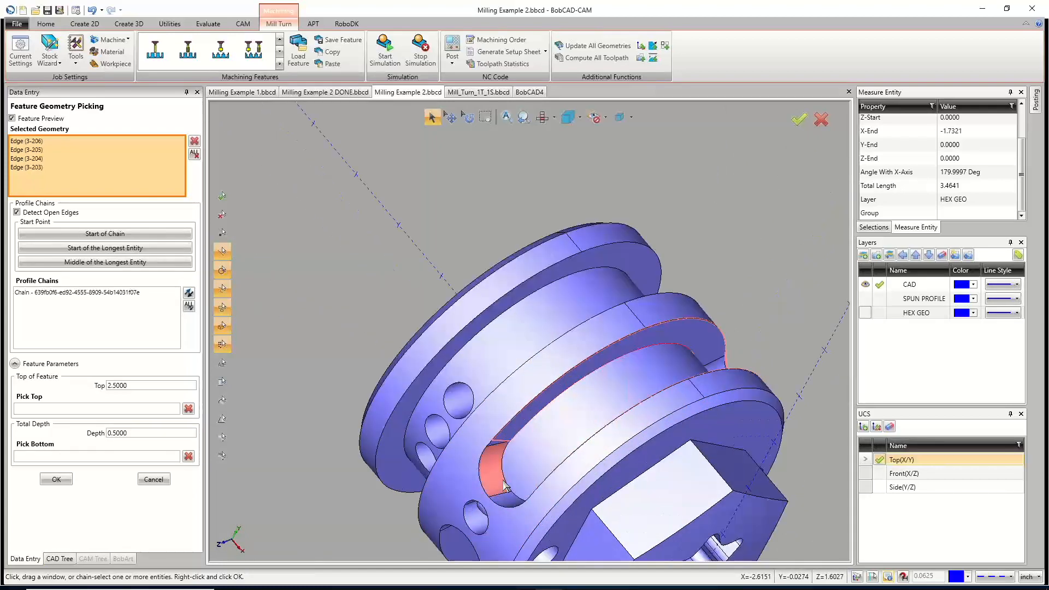
click(504, 481)
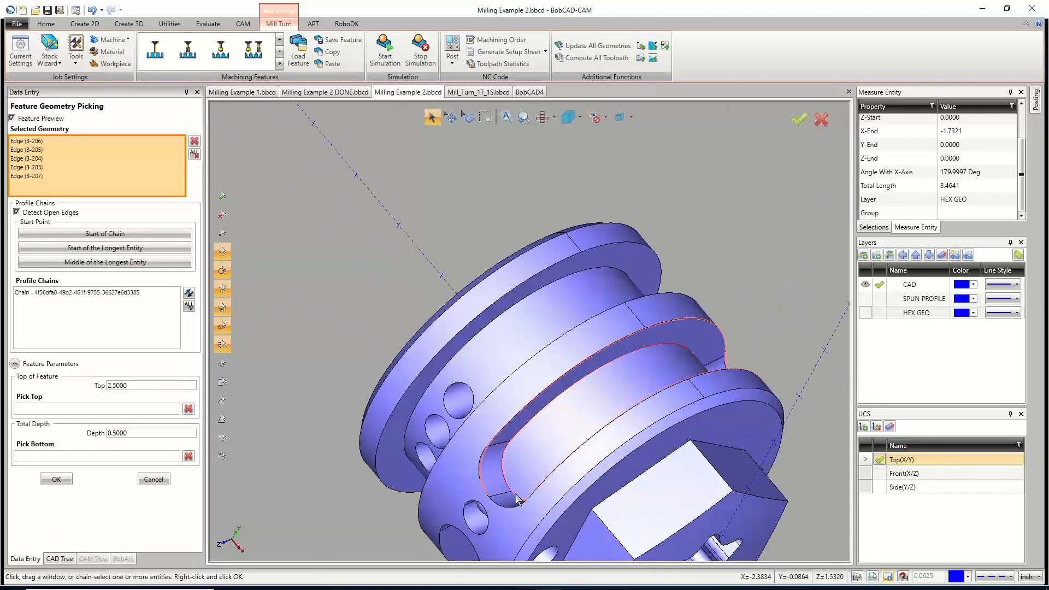
click(515, 493)
scroll(515, 494, down, 3)
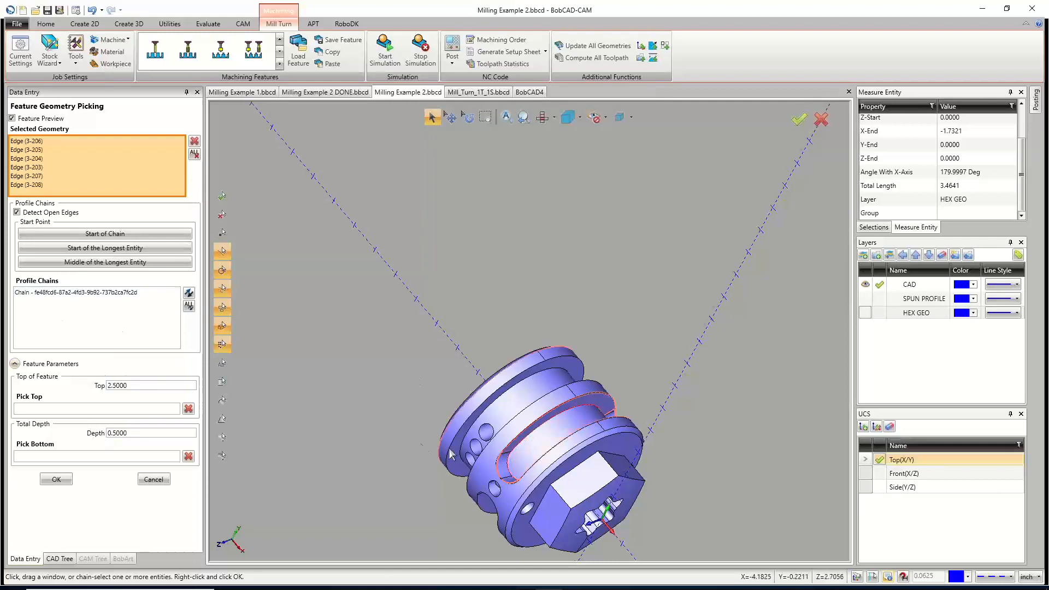
Select all outer edges of the second long slot around the cylinder as another closed profile chain.
middle_drag(570, 366, 553, 392)
click(554, 388)
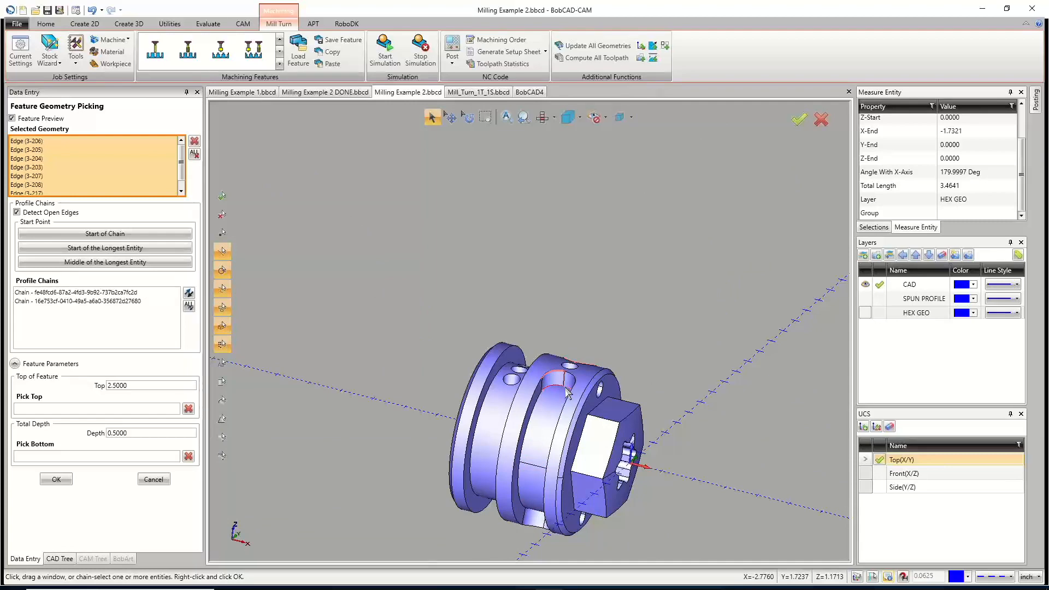
click(537, 406)
click(537, 407)
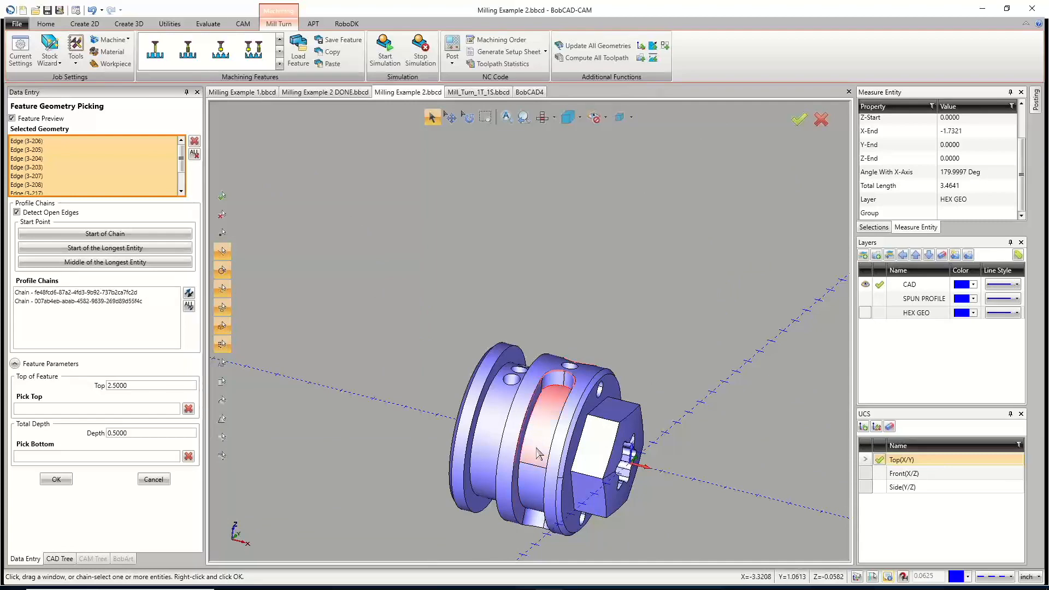
middle_drag(538, 407, 640, 407)
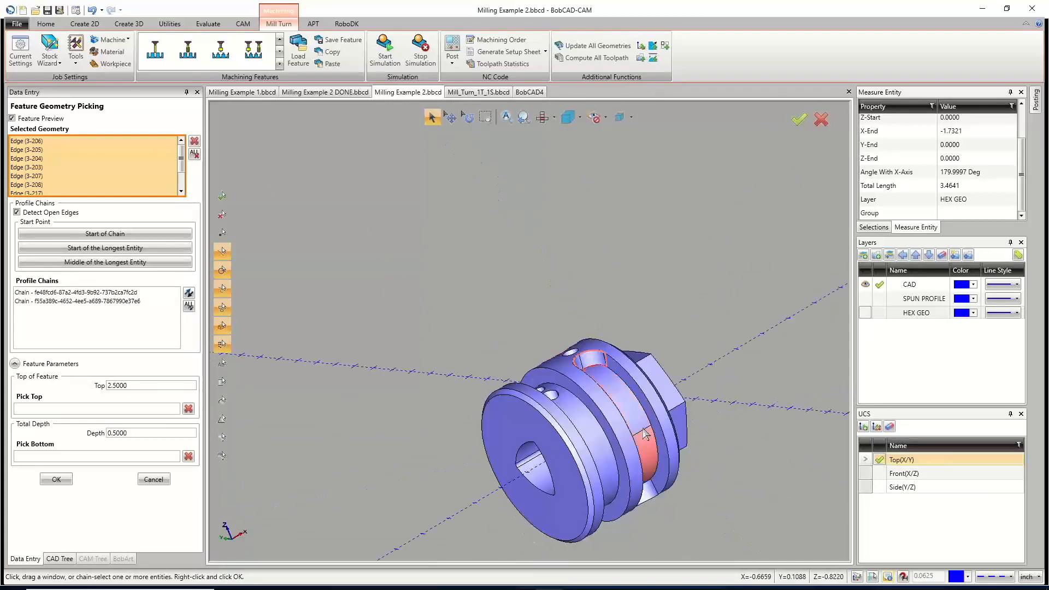
click(640, 405)
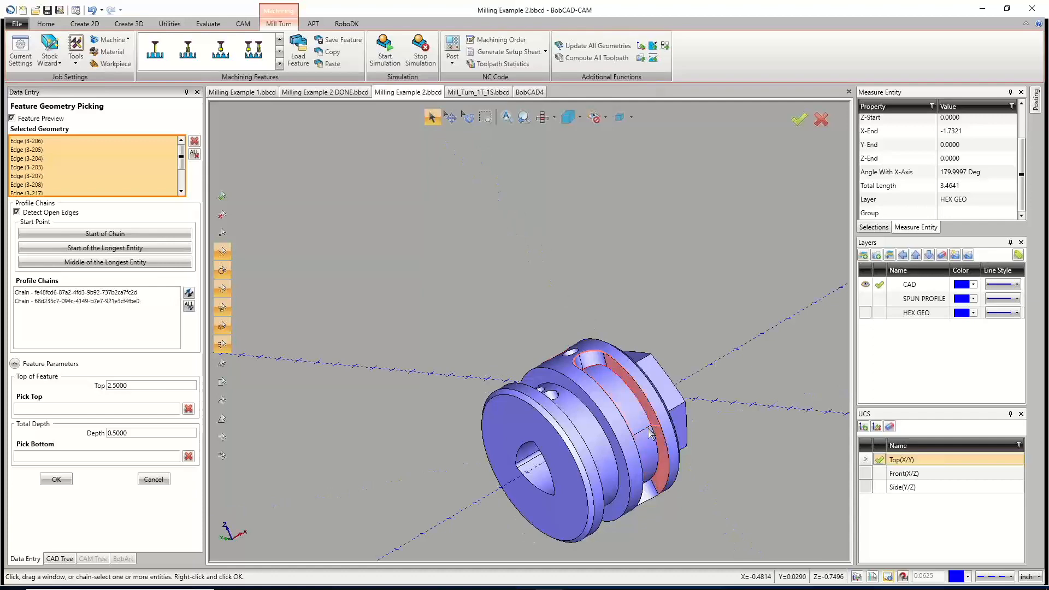
click(655, 441)
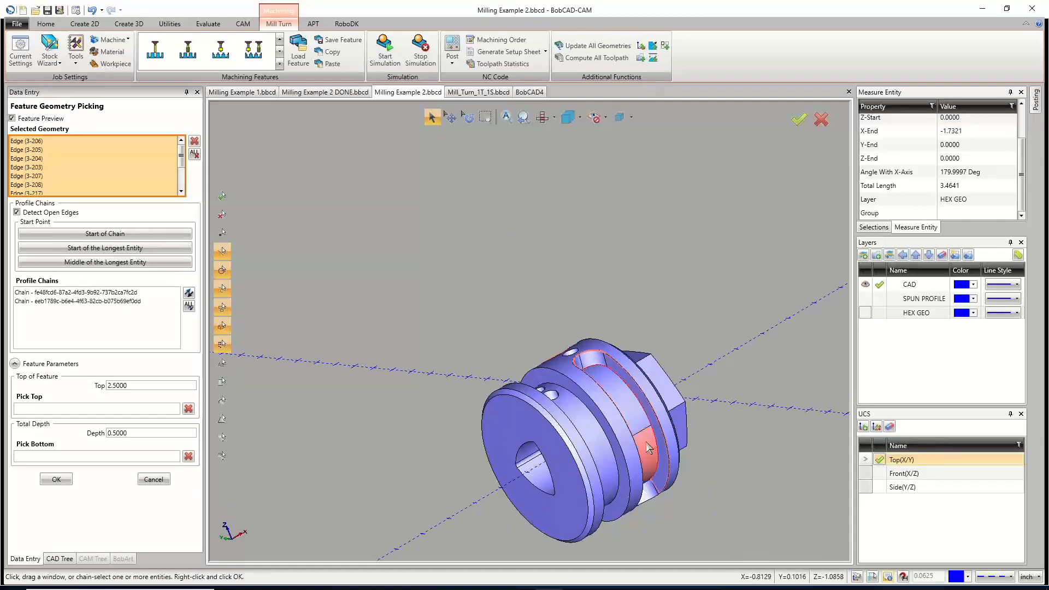
middle_drag(656, 442, 600, 483)
scroll(601, 483, up, 3)
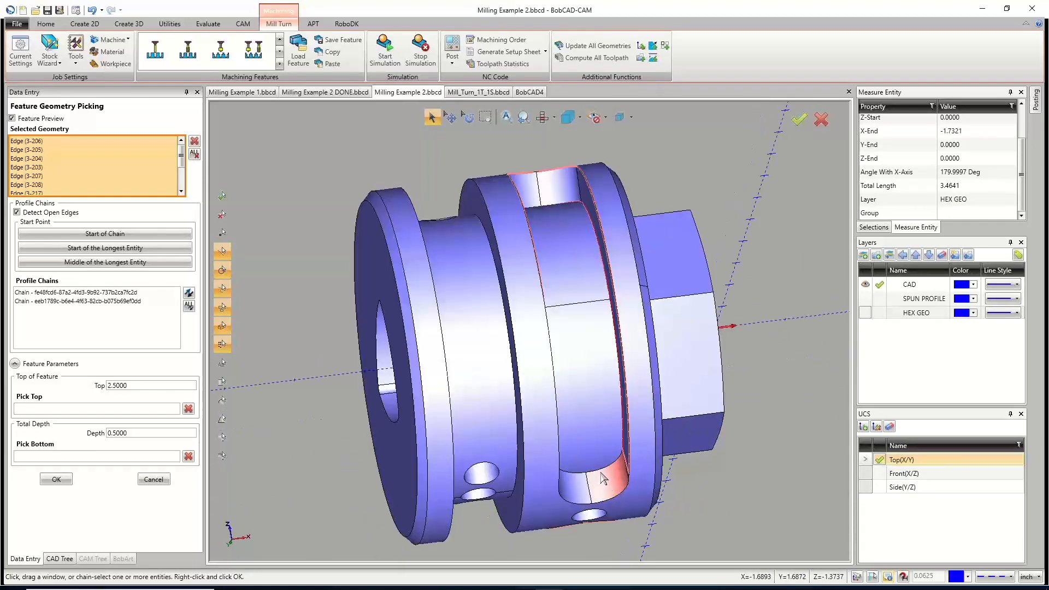
click(578, 478)
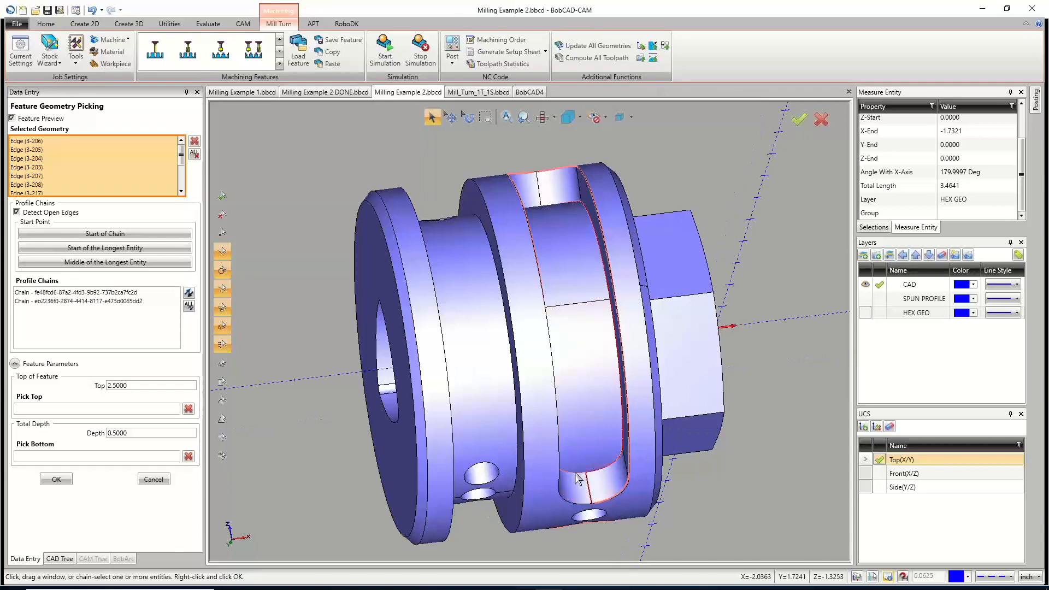
click(576, 477)
middle_drag(588, 403, 547, 414)
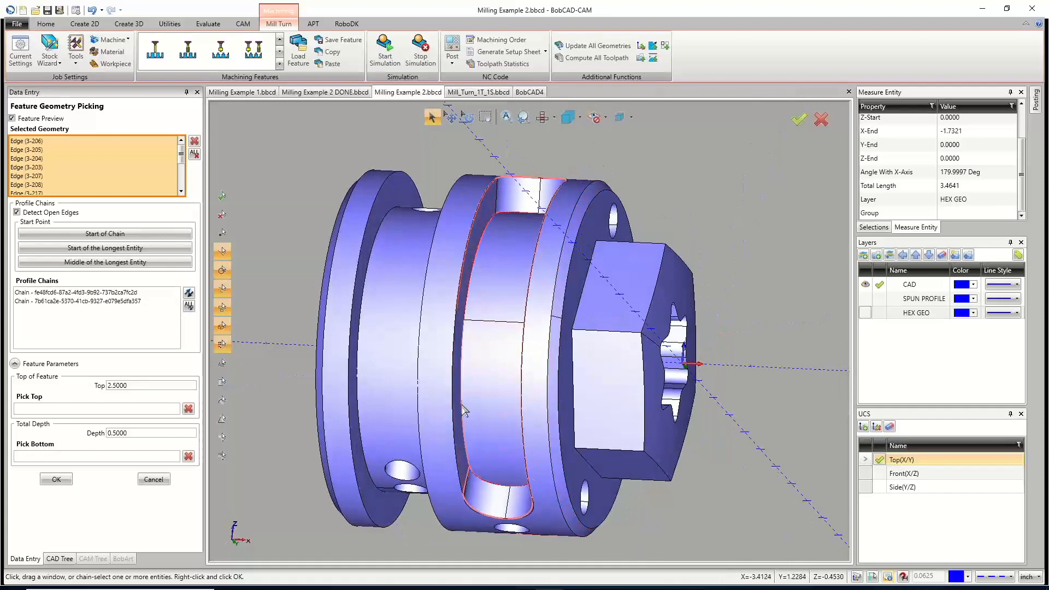
click(491, 325)
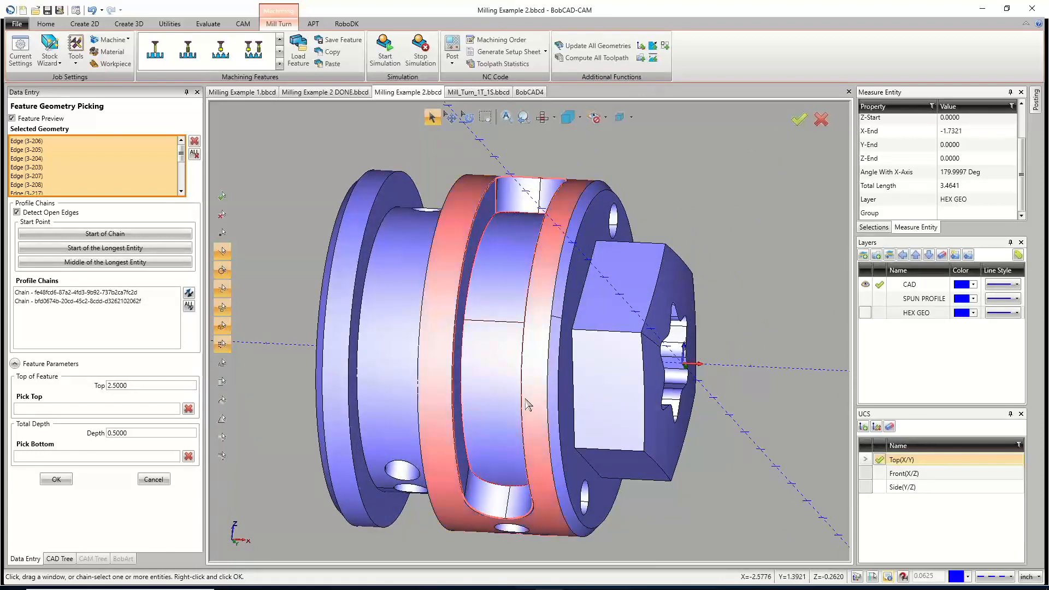
Place each slot chain's start point partway along a long edge and accept the geometry with top 2.5000 and depth 0.5000.
middle_drag(529, 403, 703, 341)
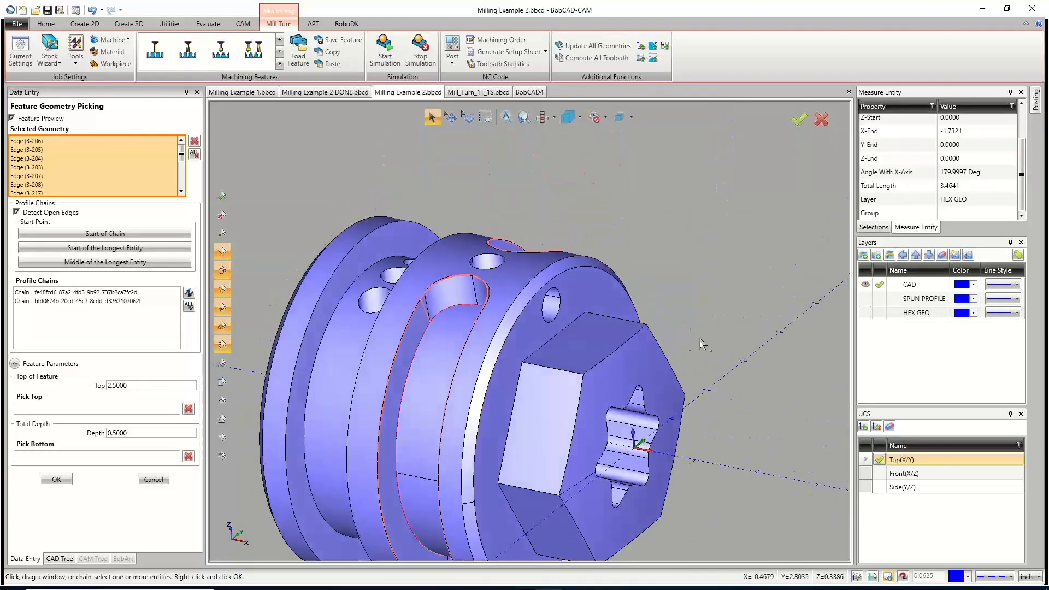
click(69, 294)
middle_drag(558, 440, 553, 422)
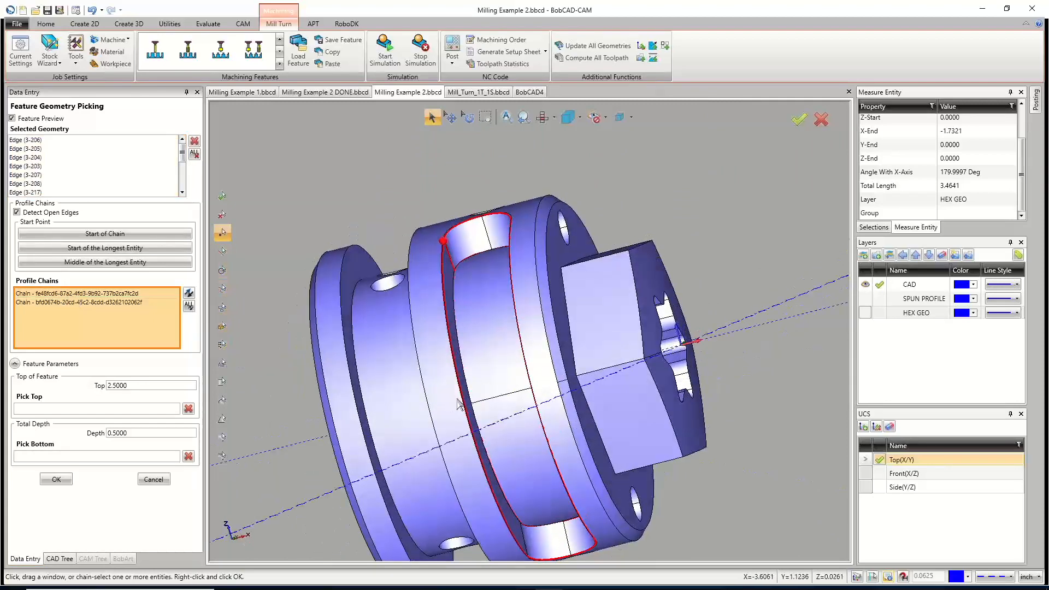
click(463, 405)
mouse_move(528, 332)
middle_down()
mouse_move(509, 370)
mouse_move(518, 326)
middle_up()
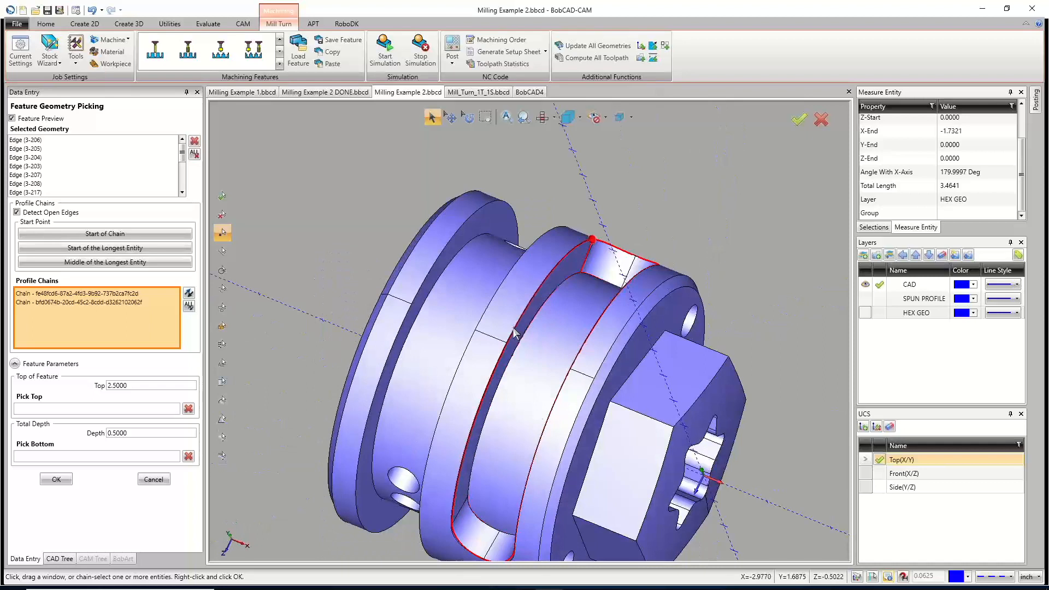
click(505, 346)
click(136, 385)
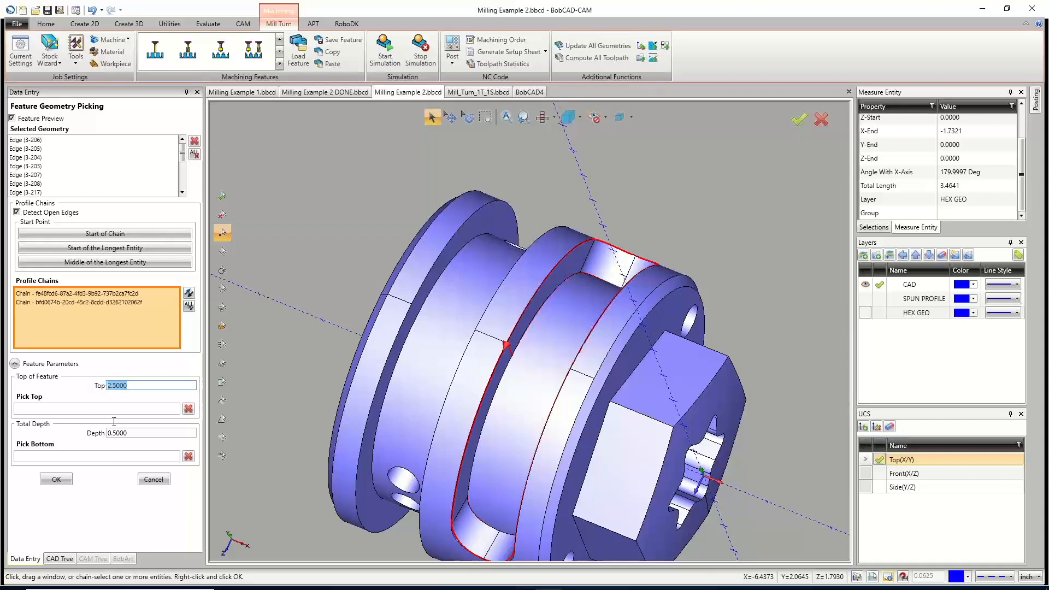
click(57, 479)
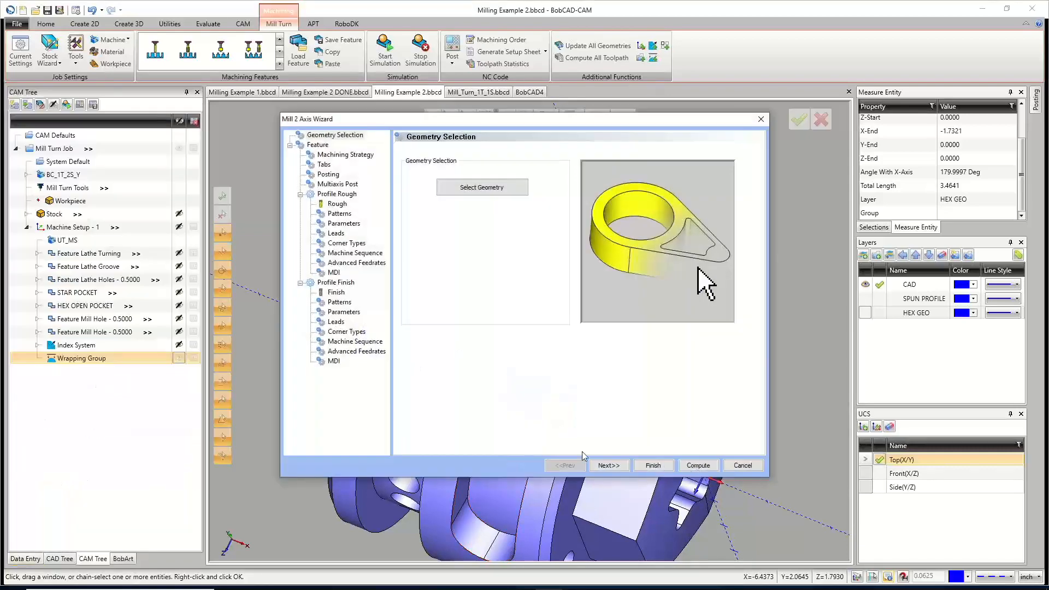
Keep the feature parameters and choose the Pocketing machining strategy with Pocket and Profile Finish operations.
click(608, 465)
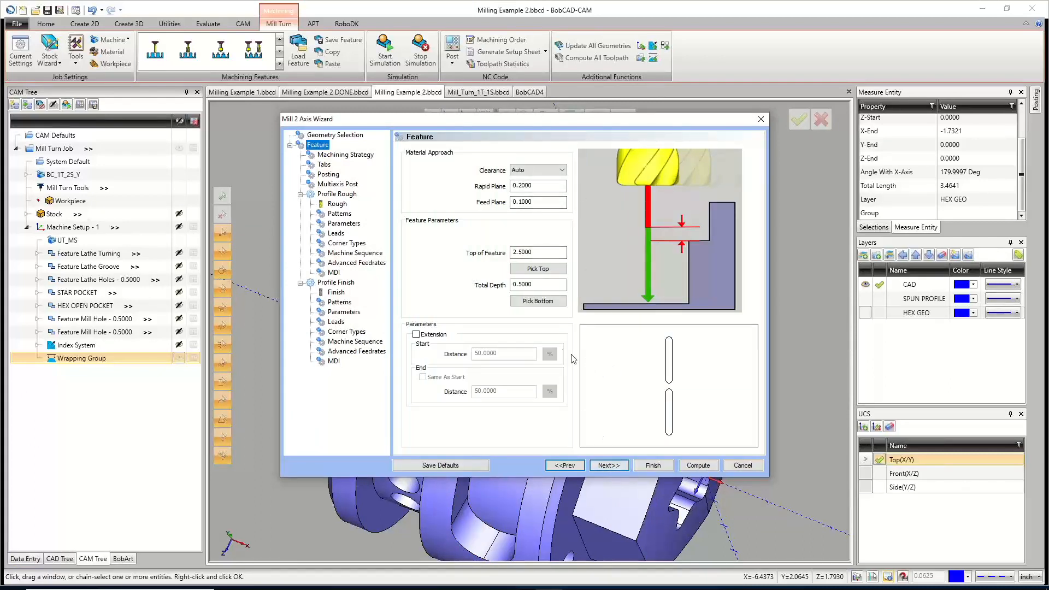
click(616, 465)
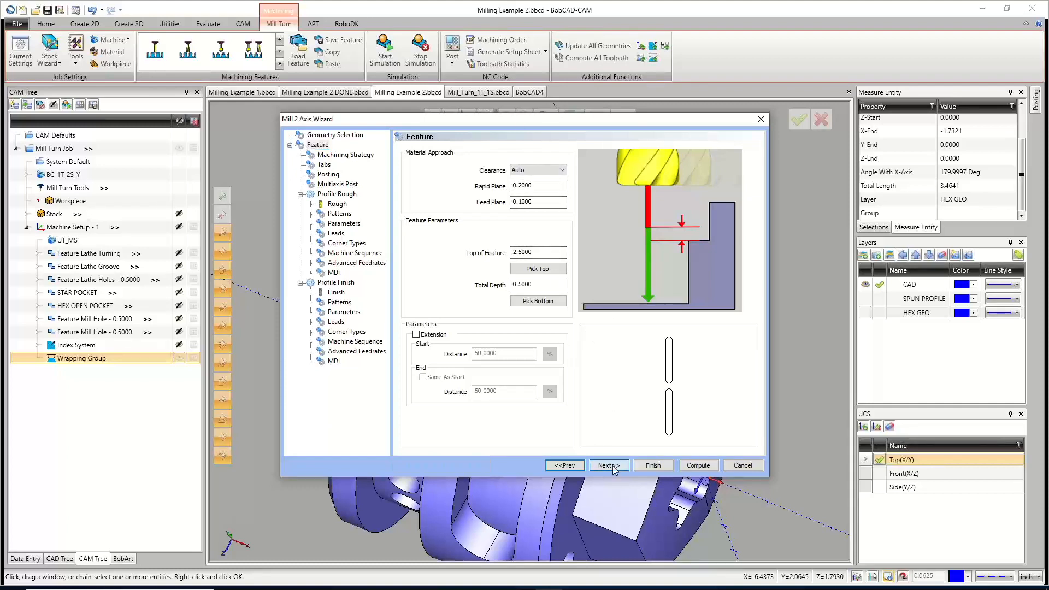
click(455, 181)
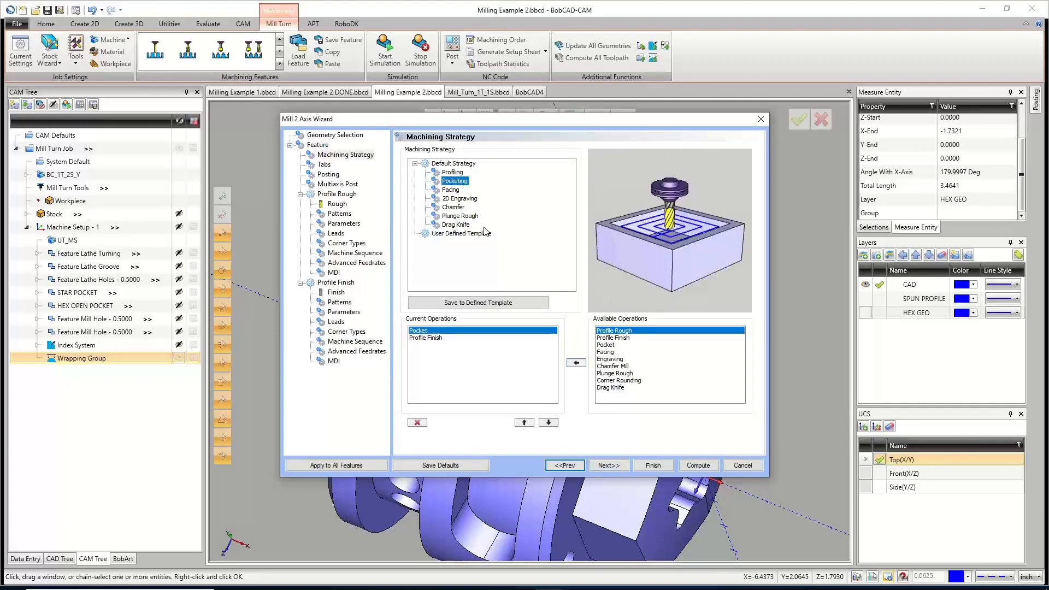
click(437, 338)
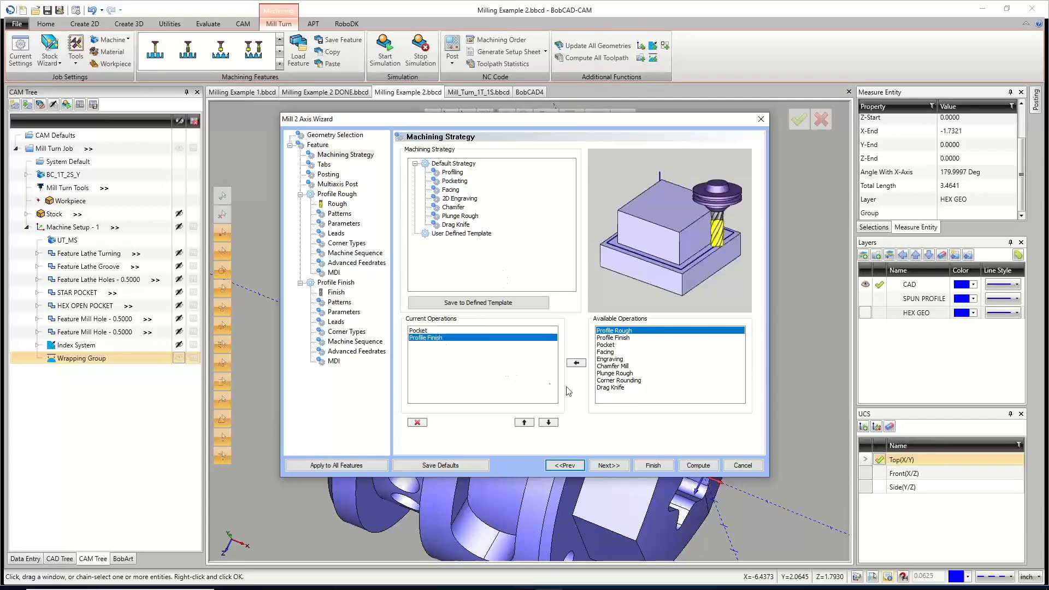
Keep the default tabs, posting and multiaxis settings and assign tool 9, the 1/4 flat endmill in the Cross Mill Adapter, to the Pocket operation.
click(609, 466)
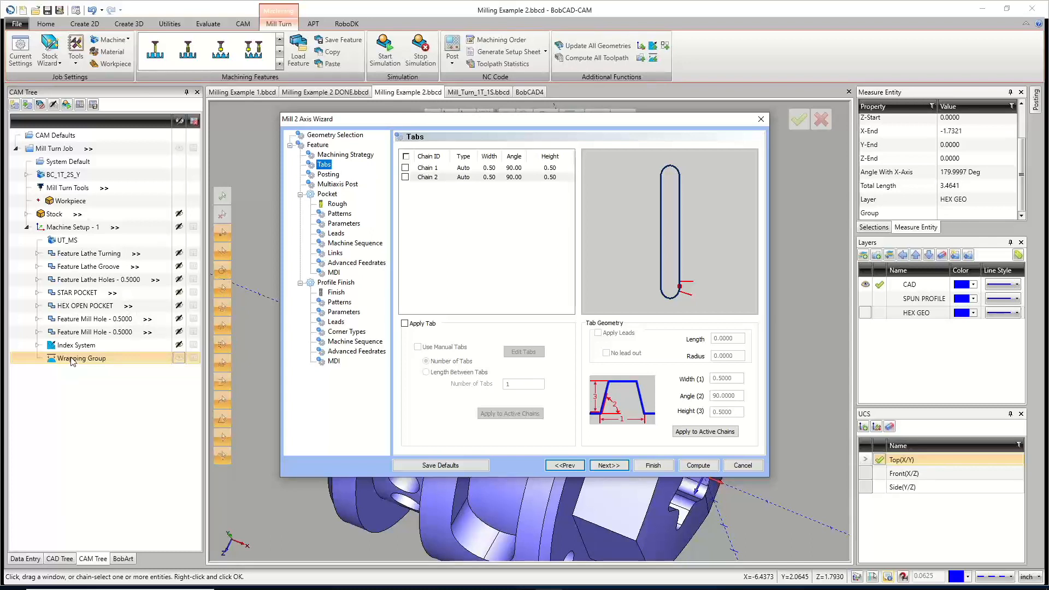
click(604, 465)
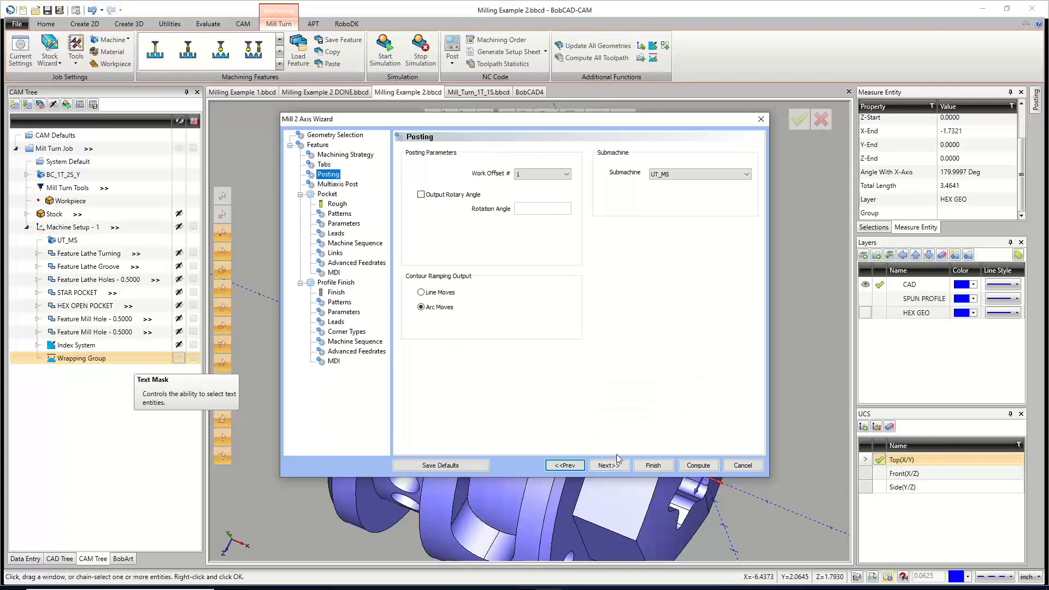
click(606, 463)
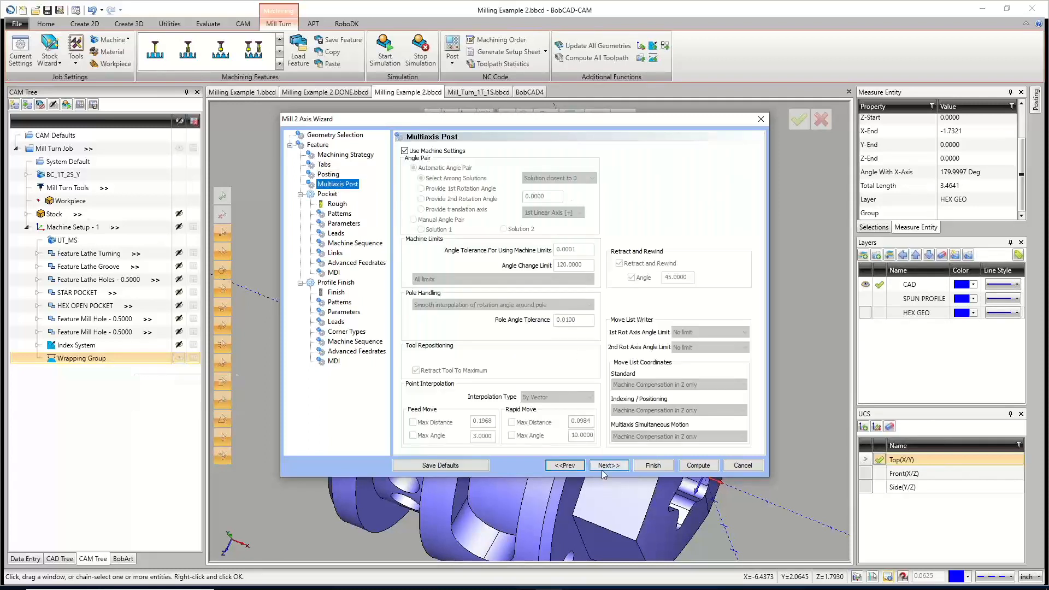
click(606, 466)
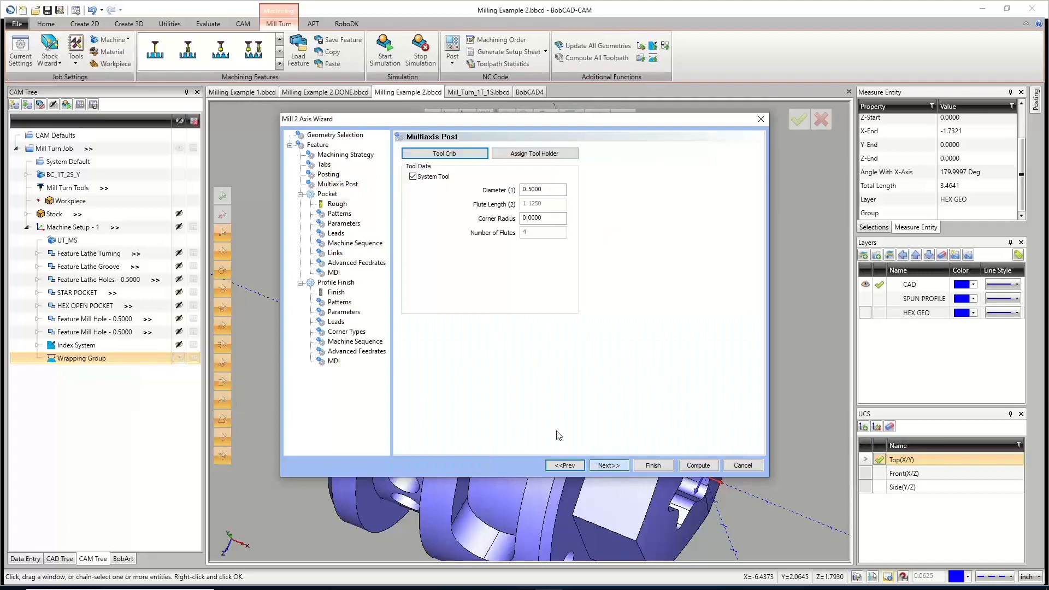
click(463, 159)
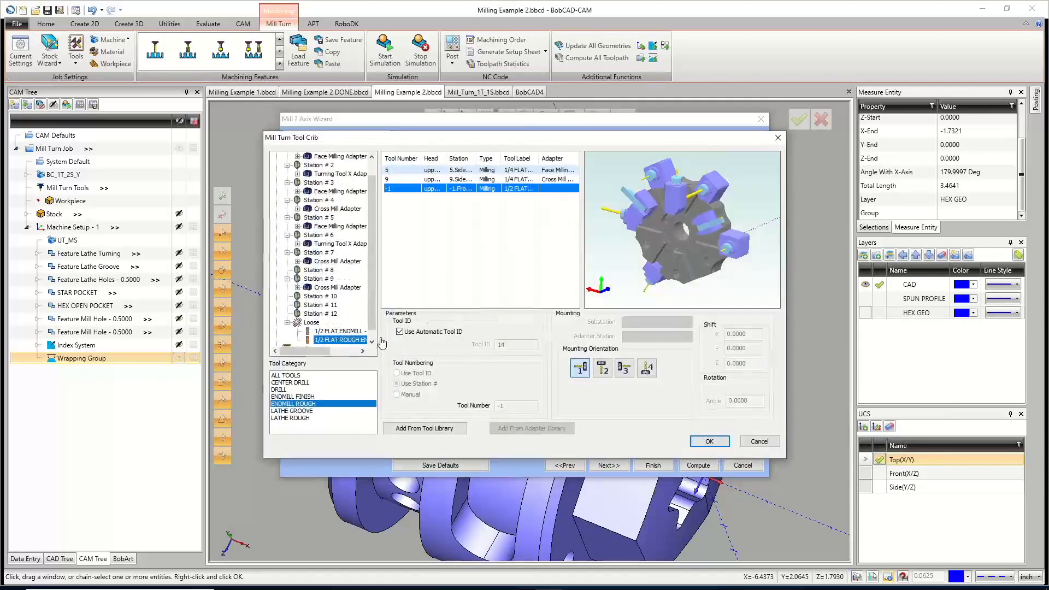
click(558, 181)
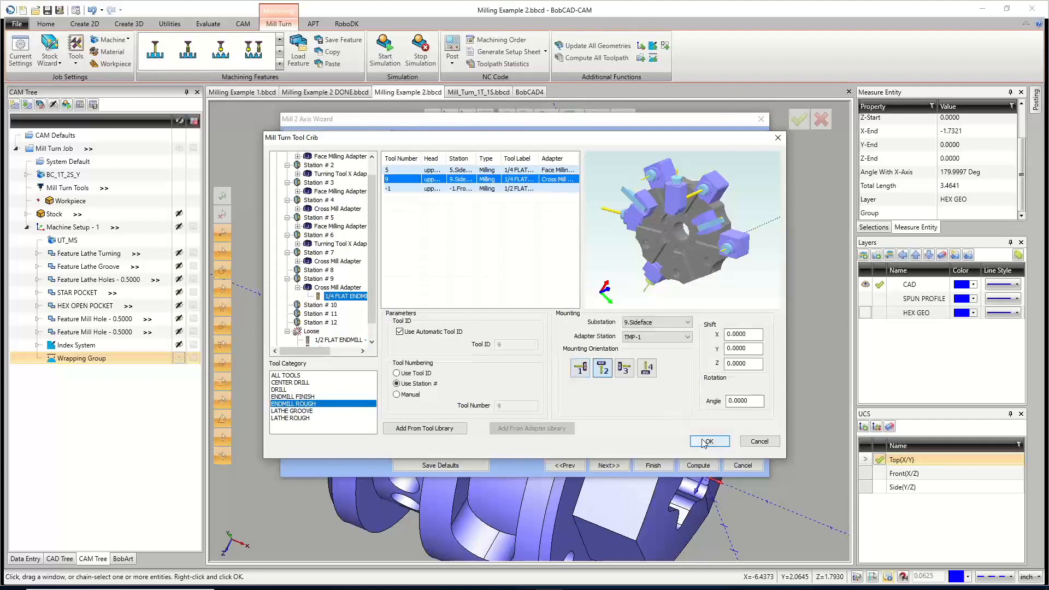
click(709, 442)
click(608, 465)
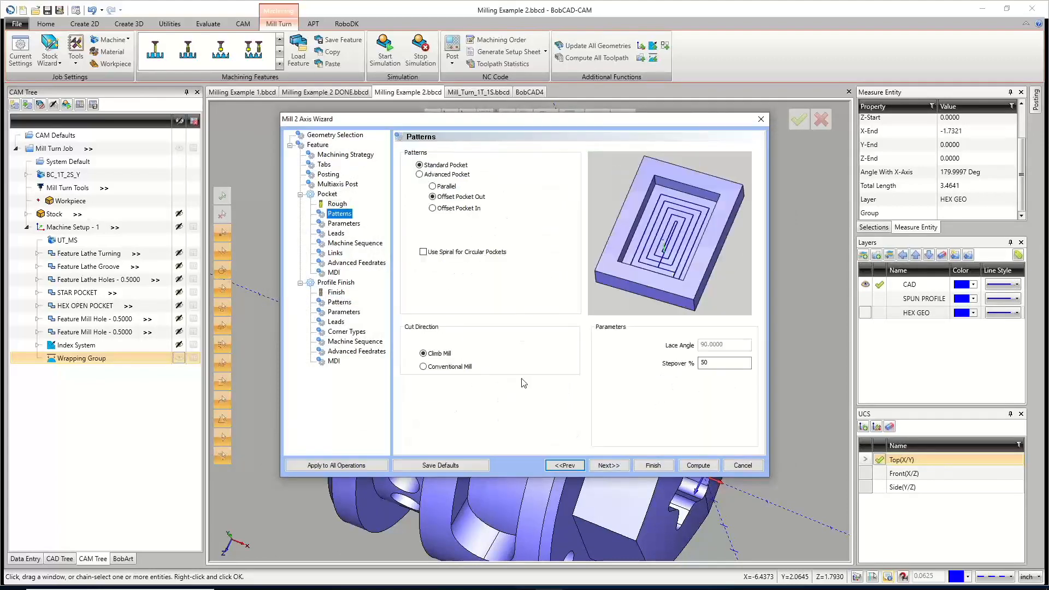
Set the Pocket pattern to Advanced Pocket with Morph Spiral and a 15% stepover.
click(420, 175)
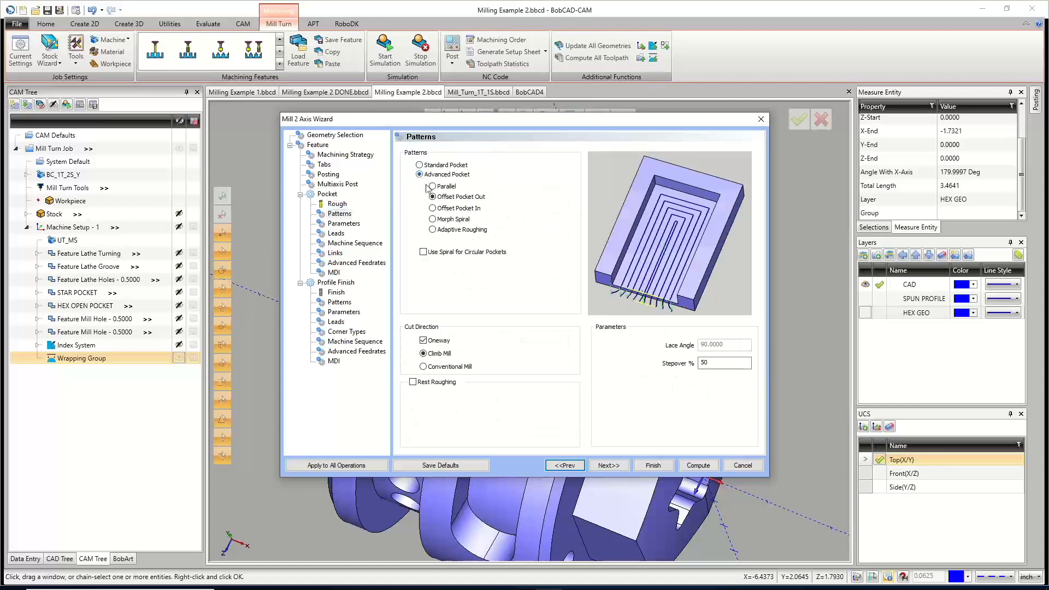
click(432, 219)
double_click(707, 363)
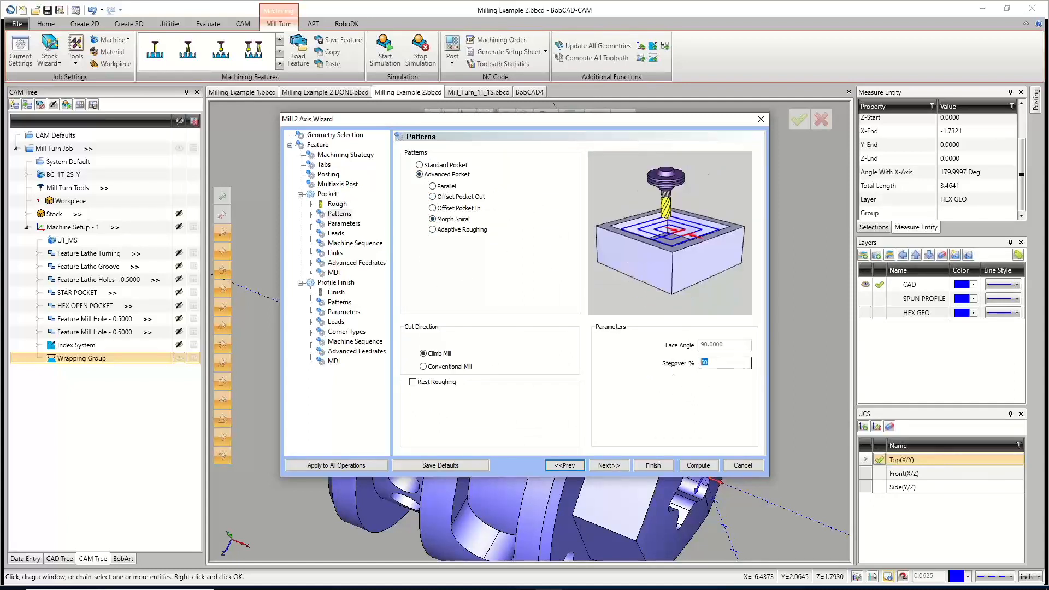
text(15)
click(608, 466)
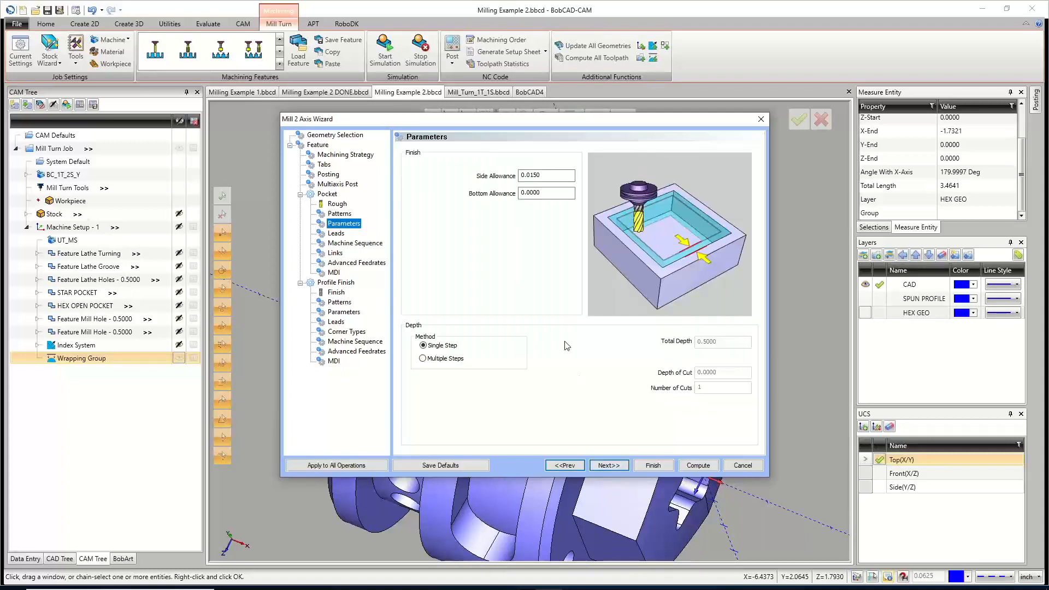
Keep the Pocket side allowance at 0.0150 and use multiple depth steps with a 0.2500 depth of cut.
click(546, 175)
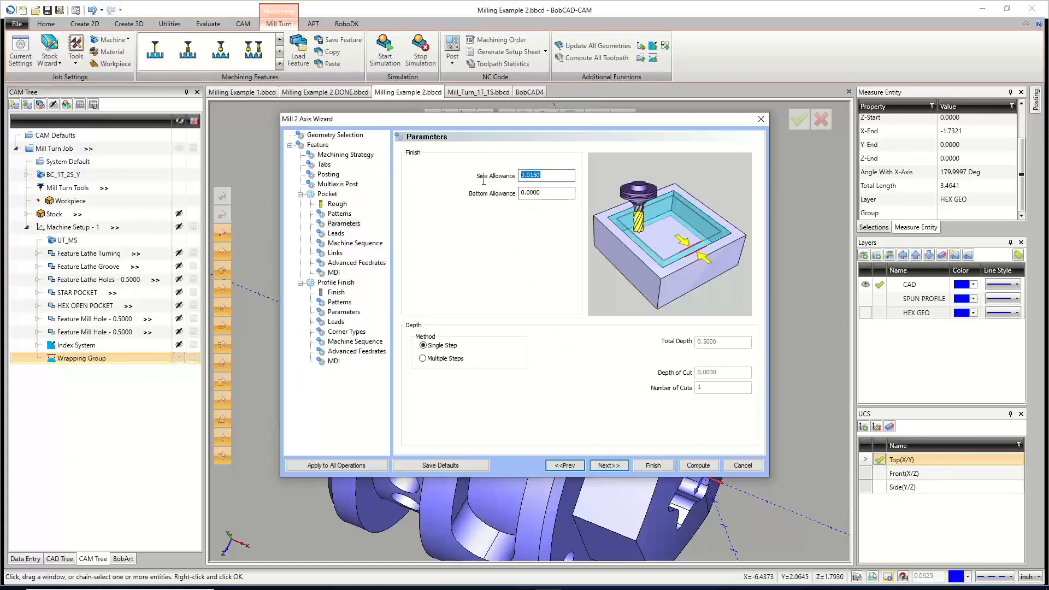
click(423, 359)
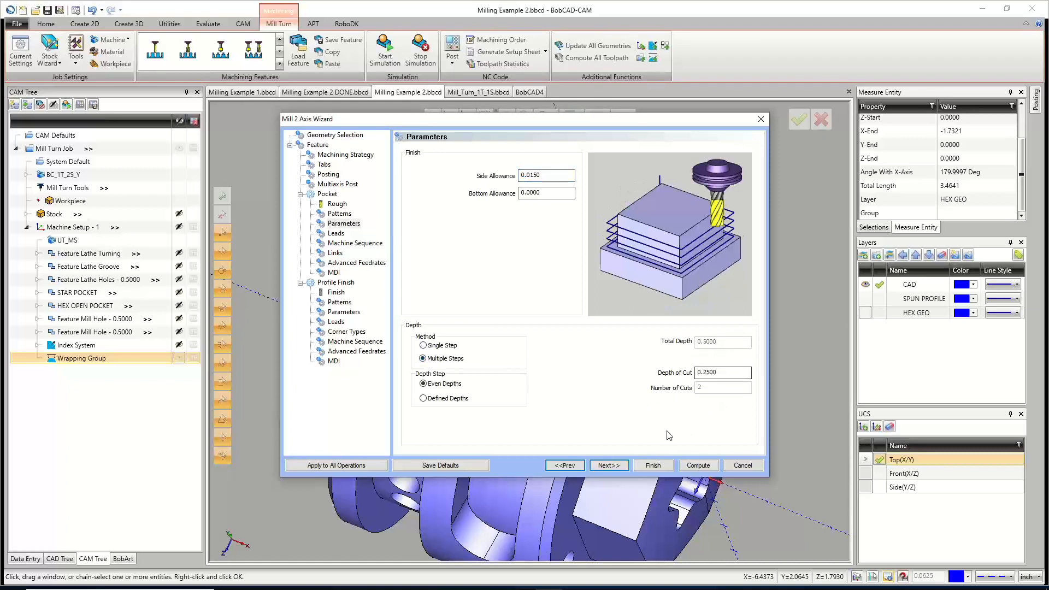
click(609, 465)
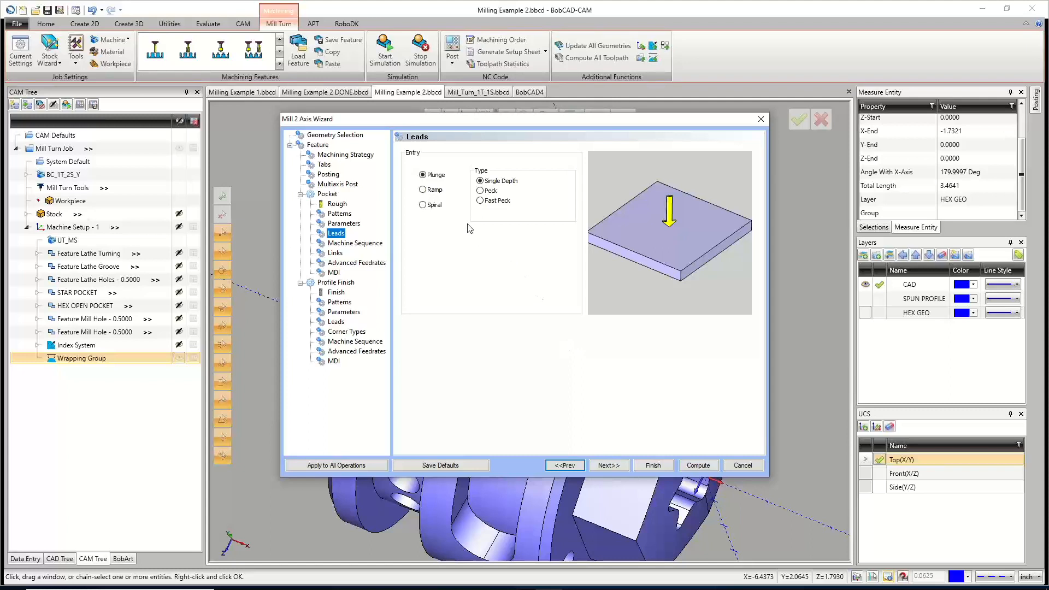
Set the Pocket operation's entry type to Ramp and accept the leads.
click(423, 190)
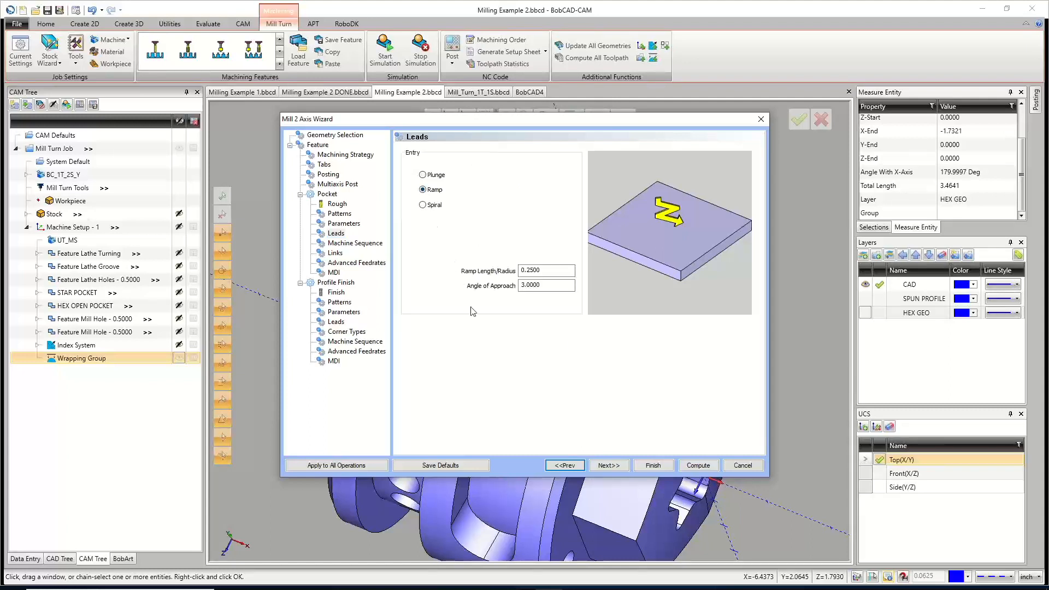
double_click(538, 271)
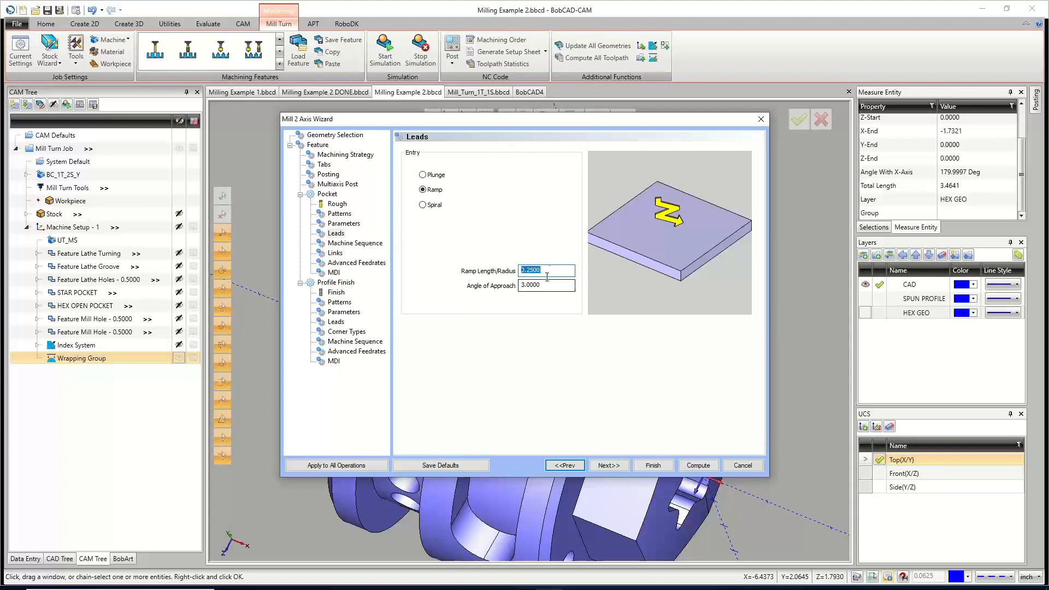
drag(513, 266, 490, 268)
click(619, 466)
Set the Pocket sort order to Optimized and keep the default links, advanced feedrates and MDI settings.
click(426, 244)
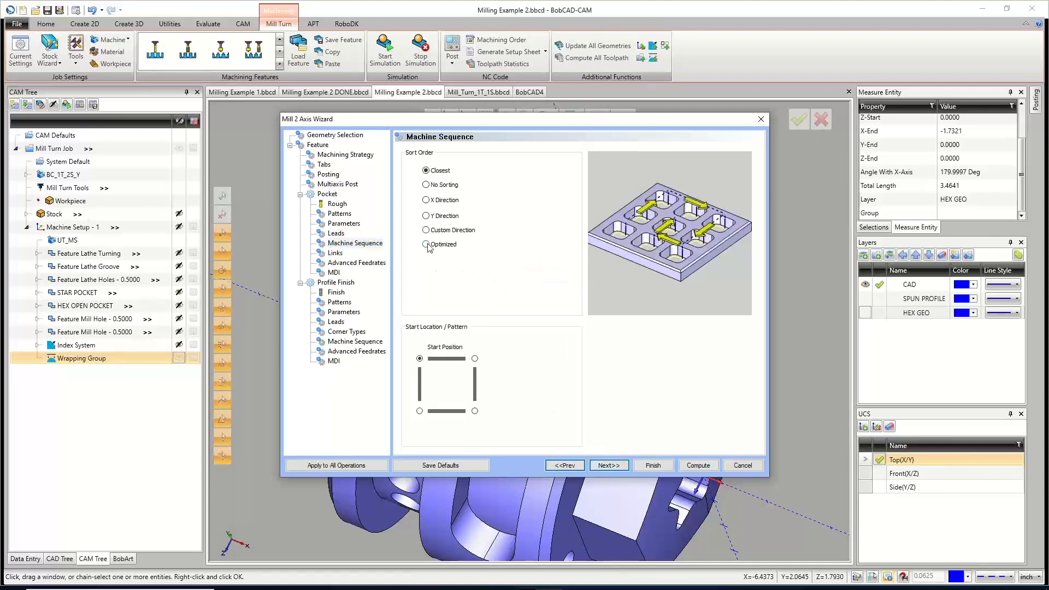
click(607, 466)
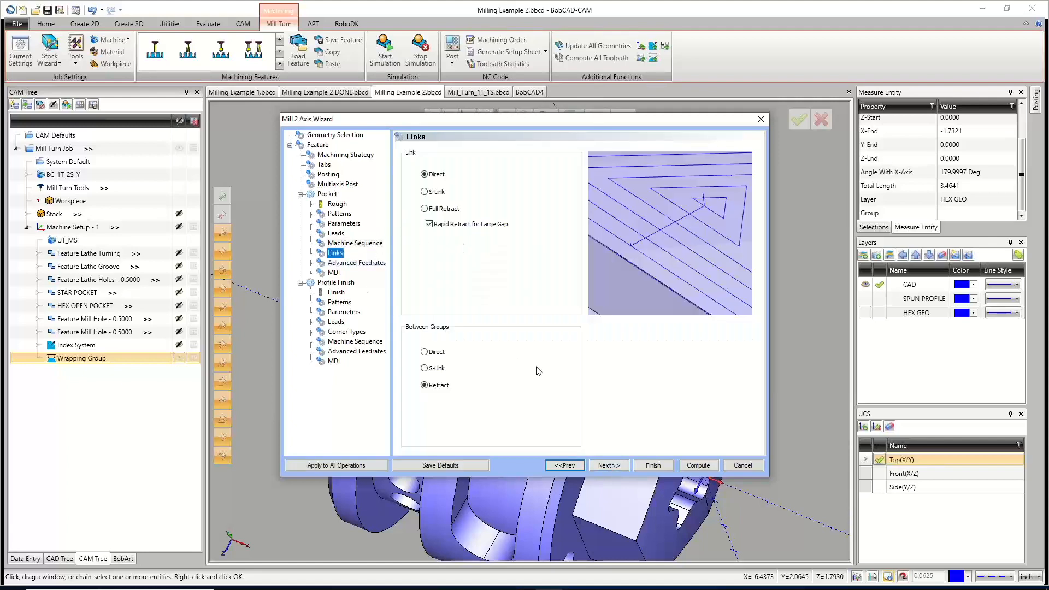
click(606, 465)
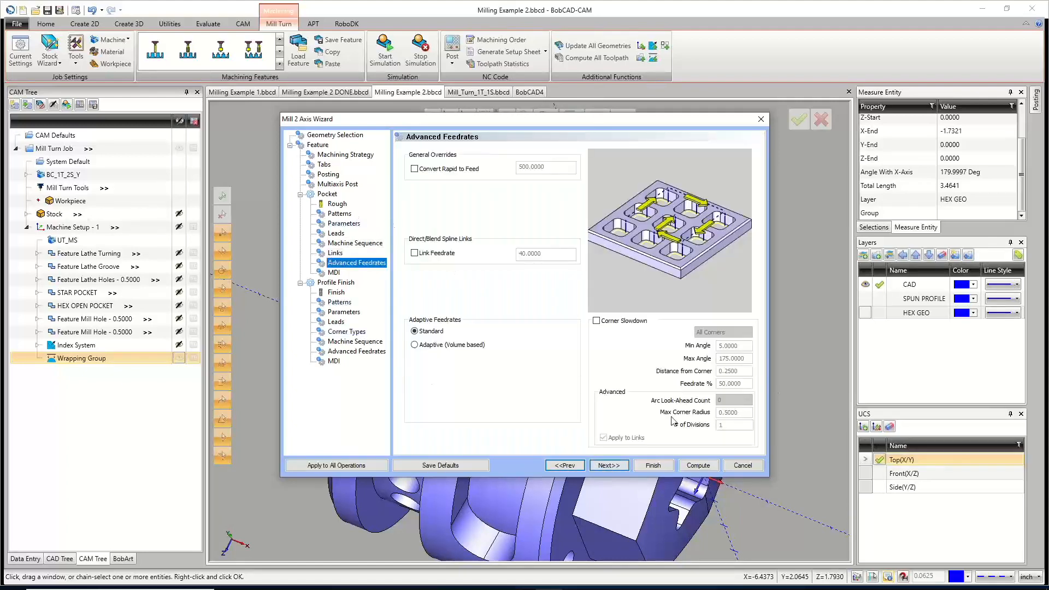
click(608, 466)
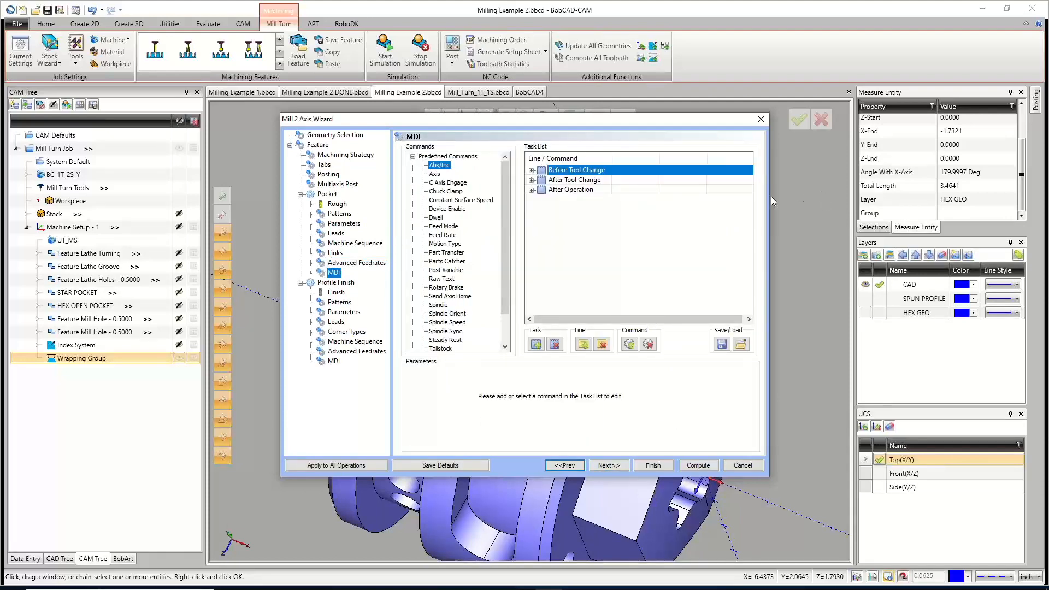
click(608, 465)
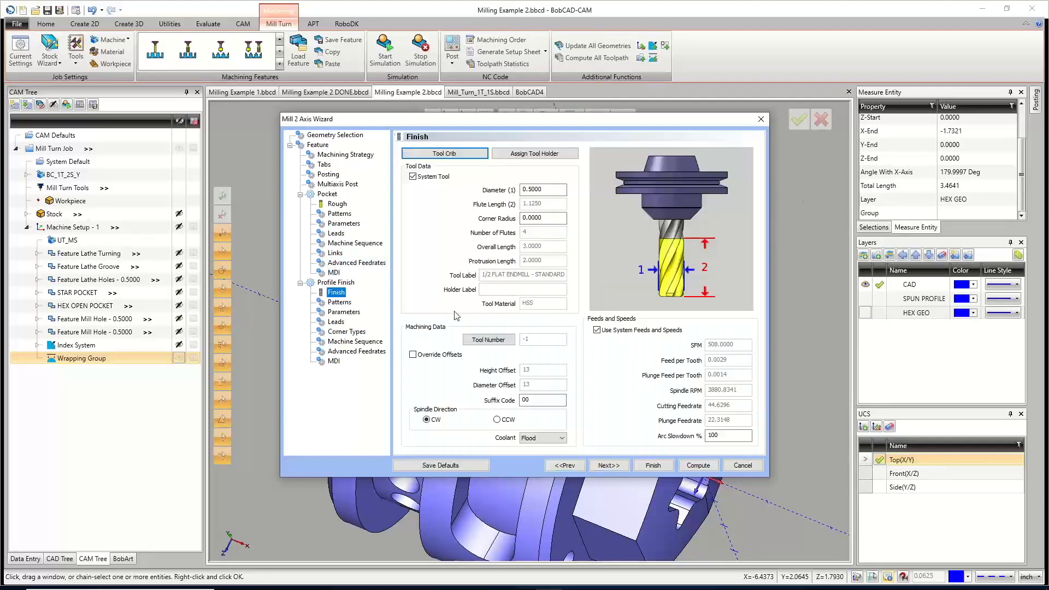
Assign tool 9, the 1/4 flat rough endmill in the station 9 Cross Mill Adapter, to the Profile Finish operation.
click(450, 154)
scroll(322, 295, down, 3)
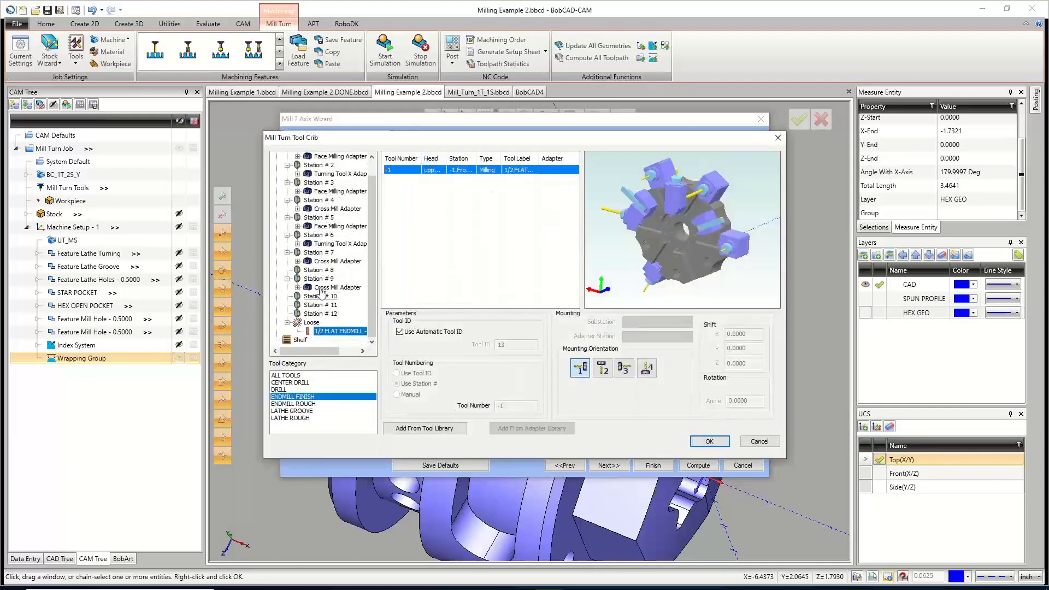
scroll(323, 292, up, 3)
click(298, 404)
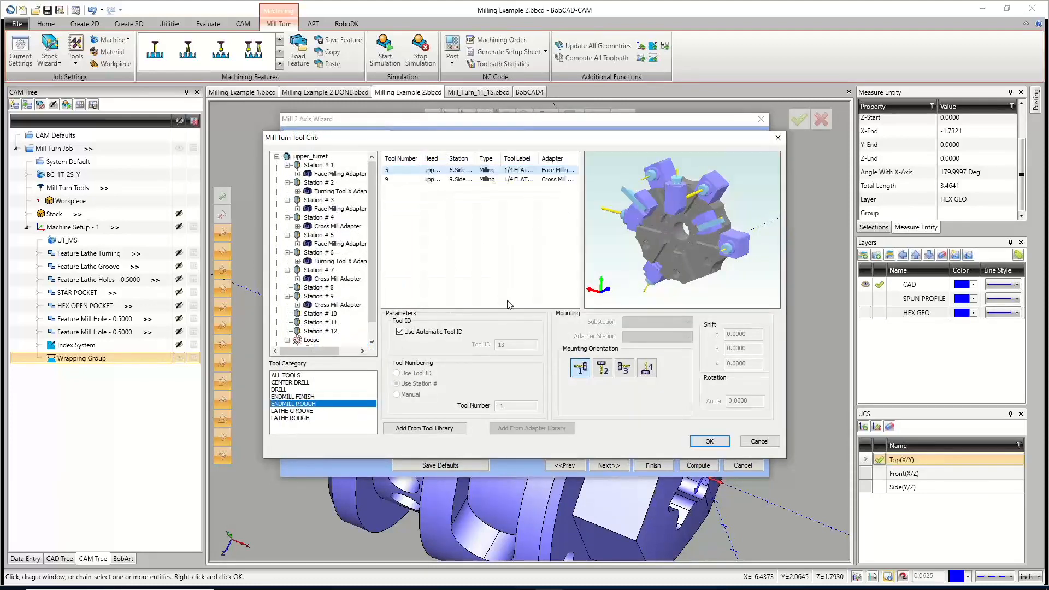
click(562, 179)
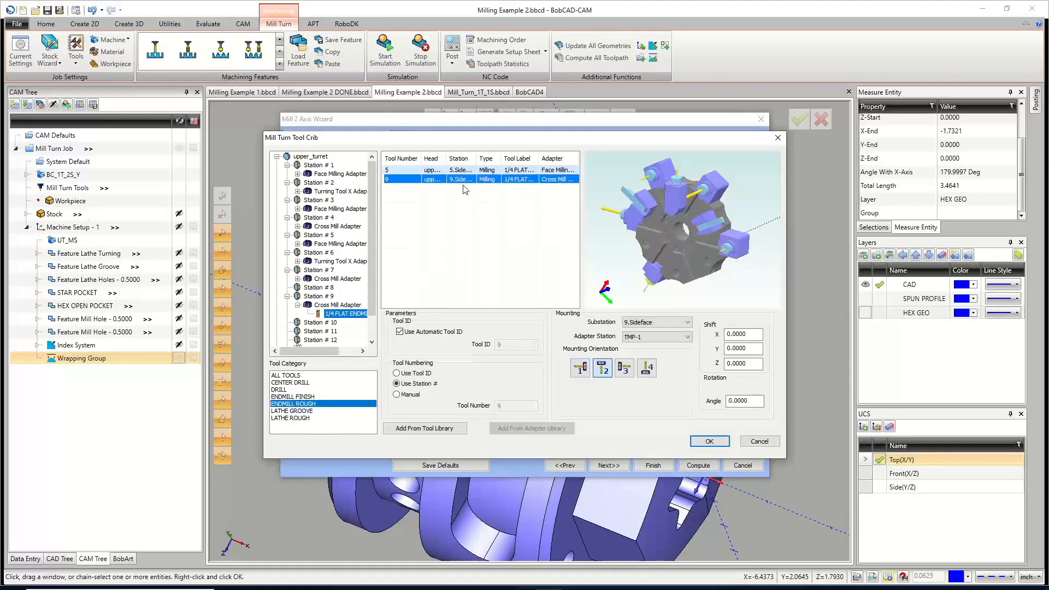
click(721, 442)
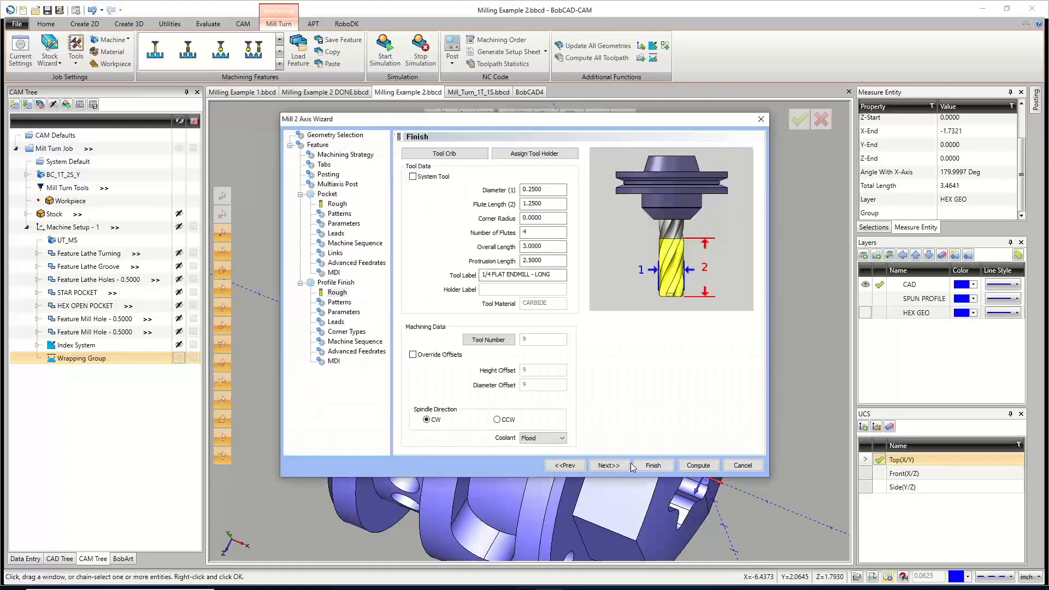
click(619, 466)
Set the Profile Finish machine compensation to Comp Left / G41 and keep the zero allowances with single-step depth.
click(618, 466)
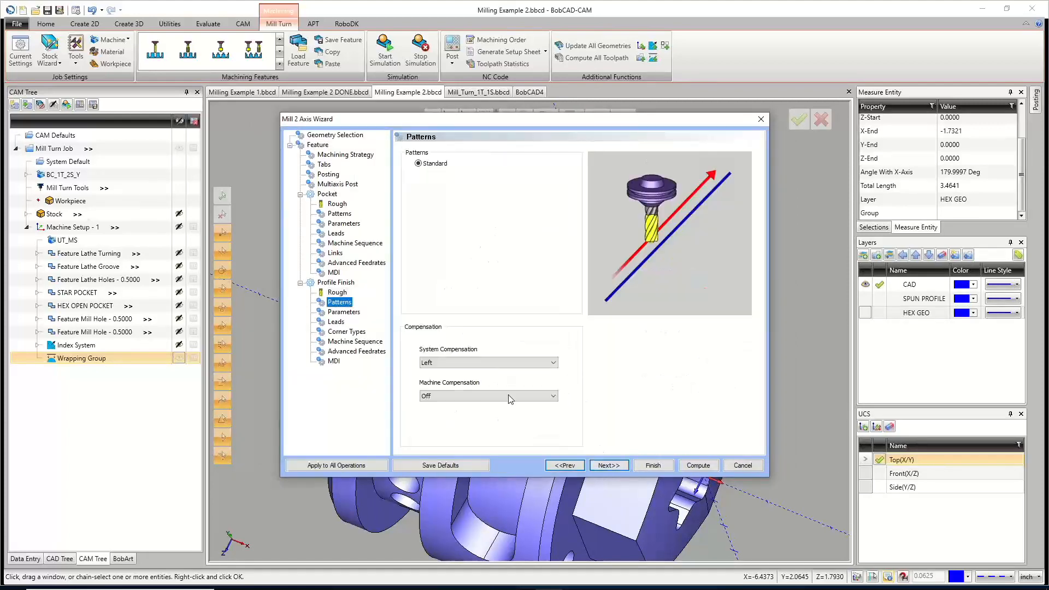
click(481, 396)
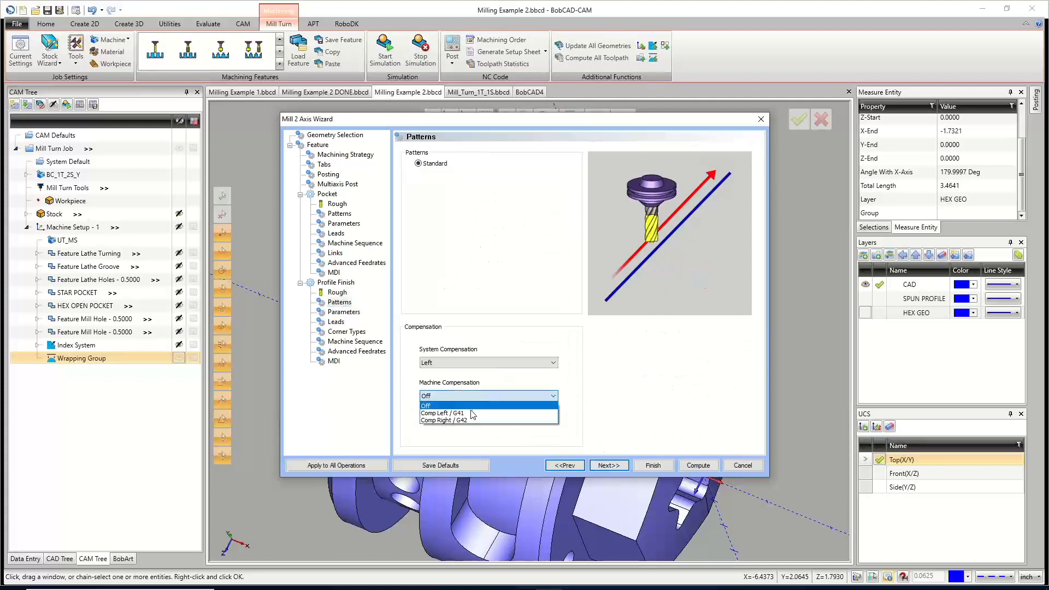
click(471, 413)
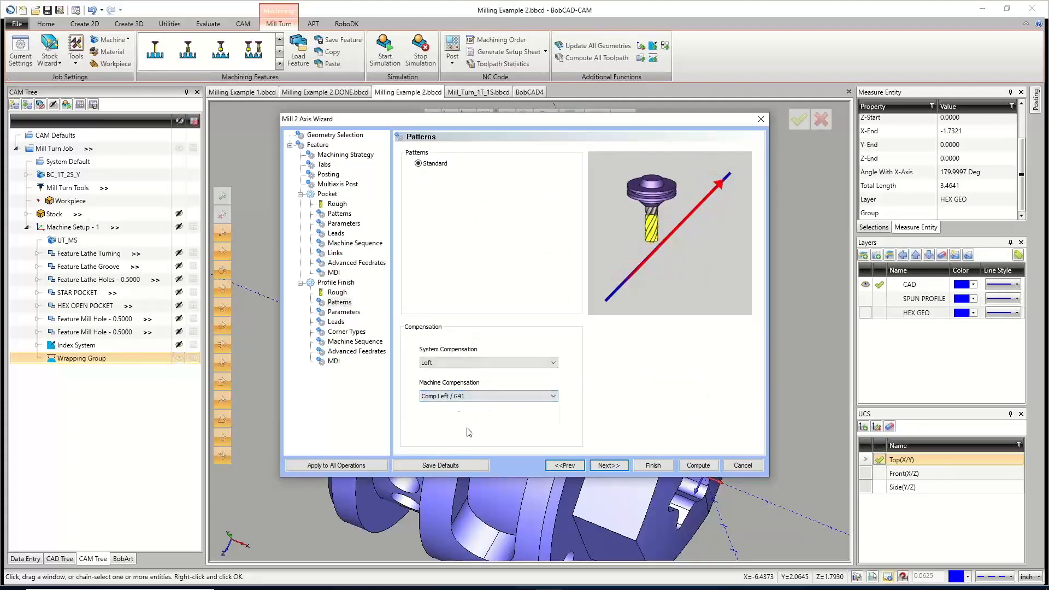
click(609, 465)
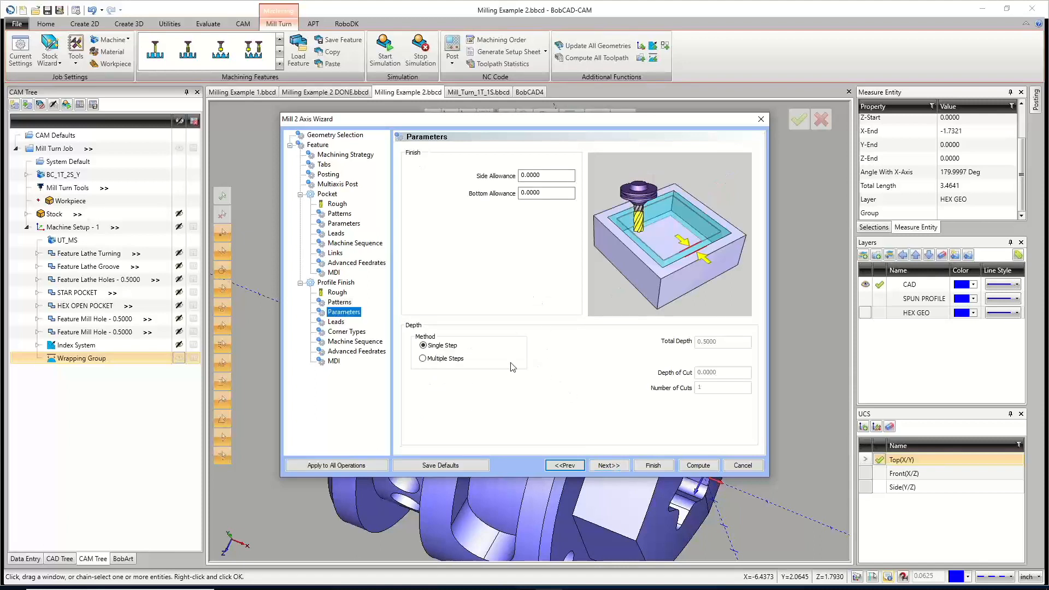
click(597, 467)
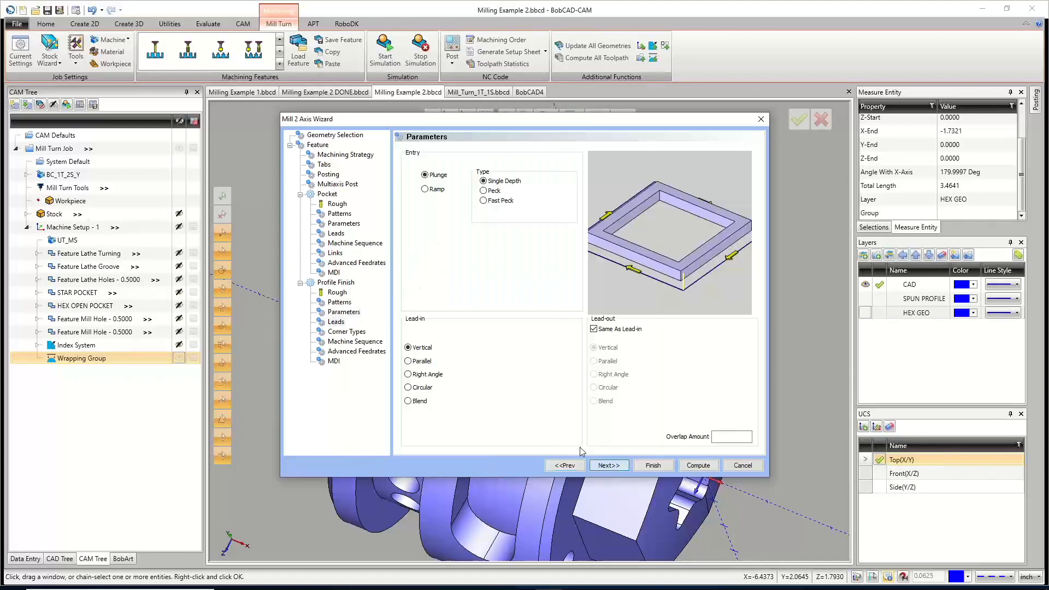
Set the Profile Finish lead-in to Circular with a line length of 0.0625 and an arc radius of 0.0625.
click(408, 387)
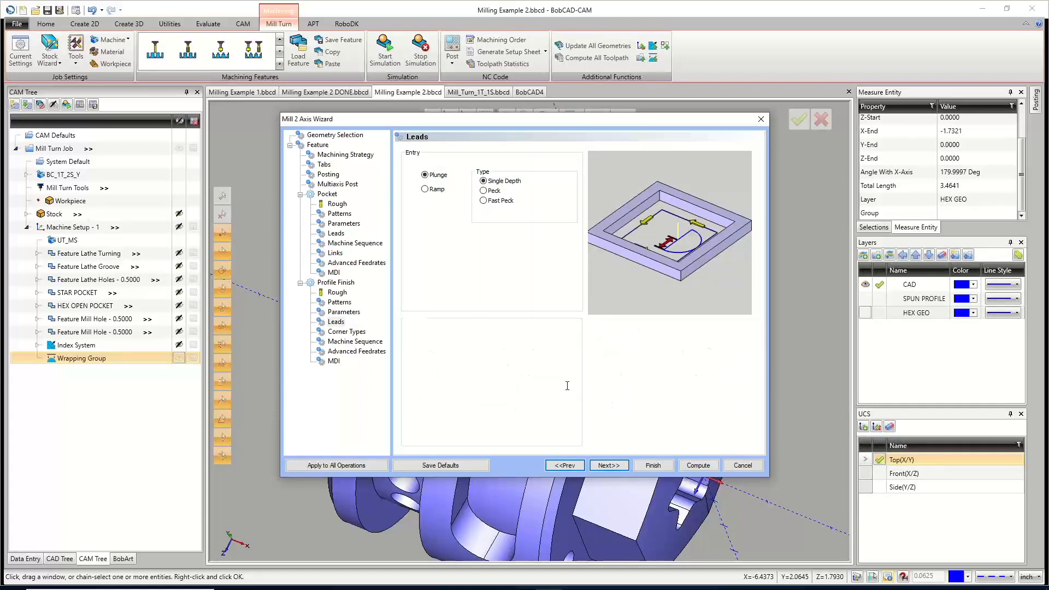
click(568, 385)
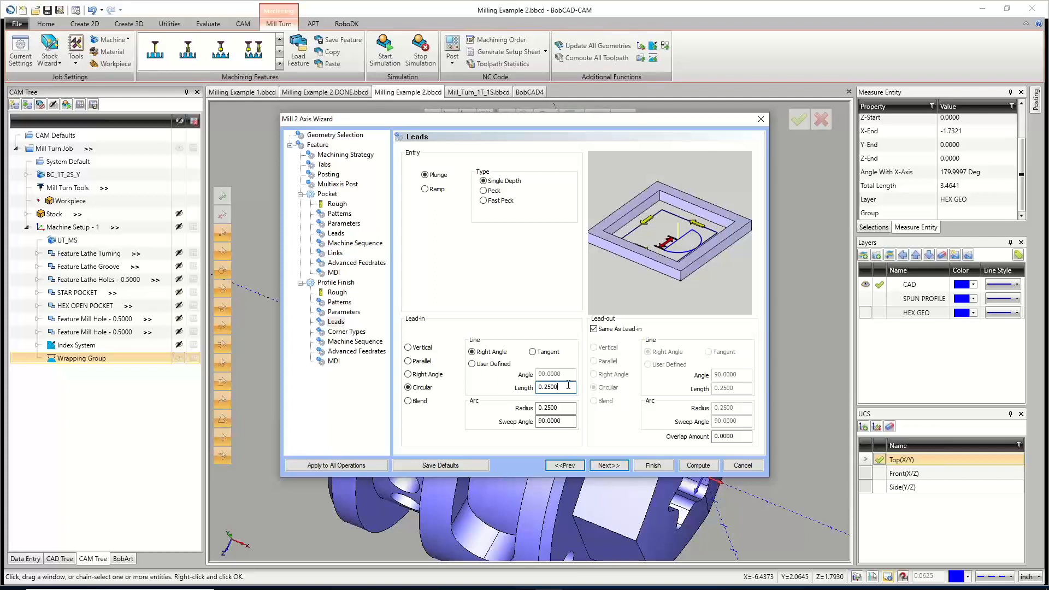
key(BackSpace)
key(BackSpace)
key(BackSpace)
text(0625)
click(555, 408)
drag(556, 407, 546, 409)
text(062)
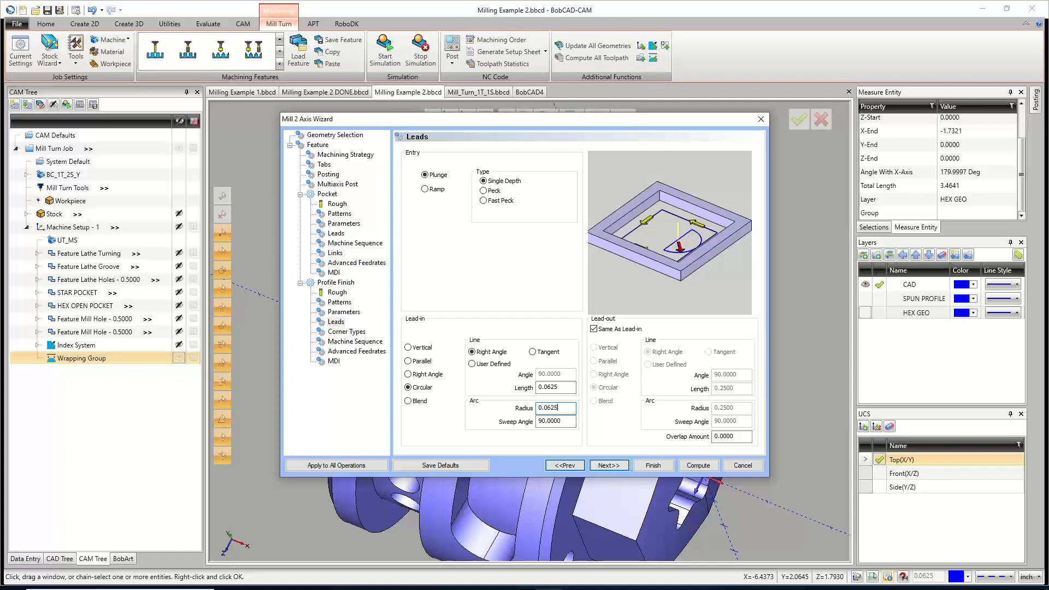
text(5)
Review the Profile Finish allowance, depth and compensation settings, and return to its lead settings.
click(342, 311)
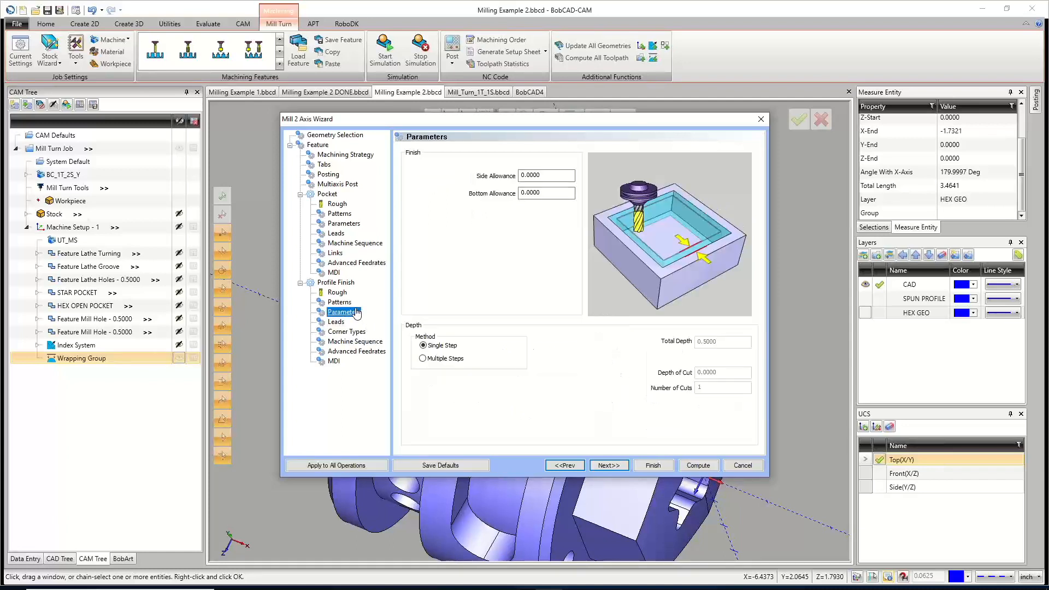
click(339, 302)
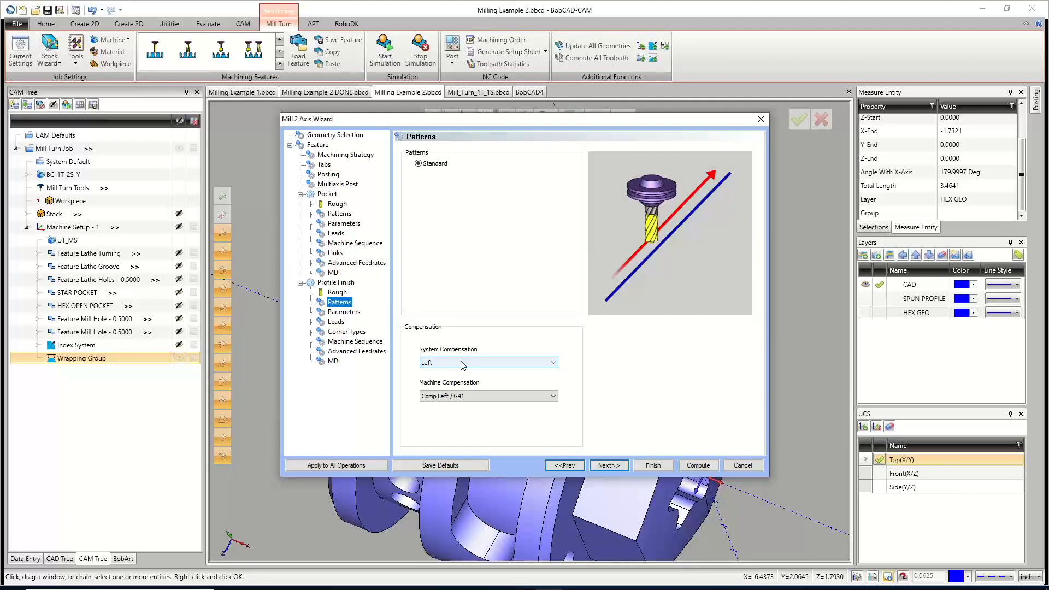
click(336, 322)
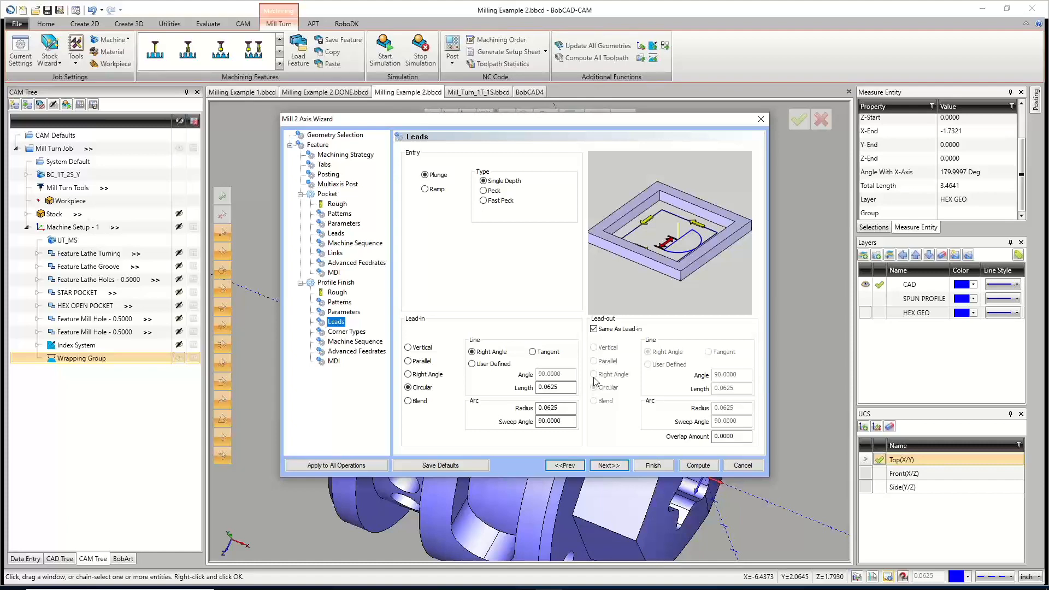
Set the Profile Finish machine sequence sort order to Optimized, keep its remaining settings, and finish the 2 axis feature.
click(612, 467)
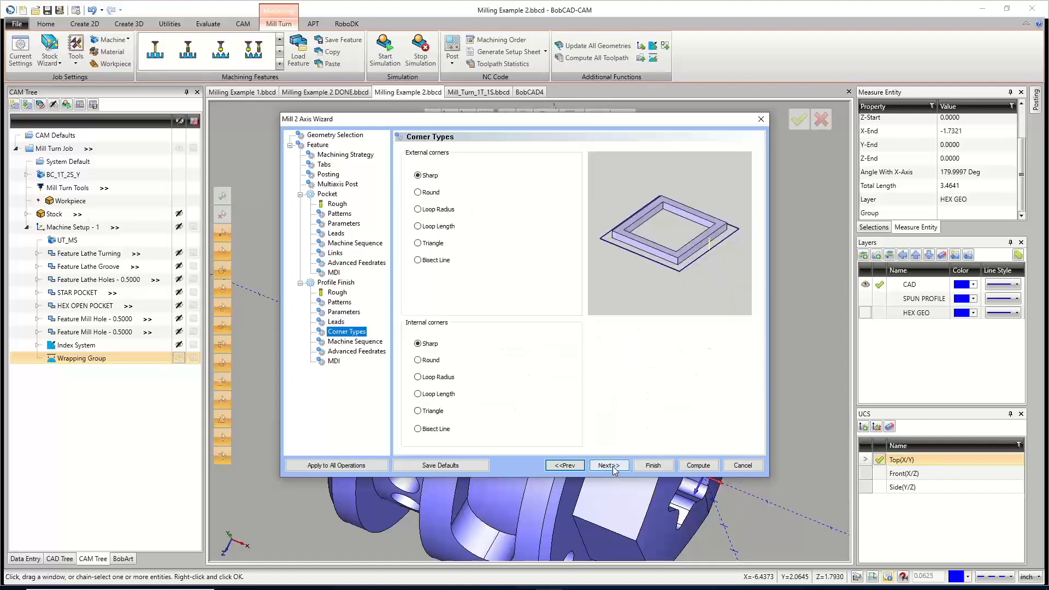
click(613, 466)
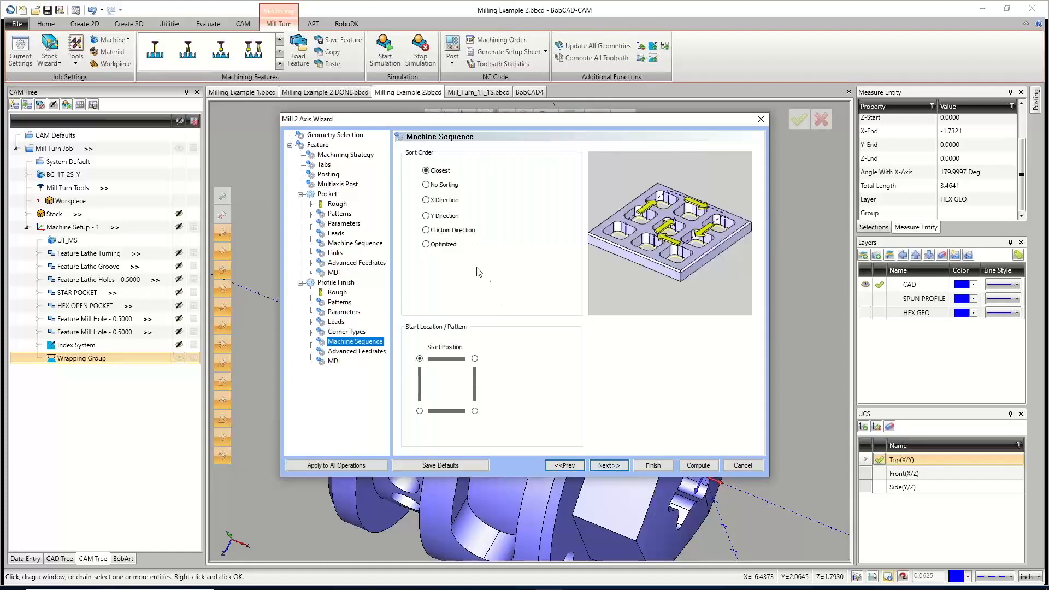
click(449, 246)
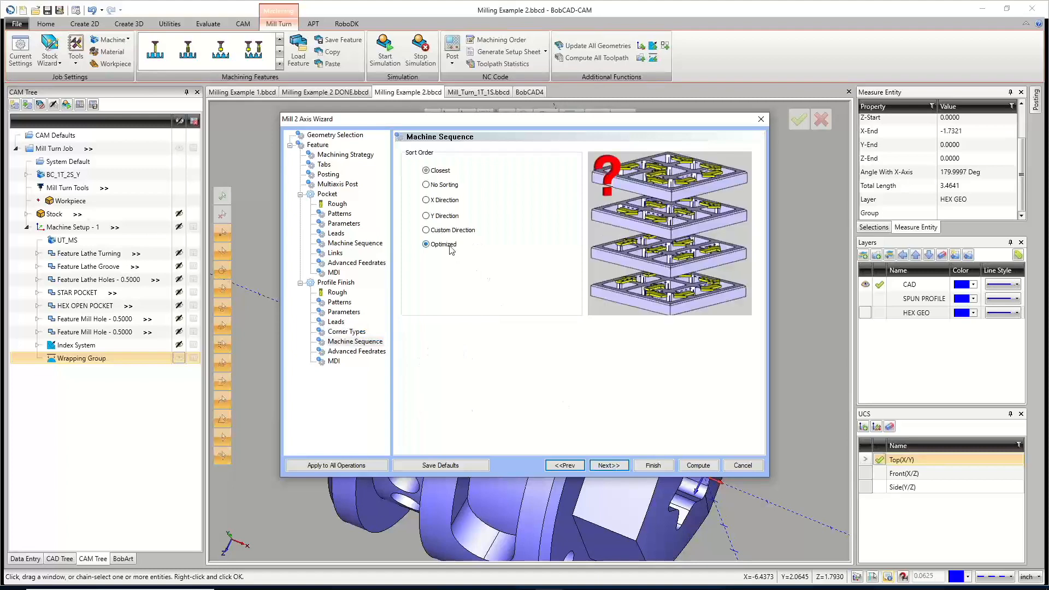
click(609, 464)
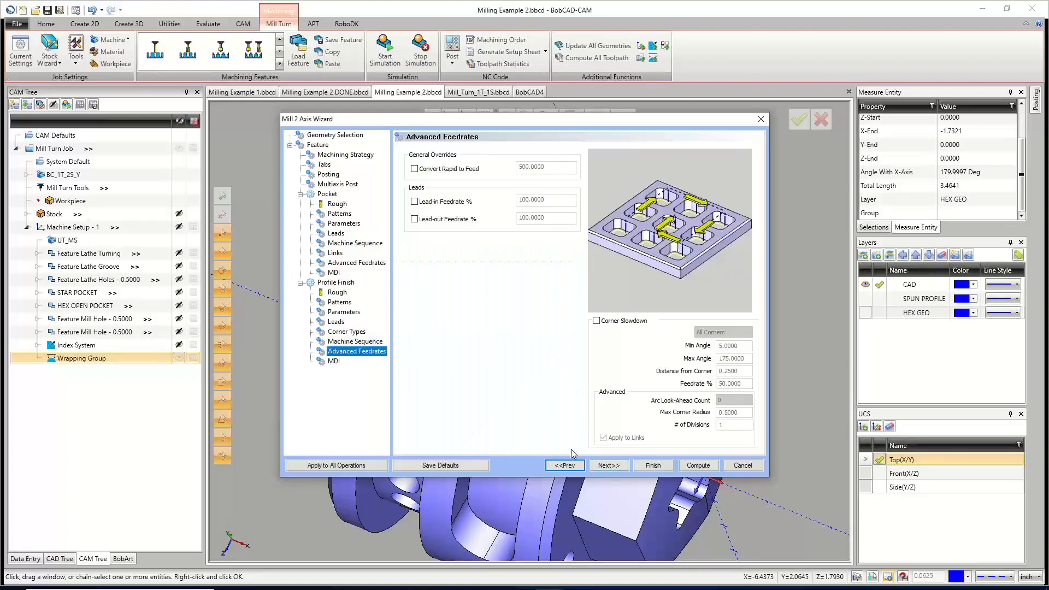
click(608, 465)
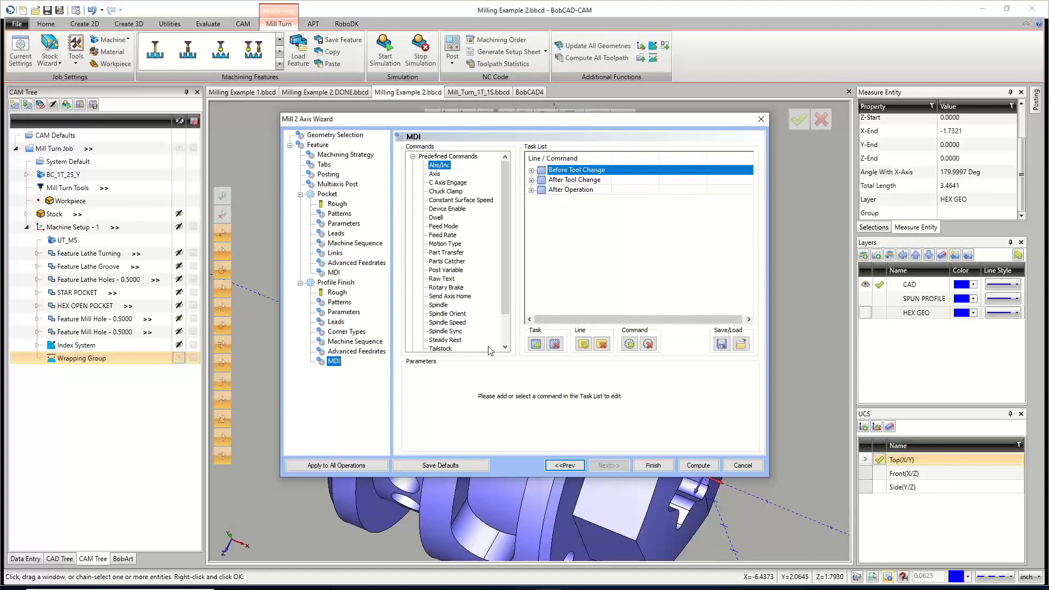
click(657, 465)
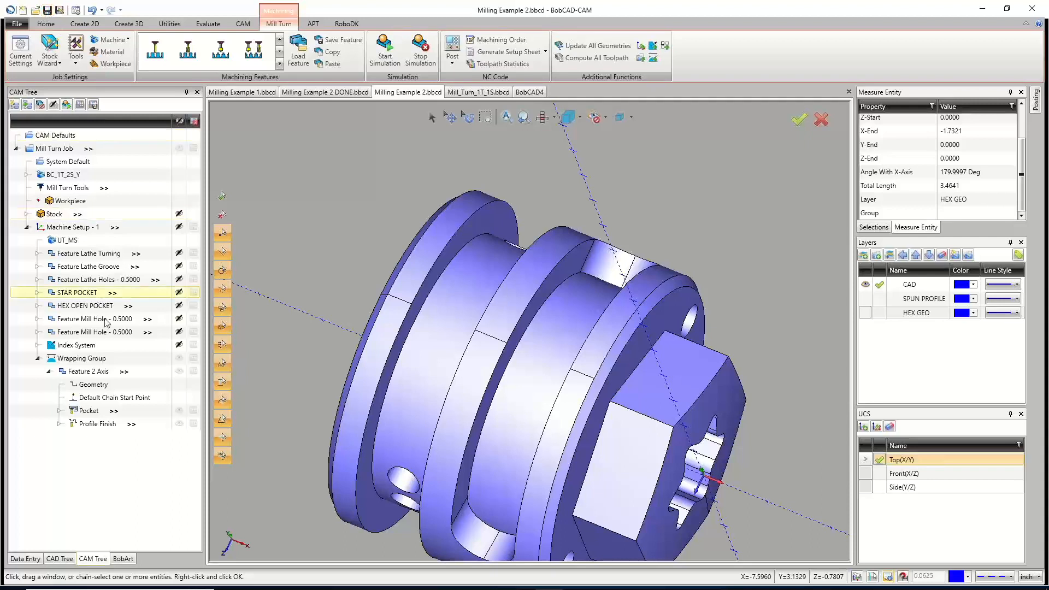
Compute all toolpaths of the wrapped 2 axis feature, blank the Wrapping Group toolpaths, and inspect the Profile Finish toolpath and leads.
right_click(92, 374)
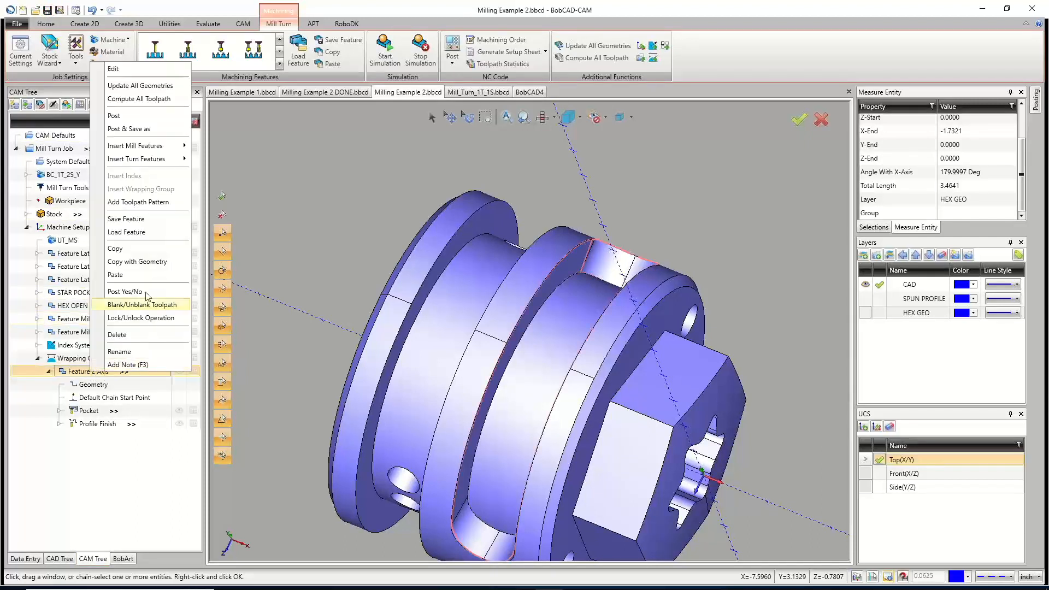
click(130, 100)
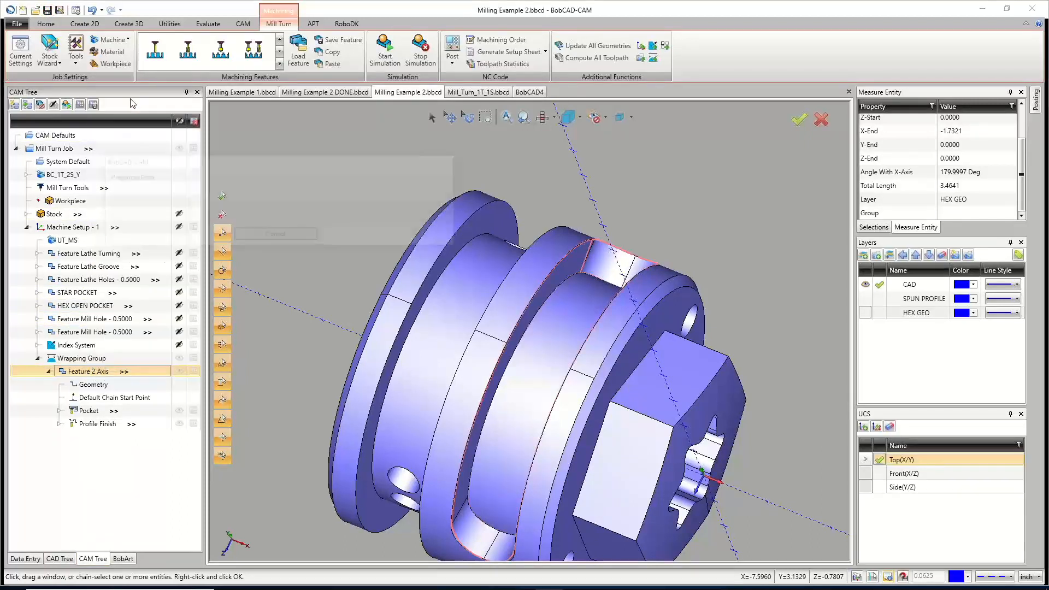
click(179, 359)
click(120, 410)
middle_drag(566, 280, 525, 306)
click(97, 424)
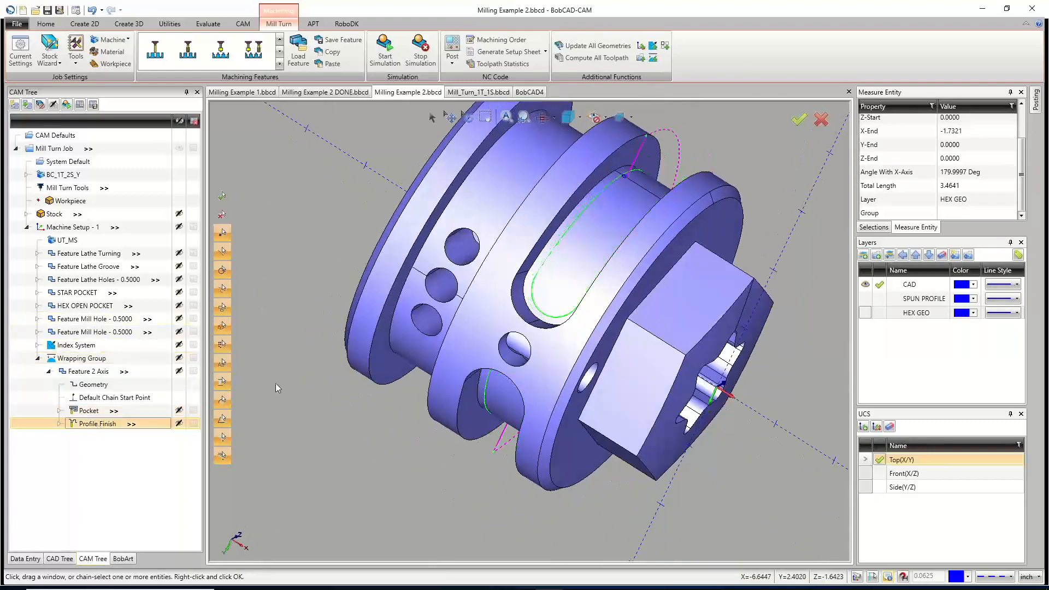
middle_drag(627, 264, 596, 283)
scroll(597, 251, up, 2)
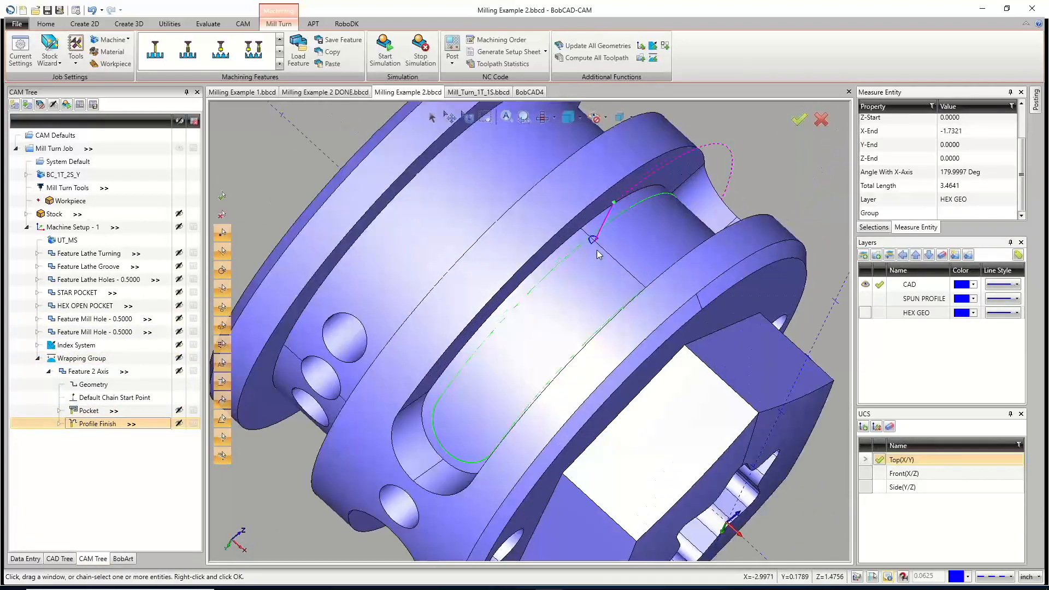
scroll(599, 253, down, 10)
Examine the pocketed face of the Milling Example 1 part, and return to Milling Example 2.
click(260, 93)
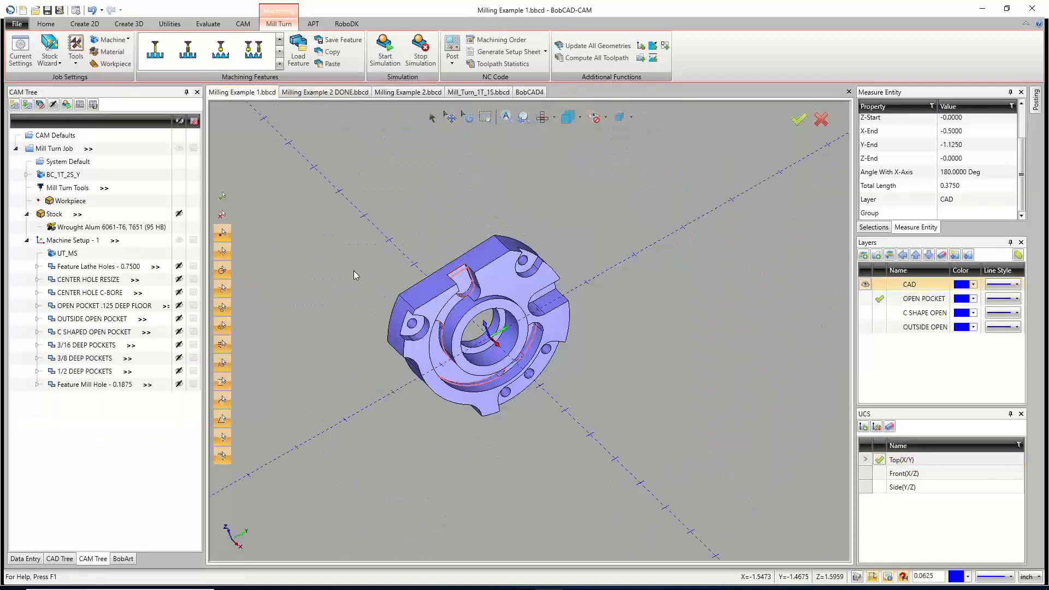
middle_drag(471, 331, 448, 333)
scroll(451, 352, up, 5)
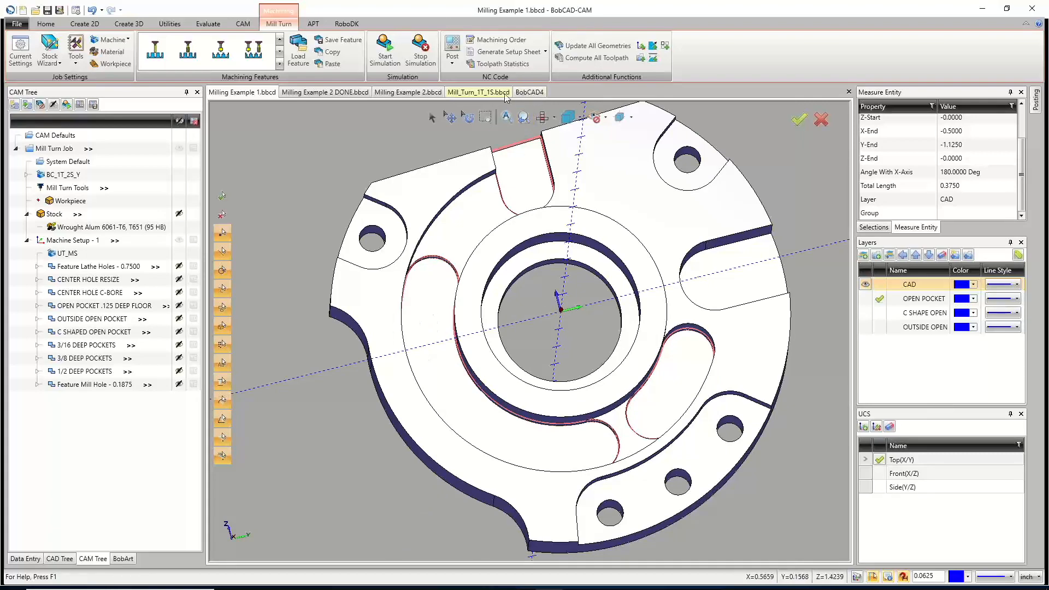
click(431, 93)
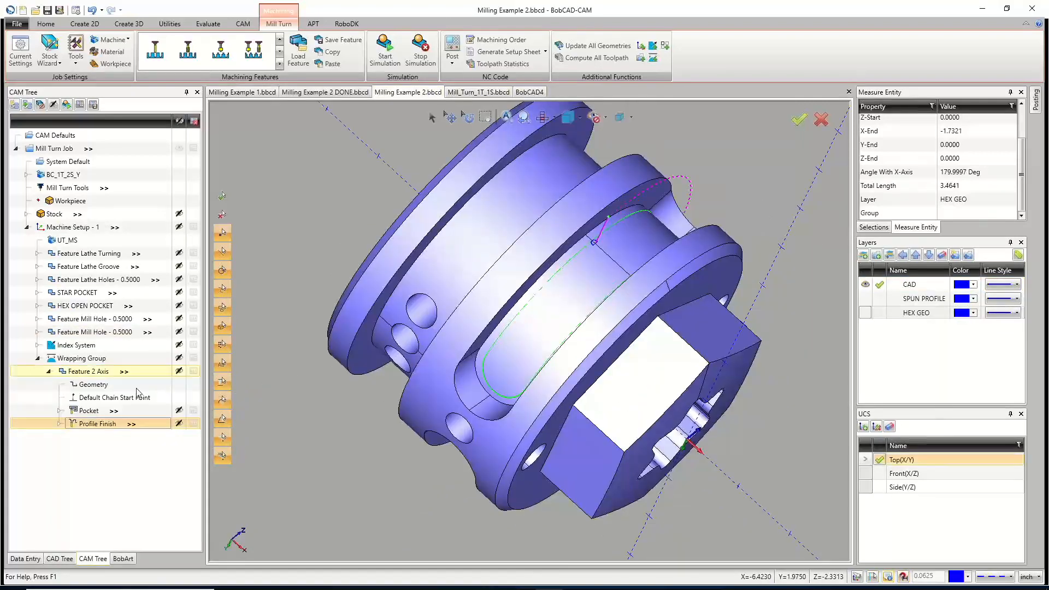
Set the Profile Finish lead-in line length and arc radius to 0.25 and recompute the toolpath.
right_click(105, 427)
click(50, 218)
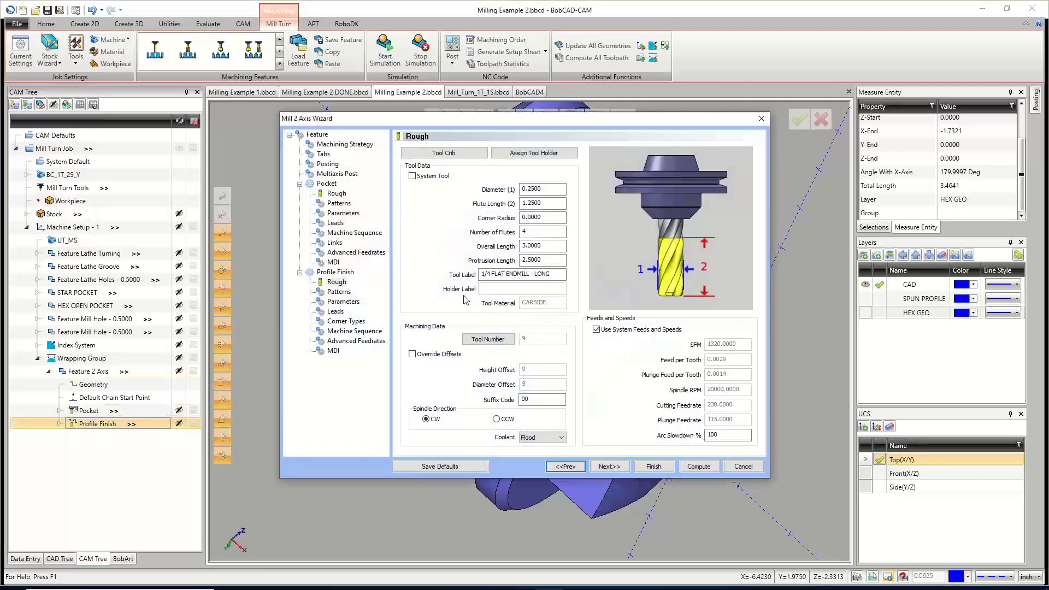
click(335, 311)
click(551, 386)
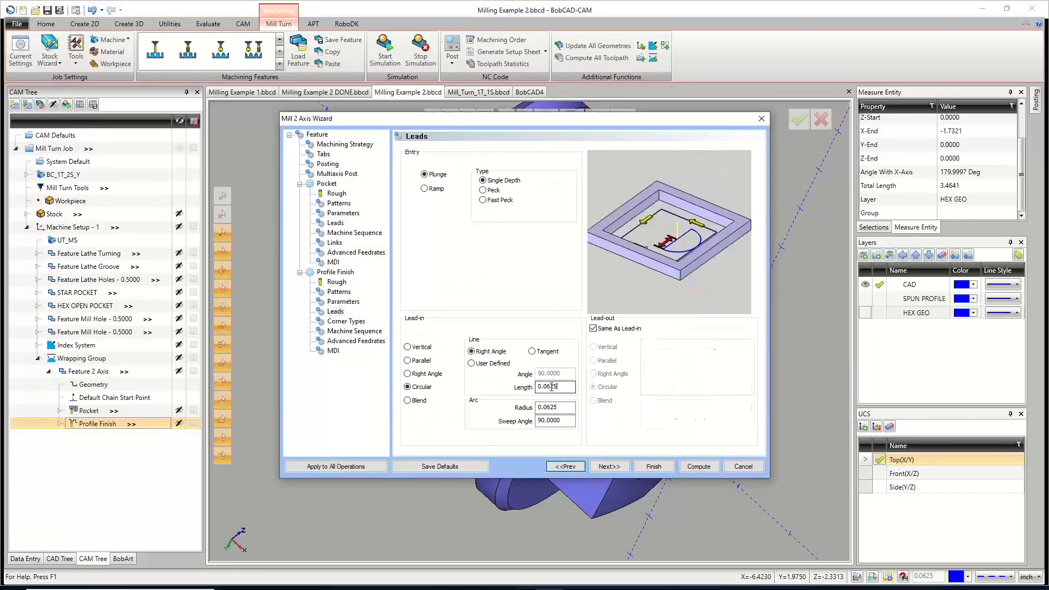
double_click(552, 386)
text(.25)
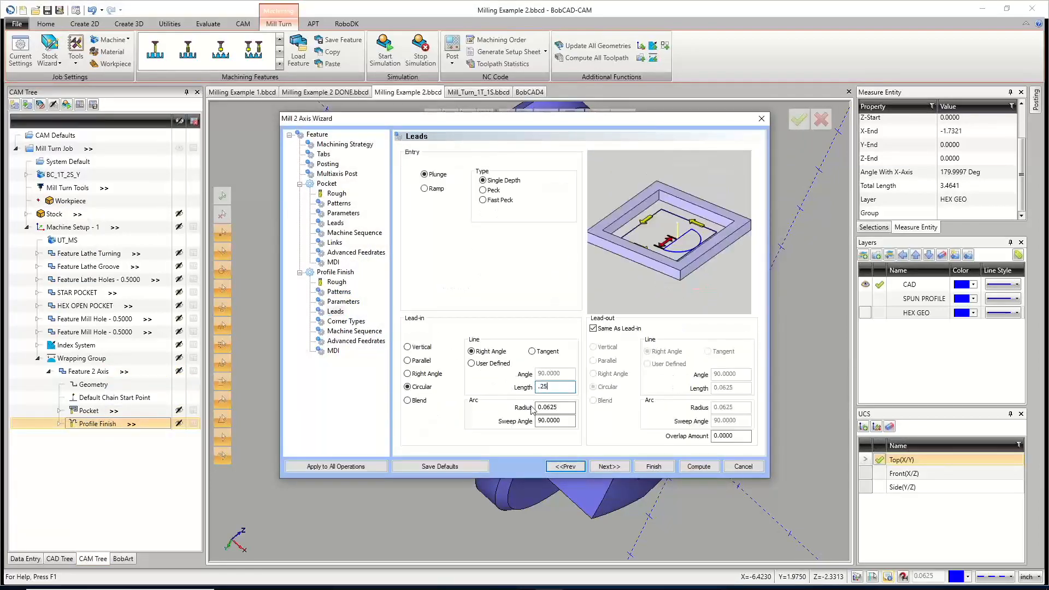
key(Tab)
text(.2)
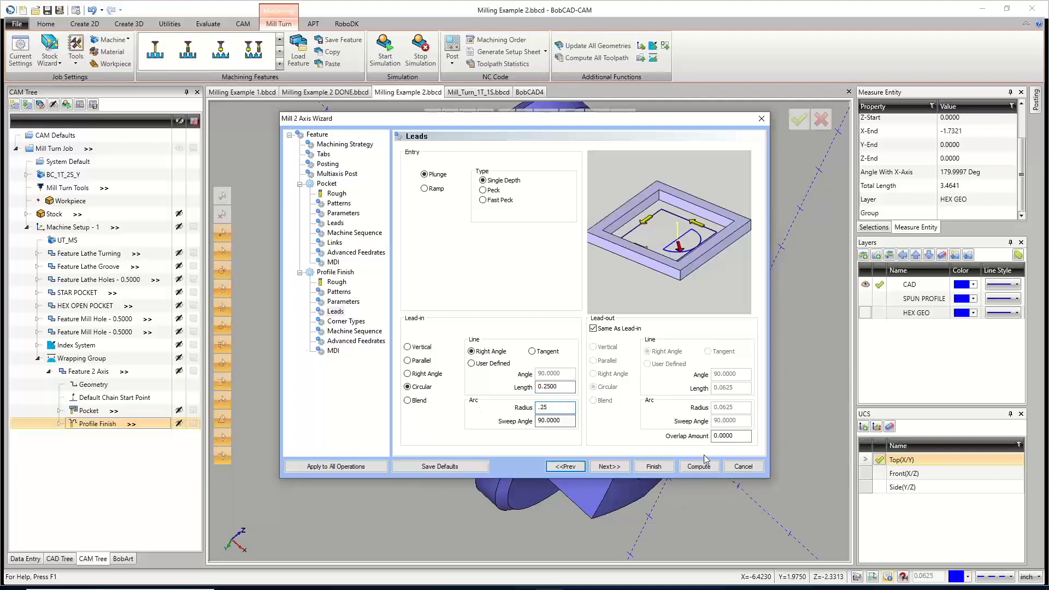
click(699, 465)
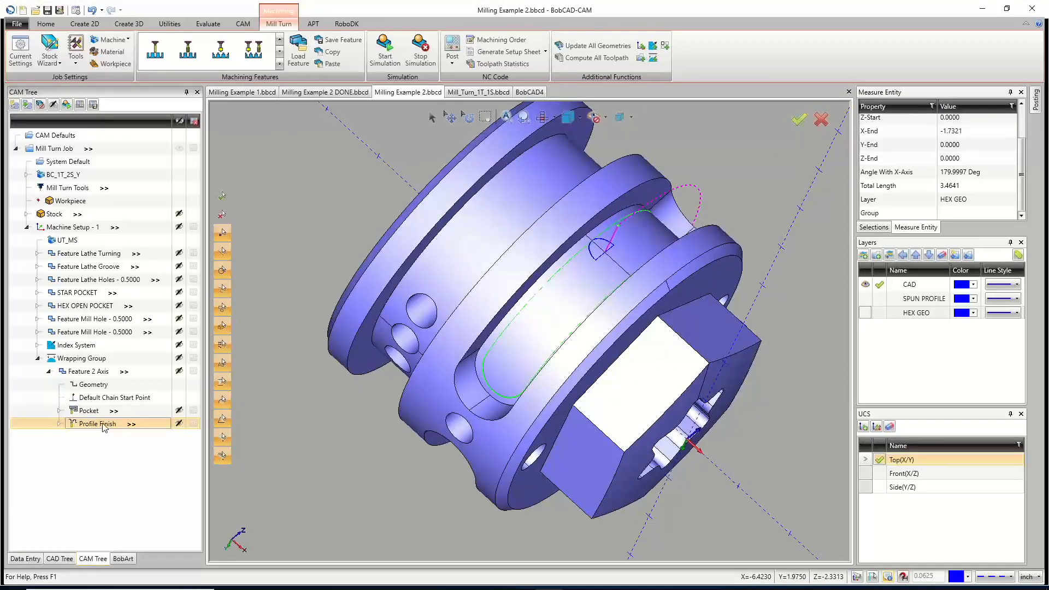
Collapse the Wrapping Group, save the part file, and start the machining simulation.
middle_drag(584, 308, 698, 457)
click(38, 358)
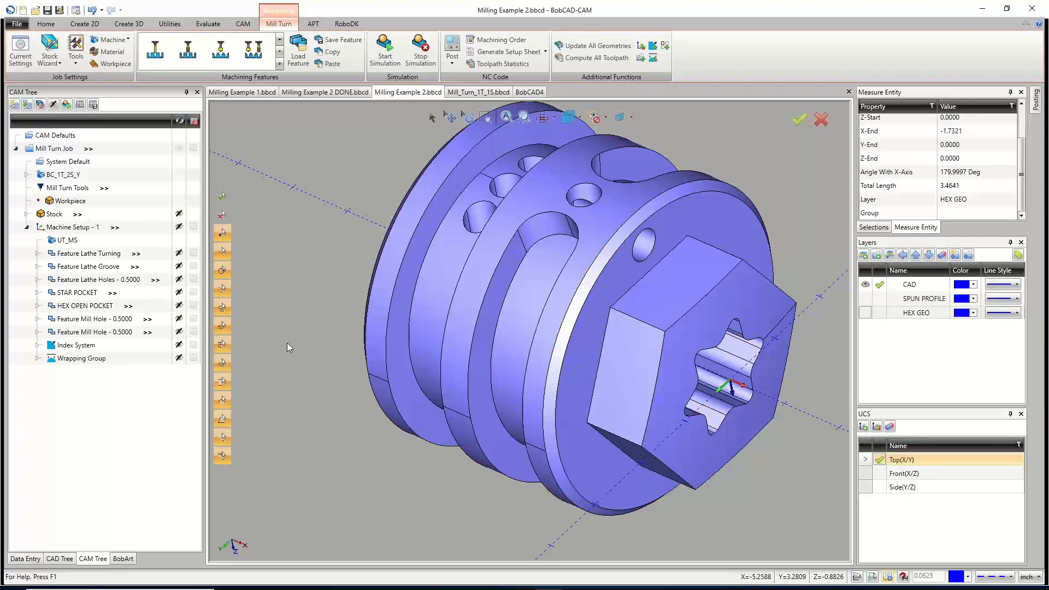
key(ctrl+s)
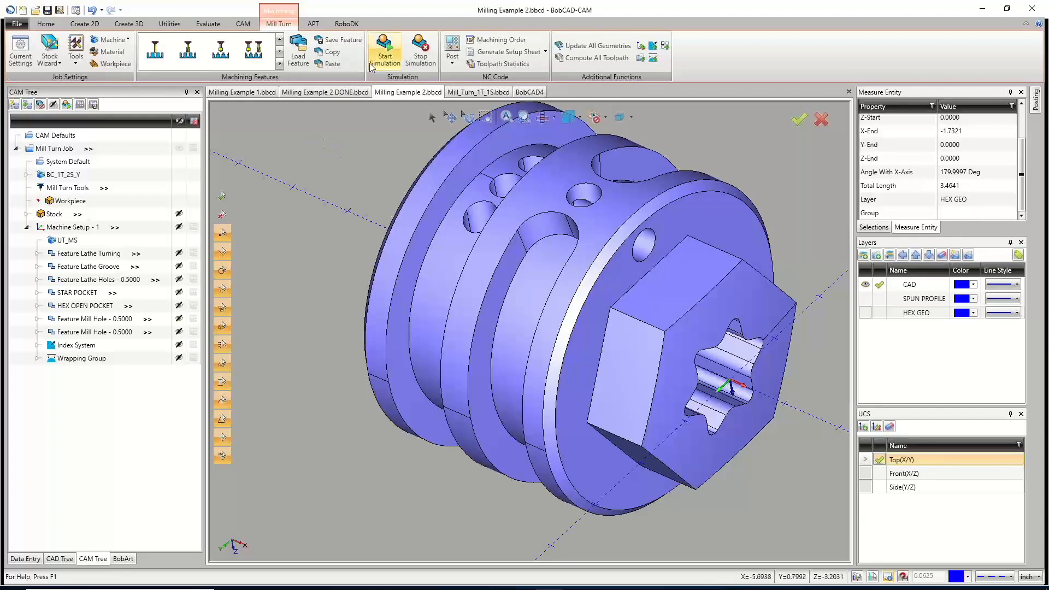
click(384, 52)
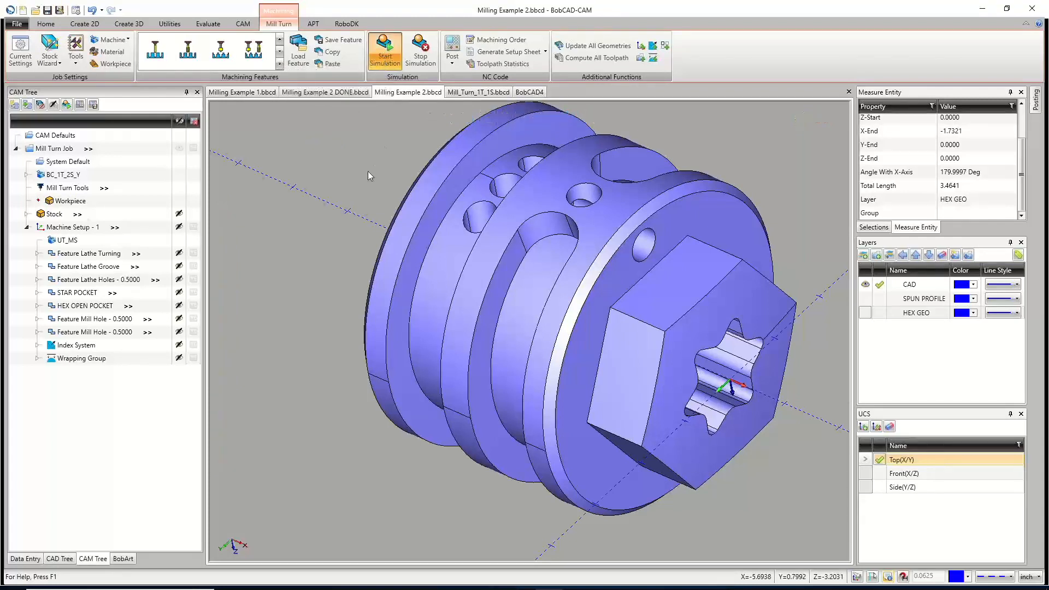
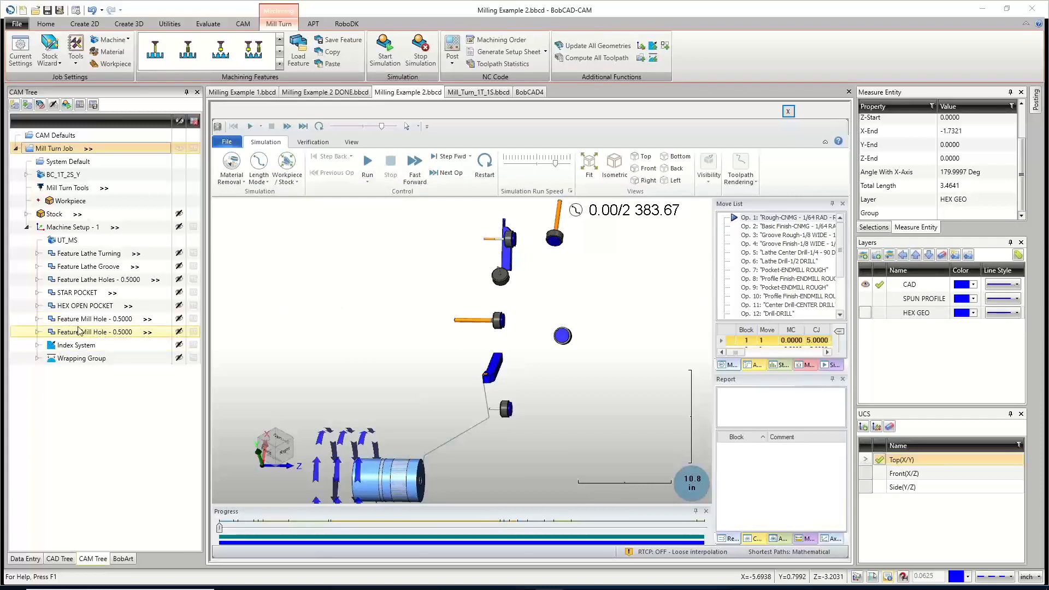
Close the machining simulation and return to the part model.
right_click(92, 305)
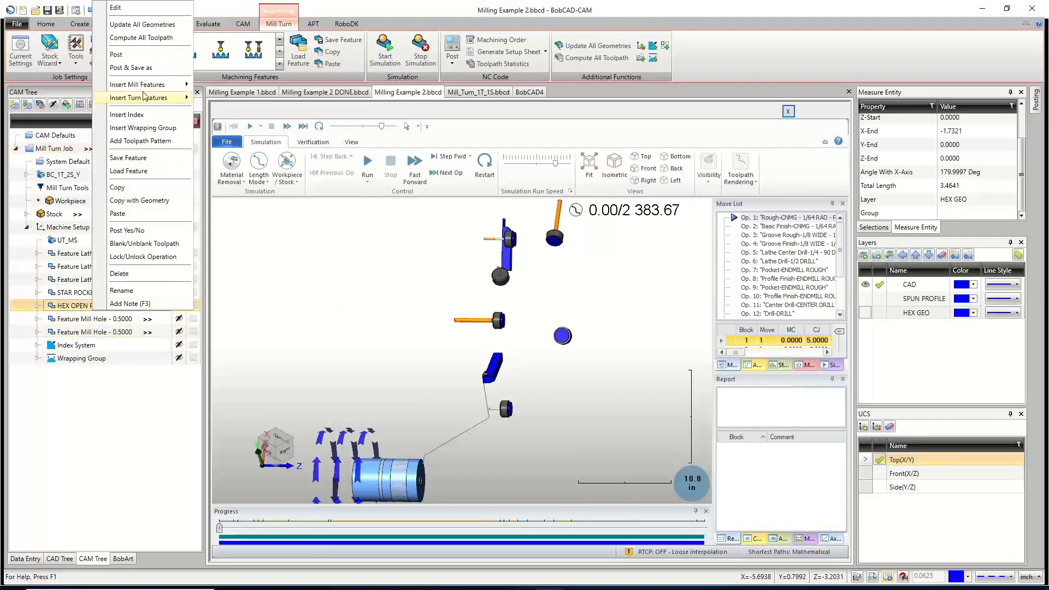
right_click(97, 331)
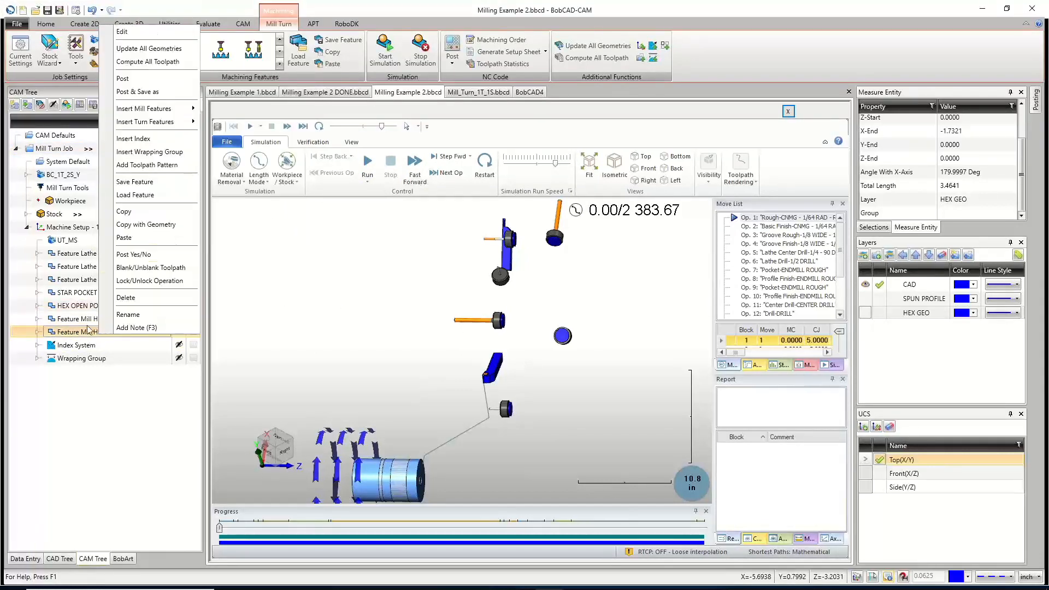
click(788, 111)
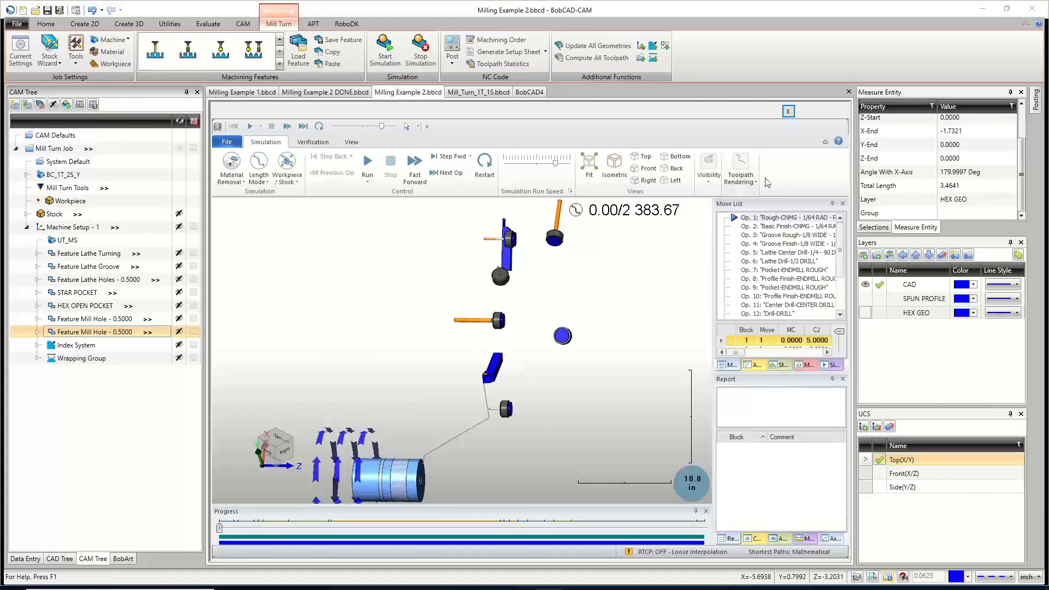
click(789, 112)
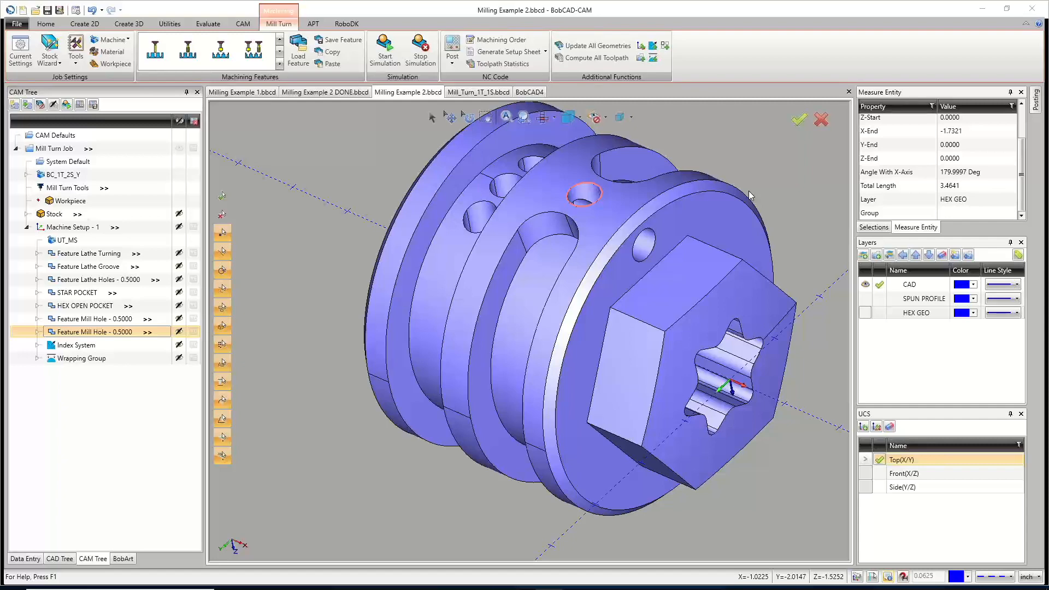
In the Drill operation MDI of the second 0.5000 mill hole feature, rename the After Operation line as M01.
right_click(94, 331)
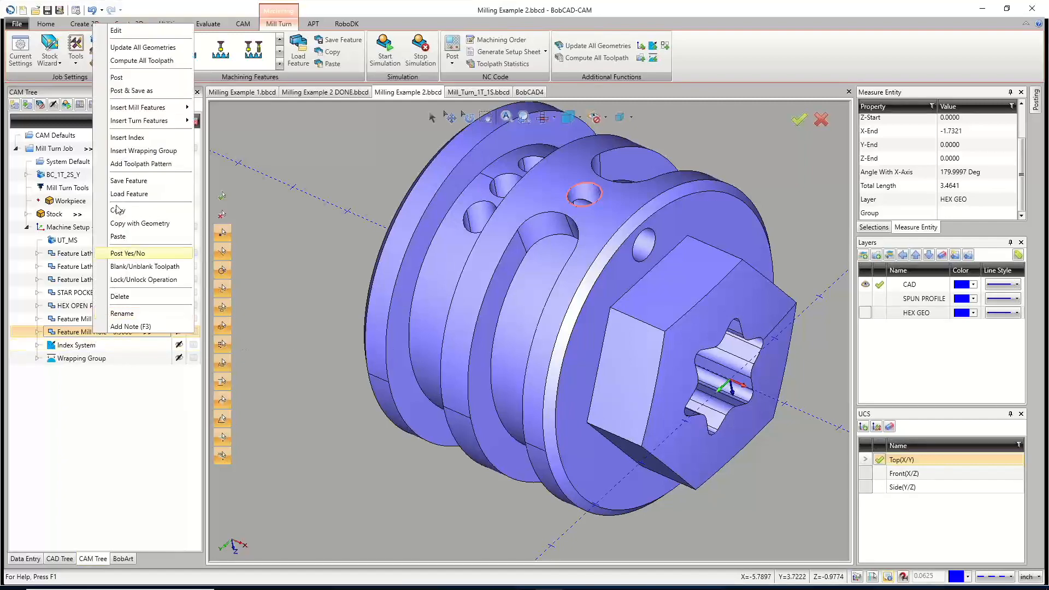
click(117, 31)
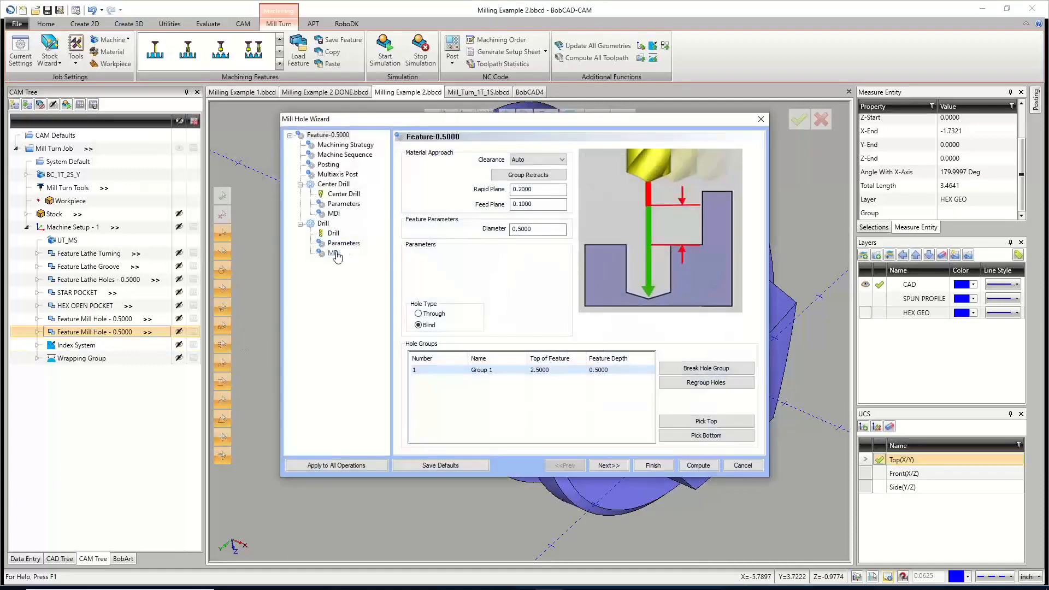
click(333, 253)
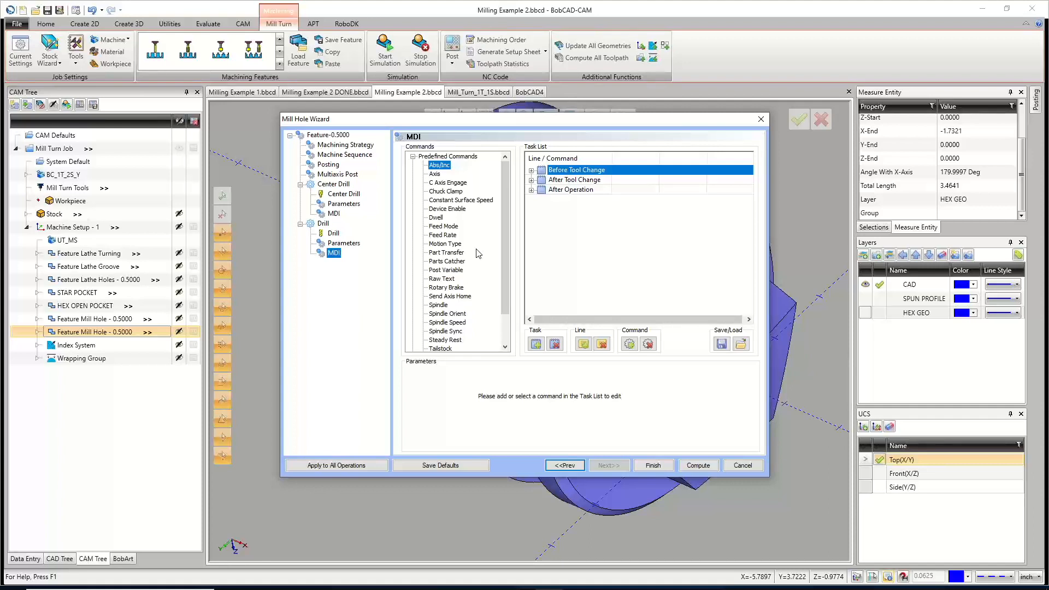
click(441, 279)
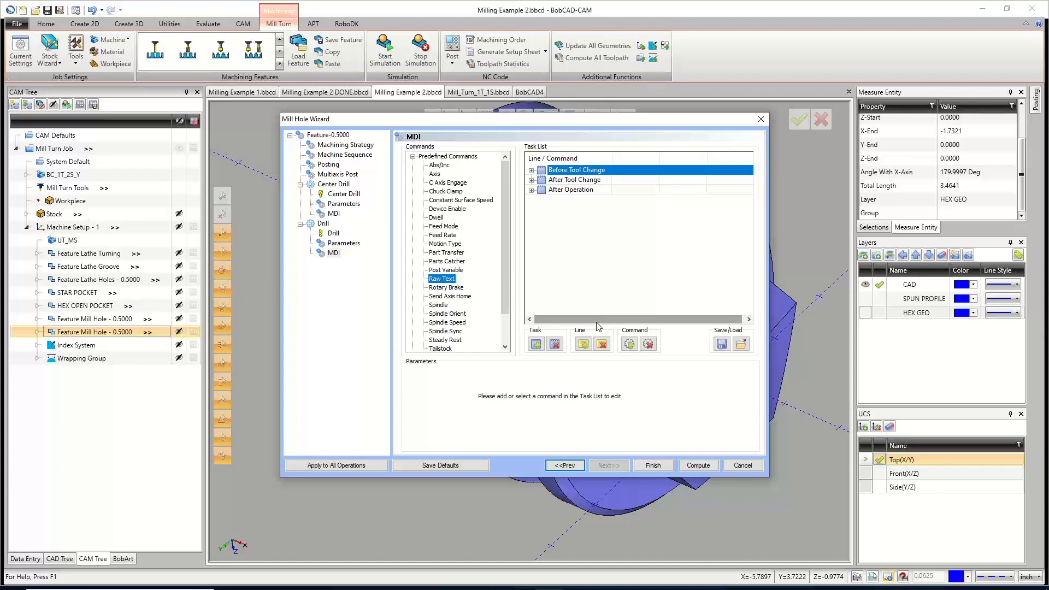
click(531, 190)
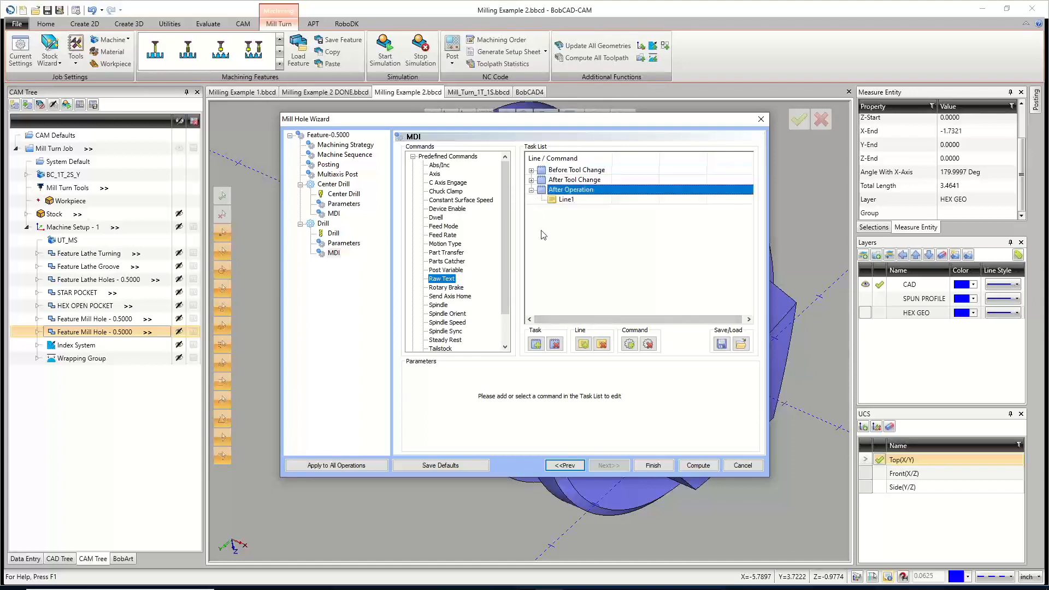
click(566, 201)
click(569, 202)
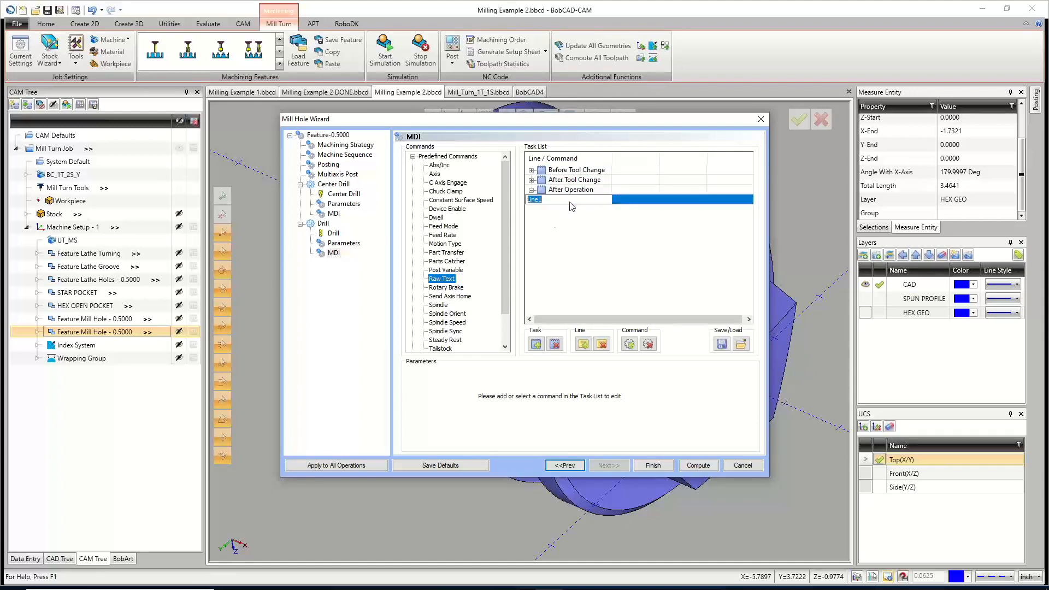
text(M01)
key(Return)
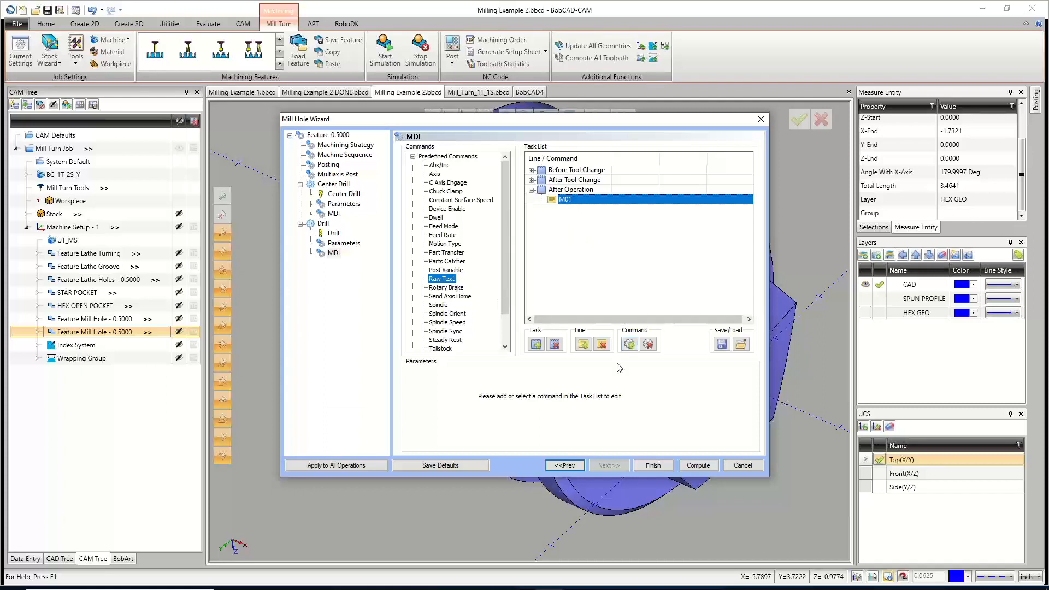
Add a Raw Text command reading M01 under the After Operation M01 line and compute the mill hole feature.
click(629, 344)
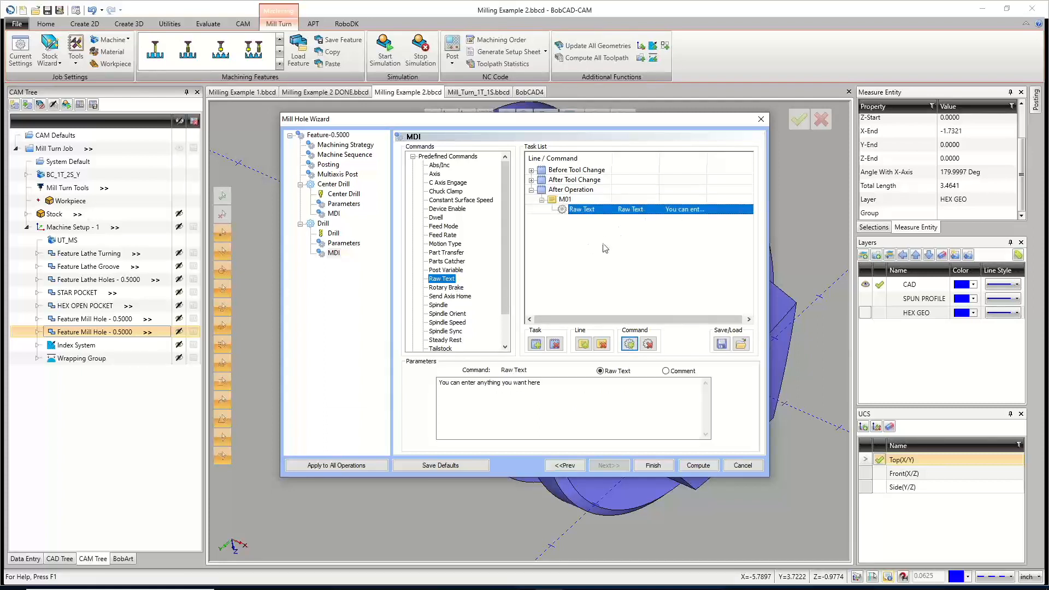
drag(548, 382, 435, 382)
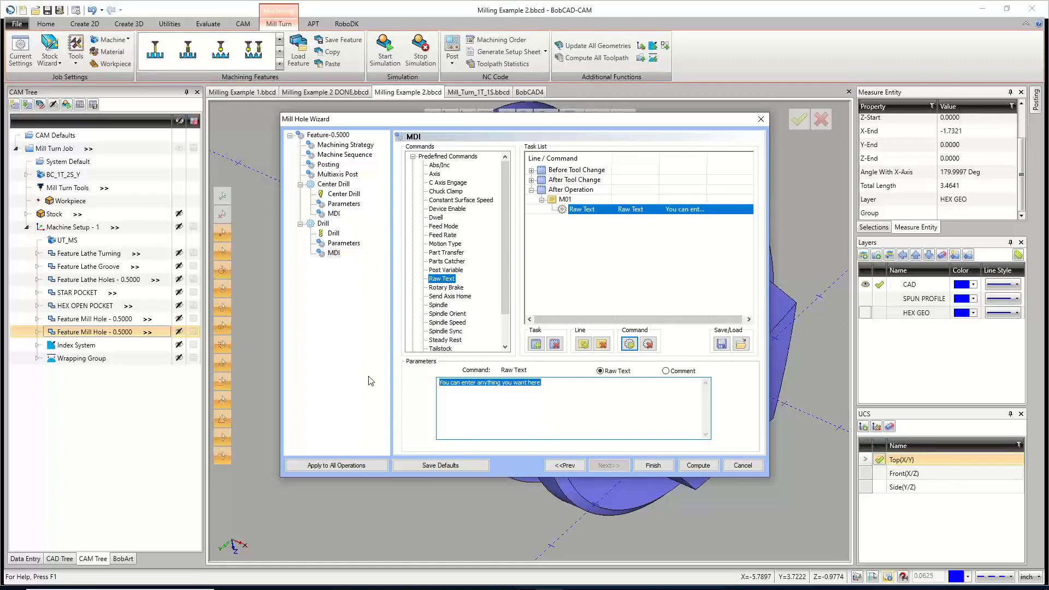
text(m0)
key(BackSpace)
key(BackSpace)
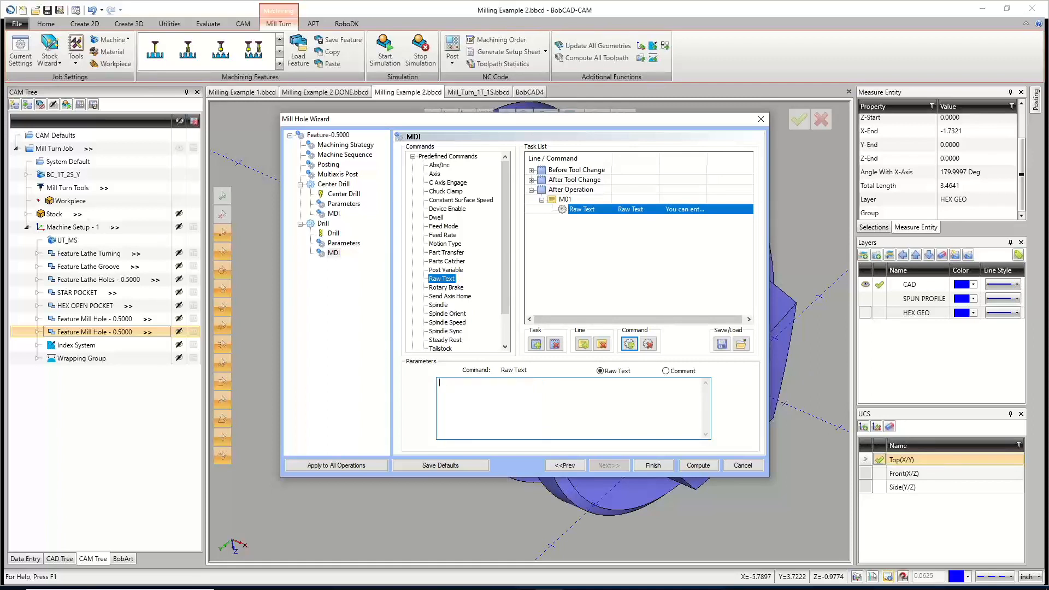
text(M01)
click(650, 344)
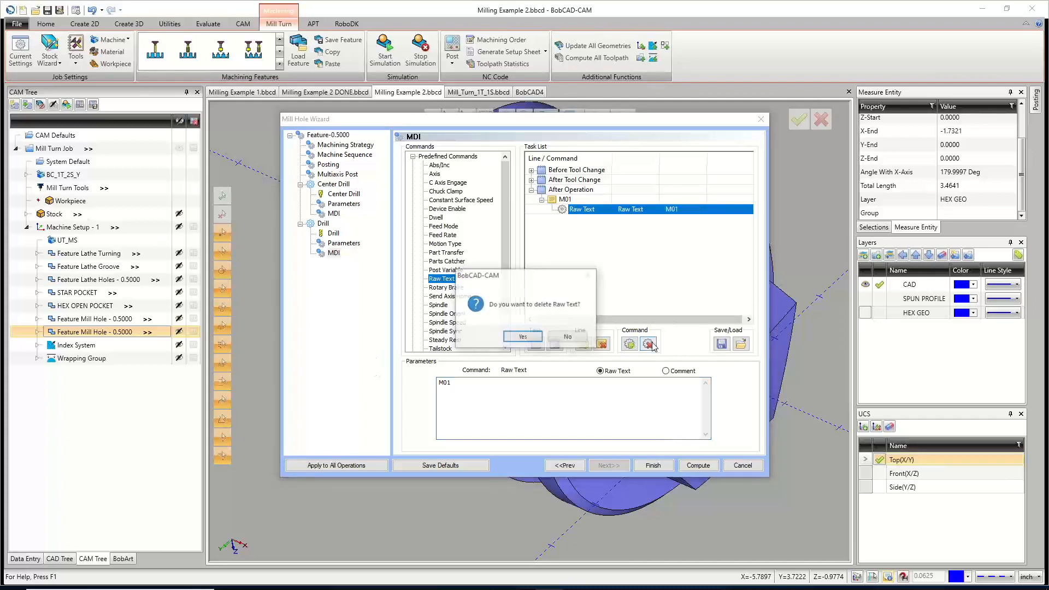
click(569, 337)
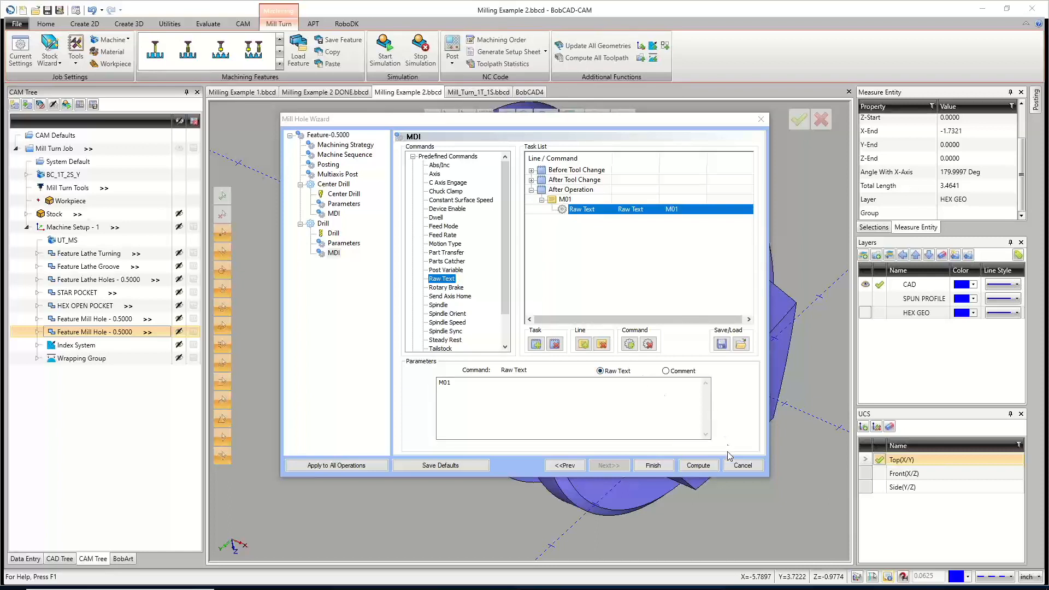
click(688, 466)
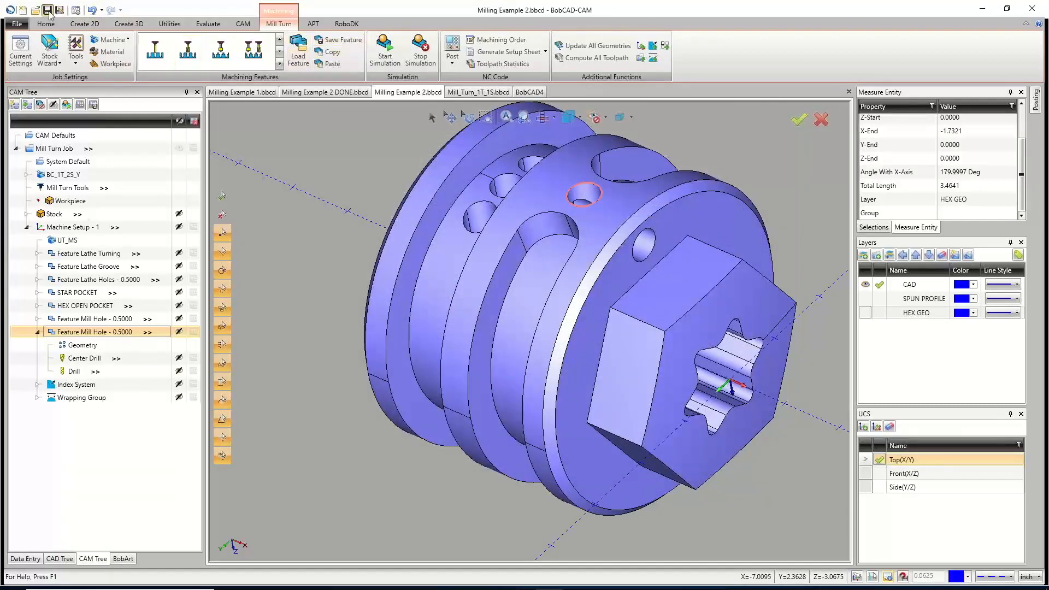
Start the machining simulation and watch the stock being machined up to the star pocket roughing.
click(383, 48)
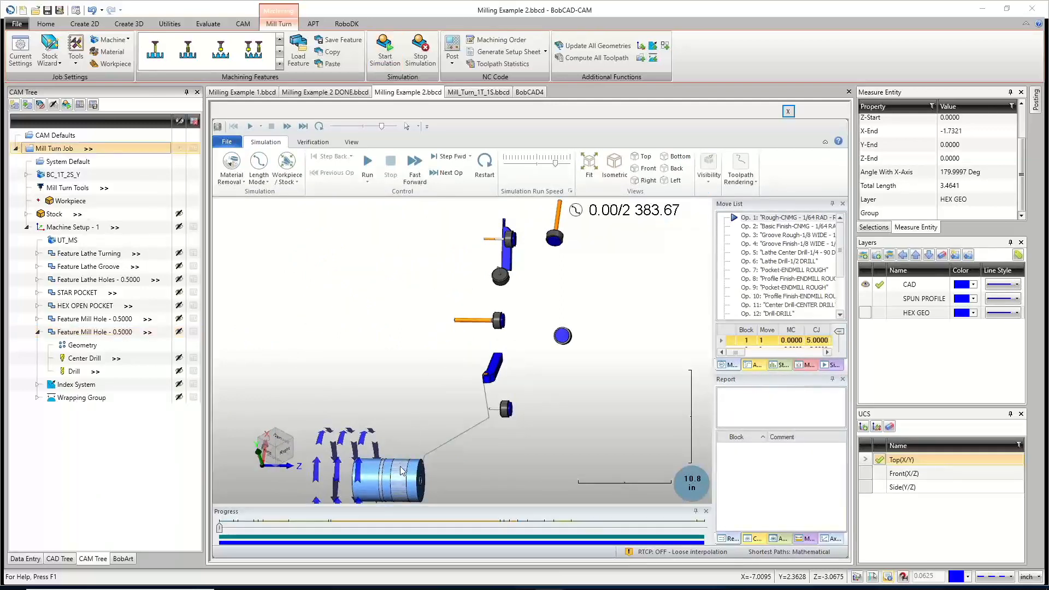
scroll(401, 472, down, 2)
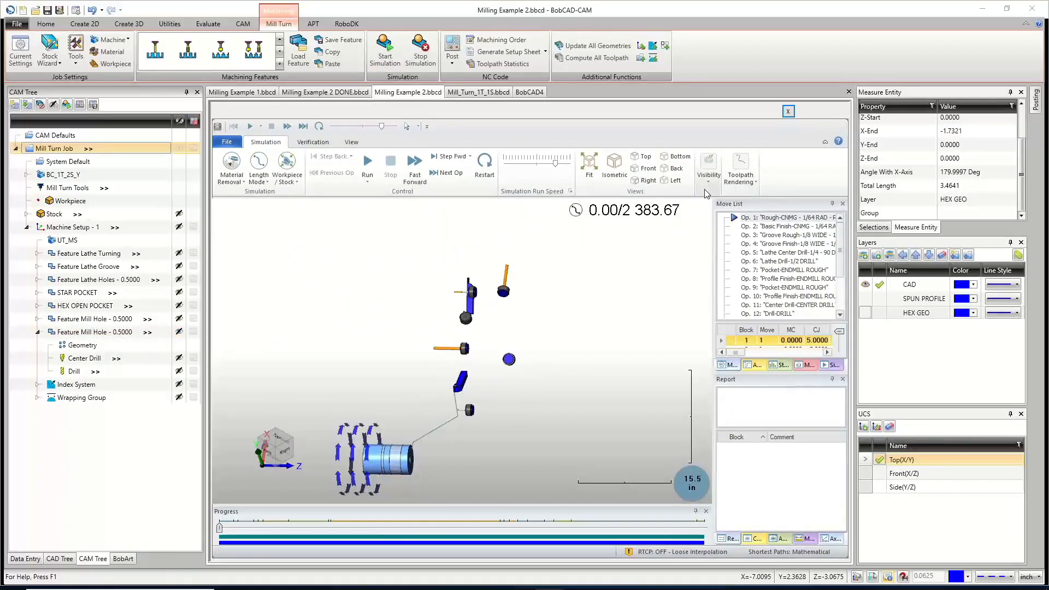
click(810, 282)
scroll(458, 297, down, 5)
scroll(442, 332, up, 3)
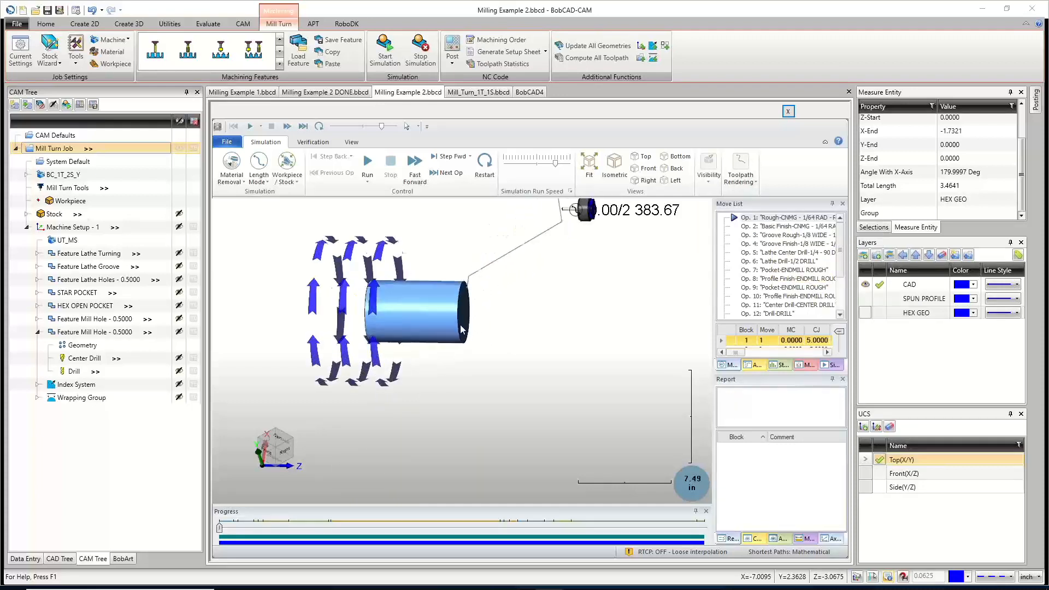
middle_drag(477, 331, 400, 345)
scroll(397, 343, up, 2)
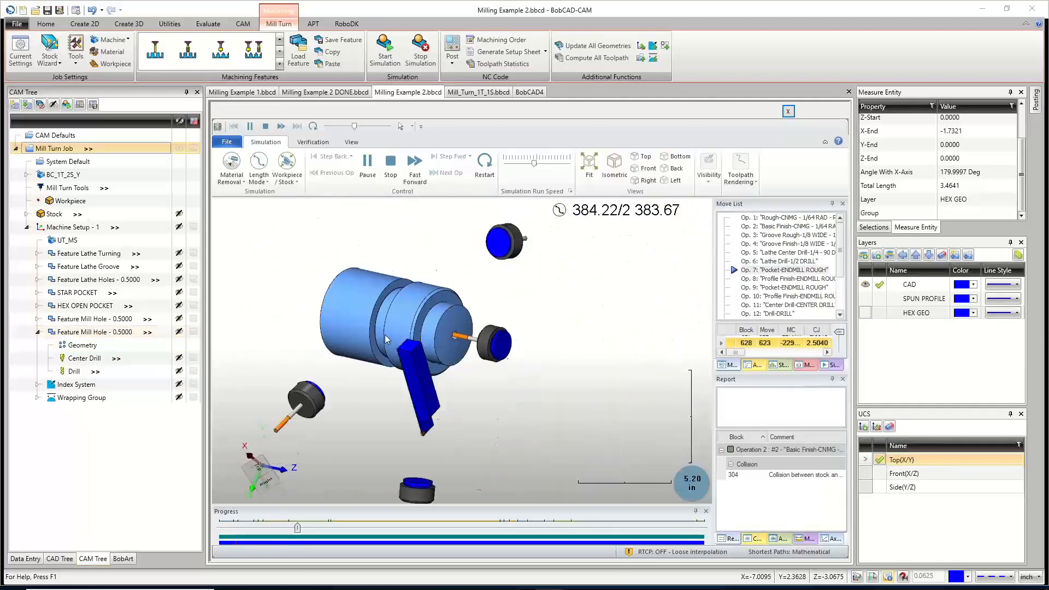
scroll(465, 342, up, 4)
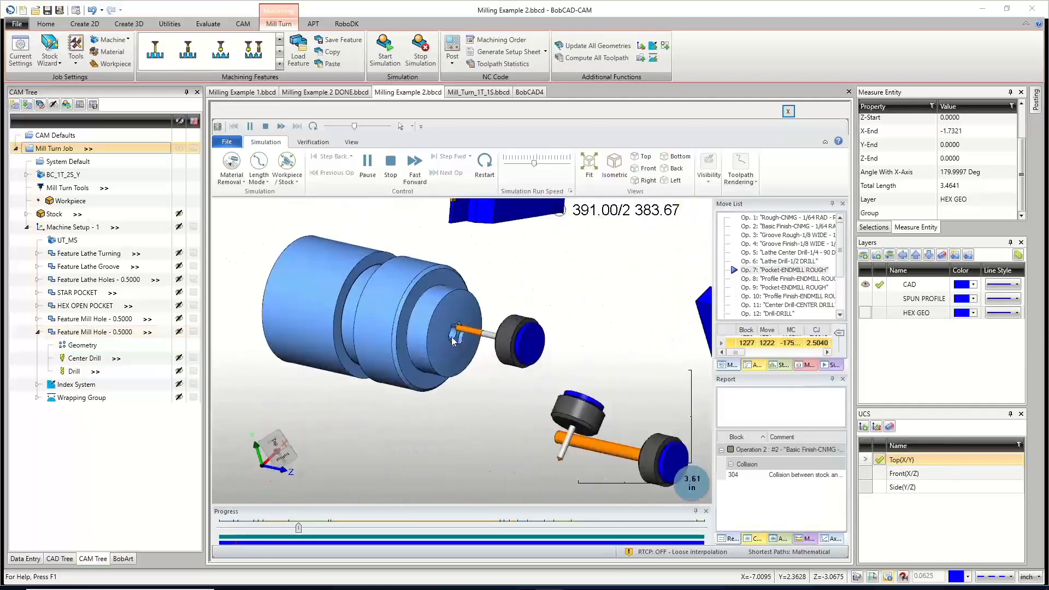
Switch the simulation focus to Tool during the star pocket roughing.
click(288, 181)
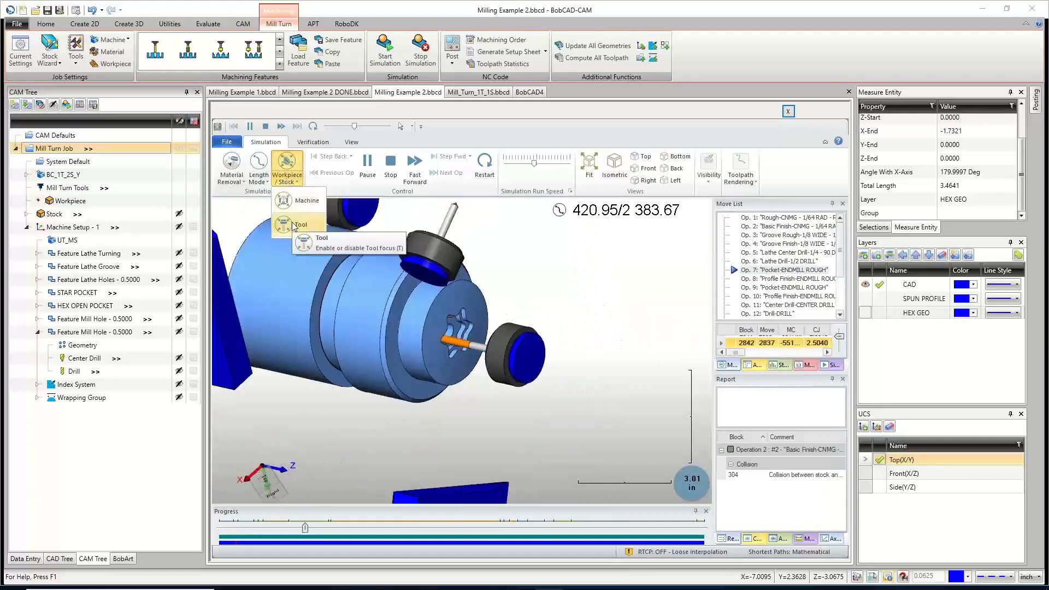
click(292, 222)
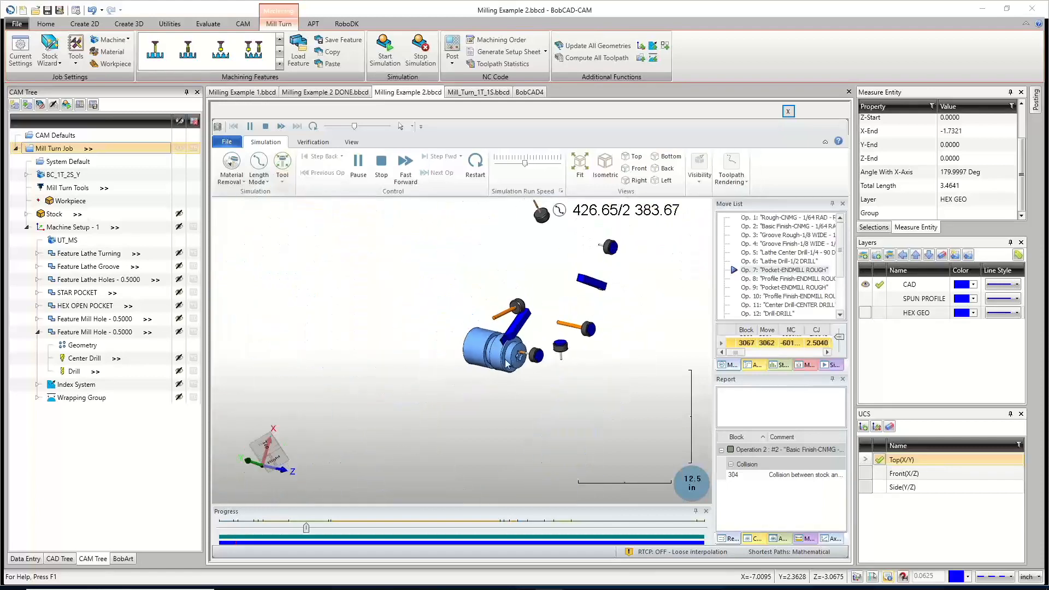
scroll(507, 343, up, 4)
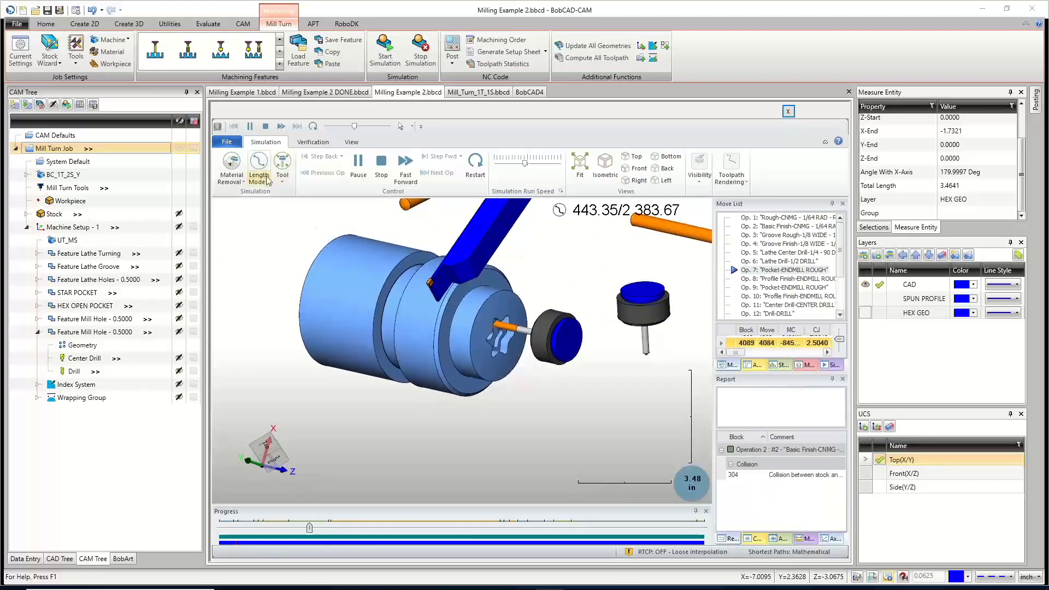
Switch the simulation to Machine focus and examine the end mill roughing the star pocket at the chuck.
click(298, 201)
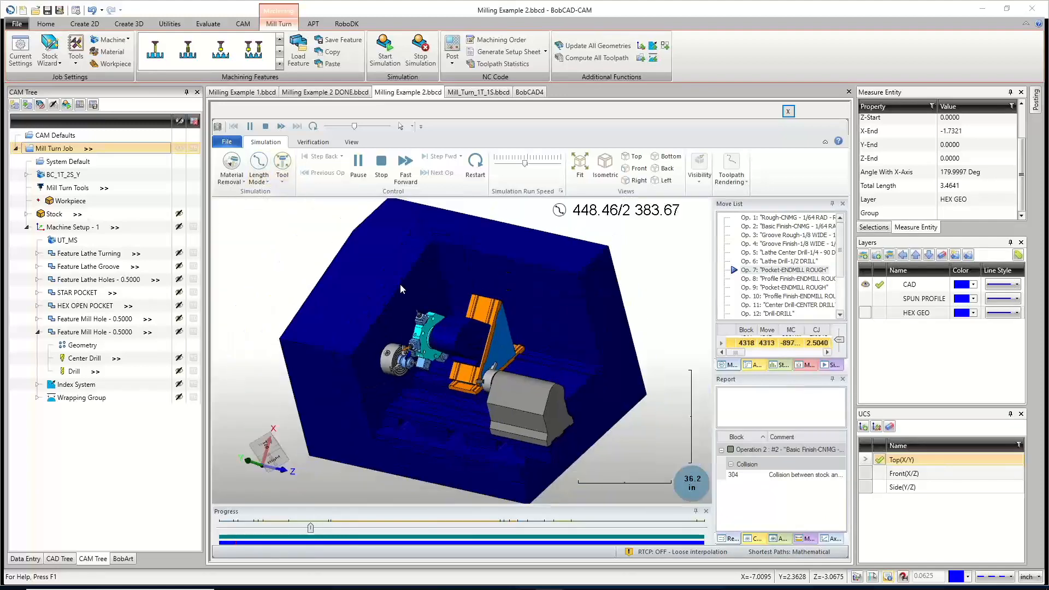
scroll(421, 357, up, 8)
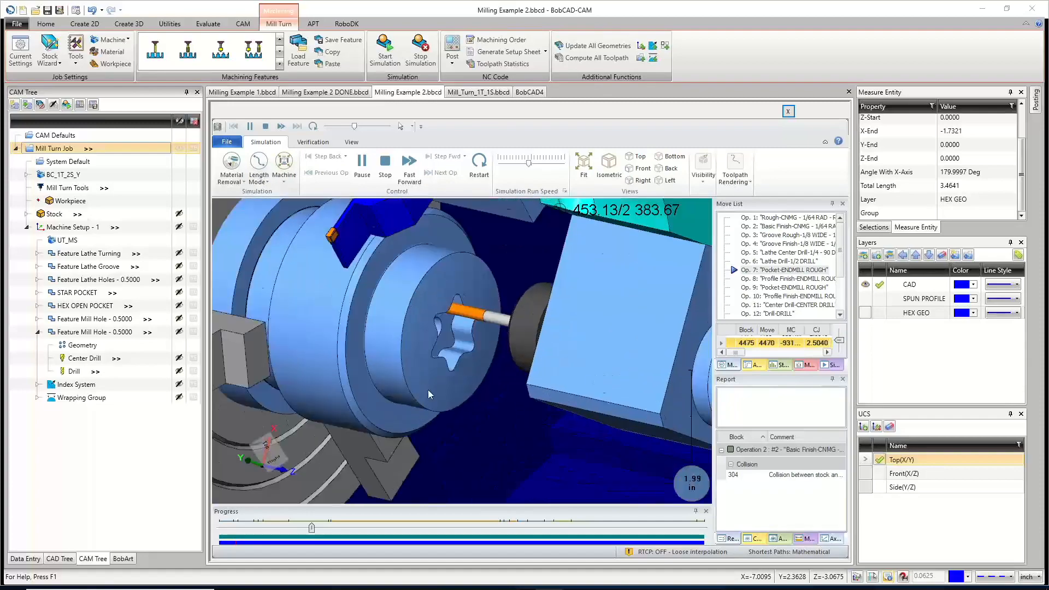
scroll(427, 350, down, 4)
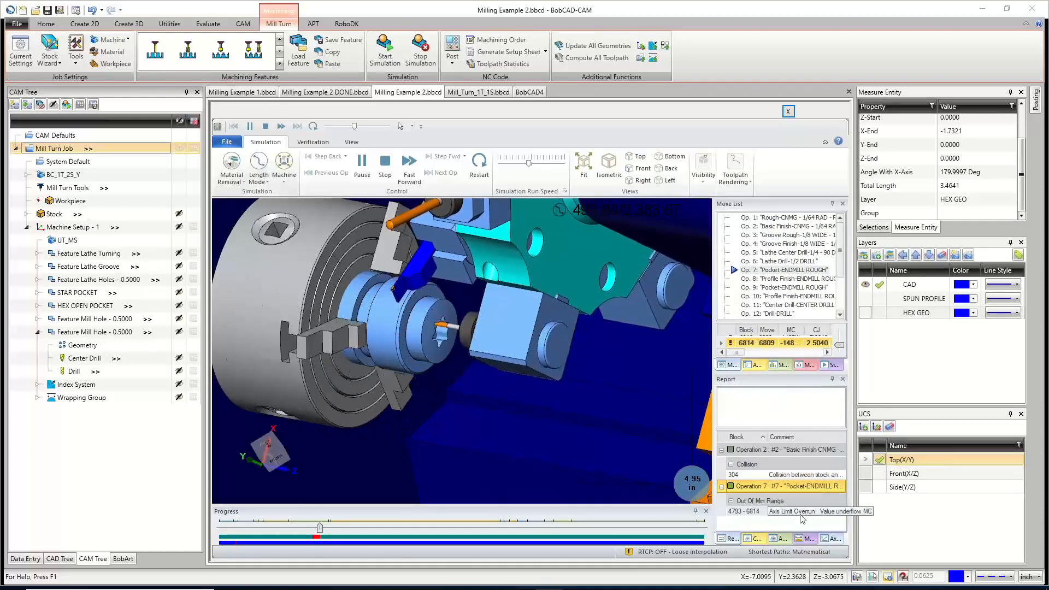
scroll(437, 343, up, 1)
scroll(435, 340, up, 4)
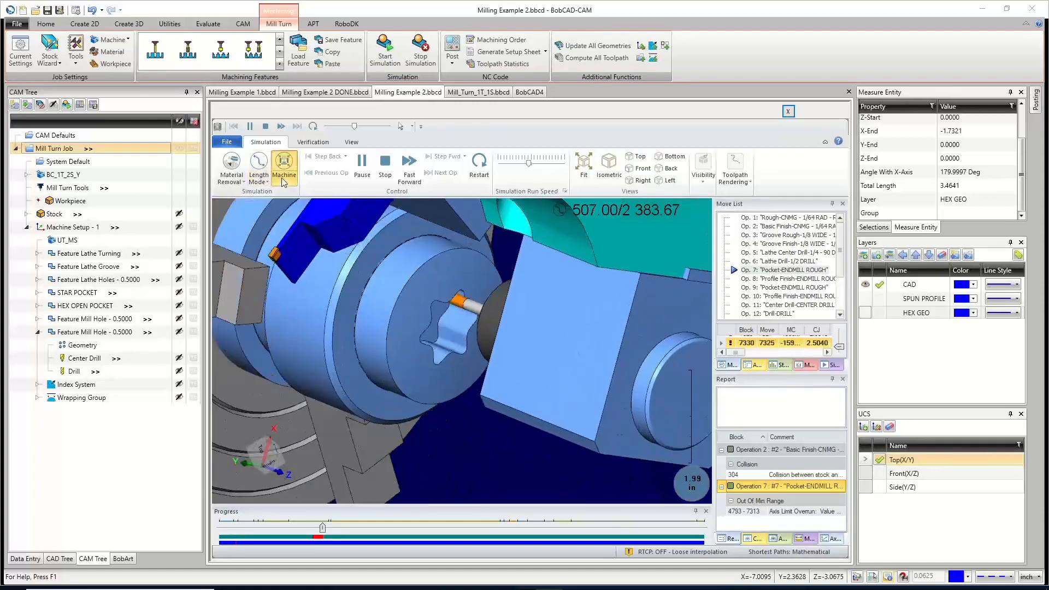
Switch the simulation to Workpiece/Stock focus and follow the remaining milling and drilling operations on the part.
click(283, 181)
click(297, 207)
scroll(410, 477, up, 10)
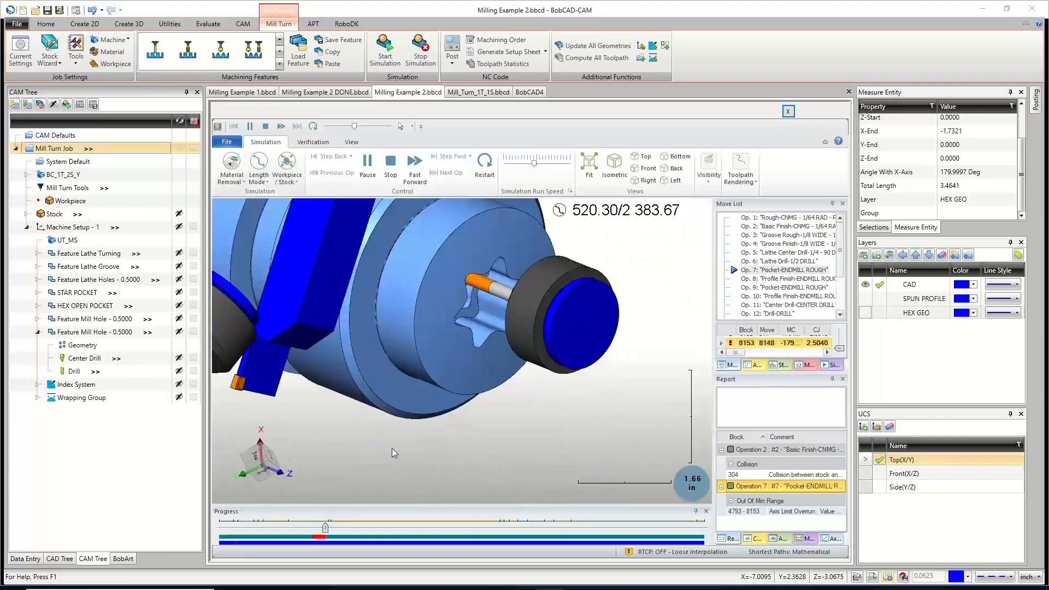
middle_drag(392, 448, 435, 409)
scroll(431, 410, down, 5)
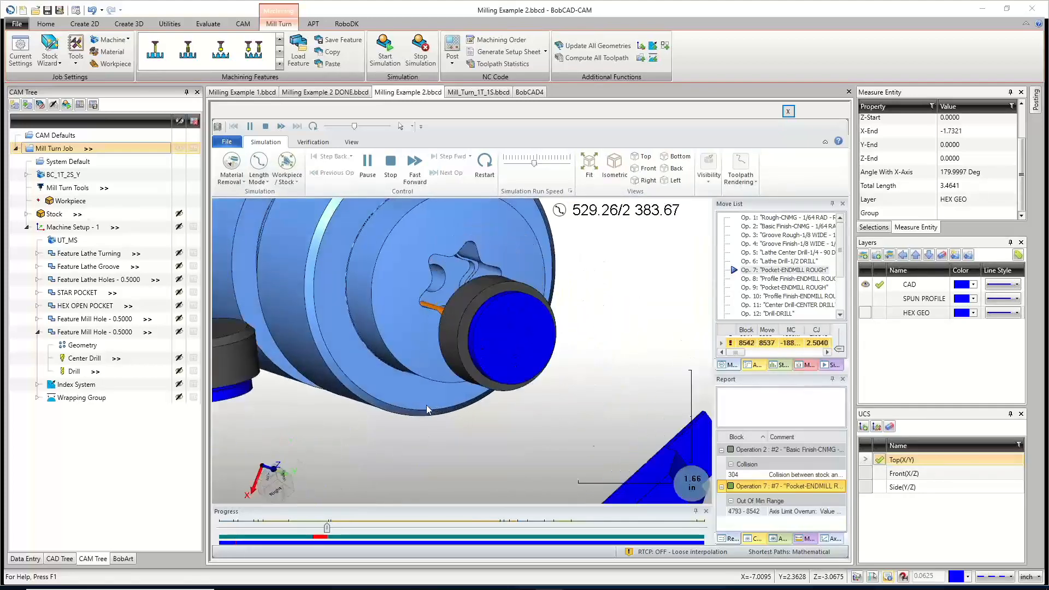
scroll(401, 378, up, 3)
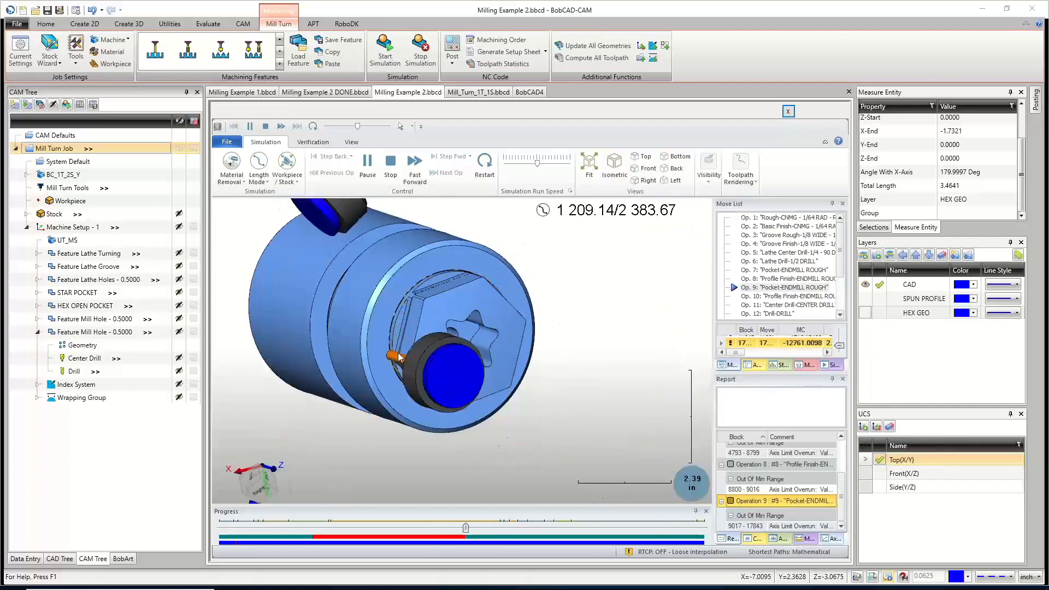
scroll(445, 364, down, 2)
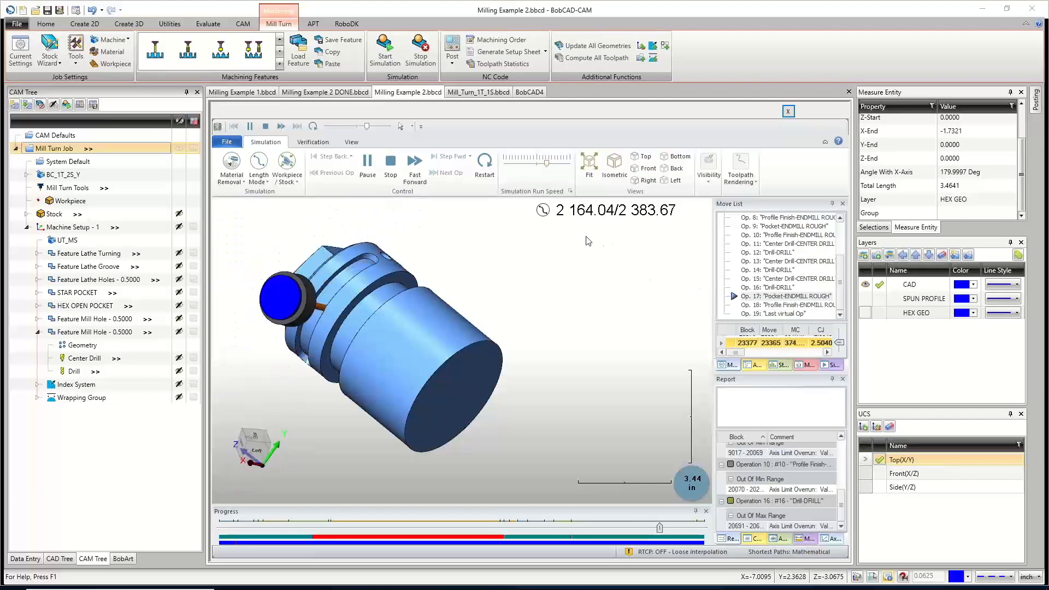
scroll(423, 306, down, 5)
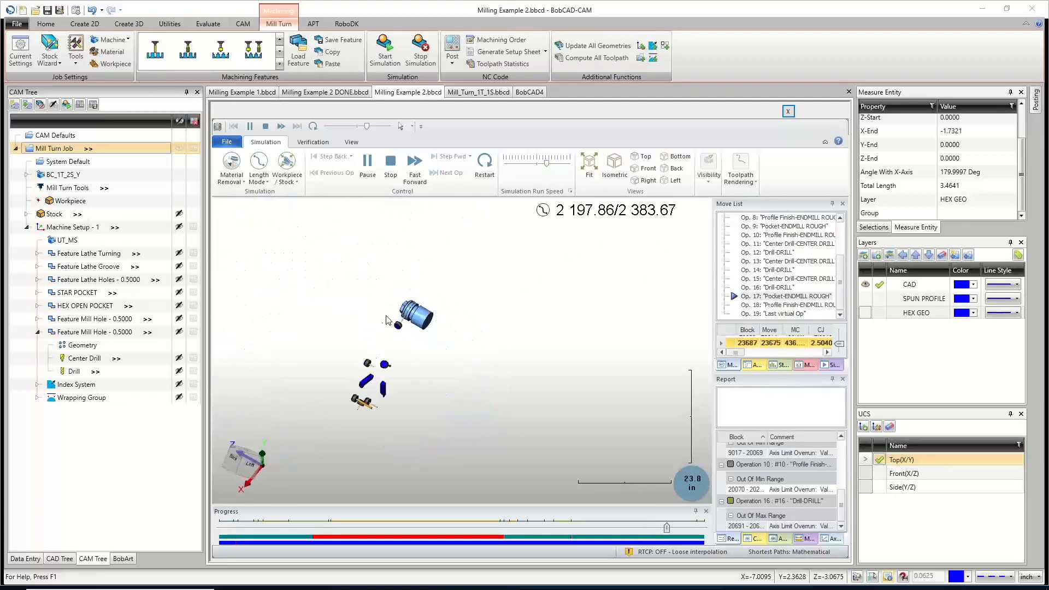
scroll(416, 300, up, 6)
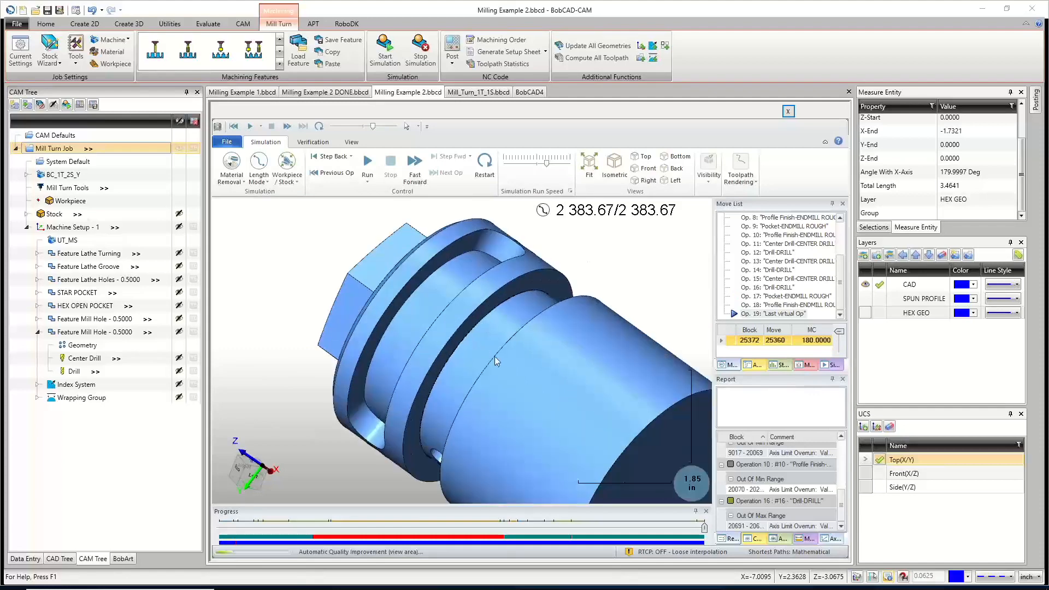
scroll(494, 356, down, 3)
middle_drag(537, 360, 367, 269)
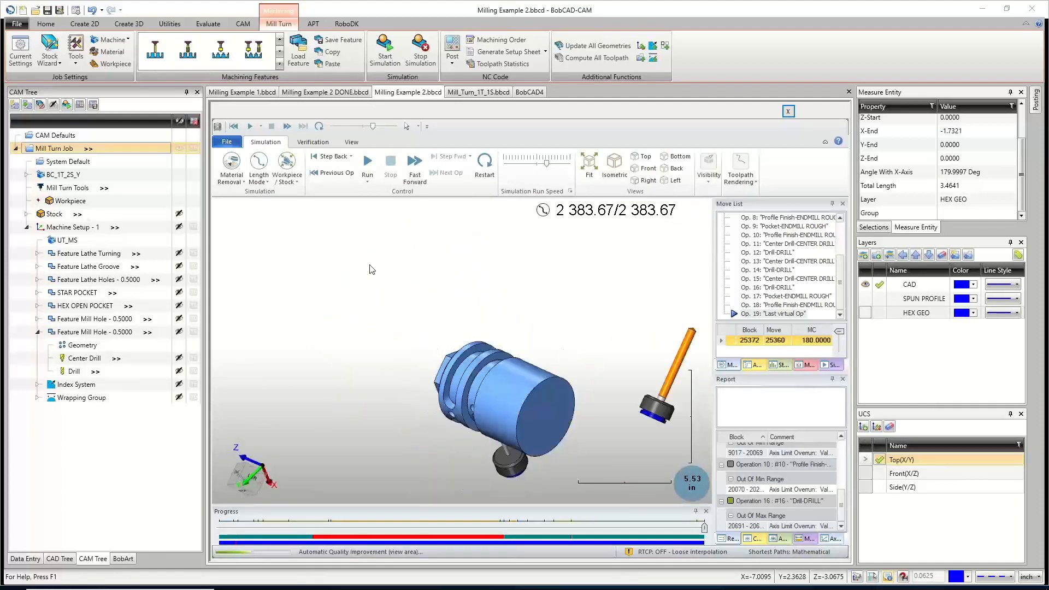
Return the simulation to Machine focus and inspect the finished part's position in the chuck.
click(290, 182)
click(299, 203)
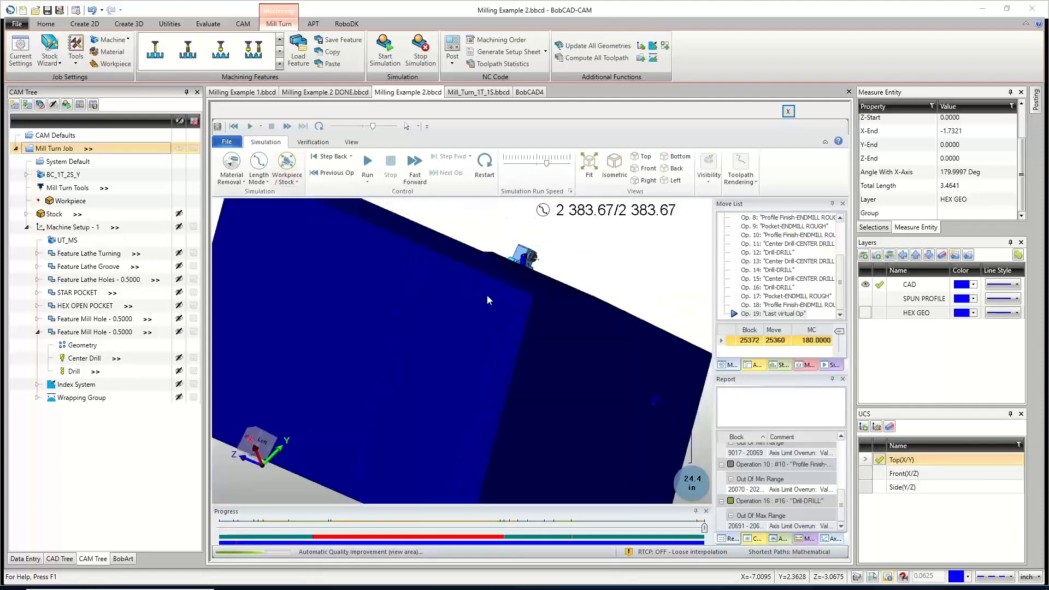
middle_drag(551, 324, 391, 308)
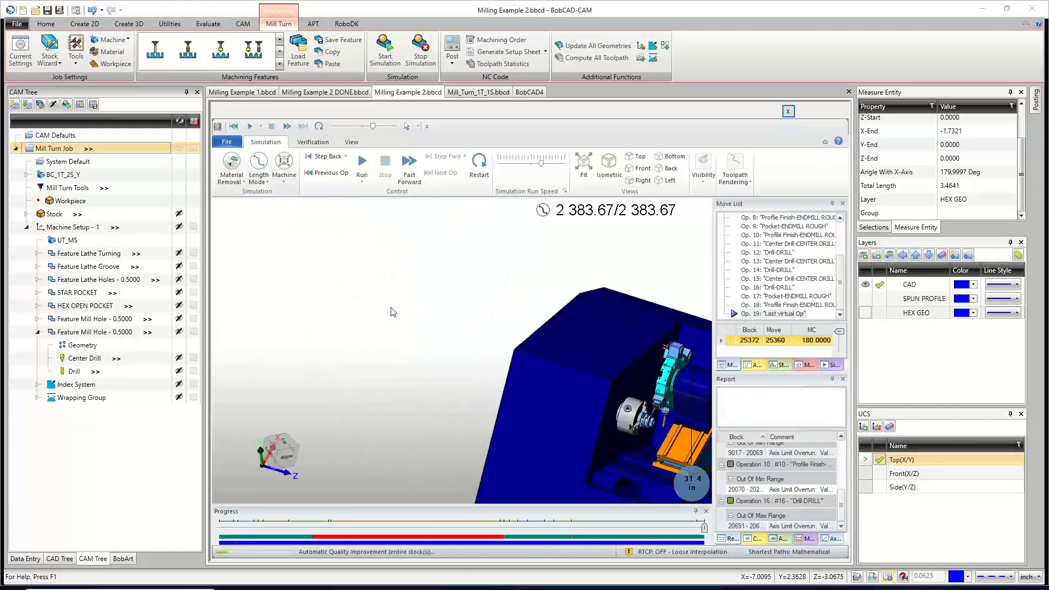
middle_drag(485, 323, 529, 351)
scroll(528, 352, down, 4)
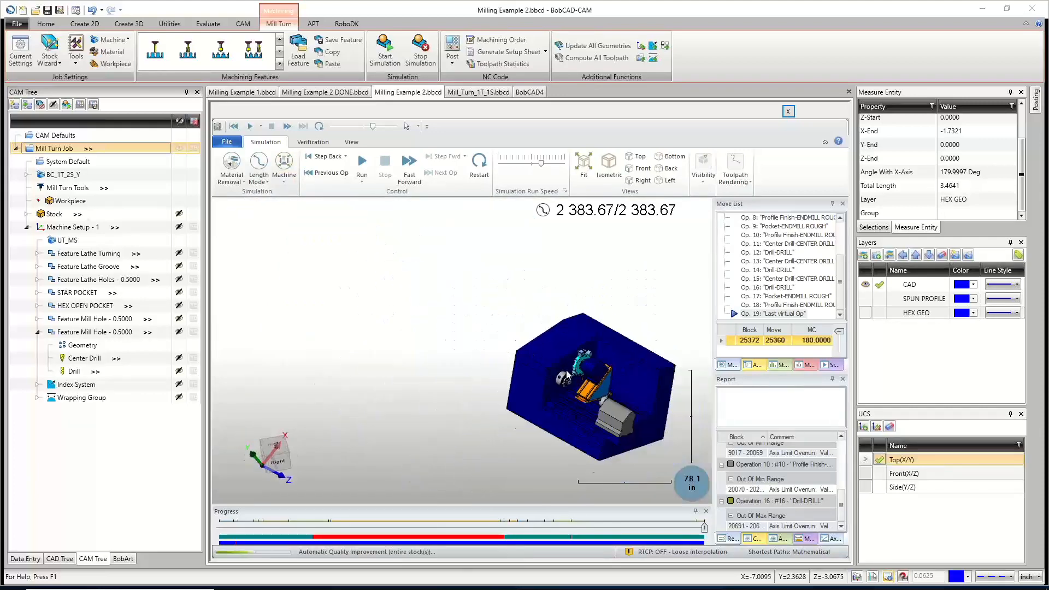
scroll(570, 394, up, 5)
scroll(571, 397, up, 10)
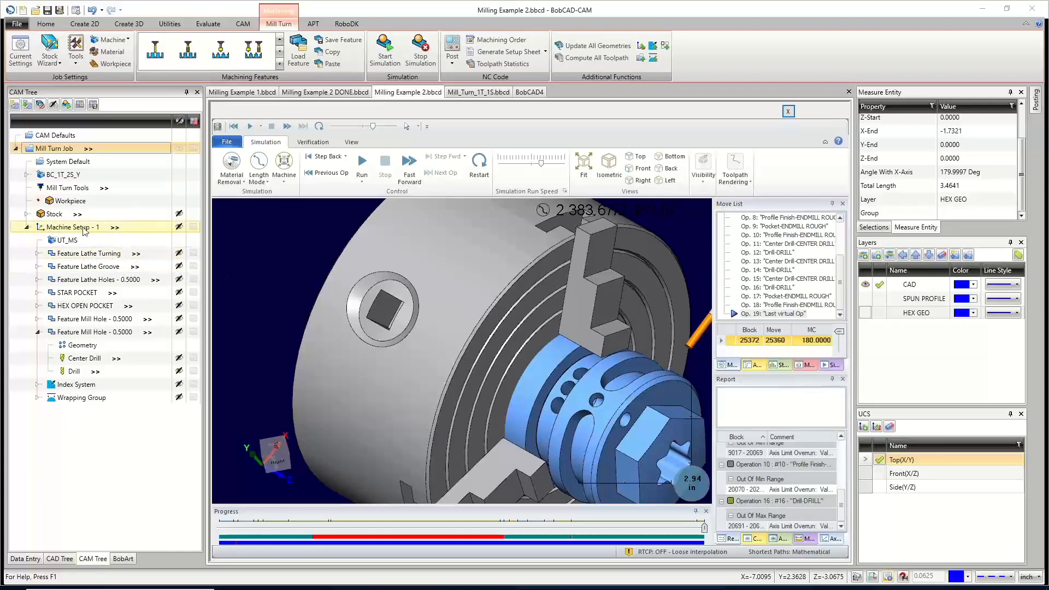
Set the Machine Setup - 1 work offset Z to 6.5, apply it, and close the machining simulation.
click(117, 228)
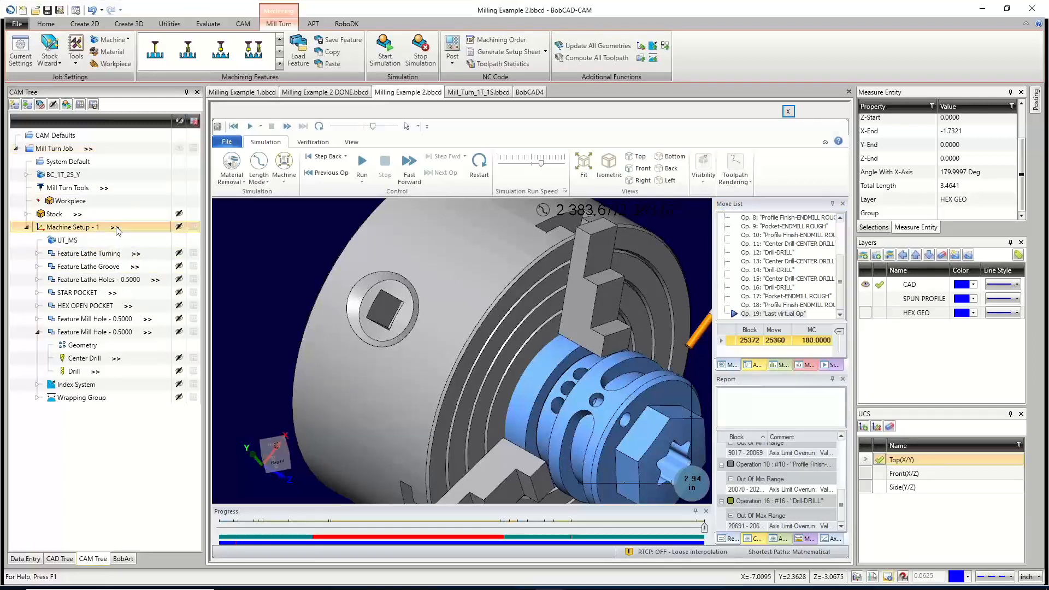
click(116, 228)
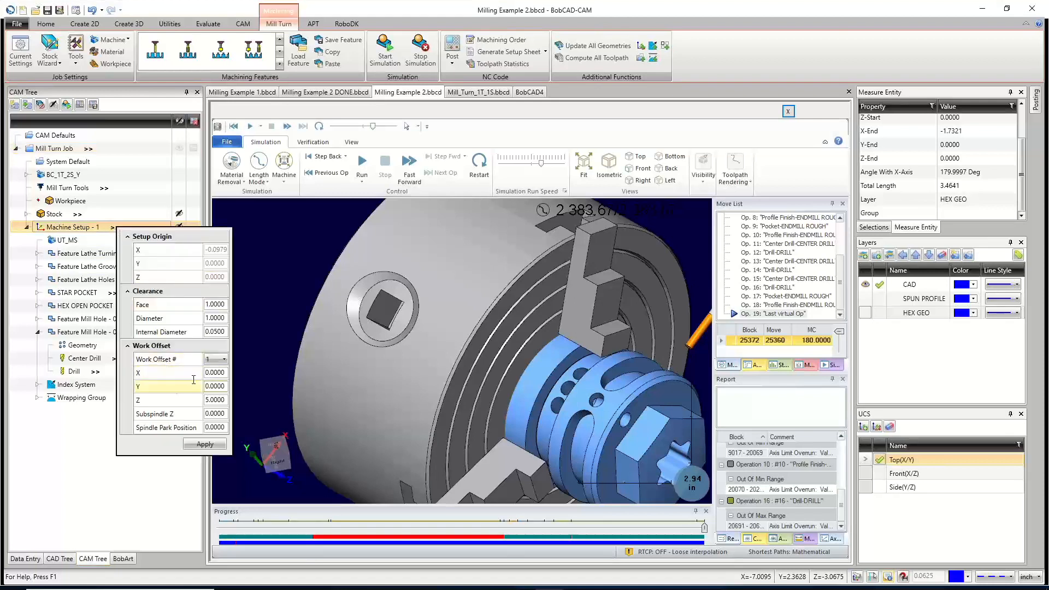
click(224, 400)
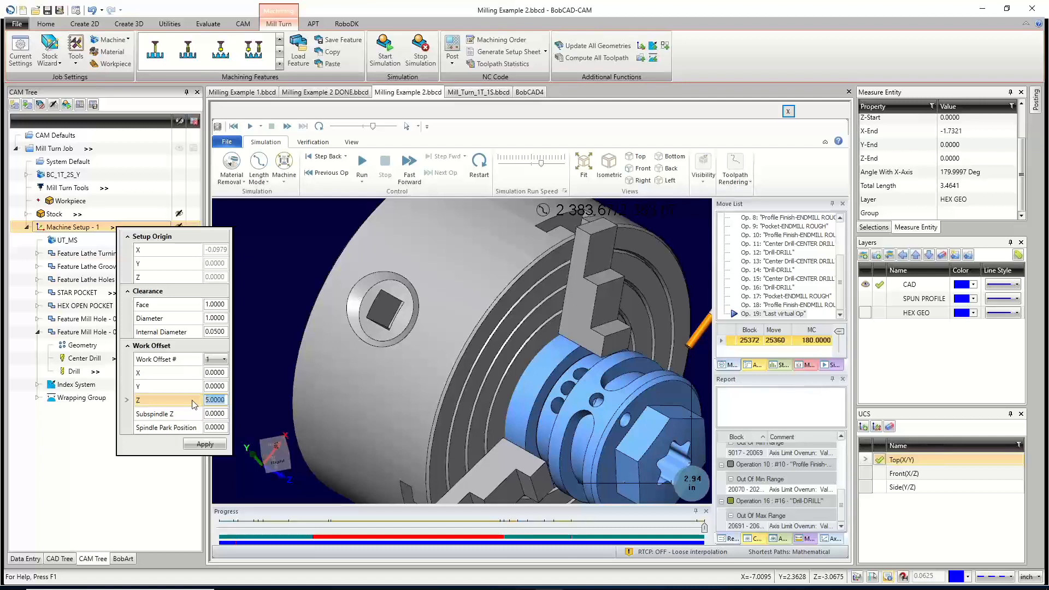
text(6.5)
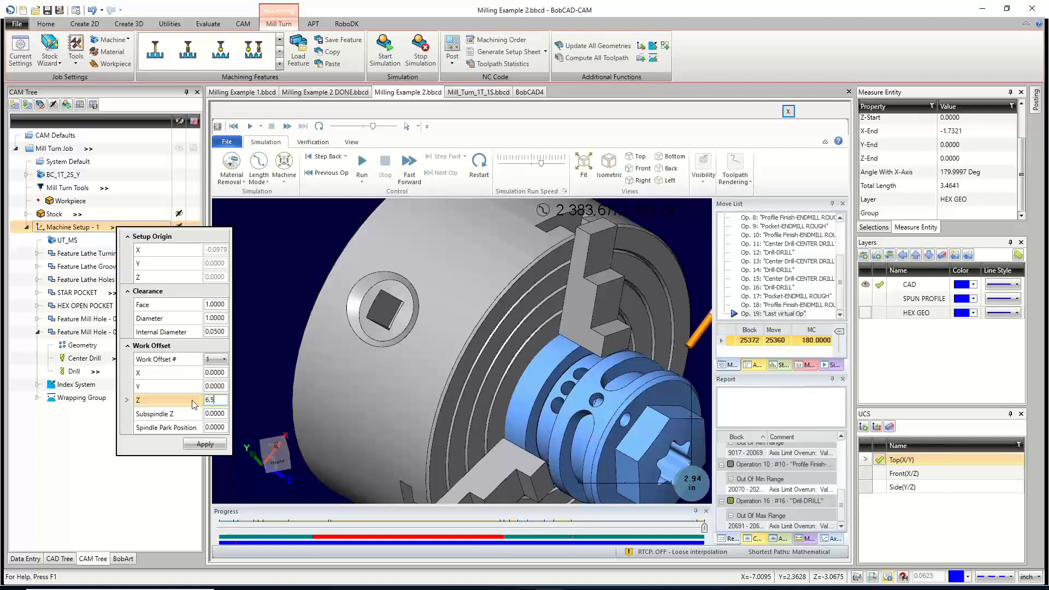
click(204, 444)
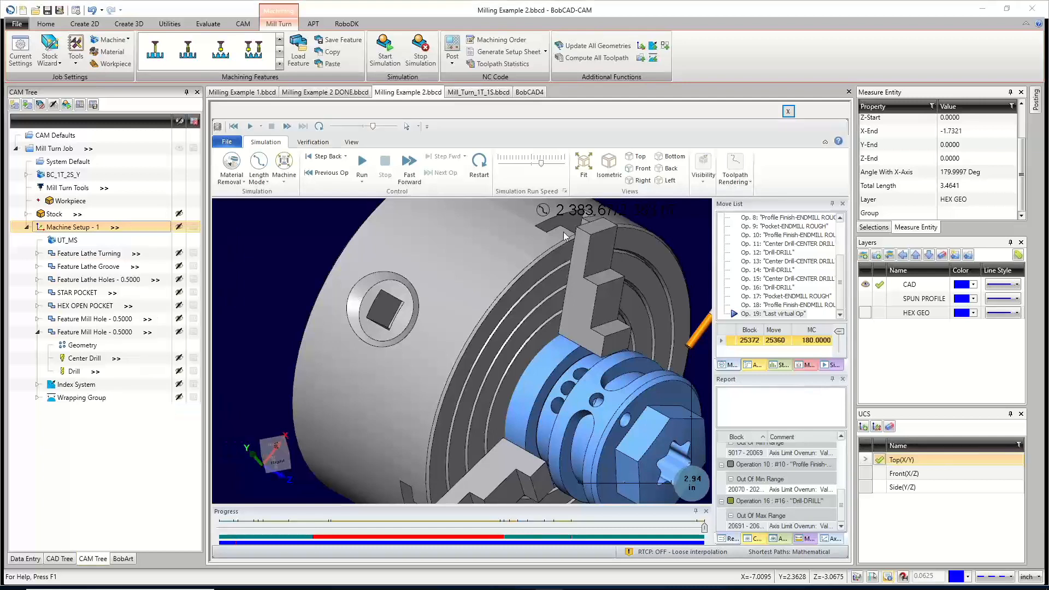
click(788, 112)
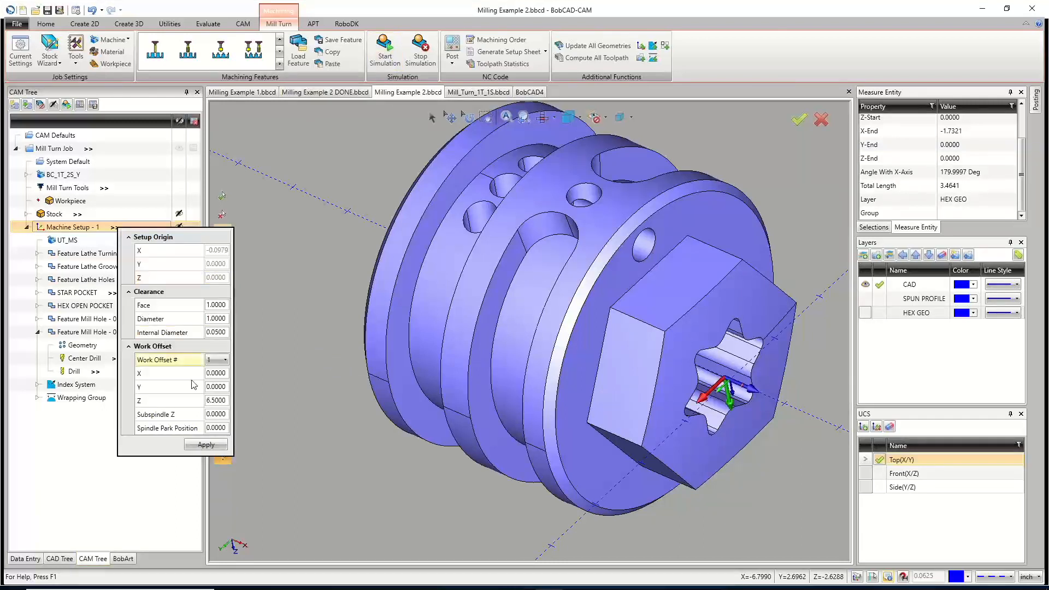
Restart the machine simulation, advance it to the end of the program, and inspect the finished part's position in the chuck.
click(385, 53)
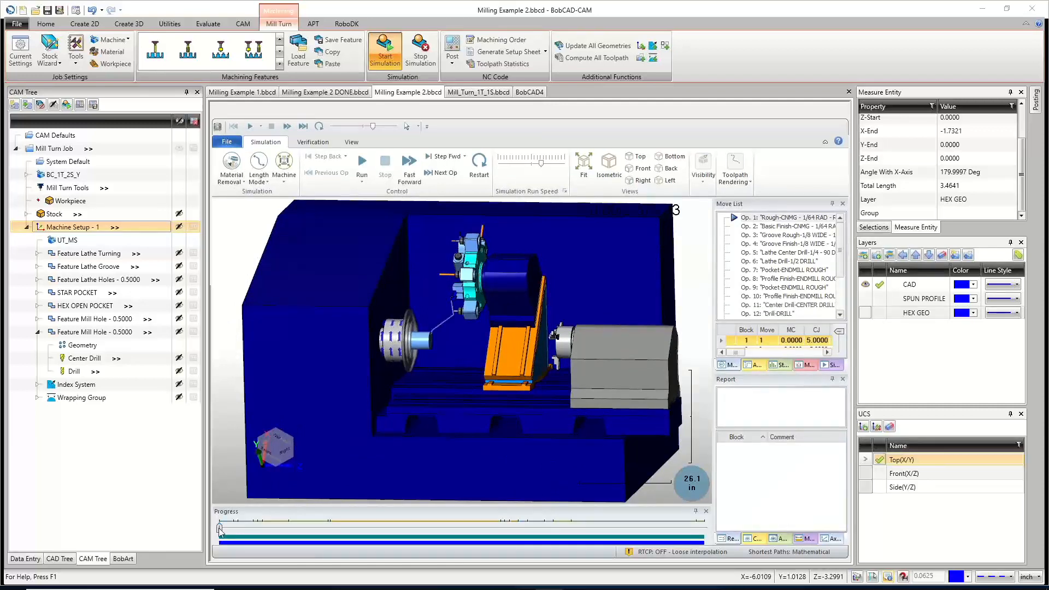
drag(220, 528, 704, 527)
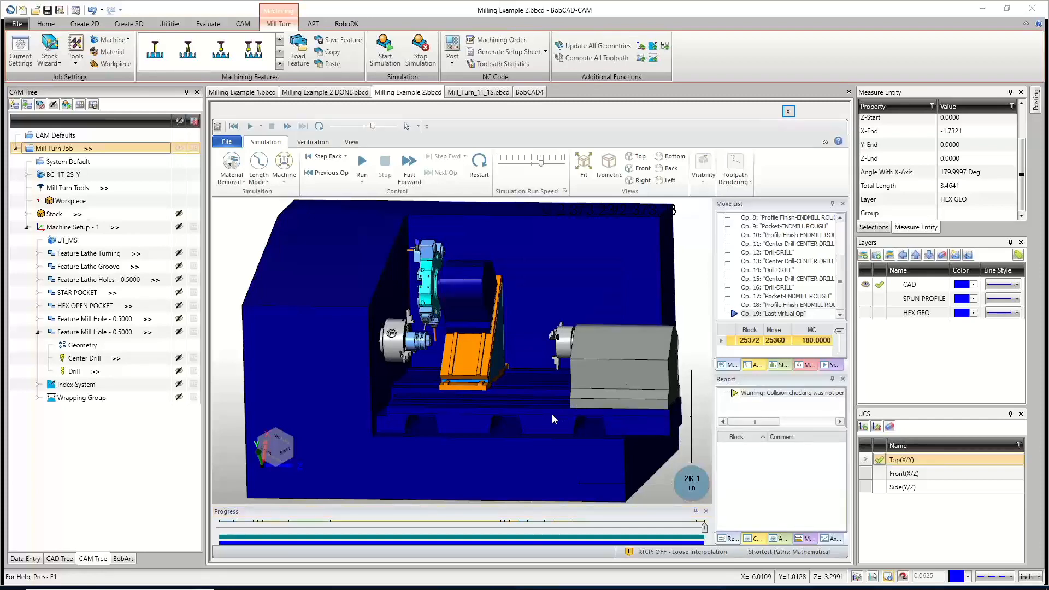
middle_drag(551, 414, 536, 435)
scroll(435, 306, up, 5)
scroll(436, 304, up, 4)
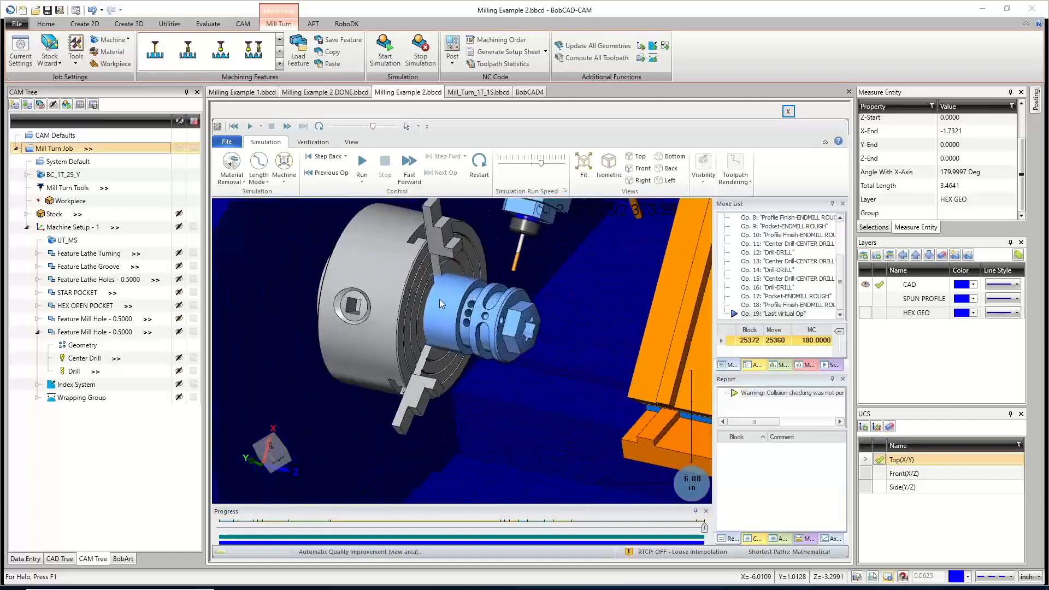
middle_drag(439, 299, 568, 334)
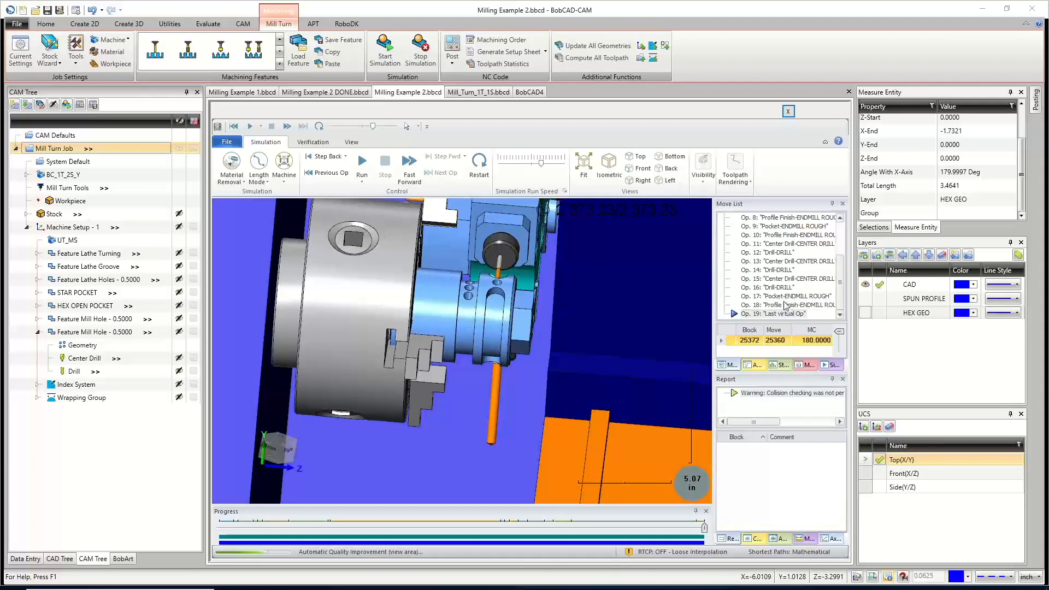
Jump the simulation back through Op. 18 Profile Finish, Op. 16 Drill and Op. 15 Center Drill, and examine the turret tooling.
double_click(781, 304)
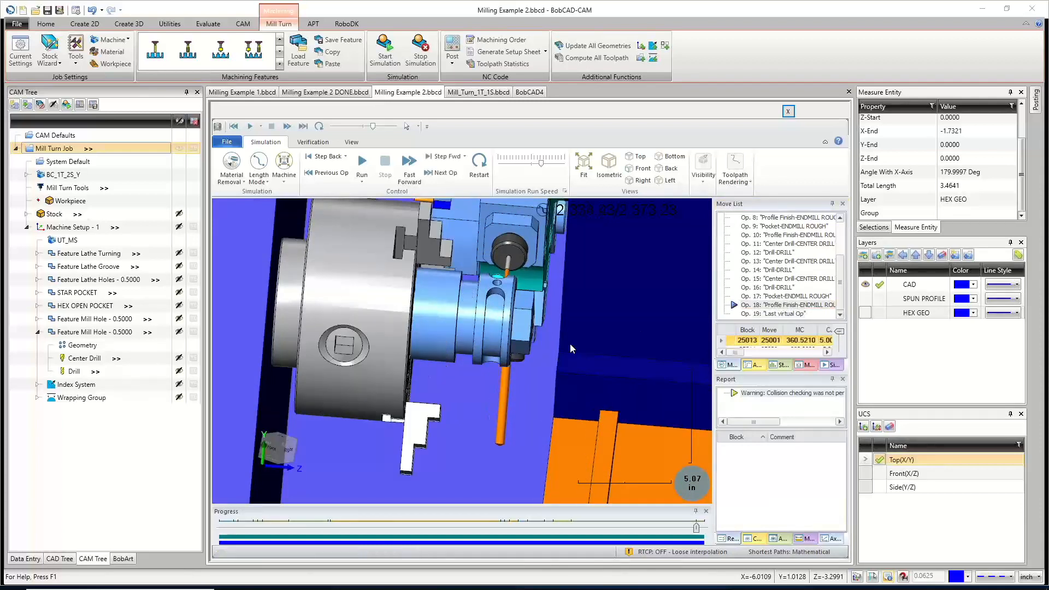
double_click(773, 287)
double_click(775, 278)
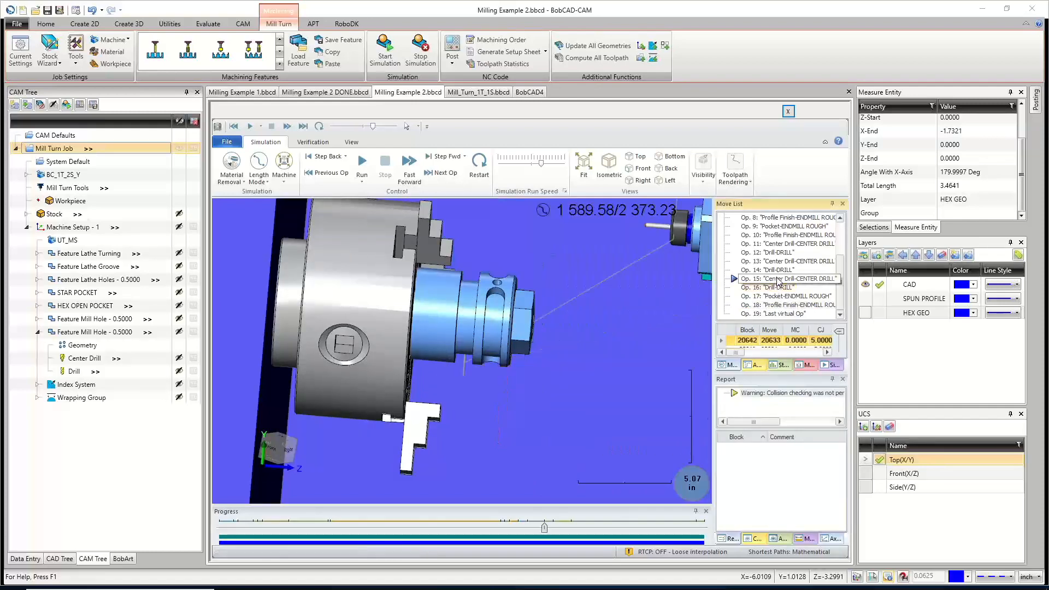
scroll(776, 276, up, 2)
middle_drag(576, 300, 530, 317)
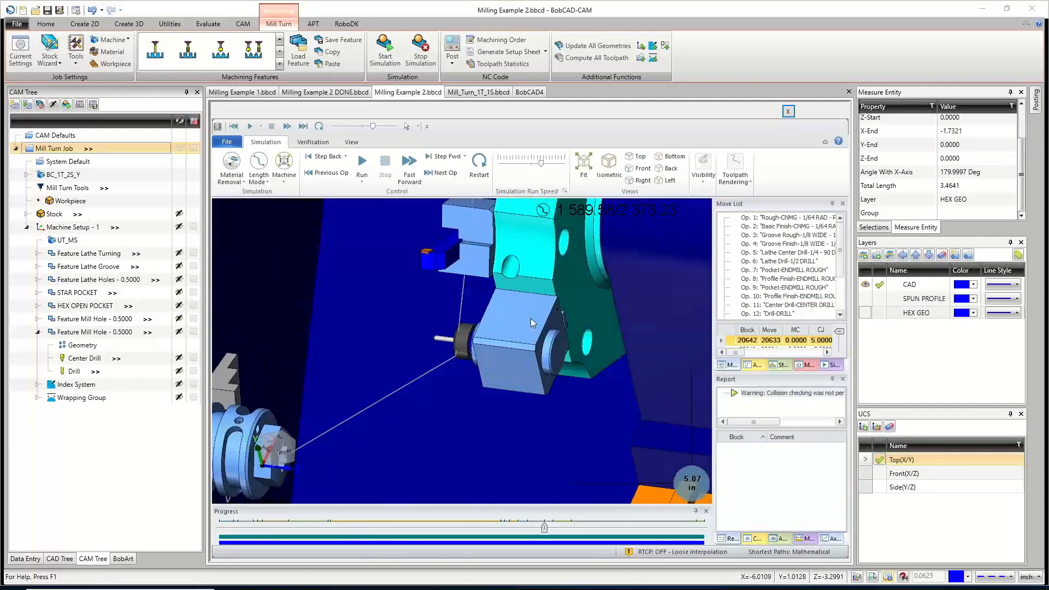
scroll(532, 316, up, 4)
scroll(503, 345, down, 7)
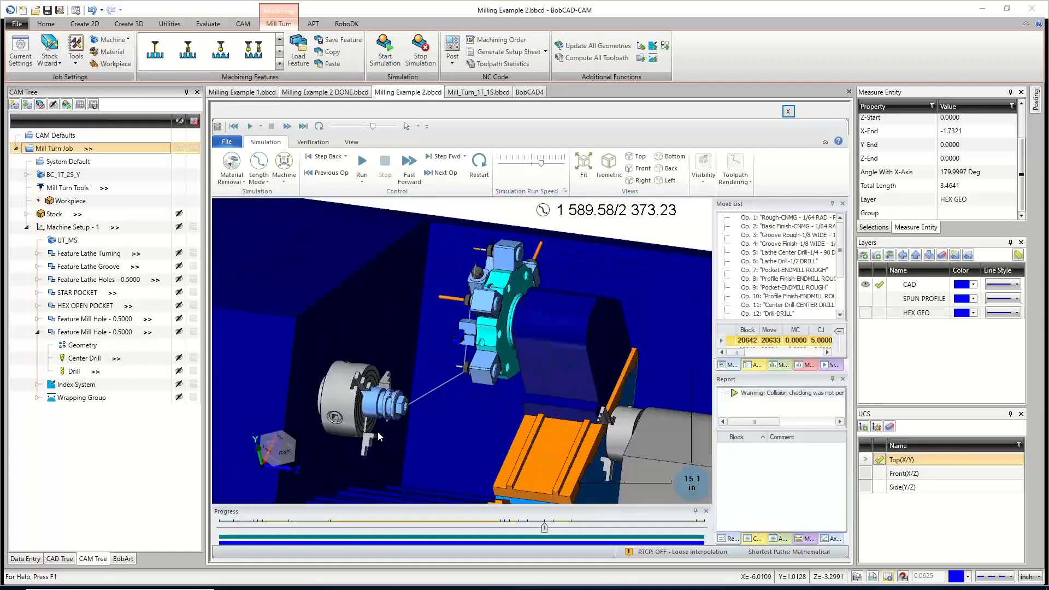
Step the simulation through the Op. 4 Groove Finish and lathe drilling operations up to the Op. 8 Profile Finish.
middle_drag(360, 421, 322, 419)
double_click(760, 244)
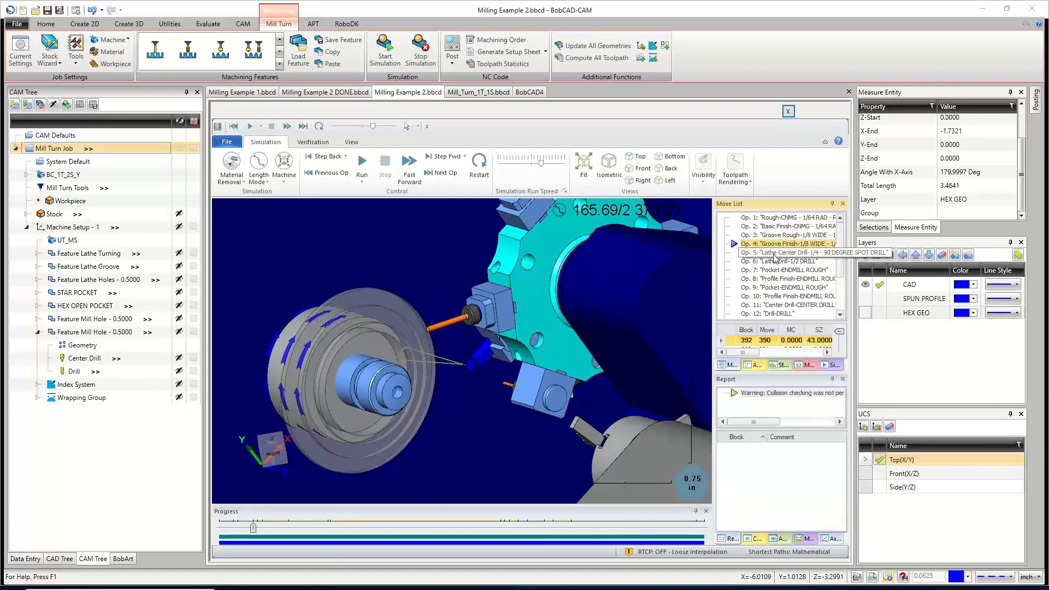
double_click(774, 252)
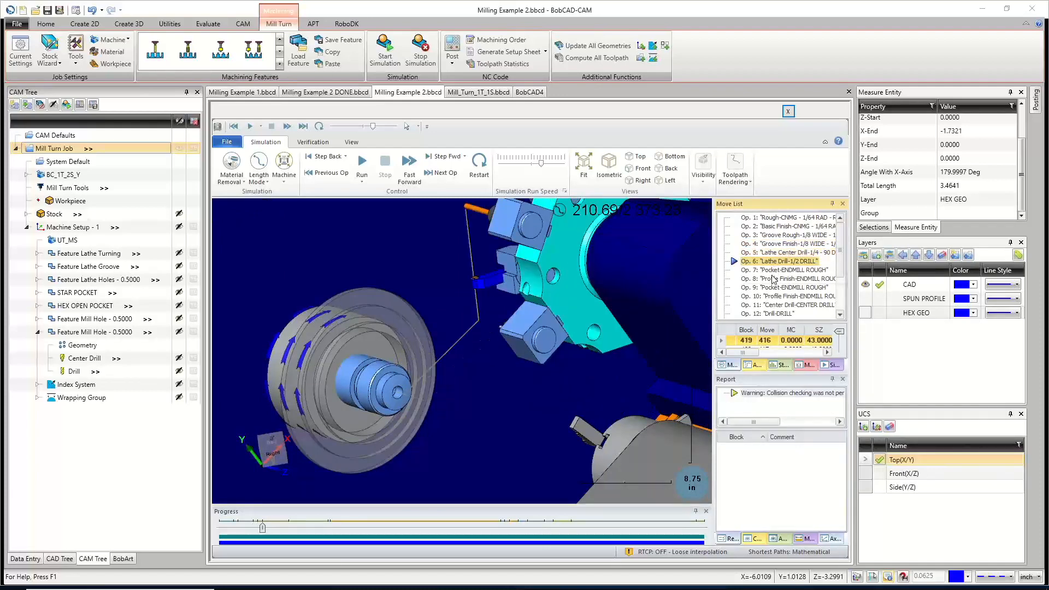
double_click(773, 278)
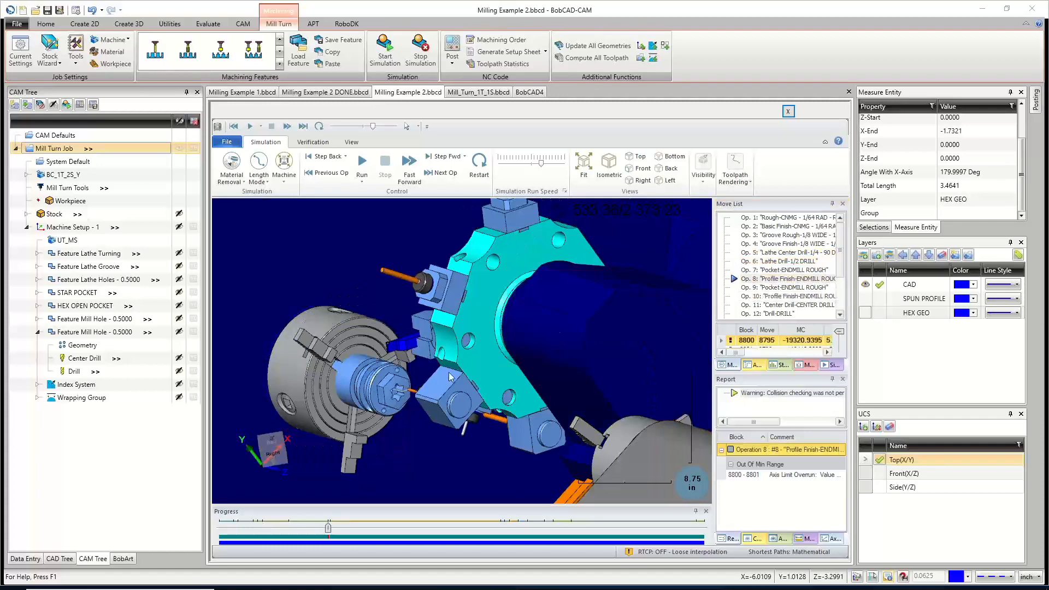
middle_drag(476, 362, 471, 384)
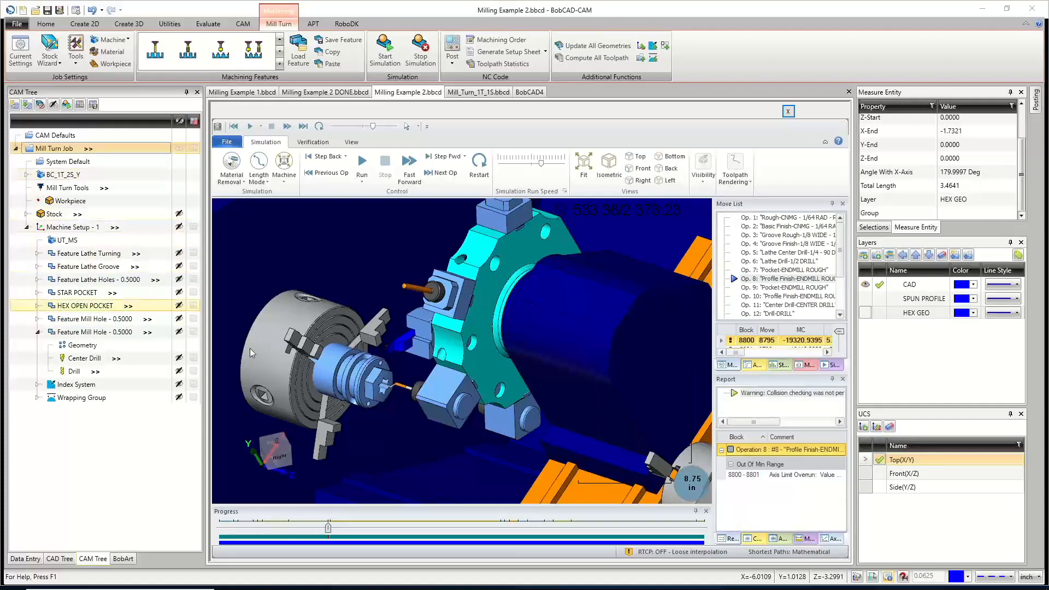
Inspect the chuck, part and end mill clearances from several angles at the Op. 8 Profile Finish.
scroll(302, 366, up, 3)
middle_drag(478, 425, 470, 359)
scroll(471, 358, down, 10)
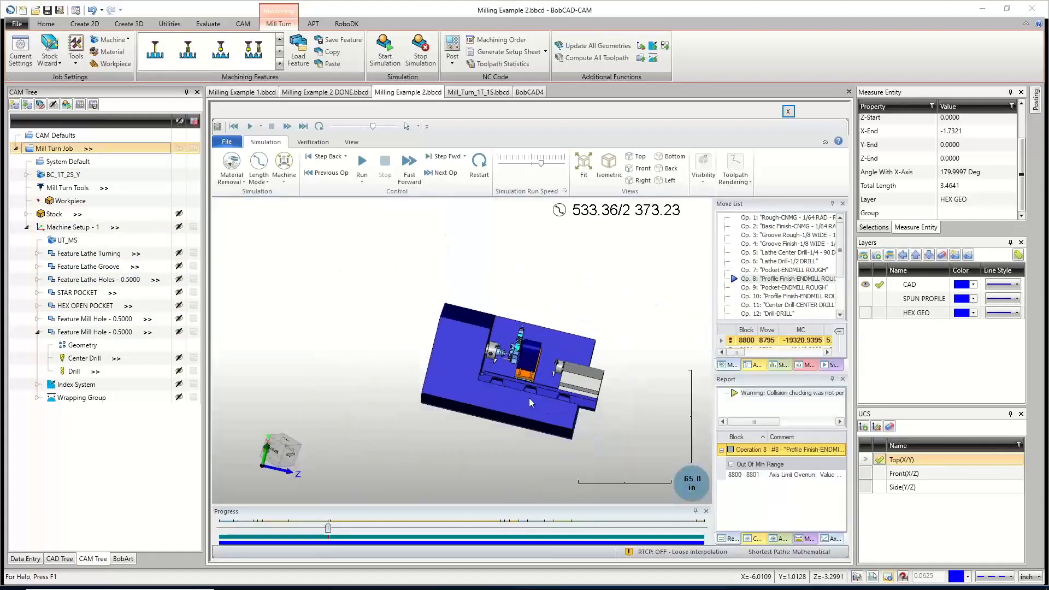
middle_drag(601, 421, 517, 386)
scroll(517, 386, up, 10)
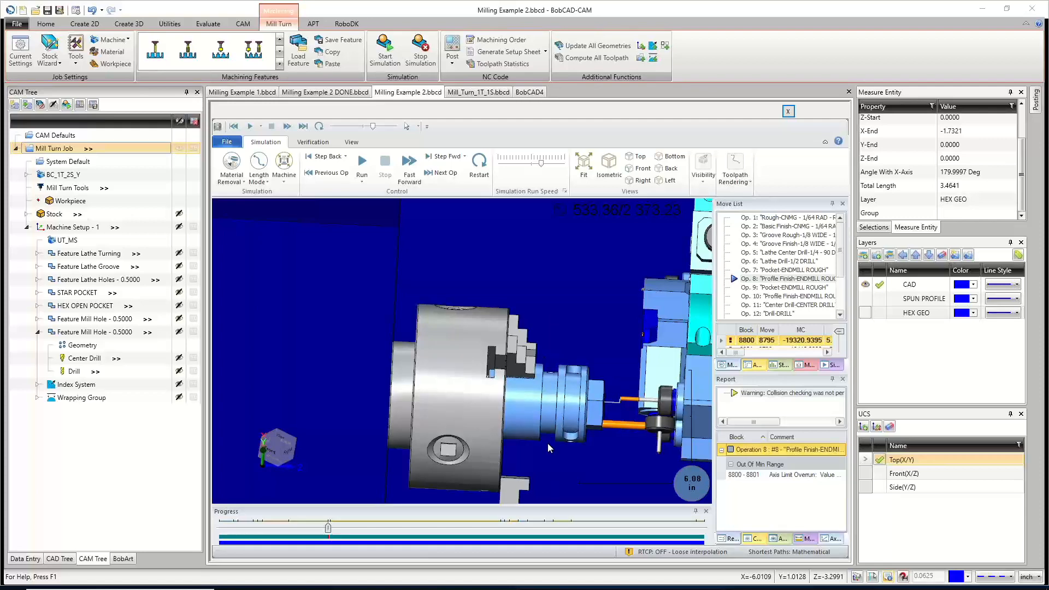
drag(547, 444, 508, 421)
mouse_move(532, 418)
middle_down()
mouse_move(481, 431)
mouse_move(541, 437)
mouse_move(531, 470)
mouse_move(528, 417)
middle_up()
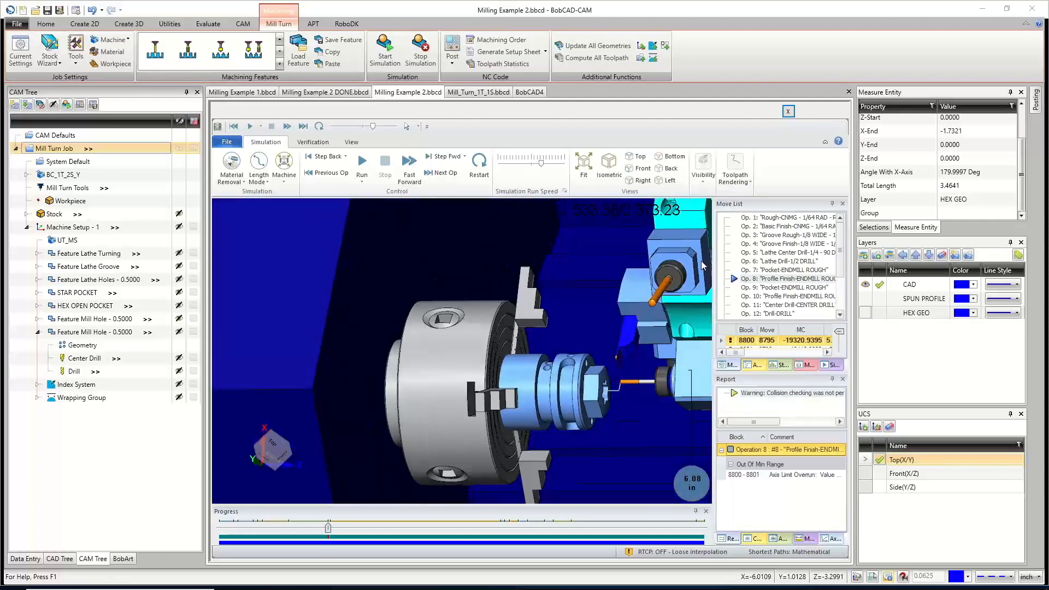
Show the workpiece model in the simulation, compare it closely with the machined stock, and close the simulation.
click(705, 174)
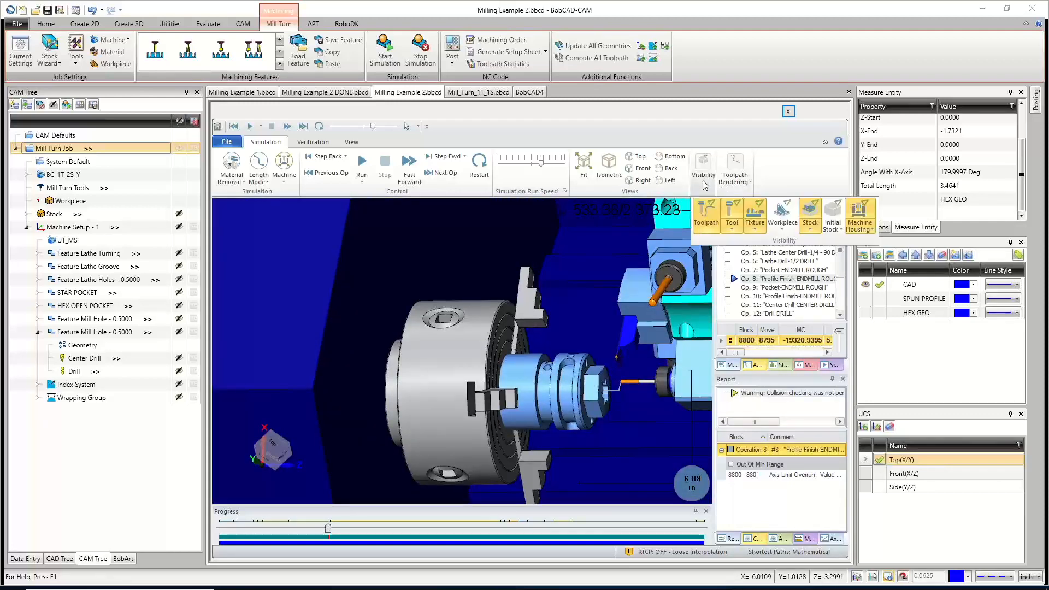
click(781, 211)
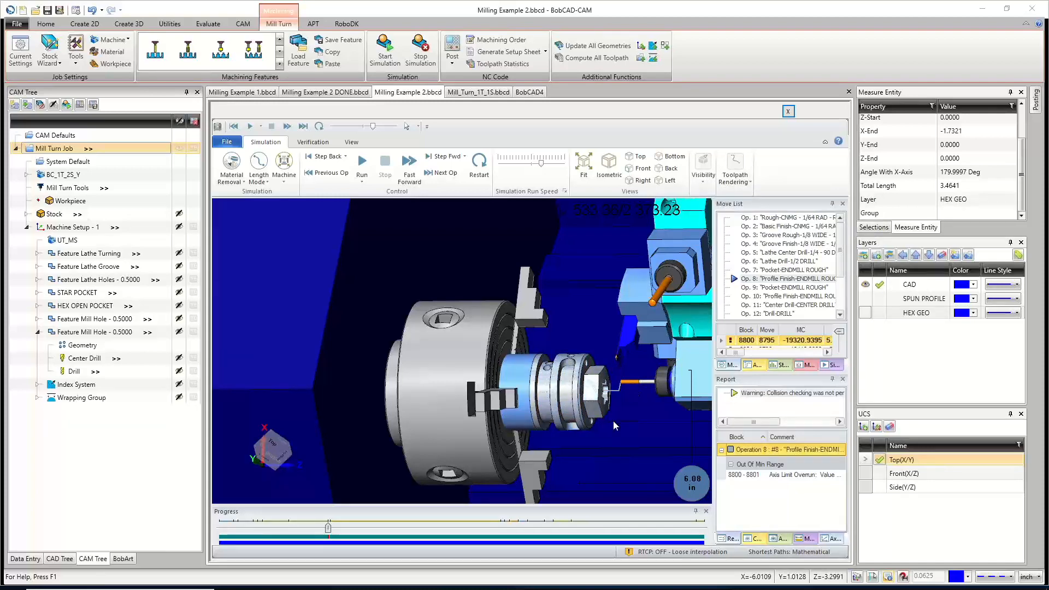
scroll(607, 425, up, 6)
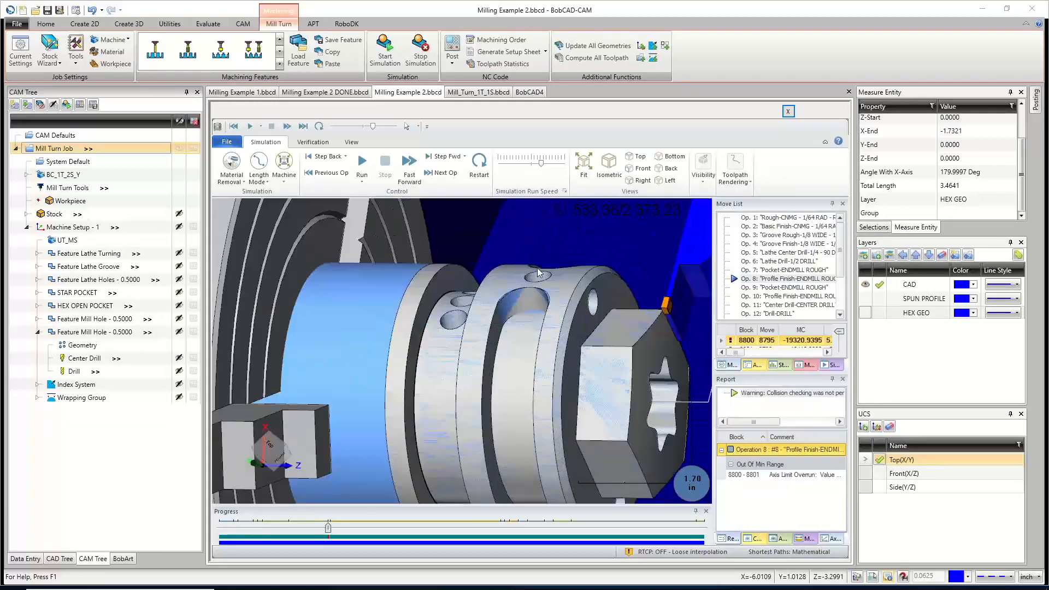
middle_drag(539, 273, 517, 289)
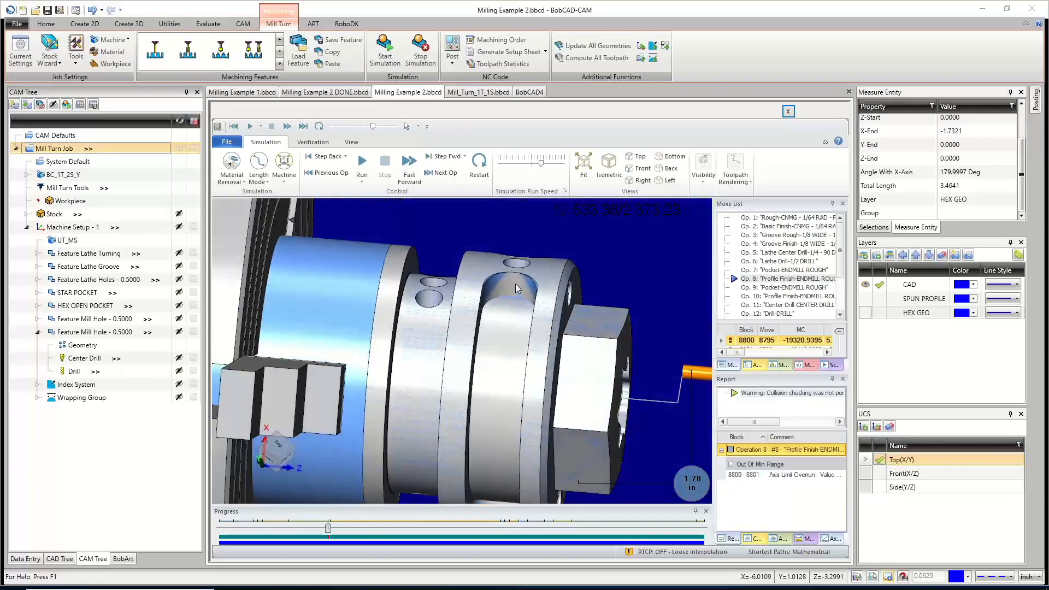
middle_drag(475, 383, 466, 359)
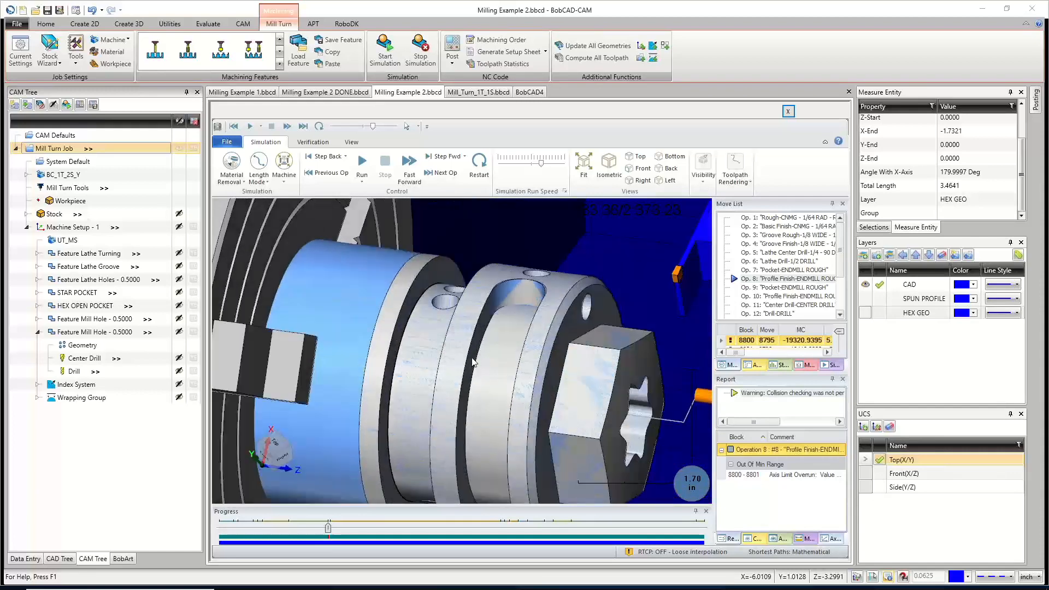
click(786, 115)
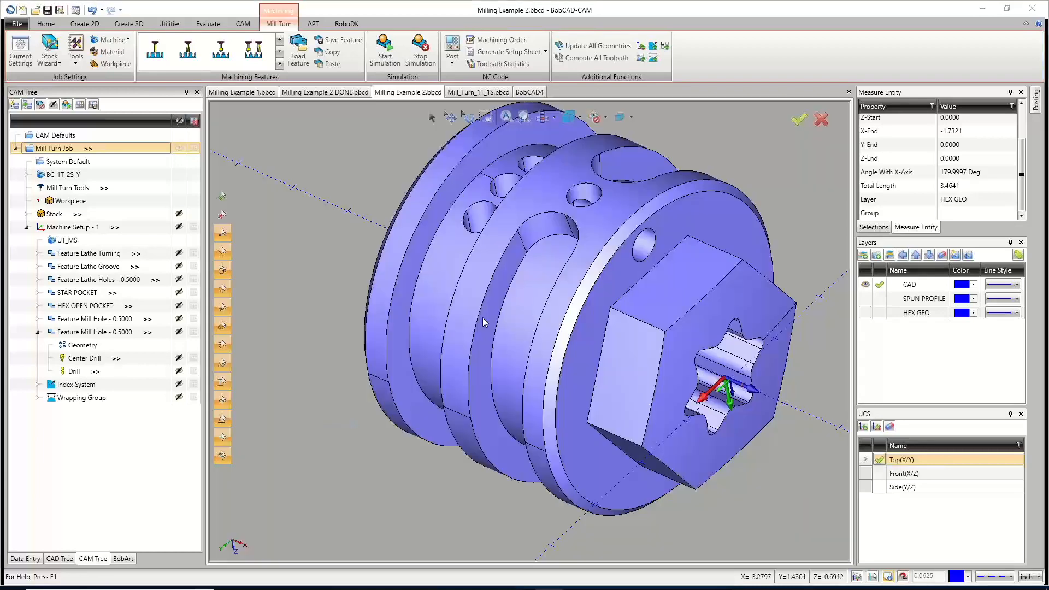
Remove the geometry from the Wrapping Group's Feature 2 Axis and start re-selecting geometry for it.
scroll(504, 300, down, 3)
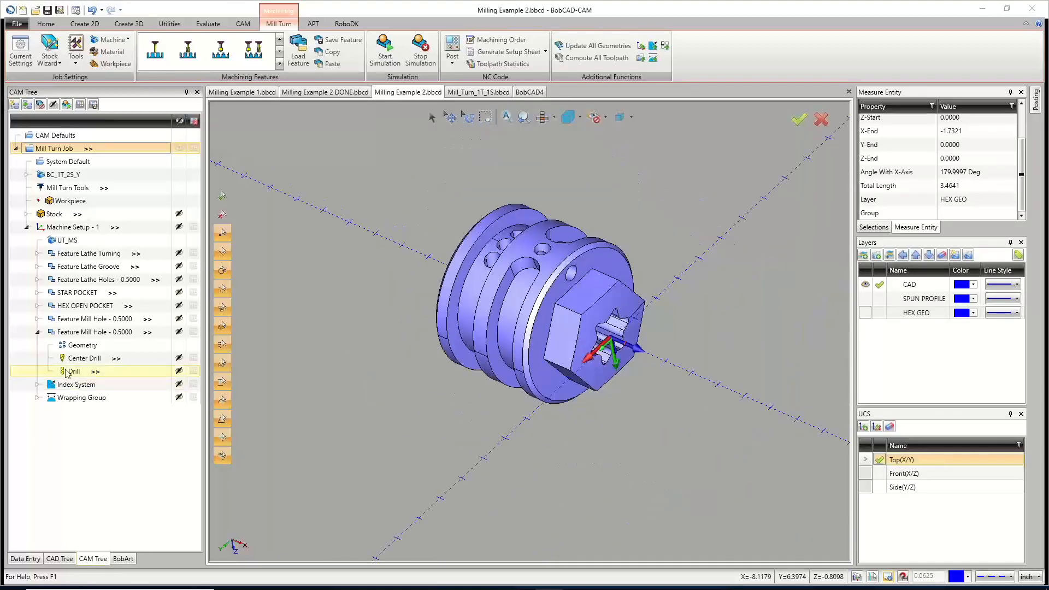
double_click(37, 400)
click(553, 378)
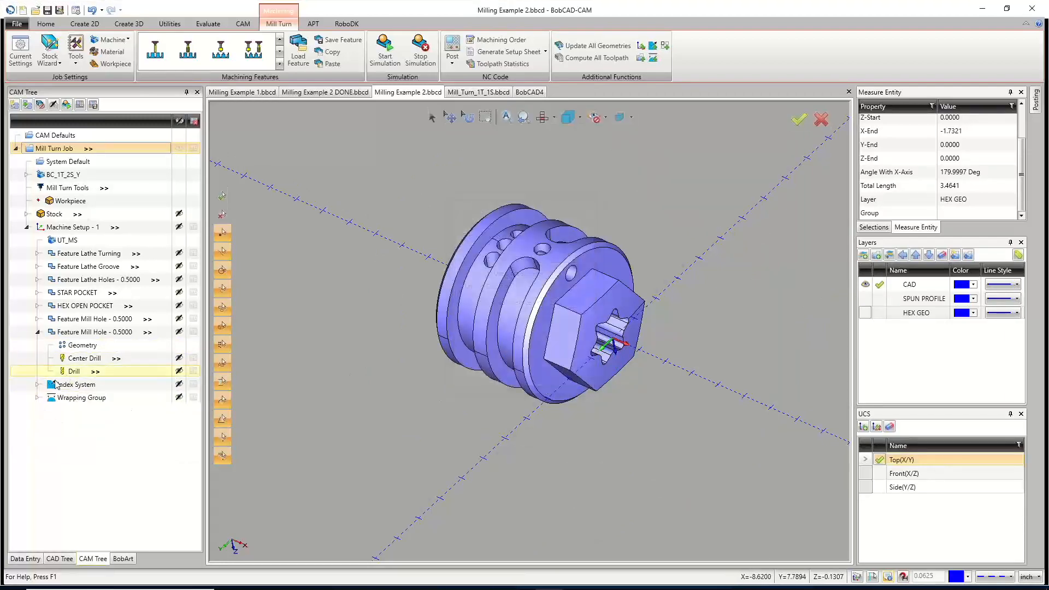
click(37, 397)
right_click(79, 423)
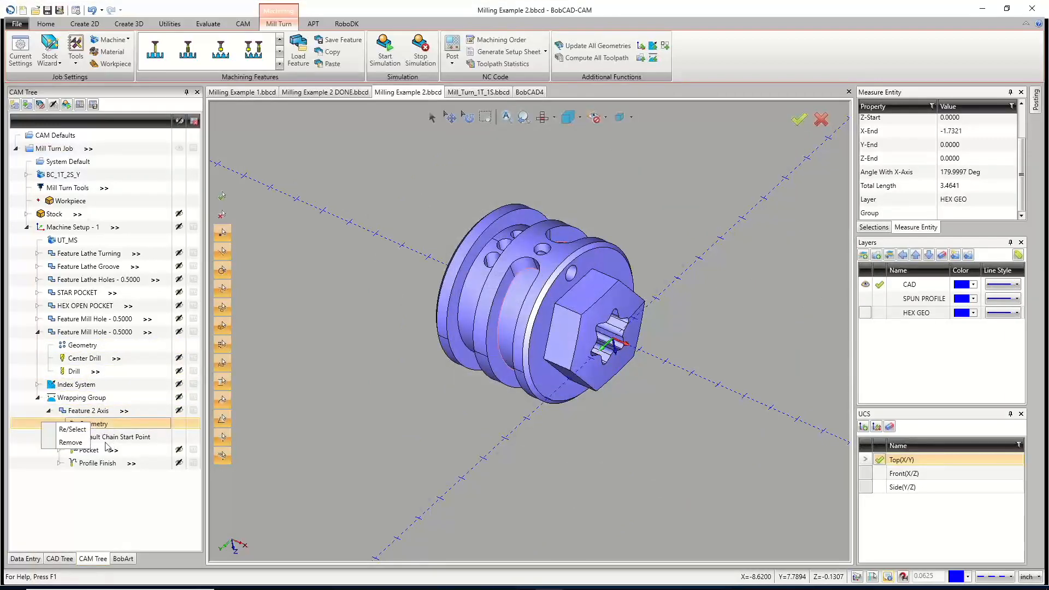
click(75, 442)
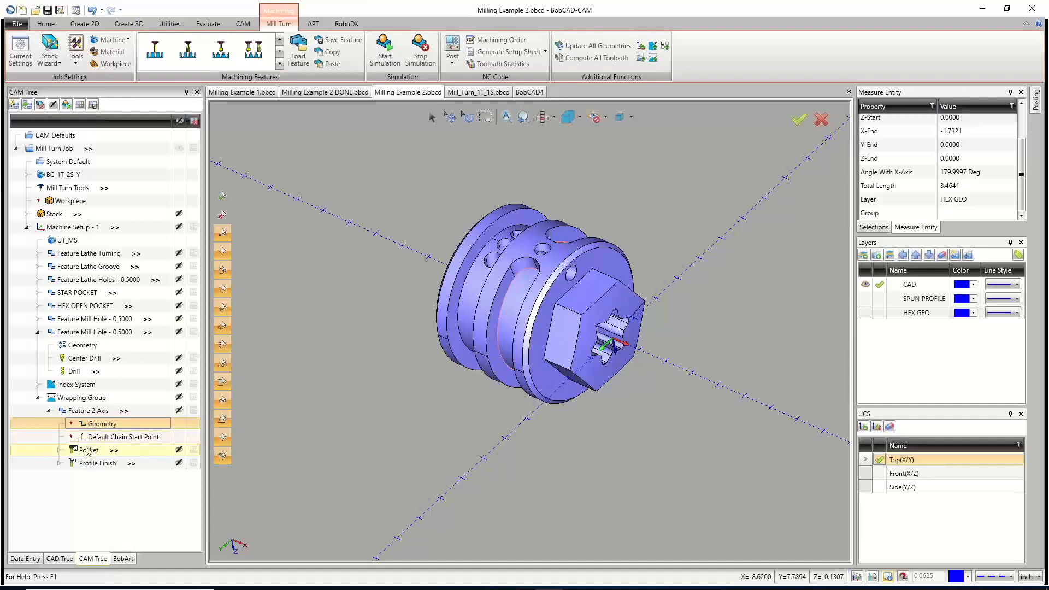
right_click(86, 448)
click(80, 425)
right_click(82, 424)
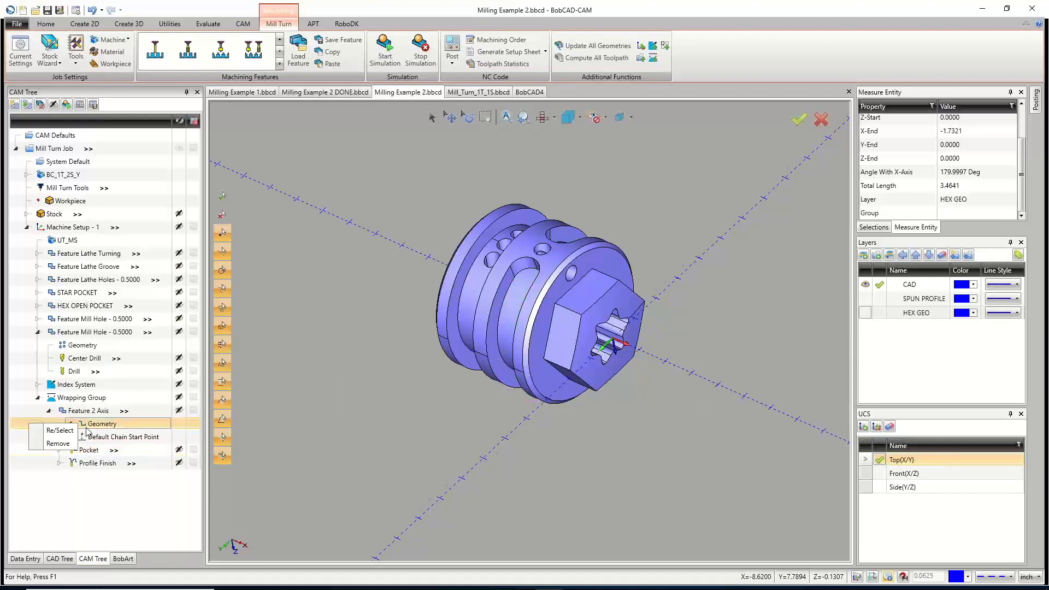
click(59, 430)
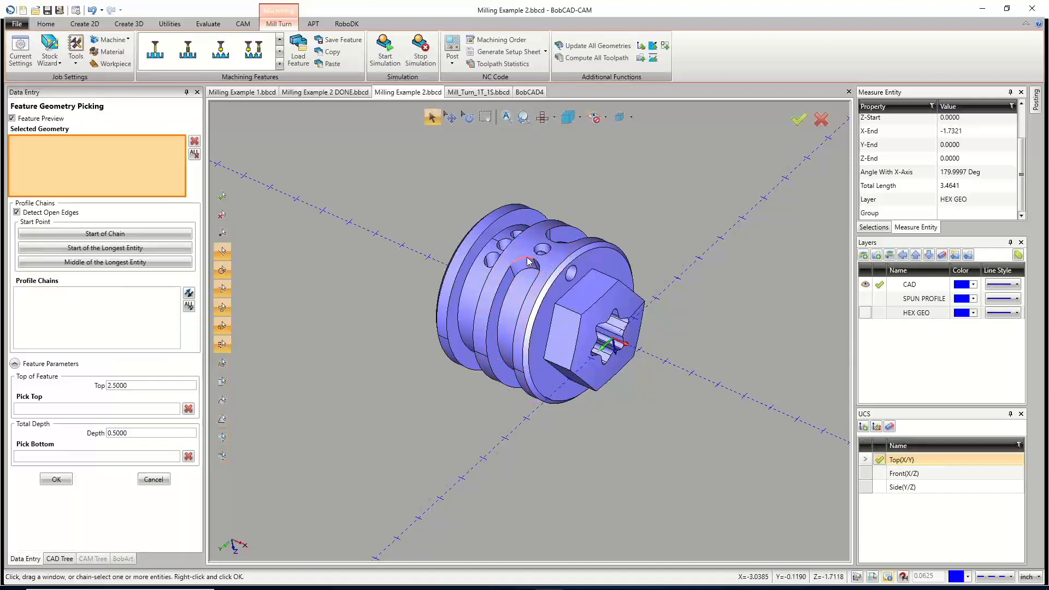
right_click(527, 257)
click(544, 275)
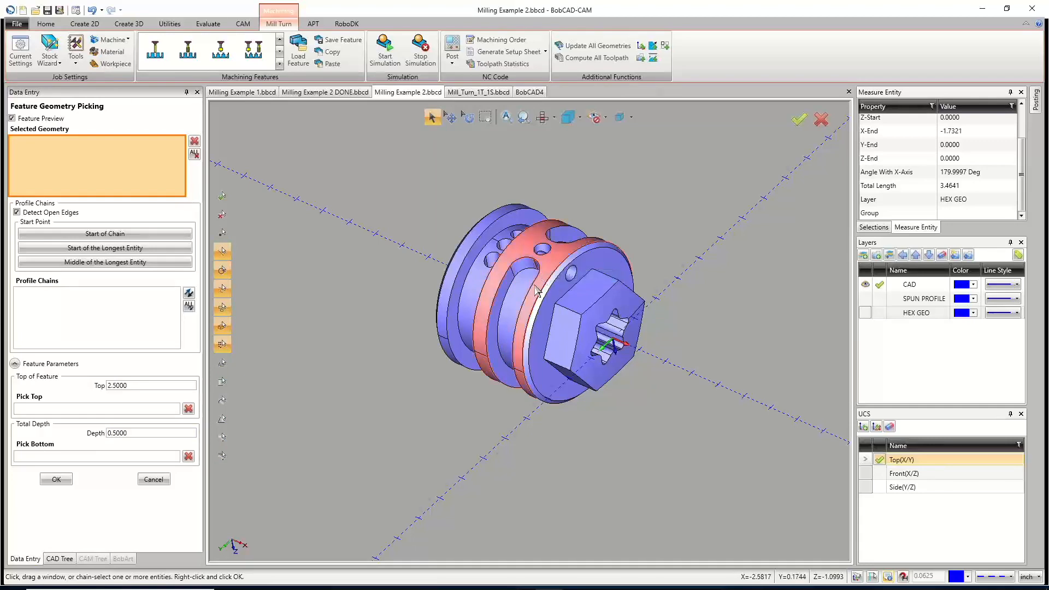
click(531, 288)
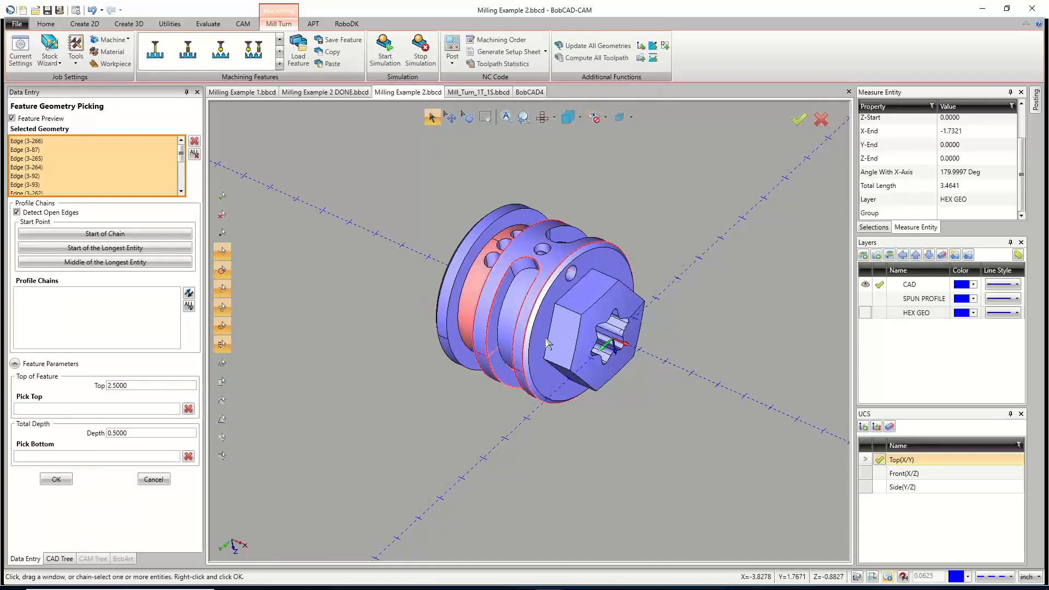
middle_drag(545, 333, 604, 257)
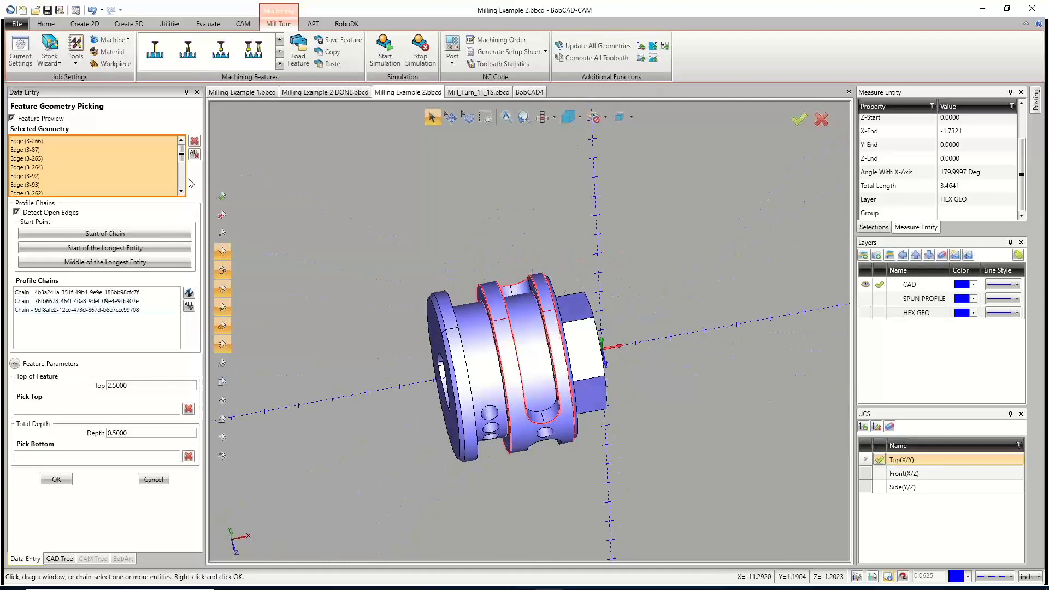
click(194, 154)
Select the outer edges of the first wrapped slot around the part's collar to form a closed profile chain.
middle_drag(521, 320, 519, 355)
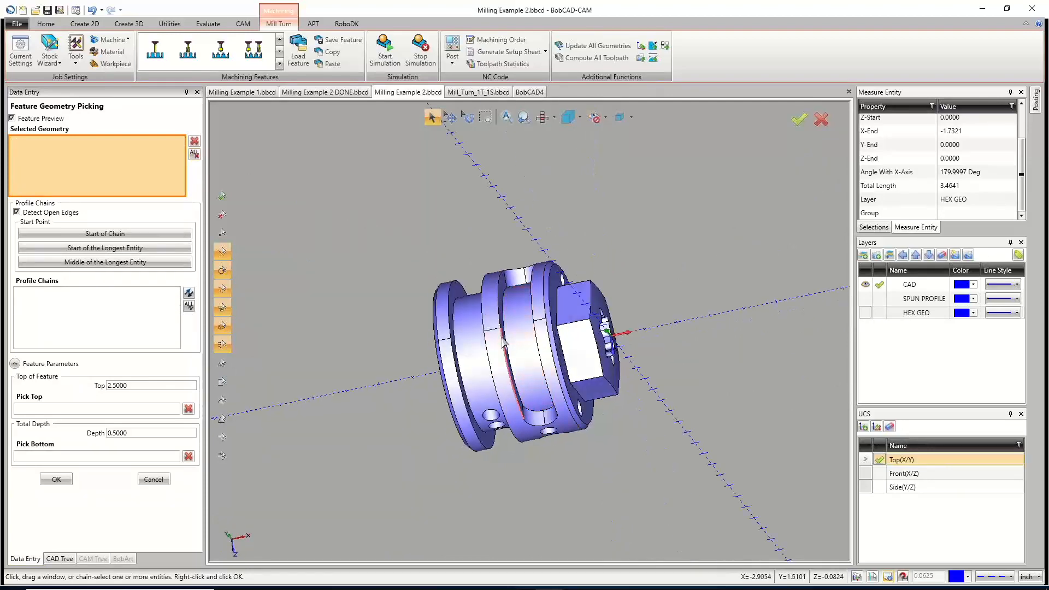
click(532, 423)
click(551, 426)
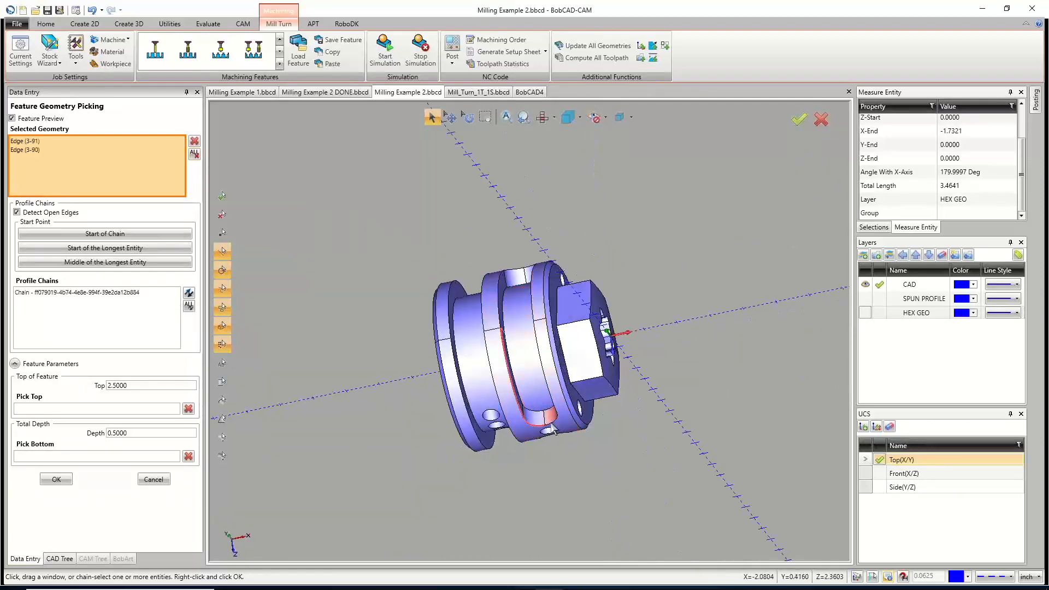
click(557, 418)
click(555, 409)
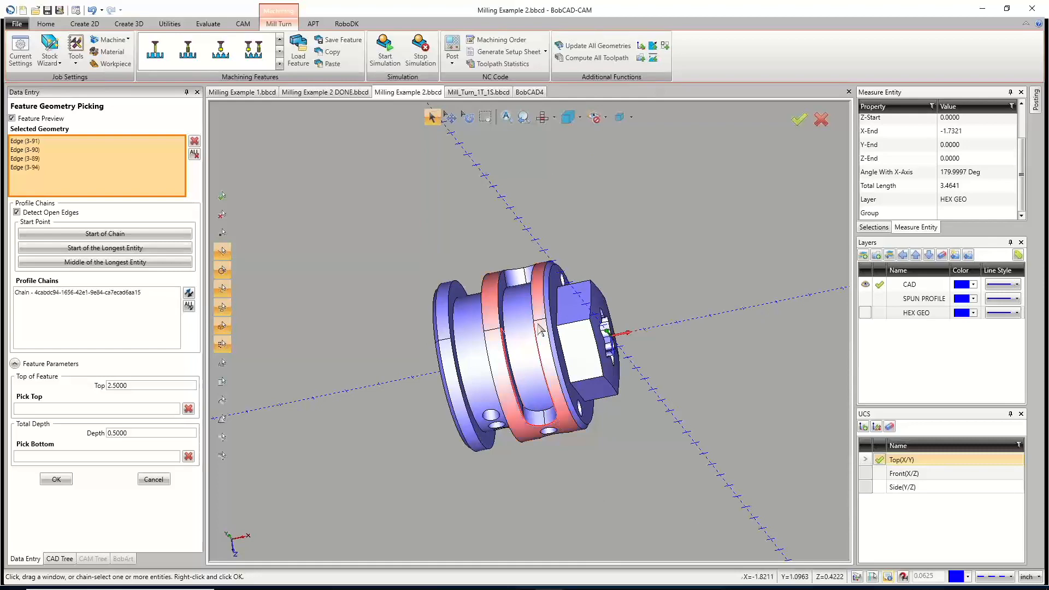
click(533, 312)
middle_drag(536, 318, 564, 362)
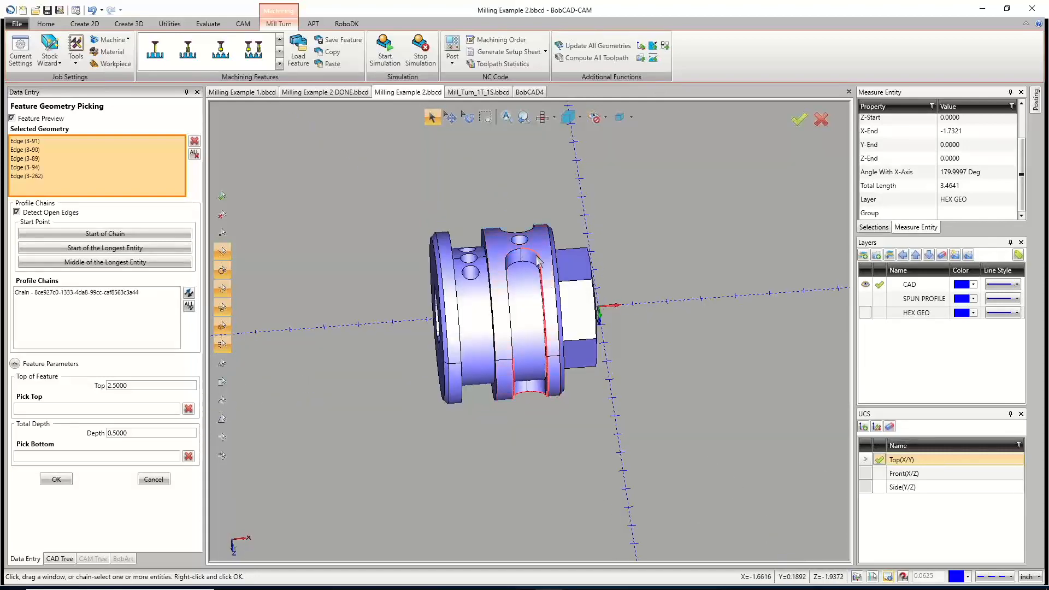
click(537, 260)
click(509, 260)
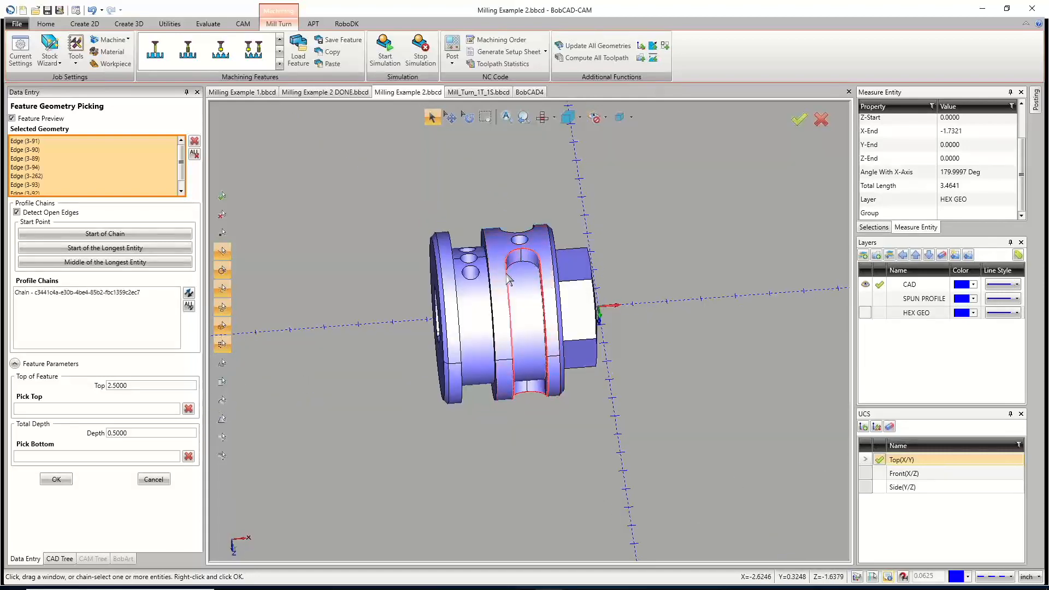
click(508, 281)
middle_drag(508, 281, 498, 365)
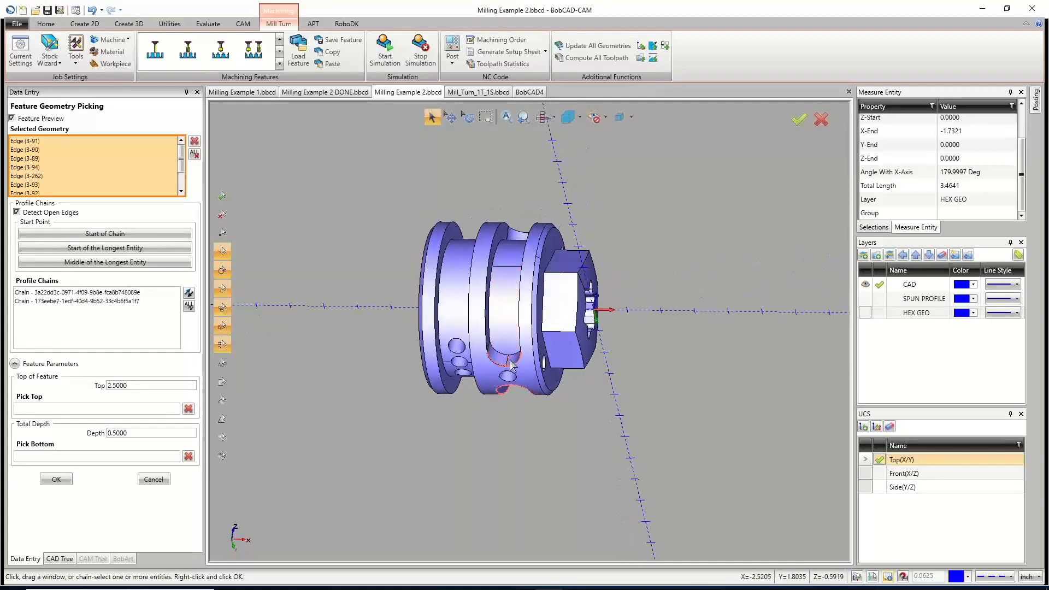
Add the outer edges of the second wrapped slot on the collar as another closed profile chain.
click(510, 361)
click(487, 345)
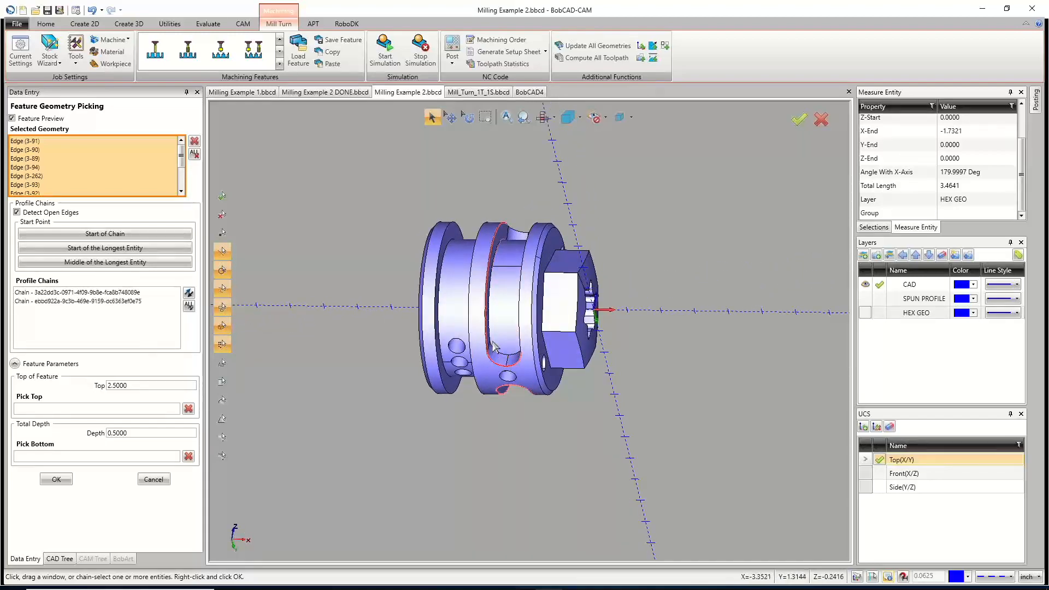
click(520, 316)
middle_drag(515, 238, 545, 328)
click(501, 385)
click(503, 386)
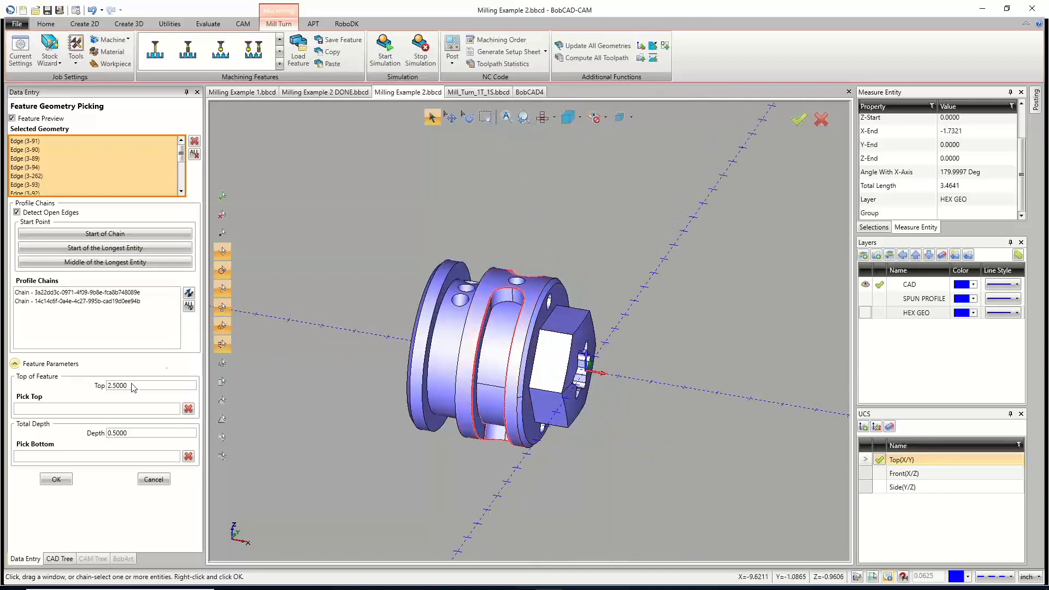
Highlight the two profile chains to check them on the slot edges, and accept the feature geometry.
click(77, 297)
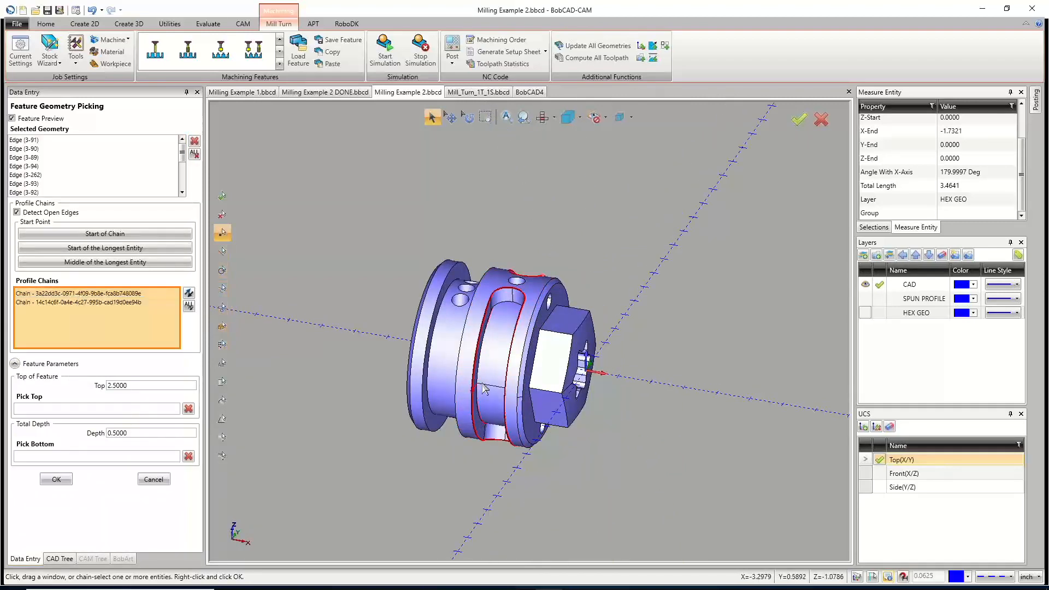
middle_drag(485, 389, 500, 321)
scroll(506, 322, up, 5)
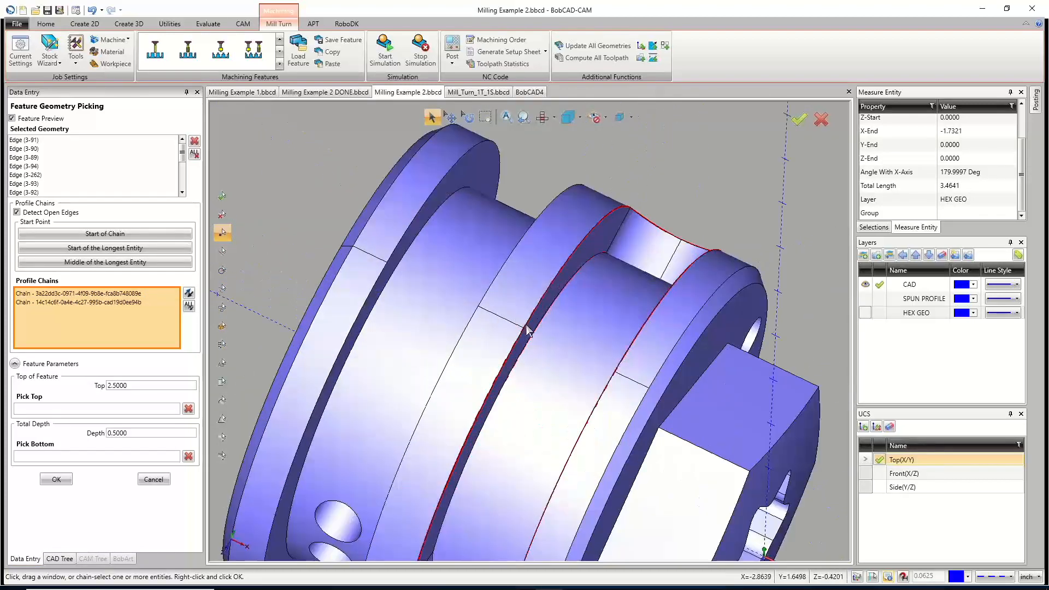
click(57, 479)
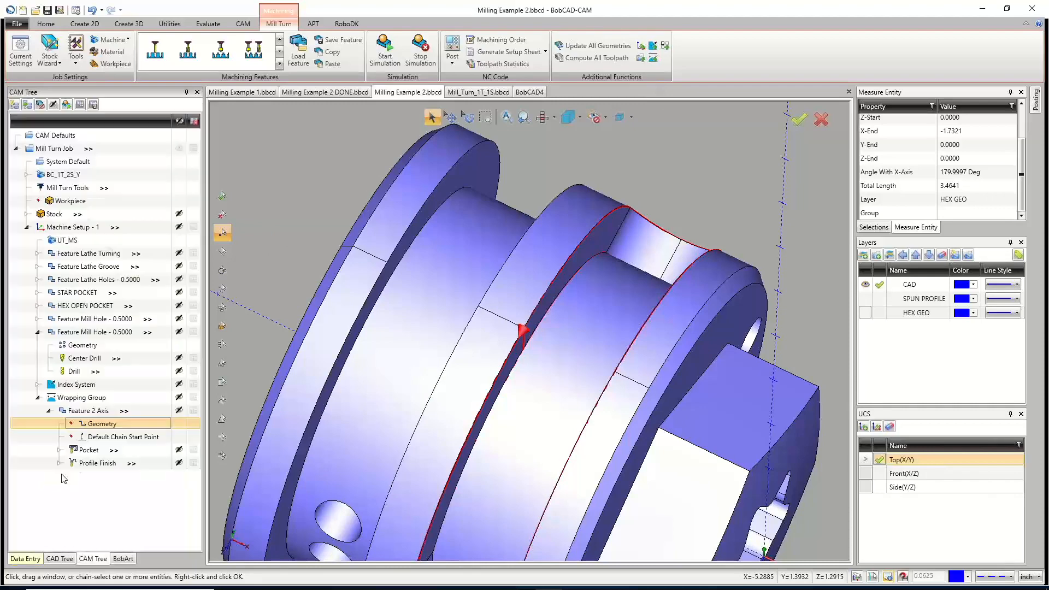
Compute all toolpath and check the Pocket and Profile Finish toolpaths of the Wrapping Group's Feature 2 Axis.
right_click(85, 413)
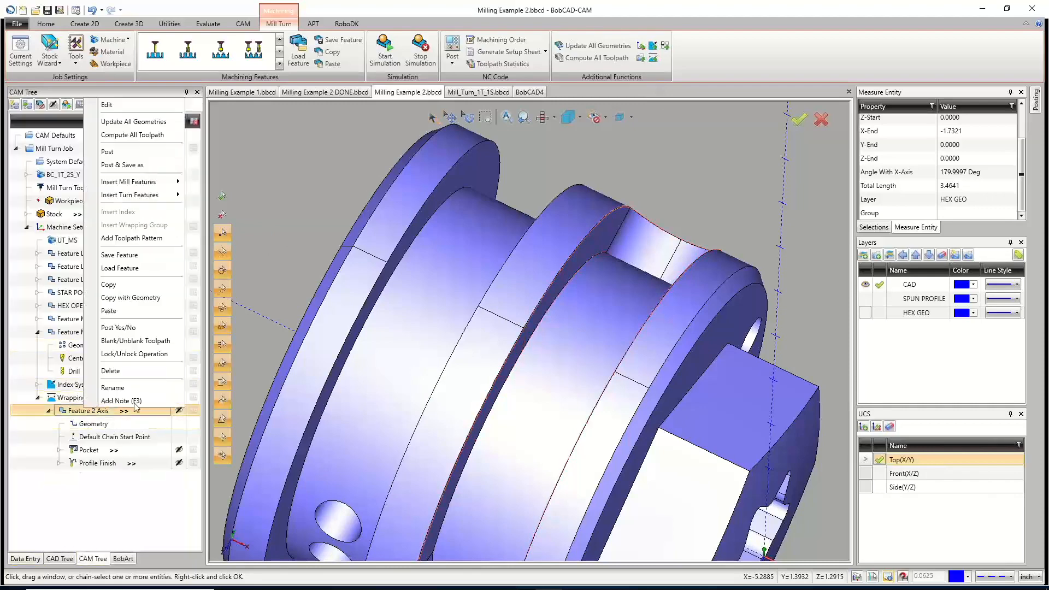
click(134, 135)
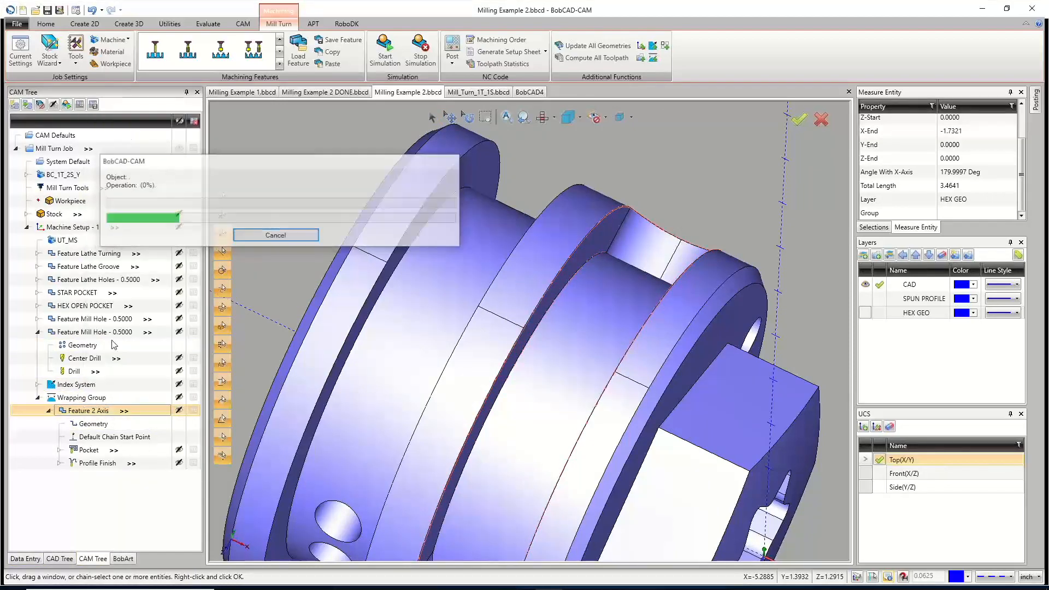
click(95, 452)
scroll(569, 352, down, 6)
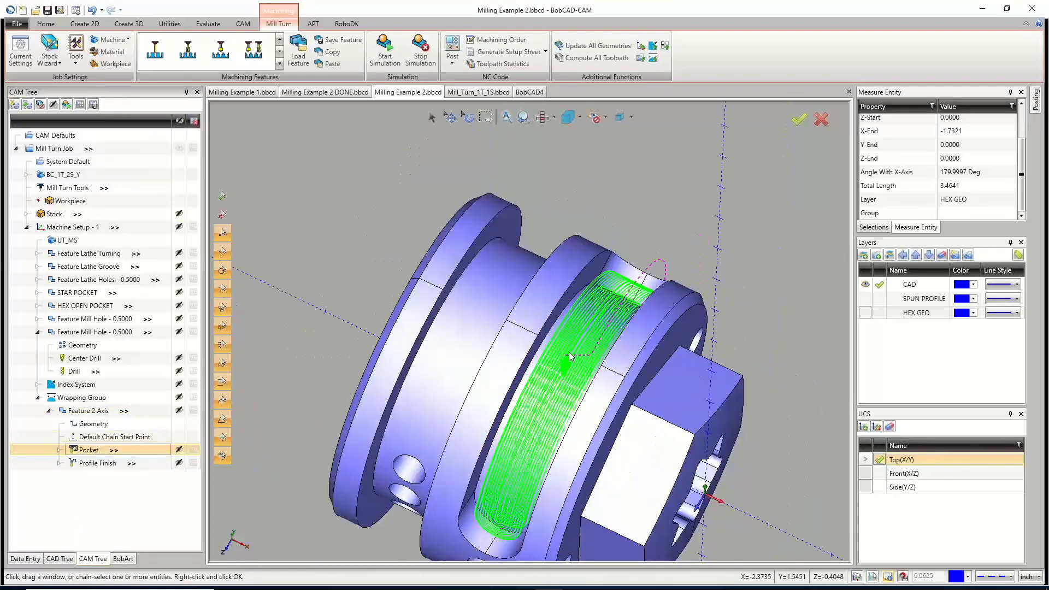
middle_drag(569, 353, 541, 331)
click(101, 464)
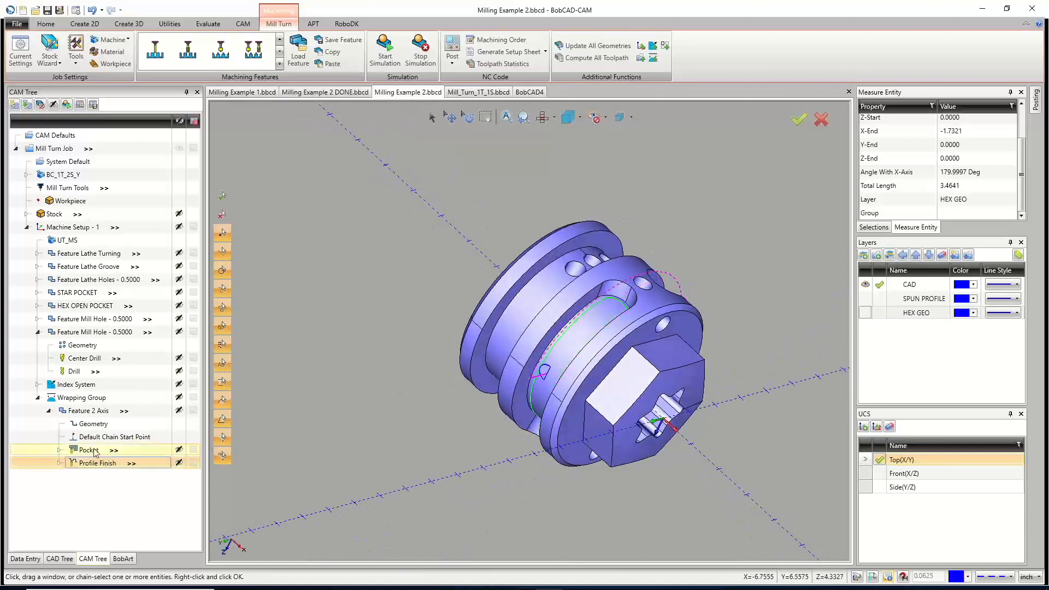
click(95, 452)
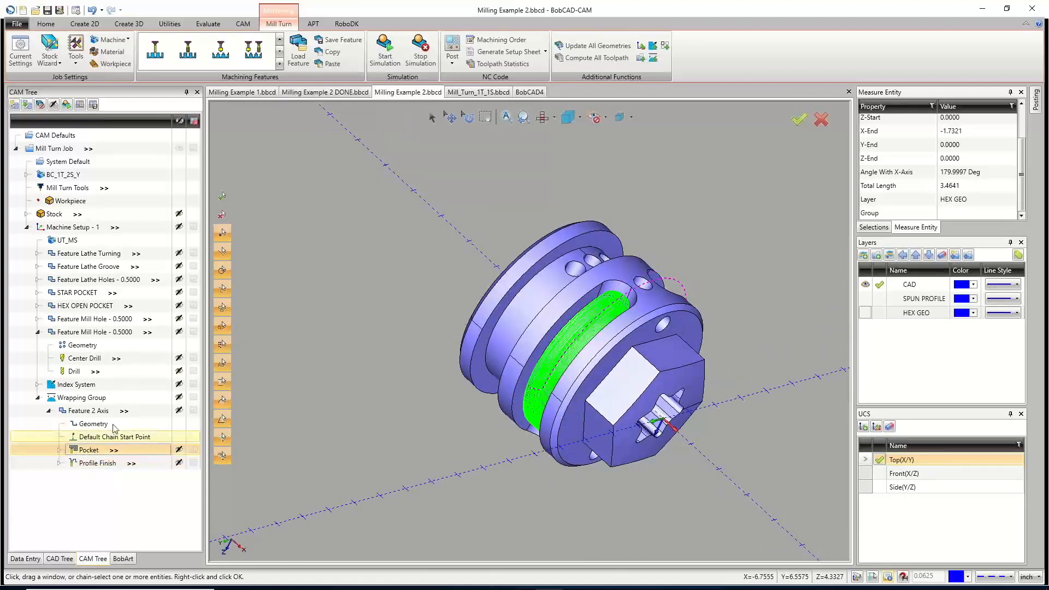
Collapse the expanded Feature Mill Hole, start the simulation, and advance it to the end of the last operation.
click(38, 331)
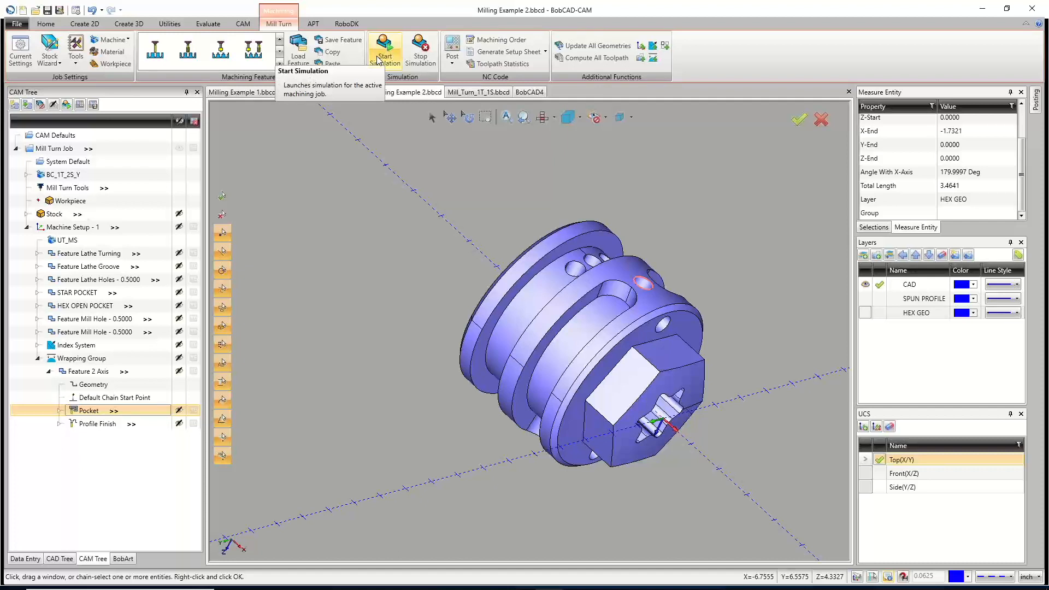
click(389, 53)
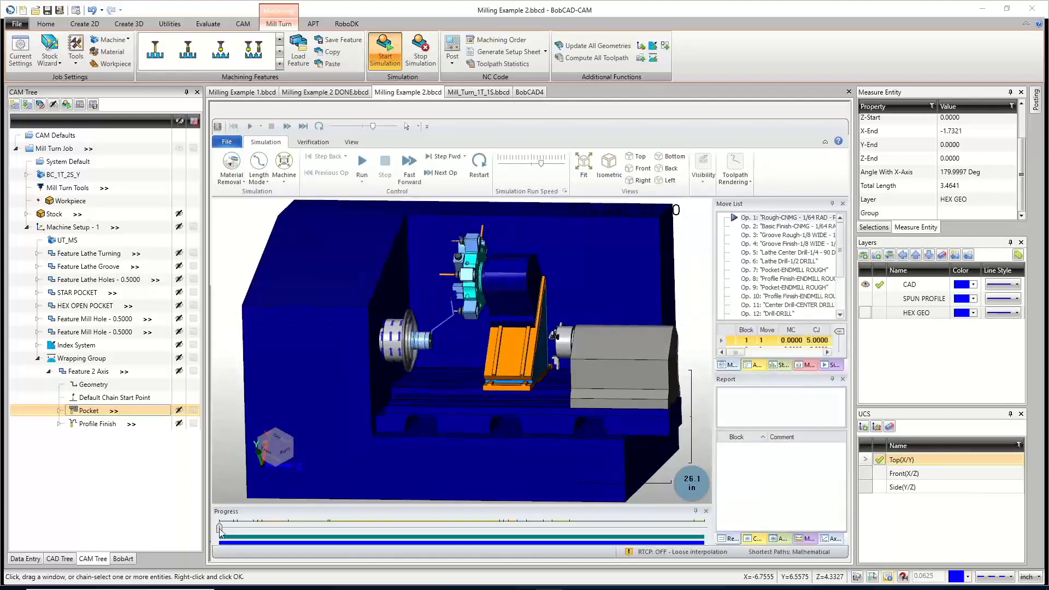
drag(287, 536, 832, 539)
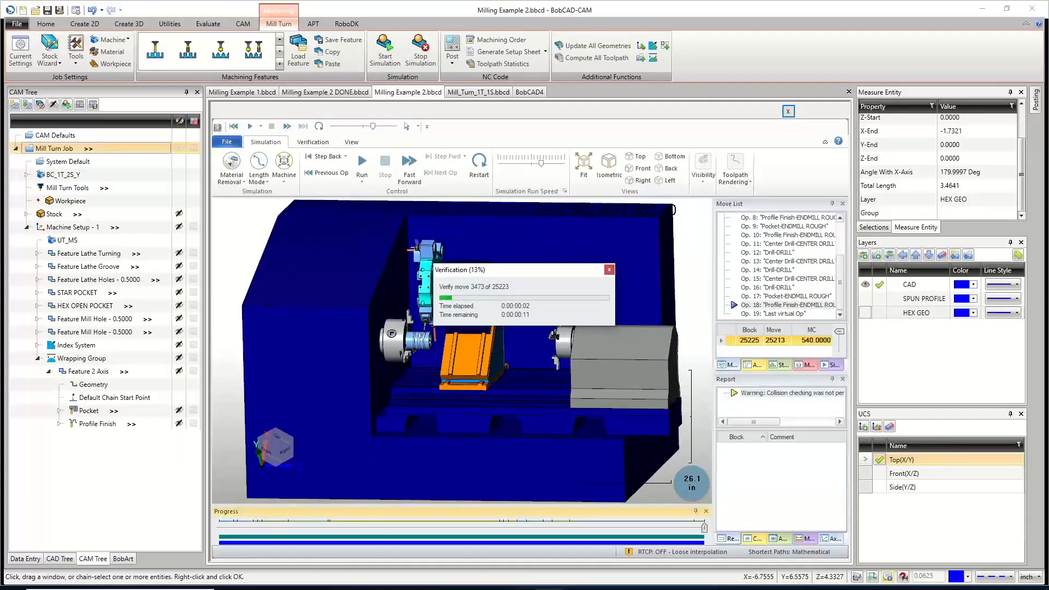
mouse_move(281, 579)
click(360, 540)
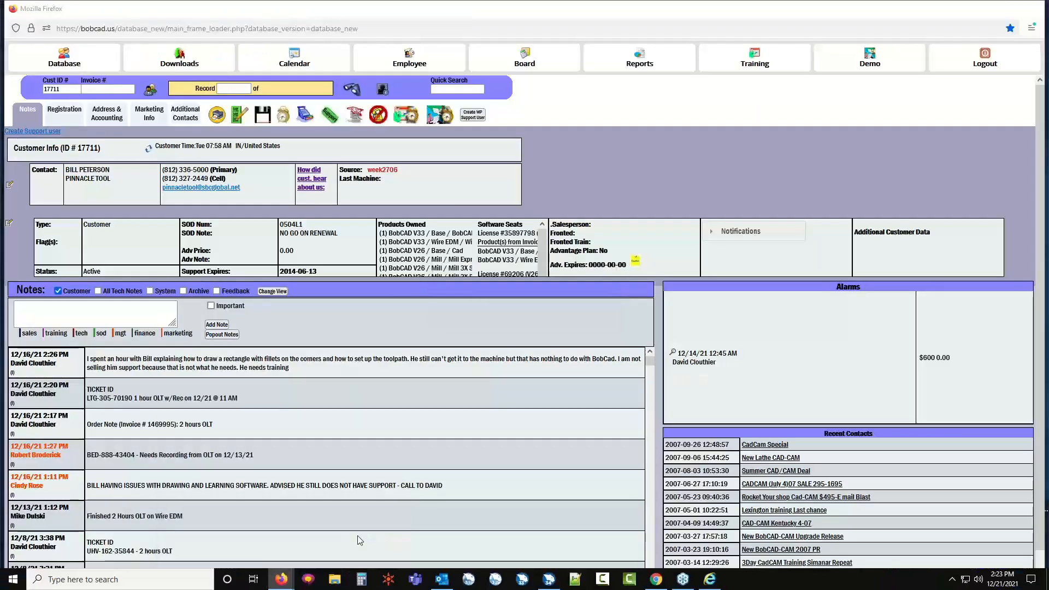
drag(627, 9, 219, 588)
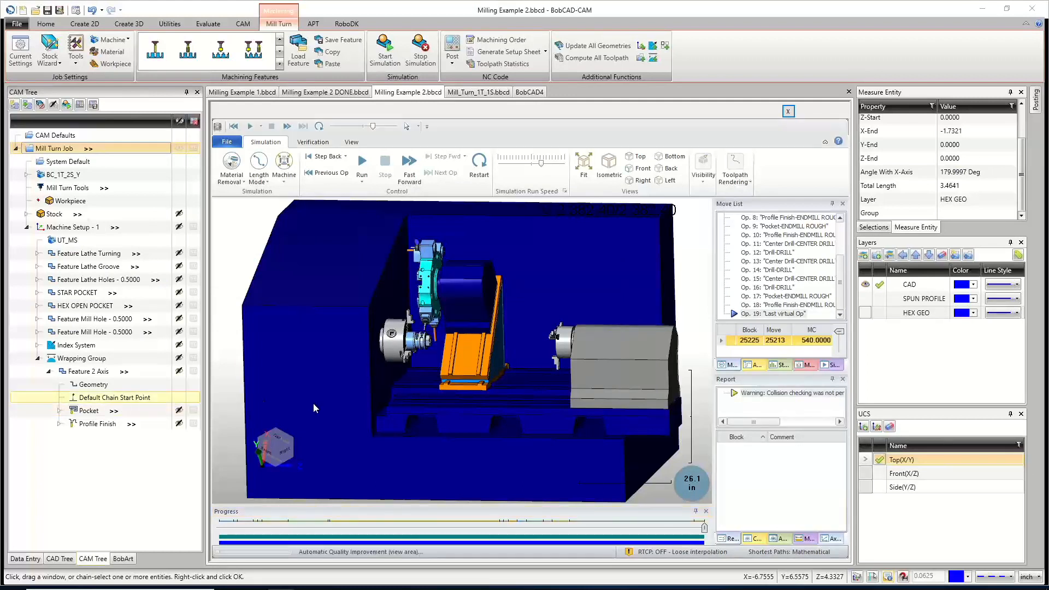
Set the workpiece visibility to Transparent in the simulation to compare the machined wrapped slot with the model.
scroll(470, 464, up, 10)
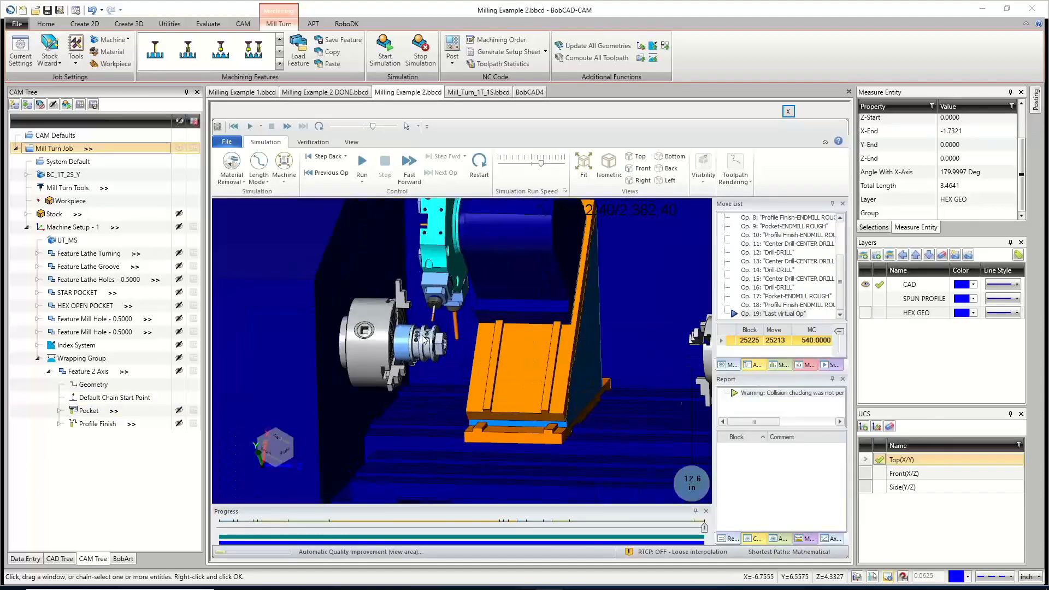
scroll(426, 345, up, 5)
middle_drag(424, 367, 442, 380)
scroll(459, 349, up, 4)
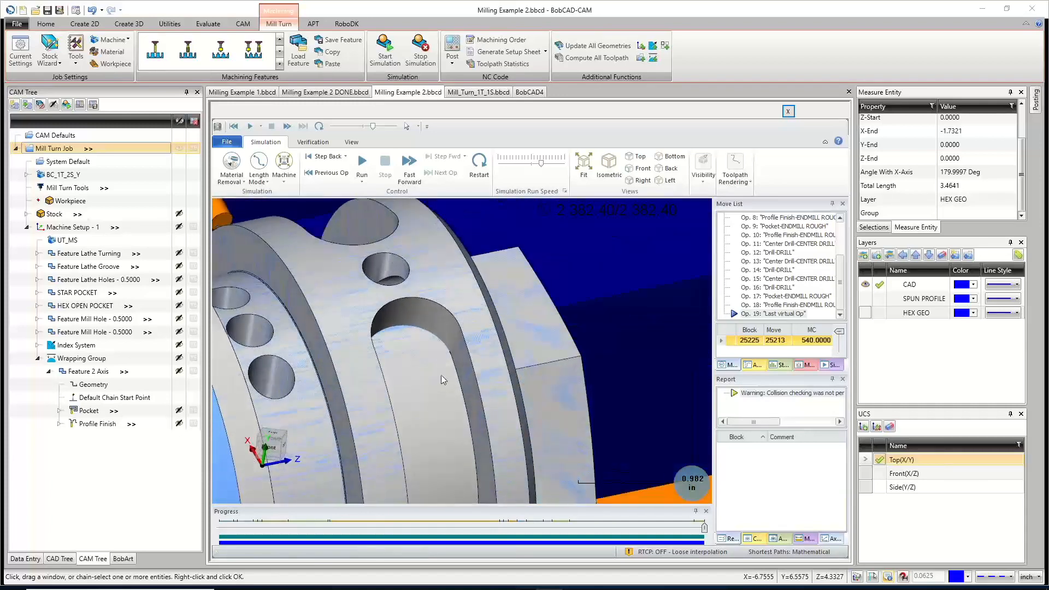
click(702, 184)
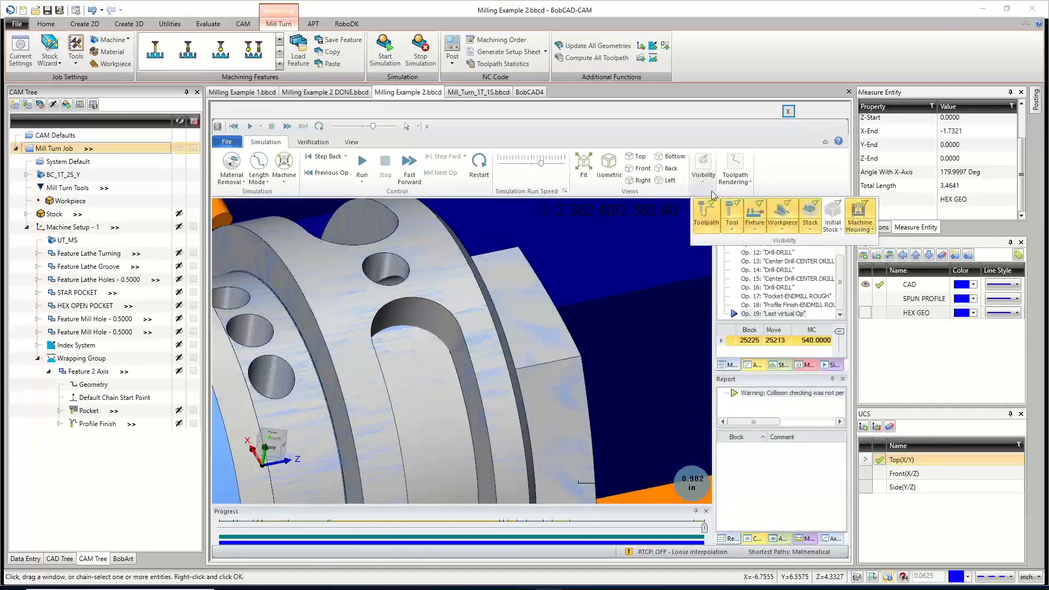
click(779, 228)
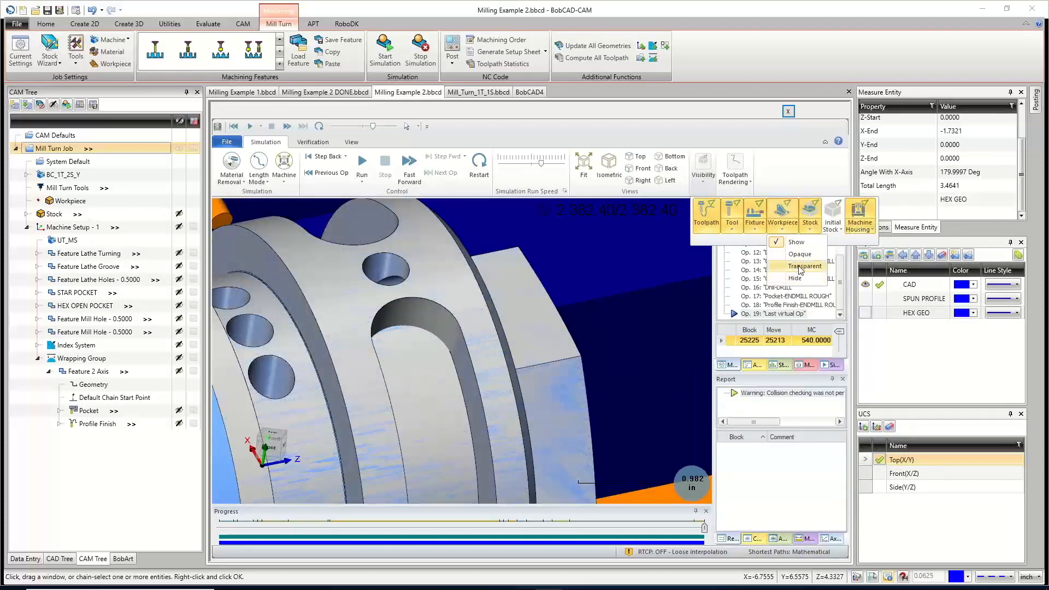
click(803, 268)
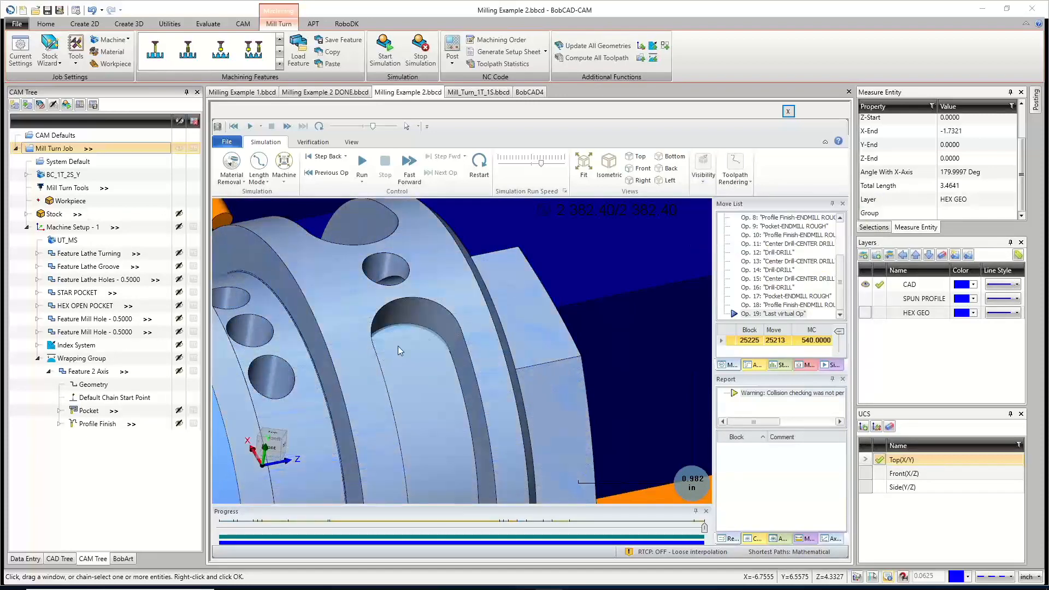
Examine the floor and rounded end of the wrapped slot against the transparent workpiece from several angles.
scroll(411, 324, up, 4)
middle_drag(418, 345, 376, 331)
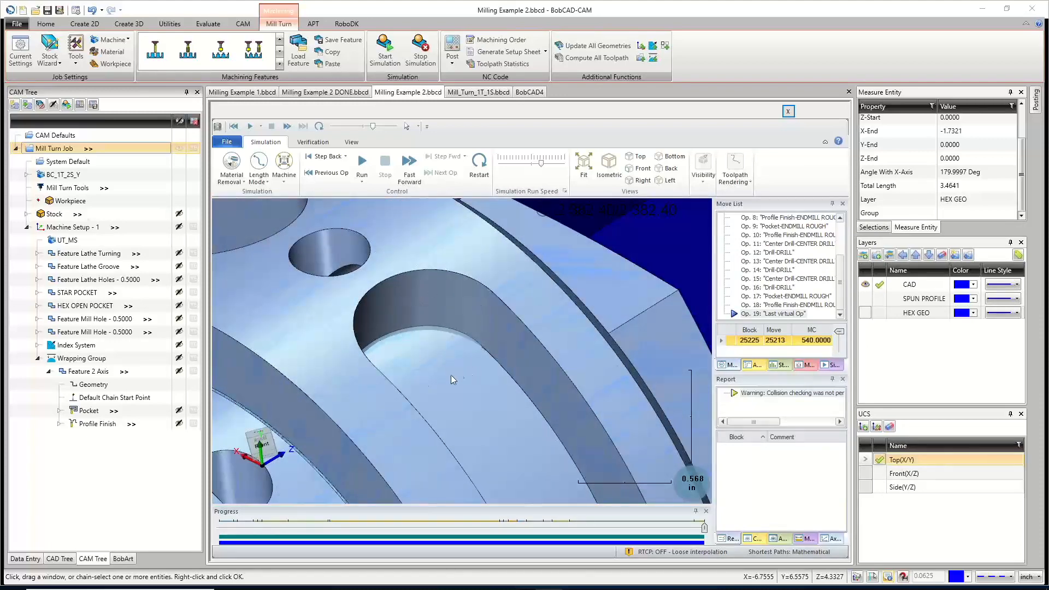
middle_drag(451, 375, 421, 389)
mouse_move(407, 441)
middle_down()
mouse_move(437, 432)
mouse_move(427, 448)
mouse_move(414, 436)
mouse_move(399, 478)
mouse_move(427, 421)
mouse_move(424, 431)
middle_up()
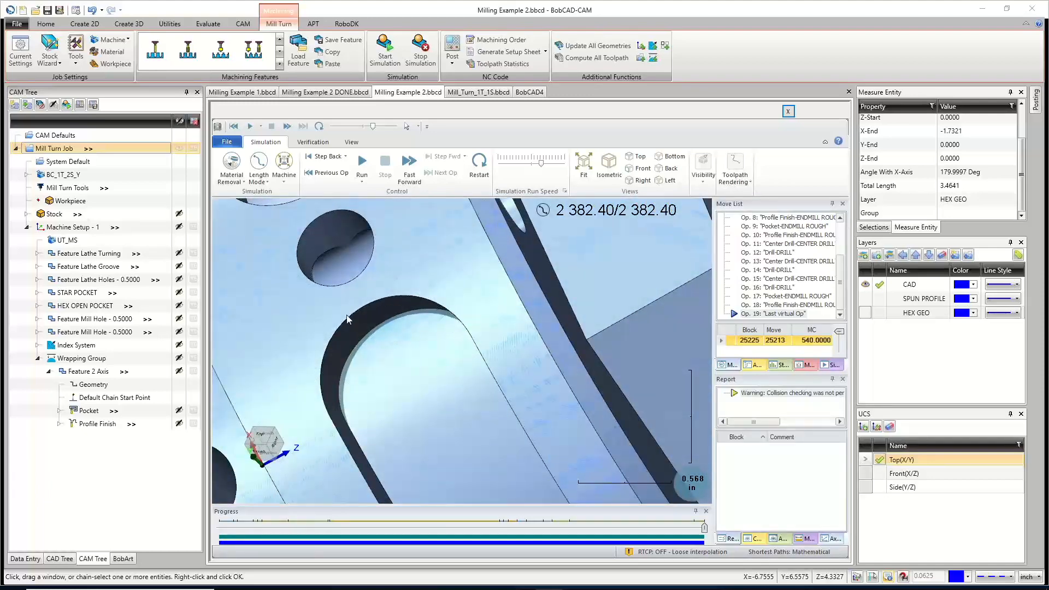
middle_drag(348, 319, 387, 336)
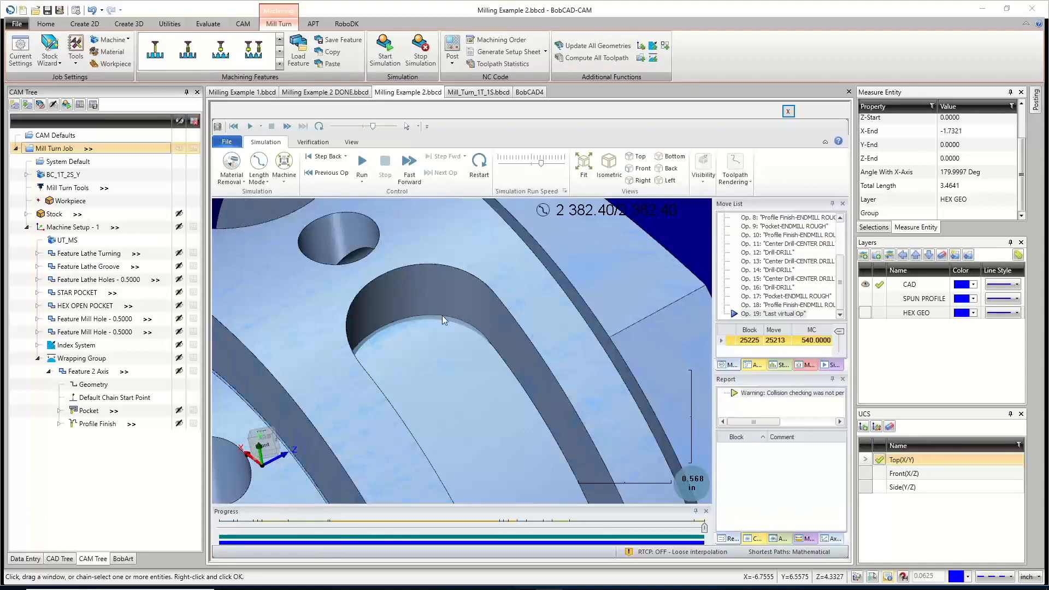
middle_drag(437, 420, 415, 431)
Hide the workpiece, check the machined stock around the wrapped slot, and close the simulation.
click(703, 167)
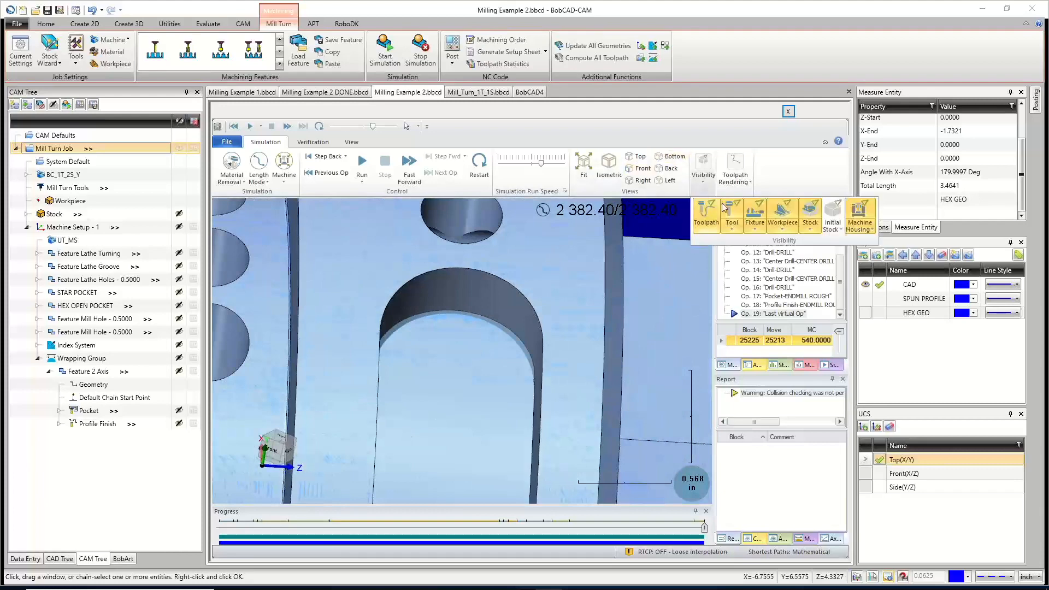
click(784, 228)
click(788, 279)
middle_drag(520, 334, 481, 361)
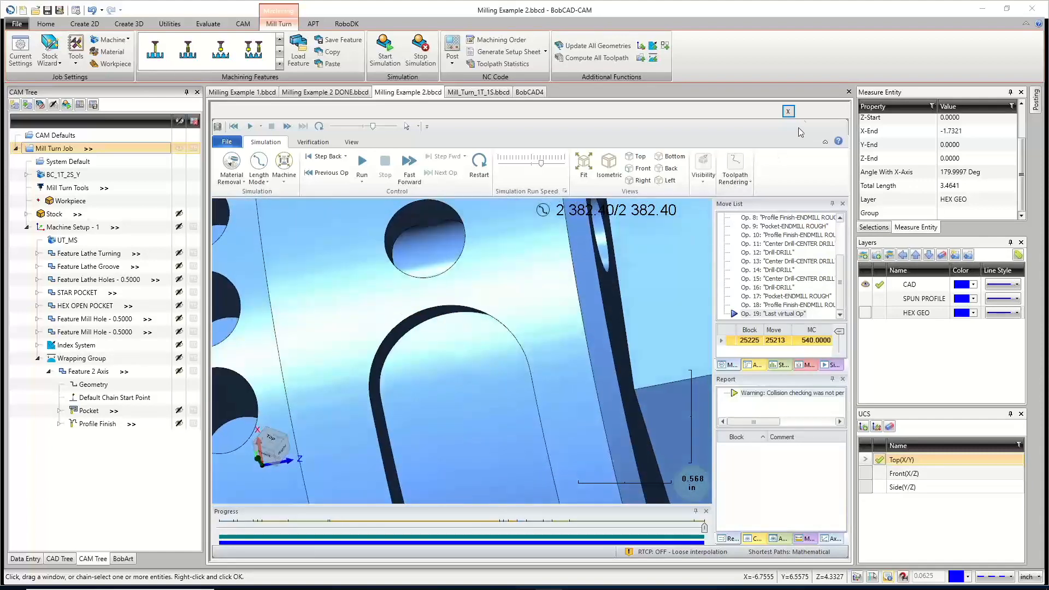
click(789, 112)
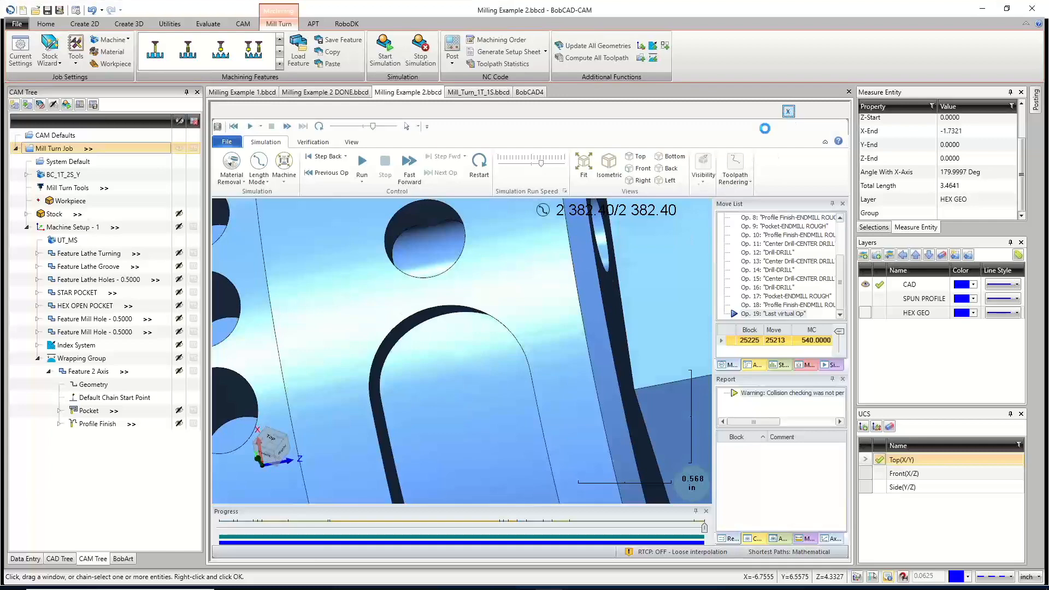